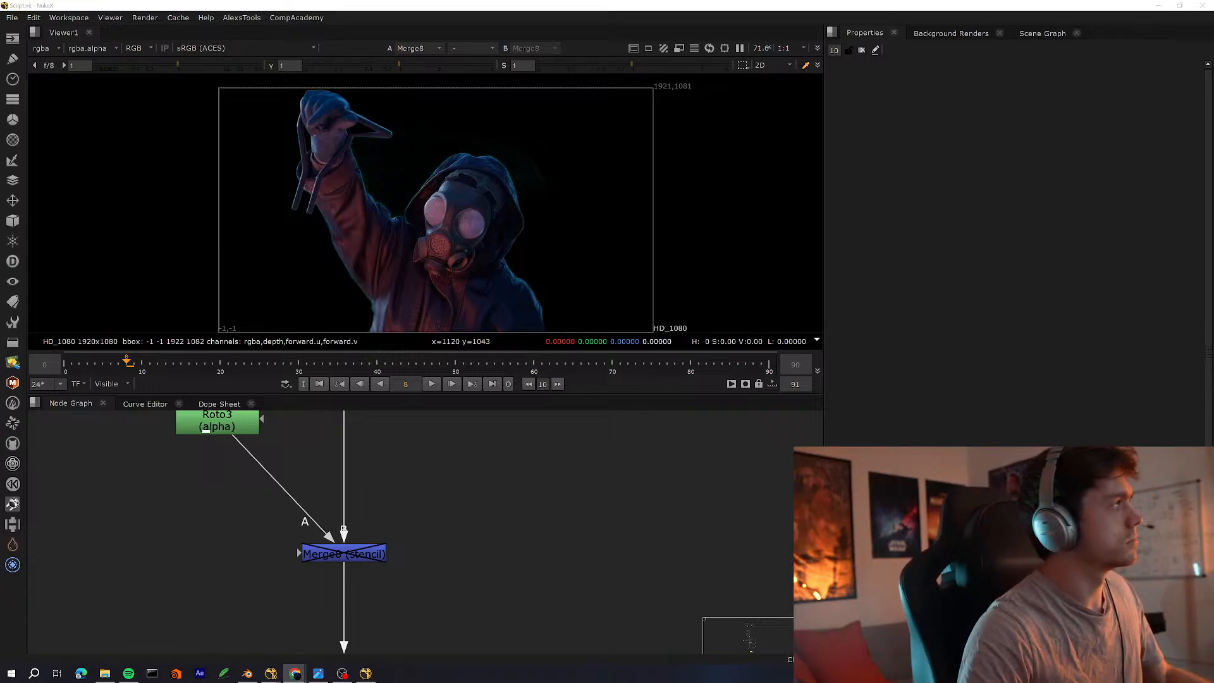
Survey the node graph from the Key backdrop and camera tracking setups down to the sticky notes
left_click(471, 498)
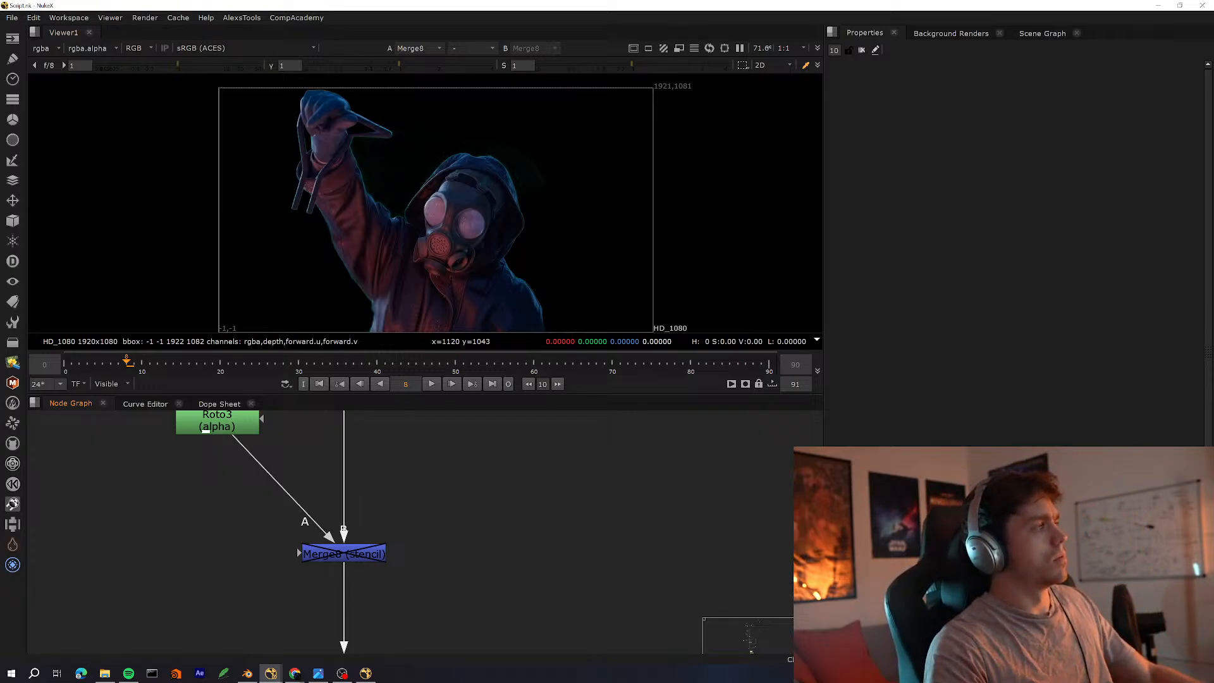
key("space")
scroll(506, 456, "down", 6)
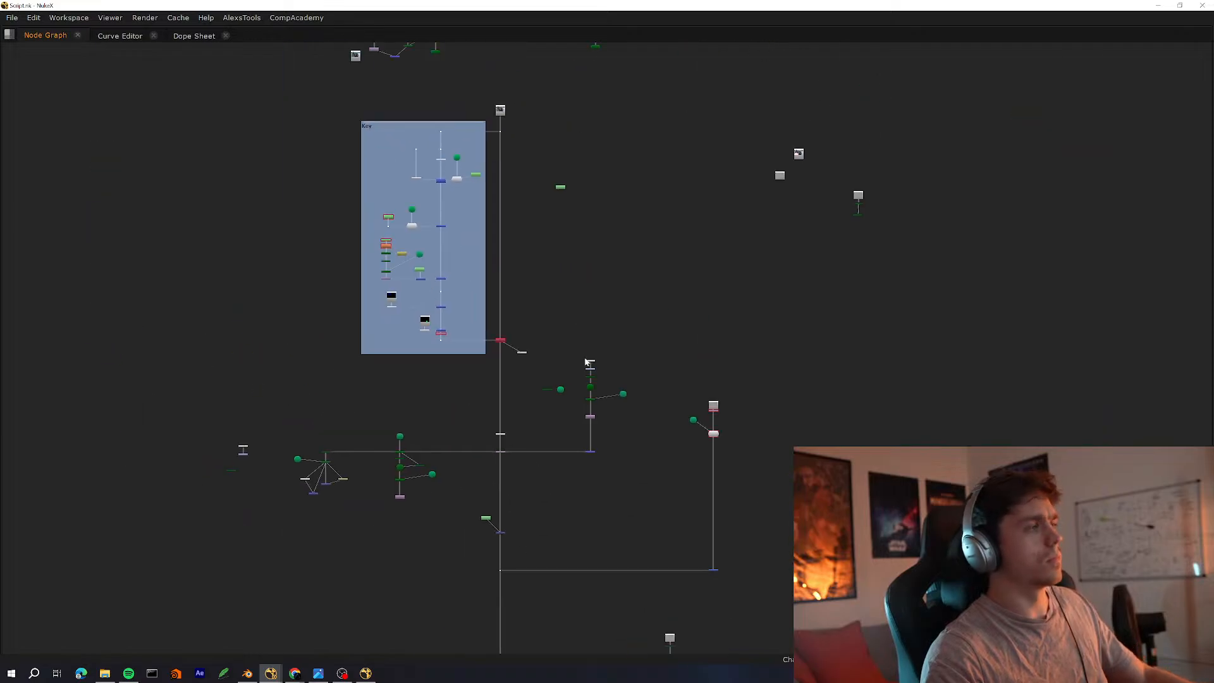
scroll(540, 514, "up", 10)
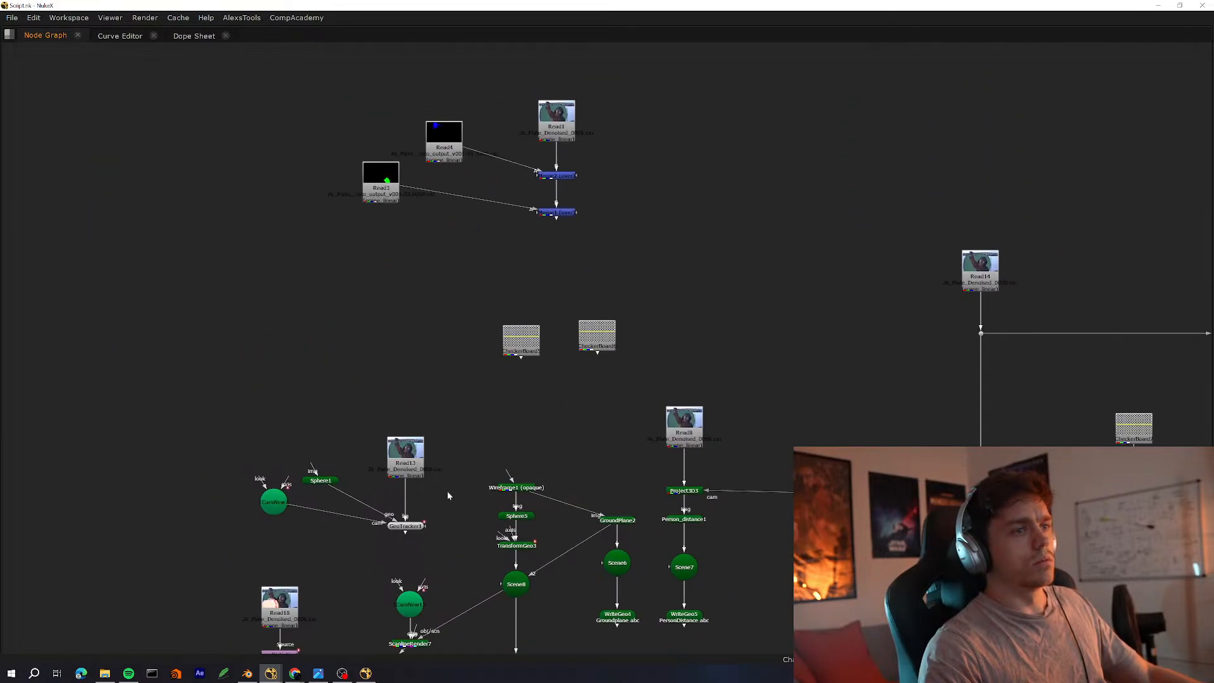
scroll(446, 107, "down", 8)
middle_click_drag(581, 589, 540, 411)
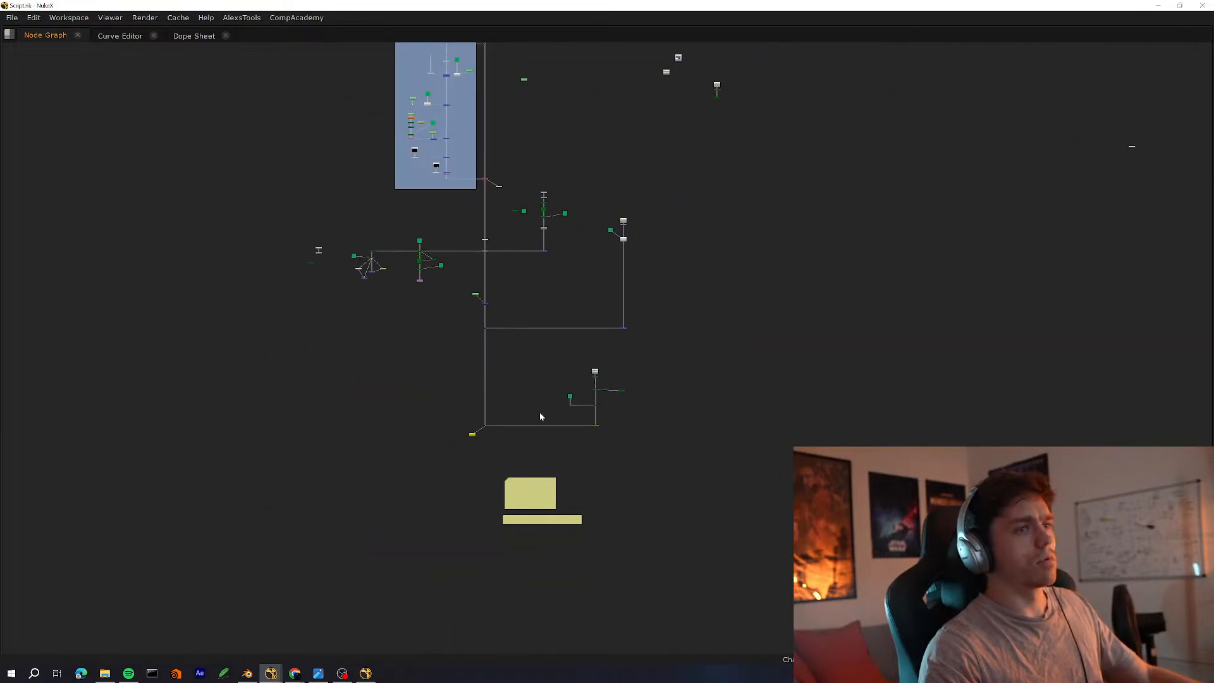
Add blank lines and a new dash bullet to the "World Alignment of Scene B into Layout A" sticky note, enlarging its label field
scroll(499, 515, "up", 6)
scroll(606, 531, "down", 1)
key("space")
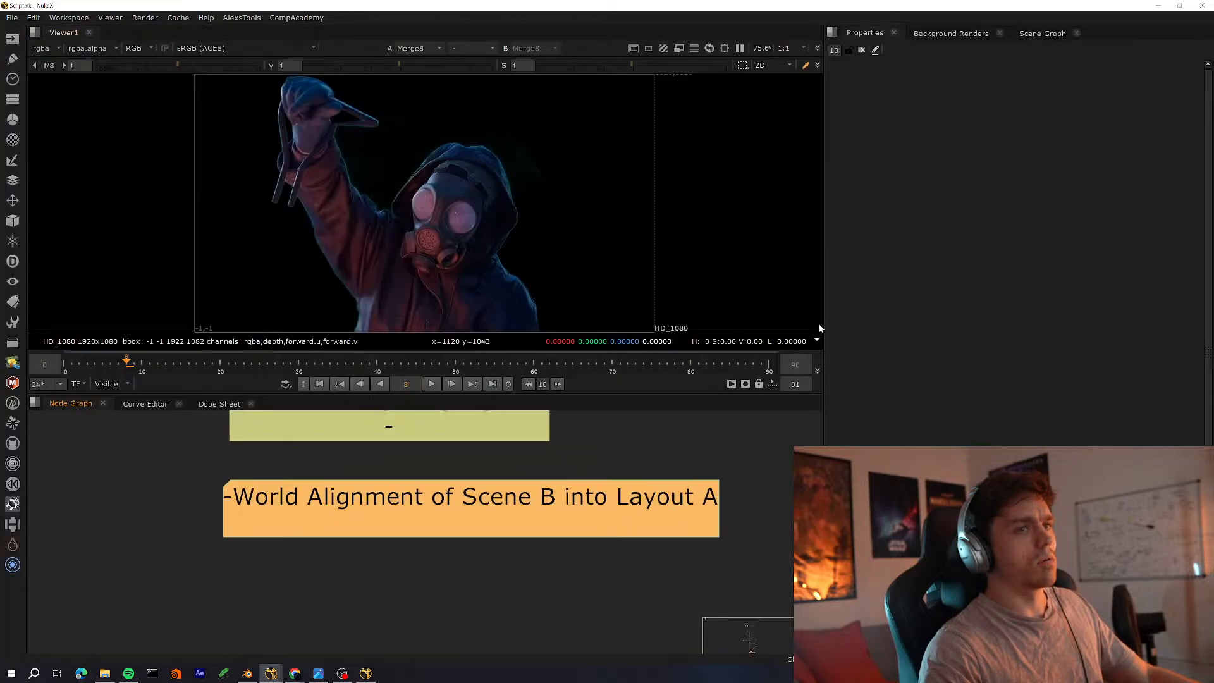
double_click(607, 508)
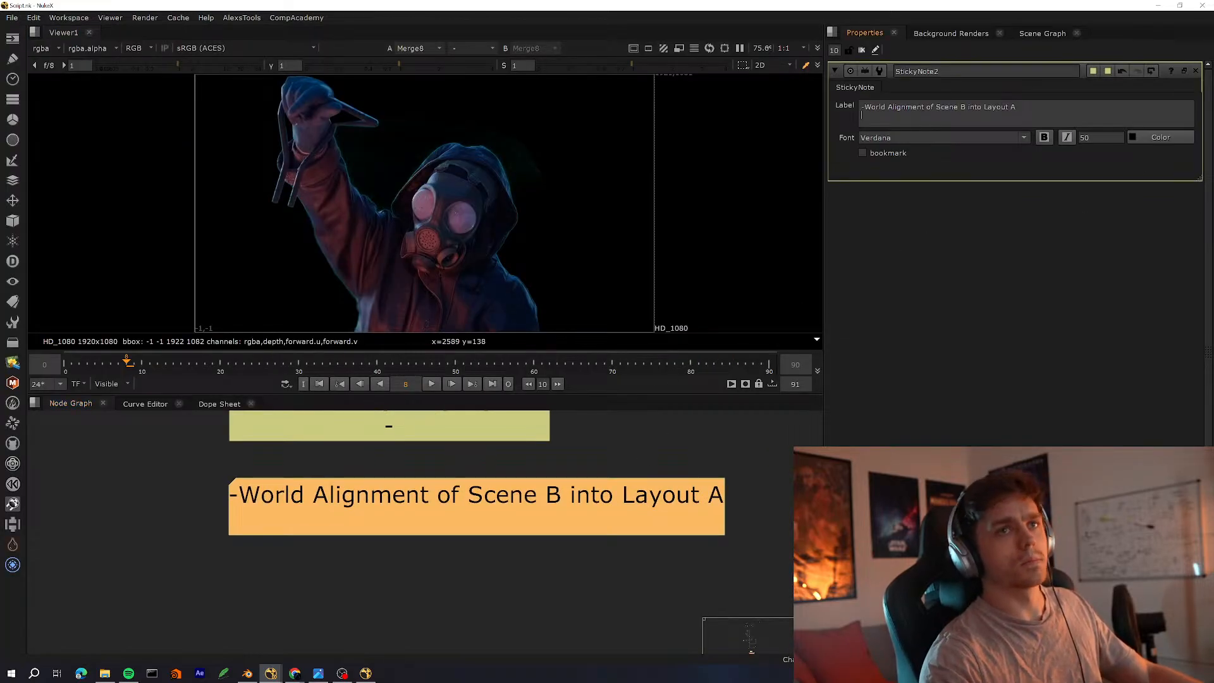
key("Return")
key("Return")
key("Return")
key("Return")
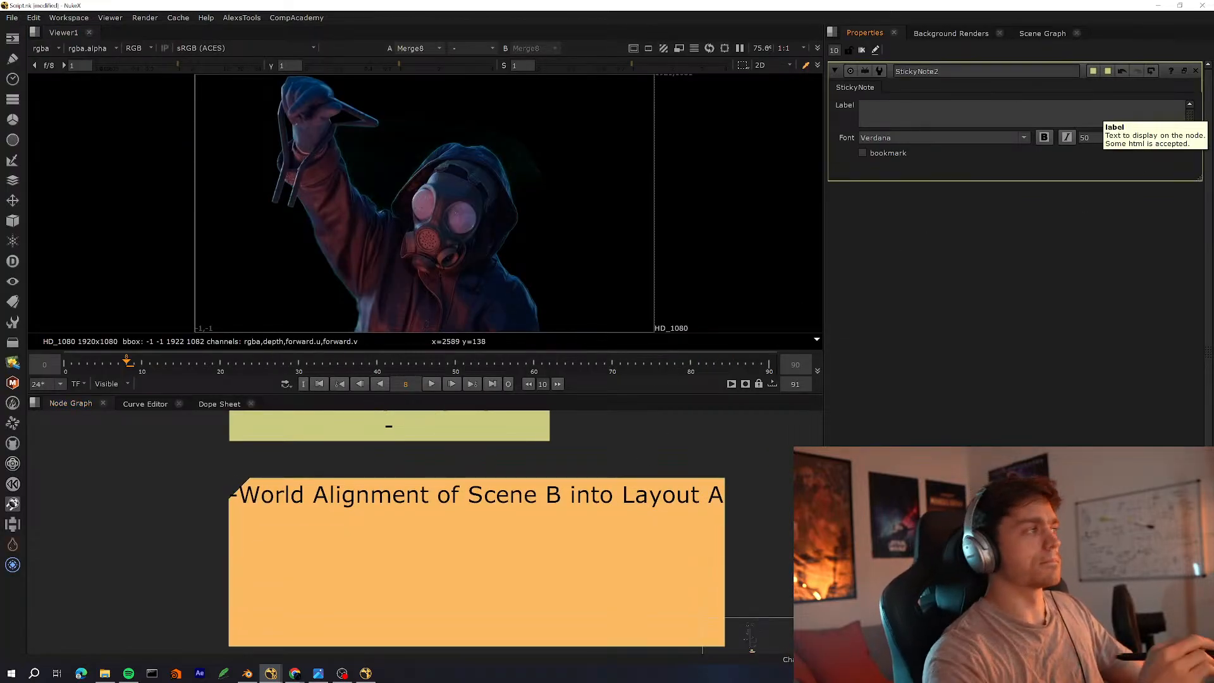
left_click_drag(1198, 178, 1198, 373)
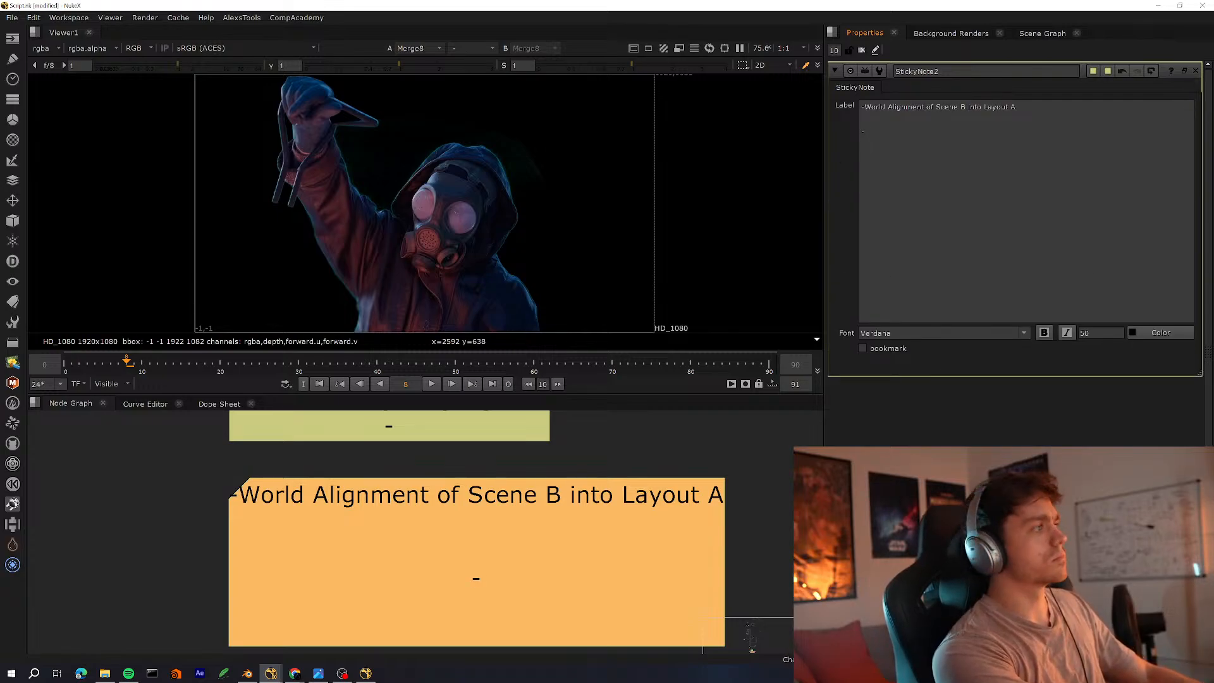
View the Read6 reference clip and its FrameHold1 frame from the REF backdrop
scroll(379, 480, "down", 5)
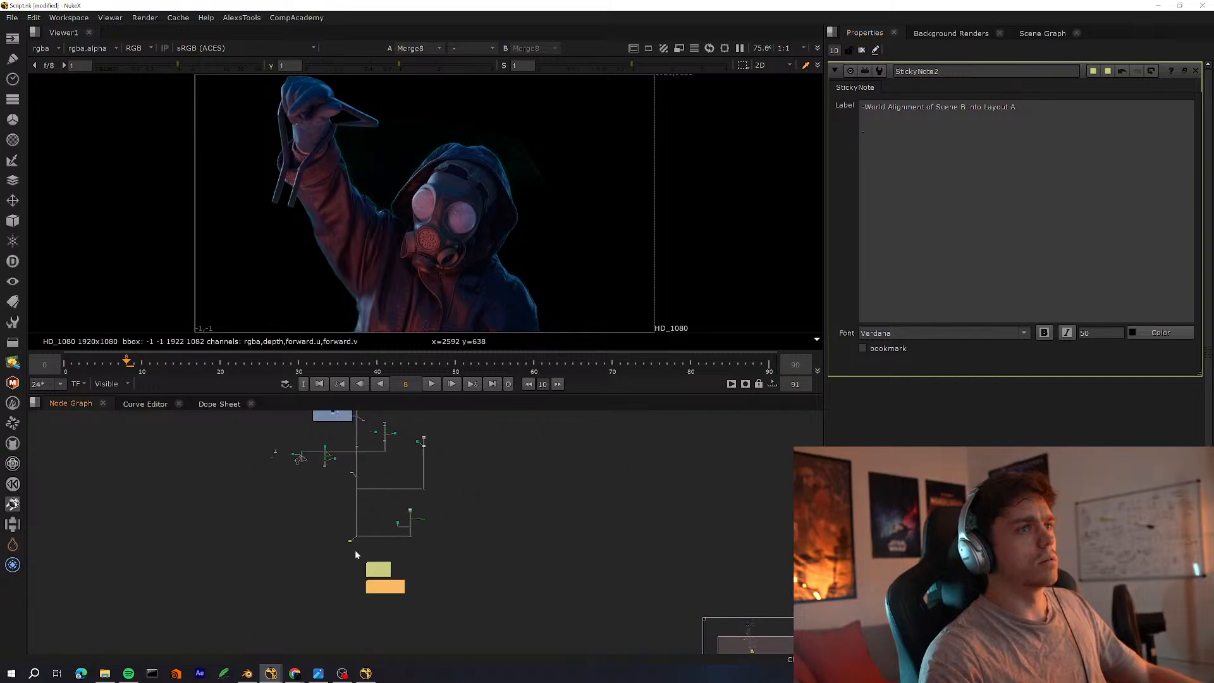
key("space")
scroll(427, 419, "up", 6)
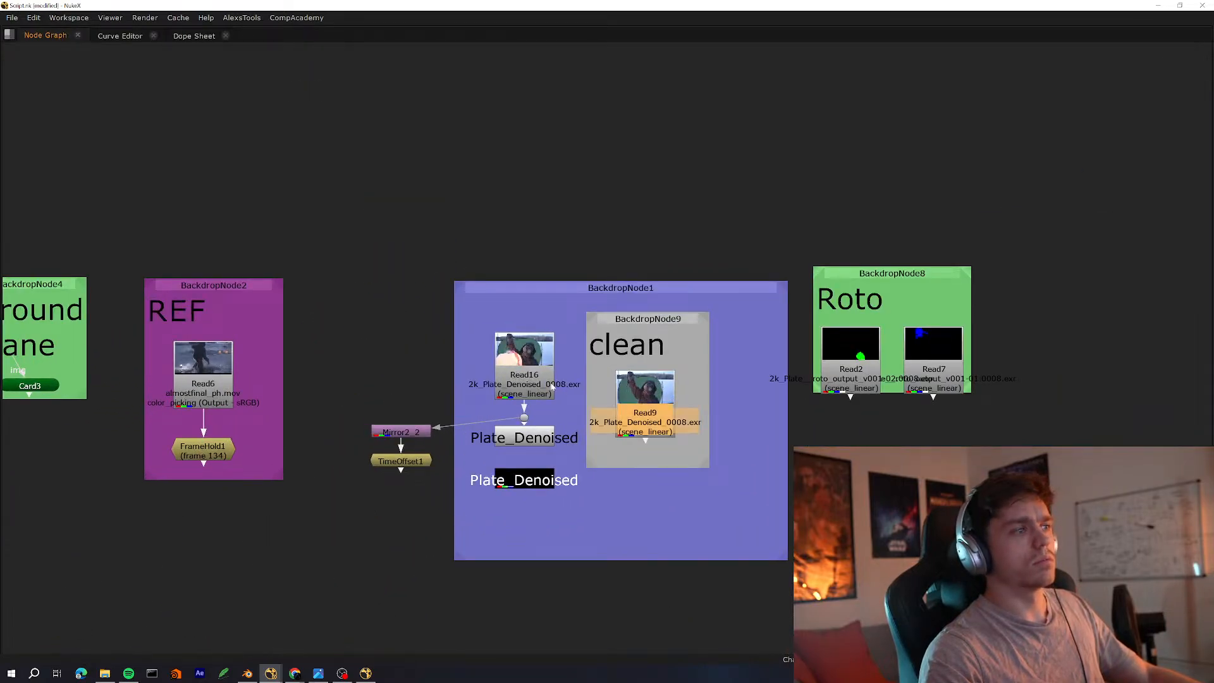
scroll(426, 418, "up", 2)
key("space")
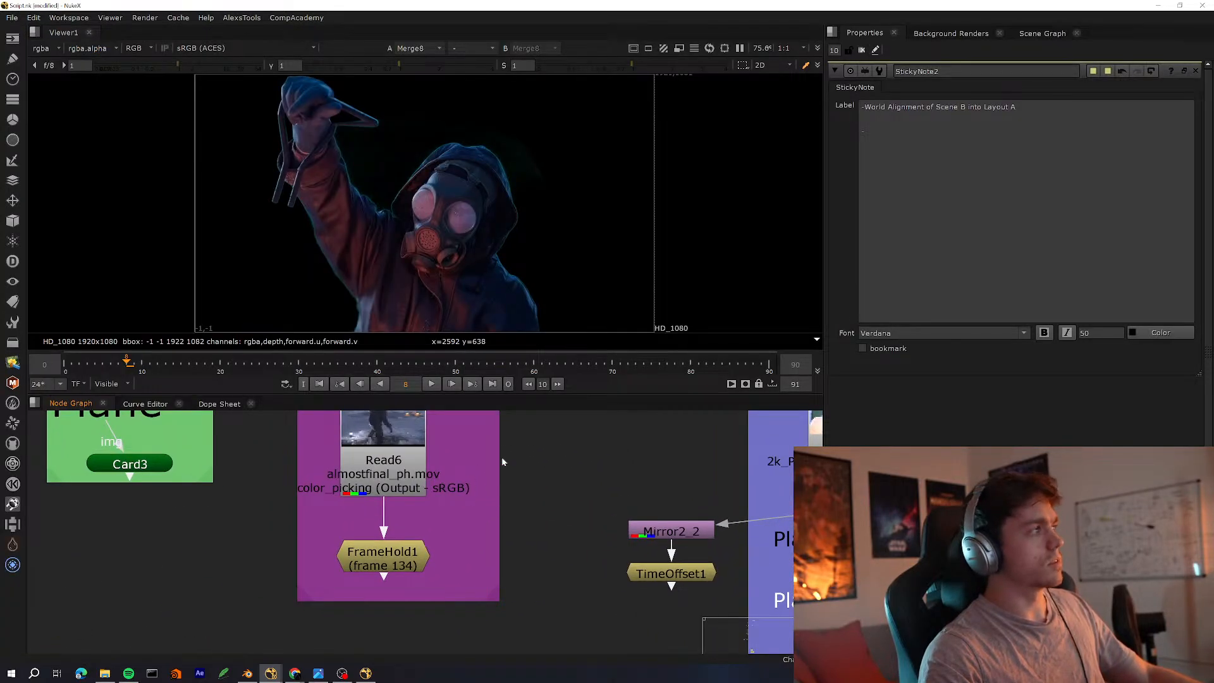
middle_click_drag(472, 501, 594, 501)
left_click(425, 466)
key("1")
left_click(417, 549)
key("1")
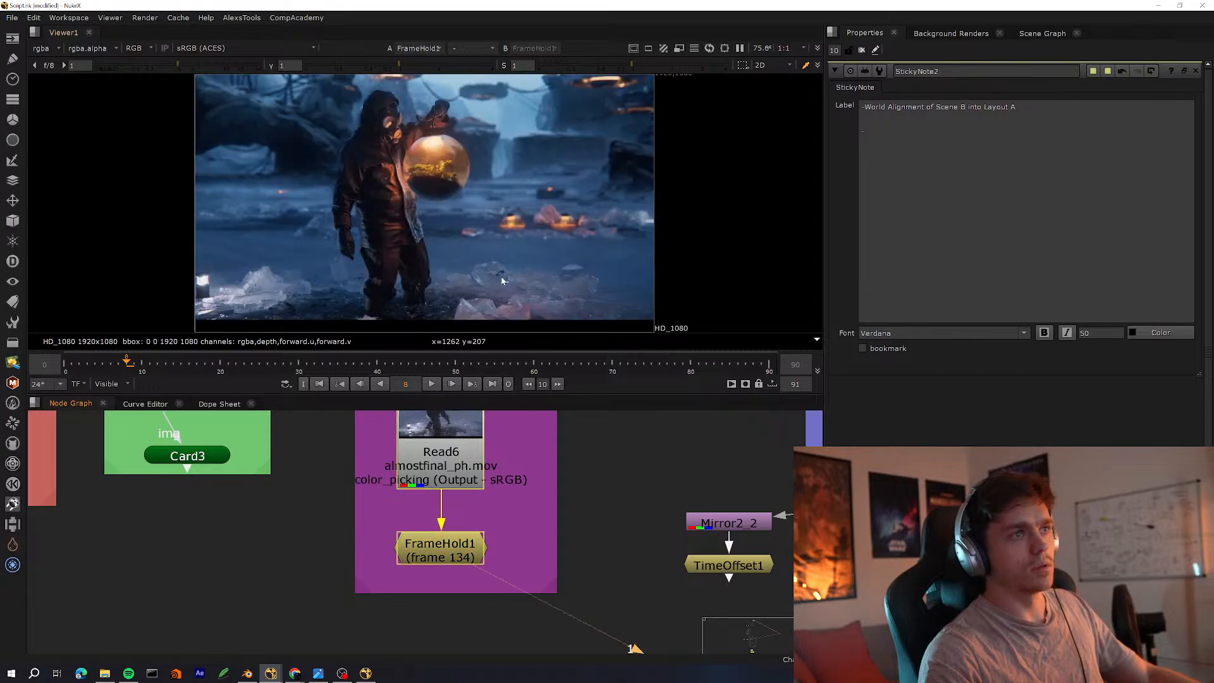
View the denoised plate Read13 that feeds the GeoTracker
key("space")
scroll(490, 350, "down", 8)
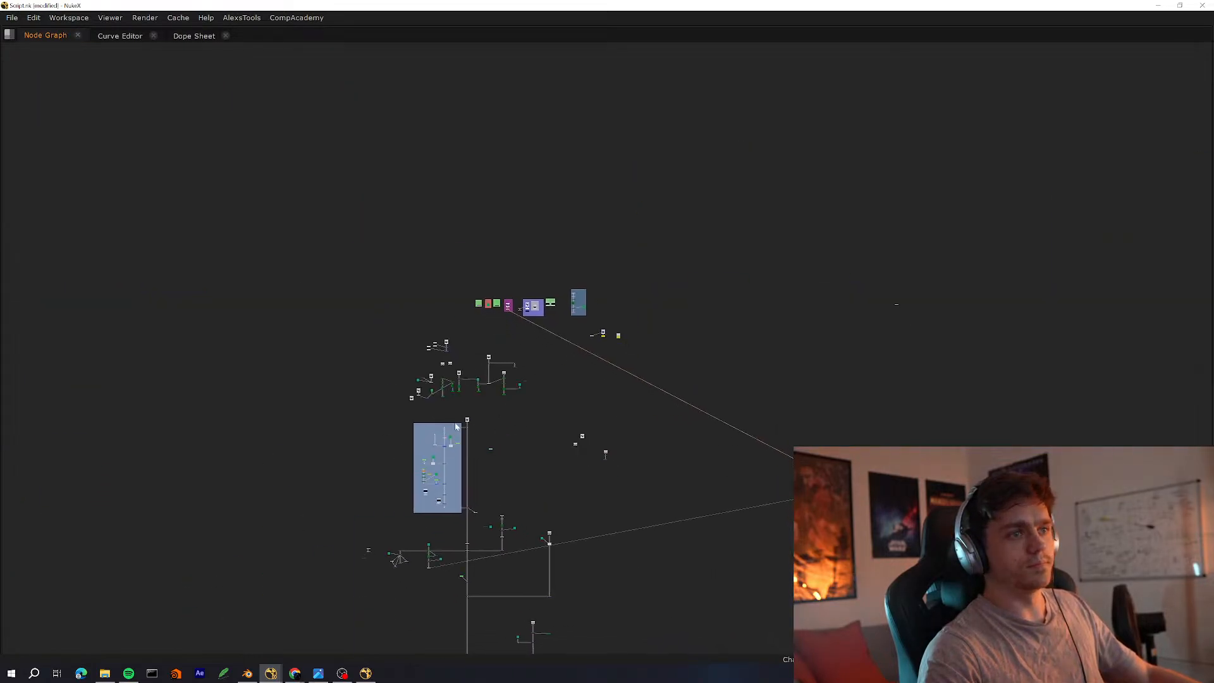
scroll(457, 428, "up", 10)
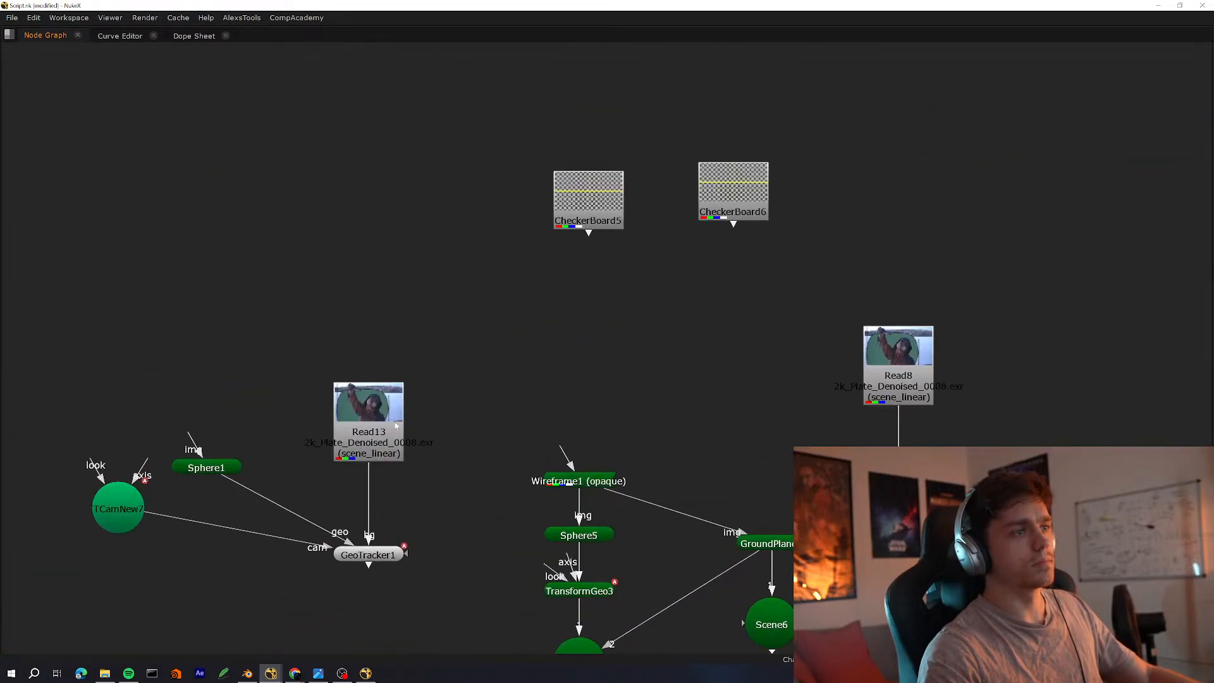
left_click(397, 426)
key("1")
key("space")
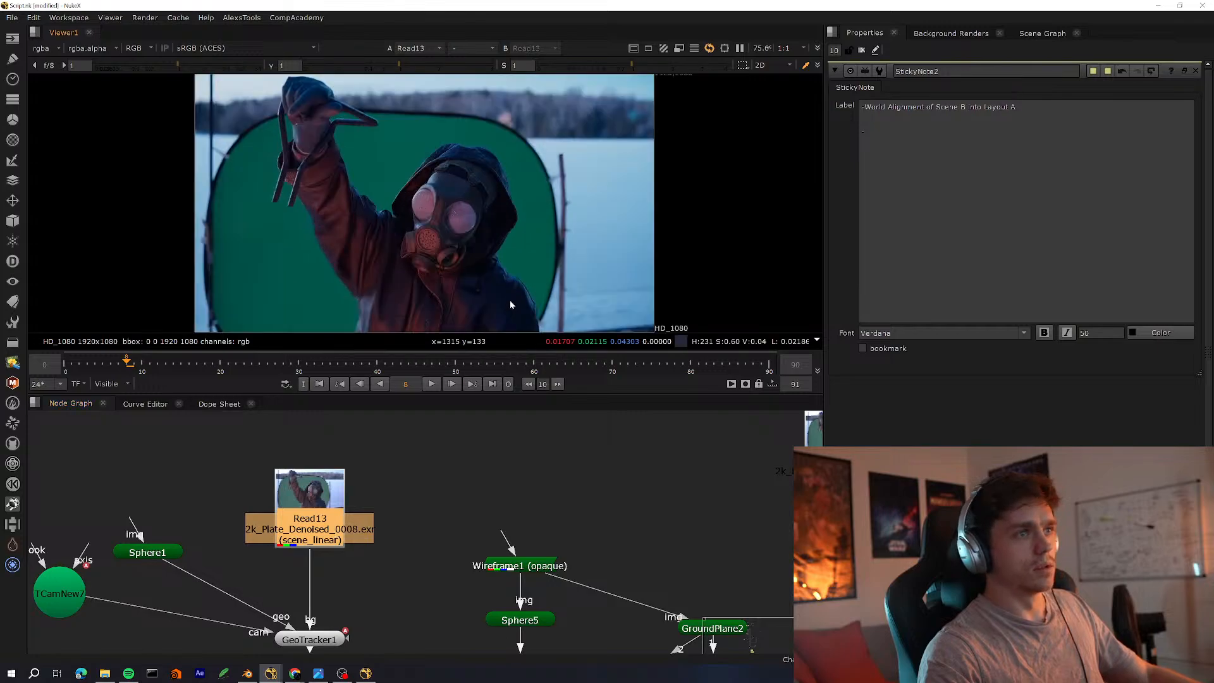
Examine the node graph from the Lens, Cam, REF and Roto backdrops to the Key backdrop and its source plate
key("space")
scroll(404, 438, "down", 3)
scroll(635, 401, "up", 5)
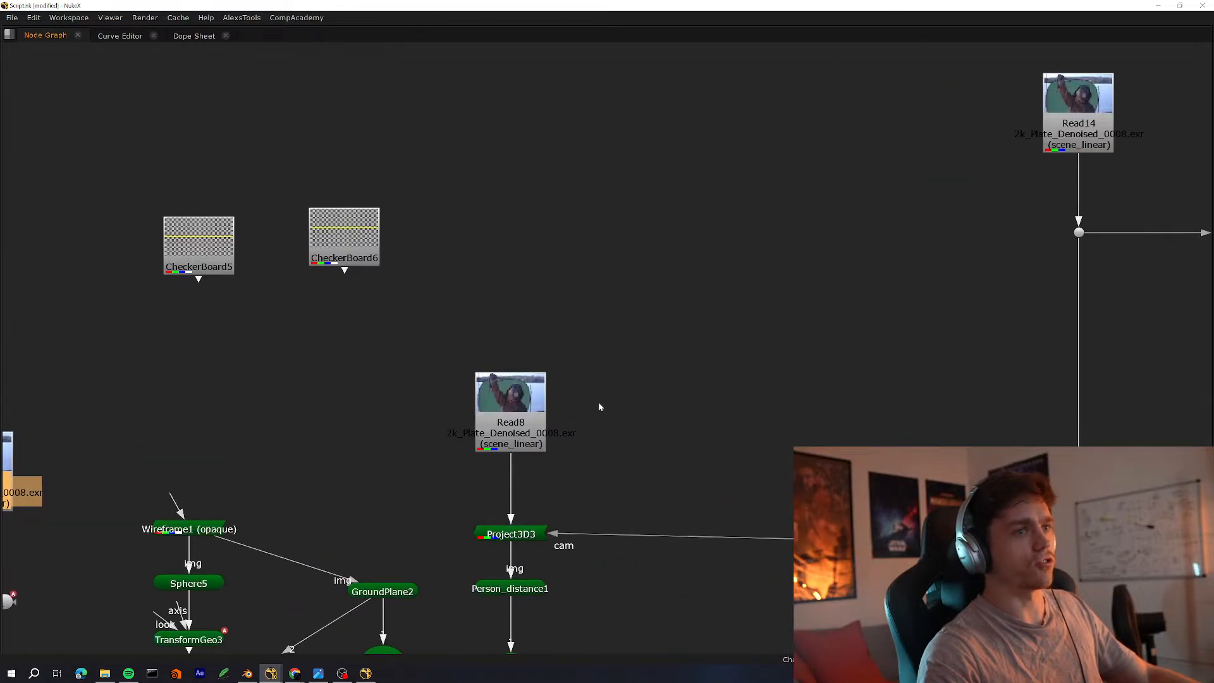
scroll(491, 437, "down", 5)
middle_click_drag(683, 324, 525, 417)
scroll(626, 285, "down", 3)
middle_click_drag(626, 284, 510, 401)
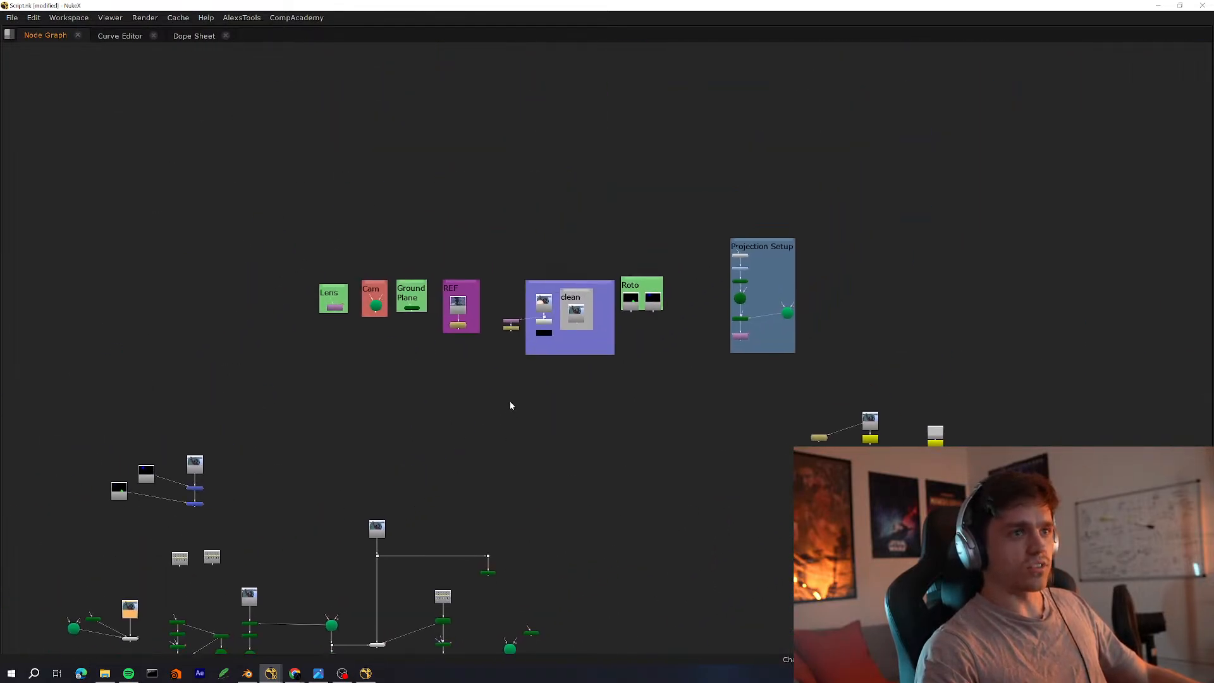
scroll(440, 365, "up", 4)
middle_click_drag(440, 365, 549, 293)
scroll(446, 474, "down", 5)
scroll(549, 293, "down", 2)
scroll(572, 375, "up", 4)
middle_click_drag(468, 537, 525, 384)
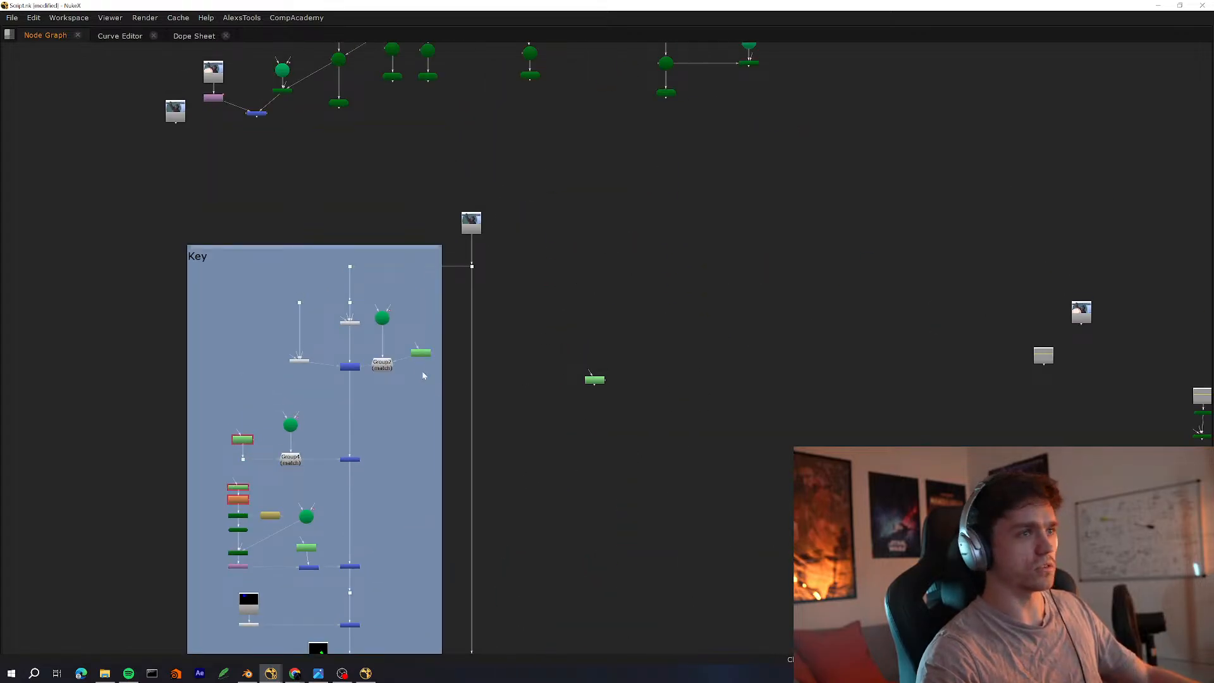
middle_click_drag(472, 290, 544, 424)
scroll(483, 347, "up", 5)
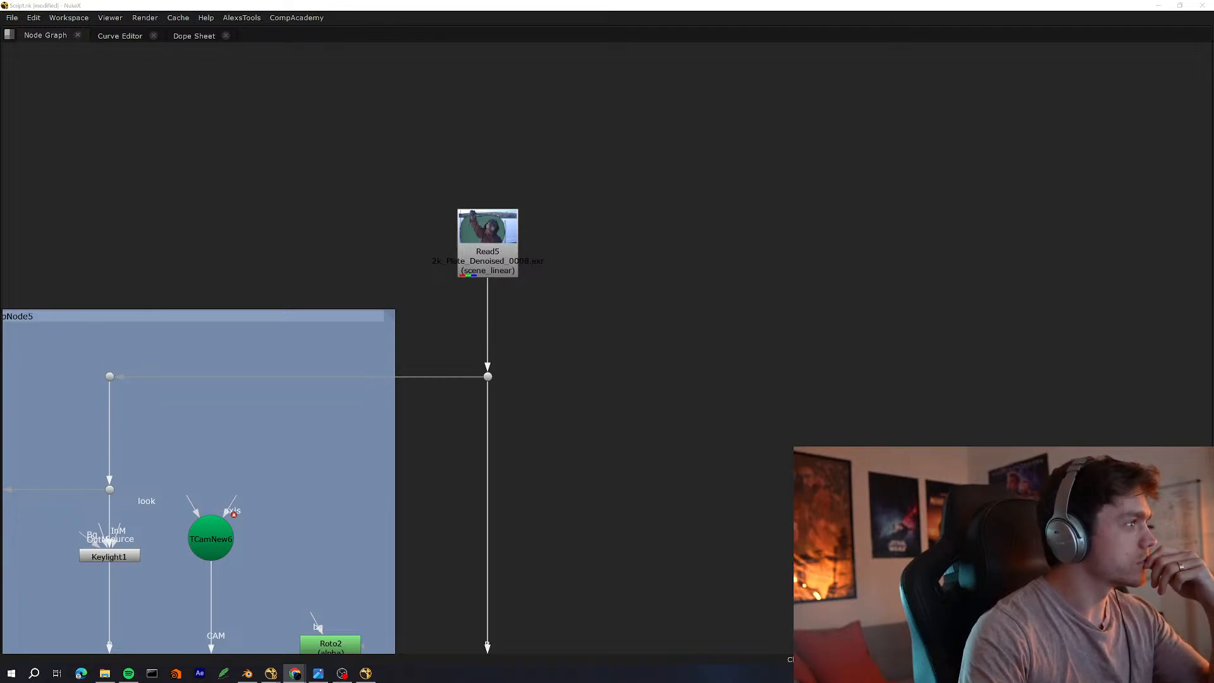
View the denoised plate Read5 beside the Key backdrop
scroll(543, 338, "down", 7)
middle_click_drag(549, 289, 441, 351)
scroll(442, 351, "up", 5)
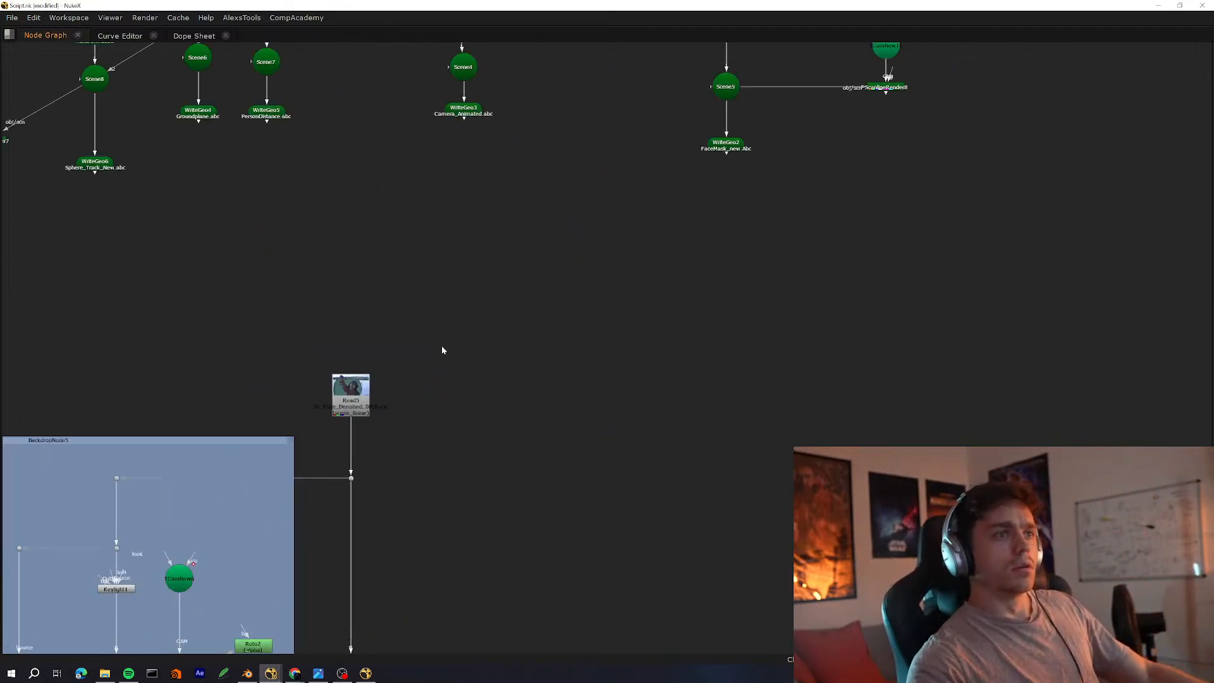
scroll(372, 374, "up", 4)
left_click(342, 415)
key("1")
key("space")
left_click(363, 508)
View the original denoised plate Read16 in the plate backdrop, next to the clean version
scroll(455, 520, "down", 8)
key("space")
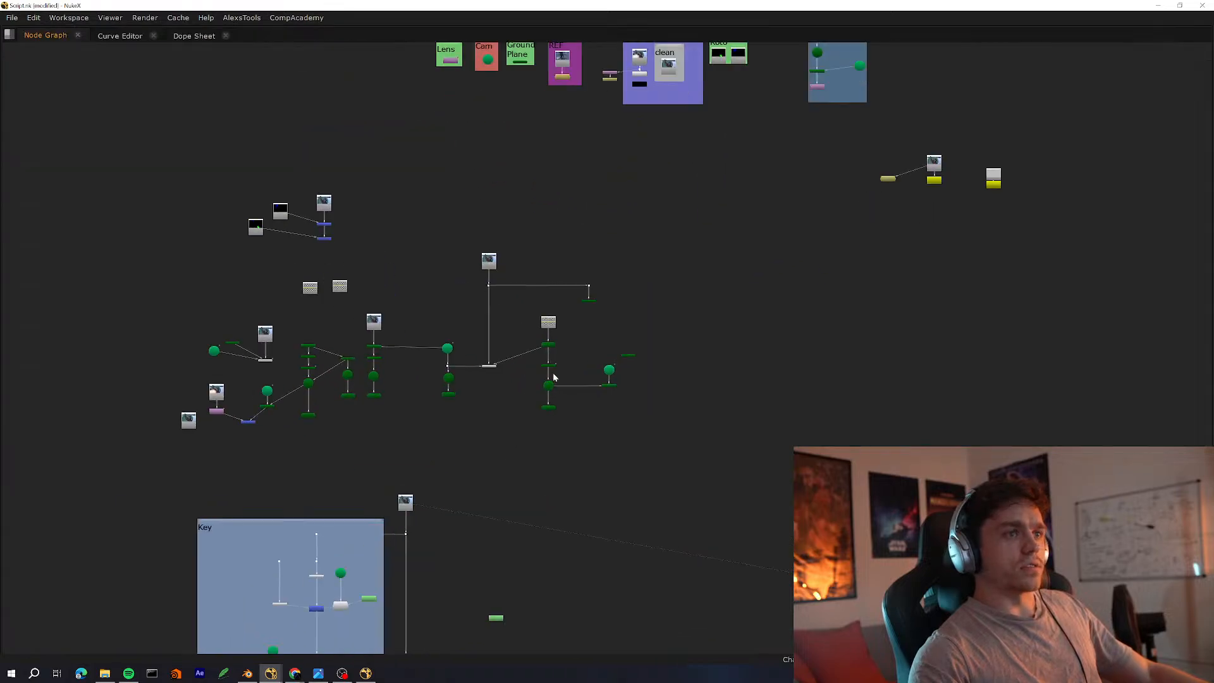
scroll(348, 321, "up", 8)
middle_click_drag(424, 311, 662, 256)
scroll(746, 231, "down", 4)
middle_click_drag(592, 282, 155, 564)
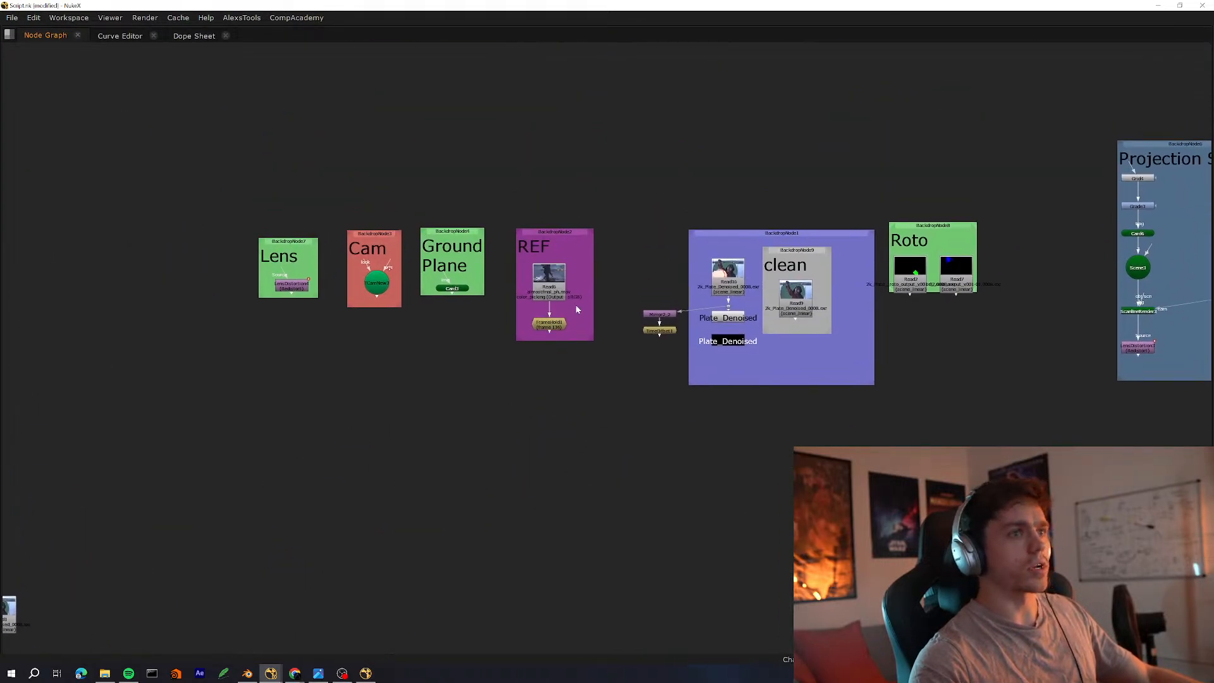
scroll(576, 309, "up", 4)
middle_click_drag(639, 332, 264, 472)
scroll(459, 393, "up", 4)
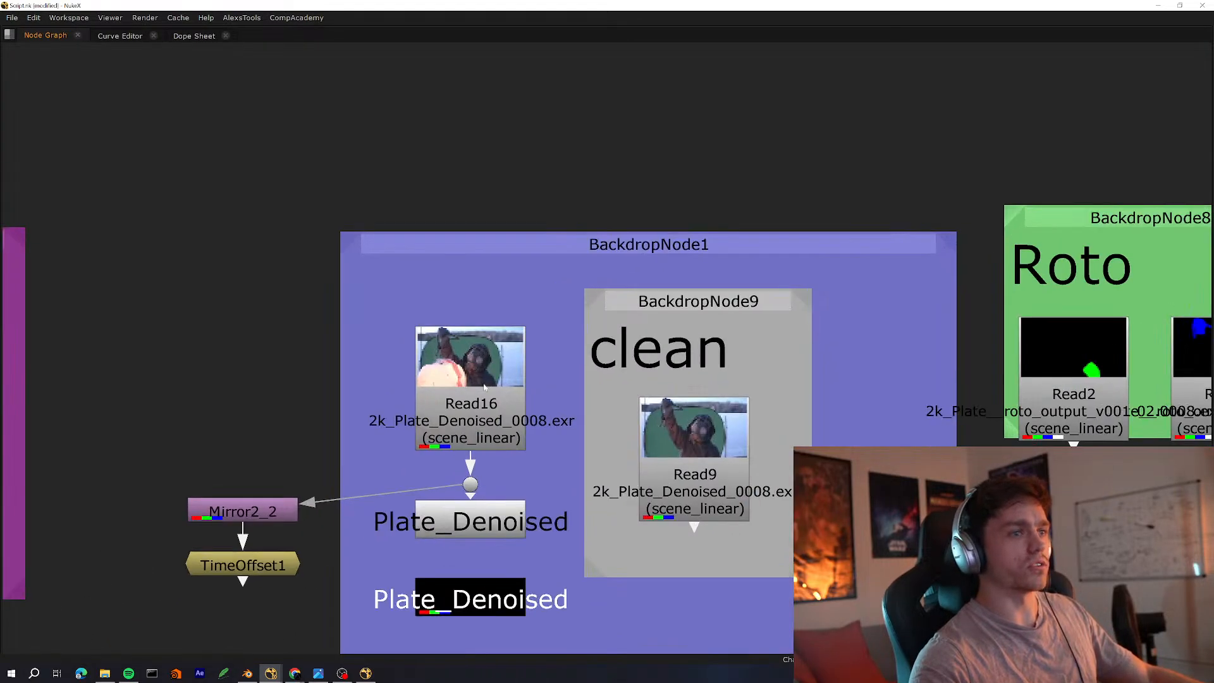
left_click(465, 395)
middle_click_drag(493, 308, 368, 445)
scroll(431, 380, "down", 3)
scroll(417, 481, "up", 4)
key("space")
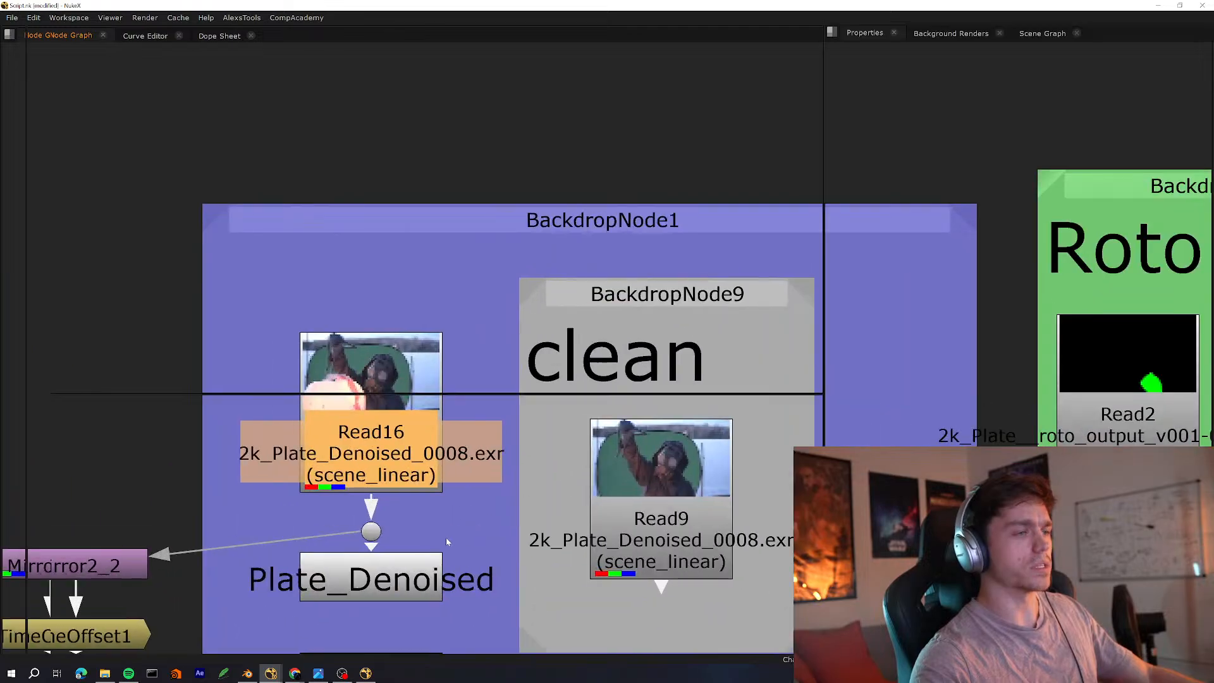
left_click(446, 537)
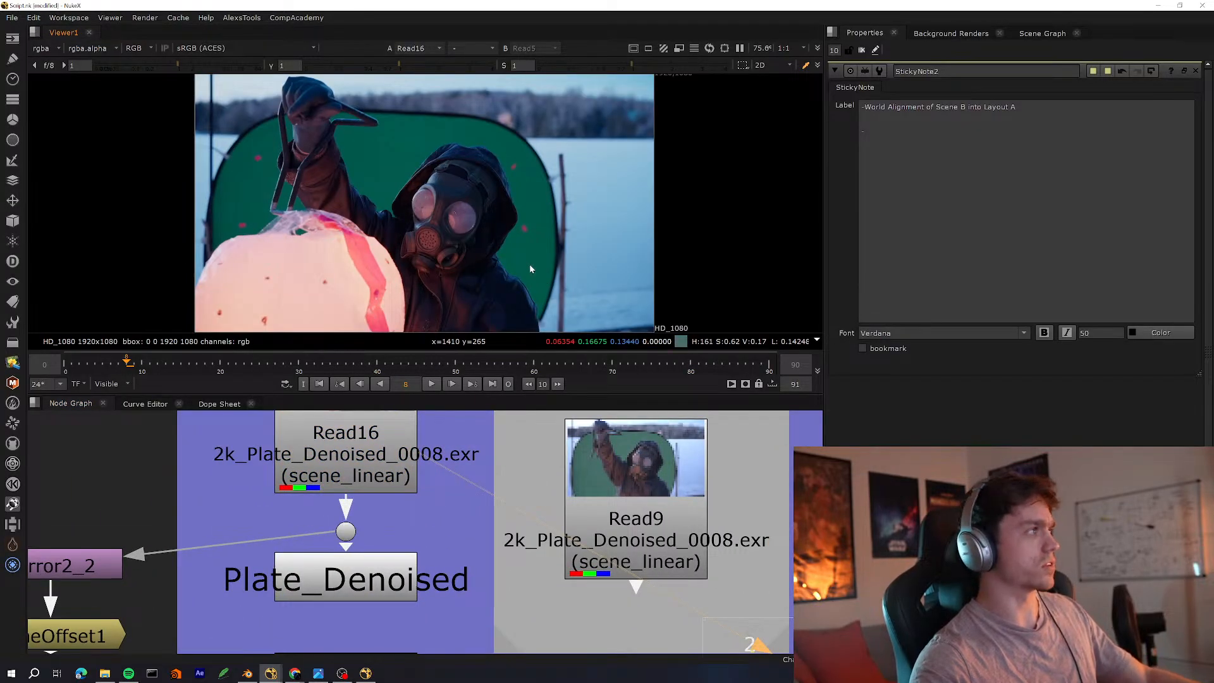
Play back the Read16 plate and close the sticky note's properties
left_click(431, 385)
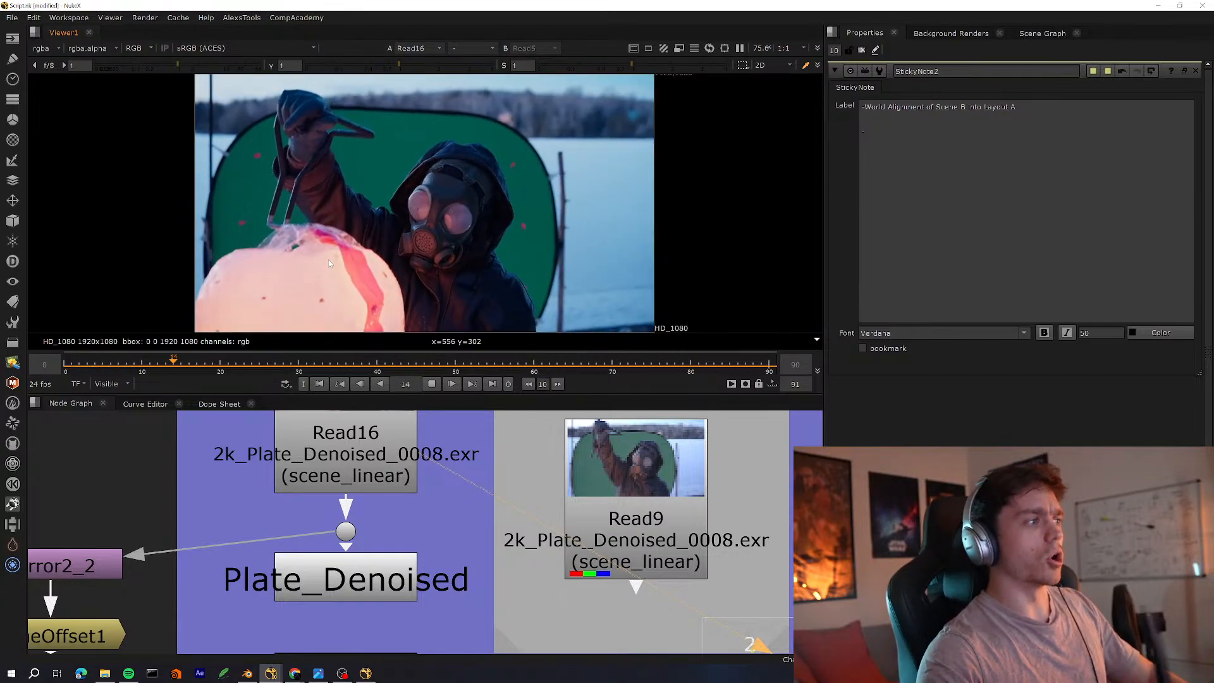
left_click(104, 364)
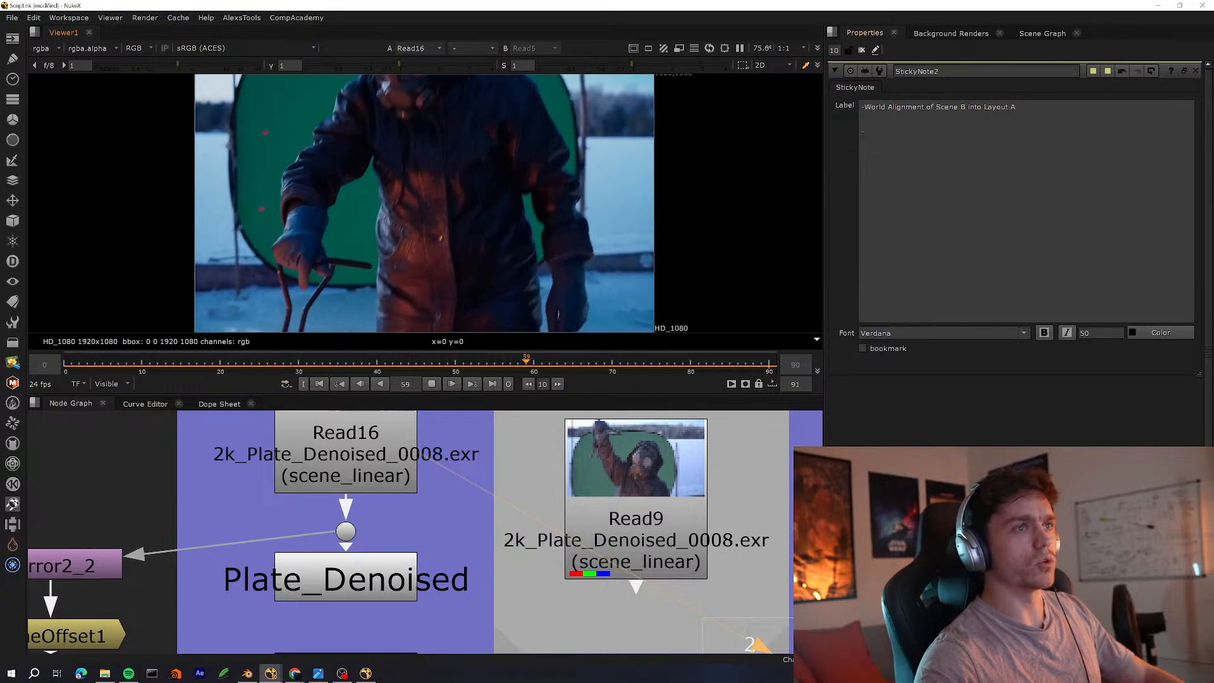
left_click(1197, 71)
middle_click_drag(398, 411, 435, 485)
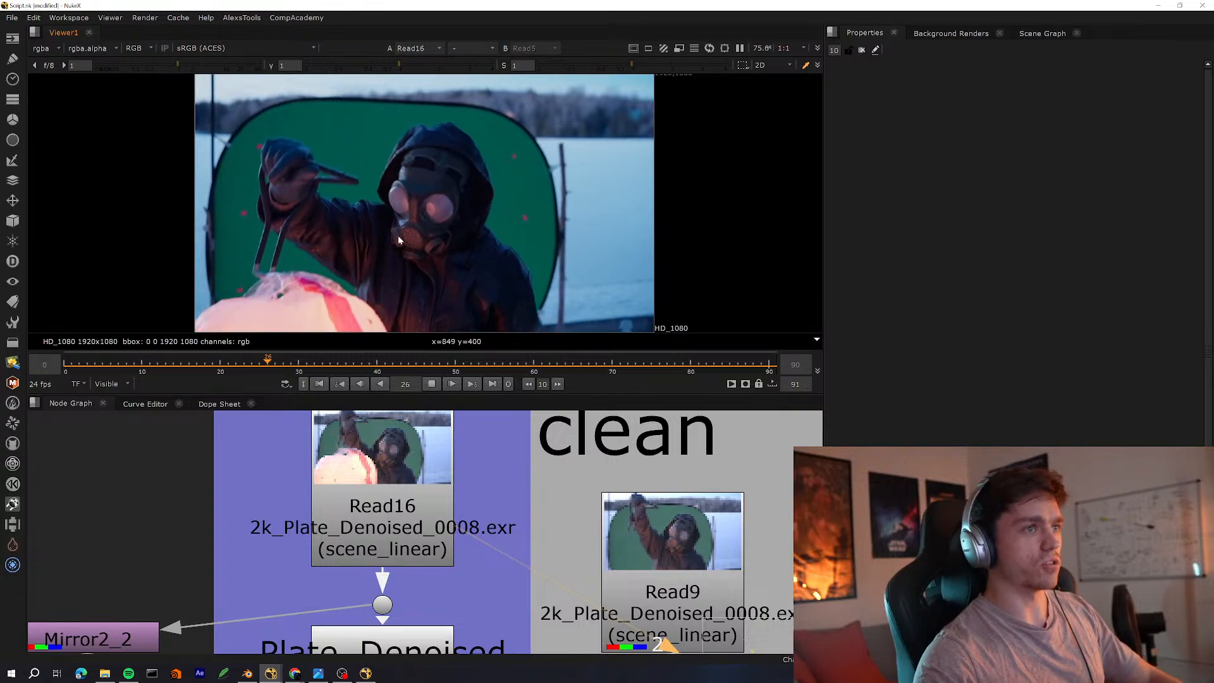
Move the Plate_Denoised nodes and the connected Mirror2_2 and TimeOffset1 branch slightly down below Read16
key("space")
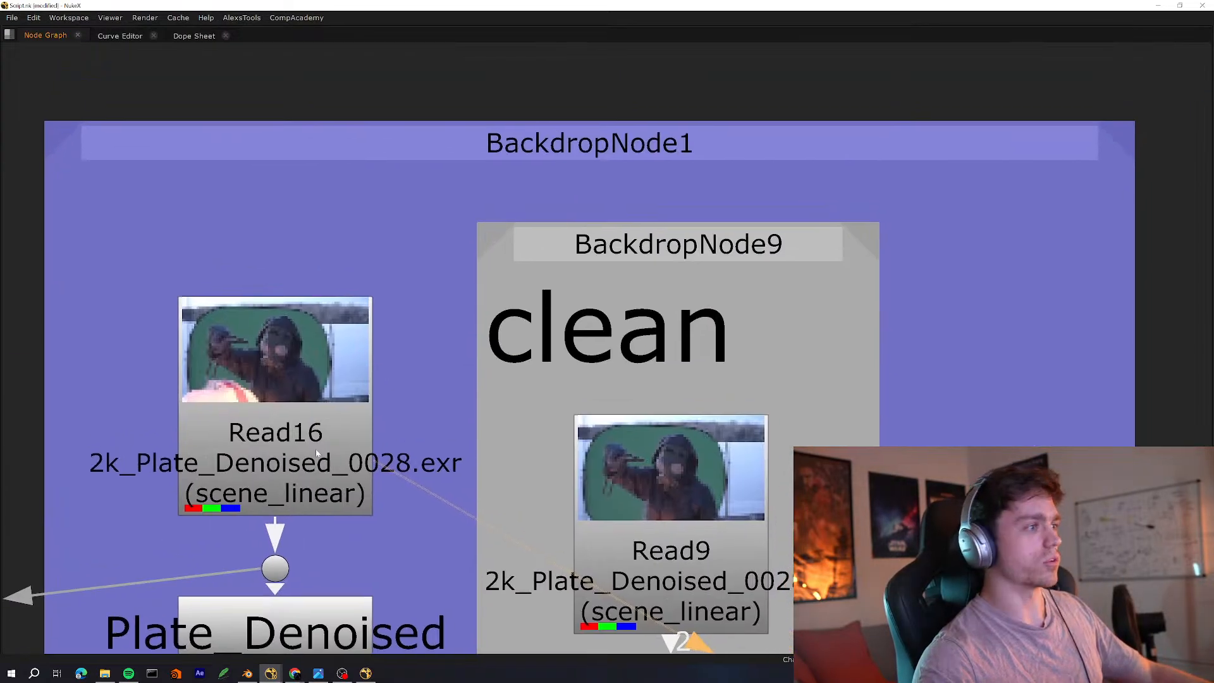
scroll(317, 453, "down", 5)
left_click(418, 366)
scroll(418, 365, "up", 1)
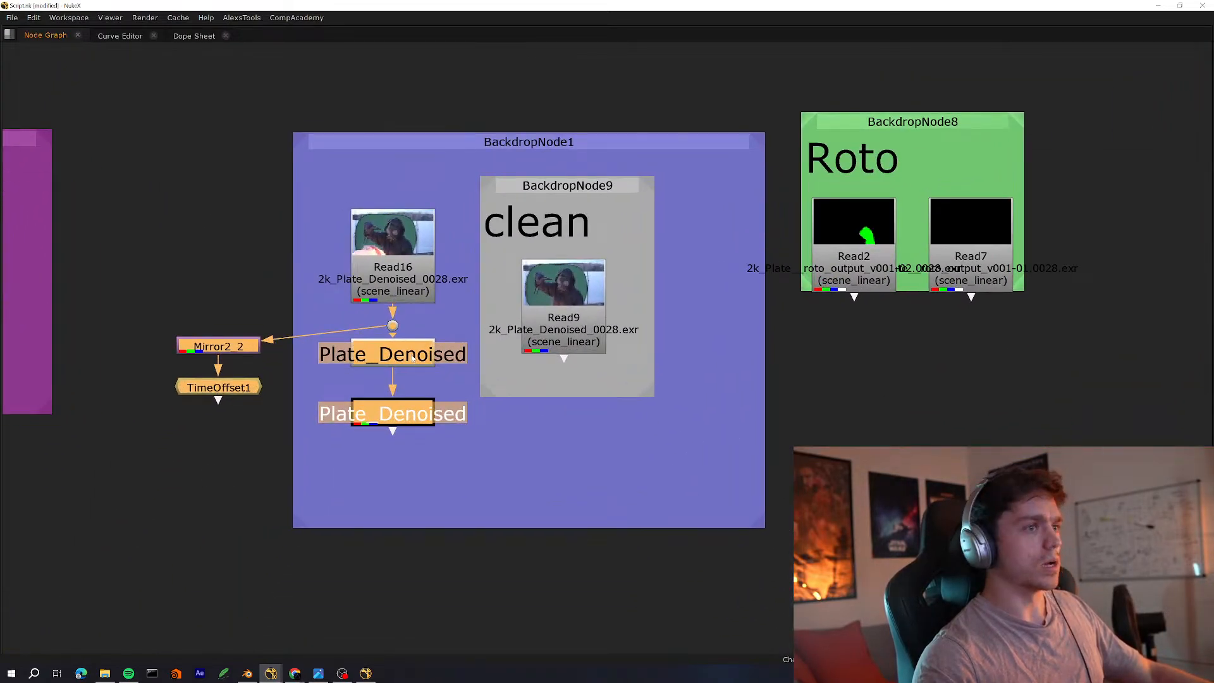
left_click_drag(412, 356, 413, 391)
Load the Read16 plate into viewer input 2 and the clean plate Read9 into viewer input 1
middle_click_drag(115, 314, 550, 320)
left_click_drag(569, 226, 321, 345)
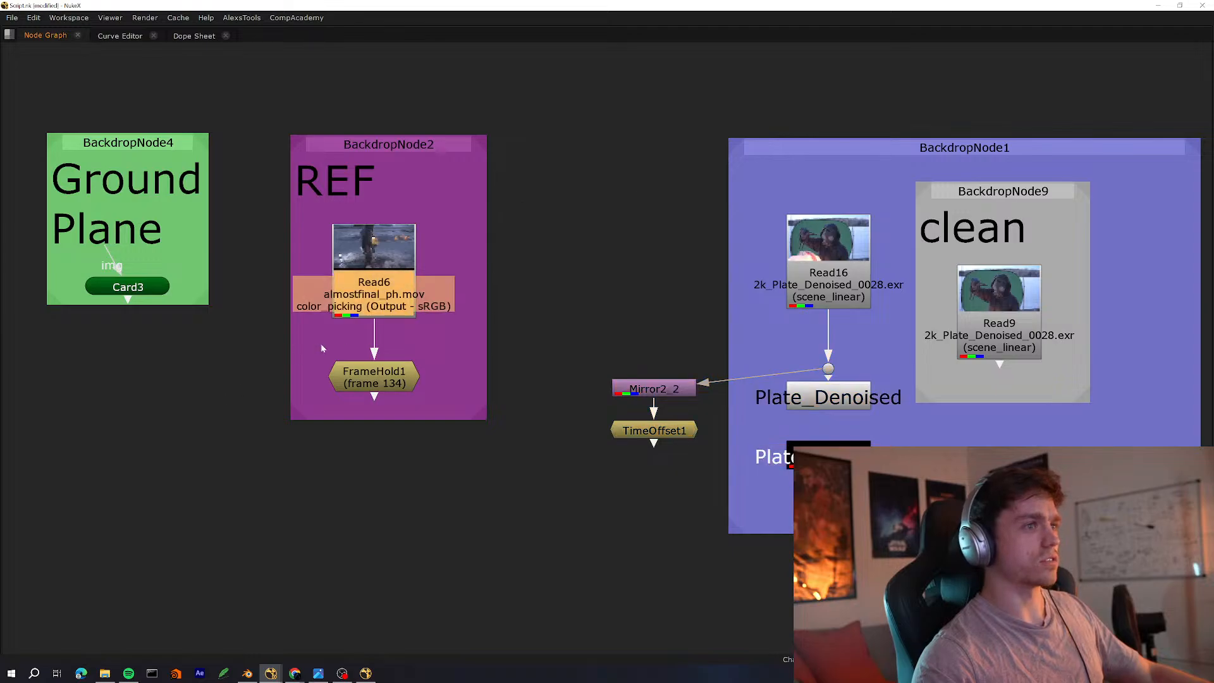
mouse_move(707, 227)
middle_mouse_down()
mouse_move(396, 422)
mouse_move(355, 310)
middle_mouse_up()
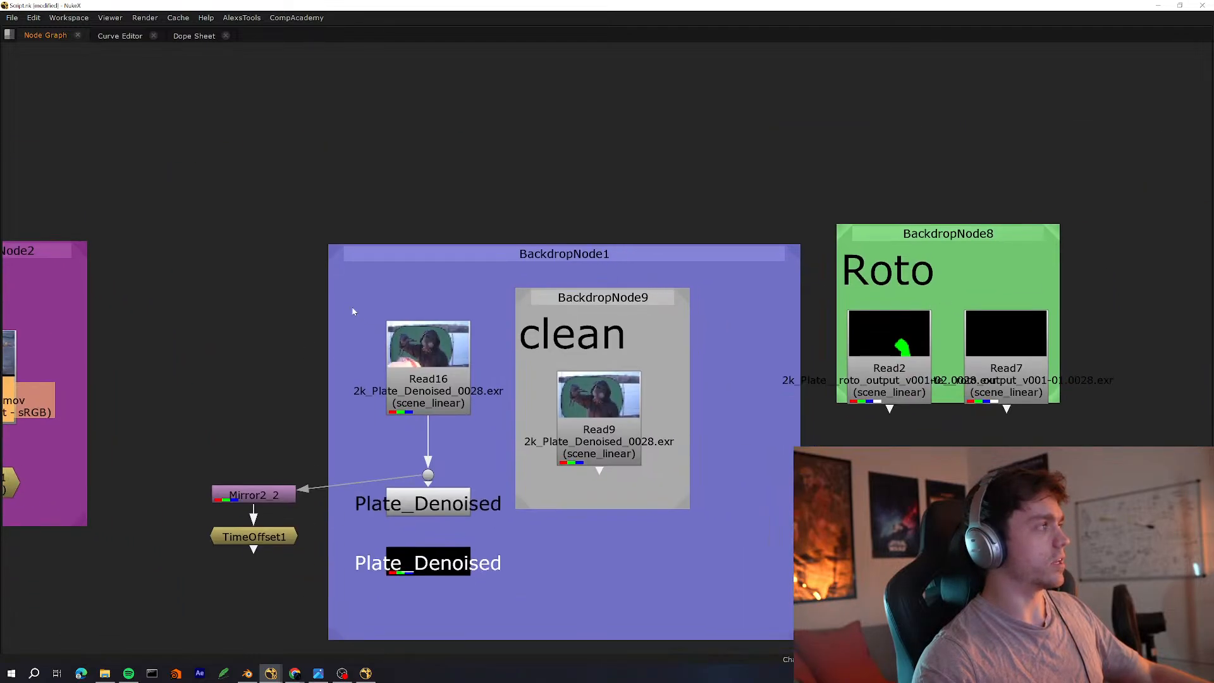
mouse_move(377, 374)
middle_mouse_down()
mouse_move(496, 328)
mouse_move(347, 418)
middle_mouse_up()
left_click(379, 411)
scroll(370, 413, "up", 2)
key("space")
key("2")
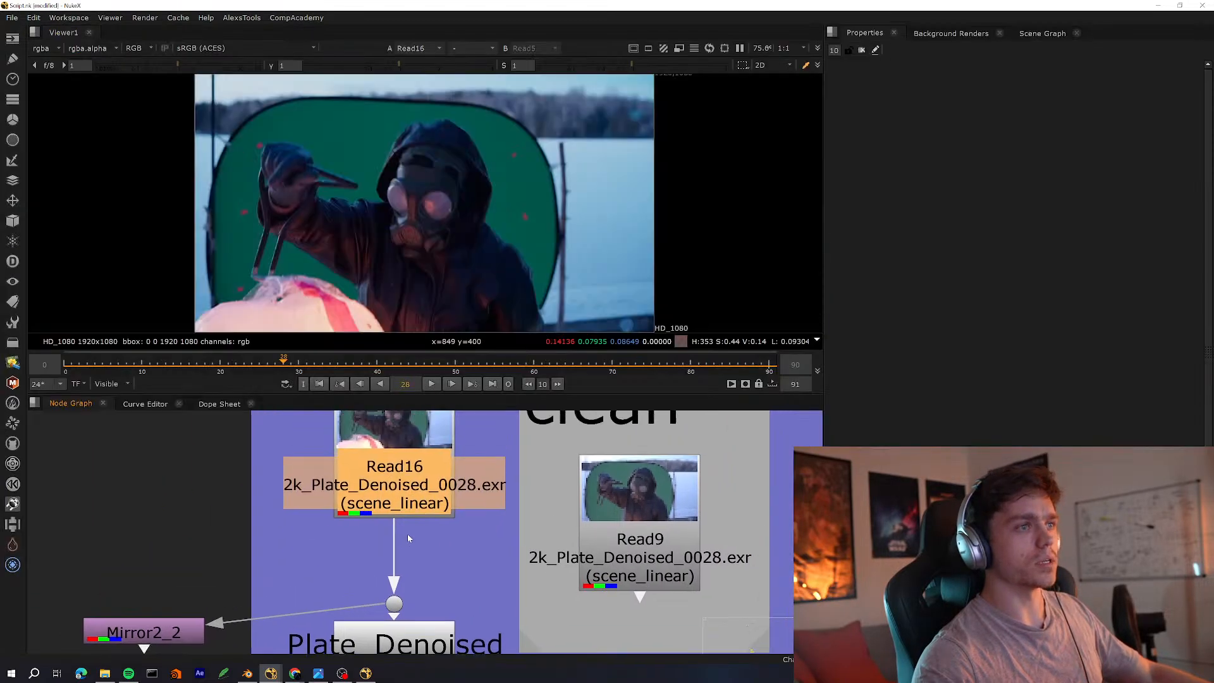
middle_click_drag(424, 410, 282, 381)
left_click(524, 483)
key("1")
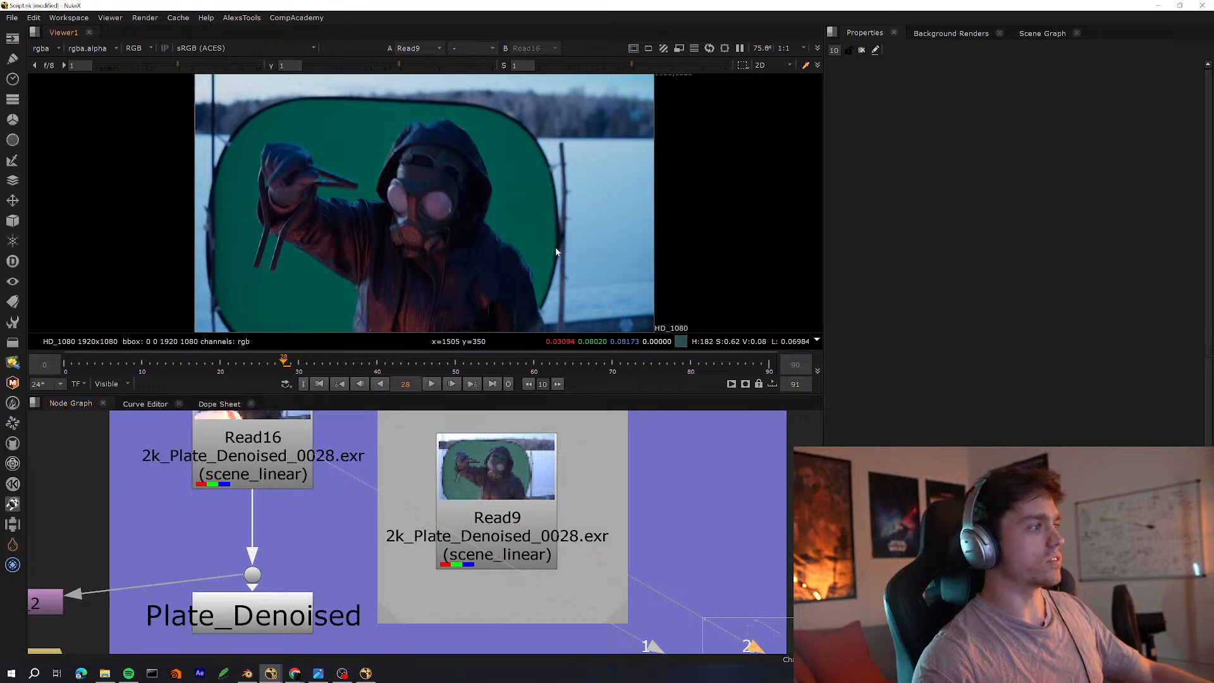
Compare the original and clean plates in an enlarged viewer and play back the clean plate Read9
key("2")
key("space")
key("1")
left_click(614, 642)
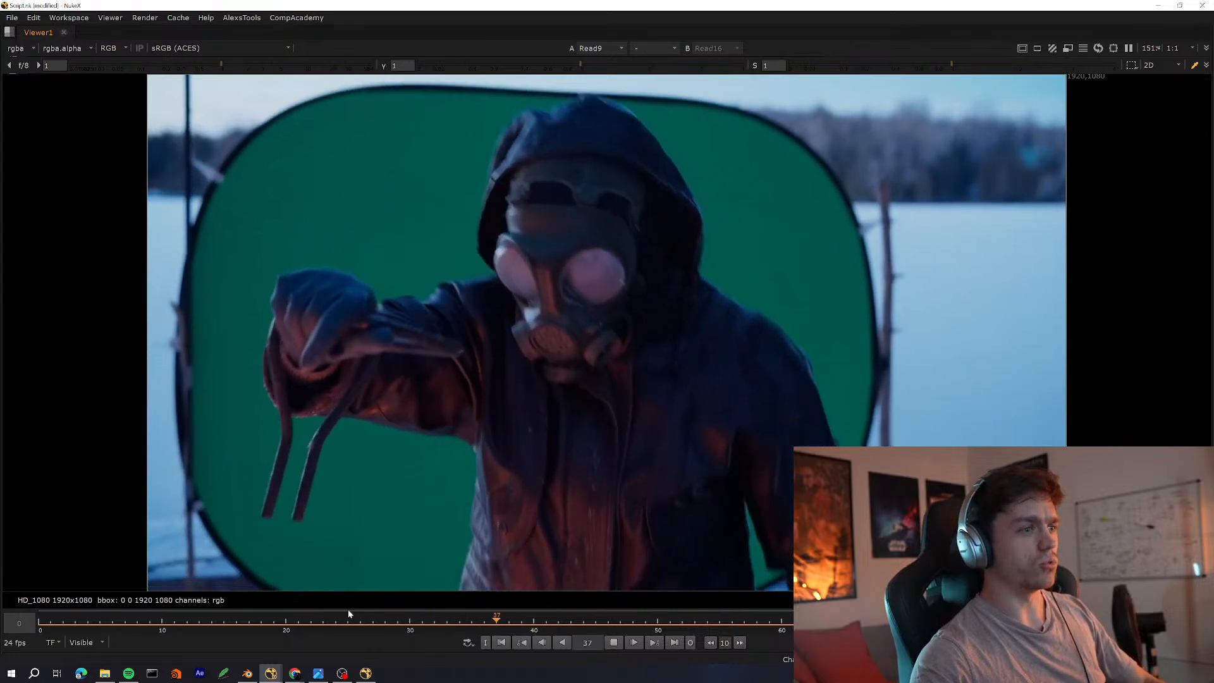
Stop the playback and move the clean plate Read9 to frame 7
left_click(175, 622)
left_click_drag(136, 620, 126, 621)
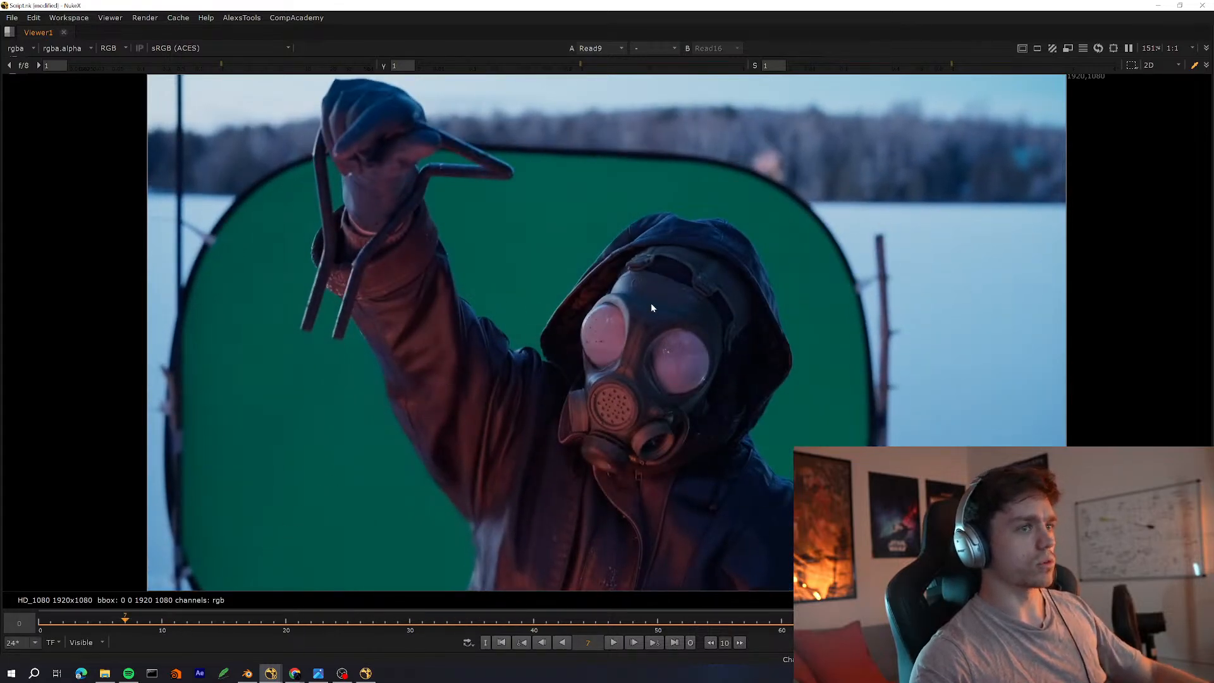
key("space")
Examine the tracking branches in the enlarged node graph, from GeoTracker1 and Scene8 to the WriteGeo3 camera export and GeoTracker2
scroll(489, 506, "down", 5)
scroll(554, 471, "up", 5)
key("space")
scroll(554, 471, "down", 6)
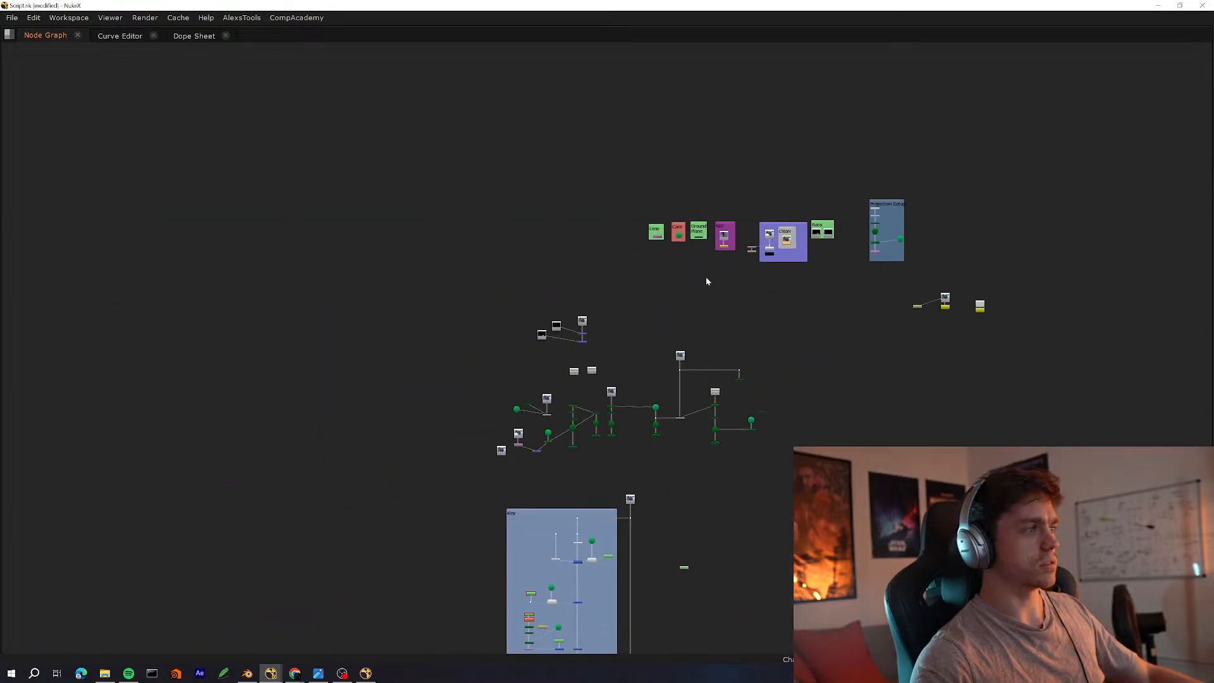
scroll(586, 403, "up", 5)
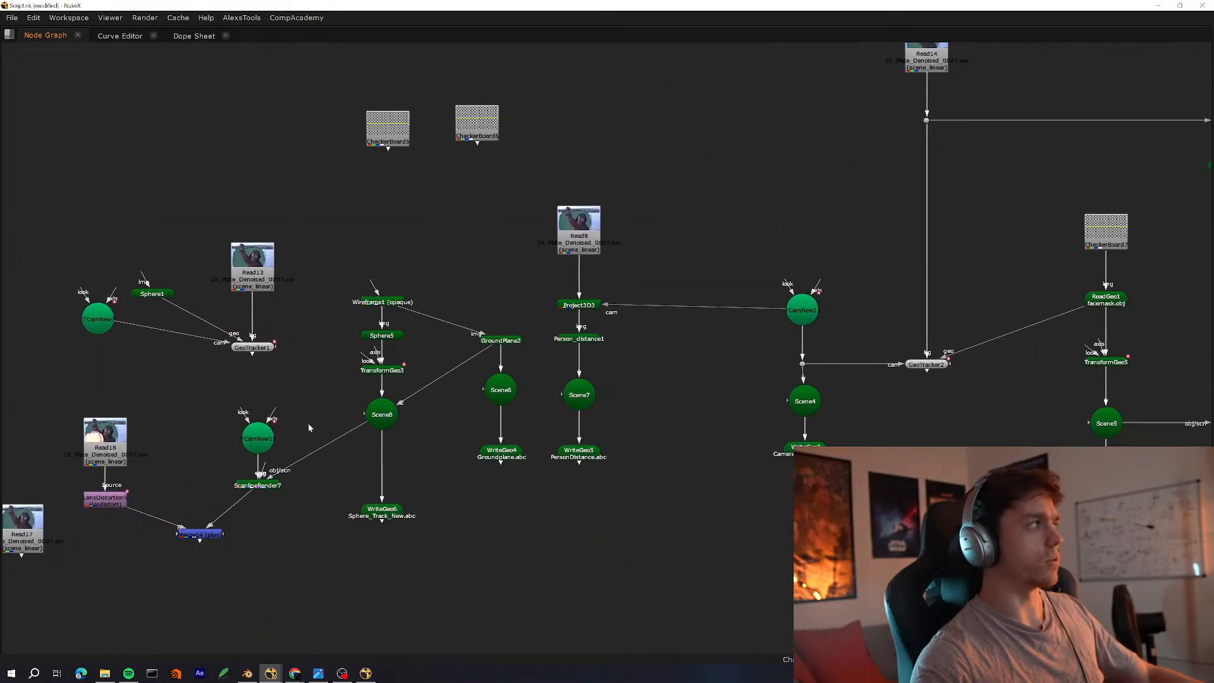
scroll(309, 428, "up", 3)
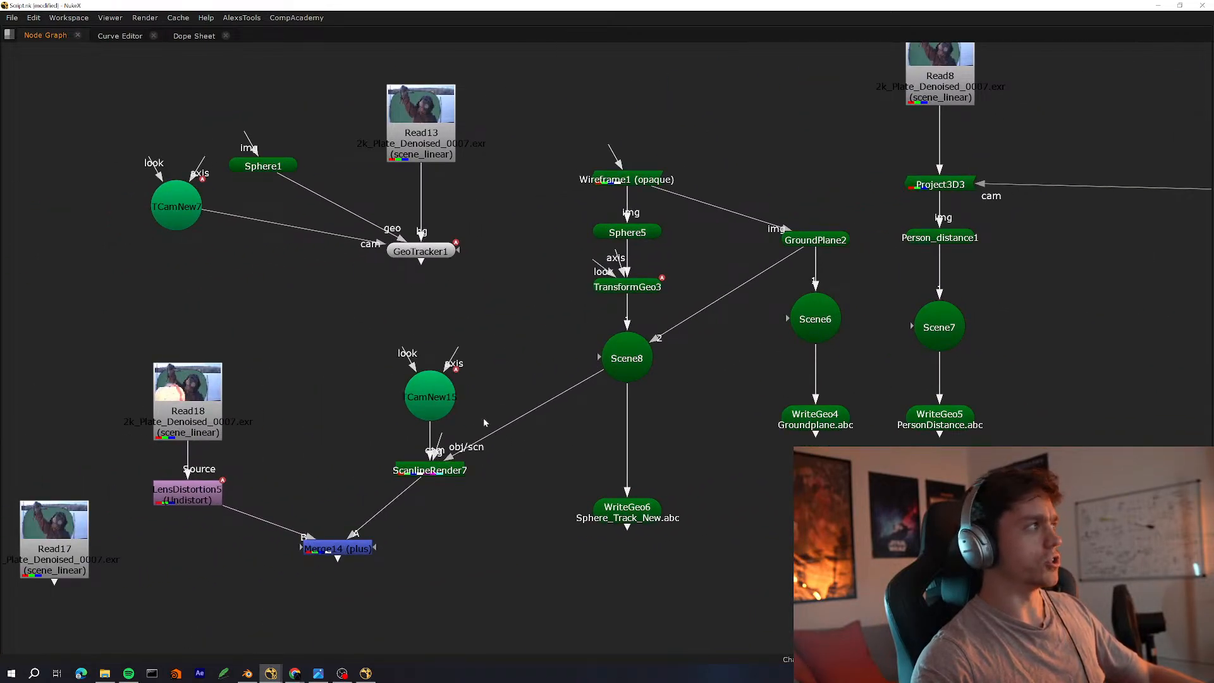
scroll(383, 459, "down", 6)
scroll(506, 430, "up", 5)
left_click_drag(136, 443, 329, 469)
left_click_drag(691, 410, 434, 518)
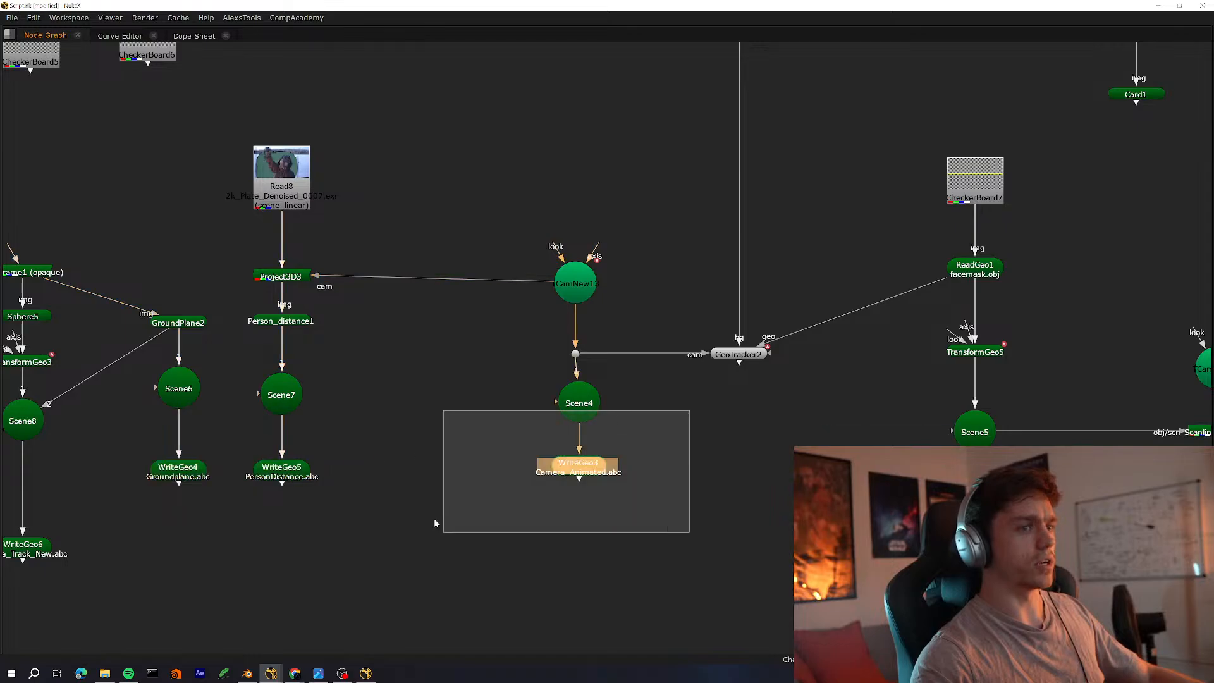
middle_click_drag(602, 458, 425, 420)
middle_click_drag(308, 470, 472, 504)
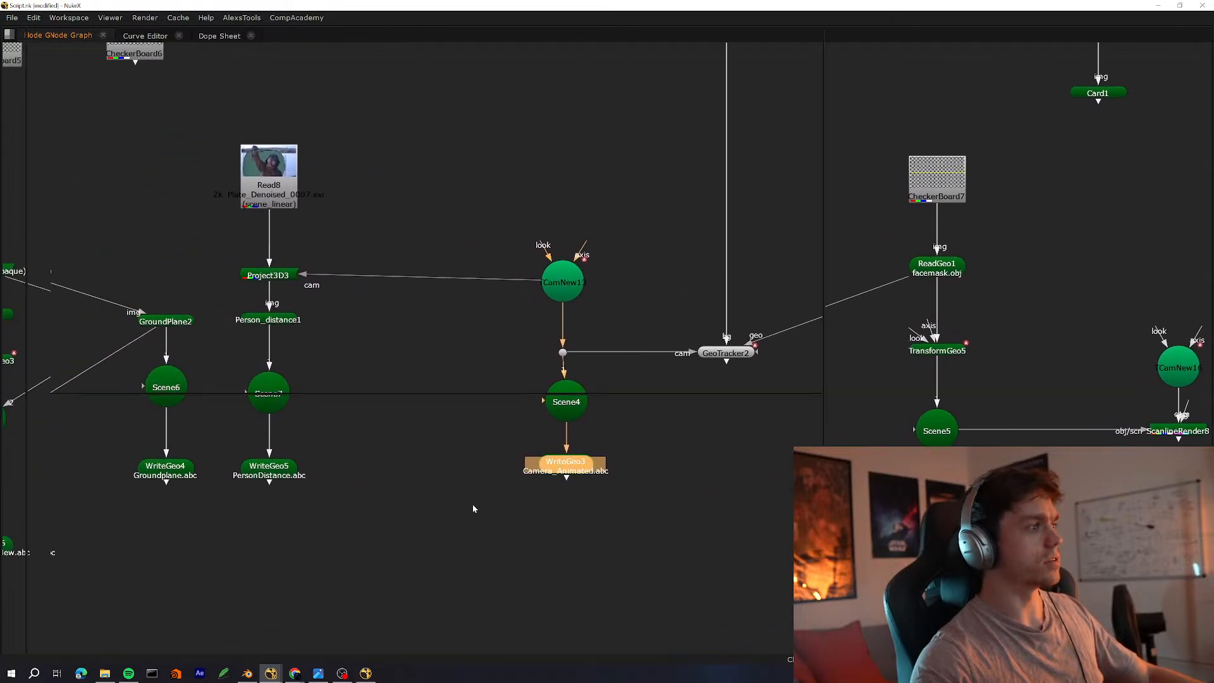
Show the original plate Read16 at frame 7 in the enlarged viewer
key("space")
scroll(449, 496, "down", 5)
middle_click_drag(400, 449, 400, 499)
scroll(399, 499, "up", 3)
scroll(409, 503, "down", 7)
scroll(385, 499, "up", 8)
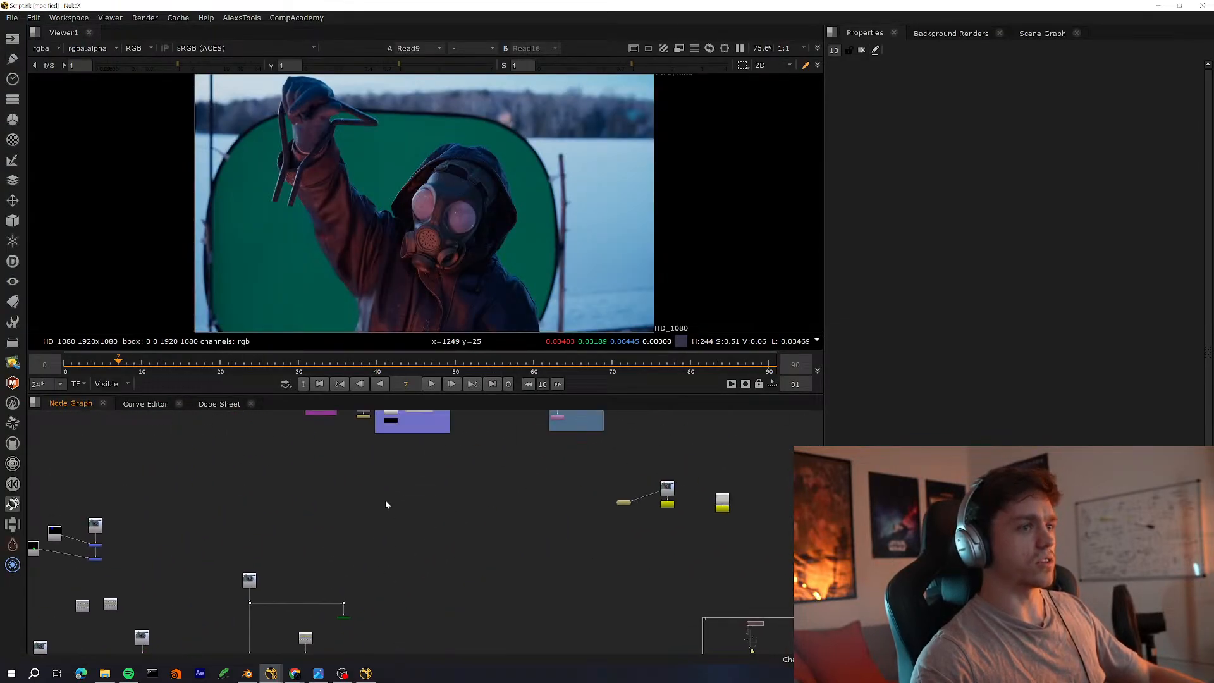
left_click(407, 453)
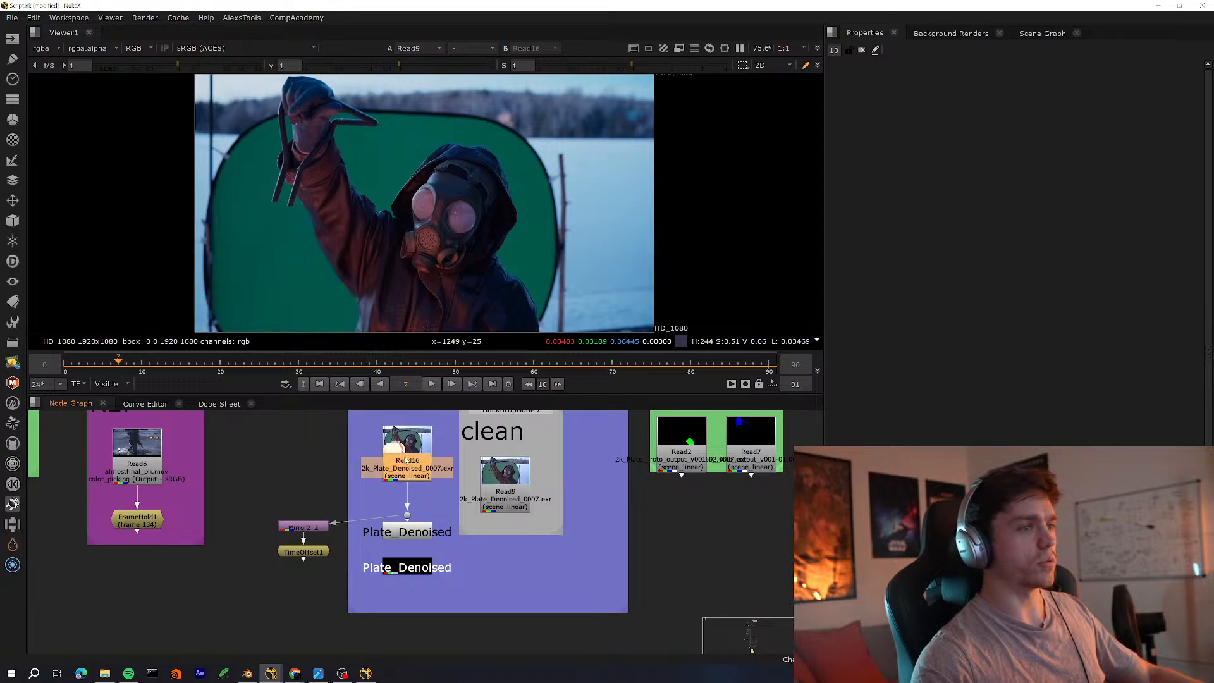
key("1")
middle_click_drag(481, 454, 443, 458)
scroll(443, 458, "up", 3)
key("space")
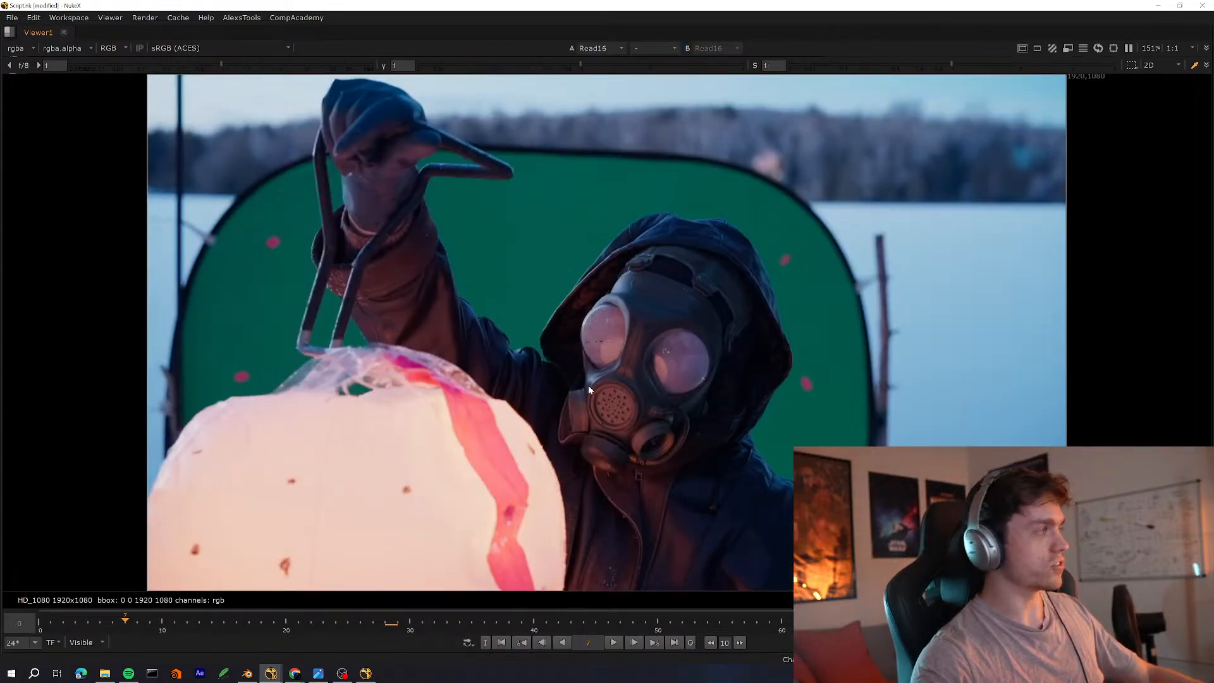
Inspect the glowing ball and its tracking markers up close in the original plate
middle_click_drag(708, 329, 610, 383)
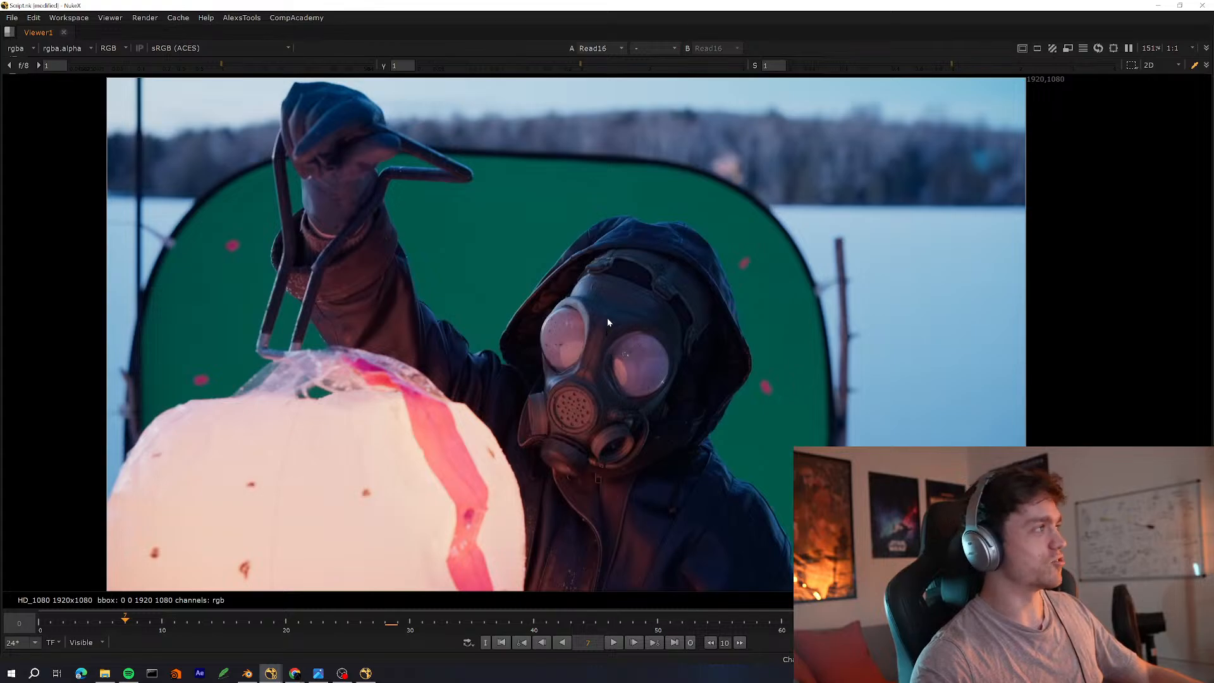
middle_click_drag(498, 352, 619, 291)
left_click_drag(568, 336, 289, 503)
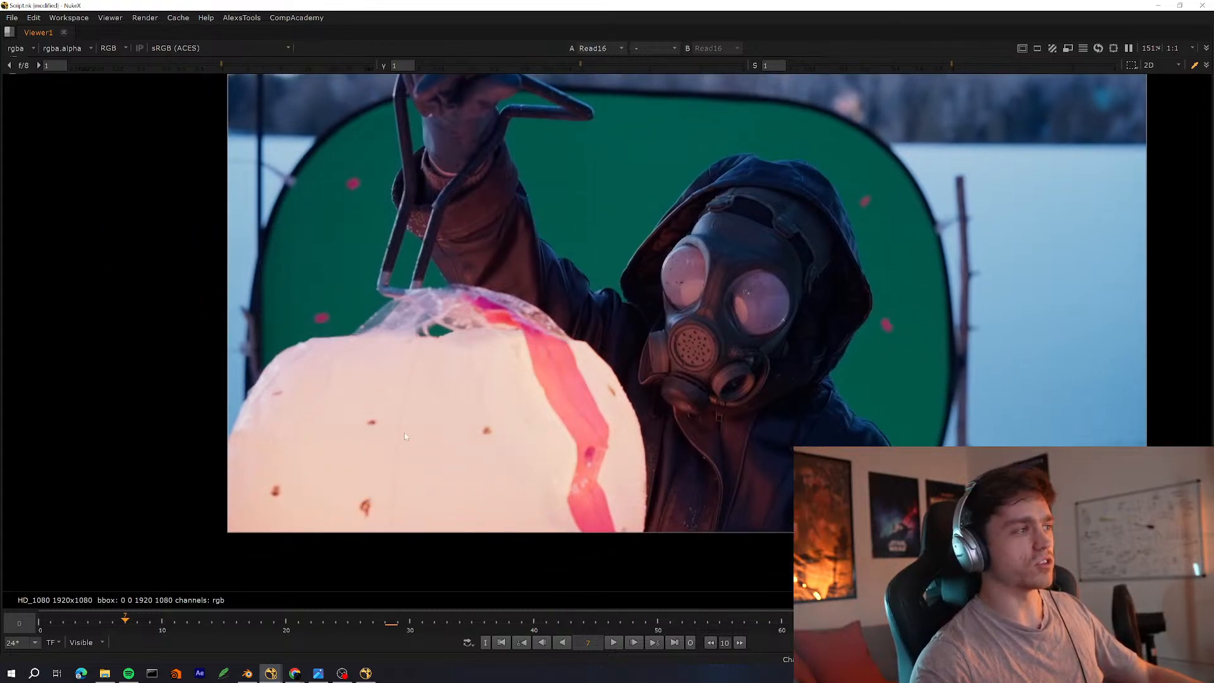
scroll(405, 436, "up", 8)
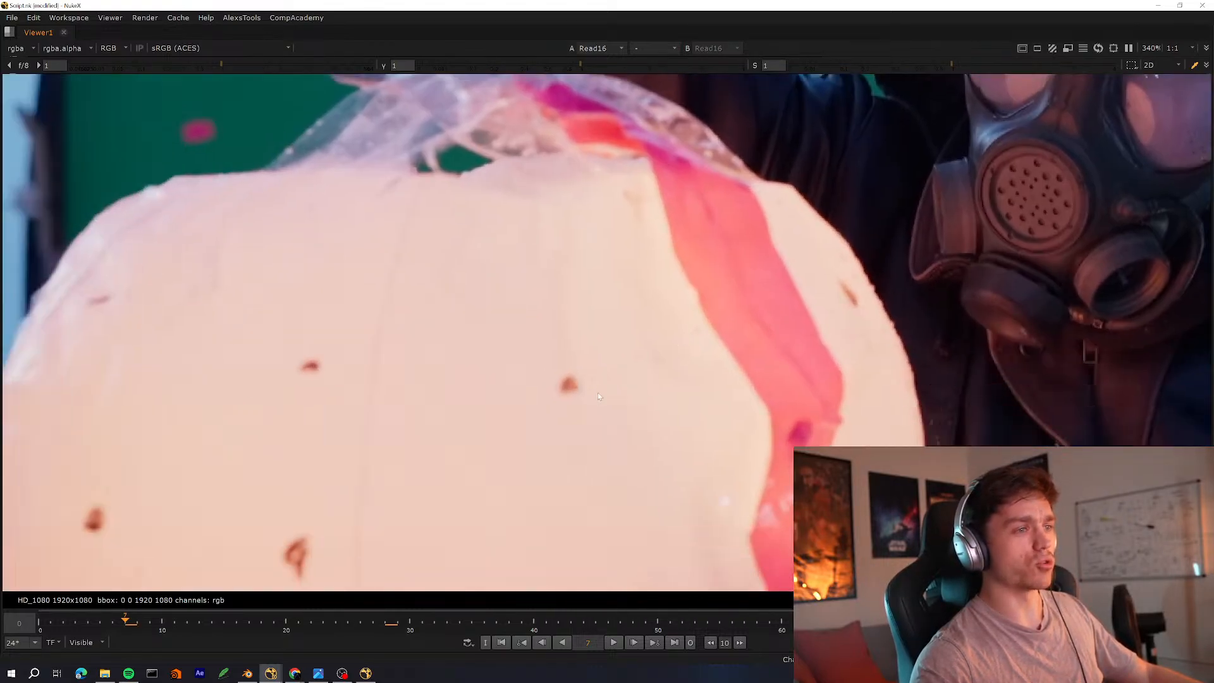
scroll(599, 397, "down", 8)
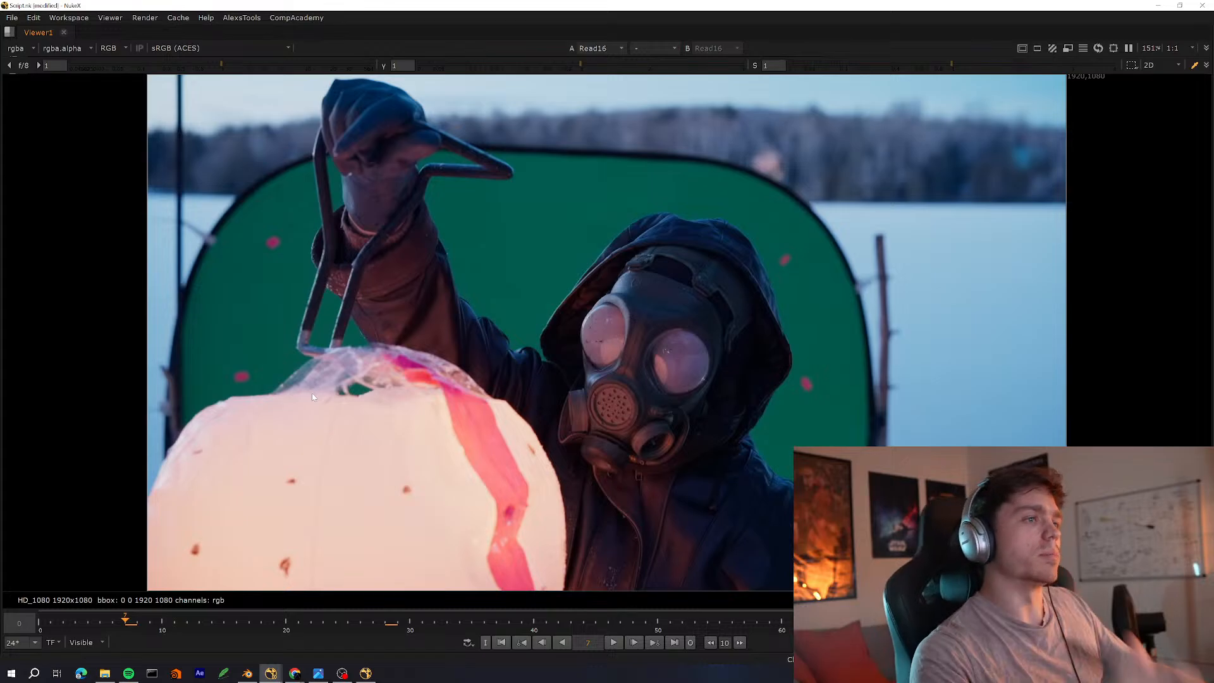
Switch to the clean plate Read9 and inspect the gas mask lenses in the enlarged viewer
key("space")
middle_click_drag(569, 481, 563, 506)
key("2")
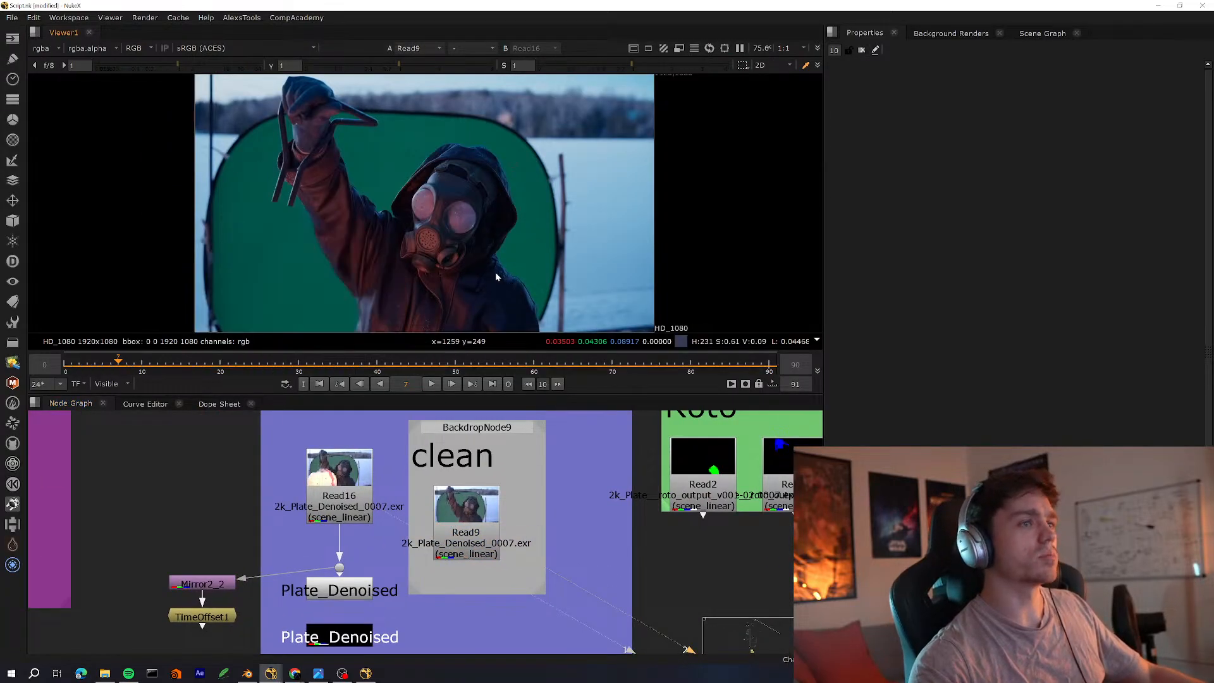
key("space")
scroll(749, 312, "up", 8)
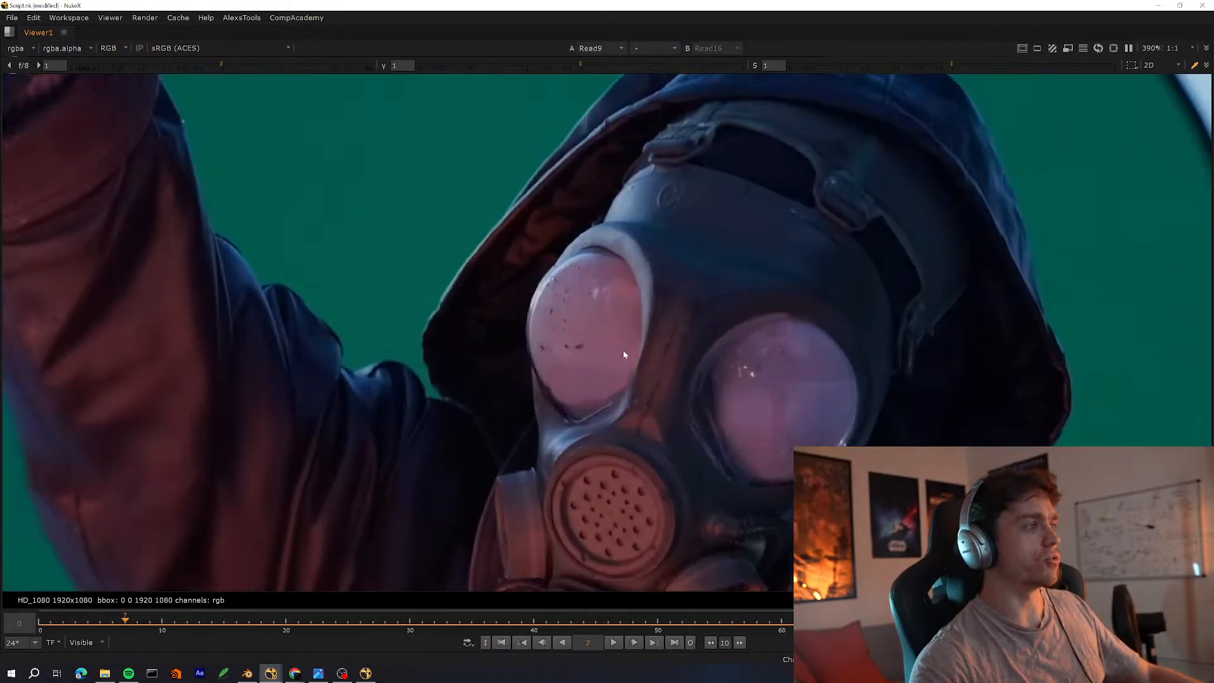
scroll(443, 361, "down", 3)
scroll(548, 306, "down", 3)
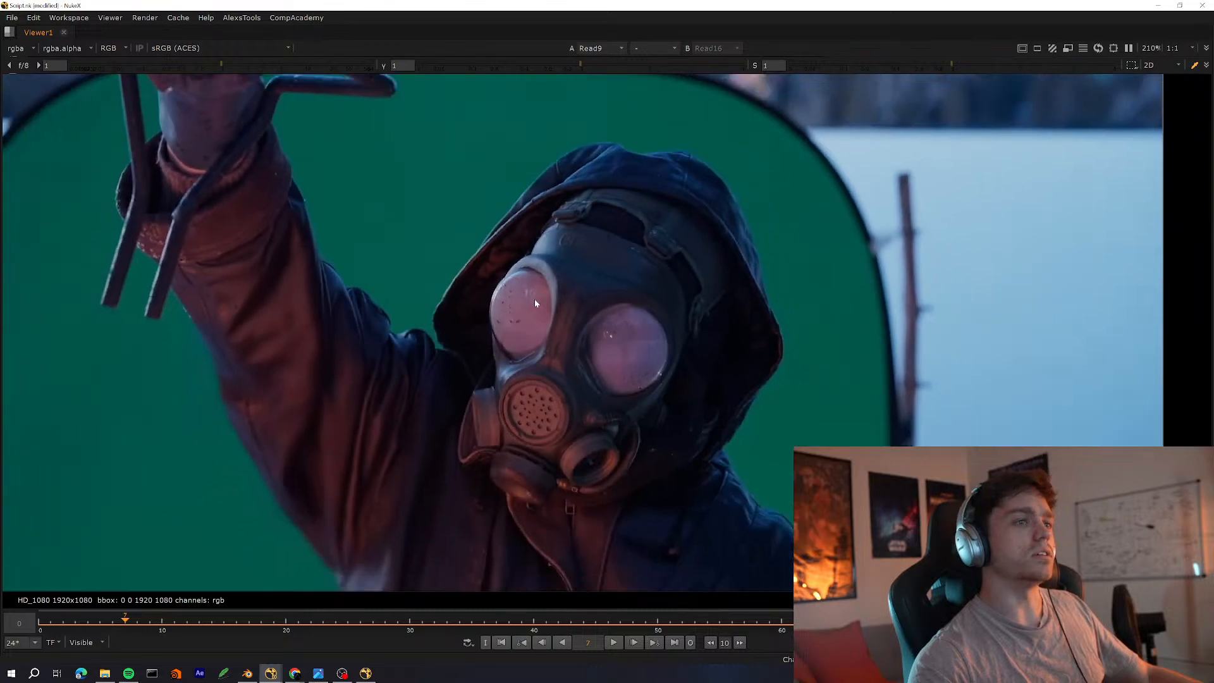
Compare the mask lenses by toggling repeatedly between Read16 and Read9, ending on the clean plate
scroll(547, 310, "up", 4)
key("1")
key("2")
key("1")
key("2")
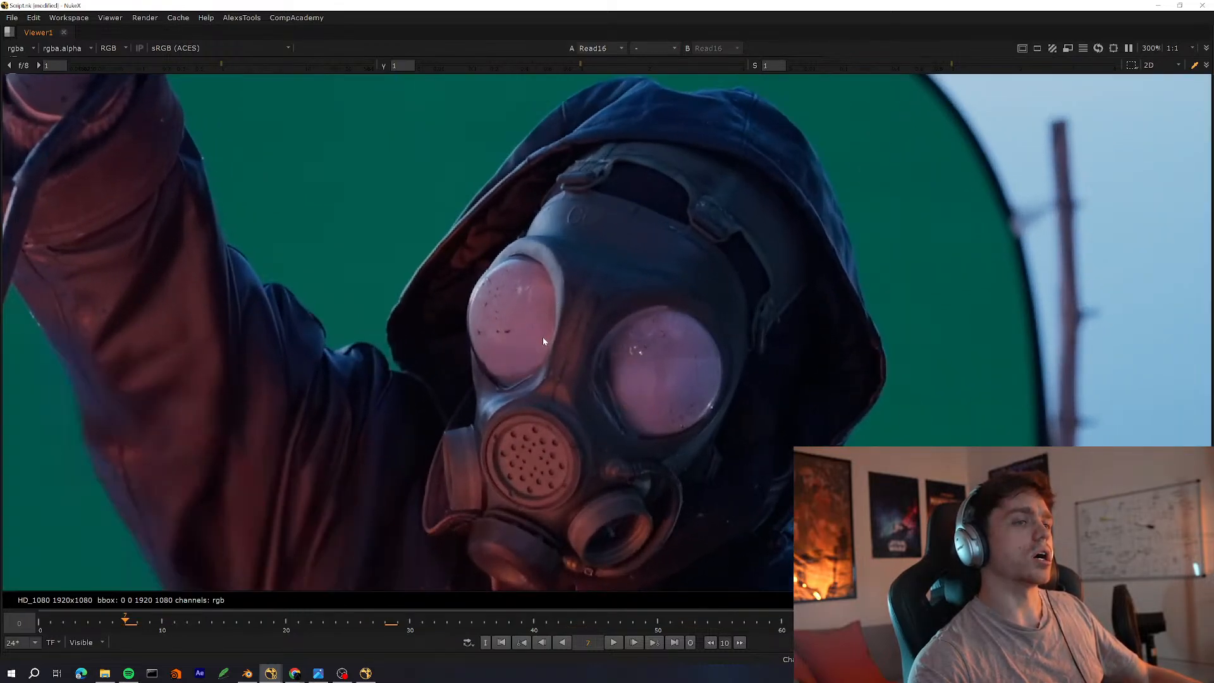
key("1")
middle_click_drag(572, 348, 503, 331)
key("2")
key("1")
key("2")
key("1")
key("2")
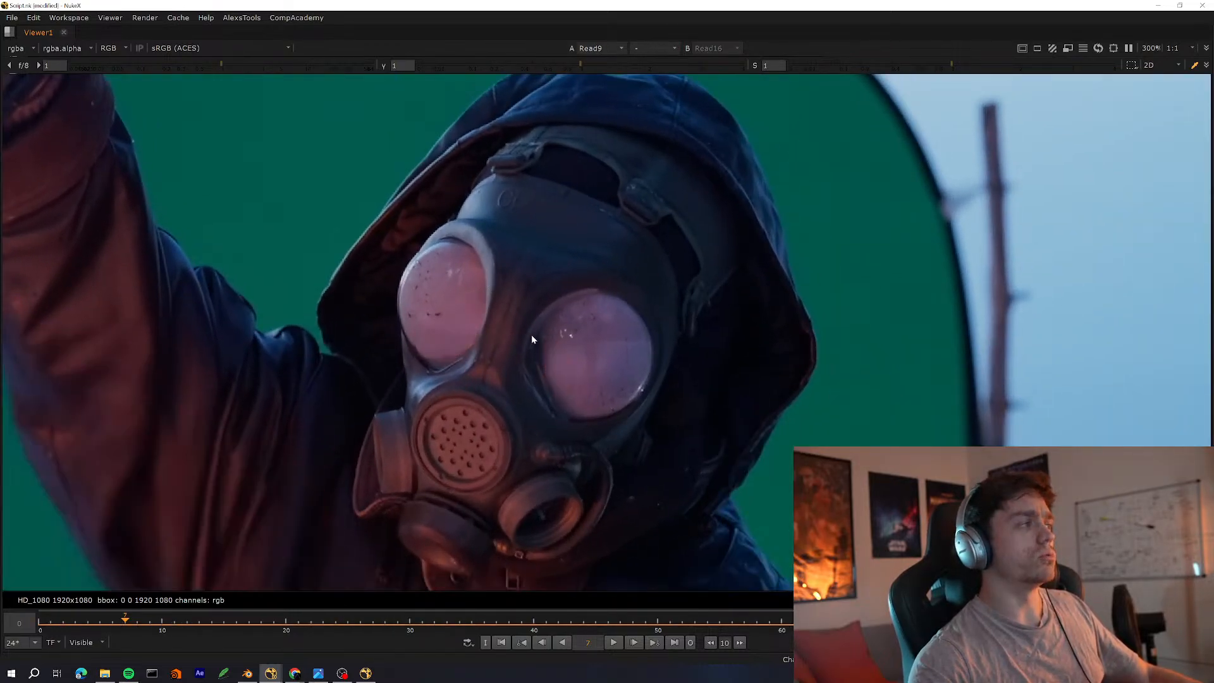
middle_click_drag(582, 434, 663, 409)
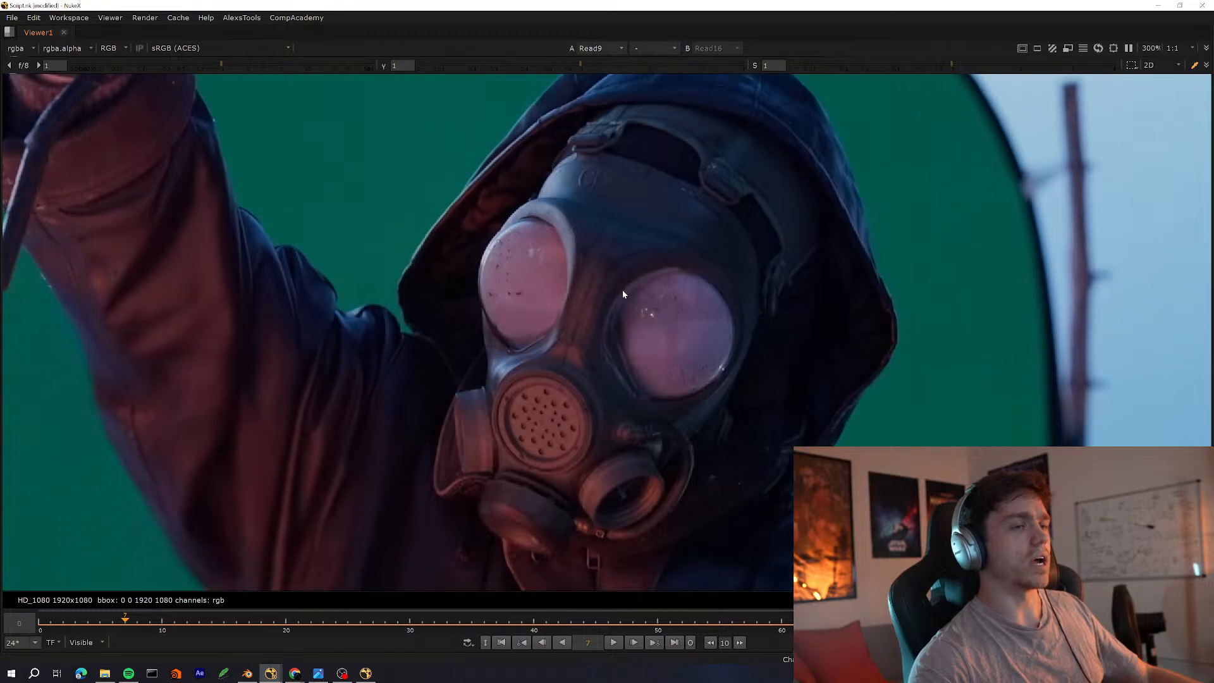
mouse_move(638, 329)
middle_mouse_down()
mouse_move(550, 368)
mouse_move(632, 347)
middle_mouse_up()
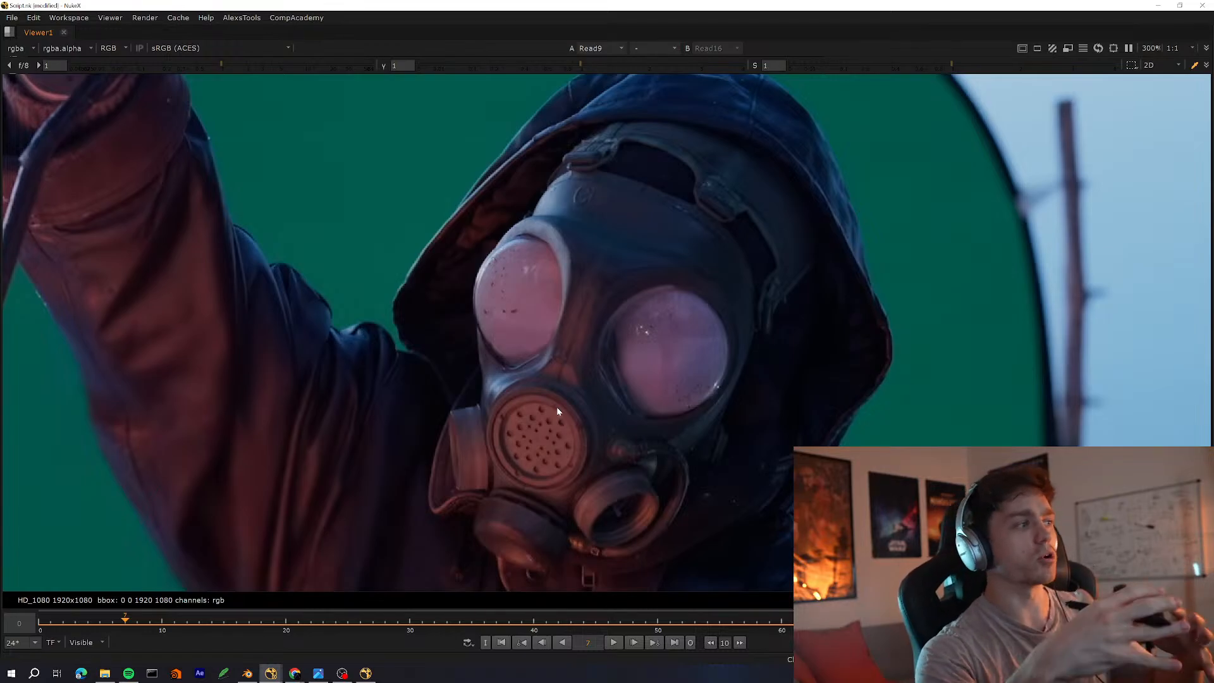
Check the ball in the original plate Read16 against the mask reflections in the clean plate Read9
key("2")
scroll(528, 307, "down", 8)
scroll(490, 327, "up", 6)
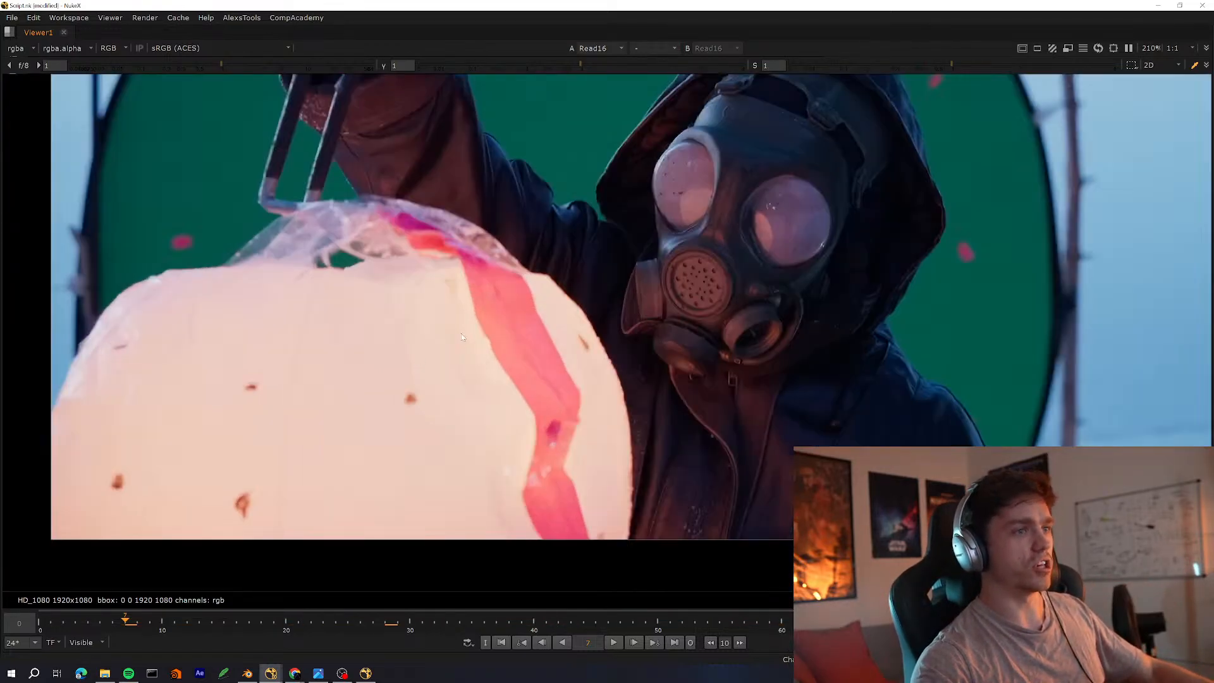
key("1")
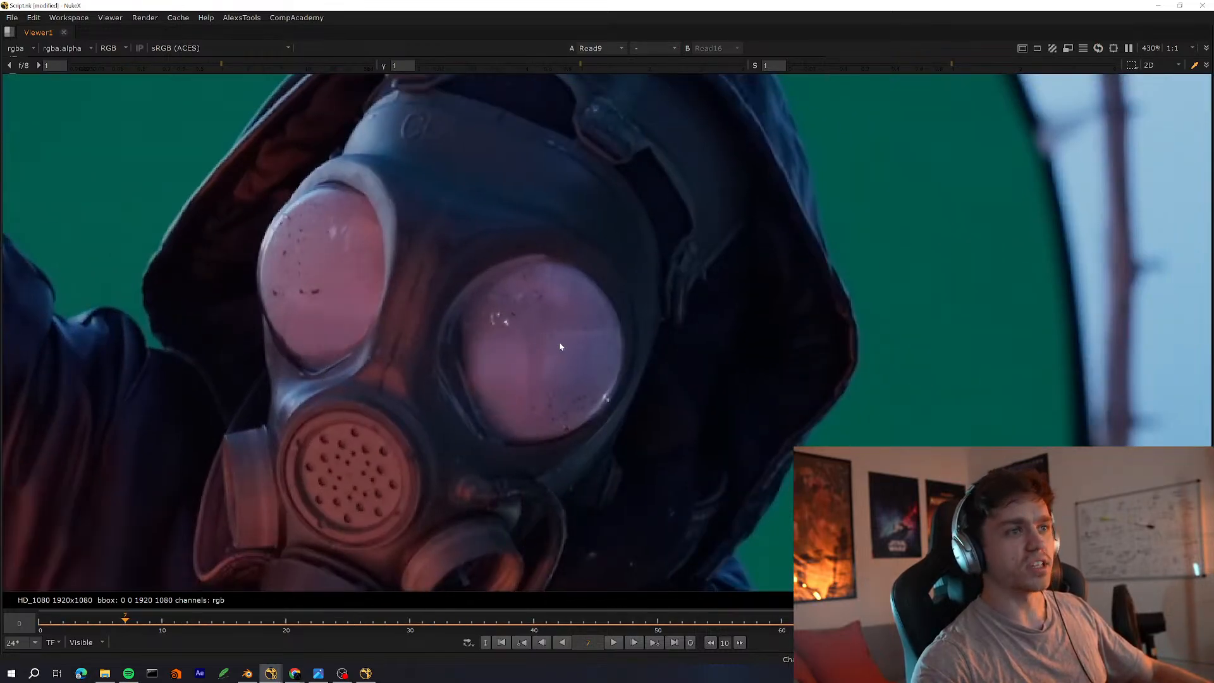
Move to frame 4, fit the clean plate in the viewer and play it back
left_click_drag(339, 631, 88, 611)
scroll(507, 385, "down", 6)
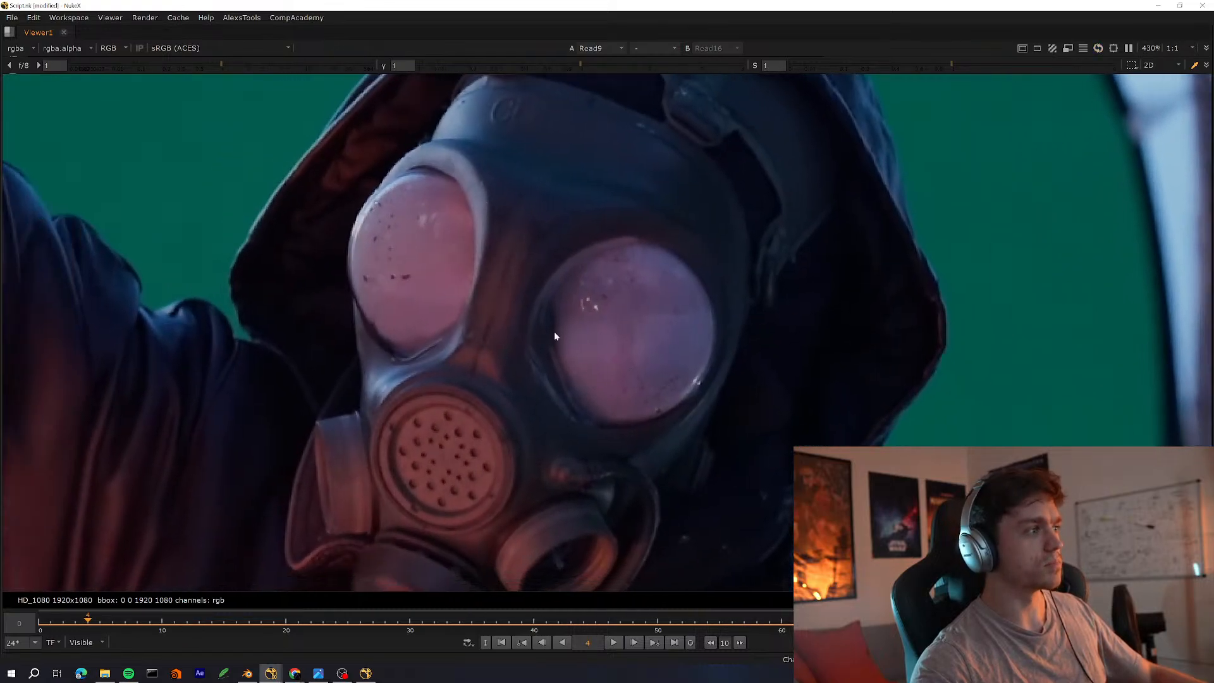
middle_click_drag(494, 428, 591, 379)
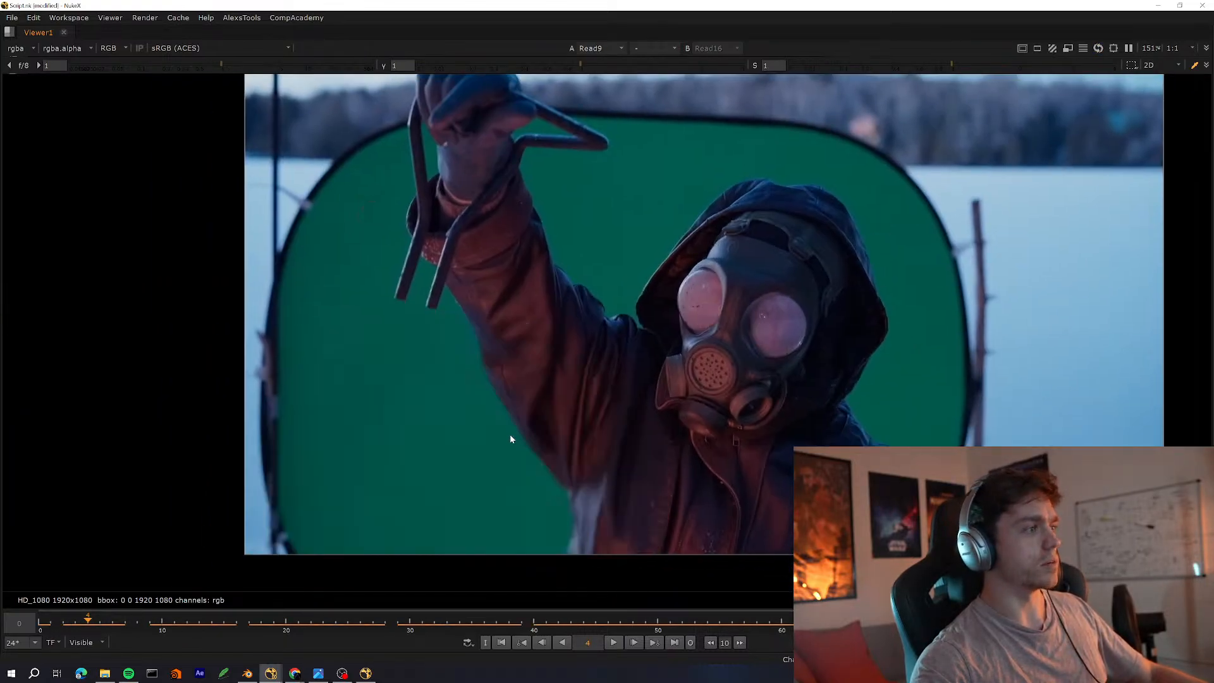
scroll(508, 434, "up", 2)
key("f")
left_click(611, 645)
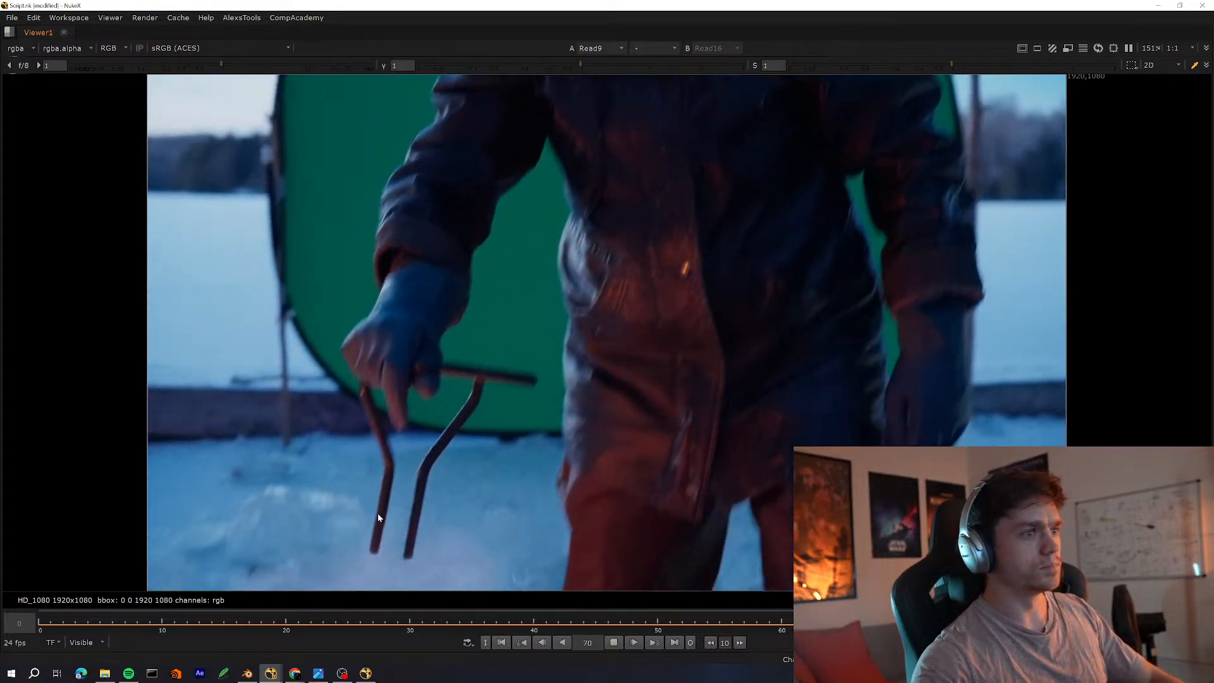
Stop the playback, return to frame 1 and restore the full workspace layout
key("k")
left_click(112, 618)
left_click_drag(111, 619, 51, 618)
key("space")
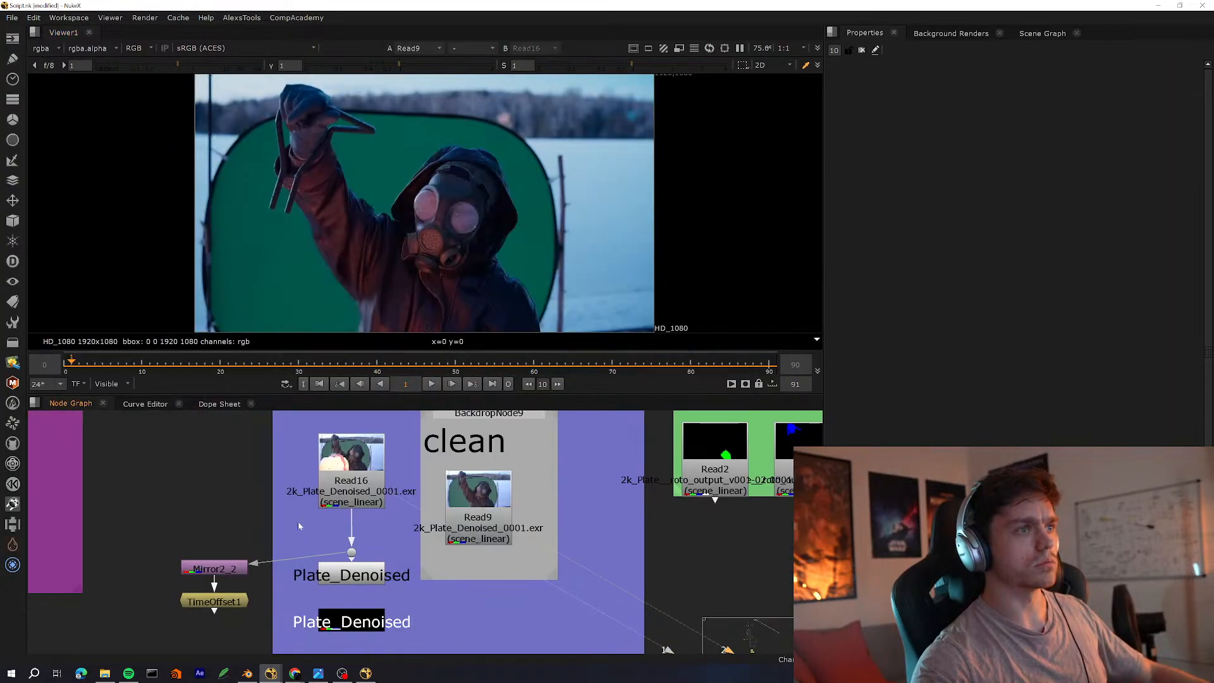
Survey the node graph from the Lens, Cam, REF, Roto and Projection Setup backdrops down to the Key section
scroll(298, 522, "down", 4)
middle_click_drag(298, 550, 402, 501)
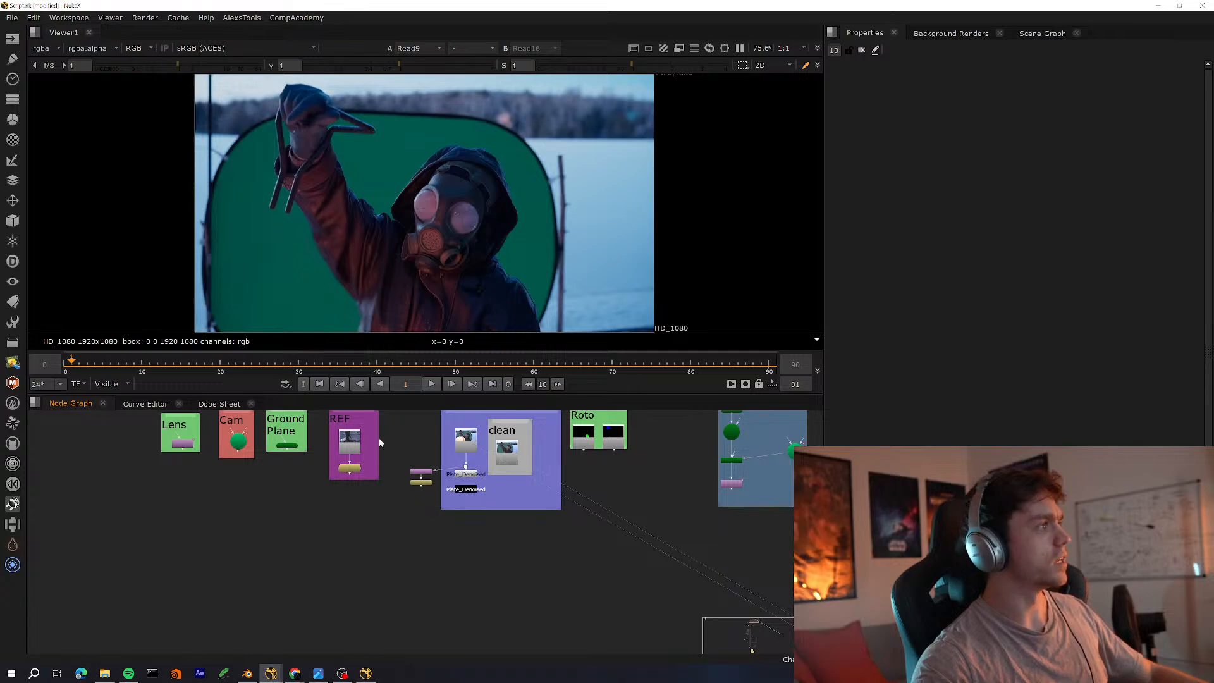
middle_click_drag(420, 437, 310, 500)
key("space")
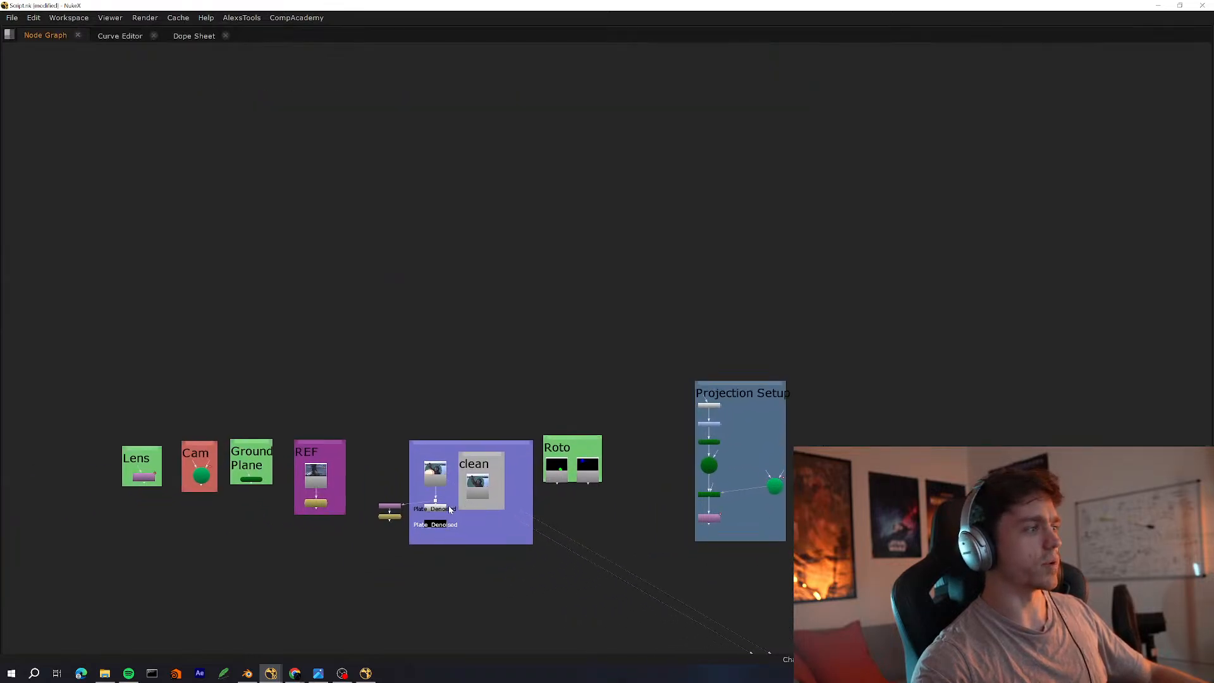
scroll(502, 351, "down", 5)
scroll(534, 306, "up", 6)
middle_click_drag(433, 356, 523, 461)
View the plate at Dot2 and the keyed result at Keymix1 in the Key section
left_click(435, 365)
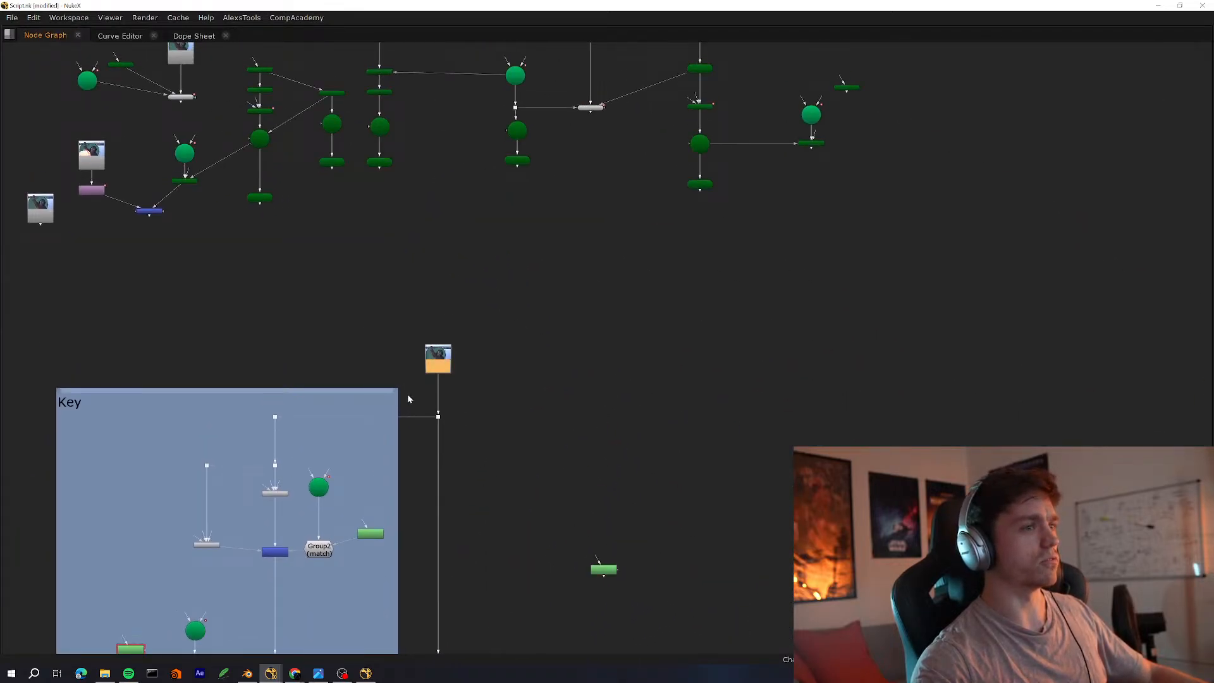
middle_click_drag(368, 437, 446, 493)
key("space")
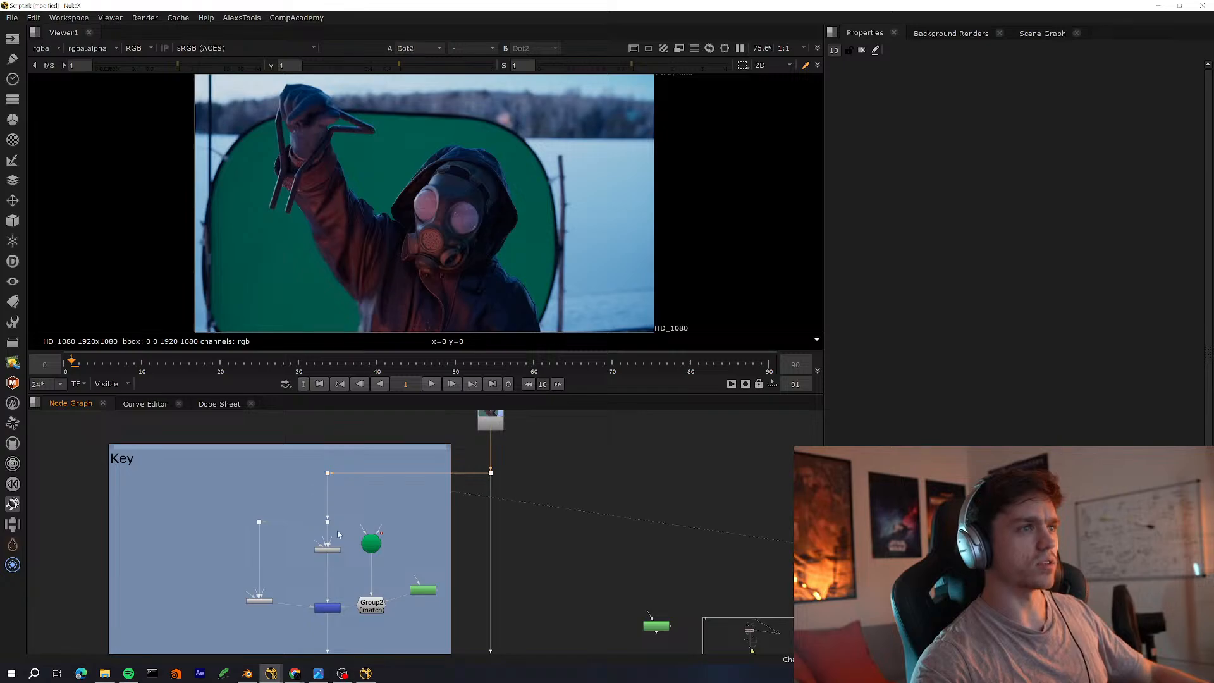
middle_click_drag(336, 601, 337, 475)
scroll(336, 475, "up", 2)
left_click(328, 482)
key("1")
middle_click_drag(320, 521, 303, 533)
scroll(302, 533, "down", 6)
middle_click_drag(315, 599, 385, 504)
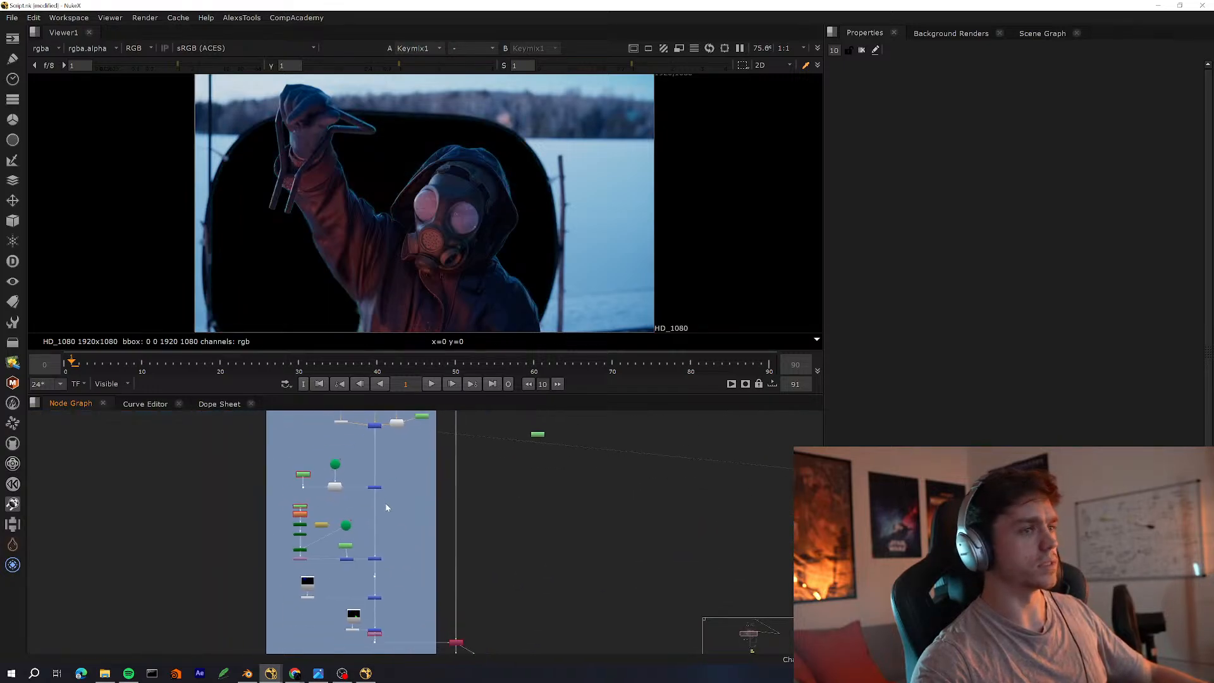
Follow the Key branch downward and view the premultiplied person at Premult1
key("space")
scroll(381, 492, "up", 5)
middle_click_drag(442, 444, 475, 358)
scroll(476, 359, "down", 10)
scroll(509, 459, "up", 8)
middle_click_drag(509, 460, 476, 442)
scroll(475, 441, "up", 3)
left_click_drag(572, 304, 328, 395)
key("1")
key("space")
left_click(480, 542)
middle_click_drag(451, 476, 421, 535)
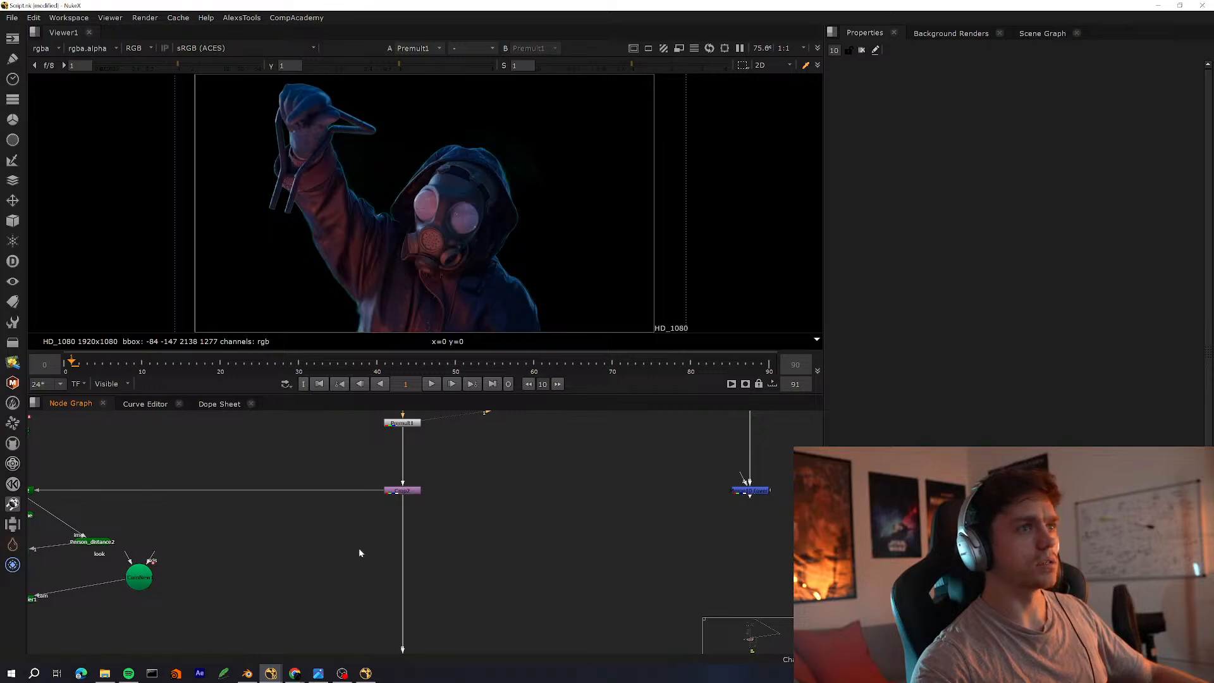
View the Crop2 result and return to the GeoTracker1, Scene8 and geometry export branches in the enlarged node graph
key("space")
scroll(453, 480, "down", 8)
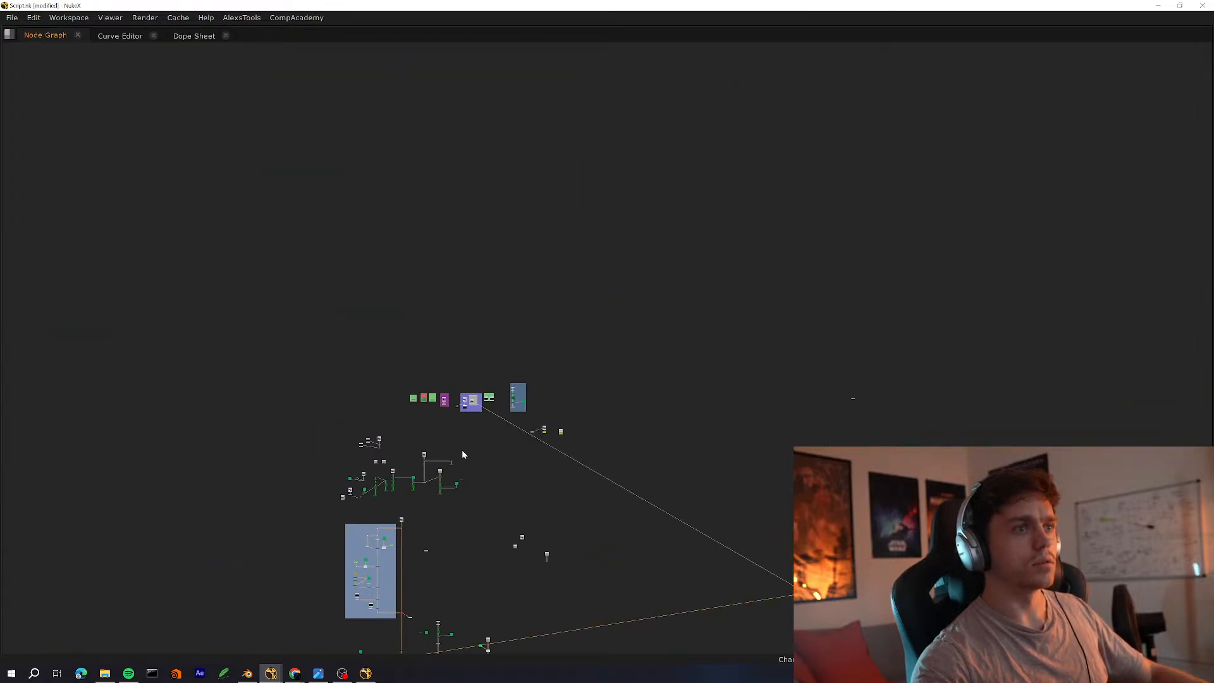
scroll(589, 322, "up", 5)
middle_click_drag(380, 437, 475, 367)
scroll(475, 367, "up", 6)
key("space")
middle_click_drag(345, 542, 409, 568)
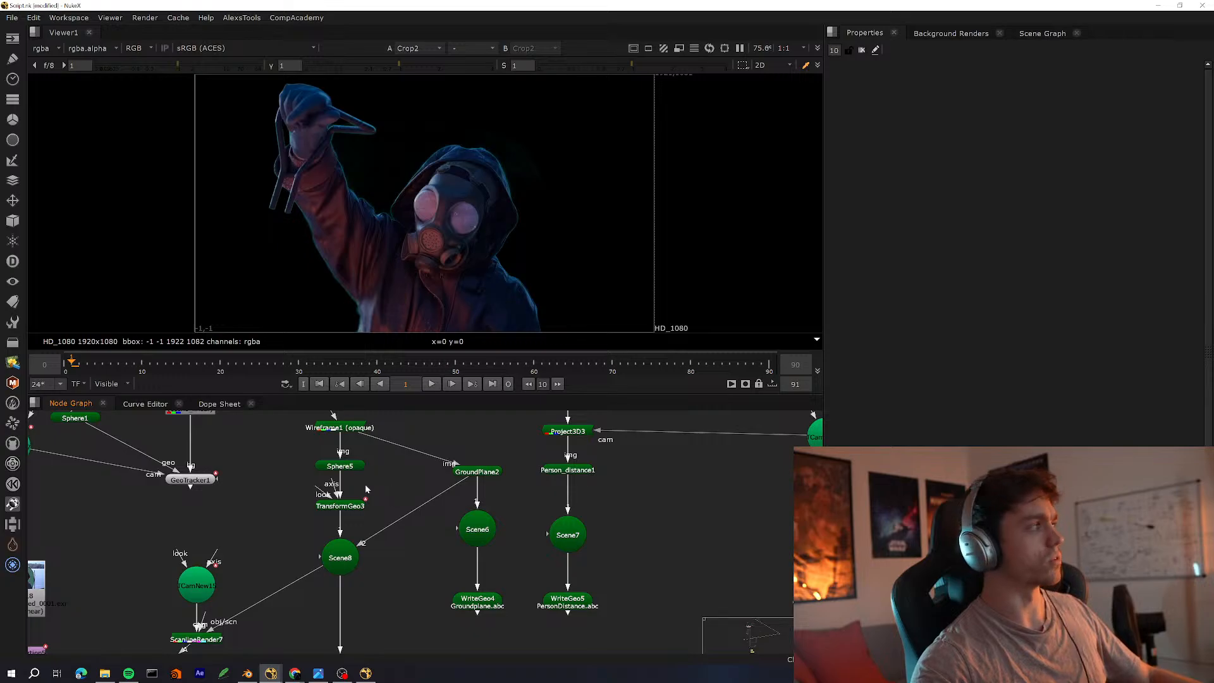
key("space")
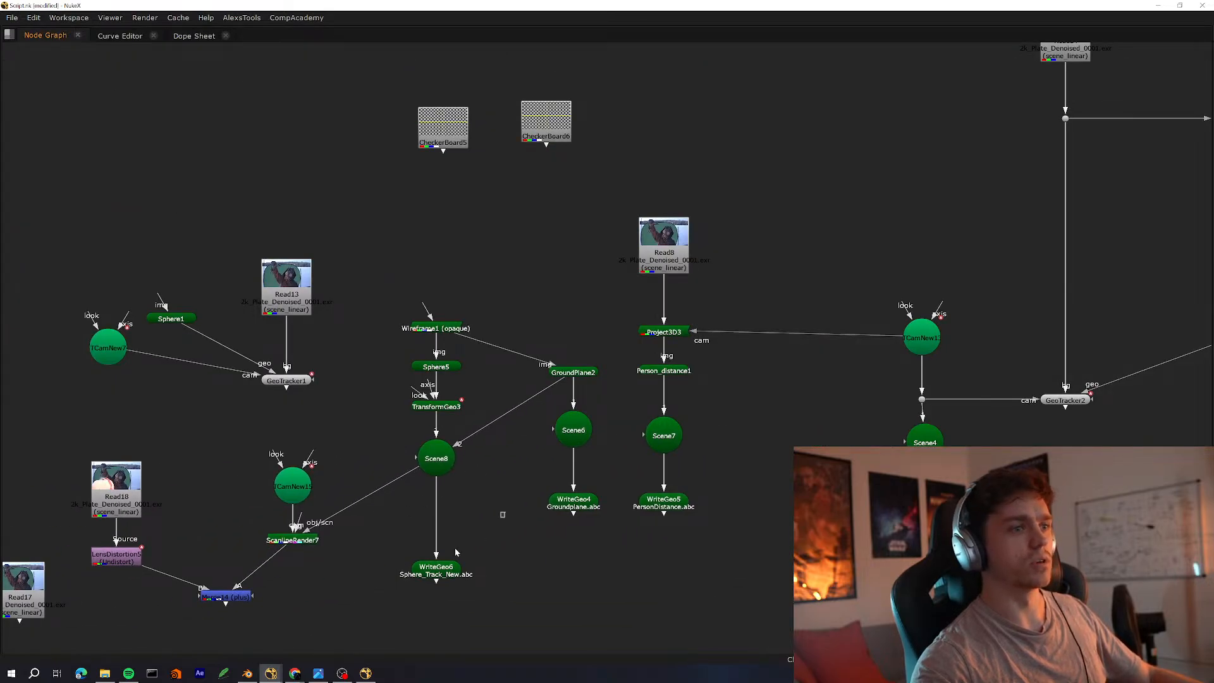
Select the Sphere_Track_New export node, then view Scene8's sphere and ground plane in the 3D viewer
left_click(442, 566)
middle_click_drag(460, 530, 342, 520)
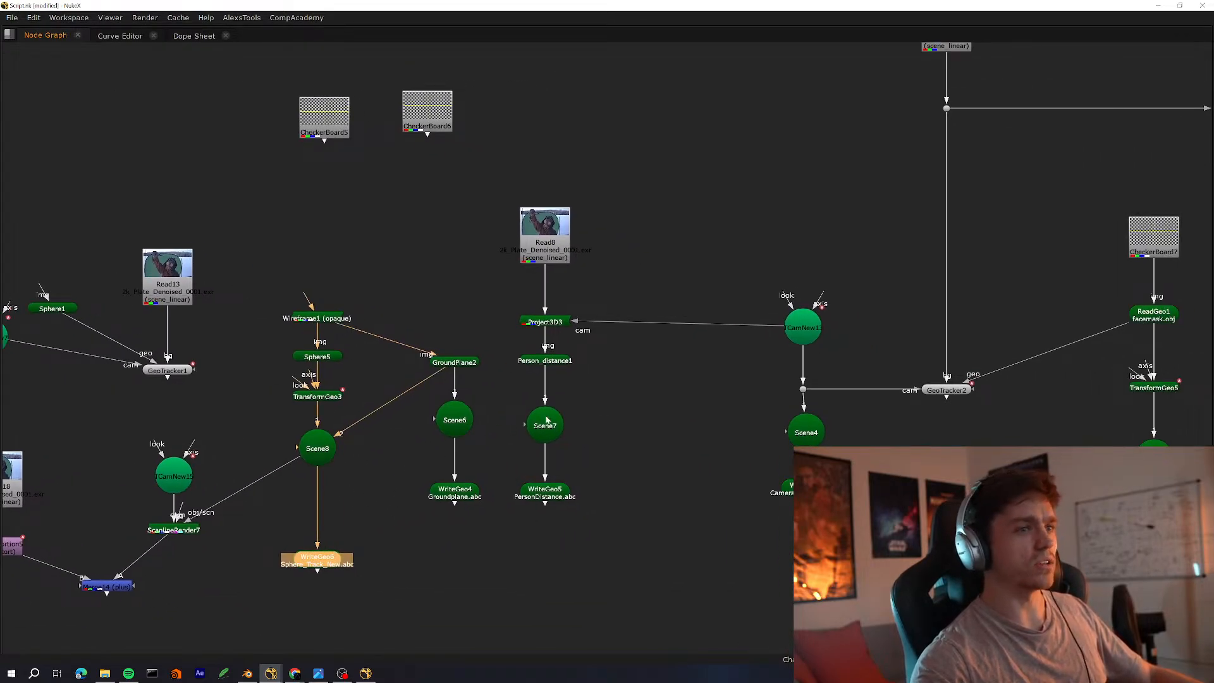
middle_click_drag(359, 371, 528, 383)
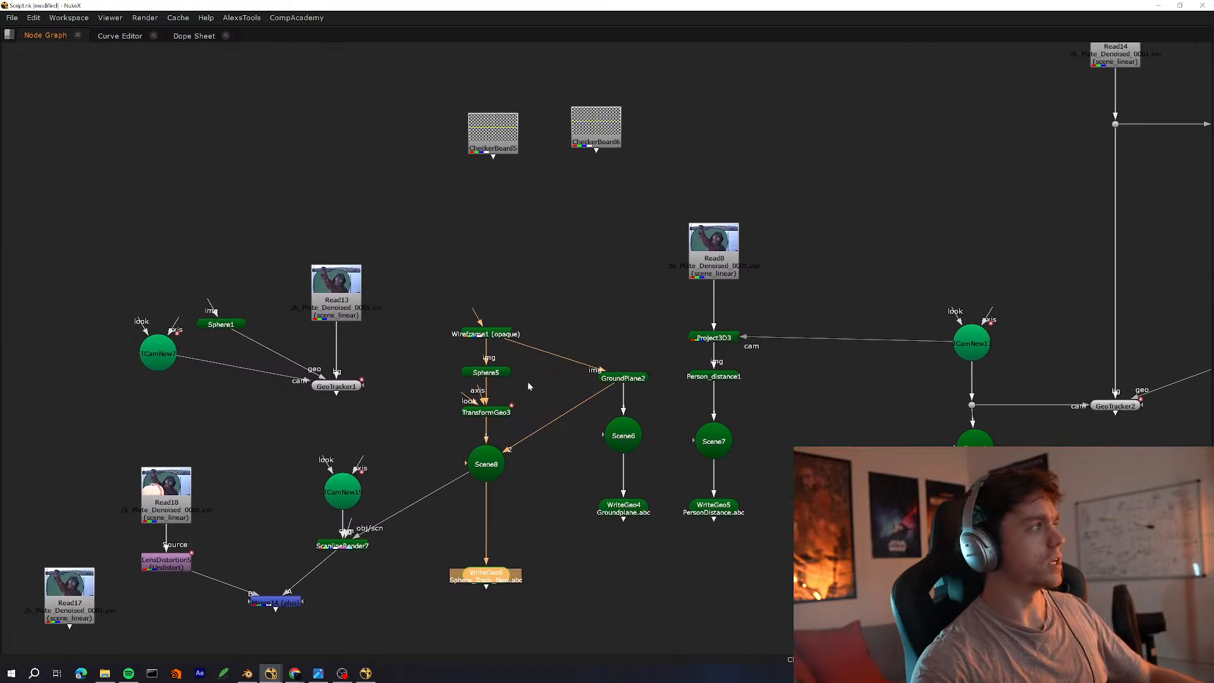
scroll(474, 434, "up", 3)
left_click(503, 470)
key("1")
middle_click_drag(567, 276, 525, 330)
key("space")
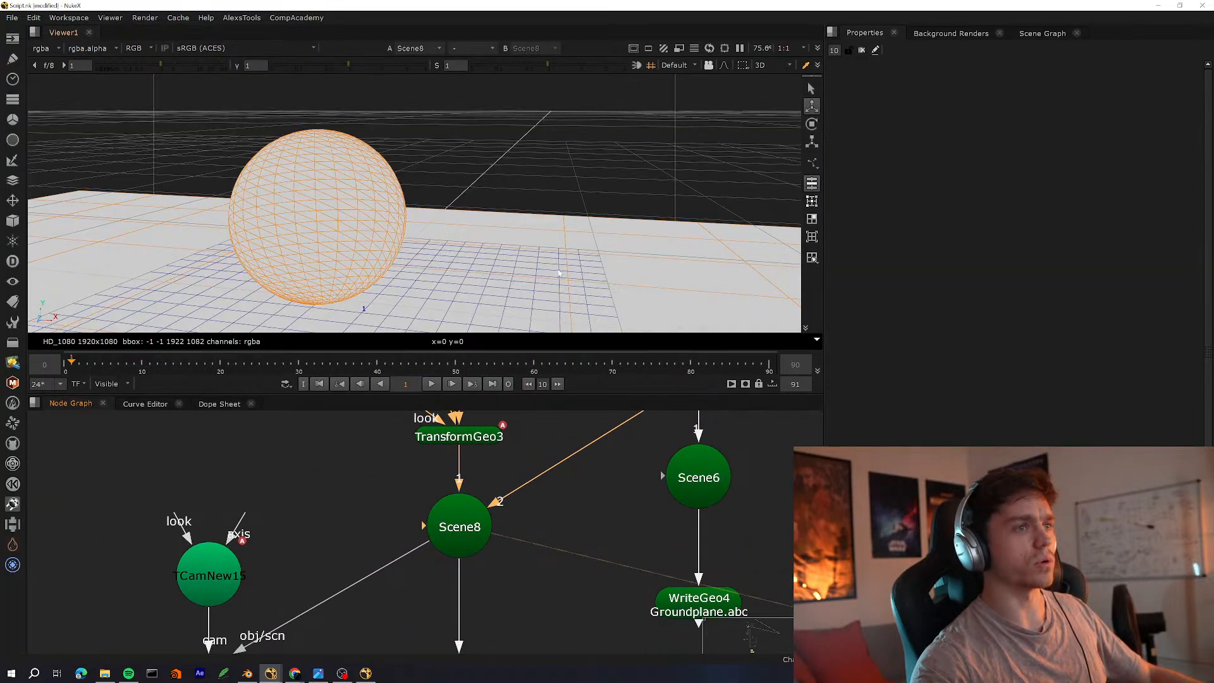
Examine Scene8's tracked sphere and ground plane from several angles in the 3D view
left_click_drag(536, 241, 517, 204, "ctrl")
scroll(469, 190, "up", 2)
scroll(530, 491, "down", 2)
middle_click_drag(530, 491, 335, 518)
left_click(480, 186)
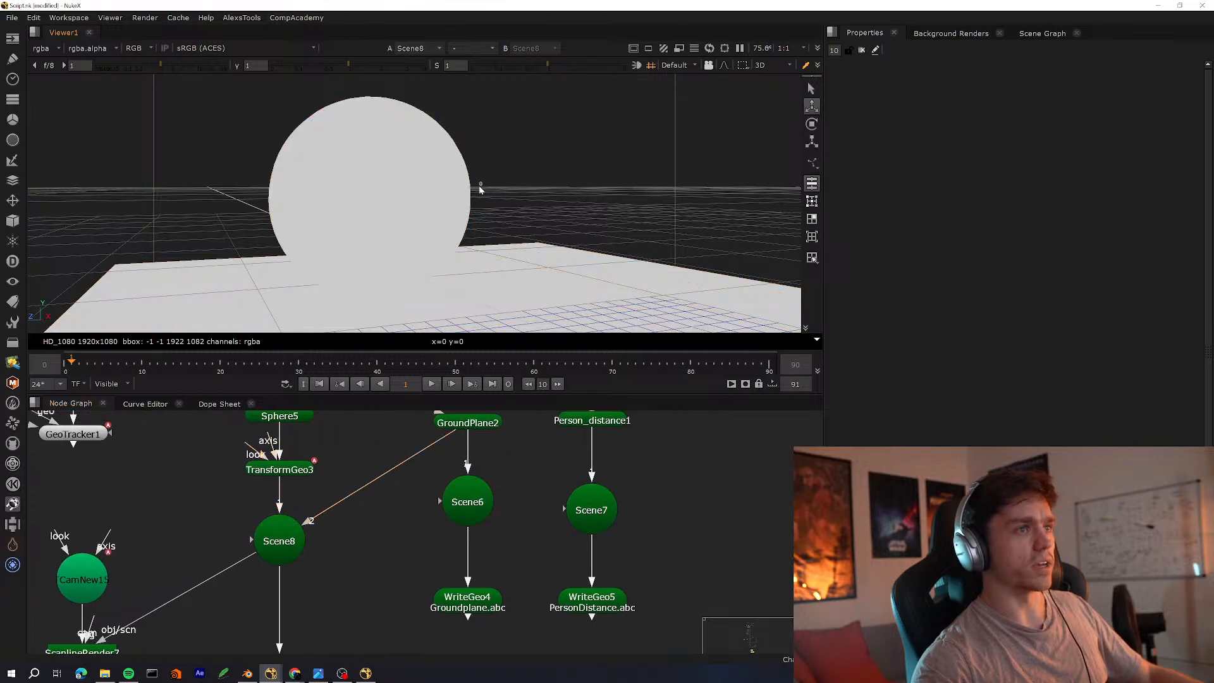
left_click_drag(481, 187, 632, 209, "ctrl")
left_click(443, 209)
scroll(443, 208, "down", 2)
left_click_drag(443, 209, 405, 222, "ctrl")
Open the Person_distance1 card's properties and view its projected plate beside the sphere and ground plane
scroll(395, 487, "down", 5)
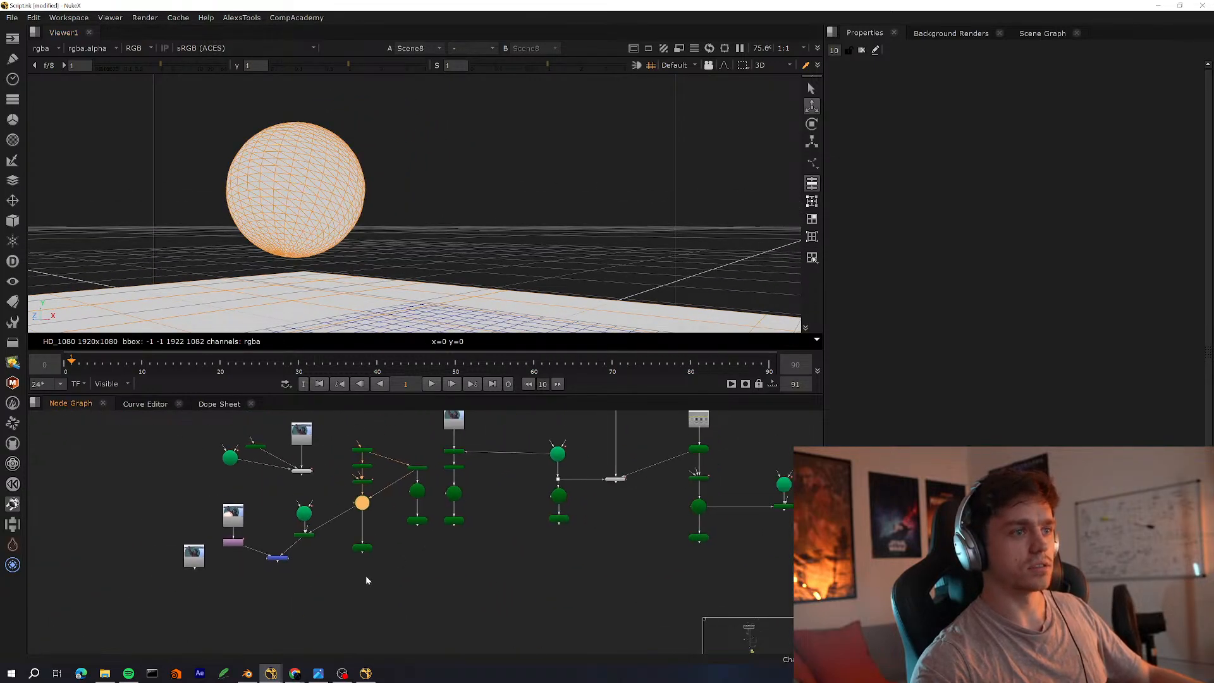
scroll(505, 483, "up", 3)
middle_click_drag(506, 484, 486, 509)
scroll(397, 493, "up", 3)
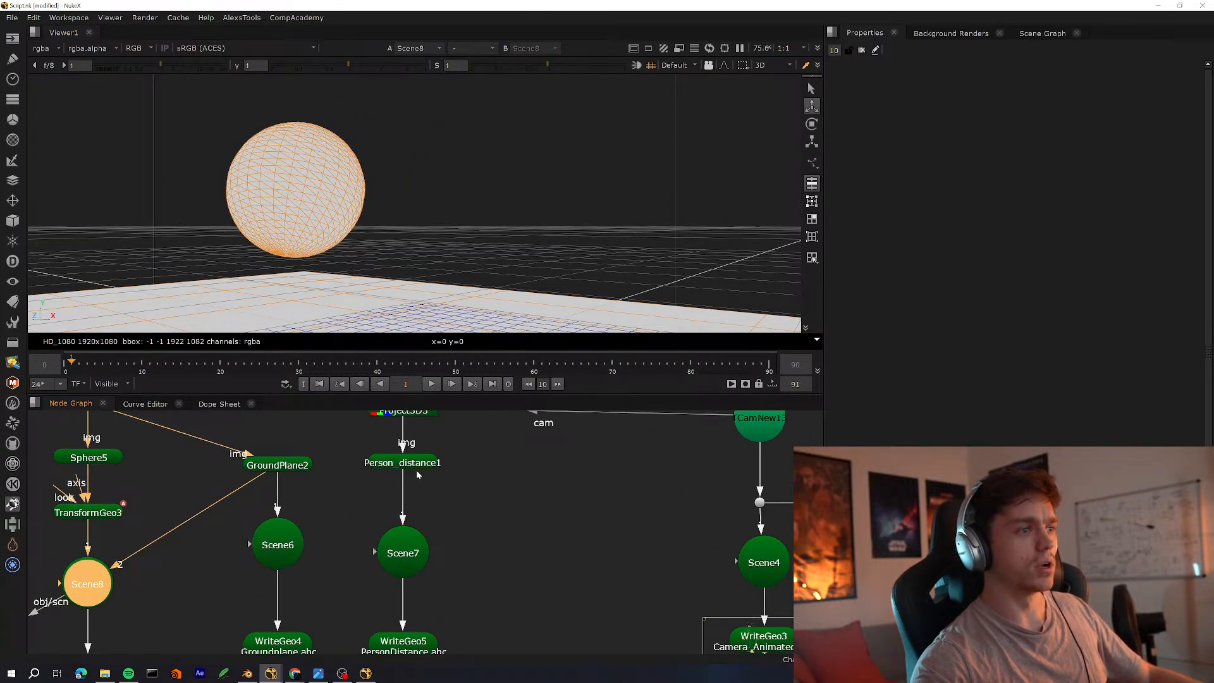
double_click(429, 469)
left_click_drag(629, 271, 631, 300, "ctrl")
scroll(631, 301, "down", 3)
middle_click_drag(631, 300, 578, 302)
Open the face mask's TransformGeo5 properties and check the mask against the projected person at frame 21
scroll(412, 536, "down", 7)
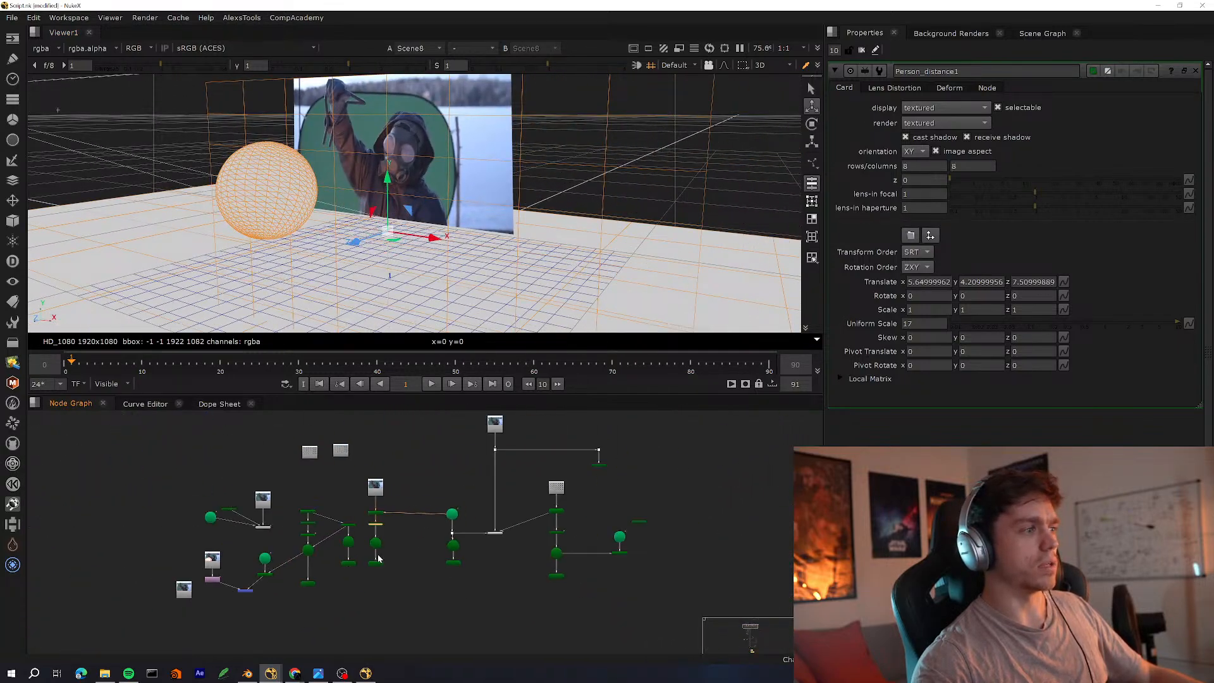
scroll(525, 536, "up", 5)
middle_click_drag(811, 523, 535, 538)
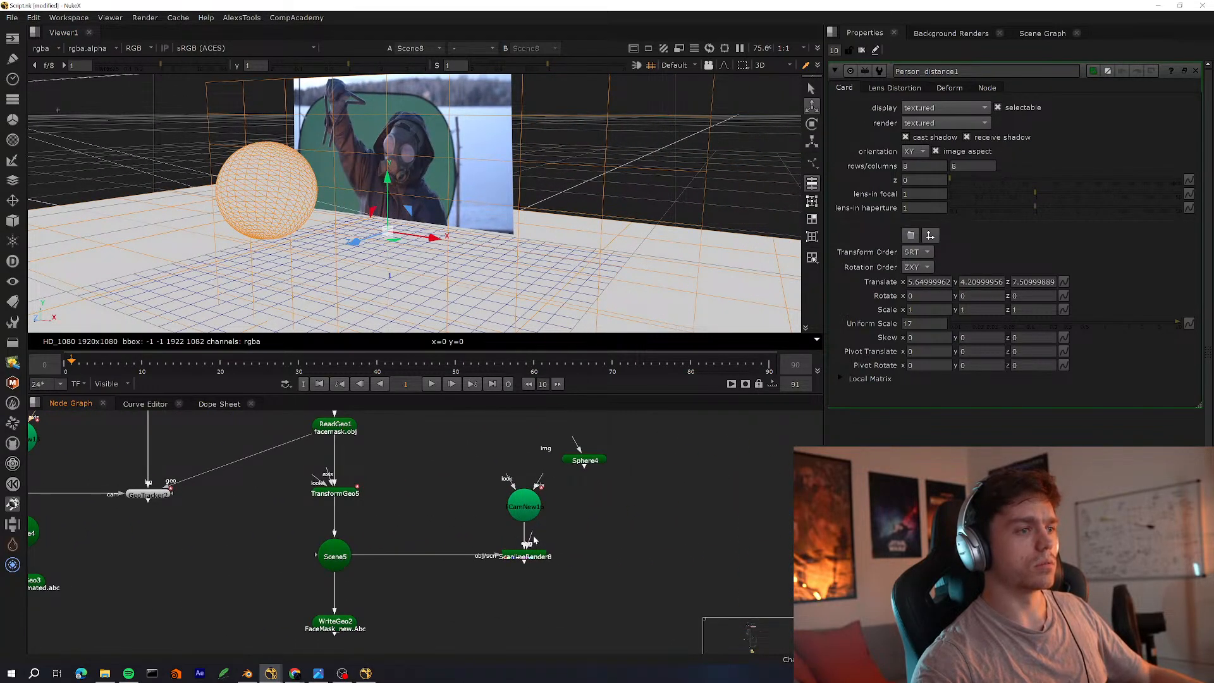
middle_click_drag(495, 491, 460, 536)
scroll(499, 499, "up", 3)
double_click(290, 514)
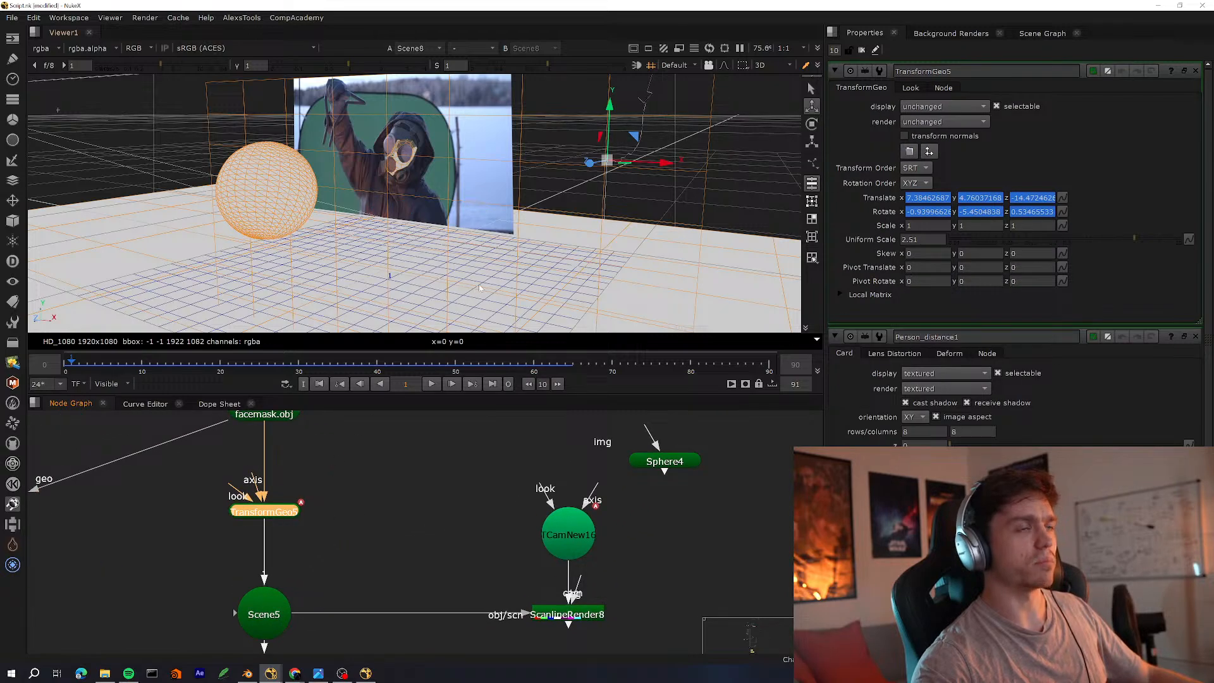
scroll(479, 287, "up", 3)
left_click_drag(187, 368, 233, 356)
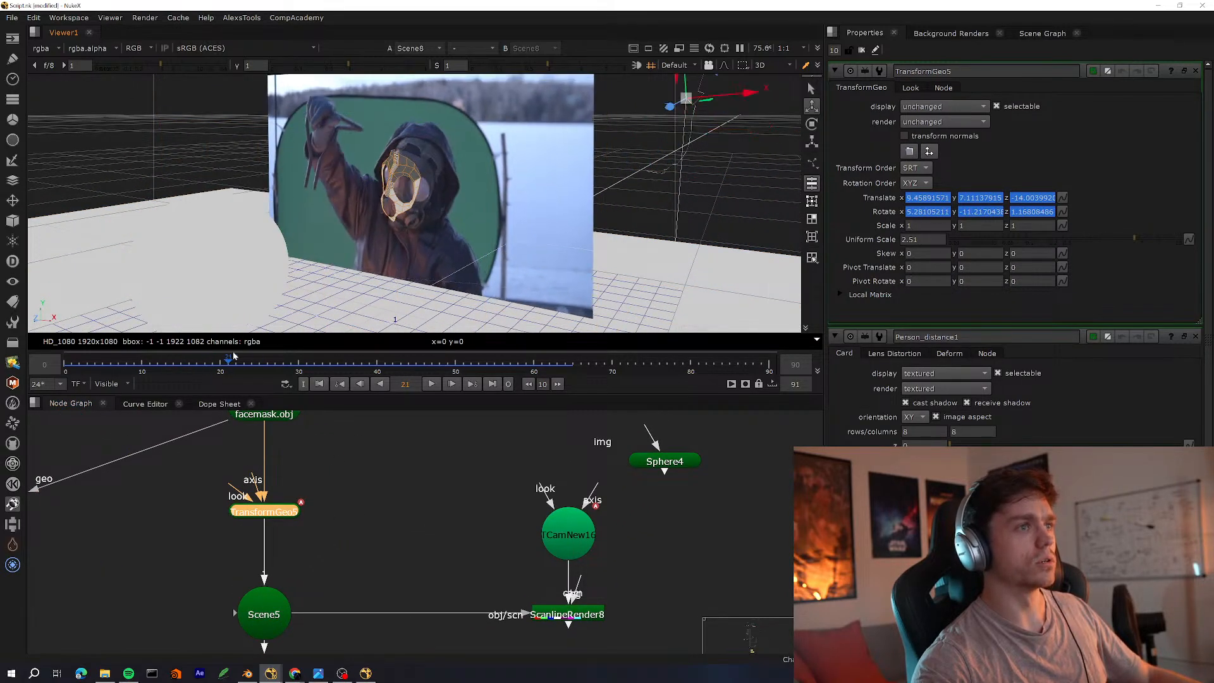
scroll(455, 274, "up", 3)
left_click_drag(456, 274, 454, 241, "ctrl")
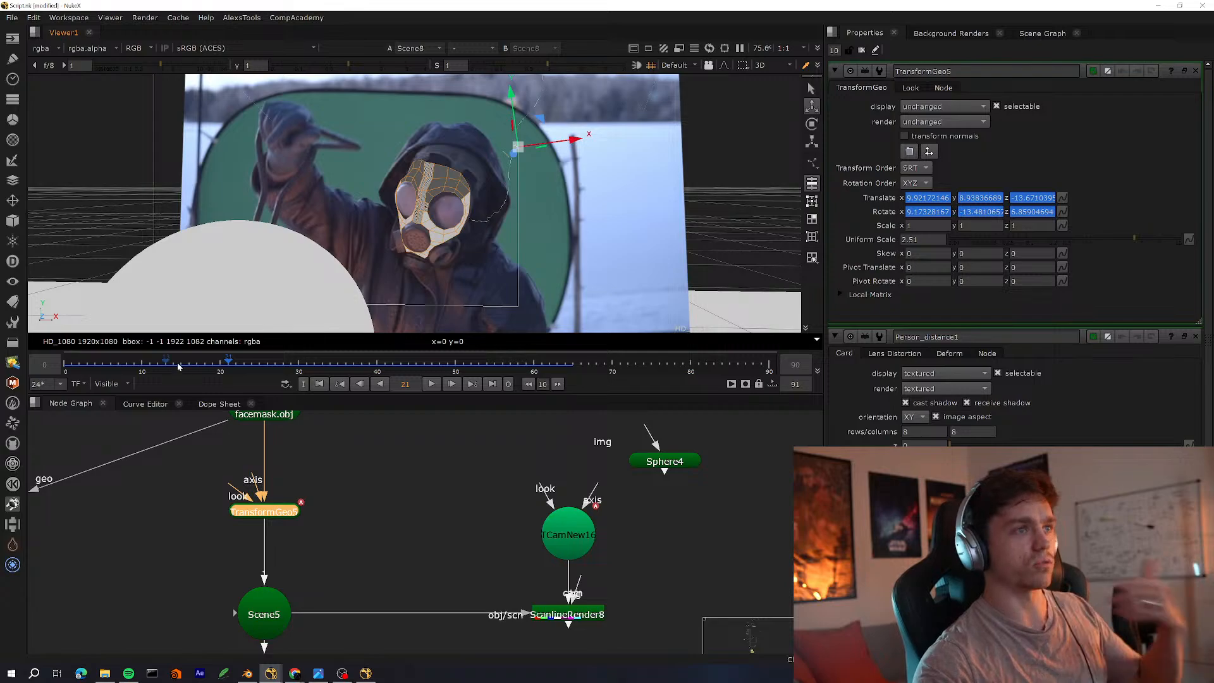
Examine the face mask mesh up close around the eyes and forehead, together with its tracking branch in the node graph
scroll(424, 541, "down", 5)
middle_click_drag(436, 501, 470, 578)
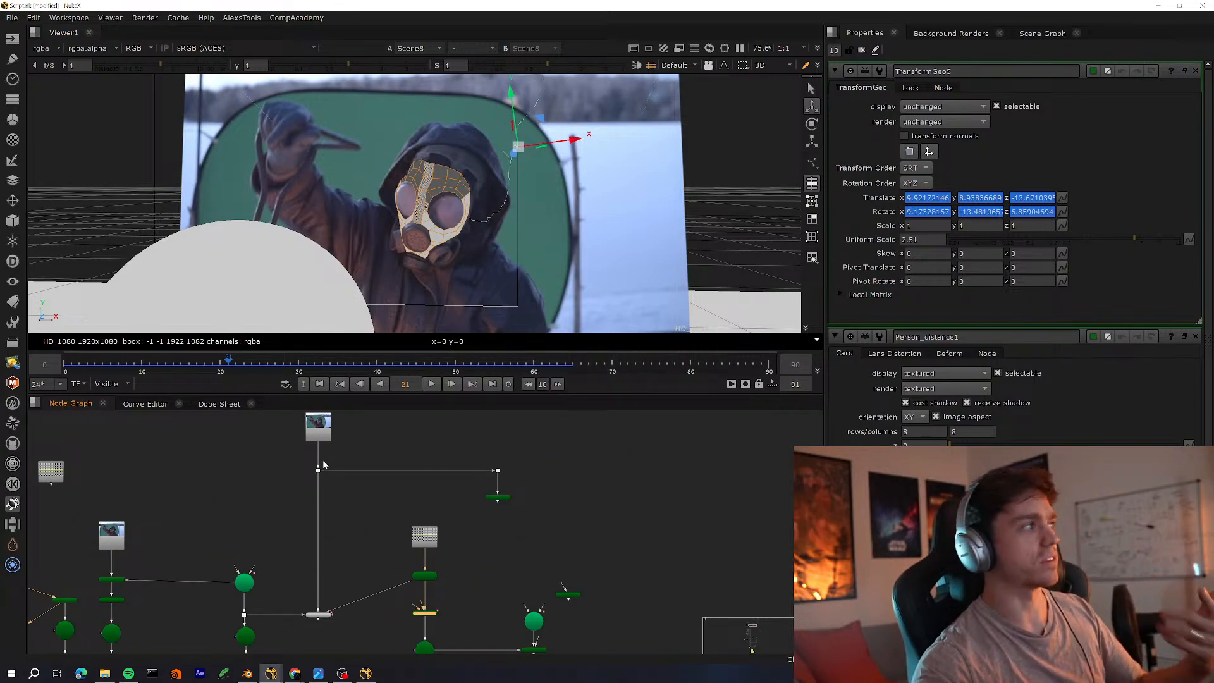
middle_click_drag(324, 465, 379, 499)
scroll(477, 215, "up", 3)
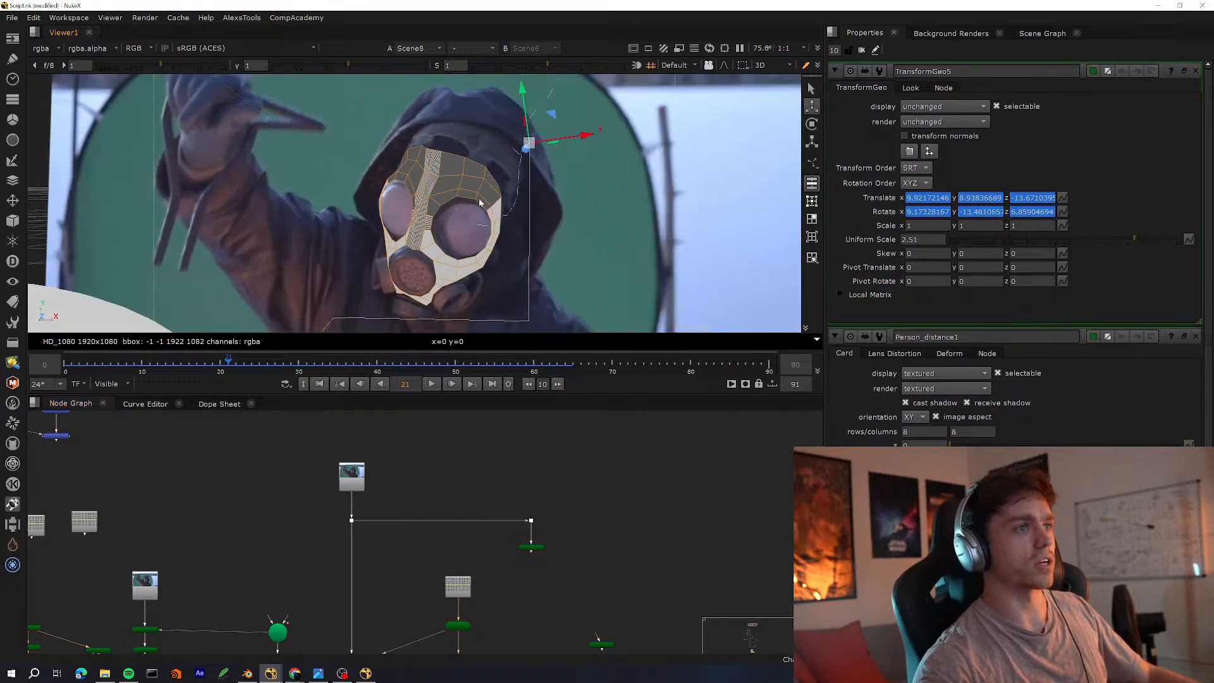
scroll(514, 239, "up", 3)
left_click_drag(513, 239, 536, 252, "ctrl")
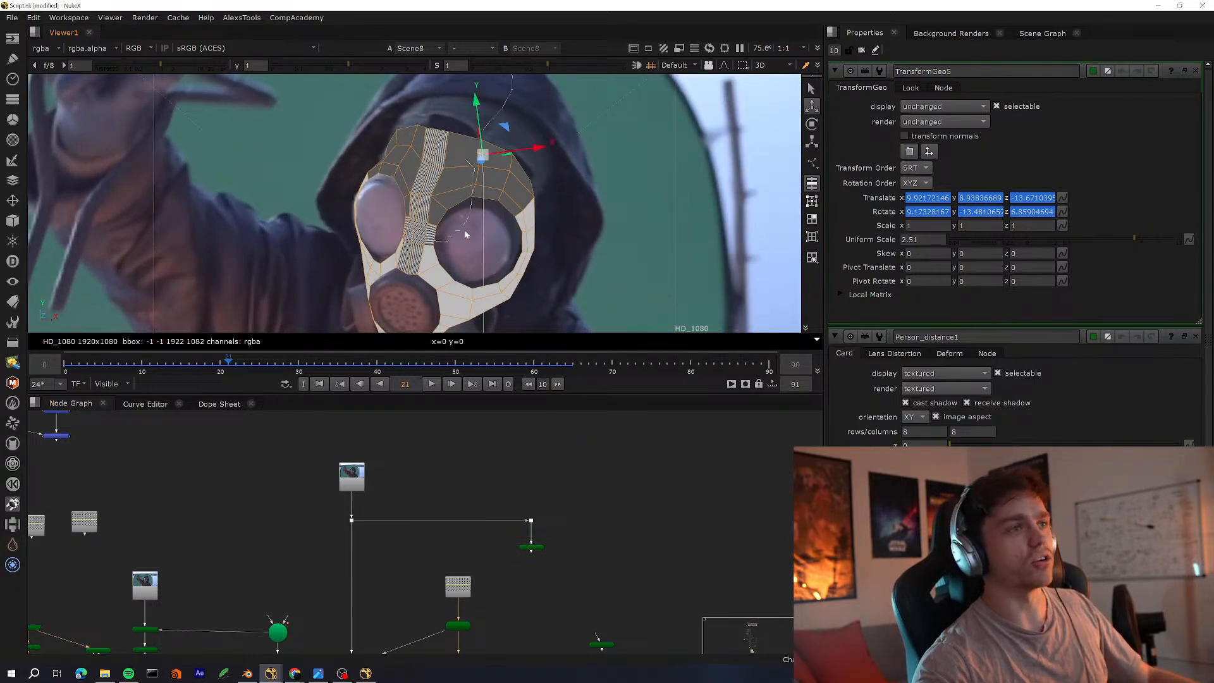
left_click_drag(464, 234, 372, 288, "ctrl")
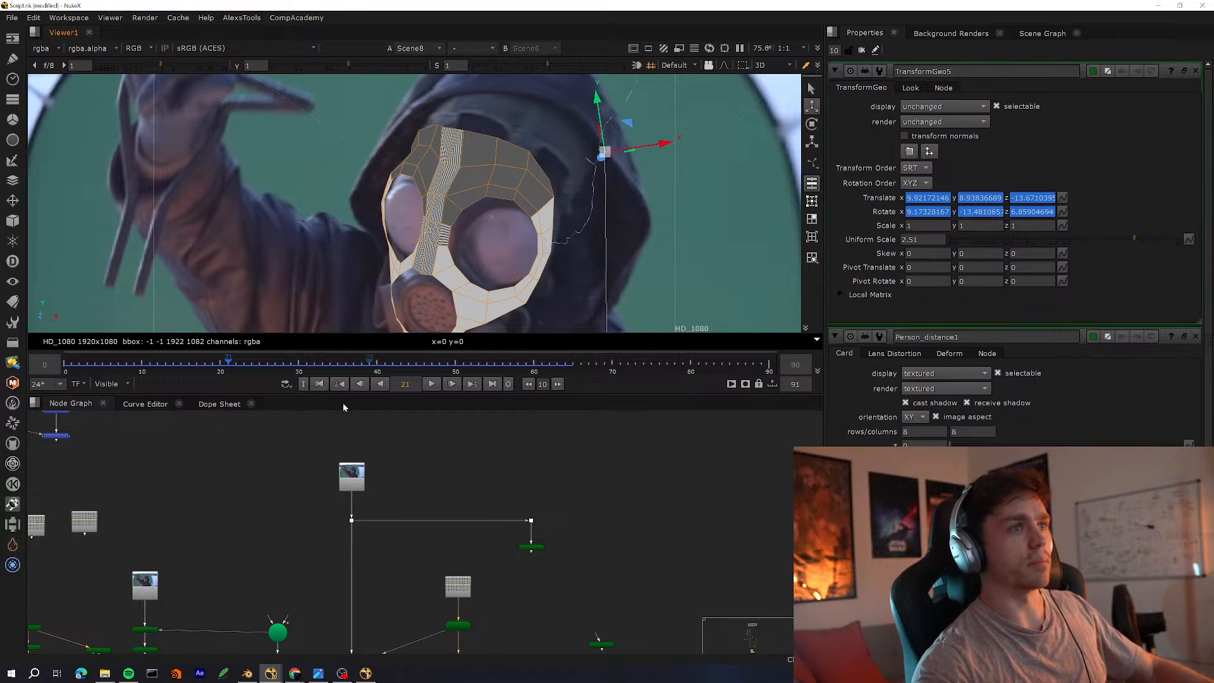
scroll(297, 417, "down", 4)
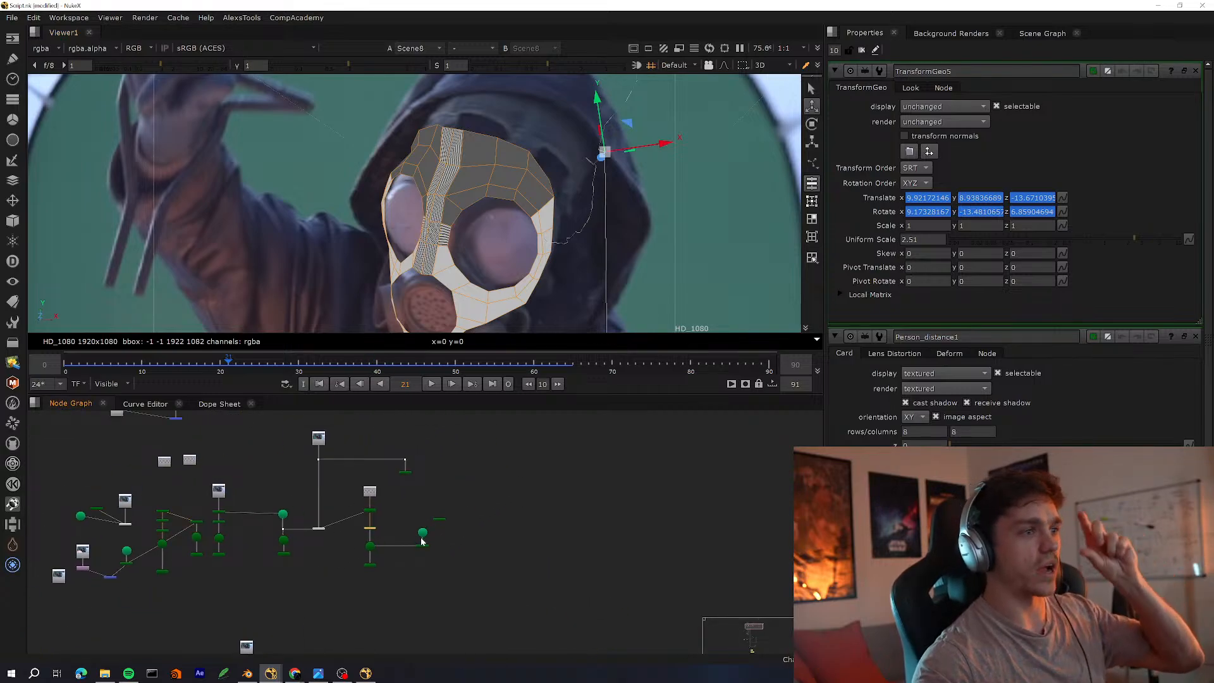
scroll(415, 536, "up", 4)
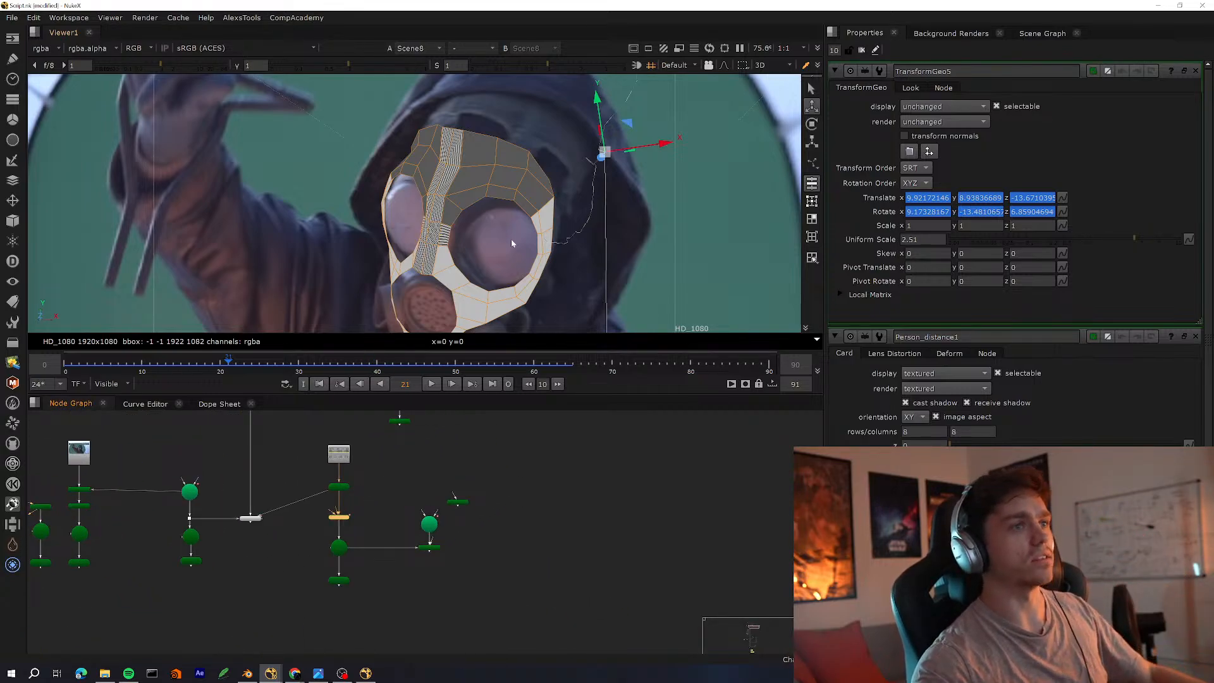
scroll(510, 241, "up", 4)
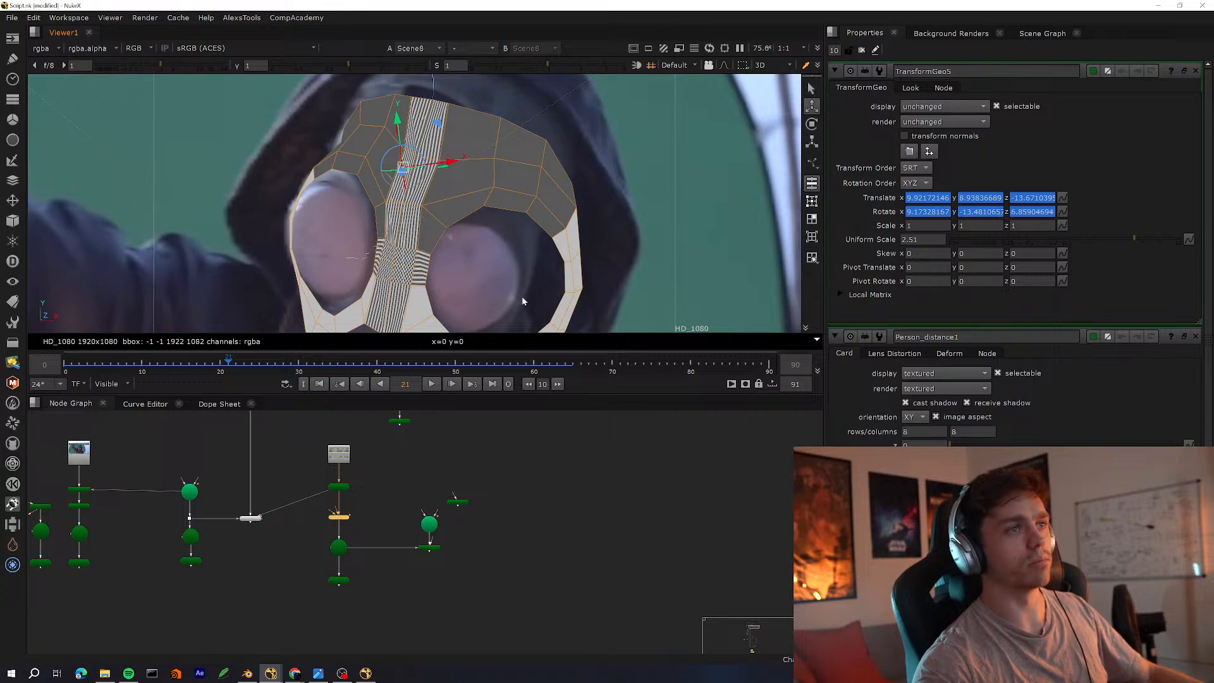
scroll(453, 219, "down", 3)
middle_click_drag(461, 270, 376, 239)
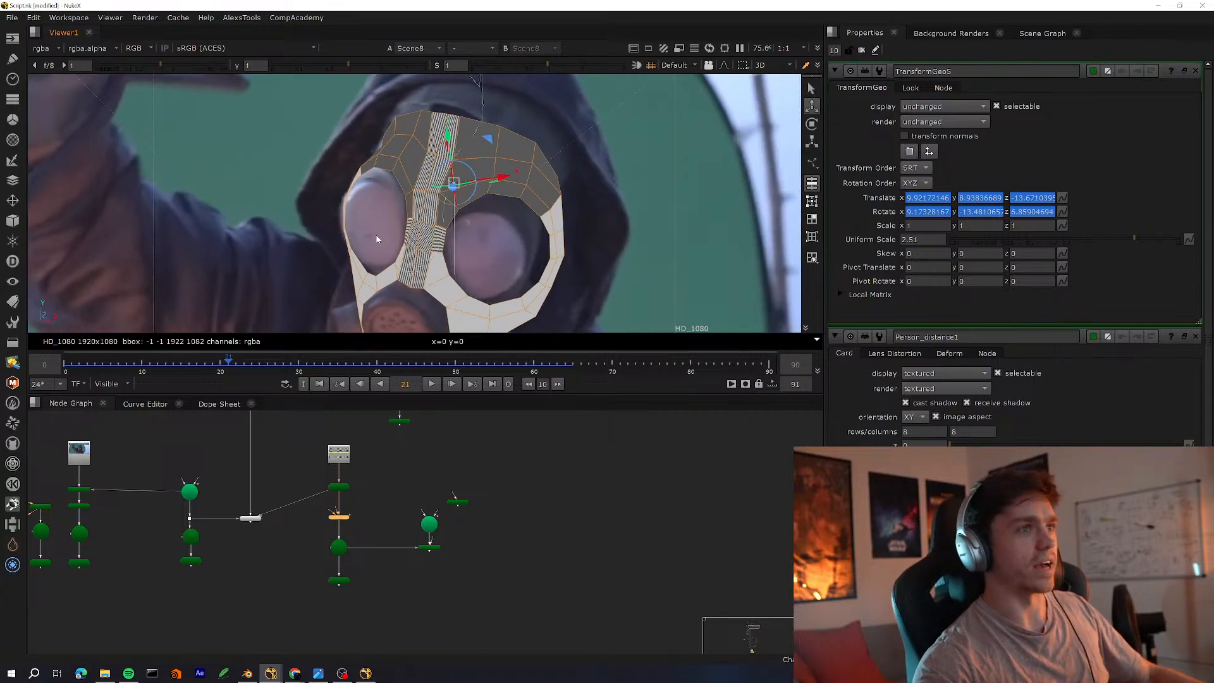
middle_click_drag(600, 242, 604, 220)
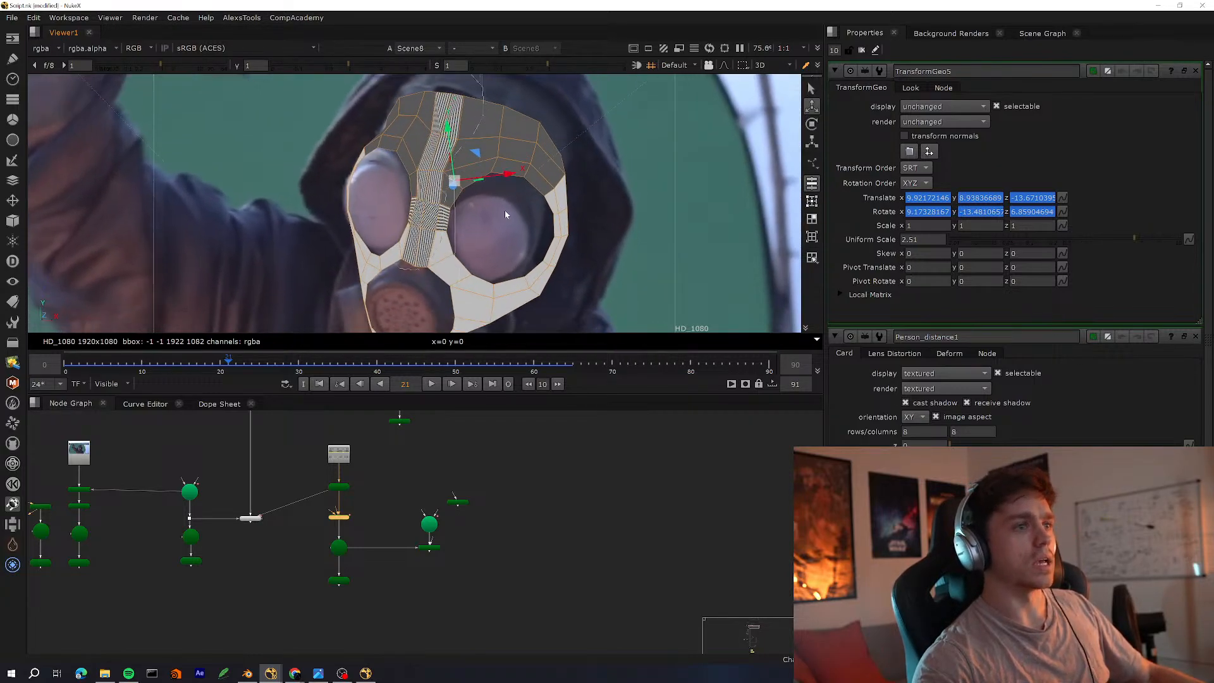
middle_click_drag(339, 464, 447, 442)
Find the Read5 plate below the geometry export branches and view it in the viewer
key("space")
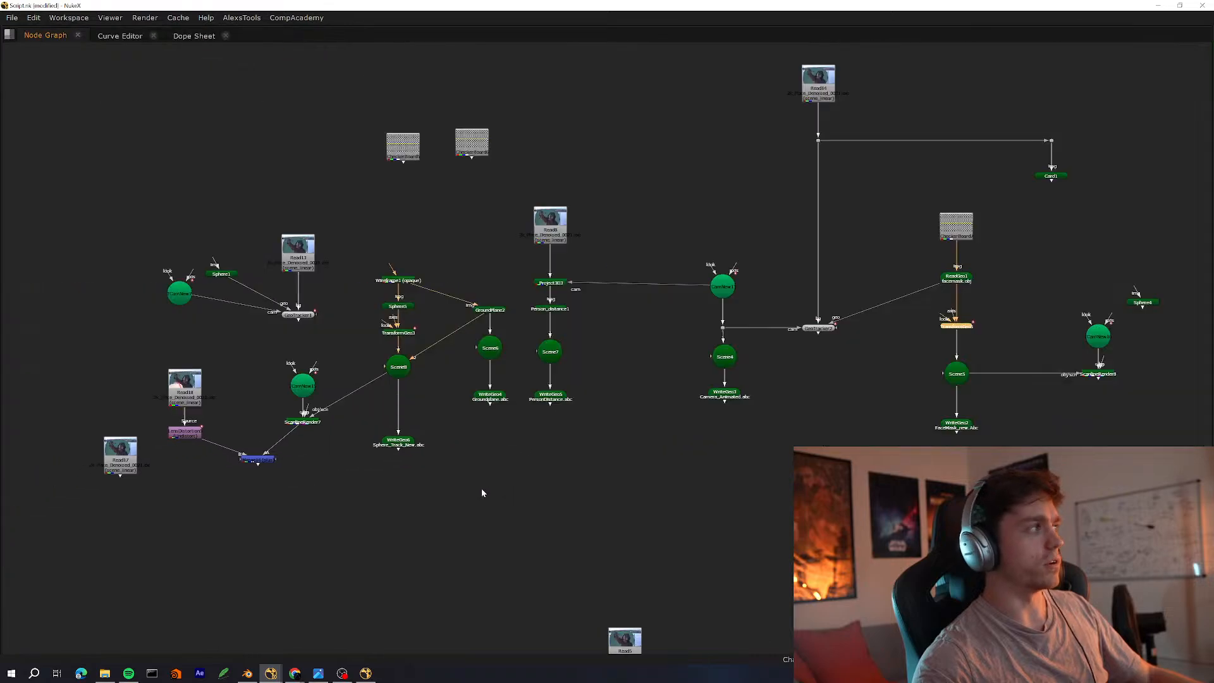
scroll(538, 379, "down", 3)
scroll(621, 344, "up", 7)
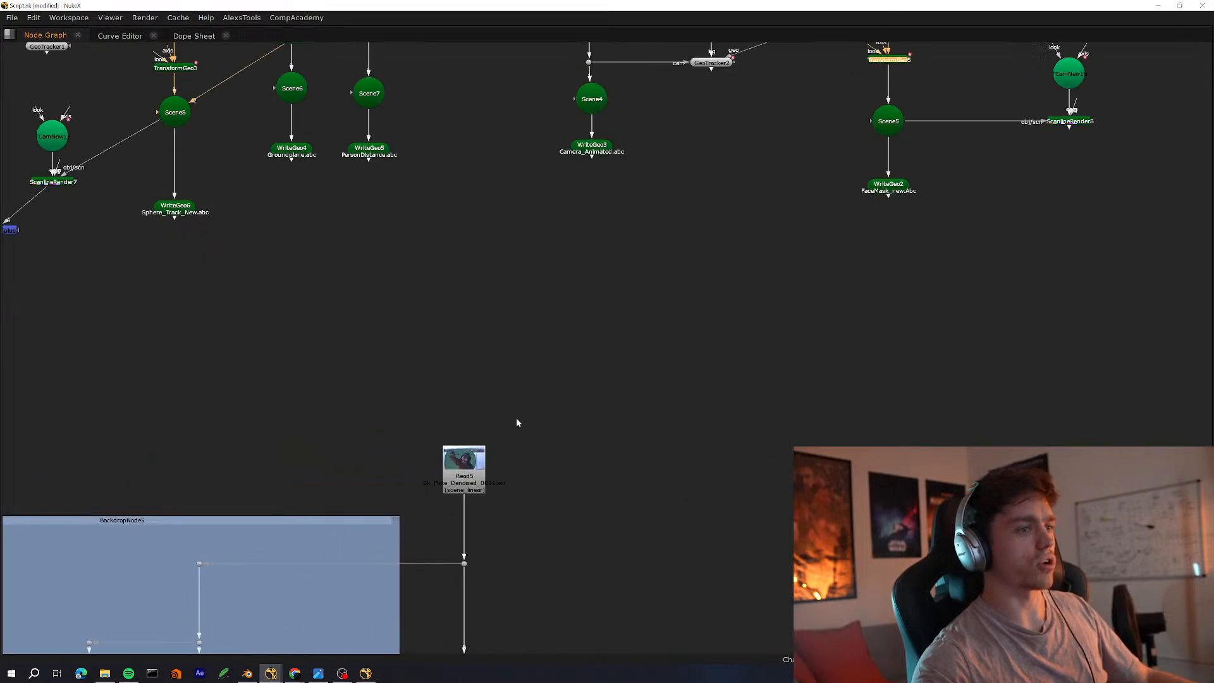
key("space")
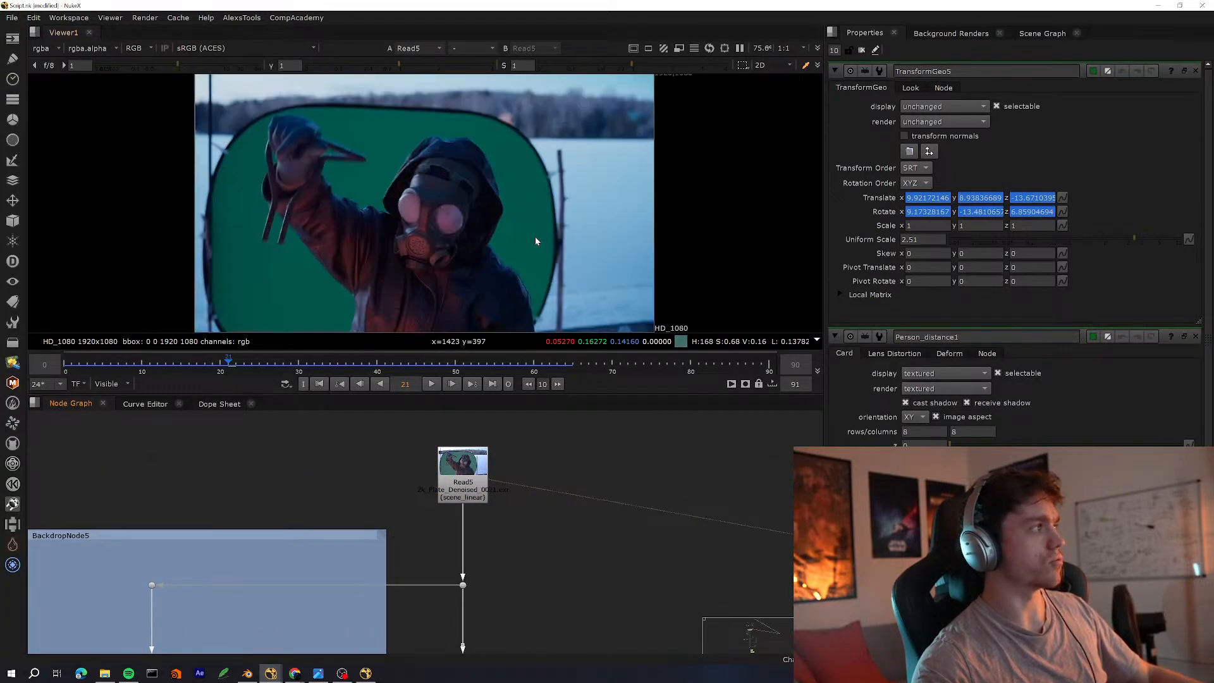
Go to the plate backdrop beside the clean section and view the Read16 original plate
key("space")
scroll(504, 461, "down", 5)
scroll(506, 443, "up", 6)
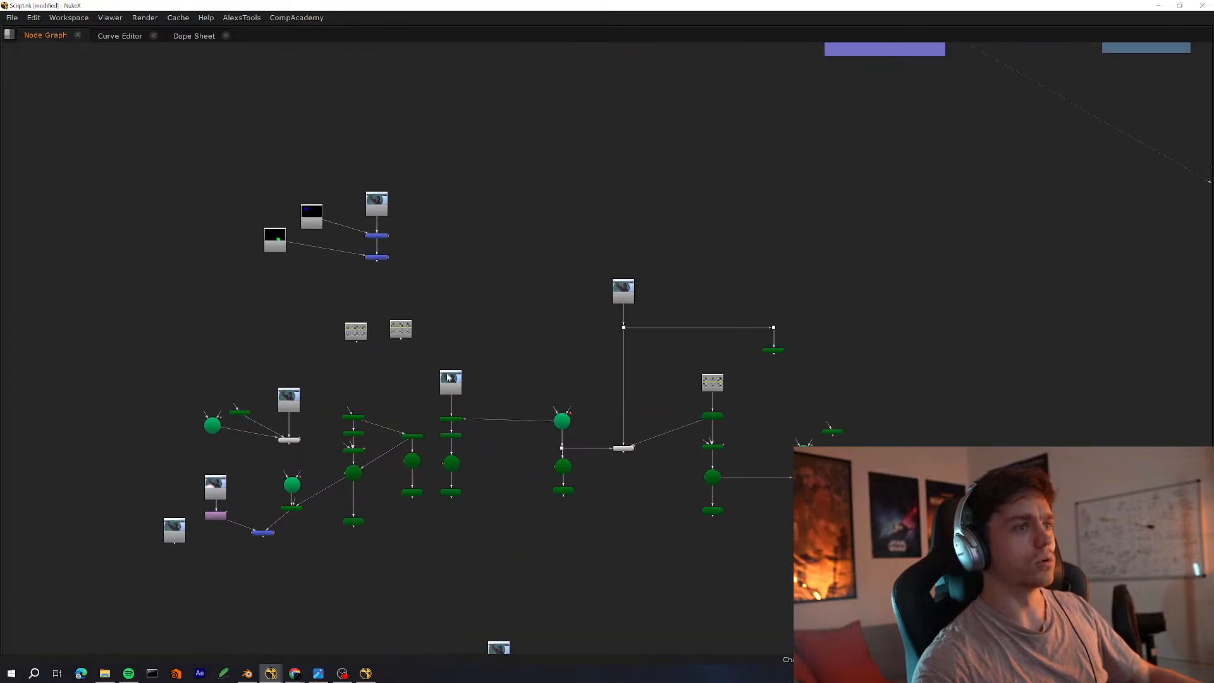
middle_click_drag(517, 384, 305, 608)
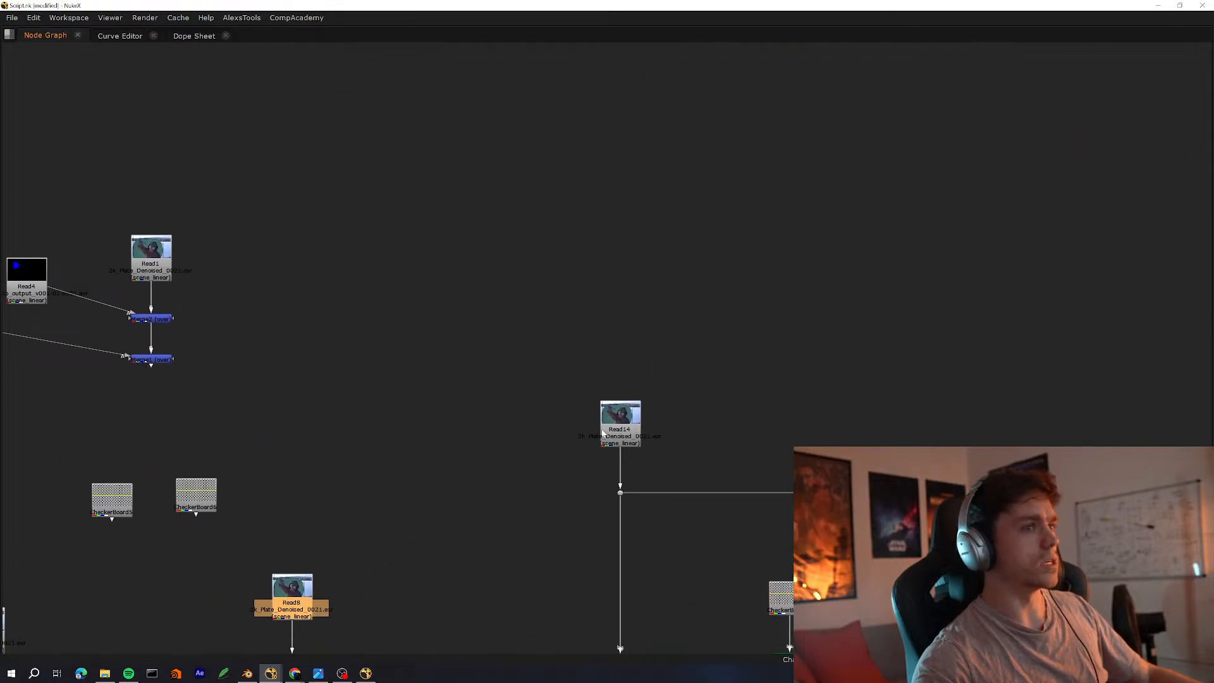
middle_click_drag(699, 323, 211, 564)
middle_click_drag(595, 91, 430, 537)
scroll(432, 312, "up", 5)
key("space")
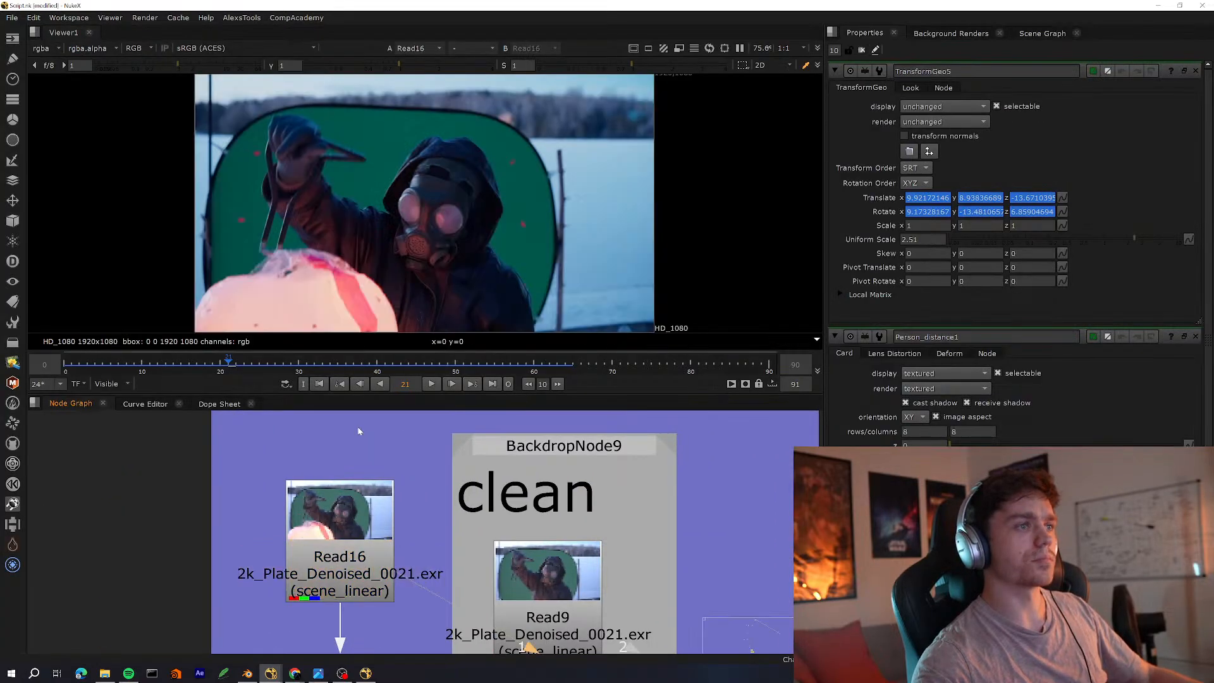
Go to frame 3 of the Read16 plate and inspect the marks on the pale sphere up close
scroll(347, 291, "up", 5)
scroll(449, 259, "down", 5)
scroll(392, 269, "up", 5)
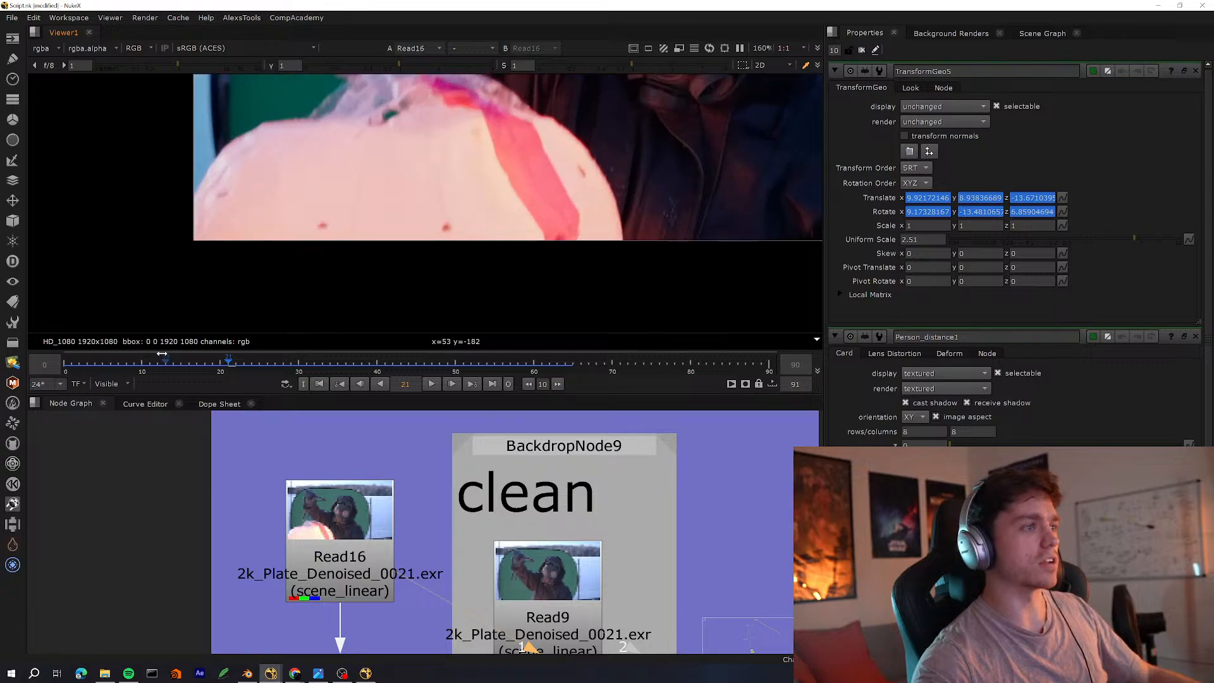
left_click_drag(162, 354, 89, 363)
middle_click_drag(311, 203, 266, 317)
scroll(288, 302, "up", 2)
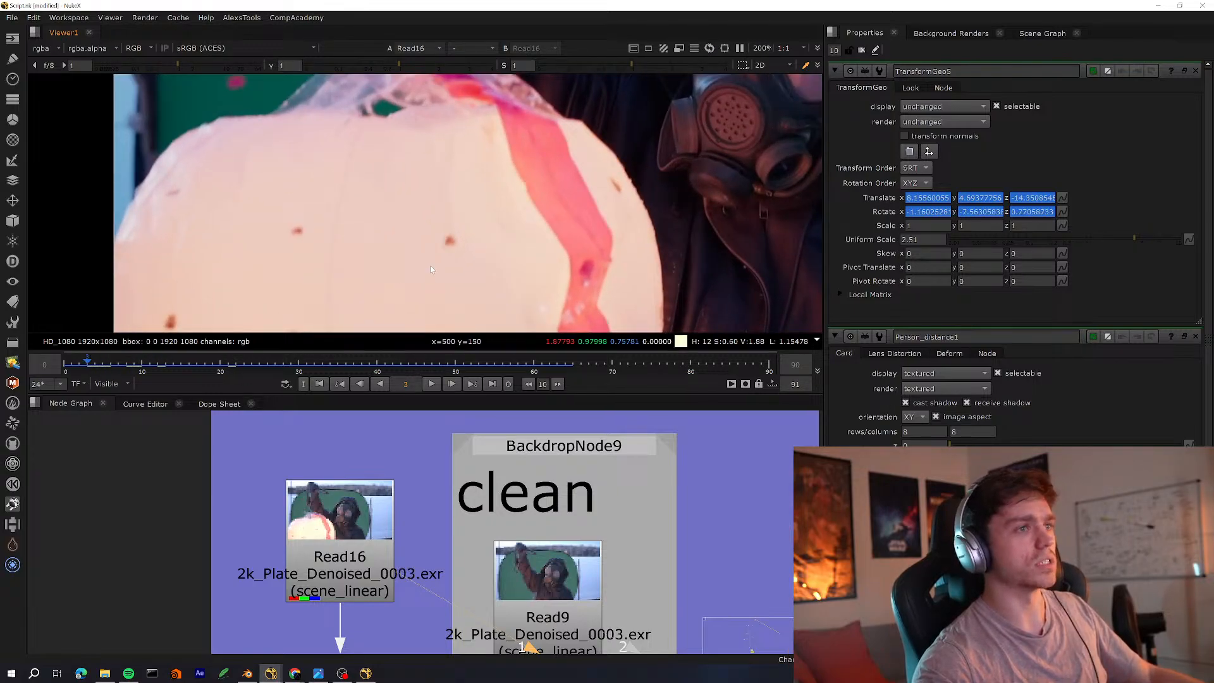
scroll(431, 270, "up", 3)
scroll(481, 216, "down", 3)
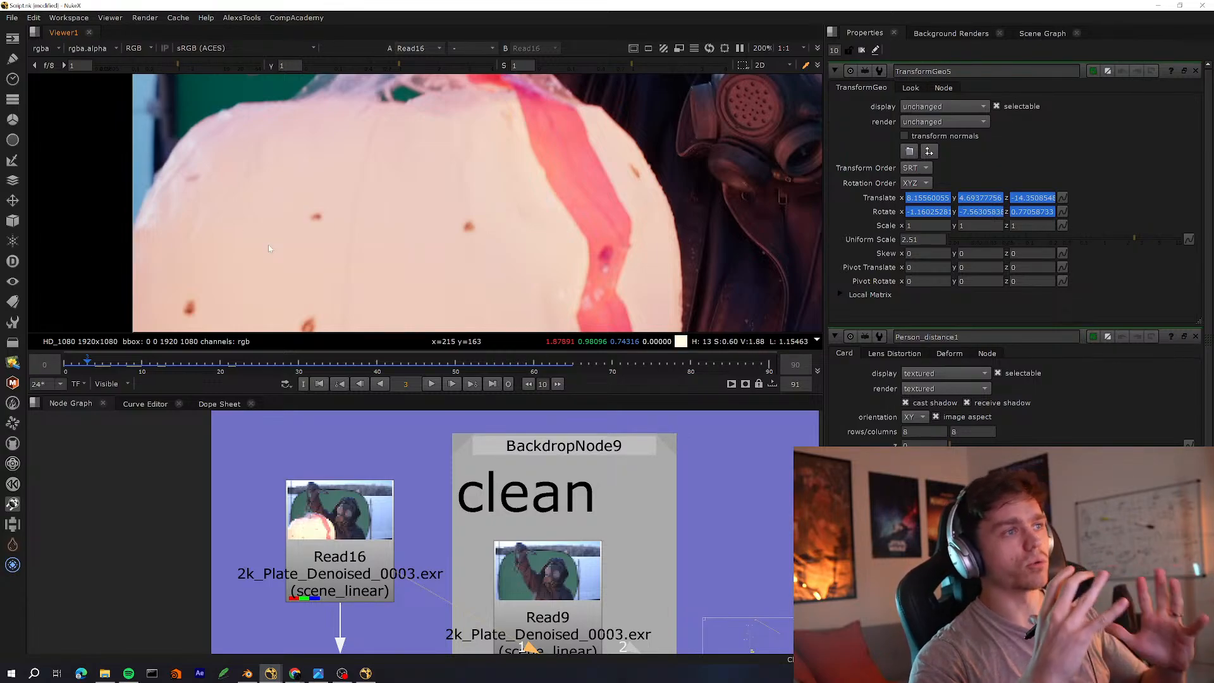
scroll(272, 234, "down", 5)
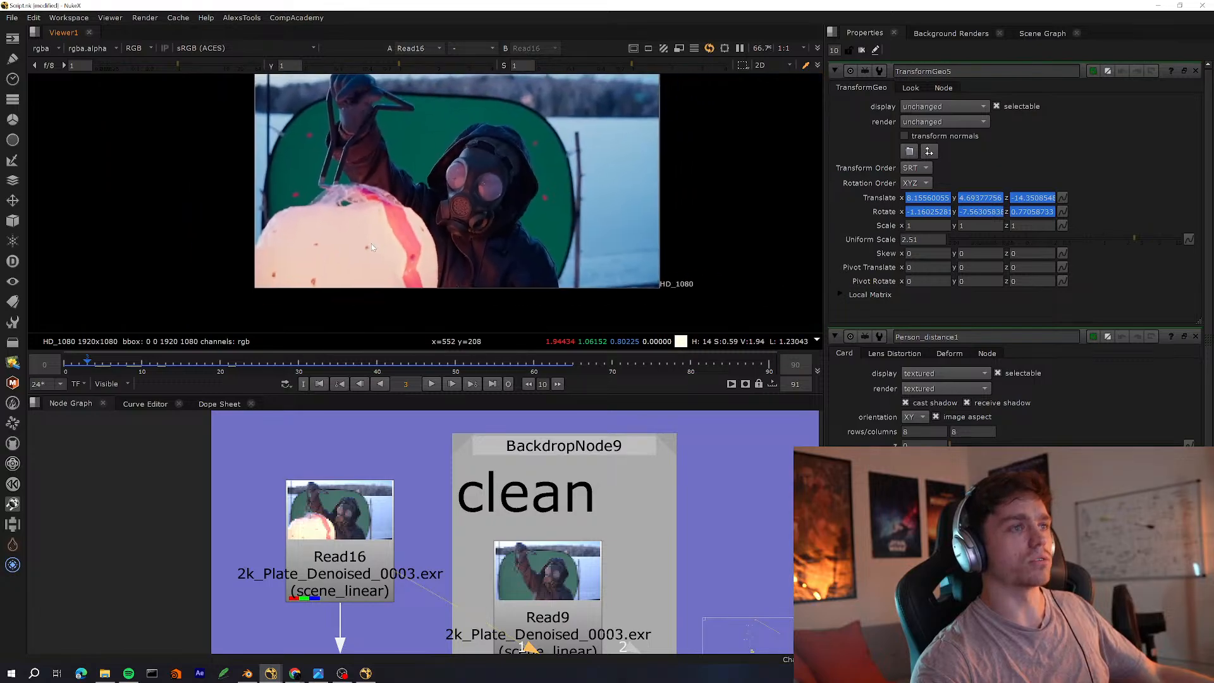
Play the Read16 plate through the shot and jump to frame 83
scroll(372, 247, "up", 3)
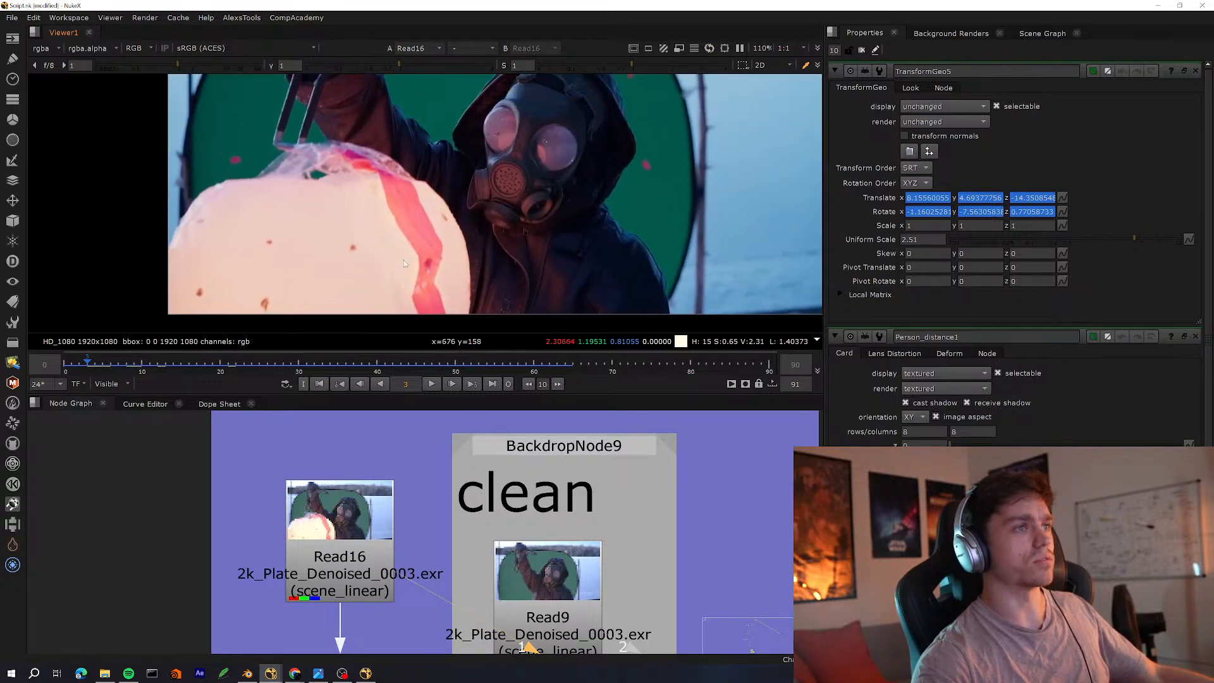
middle_click_drag(405, 264, 371, 260)
left_click(432, 384)
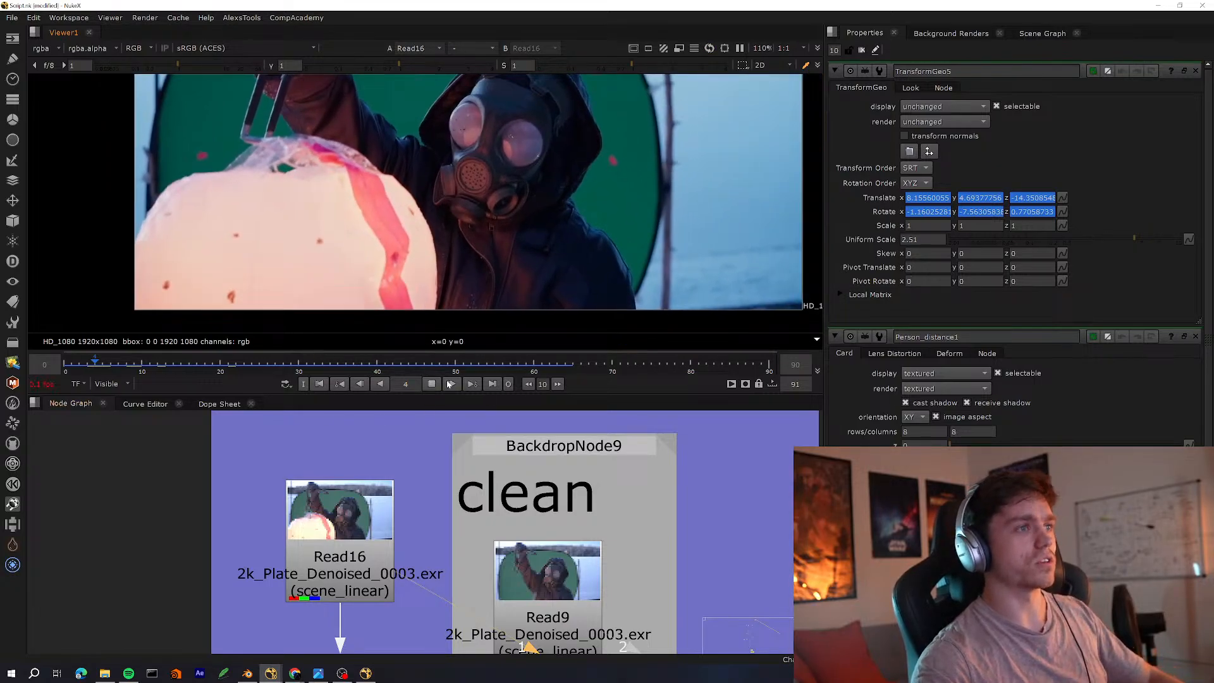
left_click(432, 384)
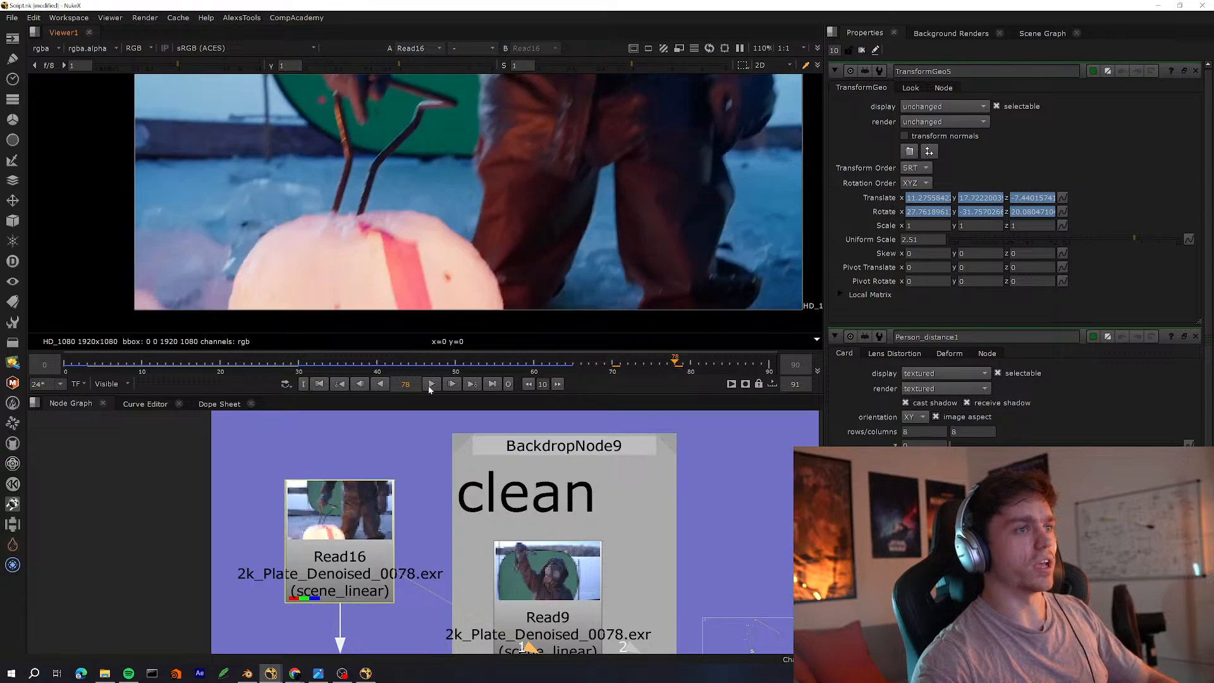
left_click(432, 383)
left_click(717, 365)
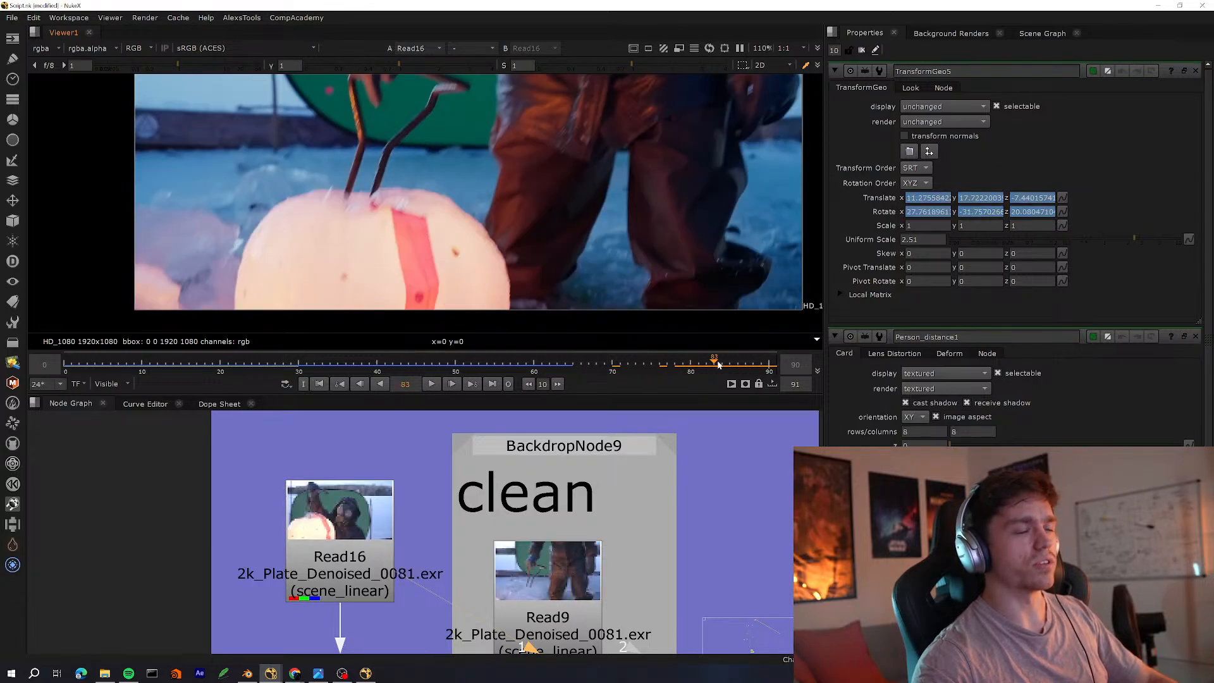
Advance the Read16 plate to frame 85 and survey the surrounding REF, clean and Roto backdrops
key("Right")
key("Right")
key("Right")
key("Left")
scroll(442, 435, "down", 4)
middle_click_drag(416, 495, 446, 478)
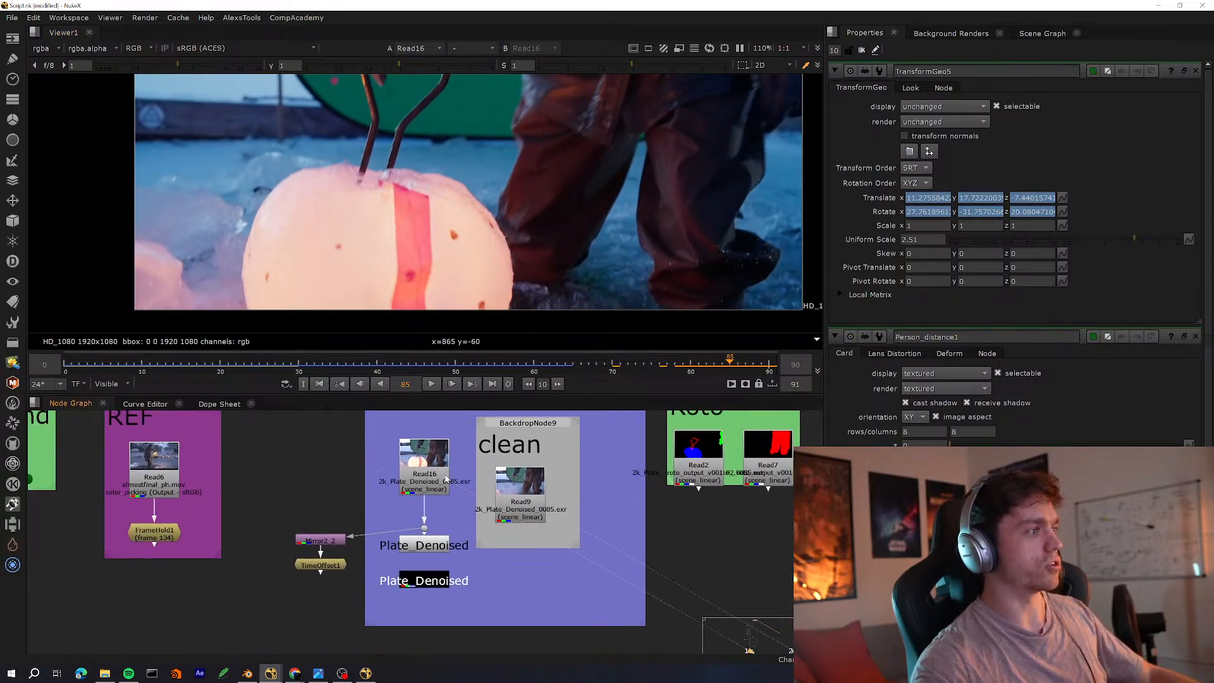
Survey the Key backdrop and the branches beneath it in the node graph, and save the script
key("space")
scroll(537, 399, "down", 8)
scroll(572, 341, "up", 6)
middle_click_drag(547, 445, 509, 306)
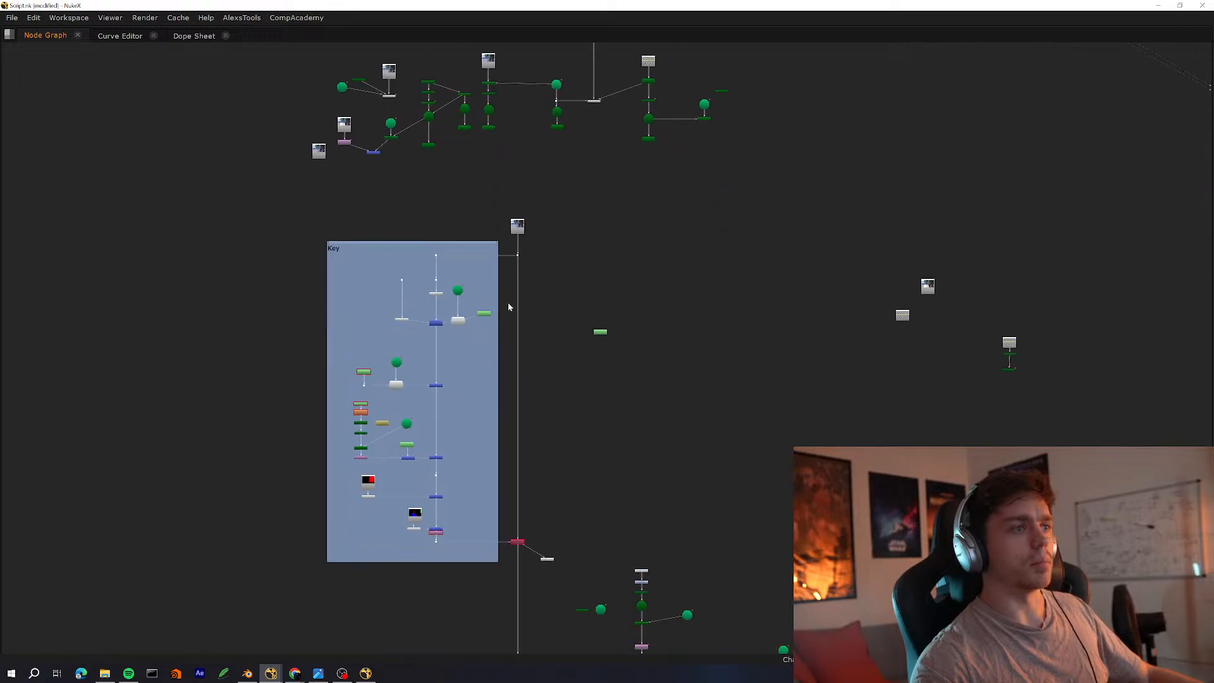
scroll(508, 306, "down", 4)
scroll(527, 328, "up", 8)
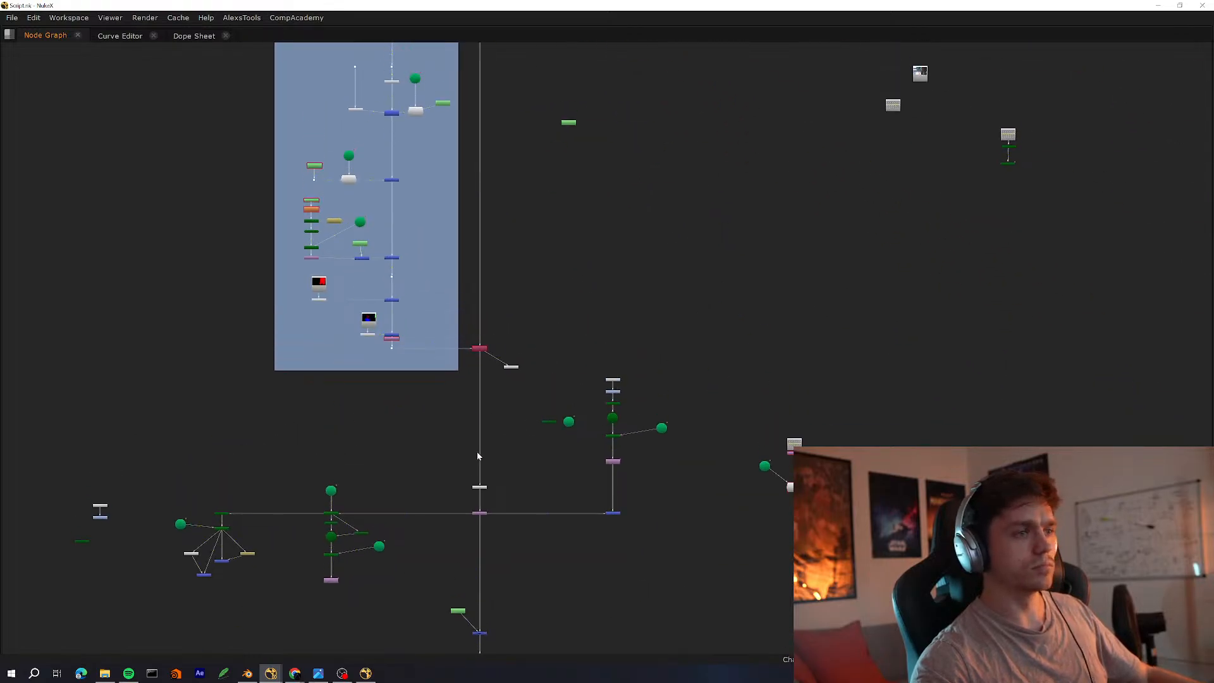
key("ctrl+s")
key("space")
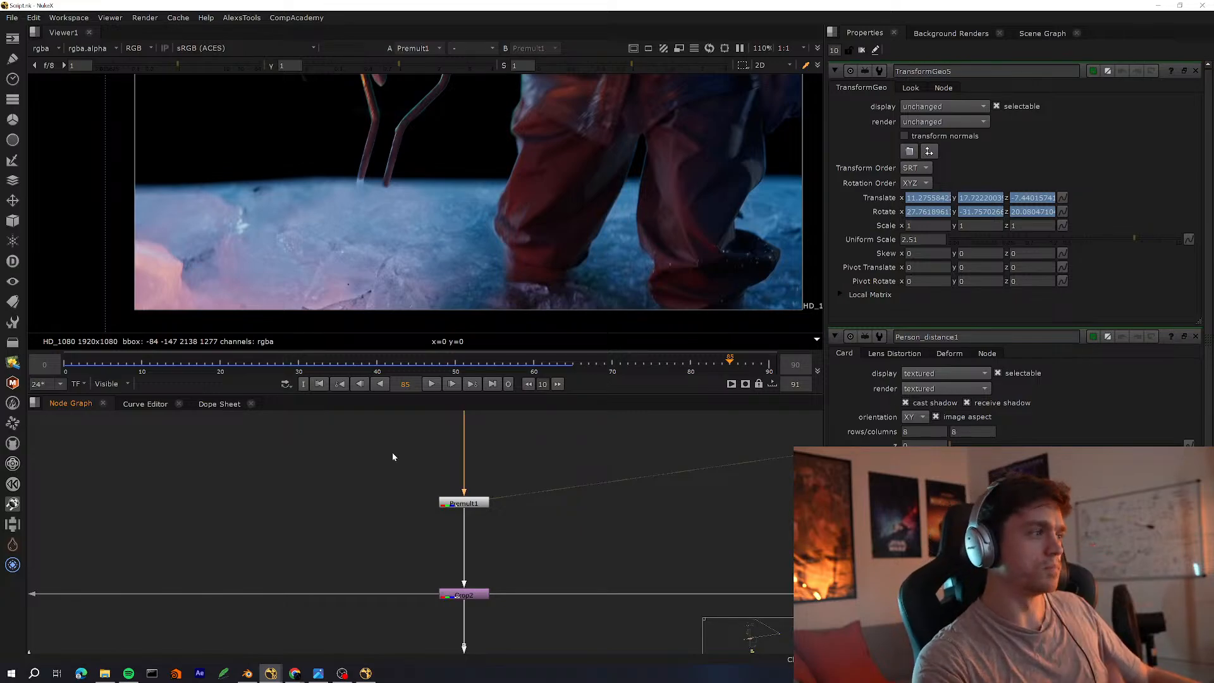
Close all open node property panels and fit the Premult1 image in the viewer
middle_click_drag(469, 462, 442, 510)
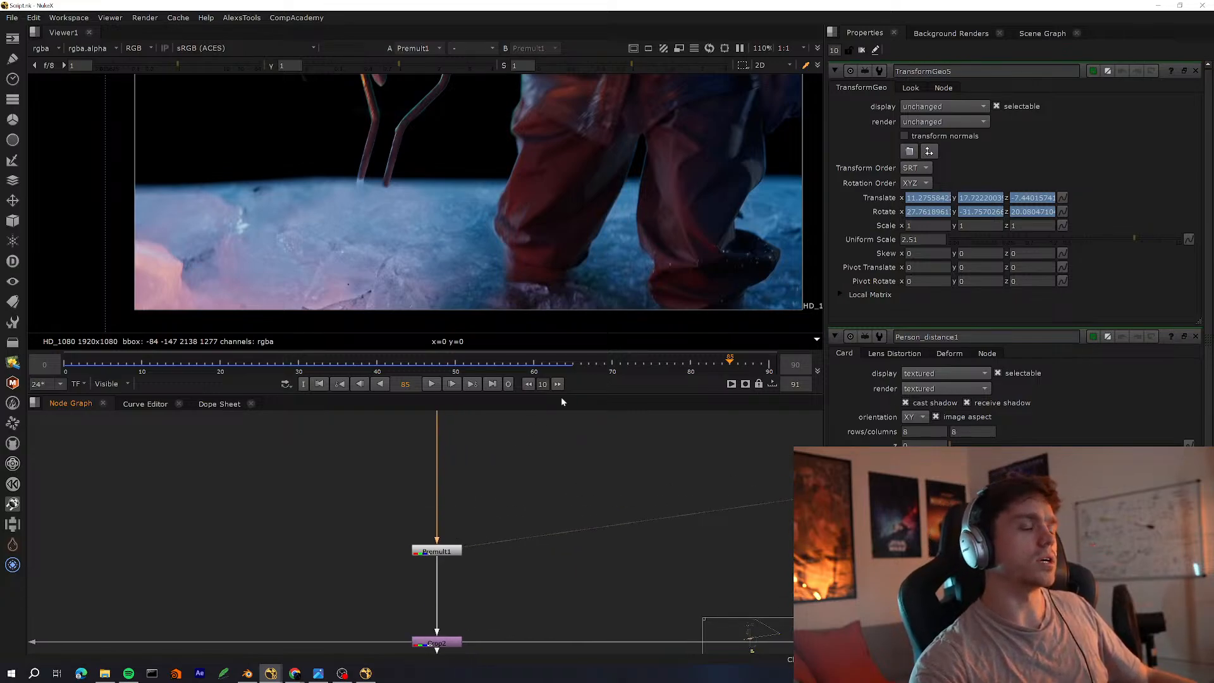
left_click(1197, 72)
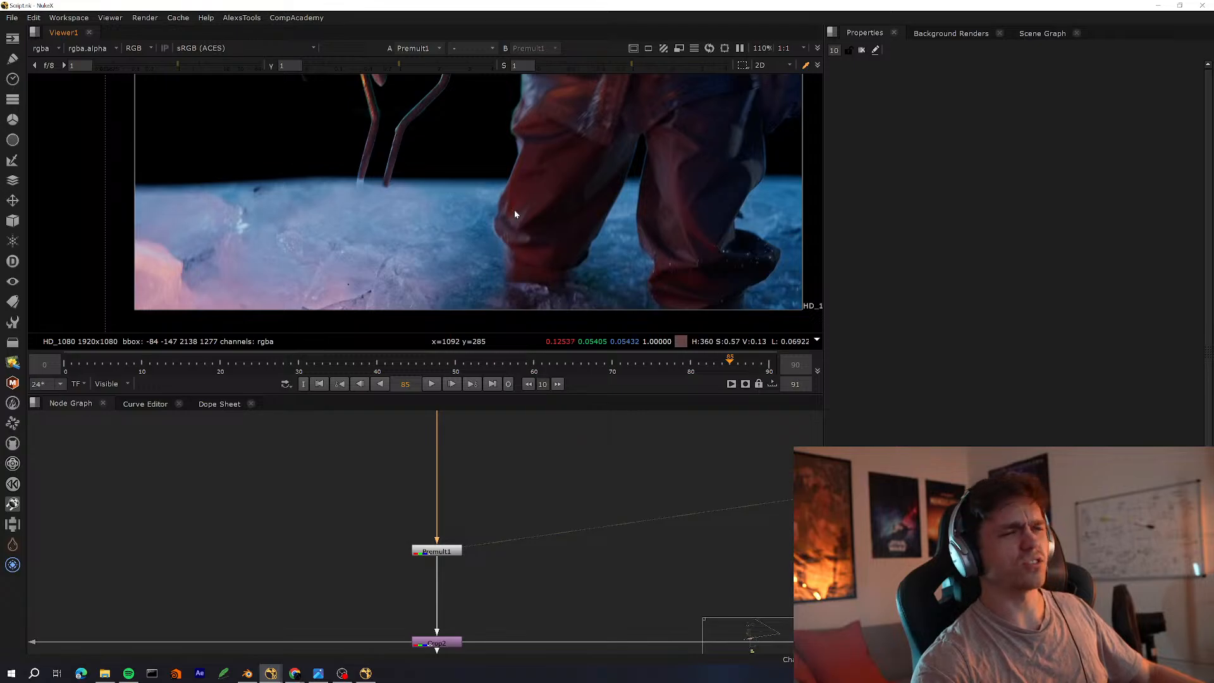
key("f")
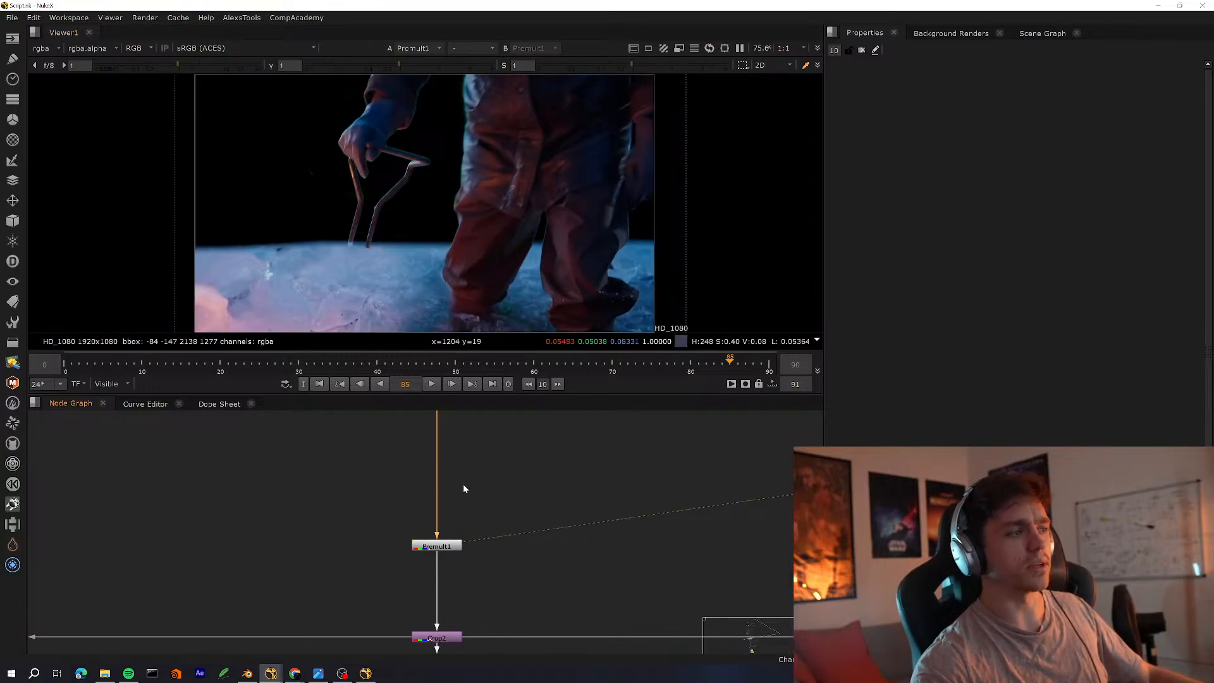
Go up to the output of the Key backdrop, view Copy1 and select the Premult2 node beside it
scroll(463, 488, "down", 3)
middle_click_drag(449, 447, 416, 536)
key("space")
middle_click_drag(467, 343, 432, 524)
left_click(423, 466)
scroll(421, 519, "up", 2)
key("space")
key("1")
scroll(457, 506, "down", 2)
middle_click_drag(458, 606, 427, 620)
scroll(546, 503, "up", 1)
left_click_drag(547, 503, 454, 553)
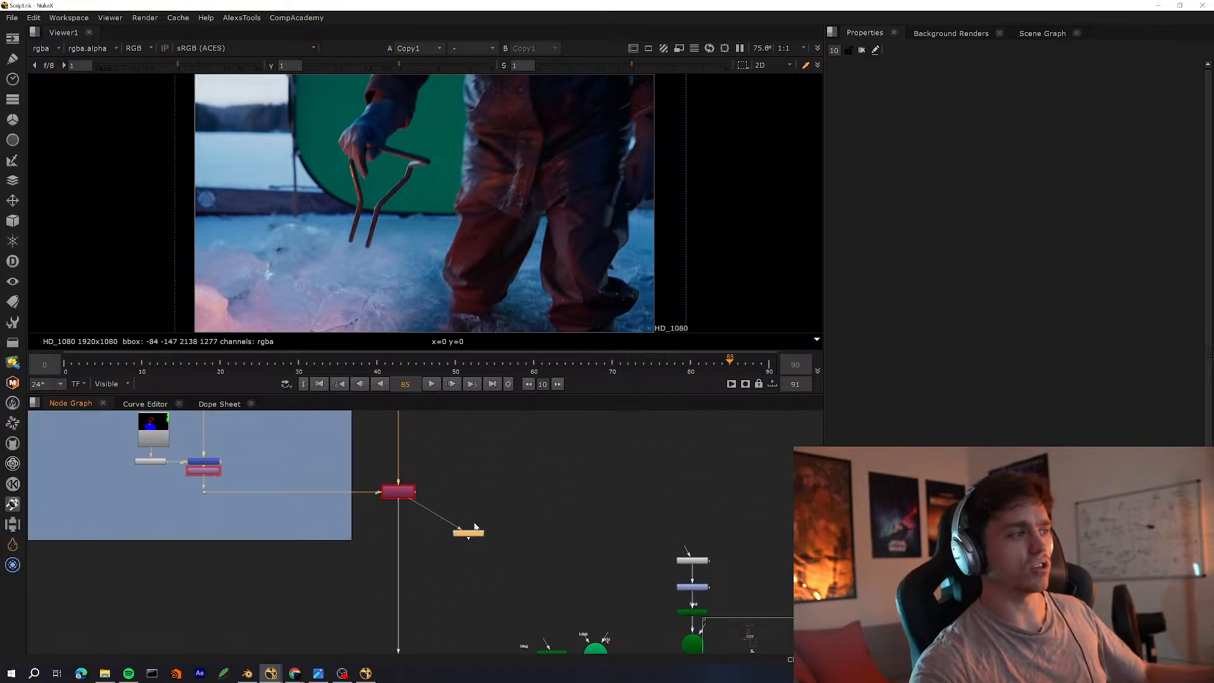
Compare the premultiplied Premult2 image with the unpremultiplied Copy1 image in the viewer
middle_click_drag(475, 527, 433, 531)
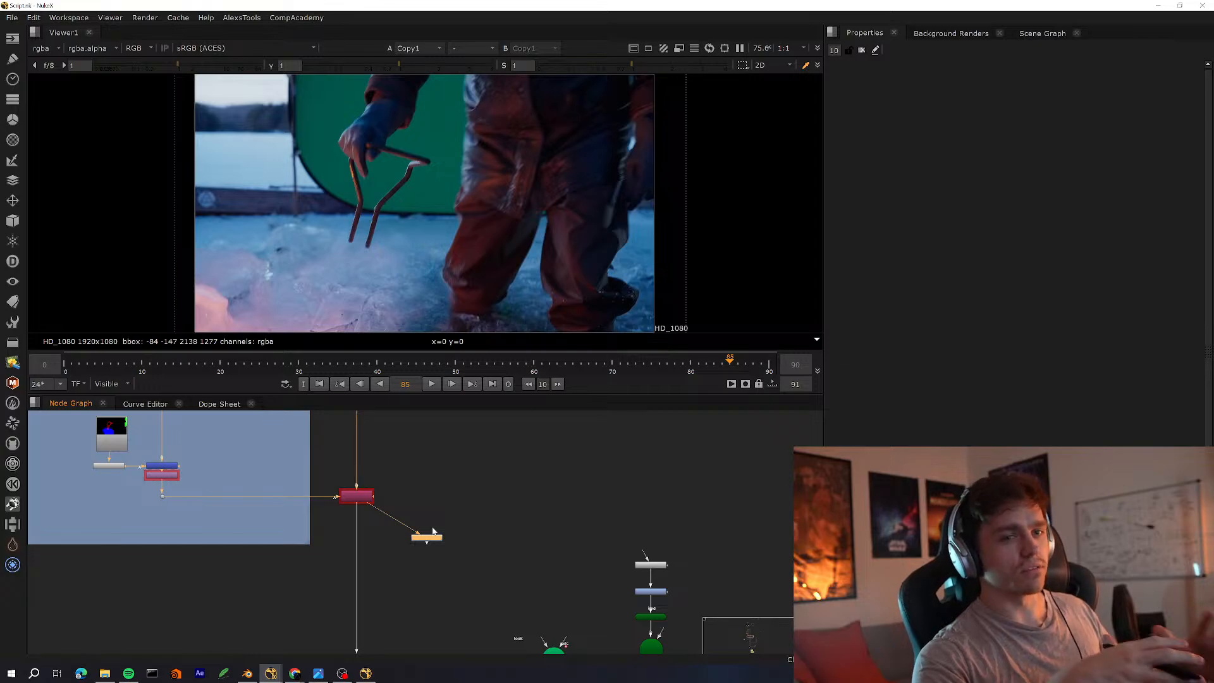
scroll(412, 475, "up", 3)
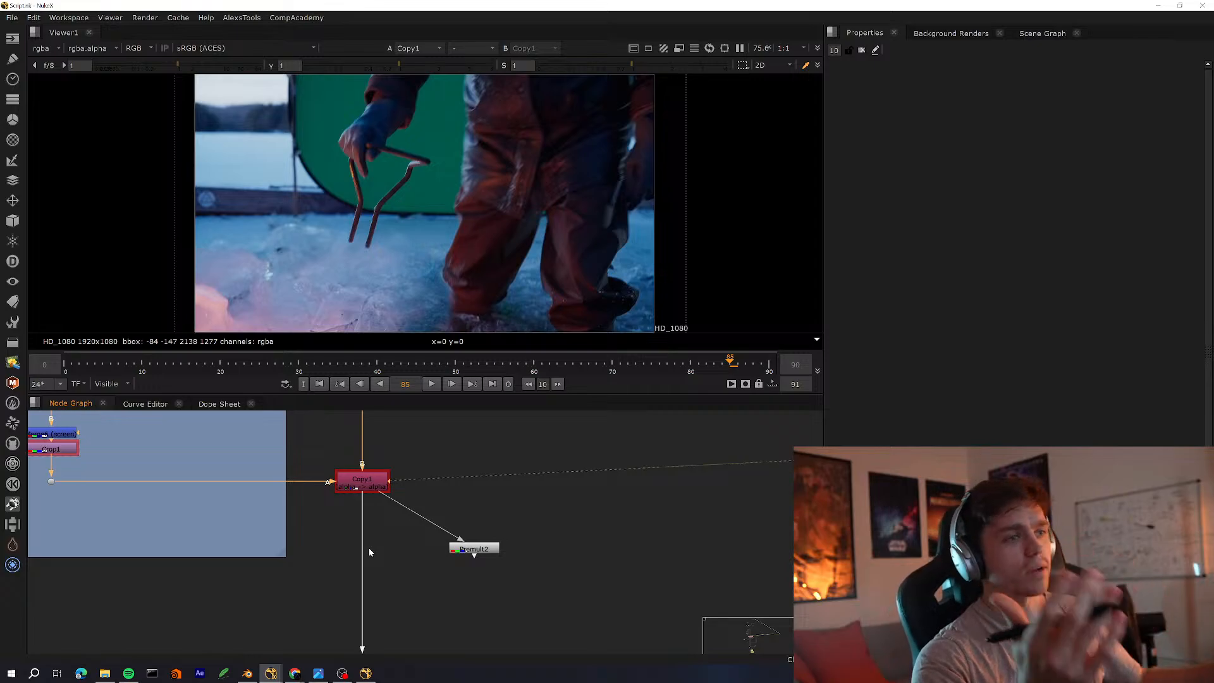
left_click(473, 547)
key("2")
left_click(474, 447)
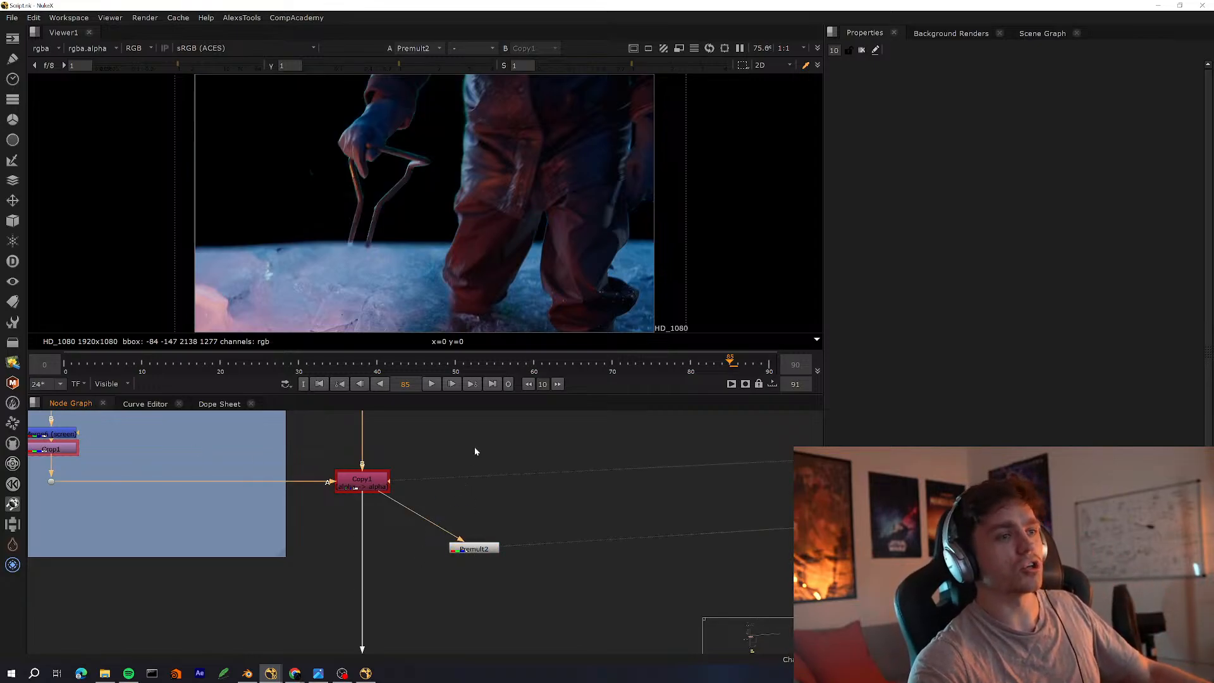
key("1")
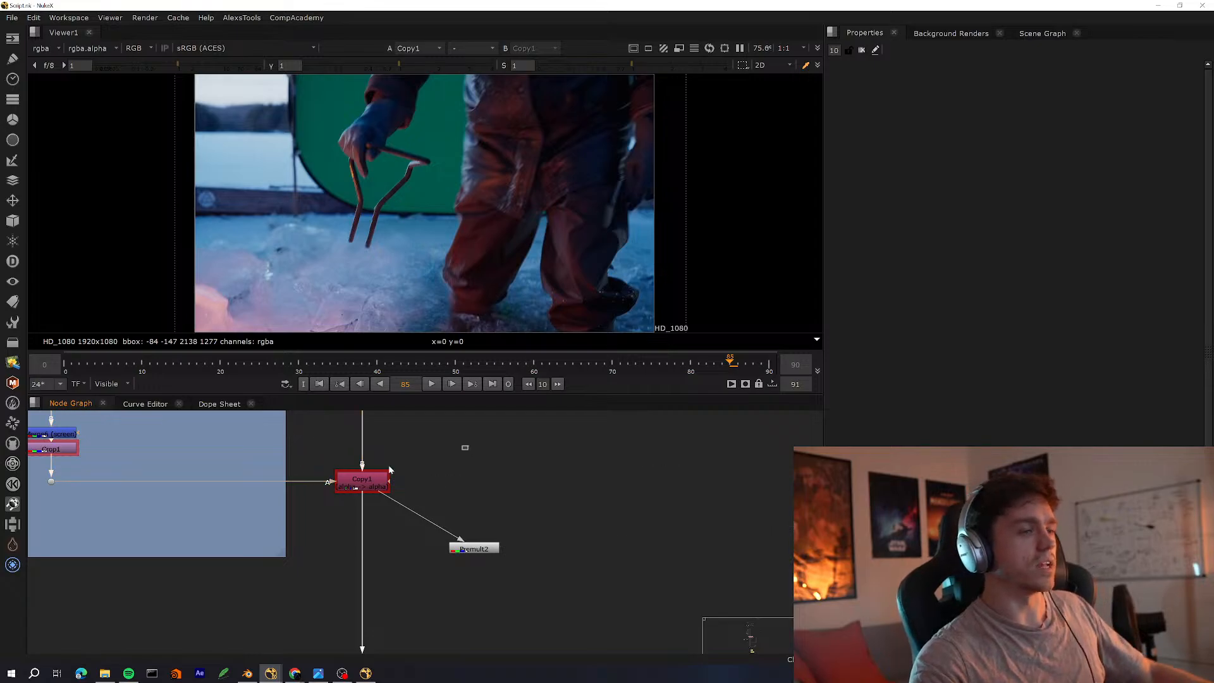
Recheck the Copy1 and Premult2 nodes at the Key output by viewing them once more
left_click(373, 479)
middle_click_drag(401, 513, 466, 521)
left_click(488, 505)
left_click(537, 556)
middle_click_drag(536, 556, 558, 527)
key("1")
left_click(412, 493)
key("1")
Follow the main pipe down from Copy1 past Premult1 and view the Crop2 result
left_click(415, 540)
key("space")
scroll(456, 516, "down", 5)
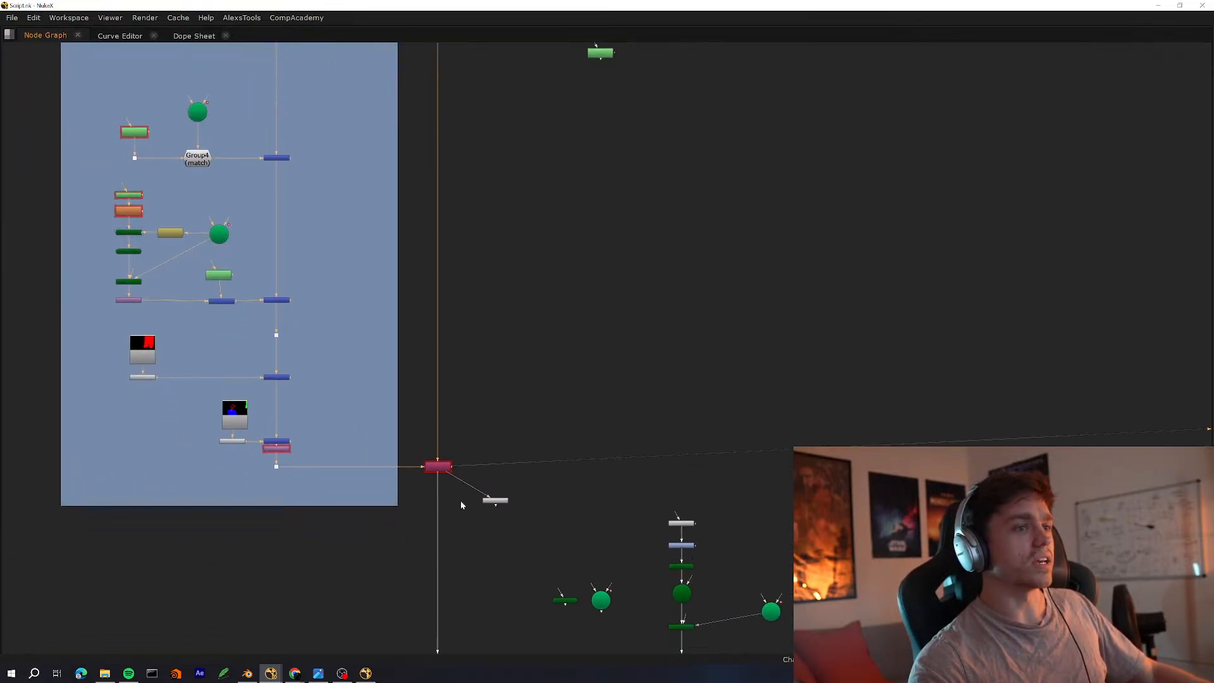
scroll(486, 488, "up", 2)
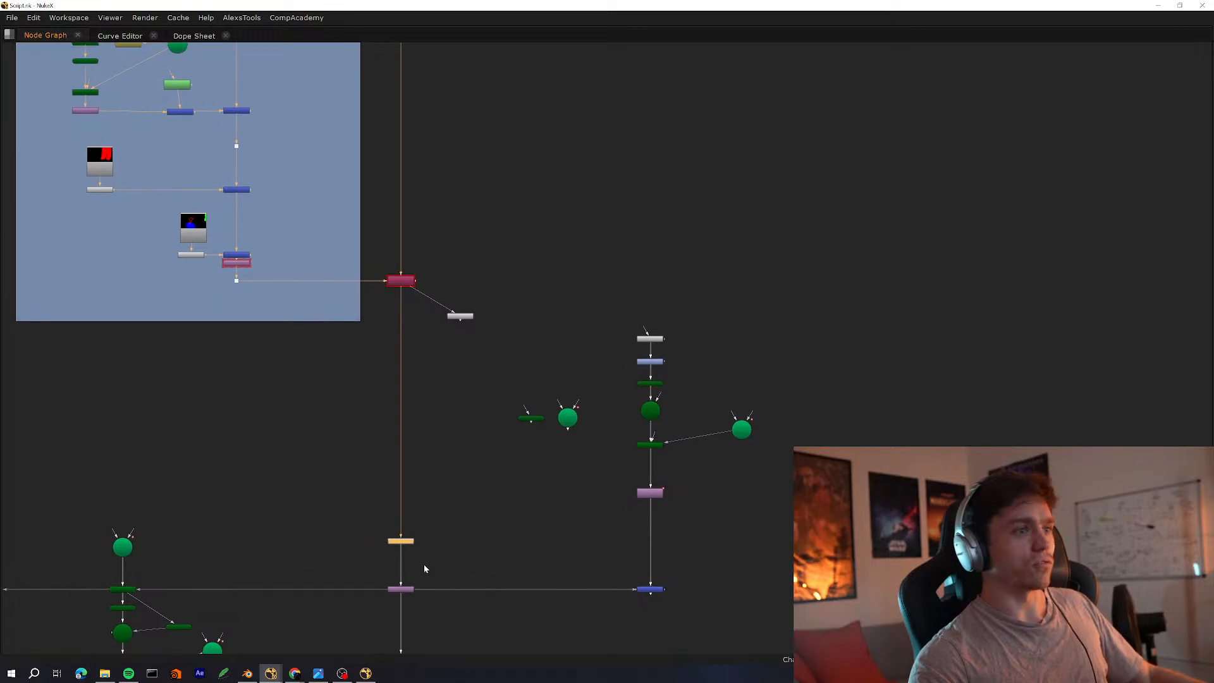
key("space")
scroll(431, 583, "up", 3)
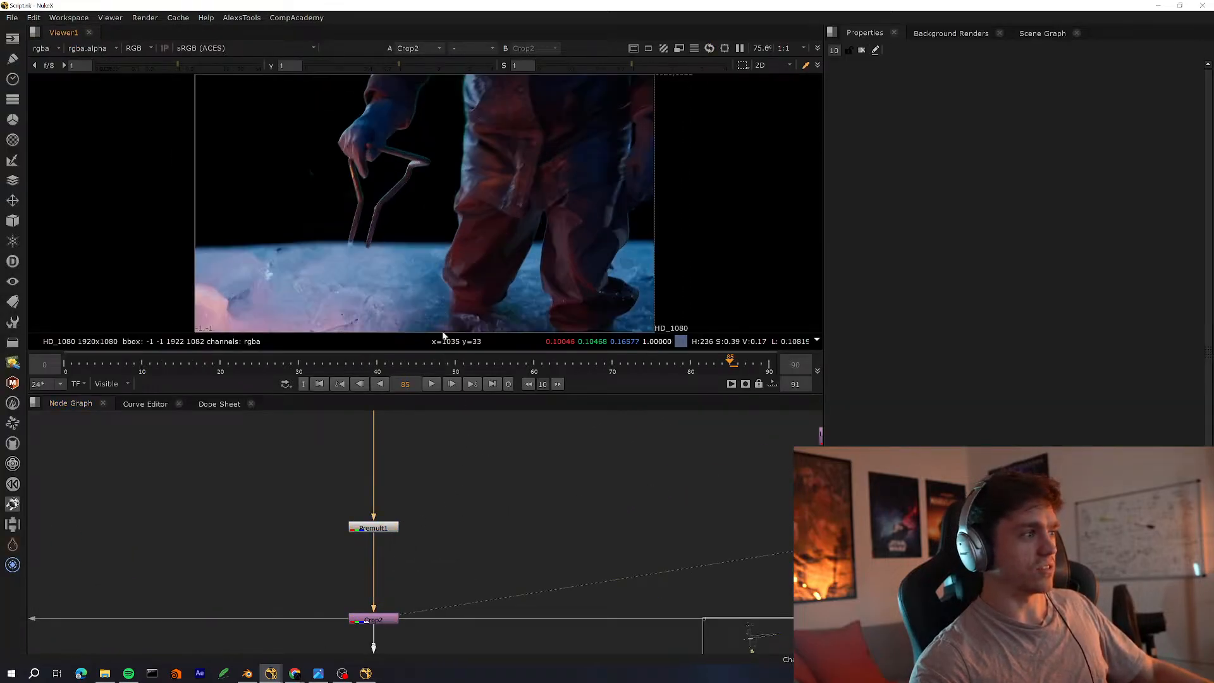
middle_click_drag(449, 549, 458, 537)
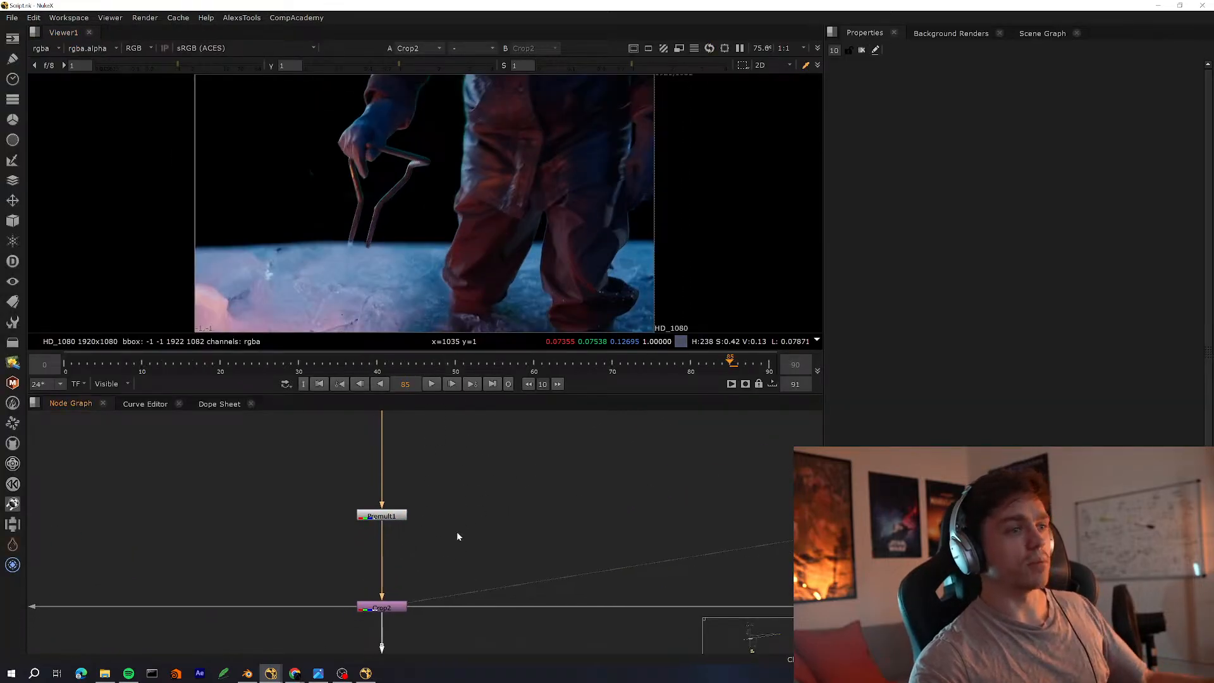
View the merge joining Crop2 with the Card4 render branch, and survey the projection branches around it
scroll(446, 544, "down", 4)
middle_click_drag(510, 582, 400, 531)
scroll(437, 548, "up", 3)
left_click(665, 518)
key("1")
left_click(481, 525)
key("space")
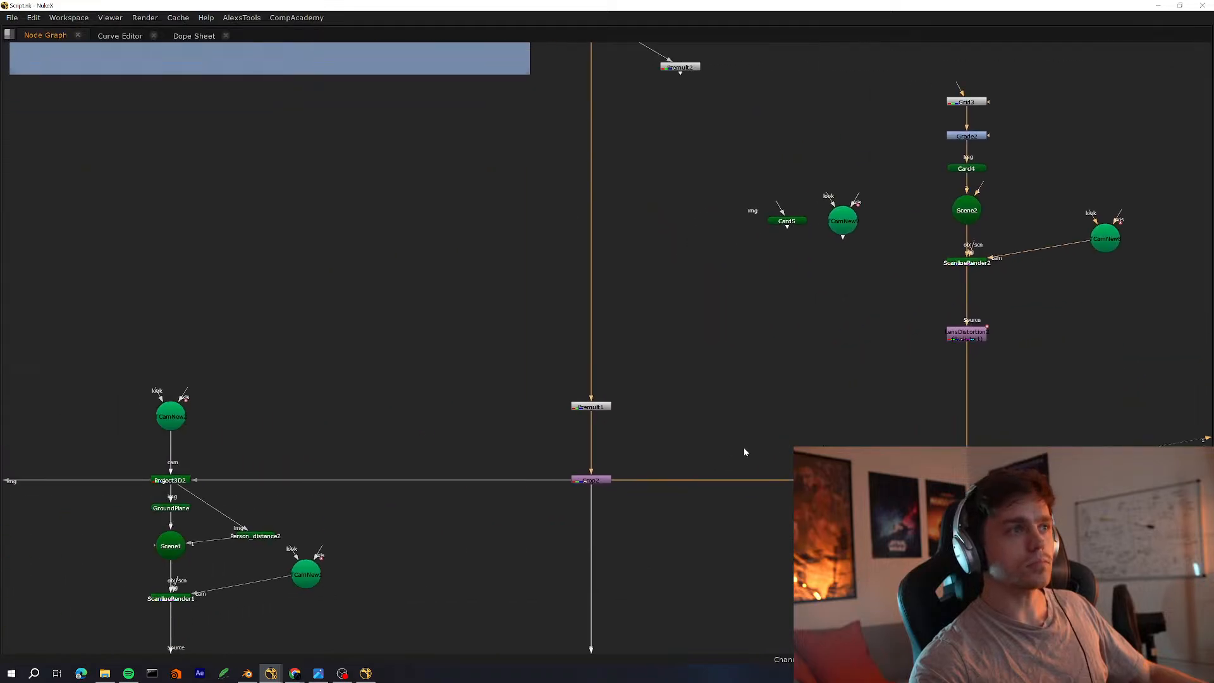
middle_click_drag(564, 477, 654, 513)
middle_click_drag(600, 475, 457, 502)
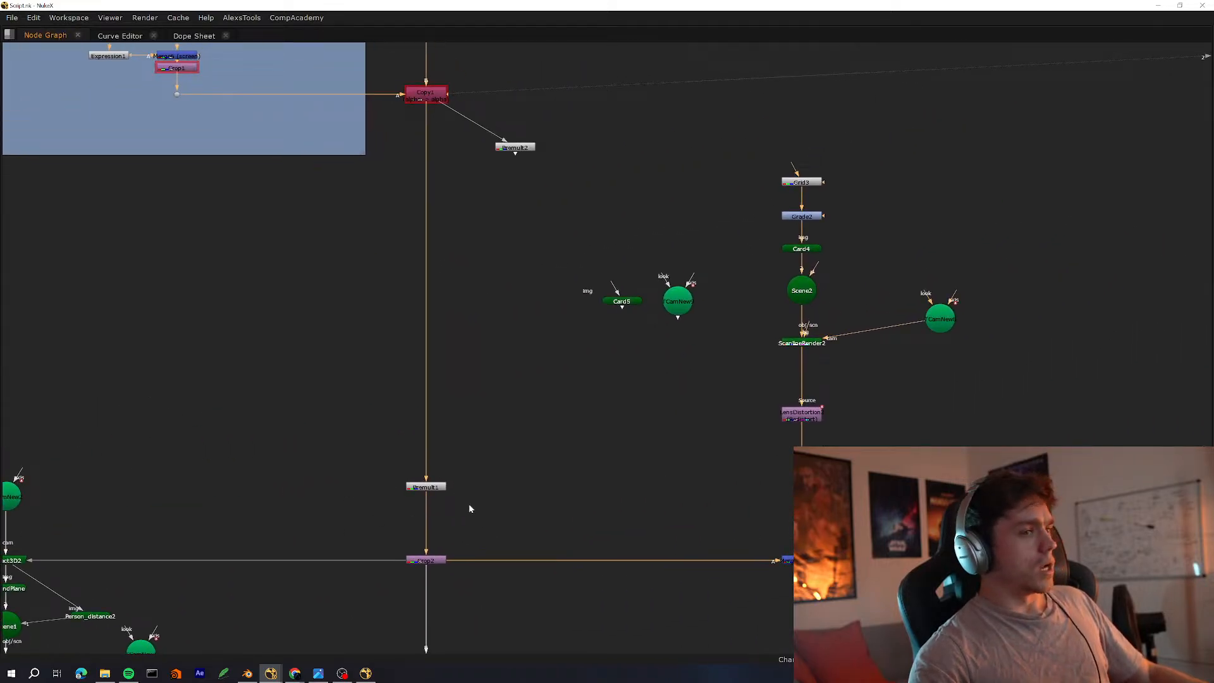
Go down to the to-do sticky notes and open the note about world alignment of Scene B into Layout A
scroll(494, 556, "down", 8)
middle_click_drag(506, 650, 731, 271)
middle_click_drag(690, 606, 560, 493)
scroll(468, 554, "up", 6)
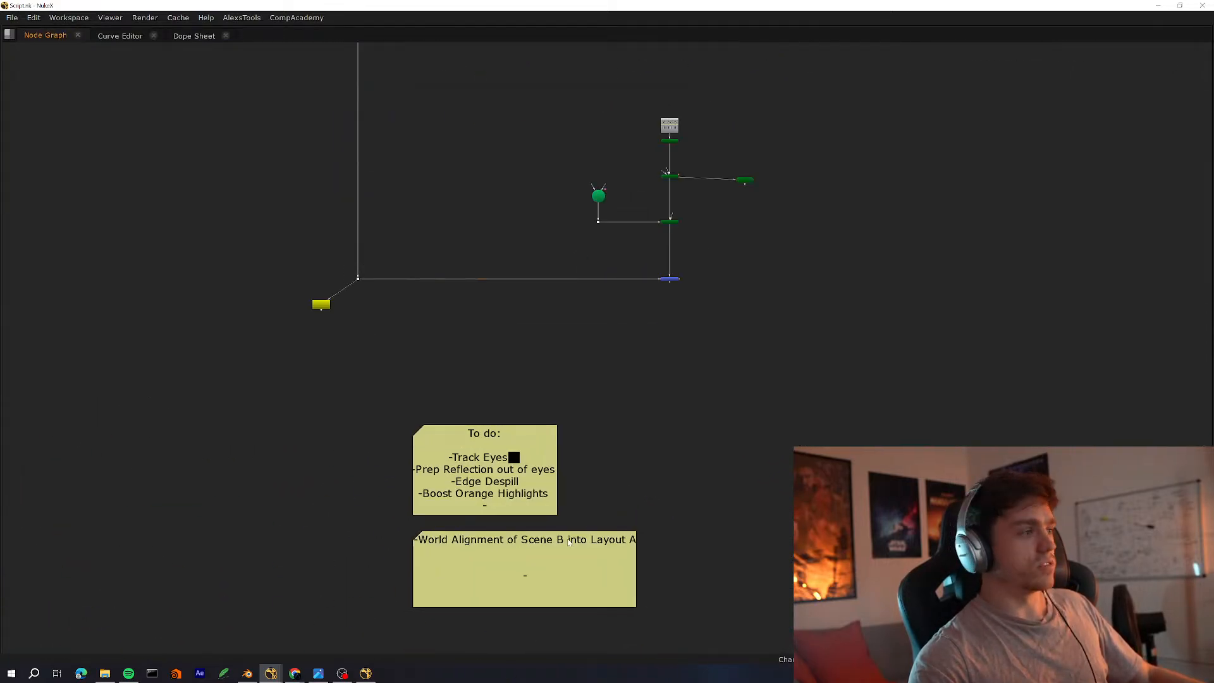
scroll(575, 566, "up", 5)
left_click(624, 555)
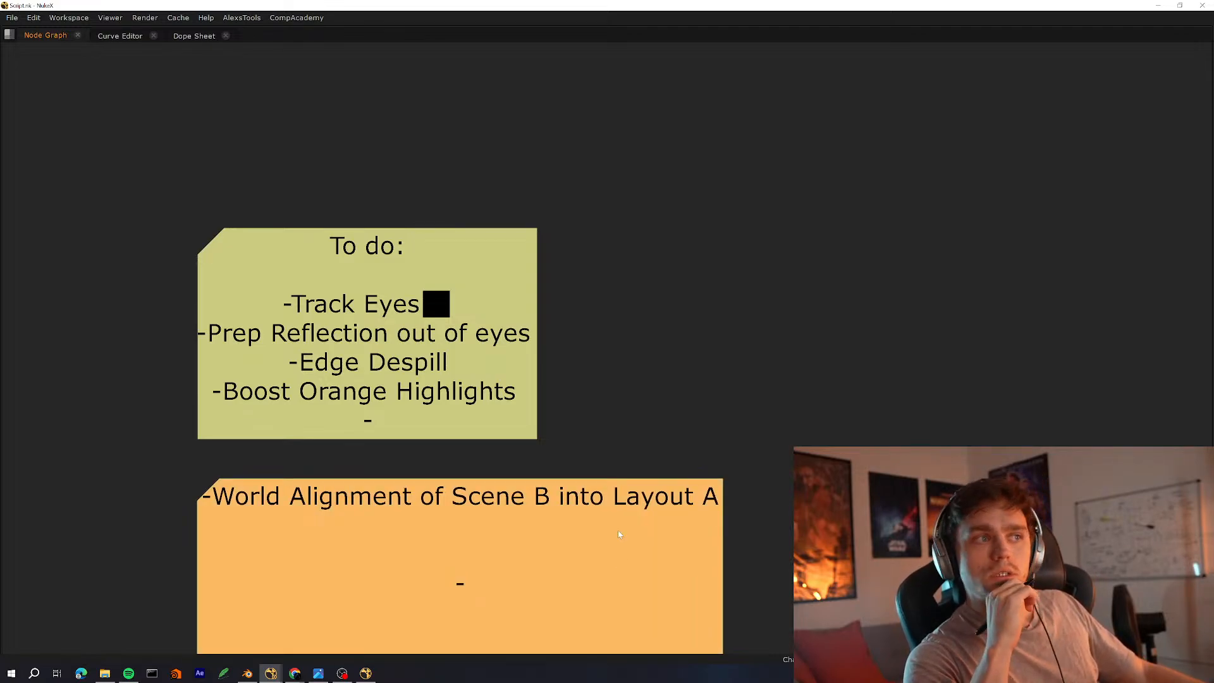
Return to the geometry export branches around Scene8 and show their geometry in the 3D viewer
scroll(619, 534, "down", 15)
middle_click_drag(563, 466, 568, 600)
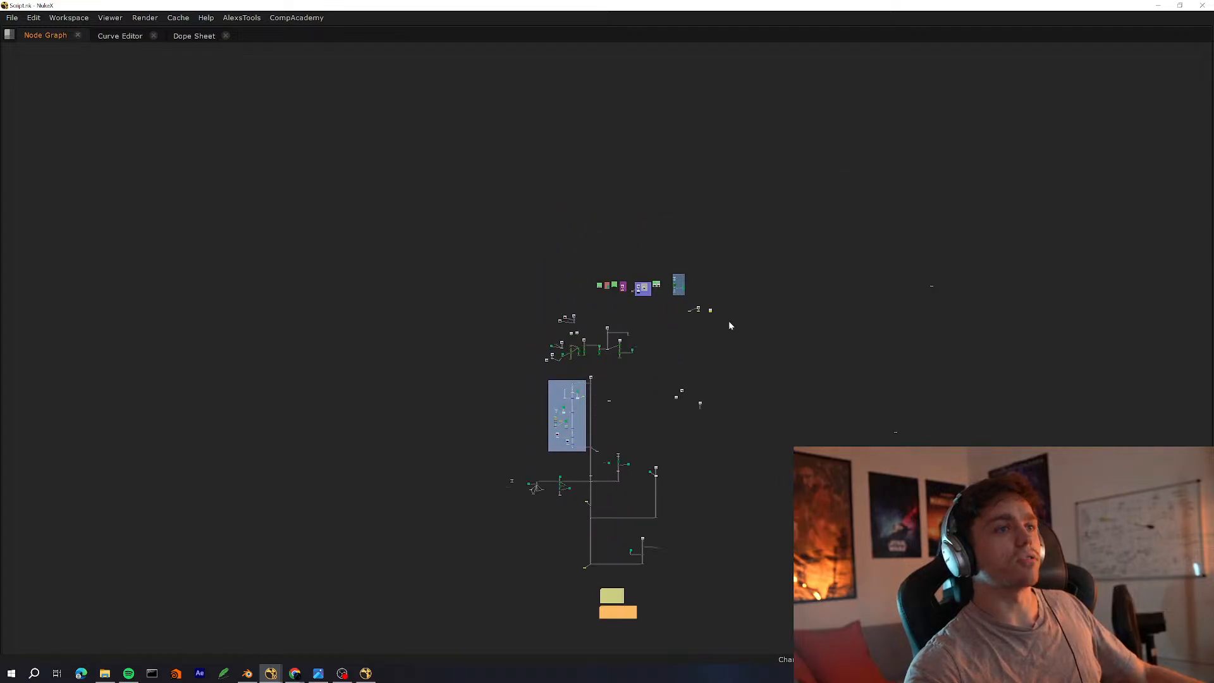
scroll(604, 355, "up", 10)
scroll(496, 418, "up", 3)
scroll(411, 424, "up", 5)
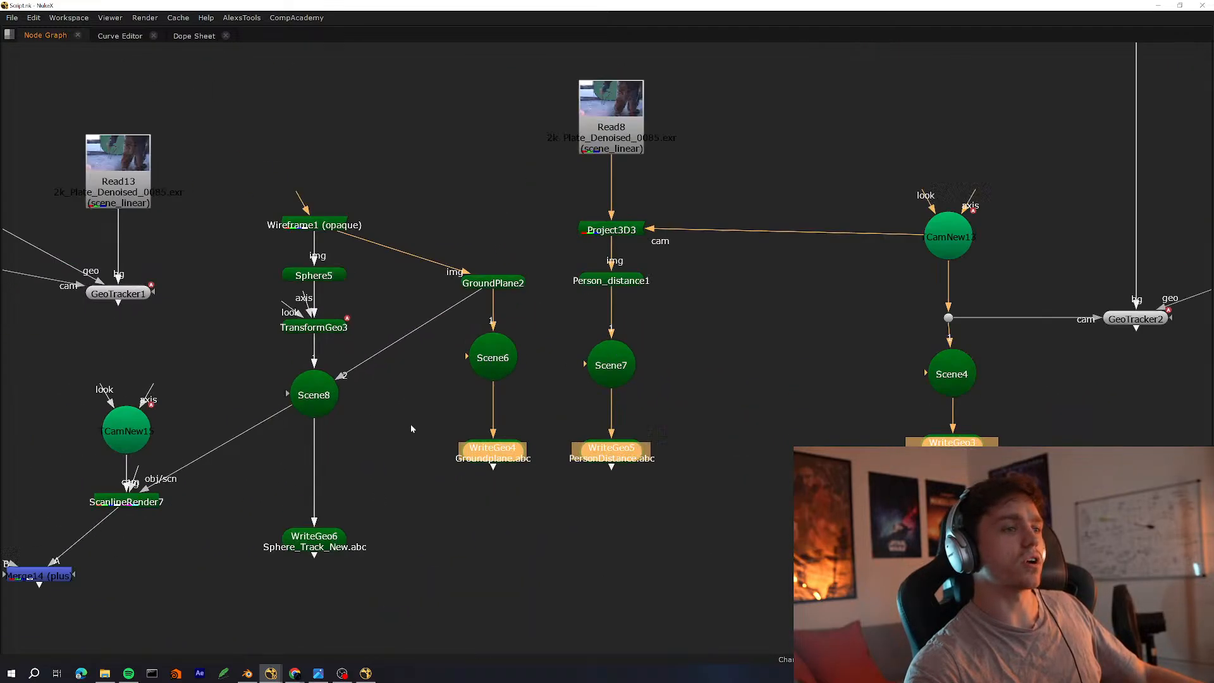
key("space")
key("f")
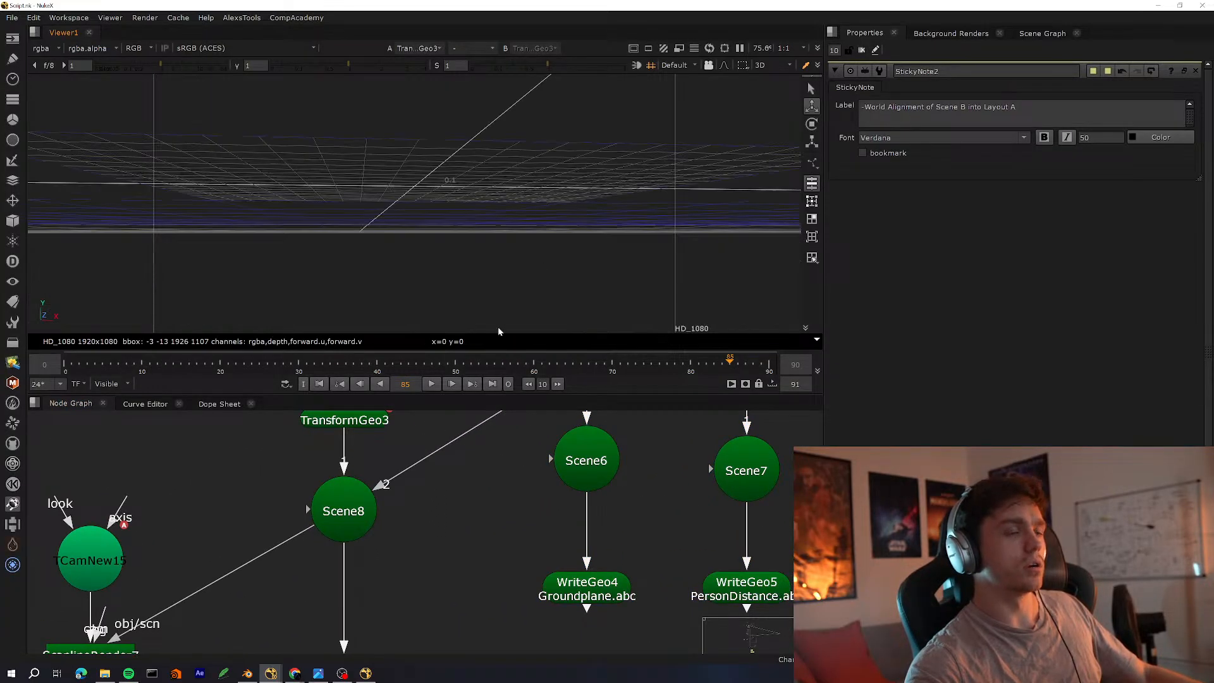
Open the TransformGeo3 settings and frame the tracked sphere in the 3D viewer
double_click(374, 419)
key("f")
left_click_drag(447, 315, 281, 353, "ctrl")
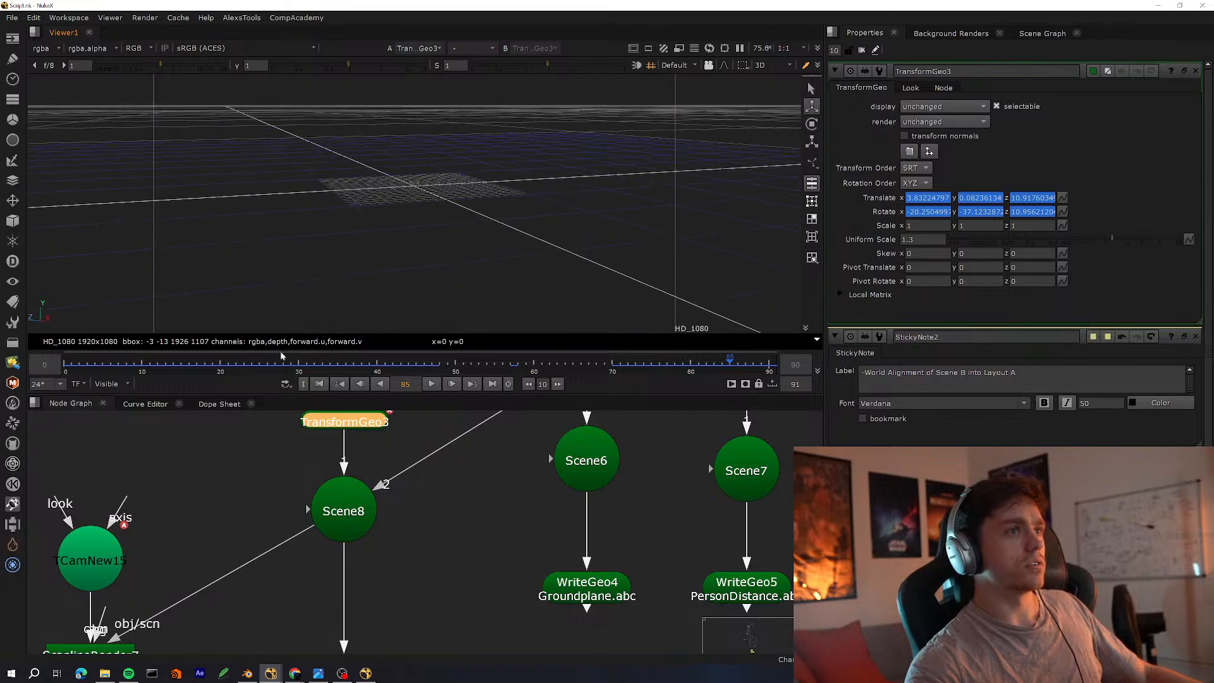
left_click(357, 445)
middle_click_drag(357, 445, 363, 520)
left_click(358, 495)
key("f")
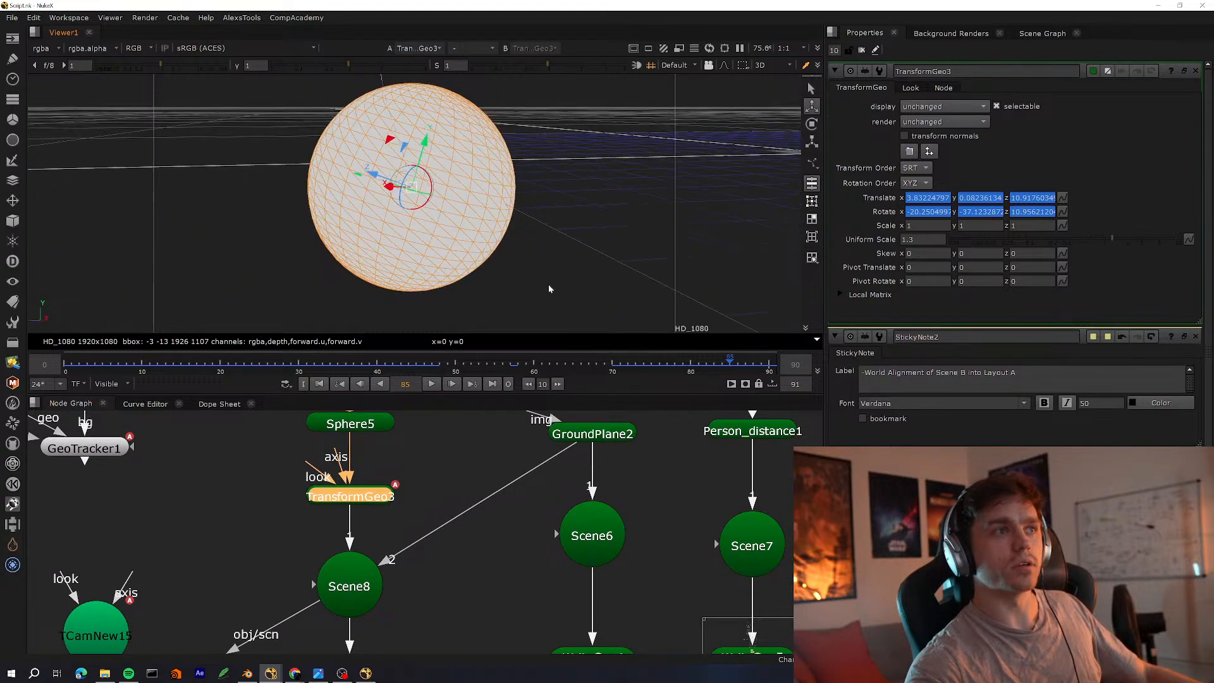
Open the GroundPlane2 settings and inspect the ground plane together with the sphere in 3D
middle_click_drag(623, 436, 337, 533)
left_click(338, 533)
double_click(337, 533)
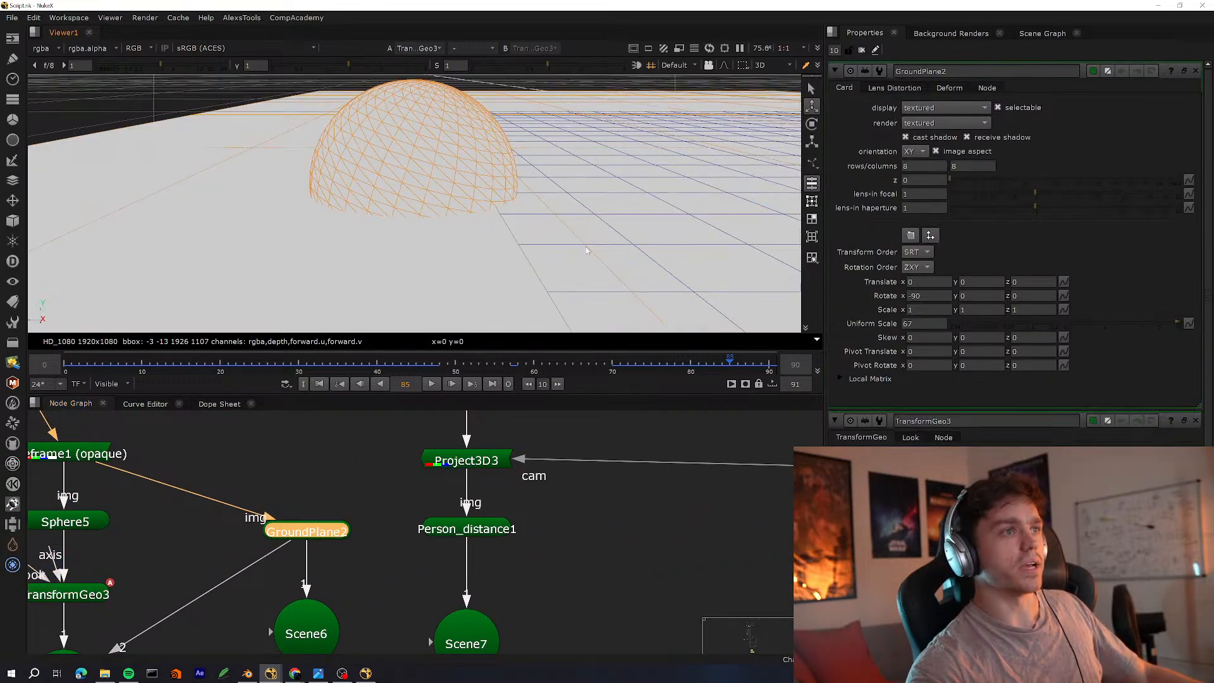
scroll(369, 253, "down", 3)
left_click_drag(369, 253, 330, 352, "ctrl")
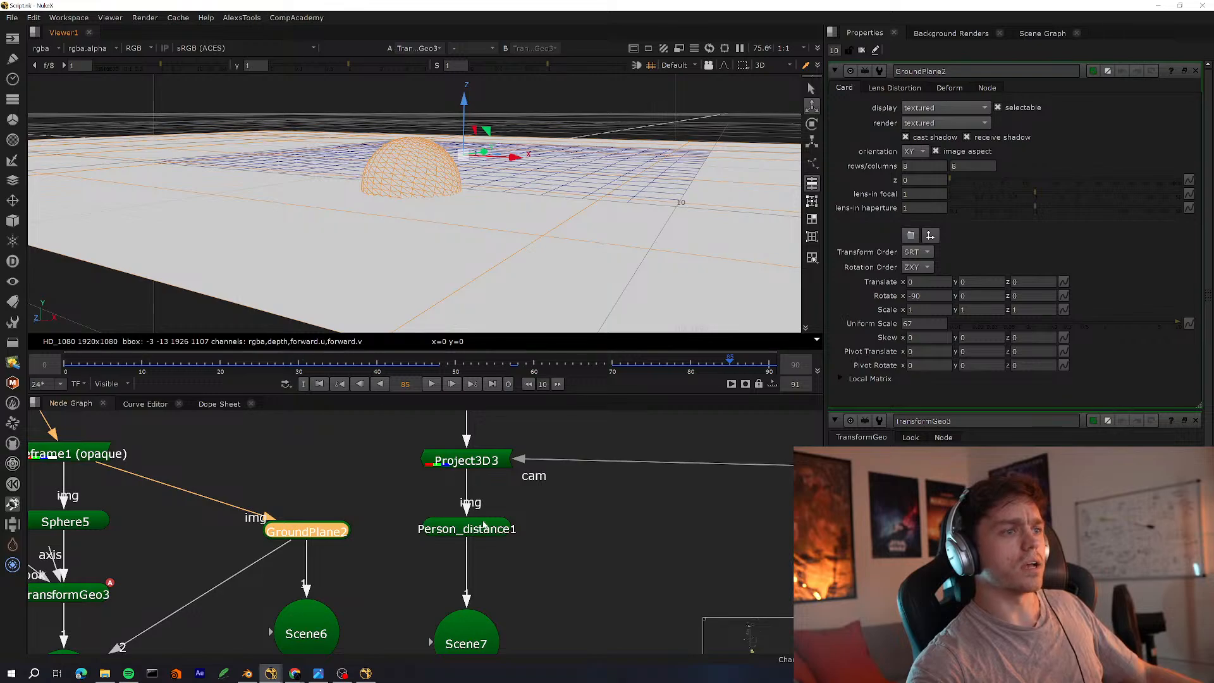
Open the Person_distance1 settings and inspect the card with the projected plate in 3D
left_click_drag(483, 525, 497, 530)
double_click(497, 531)
middle_click_drag(604, 244, 570, 327)
scroll(492, 480, "down", 5)
Open the TransformGeo5 settings of the face mask branch, show the mask in 3D and go to frame 8
middle_click_drag(492, 481, 188, 492)
scroll(436, 519, "up", 3)
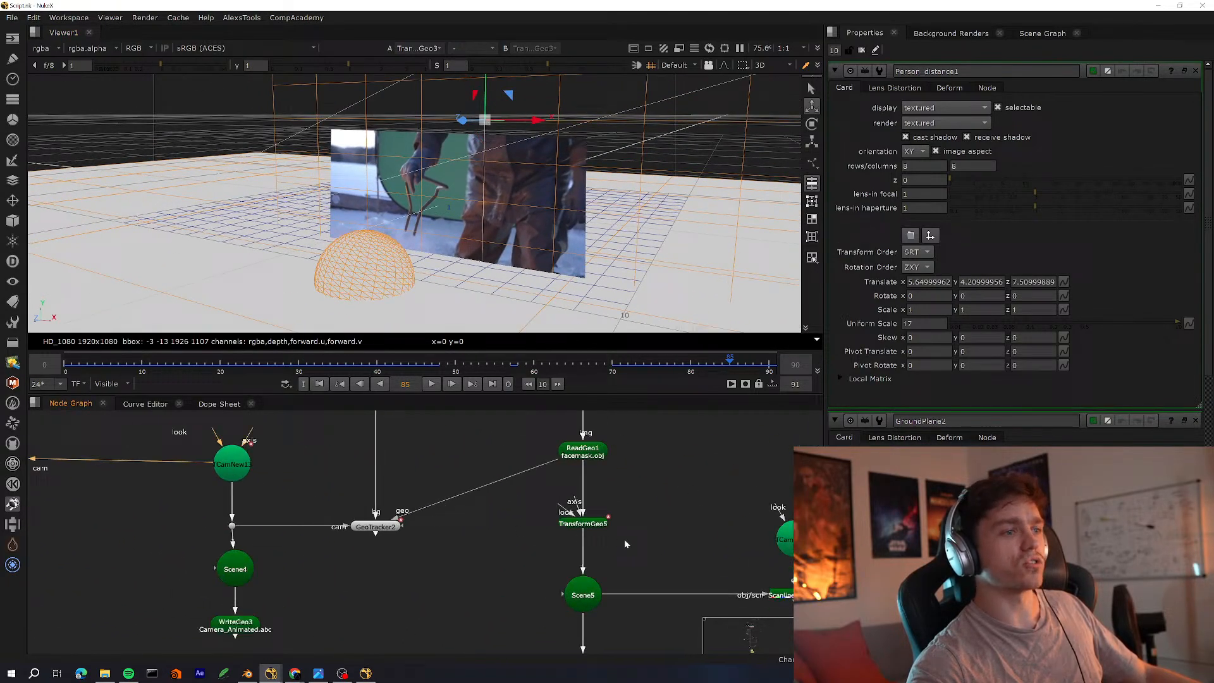
double_click(584, 524)
scroll(450, 313, "down", 3)
scroll(449, 314, "up", 2)
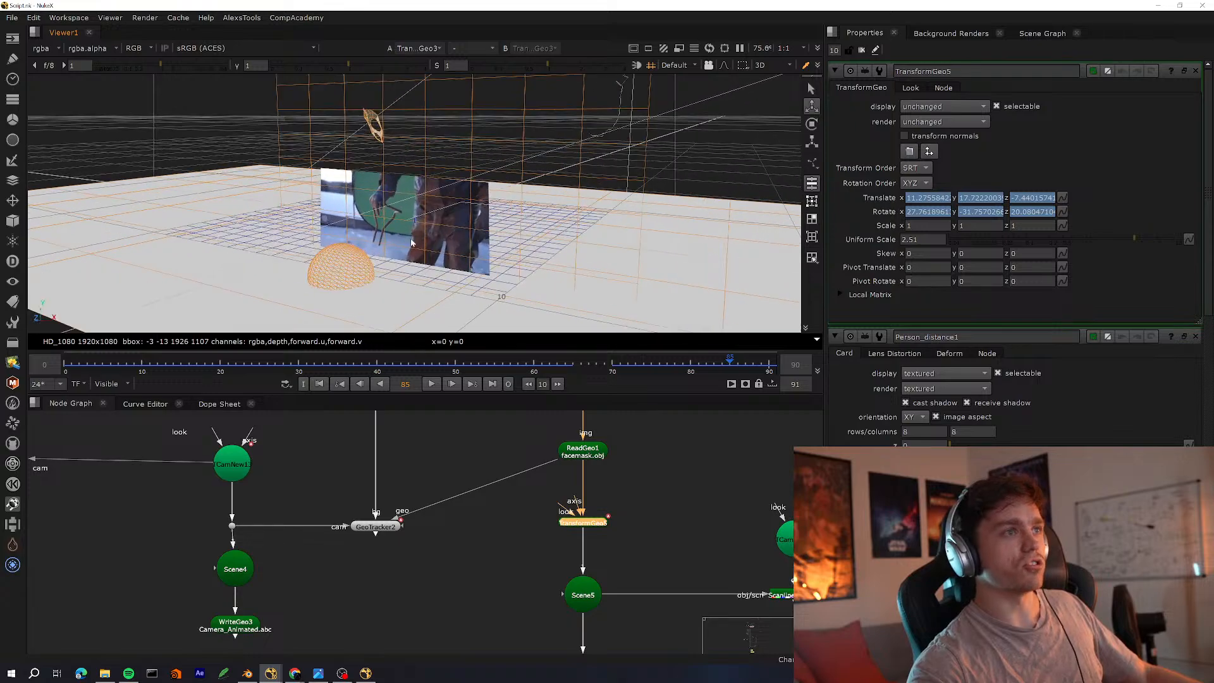
left_click_drag(450, 314, 309, 325, "ctrl")
left_click_drag(132, 371, 126, 370)
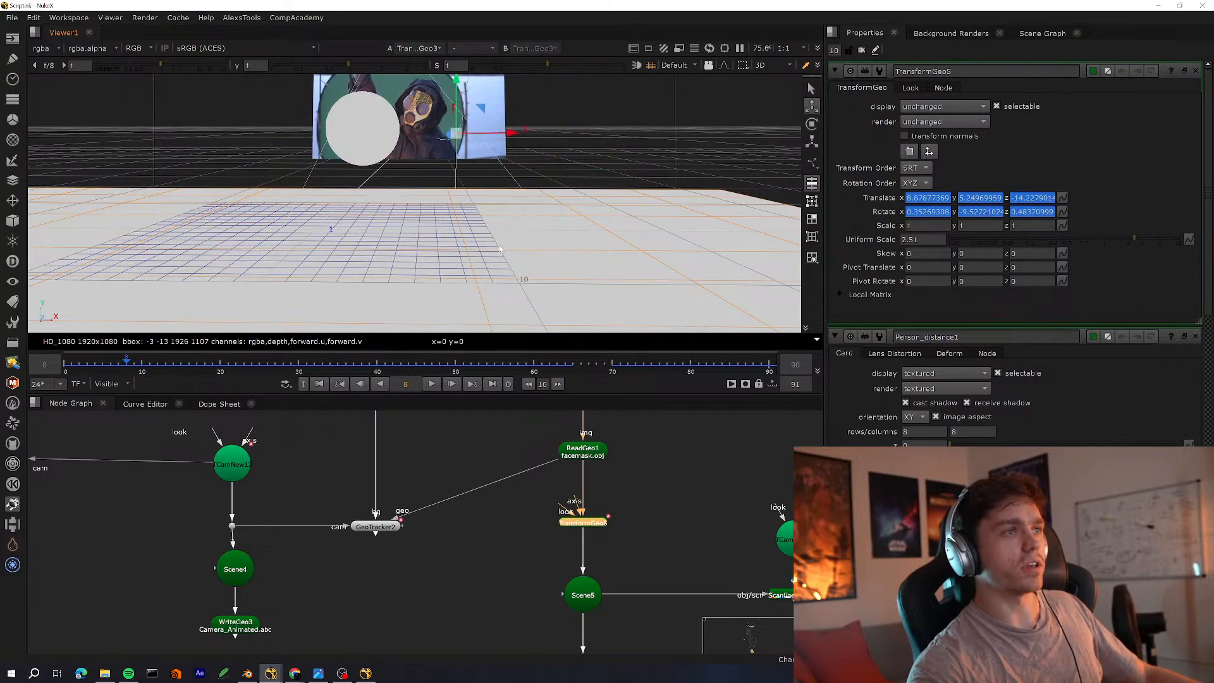
Inspect the face mask, sphere and projected plate card up close from different angles in 3D
middle_click_drag(468, 174, 478, 263)
scroll(478, 263, "up", 3)
left_click_drag(506, 263, 452, 263, "ctrl")
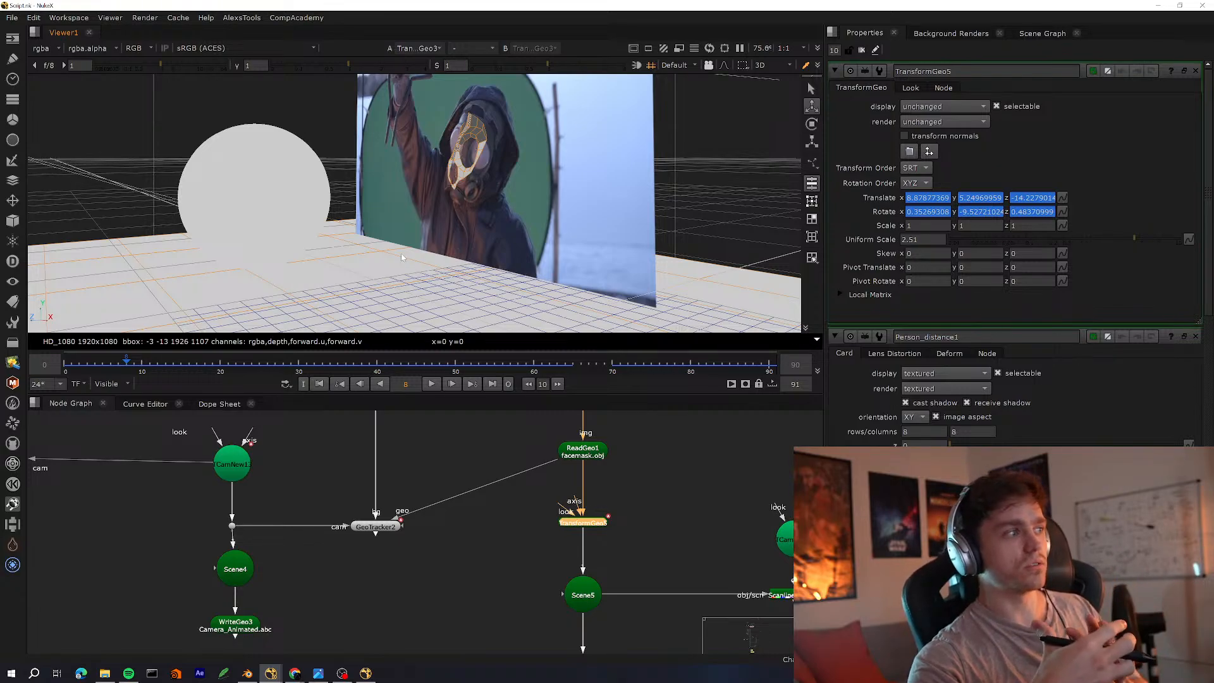
left_click_drag(212, 213, 401, 378, "ctrl")
scroll(497, 515, "down", 3)
Find GeoTracker1 beneath Read13, view its sphere wireframe over the plate and show its main GeoTracker settings
key("space")
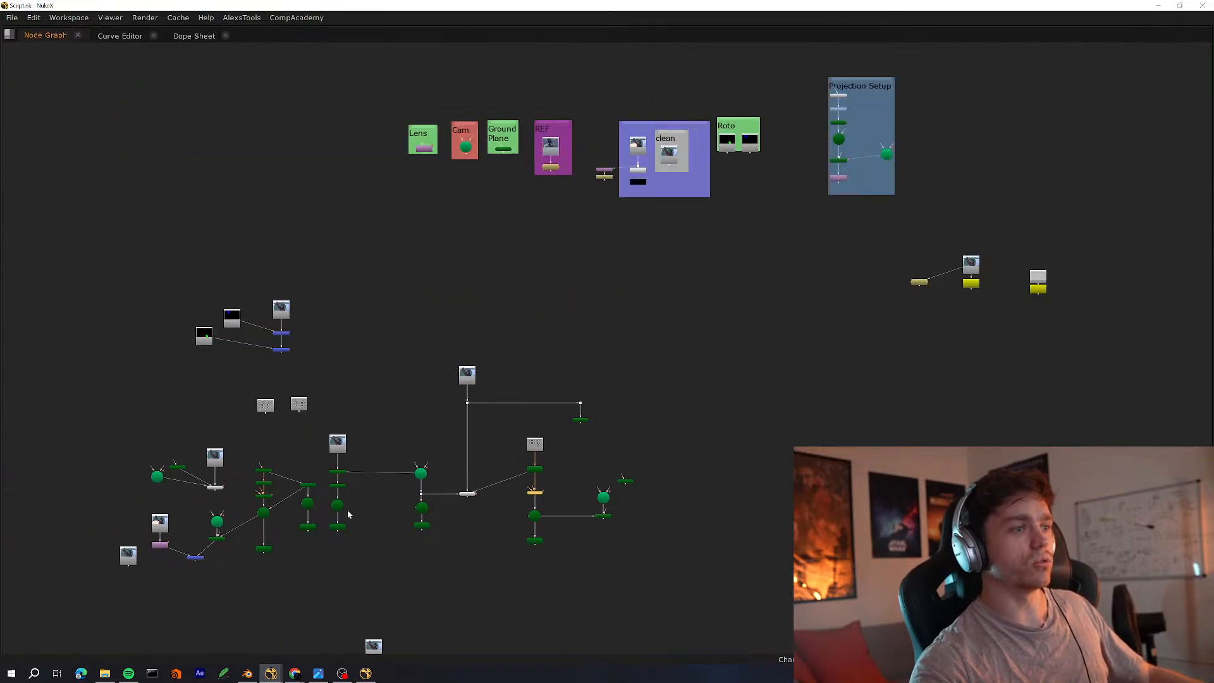
scroll(437, 435, "up", 3)
scroll(401, 451, "up", 1)
middle_click_drag(261, 402, 714, 475)
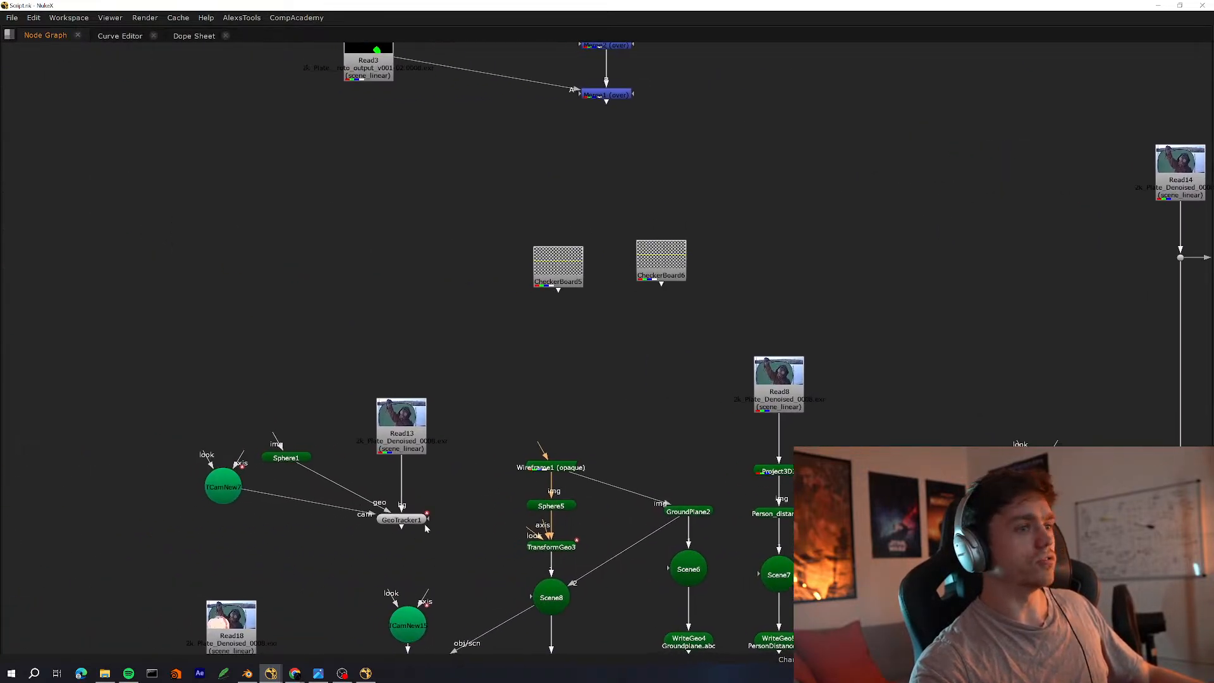
scroll(410, 526, "up", 3)
key("space")
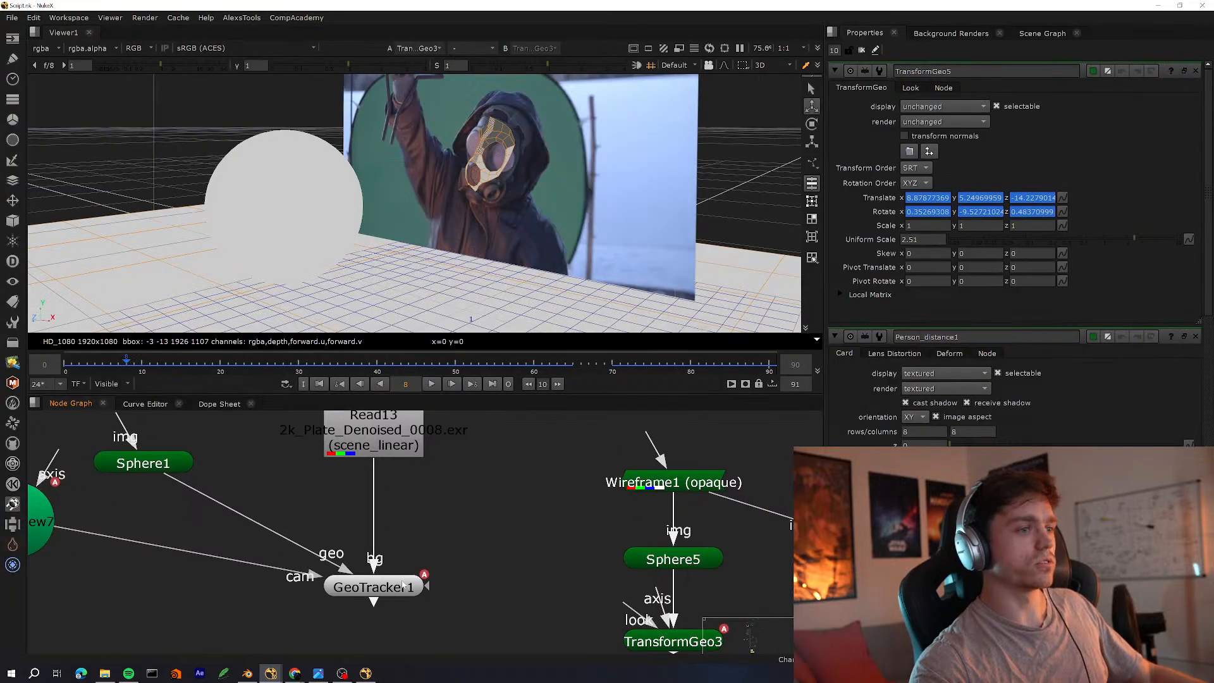
left_click(401, 586)
key("Tab")
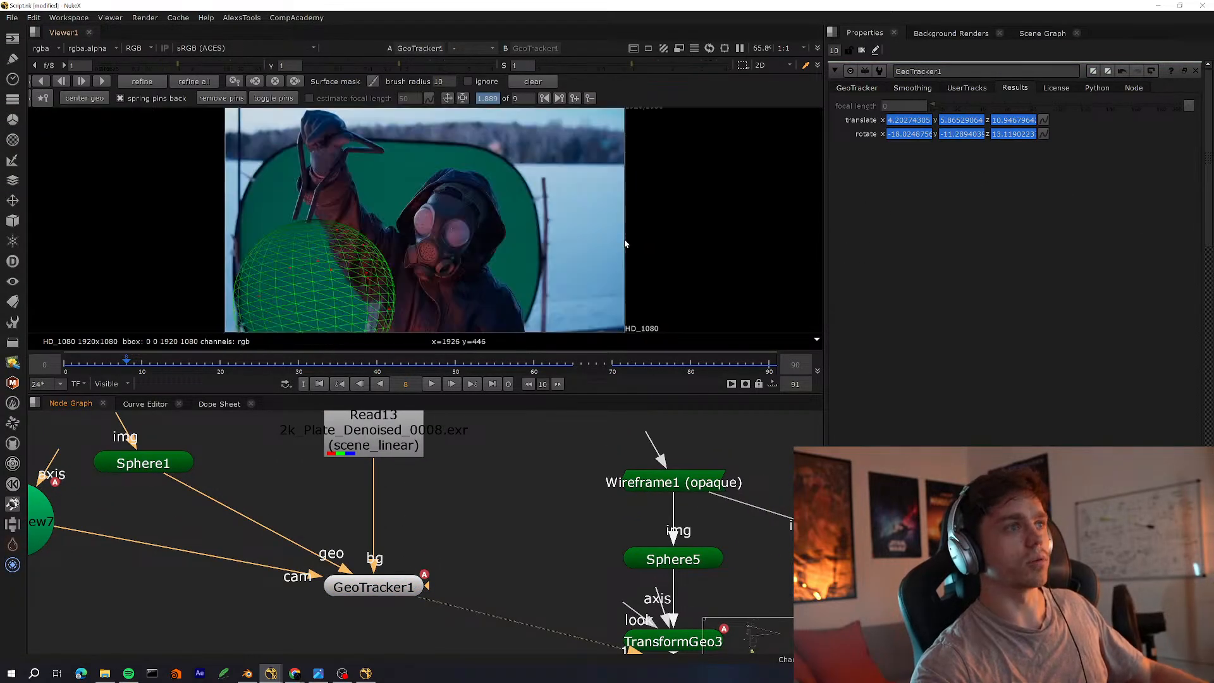
left_click(884, 90)
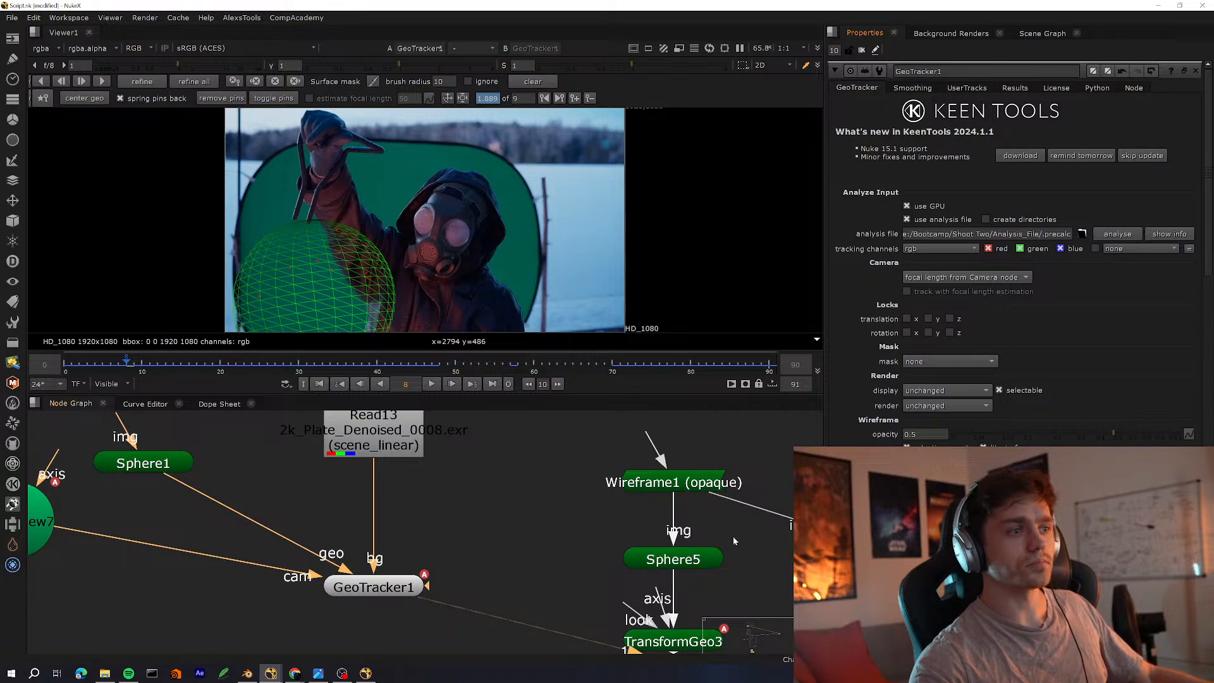
Duplicate the GeoTracker1 setup with its camera, sphere and plate Read node into an empty area of the node graph
key("space")
scroll(799, 341, "down", 5)
left_click_drag(807, 324, 431, 474)
middle_click_drag(275, 430, 936, 278)
middle_click_drag(372, 426, 414, 401)
key("ctrl+v")
scroll(463, 443, "up", 4)
Add a new Sphere node beside the duplicated GeoTracker3 setup
left_click(722, 353)
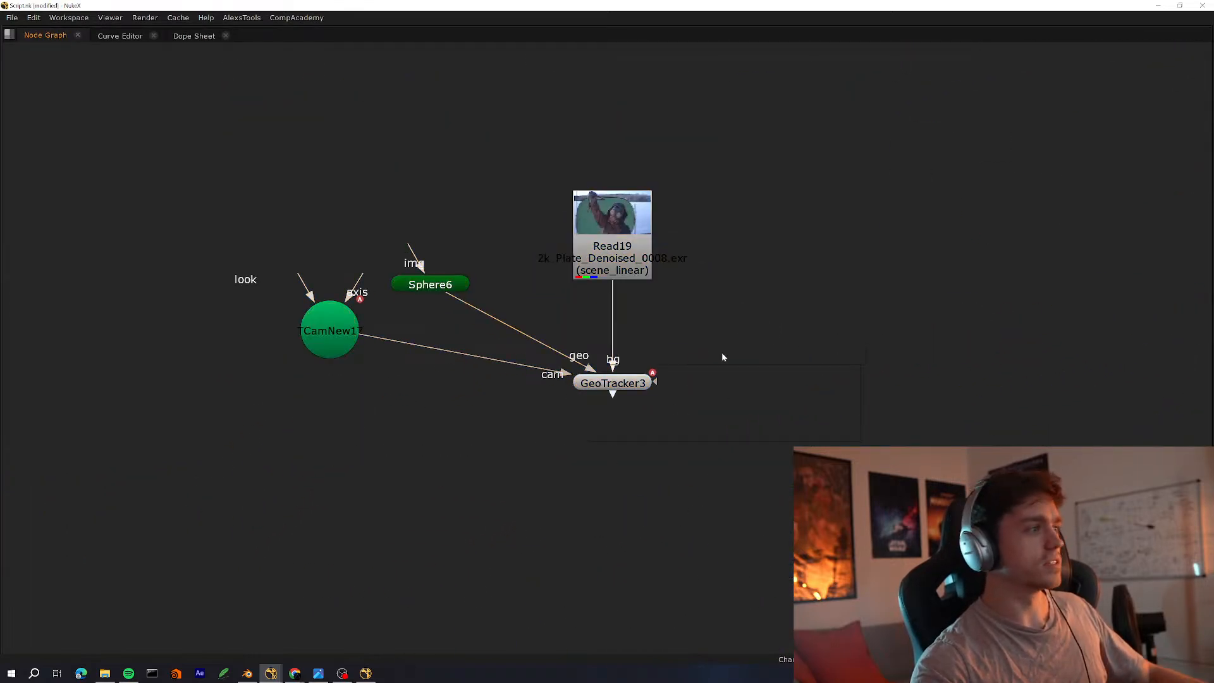
type("sphere")
key("Return")
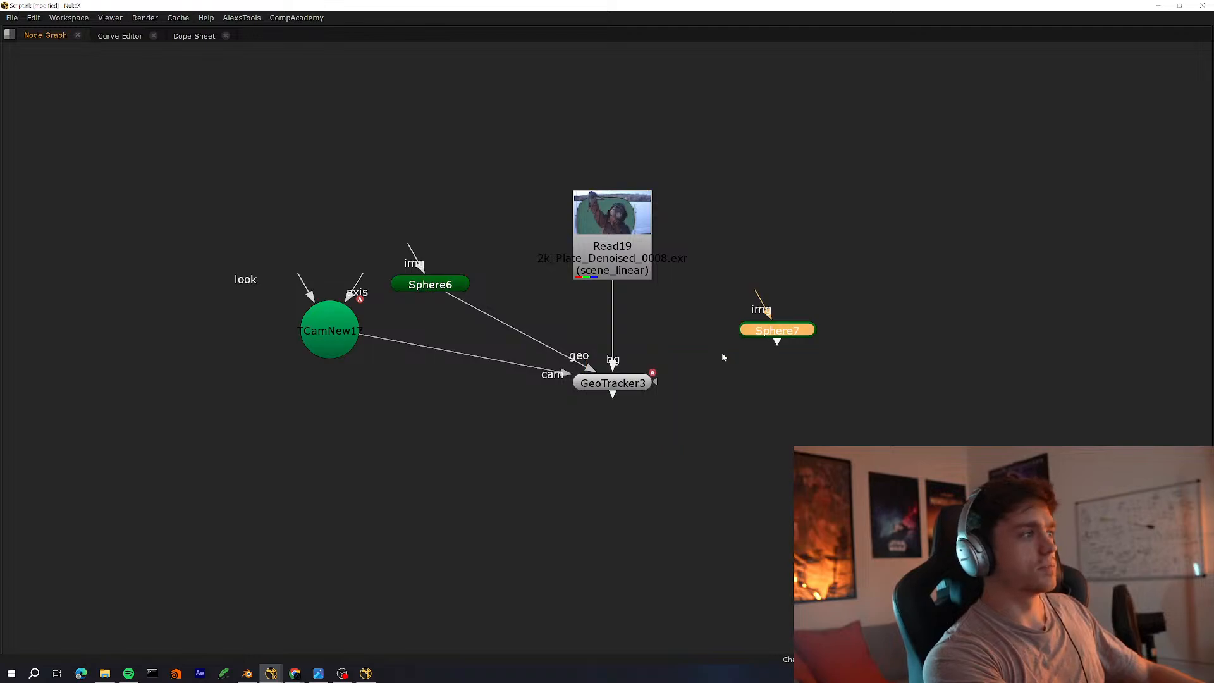
middle_click_drag(468, 332, 385, 413)
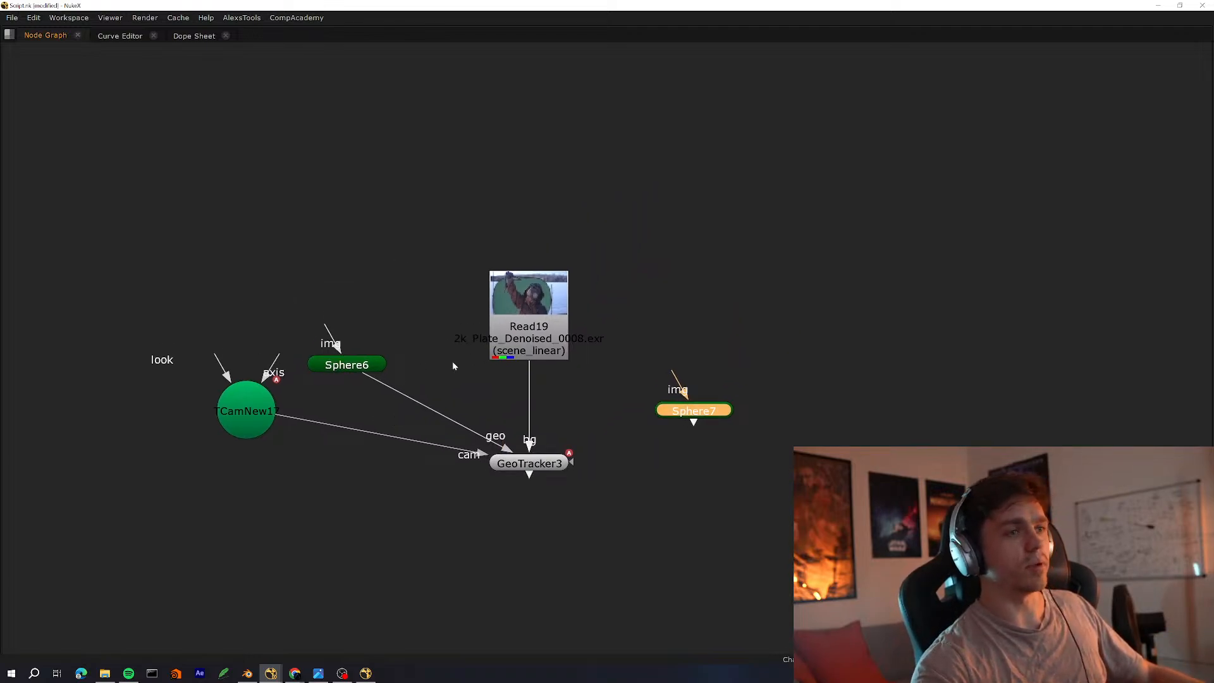
scroll(363, 395, "up", 3)
middle_click_drag(591, 389, 447, 419)
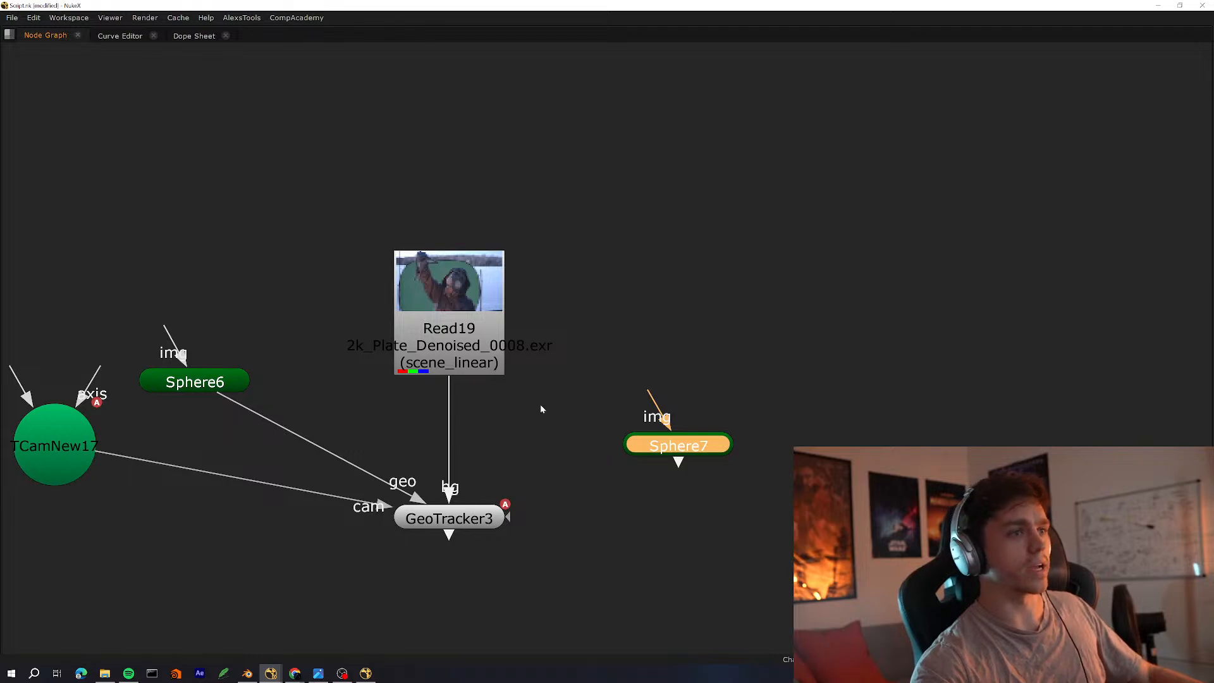
Move the TCamNew17 camera node level with GeoTracker3 so its cam connection runs horizontally
left_click_drag(235, 405, 196, 380)
middle_click_drag(308, 452, 428, 428)
scroll(428, 428, "down", 1)
scroll(428, 430, "down", 1)
left_click_drag(252, 424, 271, 477)
left_click_drag(717, 262, 246, 509)
middle_click_drag(420, 521, 344, 567)
left_click_drag(762, 384, 716, 400)
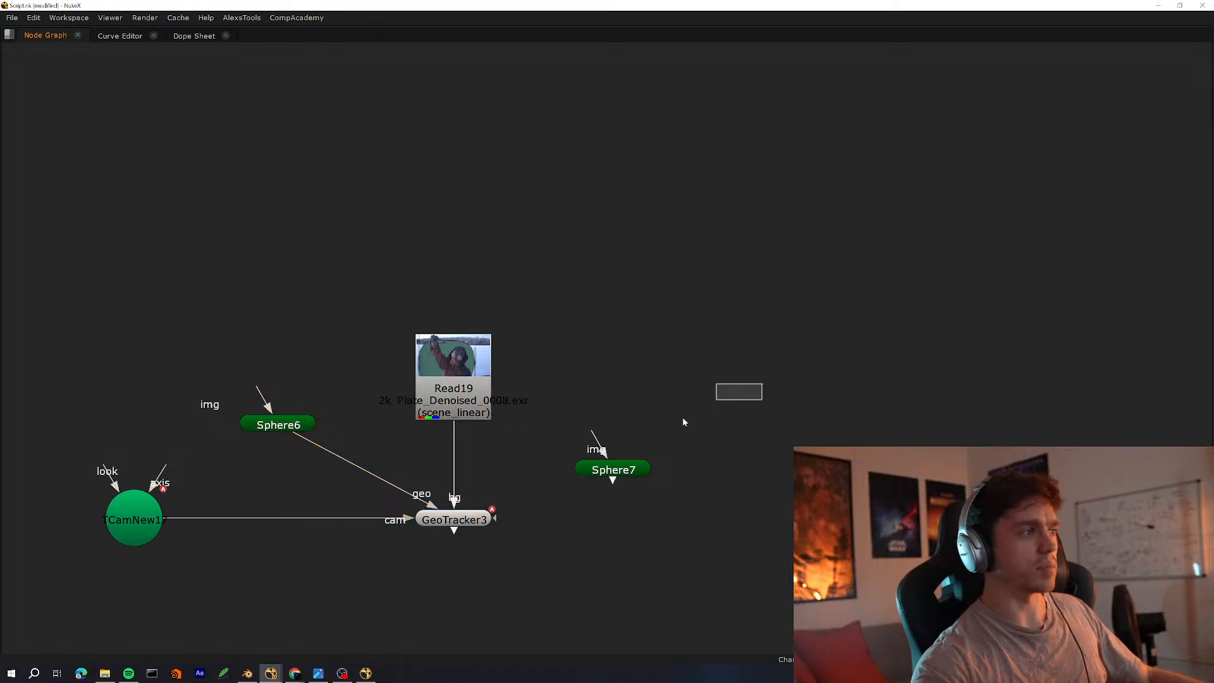
Place Sphere7 near GeoTracker3, connect it to the geo input in place of Sphere6, and delete Sphere6
left_click_drag(598, 470, 548, 446)
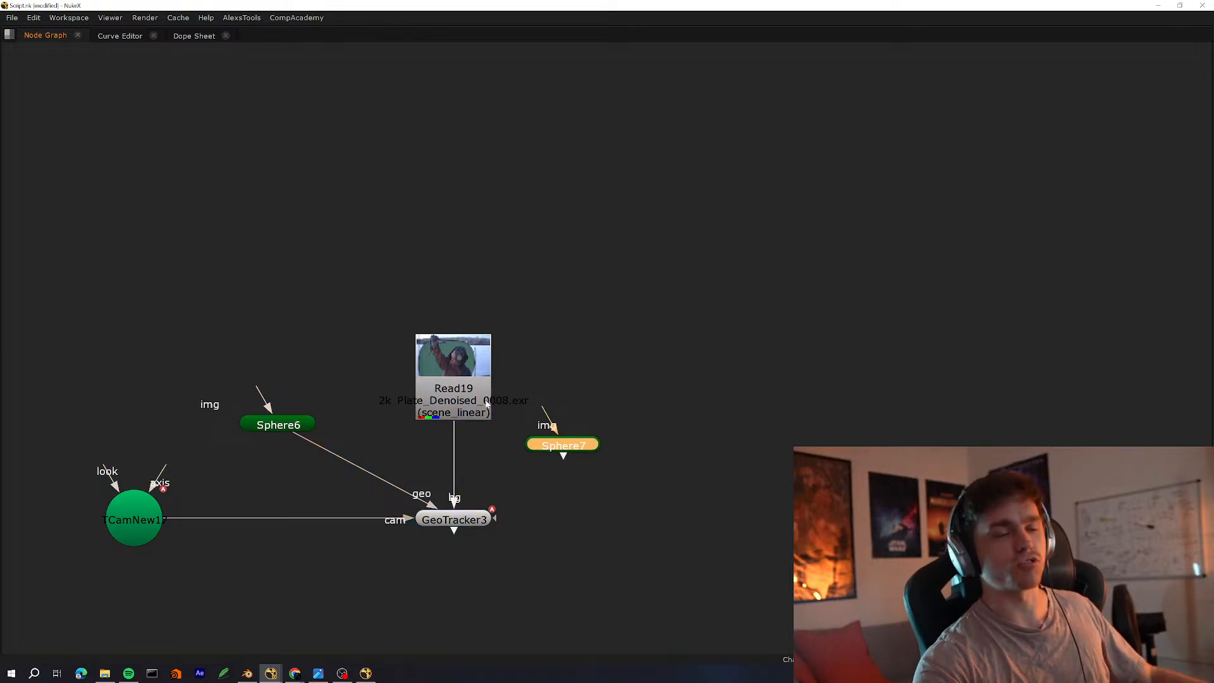
left_click_drag(327, 450, 563, 446)
middle_click_drag(284, 503, 293, 588)
key("space")
left_click_drag(230, 485, 385, 545)
key("Delete")
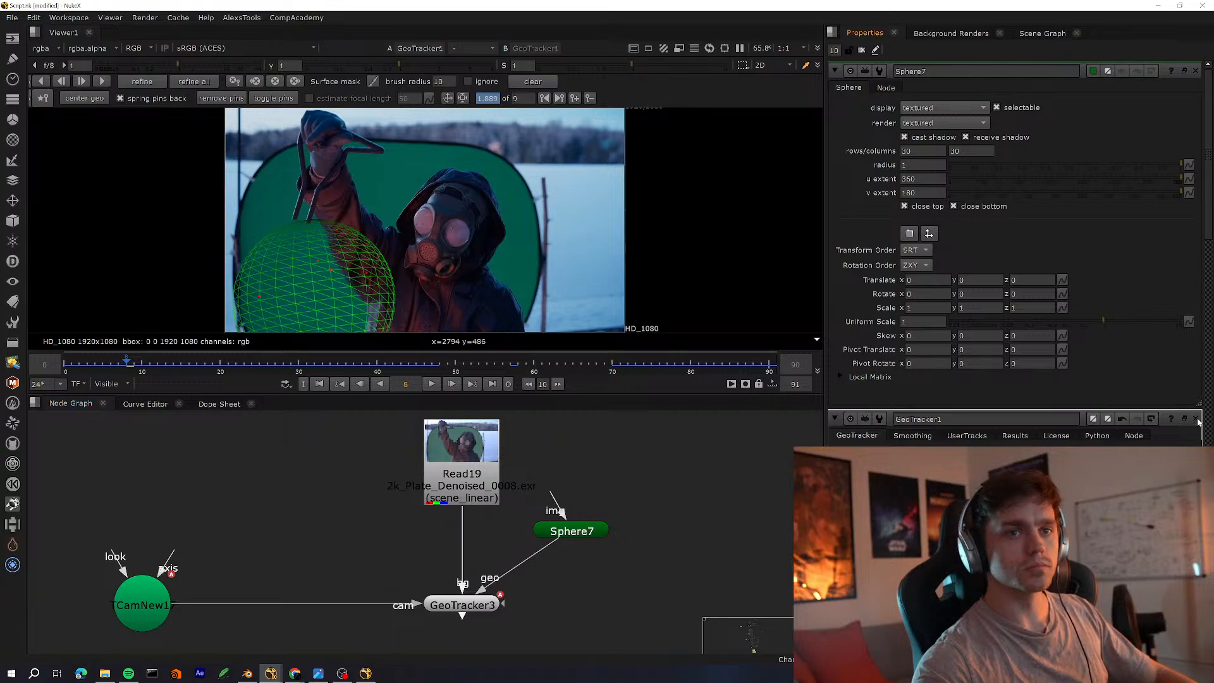
Close the GeoTracker1 settings, open those of GeoTracker3 and view its sphere wireframe over the plate
left_click(1196, 419)
middle_click_drag(494, 514, 532, 497)
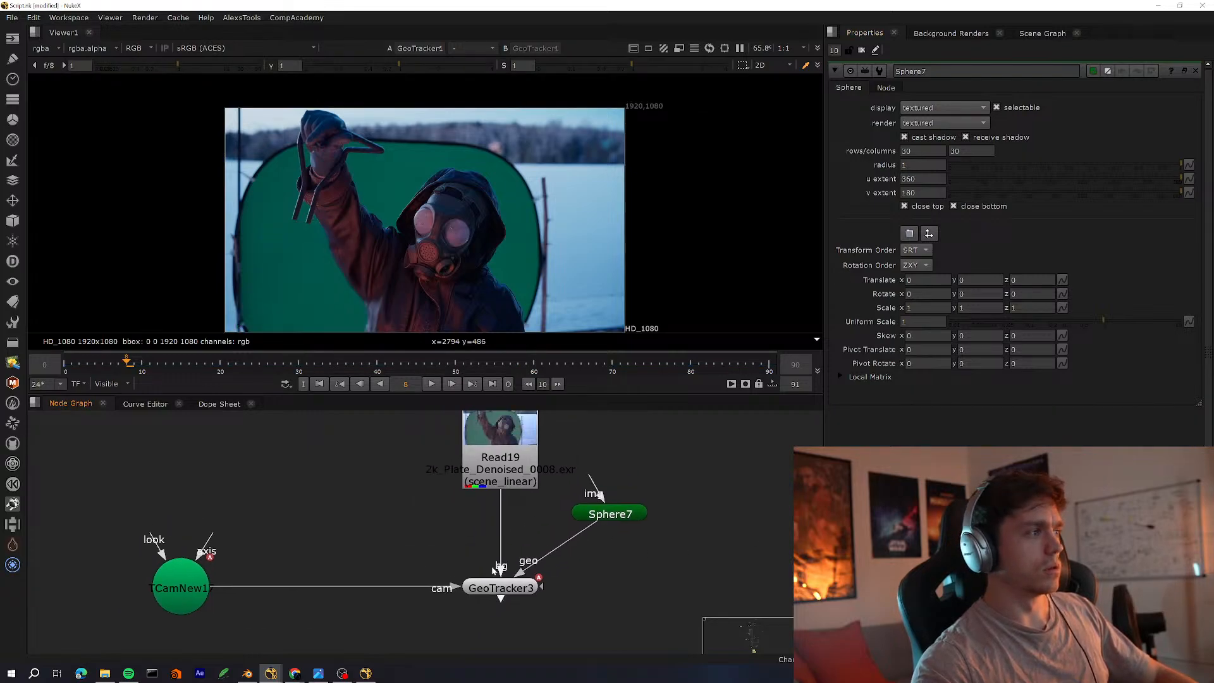
double_click(476, 588)
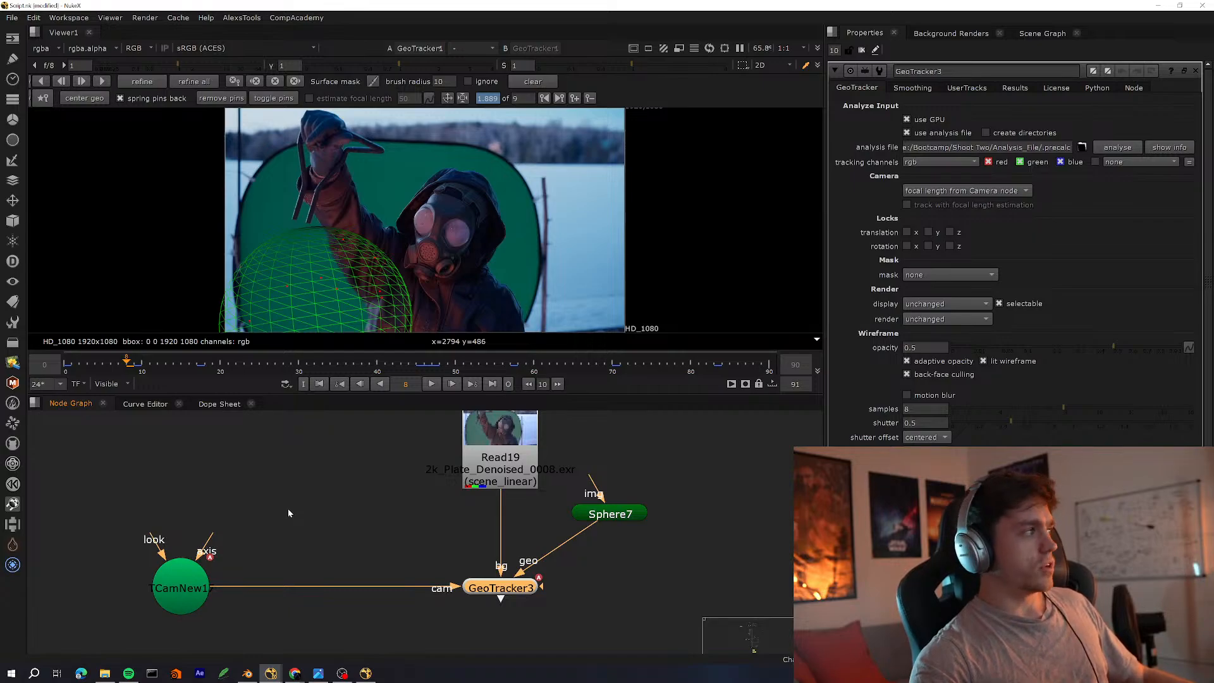
middle_click_drag(438, 562, 357, 553)
key("1")
left_click(357, 553)
middle_click_drag(460, 494, 526, 513)
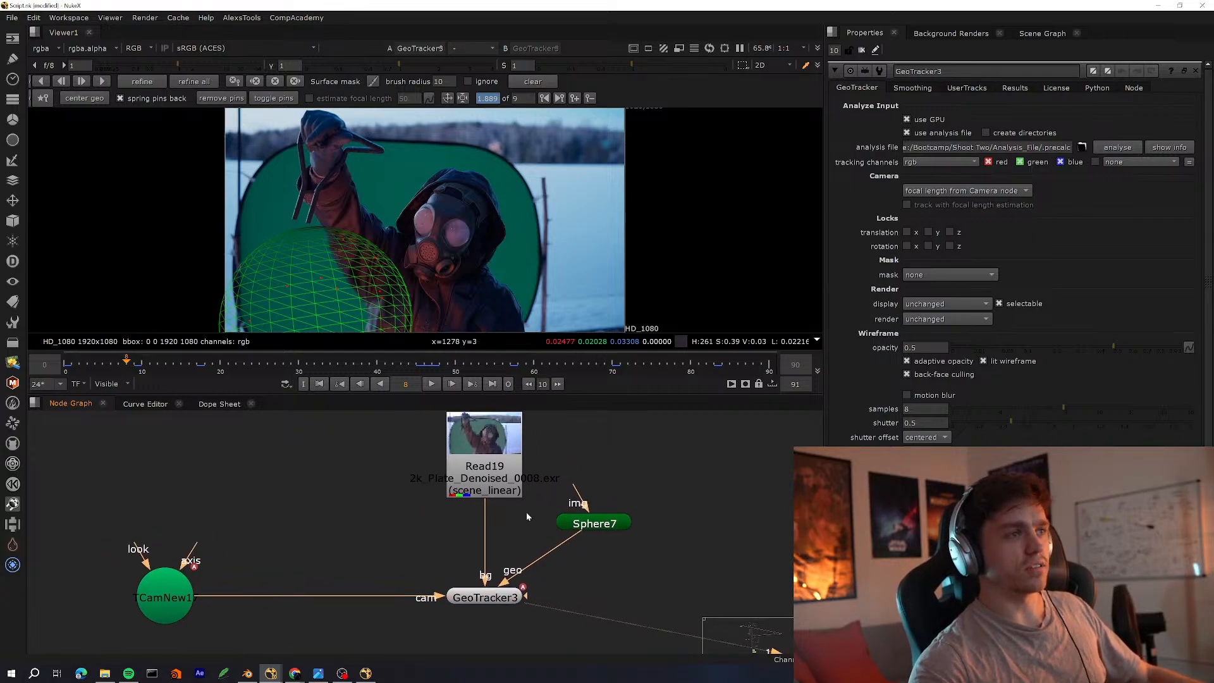
Locate the denoised plate's Read16 node in the main script layout and return to the duplicated GeoTracker setup
middle_click_drag(548, 430, 482, 472)
key("space")
scroll(631, 438, "down", 8)
scroll(768, 371, "up", 7)
middle_click_drag(671, 272, 752, 343)
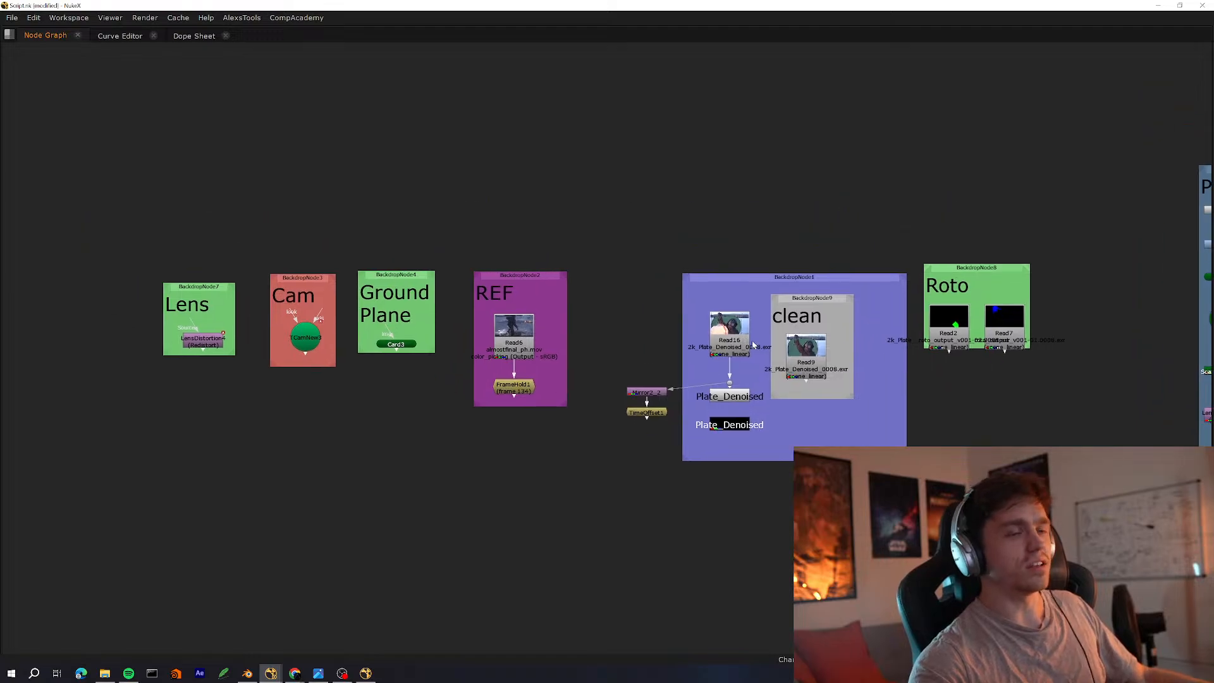
scroll(723, 342, "up", 2)
left_click(732, 342)
scroll(769, 333, "down", 7)
middle_click_drag(338, 500, 663, 327)
scroll(438, 411, "up", 4)
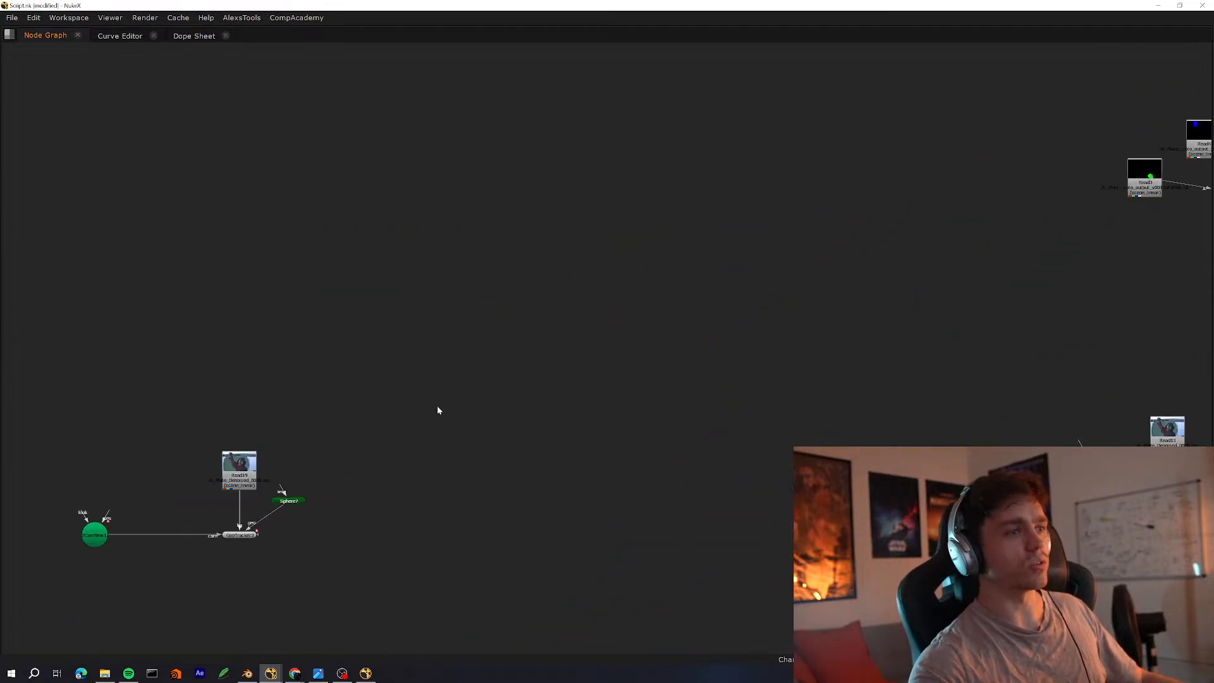
Move Sphere7 farther from GeoTracker3 and route its geo connection through a Dot directly beneath the sphere
scroll(438, 410, "up", 3)
left_click_drag(392, 552, 603, 553)
middle_click_drag(433, 593, 476, 454)
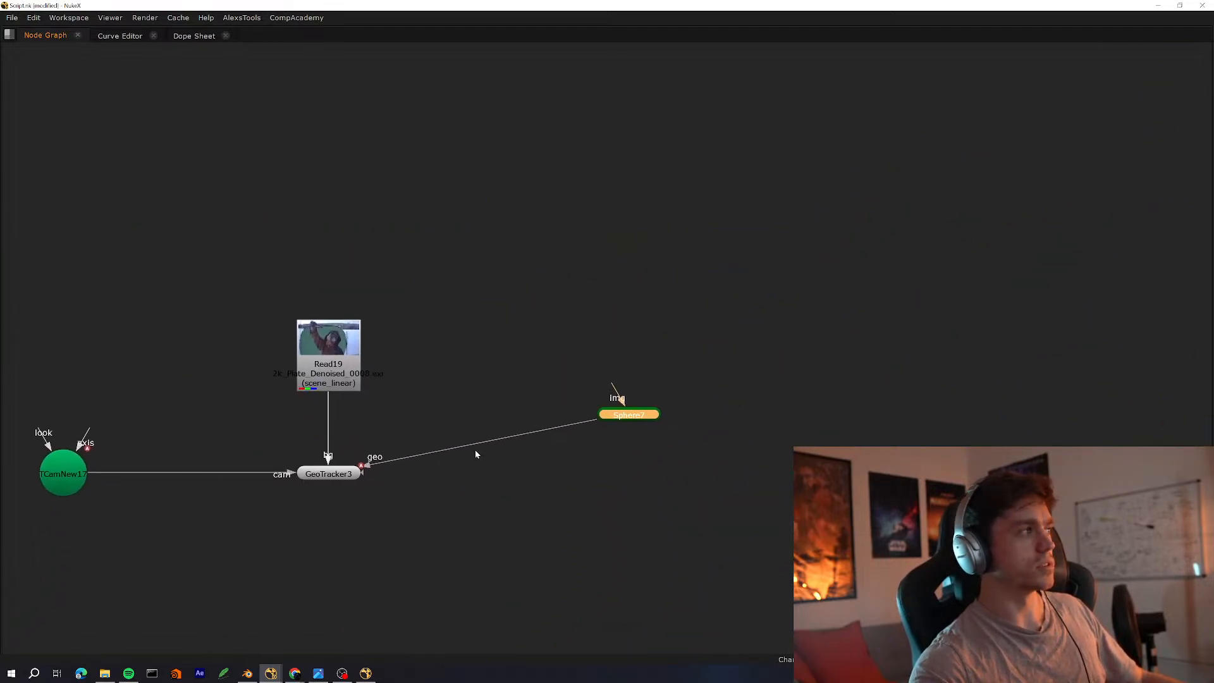
left_click_drag(487, 443, 632, 476, "ctrl")
left_click(476, 445, "ctrl")
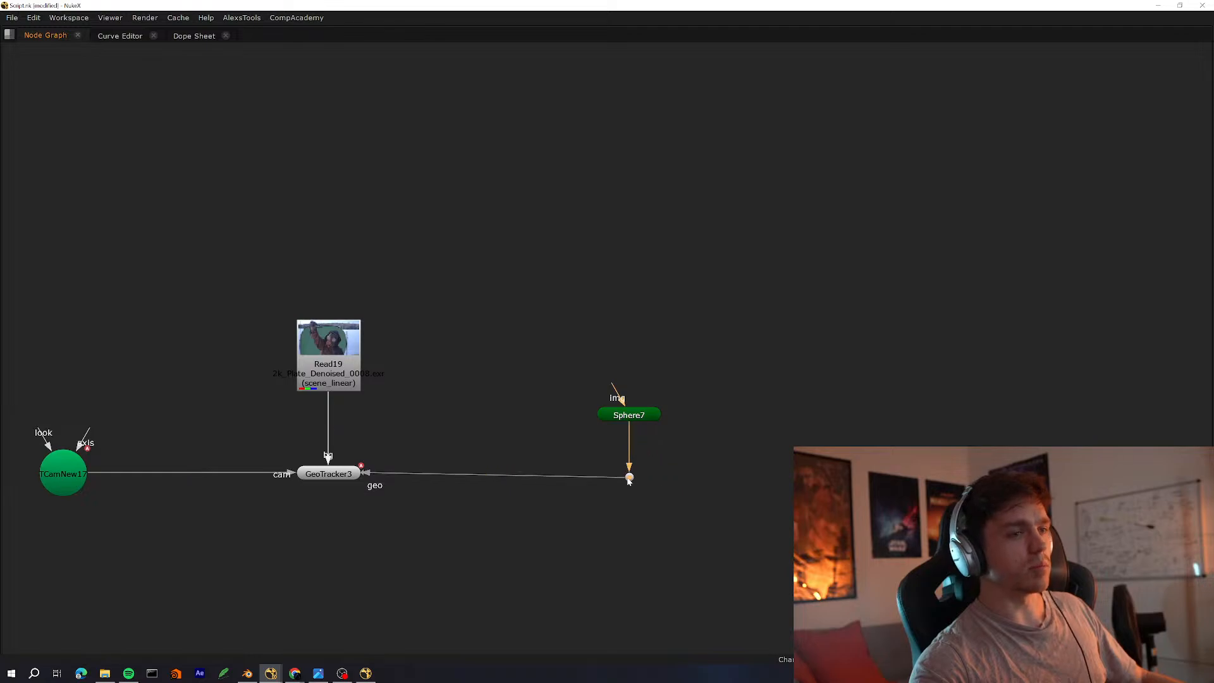
left_click_drag(739, 359, 462, 546)
middle_click_drag(520, 287, 546, 348)
Raise the TCamNew17 camera node and route its cam connection to GeoTracker3 through a Dot beneath it
left_click_drag(547, 349, 377, 405)
middle_click_drag(401, 376, 488, 482)
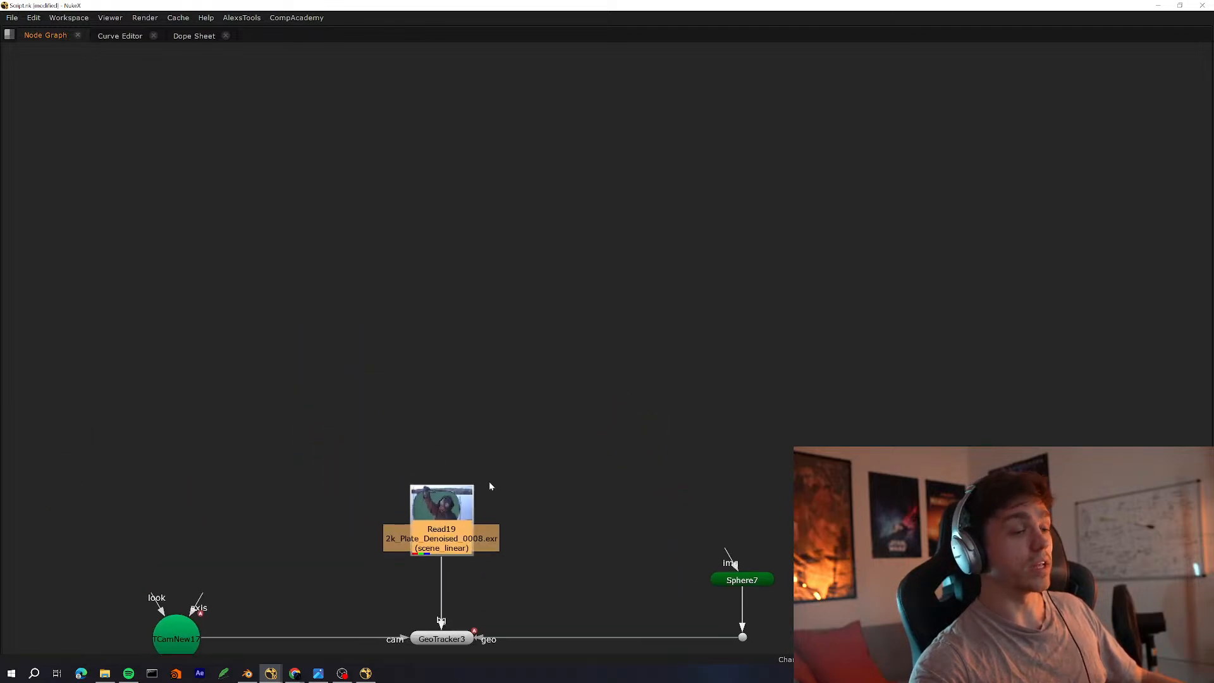
middle_click_drag(244, 609, 325, 469)
left_click_drag(241, 488, 318, 422)
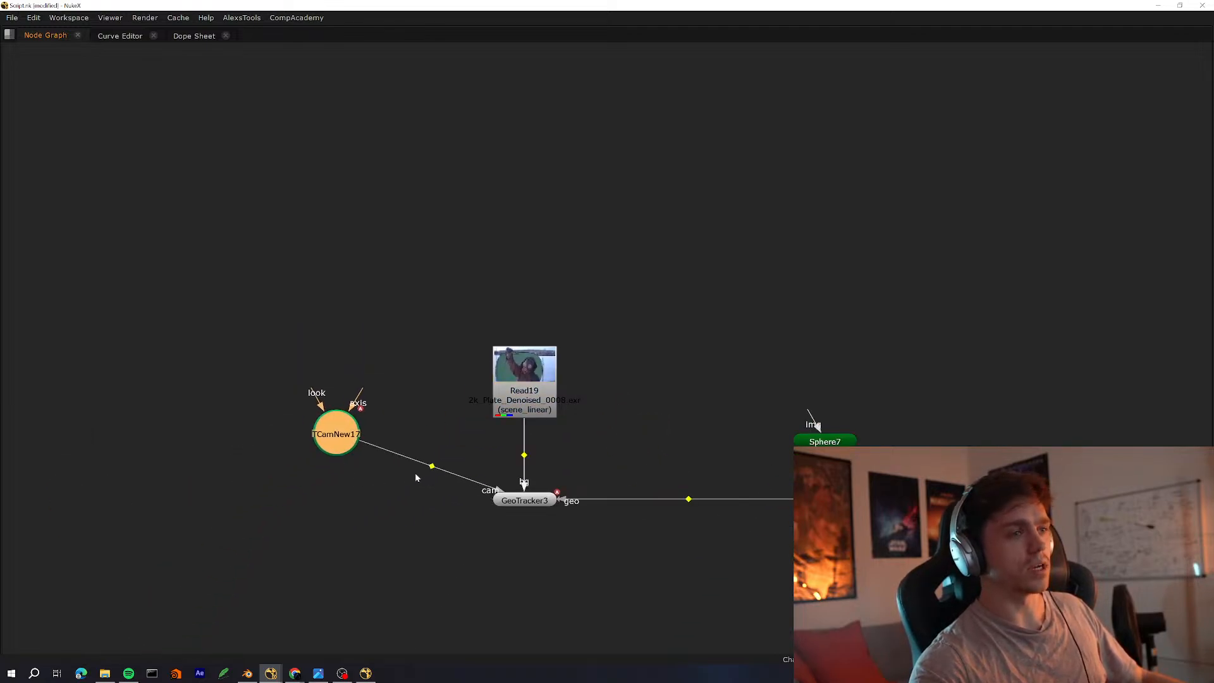
left_click_drag(420, 476, 334, 504, "ctrl")
middle_click_drag(476, 527, 429, 586)
left_click(479, 455)
Move Read19 higher, paste another plate Read node below it and connect that node to GeoTracker3's bg input
left_click(518, 431)
middle_click_drag(517, 431, 492, 555)
scroll(492, 556, "down", 2)
left_click_drag(477, 587, 476, 376)
key("ctrl+c")
left_click(619, 420)
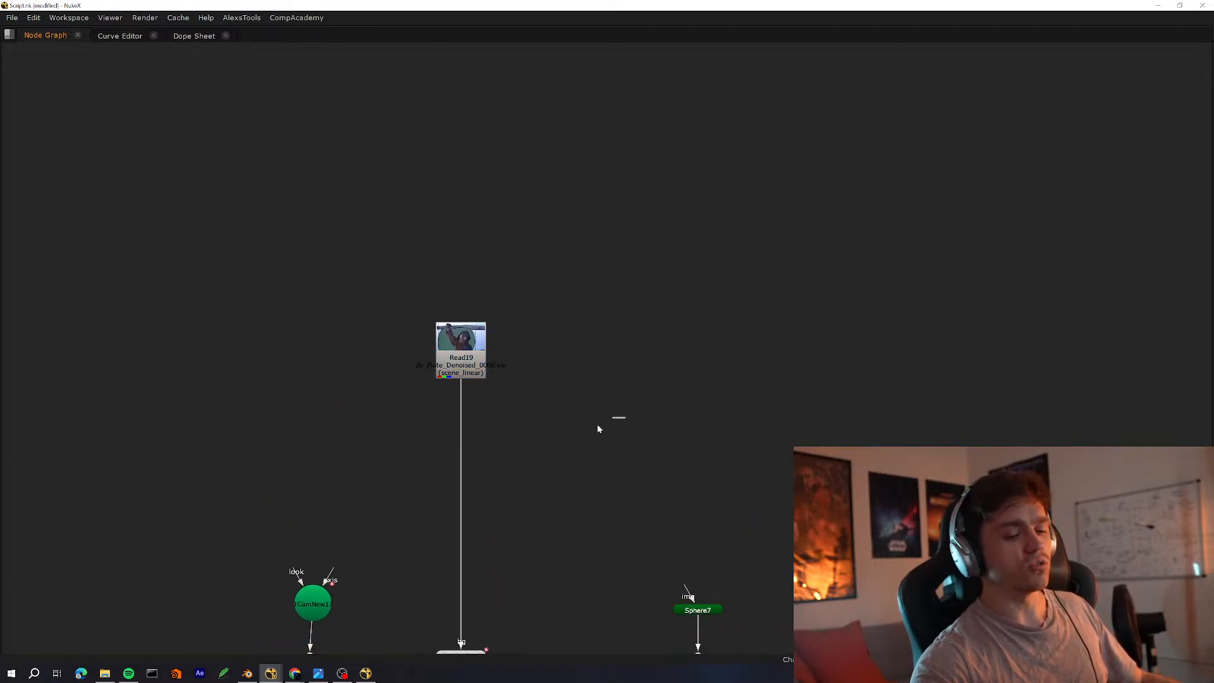
key("ctrl+v")
middle_click_drag(559, 410, 577, 441)
left_click_drag(469, 432, 533, 500)
left_click_drag(479, 425, 520, 490)
left_click_drag(527, 498, 510, 468)
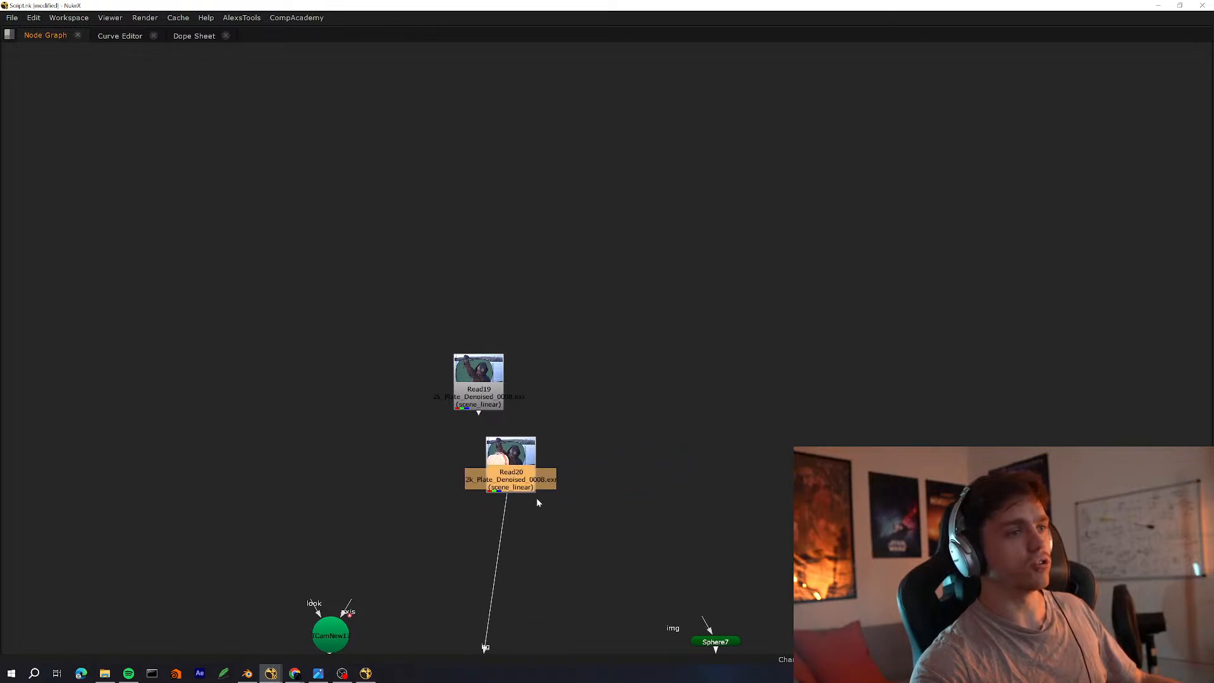
Align Read20 directly beneath Read19 and above GeoTracker3
middle_click_drag(536, 499, 509, 474)
key("space")
key("space")
scroll(491, 517, "up", 3)
left_click_drag(572, 392, 515, 475)
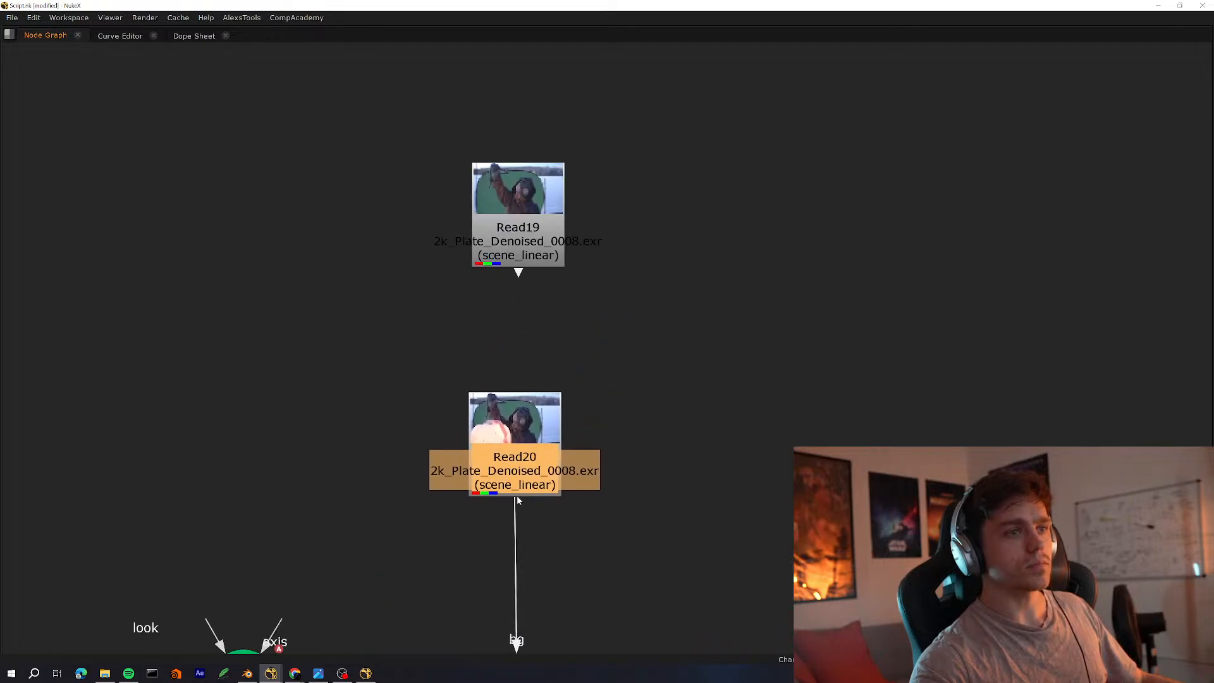
middle_click_drag(520, 497, 525, 354)
scroll(526, 354, "down", 2)
key("space")
middle_click_drag(633, 456, 478, 517)
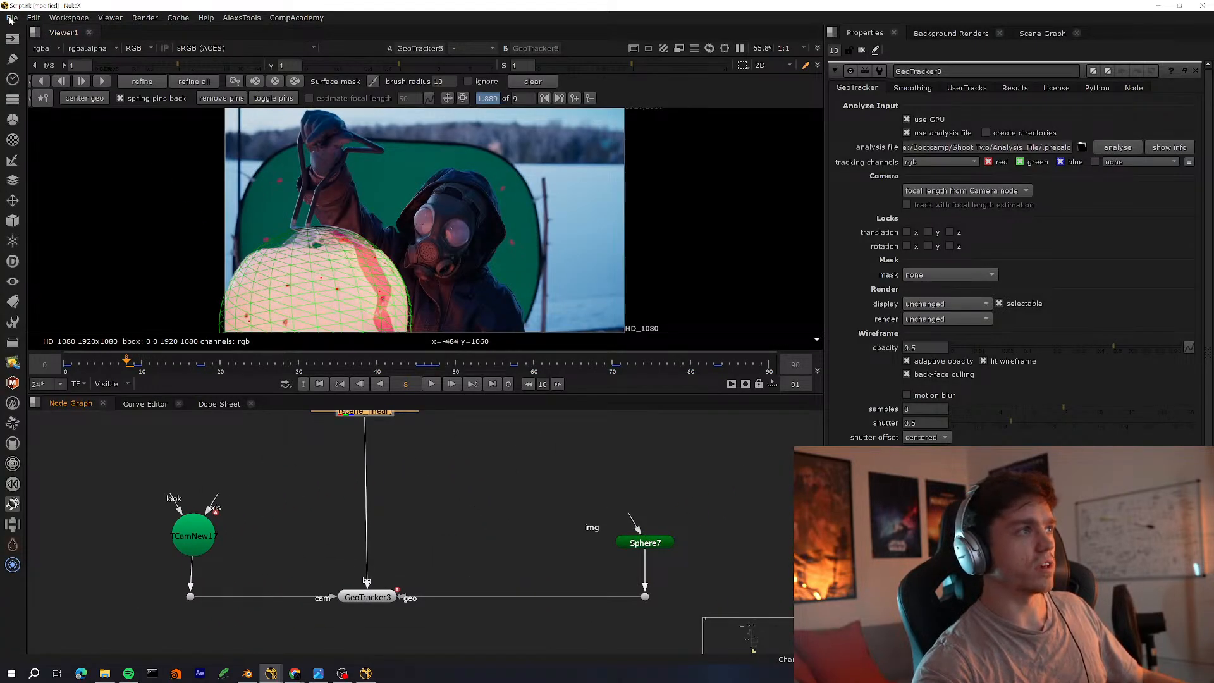
Save the script under a new name in the Shoot Two folder
left_click(11, 19)
left_click(44, 101)
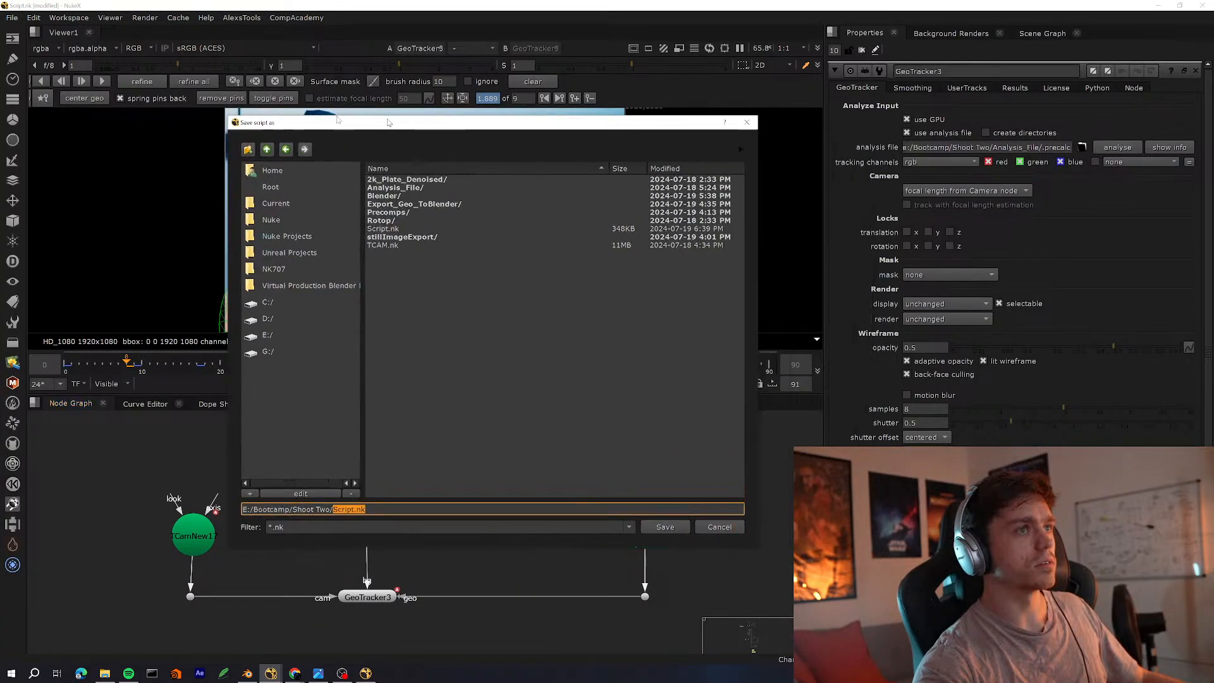
key("Escape")
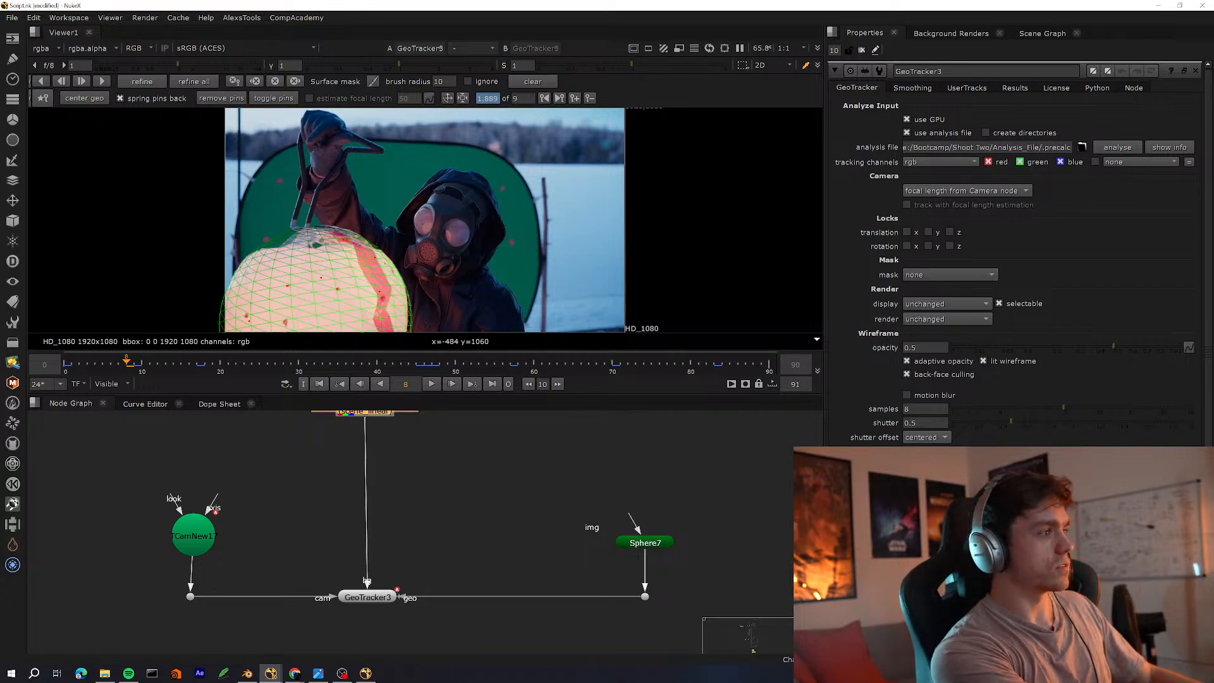
Open the Sphere7 settings, show the sphere in 3D and close the GeoTracker3 settings
middle_click_drag(395, 578, 316, 556)
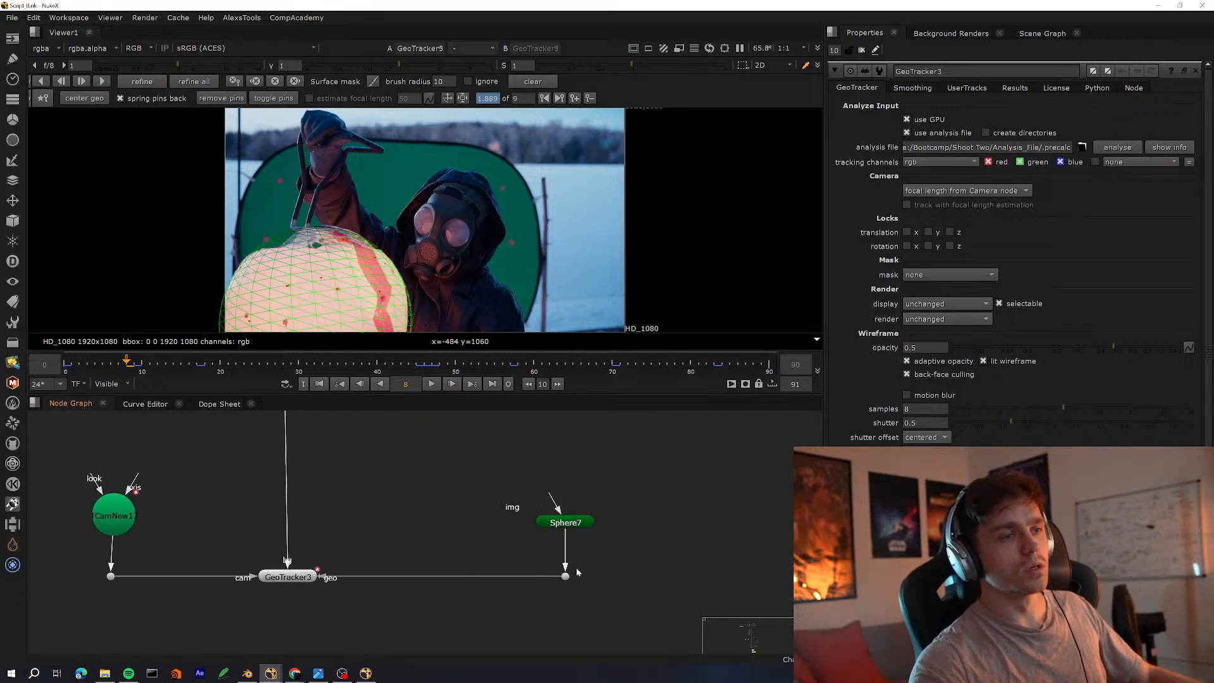
double_click(580, 523)
key("1")
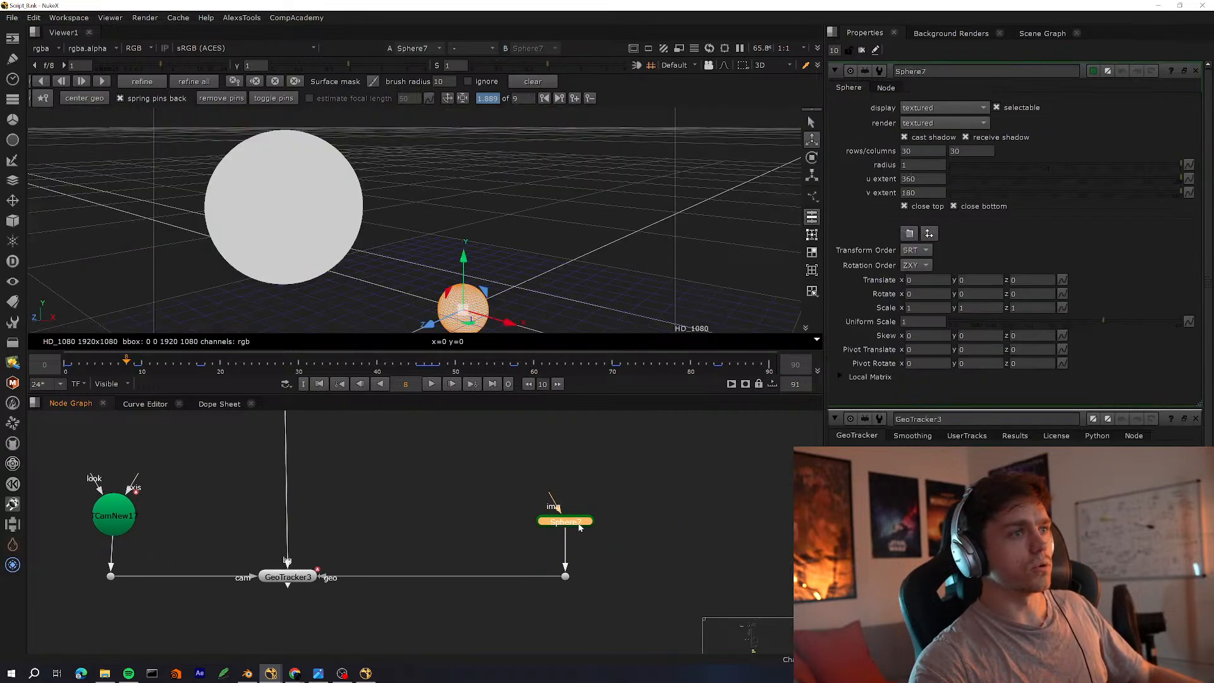
left_click(1195, 419)
Display GeoTracker3's output in 2D and reopen its settings to show the wireframe over the plate
middle_click_drag(323, 503, 529, 491)
left_click_drag(529, 491, 447, 594)
key("1")
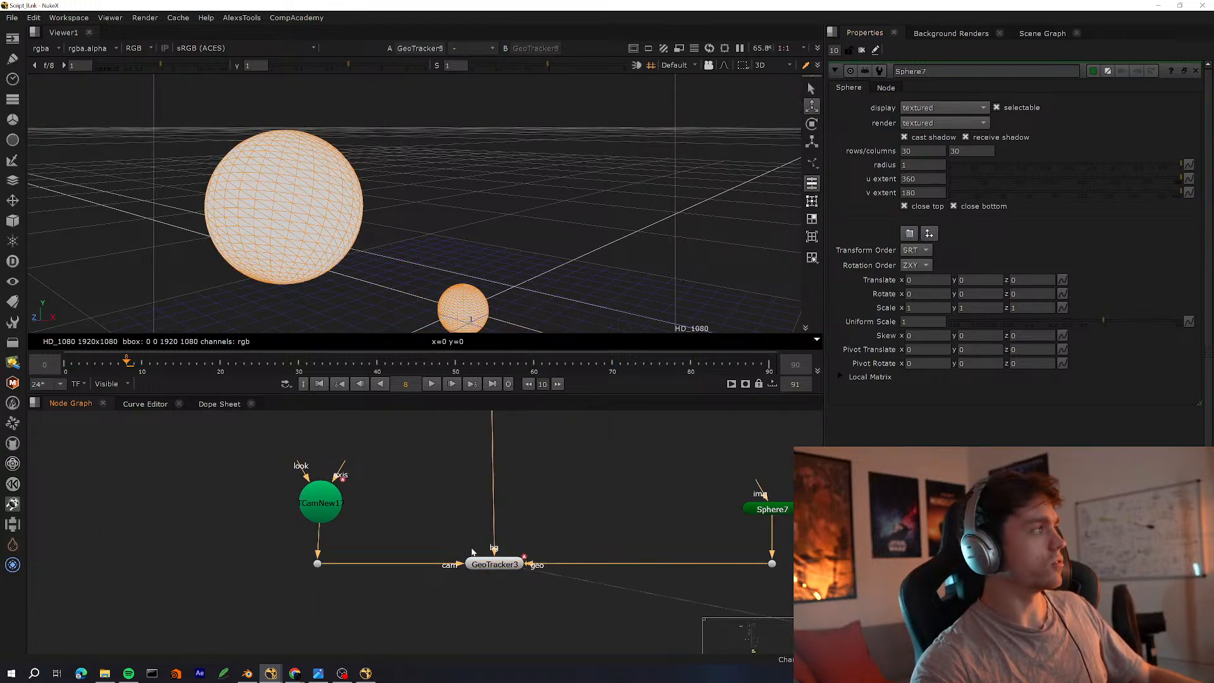
key("Tab")
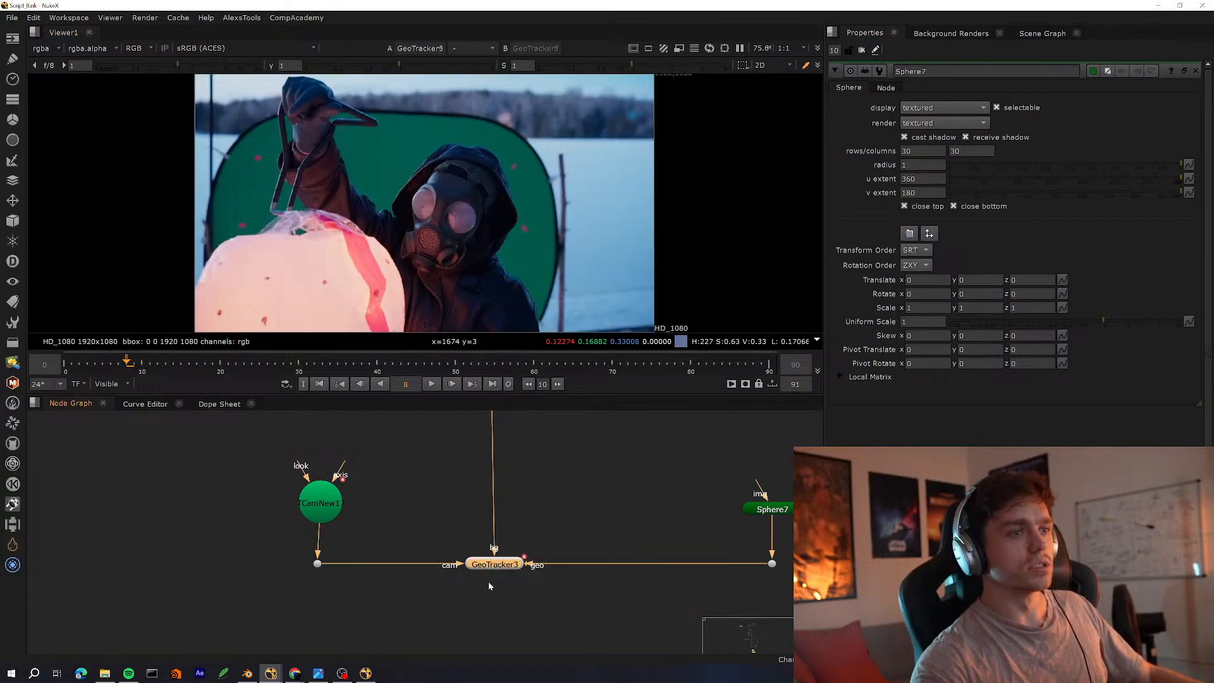
left_click_drag(504, 570, 508, 572)
double_click(499, 564)
middle_click_drag(662, 528, 541, 528)
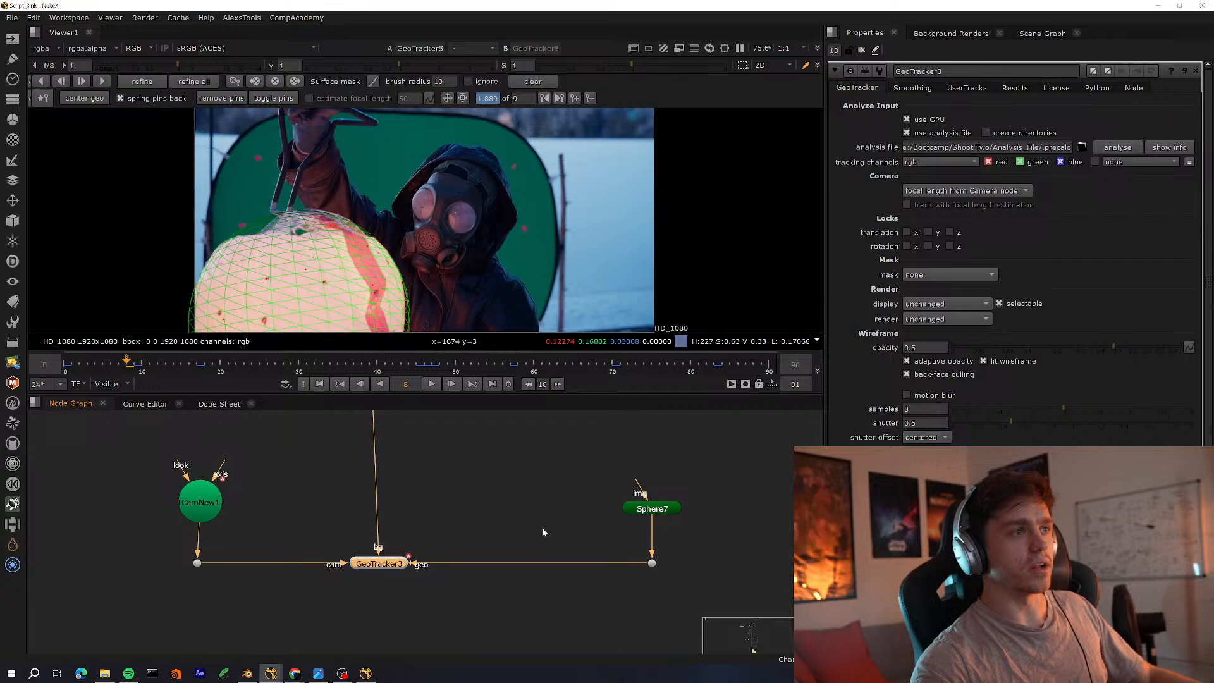
Reopen the Sphere7 settings, compare it with the tracked sphere in 3D and close the GeoTracker3 settings
double_click(652, 513)
key("Tab")
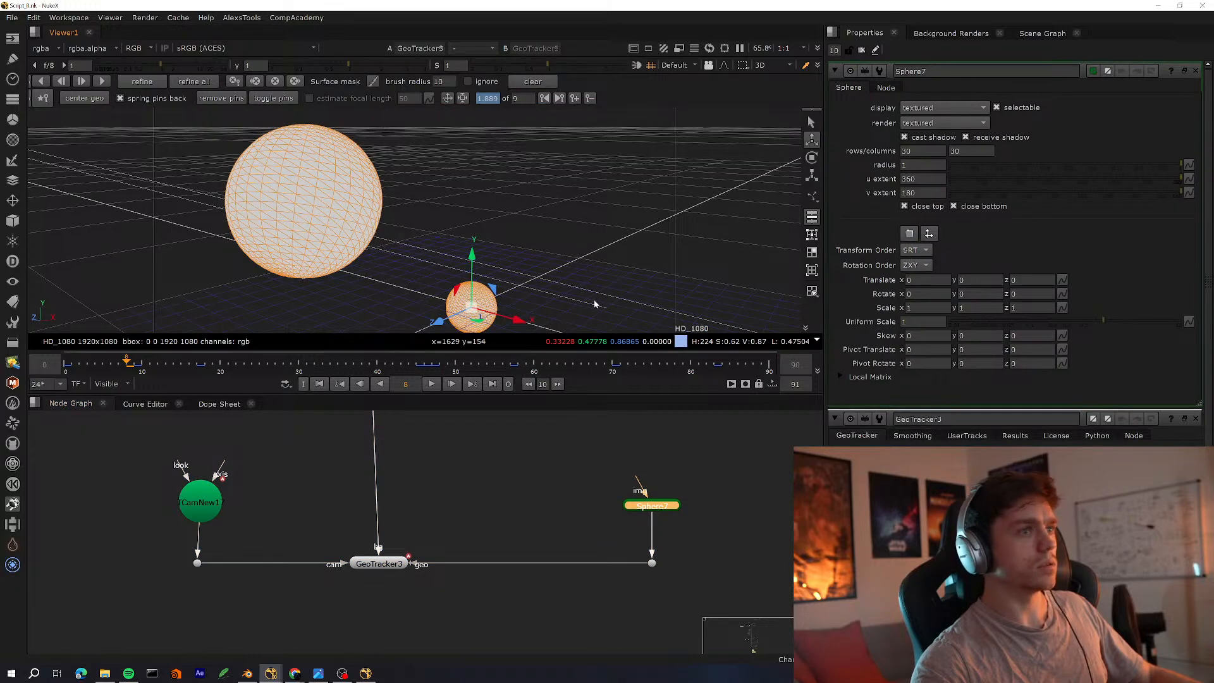
left_click(1196, 419)
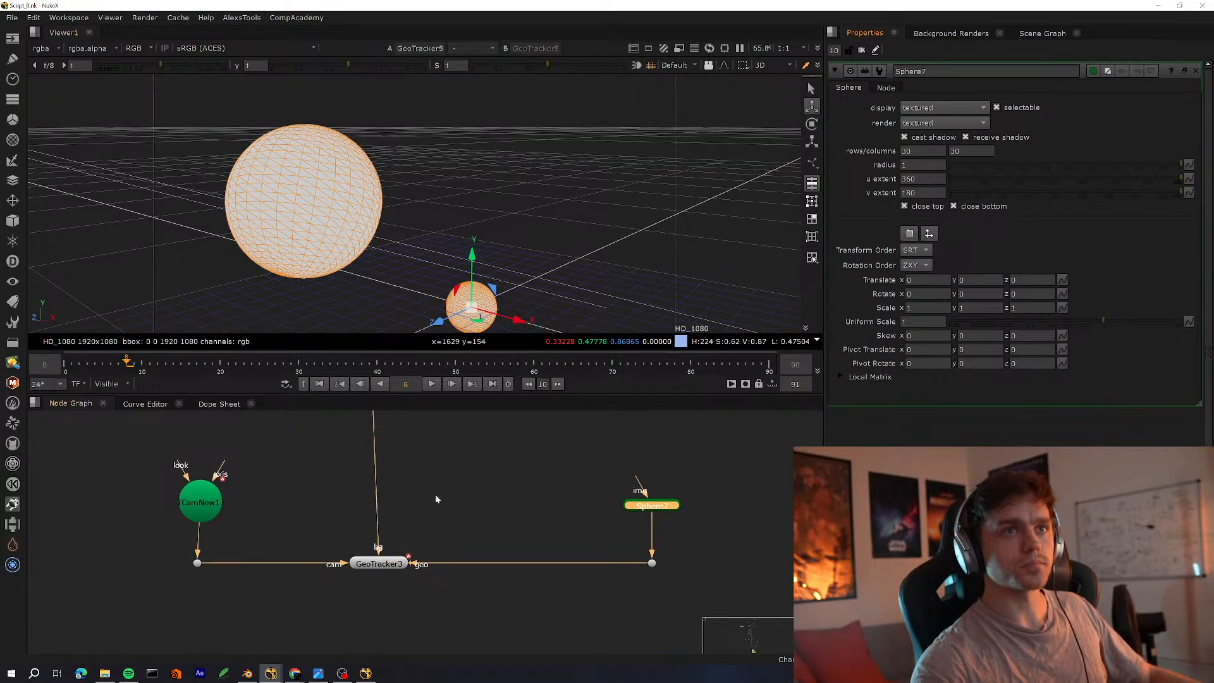
Create a fresh Sphere node and connect it to GeoTracker3's geo input
middle_click_drag(436, 500, 442, 554)
left_click(503, 533)
key("Tab")
type("spher")
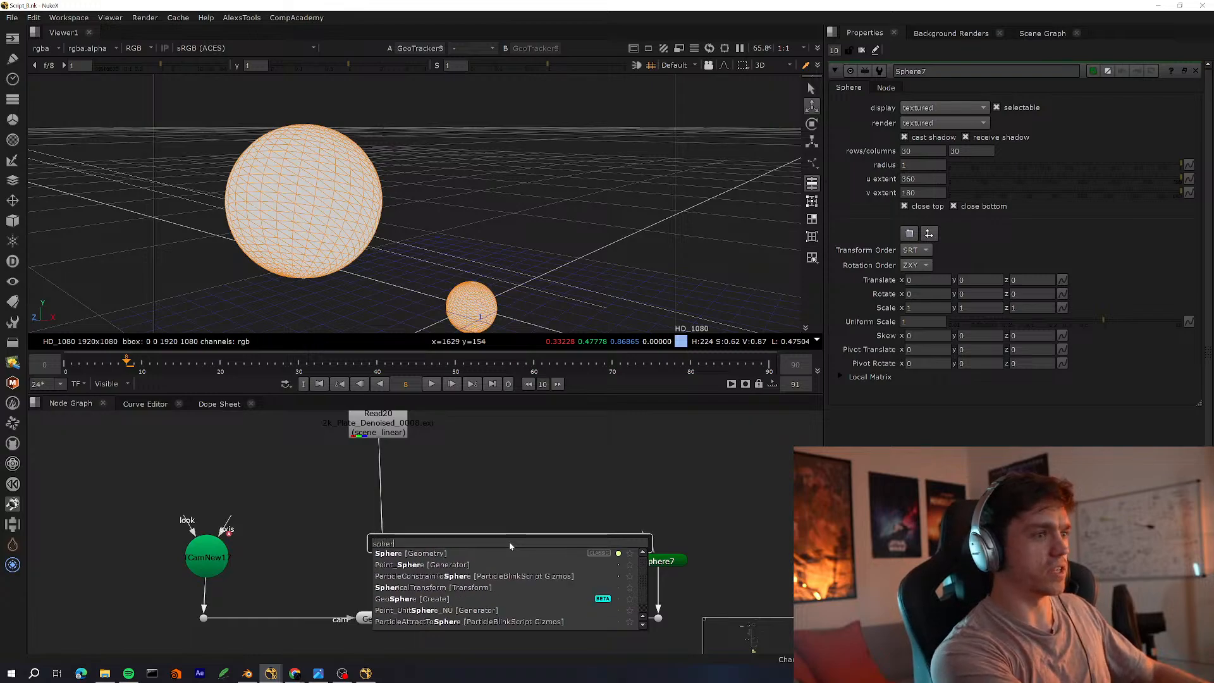
key("Return")
left_click(556, 571)
left_click_drag(556, 618, 518, 536)
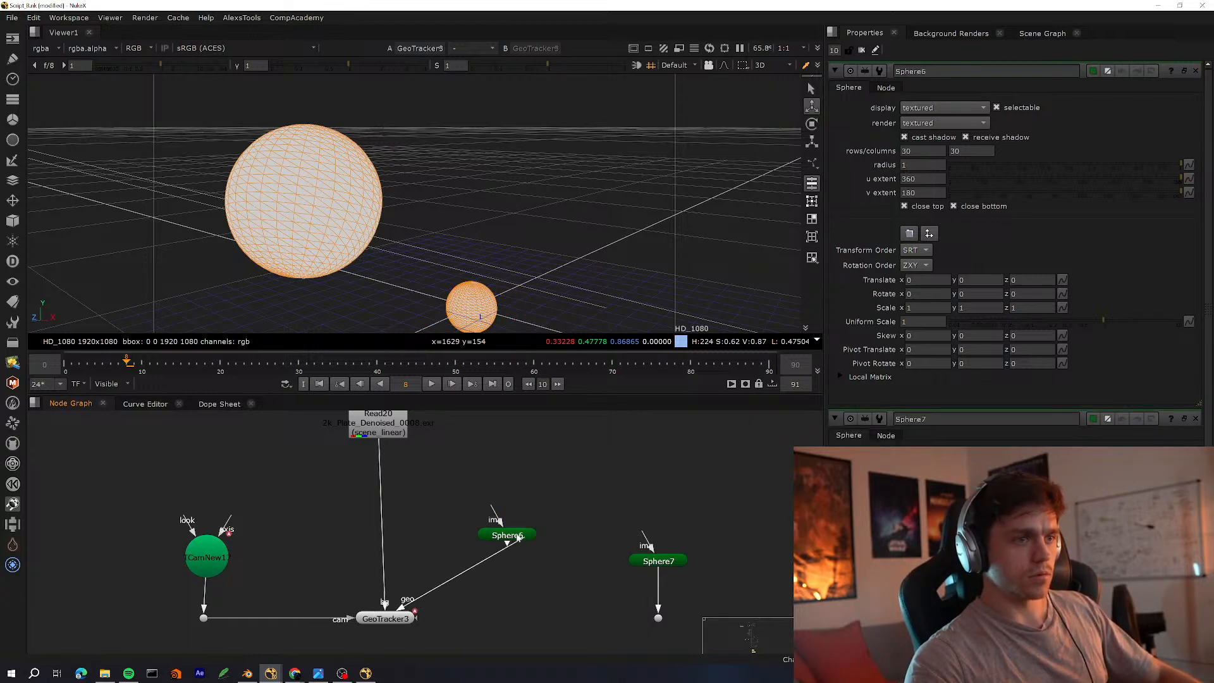
Delete Sphere7 with its Dot and line up GeoTracker3 under Read20 with its settings open
left_click_drag(630, 538, 723, 603)
key("Delete")
left_click(522, 538)
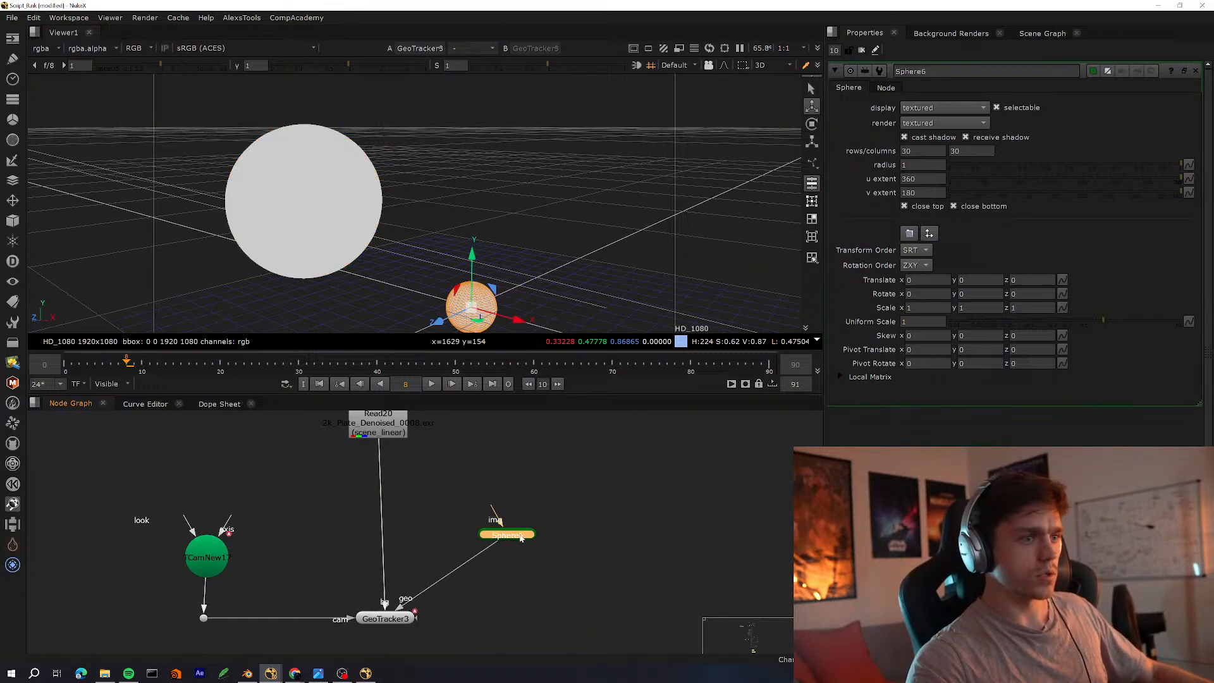
left_click_drag(387, 619, 379, 619)
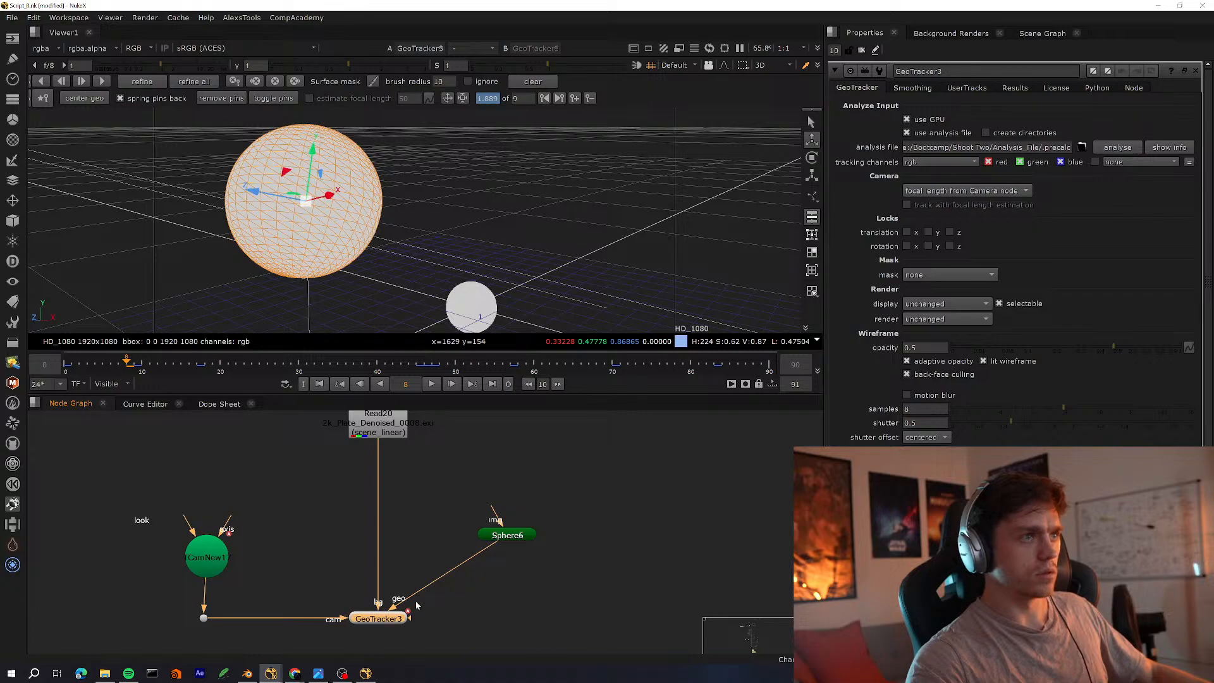
Add a new GeoTracker node beside GeoTracker3, beneath the new sphere
scroll(390, 622, "up", 2)
key("Tab")
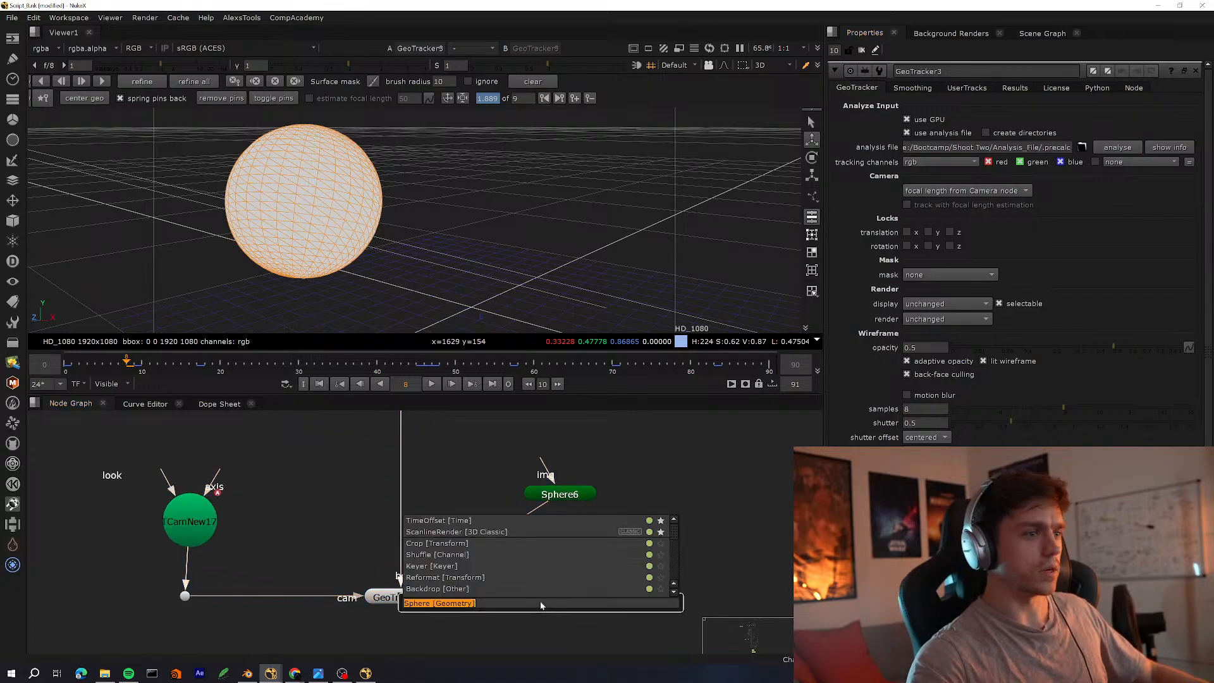
type("geotracker")
key("Return")
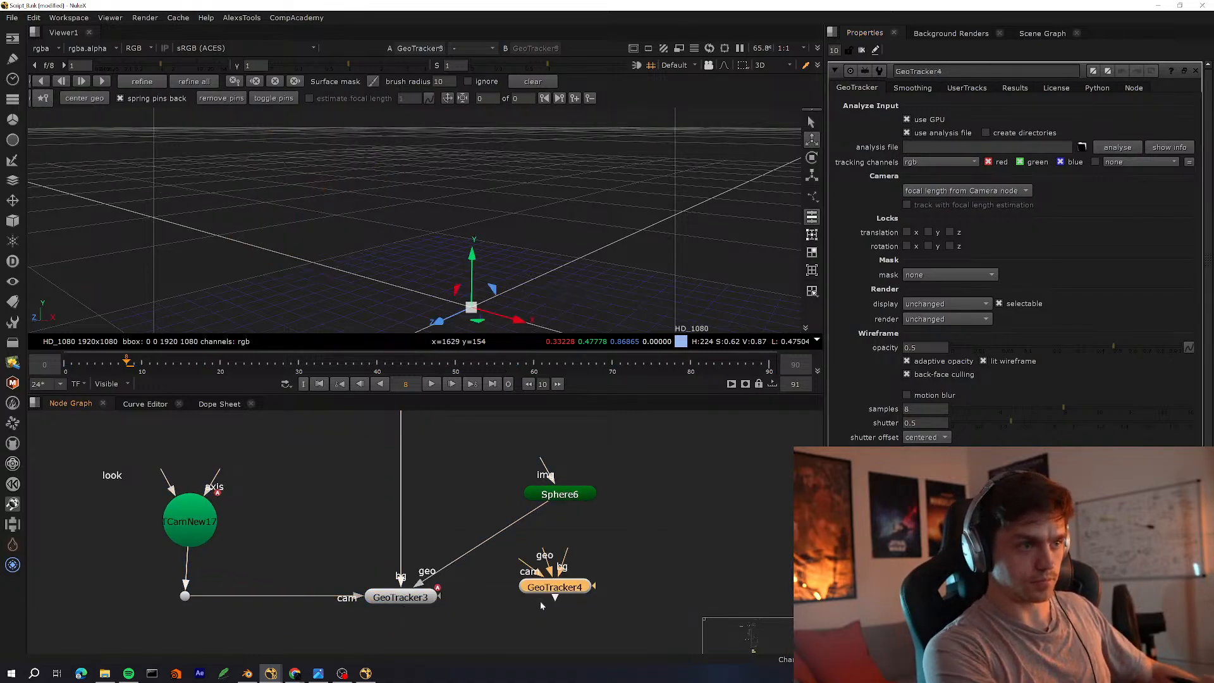
Delete GeoTracker3 and put GeoTracker4 in its place, wired to the camera's Dot and Read20
key("space")
left_click_drag(562, 434, 394, 561)
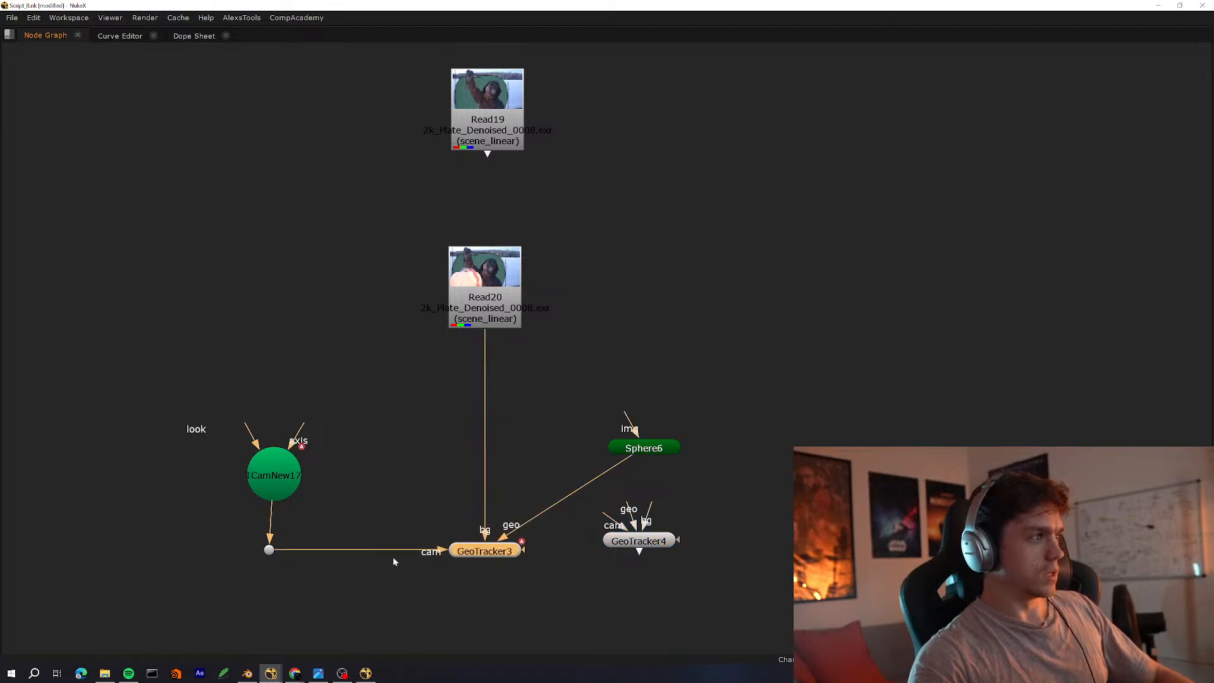
key("Delete")
left_click_drag(637, 541, 485, 301)
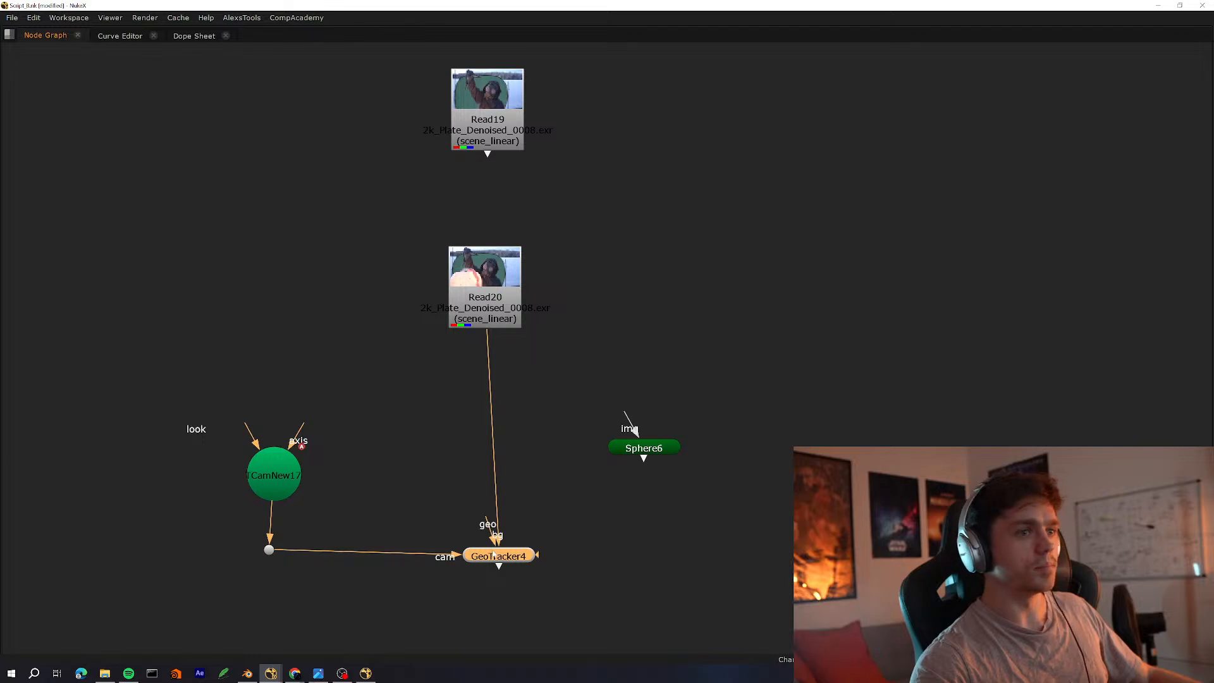
Connect GeoTracker4's geo input to Sphere6 and show GeoTracker4's output in the viewer
left_click_drag(494, 553, 635, 452)
middle_click_drag(501, 536, 507, 551)
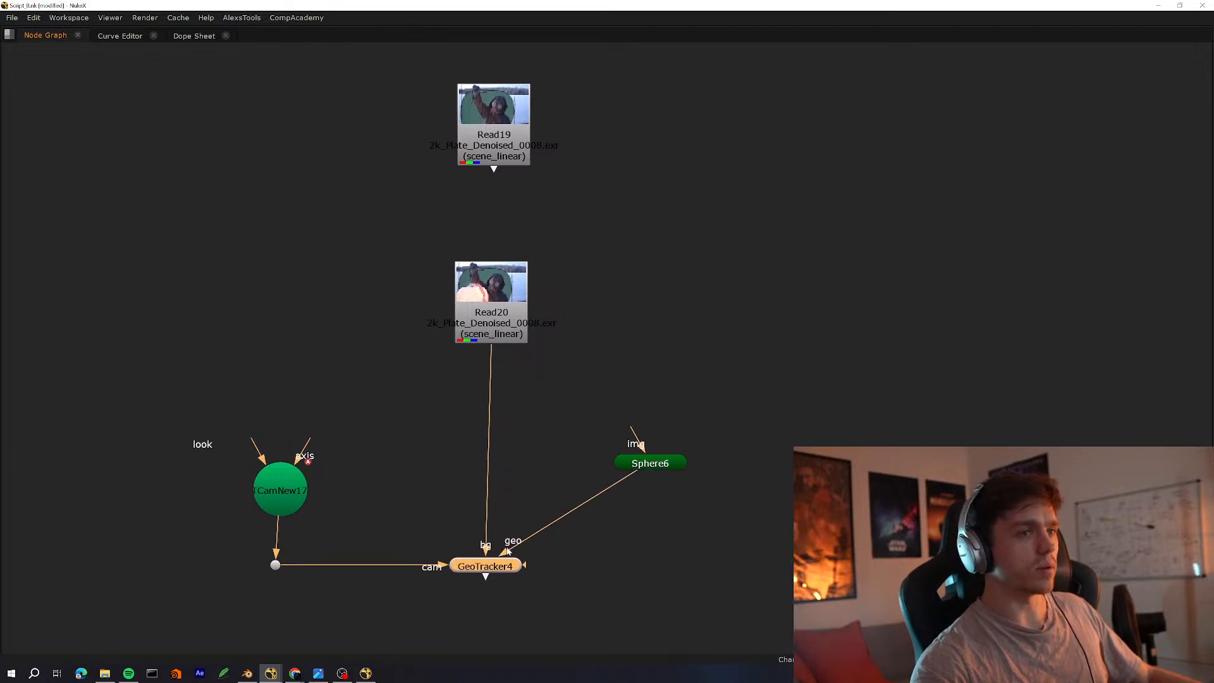
key("space")
left_click_drag(496, 572, 502, 572)
middle_click_drag(349, 518, 421, 544)
left_click_drag(354, 522, 349, 517)
middle_click_drag(543, 557, 385, 541)
left_click(402, 572)
key("1")
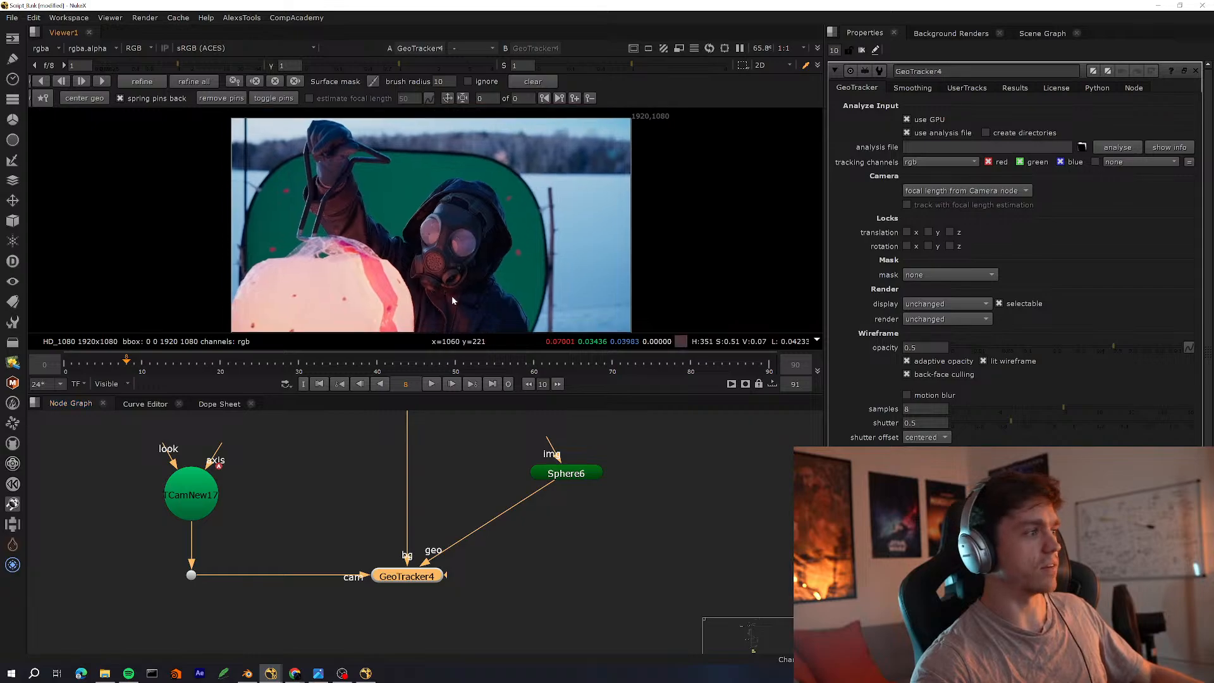
Open Sphere6's settings and locate its wireframe beneath the plate in the viewer
left_click_drag(572, 476, 575, 478)
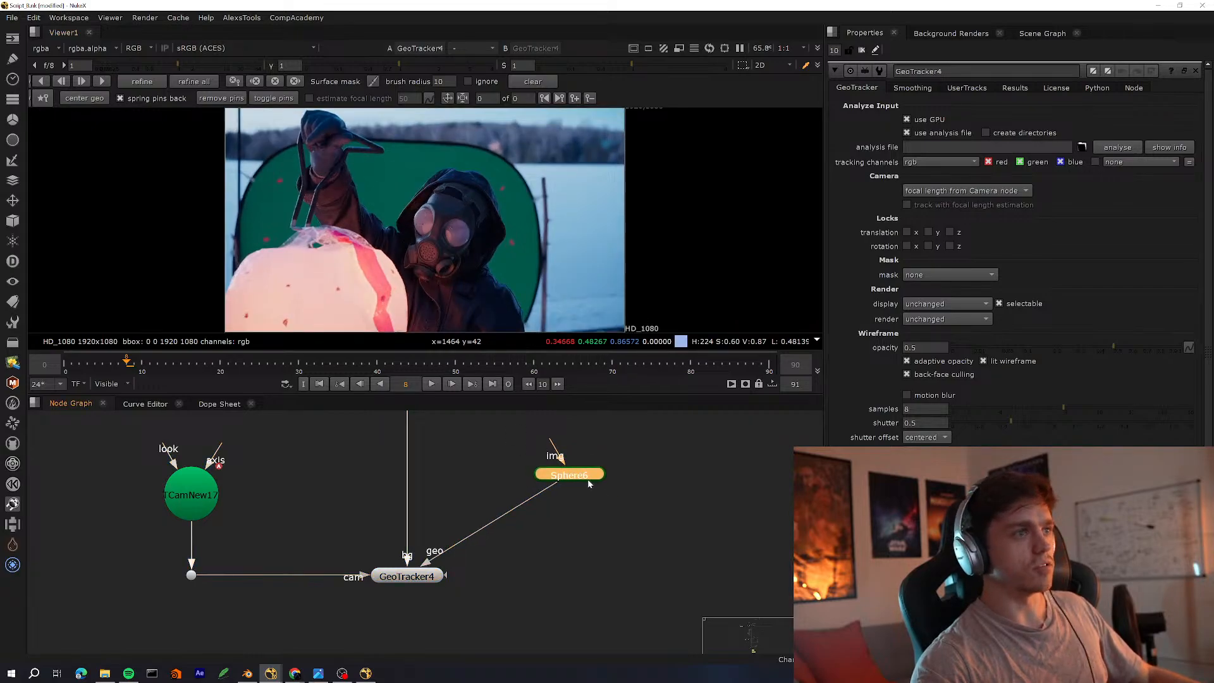
double_click(576, 478)
scroll(528, 271, "down", 2)
scroll(527, 271, "up", 2)
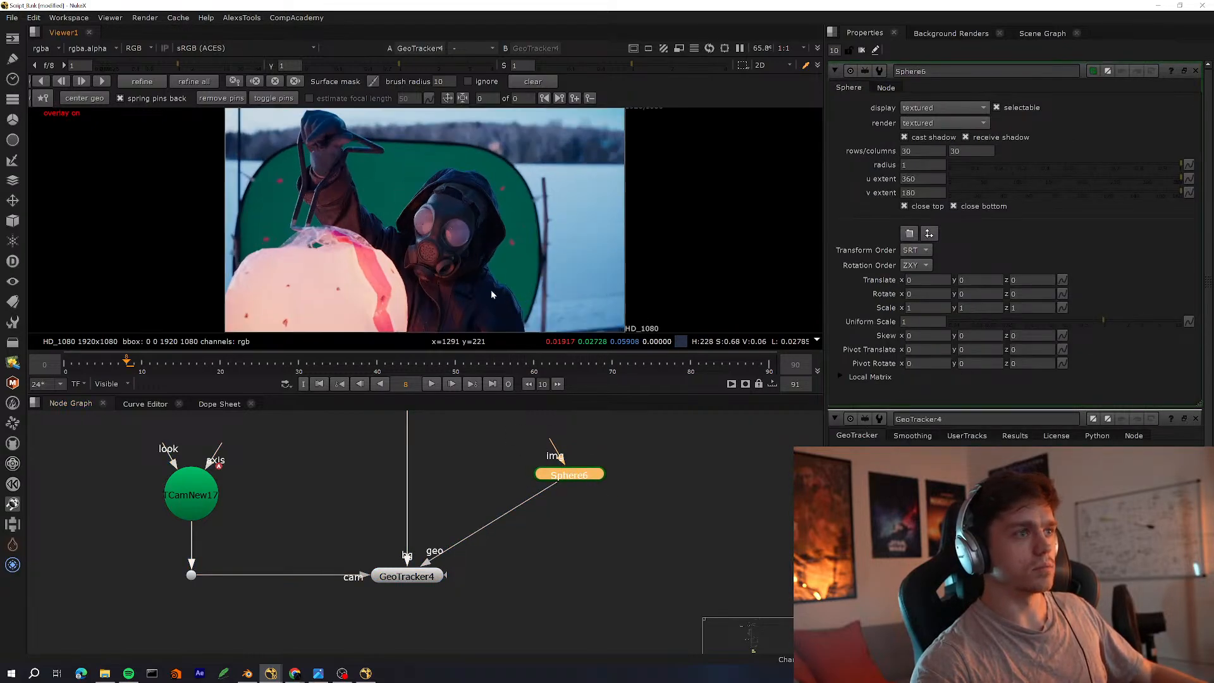
scroll(510, 298, "down", 1)
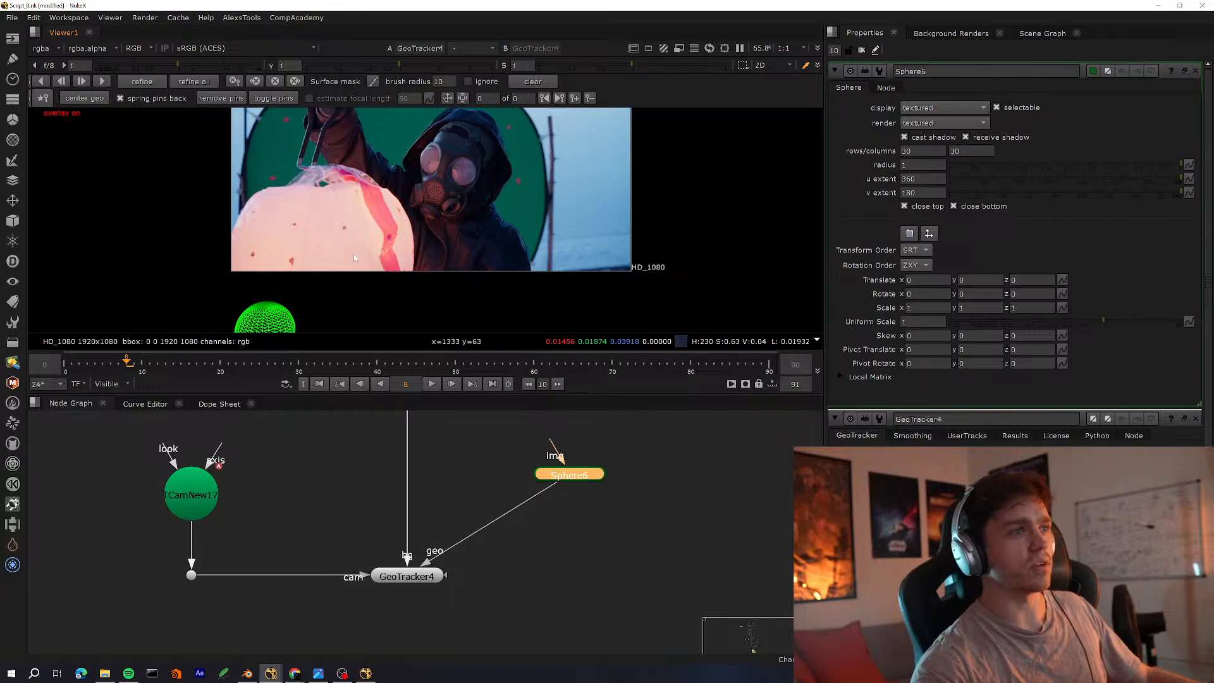
middle_click_drag(356, 285, 391, 279)
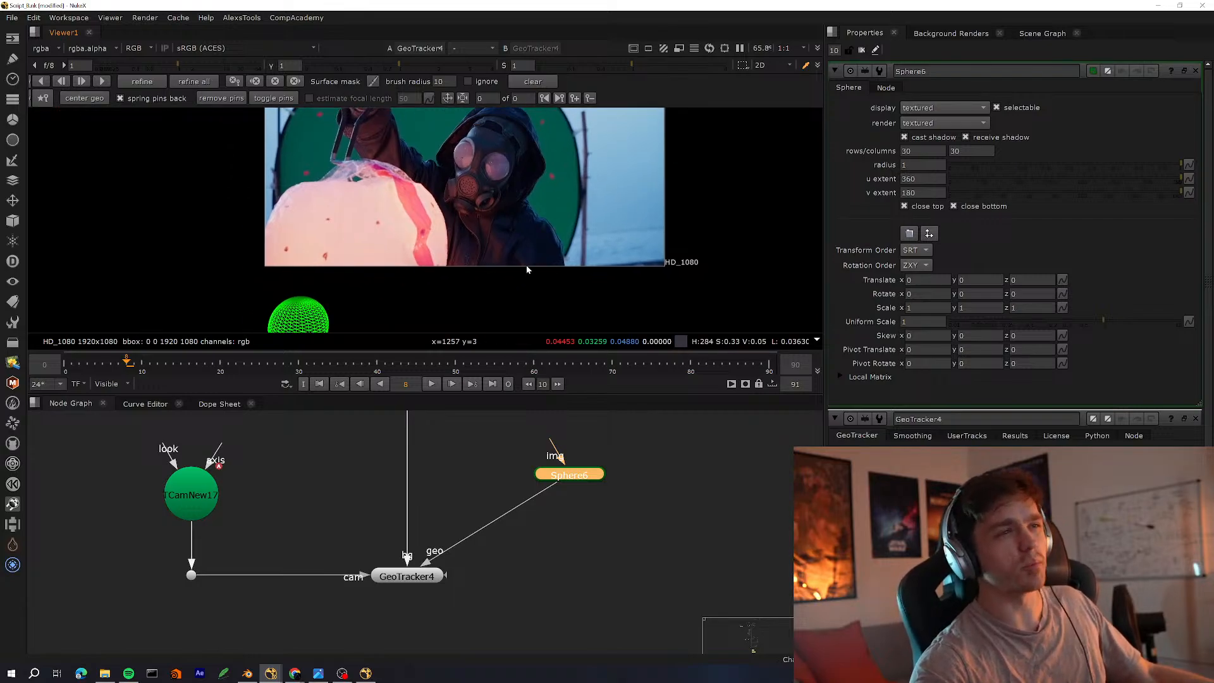
Close the GeoTracker4 settings, check the plate and its overlay without them, and reopen the GeoTracker4 settings
left_click(1196, 419)
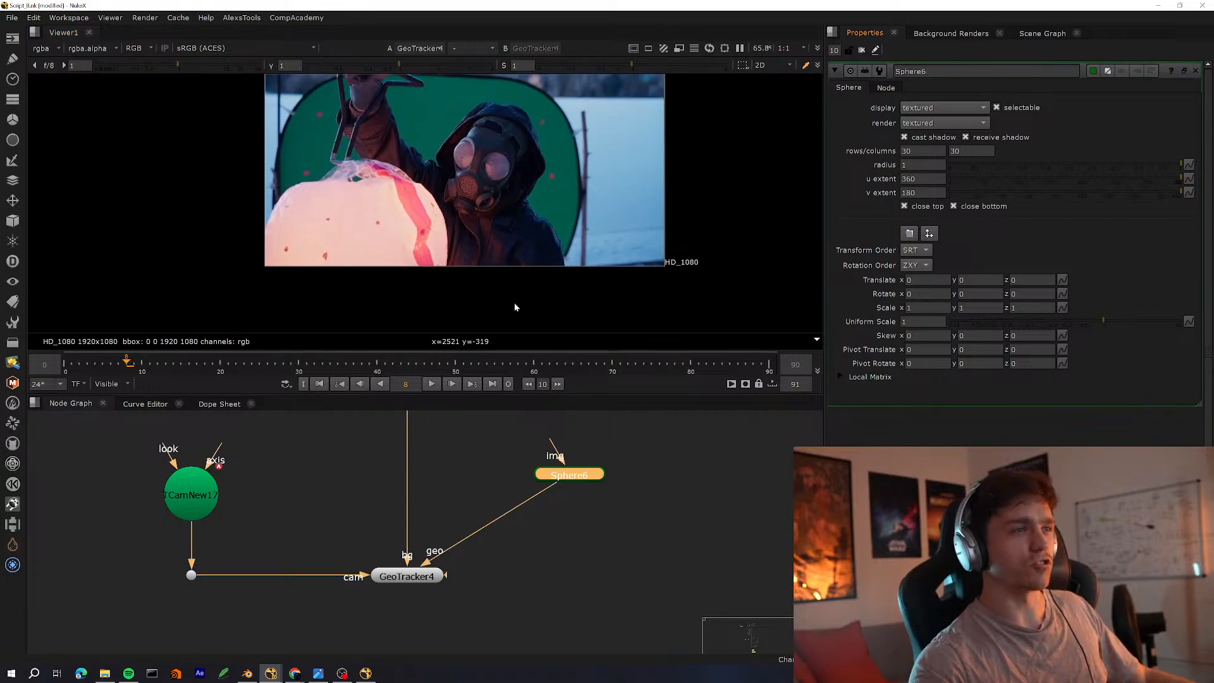
left_click_drag(587, 472, 584, 479)
middle_click(495, 283)
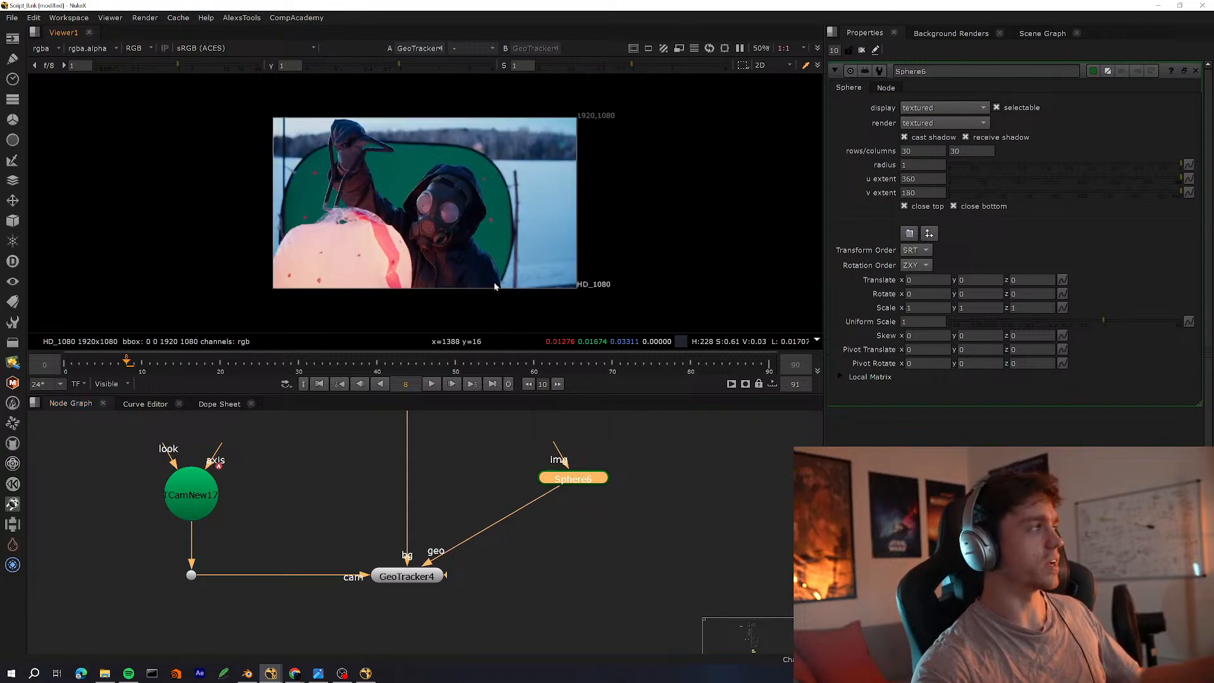
middle_click_drag(462, 291, 466, 288)
scroll(469, 290, "up", 2)
left_click_drag(575, 482, 590, 477)
middle_click(469, 282)
key("q")
key("q")
key("f")
left_click(441, 577)
double_click(441, 577)
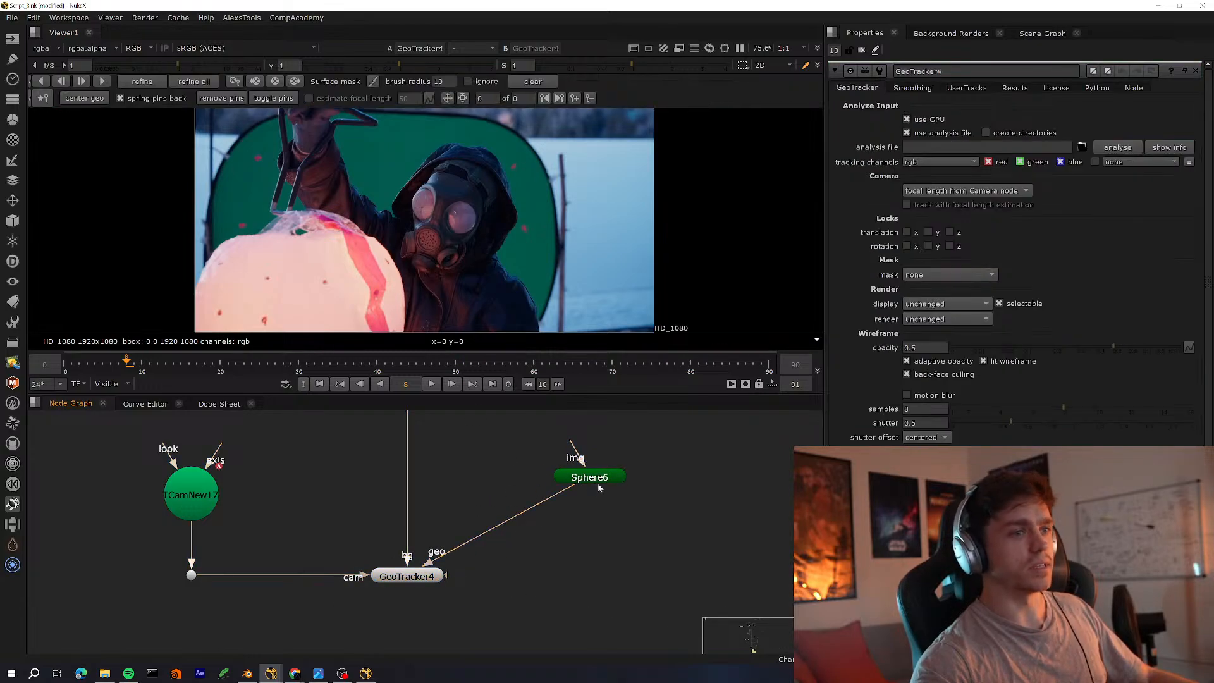
Reopen Sphere6's settings and pin the sphere wireframe, moving it up onto the white object in the plate
double_click(599, 483)
scroll(456, 290, "down", 3)
middle_click_drag(528, 289, 543, 271)
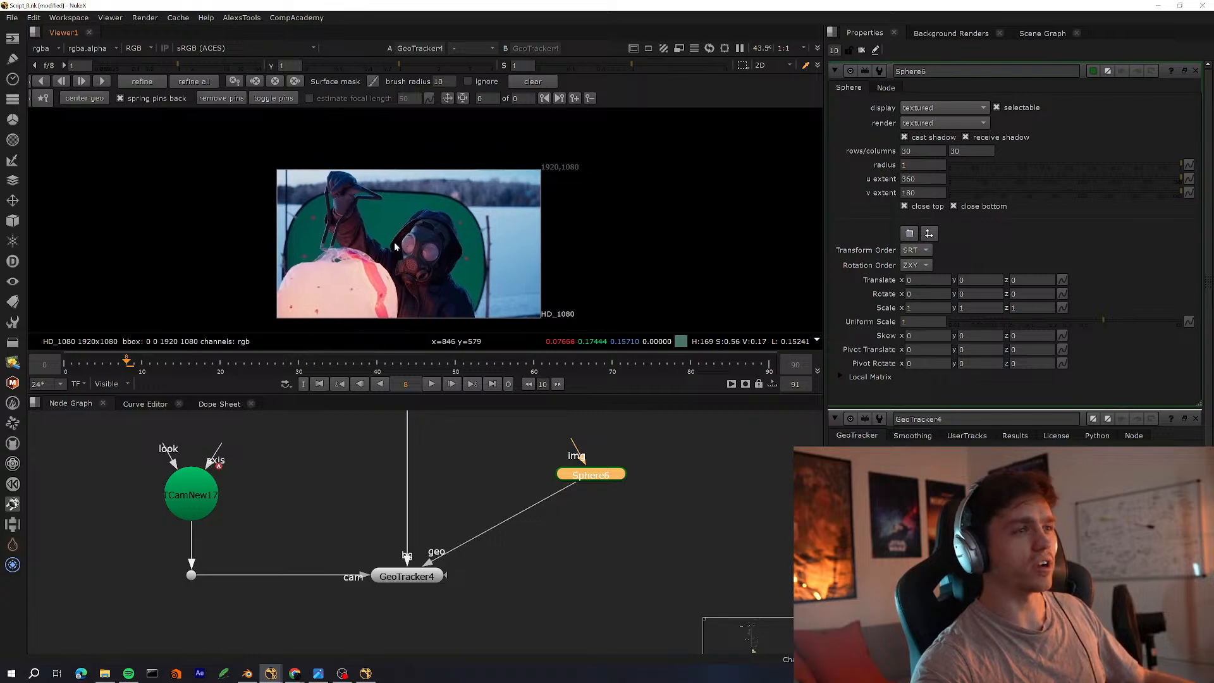
scroll(398, 247, "up", 4)
scroll(392, 253, "down", 4)
scroll(379, 258, "up", 5)
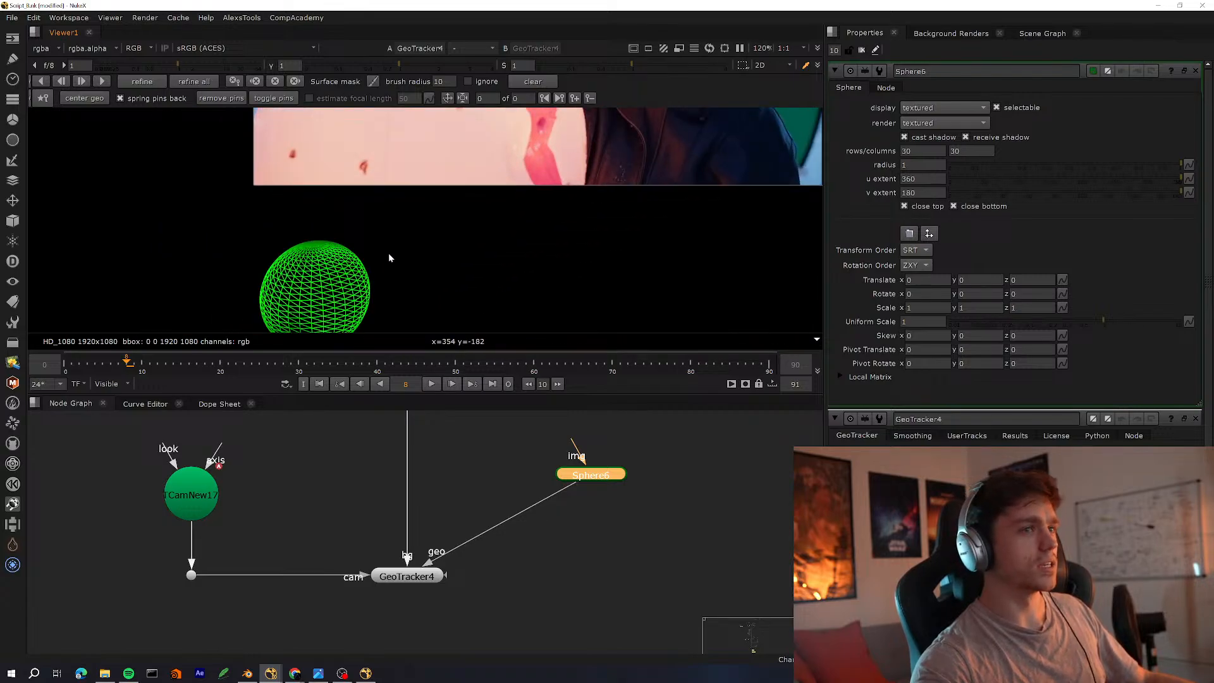
scroll(398, 264, "down", 3)
scroll(352, 299, "up", 2)
scroll(374, 268, "down", 1)
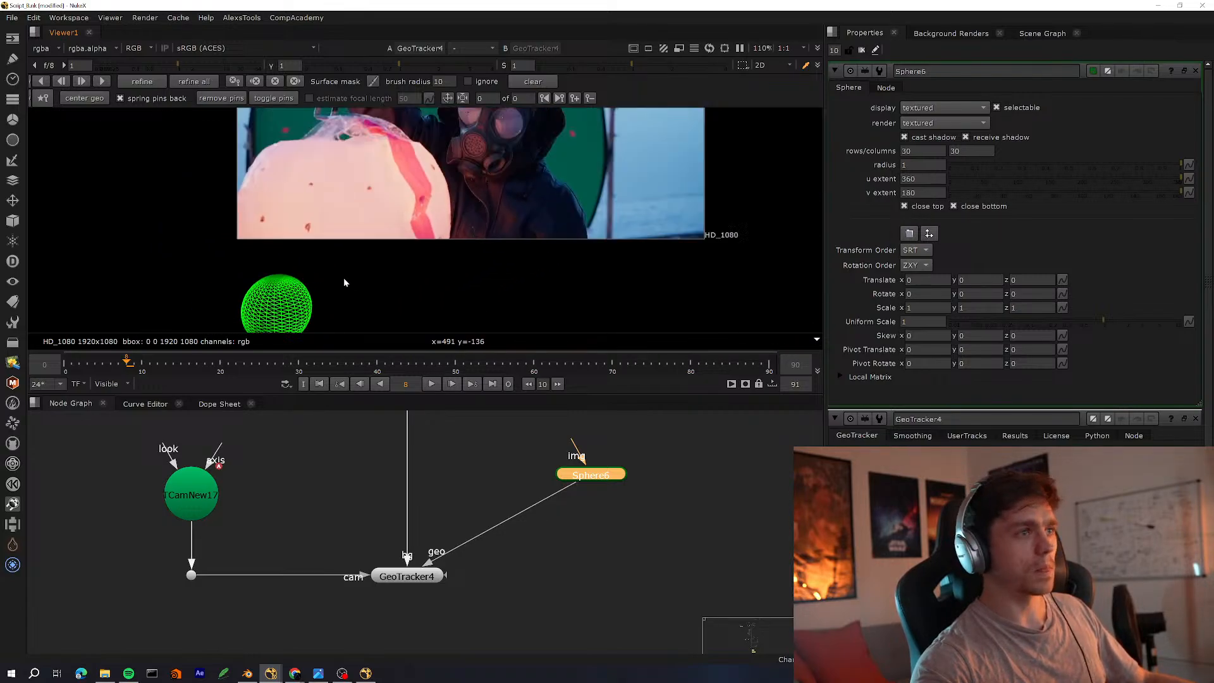
scroll(344, 282, "down", 3)
middle_click_drag(278, 327, 308, 302)
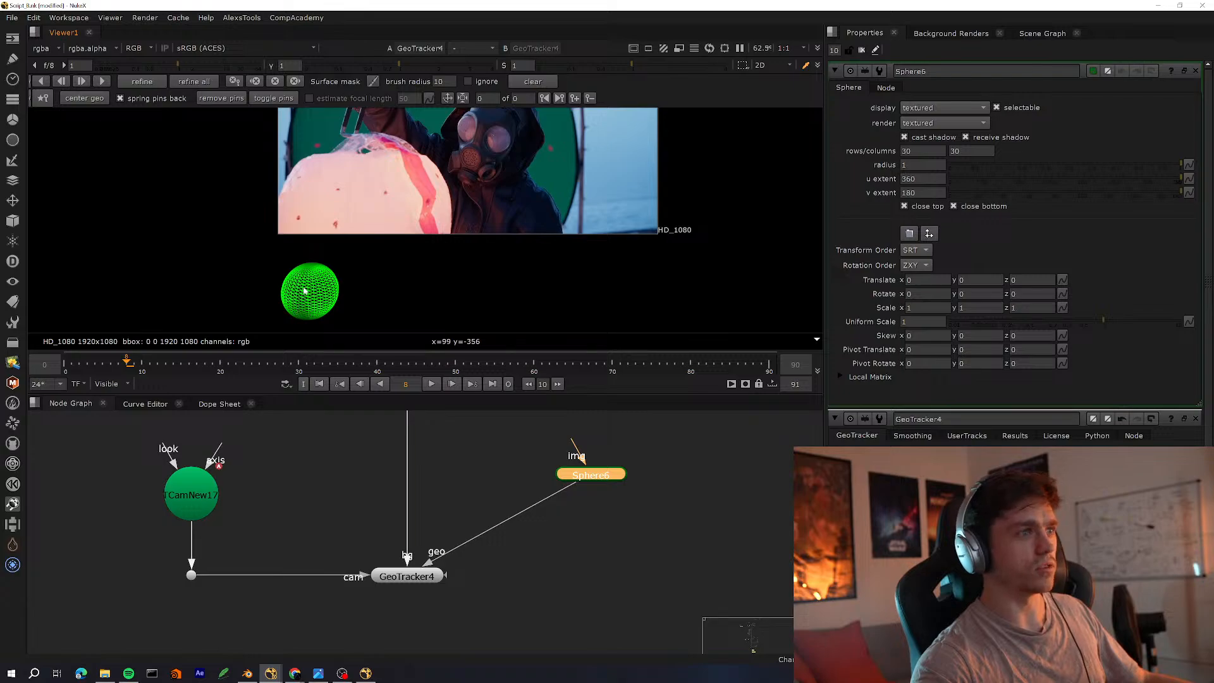
left_click_drag(304, 290, 347, 218)
scroll(358, 241, "up", 6)
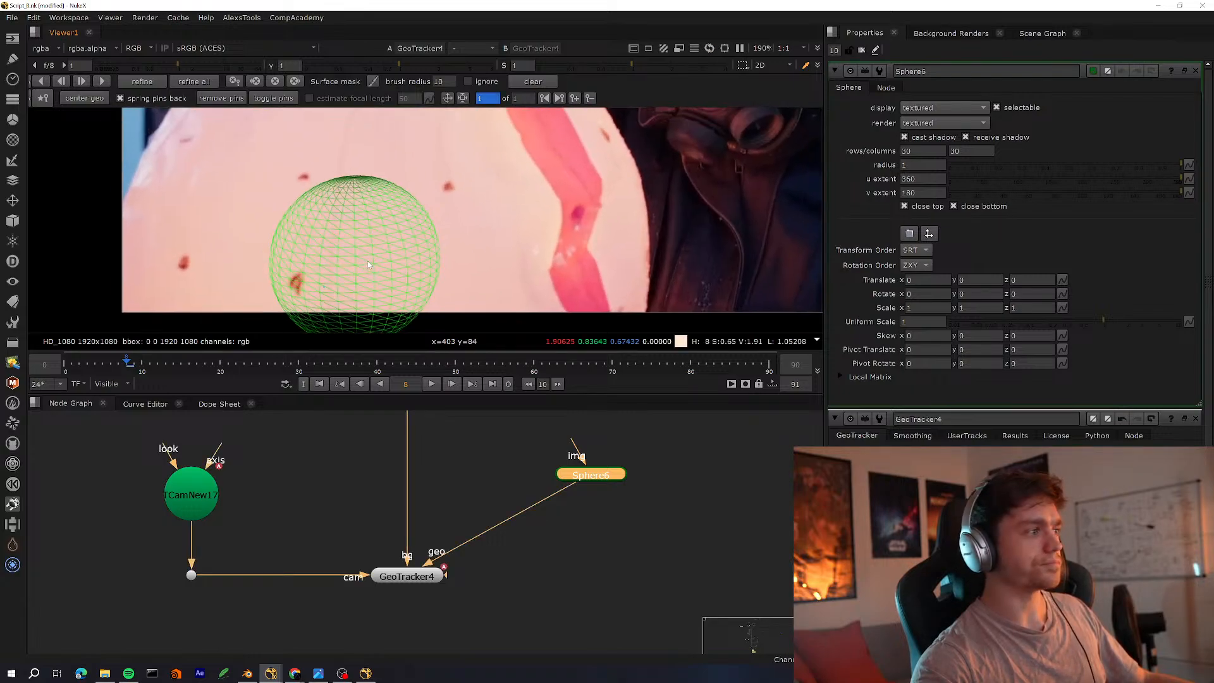
Add further pins to the sphere wireframe on frame 8 to enlarge and align it to the white object's outline
scroll(366, 261, "down", 5)
scroll(351, 272, "up", 4)
scroll(352, 281, "down", 4)
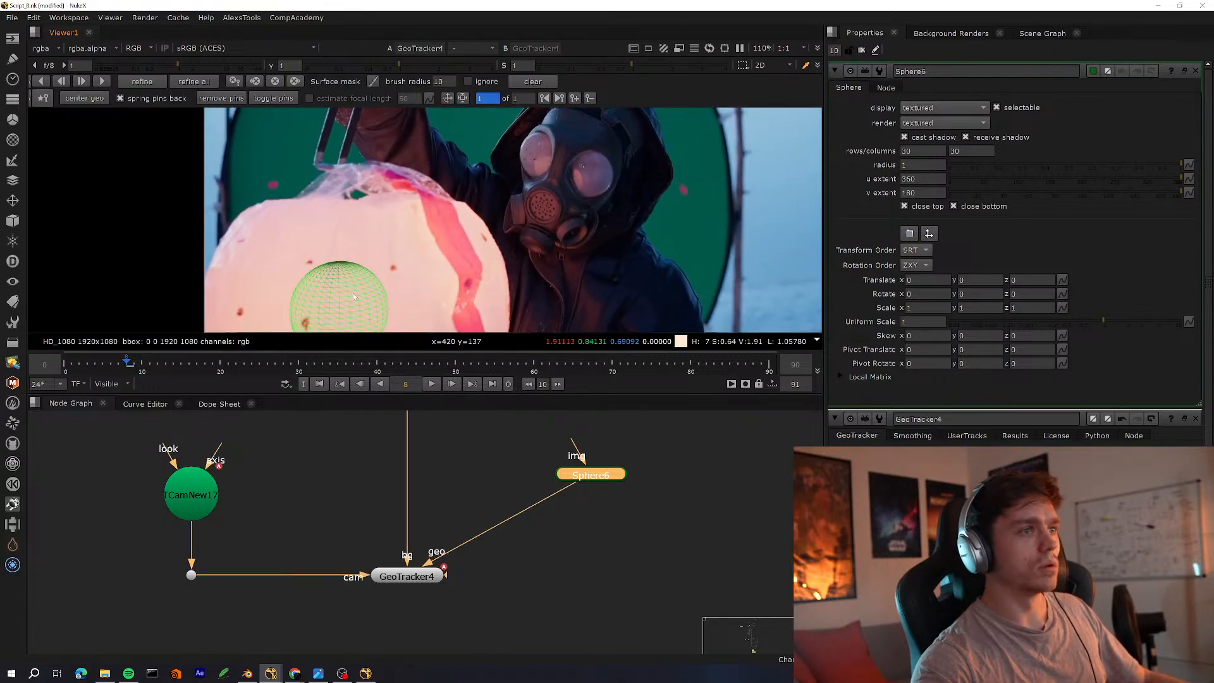
scroll(356, 284, "down", 2)
scroll(364, 268, "up", 1)
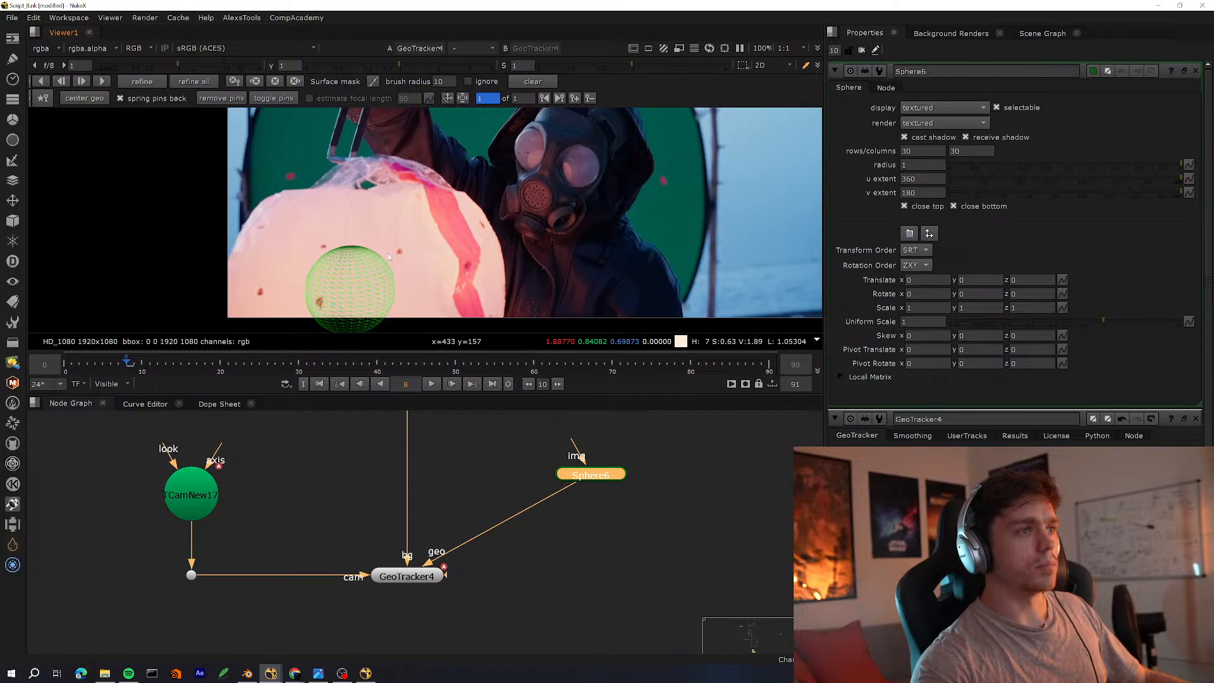
left_click_drag(389, 257, 428, 221)
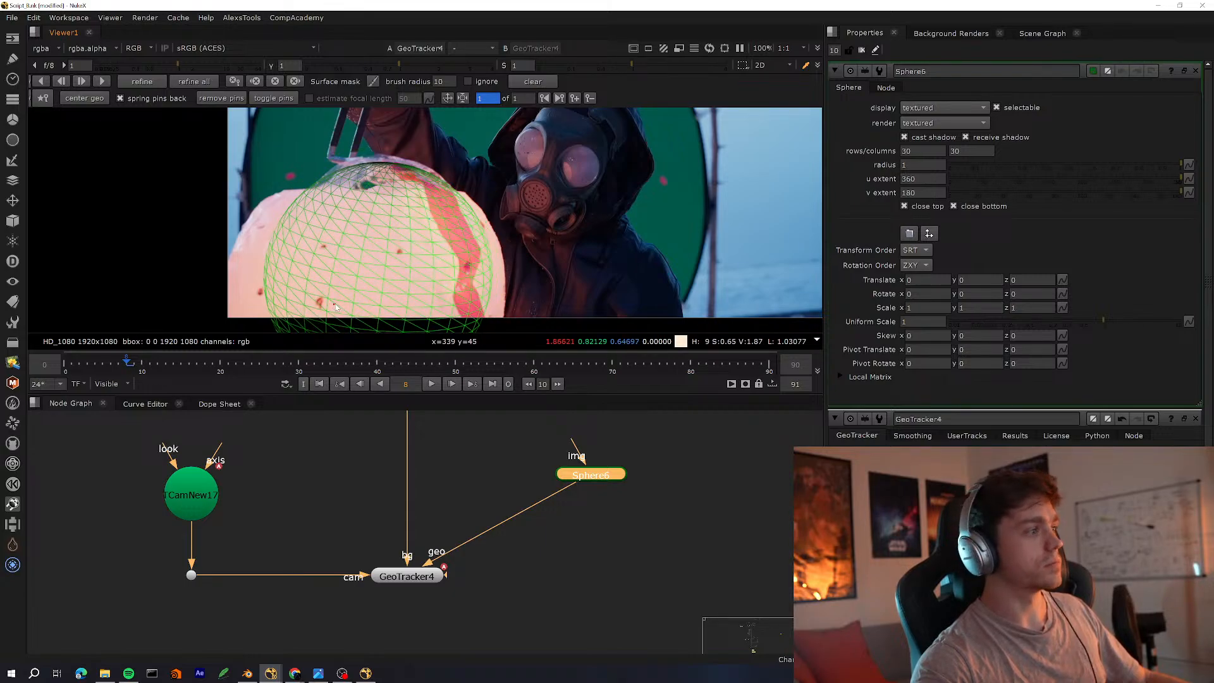
scroll(337, 306, "up", 3)
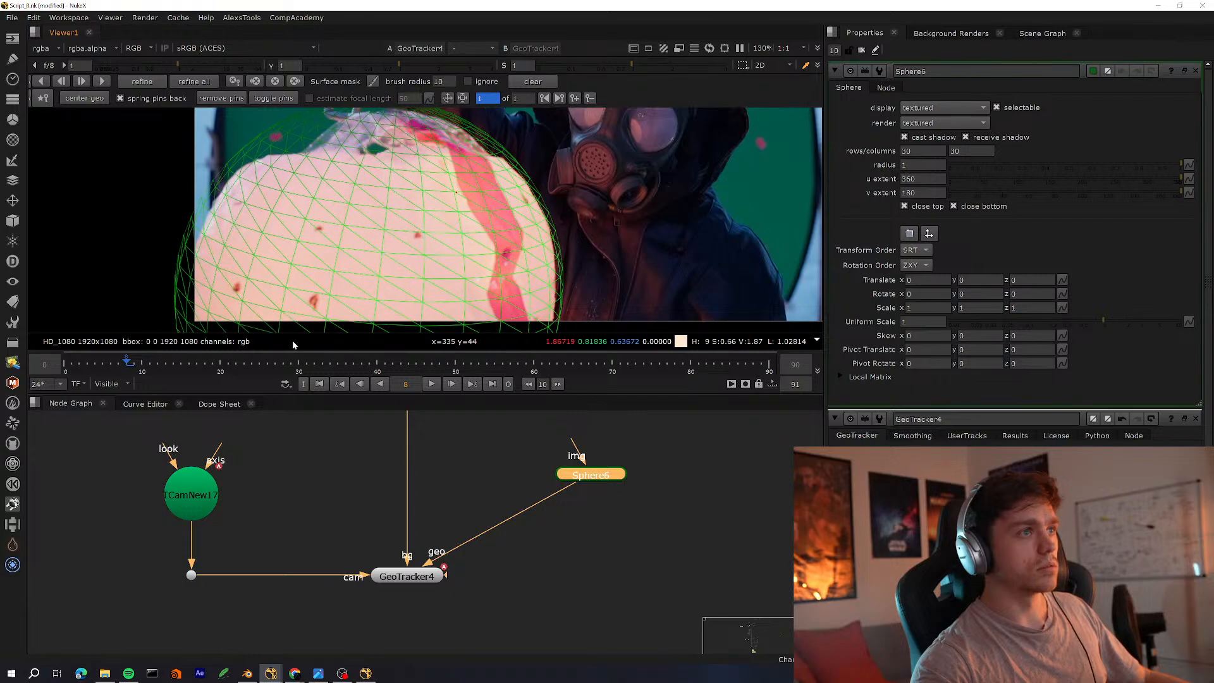
left_click_drag(293, 340, 308, 326)
scroll(369, 255, "down", 2)
left_click_drag(426, 215, 423, 218)
left_click_drag(328, 299, 331, 306)
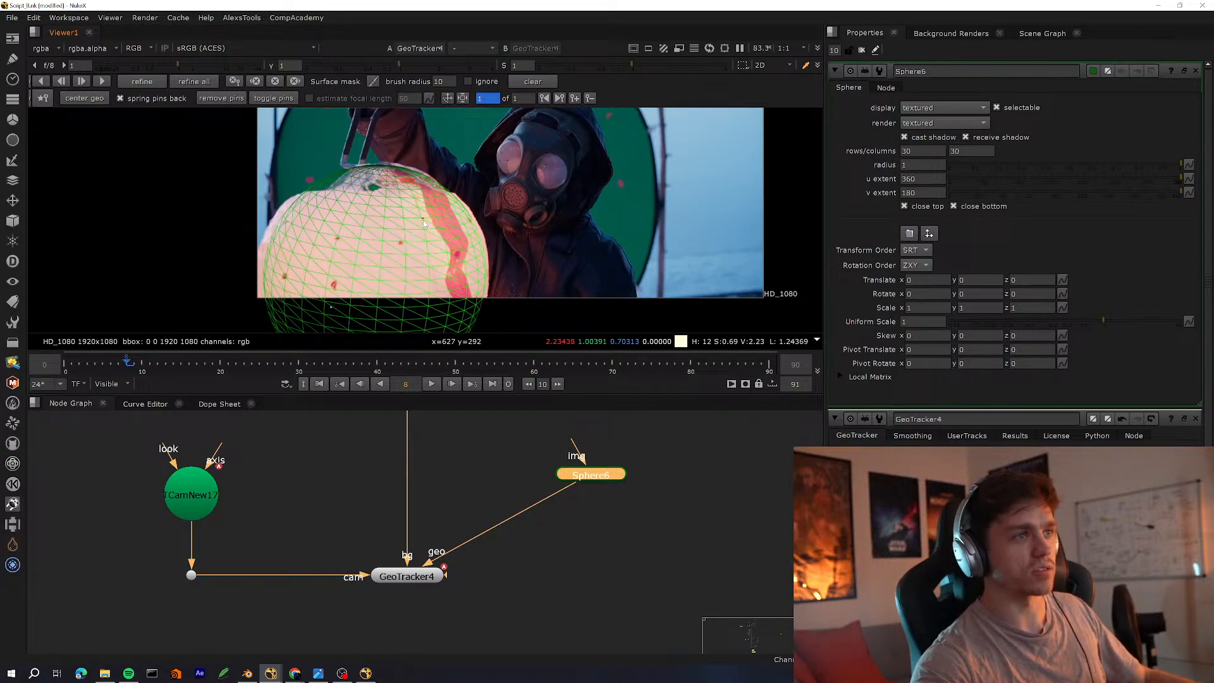
left_click_drag(423, 219, 423, 216)
Check the sphere wireframe's fit over the white object up close and in the maximized viewer
middle_click_drag(406, 245, 402, 252)
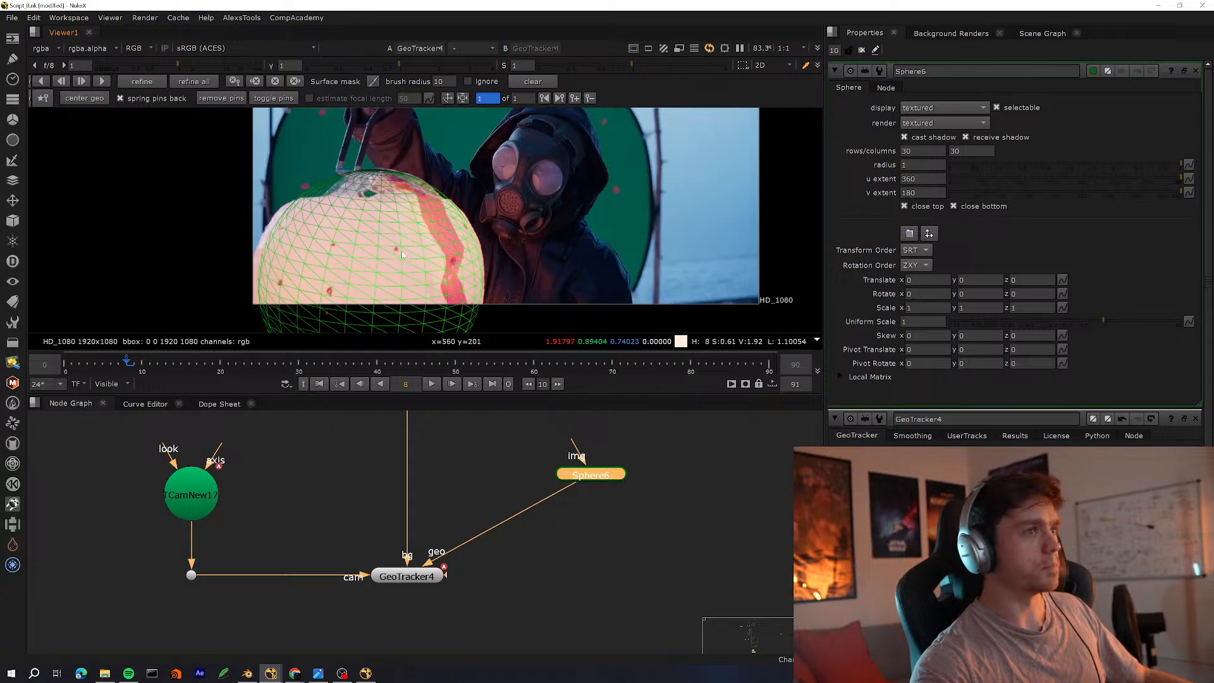
scroll(398, 258, "up", 3)
scroll(417, 264, "down", 1)
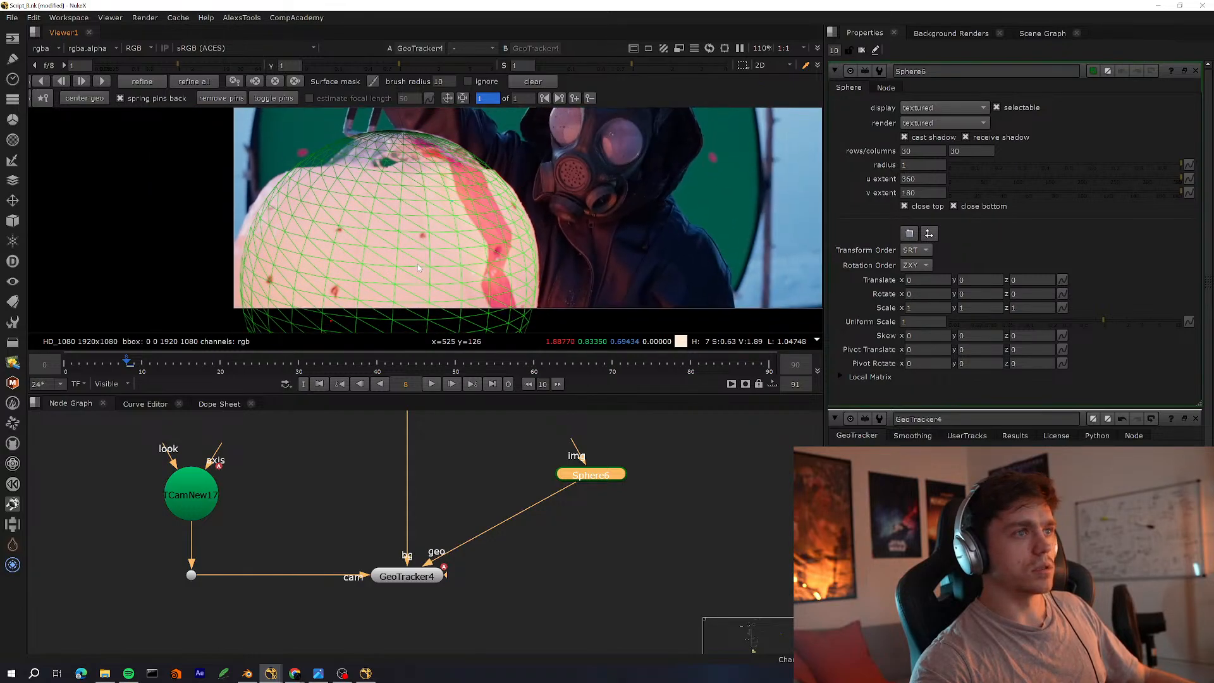
scroll(412, 260, "down", 4)
key("f")
key("space")
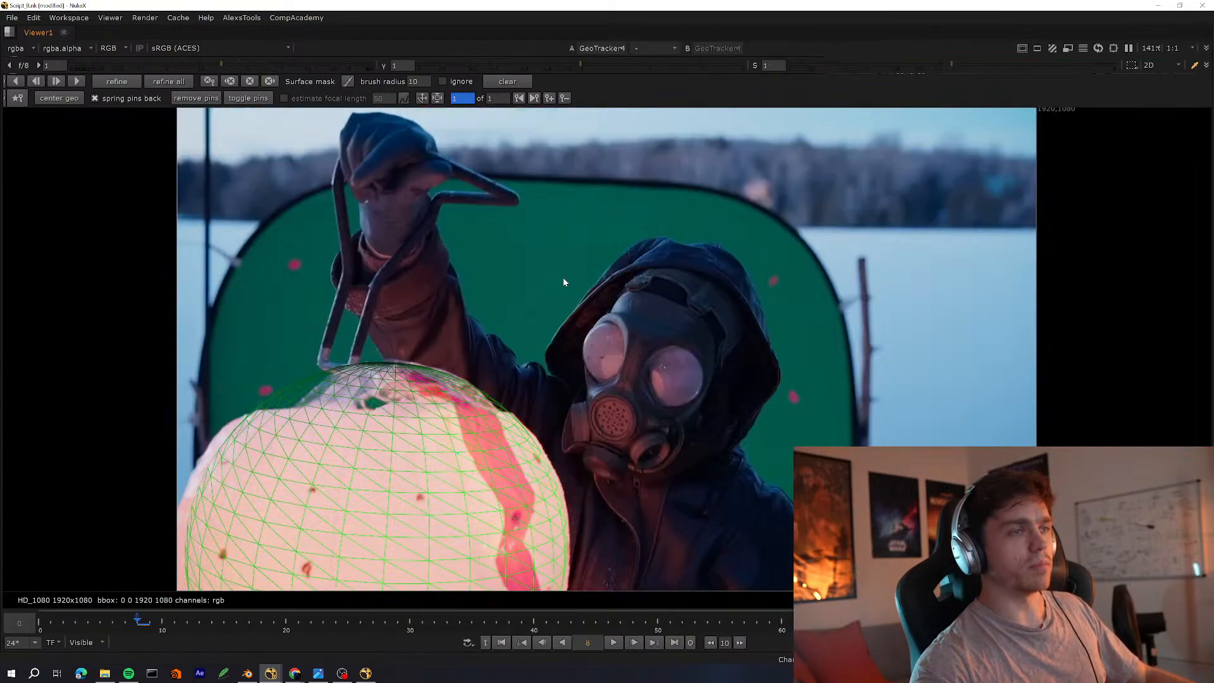
scroll(549, 345, "up", 3)
middle_click_drag(337, 482, 371, 386)
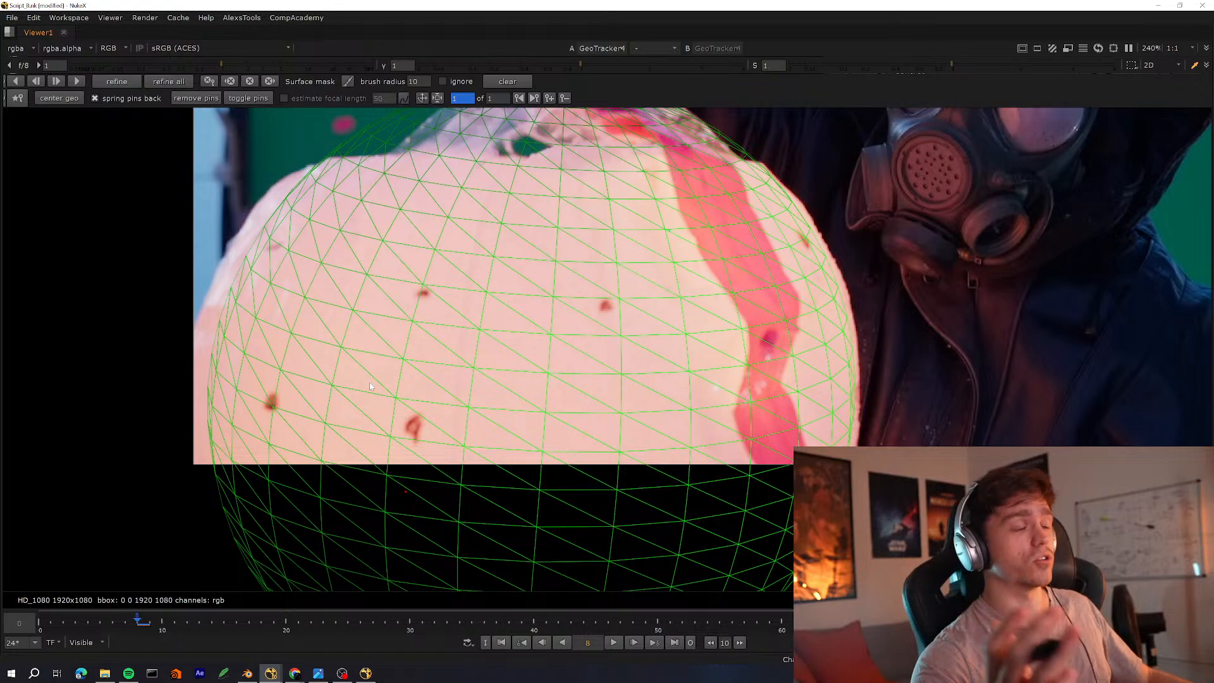
key("f")
key("space")
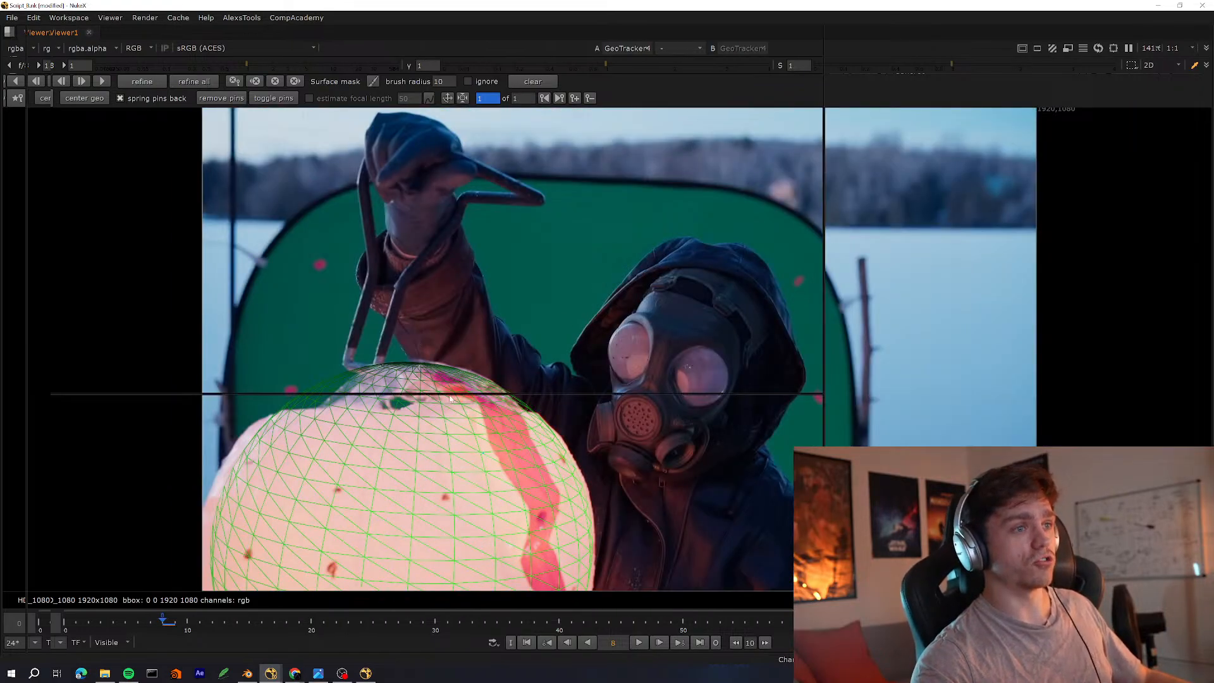
Show Sphere6 alone in the viewer and examine the pinned wireframe from the camera's view
middle_click_drag(473, 424, 396, 521)
key("1")
left_click(396, 522)
key("Tab")
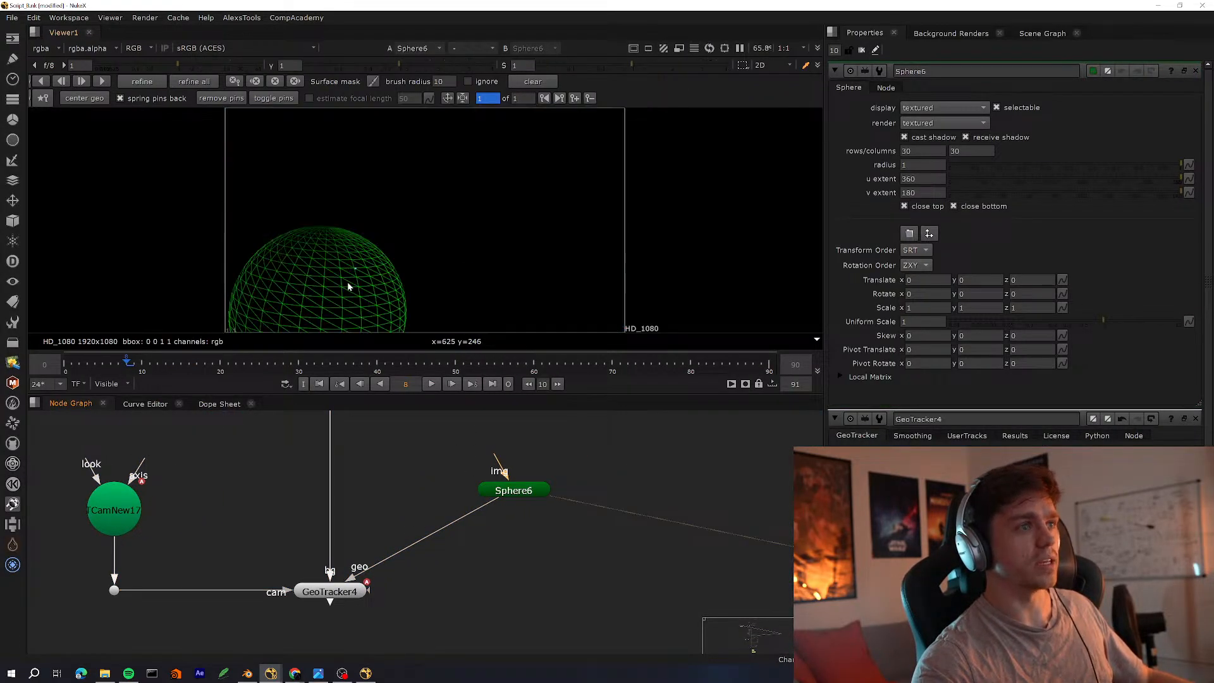
middle_click_drag(347, 282, 515, 227)
scroll(515, 228, "up", 8)
scroll(500, 198, "down", 6)
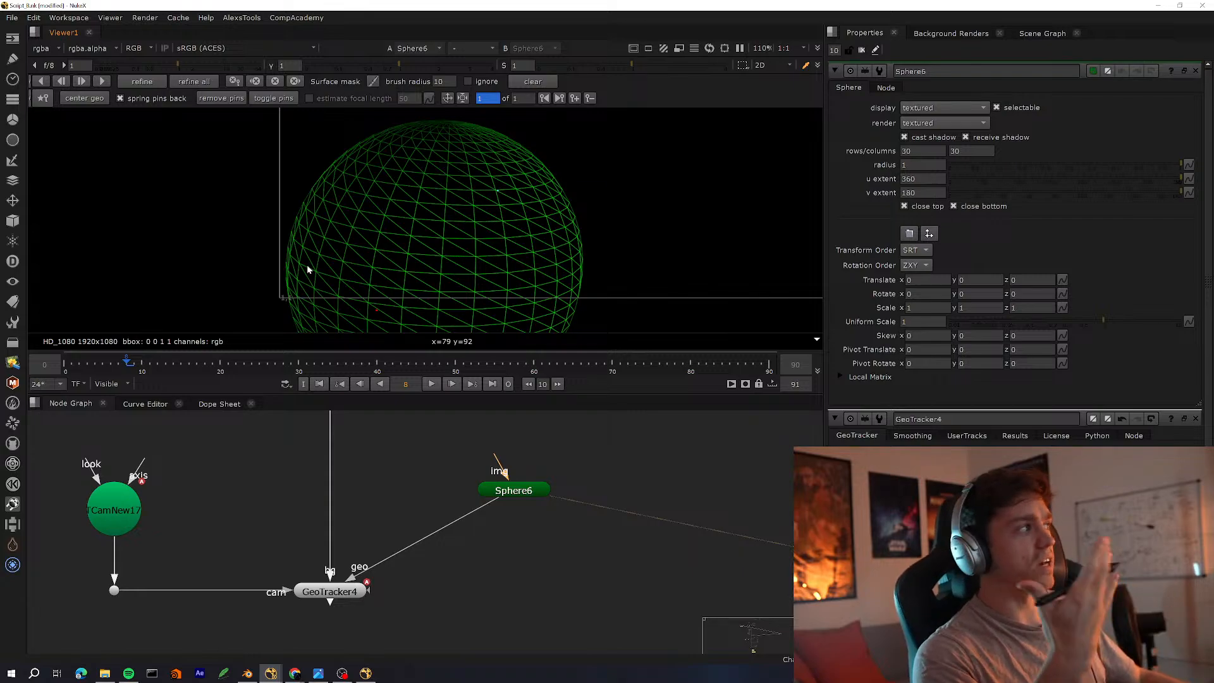
Switch the viewer back to GeoTracker4 and examine the pinned wireframe against the plate
left_click(342, 595)
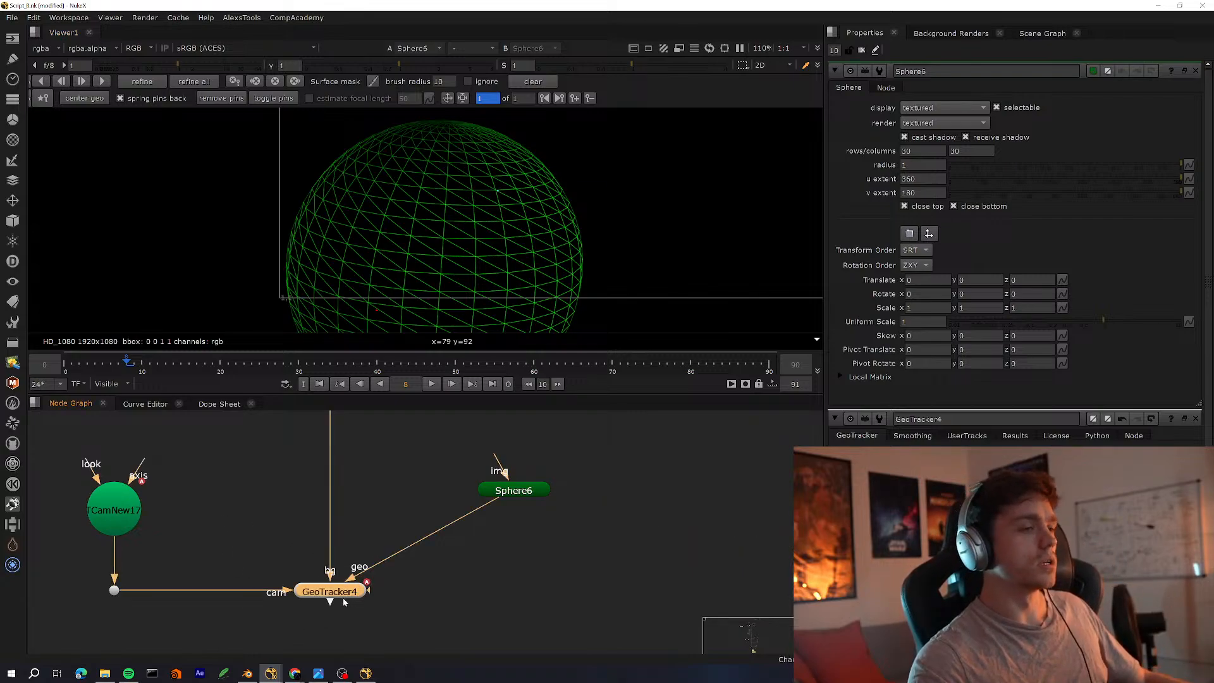
key("1")
left_click(393, 532)
middle_click_drag(361, 572, 415, 563)
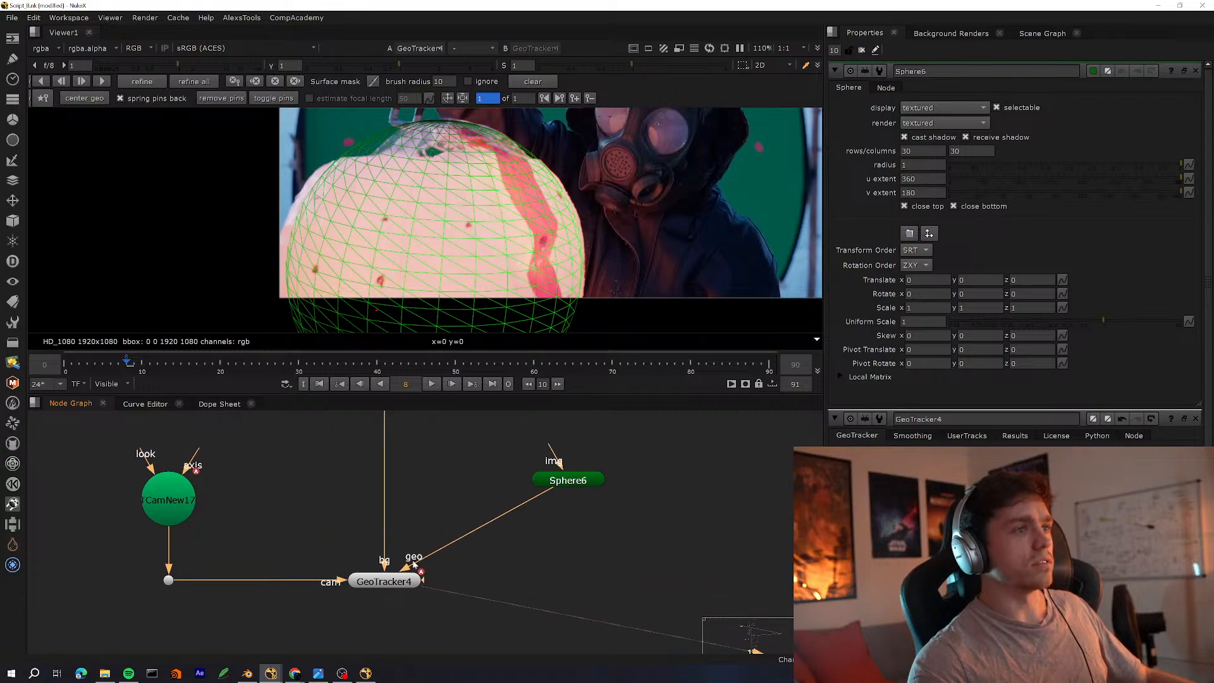
scroll(543, 201, "up", 4)
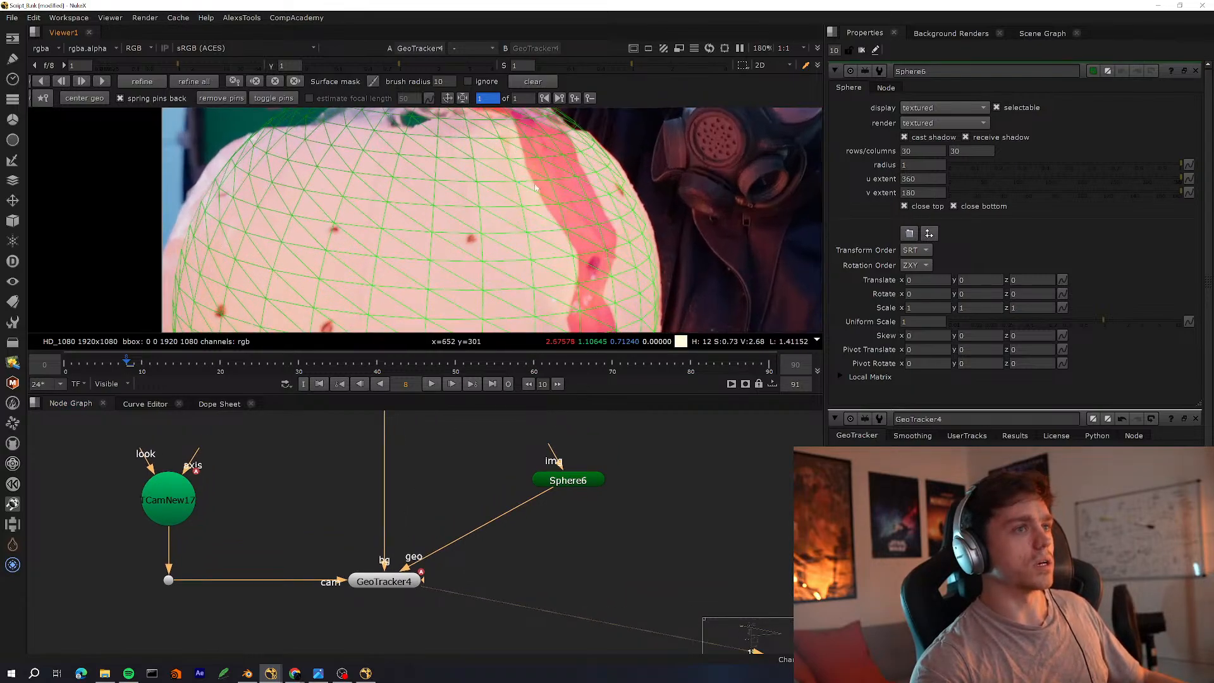
middle_click_drag(542, 202, 504, 248)
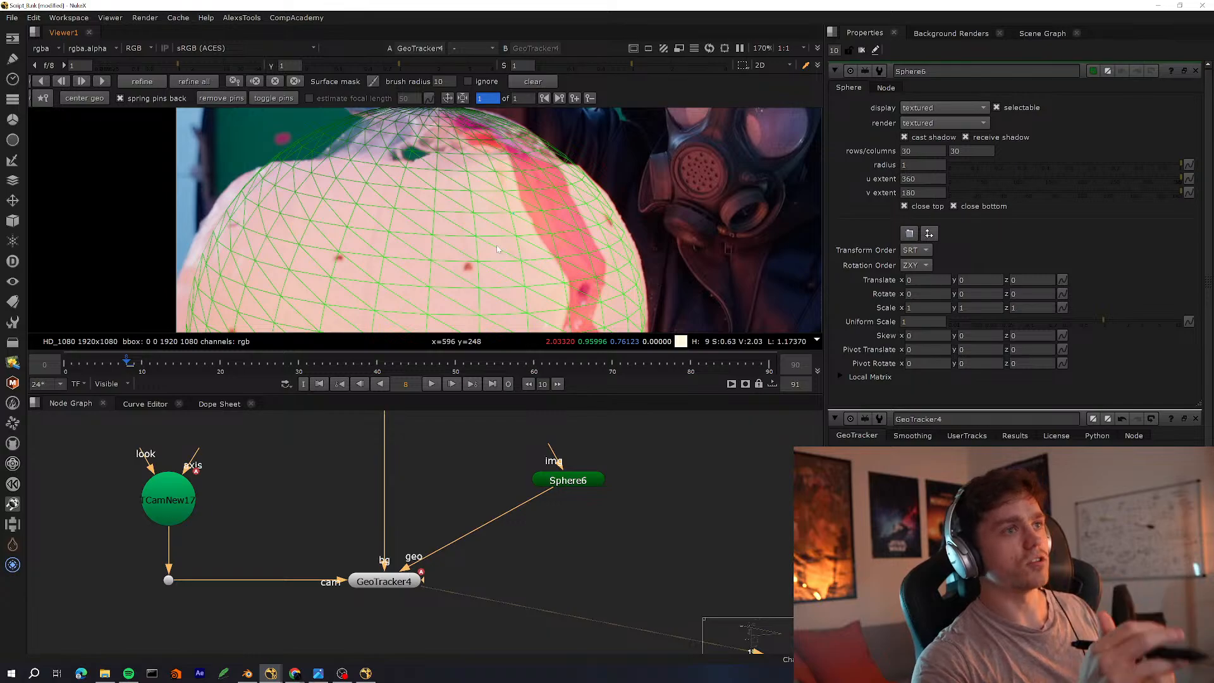
scroll(422, 262, "down", 4)
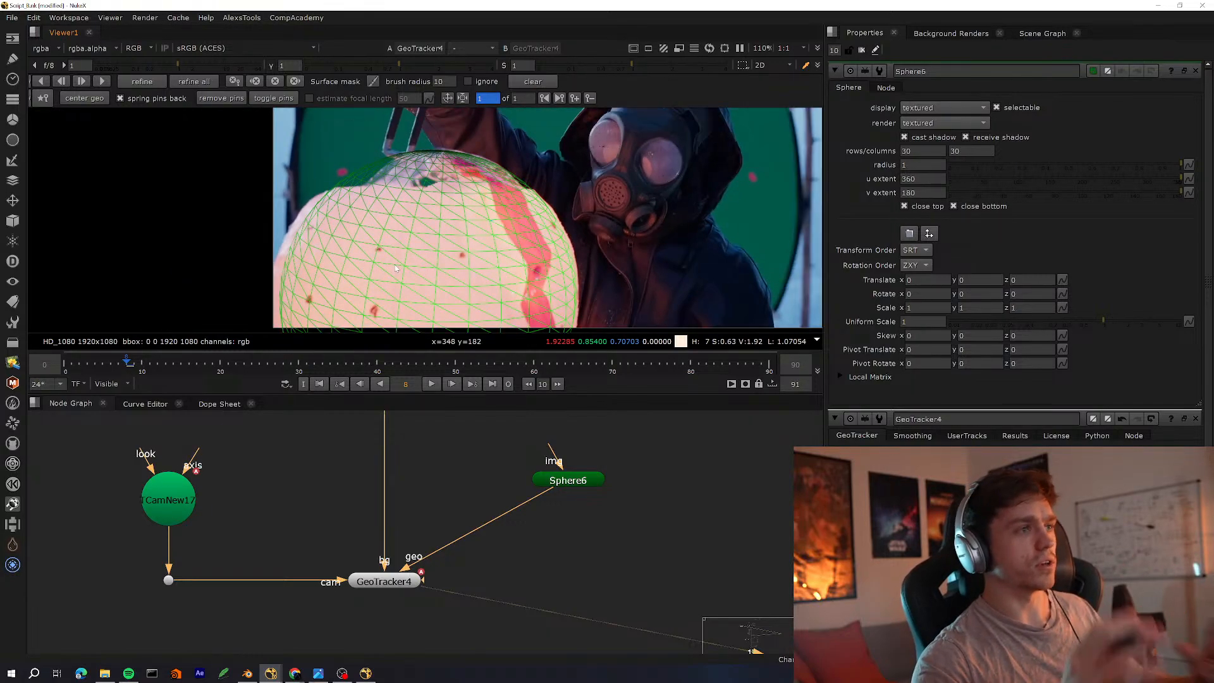
middle_click_drag(356, 232, 391, 205)
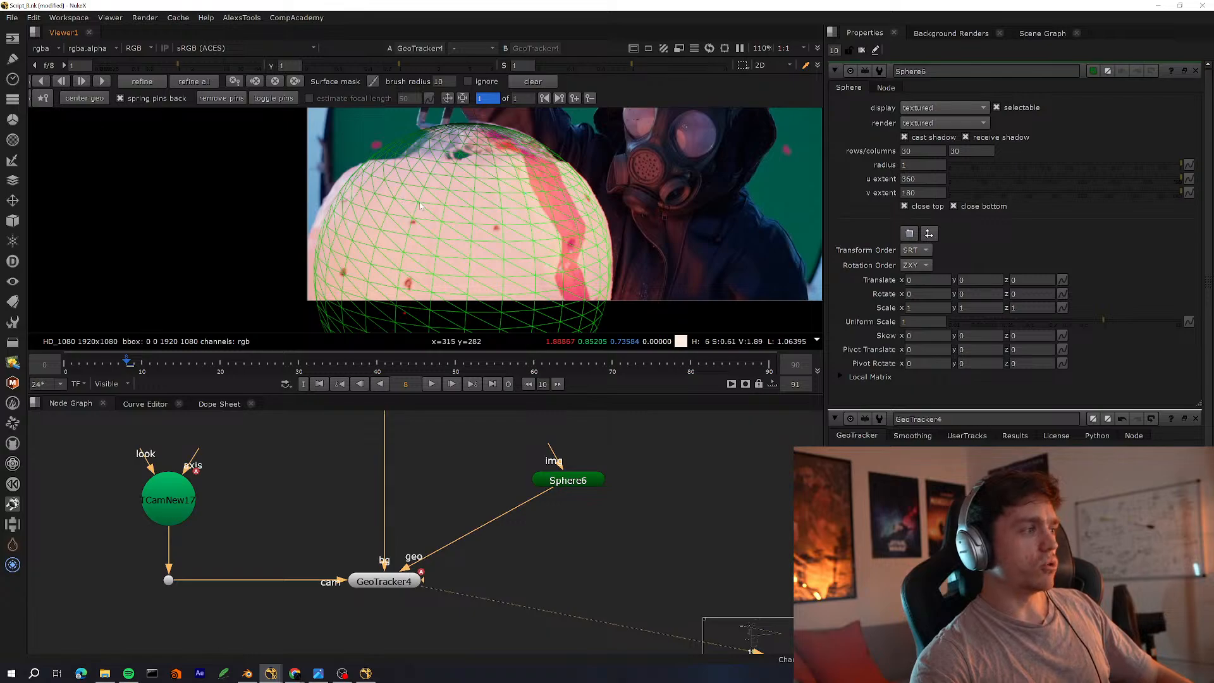
Maximize the viewer and fit the whole plate with the pinned sphere in it
key("space")
scroll(533, 248, "down", 1)
key("f")
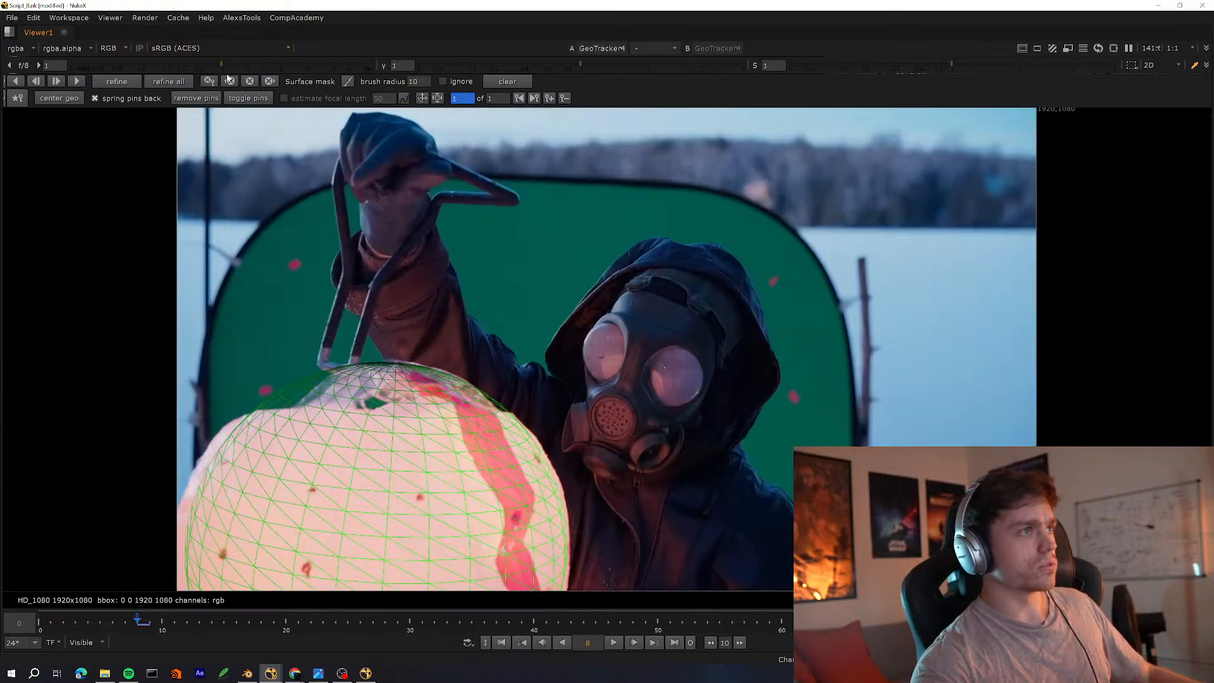
Lower the viewer gain to 0.275 and check how the sphere wireframe fits the white object
left_click_drag(222, 66, 173, 64)
scroll(480, 310, "up", 3)
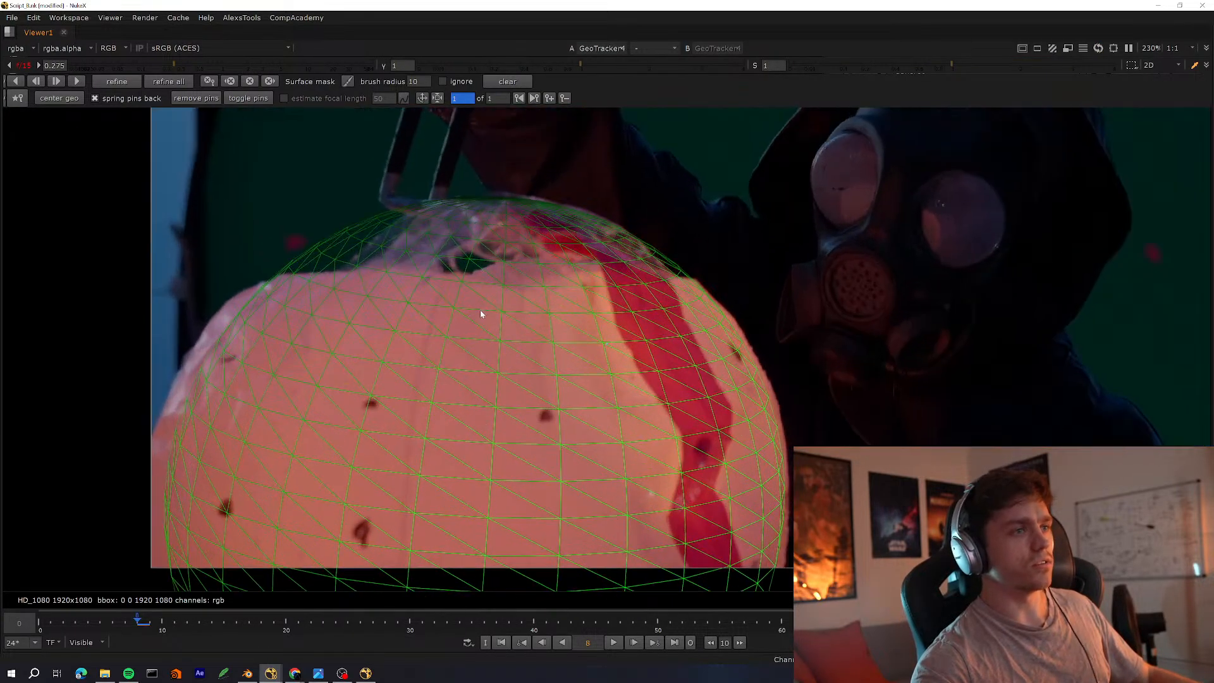
scroll(491, 310, "down", 3)
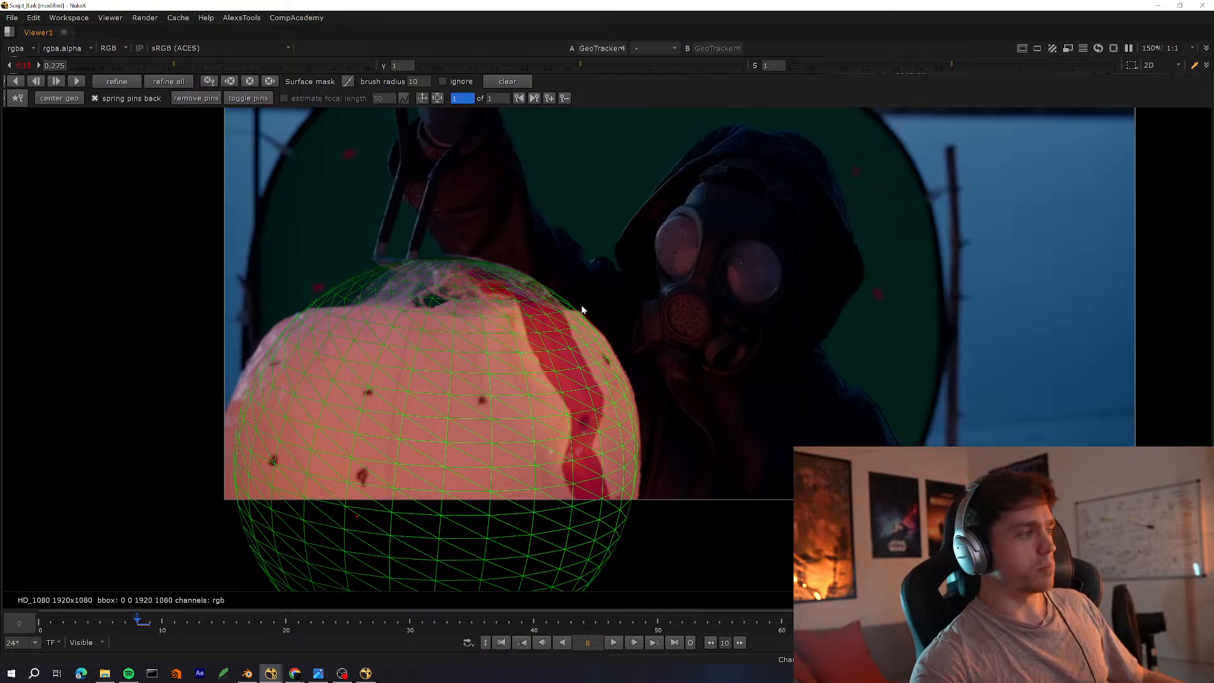
scroll(582, 305, "down", 2)
scroll(556, 311, "up", 2)
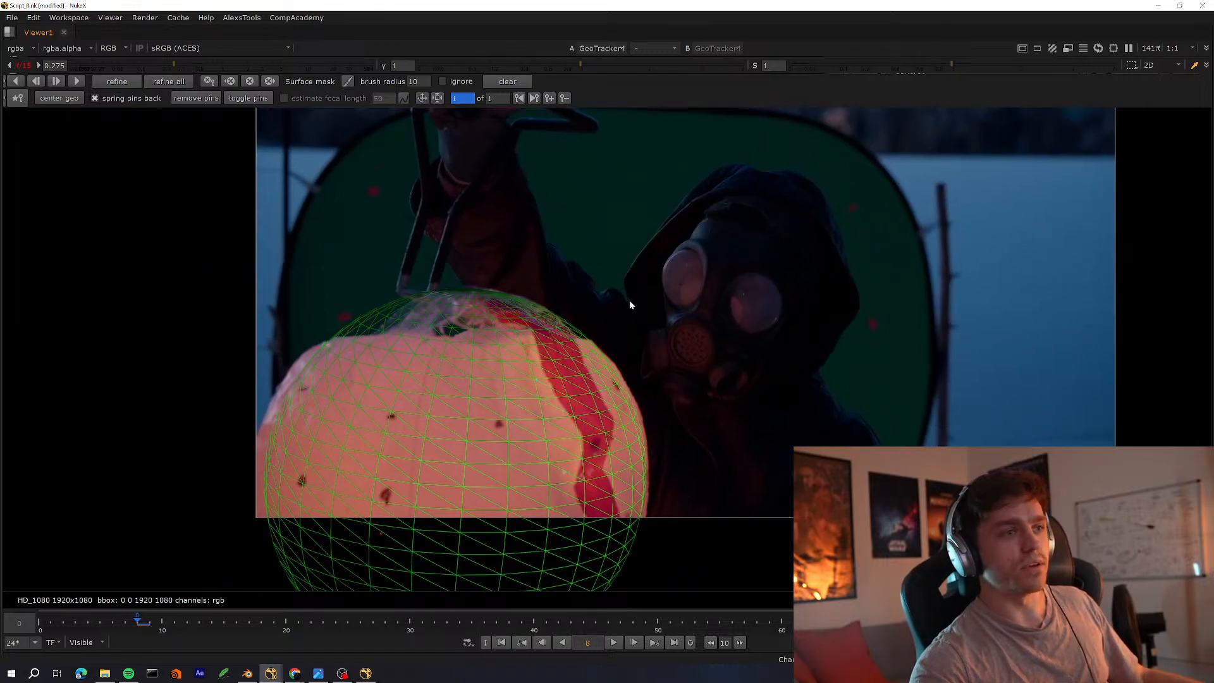
scroll(558, 337, "up", 3)
scroll(549, 335, "down", 5)
scroll(556, 329, "up", 3)
key("space")
key("f")
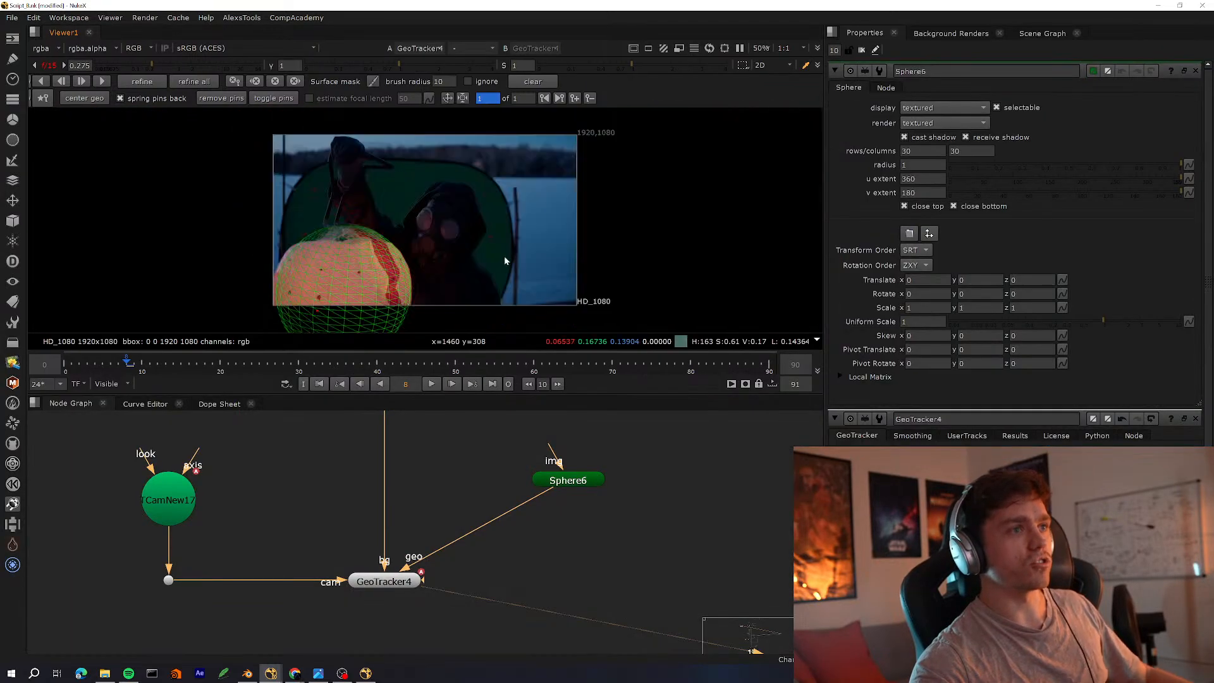
Examine GeoTracker4's node inputs and the lower part of the pinned sphere against the plate
scroll(474, 279, "up", 1)
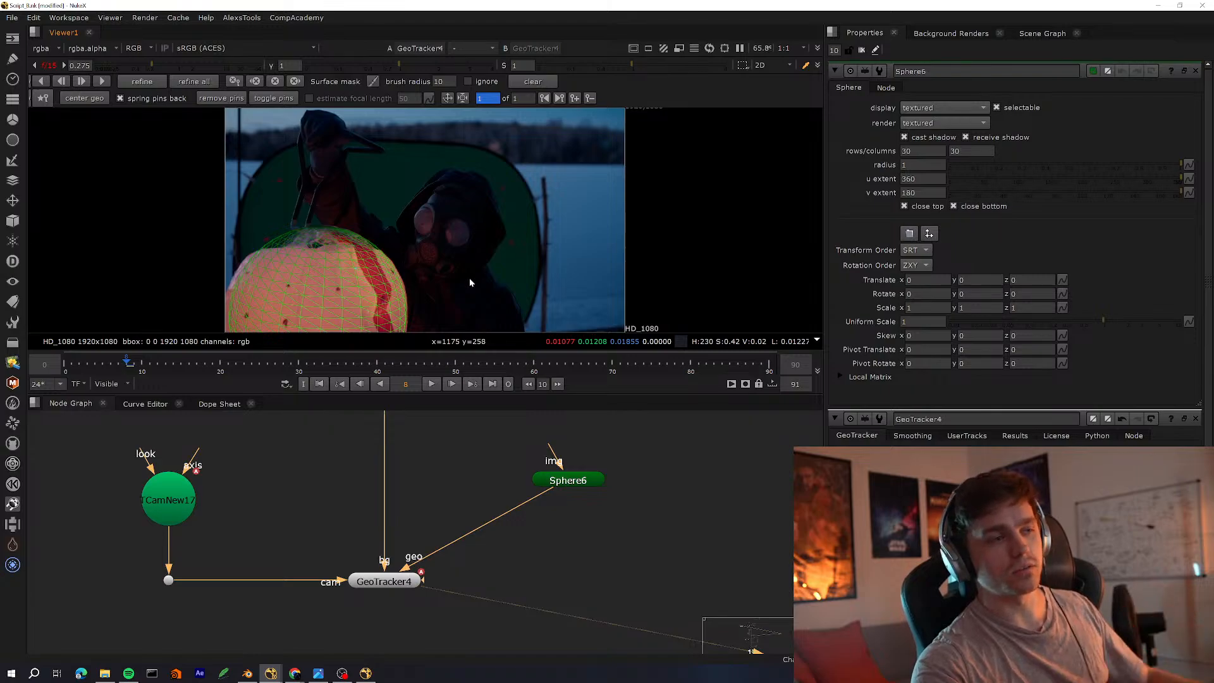
scroll(285, 531, "up", 3)
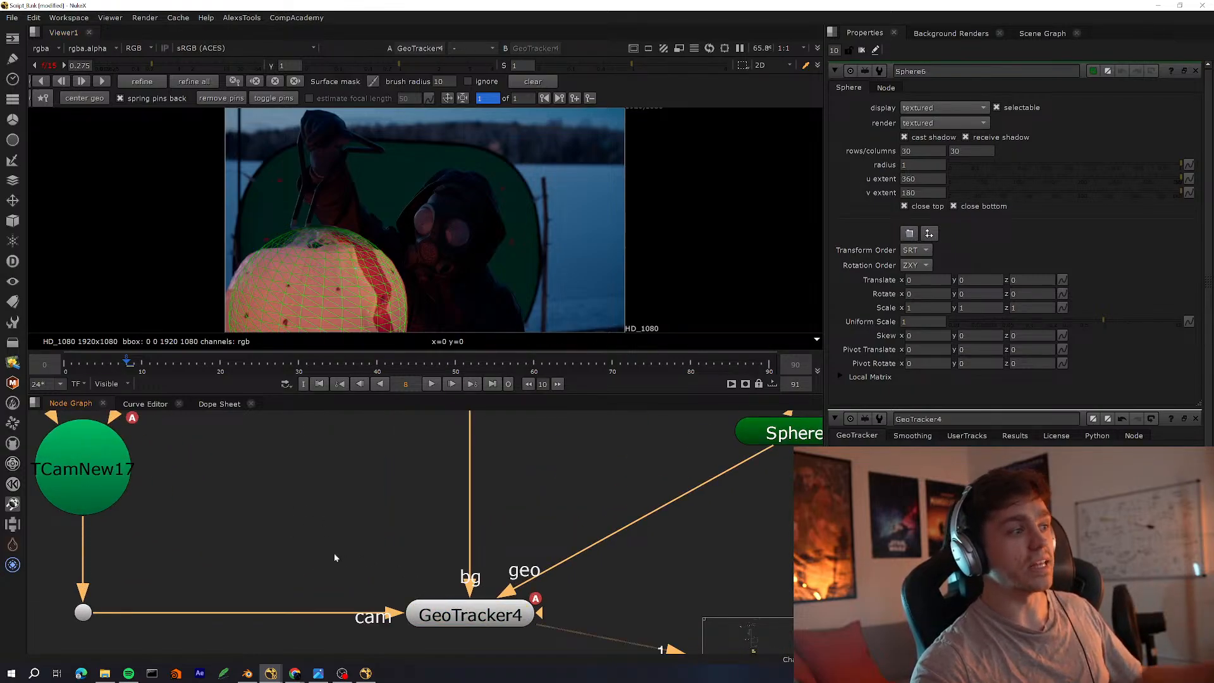
mouse_move(547, 308)
middle_mouse_down()
mouse_move(504, 304)
mouse_move(539, 286)
middle_mouse_up()
middle_click(510, 287)
middle_click(510, 287)
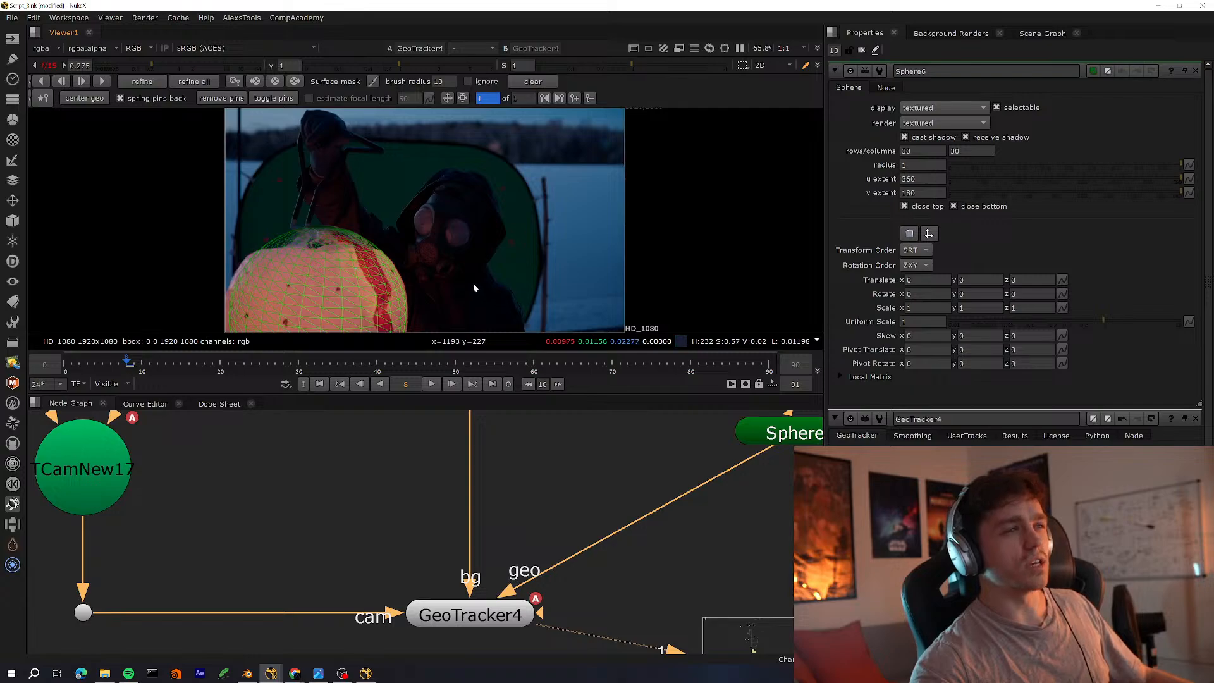
scroll(481, 284, "up", 3)
middle_click_drag(514, 266, 584, 261)
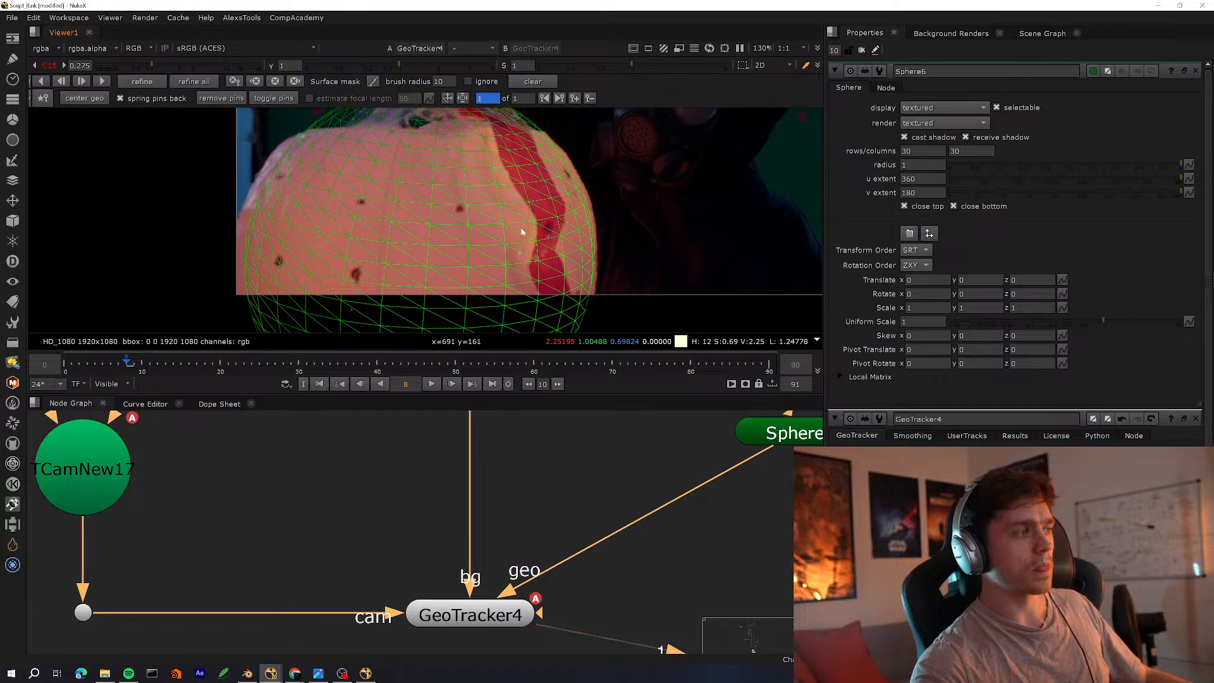
Maximize the viewer and examine the wireframe against the markers on the white object
key("space")
scroll(453, 376, "up", 5)
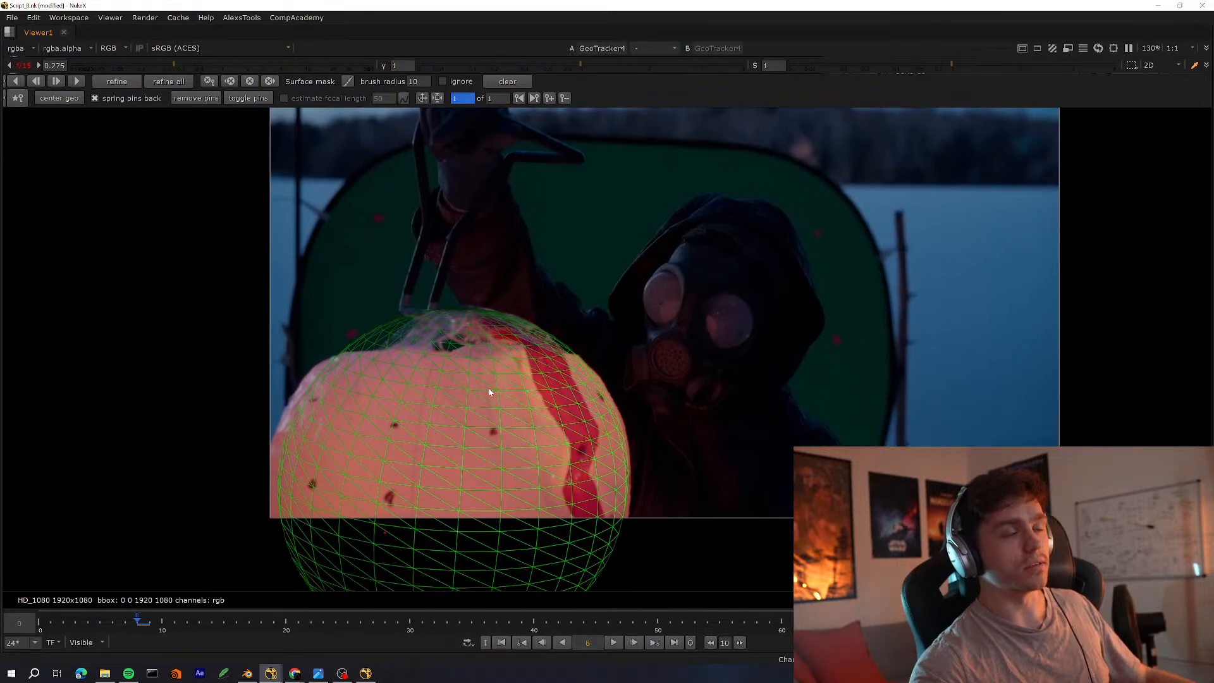
scroll(448, 333, "down", 6)
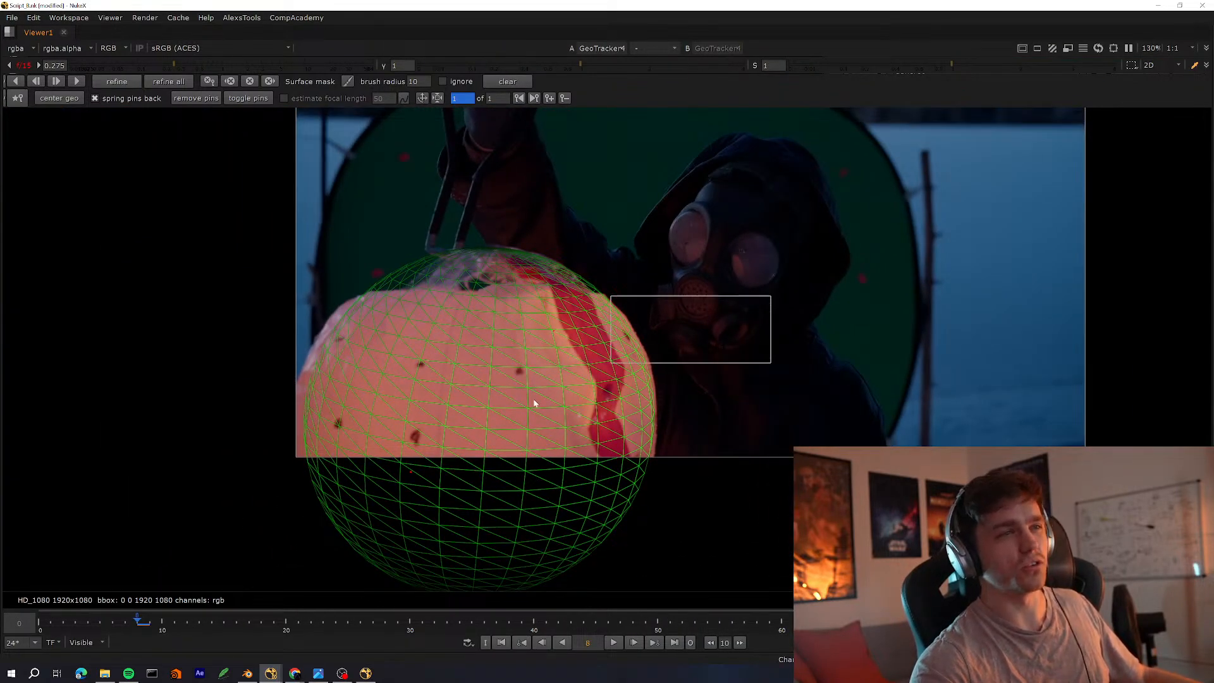
scroll(492, 373, "up", 4)
scroll(492, 373, "down", 2)
middle_click_drag(476, 420, 464, 439)
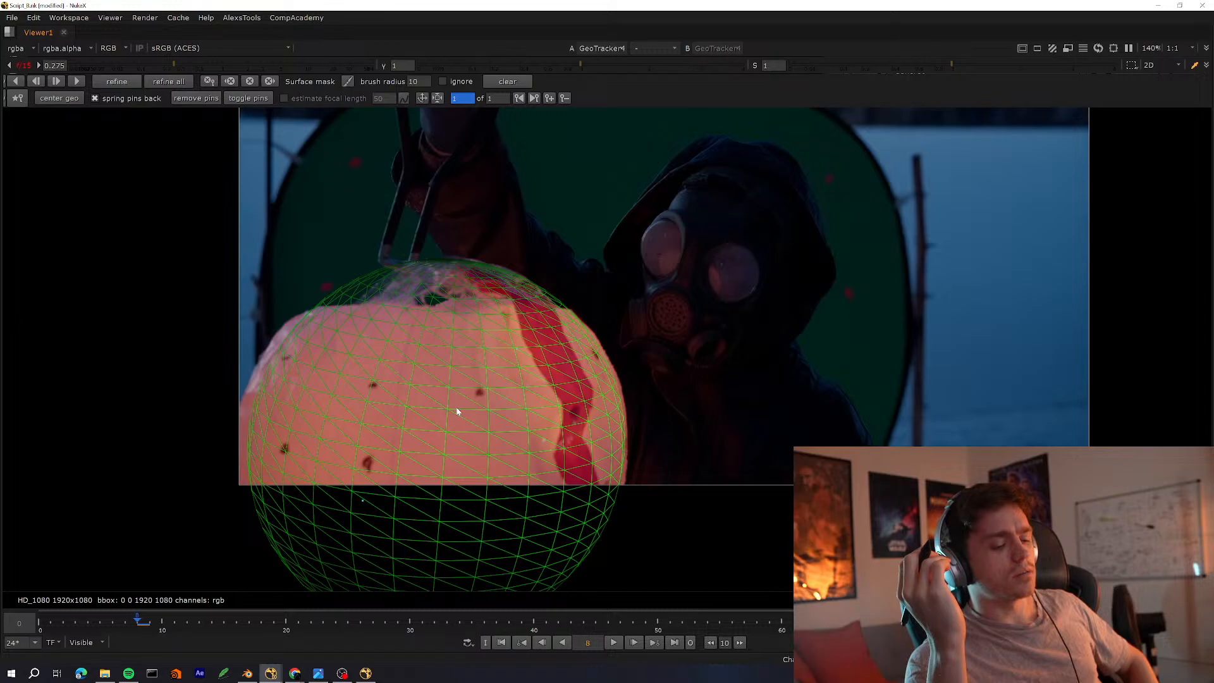
scroll(457, 411, "down", 3)
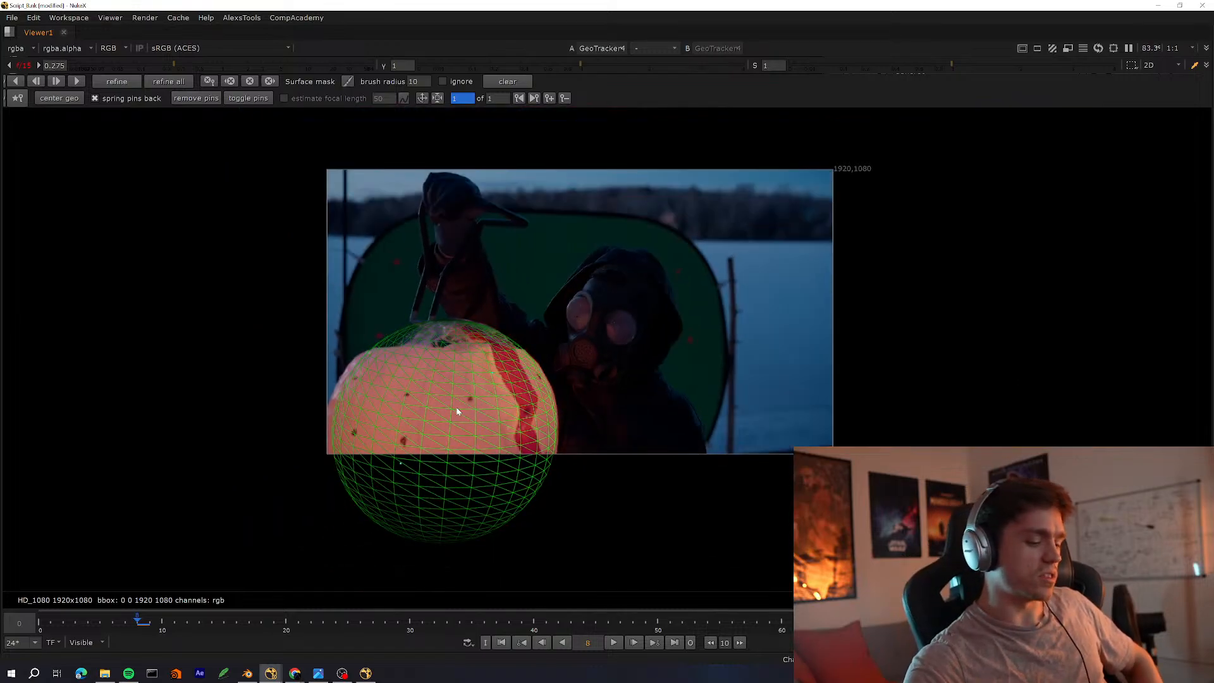
scroll(466, 347, "up", 3)
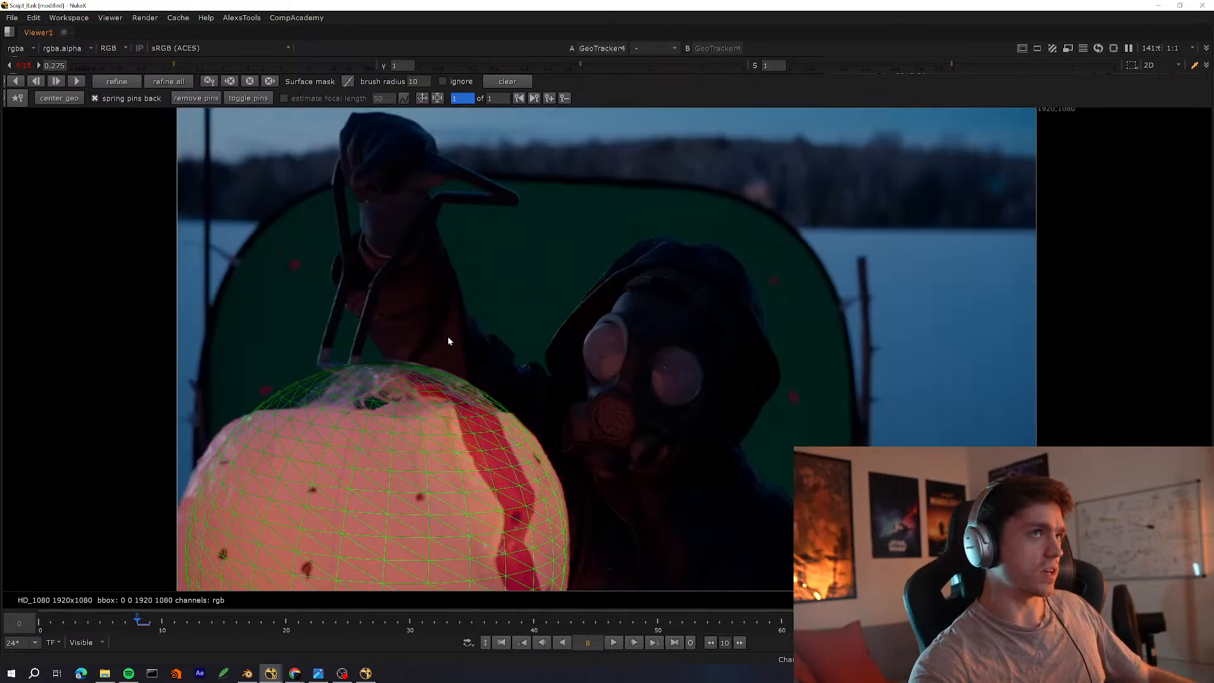
Inspect the sphere wireframe's outline around the red stripe and the object's dark tracking marks up close
middle_click_drag(444, 362, 510, 294)
scroll(514, 373, "up", 1)
middle_click_drag(505, 378, 556, 361)
scroll(525, 385, "up", 2)
scroll(553, 359, "down", 2)
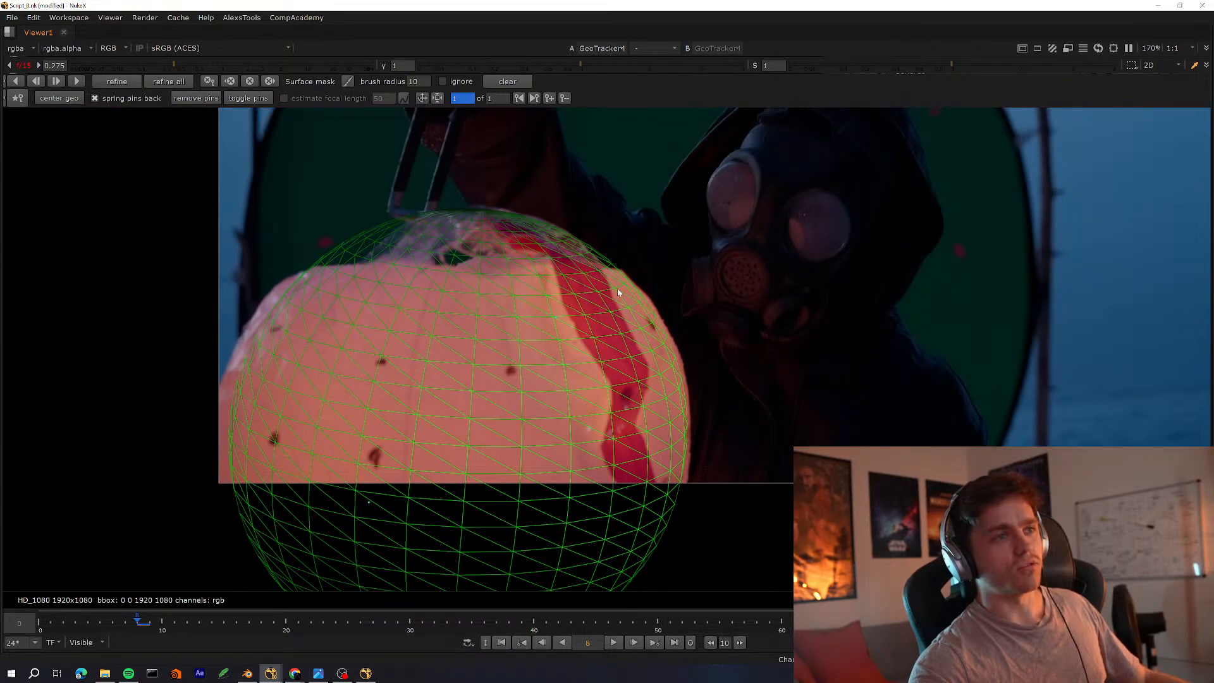
left_click_drag(724, 230, 305, 549)
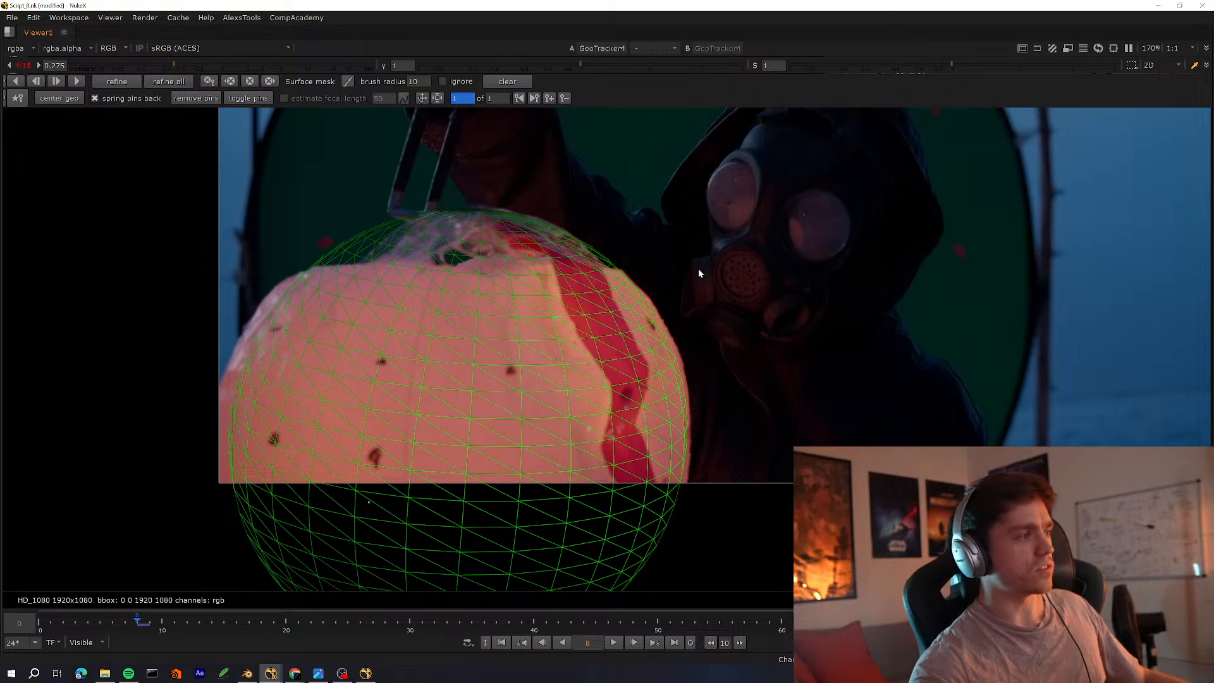
scroll(395, 447, "up", 1)
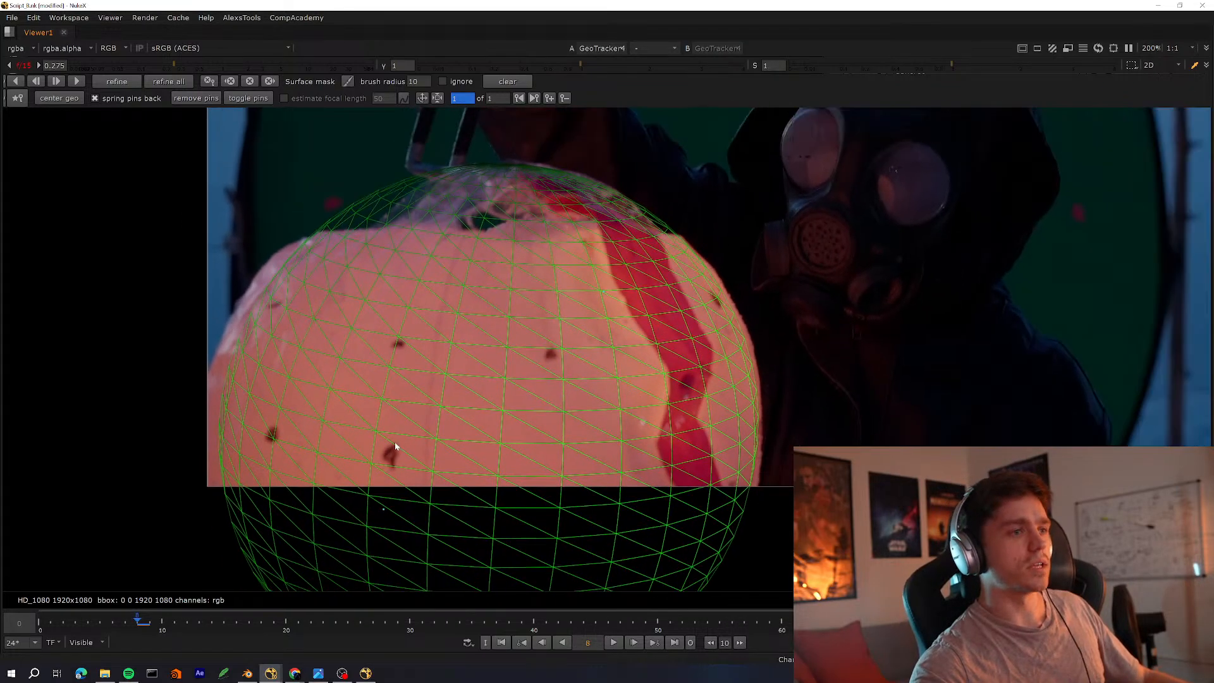
Fit the whole plate in the viewer and lower the gain to 0.225
key("f")
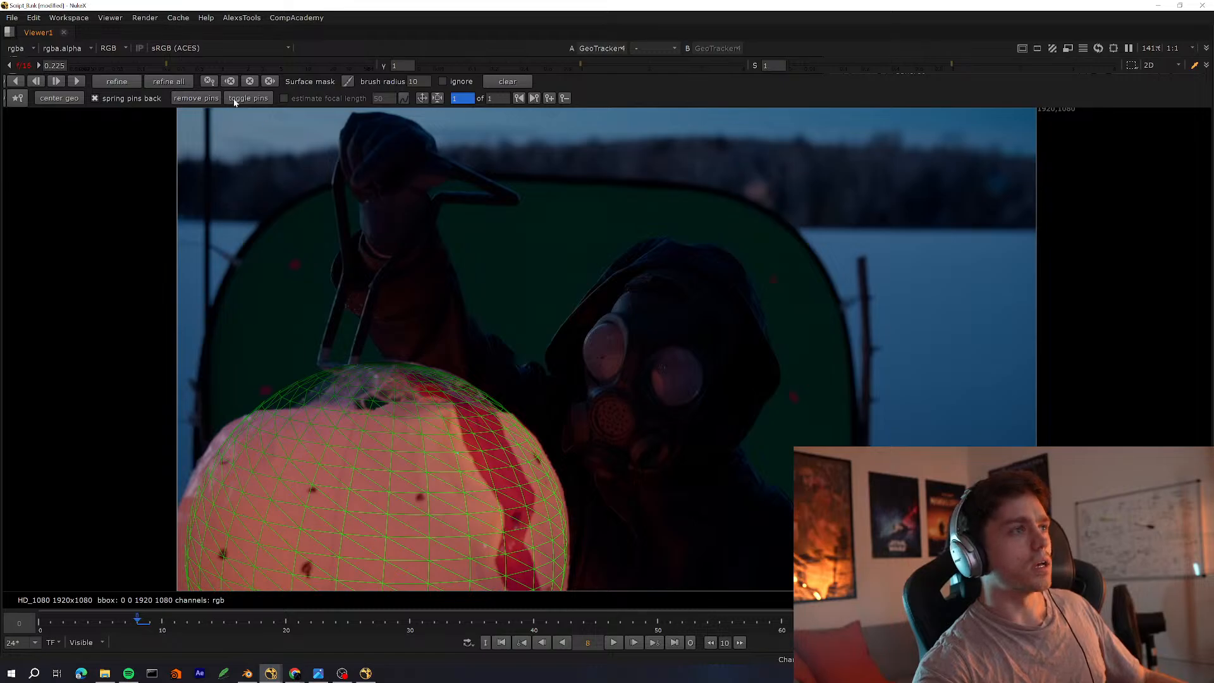
left_click(84, 81)
left_click(696, 348)
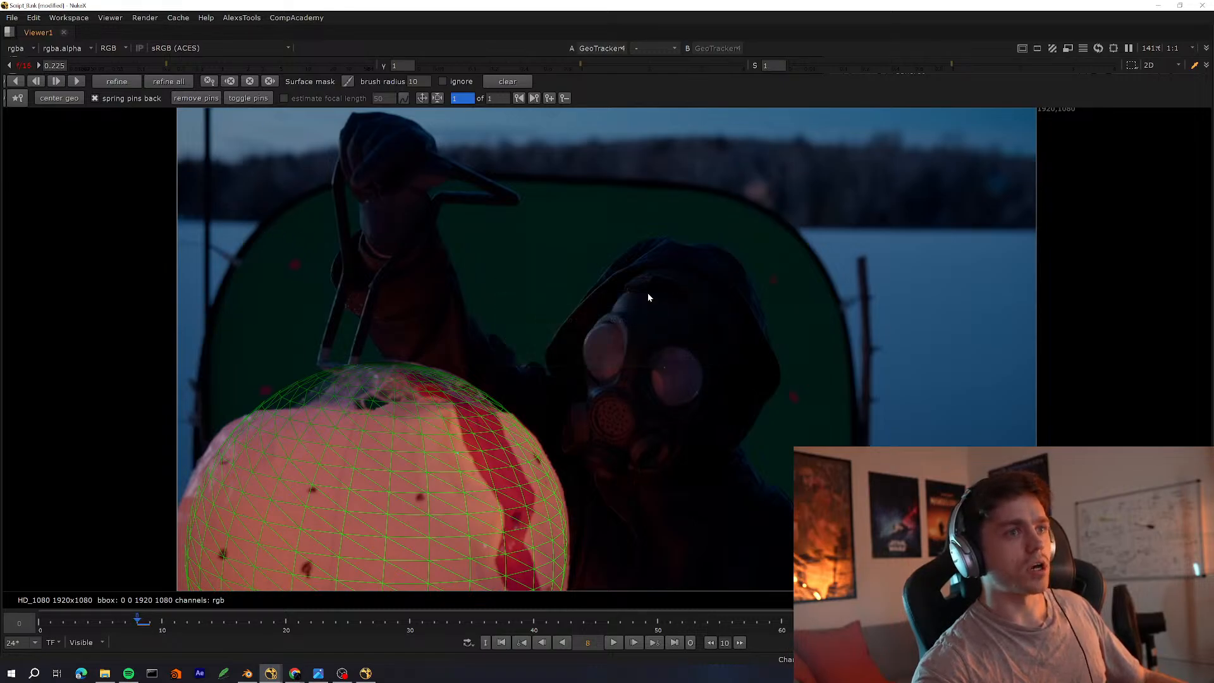
Restore the full layout and set GeoTracker4's analysis file to e:/Bootcamp/Shoot Two/Analysis_File/.precalc
key("space")
left_click_drag(471, 614, 464, 615)
double_click(464, 615)
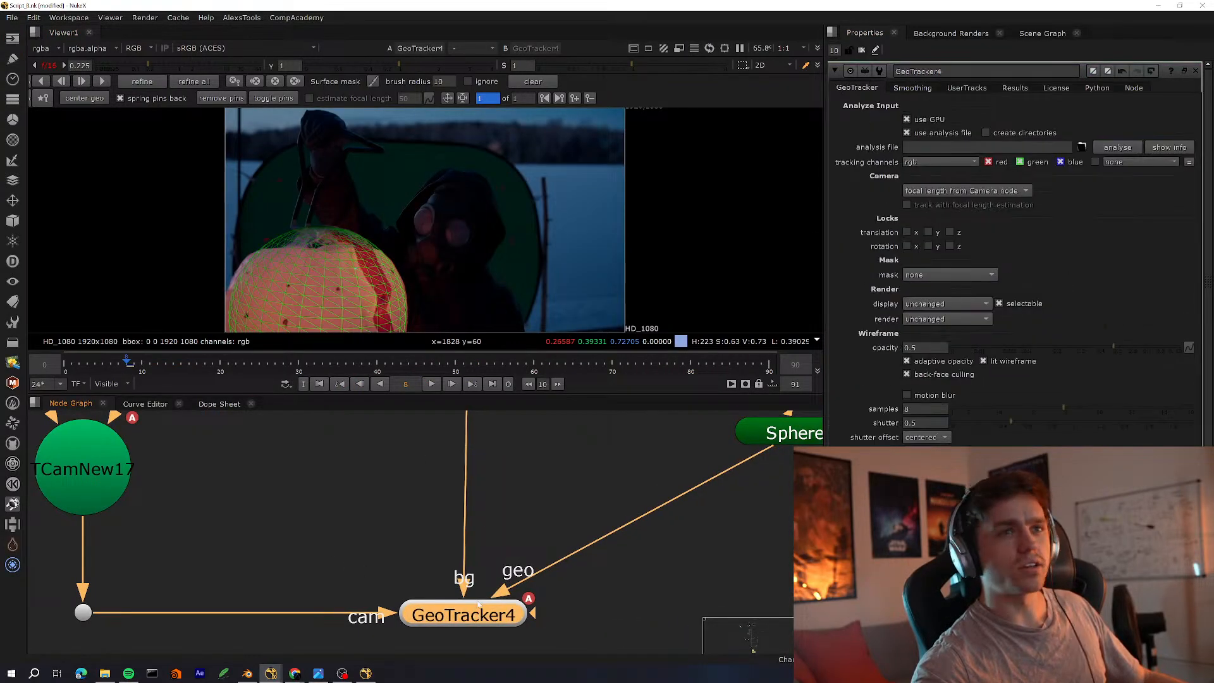
left_click(1083, 147)
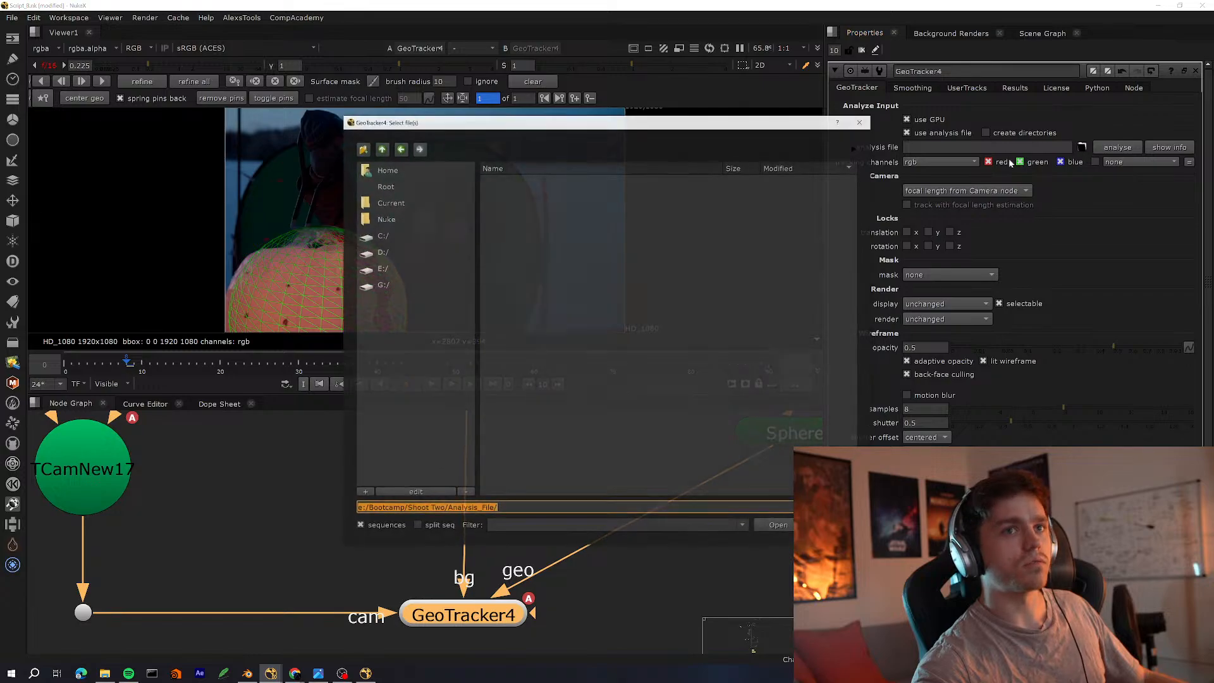
key("Escape")
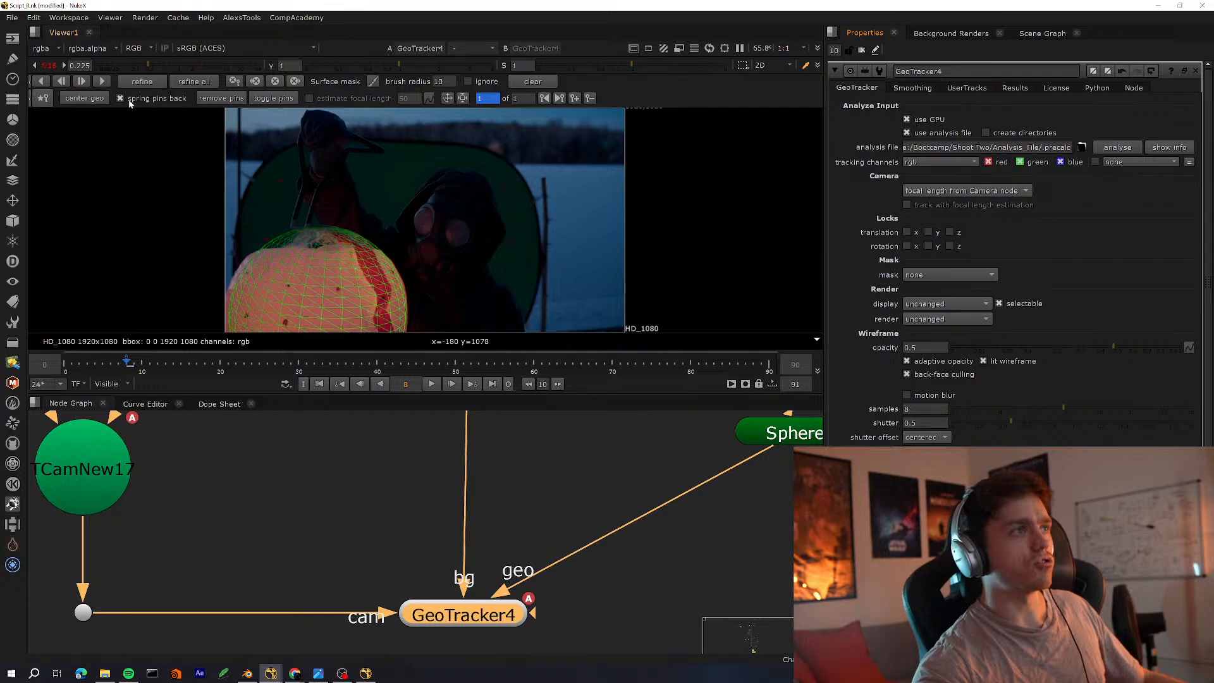
Track the sphere forward from frame 8 and stop the tracking at frame 45
left_click(103, 82)
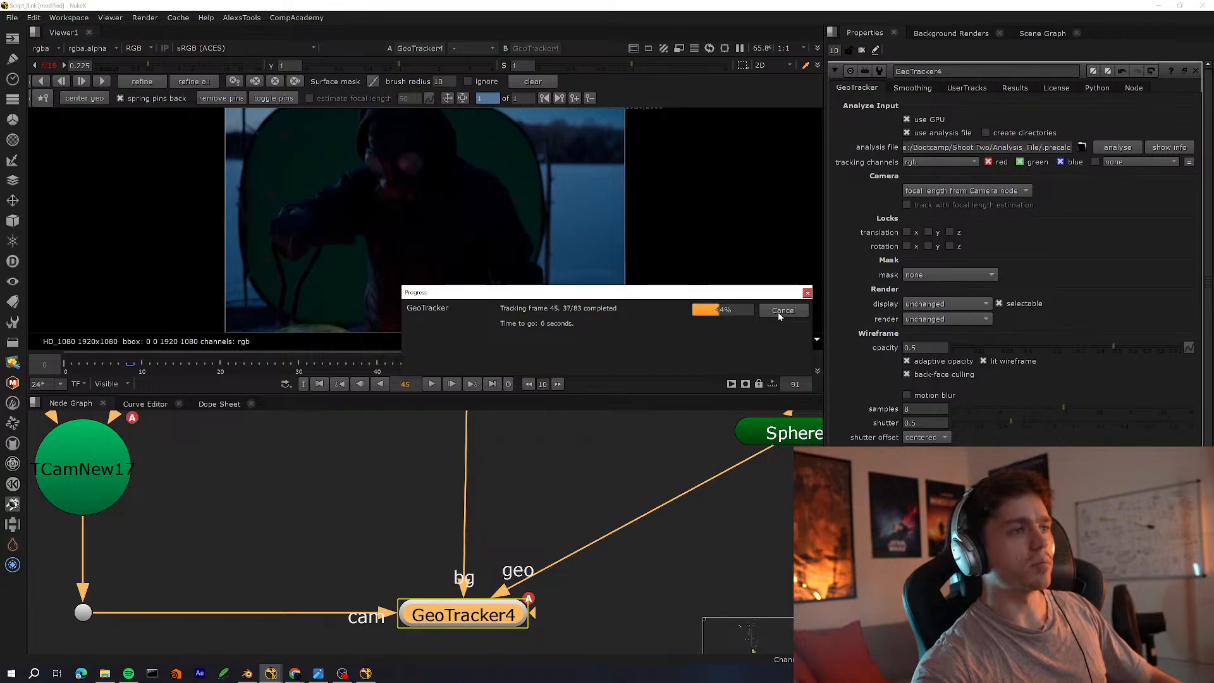
left_click(730, 364)
middle_click_drag(405, 312, 476, 213)
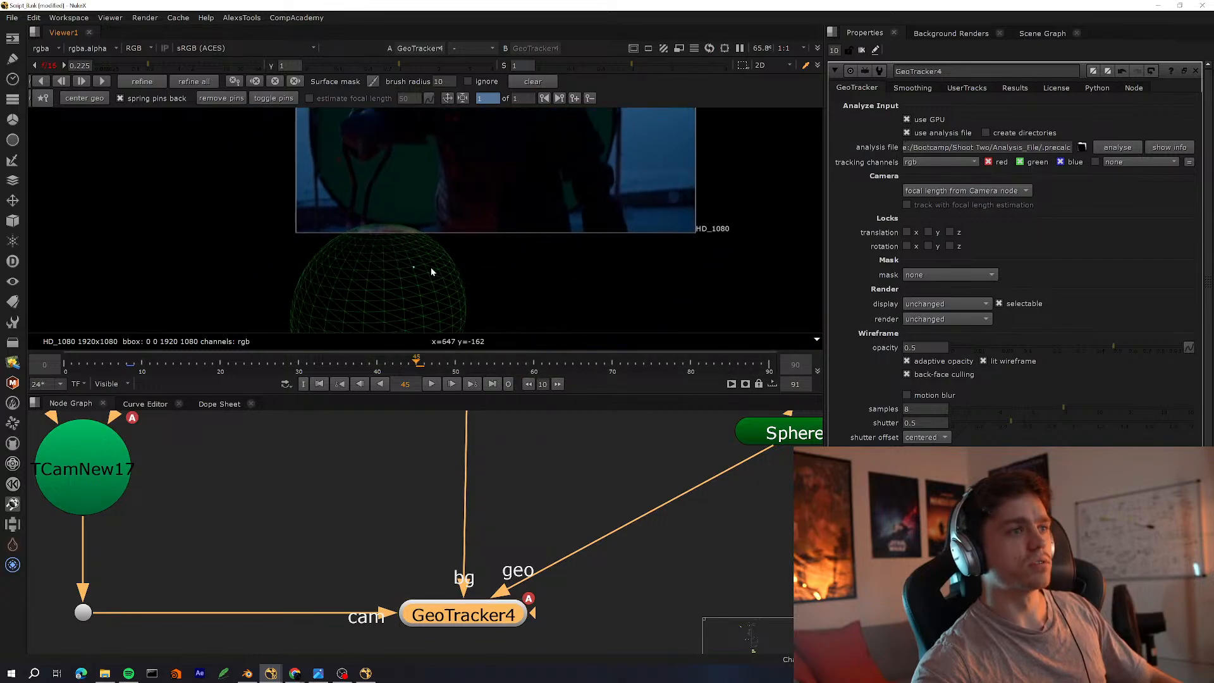
Scrub back through the tracked frames to frame 8 and check that the wireframe follows the object
left_click_drag(350, 367, 220, 356)
scroll(399, 242, "up", 2)
middle_click_drag(421, 211, 385, 266)
scroll(297, 305, "up", 1)
left_click_drag(215, 361, 127, 365)
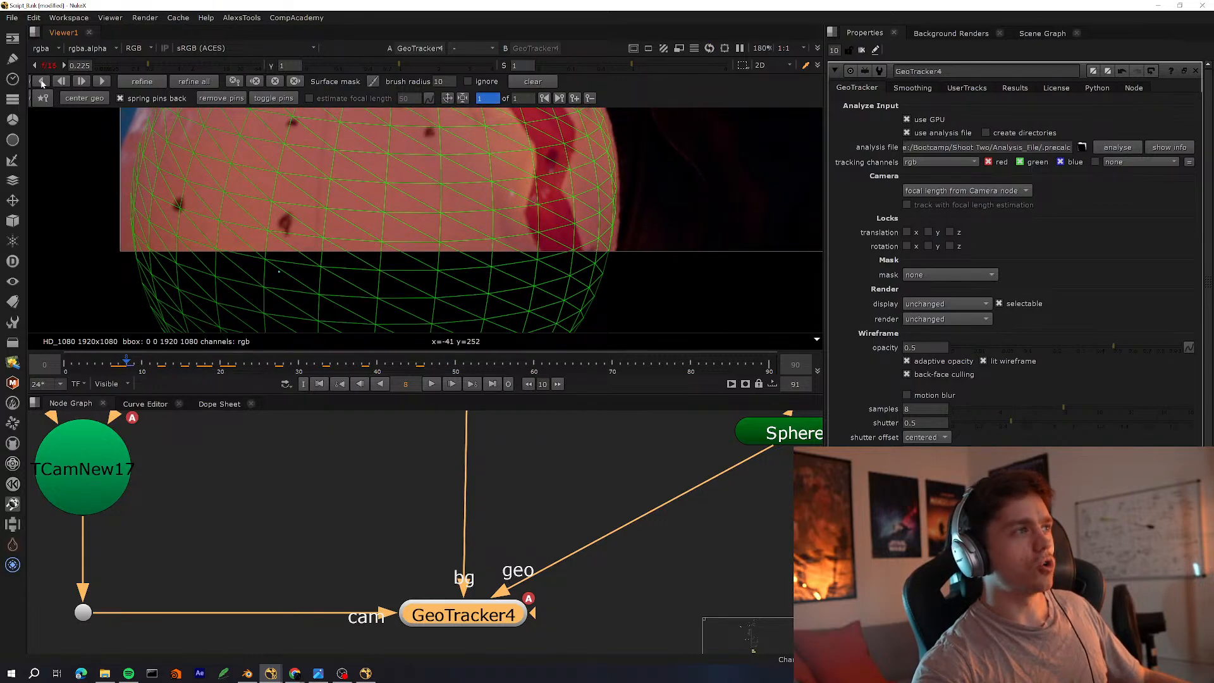
Track the sphere backward from frame 8 and return to frame 8
left_click(41, 82)
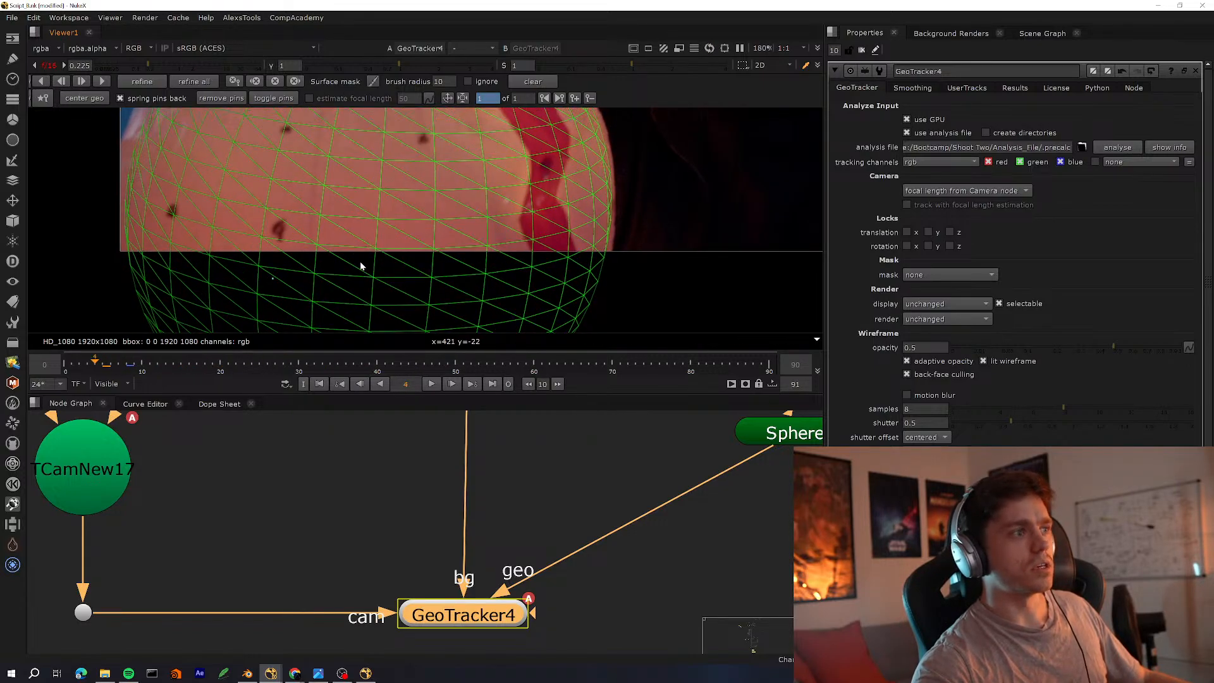
left_click(126, 366)
scroll(505, 276, "down", 3)
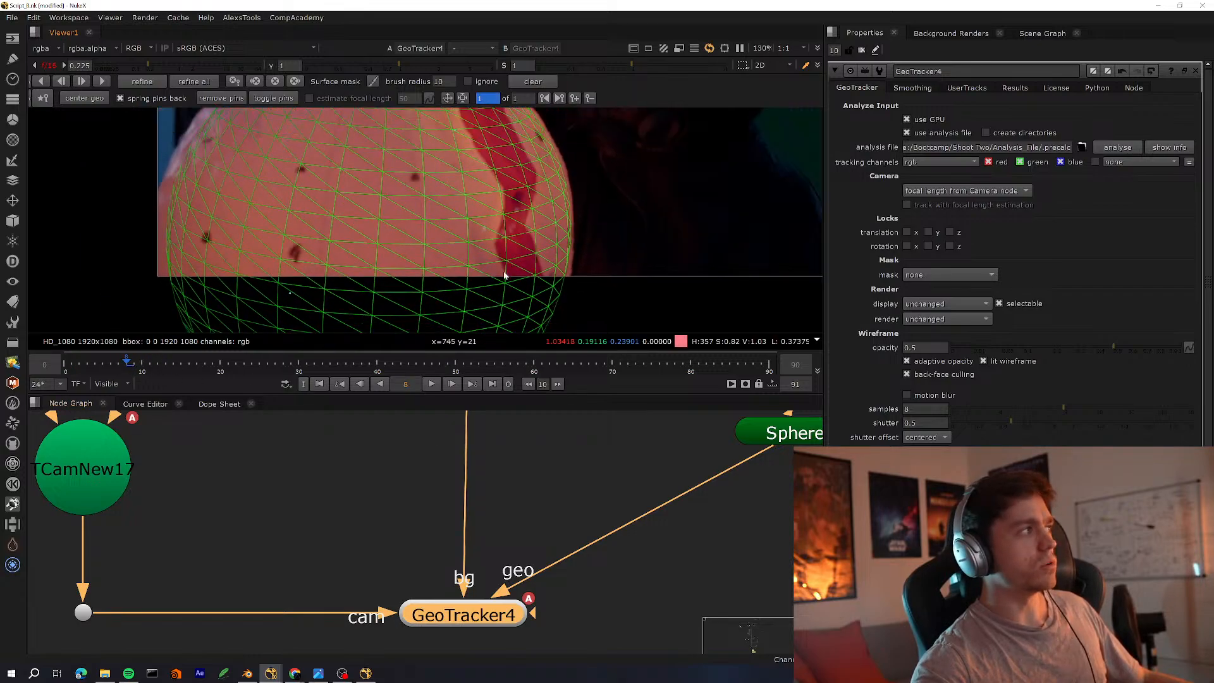
scroll(504, 276, "down", 2)
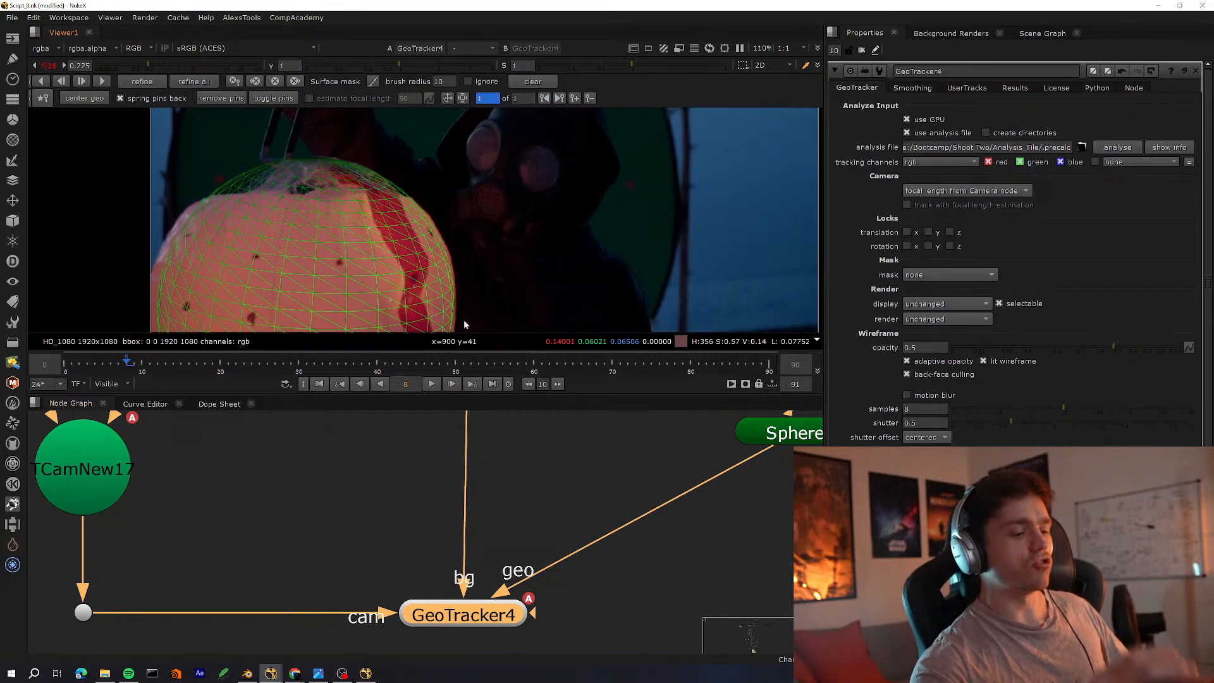
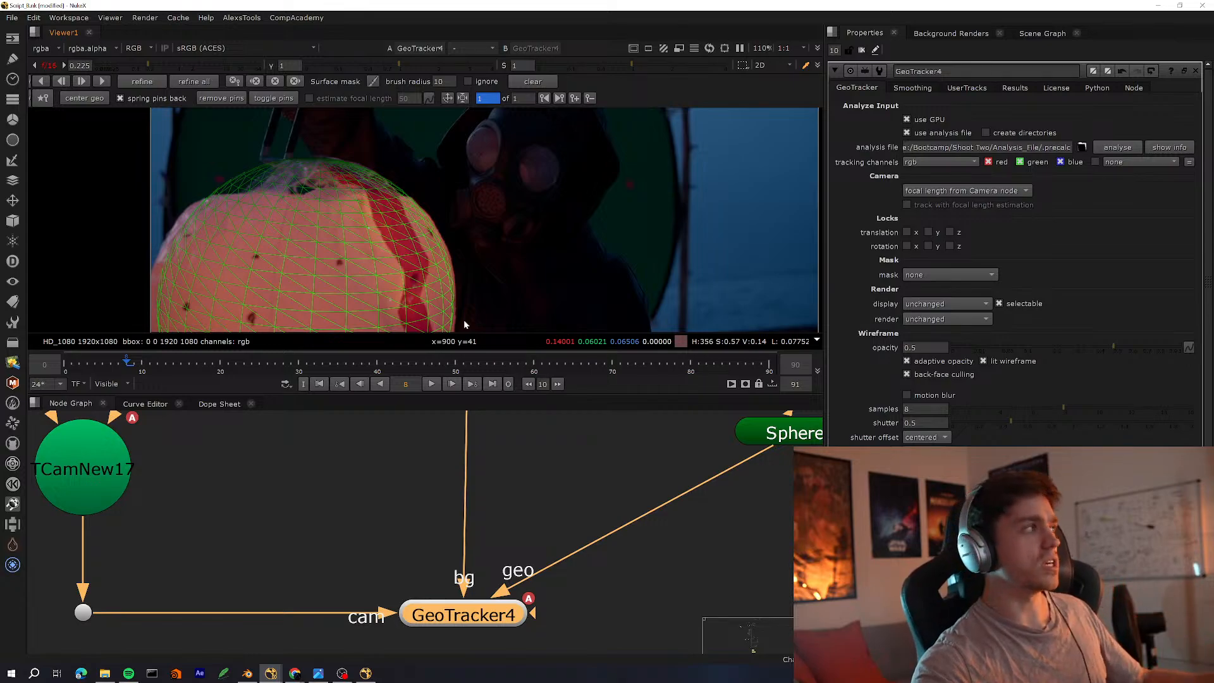
Show the 3D view and examine where the tracked sphere sits relative to the camera
middle_click_drag(301, 492, 437, 481)
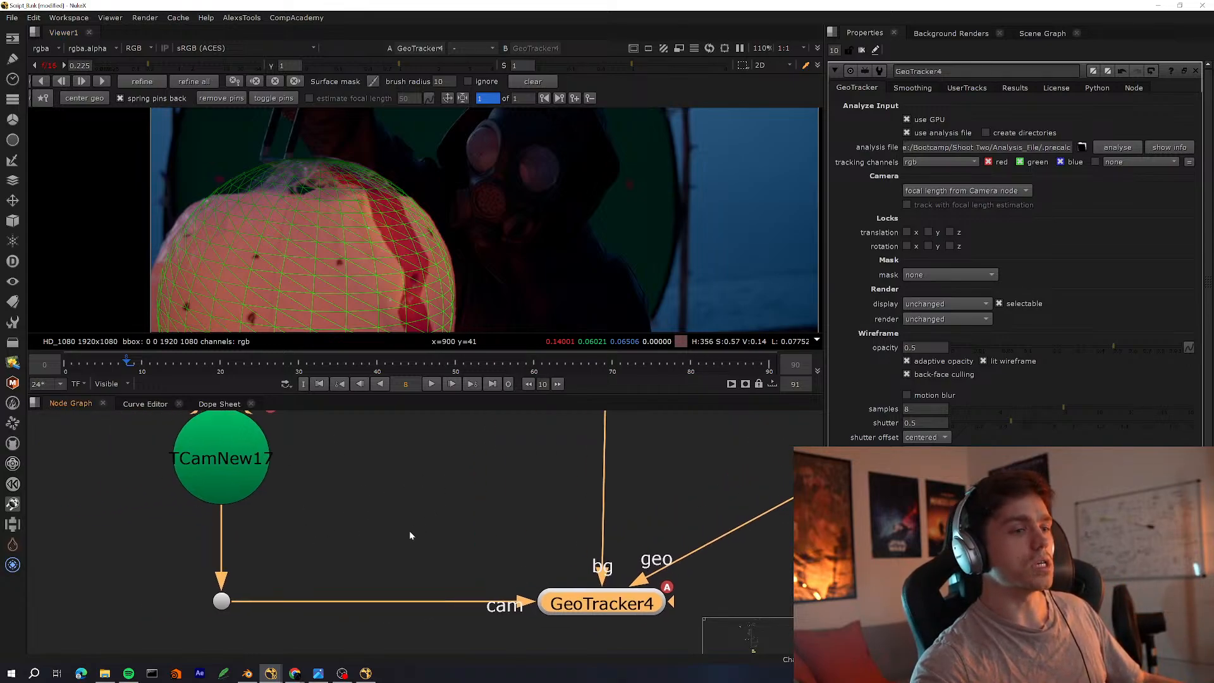
middle_click_drag(432, 549, 343, 558)
scroll(313, 549, "down", 1)
middle_click_drag(282, 530, 336, 536)
left_click_drag(369, 448, 197, 512)
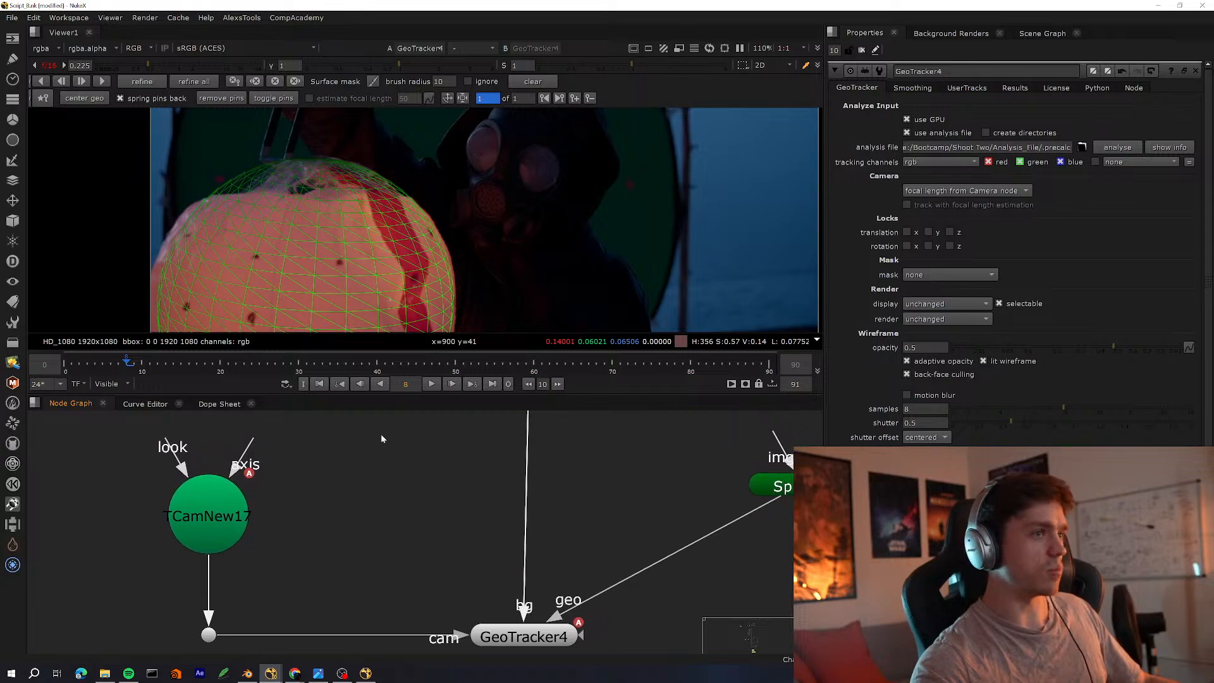
key("Tab")
middle_click_drag(585, 255, 436, 250, "alt")
left_click_drag(533, 638, 539, 638)
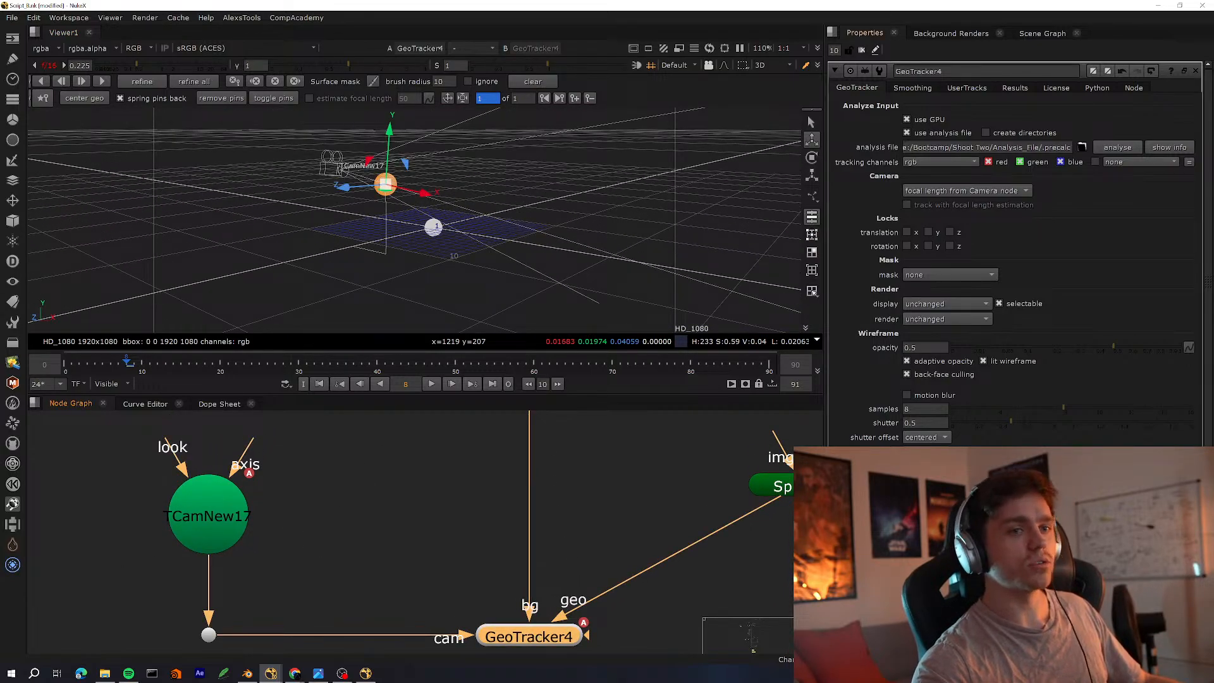
Set the scale in GeoTracker4's results to 1.65 and return the viewer to the 2D plate
left_click(1015, 88)
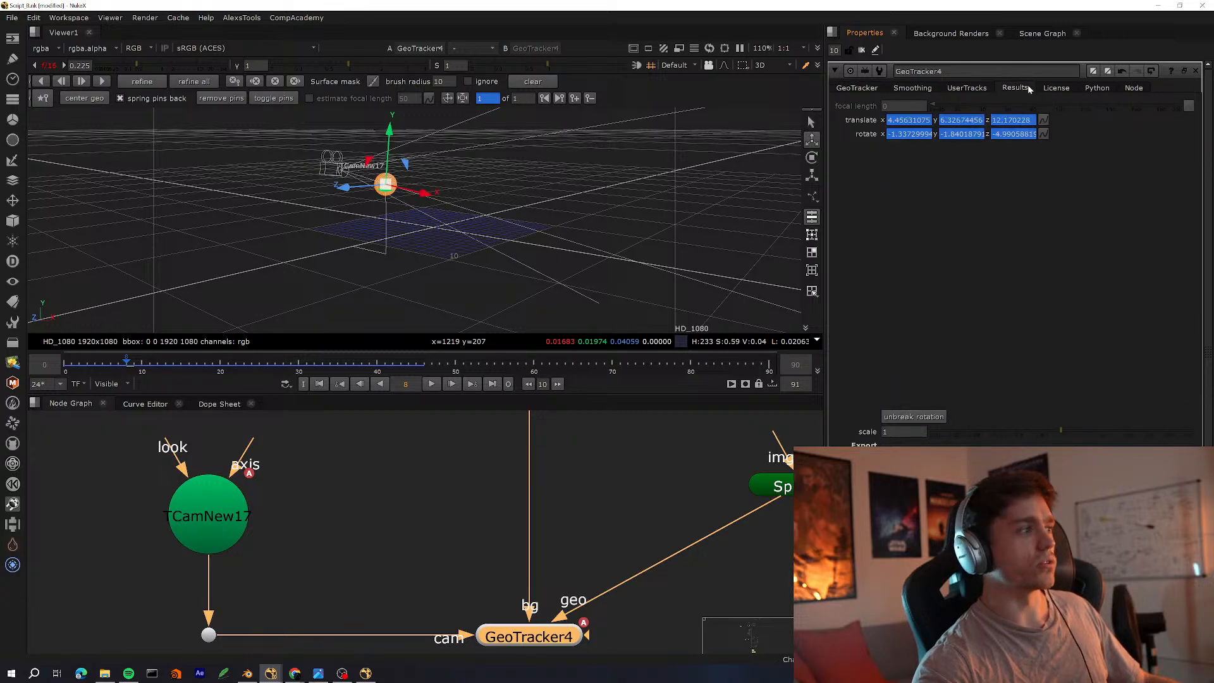
left_click_drag(658, 214, 569, 209, "ctrl")
scroll(569, 209, "up", 3)
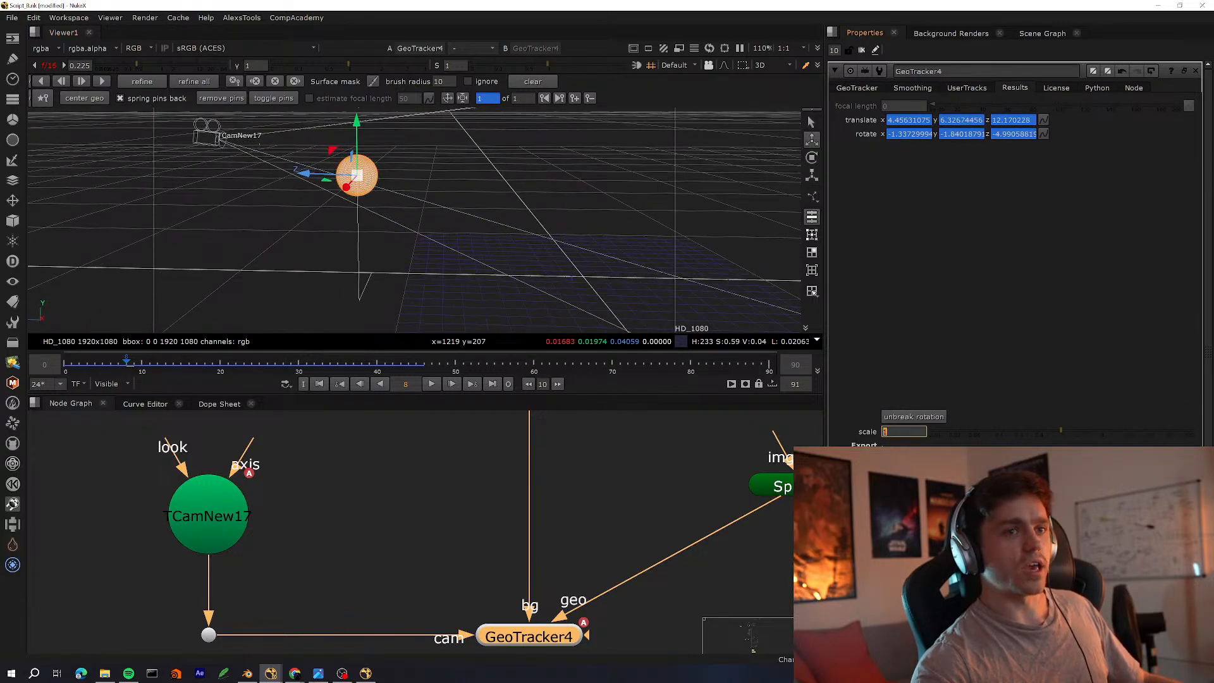
mouse_move(1060, 434)
left_mouse_down()
mouse_move(1114, 434)
mouse_move(1034, 431)
mouse_move(1075, 436)
left_mouse_up()
key("Tab")
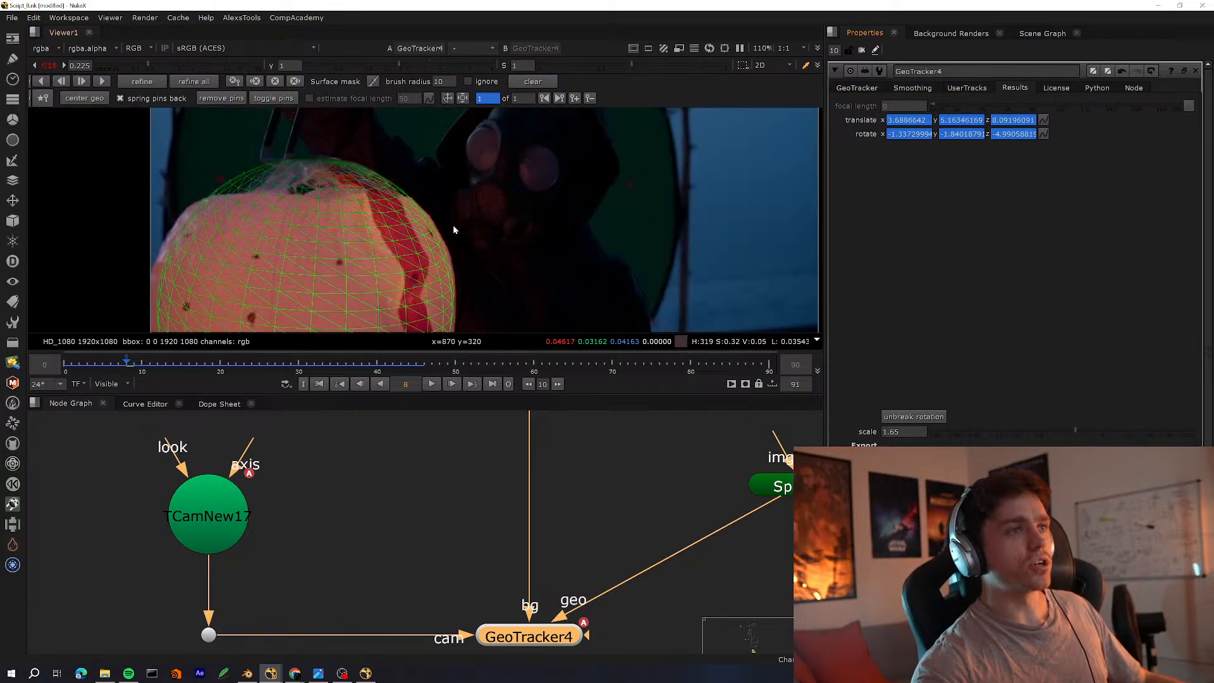
scroll(411, 254, "down", 4)
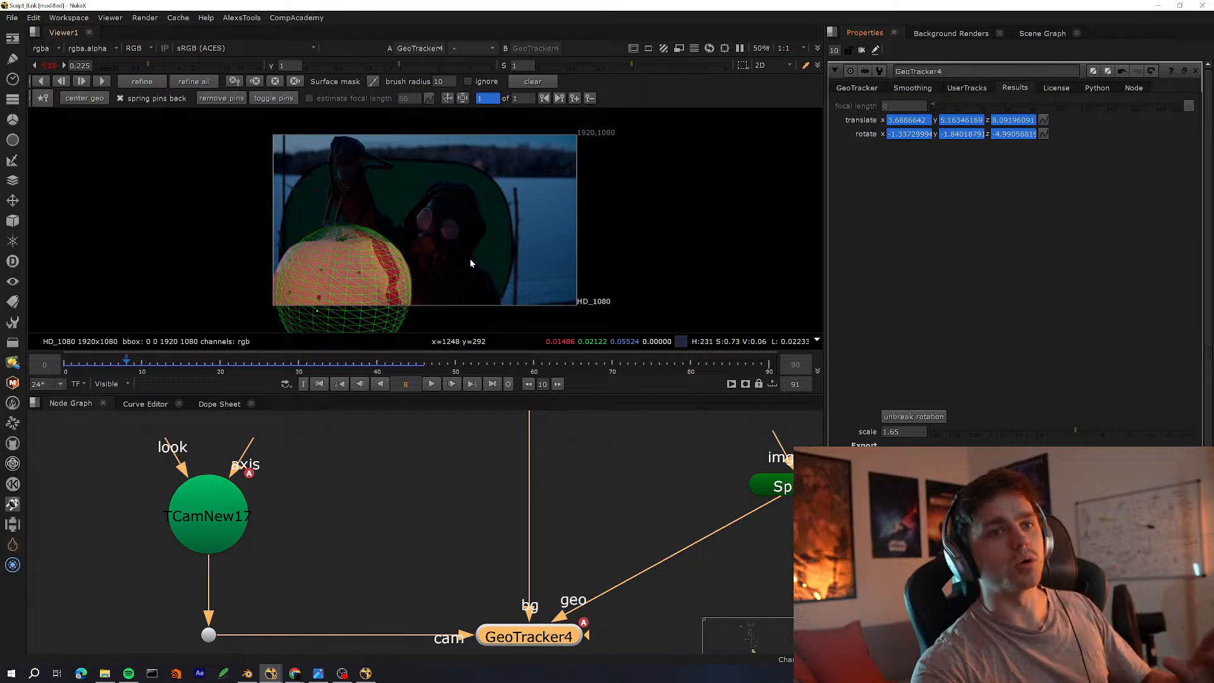
Try GeoTracker4's result scale at 0.135, check the sphere in the 3D view, and set the scale to 1
left_click_drag(1075, 432, 1004, 432)
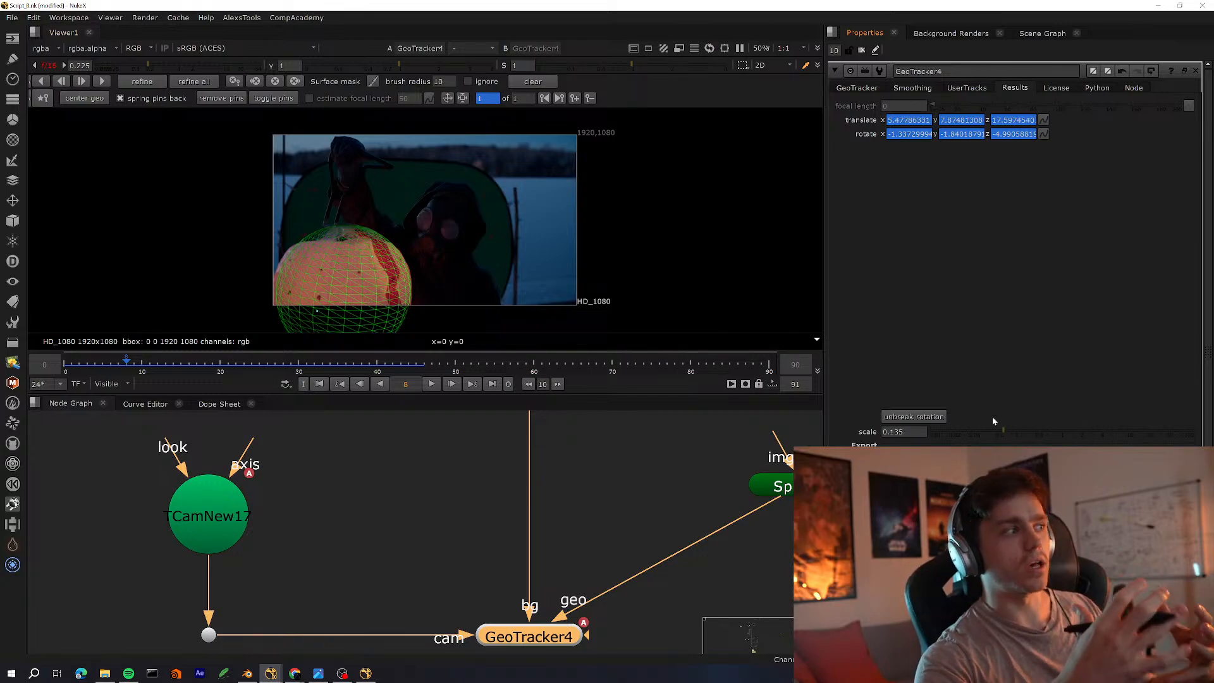
key("Tab")
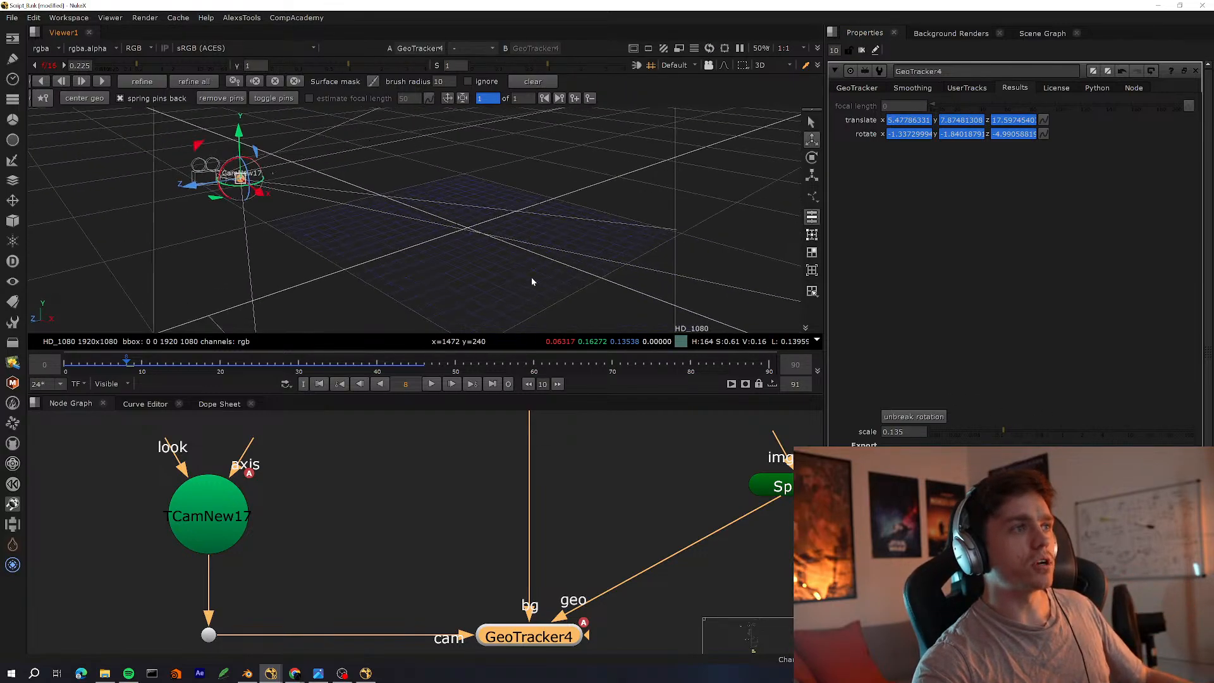
left_click_drag(955, 435, 1061, 431)
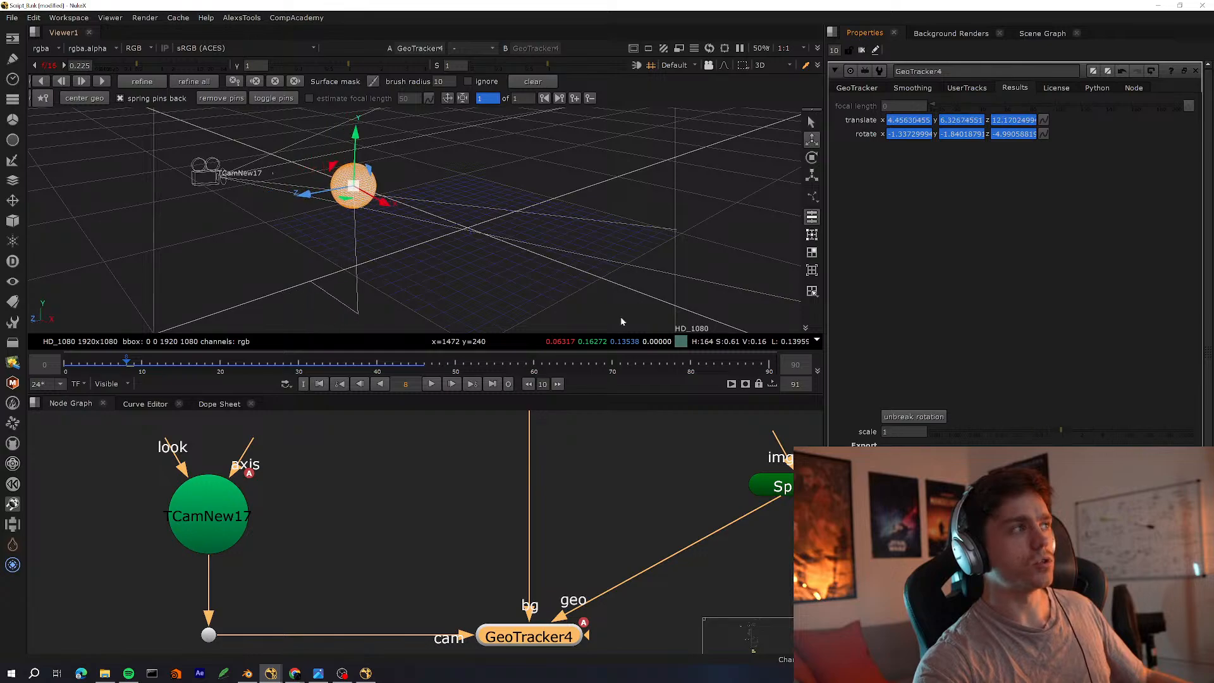
middle_click_drag(472, 268, 465, 284)
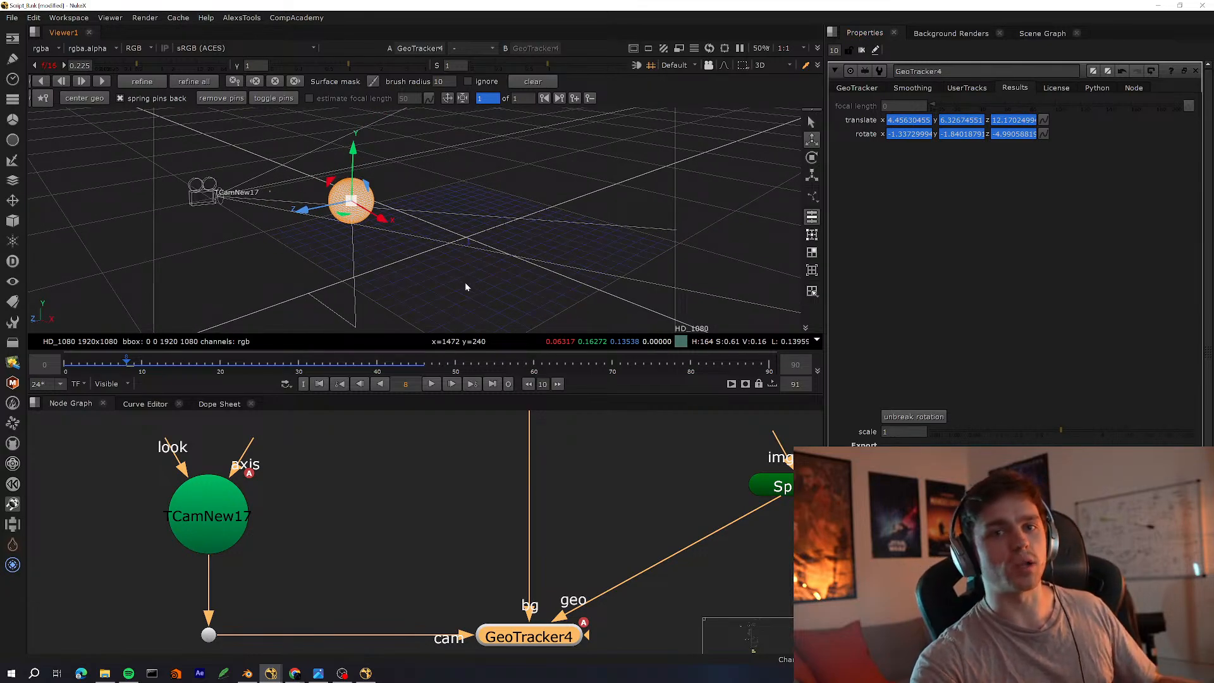
Show the Read20 plate in the viewer
scroll(239, 517, "down", 3)
middle_click_drag(301, 552, 208, 664)
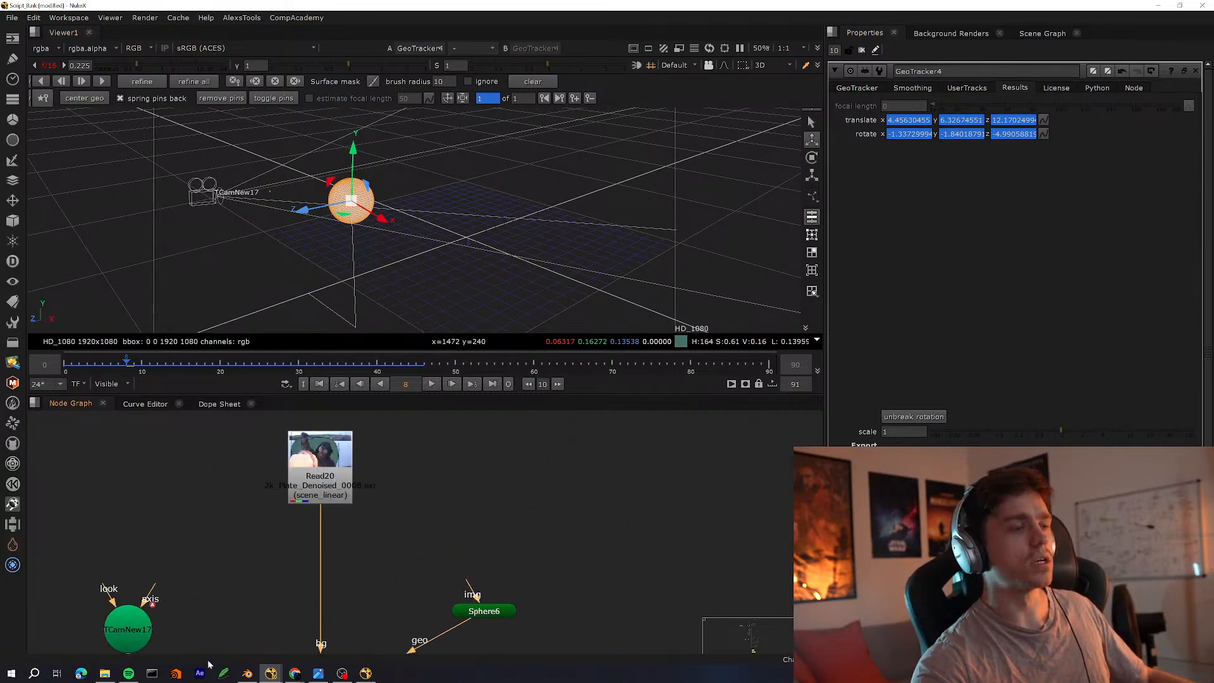
key("space")
scroll(319, 532, "down", 1)
key("space")
key("space")
scroll(326, 510, "up", 3)
middle_click_drag(332, 514, 326, 562)
key("space")
left_click(336, 468)
key("1")
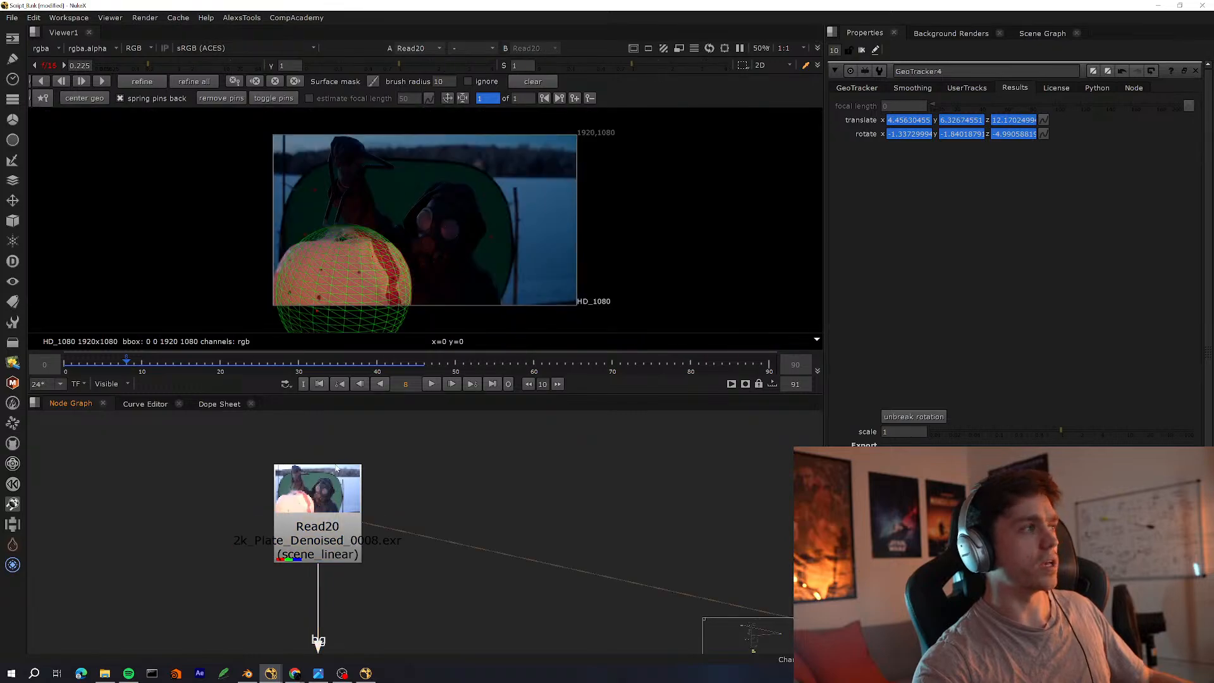
Raise the viewer gain to 0.85 and examine the masked person beside the tracked object
scroll(437, 252, "up", 1)
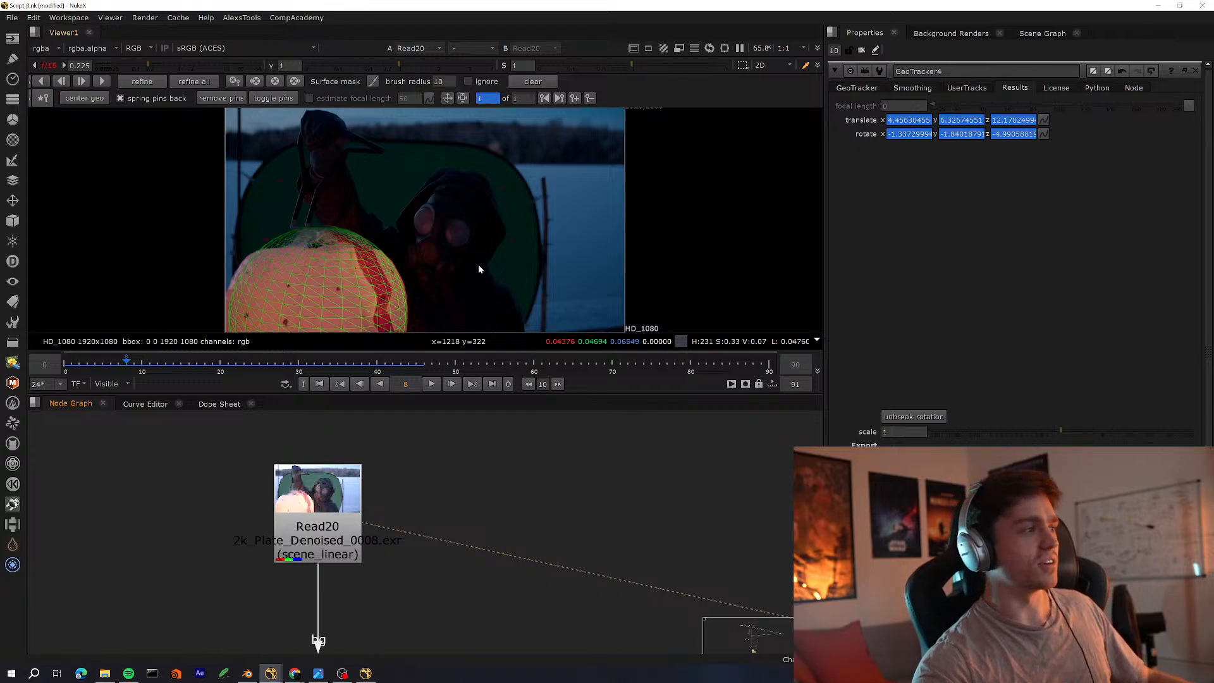
scroll(490, 283, "up", 3)
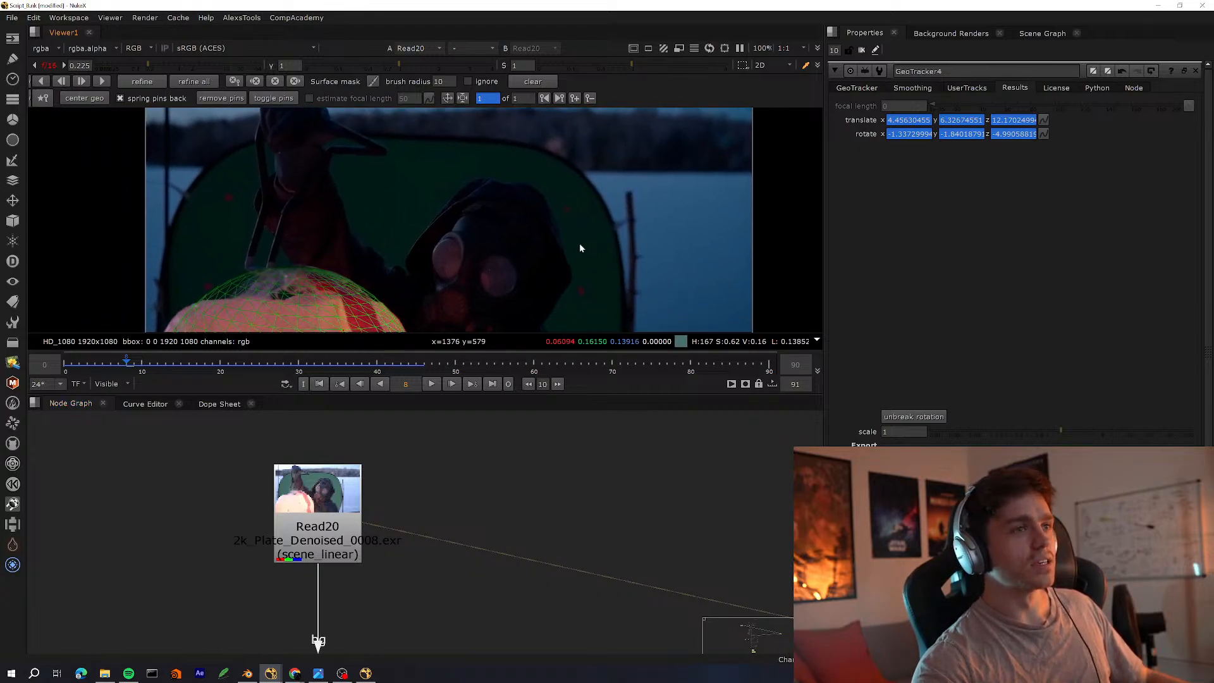
scroll(581, 247, "up", 3)
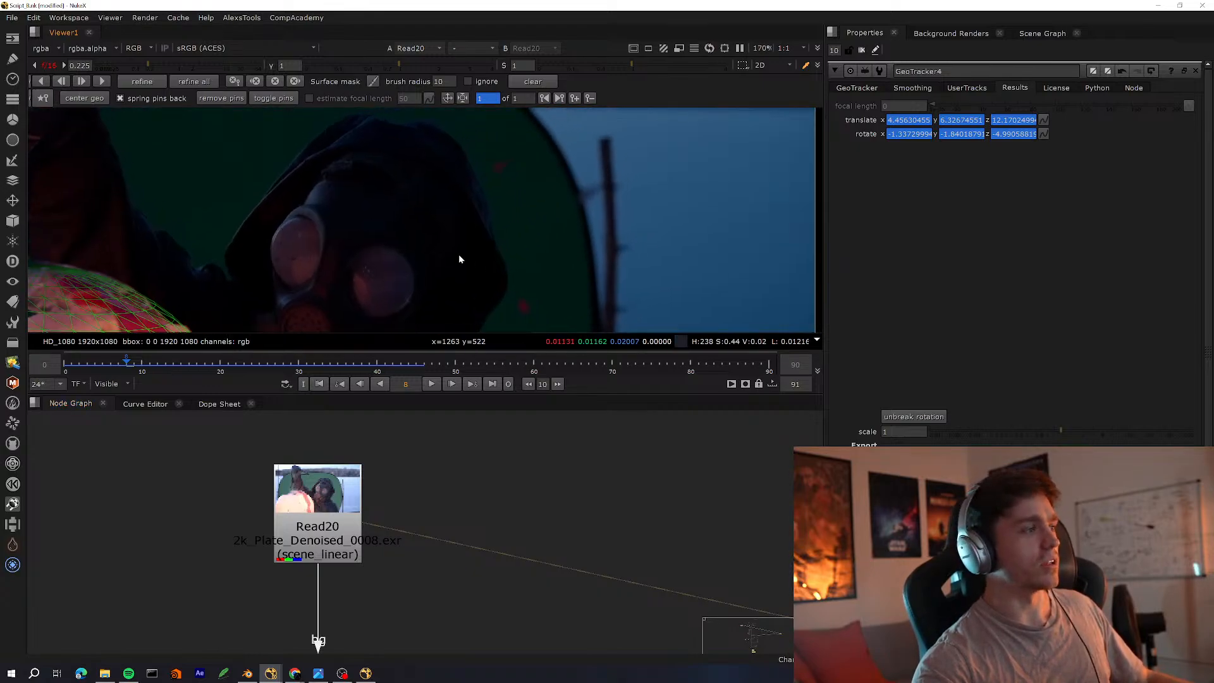
middle_click_drag(321, 209, 373, 166)
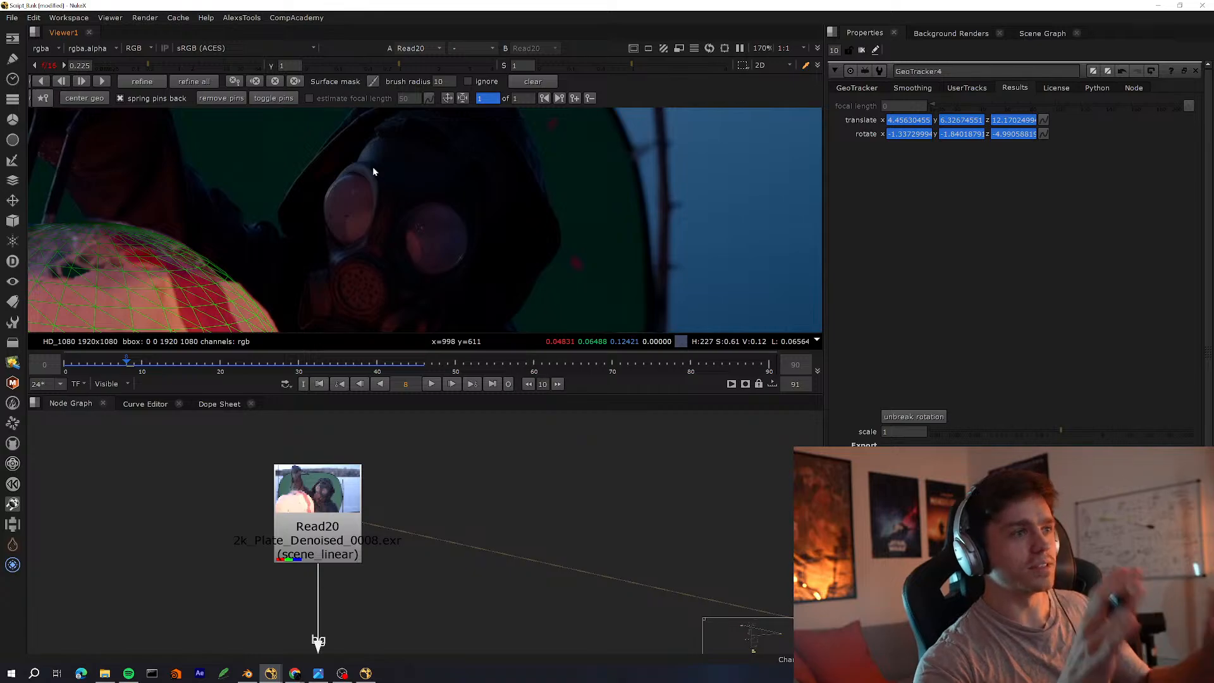
left_click_drag(158, 65, 179, 63)
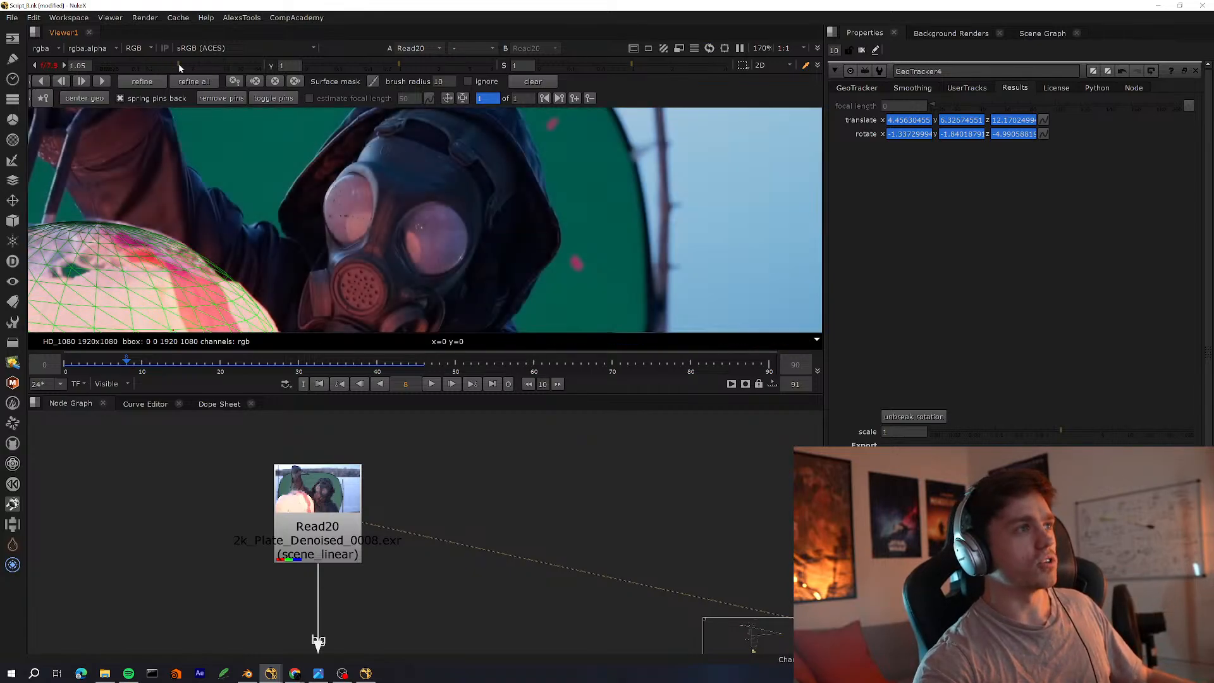
scroll(569, 215, "down", 3)
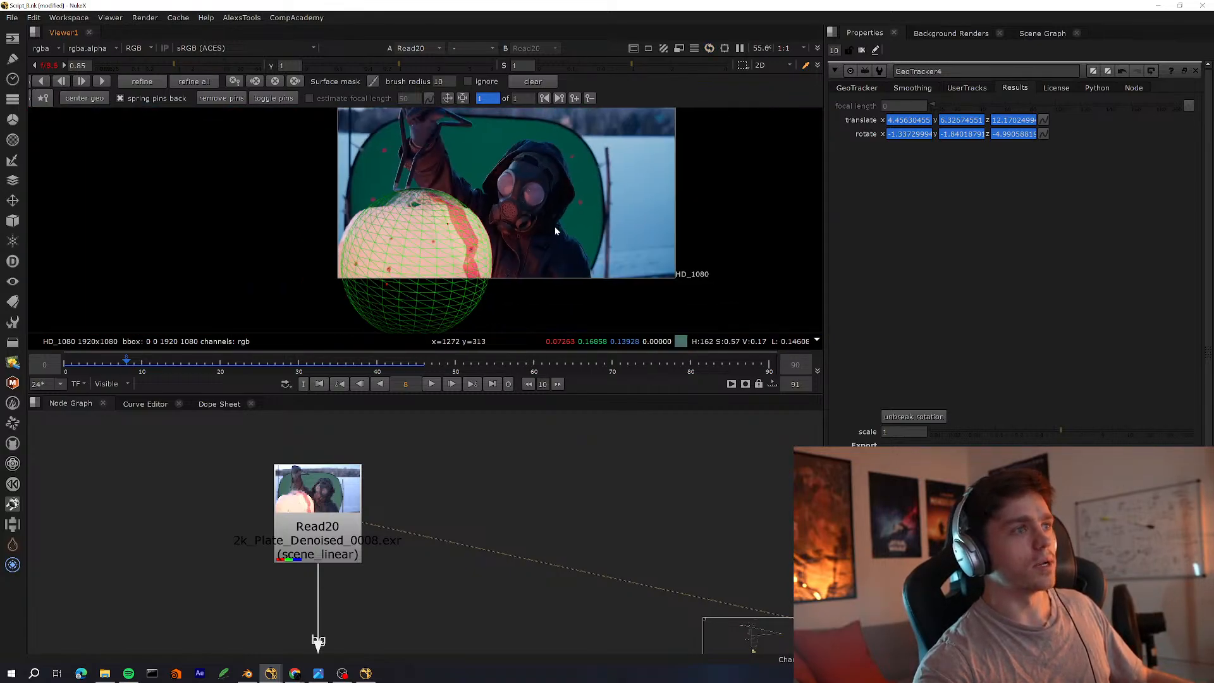
scroll(547, 236, "up", 2)
scroll(521, 259, "down", 1)
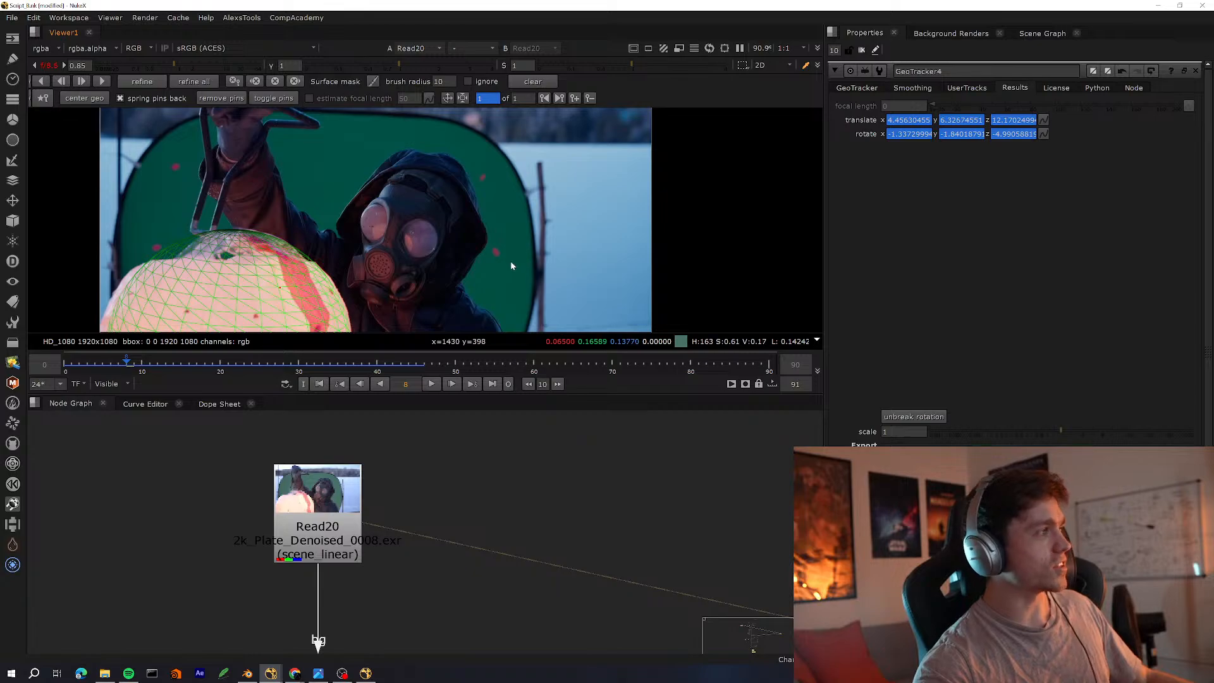
middle_click_drag(471, 316, 534, 274)
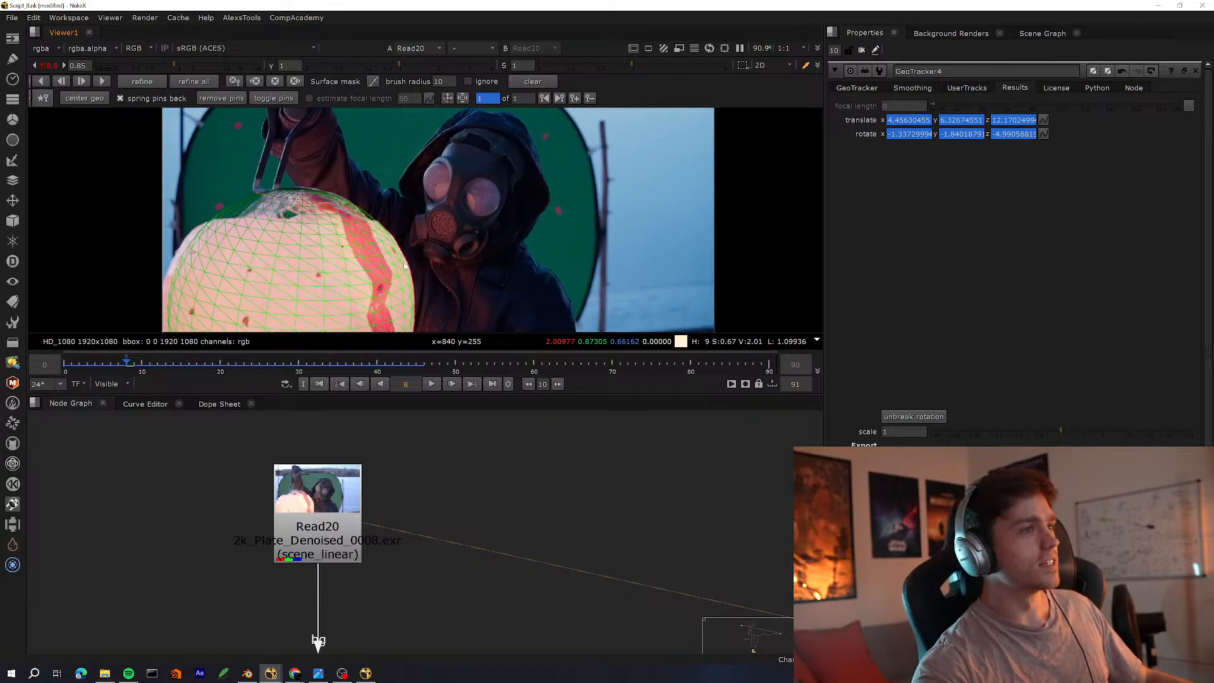
scroll(411, 286, "up", 3)
scroll(540, 245, "down", 4)
scroll(534, 250, "up", 2)
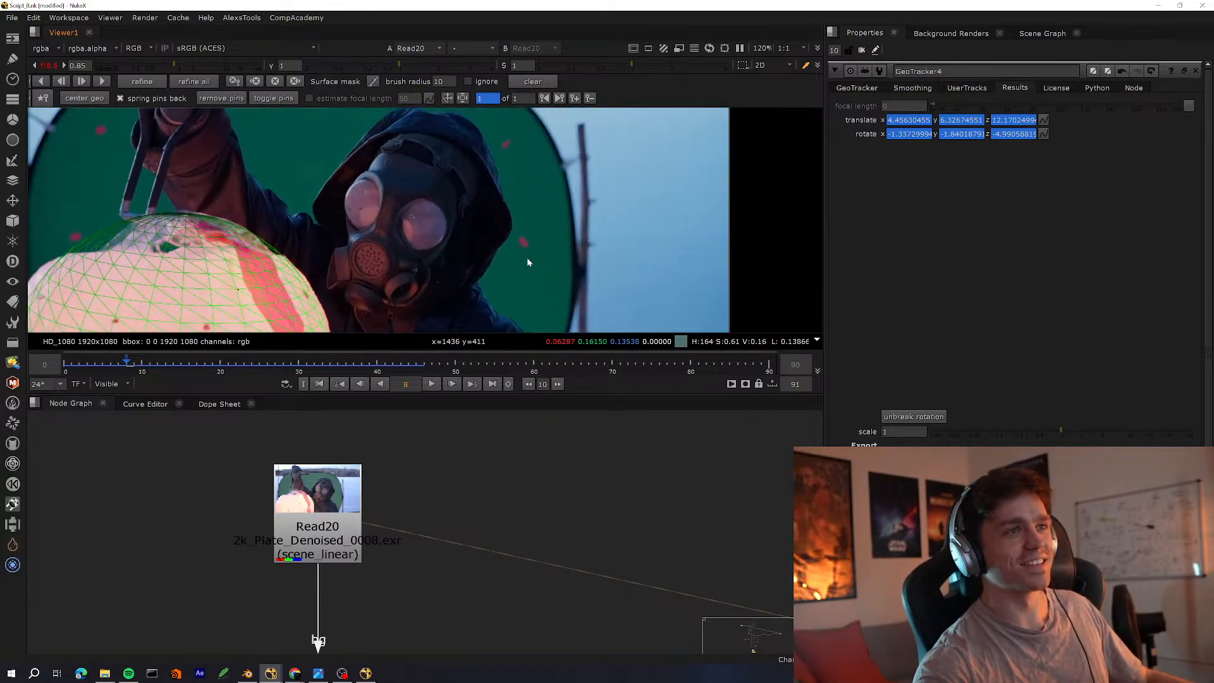
Return to the 3D view and examine the tracked sphere's position in front of the camera
key("Tab")
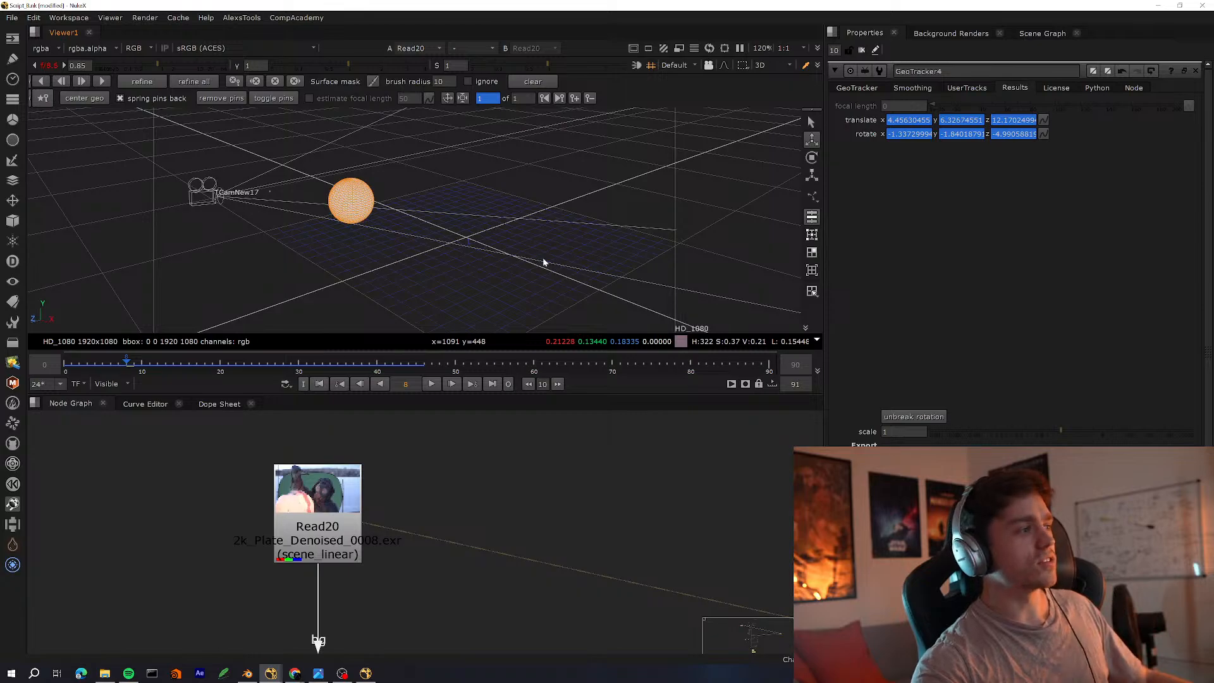
left_click_drag(543, 262, 451, 265, "ctrl")
scroll(450, 264, "up", 3)
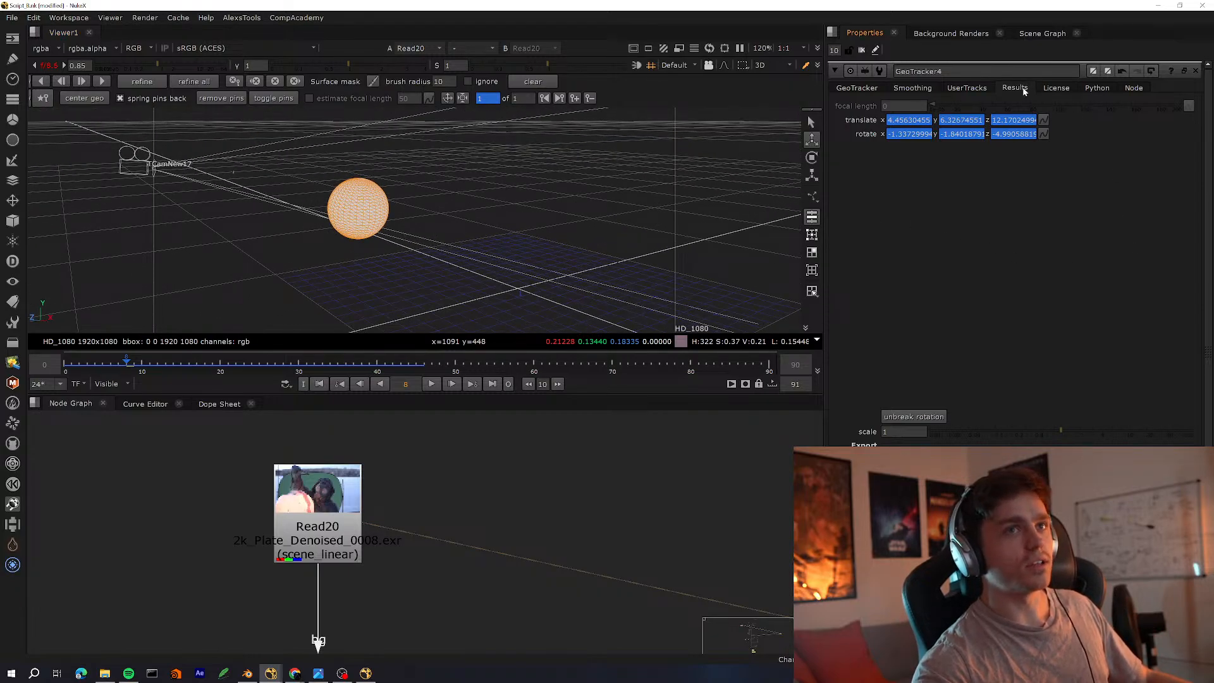
mouse_move(1061, 432)
left_mouse_down()
mouse_move(1090, 429)
mouse_move(1045, 435)
mouse_move(1055, 443)
left_mouse_up()
left_click_drag(650, 244, 525, 259, "ctrl")
Open the Person_distance1 card's properties and examine its placement behind the sphere in the 3D view
middle_click_drag(499, 515, 510, 496)
scroll(510, 497, "down", 4)
key("space")
scroll(554, 528, "down", 5)
middle_click_drag(816, 525, 556, 530)
scroll(557, 456, "up", 8)
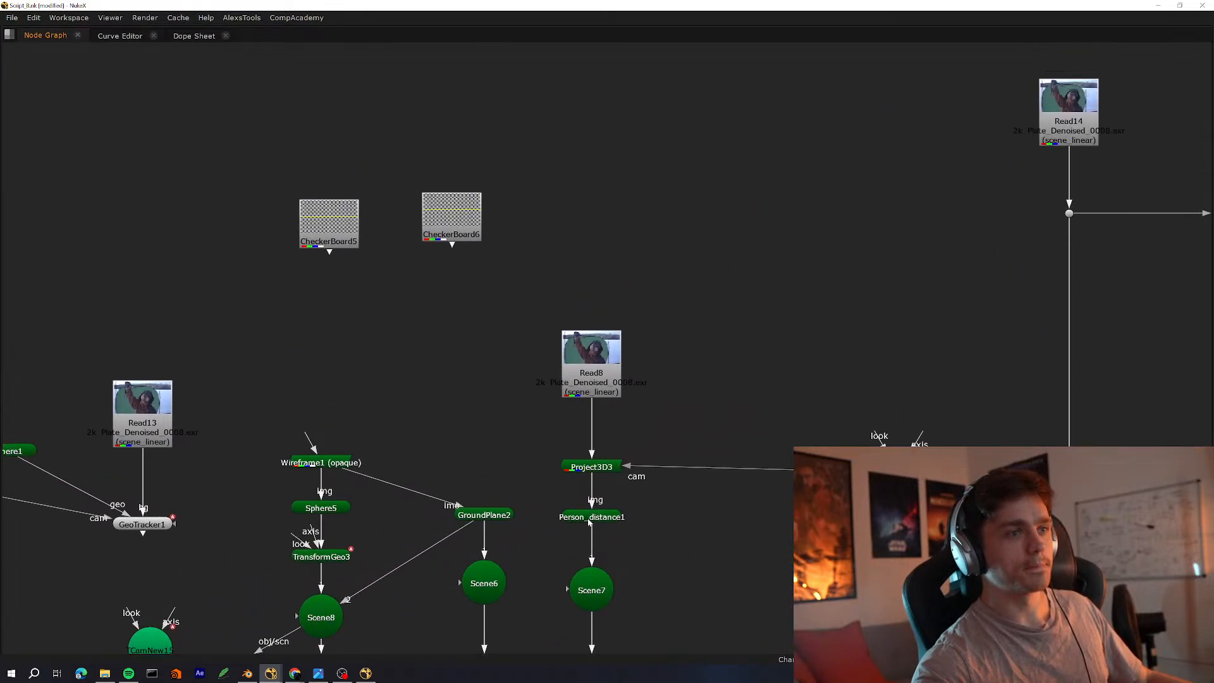
key("space")
scroll(578, 521, "up", 3)
double_click(597, 513)
left_click_drag(537, 247, 658, 350, "ctrl")
Add a CameraTracker node in an empty area of the node graph beside Read1
middle_click_drag(588, 532, 415, 603)
scroll(484, 553, "down", 6)
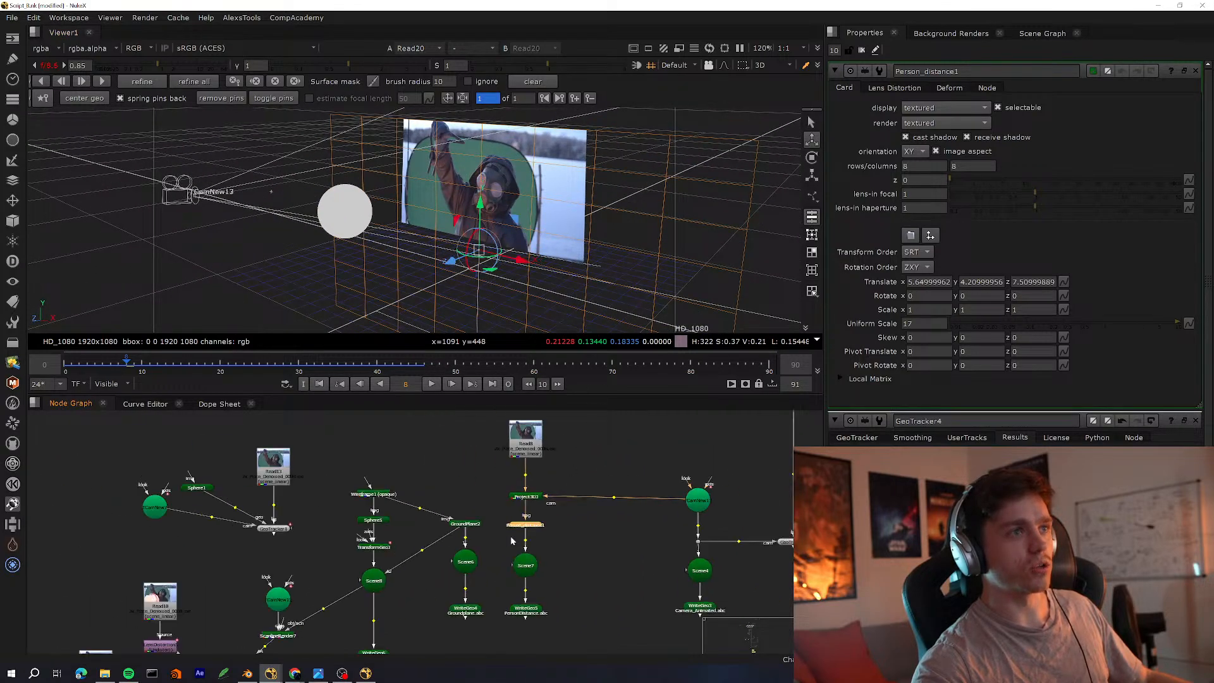
scroll(487, 544, "up", 5)
scroll(482, 506, "down", 4)
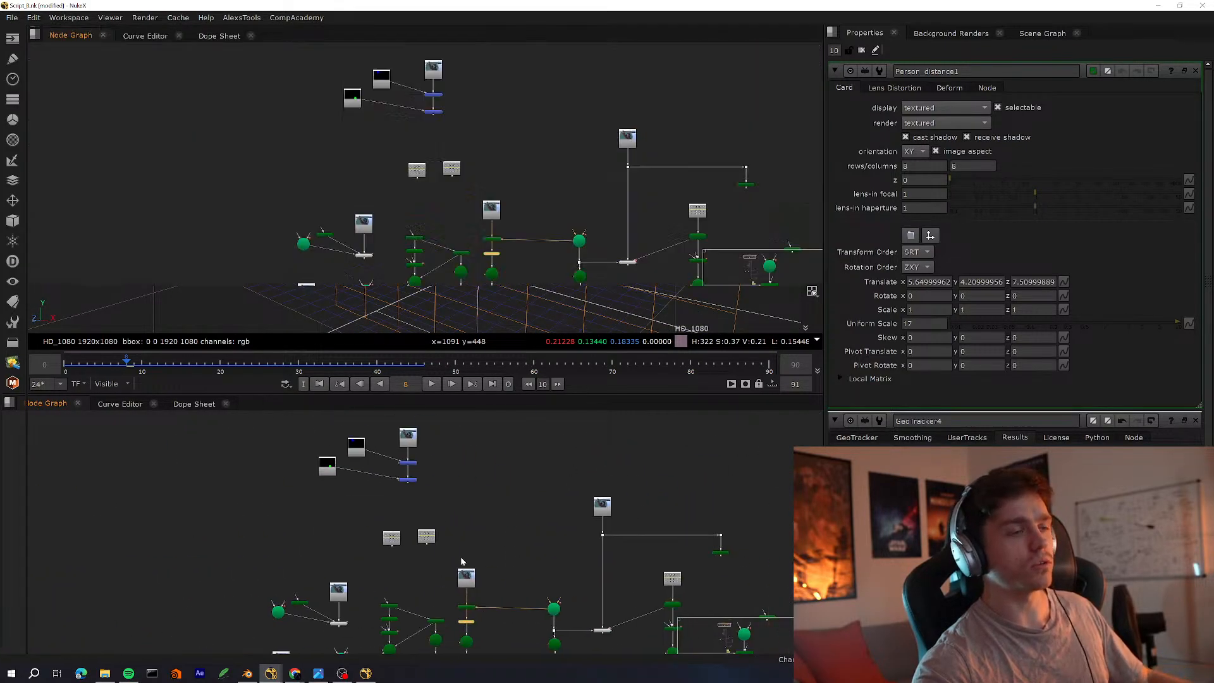
key("space")
scroll(612, 417, "up", 5)
key("Tab")
type("camera\\track")
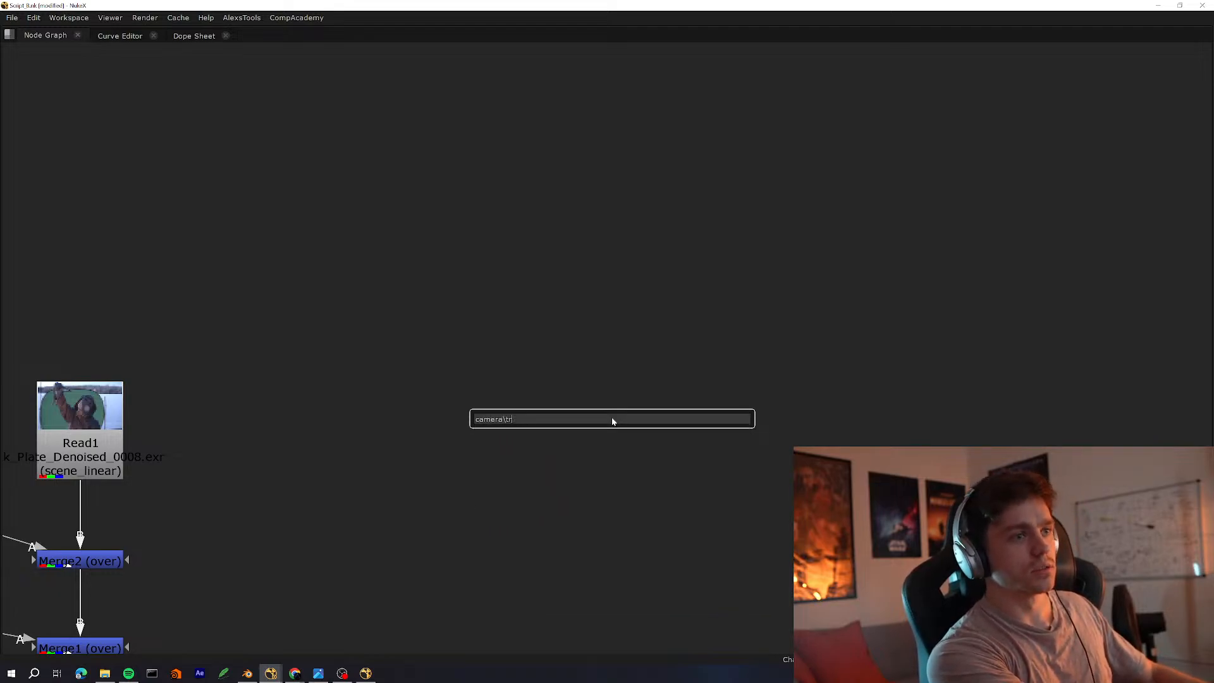
key("BackSpace")
type("tracker")
key("Return")
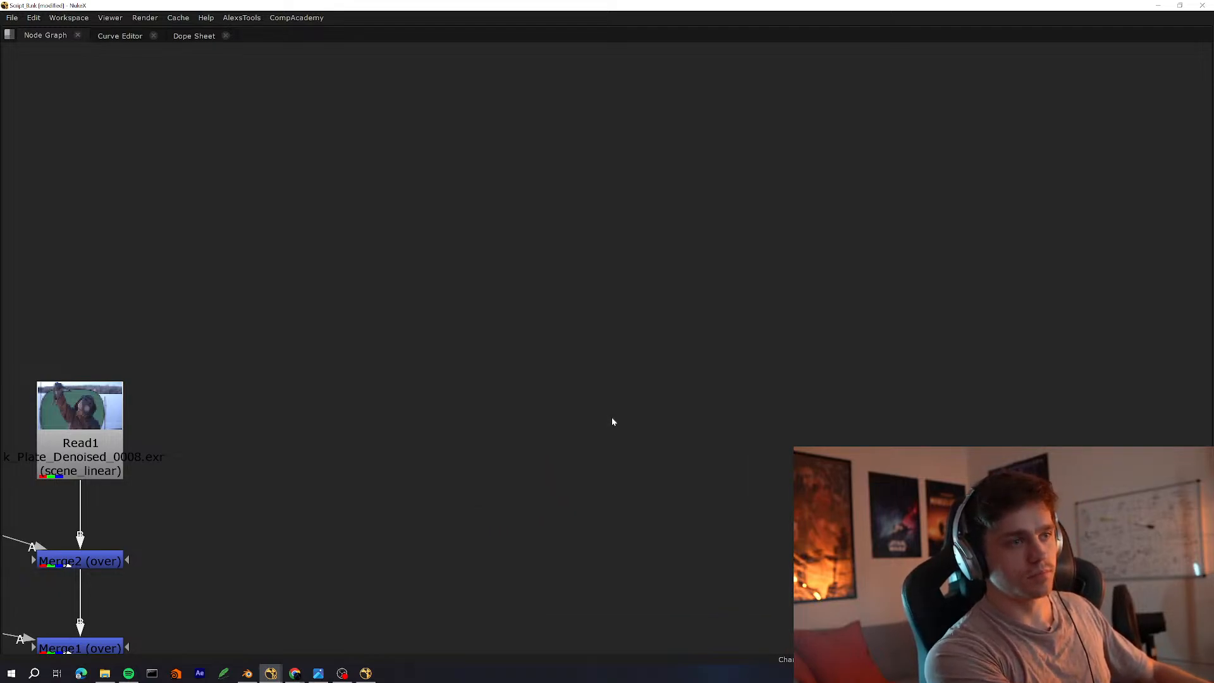
left_click(630, 366)
View the new CameraTracker node in the viewer and look through its user track and camera settings
scroll(450, 491, "down", 10)
middle_click_drag(401, 577, 534, 564)
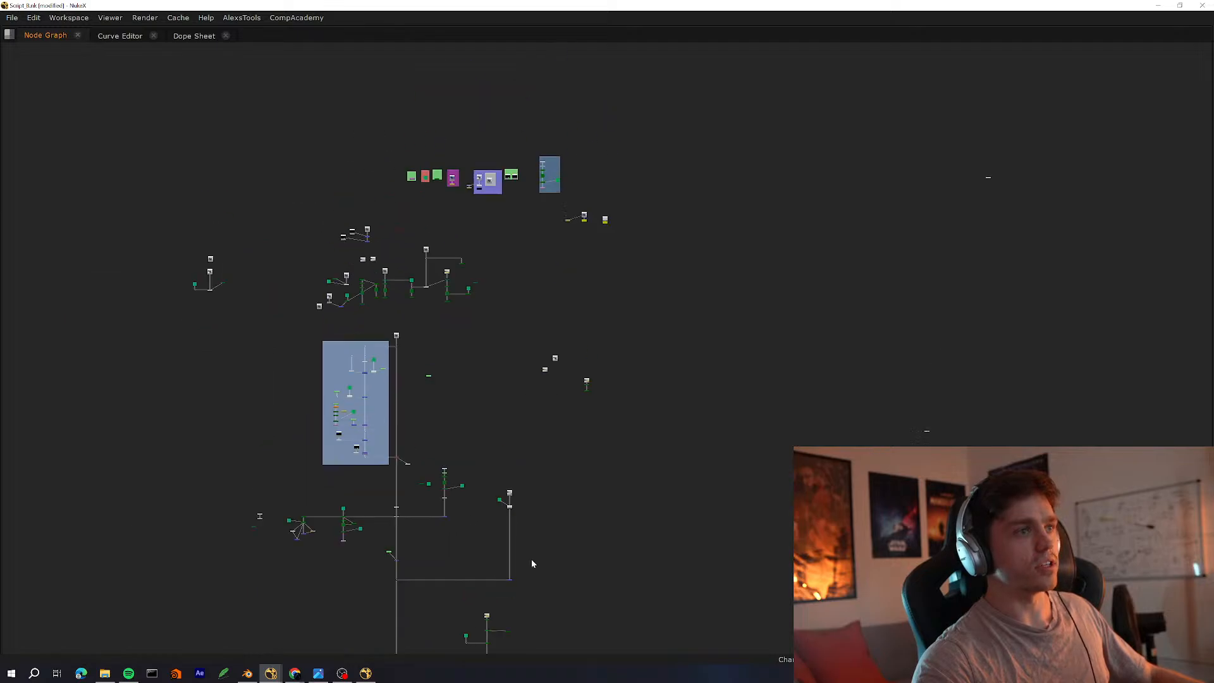
scroll(413, 242, "up", 8)
middle_click_drag(564, 284, 569, 566)
key("space")
scroll(253, 511, "up", 3)
left_click(301, 476)
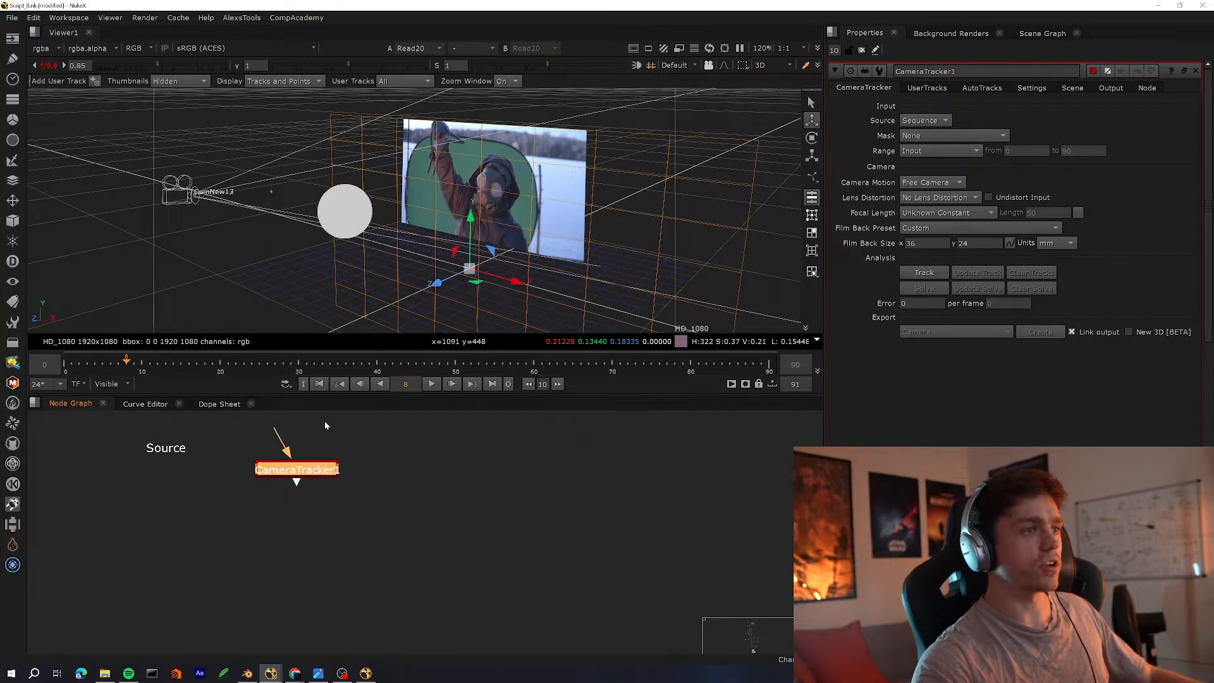
key("1")
left_click(391, 489)
left_click(982, 88)
left_click(956, 88)
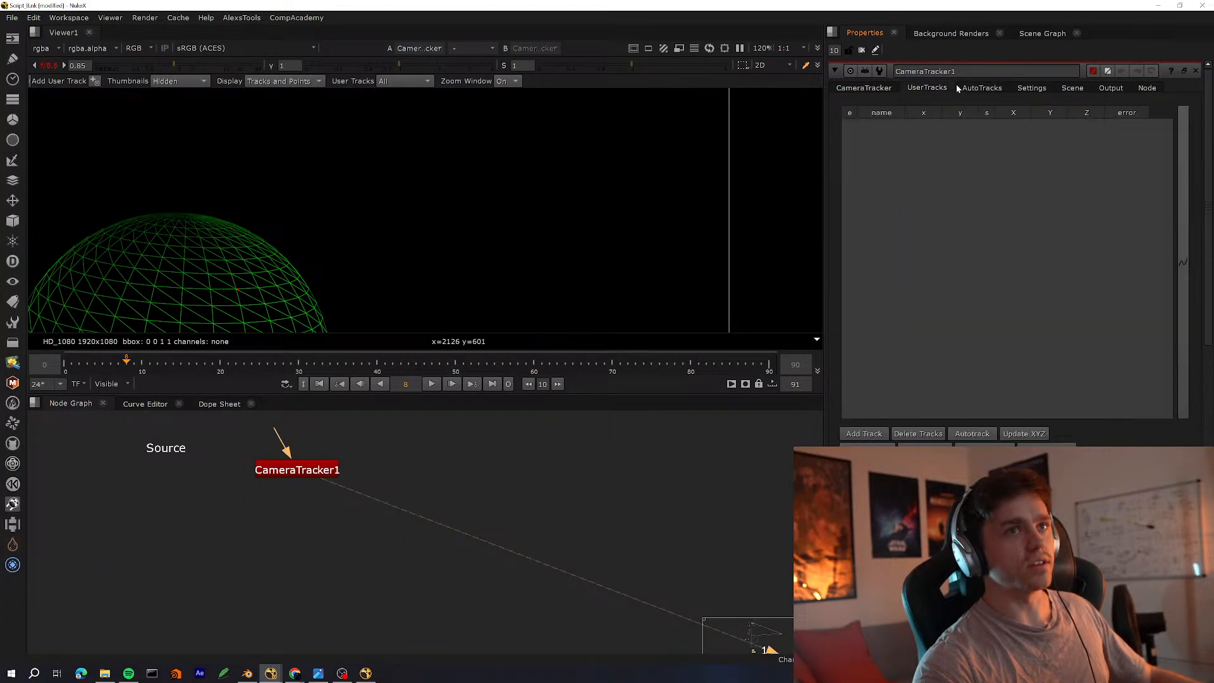
left_click(880, 90)
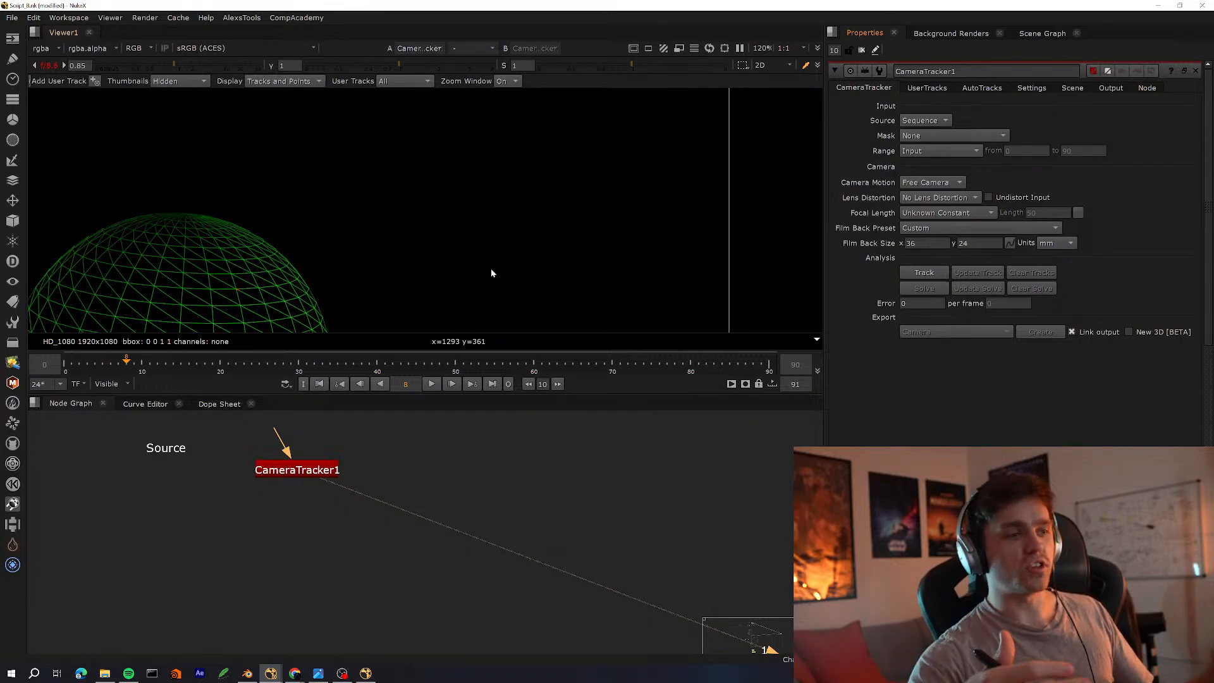
Close the open node properties and show the clean Read13 plate in the viewer
left_click(1196, 71)
left_click(1196, 71)
scroll(499, 516, "down", 5)
key("space")
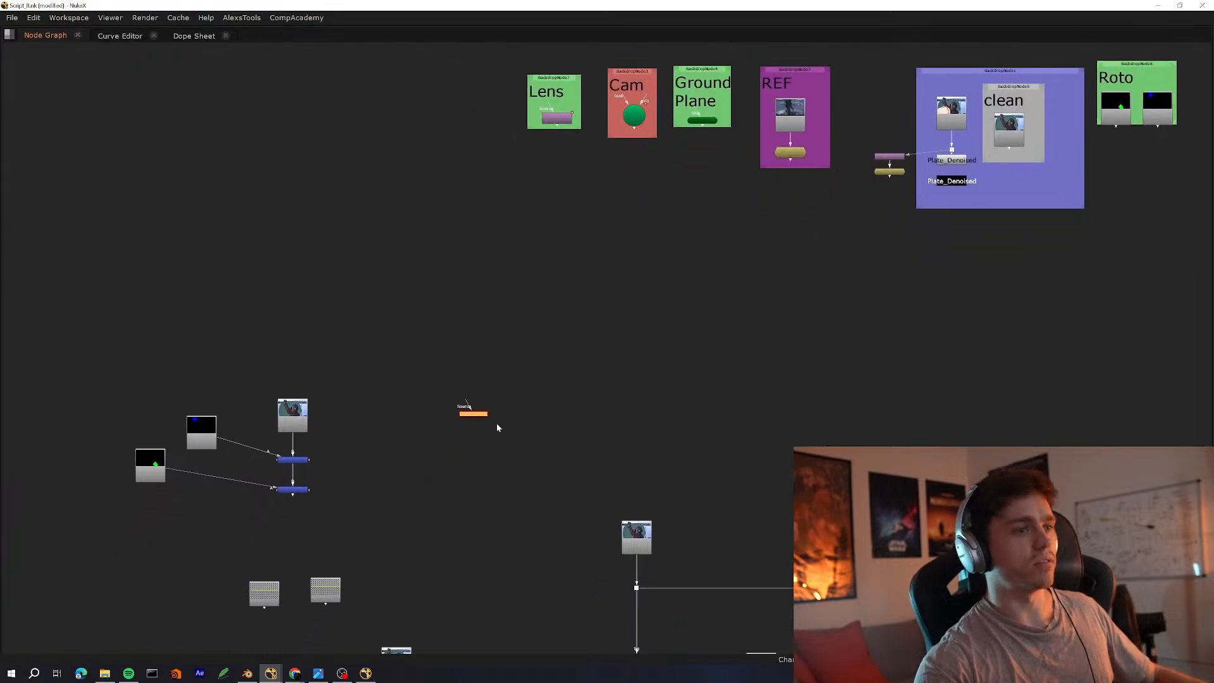
middle_click_drag(470, 429, 551, 335)
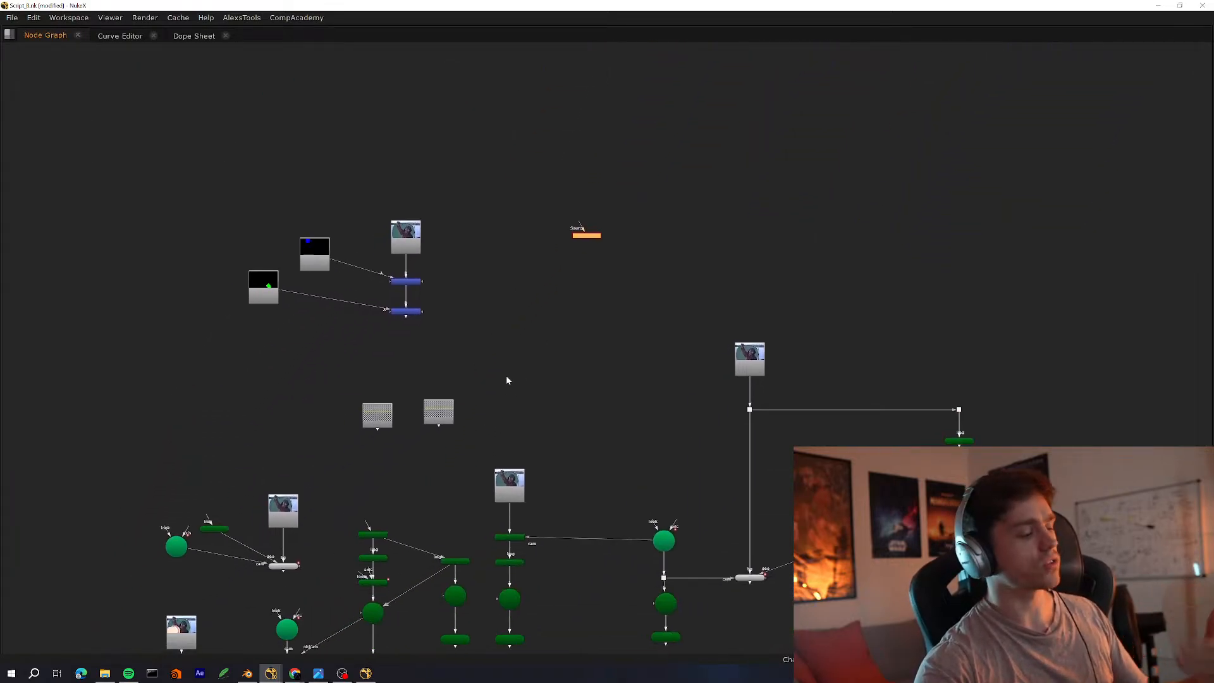
middle_click_drag(482, 408, 545, 349)
scroll(530, 411, "up", 3)
middle_click_drag(490, 451, 518, 461)
key("space")
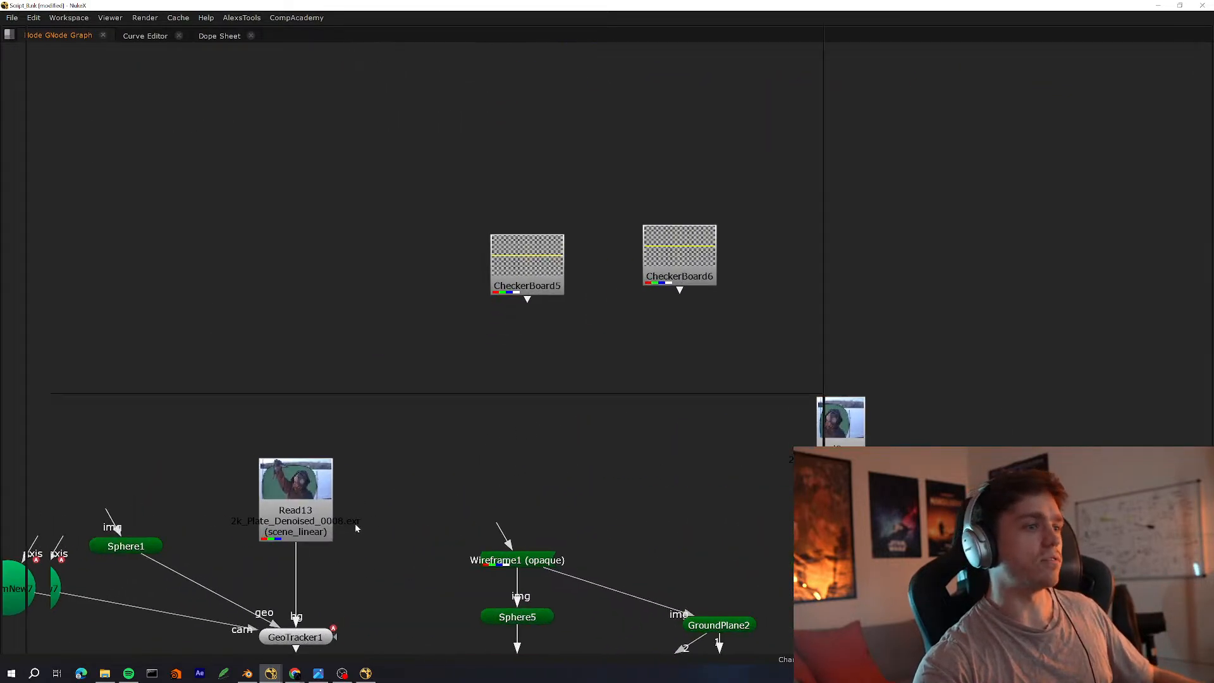
key("f")
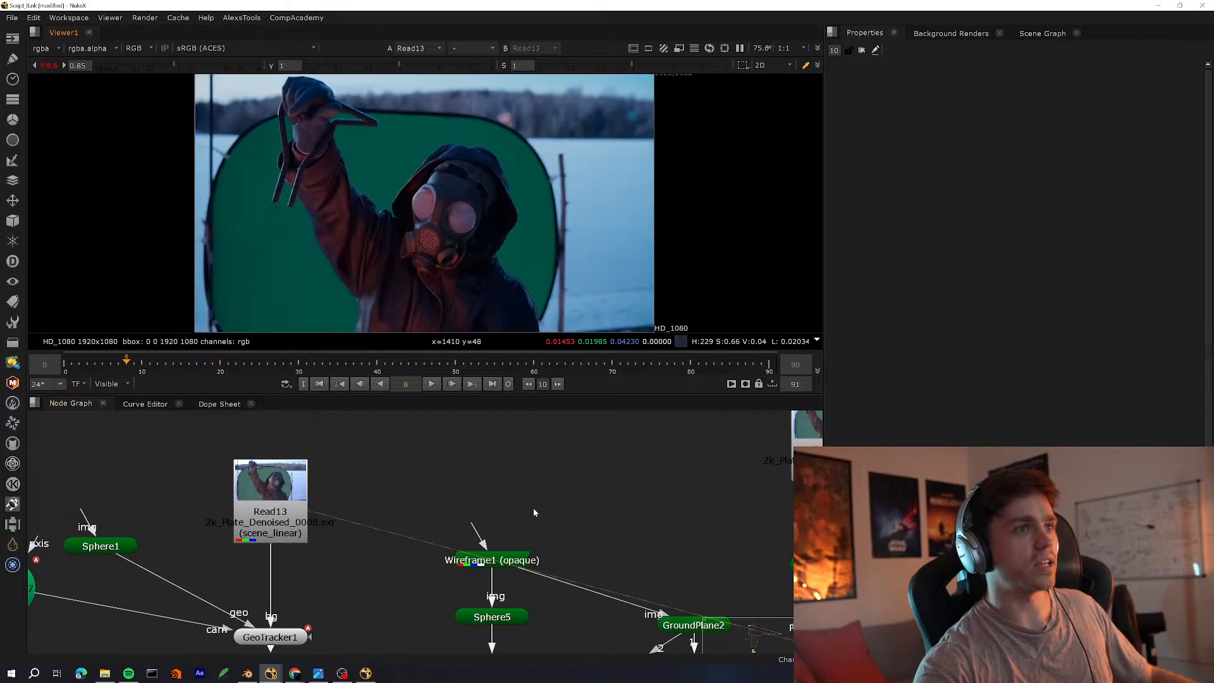
Find the Read16 plate in its backdrop group and show it in the viewer
middle_click_drag(534, 513, 149, 616)
left_click(442, 551)
key("space")
scroll(405, 544, "down", 3)
scroll(874, 312, "down", 2)
middle_click_drag(873, 312, 504, 488)
scroll(445, 516, "up", 3)
left_click(443, 520)
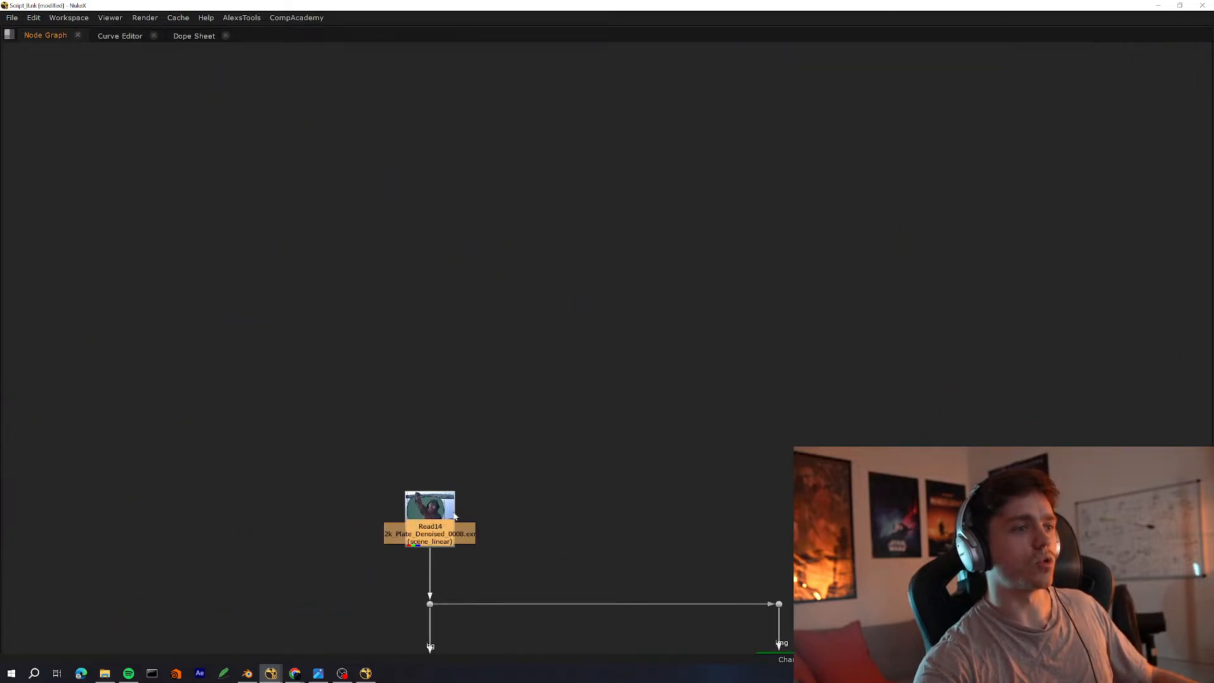
scroll(513, 449, "down", 5)
middle_click_drag(512, 442, 453, 518)
scroll(545, 326, "up", 6)
middle_click_drag(545, 326, 550, 539)
key("space")
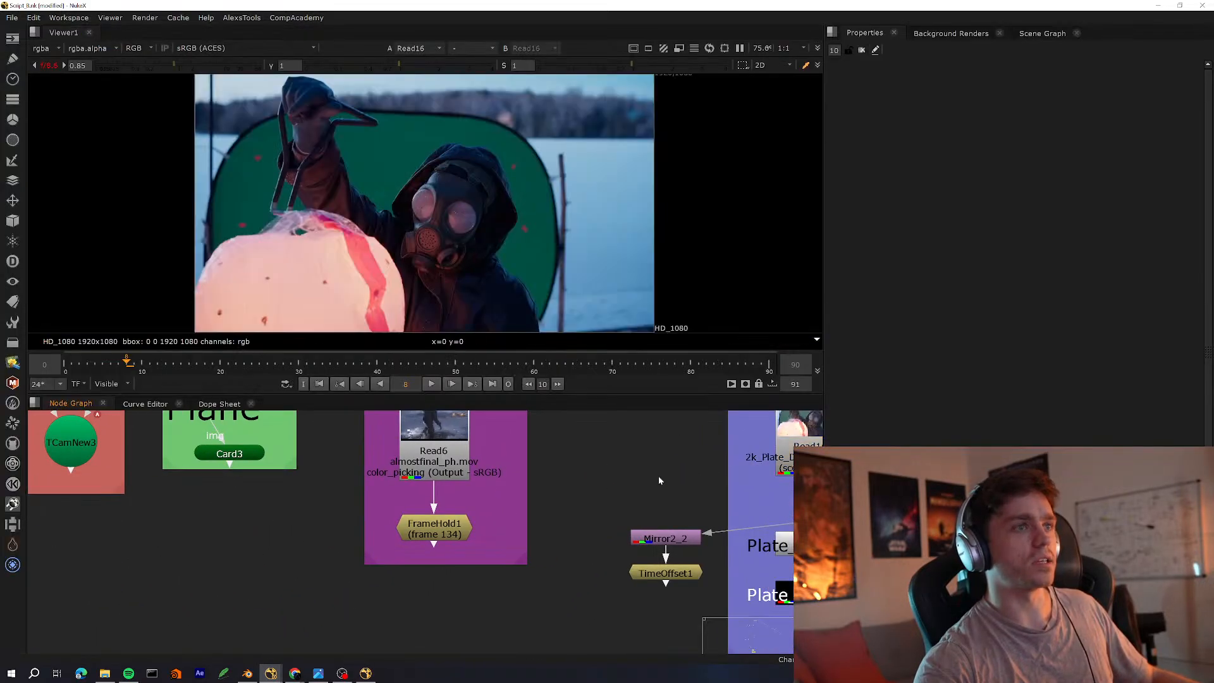
Examine the pink tracking markers on the green screen around the masked person in Read16
scroll(548, 166, "up", 3)
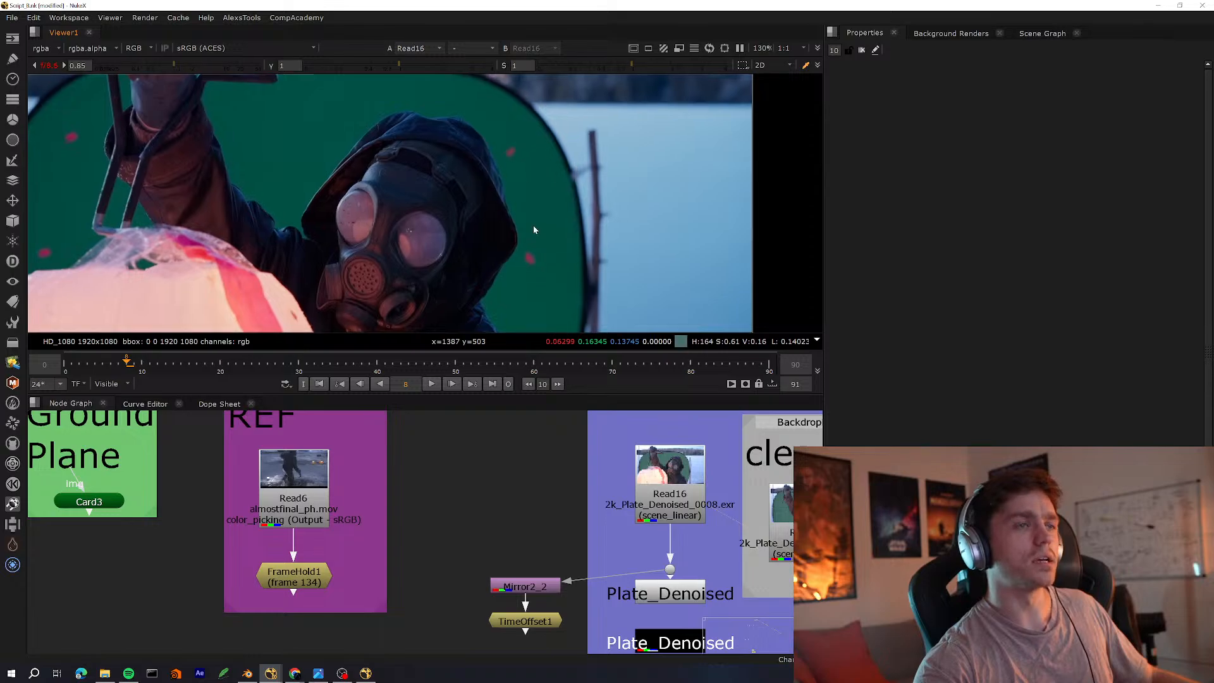
scroll(533, 226, "up", 2)
scroll(502, 168, "down", 3)
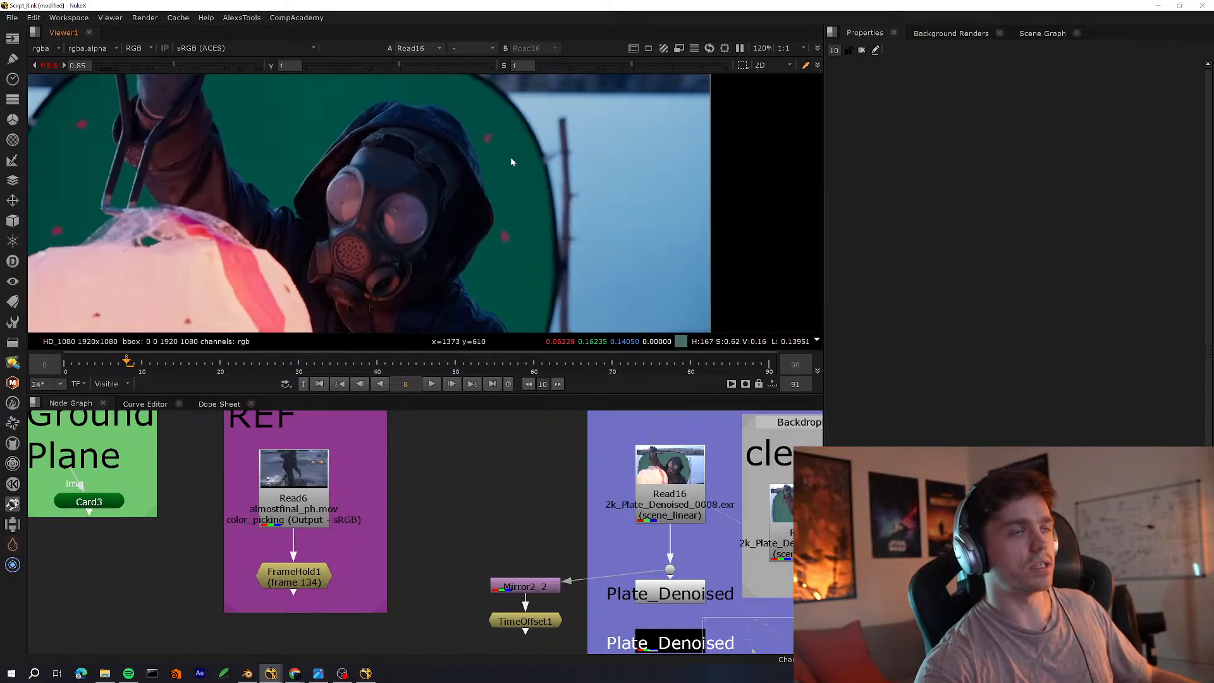
left_click_drag(523, 125, 482, 241)
middle_click_drag(495, 152, 465, 193)
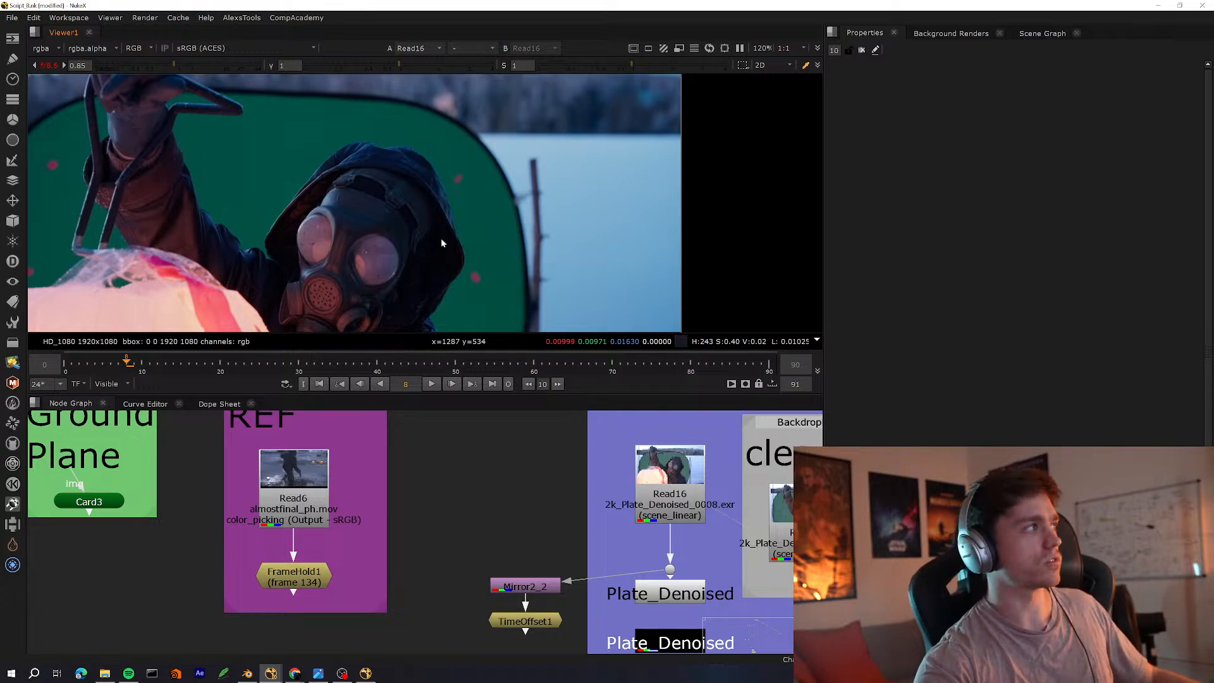
Find the GeoTracker4 setup with its Read20 plate and Sphere6, open its properties and show it in the 3D view
scroll(434, 453, "down", 8)
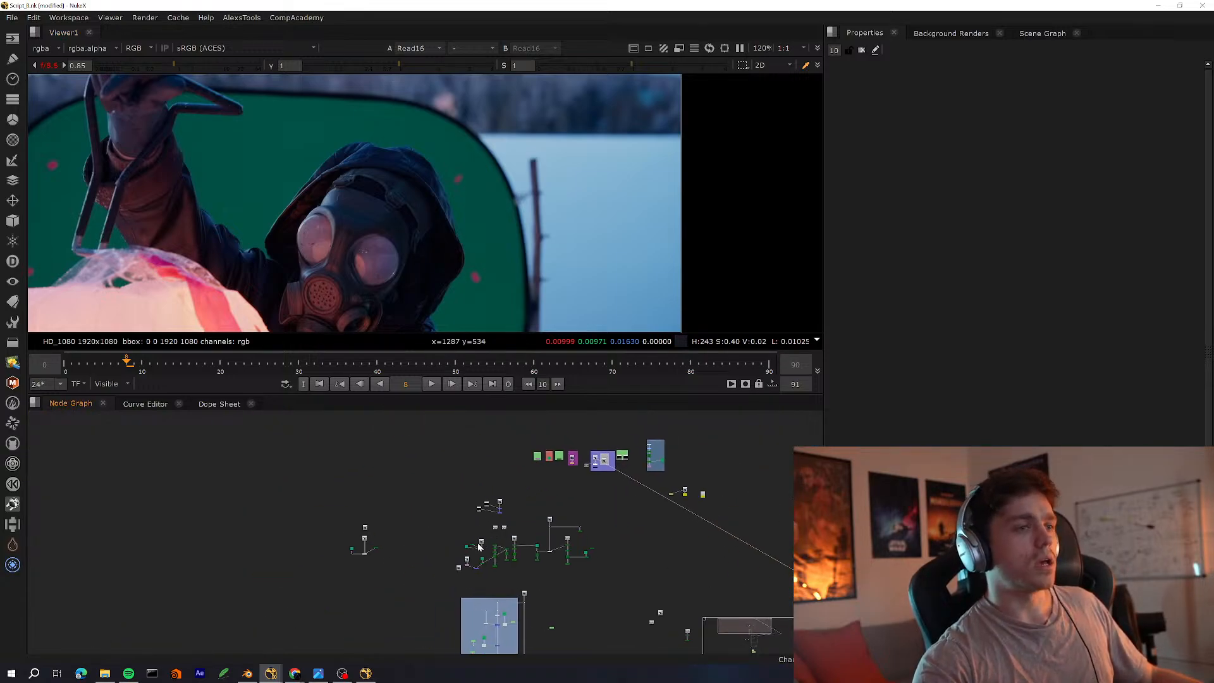
scroll(477, 543, "up", 8)
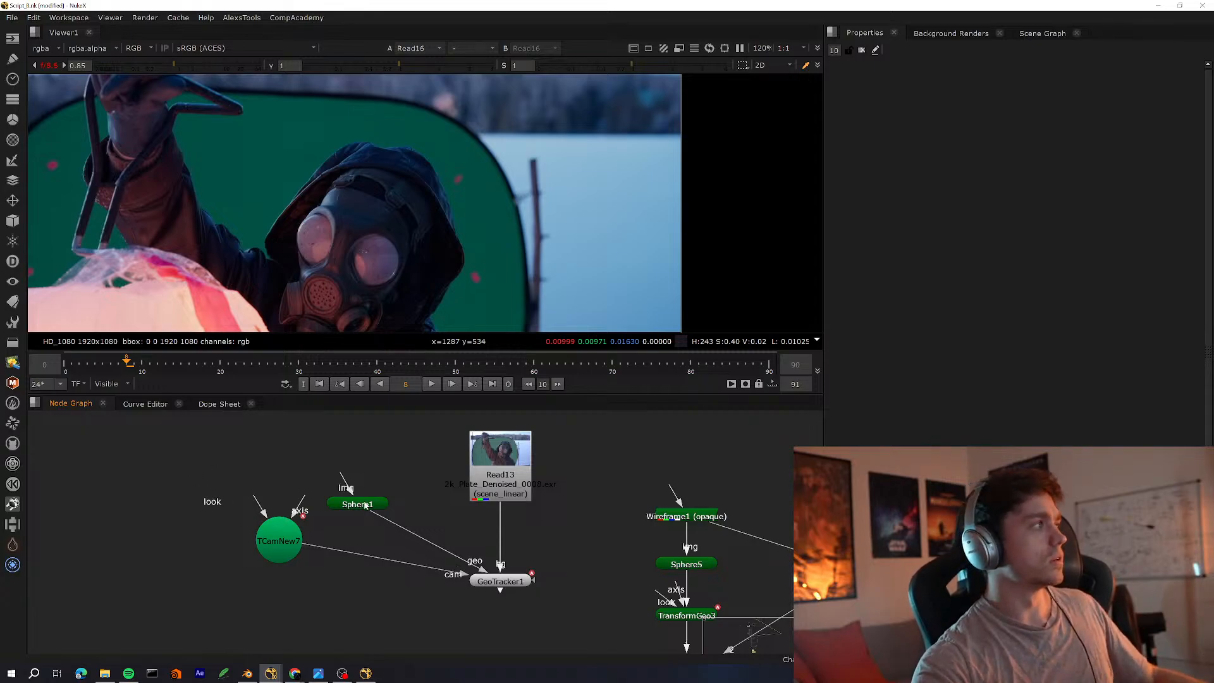
scroll(458, 569, "down", 4)
middle_click_drag(357, 623, 483, 484)
key("space")
middle_click_drag(76, 273, 545, 371)
scroll(546, 371, "up", 6)
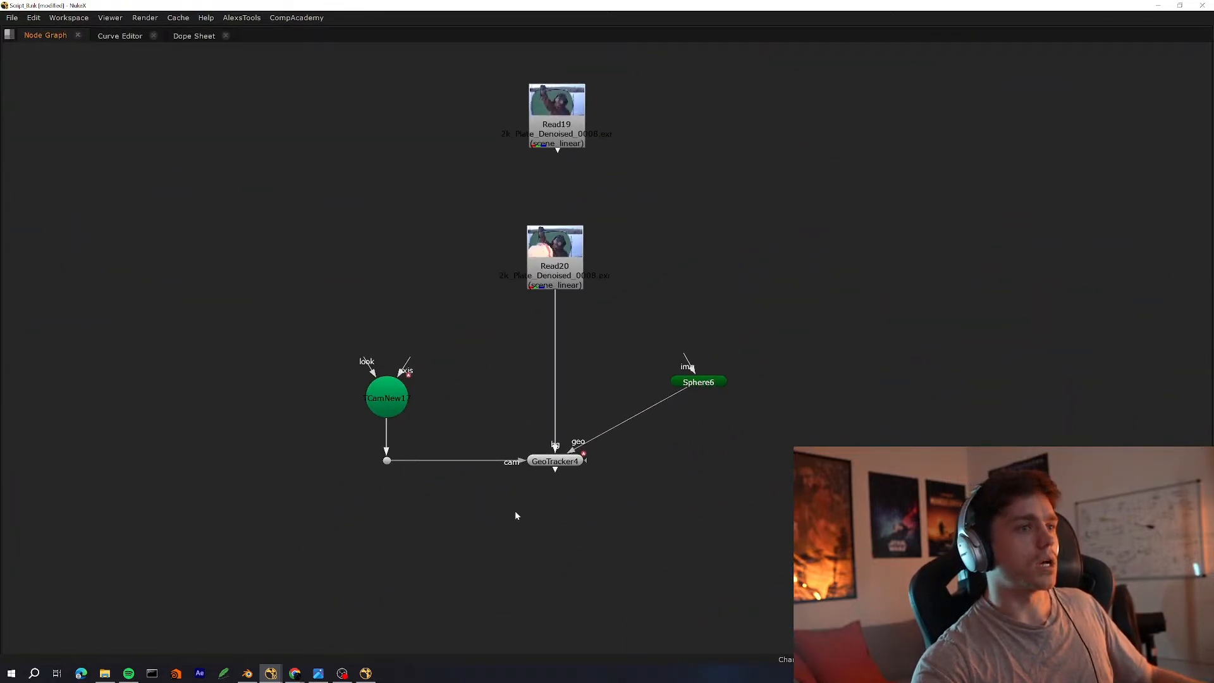
middle_click_drag(626, 427, 517, 568)
key("space")
double_click(403, 573)
key("Tab")
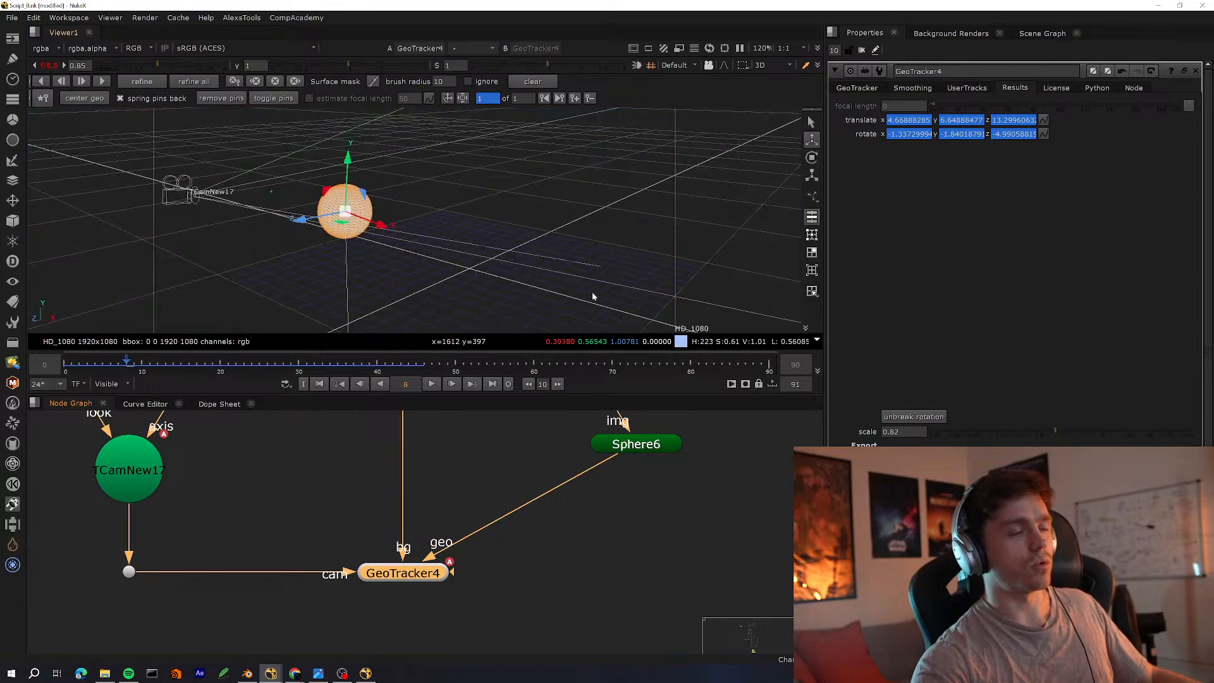
Adjust the GeoTracker4 scale to 0.7, moving the tracked sphere in depth relative to the camera
mouse_move(1034, 434)
left_mouse_down()
mouse_move(1027, 427)
mouse_move(1046, 430)
left_mouse_up()
middle_click_drag(556, 487, 413, 538)
left_click_drag(399, 233, 619, 229, "ctrl")
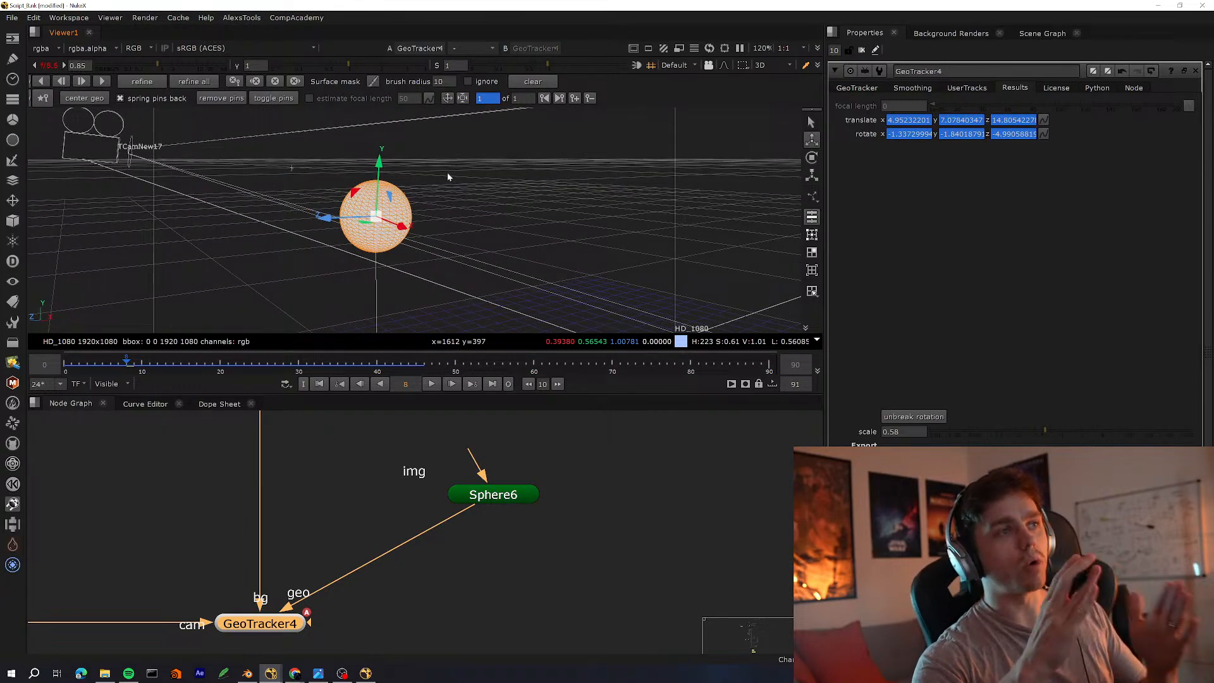
left_click(1052, 432)
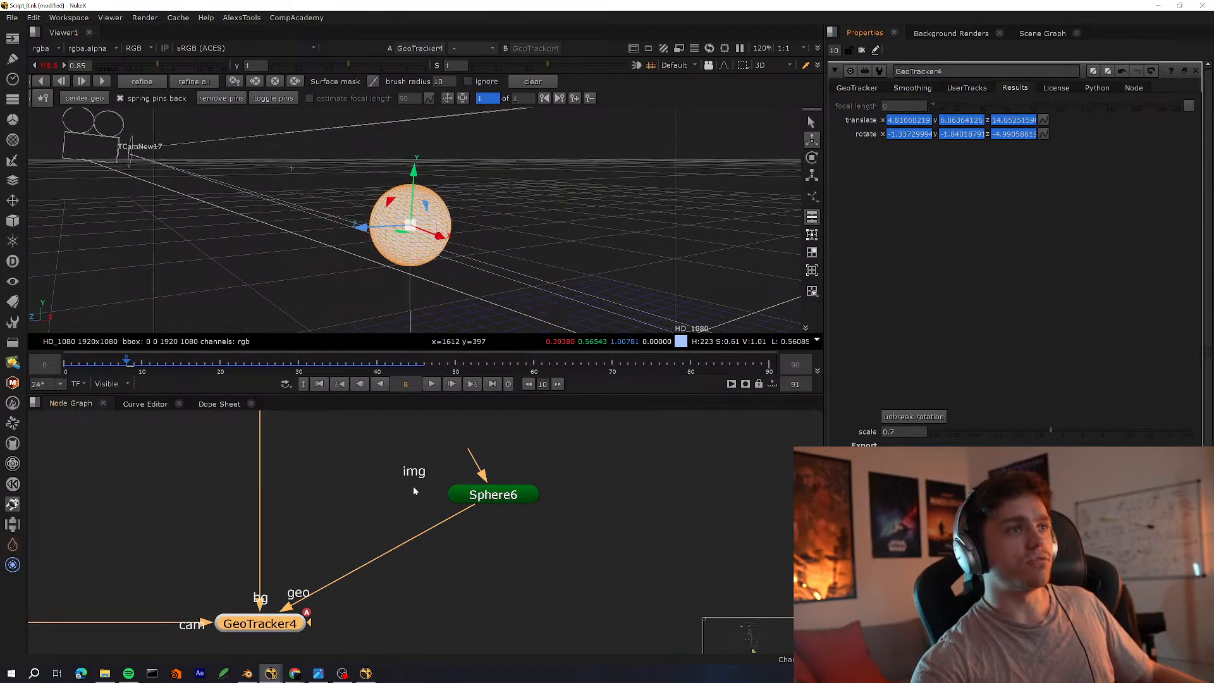
Find the Project3D2 setup with the GroundPlane and Person_distance2 cards in the node graph
scroll(412, 486, "down", 2)
key("space")
scroll(491, 477, "down", 6)
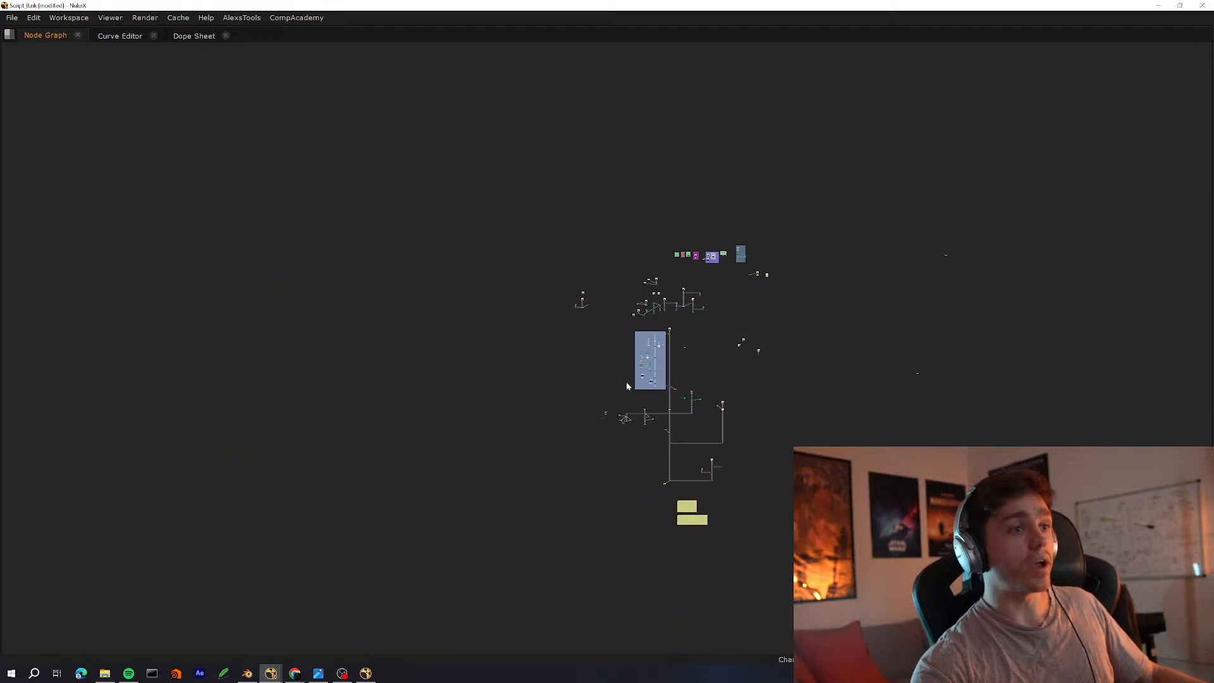
scroll(626, 385, "up", 5)
scroll(610, 427, "up", 3)
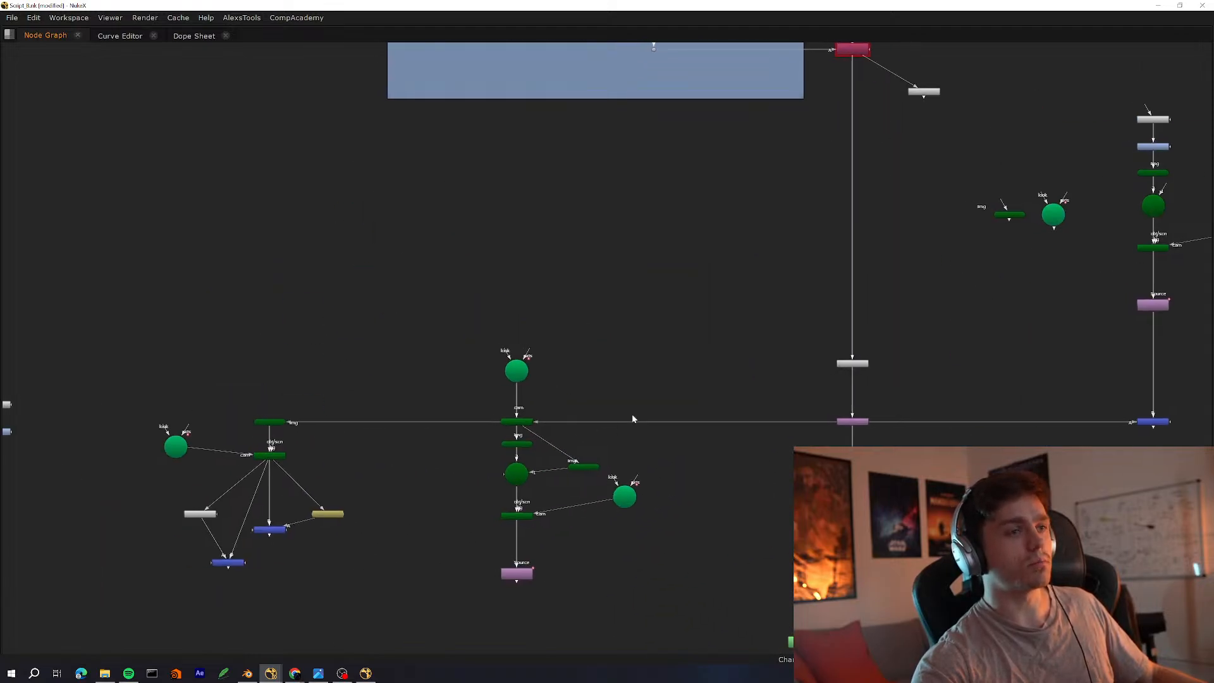
scroll(632, 413, "up", 5)
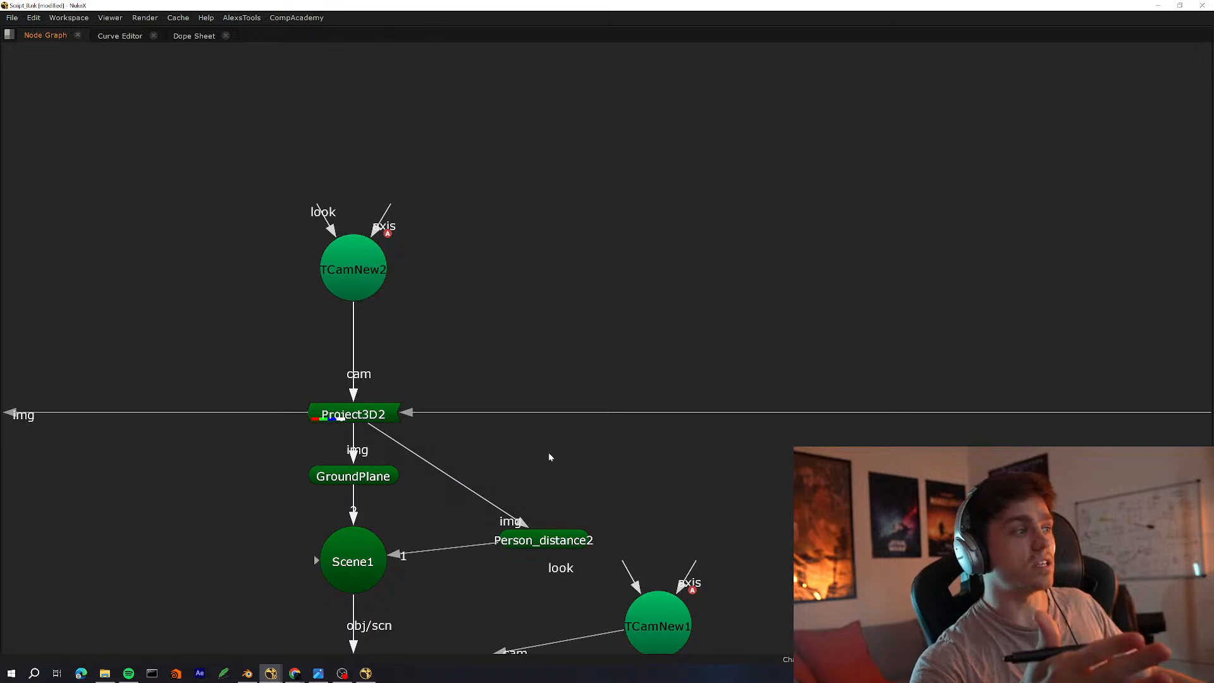
middle_click_drag(334, 461, 329, 381)
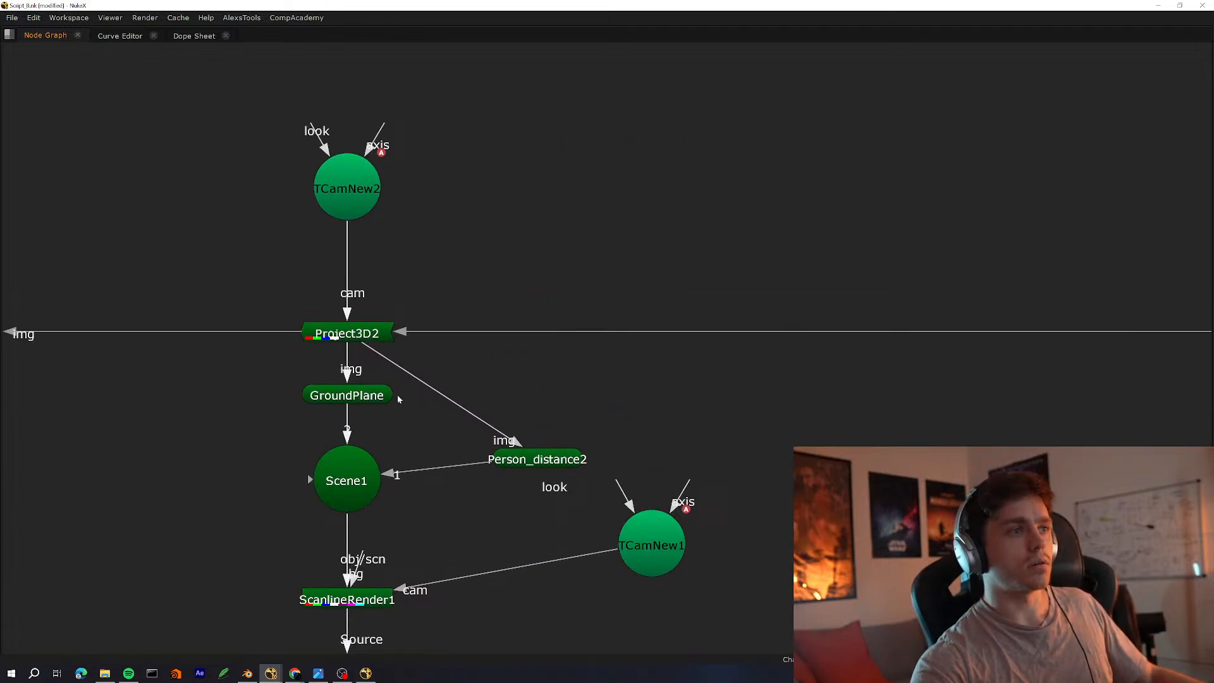
left_click_drag(379, 396, 80, 456)
middle_click_drag(373, 420, 584, 475)
key("ctrl+z")
Connect the viewer to the GroundPlane card under Project3D2
scroll(590, 419, "down", 4)
middle_click_drag(1005, 398, 792, 440)
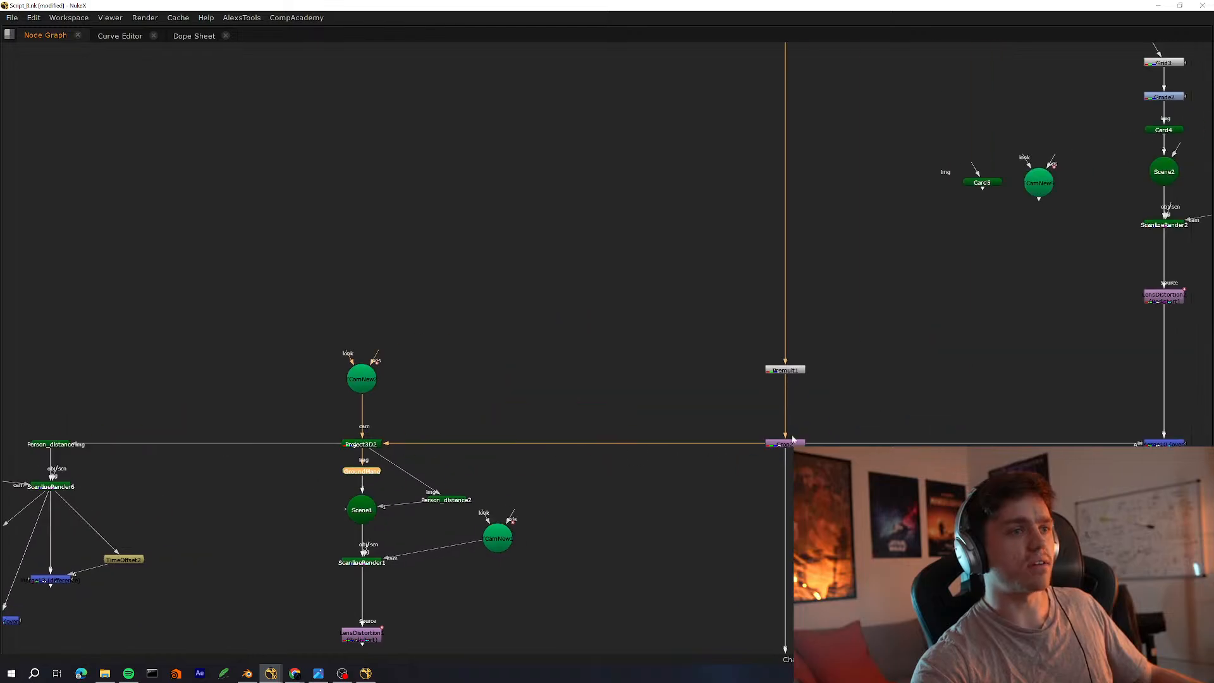
scroll(383, 440, "up", 4)
left_click(348, 495)
key("1")
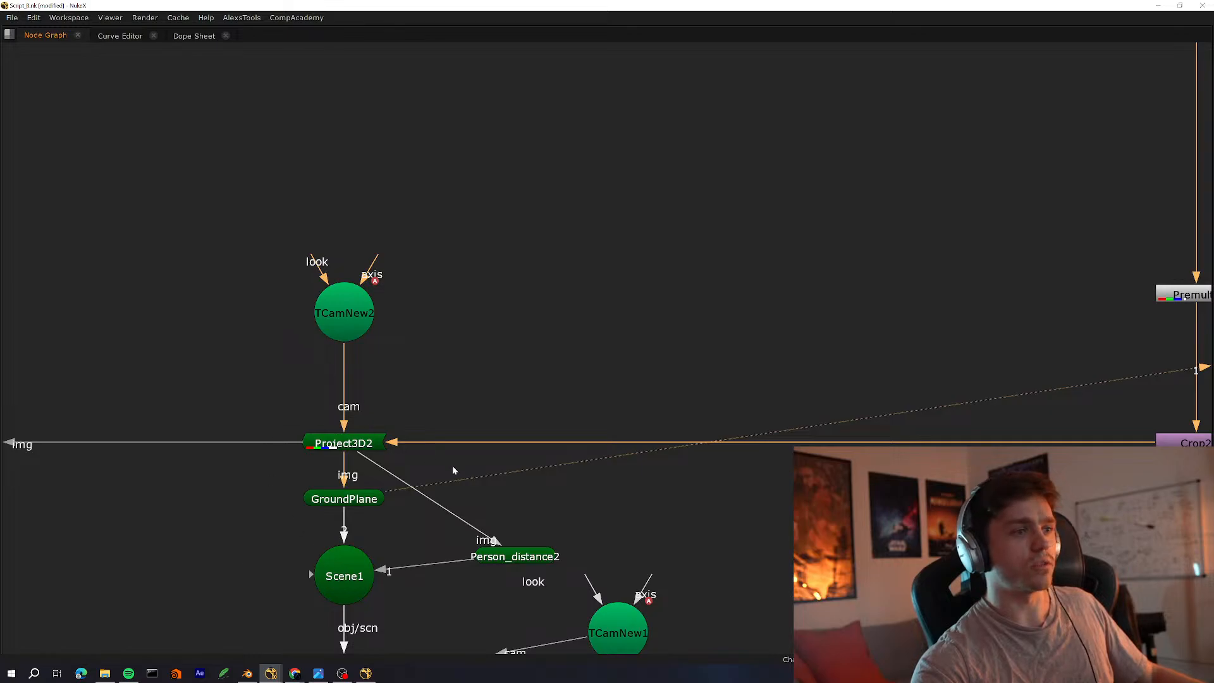
Disconnect the Person_distance2 card from Project3D2 and Scene1, and connect the viewer to ScanlineRender1
middle_click_drag(442, 568, 496, 496)
left_click_drag(542, 434, 542, 435)
middle_click_drag(465, 517, 528, 449)
left_click_drag(535, 564, 381, 491)
key("1")
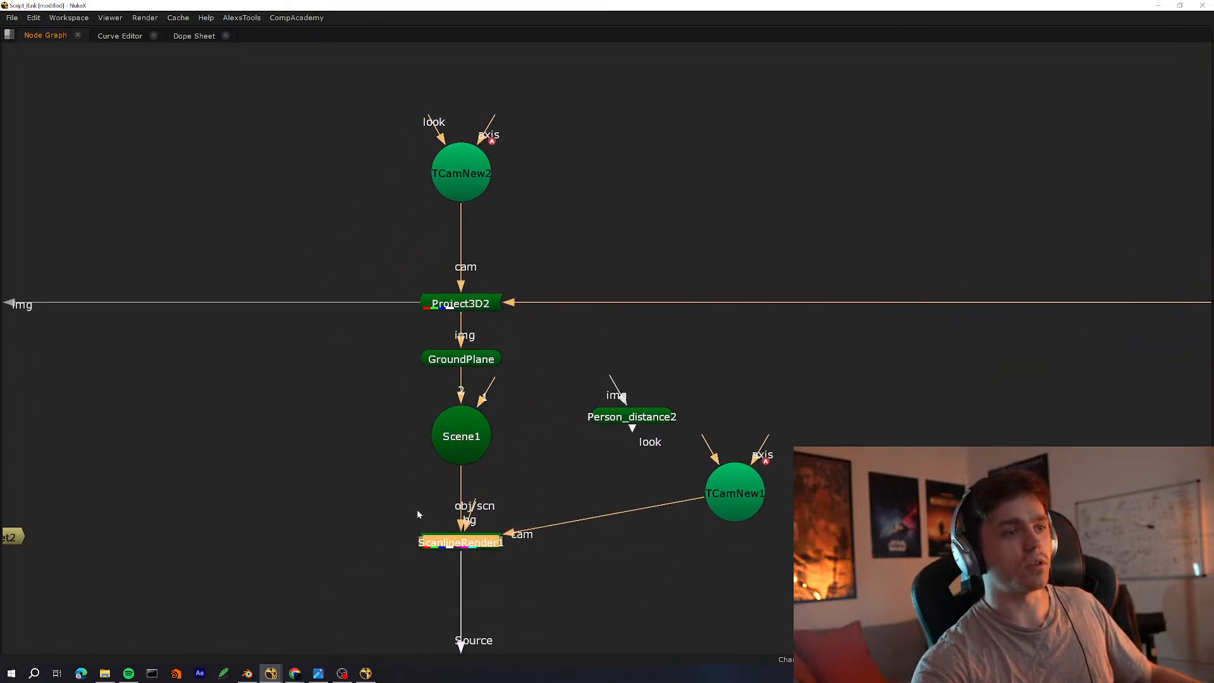
Close the GeoTracker4 properties and show ScanlineRender1's 2D render fitted in the viewer
key("Tab")
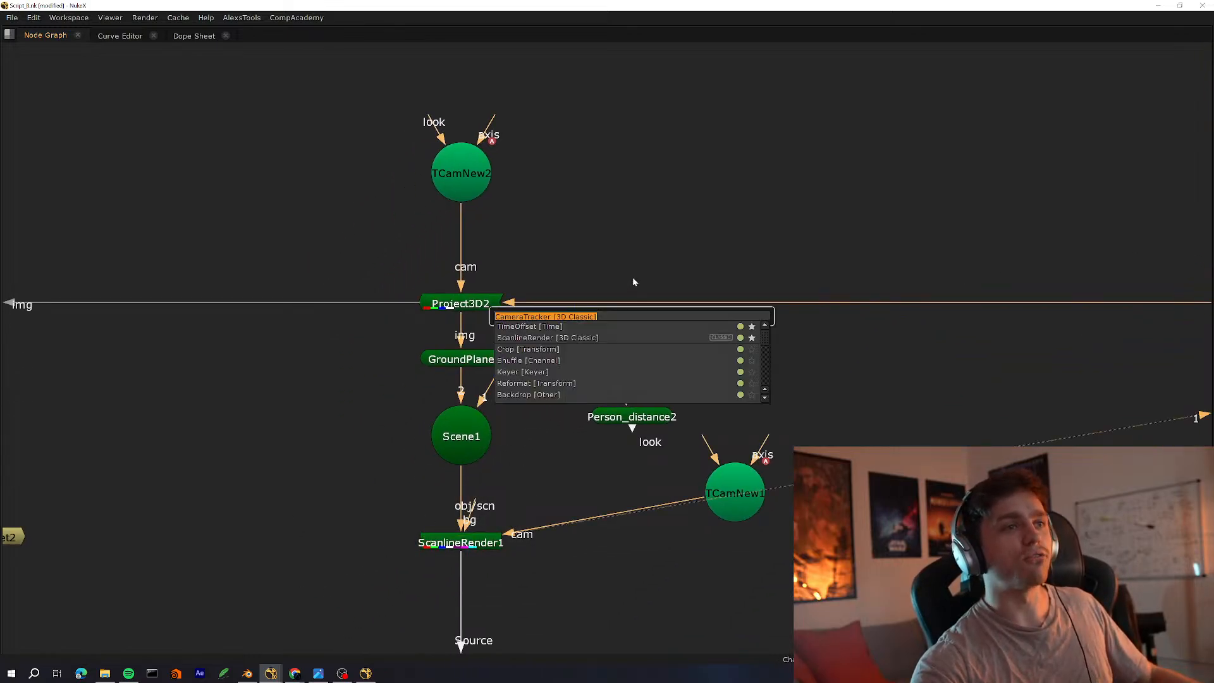
key("Escape")
key("space")
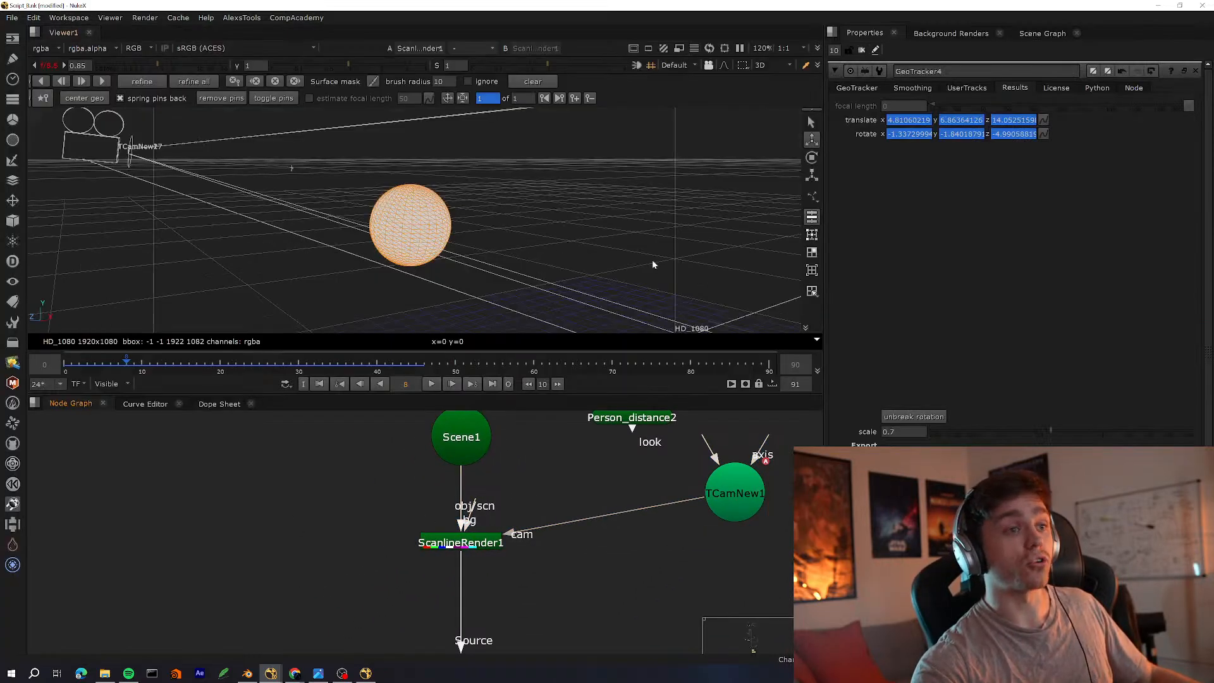
left_click(1192, 71)
middle_click_drag(463, 468, 415, 555)
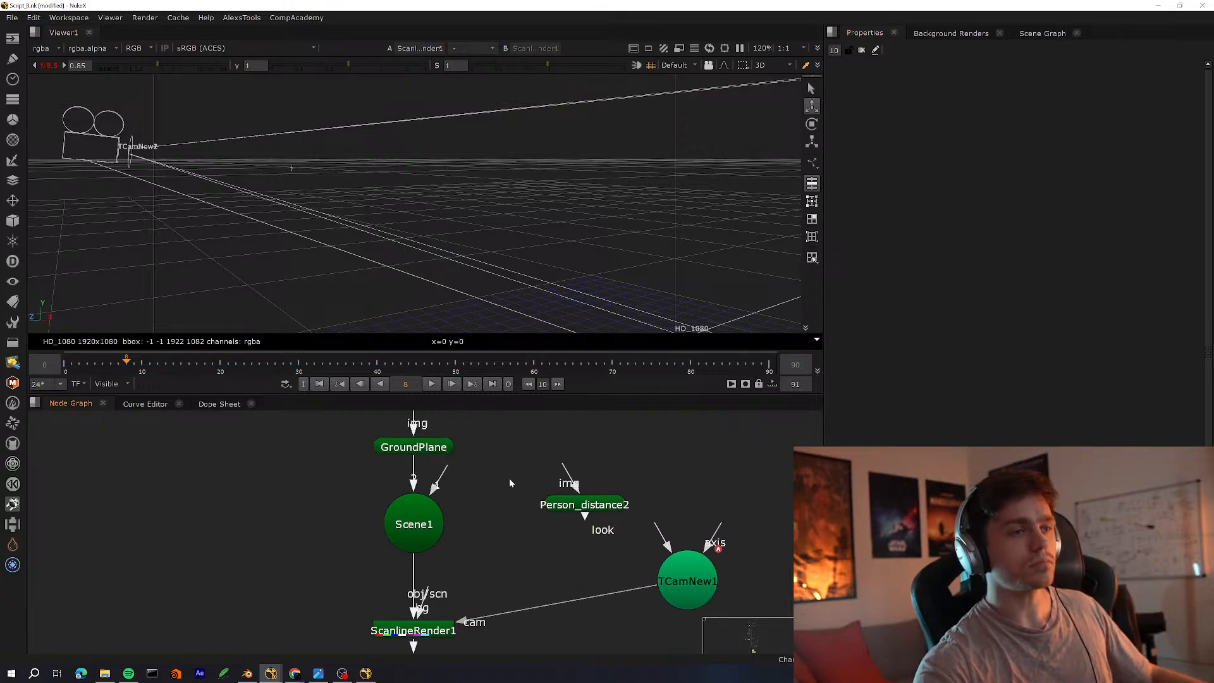
scroll(454, 530, "up", 2)
middle_click_drag(554, 456, 551, 537)
scroll(510, 515, "down", 2)
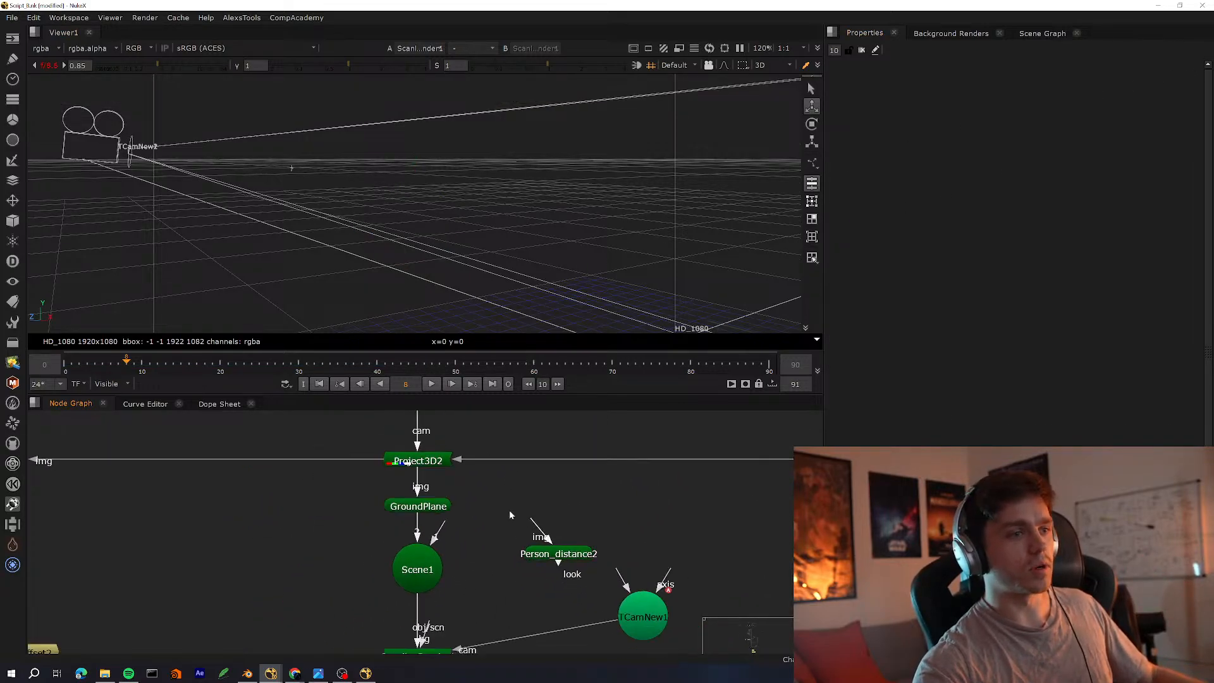
middle_click_drag(427, 598, 459, 490)
key("Tab")
key("f")
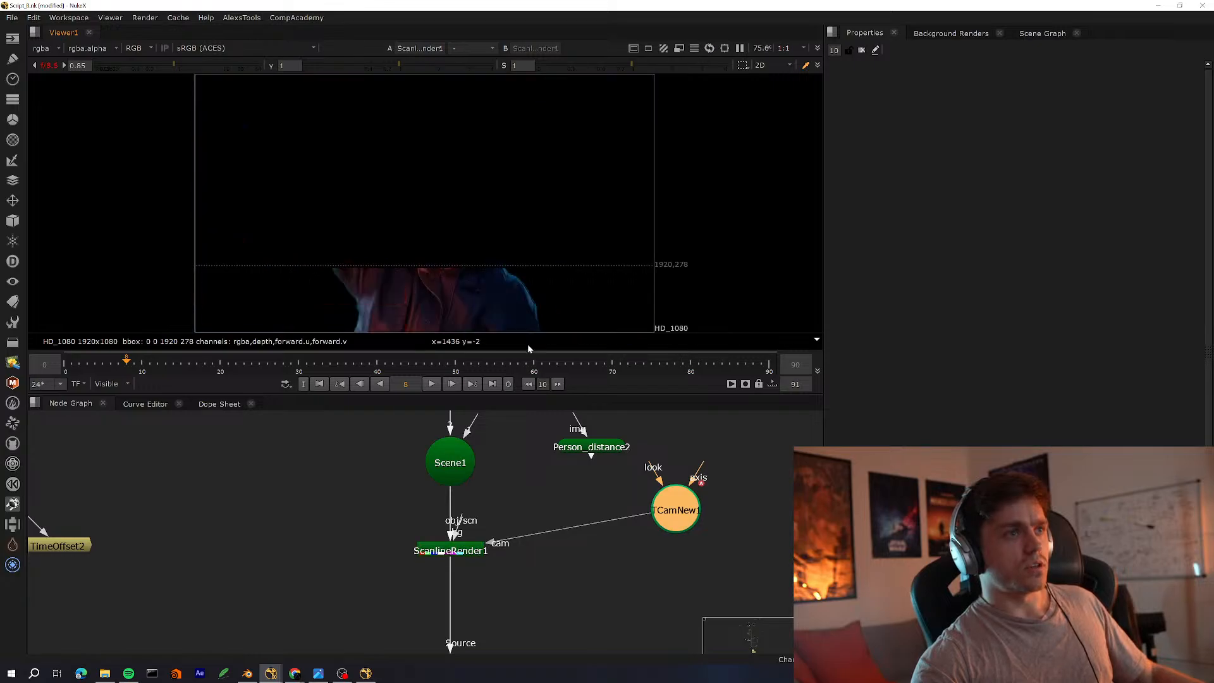
Restore the Person_distance2 card's connections to Project3D2 and Scene1
scroll(504, 515, "down", 2)
middle_click_drag(535, 492, 493, 565)
scroll(493, 564, "up", 3)
left_click_drag(548, 468, 392, 431)
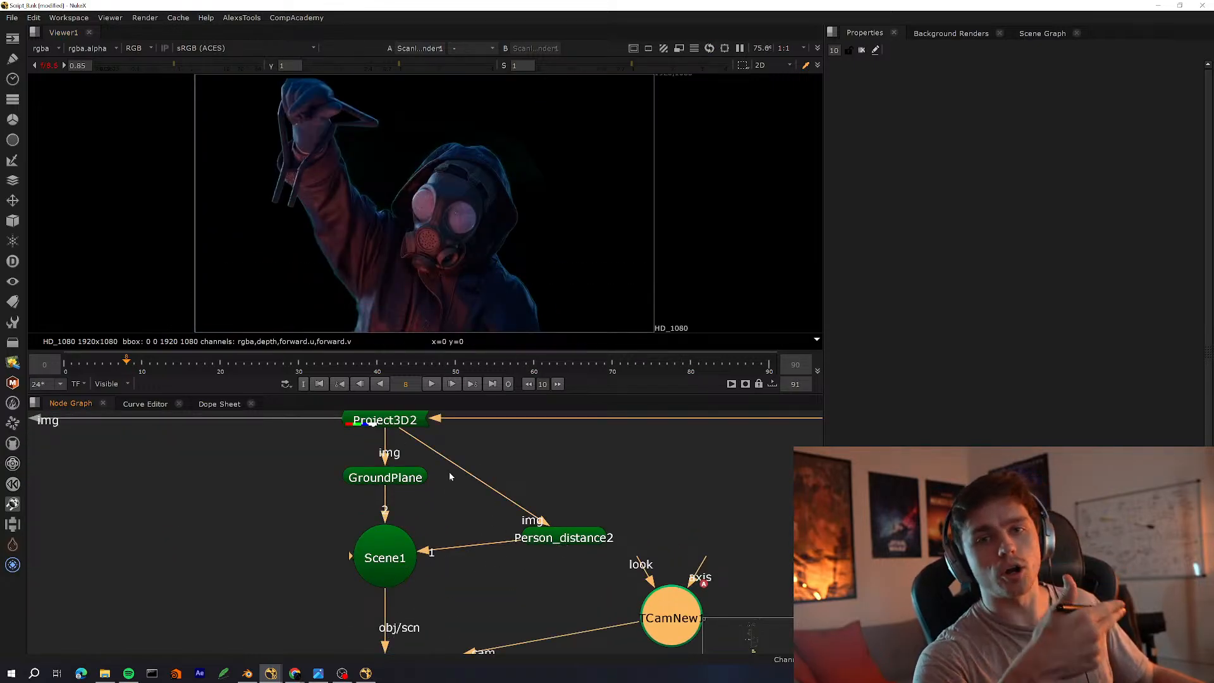
Examine the projected person card in the 3D view and open the Person_distance2 properties
key("Tab")
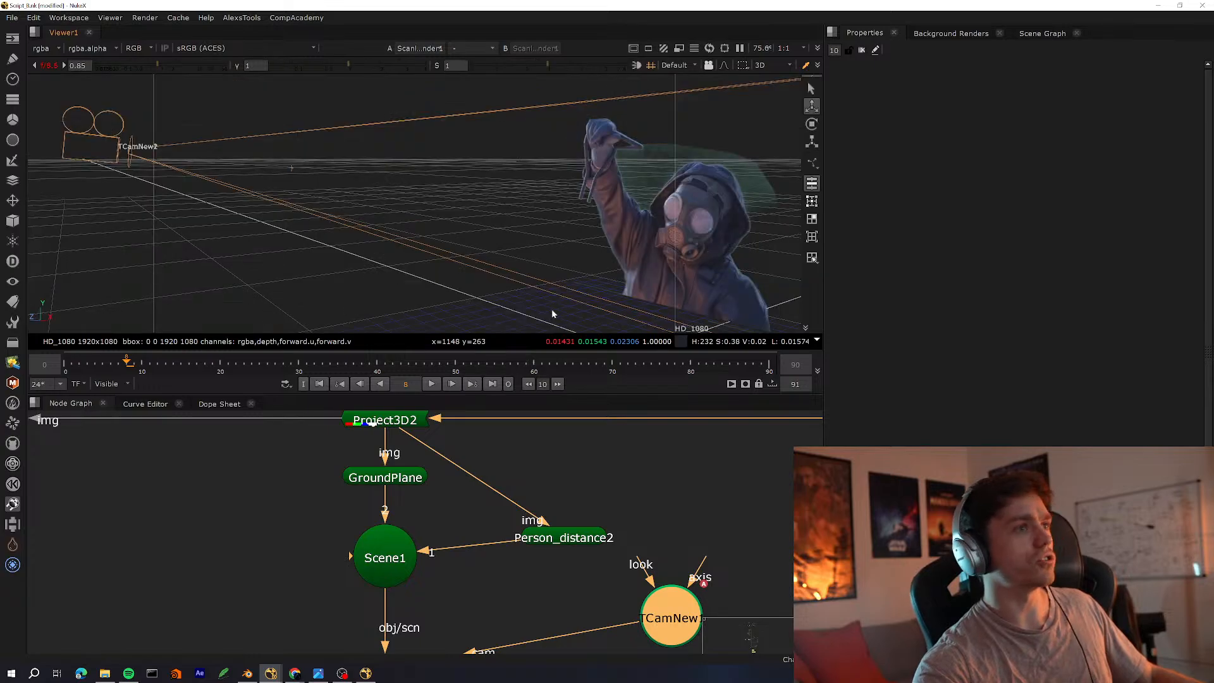
left_click(667, 250)
scroll(667, 246, "down", 3)
middle_click_drag(518, 282, 321, 220)
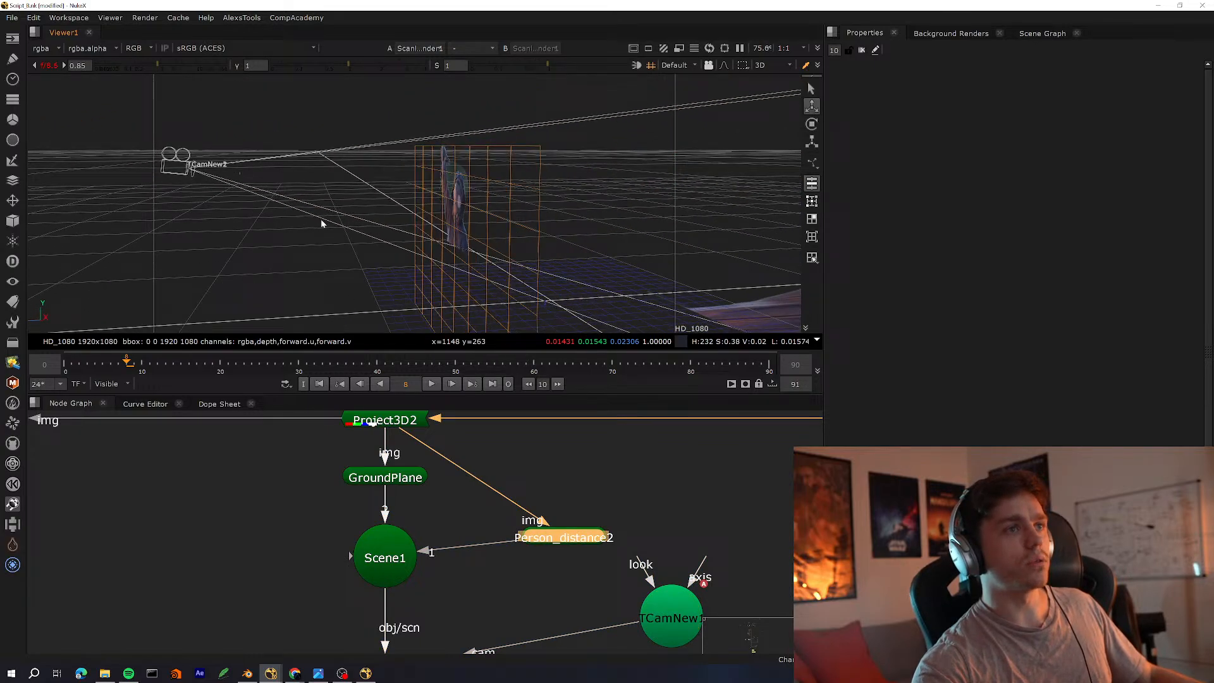
double_click(568, 537)
key("f")
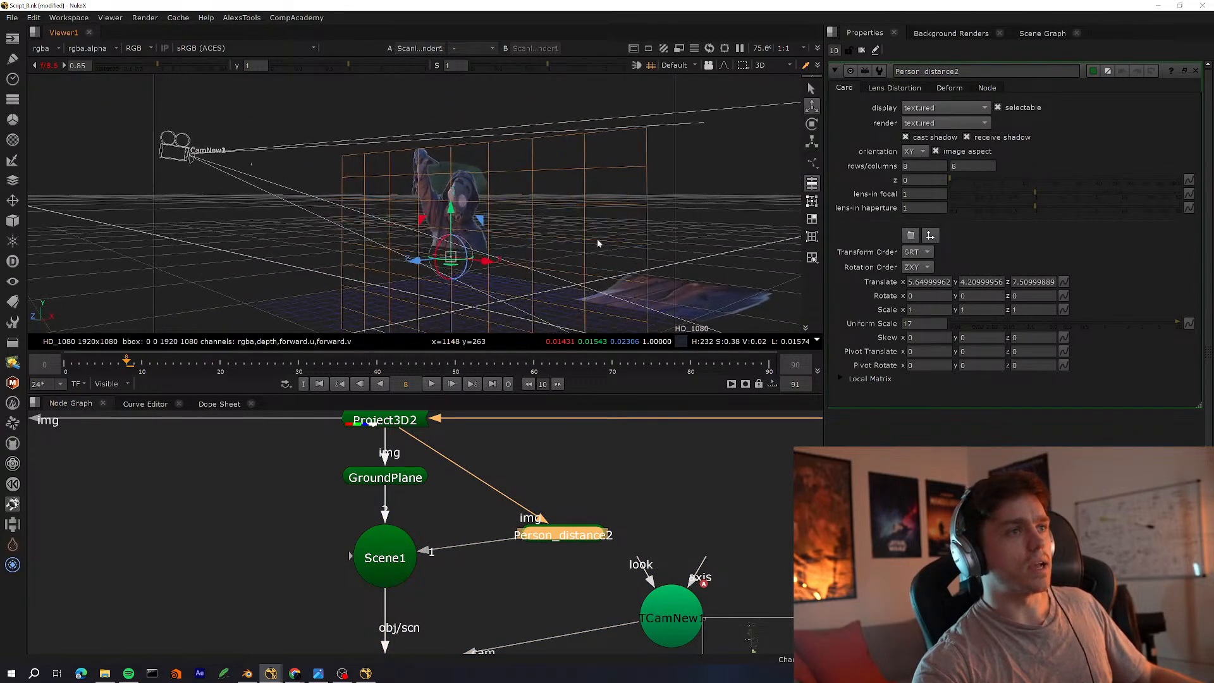
scroll(478, 223, "up", 2)
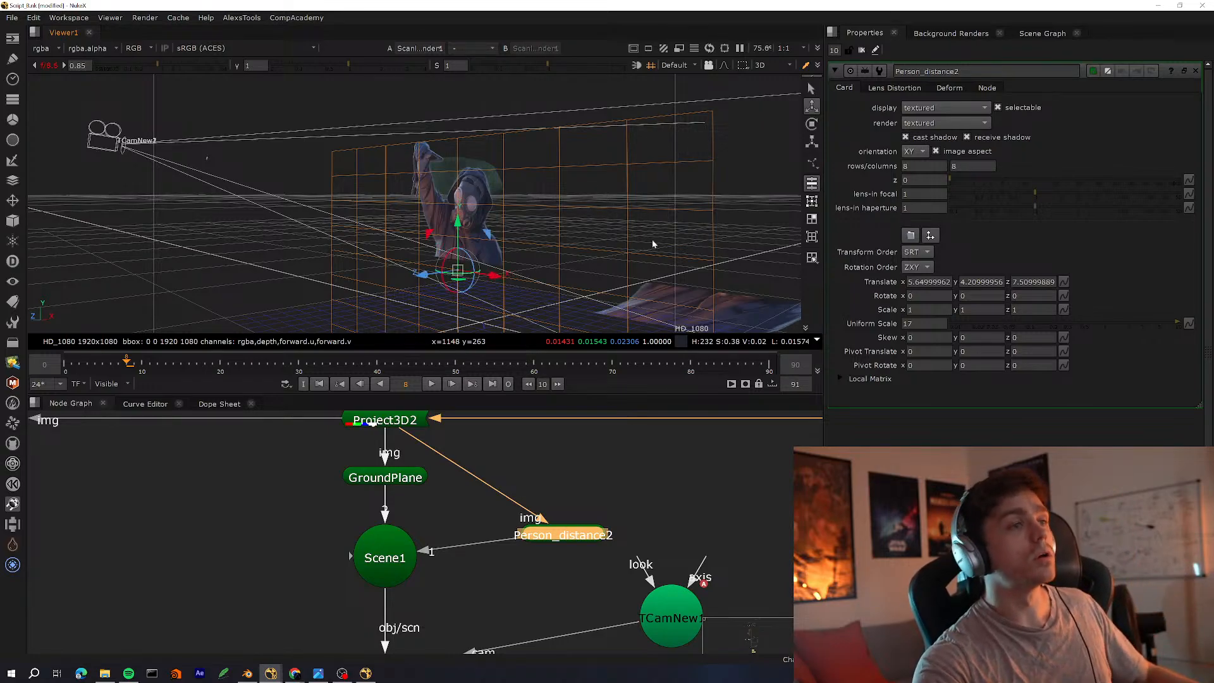
Try moving the Person_distance2 card towards the camera to a Z translate of about 11.6, and undo the move
left_click_drag(410, 259, 457, 266, "ctrl")
left_click_drag(249, 255, 232, 254)
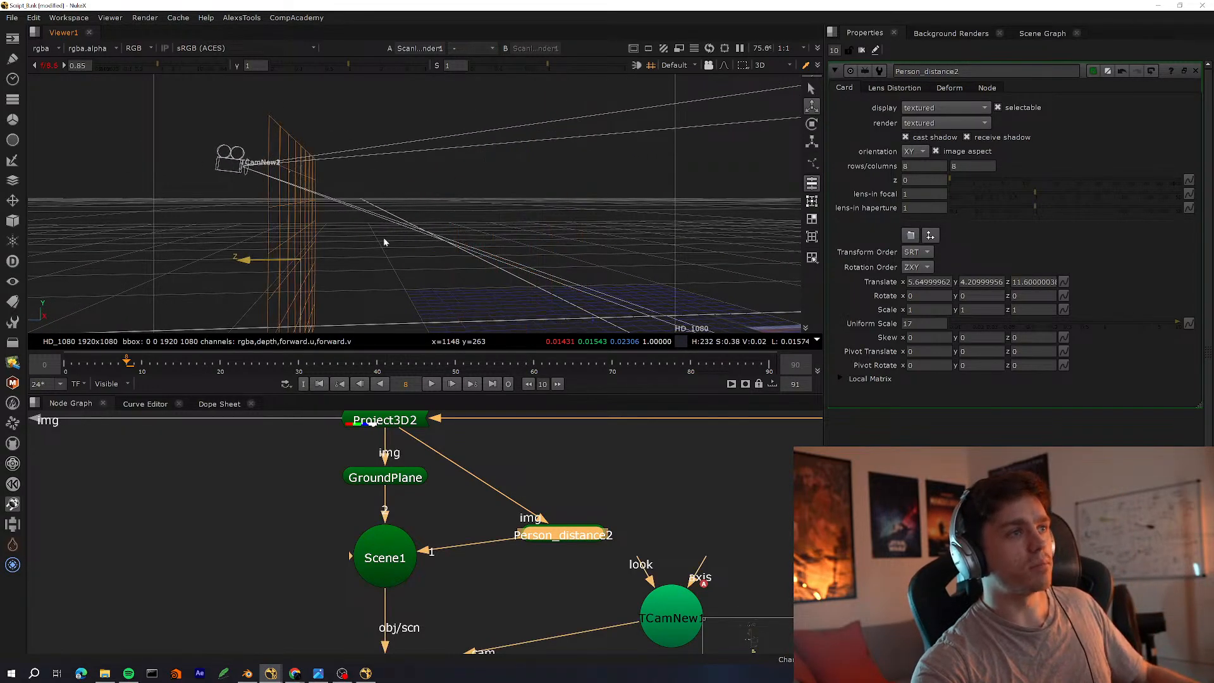
key("ctrl+z")
Find the ScanlineRender6 node below the Person_distance card and show it in the viewer
left_click_drag(511, 232, 418, 292, "ctrl")
middle_click_drag(428, 526, 454, 470)
scroll(453, 469, "down", 4)
scroll(443, 525, "up", 3)
scroll(535, 493, "down", 3)
middle_click_drag(504, 506, 554, 564)
scroll(499, 504, "up", 4)
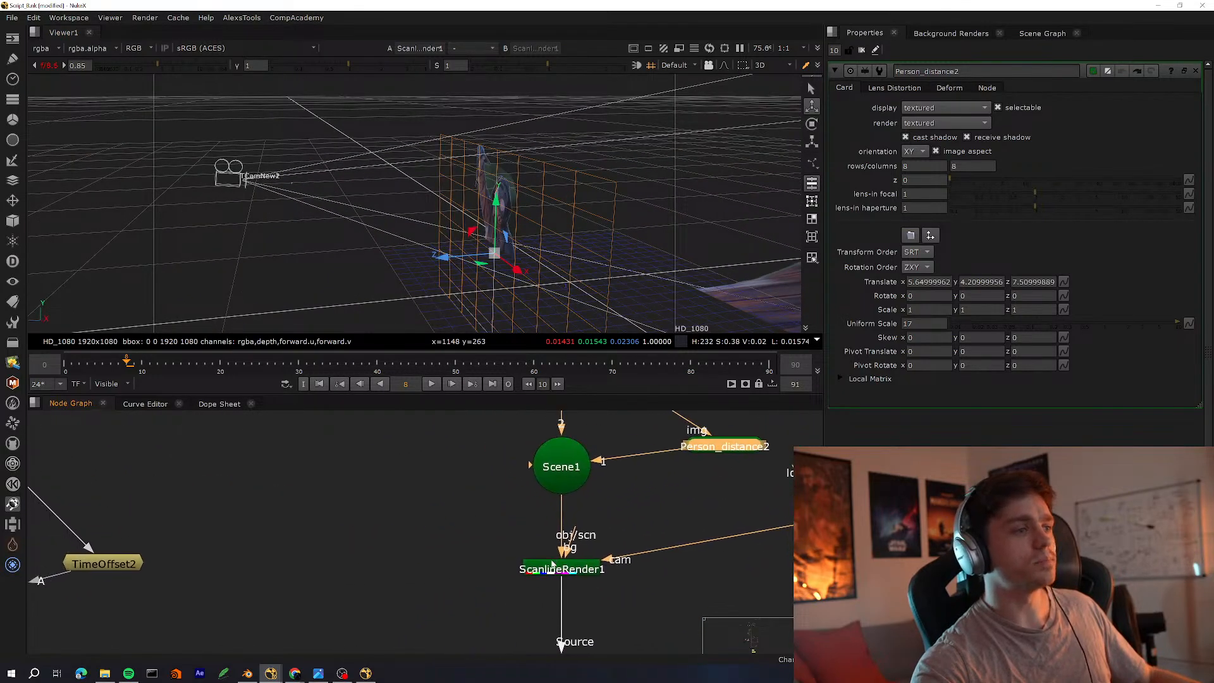
scroll(554, 563, "down", 5)
middle_click_drag(435, 563, 495, 567)
key("space")
scroll(473, 540, "up", 4)
left_click(398, 533)
key("space")
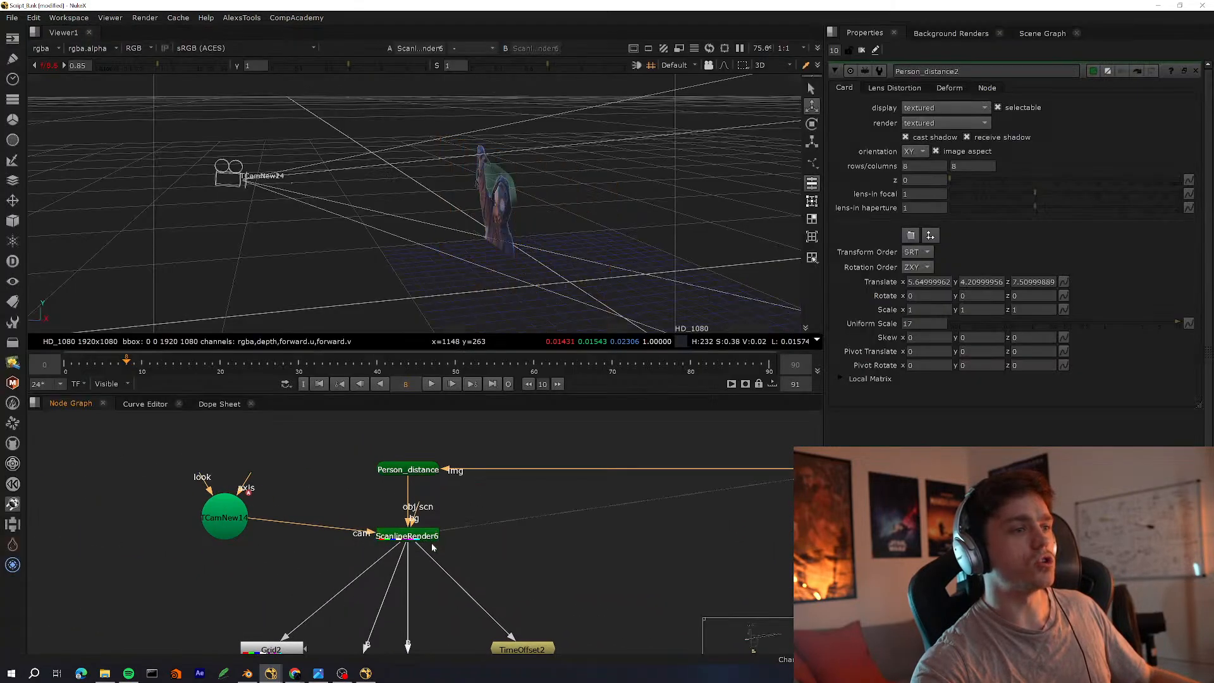
Open the properties of ScanlineRender6 and the Person_distance card, and inspect the card in 3D
double_click(432, 539)
scroll(415, 463, "up", 2)
double_click(426, 477)
left_click_drag(598, 258, 623, 260, "ctrl")
scroll(451, 502, "up", 3)
Show ScanlineRender6's 2D render of the person with its properties open
double_click(419, 597)
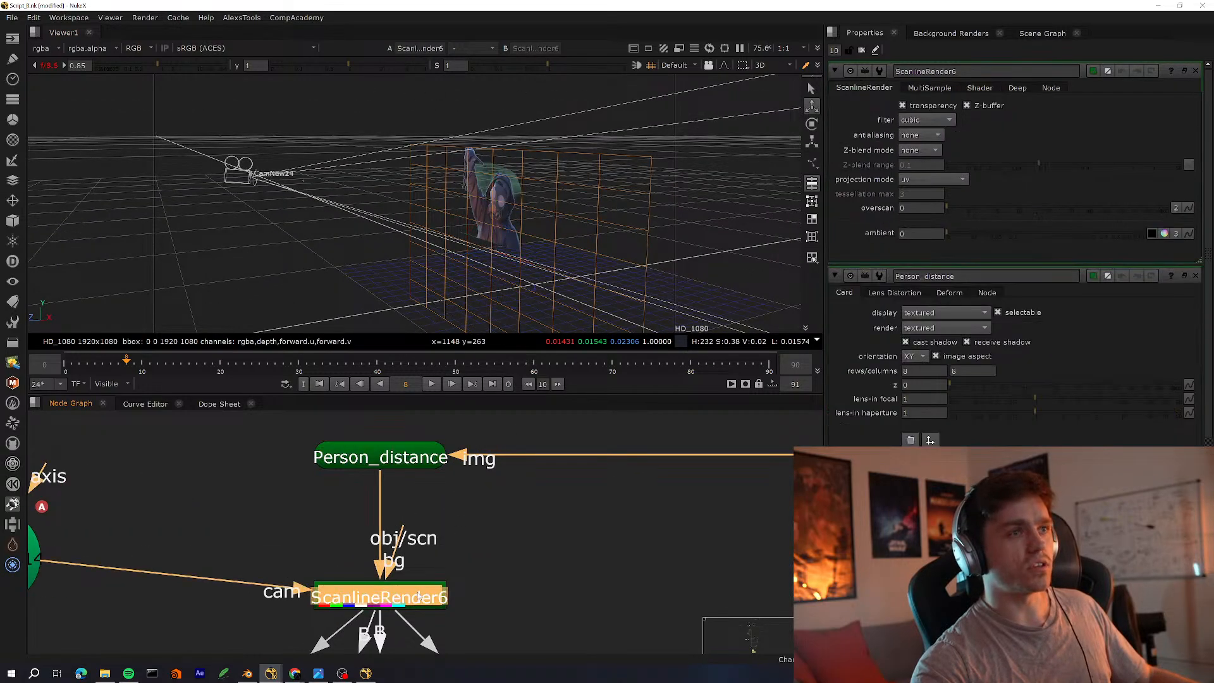
left_click(425, 557)
key("Tab")
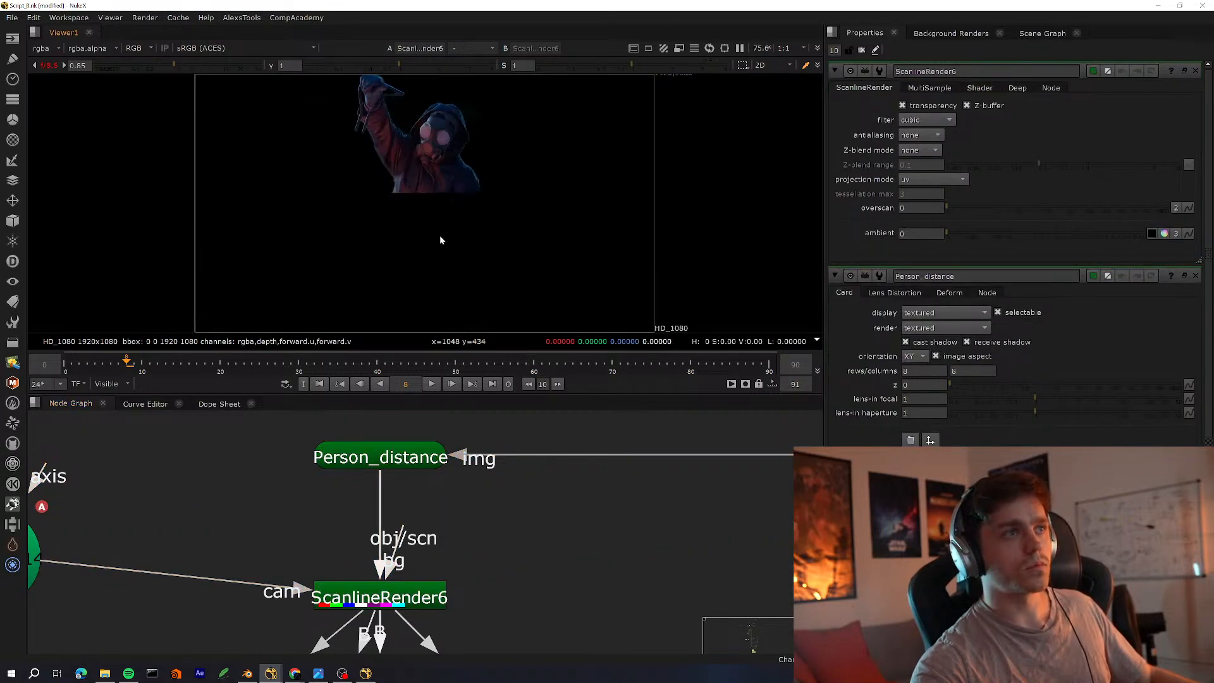
left_click(415, 598)
left_click_drag(414, 597, 414, 599)
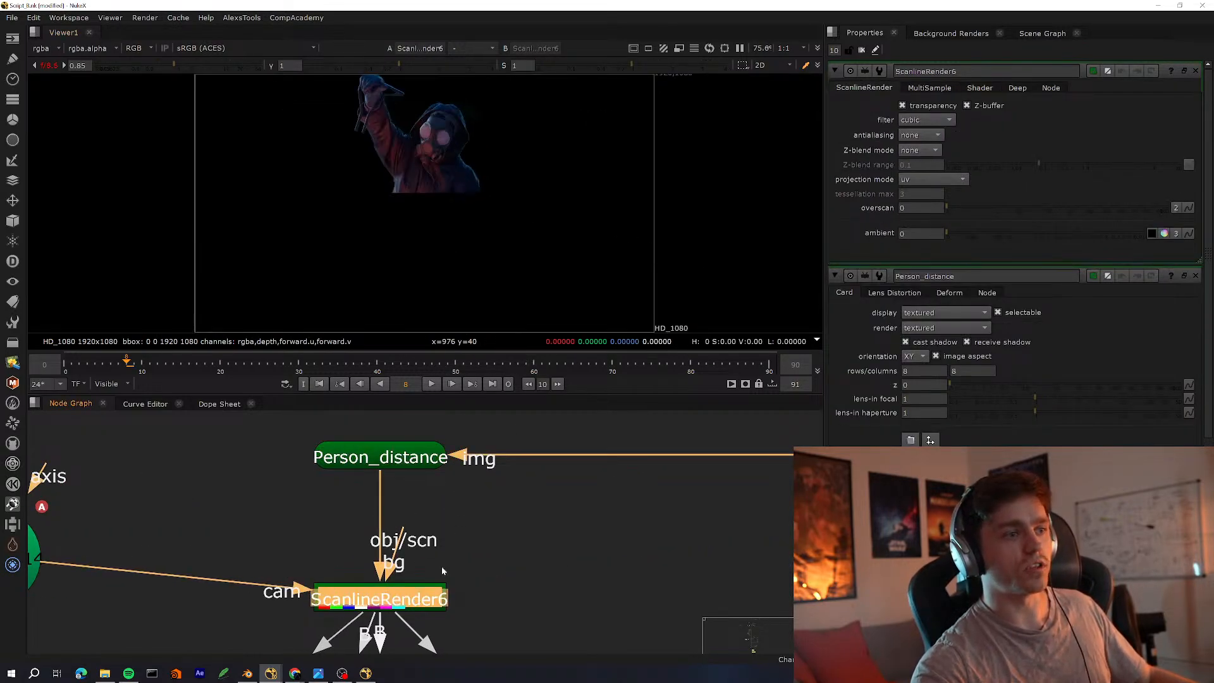
Close the Person_distance properties and switch ScanlineRender6's projection mode to perspective, and back to uv
left_click(1196, 276)
left_click(933, 179)
left_click(933, 164)
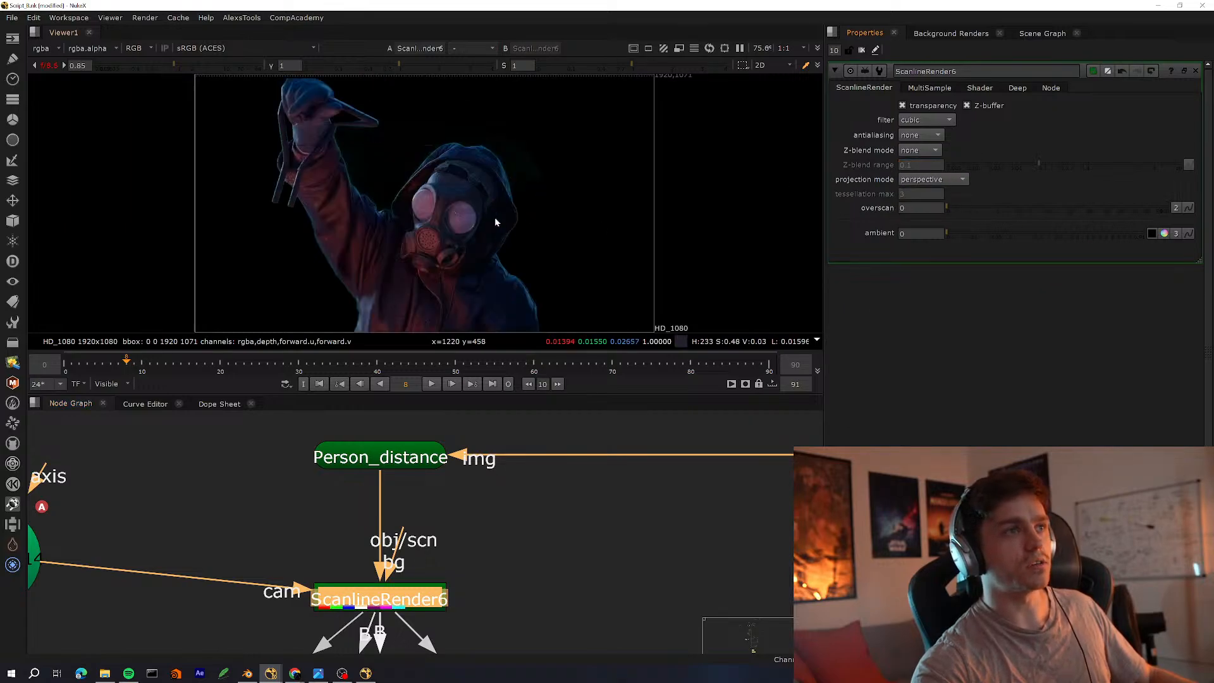
left_click(933, 179)
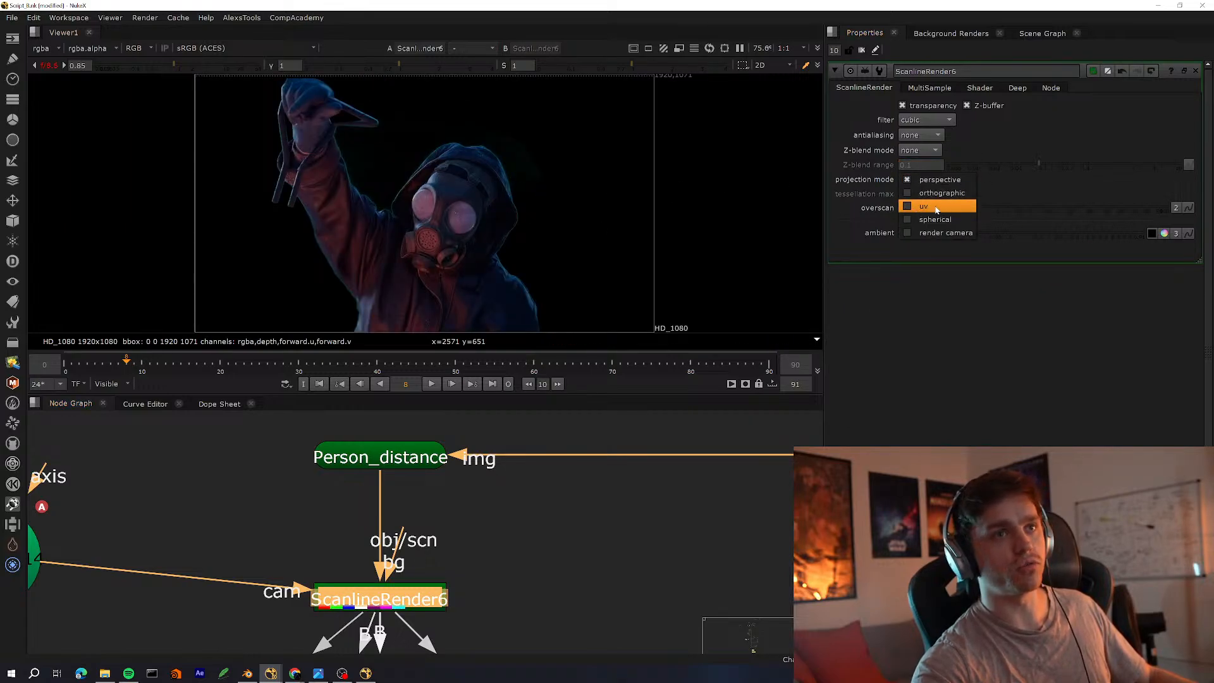
left_click(925, 206)
Play back the UV render of the person and jump between frames 51 and 53 to examine its motion
left_click(432, 385)
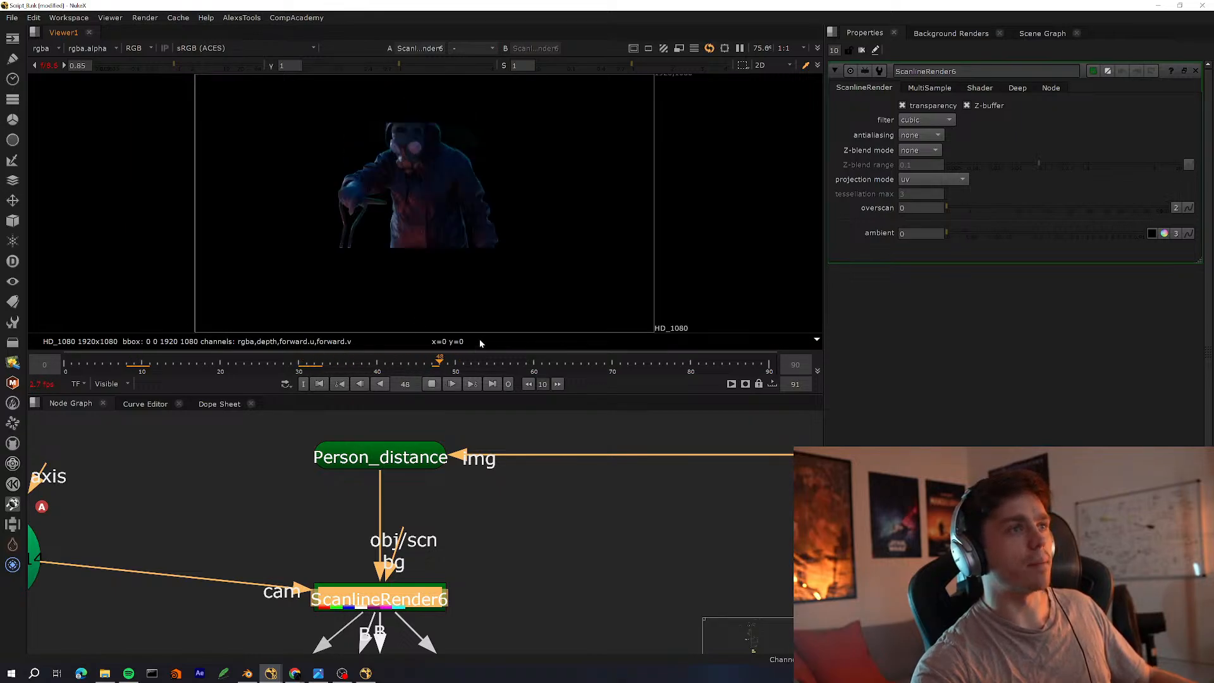
middle_click_drag(472, 233, 498, 255)
key("q")
key("q")
middle_click(514, 246)
middle_click(514, 246)
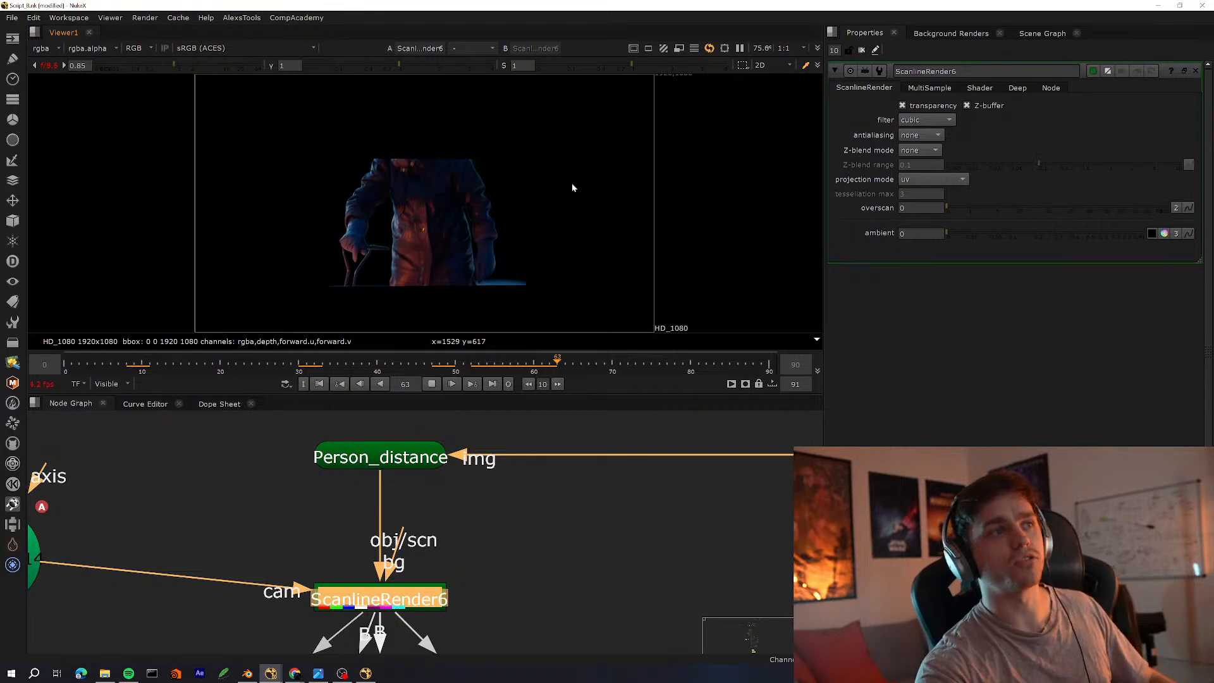
left_click_drag(722, 164, 178, 314)
left_click(479, 365)
left_click(462, 366)
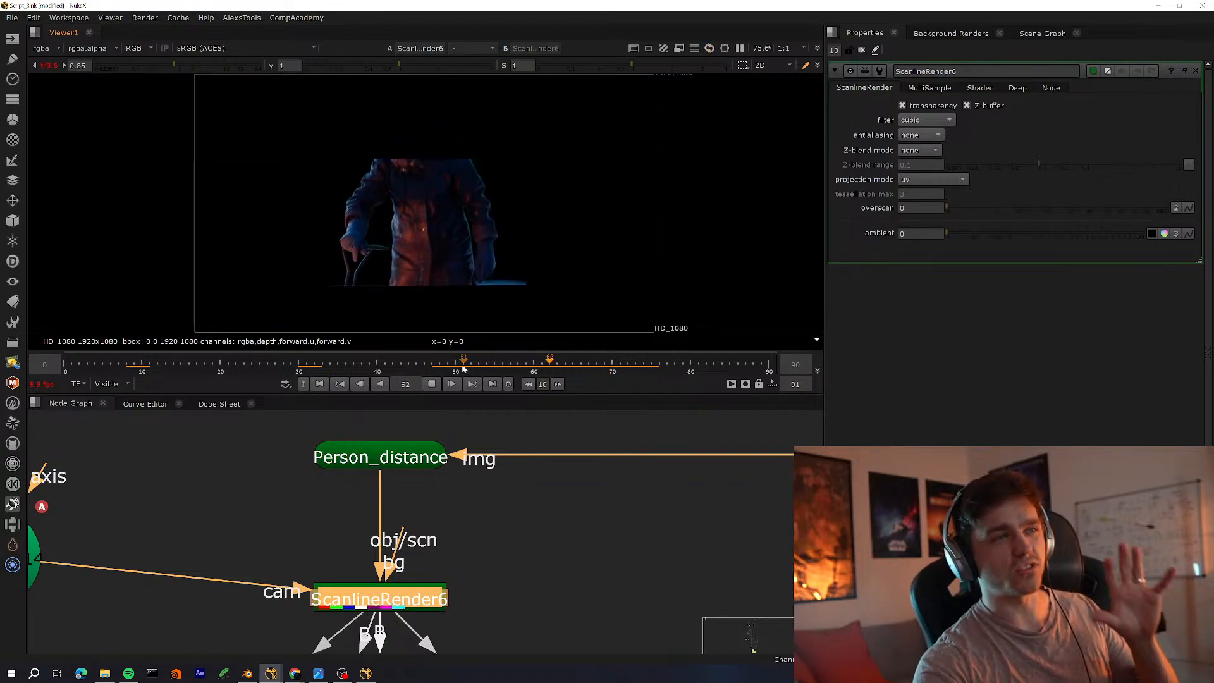
left_click(479, 366)
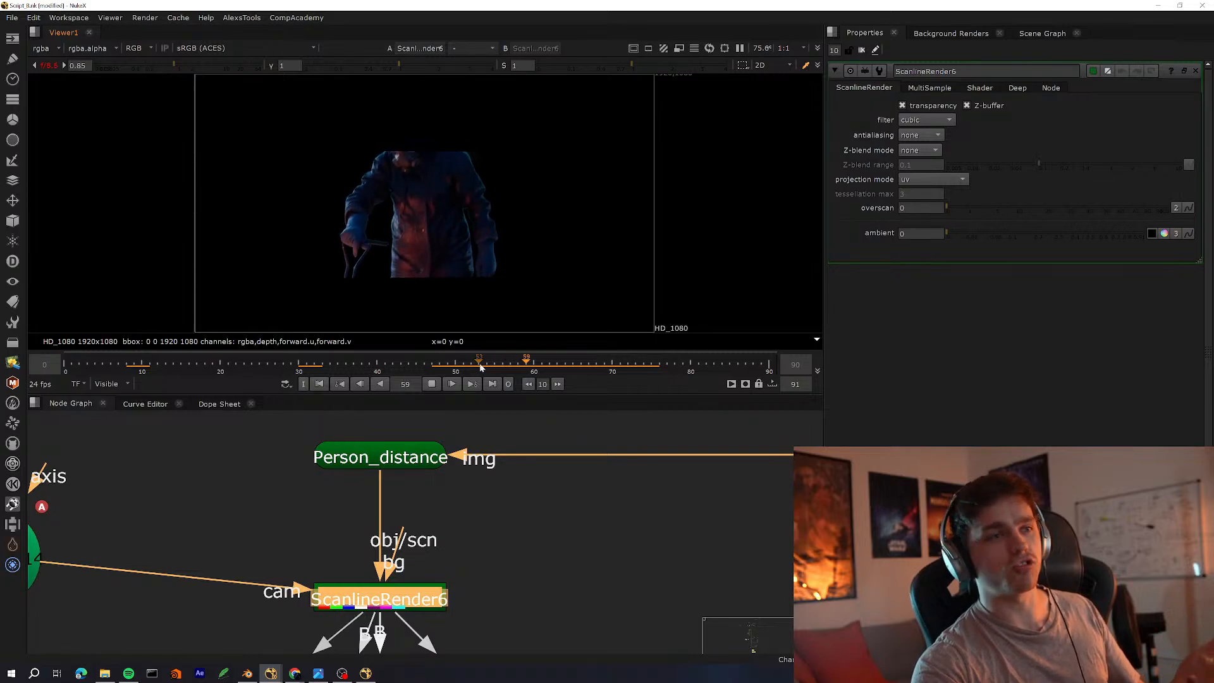
Play back ScanlineRender6's UV render of the person from several frames, and check the projection card in the 3D view
left_click(487, 365)
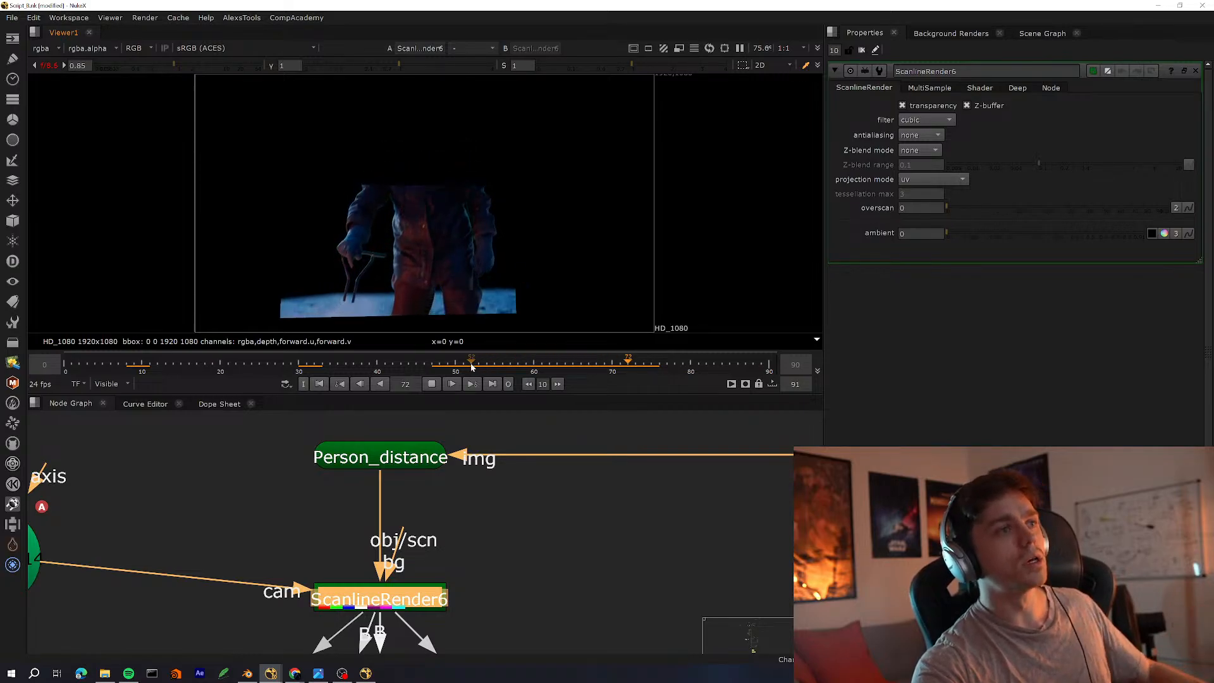
left_click(474, 365)
left_click(469, 364)
left_click(181, 366)
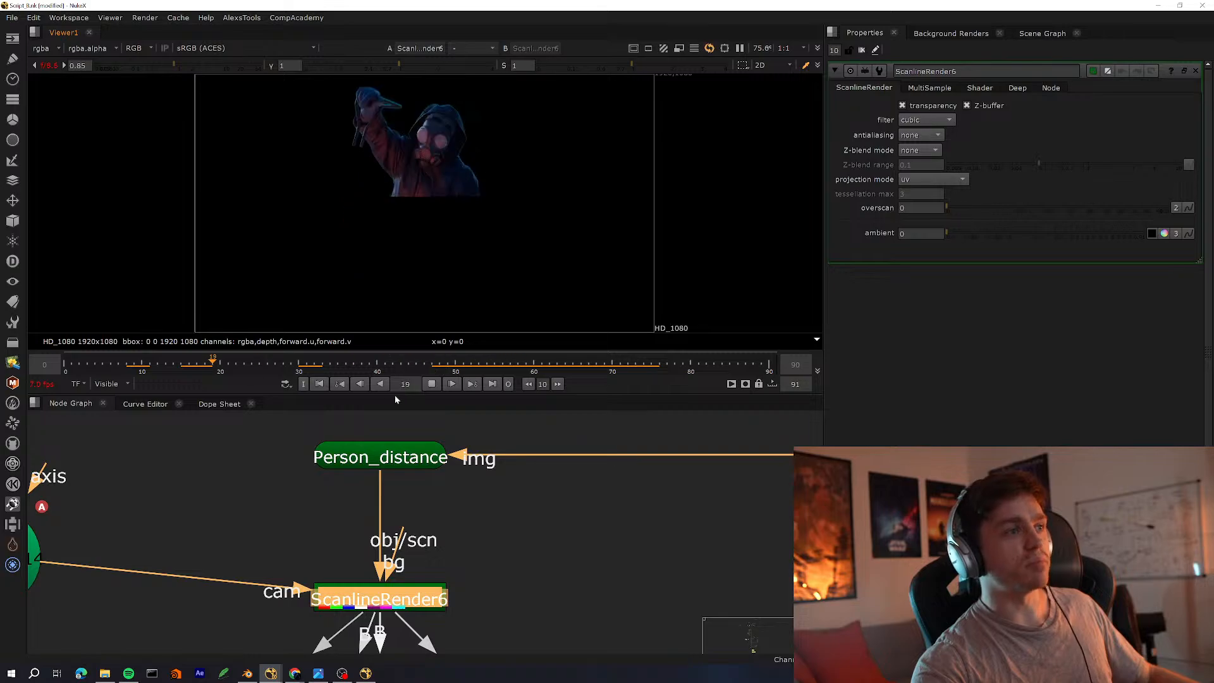
key("Tab")
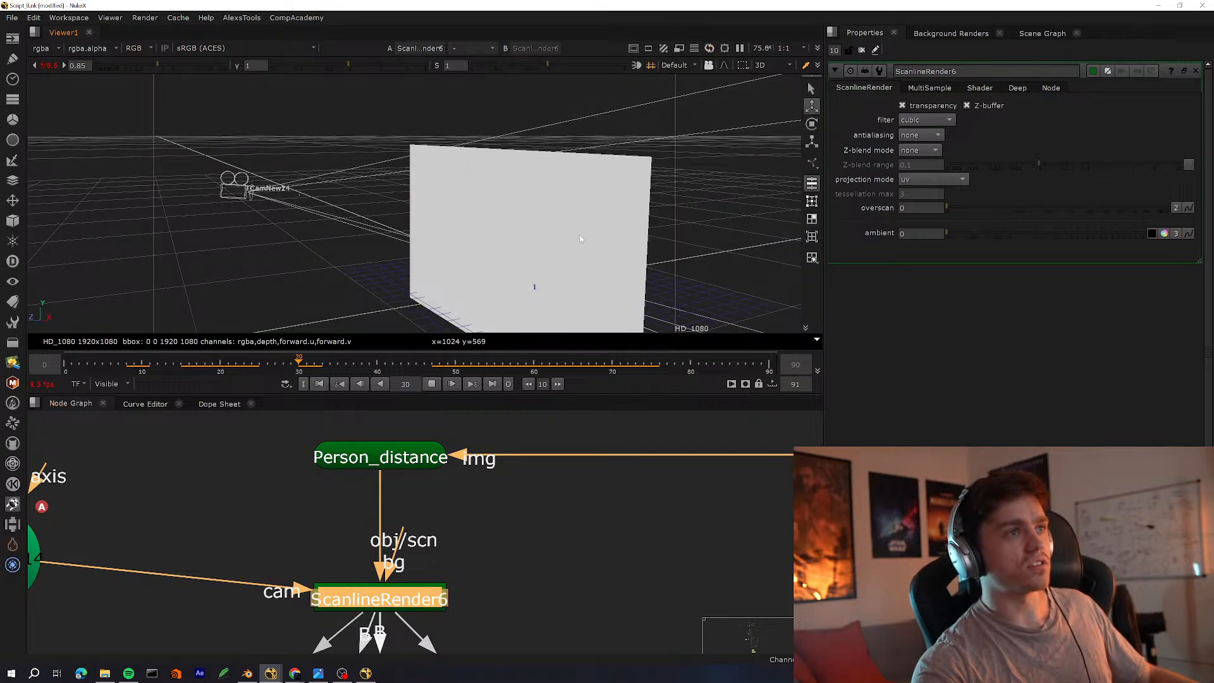
key("k")
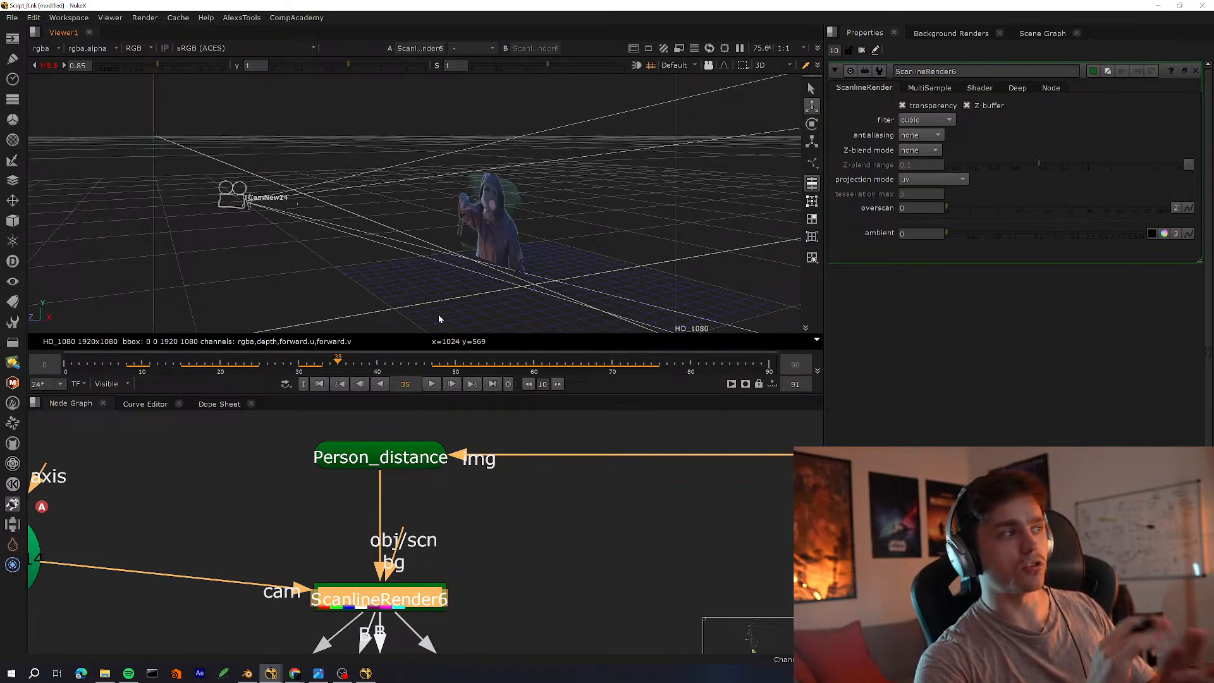
Open the Person_distance card's properties and move the card along Z to 14.22 in the 3D view
left_click(530, 232)
scroll(530, 231, "up", 3)
double_click(410, 453)
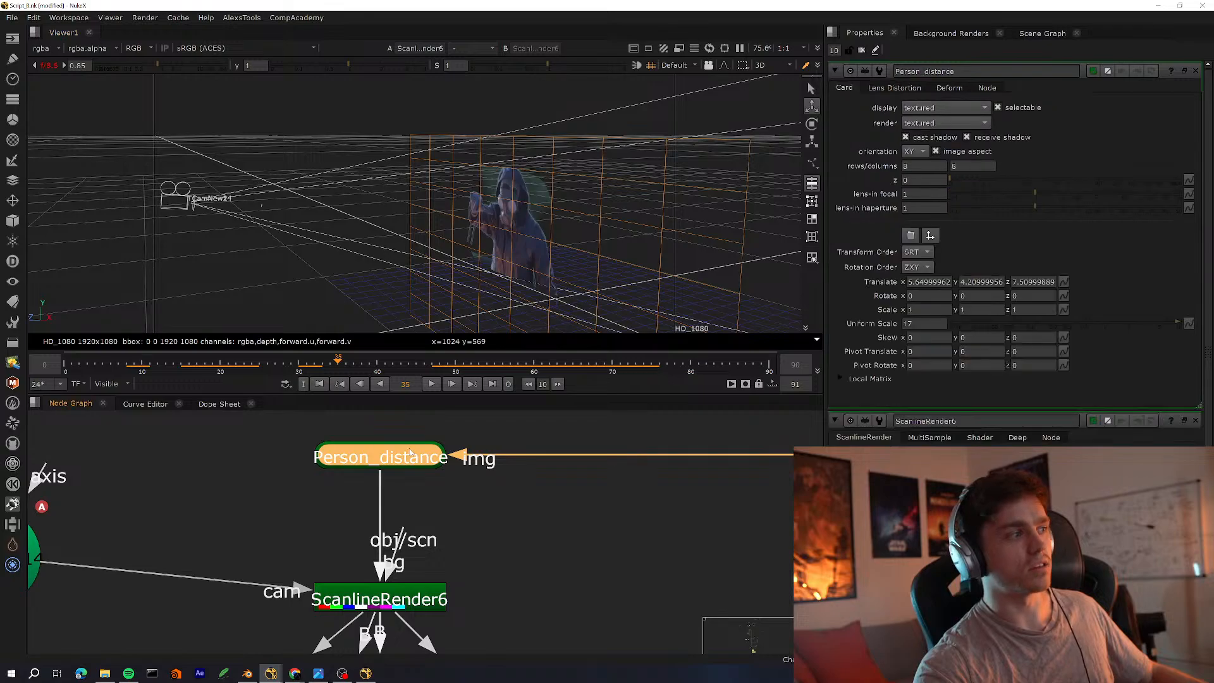
middle_click_drag(439, 274, 448, 253)
scroll(506, 253, "up", 1)
left_click_drag(487, 264, 271, 288)
scroll(392, 259, "up", 2)
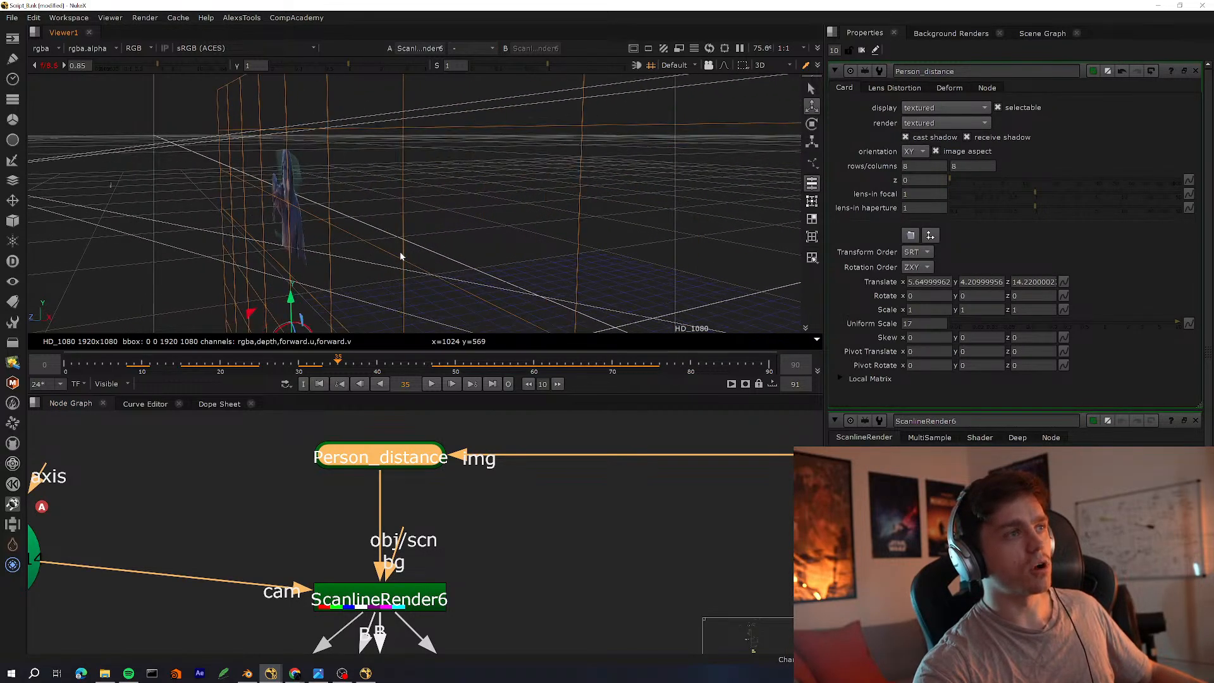
left_click_drag(401, 256, 427, 291, "ctrl")
Play back the shot in 3D and 2D with the card at its new distance, examining the person close up without the overlay
left_click(430, 384)
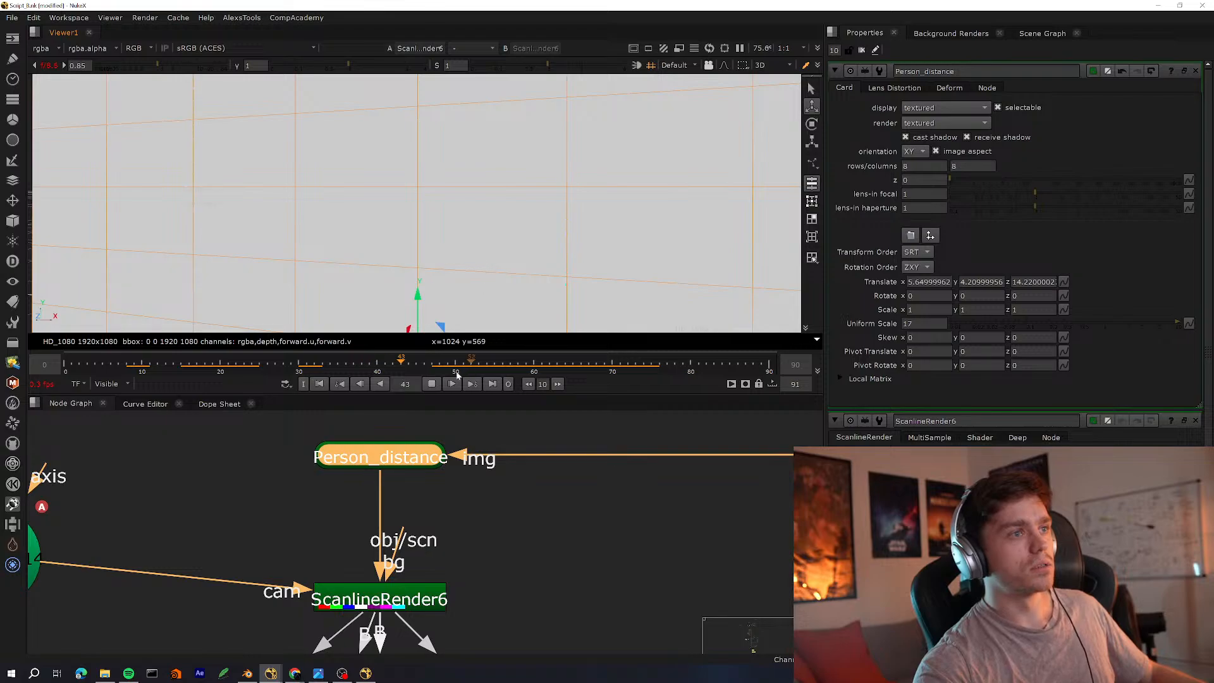
left_click(457, 565)
key("Tab")
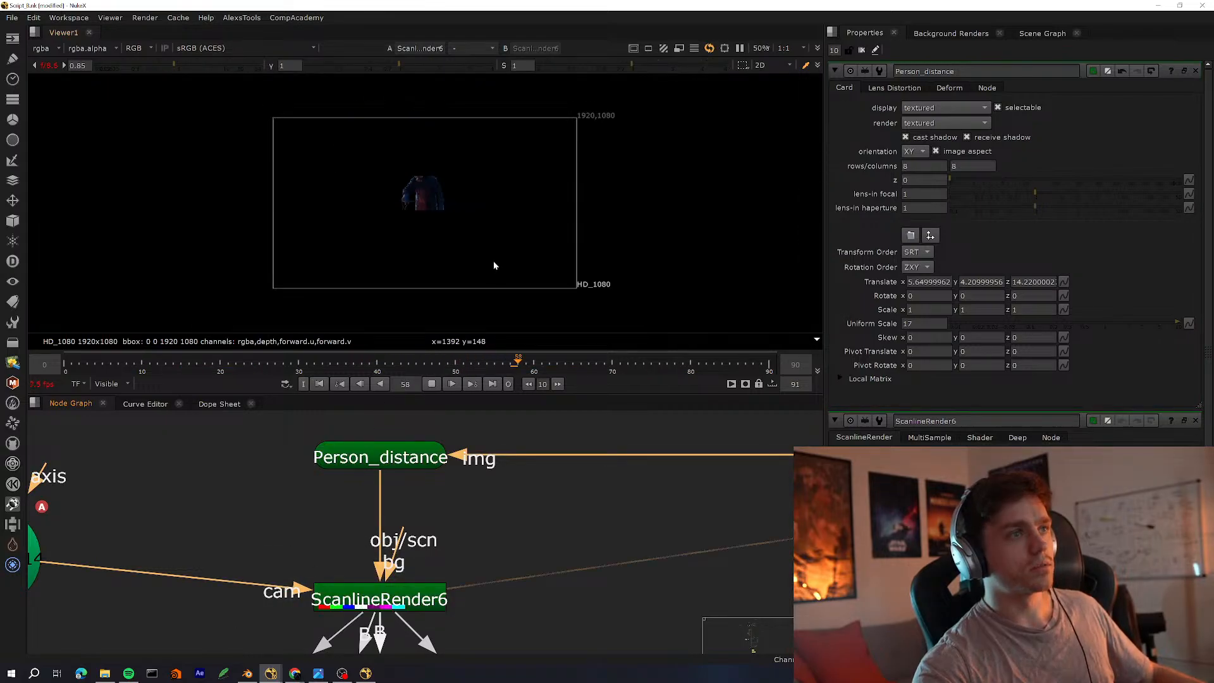
scroll(451, 188, "up", 6)
key("o")
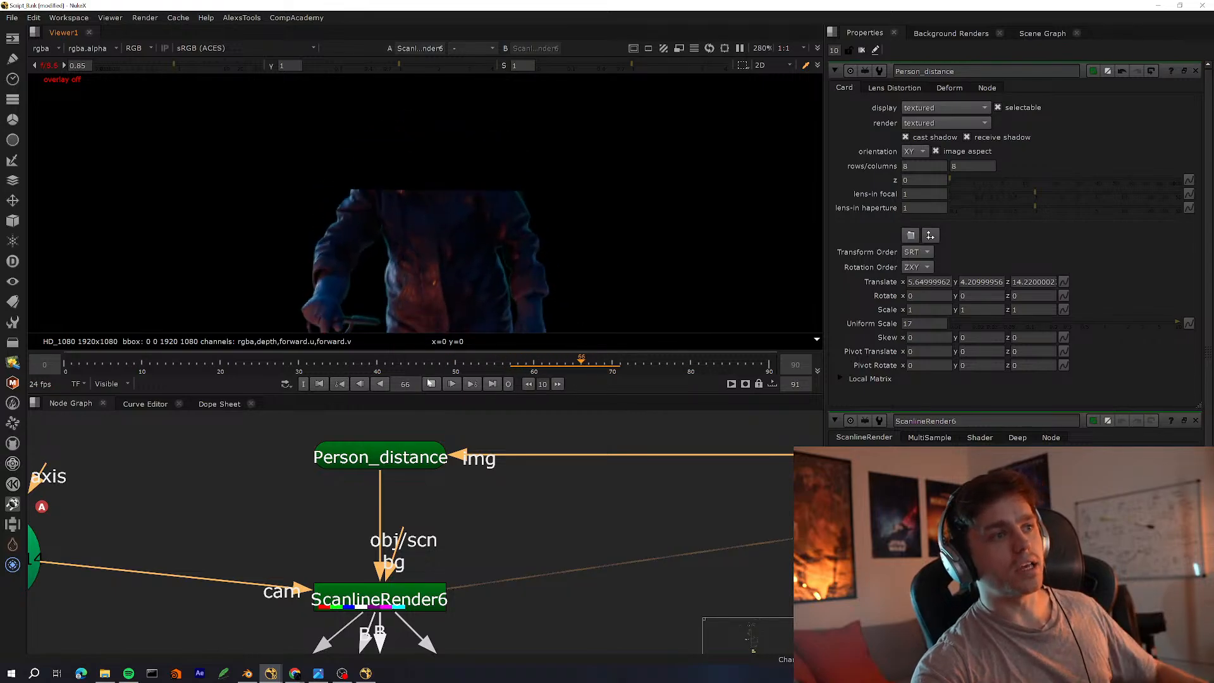
key("k")
Compare the card in 3D with ScanlineRender6's 2D render, playing and scrubbing it with the overlay shown again
key("Tab")
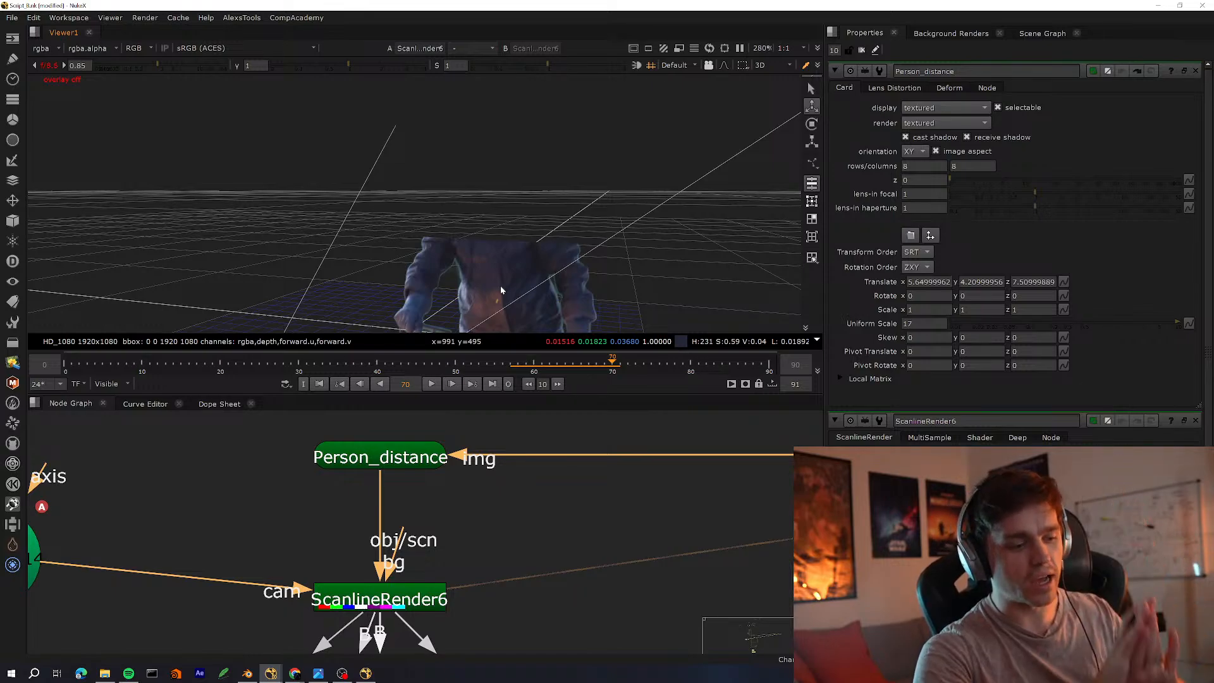
key("Tab")
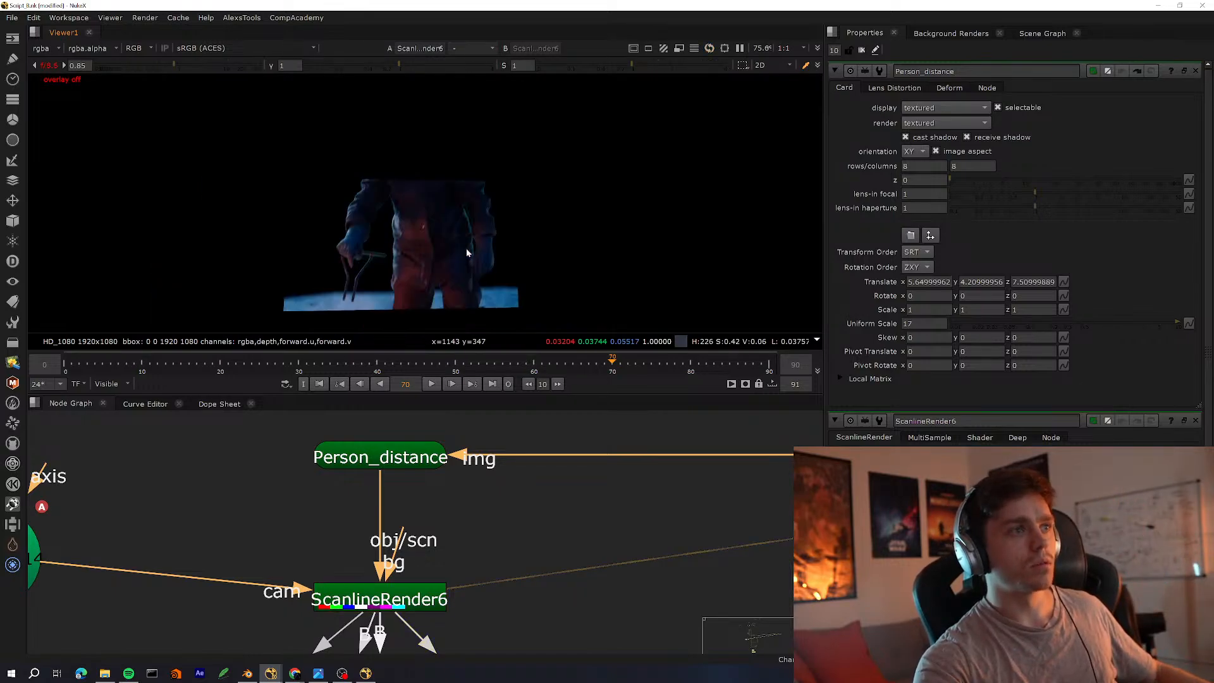
left_click(429, 384)
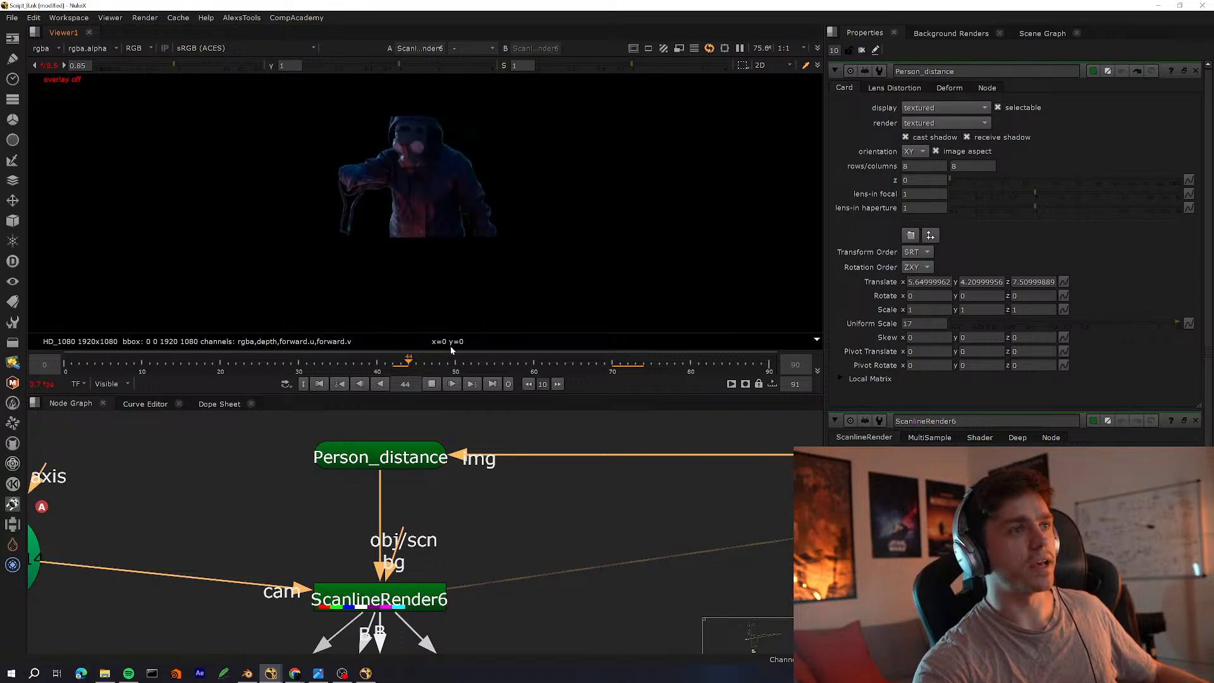
key("equal")
key("equal")
key("minus")
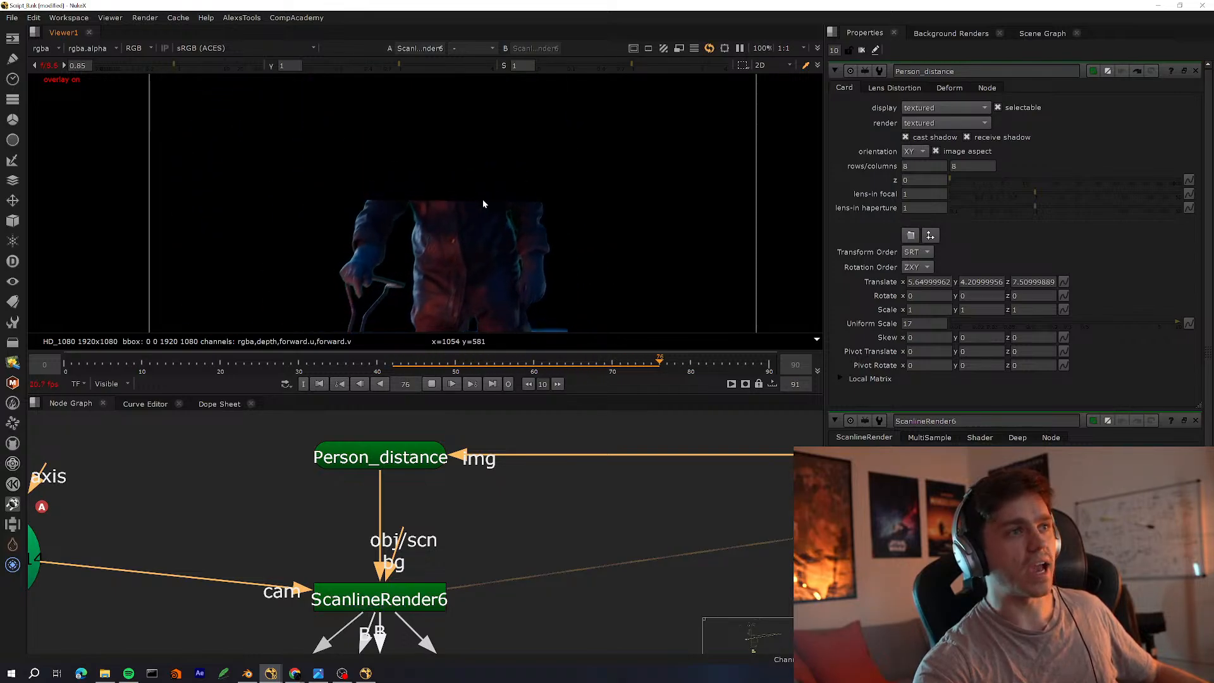
key("o")
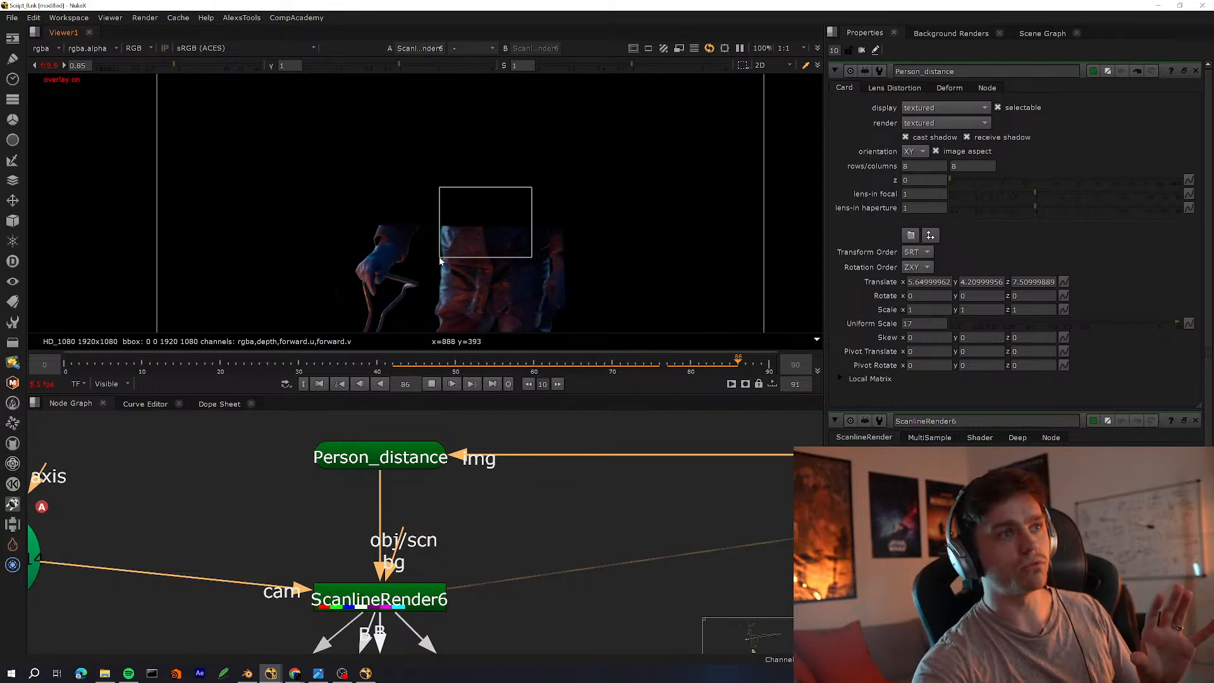
scroll(435, 490, "down", 4)
scroll(435, 490, "up", 2)
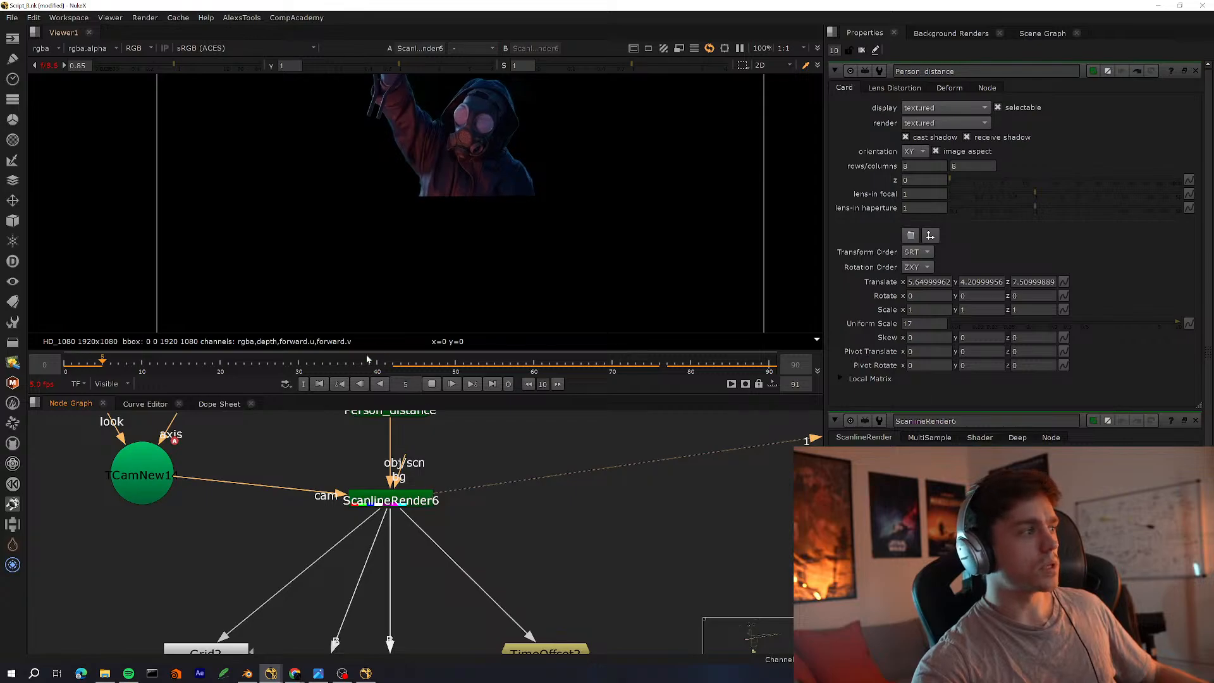
left_click_drag(302, 372, 447, 366)
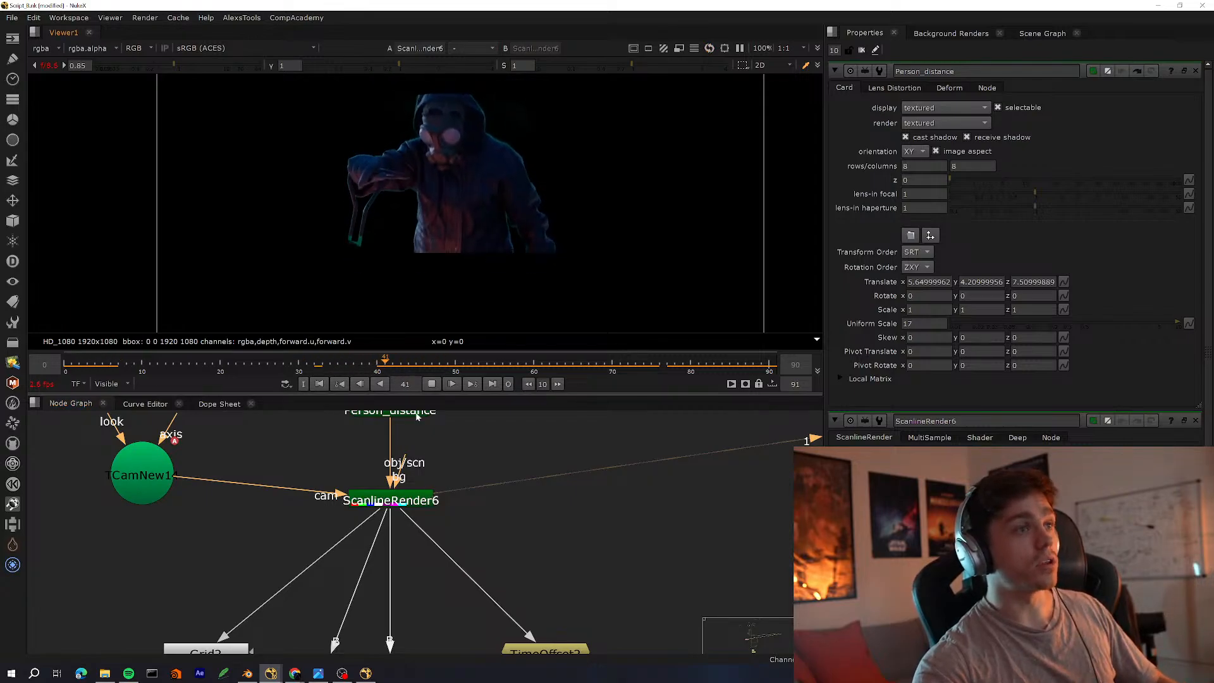
Show TimeOffset2's output in the viewer and open its properties
scroll(471, 481, "down", 2)
scroll(443, 537, "up", 3)
scroll(472, 508, "down", 3)
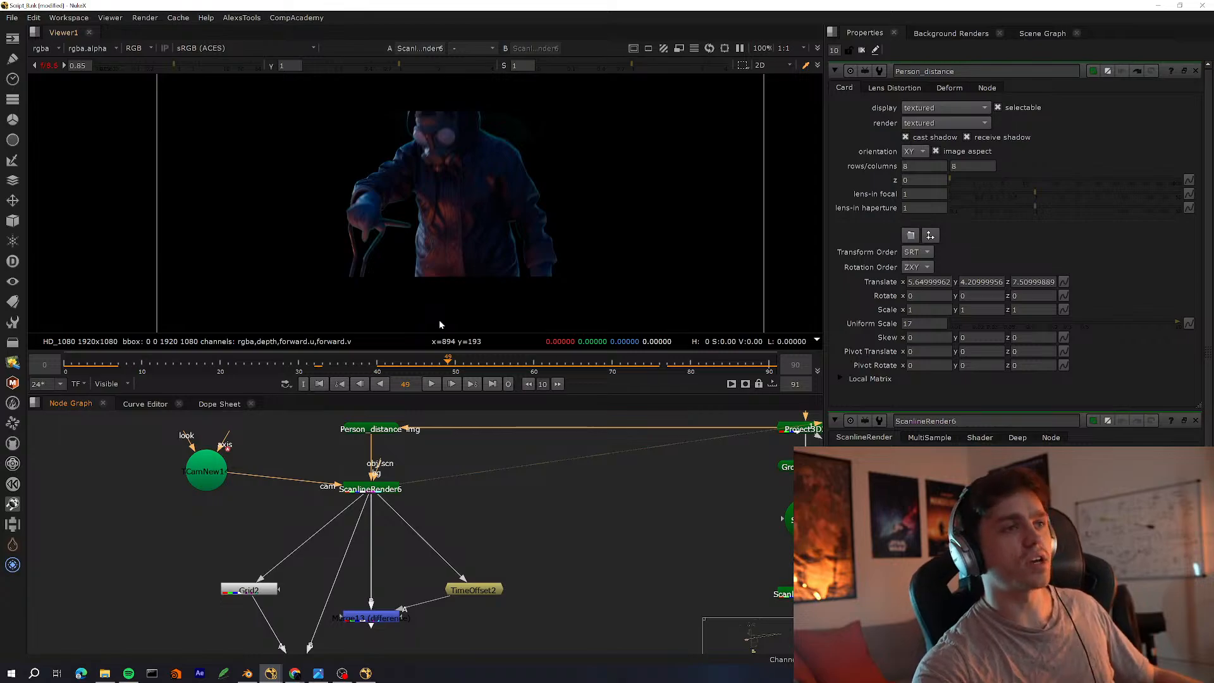
middle_click_drag(486, 543, 668, 478)
scroll(668, 479, "up", 3)
left_click(684, 561)
middle_click_drag(573, 540, 354, 575)
key("1")
double_click(436, 587)
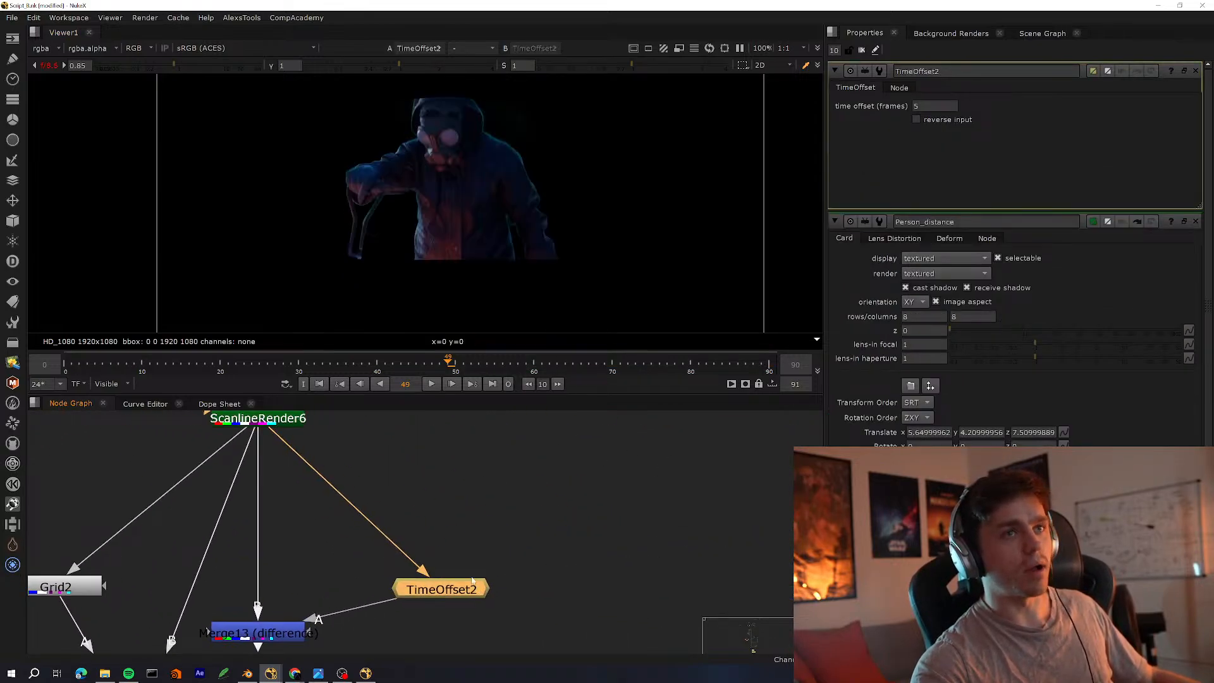
left_click_drag(436, 587, 445, 589)
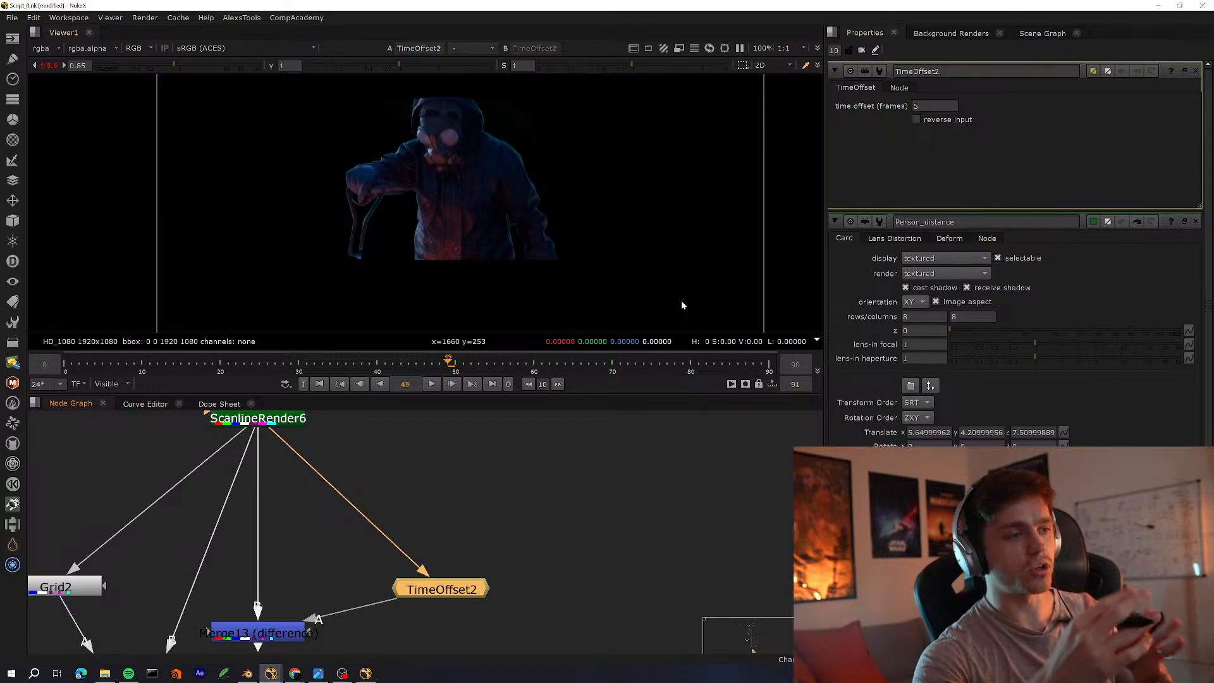
View the Merge13 difference with its properties open and raise the viewer gain to 6.5 to inspect the person
middle_click_drag(285, 567, 370, 513)
double_click(363, 576)
key("1")
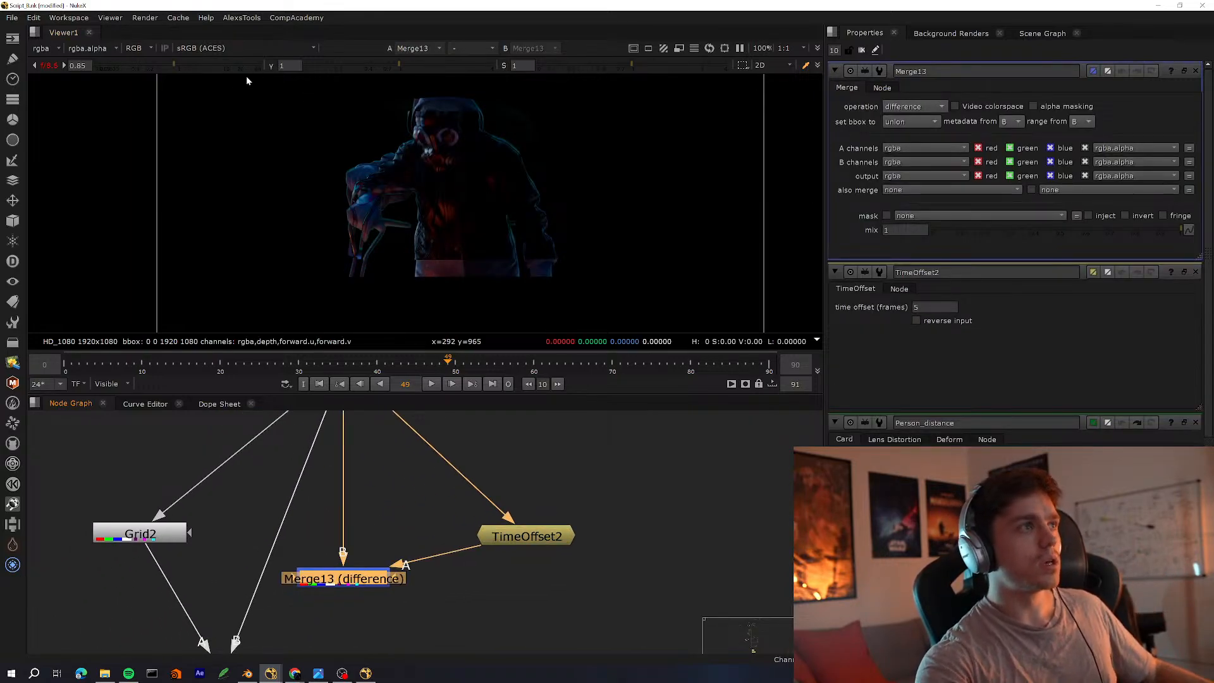
left_click_drag(190, 66, 214, 65)
scroll(477, 178, "up", 2)
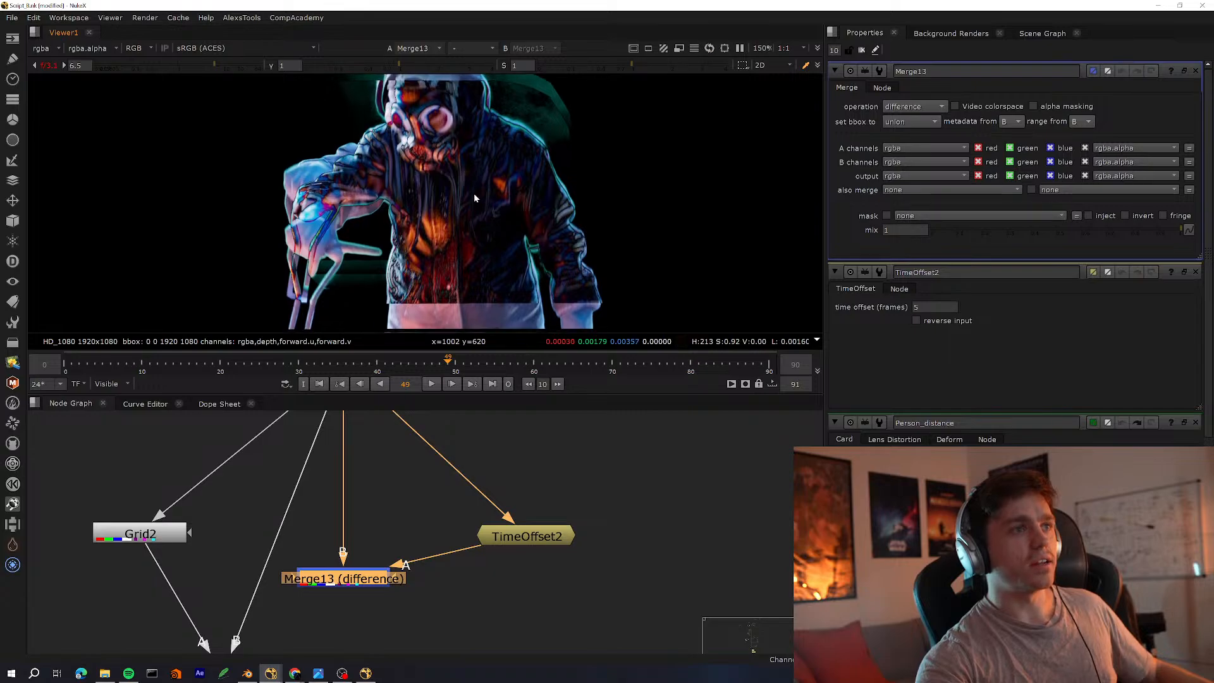
scroll(507, 229, "up", 1)
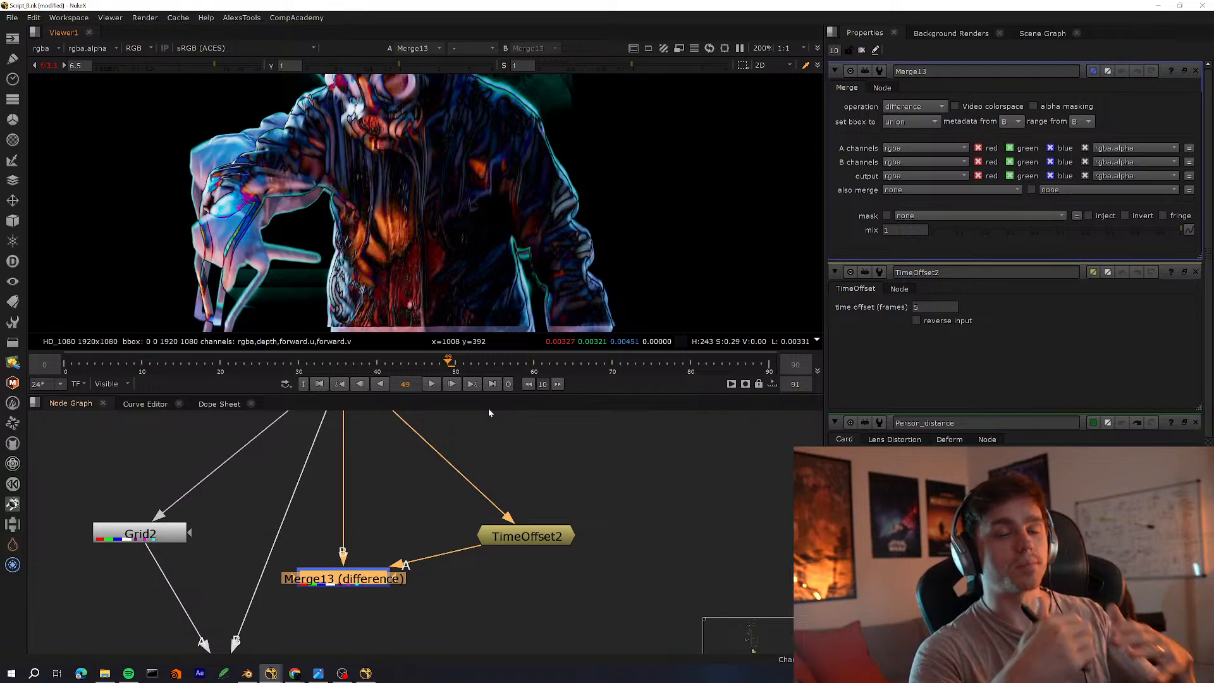
Reposition TimeOffset2 and the Merge13 difference node below ScanlineRender6 to spread out their connections
middle_click_drag(381, 540, 366, 589)
left_click(366, 590)
middle_click_drag(428, 630, 484, 575)
left_click(403, 579)
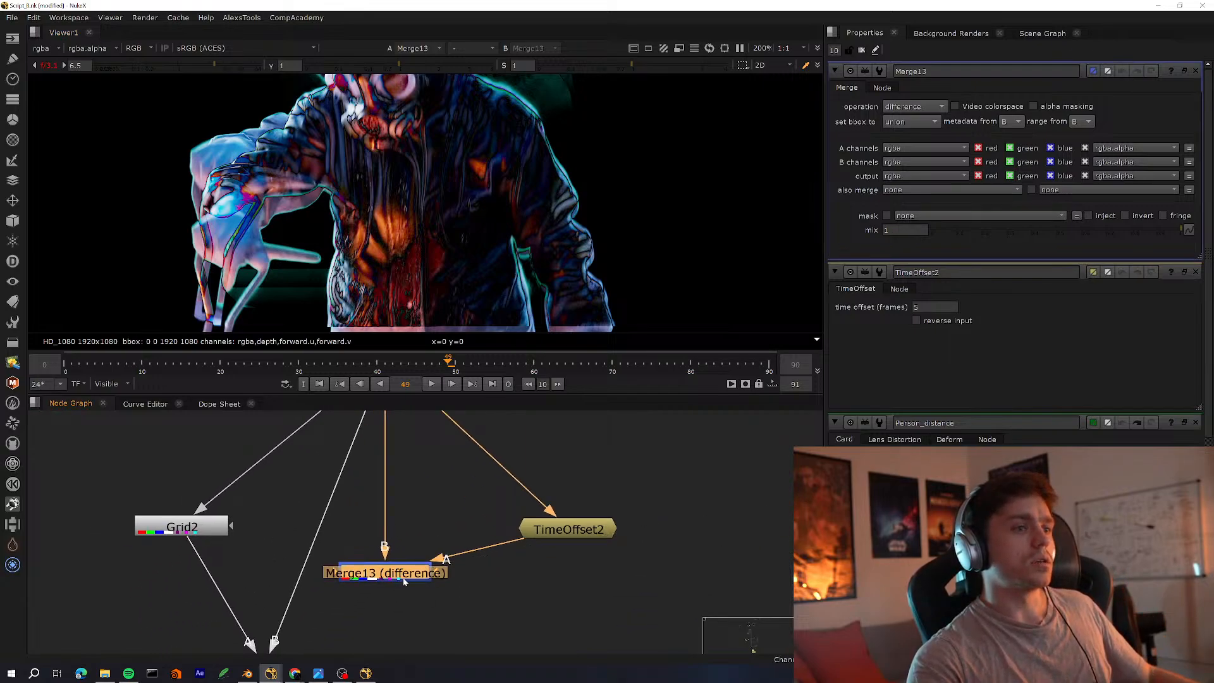
middle_click_drag(409, 549, 401, 611)
scroll(466, 545, "down", 5)
left_click(520, 539)
left_click_drag(525, 570, 532, 519)
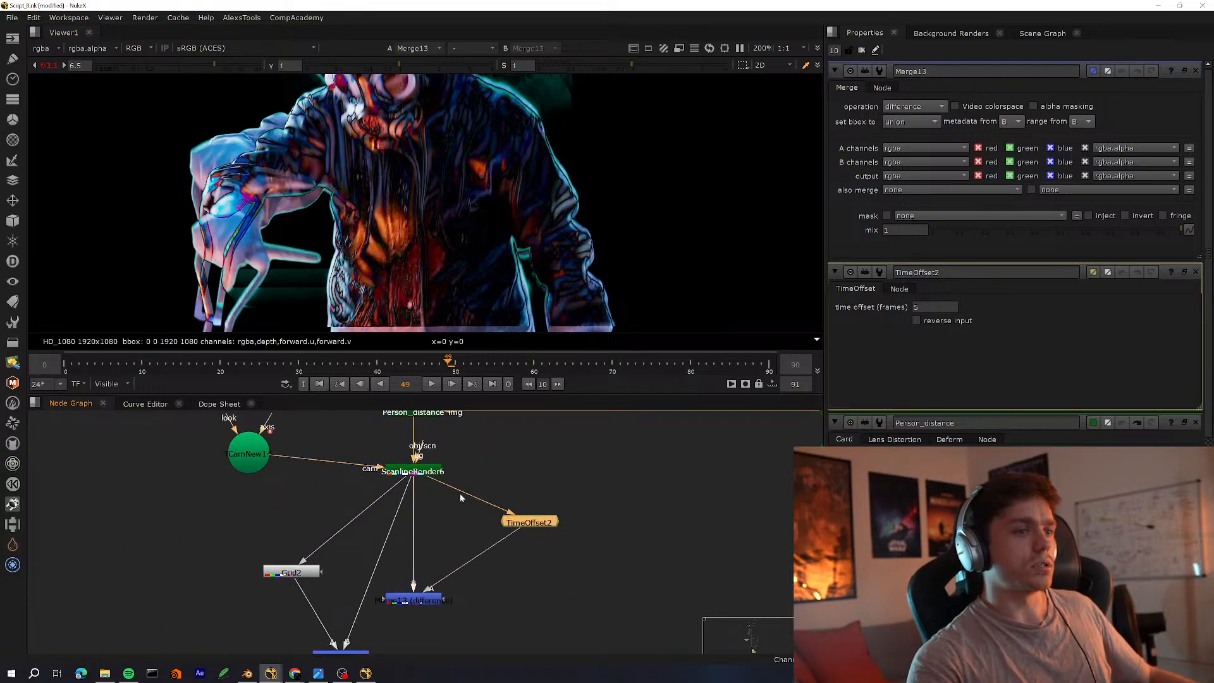
scroll(442, 566, "up", 4)
left_click_drag(405, 612, 393, 615)
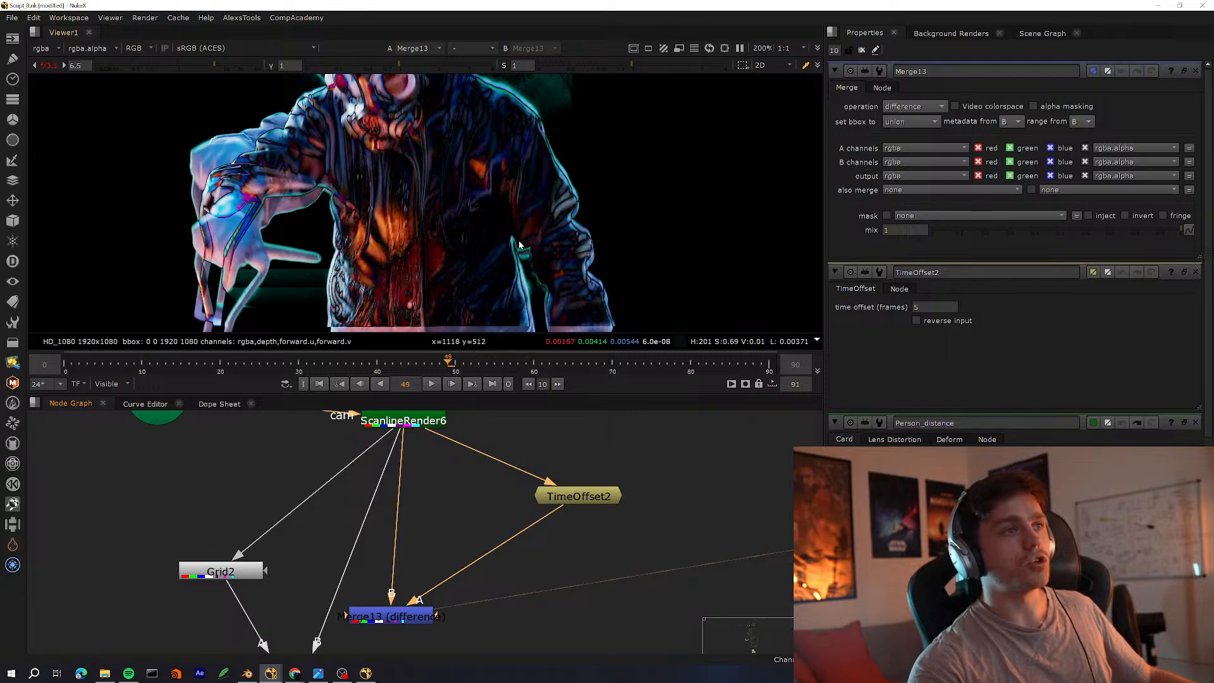
Examine the Merge13 difference at full and close-up size, and play it back from around frame 49
scroll(438, 184, "down", 5)
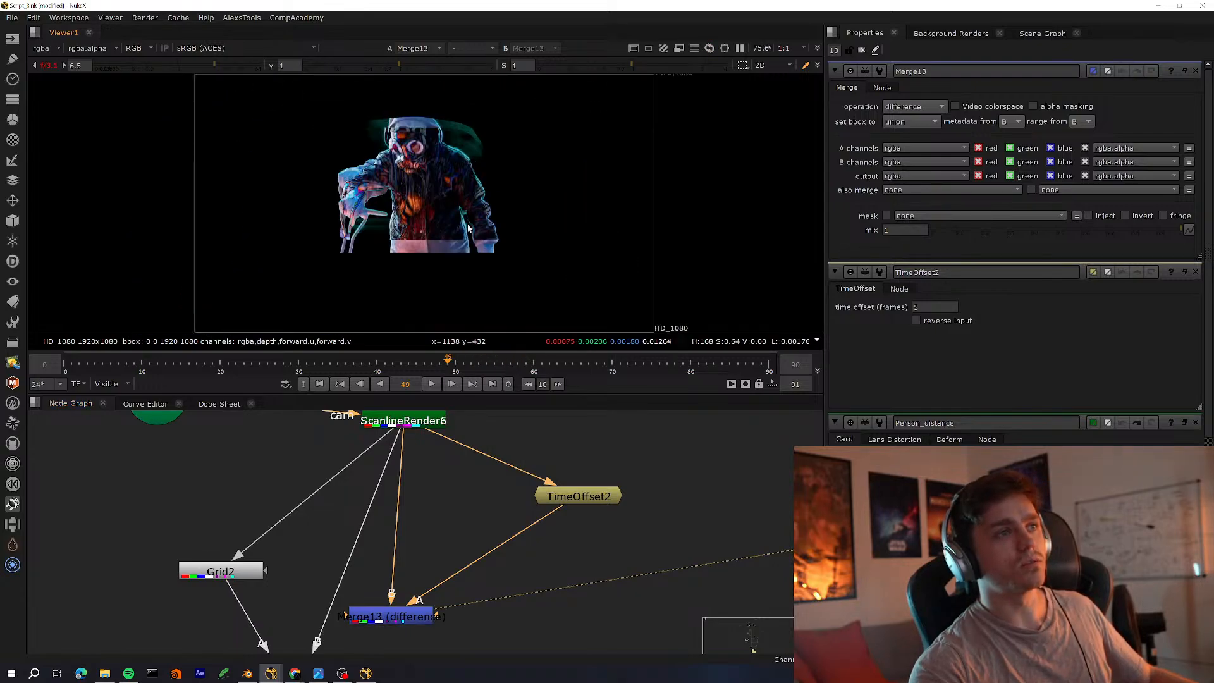
scroll(437, 182, "up", 4)
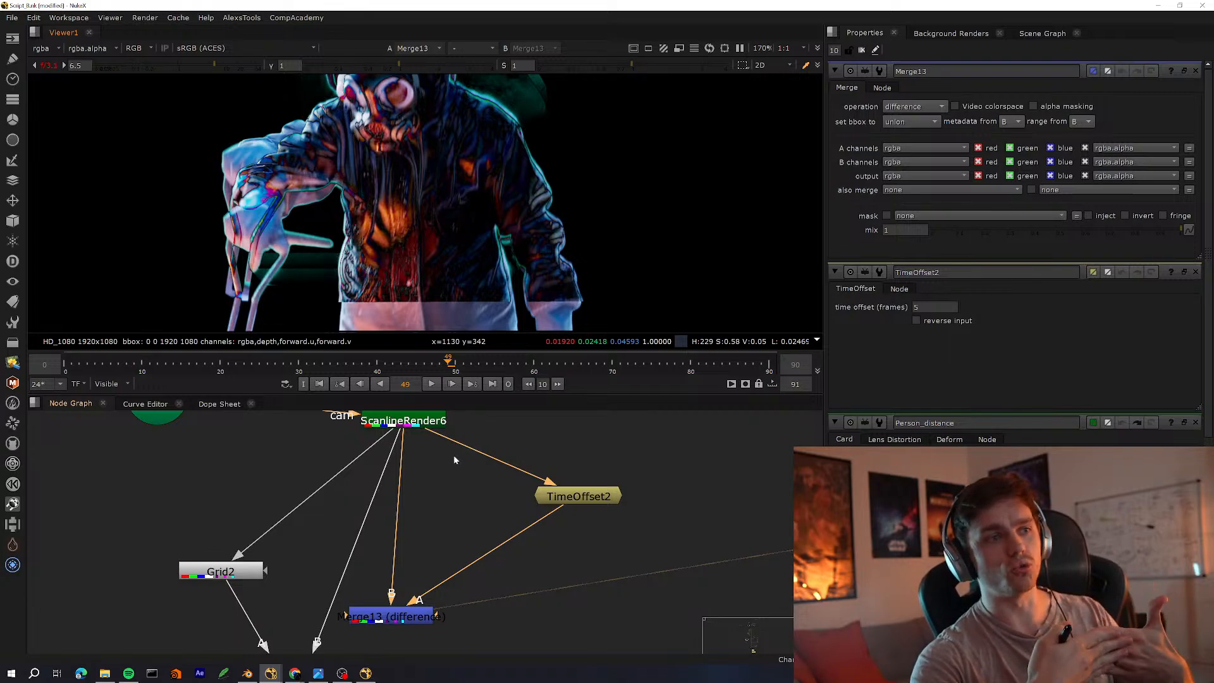
left_click(456, 368)
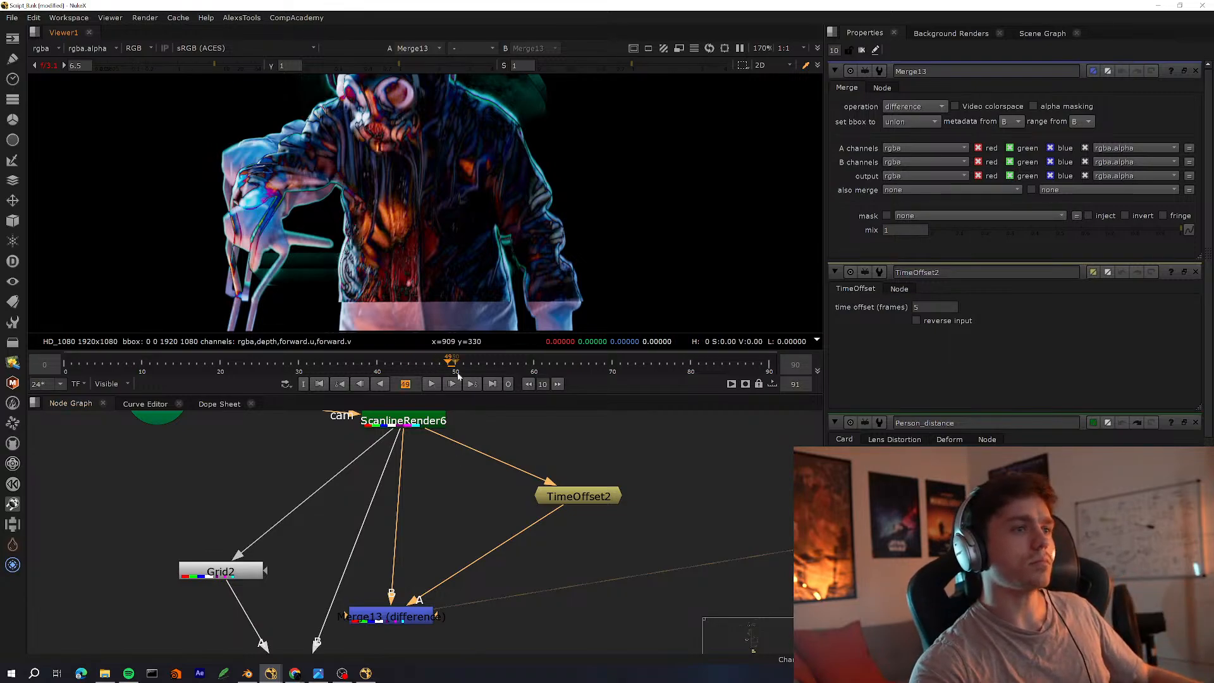
left_click(432, 384)
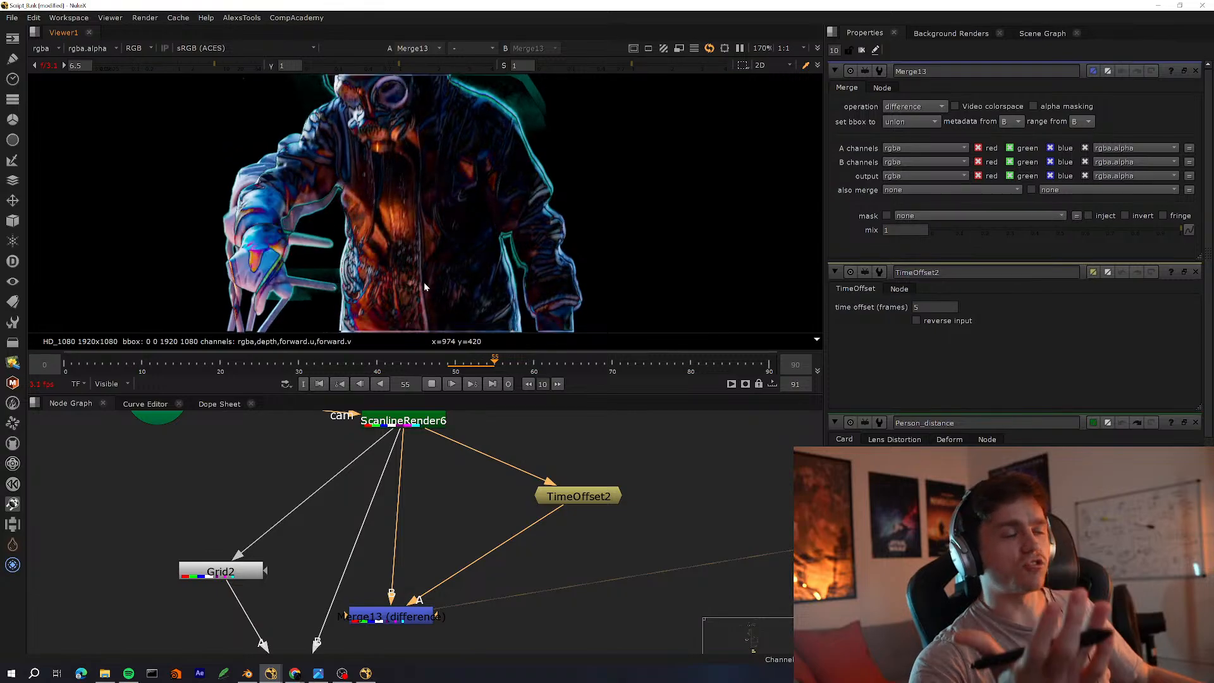
Open the Person_distance card's properties and inspect the card in the 3D view at frame 51
scroll(427, 556, "down", 4)
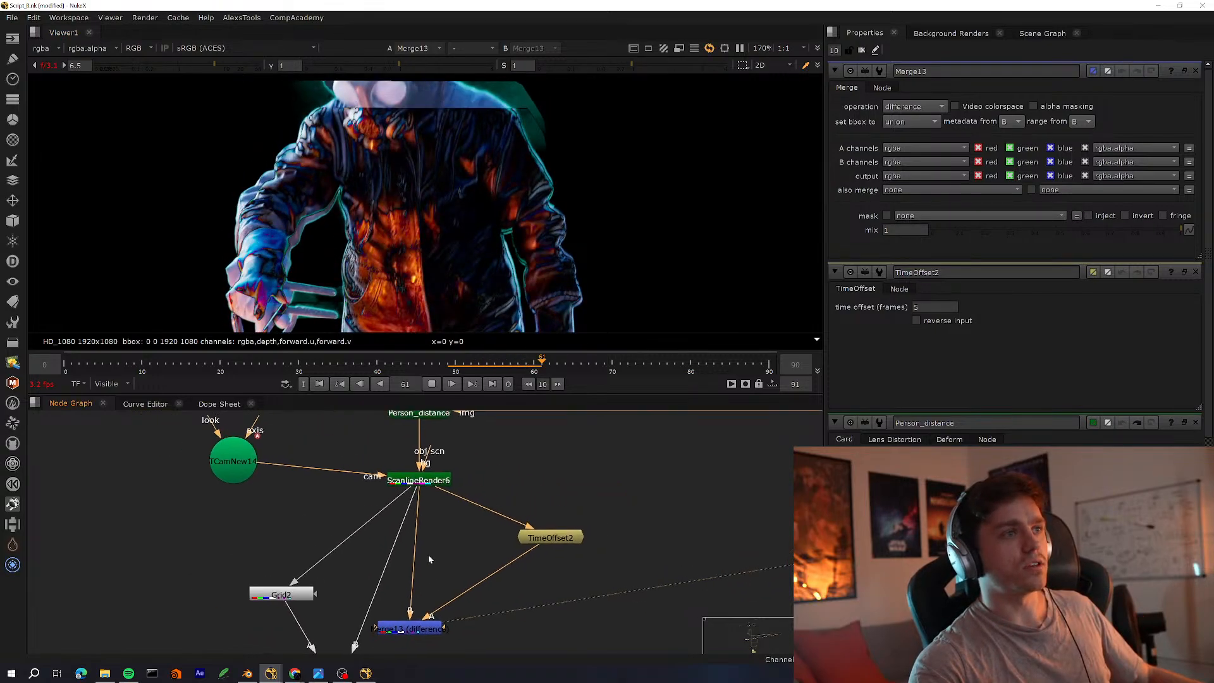
double_click(417, 475)
key("Tab")
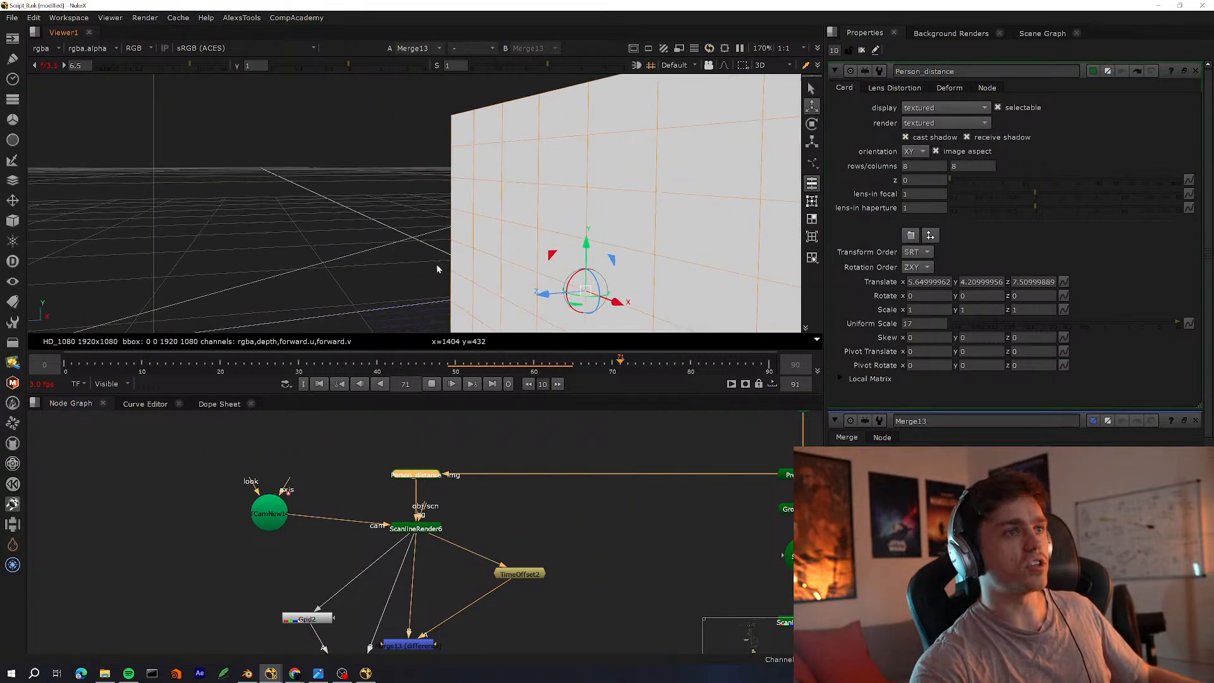
left_click(465, 365)
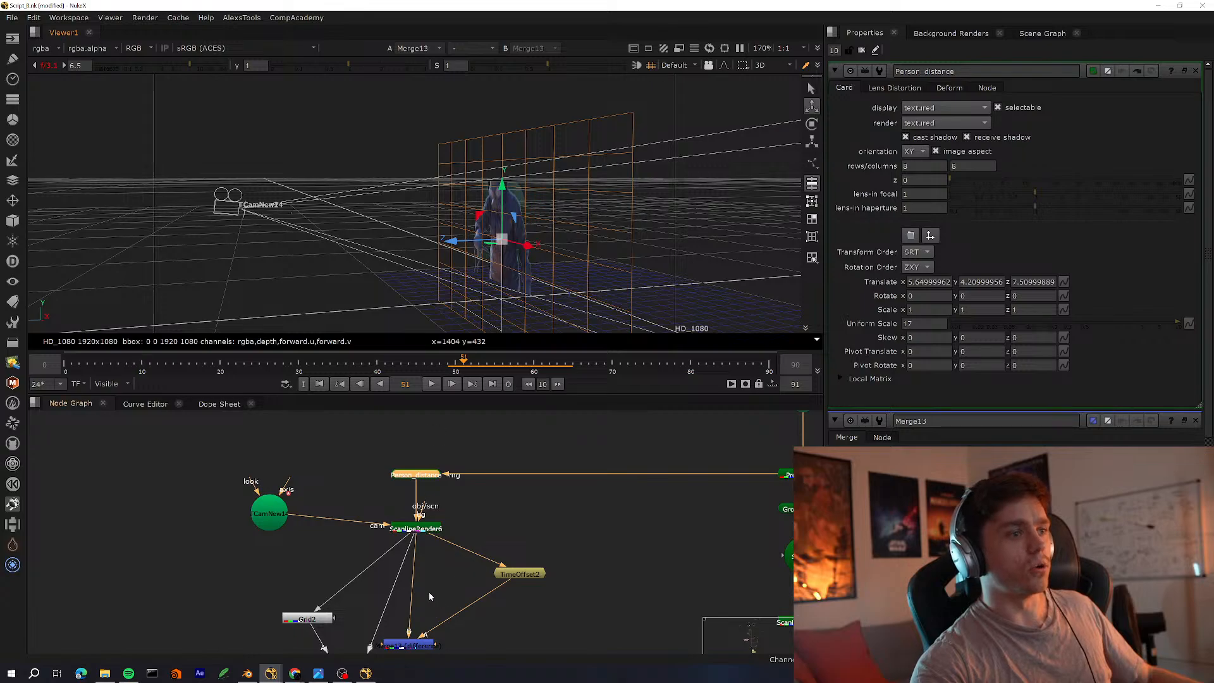
Move the Merge13 difference node closer to ScanlineRender6, deselect it, and return the viewer to the 2D difference image
middle_click_drag(395, 565, 374, 523)
scroll(370, 534, "up", 2)
left_click_drag(417, 647, 437, 567)
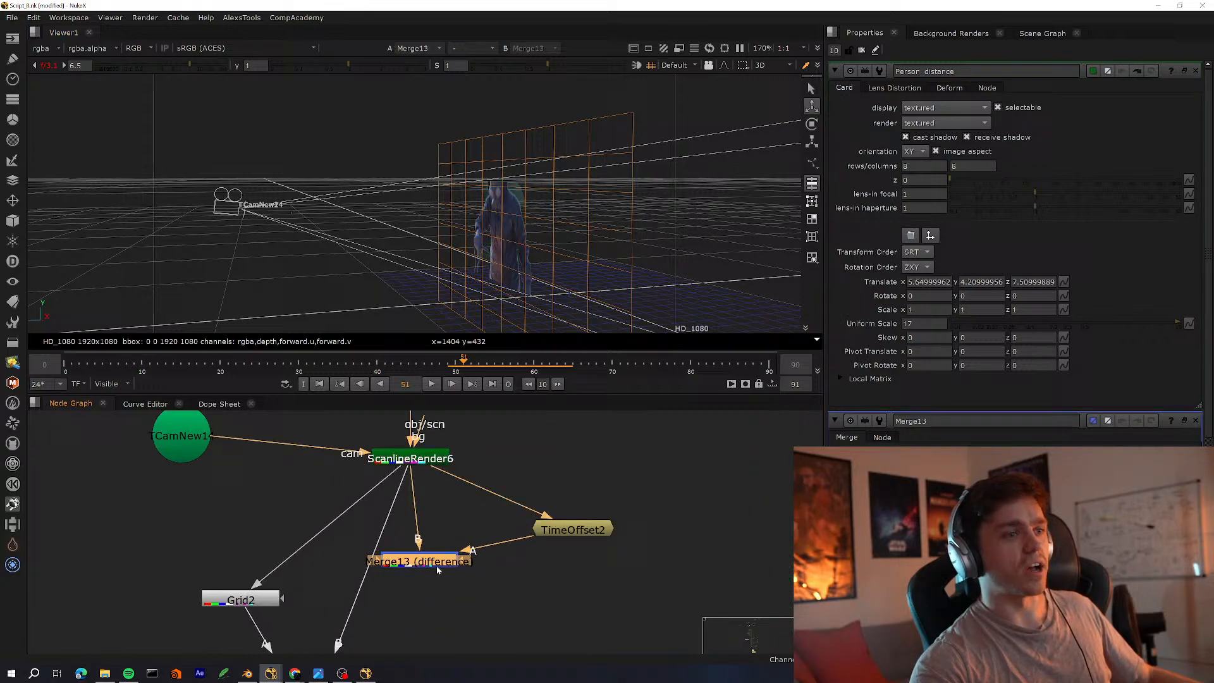
left_click(479, 576)
key("Tab")
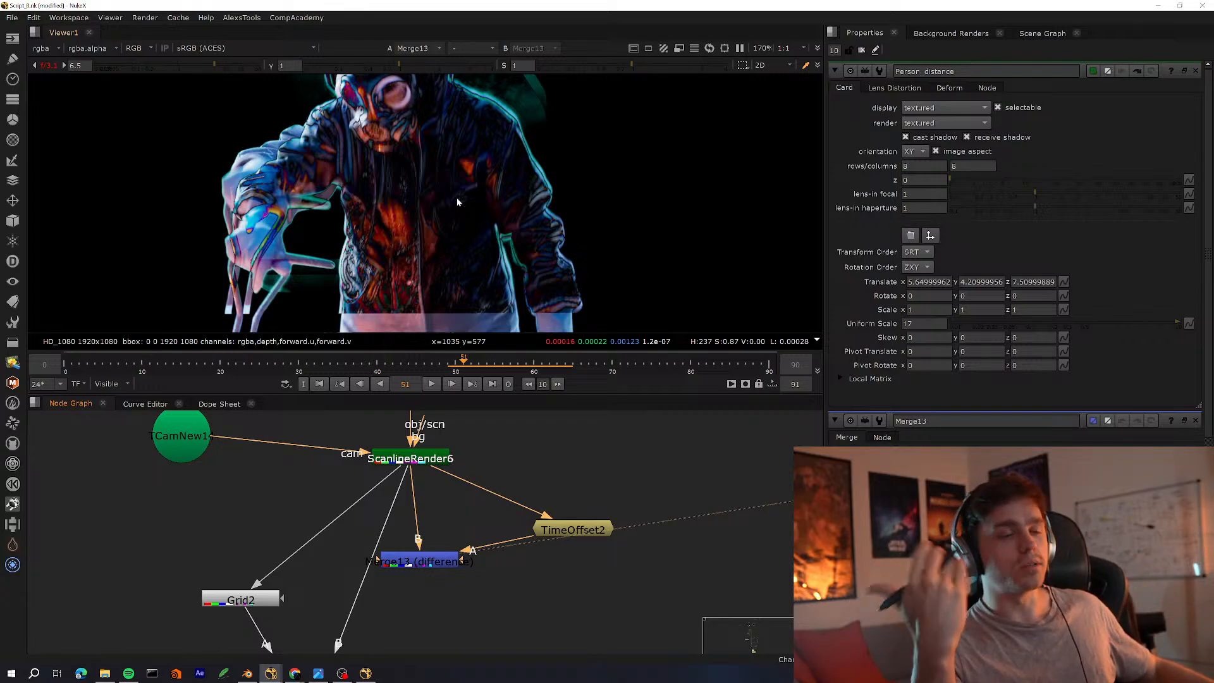
Select the Grid2 and Merge12 (over) nodes together and move them farther left, away from the Merge13 difference branch
middle_click_drag(367, 523, 400, 514)
scroll(400, 514, "down", 3)
middle_click_drag(385, 568, 487, 530)
scroll(453, 550, "up", 2)
scroll(492, 525, "down", 3)
scroll(469, 539, "up", 2)
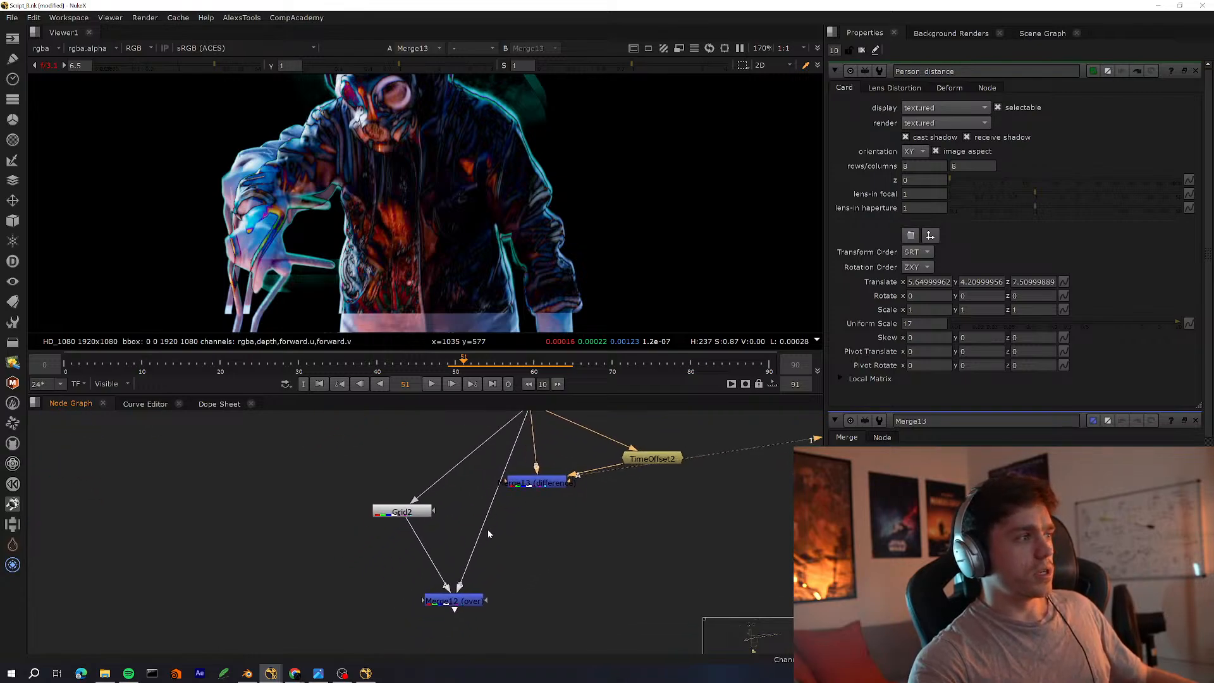
left_click_drag(587, 516, 309, 659)
scroll(470, 521, "down", 2)
scroll(491, 512, "up", 3)
left_click_drag(571, 499, 284, 637)
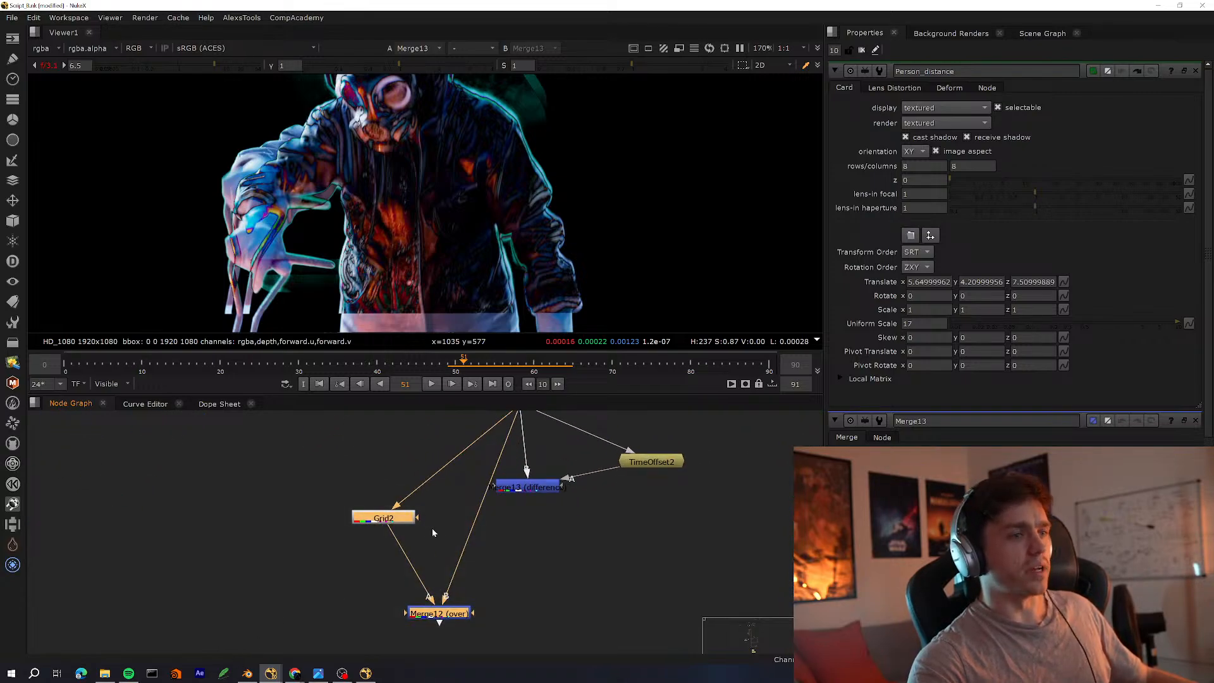
left_click_drag(414, 514, 184, 501)
middle_click_drag(434, 486, 374, 554)
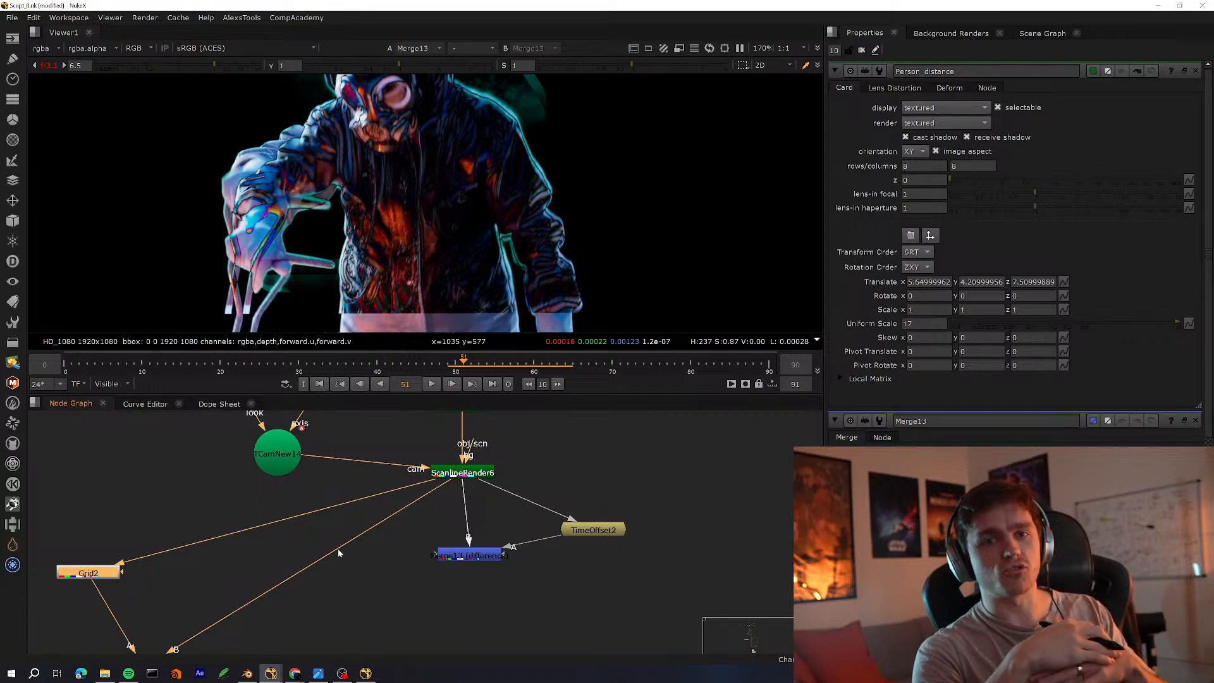
Inspect the Person_distance card in the 3D view at frame 51, with the card selected and seen from an oblique angle beside the camera
middle_click_drag(341, 466, 241, 549)
key("space")
key("space")
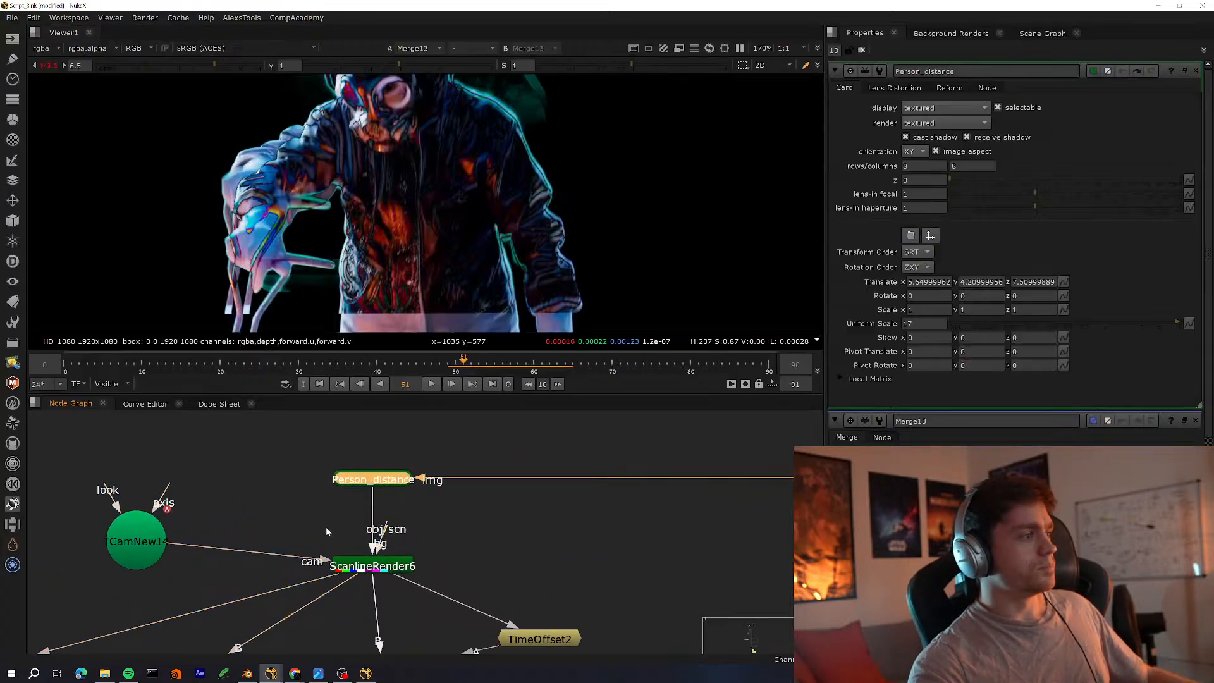
left_click(336, 286)
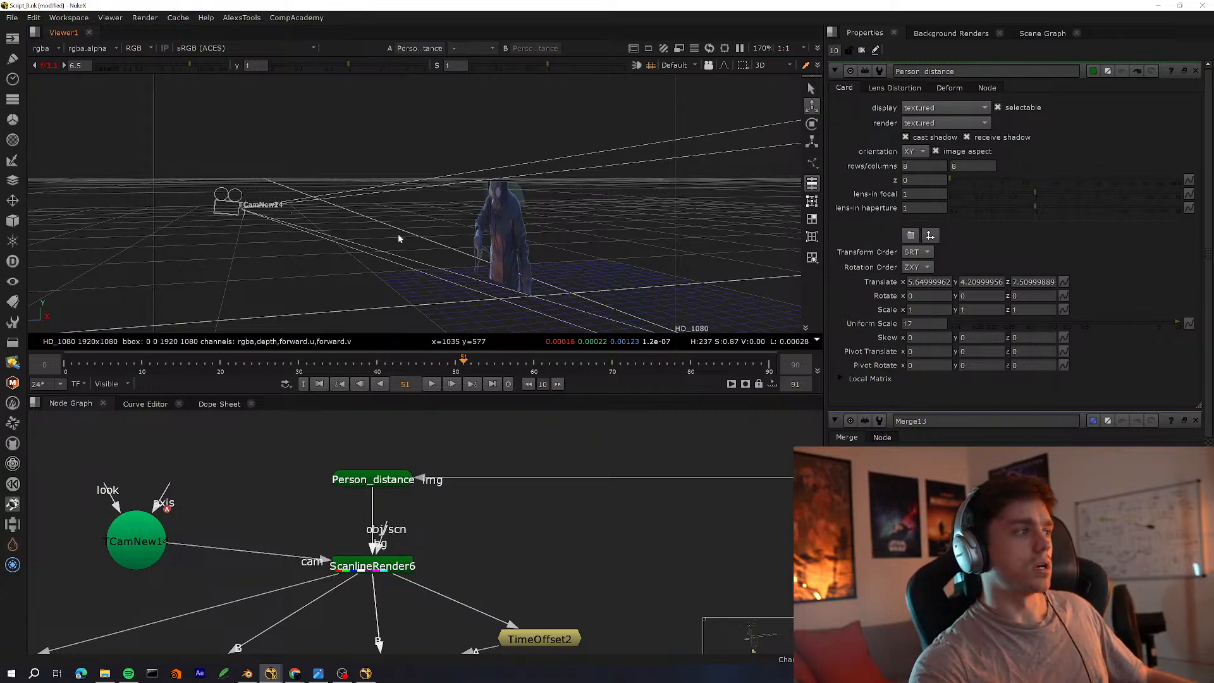
left_click(381, 483)
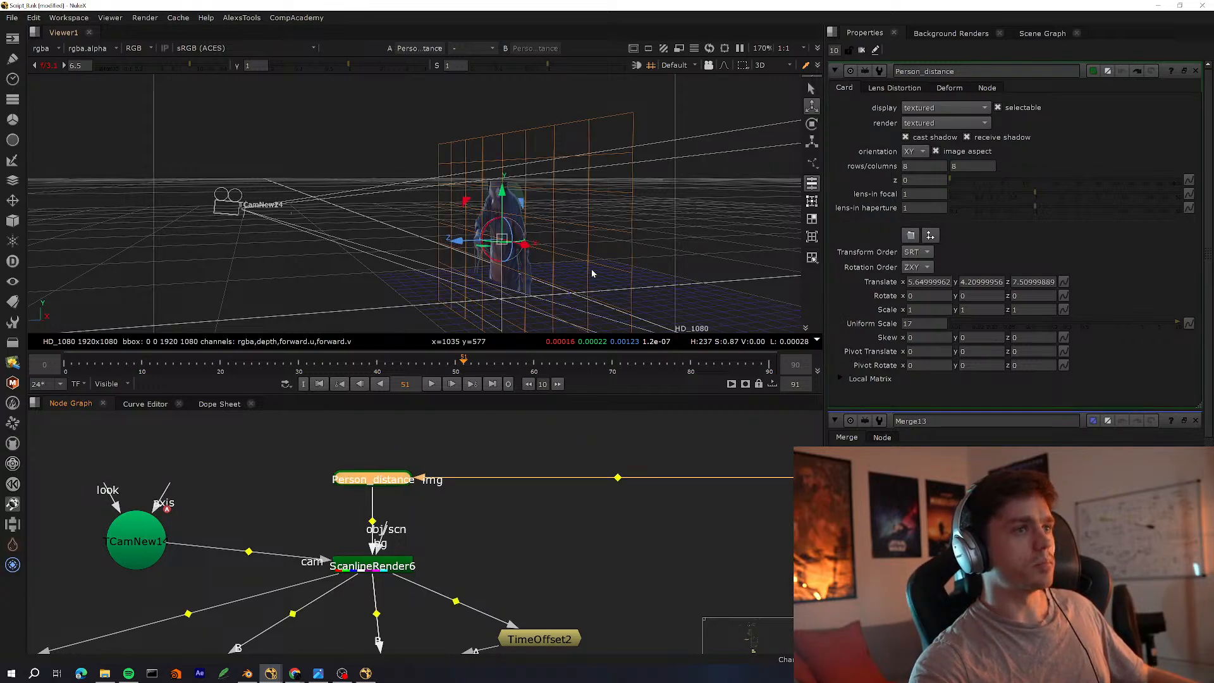
left_click_drag(590, 274, 535, 293, "ctrl")
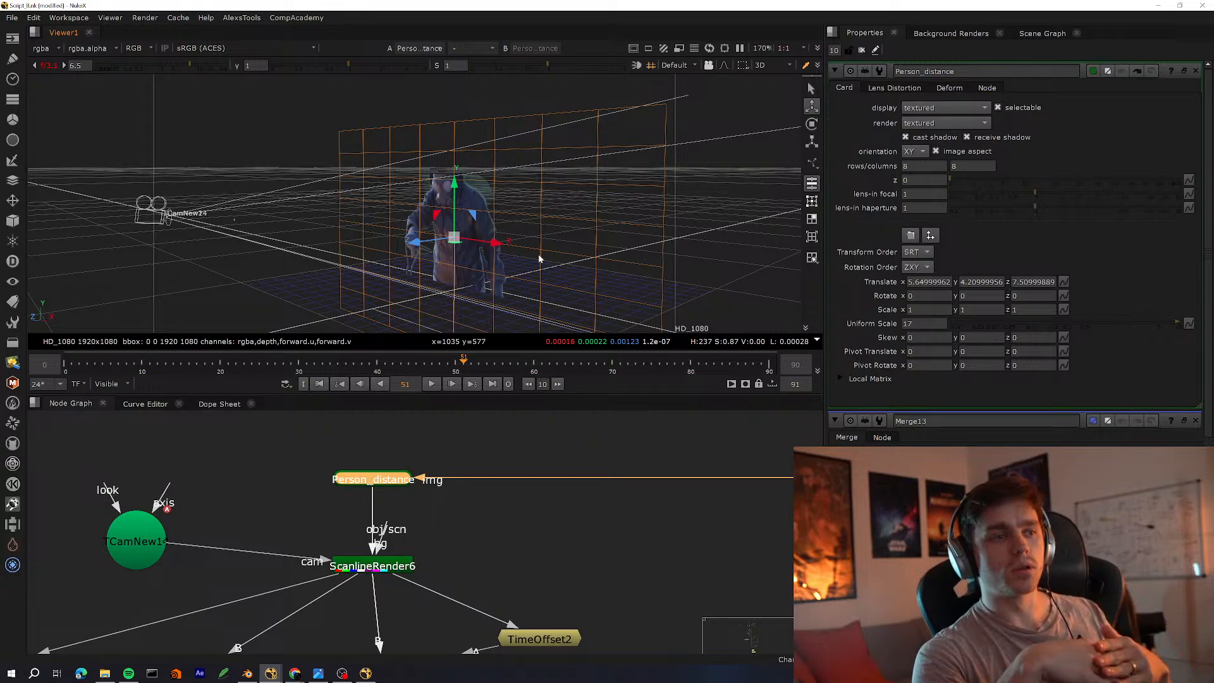
View the Read5 denoised plate at frame 51 with viewer gain 1, and examine the gloved hand and background beside the green screen up close
key("space")
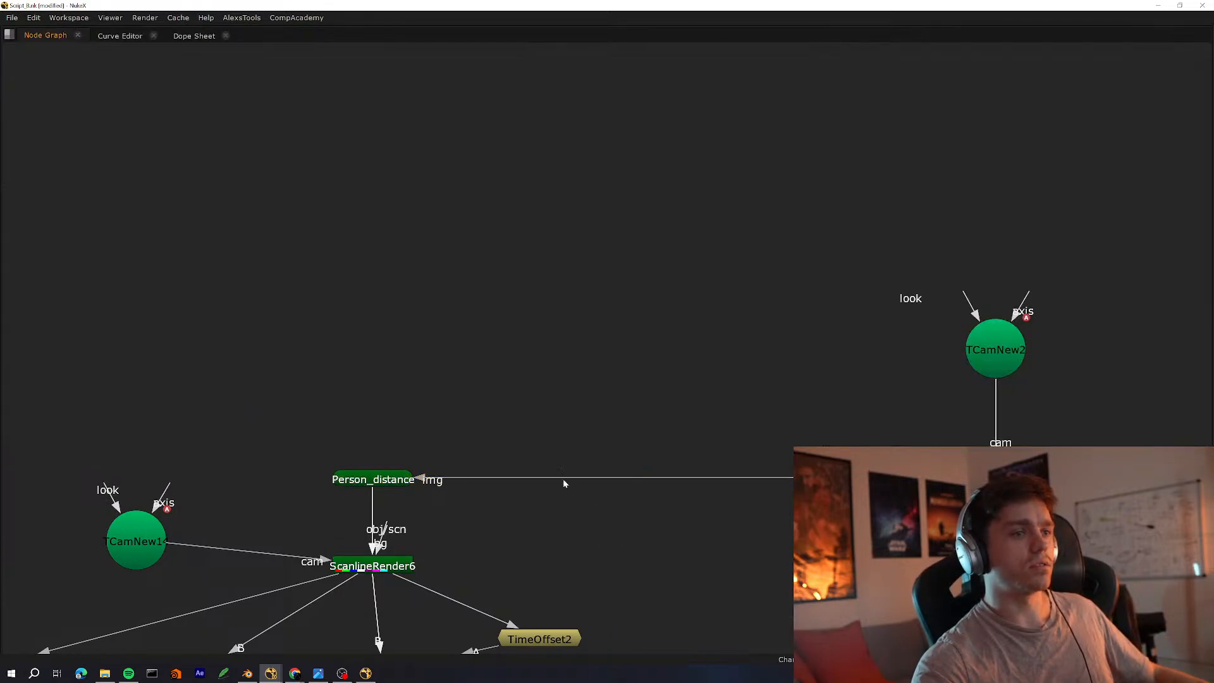
scroll(563, 480, "down", 6)
scroll(595, 380, "up", 8)
key("space")
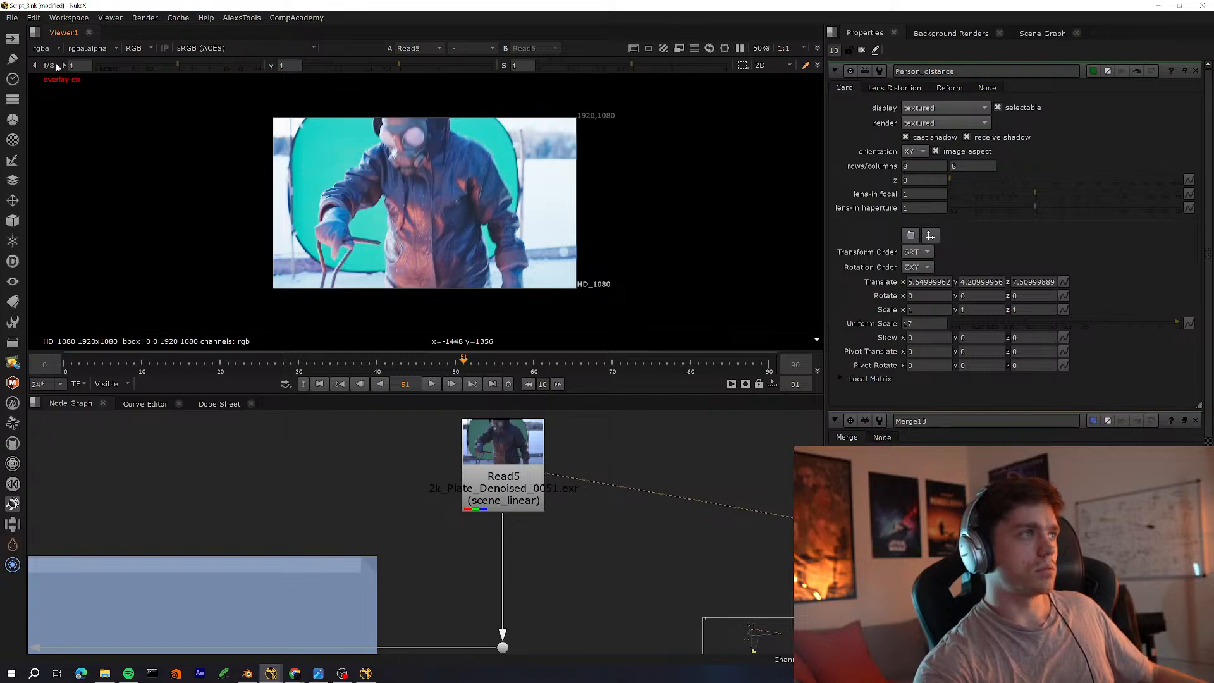
scroll(524, 246, "up", 5)
key("space")
scroll(268, 504, "up", 5)
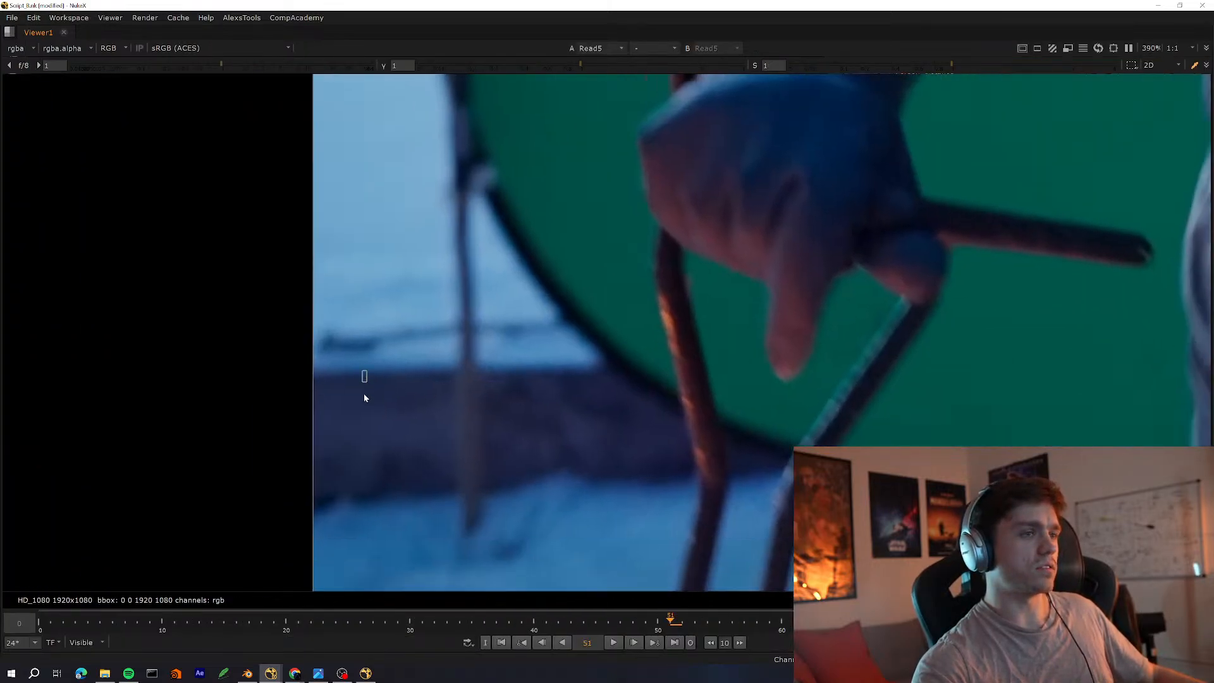
left_click_drag(367, 372, 451, 488)
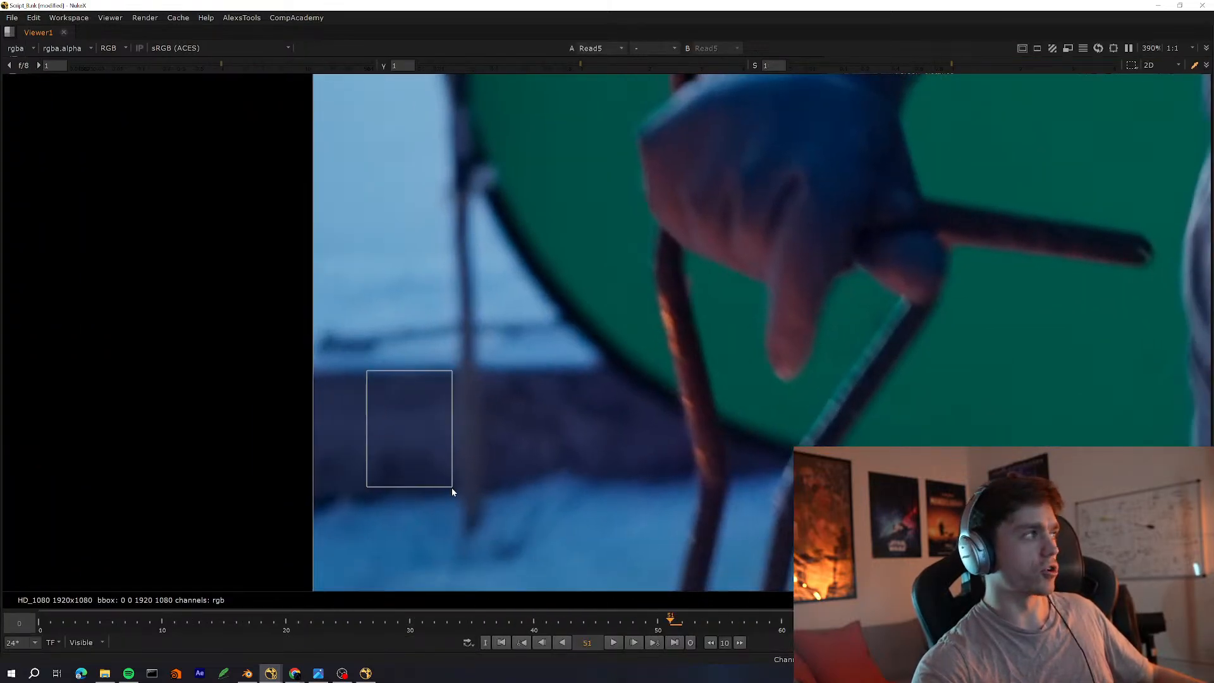
scroll(445, 470, "down", 5)
scroll(241, 510, "up", 3)
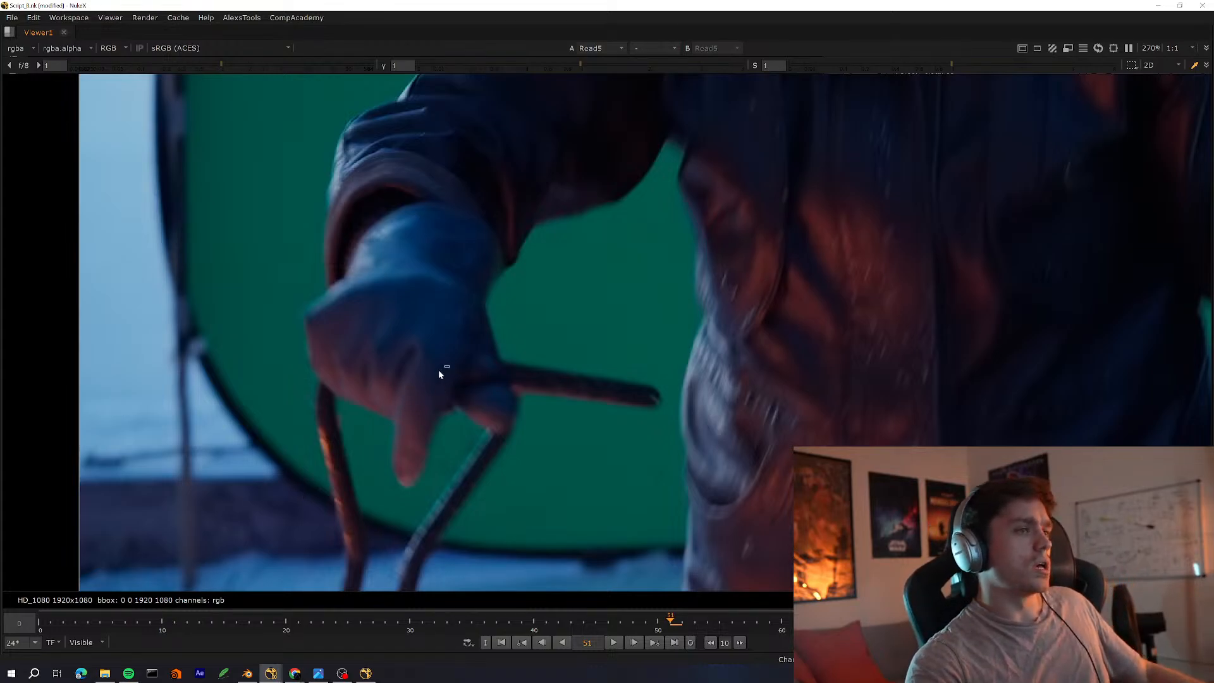
Display the output of the ScanlineRender1 node in the viewer
scroll(500, 338, "down", 5)
key("space")
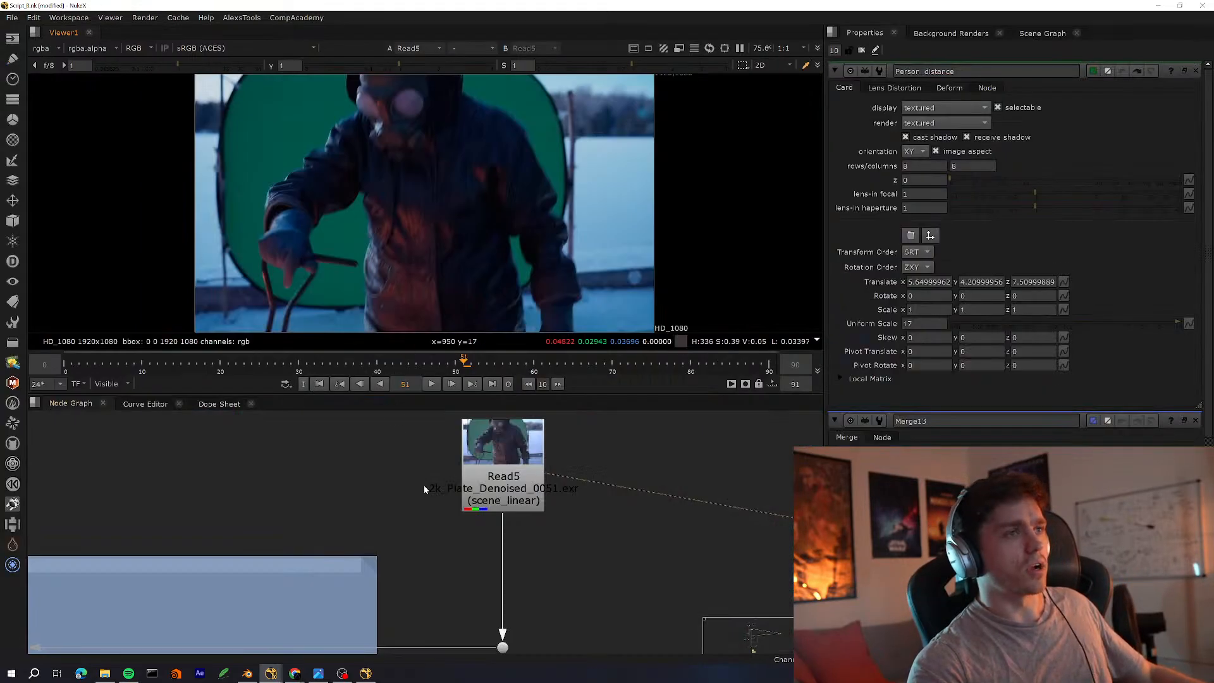
key("space")
scroll(505, 510, "up", 8)
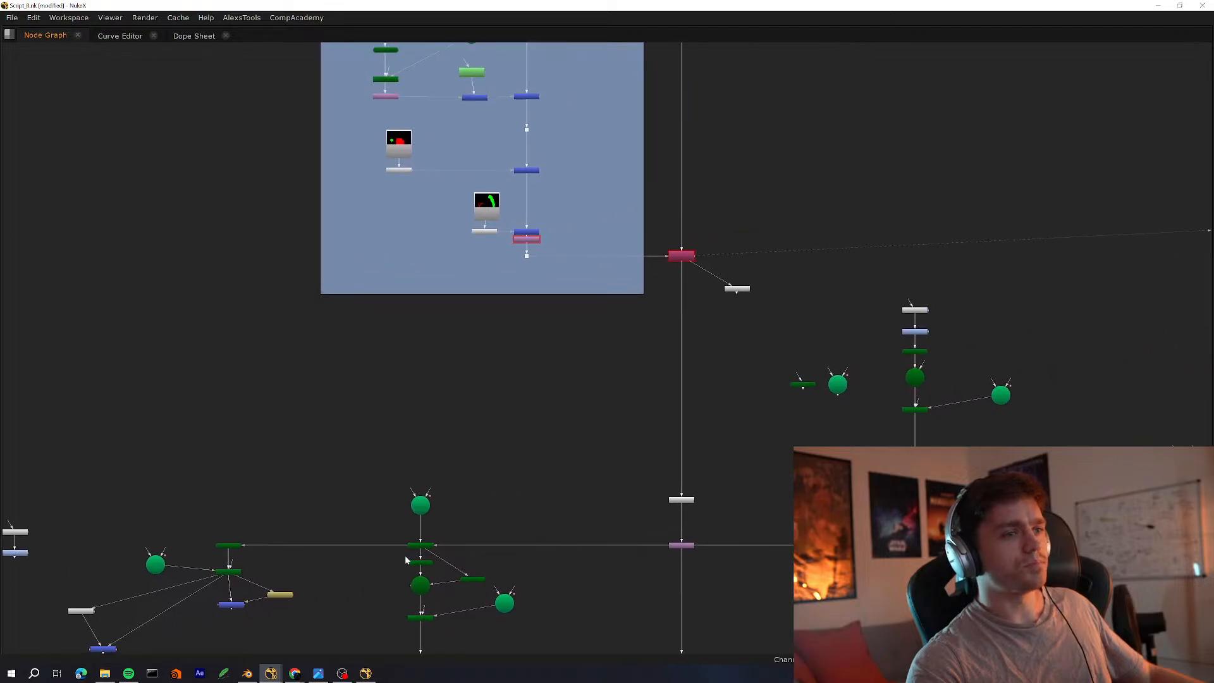
key("space")
middle_click_drag(442, 633, 446, 529)
left_click(456, 572)
key("1")
left_click(411, 577)
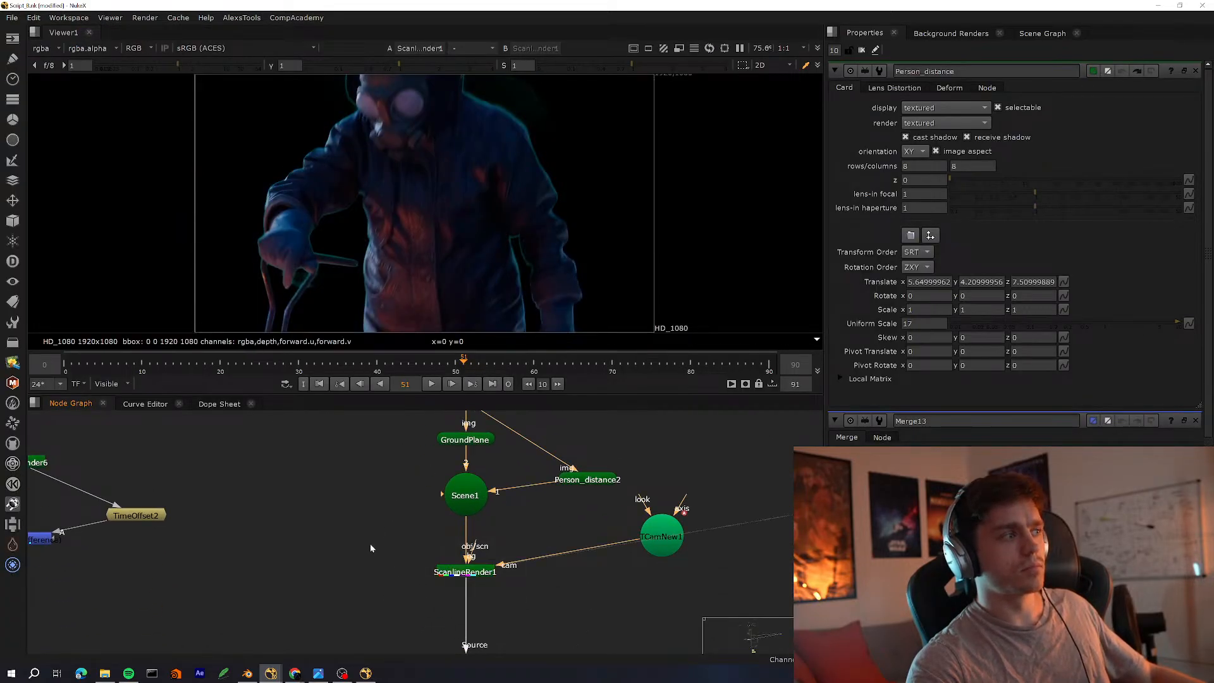
Close the open node properties and display the GroundPlane node in the 3D view
left_click(1195, 71)
left_click(1195, 71)
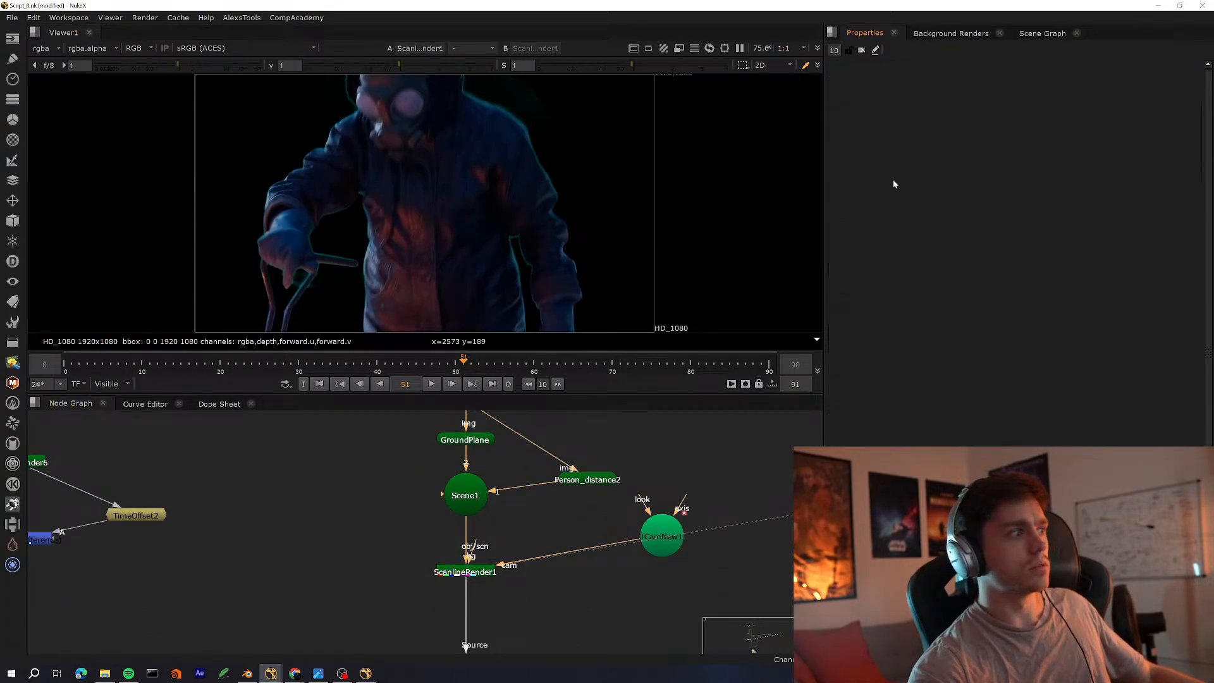
key("space")
scroll(453, 554, "down", 5)
scroll(462, 506, "up", 8)
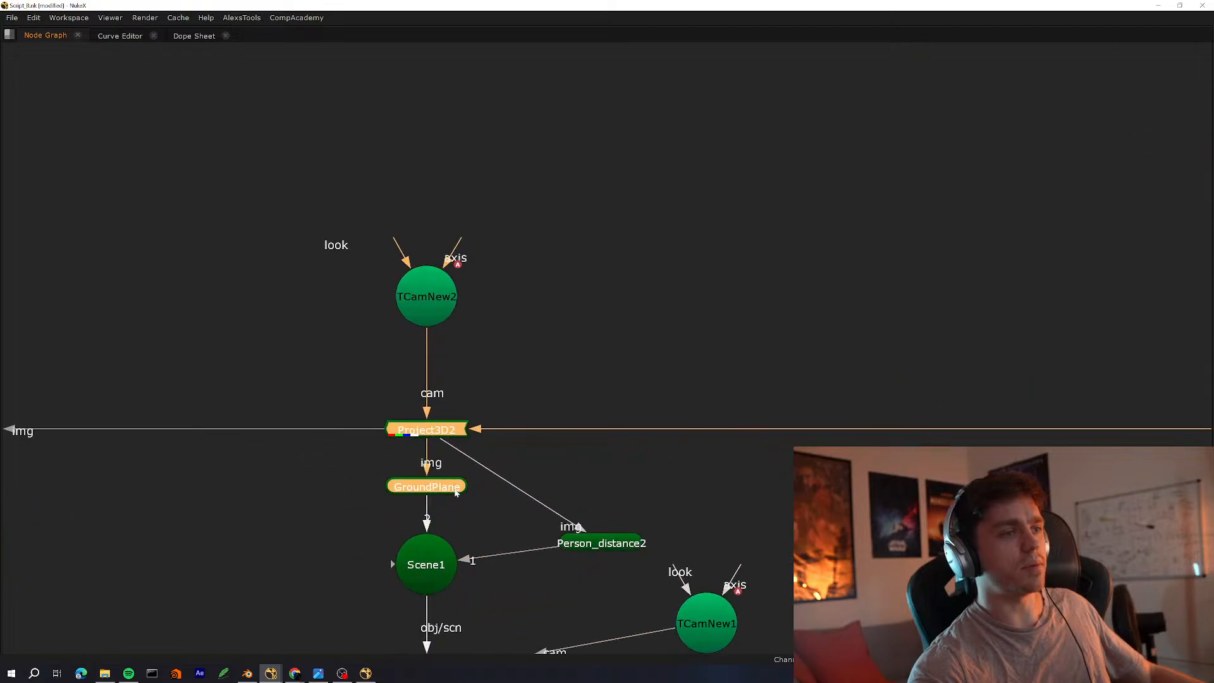
key("space")
left_click(312, 556)
left_click_drag(313, 555, 310, 557)
key("1")
left_click(469, 542)
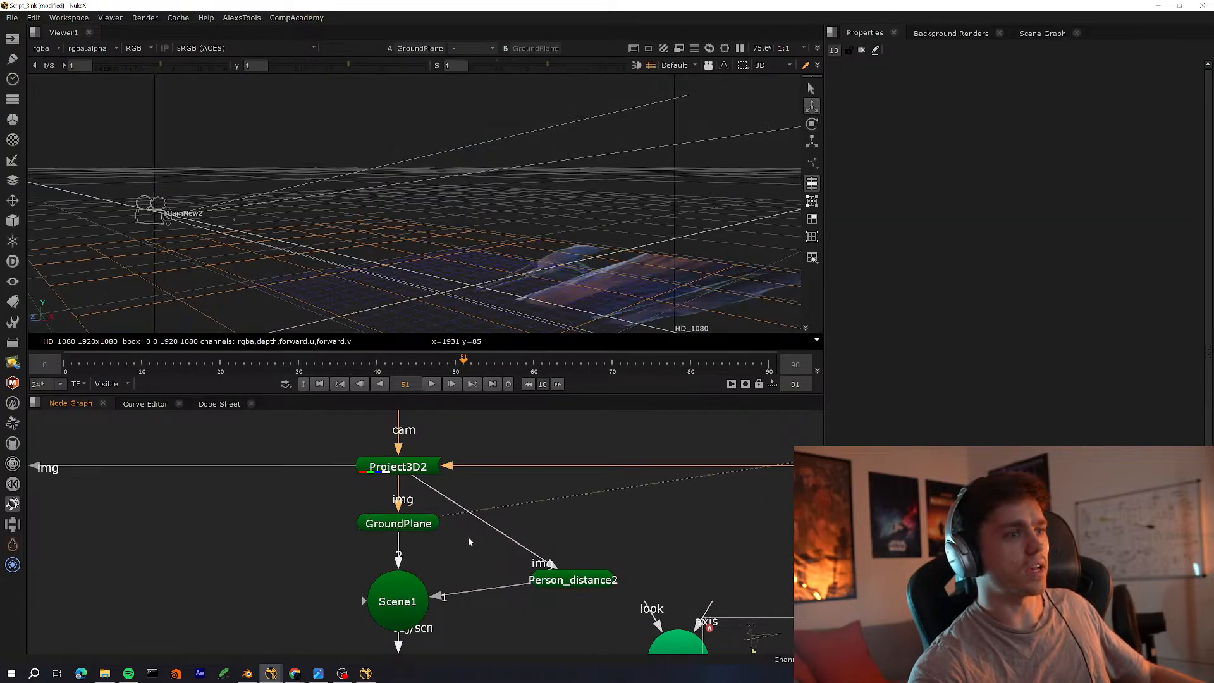
Open the properties of the Person_distance2 card and inspect its projection in the 3D view
double_click(595, 578)
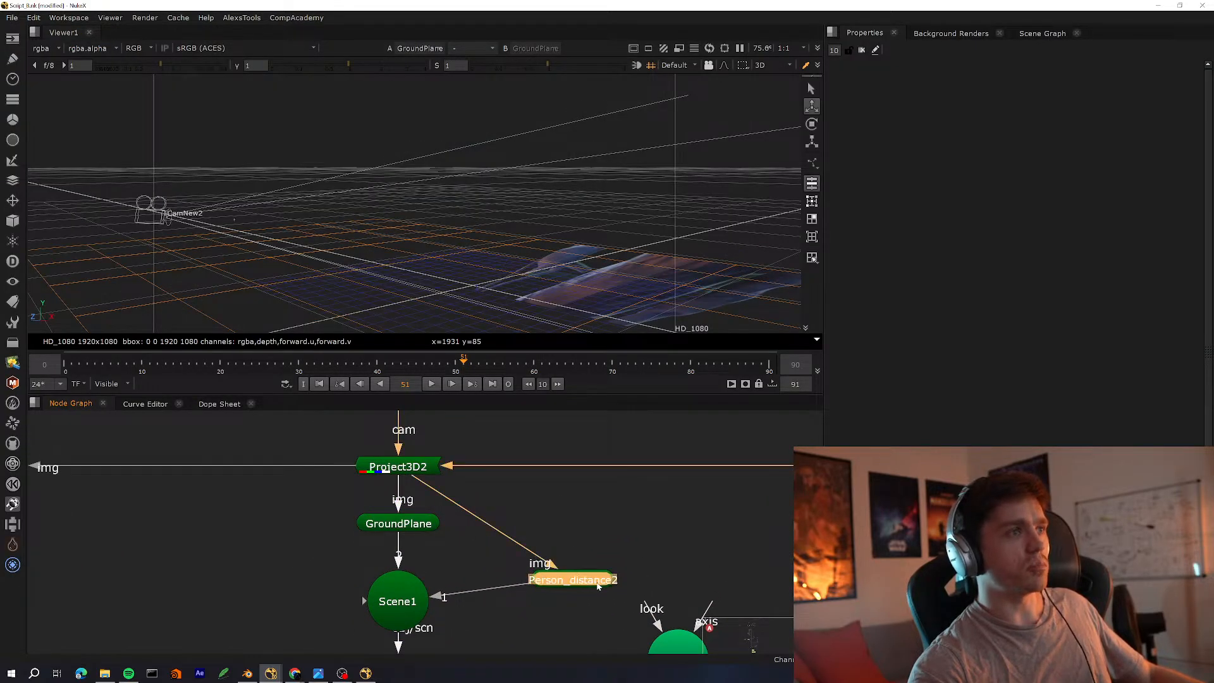
key("1")
middle_click_drag(511, 640, 527, 518)
left_click(417, 587)
left_click_drag(592, 285, 499, 262, "ctrl")
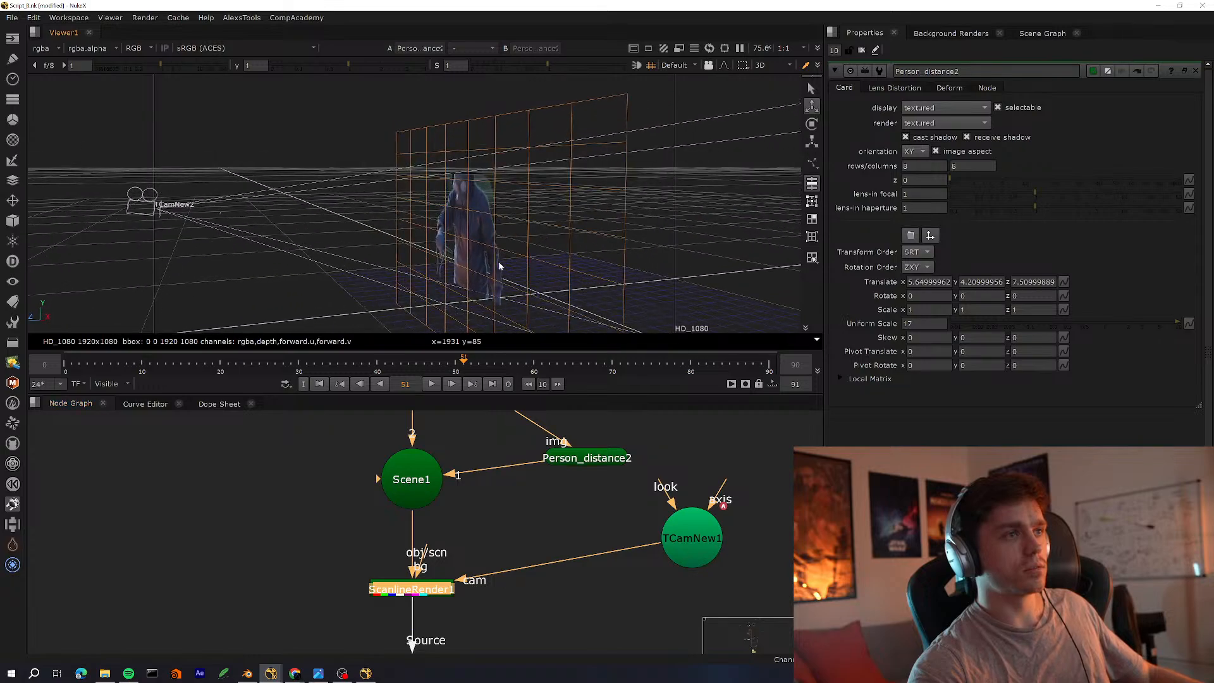
scroll(498, 260, "up", 3)
middle_click_drag(347, 616, 412, 504)
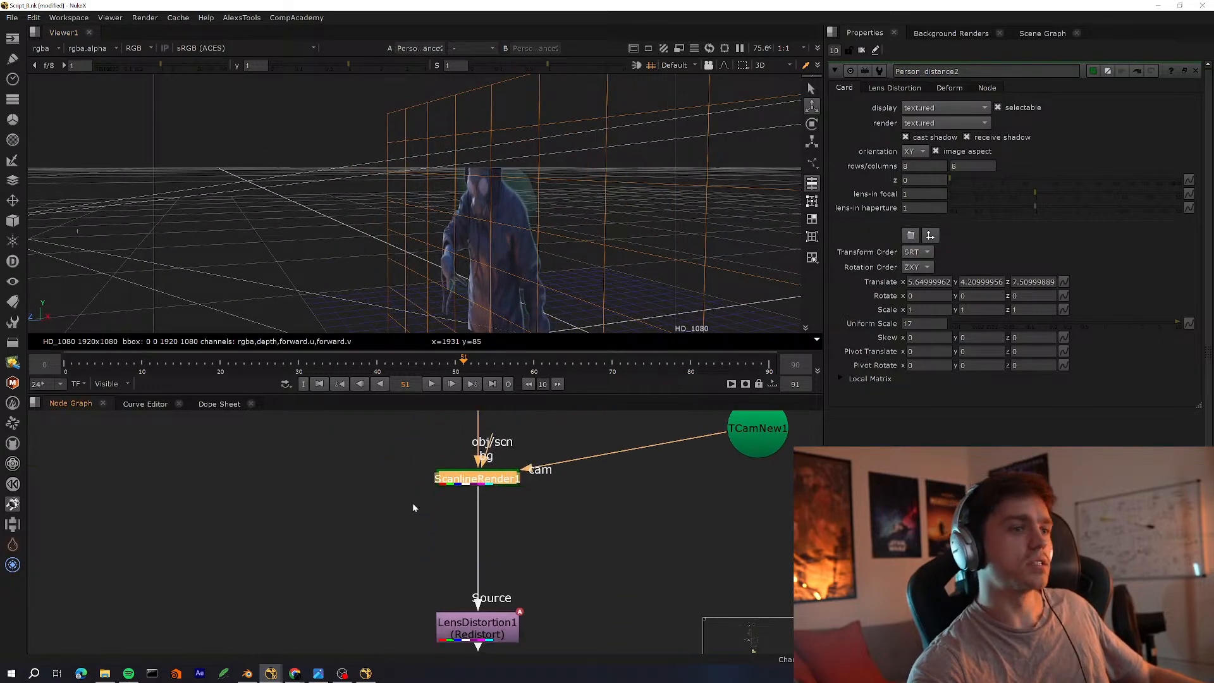
Inspect the ScanlineRender1, TimeOffset2 and Merge13 (difference) results in the viewer
key("1")
middle_click_drag(588, 588, 587, 492)
left_click(493, 530)
scroll(493, 529, "down", 6)
key("space")
scroll(316, 461, "up", 8)
key("space")
left_click(626, 533)
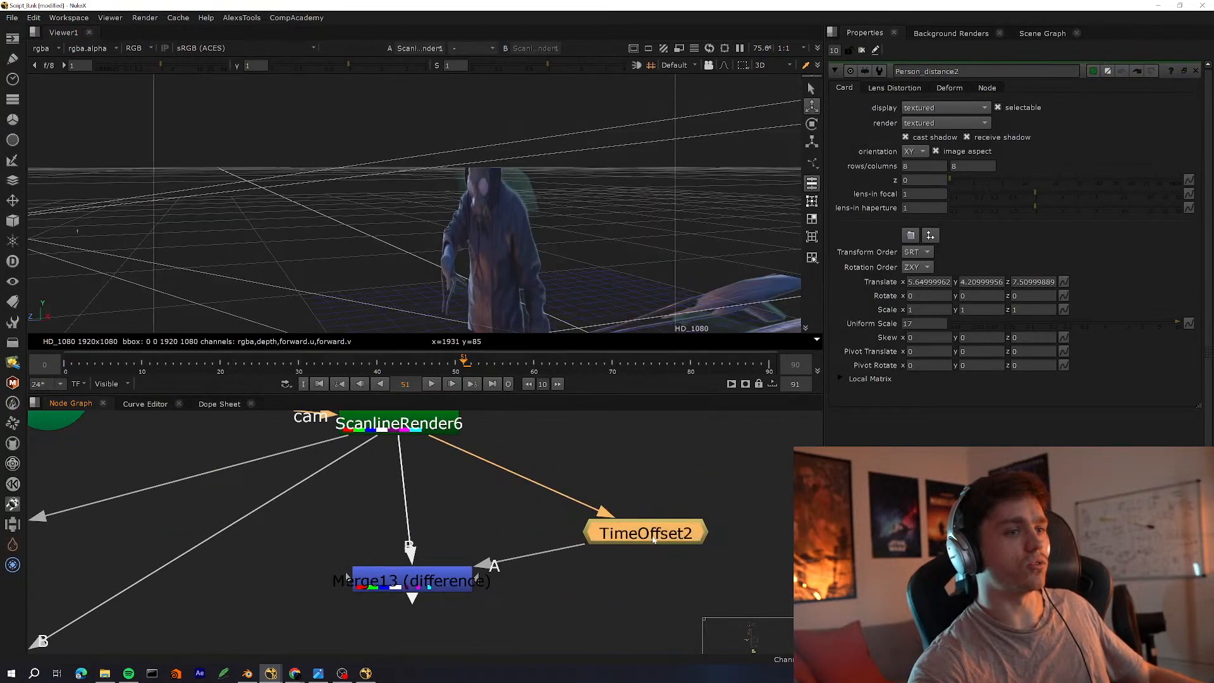
key("1")
left_click(399, 587)
key("1")
scroll(473, 237, "up", 4)
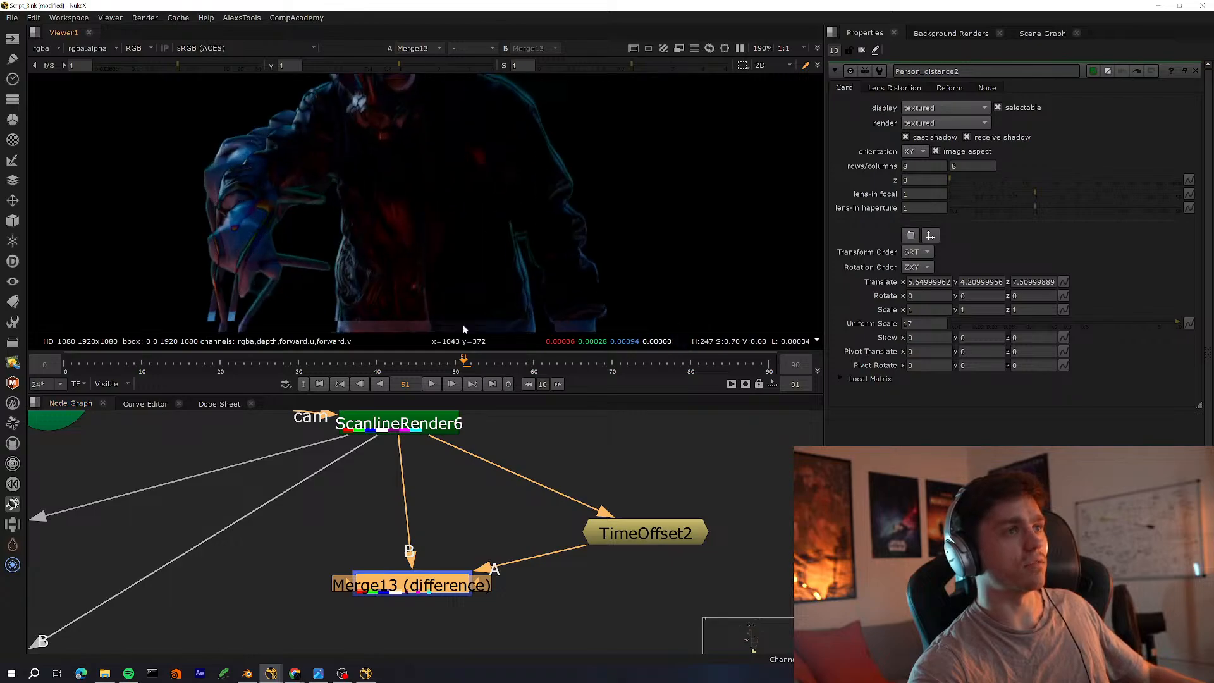
Play back the Merge13 difference and check the ScanlineRender6 projection mode options, keeping uv
left_click(432, 384)
left_click(457, 427)
left_click(935, 179)
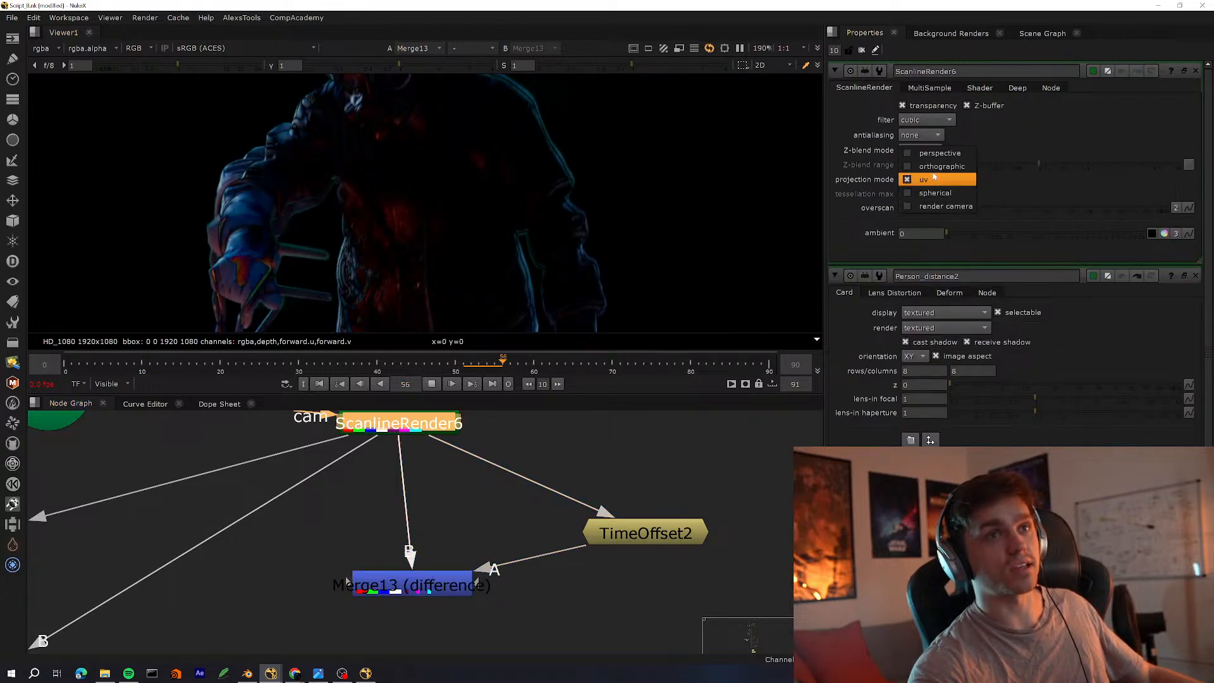
left_click(937, 180)
left_click(458, 366)
Display the ScanlineRender7 output in the viewer and fit the whole frame
scroll(513, 480, "down", 6)
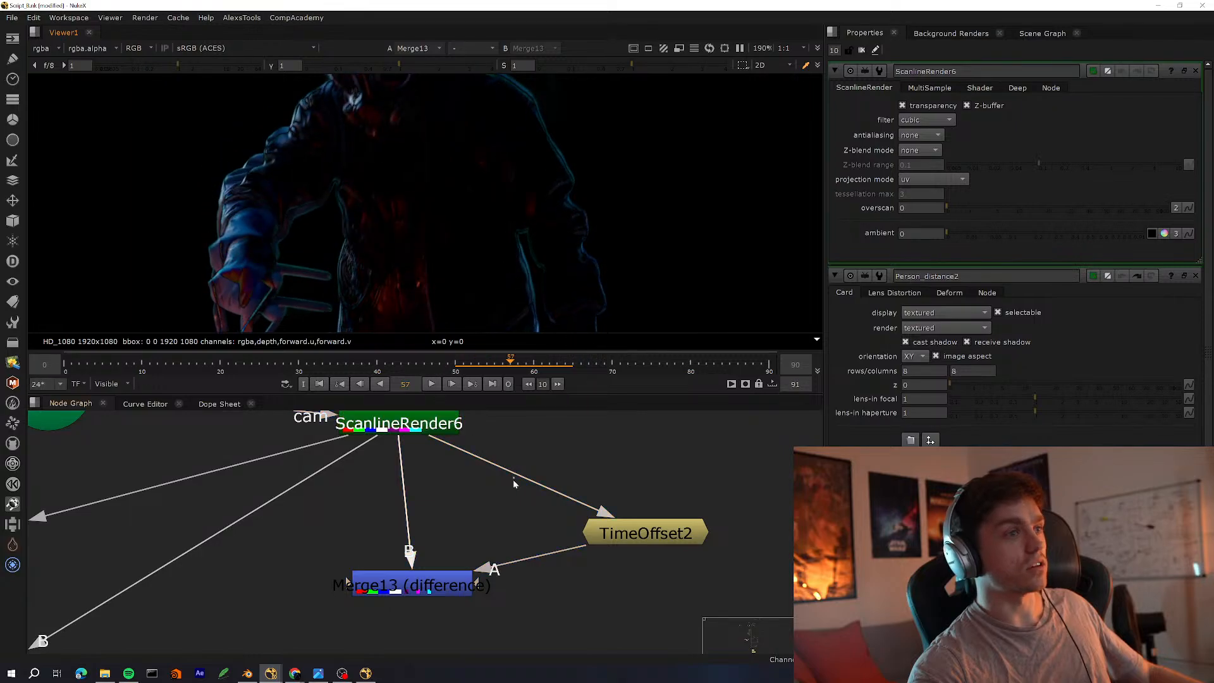
key("space")
scroll(530, 423, "up", 8)
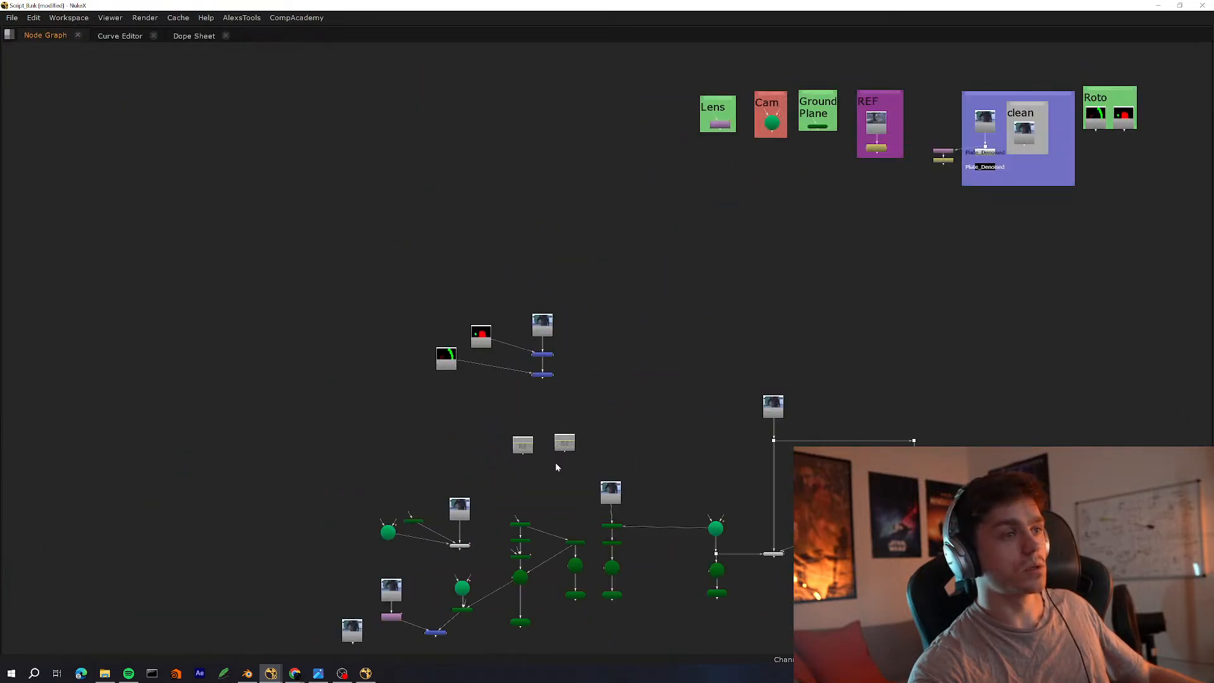
key("space")
scroll(514, 504, "up", 3)
left_click(441, 526)
key("1")
key("space")
left_click(476, 555)
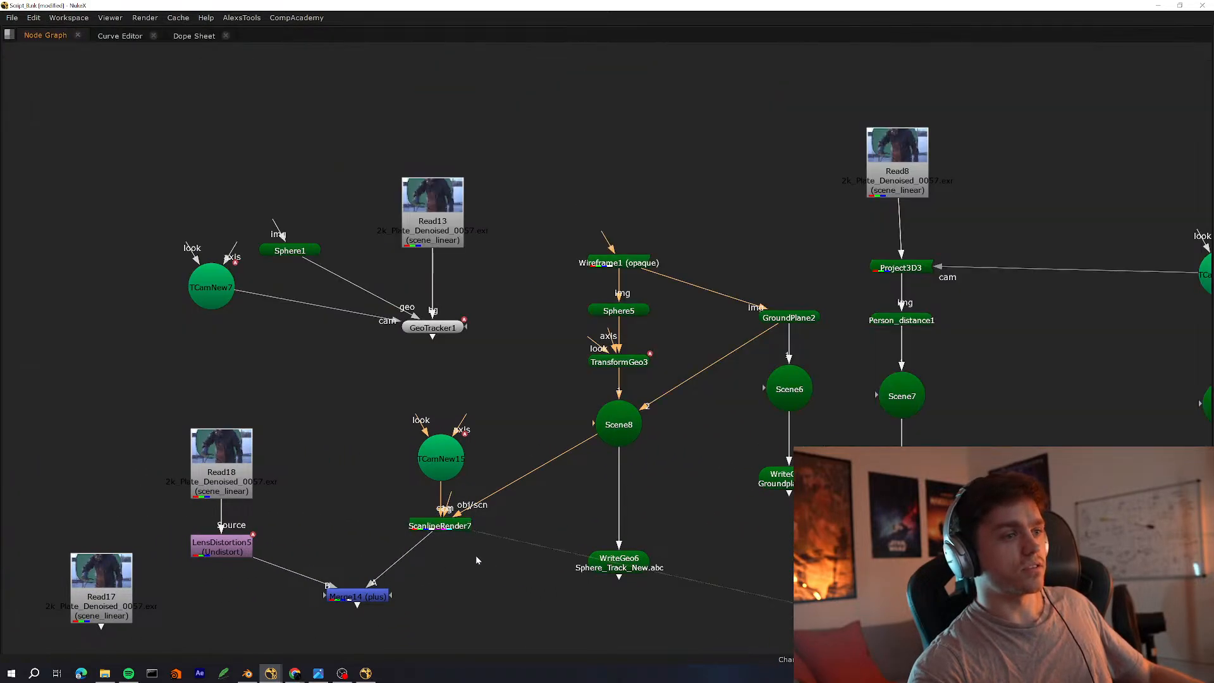
key("space")
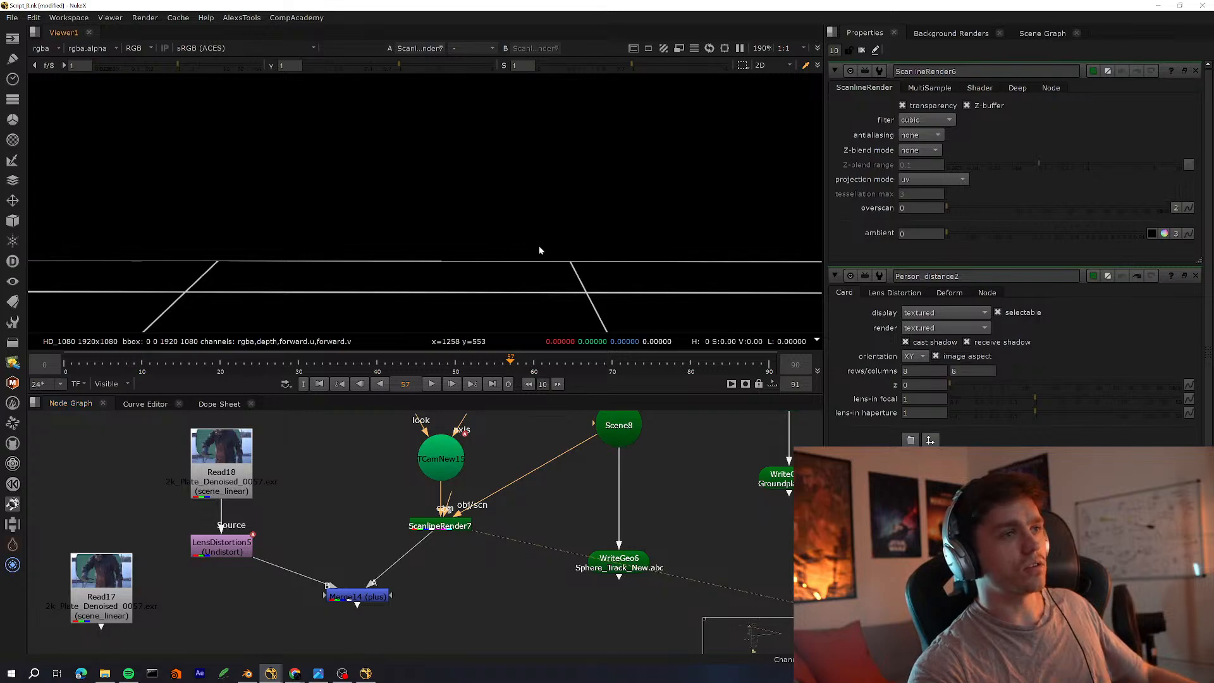
key("f")
Display the WriteGeo6 export Sphere_Track_New.abc in the 3D view and close the open node properties
middle_click_drag(558, 480, 391, 476)
left_click(451, 557)
key("1")
left_click(489, 602)
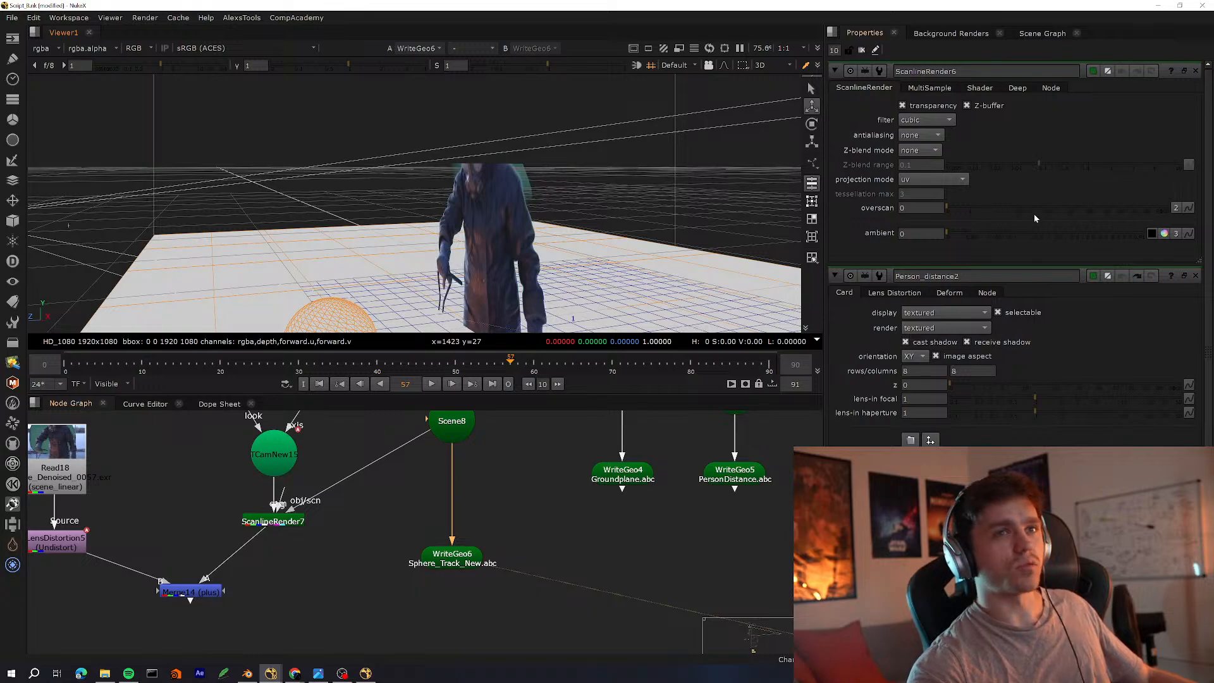
left_click(1195, 71)
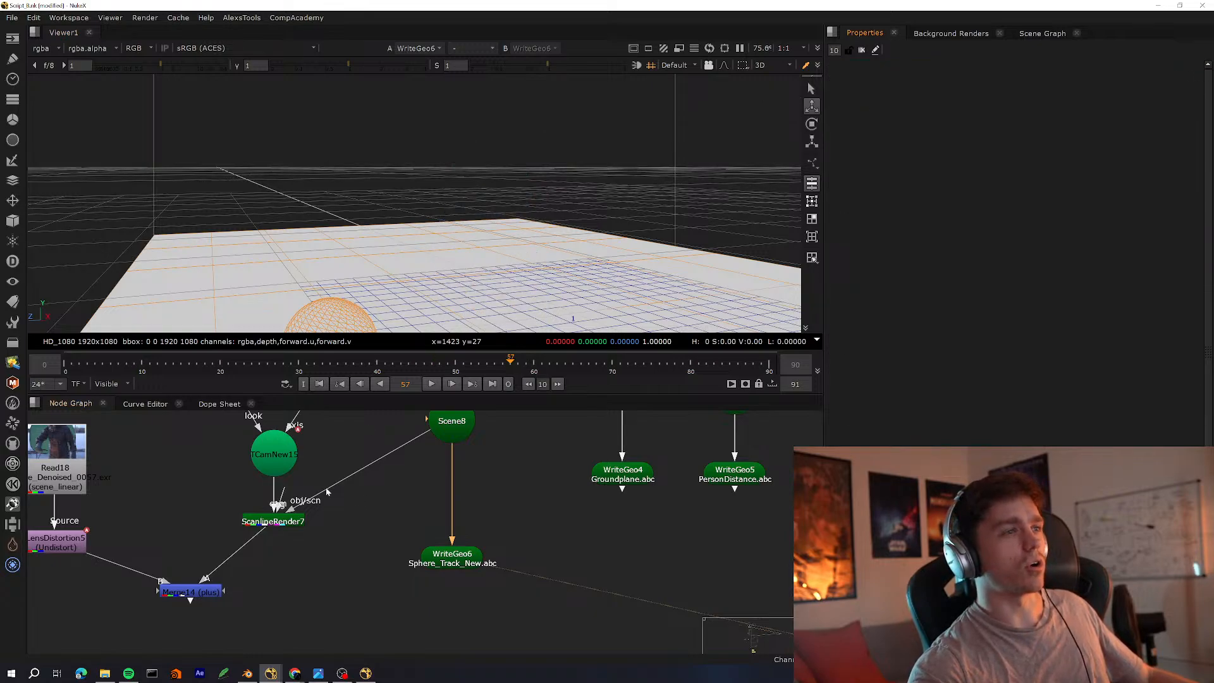
Review the geometry export branches and display WriteGeo4 (Groundplane.abc) in the viewer
middle_click_drag(327, 492, 320, 546)
left_click_drag(539, 552, 327, 648)
middle_click_drag(504, 541, 332, 530)
middle_click_drag(453, 519, 342, 563)
key("space")
middle_click_drag(575, 374, 483, 448)
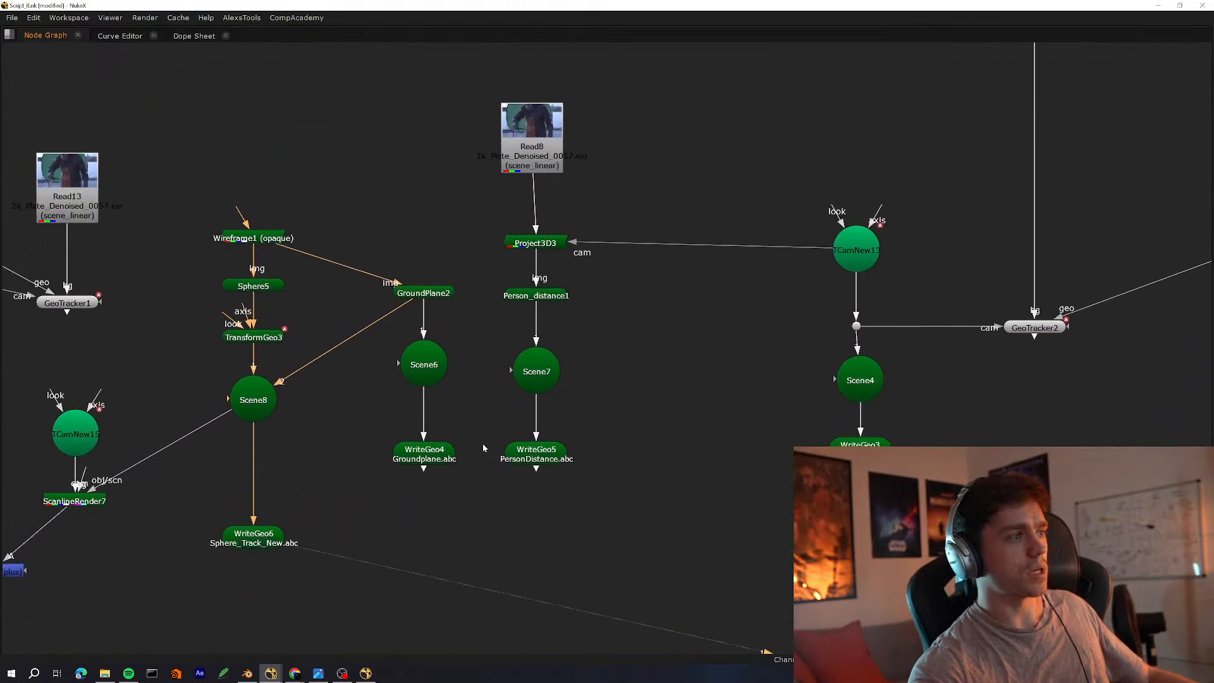
left_click(435, 451)
key("1")
key("space")
Move the "World Alignment of Scene B into Layout A" note slightly within the node graph
scroll(391, 504, "down", 5)
middle_click_drag(300, 563, 536, 42)
scroll(443, 500, "down", 5)
key("space")
scroll(379, 550, "down", 5)
scroll(446, 518, "up", 10)
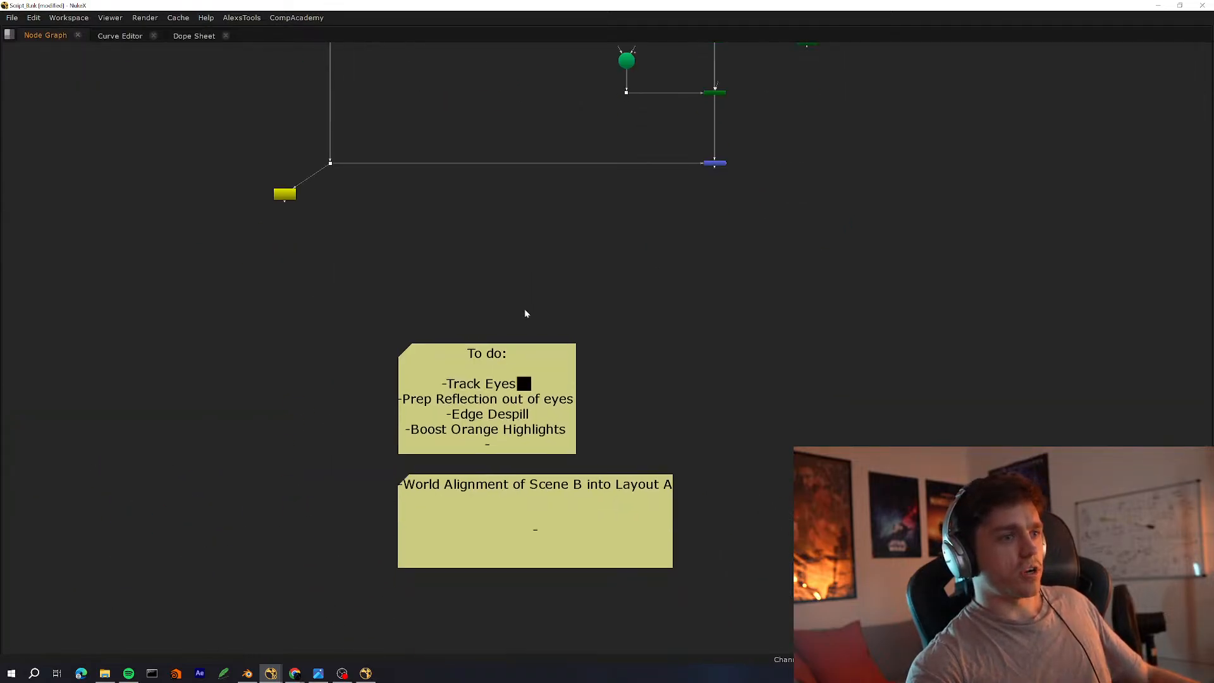
left_click_drag(578, 545, 595, 551)
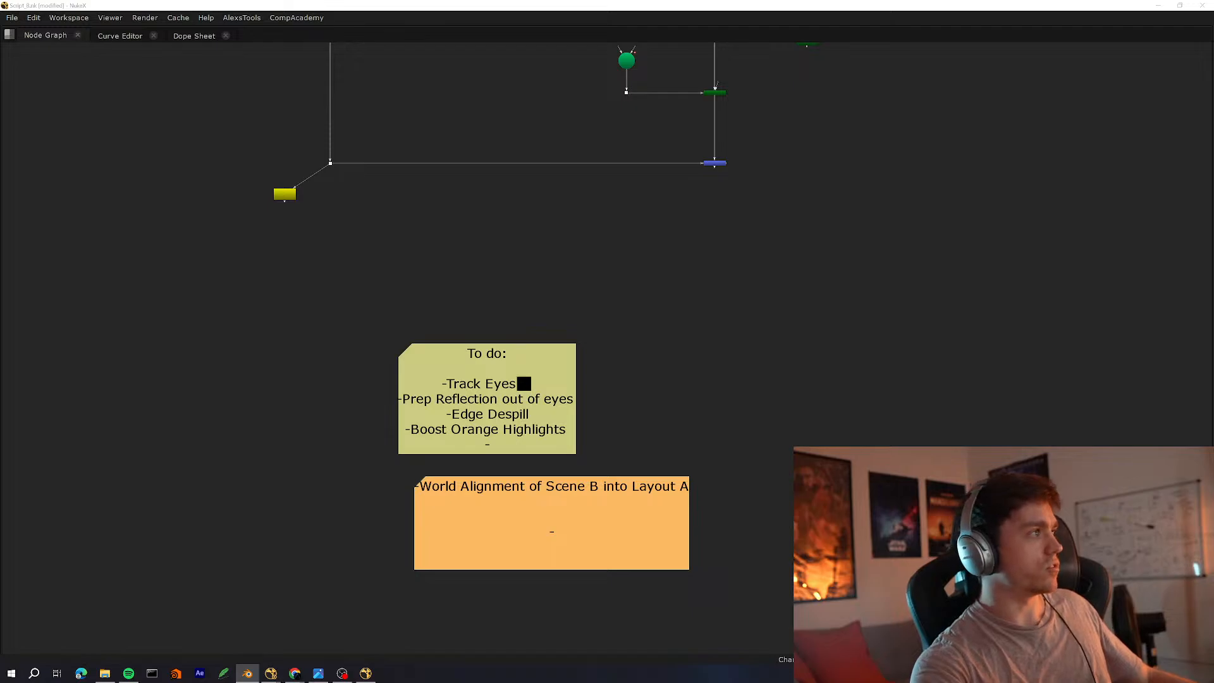
Switch to Blender with Scene_Lineup.blend and maximize its window on this screen
left_click(247, 673)
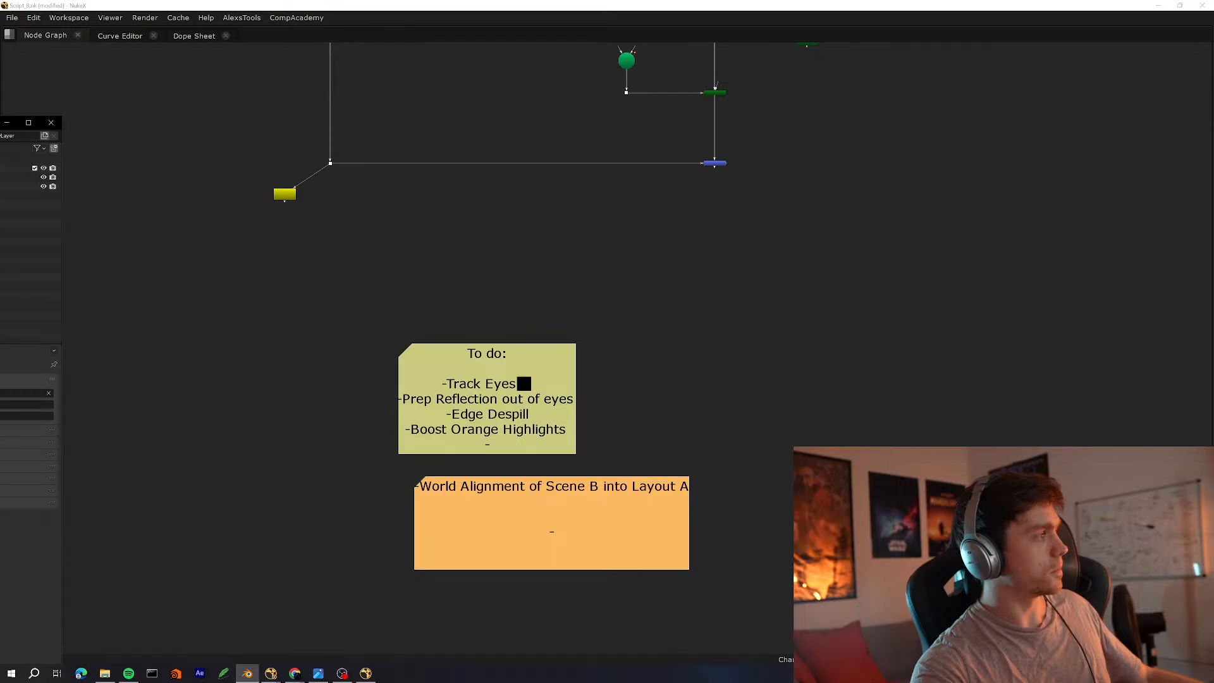
left_click_drag(0, 123, 724, 150)
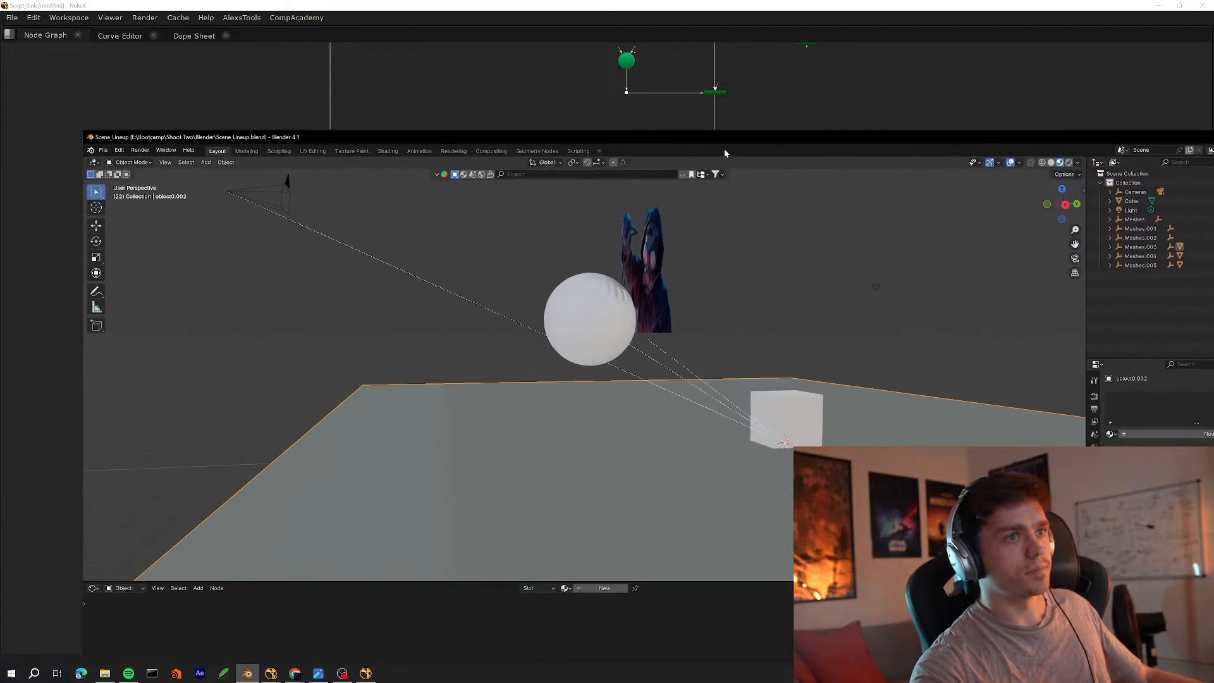
double_click(734, 137)
Select the sphere, play the animation and scrub to frame 27 to check its alignment with the figure
middle_click_drag(694, 161, 558, 217)
left_click(523, 198)
key("space")
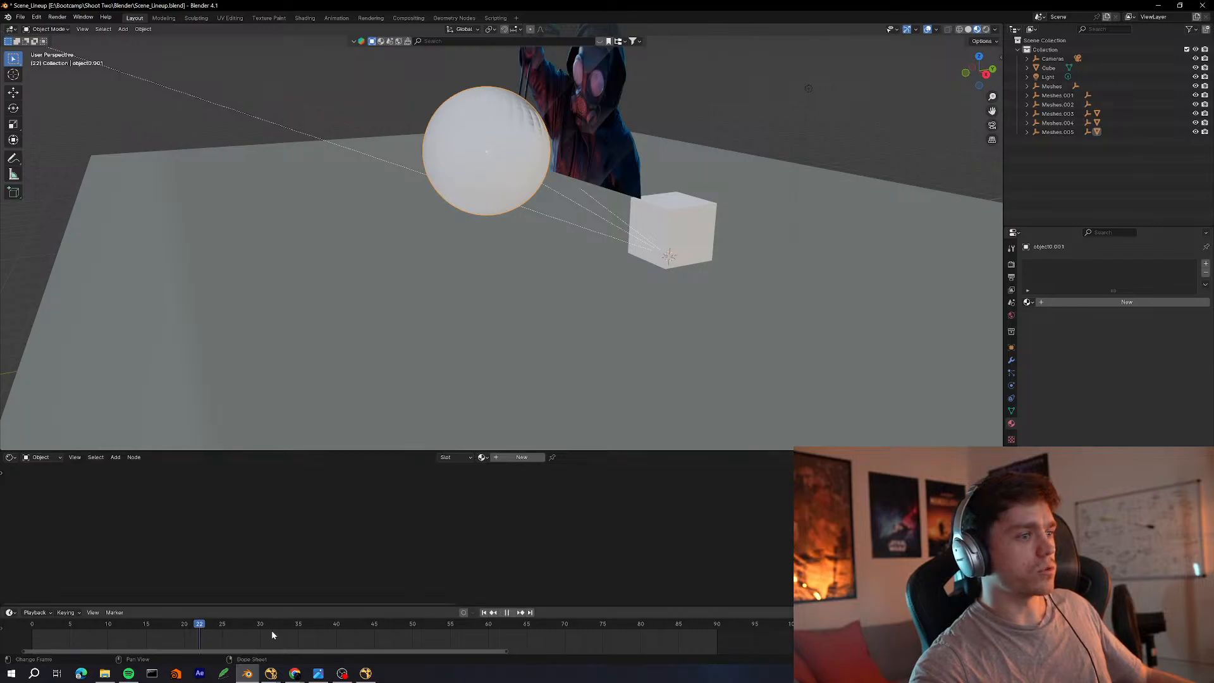
key("Escape")
middle_click_drag(531, 297, 582, 360)
scroll(573, 279, "down", 3)
scroll(556, 312, "up", 3)
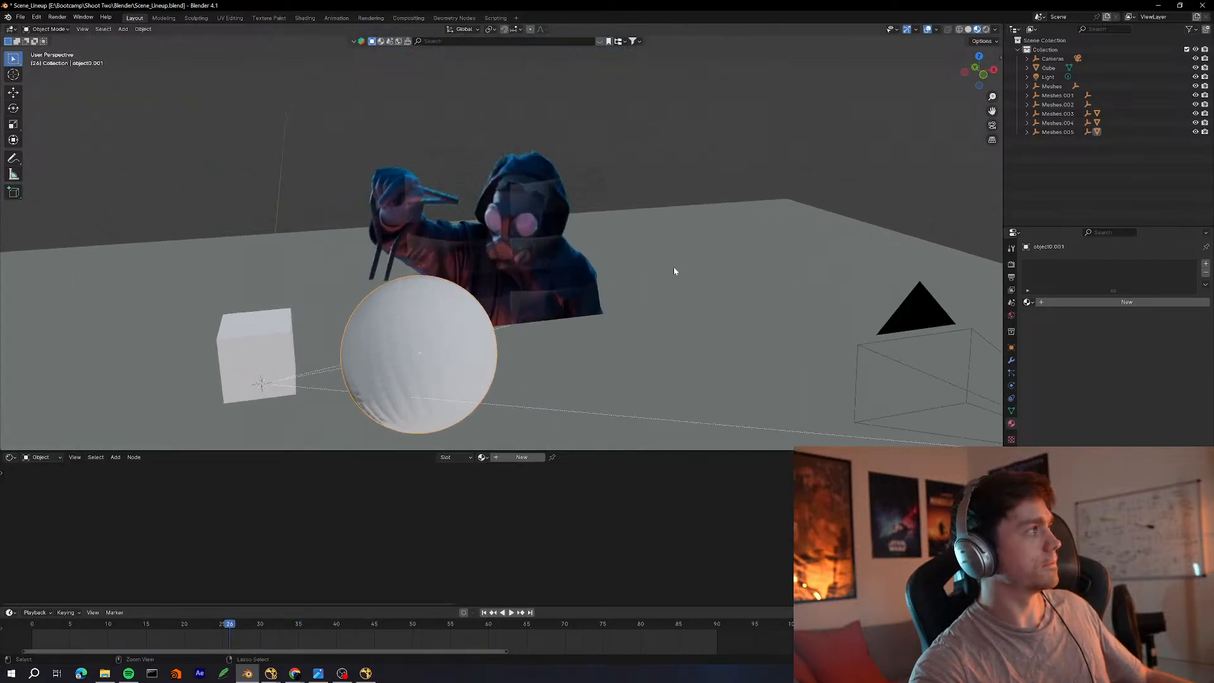
middle_click_drag(556, 312, 595, 356)
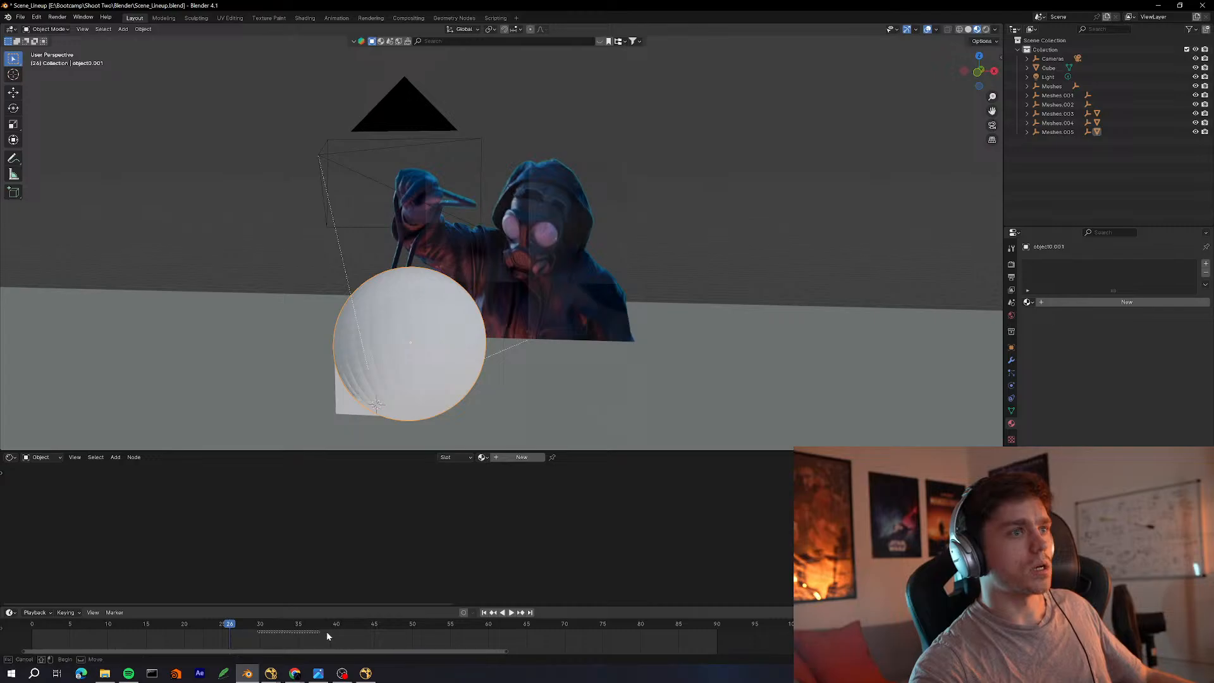
left_click_drag(366, 628, 238, 624)
Select the figure's projection card and inspect its placement relative to the sphere and ground plane
middle_click_drag(624, 312, 661, 292)
left_click(560, 237)
mouse_move(607, 256)
middle_mouse_down()
mouse_move(519, 272)
mouse_move(603, 267)
middle_mouse_up()
scroll(603, 267, "down", 4)
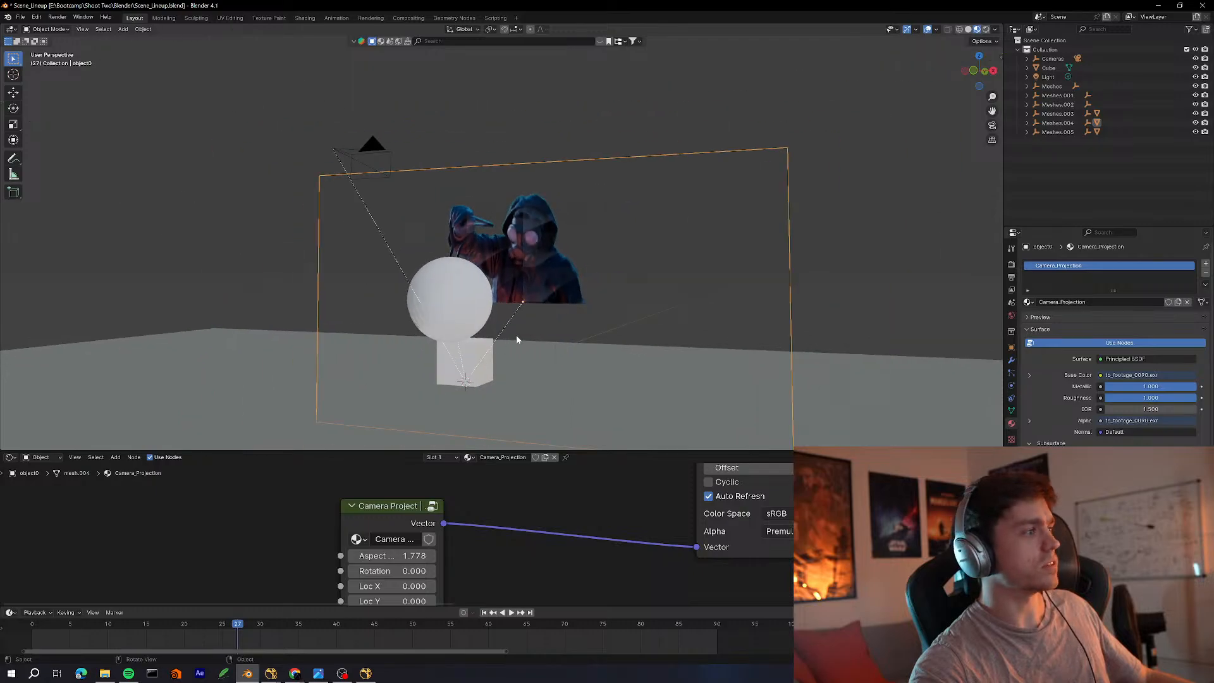
middle_click_drag(518, 341, 554, 283, "shift")
mouse_move(550, 329)
middle_mouse_down("shift")
mouse_move(577, 294)
mouse_move(496, 350)
mouse_move(558, 347)
middle_mouse_up("shift")
mouse_move(558, 347)
middle_mouse_down("ctrl")
mouse_move(602, 277)
mouse_move(544, 354)
middle_mouse_up("ctrl")
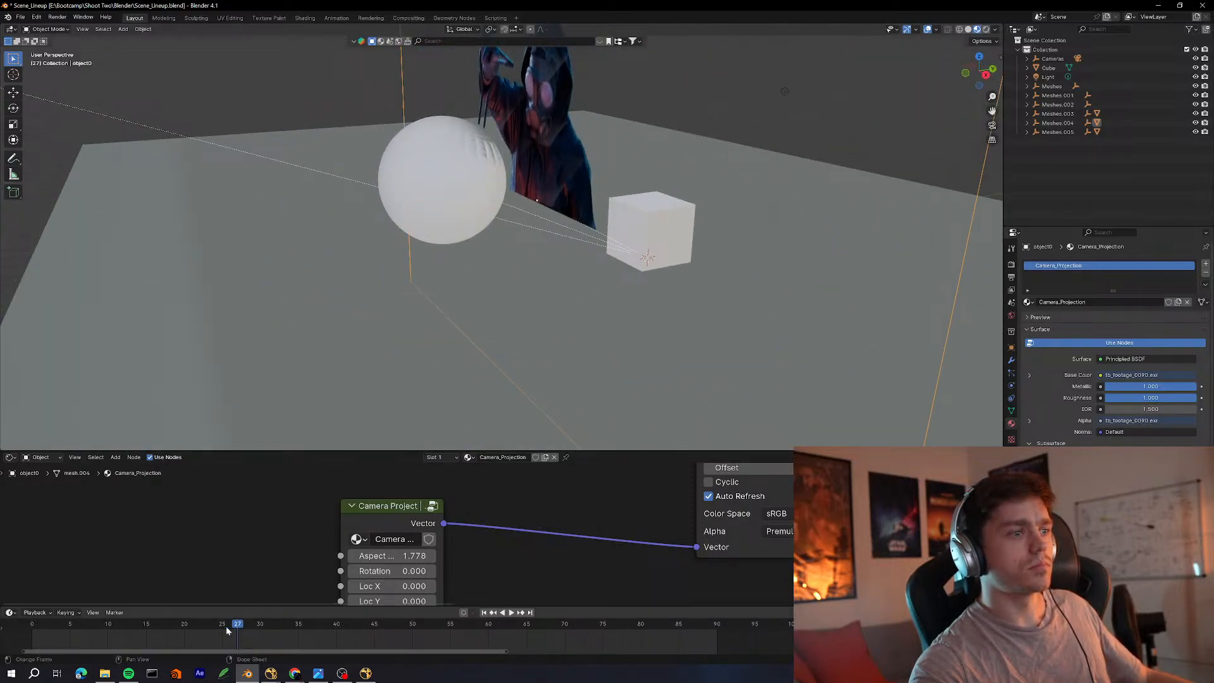
Go to frame 41 and create a new material for the sphere
left_click_drag(227, 631, 344, 627)
left_click(482, 251)
middle_click_drag(474, 330, 442, 379)
left_click(520, 457)
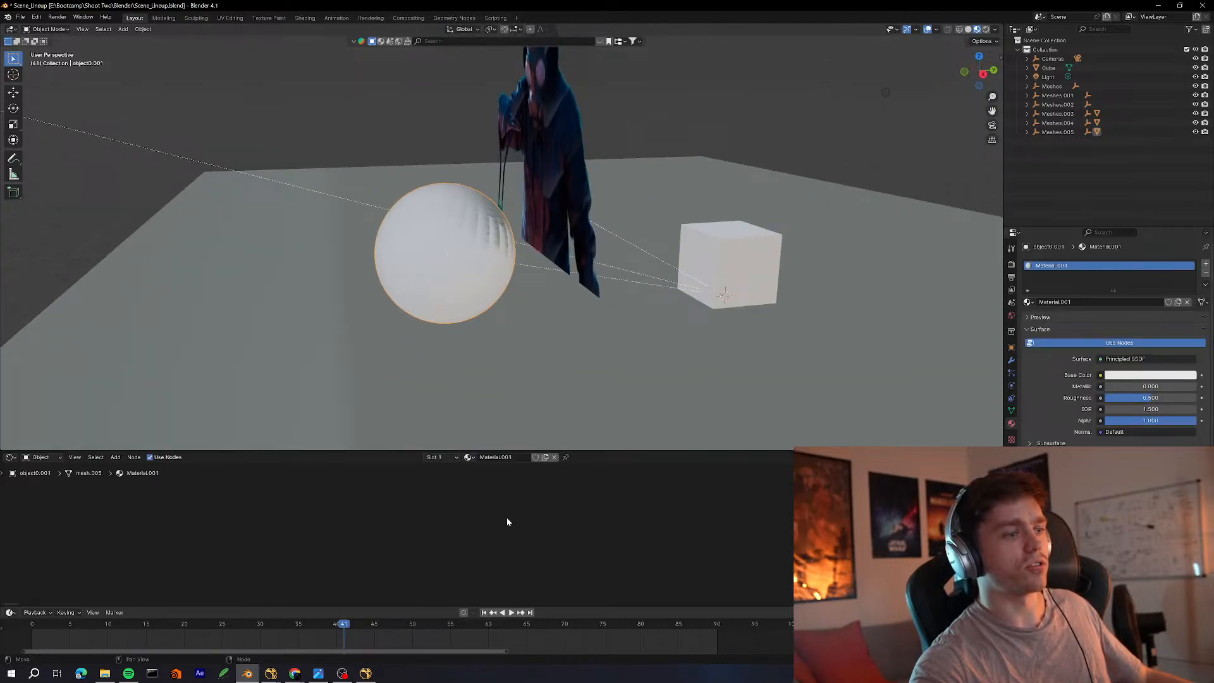
key("Home")
scroll(420, 551, "up", 4)
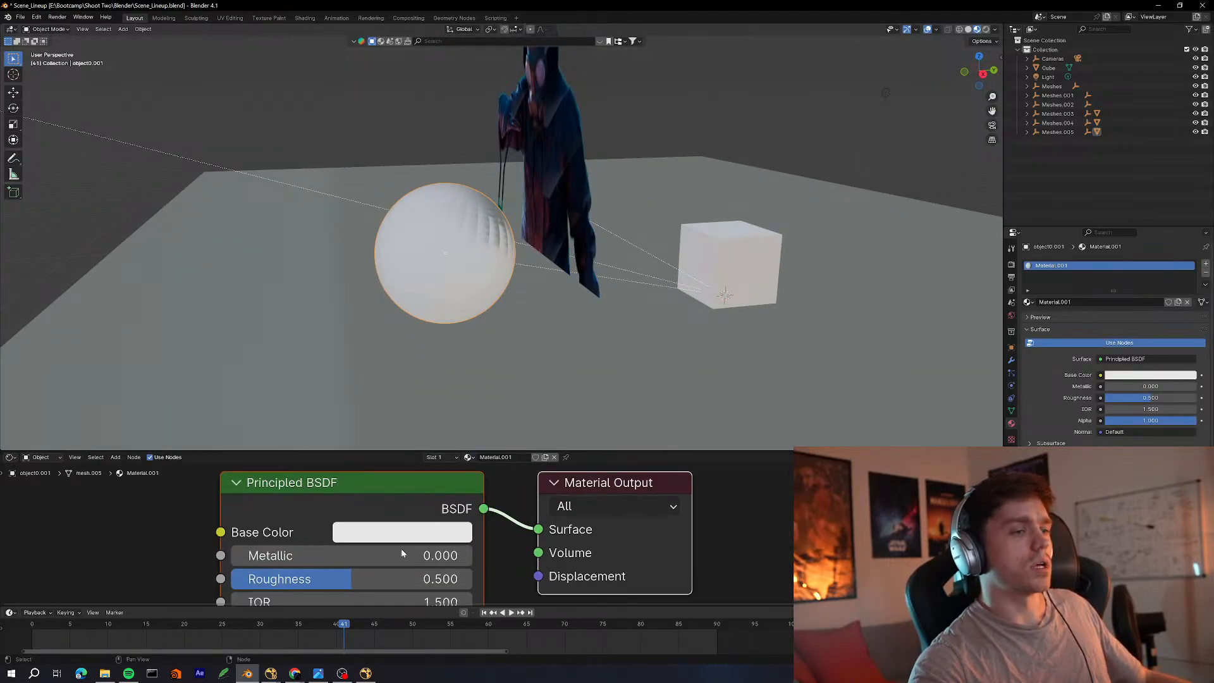
Set the sphere material's Roughness to 1.000
middle_click_drag(401, 555, 472, 500)
left_click_drag(387, 526, 525, 529)
middle_click_drag(506, 275, 645, 274)
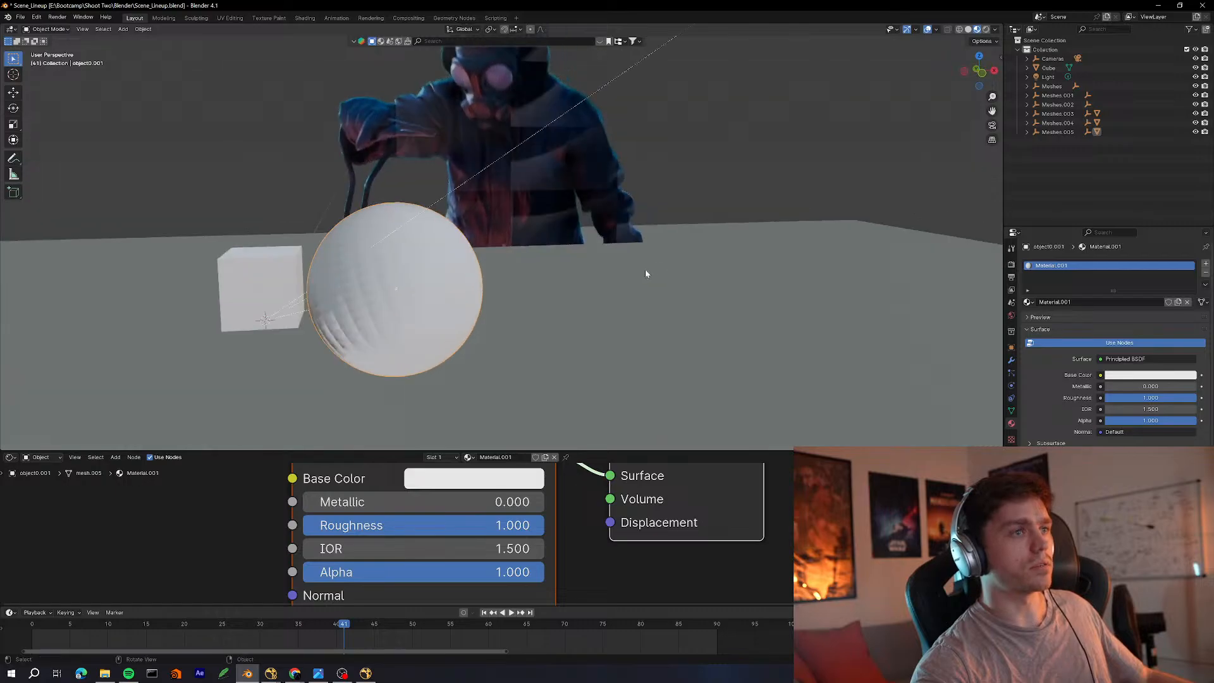
Show the render engine settings and switch the 3D viewport to Rendered shading
left_click(1012, 265)
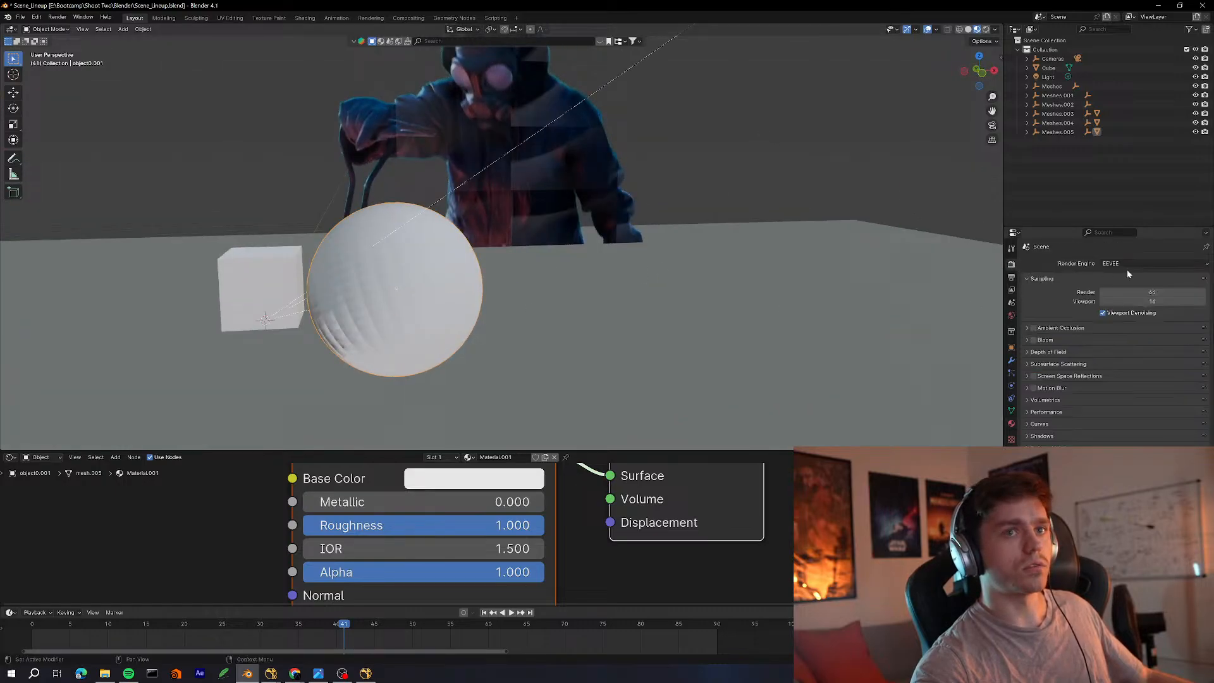
left_click(986, 29)
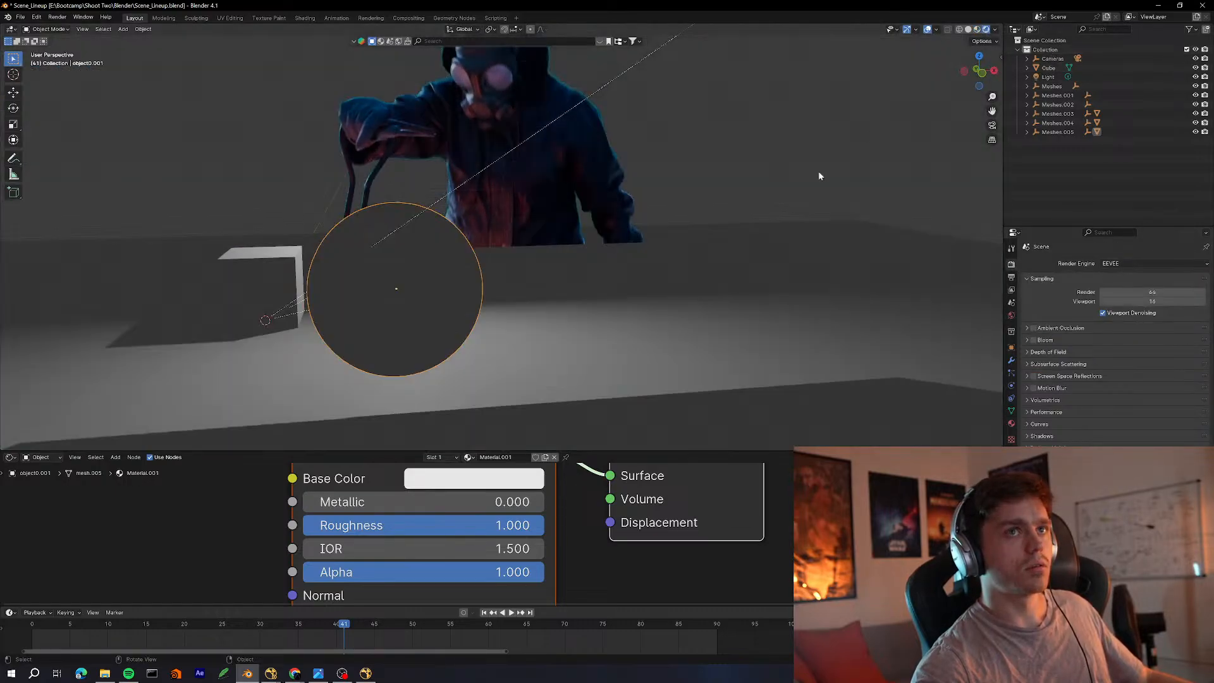
middle_click_drag(820, 176, 586, 360)
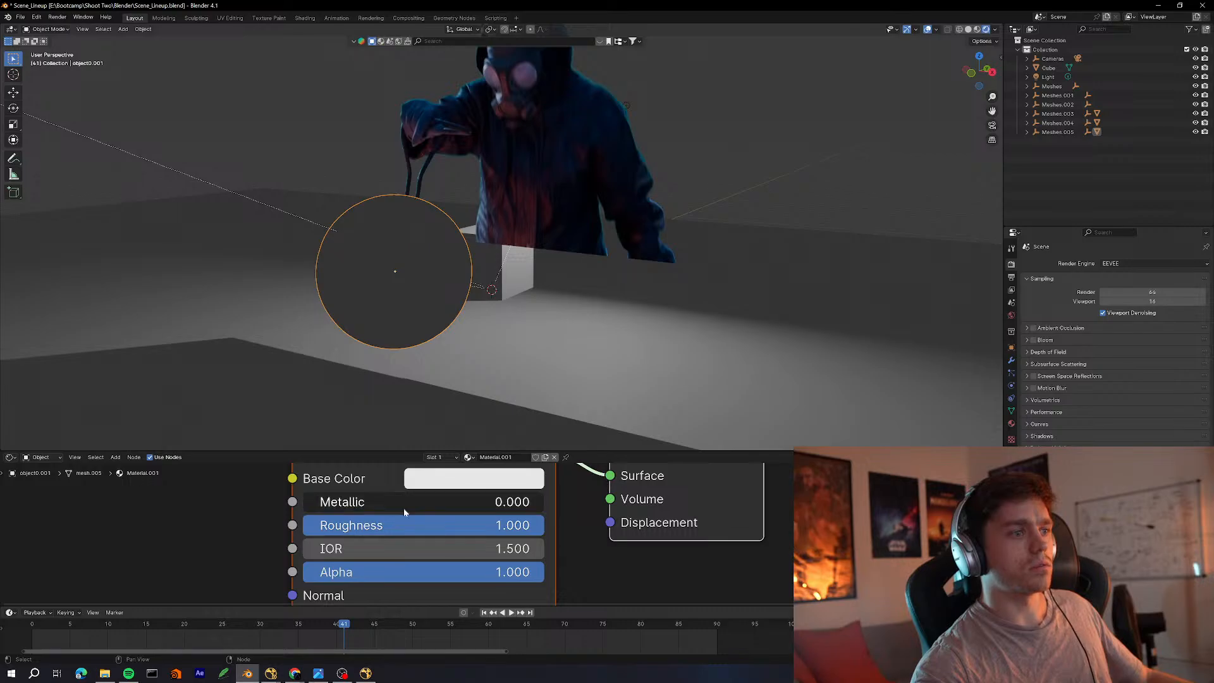
Increase Metallic and reduce Roughness on the sphere's material, and select the figure's projection card
left_click_drag(468, 502, 557, 501)
left_click_drag(469, 525, 245, 517)
middle_click_drag(626, 354, 1000, 218)
left_click(830, 274)
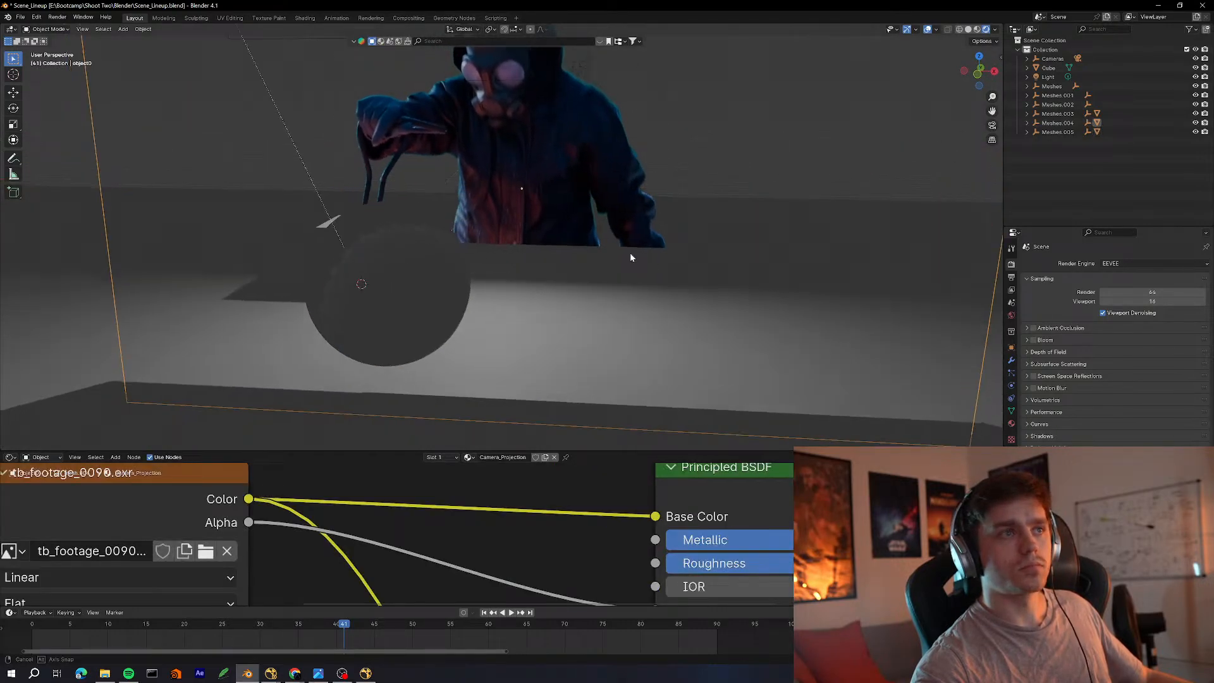
Select the tracked sphere and enable Screen Space Reflections for the EEVEE render engine
middle_click_drag(549, 260, 536, 273)
left_click(446, 301)
middle_click_drag(677, 345, 659, 316)
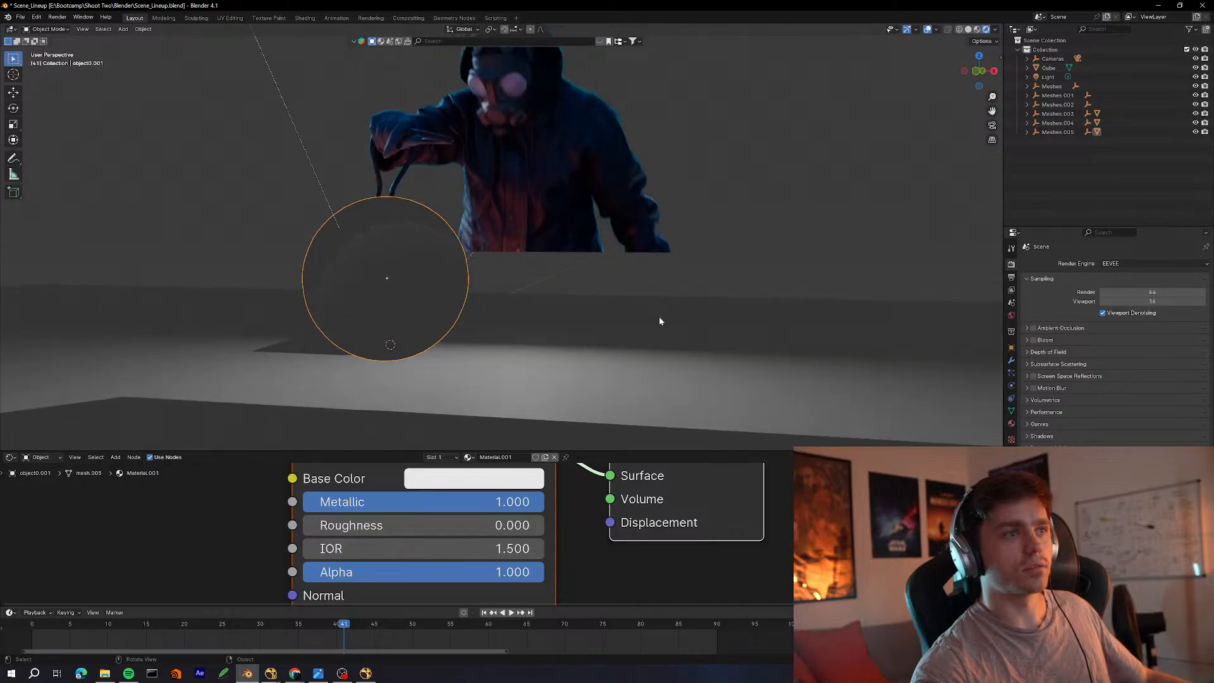
middle_click_drag(761, 324, 732, 366, "shift")
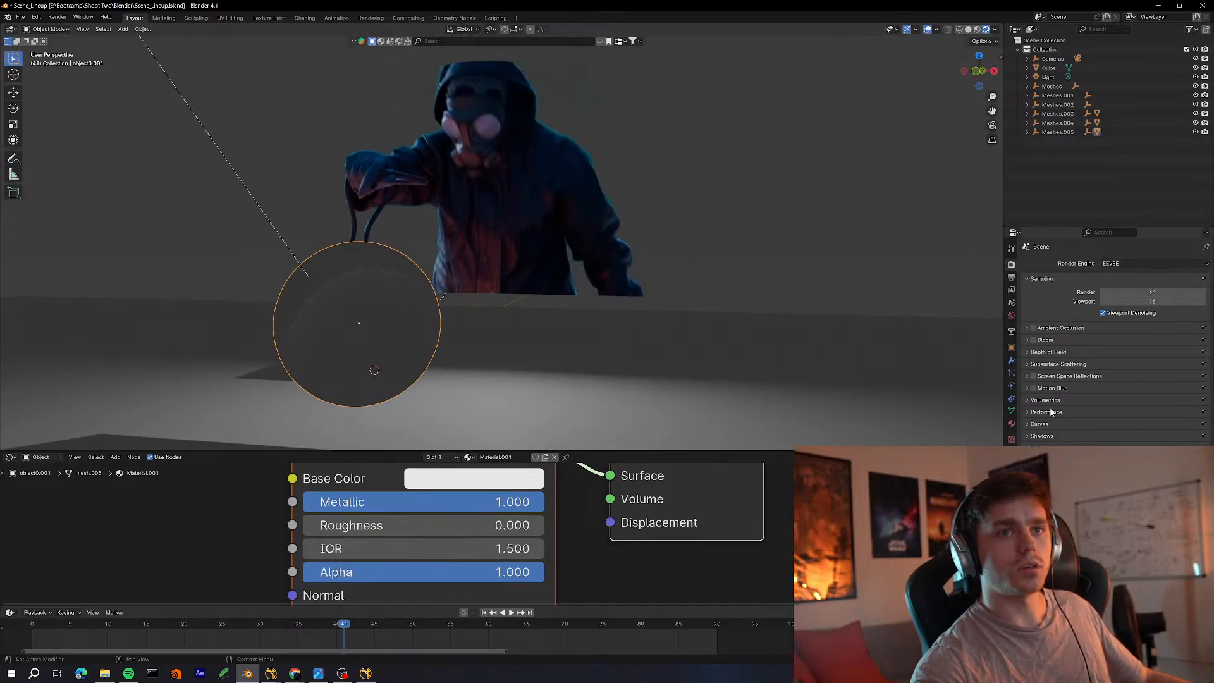
middle_click_drag(664, 319, 376, 296)
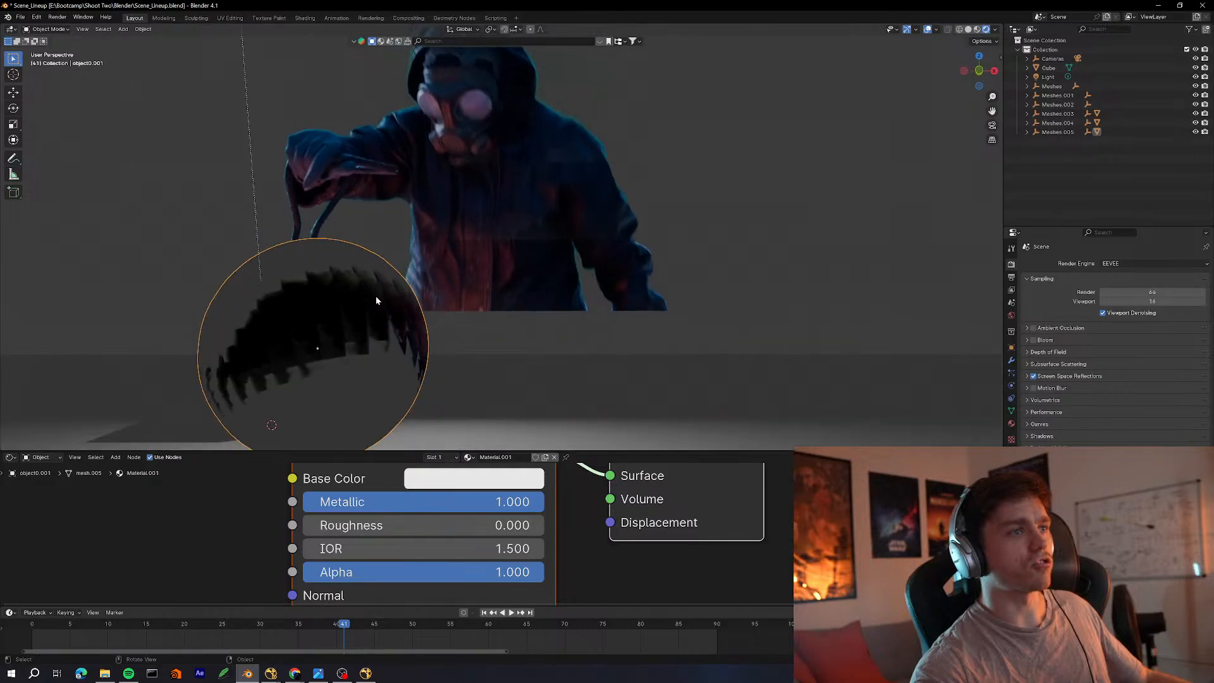
Apply Shade Smooth to the reflective sphere and check its reflection of the figure from different angles
right_click(328, 285)
left_click(350, 283)
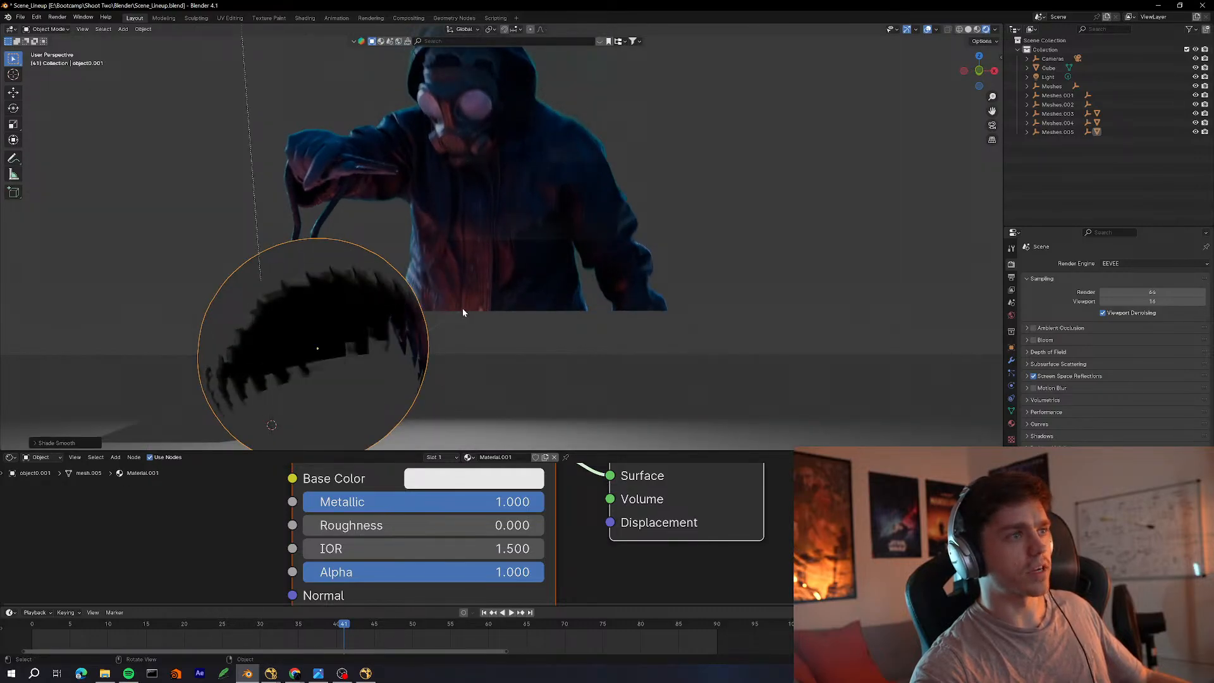
middle_click_drag(462, 309, 526, 280)
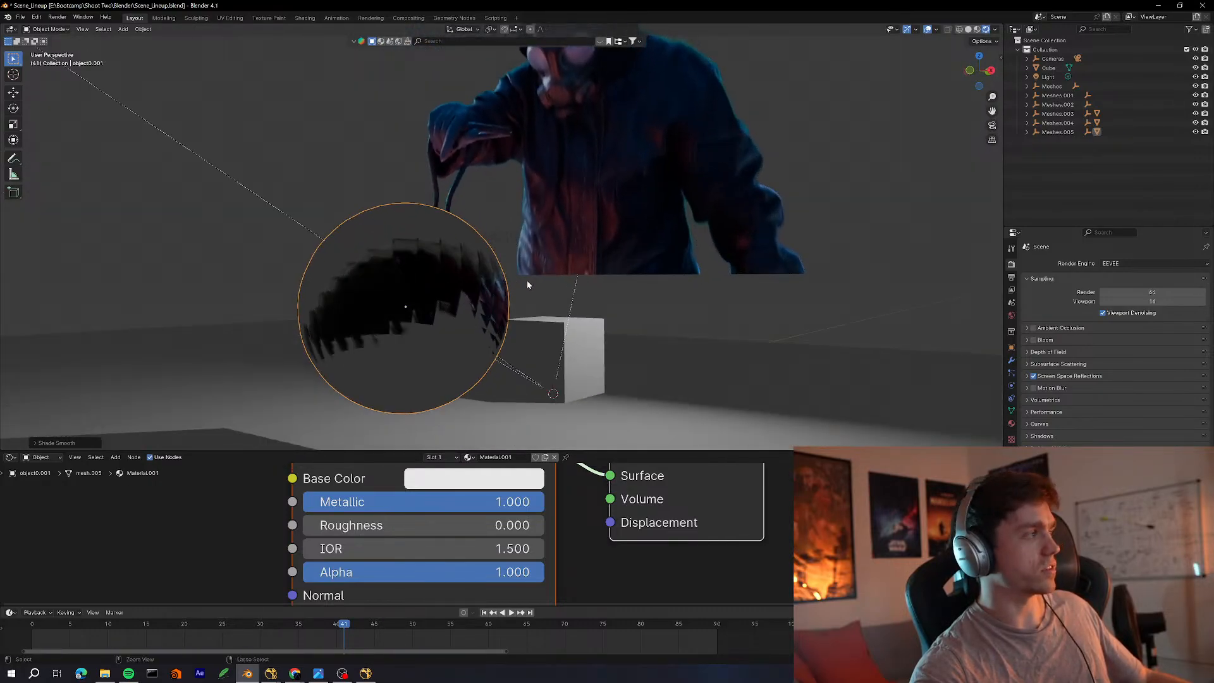
scroll(610, 214, "up", 4)
middle_click_drag(610, 214, 507, 295)
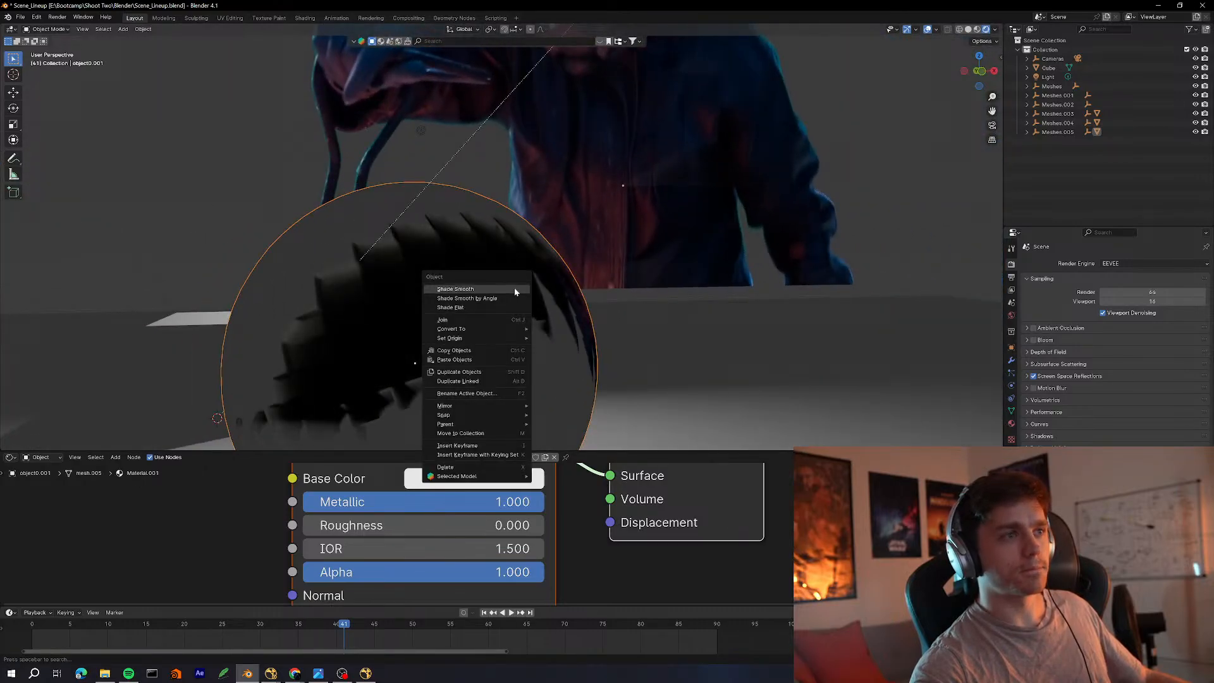
left_click(514, 288)
scroll(543, 281, "down", 6)
middle_click_drag(540, 296, 515, 304)
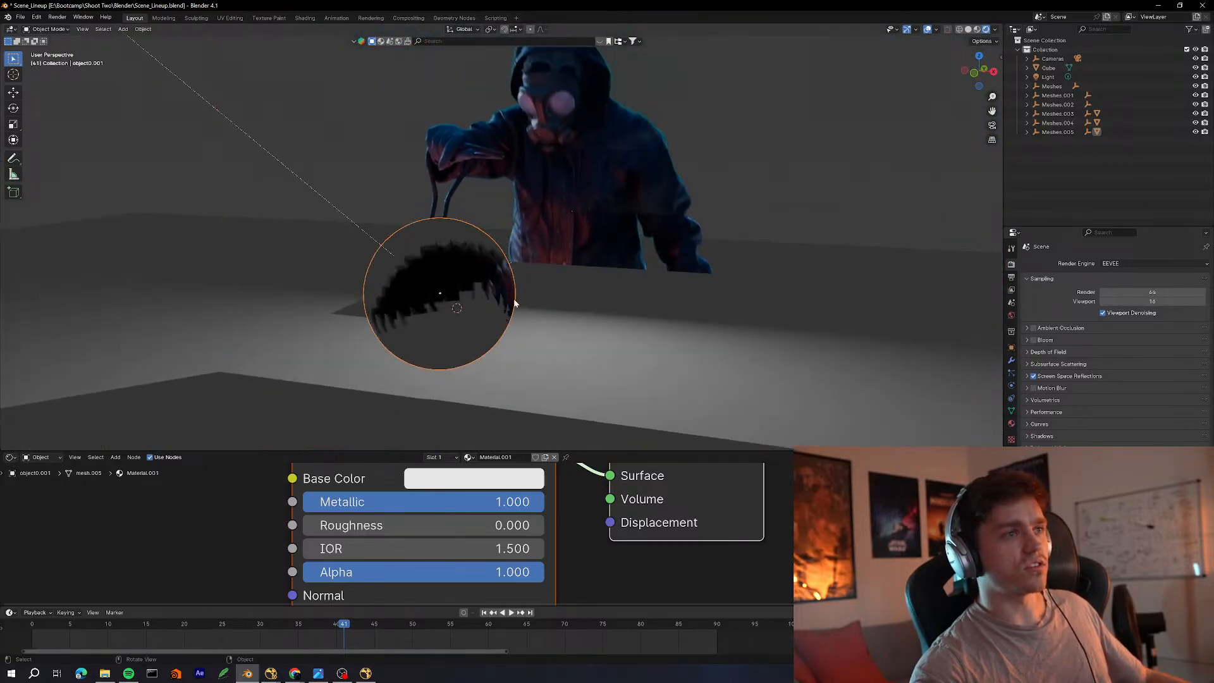
Try the Cycles render engine on the smooth-shaded reflective sphere and return the scene to EEVEE
key("g")
left_click(522, 215)
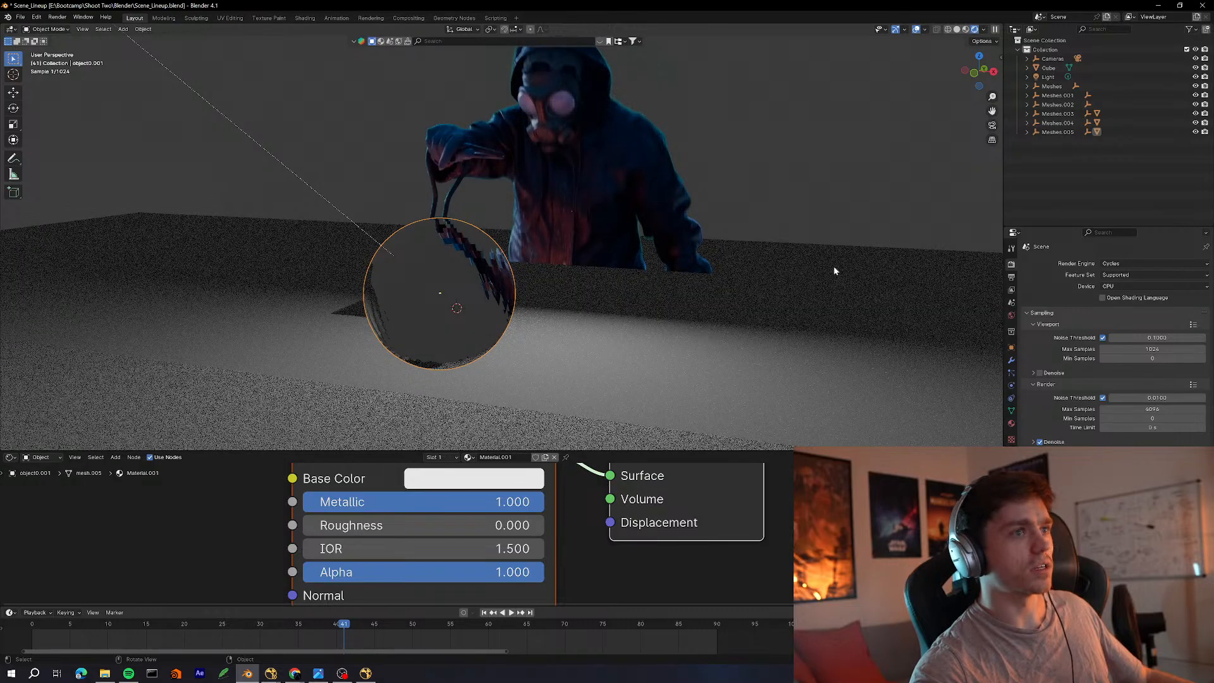
middle_click_drag(584, 320, 688, 296)
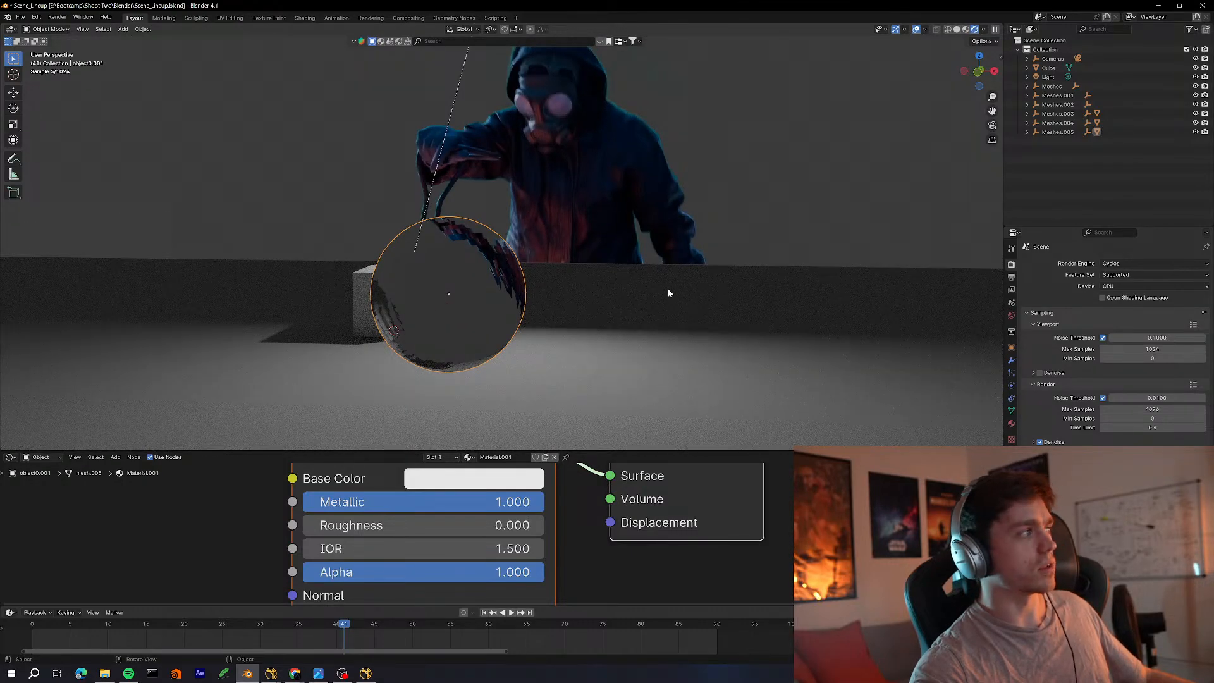
right_click(492, 270)
left_click(487, 271)
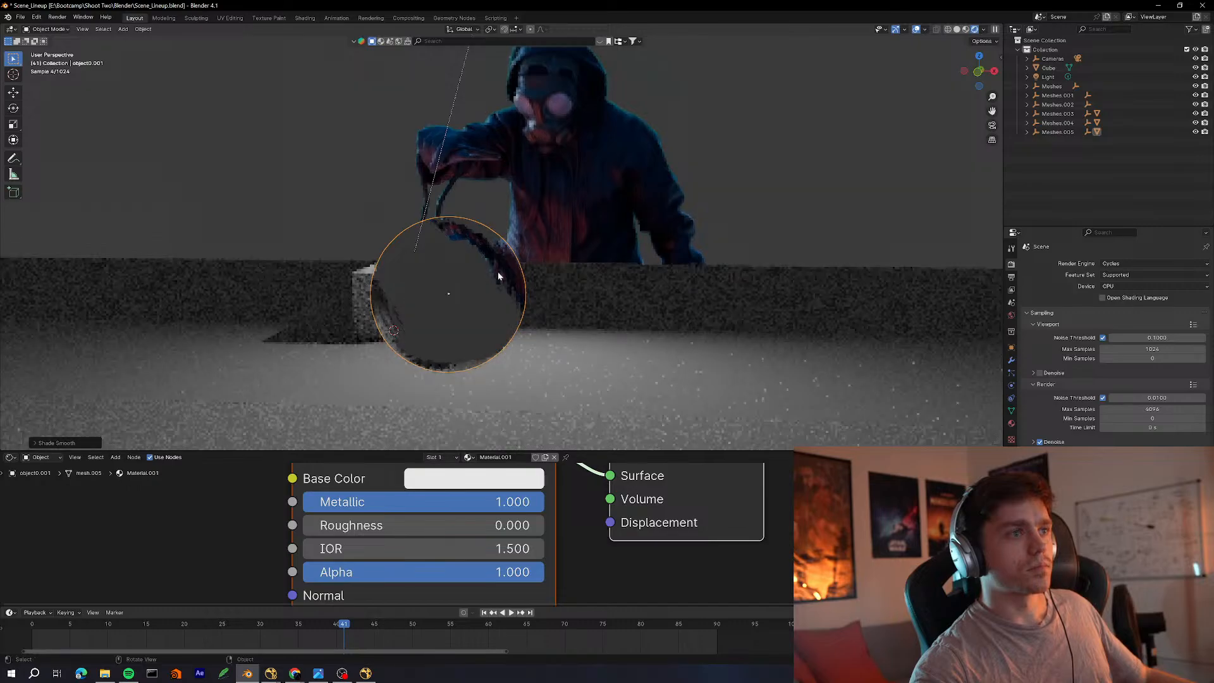
left_click(1154, 263)
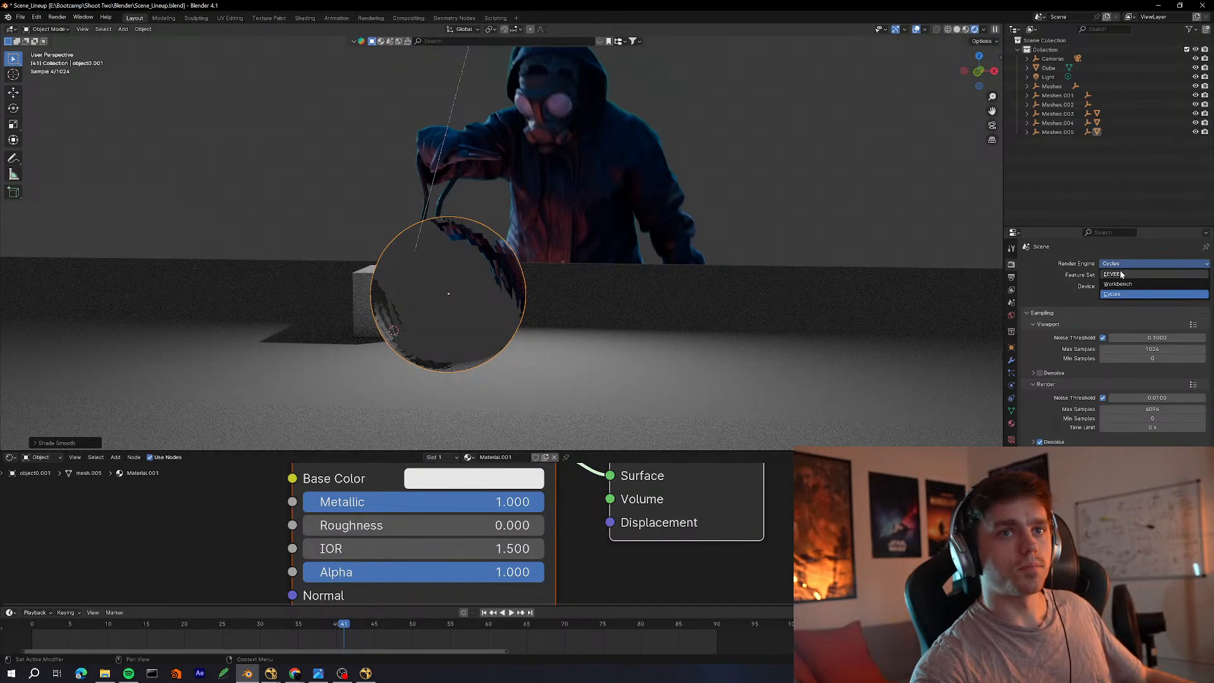
left_click(1132, 274)
middle_click_drag(790, 284, 600, 297)
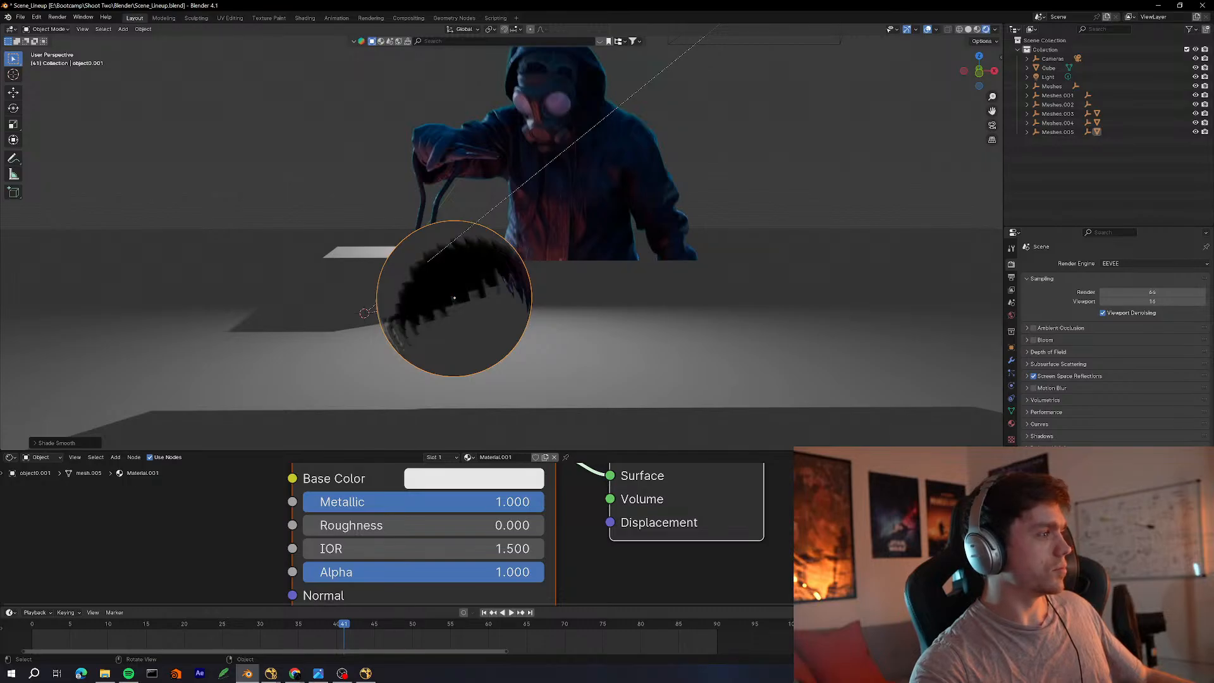
Switch to NukeX and paste a Read node for almostfinal_ph.mov above the REF backdrop
key("ctrl+s")
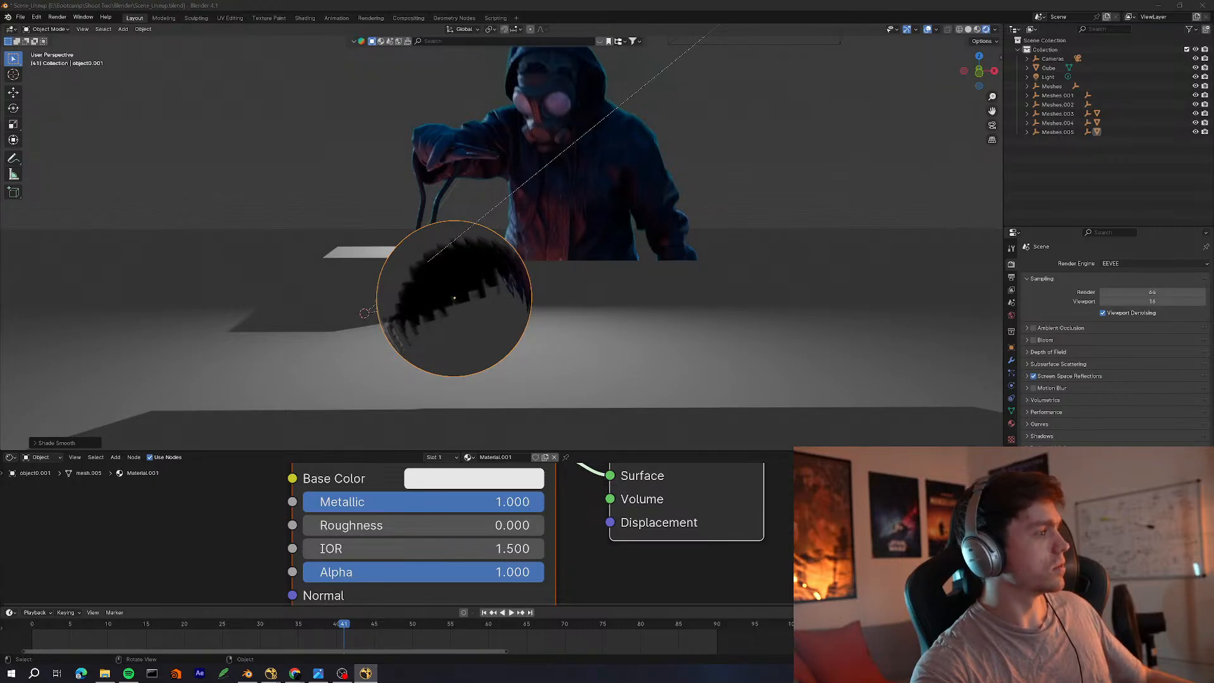
key("alt+Tab")
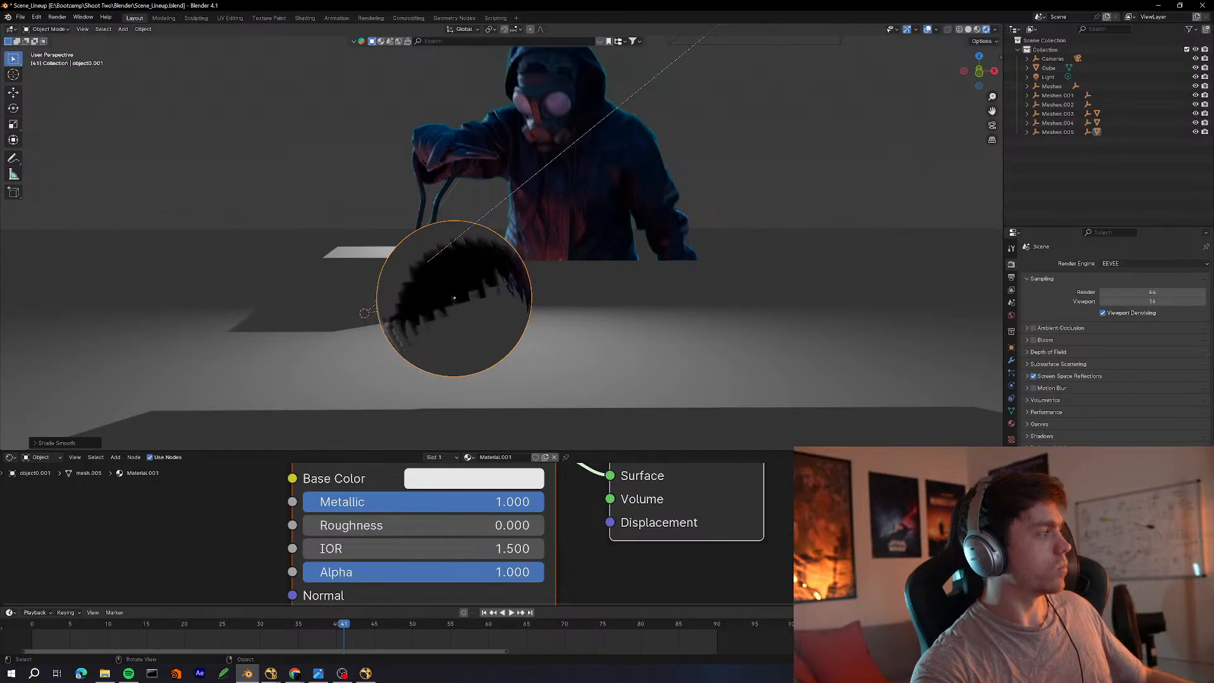
key("alt+Tab")
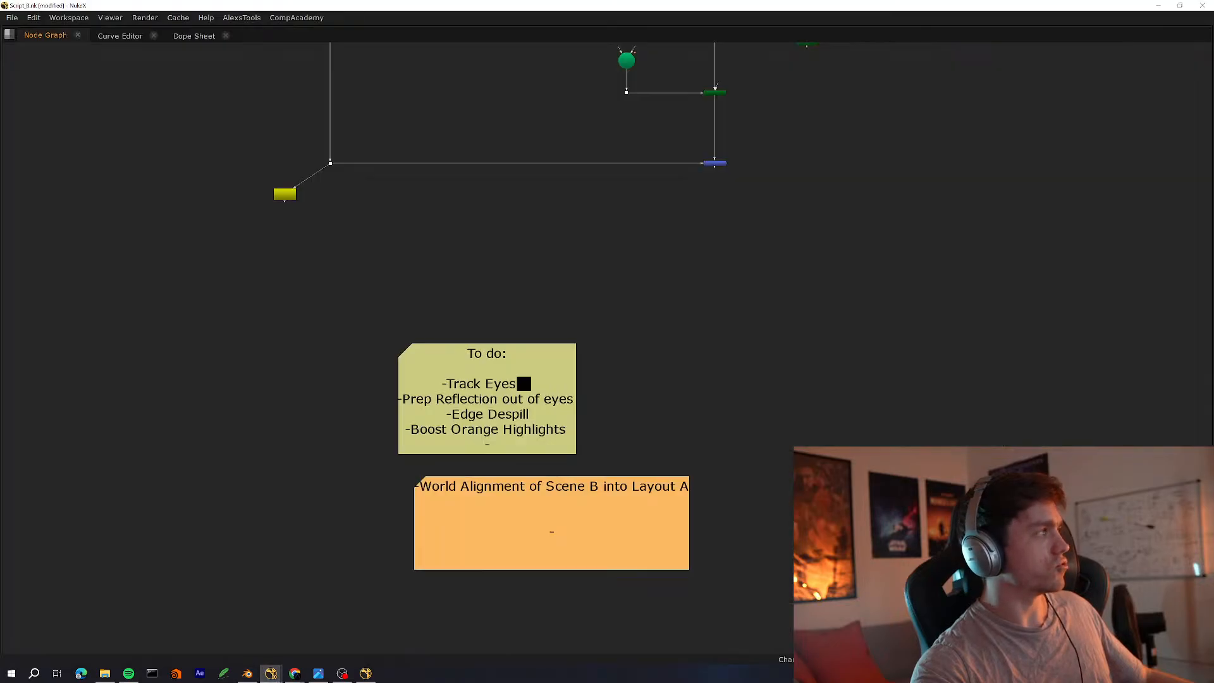
scroll(237, 420, "down", 10)
scroll(483, 418, "up", 8)
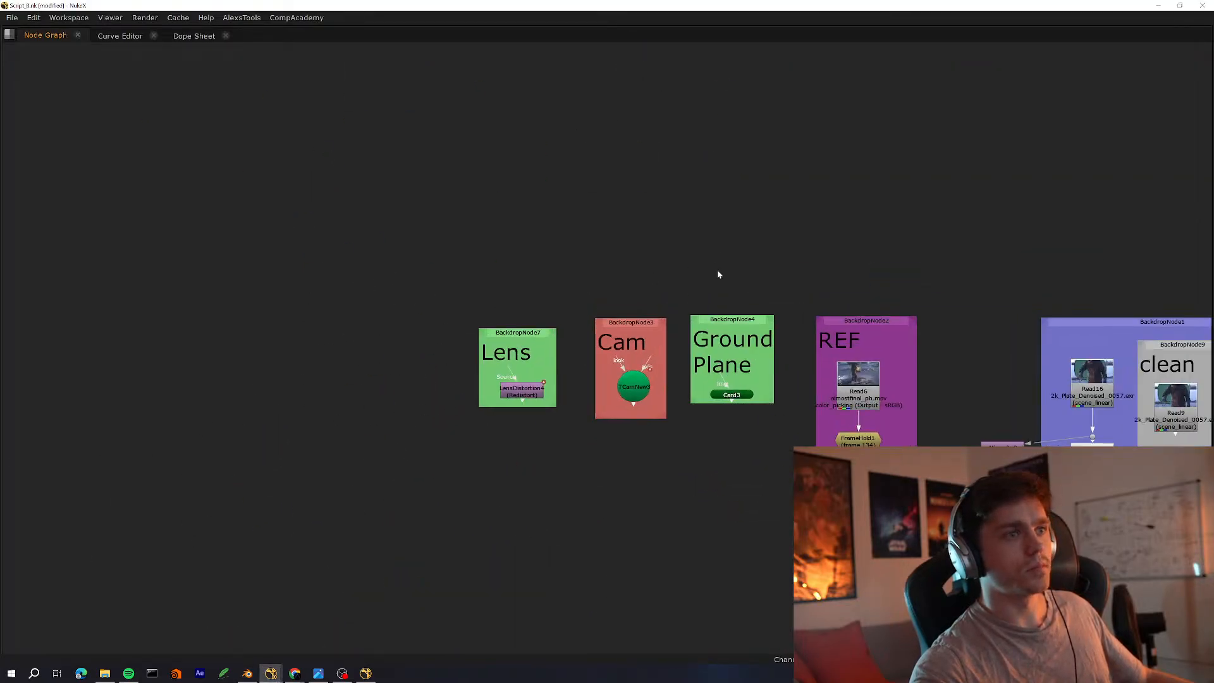
middle_click_drag(485, 371, 454, 437)
scroll(404, 398, "up", 3)
middle_click_drag(509, 348, 392, 486)
left_click(426, 404)
key("ctrl+v")
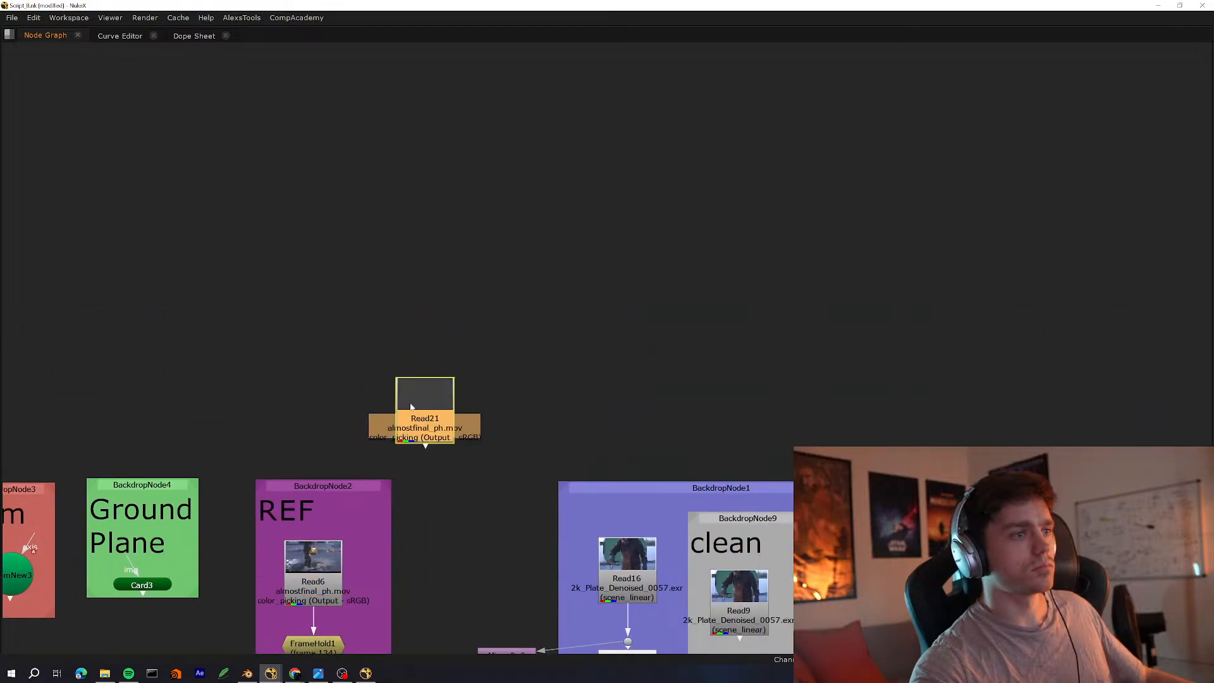
Replace the pasted Read node's file with the Shot_one plate Plates/Denoised/DN_###.exr and set its Input Transform to default (scene_linear)
double_click(416, 410)
key("space")
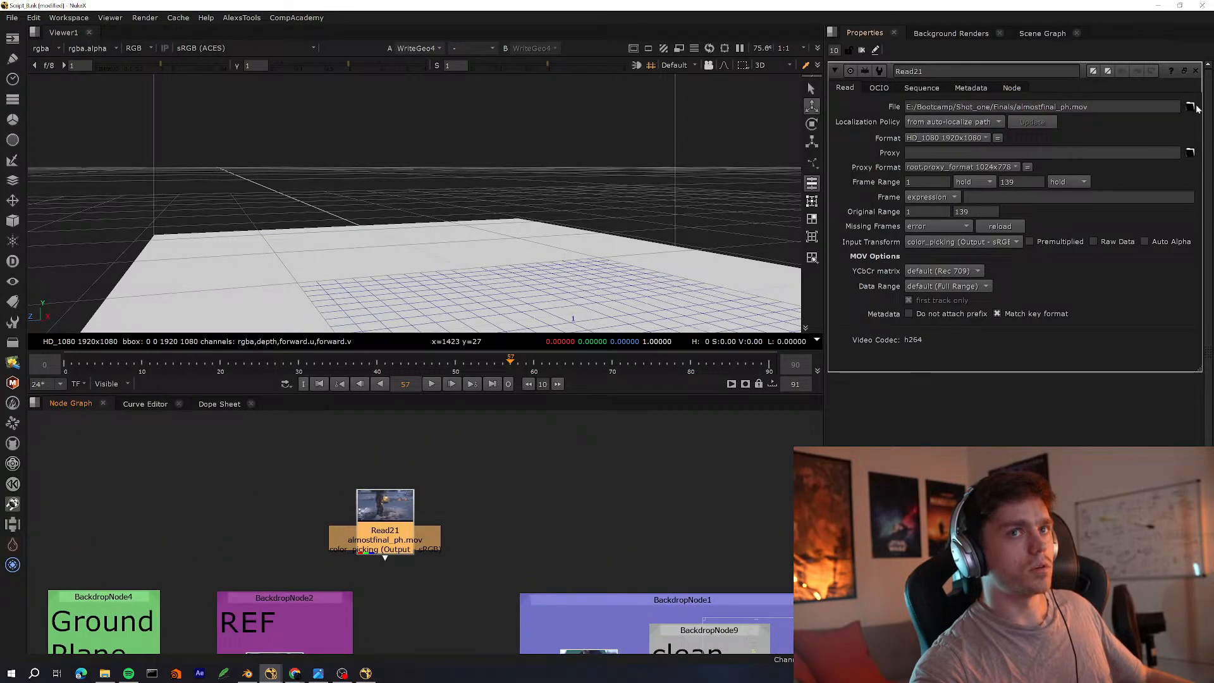
left_click(1190, 107)
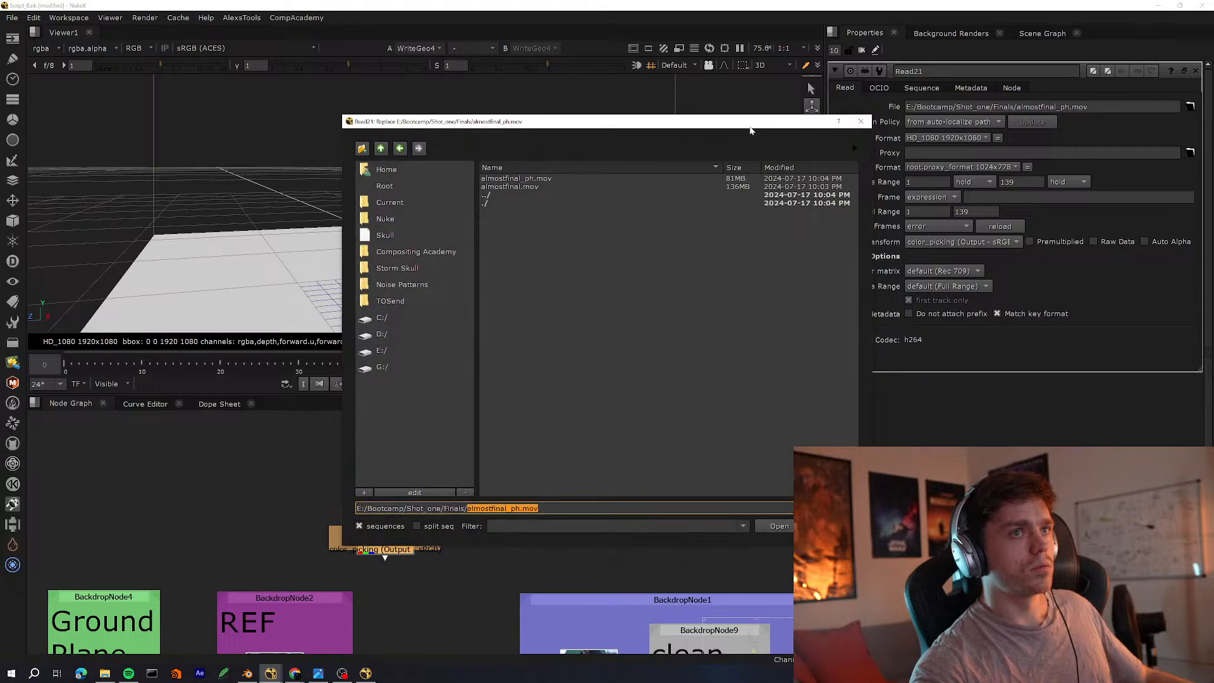
key("Escape")
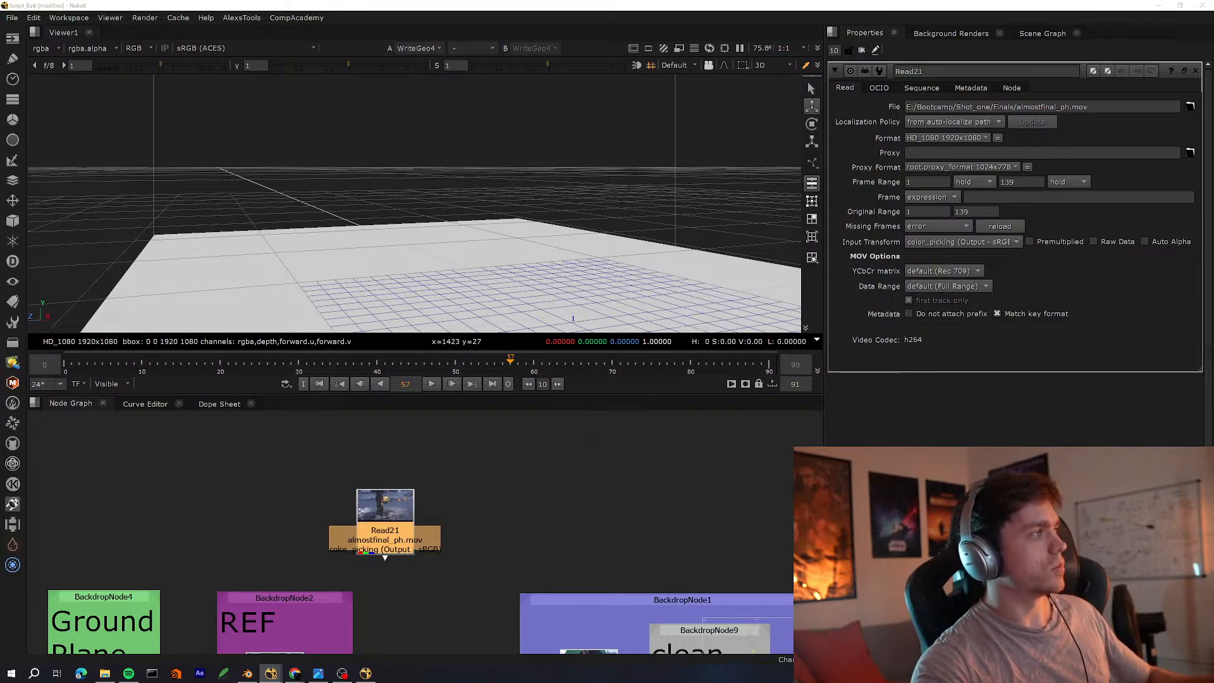
key("2")
left_click_drag(398, 539, 433, 518)
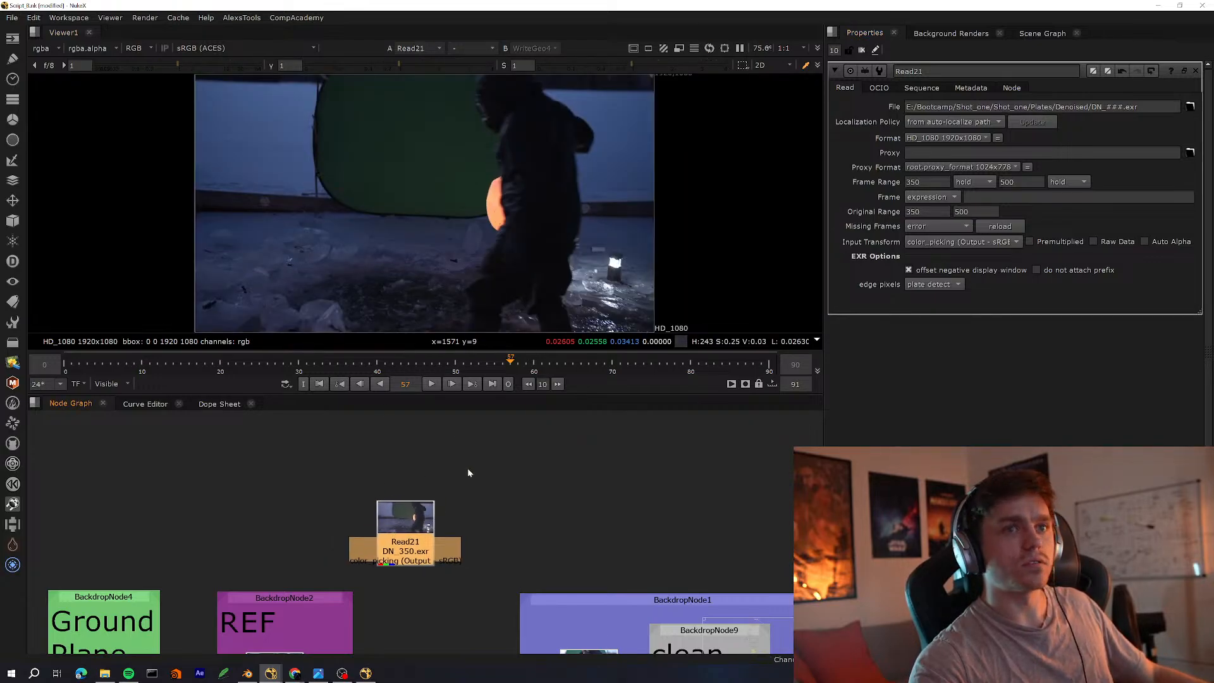
left_click(987, 243)
left_click(967, 258)
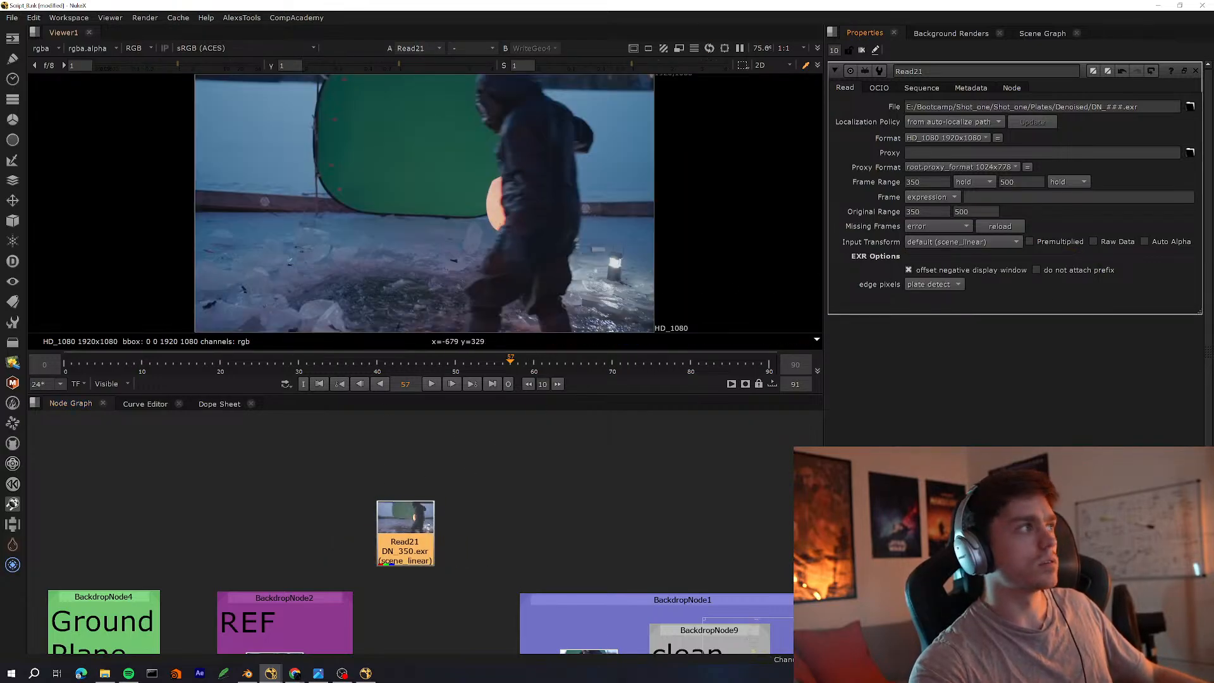
Set the Viewer's timeline range to Input and play back the denoised plate
left_click(404, 474)
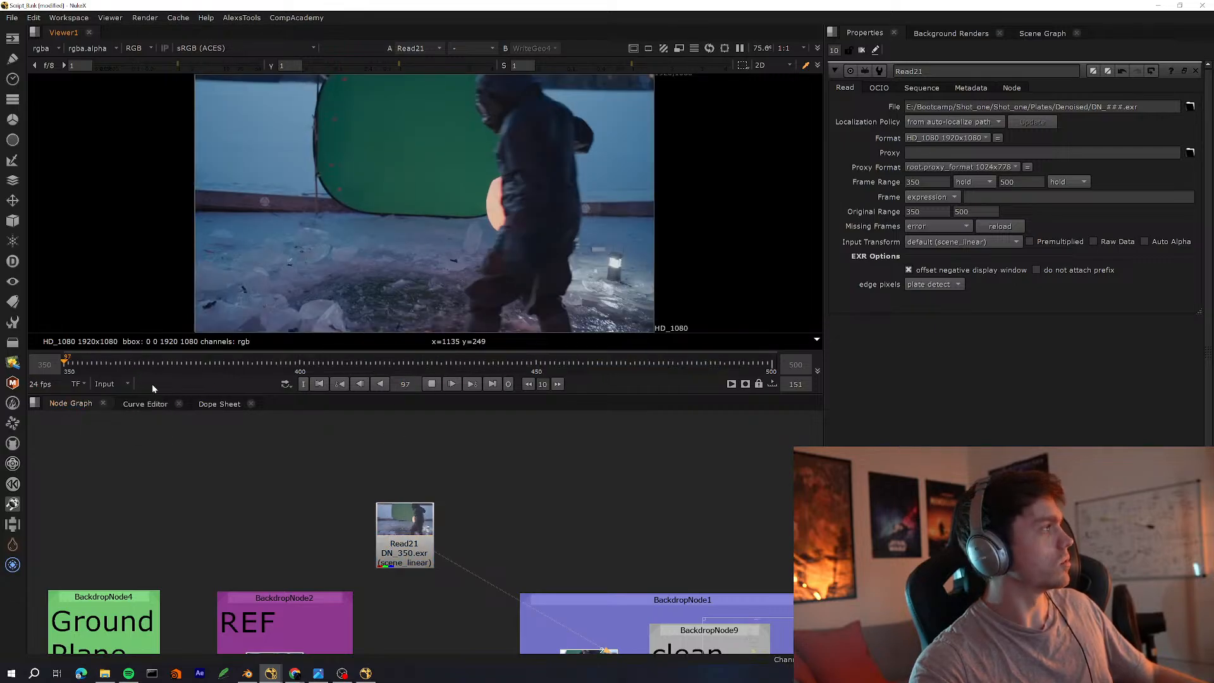
key("l")
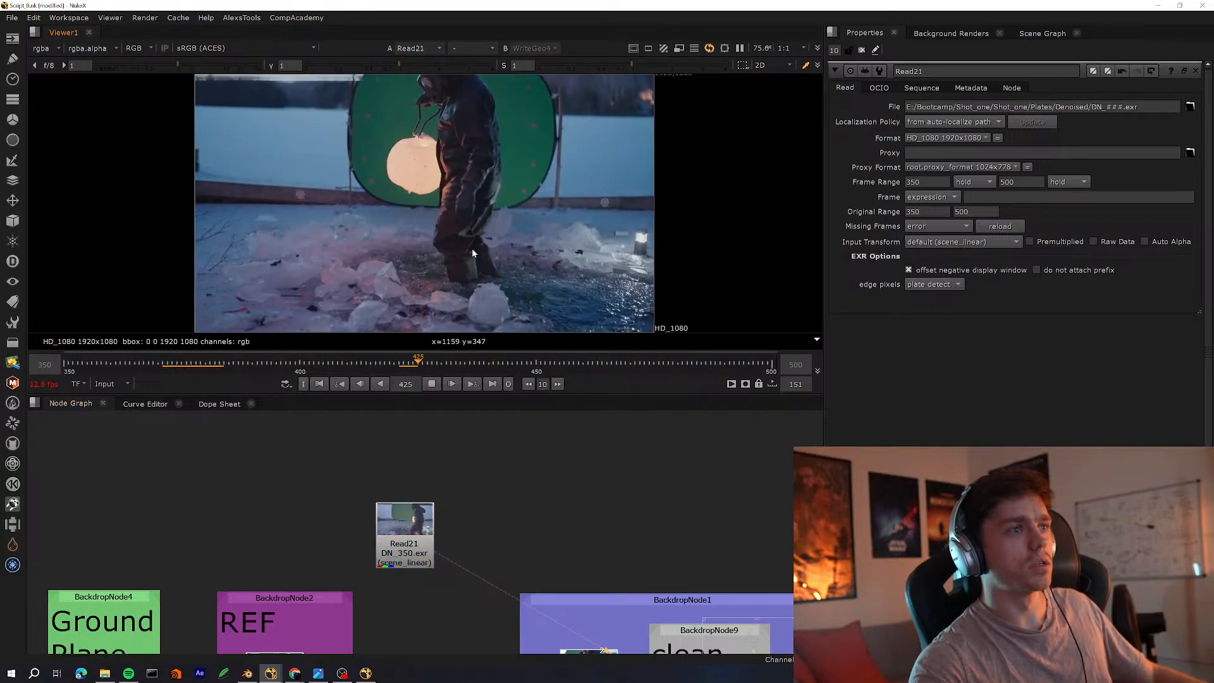
key("space")
key("space")
scroll(485, 481, "down", 1)
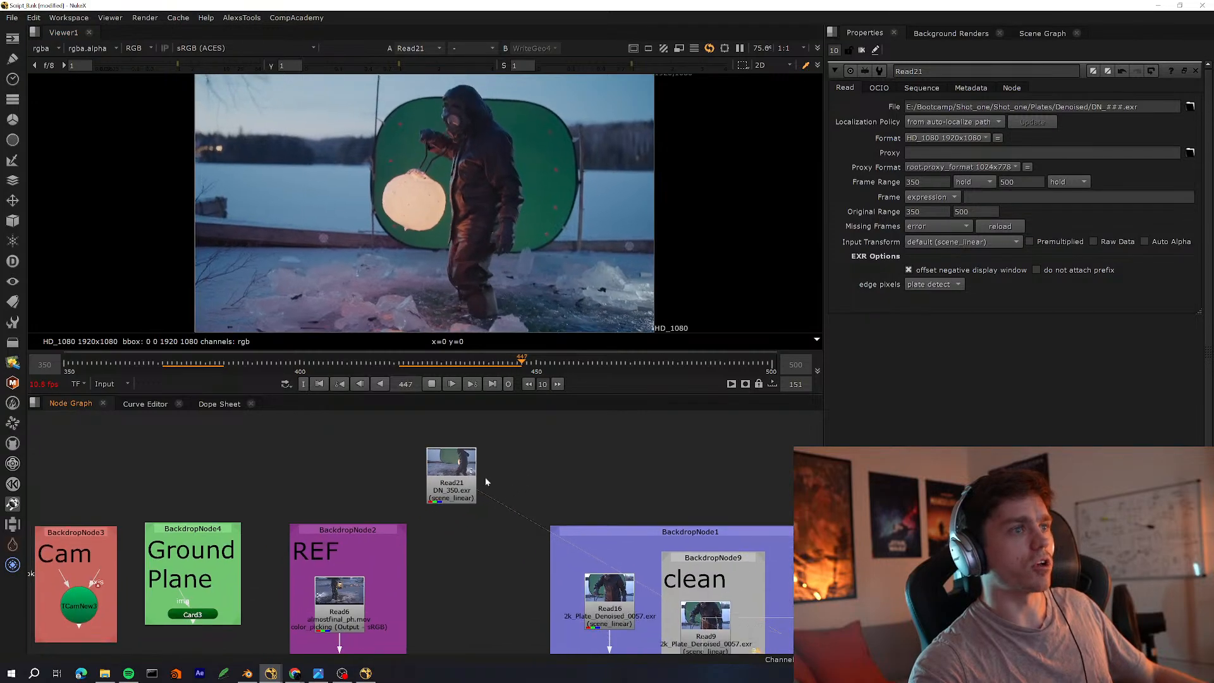
scroll(359, 620, "up", 1)
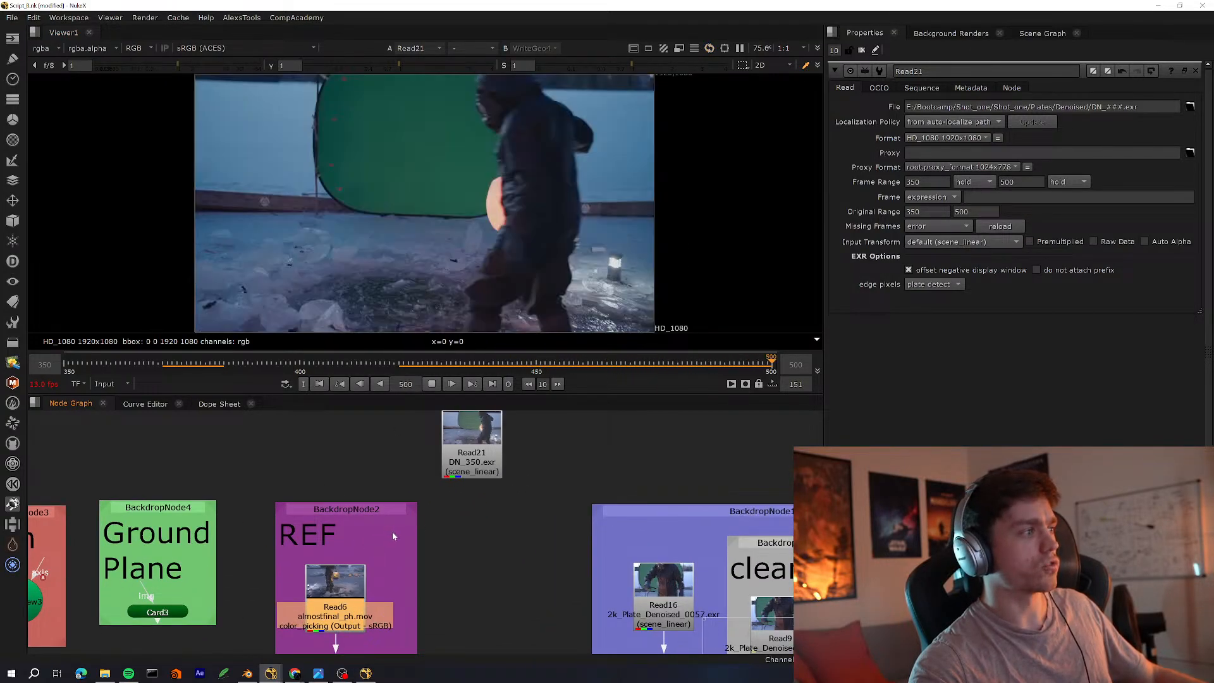
Paste a copied Mirror node below the denoised plate's Read node and view the mirrored footage
left_click(478, 468)
middle_click_drag(417, 608, 366, 615)
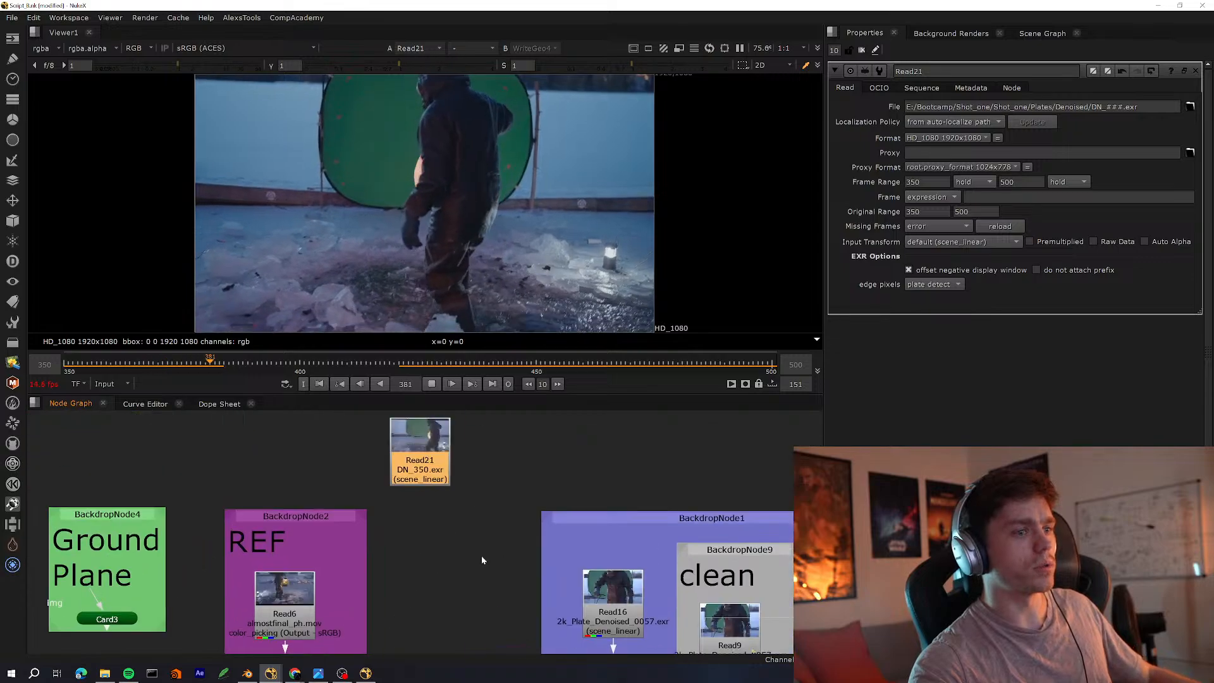
middle_click_drag(482, 560, 452, 658)
left_click(468, 575)
key("ctrl+c")
left_click(397, 443)
key("ctrl+v")
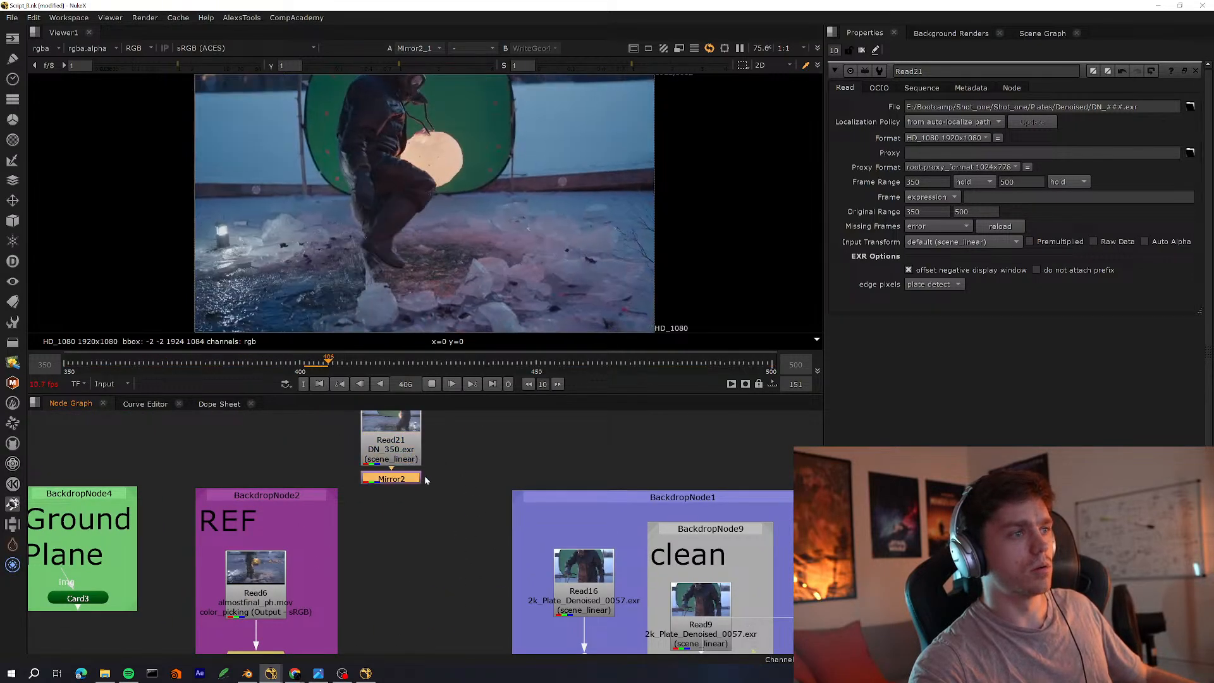
left_click(425, 480)
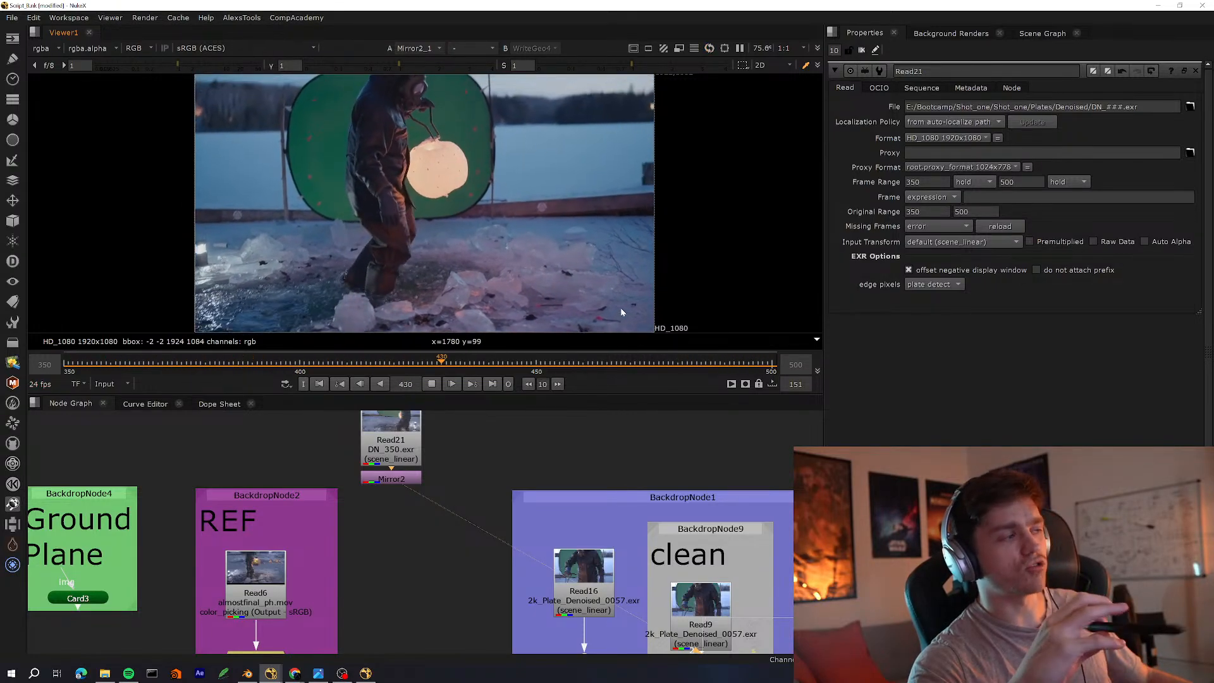
Examine the icy ground and the triangle marker on the wooden beam in the mirrored plate, stopping playback at frame 404
scroll(529, 294, "up", 3)
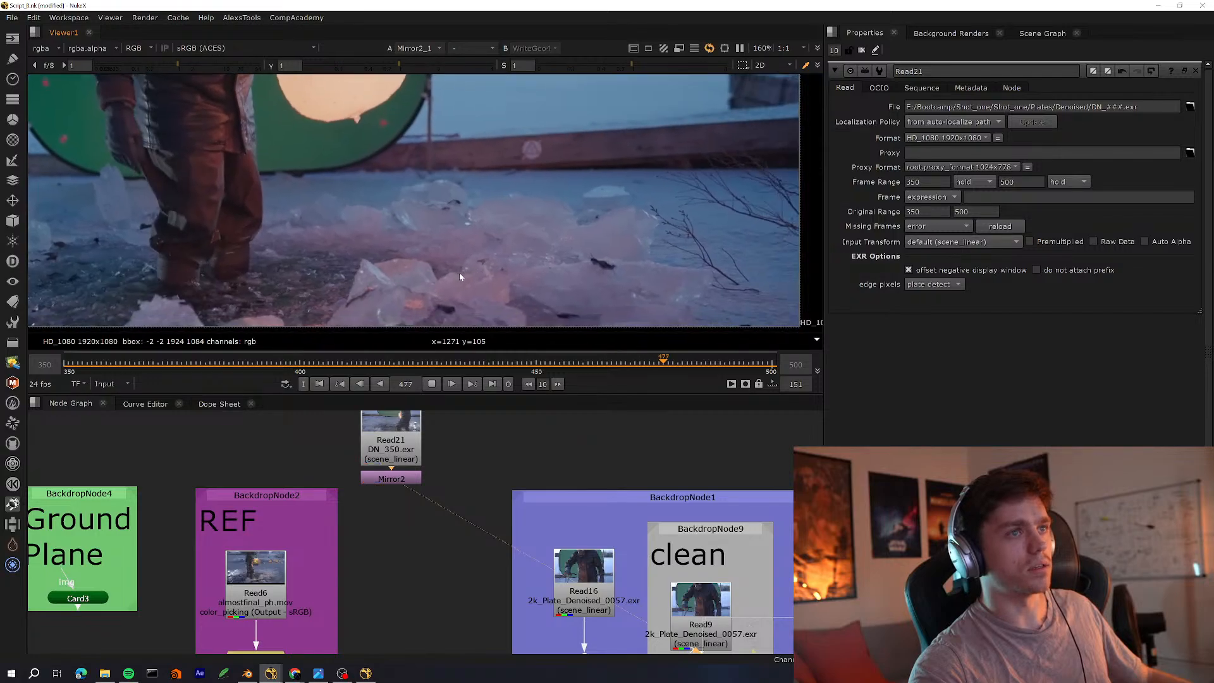
middle_click_drag(656, 279, 529, 297)
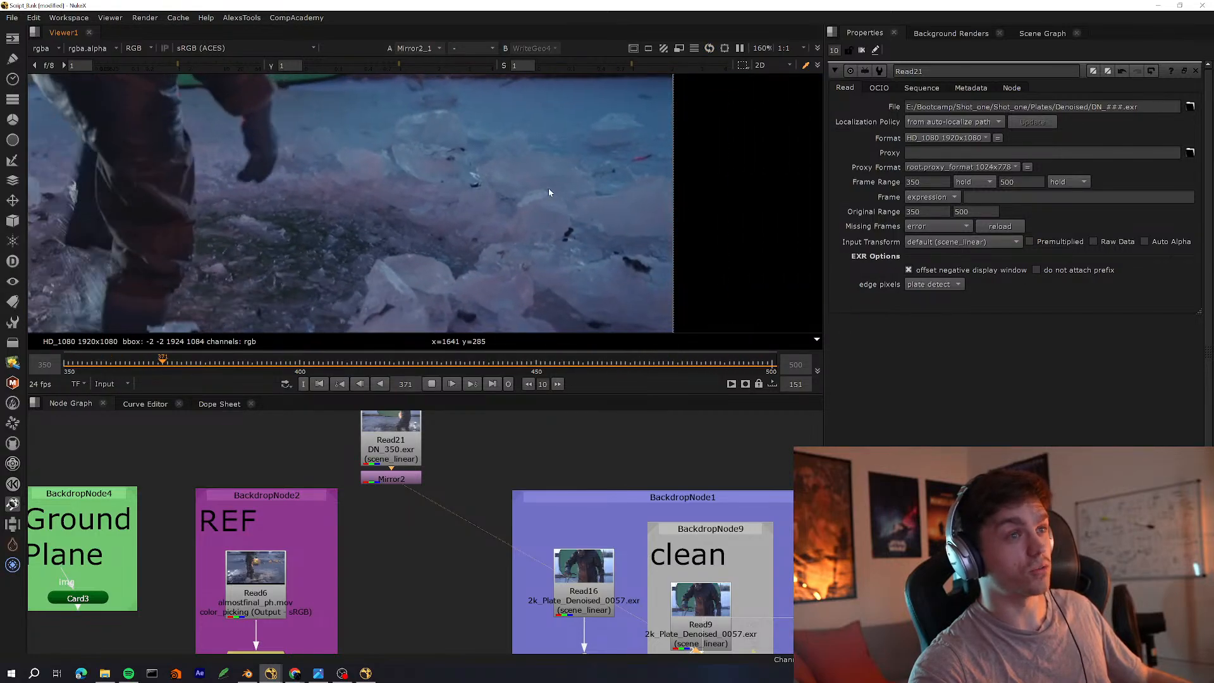
middle_click_drag(533, 258, 384, 272)
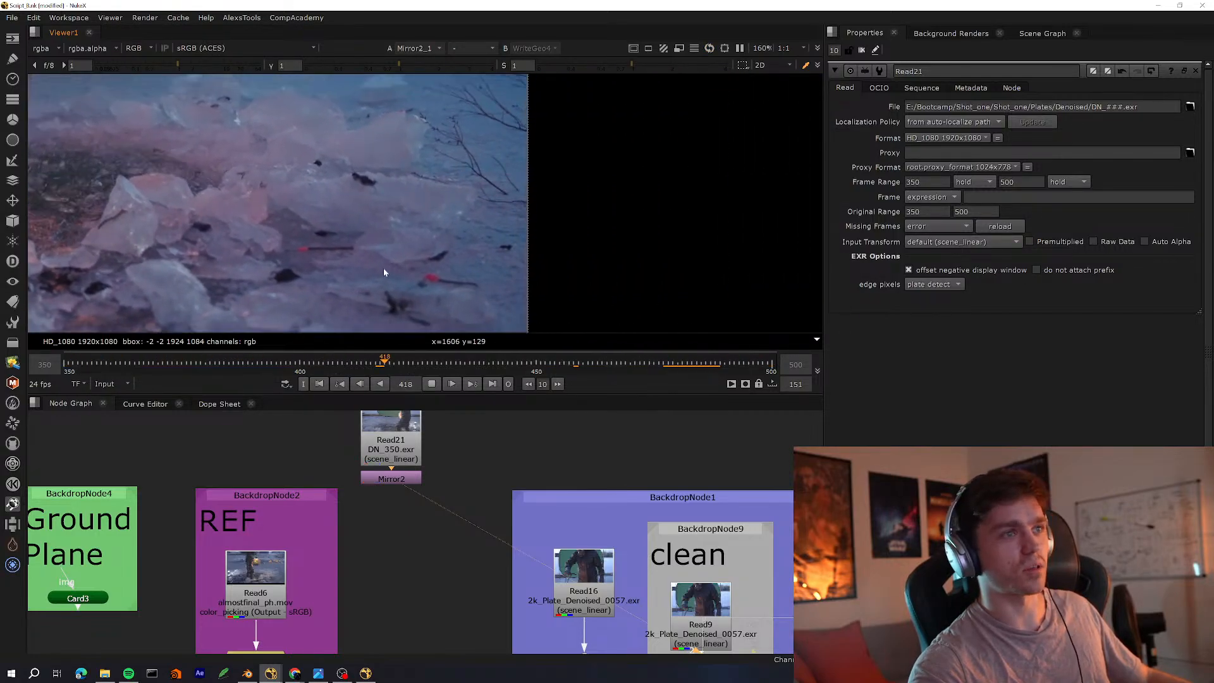
scroll(383, 272, "up", 2)
left_click_drag(269, 365, 192, 366)
middle_click_drag(285, 297, 471, 456)
key("k")
scroll(621, 257, "up", 3)
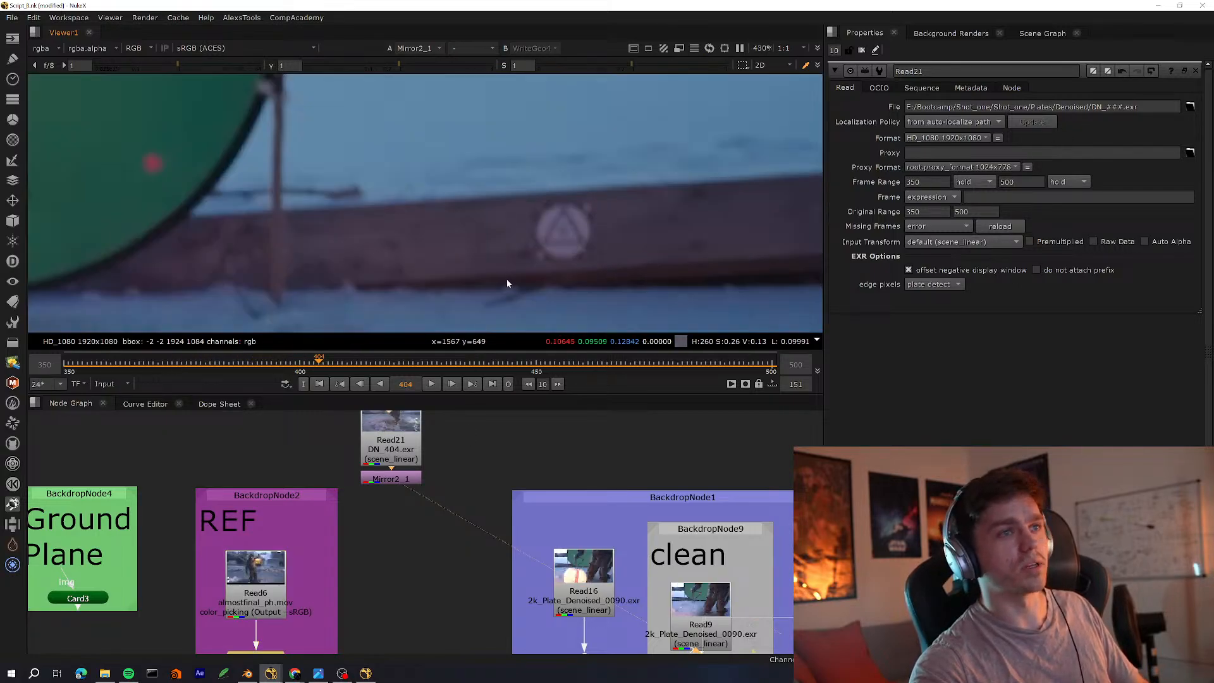
middle_click_drag(630, 270, 575, 275)
scroll(561, 248, "down", 6)
scroll(523, 279, "up", 5)
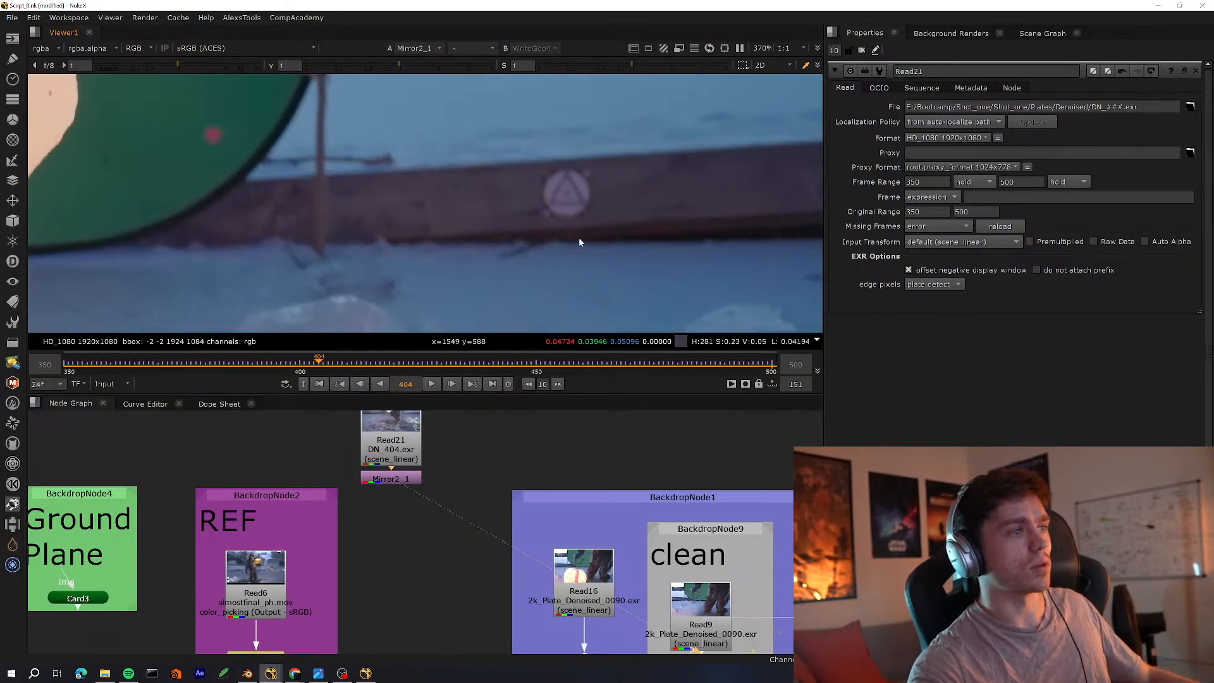
scroll(525, 241, "down", 2)
middle_click_drag(526, 241, 606, 183)
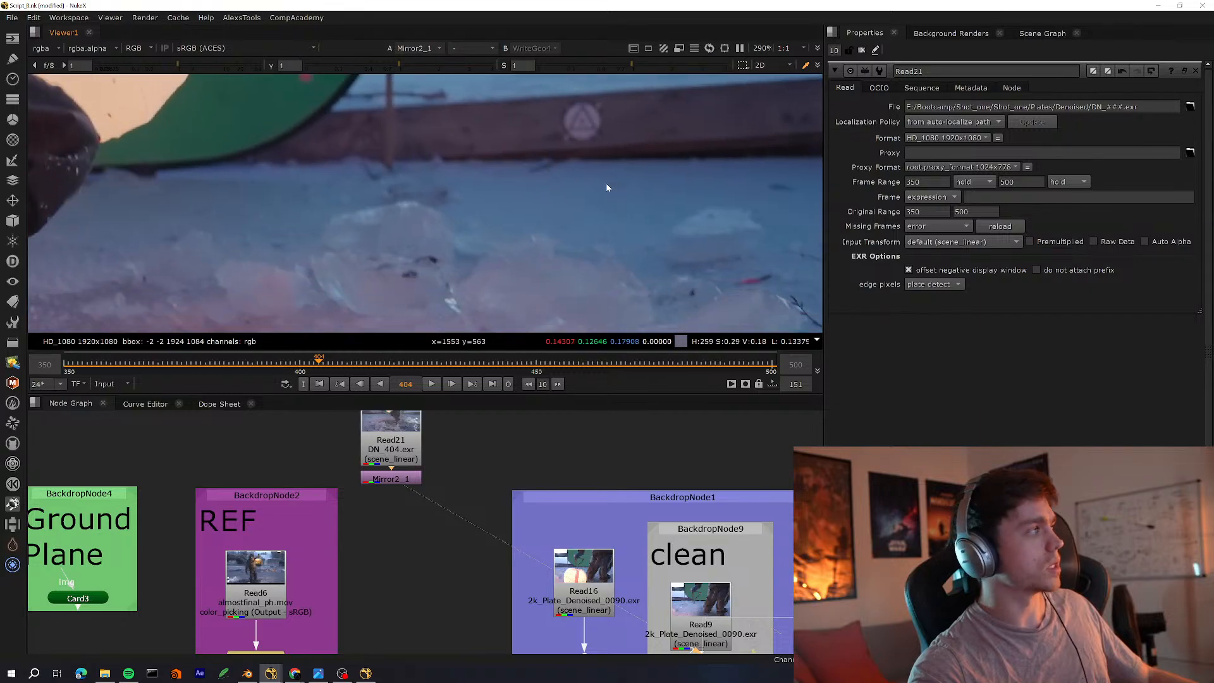
Examine the ice chunks and the red-tipped sticks on the ground in the mirrored plate at frame 404
middle_click_drag(696, 298, 539, 149)
middle_click_drag(683, 215, 495, 208)
scroll(497, 253, "down", 5)
middle_click_drag(498, 282, 551, 209)
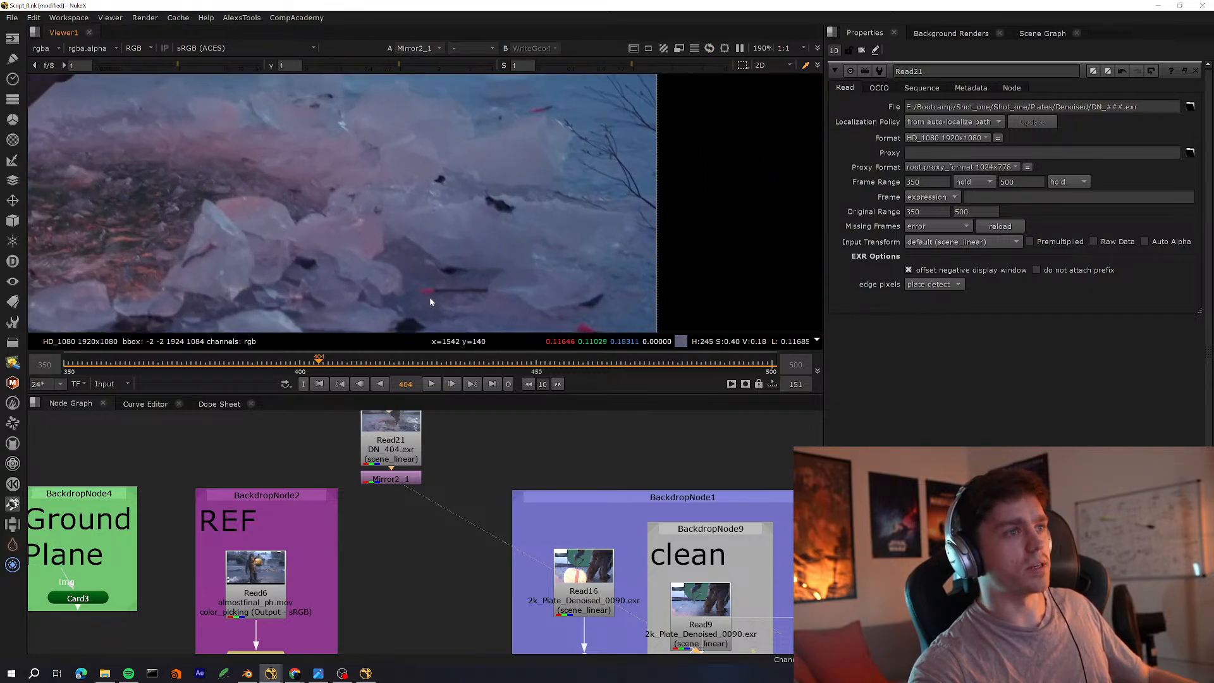
middle_click_drag(445, 289, 510, 252)
scroll(509, 253, "up", 8)
scroll(408, 202, "down", 4)
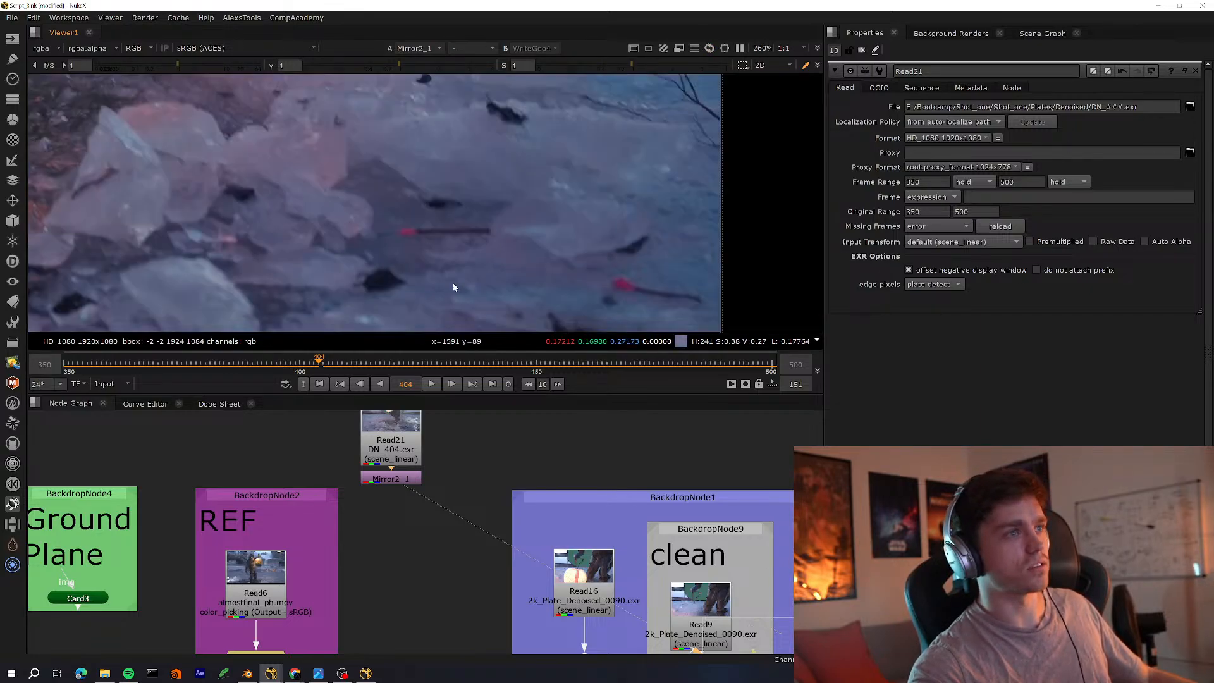
middle_click_drag(483, 480, 508, 436)
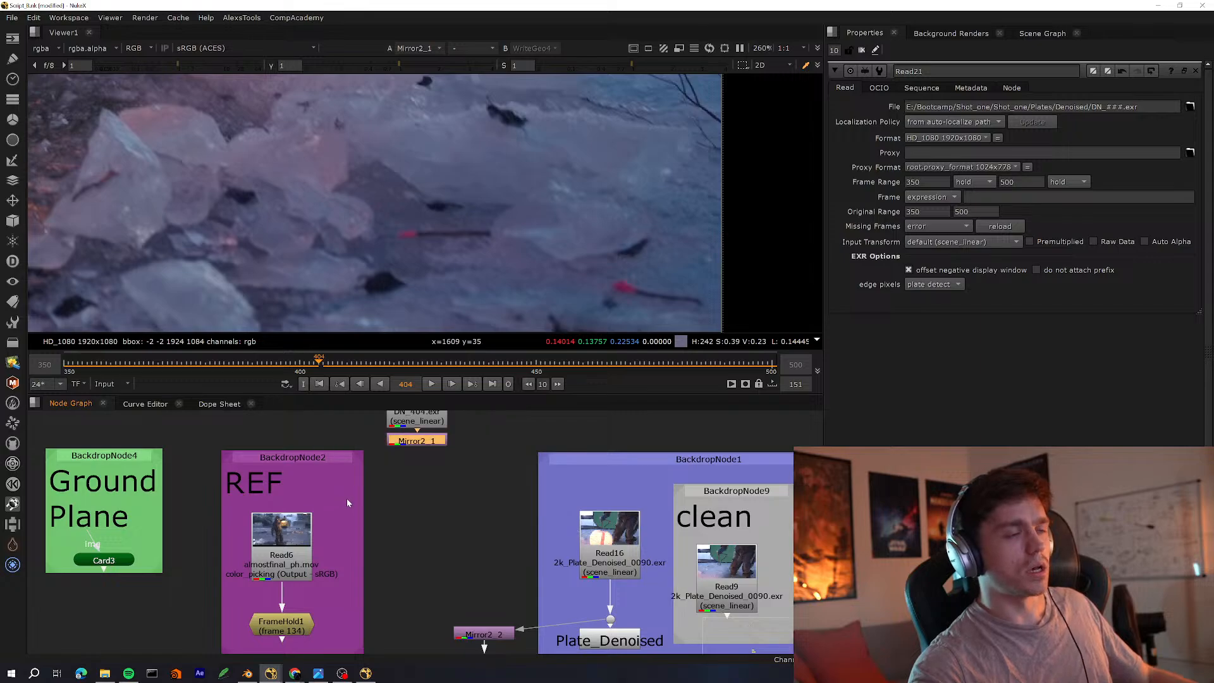
Play the mirrored plate, scrub to frame 398 and examine the fine detail in the ground ice
key("f")
left_click(431, 384)
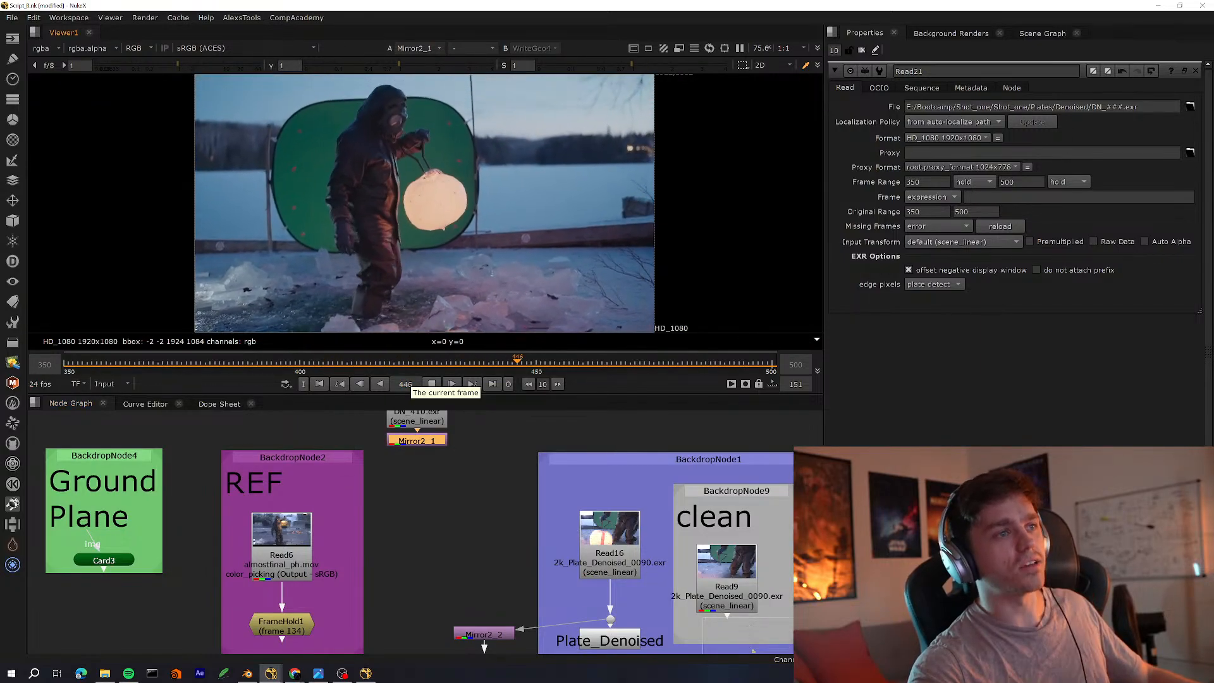
left_click_drag(322, 364, 291, 364)
scroll(624, 292, "up", 4)
scroll(505, 236, "up", 12)
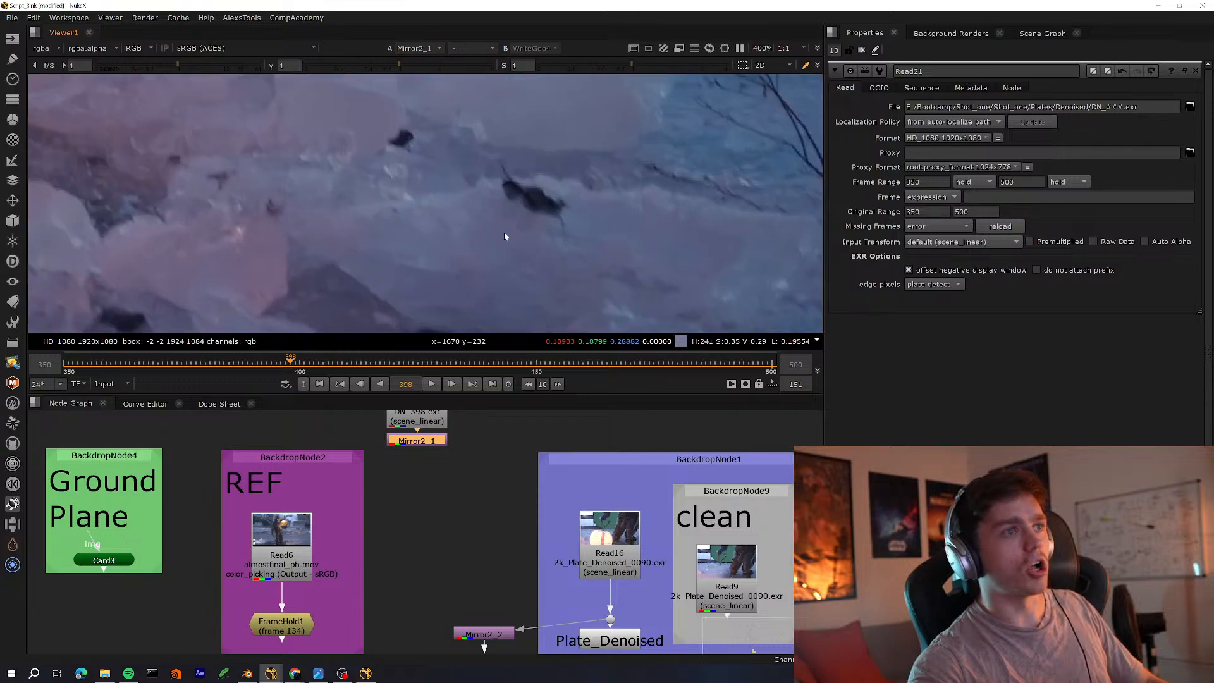
scroll(242, 246, "up", 3)
left_click_drag(261, 225, 220, 252)
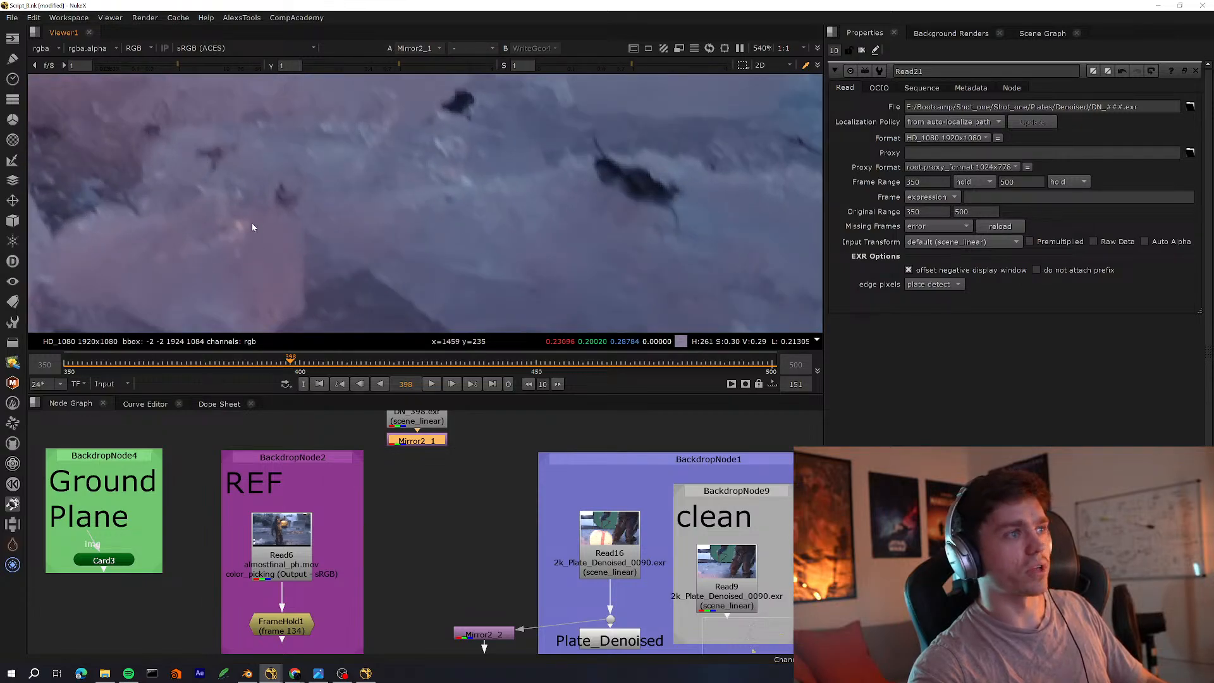
middle_click_drag(256, 236, 378, 273)
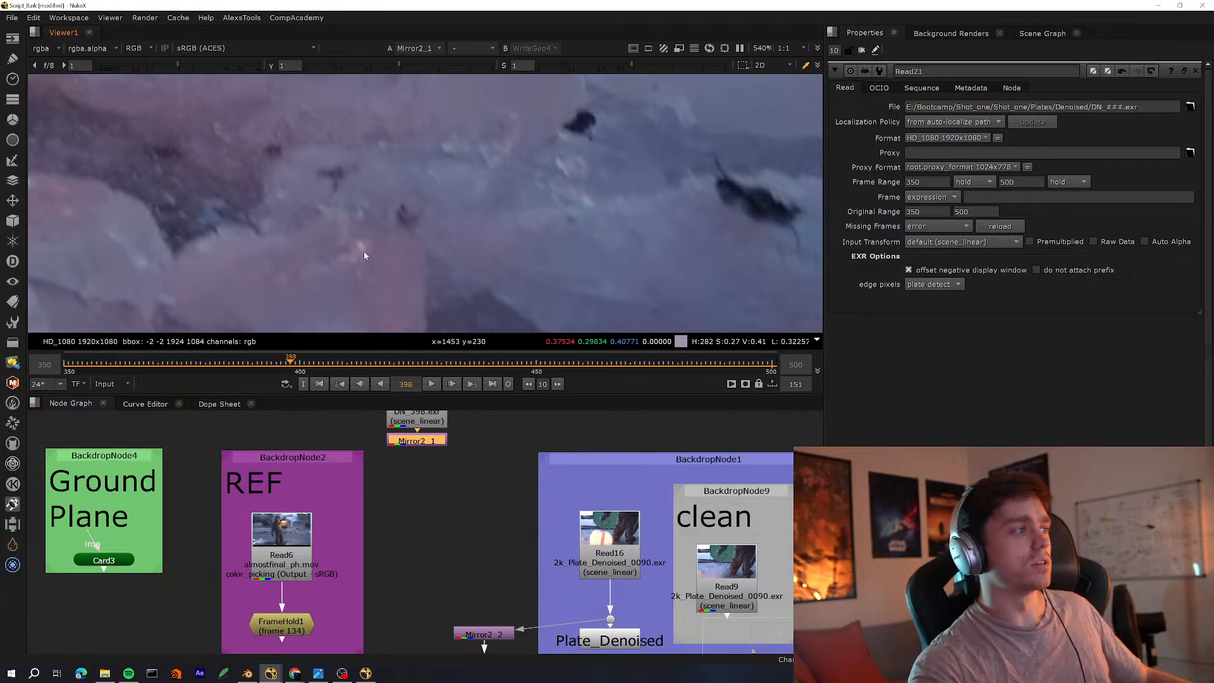
key("f")
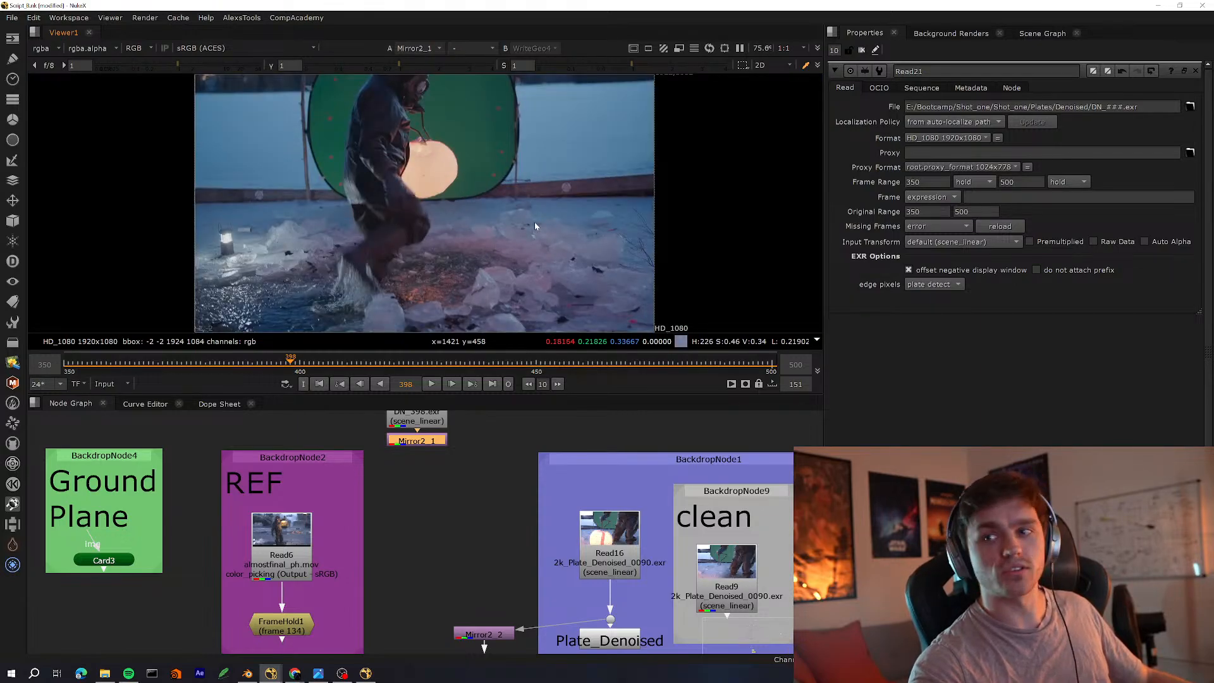
Examine the featureless snowy background beside the green screen in the mirrored plate at frame 398
scroll(476, 176, "up", 3)
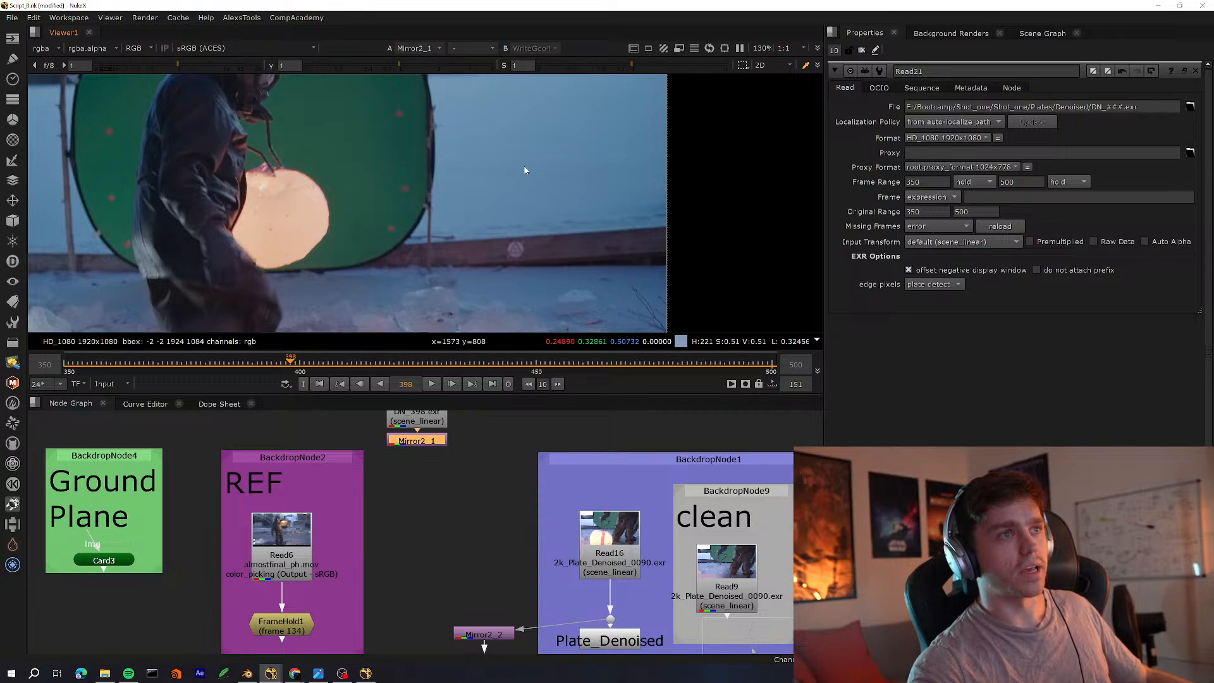
middle_click_drag(567, 221, 517, 300)
left_click_drag(623, 183, 470, 255)
scroll(474, 255, "up", 4)
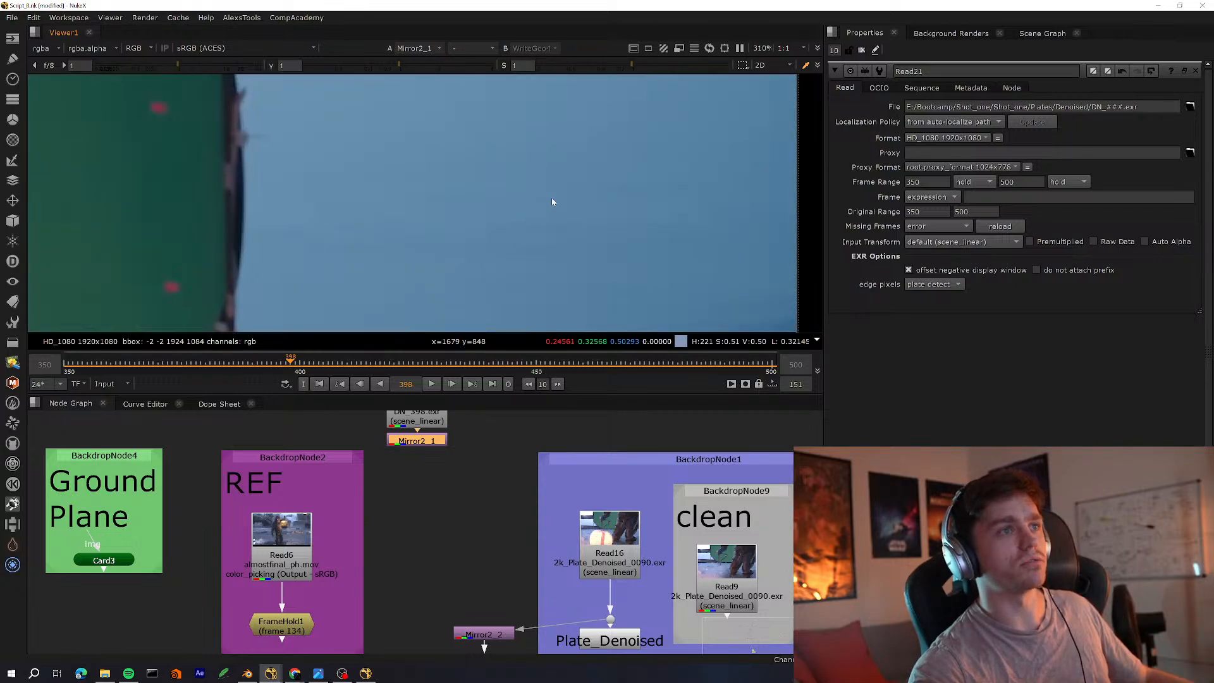
scroll(481, 227, "down", 3)
middle_click_drag(480, 259, 379, 141)
middle_click_drag(477, 141, 458, 203)
scroll(458, 204, "up", 3)
left_click_drag(514, 188, 266, 307)
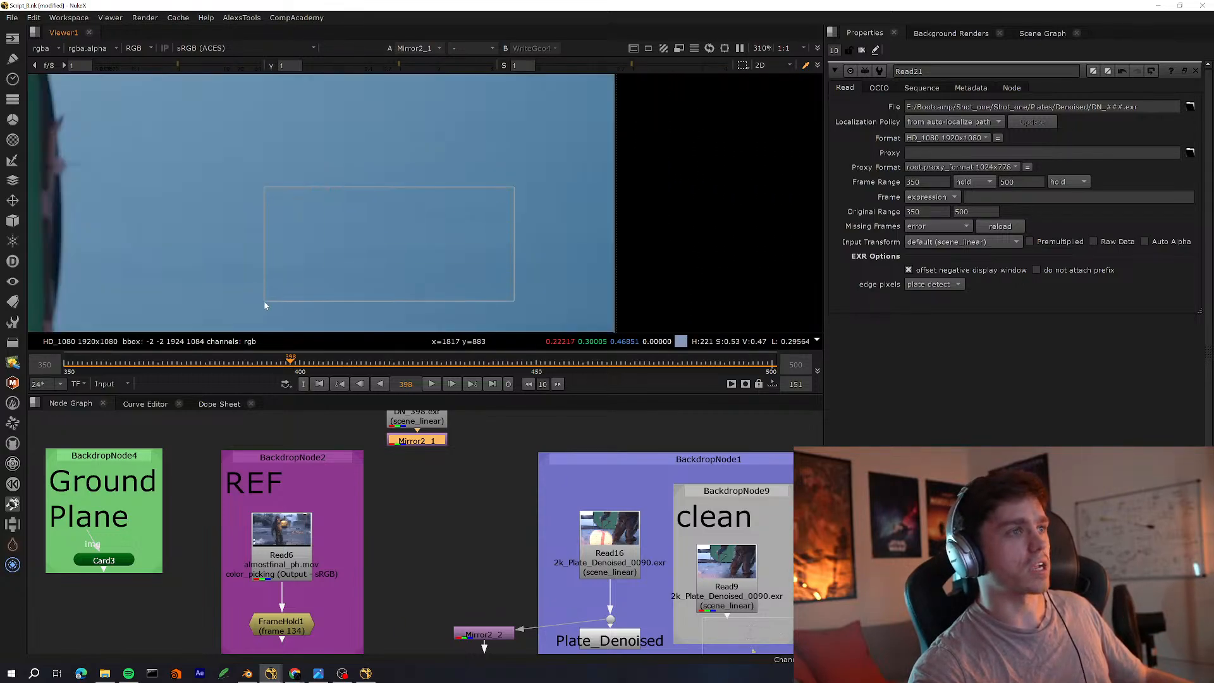
Examine the wooden beam with its triangle marker and the red tracking dots on the green screen at frame 398
middle_click_drag(301, 305, 535, 219)
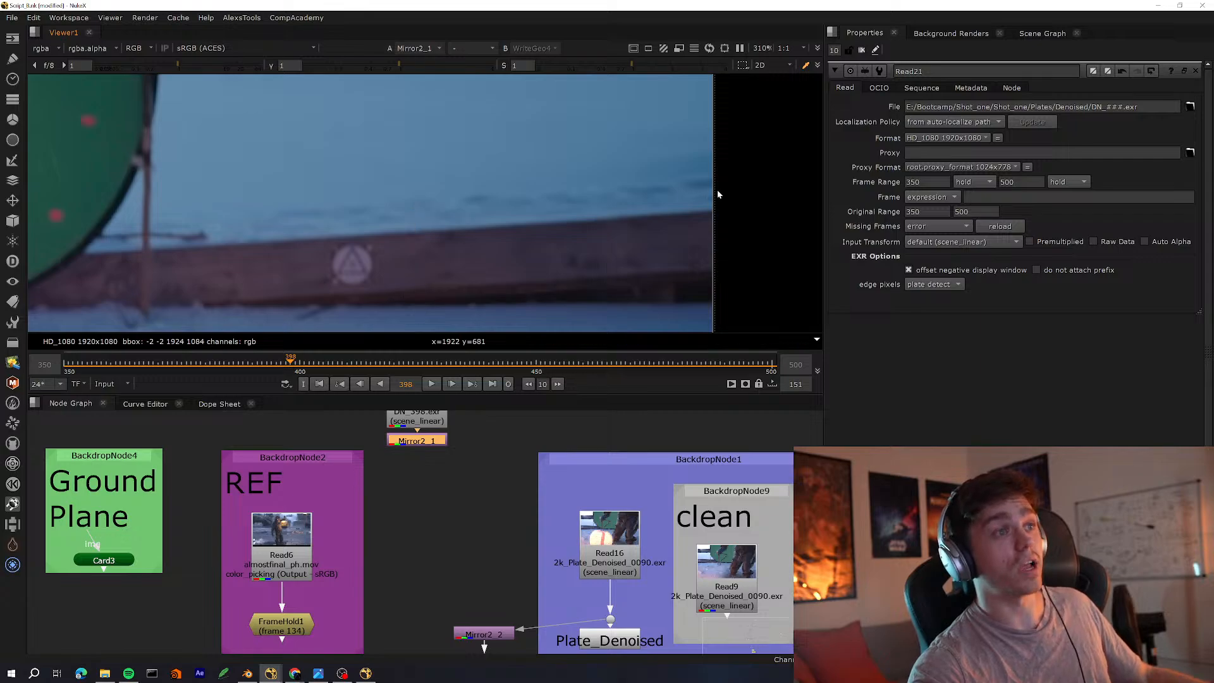
middle_click_drag(718, 195, 683, 197)
scroll(453, 244, "up", 3)
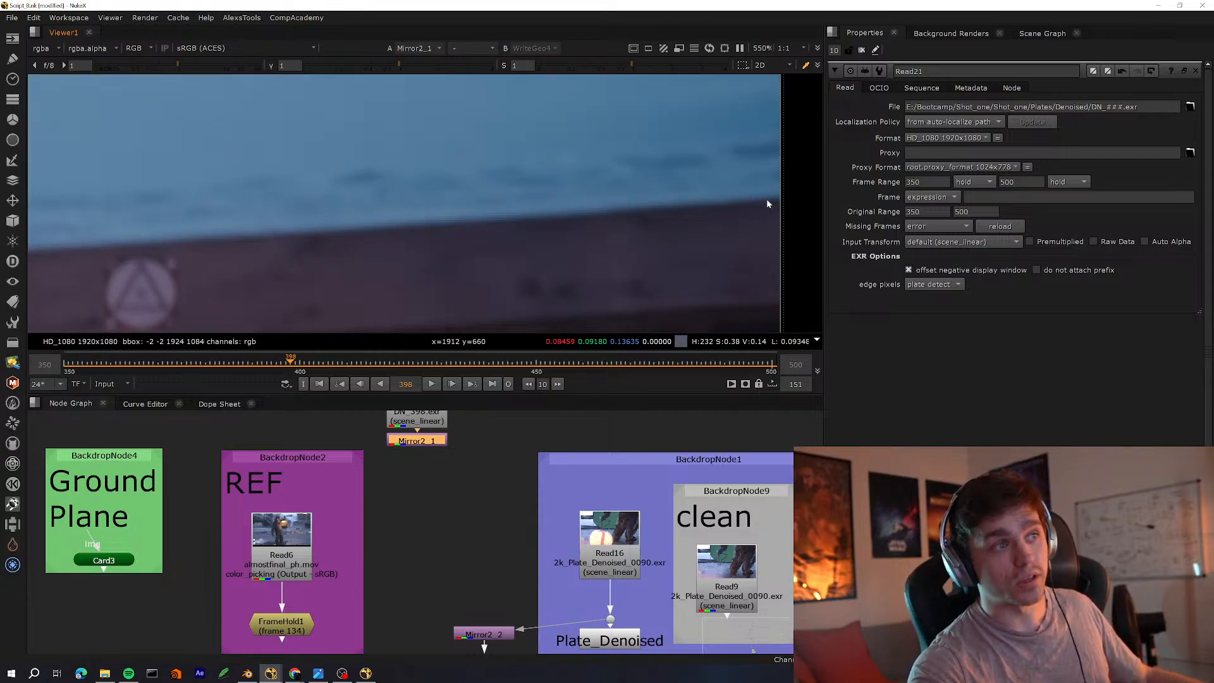
middle_click_drag(238, 285, 480, 263)
scroll(453, 260, "down", 4)
middle_click_drag(547, 201, 539, 244)
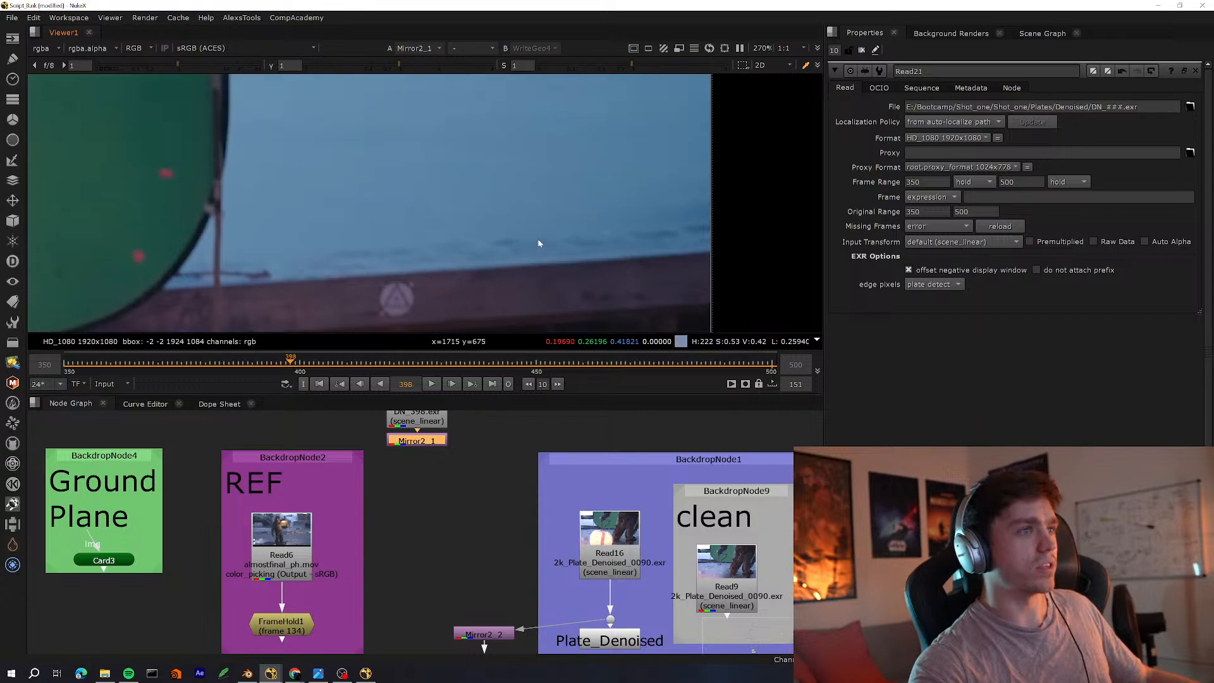
middle_click_drag(431, 302, 814, 242)
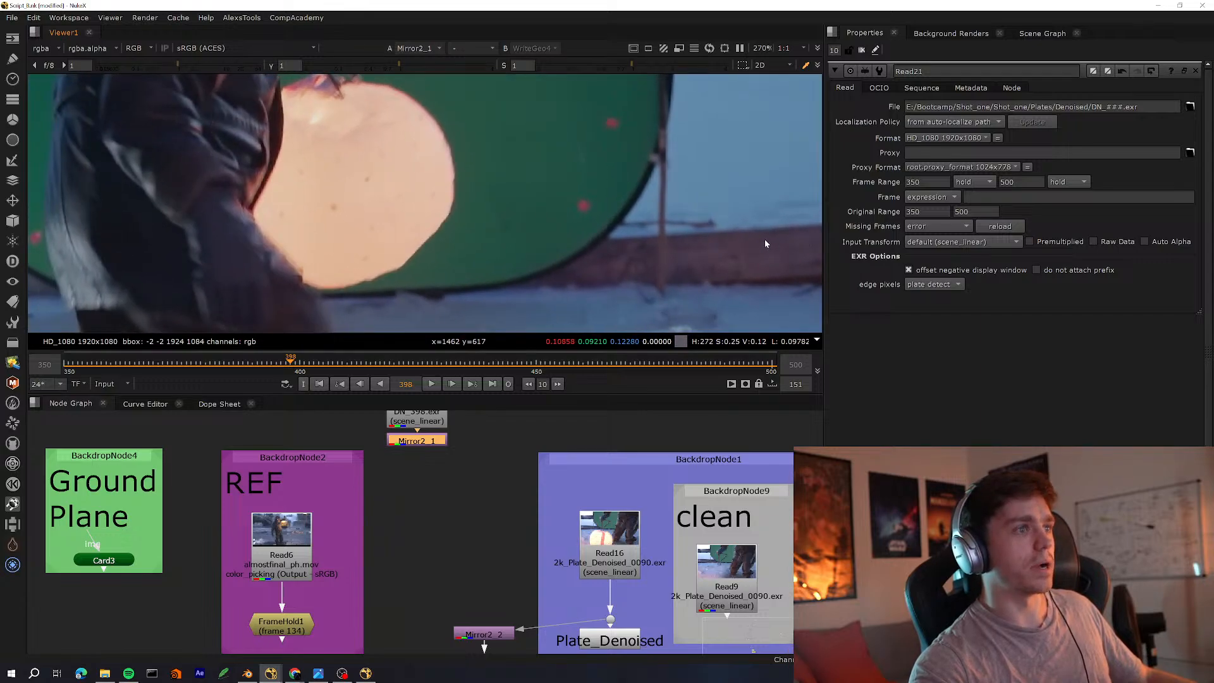
key("f")
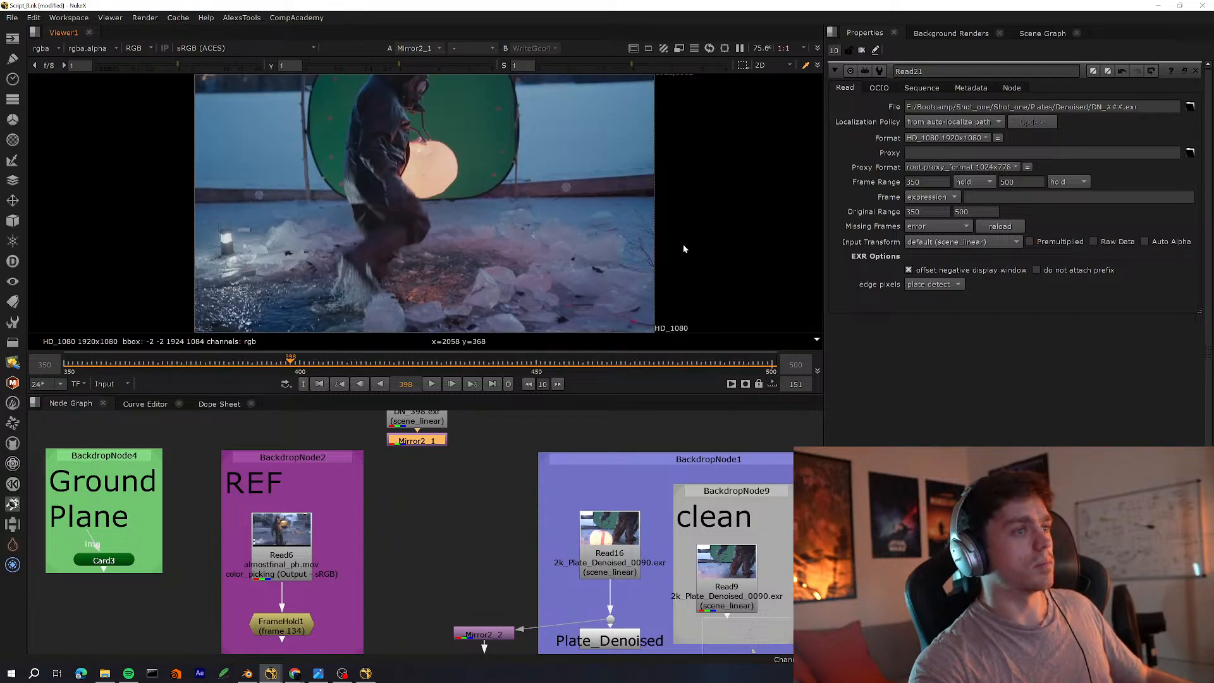
Play the reference clip almostfinal_ph.mov in a full-screen Viewer with the overlay off, stopping at frame 134
middle_click_drag(283, 550, 357, 475)
left_click(357, 475)
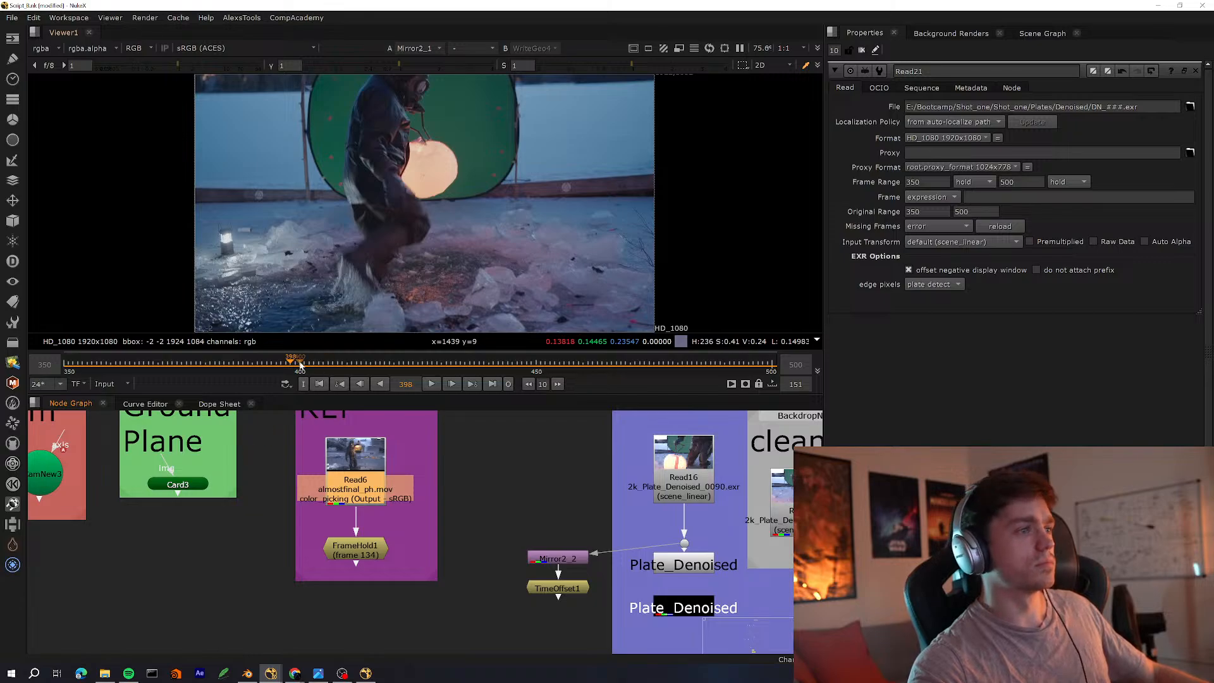
key("1")
key("l")
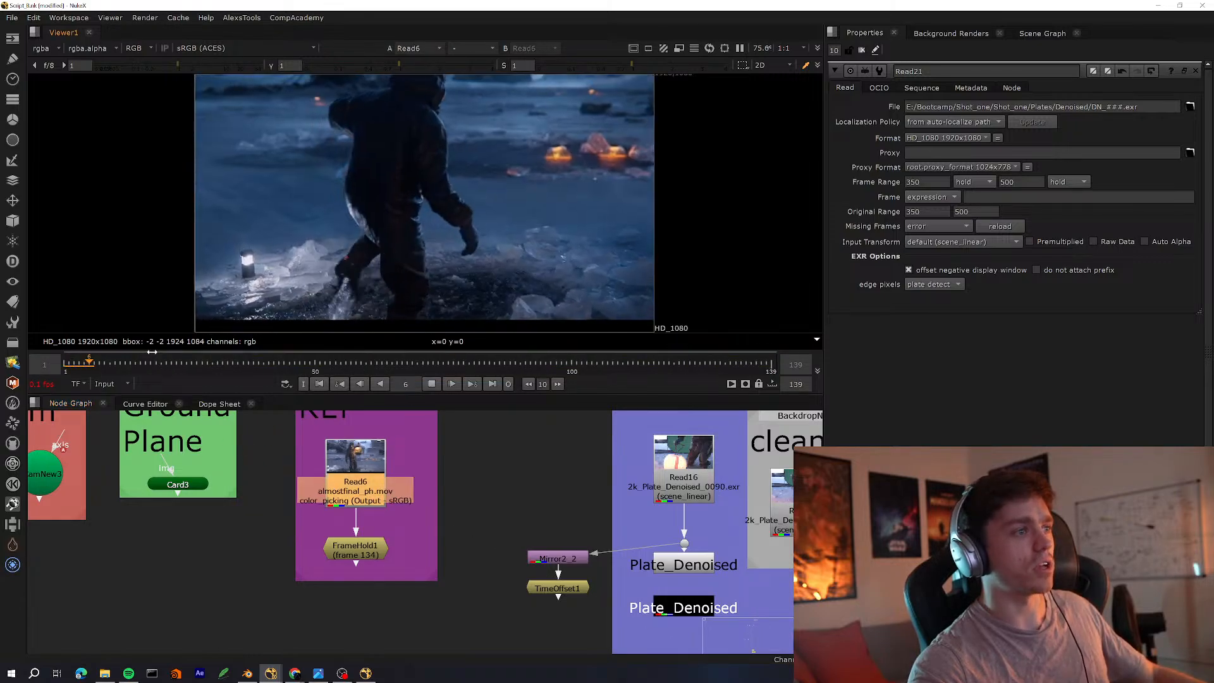
key("space")
key("f")
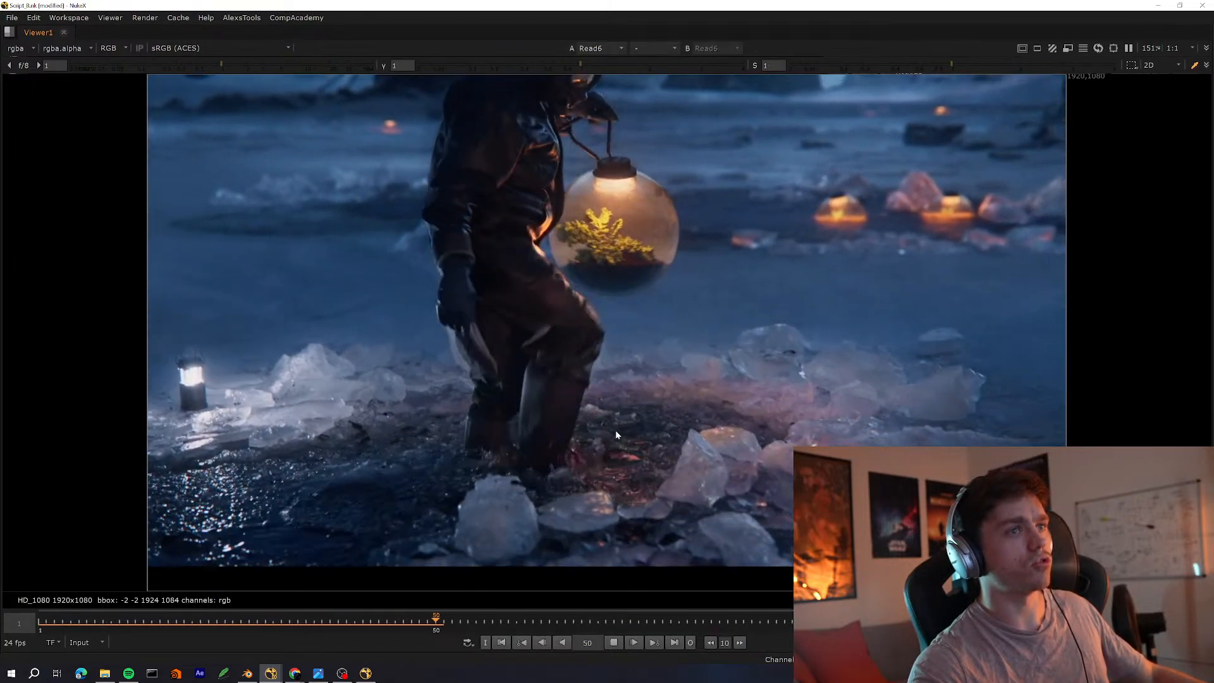
key("o")
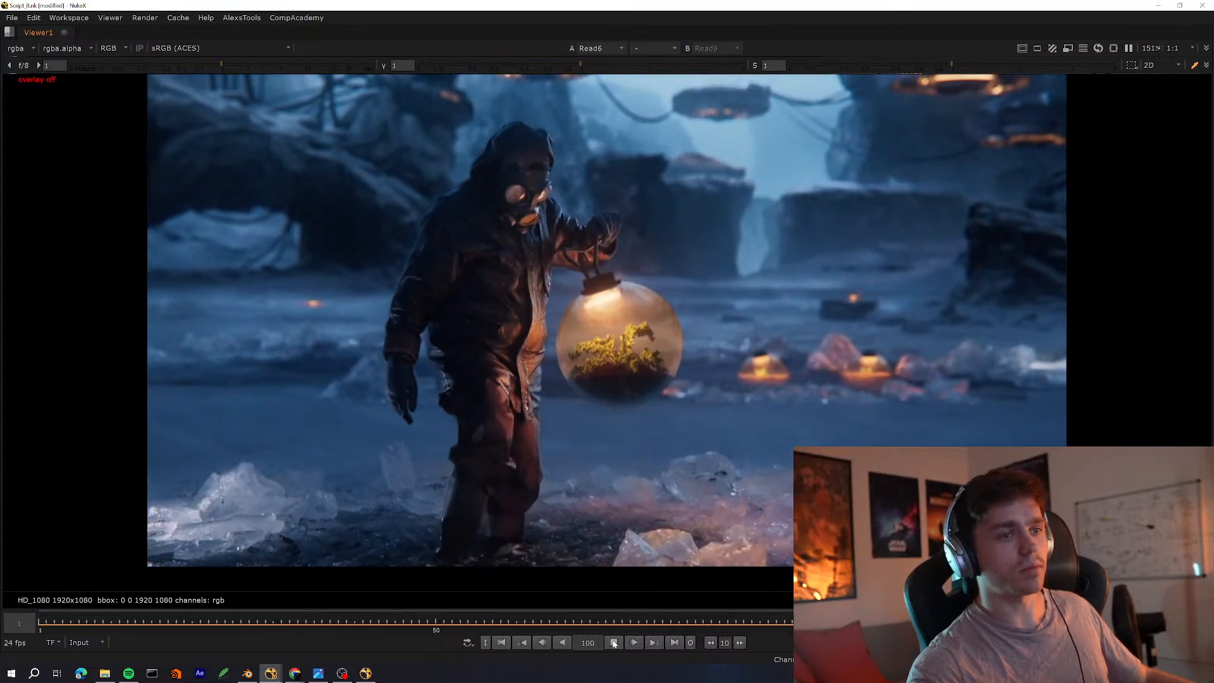
left_click(613, 643)
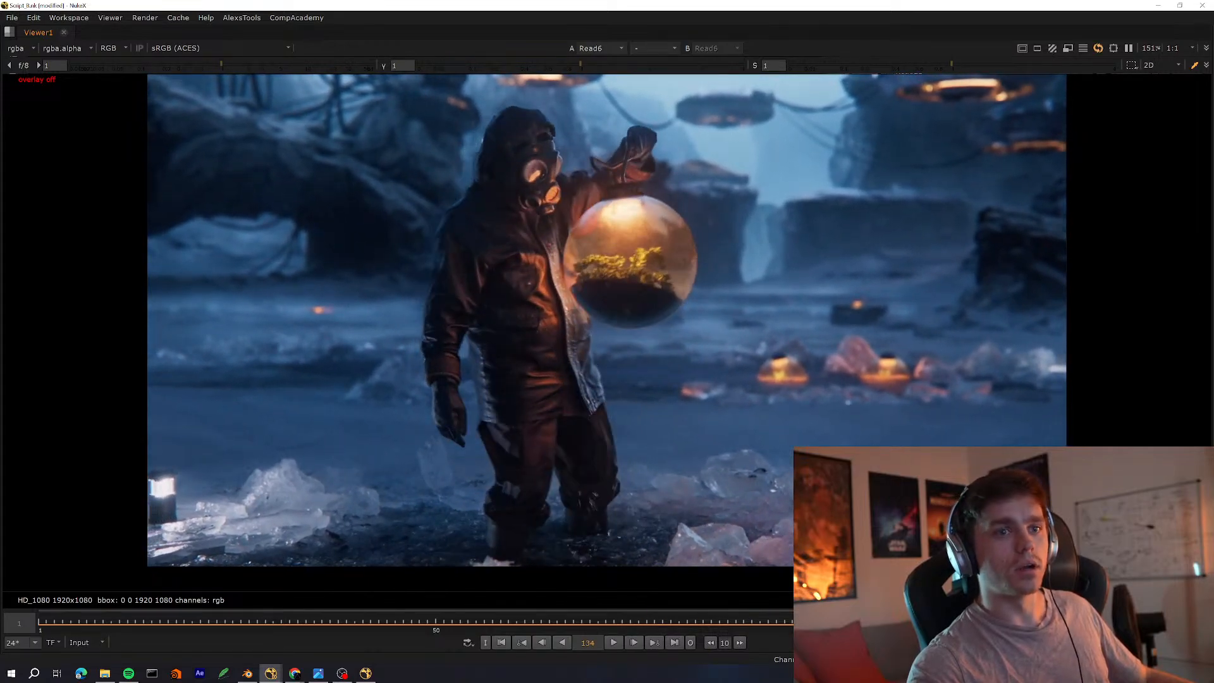
key("ctrl+1")
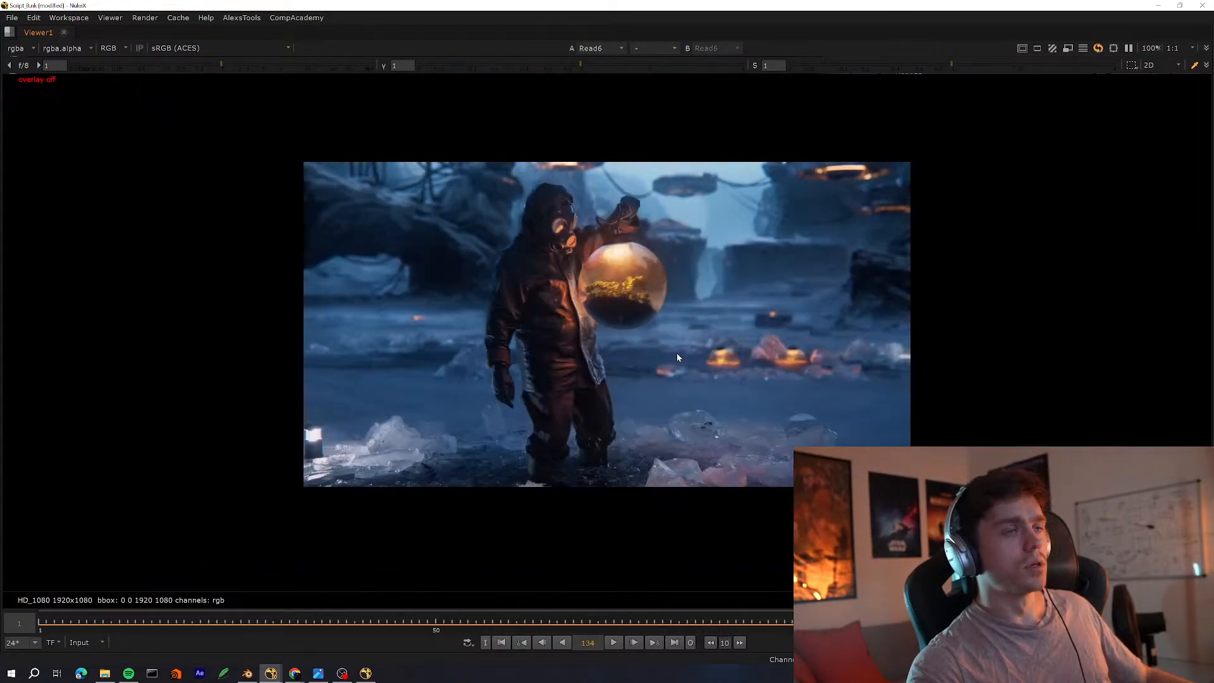
key("f")
key("space")
Compare the mirrored denoised plate with the reference clip at frame 134, and play the reference clip again
middle_click_drag(461, 487, 451, 578)
middle_click_drag(471, 528, 489, 638)
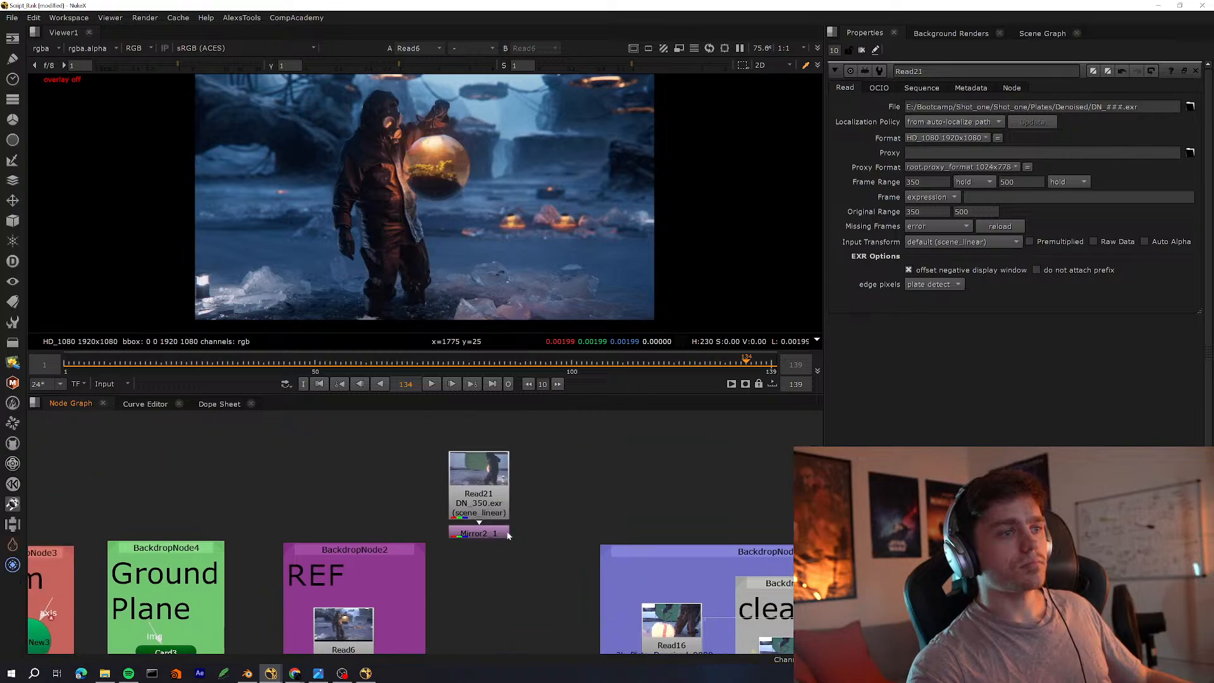
key("1")
left_click(471, 576)
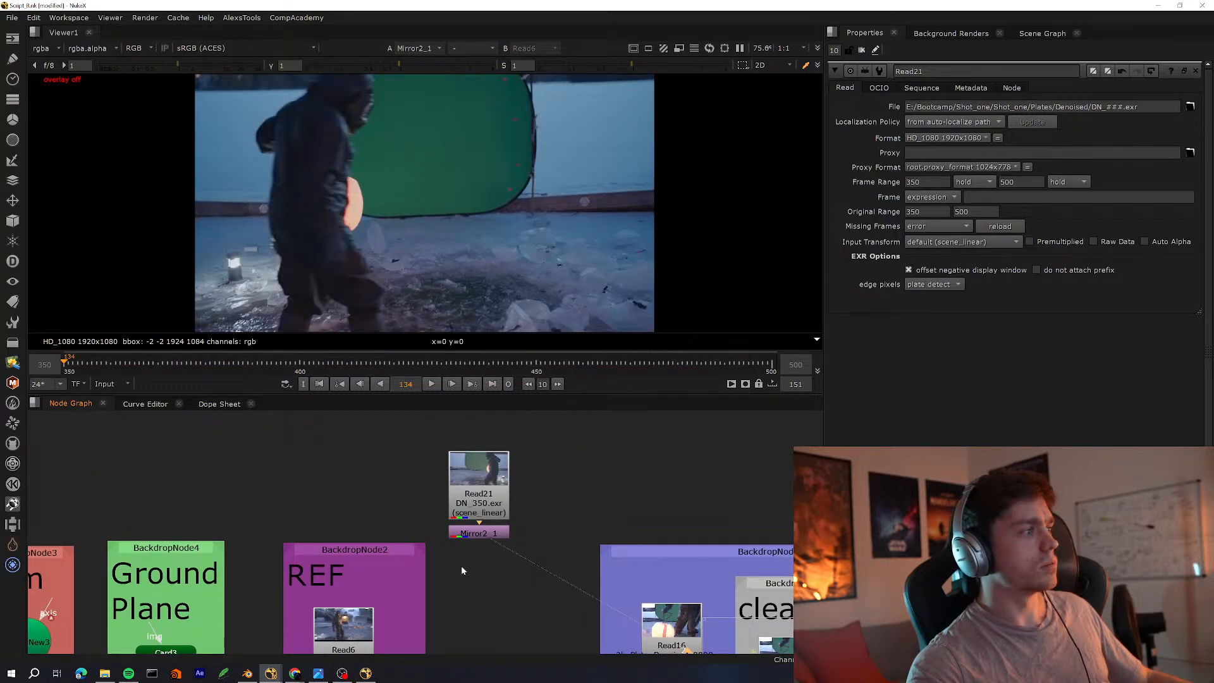
key("2")
key("1")
key("2")
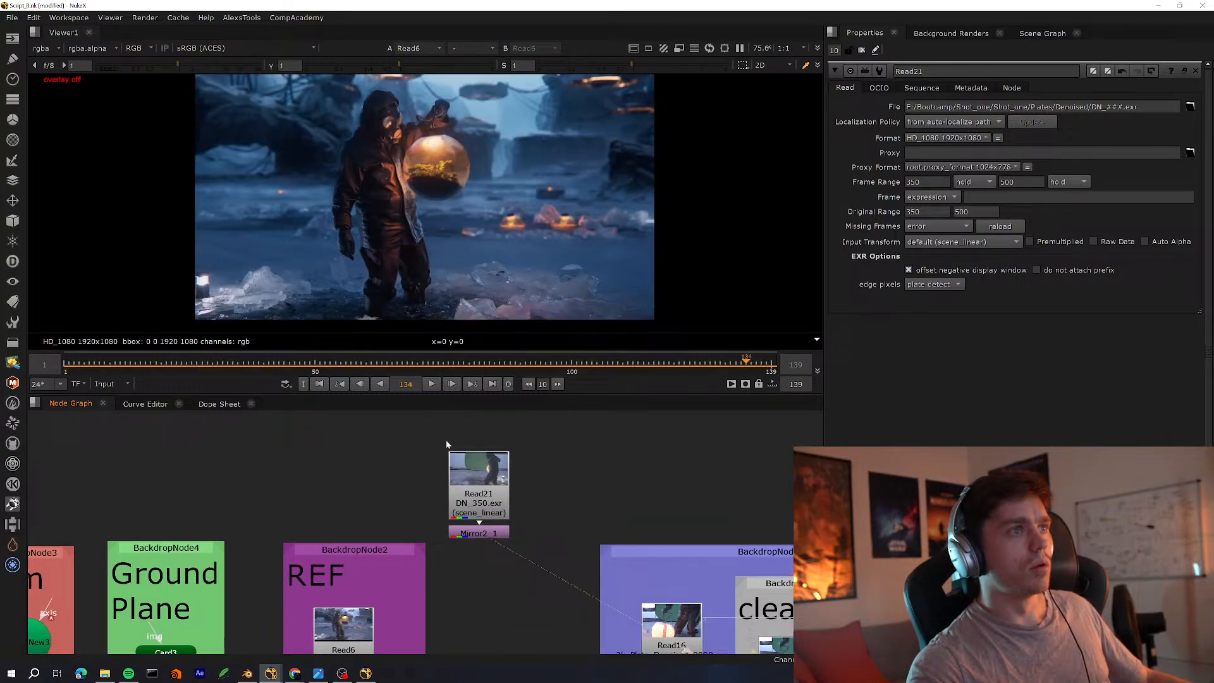
left_click(433, 384)
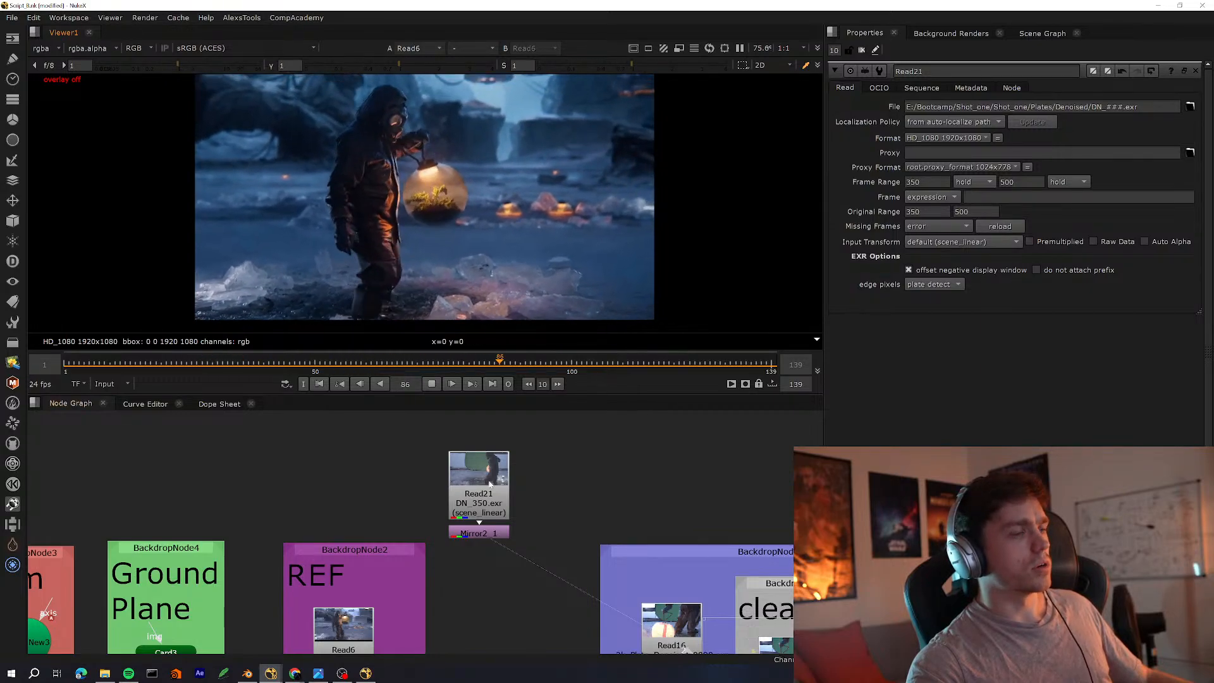
View the clean plate from Read9 in a full-screen Viewer and stop its playback at frame 14
middle_click_drag(453, 508, 272, 430)
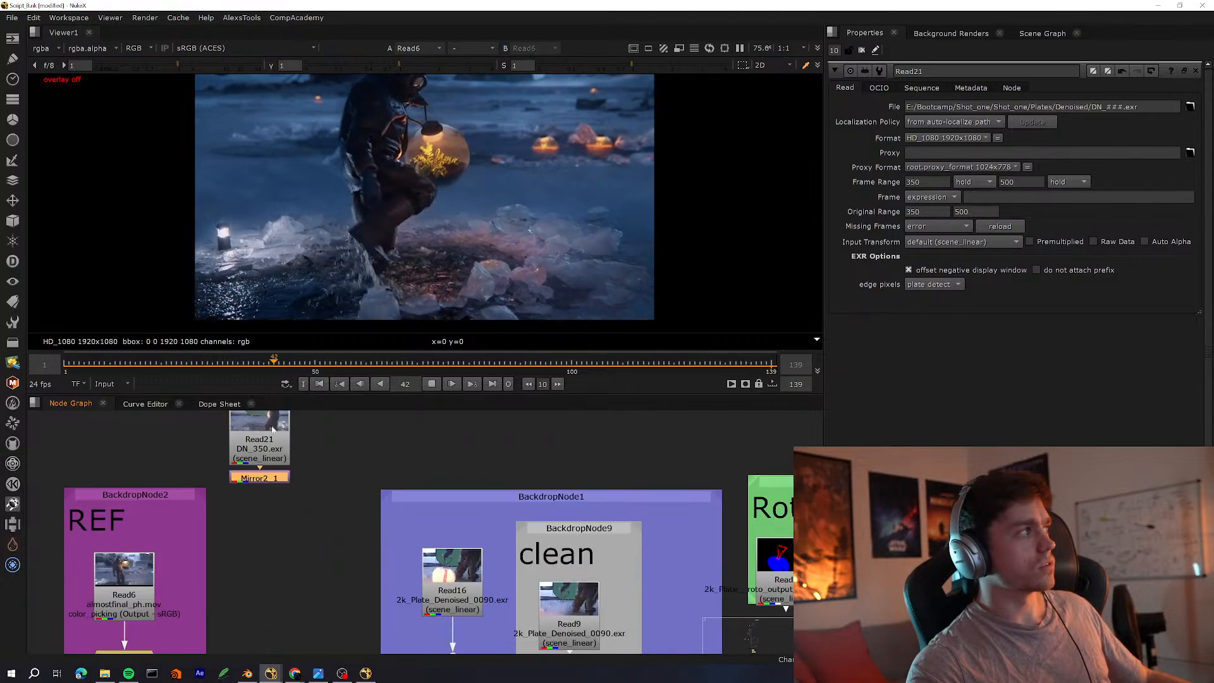
left_click(569, 606)
key("1")
middle_click_drag(436, 475, 533, 537)
key("2")
key("space")
key("1")
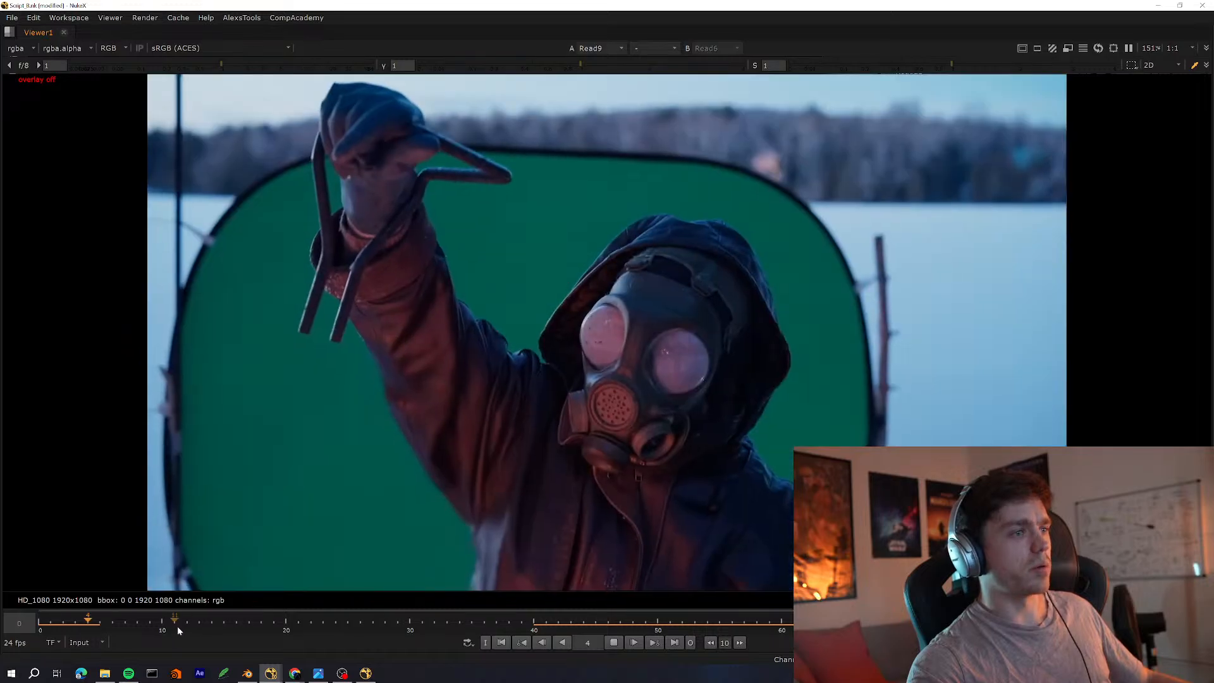
key("k")
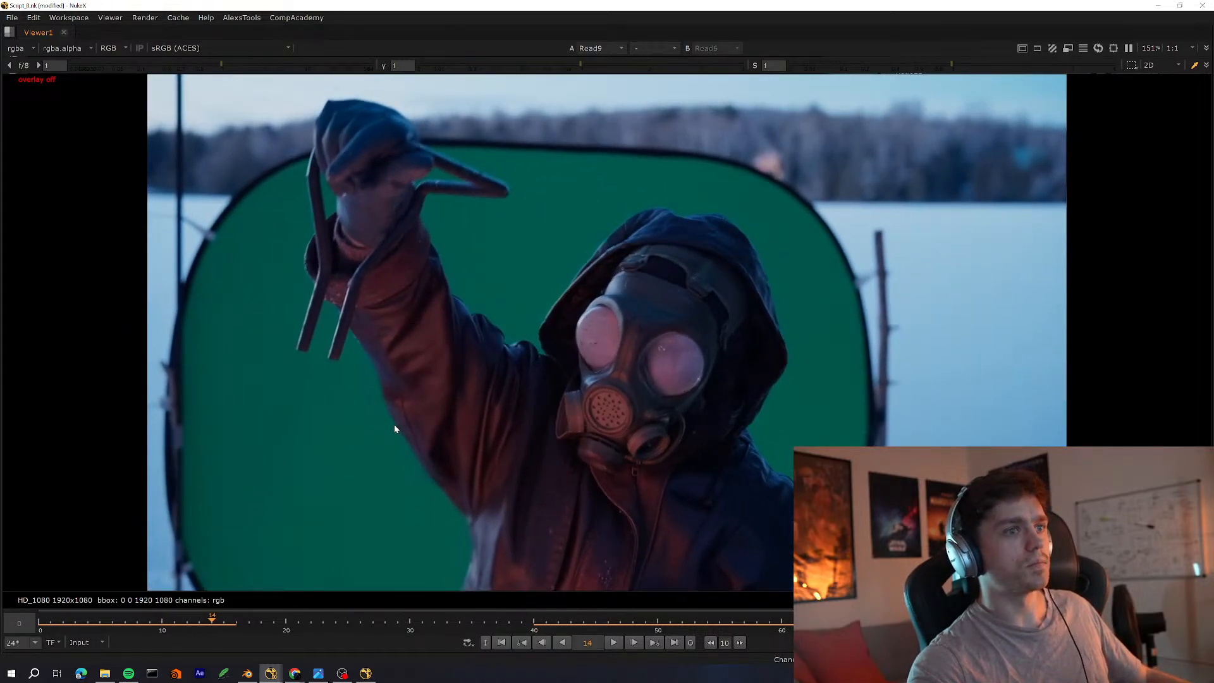
View the original denoised plate from Read16 and inspect the tracking dots on the glowing sphere
key("space")
scroll(497, 627, "up", 6)
left_click(459, 487)
key("2")
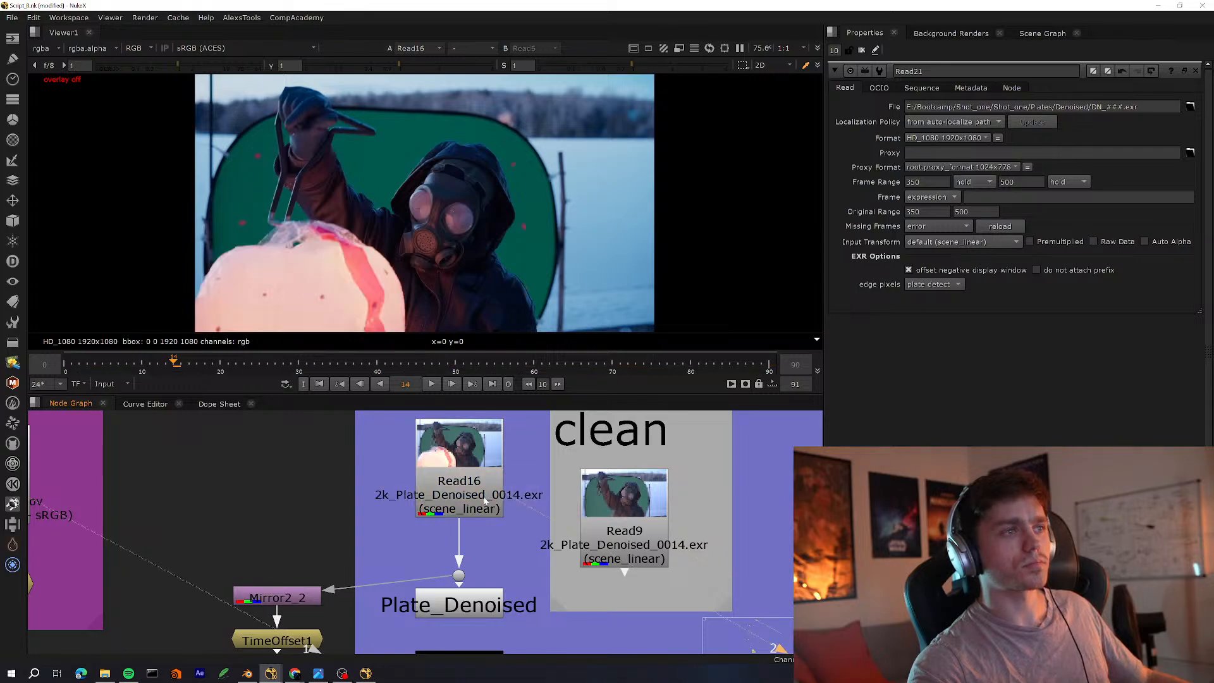
scroll(403, 276, "up", 4)
middle_click_drag(403, 275, 606, 219)
scroll(606, 219, "up", 5)
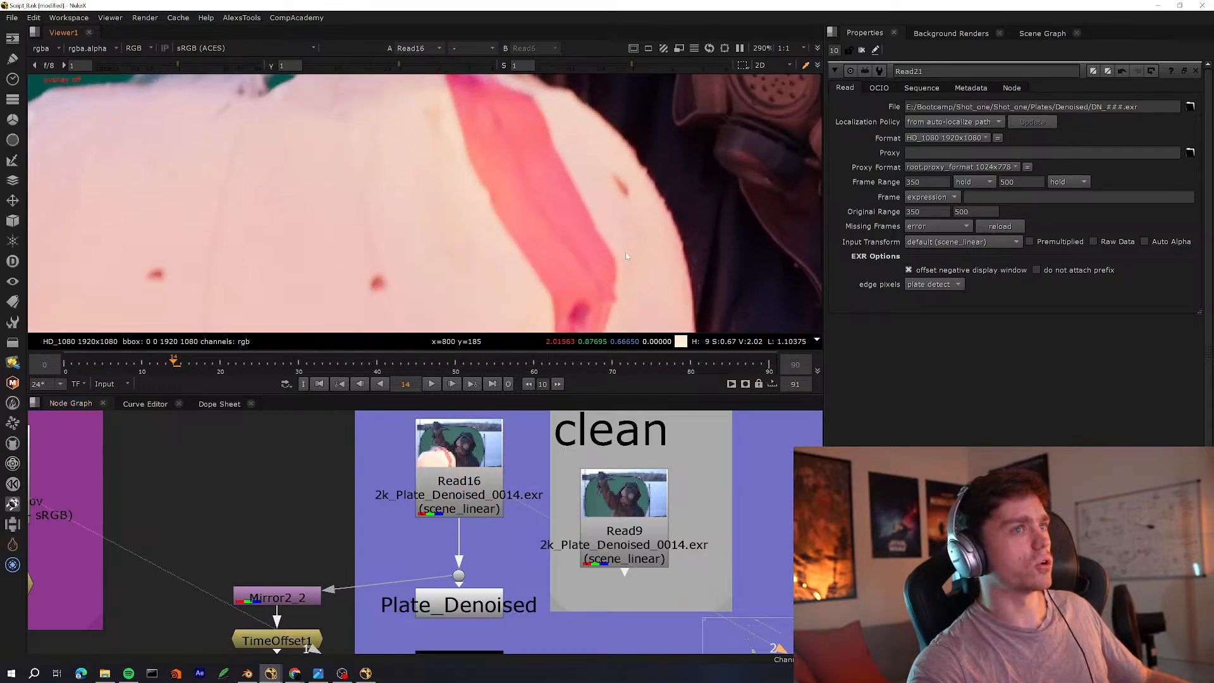
middle_click_drag(581, 316, 683, 183)
View the Read6 reference clip again, play it back and inspect the glass sphere up close, stopping at frame 96
middle_click_drag(344, 455, 546, 597)
key("1")
left_click(209, 601)
key("f")
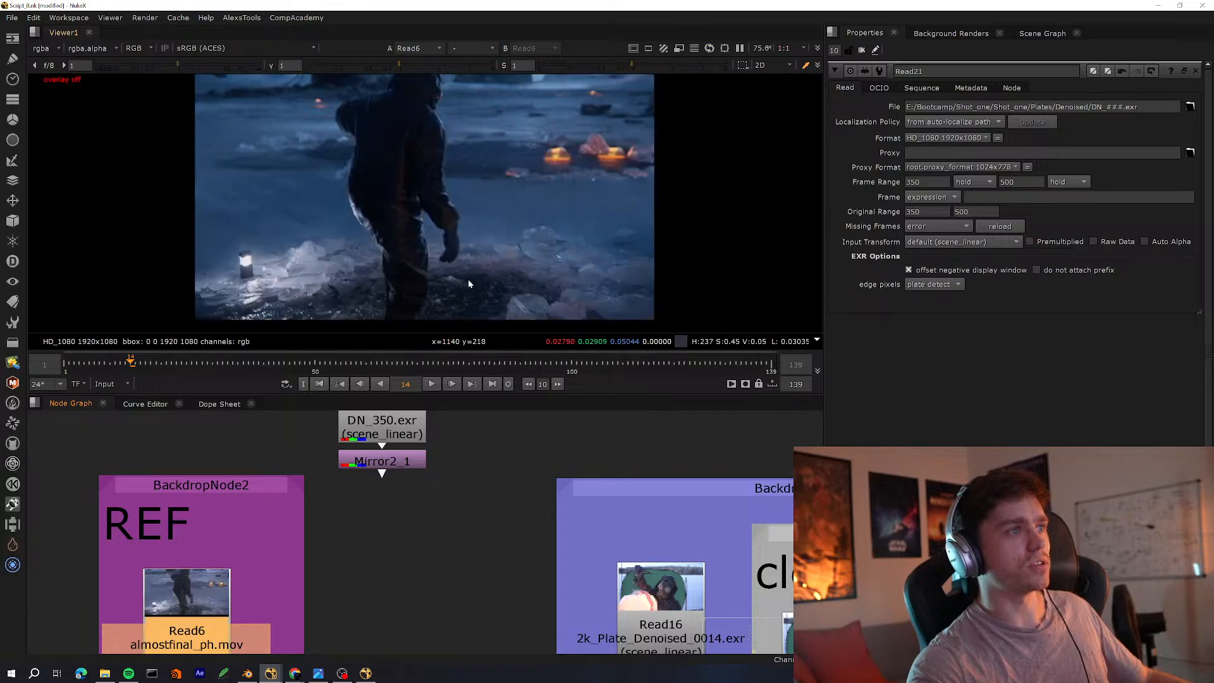
left_click(508, 364)
left_click(431, 384)
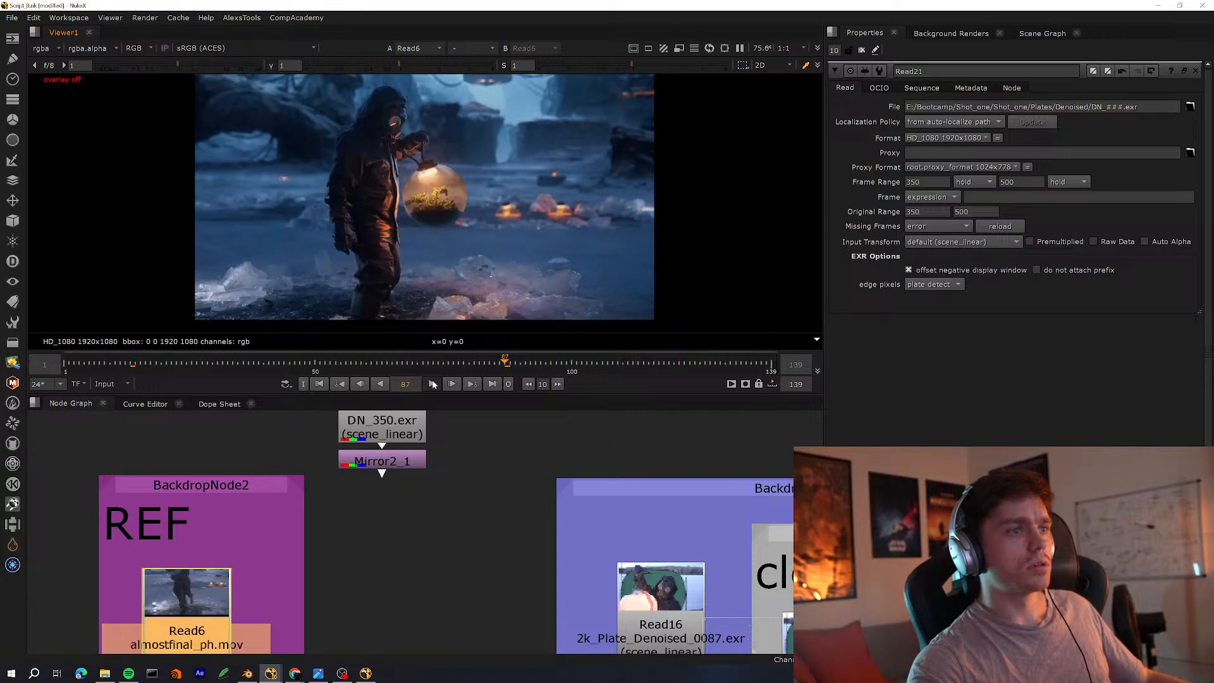
scroll(468, 203, "up", 5)
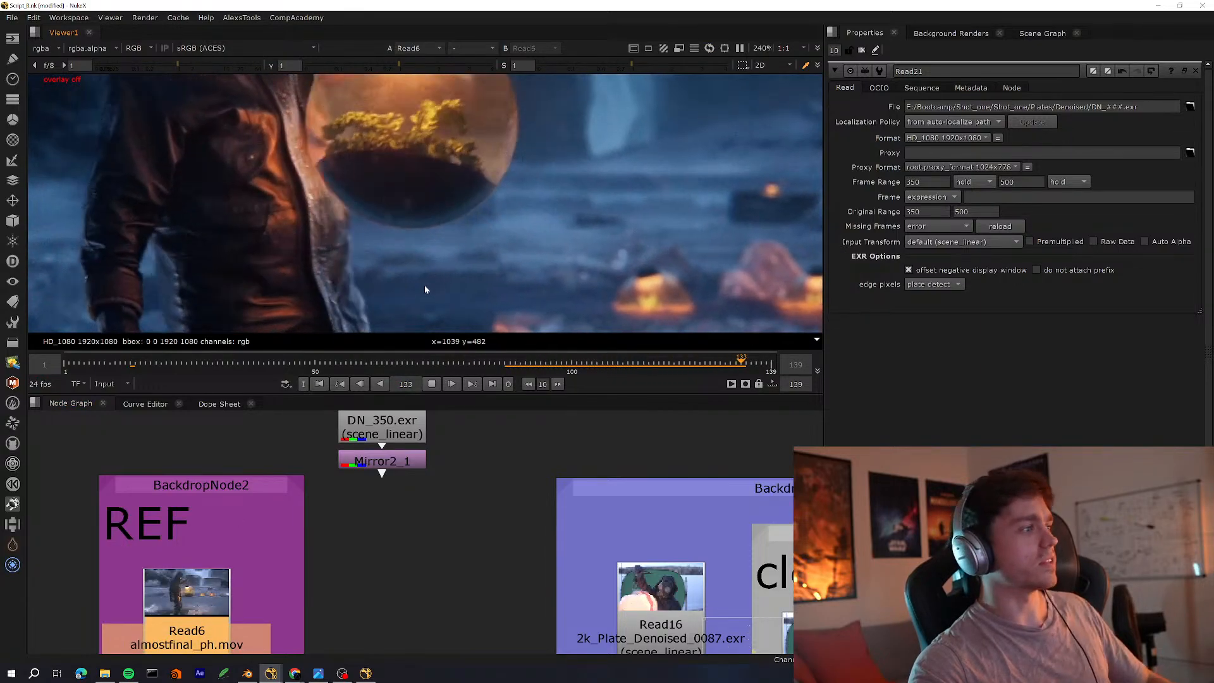
left_click_drag(475, 366, 445, 367)
key("k")
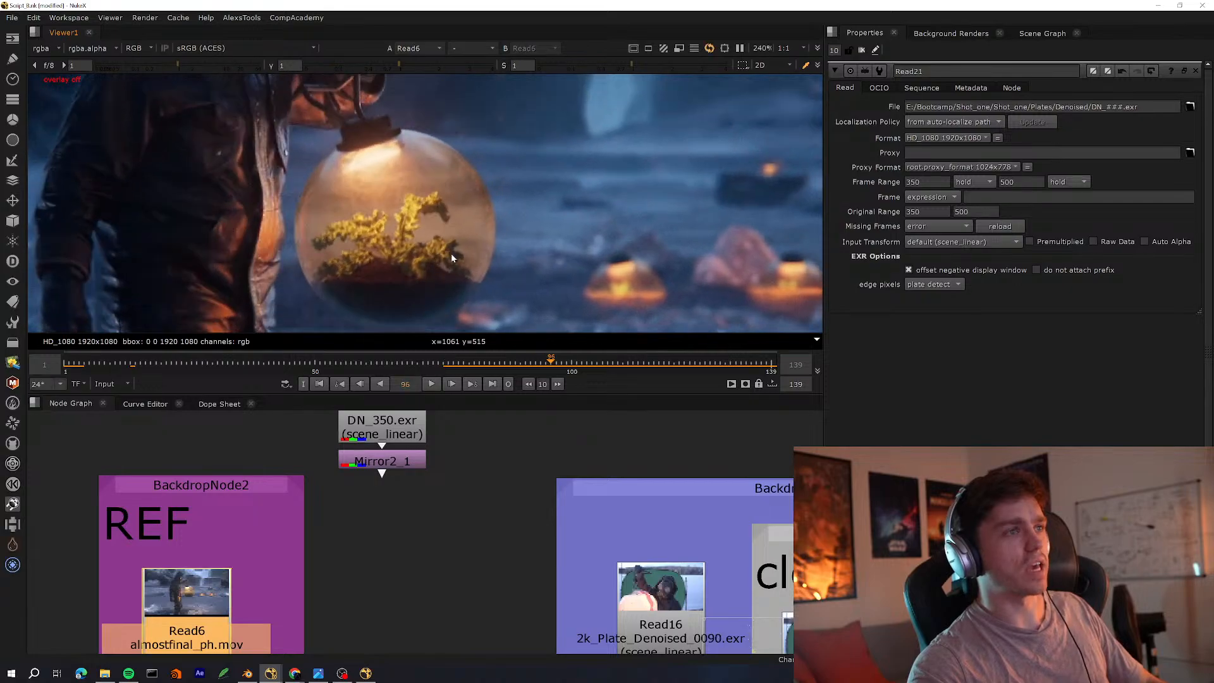
Step the Read6 reference clip back to frame 93 and inspect the plant inside the glass sphere up close
key("Left")
key("Left")
key("Left")
scroll(448, 241, "up", 1)
scroll(448, 242, "up", 4)
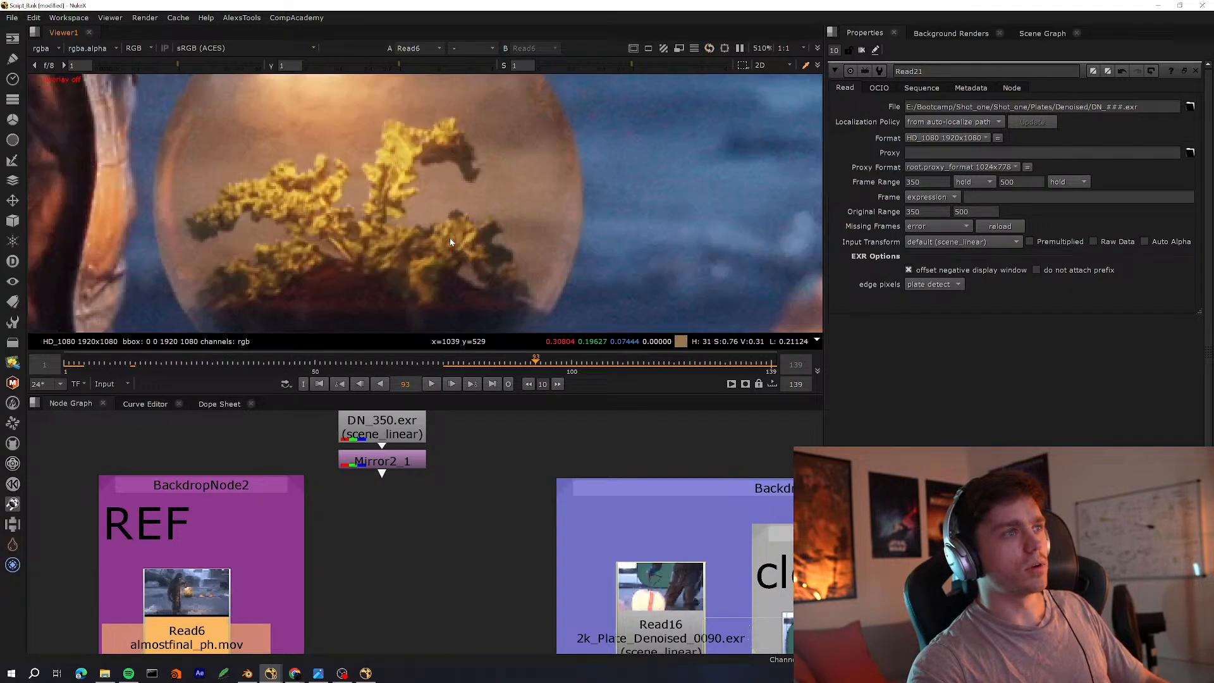
scroll(512, 232, "down", 5)
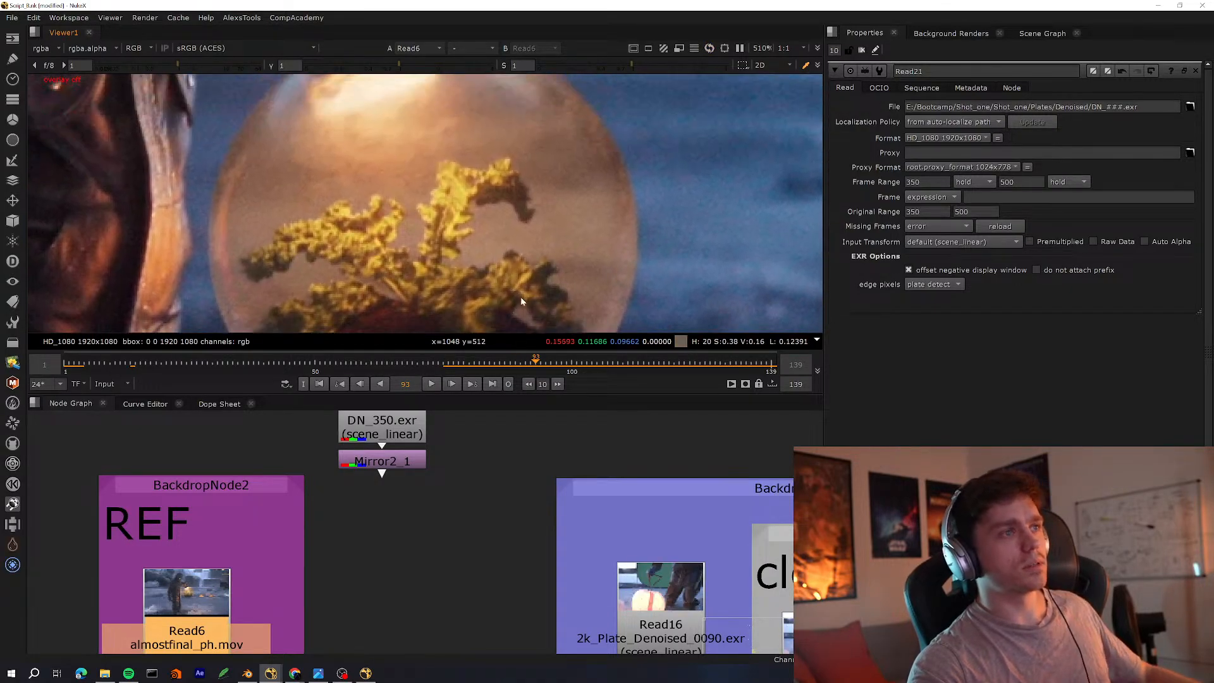
Examine the masked figure, the icy background and the small glowing globes in the reference frame
middle_click_drag(587, 209, 358, 370)
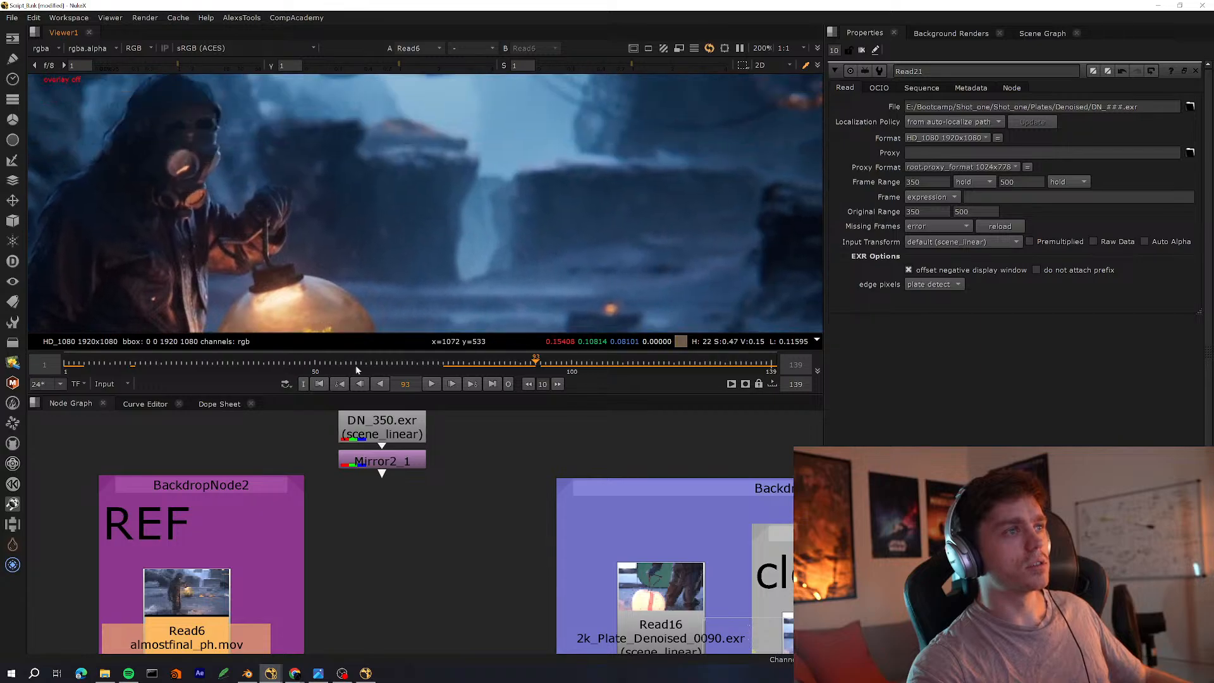
middle_click_drag(446, 253, 509, 199)
scroll(419, 241, "down", 3)
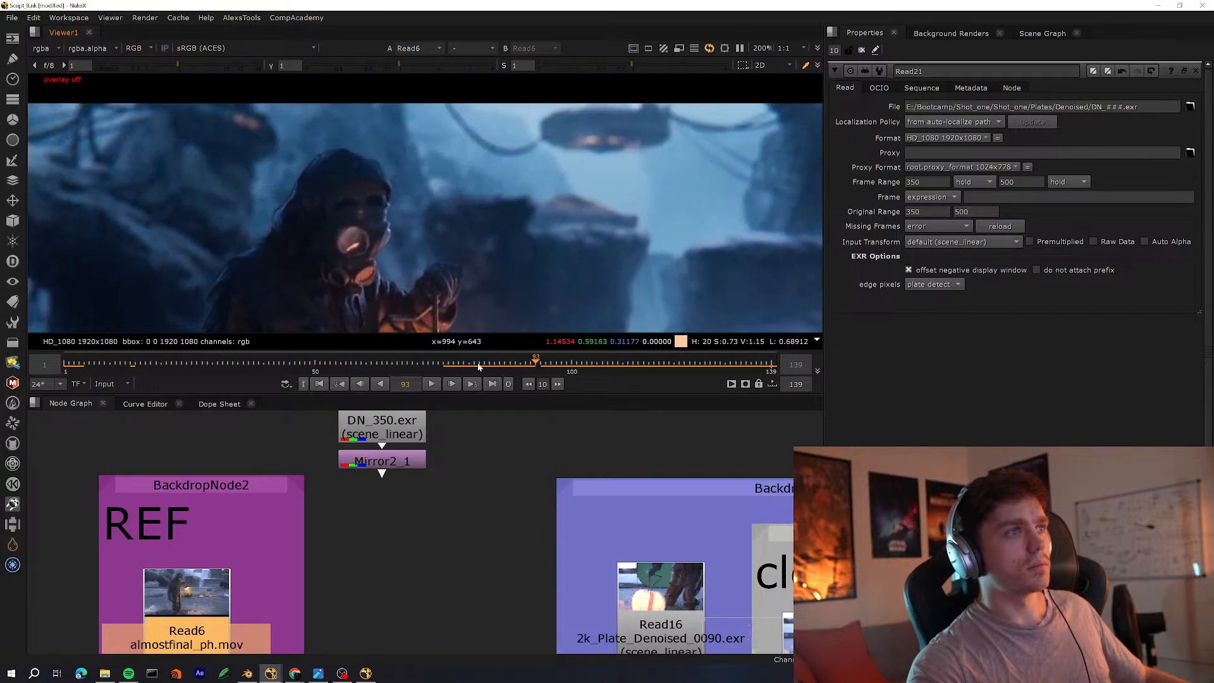
scroll(479, 279, "down", 4)
scroll(479, 279, "up", 2)
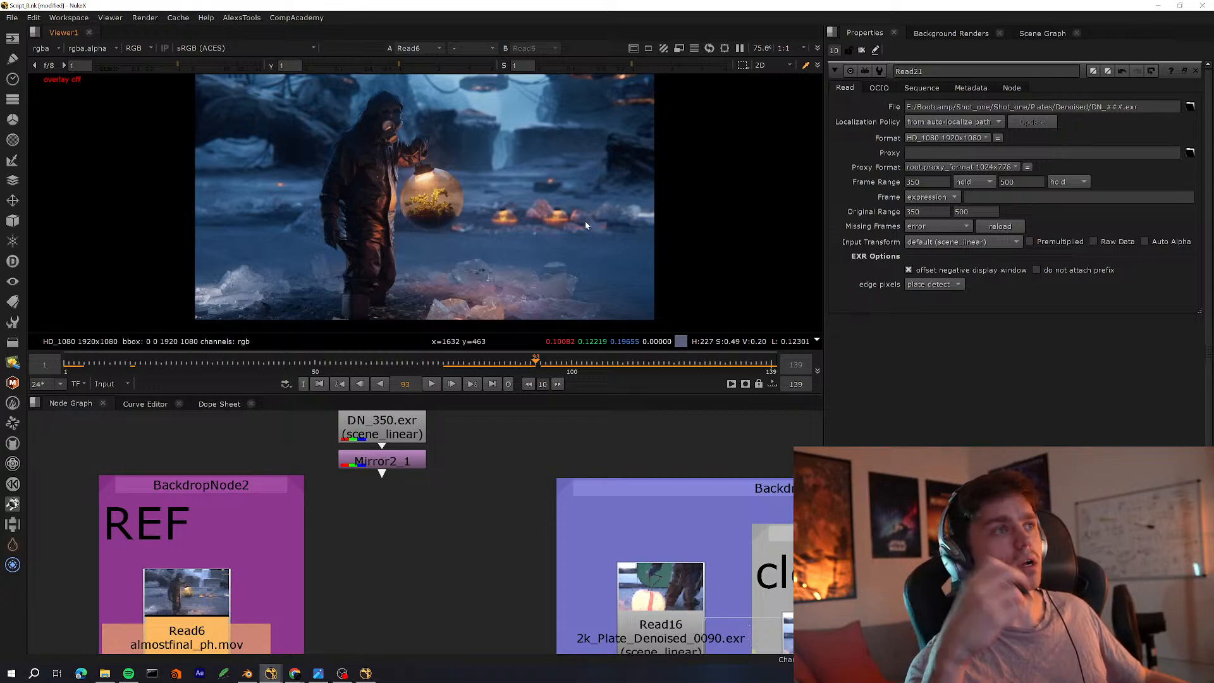
middle_click_drag(507, 222, 468, 286)
scroll(468, 286, "up", 3)
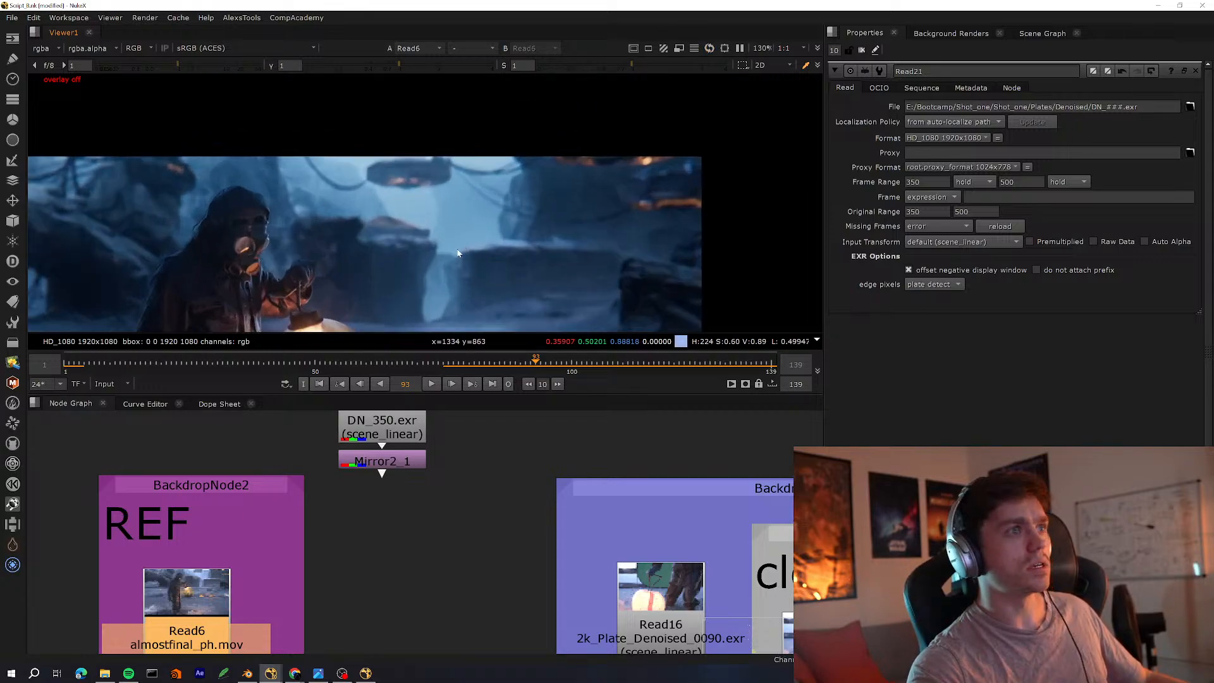
middle_click_drag(367, 325, 609, 182)
left_click_drag(729, 212, 322, 270)
scroll(453, 263, "up", 4)
middle_click_drag(320, 270, 48, 258)
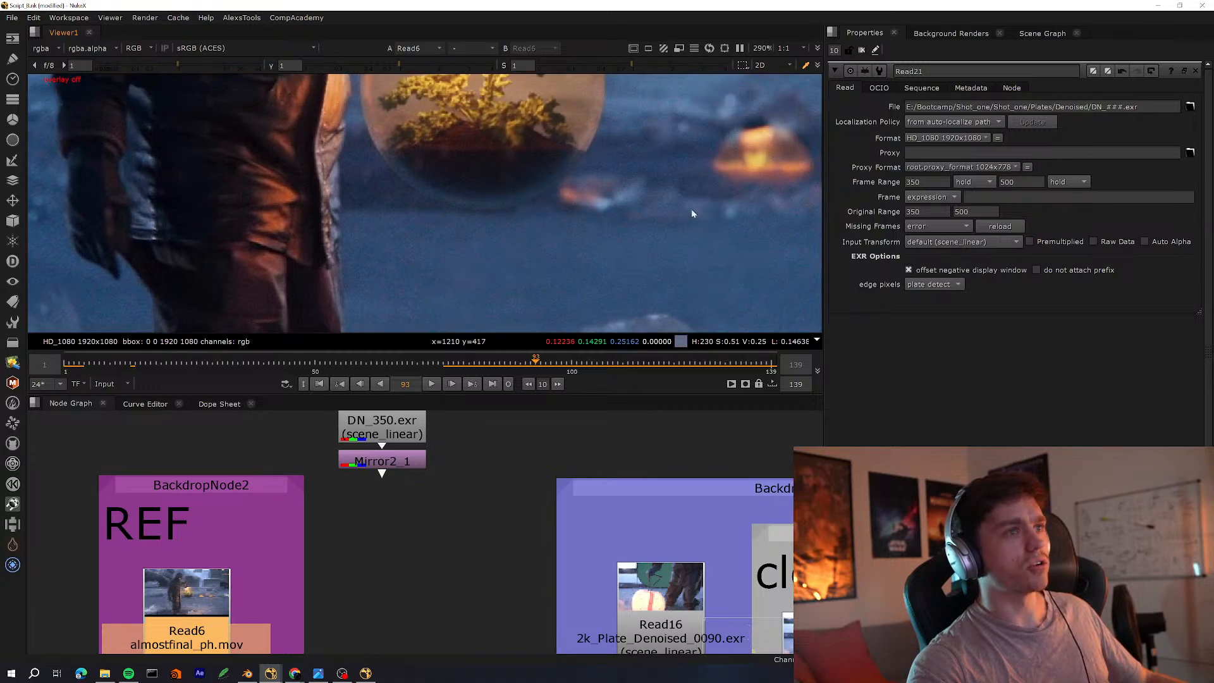
middle_click_drag(809, 167, 409, 258)
Inspect the background globes and the foreground ice chunks of the reference frame in a full-screen Viewer
key("space")
middle_click_drag(487, 326, 558, 220)
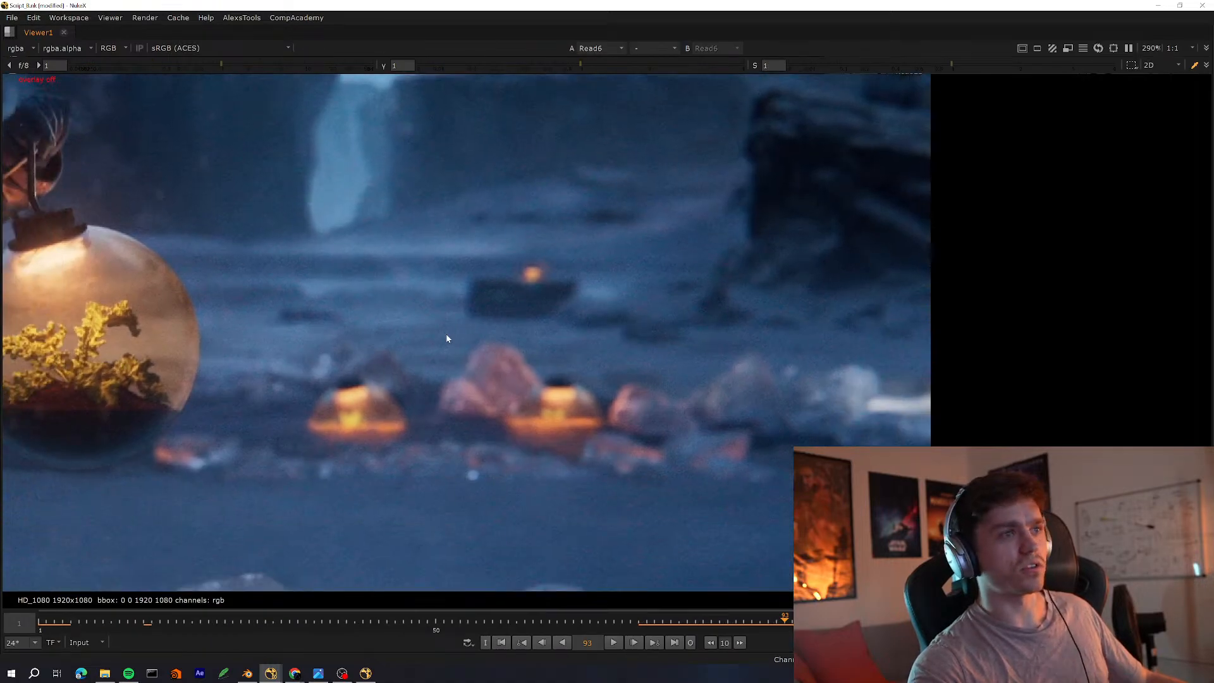
left_click_drag(812, 350, 519, 491)
middle_click_drag(445, 531, 563, 353)
scroll(562, 352, "down", 3)
scroll(478, 452, "up", 2)
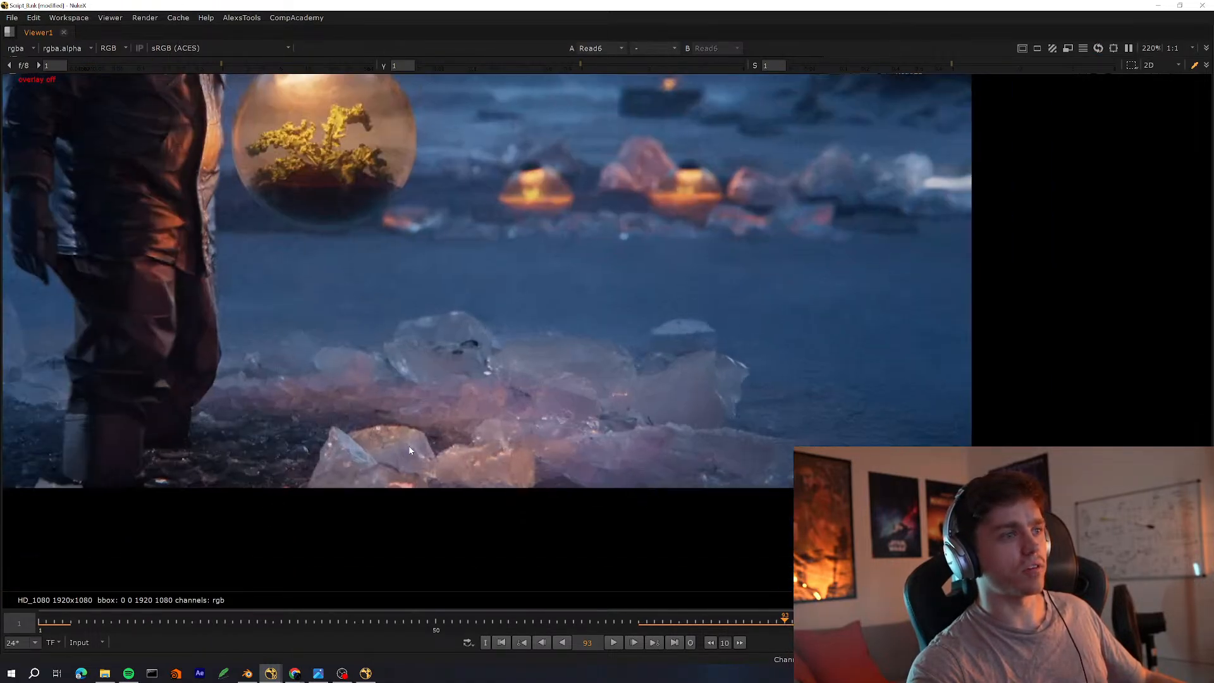
scroll(408, 448, "up", 2)
left_click_drag(418, 414, 316, 489)
middle_click_drag(911, 127, 716, 349)
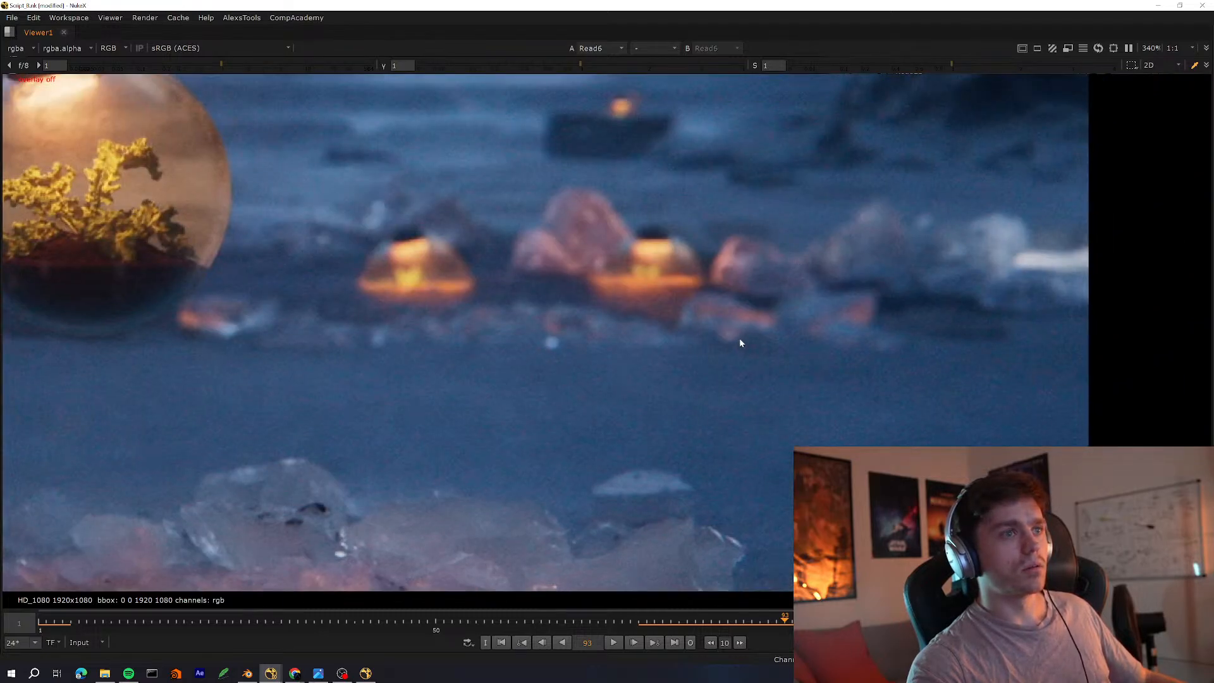
Inspect the figure holding the sphere, fit the whole reference frame, and play the clip up to frame 133
middle_click_drag(137, 369, 700, 341)
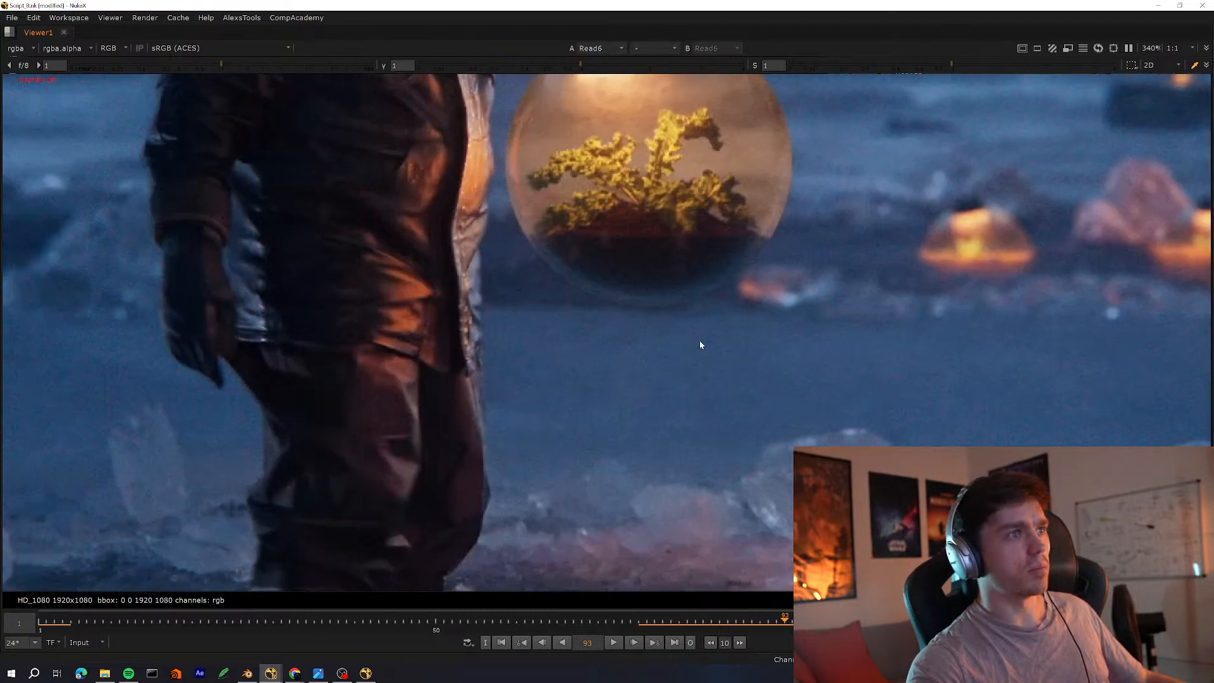
middle_click_drag(312, 341, 723, 341)
middle_click_drag(437, 288, 801, 383)
key("f")
middle_click_drag(637, 415, 636, 389)
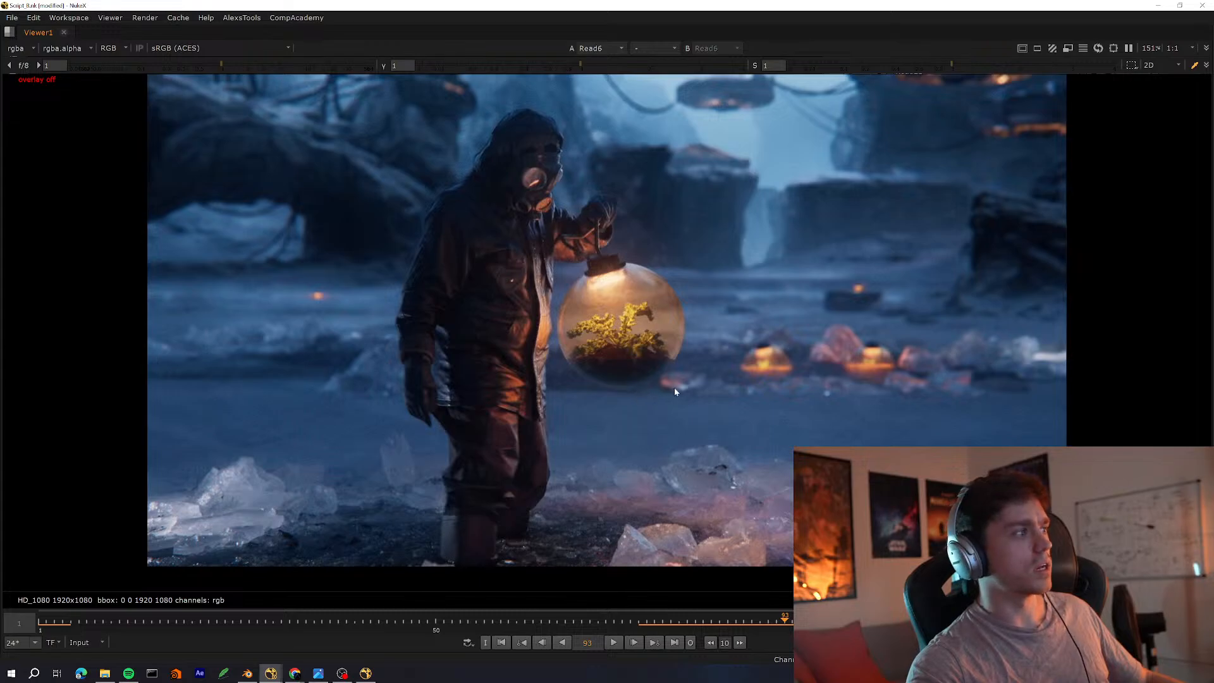
key("space")
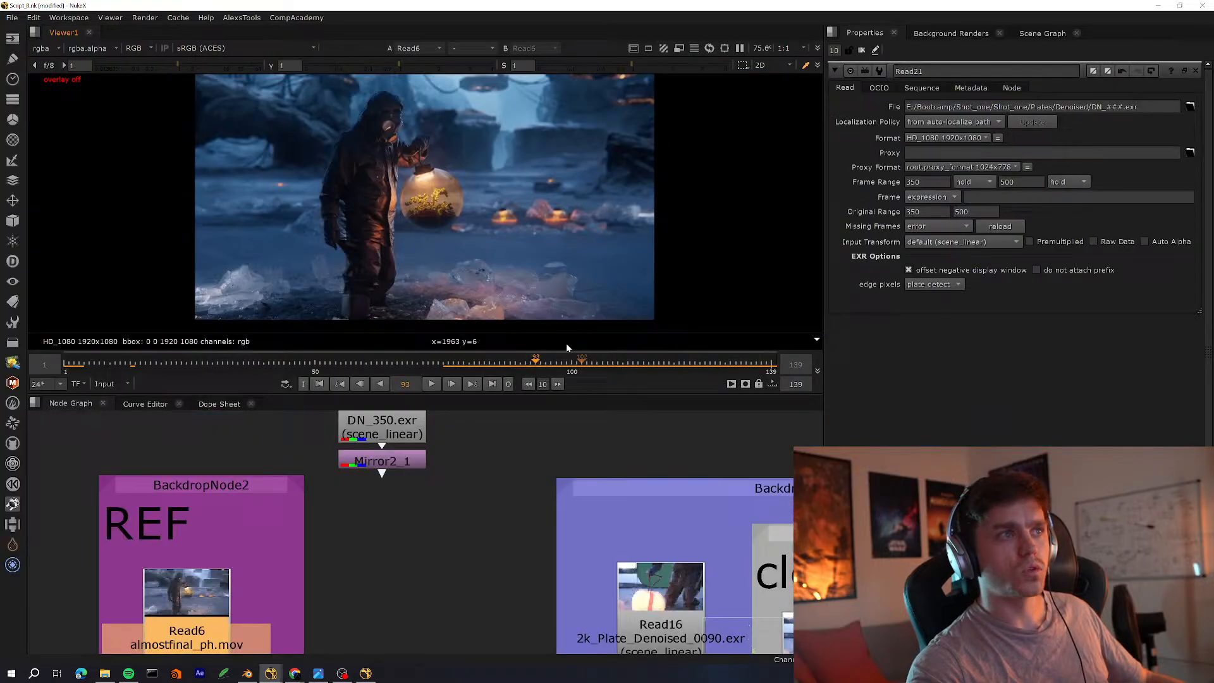
left_click(429, 385)
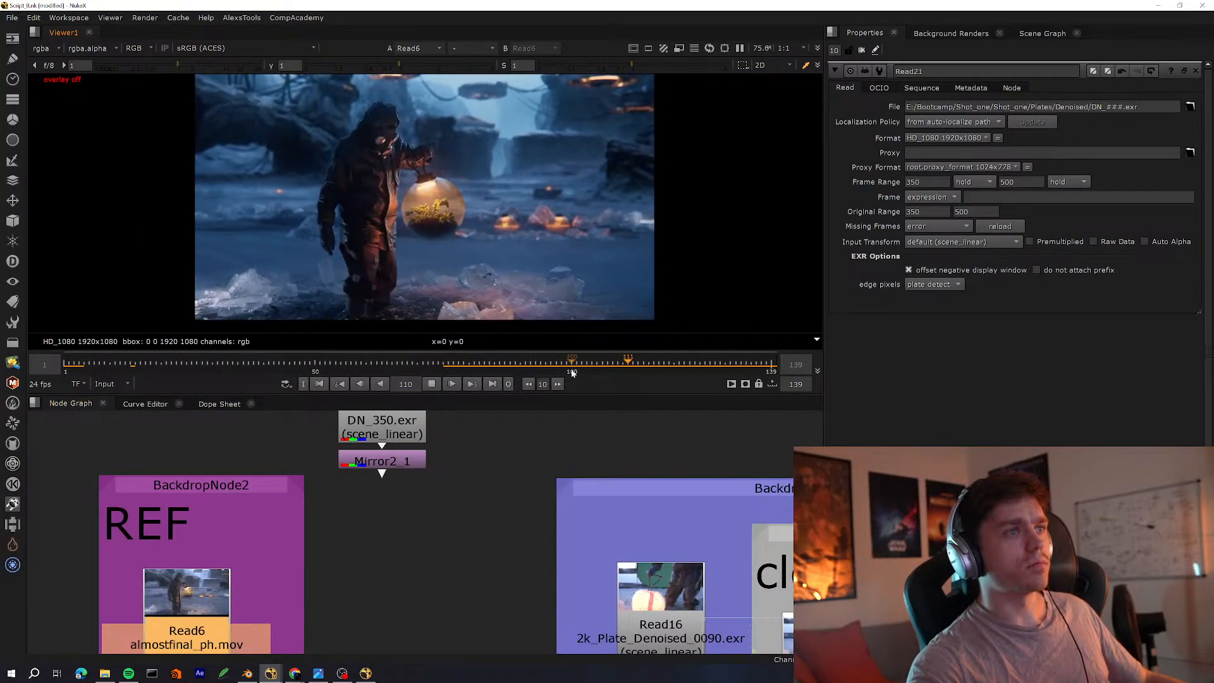
left_click(432, 383)
View the original denoised plate from Read16 at frame 133 and inspect the glowing sphere in a full-screen Viewer
middle_click_drag(375, 518, 361, 579)
key("space")
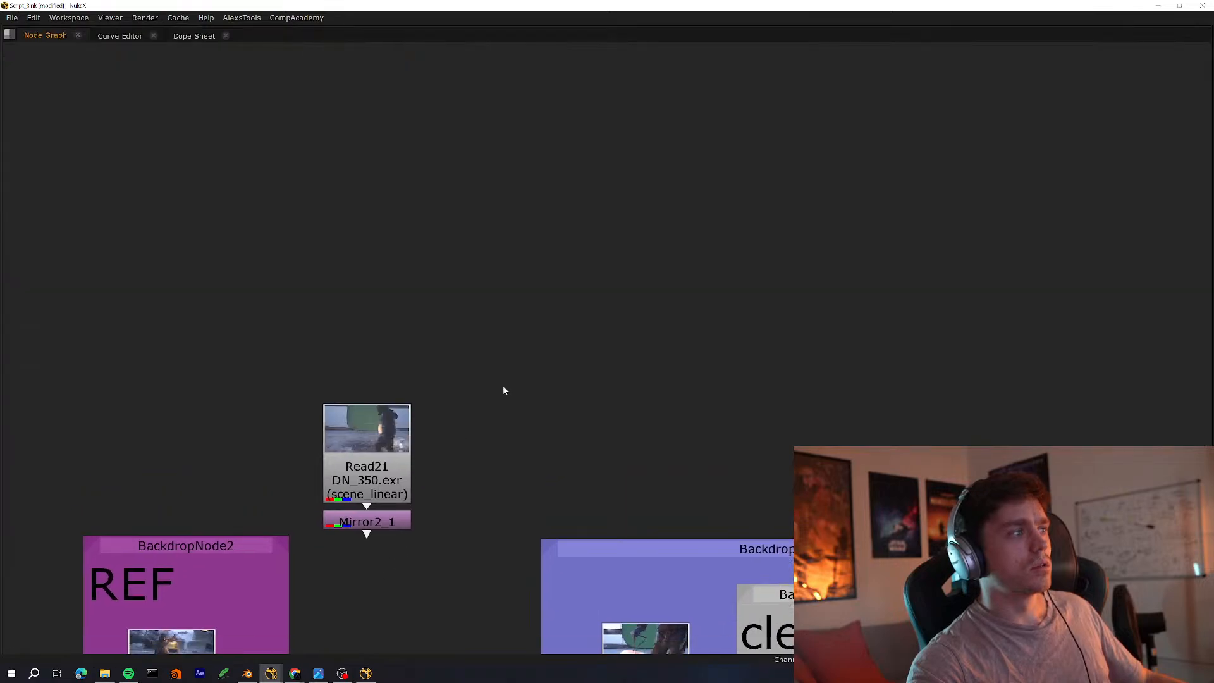
scroll(532, 304, "down", 7)
scroll(510, 383, "up", 3)
middle_click_drag(608, 368, 516, 434)
scroll(515, 436, "up", 3)
key("space")
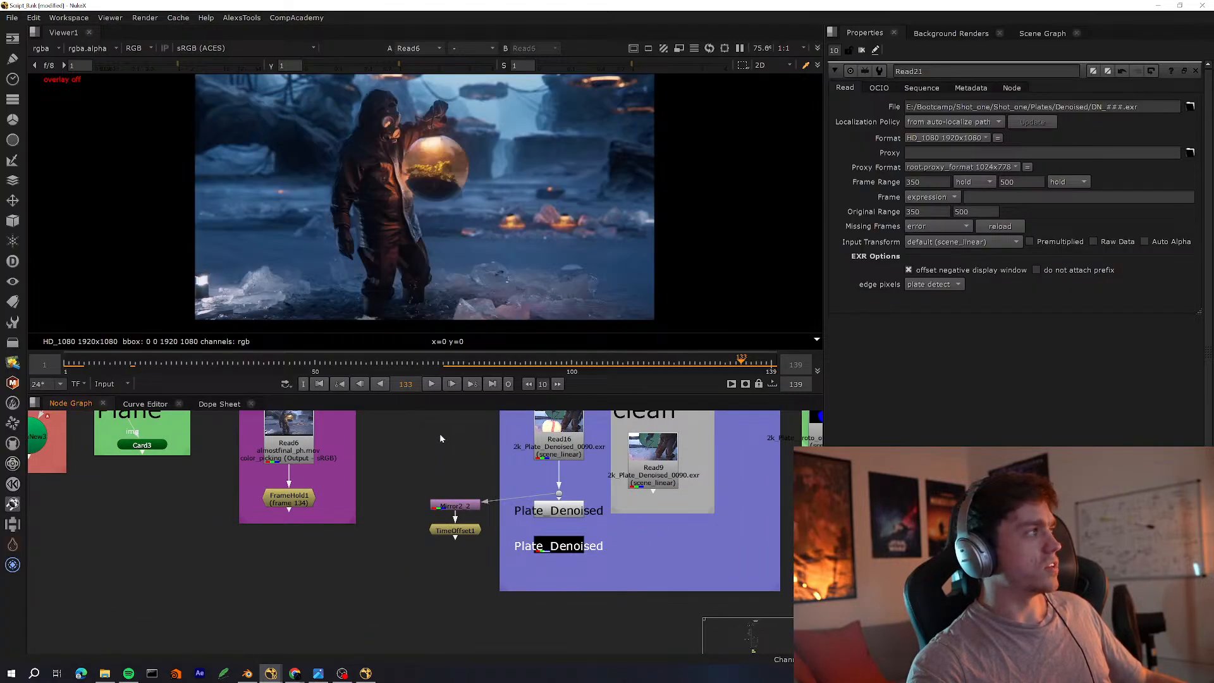
scroll(362, 500, "down", 3)
left_click(515, 525)
key("1")
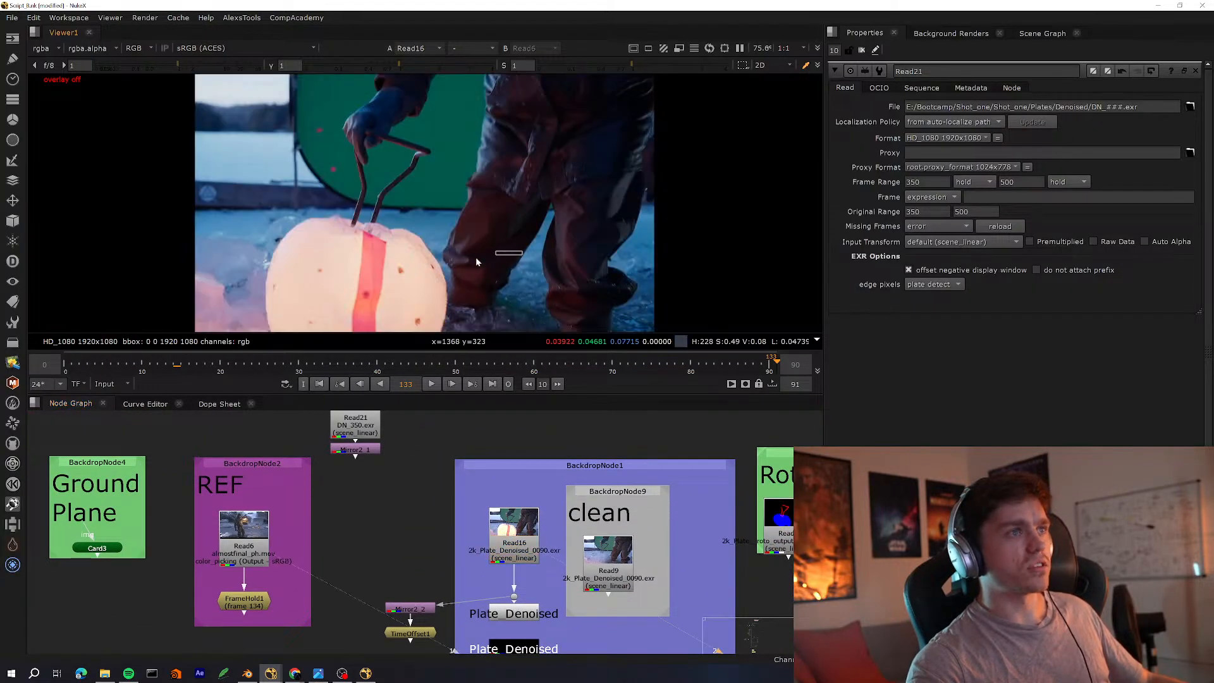
key("space")
scroll(520, 286, "up", 3)
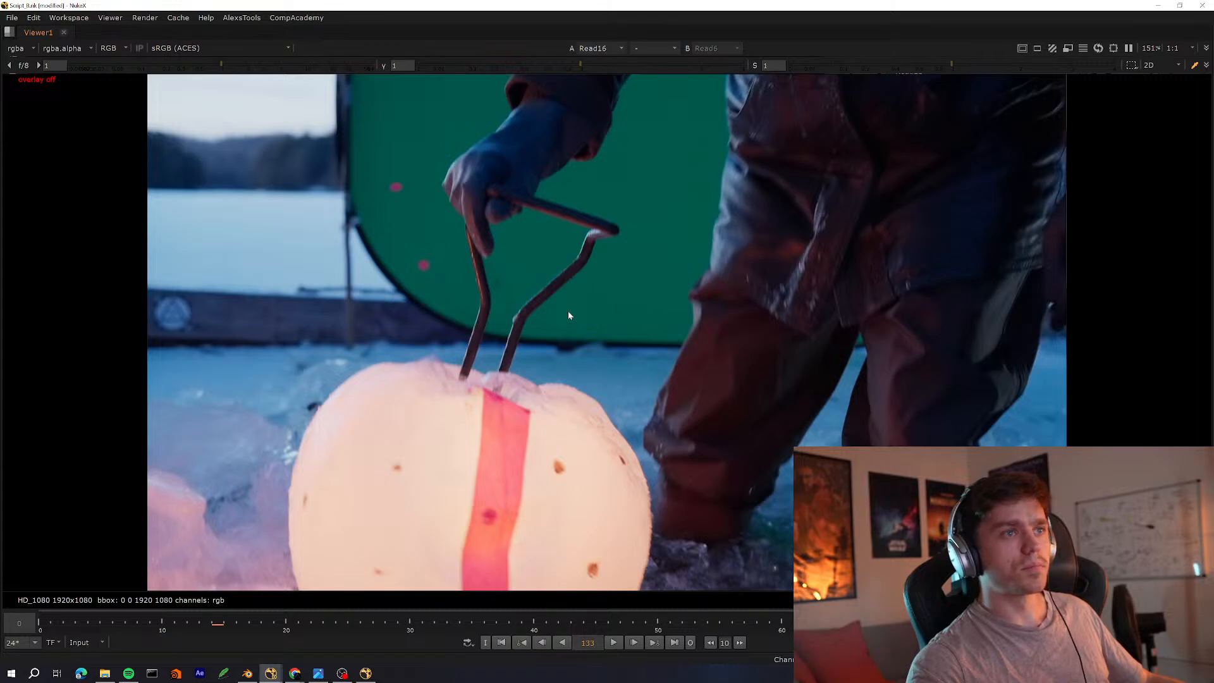
scroll(568, 309, "down", 3)
key("space")
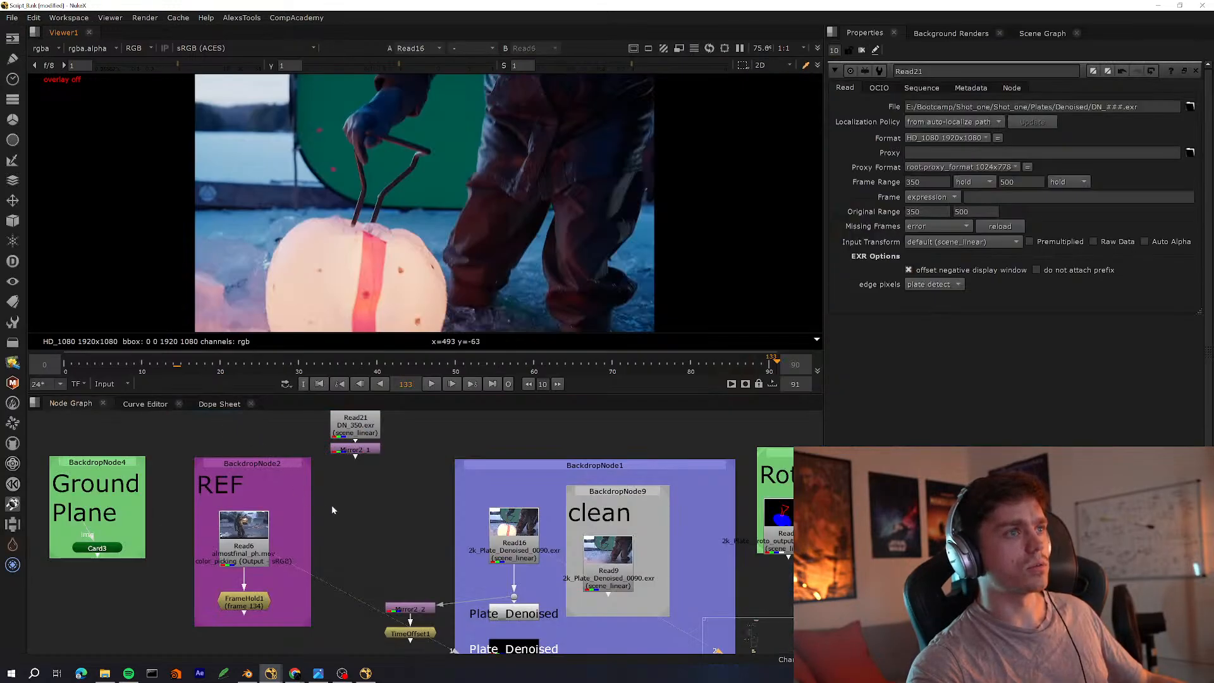
left_click(518, 524)
key("2")
left_click(440, 498)
key("2")
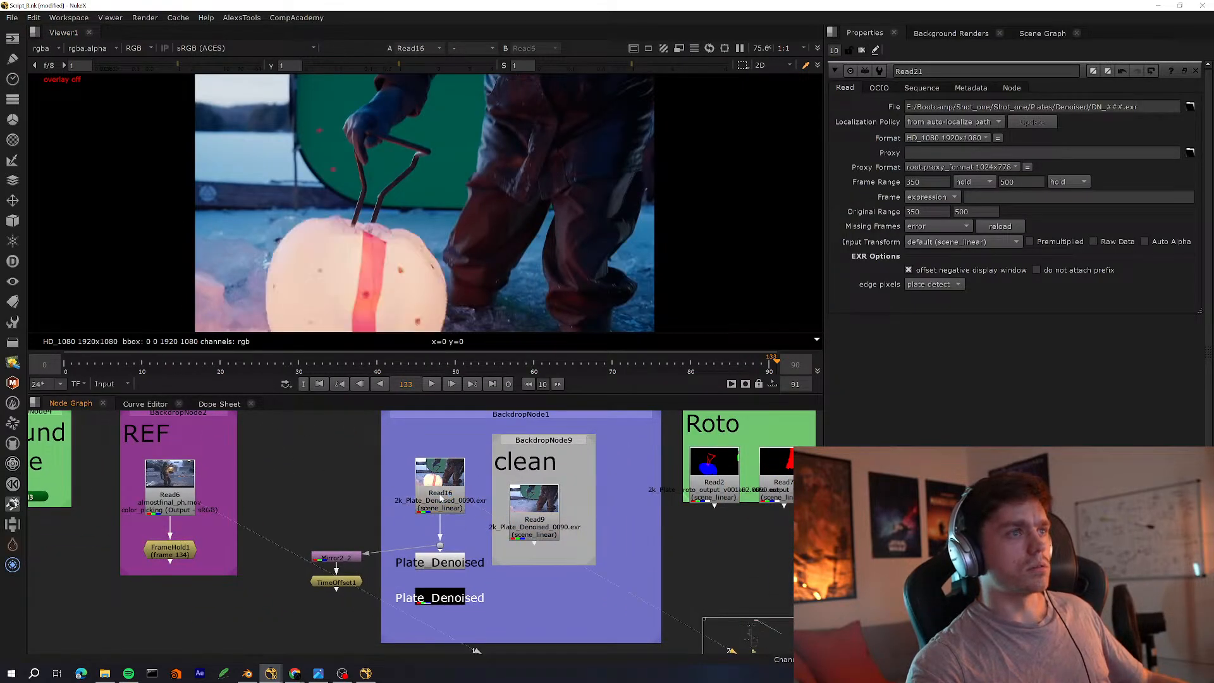
Switch to Blender, look around the line-up scene from the side, and select the camera-projected figure object
left_click(247, 673)
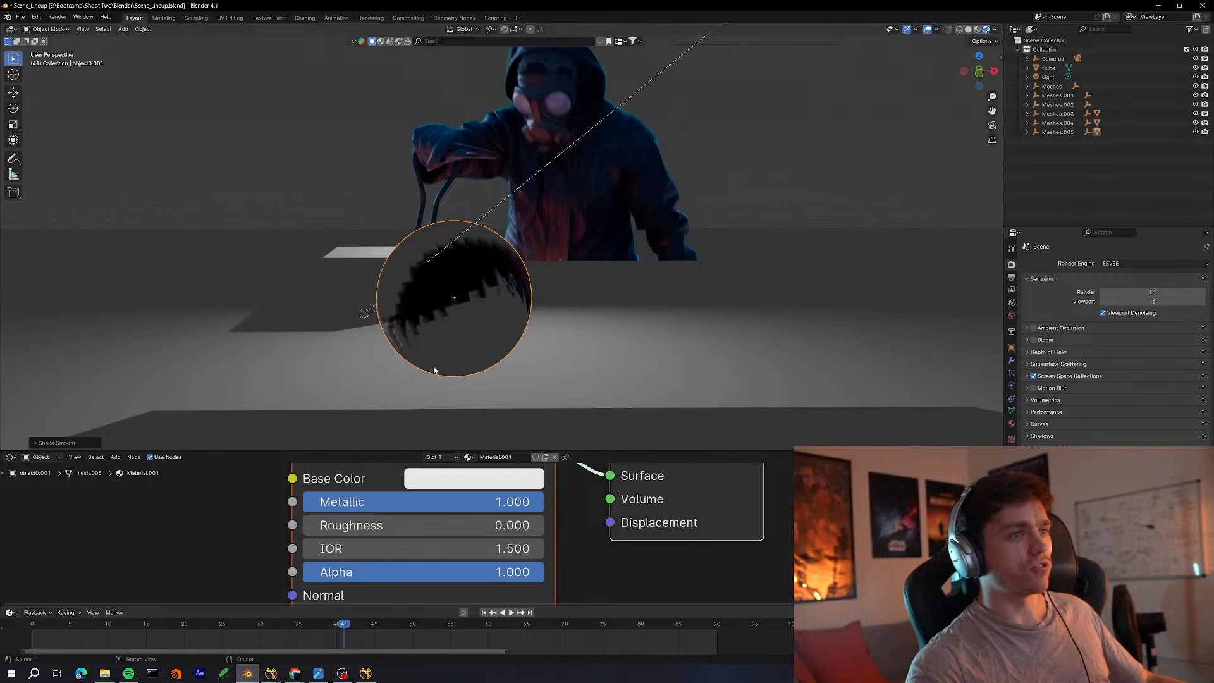
middle_click_drag(405, 348, 528, 365)
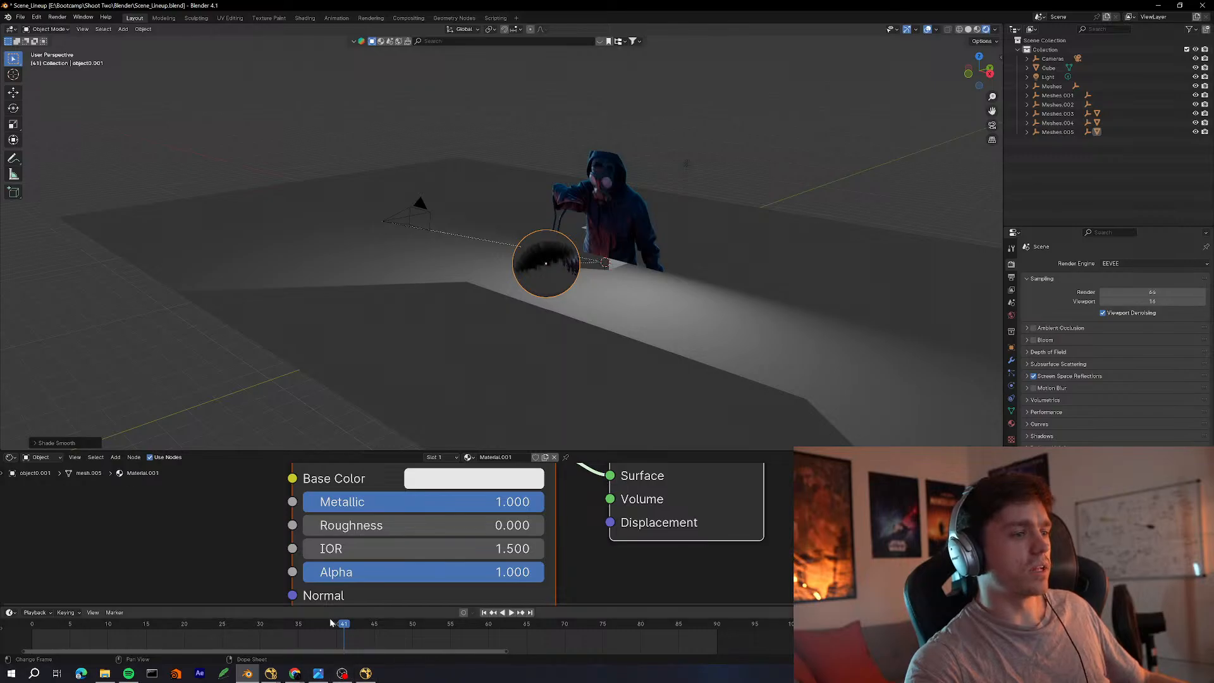
middle_click_drag(649, 287, 588, 272)
left_click(767, 183)
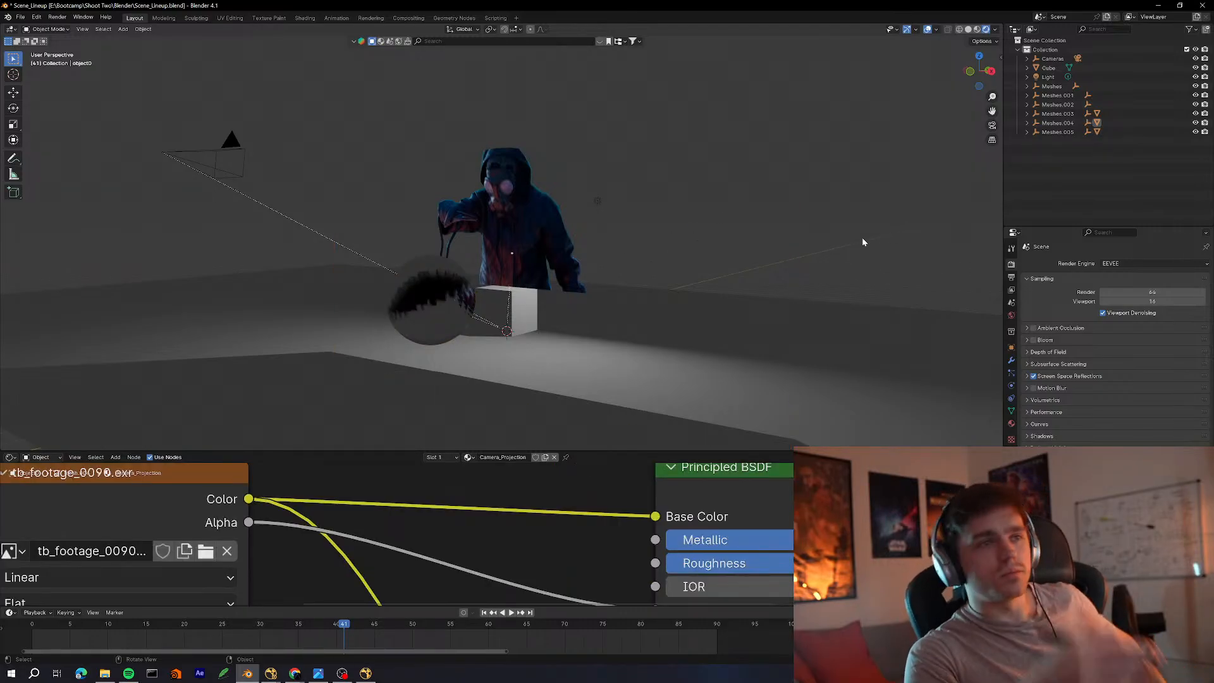
Switch back to Nuke and view the clean plate from Read9 at frame 15
left_click(367, 674)
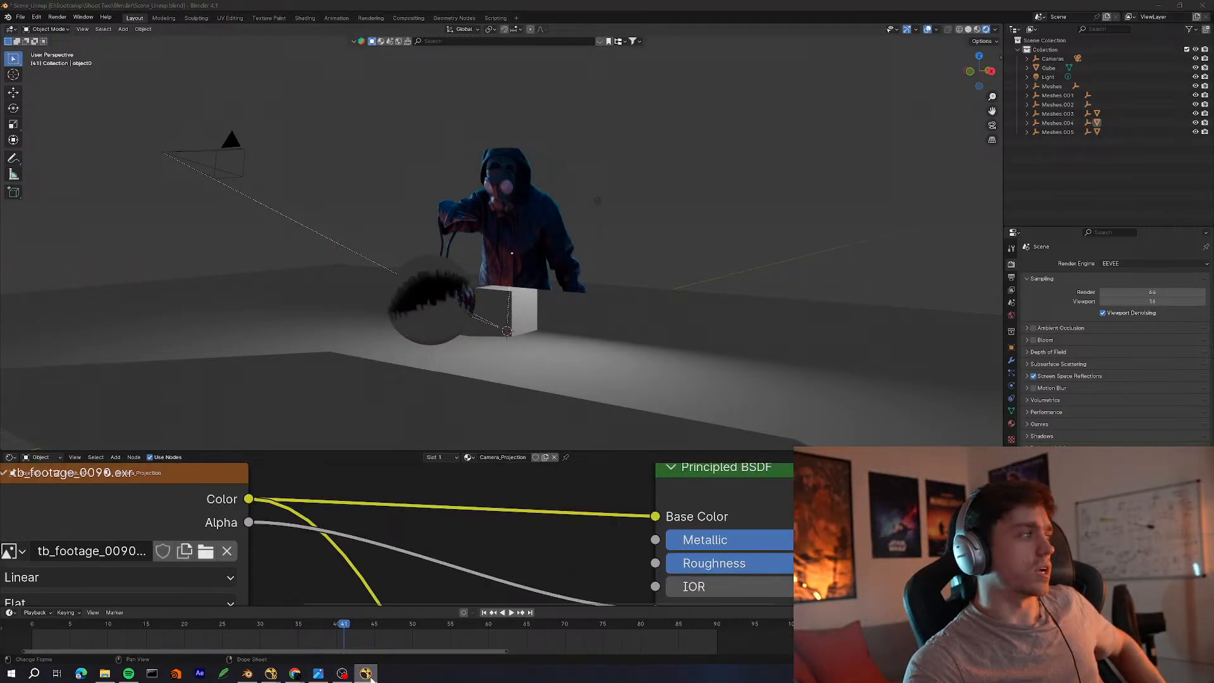
left_click(271, 674)
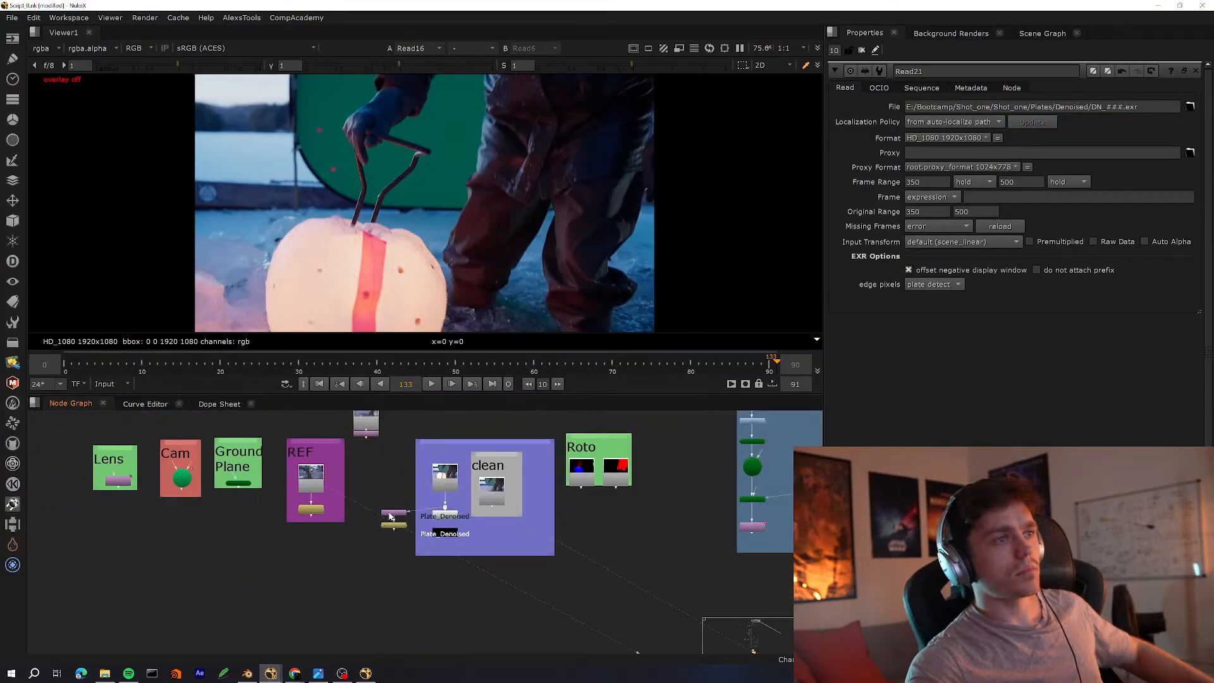
scroll(573, 486, "up", 3)
key("space")
left_click(444, 497)
key("2")
left_click(434, 390)
key("space")
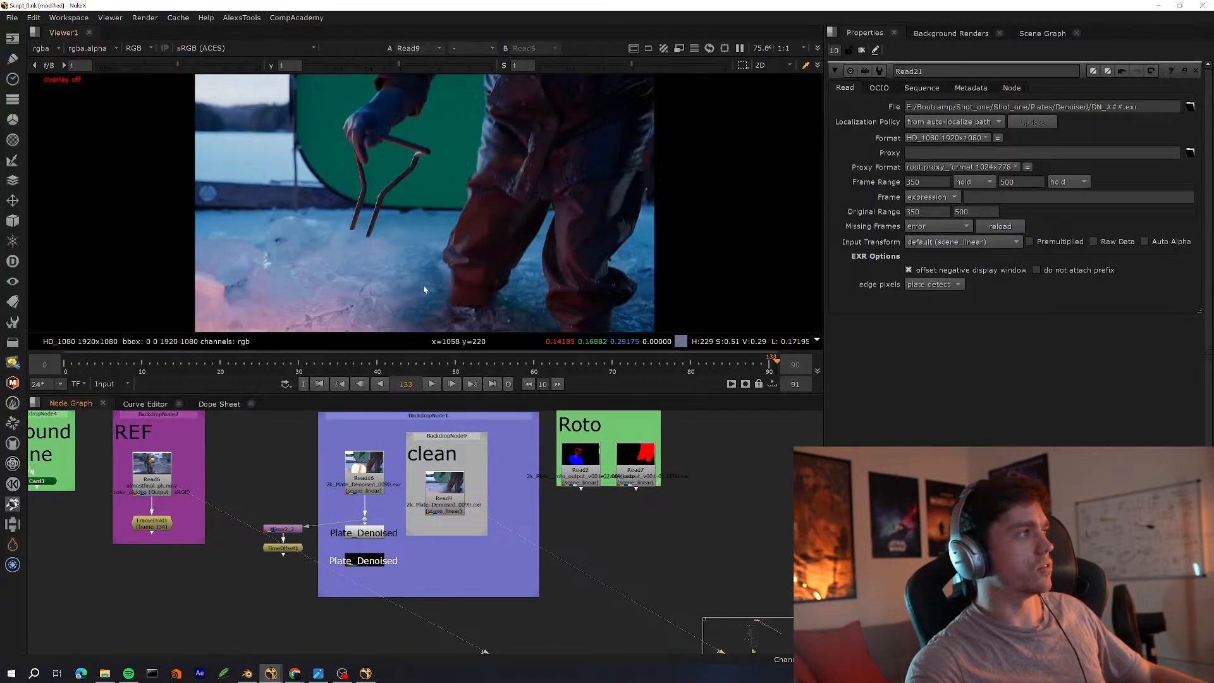
mouse_move(189, 365)
left_mouse_down()
mouse_move(171, 365)
mouse_move(181, 364)
left_mouse_up()
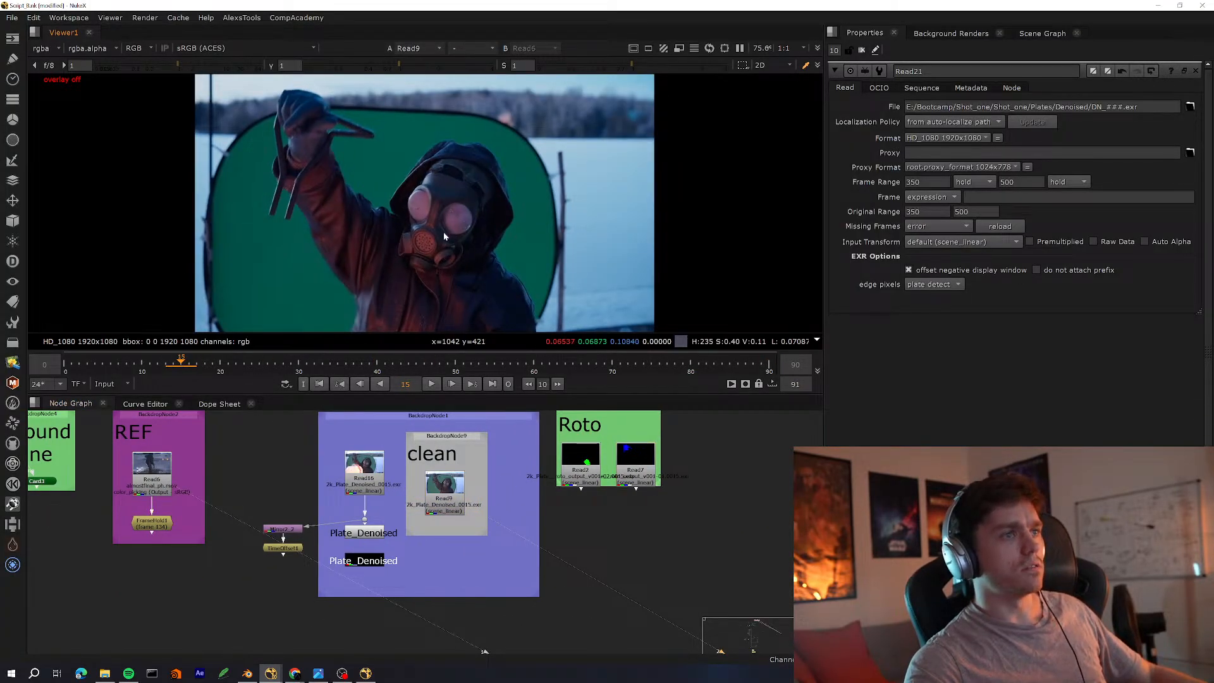
Open the facemask.obj ReadGeo1 settings, and view TransformGeo5 in 3D with its properties open
scroll(456, 481, "down", 5)
key("space")
scroll(379, 506, "up", 8)
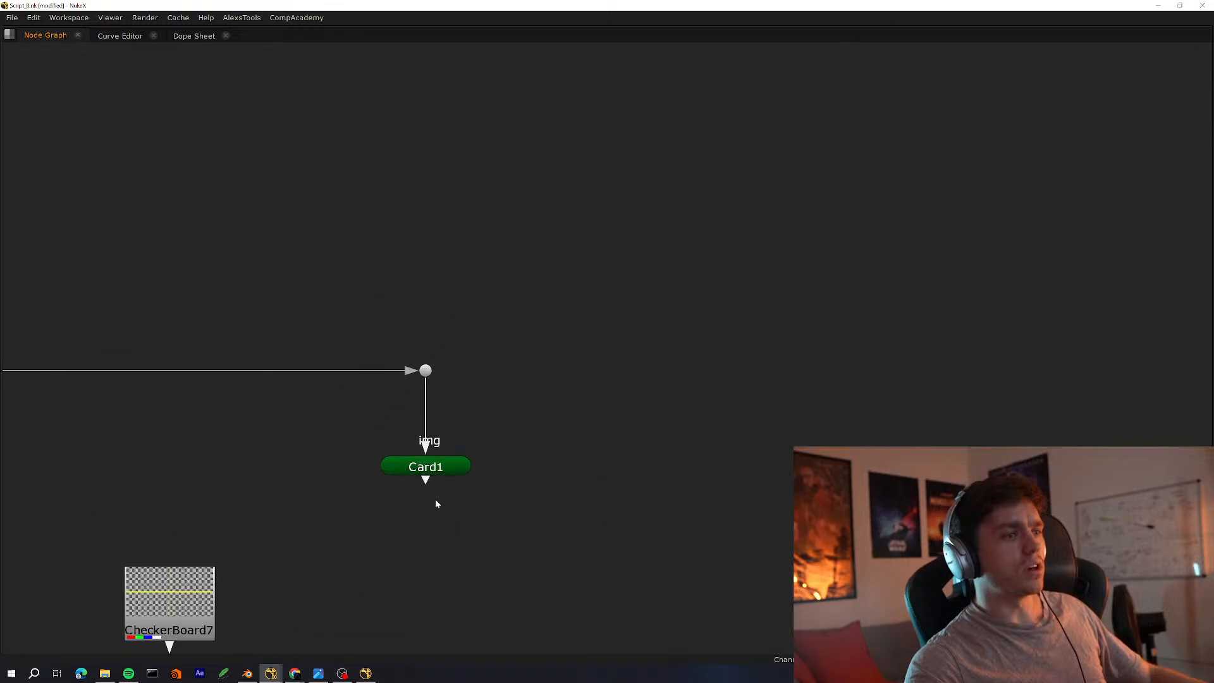
middle_click_drag(435, 503, 561, 298)
middle_click_drag(385, 445, 436, 344)
key("space")
double_click(387, 447)
left_click(375, 569)
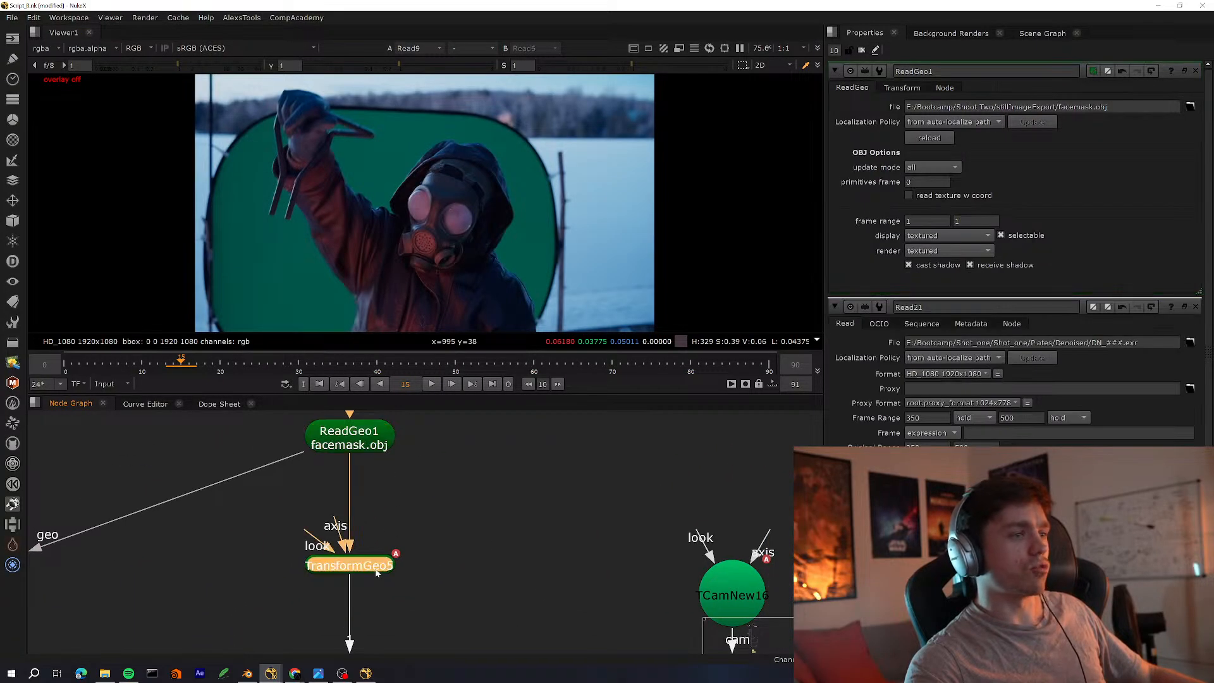
key("1")
double_click(383, 573)
Open the GeoTracker2 properties and show its mask mesh over the plate in the 2D Viewer
scroll(443, 417, "down", 4)
middle_click_drag(257, 482, 348, 547)
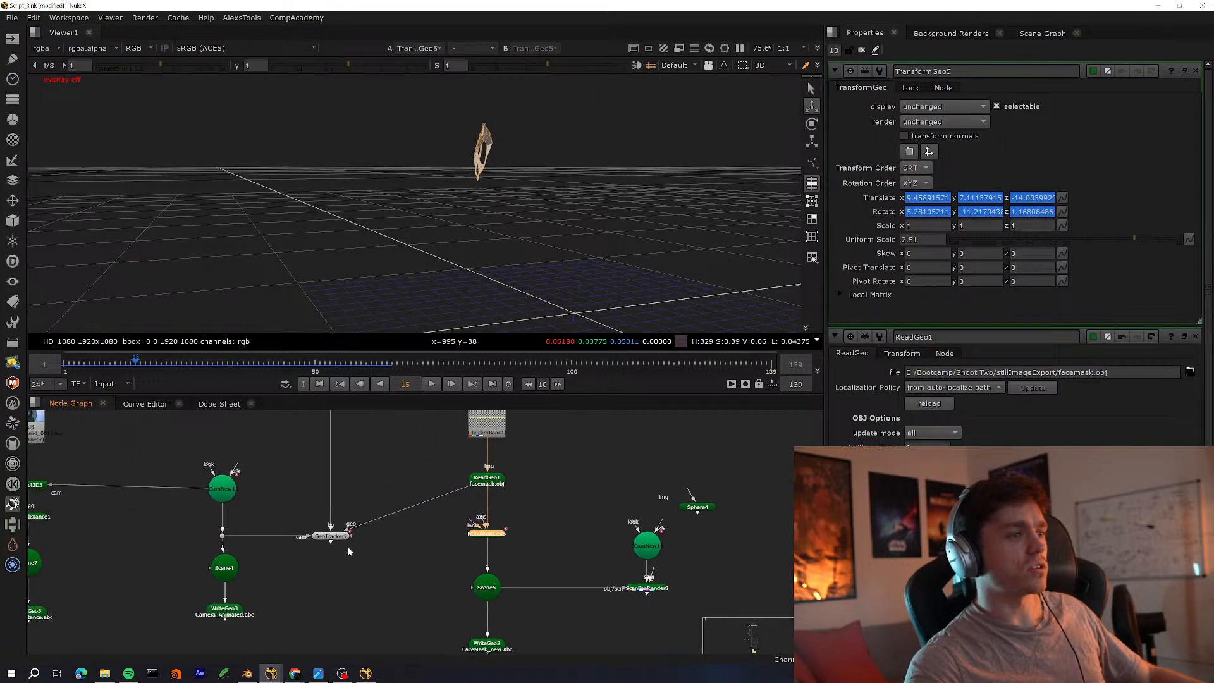
scroll(348, 551, "up", 2)
double_click(338, 533)
key("Tab")
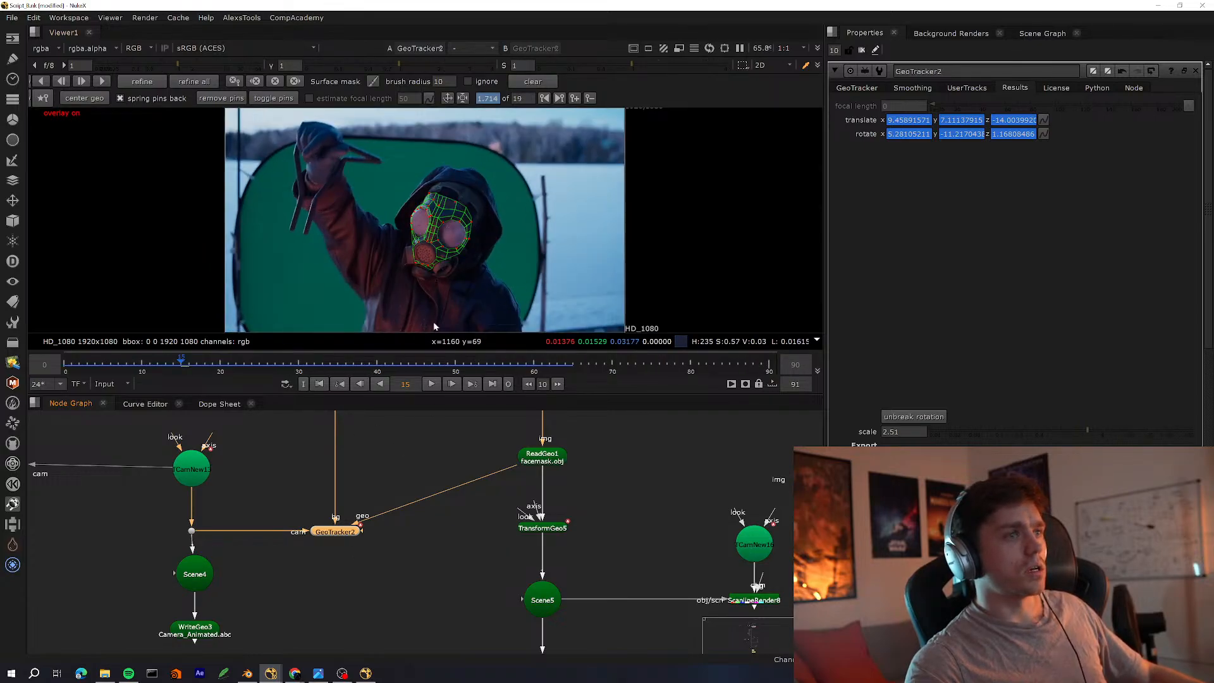
Play back the face mask track, return to frame 14, and inspect the mesh alignment up close in a full-screen Viewer
scroll(504, 250, "up", 3)
left_click(432, 384)
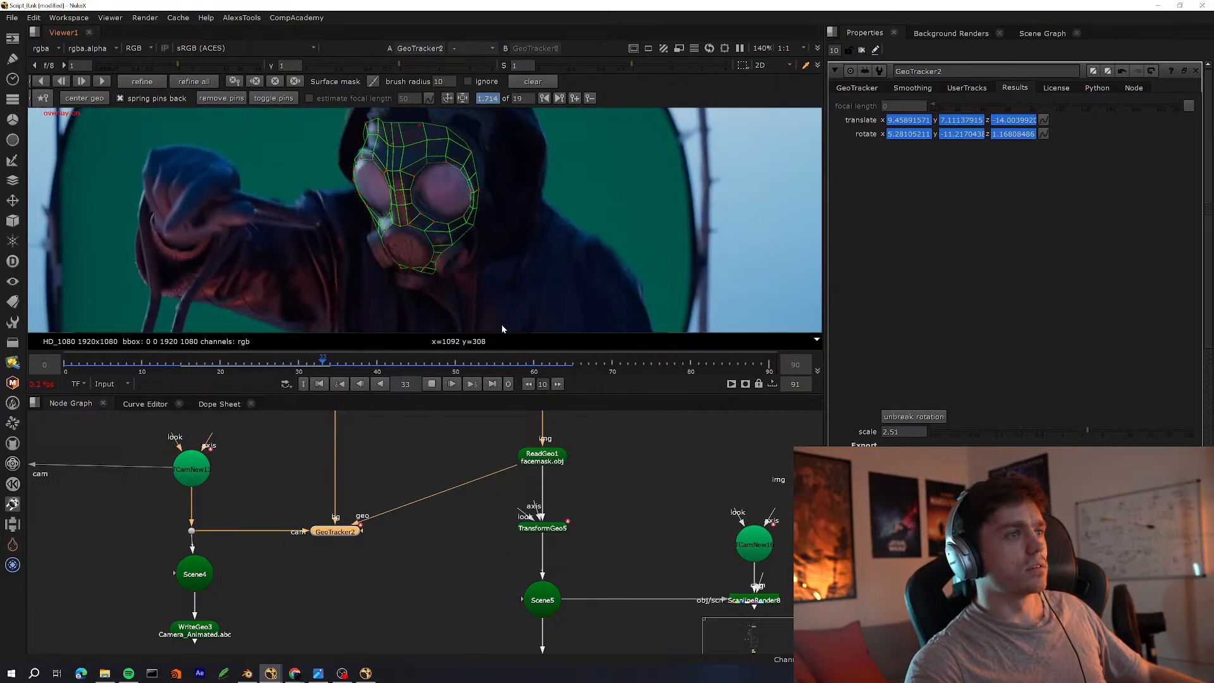
left_click_drag(464, 365, 165, 365)
key("Right")
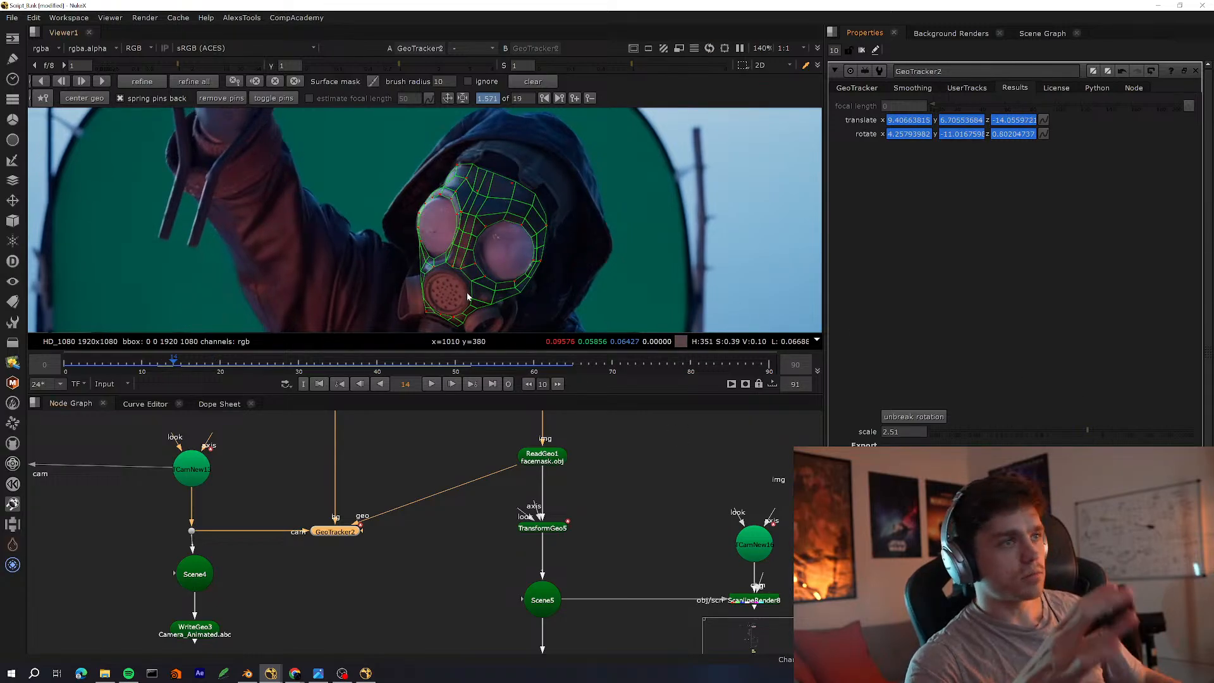
key("space")
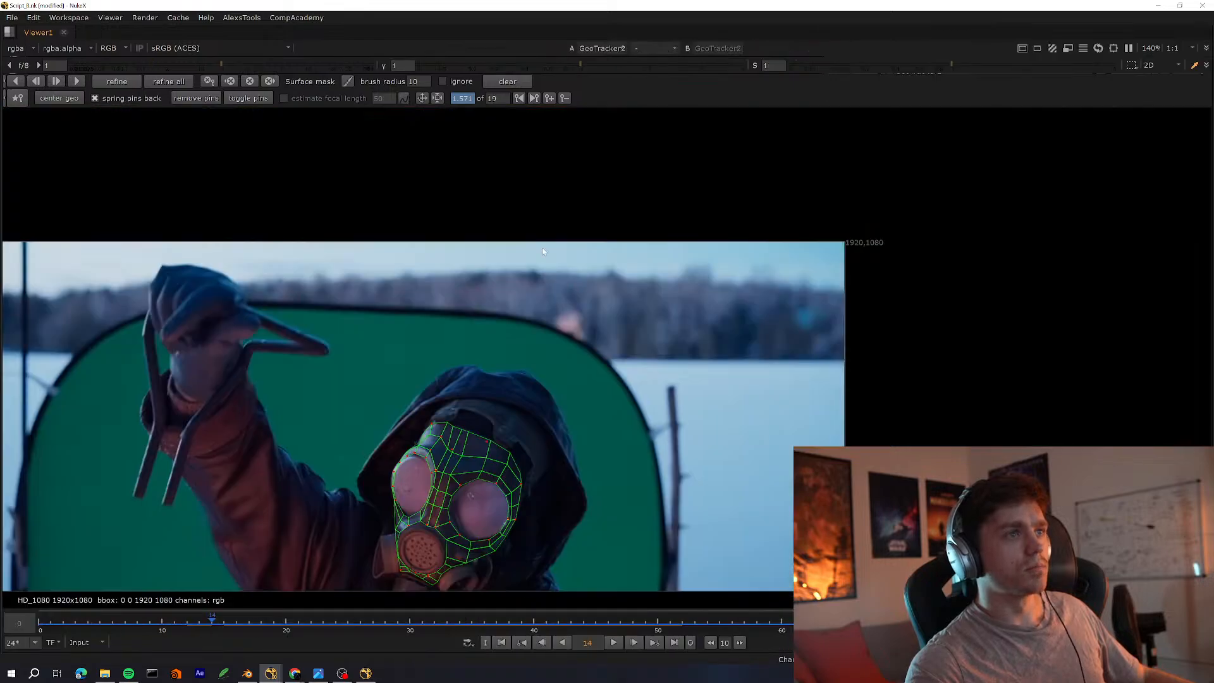
scroll(510, 347, "up", 5)
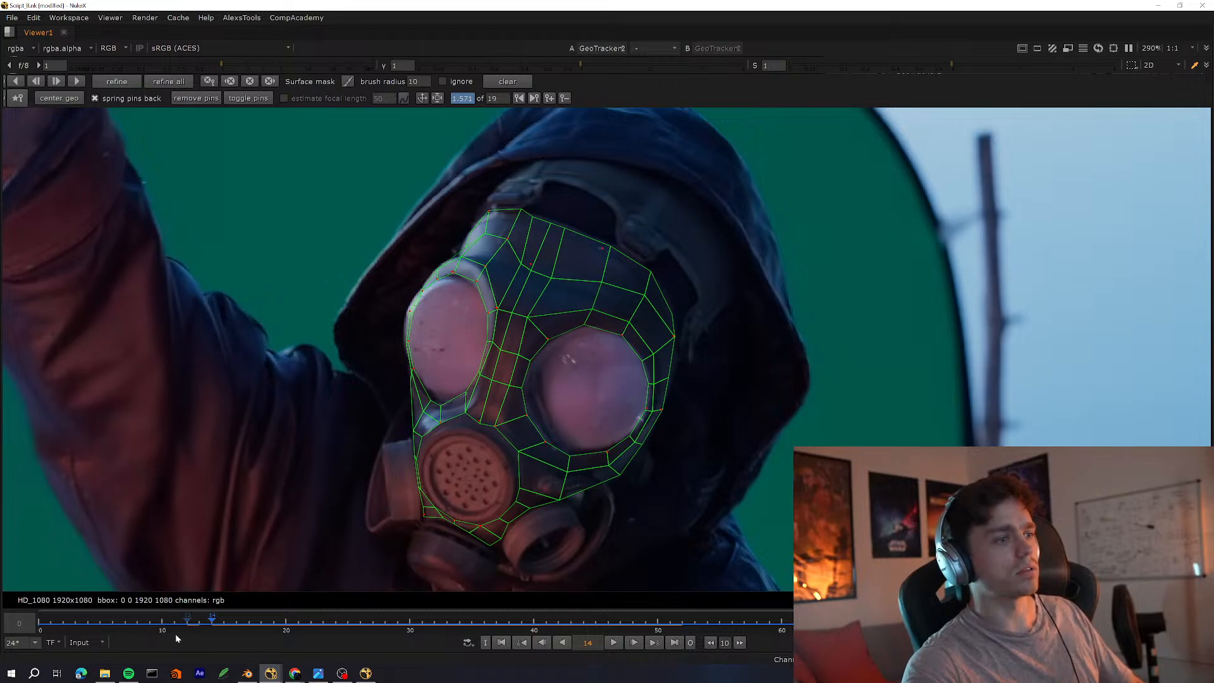
Scrub the face mask track between frames 4 and 8 and inspect the mesh alignment around the eye lenses up close
left_click_drag(171, 629, 94, 626)
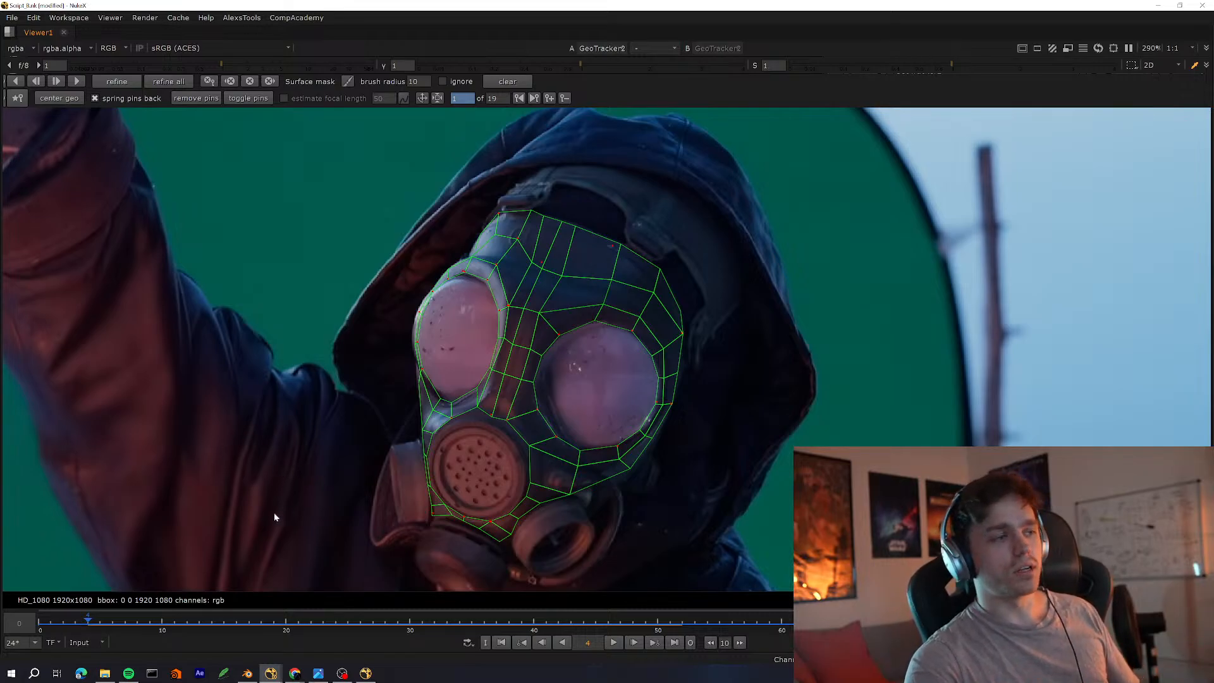
left_click_drag(86, 621, 143, 635)
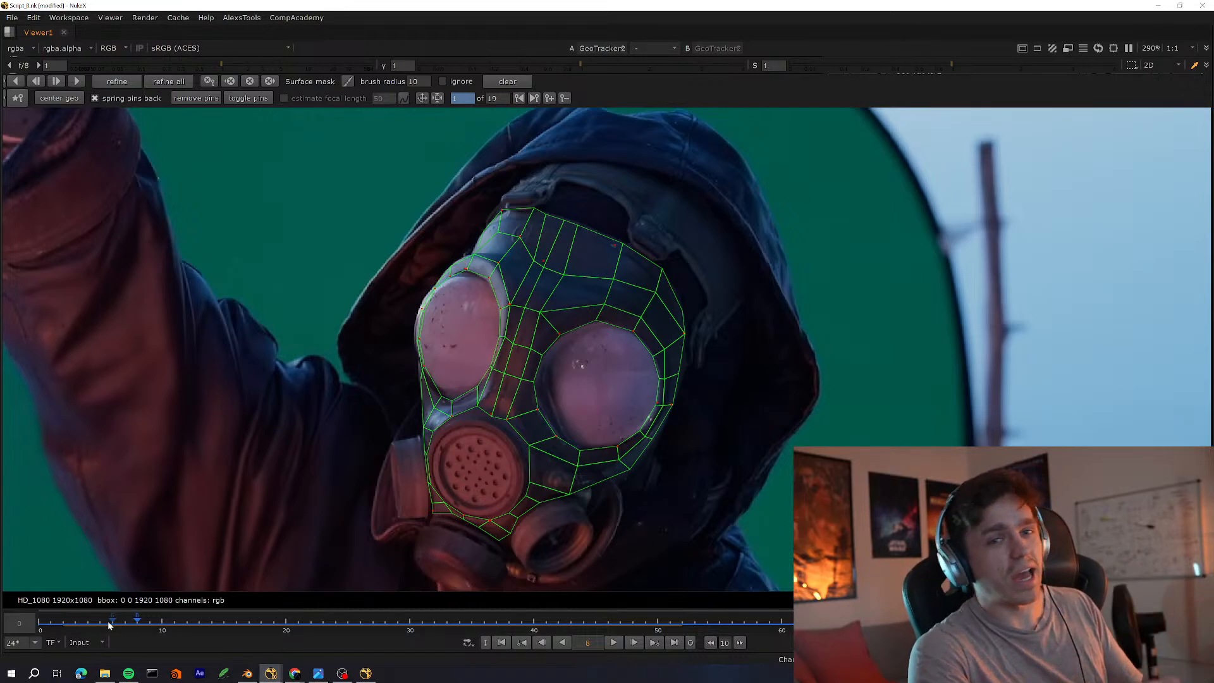
mouse_move(382, 382)
middle_mouse_down()
mouse_move(387, 412)
mouse_move(425, 381)
mouse_move(414, 392)
mouse_move(366, 344)
middle_mouse_up()
scroll(397, 400, "up", 1)
key("f")
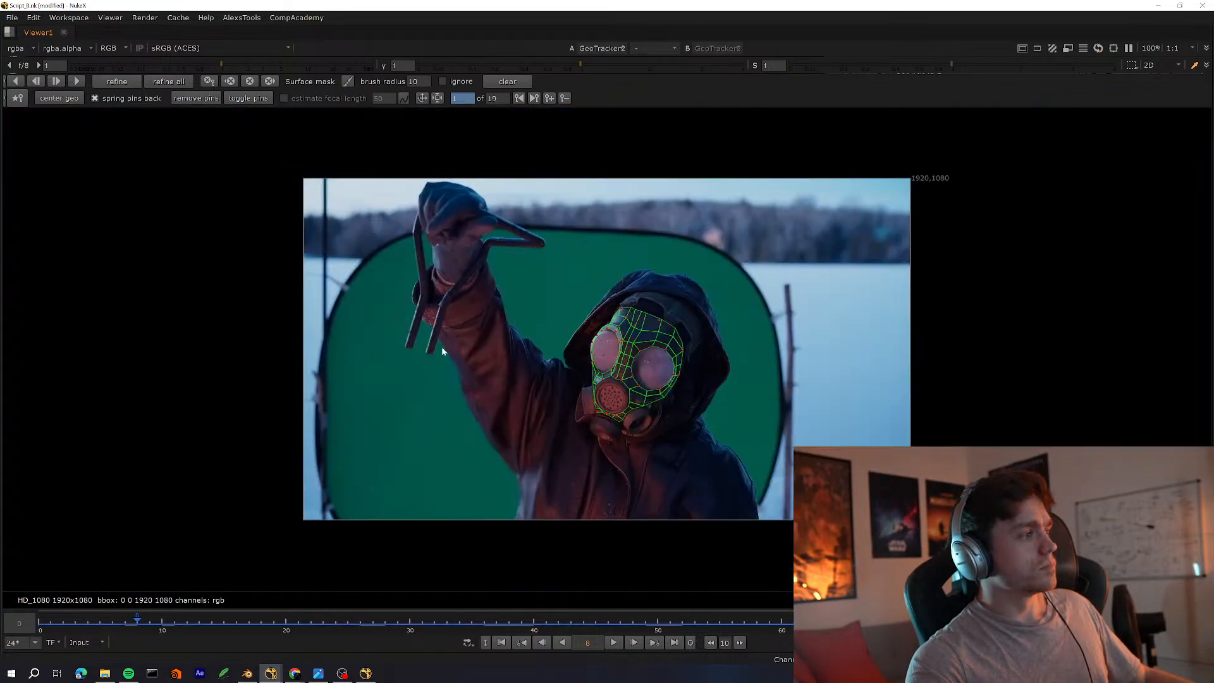
scroll(552, 345, "up", 15)
middle_click_drag(551, 346, 411, 344)
middle_click_drag(604, 442, 409, 370)
middle_click_drag(443, 475, 397, 526)
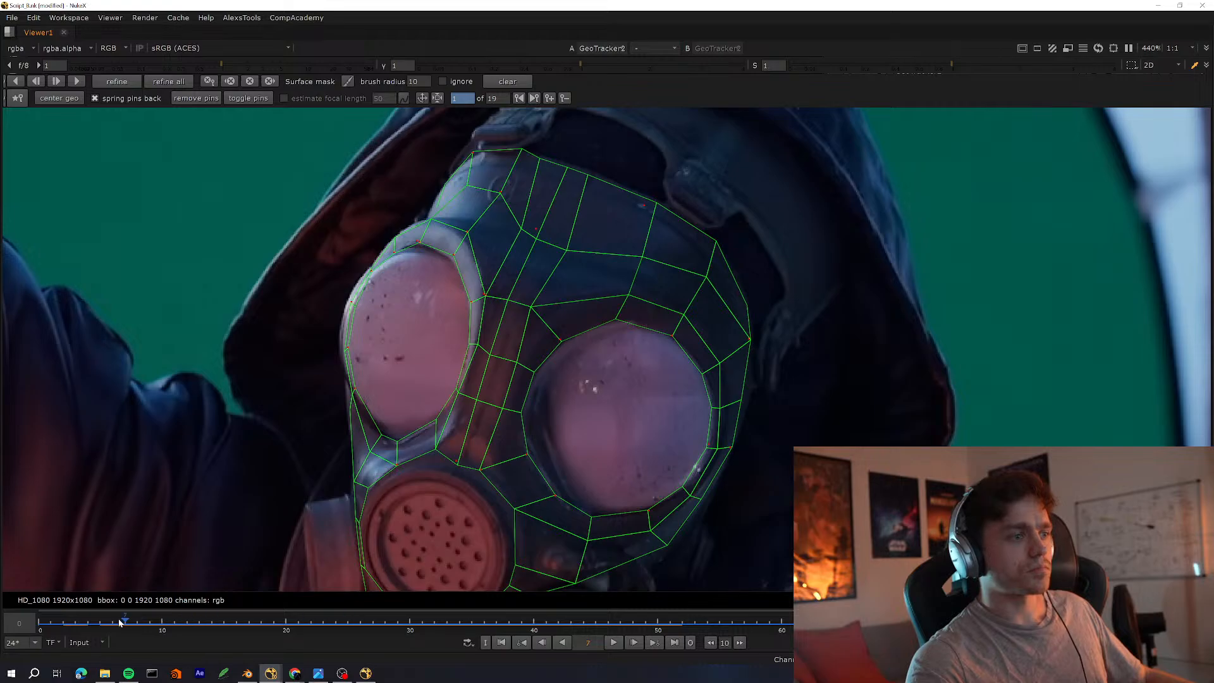
Check the face mask mesh at frame 0, scrub forward through the track, and return to frame 10
left_click_drag(120, 623, 39, 625)
scroll(259, 495, "down", 8)
middle_click_drag(243, 506, 284, 488)
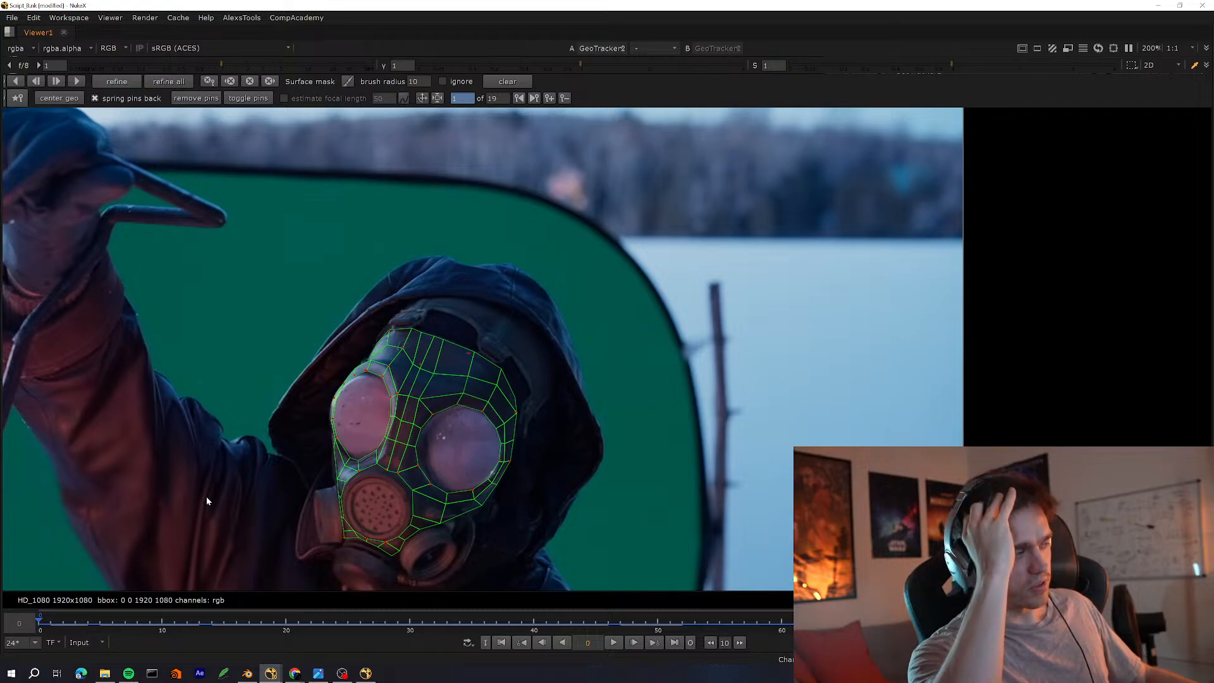
scroll(585, 373, "up", 4)
middle_click_drag(588, 372, 678, 339)
scroll(678, 339, "down", 3)
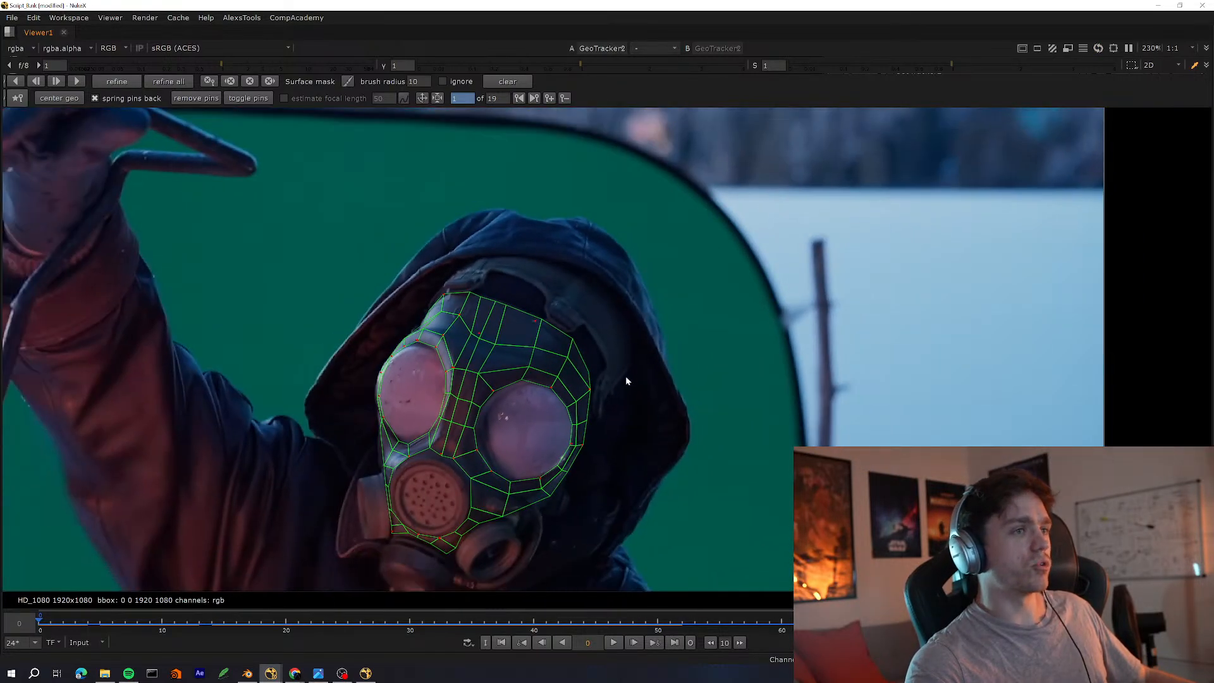
middle_click_drag(626, 380, 640, 387)
left_click_drag(156, 618, 392, 657)
left_click_drag(319, 624, 162, 620)
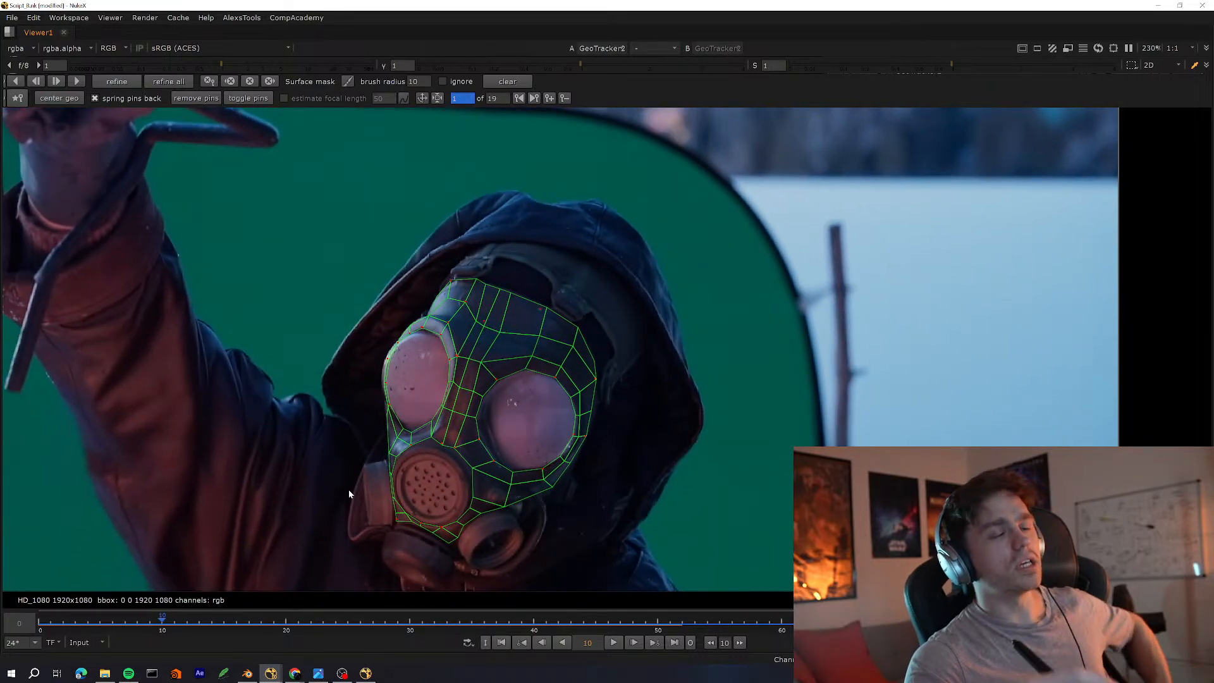
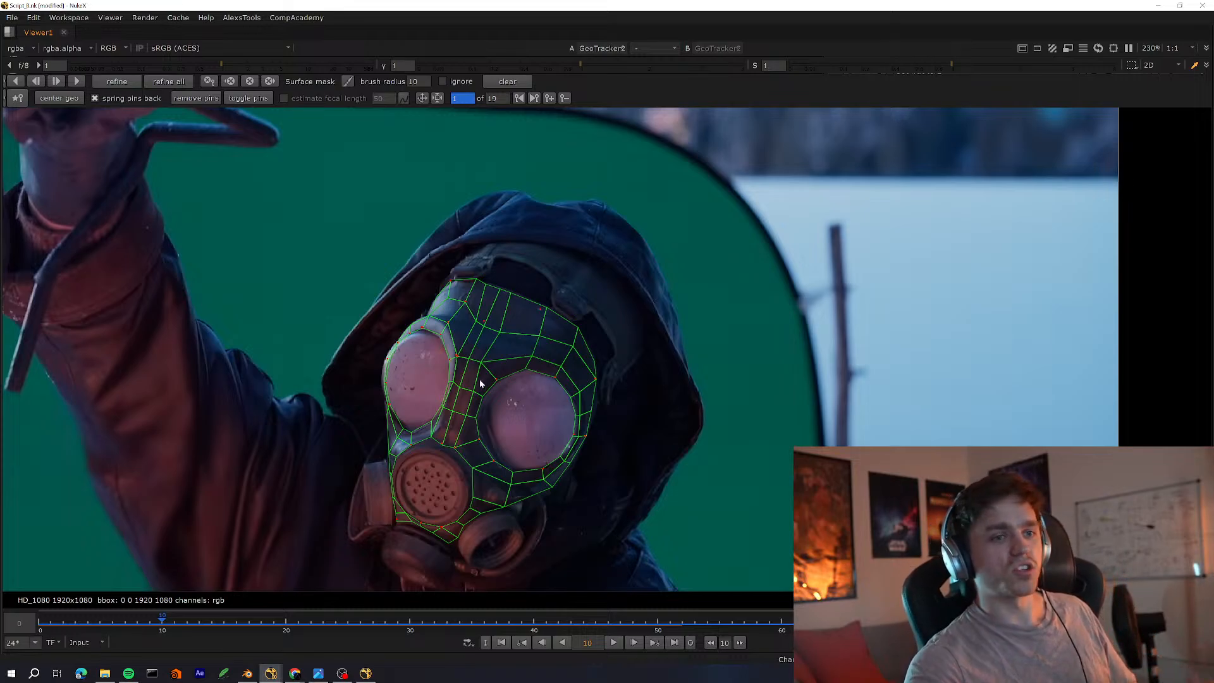
Inspect the mask mesh fit at frame 10 up close and against the whole plate
middle_click_drag(361, 320, 433, 316)
scroll(382, 314, "up", 2)
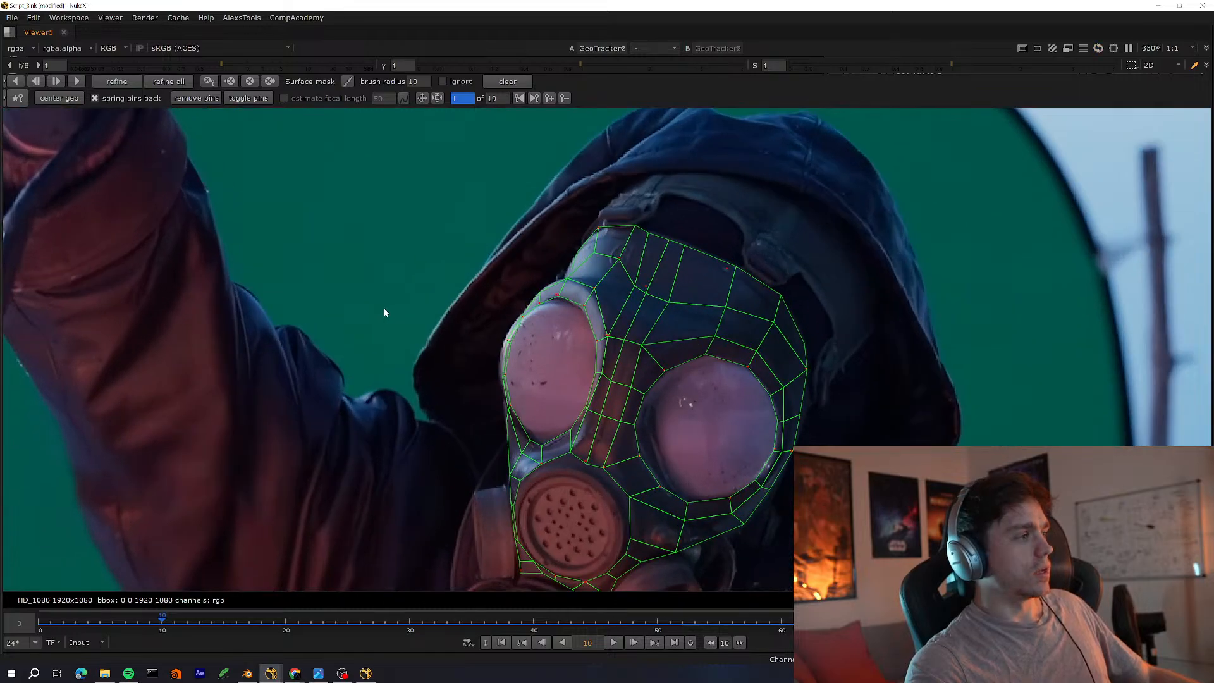
scroll(443, 348, "up", 3)
scroll(438, 339, "down", 5)
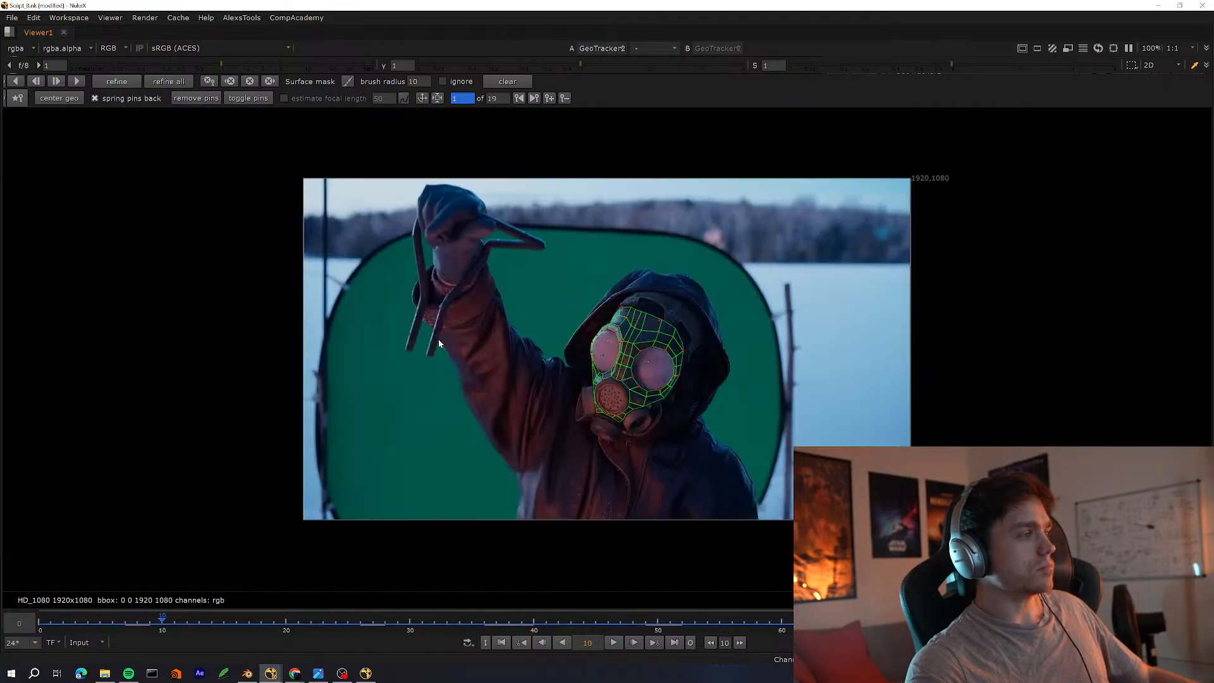
scroll(411, 331, "up", 3)
Leave the full-screen Viewer, bring the Script_j_Merged.nk Nuke window onto this screen and maximize it
key("space")
key("space")
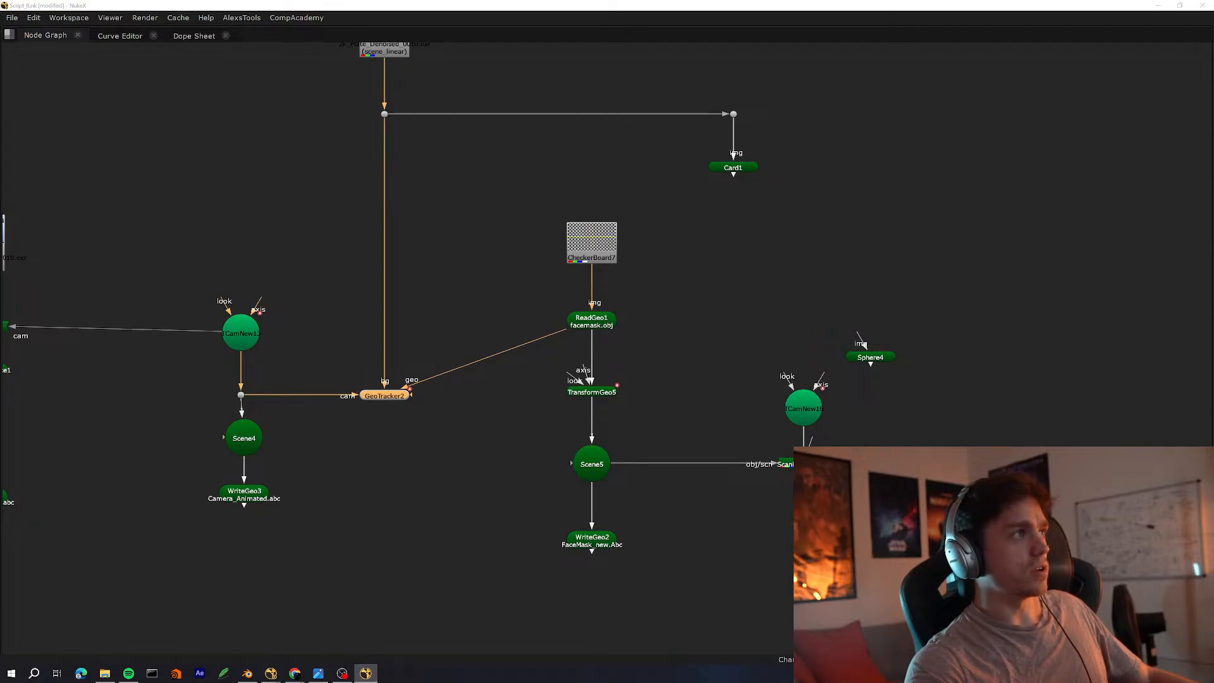
left_click_drag(0, 75, 1018, 82)
double_click(1023, 82)
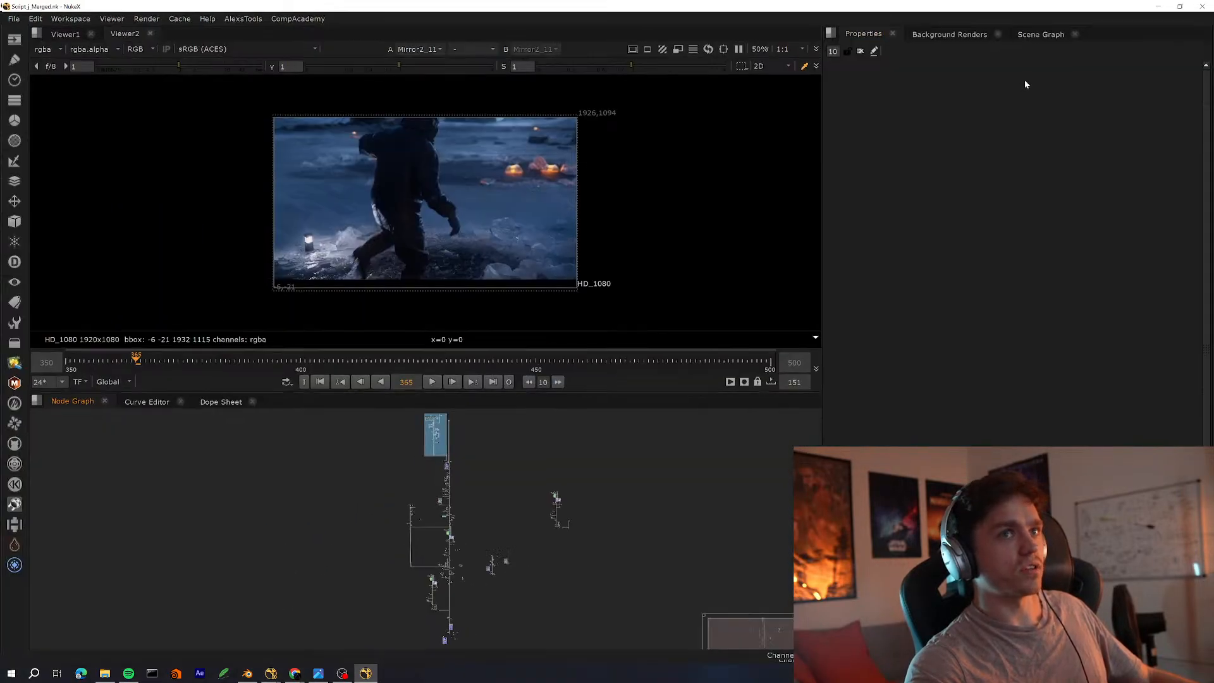
Locate the CG Compositing Template in the Node Graph and examine the nodes around Shuffle26 Beauty
middle_click_drag(590, 459, 569, 528)
scroll(480, 522, "up", 2)
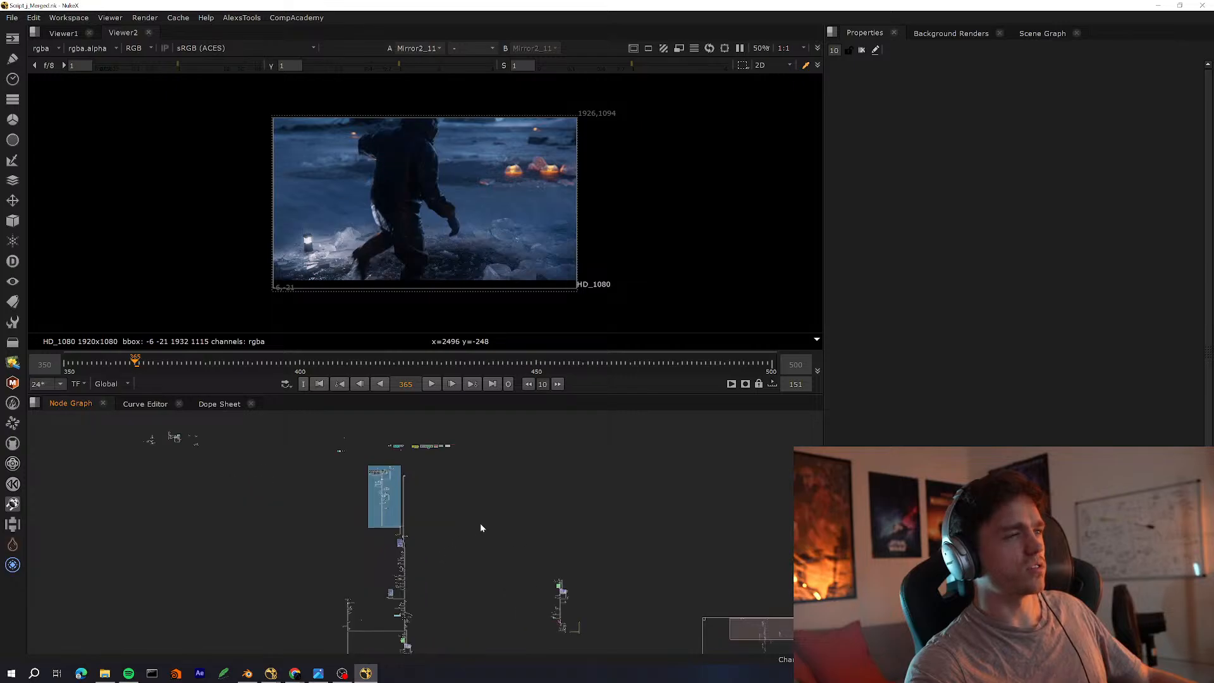
middle_click_drag(392, 562, 497, 537)
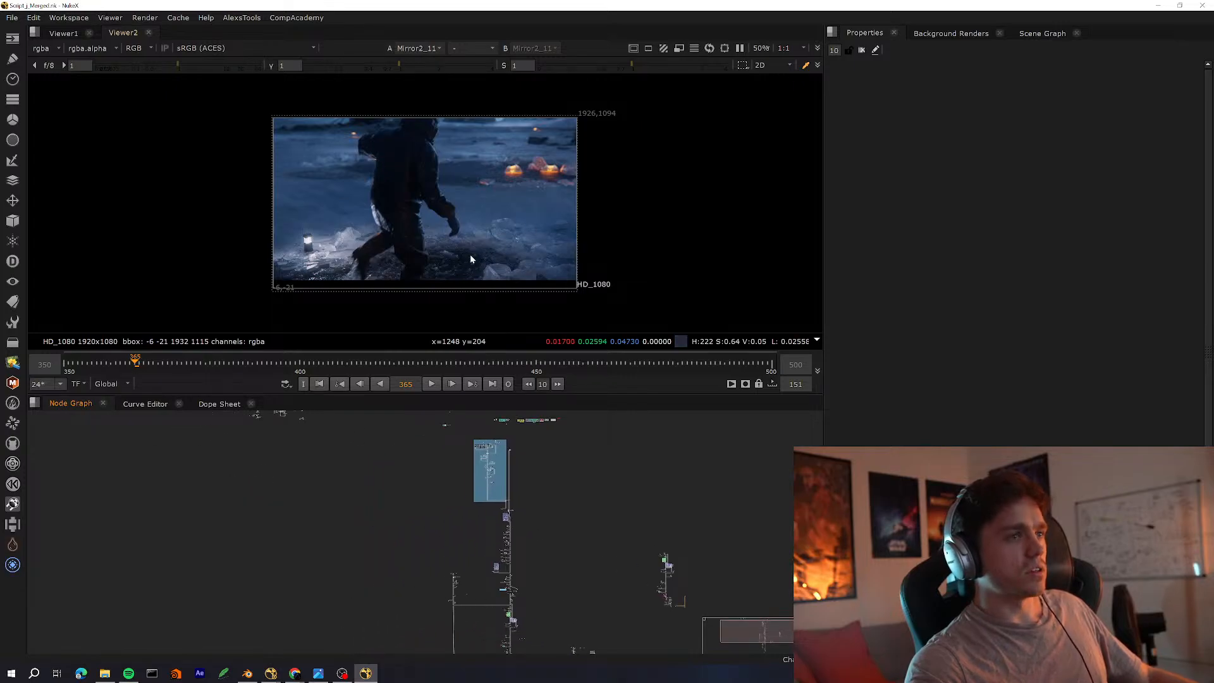
key("f")
scroll(493, 469, "up", 6)
middle_click_drag(542, 462, 447, 546)
key("space")
scroll(432, 516, "up", 7)
middle_click_drag(417, 460, 454, 589)
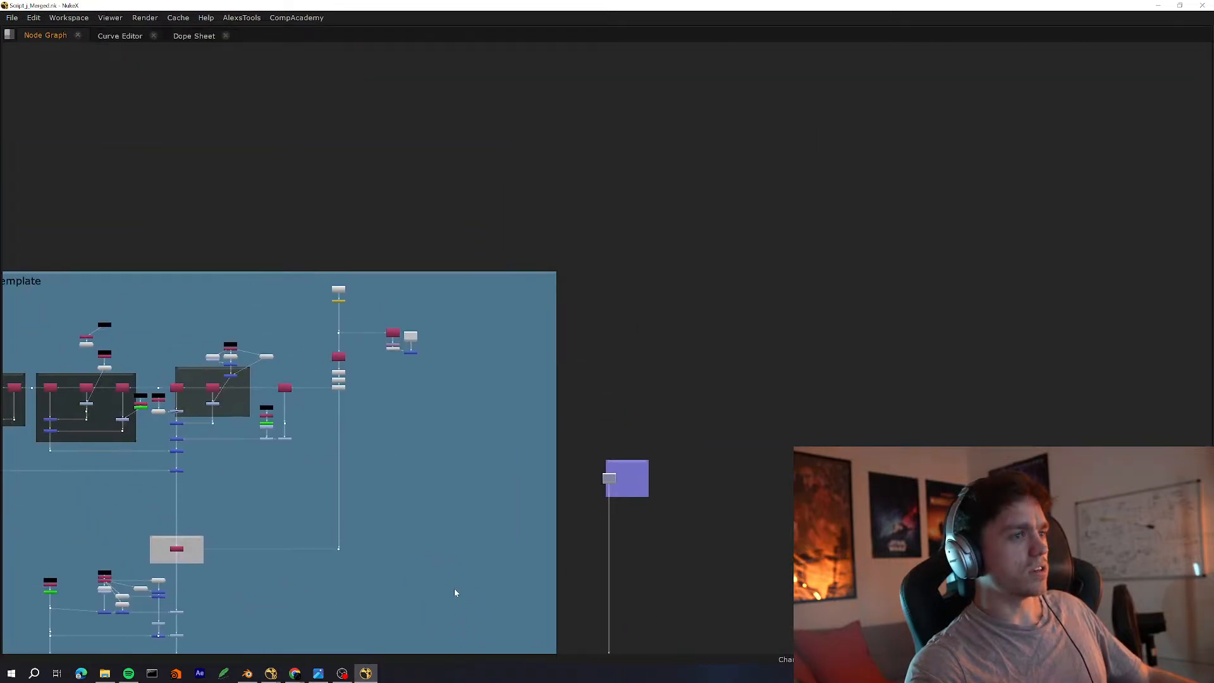
middle_click_drag(377, 581, 397, 594)
key("space")
scroll(358, 506, "up", 5)
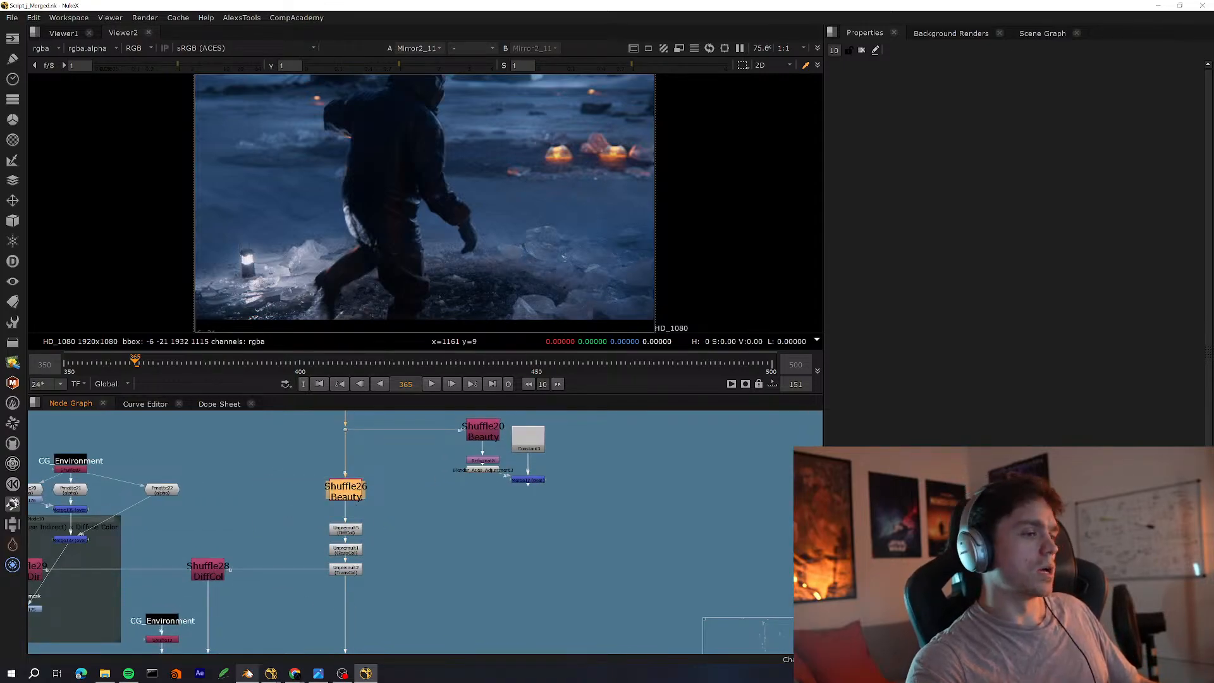
Switch to Blender and create a new General file, discarding the changes in Scene_Lineup.blend
left_click(247, 674)
middle_click_drag(438, 386, 117, 114)
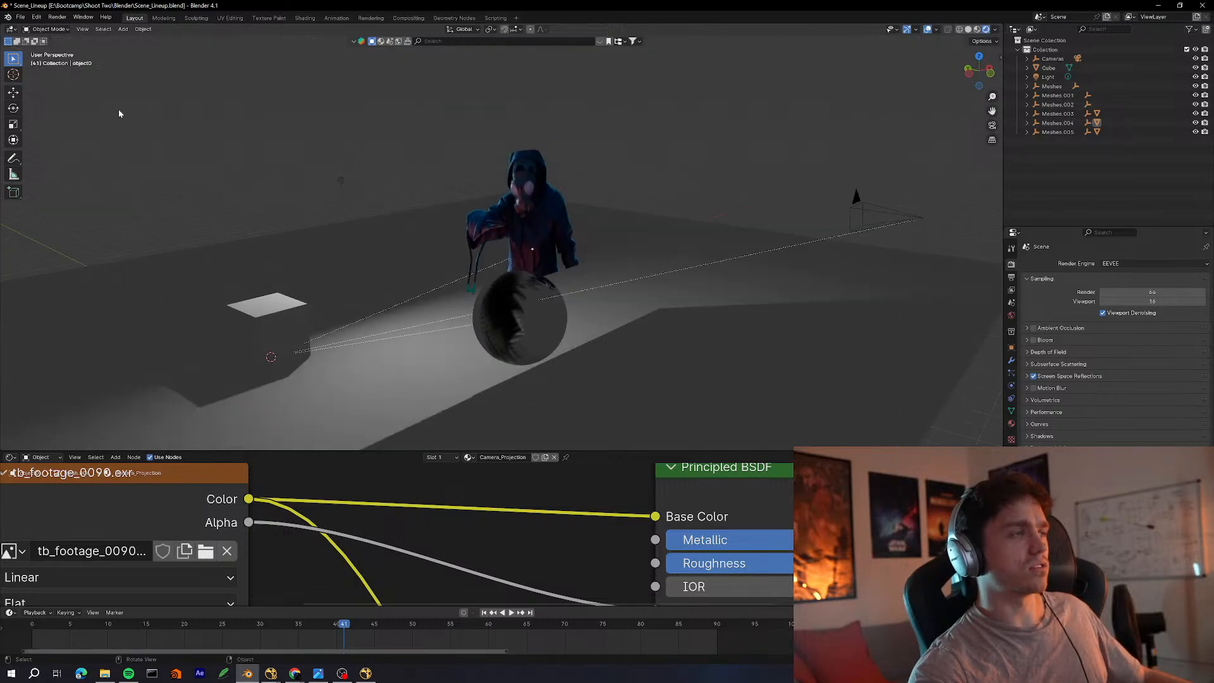
left_click(21, 16)
mouse_move(38, 28)
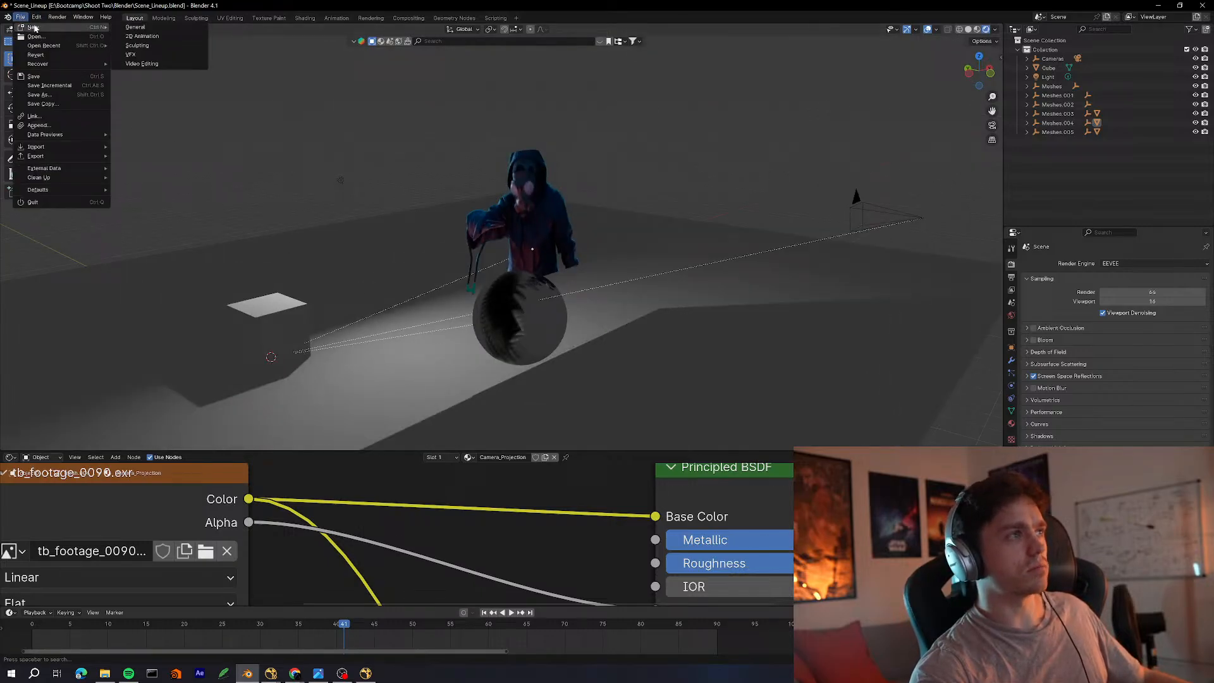
left_click(143, 27)
left_click(586, 354)
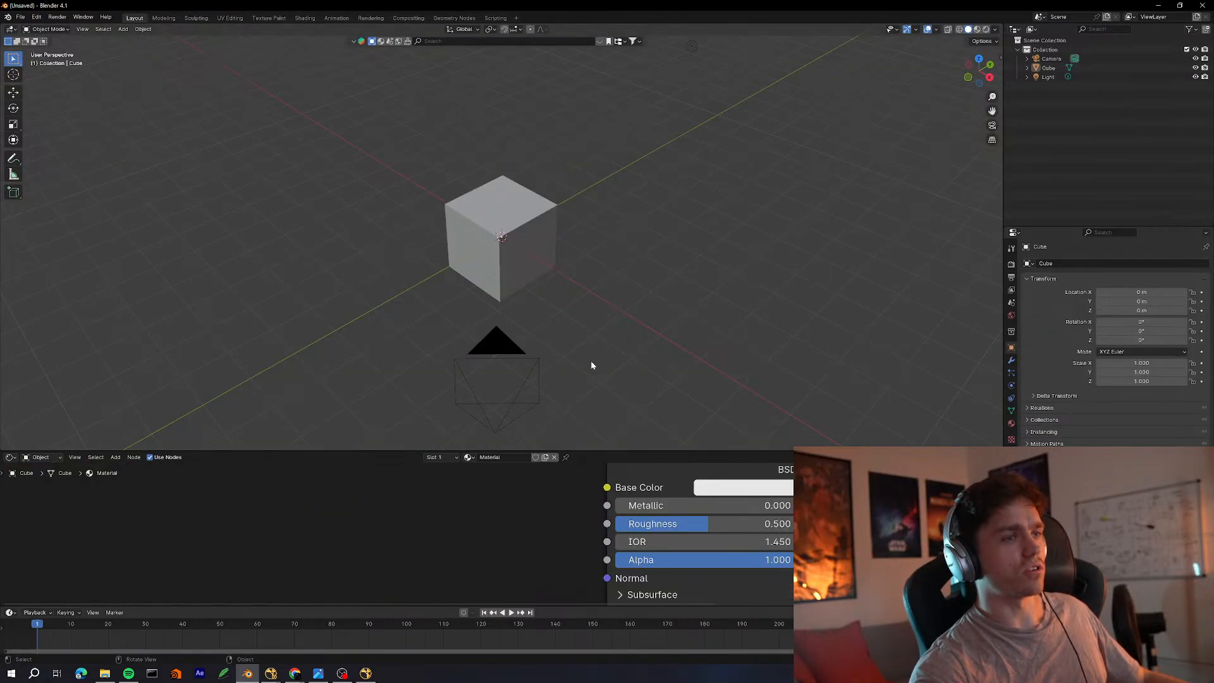
Add a mesh plane at the origin and scale it up uniformly to about 9.7 as a ground surface
key("shift+a")
mouse_move(656, 289)
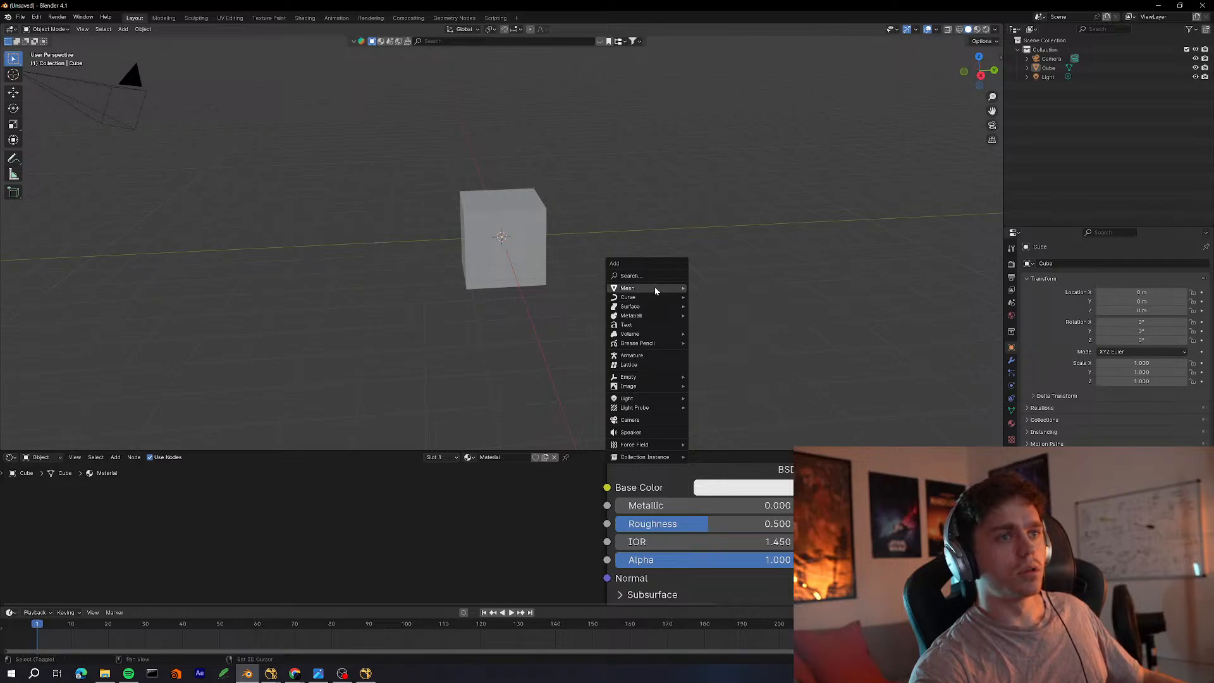
left_click(709, 288)
key("s")
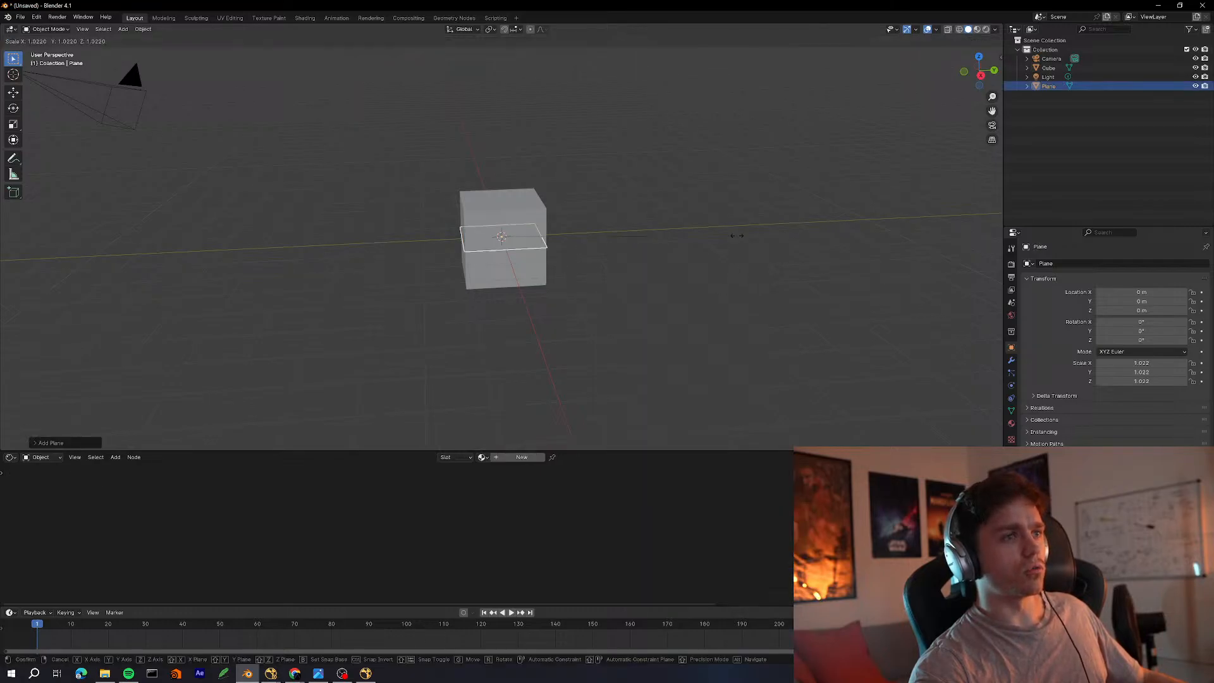
left_click(962, 224)
key("s")
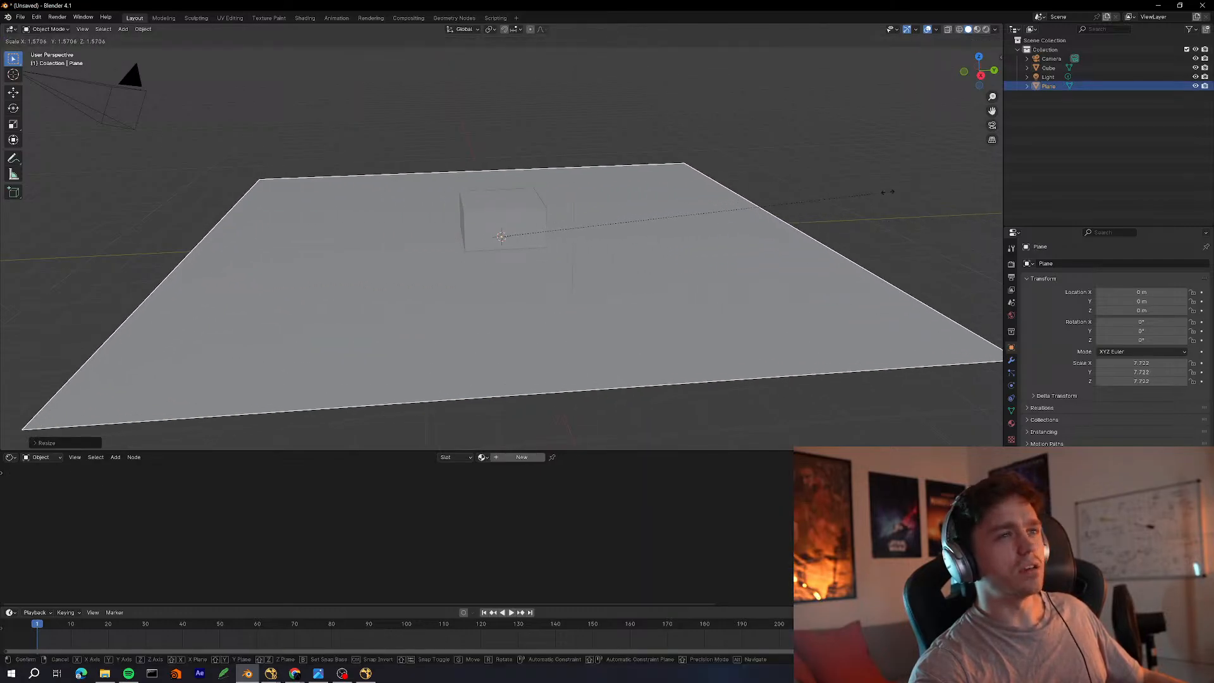
left_click(852, 203)
middle_click_drag(851, 203, 807, 222)
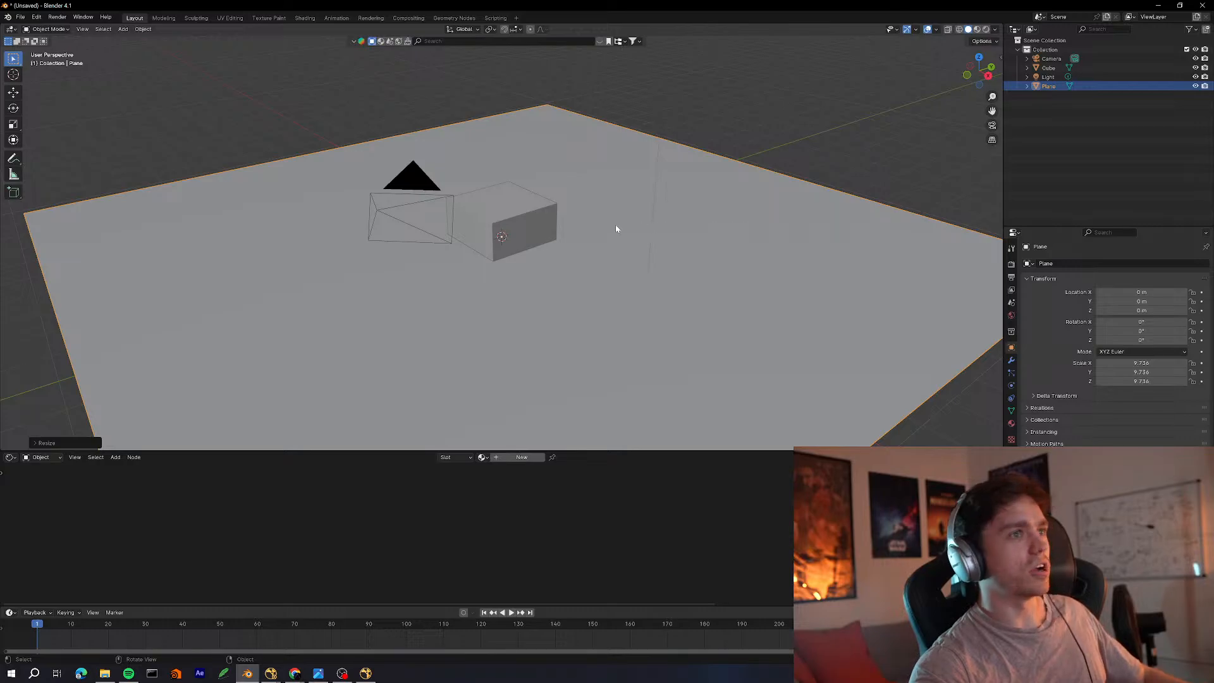
Delete the default cube from the scene
left_click(560, 230)
middle_click_drag(559, 230, 544, 223)
key("Delete")
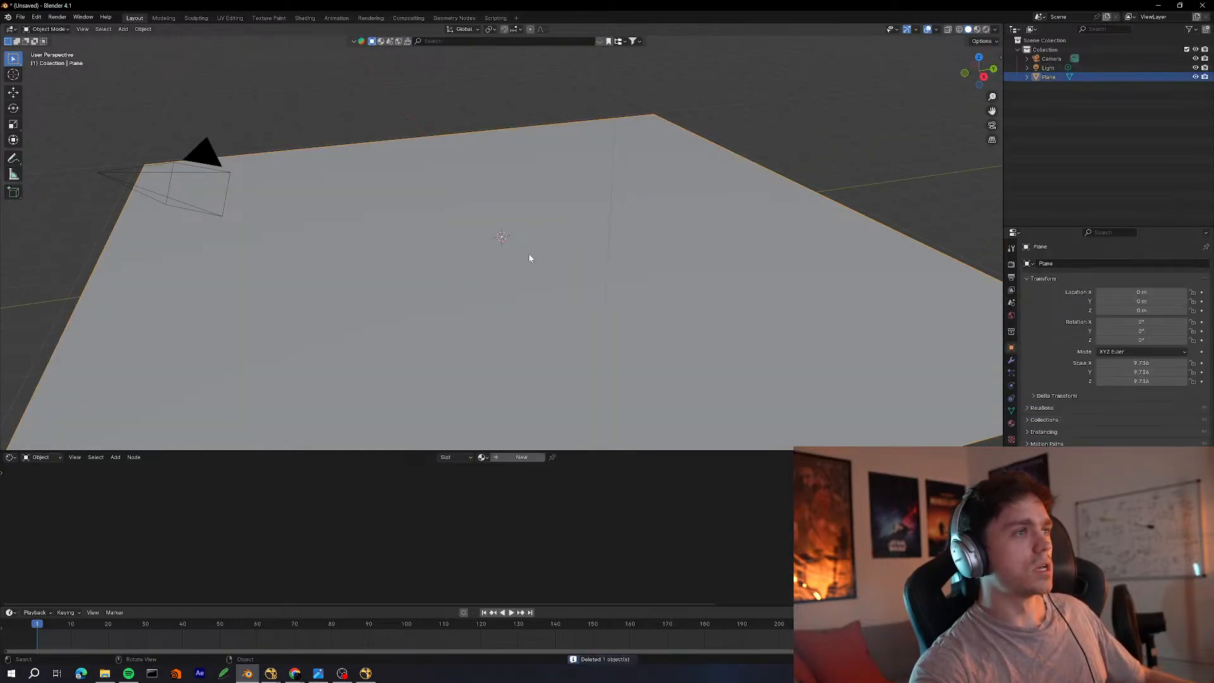
Select the camera, plane and light in turn to review the scene from several angles, ending with everything deselected
left_click(219, 174)
middle_click_drag(394, 233, 482, 213)
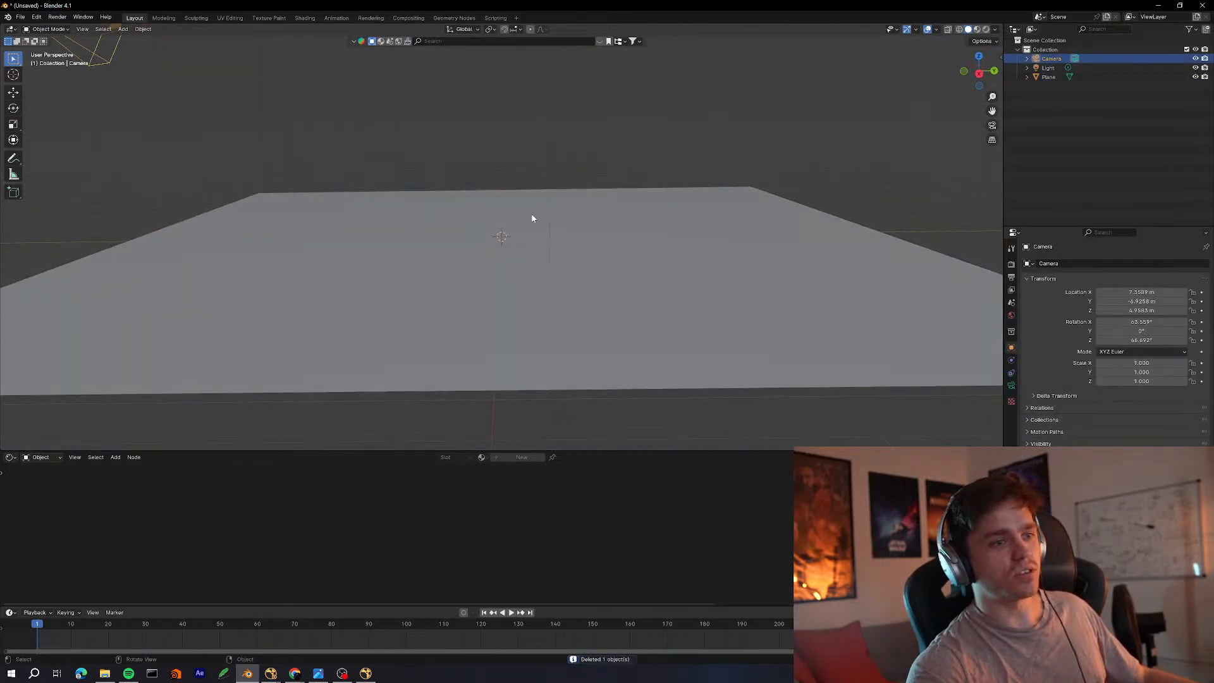
middle_click_drag(561, 236, 440, 235)
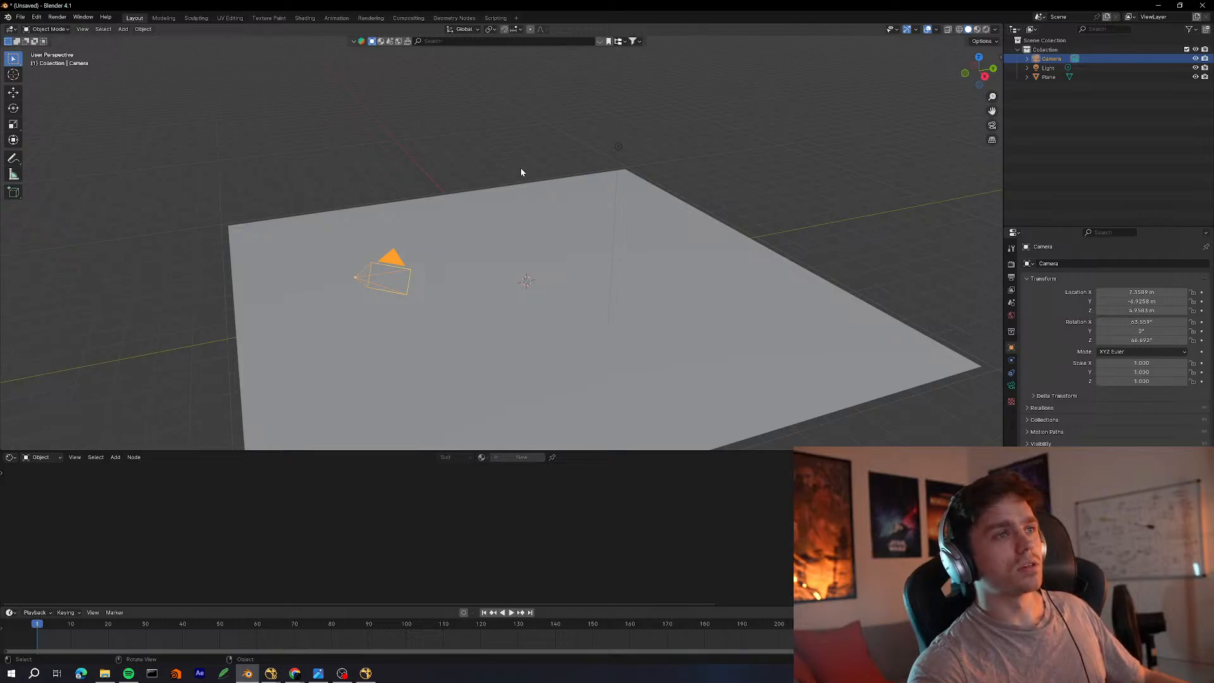
middle_click_drag(521, 168, 540, 176)
left_click(540, 176)
key("shift+a")
mouse_move(517, 203)
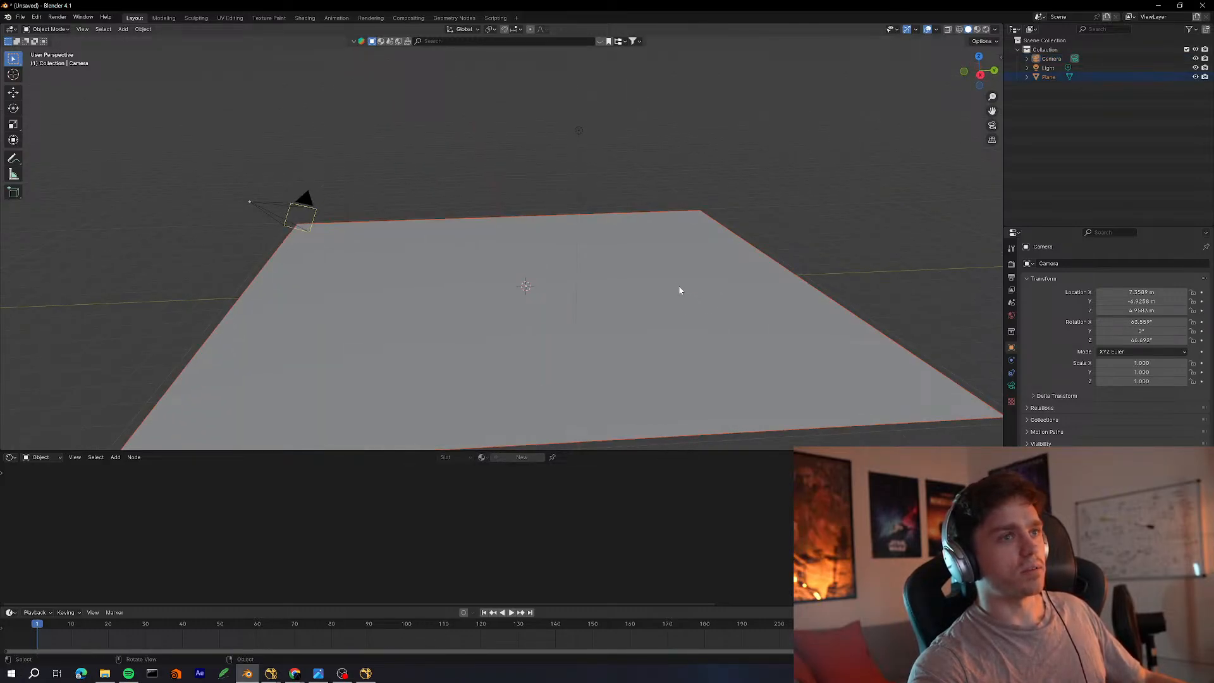
middle_click_drag(679, 290, 667, 249)
left_click(583, 166)
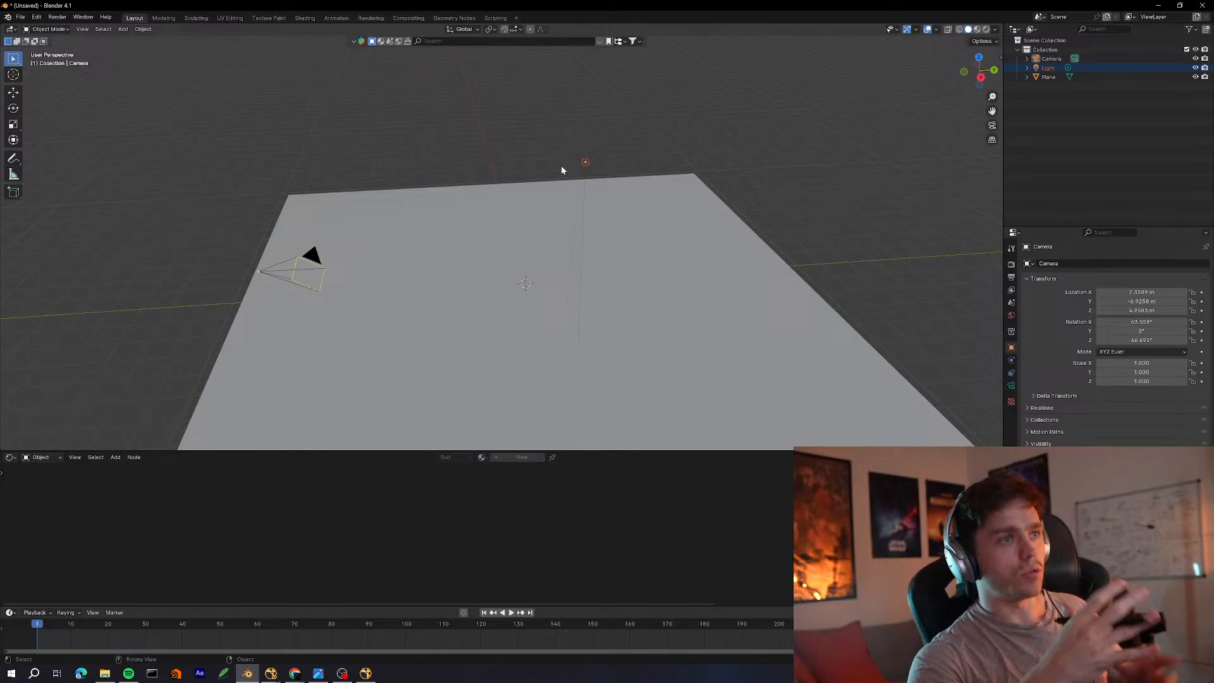
key("alt+a")
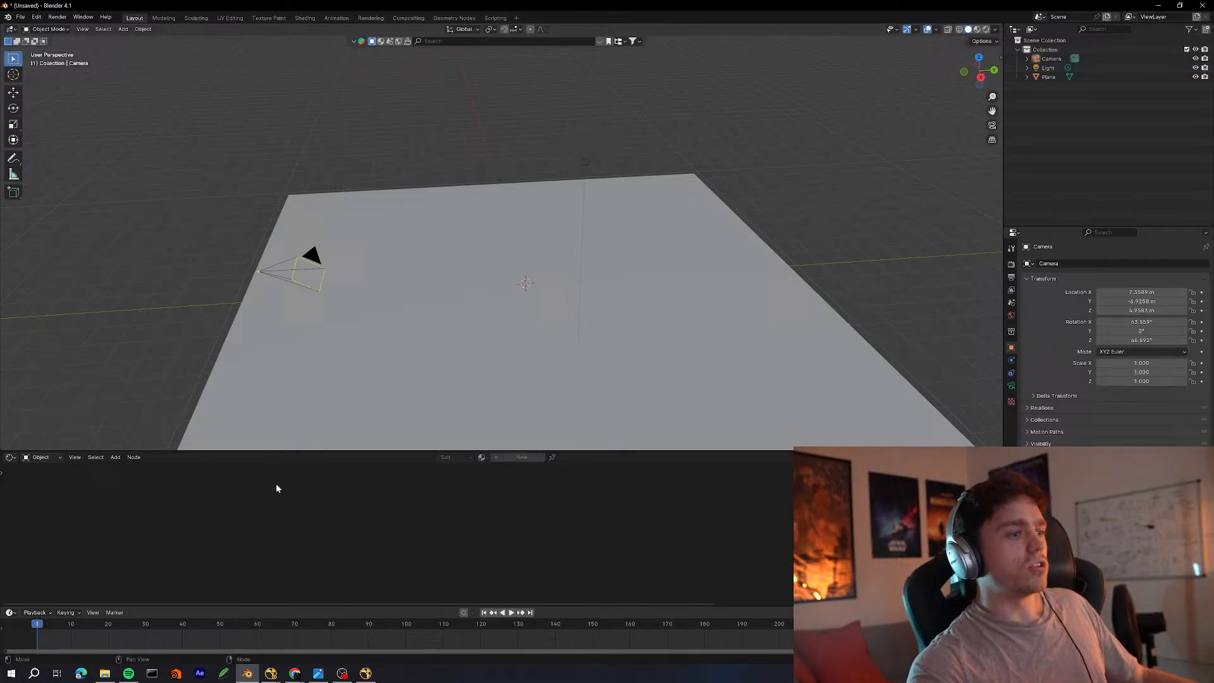
Switch to Nuke, insert a Pmatte node directly below Shuffle26 Beauty, and frame it in the Node Graph
left_click(374, 674)
key("space")
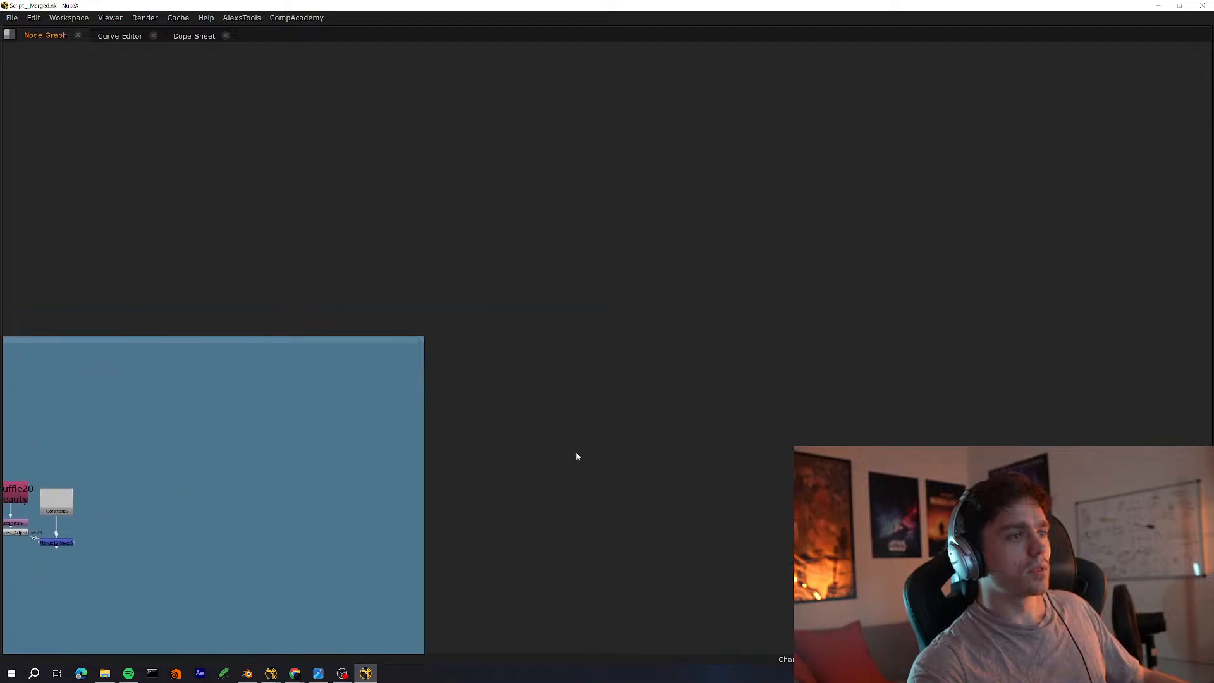
key("Tab")
type("p")
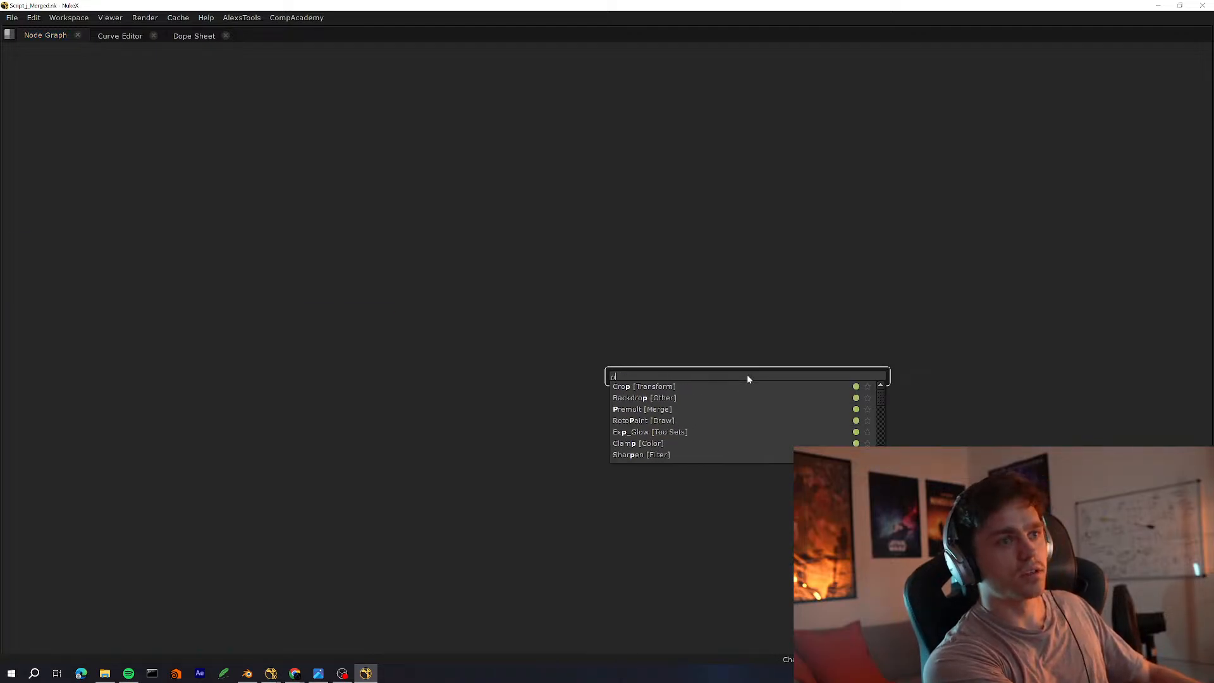
key("Return")
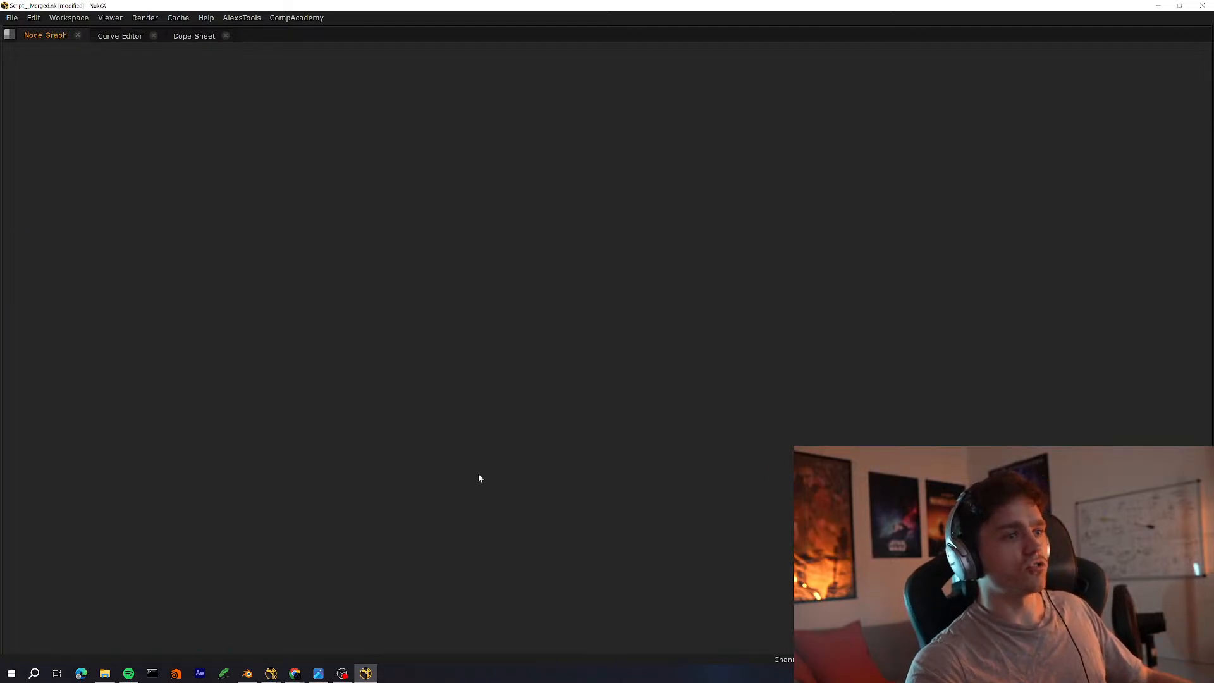
key("space")
key("f")
key("space")
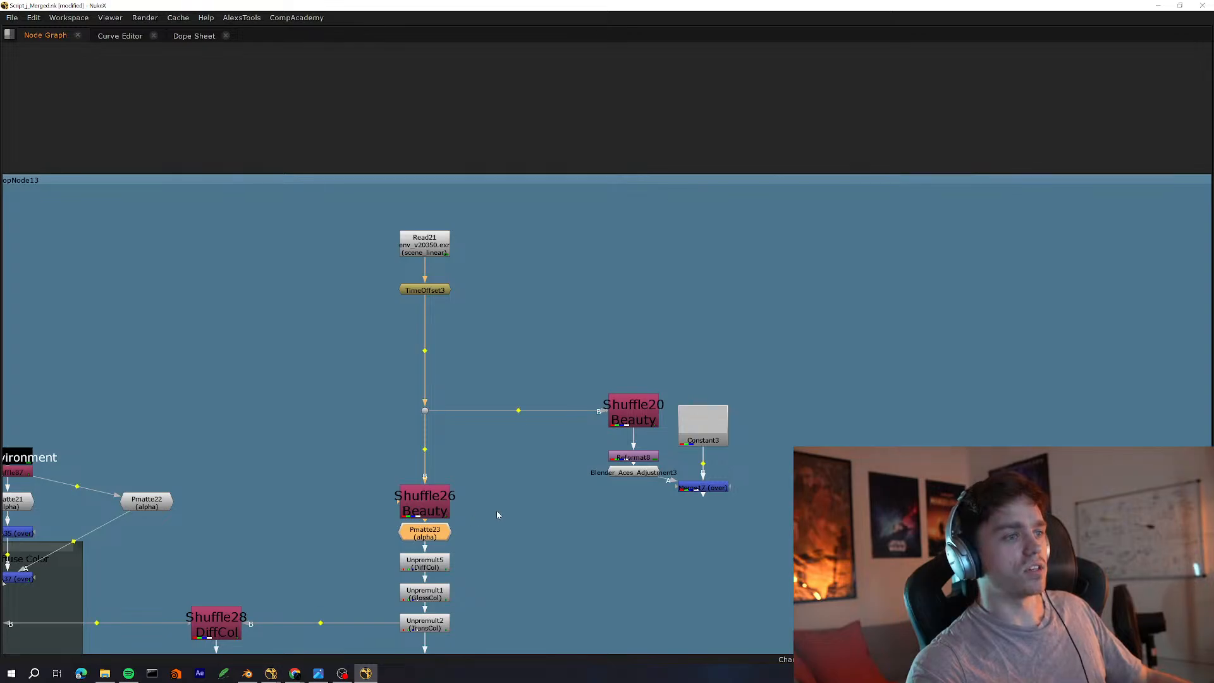
Examine the Utils, Shuffle8 and Pmatte6 masking chain feeding Grade6 in the CG compositing template
scroll(457, 540, "down", 10)
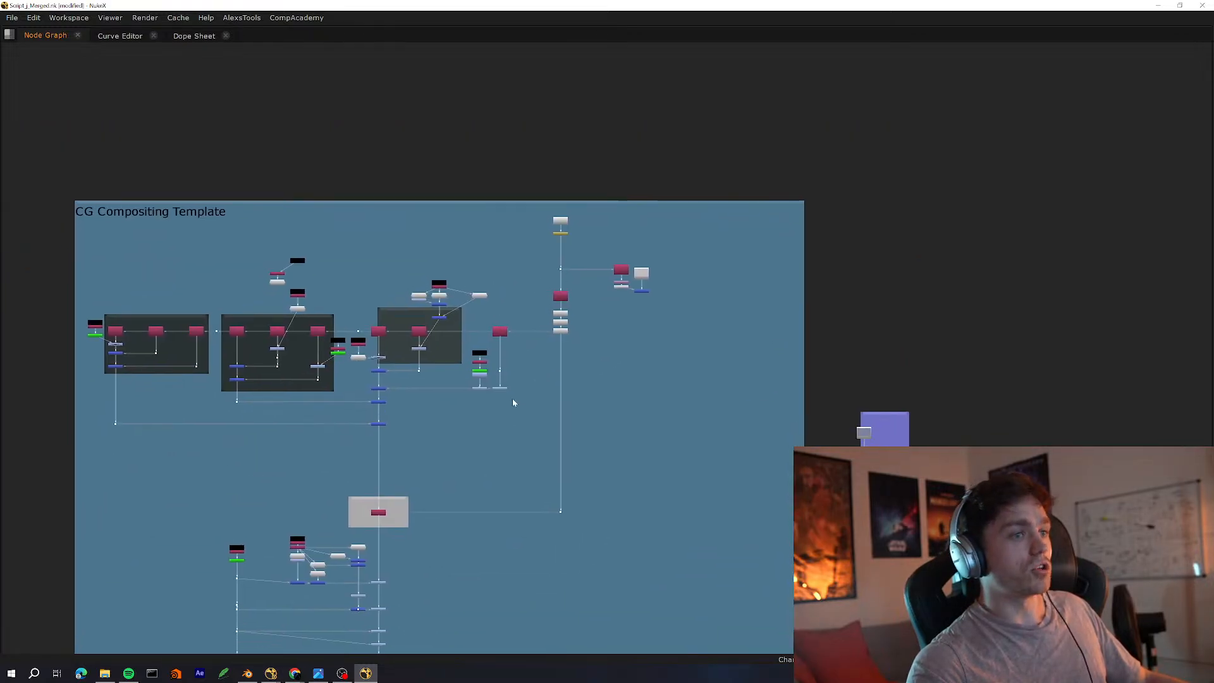
scroll(488, 427, "up", 10)
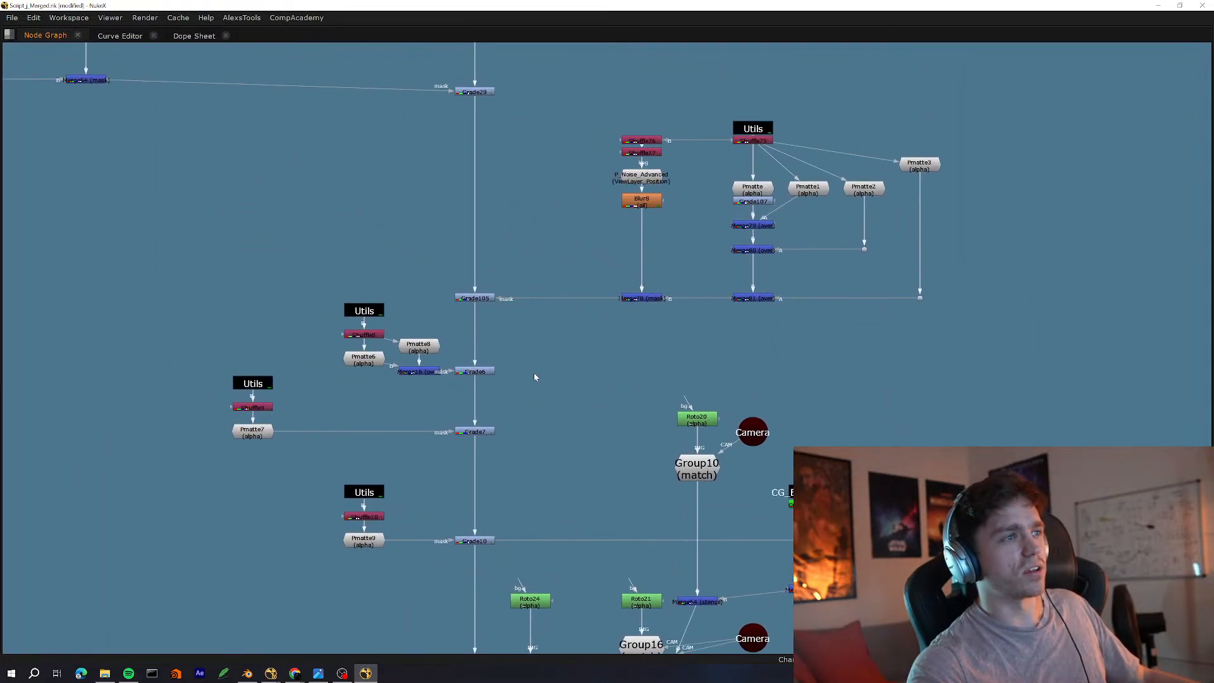
left_click_drag(358, 352, 358, 372)
left_click_drag(401, 238, 229, 421)
middle_click_drag(379, 327, 410, 392)
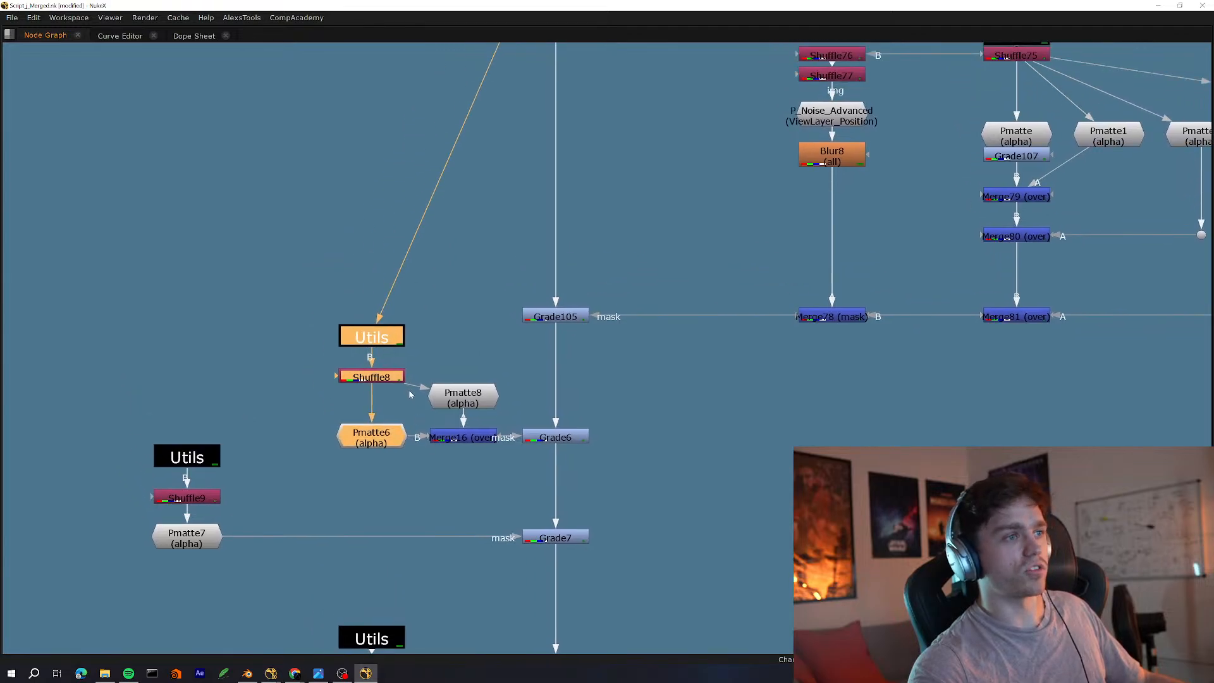
left_click_drag(382, 378, 369, 402)
left_click(362, 379)
left_click_drag(422, 292, 307, 462)
left_click(423, 351)
Review the remaining mask and grade branches further down the template, as far as the BLENDER ACES Adjustment backdrop
scroll(443, 345, "down", 7)
middle_click_drag(458, 511, 453, 363)
scroll(453, 363, "up", 3)
scroll(455, 317, "down", 3)
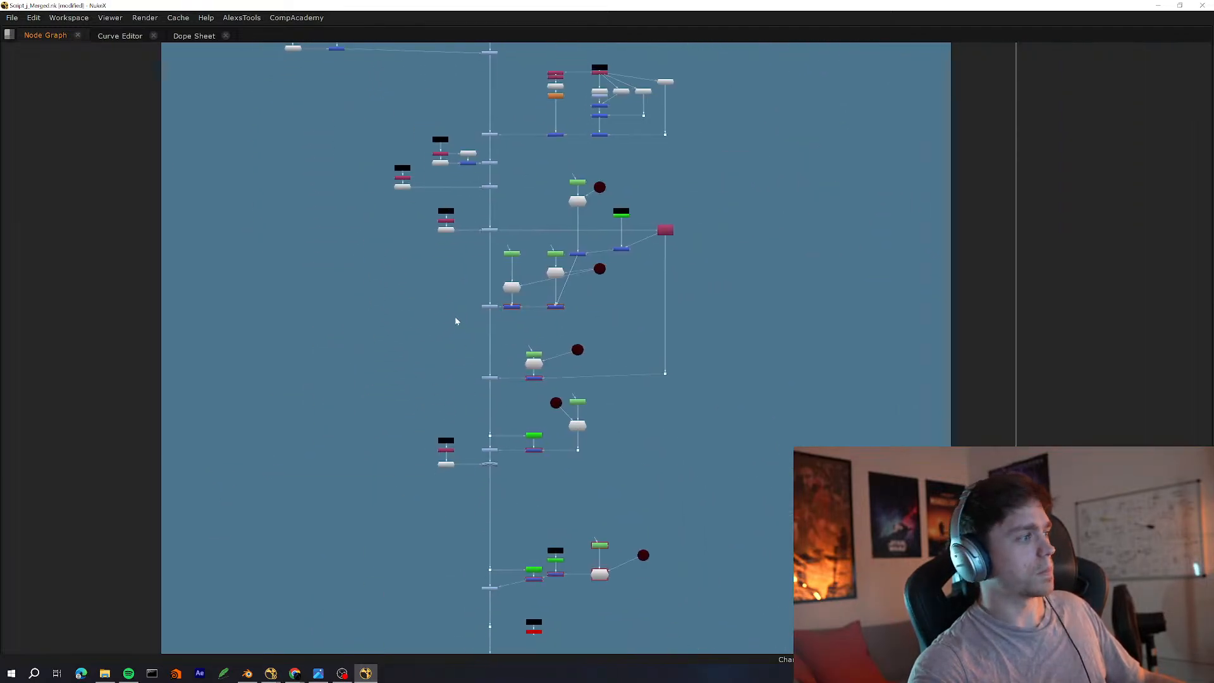
middle_click_drag(529, 489, 511, 402)
middle_click_drag(493, 593, 532, 335)
middle_click_drag(529, 398, 494, 293)
scroll(480, 299, "up", 4)
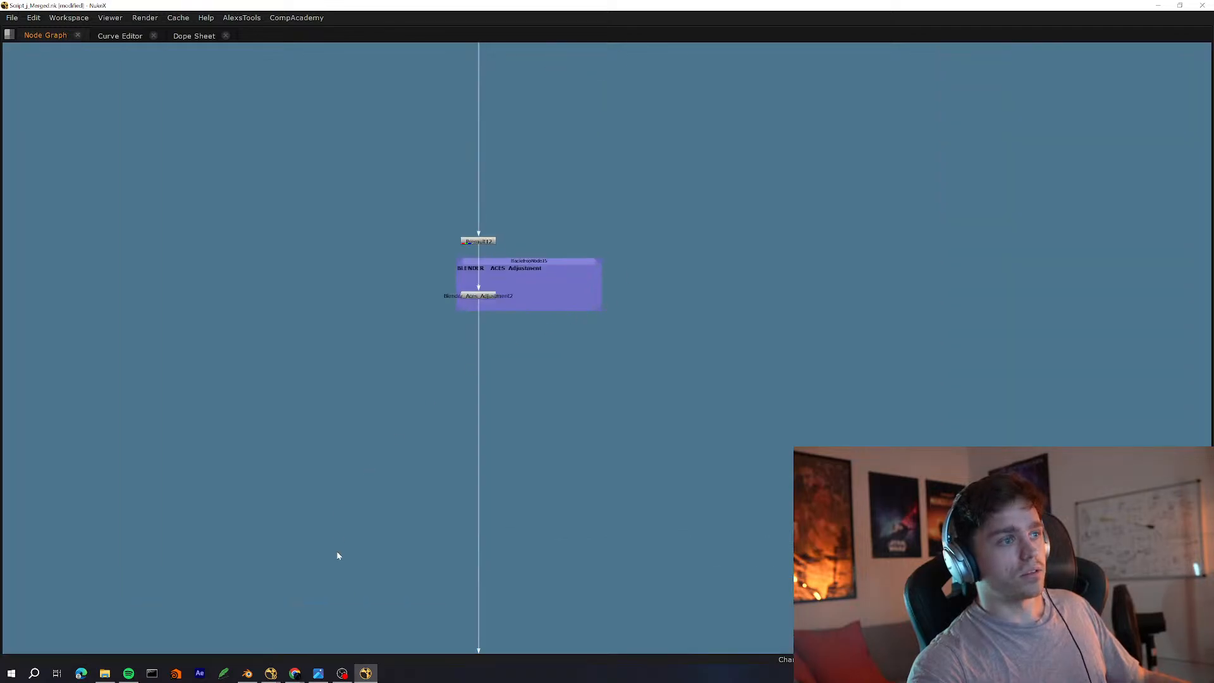
Switch to Blender, select the ground plane and create a Position Matte Empty with its matte nodes for it
left_click(247, 674)
middle_click_drag(594, 329, 719, 364)
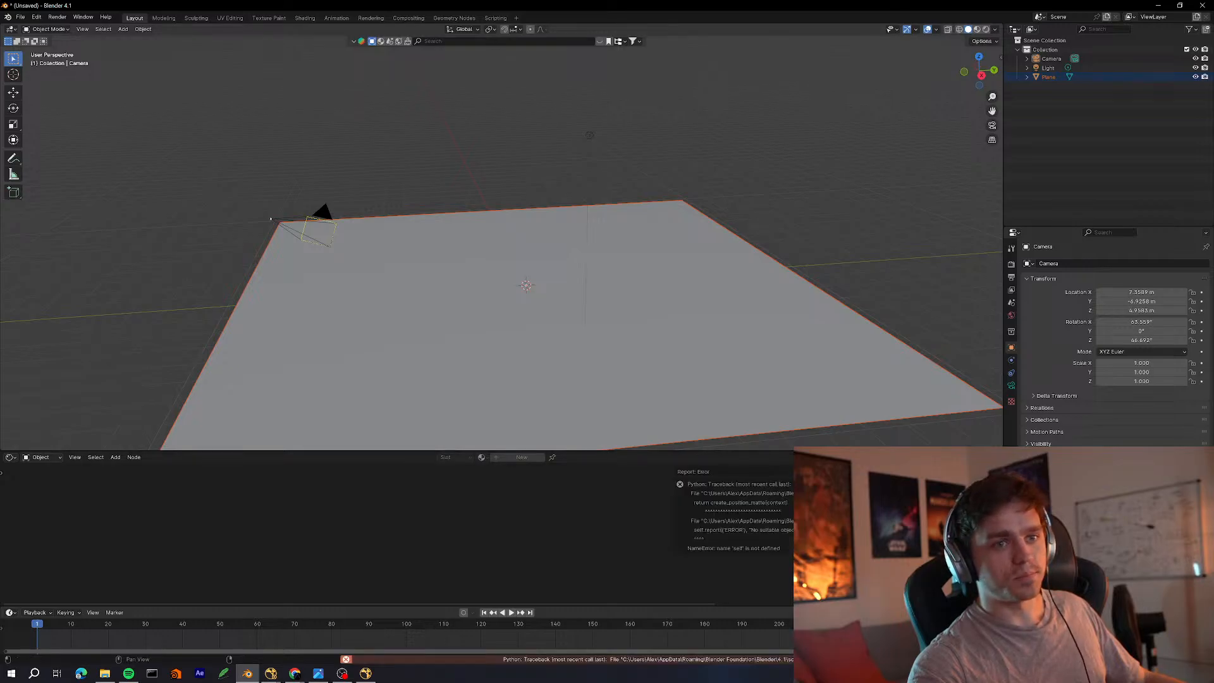
left_click(881, 326)
middle_click_drag(922, 271, 869, 392)
left_click(954, 304)
middle_click_drag(946, 353, 823, 326, "shift")
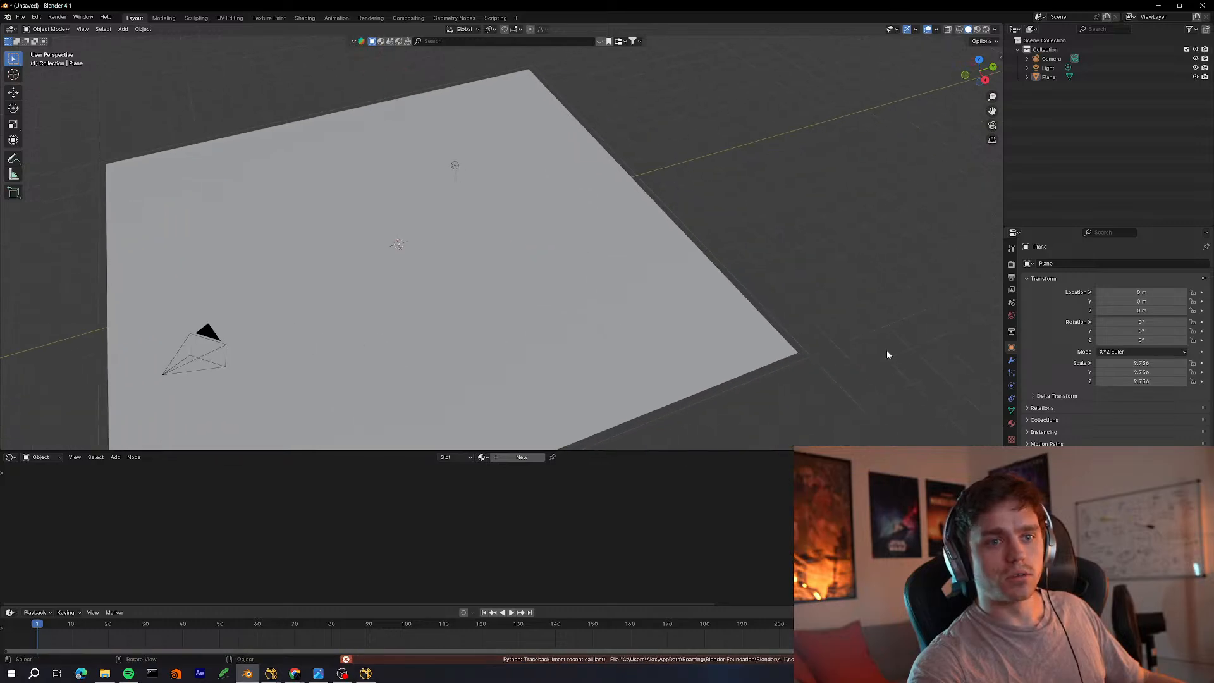
left_click_drag(897, 343, 864, 390)
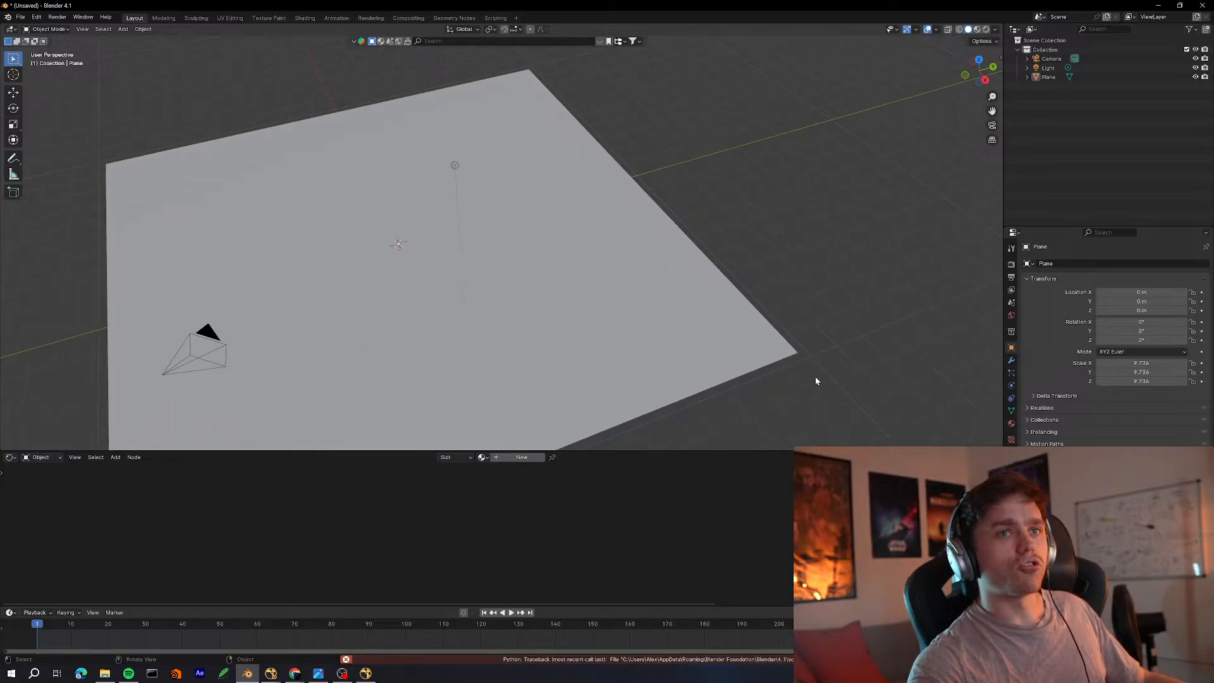
left_click(797, 350)
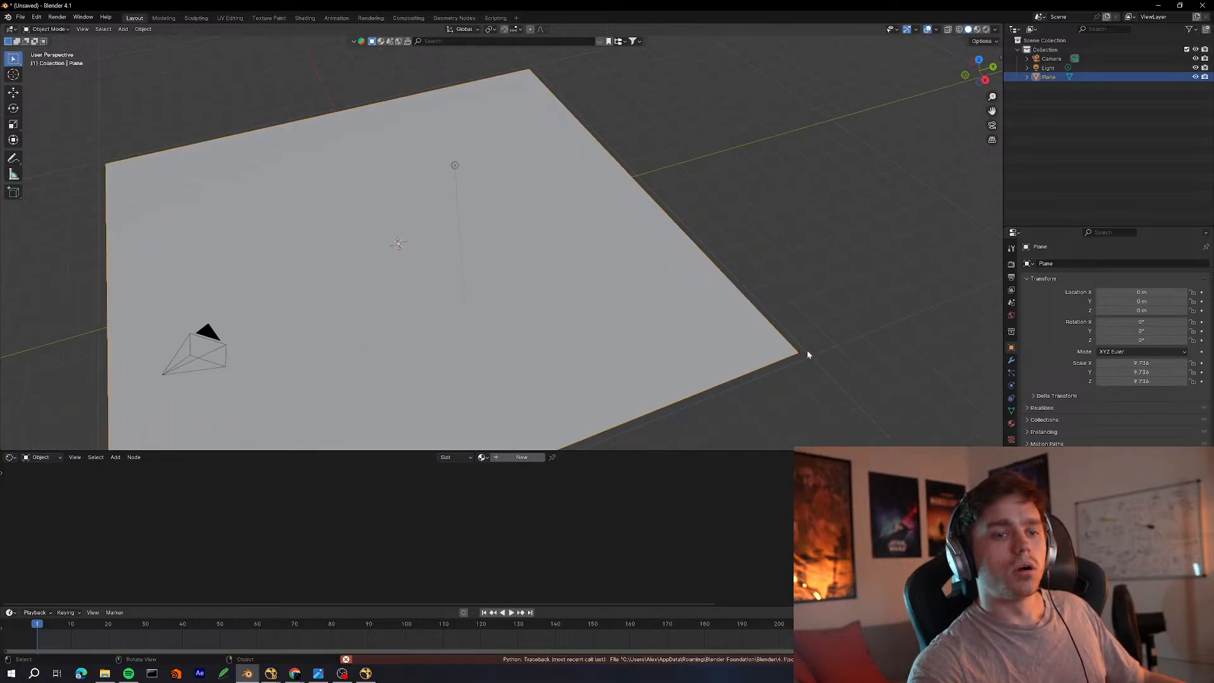
mouse_move(806, 352)
middle_mouse_down()
mouse_move(794, 347)
mouse_move(812, 339)
middle_mouse_up()
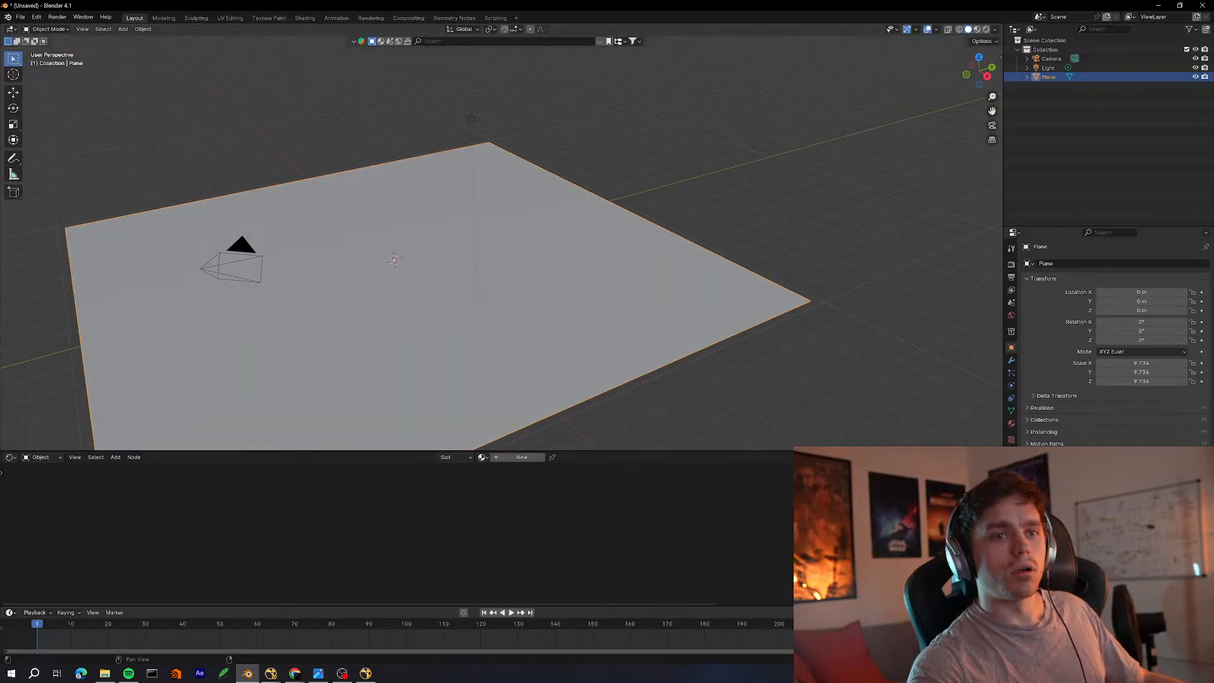
middle_click_drag(949, 266, 1025, 247)
middle_click_drag(771, 294, 678, 289)
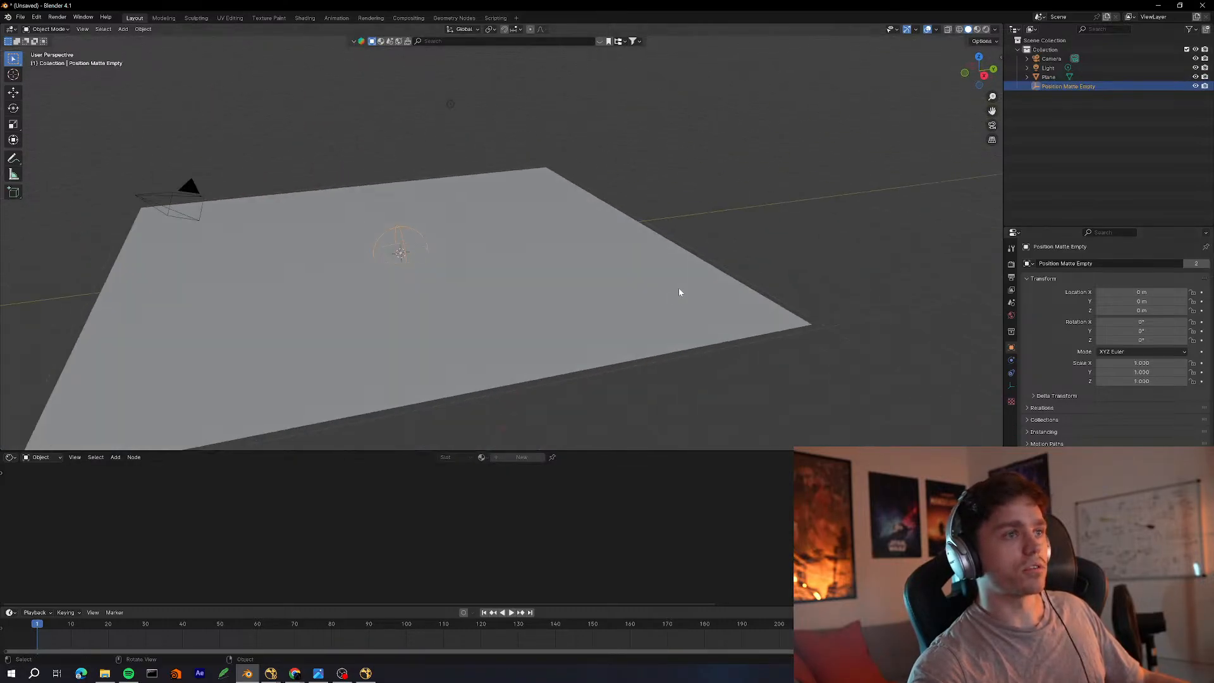
Select the plane and the Position Matte Empty in turn and inspect the matte nodes in the plane's material
left_click(568, 320)
scroll(659, 268, "up", 3)
scroll(628, 521, "down", 3)
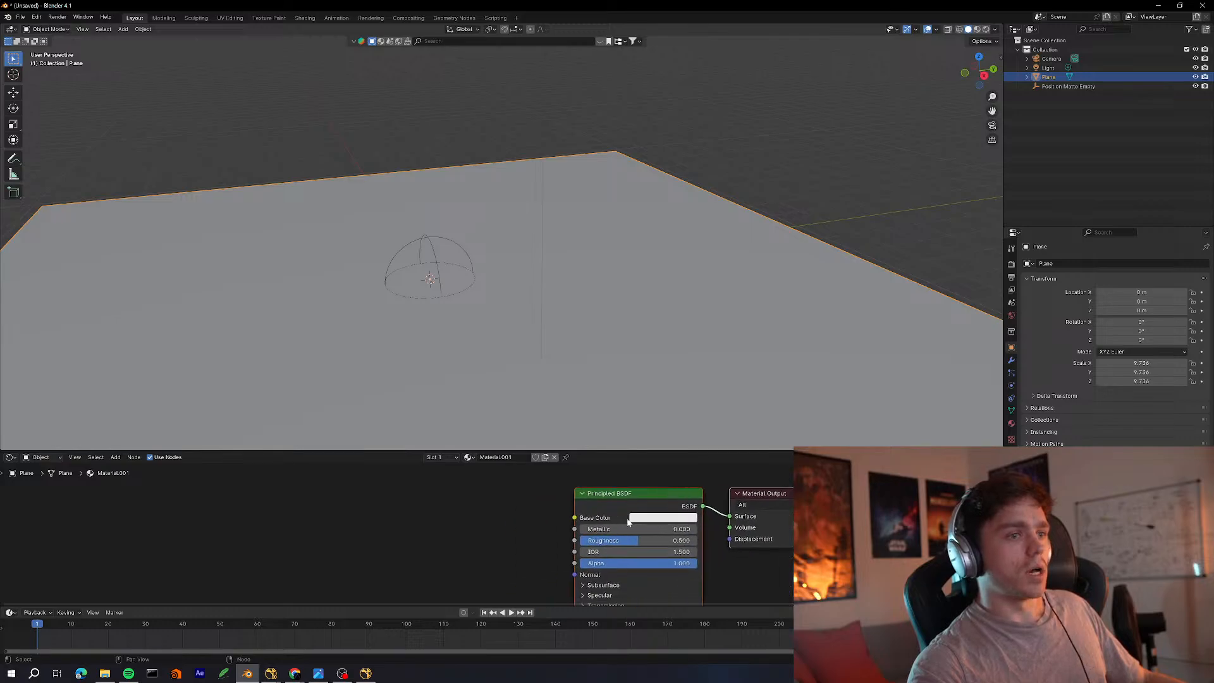
left_click(431, 240)
mouse_move(525, 329)
middle_mouse_down()
mouse_move(512, 303)
mouse_move(517, 314)
middle_mouse_up()
left_click(621, 321)
middle_click_drag(532, 515, 537, 377)
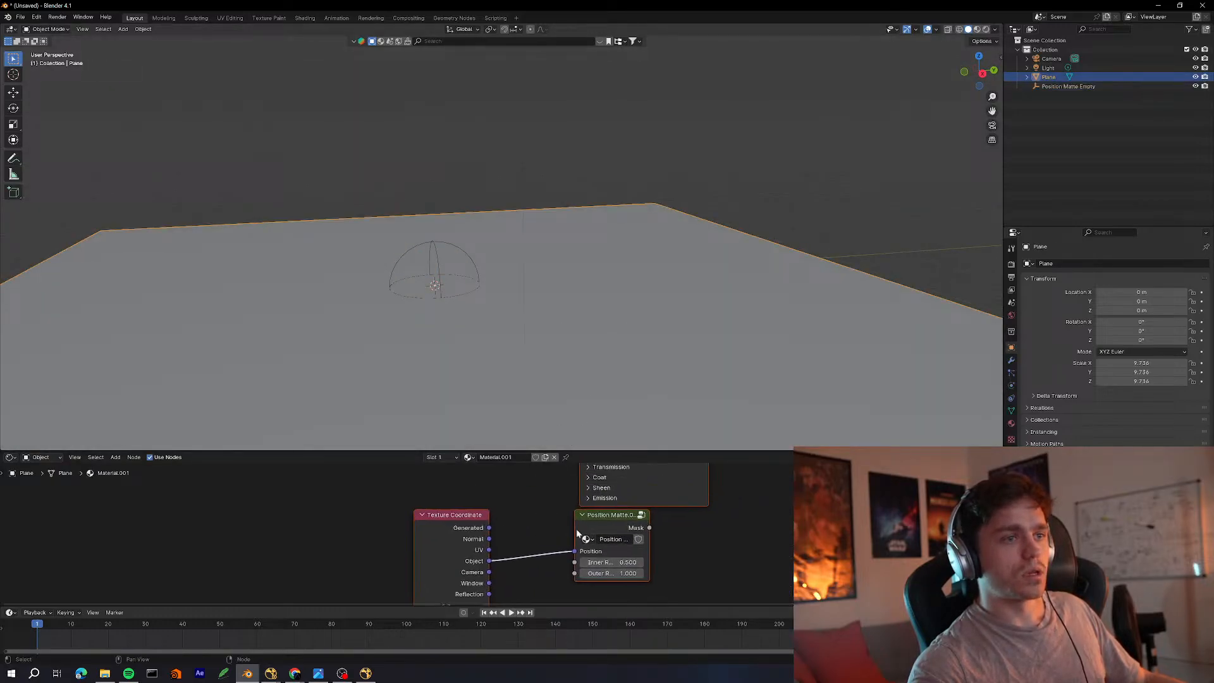
Move the Texture Coordinate and Position Matte nodes beside the Principled BSDF, and deselect the plane
left_click_drag(405, 594, 582, 531)
key("g")
left_click(382, 448)
middle_click_drag(479, 499, 403, 595)
key("g")
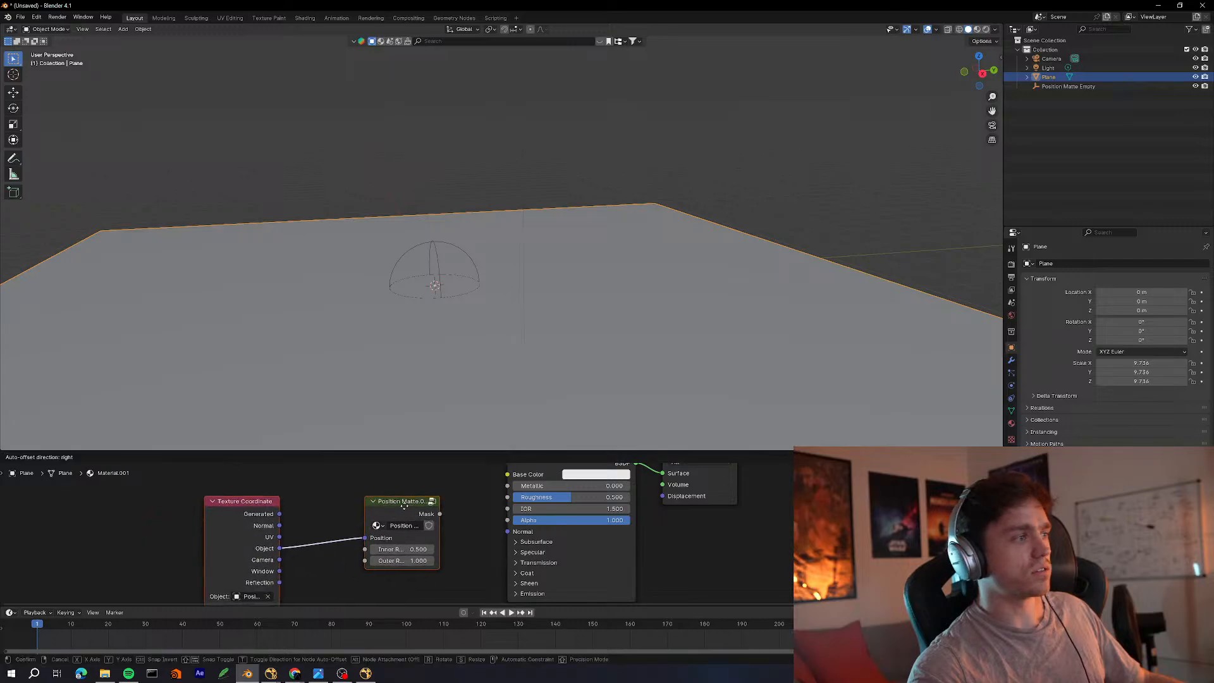
left_click(452, 509)
middle_click_drag(484, 497, 512, 537)
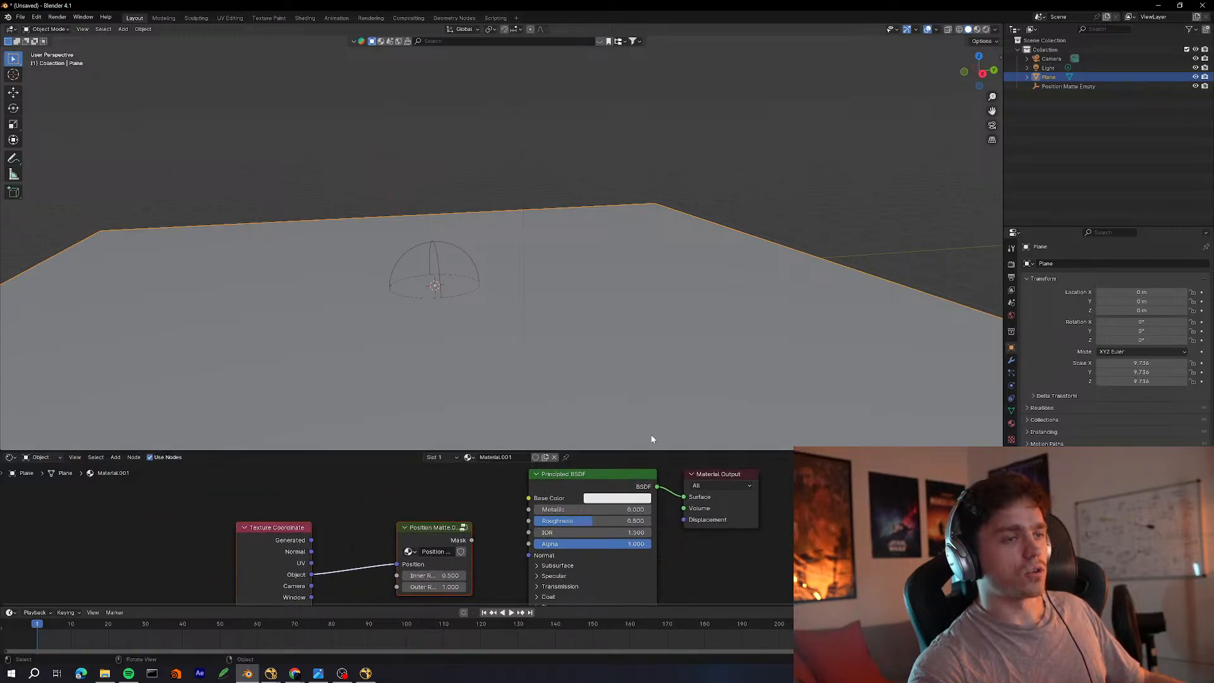
middle_click_drag(652, 439, 625, 438)
left_click(813, 206)
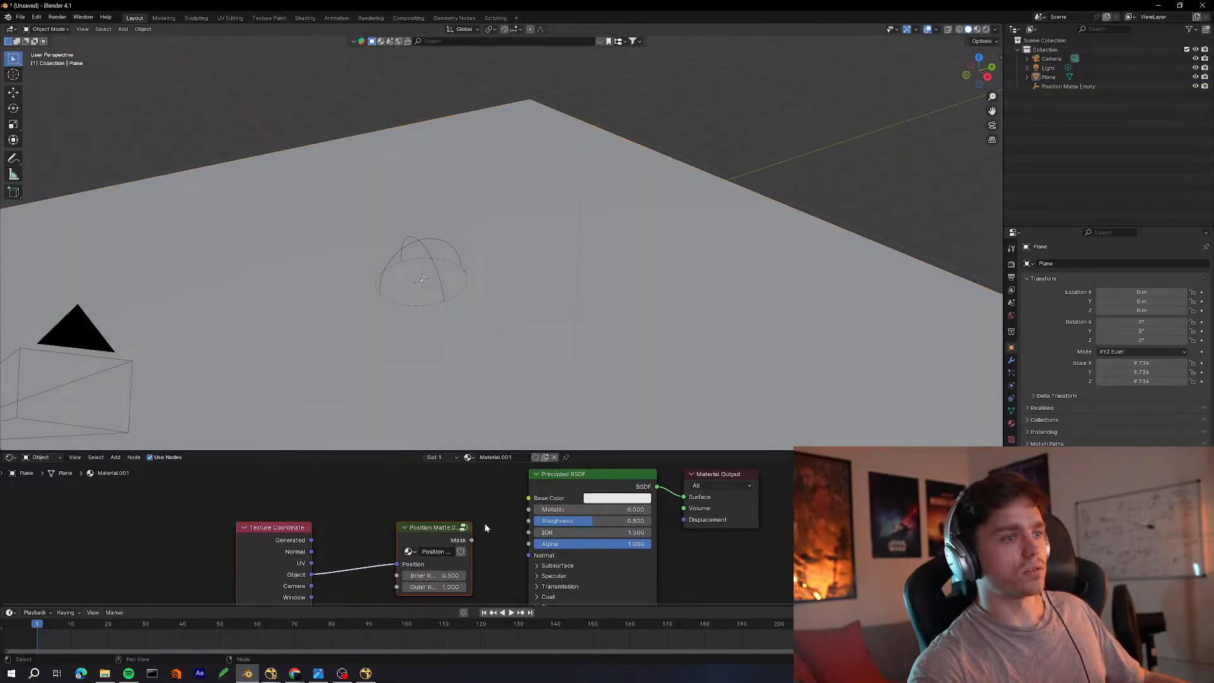
Reposition the matte nodes, connect the Position Matte's Mask output to the Principled BSDF's Base Color, and show the viewport in Material Preview
key("g")
left_click(280, 484)
middle_click_drag(280, 483, 289, 552)
key("g")
left_click(318, 518)
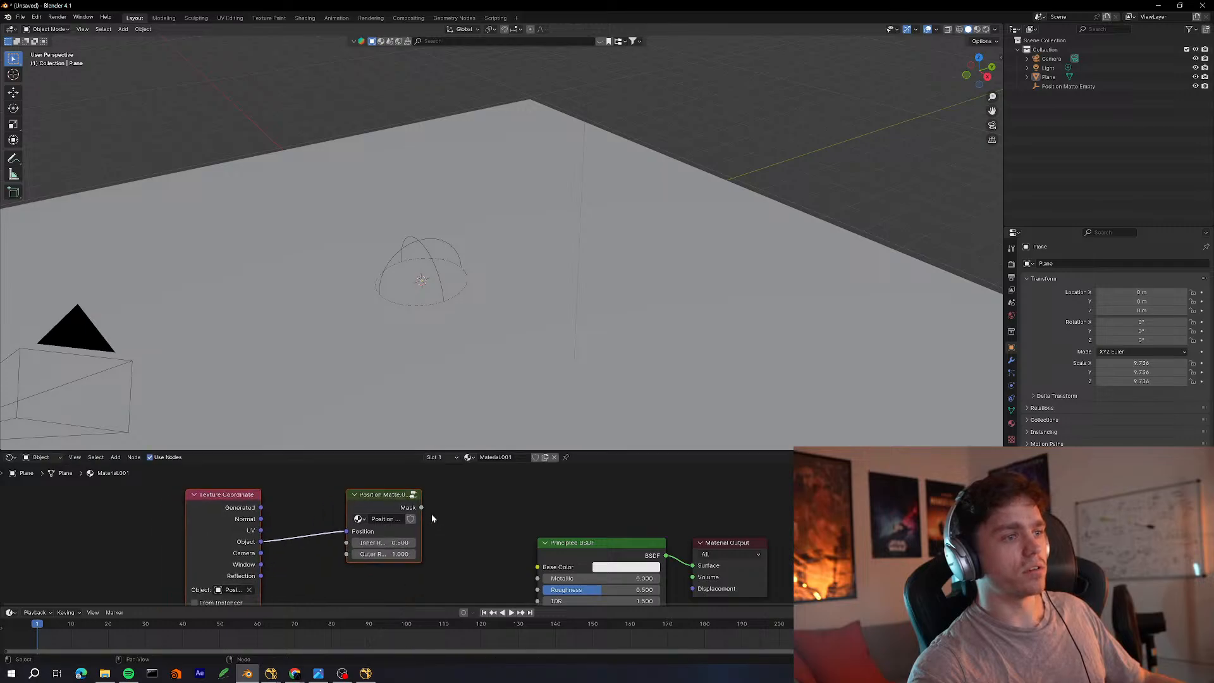
left_click_drag(421, 508, 585, 548)
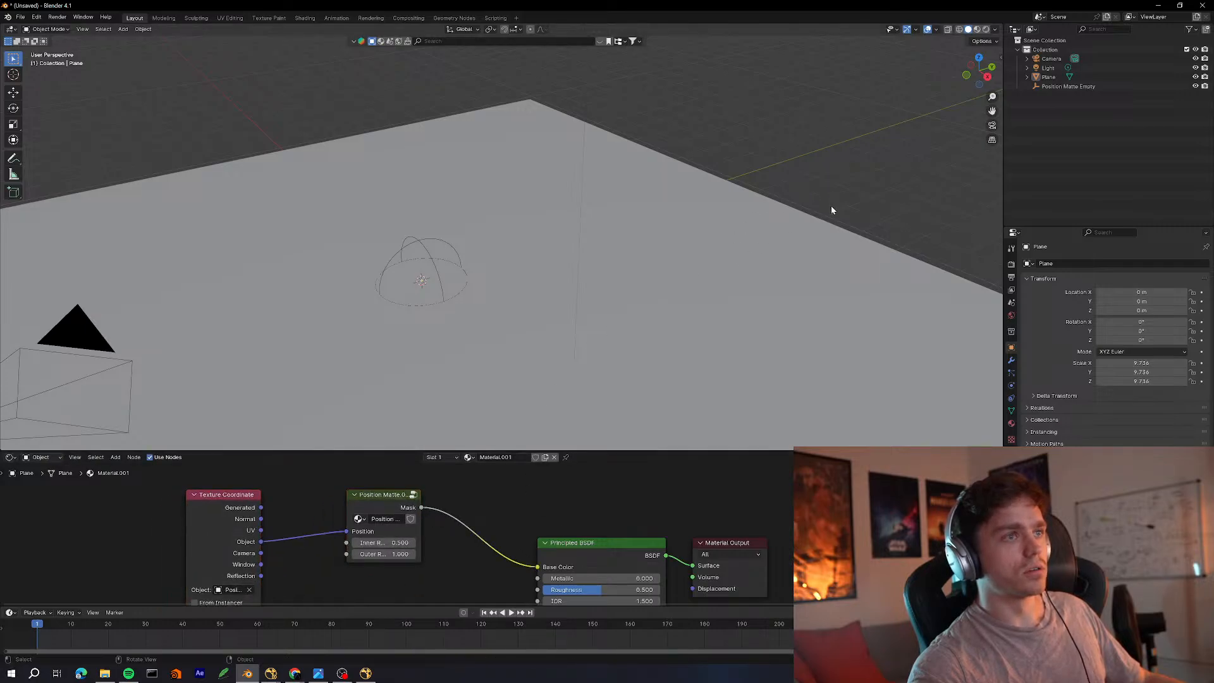
left_click(978, 29)
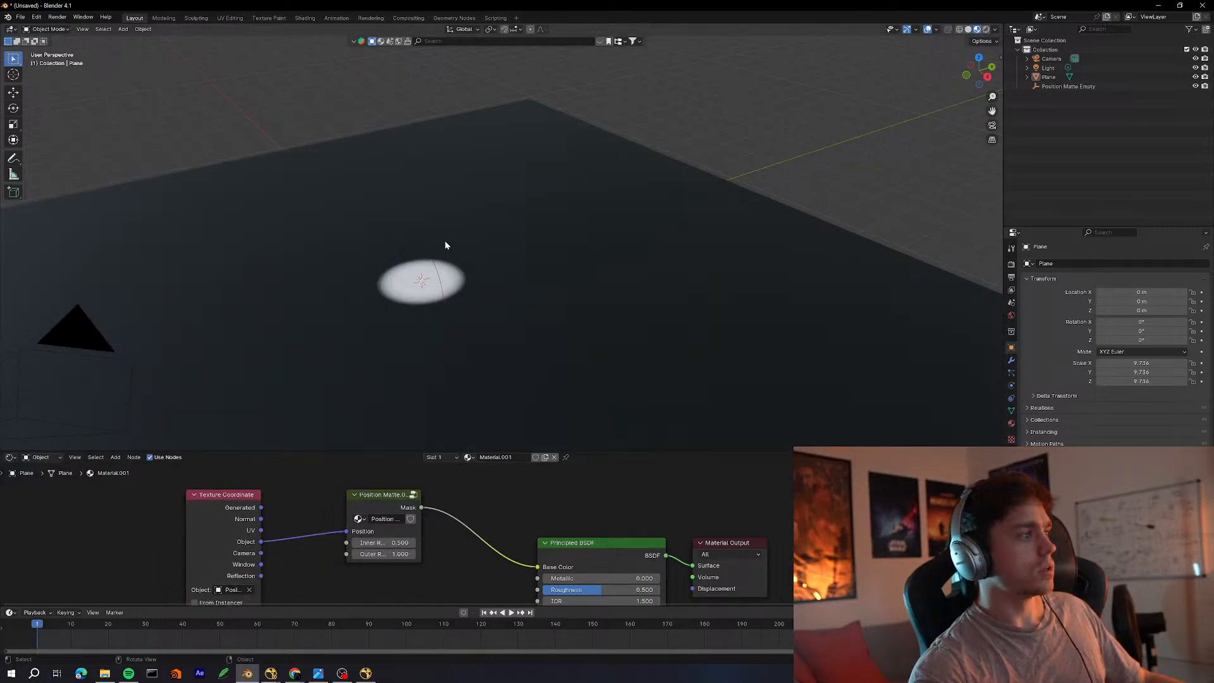
Scale up the Position Matte Empty uniformly to enlarge the white mask on the plane
left_click(445, 245)
middle_click_drag(445, 245, 591, 274)
key("s")
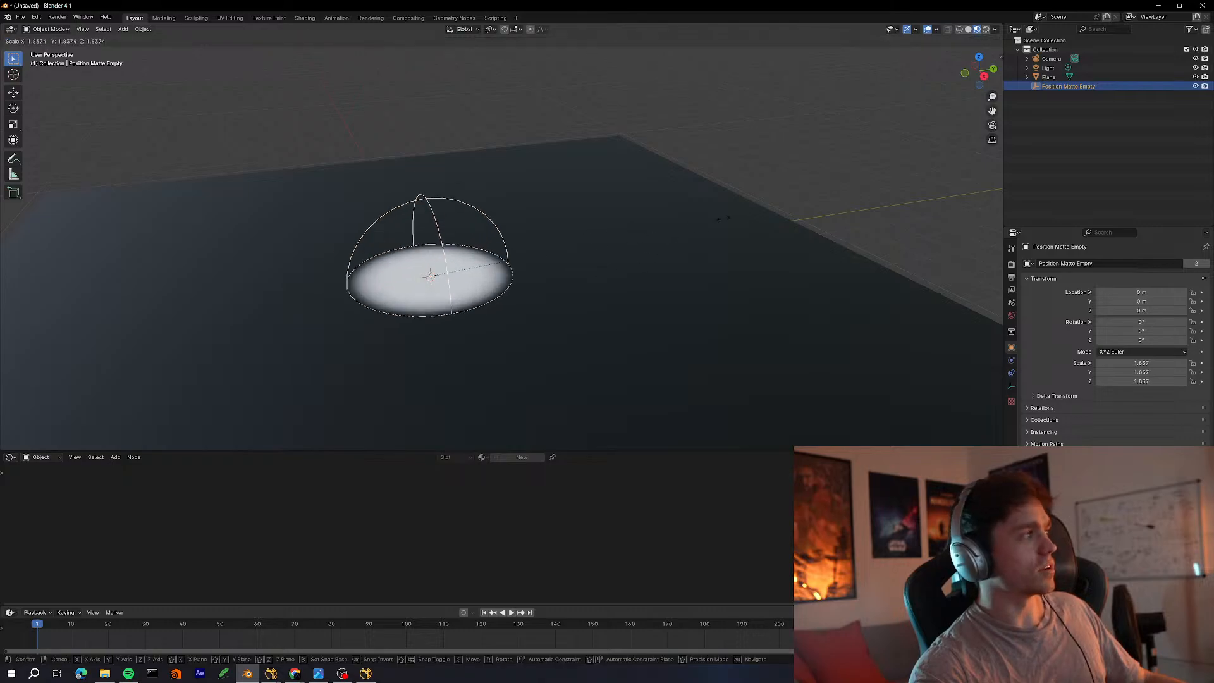
left_click(790, 222)
key("s")
left_click(597, 310)
middle_click_drag(698, 264, 749, 356)
Select the plane and set the Position Matte node's inner radius to -1.400 to soften the mask
left_click(727, 359)
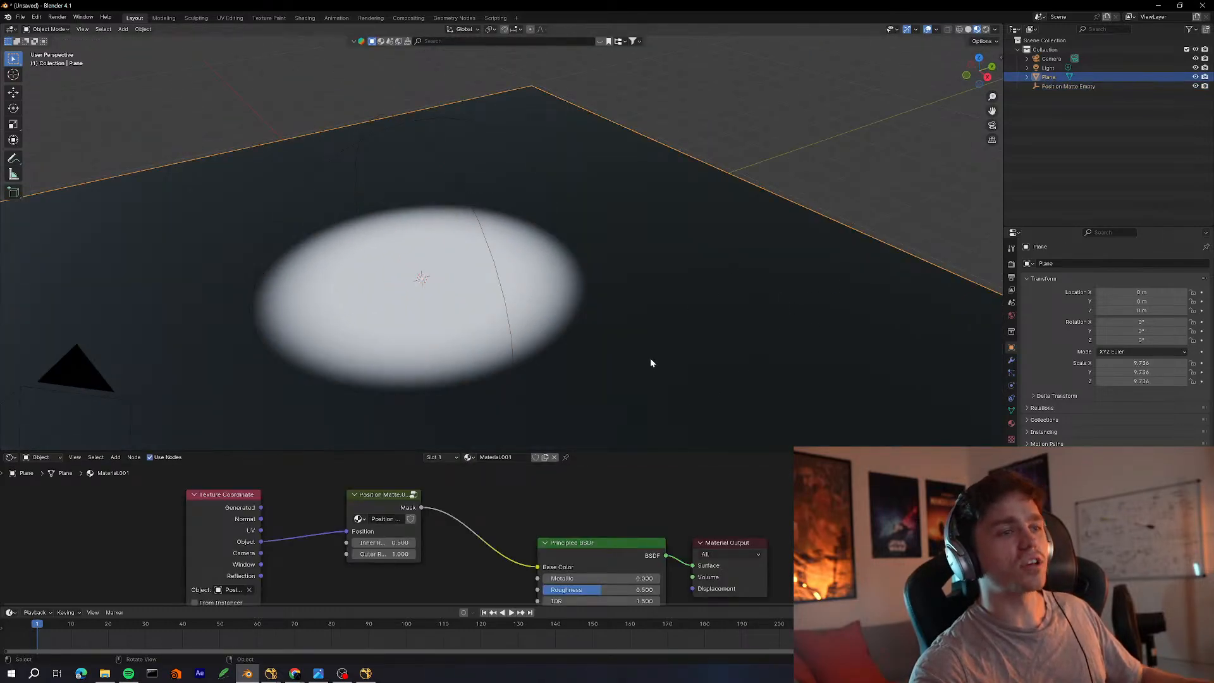
middle_click_drag(530, 552, 663, 574)
middle_click_drag(436, 543, 435, 534, "ctrl")
left_click_drag(429, 536, 435, 529)
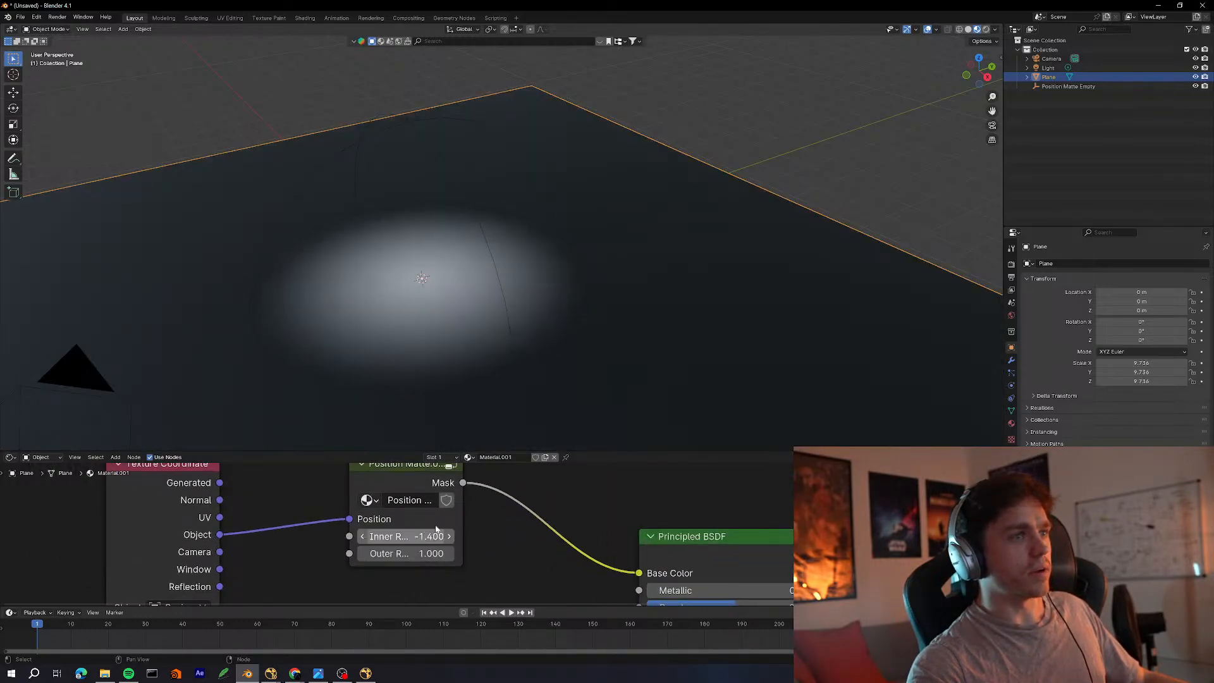
Move the Position Matte Empty sideways across the plane and scale it up further
middle_click_drag(611, 282, 563, 255)
left_click_drag(507, 160, 583, 200)
key("g")
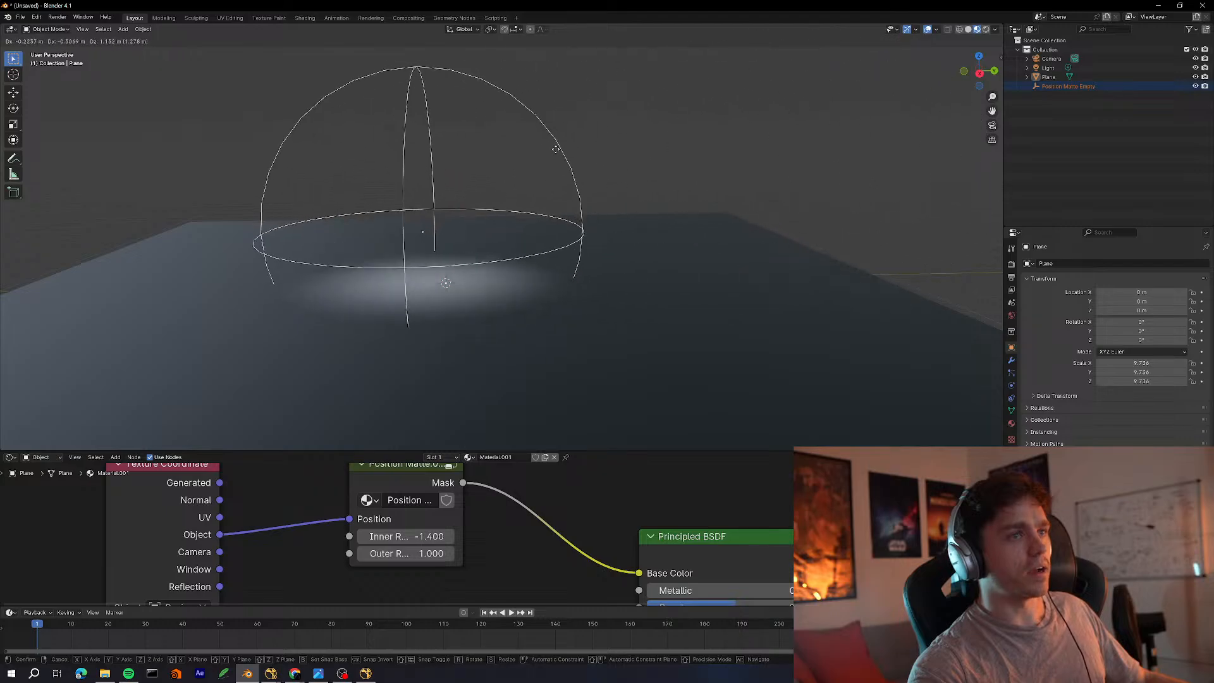
left_click(448, 204)
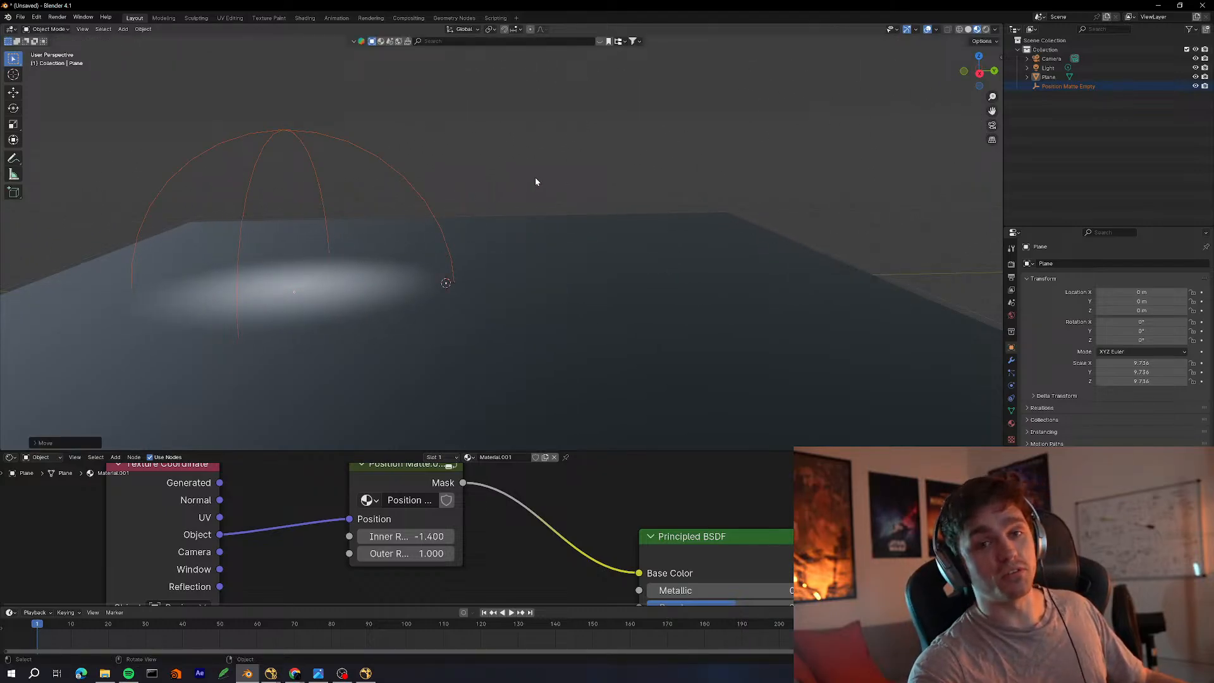
key("s")
left_click(401, 291)
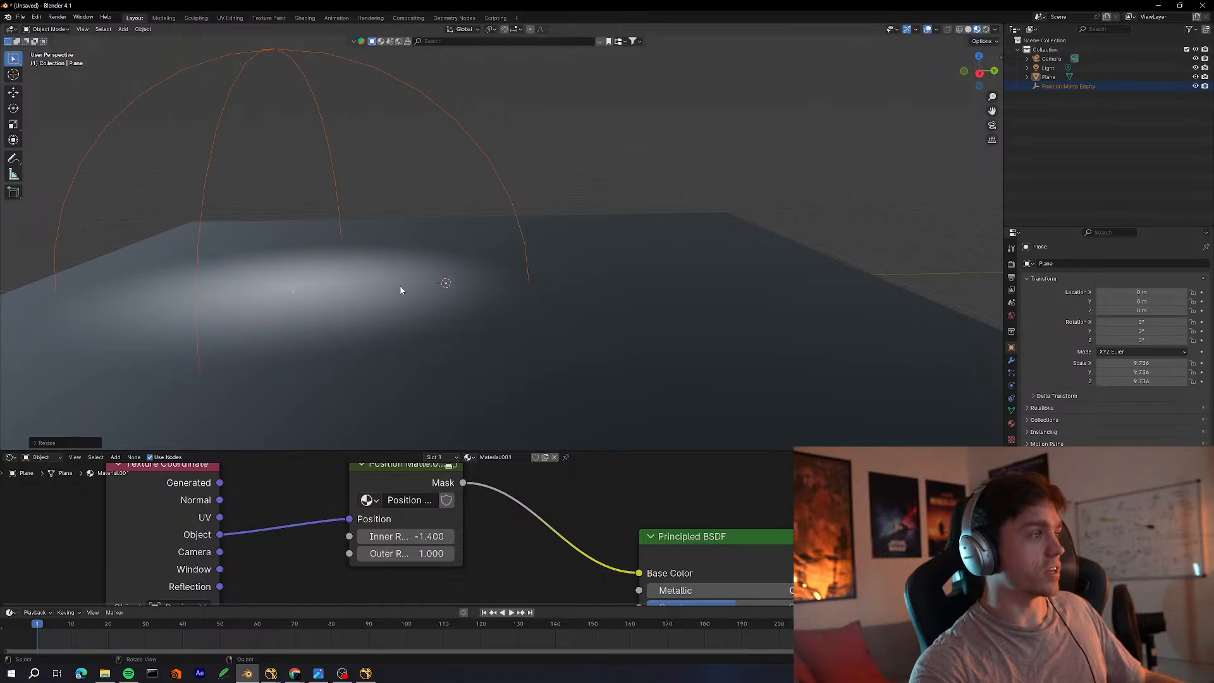
key("g")
left_click(306, 318)
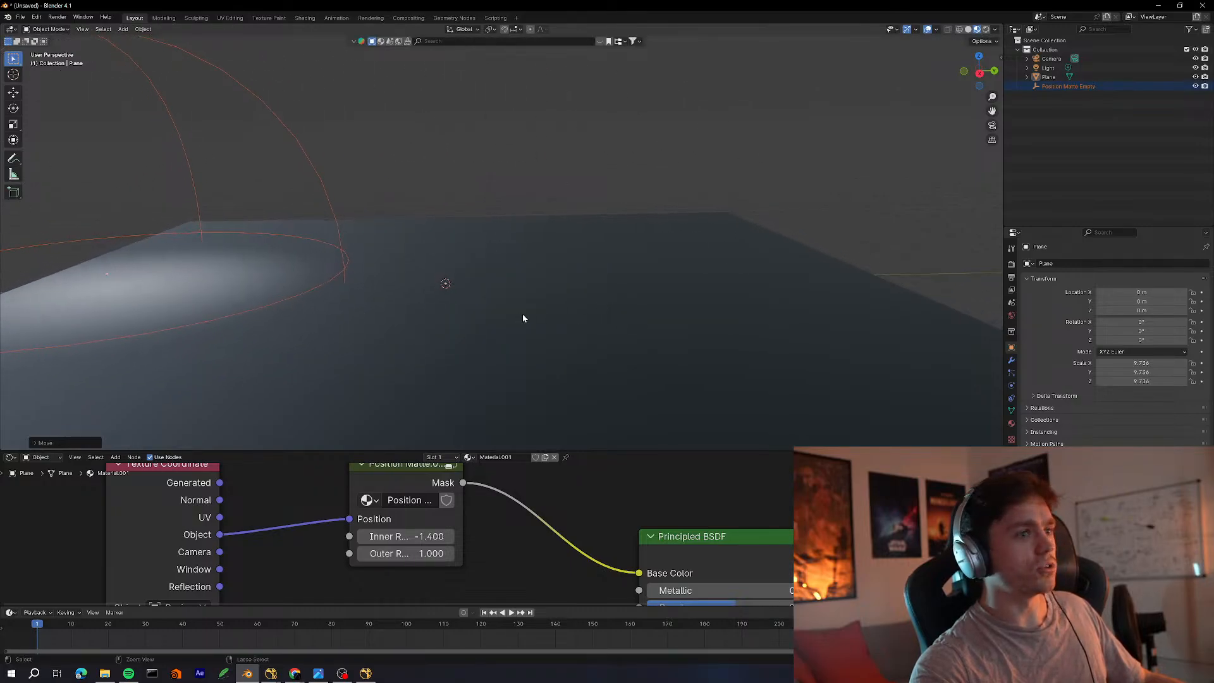
Move the Position Matte Empty over to the opposite side of the plane
middle_click_drag(523, 318, 561, 320)
key("g")
left_click(426, 298)
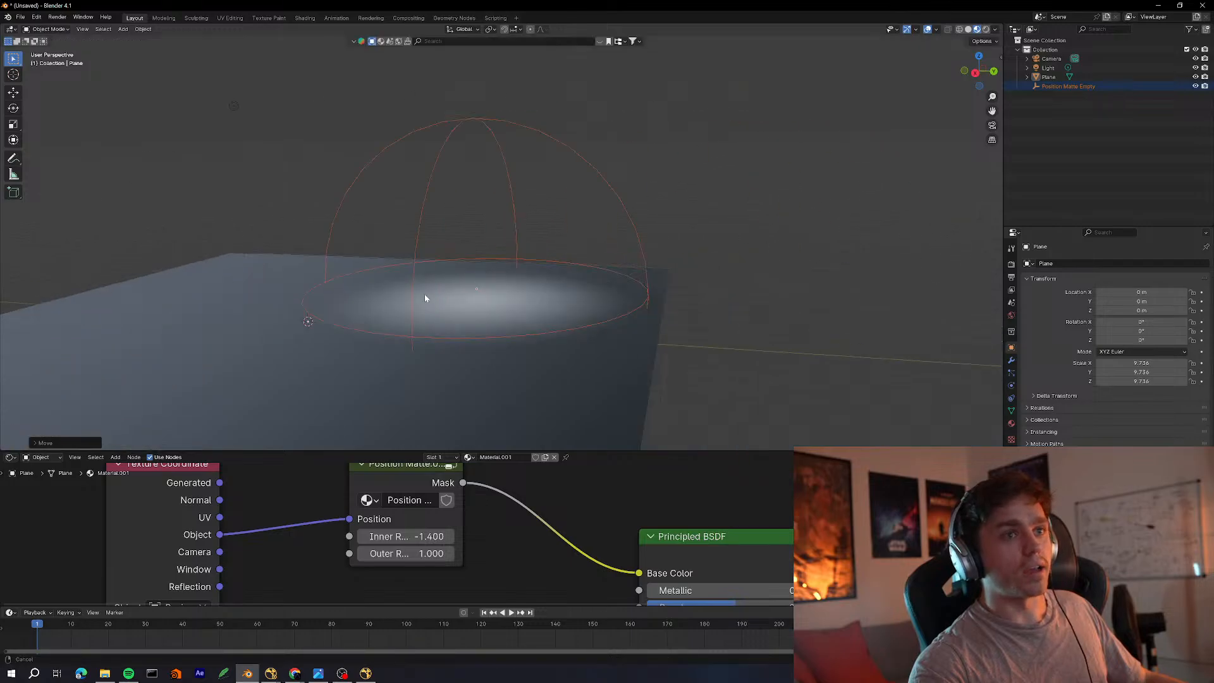
middle_click_drag(426, 298, 528, 324)
Try shifting the Position Matte Empty over the plane's edge and undo that move
key("g")
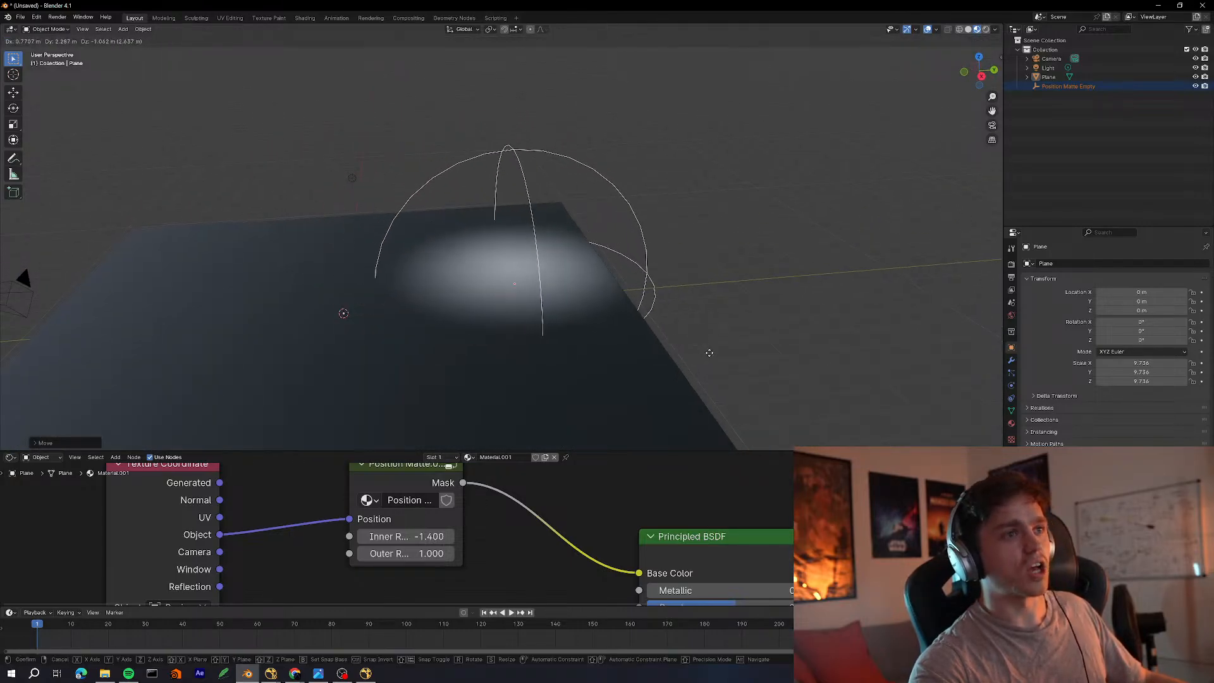
left_click(752, 339)
key("ctrl+z")
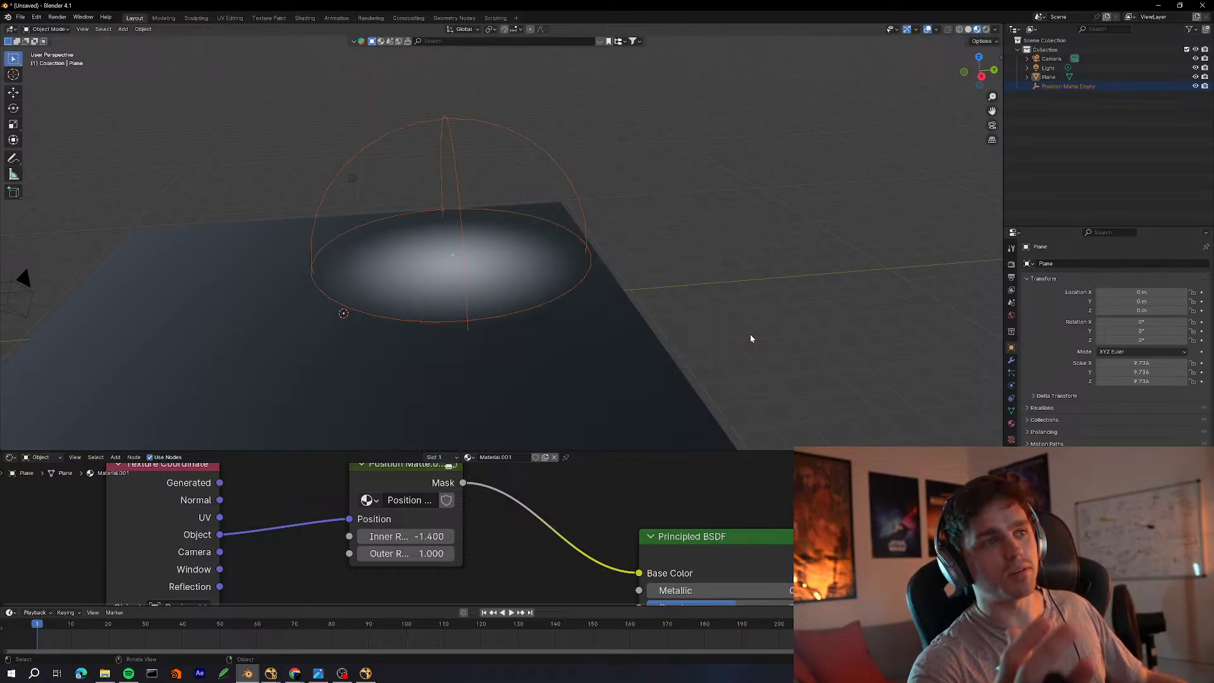
Drop the Position Matte Empty partly over the plane's edge and bring it back inside the surface
key("g")
left_click(667, 330)
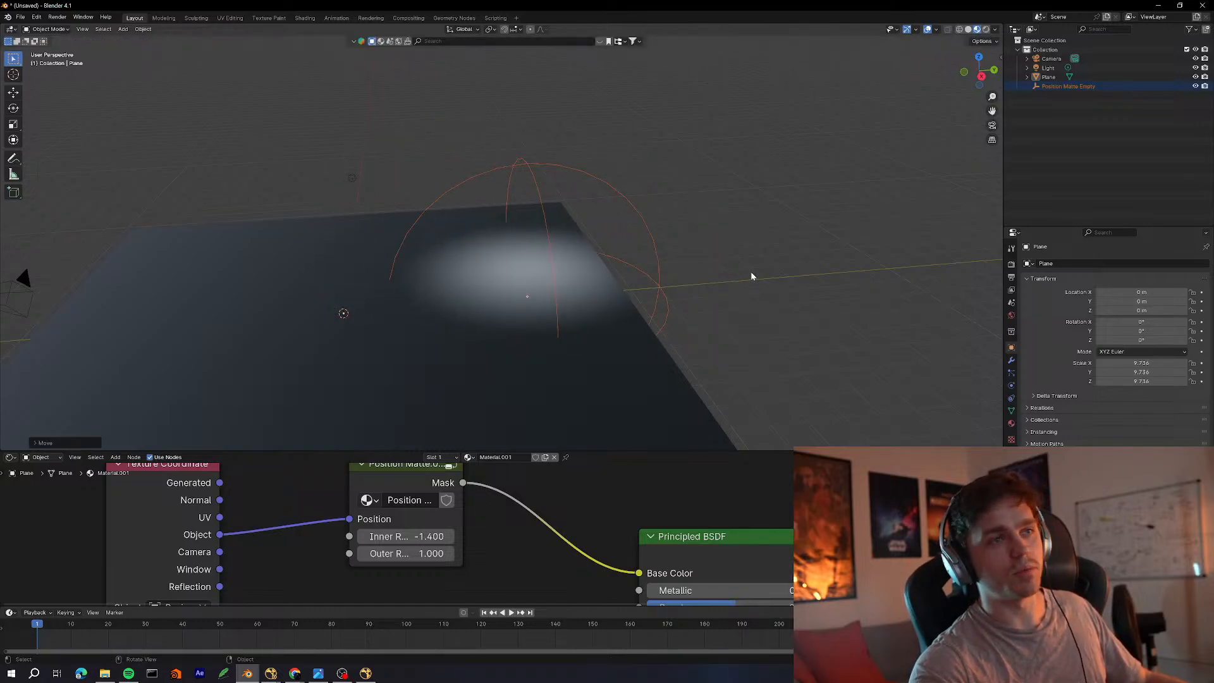
key("g")
right_click(685, 284)
key("g")
left_click(628, 253)
mouse_move(597, 320)
middle_mouse_down()
mouse_move(572, 293)
mouse_move(616, 321)
middle_mouse_up()
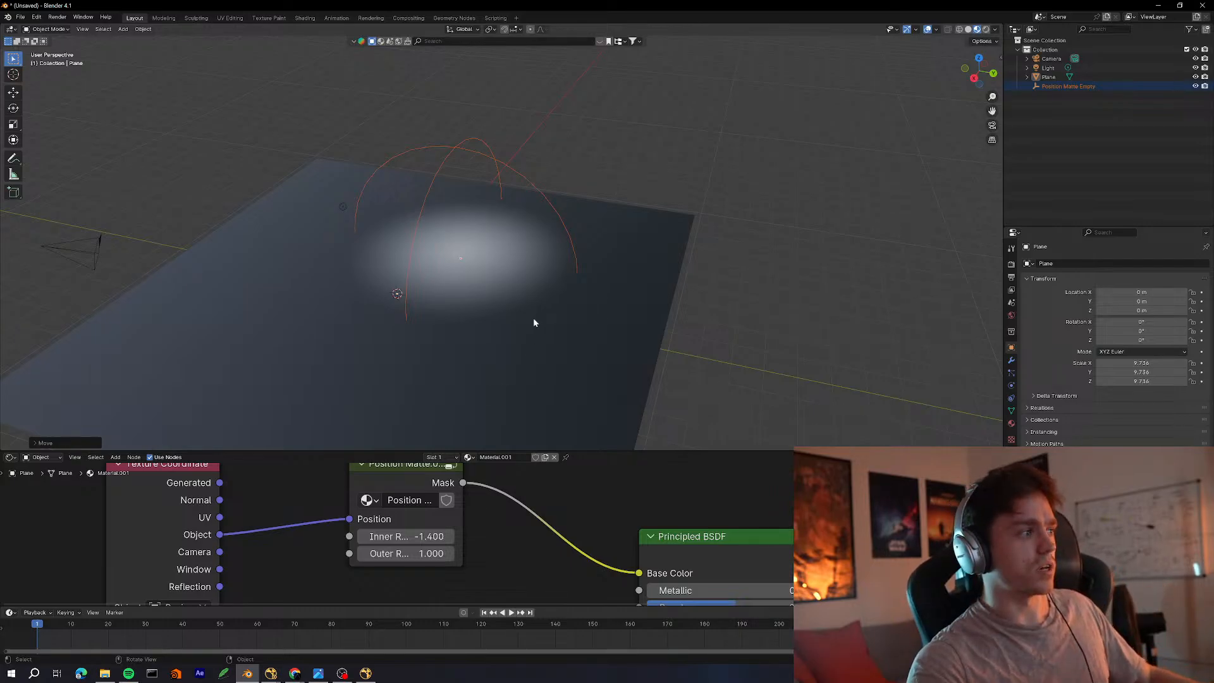
Reposition the Position Matte Empty near the middle of the plane and raise it slightly
middle_click_drag(534, 322, 638, 243)
key("g")
left_click(559, 285)
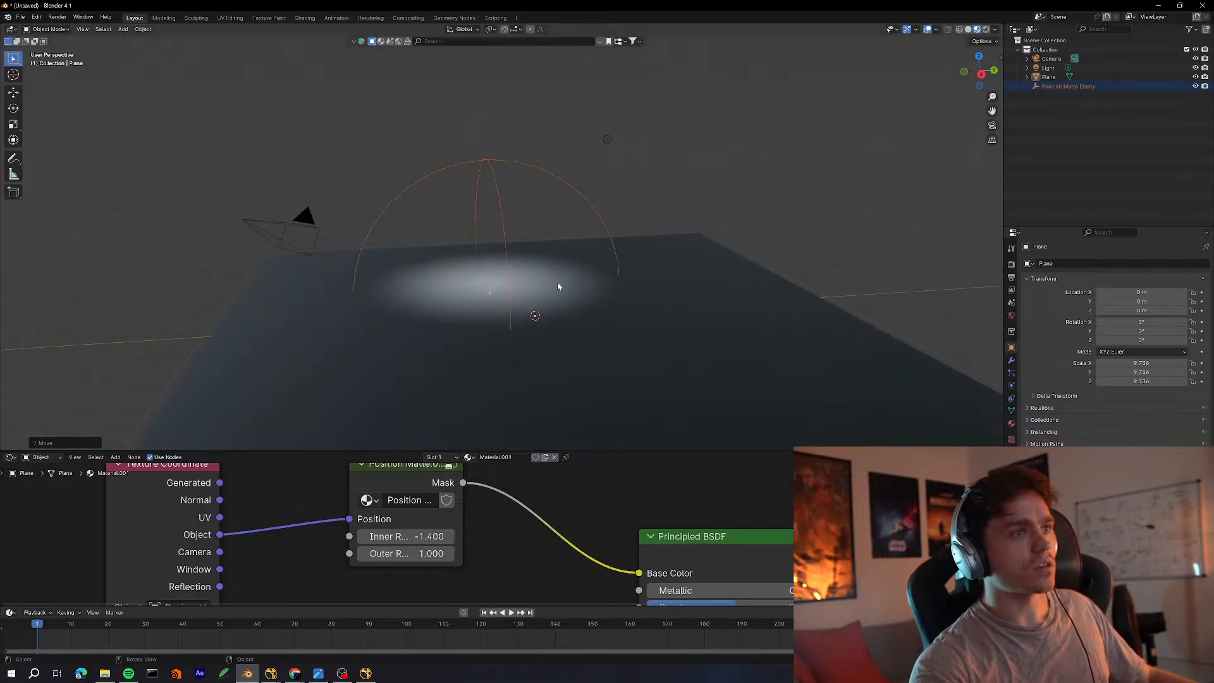
key("g")
left_click(549, 192)
Add a cube mesh at the plane's centre and scale it up to about 2.44
middle_click_drag(551, 520, 356, 521)
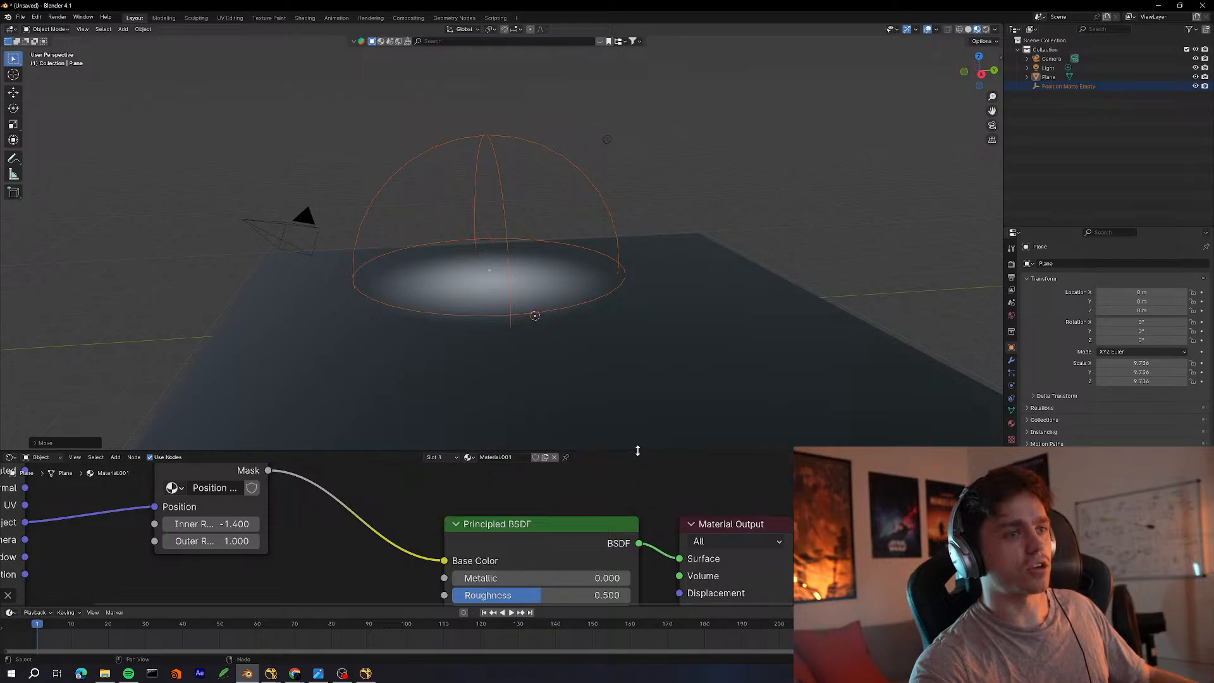
left_click_drag(642, 451, 645, 452)
middle_click_drag(714, 316, 676, 324)
left_click(770, 198)
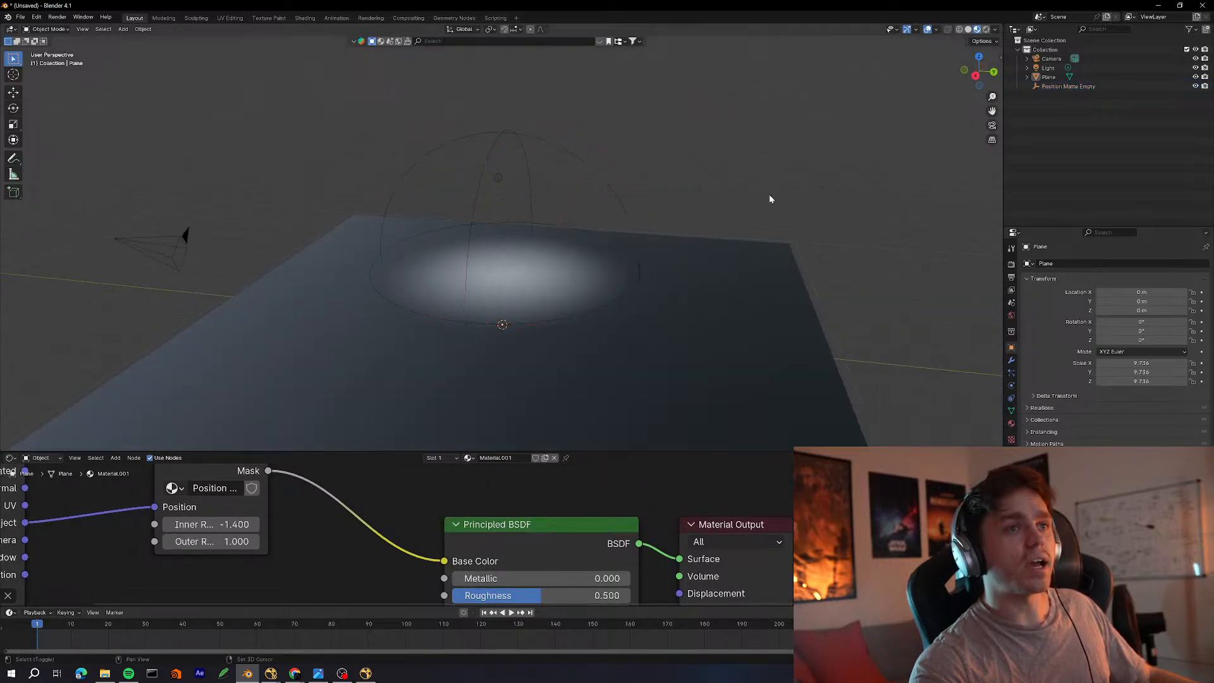
key("shift+a")
mouse_move(750, 194)
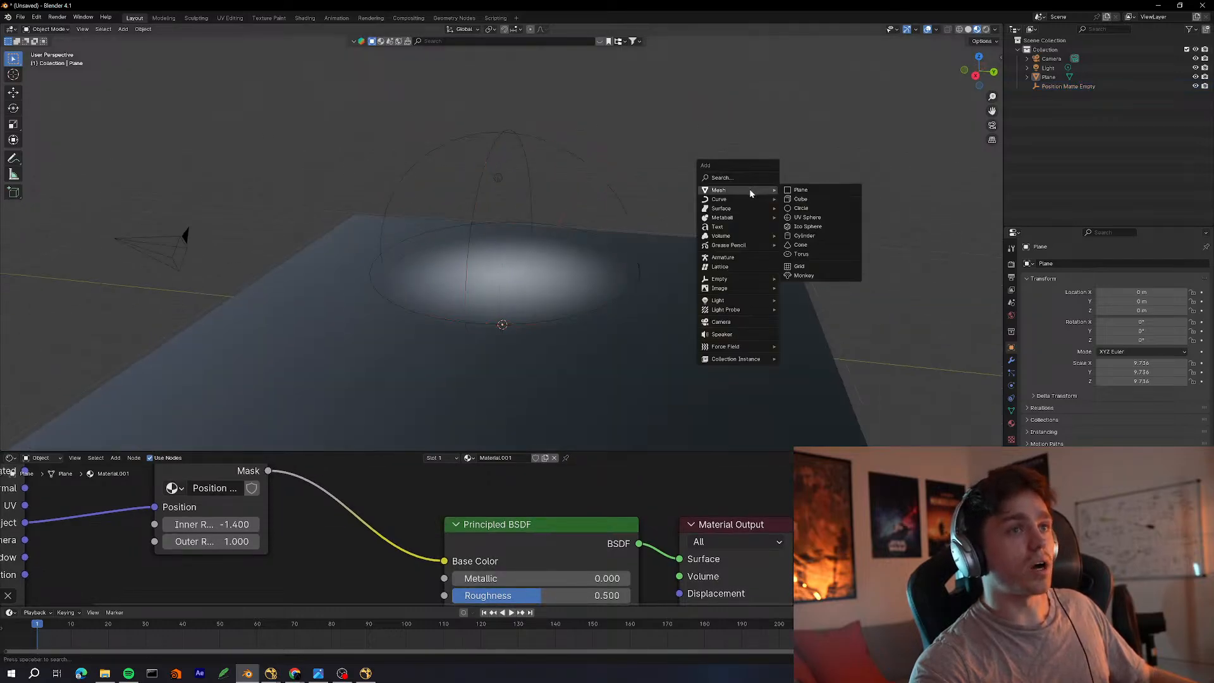
left_click(820, 202)
key("s")
left_click(683, 319)
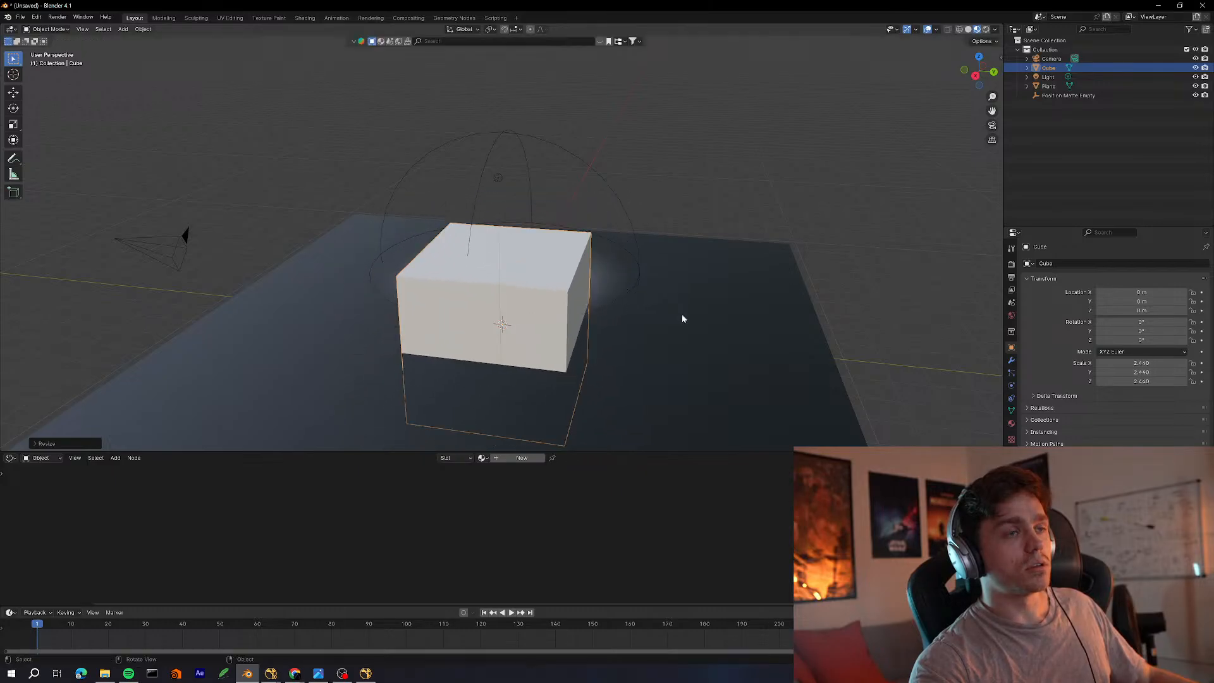
Try moving the cube toward the far side of the plane and undo that move
middle_click_drag(683, 319, 609, 361)
key("g")
left_click(310, 276)
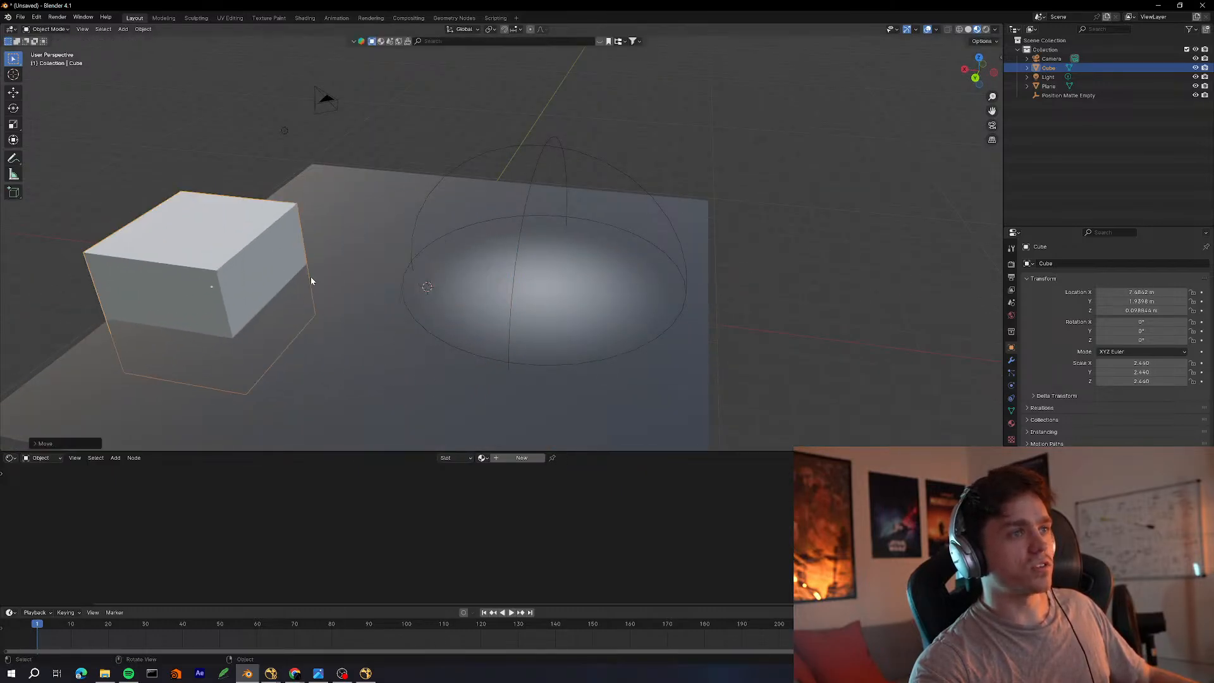
middle_click_drag(312, 281, 572, 287)
left_click(572, 288)
middle_click_drag(686, 239, 601, 239)
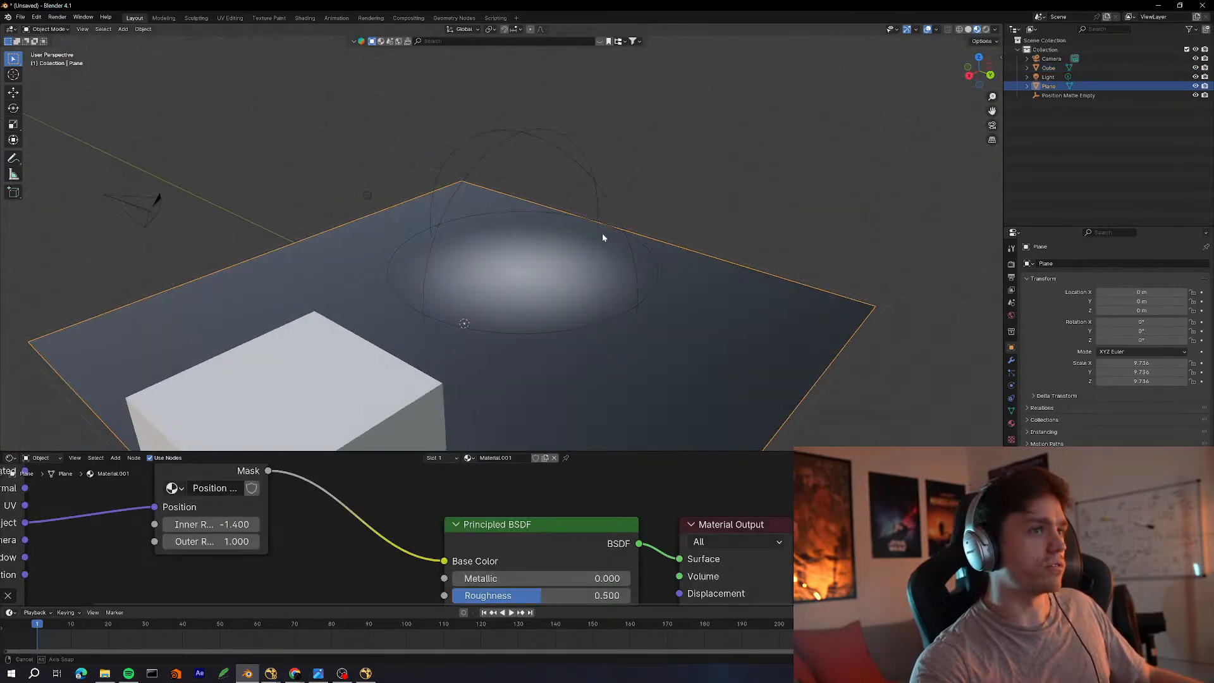
middle_click_drag(453, 361, 462, 300)
key("ctrl+z")
key("ctrl+z")
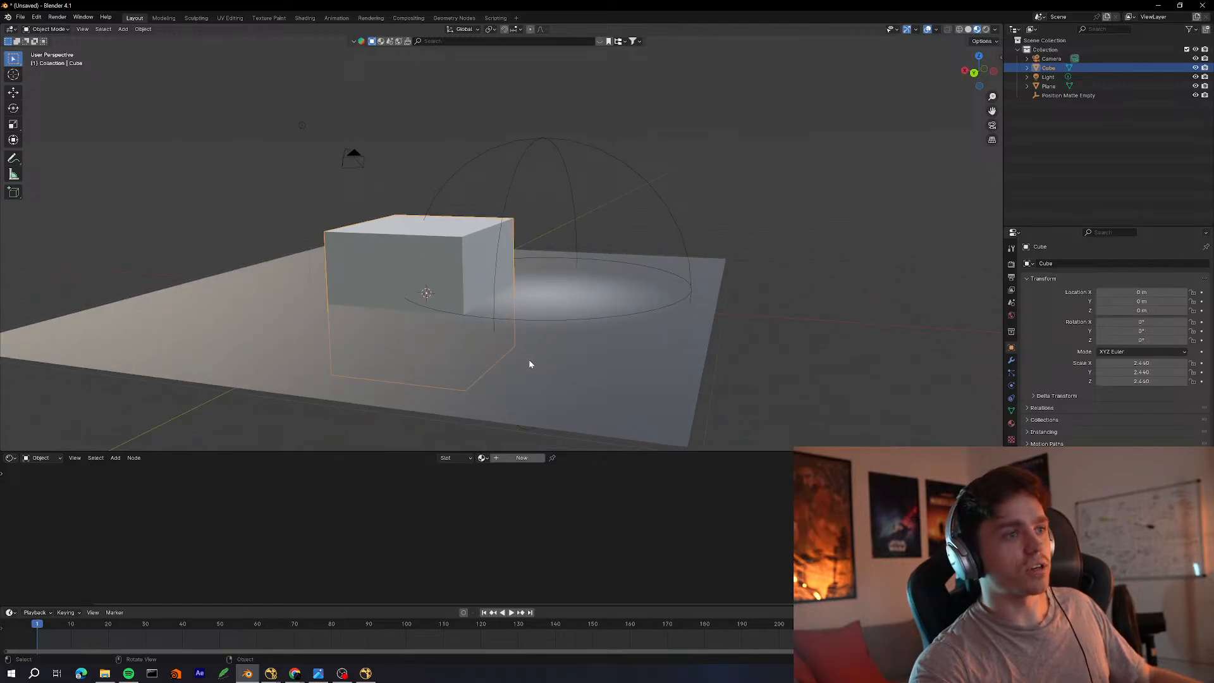
Assign the existing Material.001 to the cube
left_click(482, 458)
left_click(519, 477)
middle_click_drag(794, 310, 652, 309)
Move the Position Matte Empty beside the cube so its falloff covers part of both the cube and the plane
left_click_drag(525, 166, 543, 180)
middle_click_drag(580, 214, 570, 187)
left_click_drag(570, 143, 530, 169)
middle_click_drag(530, 170, 521, 207)
left_click_drag(522, 212, 545, 239)
key("g")
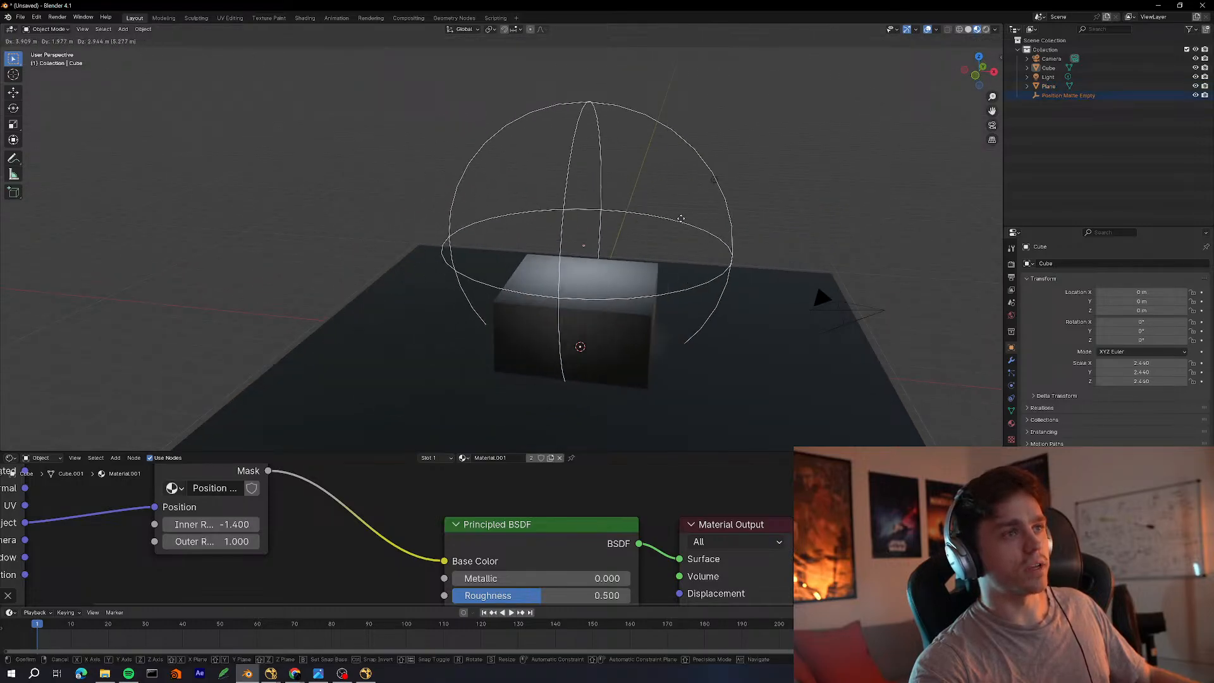
left_click(591, 324)
middle_click_drag(590, 324, 794, 367)
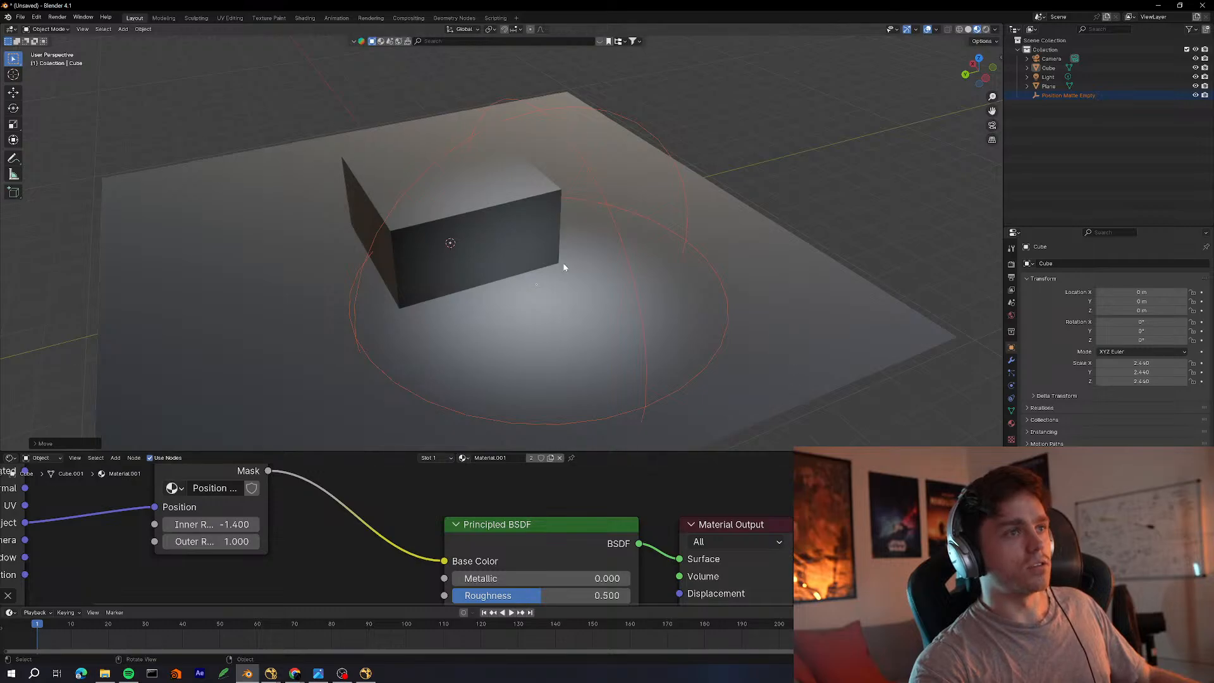
middle_click_drag(565, 268, 507, 412)
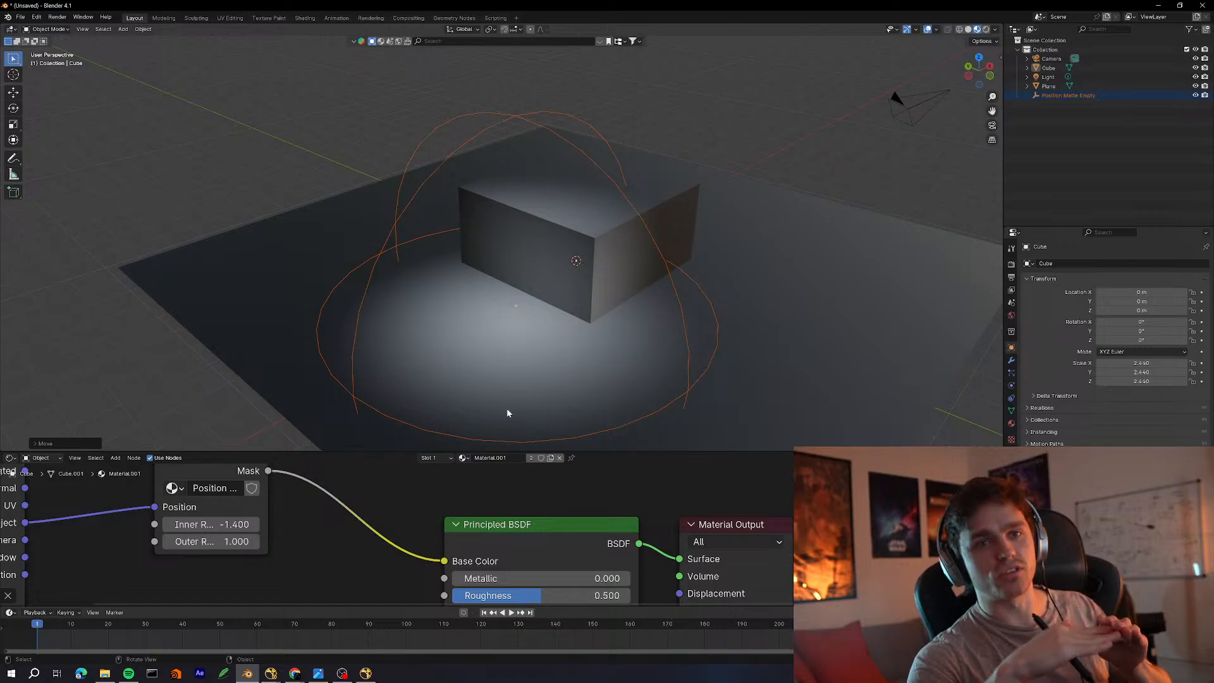
Shrink the Position Matte Empty and place it at the foot of the cube's front corner
key("s")
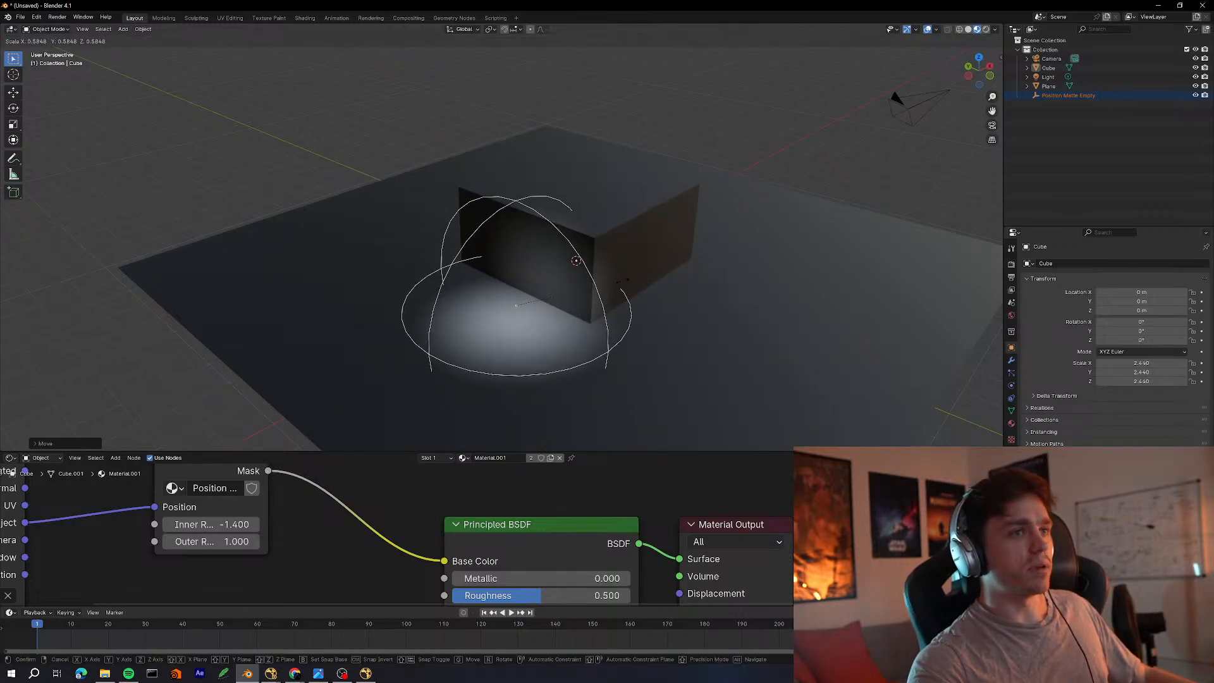
left_click(560, 321)
key("g")
left_click(607, 328)
middle_click_drag(594, 318, 627, 353)
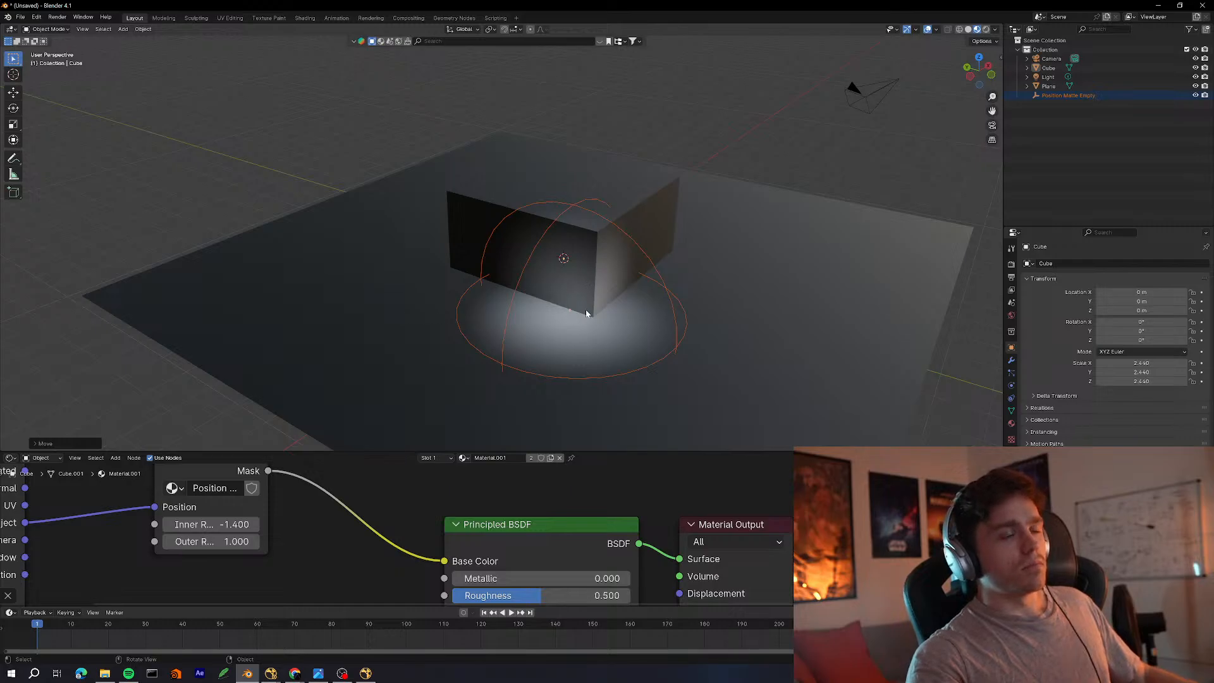
Enlarge the Position Matte Empty by a factor of about 1.31 and reposition it around the cube's corner
middle_click_drag(587, 313, 534, 356)
key("s")
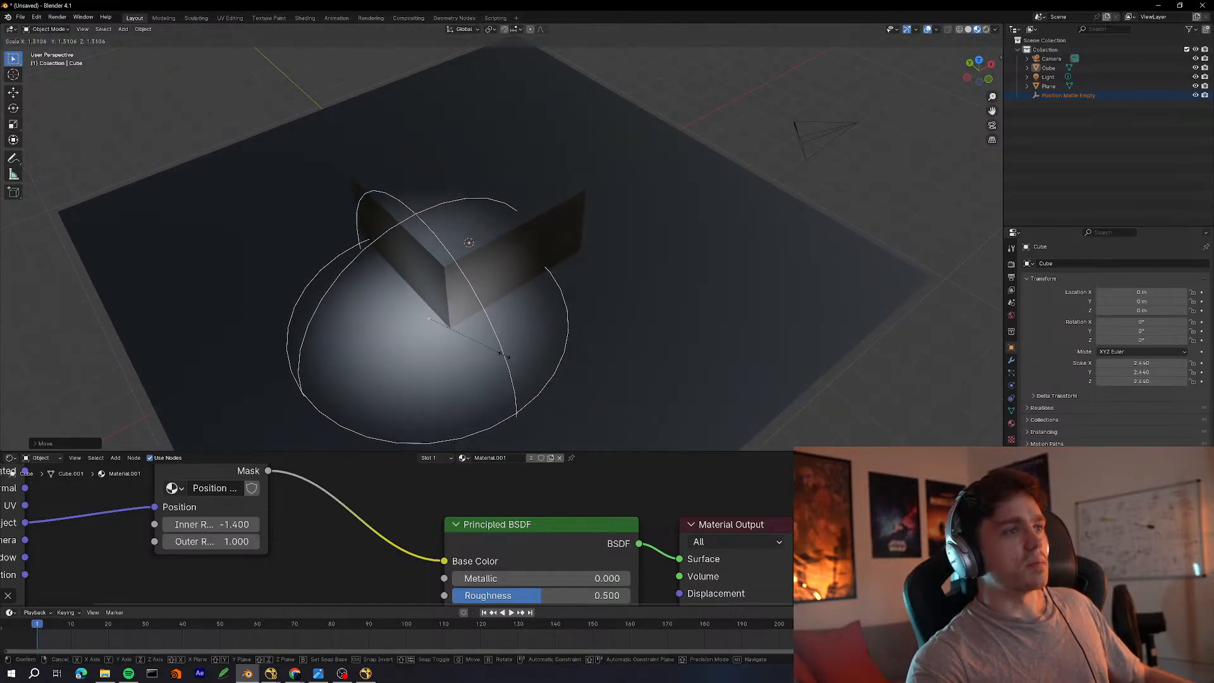
left_click(503, 355)
key("g")
left_click(668, 288)
middle_click_drag(683, 292, 636, 309)
key("g")
left_click(481, 316)
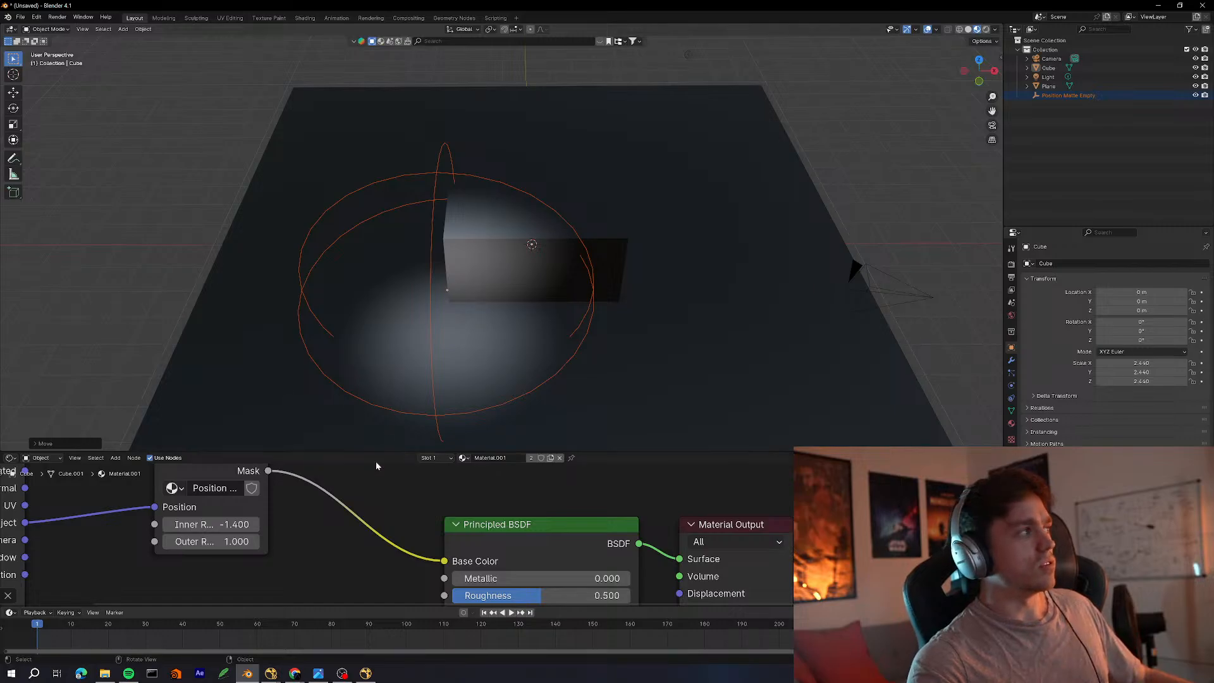
Reroute the Position Matte Mask from Base Color to Roughness and set Metallic to 1.000 on the Principled BSDF
middle_click_drag(395, 541, 424, 555)
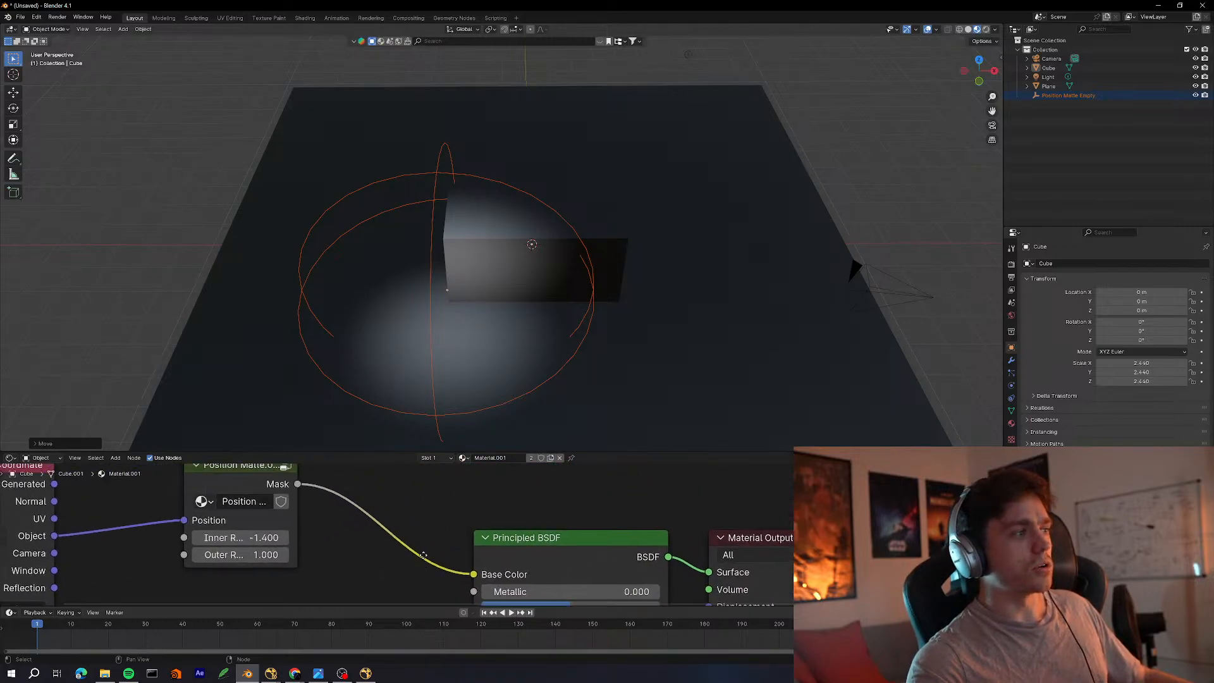
left_click_drag(474, 574, 474, 520)
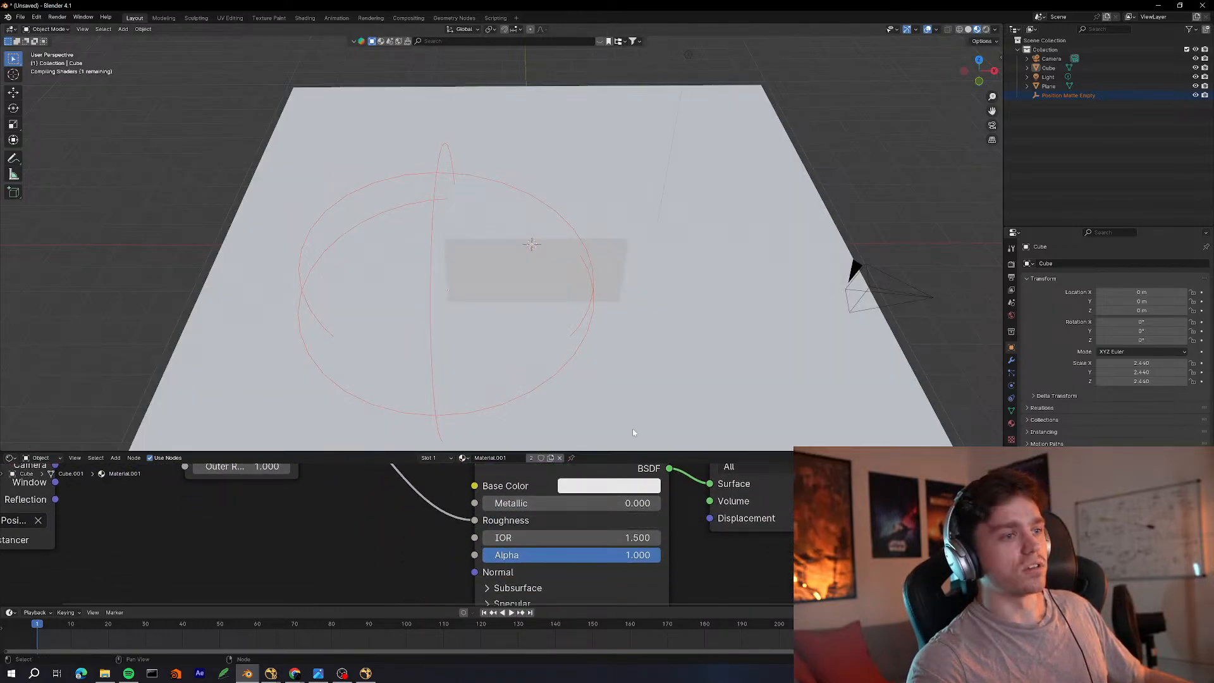
left_click_drag(554, 507, 746, 491)
mouse_move(695, 361)
middle_mouse_down()
mouse_move(719, 364)
mouse_move(716, 353)
middle_mouse_up()
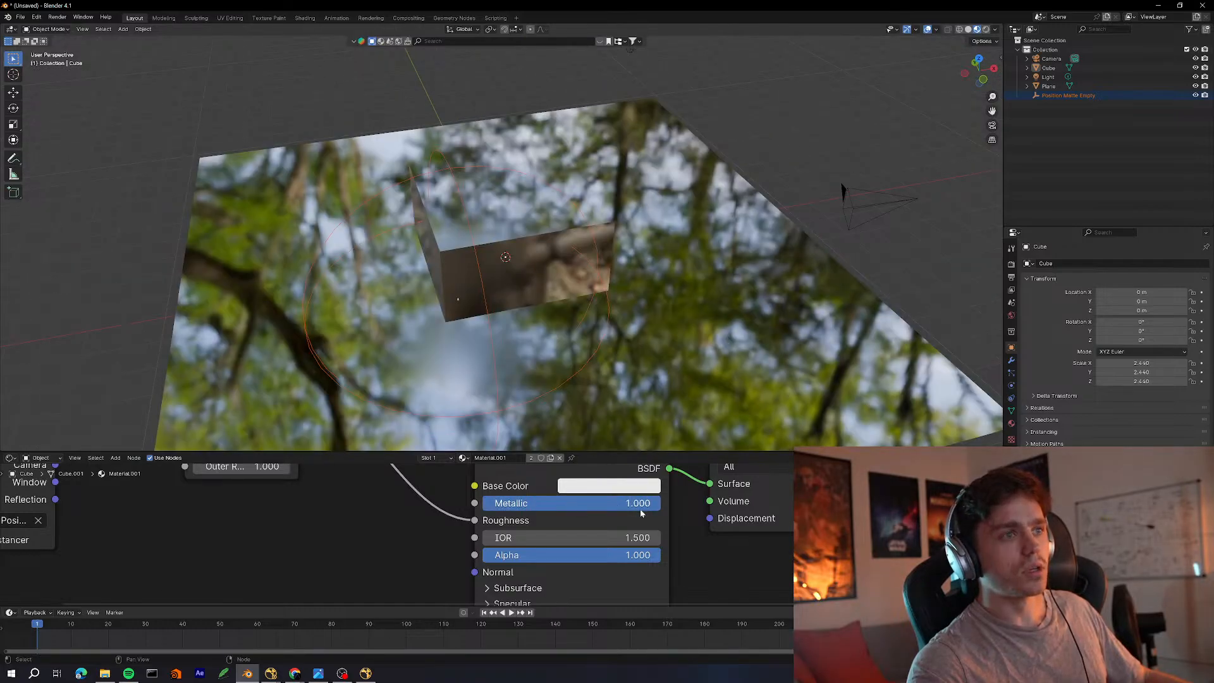
middle_click_drag(544, 380, 596, 389)
Insert an Invert Color node on the link between the Position Matte Mask and the Roughness input
middle_click_drag(399, 504, 418, 626)
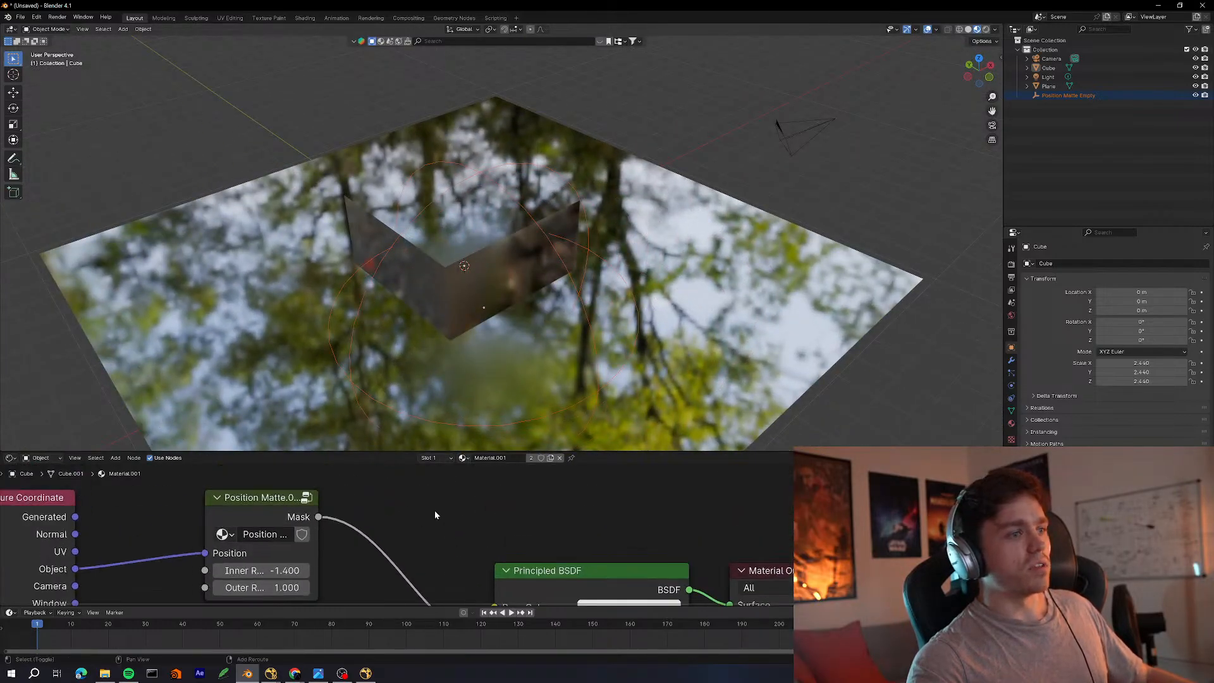
key("shift+a")
left_click(428, 507)
type("invert")
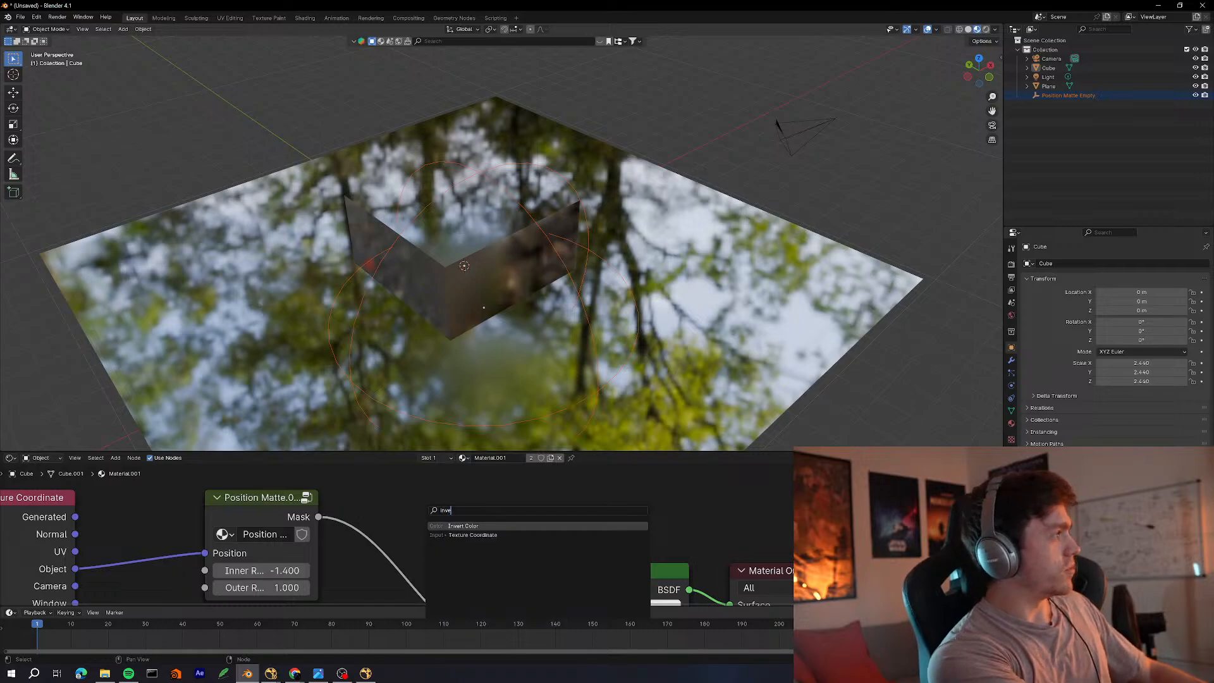
key("Return")
left_click(377, 513)
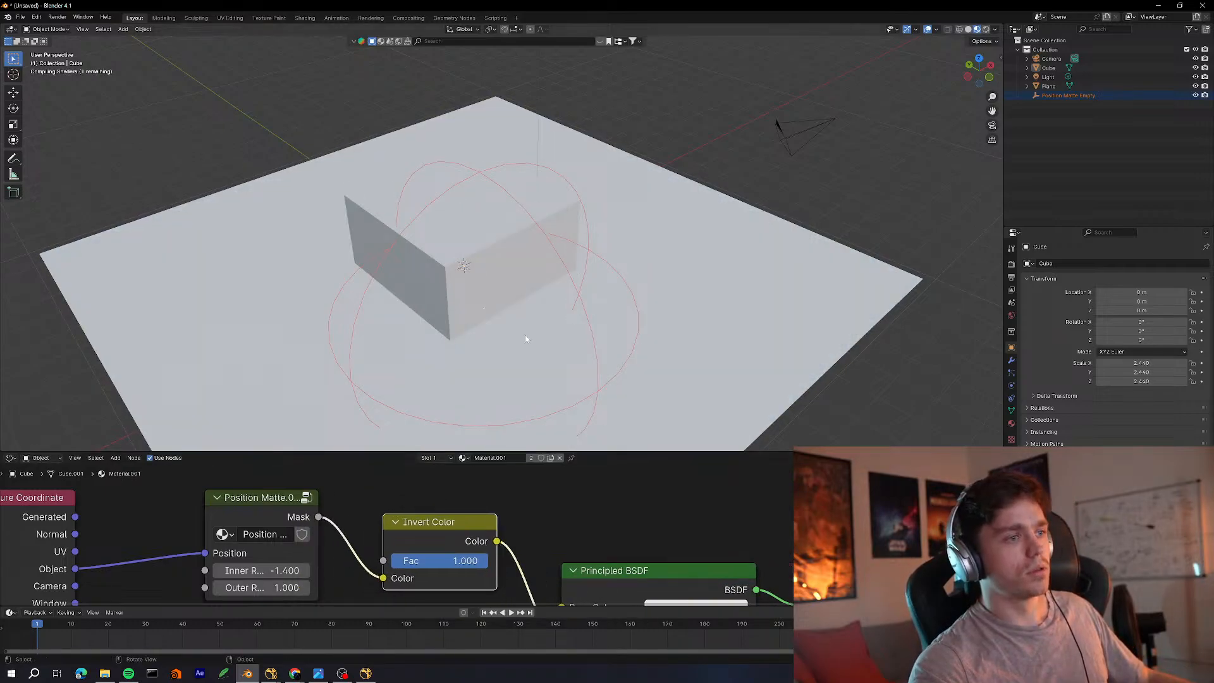
Shift the Position Matte Empty slightly beside the cube's corner
left_click(564, 268)
middle_click_drag(574, 328, 570, 293)
key("g")
left_click(592, 295)
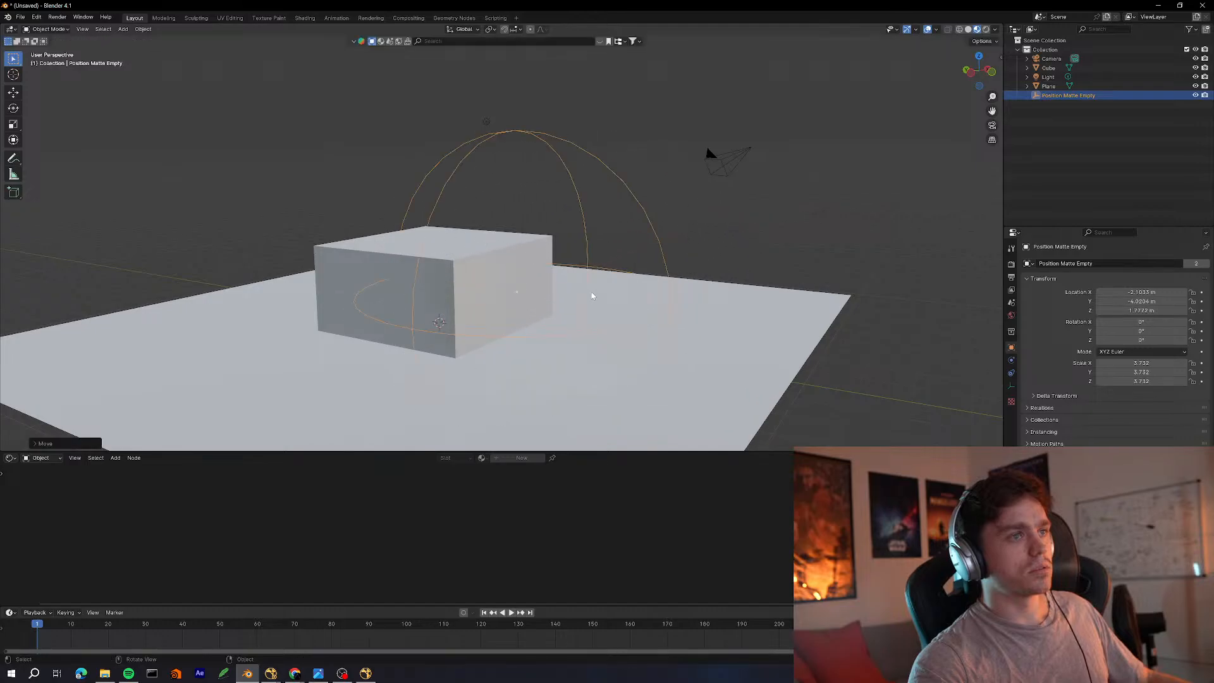
Darken the plane material's Base Color to near black on the Principled BSDF
middle_click_drag(715, 322, 680, 337)
left_click(628, 351)
middle_click_drag(599, 567, 496, 490)
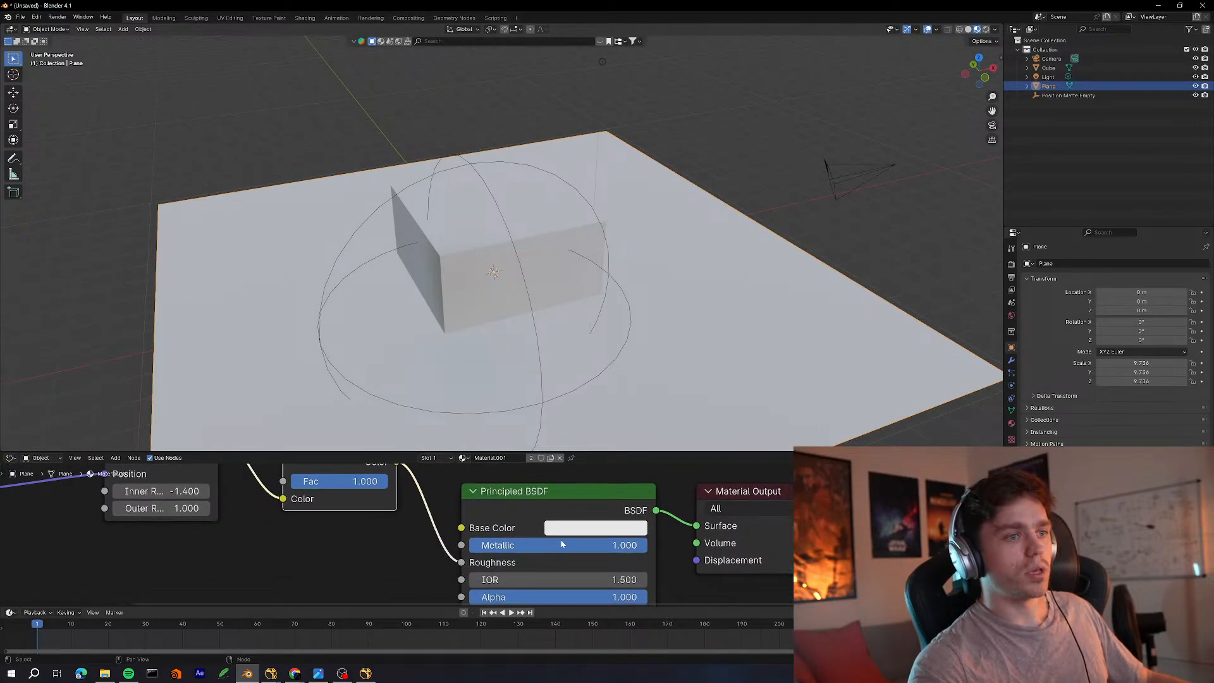
left_click_drag(561, 544, 629, 542)
left_click(597, 531)
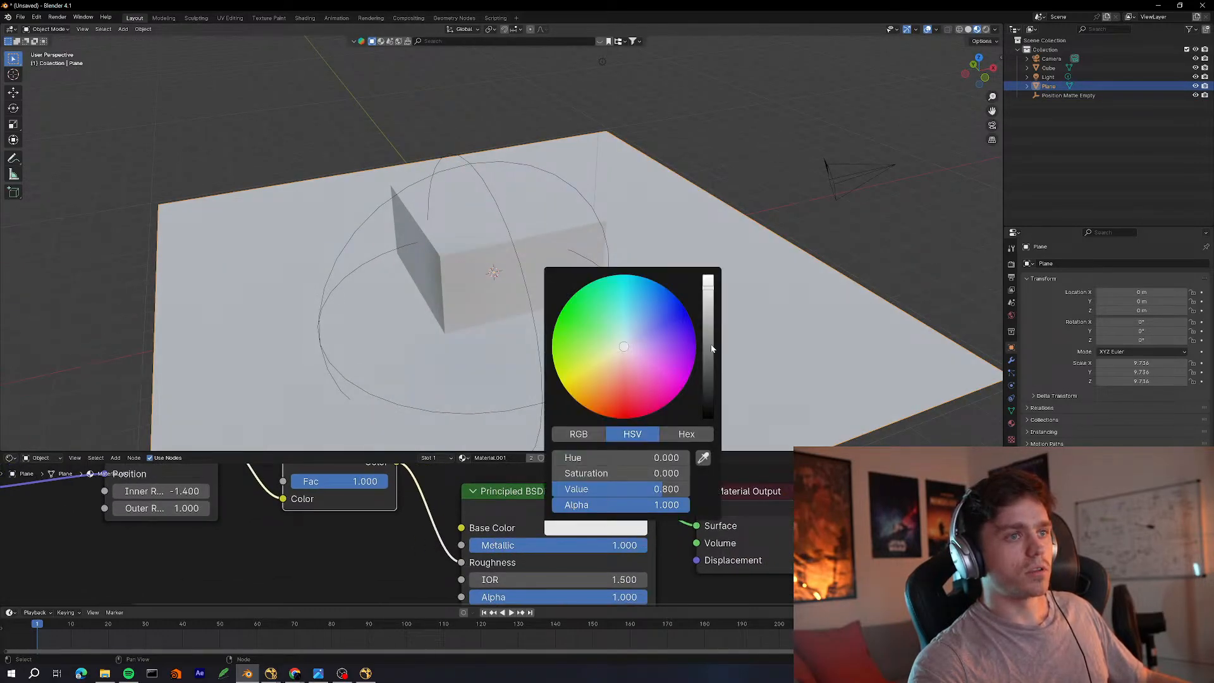
left_click_drag(712, 349, 702, 400)
middle_click_drag(530, 552, 520, 516)
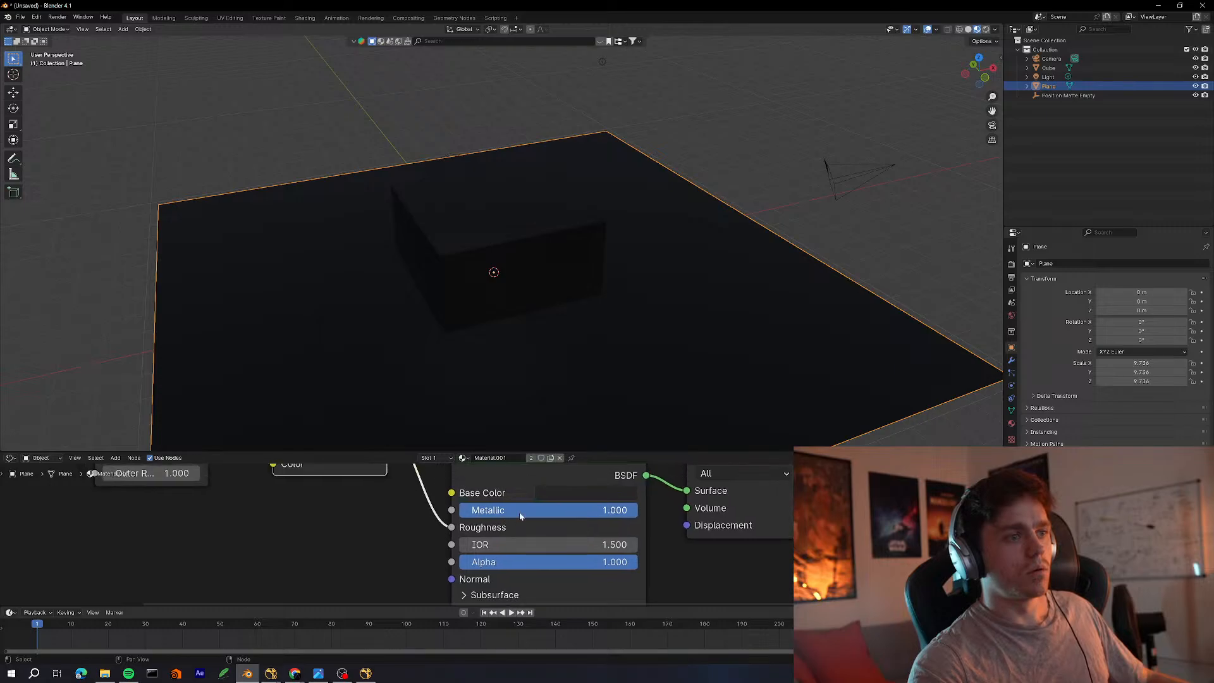
left_click_drag(519, 513, 614, 423)
Scale the Position Matte Empty to about 4.53 and centre it near the cube's side edge
middle_click_drag(745, 370, 561, 173)
left_click(560, 174)
key("g")
left_click(551, 301)
key("s")
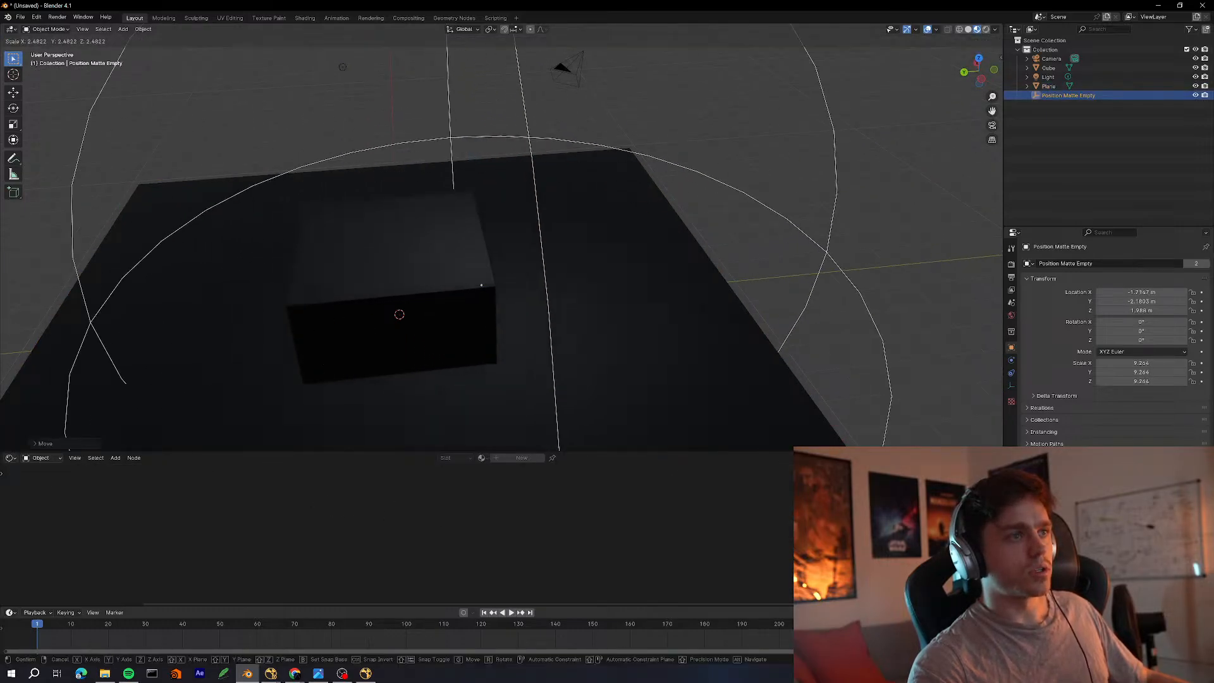
left_click(568, 371)
key("g")
left_click(584, 392)
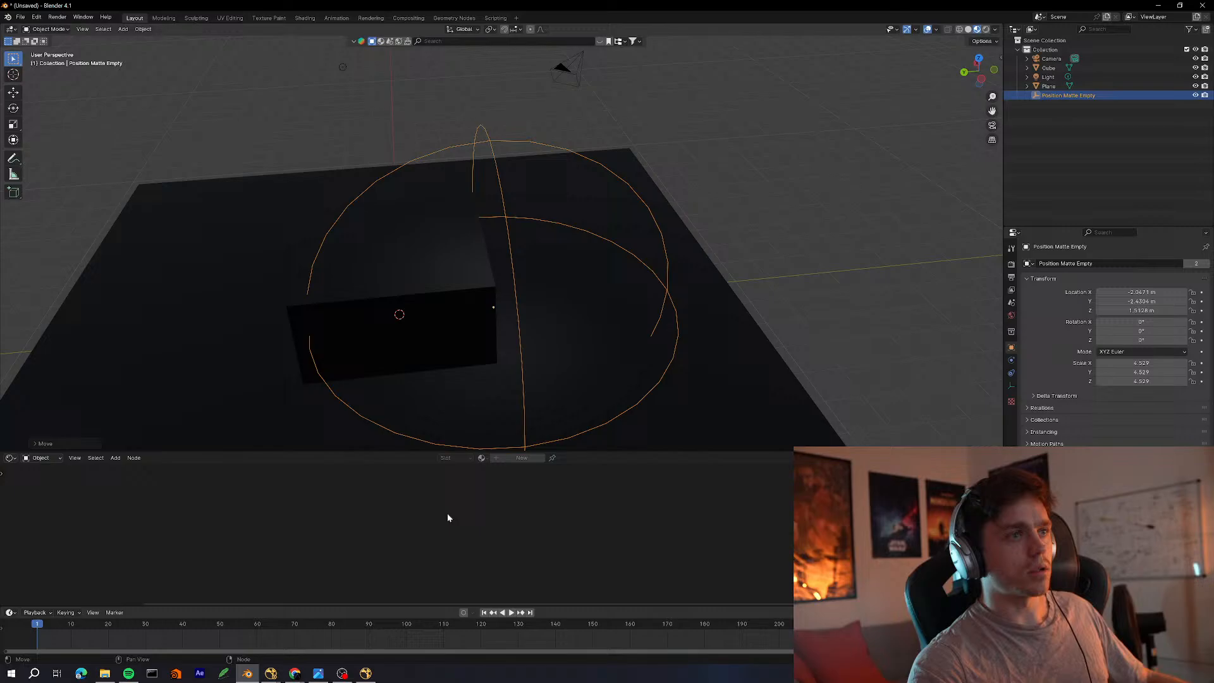
Set the Position Matte node's Inner Radius to 0.500 in the plane's material
left_click(696, 412)
scroll(320, 550, "up", 1)
left_click_drag(319, 553, 324, 553)
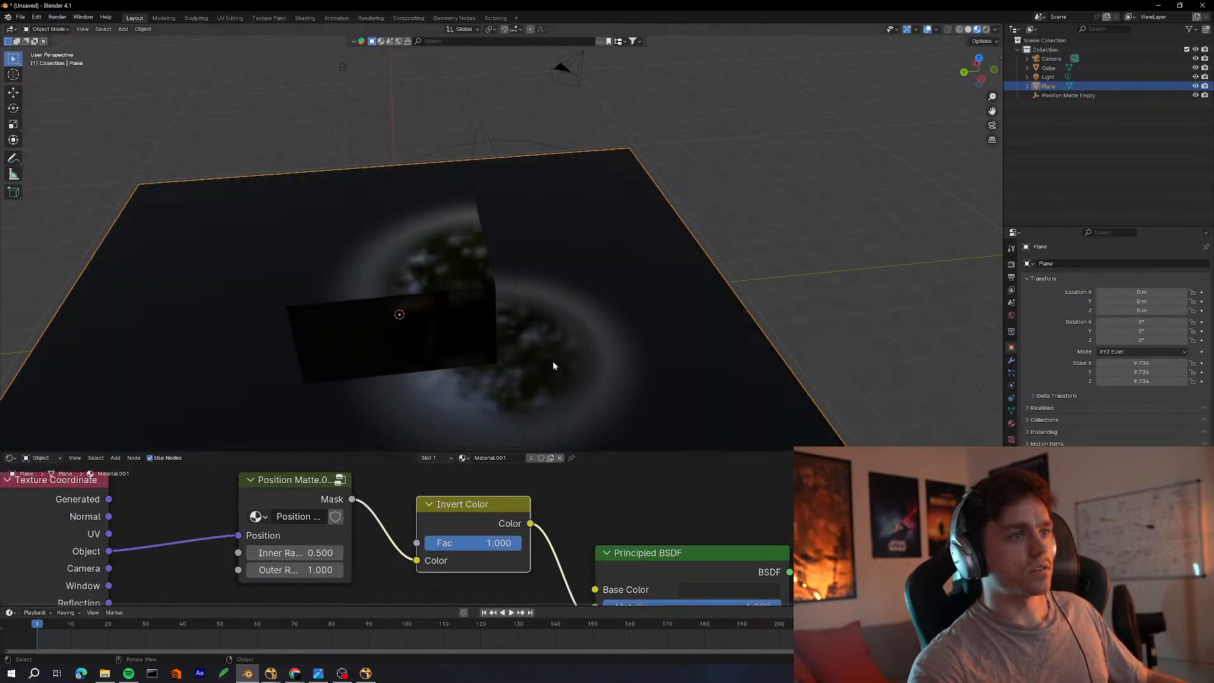
middle_click_drag(554, 366, 597, 274)
Move the Position Matte Empty away from the cube onto the open area near the plane's corner
left_click(496, 162)
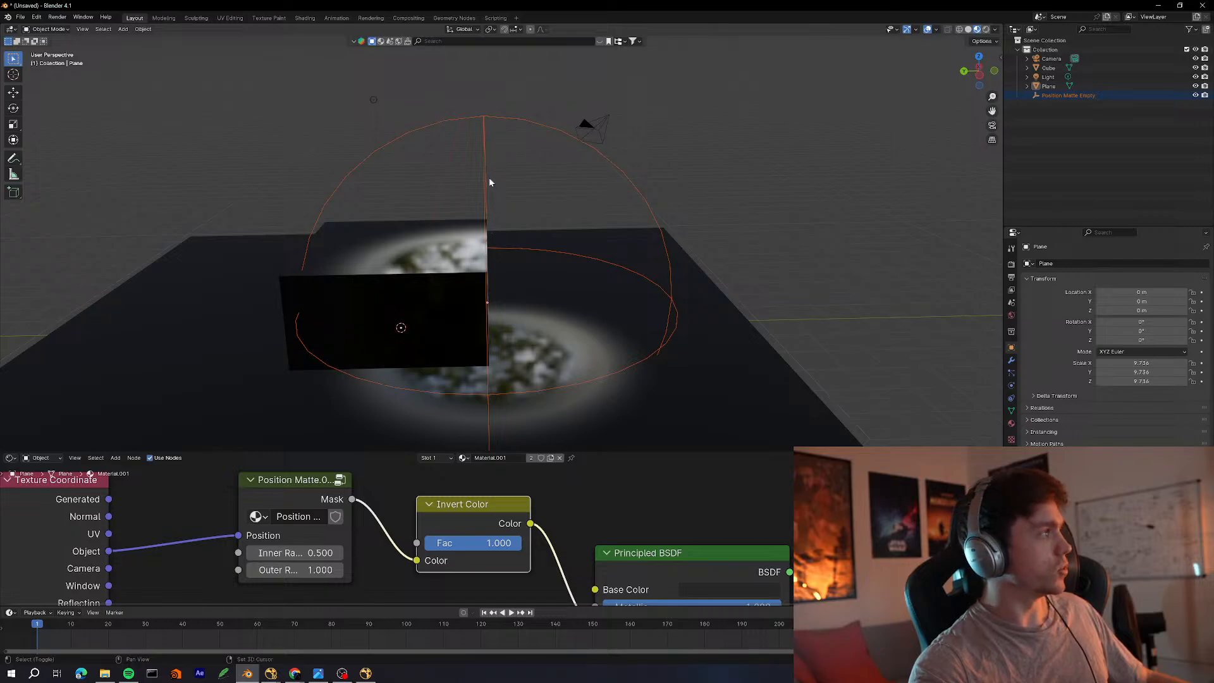
key("g")
left_click(591, 267)
middle_click_drag(591, 268, 415, 282)
key("g")
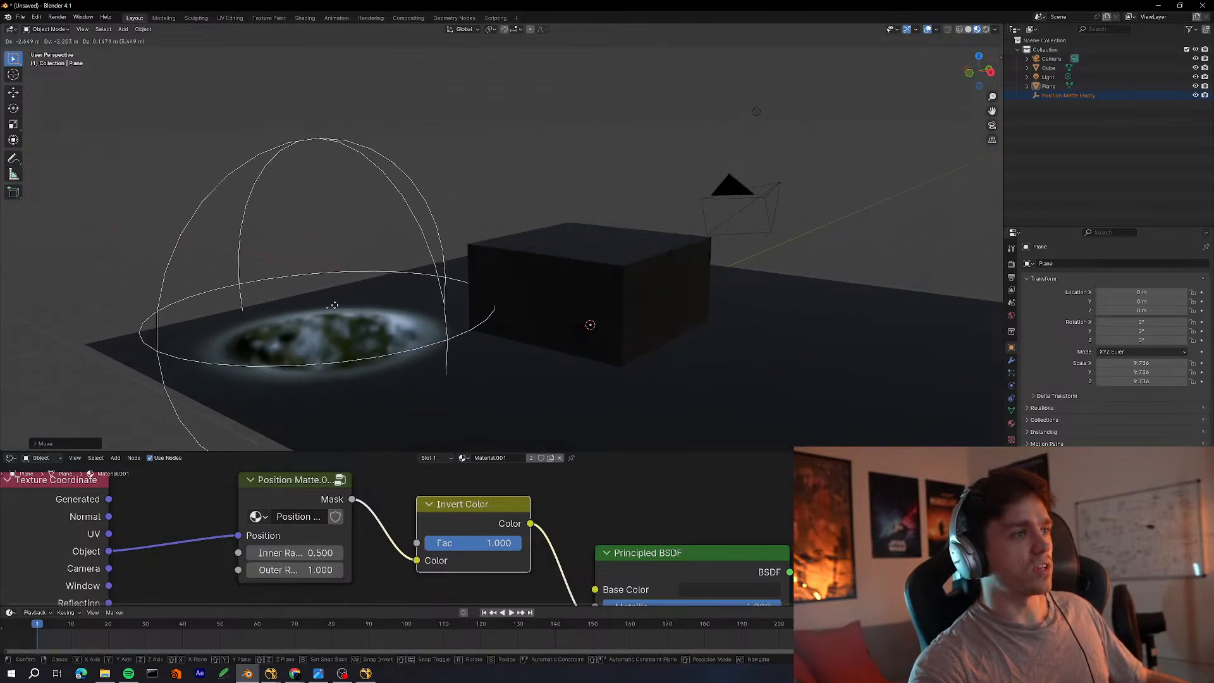
left_click(371, 305)
Enlarge the Position Matte Empty slightly and set the Position Matte node's Inner Radius to 0.300
key("s")
left_click(390, 310)
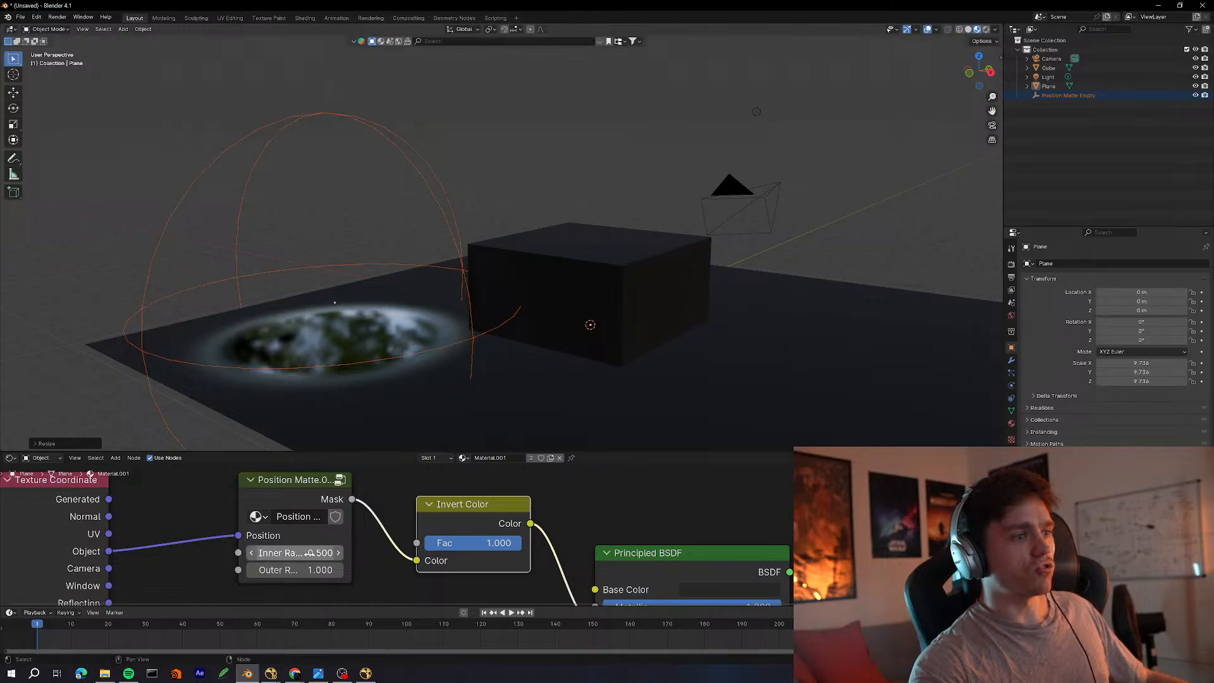
left_click_drag(324, 554, 317, 560)
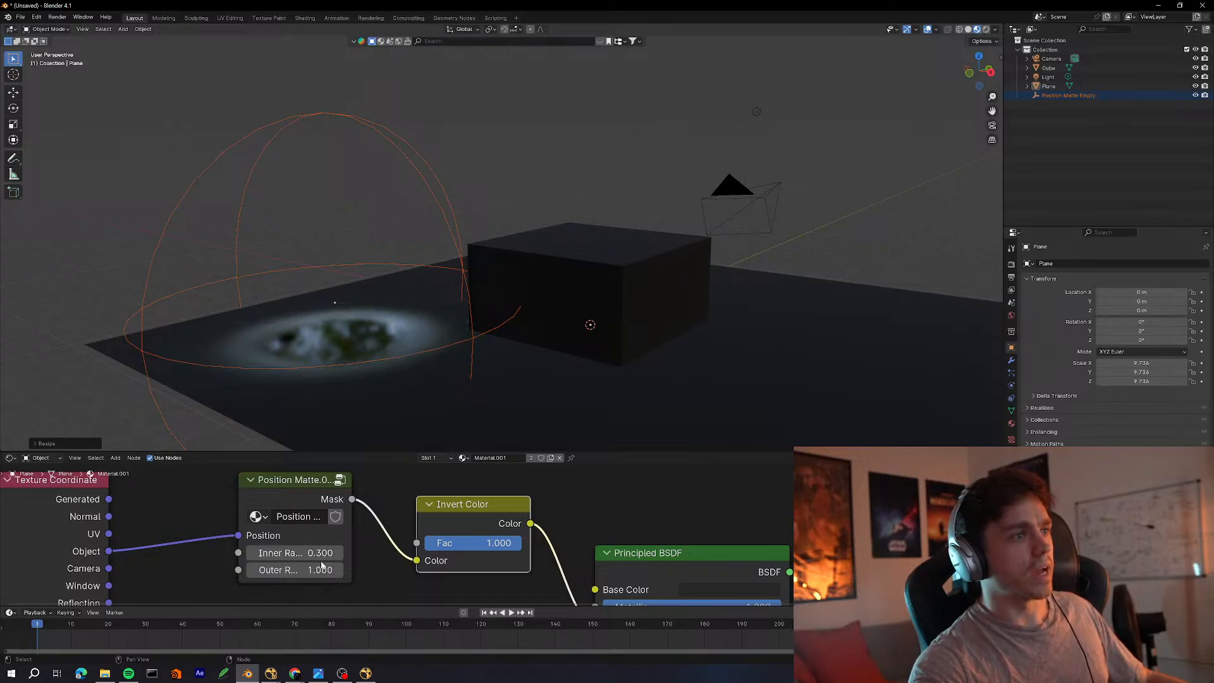
Lower the Position Matte Empty toward the plane and try larger and smaller scales for it
key("g")
left_click(481, 339)
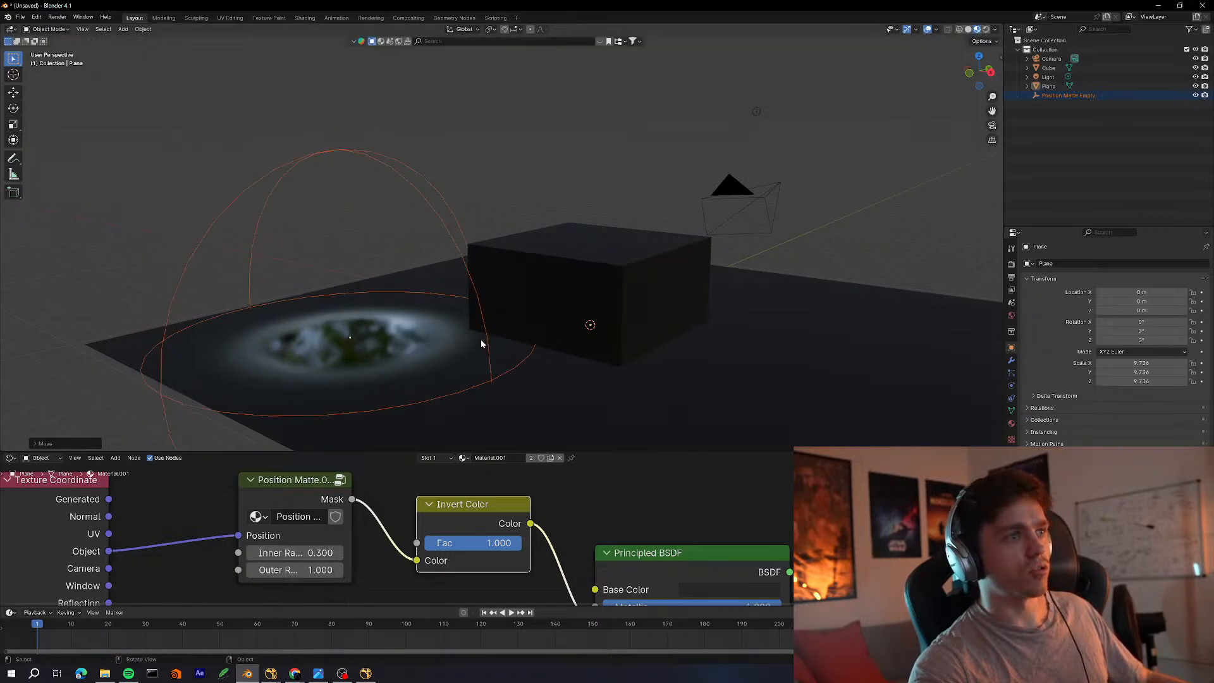
key("s")
left_click(786, 345)
mouse_move(728, 316)
middle_mouse_down()
mouse_move(713, 341)
mouse_move(704, 320)
mouse_move(740, 309)
middle_mouse_up()
key("s")
left_click(549, 340)
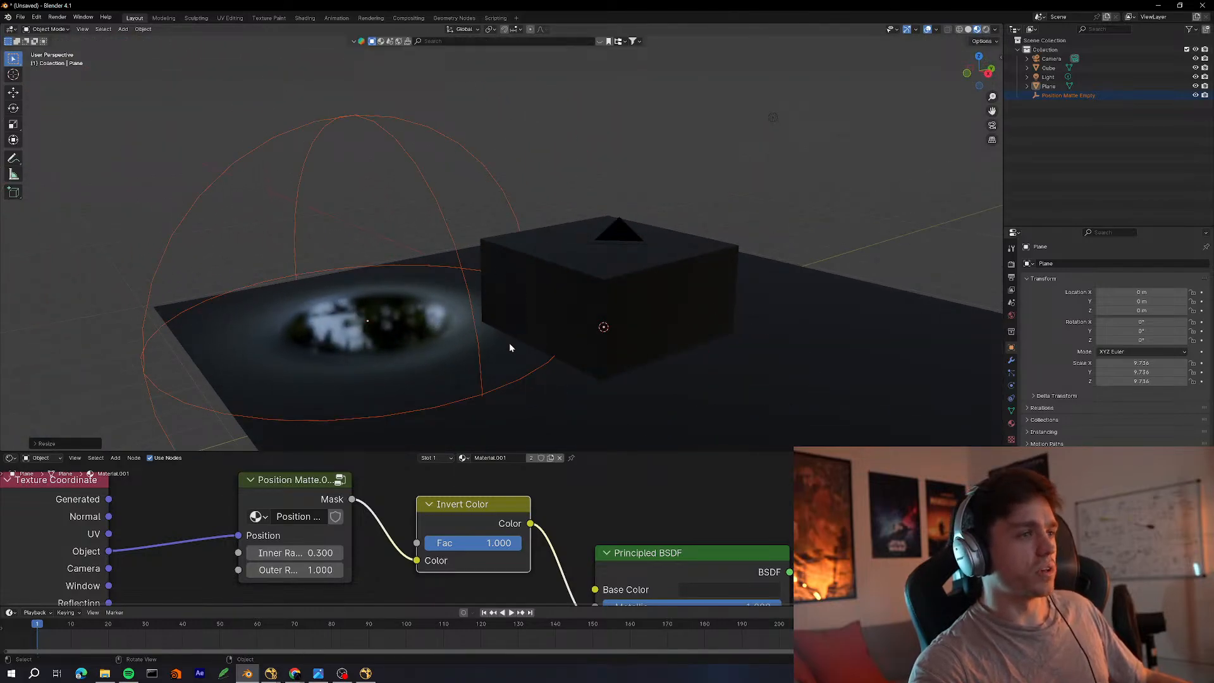
Rotate the Position Matte Empty slightly about the Z axis and stretch it along the X axis
middle_click_drag(510, 343, 539, 273)
key("r")
key("z")
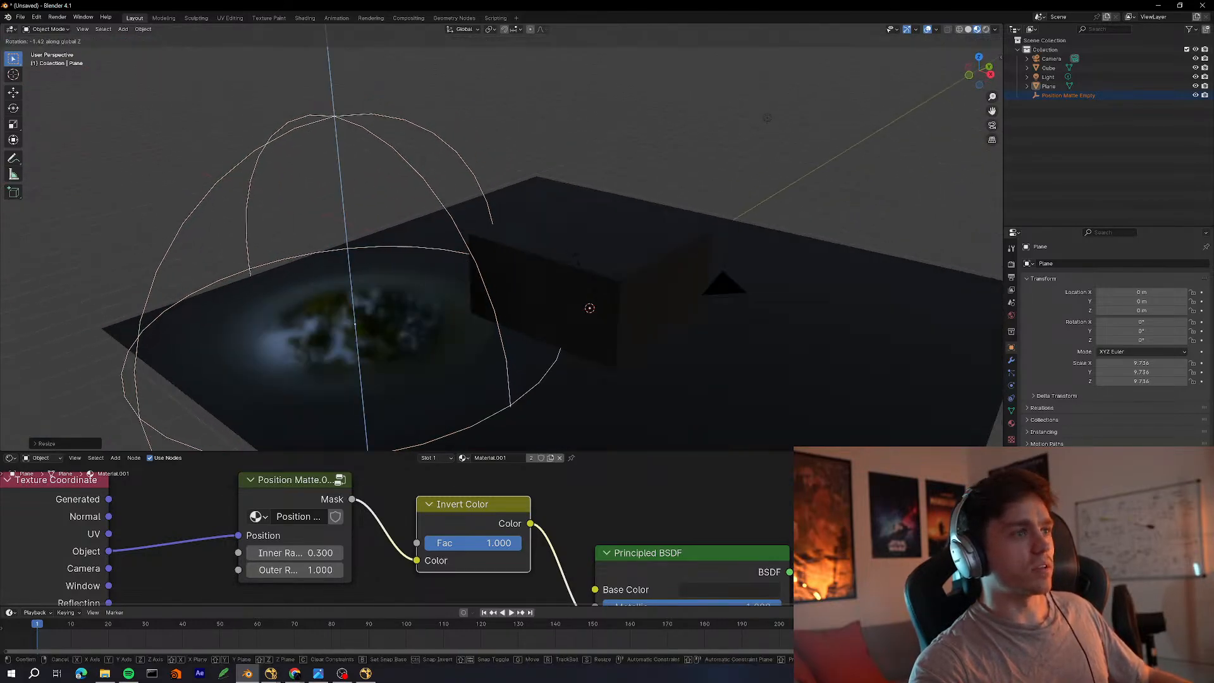
left_click(355, 324)
key("s")
key("x")
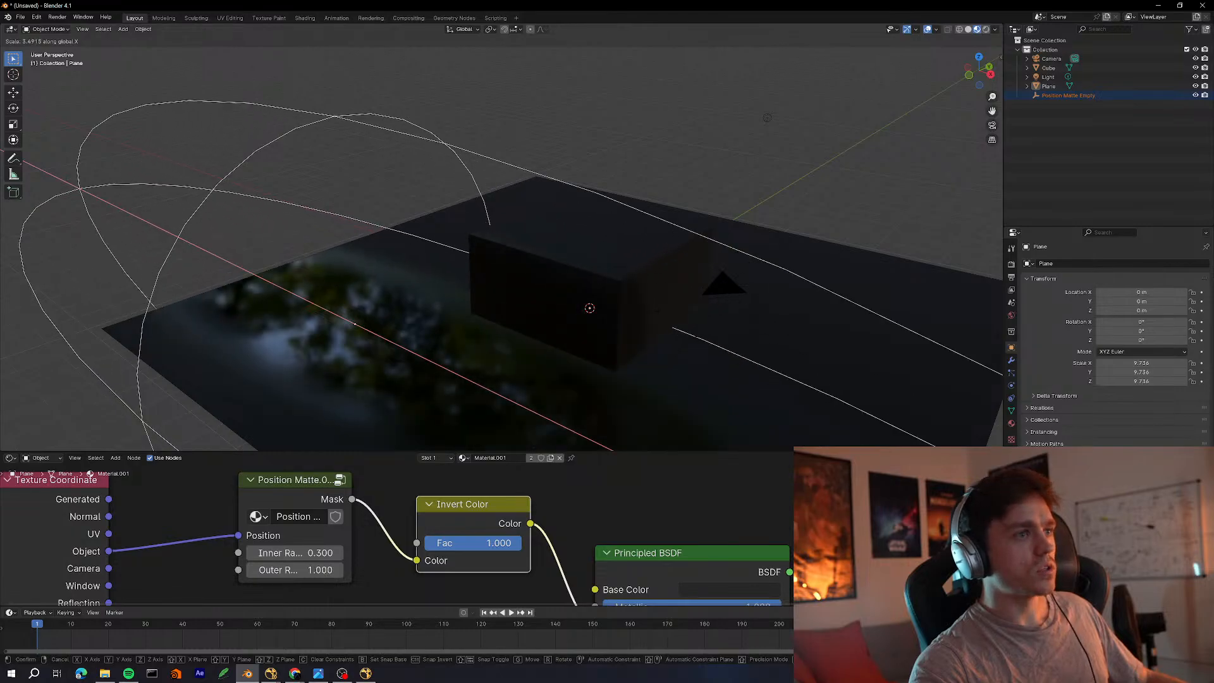
left_click(525, 319)
Move the stretched Position Matte Empty in front of the cube and rescale it over the open part of the plane
middle_click_drag(525, 319, 628, 252)
key("g")
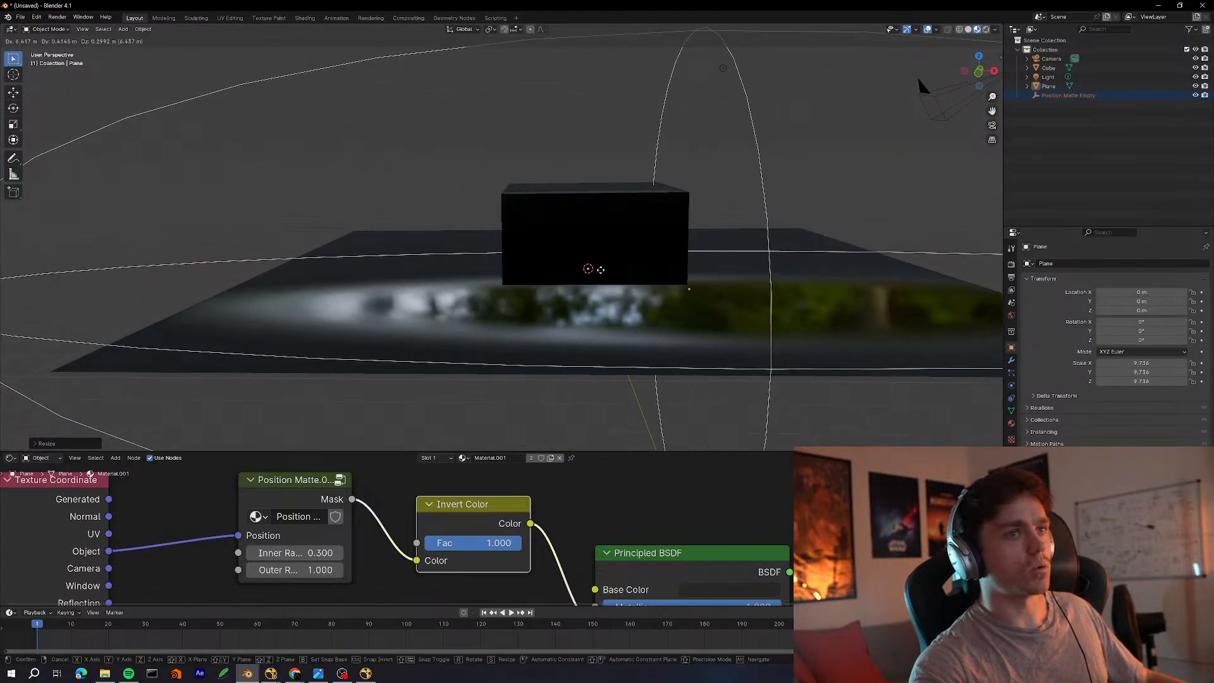
left_click(520, 307)
middle_click_drag(521, 310, 508, 338)
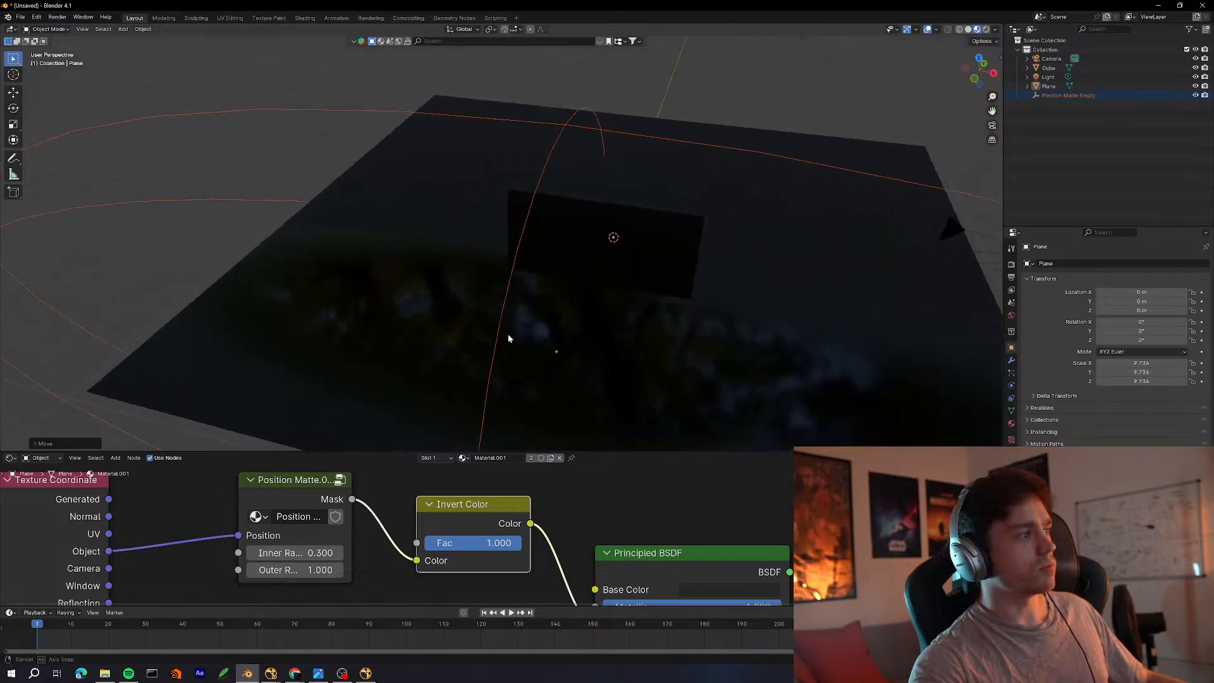
key("s")
left_click(686, 274)
middle_click_drag(686, 274, 661, 296)
key("g")
left_click(558, 295)
middle_click_drag(559, 295, 642, 315)
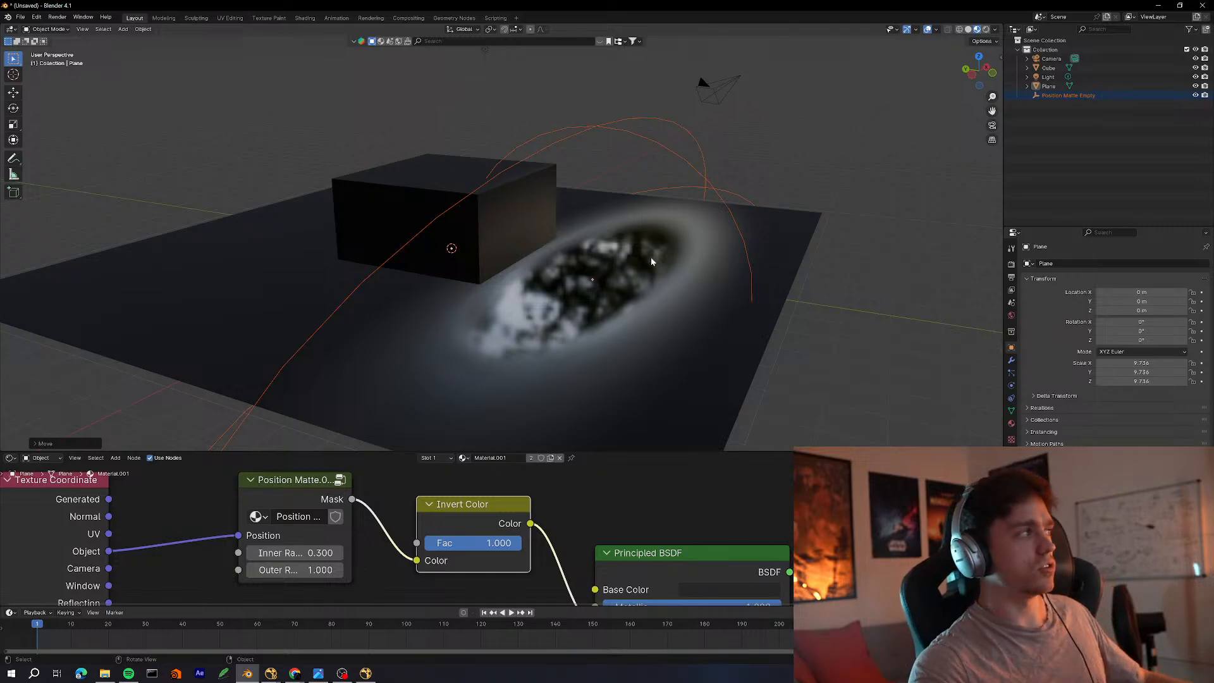
Raise and lower the Position Matte Empty over the plane beside the cube to vary the reflective patch
middle_click_drag(651, 261, 660, 226)
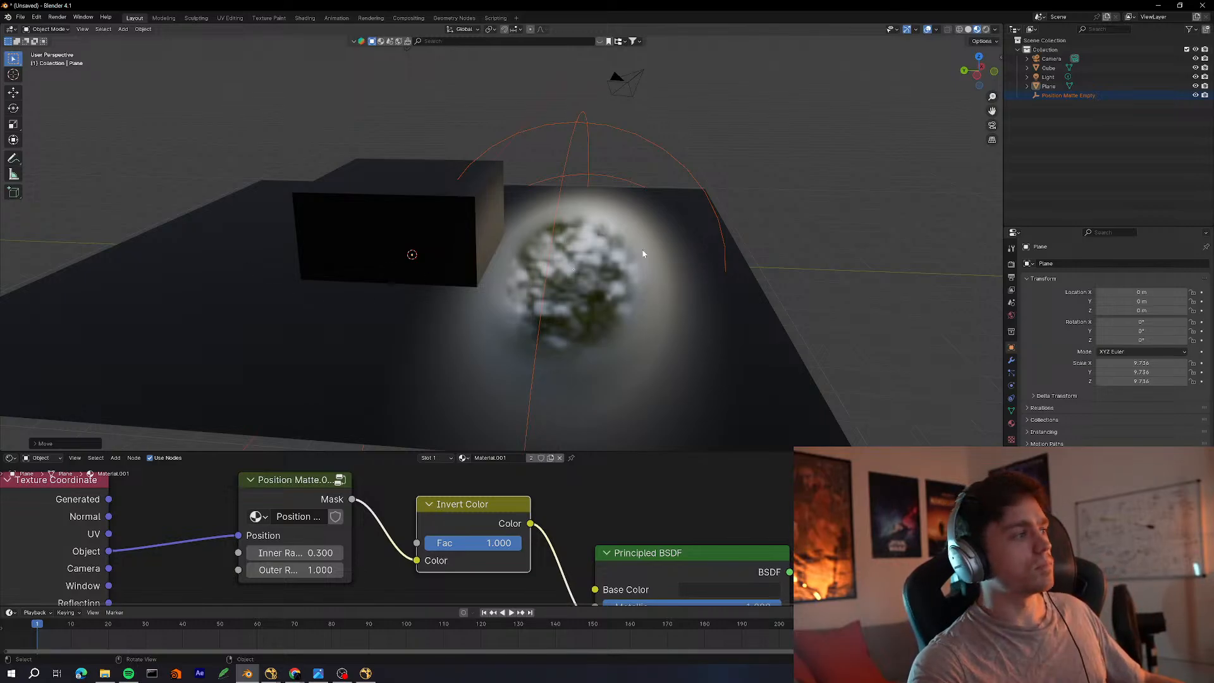
key("g")
left_click(698, 157)
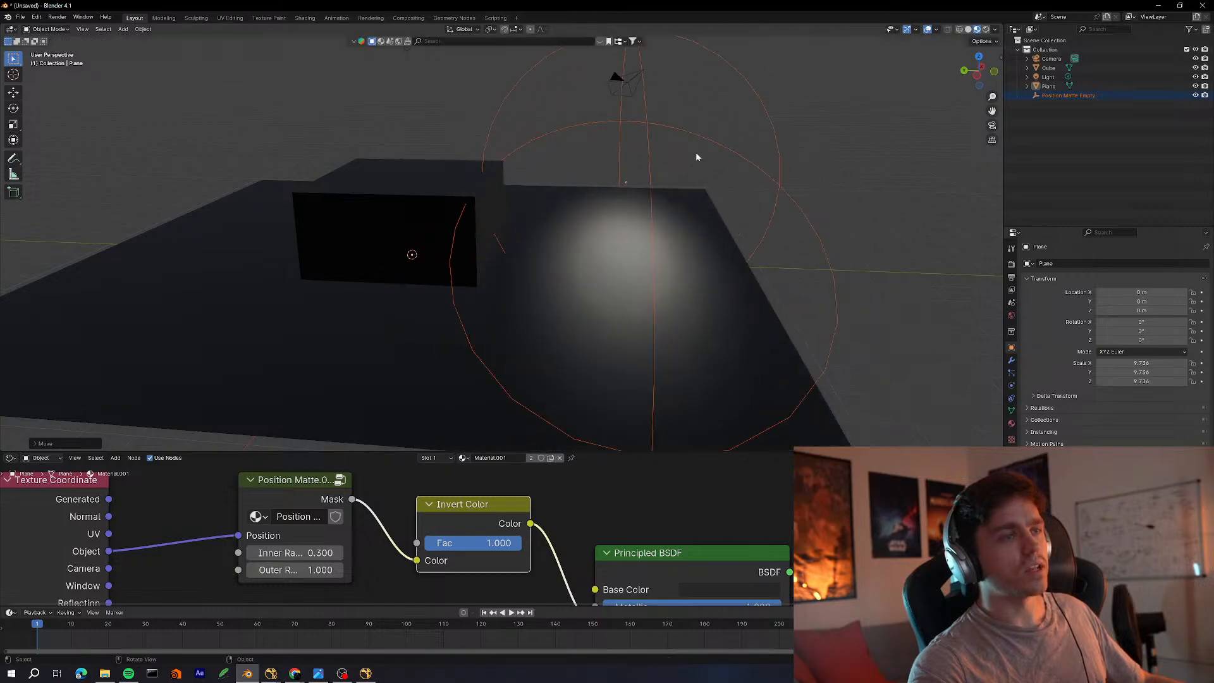
middle_click_drag(698, 157, 680, 267)
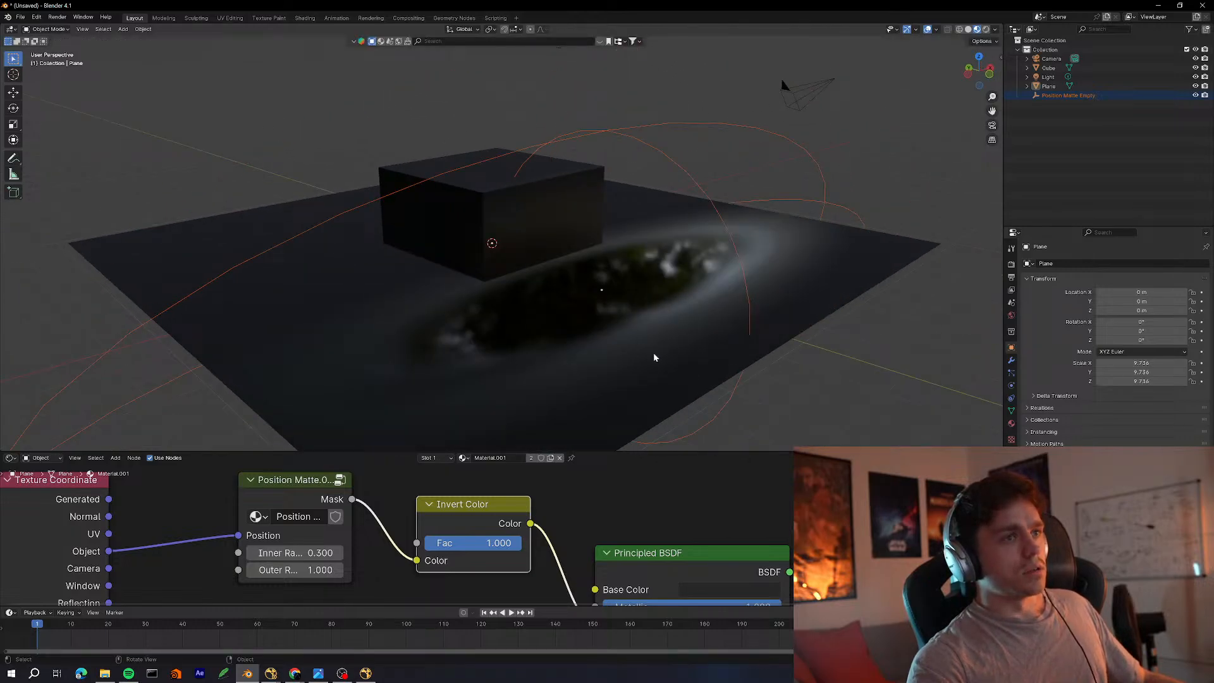
key("g")
left_click(731, 255)
key("g")
middle_click_drag(732, 255, 778, 207)
left_click(767, 274)
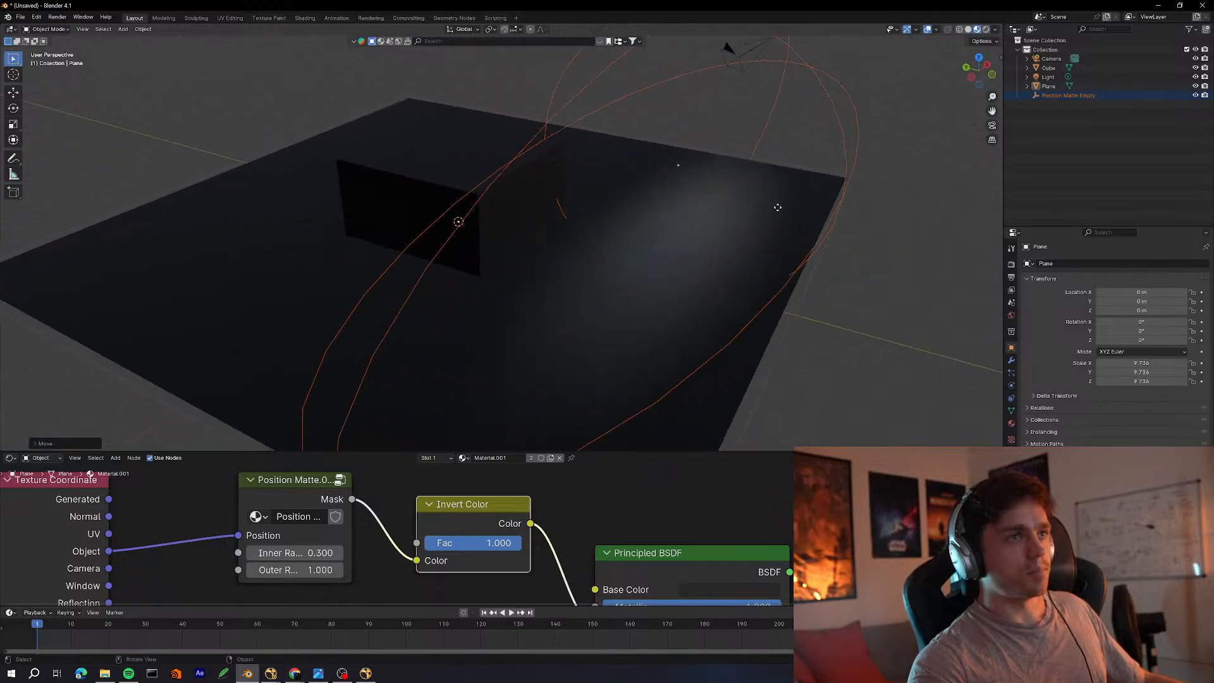
key("g")
left_click(773, 264)
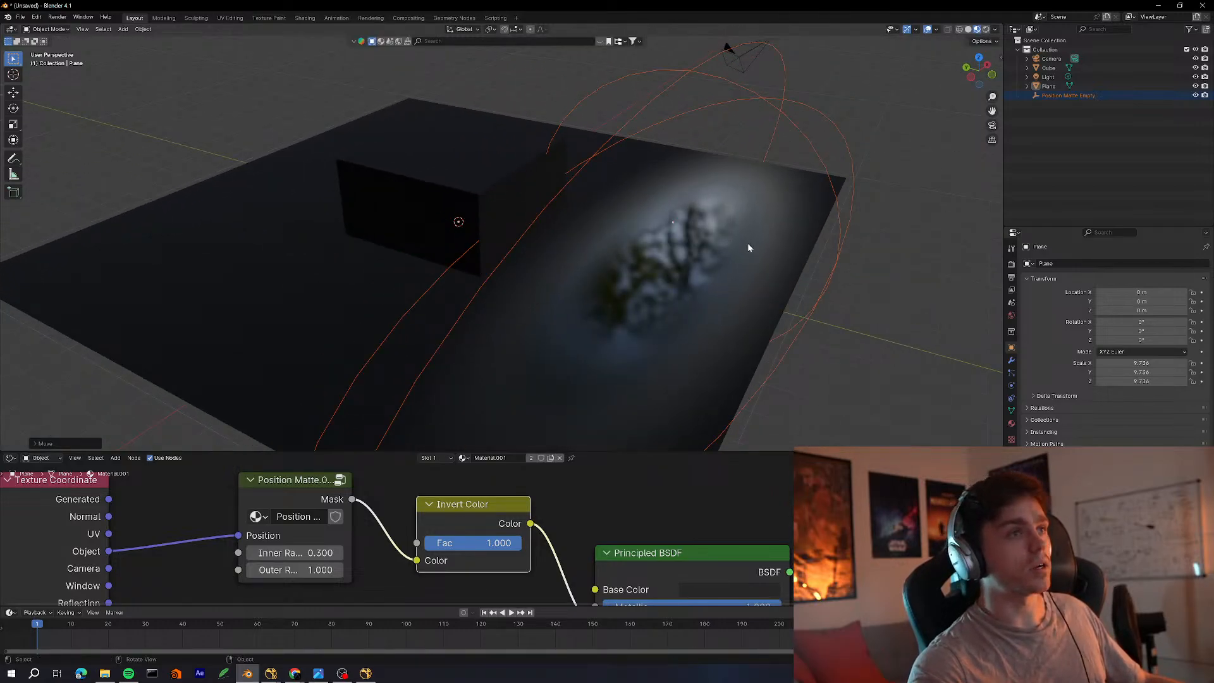
Shift the Position Matte Empty up and sideways so its mask overlaps the edge of the cube
middle_click_drag(749, 248, 698, 264)
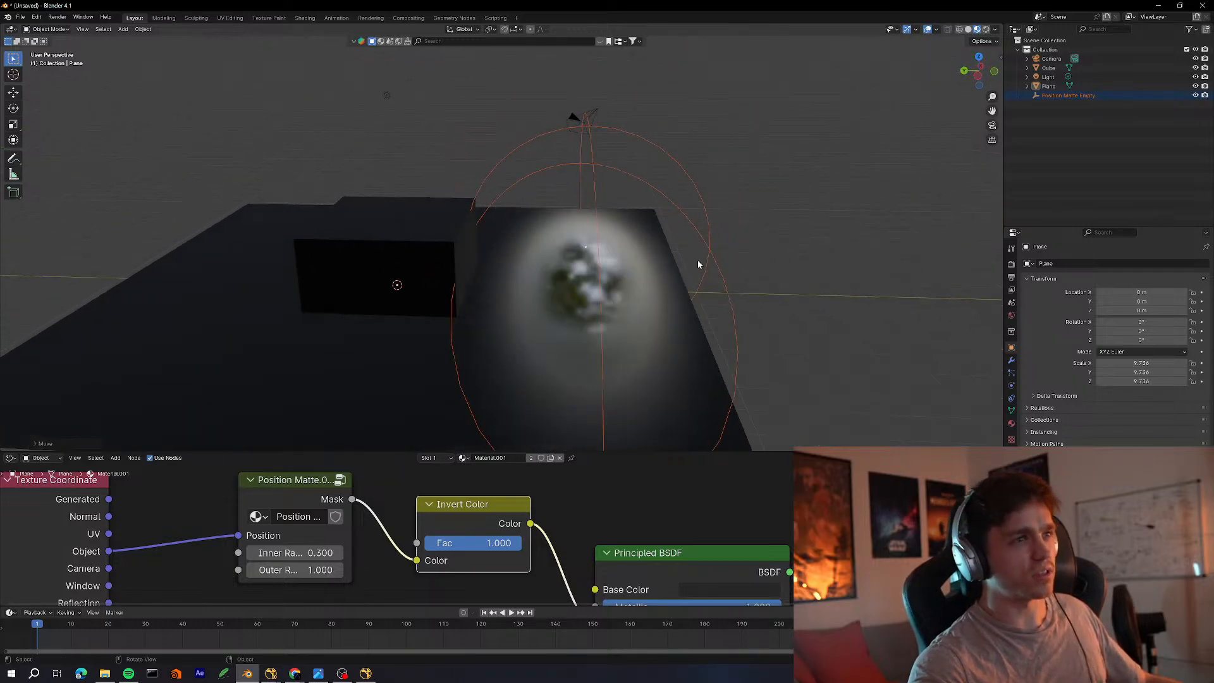
key("g")
left_click(594, 297)
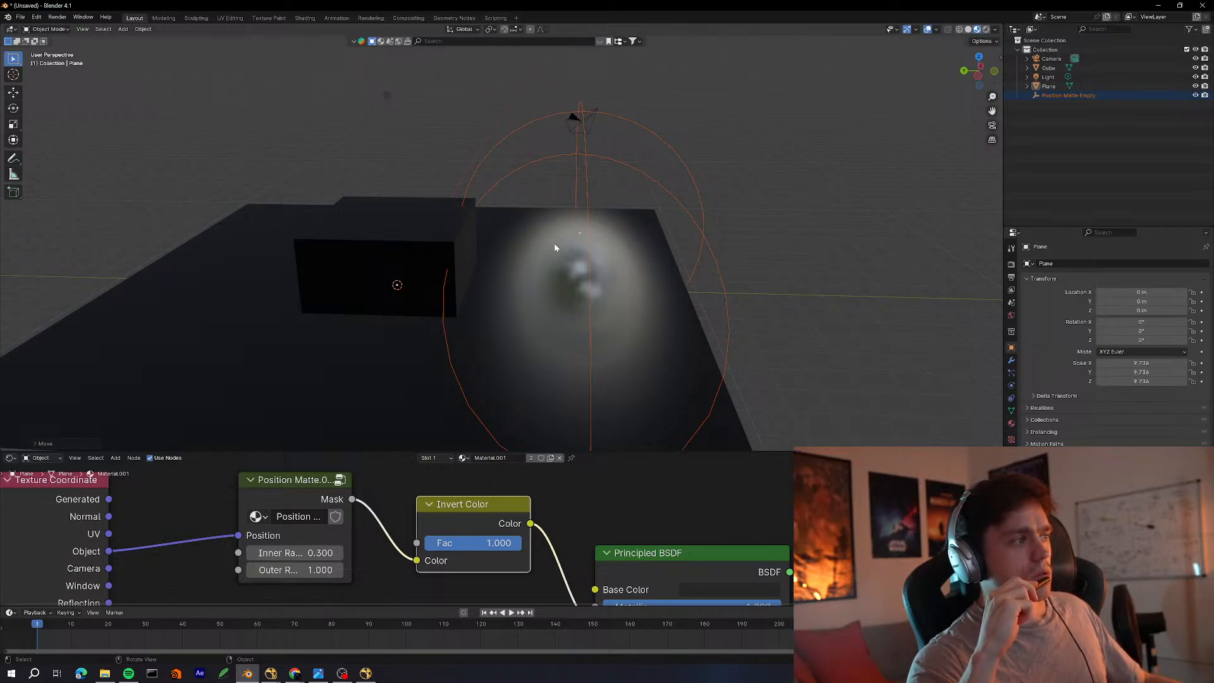
key("g")
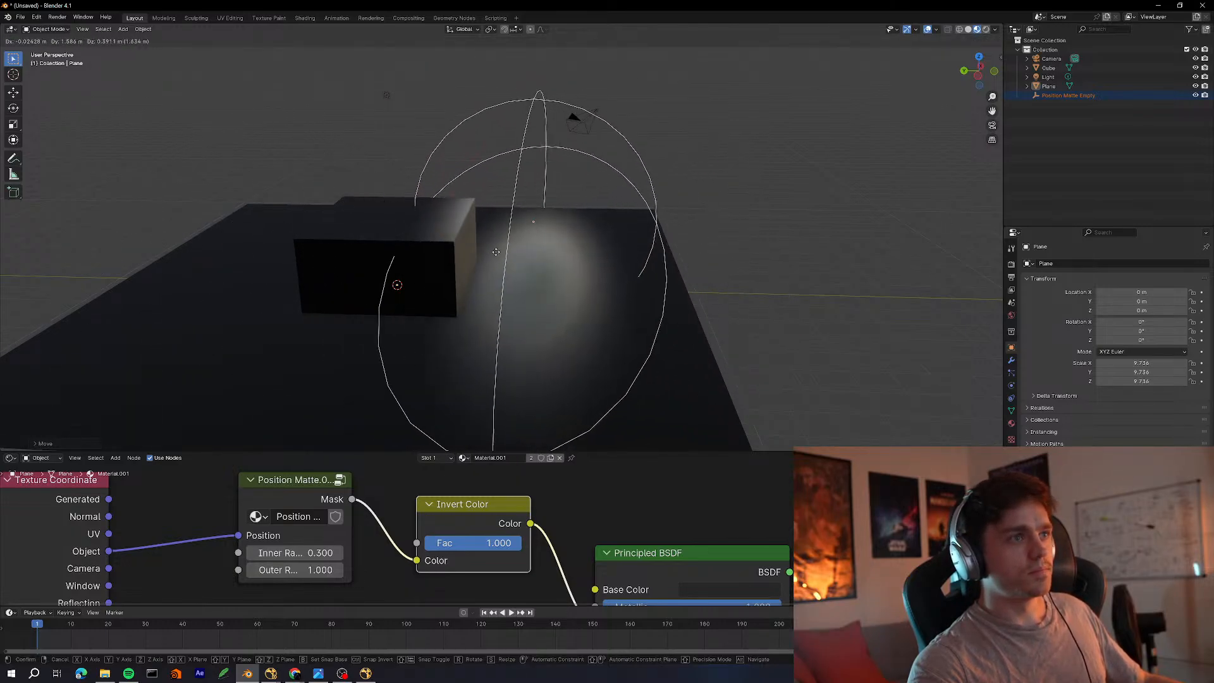
right_click(494, 291)
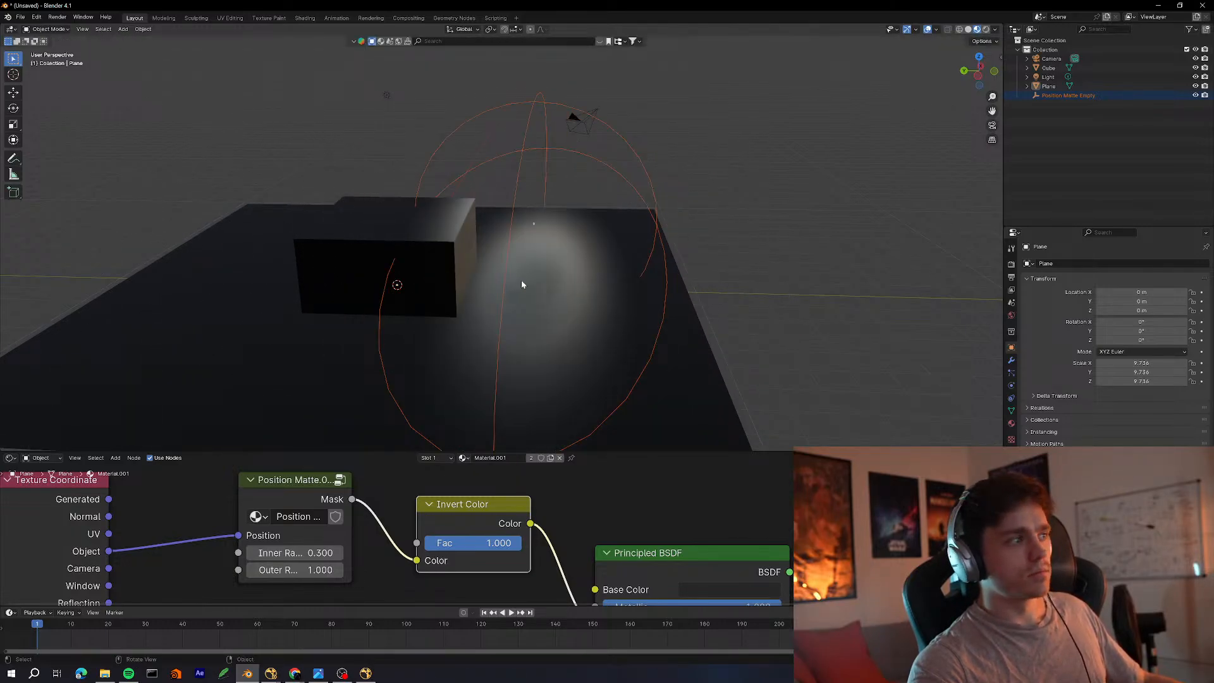
middle_click_drag(522, 284, 537, 274)
key("g")
left_click(572, 279)
Shorten the stretched Position Matte Empty along its length and reposition it next to the cube
key("s")
key("z")
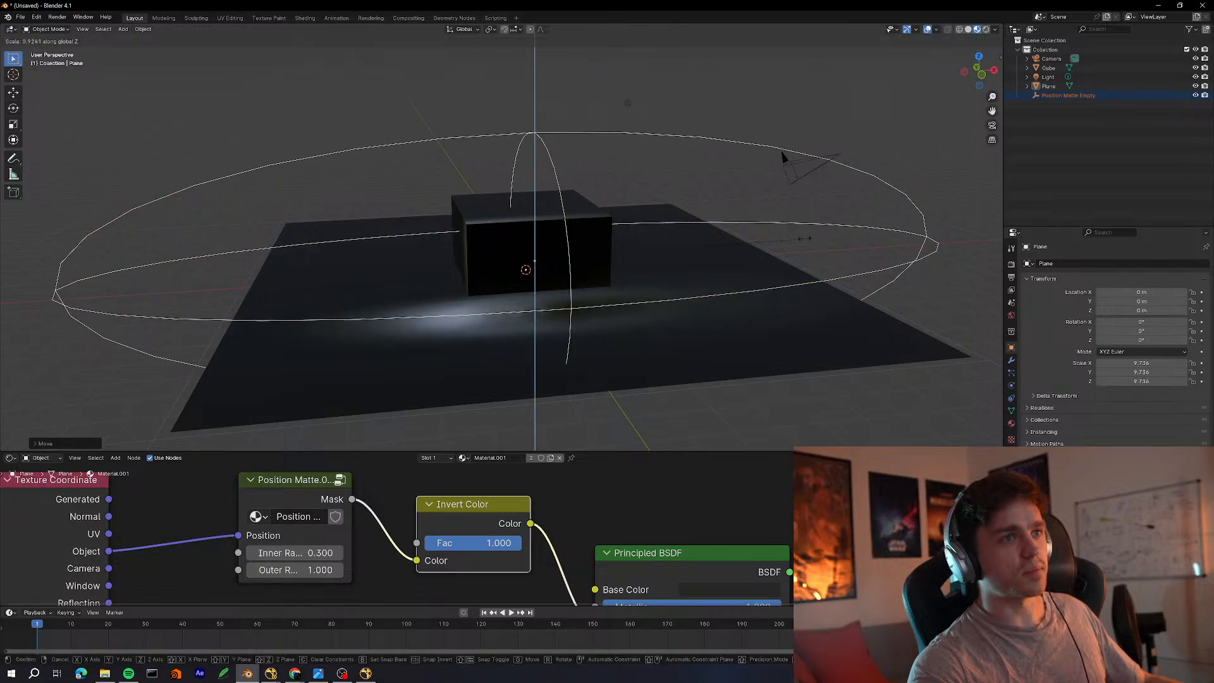
right_click(741, 244)
key("s")
key("shift+z")
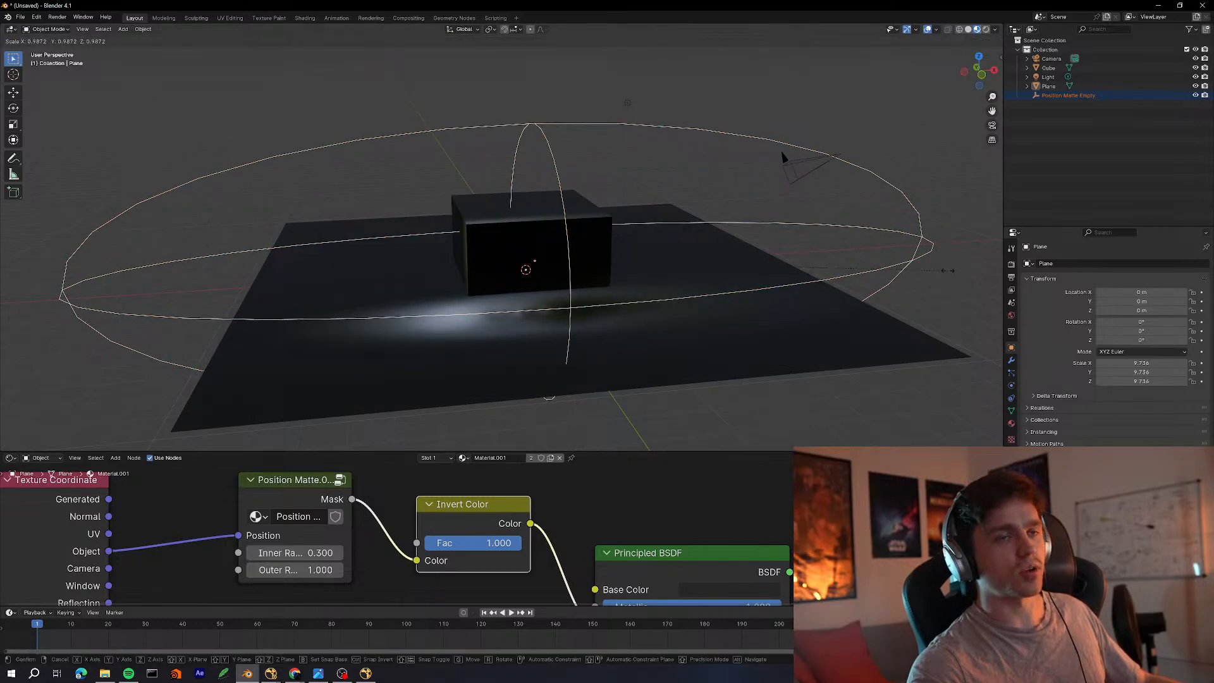
left_click(738, 292)
key("g")
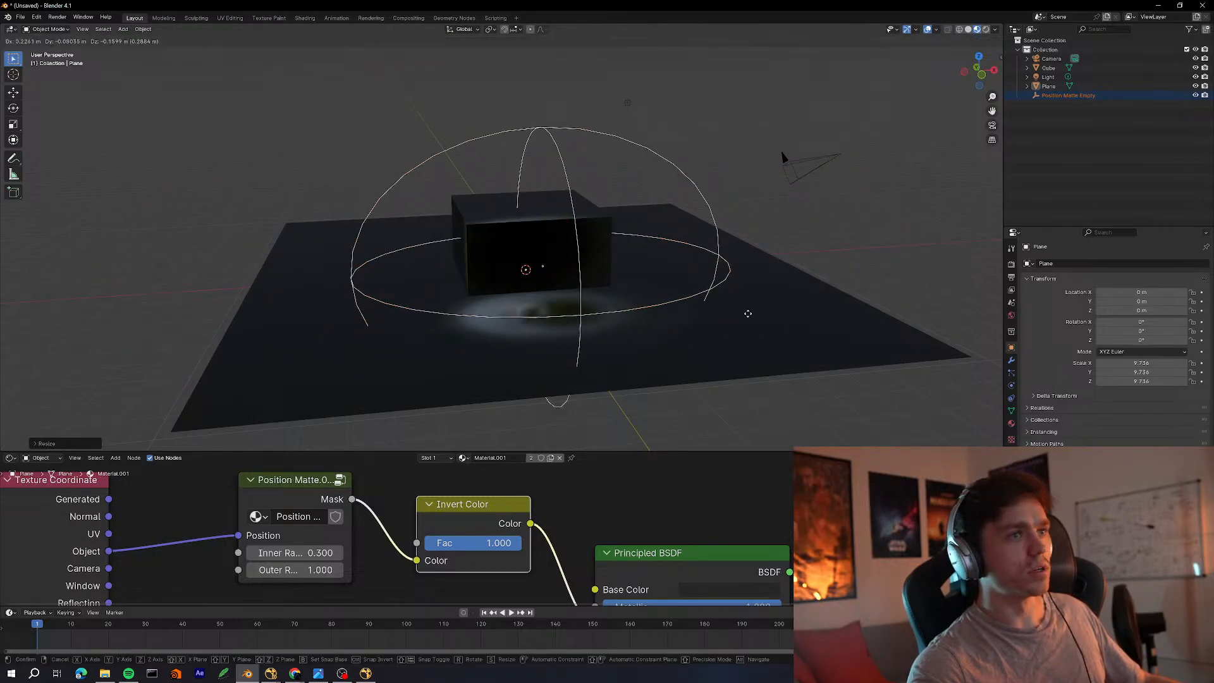
left_click(767, 294)
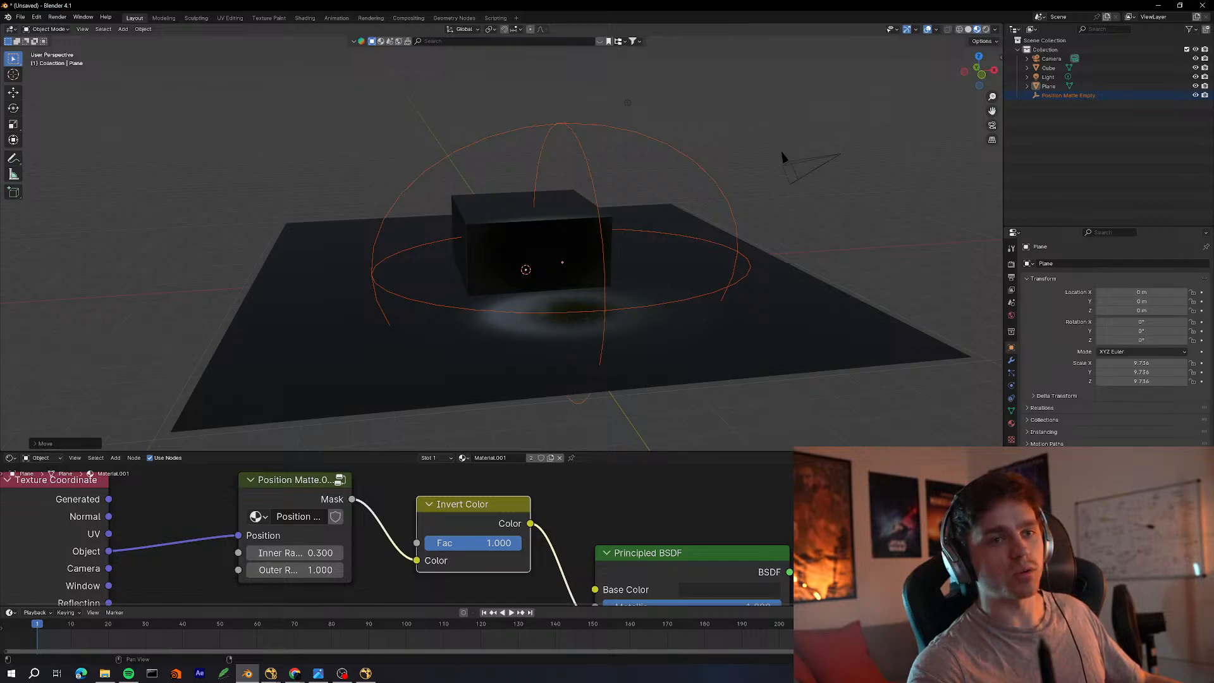
Add a second Position Matte Empty at the scene's origin
key("alt+a")
middle_click_drag(735, 358, 635, 339)
left_click(669, 331)
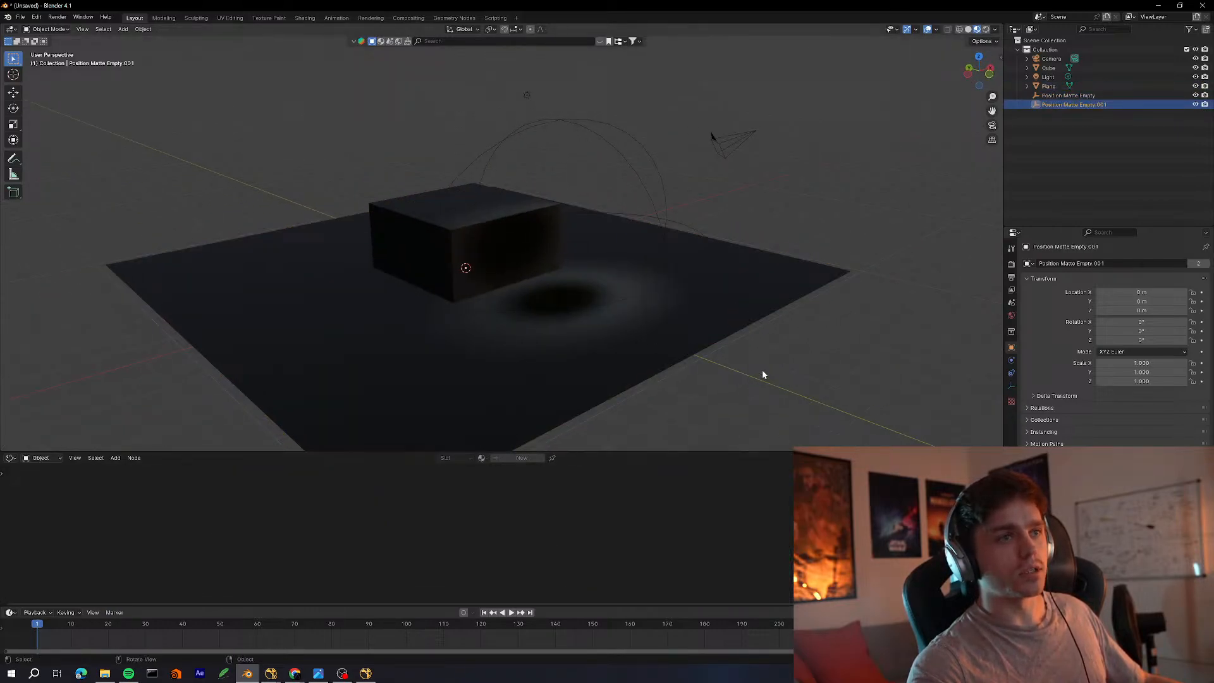
middle_click_drag(763, 375, 923, 310)
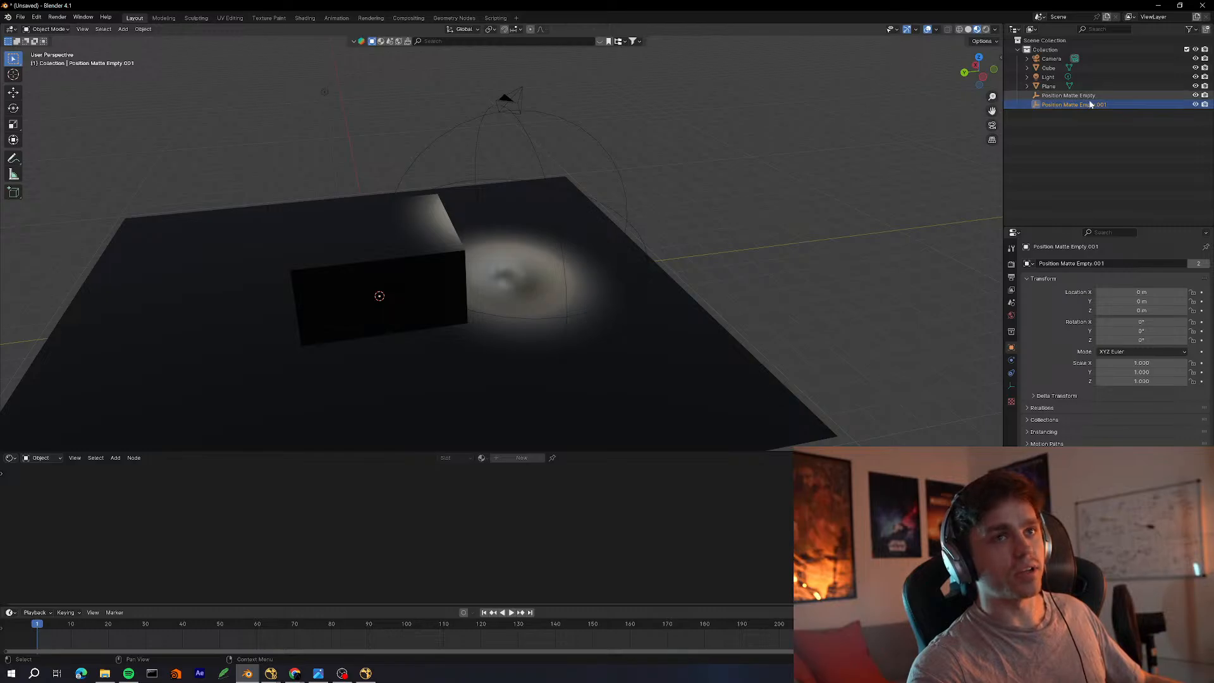
Select the plane and open the Position Matte node group in its material
left_click(663, 346)
scroll(496, 572, "down", 4)
middle_click_drag(496, 572, 547, 513)
left_click_drag(568, 511, 486, 505)
mouse_move(518, 509)
middle_mouse_down()
mouse_move(561, 488)
mouse_move(456, 530)
mouse_move(516, 501)
middle_mouse_up()
scroll(506, 512, "up", 7)
left_click(471, 504)
left_click(460, 510)
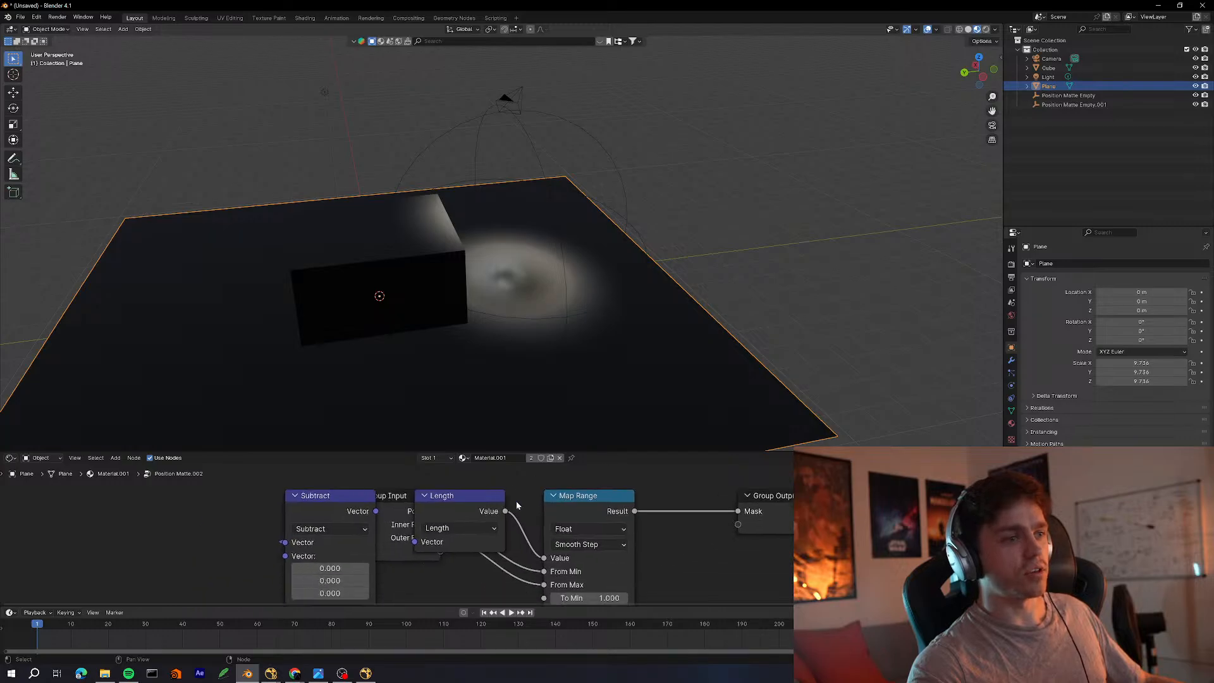
Rearrange the Length, Group Input and Subtract nodes inside the Position Matte group
left_click_drag(472, 498, 588, 468)
left_click_drag(425, 514, 444, 456)
left_click_drag(335, 496, 214, 477)
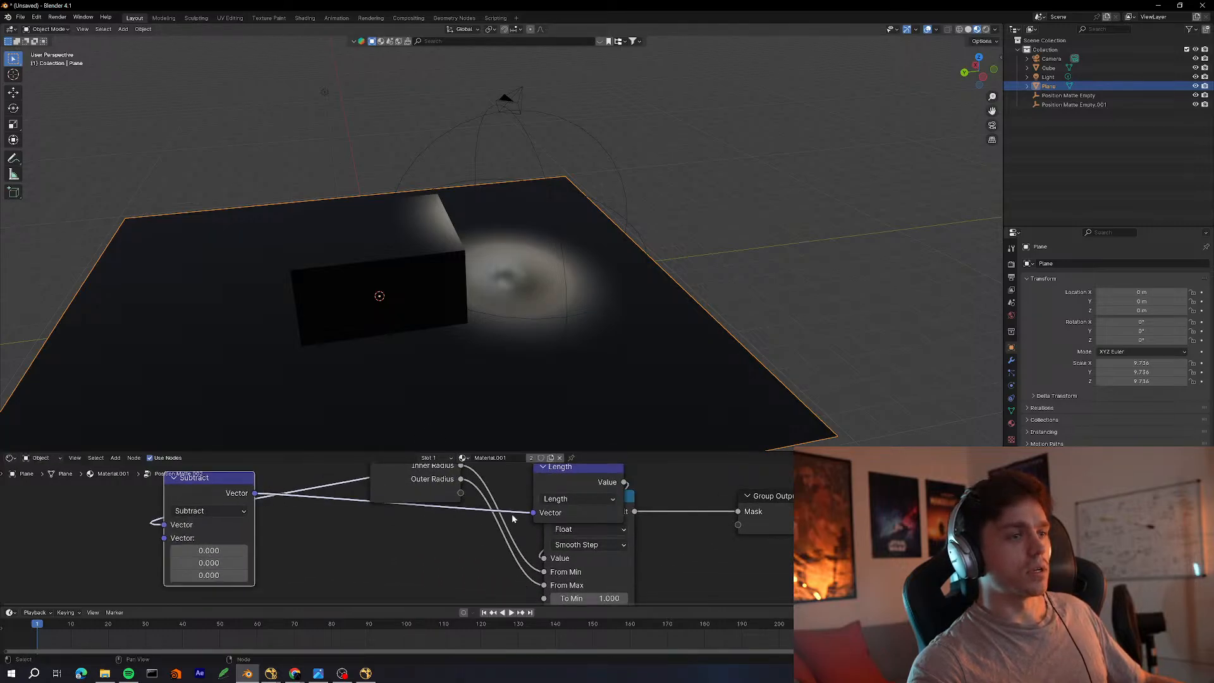
middle_click_drag(511, 513, 533, 563)
left_click_drag(582, 525, 2, 503)
middle_click_drag(386, 486, 550, 441)
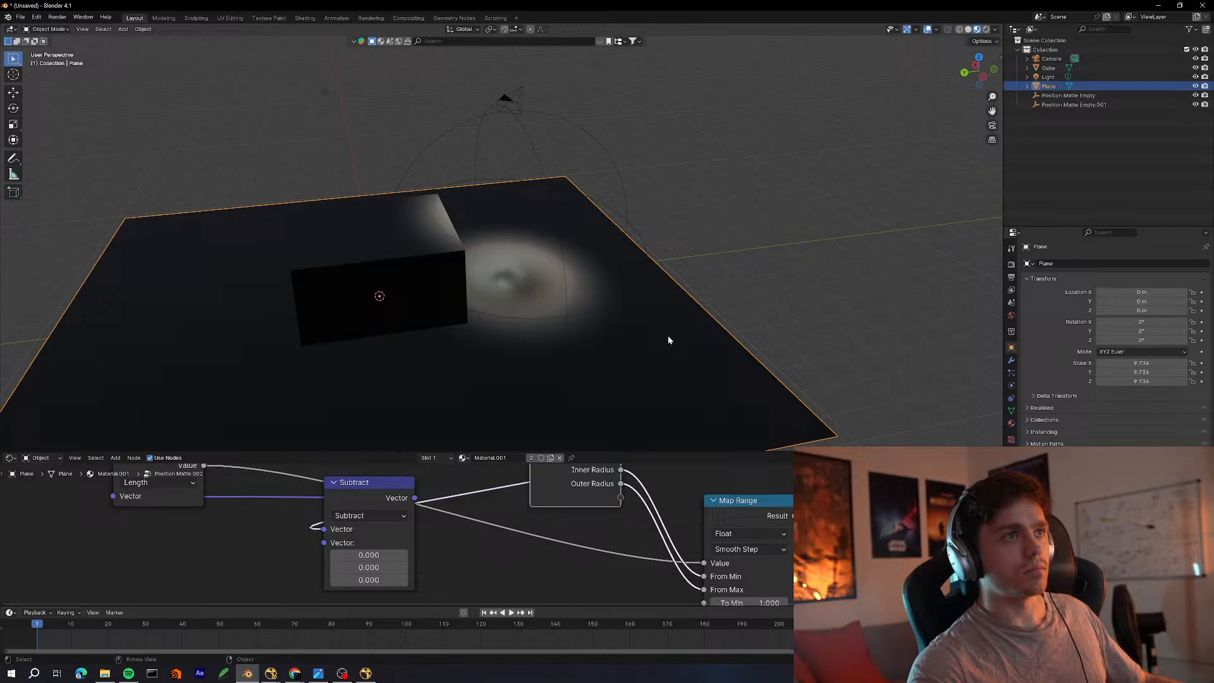
Move the second Position Matte Empty to the opposite side of the cube and enlarge it
left_click(1074, 104)
middle_click_drag(799, 175, 503, 342)
key("g")
left_click(394, 272)
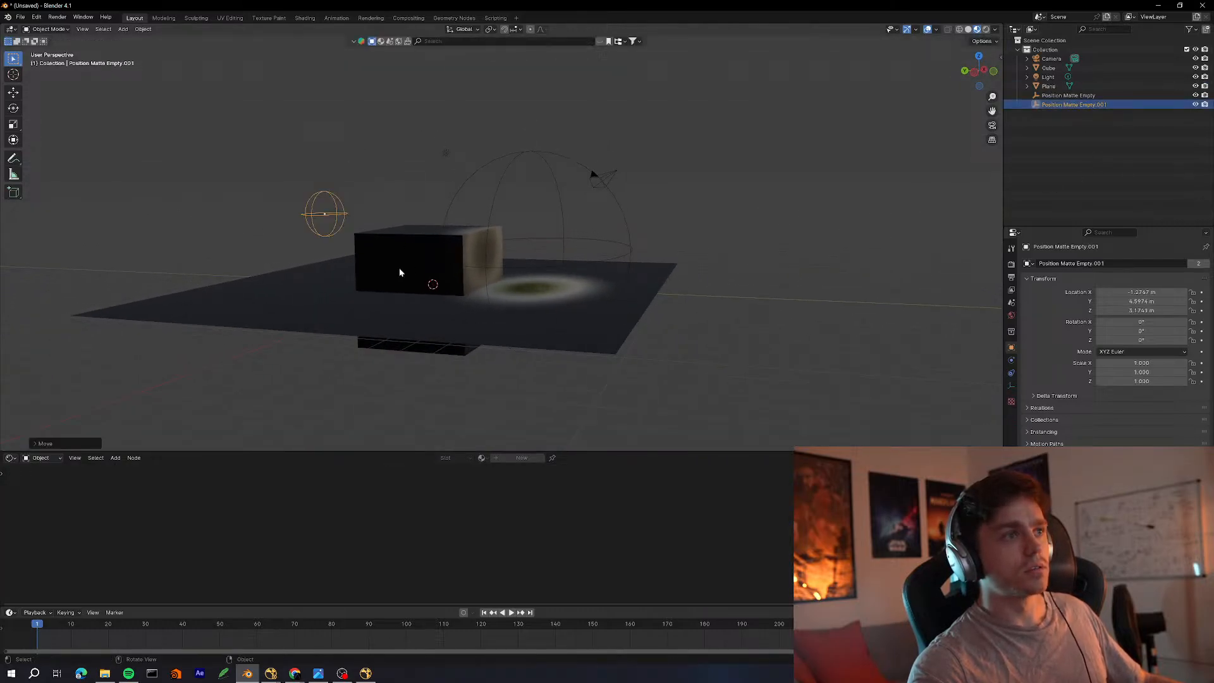
key("s")
left_click(806, 292)
middle_click_drag(425, 283, 572, 365, "shift")
Return to the plane's material and move the Principled BSDF and Material Output nodes away from the Invert Color node
left_click(549, 382)
middle_click_drag(480, 542, 289, 647)
scroll(481, 526, "down", 6)
left_click_drag(474, 541, 307, 600)
middle_click_drag(415, 569, 450, 566)
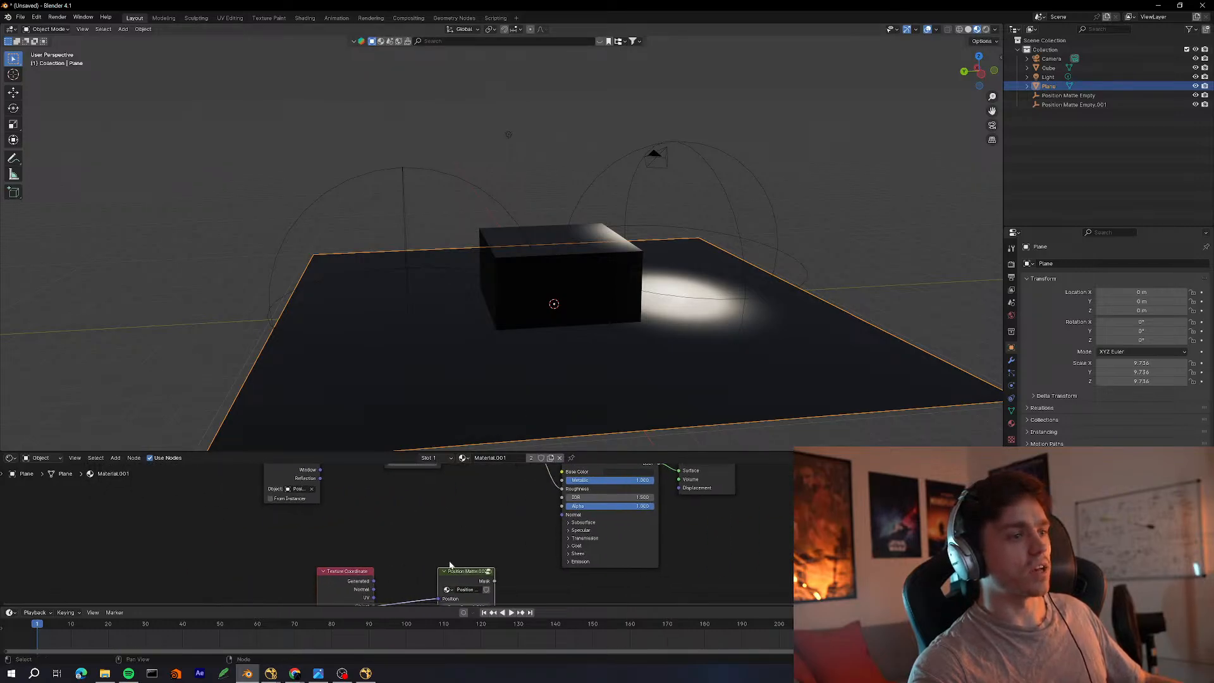
mouse_move(534, 537)
middle_mouse_down()
mouse_move(407, 561)
mouse_move(439, 554)
middle_mouse_up()
left_click_drag(431, 523, 629, 531)
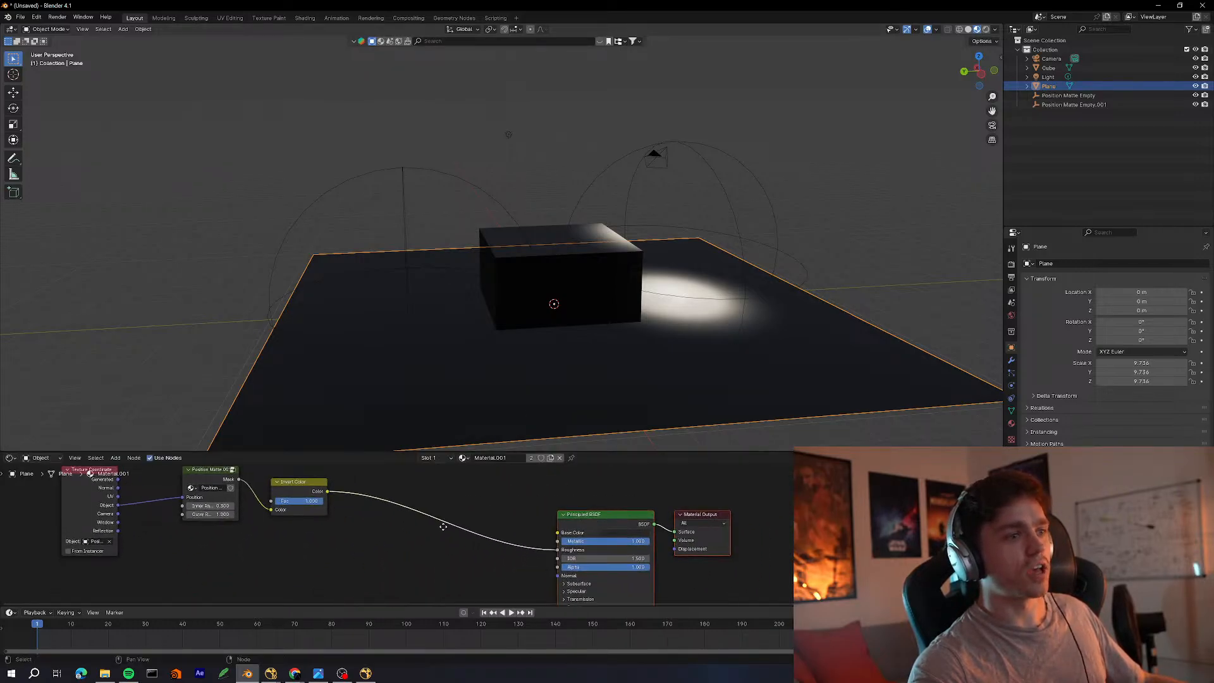
Place the second Texture Coordinate and Position Matte nodes above the existing matte nodes
middle_click_drag(442, 526, 551, 481)
left_click_drag(412, 542, 294, 593)
left_click_drag(365, 577, 576, 464)
middle_click_drag(606, 531, 506, 558)
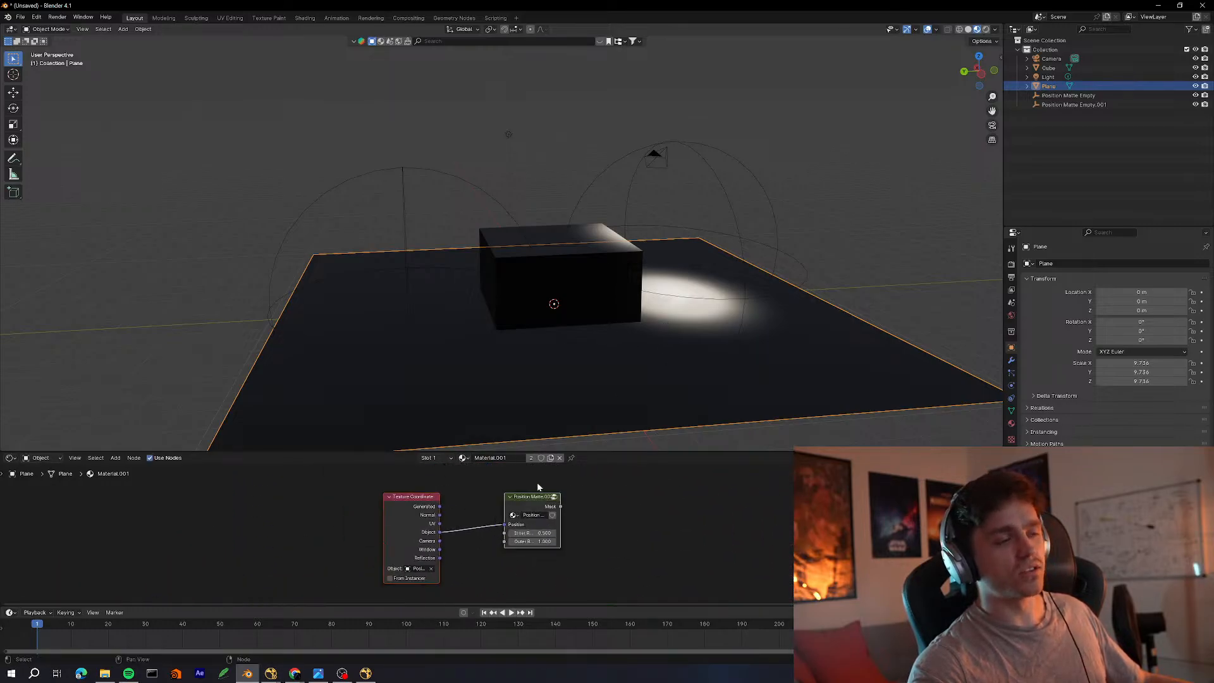
left_click_drag(521, 508, 413, 515)
left_click(473, 525)
middle_click_drag(433, 600, 491, 492)
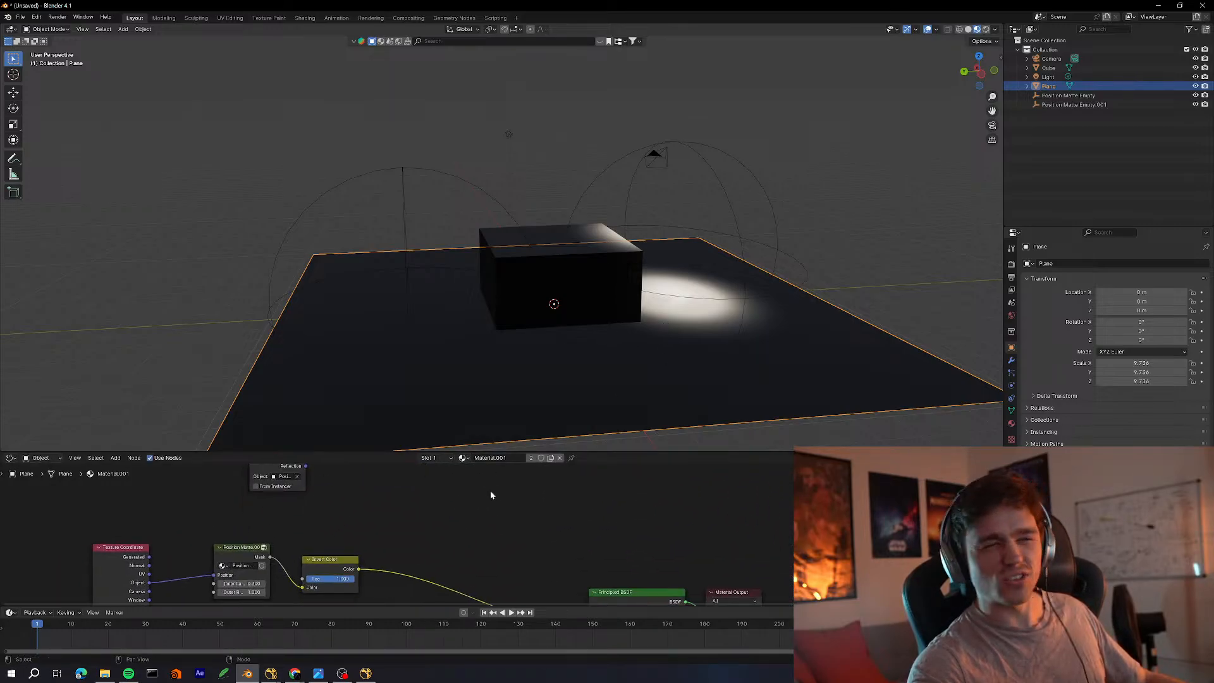
Add a Math node set to Add on the link between Invert Color and the Principled BSDF
key("shift+a")
left_click(479, 520)
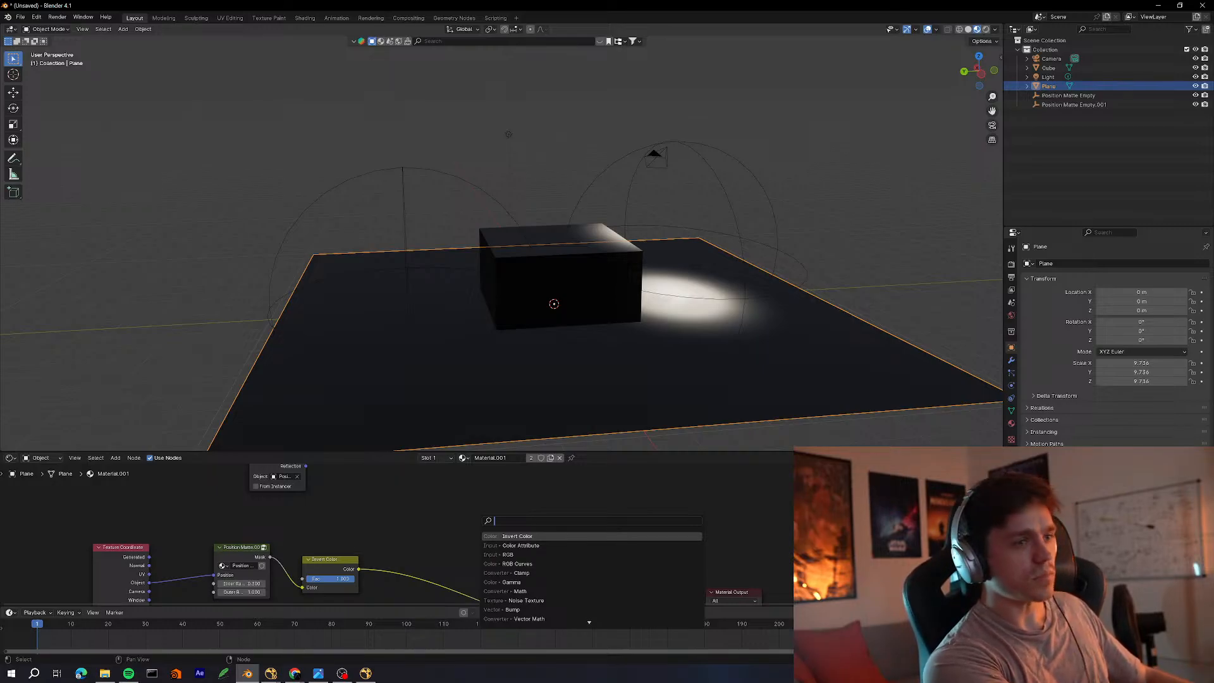
type("mi")
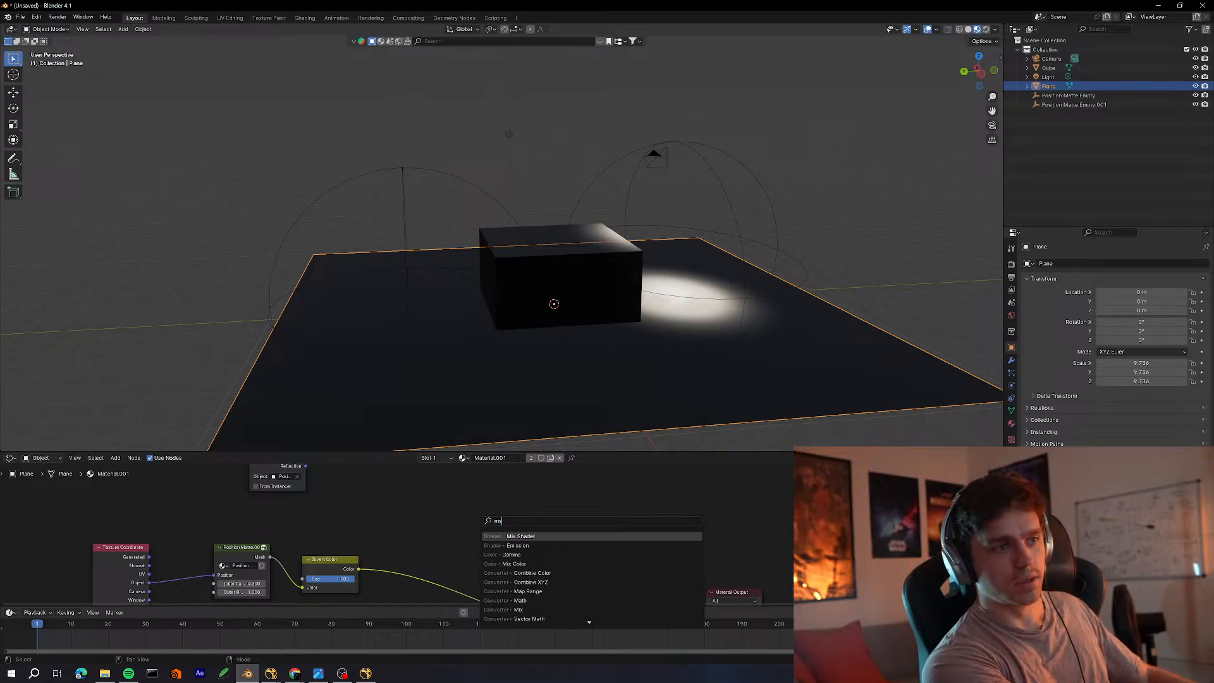
key("BackSpace")
type("ath")
key("Return")
left_click(456, 533)
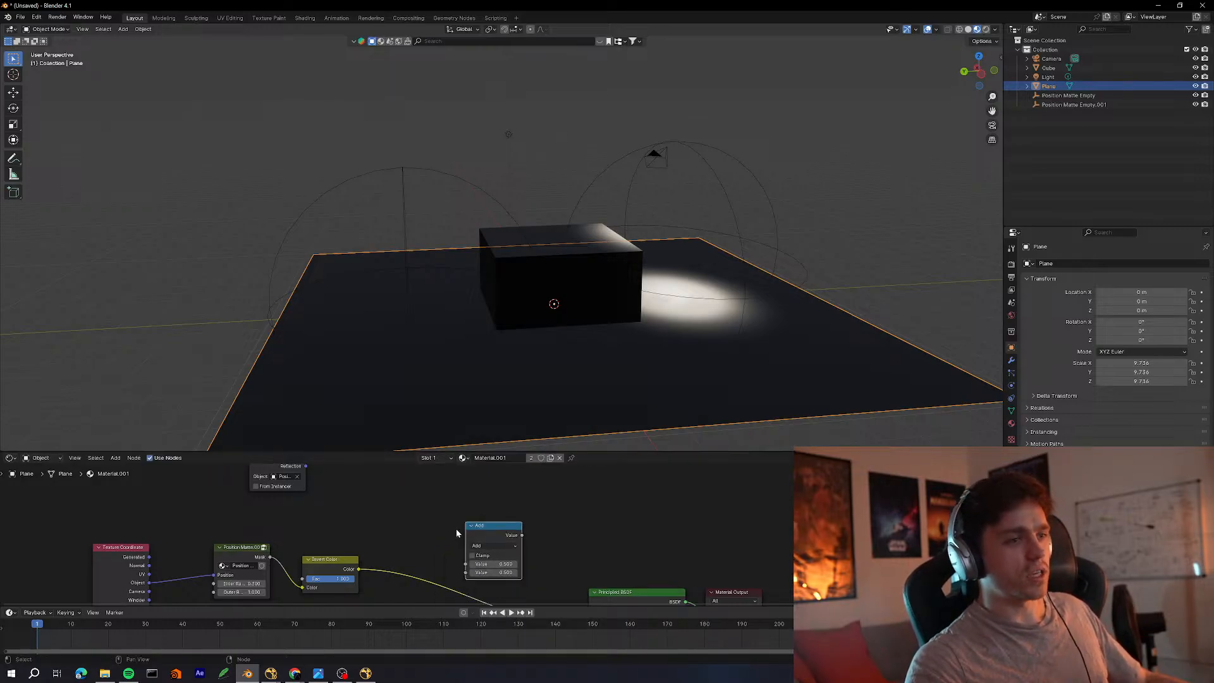
mouse_move(490, 538)
left_mouse_down()
mouse_move(443, 561)
mouse_move(483, 523)
left_mouse_up()
Connect the second Position Matte node's Mask output to the free Value input of the Add node
middle_click_drag(469, 534, 498, 572)
middle_click_drag(448, 489, 441, 523)
left_click_drag(420, 488, 392, 536)
middle_click_drag(425, 590, 400, 506)
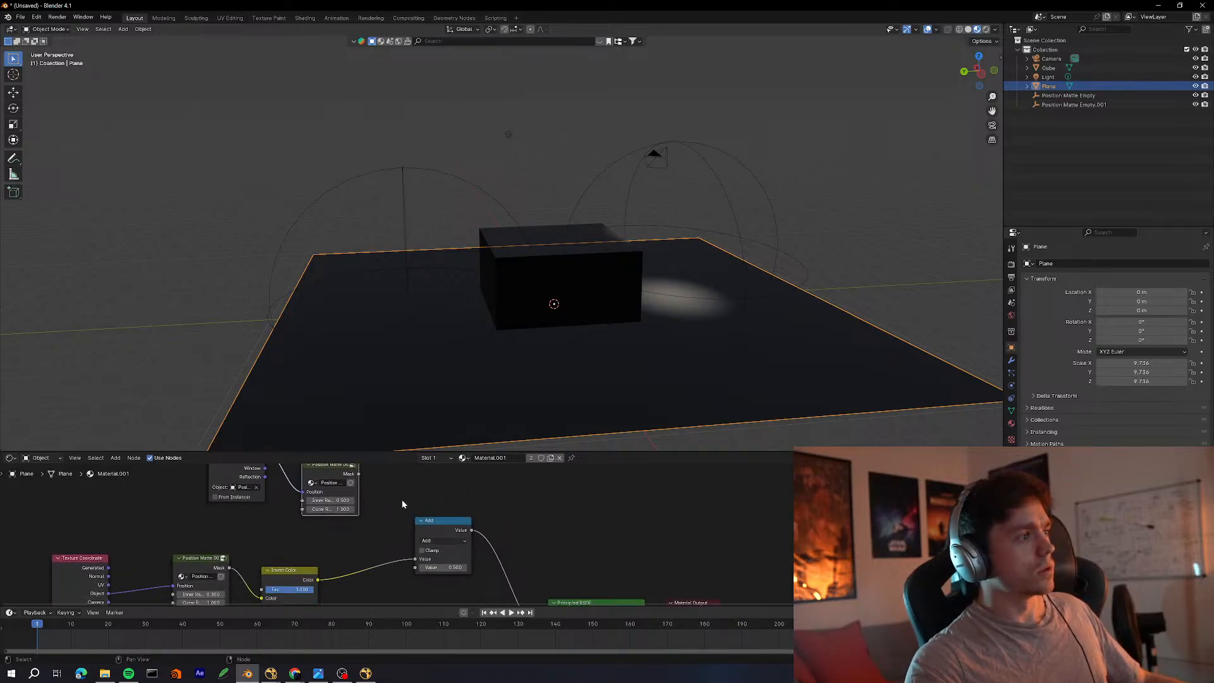
left_click_drag(359, 474, 421, 569)
middle_click_drag(476, 551, 409, 527)
middle_click_drag(450, 485, 426, 517)
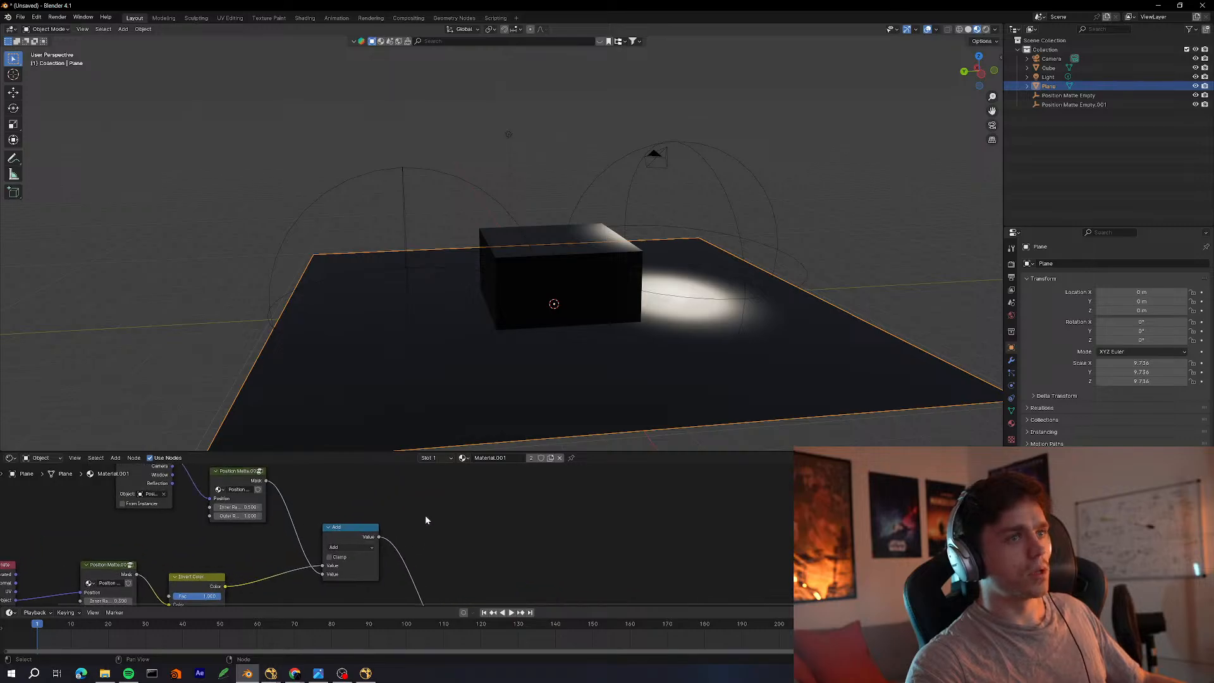
Shrink the second Position Matte Empty slightly and lower it toward the plane
left_click(475, 183)
key("s")
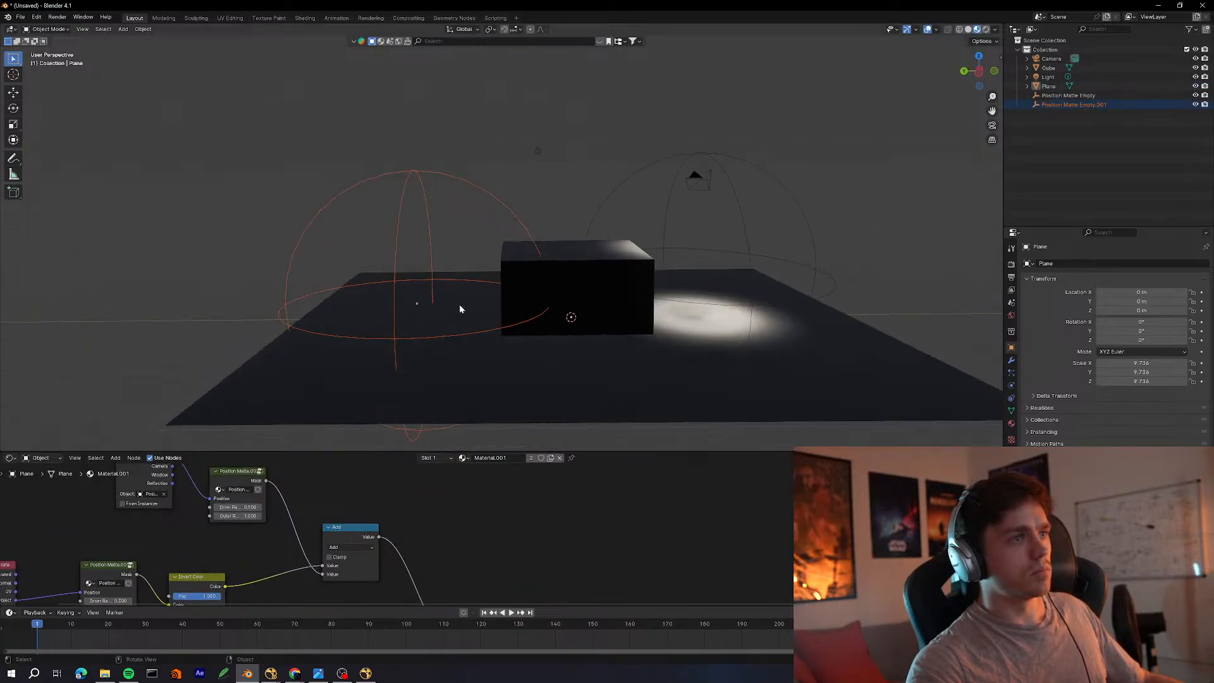
left_click(465, 305)
key("g")
left_click(465, 319)
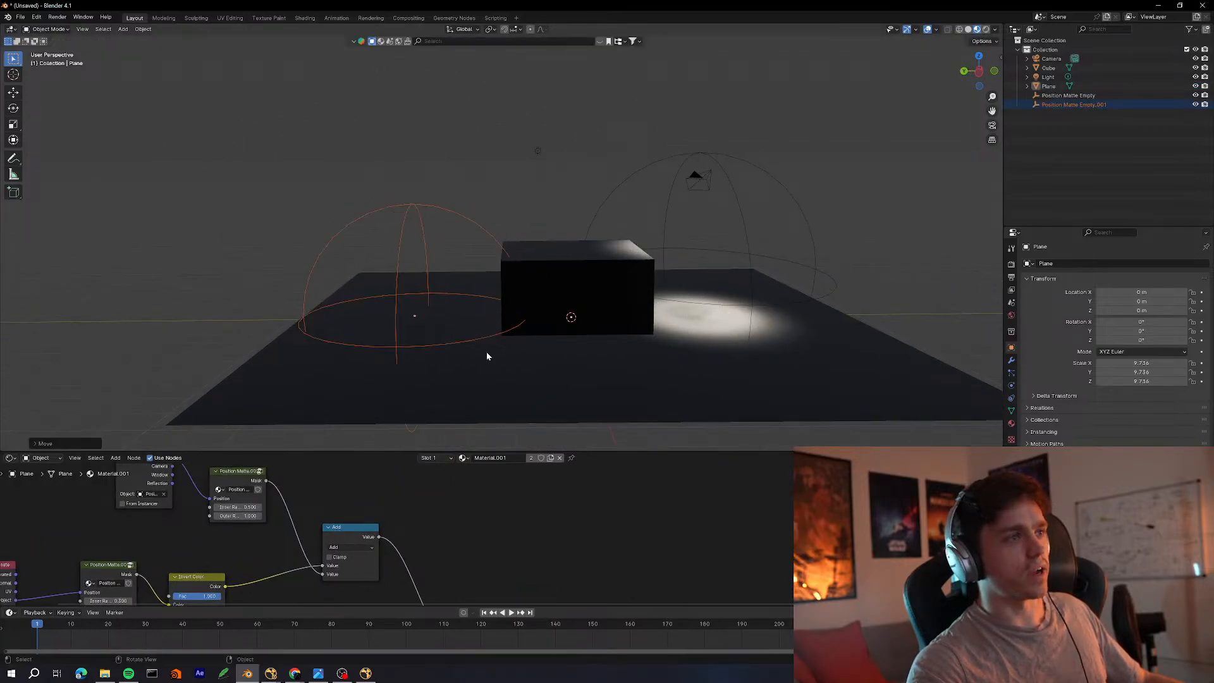
Select the plane and preview the Add node's output directly on its material
middle_click_drag(376, 527, 491, 501)
middle_click_drag(495, 563, 366, 458, "ctrl")
middle_click_drag(646, 593, 506, 504)
scroll(507, 504, "down", 7)
middle_click_drag(669, 504, 515, 565)
left_click_drag(563, 594, 426, 475)
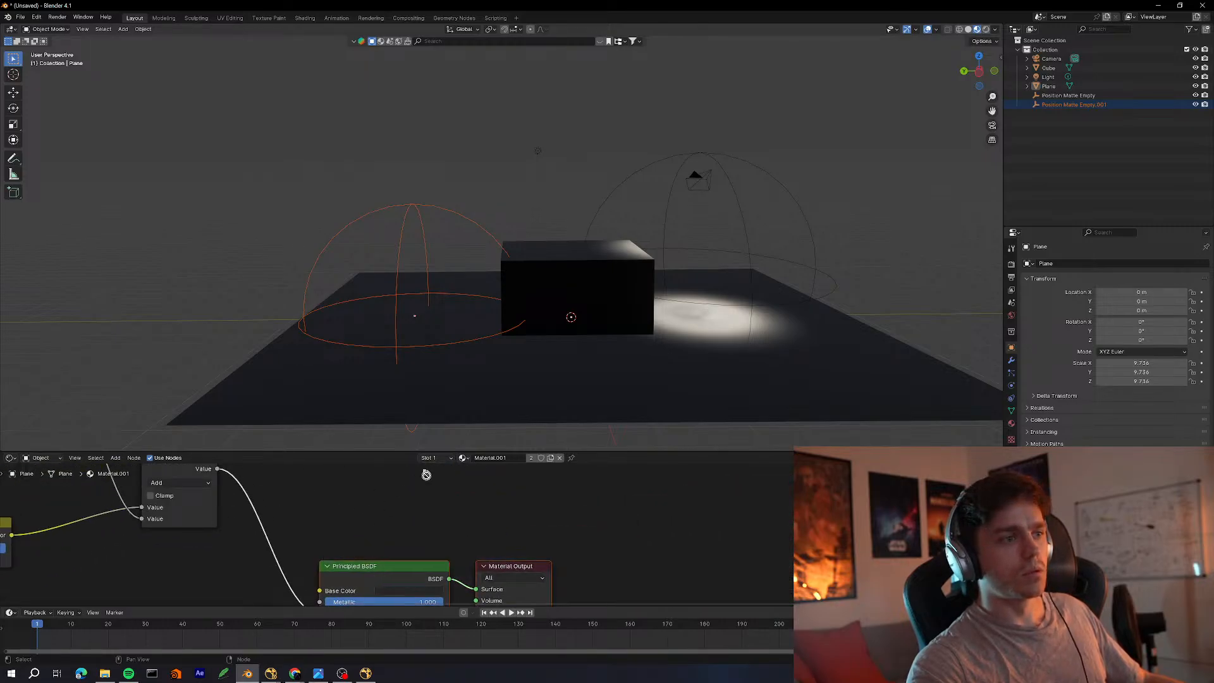
middle_click_drag(386, 578, 508, 524)
left_click(504, 204)
mouse_move(568, 299)
middle_mouse_down()
mouse_move(507, 320)
mouse_move(571, 314)
middle_mouse_up()
left_click(452, 401)
middle_click_drag(286, 519, 452, 476)
left_click(442, 485, "ctrl+shift")
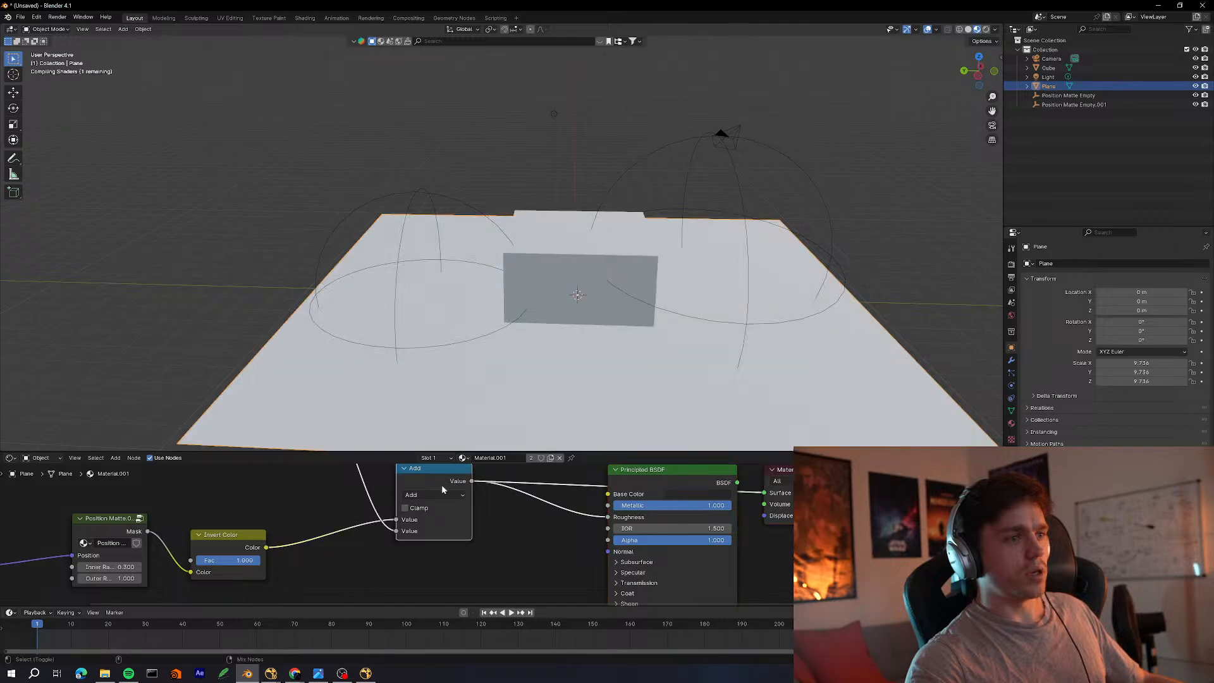
Preview the Mask output of the first Position Matte node on the material
middle_click_drag(373, 509, 555, 531)
left_click(299, 542, "ctrl+shift")
middle_click_drag(362, 509, 300, 486)
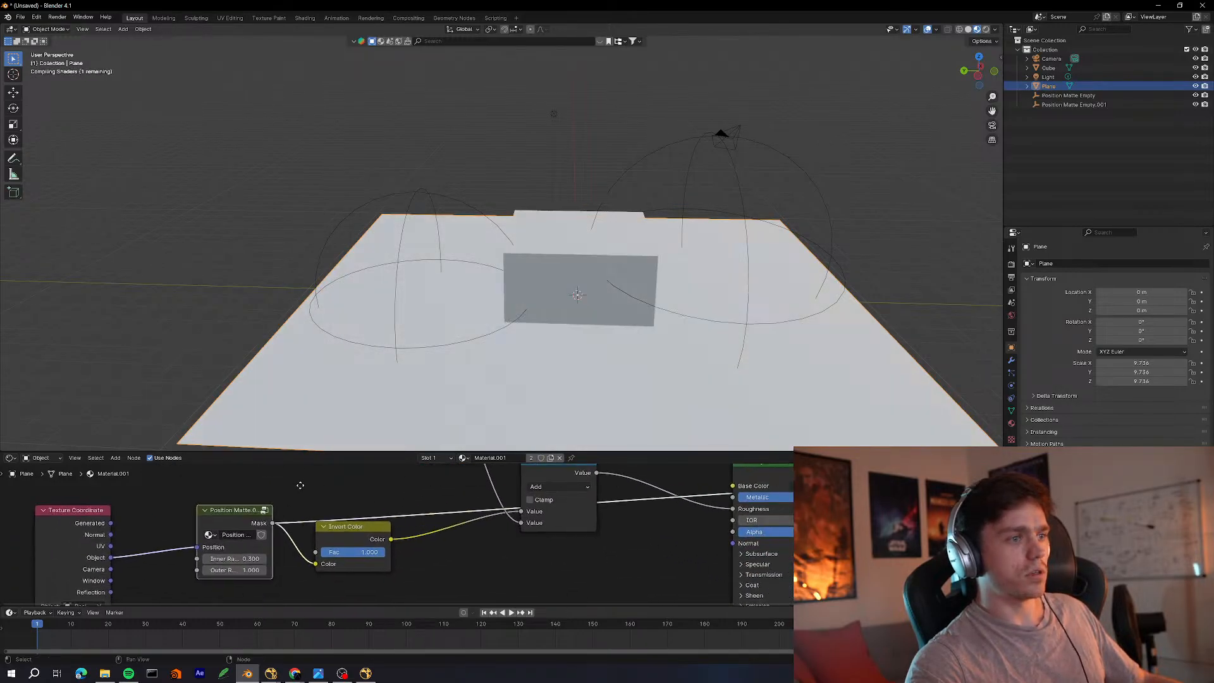
Move the Invert Color node down out of the way and cut the Add node from the node tree
left_click_drag(343, 531, 458, 572)
middle_click_drag(458, 467, 403, 451)
left_click(463, 486)
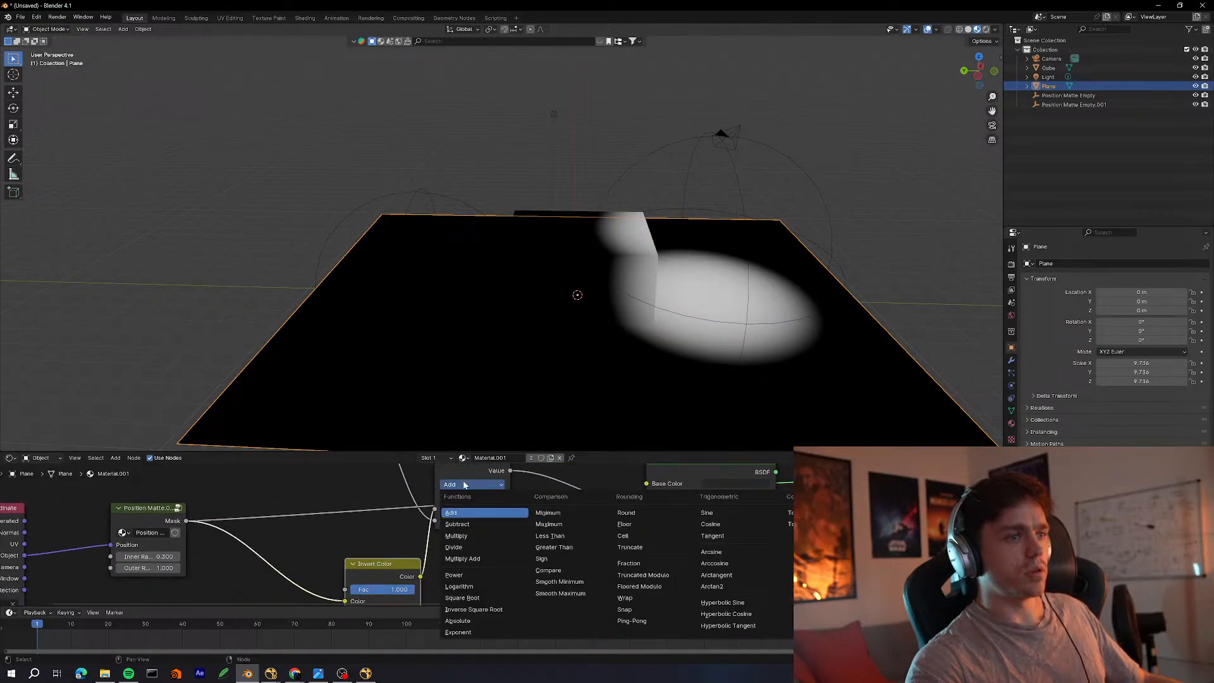
left_click(464, 485)
middle_click_drag(445, 495, 416, 540)
left_click(431, 506)
key("ctrl+c")
key("x")
Paste the Add node back and insert it directly on the link from the first Position Matte node's Mask output
middle_click_drag(256, 529, 396, 515)
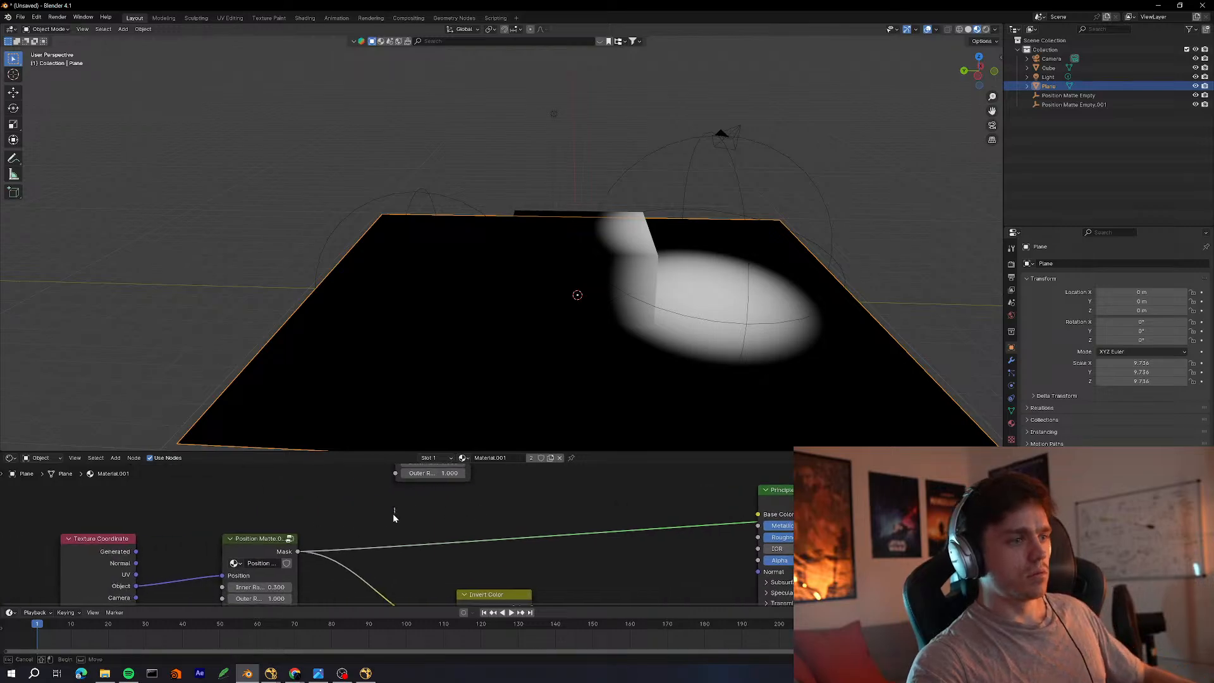
key("ctrl+v")
left_click_drag(394, 498, 348, 562)
middle_click_drag(378, 555, 282, 496)
key("space")
left_click_drag(404, 542, 425, 572)
left_click_drag(499, 532, 466, 544)
key("space")
left_click_drag(315, 506, 507, 467)
middle_click_drag(451, 471, 406, 557)
left_click_drag(427, 547, 473, 491)
middle_click_drag(355, 470, 343, 518)
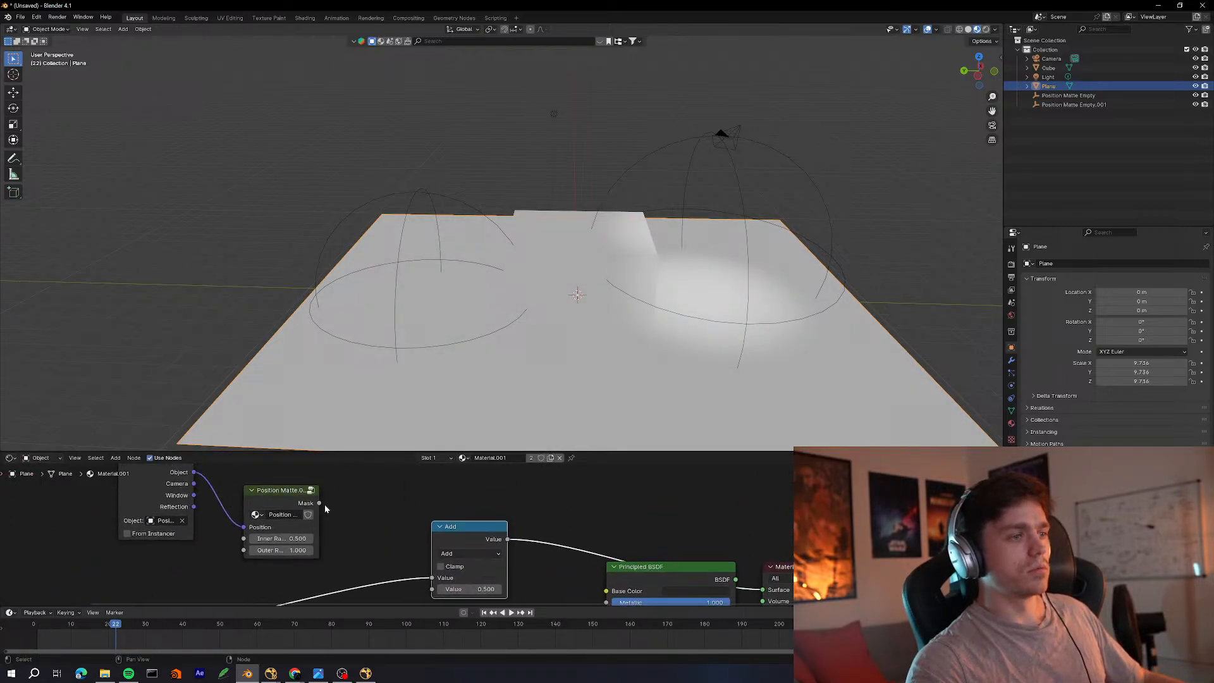
Connect the second Position Matte node's Mask output to the Add node's free Value input
left_click_drag(320, 503, 432, 589)
left_click_drag(457, 545, 354, 568)
middle_click_drag(380, 592, 328, 479)
Place the Invert Color node after the Add node and connect Add's Value output to its Color input
left_click_drag(264, 554, 482, 552)
left_click(408, 581)
left_click_drag(428, 581, 404, 545)
middle_click_drag(404, 545, 360, 588)
left_click_drag(414, 589, 416, 484)
middle_click_drag(305, 501, 381, 545)
left_click_drag(338, 532, 377, 523)
middle_click_drag(377, 523, 307, 534)
Restore the Principled BSDF preview and connect Invert Color's output to the shader's Roughness input
mouse_move(512, 377)
middle_mouse_down()
mouse_move(596, 360)
mouse_move(515, 348)
middle_mouse_up()
middle_click_drag(528, 513, 452, 497)
left_click(515, 545, "ctrl+shift")
middle_click_drag(488, 352, 557, 352)
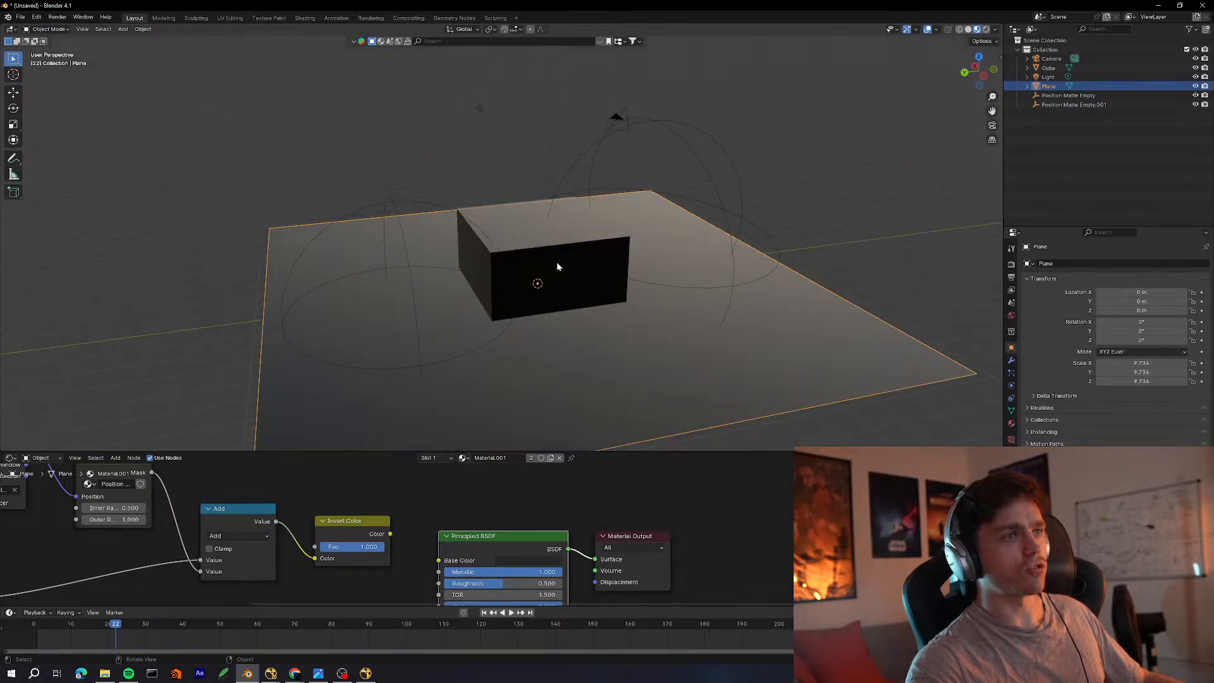
middle_click_drag(556, 262, 501, 251)
left_click_drag(392, 534, 440, 583)
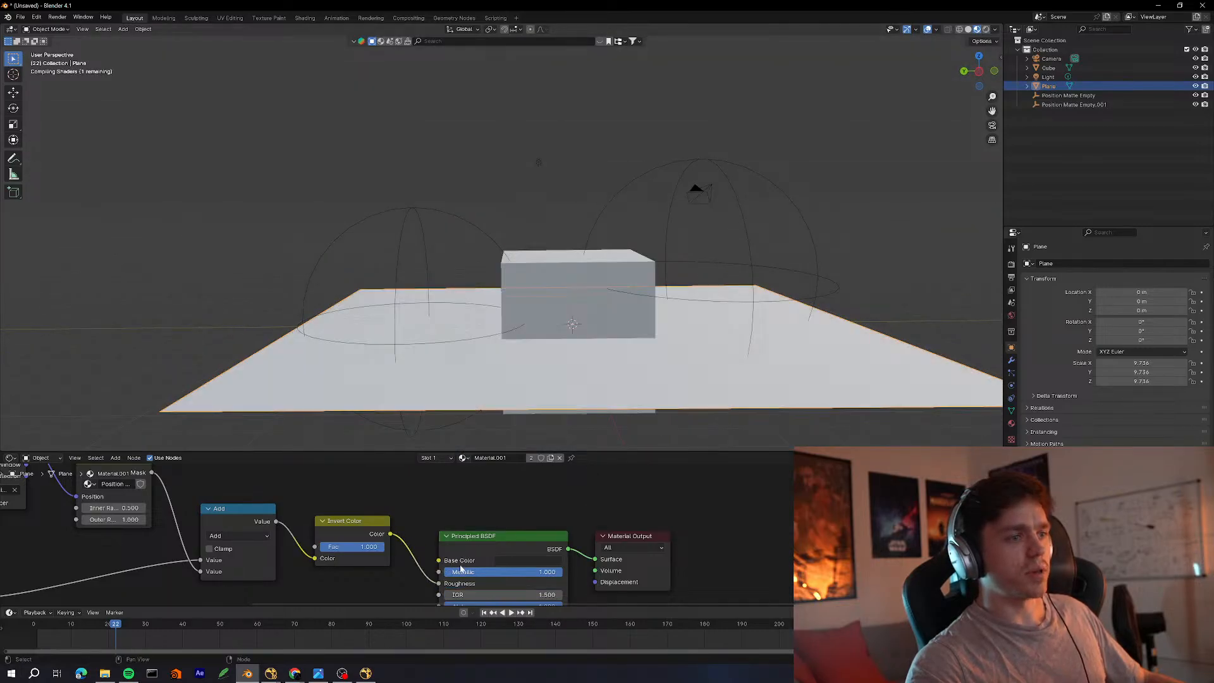
Move the second Position Matte Empty onto the plane beside the cube, near the first empty
left_click(508, 328)
middle_click_drag(508, 328, 745, 290)
key("g")
left_click(678, 341)
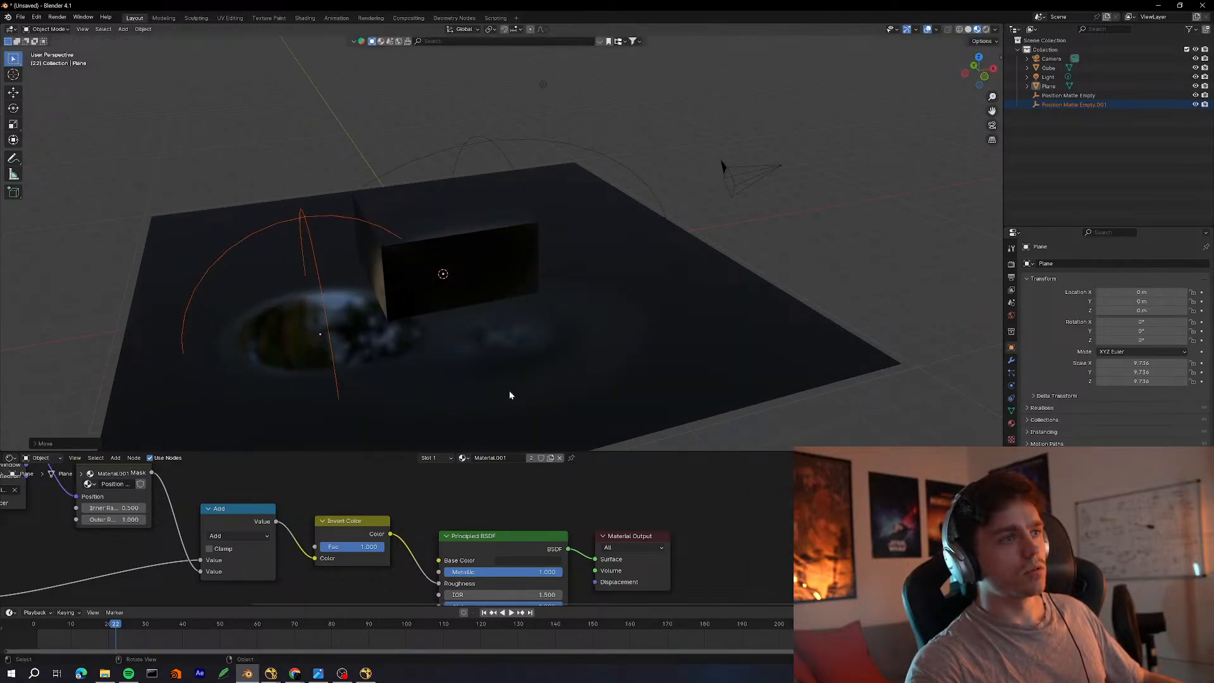
Set the second Position Matte node's Inner Radius to 0.200
middle_click_drag(201, 476, 520, 552)
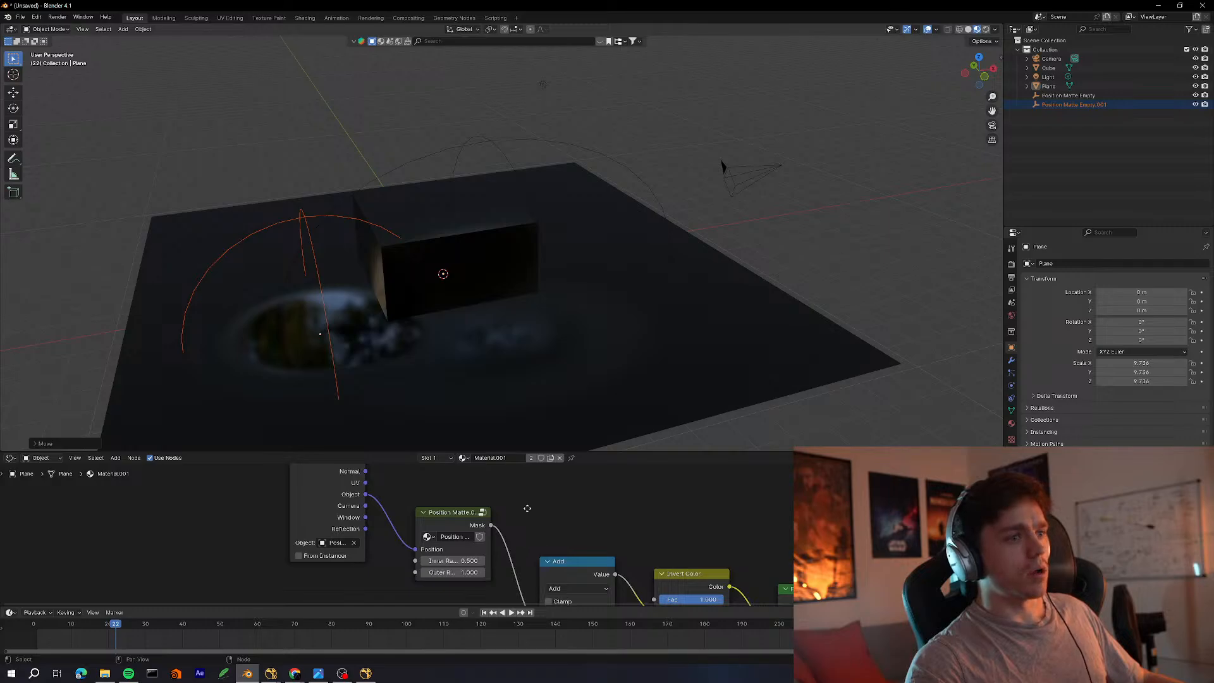
middle_click_drag(528, 508, 442, 468)
left_click_drag(358, 498, 372, 498)
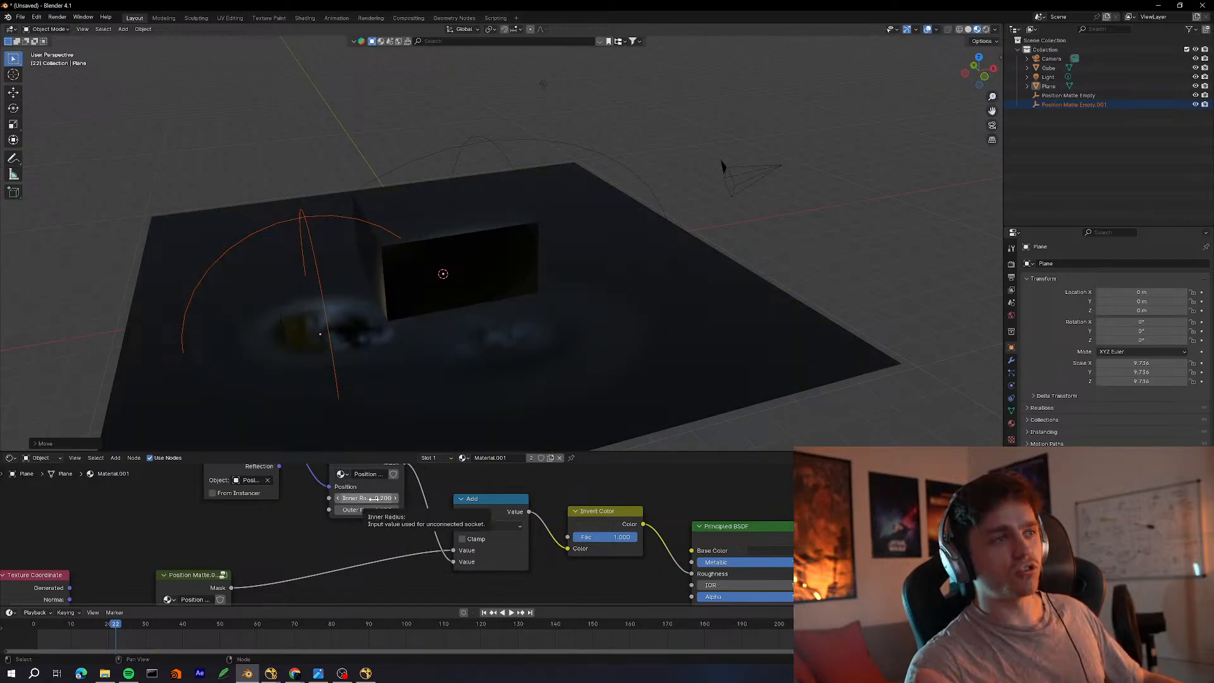
Move the second Position Matte Empty across the plane to the other side of the cube, away from the first empty
middle_click_drag(442, 331, 555, 320)
middle_click_drag(398, 374, 566, 332, "shift")
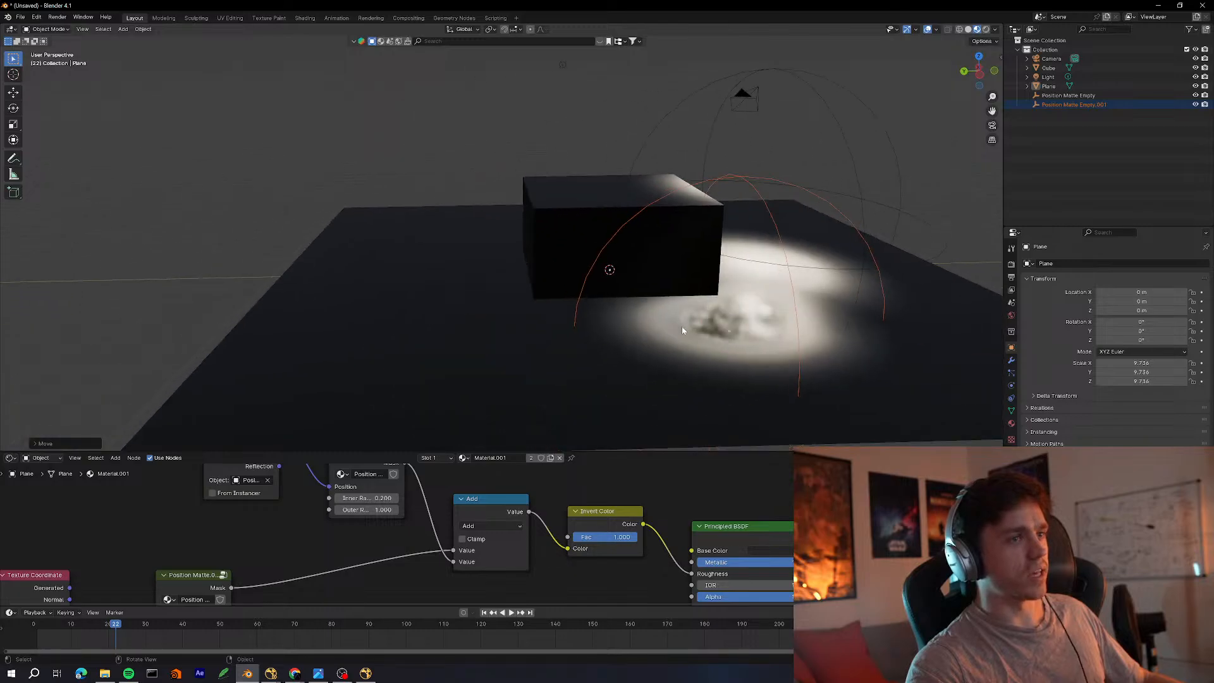
key("g")
left_click(335, 328)
key("g")
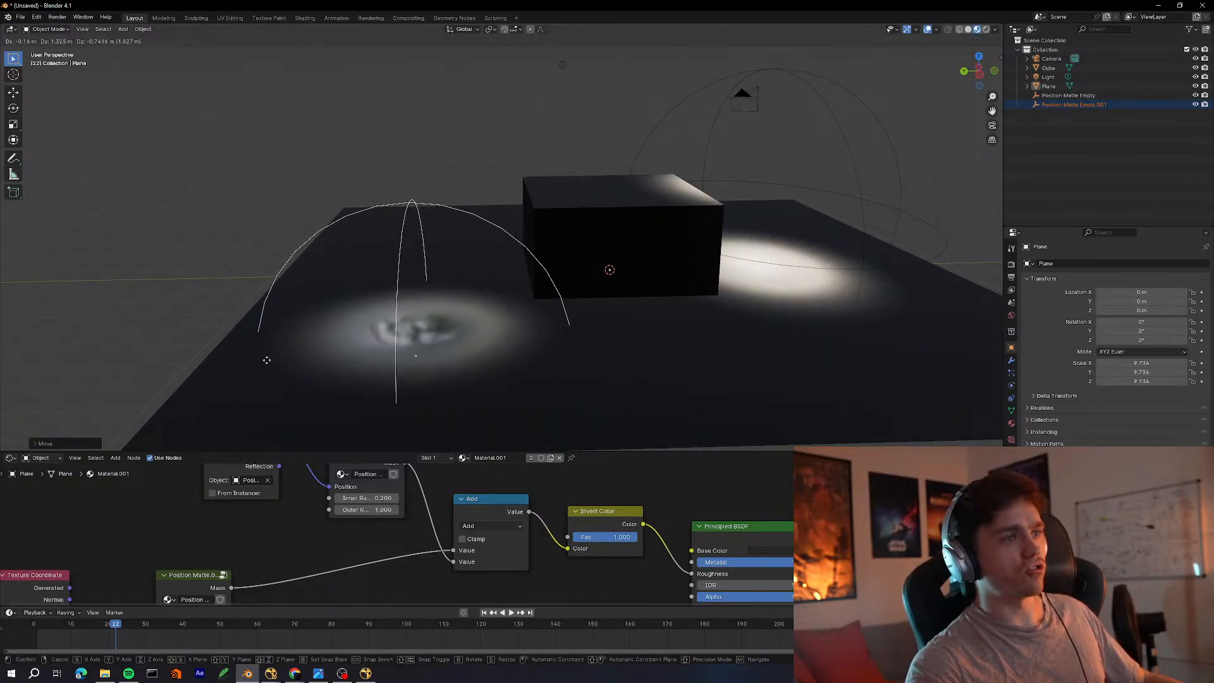
left_click(252, 360)
key("ctrl+z")
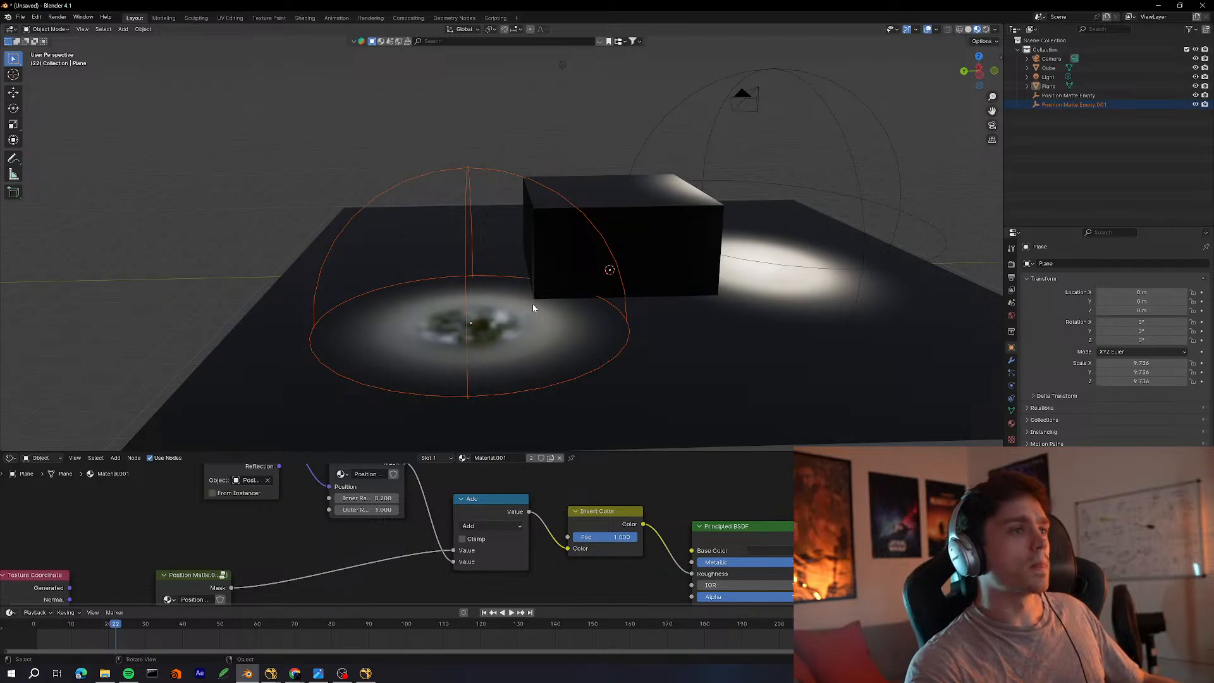
Shift the second Position Matte Empty farther from the cube and set its matte node's Inner Radius to 0.500
key("g")
left_click(550, 326)
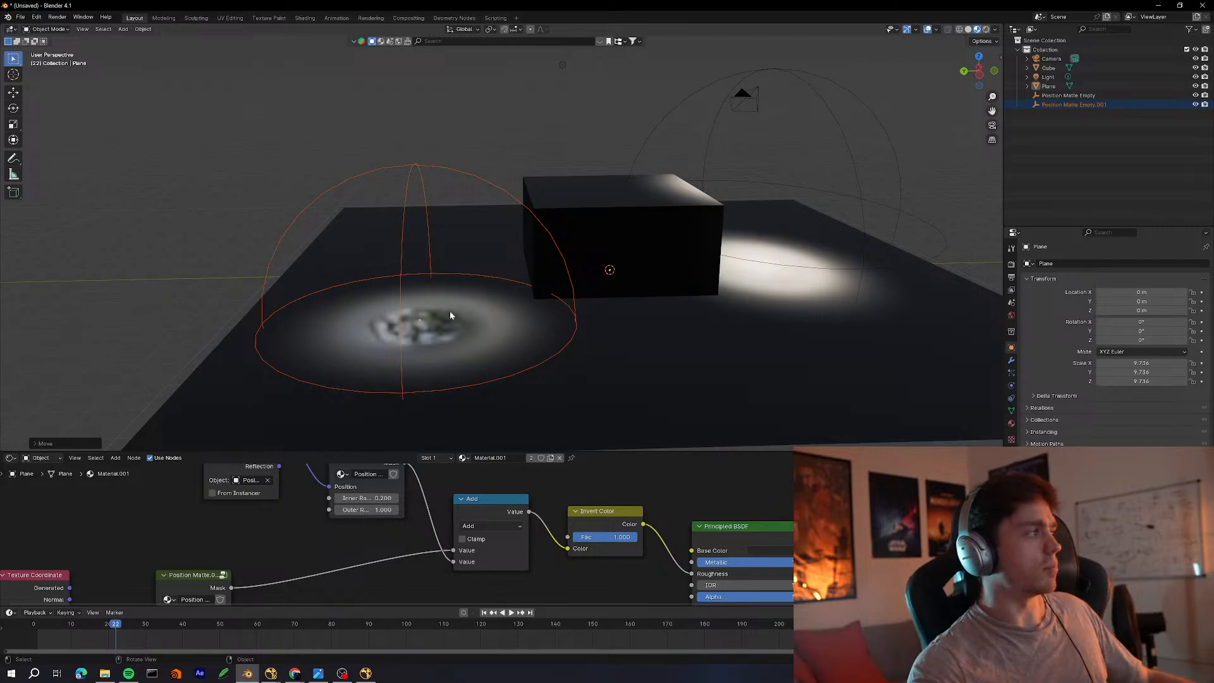
middle_click_drag(380, 528, 421, 568)
mouse_move(407, 538)
left_mouse_down()
mouse_move(436, 538)
mouse_move(425, 538)
left_mouse_up()
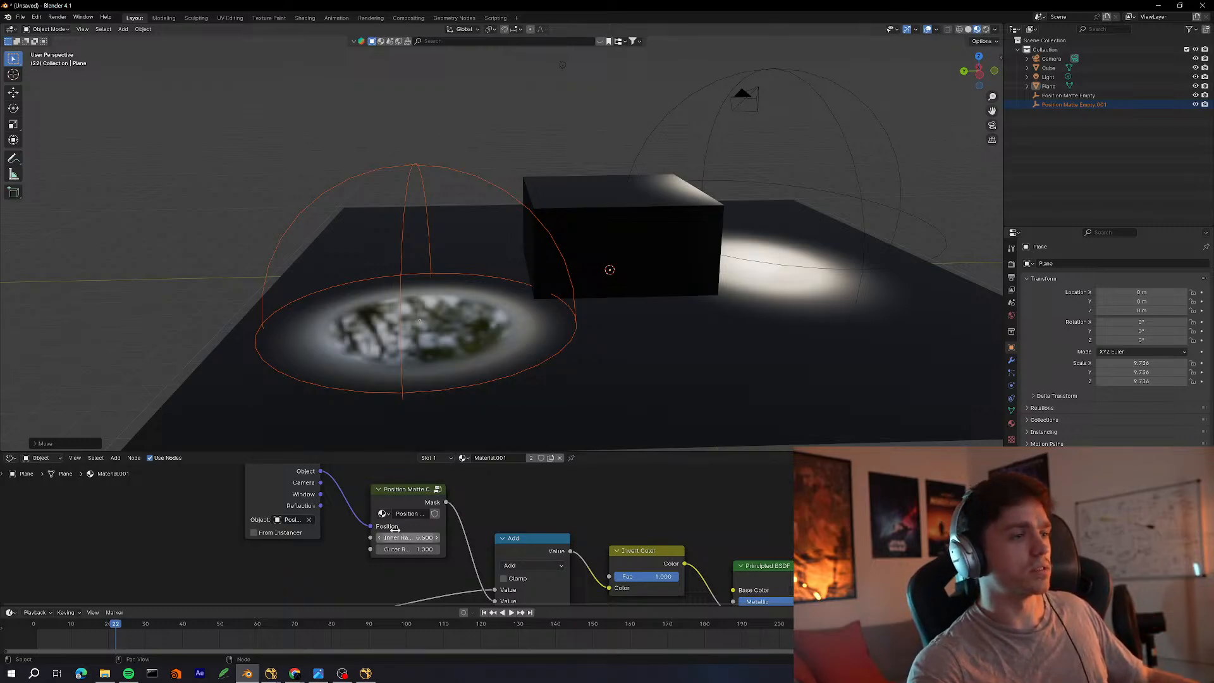
mouse_move(392, 529)
middle_mouse_down()
mouse_move(378, 518)
mouse_move(408, 518)
middle_mouse_up()
middle_click_drag(408, 517, 540, 495, "ctrl")
middle_click_drag(442, 533, 551, 506)
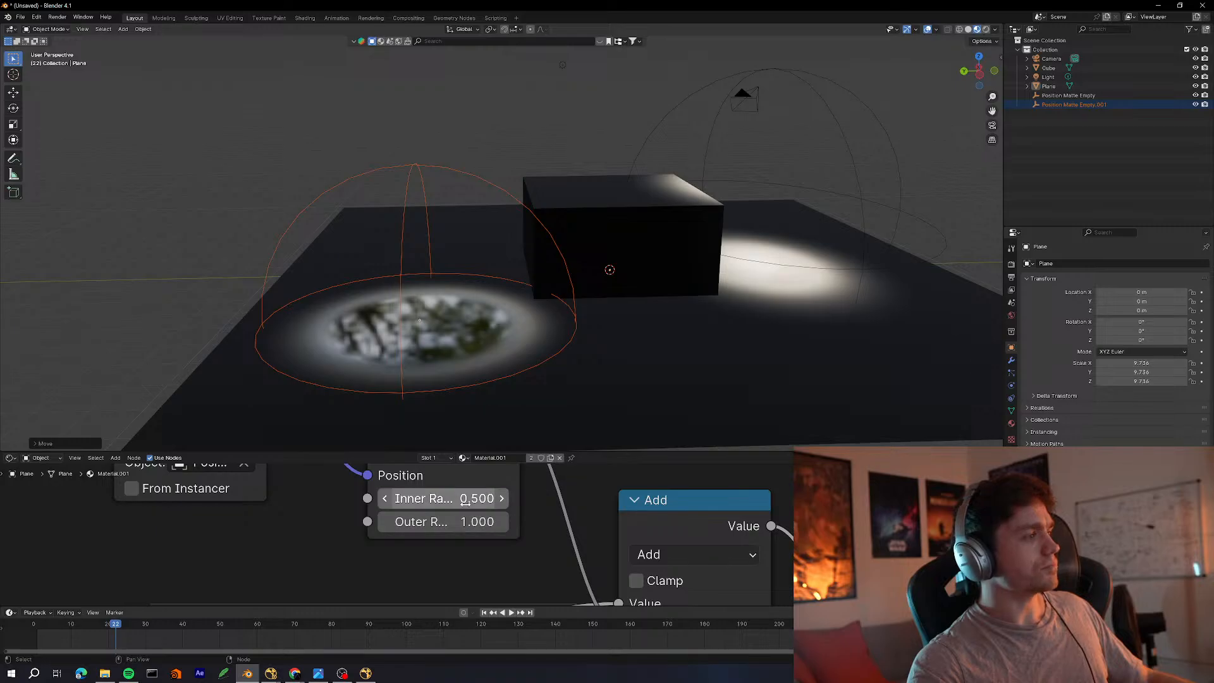
Switch to NukeX and bring up the Script_j_Merged.nk script's node graph
left_click(270, 673)
left_click(308, 653)
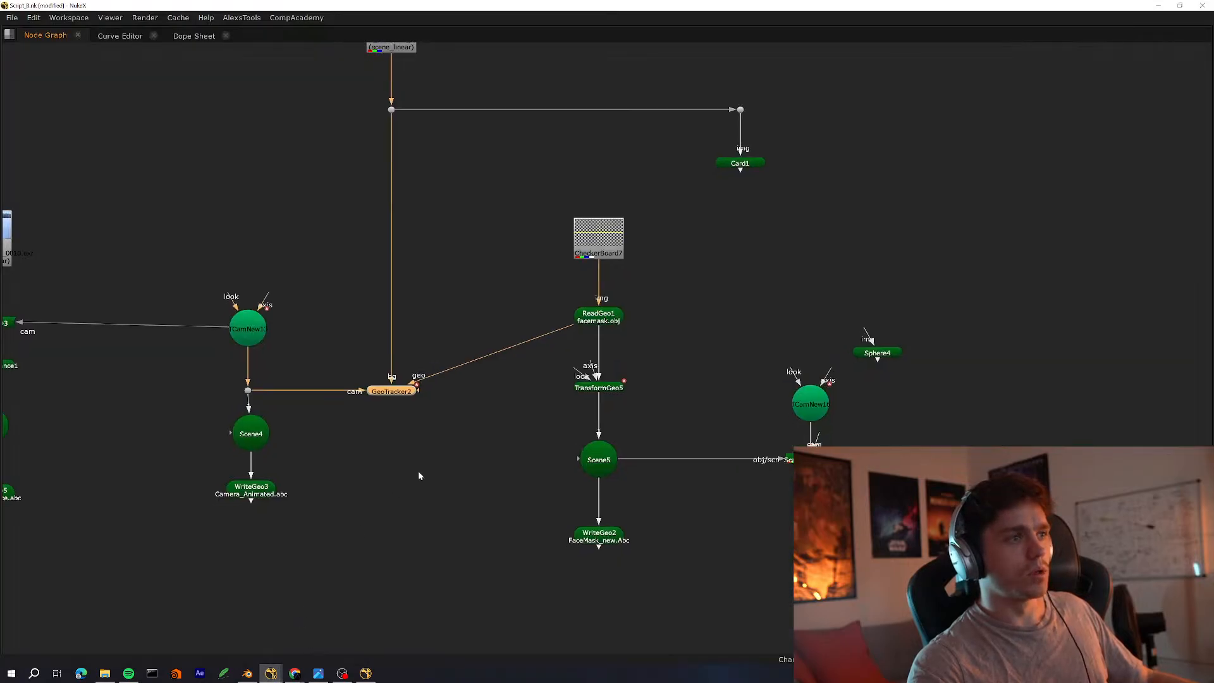
scroll(567, 471, "down", 5)
scroll(461, 510, "up", 5)
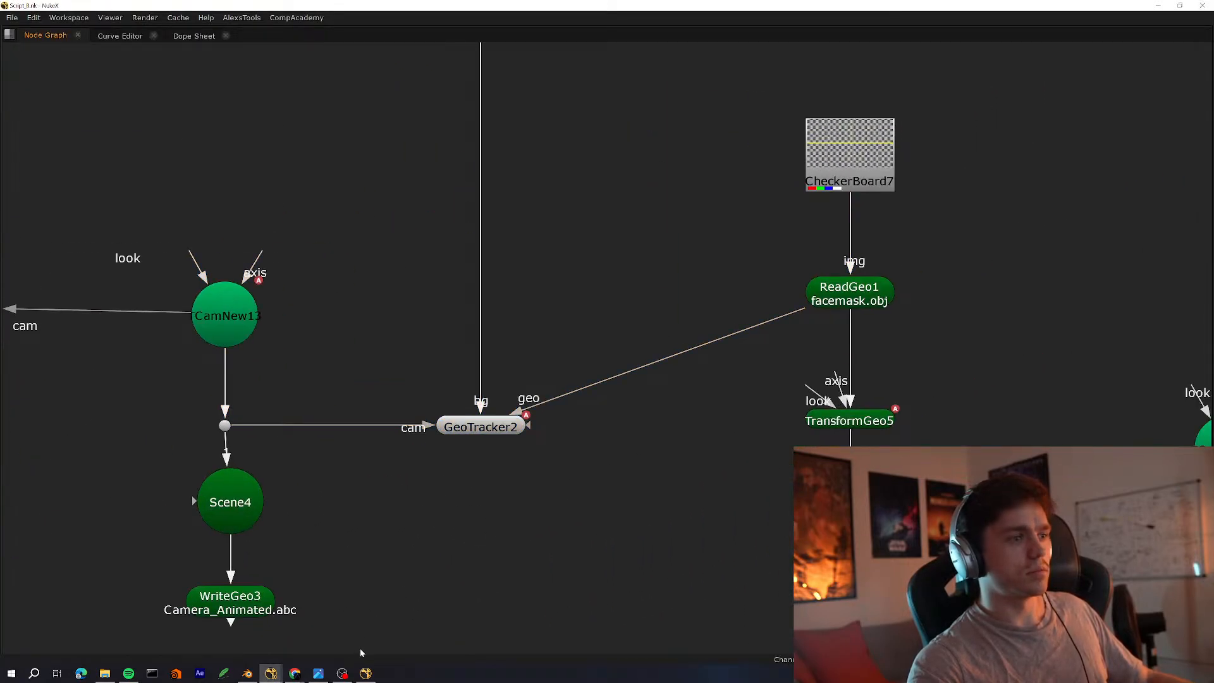
left_click(365, 673)
scroll(546, 453, "down", 4)
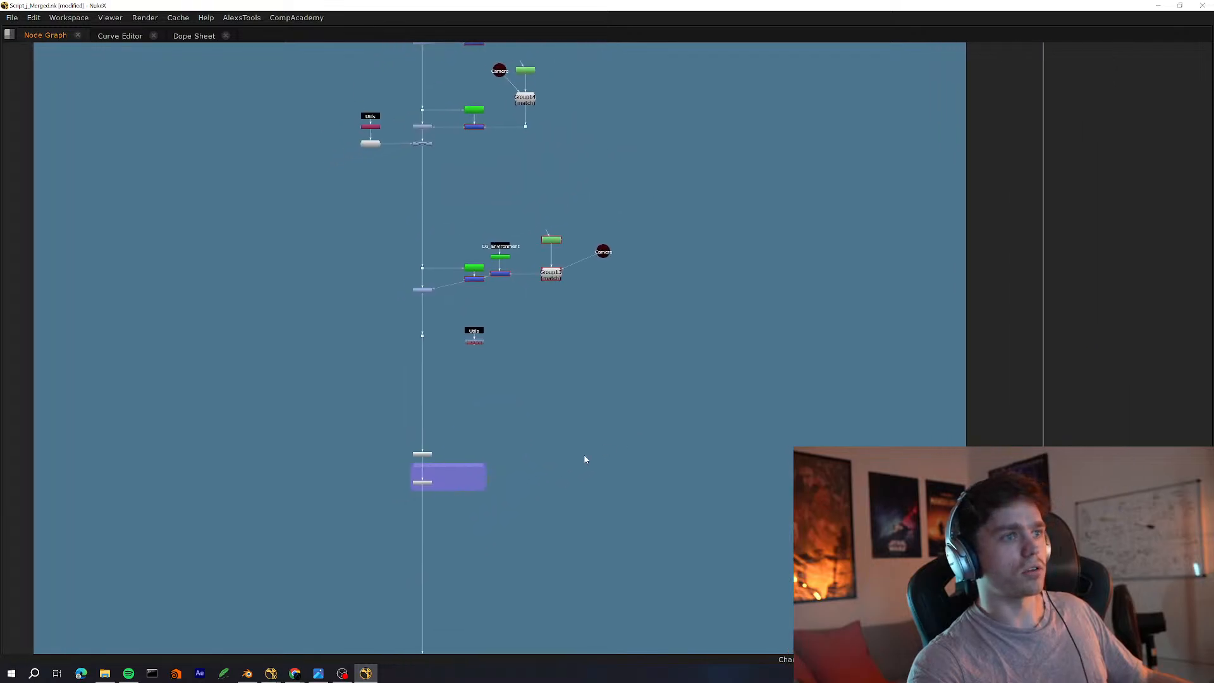
Examine the Pmatte-masked diffuse and glossy reflection branches inside the CG compositing template
scroll(563, 459, "down", 8)
scroll(529, 347, "up", 10)
middle_click_drag(657, 352, 613, 303)
middle_click_drag(585, 419, 611, 348)
scroll(611, 348, "up", 1)
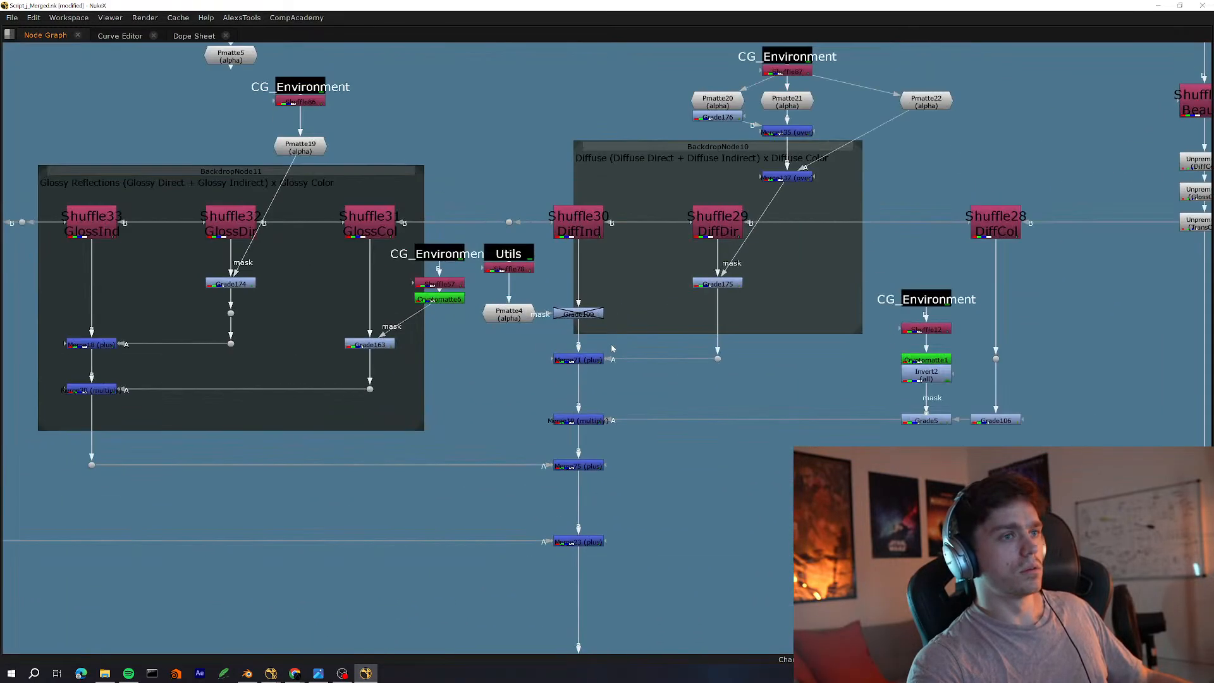
left_click(579, 421)
key("space")
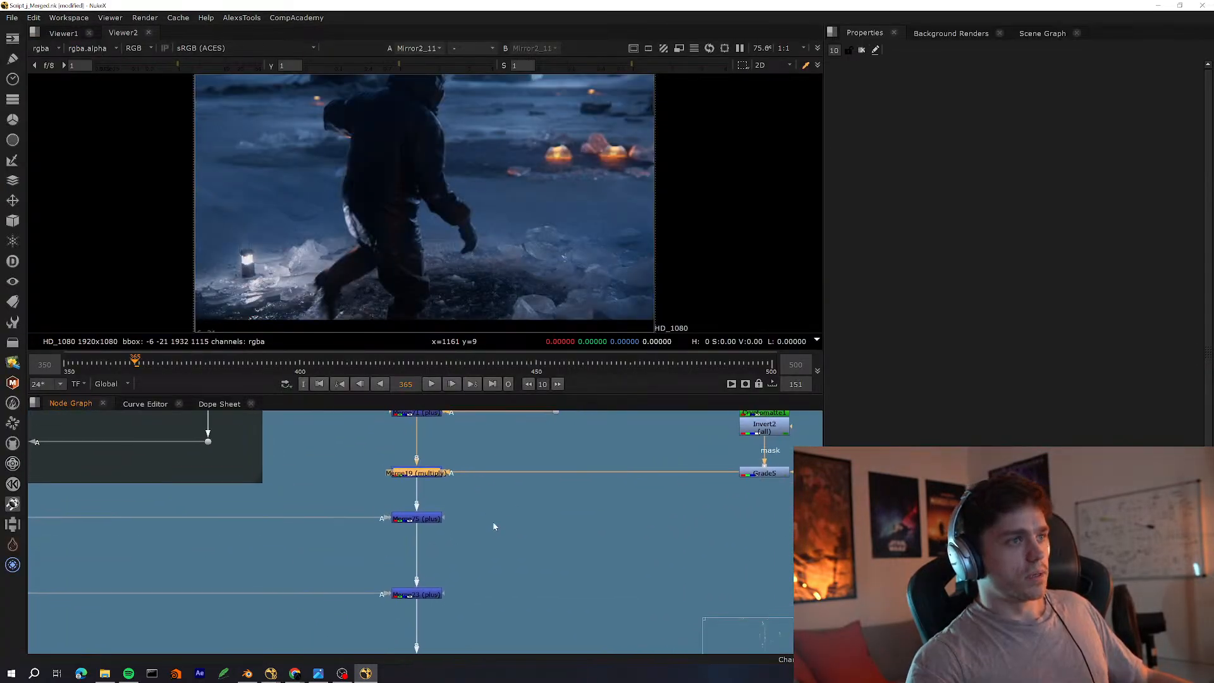
key("space")
scroll(499, 521, "down", 4)
middle_click_drag(511, 511, 531, 464)
scroll(532, 465, "down", 4)
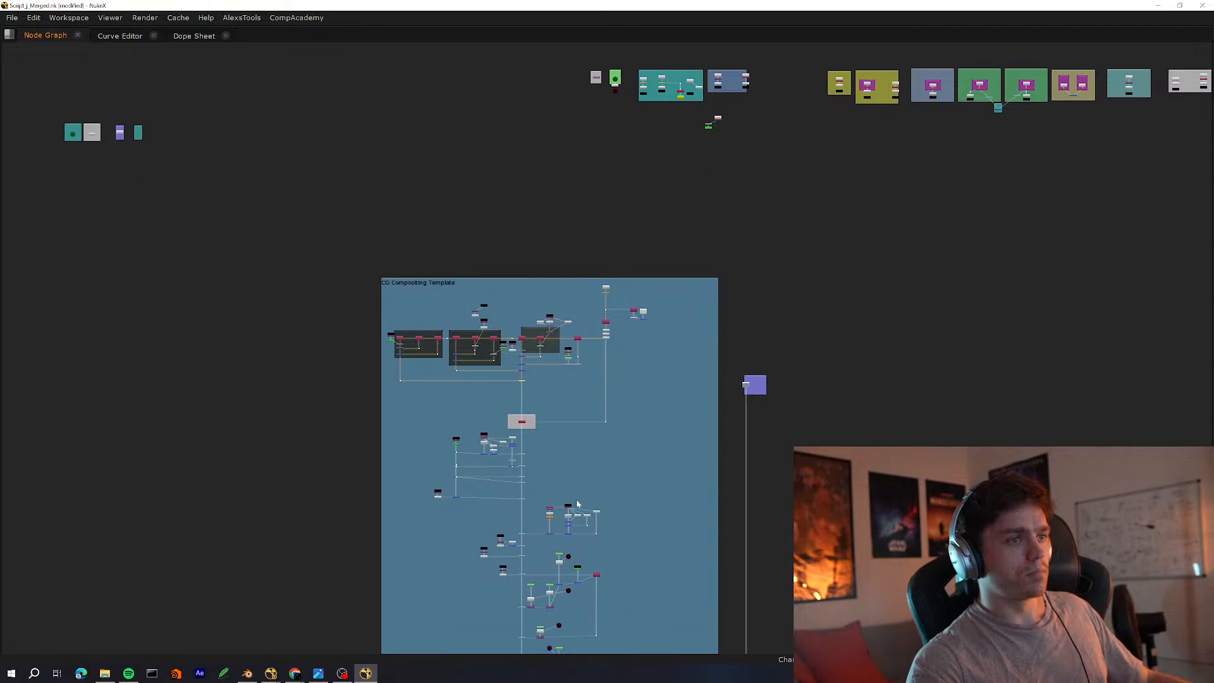
Look over the overall structure of the merged compositing script from end to end
scroll(577, 504, "down", 10)
middle_click_drag(542, 569, 525, 345)
middle_click_drag(735, 475, 732, 340)
scroll(683, 433, "up", 1)
middle_click_drag(707, 422, 723, 412)
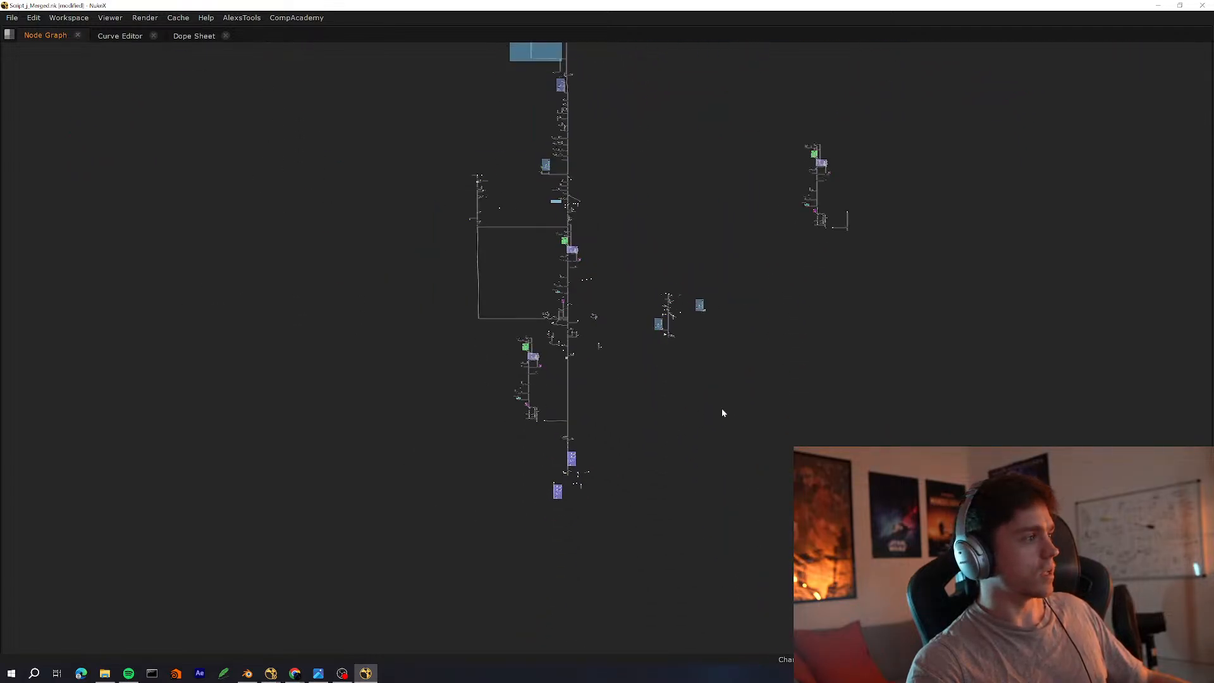
scroll(723, 413, "up", 2)
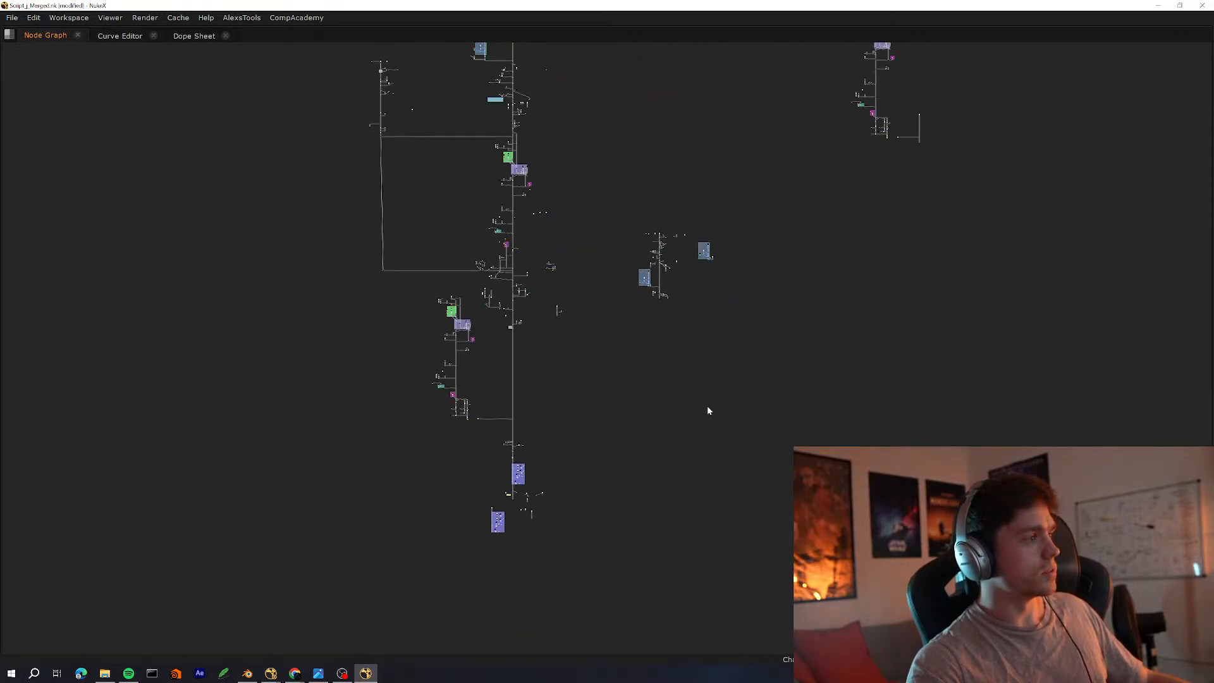
middle_click_drag(702, 406, 765, 382)
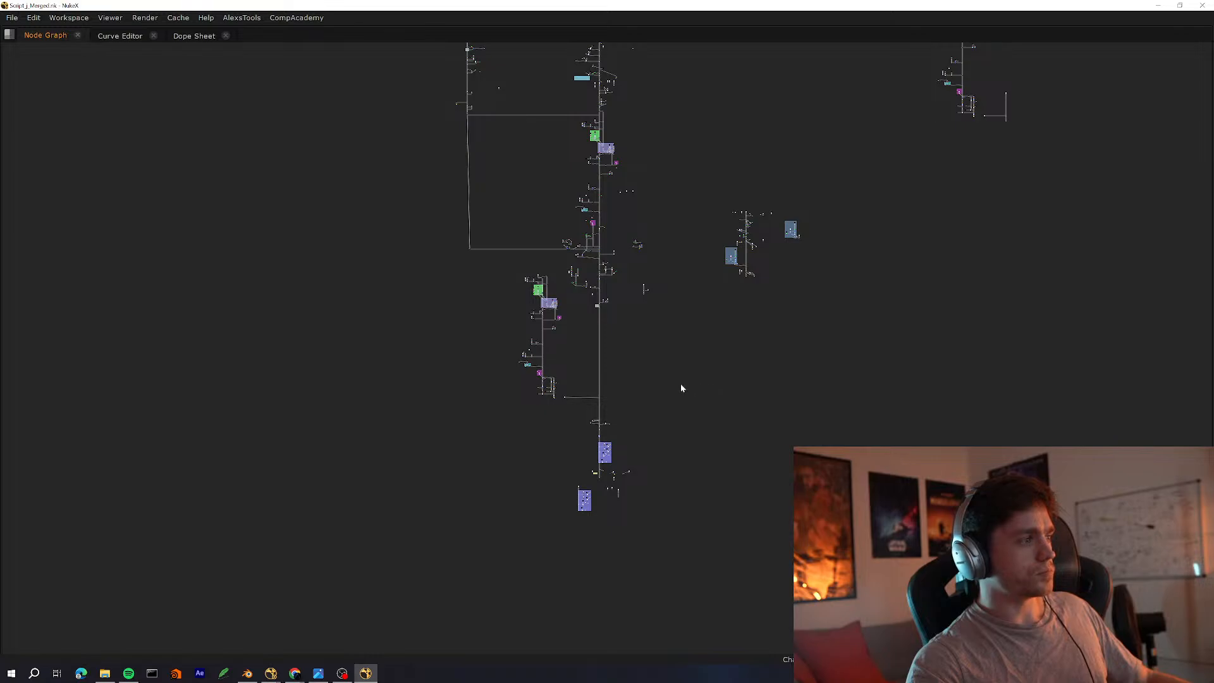
middle_click_drag(619, 347, 639, 447)
middle_click_drag(591, 235, 632, 433)
middle_click_drag(696, 136, 628, 341)
middle_click_drag(560, 291, 683, 293, "alt")
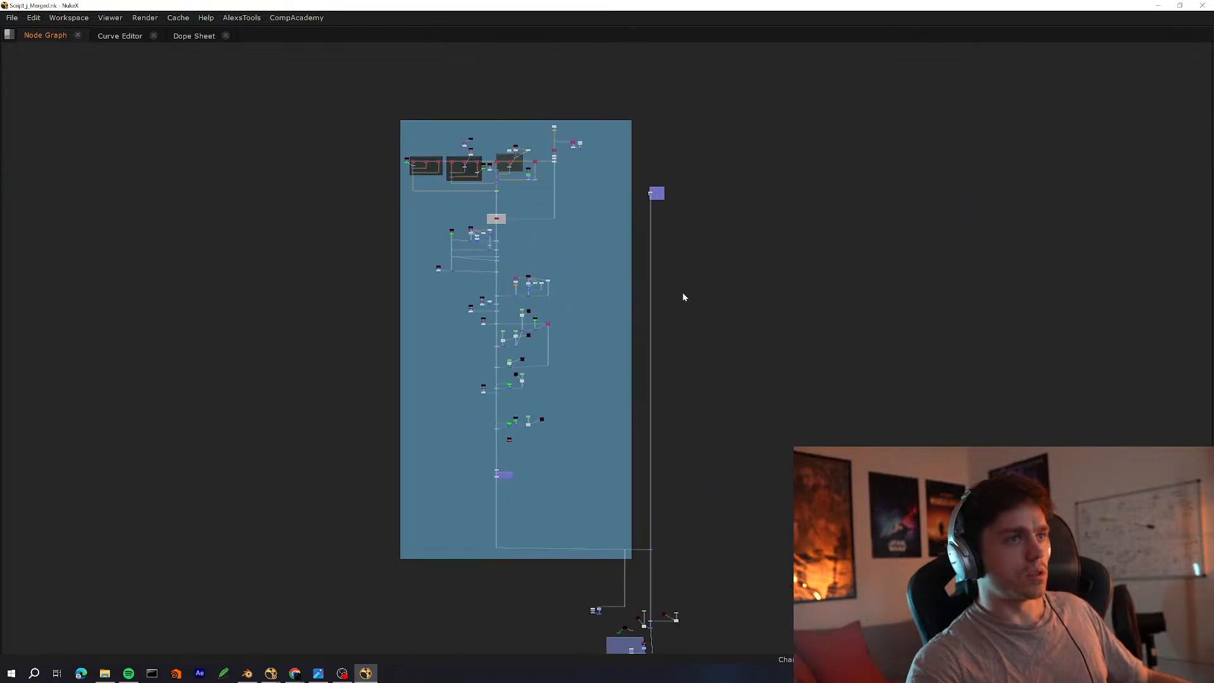
Locate the Read16 node with the pa_beforegraded_Faded sequence and display it in the viewer
middle_click_drag(612, 409, 511, 342)
middle_click_drag(502, 549, 499, 369)
middle_click_drag(423, 342, 702, 305, "alt")
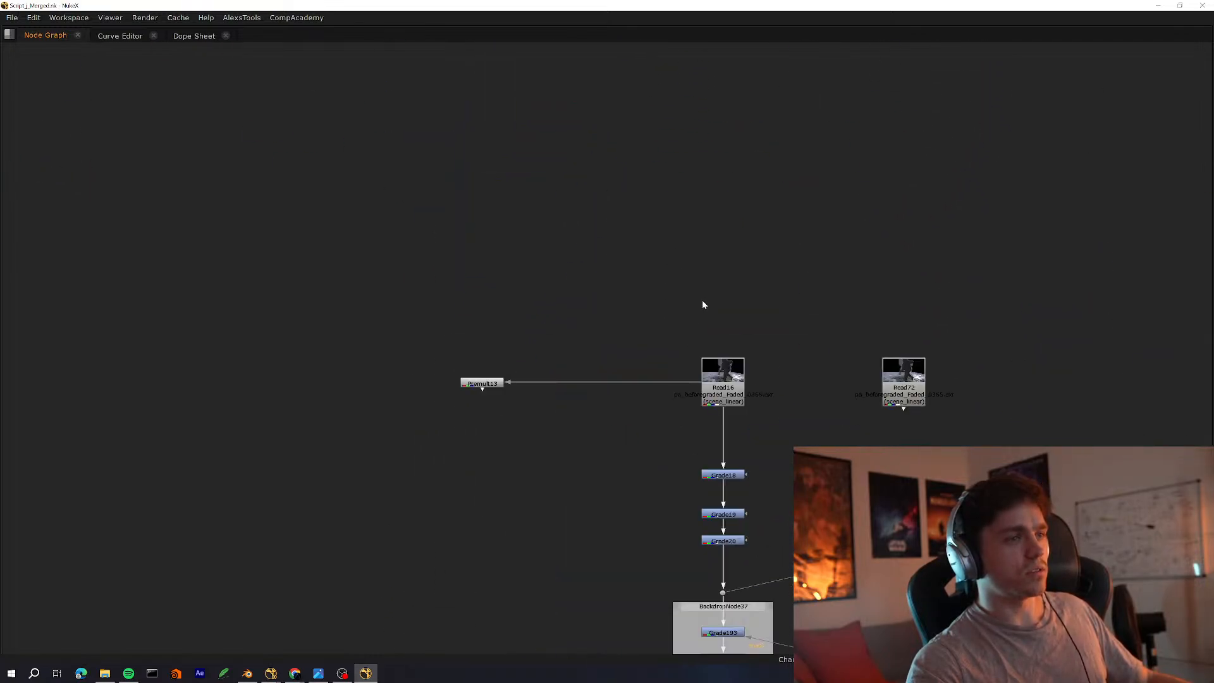
middle_click_drag(636, 358, 998, 306, "alt")
left_click(822, 430)
middle_click_drag(621, 471, 419, 564)
key("space")
key("1")
middle_click_drag(566, 577, 422, 559)
left_click(422, 559)
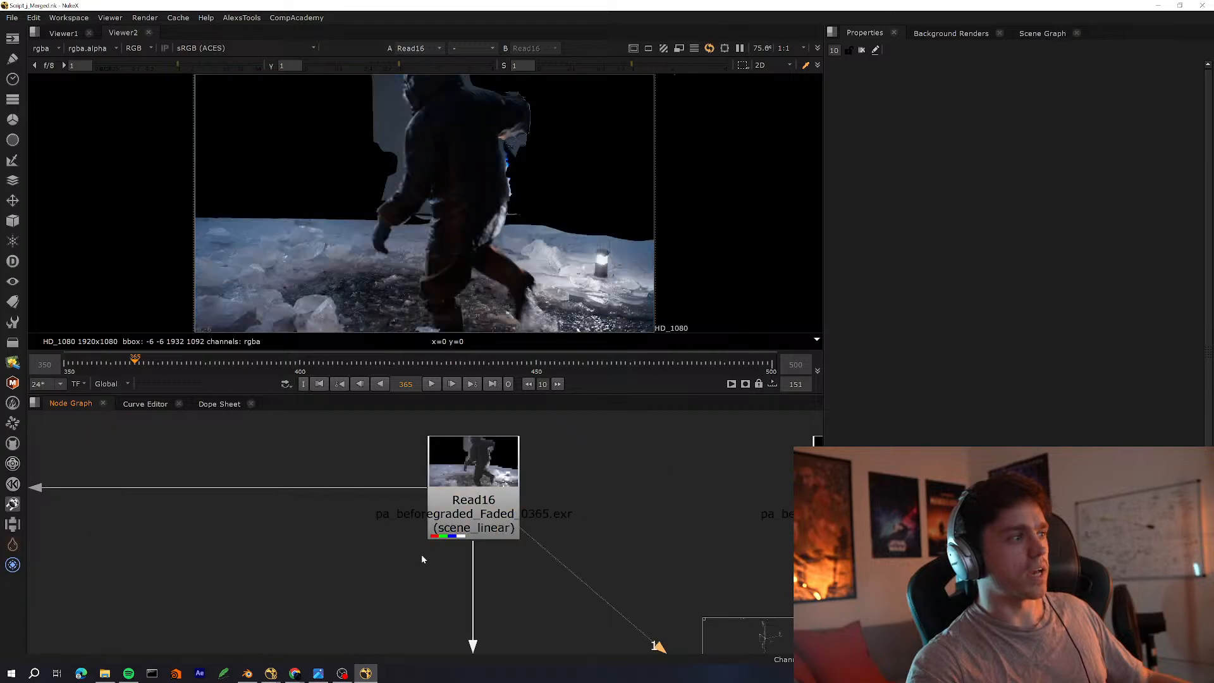
Inspect the lighting on the figure in Read16 at frames 427, 465, 474 and 496
left_click(490, 506)
left_click(428, 365)
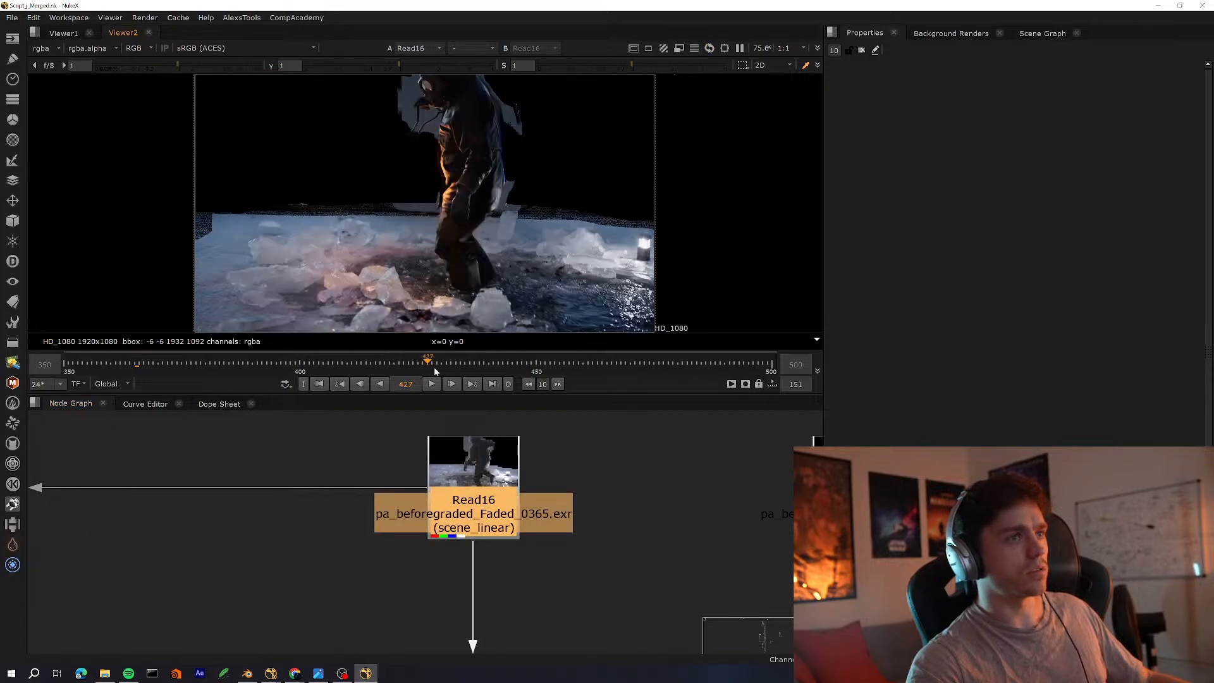
left_click(608, 366)
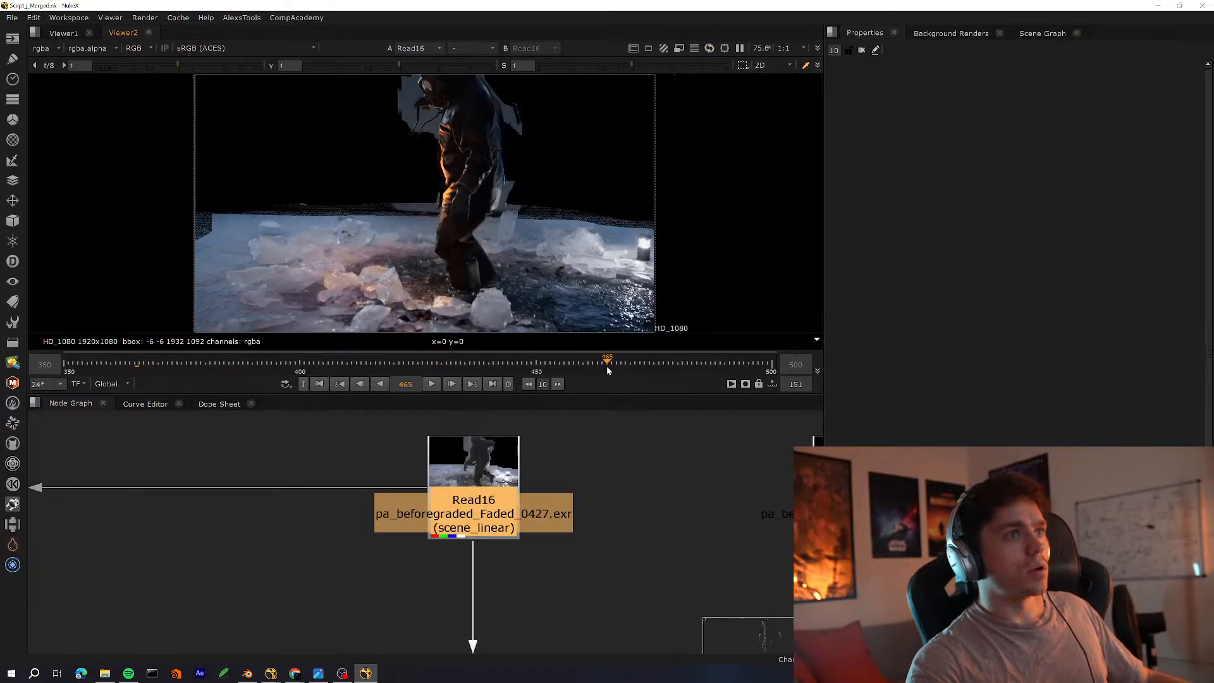
left_click(649, 366)
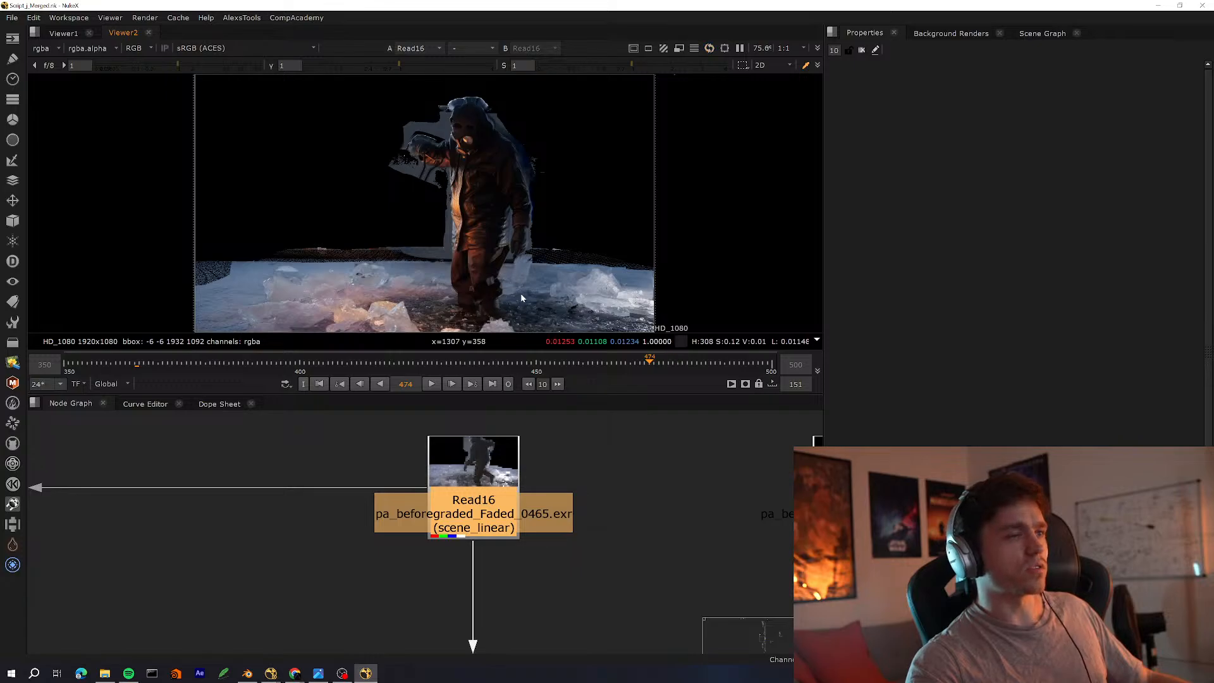
scroll(514, 239, "up", 5)
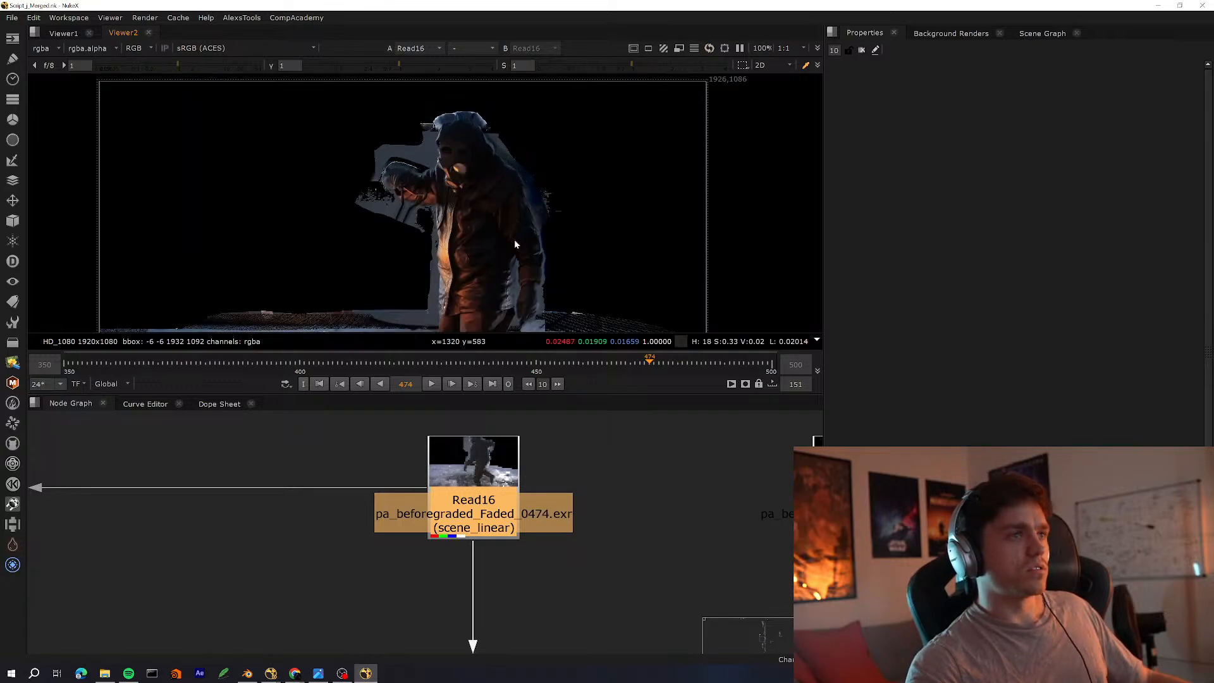
left_click(753, 359)
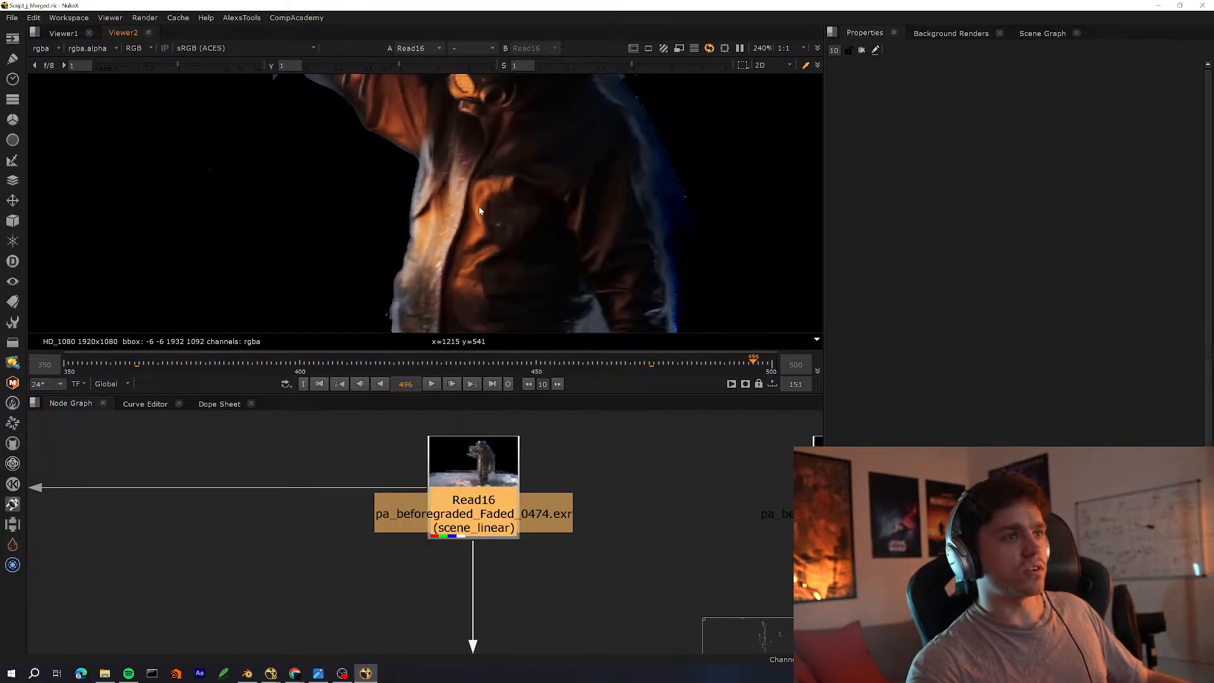
middle_click_drag(491, 482, 367, 527)
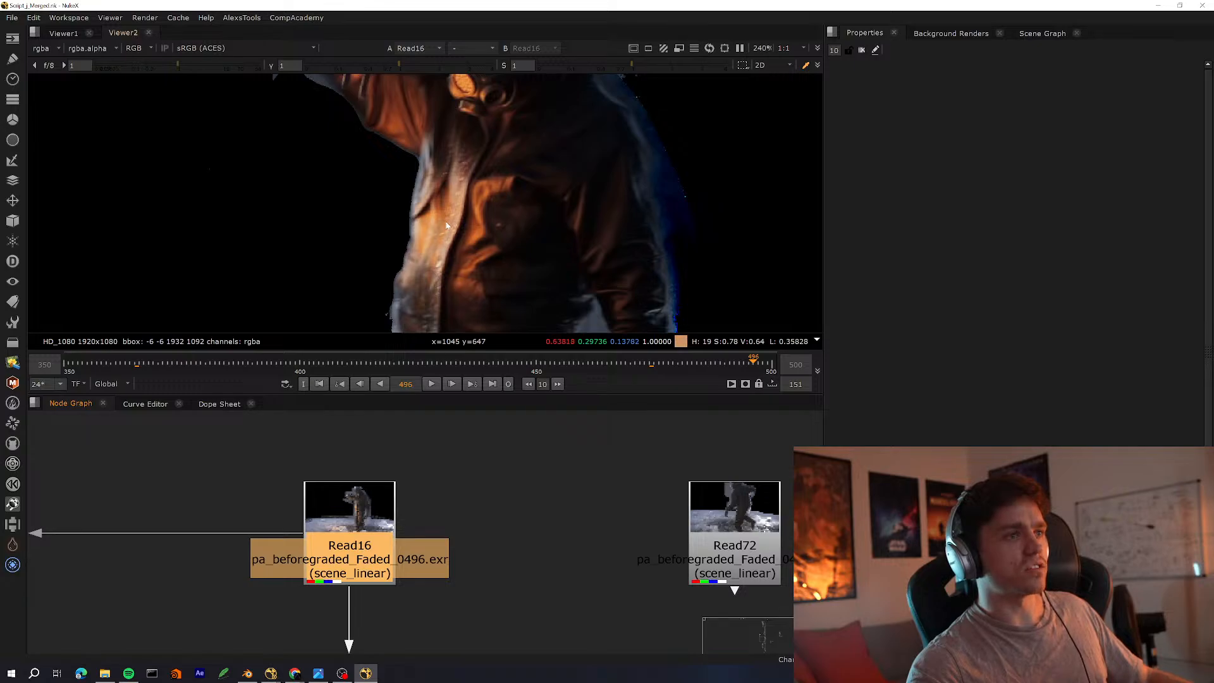
Open the script key_updatedc.nk in place of the merged shot script
key("f")
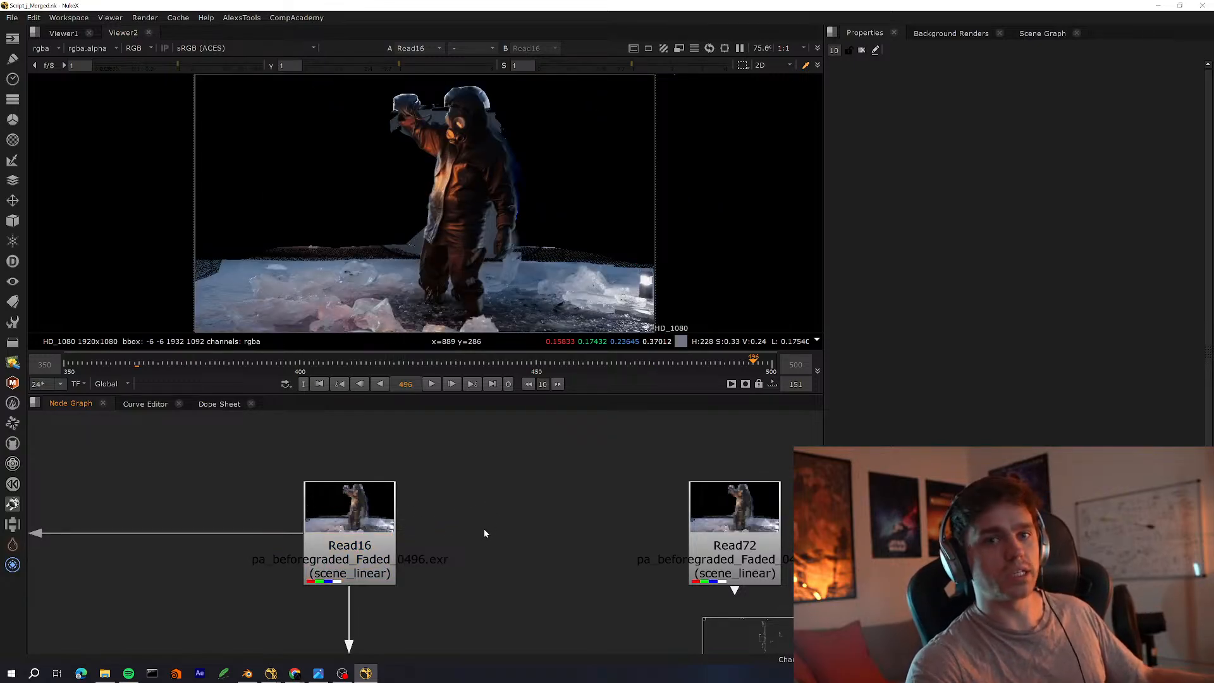
left_click(12, 19)
left_click(43, 44)
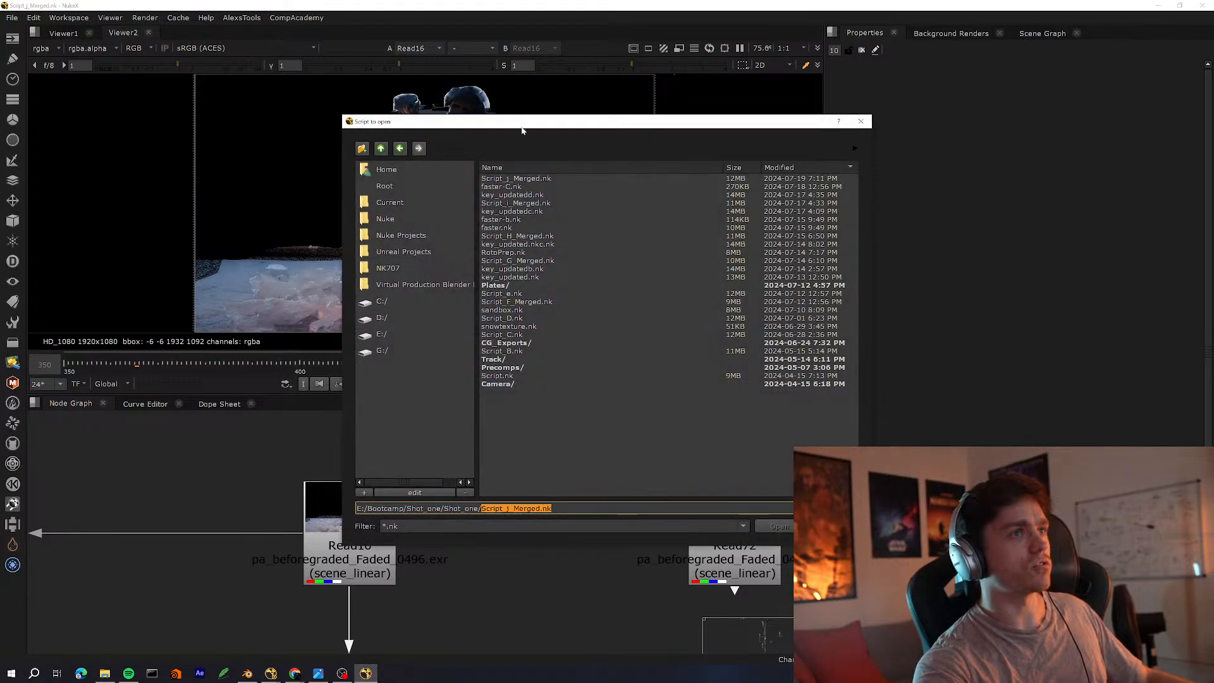
key("Escape")
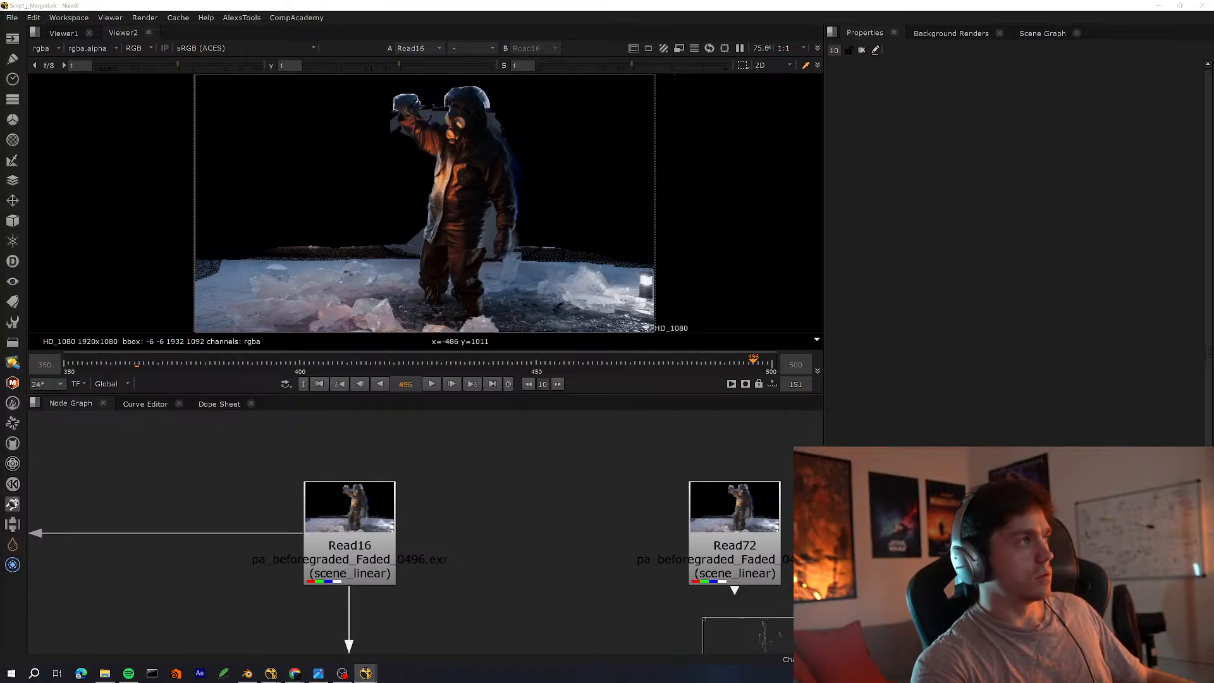
left_click_drag(0, 266, 864, 154)
double_click(864, 152)
Look over the keying script's overall node structure and find the source Read nodes at its start
middle_click_drag(456, 444, 412, 433)
key("space")
scroll(430, 474, "up", 5)
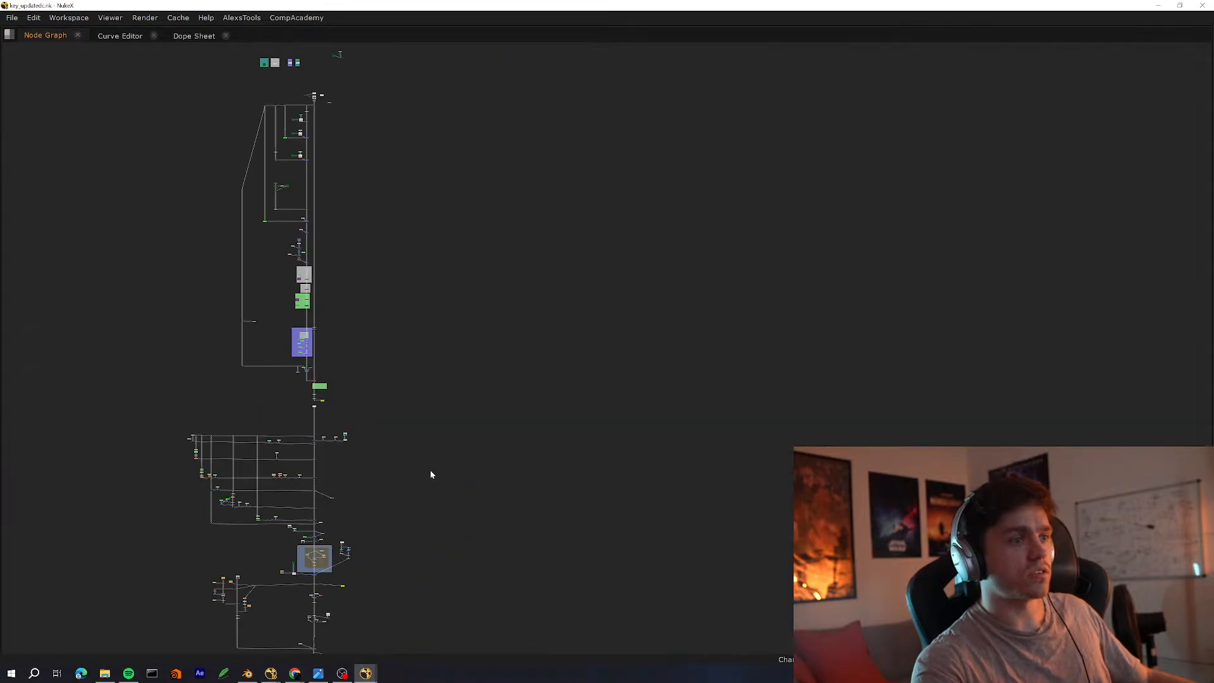
middle_click_drag(430, 475, 504, 380)
scroll(505, 379, "down", 7)
middle_click_drag(552, 317, 554, 365)
scroll(554, 364, "up", 4)
middle_click_drag(639, 358, 618, 433)
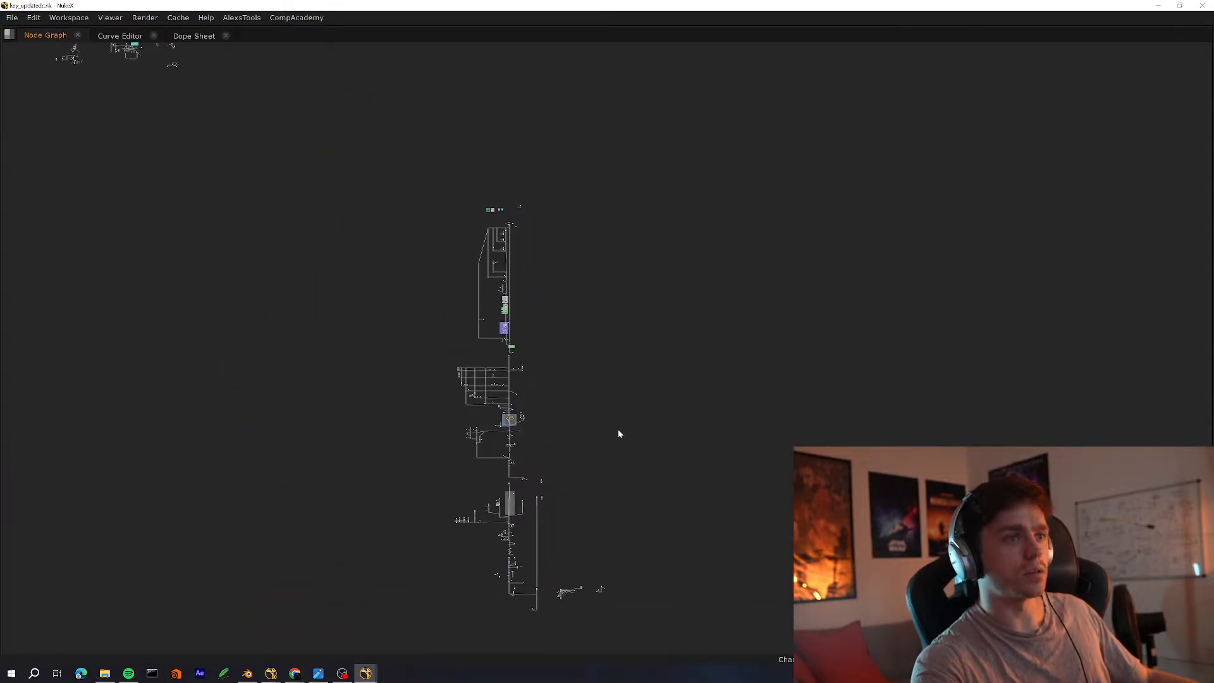
scroll(599, 418, "up", 4)
middle_click_drag(441, 73, 480, 294)
middle_click_drag(562, 315, 535, 621)
scroll(452, 408, "up", 12)
Select the Read2, Read4, Read27, Merge45 and RotoPaint6 nodes and move them up, aligned above the main pipe
left_click_drag(737, 315, 278, 475)
scroll(390, 468, "down", 2)
middle_click_drag(389, 467, 280, 502)
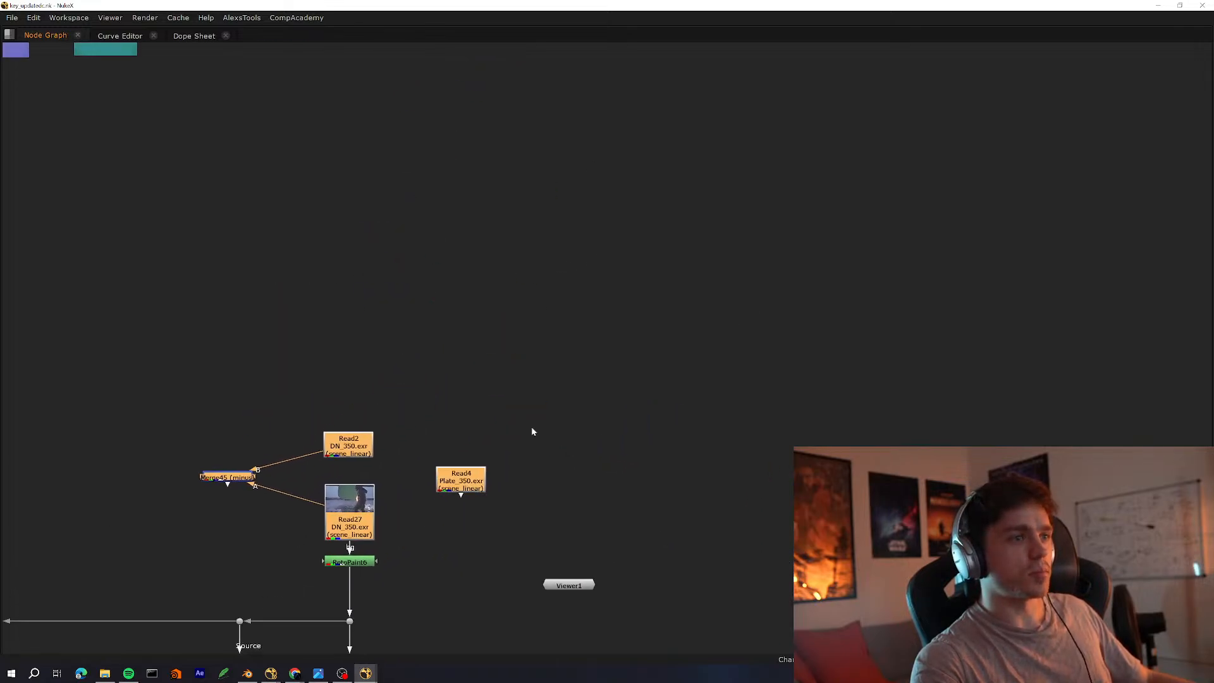
left_click_drag(589, 397, 111, 583)
middle_click_drag(310, 532, 331, 547)
scroll(358, 530, "down", 5)
left_click_drag(342, 547, 337, 484)
scroll(339, 562, "up", 2)
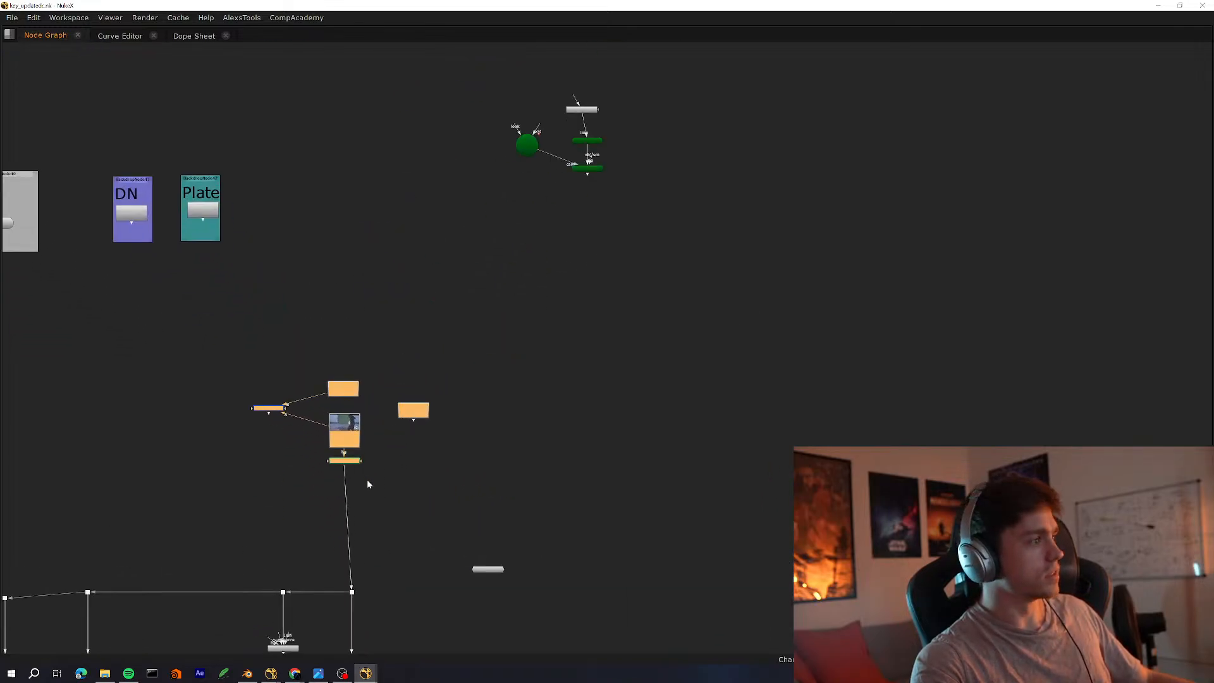
middle_click_drag(367, 480, 396, 498)
left_click_drag(585, 542, 708, 521)
scroll(386, 437, "up", 6)
left_click_drag(649, 344, 86, 585)
scroll(434, 374, "down", 3)
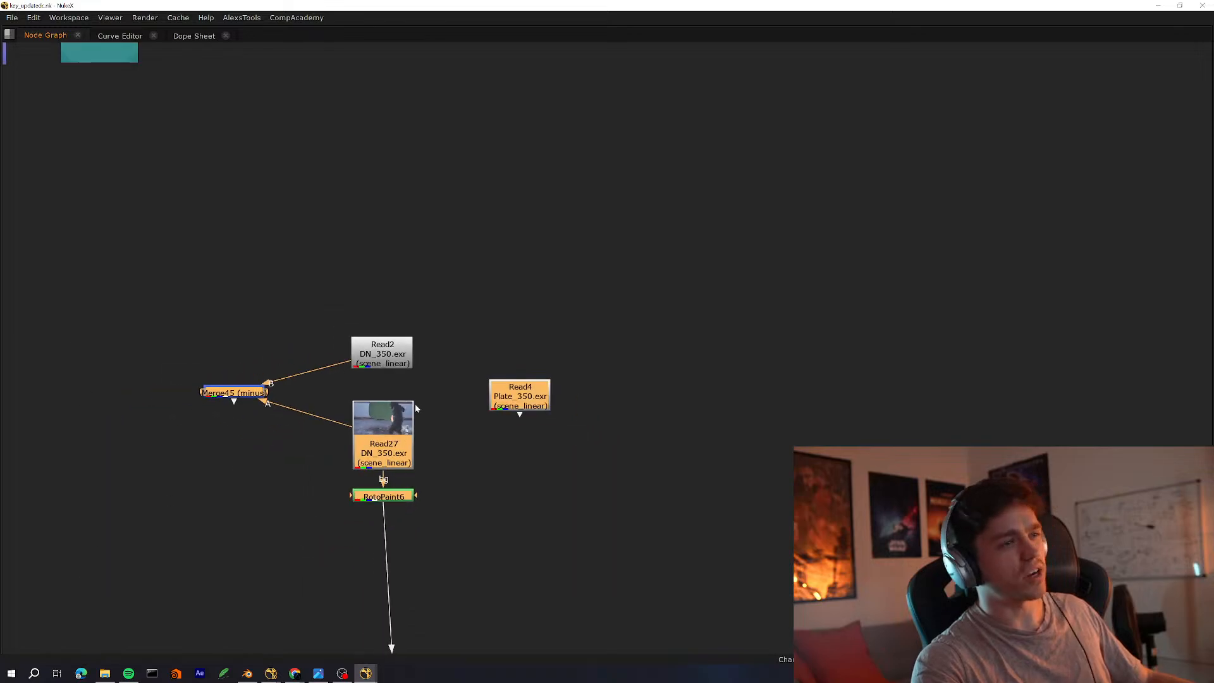
left_click_drag(633, 303, 196, 525)
middle_click_drag(374, 418, 397, 382)
scroll(397, 382, "down", 4)
scroll(399, 414, "up", 5)
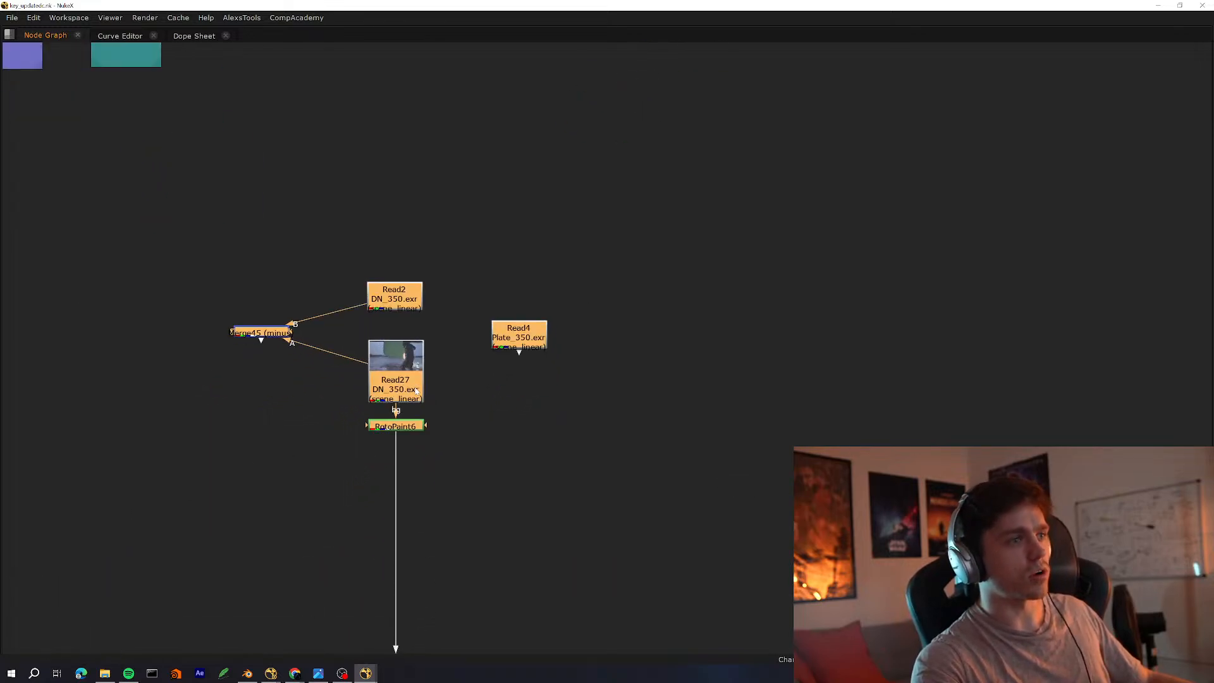
Display RotoPaint6 in the viewer, enlarge the viewer area and fit the plate to it
left_click(428, 499)
key("space")
key("1")
left_click(272, 536)
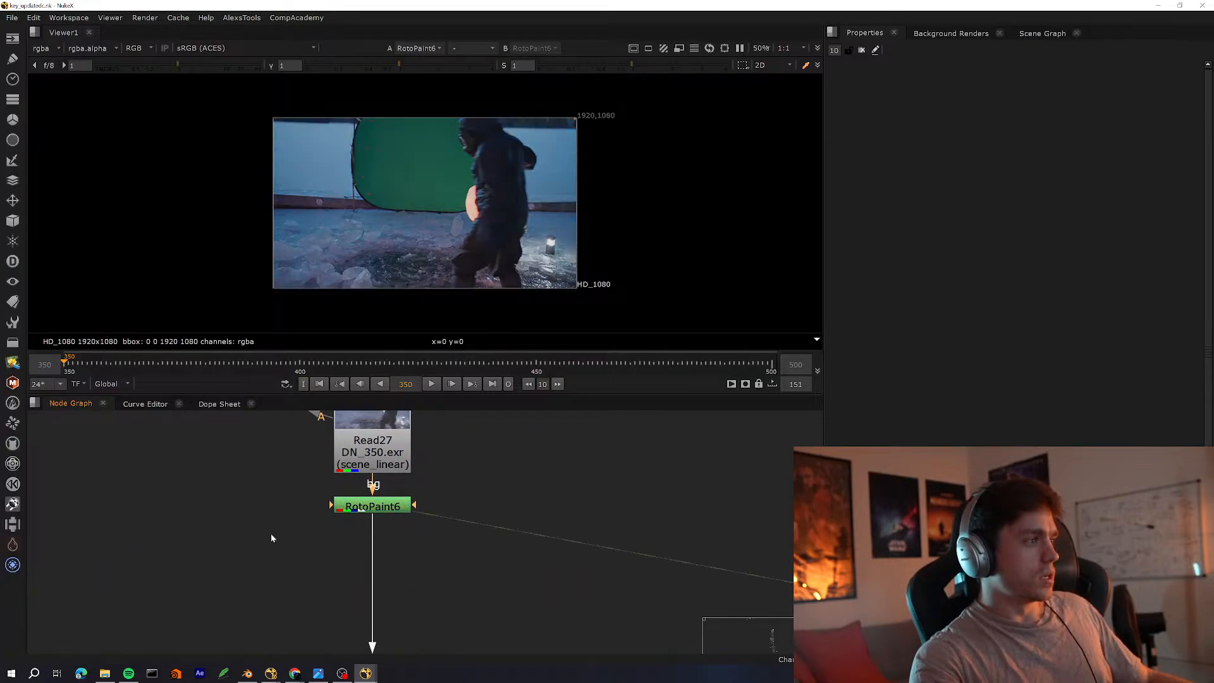
key("f")
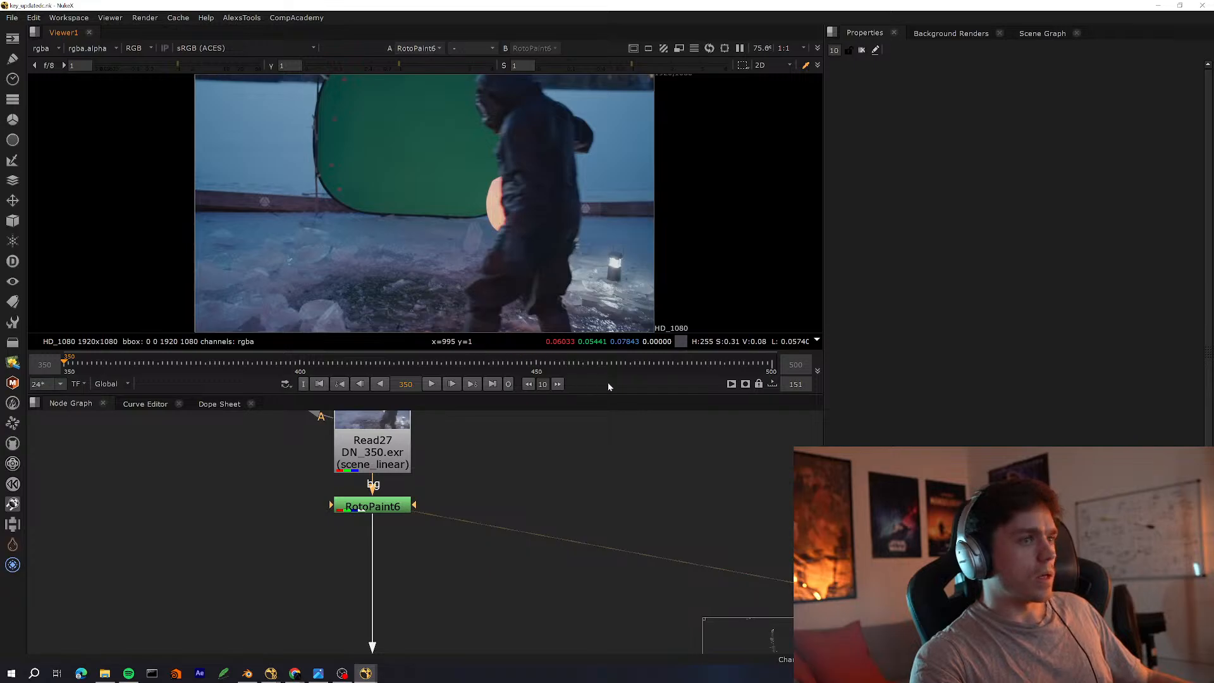
left_click_drag(609, 396, 608, 456)
key("f")
Look over the node branches below RotoPaint6 around Group1
middle_click_drag(522, 523, 486, 368)
key("space")
scroll(436, 559, "down", 9)
middle_click_drag(390, 504, 415, 366)
scroll(502, 307, "up", 1)
middle_click_drag(502, 308, 508, 463)
scroll(508, 463, "up", 3)
key("space")
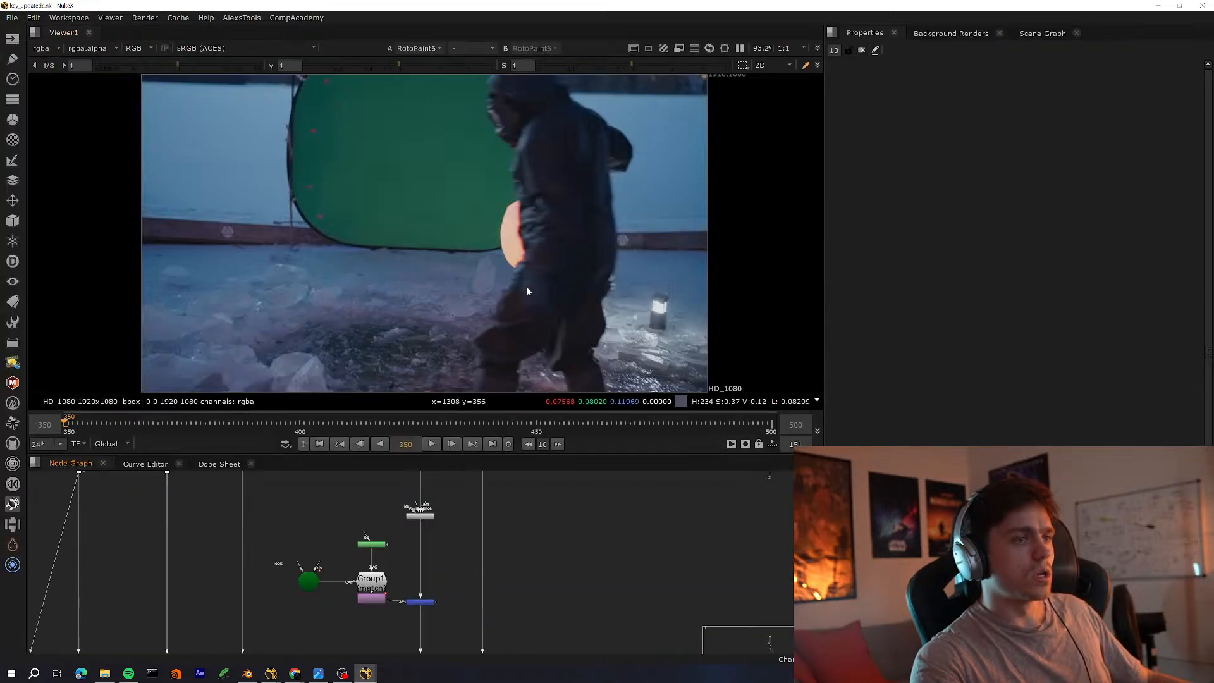
Inspect the plate's edge between the glowing lamp and the figure's dark jacket at frame 350
scroll(544, 219, "up", 4)
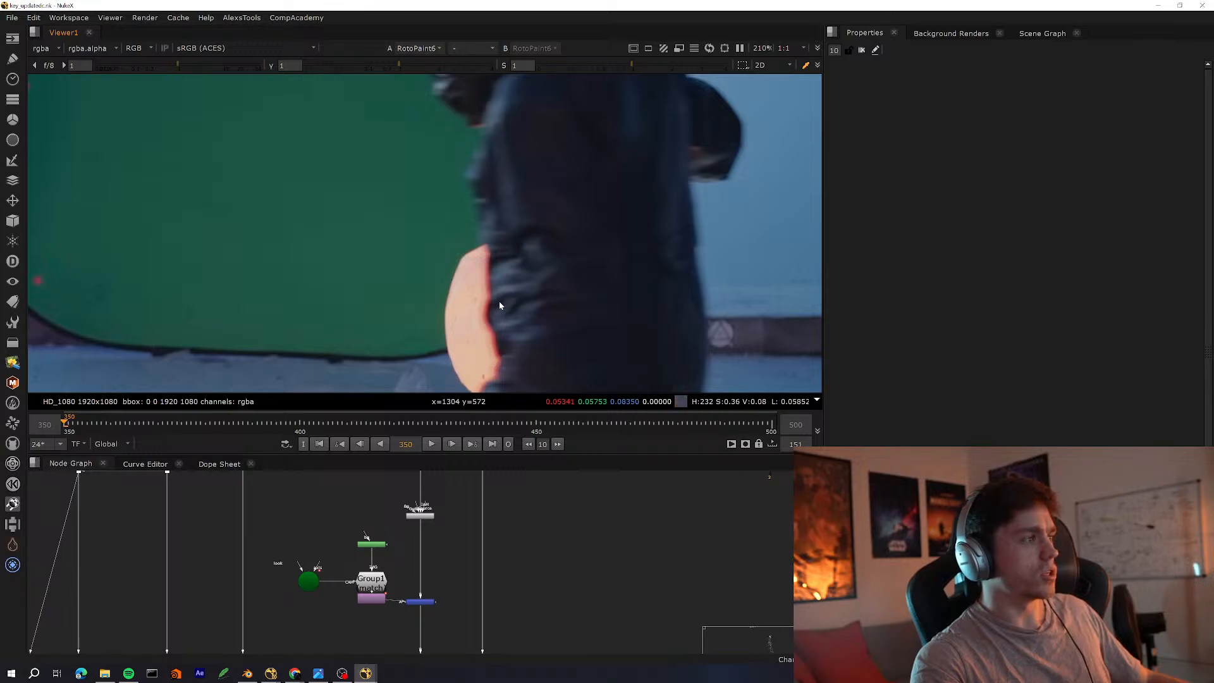
scroll(501, 310, "up", 3)
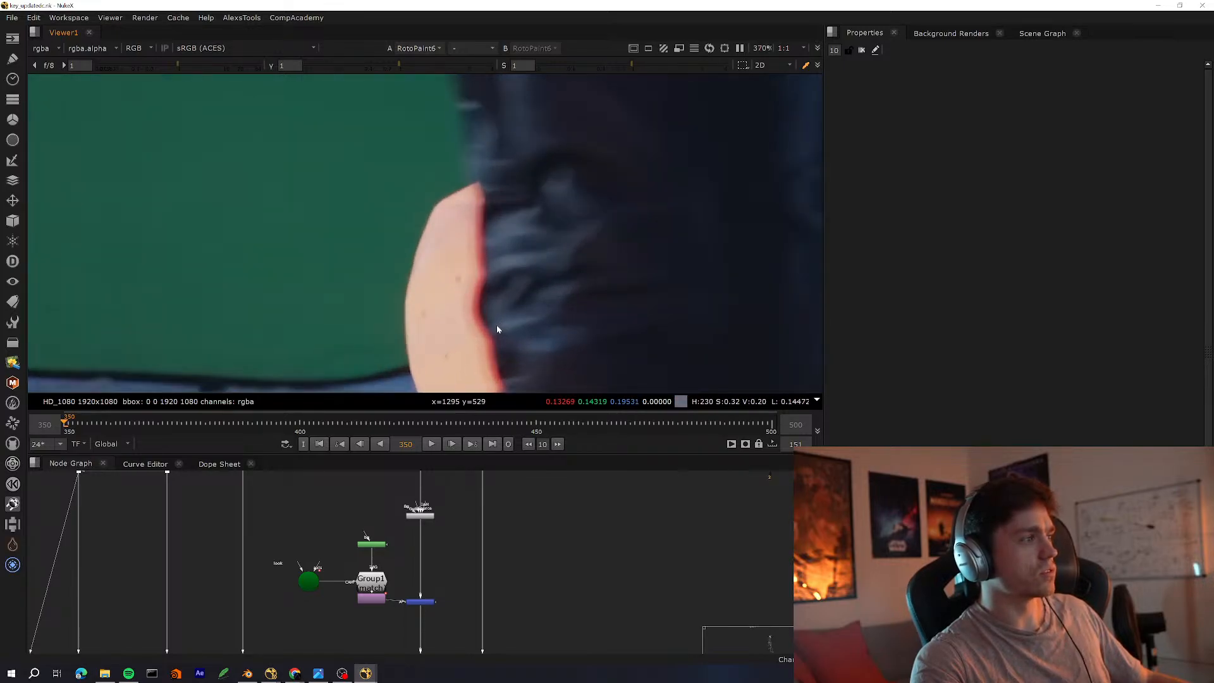
middle_click_drag(514, 280, 506, 238)
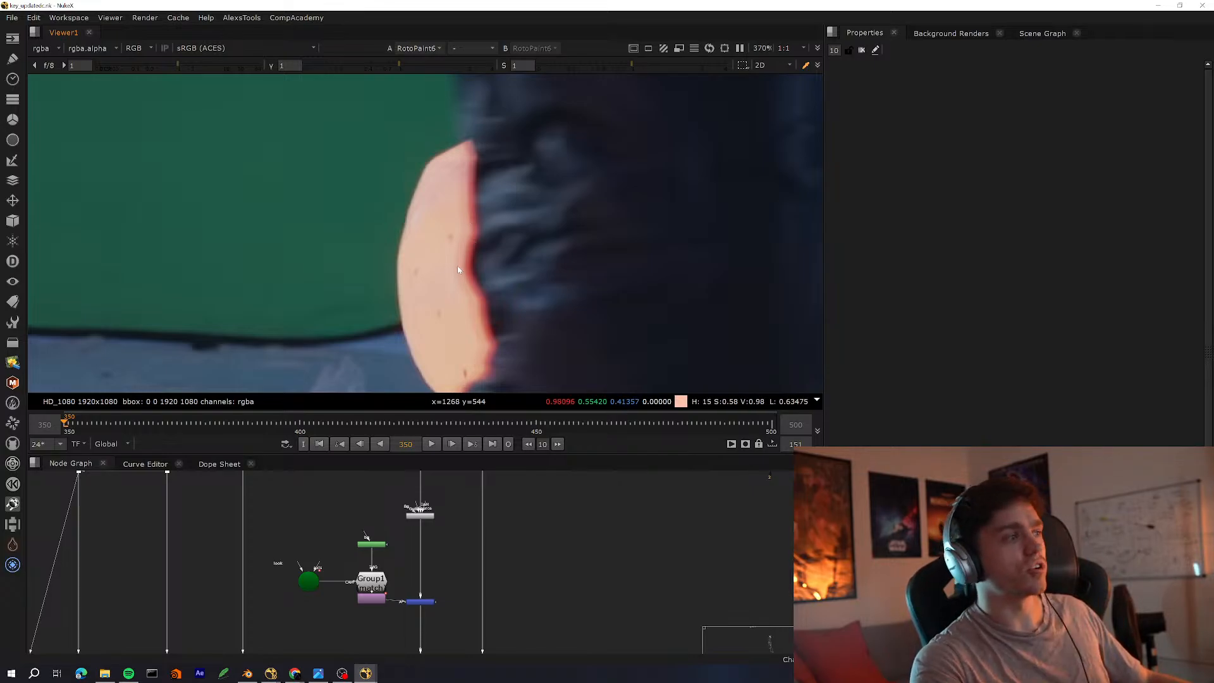
scroll(511, 249, "down", 5)
scroll(443, 261, "up", 4)
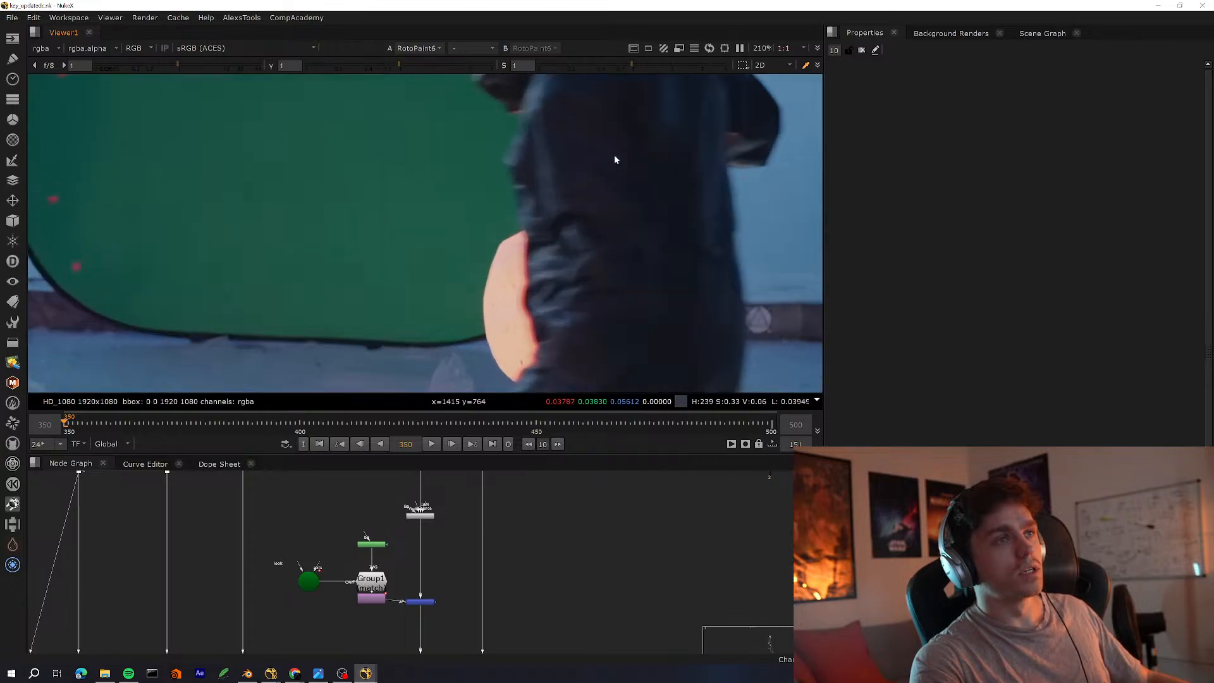
scroll(487, 291, "up", 4)
middle_click_drag(557, 269, 152, 286)
scroll(255, 301, "down", 4)
scroll(255, 302, "up", 2)
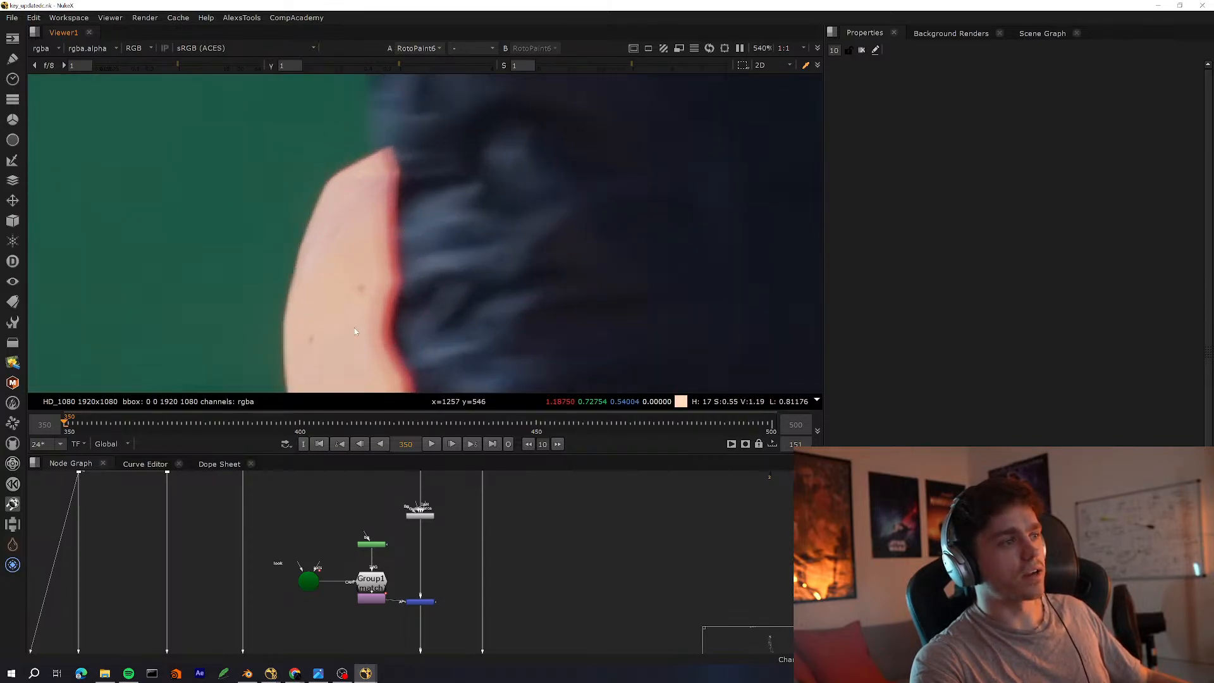
key("f")
scroll(426, 213, "up", 5)
middle_click_drag(477, 282, 382, 364)
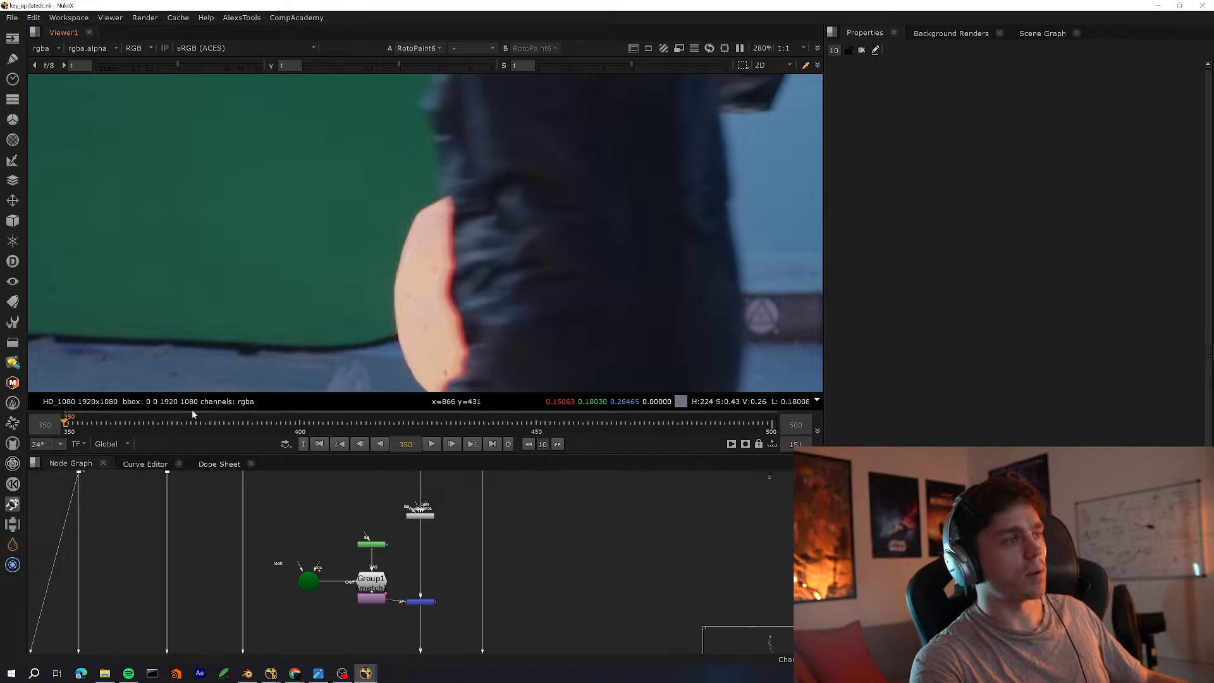
Inspect the jacket and lamp edges at frames 387 and 396
left_click(240, 433)
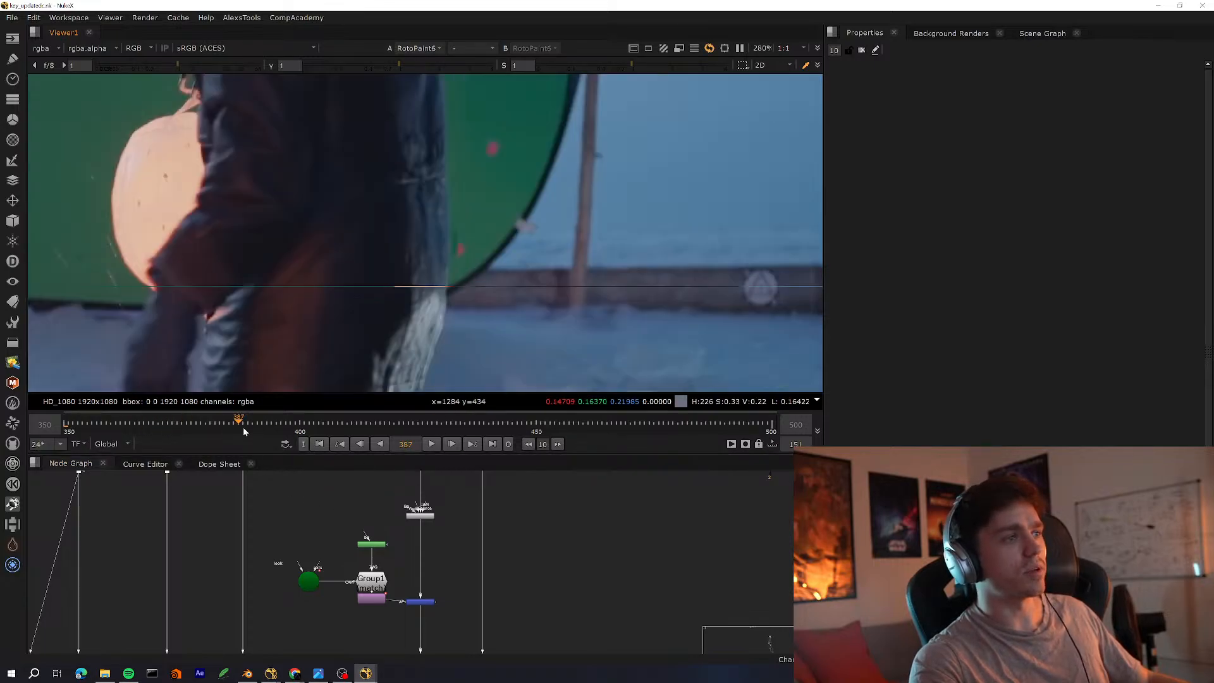
left_click_drag(243, 427, 281, 425)
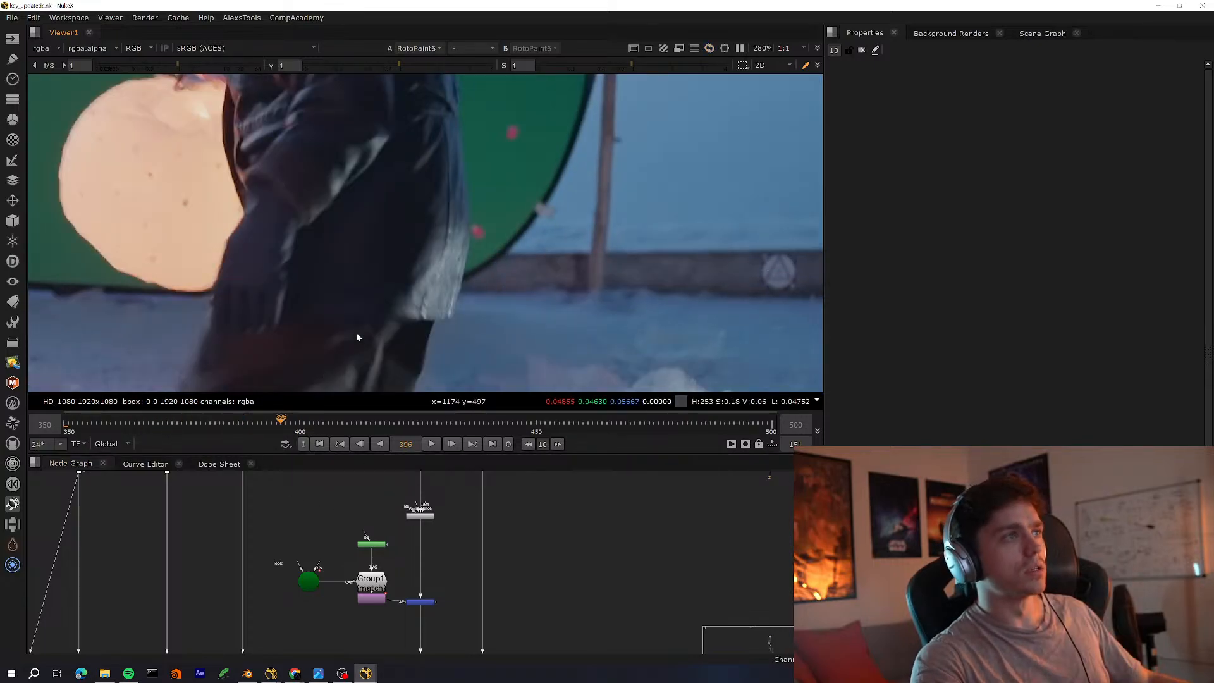
middle_click_drag(458, 328, 441, 286)
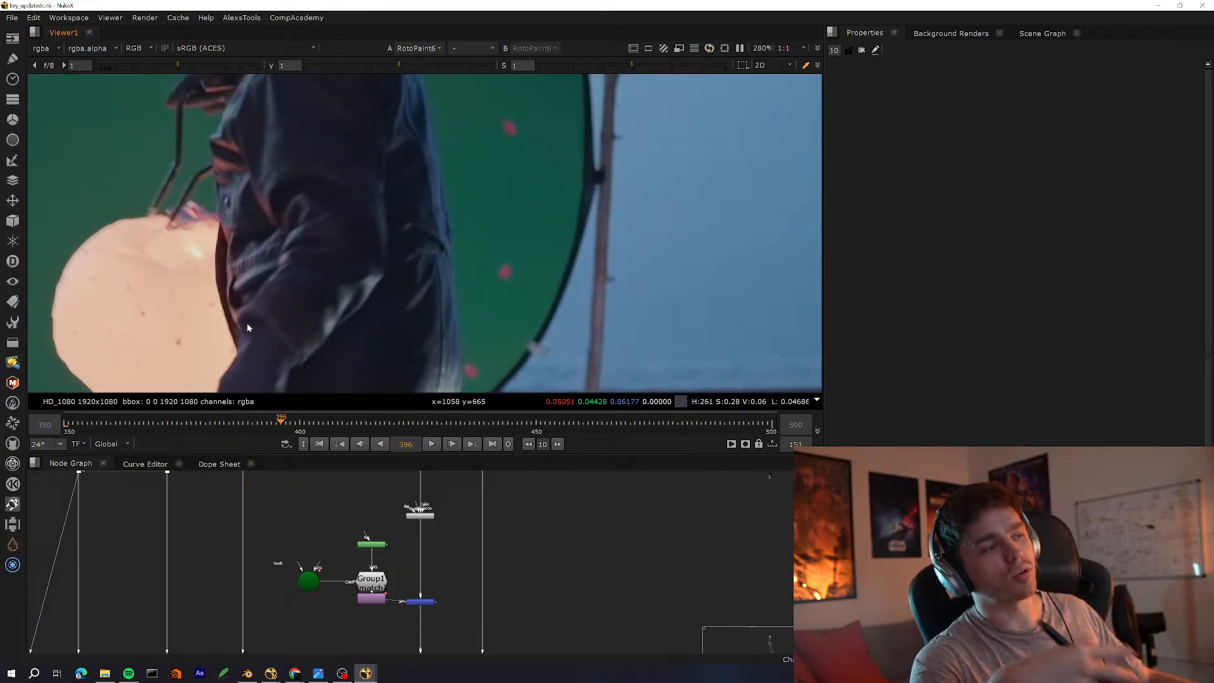
Locate the frame-held patch branch ending in Transform2 and display it in the viewer
key("space")
scroll(418, 559, "down", 6)
middle_click_drag(418, 559, 572, 345)
middle_click_drag(655, 466, 482, 469)
middle_click_drag(551, 633, 493, 298)
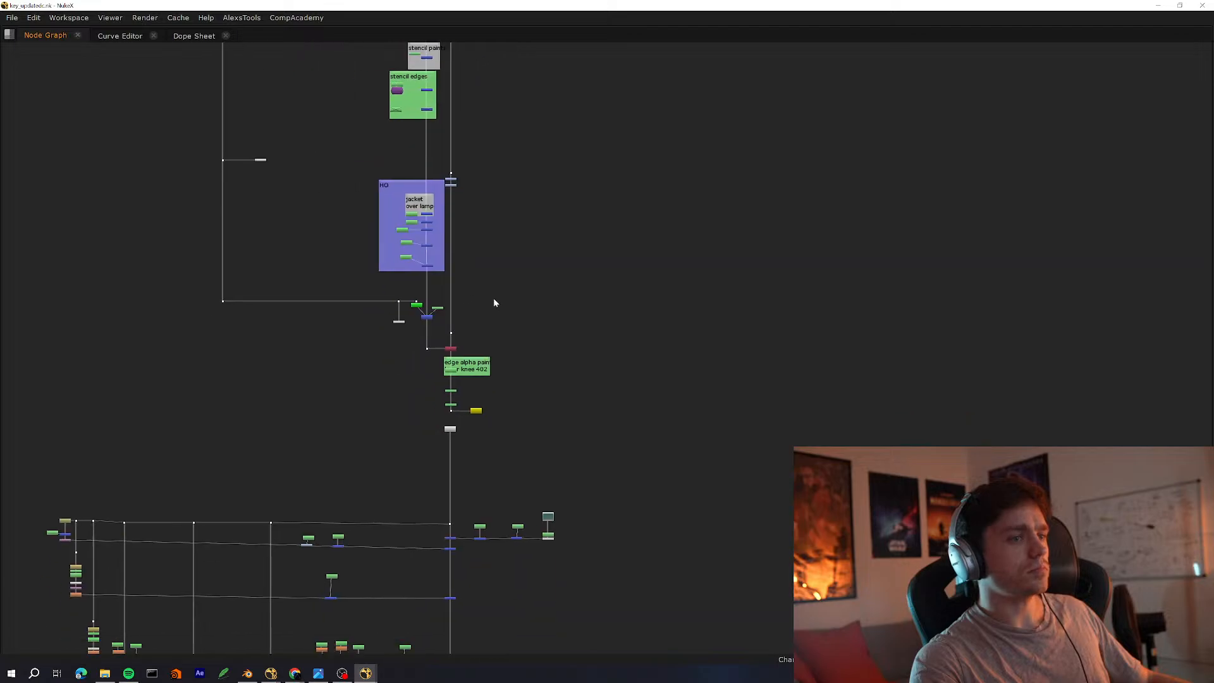
middle_click_drag(355, 551, 365, 388)
middle_click_drag(38, 356, 363, 424)
key("space")
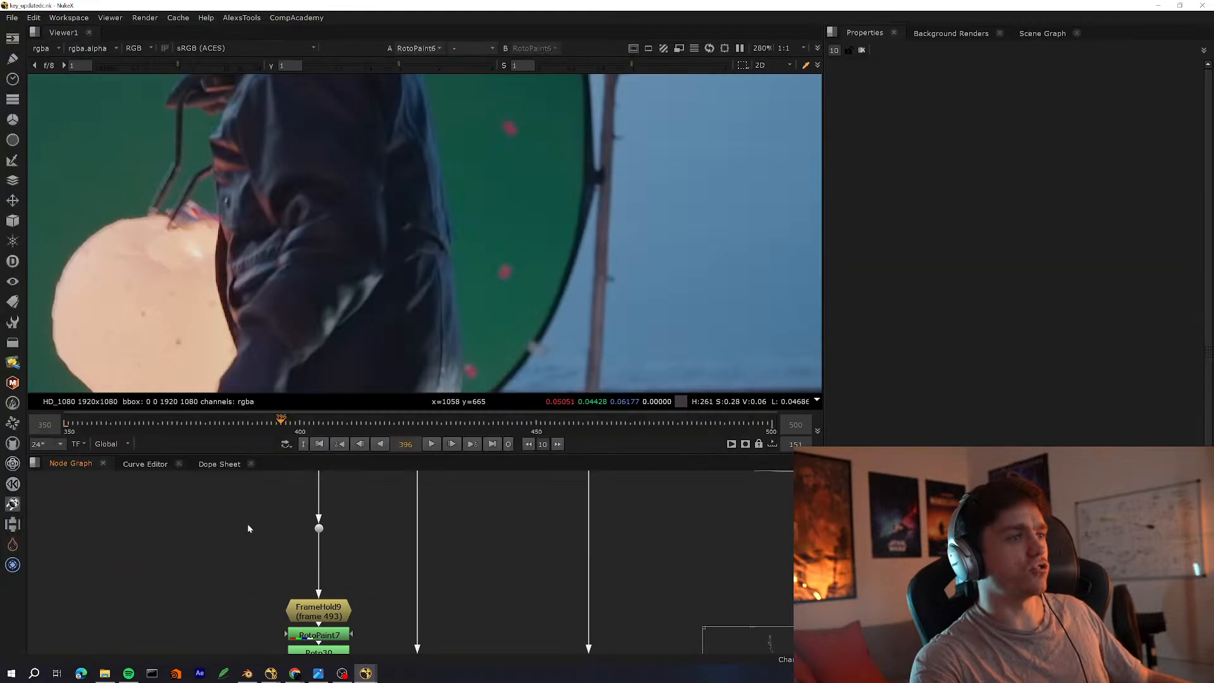
key("1")
key("f")
middle_click_drag(458, 195, 548, 195, "alt")
middle_click_drag(426, 497, 484, 582)
Play the Transform2 patch with its properties open and stop at frame 495
left_click(431, 444)
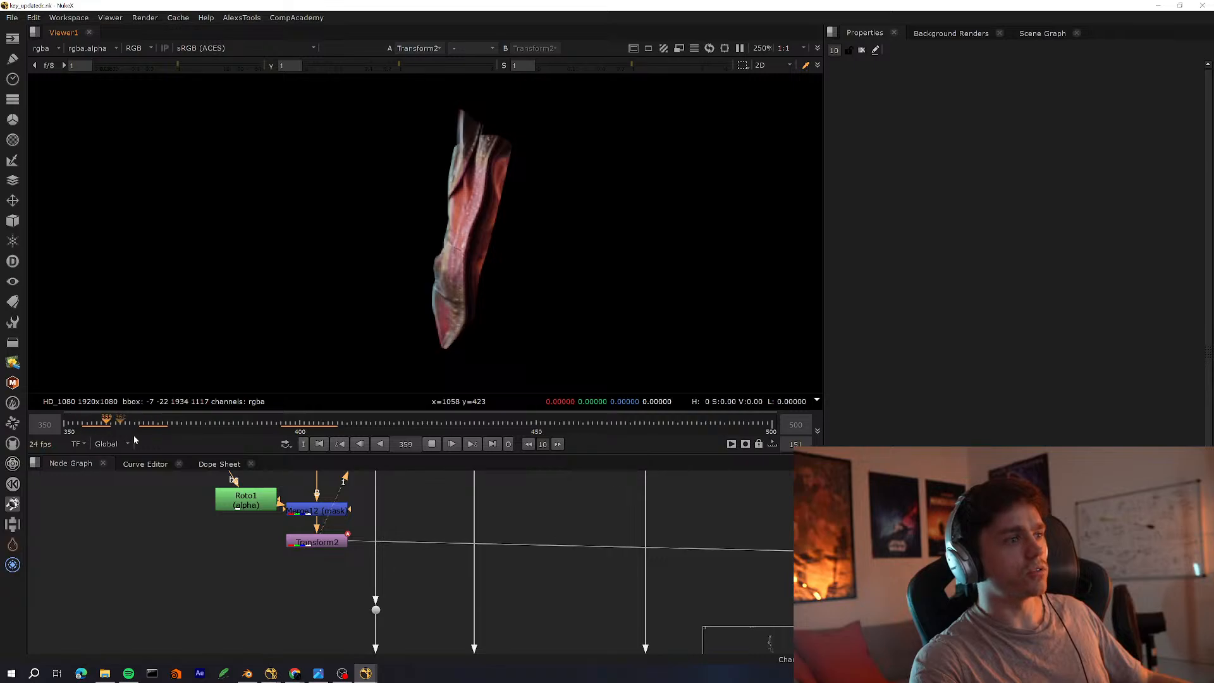
double_click(316, 542)
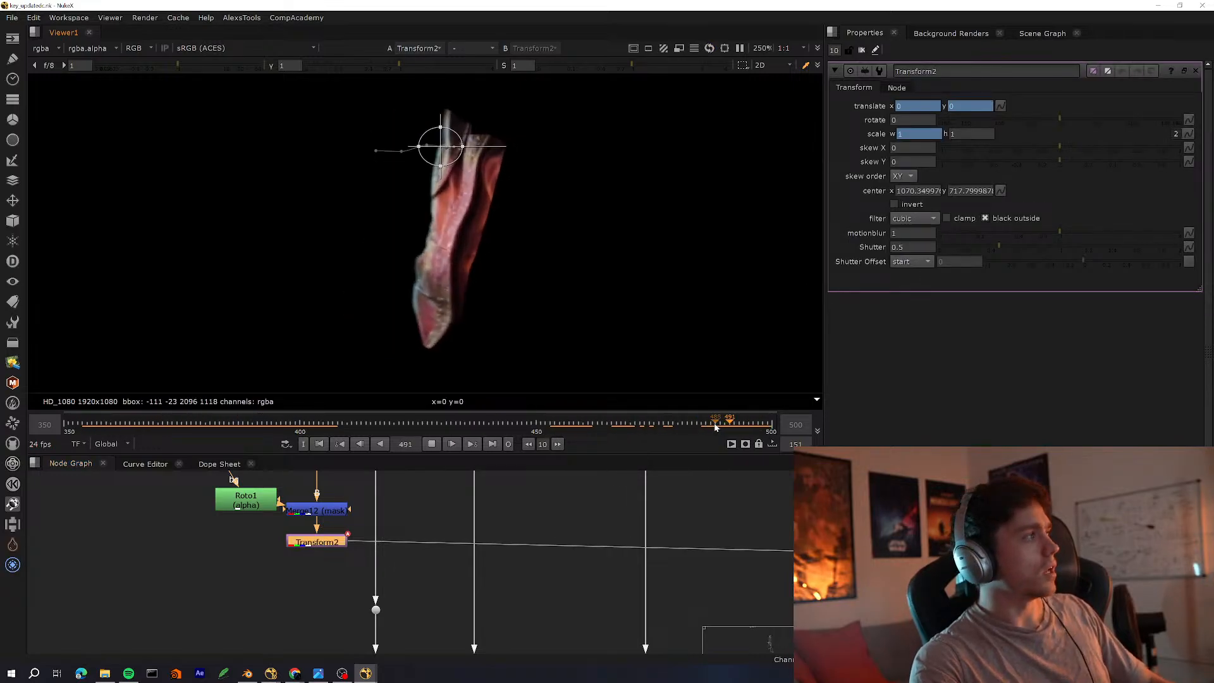
key("k")
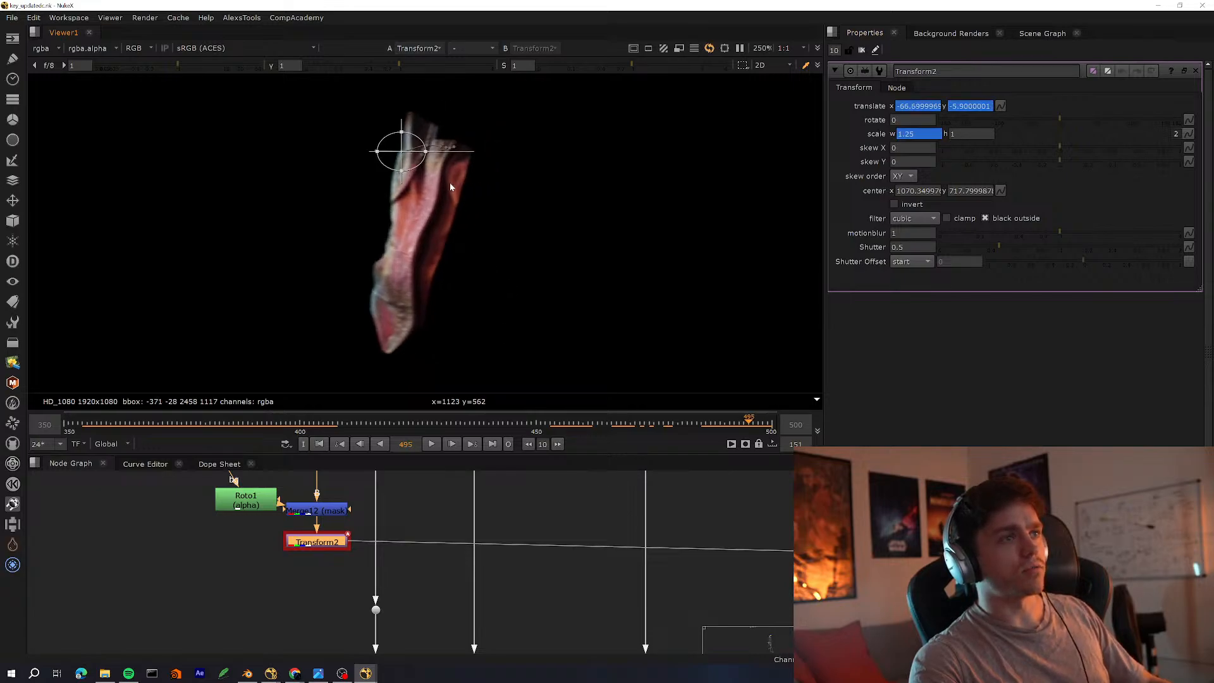
key("Left")
Locate the patch branch that ends in Grade4 and display it in the viewer
middle_click_drag(506, 549, 487, 594)
scroll(487, 594, "down", 3)
key("space")
middle_click_drag(456, 640, 440, 468)
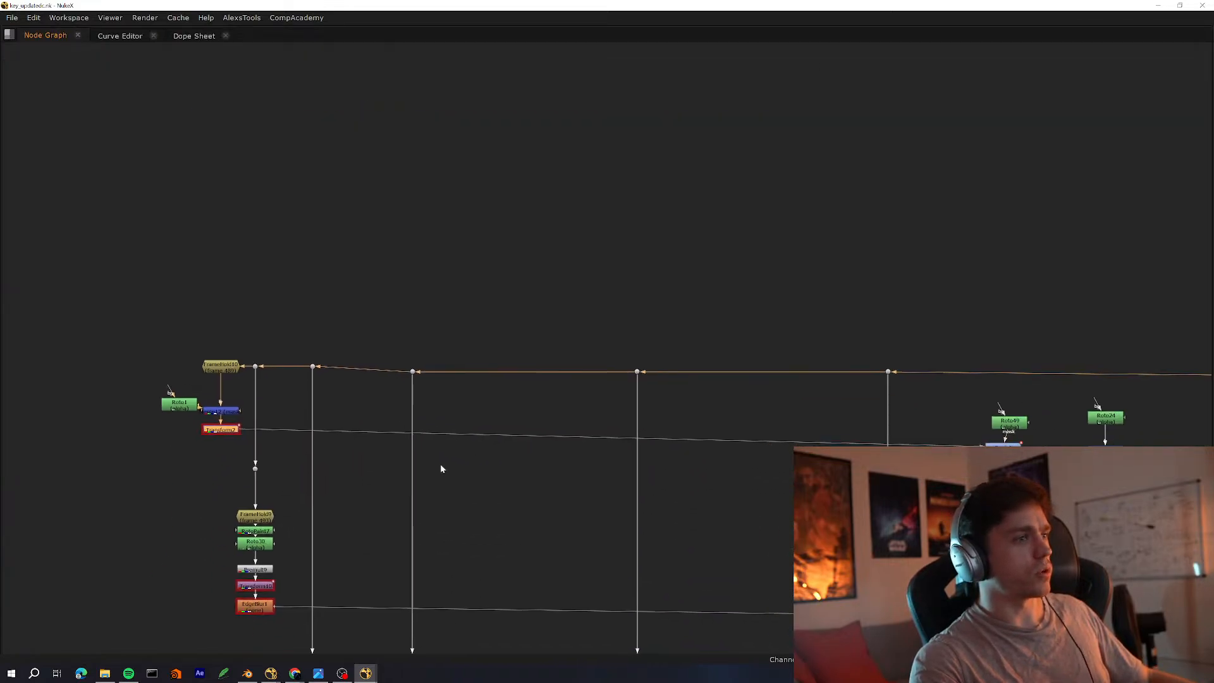
scroll(442, 467, "down", 3)
middle_click_drag(630, 438, 514, 480)
middle_click_drag(675, 513, 510, 502)
middle_click_drag(636, 499, 601, 490)
scroll(599, 493, "up", 4)
left_click_drag(648, 445, 406, 530)
key("1")
Examine the iTransform2, iTransform3 and iTransform4 chain feeding Grade4 and close the Transform2 properties
key("space")
scroll(490, 547, "down", 3)
middle_click_drag(535, 520, 472, 539)
scroll(519, 525, "down", 3)
key("space")
scroll(630, 467, "up", 3)
key("space")
scroll(471, 540, "up", 3)
middle_click_drag(466, 615, 445, 542)
middle_click_drag(646, 605, 583, 554)
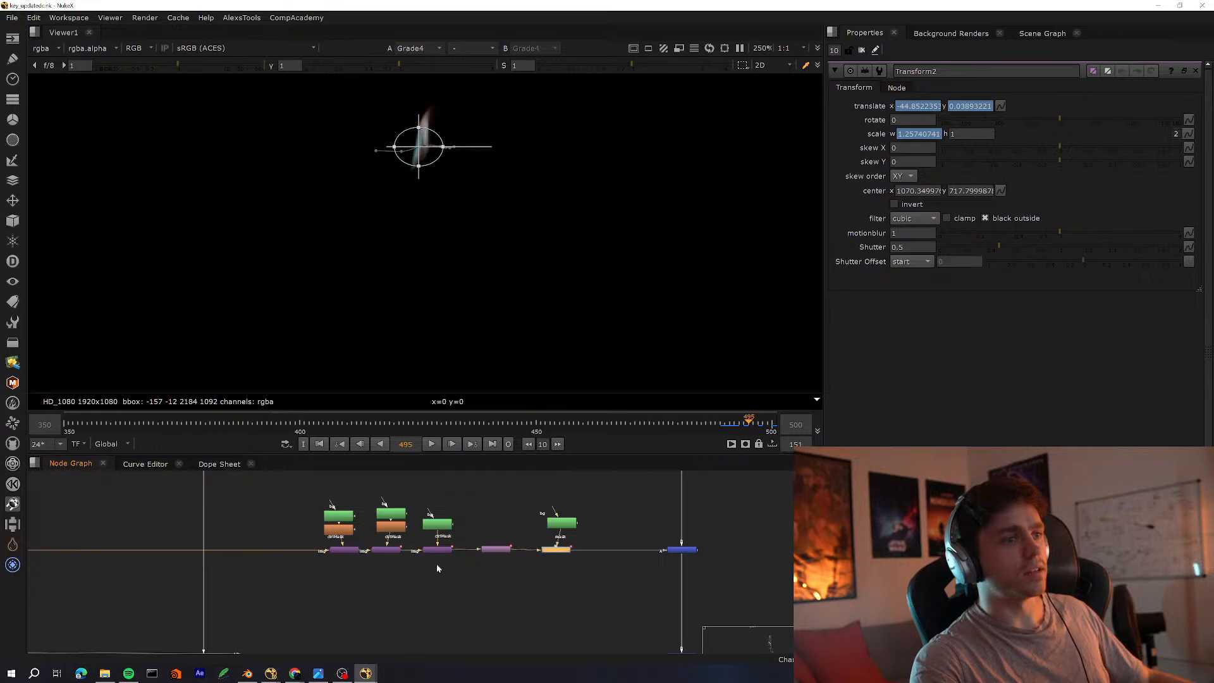
scroll(434, 566, "up", 4)
left_click_drag(276, 501, 146, 561)
left_click(341, 550)
left_click(448, 527)
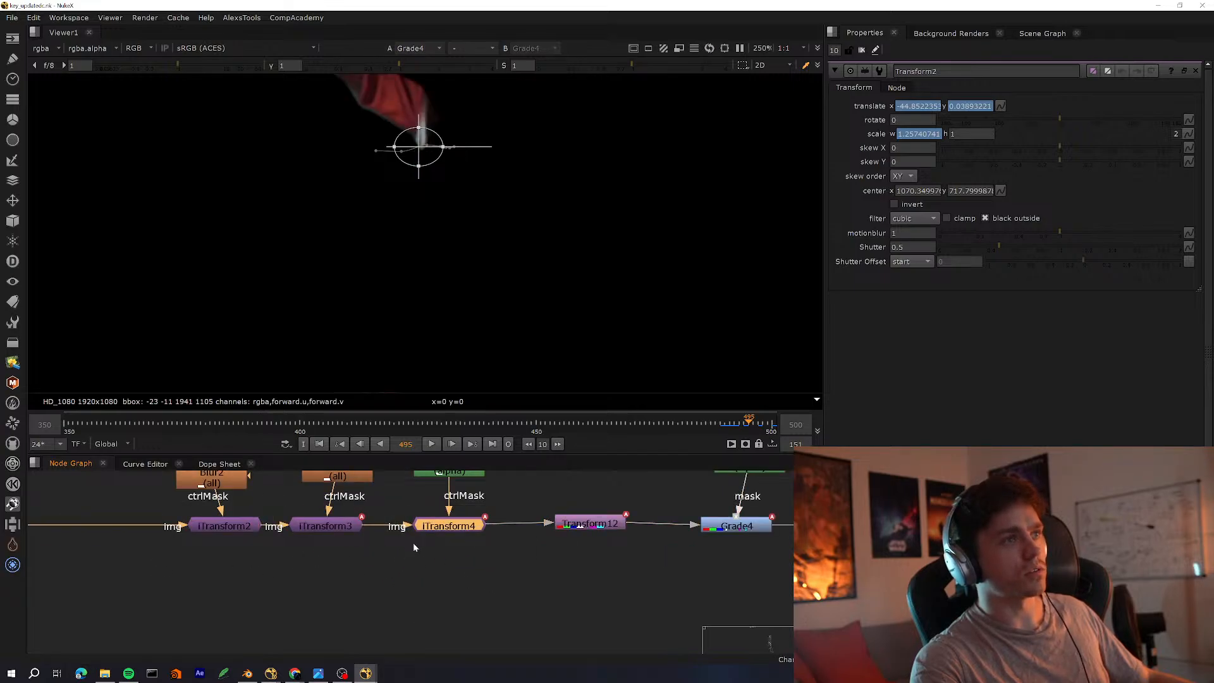
scroll(497, 320, "down", 5)
scroll(405, 177, "up", 8)
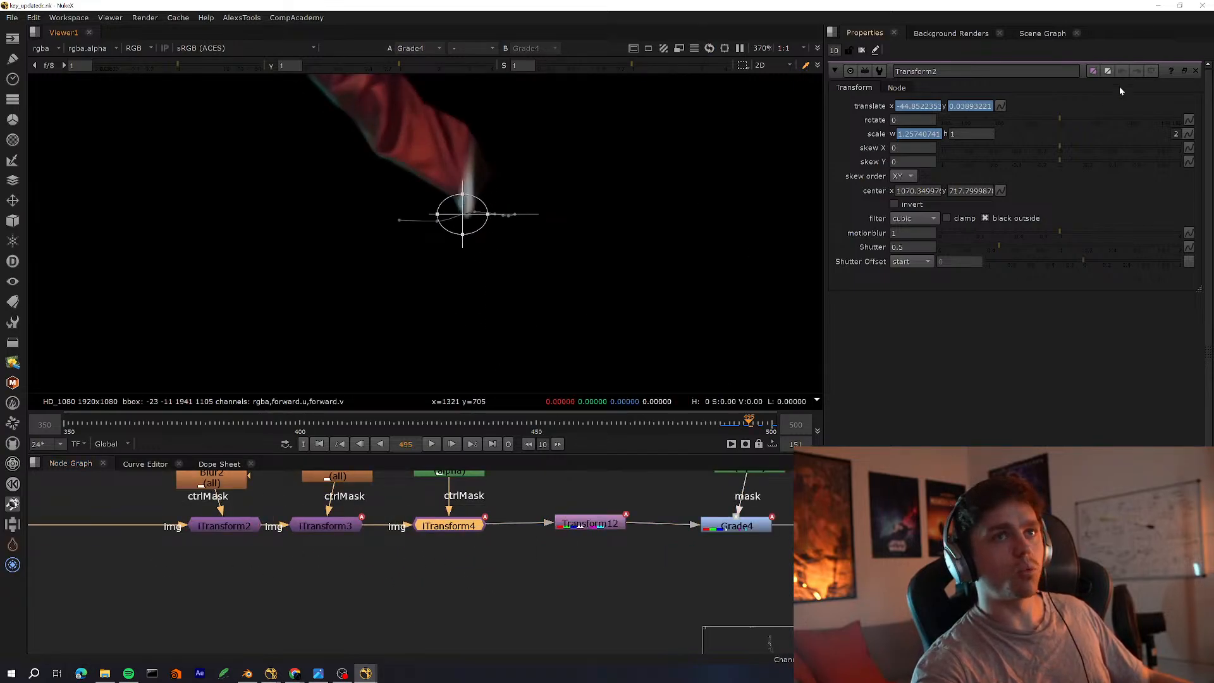
left_click(1195, 71)
Locate the Read12 node with the Roto_495.exr render and display it fitted in the viewer
scroll(453, 563, "down", 3)
key("space")
scroll(475, 368, "down", 4)
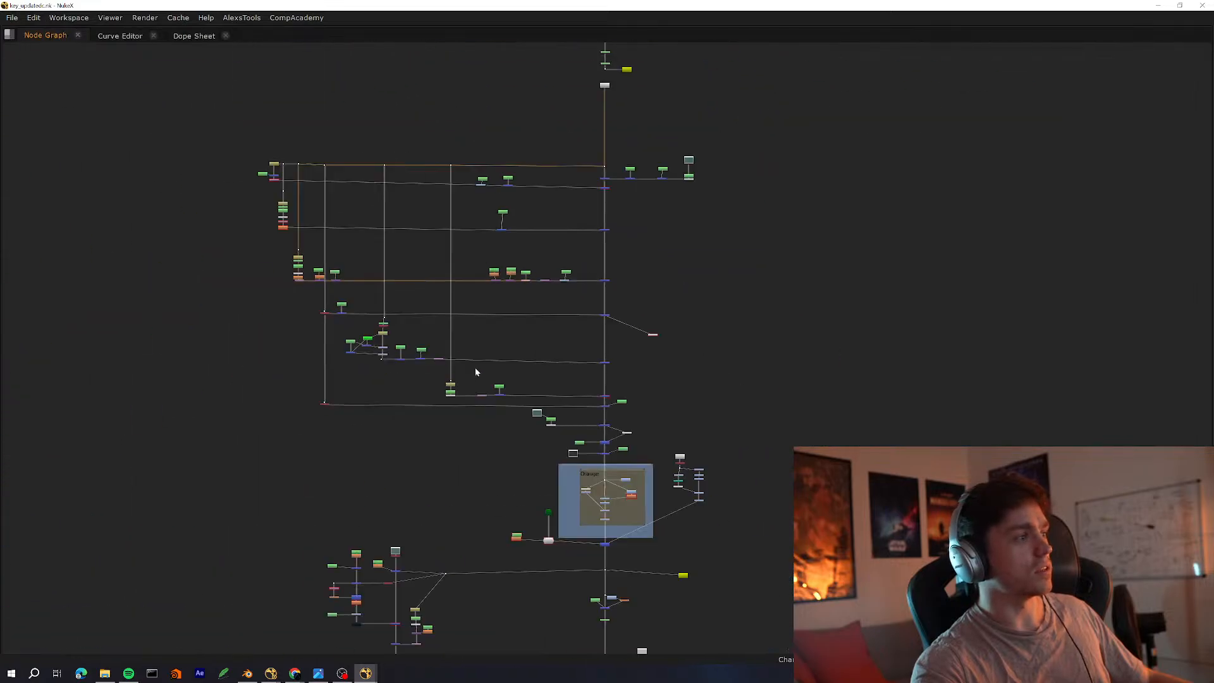
scroll(476, 372, "down", 1)
middle_click_drag(753, 477, 742, 388)
middle_click_drag(640, 584, 594, 235)
scroll(542, 424, "up", 10)
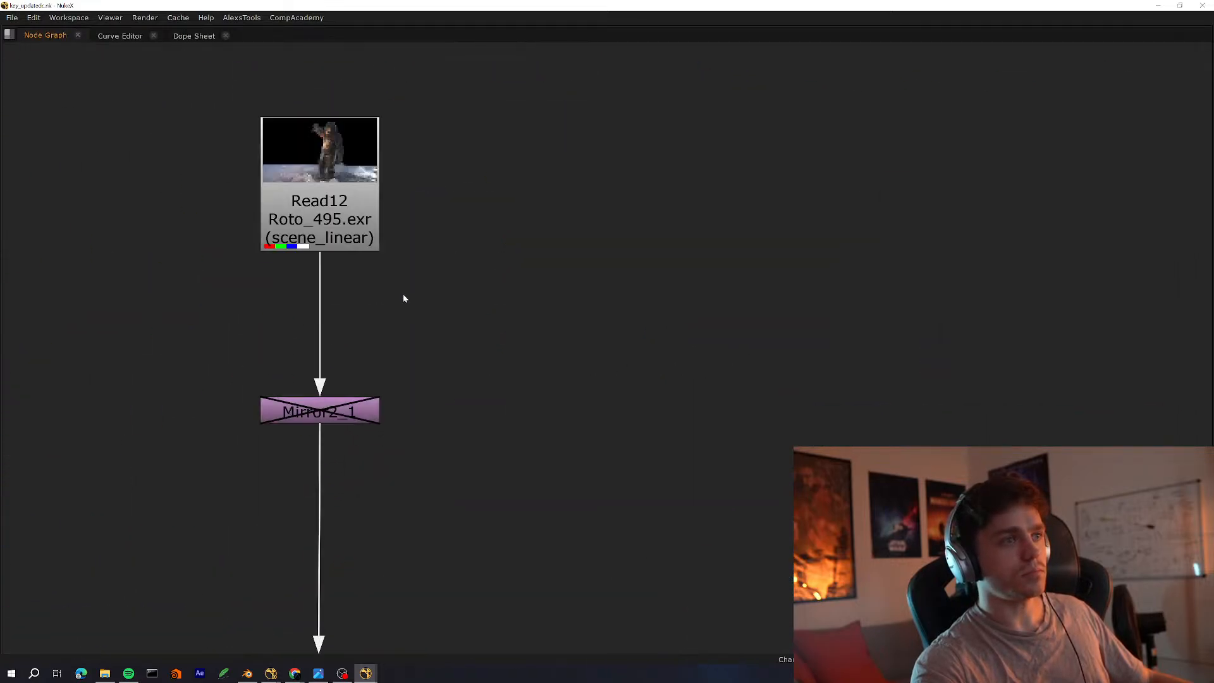
left_click(354, 229)
middle_click_drag(427, 343, 528, 557)
key("space")
key("1")
key("f")
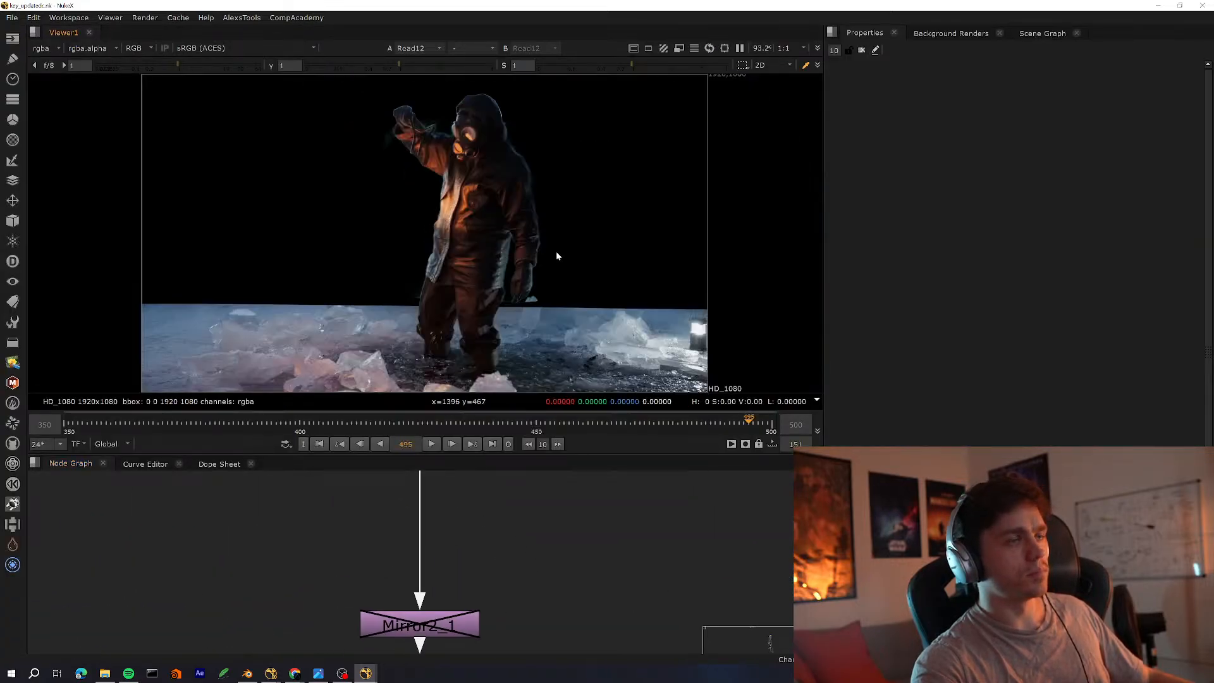
Show the keying script's overall node graph at full window size
scroll(530, 512, "down", 2)
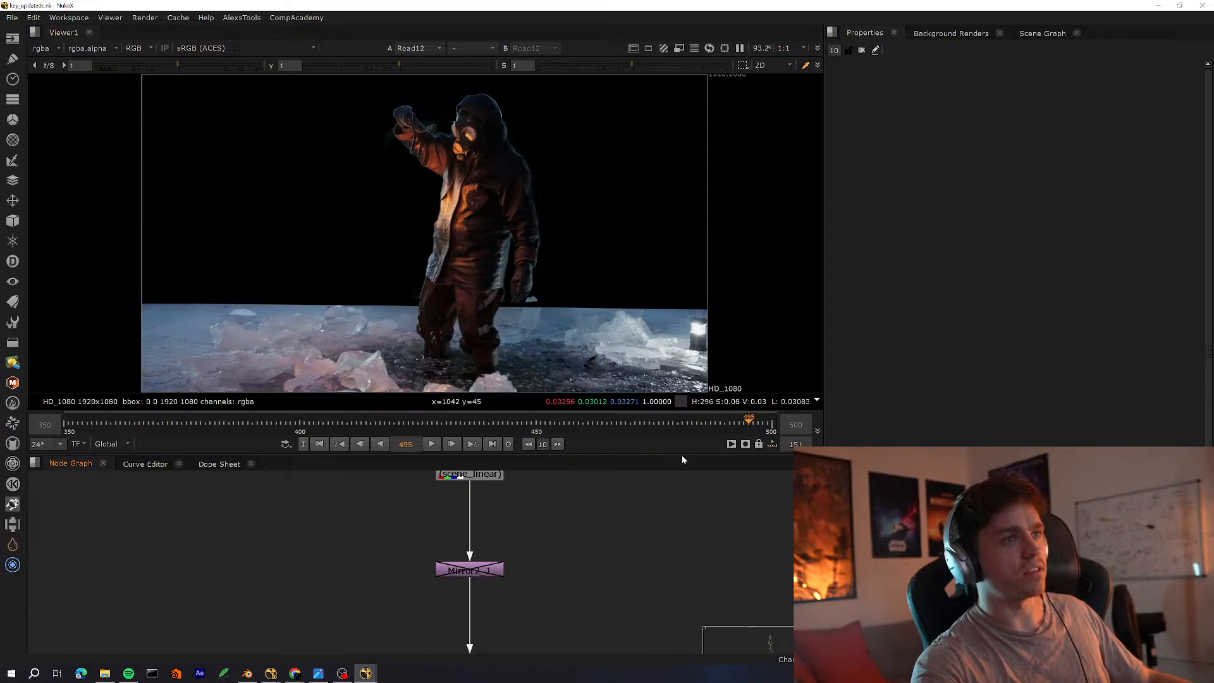
key("space")
key("f")
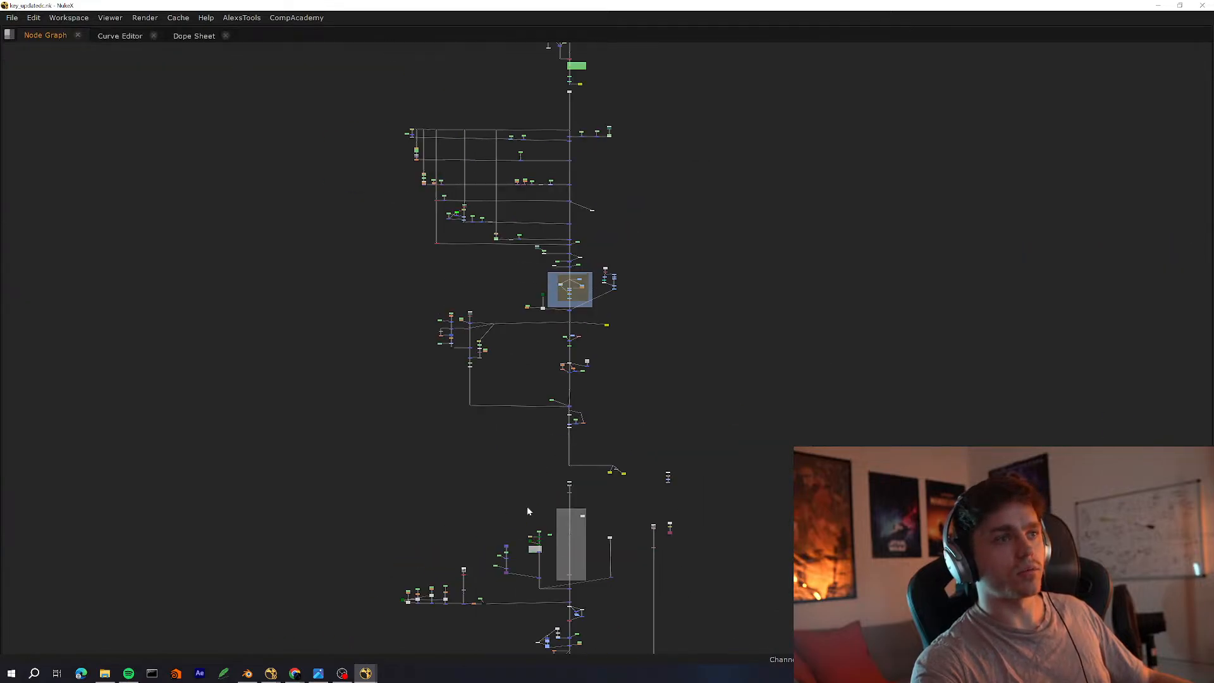
Locate the Read27 node with the DN_497.exr plate and examine the glowing ball's edge against the coat, ending with the plate fitted in the viewer
middle_click_drag(573, 142, 468, 581)
middle_click_drag(552, 323, 501, 504)
scroll(398, 265, "up", 10)
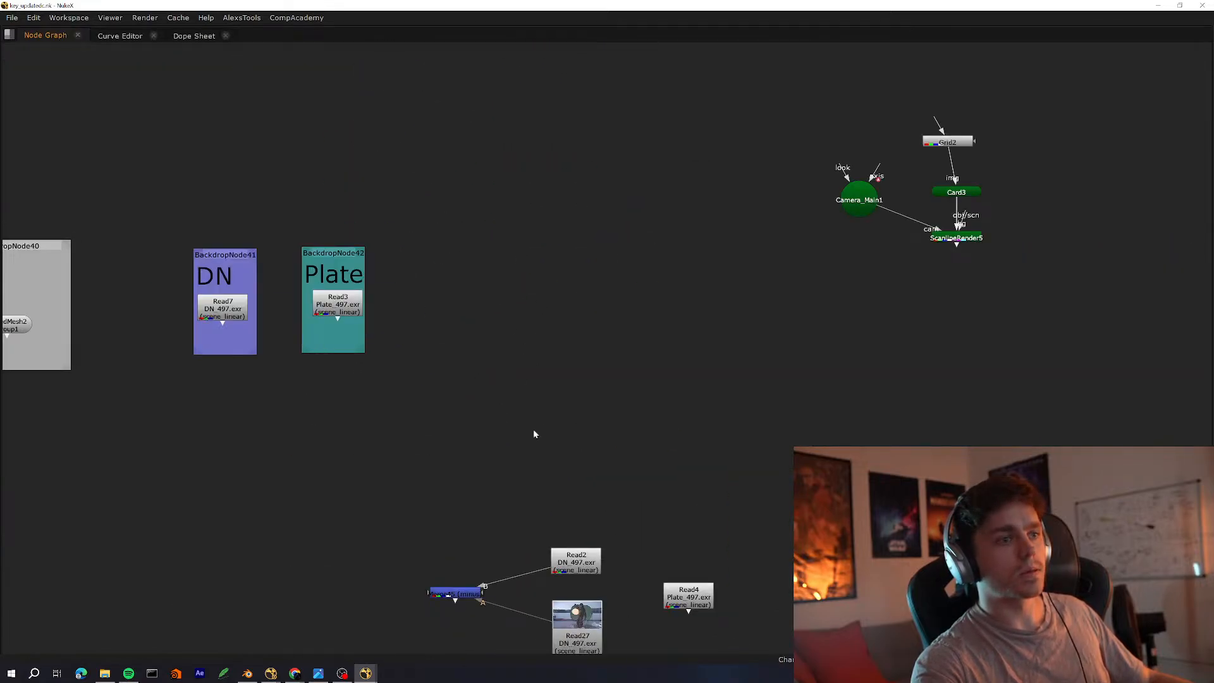
key("space")
scroll(391, 131, "up", 4)
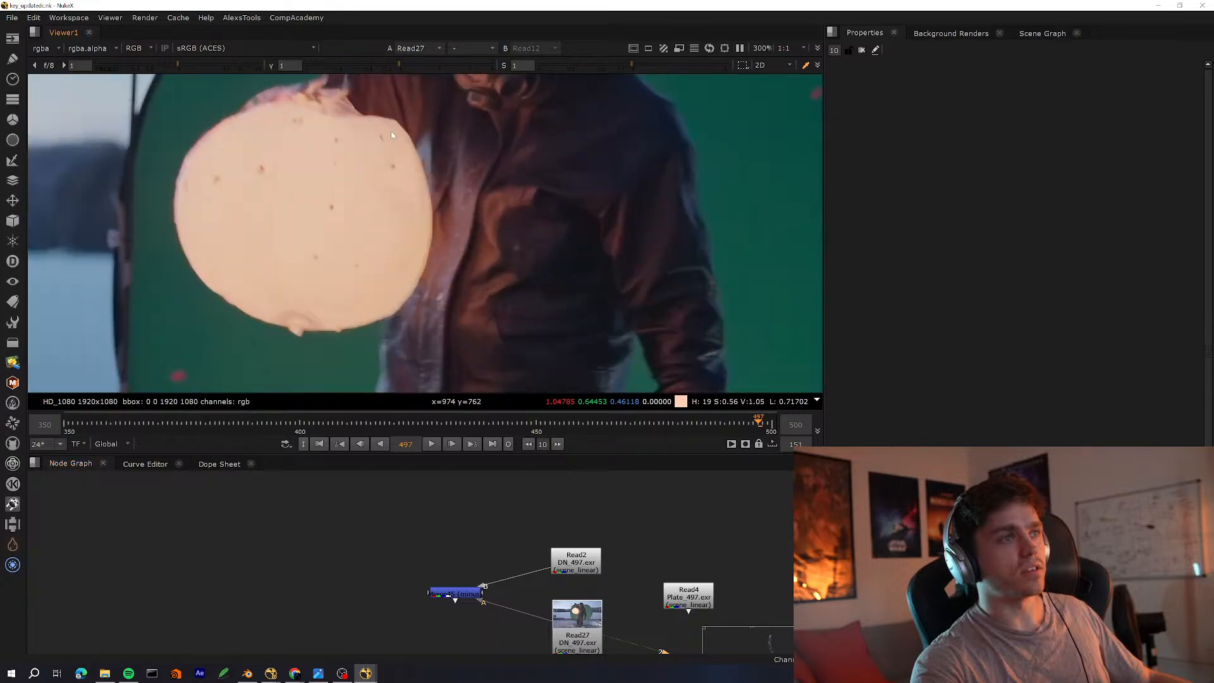
scroll(430, 257, "up", 3)
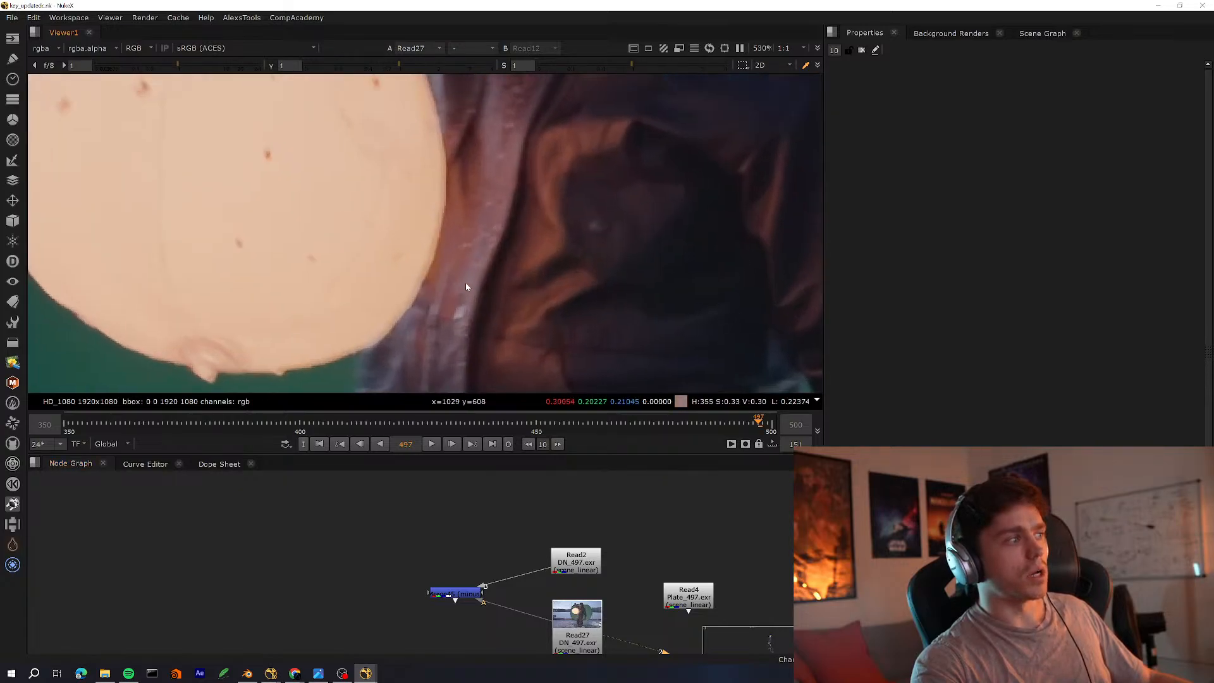
middle_click_drag(426, 174, 522, 298)
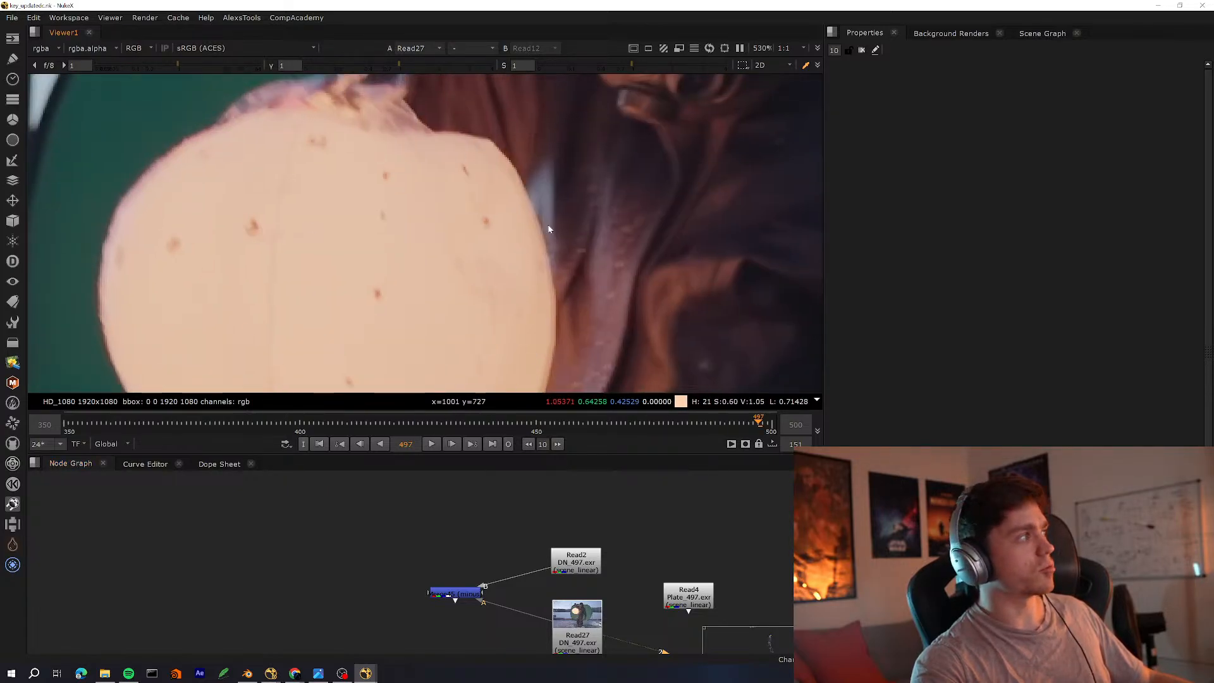
key("f")
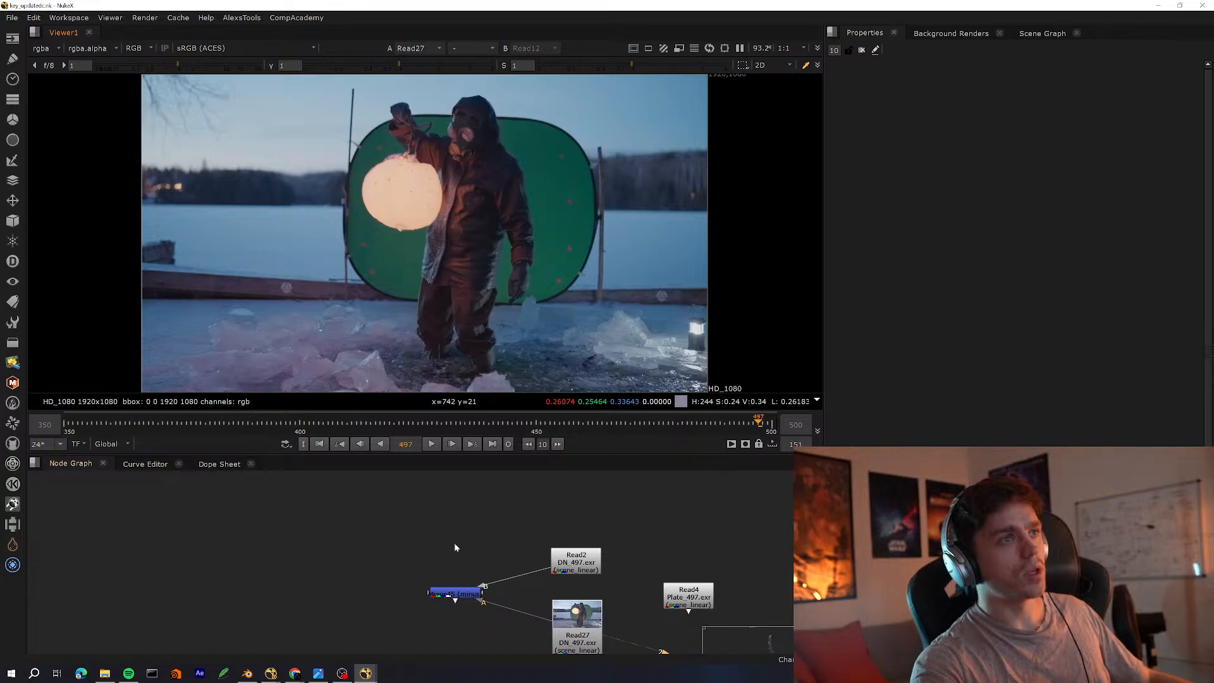
Examine the lower part of the keying graph around the GUY (Before Wipe) backdrop at full window size
key("space")
scroll(350, 502, "down", 5)
middle_click_drag(530, 541, 493, 290)
middle_click_drag(593, 645, 594, 321)
scroll(569, 320, "up", 3)
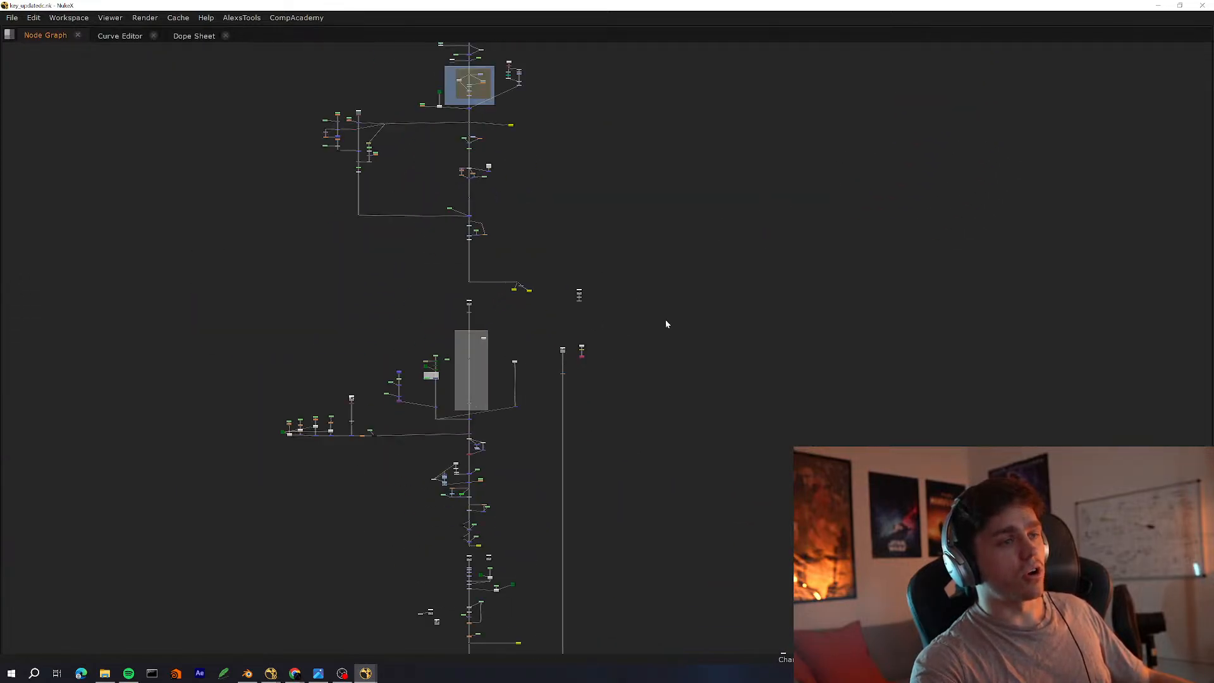
scroll(568, 366, "up", 5)
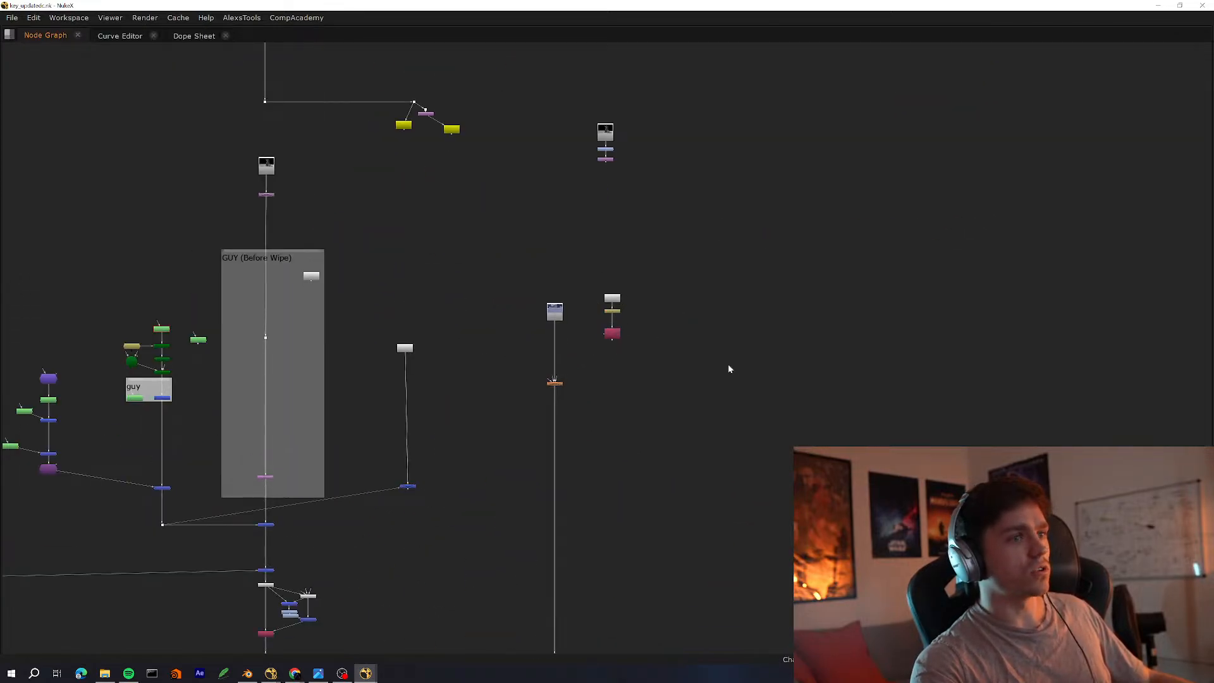
scroll(582, 335, "down", 5)
middle_click_drag(526, 436, 488, 362)
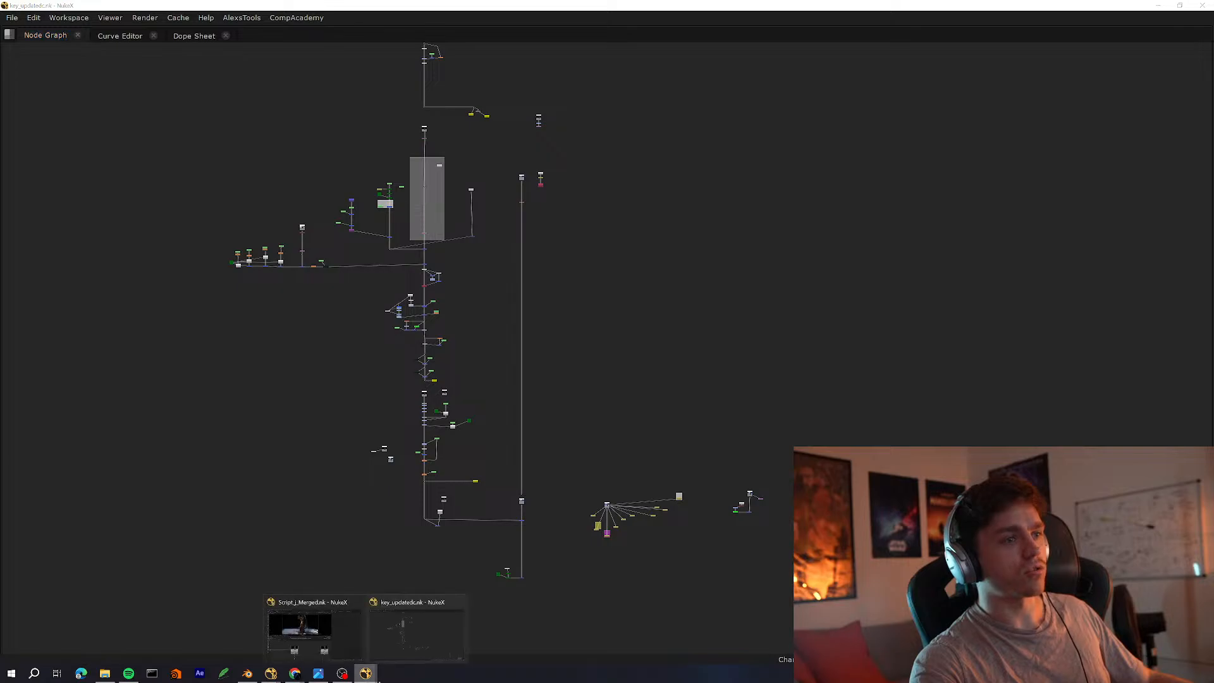
Switch to the Script_j_Merged.nk script and show its overall node graph at full window size
left_click(1159, 5)
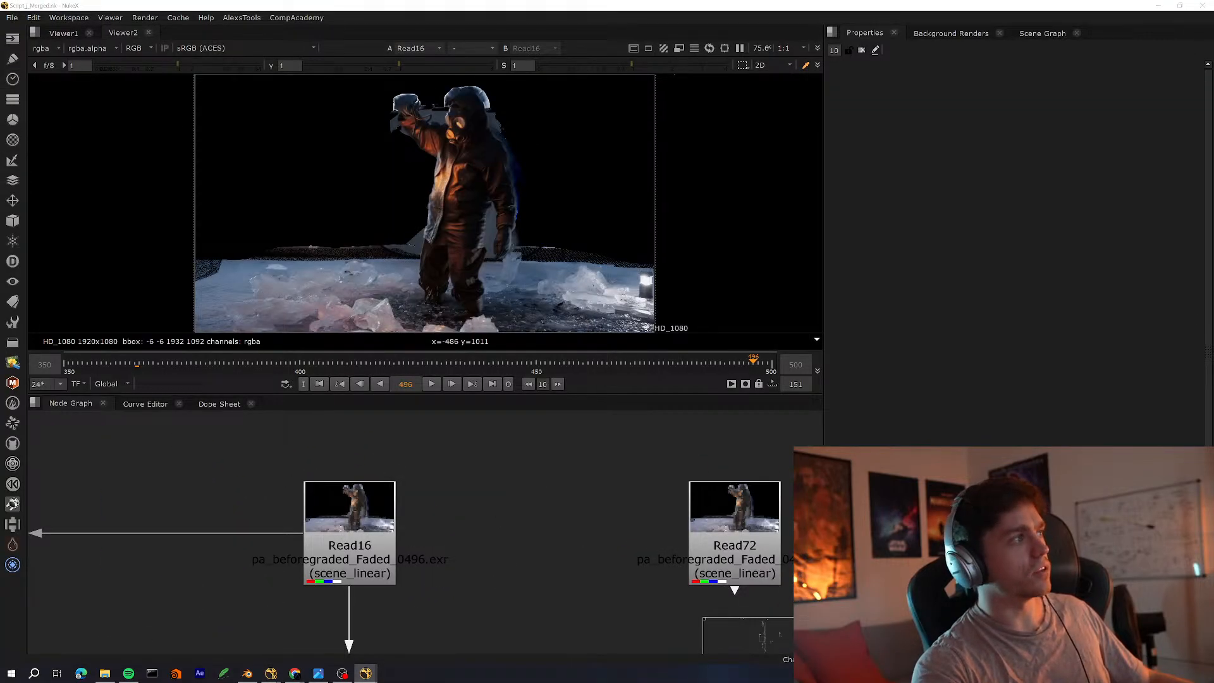
left_click(371, 456)
key("space")
scroll(572, 383, "down", 10)
middle_click_drag(673, 474, 525, 326)
scroll(532, 350, "down", 4)
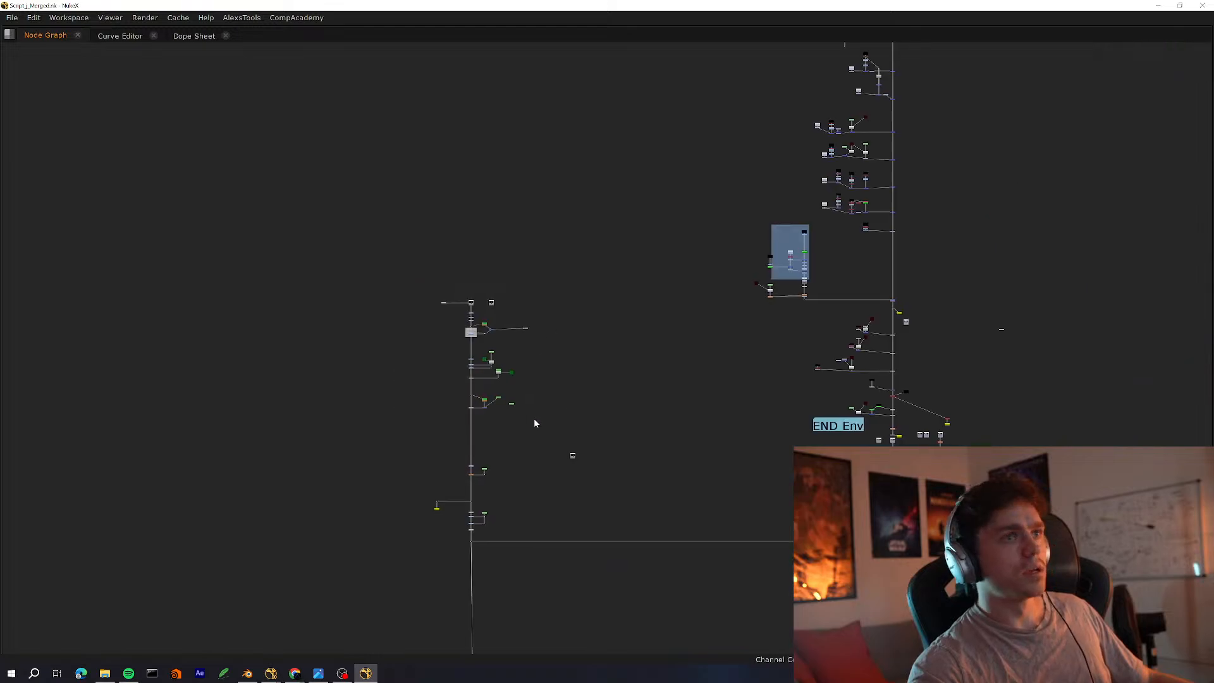
scroll(495, 379, "down", 3)
middle_click_drag(525, 461, 531, 347)
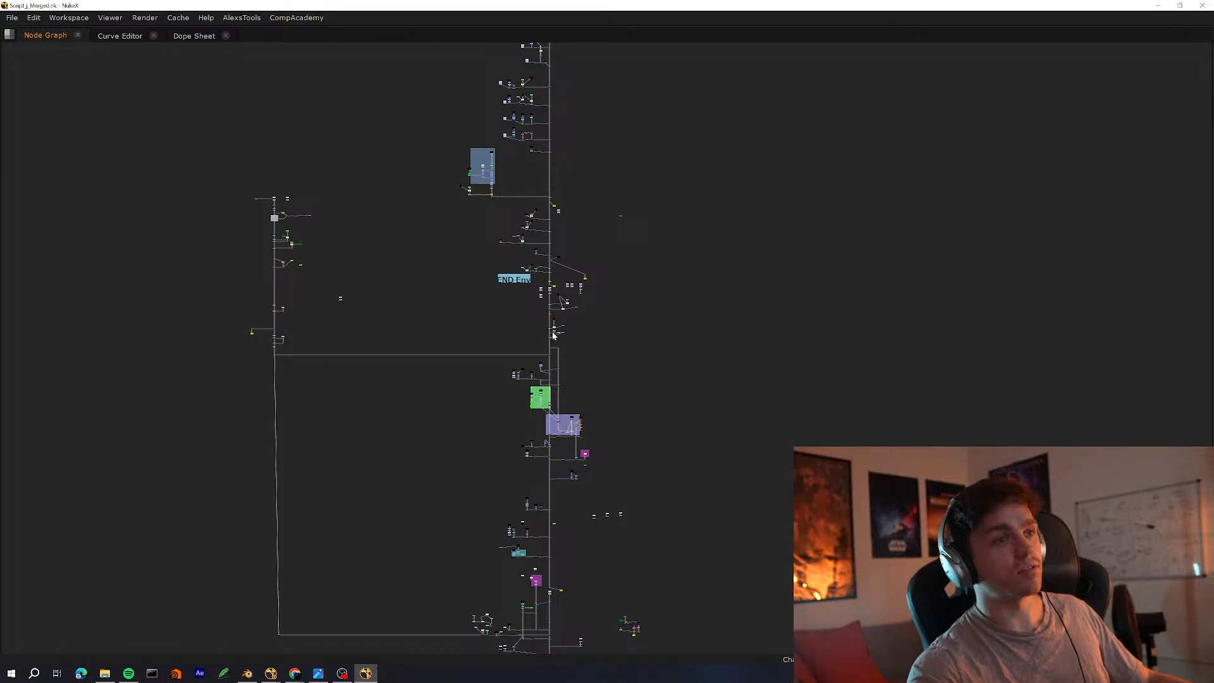
Locate the Read73 node with the BLF_0496.exr background precomp, display it in the viewer and open its properties
scroll(553, 336, "up", 12)
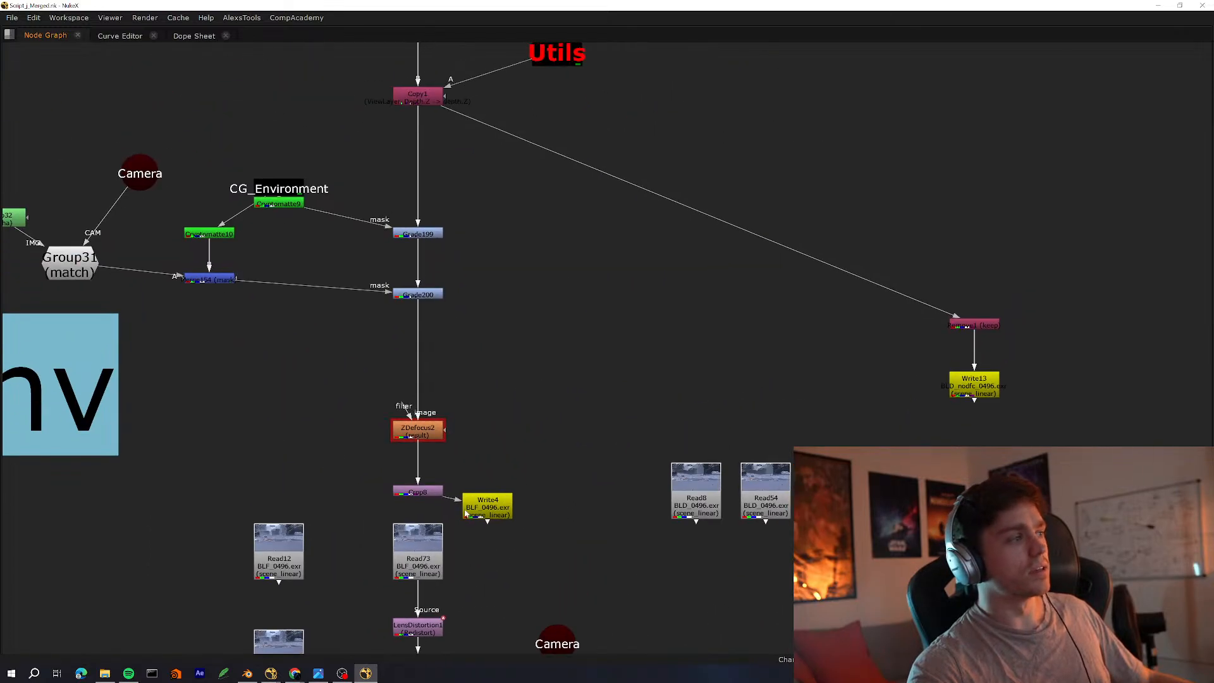
key("space")
middle_click_drag(442, 545, 469, 421)
left_click(471, 441)
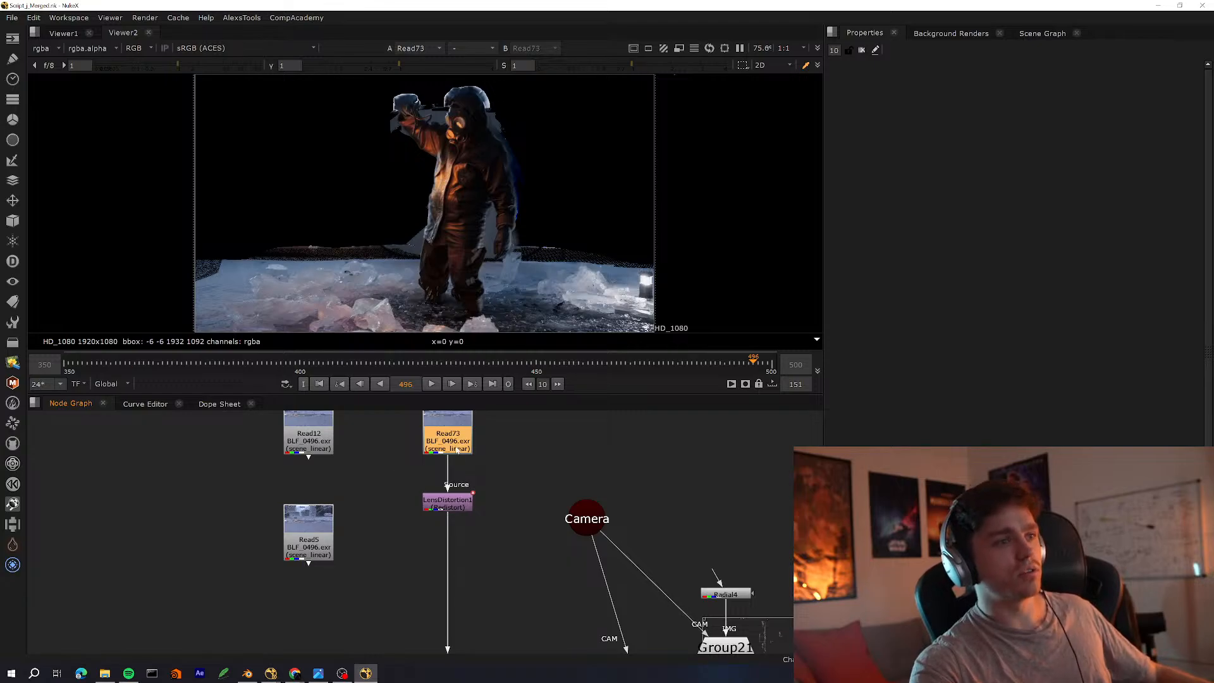
double_click(459, 441)
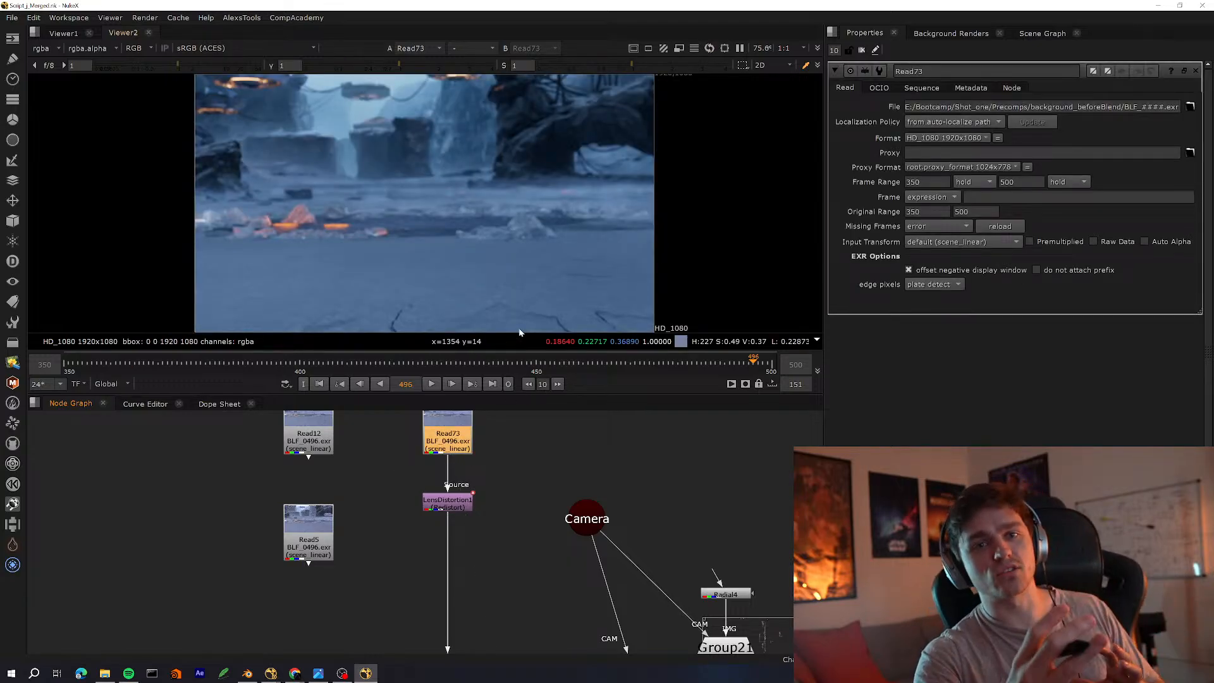
Return to a full-window overview of the main comp branch around and below the END Env section
scroll(429, 531, "down", 5)
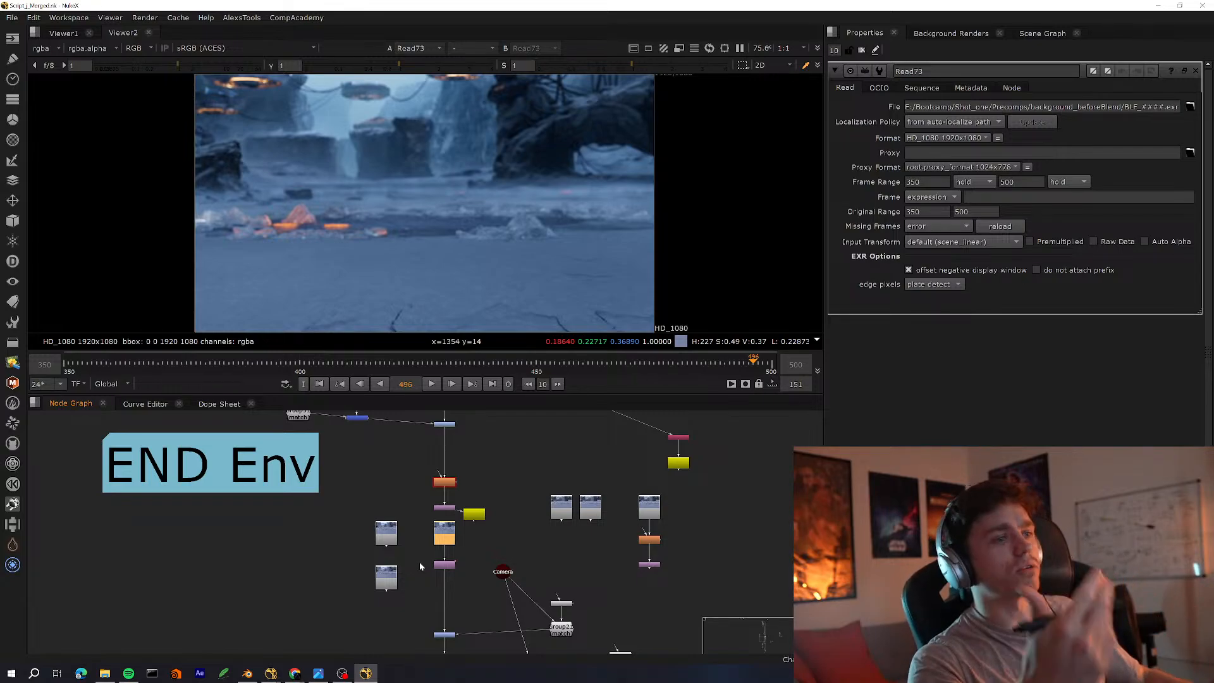
middle_click_drag(432, 596, 389, 531)
key("space")
scroll(408, 533, "up", 5)
left_click_drag(480, 396, 413, 424)
scroll(506, 316, "down", 14)
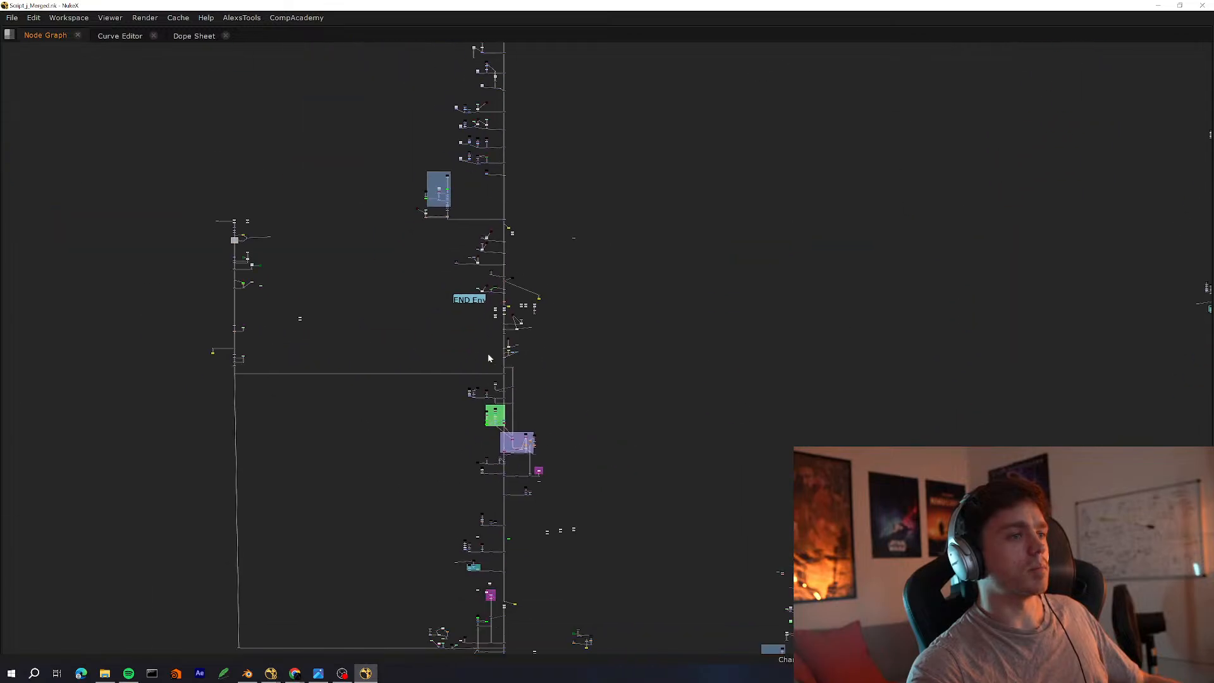
Locate the glass sphere merges above the LETTUCE backdrop and display Merge45 in the viewer
middle_click_drag(487, 356, 511, 244)
scroll(653, 322, "up", 8)
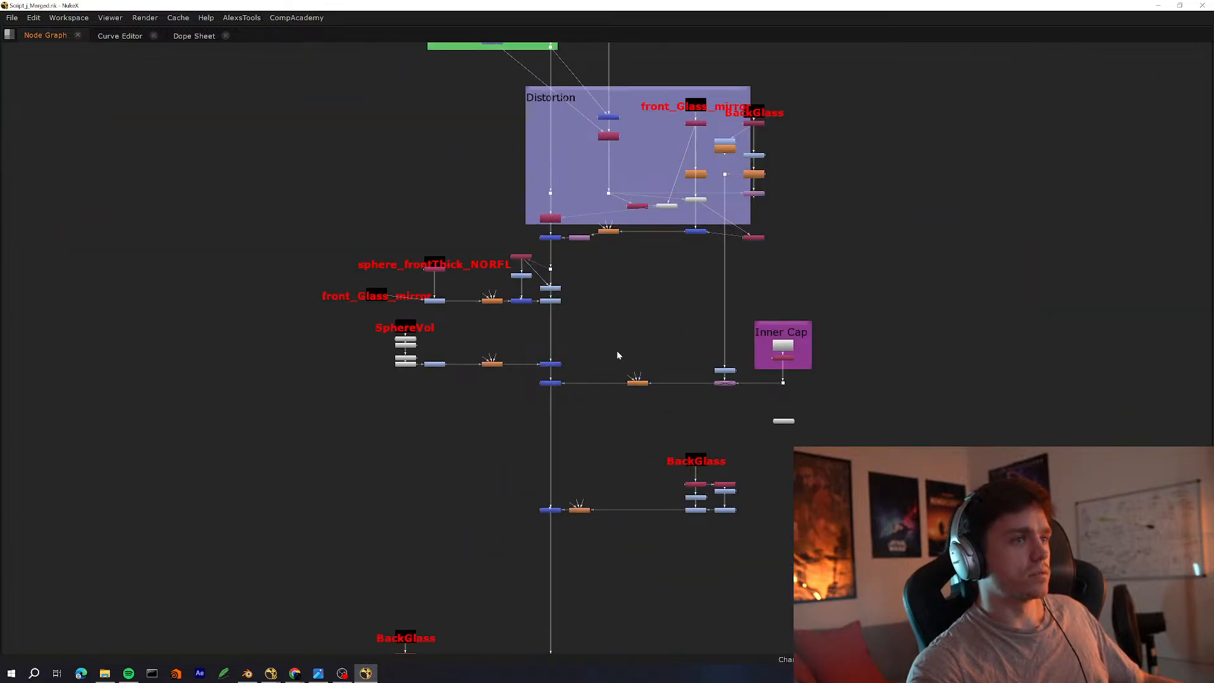
middle_click_drag(547, 377, 512, 531)
middle_click_drag(560, 488, 474, 563, "alt")
middle_click_drag(564, 378, 520, 430)
middle_click_drag(520, 431, 656, 485, "alt")
key("space")
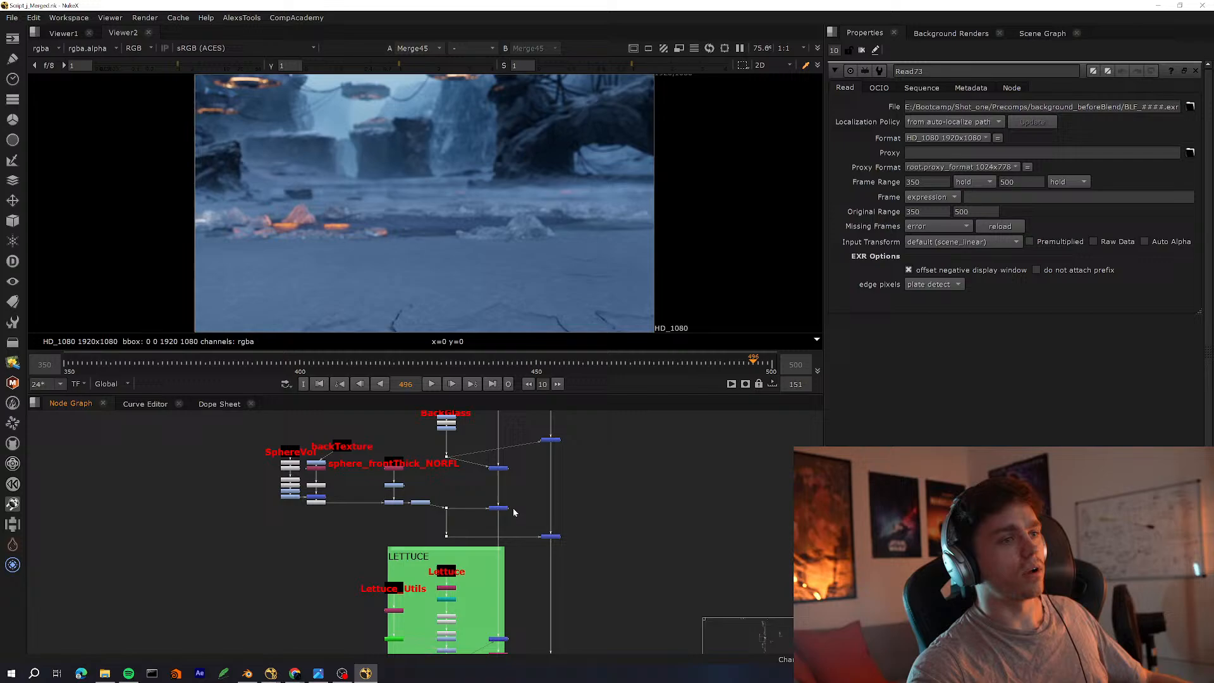
View the merge that adds the BackGlass layer and inspect the glass sphere close up beside the suited man
left_click(498, 467)
key("1")
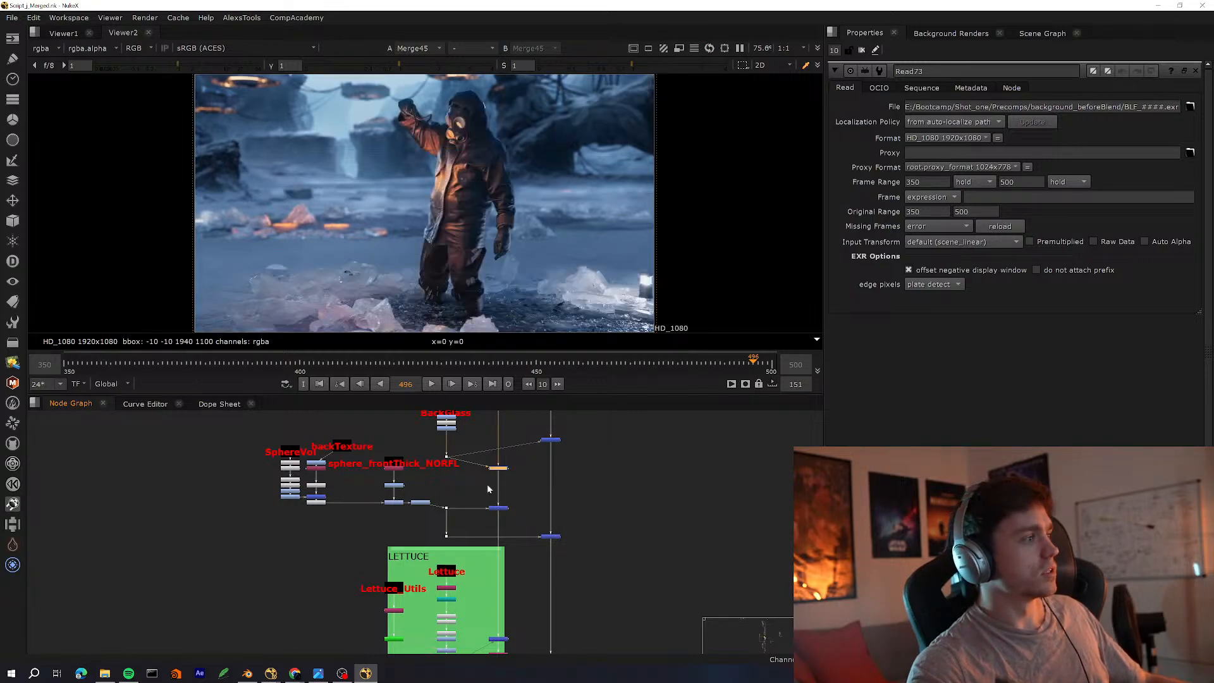
middle_click_drag(443, 493, 485, 518, "alt")
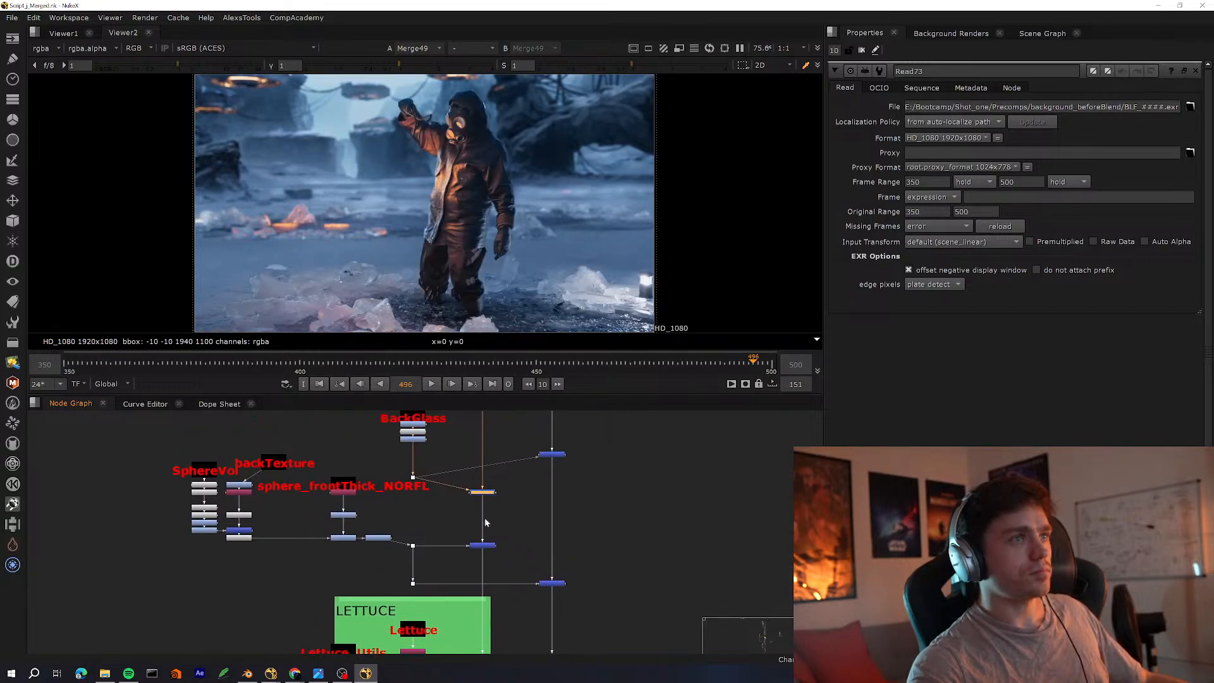
key("1")
left_click(477, 514)
scroll(452, 569, "down", 3)
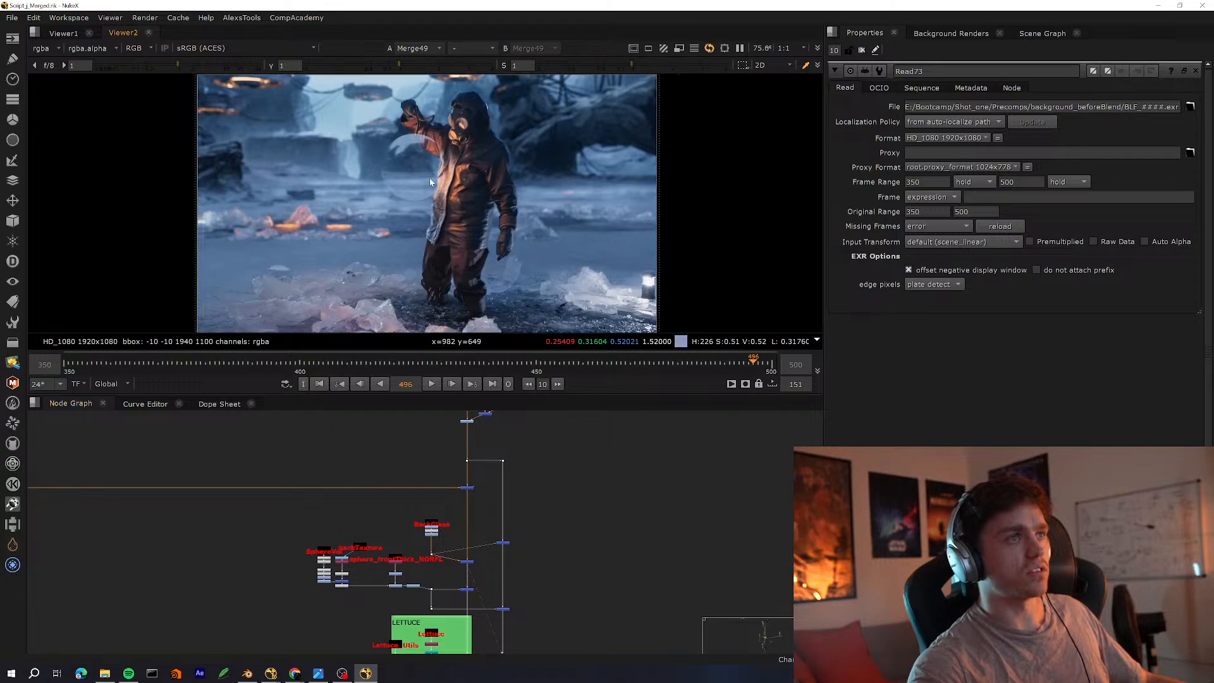
scroll(424, 164, "up", 3)
scroll(430, 174, "up", 4)
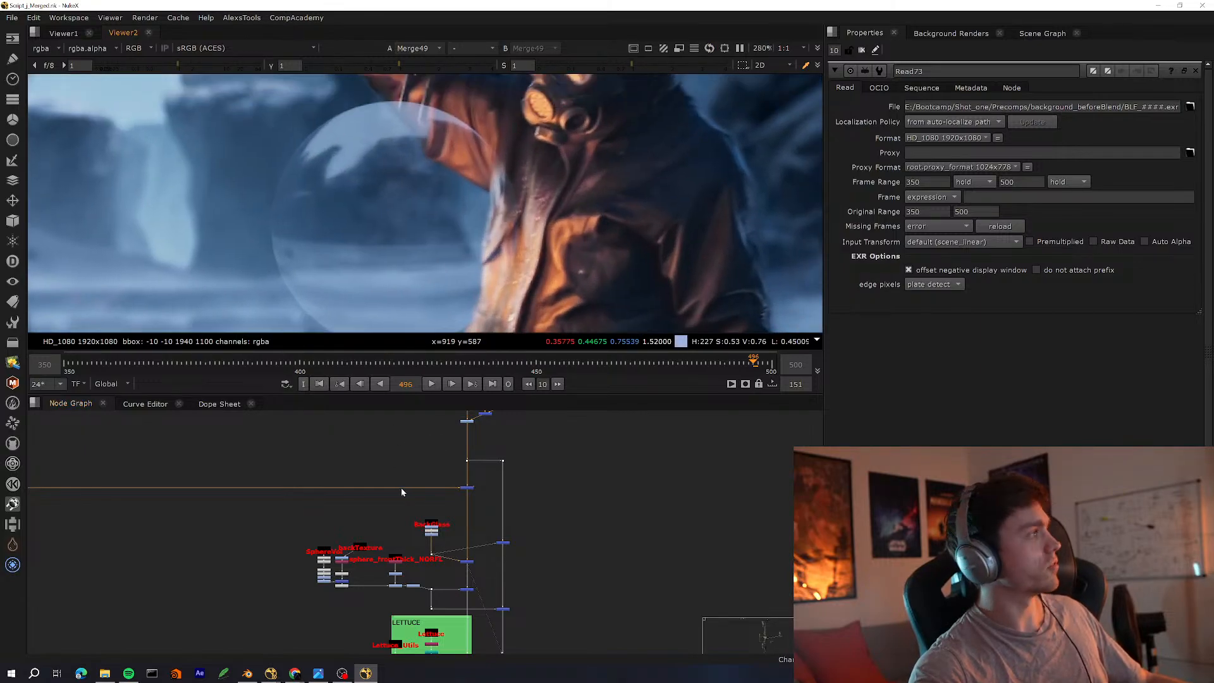
scroll(401, 488, "up", 2)
View the comp after the sphere texture merge, followed by the output of the LETTUCE group
key("1")
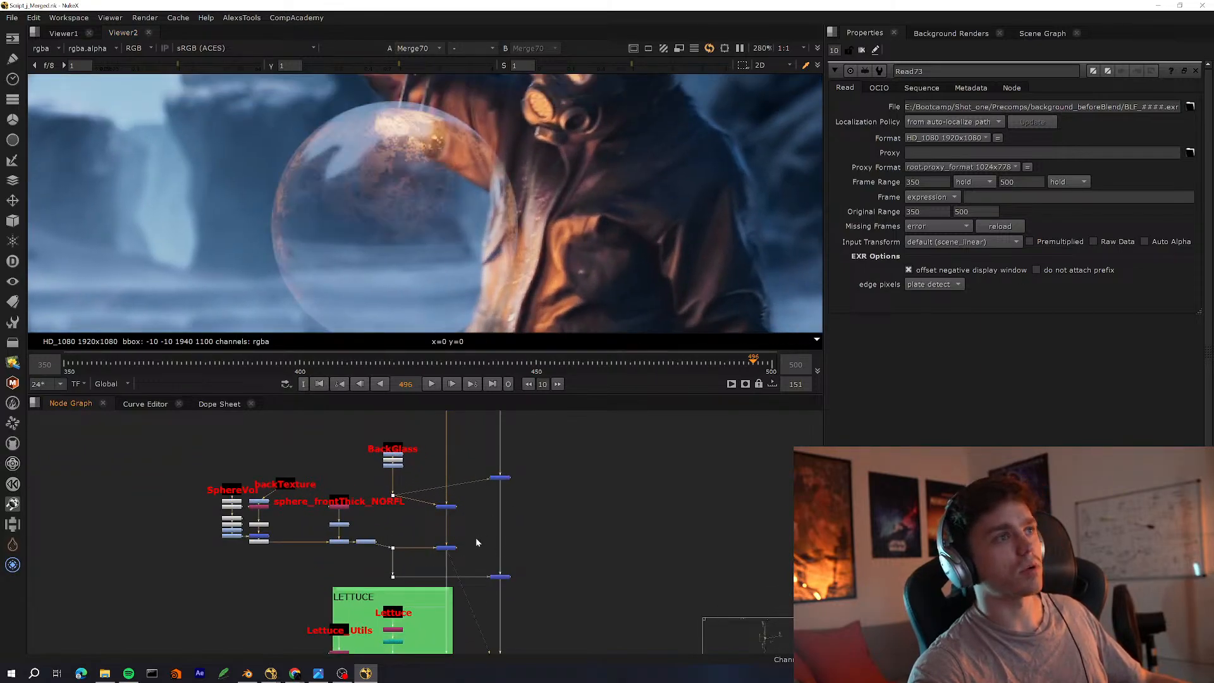
scroll(474, 540, "down", 3)
scroll(472, 542, "up", 3)
middle_click_drag(461, 639, 483, 477)
key("1")
scroll(468, 548, "up", 3)
middle_click_drag(428, 575, 493, 434)
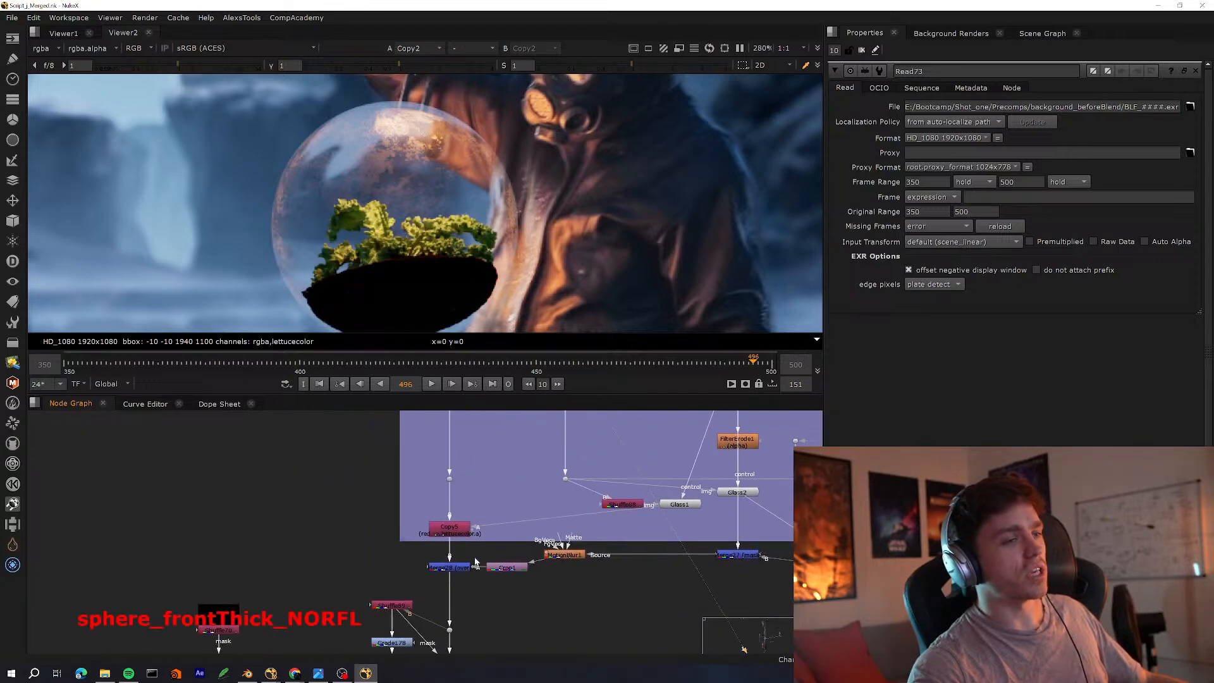
View the motion-blurred lettuce merge below the purple group, followed by the front SphereVol merge
left_click(458, 566)
left_click(563, 554)
scroll(420, 507, "down", 5)
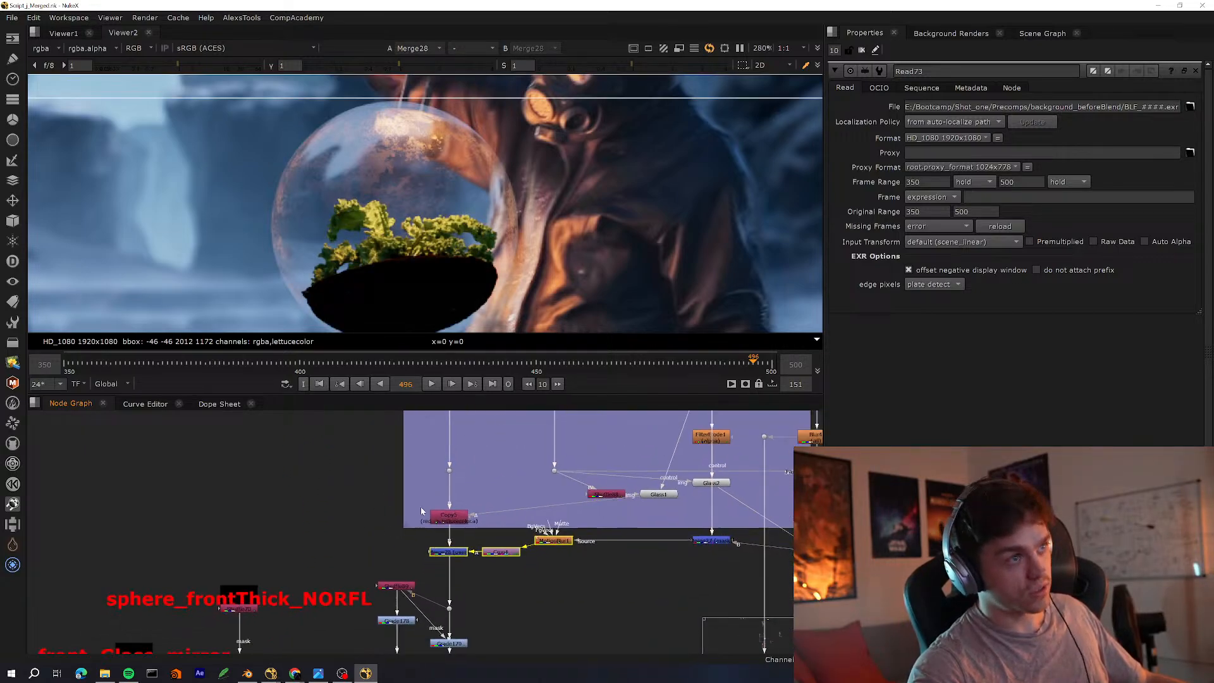
middle_click_drag(460, 575, 464, 482)
scroll(448, 500, "up", 4)
left_click_drag(484, 544, 402, 601)
key("1")
scroll(465, 495, "down", 4)
scroll(476, 501, "up", 4)
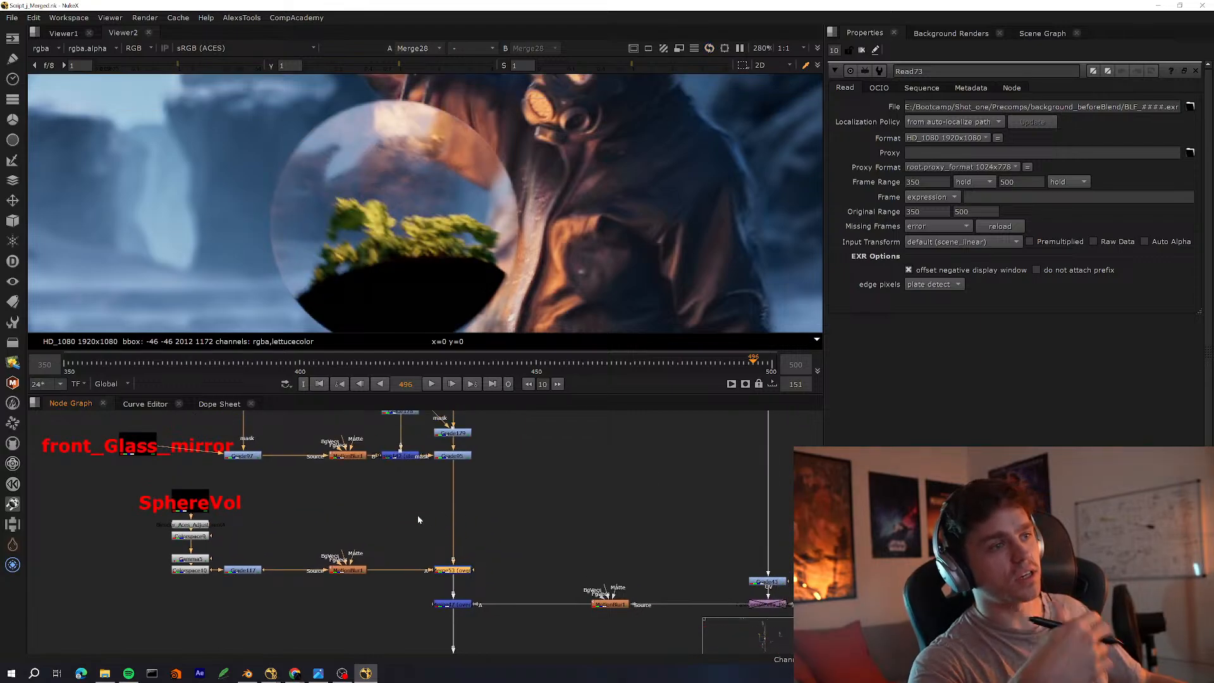
View the Inner Cap merge directly below the SphereVol merge
left_click(453, 604)
key("1")
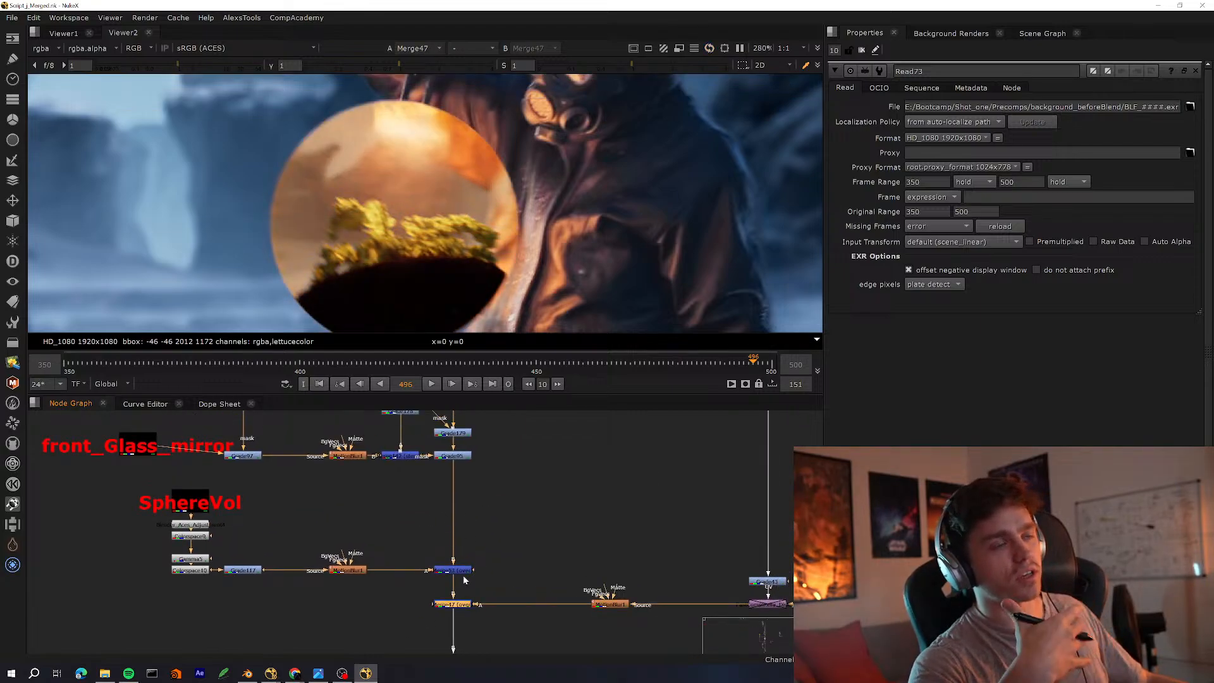
left_click(464, 580)
middle_click_drag(527, 547, 518, 514)
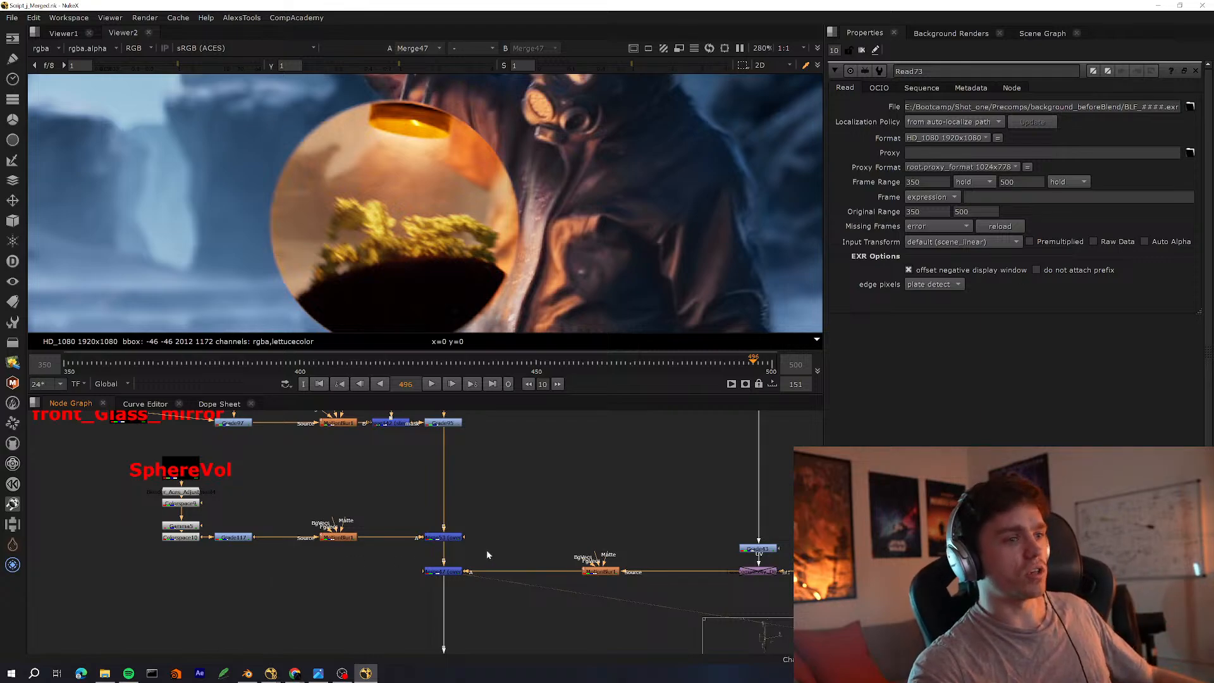
Review the enlarged node graph below the Inner Cap and view the second BackGlass and sphere_frontThick merge
middle_click_drag(377, 598, 368, 570)
key("space")
scroll(492, 297, "down", 6)
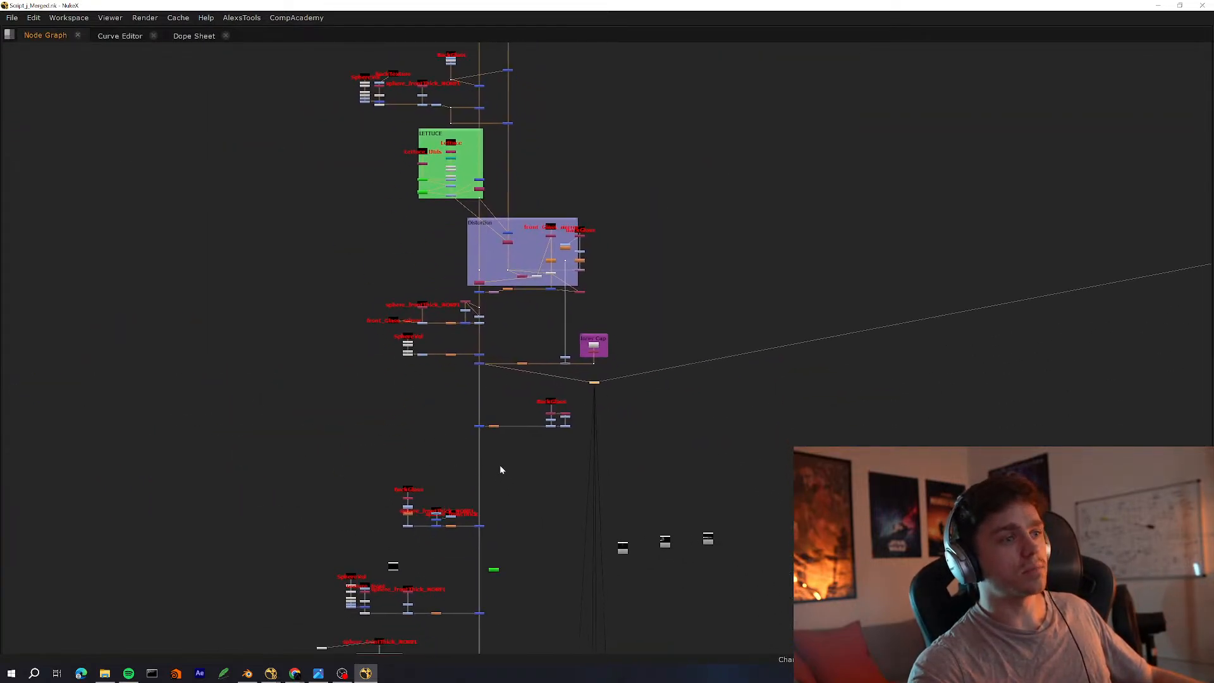
scroll(500, 396, "up", 3)
middle_click_drag(477, 552, 528, 507)
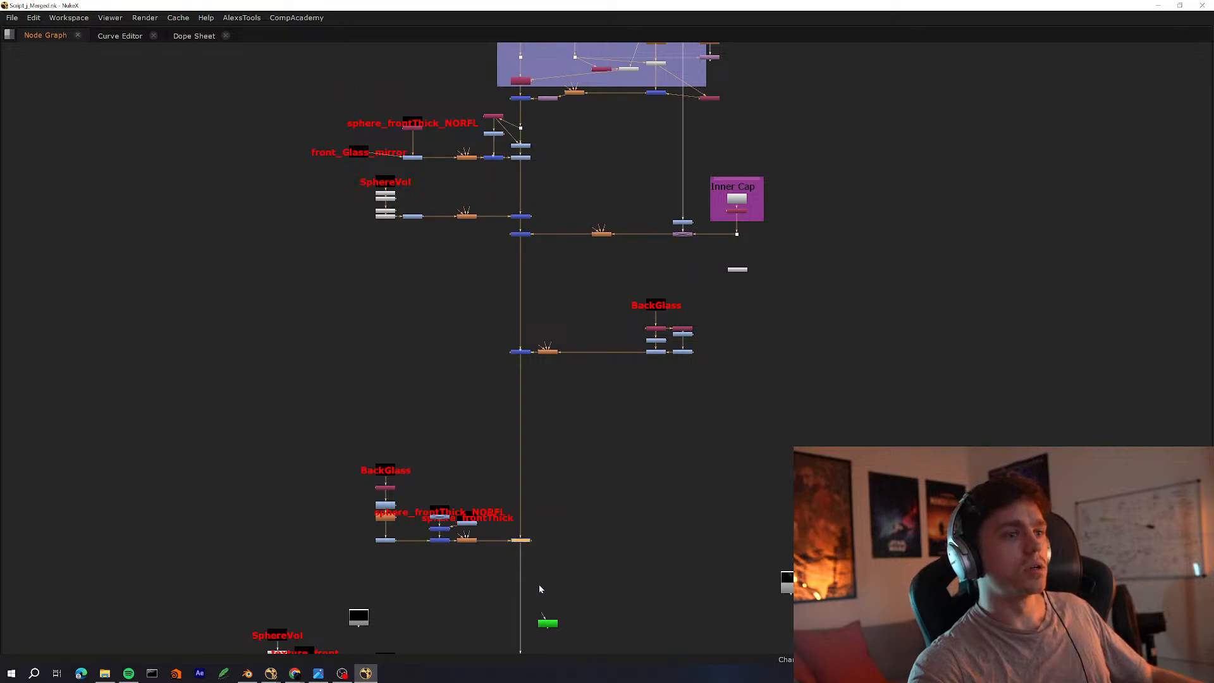
key("space")
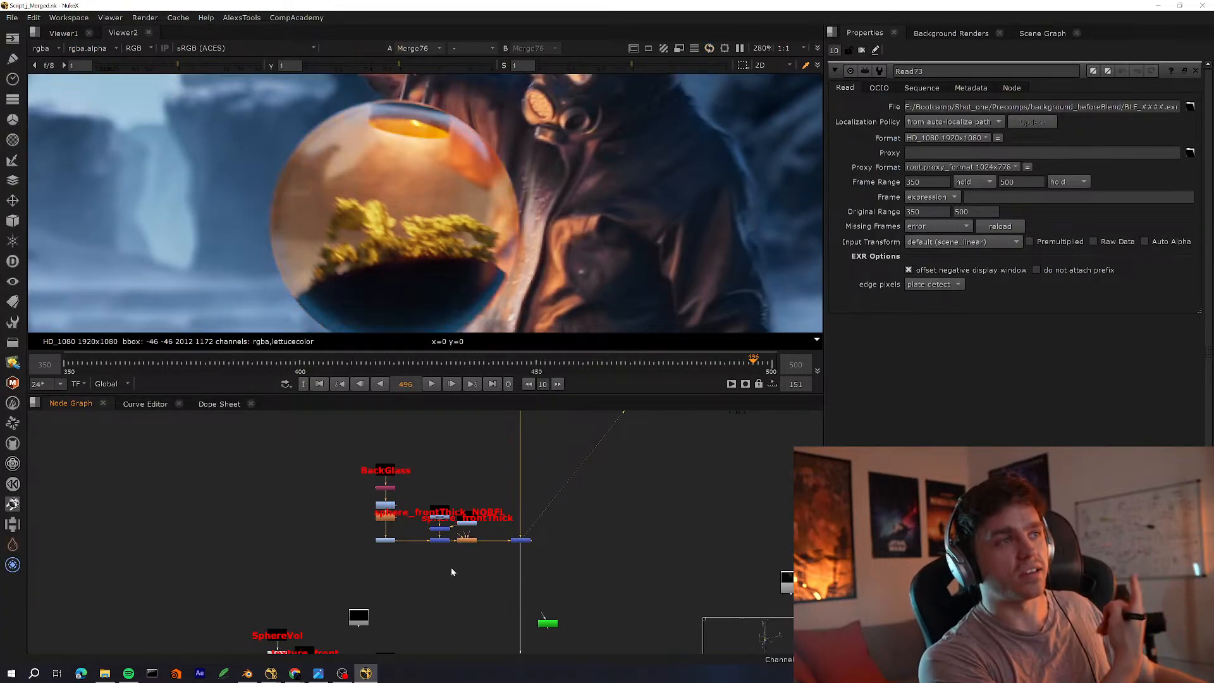
key("space")
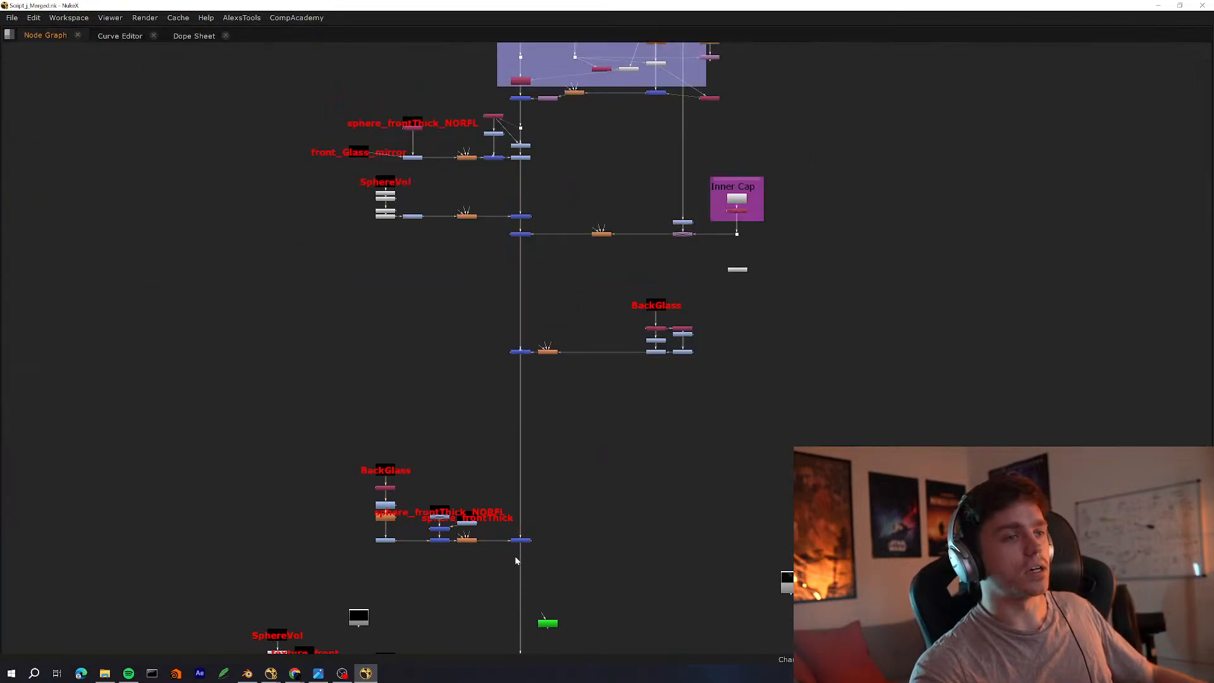
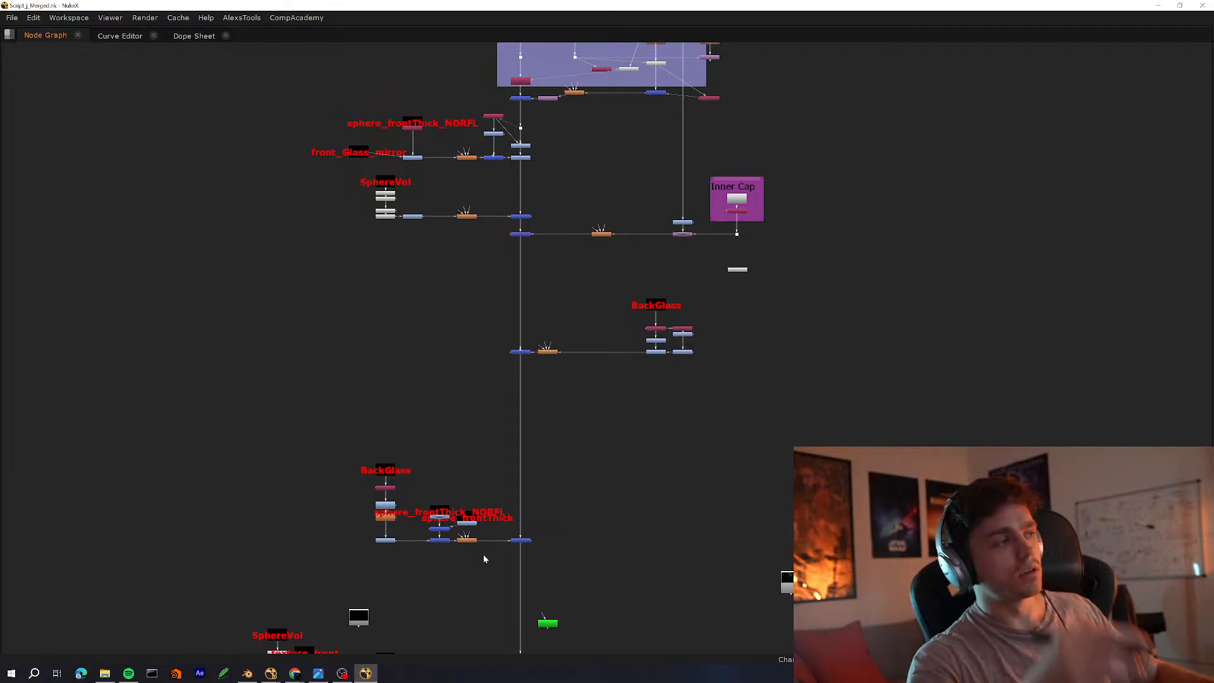
Examine the texture_front and sphere_frontThick_NORFL merge and the branches below it on the main pipe
middle_click_drag(665, 494, 654, 455)
scroll(560, 503, "up", 3)
middle_click_drag(560, 502, 587, 437)
middle_click_drag(594, 639, 608, 442)
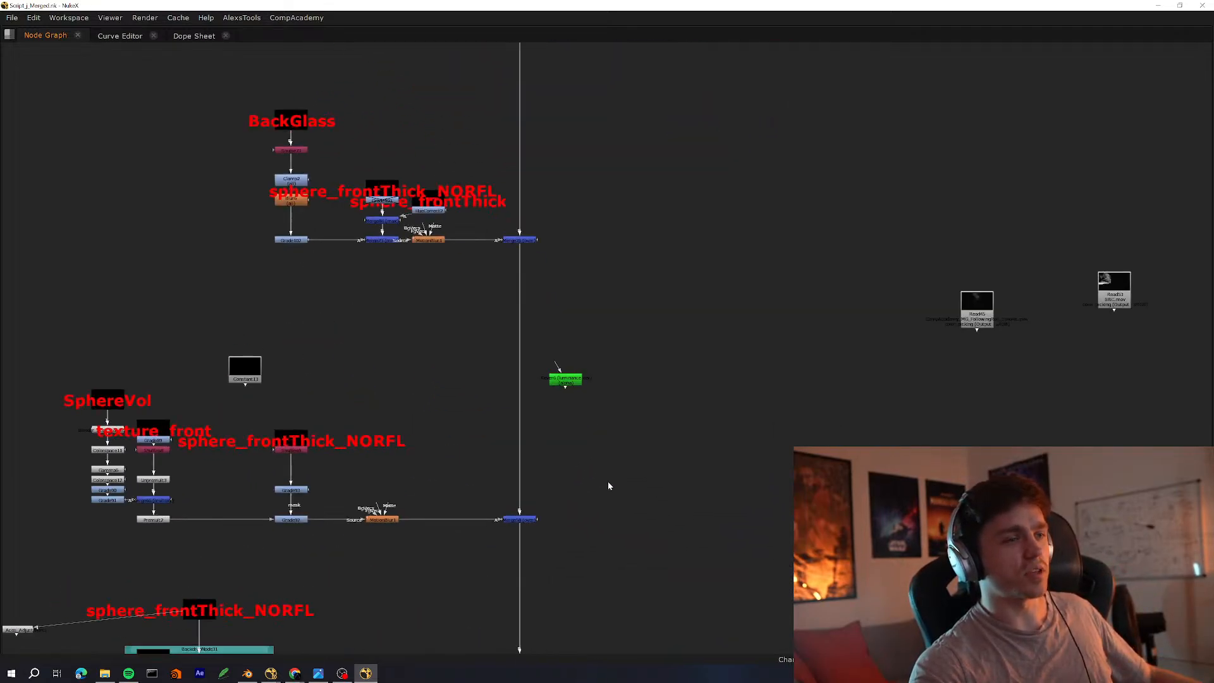
left_click(519, 518)
scroll(482, 610, "down", 1)
middle_click_drag(481, 610, 498, 432)
scroll(502, 518, "down", 2)
View the Read77 precomp below the Outer Cap with the full frame fitted, and inspect the front_Glass_mirror branches
left_click_drag(628, 468, 444, 571)
key("space")
scroll(503, 551, "down", 4)
scroll(521, 564, "up", 6)
middle_click_drag(504, 551, 552, 498)
left_click(498, 555)
key("1")
key("f")
scroll(552, 519, "down", 3)
middle_click_drag(546, 601, 558, 518)
key("space")
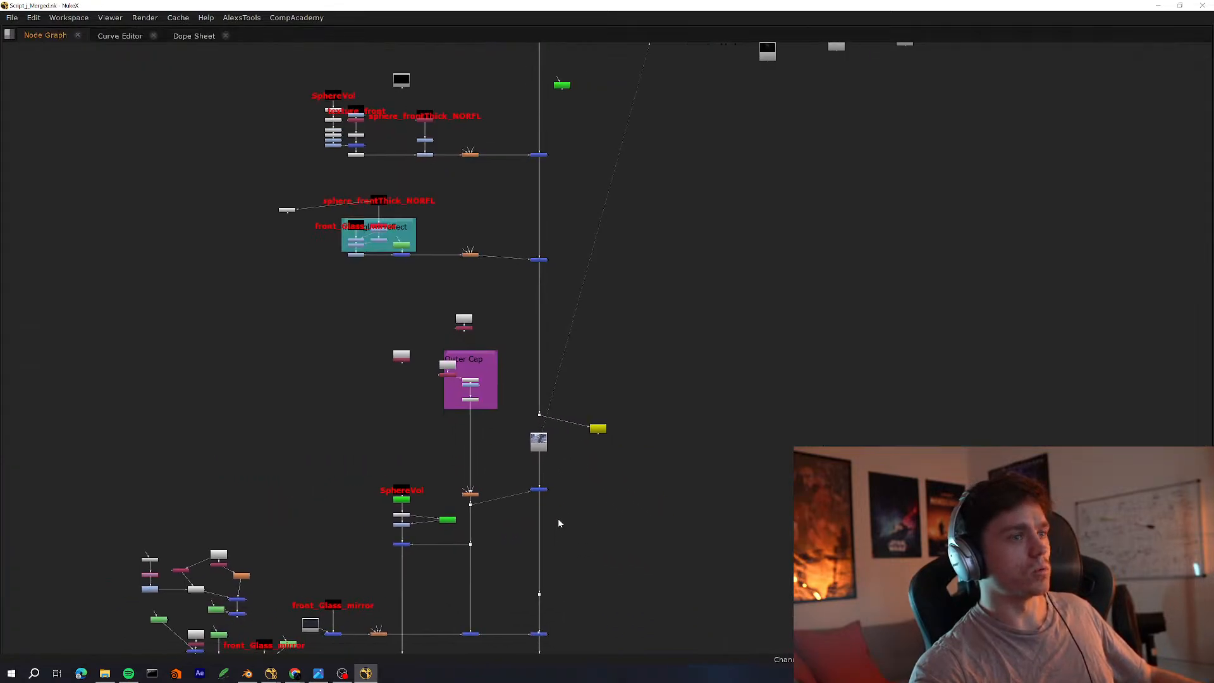
middle_click_drag(605, 592, 625, 513)
key("space")
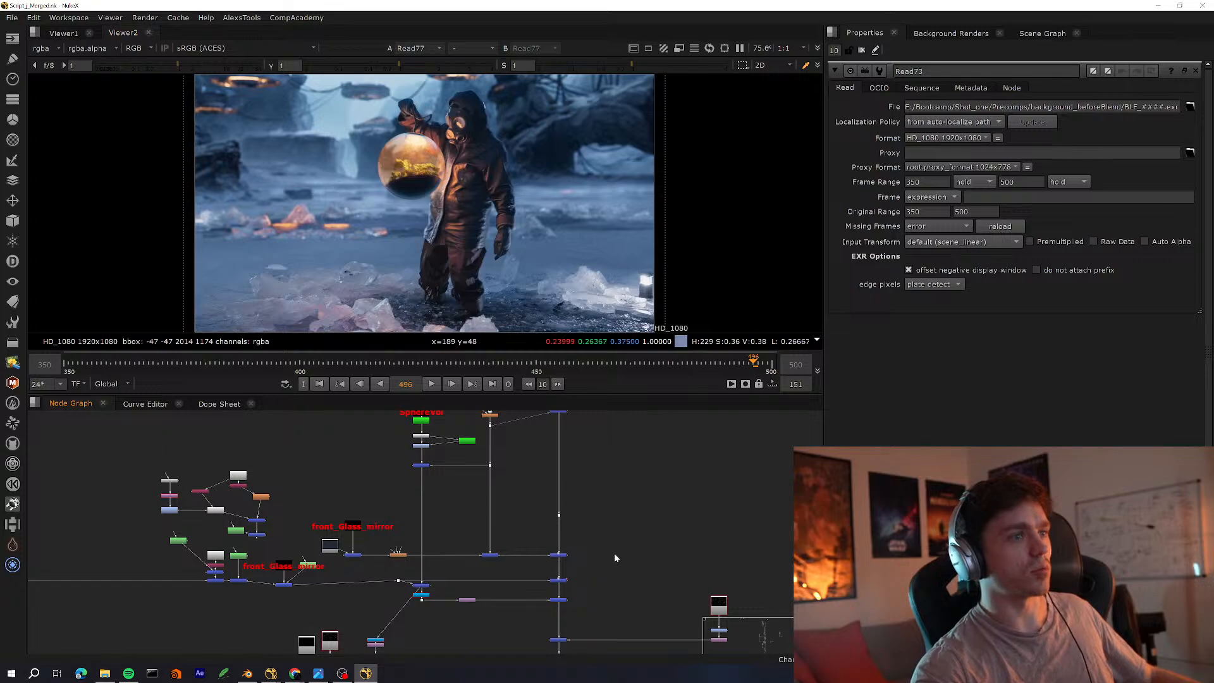
View the Merge11 result on the main pipe beside the front_Glass_mirror branches
left_click(558, 600)
key("1")
left_click(568, 597)
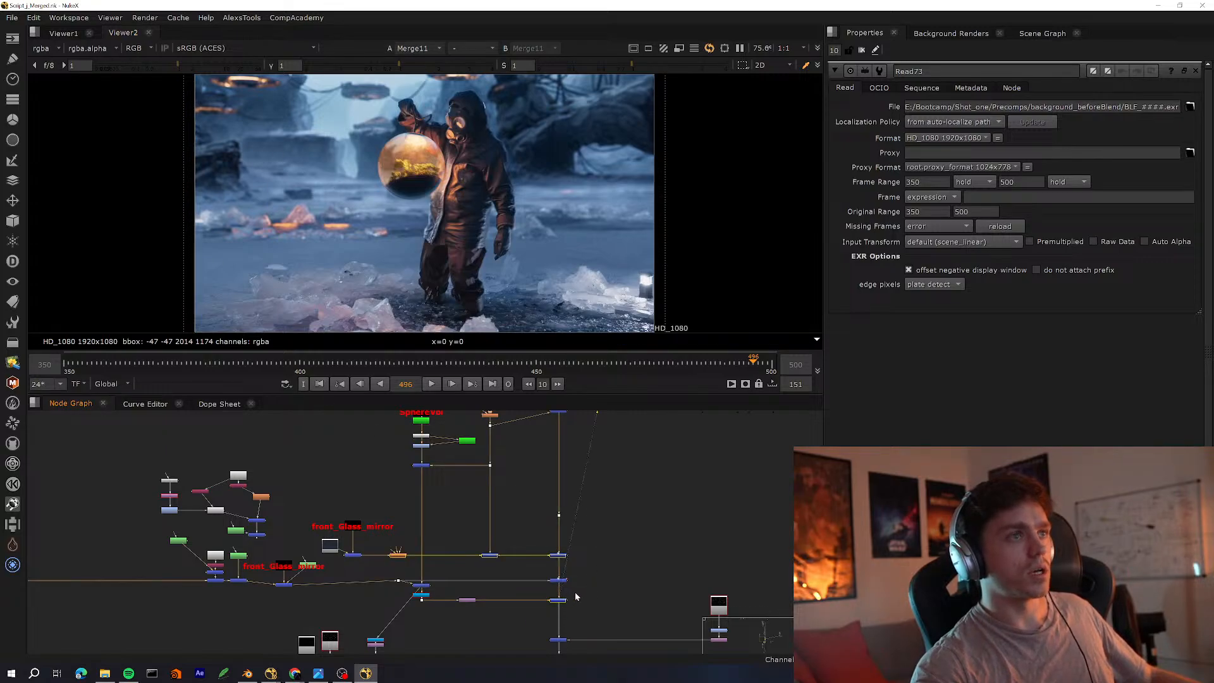
View the Grade160 node at the end of the camera-matched grade chain
middle_click_drag(580, 532, 571, 514)
middle_click_drag(618, 632, 577, 477)
scroll(524, 511, "up", 2)
middle_click_drag(532, 594, 620, 575)
scroll(620, 574, "up", 4)
key("space")
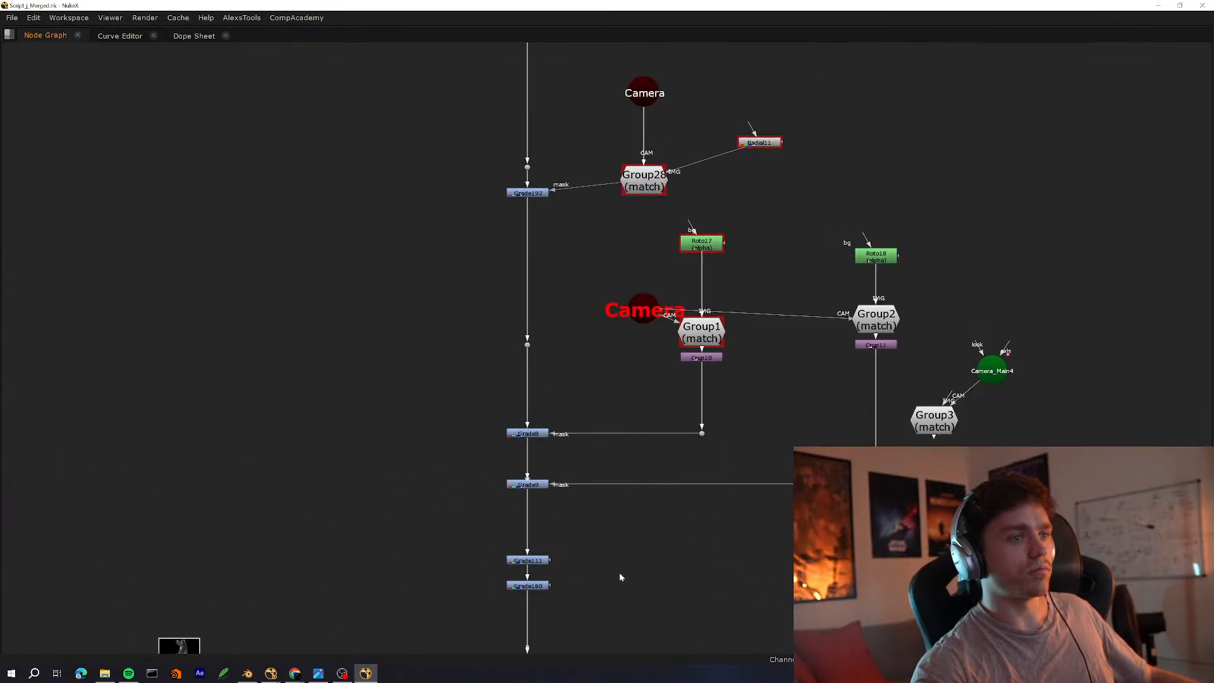
left_click(527, 586)
key("1")
View the Crop2 node below the final post grades group
key("space")
scroll(474, 536, "down", 7)
key("space")
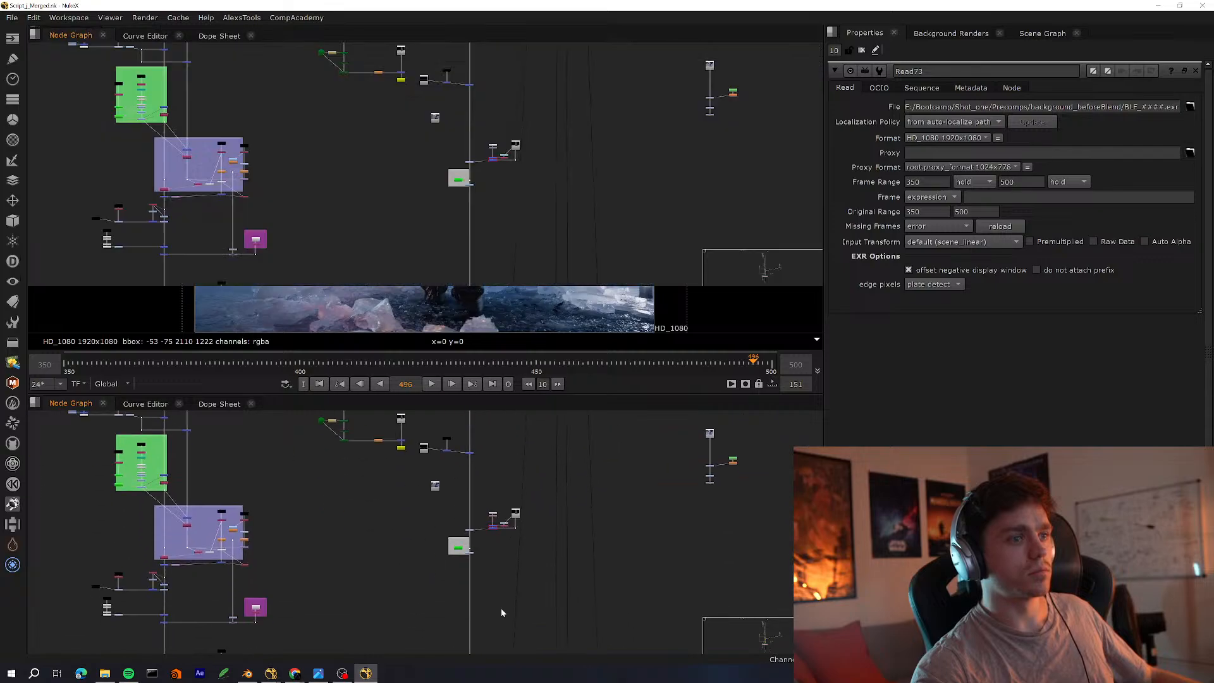
middle_click_drag(501, 608, 526, 488)
scroll(527, 488, "down", 5)
middle_click_drag(548, 592, 556, 351)
scroll(555, 352, "up", 6)
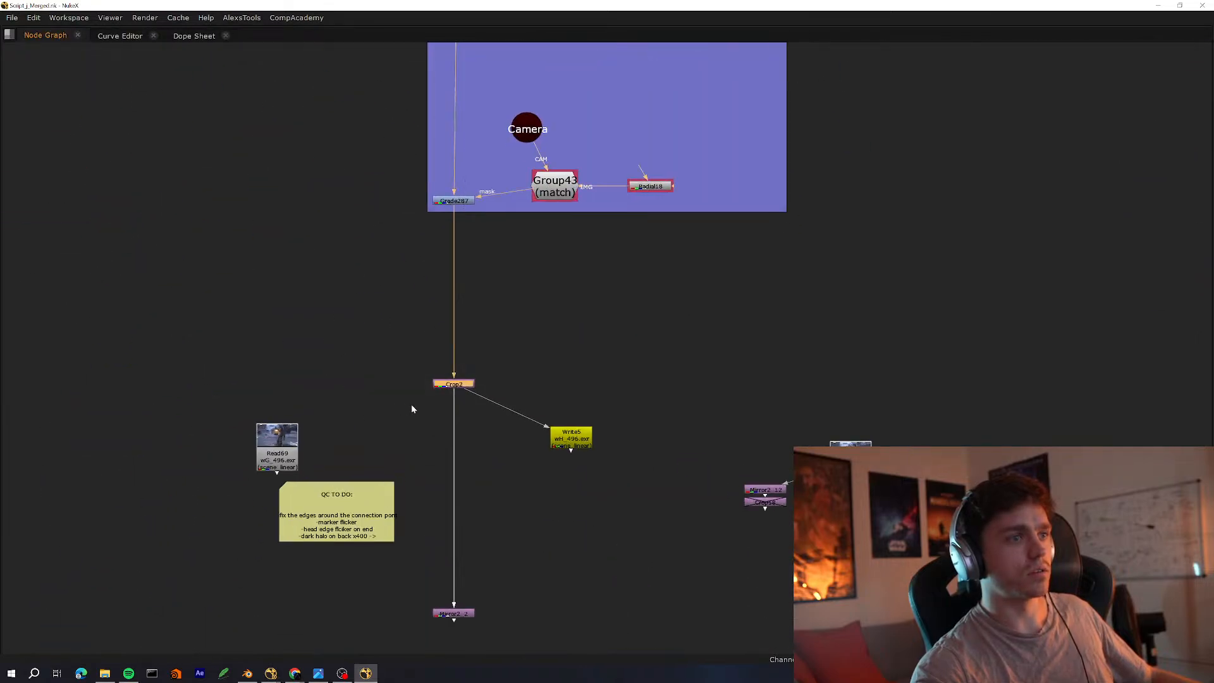
key("space")
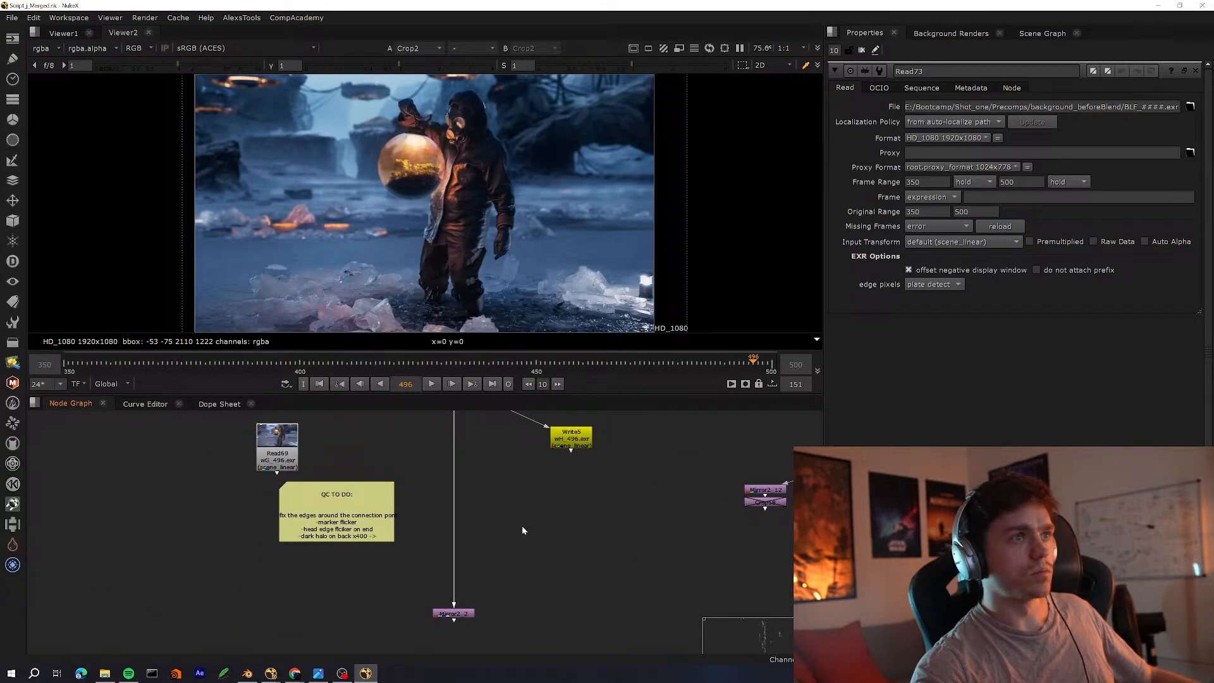
middle_click_drag(538, 422, 511, 580)
left_click_drag(535, 501, 494, 512)
left_click(429, 541)
middle_click_drag(478, 573, 541, 615)
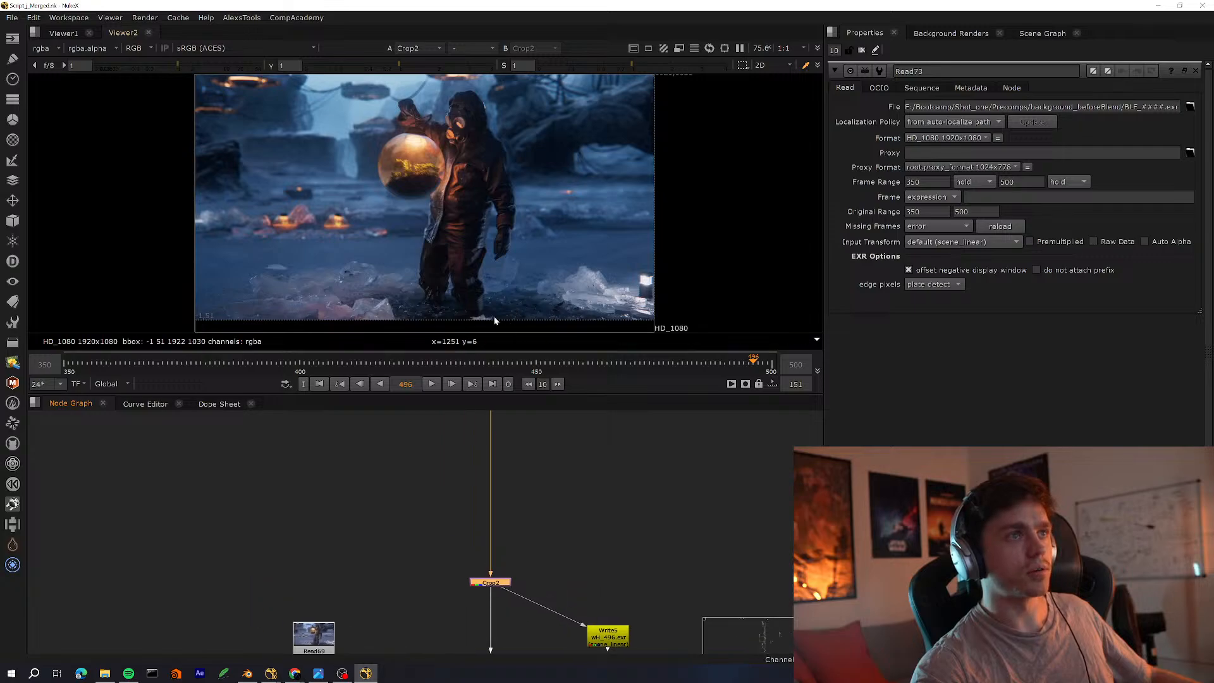
Inspect the edges around the man's head in the Crop2 output, then fit the full frame again
key("space")
key("space")
scroll(497, 502, "down", 5)
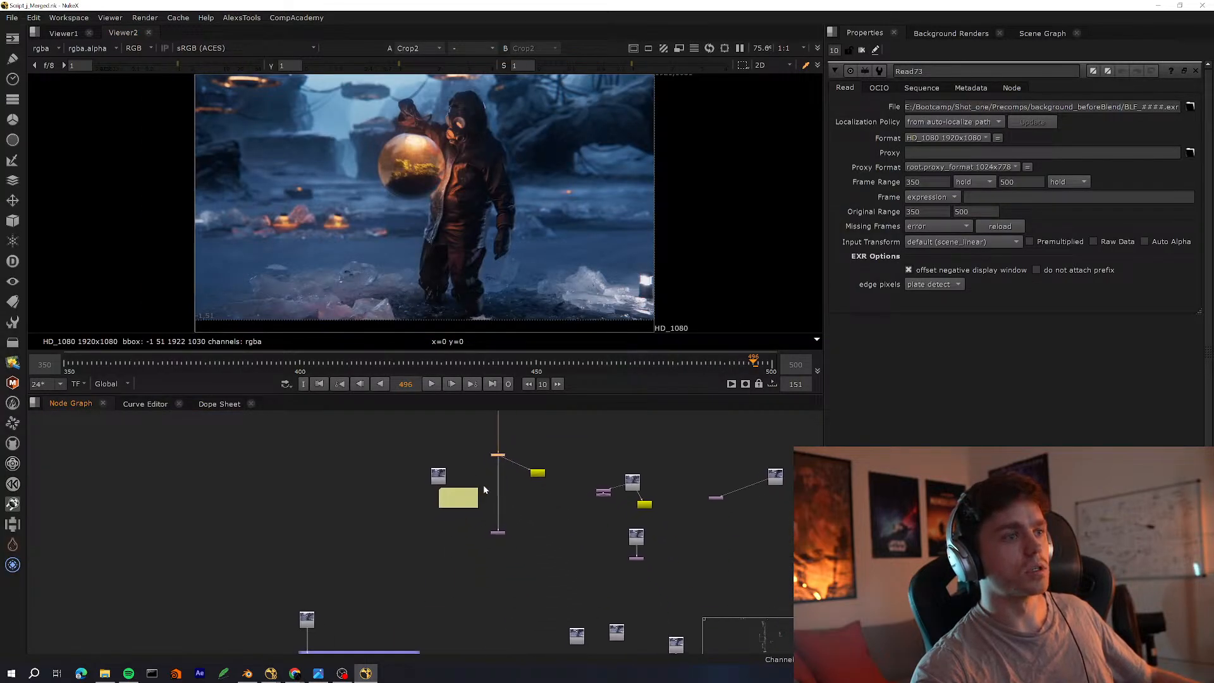
scroll(483, 489, "up", 1)
scroll(528, 139, "up", 7)
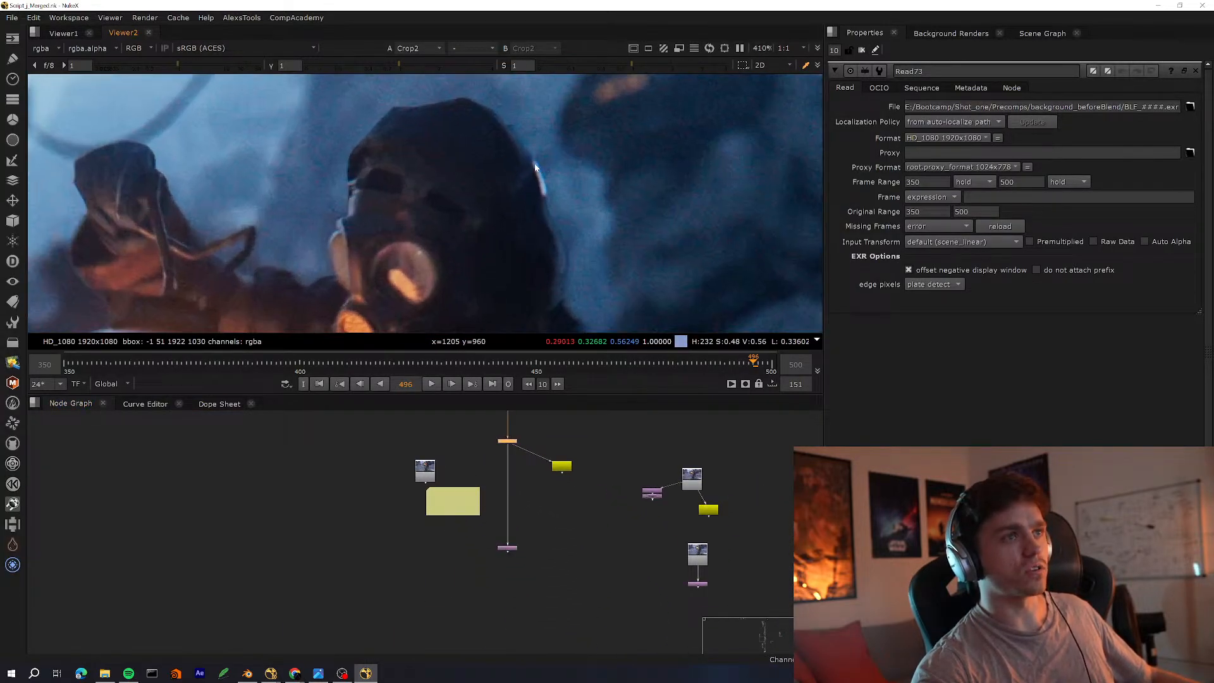
key("f")
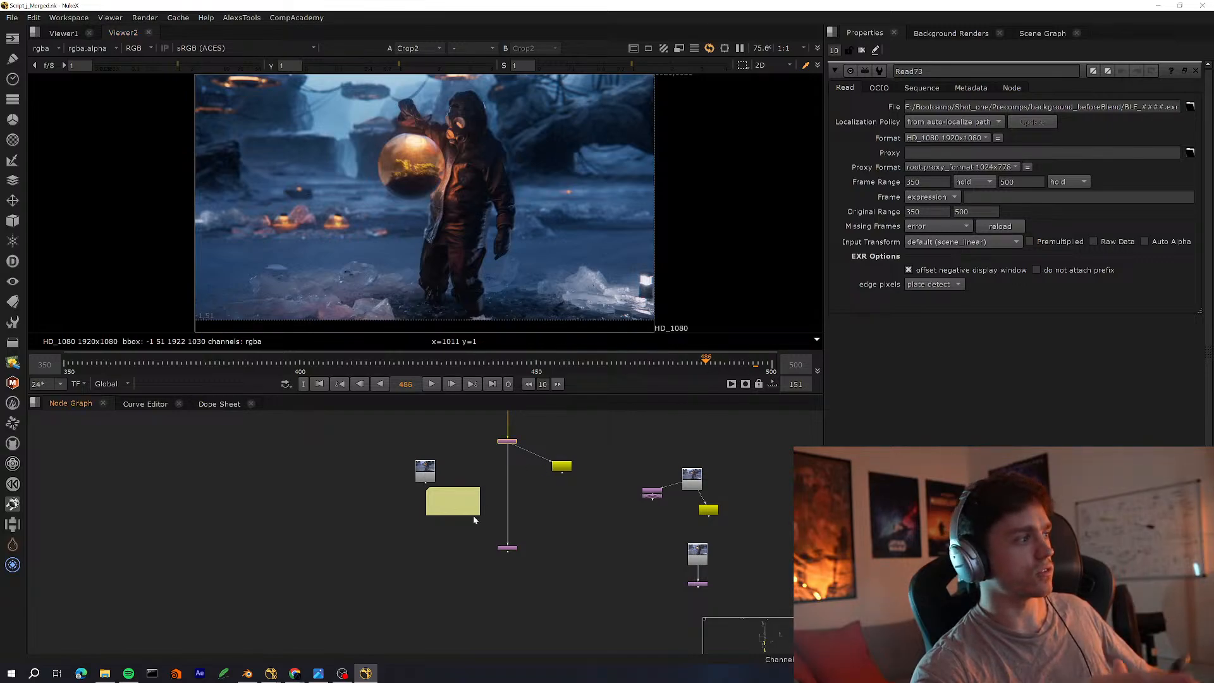
Go to frame 486 and view the Read69 render (wG) next to the QC TO DO note
key("Left")
key("Left")
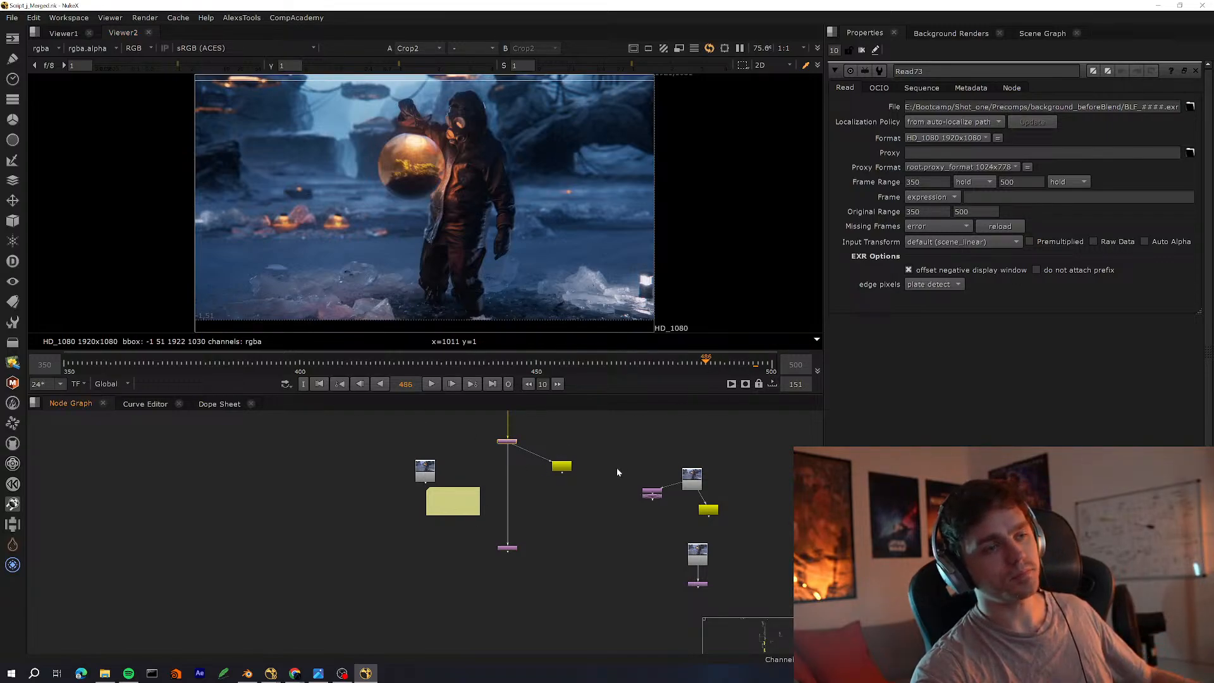
scroll(443, 472, "up", 3)
middle_click_drag(442, 472, 320, 533)
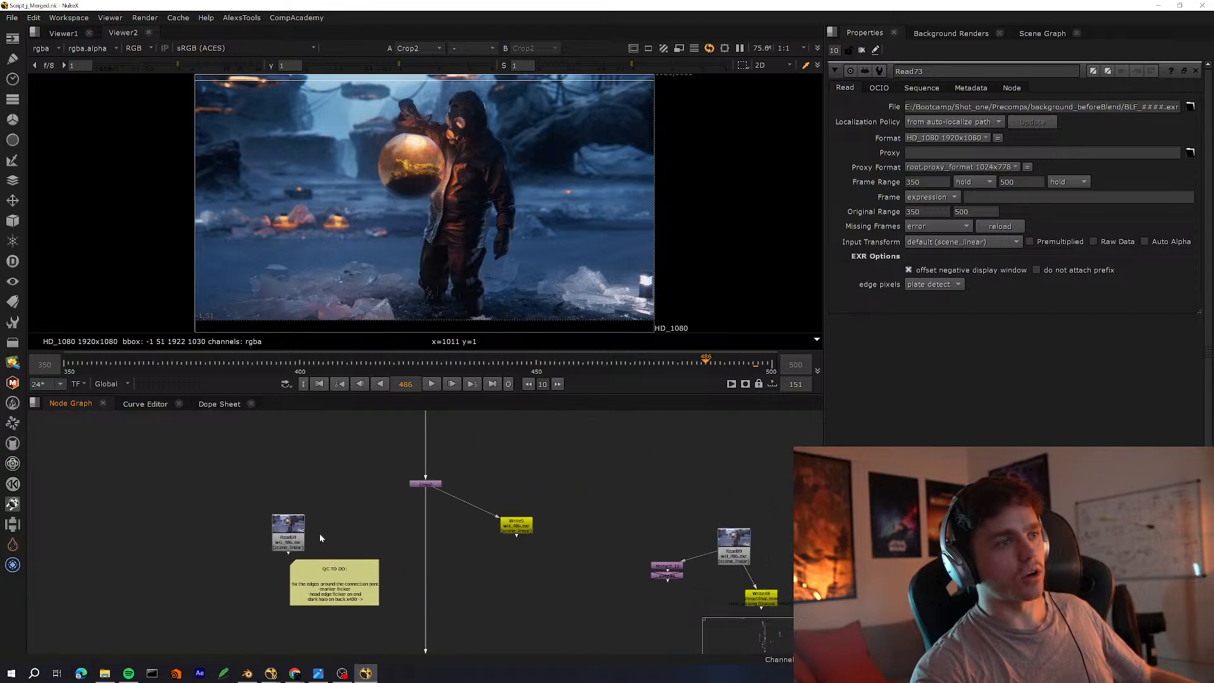
scroll(320, 533, "up", 1)
left_click_drag(295, 525, 285, 514)
middle_click_drag(300, 511, 279, 583)
key("2")
left_click(279, 583)
middle_click_drag(417, 511, 265, 386)
scroll(210, 495, "down", 2)
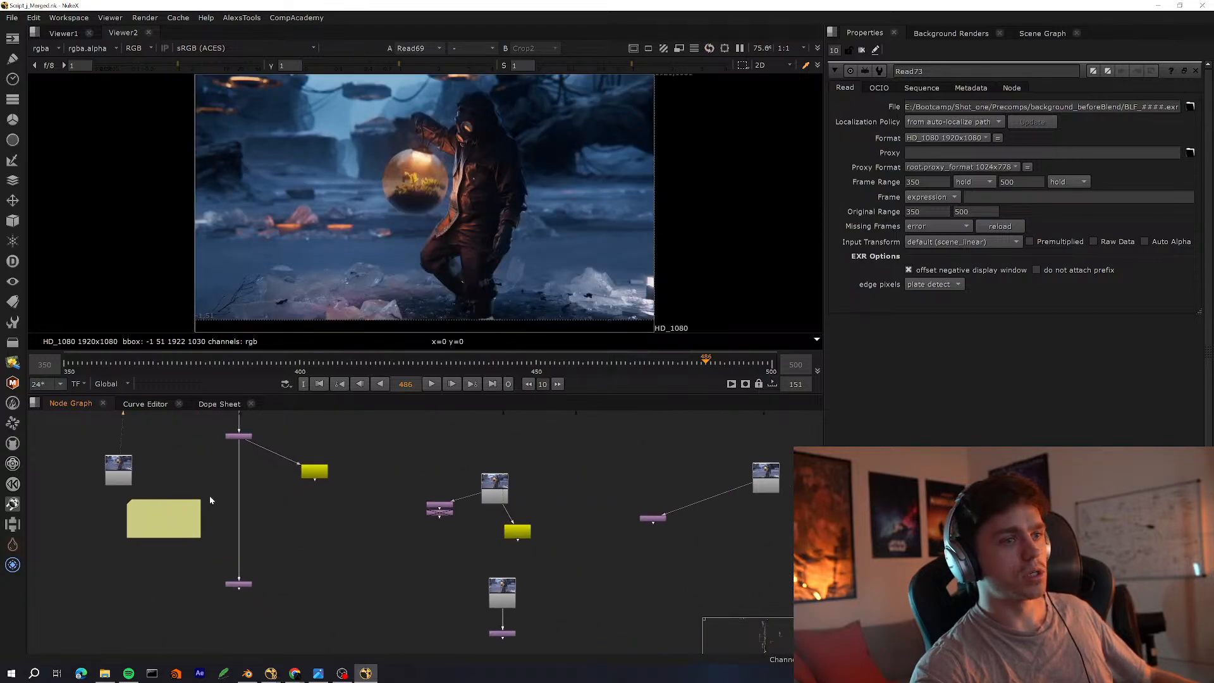
Move the Read69 render node away from the QC TO DO note to the row of Read10 and Read1
key("space")
left_click_drag(67, 482, 658, 432)
scroll(493, 481, "up", 4)
left_click(375, 533)
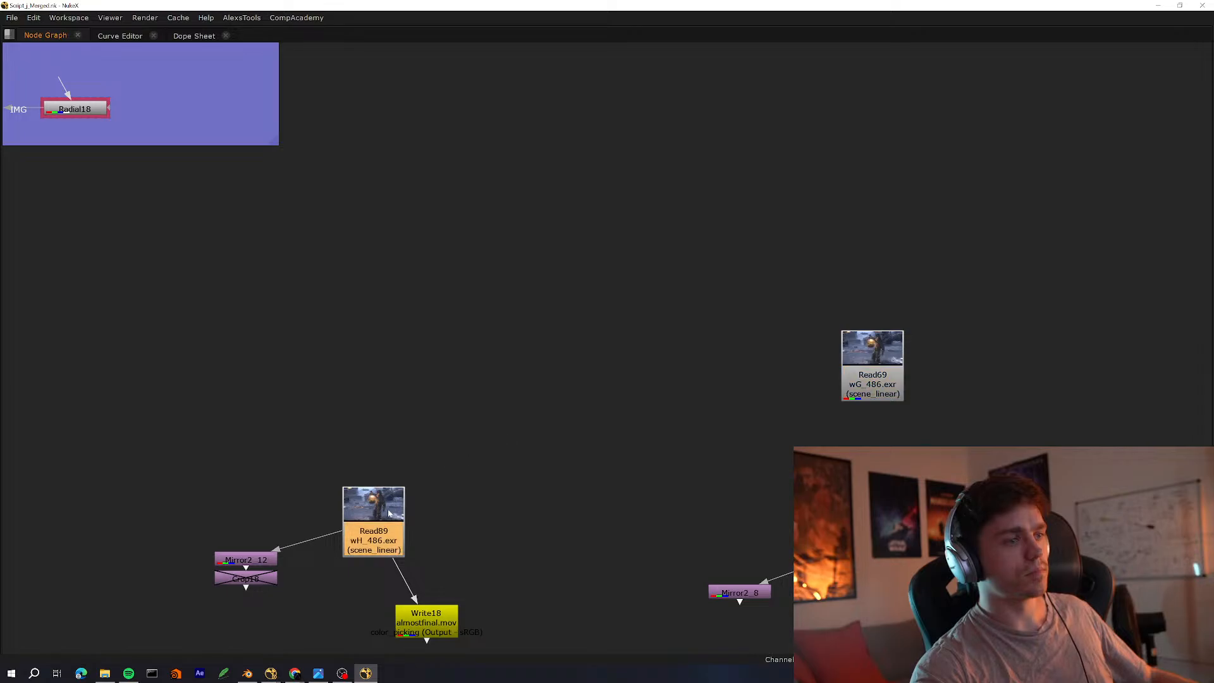
middle_click_drag(603, 531, 603, 334)
scroll(887, 311, "down", 6)
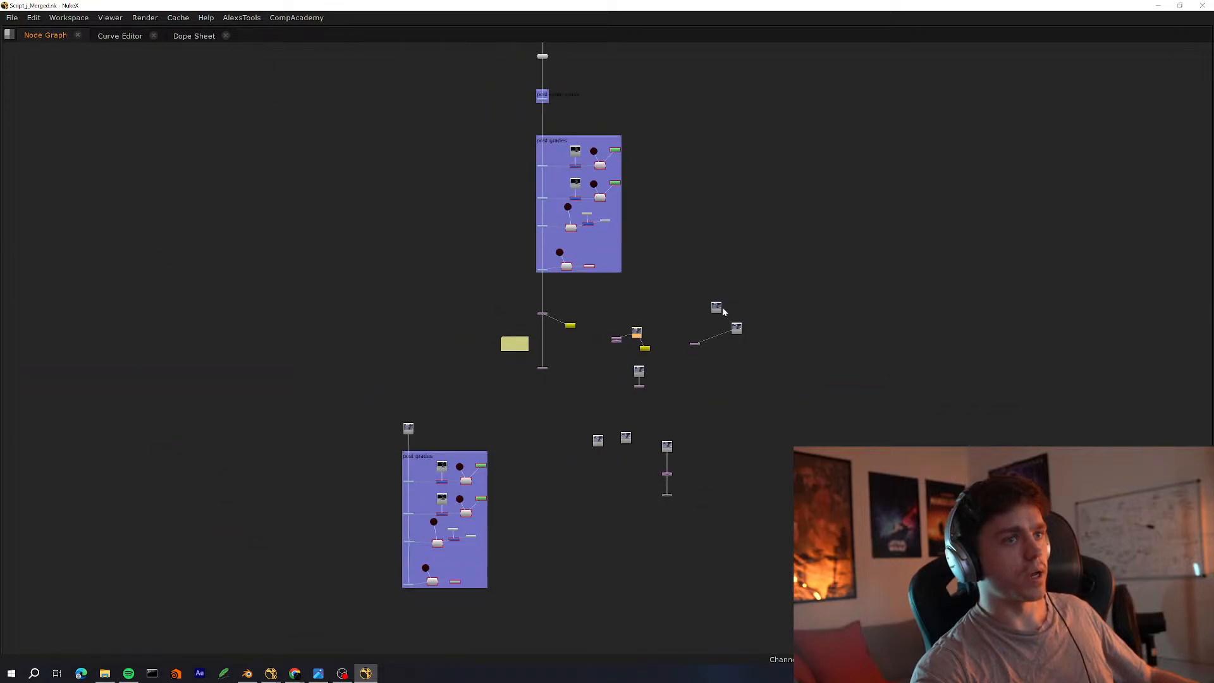
scroll(555, 441, "up", 5)
middle_click_drag(721, 449, 577, 495)
scroll(537, 453, "up", 2)
left_click(497, 462)
left_click_drag(773, 441, 704, 464)
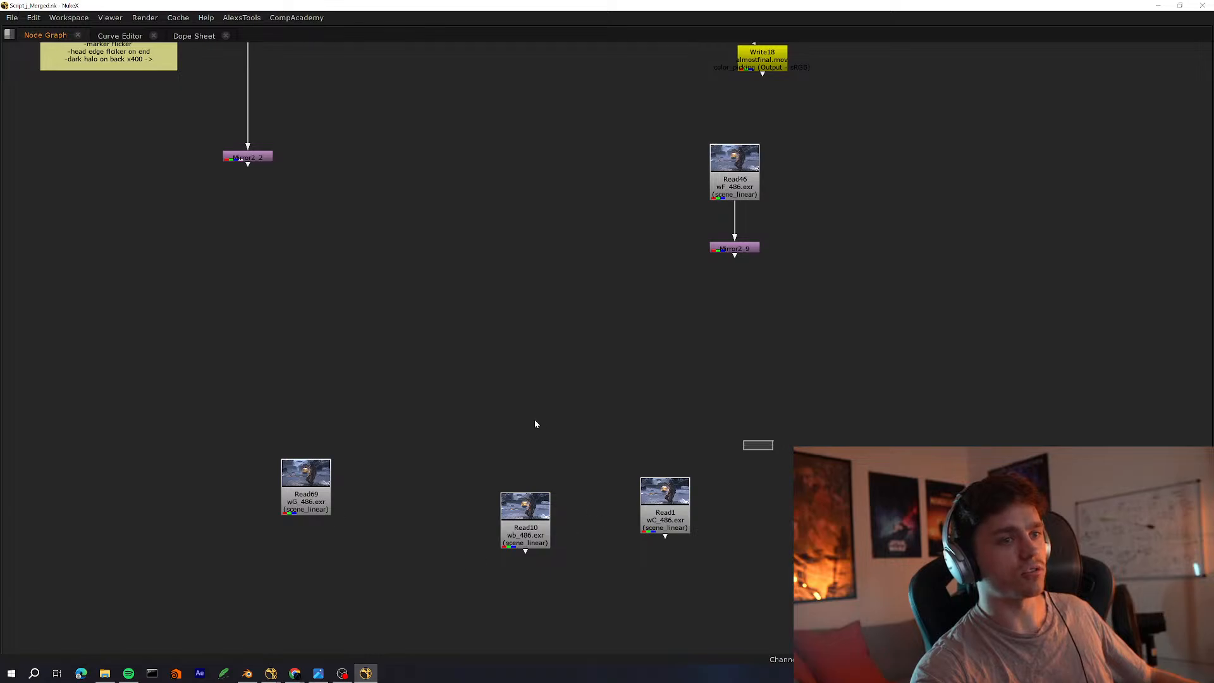
left_click_drag(535, 424, 519, 506)
middle_click_drag(537, 483, 677, 425)
Place Read69 beyond the wD read node in the row of renders and raise the wD node in line with Read1
left_click_drag(481, 457, 1019, 418)
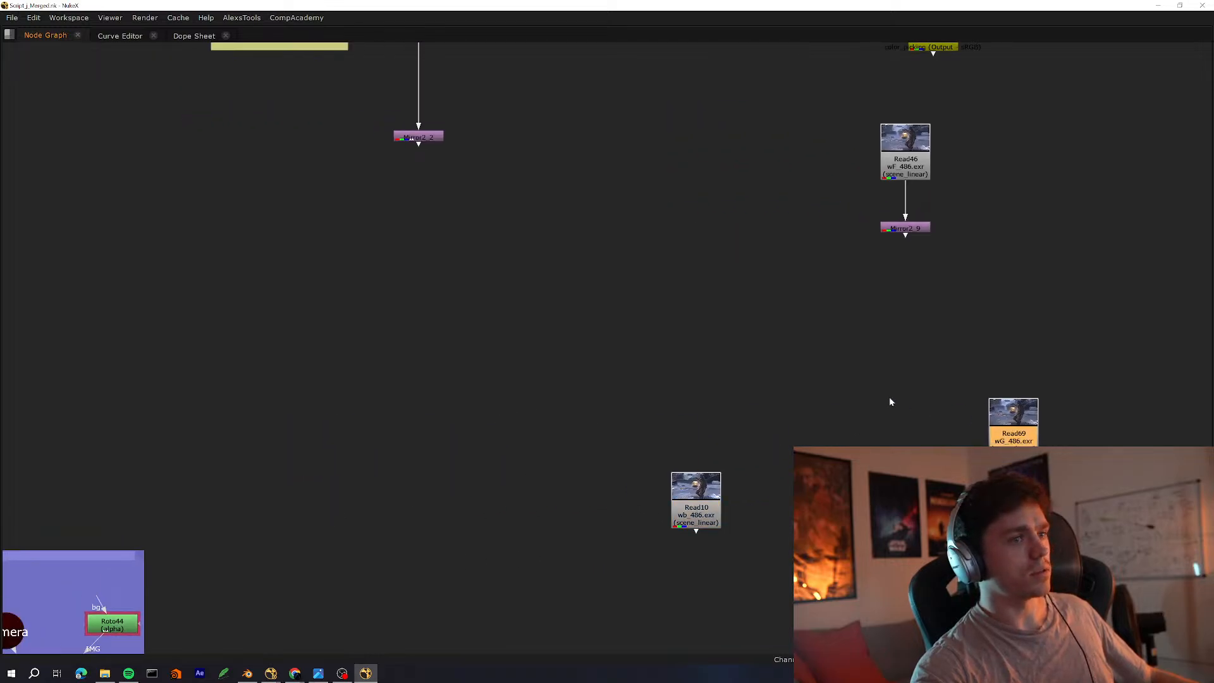
middle_click_drag(890, 401, 470, 398)
left_click_drag(594, 420, 791, 443)
left_click_drag(633, 532, 632, 482)
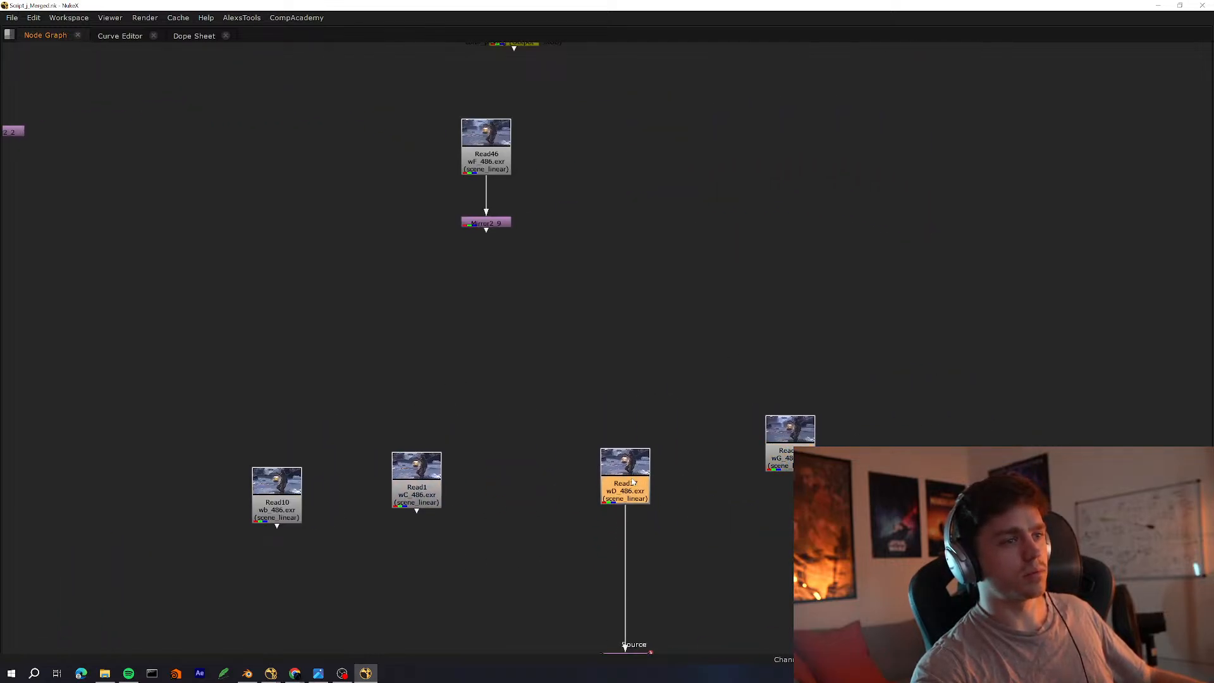
Move Read1 and Read10 closer to the wD read node in one row, and line up Read69 beyond it
left_click_drag(410, 496, 479, 490)
left_click(319, 517)
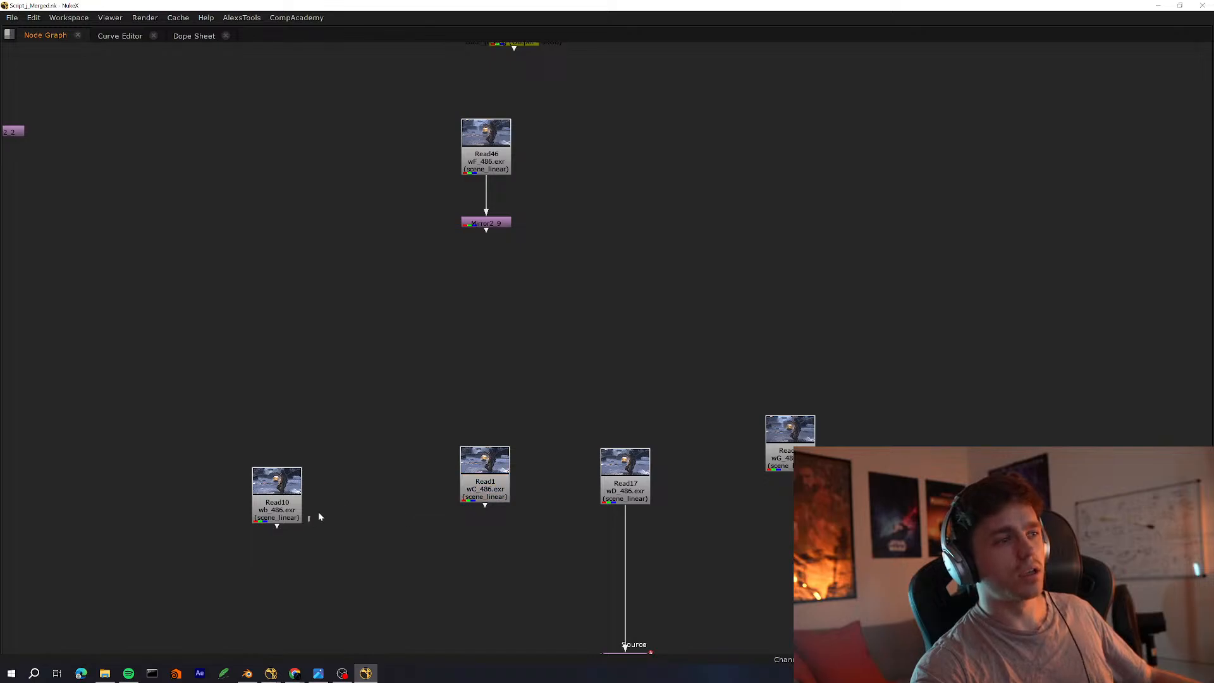
left_click_drag(291, 506, 356, 487)
middle_click_drag(726, 473, 586, 461)
left_click(585, 461)
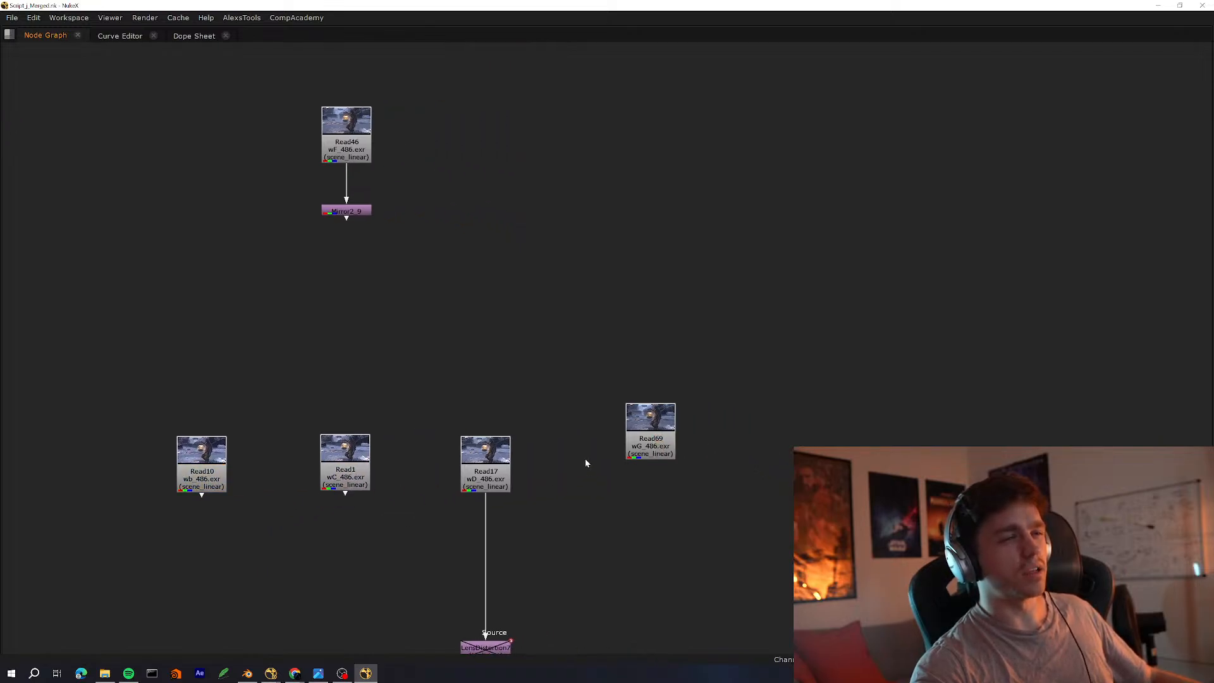
left_click_drag(658, 454, 718, 469)
Show the Shuffle26 Beauty output of the CG Compositing Template section in the viewer
left_click(574, 417)
scroll(598, 374, "down", 10)
middle_click_drag(574, 417, 574, 629)
scroll(651, 314, "up", 10)
scroll(415, 274, "up", 5)
middle_click_drag(415, 275, 619, 392)
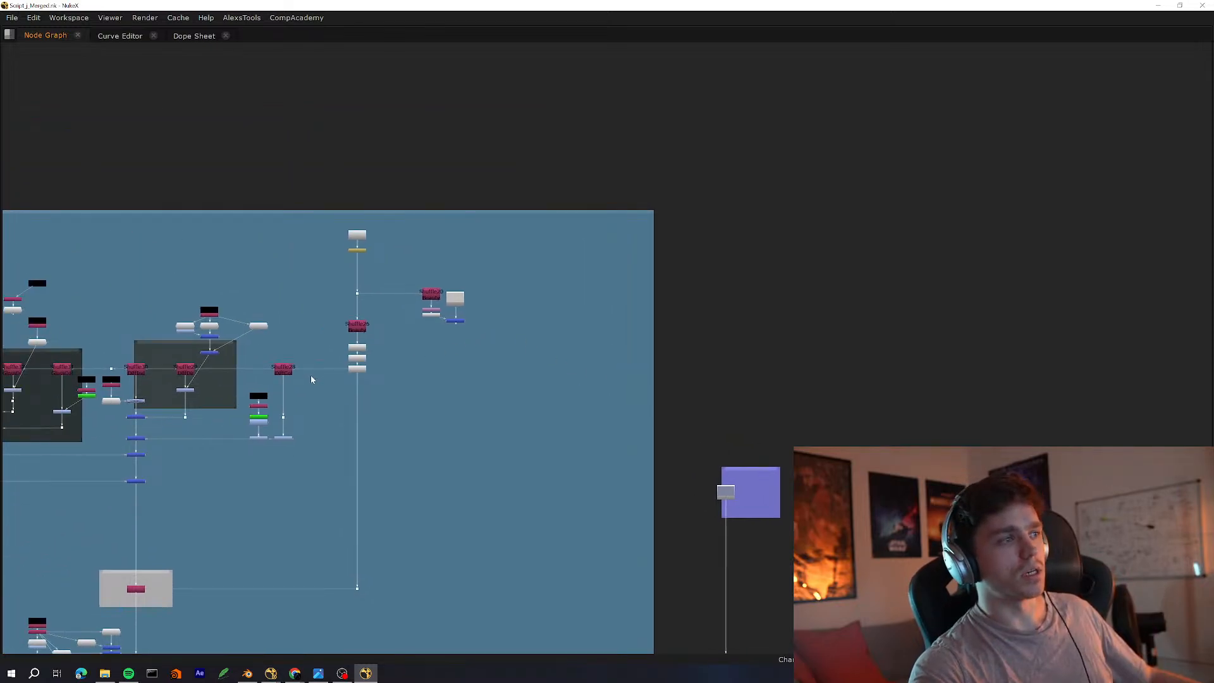
middle_click_drag(352, 412, 555, 382)
middle_click_drag(343, 464, 356, 546)
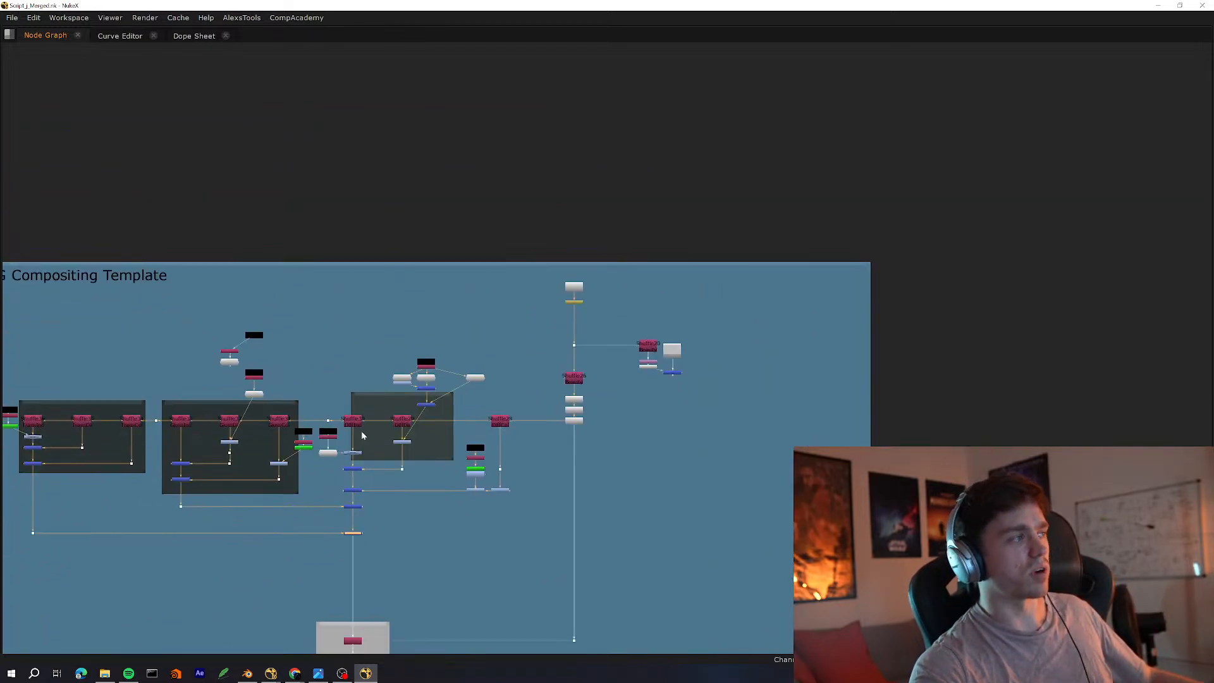
middle_click_drag(575, 354, 593, 354)
scroll(582, 382, "up", 6)
left_click(614, 365)
key("1")
middle_click_drag(487, 415, 454, 481)
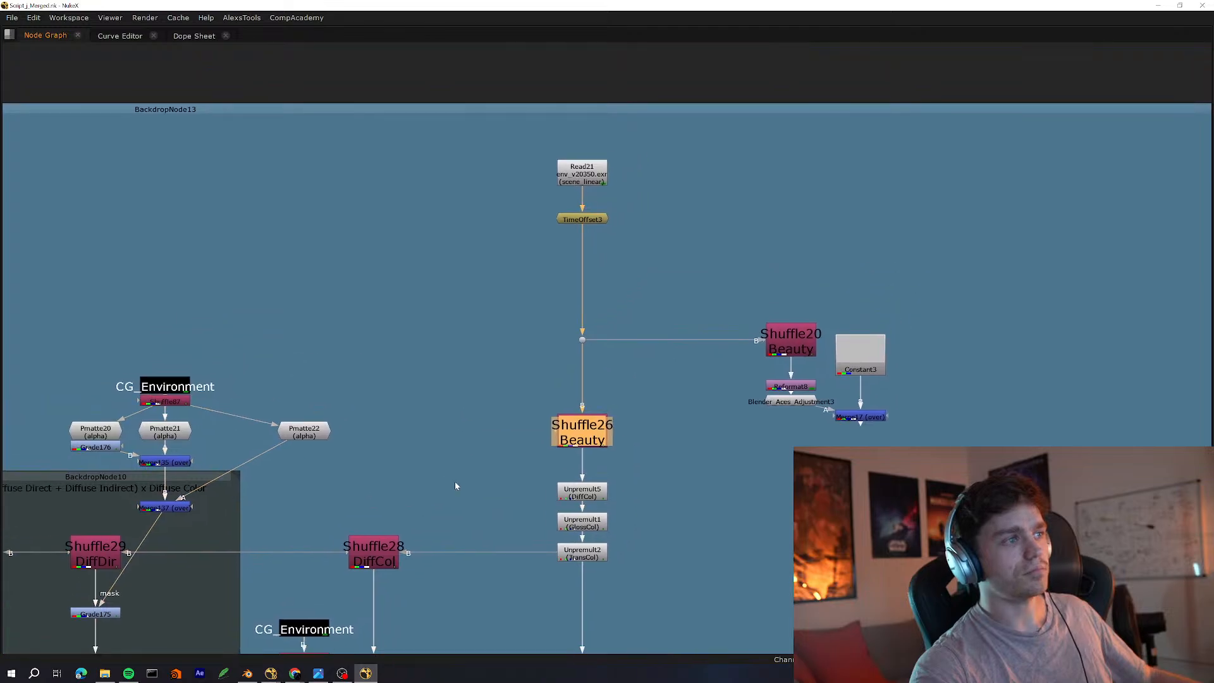
key("space")
left_click(327, 619)
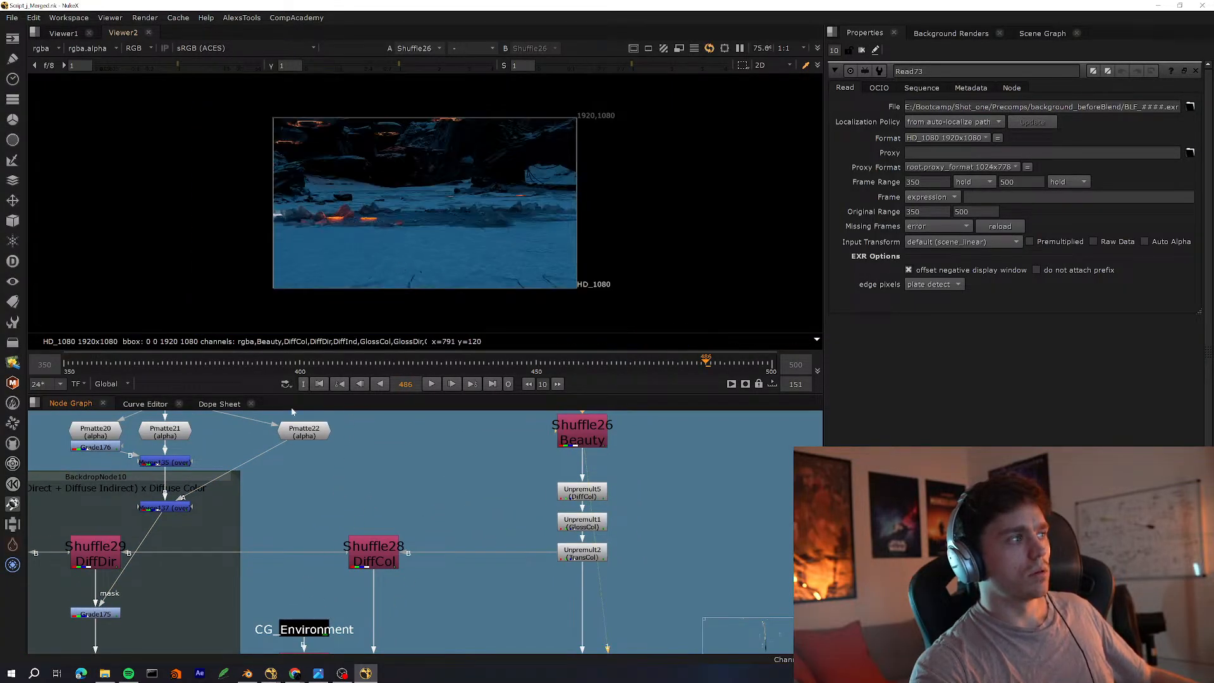
Add an iTransform node in the open area beside Constant3
middle_click_drag(714, 459, 342, 609)
key("Tab")
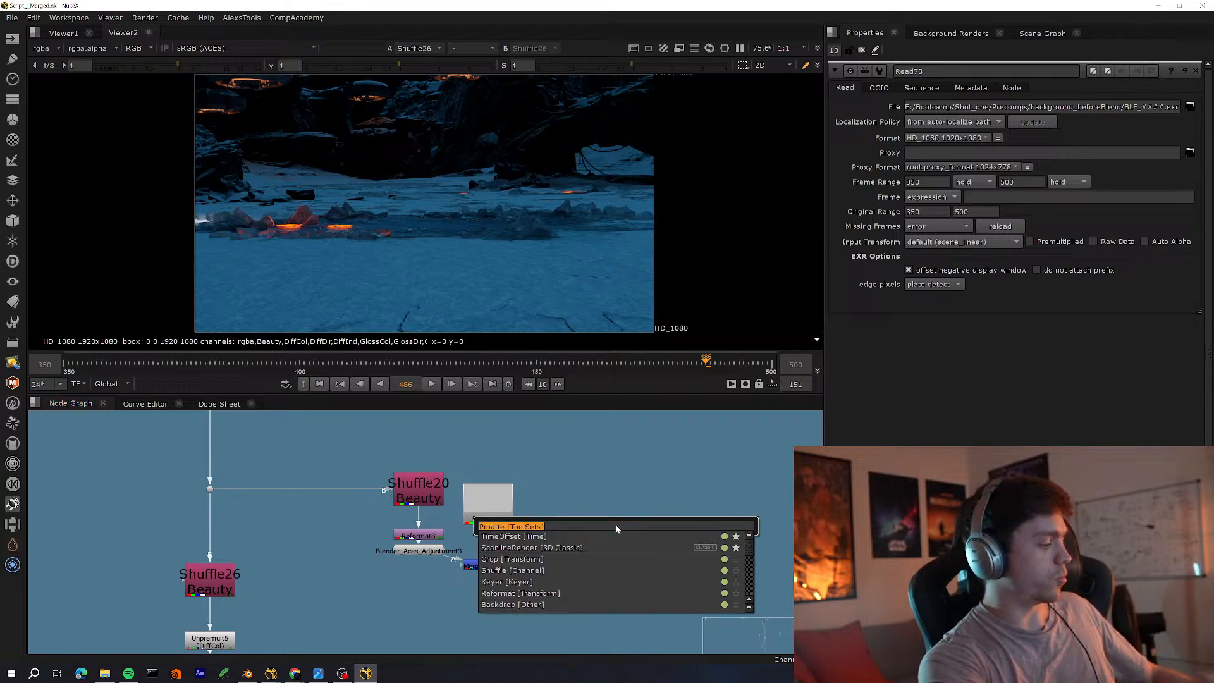
type("transform")
key("Return")
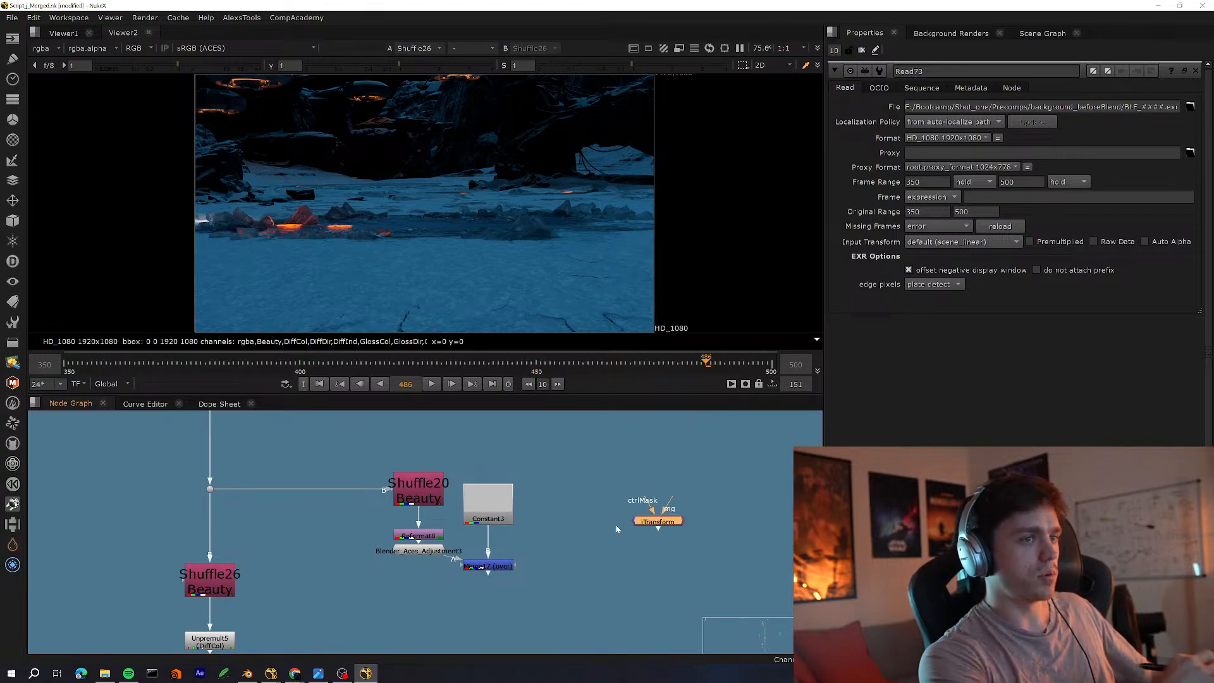
Place the iTransform node next to TimeOffset3, below the level of Read21
key("space")
left_click_drag(623, 576, 373, 412)
left_click(594, 471)
scroll(570, 461, "up", 3)
left_click_drag(547, 461, 593, 506)
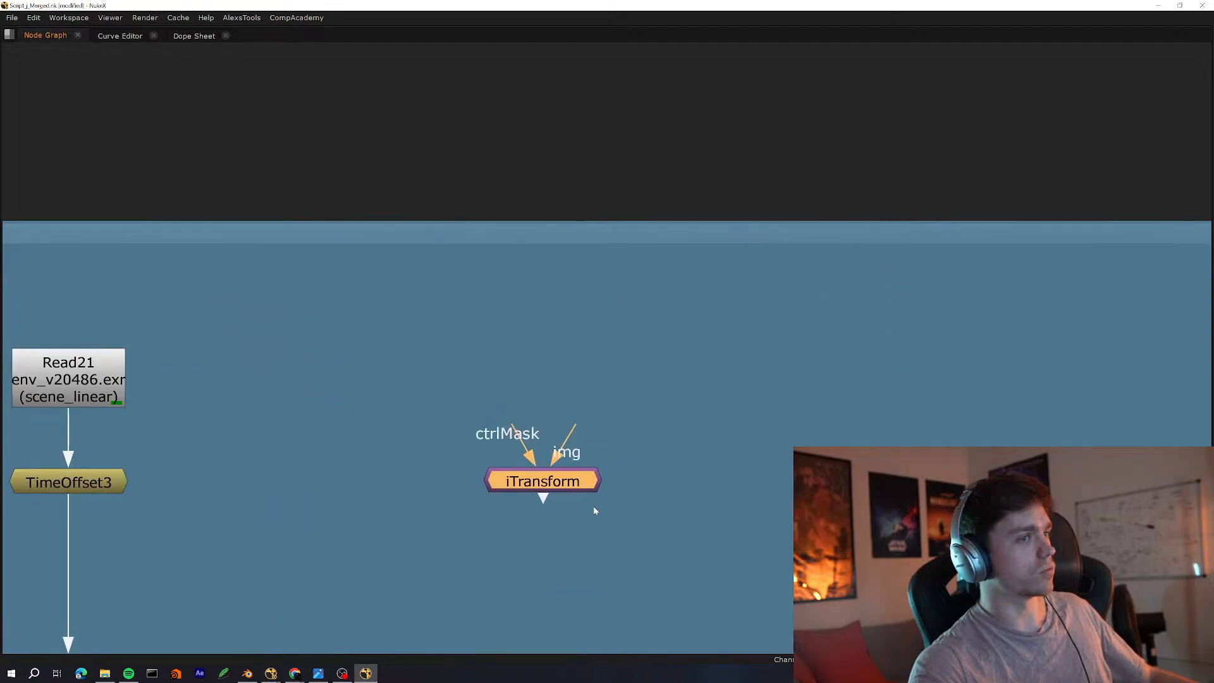
middle_click_drag(584, 431, 761, 473)
left_click(603, 447)
middle_click_drag(662, 503, 606, 506)
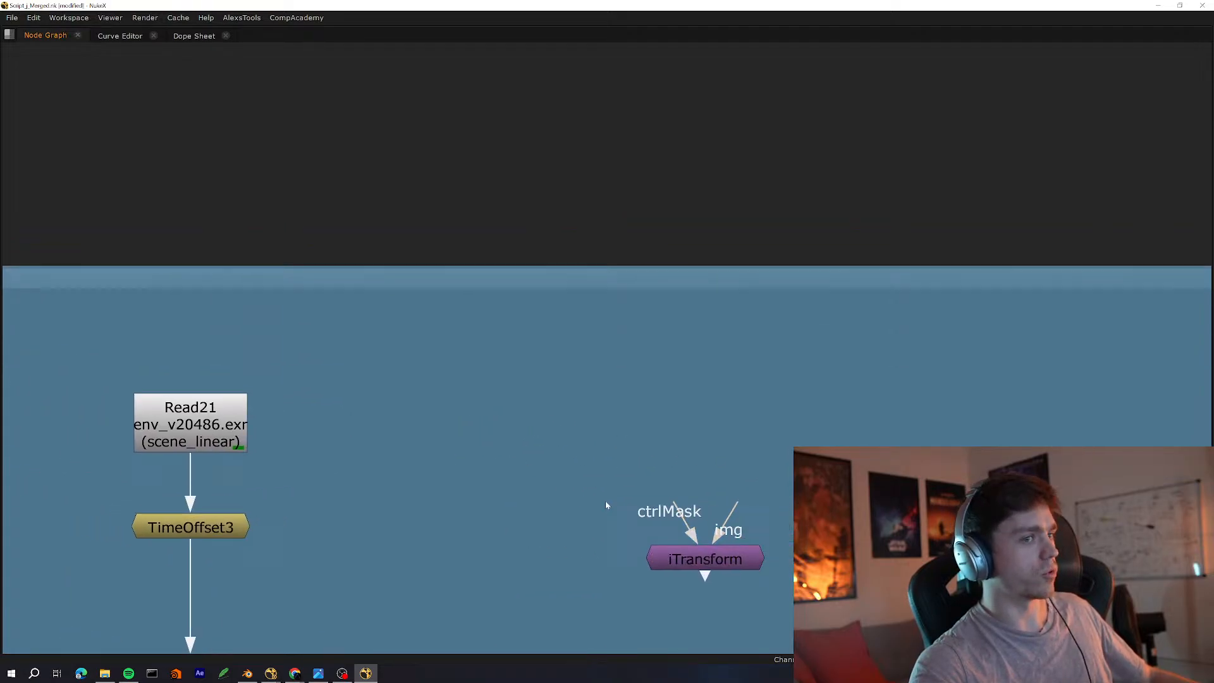
left_click_drag(715, 553, 621, 588)
left_click(710, 548)
left_click(553, 569)
Add a Roto node just above the iTransform node
key("space")
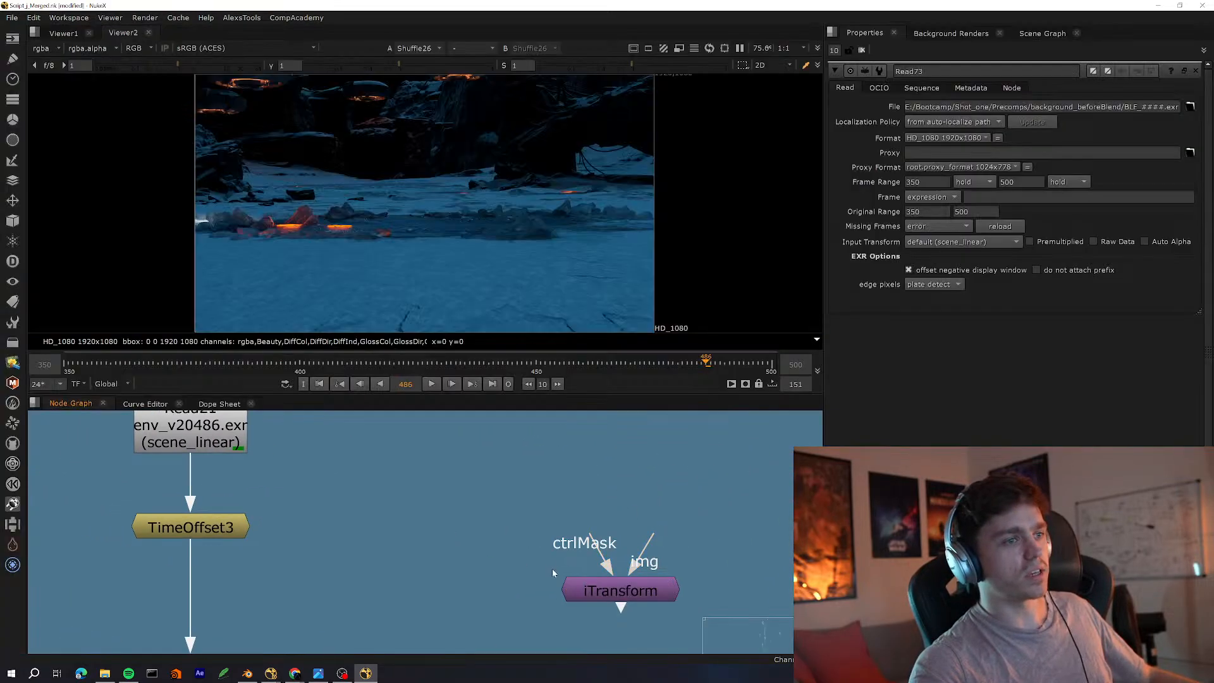
scroll(553, 568, "down", 2)
left_click_drag(515, 592, 377, 560)
left_click(455, 480)
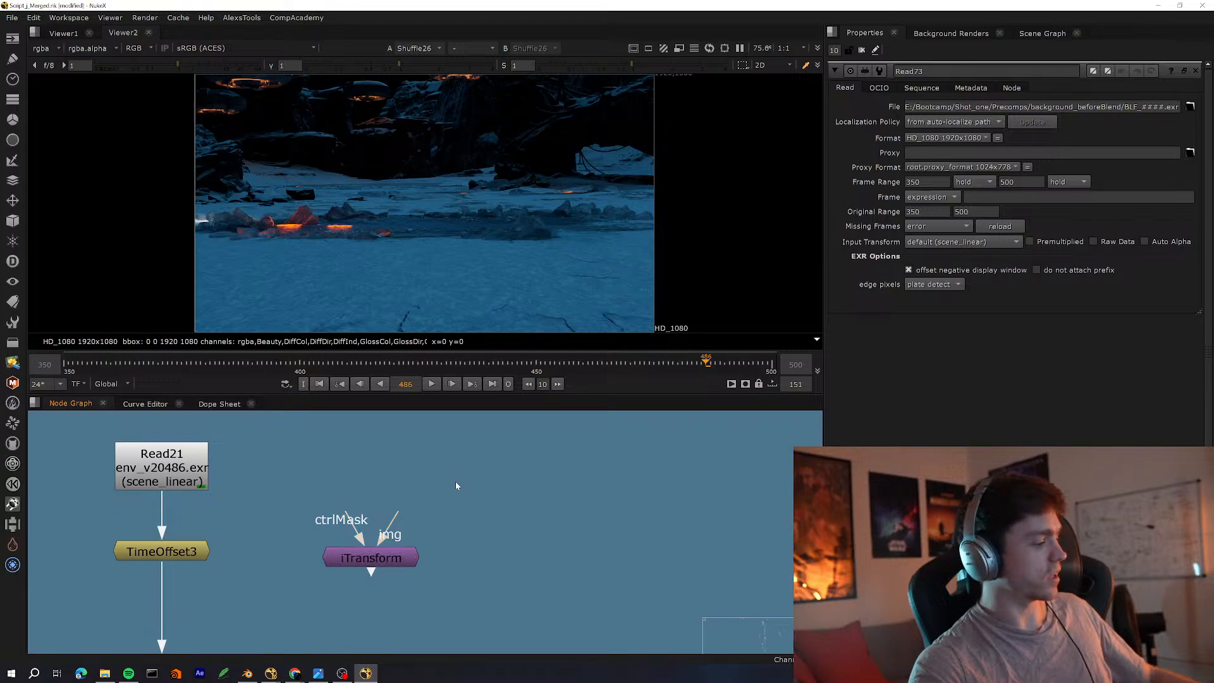
key("o")
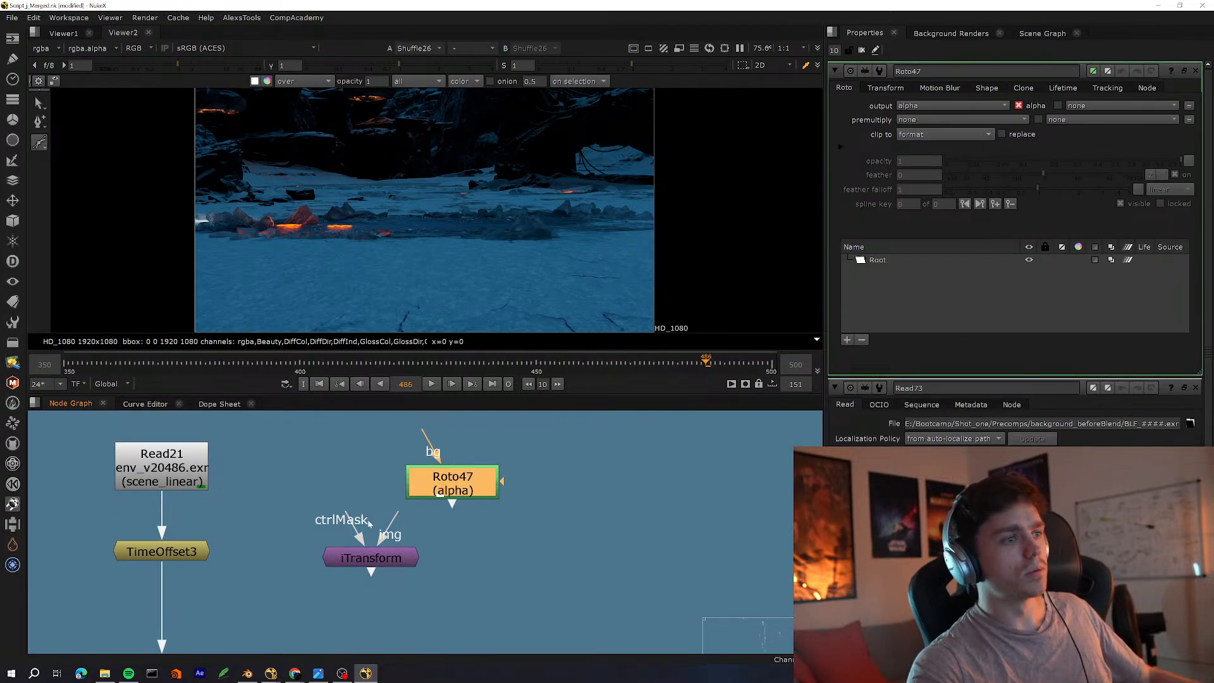
Connect iTransform's img input to Read21 and its ctrlMask input to Roto47, then view iTransform with only its properties open
left_click(397, 522)
left_click_drag(397, 522, 196, 482)
left_click_drag(452, 503, 415, 569)
double_click(412, 563)
key("1")
left_click(419, 637)
left_click(422, 561)
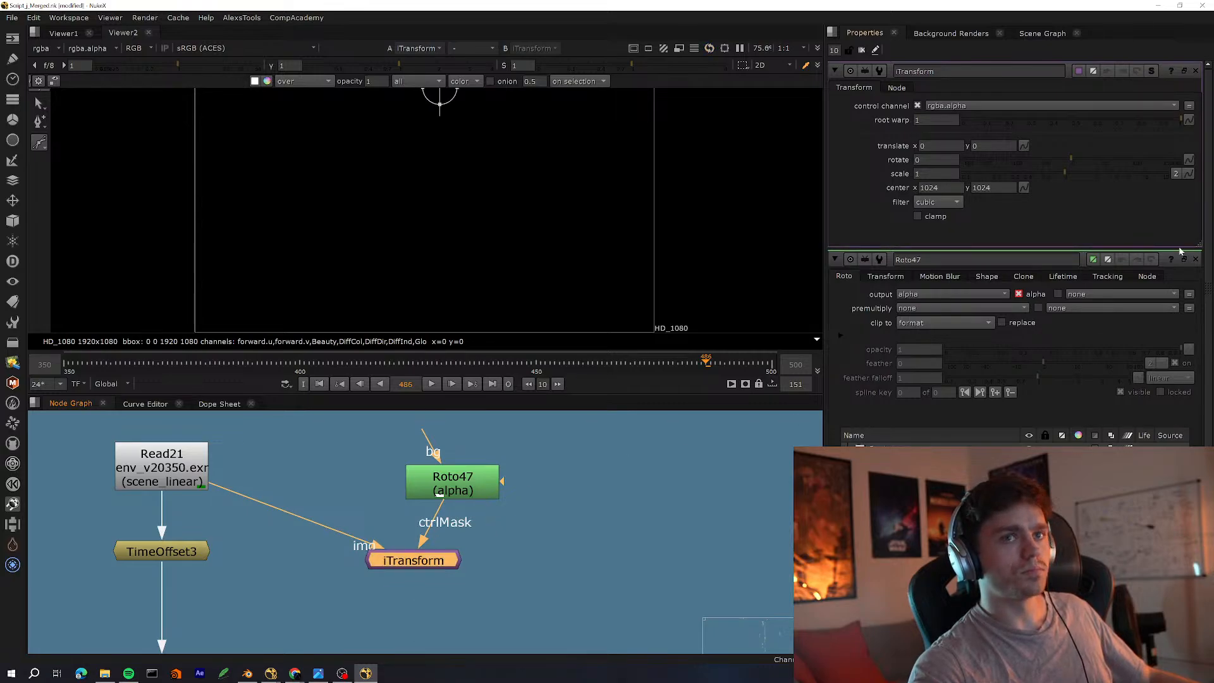
left_click(1196, 259)
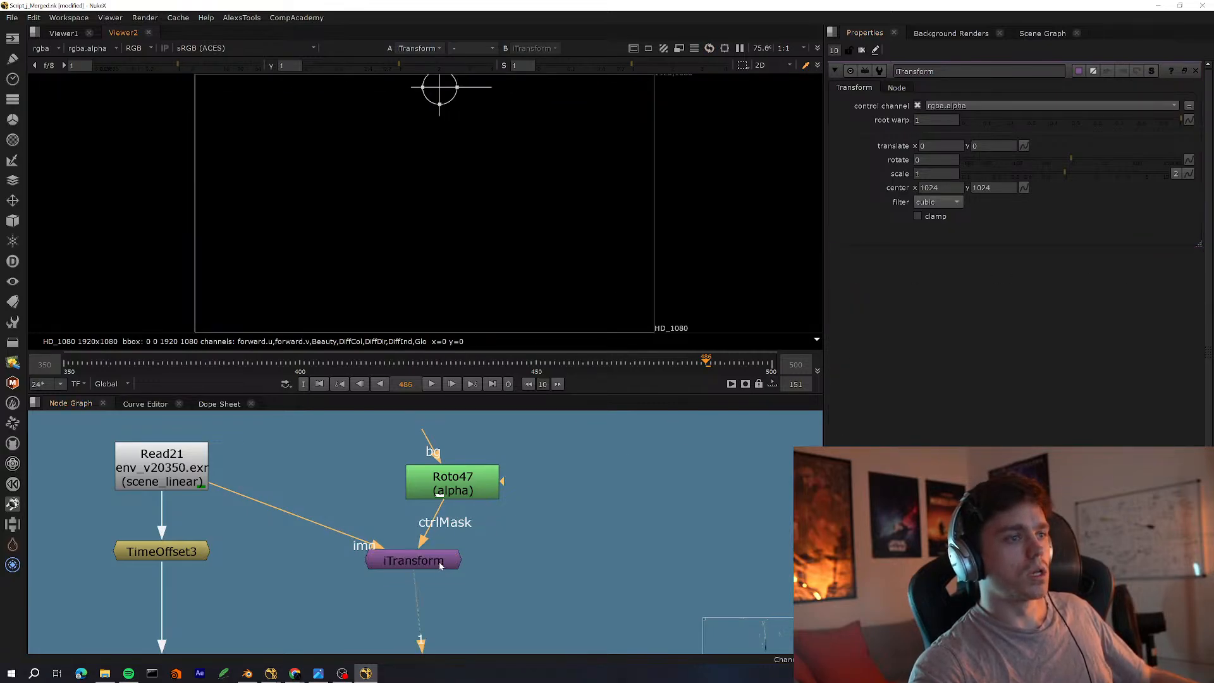
Reconnect iTransform's img input to TimeOffset3 and view the iTransform output
left_click_drag(441, 564, 407, 558)
left_click(156, 475)
left_click(271, 529)
left_click(181, 554)
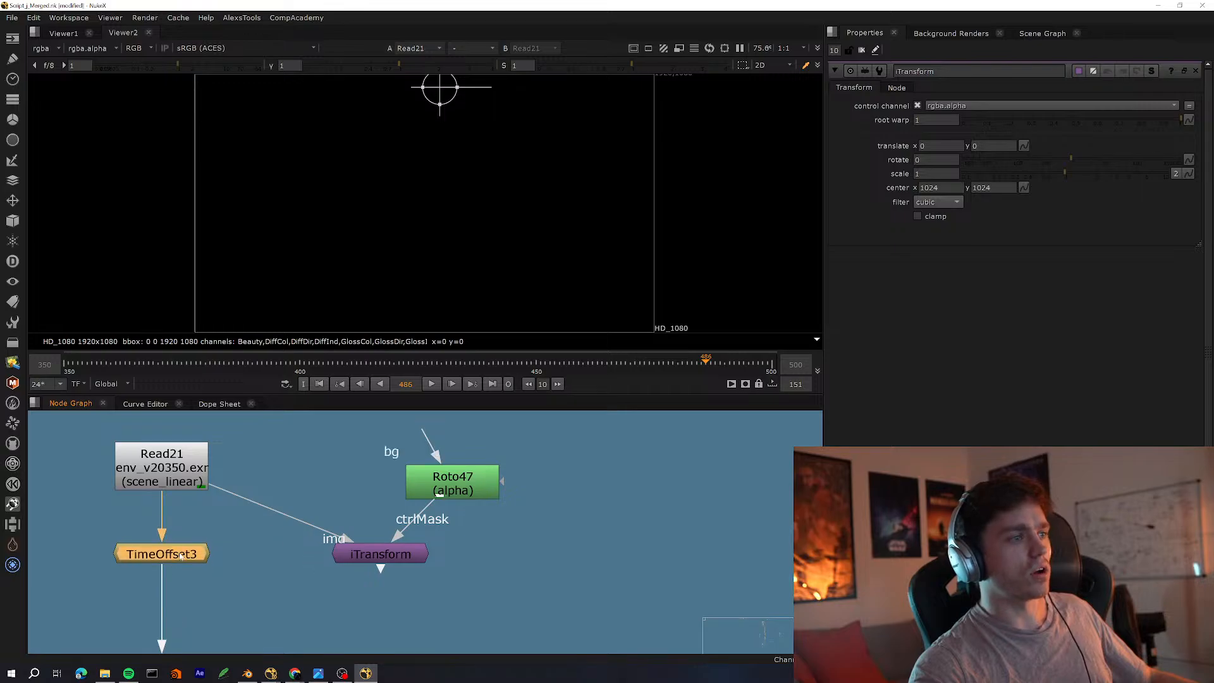
left_click_drag(231, 493, 189, 554)
left_click_drag(405, 563, 403, 586)
key("1")
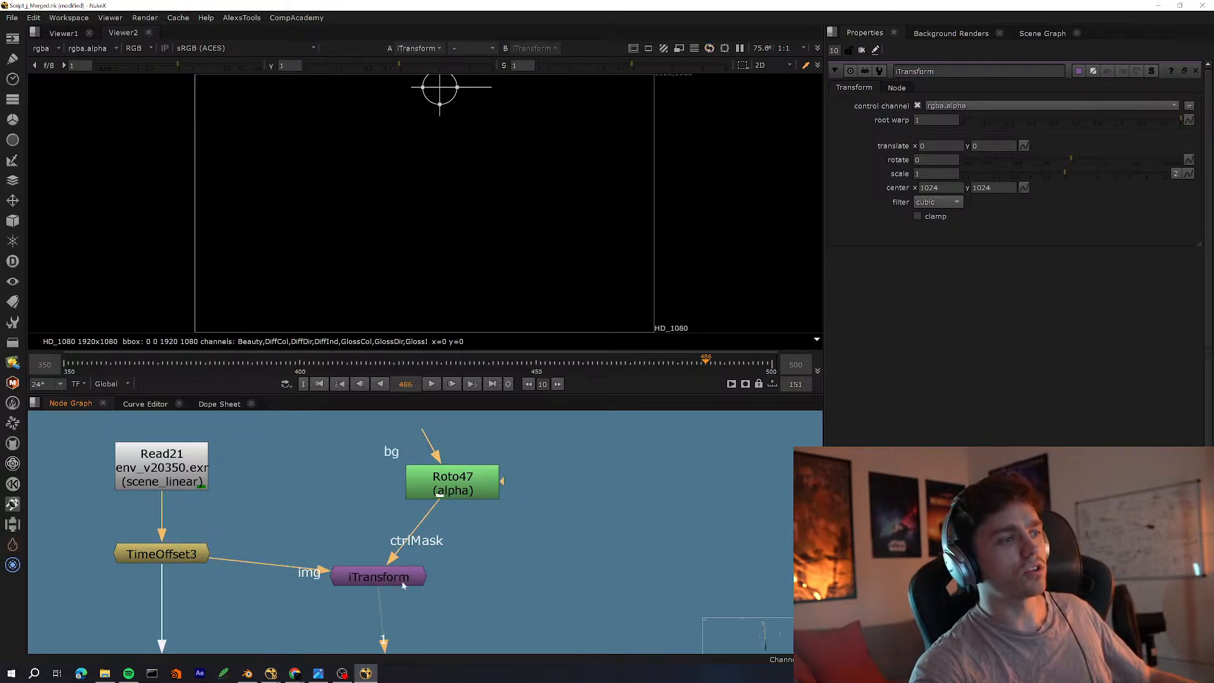
Move iTransform and Roto47 down beside Shuffle26 and connect iTransform's img input to Shuffle26 Beauty
scroll(307, 561, "down", 7)
key("space")
scroll(413, 503, "up", 3)
left_click_drag(500, 398, 360, 644)
scroll(396, 463, "up", 2)
middle_click_drag(360, 644, 429, 523)
left_click_drag(430, 498, 426, 479)
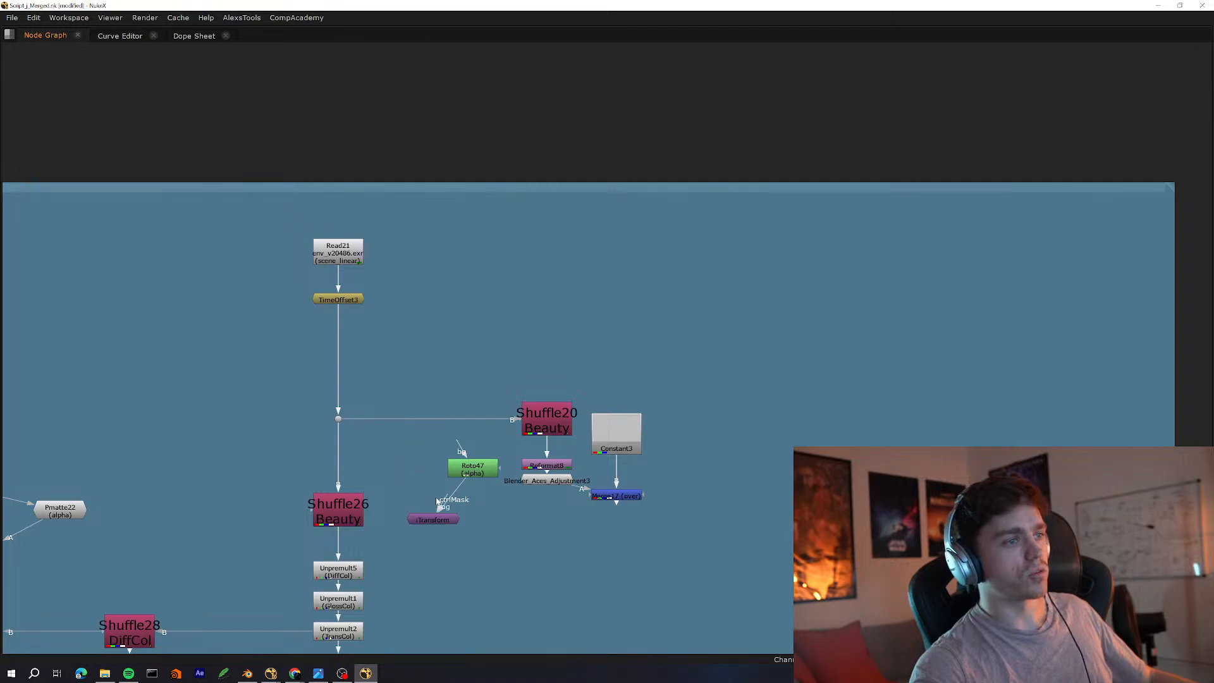
left_click_drag(511, 457, 414, 526)
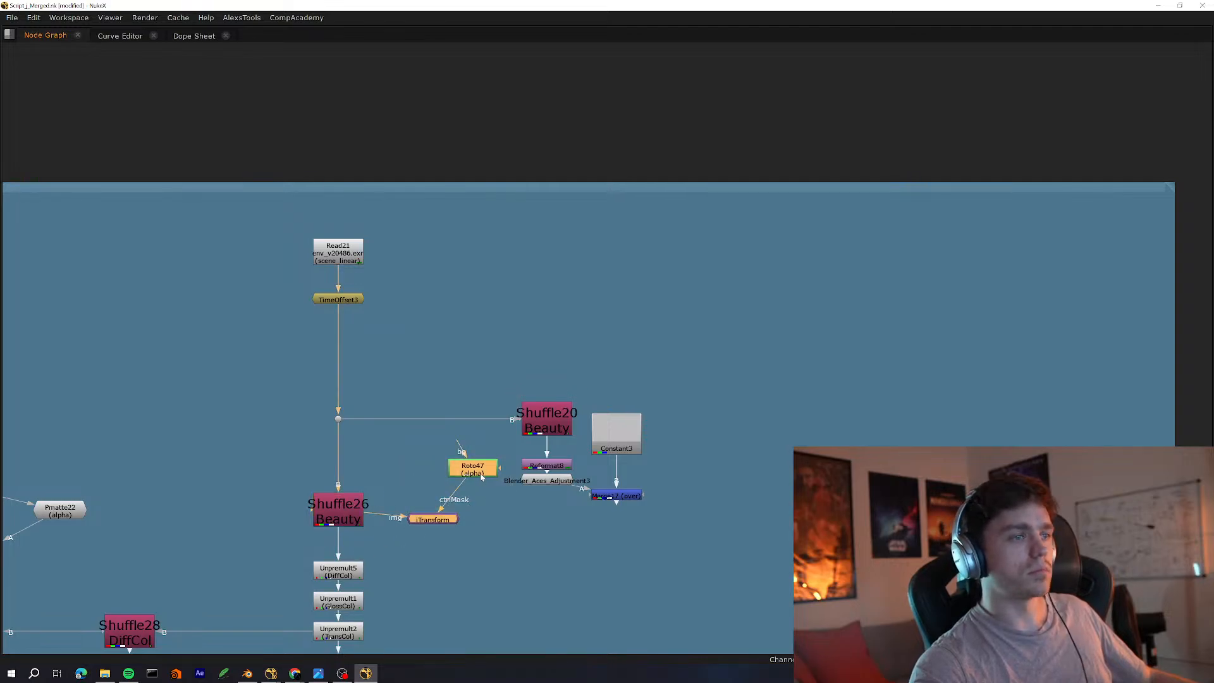
Move Roto47 and iTransform to the free space beyond Merge17 and align iTransform directly beneath Roto47
left_click_drag(460, 466, 731, 533)
scroll(736, 625, "up", 2)
left_click(792, 566)
key("space")
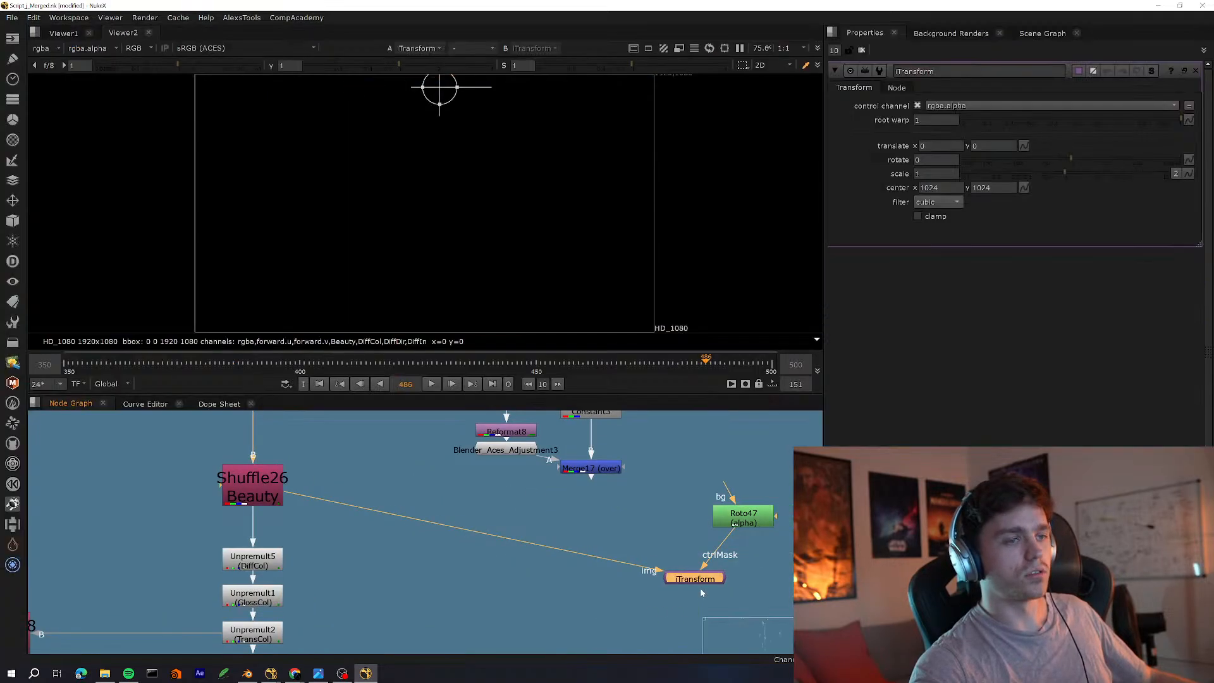
left_click_drag(698, 577, 737, 585)
middle_click_drag(706, 511, 498, 487)
left_click_drag(548, 572, 558, 580)
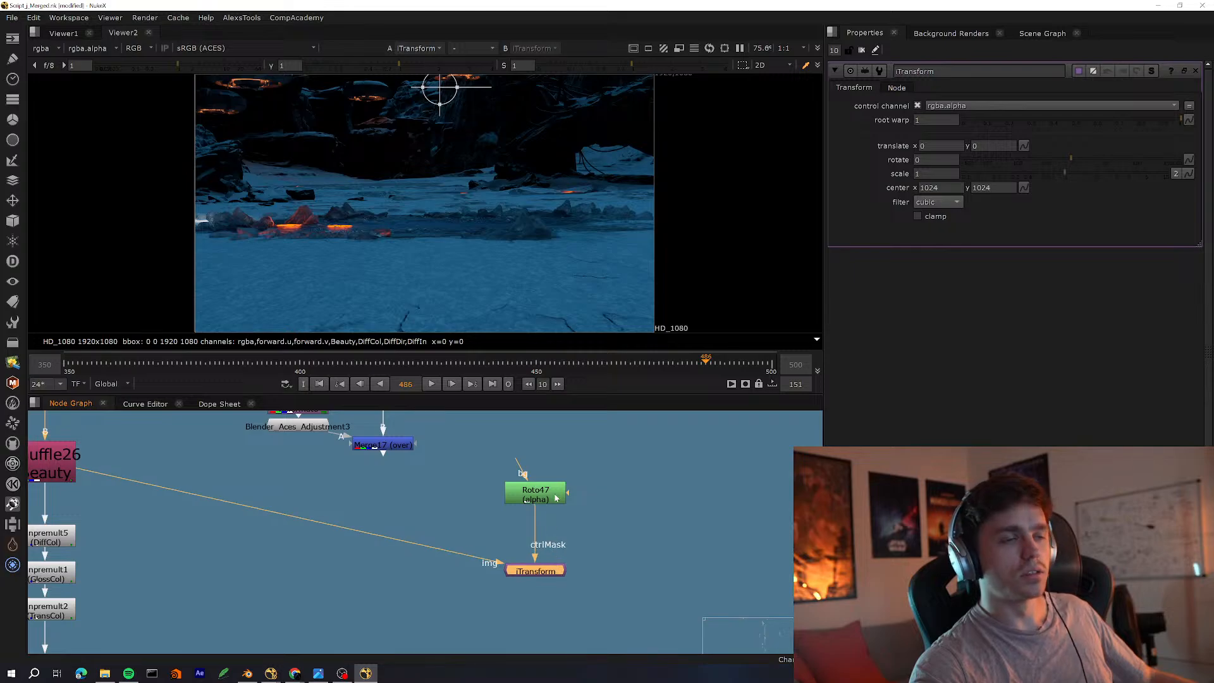
Draw a closed Bezier shape in Roto47 around the dark rocks beside the glowing lava patches and shift it slightly upward
double_click(557, 499)
key("space")
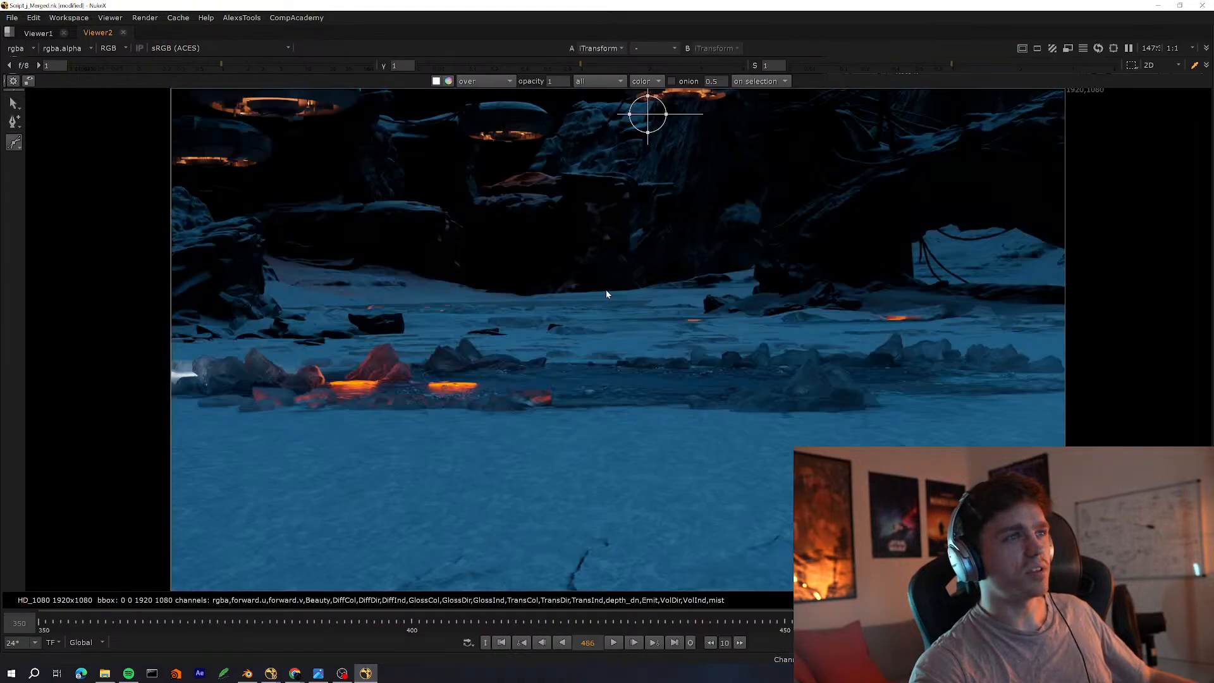
middle_click_drag(650, 288, 645, 343)
key("f")
key("h")
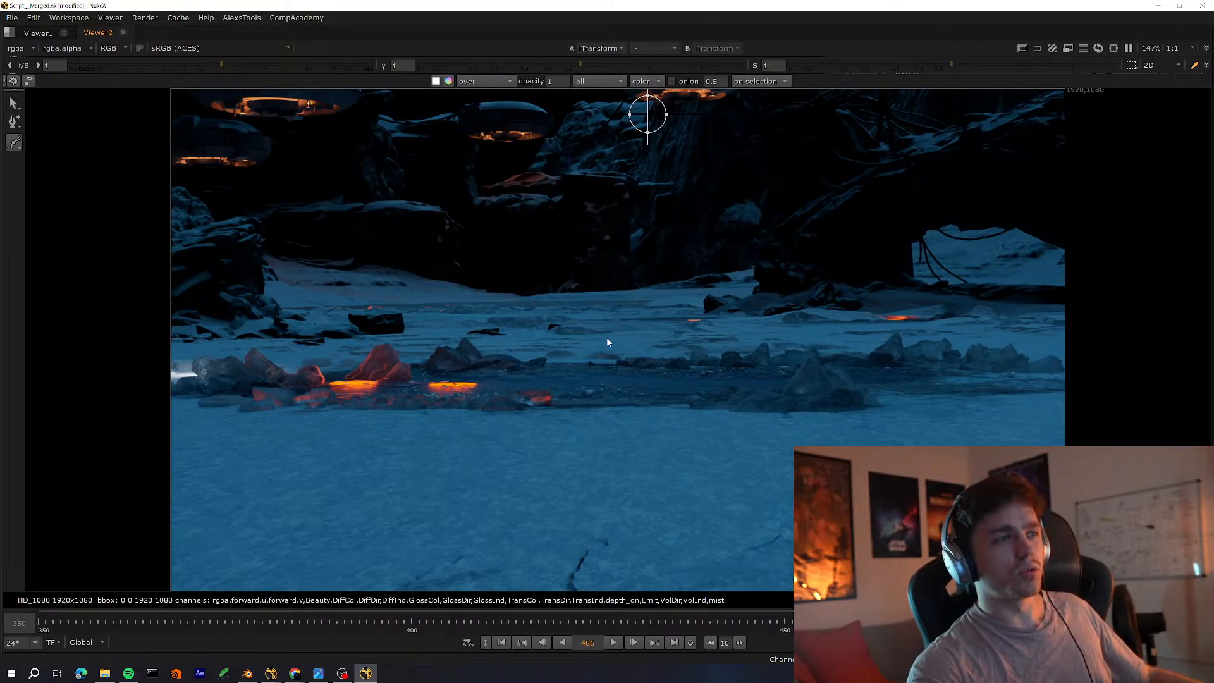
scroll(607, 342, "up", 3)
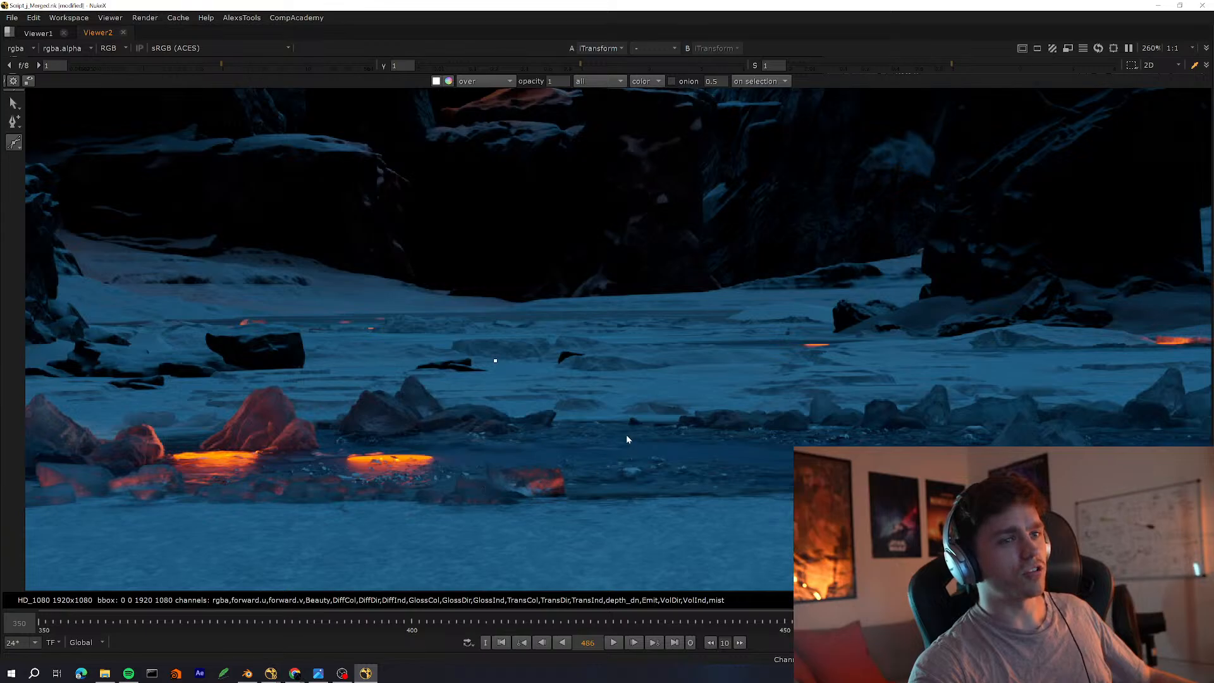
key("o")
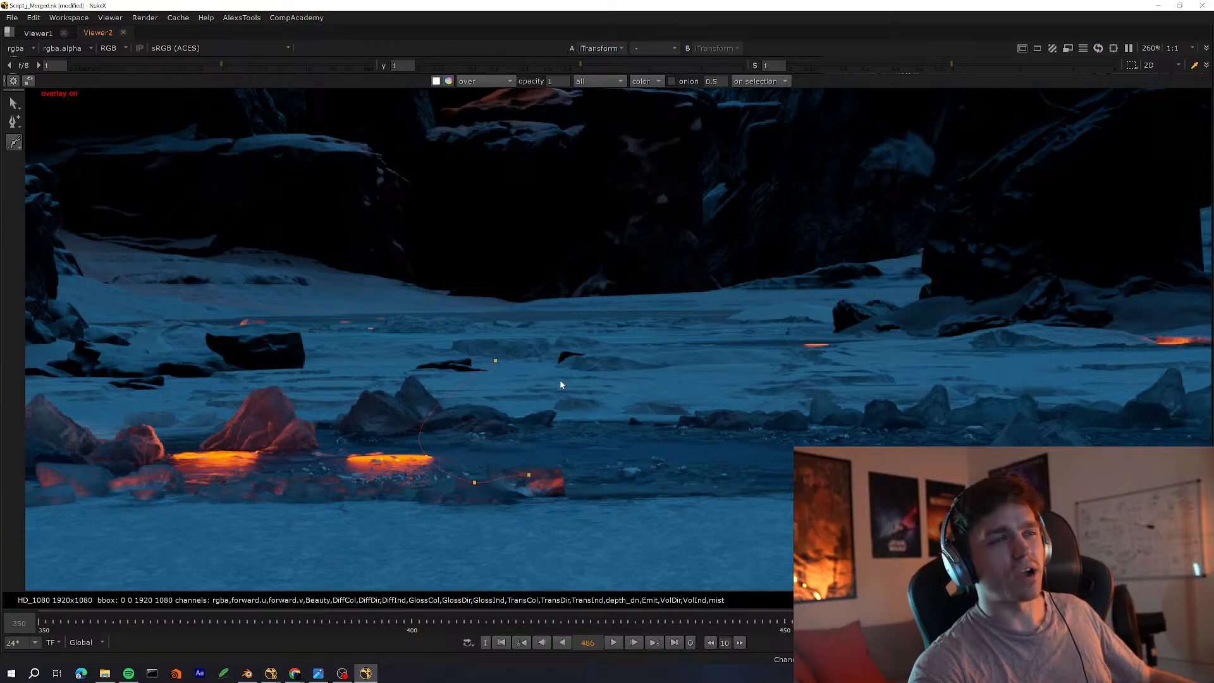
left_click(498, 363)
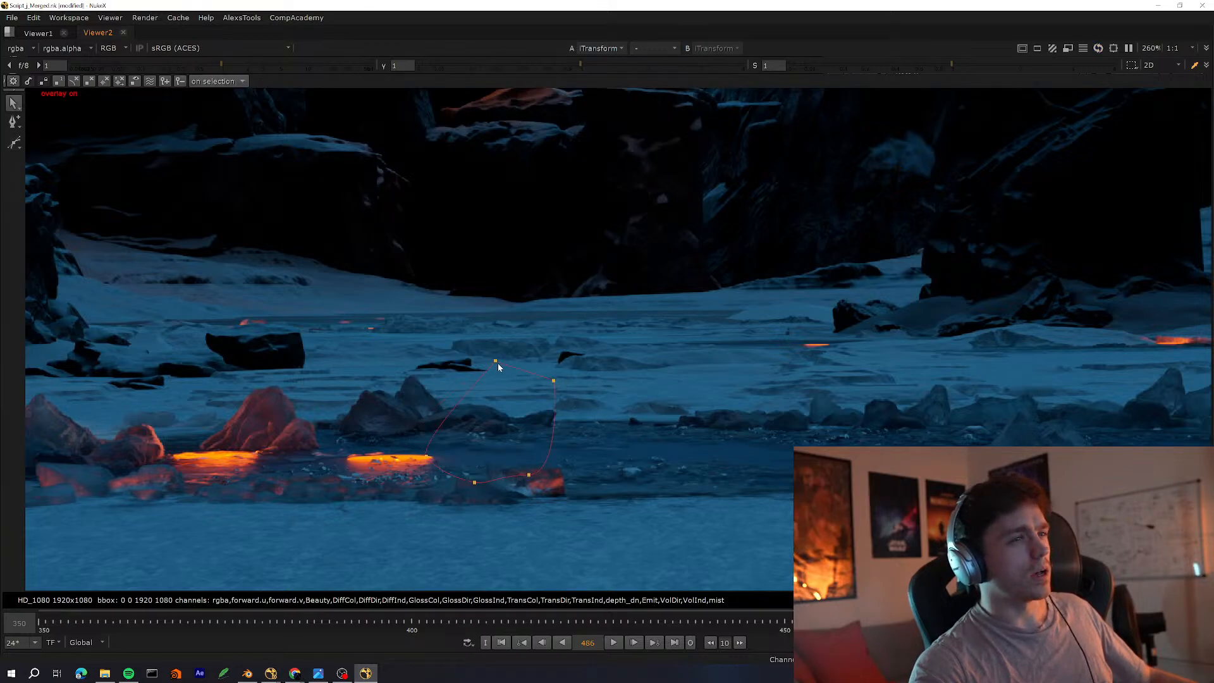
left_click_drag(700, 341, 249, 558)
key("z")
left_click_drag(532, 452, 522, 438)
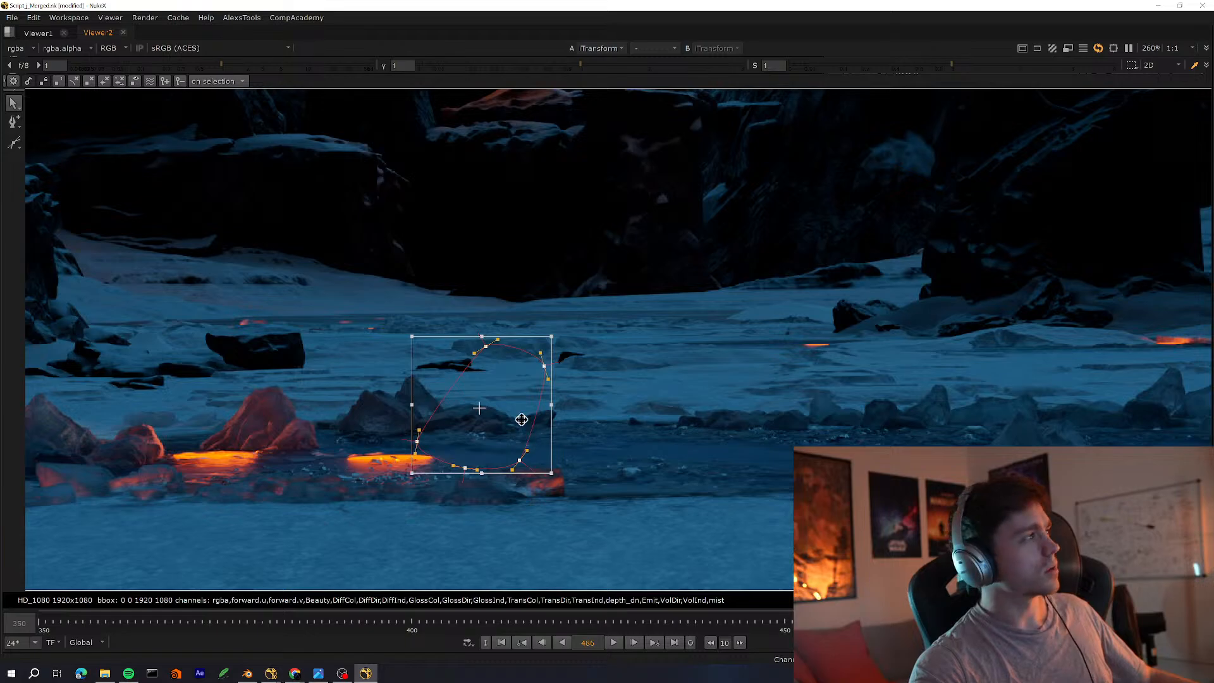
Bring up the iTransform properties and lower the iTransform node a little further beneath Roto47
key("space")
key("f")
scroll(402, 208, "up", 8)
middle_click_drag(446, 224, 471, 276)
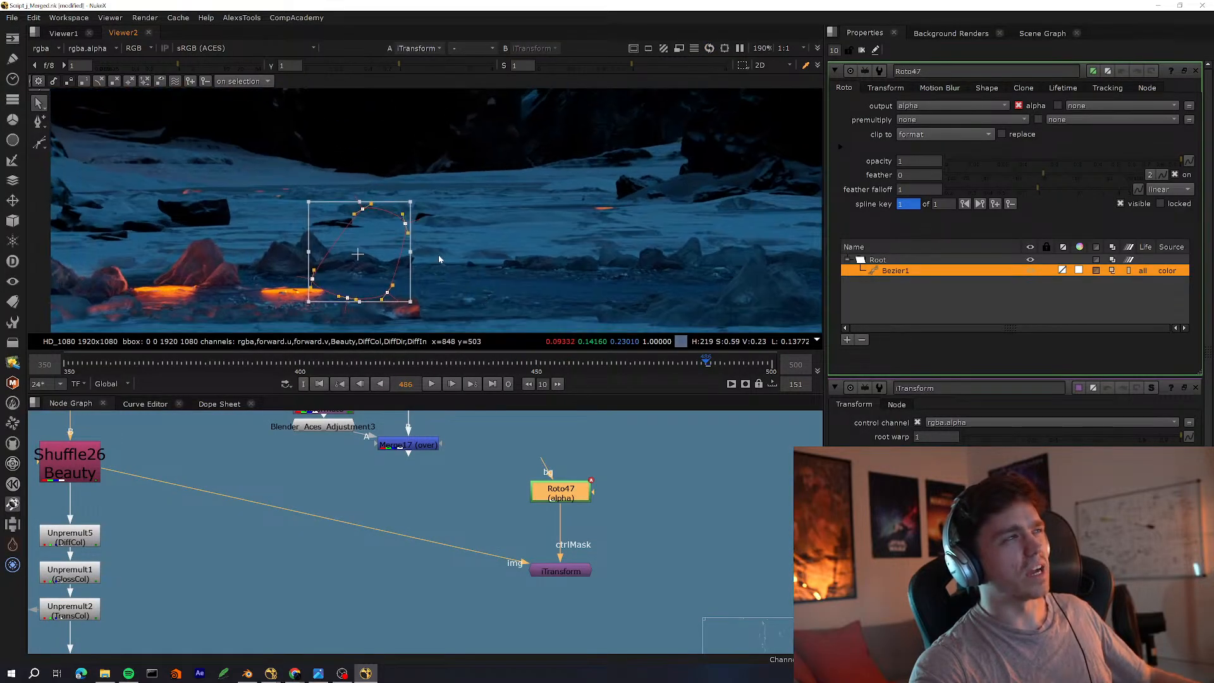
double_click(577, 572)
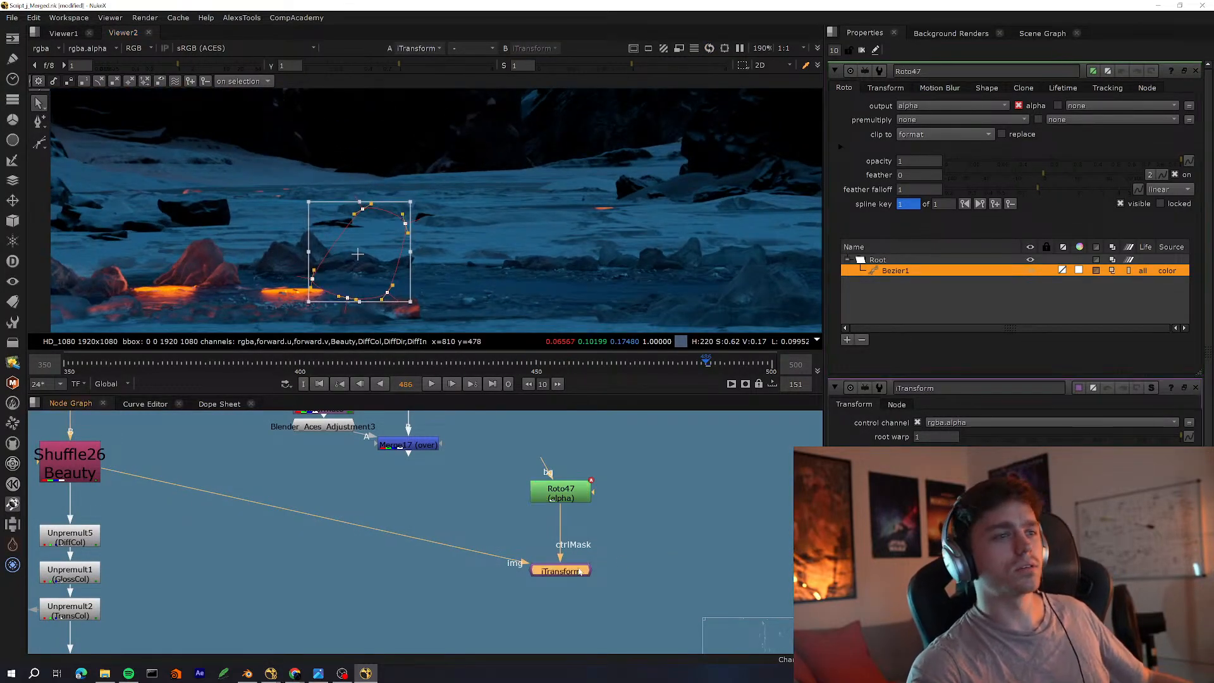
left_click_drag(579, 575, 578, 572)
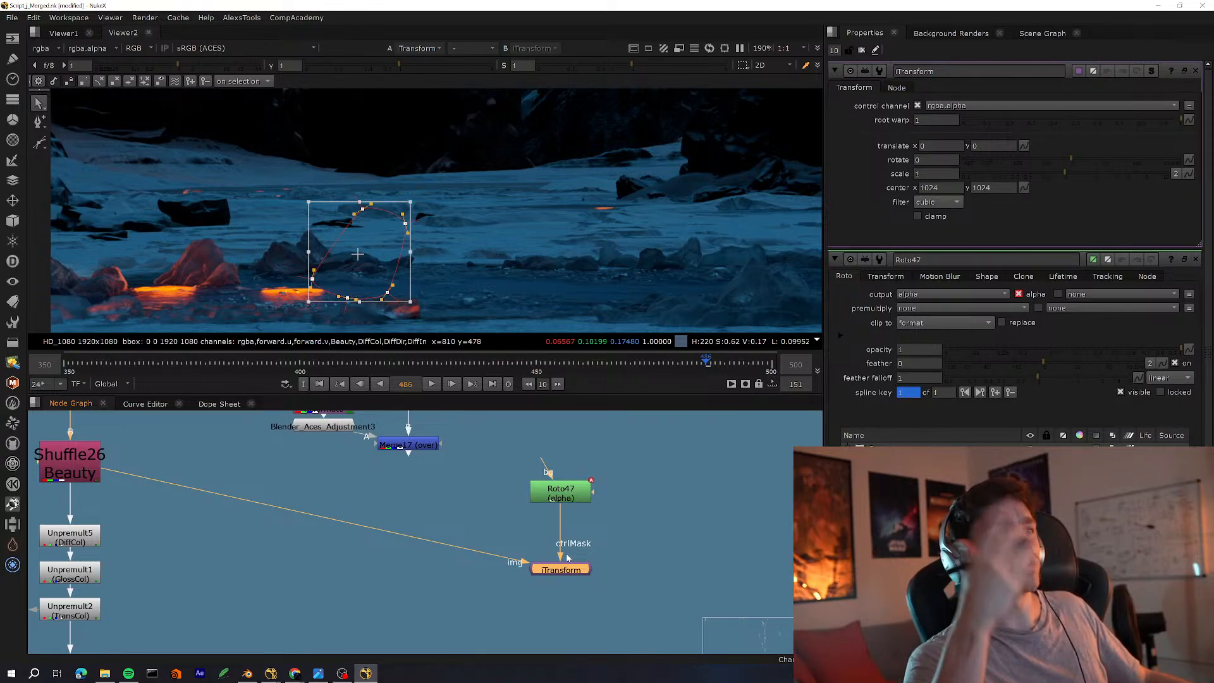
left_click_drag(580, 571, 580, 589)
scroll(580, 589, "up", 2)
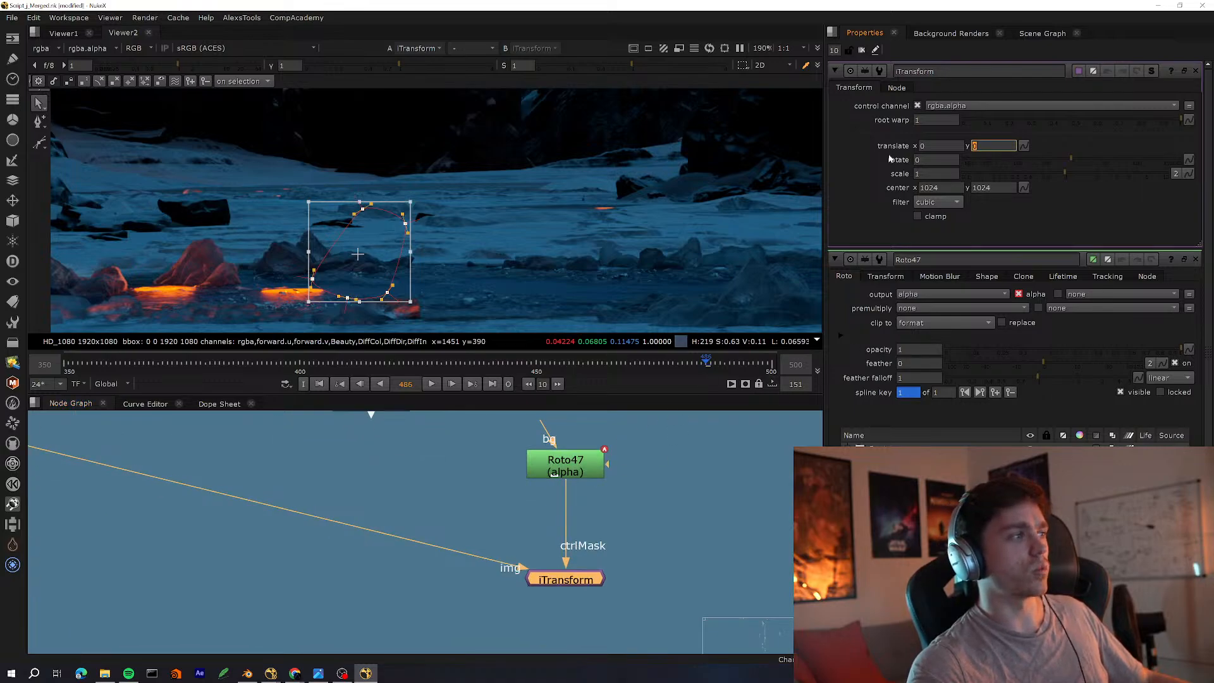
middle_click_drag(480, 506, 338, 482)
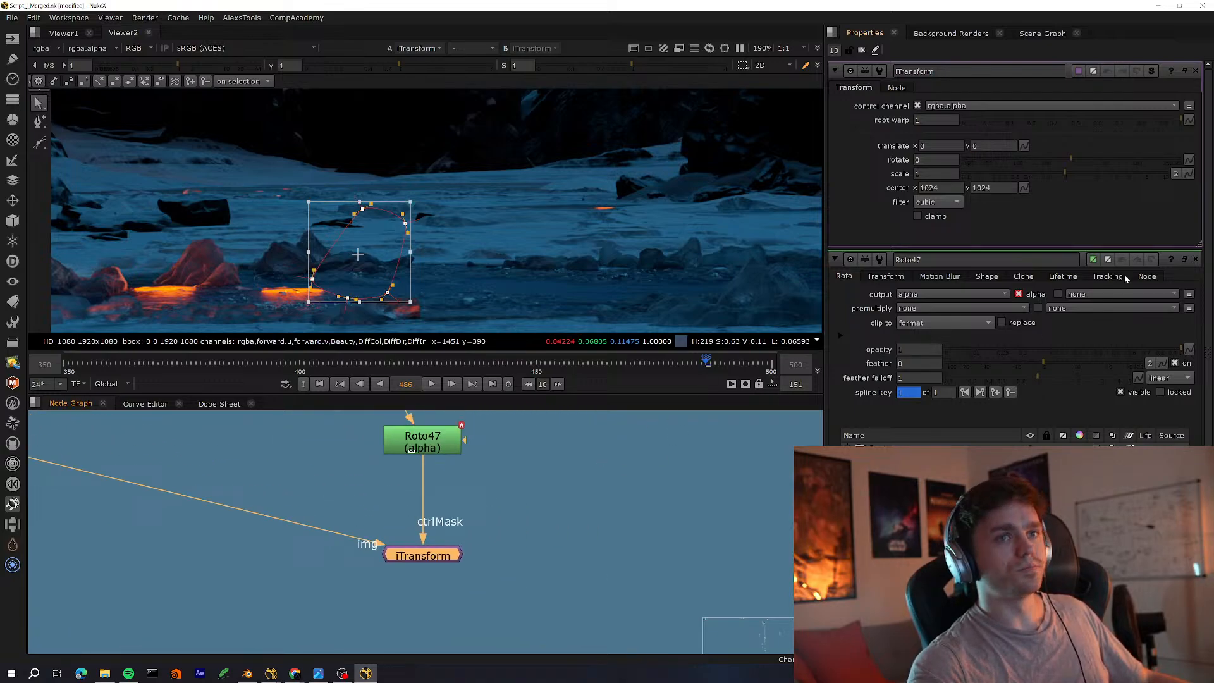
Close Roto47's properties, set iTransform's translate y to 10, and disconnect Roto47 from its ctrlMask input
left_click(1194, 260)
left_click_drag(446, 558, 446, 560)
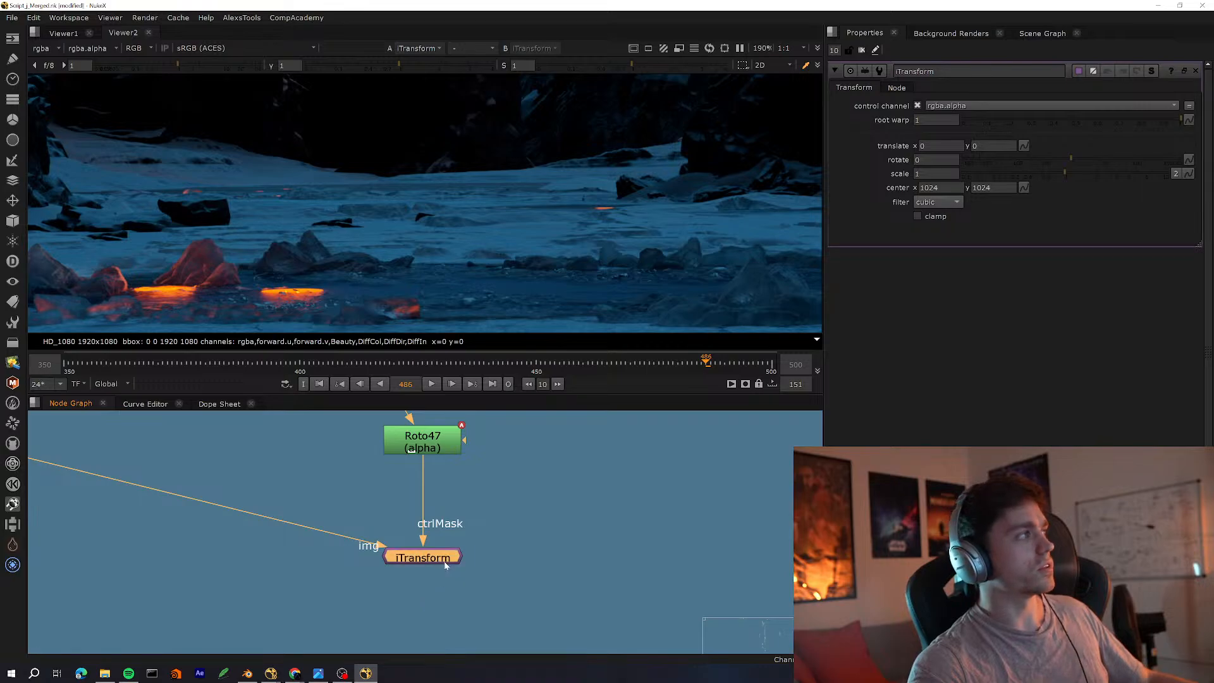
middle_click_drag(444, 561, 520, 604)
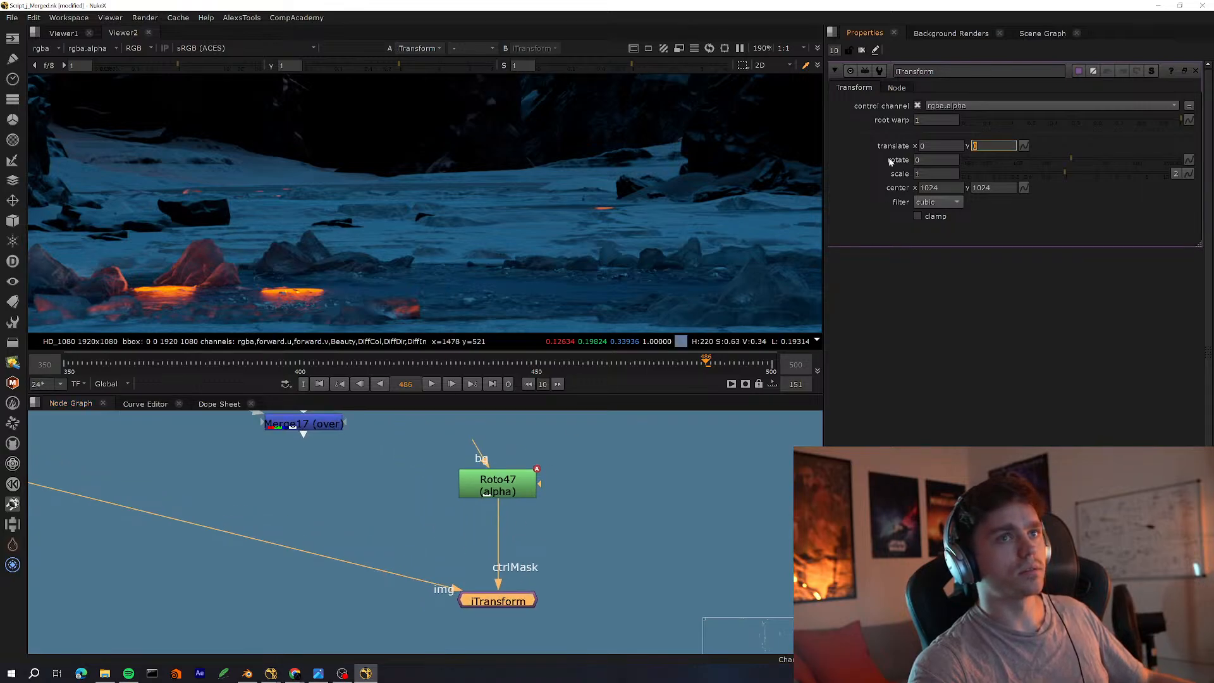
left_click_drag(498, 532, 563, 568)
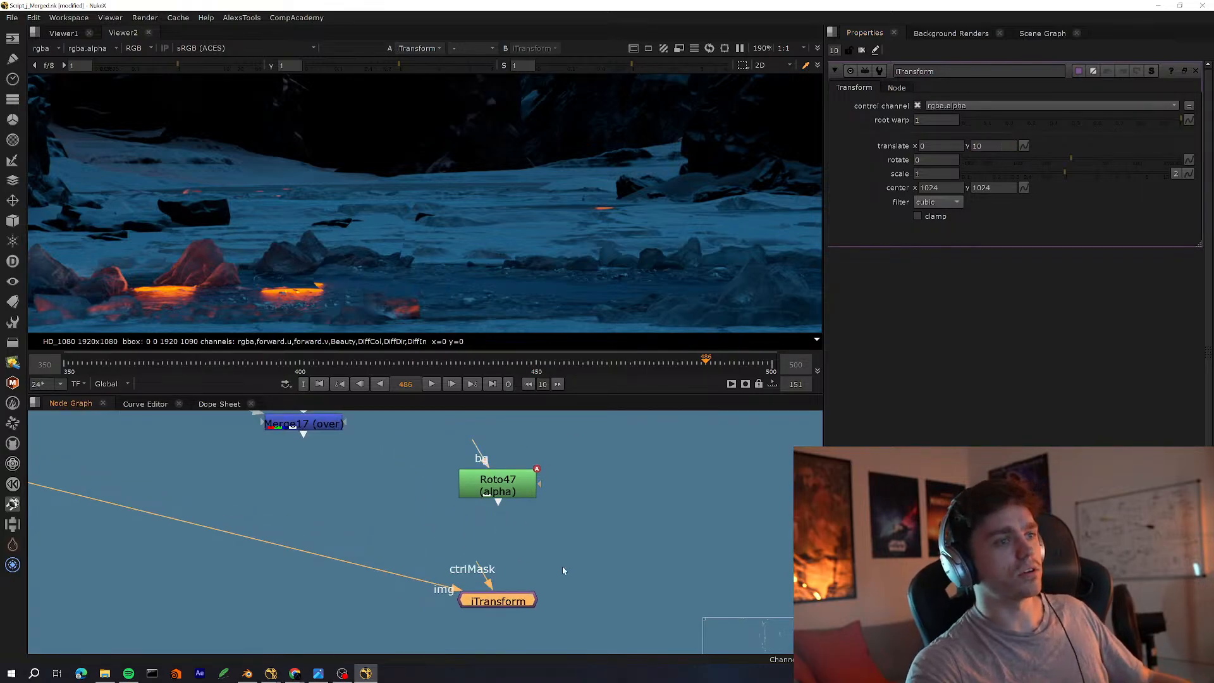
Connect iTransform's ctrlMask input to Roto47 and compare the warped rocks with iTransform disabled and re-enabled
left_click_drag(480, 564, 502, 499)
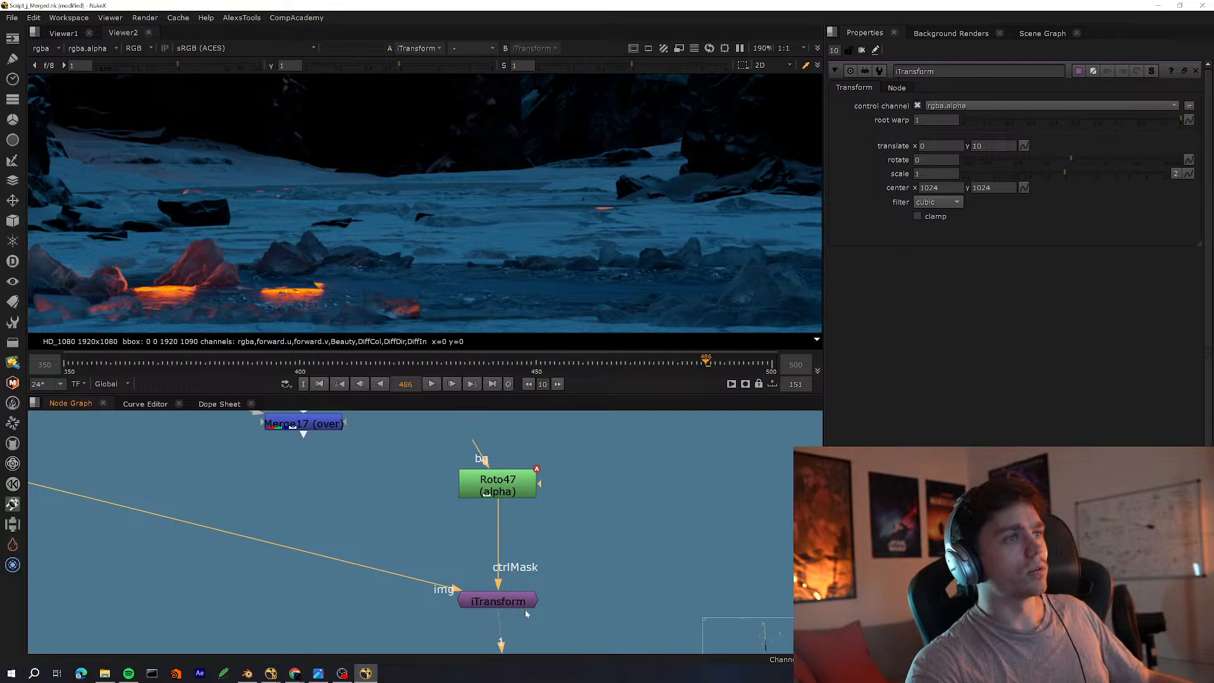
scroll(380, 279, "up", 6)
scroll(416, 248, "down", 3)
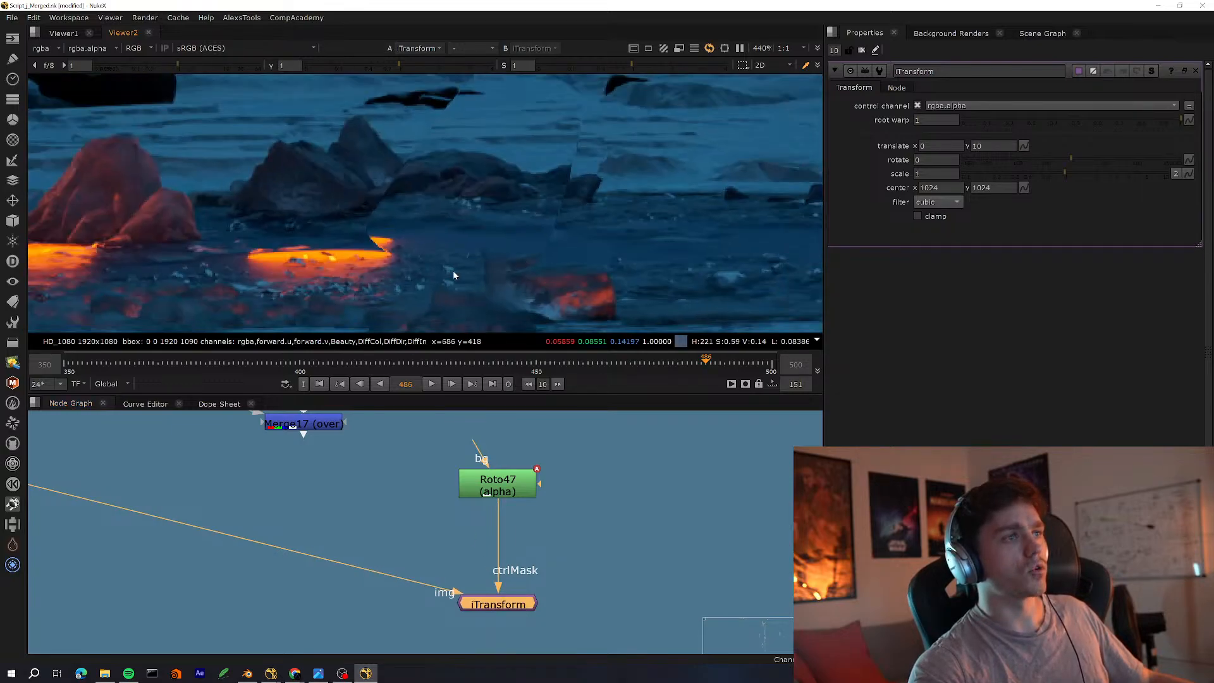
key("d")
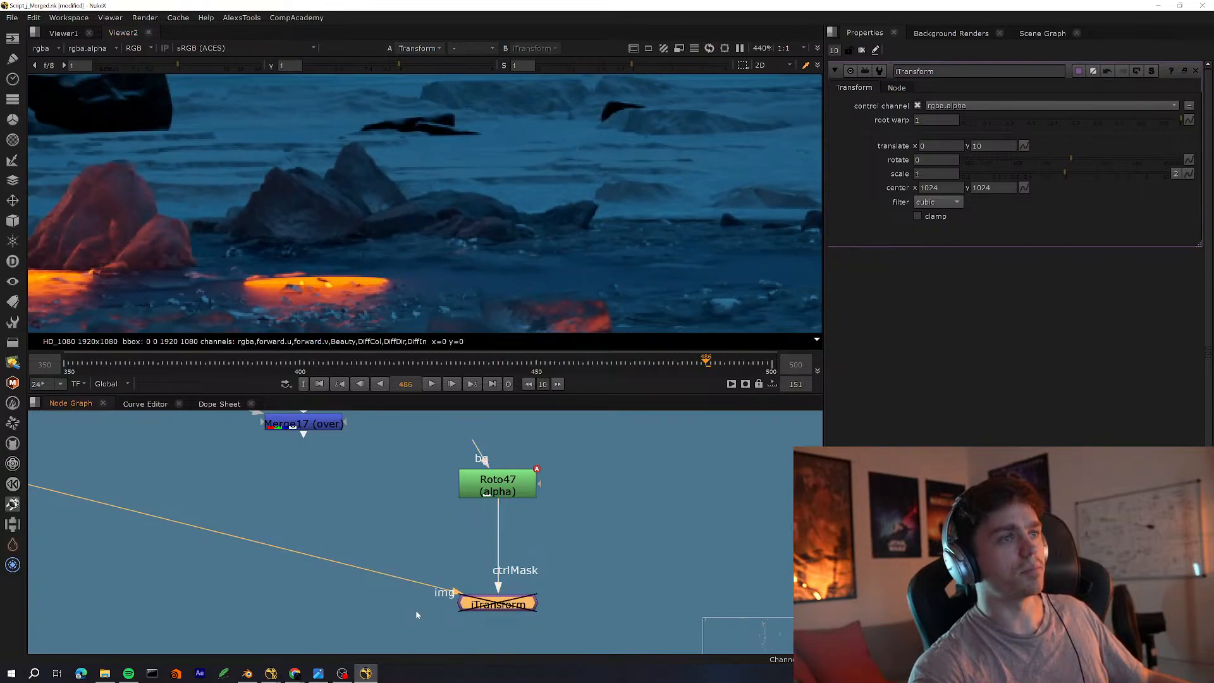
key("d")
Insert a Blur node with size 16.5 after Roto47 and compare the softened warp with iTransform disabled and re-enabled
left_click(509, 488)
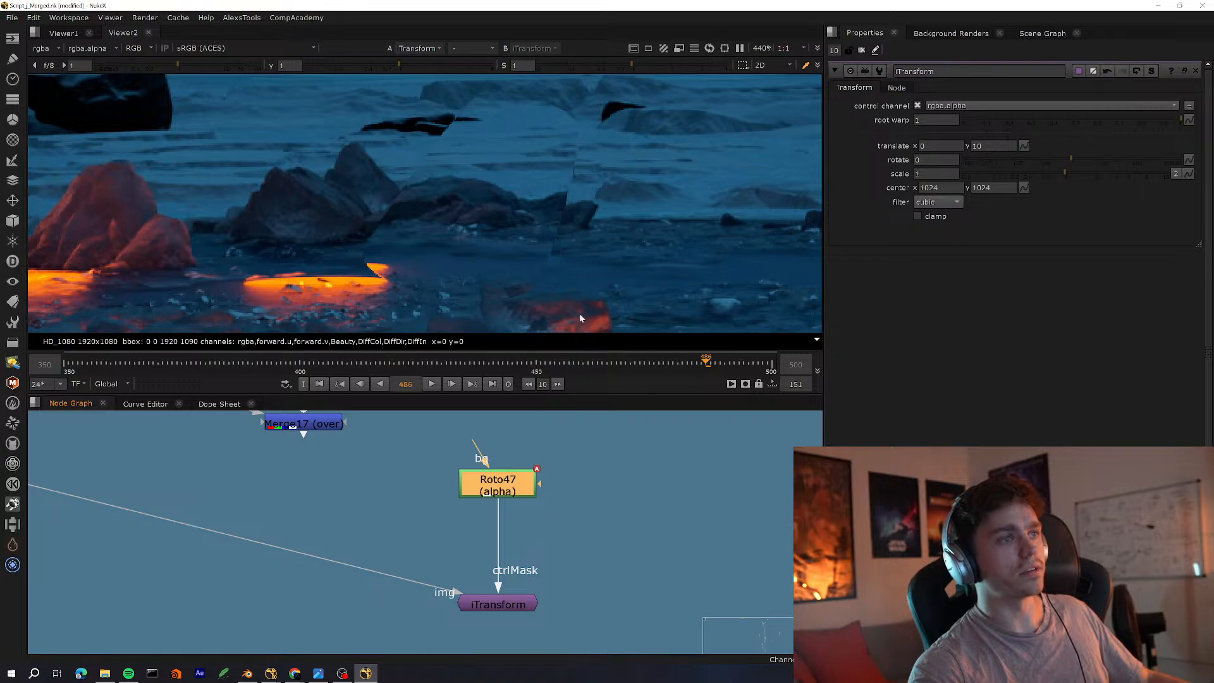
key("b")
left_click_drag(1024, 120, 1035, 119)
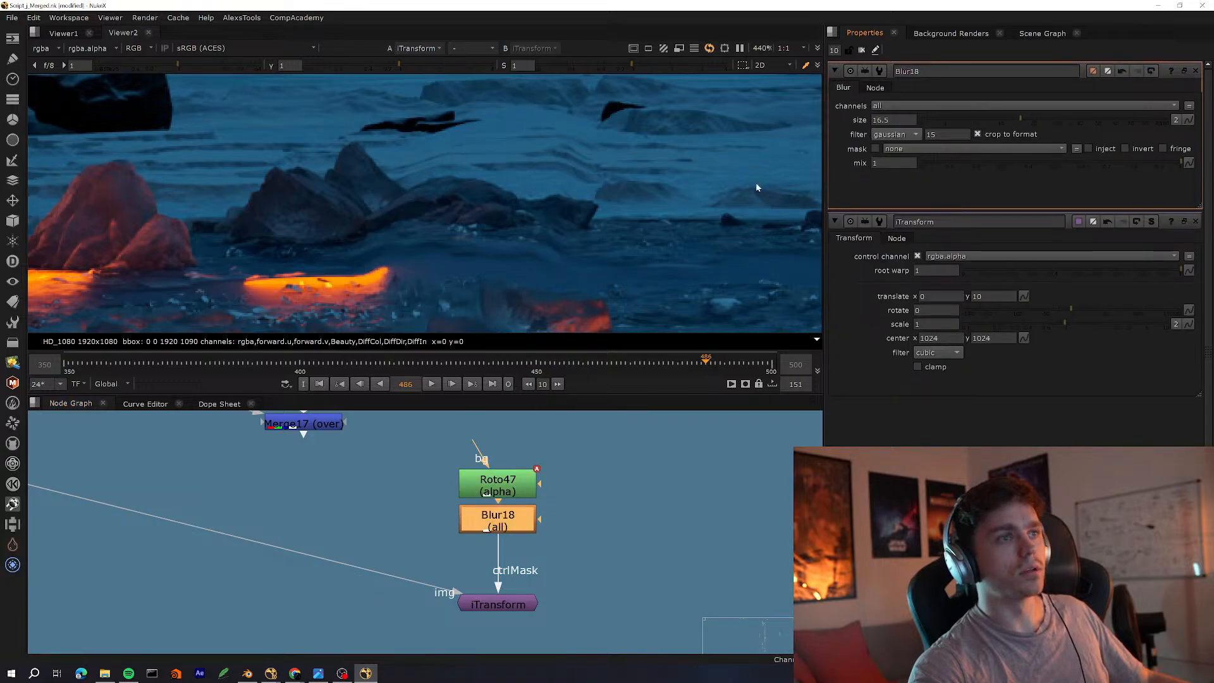
scroll(526, 303, "up", 4)
key("space")
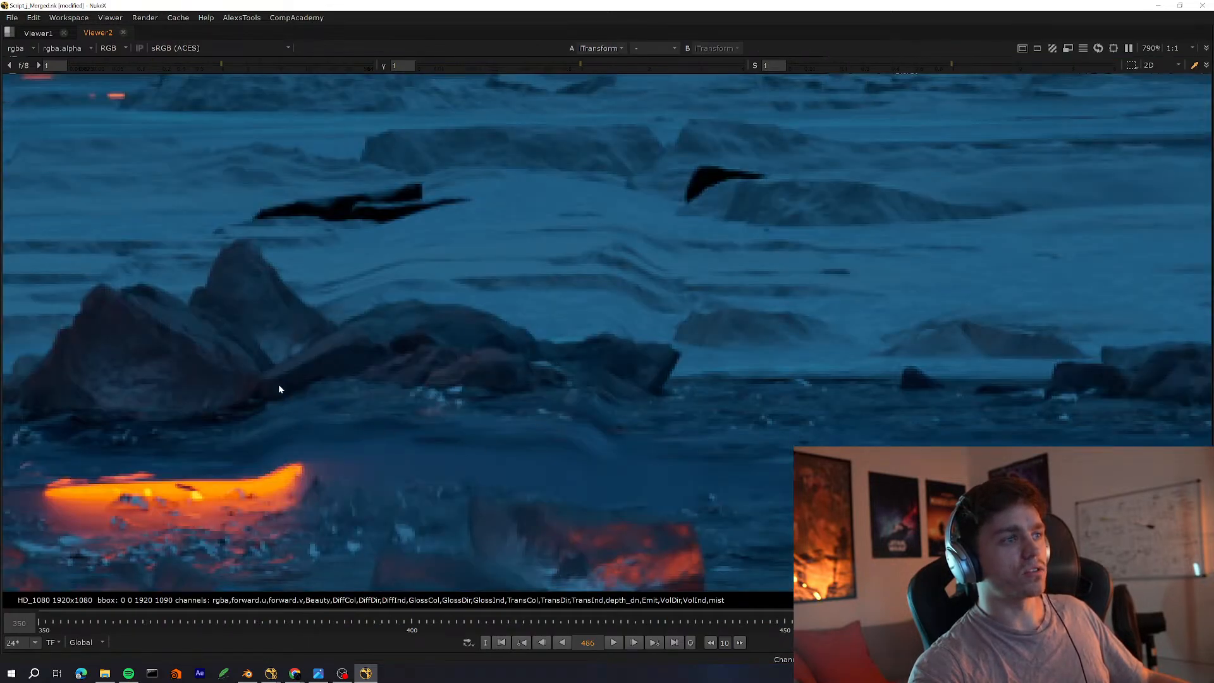
key("space")
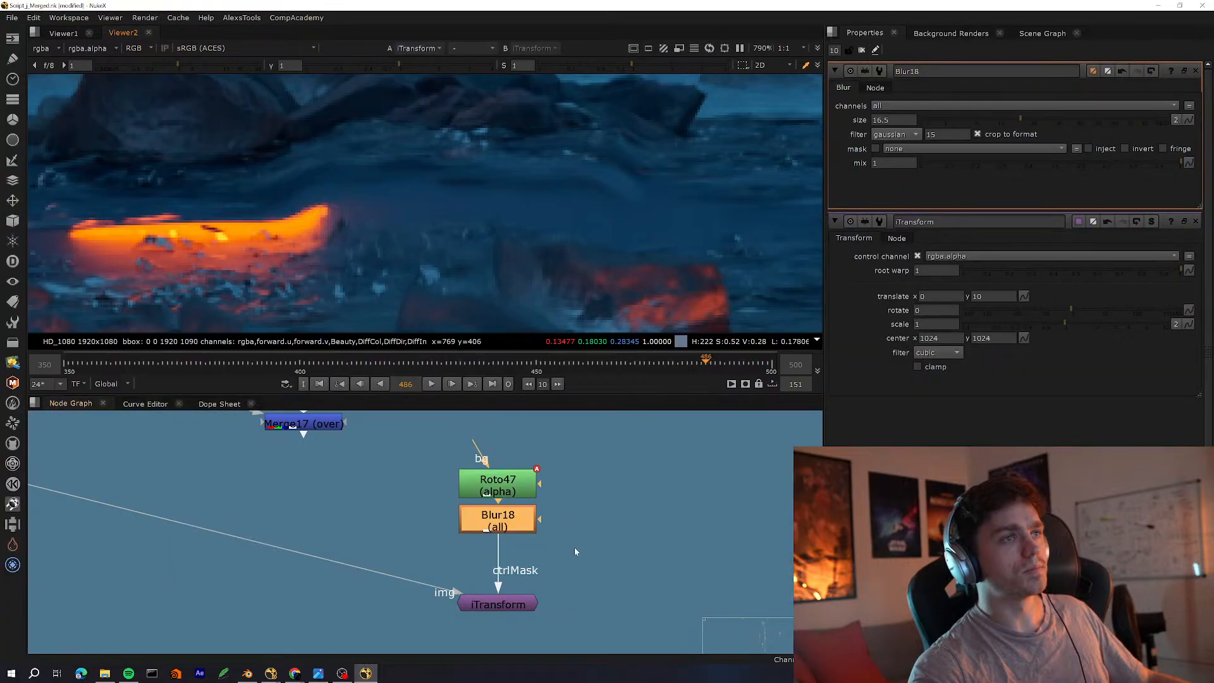
key("d")
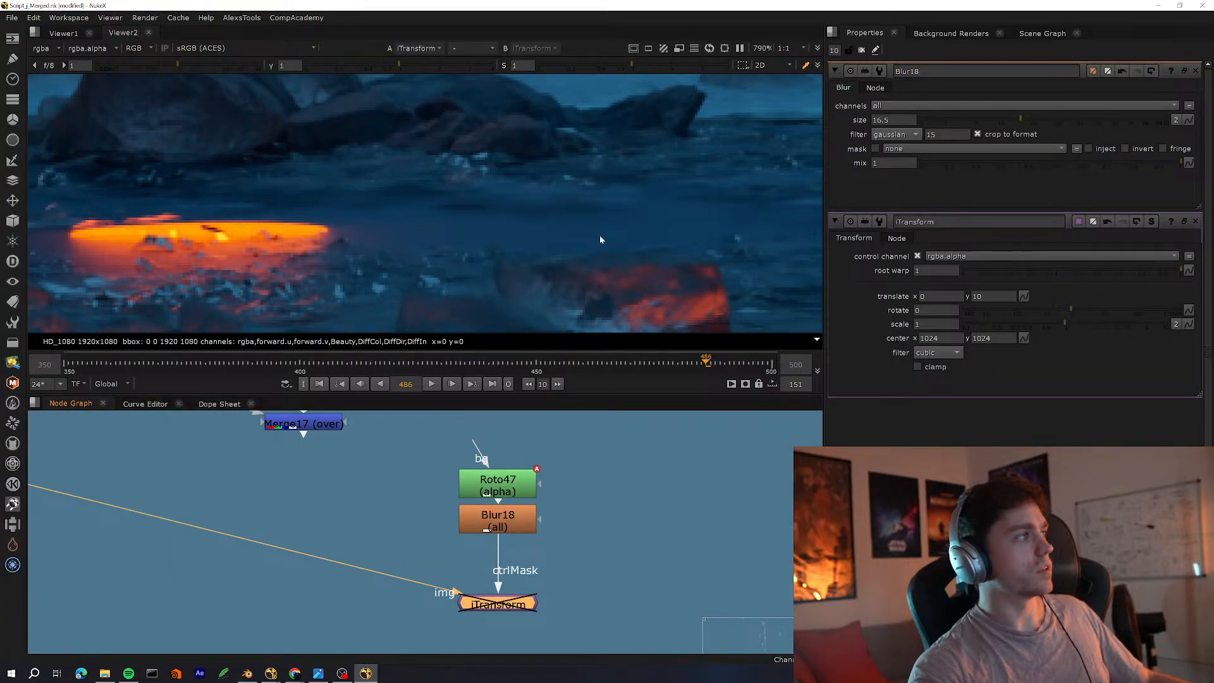
key("d")
Set iTransform's translate y to 50 and inspect the stronger warp around the dark rocks
type("f")
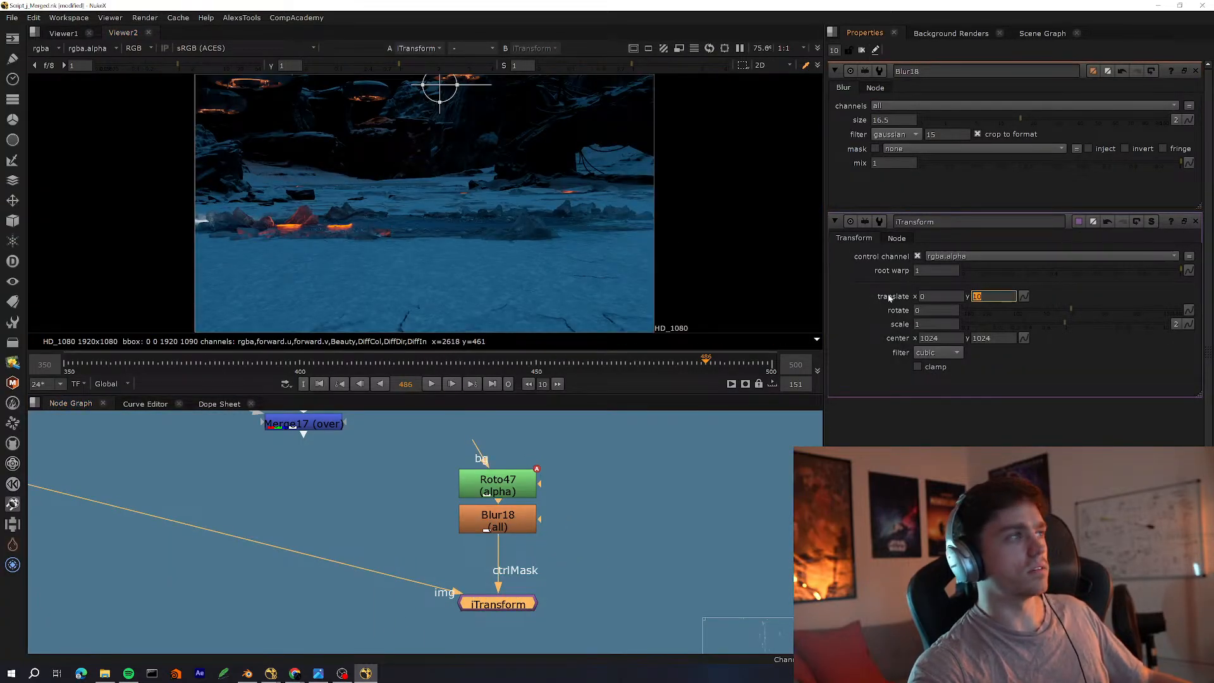
type("30")
key("Return")
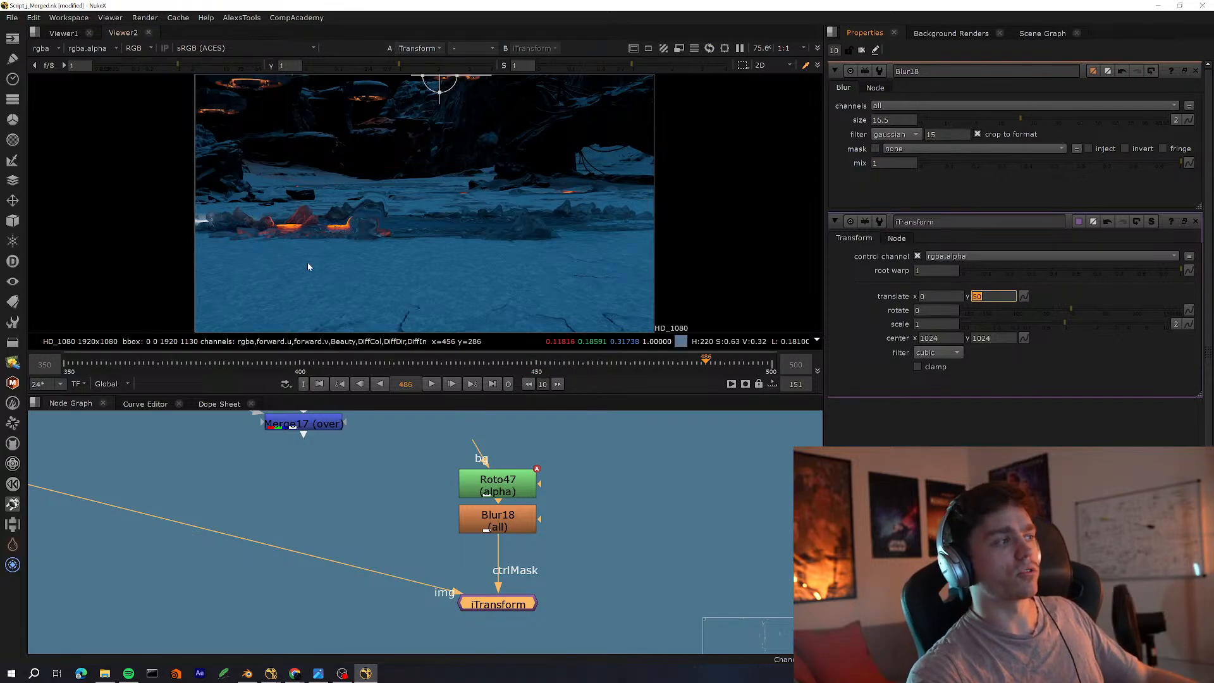
scroll(346, 214, "up", 3)
scroll(369, 249, "up", 2)
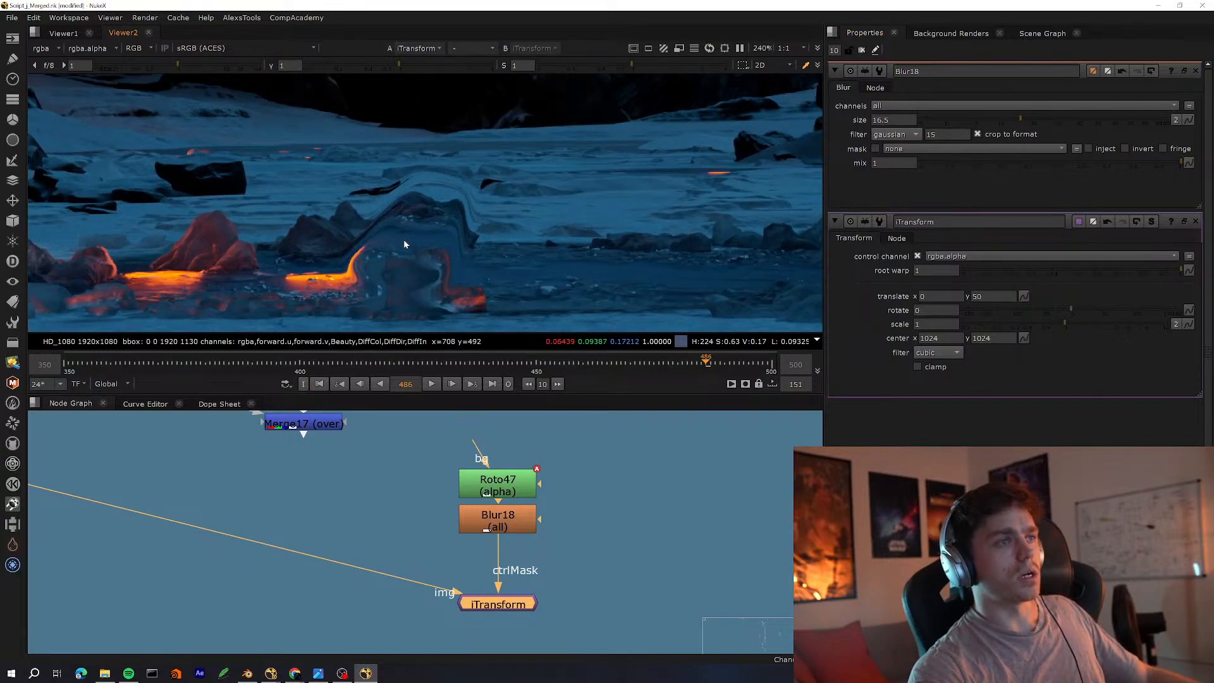
scroll(468, 210, "up", 1)
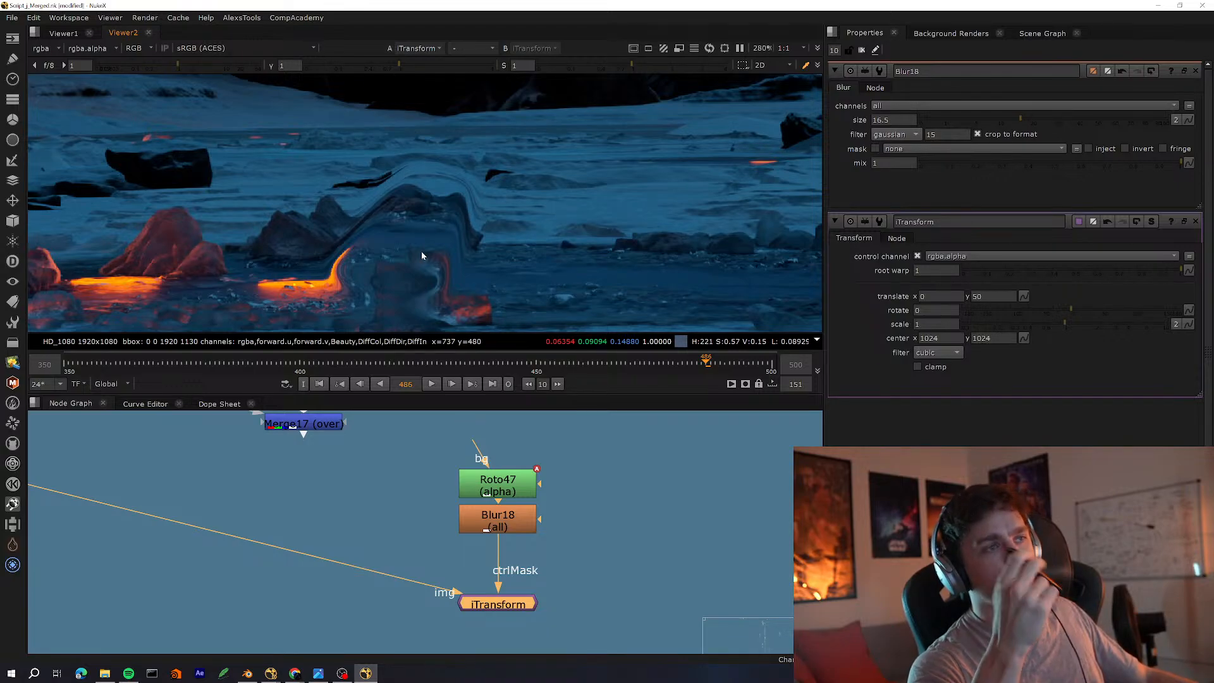
Add a Noise node feeding iTransform's ctrlMask input in place of Blur18 and set it beside Blur18
left_click(599, 565)
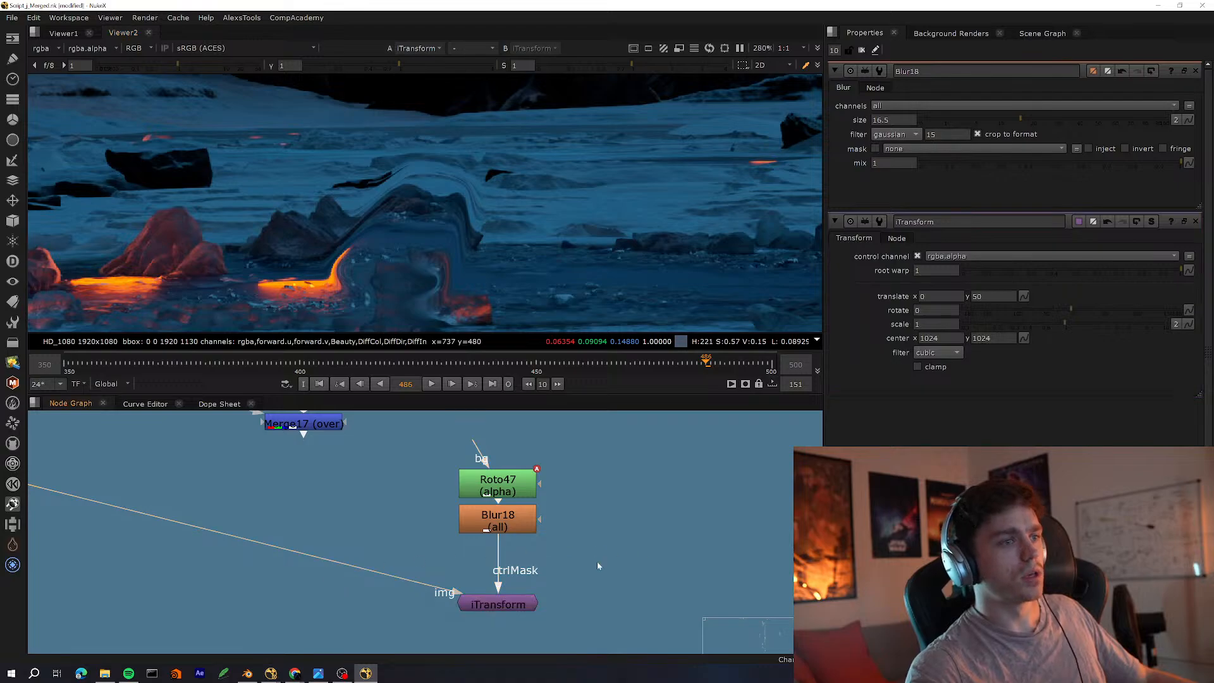
key("Tab")
type("noise")
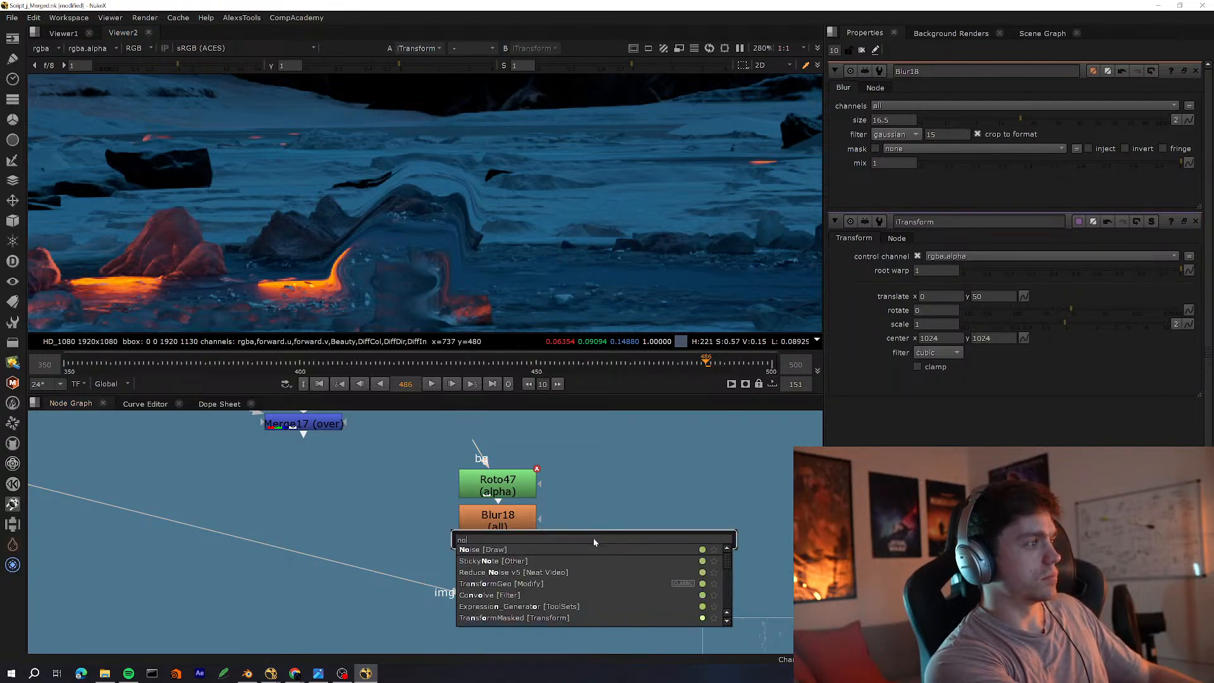
key("Return")
left_click_drag(498, 538, 572, 546)
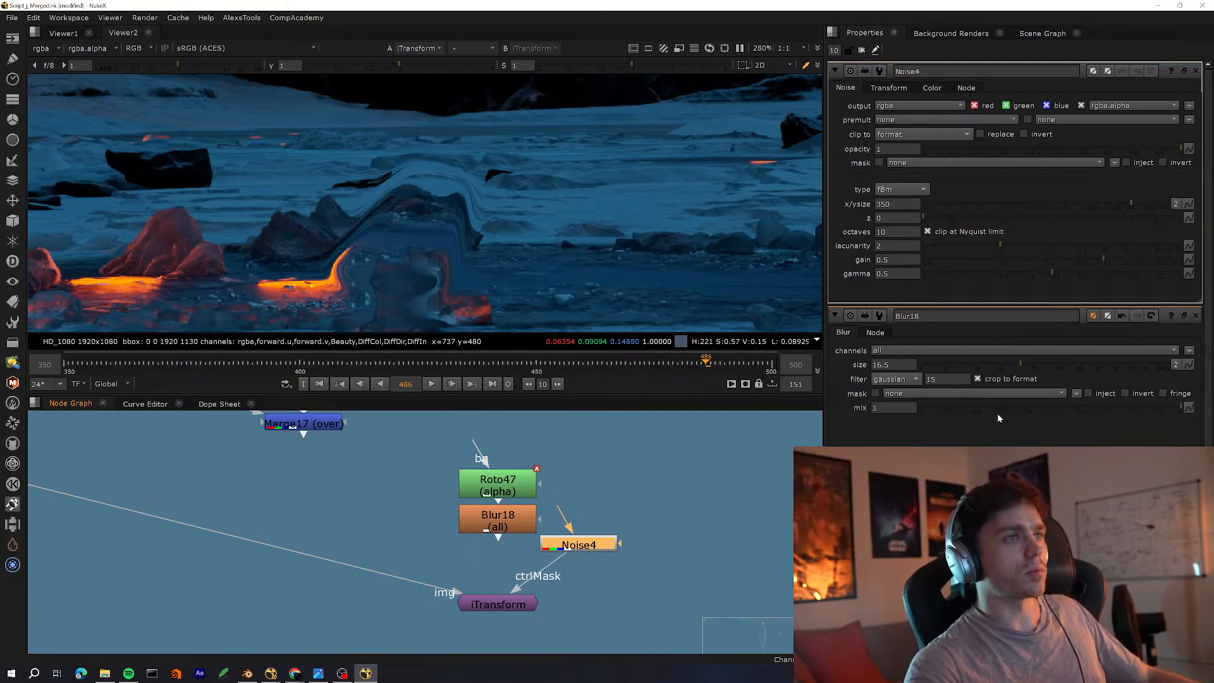
Set Noise4's gamma to 0.075 and gain to 0.84 to break up the displacement mask
double_click(523, 609)
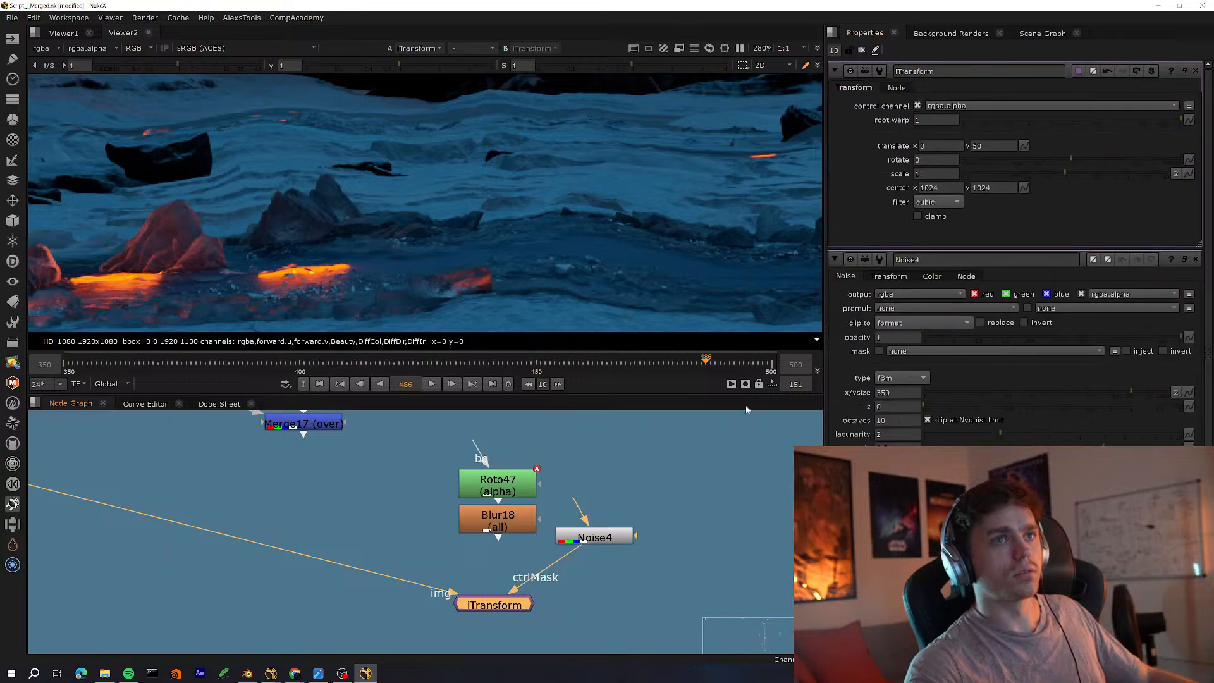
left_click(633, 511)
double_click(623, 537)
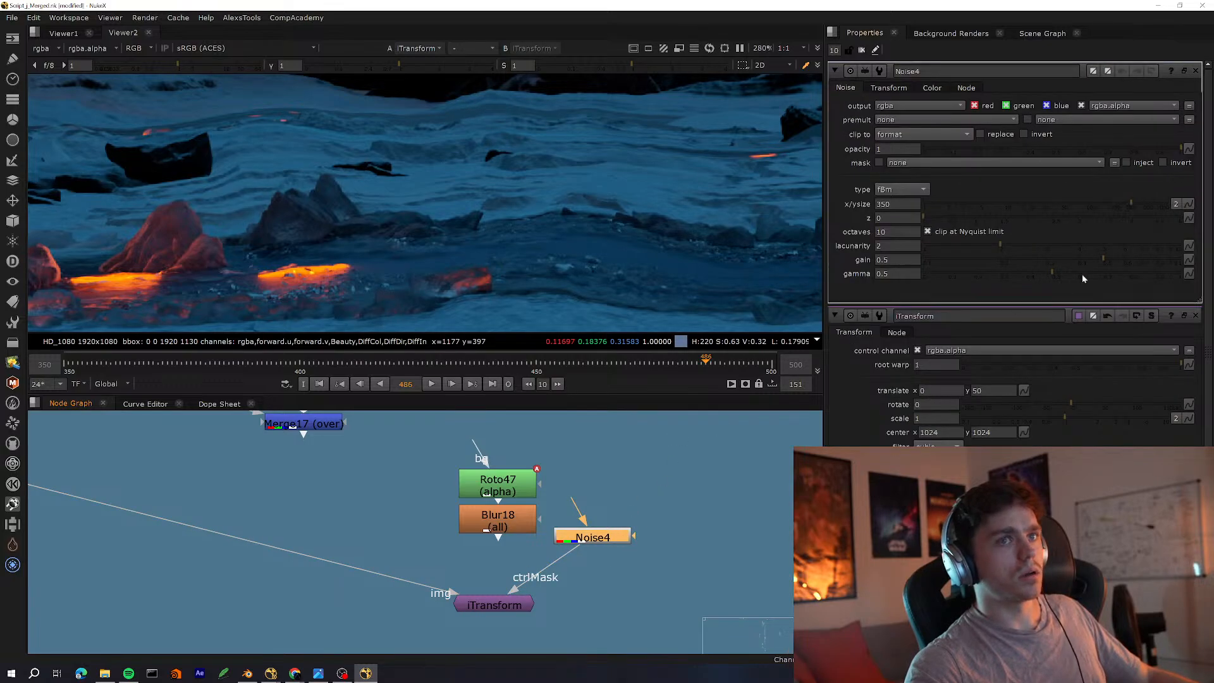
left_click(995, 273)
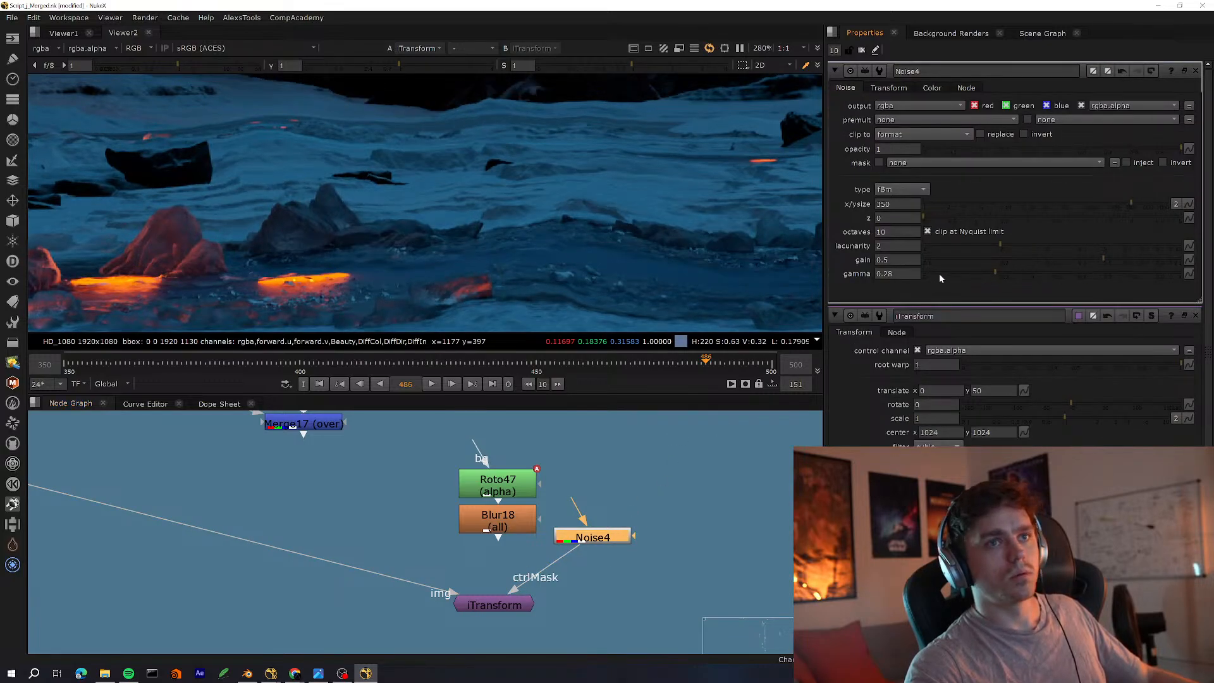
left_click_drag(1128, 268, 1163, 259)
left_click(1165, 259)
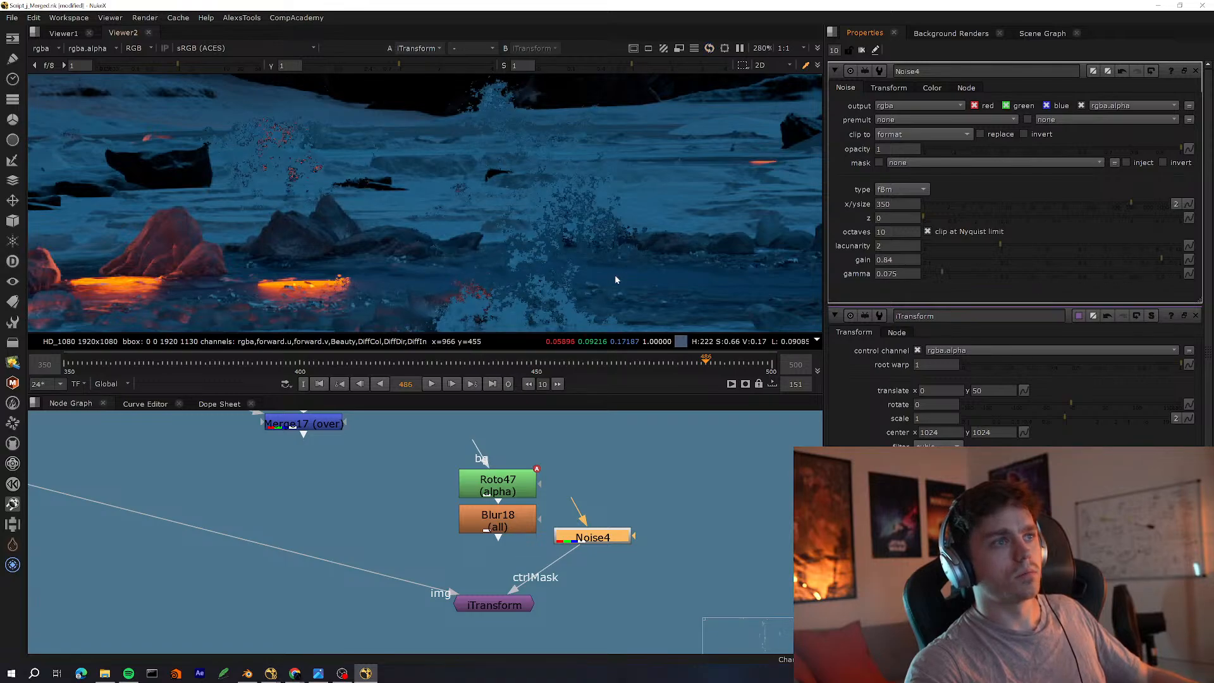
Examine the noise-driven displacement across the rocks and ice in the enlarged viewer
middle_click(582, 291)
key("f")
key("space")
middle_click_drag(740, 369, 743, 369)
scroll(744, 369, "up", 7)
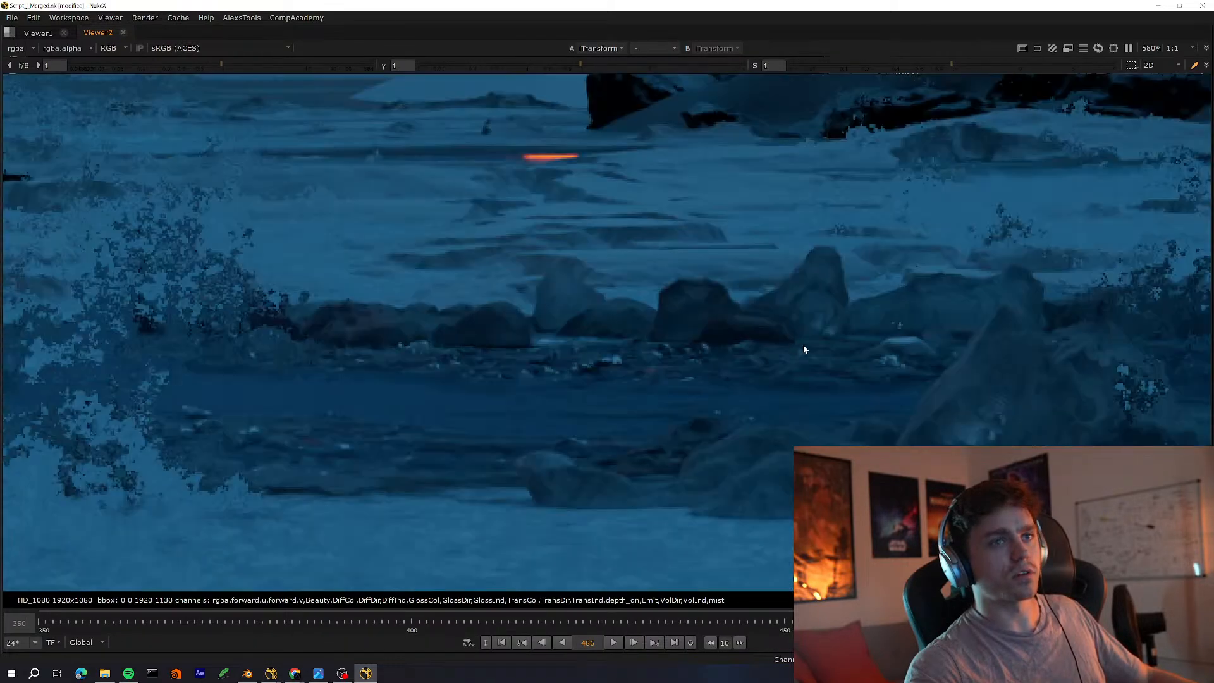
middle_click_drag(965, 308, 773, 336)
middle_click_drag(1100, 328, 727, 329)
key("f")
key("space")
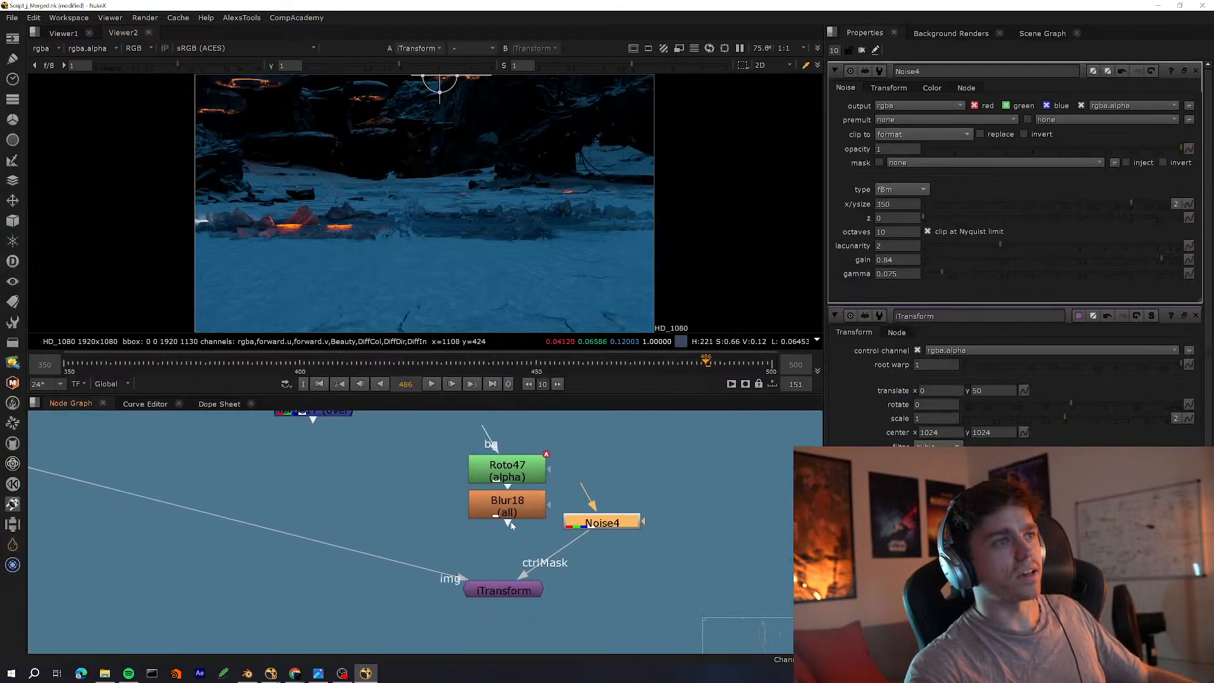
Delete the Noise4 and iTransform nodes from the node graph
left_click(501, 595)
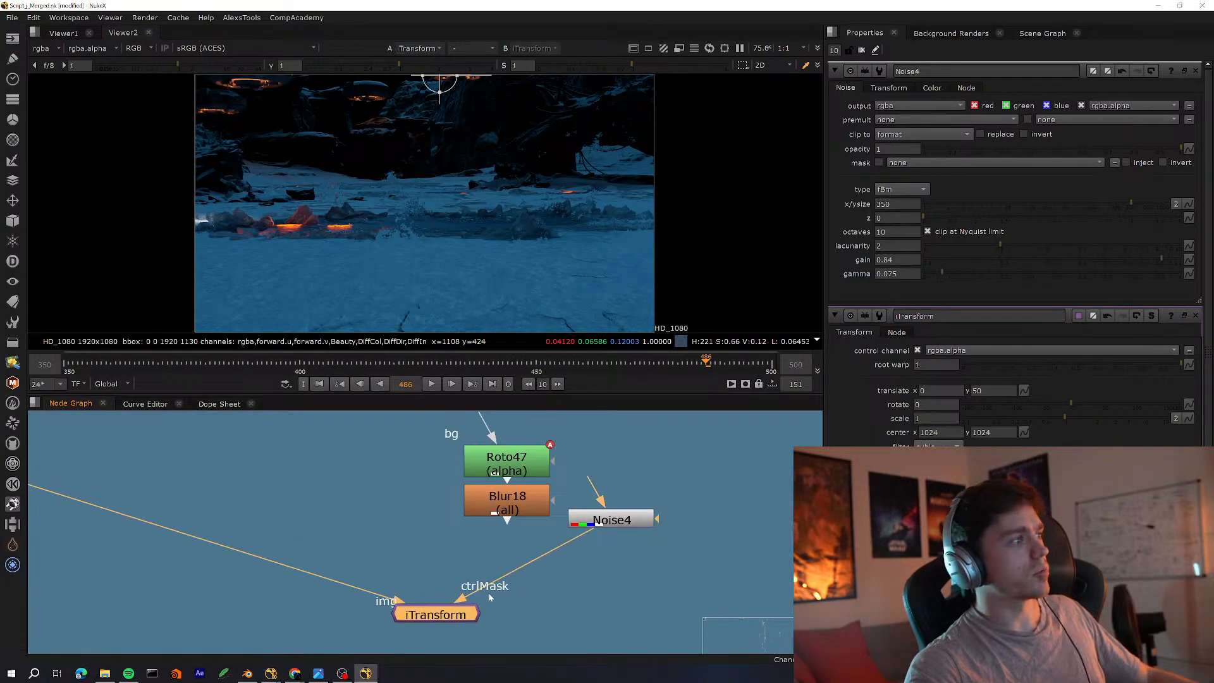
key("space")
scroll(582, 458, "up", 1)
middle_click_drag(582, 458, 632, 461)
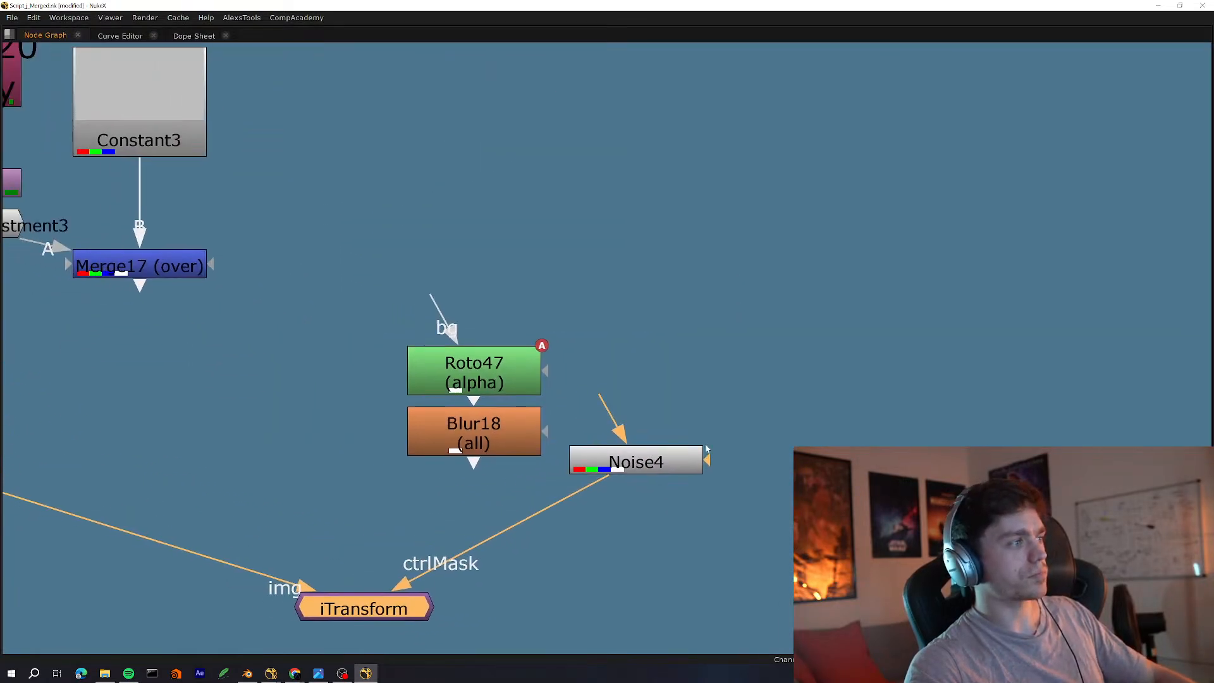
left_click(632, 462)
key("Delete")
left_click(357, 598)
scroll(579, 531, "down", 4)
middle_click_drag(449, 555, 602, 566)
key("Delete")
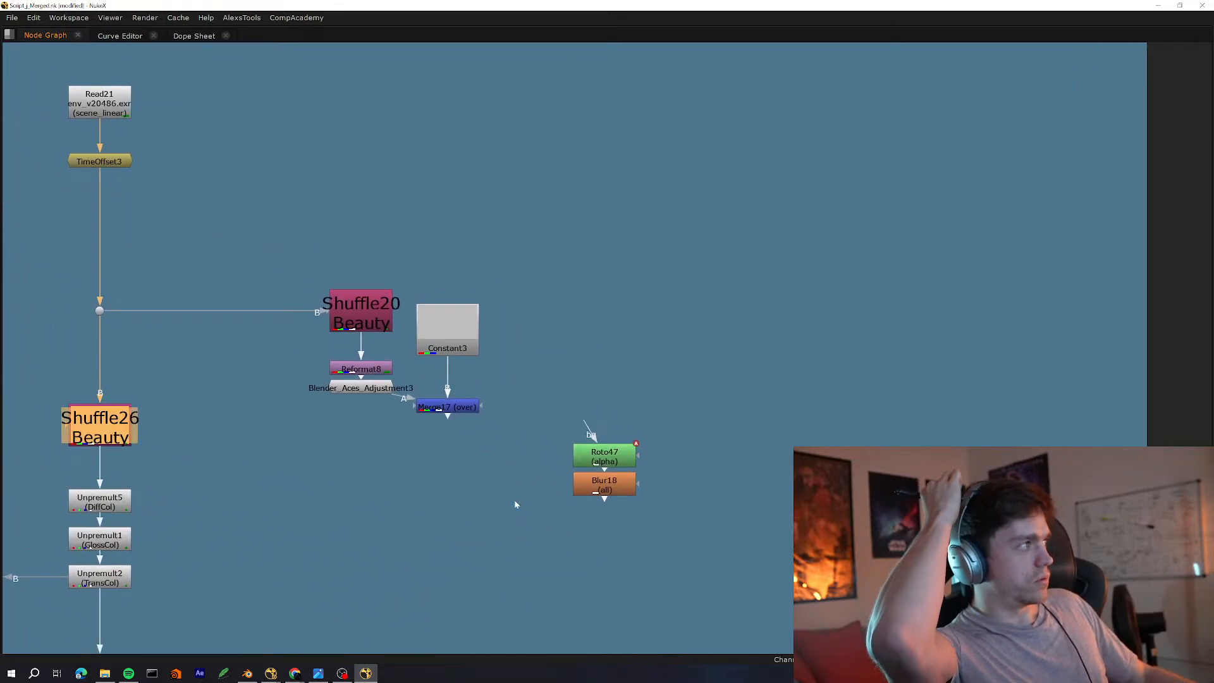
Select Roto47 and Blur18 in the CG Compositing Template and save the script
left_click_drag(664, 424, 479, 564)
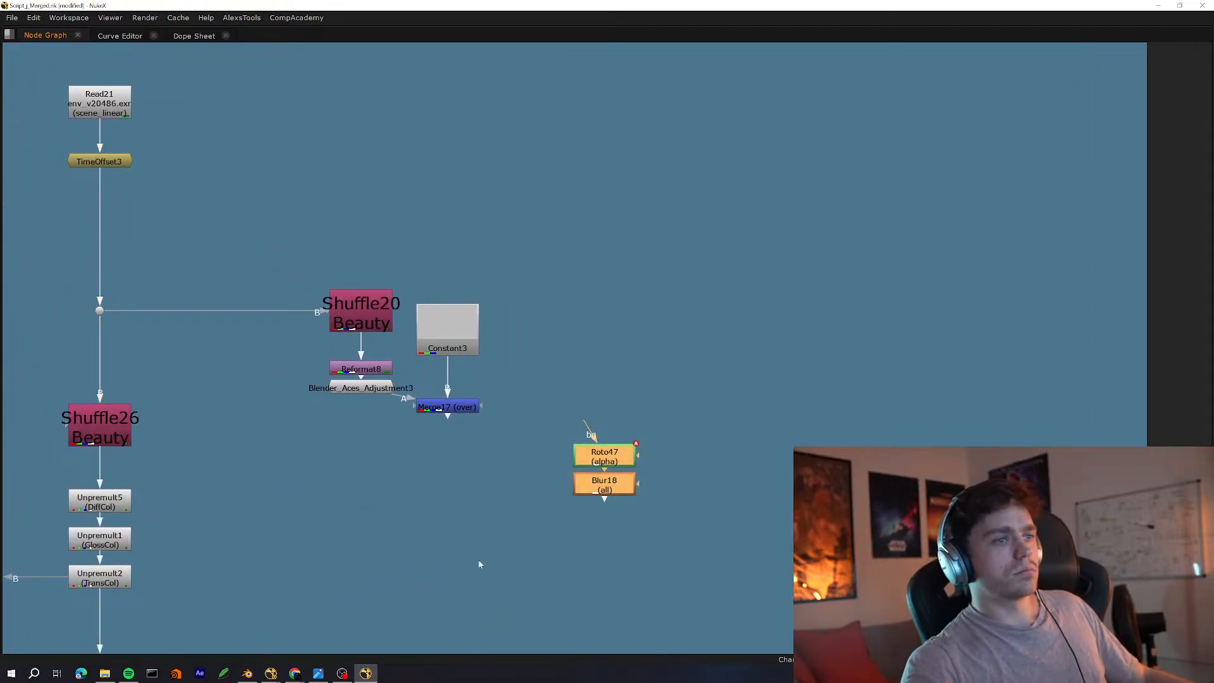
key("ctrl+s")
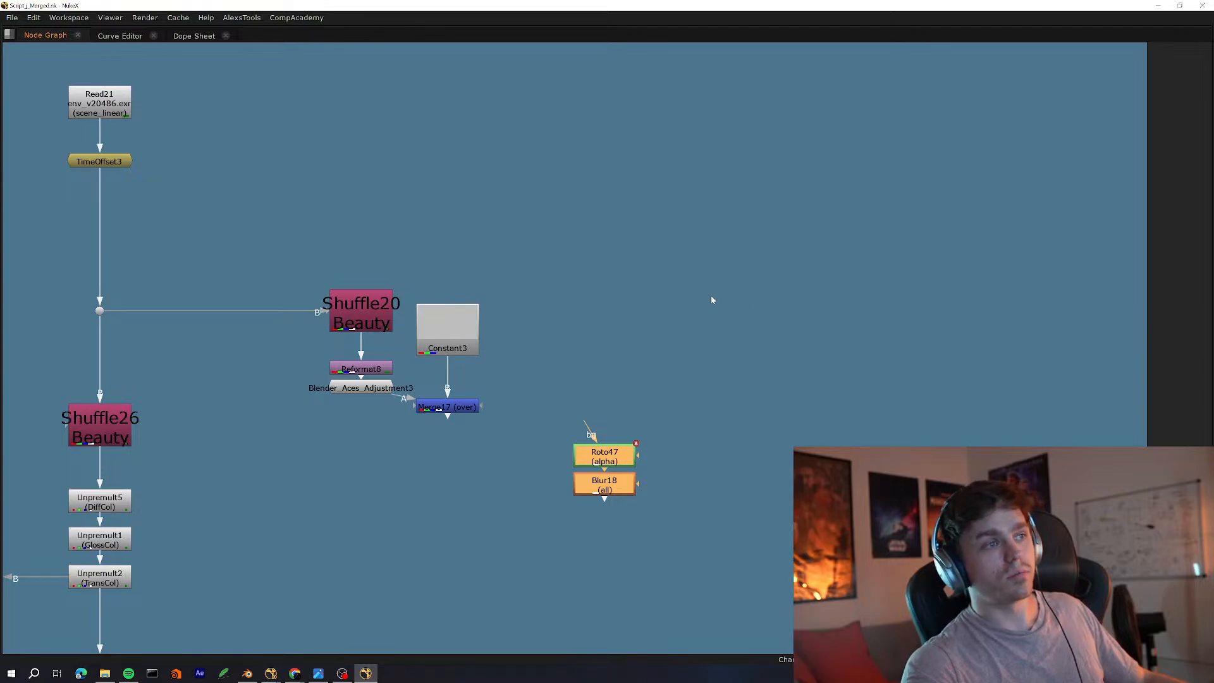
left_click_drag(670, 275, 303, 412, "shift")
middle_click_drag(698, 404, 552, 461)
left_click_drag(553, 461, 411, 566)
left_click_drag(464, 523, 593, 429)
left_click_drag(630, 469, 593, 491)
scroll(590, 496, "up", 3)
middle_click_drag(590, 493, 563, 489)
Survey the render groups in the node graph and examine the node chain in the Sphere Vol backdrop
scroll(499, 591, "down", 12)
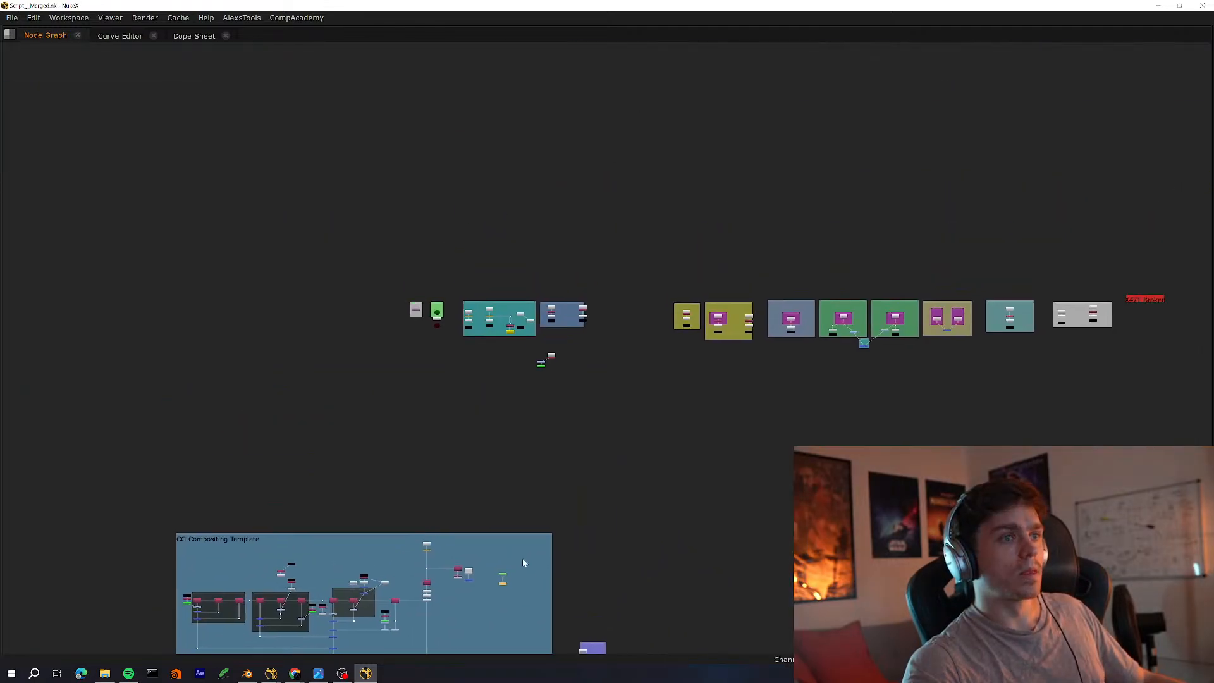
scroll(539, 328, "up", 5)
middle_click_drag(616, 345, 610, 416)
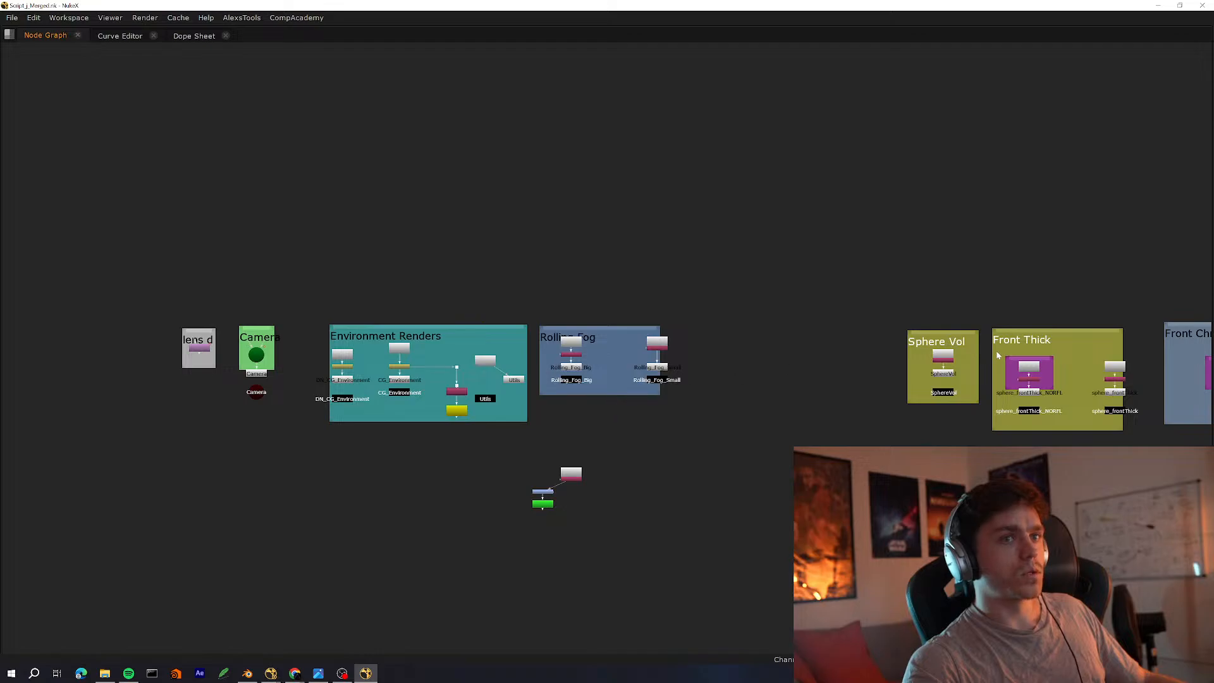
scroll(997, 352, "up", 4)
left_click_drag(872, 356, 872, 333)
left_click_drag(799, 311, 943, 448)
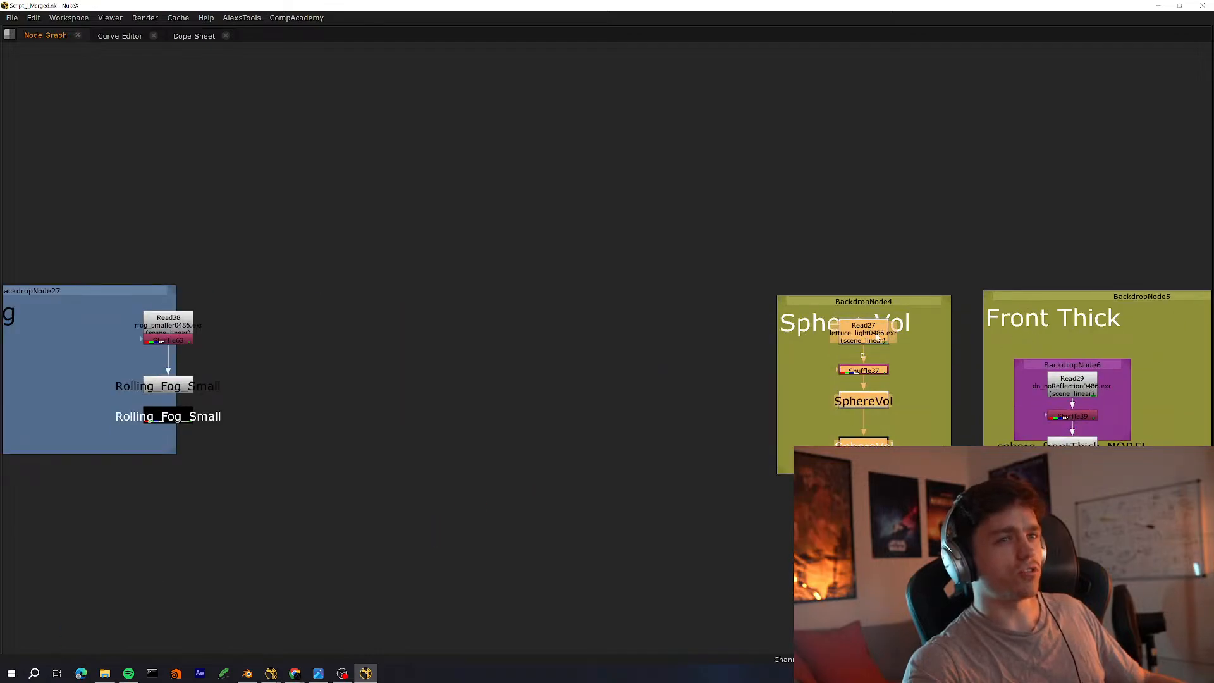
left_click_drag(865, 401, 865, 428)
middle_click_drag(938, 442, 844, 404)
scroll(844, 409, "up", 3)
left_click_drag(854, 448, 882, 521)
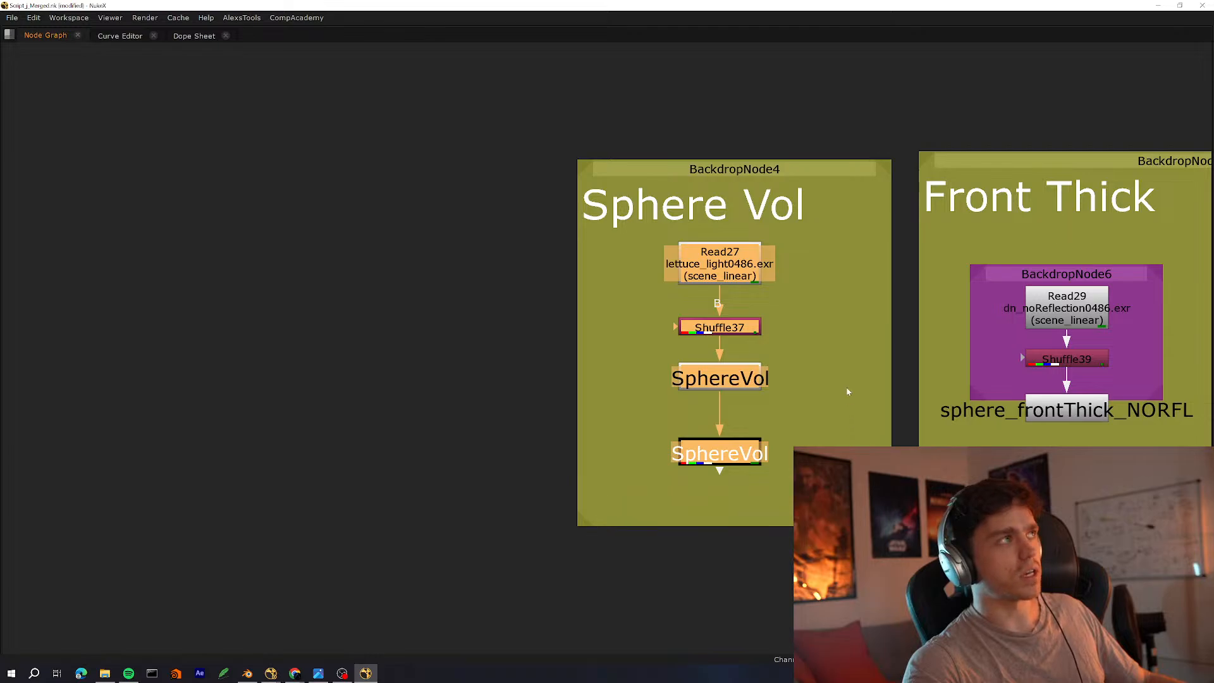
left_click(843, 369)
scroll(823, 385, "down", 6)
scroll(764, 436, "down", 4)
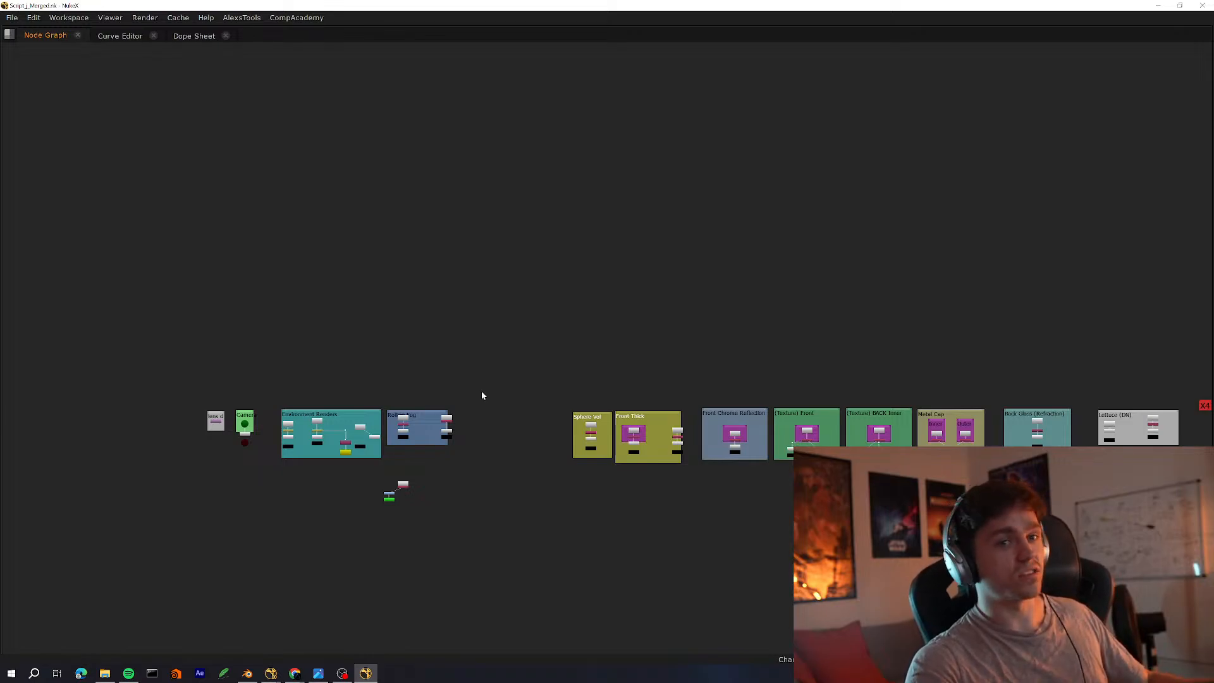
Arrange Read47 and Shuffle90 in a spaced vertical column directly above Grade17 and Keyer16
scroll(271, 404, "up", 3)
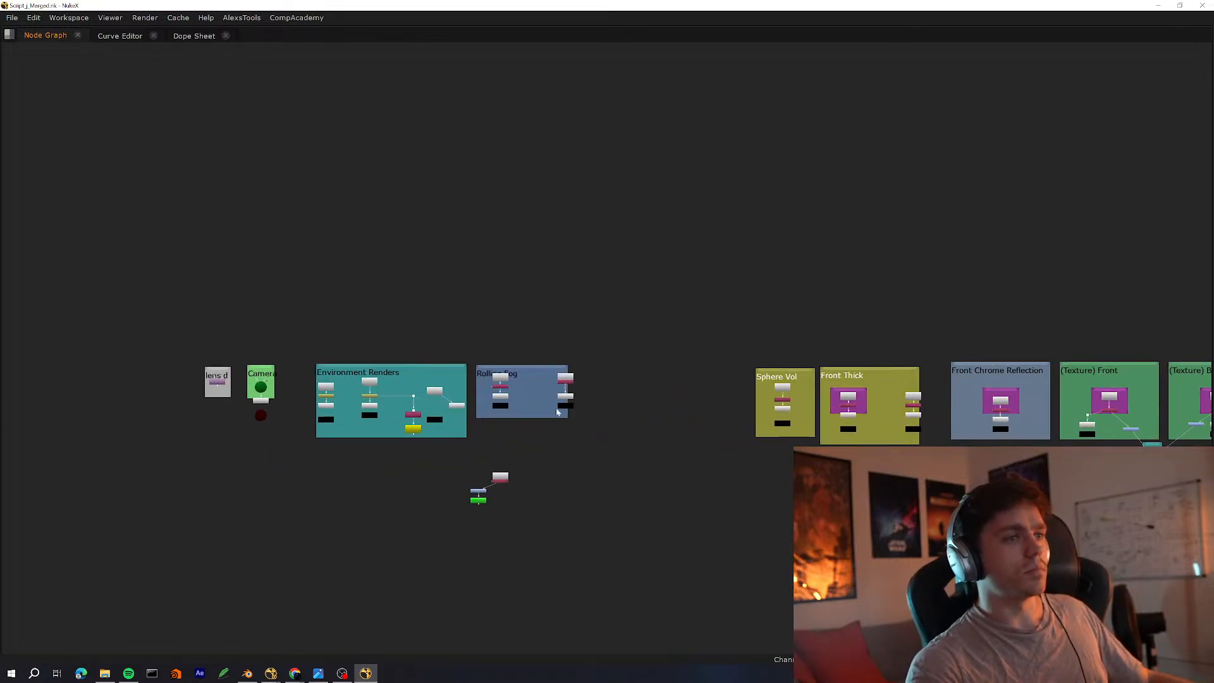
scroll(445, 455, "up", 4)
left_click_drag(596, 468, 474, 531)
scroll(467, 535, "down", 1)
scroll(485, 517, "up", 6)
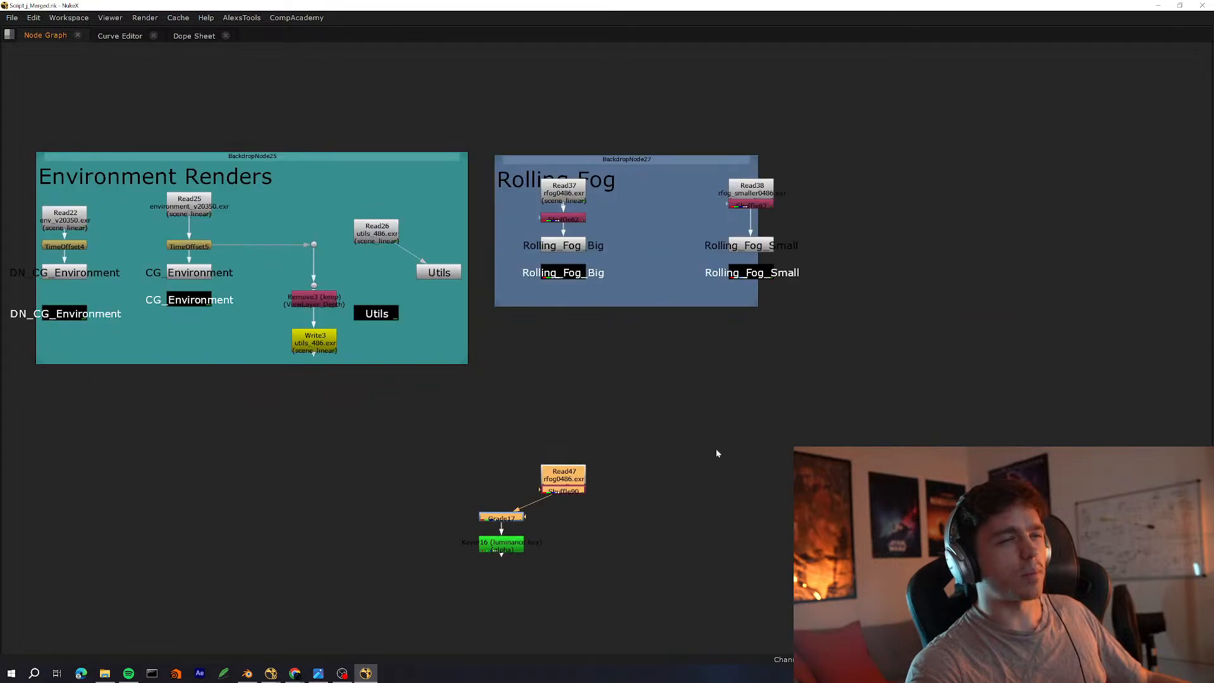
middle_click_drag(522, 542, 399, 530)
scroll(417, 506, "up", 5)
left_click_drag(590, 424, 375, 392)
left_click(396, 430)
Move the whole Read47-to-Keyer16 chain beneath the Rolling Fog backdrop and align Read47 exactly above Shuffle90
left_click_drag(500, 349, 248, 617)
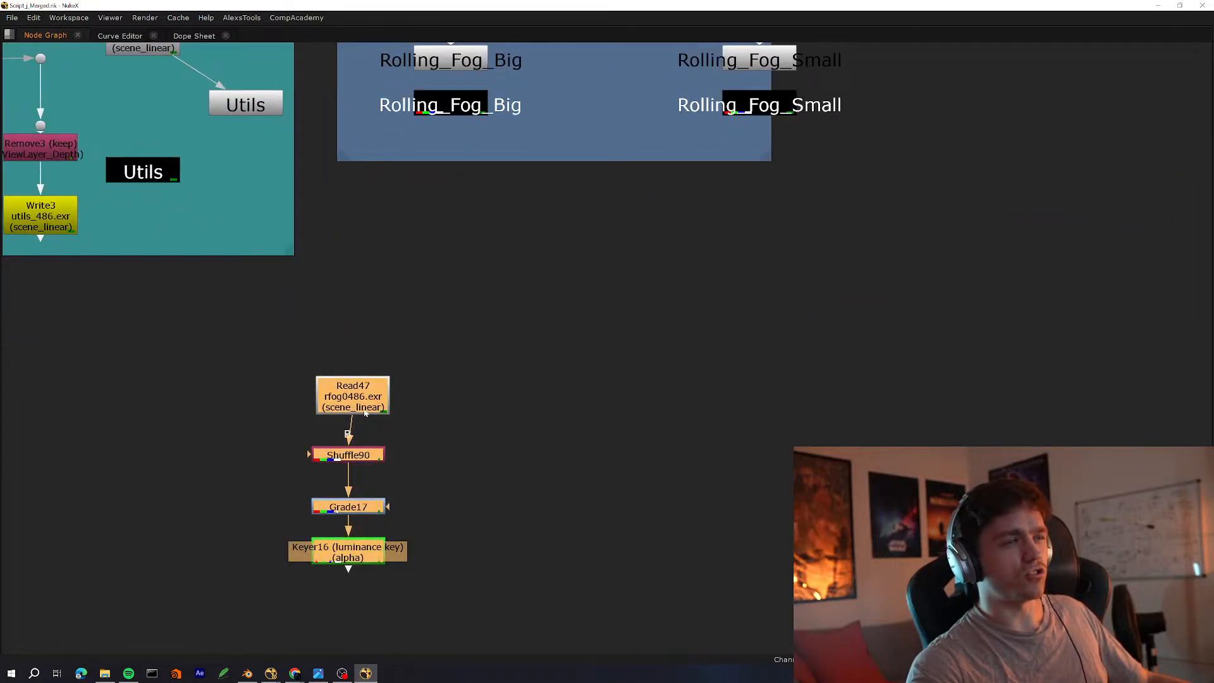
left_click_drag(380, 396, 589, 470)
left_click(621, 462)
left_click(569, 471)
middle_click_drag(569, 471, 514, 423)
left_click_drag(509, 422, 505, 422)
scroll(474, 396, "down", 6)
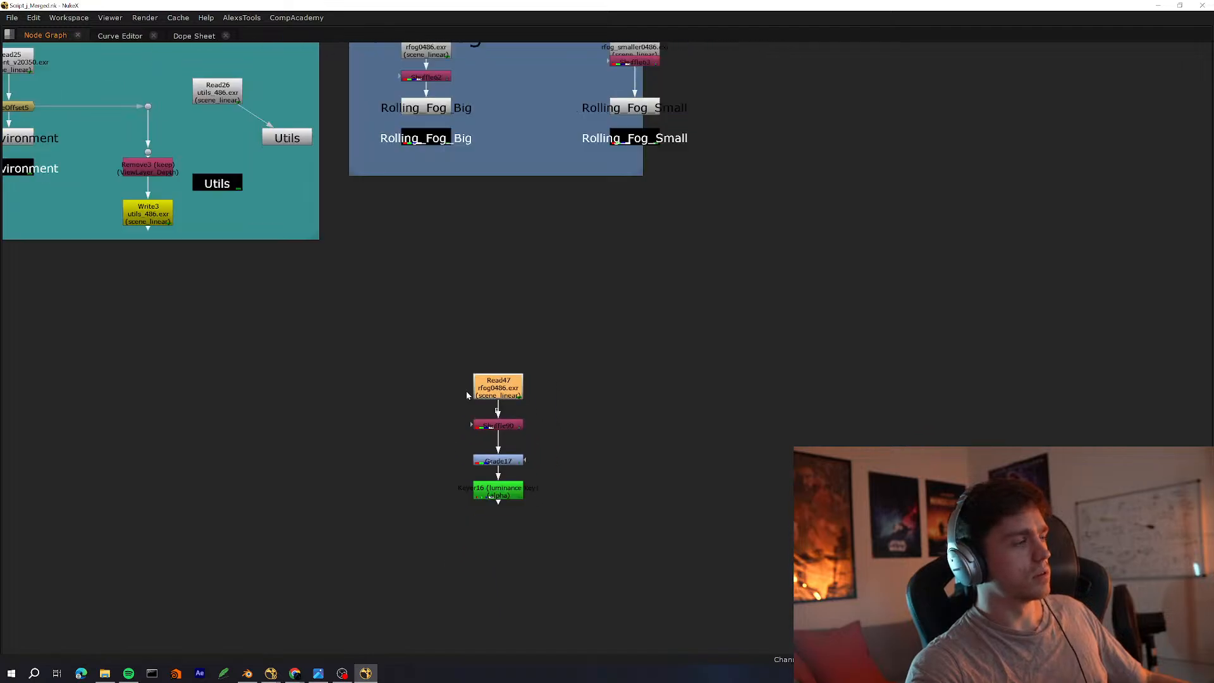
Try to move the Read47-to-Keyer16 chain into the gap beside the Rolling Fog backdrop, and undo the move
middle_click_drag(482, 462, 411, 481)
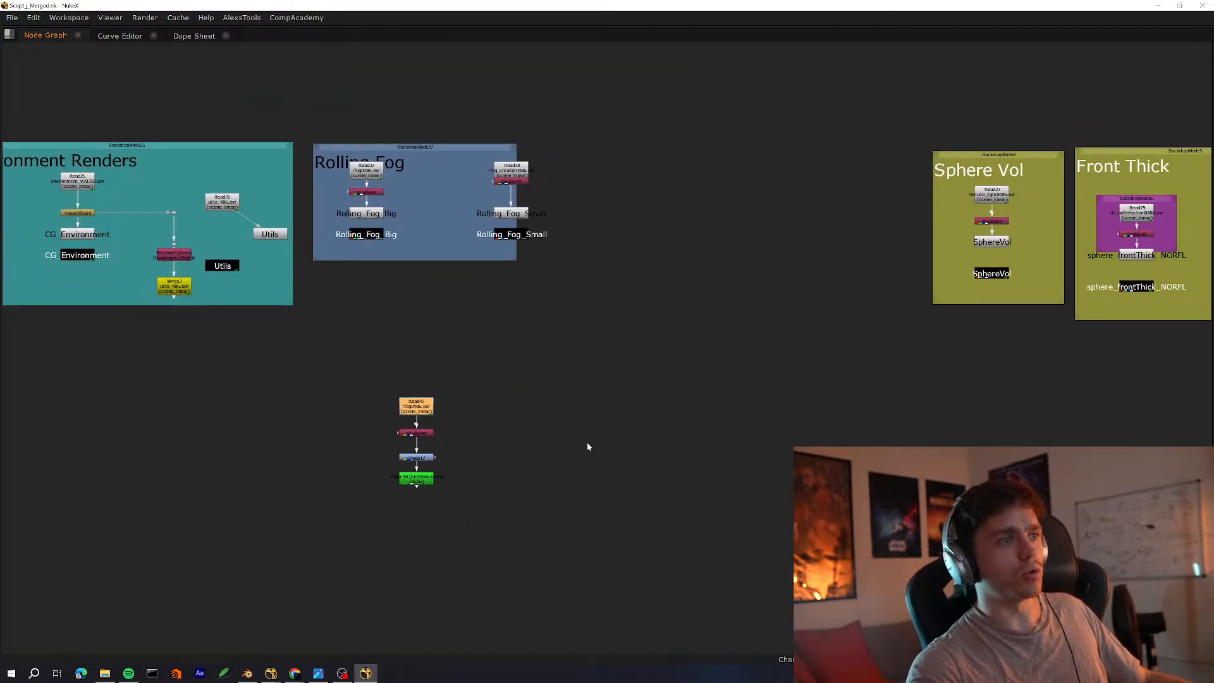
middle_click_drag(465, 426, 483, 412)
scroll(482, 412, "up", 2)
left_click_drag(585, 356, 289, 604)
middle_click_drag(447, 520, 360, 621)
left_click_drag(350, 506, 704, 352)
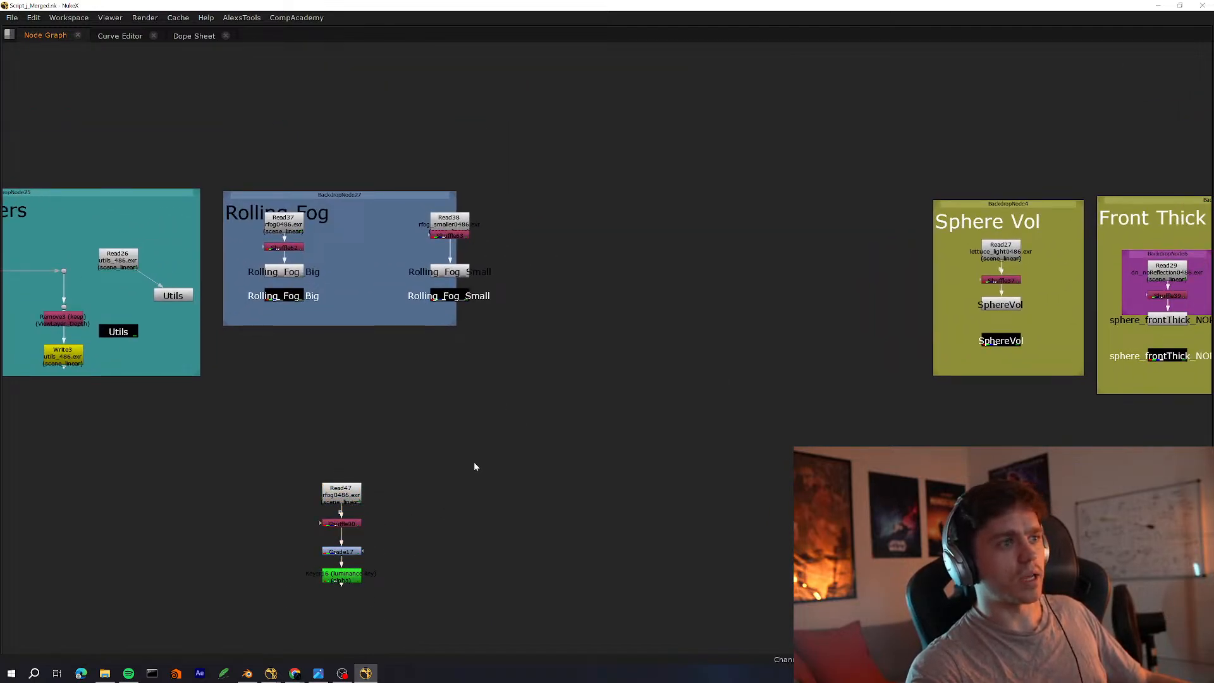
left_click_drag(475, 466, 305, 576)
left_click_drag(350, 504, 638, 249)
middle_click_drag(624, 362, 445, 485)
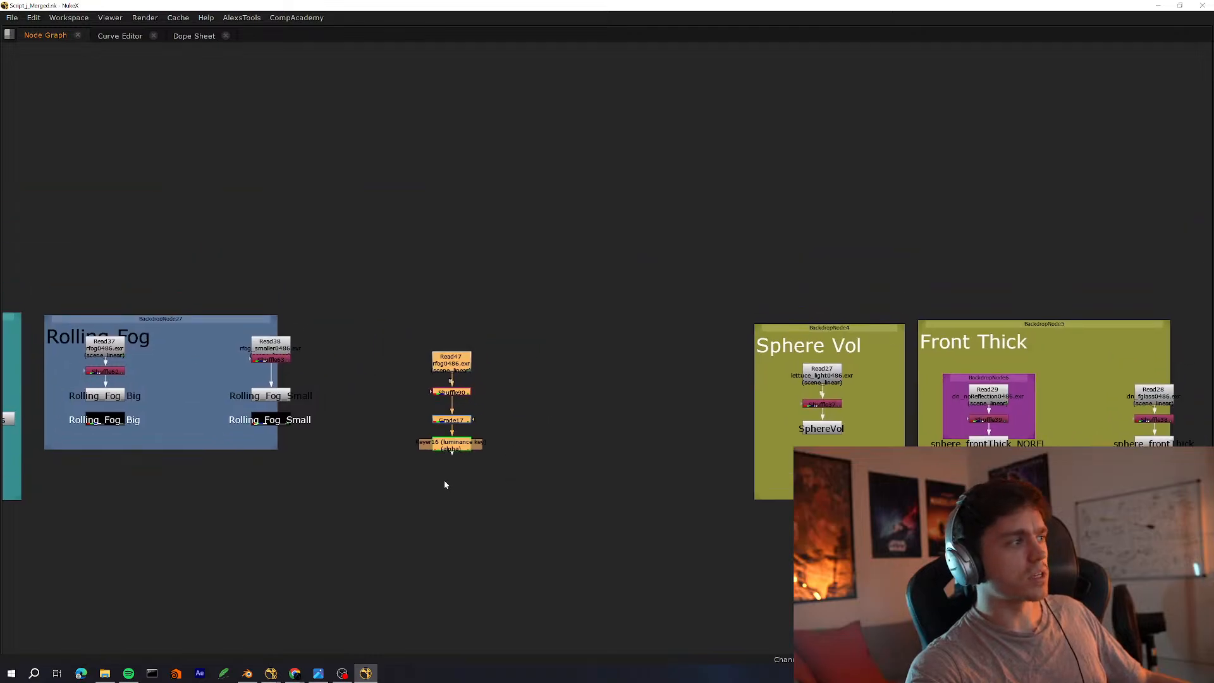
key("ctrl+z")
Place the Read47-to-Keyer16 chain in the empty area diagonally below the Rolling Fog backdrop's Read38 branch
middle_click_drag(332, 534, 594, 337)
left_click_drag(427, 383, 570, 473)
left_click(569, 473)
scroll(591, 432, "down", 5)
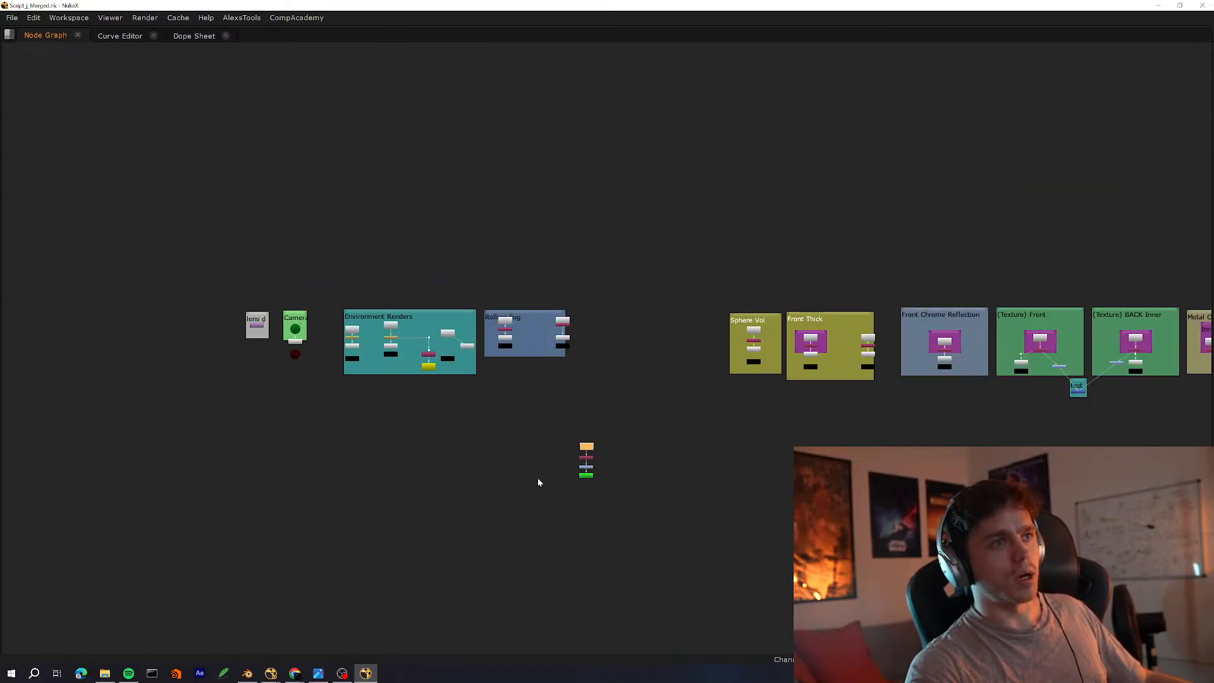
View the Shuffle62 and Shuffle63 fog renders from the Rolling Fog backdrop and play the fog sequence
middle_click_drag(545, 320, 560, 320)
scroll(544, 319, "up", 8)
left_click(530, 434)
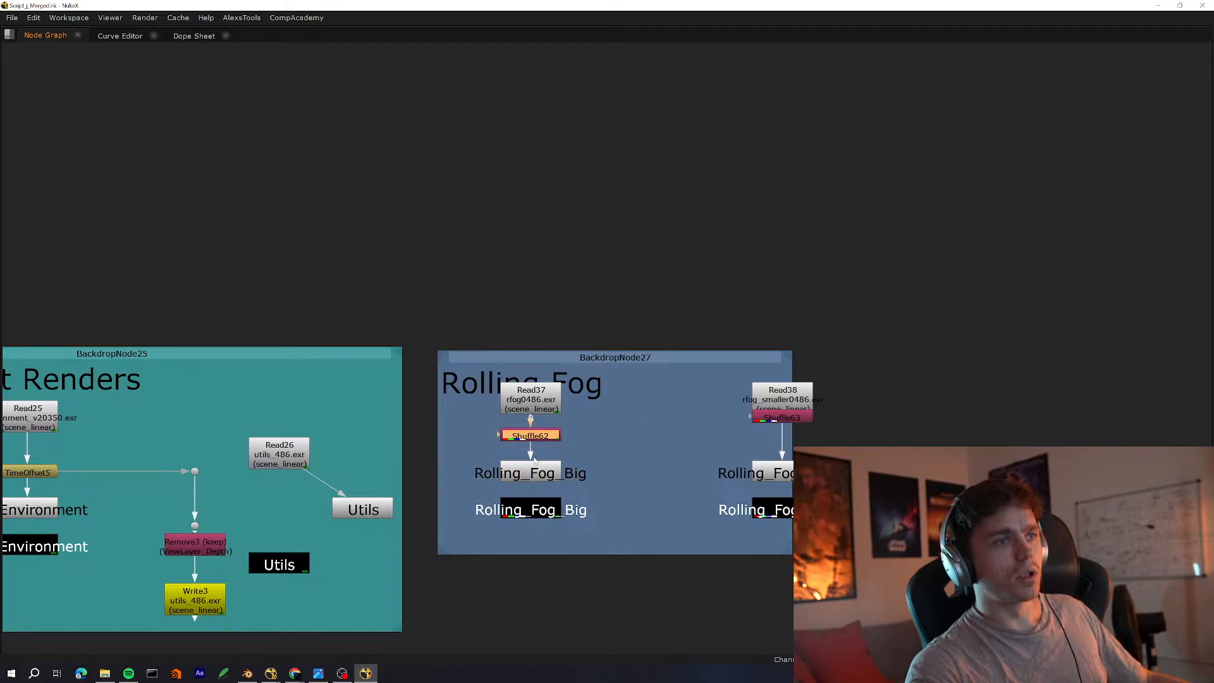
key("1")
key("space")
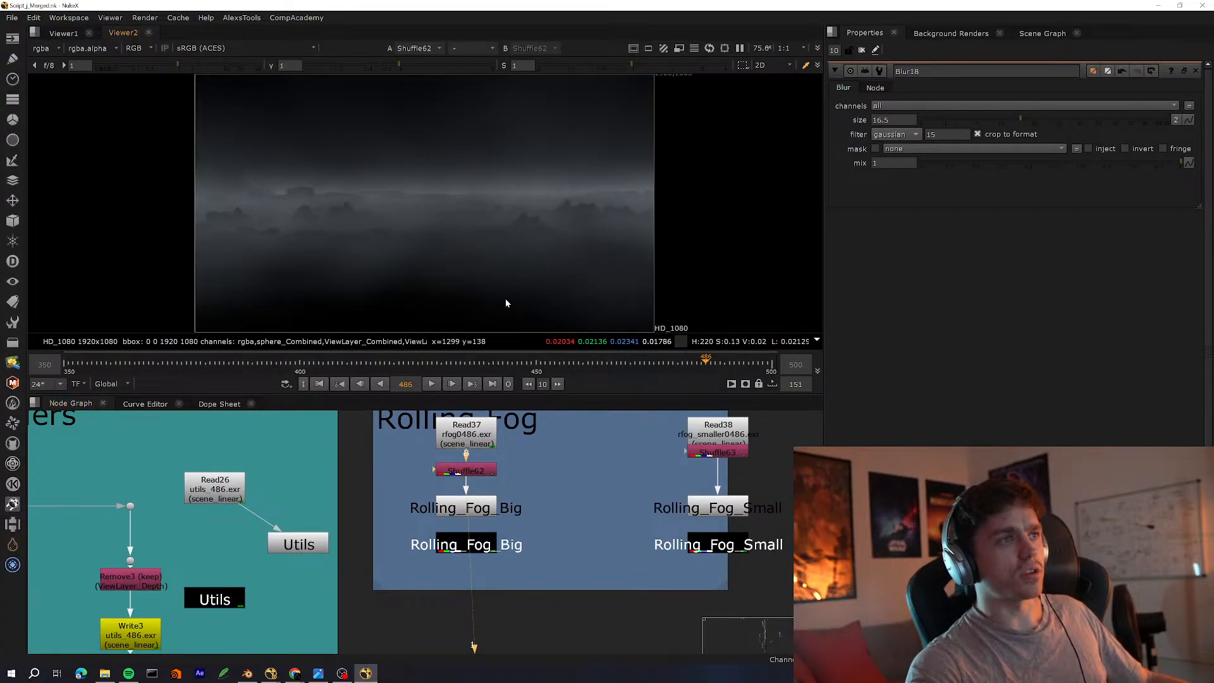
middle_click_drag(619, 477, 520, 518)
key("1")
left_click(537, 515)
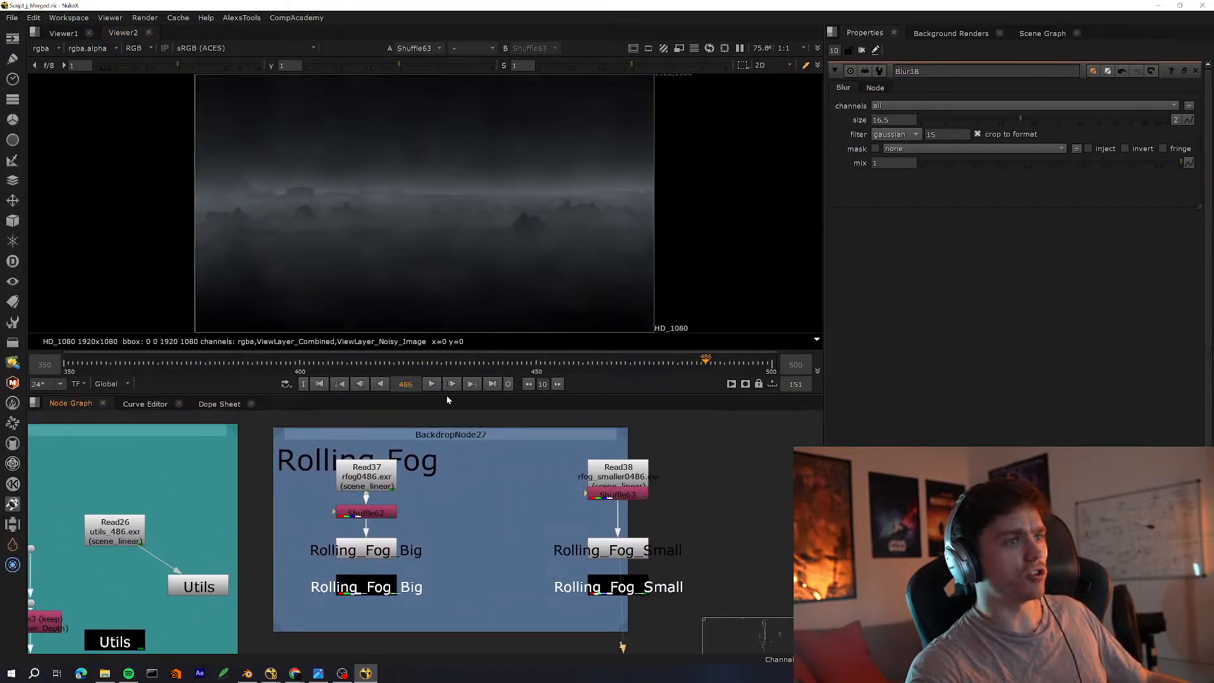
left_click(432, 385)
left_click(437, 368)
View the CG renders in the Environment Renders backdrop through TimeOffset5 and TimeOffset4
middle_click_drag(199, 509, 498, 487)
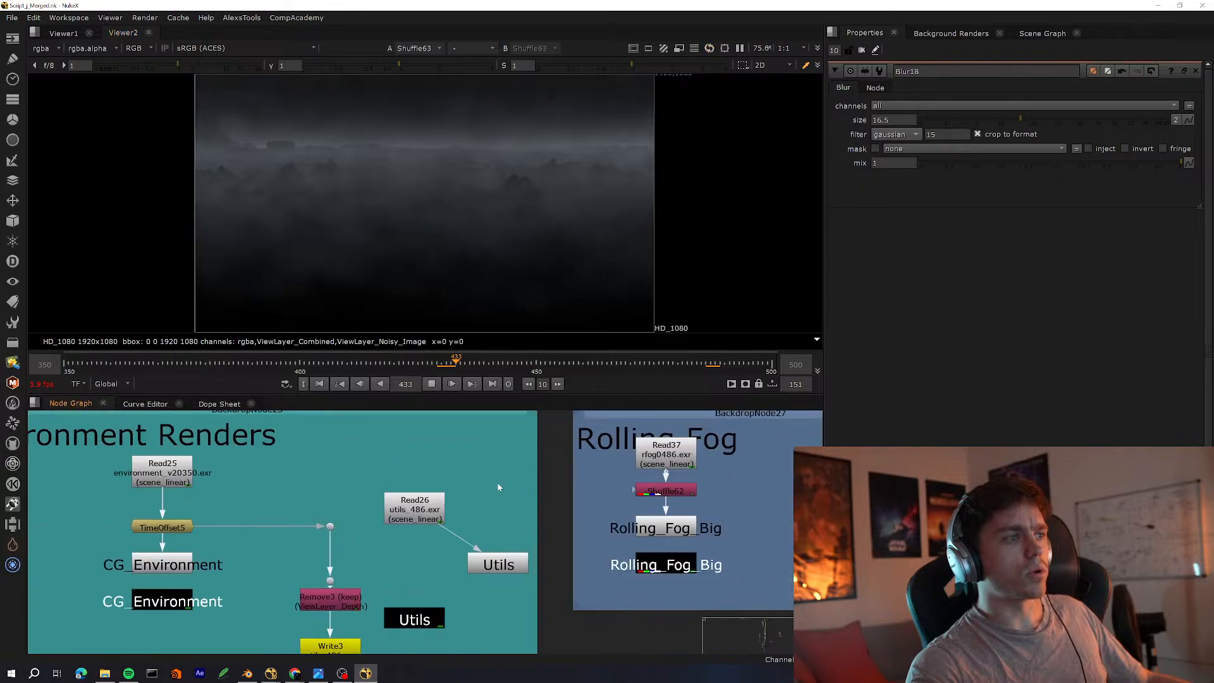
left_click_drag(515, 469, 397, 510)
key("1")
left_click(356, 542)
left_click(162, 526)
key("1")
left_click(278, 494)
middle_click_drag(333, 484, 587, 447)
scroll(587, 448, "down", 4)
scroll(419, 469, "up", 6)
left_click(416, 473)
key("1")
Stop playback and survey the sphere render backdrops from Sphere Vol through Back Glass (Refraction)
scroll(464, 470, "down", 8)
middle_click_drag(735, 475, 546, 498)
key("space")
scroll(570, 491, "up", 6)
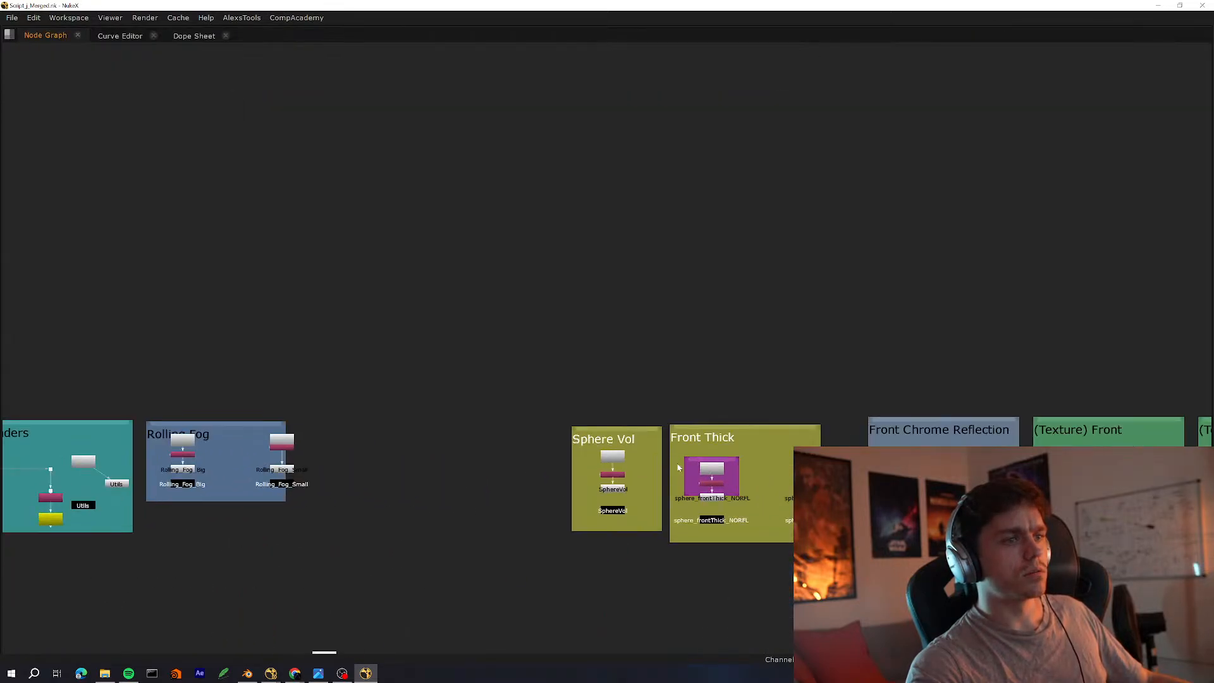
middle_click_drag(677, 469, 511, 506)
key("space")
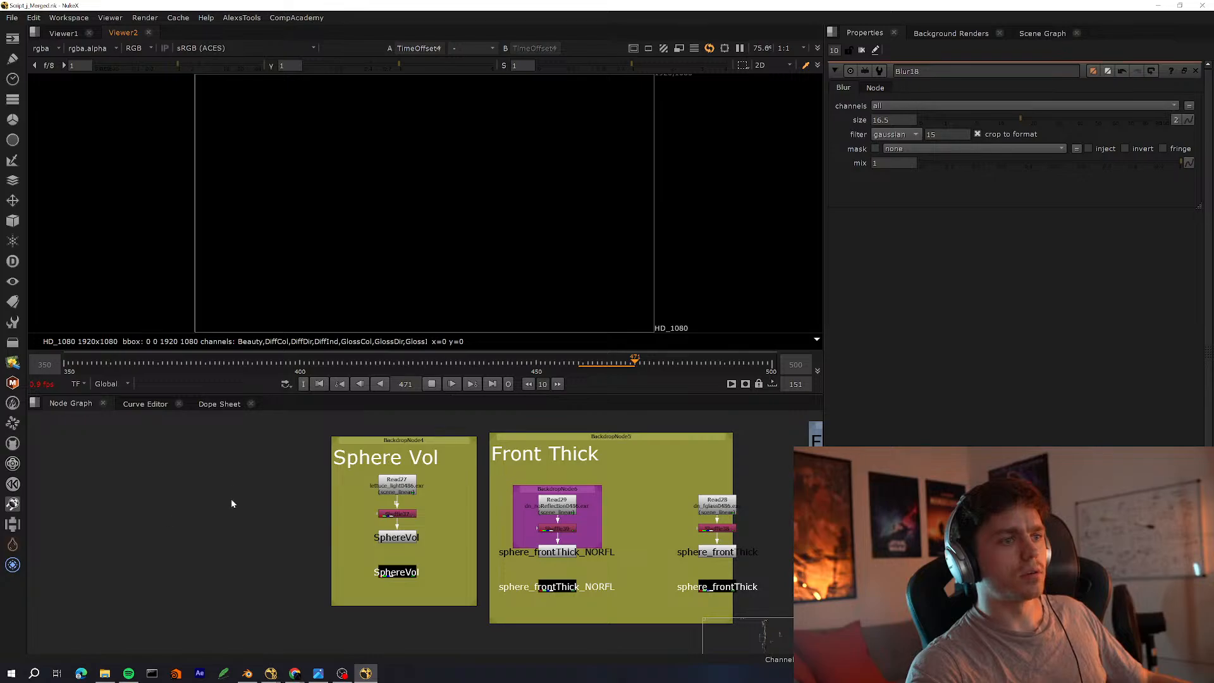
key("k")
middle_click_drag(719, 449, 412, 471)
middle_click_drag(719, 449, 412, 472)
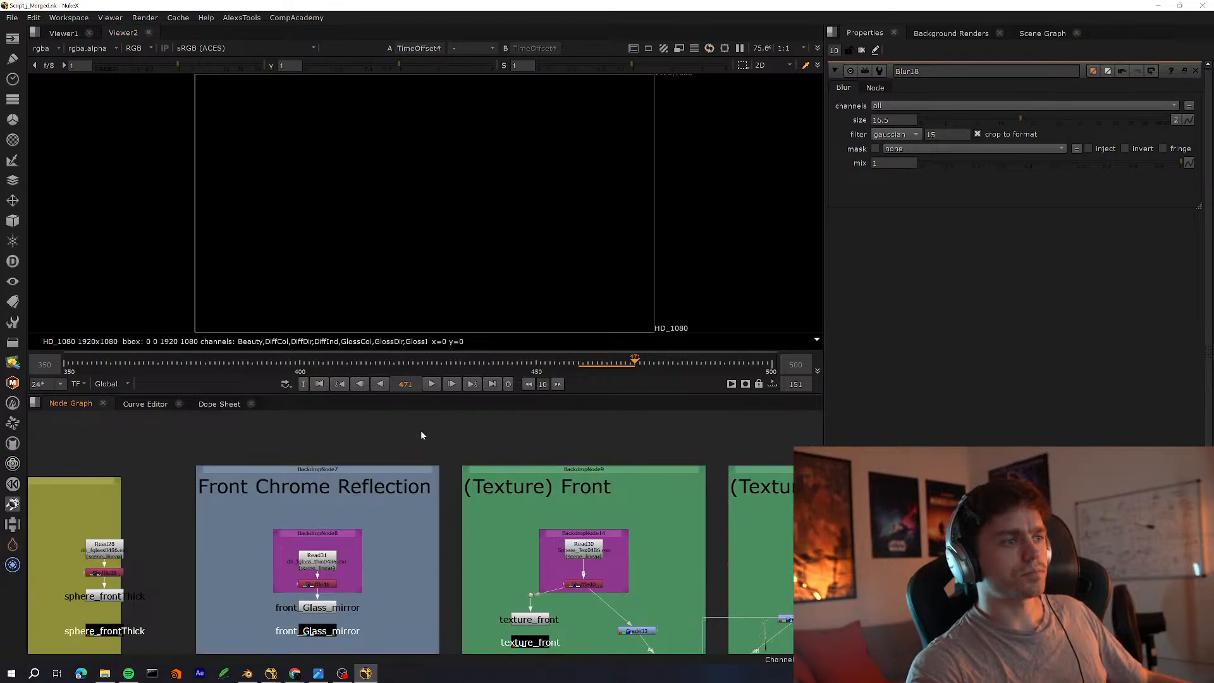
key("space")
middle_click_drag(109, 593, 554, 482)
middle_click_drag(468, 467, 715, 458)
scroll(617, 452, "down", 6)
middle_click_drag(943, 413, 714, 405)
scroll(354, 507, "up", 3)
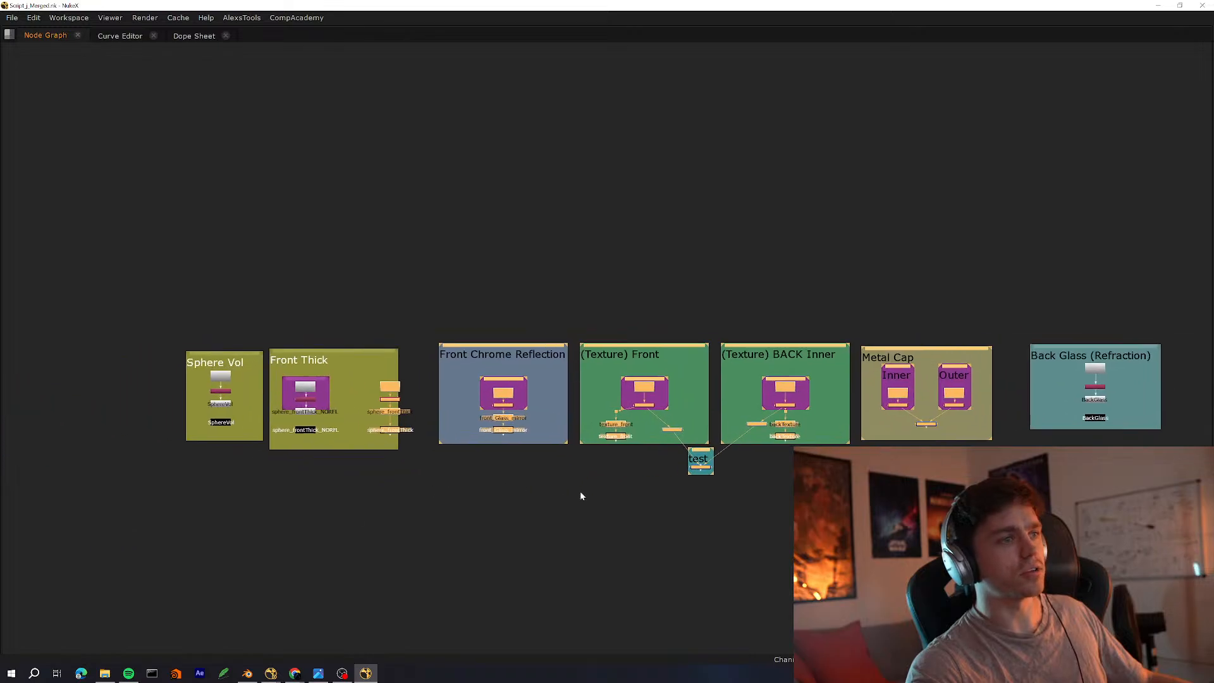
View Shuffle39, the no-reflection render in the Front Thick backdrop, and inspect the glass sphere up close
scroll(579, 491, "up", 4)
scroll(379, 383, "up", 2)
left_click(352, 389)
scroll(353, 389, "up", 1)
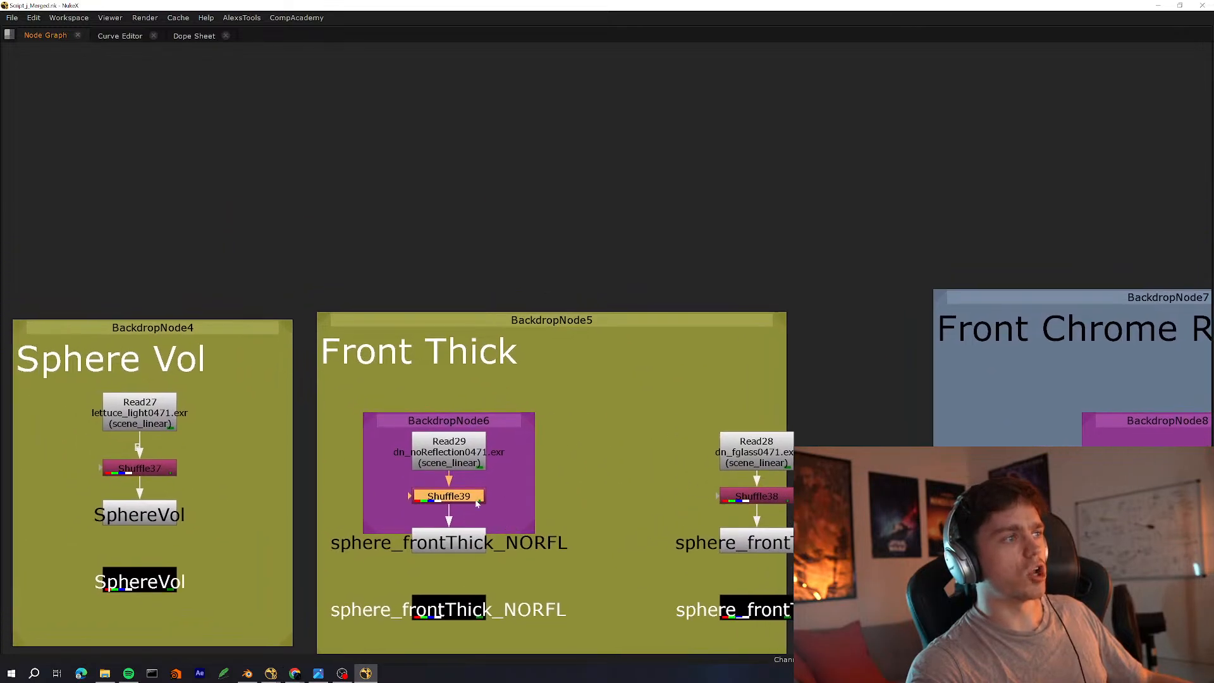
key("space")
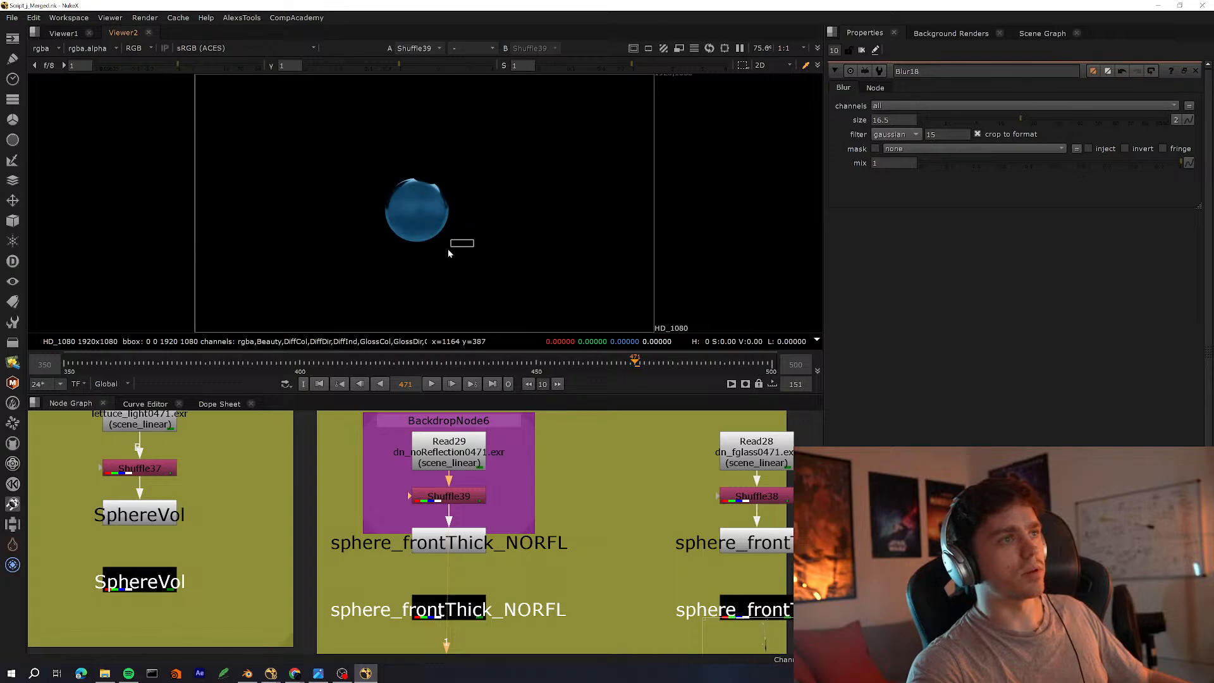
key("space")
key("space")
scroll(461, 234, "up", 2)
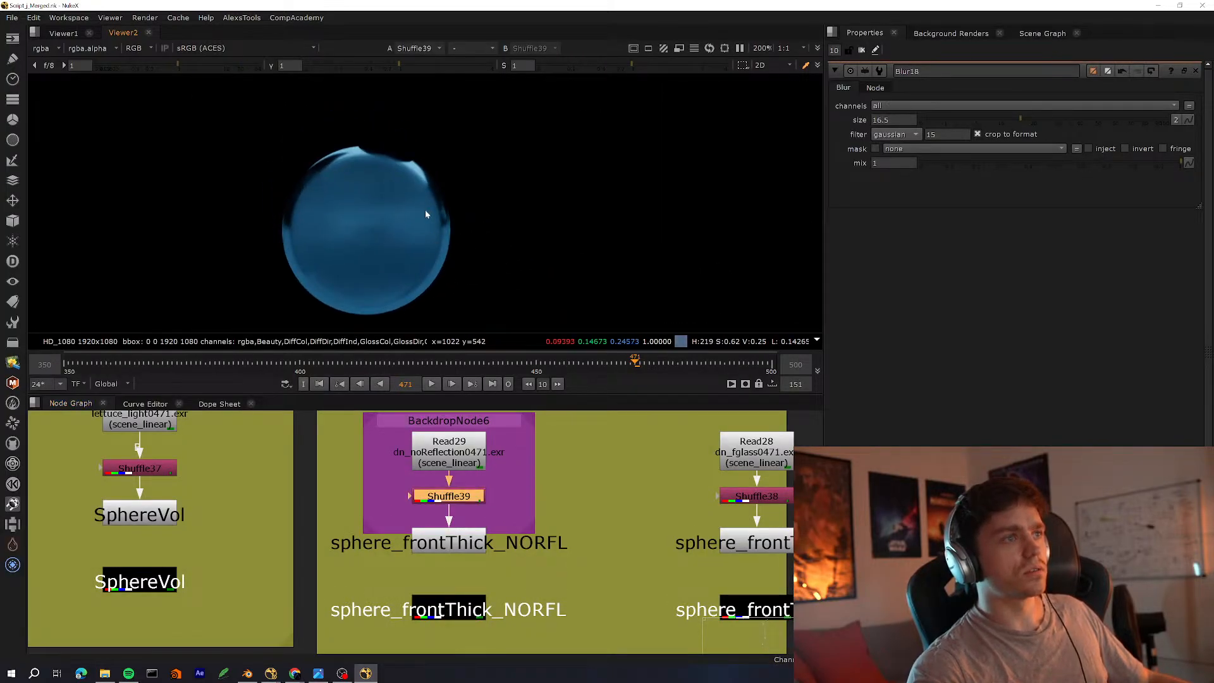
scroll(449, 197, "up", 2)
middle_click_drag(447, 199, 493, 200)
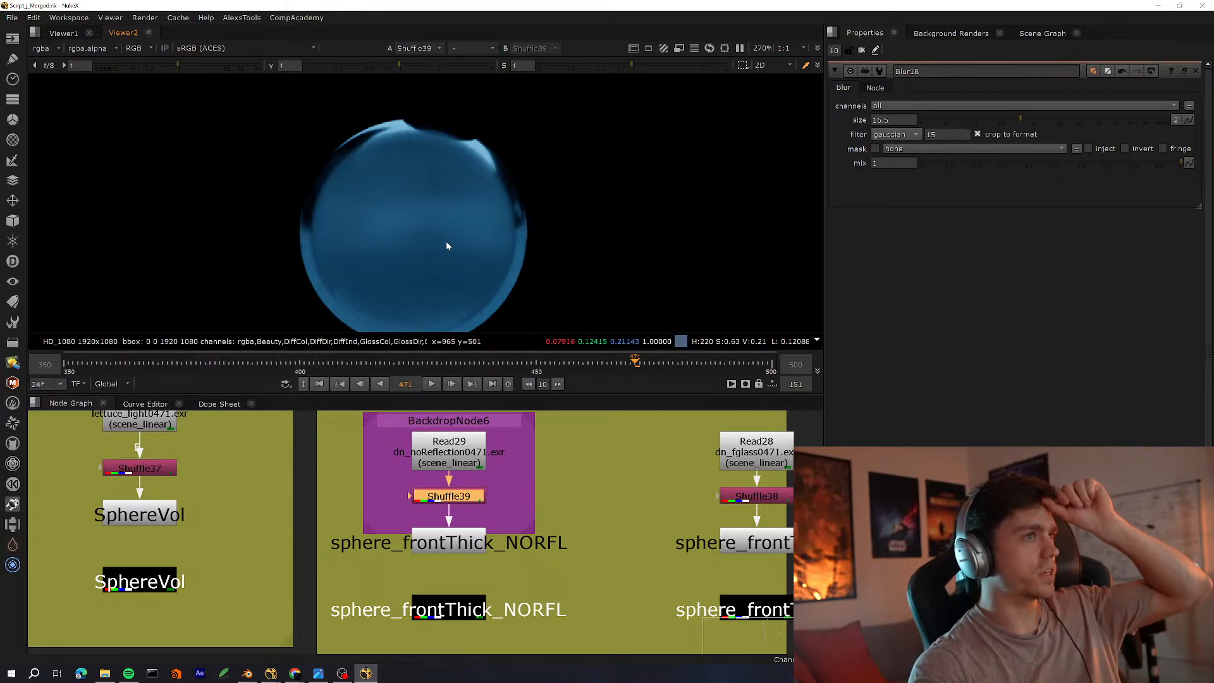
scroll(503, 508, "down", 3)
scroll(524, 441, "up", 3)
scroll(436, 541, "down", 2)
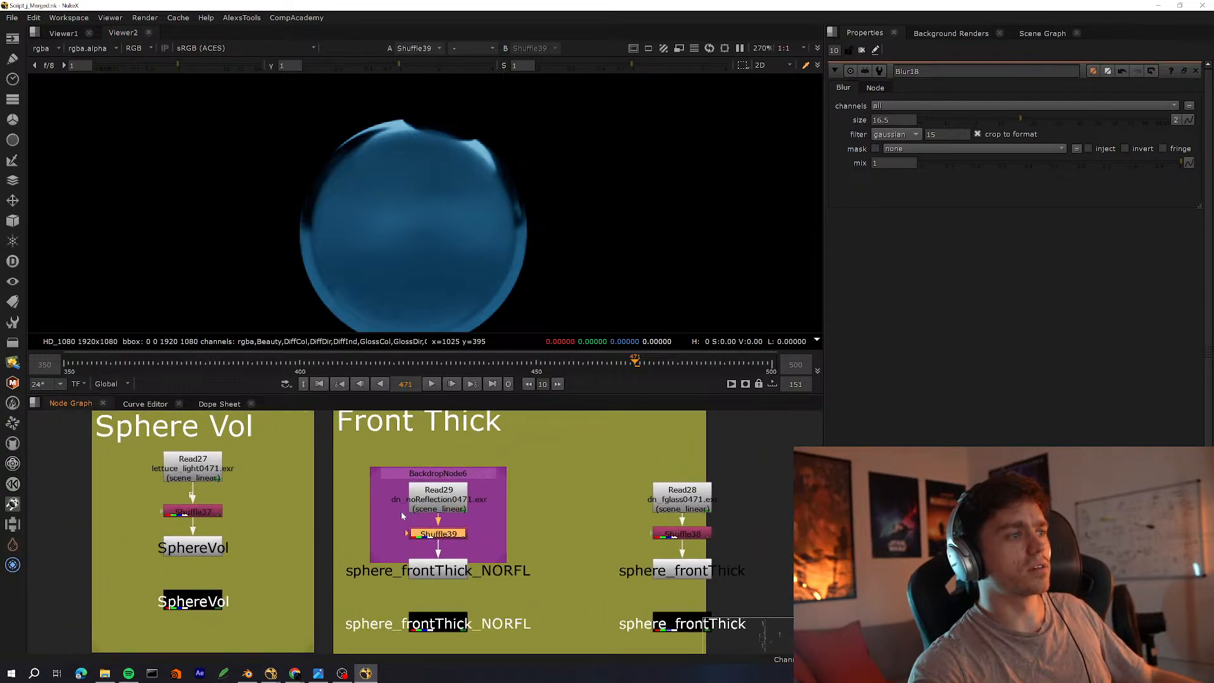
Compare the Shuffle37 render from Sphere Vol with the Shuffle39 render from Front Thick in the viewer
scroll(402, 516, "up", 1)
left_click(157, 508)
key("1")
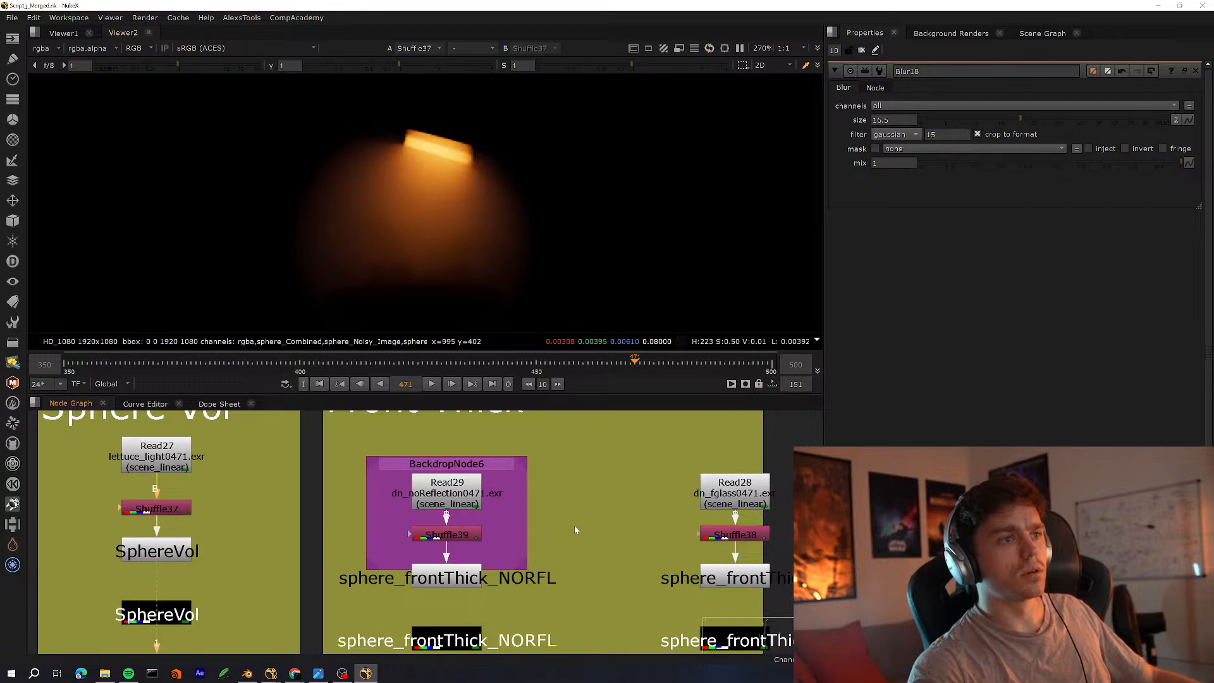
left_click(447, 534)
key("1")
Examine the rim and edge highlights of the Shuffle39 glass sphere in an enlarged viewer, and refit the frame
middle_click_drag(358, 471, 627, 290)
scroll(517, 188, "up", 3)
key("space")
scroll(626, 290, "up", 1)
scroll(582, 279, "up", 2)
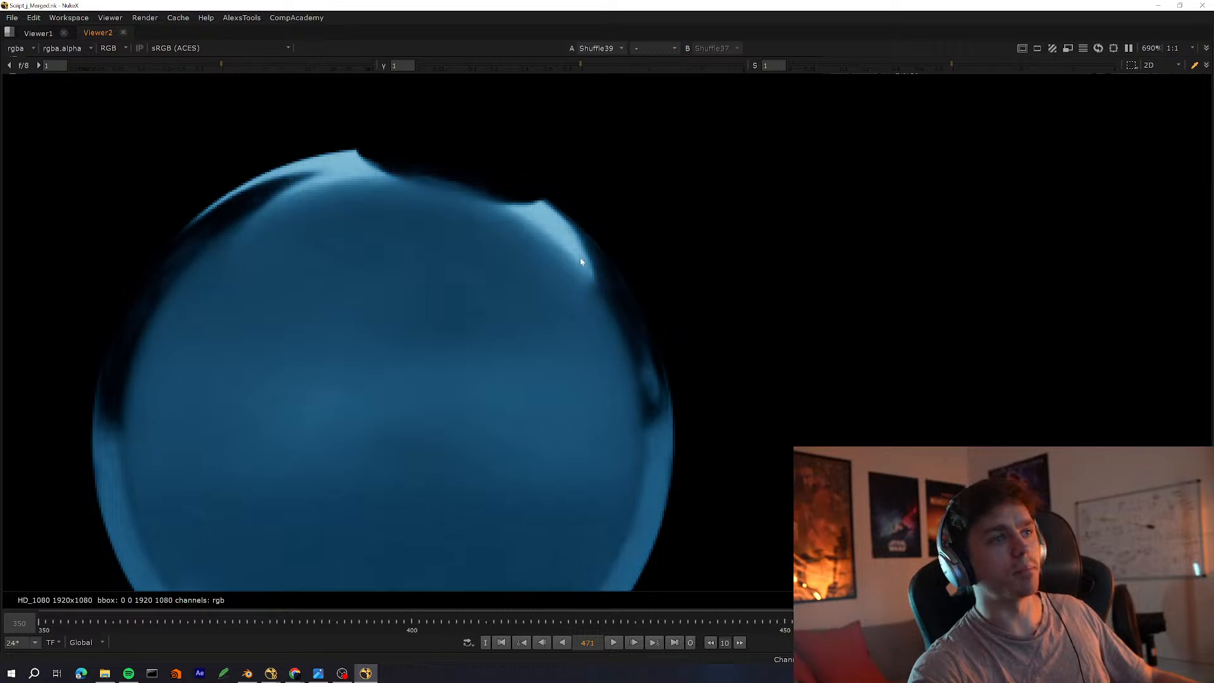
middle_click_drag(243, 370, 435, 380)
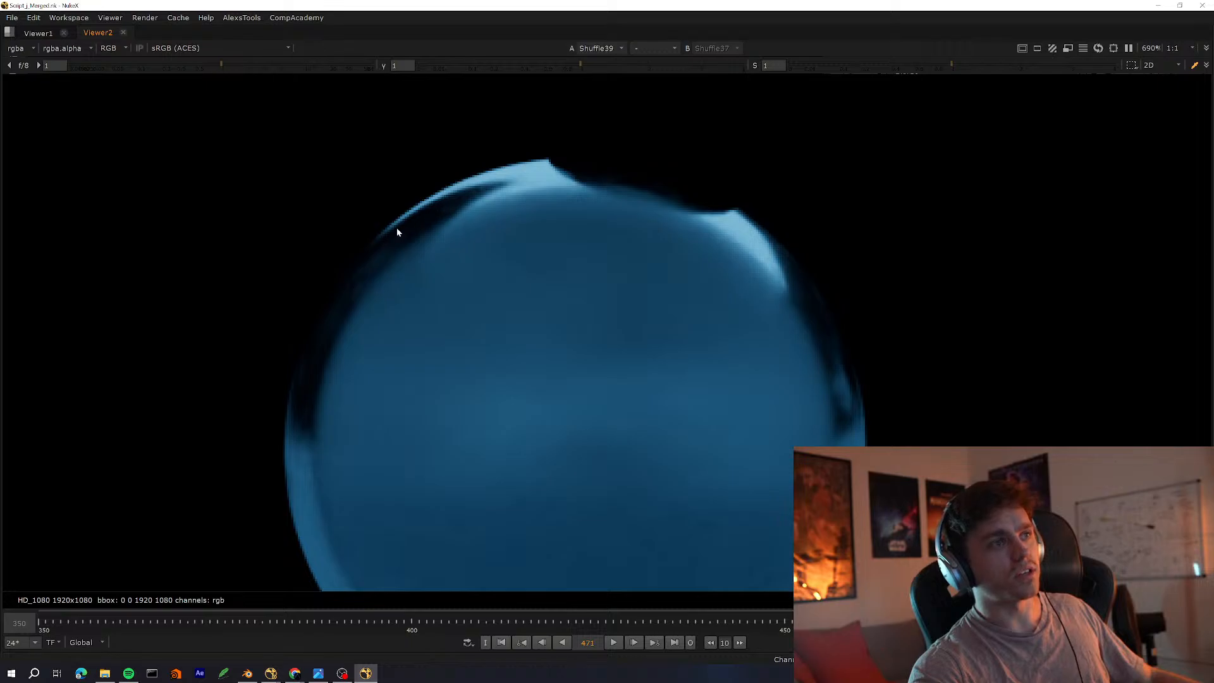
scroll(676, 273, "down", 4)
mouse_move(942, 222)
left_mouse_down()
mouse_move(342, 512)
mouse_move(362, 520)
left_mouse_up()
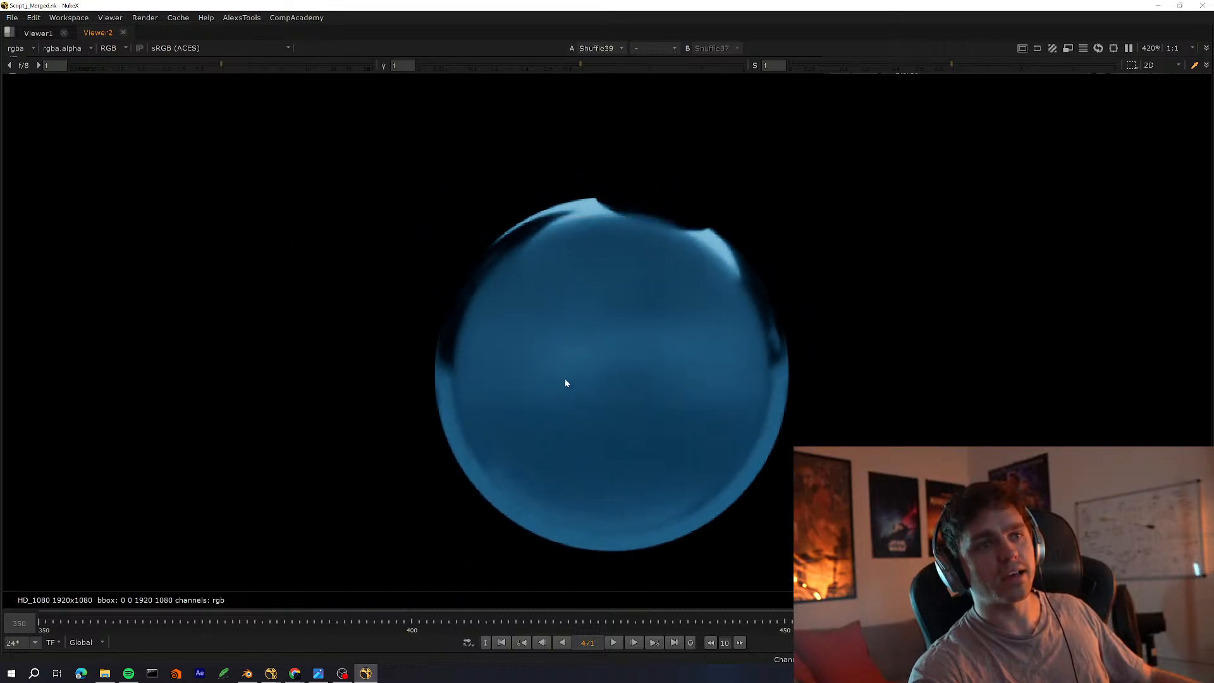
scroll(565, 378, "up", 1)
left_click_drag(824, 223, 624, 336)
middle_click_drag(617, 363, 418, 361)
key("f")
key("space")
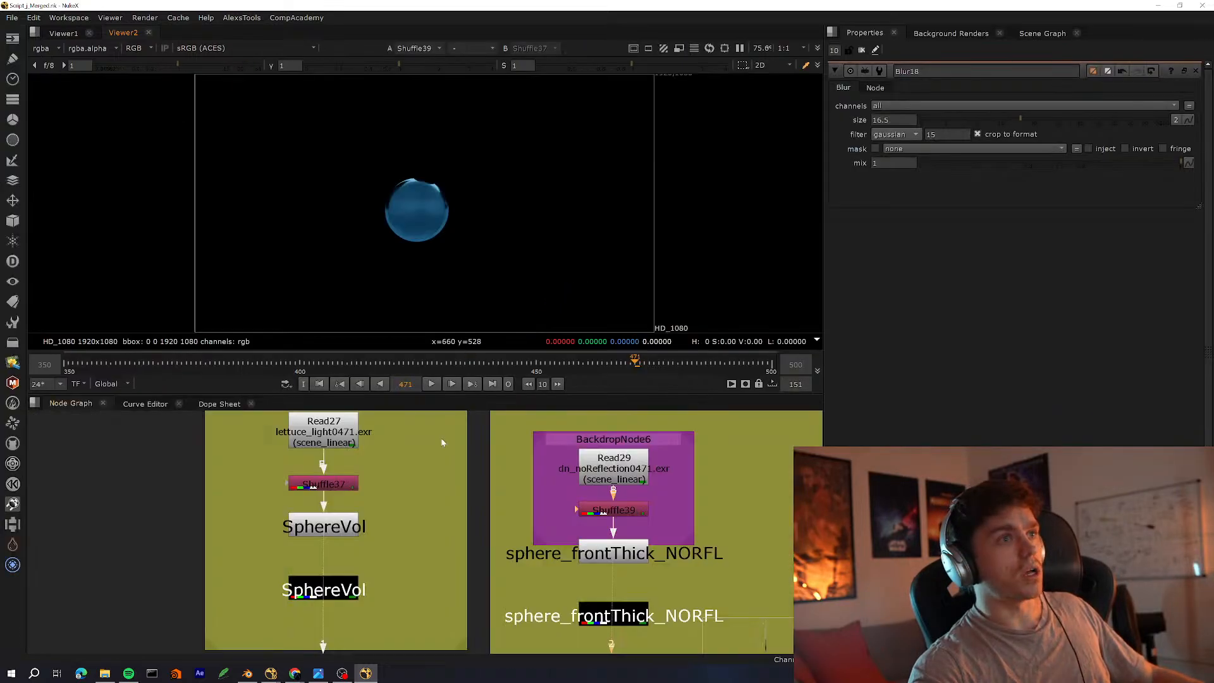
View the Shuffle37 volume render from Sphere Vol, inspect its light glow closely, and refit the frame
middle_click_drag(442, 443, 409, 522)
left_click(285, 517)
key("1")
left_click(337, 526)
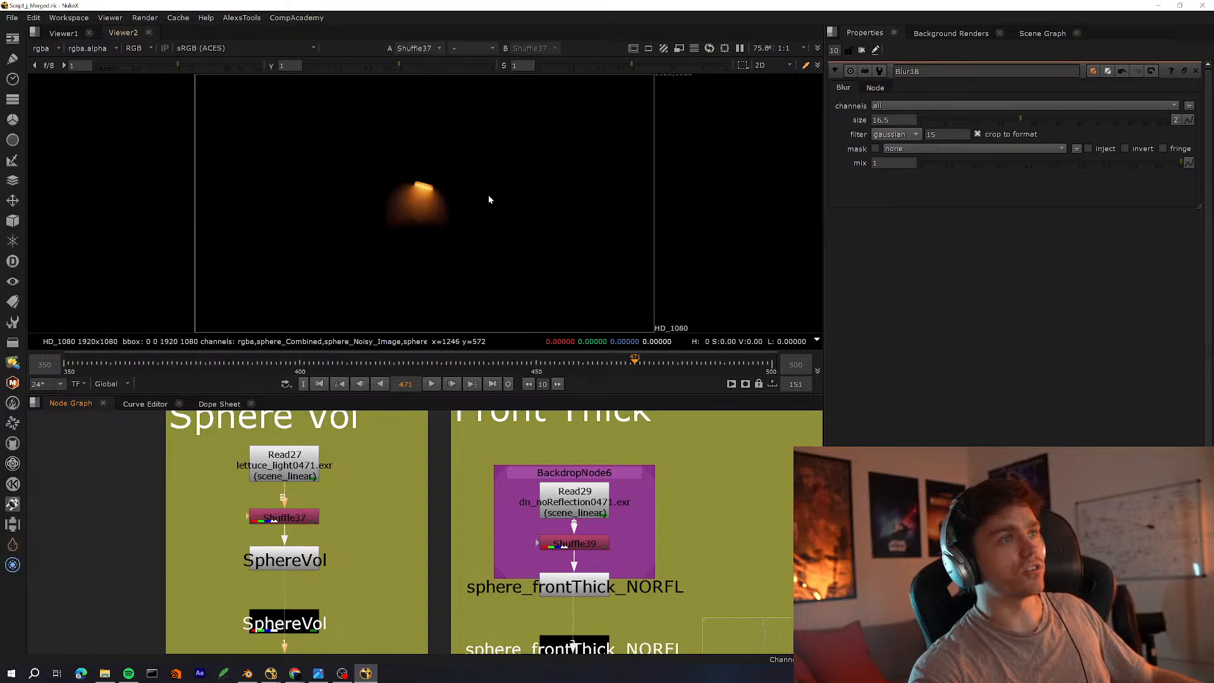
scroll(489, 195, "up", 5)
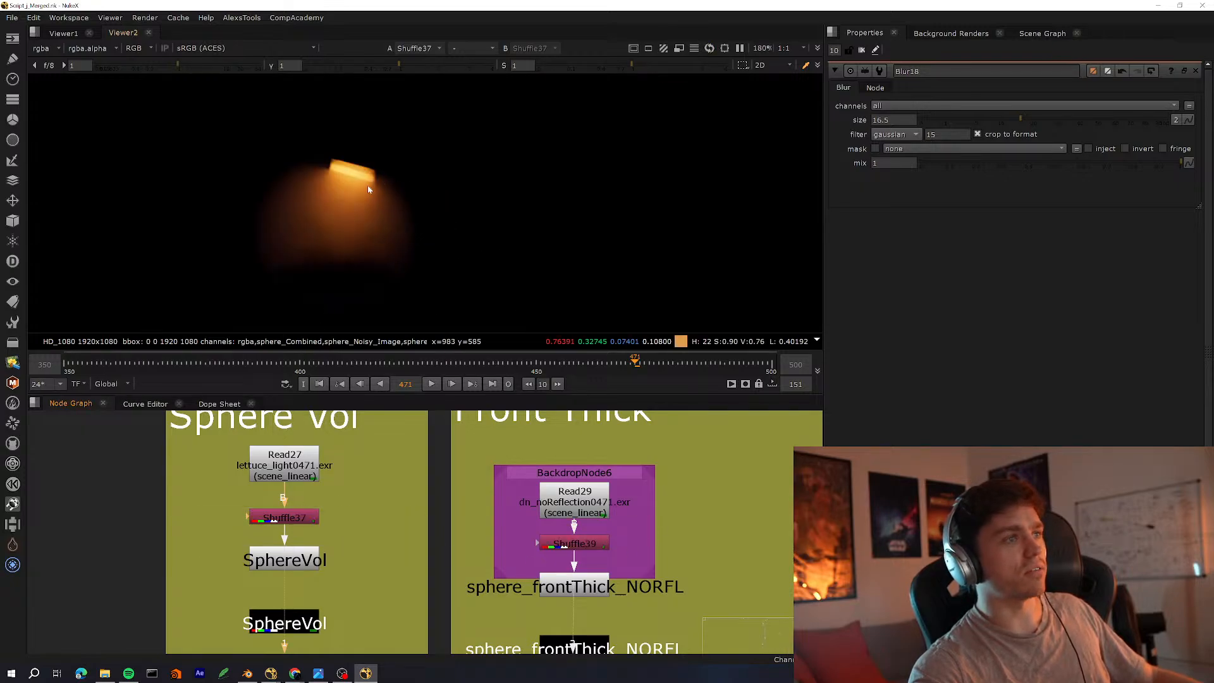
scroll(321, 238, "up", 2)
key("f")
View the Shuffle38 render in the Front Thick backdrop and examine the sphere's edge reflection closely
middle_click_drag(802, 482, 382, 512)
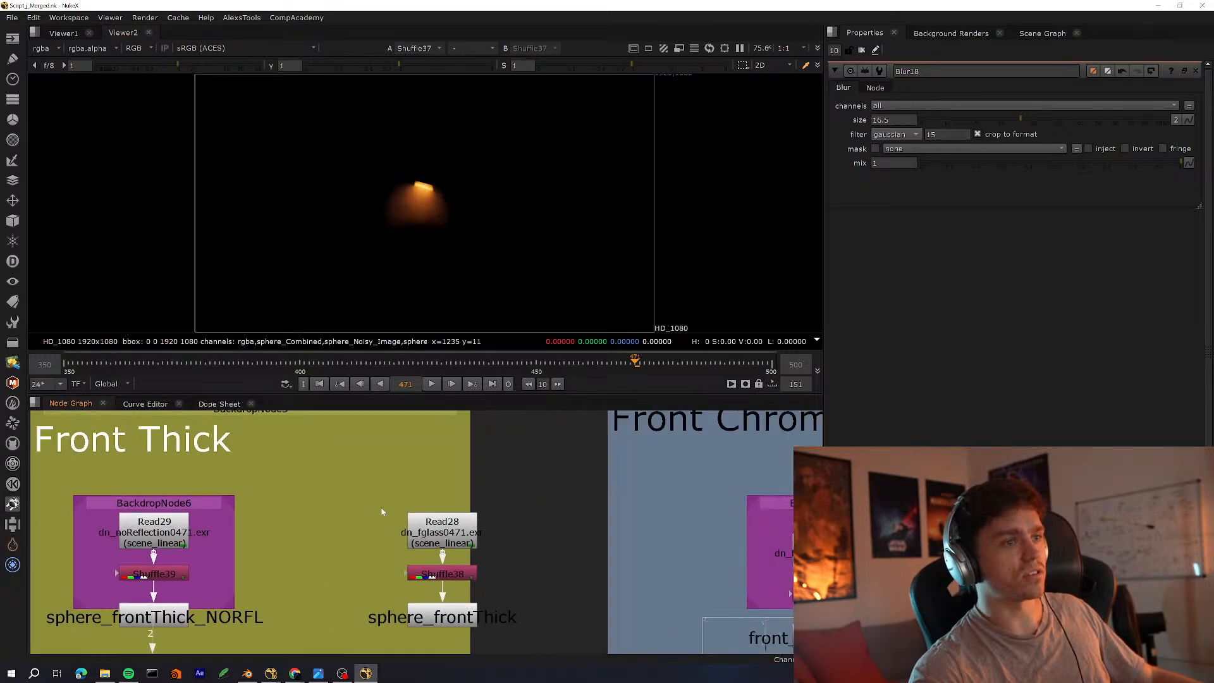
left_click(436, 573)
key("1")
left_click(392, 593)
scroll(447, 222, "up", 8)
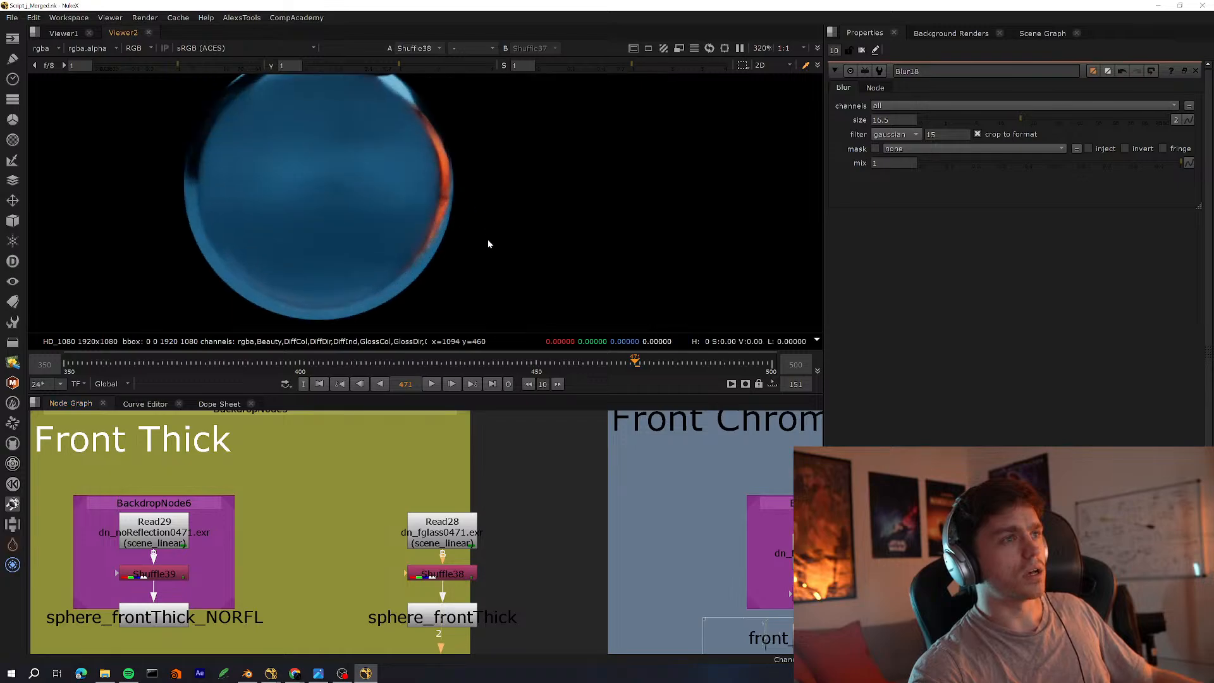
middle_click_drag(470, 236, 486, 293)
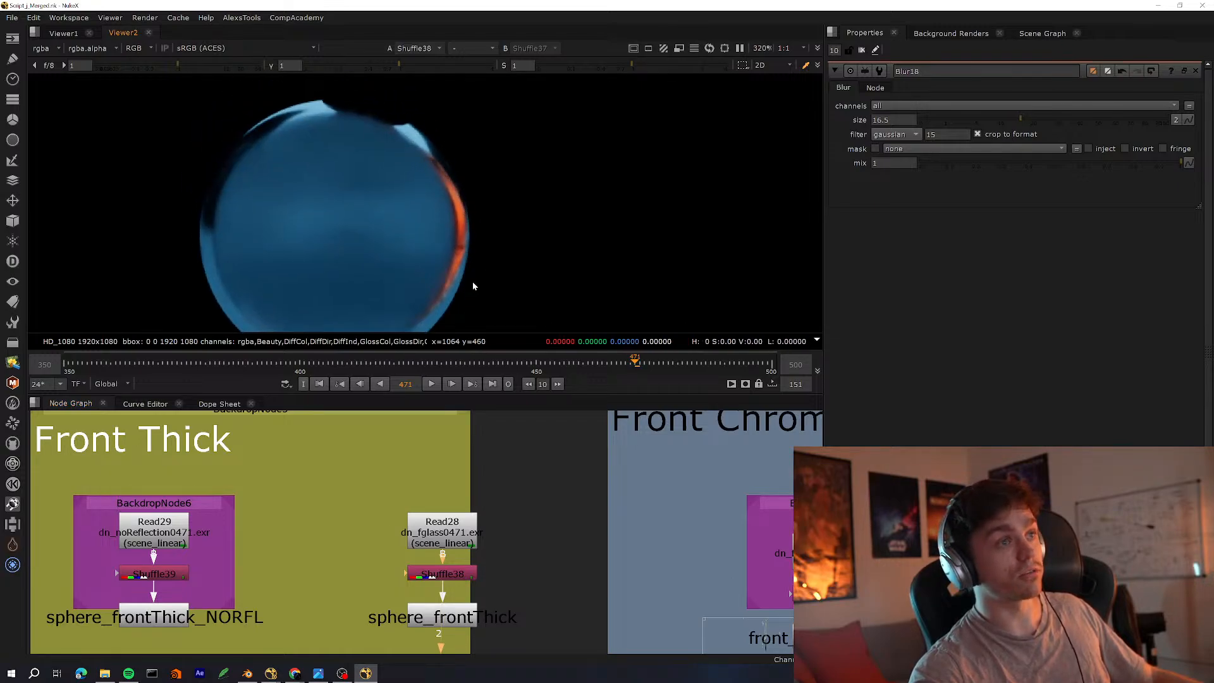
View the Shuffle41 render in the Front Chrome Reflection backdrop and inspect the mirrored sphere in an enlarged viewer
middle_click_drag(791, 584, 405, 552)
left_click(443, 563)
key("1")
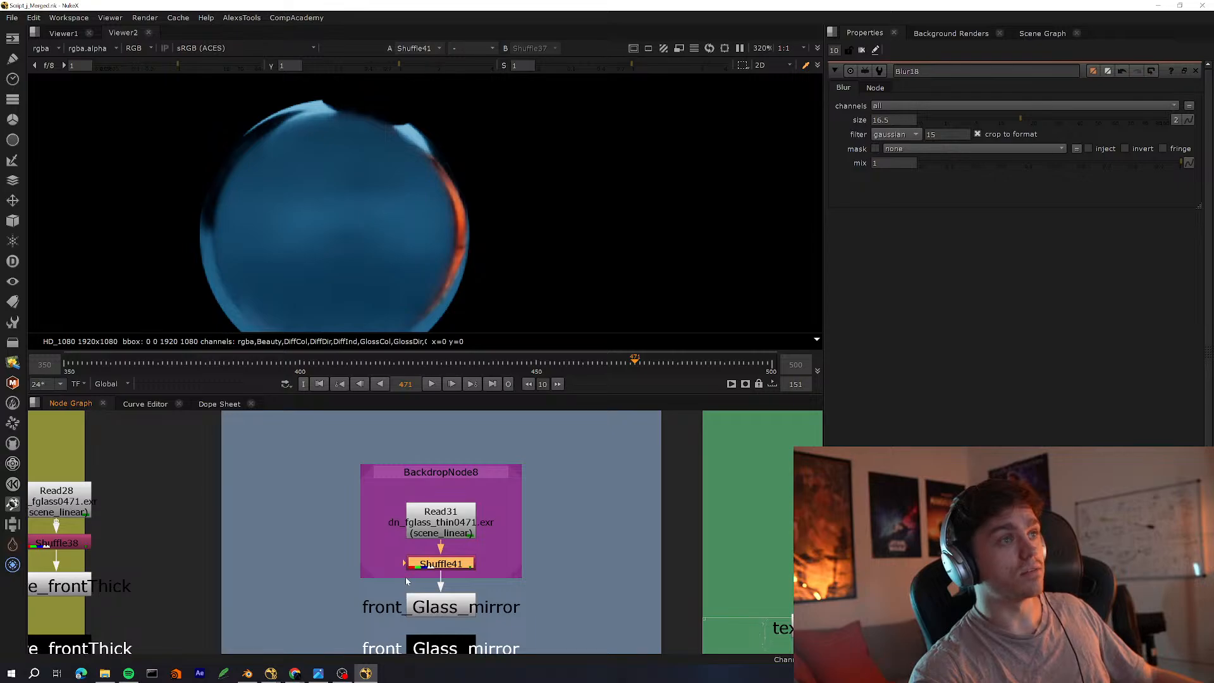
key("space")
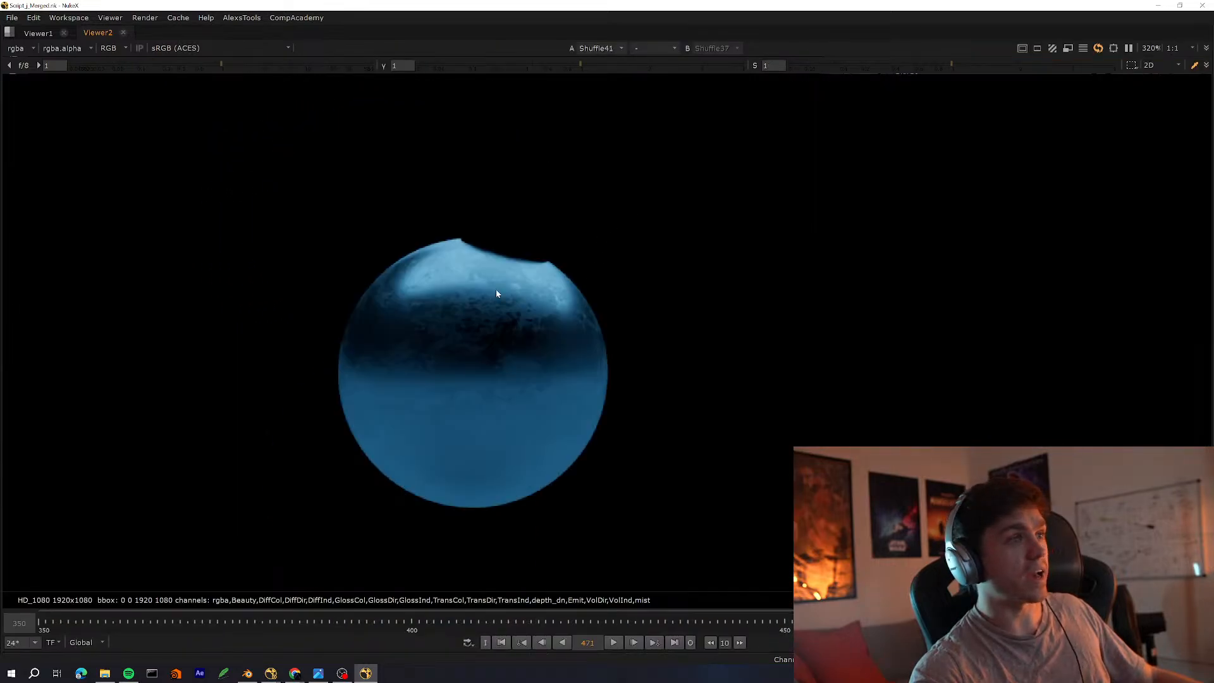
scroll(537, 291, "up", 4)
scroll(626, 324, "down", 10)
scroll(602, 328, "up", 9)
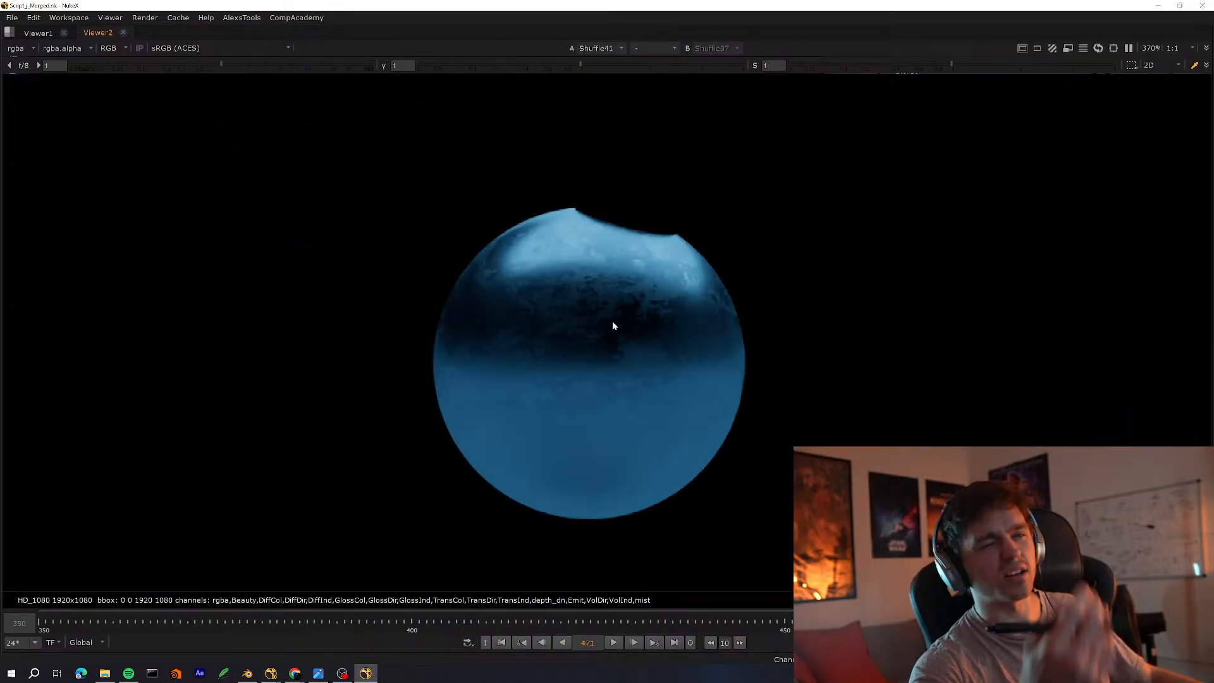
key("space")
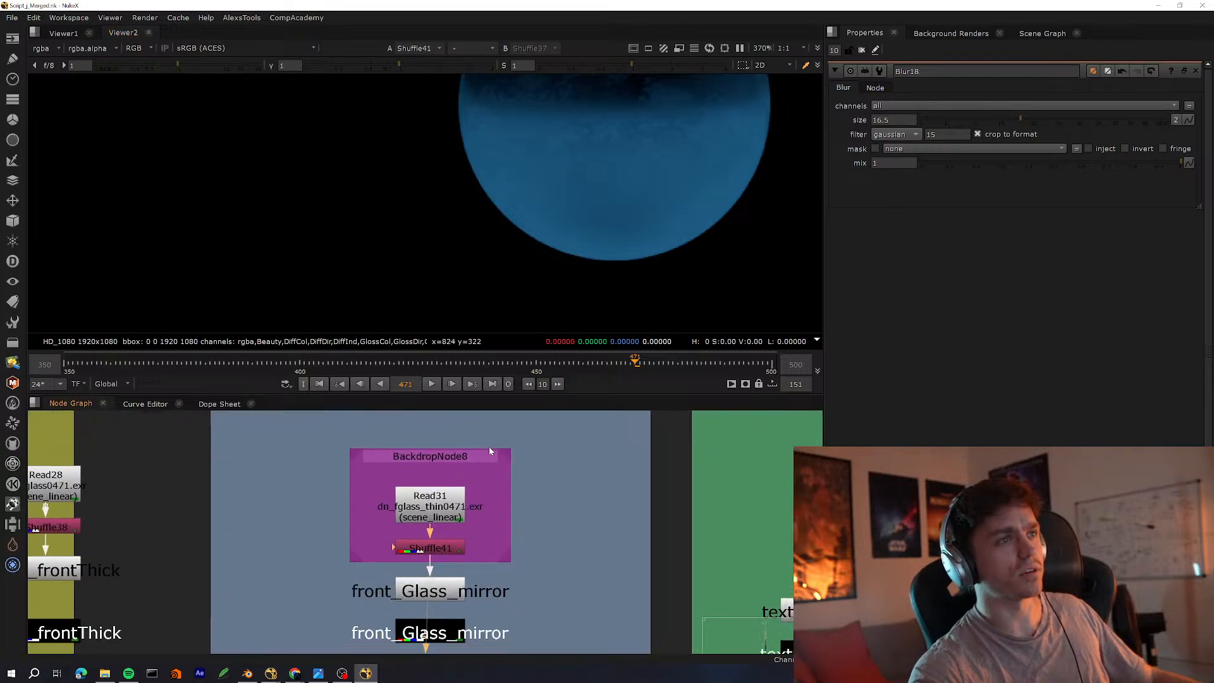
View the Shuffle40 sphere texture render from the (Texture) Front backdrop
middle_click_drag(746, 436, 243, 478)
left_click_drag(493, 539, 315, 590)
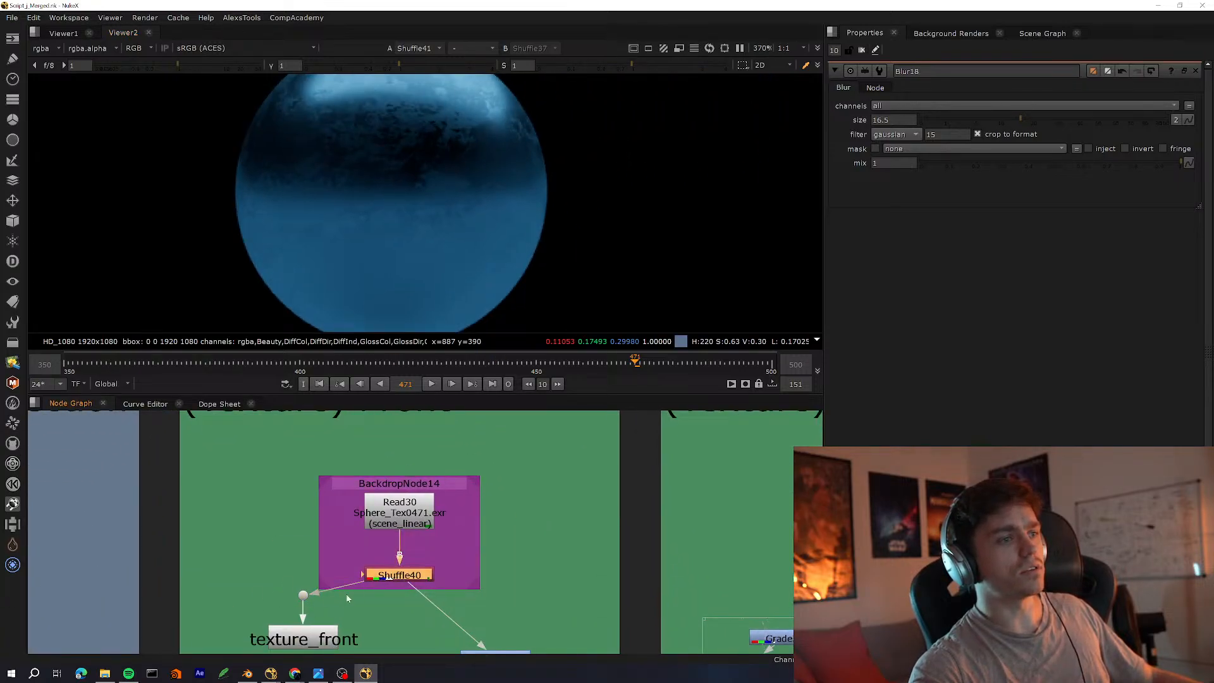
key("1")
left_click(351, 585)
middle_click_drag(429, 211, 403, 275)
View the Shuffle42 render of the back texture from the (Texture) BACK Inner backdrop
middle_click_drag(504, 495, 162, 462)
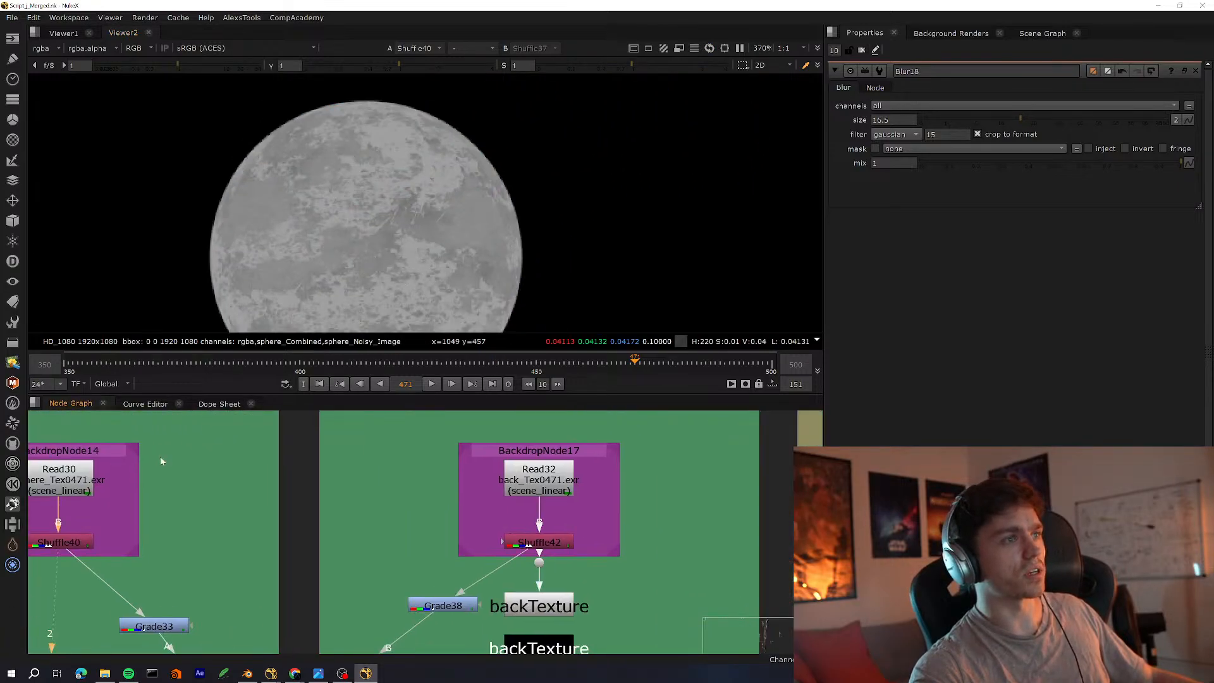
left_click(539, 542)
key("2")
left_click(442, 424)
middle_click_drag(441, 304, 485, 236)
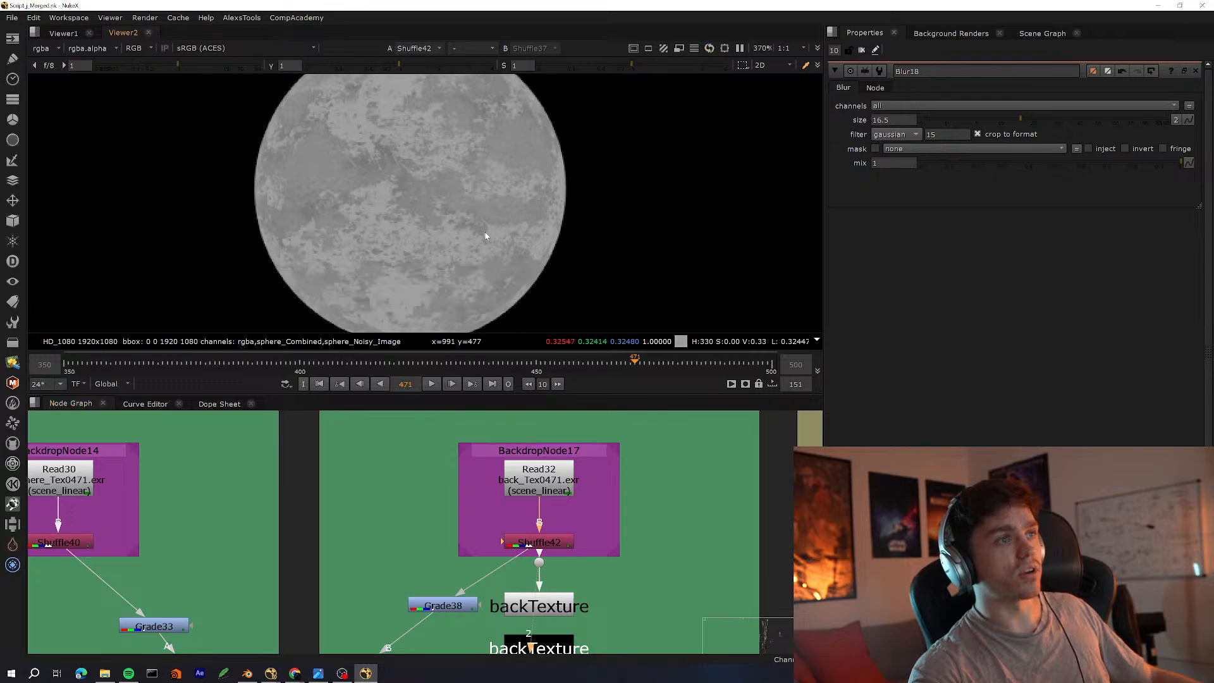
View the Merge25 result in the test backdrop and enlarge the viewer to inspect the combined sphere textures
scroll(408, 488, "down", 3)
scroll(323, 500, "up", 1)
middle_click_drag(323, 500, 369, 428)
middle_click_drag(371, 598, 406, 563)
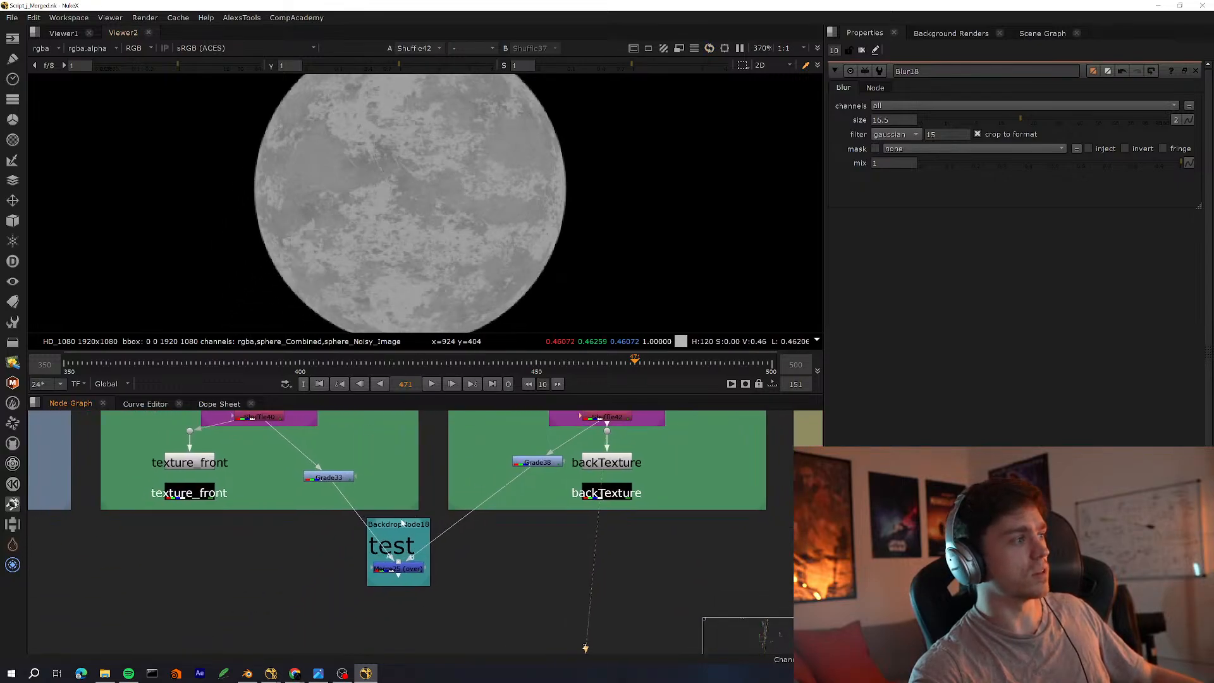
scroll(406, 563, "up", 5)
left_click(341, 577)
key("1")
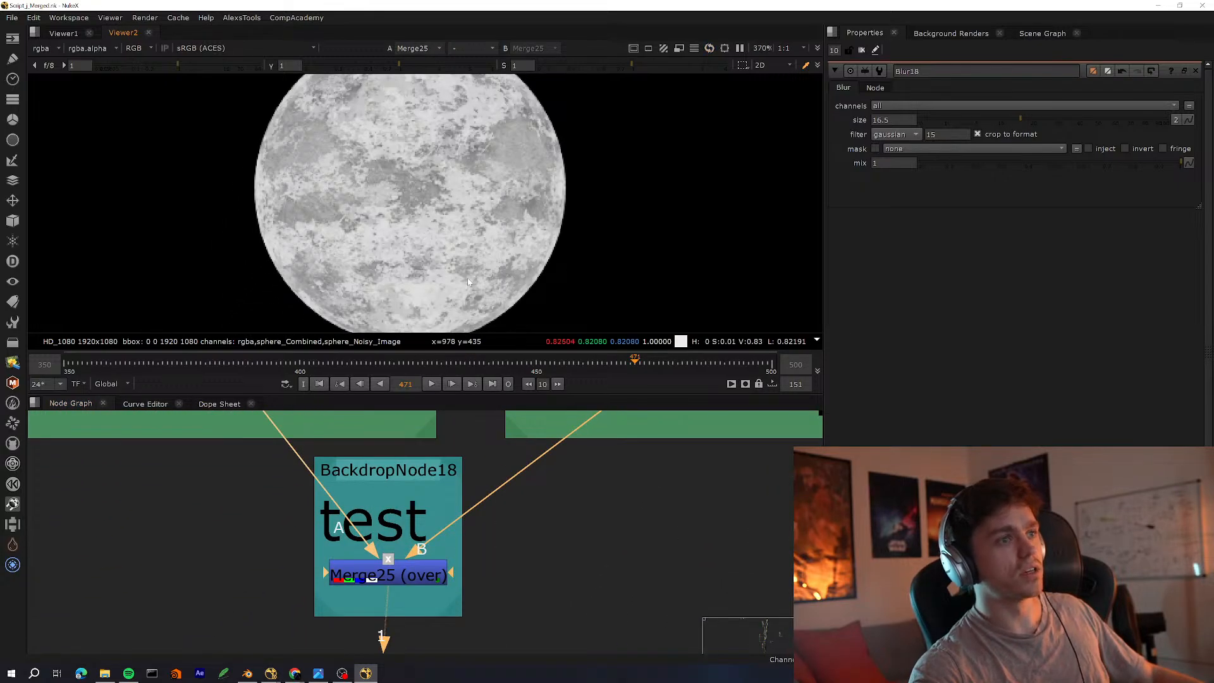
key("space")
key("f")
scroll(599, 358, "up", 6)
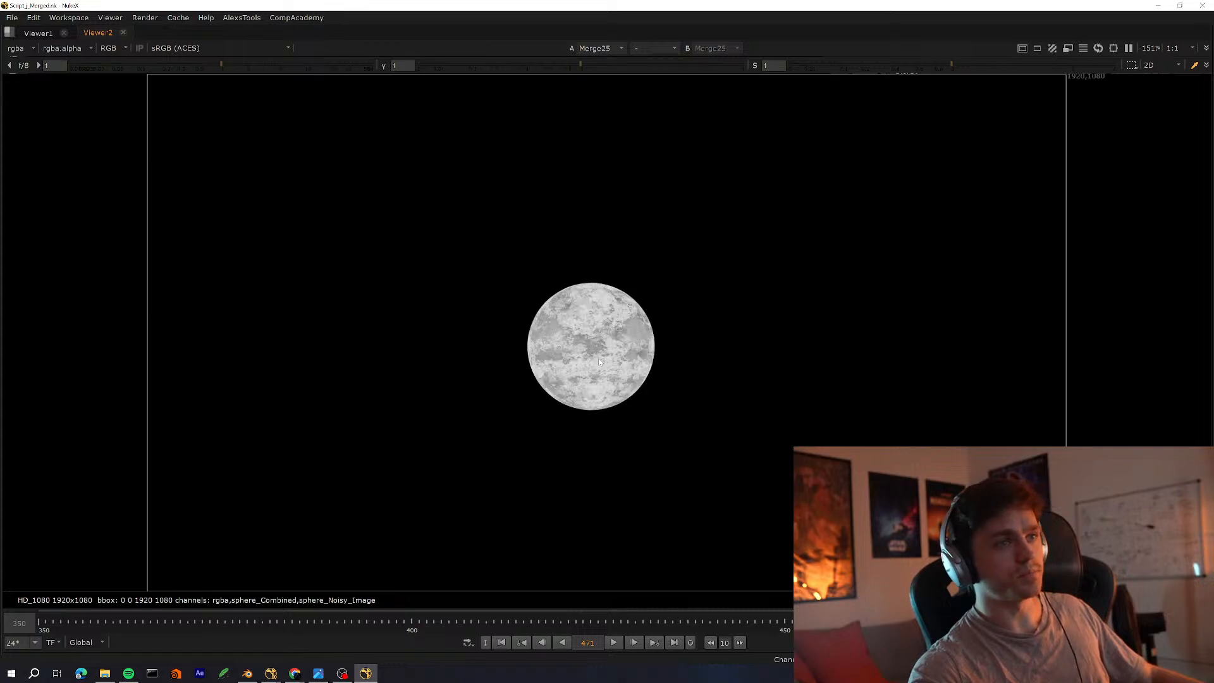
Play back the combined sphere texture and check its surface at several frames between 433 and 449
left_click(633, 624)
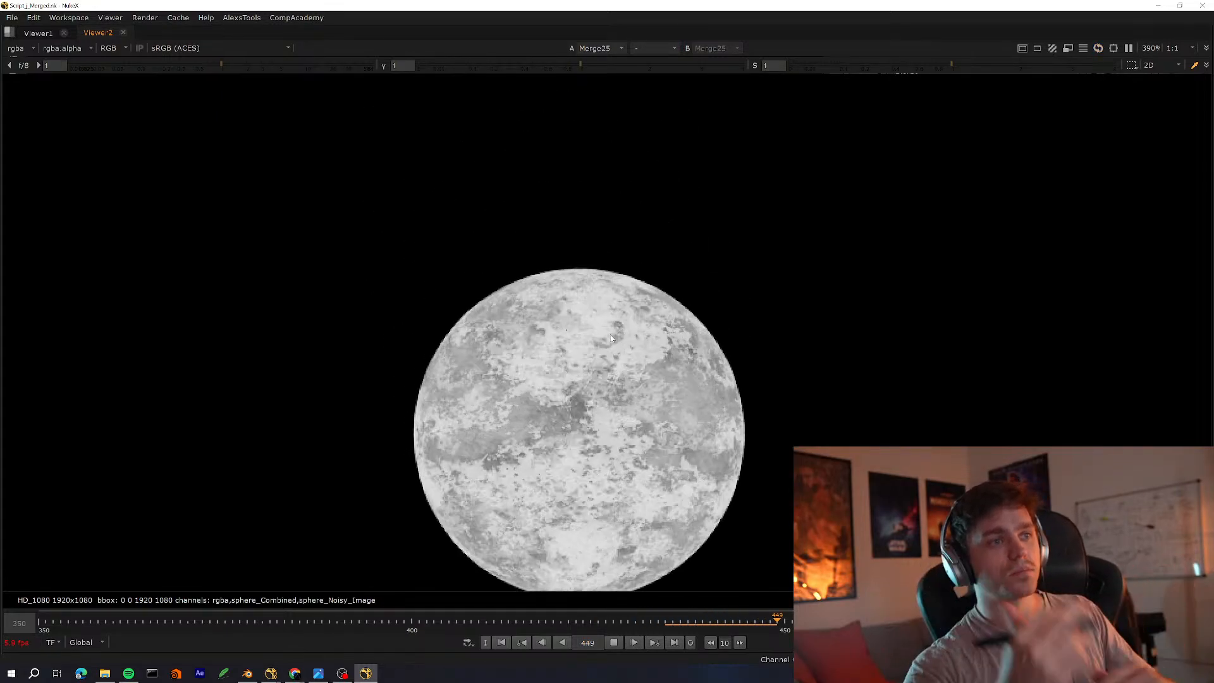
left_click(688, 627)
left_click(673, 623)
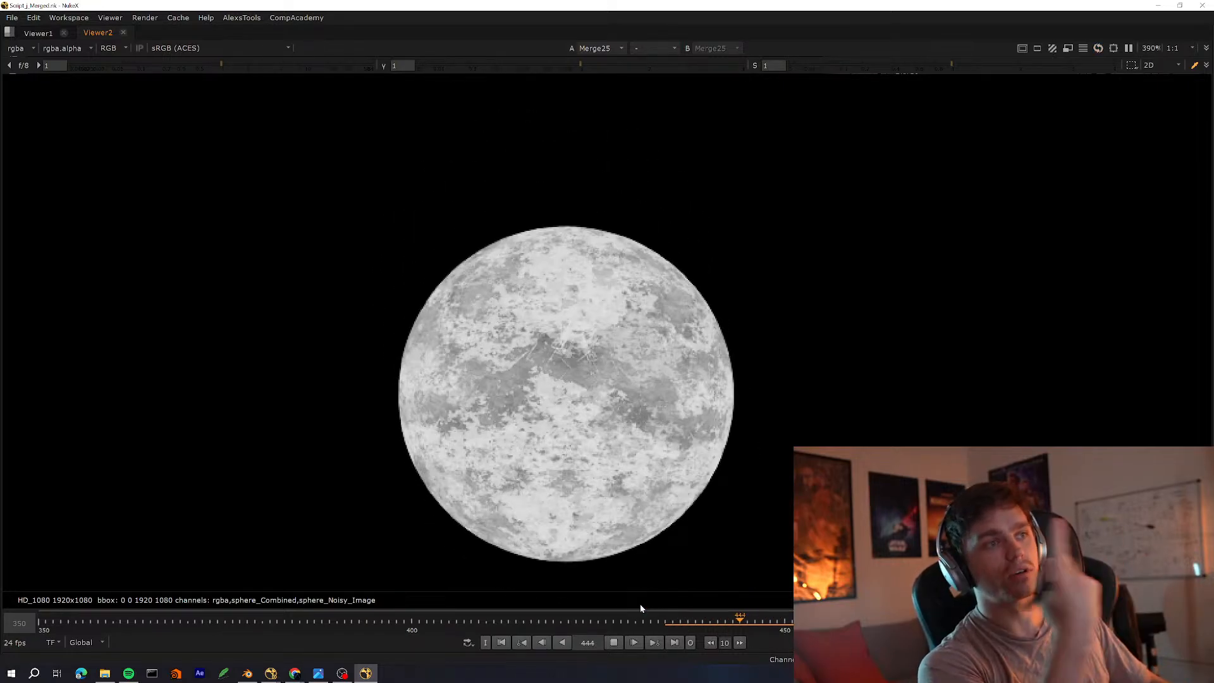
key("Left")
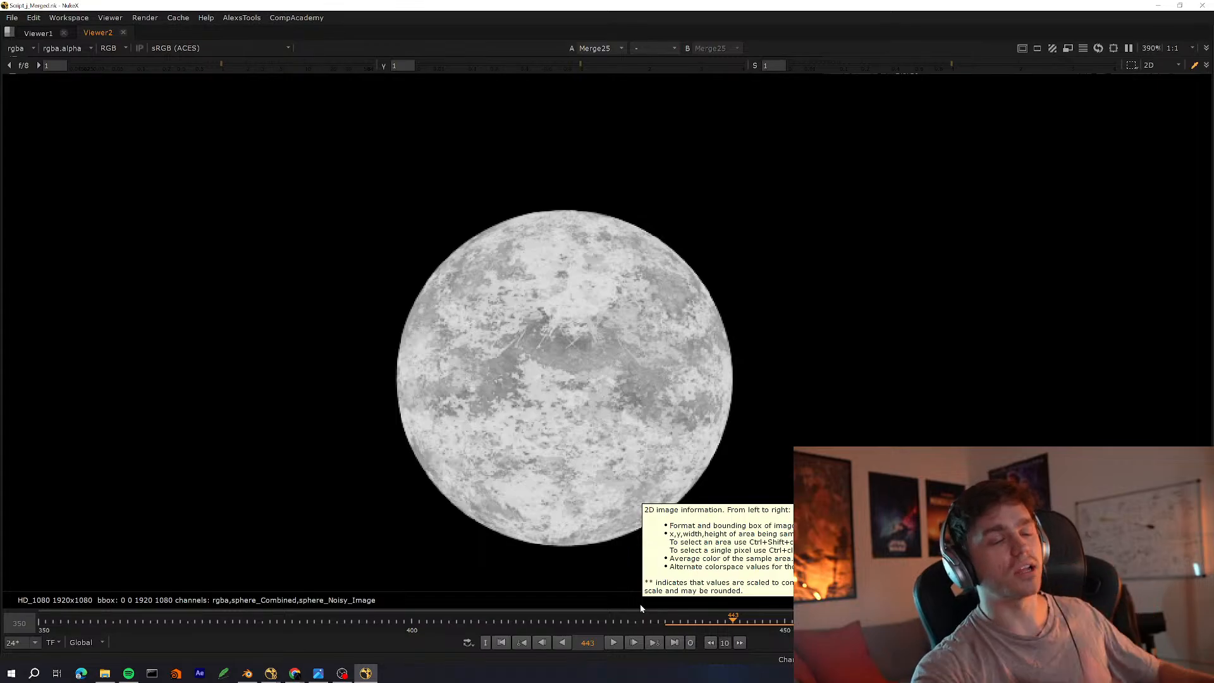
left_click(662, 624)
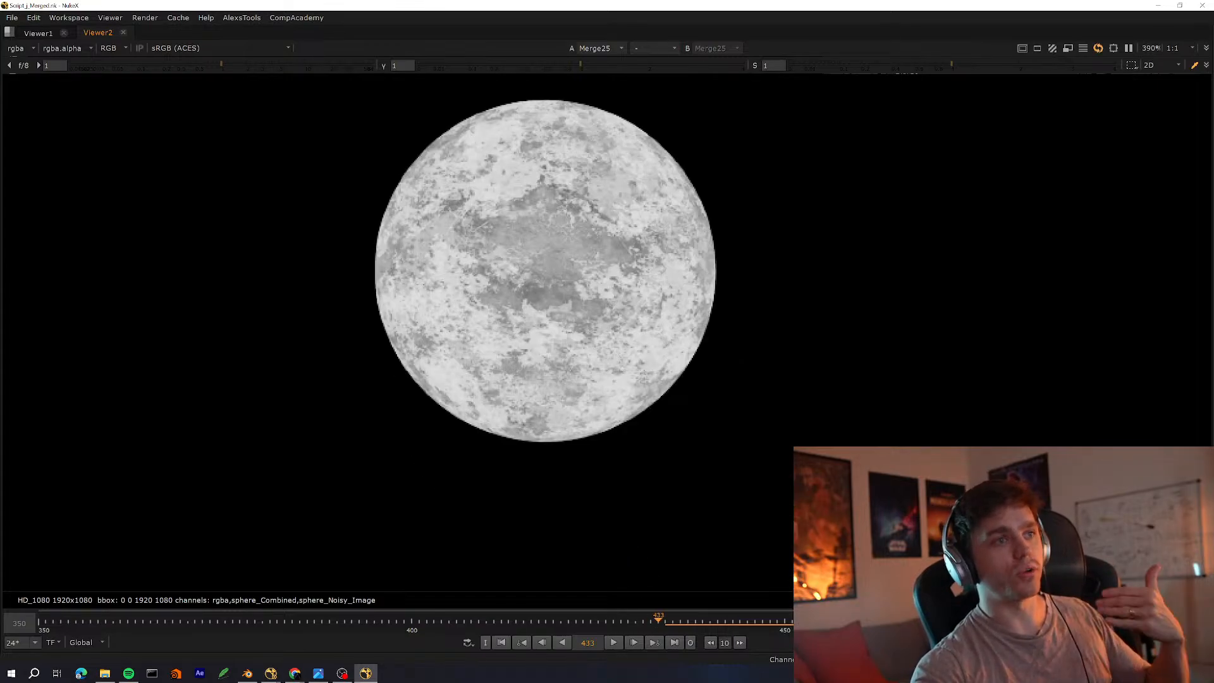
left_click(615, 644)
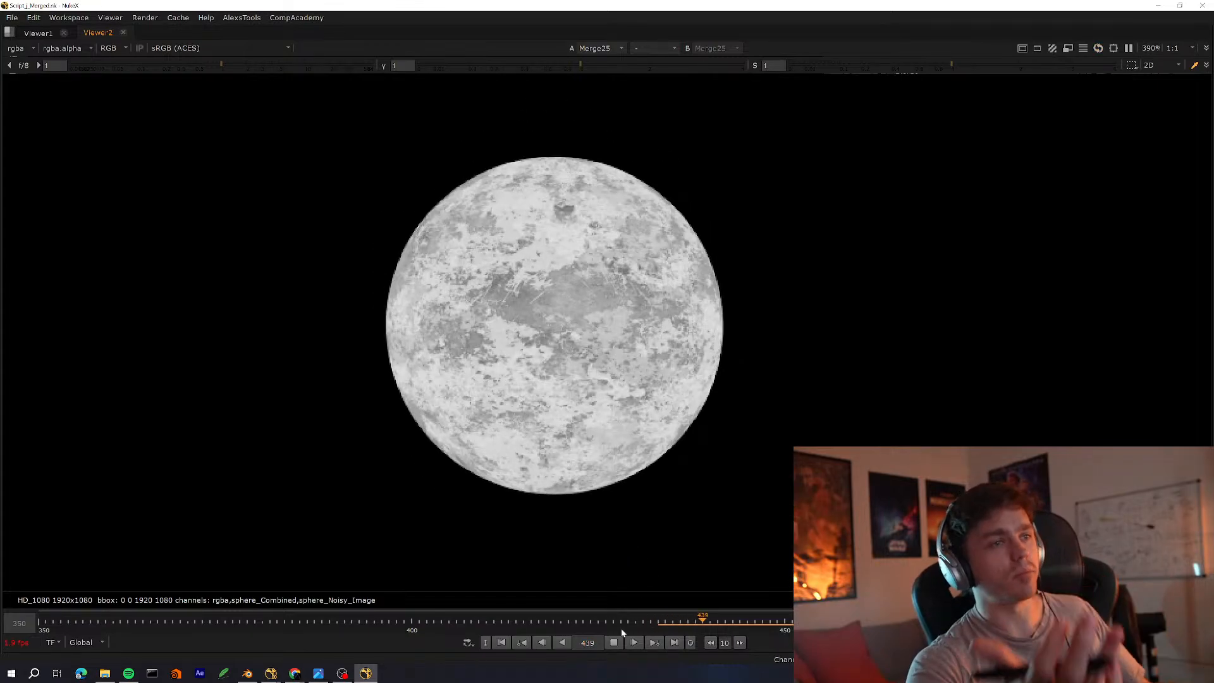
left_click(620, 635)
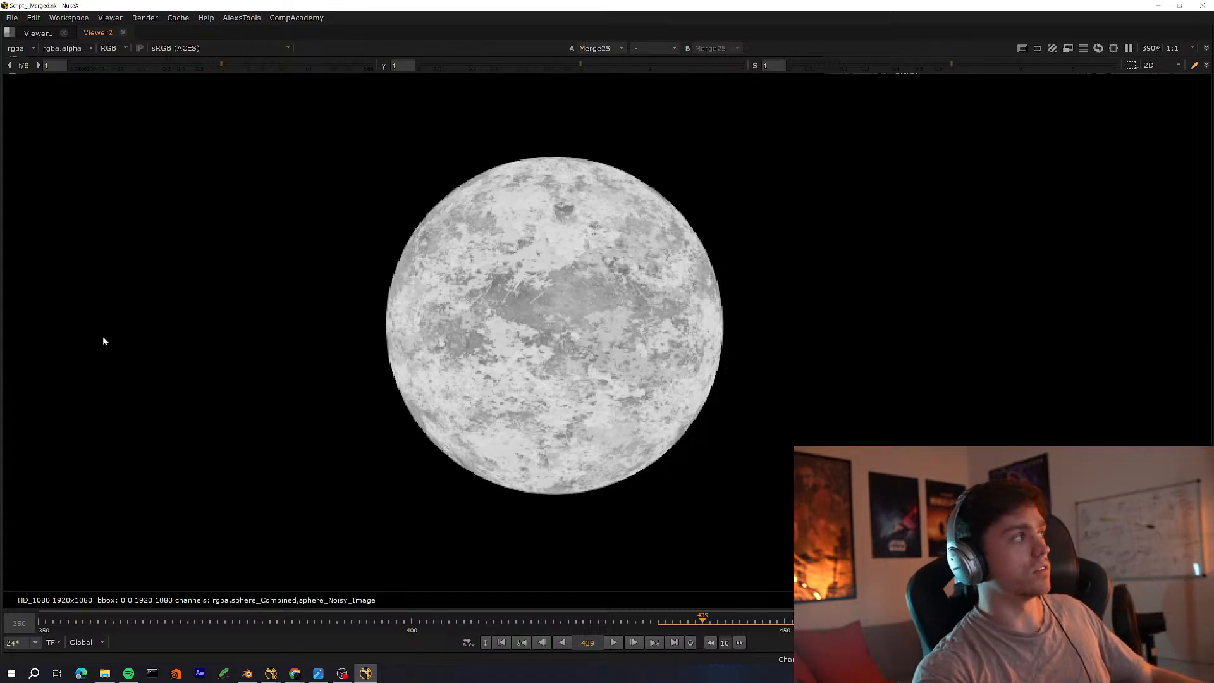
key("space")
View the Shuffle43 inner and Shuffle44 outer renders in the Metal Cap backdrop
scroll(461, 578, "down", 2)
middle_click_drag(460, 578, 416, 615)
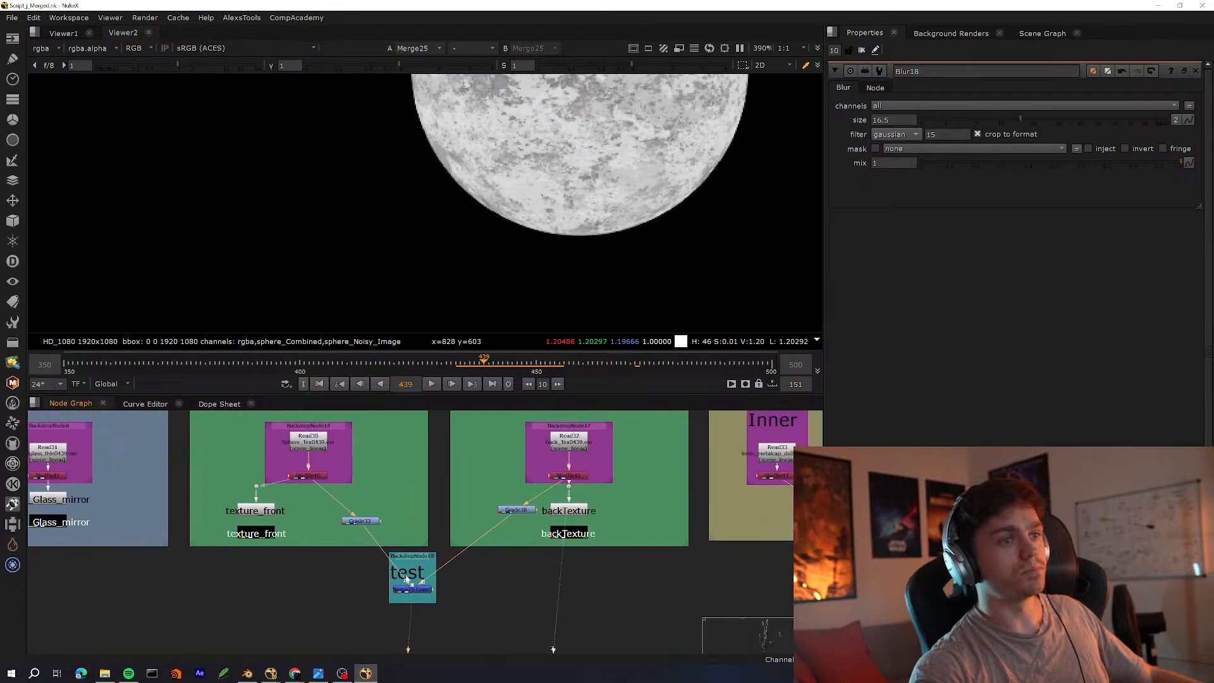
scroll(816, 461, "up", 2)
middle_click_drag(817, 462, 582, 537)
left_click(525, 549)
key("2")
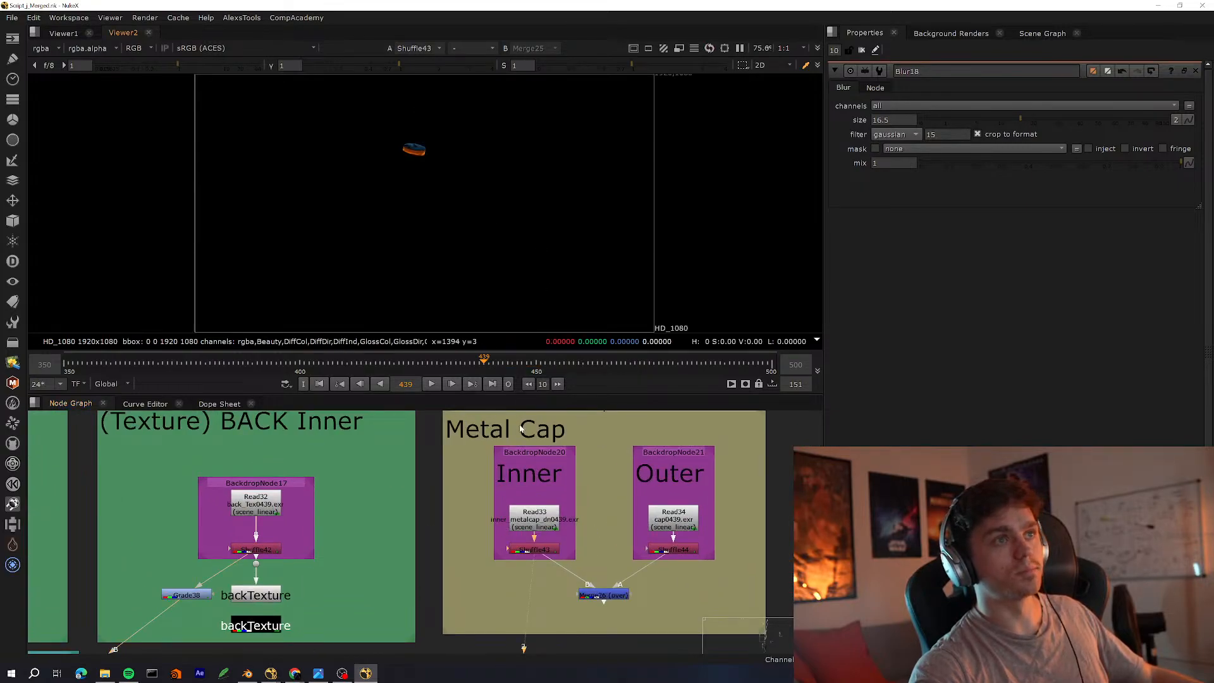
left_click(674, 549)
key("2")
View the Shuffle46 render in the Back Glass (Refraction) backdrop and check the refracted sphere
middle_click_drag(720, 517, 401, 501)
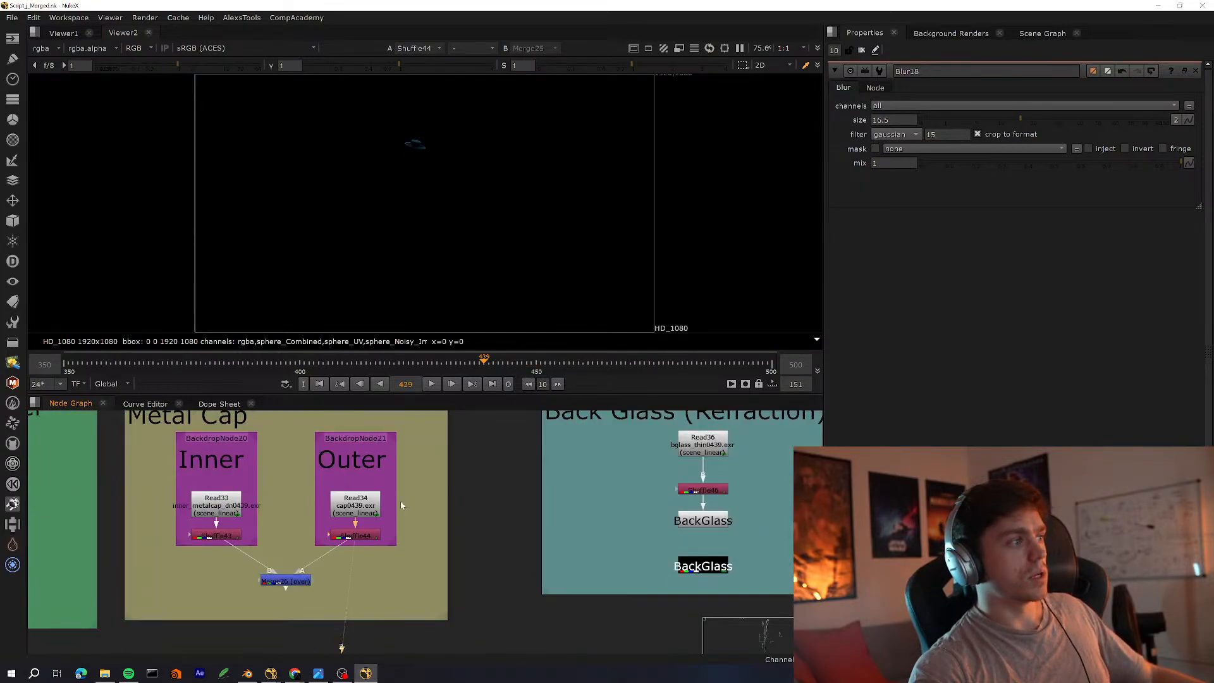
middle_click_drag(605, 517, 350, 533)
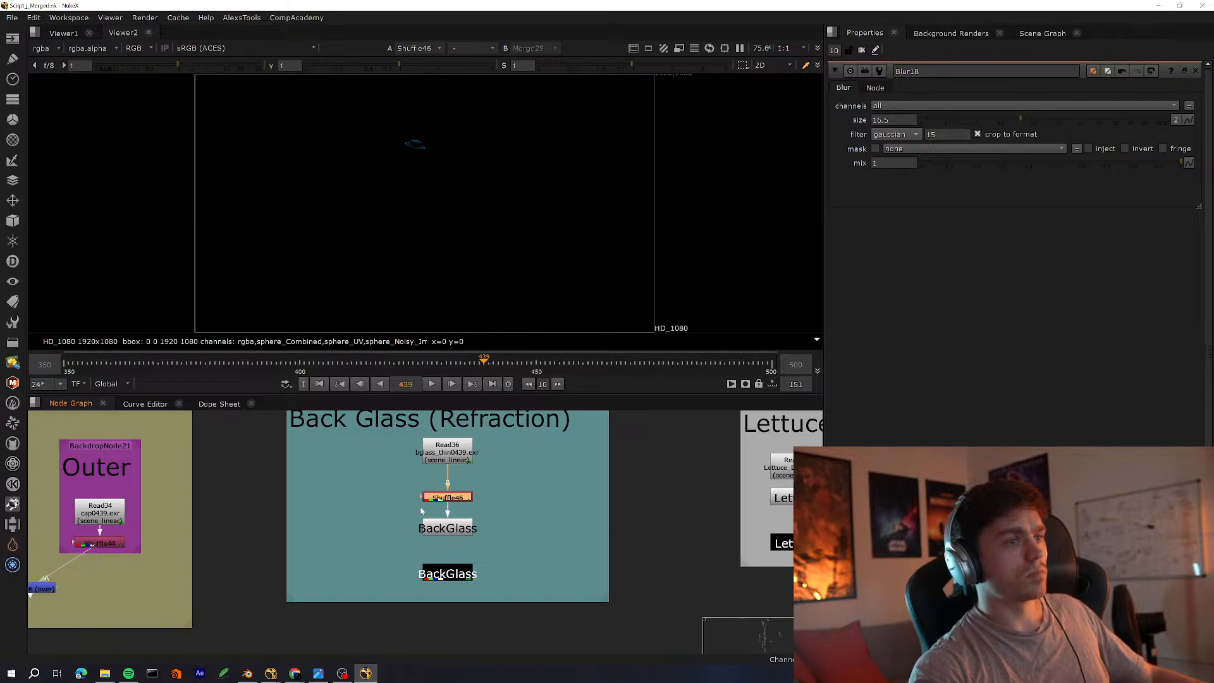
left_click(517, 532)
middle_click_drag(517, 532, 224, 534)
scroll(445, 154, "down", 1)
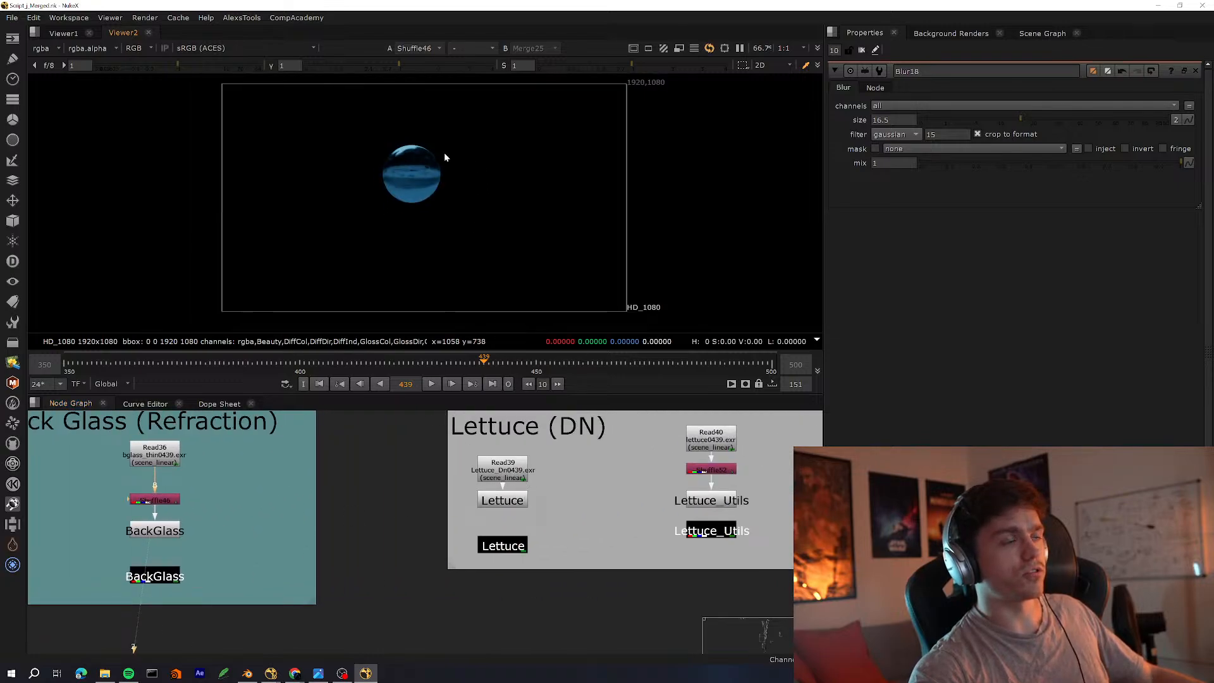
scroll(447, 156, "up", 8)
scroll(399, 190, "up", 3)
key("f")
View the Read39 lettuce render in the Lettuce (DN) backdrop
left_click(511, 499)
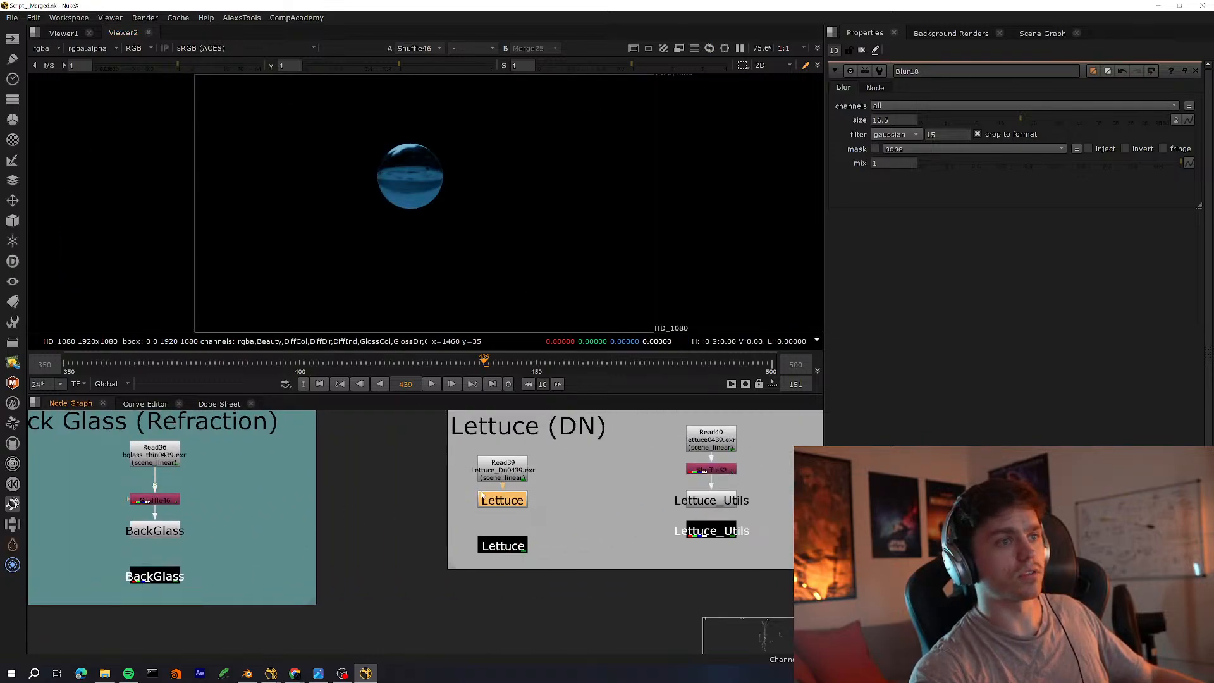
left_click(513, 475)
key("2")
left_click(541, 481)
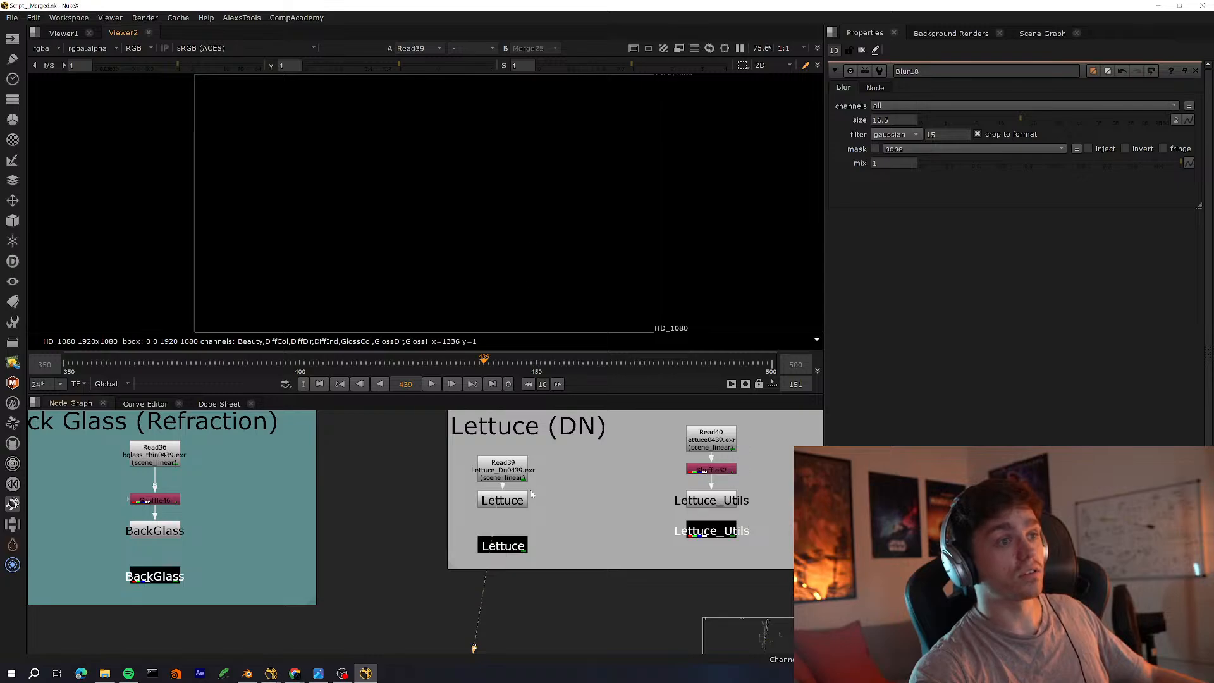
Add a Shuffle node to Read39 in the Lettuce (DN) backdrop and set its input layer to Beauty
scroll(490, 495, "up", 2)
middle_click_drag(607, 488, 468, 518)
key("Tab")
type("shuf")
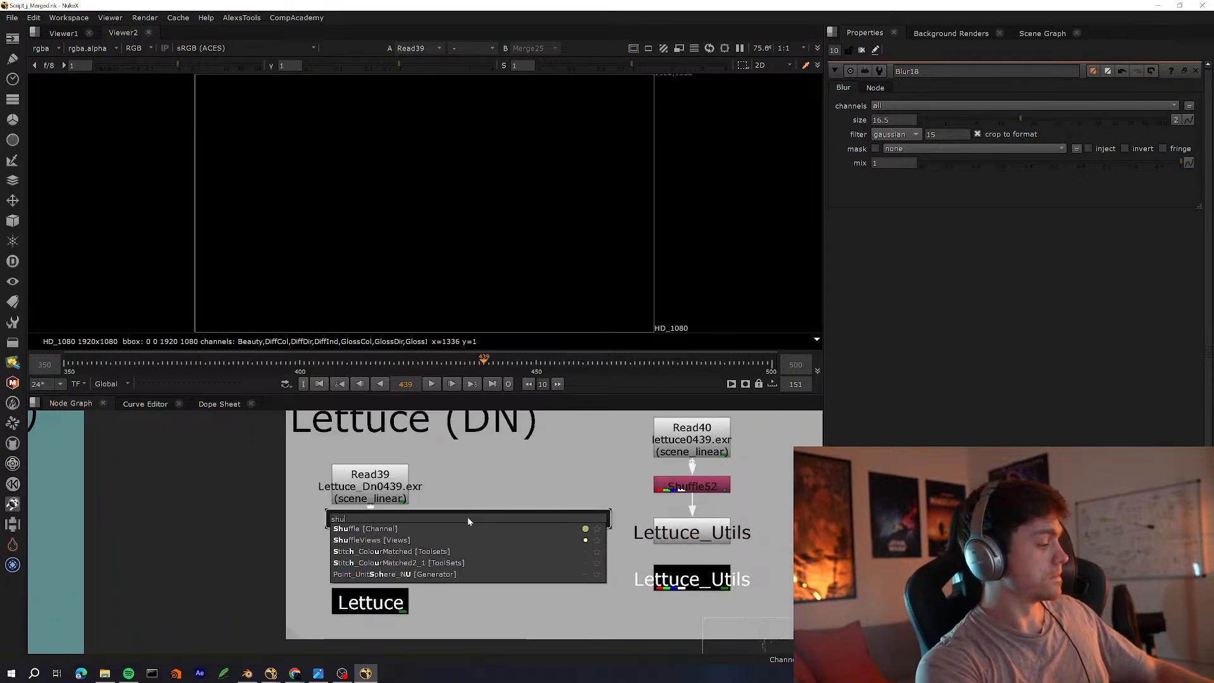
key("Return")
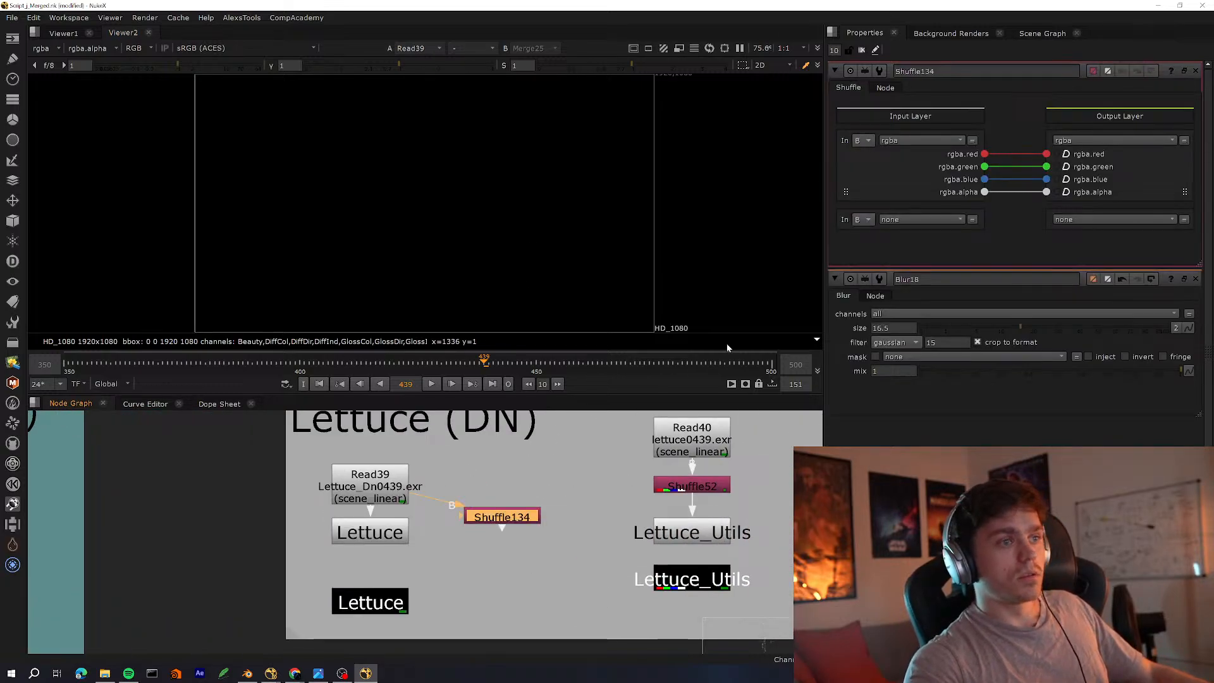
left_click(922, 141)
left_click(895, 204)
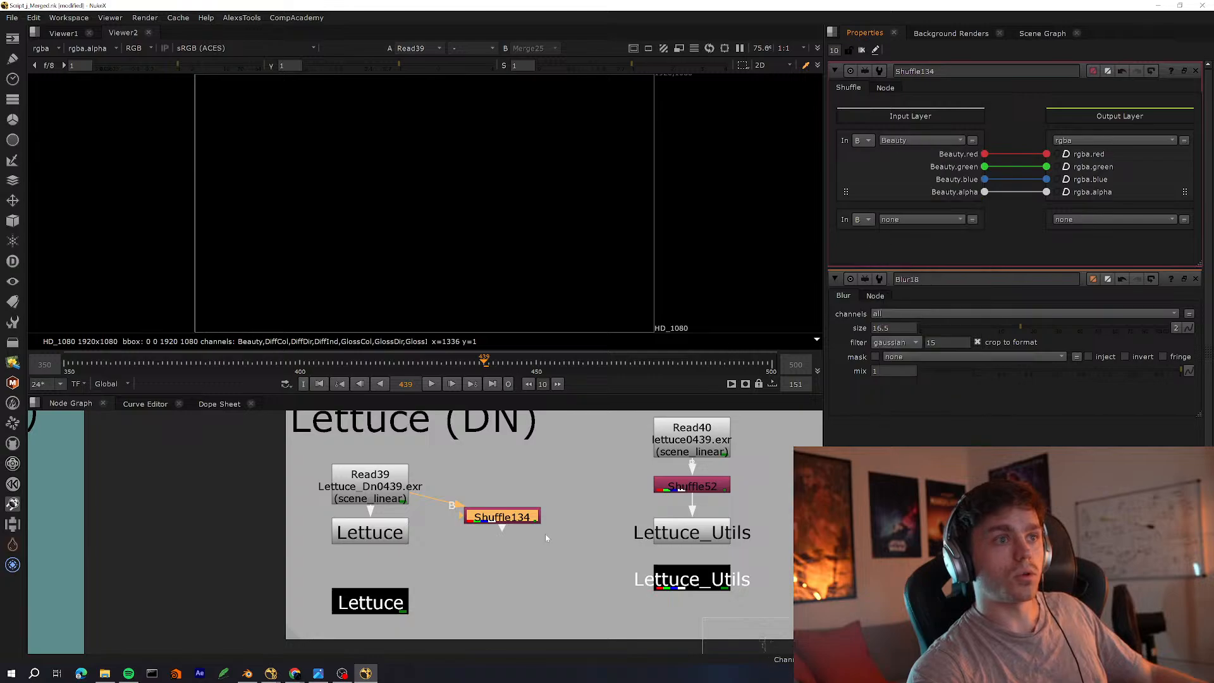
View the lettuce Beauty shuffle in an enlarged viewer and examine the plant at different viewer gain levels
key("1")
left_click_drag(523, 522, 528, 528)
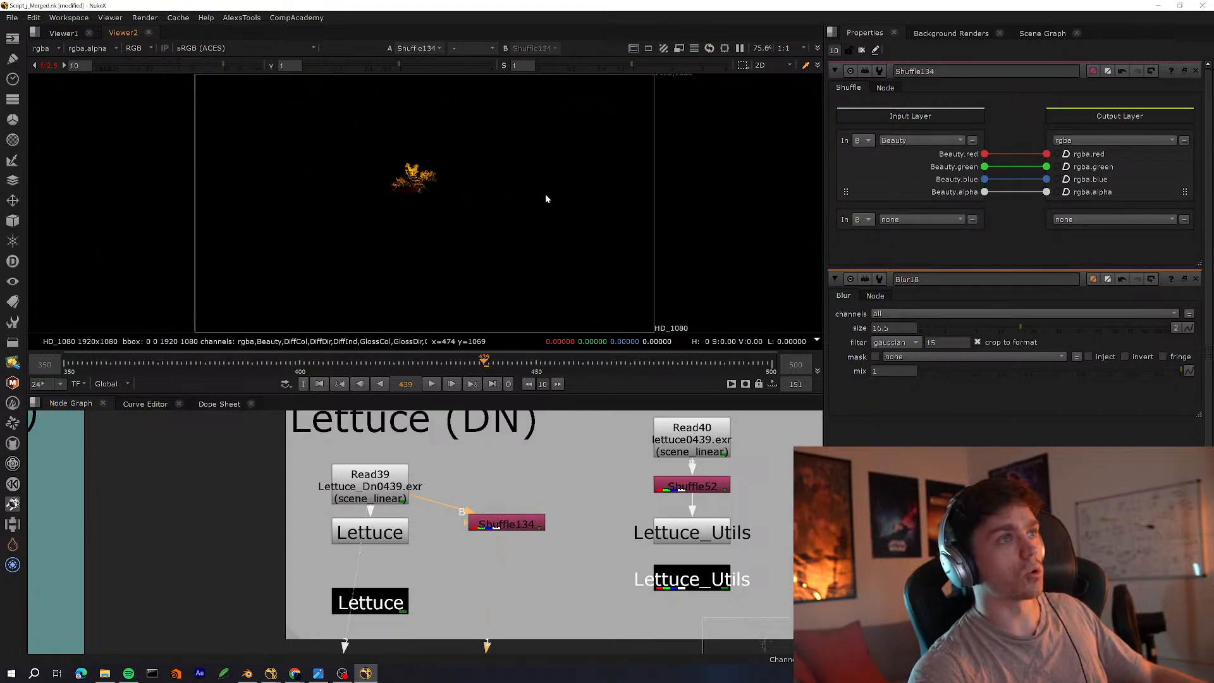
key("space")
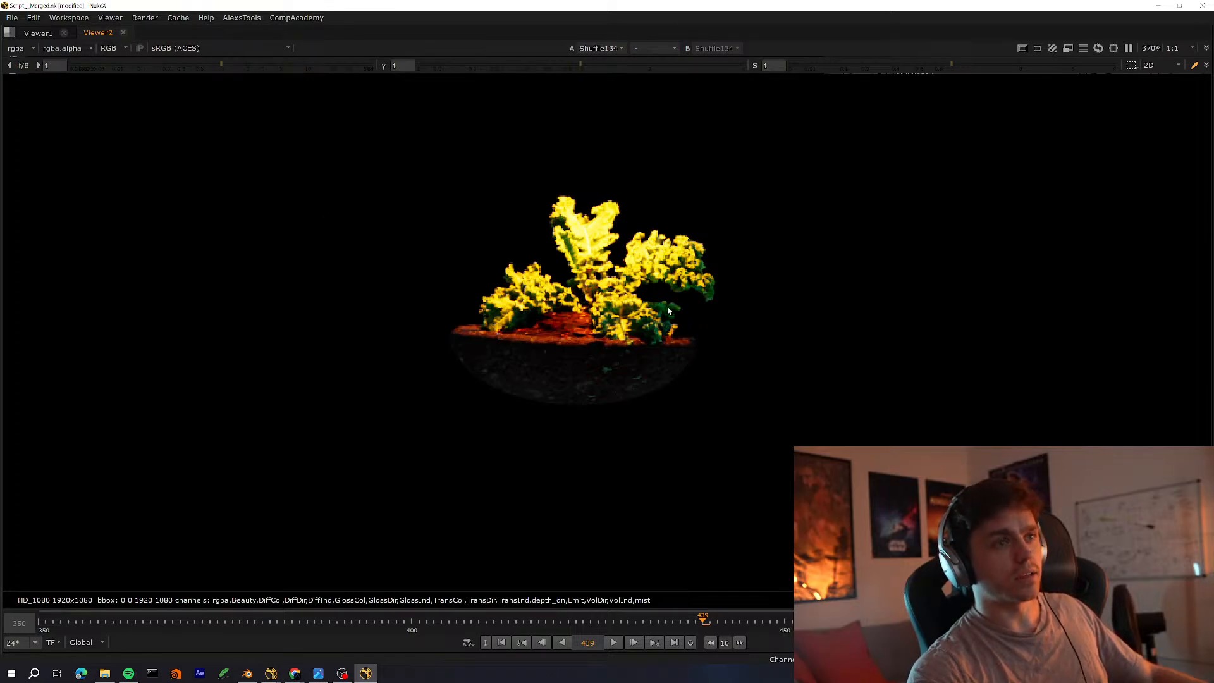
scroll(643, 298, "up", 4)
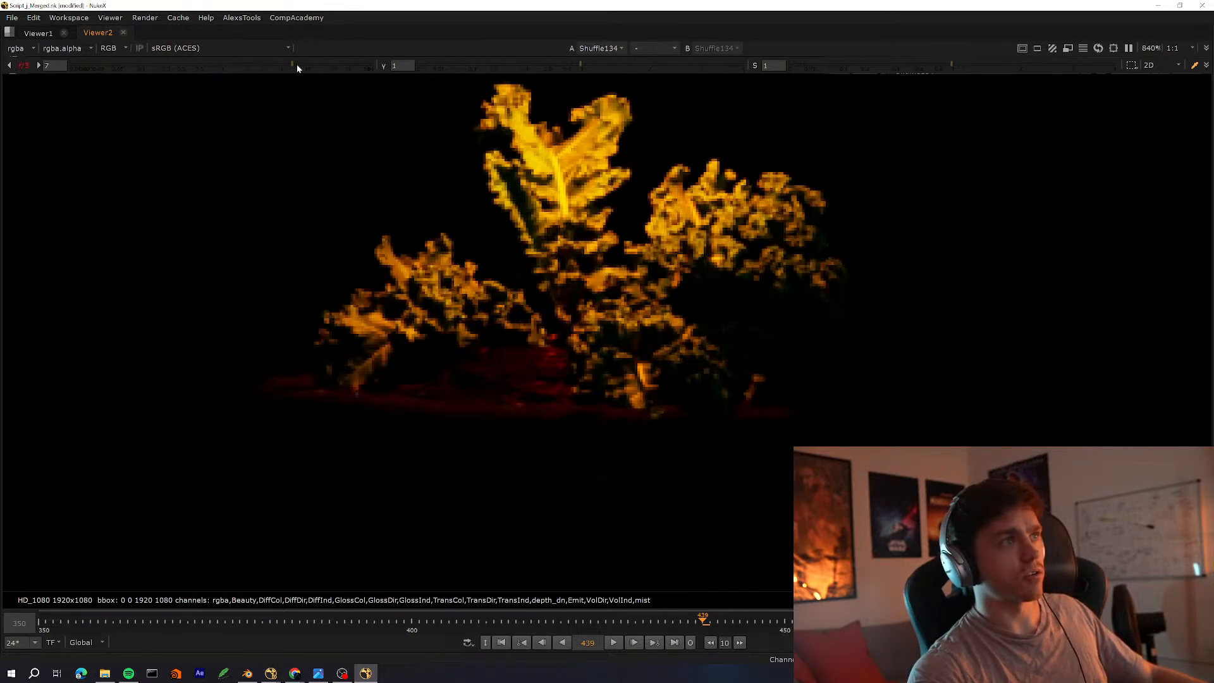
scroll(502, 268, "down", 7)
scroll(502, 268, "up", 3)
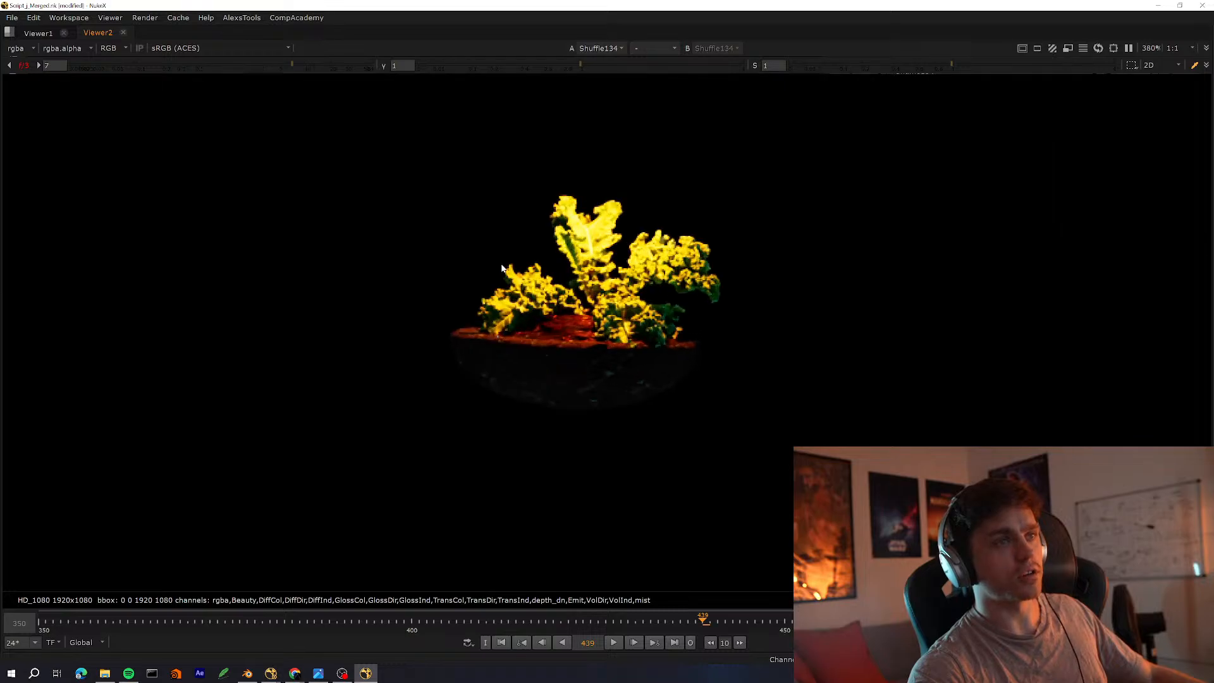
middle_click_drag(147, 107, 141, 152)
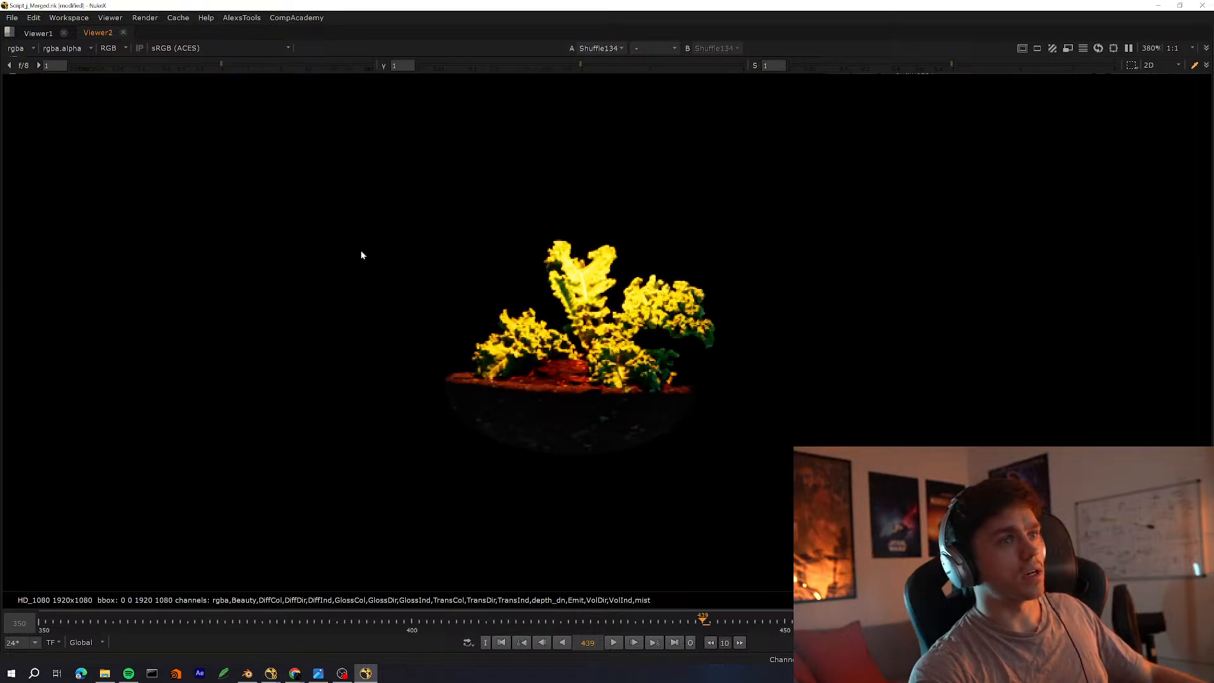
Delete the temporary Beauty shuffle beside Read39 in the Lettuce (DN) backdrop
key("space")
key("space")
scroll(583, 460, "up", 3)
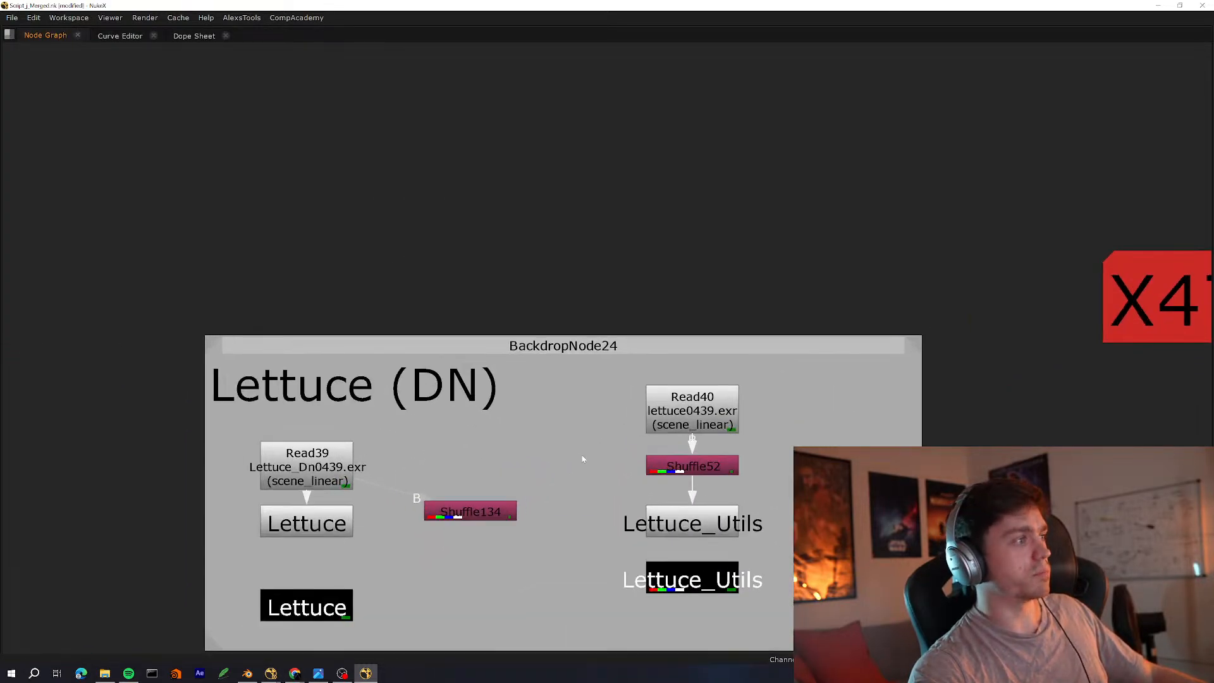
scroll(468, 385, "down", 2)
left_click_drag(468, 385, 405, 429)
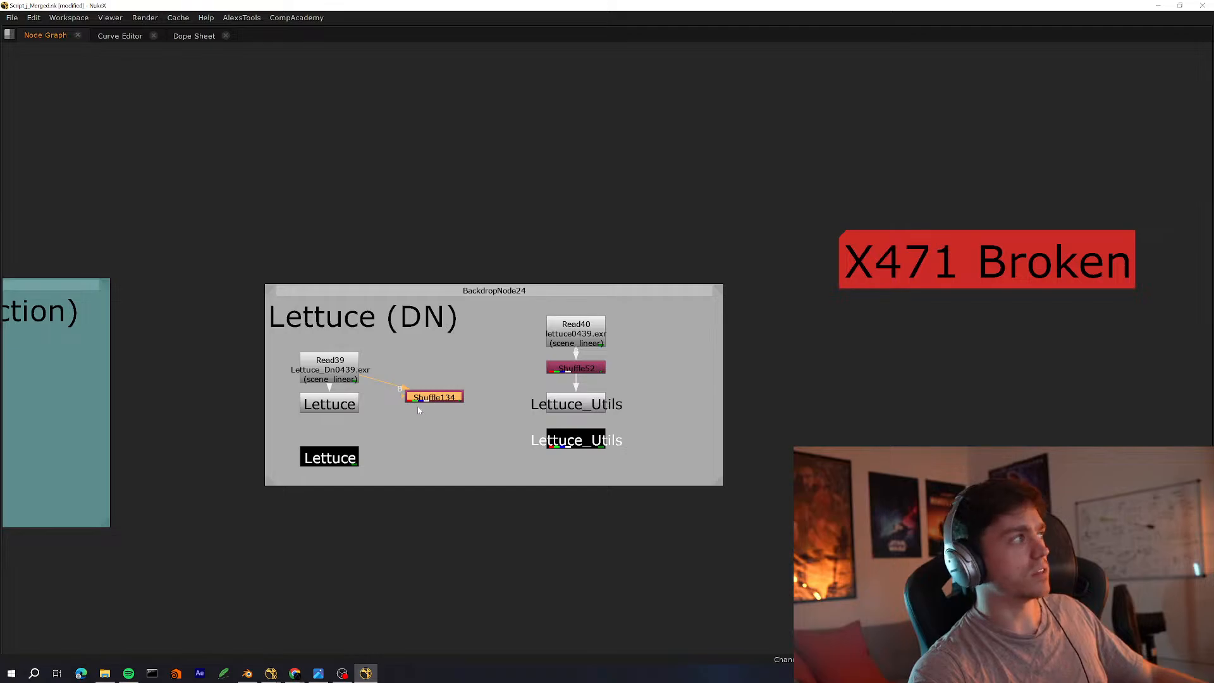
scroll(443, 383, "up", 1)
key("Delete")
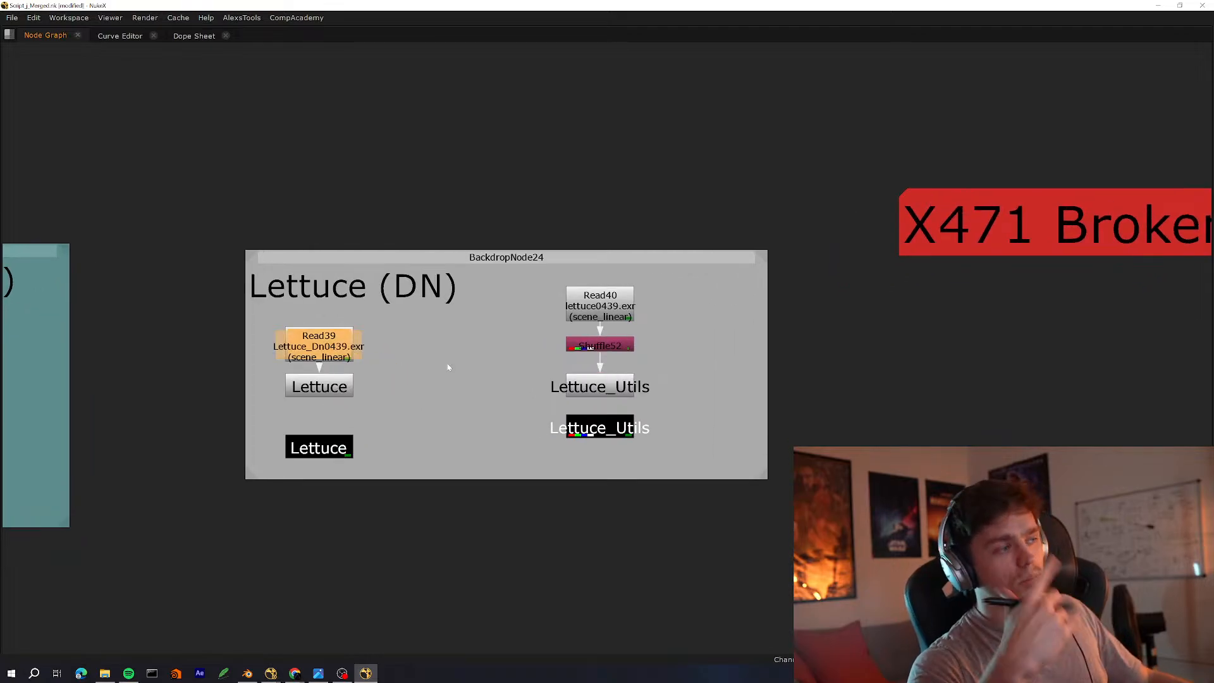
Go from the render groups to the main comp tree near END Env and view the lens distortion node's output
middle_click_drag(468, 380, 427, 397, "alt")
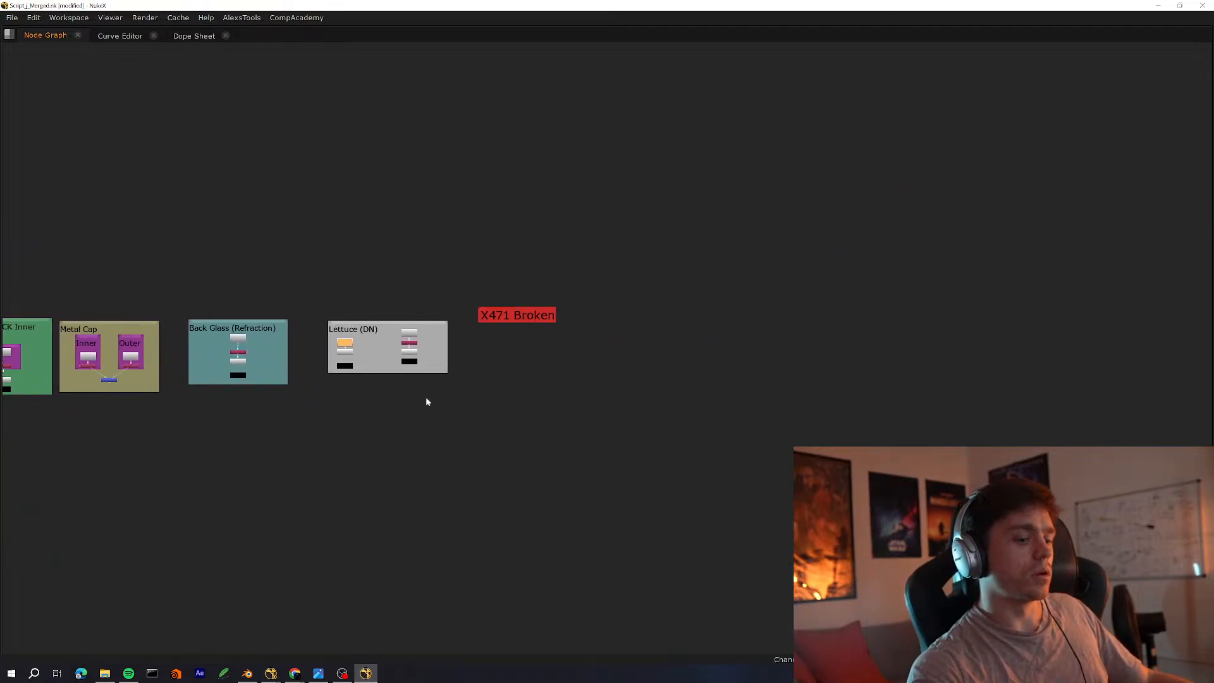
middle_click_drag(410, 345, 446, 282, "alt")
middle_click_drag(495, 354, 600, 298, "alt")
middle_click_drag(551, 426, 628, 341, "alt")
middle_click_drag(602, 505, 575, 359)
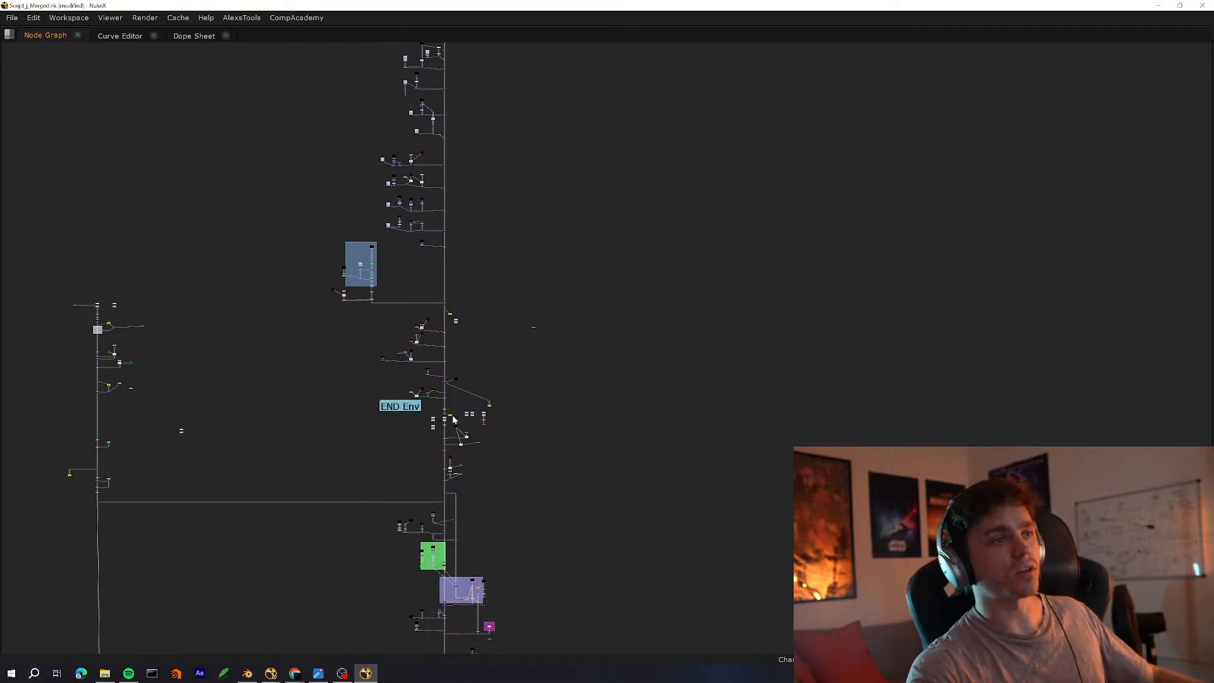
scroll(520, 404, "up", 8)
key("space")
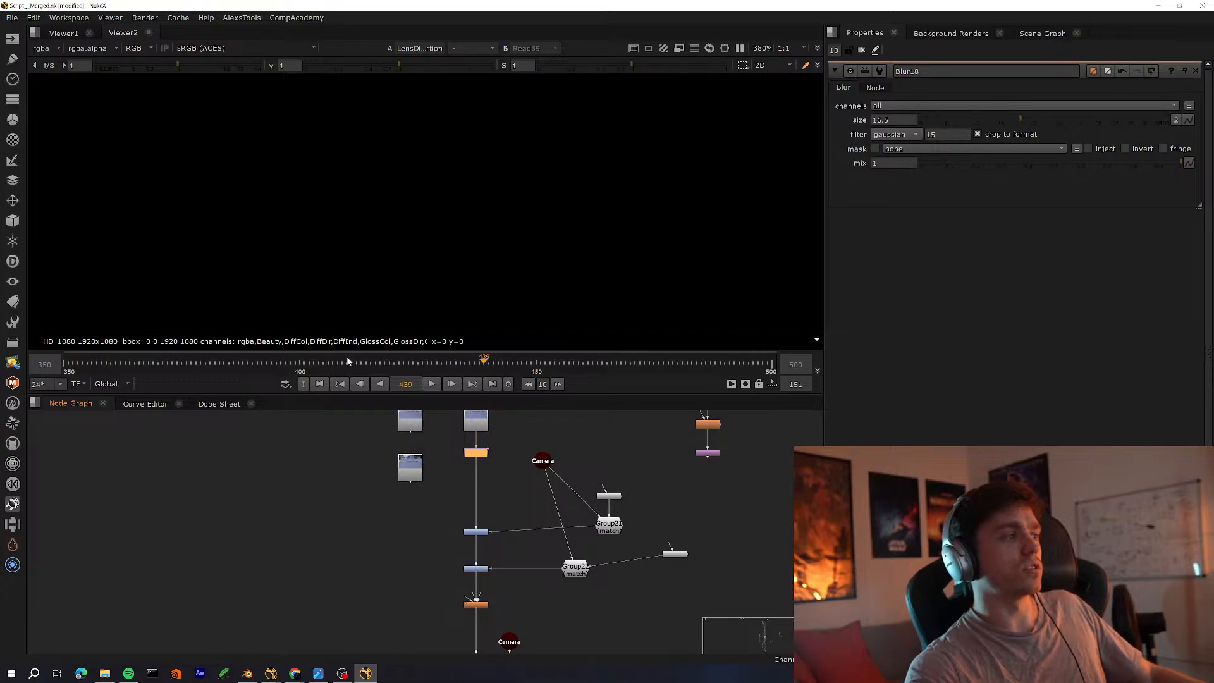
key("f")
scroll(385, 518, "down", 4)
key("space")
scroll(434, 500, "up", 5)
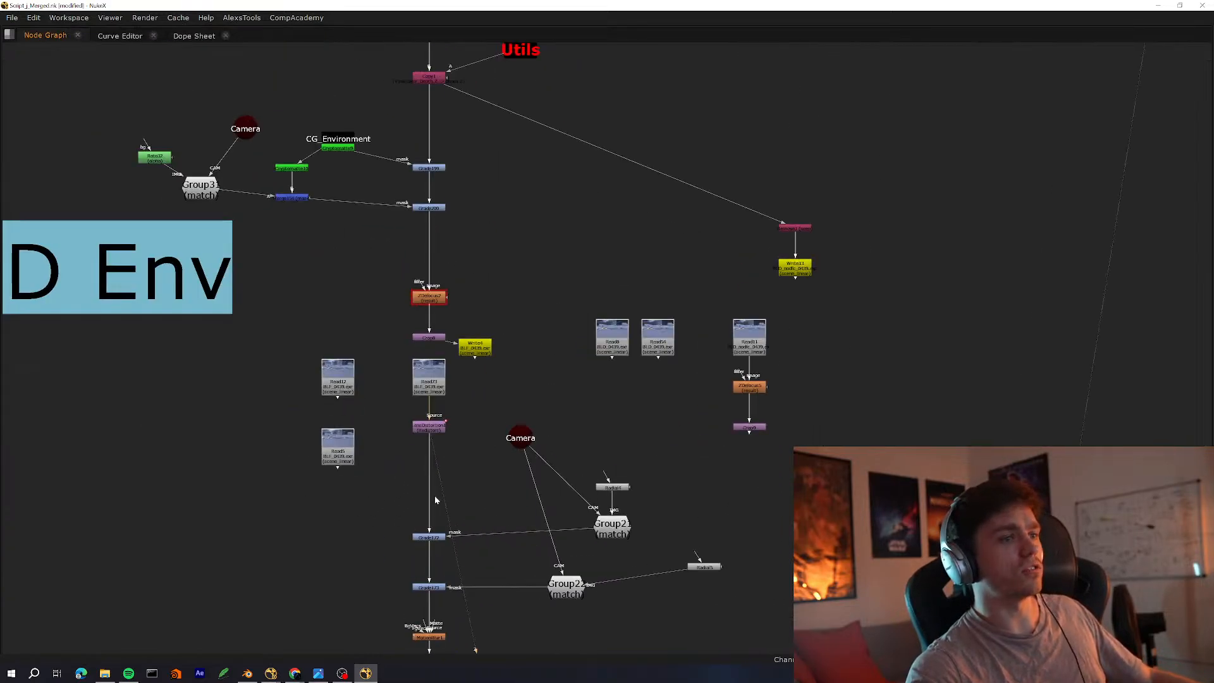
Examine the LETTUCE and Distortion backdrops and the SphereVol branch with its motion blur and merge into the main comp
scroll(434, 495, "down", 6)
middle_click_drag(407, 536, 502, 316)
scroll(537, 414, "up", 5)
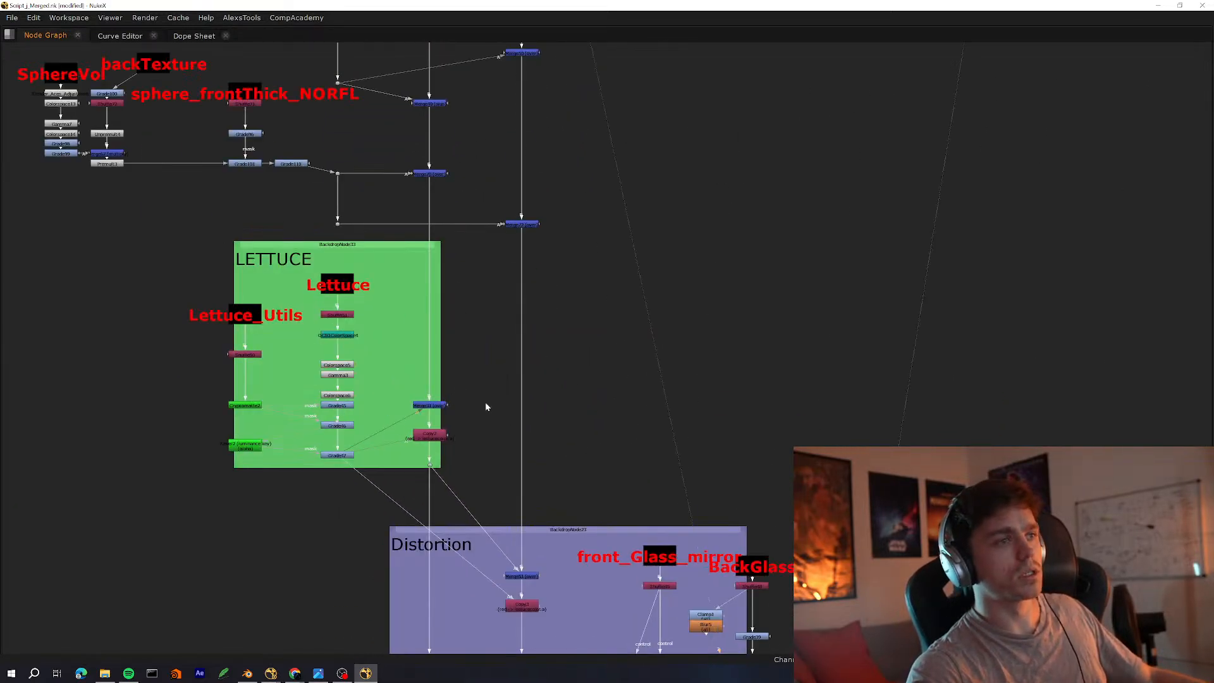
left_click(429, 434)
scroll(484, 373, "down", 4)
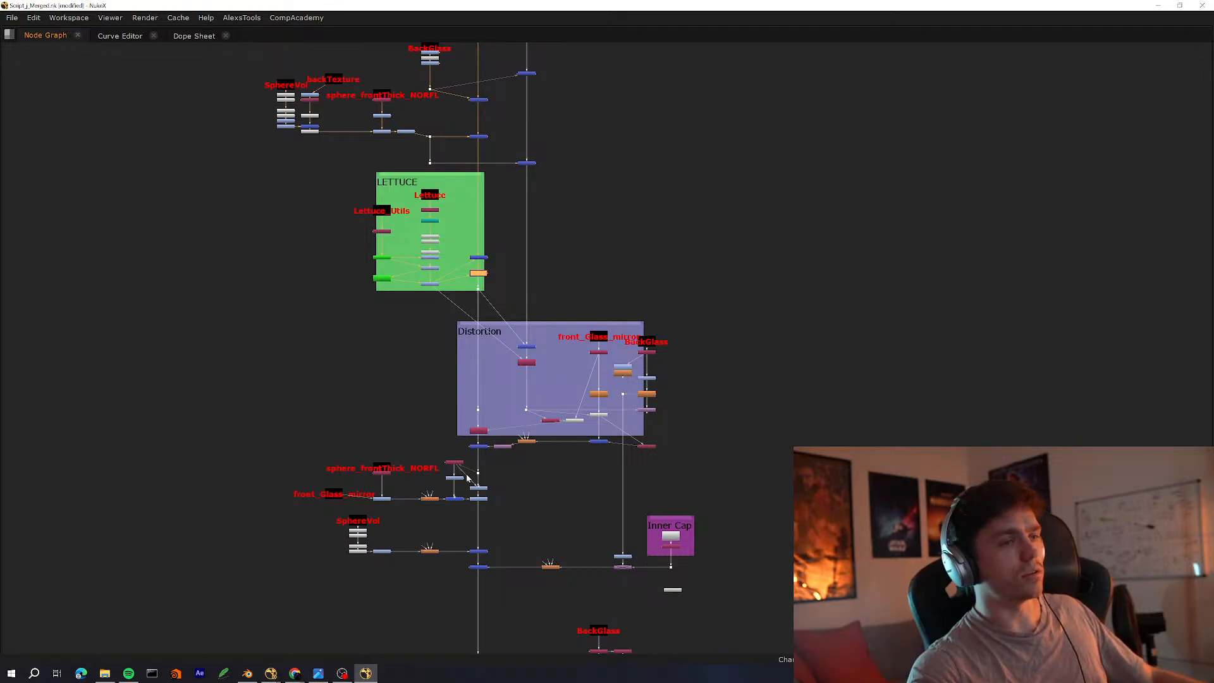
scroll(506, 495, "up", 2)
left_click(494, 571)
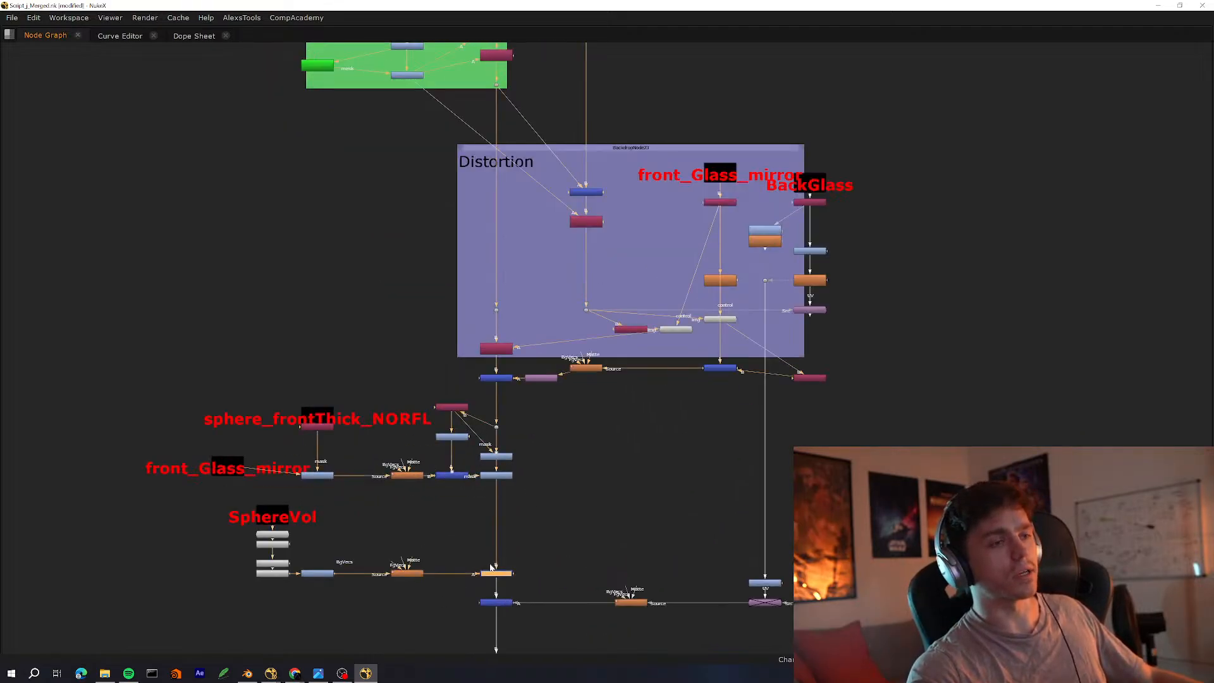
scroll(404, 611, "up", 2)
middle_click_drag(408, 511, 441, 404)
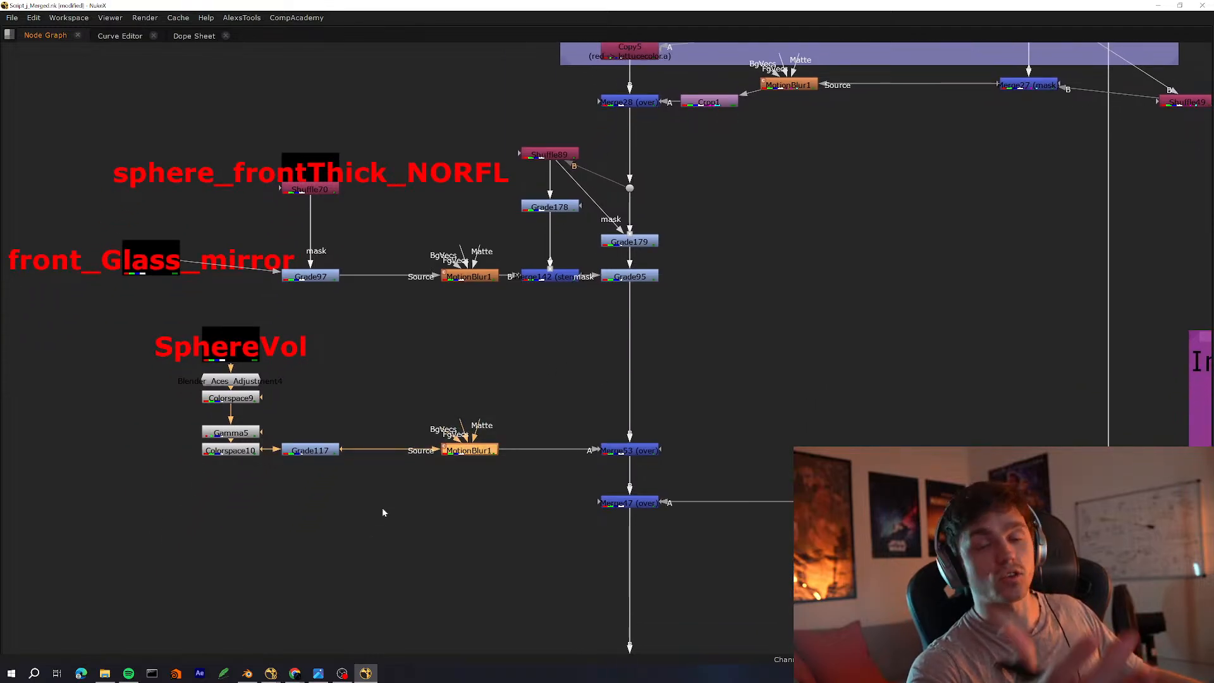
Examine the Inner Cap, BackGlass and sphere_frontThick branches where they merge into the main comp tree below SphereVol
scroll(382, 507, "down", 5)
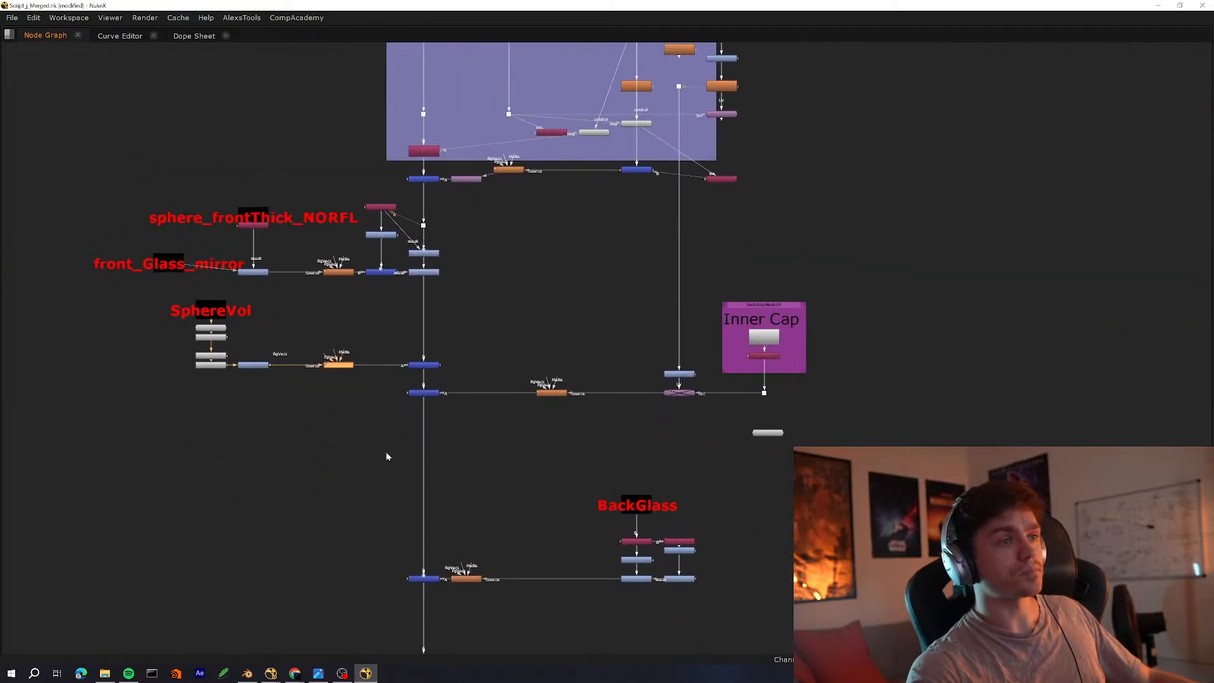
middle_click_drag(521, 509, 543, 425)
scroll(406, 576, "up", 4)
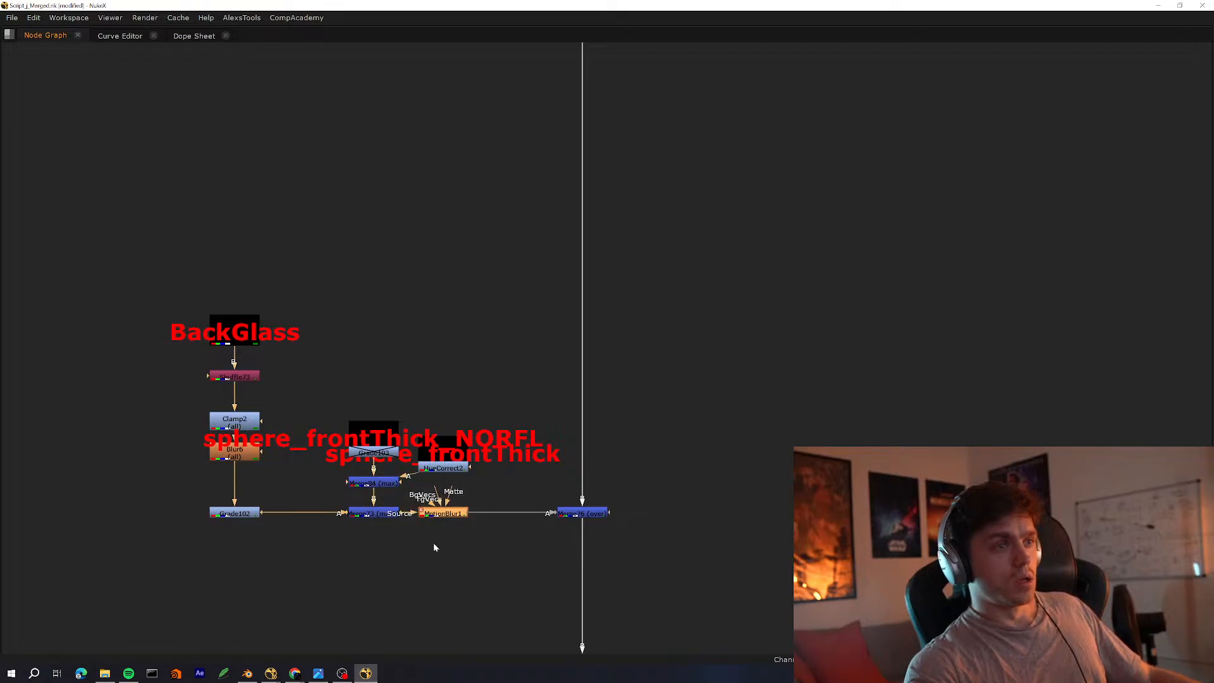
key("space")
left_click_drag(572, 274, 506, 302)
scroll(528, 463, "down", 3)
scroll(464, 532, "down", 2)
key("space")
Go down the main comp tree to the SmokeTrails_GroundRolling.mov branch and view TimeOffset1's output in an enlarged viewer
scroll(506, 405, "down", 7)
middle_click_drag(549, 405, 556, 356)
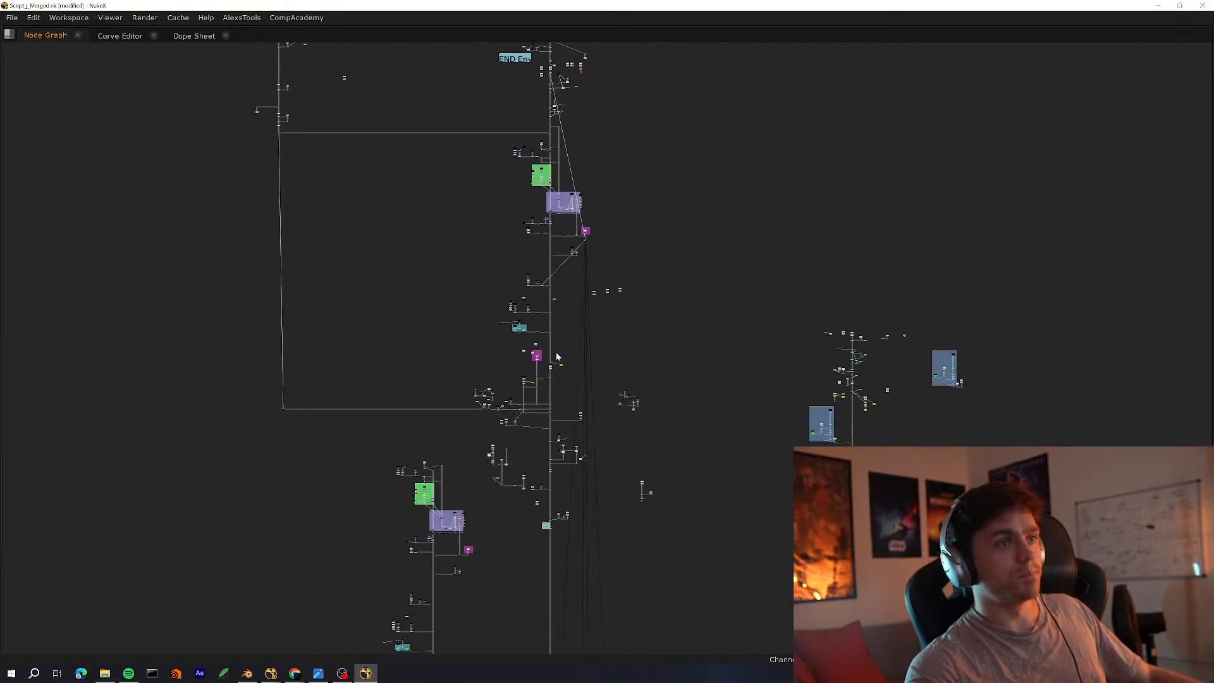
scroll(554, 354, "up", 7)
middle_click_drag(561, 564, 521, 144)
middle_click_drag(550, 480, 542, 316)
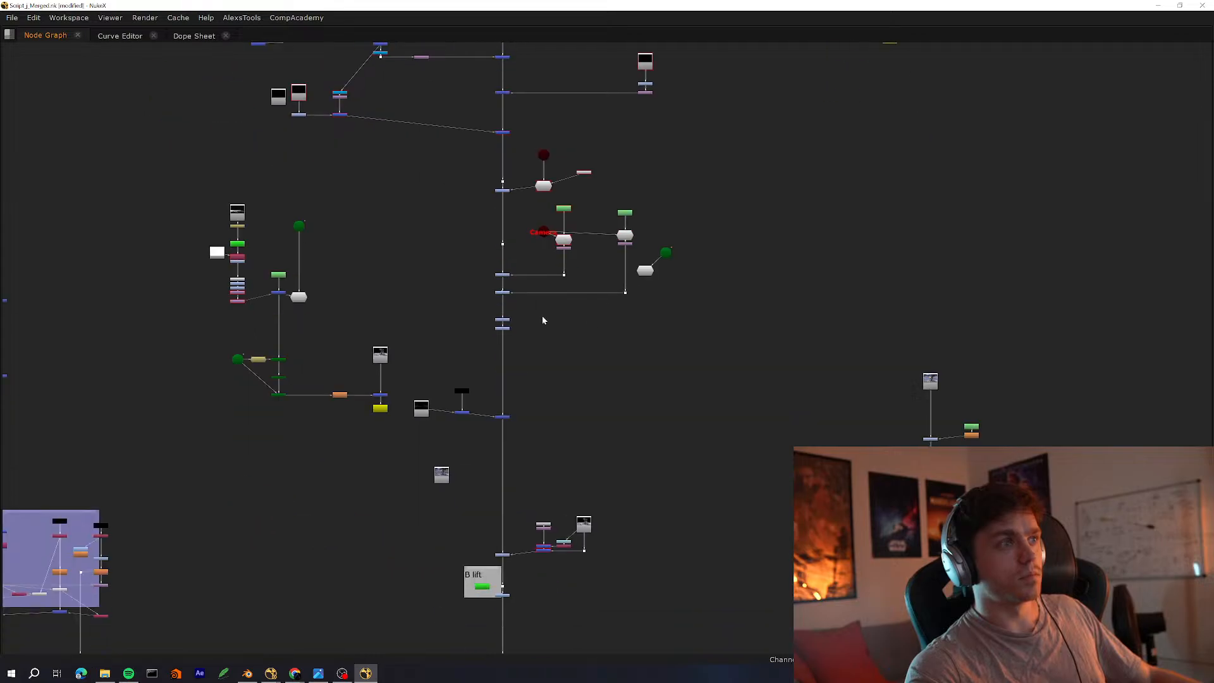
scroll(208, 201, "up", 8)
middle_click_drag(358, 200, 433, 257)
left_click_drag(590, 366, 293, 433)
key("space")
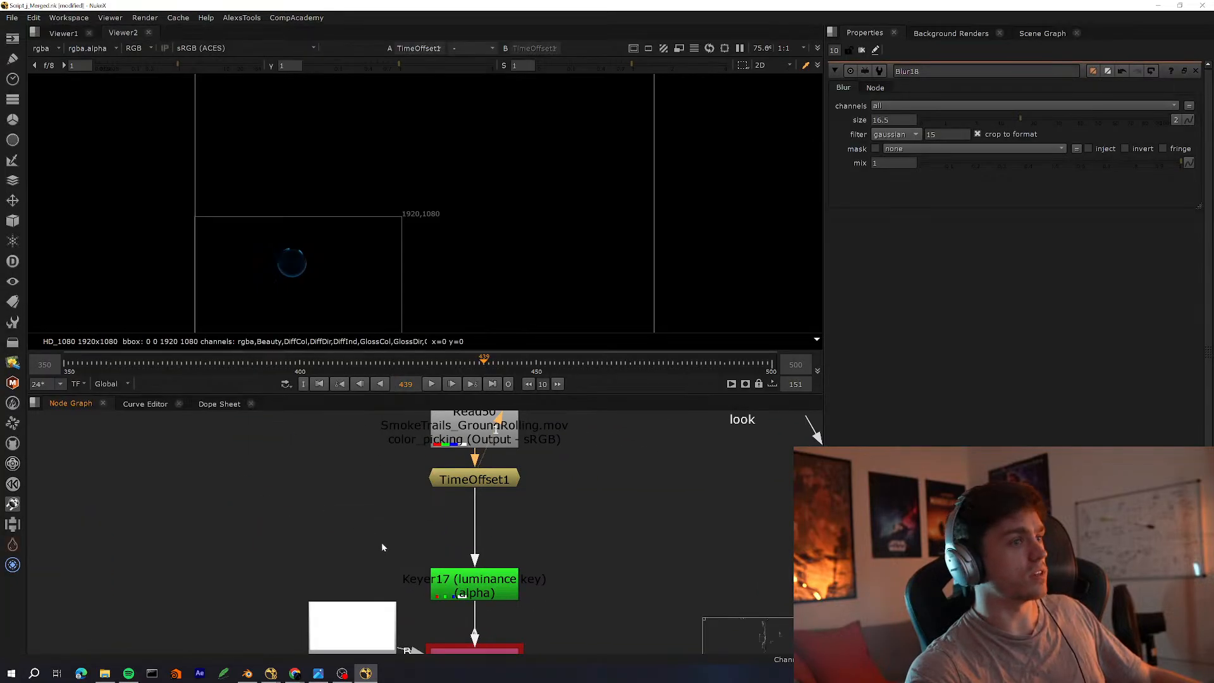
key("space")
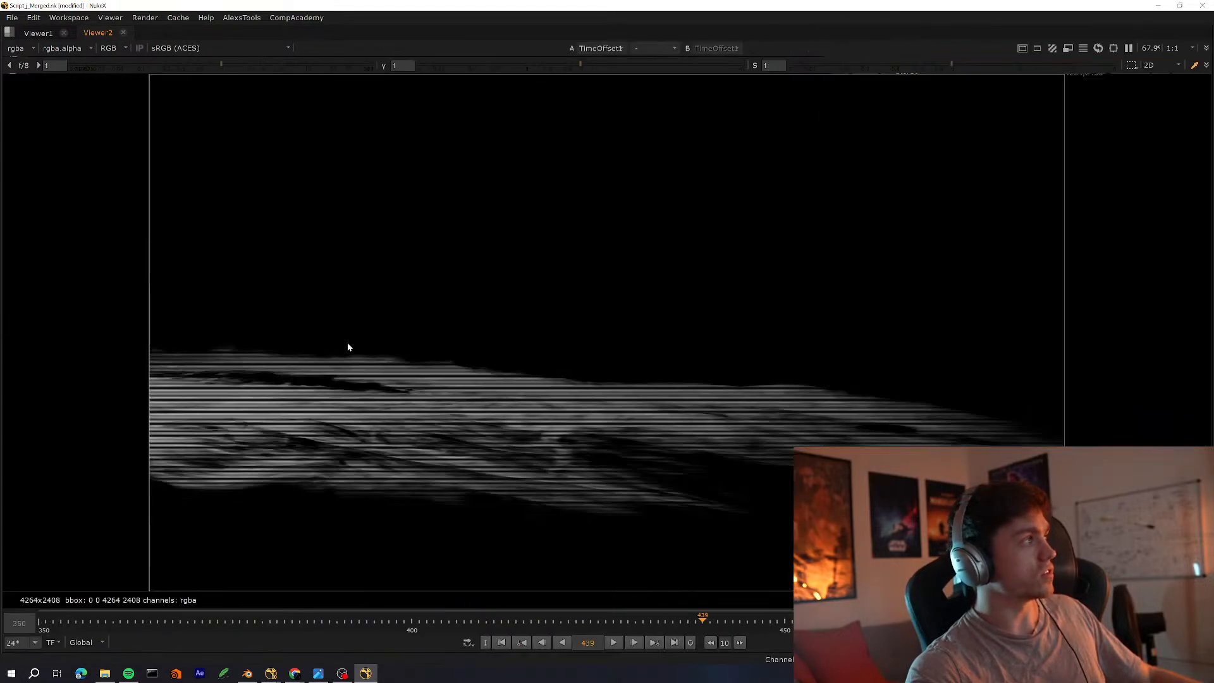
Play the ground-rolling smoke footage from several points on the timeline, examine its movement, and stop playback
left_click(614, 642)
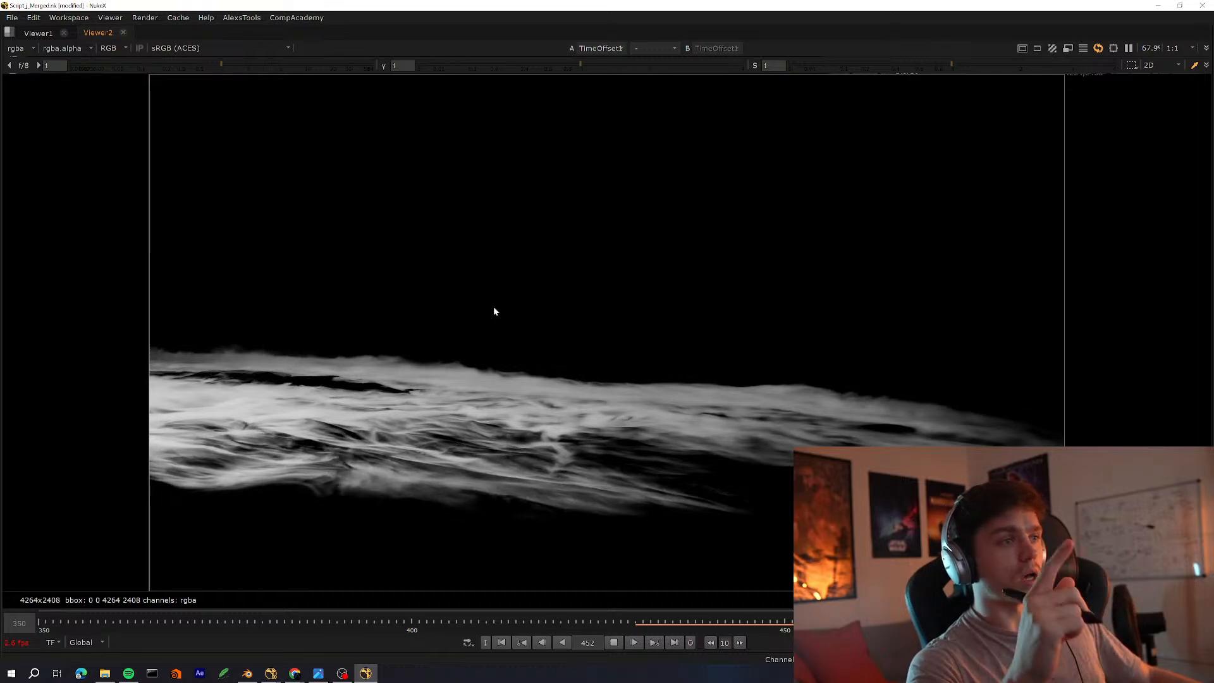
left_click(659, 625)
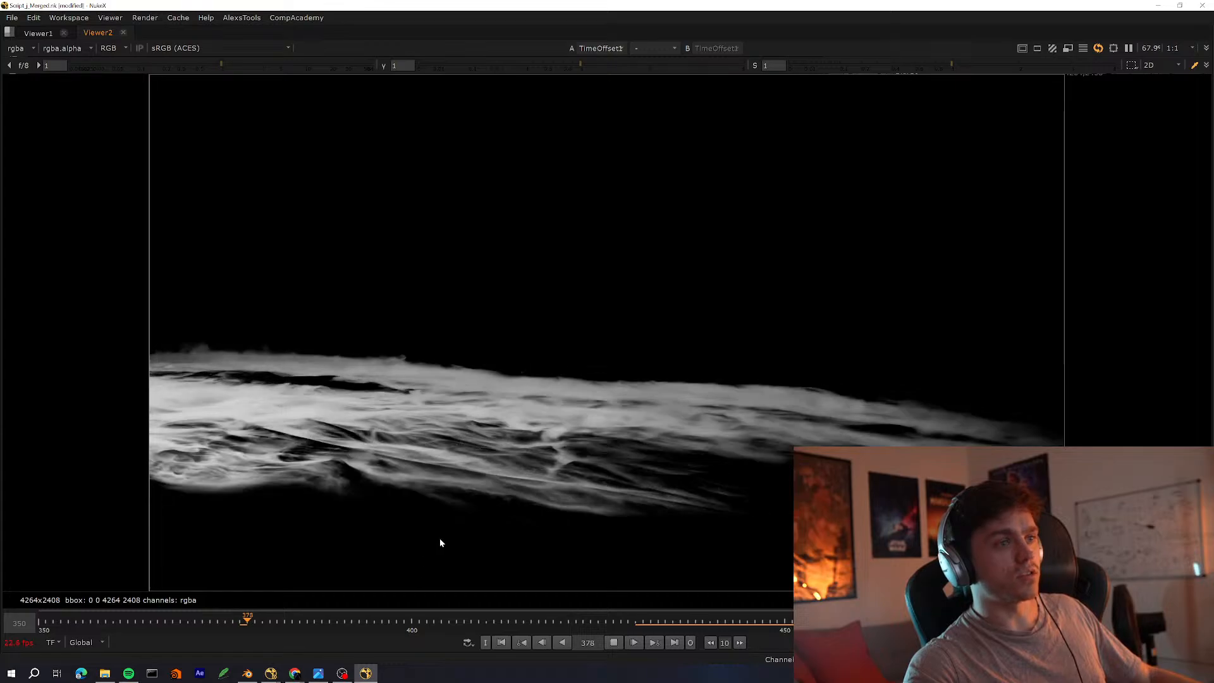
scroll(500, 451, "up", 3)
scroll(775, 439, "down", 3)
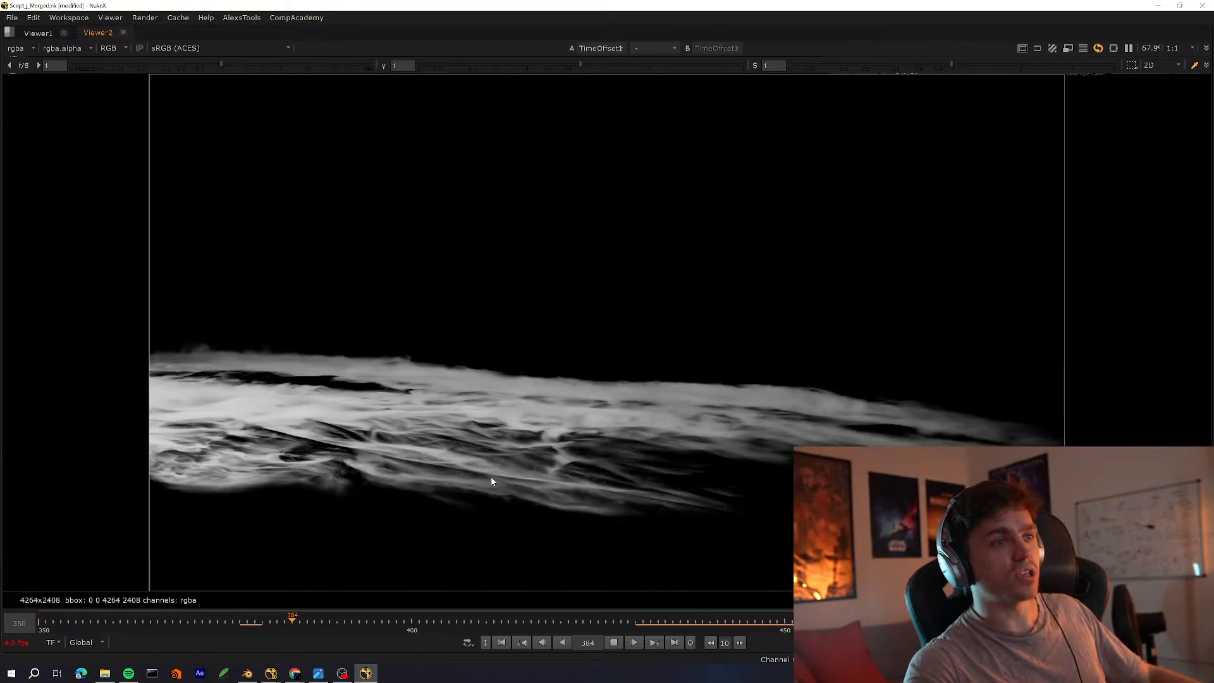
scroll(488, 474, "up", 1)
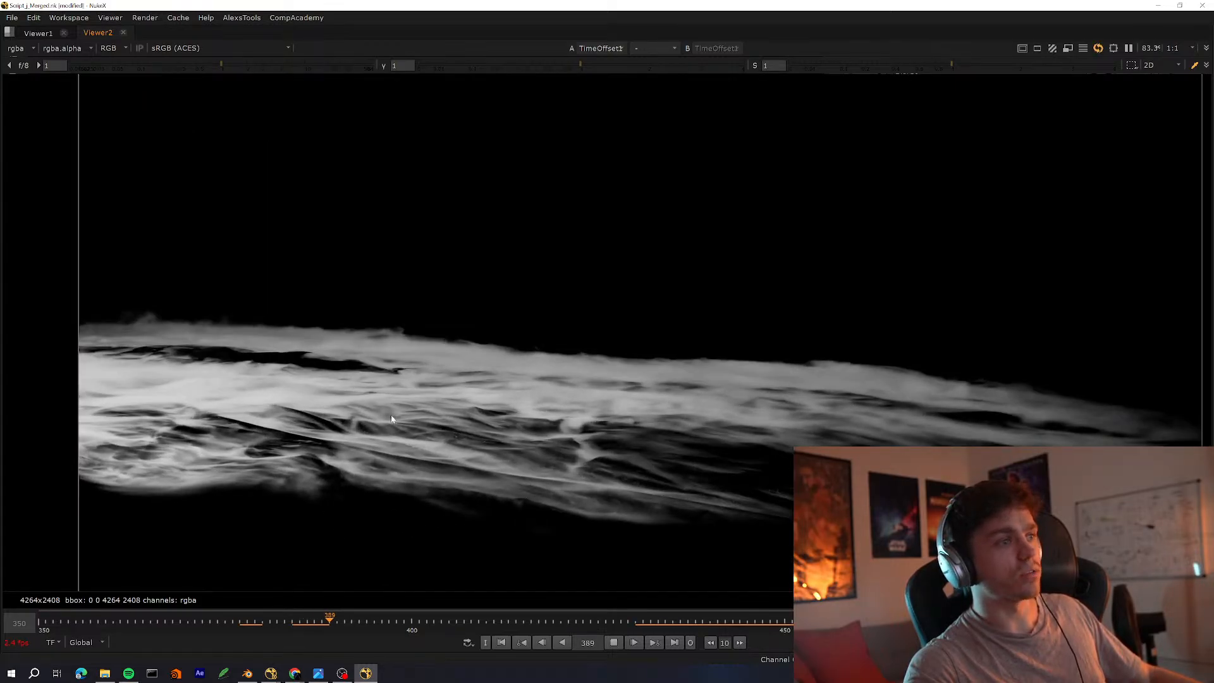
left_click(258, 625)
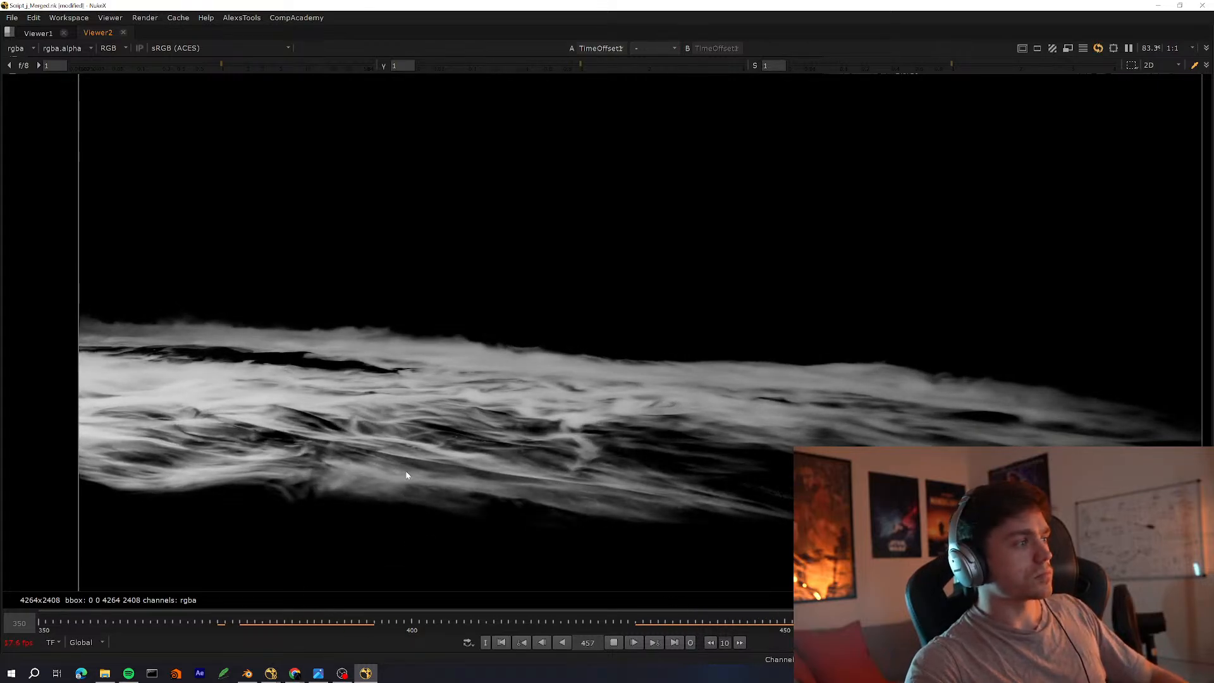
left_click(650, 624)
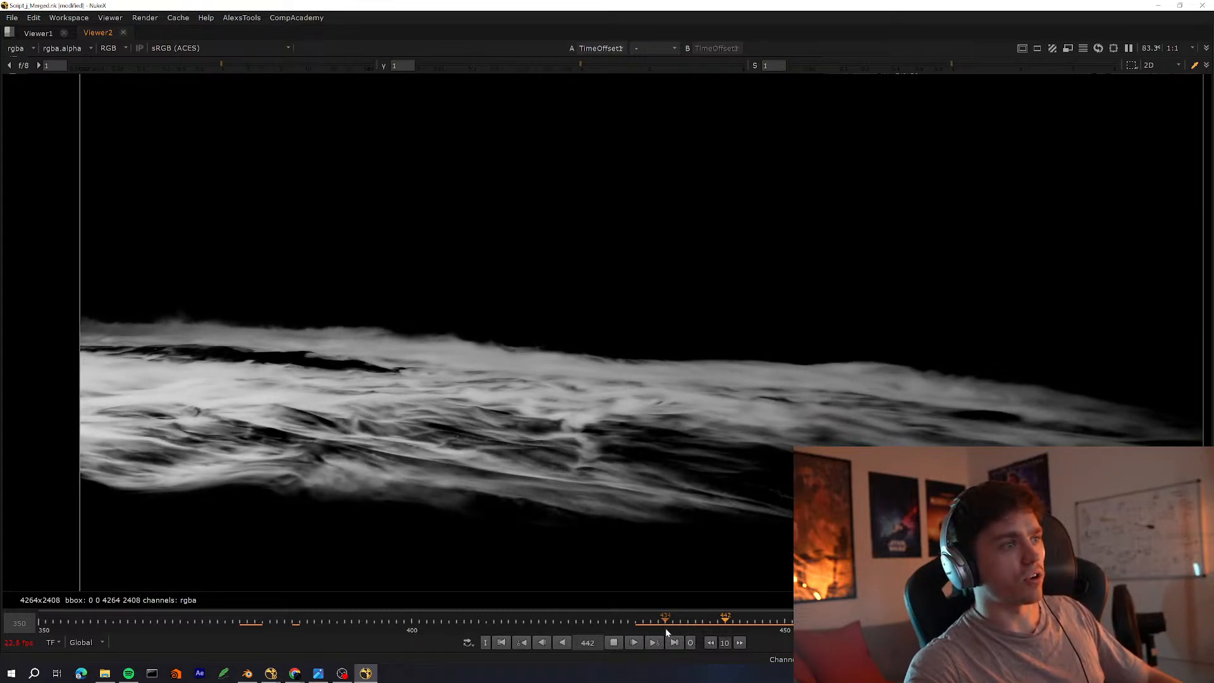
scroll(553, 325, "down", 3)
scroll(442, 346, "up", 2)
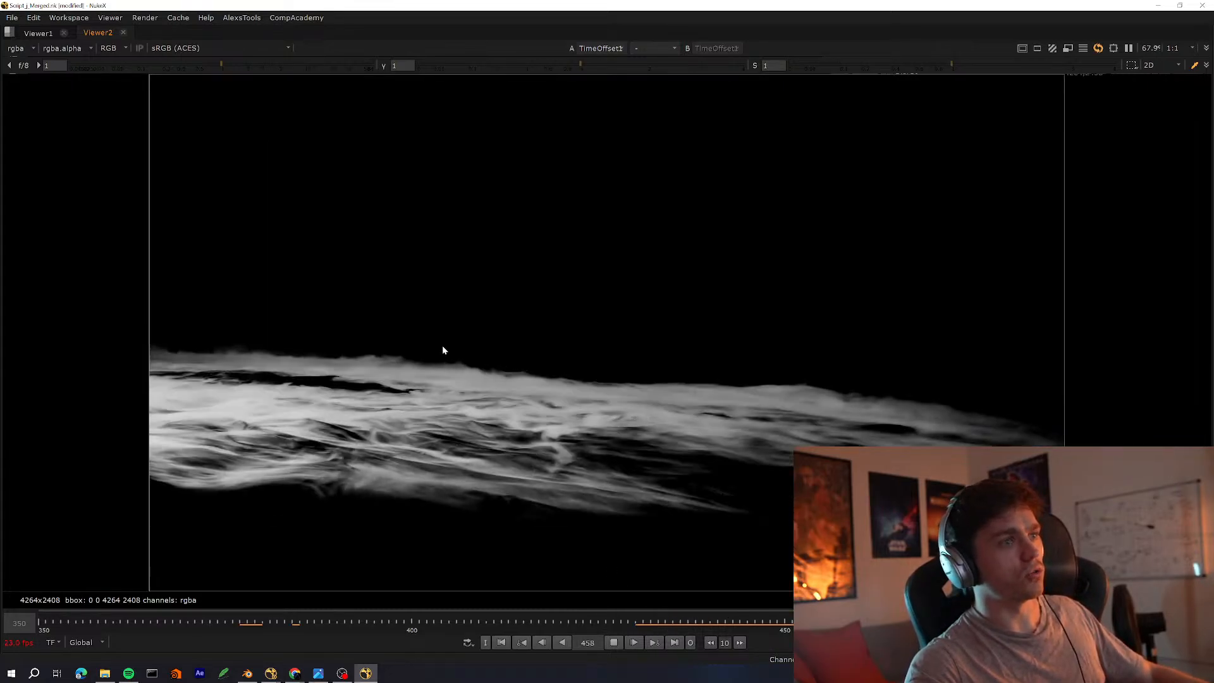
left_click(619, 642)
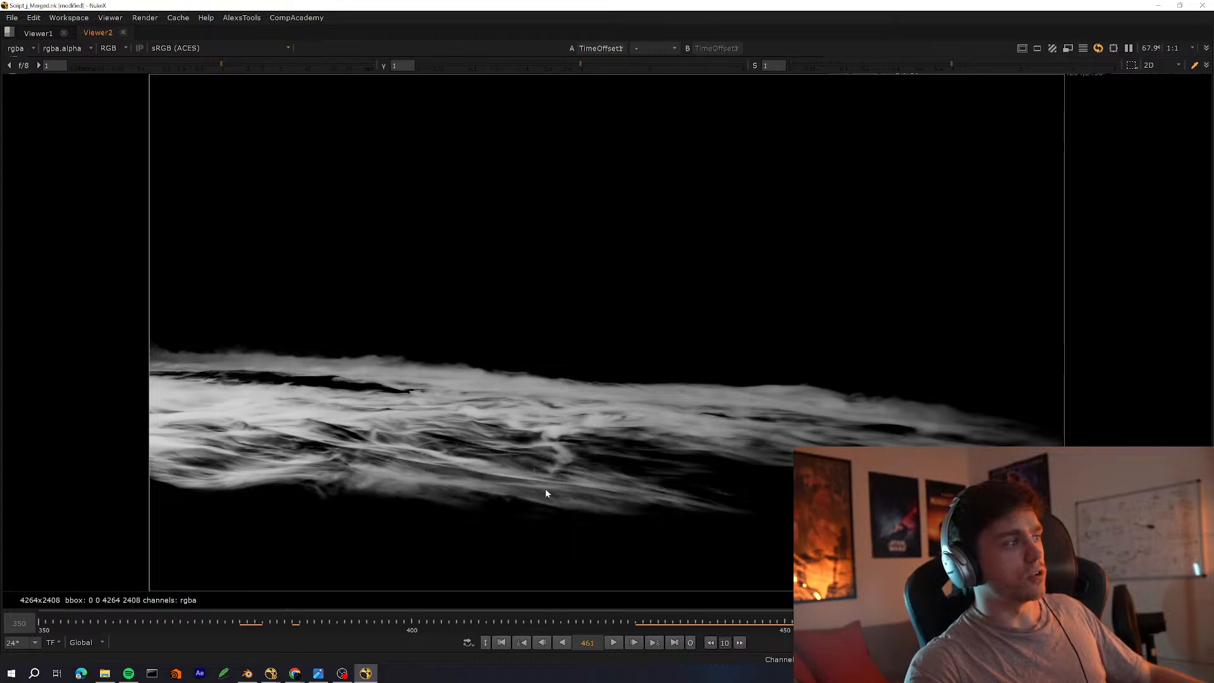
Move Read50, TimeOffset1, Keyer17, Constant24 and Copy6 together upwards in the node graph, away from Grade182
key("space")
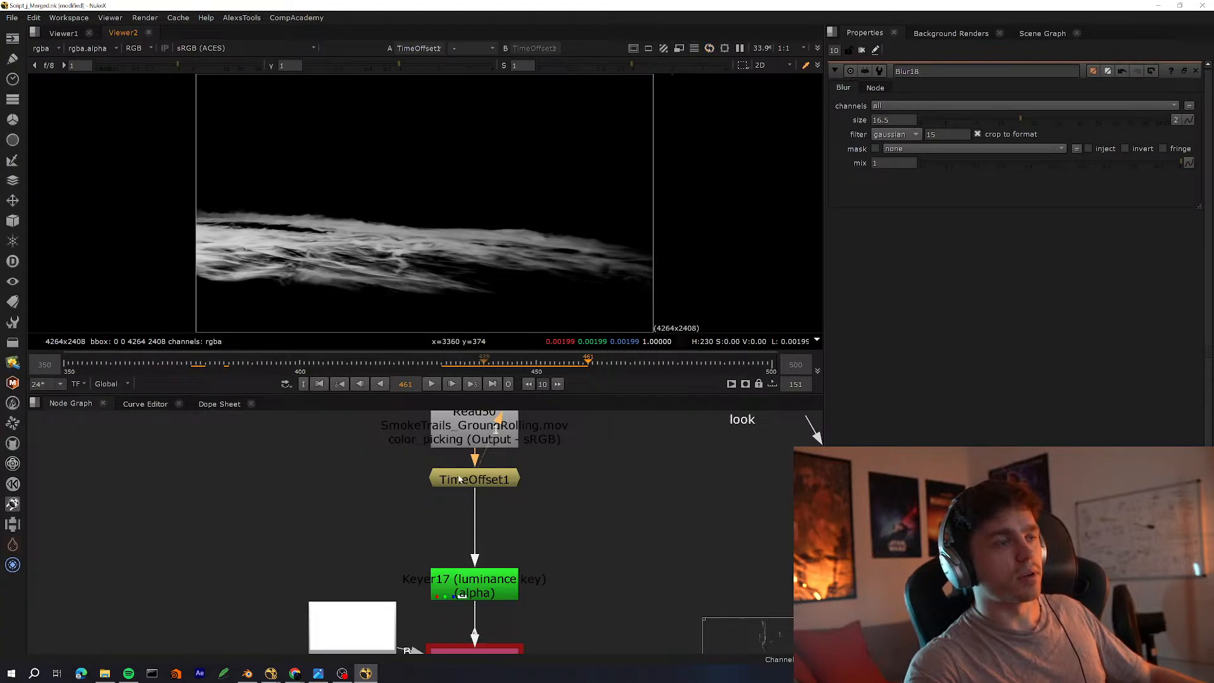
scroll(460, 479, "down", 3)
key("space")
scroll(444, 527, "up", 2)
left_click(404, 514)
scroll(345, 542, "down", 5)
middle_click_drag(354, 633, 454, 430)
scroll(454, 430, "up", 4)
middle_click_drag(537, 306, 560, 511)
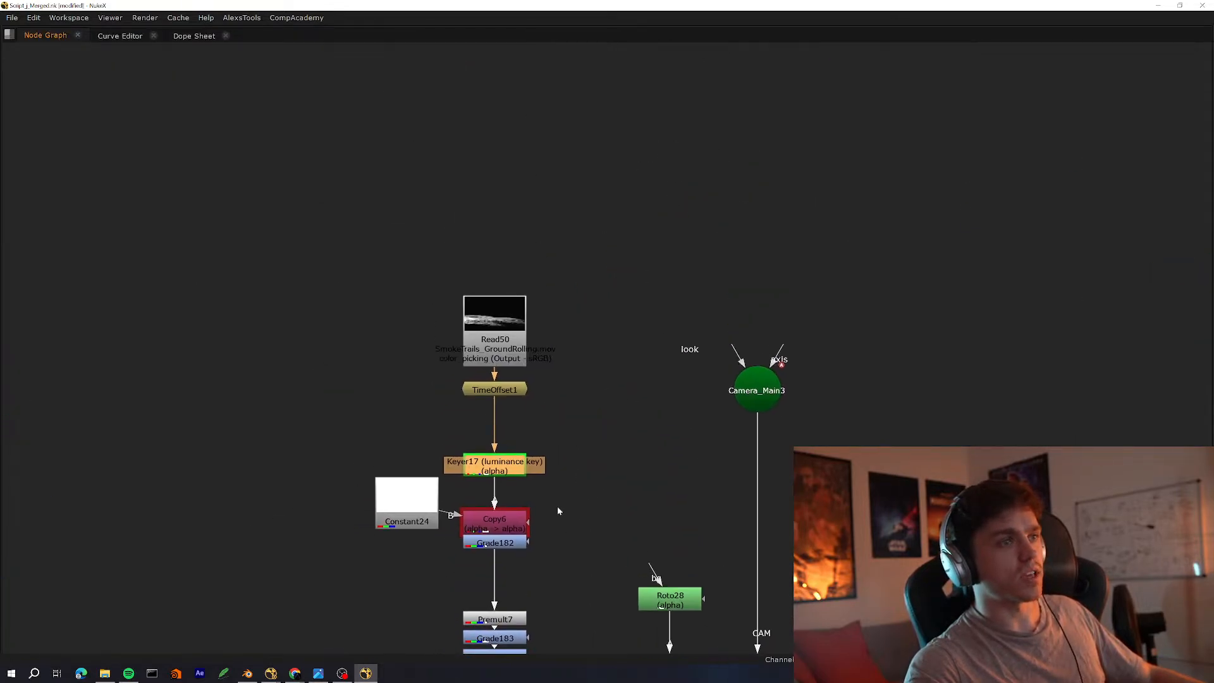
left_click_drag(637, 279, 353, 532)
left_click_drag(510, 527, 507, 419)
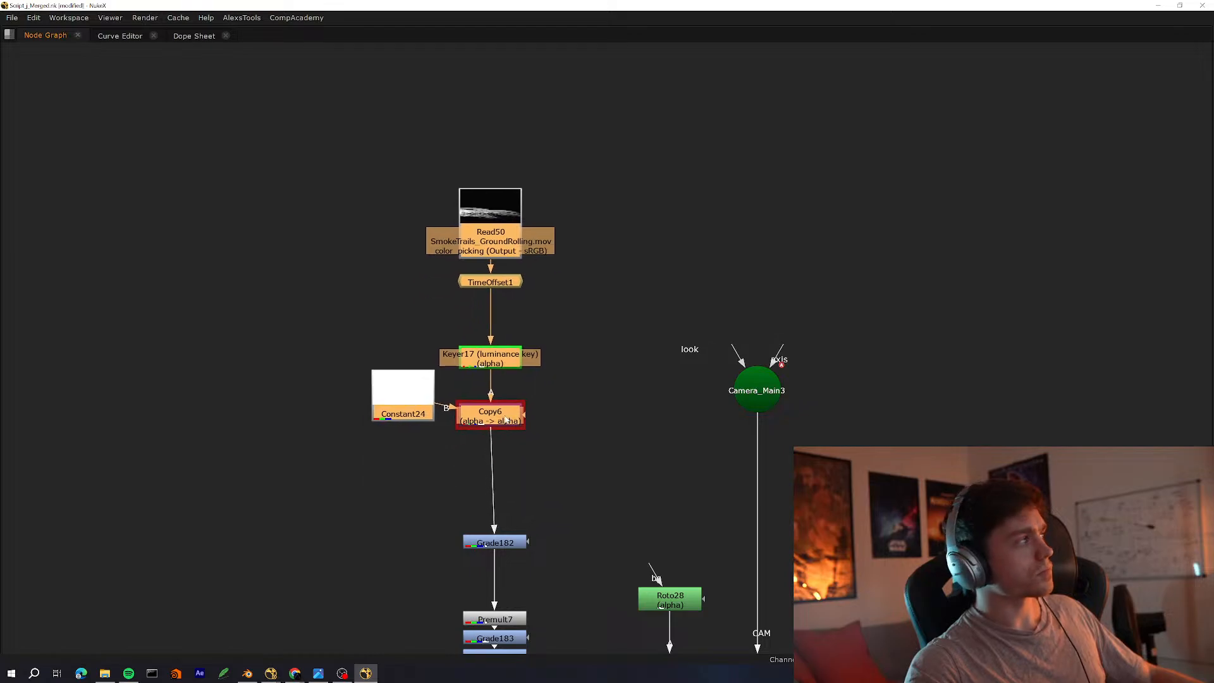
View the output of Read49, the pre-rendered smoke feeding the front_Glass_mirror stencil merge, and play it back
scroll(507, 419, "down", 6)
scroll(573, 352, "up", 1)
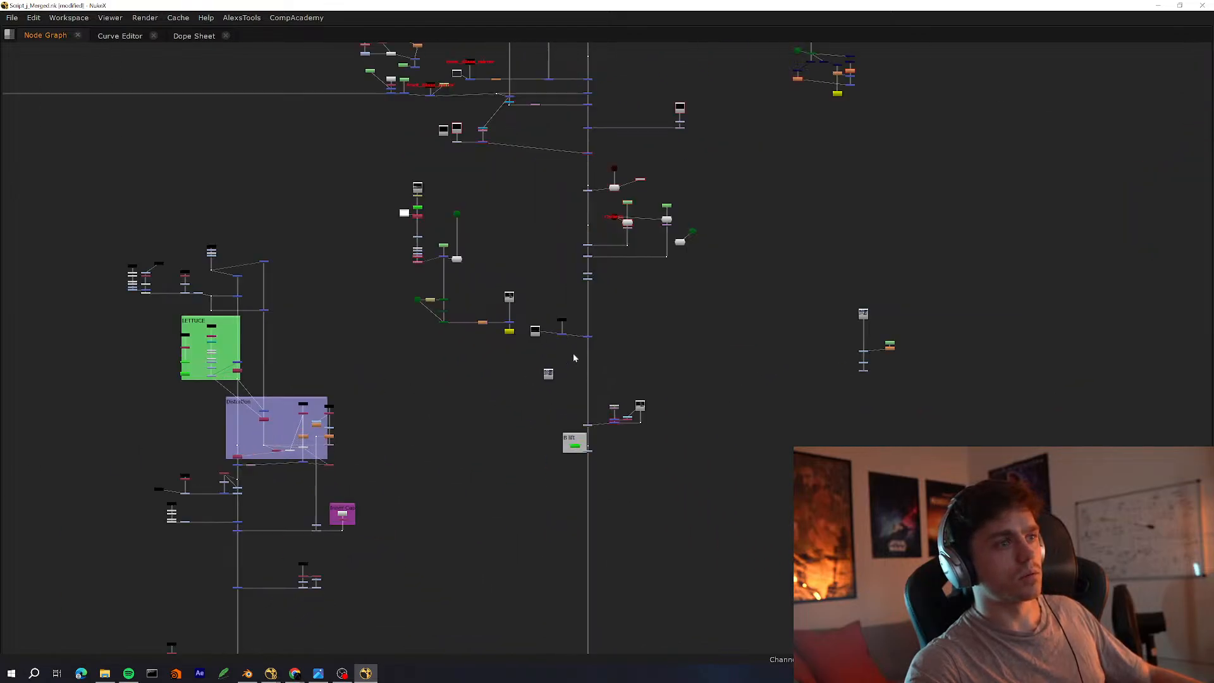
scroll(573, 353, "up", 6)
key("space")
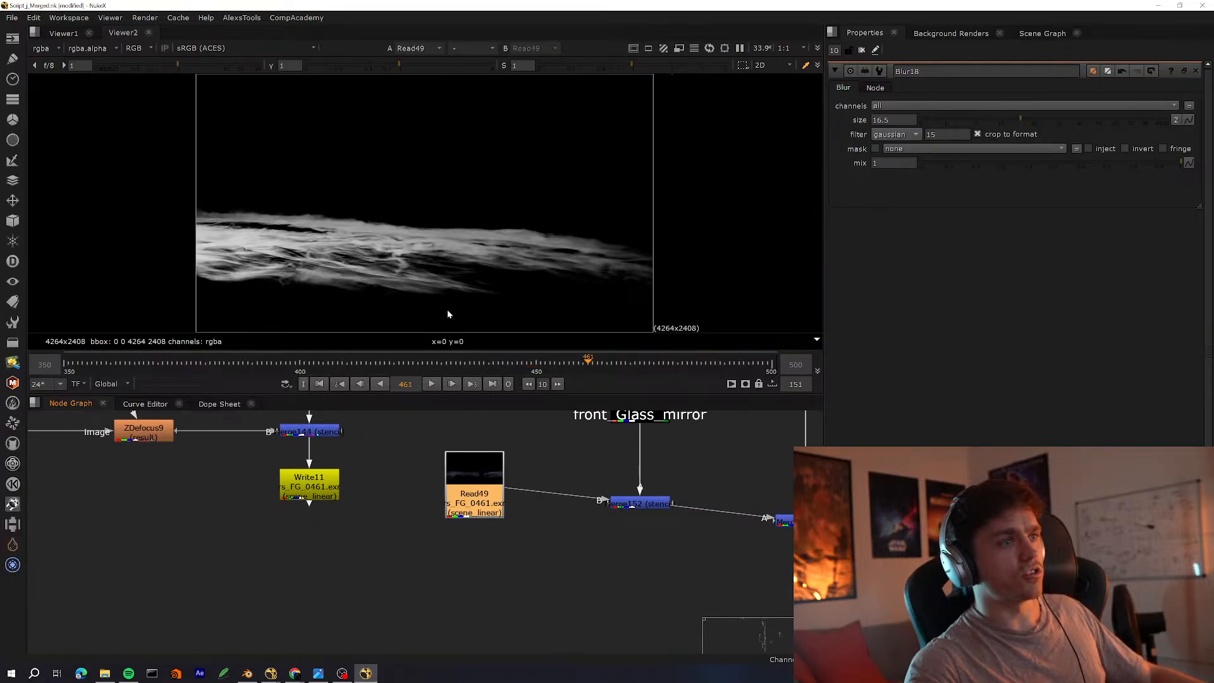
left_click(437, 386)
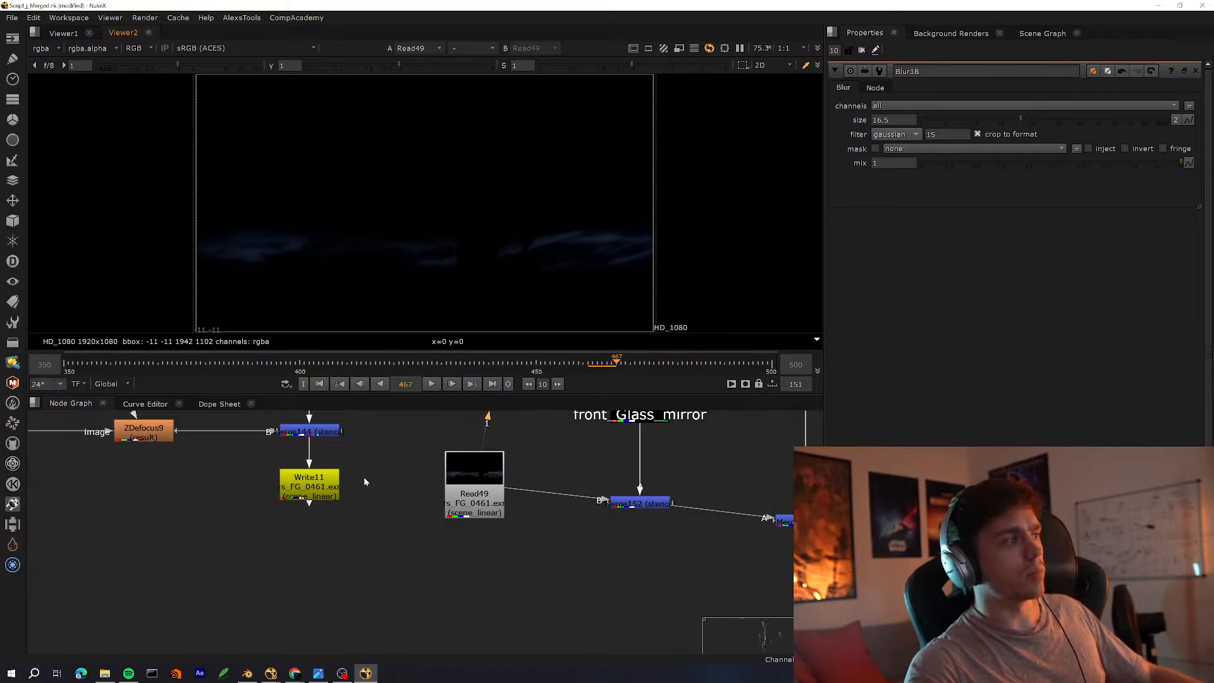
Examine the rest of the main comp tree, from the B lift backdrop down to the final post grades backdrop
middle_click_drag(364, 482, 169, 566)
scroll(427, 540, "down", 6)
key("space")
middle_click_drag(466, 557, 502, 327)
scroll(503, 327, "down", 6)
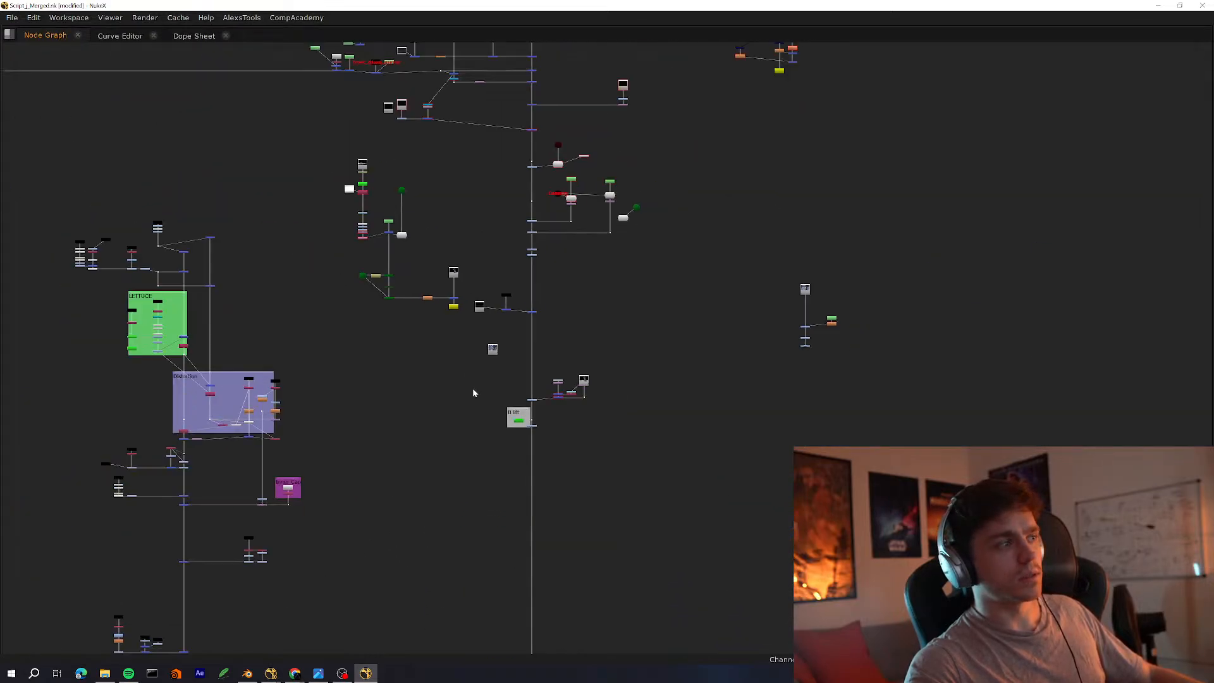
middle_click_drag(542, 599, 517, 408)
middle_click_drag(247, 239, 524, 390)
scroll(523, 386, "down", 5)
middle_click_drag(628, 595, 442, 76)
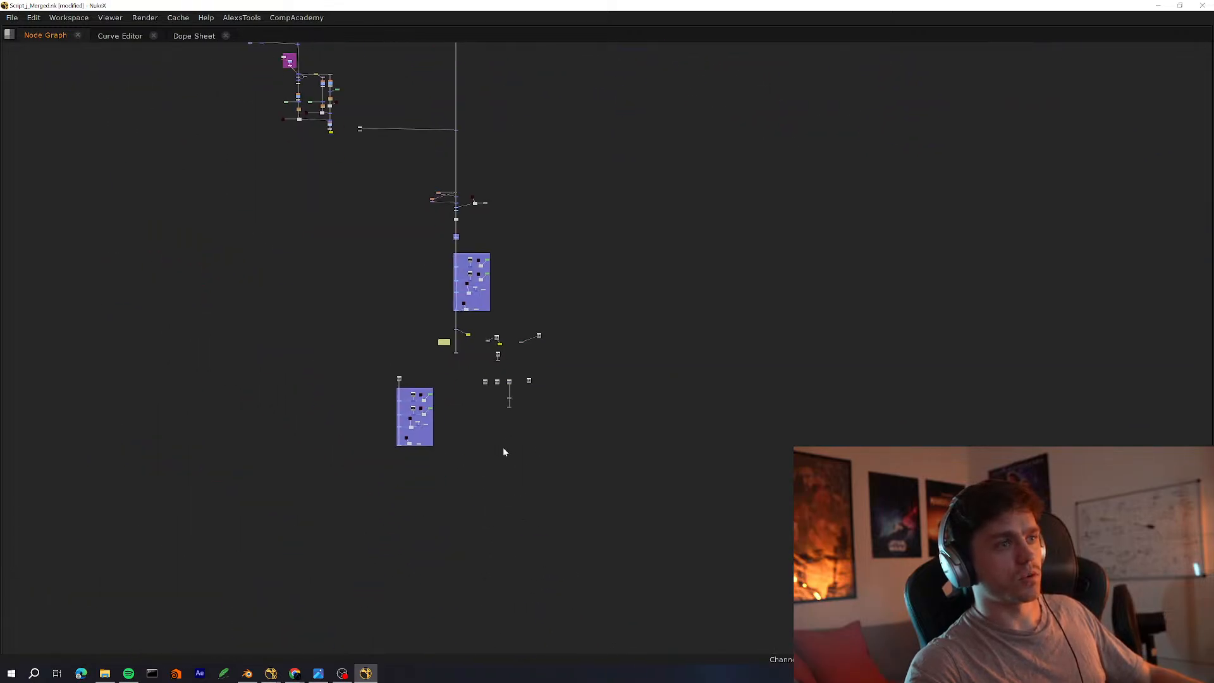
scroll(459, 475, "up", 6)
middle_click_drag(480, 460, 487, 573)
Switch to the other open NukeX script, fit the GeoTracker2 footage in the viewer and look over its node graph
mouse_move(271, 673)
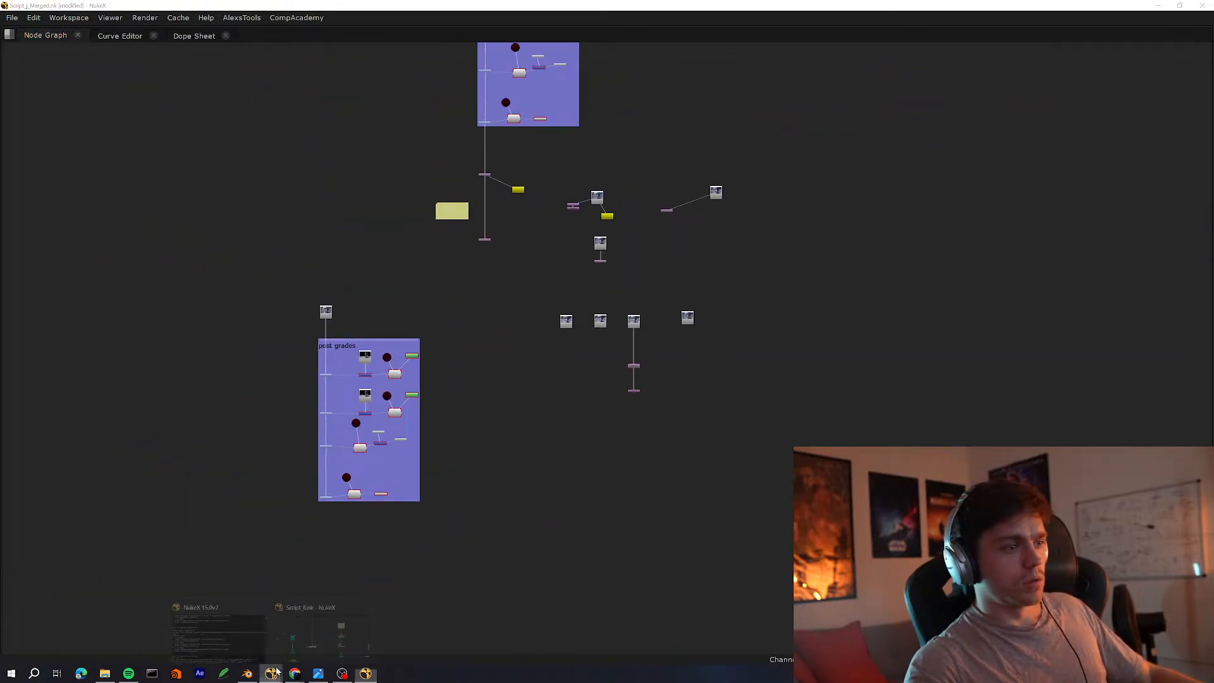
left_click(312, 640)
scroll(434, 474, "down", 8)
key("space")
middle_click_drag(434, 474, 475, 542)
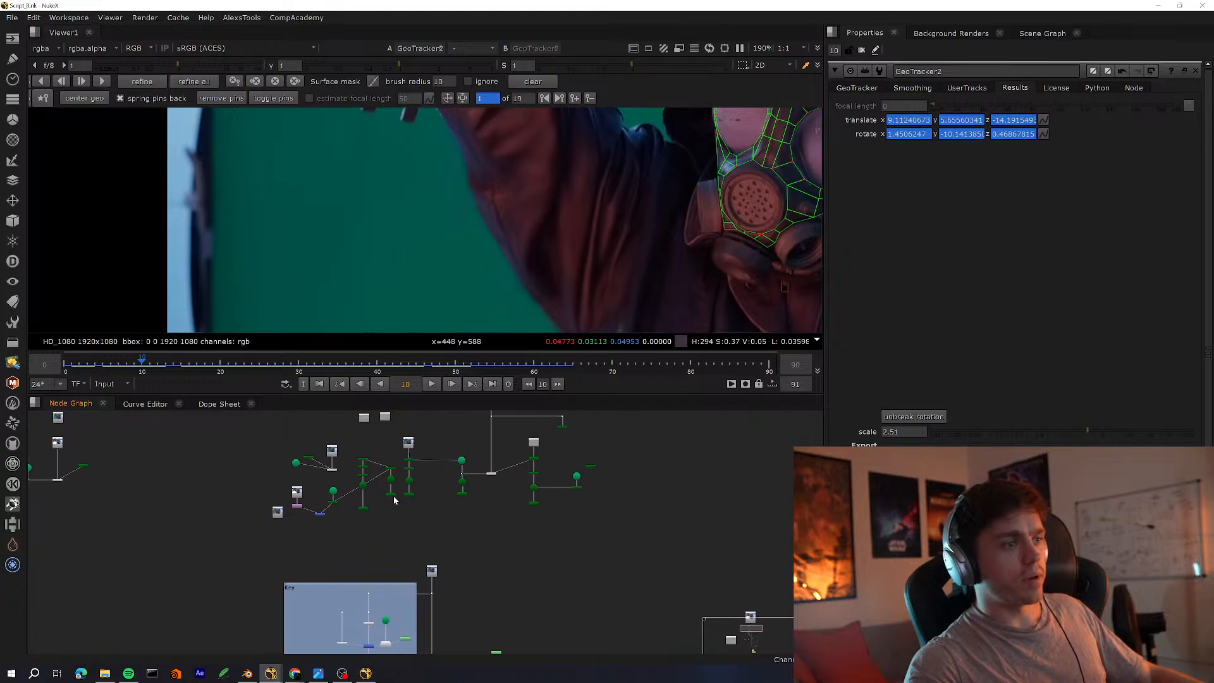
key("f")
left_click(359, 677)
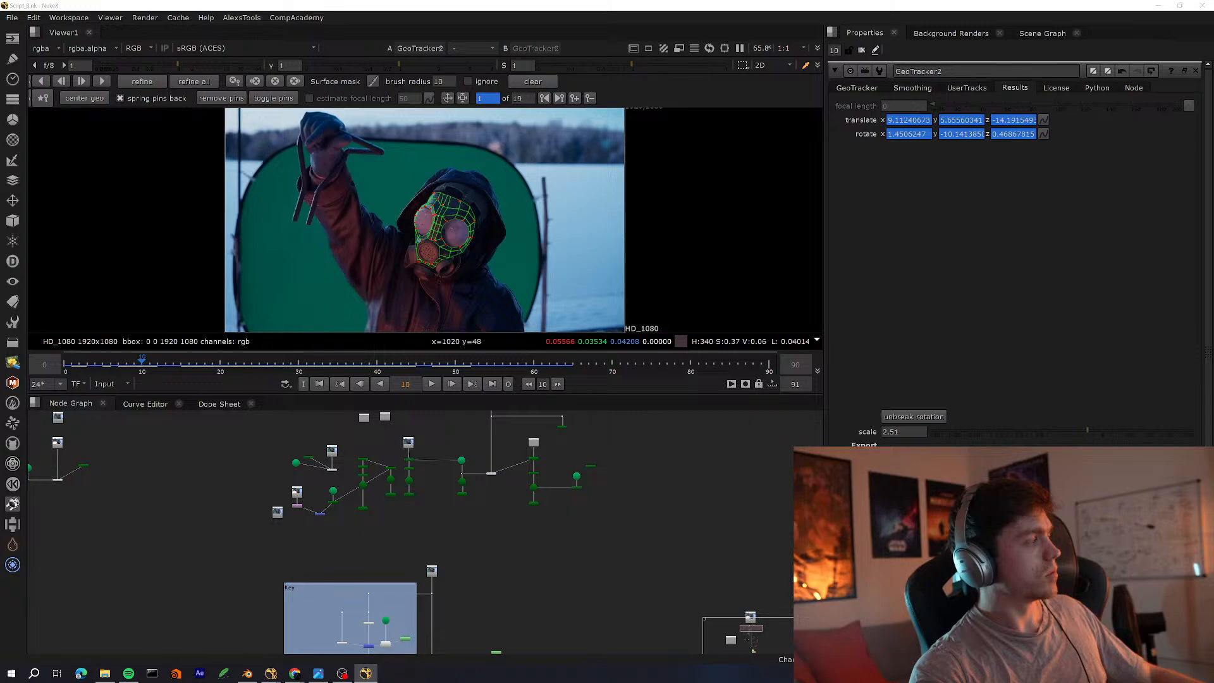
middle_click_drag(310, 633, 362, 584)
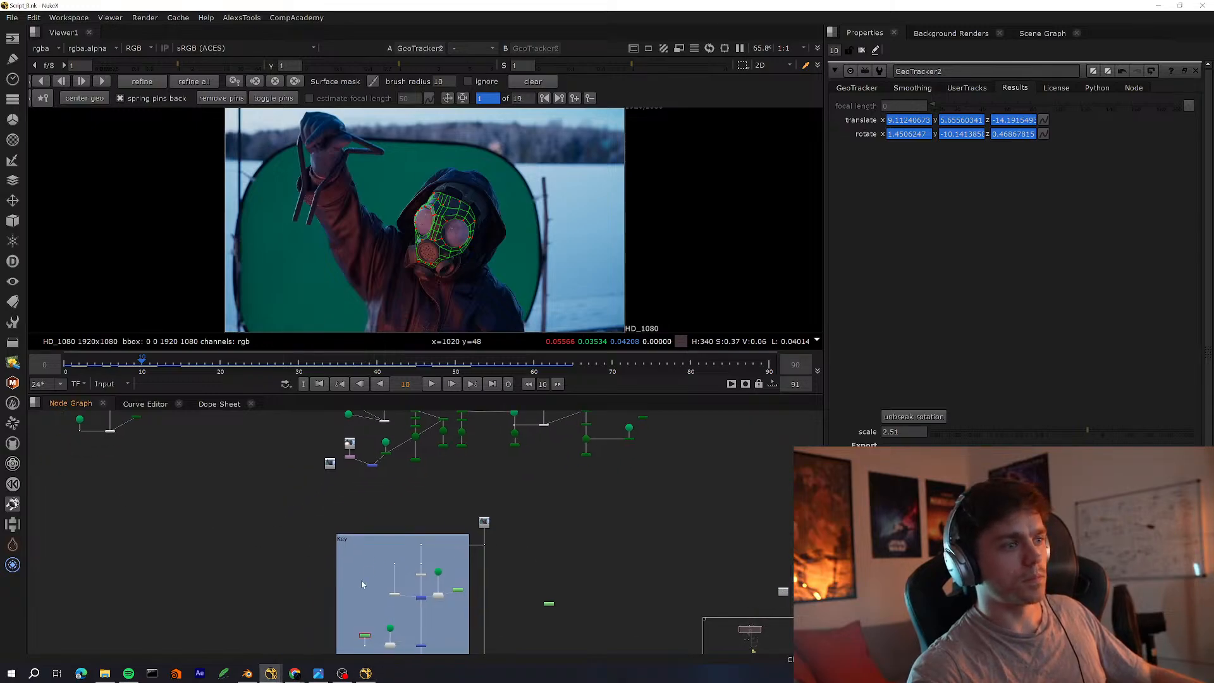
Switch to Blender and reposition Position Matte Empty.001 around the cube and plane to demonstrate the position matte lighting
left_click(250, 671)
middle_click_drag(522, 383, 563, 412)
key("g")
left_click(601, 395)
key("g")
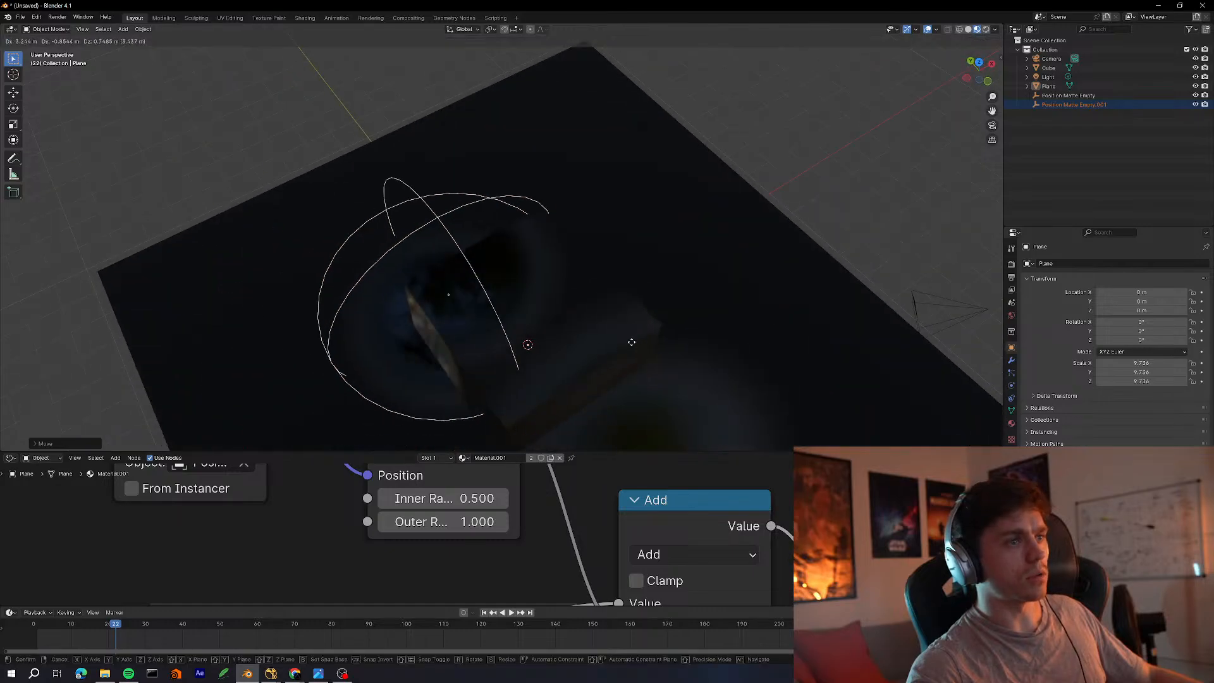
left_click(585, 329)
middle_click_drag(585, 328, 600, 392)
key("g")
left_click(659, 333)
key("g")
left_click(664, 383)
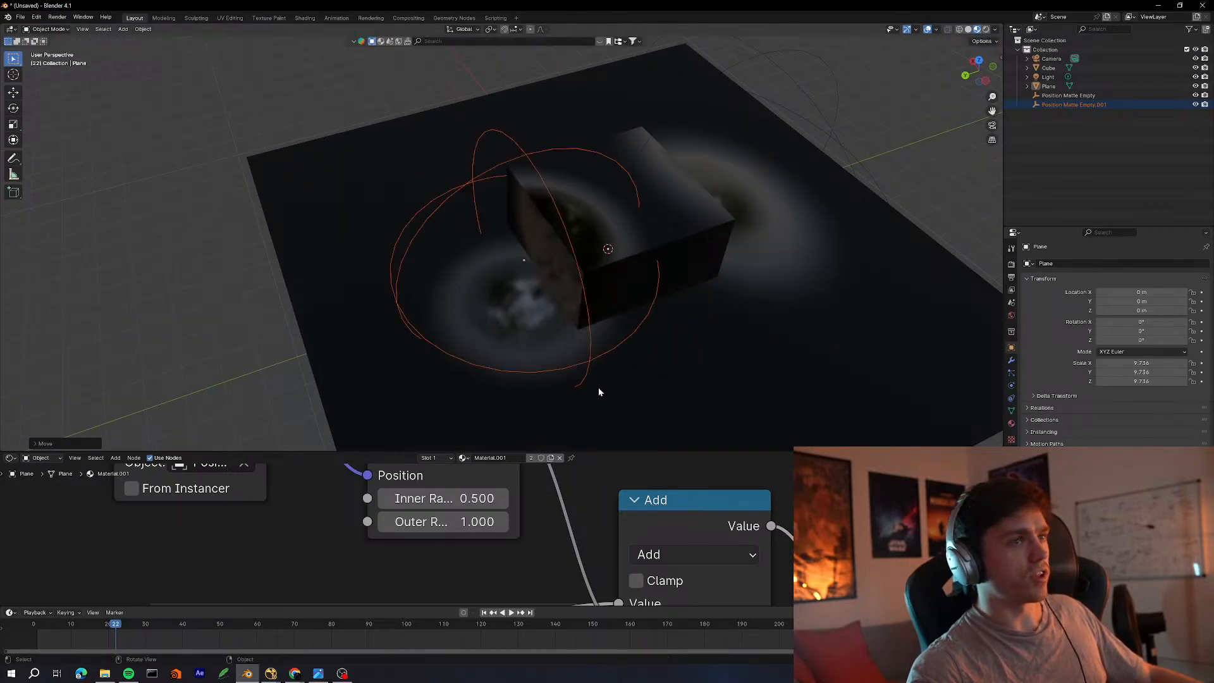
middle_click_drag(392, 354, 357, 292)
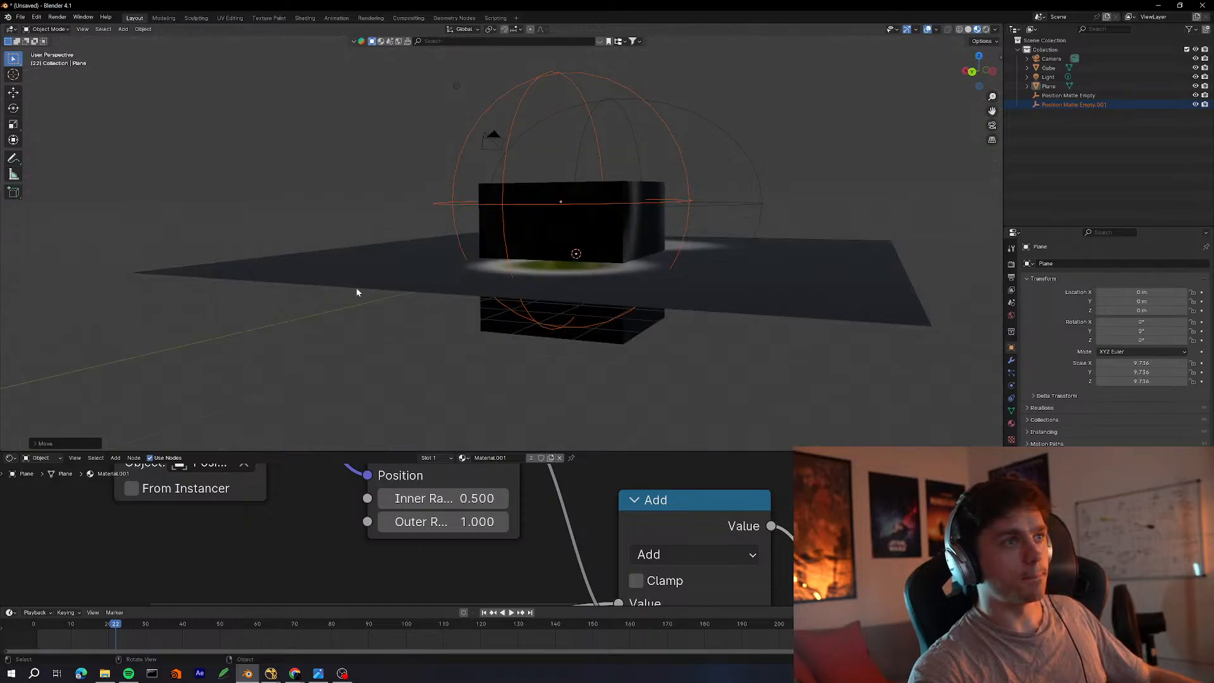
Open Scene_Lineup.blend and bring its Blender window onto the main screen at full size
left_click(21, 17)
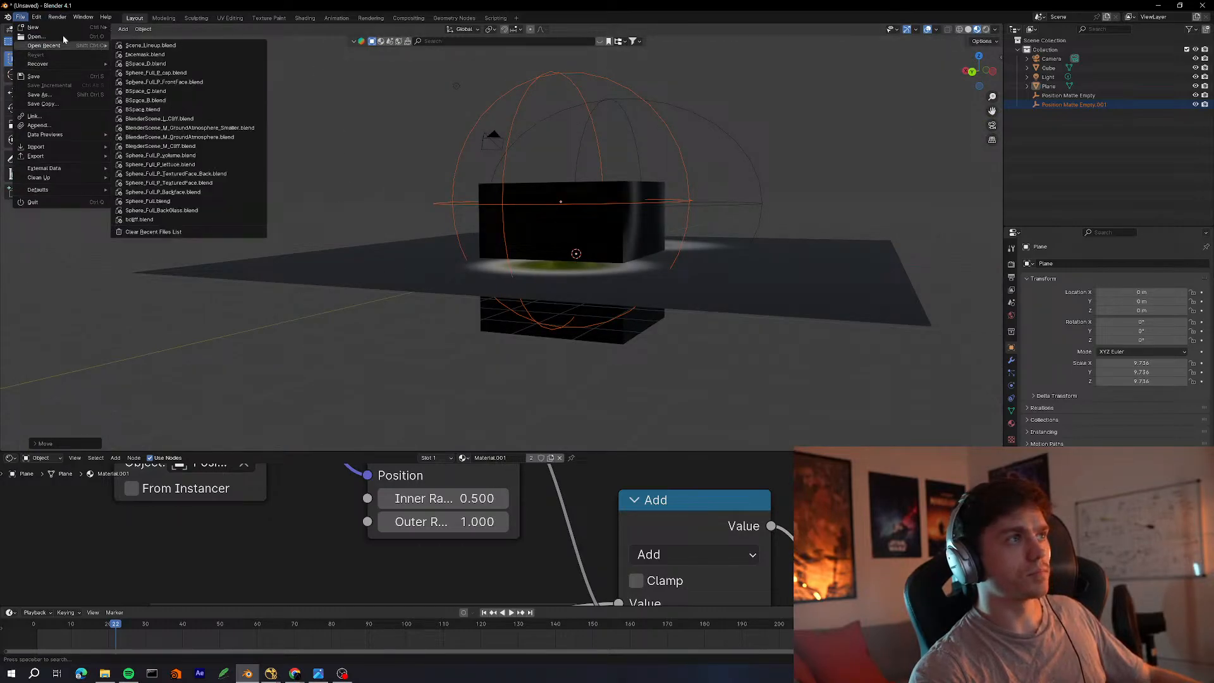
key("Escape")
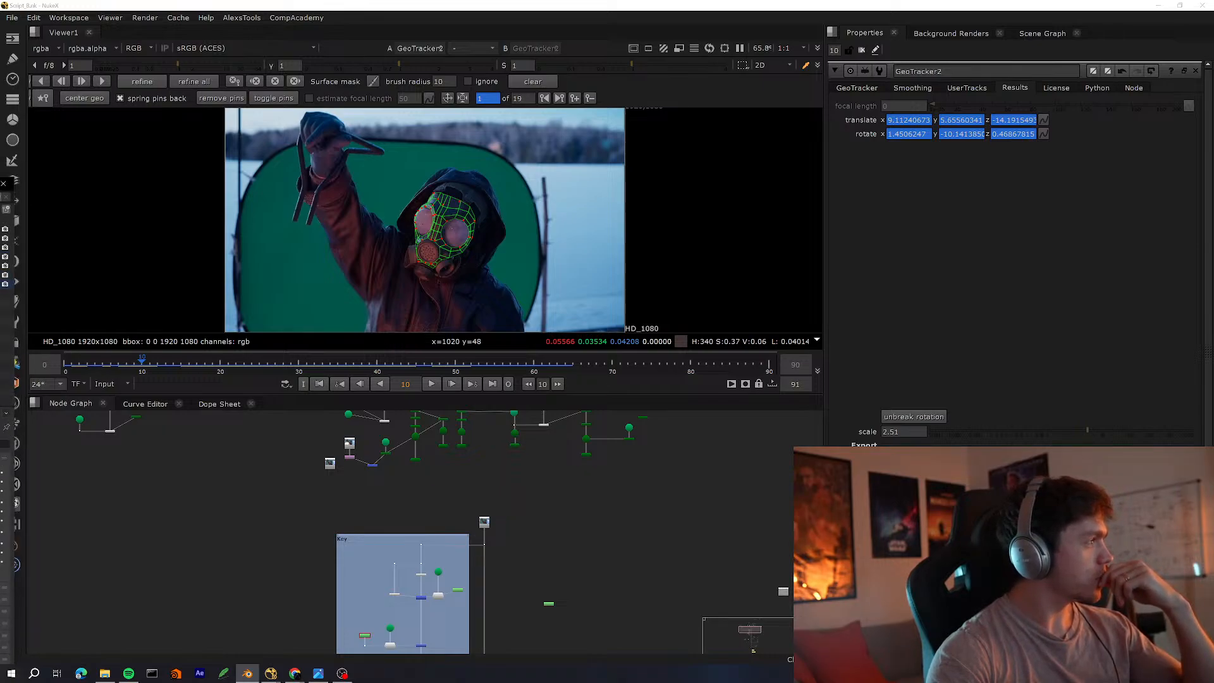
left_click_drag(0, 183, 655, 156)
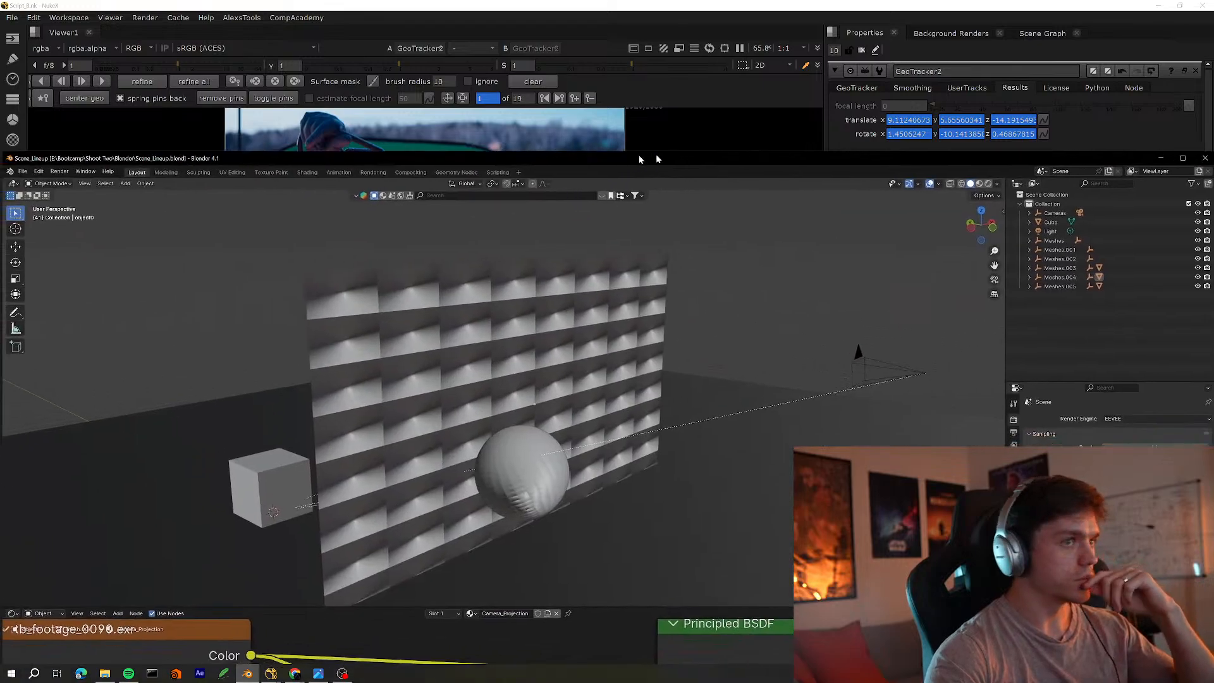
double_click(615, 158)
Set the Scene_Lineup viewport to rendered shading and inspect the projected masked figure and sphere from different angles
middle_click_drag(565, 303, 737, 190)
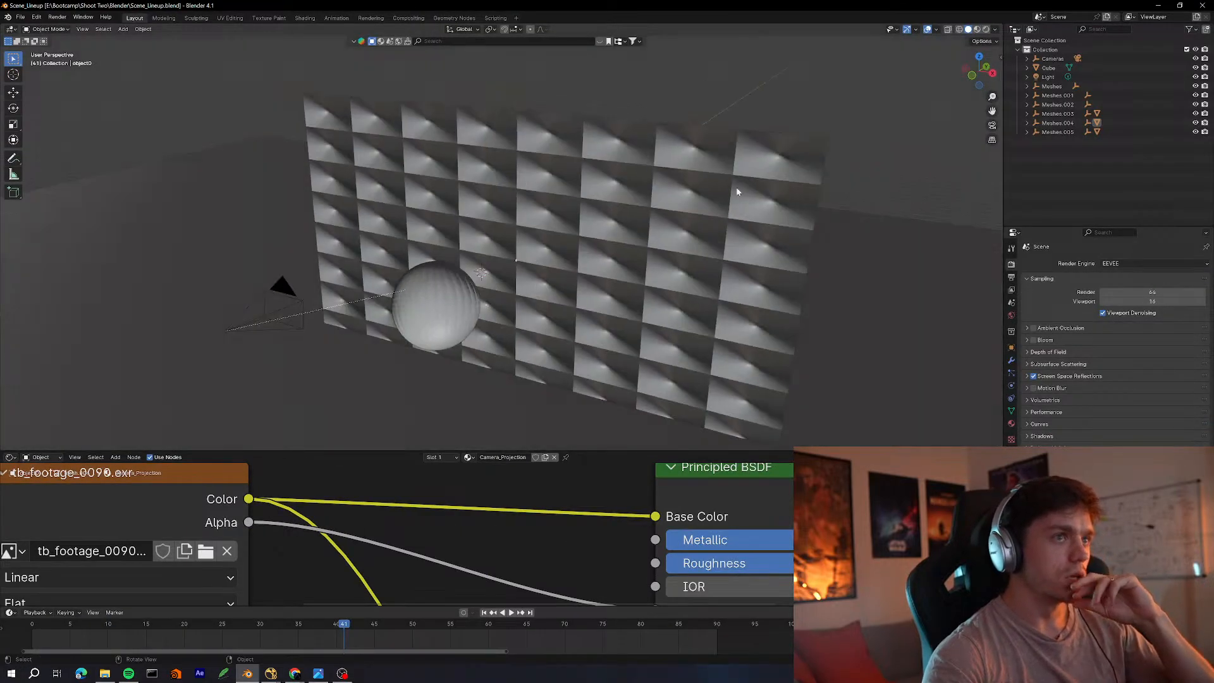
left_click(986, 29)
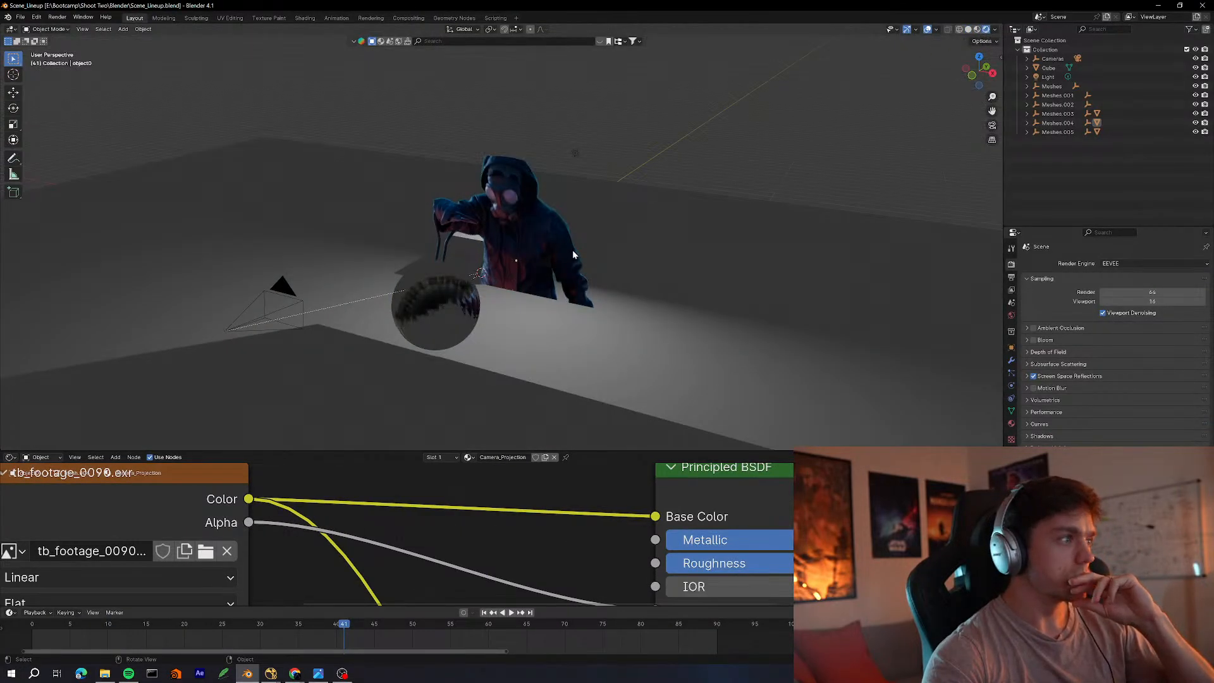
mouse_move(571, 249)
middle_mouse_down()
mouse_move(579, 294)
mouse_move(406, 342)
middle_mouse_up()
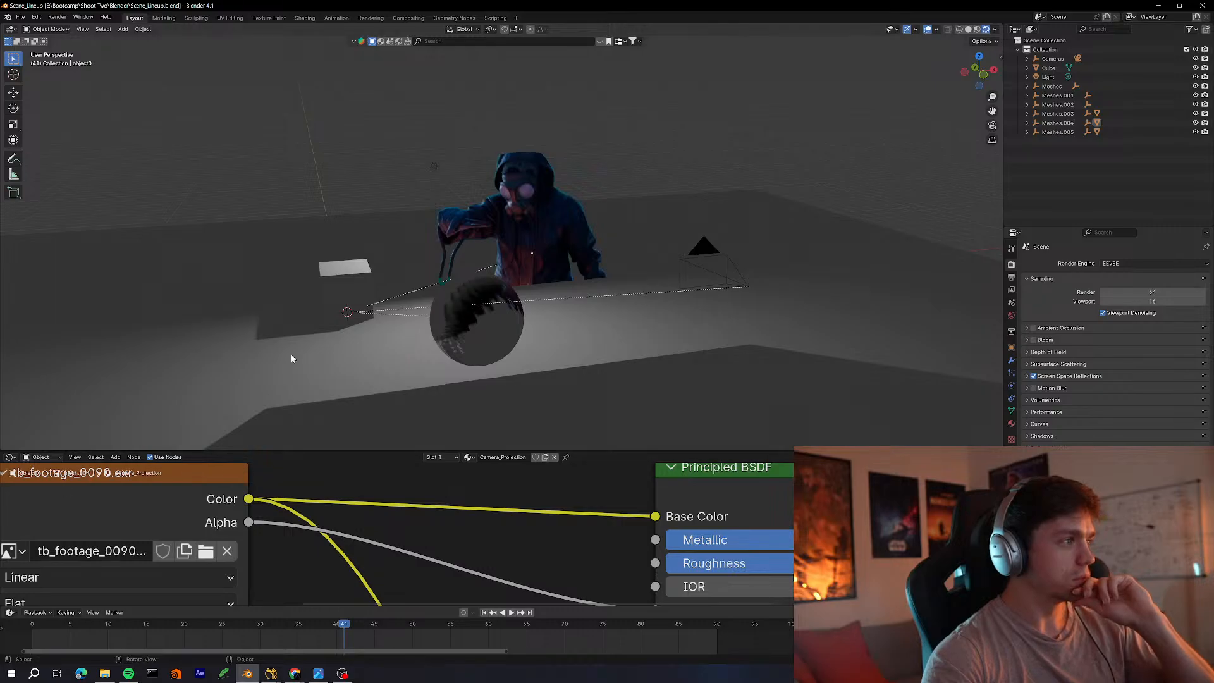
Compare the lineup through the scene camera and from free angles, and select the plane carrying the projected figure
middle_click_drag(291, 359, 354, 313)
key("KP_0")
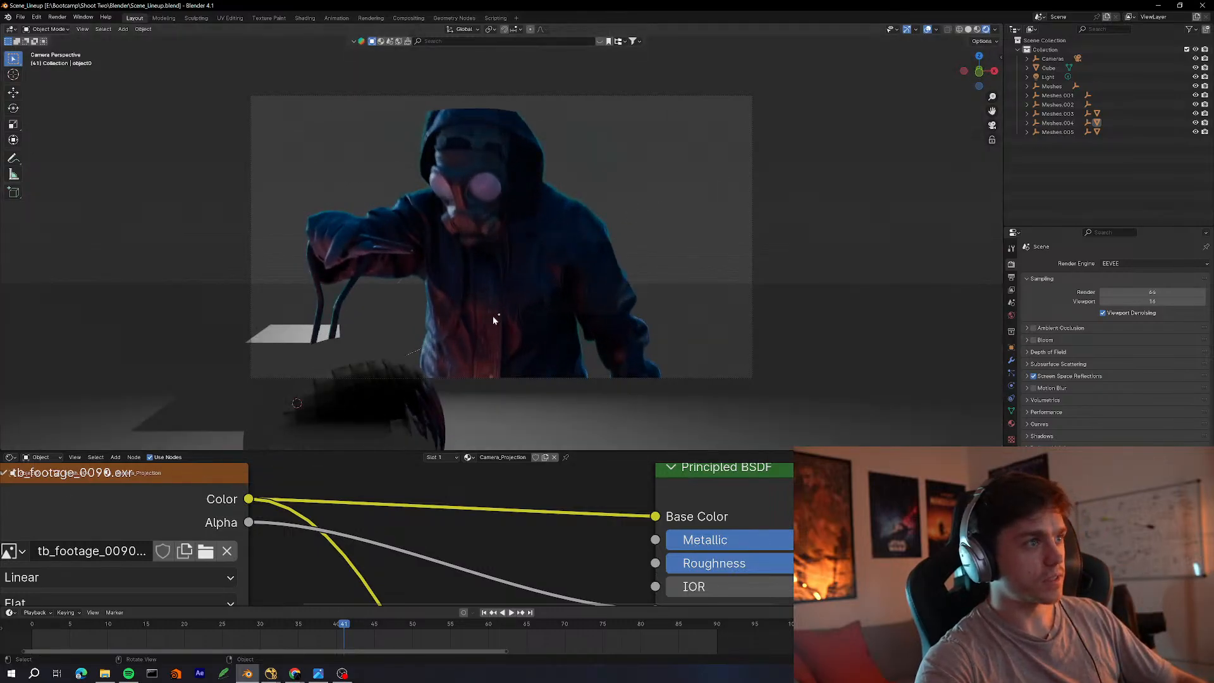
key("KP_0")
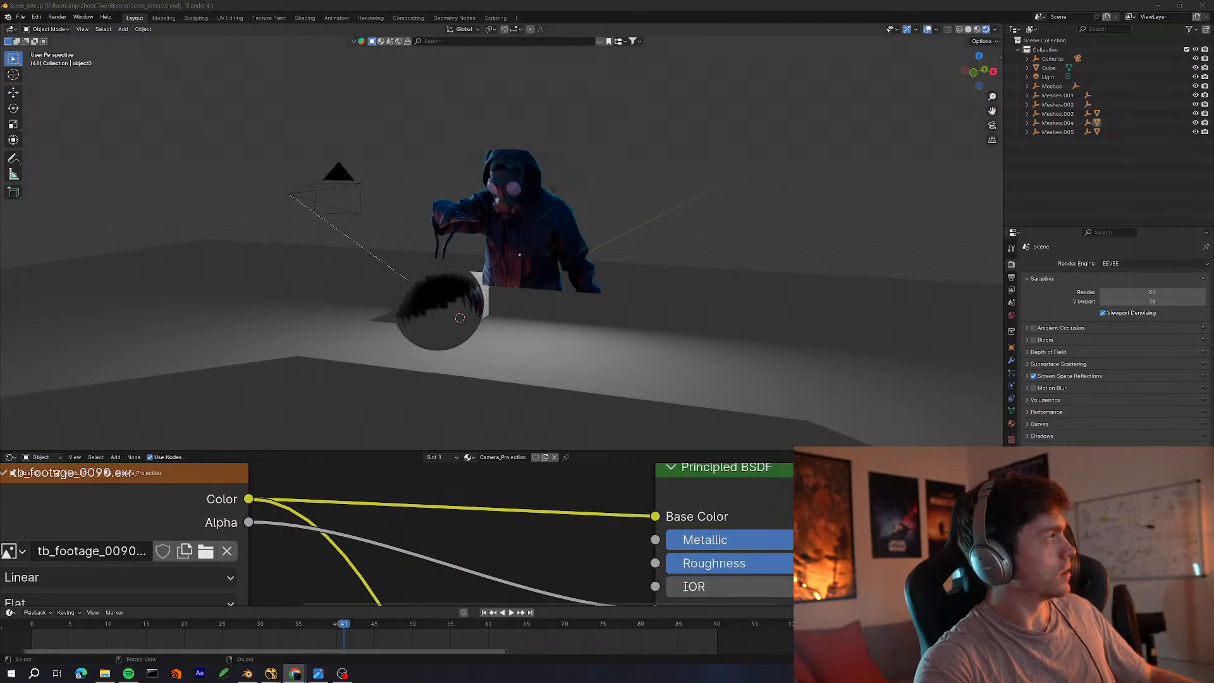
middle_click_drag(366, 258, 486, 275)
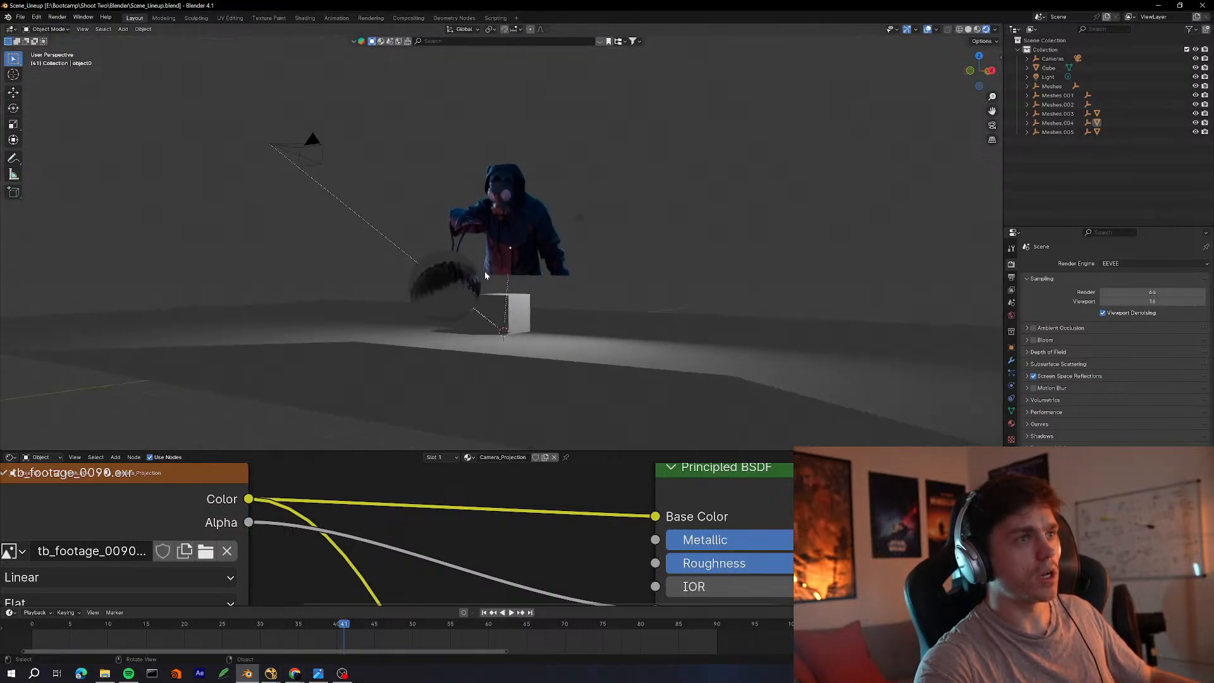
left_click(540, 248)
middle_click_drag(541, 248, 535, 276)
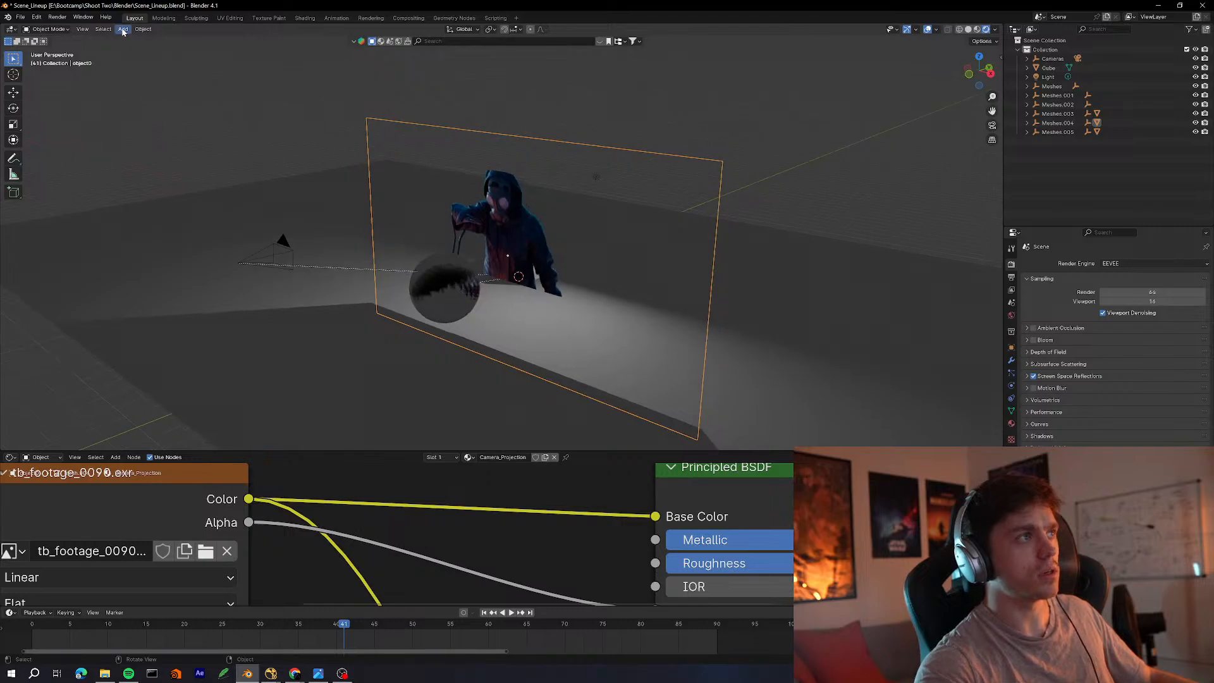
left_click(122, 30)
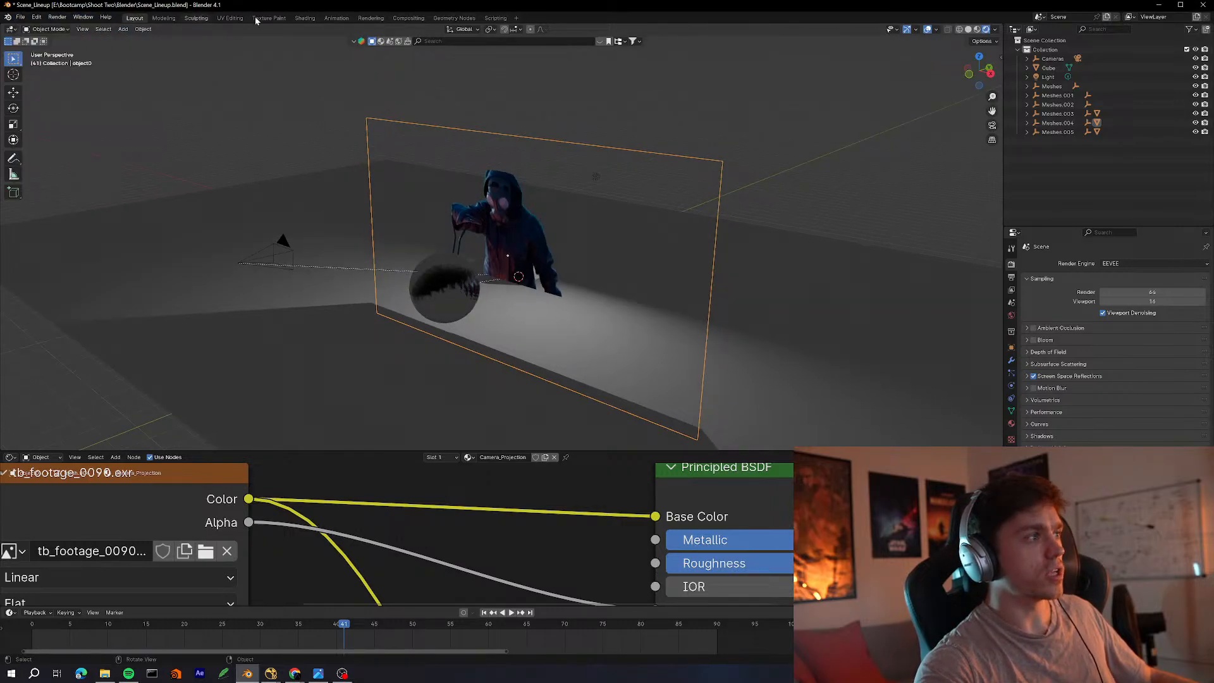
Bring the Scene_Lineup window back to full size on the main screen and scrub the timeline to check the projected figure's motion
left_click_drag(255, 5, 0, 108)
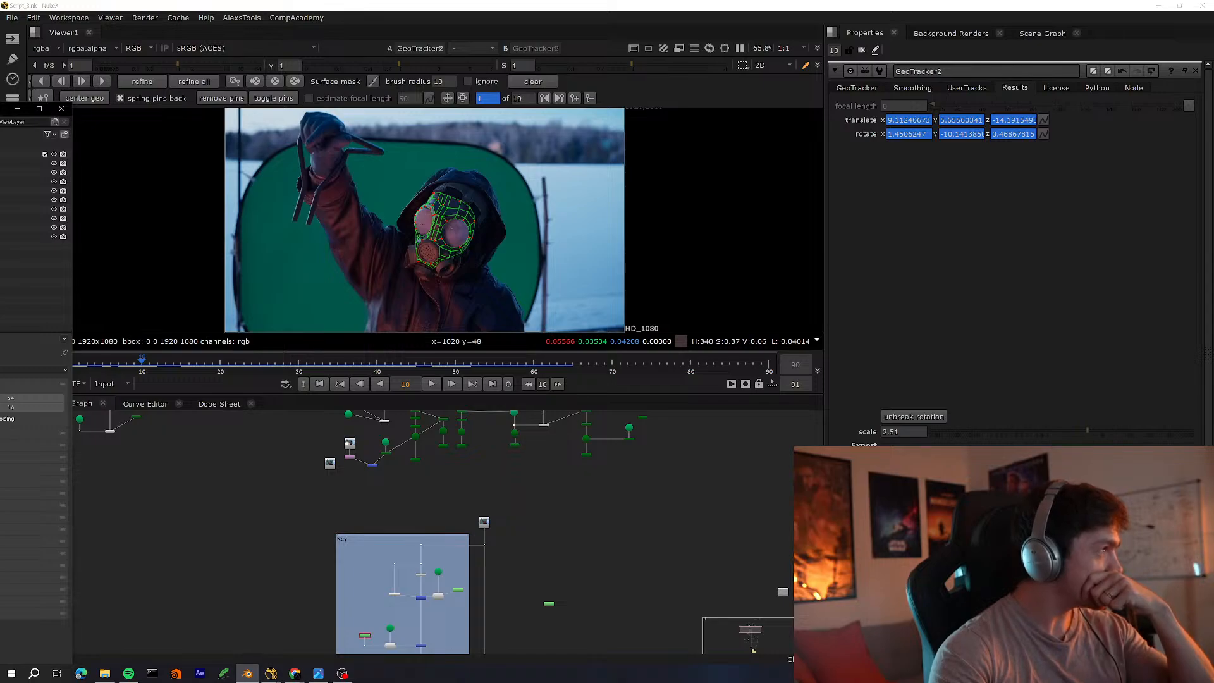
left_click_drag(0, 108, 736, 148)
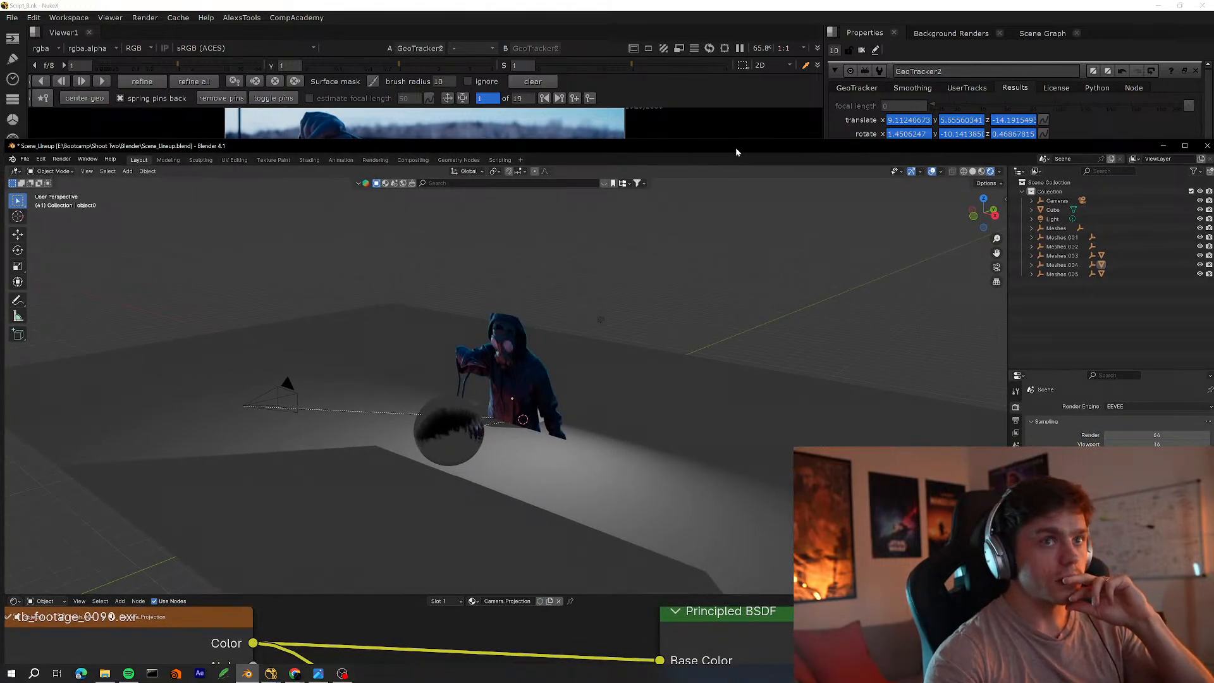
double_click(736, 150)
left_click_drag(449, 623, 143, 596)
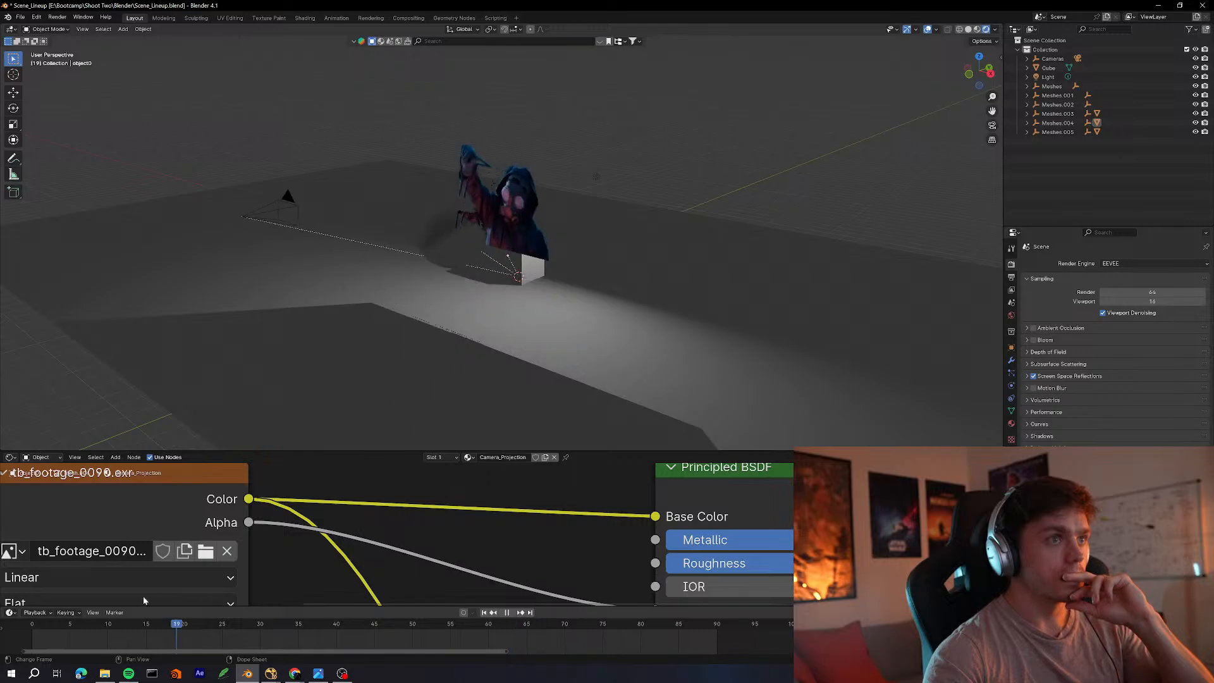
middle_click_drag(566, 337, 539, 332)
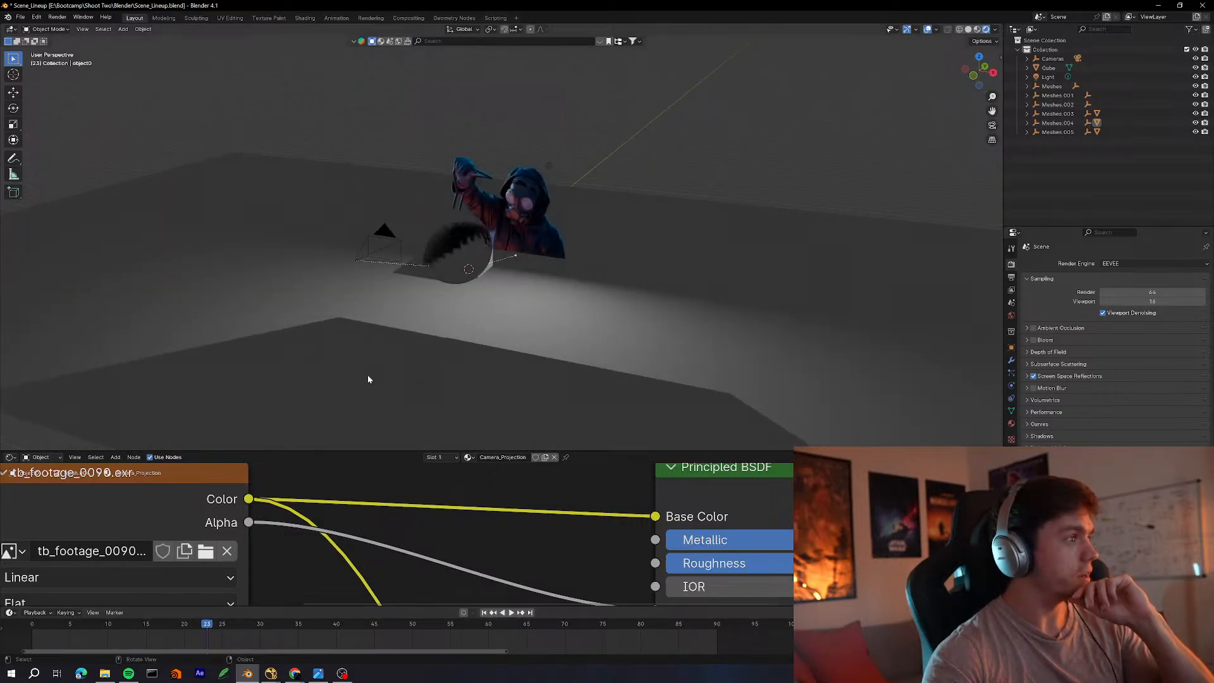
Switch to NukeX, find the WriteGeo2 node under Scene5 and inspect its FaceMask_new.Abc export settings, then minimize the script
left_click(271, 673)
key("space")
scroll(441, 508, "down", 1)
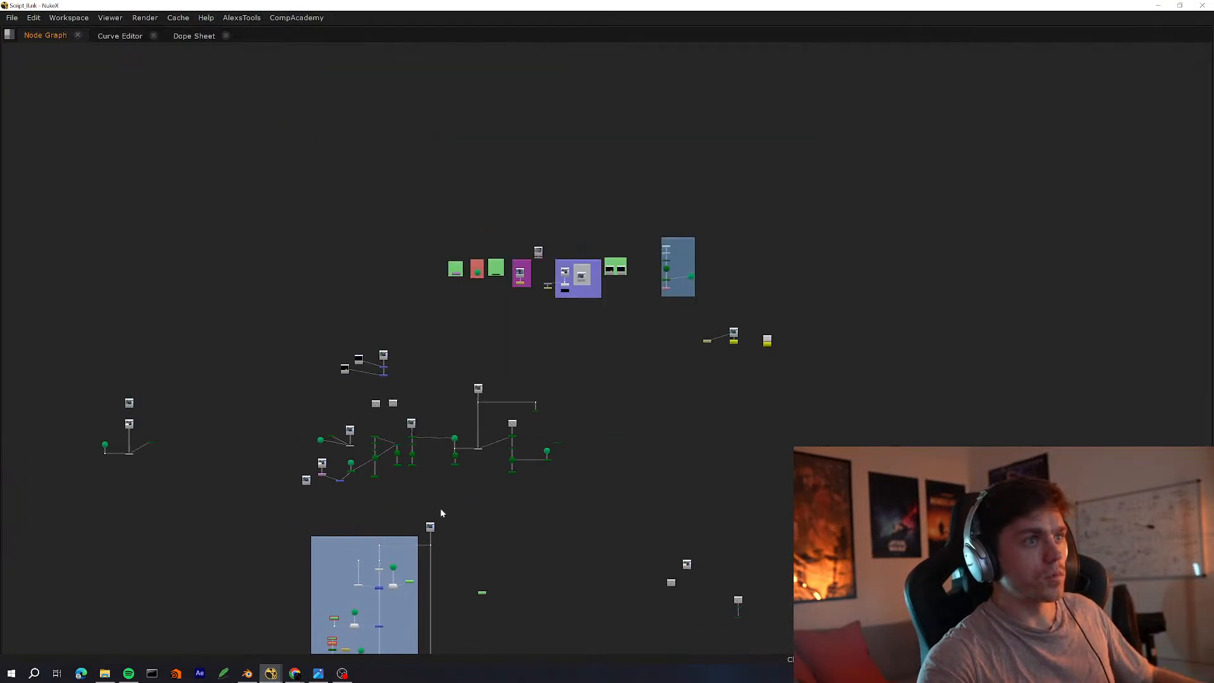
scroll(440, 507, "up", 8)
middle_click_drag(680, 388, 561, 341)
scroll(561, 342, "up", 6)
middle_click_drag(613, 407, 698, 378)
double_click(450, 592)
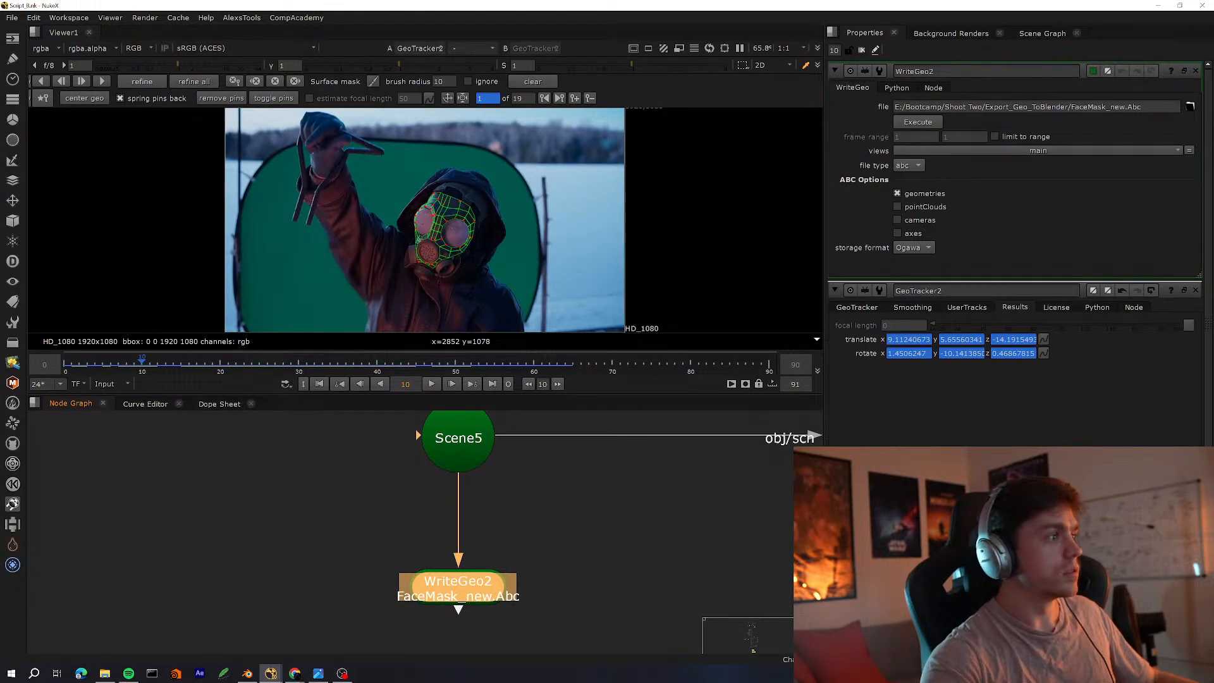
mouse_move(865, 32)
left_mouse_down()
mouse_move(242, 110)
mouse_move(867, 19)
mouse_move(884, 37)
left_mouse_up()
left_click(1158, 5)
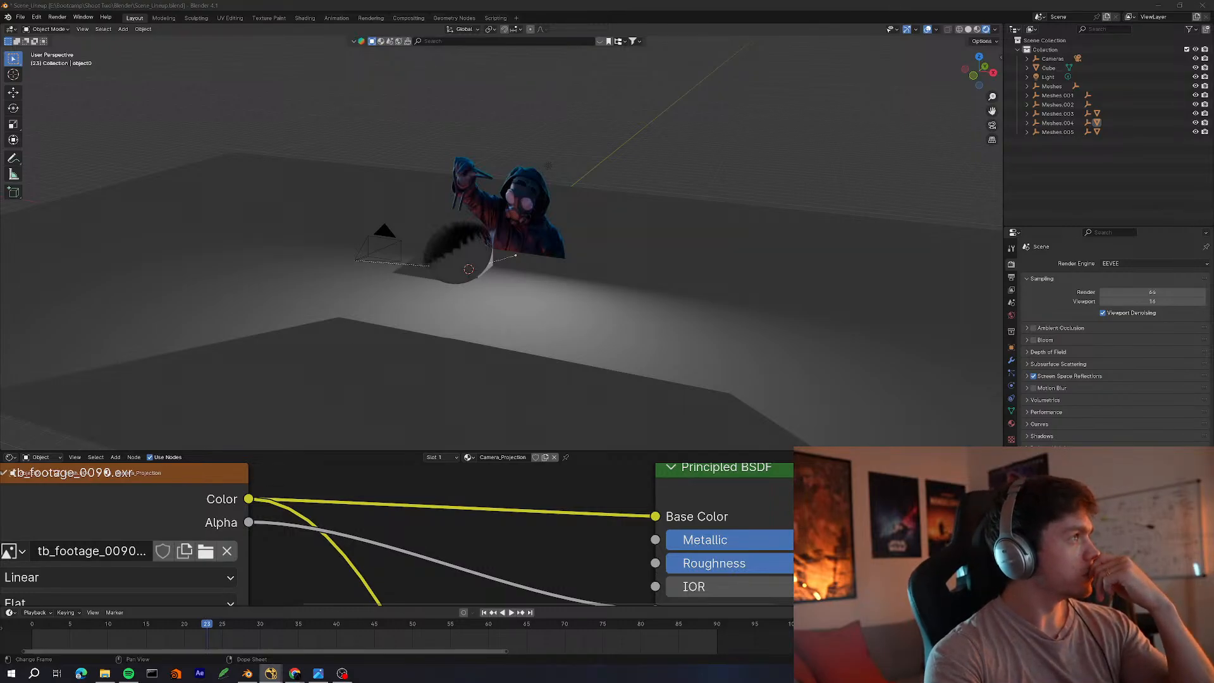
Move the Scene_Lineup window lower on the desktop and move the termina.jpg image off the main screen
key("alt+Tab")
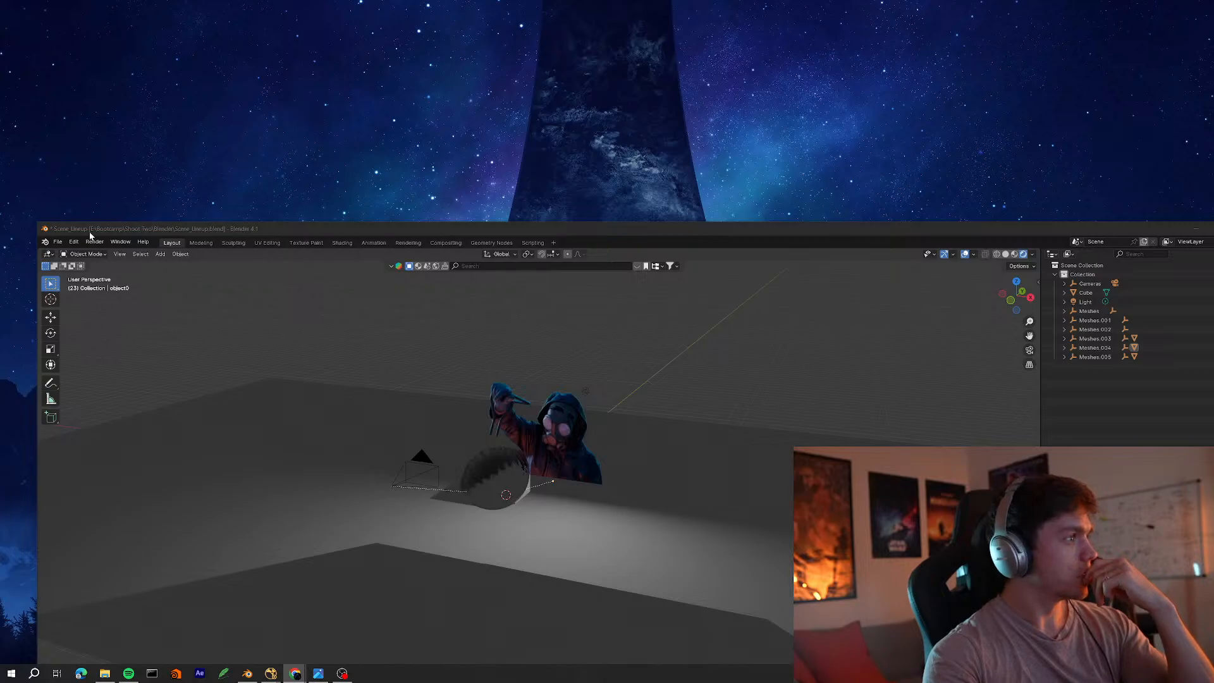
left_click_drag(611, 235, 604, 343)
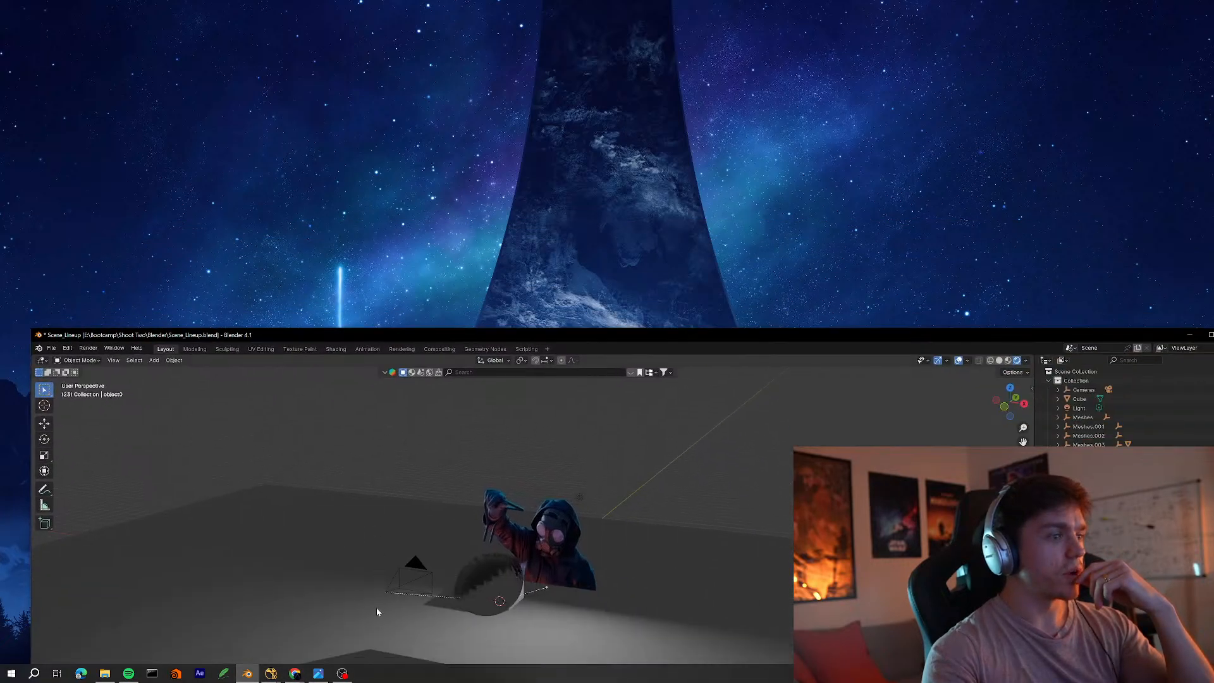
left_click(321, 674)
left_click_drag(637, 206, 746, 167)
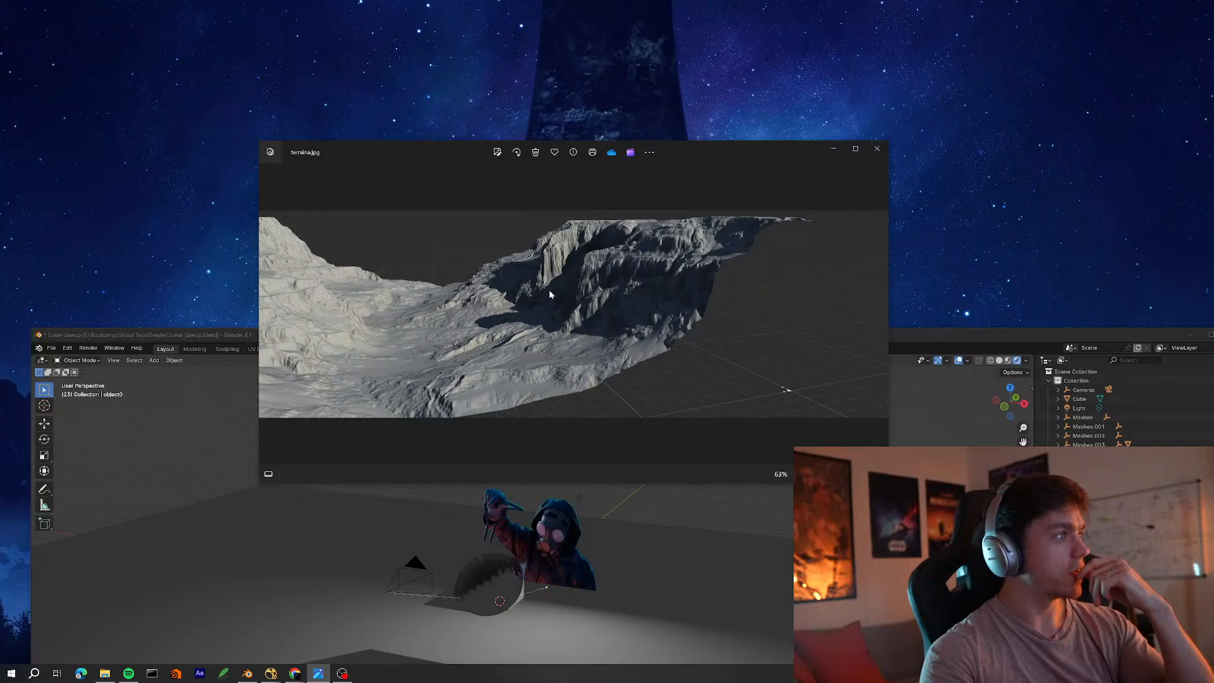
left_click_drag(768, 146, 0, 241)
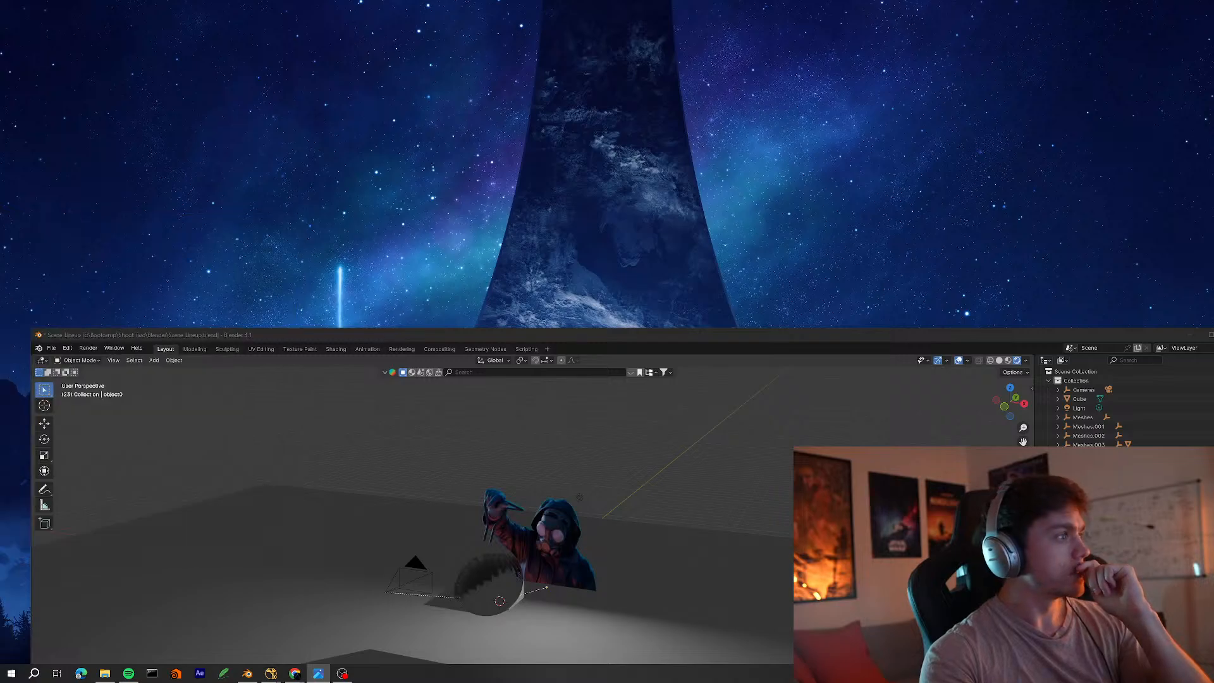
key("alt+Tab")
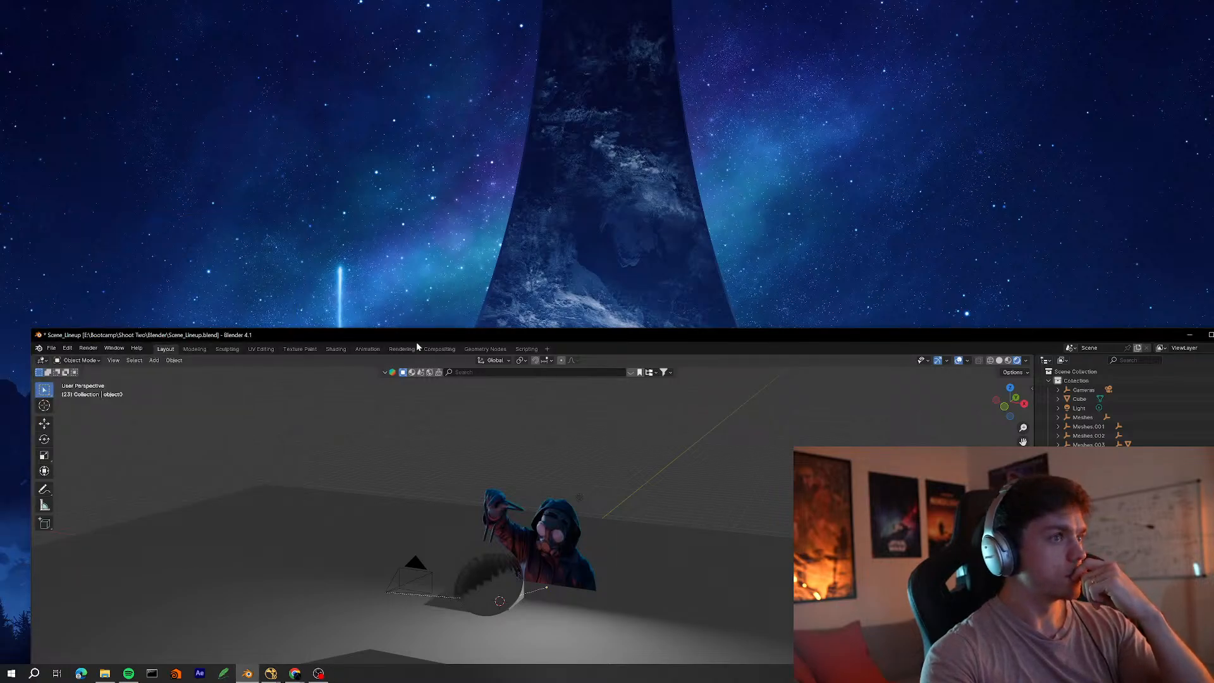
Send the Scene_Lineup window to the other screen and return it full size with the imported face mask geometry
double_click(419, 339)
middle_click_drag(401, 306, 507, 307)
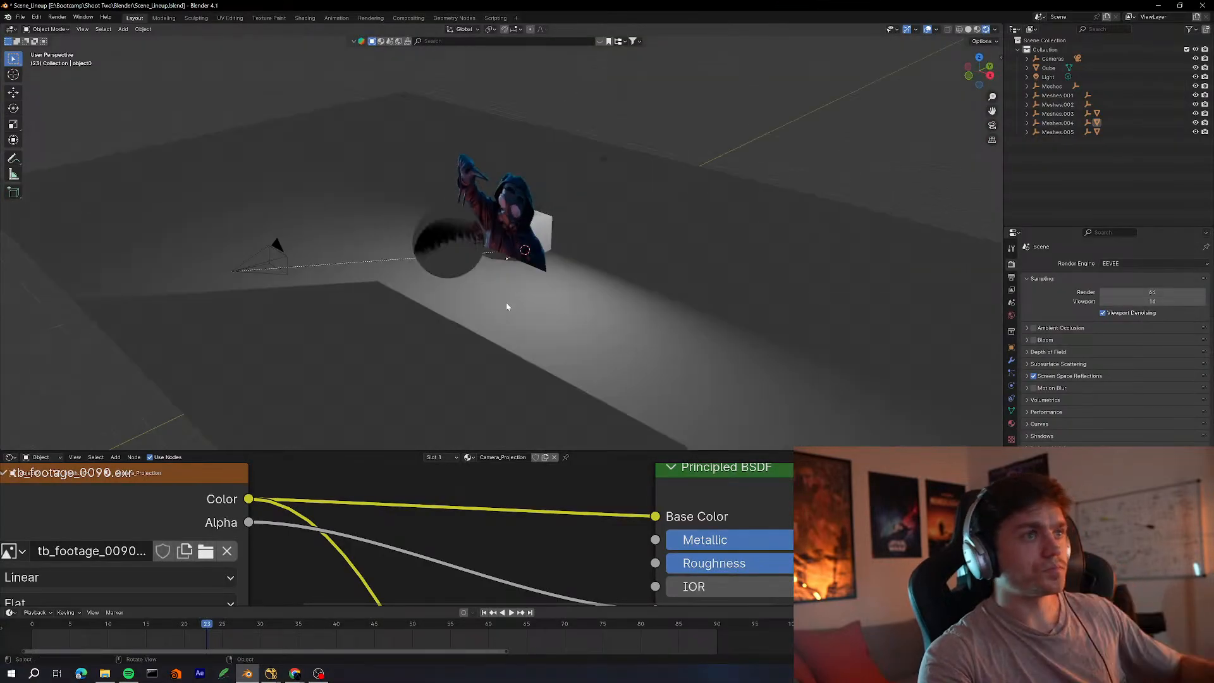
left_click(559, 232)
left_click_drag(91, 5, 0, 41)
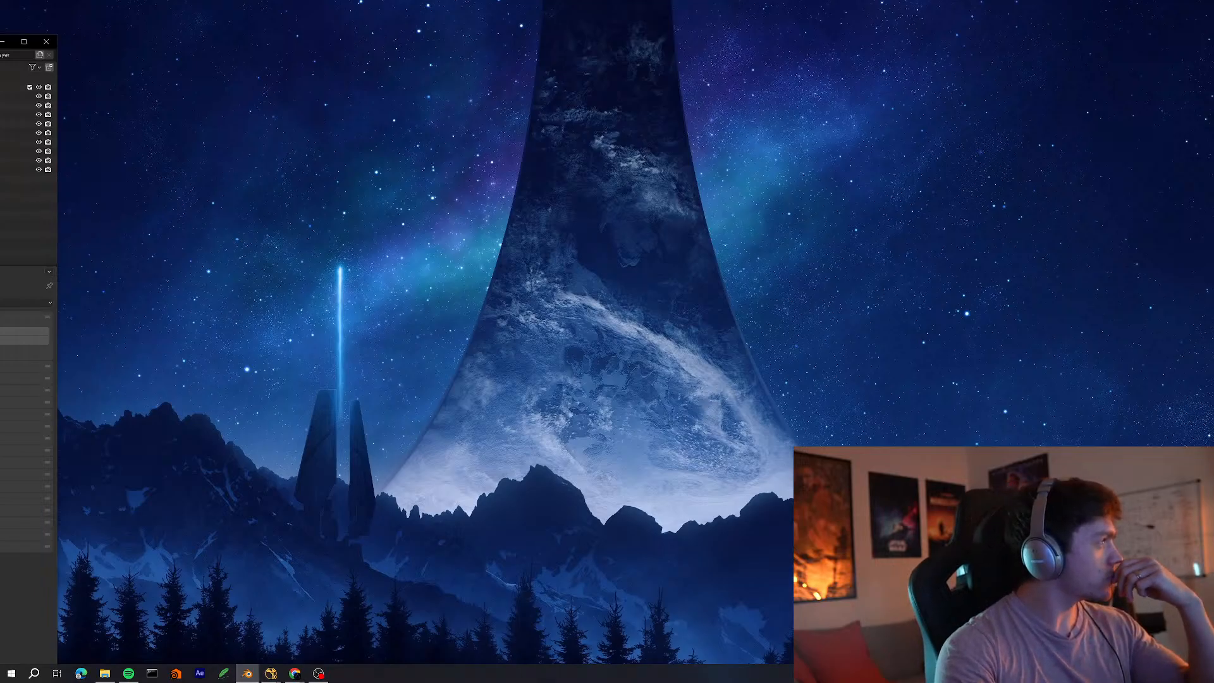
left_click_drag(1, 41, 845, 105)
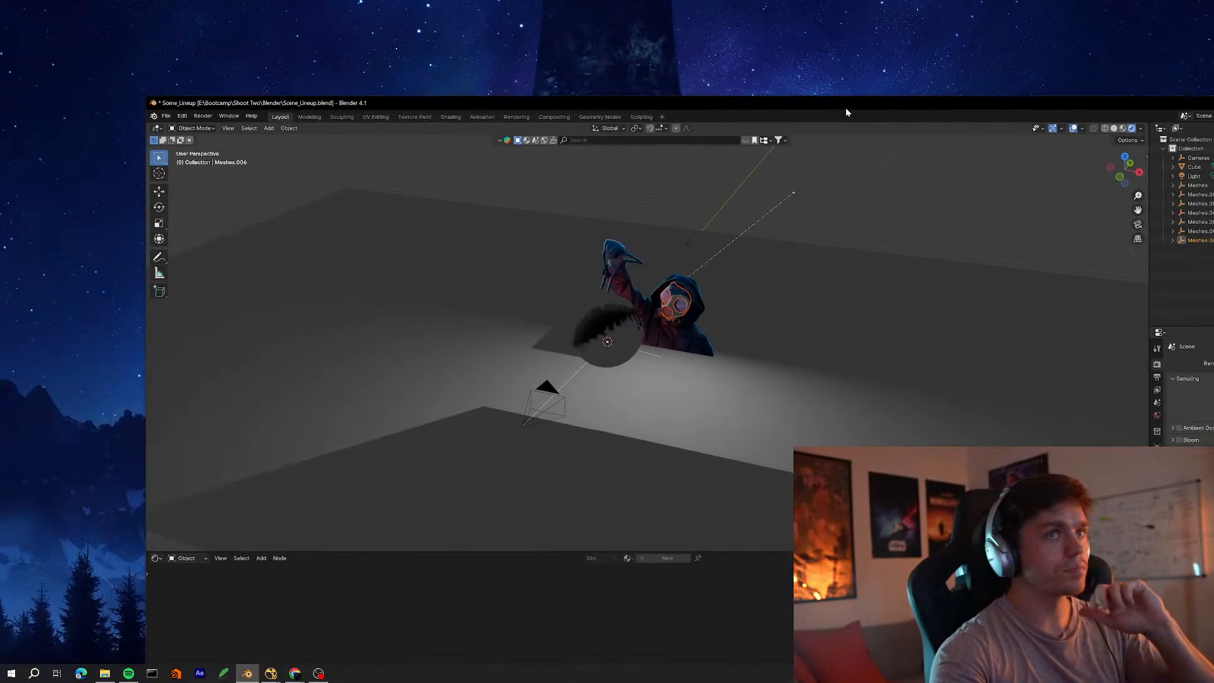
double_click(845, 105)
Go to frame 27 and inspect how the imported face mask lines up with the projected figure
middle_click_drag(746, 221, 452, 597)
left_click(300, 628)
left_click_drag(317, 626, 238, 623)
middle_click_drag(619, 320, 425, 362)
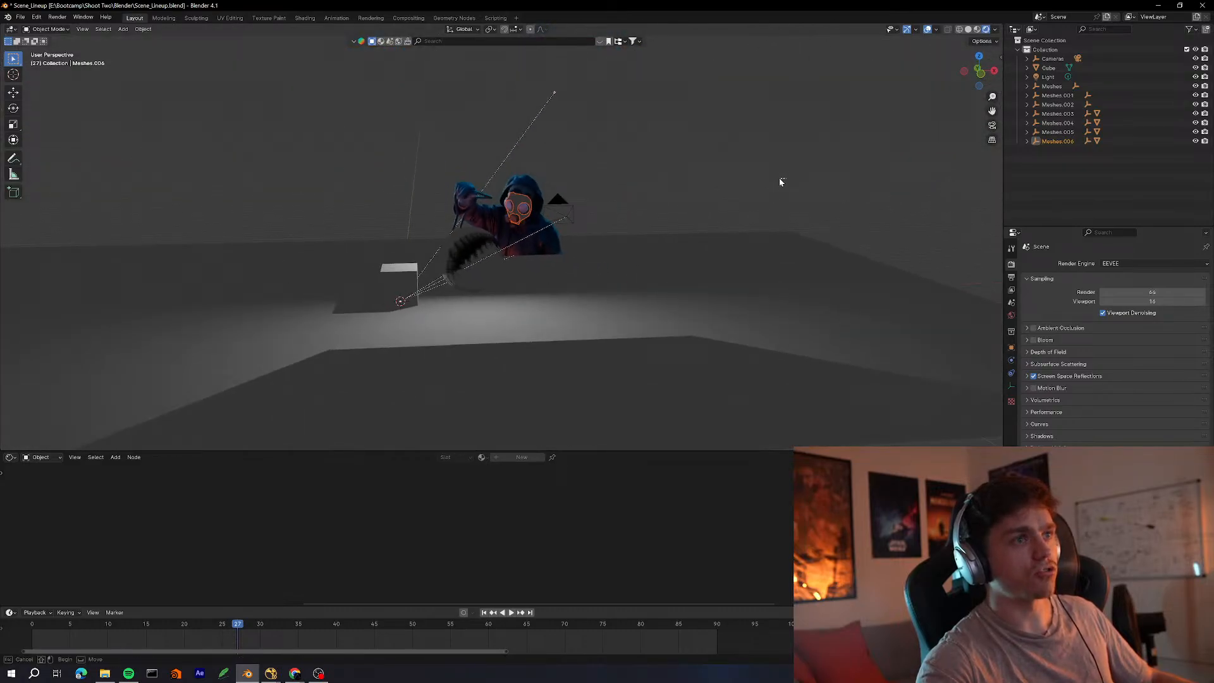
left_click_drag(780, 178, 778, 180)
middle_click_drag(778, 180, 556, 208)
left_click(488, 230)
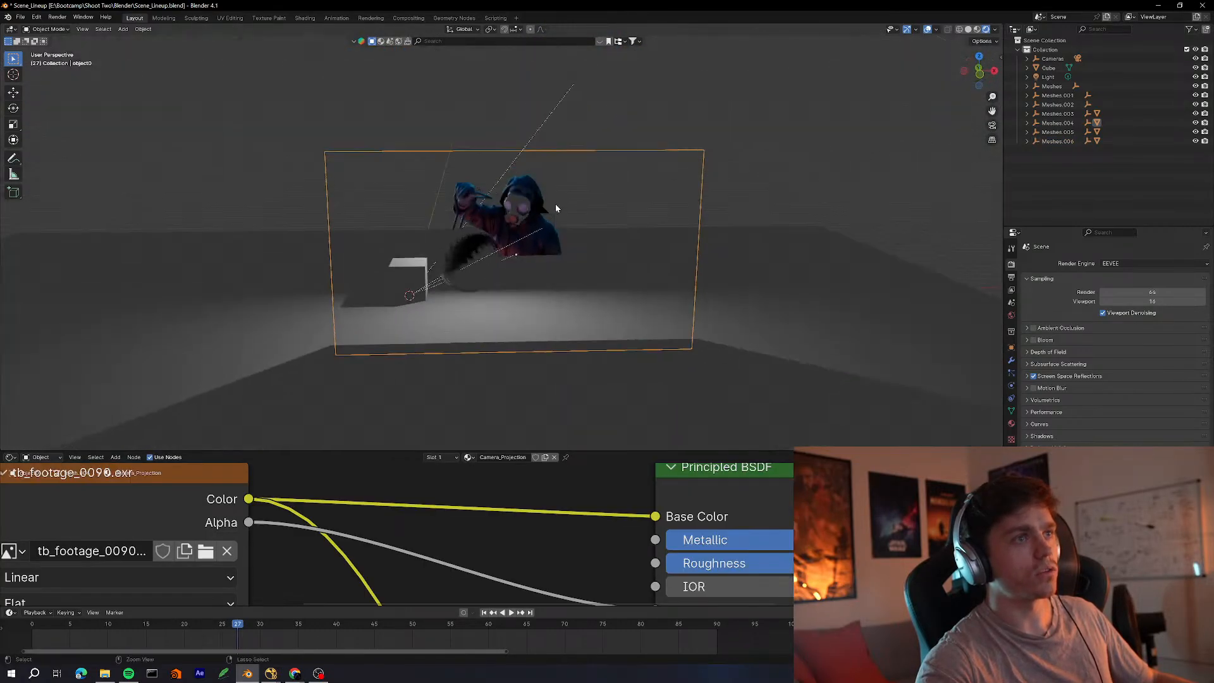
Select the face mask mesh over the figure and go to frame 16
scroll(556, 208, "up", 5)
left_click(580, 137)
left_click_drag(201, 622, 153, 622)
middle_click_drag(604, 67, 468, 200, "shift")
scroll(532, 293, "down", 4)
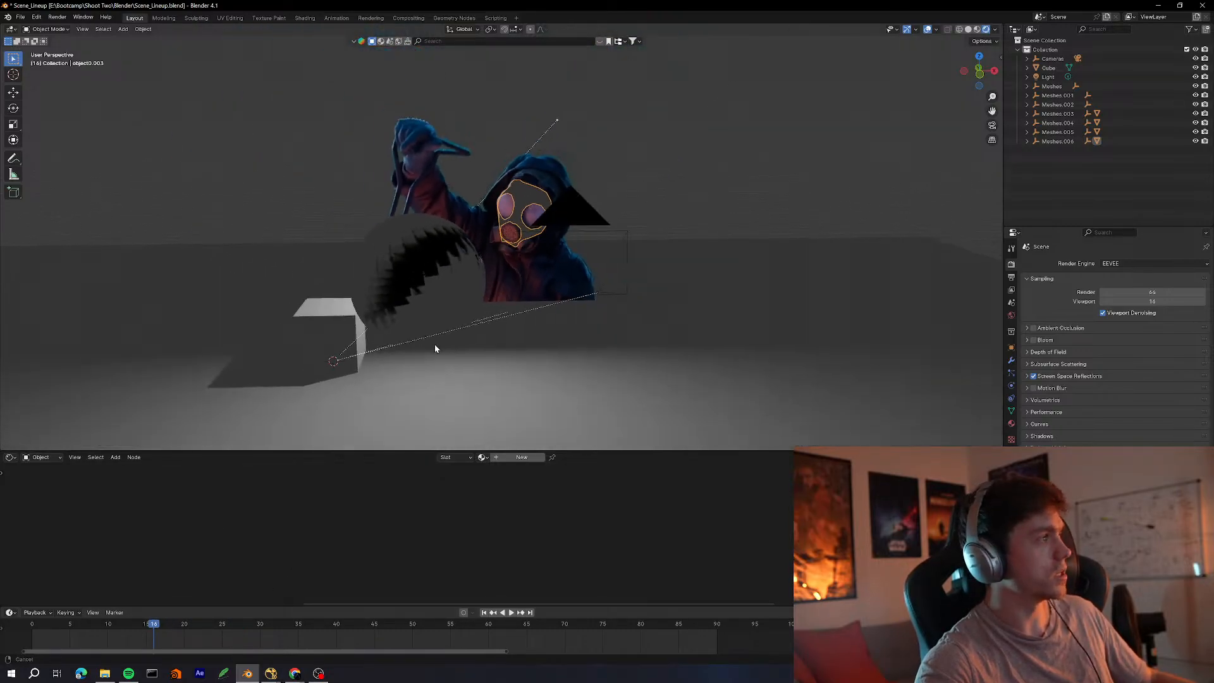
Add a UV sphere, move it beside the figure's masked head and resize it
key("shift+a")
mouse_move(659, 275)
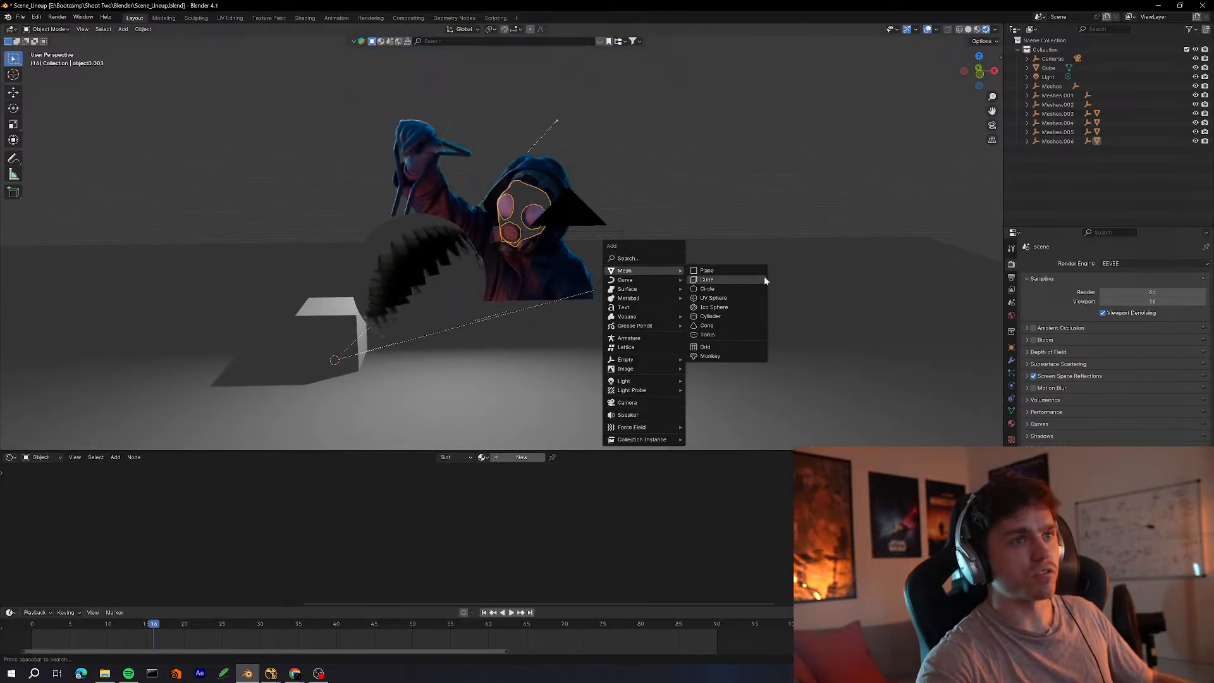
left_click(725, 299)
scroll(698, 276, "down", 3)
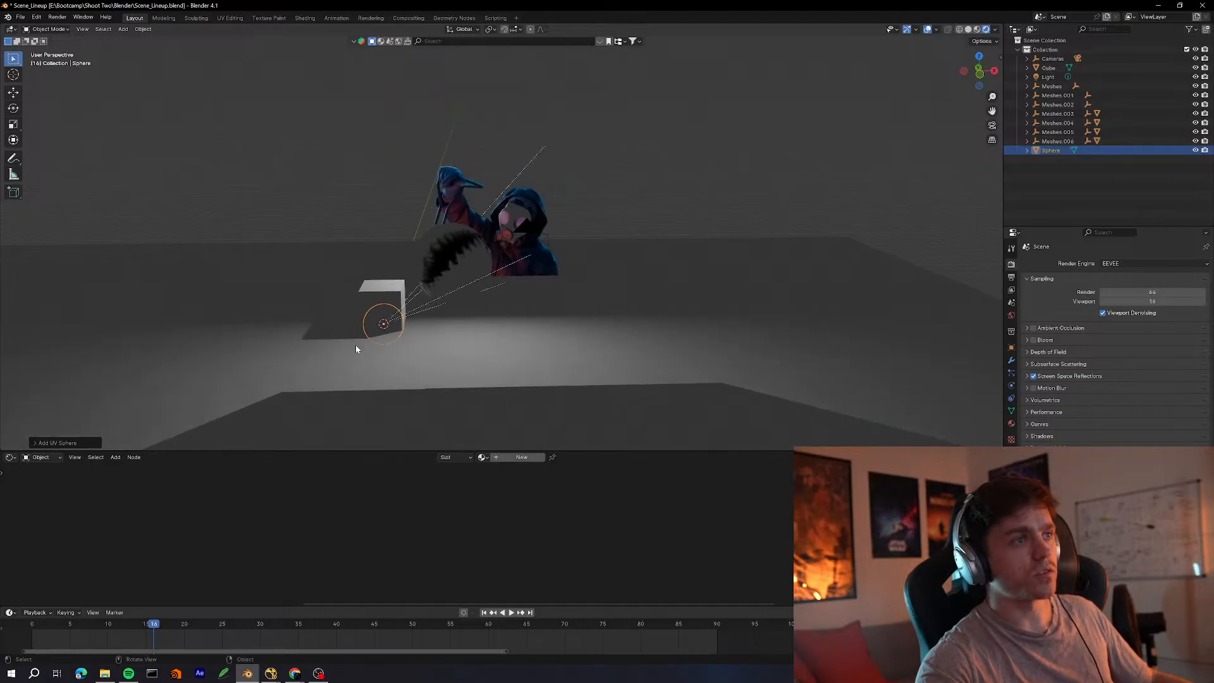
middle_click_drag(325, 363, 405, 379)
key("g")
left_click(671, 242)
key("s")
left_click(681, 246)
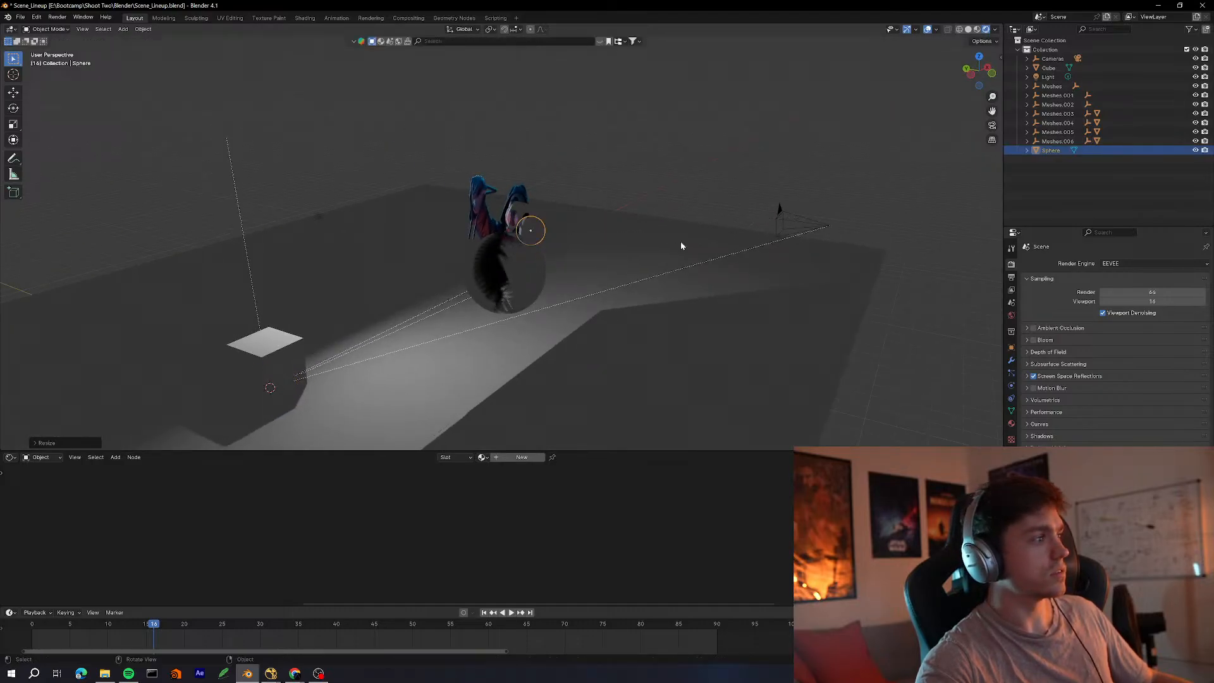
Move the sphere in front of the face mask and shrink it to roughly the size of an eye lens
key("KP_Decimal")
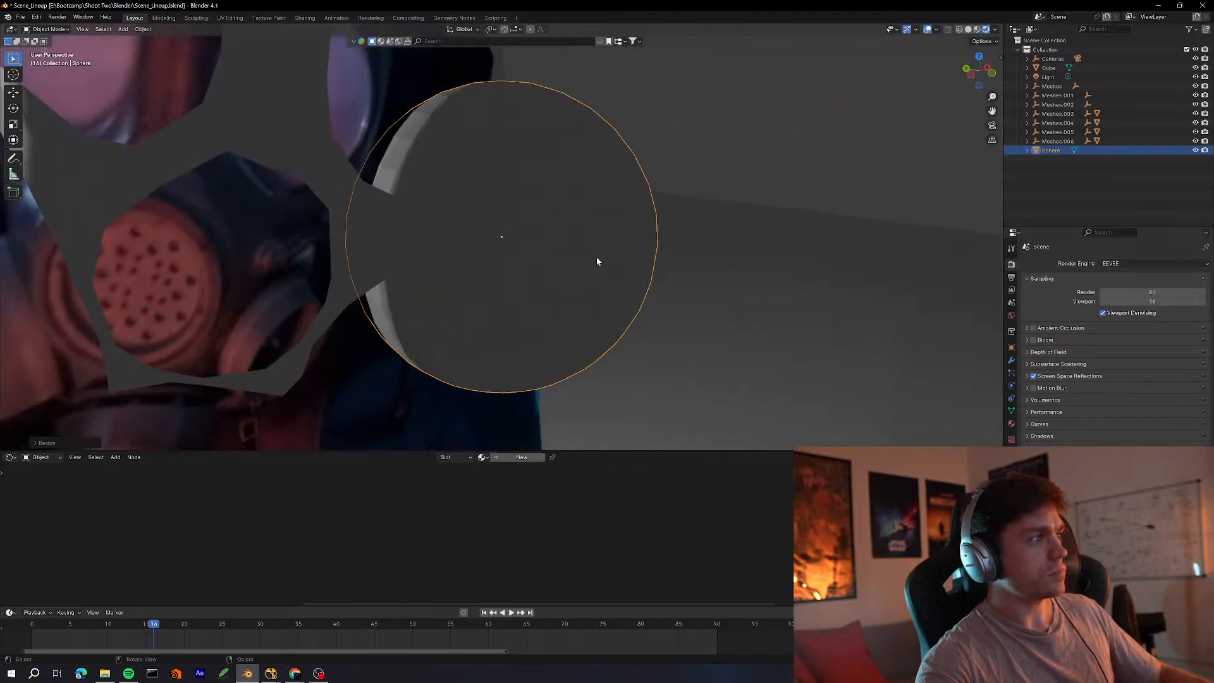
middle_click_drag(597, 258, 678, 206)
scroll(577, 252, "down", 5)
middle_click_drag(577, 251, 500, 347)
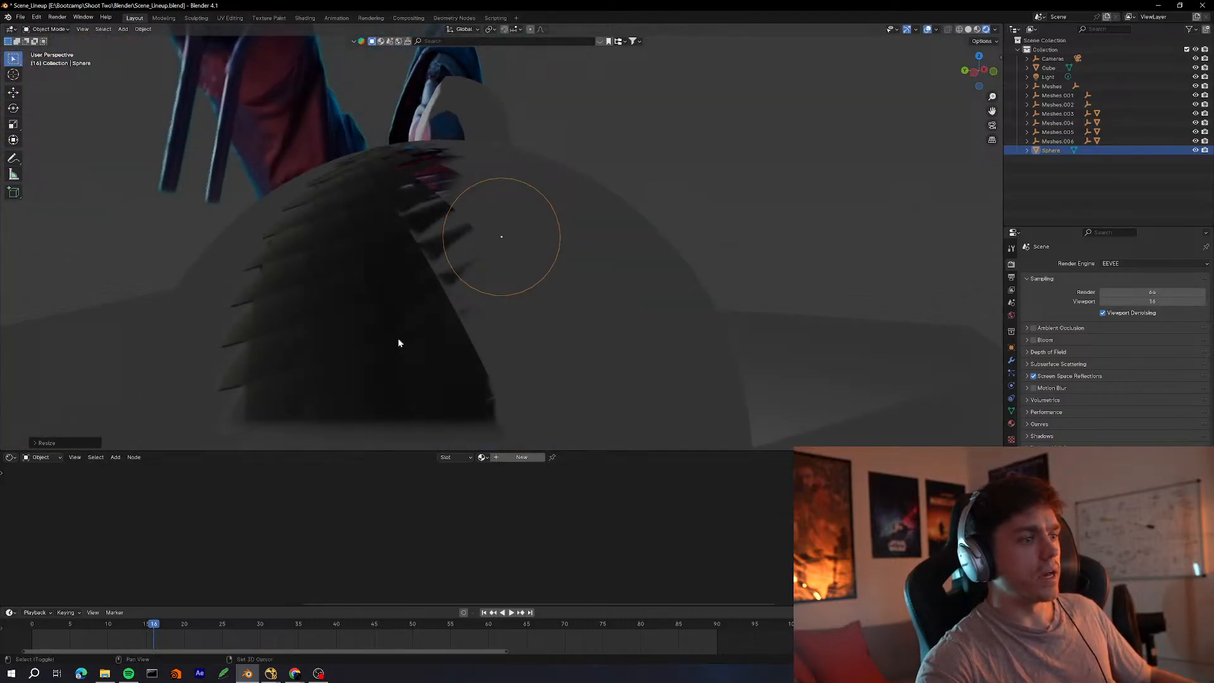
middle_click_drag(399, 341, 566, 336)
key("g")
left_click(492, 263)
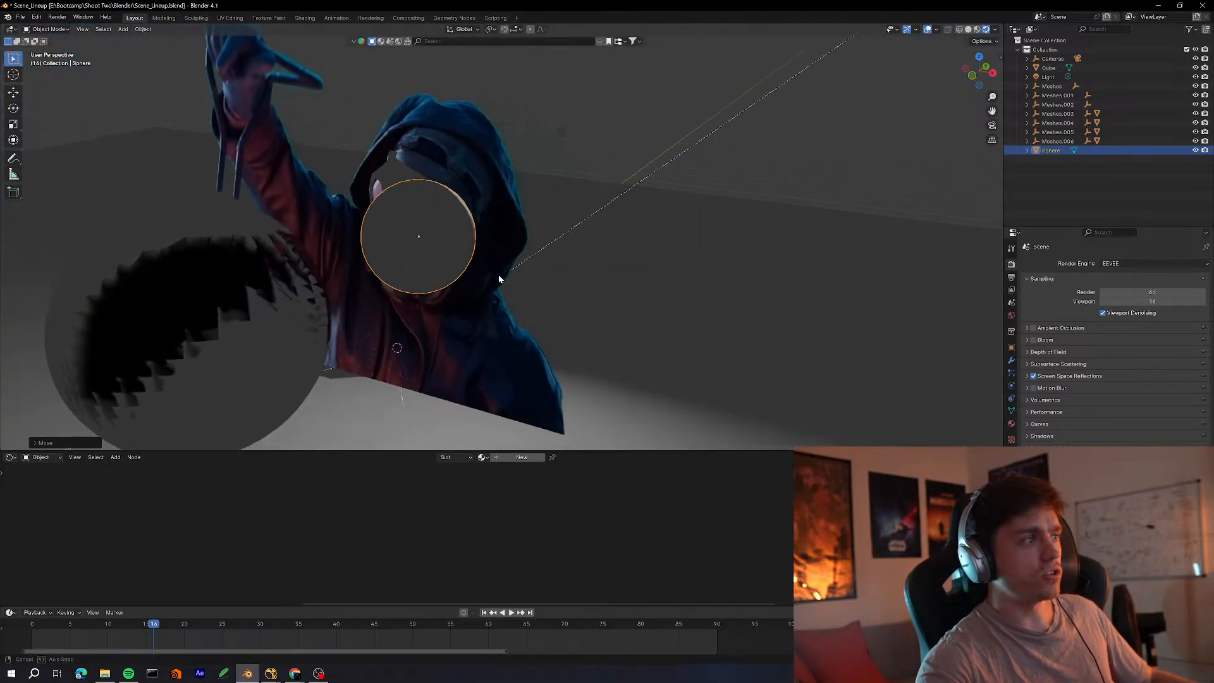
key("s")
left_click(488, 231)
Refine the sphere's position at the mask's eye opening and scale it up slightly to fill the lens
middle_click_drag(488, 231, 582, 255, "shift")
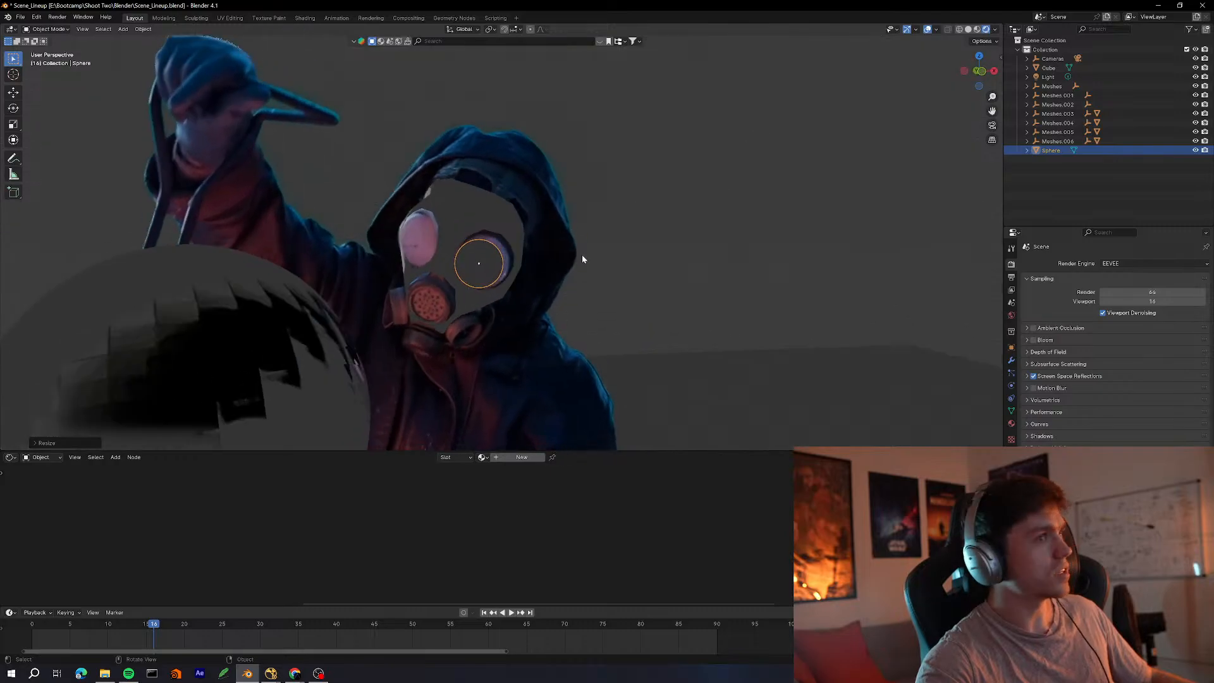
scroll(533, 288, "up", 2)
middle_click_drag(532, 288, 686, 316)
key("g")
left_click(597, 342)
scroll(697, 321, "up", 2)
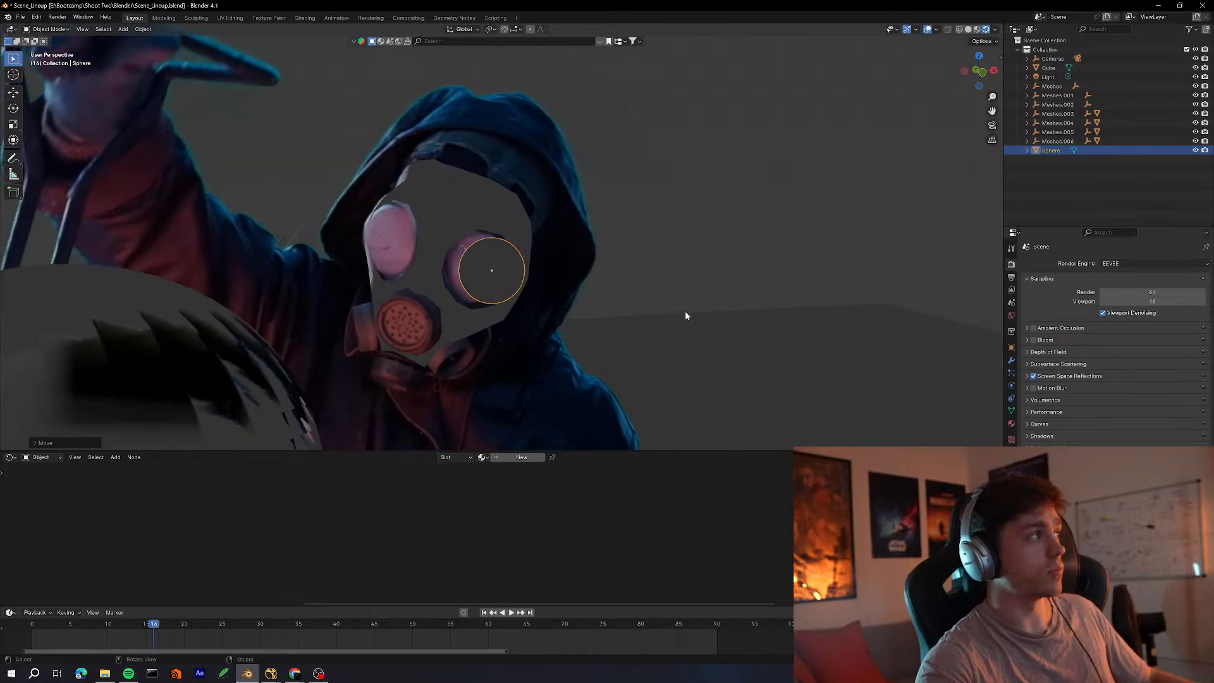
middle_click_drag(642, 281, 683, 278)
key("s")
left_click(653, 272)
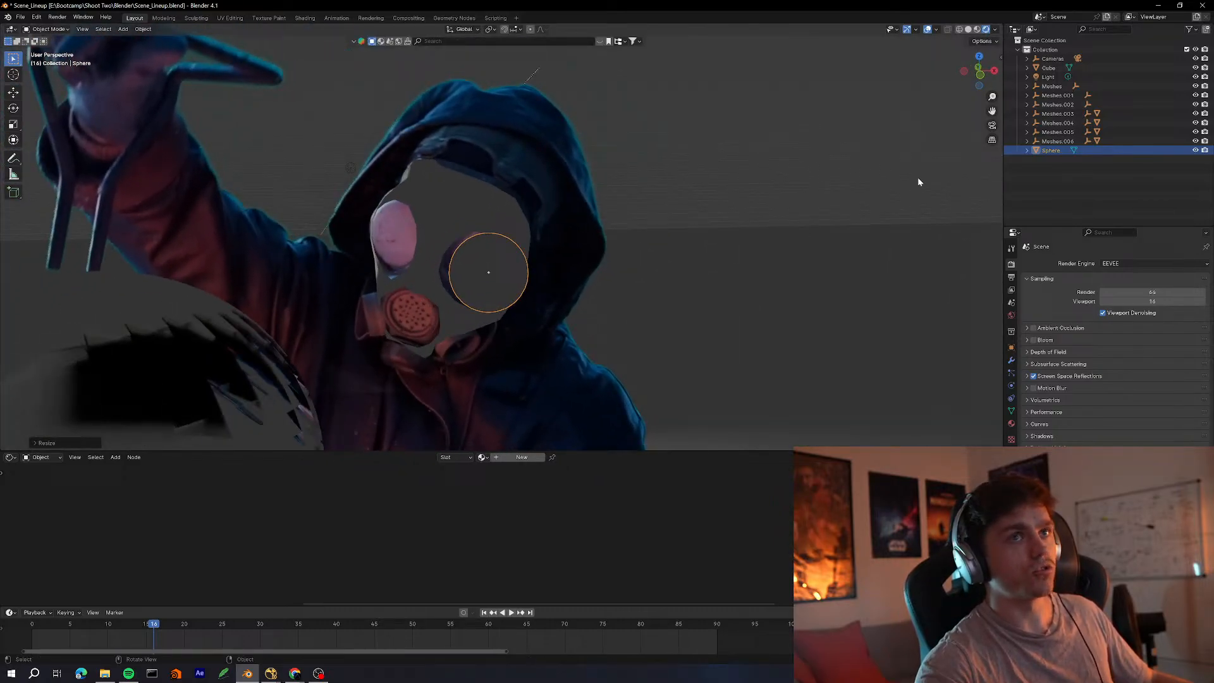
Set the viewport to Material Preview shading for a close look at the sphere on the mask
left_click(969, 29)
left_click(978, 29)
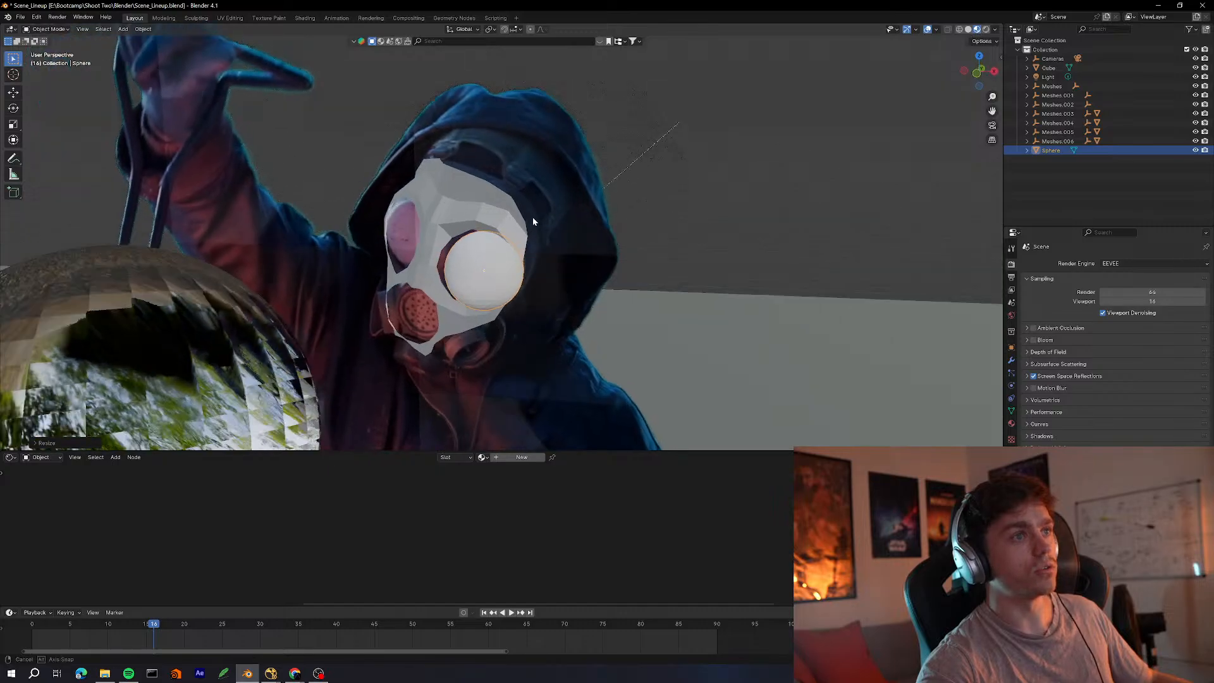
middle_click_drag(535, 261, 638, 246, "shift")
scroll(639, 211, "up", 3)
Shade the sphere smooth and shift it into the mask's eye opening
right_click(592, 209)
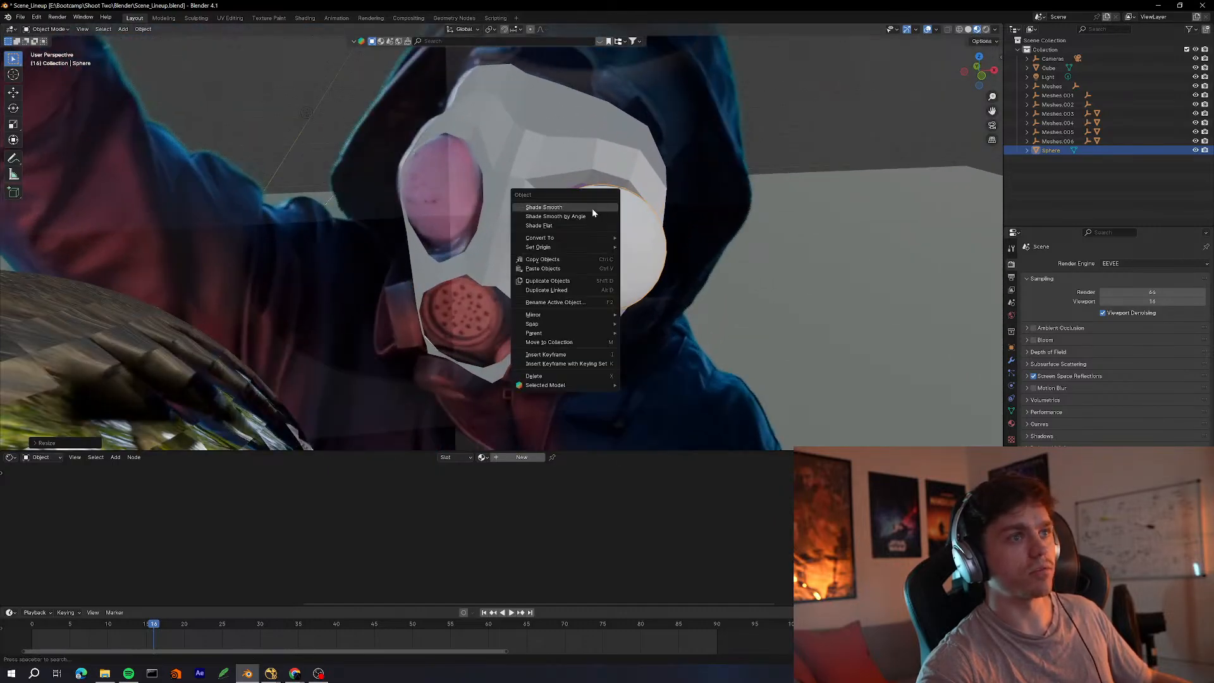
left_click(578, 209)
key("g")
left_click(632, 256)
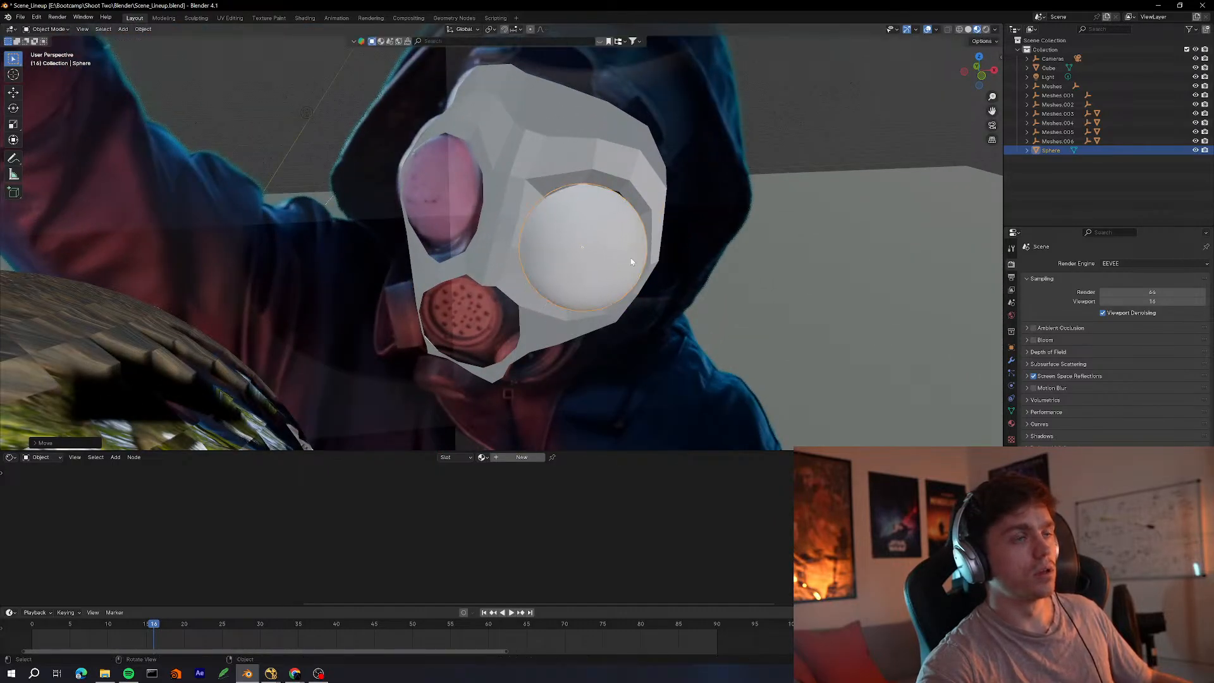
Fine-tune the sphere's scale to fit the mask's eye opening
middle_click_drag(631, 257, 664, 250)
key("s")
left_click(683, 250)
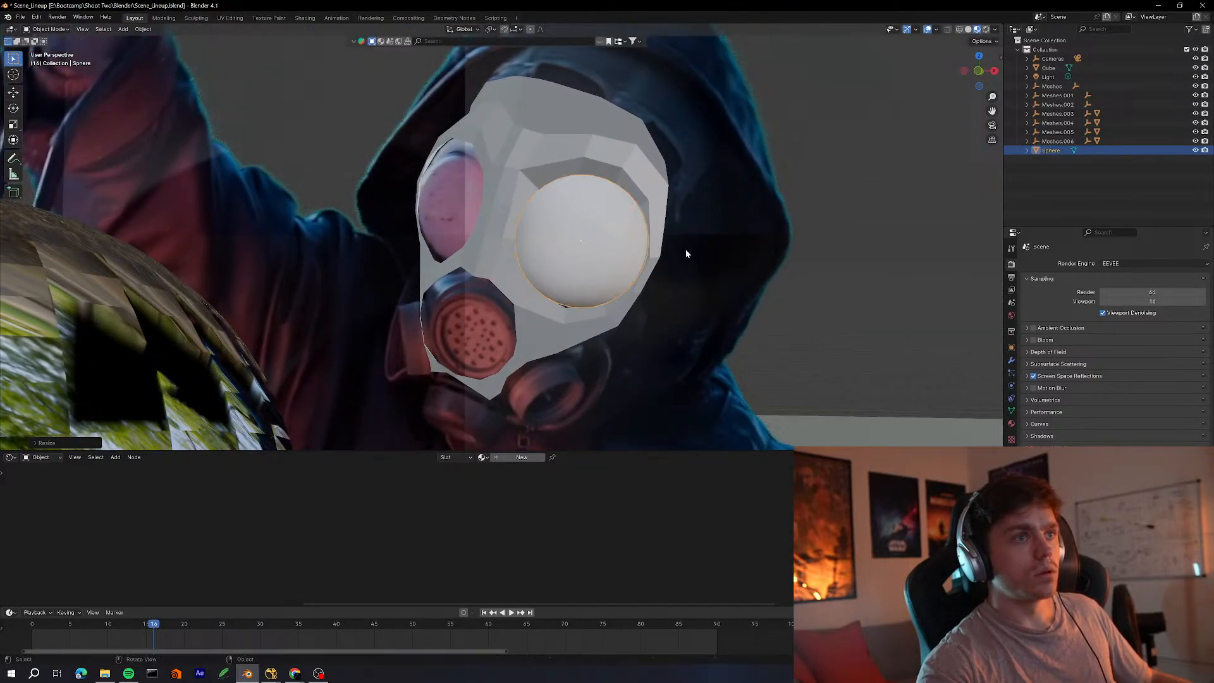
middle_click_drag(683, 258, 664, 301)
key("s")
left_click(656, 247)
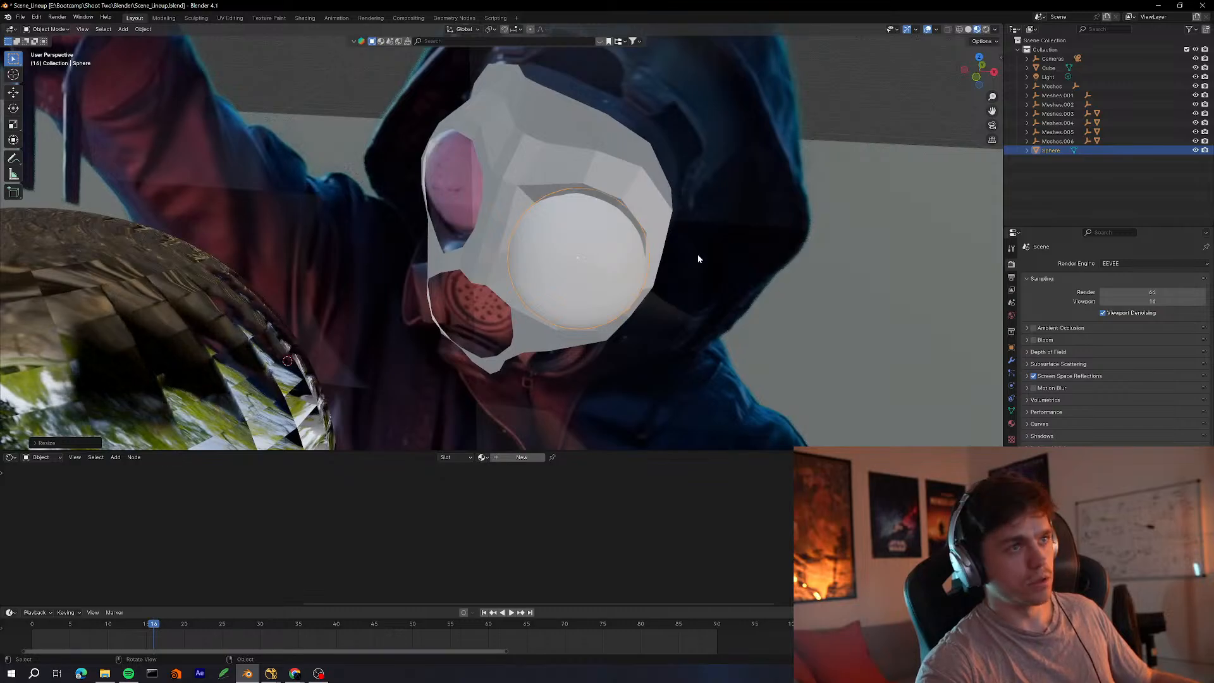
Duplicate the eye sphere and position the copy over the mask's other eye opening
middle_click_drag(830, 227, 591, 279)
key("shift+d")
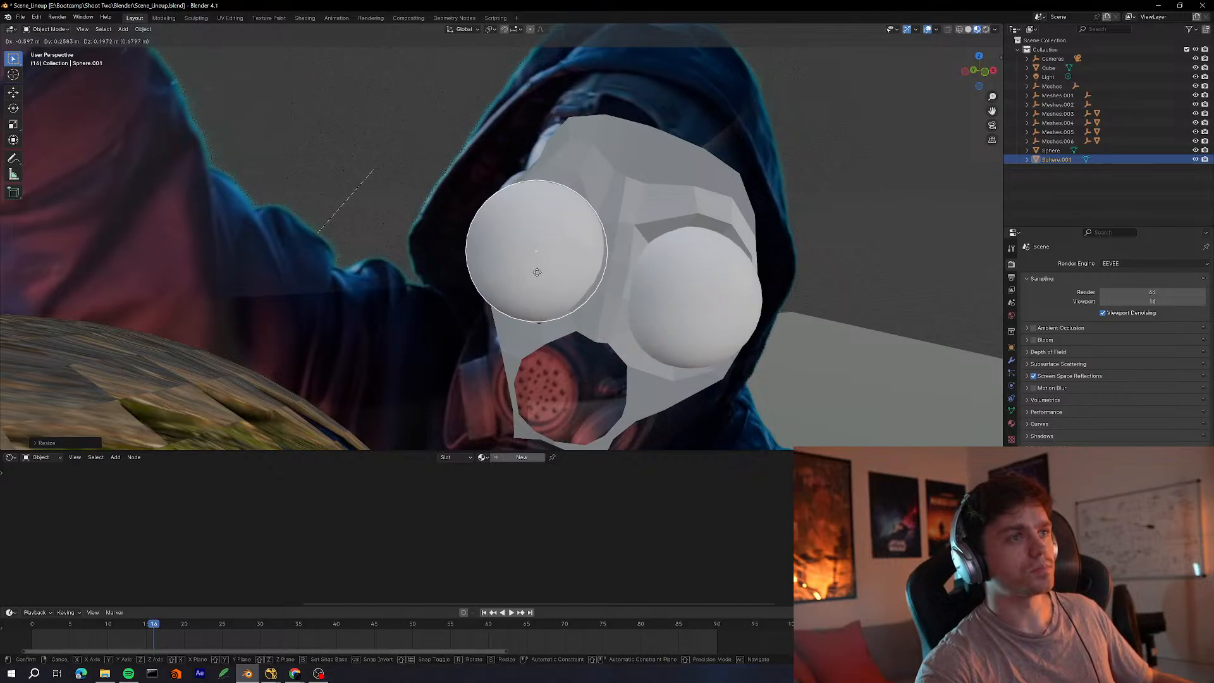
left_click(513, 279)
middle_click_drag(513, 279, 684, 259)
key("g")
left_click(549, 329)
scroll(643, 298, "up", 2)
key("g")
left_click(570, 334)
key("g")
left_click(586, 327)
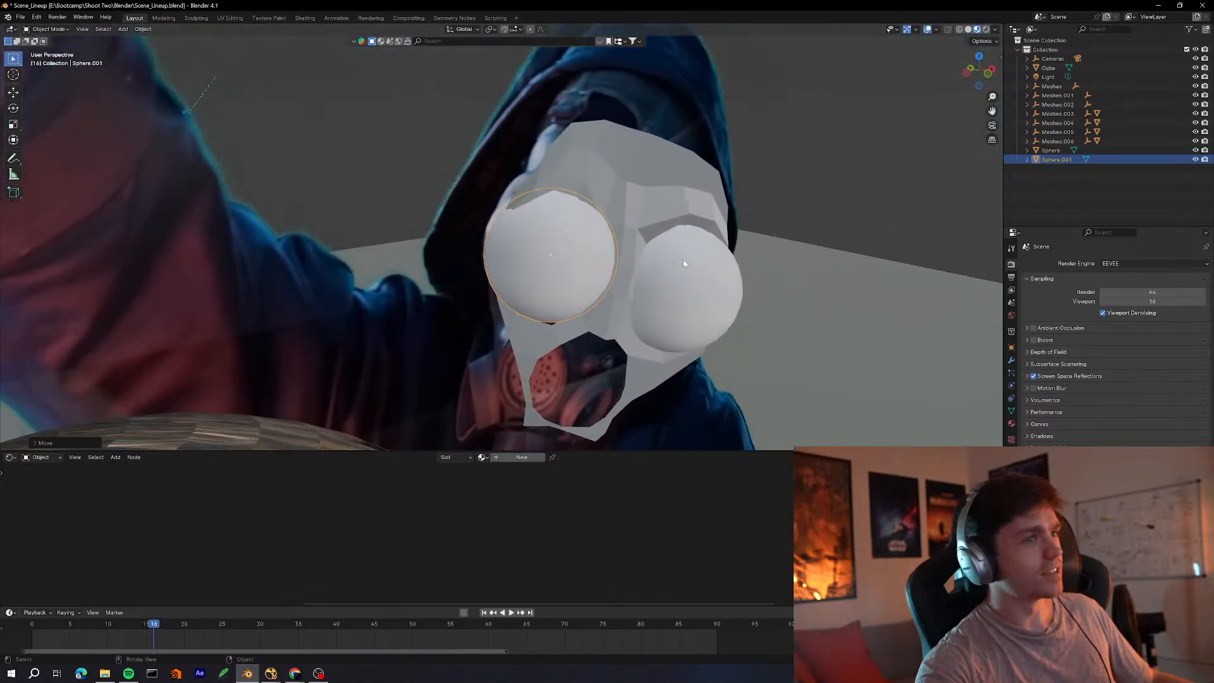
Adjust the duplicated sphere's scale and position so it sits inside the second eye opening
key("s")
left_click(756, 260)
middle_click_drag(756, 259, 592, 362)
key("g")
left_click(750, 243)
key("s")
left_click(751, 244)
key("s")
left_click(757, 248)
key("g")
left_click(761, 247)
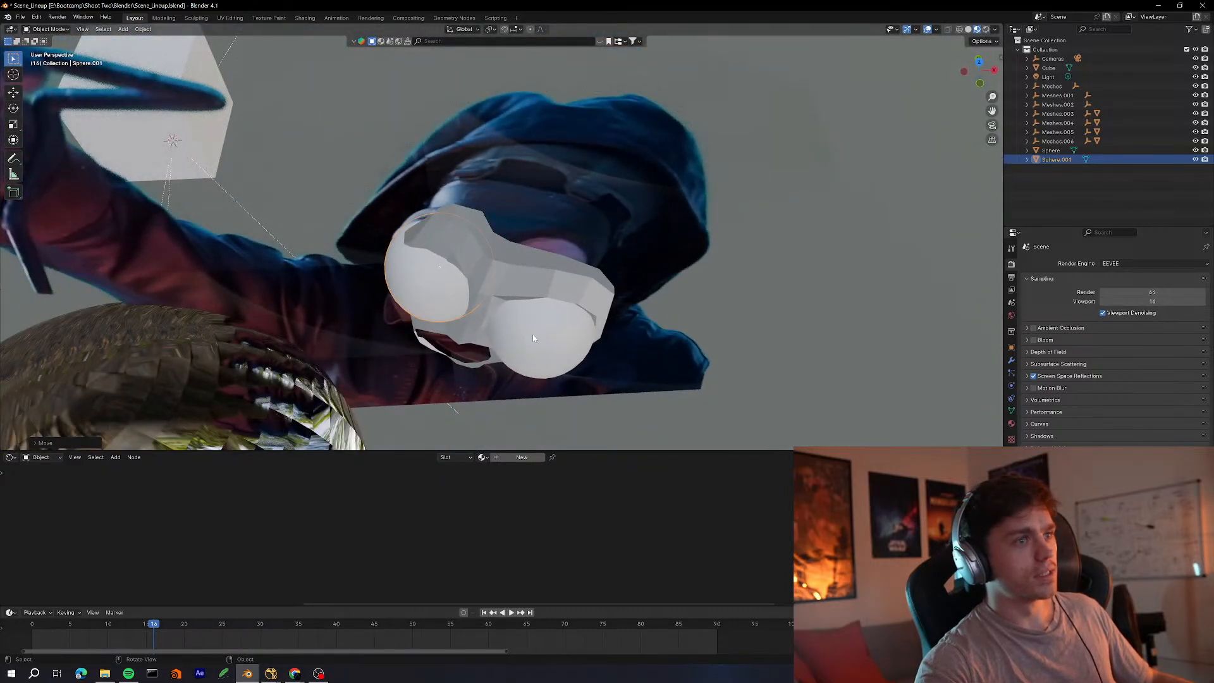
Undo the stray selections and select the duplicated eye sphere, Sphere.001
left_click(535, 336)
left_click(457, 298, "shift")
middle_click_drag(829, 221, 833, 194)
key("ctrl+z")
key("ctrl+z")
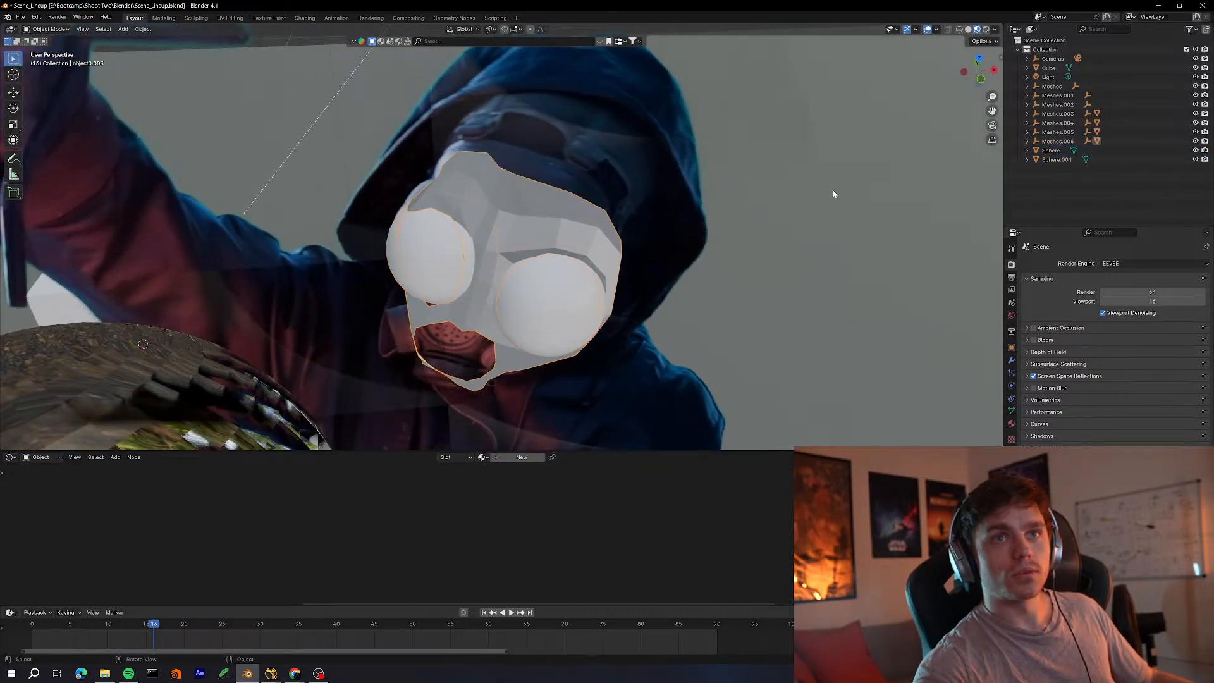
left_click(1053, 160)
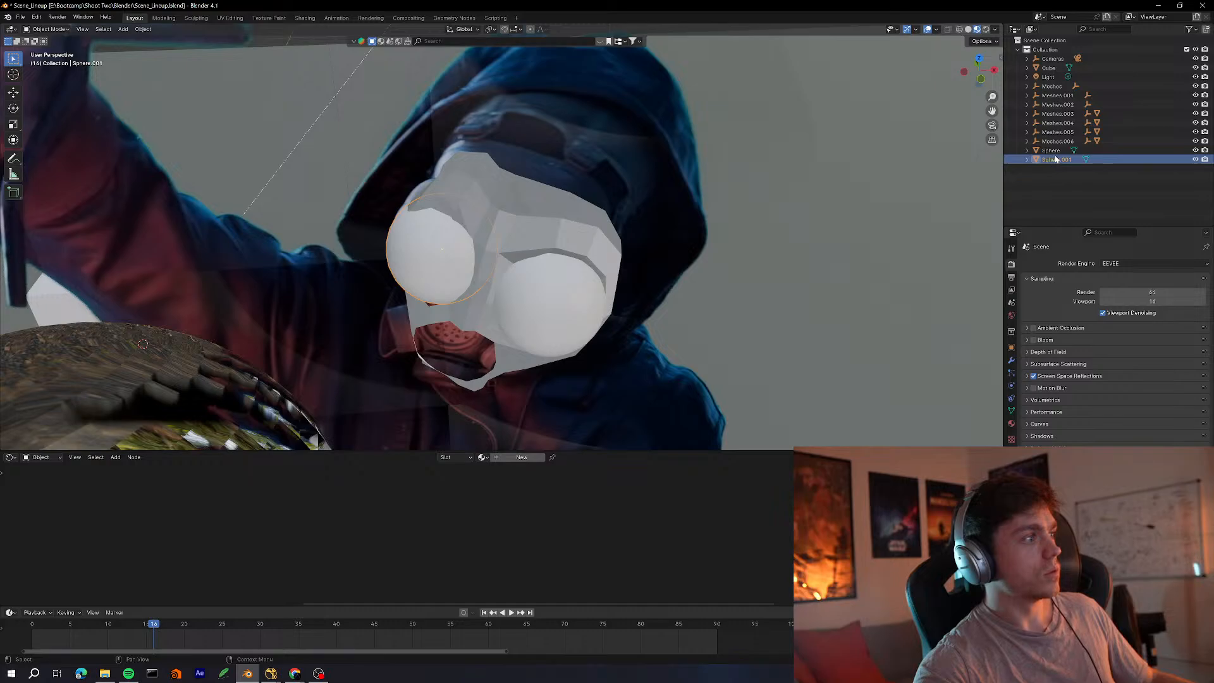
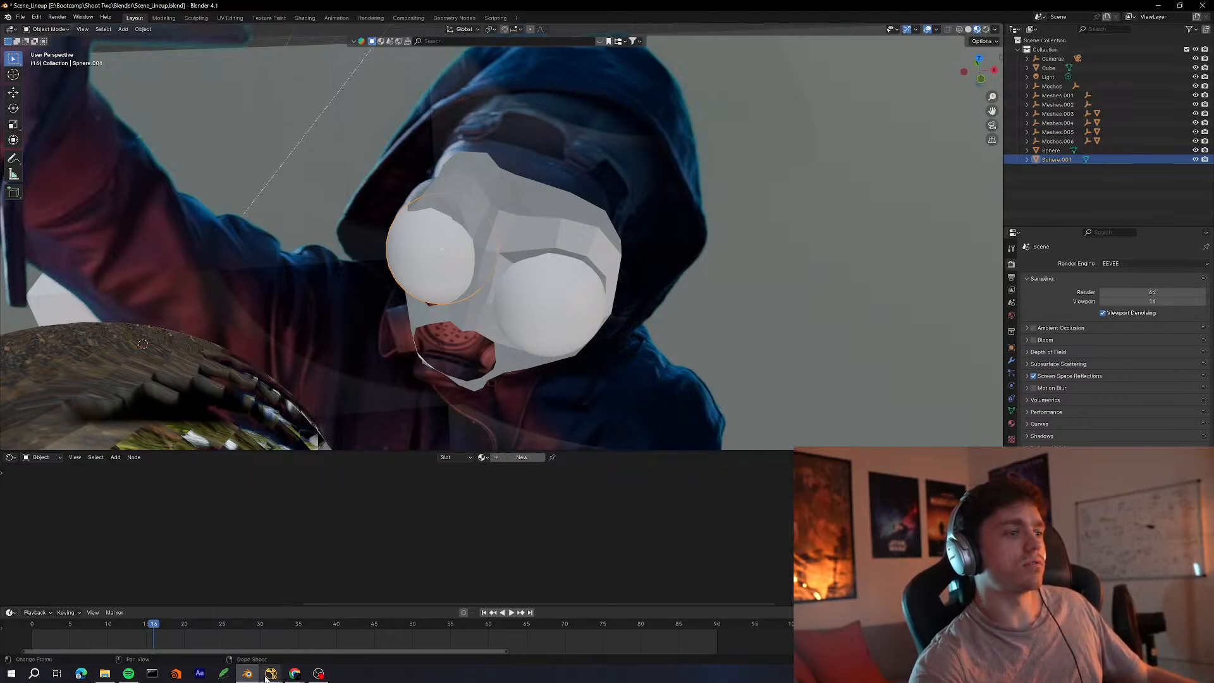
Switch to Nuke and view the green-screen plate from the dot below the Read14 node
mouse_move(267, 680)
left_click(319, 633)
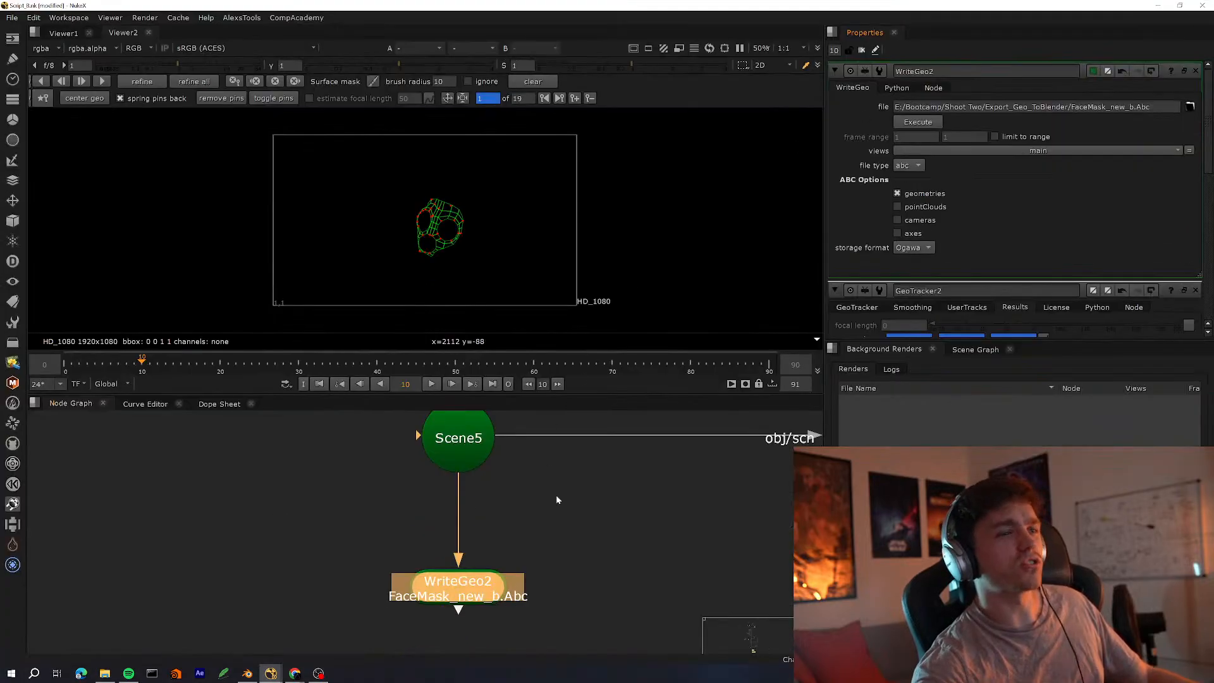
scroll(534, 537, "down", 5)
key("space")
middle_click_drag(525, 424, 513, 534)
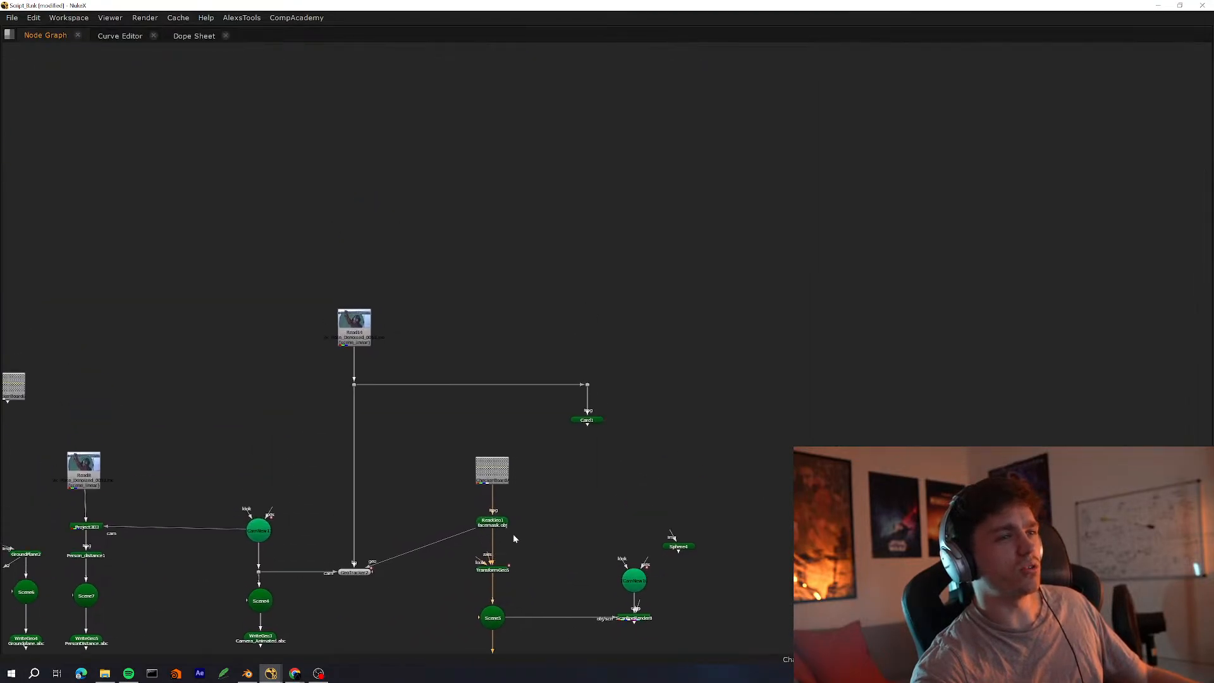
scroll(467, 267, "up", 2)
middle_click_drag(467, 267, 587, 484)
key("space")
left_click(441, 563)
left_click(442, 629)
key("1")
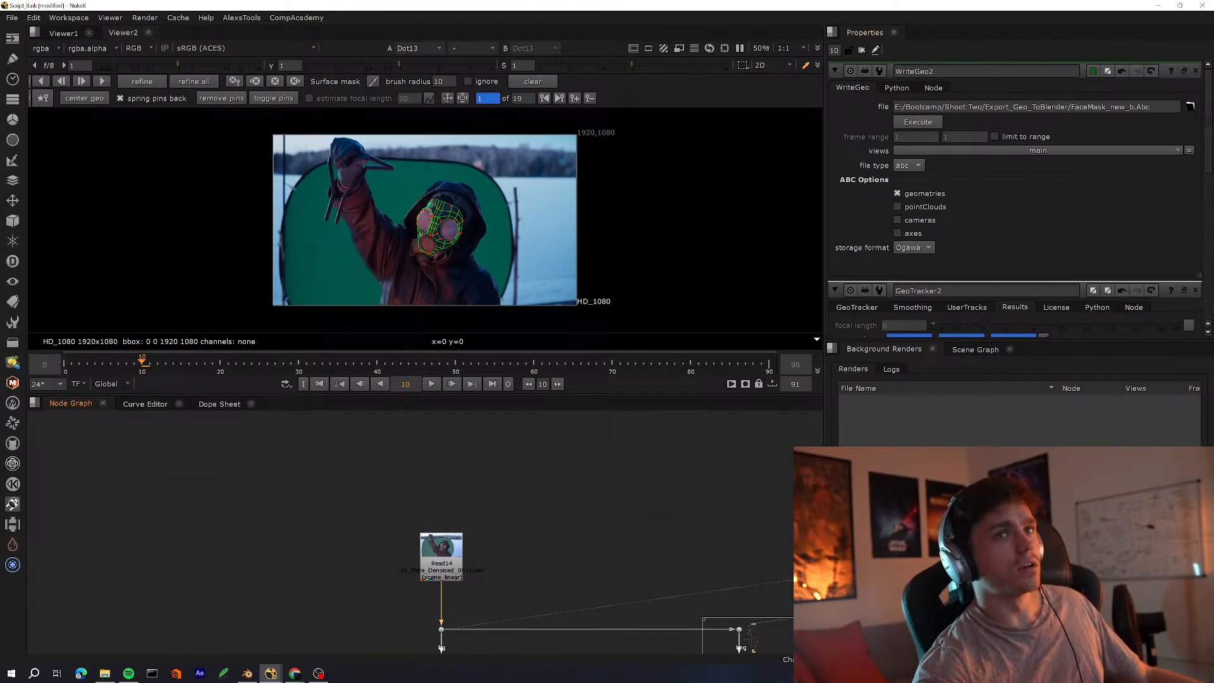
Close the open node properties and dock Background Renders and Scene Graph alongside Properties
left_click(1197, 72)
left_click(1198, 72)
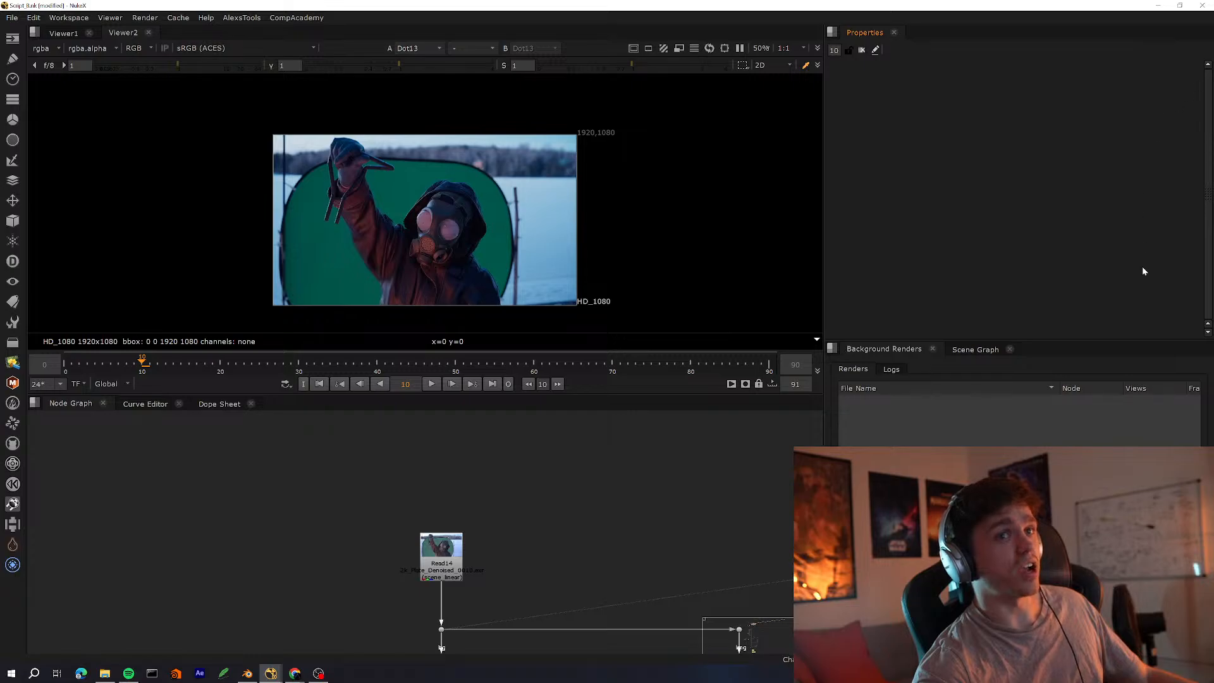
left_click_drag(880, 348, 949, 60)
left_click_drag(878, 351, 1001, 98)
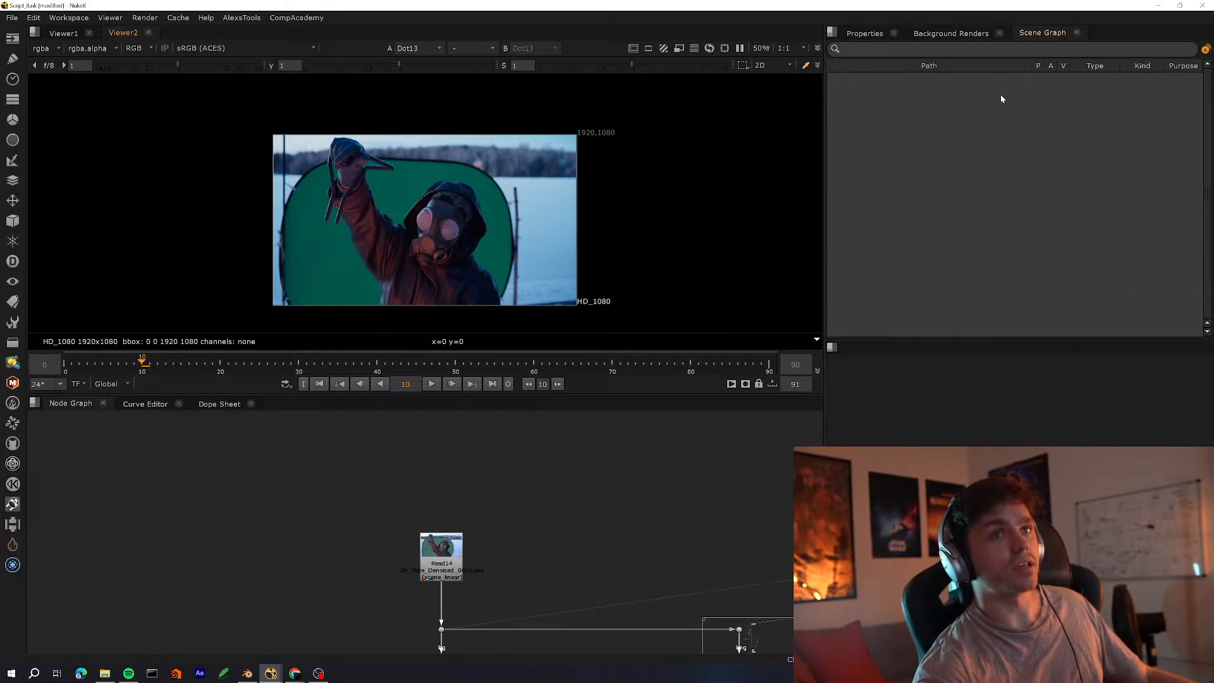
left_click(864, 34)
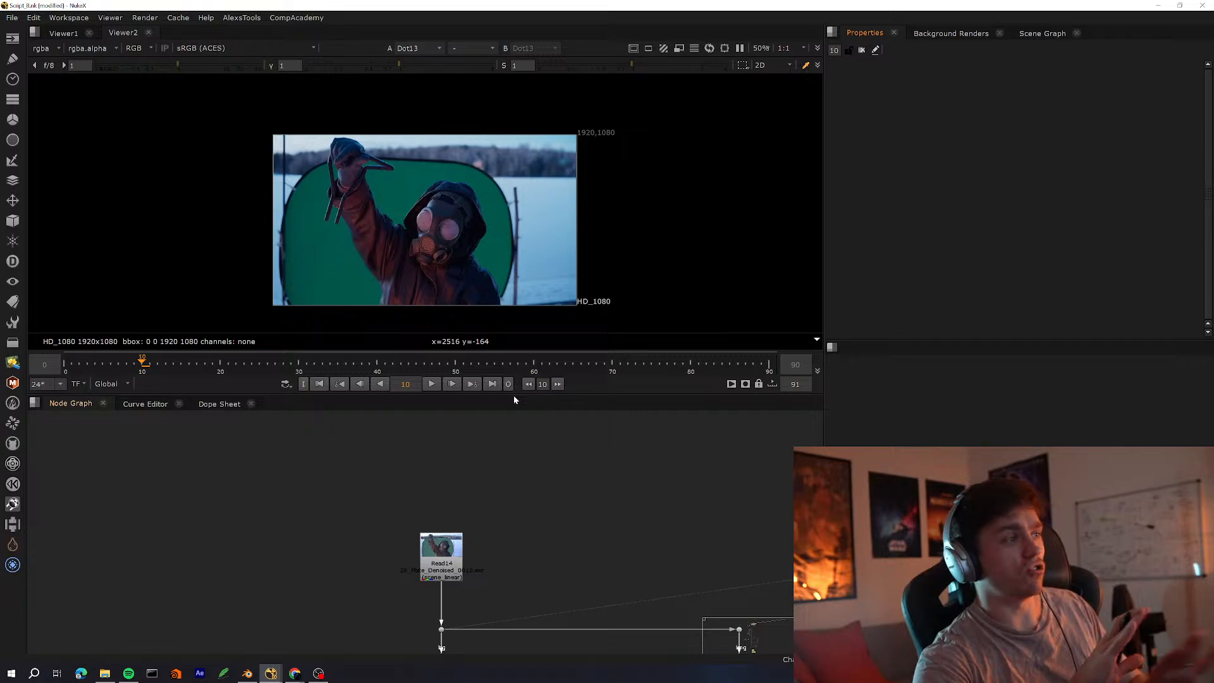
Locate the Key backdrop in the node graph and examine the plate feeding its Keylight nodes
scroll(470, 424, "down", 4)
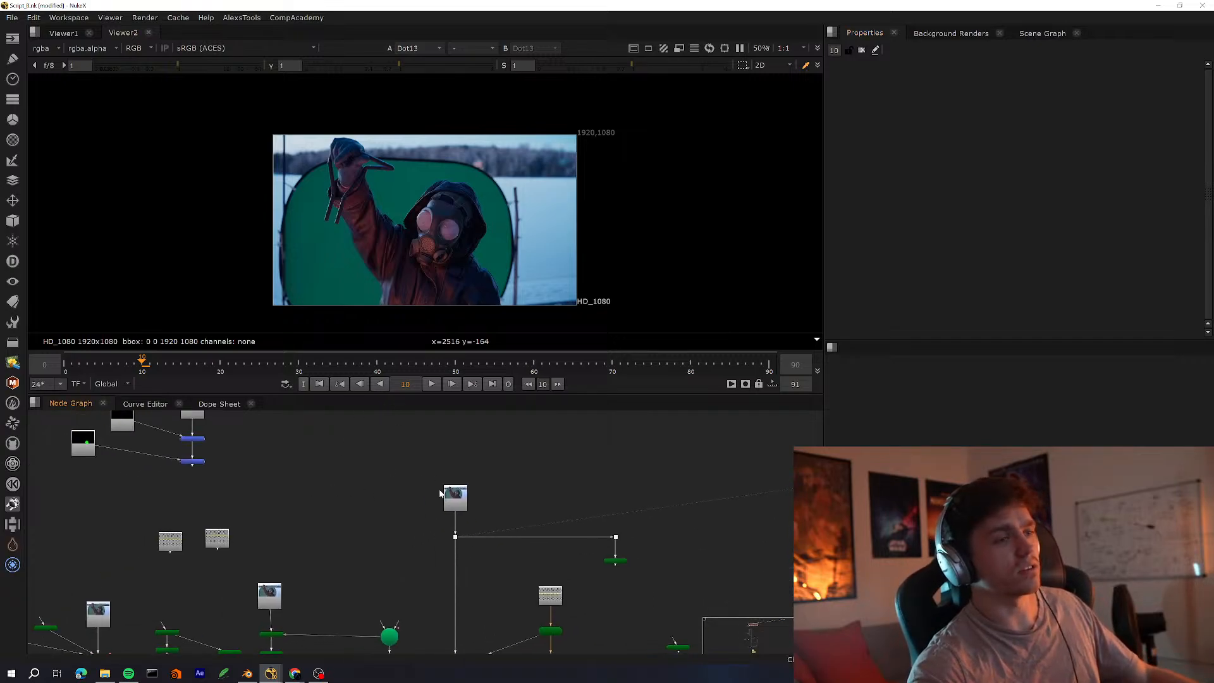
scroll(453, 490, "up", 5)
key("space")
scroll(407, 434, "down", 3)
scroll(486, 446, "up", 6)
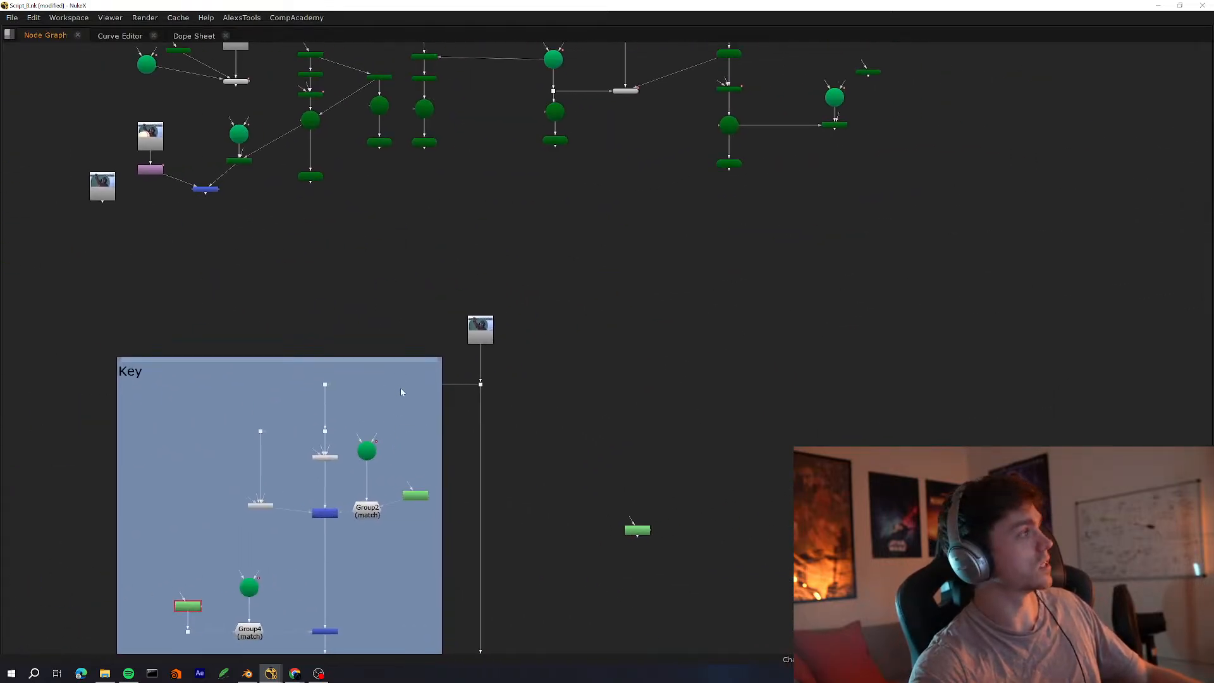
key("space")
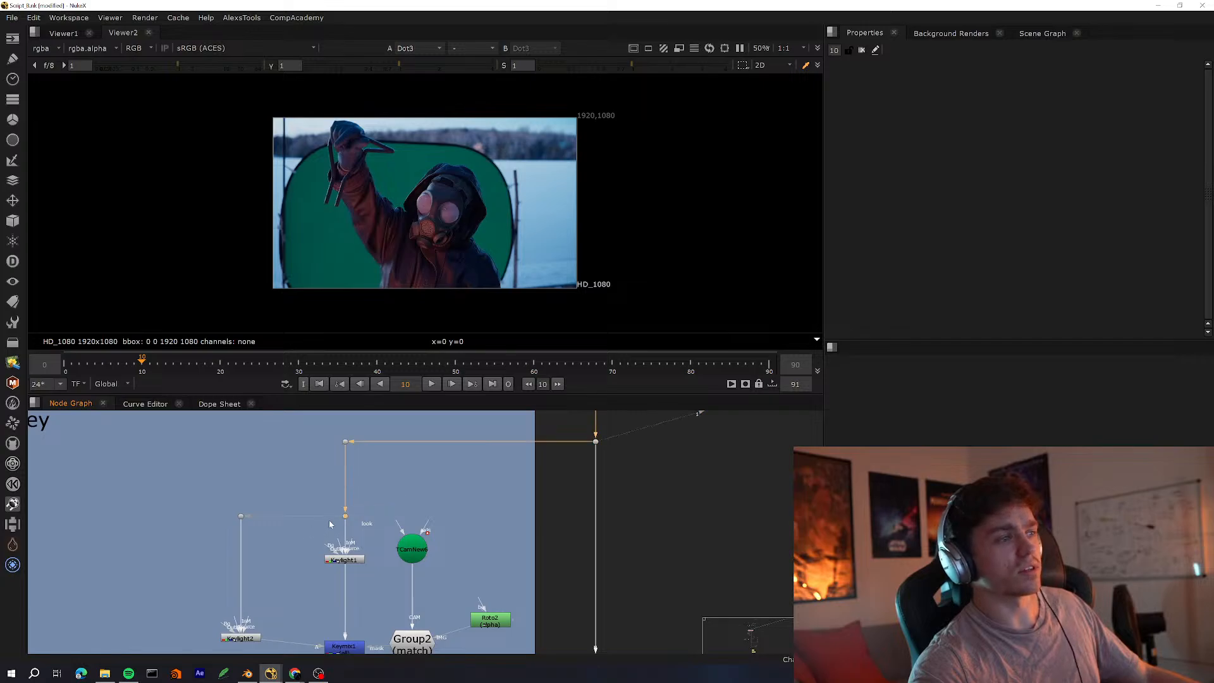
middle_click_drag(329, 525, 363, 478)
scroll(373, 469, "up", 1)
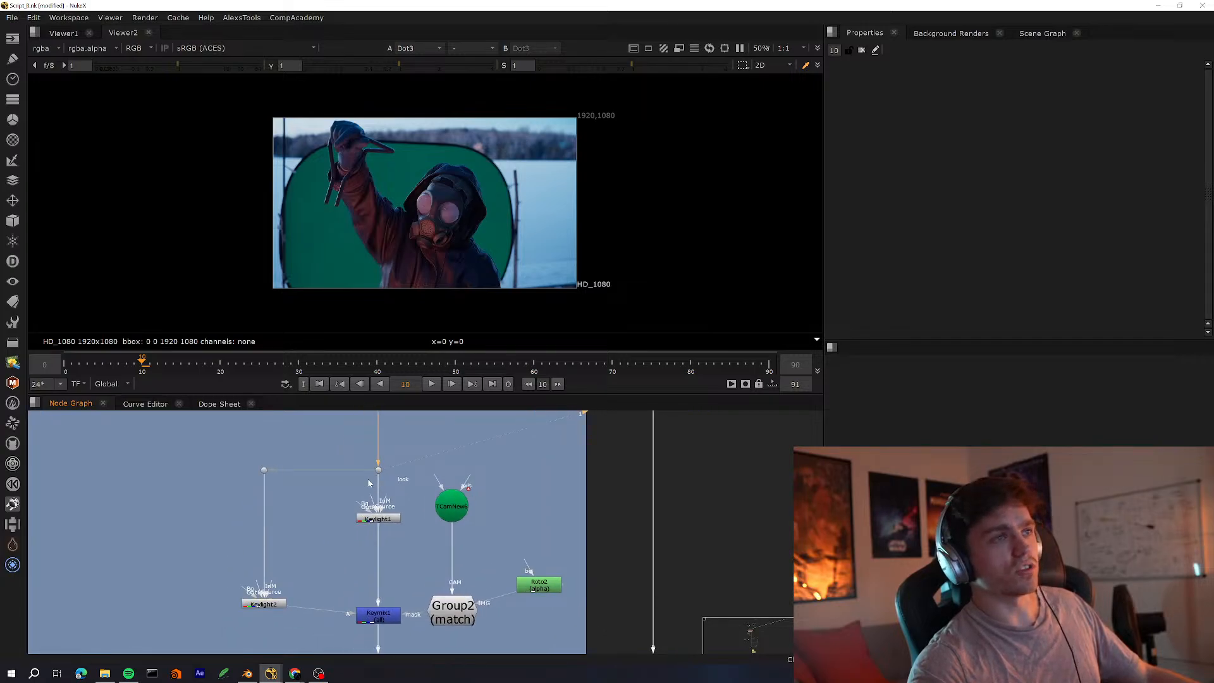
scroll(414, 516, "up", 3)
left_click_drag(435, 505, 342, 559)
middle_click_drag(408, 417, 451, 475)
left_click_drag(455, 468, 134, 548)
left_click_drag(354, 537, 317, 535)
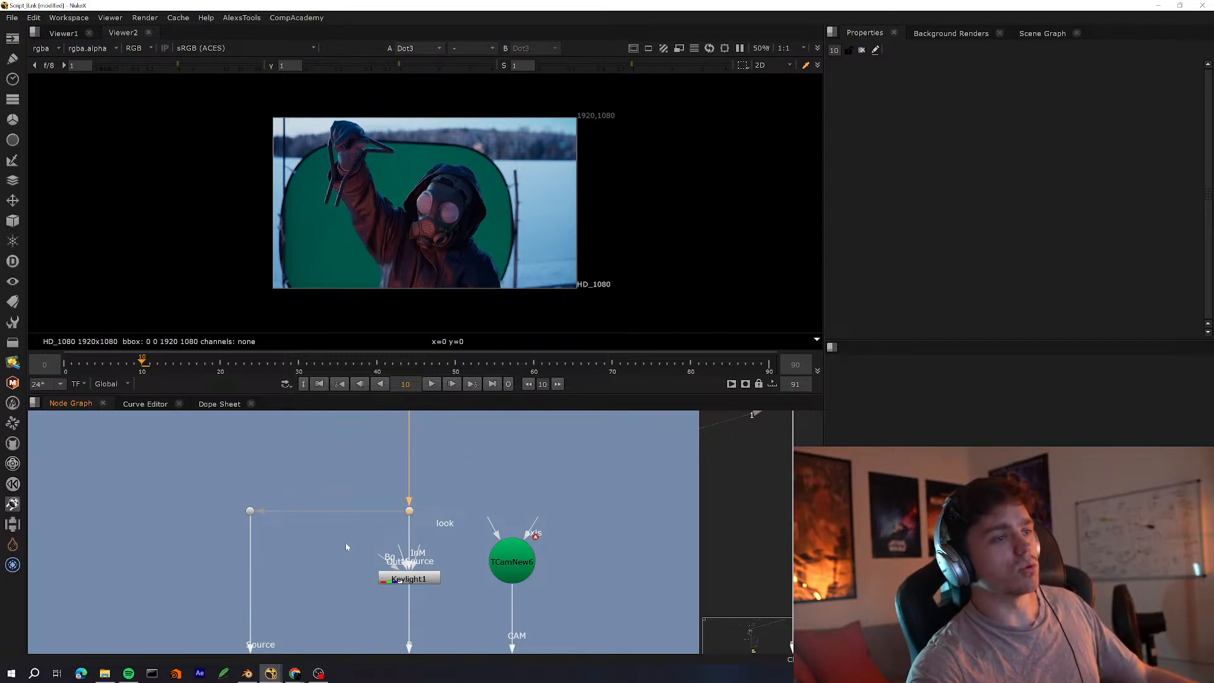
View the output of Keylight1, followed by the combined key at Keymix1
middle_click_drag(378, 581, 431, 514)
left_click(411, 533)
key("1")
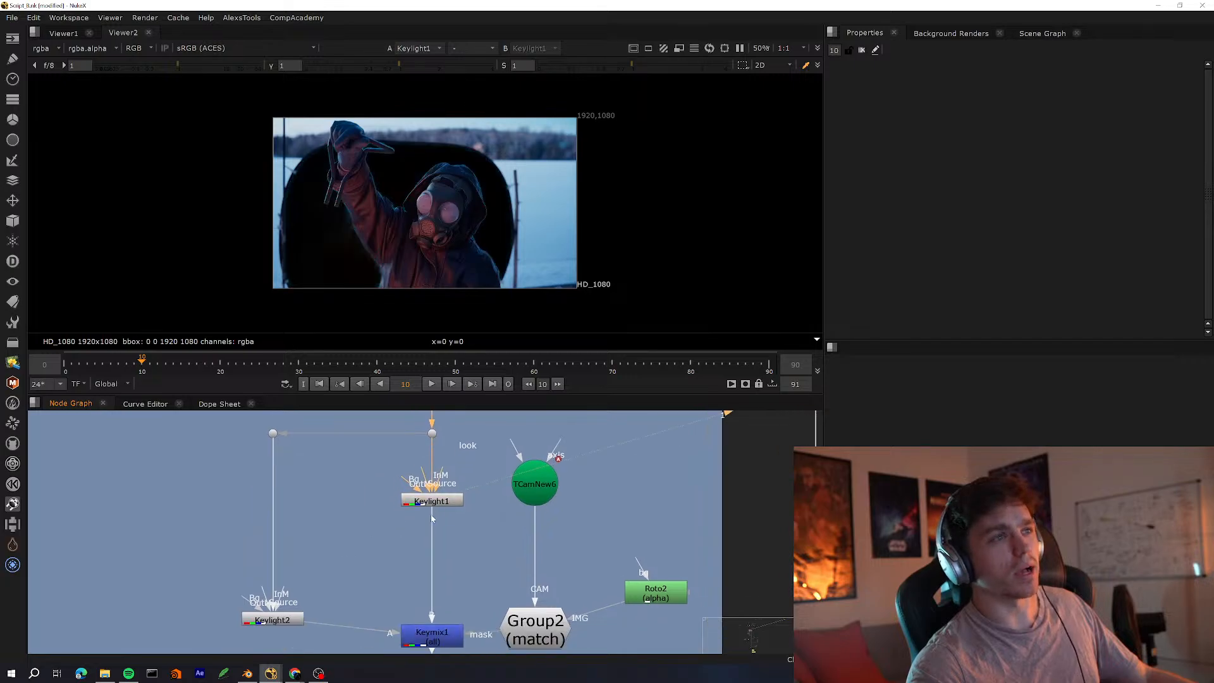
scroll(441, 585, "down", 2)
middle_click_drag(440, 585, 468, 487)
scroll(458, 490, "up", 2)
left_click(468, 530)
key("1")
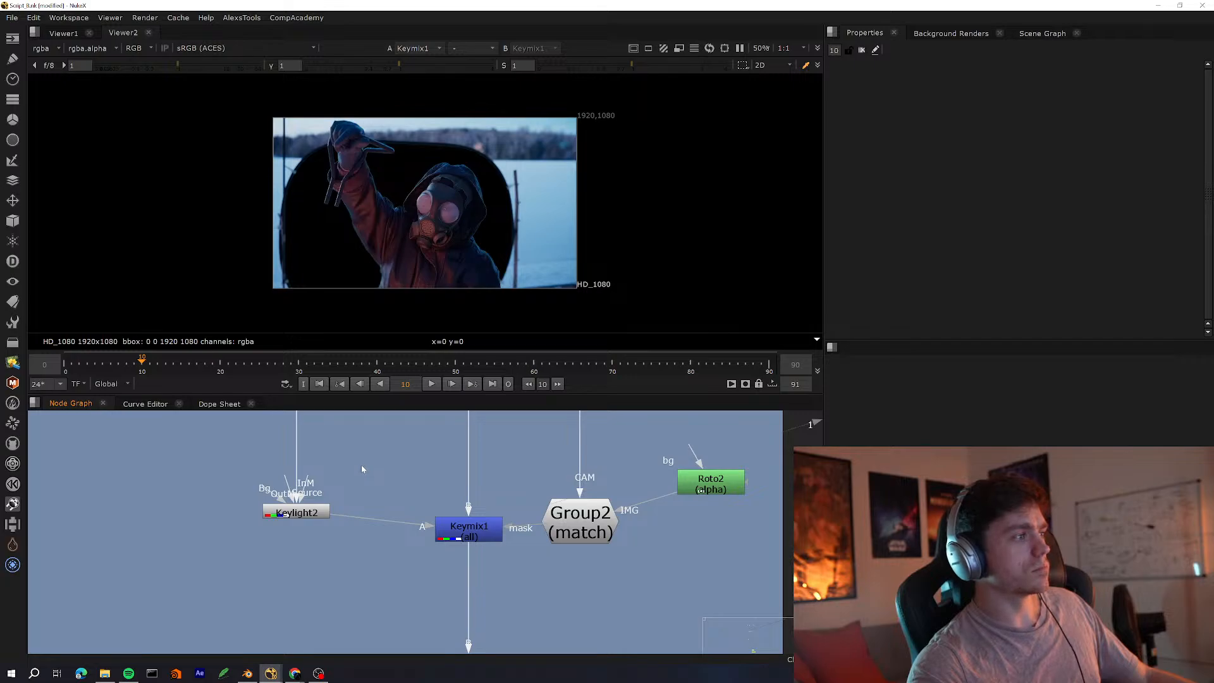
Save the Nuke script and switch back to Blender
middle_click_drag(402, 435, 278, 459)
scroll(361, 494, "up", 2)
key("ctrl+s")
left_click(248, 674)
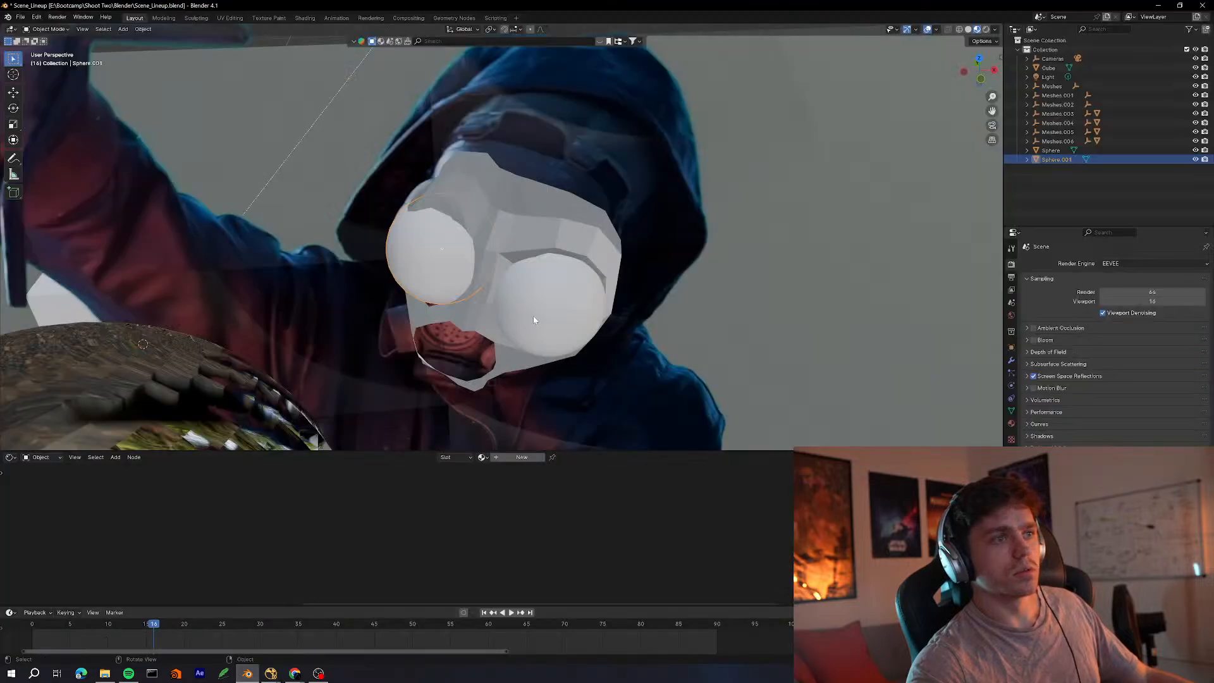
Select both eye spheres and create a new material named Reflective_eyes
middle_click_drag(533, 316, 575, 275)
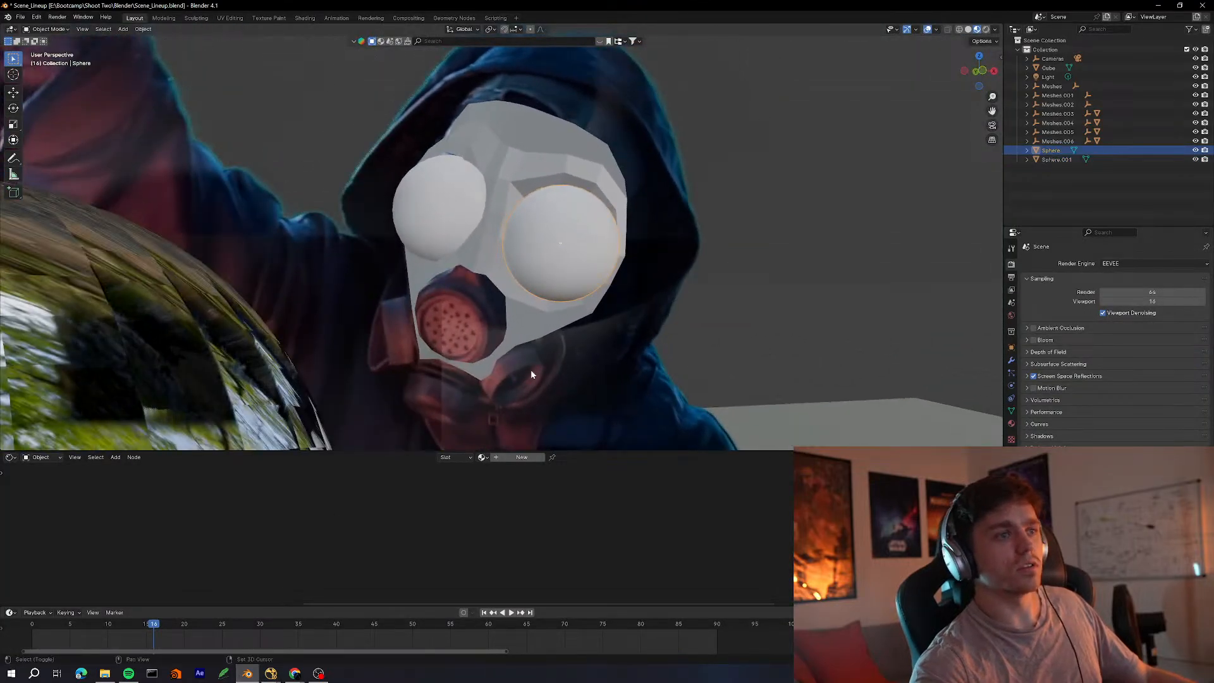
left_click(423, 228, "shift")
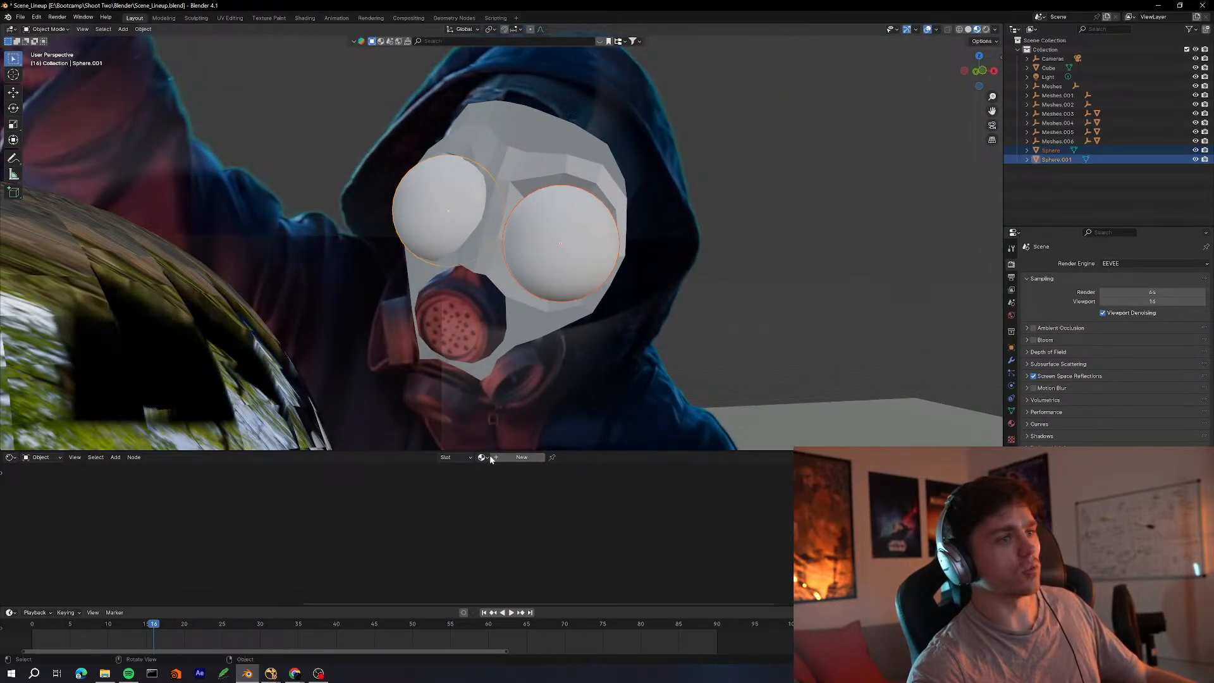
left_click(521, 457)
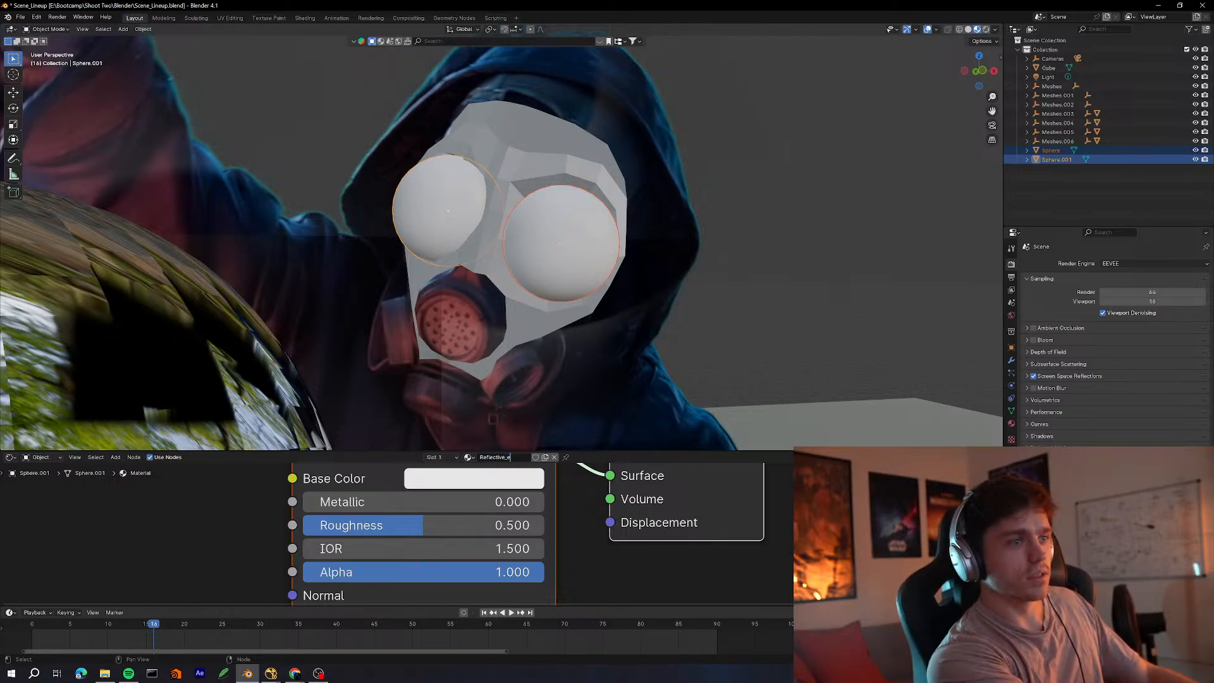
Set the Reflective_eyes material to Metallic 1.000 and Roughness 0.000
left_click_drag(463, 530, 558, 525)
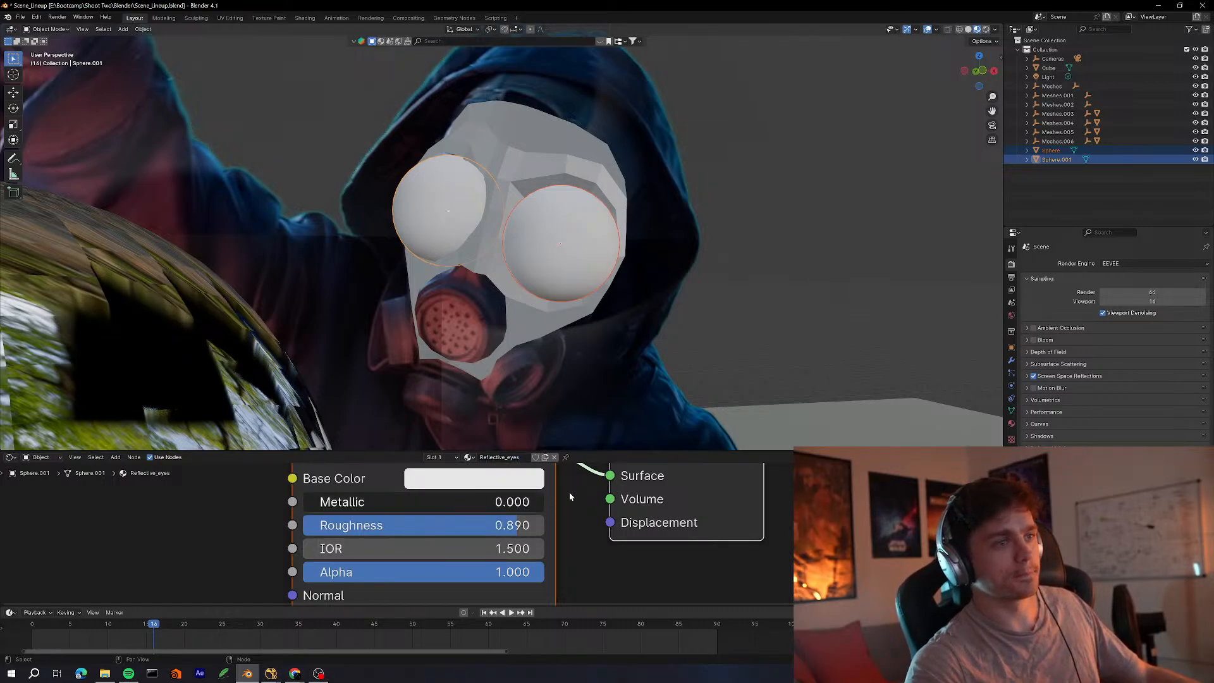
left_click_drag(404, 502, 527, 502)
left_click_drag(531, 525, 176, 521)
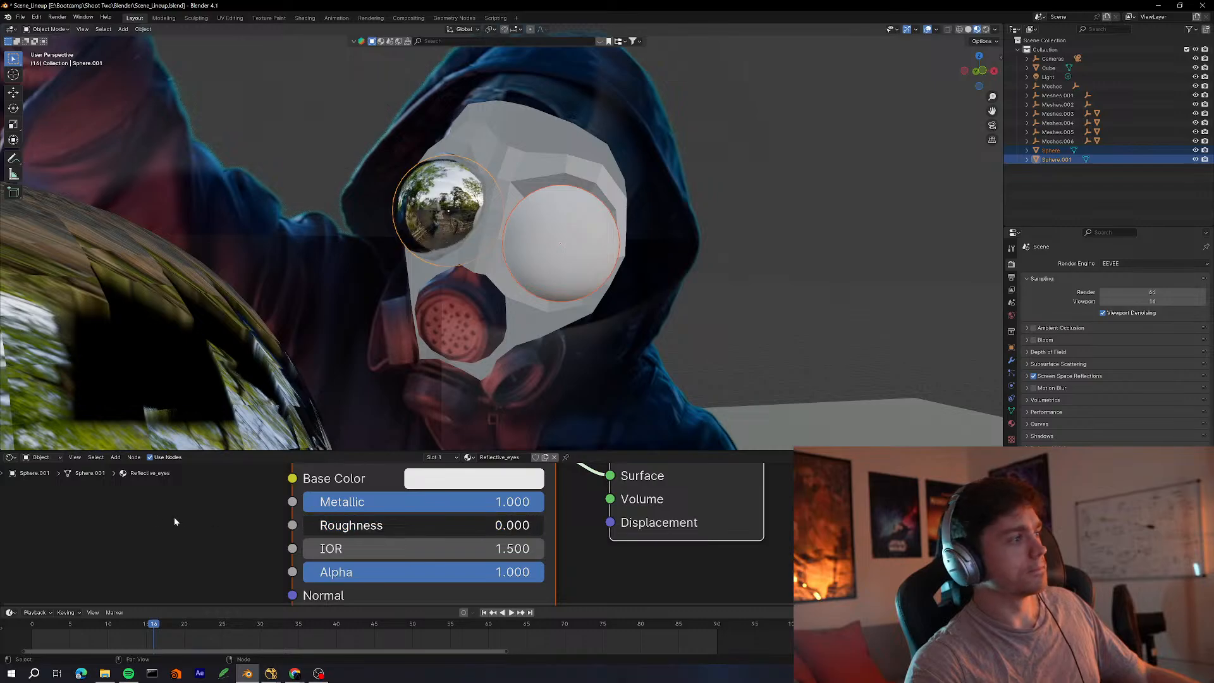
Assign the existing Reflective_eyes material to the eye sphere that has no material
middle_click_drag(471, 387, 478, 463)
left_click(581, 304)
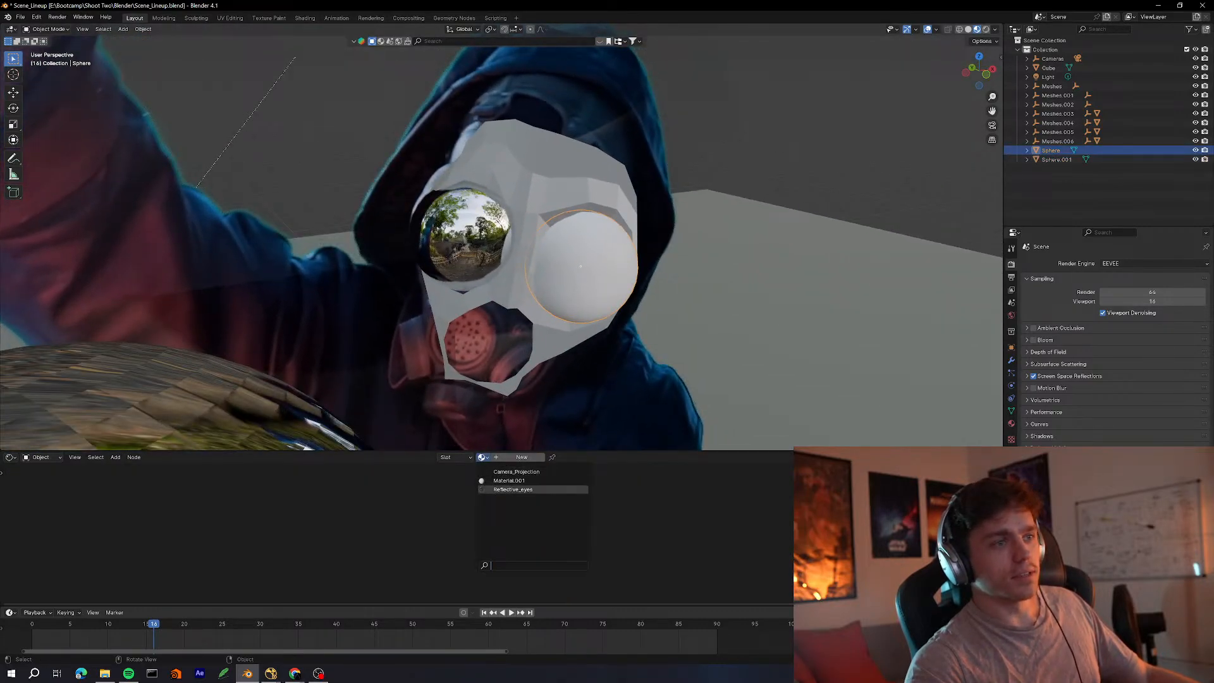
left_click(512, 490)
middle_click_drag(591, 343, 661, 265)
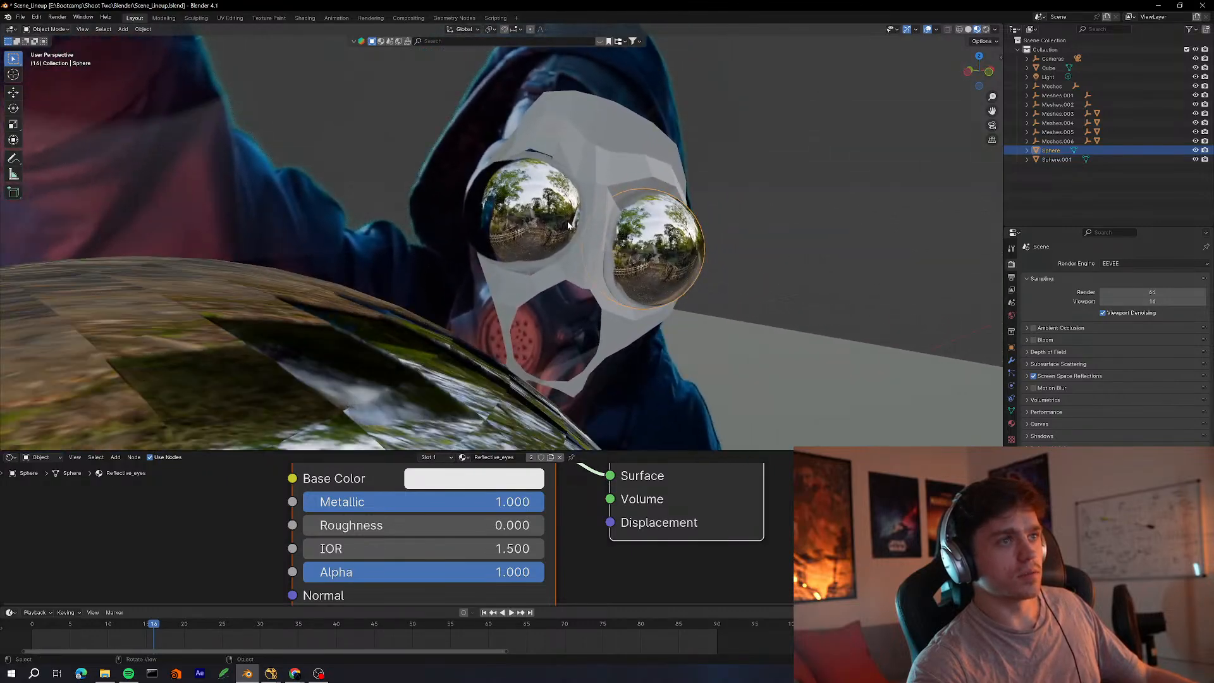
Shift the original reflective sphere to sit better in its mask eye opening
left_click(531, 222)
middle_click_drag(557, 240, 683, 286)
key("g")
left_click(583, 241)
left_click(643, 256)
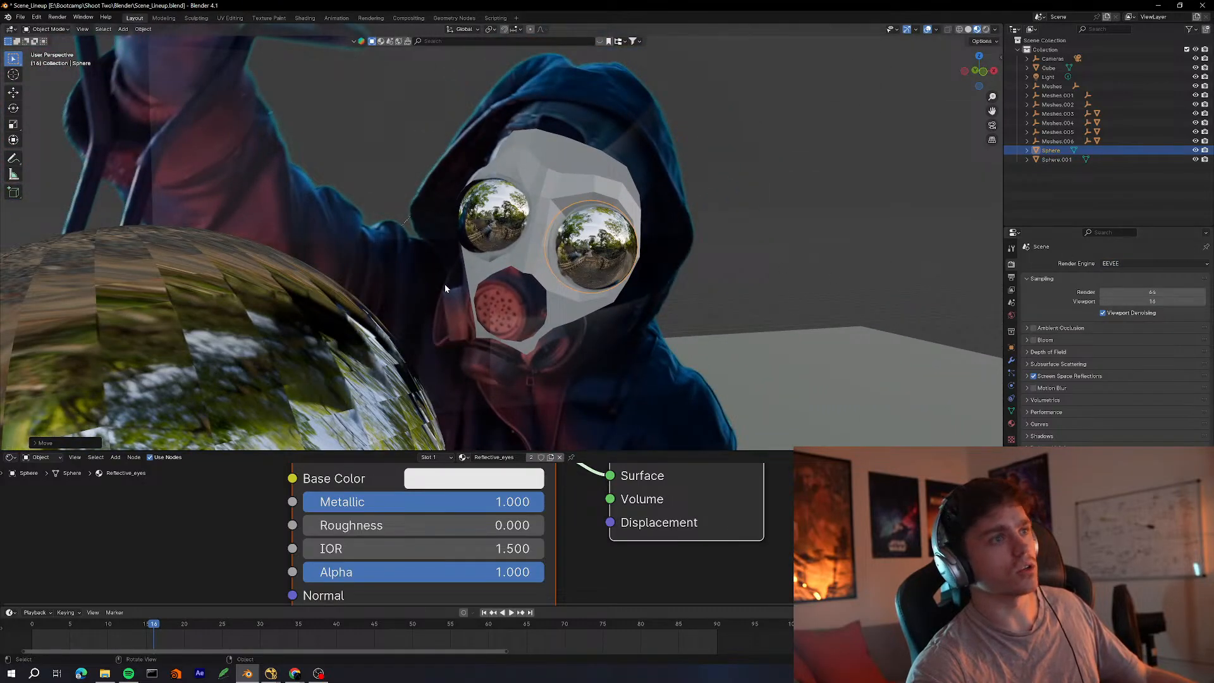
Check the reflective eyes from several angles and move the original sphere again relative to the mask
middle_click_drag(446, 288, 593, 315)
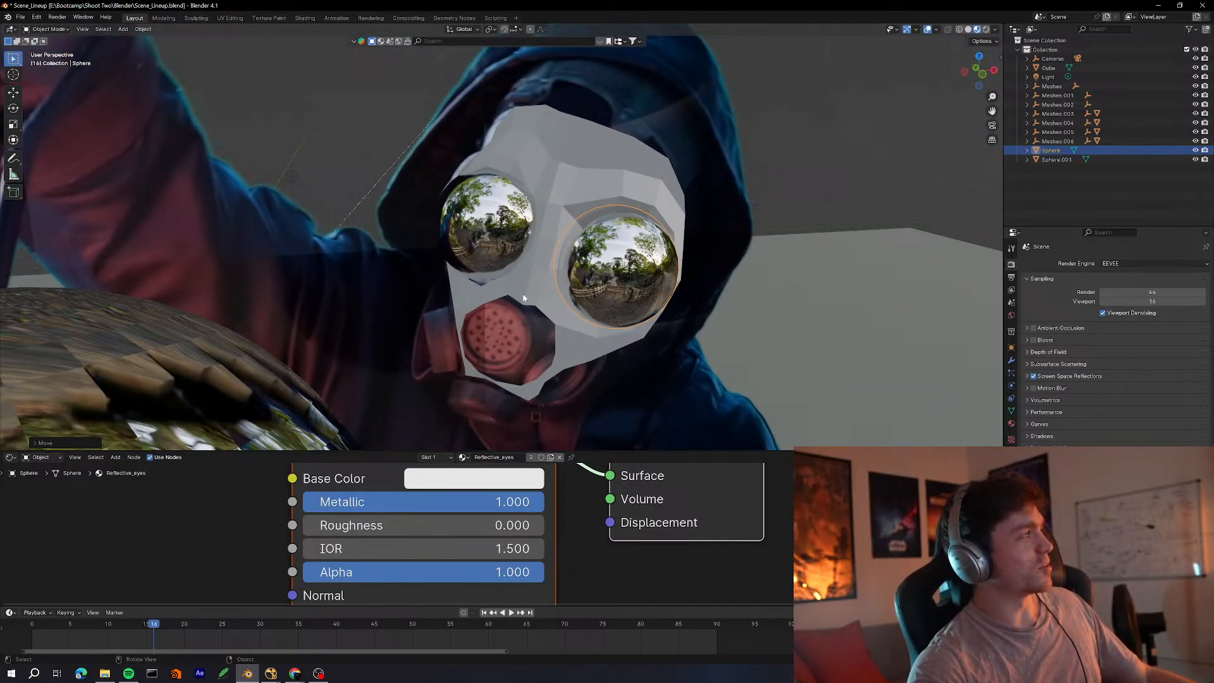
middle_click_drag(567, 281, 545, 352)
middle_click_drag(401, 524, 502, 555)
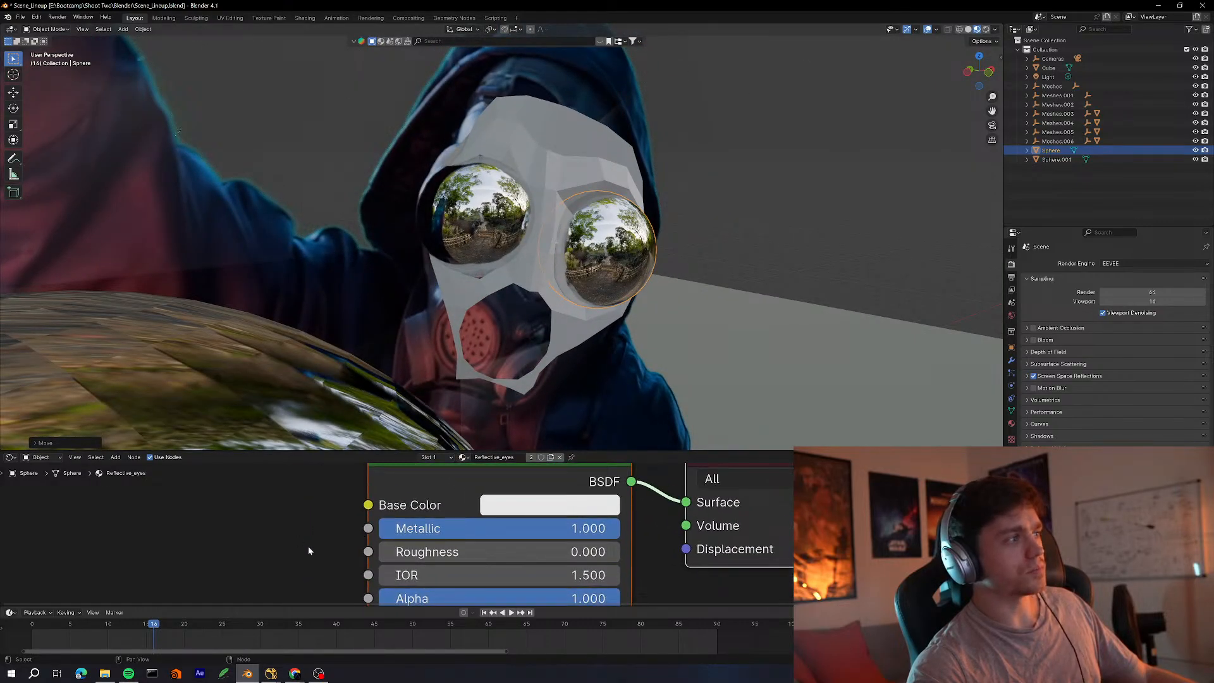
middle_click_drag(333, 542, 382, 519)
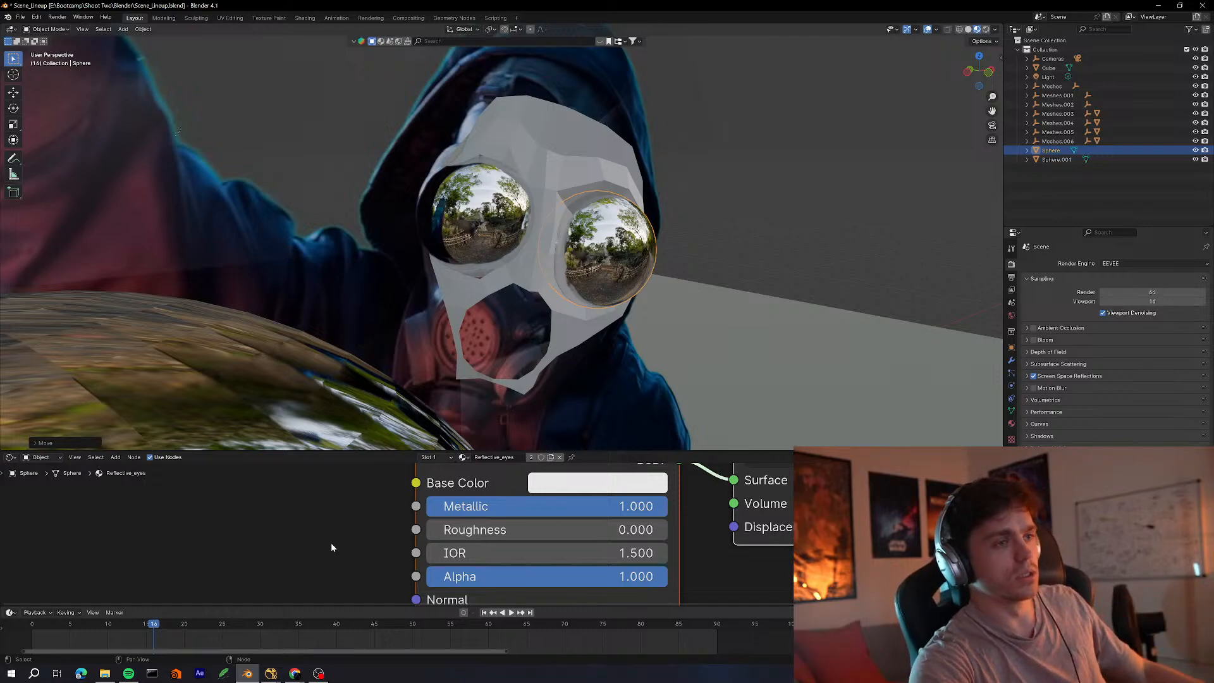
left_click(504, 254)
middle_click_drag(526, 263, 650, 271)
key("g")
left_click(595, 321)
Flatten the original reflective sphere along the global Y axis into a lens shape
scroll(680, 284, "up", 3)
left_click(572, 288)
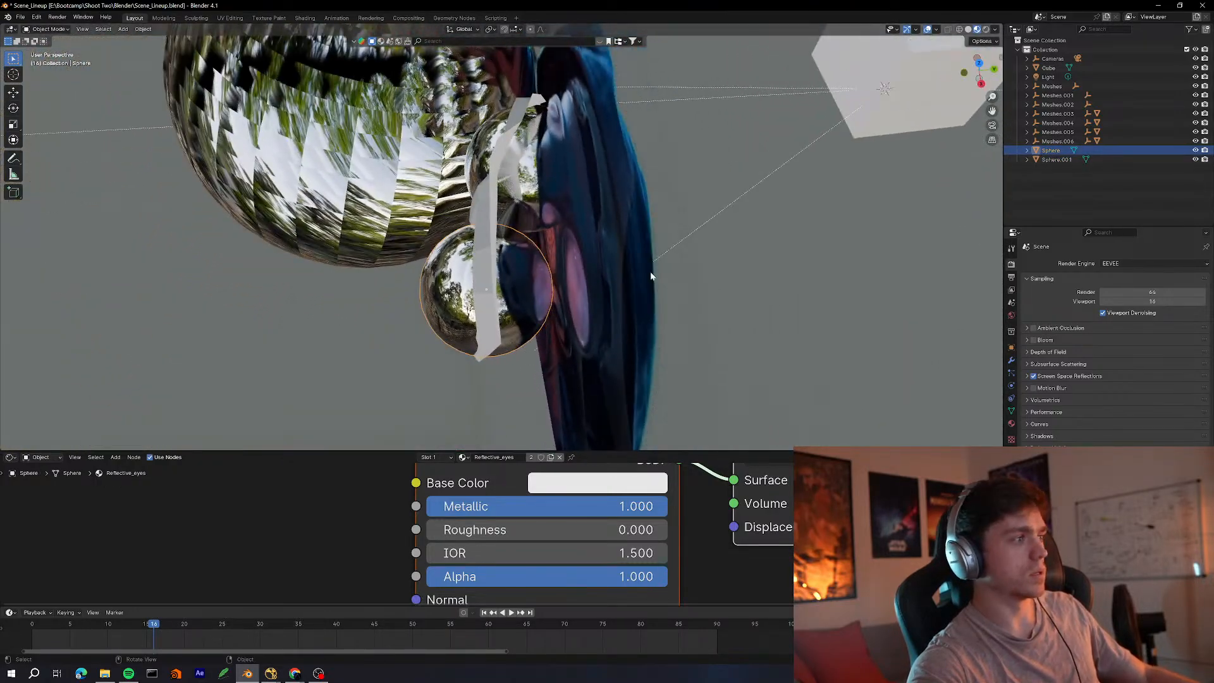
key("s")
key("x")
key("y")
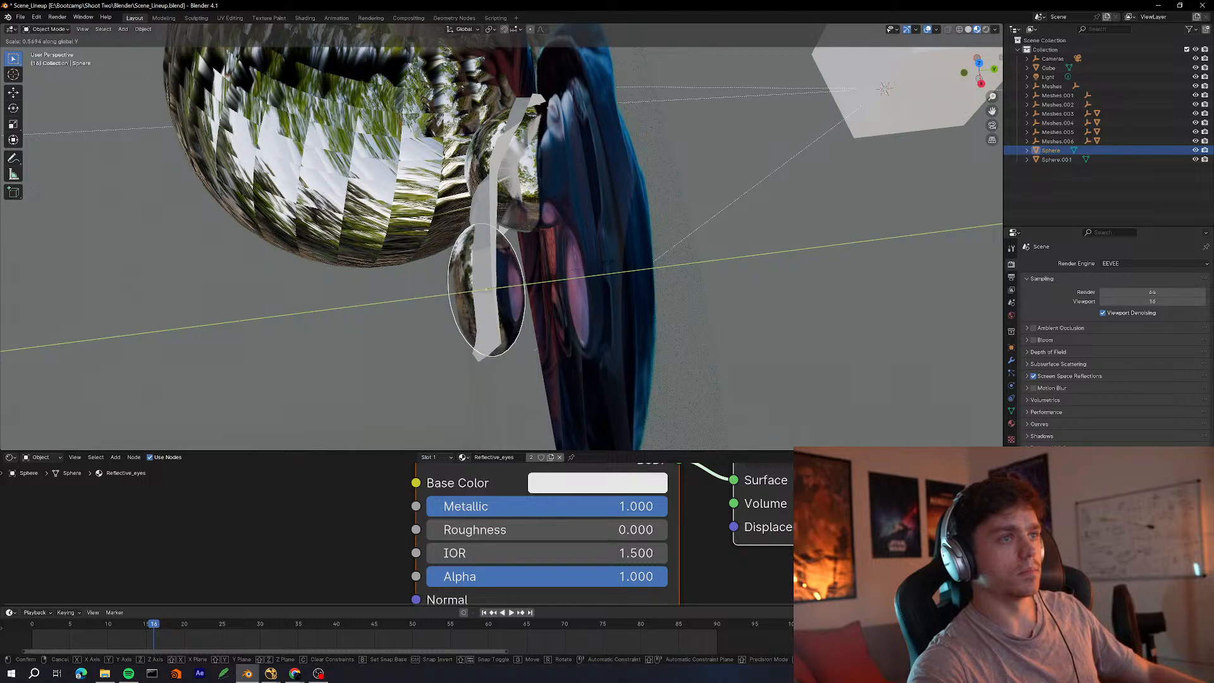
left_click(658, 260)
Rotate the flattened sphere in small increments from the side to match the tilt of the mask surface
middle_click_drag(658, 259, 564, 322)
key("r")
left_click(593, 312)
key("r")
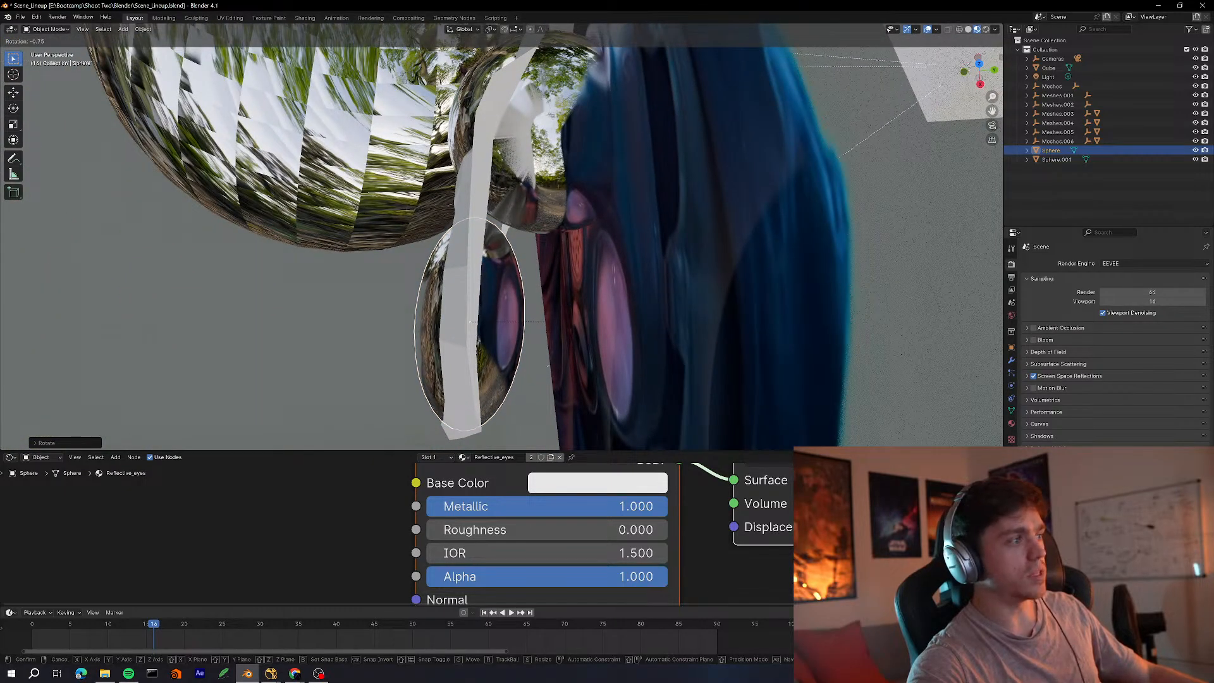
left_click(570, 324)
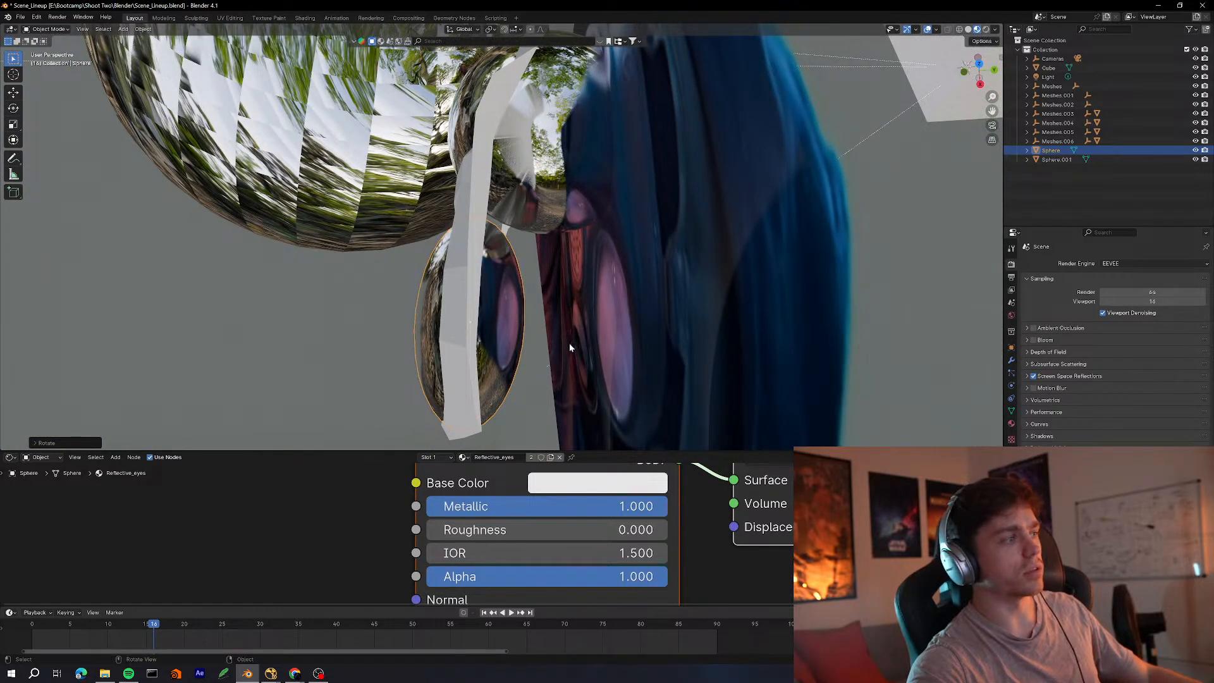
key("r")
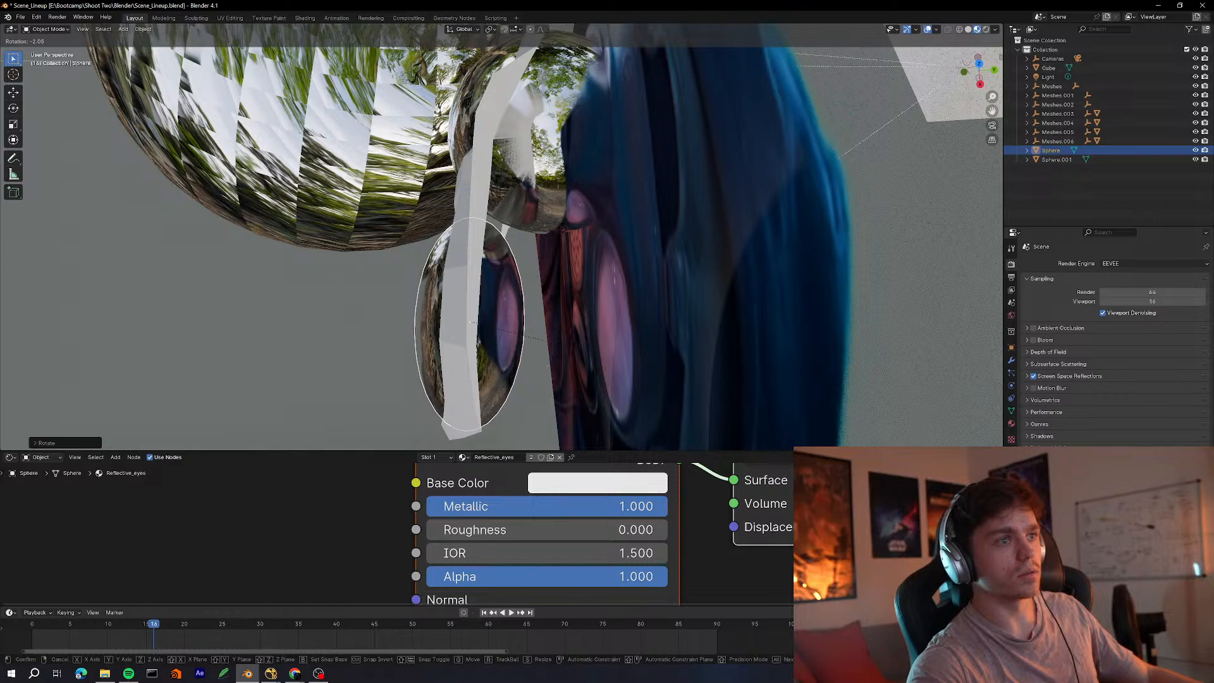
left_click(573, 348)
Slightly resize the flattened sphere to fit its mask eye opening
middle_click_drag(574, 349, 677, 270)
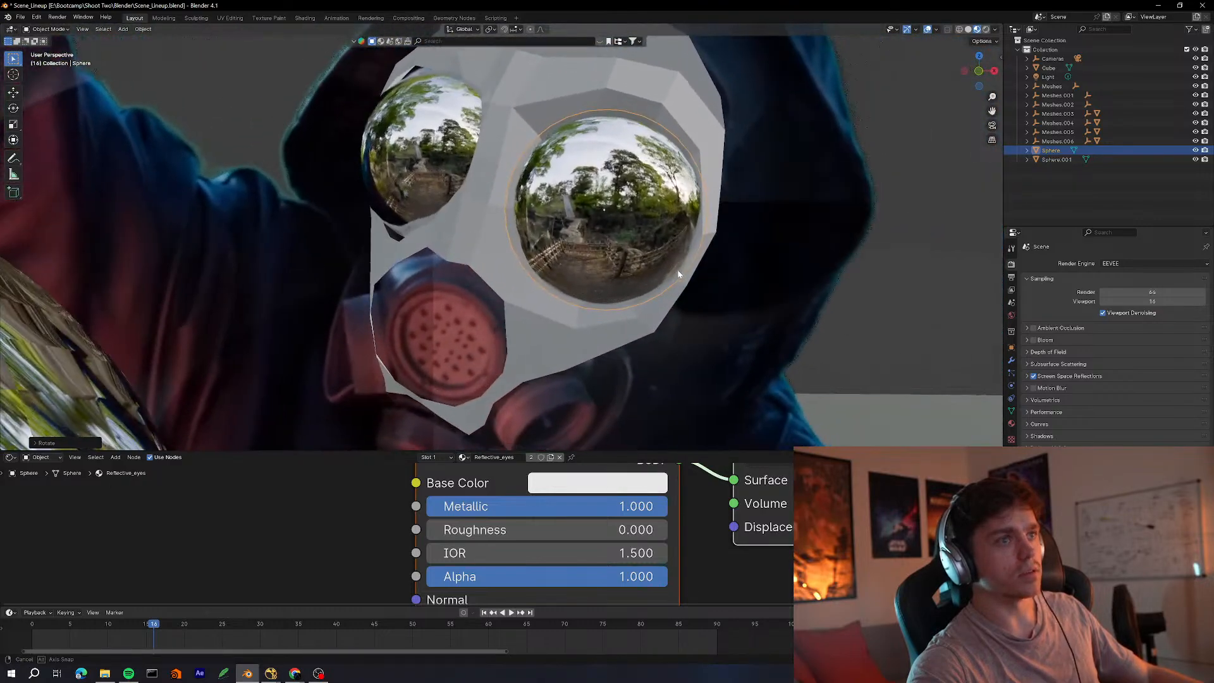
key("s")
left_click(831, 196)
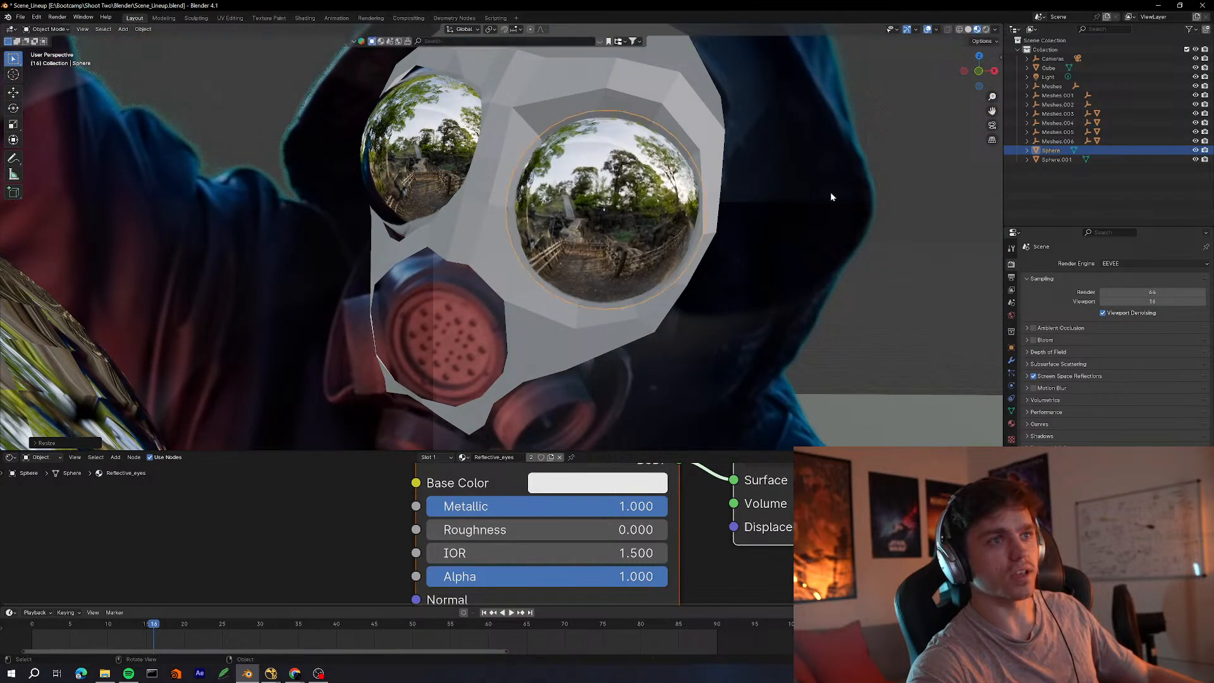
Delete the round sphere over the other eye and replace it with a duplicate of the flattened one
middle_click_drag(783, 218, 457, 231)
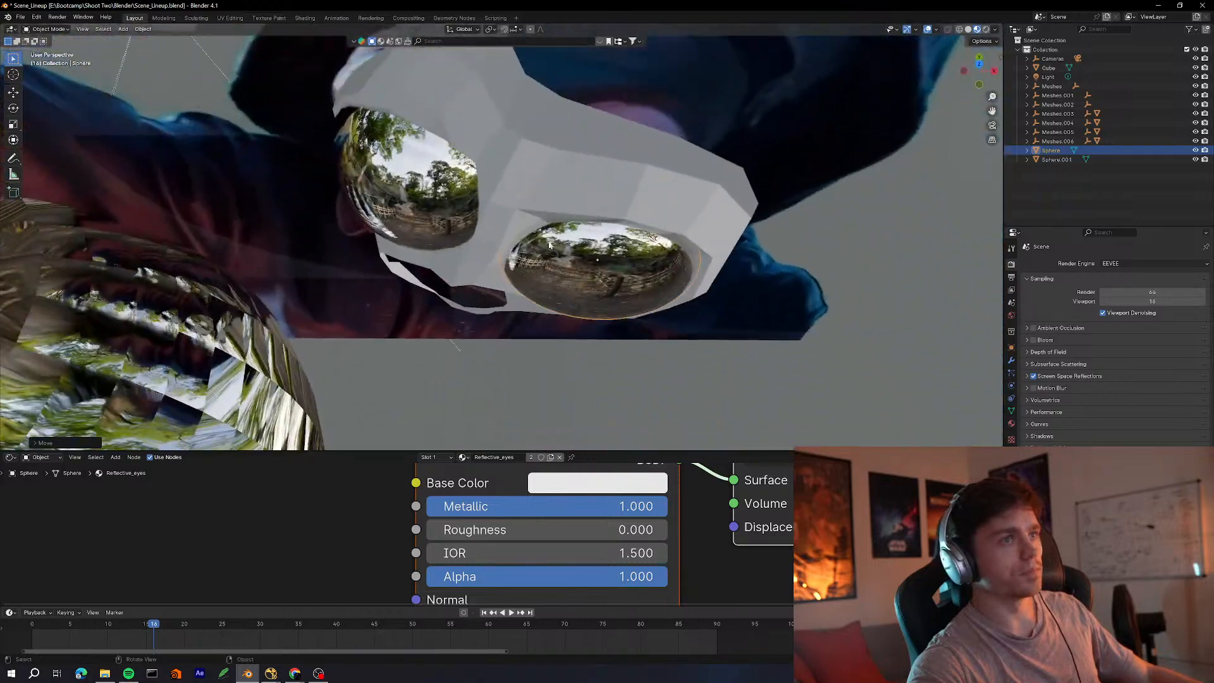
left_click(455, 231)
key("Delete")
left_click(612, 282)
middle_click_drag(612, 282, 651, 229)
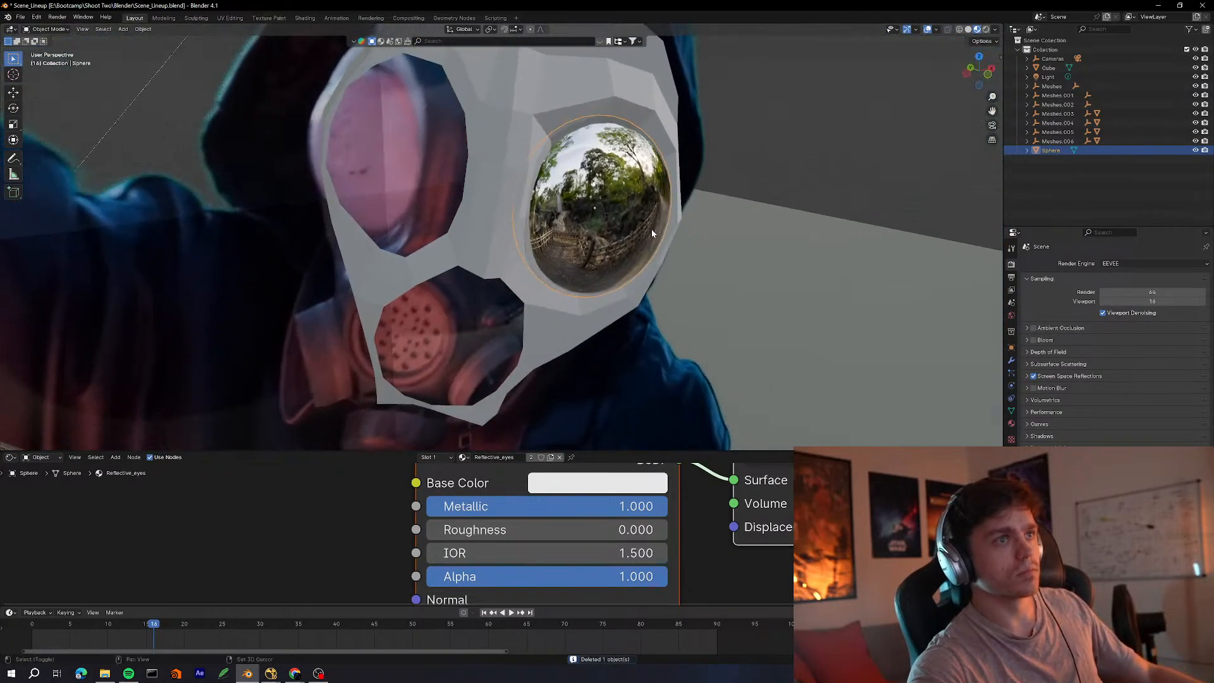
key("shift+d")
left_click(474, 193)
Rotate the duplicated lens about the Z axis and move it into the mask's surface
middle_click_drag(474, 196, 506, 265)
key("r")
key("z")
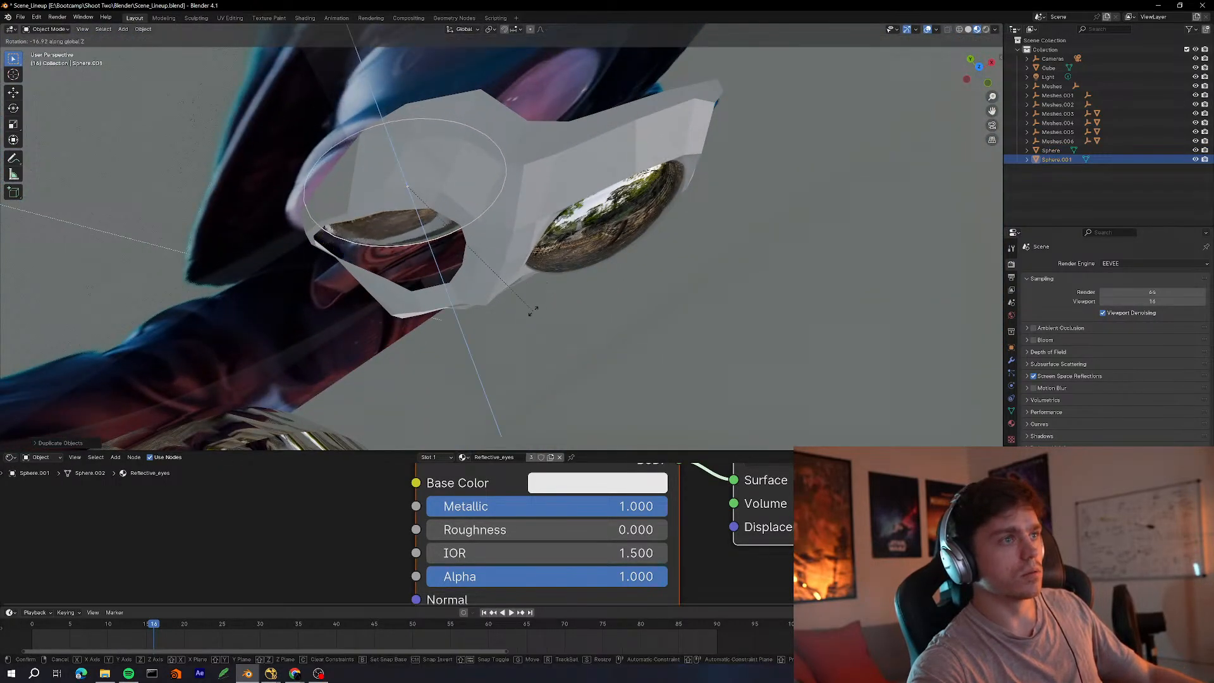
left_click(497, 355)
middle_click_drag(497, 355, 590, 274)
key("g")
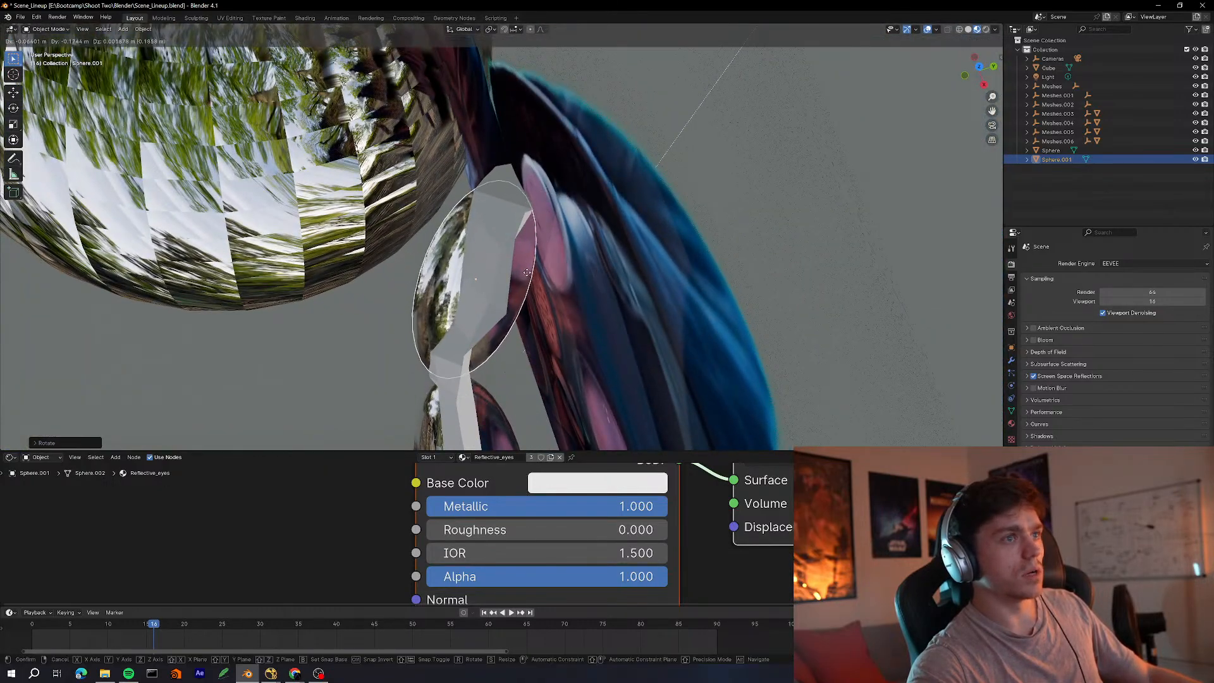
left_click(547, 267)
Reposition the duplicated lens over its eye opening and refine its rotation about Z
middle_click_drag(440, 285, 688, 321)
key("g")
left_click(646, 257)
key("r")
key("z")
left_click(606, 343)
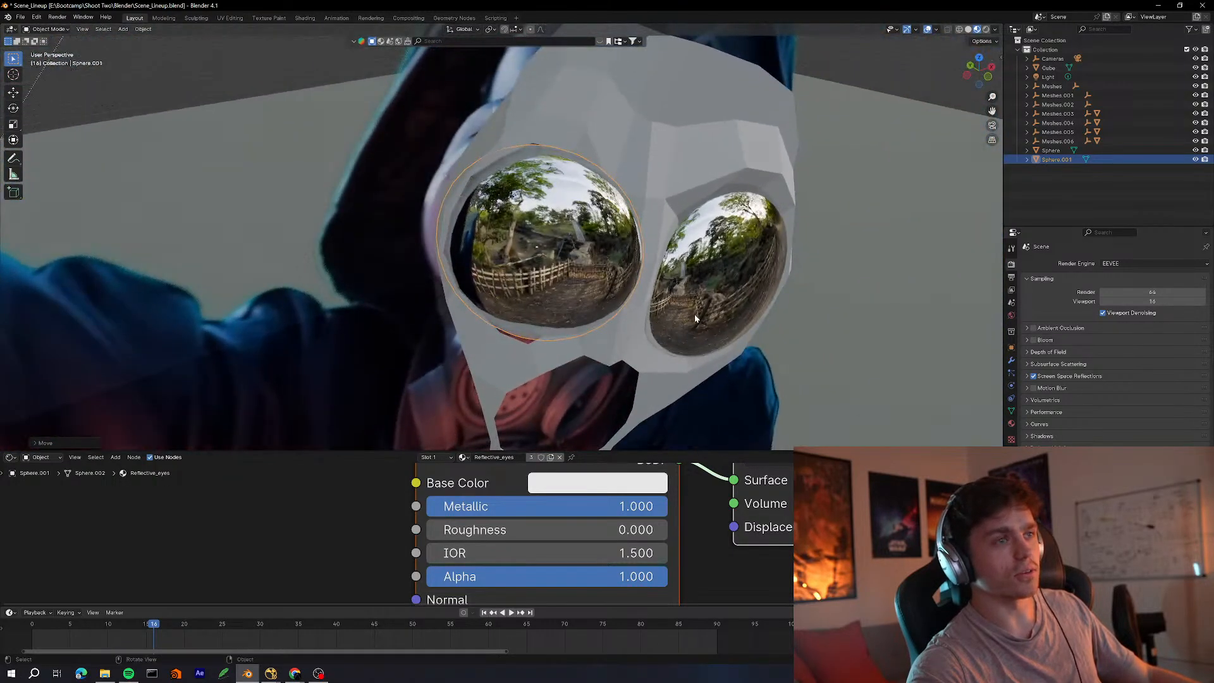
Try scaling the duplicated lens along X and adjust its Z rotation slightly
key("s")
key("z")
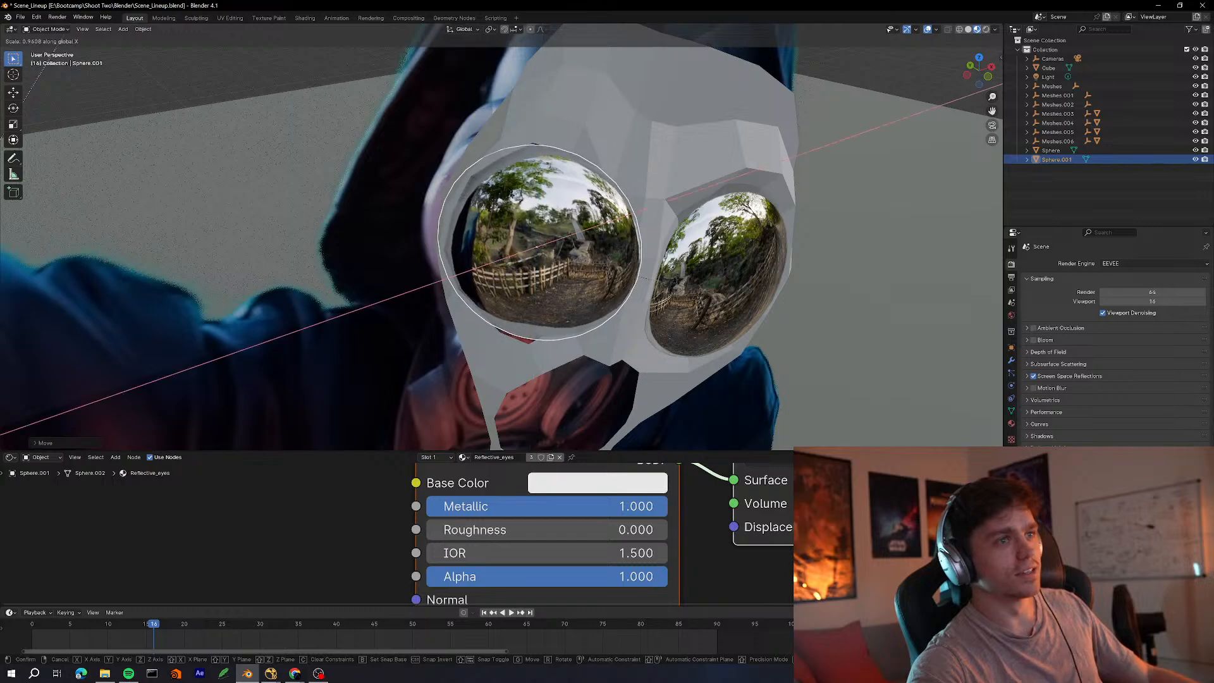
left_click(641, 279)
key("r")
key("z")
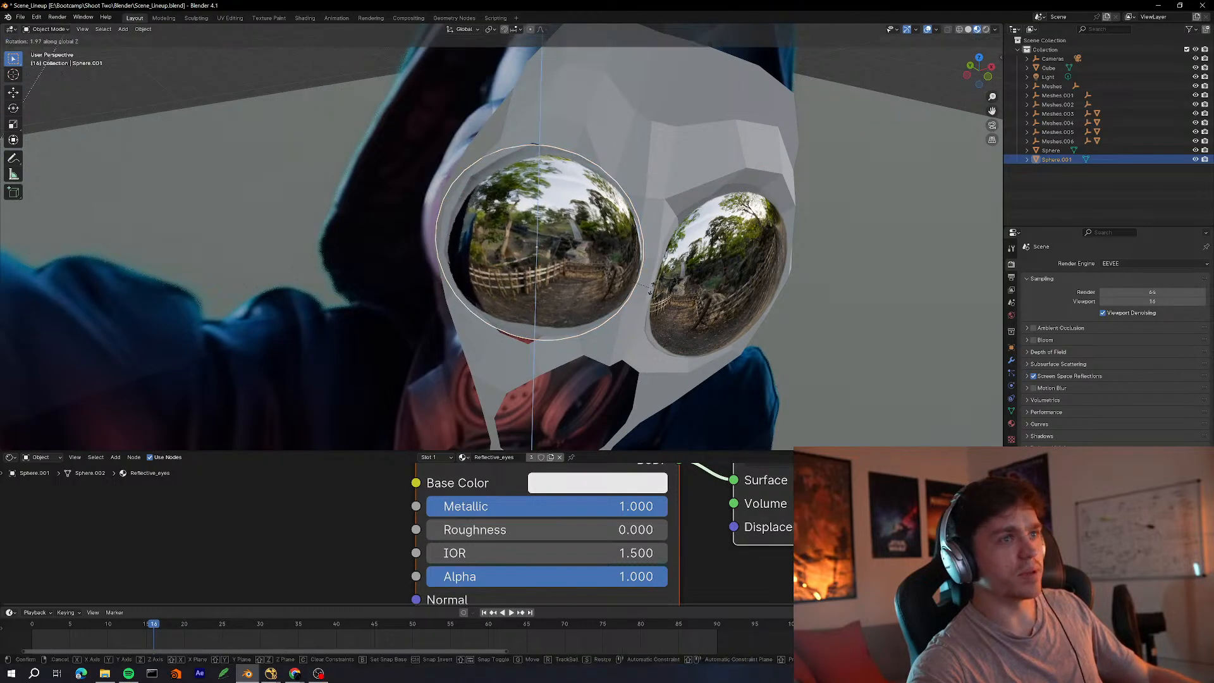
left_click(652, 289)
Move the duplicated lens in two adjustments and turn it about Z to follow the mask's side
middle_click_drag(652, 289, 478, 301)
key("g")
left_click(661, 304)
key("g")
left_click(607, 356)
key("r")
key("z")
left_click(658, 241)
Tilt the duplicated lens about the X axis and shift it to seat it in the eye opening
key("r")
key("x")
left_click(626, 257)
key("g")
left_click(679, 256)
Rename the mask's top-level object Meshes.006 to FaceMask
scroll(785, 260, "down", 3)
left_click(640, 287, "shift")
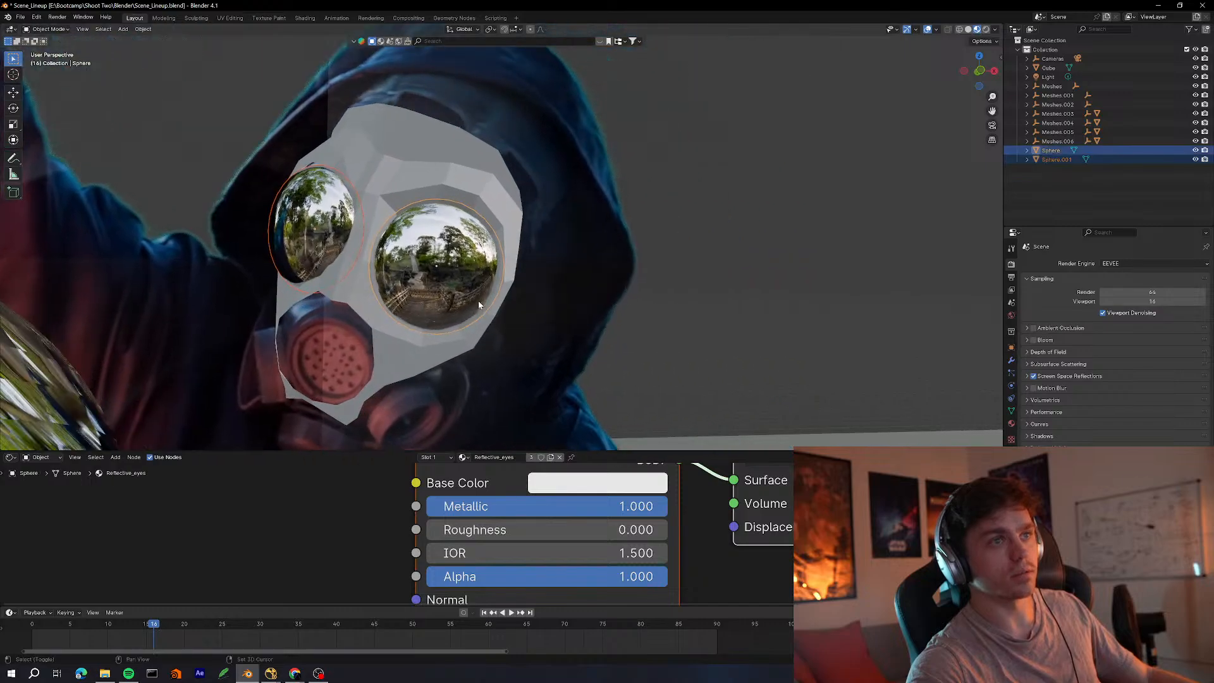
left_click(468, 206)
left_click(453, 254, "shift")
left_click(319, 218, "shift")
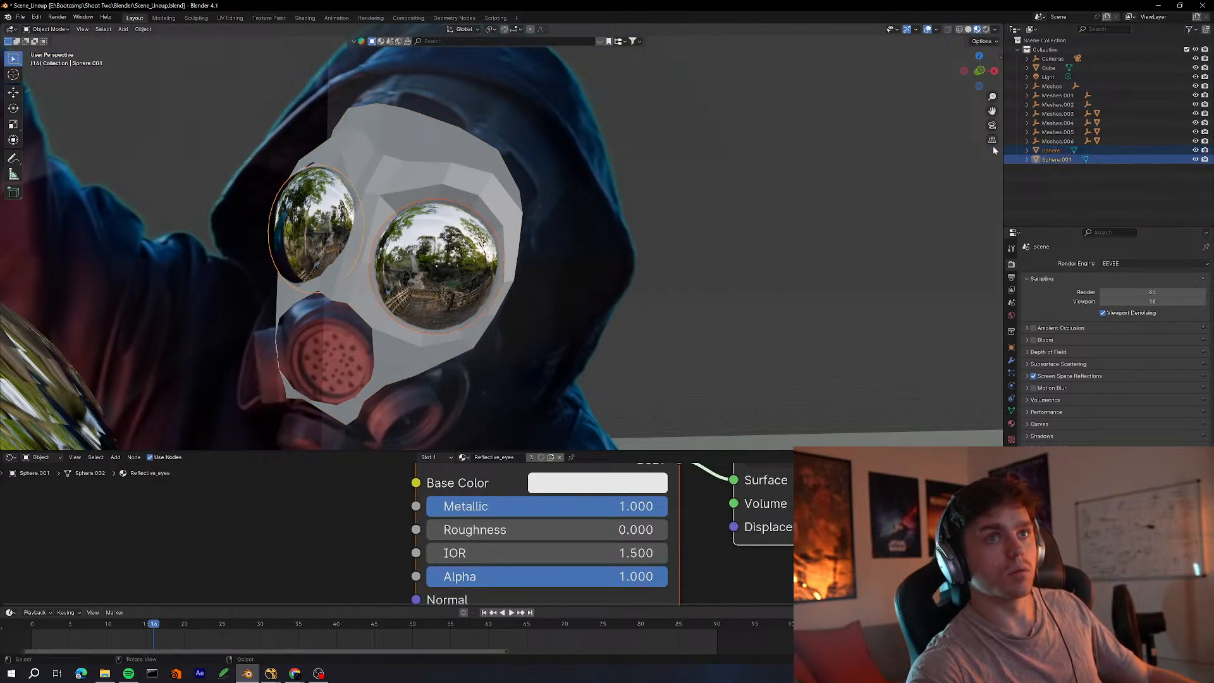
left_click(483, 197)
double_click(1057, 141)
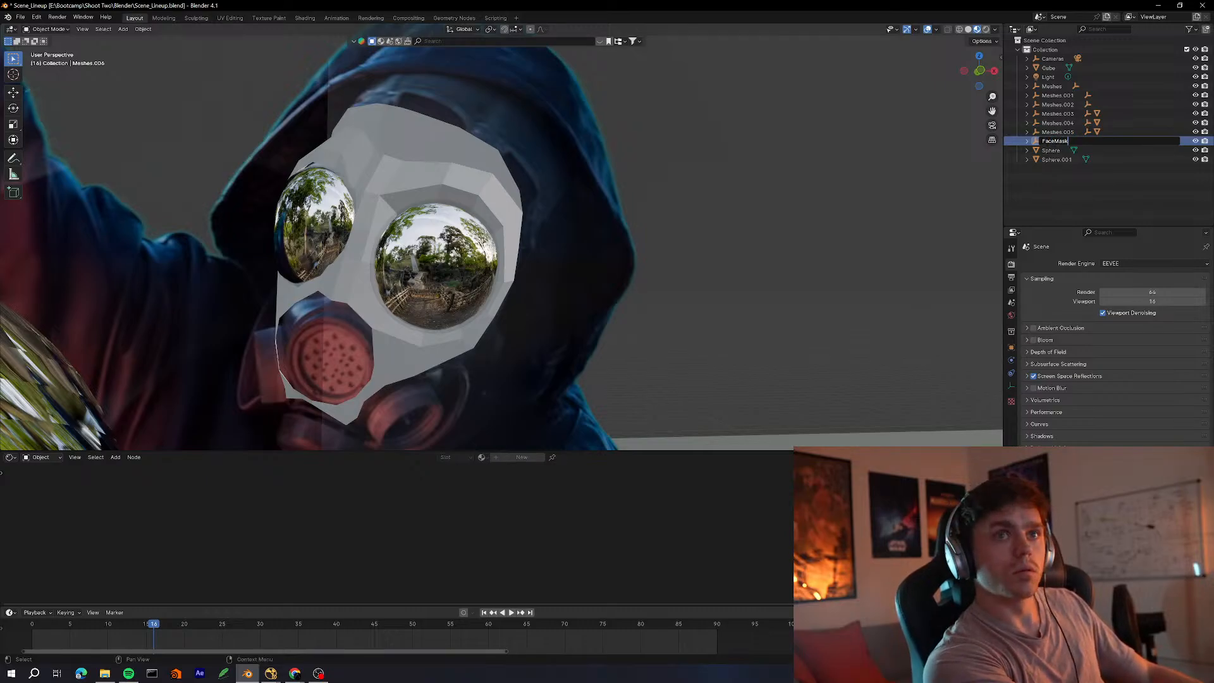
type("FaceMask")
key("Return")
Try parenting both eye spheres directly to FaceMask, test it with playback, and undo the parenting
left_click(1052, 150)
left_click(1056, 159, "ctrl")
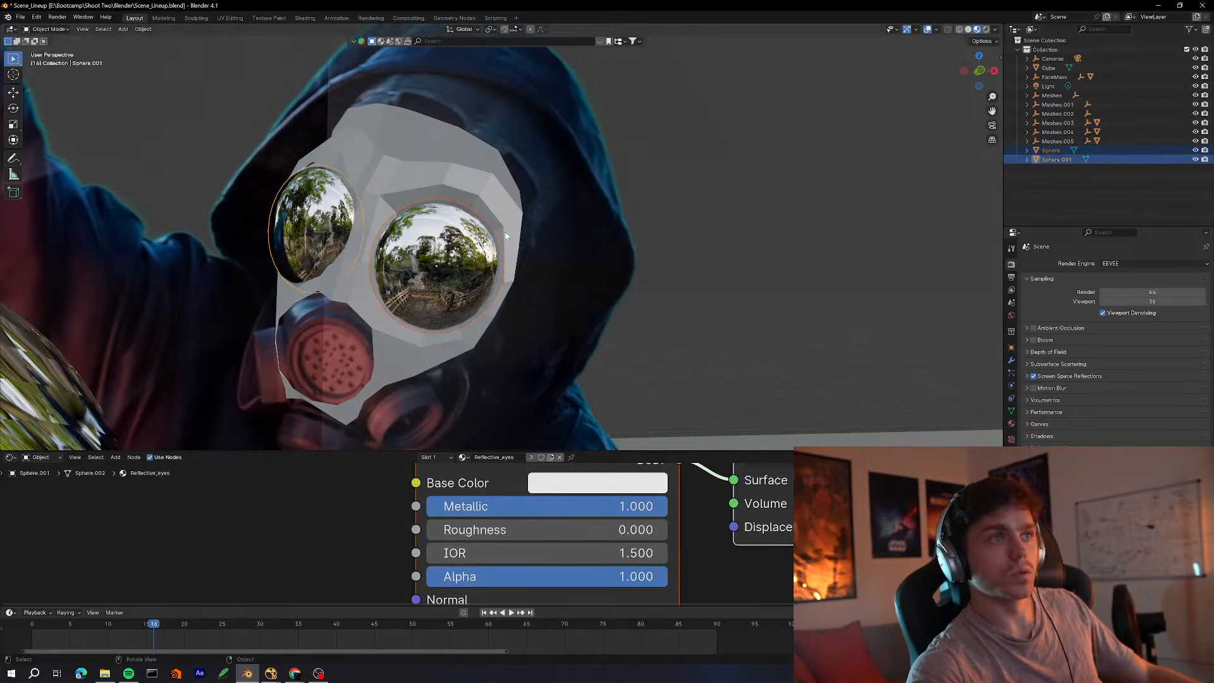
left_click_drag(1058, 152, 1070, 76)
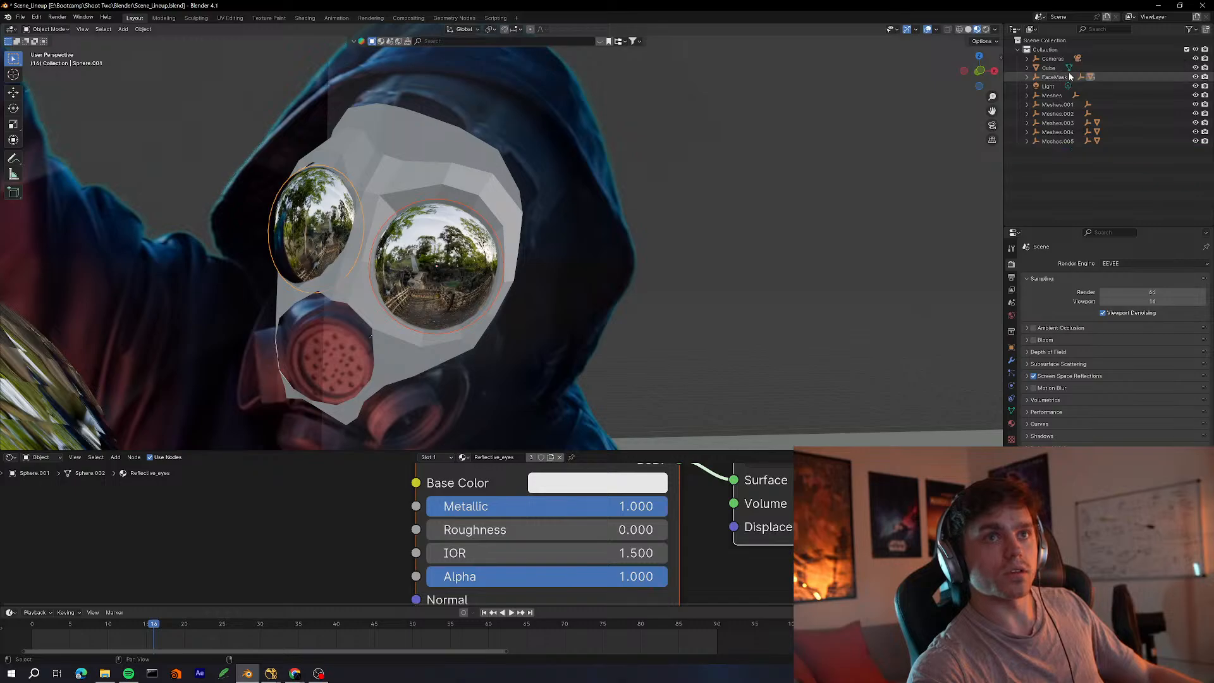
key("space")
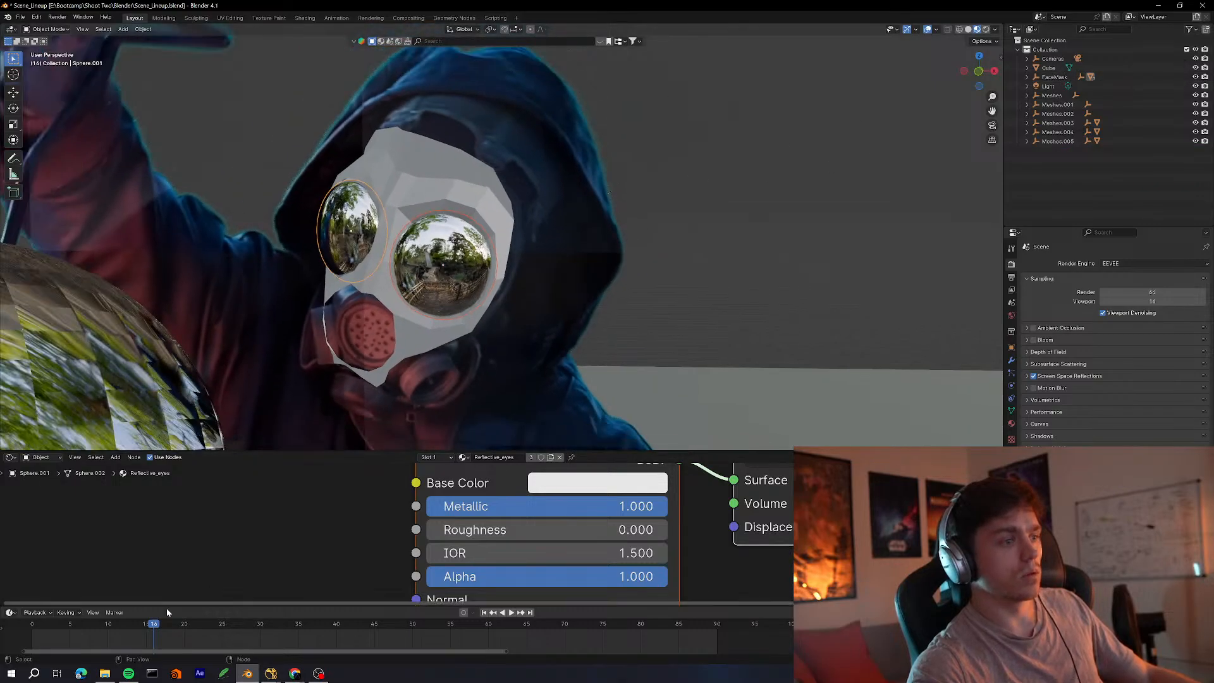
key("Escape")
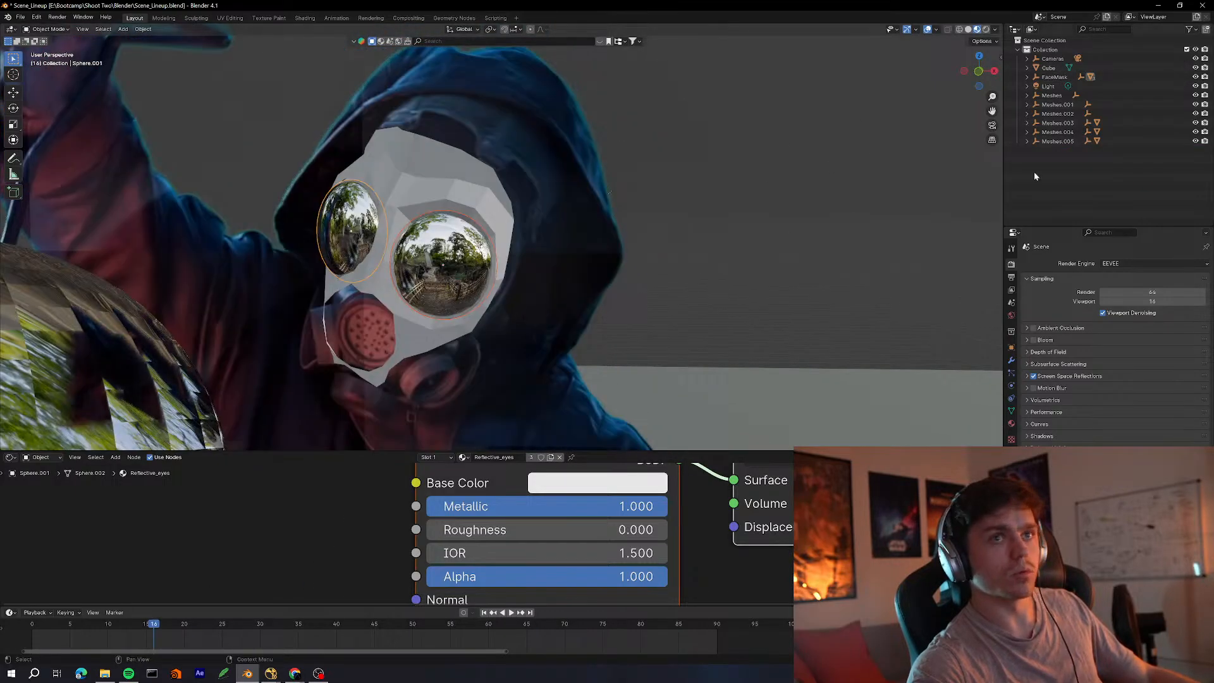
key("ctrl+z")
Expand the FaceMask hierarchy and parent Sphere and Sphere.001 to its object0.003 mesh
left_click(1063, 78)
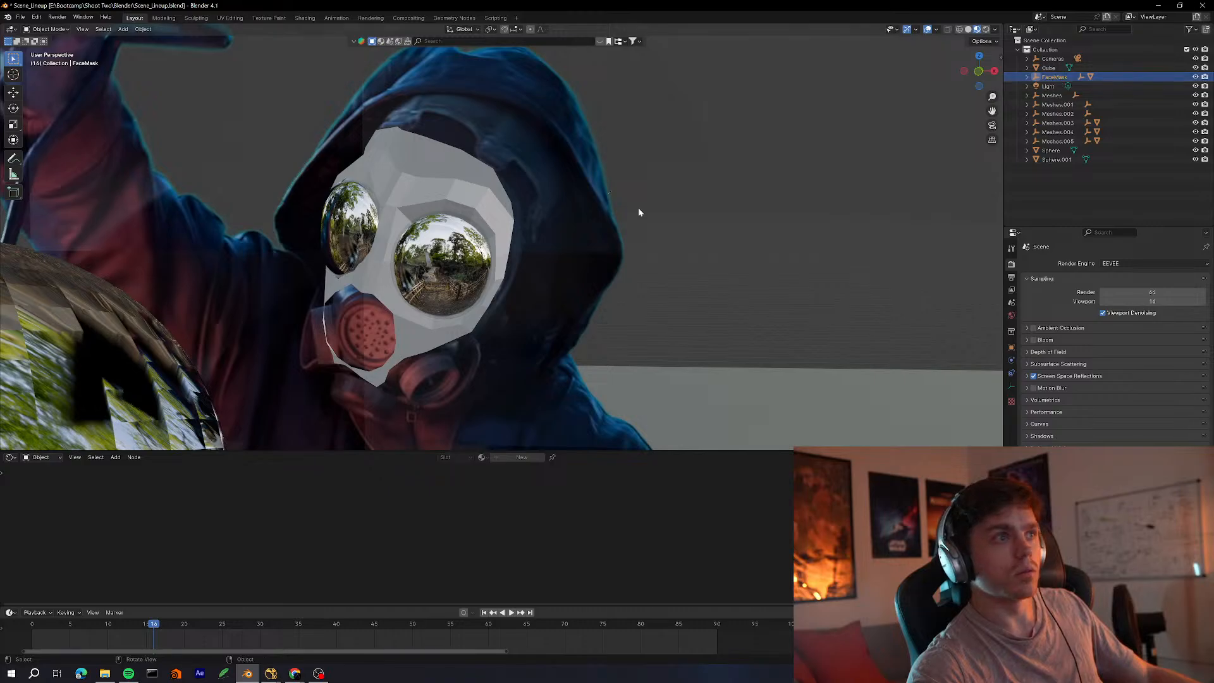
left_click(495, 193)
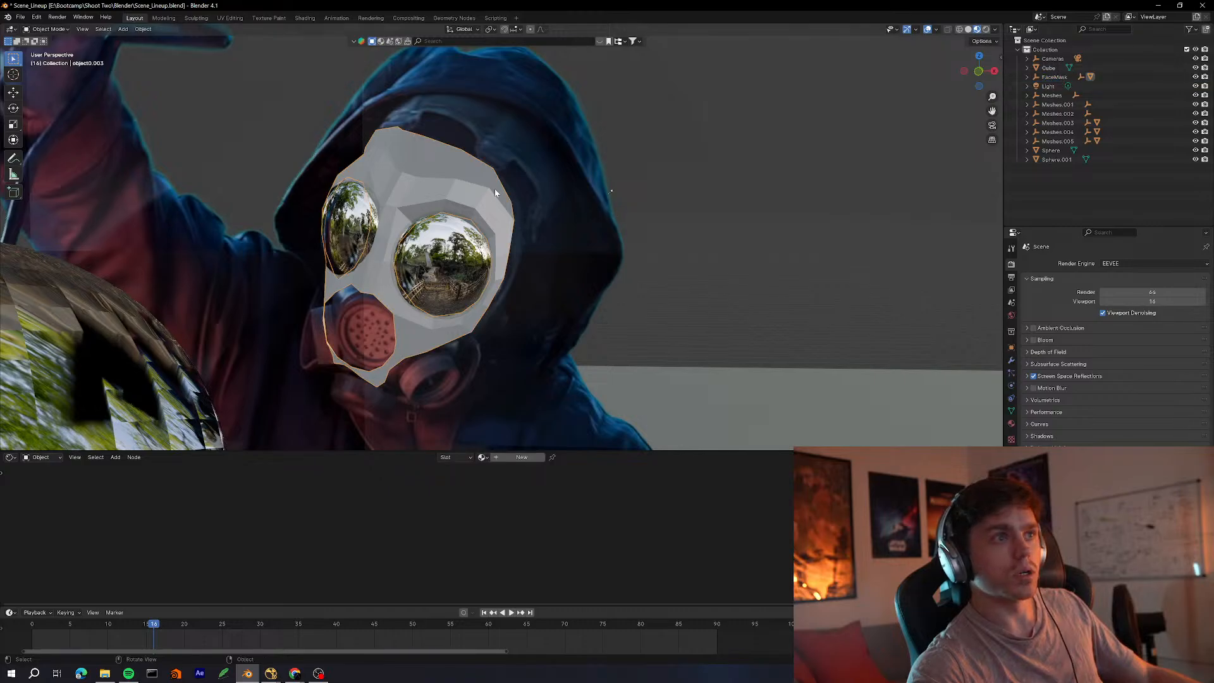
left_click(1031, 78)
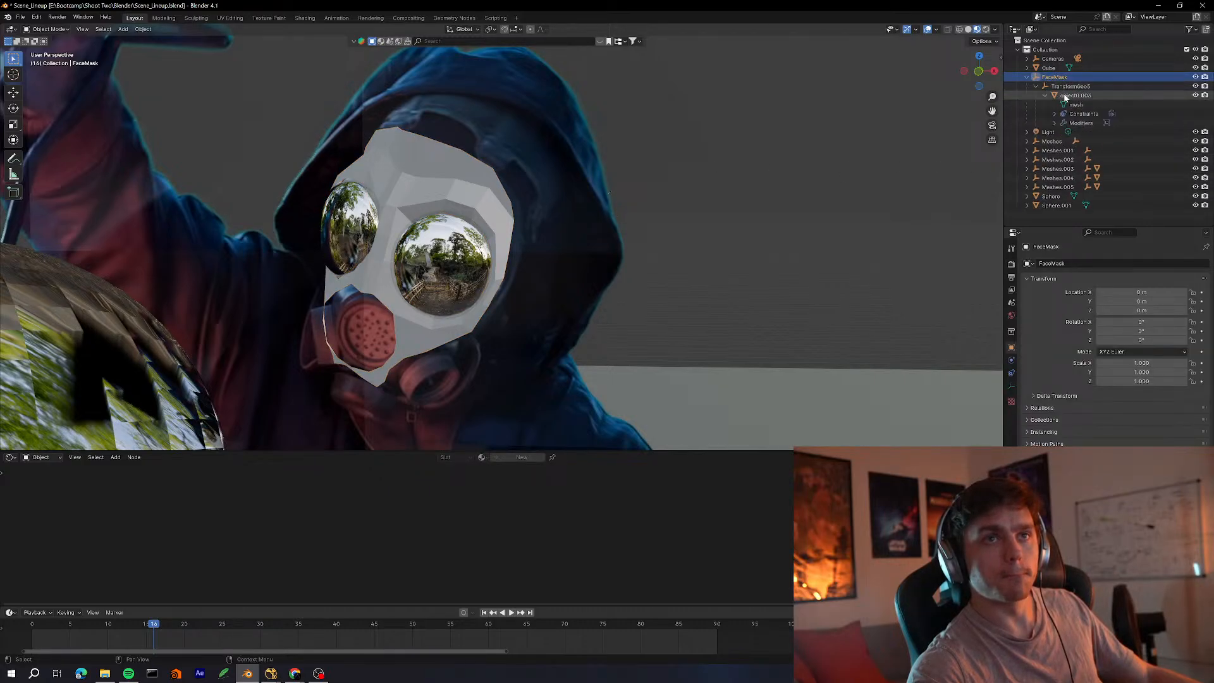
left_click(1068, 96)
left_click(1051, 197)
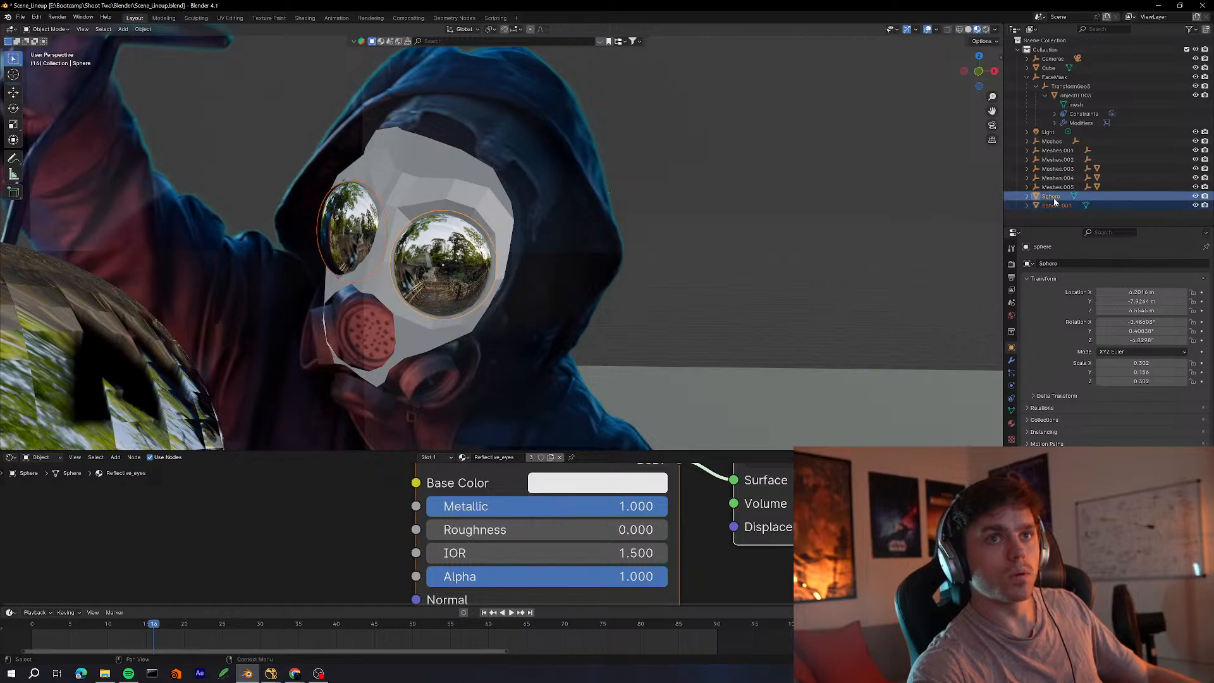
left_click_drag(1087, 139, 1075, 96)
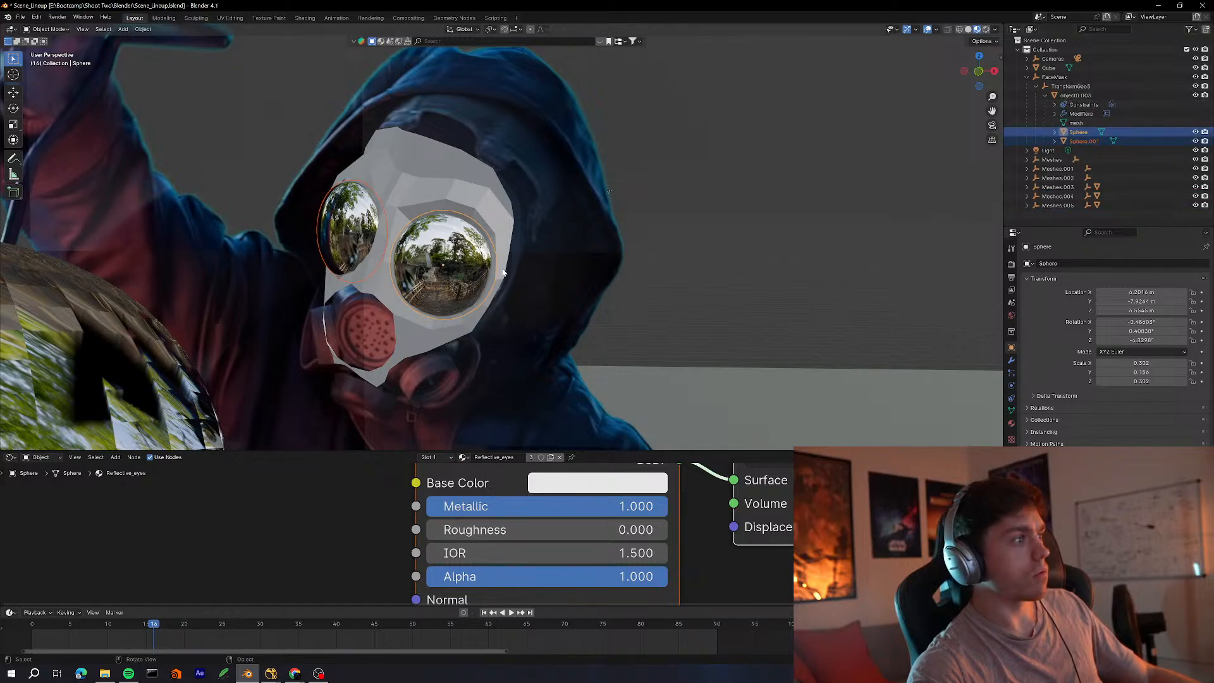
Play the animation to check how both parented lenses follow the mask, and save Scene_Lineup.blend
middle_click_drag(504, 272, 557, 265, "shift")
scroll(574, 261, "up", 1)
key("alt+Tab")
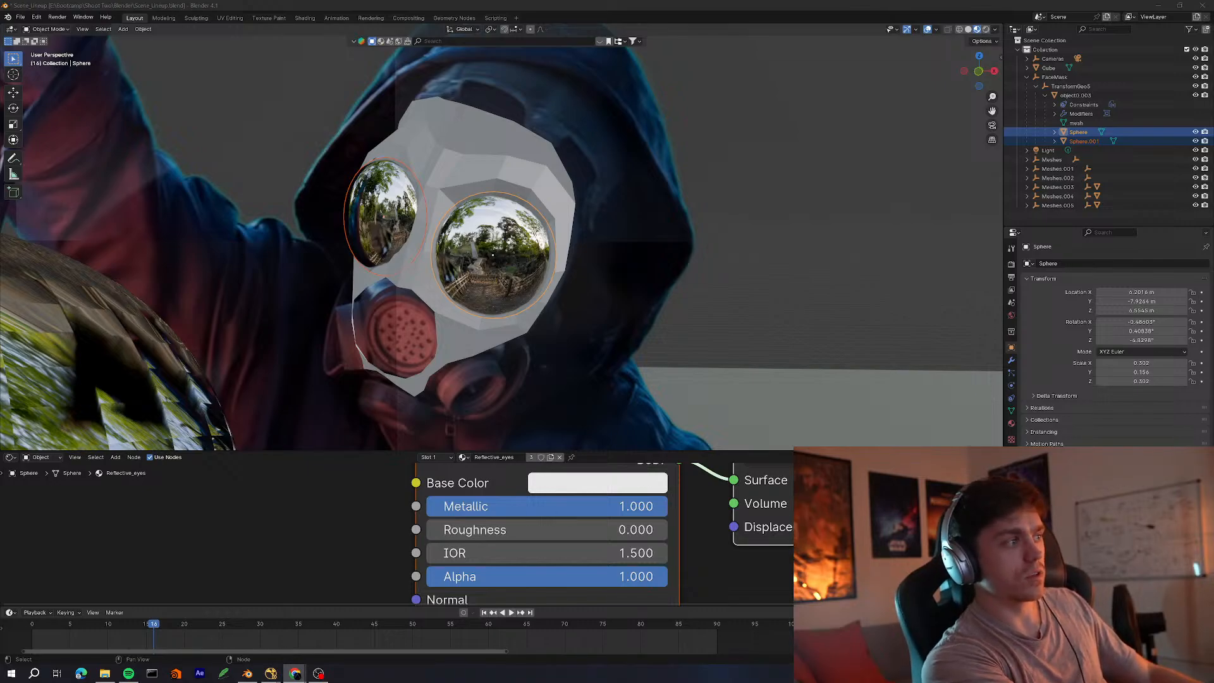
middle_click_drag(481, 303, 539, 312)
middle_click_drag(561, 225, 536, 261)
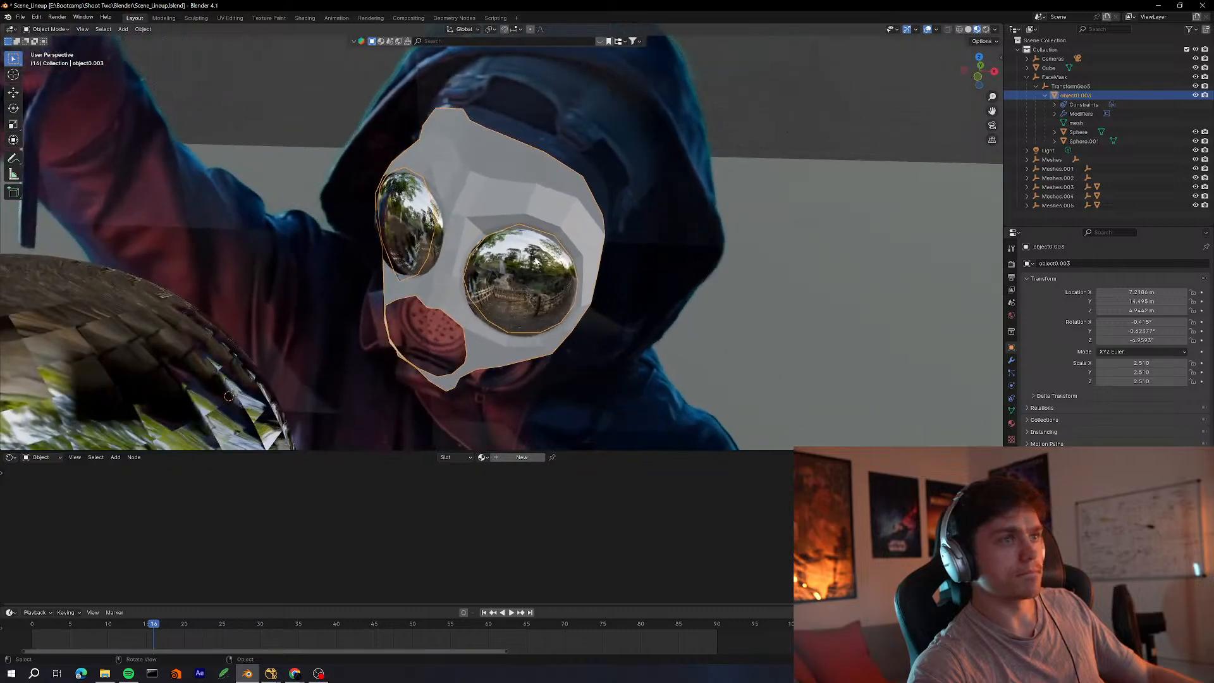
left_click(428, 244)
left_click(520, 251, "shift")
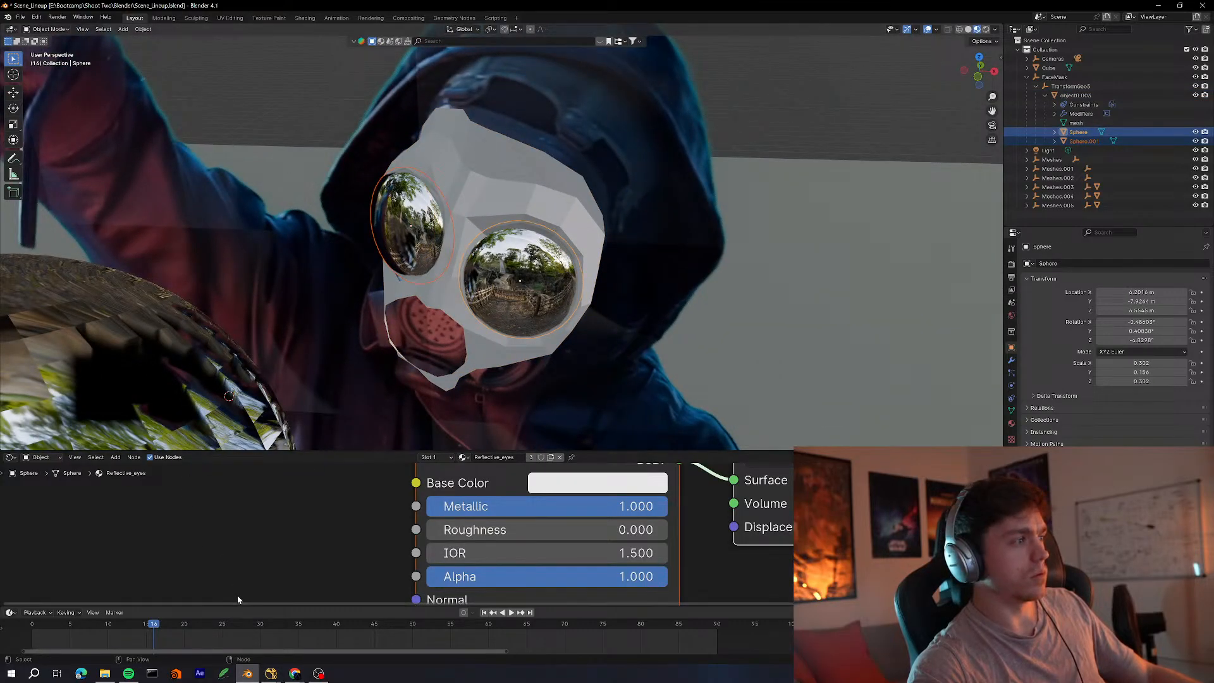
key("space")
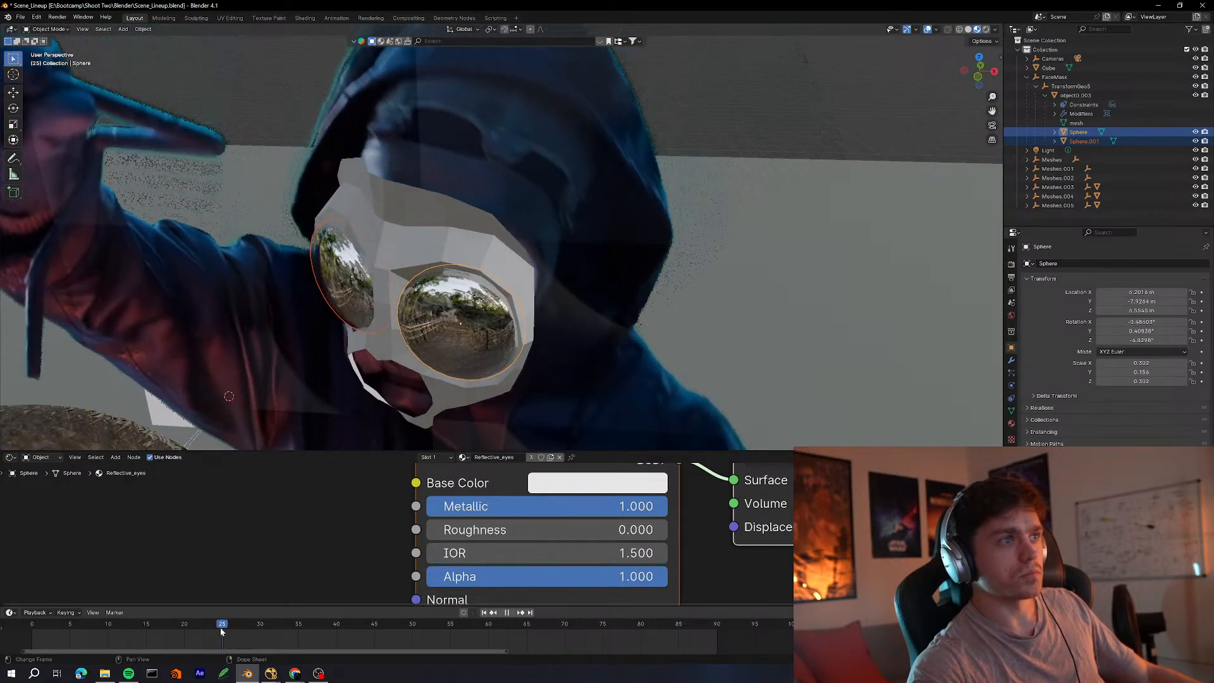
key("space")
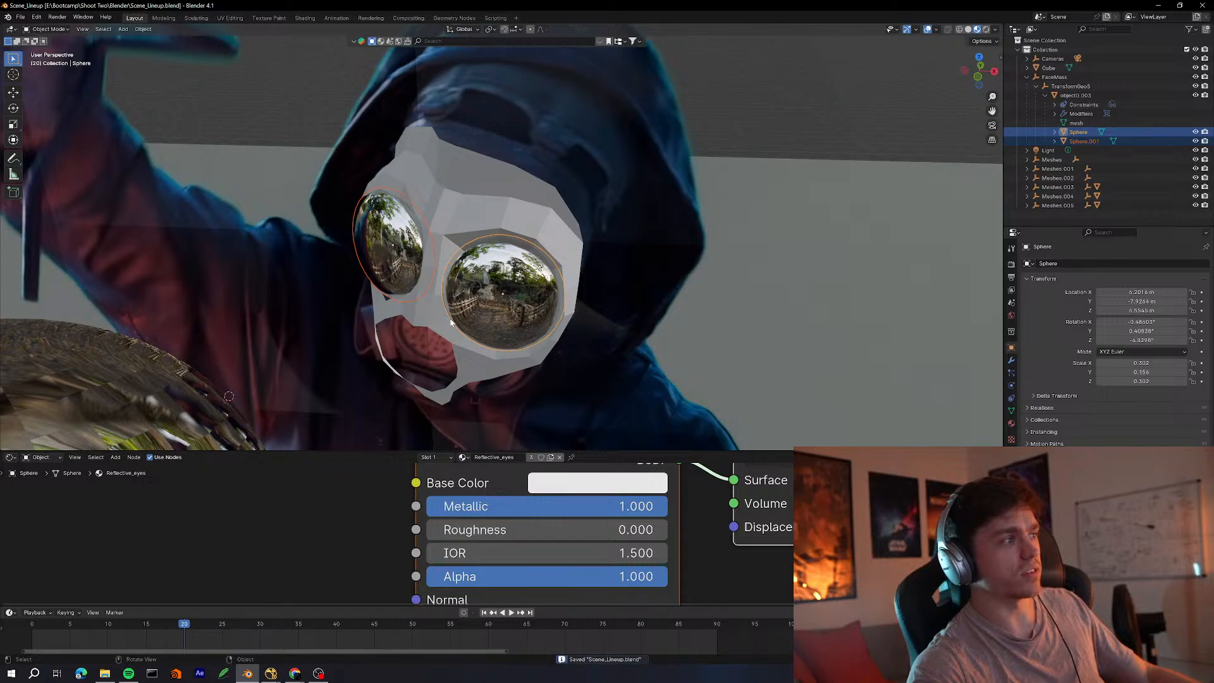
Select Sphere.001 and move it in two adjustments to fit its eye opening better at frame 20
middle_click_drag(451, 323, 598, 330)
left_click(487, 264)
key("g")
left_click(608, 311)
key("g")
left_click(647, 282)
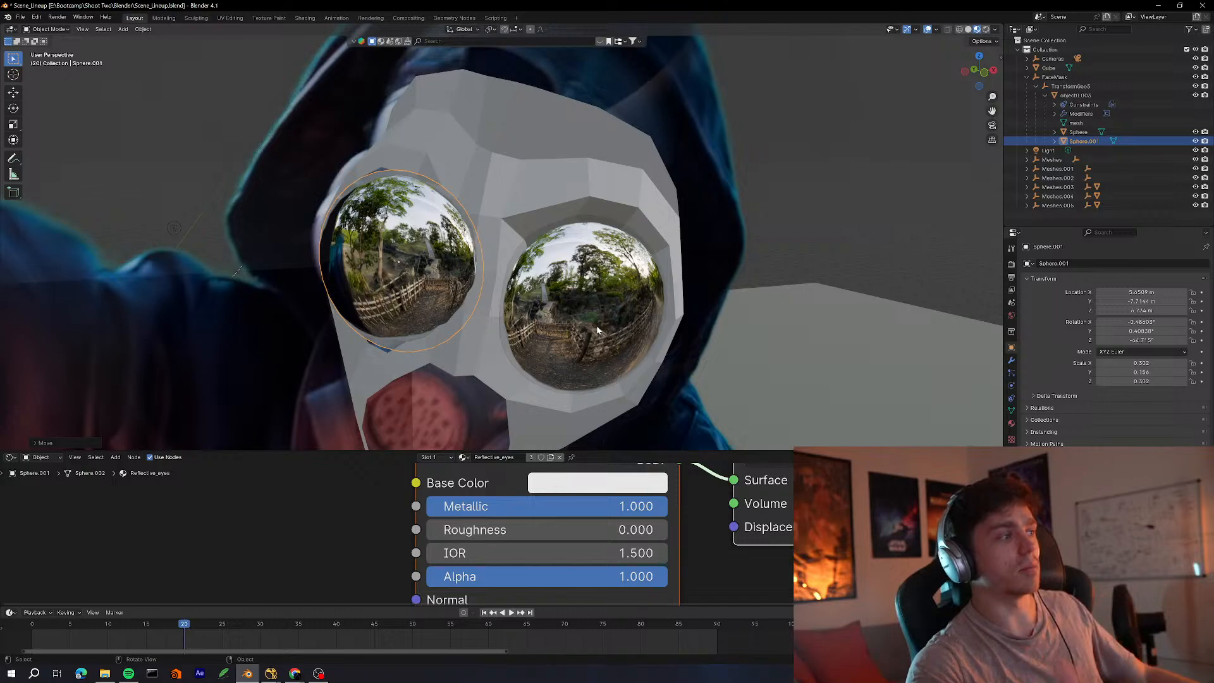
Try shifting Sphere.001 again and rotating it about Z against the mask
middle_click_drag(509, 297, 575, 348)
key("g")
left_click(560, 280)
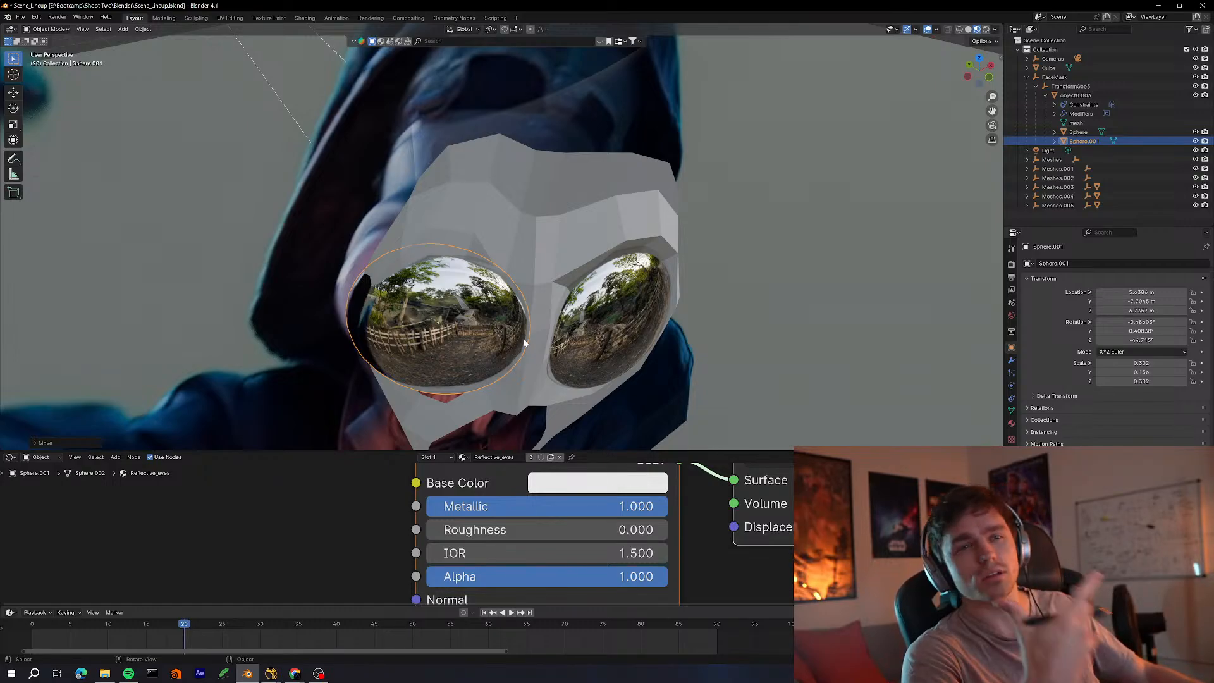
middle_click_drag(523, 342, 471, 300)
key("r")
key("z")
left_click(476, 273)
Try further Z rotations of Sphere.001 and undo back to its previous placement
middle_click_drag(601, 303, 644, 320)
key("r")
key("z")
left_click(597, 341)
key("ctrl+z")
key("r")
key("z")
left_click(684, 305)
key("ctrl+z")
key("ctrl+z")
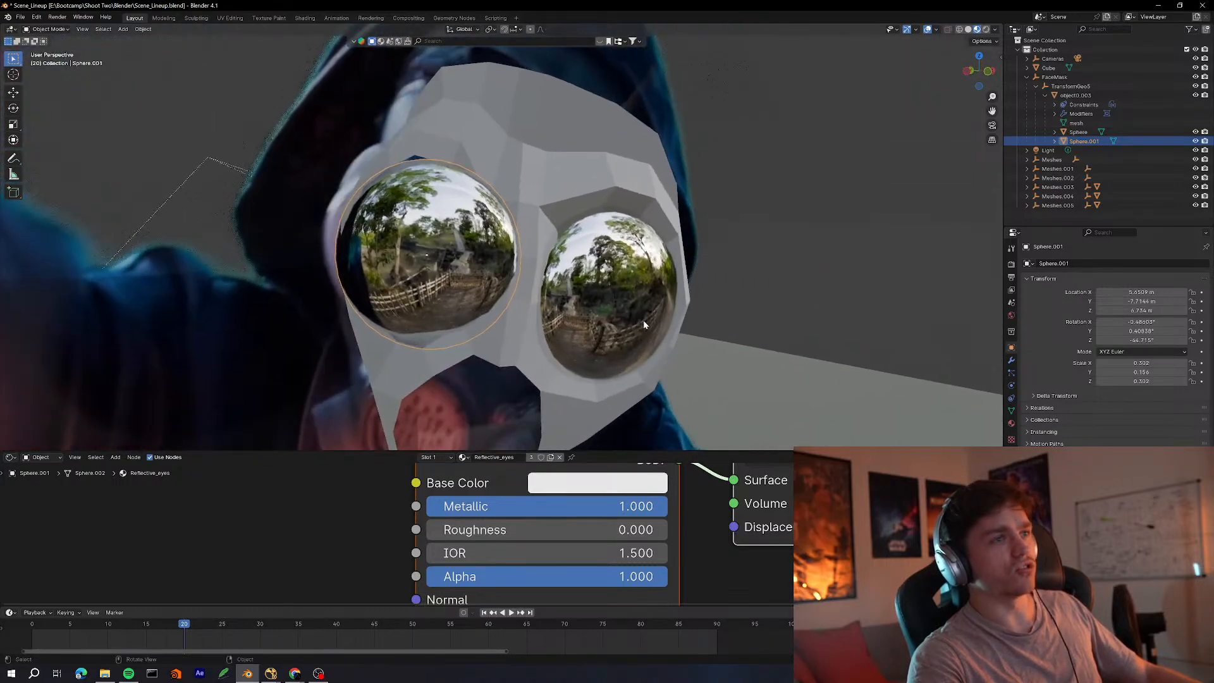
Nudge Sphere.001 within its mask opening, try one more move, and undo that last move
key("g")
left_click(637, 319)
middle_click_drag(576, 344, 626, 308, "shift")
key("g")
left_click(670, 326)
key("ctrl+z")
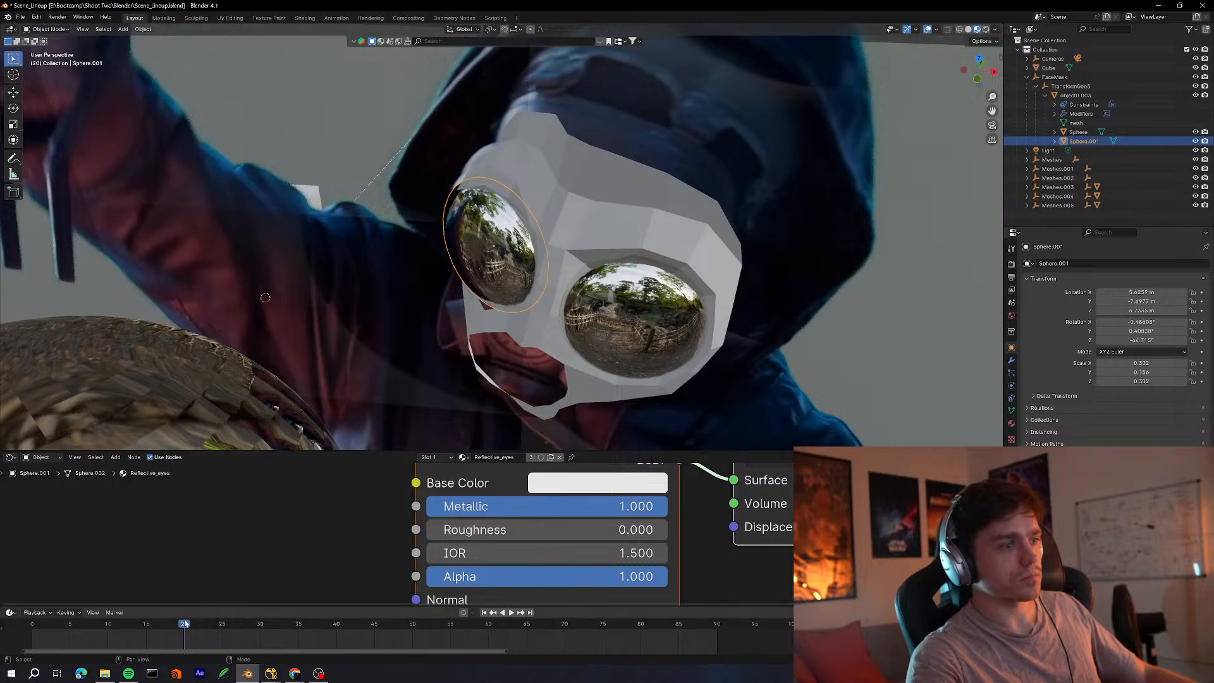
Play and scrub the animation to frame 41, examining the lens fit against the moving mask, and clear the selection
key("space")
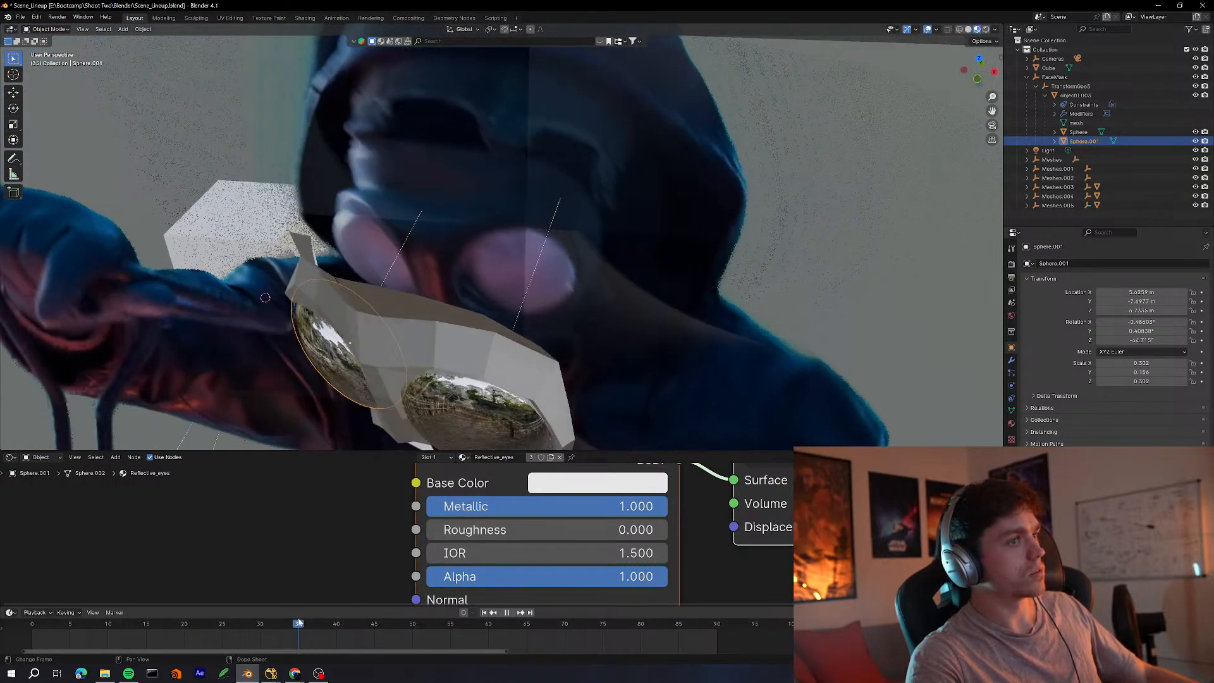
mouse_move(288, 623)
left_mouse_down()
mouse_move(250, 622)
mouse_move(267, 619)
left_mouse_up()
middle_click_drag(468, 396, 453, 335)
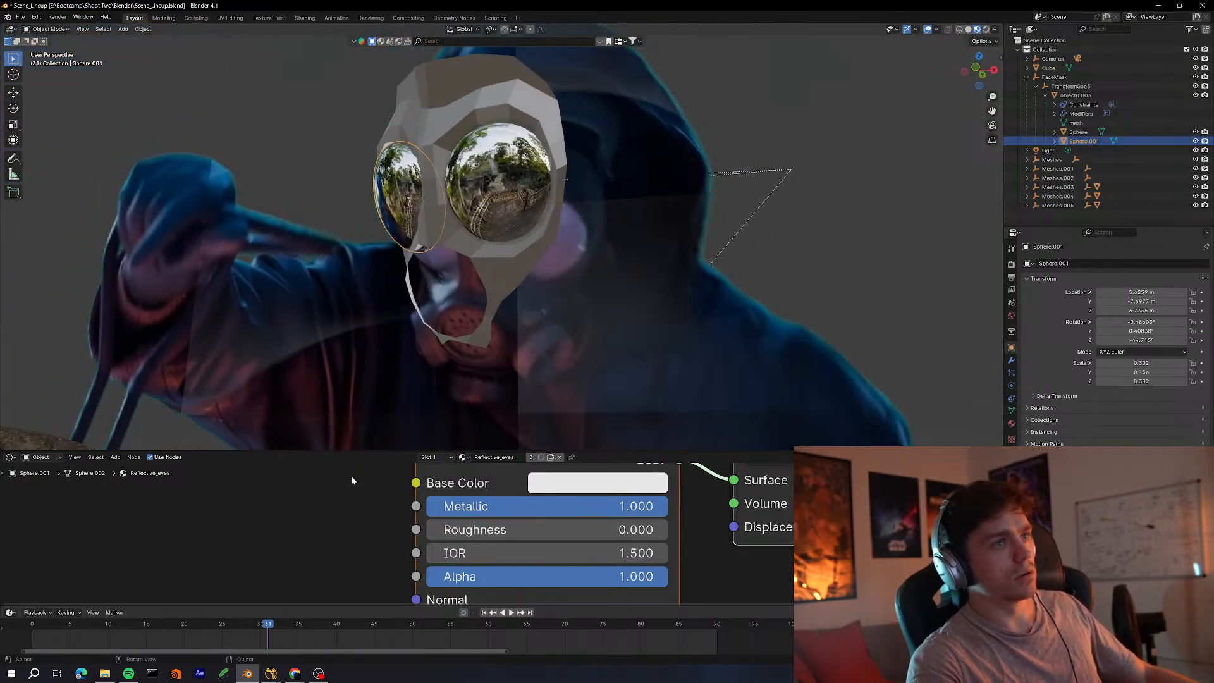
left_click_drag(267, 627, 345, 570)
middle_click_drag(532, 303, 683, 342)
middle_click_drag(834, 286, 724, 281)
key("alt+a")
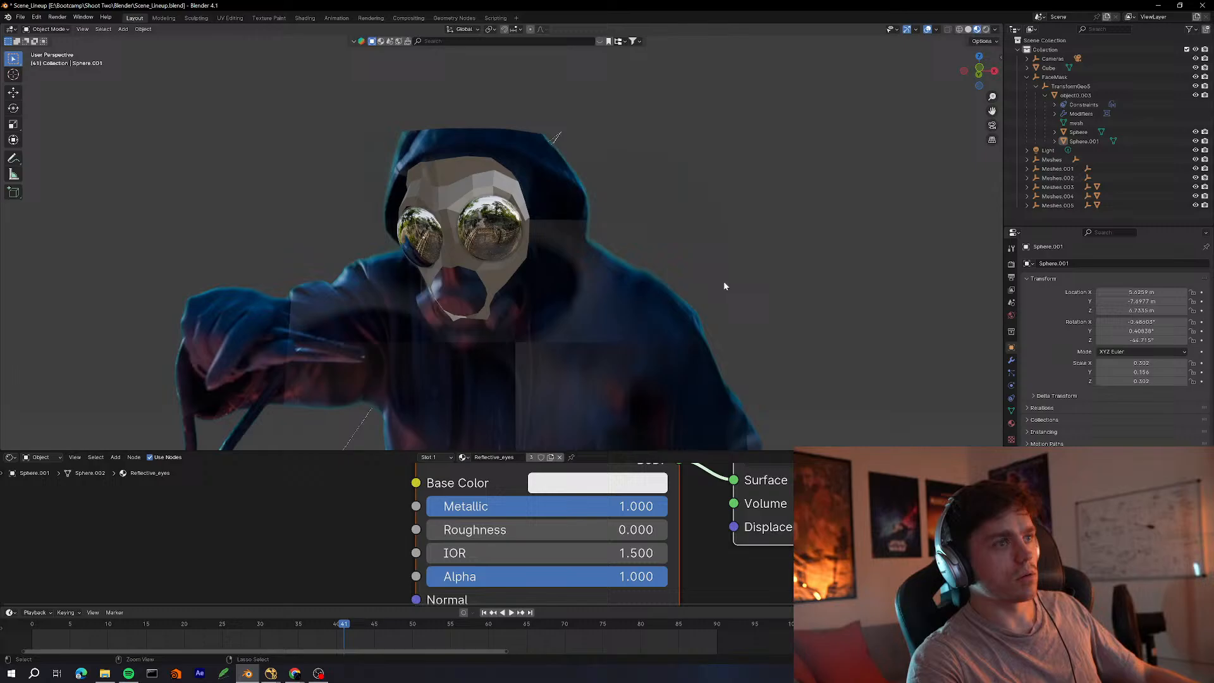
Set the render engine to Cycles with GPU Compute as the device
left_click(1011, 264)
left_click(1123, 263)
left_click(1116, 294)
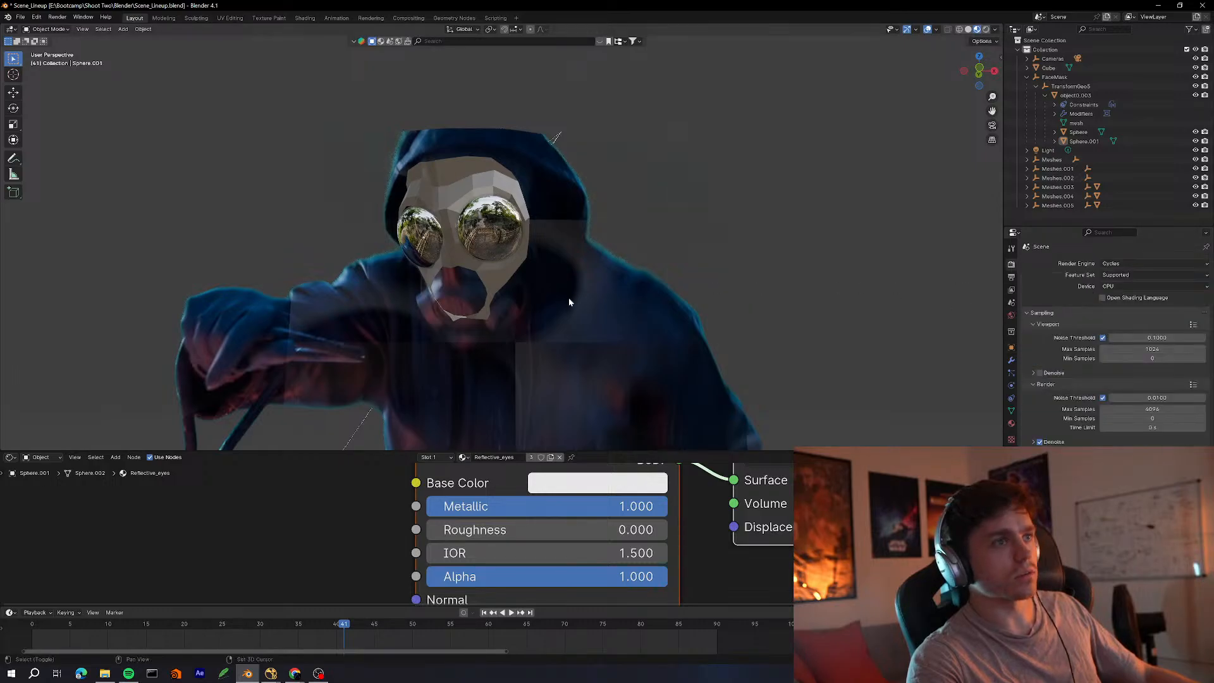
middle_click_drag(563, 298, 614, 284)
left_click(1133, 287)
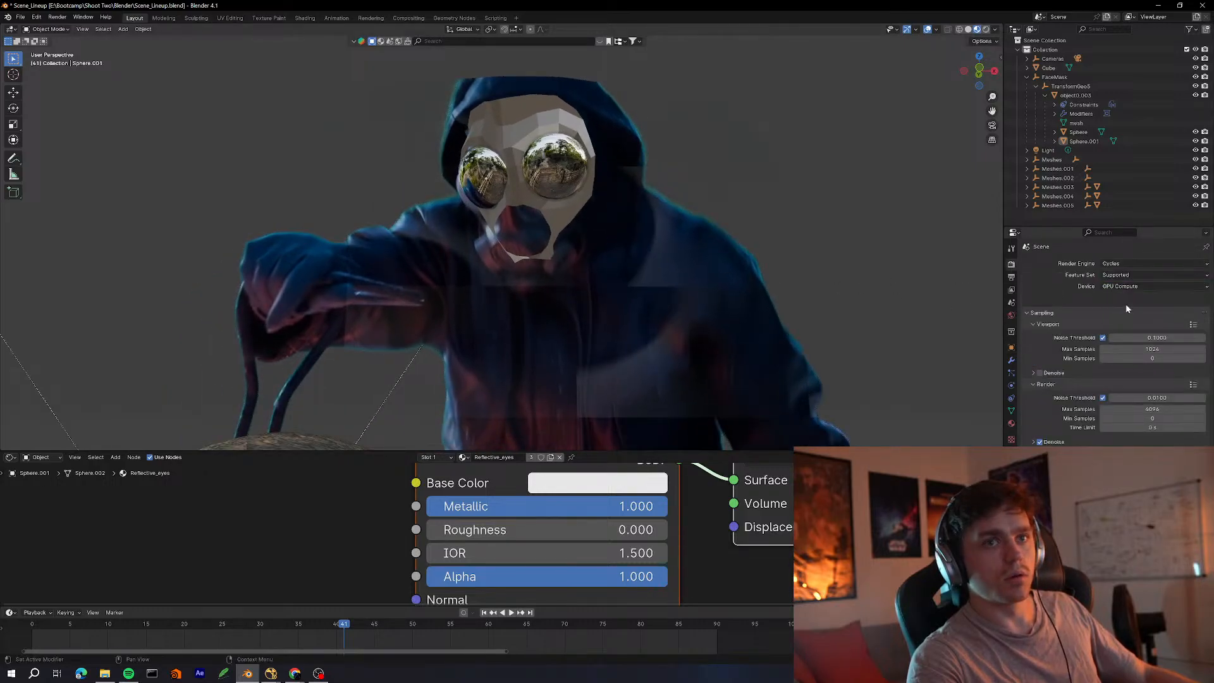
middle_click_drag(900, 263, 884, 294)
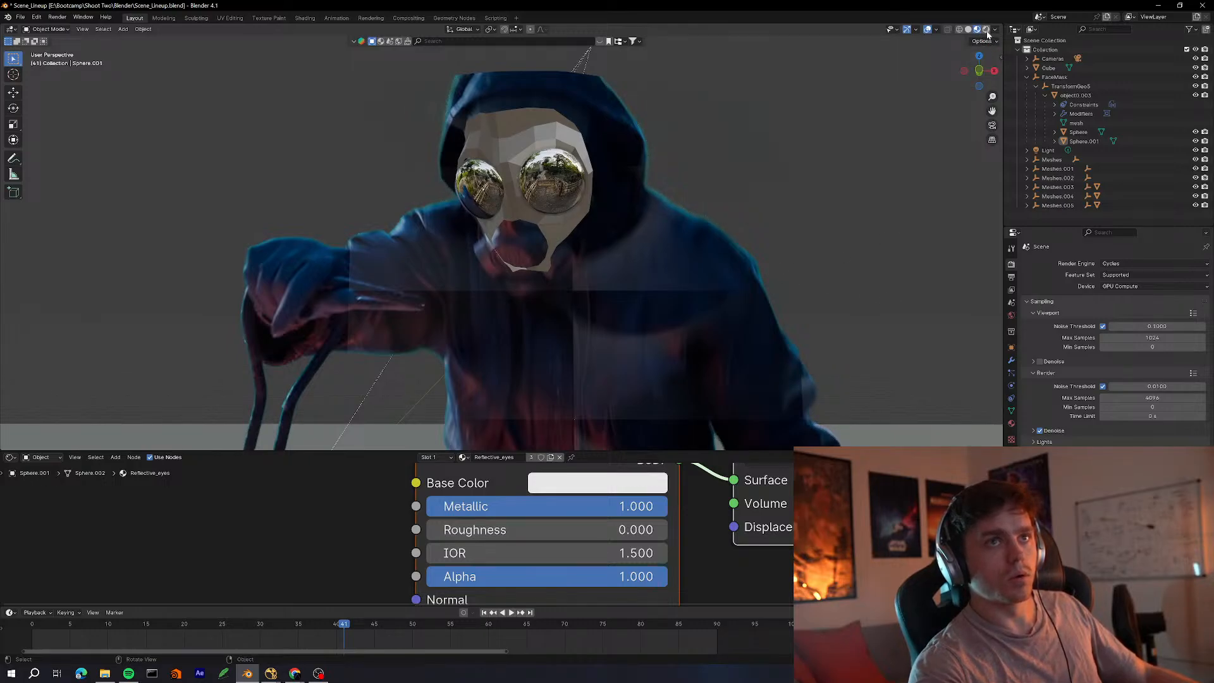
Show the rendered scene through the camera and play the animation, stopping at frame 21
left_click(987, 29)
scroll(705, 228, "down", 8)
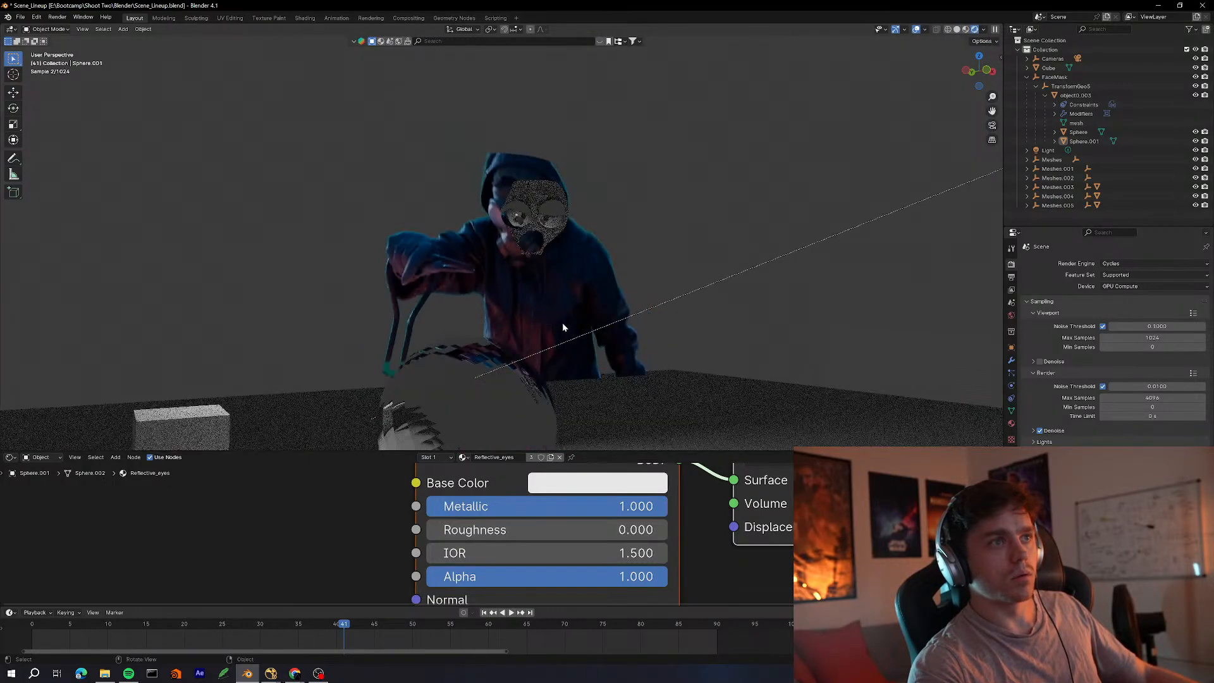
key("KP_0")
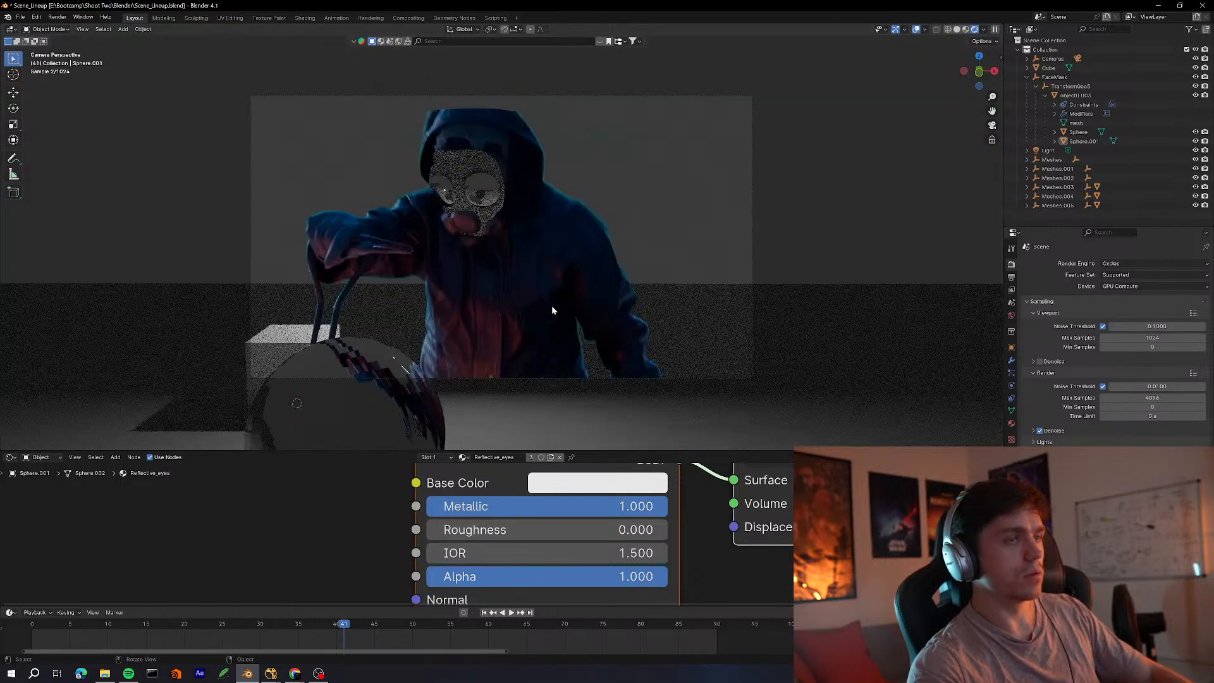
key("shift+ctrl+space")
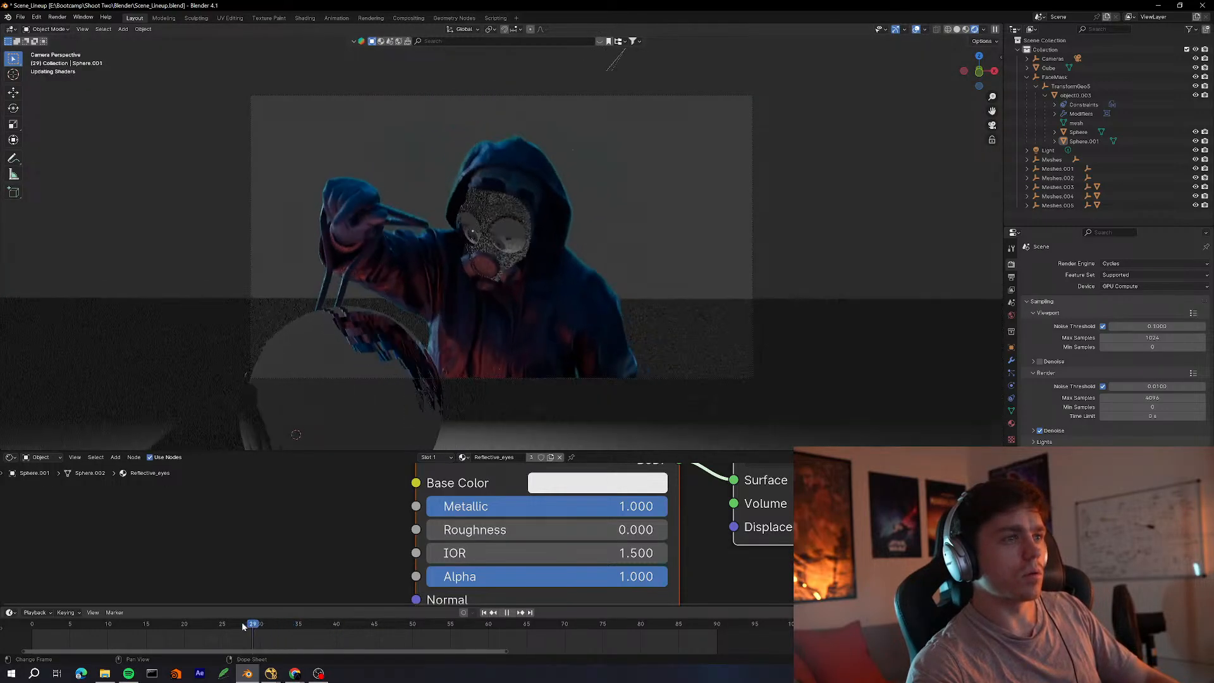
key("space")
left_click(410, 378)
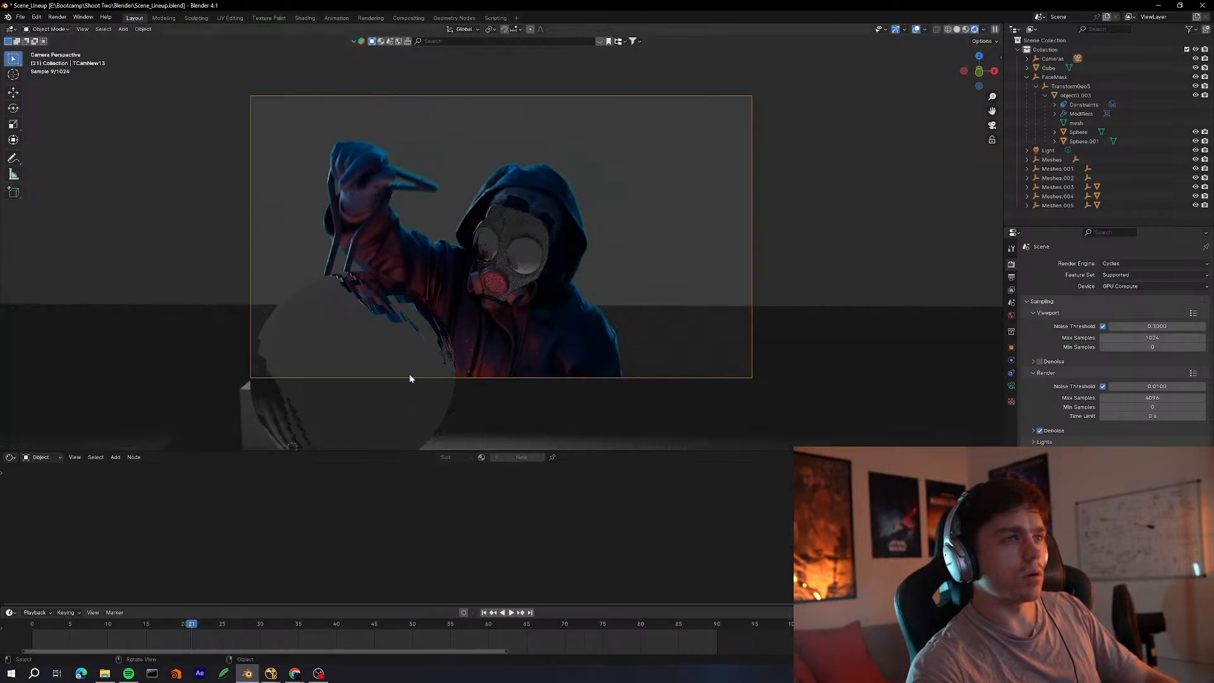
Select the large sphere in front of the person and set its material's base color to yellow
left_click(400, 327)
left_click(551, 483)
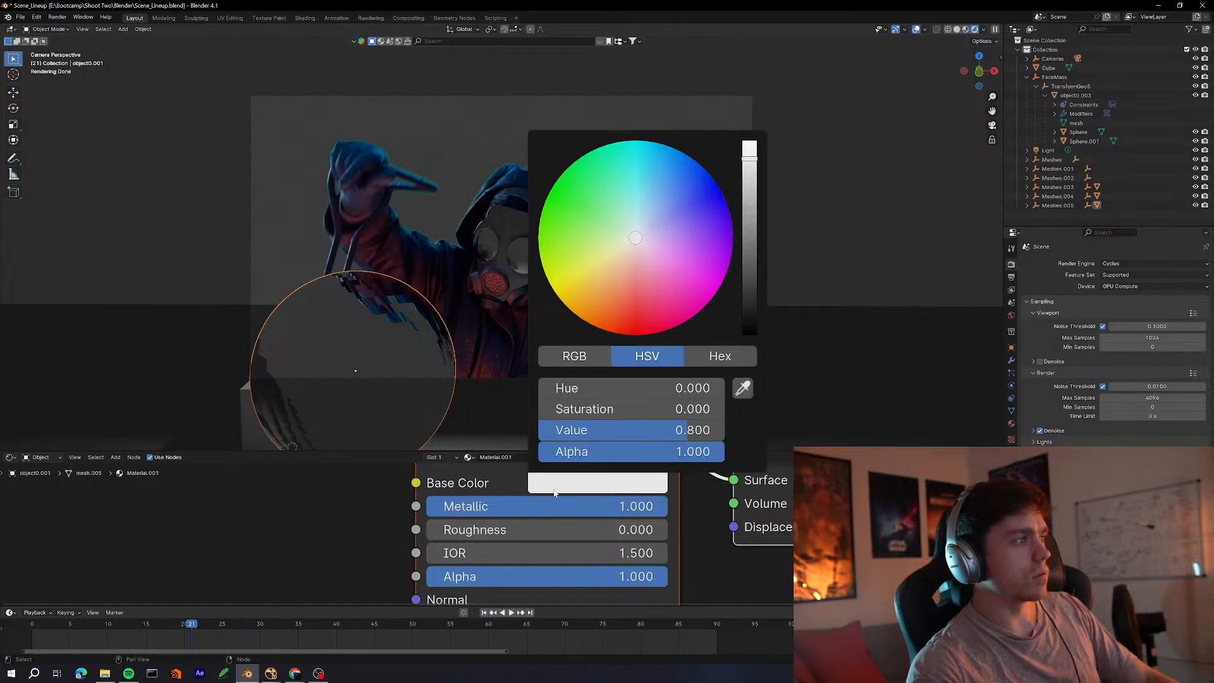
left_click_drag(627, 286, 588, 271)
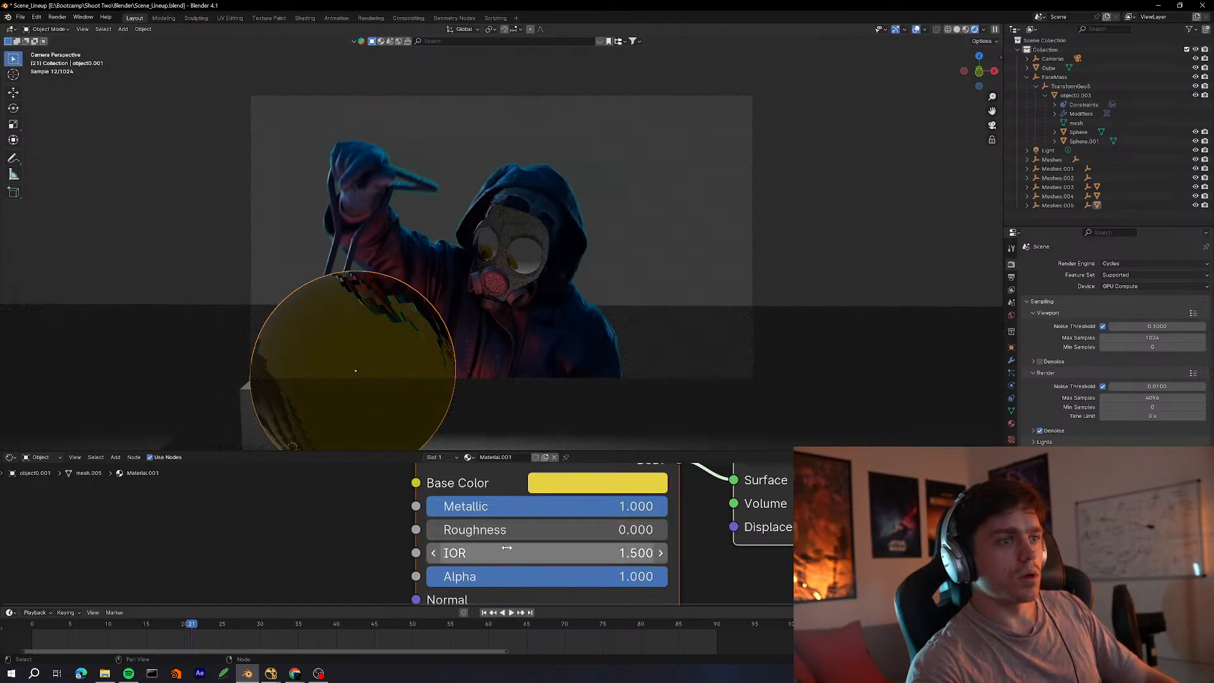
Make the large sphere glow by raising the emission strength of its Material.001
mouse_move(385, 560)
middle_mouse_down()
mouse_move(375, 523)
mouse_move(391, 544)
middle_mouse_up()
left_click(437, 573)
middle_click_drag(468, 594, 438, 532)
left_click_drag(501, 559, 471, 554)
Select the tracked face mask mesh object0.003 and hide it in the viewport
left_click(522, 215)
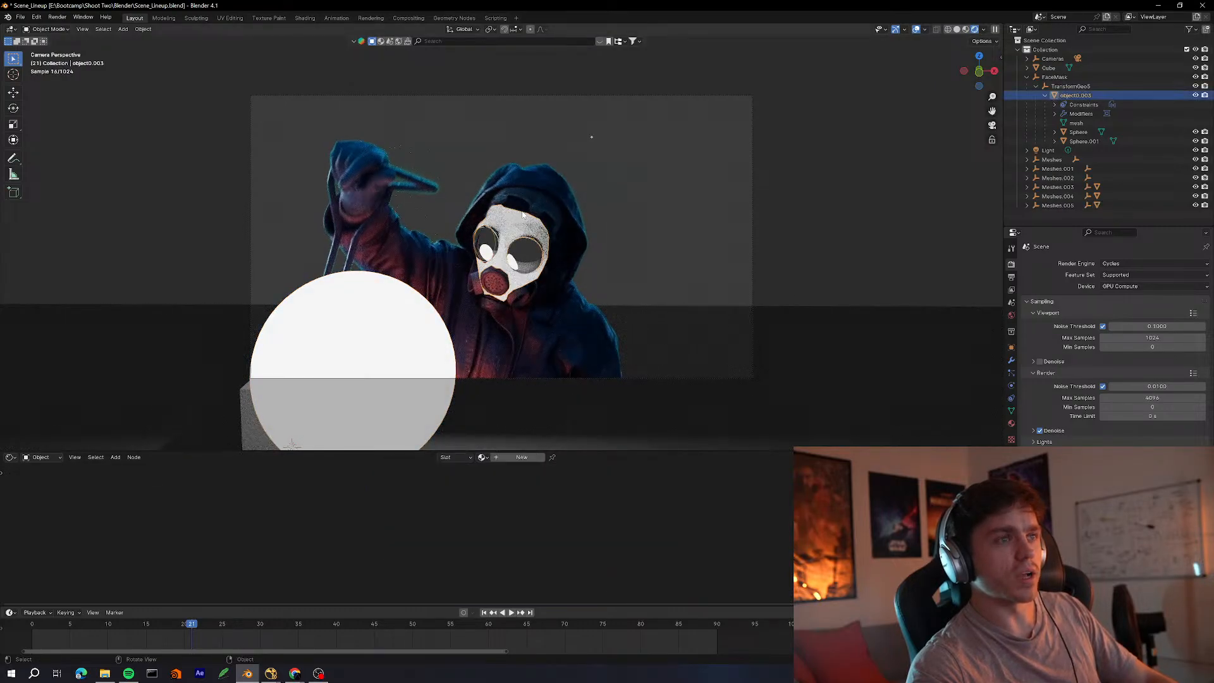
left_click(631, 266)
left_click(536, 239)
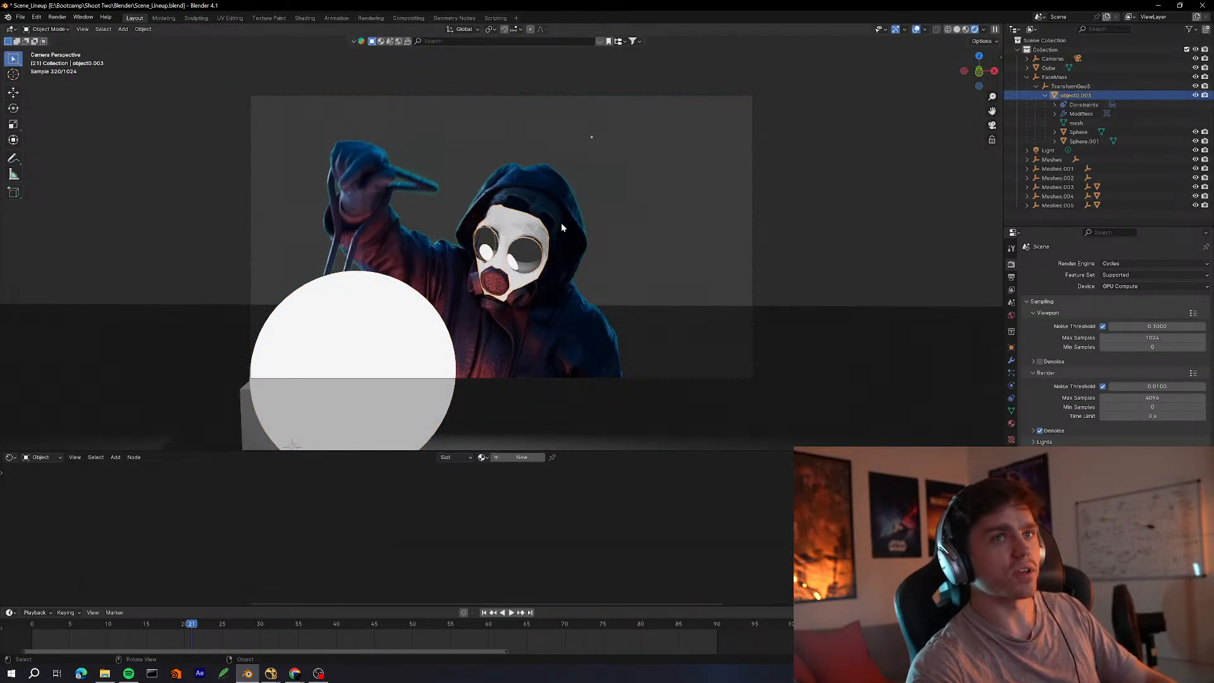
left_click(1196, 95)
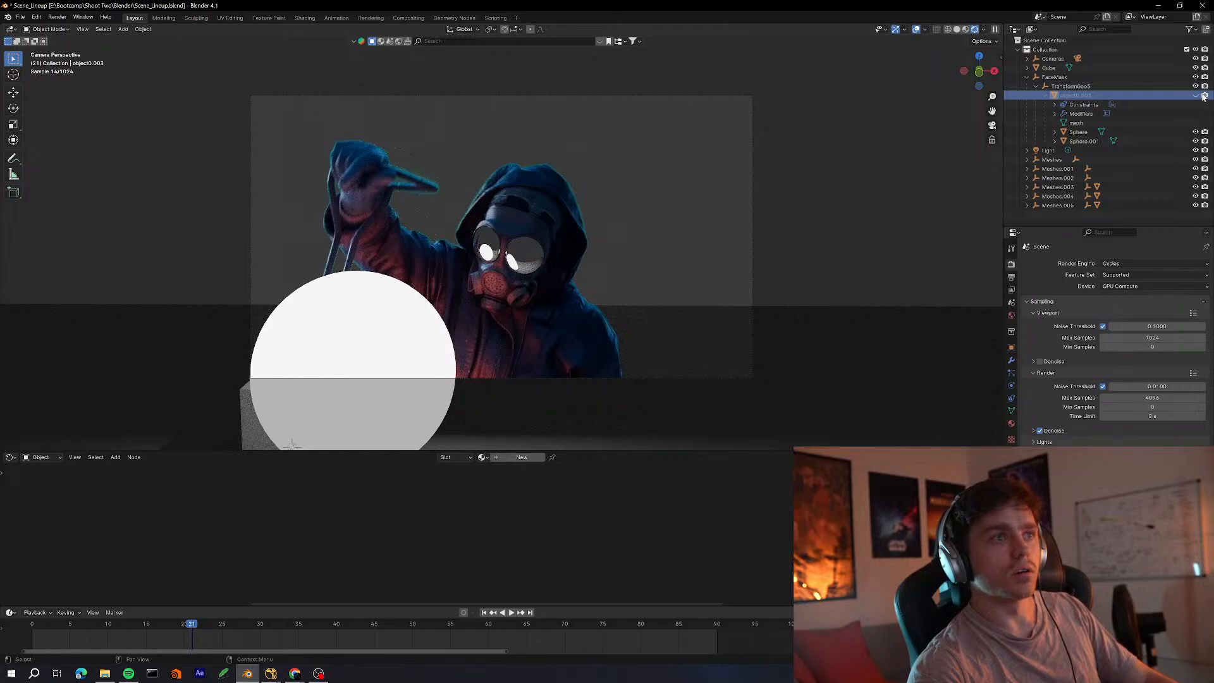
Examine the glowing sphere's reflections in both lenses at frame 7, close up and from several angles
left_click(542, 256)
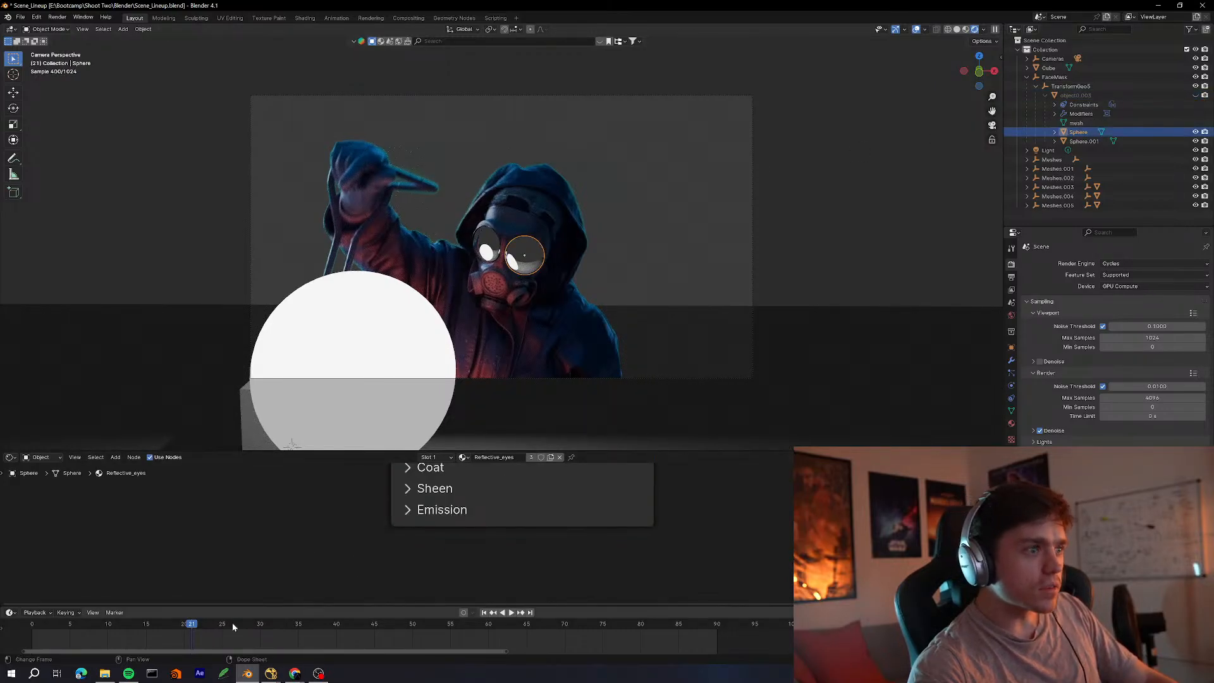
left_click_drag(232, 627, 85, 626)
left_click(815, 195)
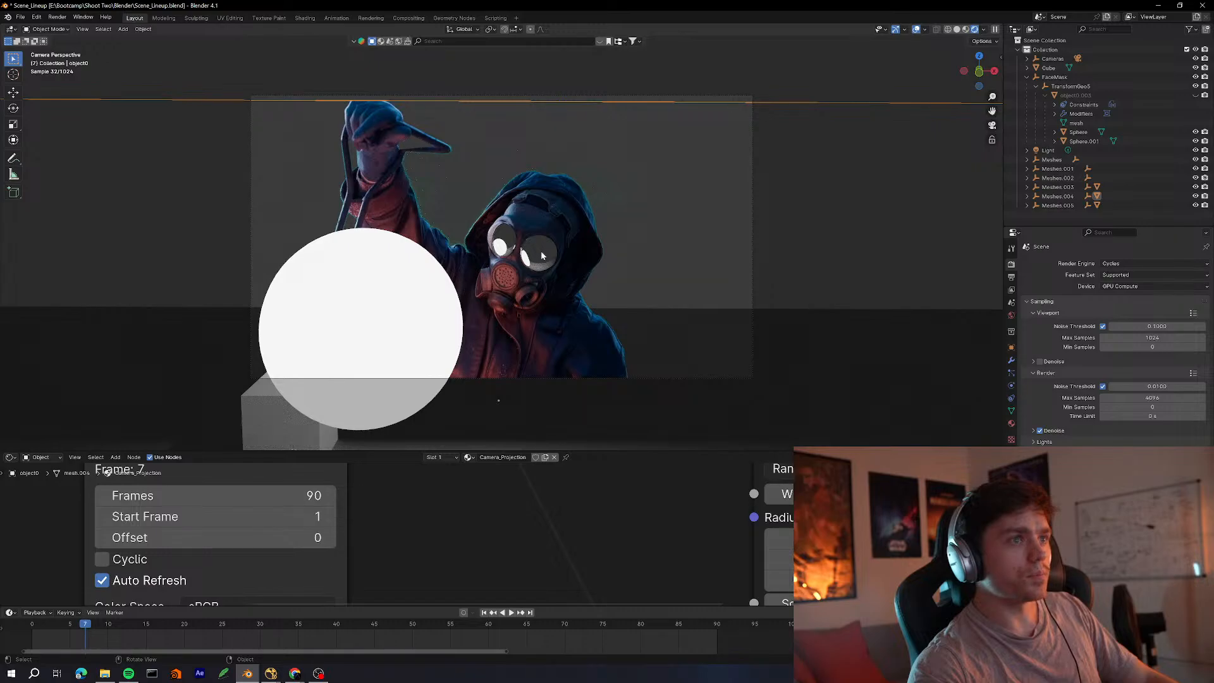
left_click(516, 249)
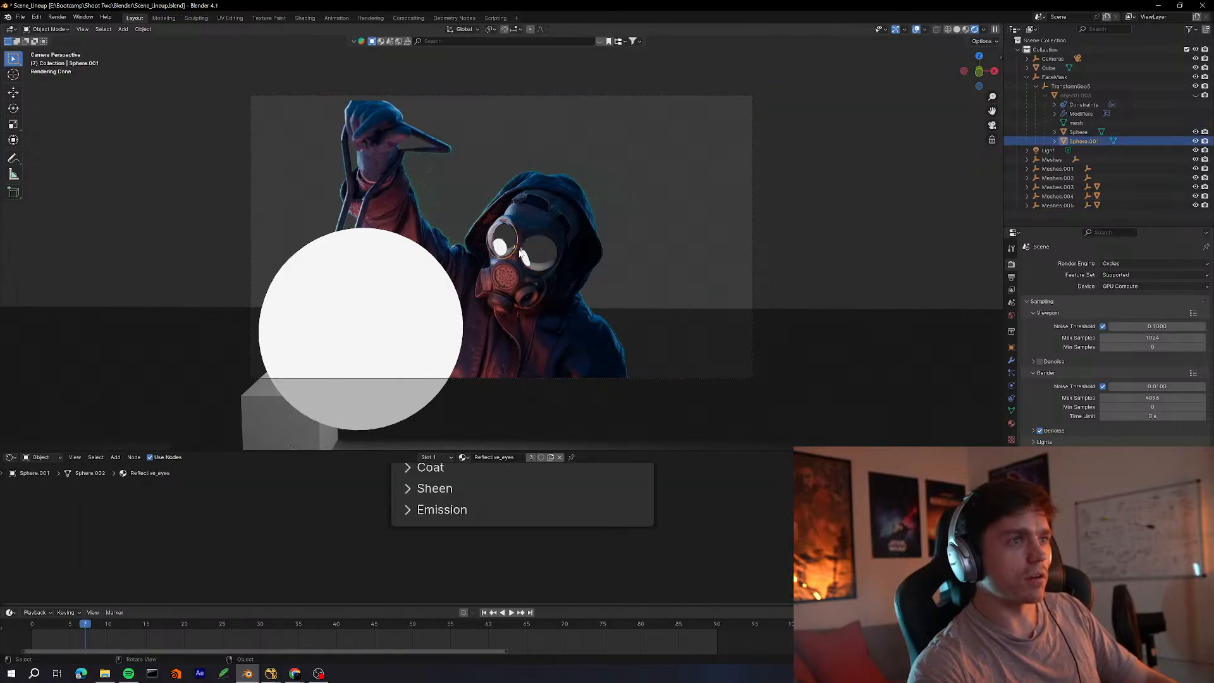
middle_click_drag(522, 252, 597, 253)
key("KP_Decimal")
middle_click_drag(795, 130, 749, 149)
left_click(748, 204)
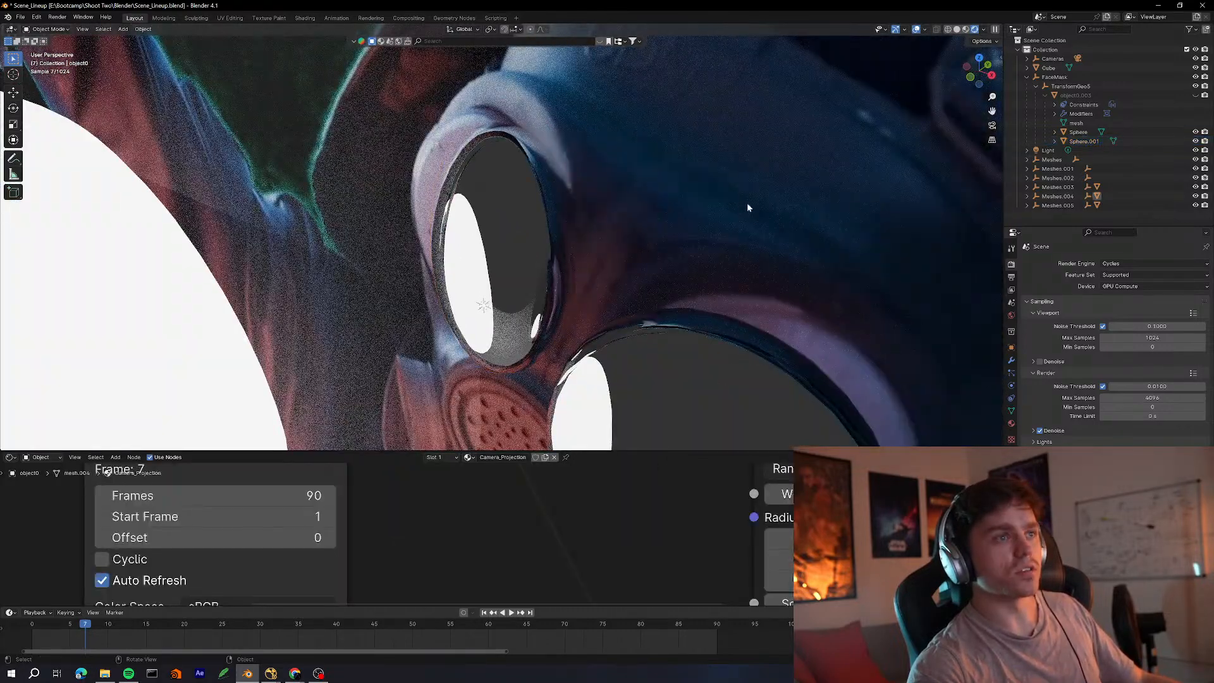
mouse_move(748, 207)
middle_mouse_down("ctrl")
mouse_move(613, 269)
mouse_move(751, 217)
middle_mouse_up("ctrl")
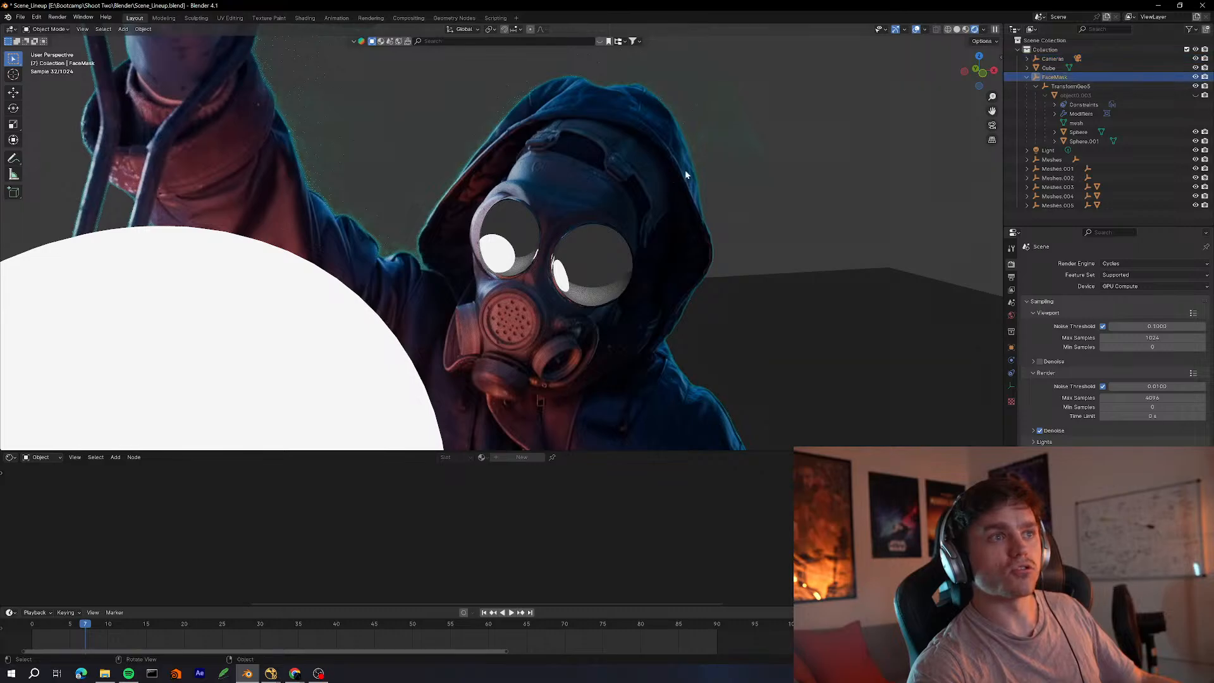
middle_click_drag(710, 188, 840, 105, "ctrl")
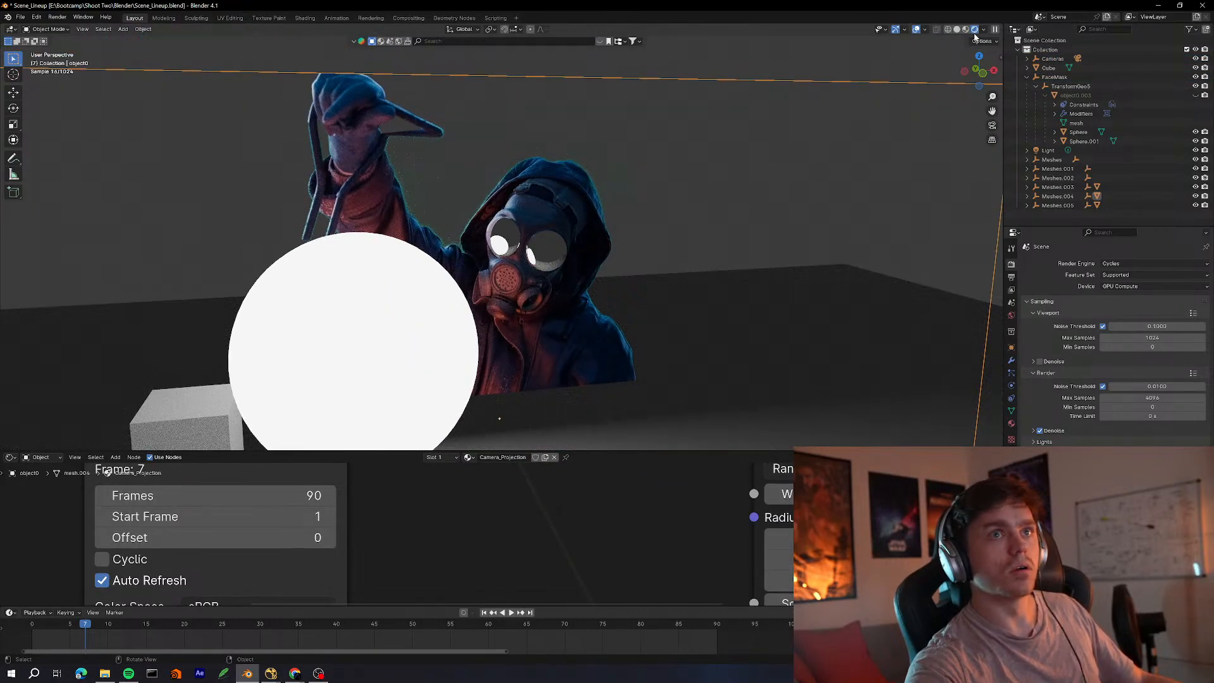
Add a Math node to the footage plane's Camera_Projection material
left_click(1012, 422)
scroll(474, 556, "down", 4)
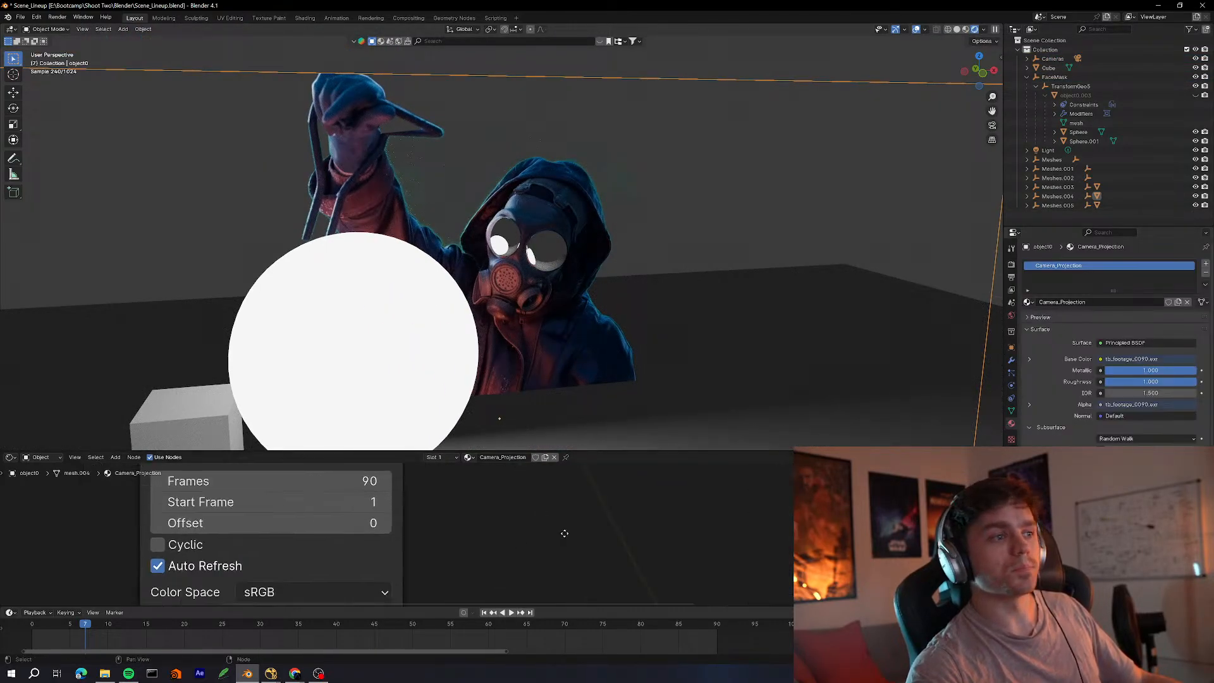
middle_click_drag(556, 544, 507, 569)
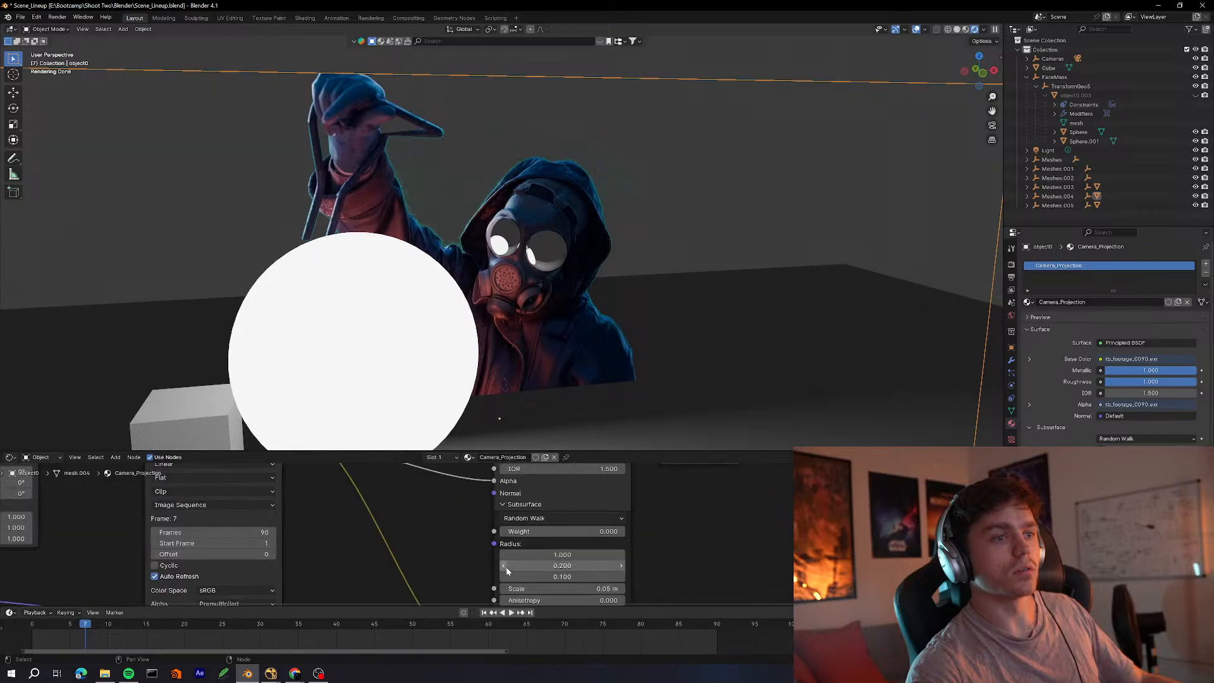
middle_click_drag(434, 476, 488, 546)
key("shift+a")
left_click(497, 516)
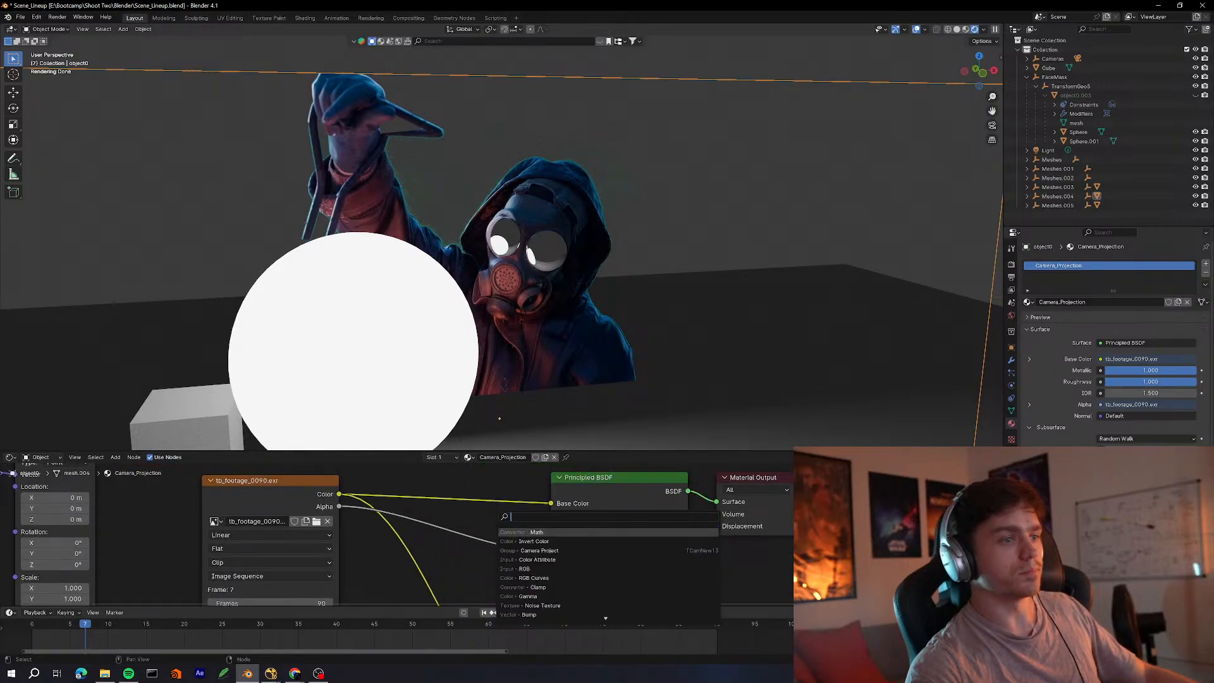
type("math")
key("Return")
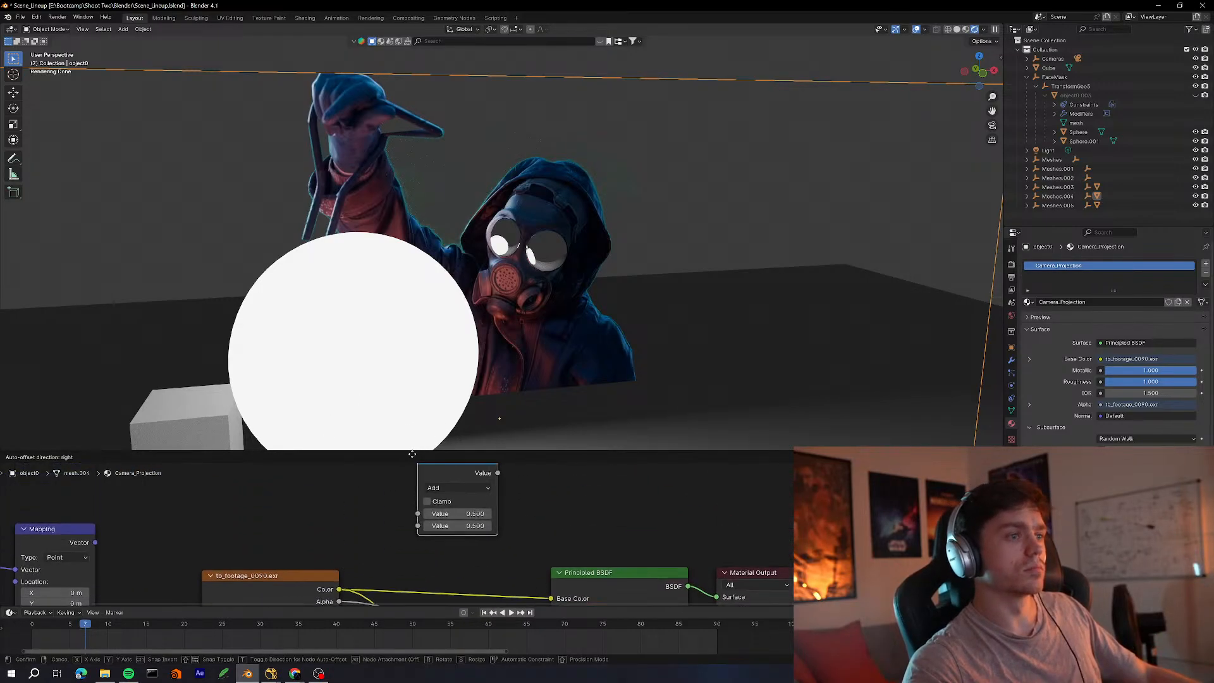
left_click(403, 405)
Insert the Math node between the footage image's Alpha and the Principled BSDF's Alpha and set it to Multiply
middle_click_drag(401, 600, 363, 589)
left_click(393, 477)
left_click(420, 479)
middle_click_drag(422, 499, 408, 560)
left_click_drag(418, 509, 371, 520)
middle_click_drag(381, 559, 404, 509)
scroll(404, 510, "down", 5)
left_click_drag(402, 495, 446, 541)
left_click(454, 545)
left_click(442, 581)
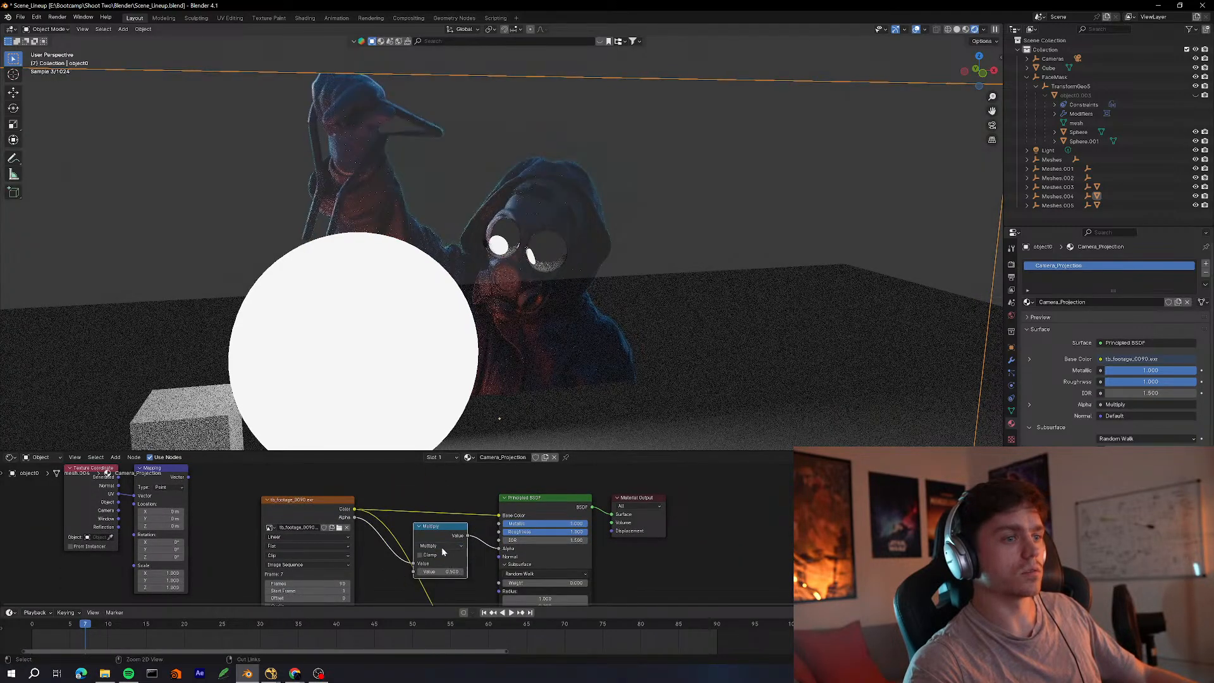
scroll(436, 569, "up", 4)
Check the lenses behind the translucent footage, and hide Meshes.004 with its object0 footage plane under Person_distance1 from the viewport and renders
middle_click_drag(557, 368, 535, 274)
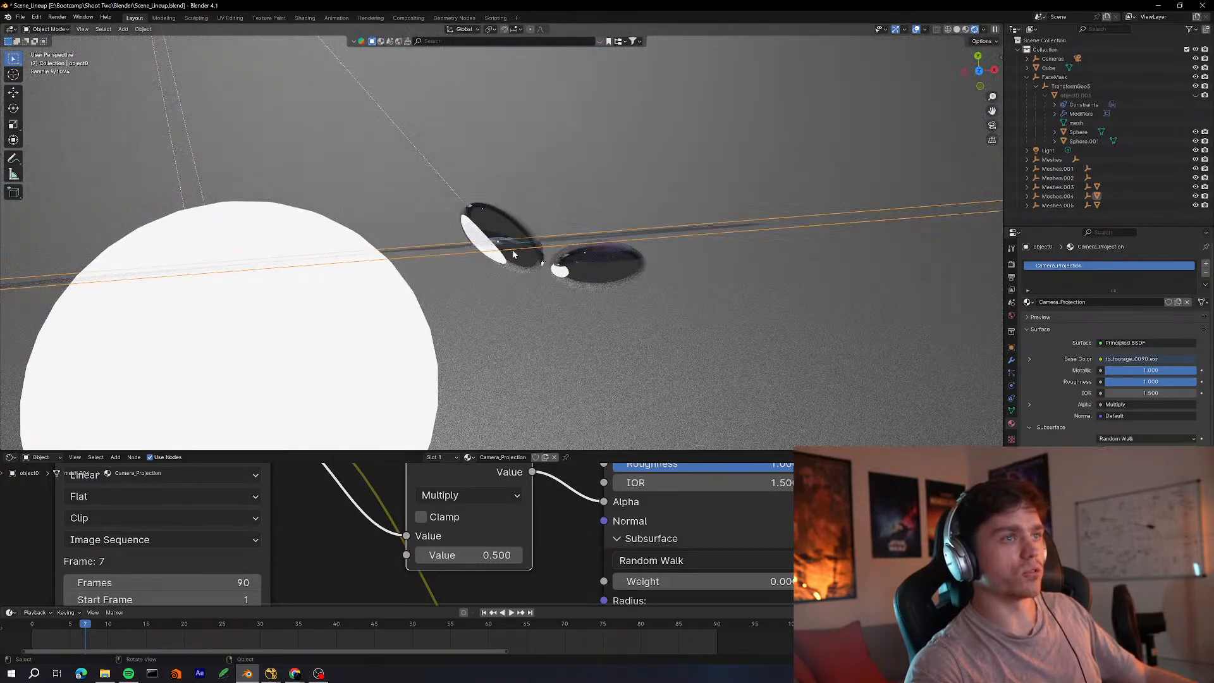
left_click(491, 226)
middle_click_drag(492, 226, 553, 317)
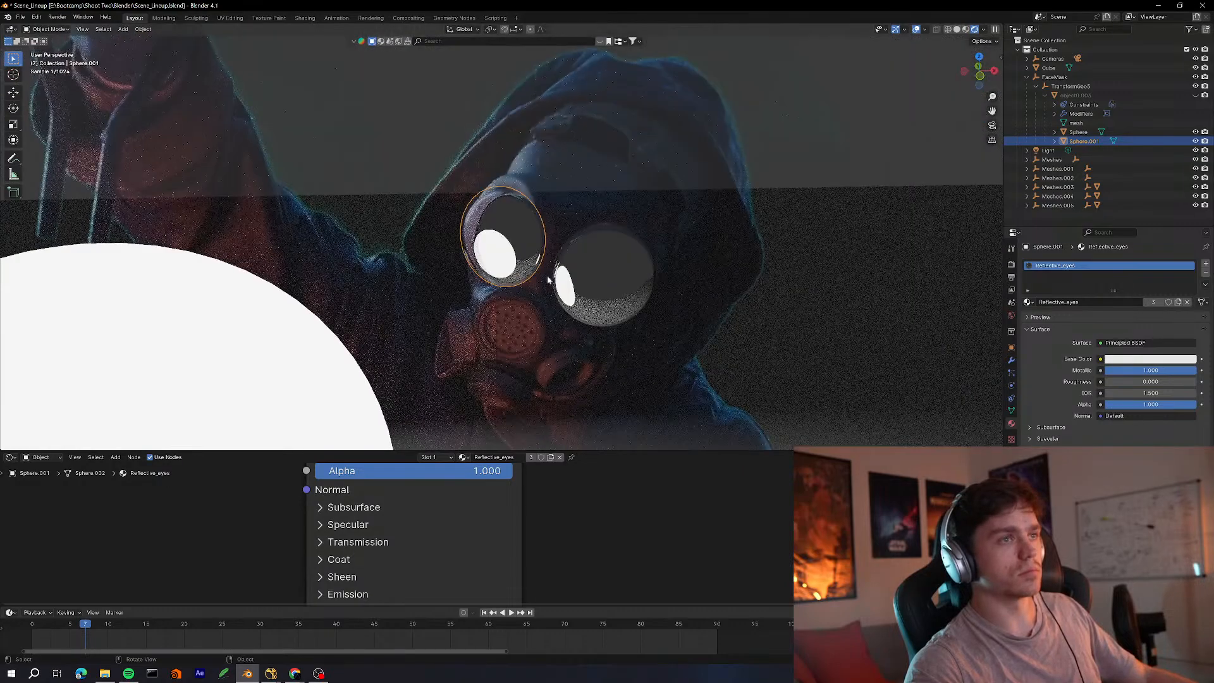
left_click(819, 190)
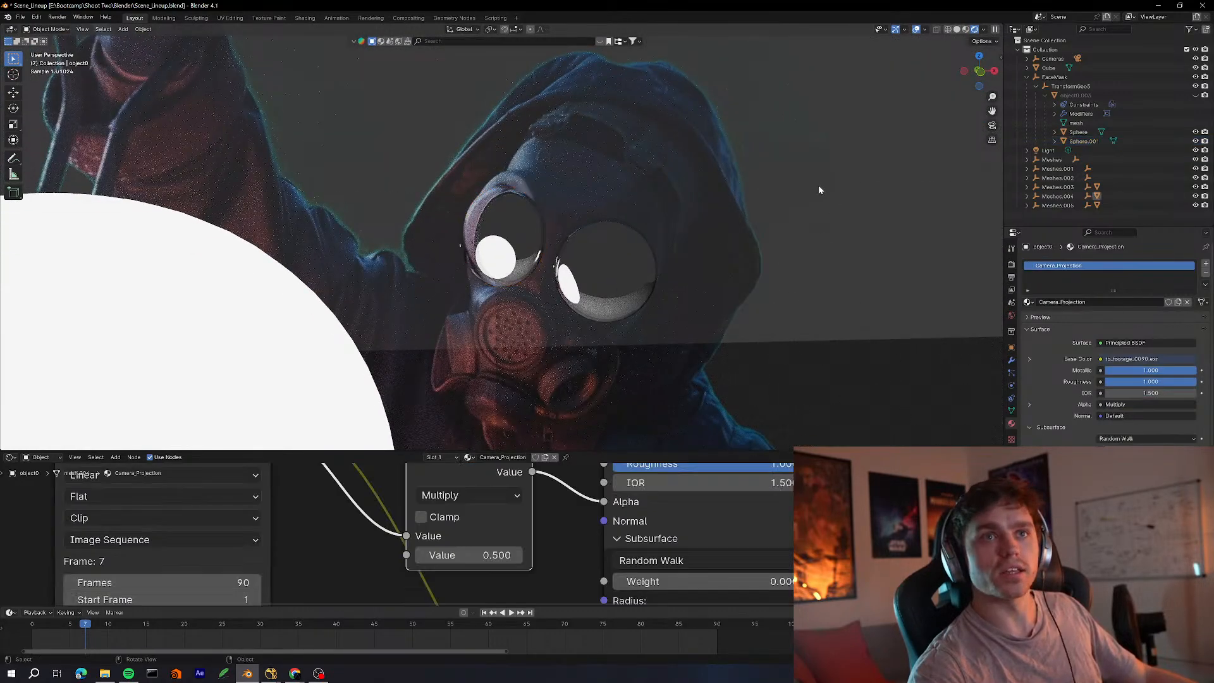
scroll(719, 195, "down", 7)
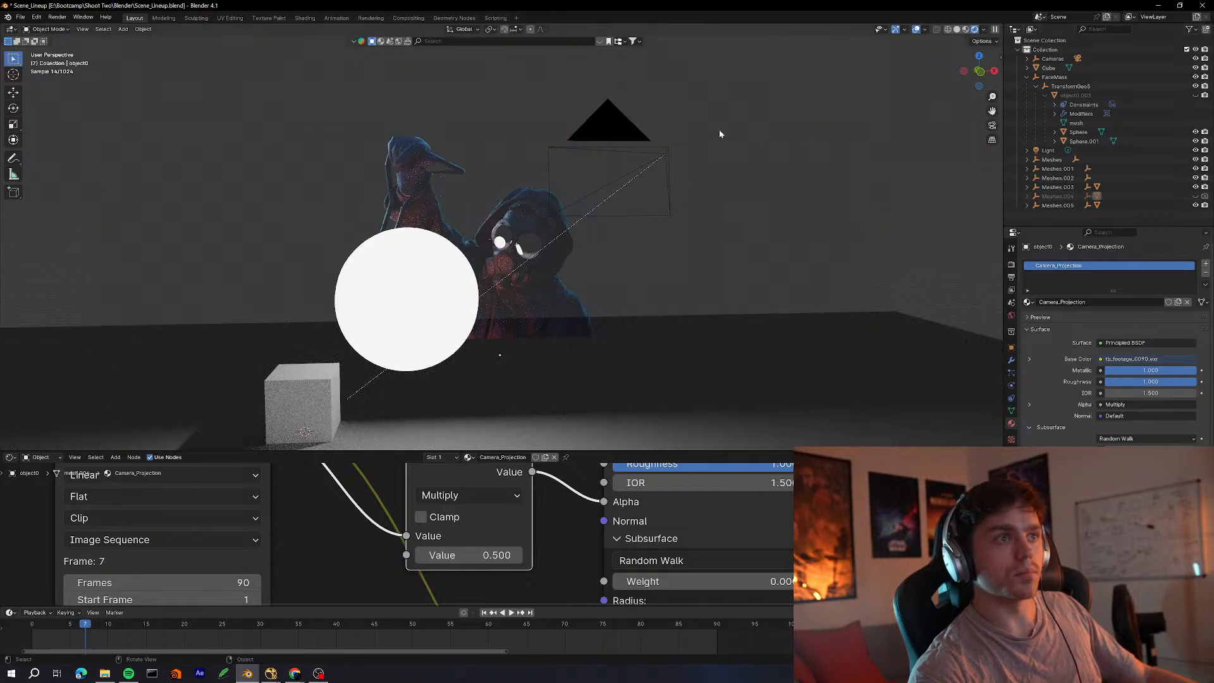
left_click(753, 221)
left_click(1037, 205)
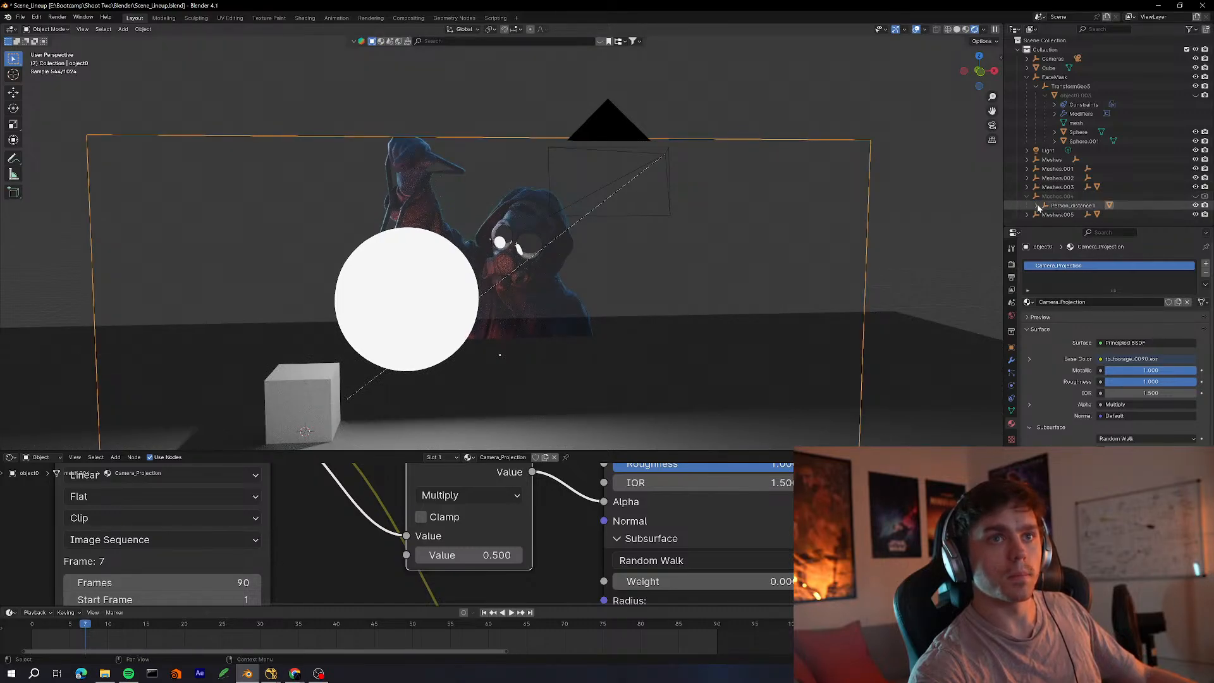
scroll(1111, 165, "down", 1)
left_click(1206, 208)
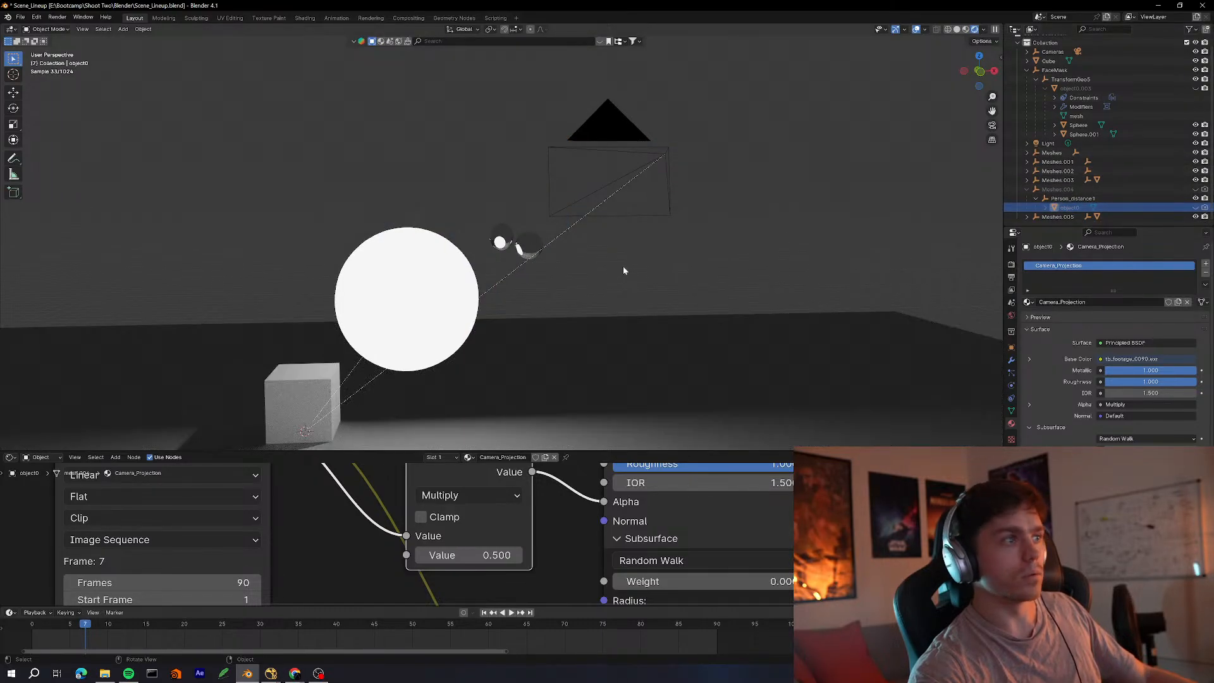
Save Scene_Lineup.blend and play the isolated lenses and glowing sphere through the camera, scrubbing to frame 17
key("Right")
key("KP_0")
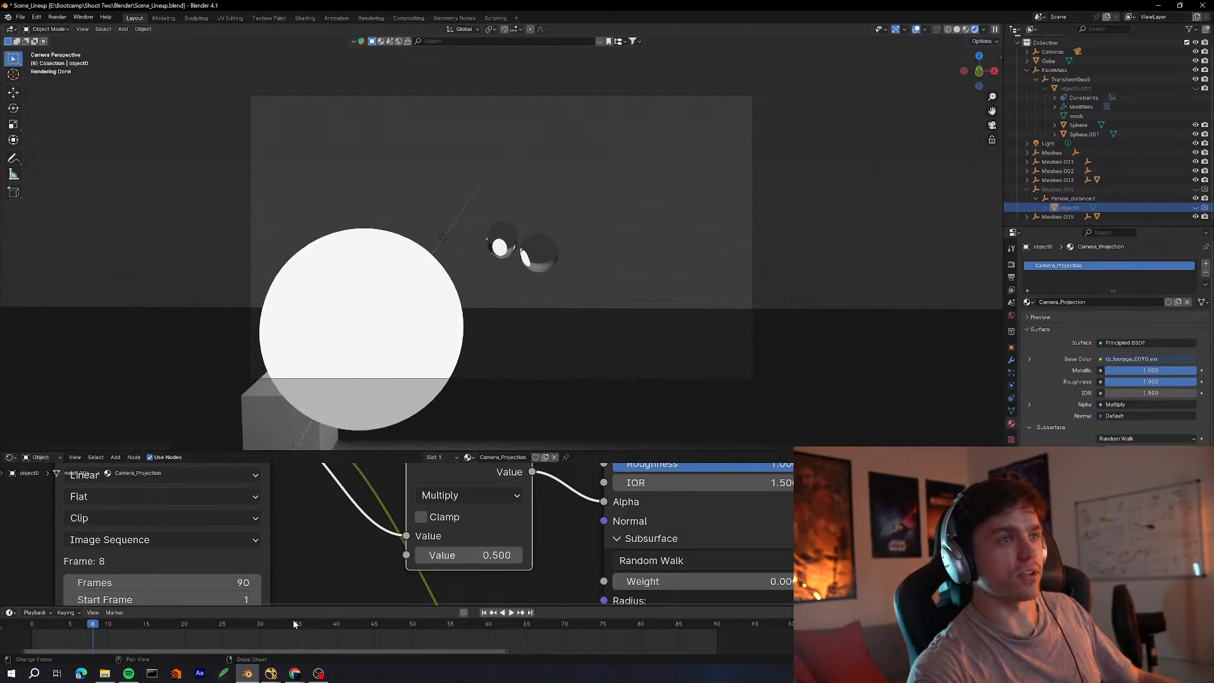
key("space")
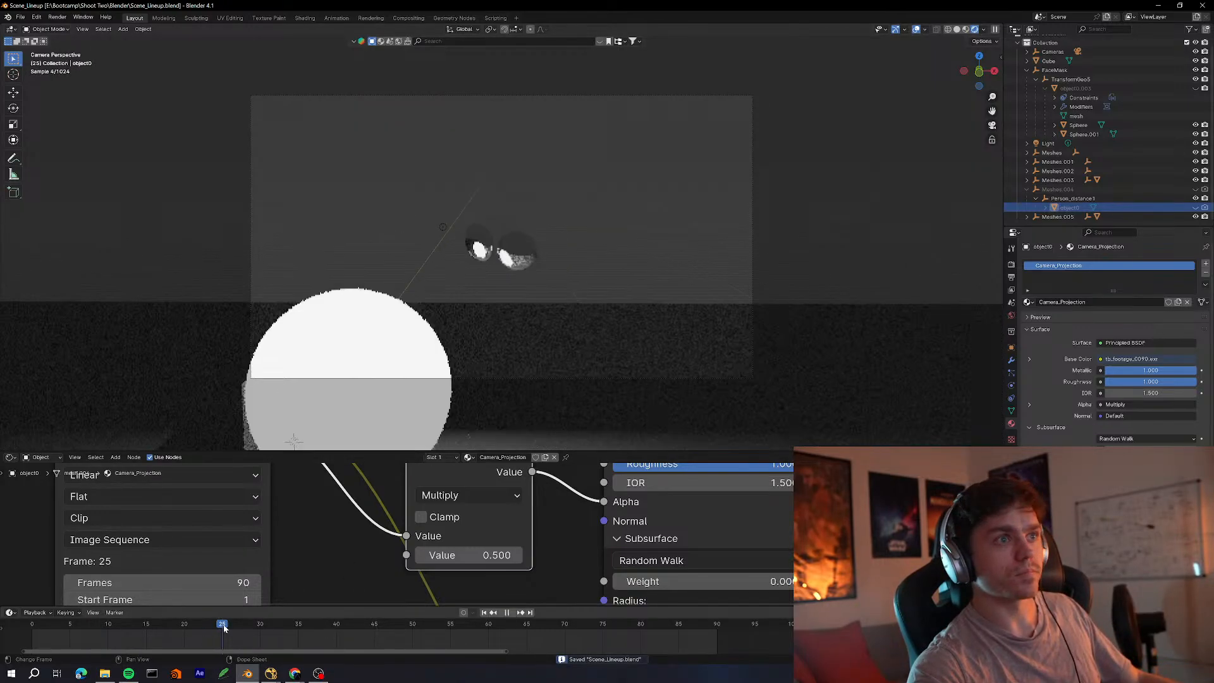
key("space")
left_click_drag(292, 632, 161, 630)
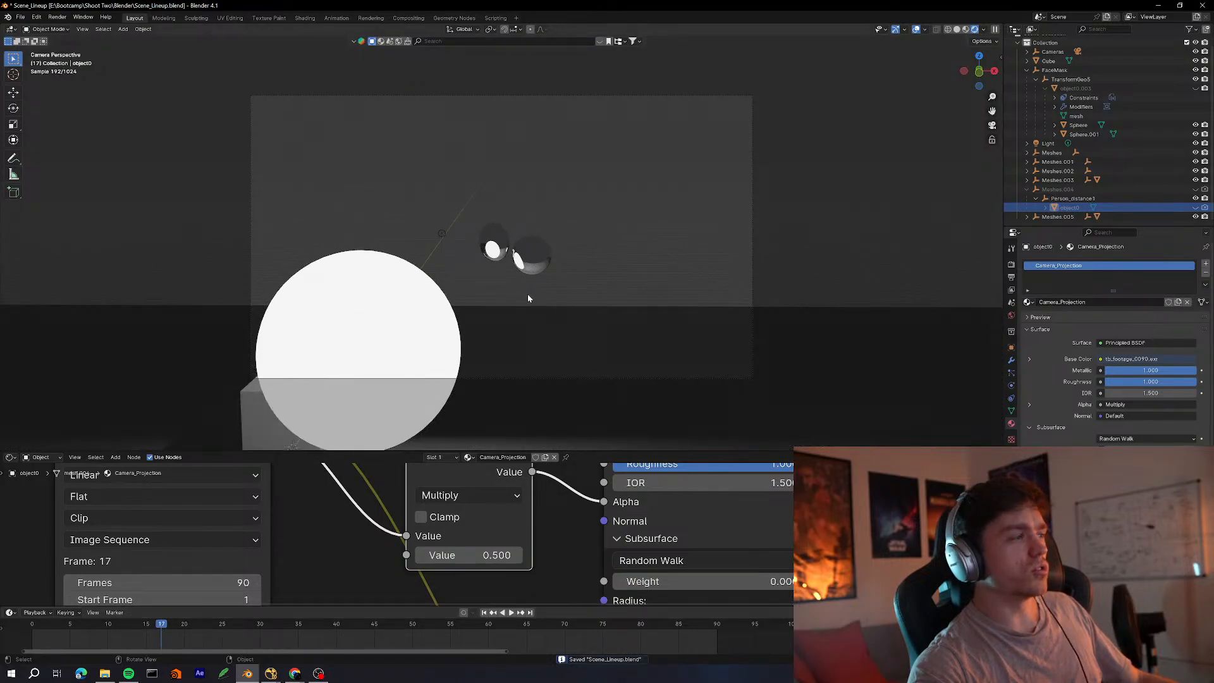
Select the glowing sphere, play its moving reflections in the lenses through the camera, and save Scene_Lineup.blend at frame 37
left_click(402, 302)
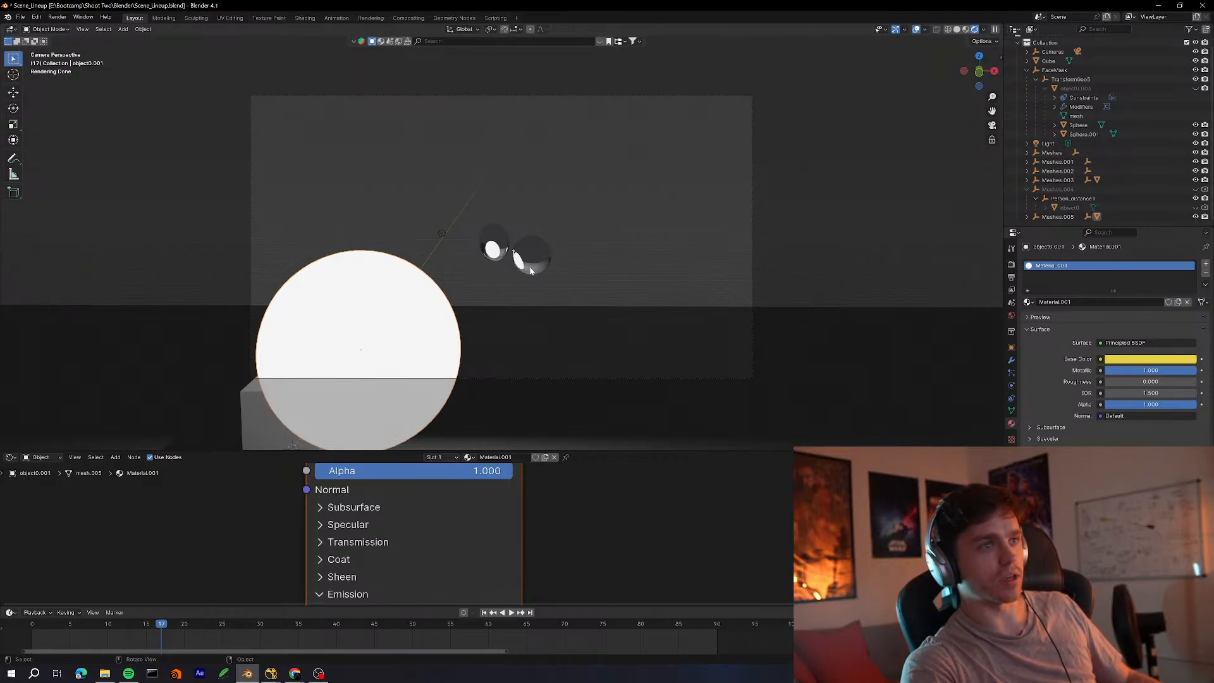
key("space")
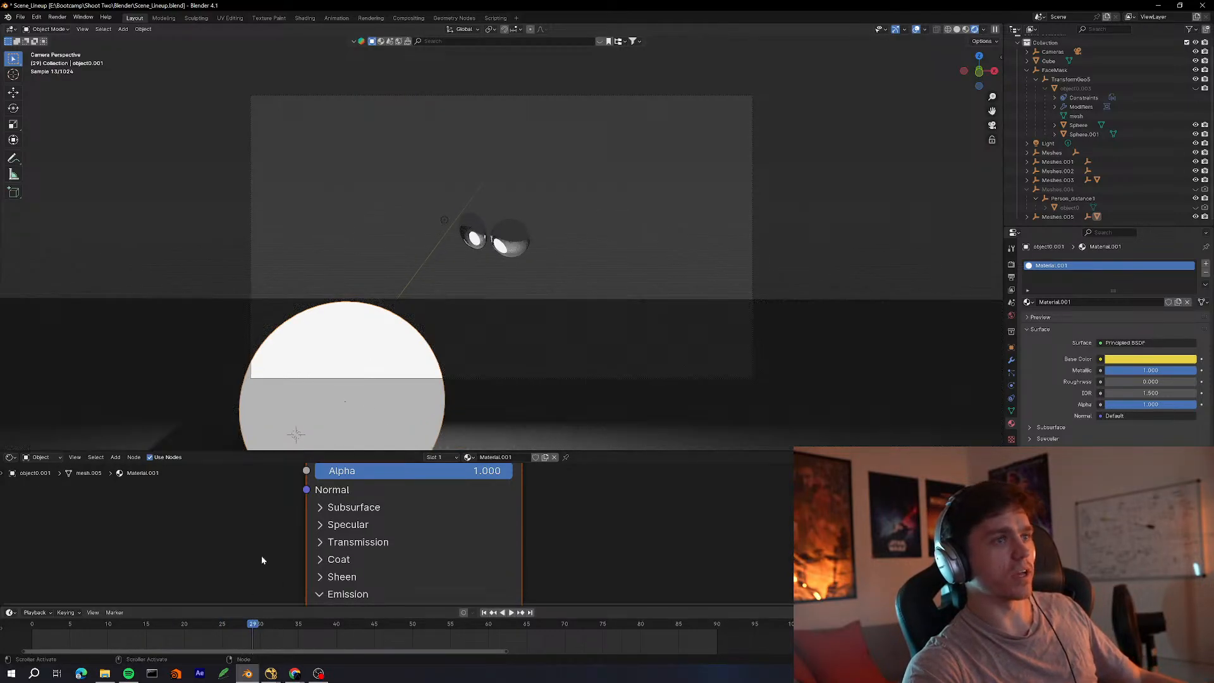
key("space")
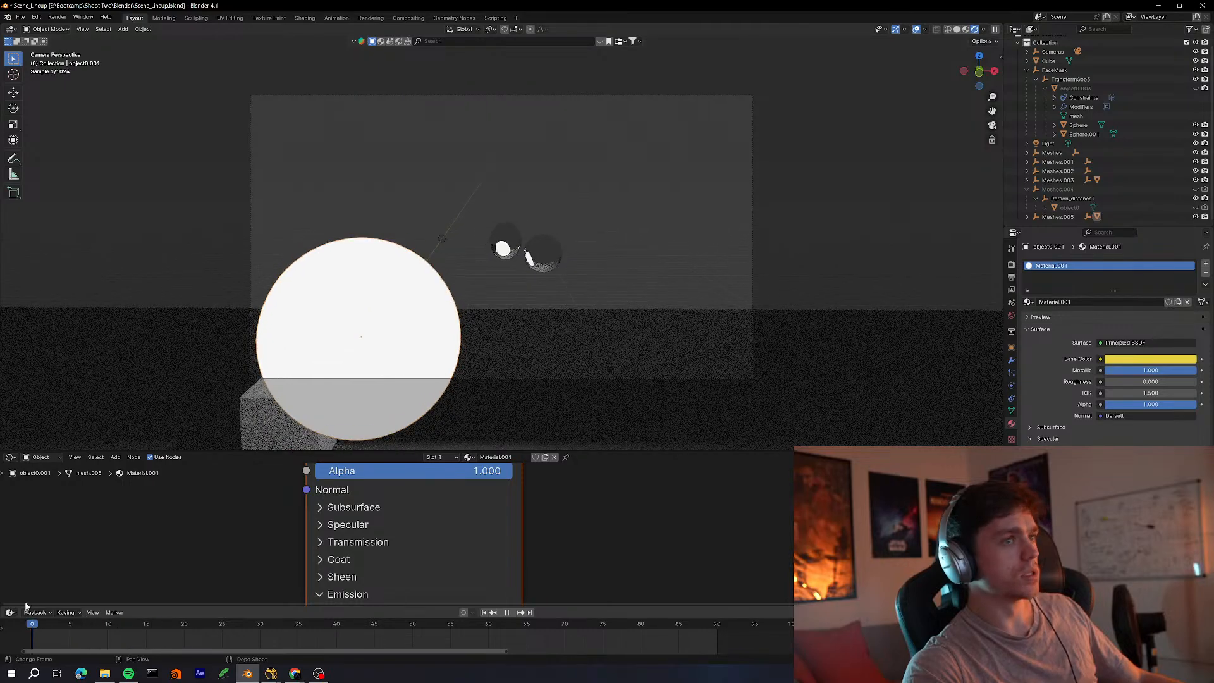
key("space")
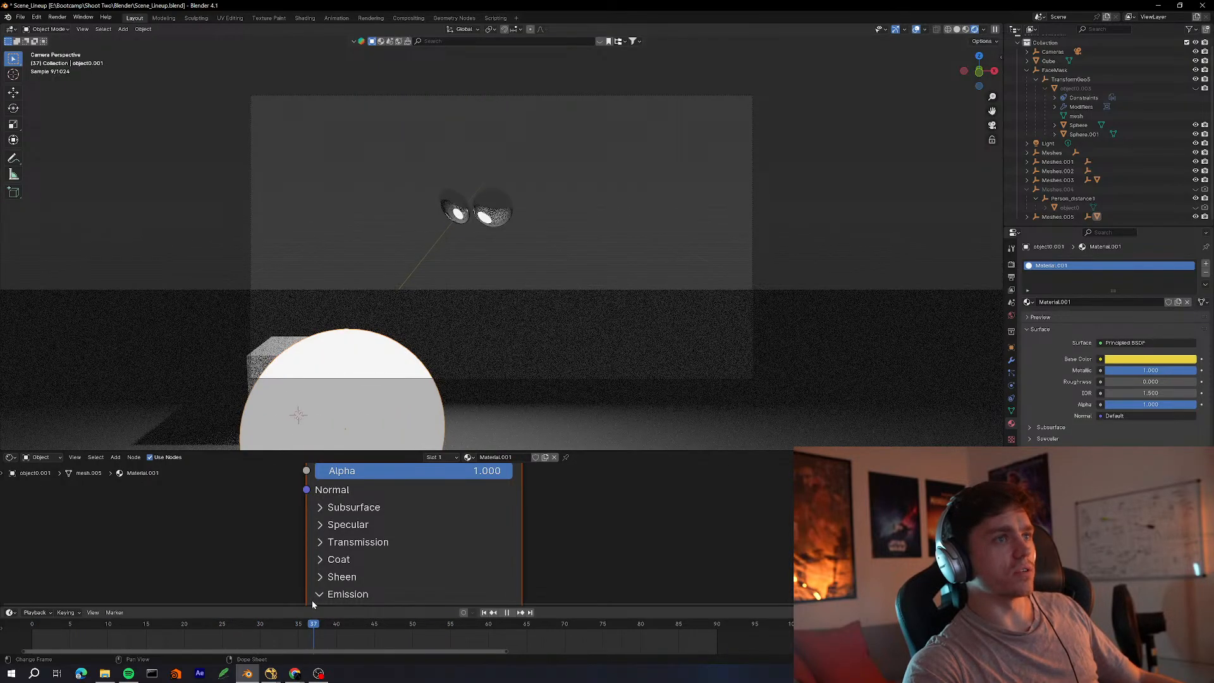
key("ctrl+s")
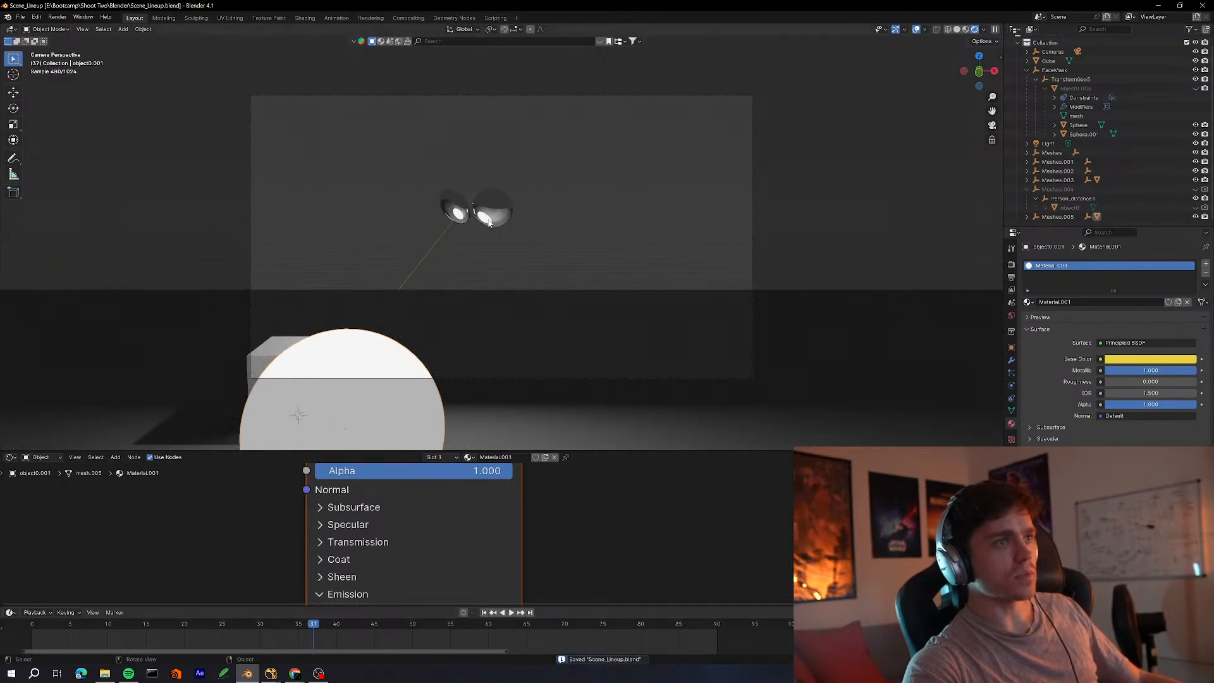
Replay the lens reflections from the start, scrub to frame 15, save the scene, and return to frame 10
key("space")
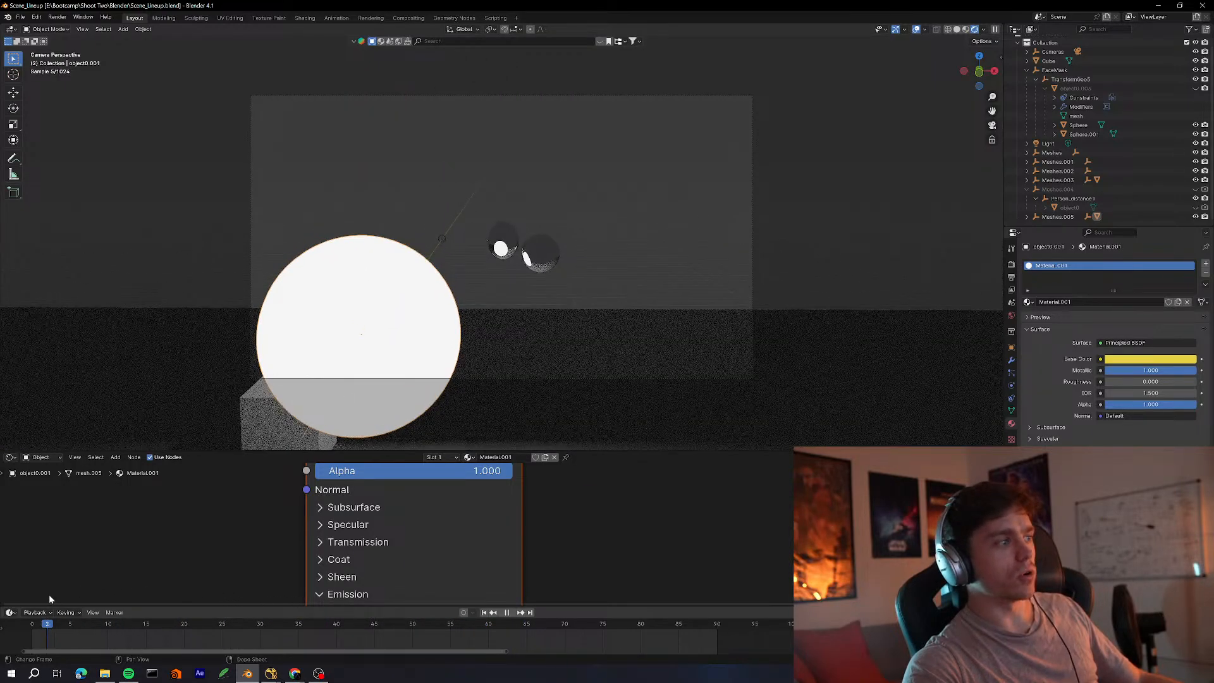
key("space")
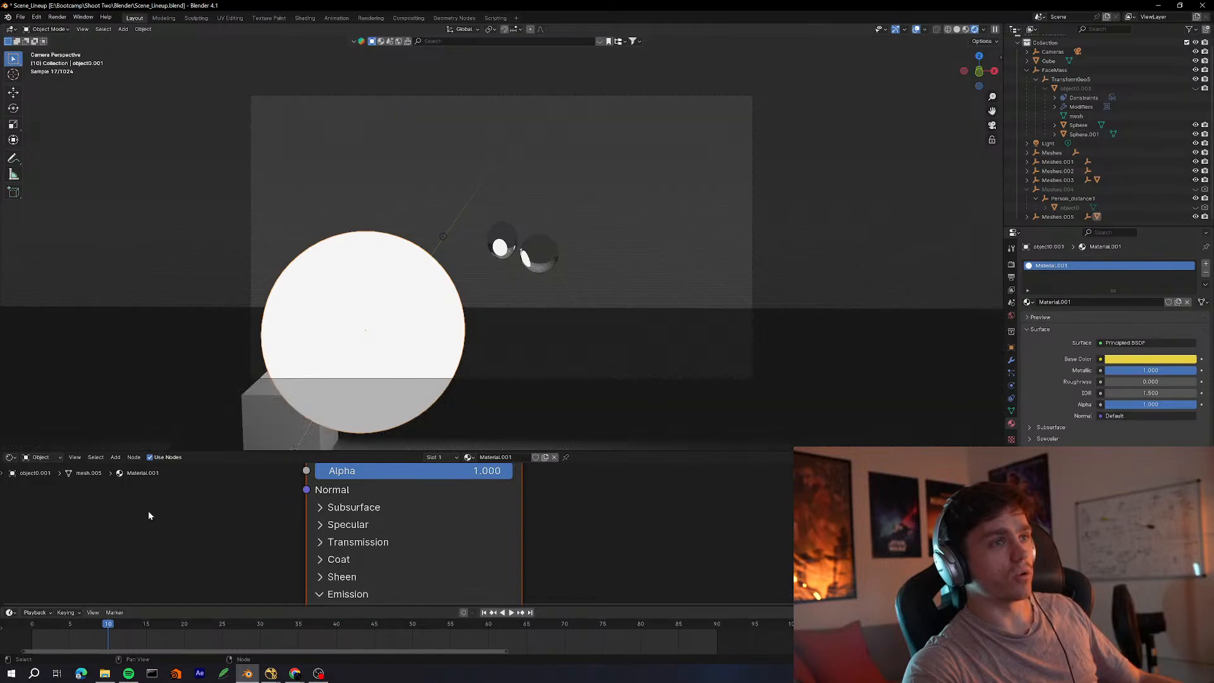
left_click_drag(65, 626, 144, 628)
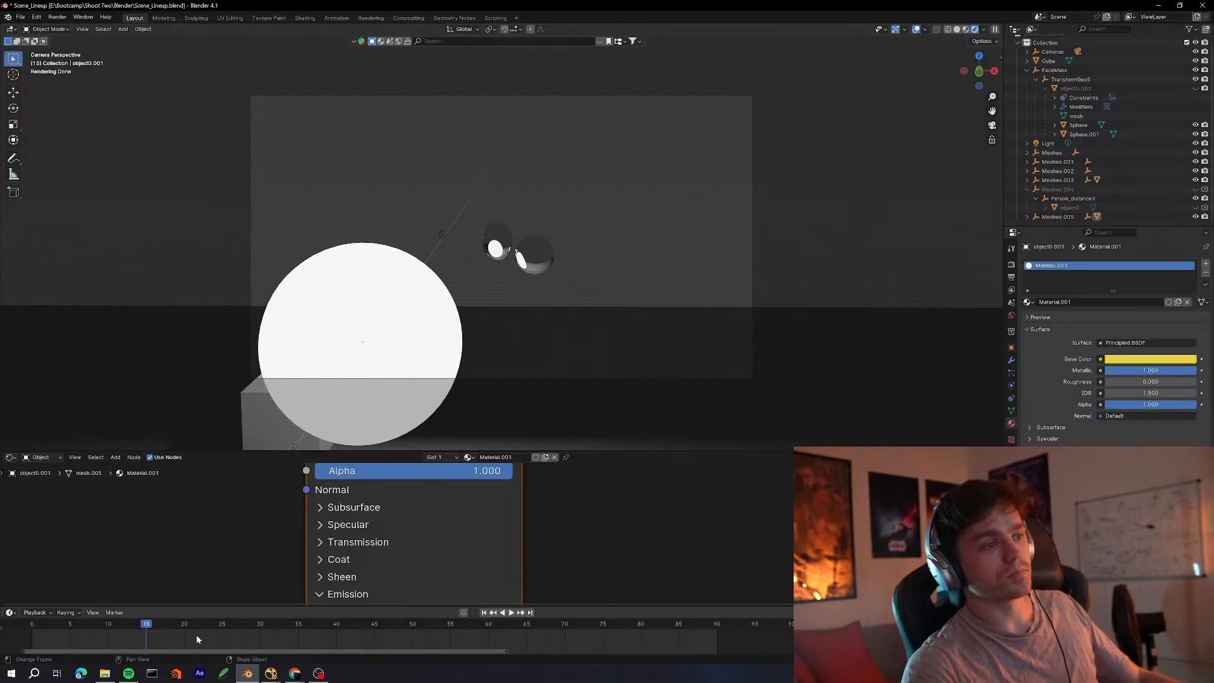
key("ctrl+s")
left_click_drag(134, 624, 108, 628)
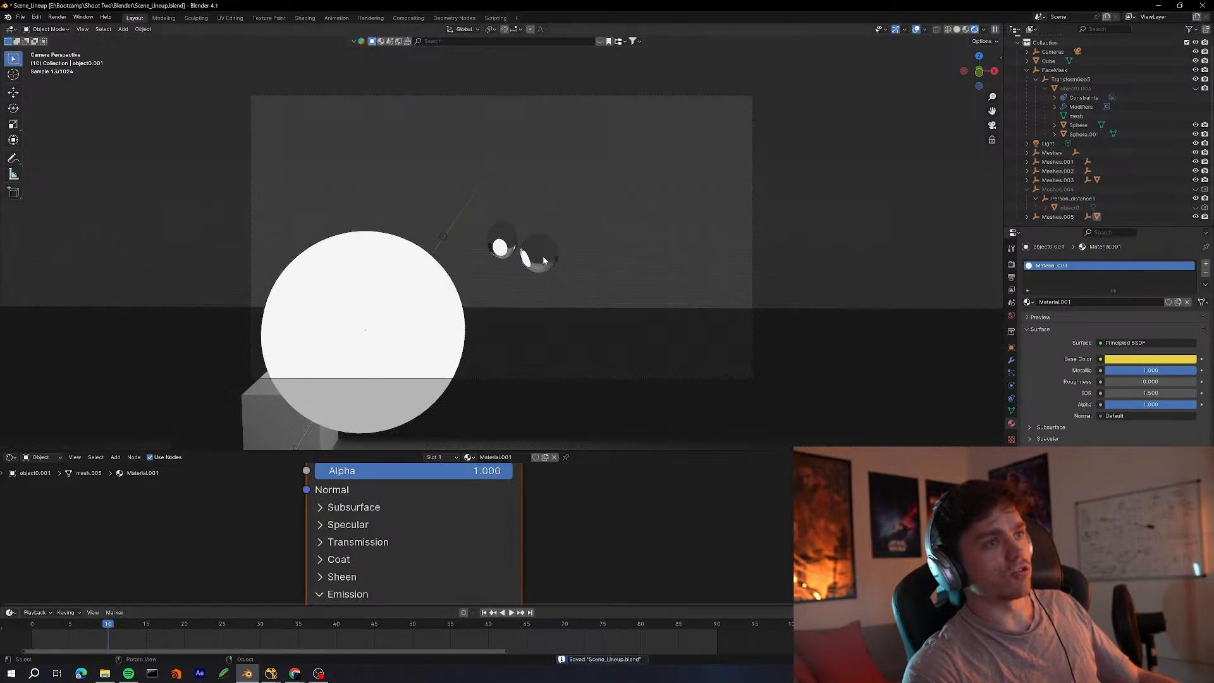
Play the reflections again, select the lens object Sphere with the Reflective_eyes material at frame 15, and save the scene
key("space")
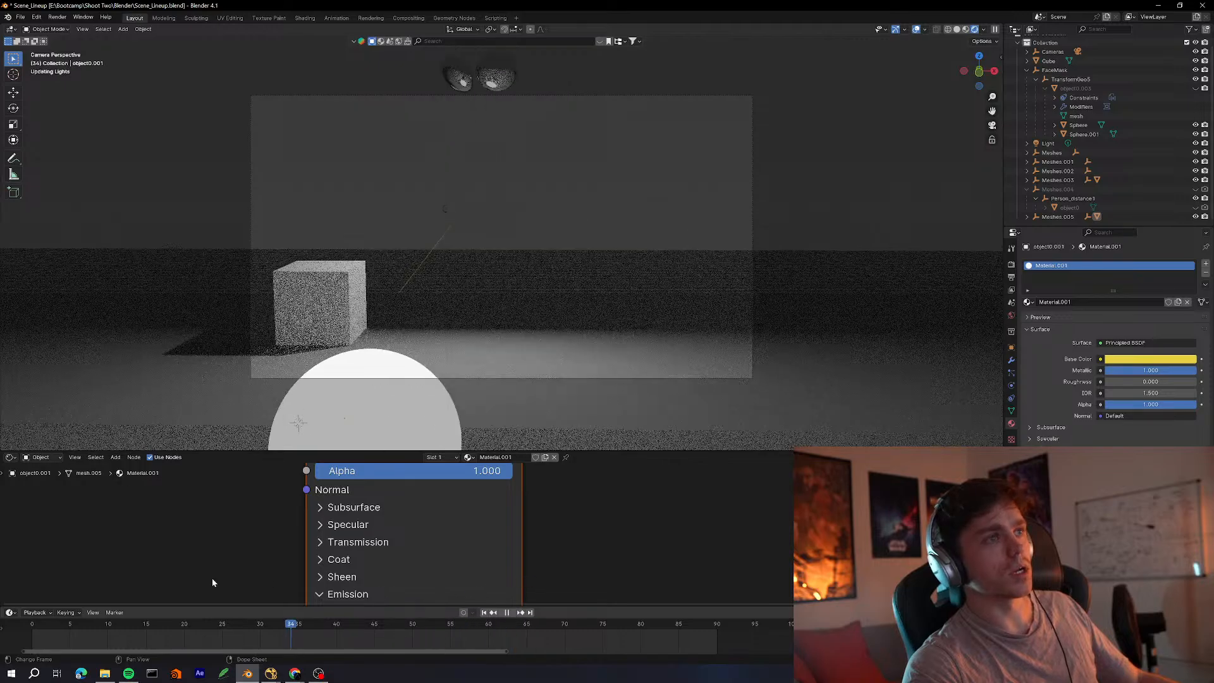
key("space")
left_click(538, 254)
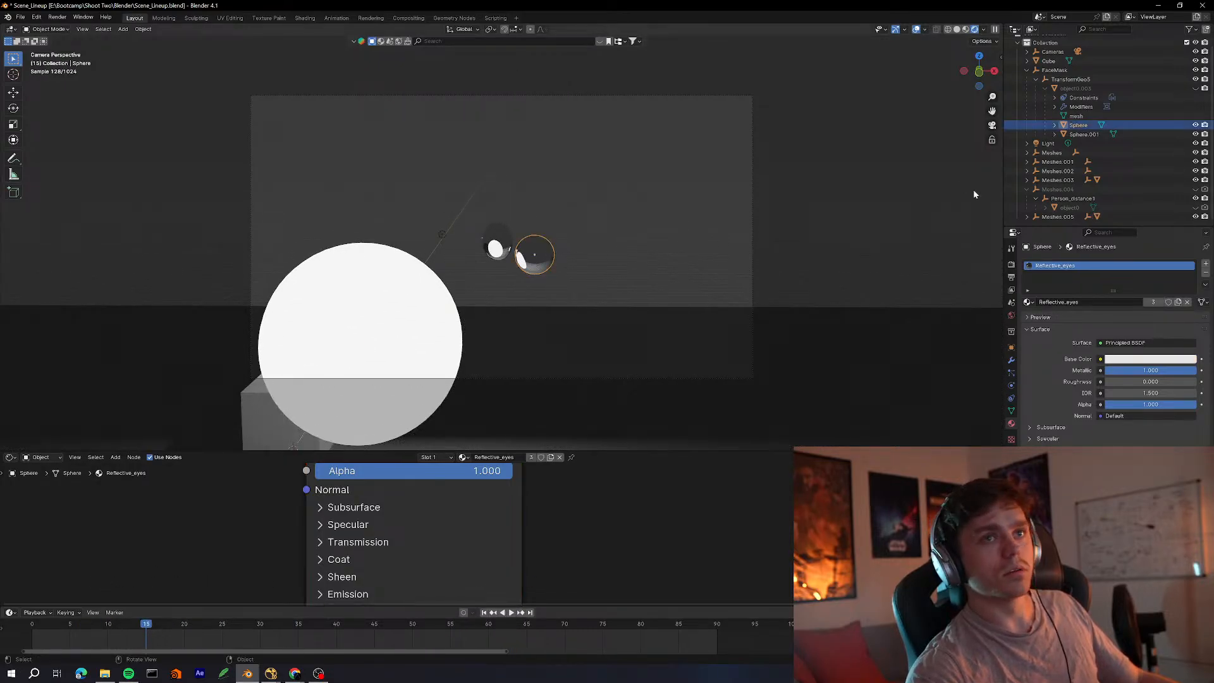
key("ctrl+s")
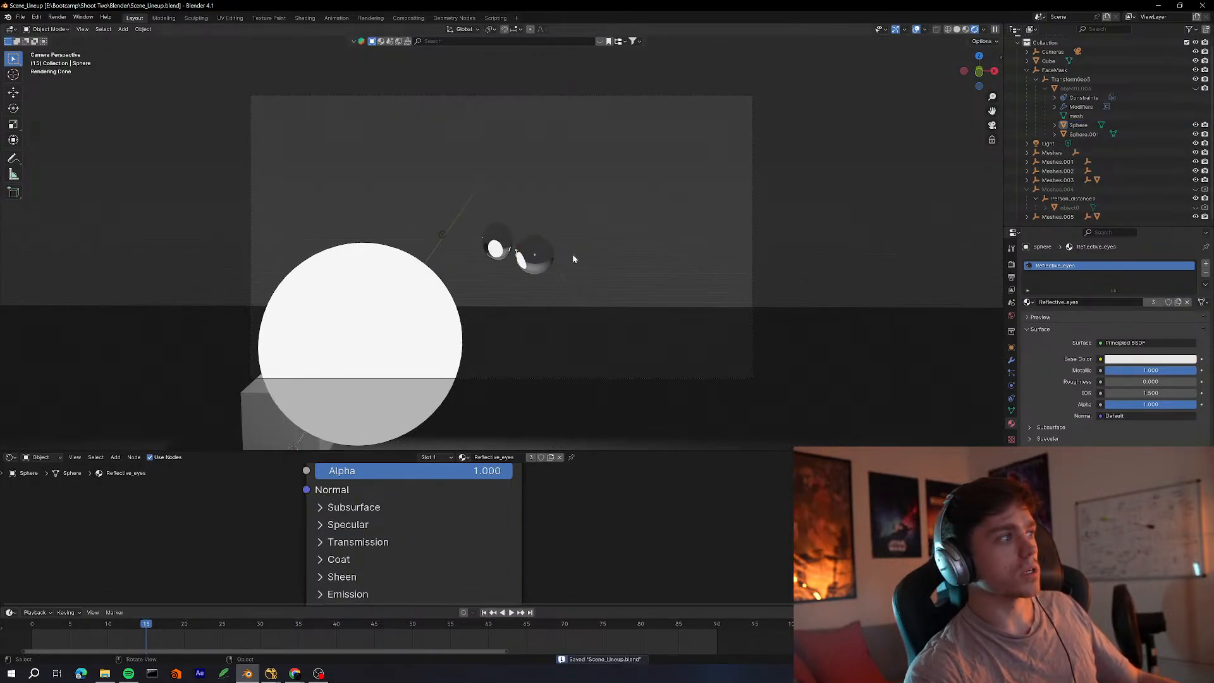
key("space")
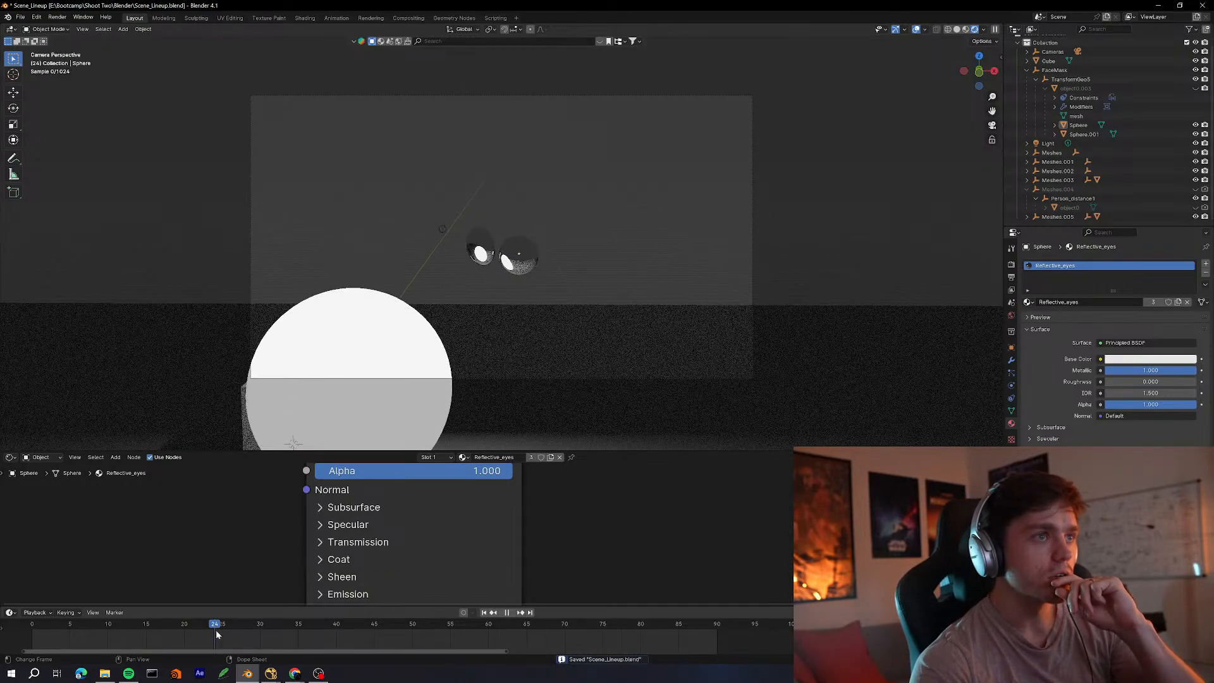
Scrub and play through the animation, select the glowing sphere and examine its movement, ending at frame 10
left_click_drag(260, 639, 530, 616)
key("space")
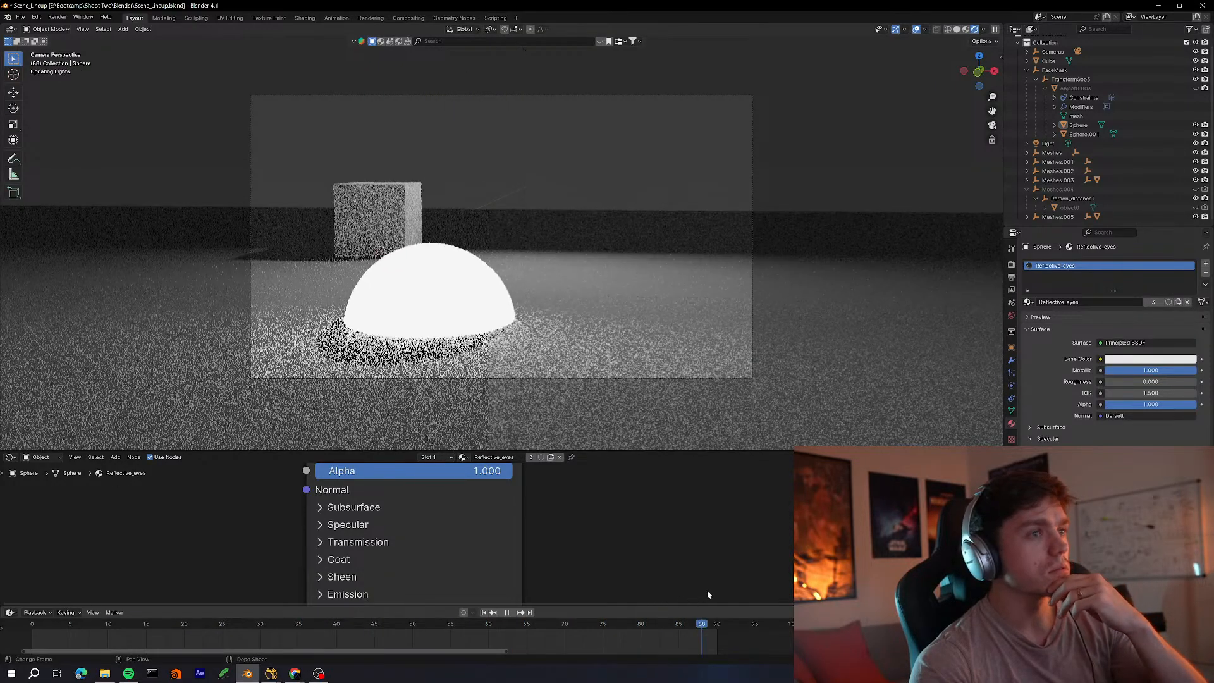
left_click(494, 316)
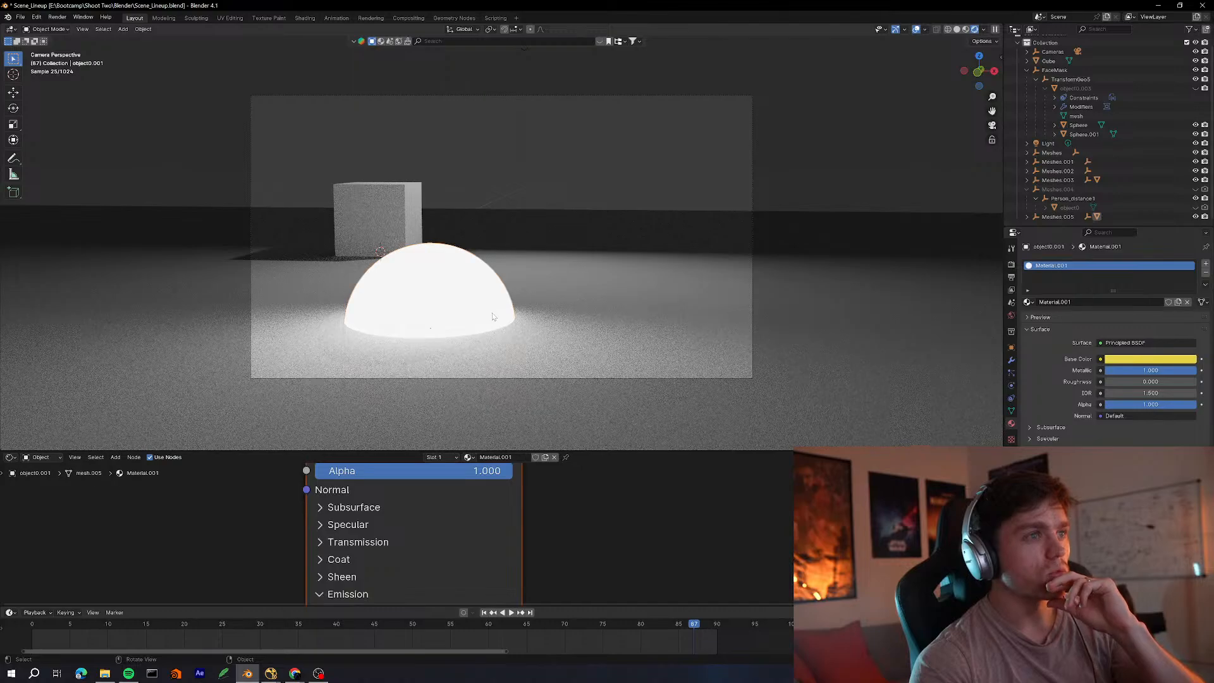
key("space")
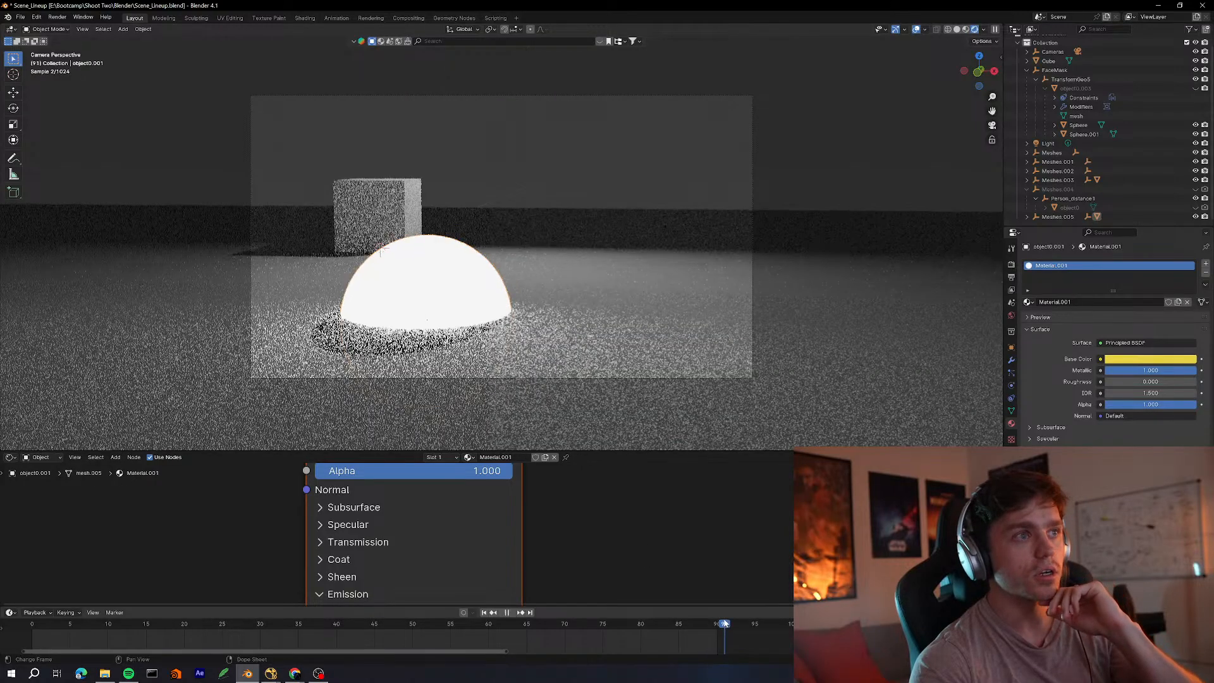
left_click_drag(138, 552, 108, 544)
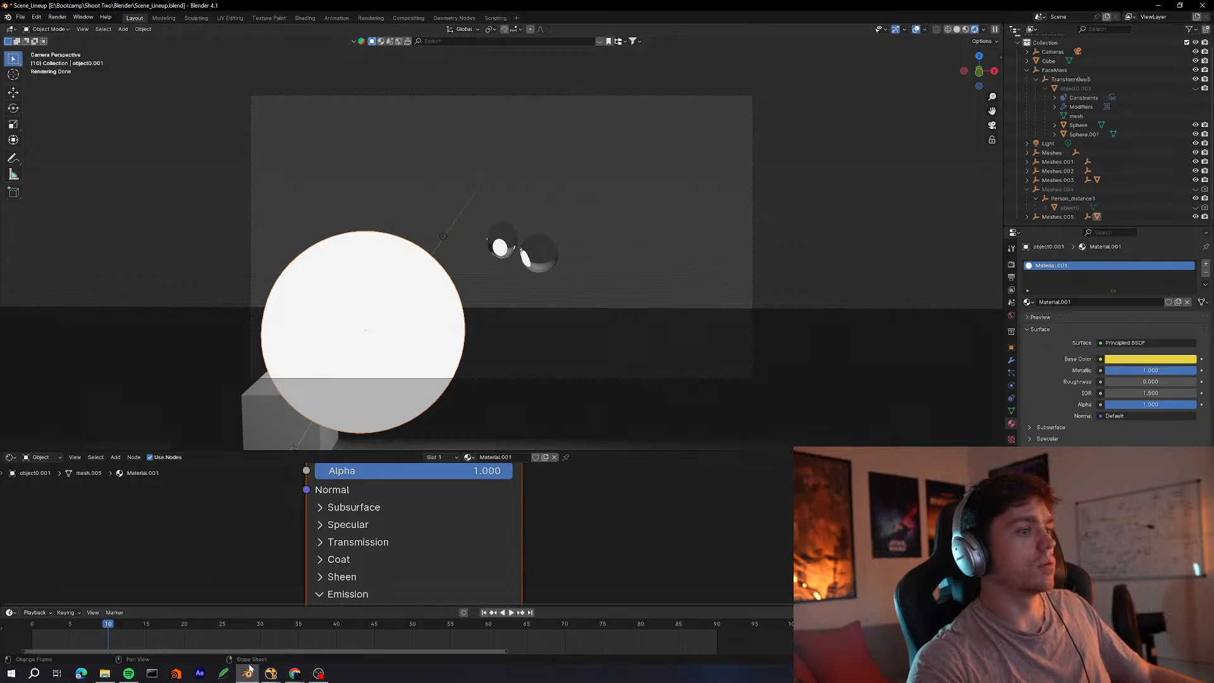
Switch to NukeX and open the properties of the WriteGeo6 node that exports the tracked sphere
left_click(311, 630)
scroll(393, 494, "down", 6)
key("space")
scroll(438, 375, "down", 8)
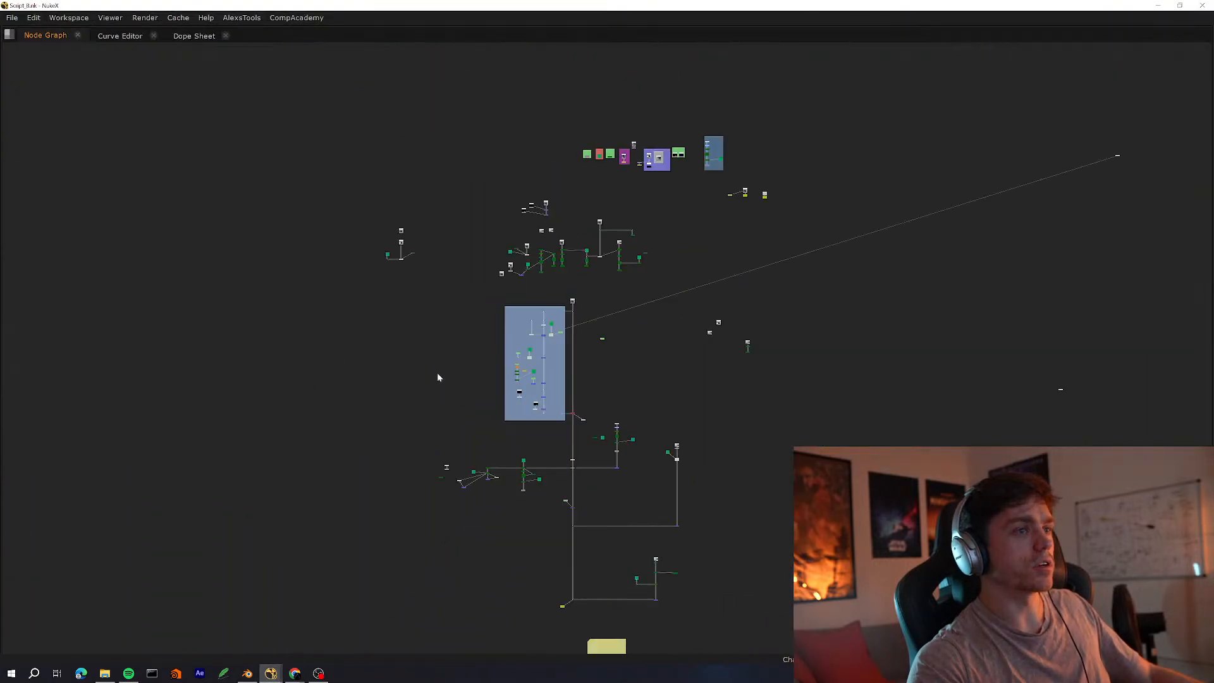
middle_click_drag(438, 373, 449, 357)
scroll(761, 179, "up", 15)
scroll(853, 260, "down", 4)
middle_click_drag(853, 260, 477, 440)
scroll(476, 436, "down", 1)
left_click(594, 483)
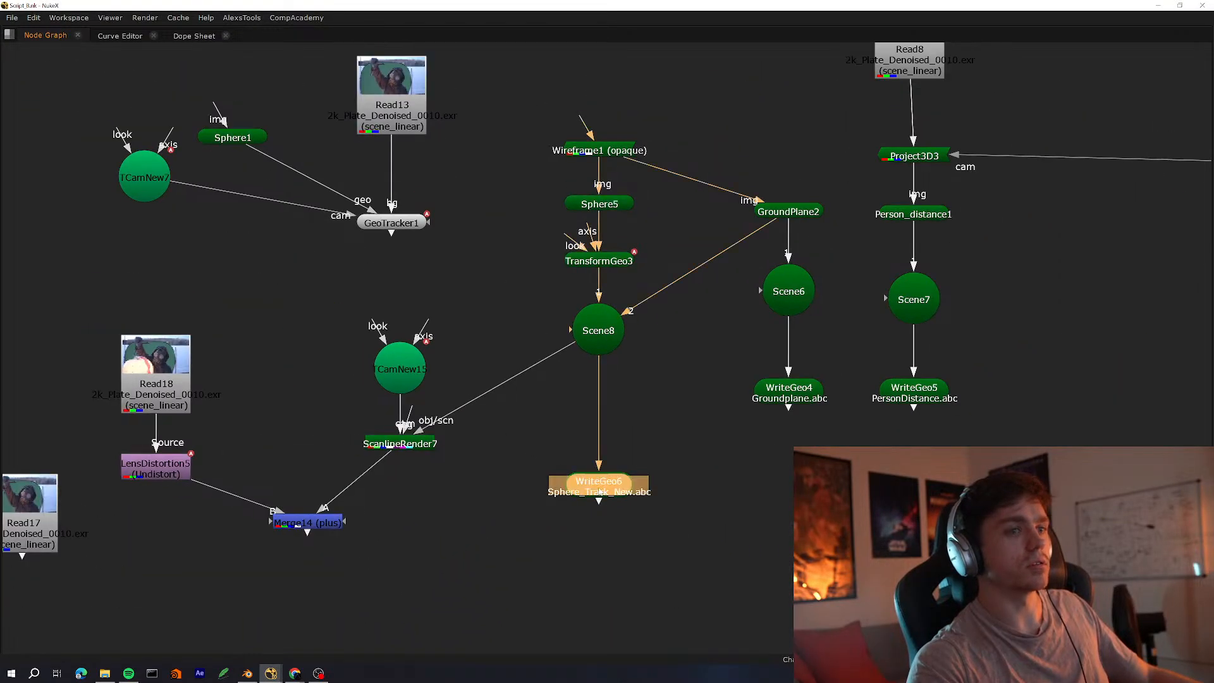
middle_click_drag(593, 483, 379, 534)
key("space")
scroll(377, 535, "up", 4)
double_click(378, 534)
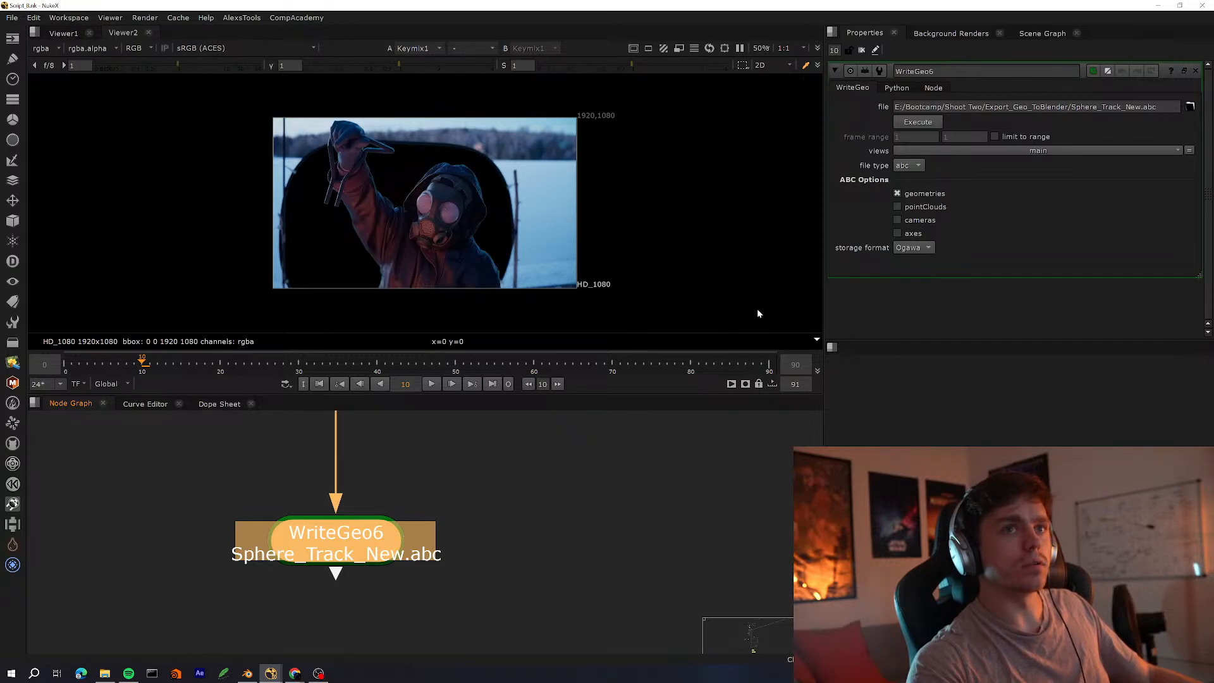
Change WriteGeo6's output file name to Sphere_Track_New_New.abc and export the geometry
left_click(1145, 107)
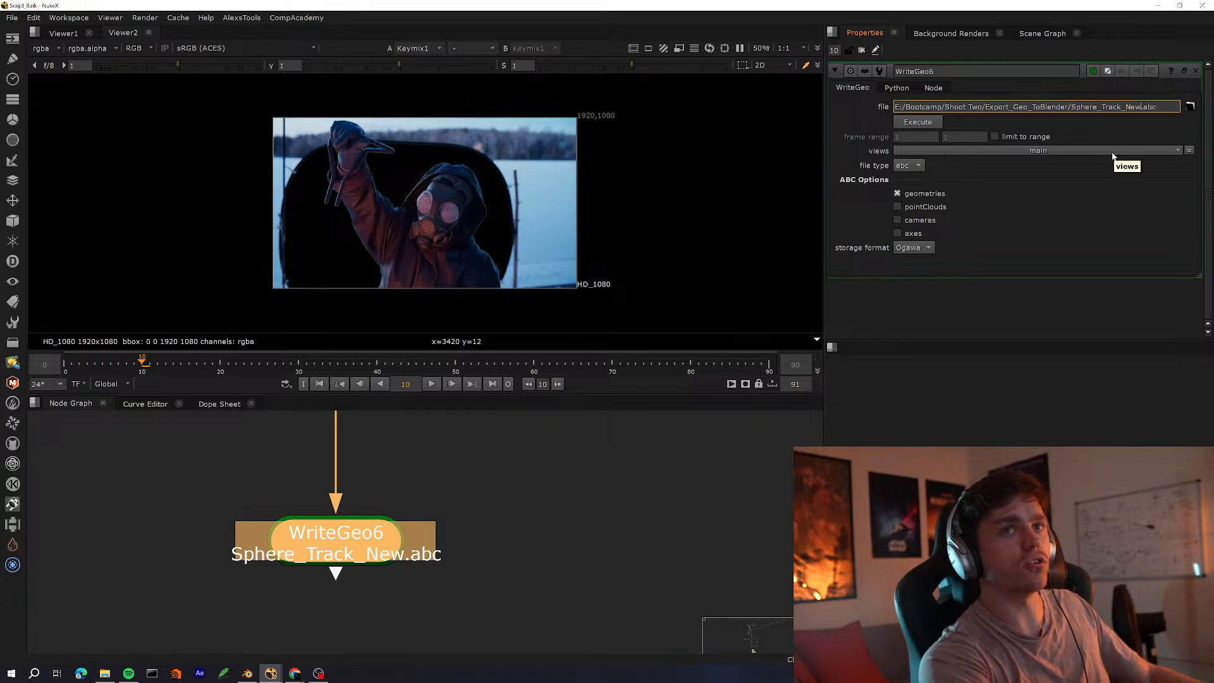
type("_New")
key("Return")
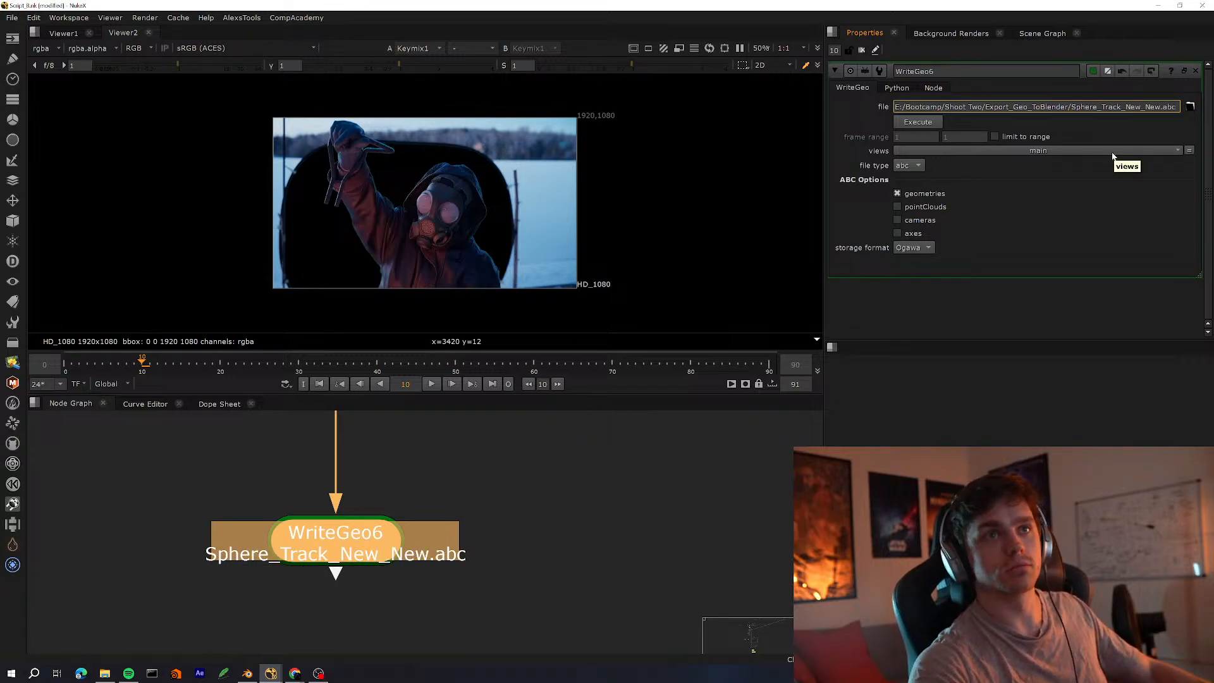
left_click(918, 121)
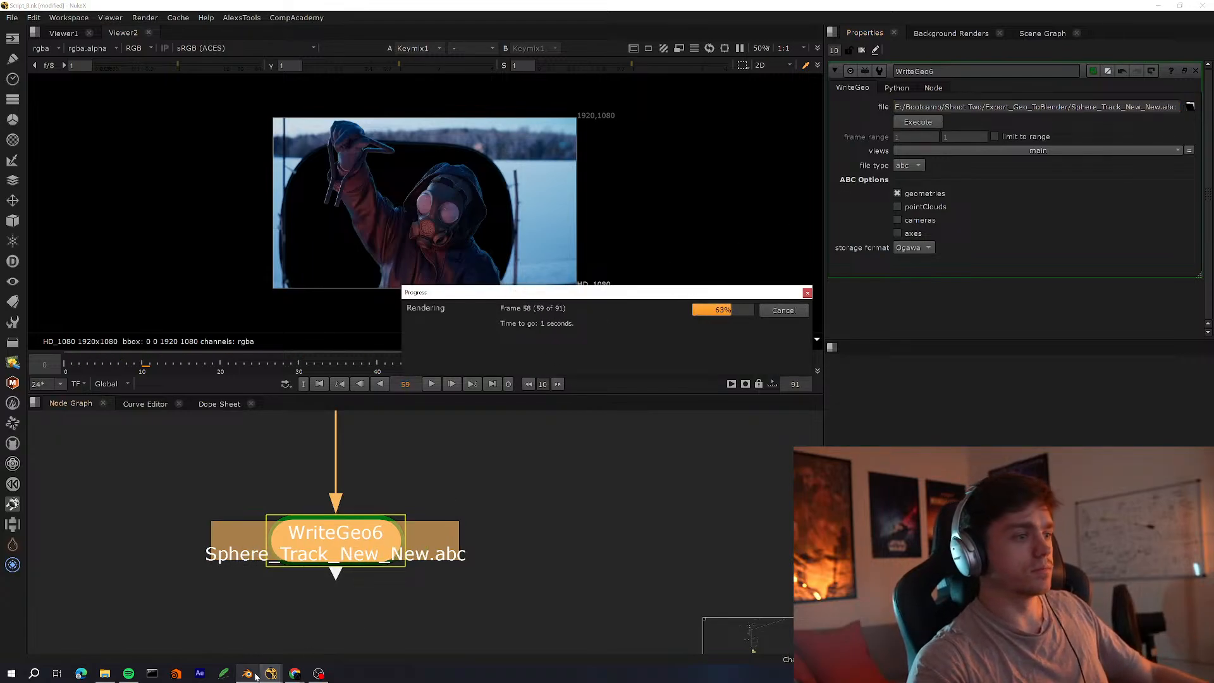
Switch to Blender and bring the re-exported sphere geometry into the scene
left_click(248, 673)
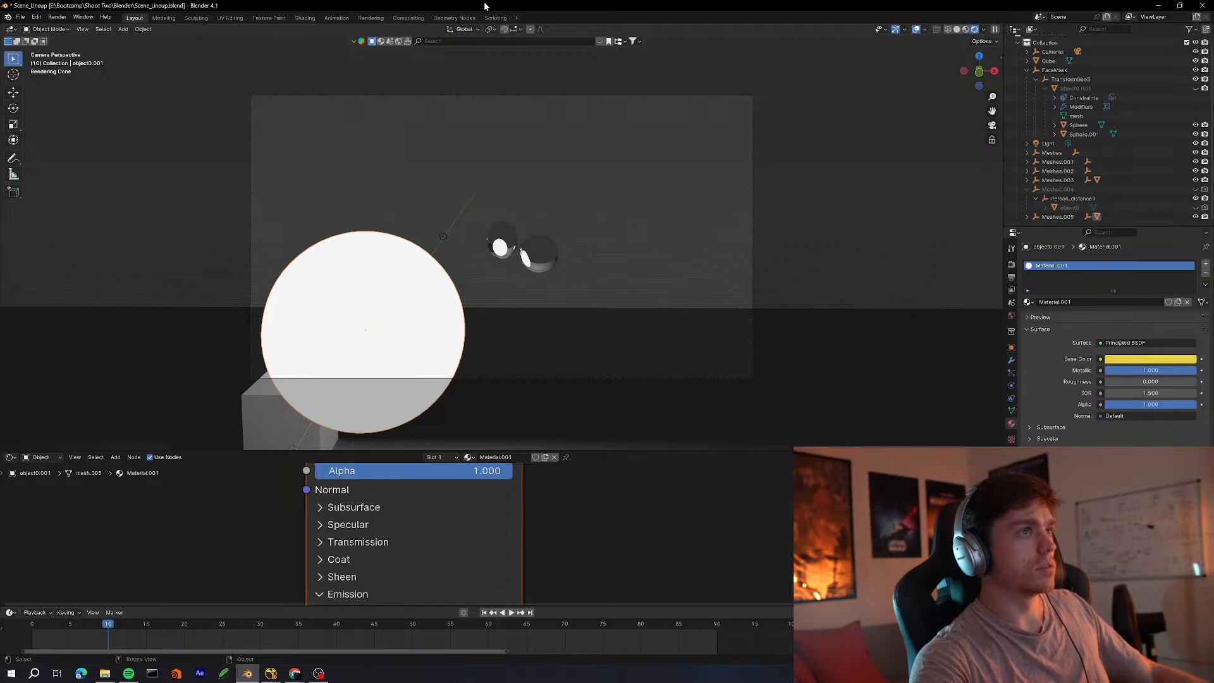
left_click_drag(532, 5, 0, 31)
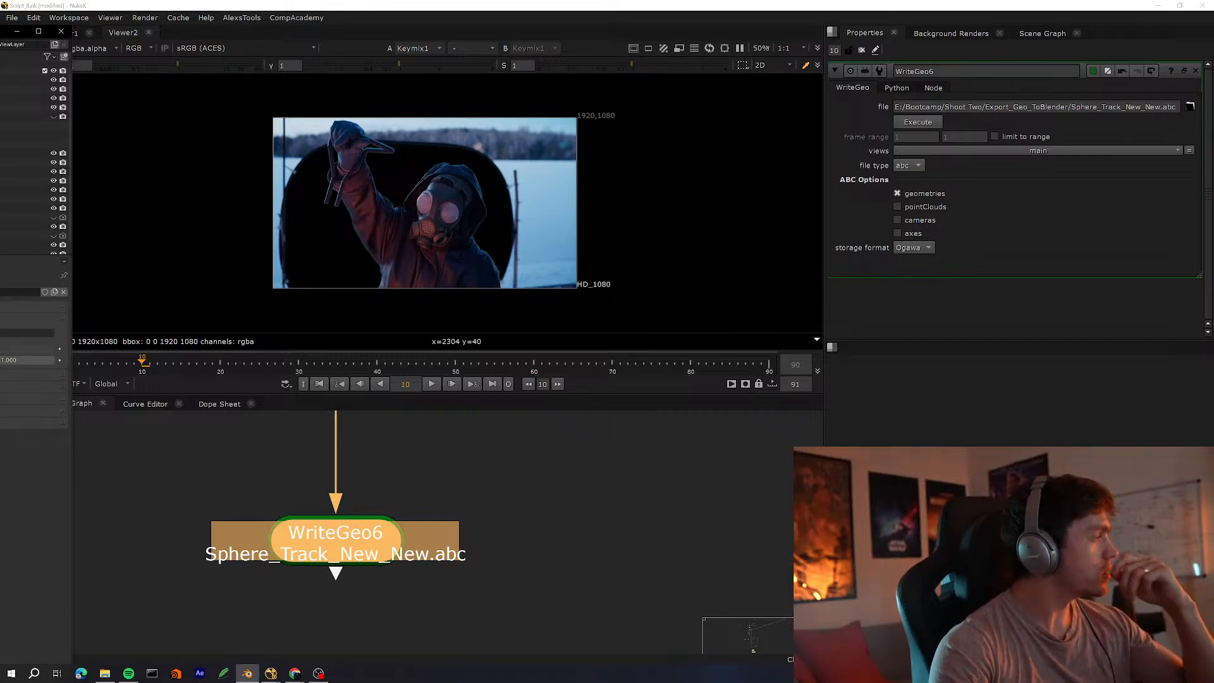
left_click_drag(0, 37, 765, 2)
Assign the existing Material.001 to the newly imported sphere and delete the old glowing sphere behind it
left_click(377, 316)
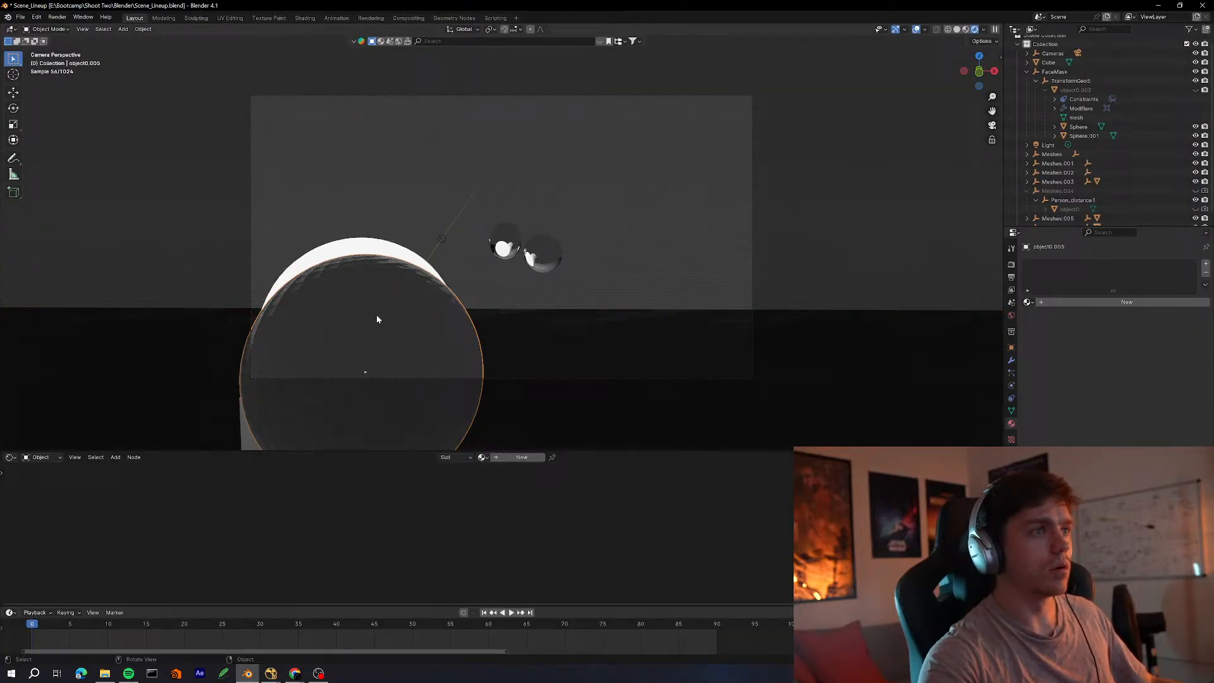
left_click(482, 457)
left_click(495, 470)
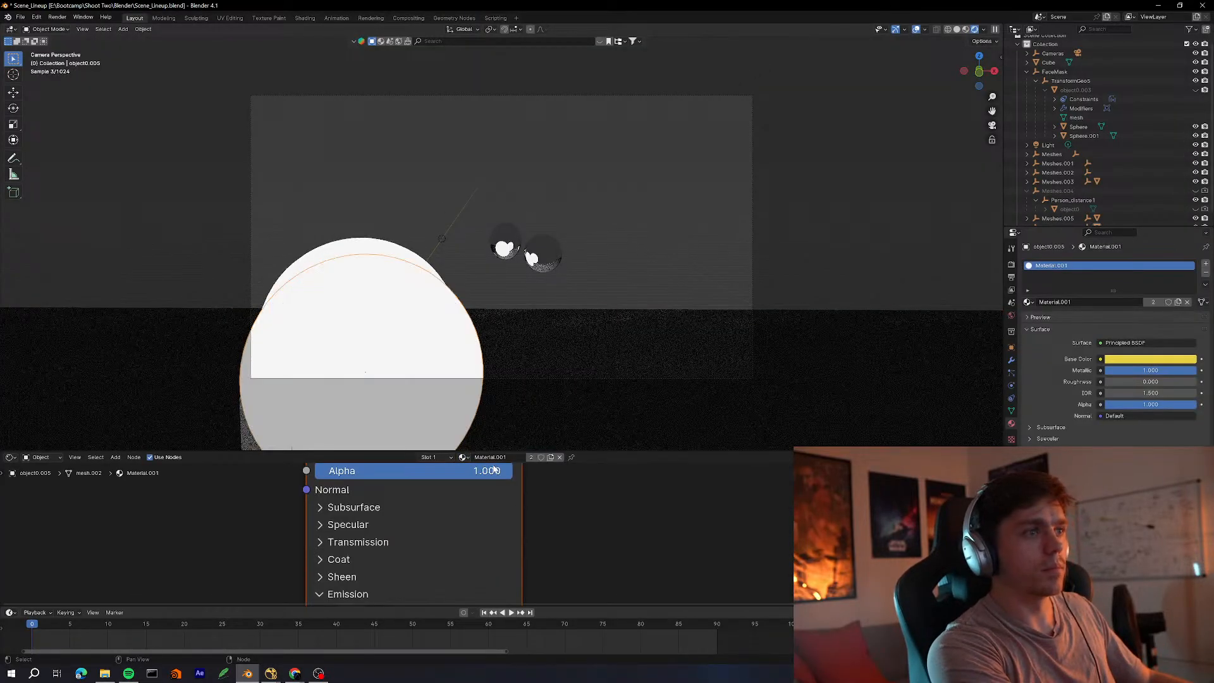
left_click(390, 253)
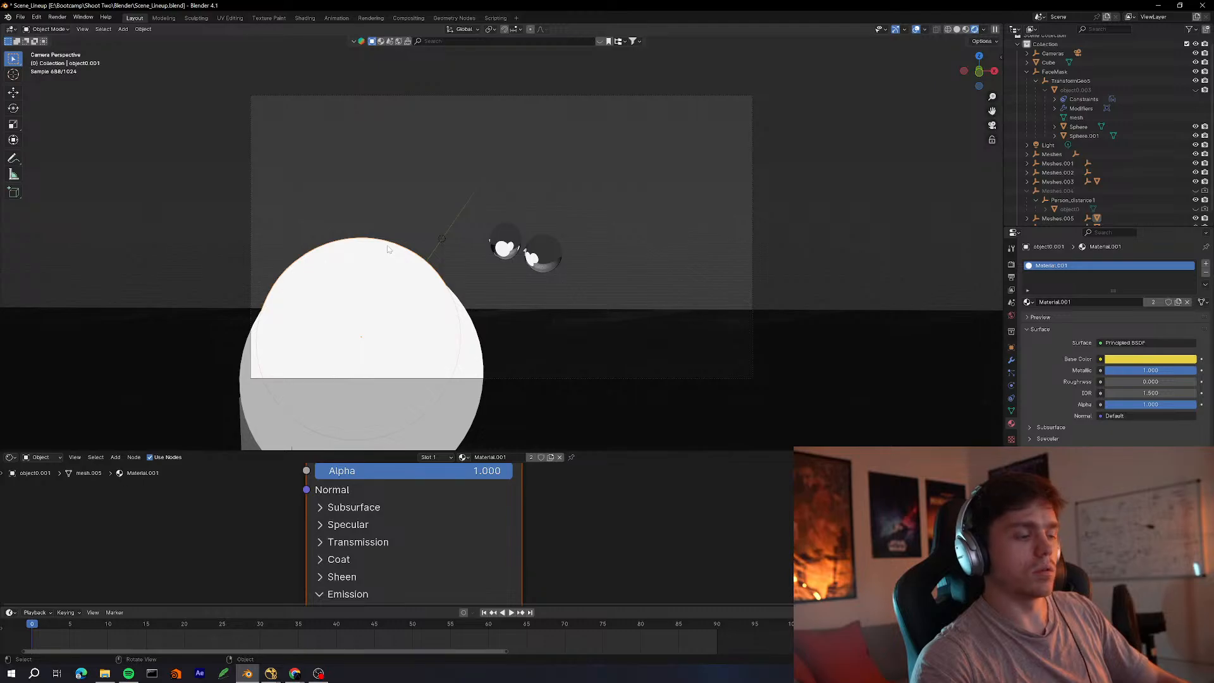
key("Delete")
Play and scrub through the animation to check the new sphere's movement and its reflection in the eyes
key("space")
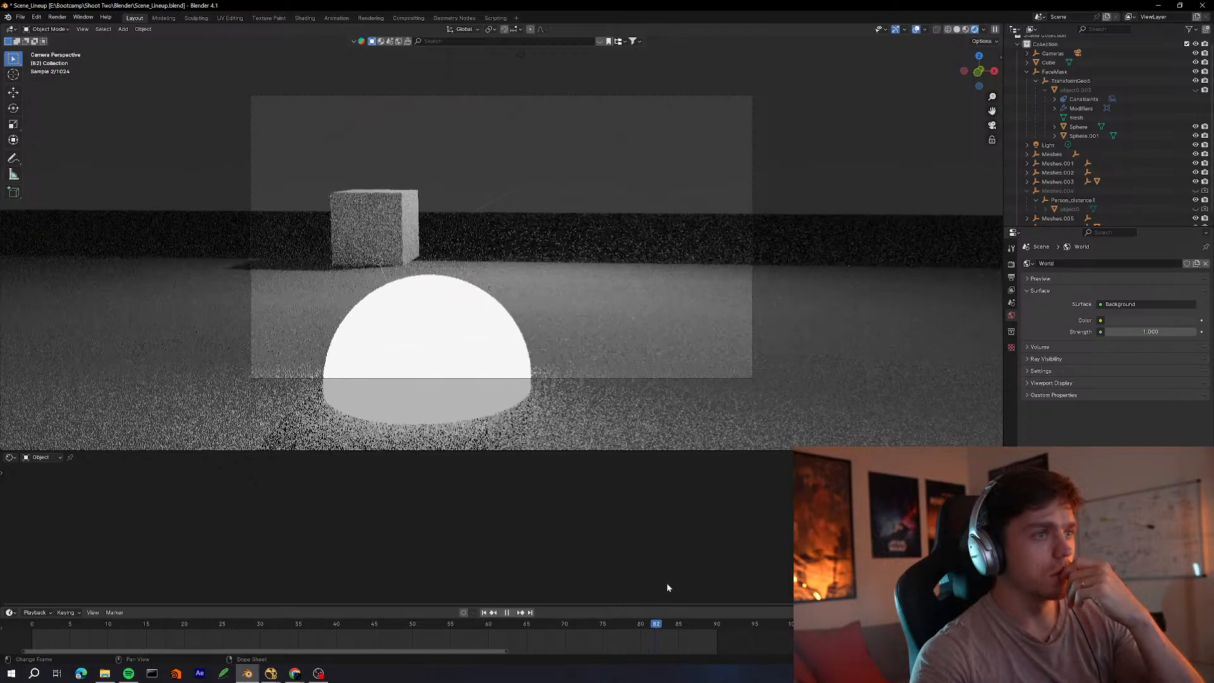
key("space")
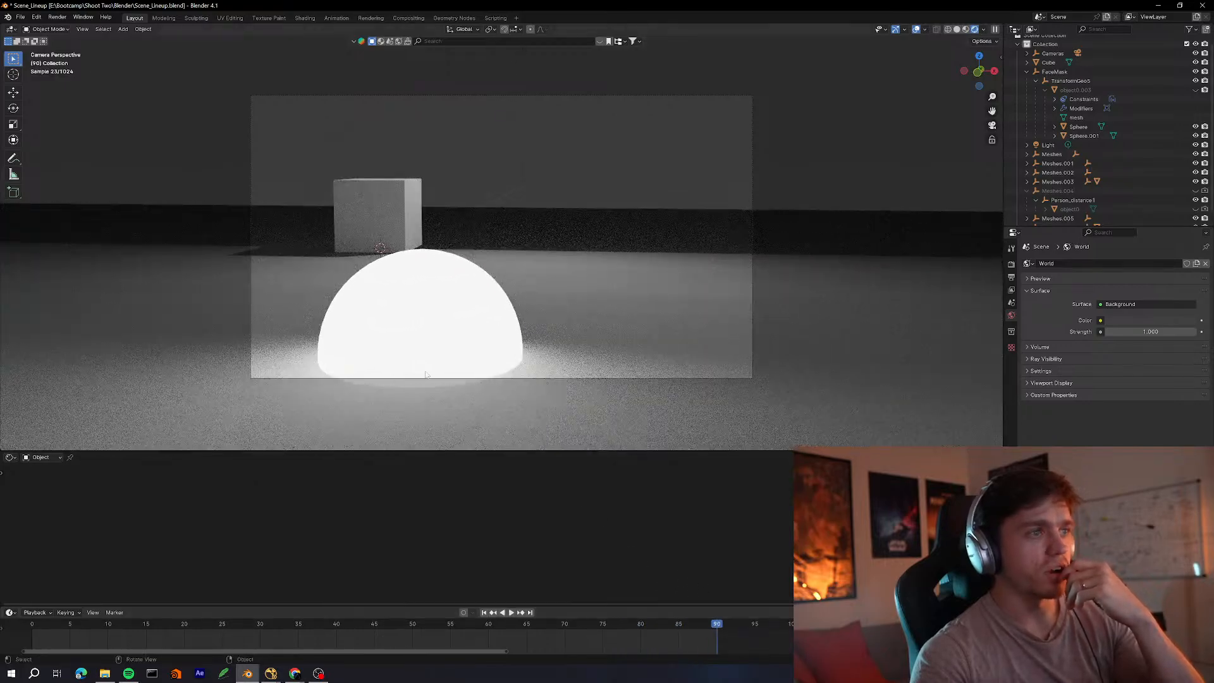
left_click(470, 360)
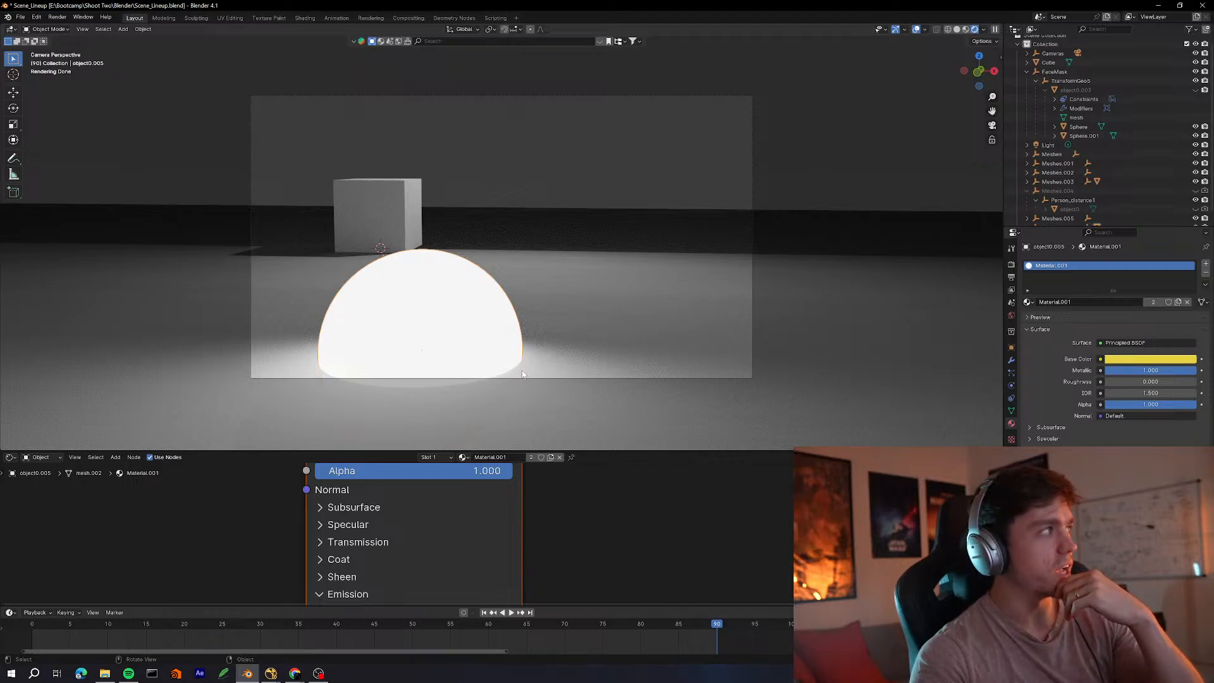
left_click(692, 617)
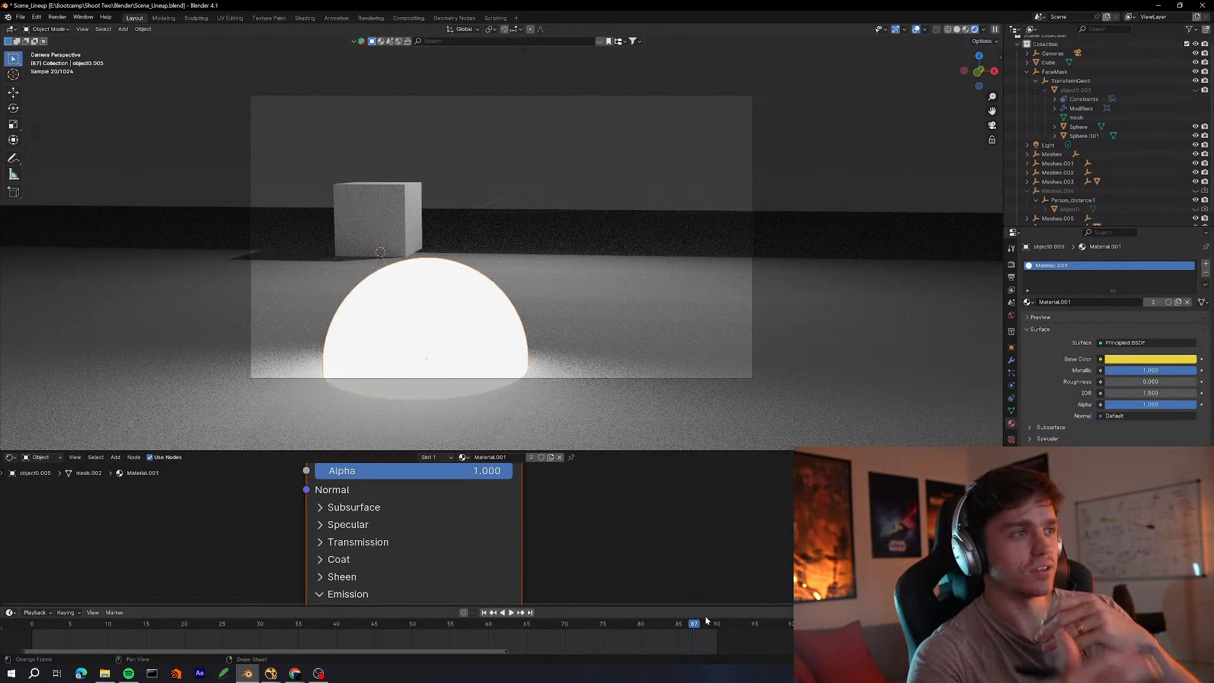
left_click(510, 613)
left_click(464, 625)
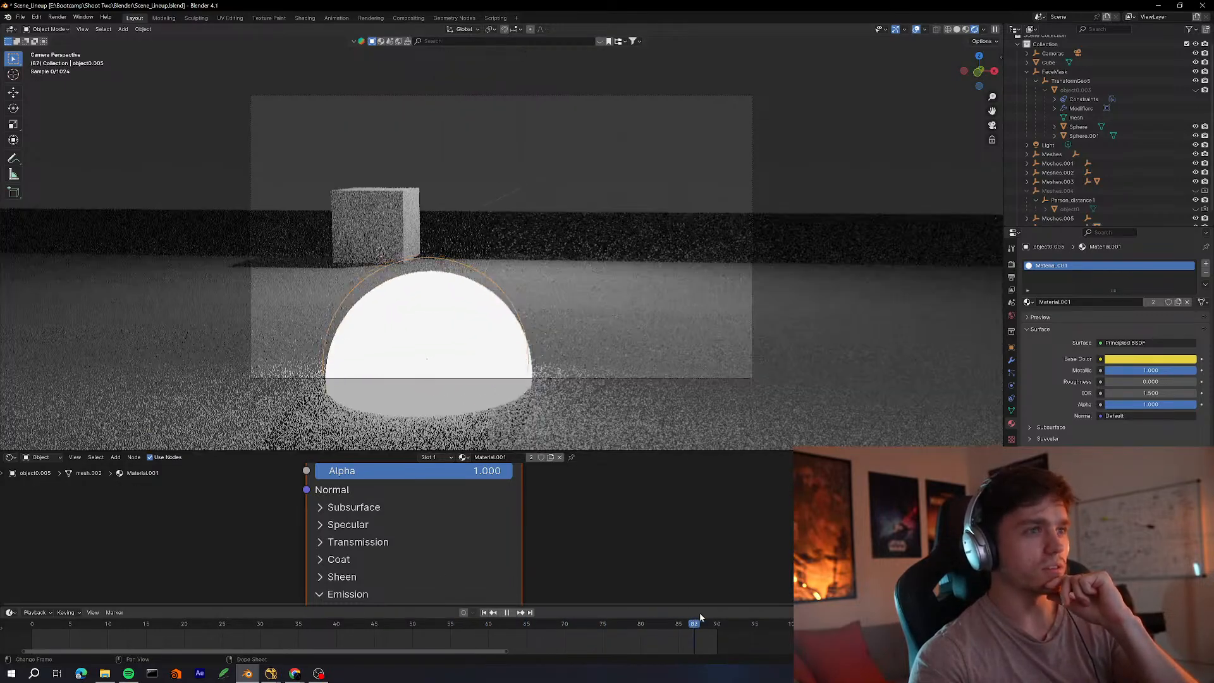
left_click_drag(491, 594, 70, 541)
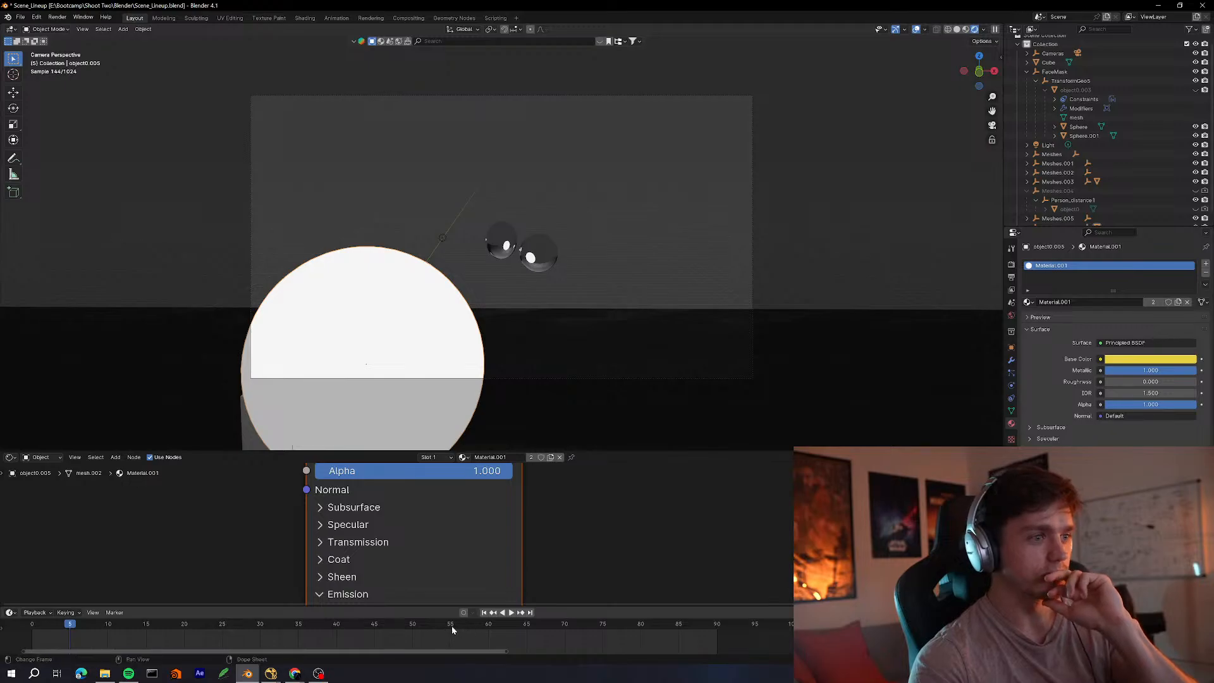
left_click_drag(452, 625, 739, 480)
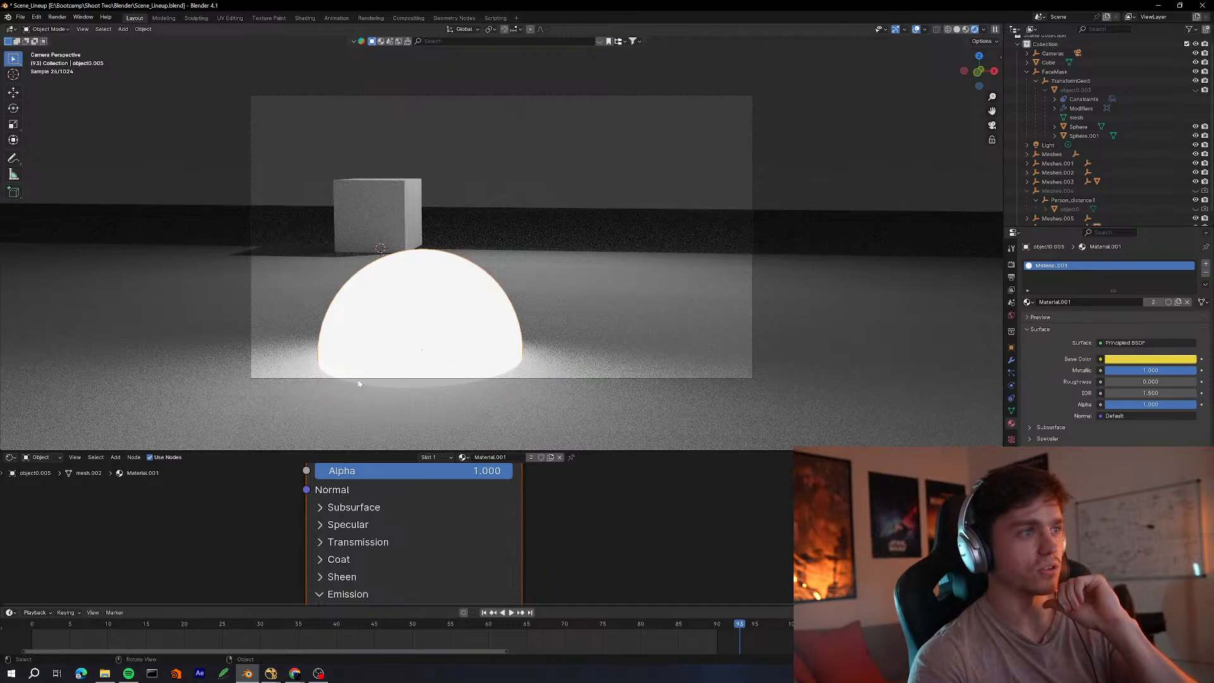
left_click_drag(719, 625, 689, 630)
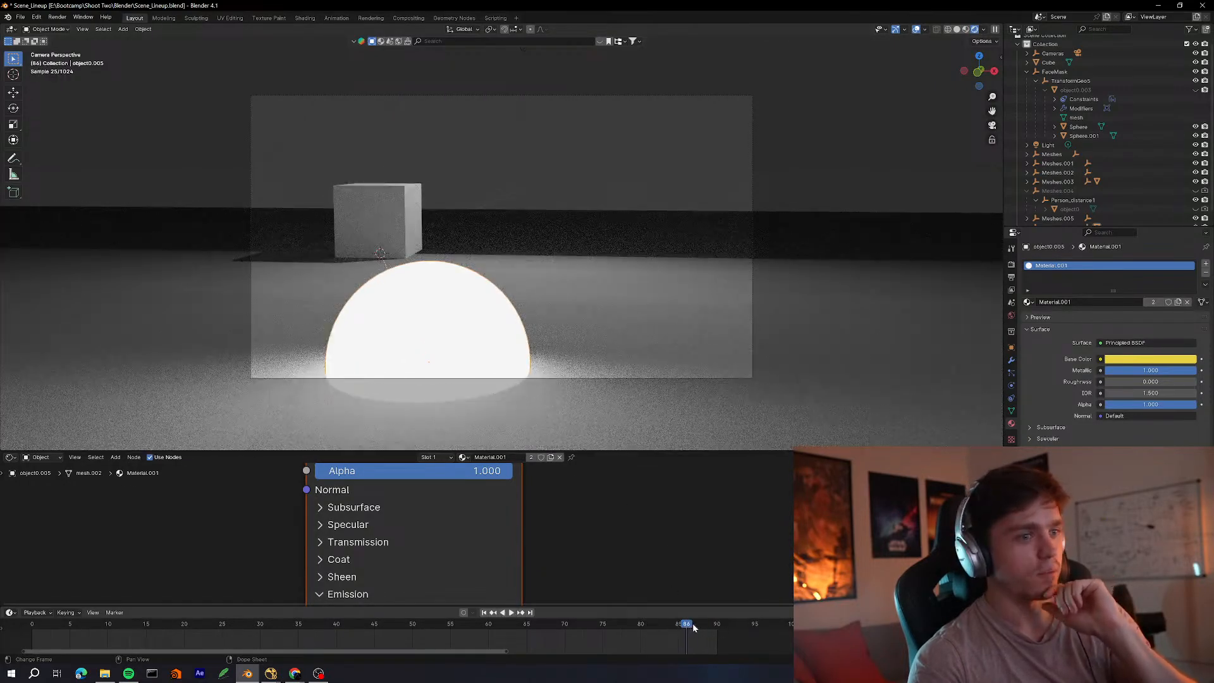
left_click(161, 627)
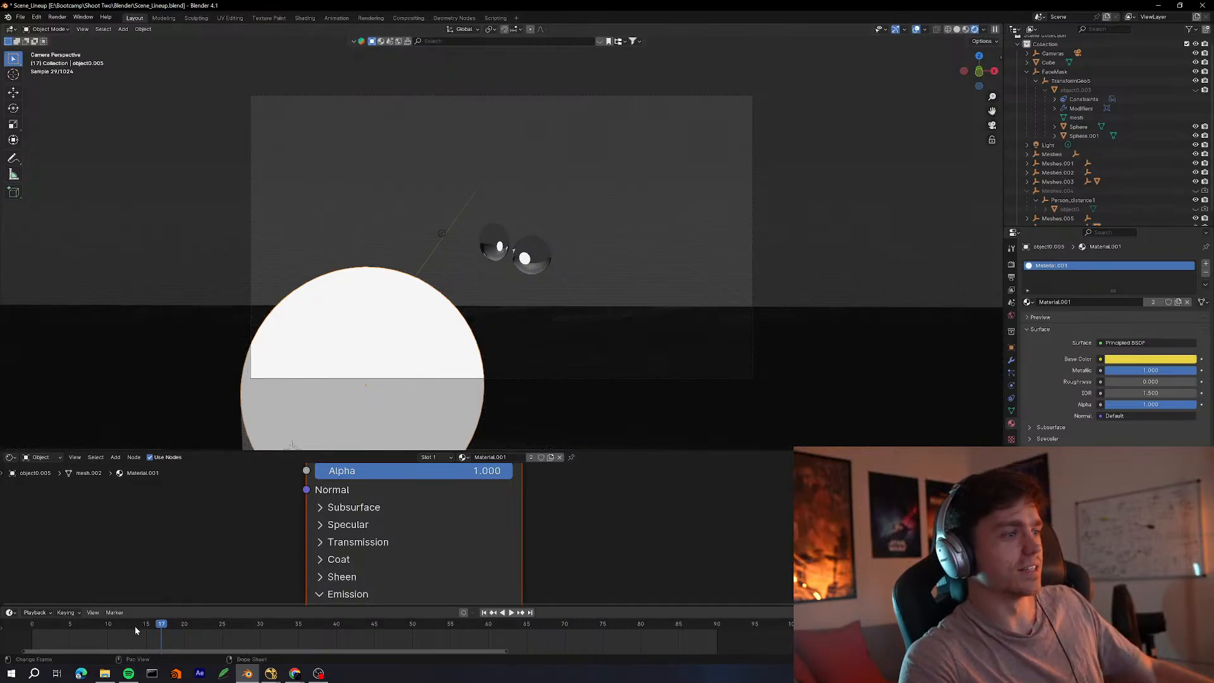
key("space")
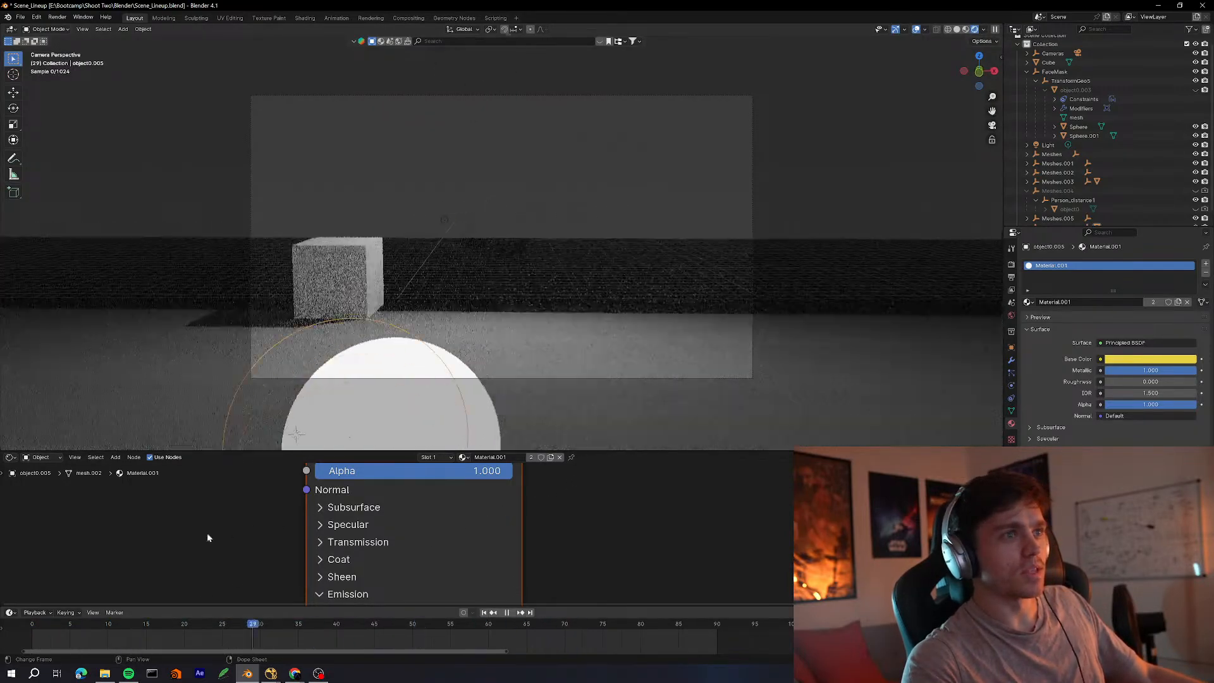
left_click_drag(207, 534, 52, 633)
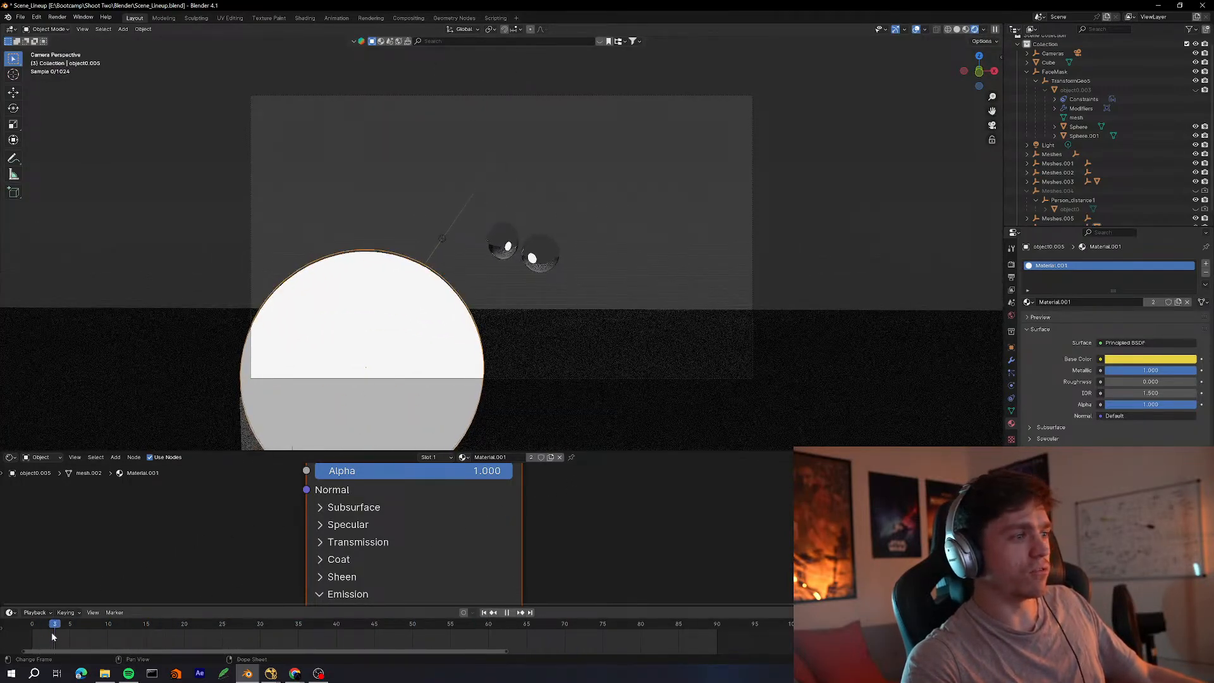
key("space")
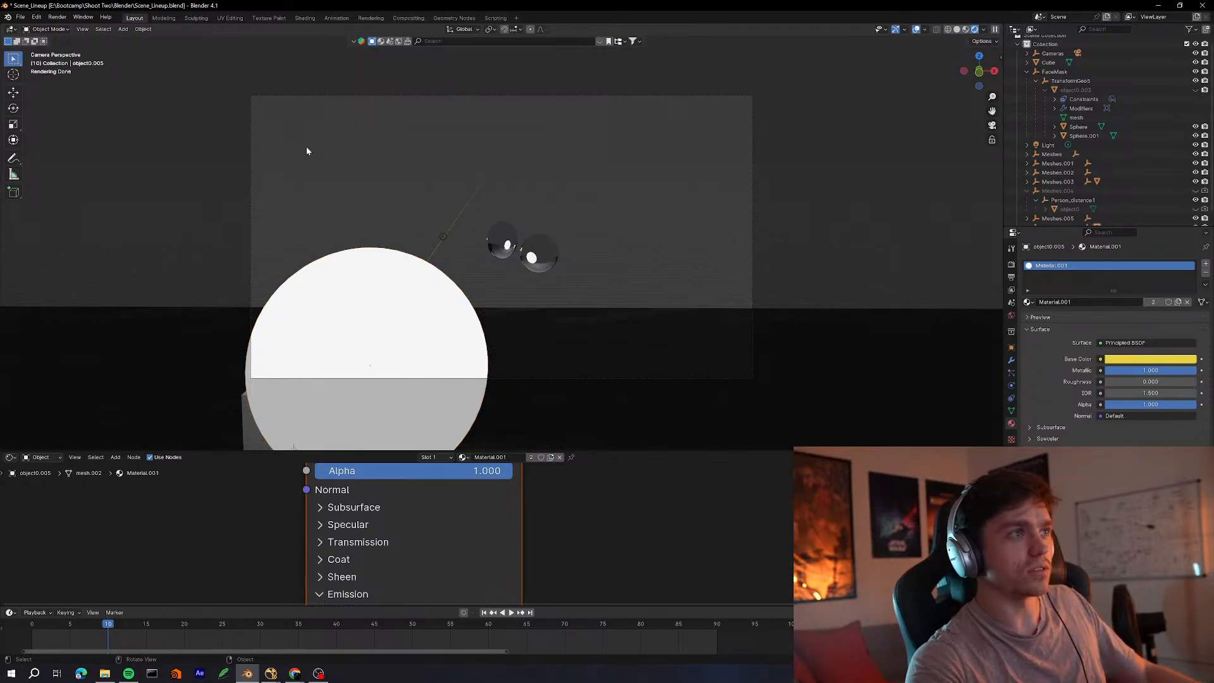
Save the scene and unhide the object under Person_distance1 in the viewport
key("ctrl+s")
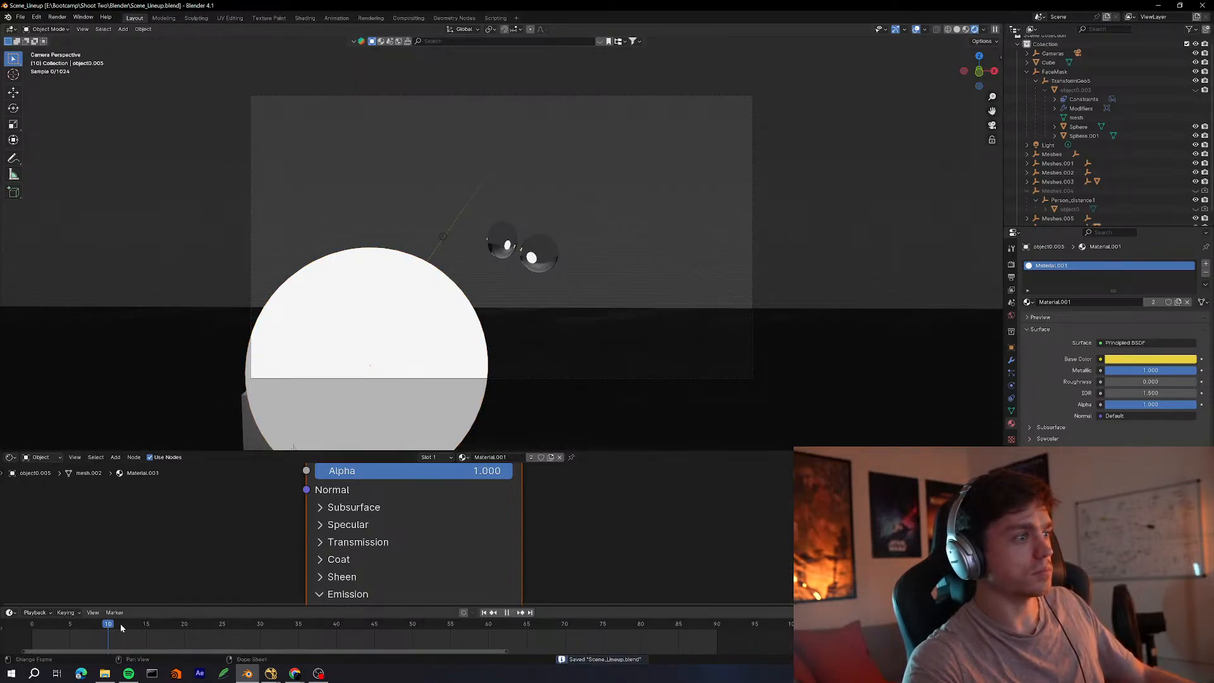
left_click_drag(120, 624, 70, 534)
scroll(1169, 191, "down", 1)
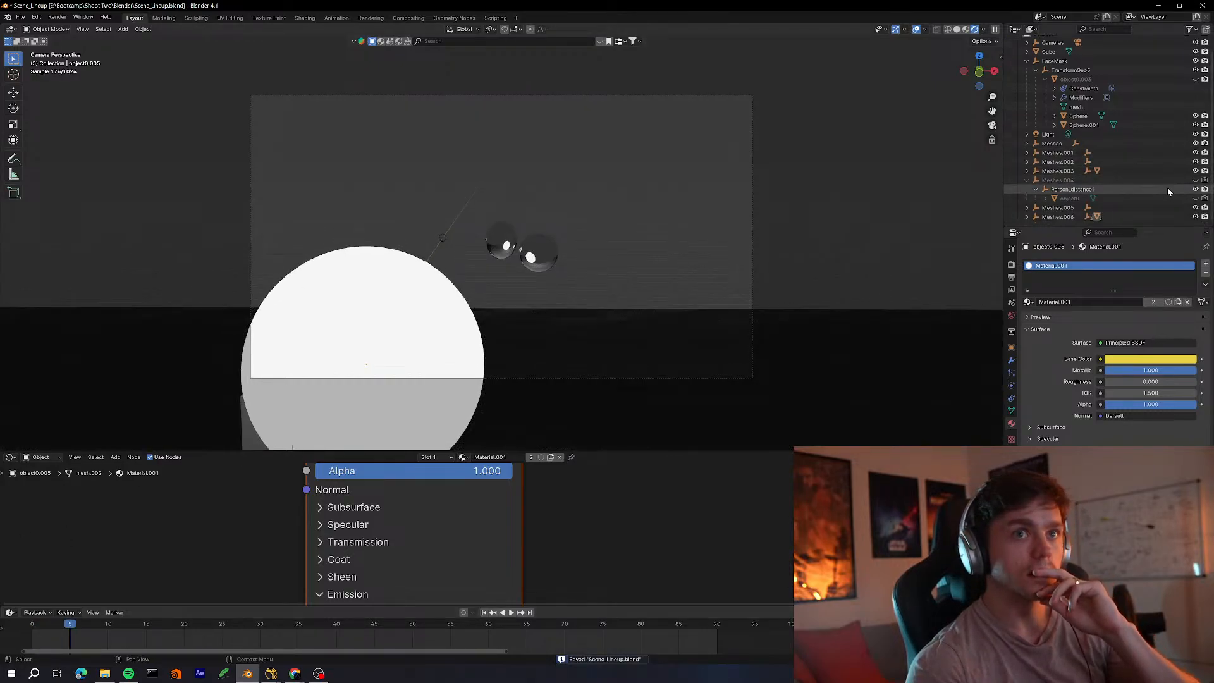
left_click(1196, 198)
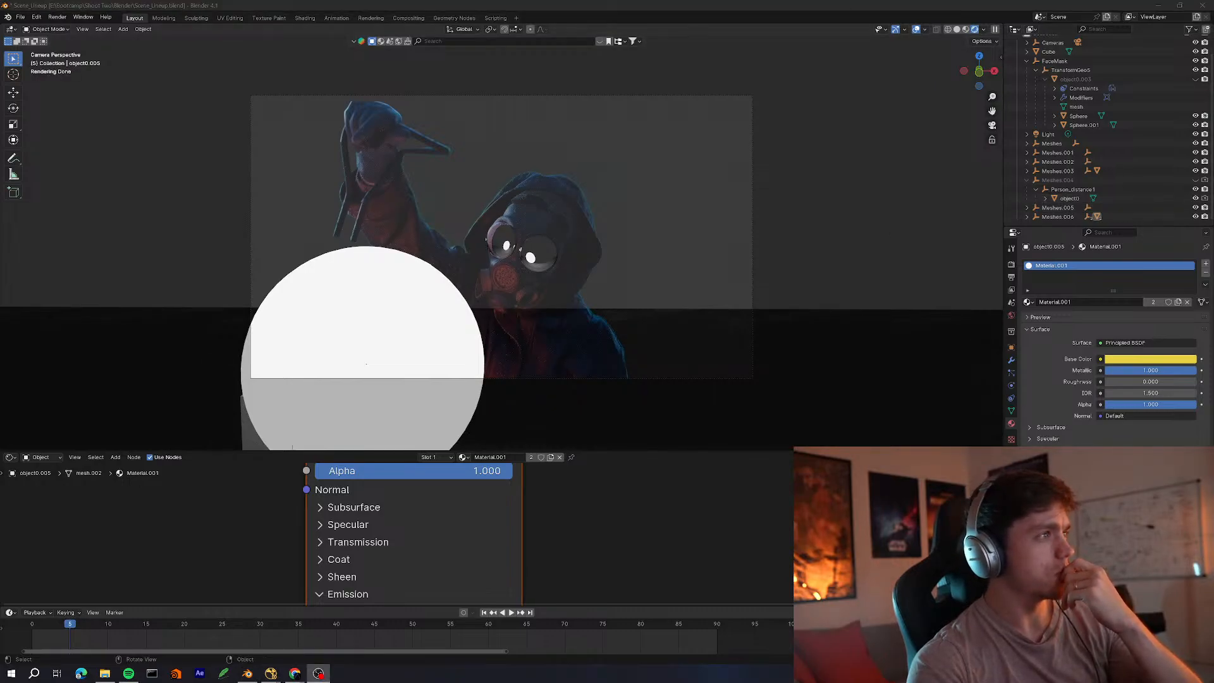
left_click(812, 320)
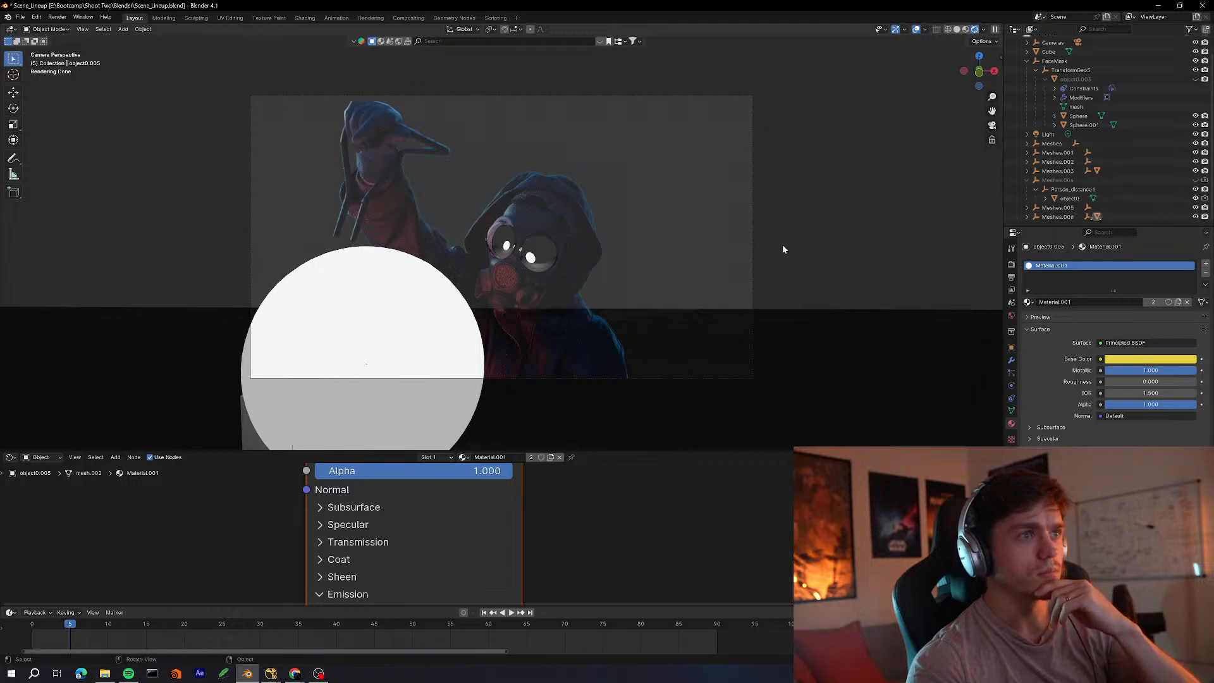
Scrub through the frames to examine the person plate together with the sphere and the reflective eyes
left_click_drag(124, 627, 253, 625)
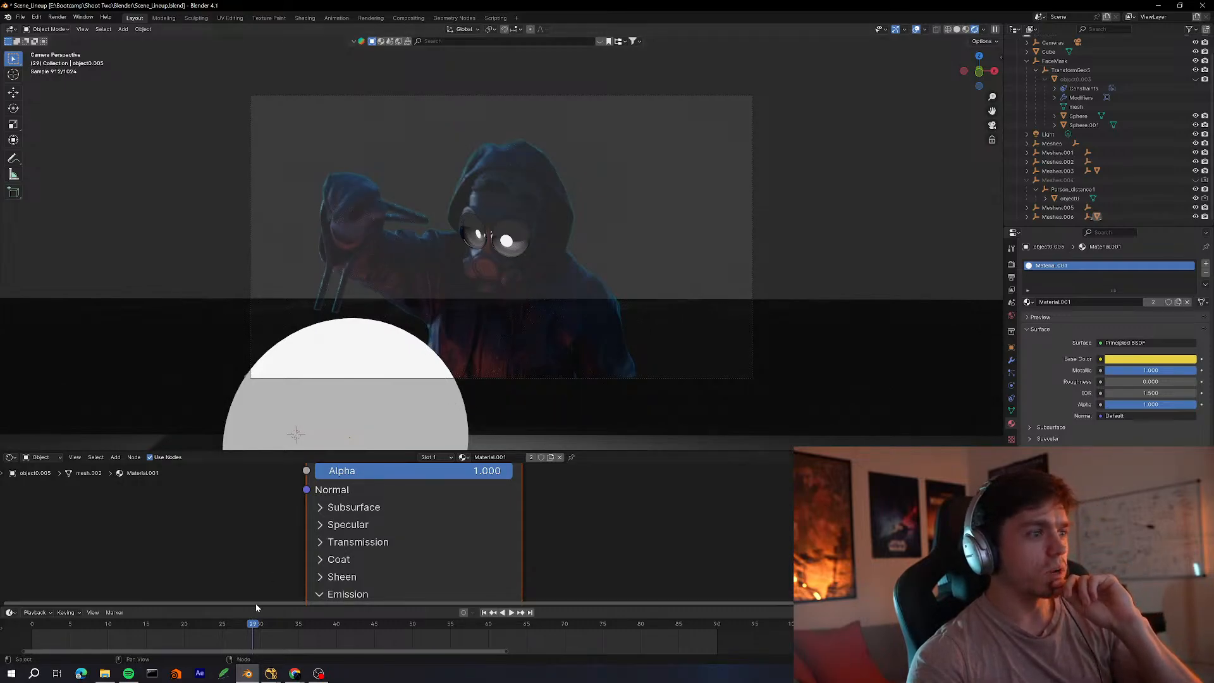
key("space")
left_click_drag(358, 636, 147, 632)
left_click_drag(186, 597, 161, 446)
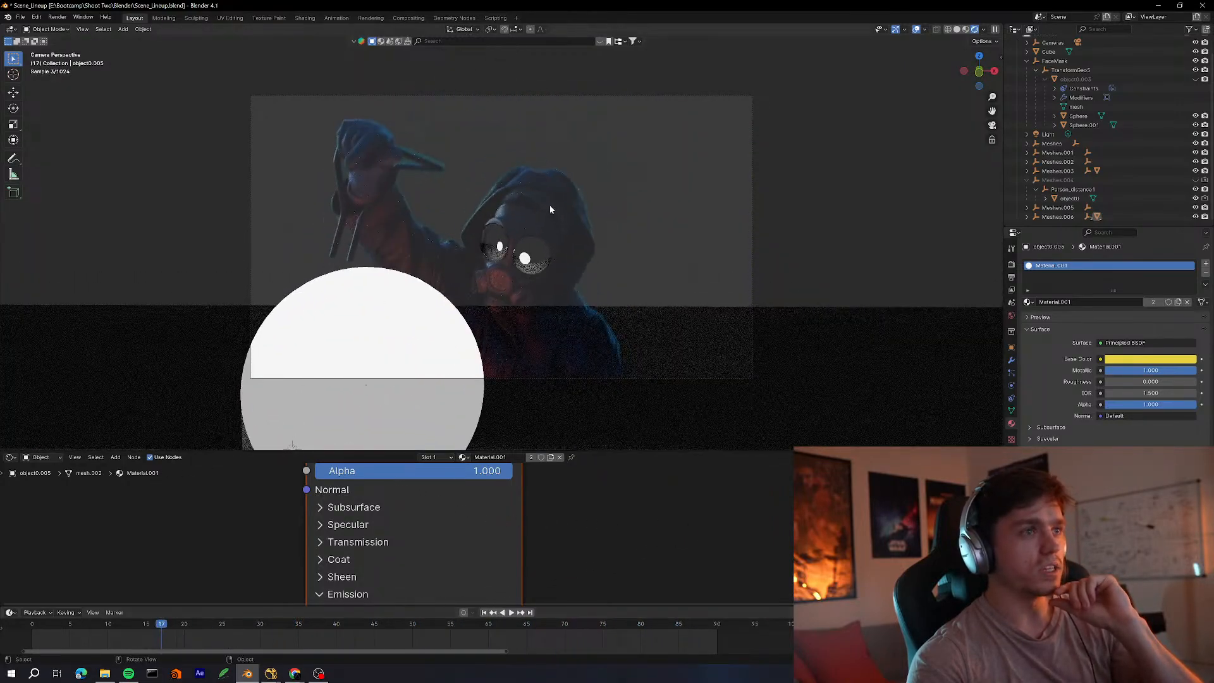
Switch to NukeX and show the Read6 node (almostfinal_ph.mov) in the viewer
left_click(271, 673)
key("space")
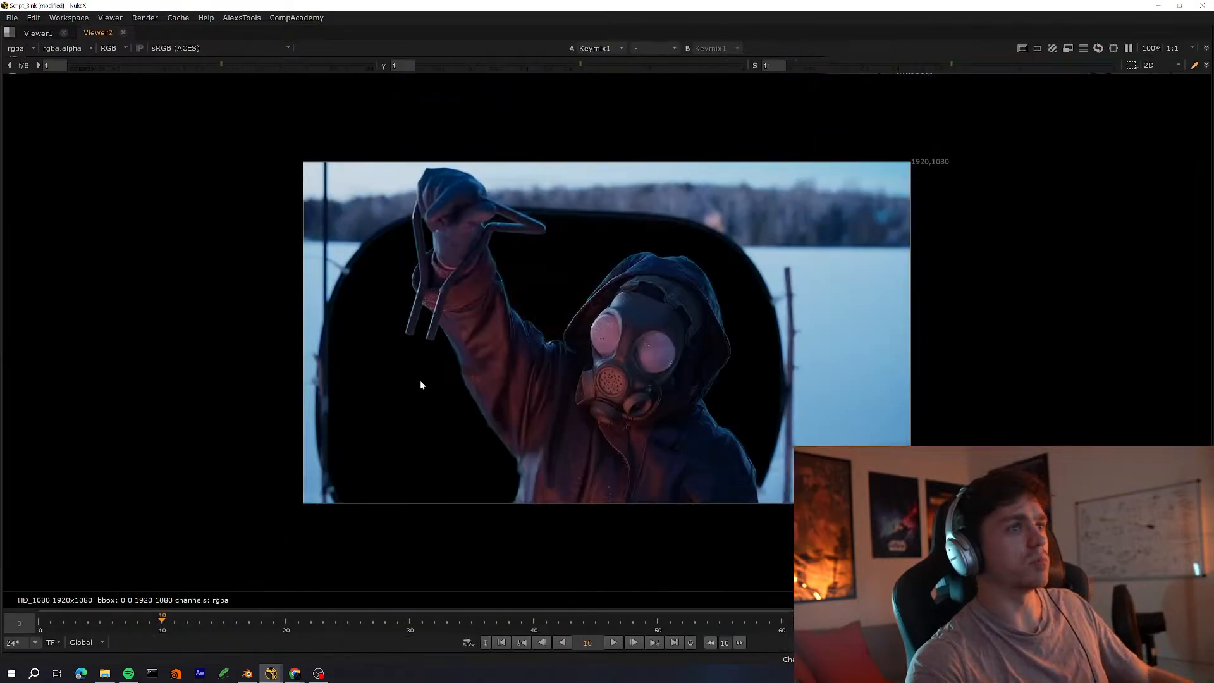
key("space")
middle_click_drag(377, 536, 416, 524)
key("space")
scroll(447, 534, "down", 5)
scroll(759, 244, "up", 10)
scroll(447, 289, "up", 1)
middle_click_drag(447, 289, 755, 311)
left_click(221, 548)
key("1")
key("space")
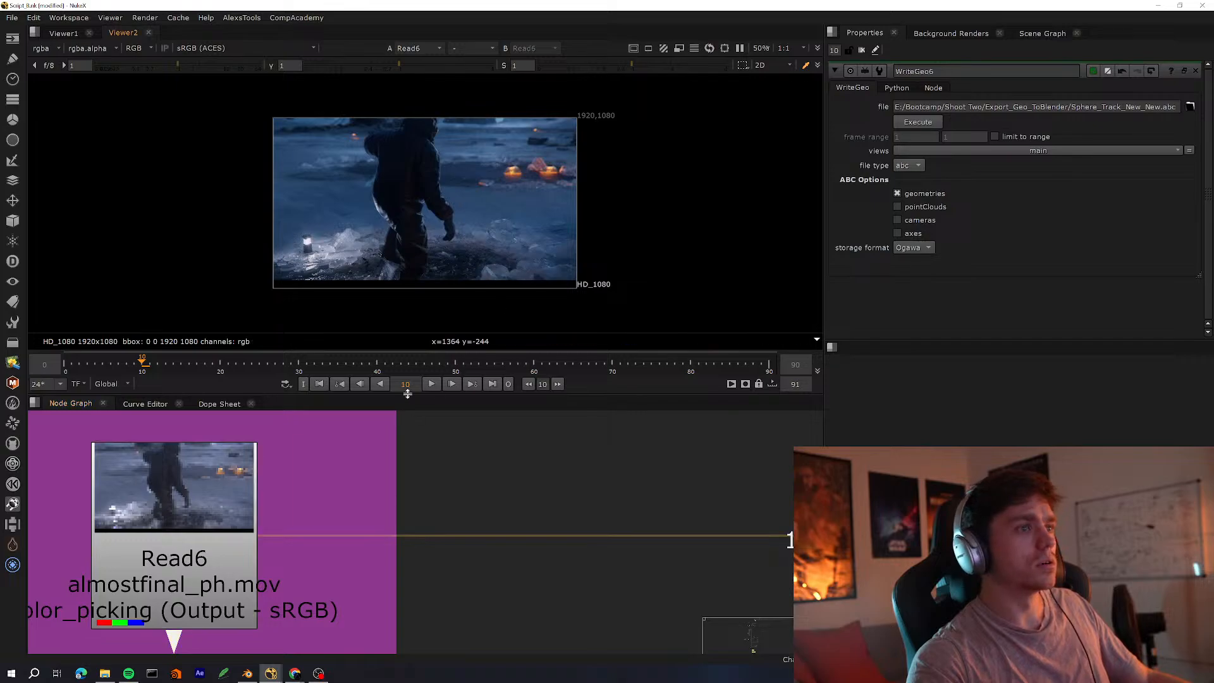
Play almostfinal_ph.mov in the enlarged viewer to examine the glowing sphere's movement and its light on the person
key("l")
key("space")
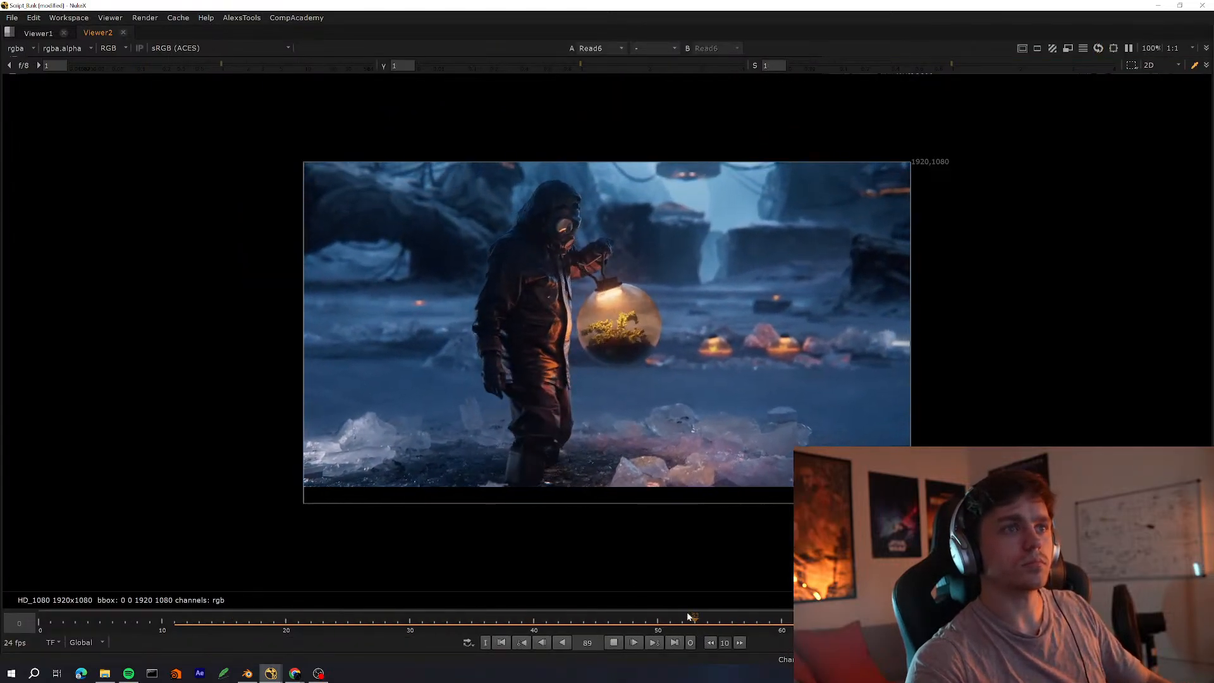
key("k")
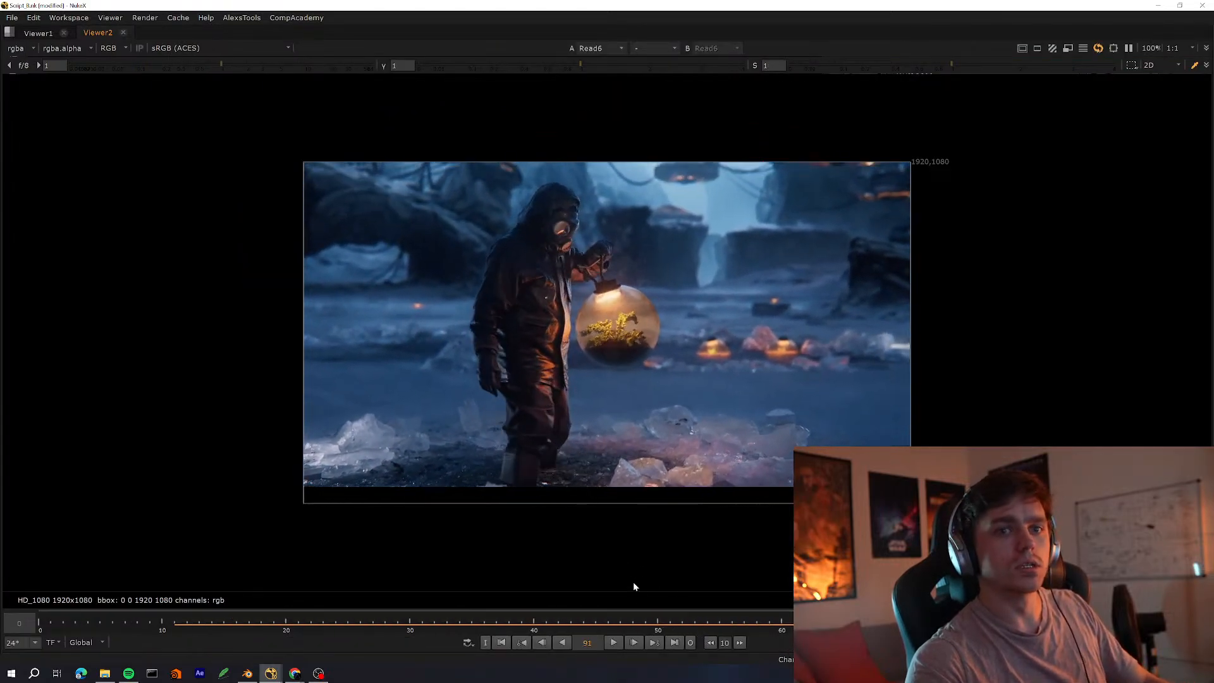
left_click(616, 643)
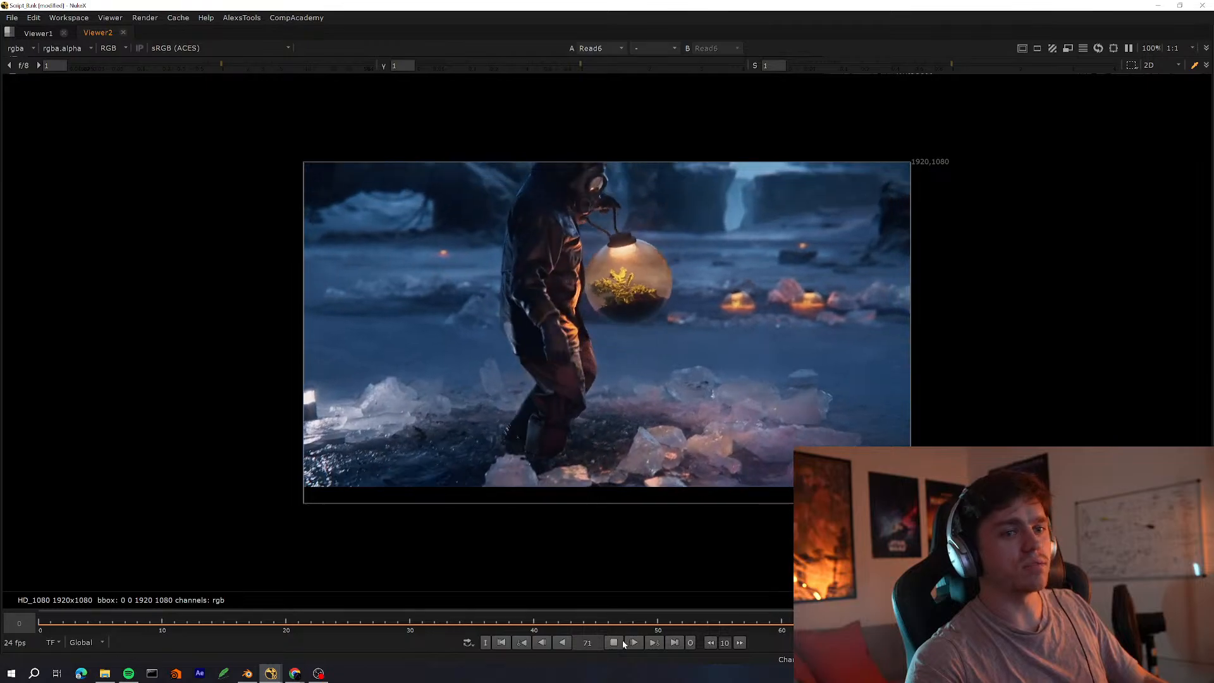
left_click(619, 644)
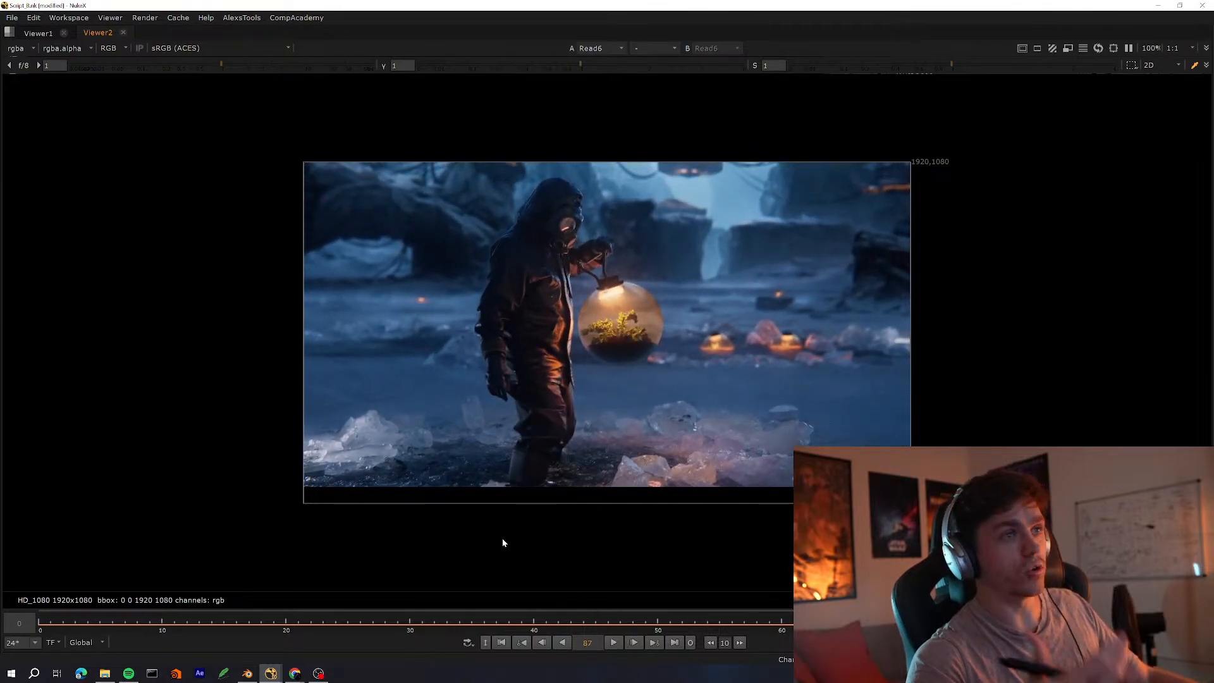
Switch to Blender and scrub and play the animation from outside the camera to examine the person plate against the sphere
left_click(246, 675)
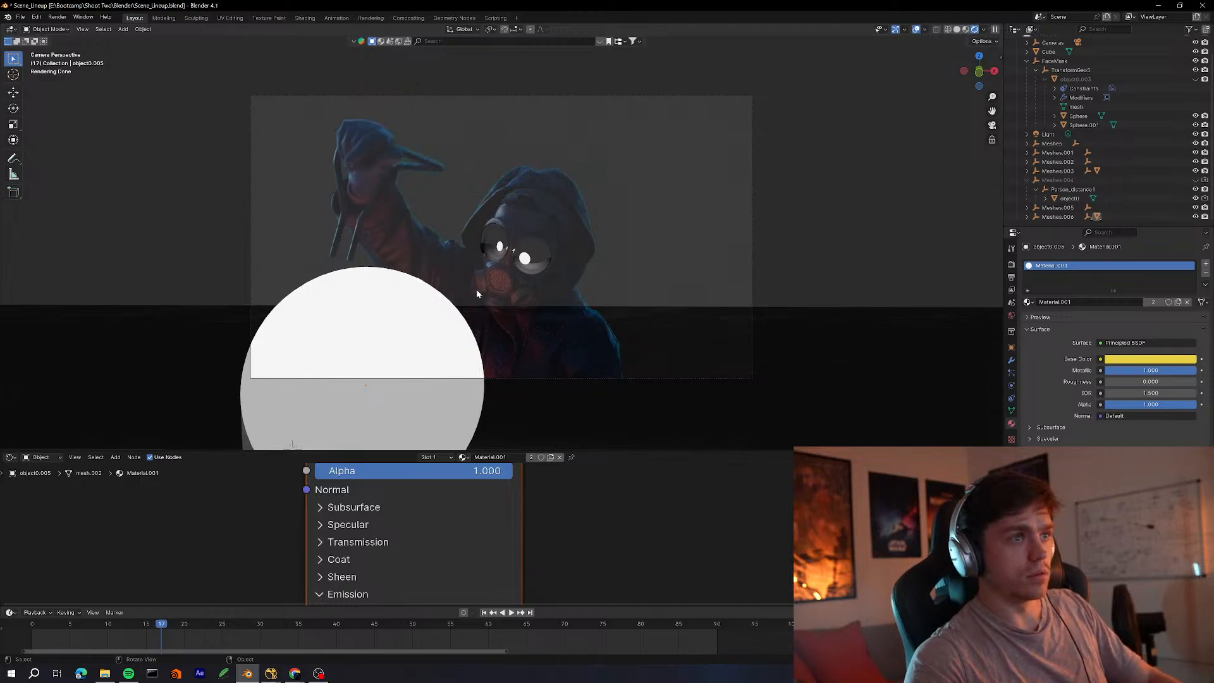
middle_click_drag(476, 289, 503, 272)
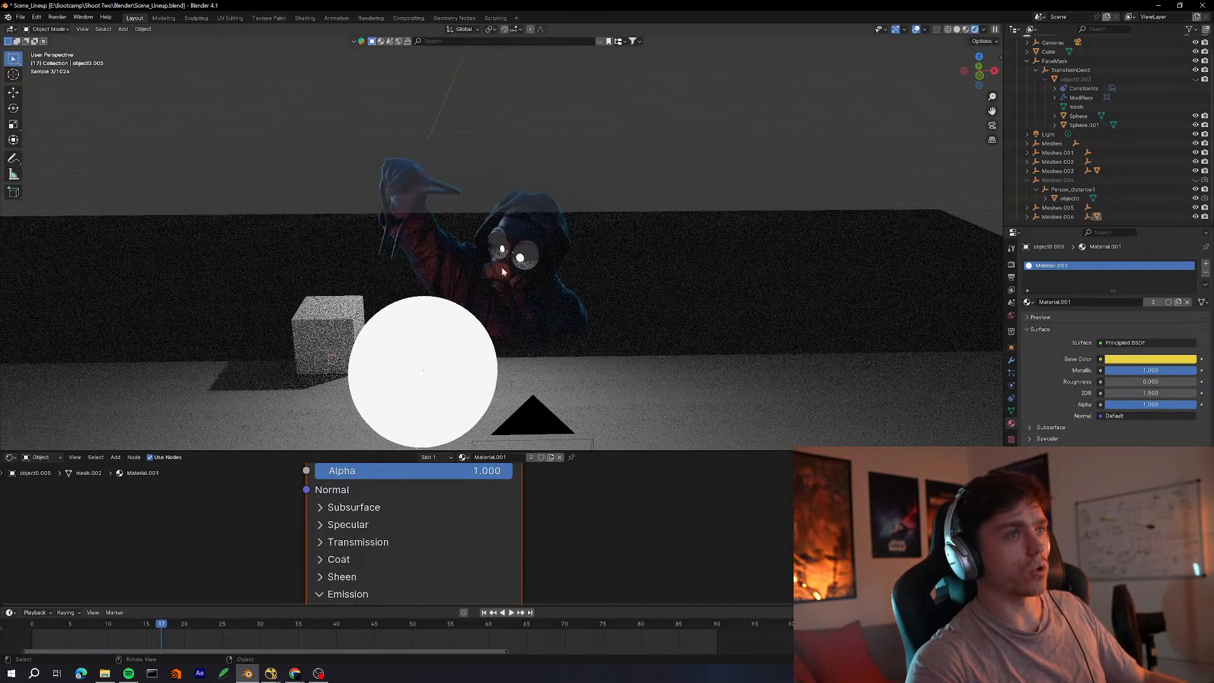
left_click(567, 298)
middle_click_drag(550, 337, 520, 313)
left_click_drag(580, 627, 635, 630)
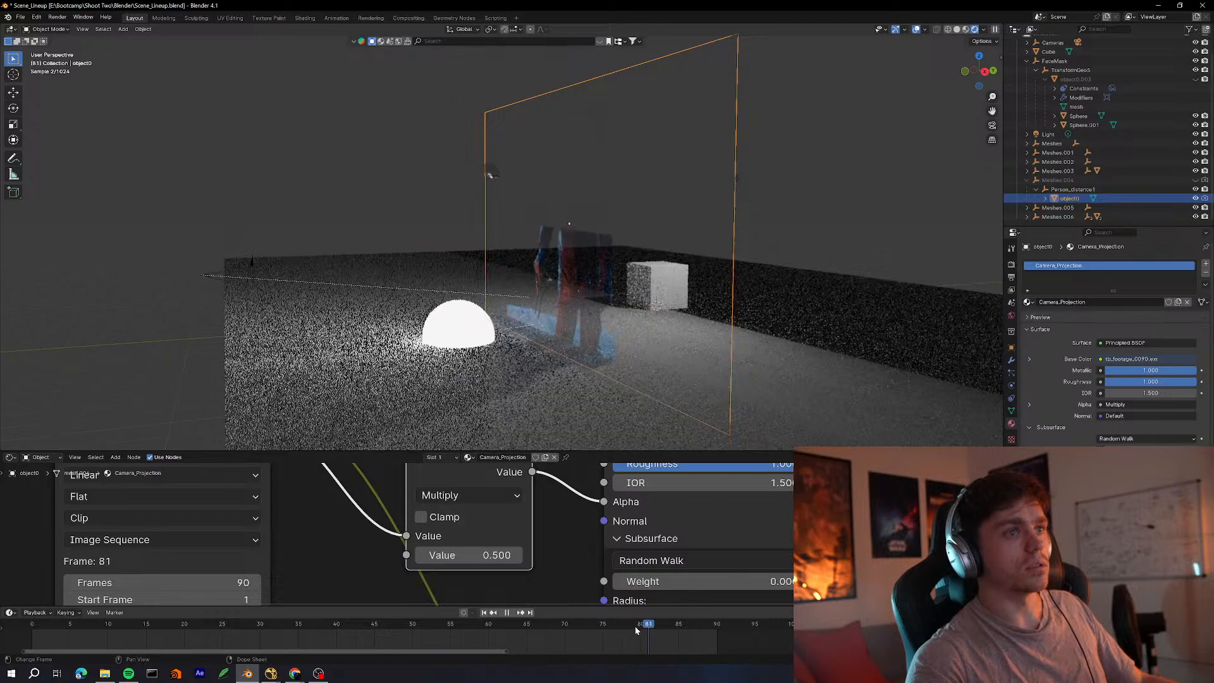
key("space")
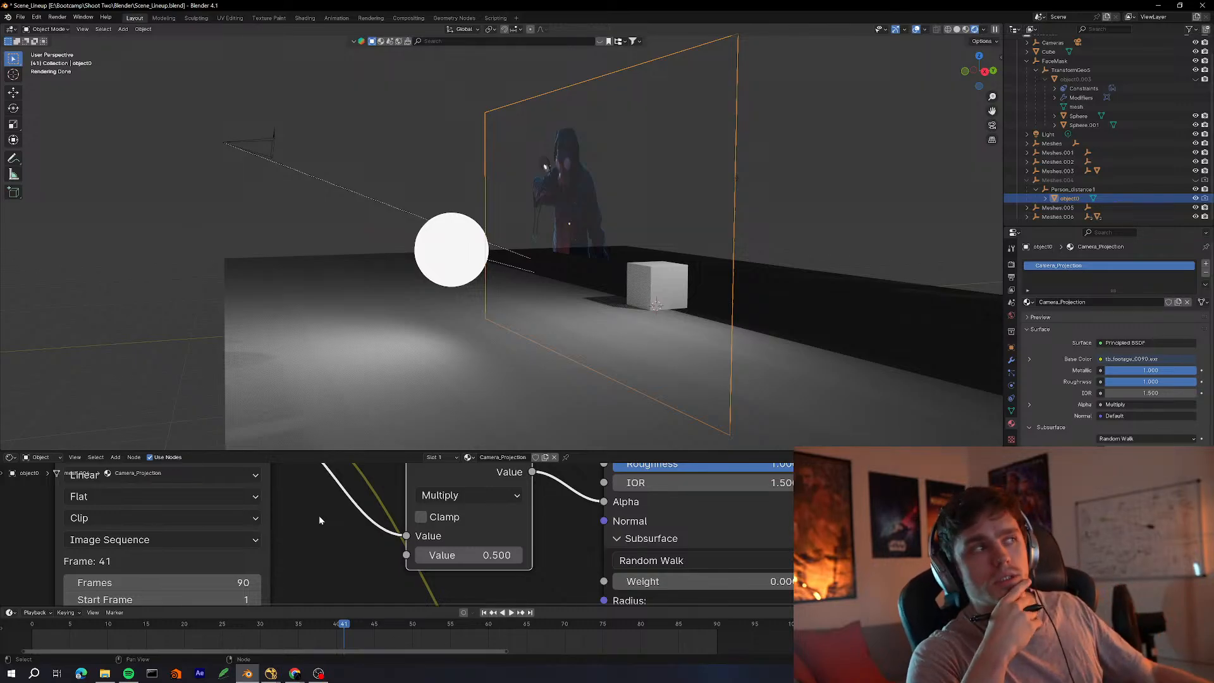
left_click(339, 159)
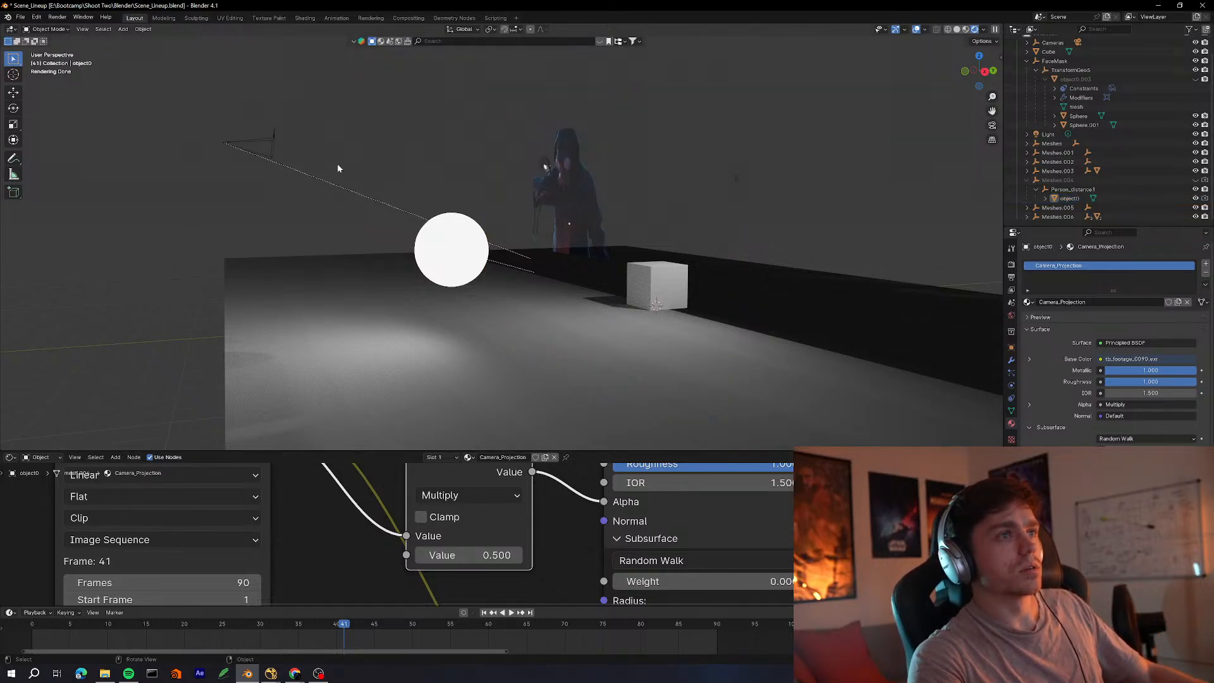
middle_click_drag(355, 173, 473, 217)
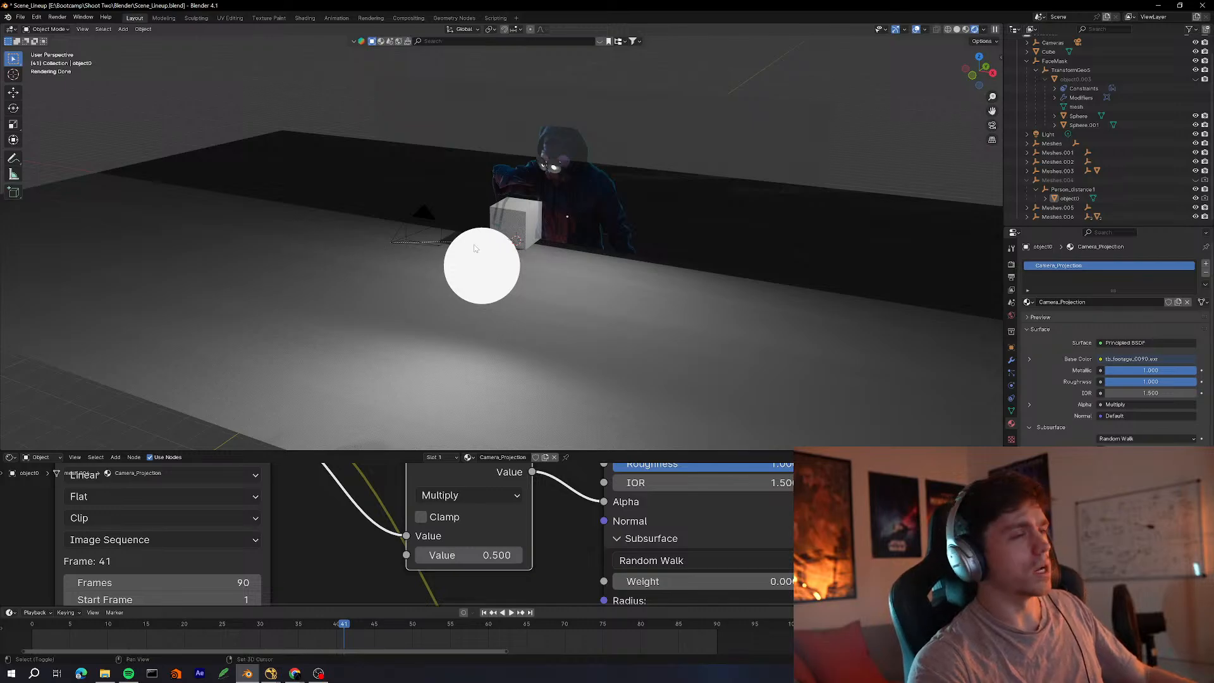
Scrub the animation up to about frame 79 and play it to examine the sphere's position relative to the person's eyes
middle_click_drag(476, 248, 532, 278, "shift")
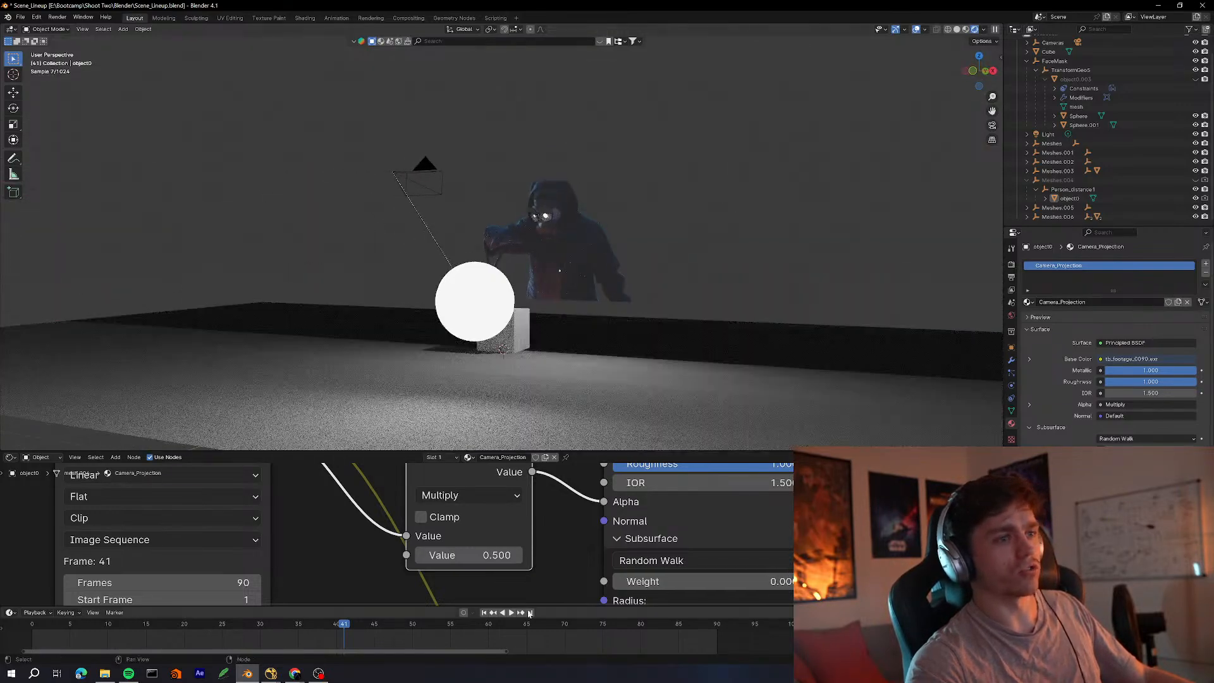
left_click_drag(530, 626, 481, 642)
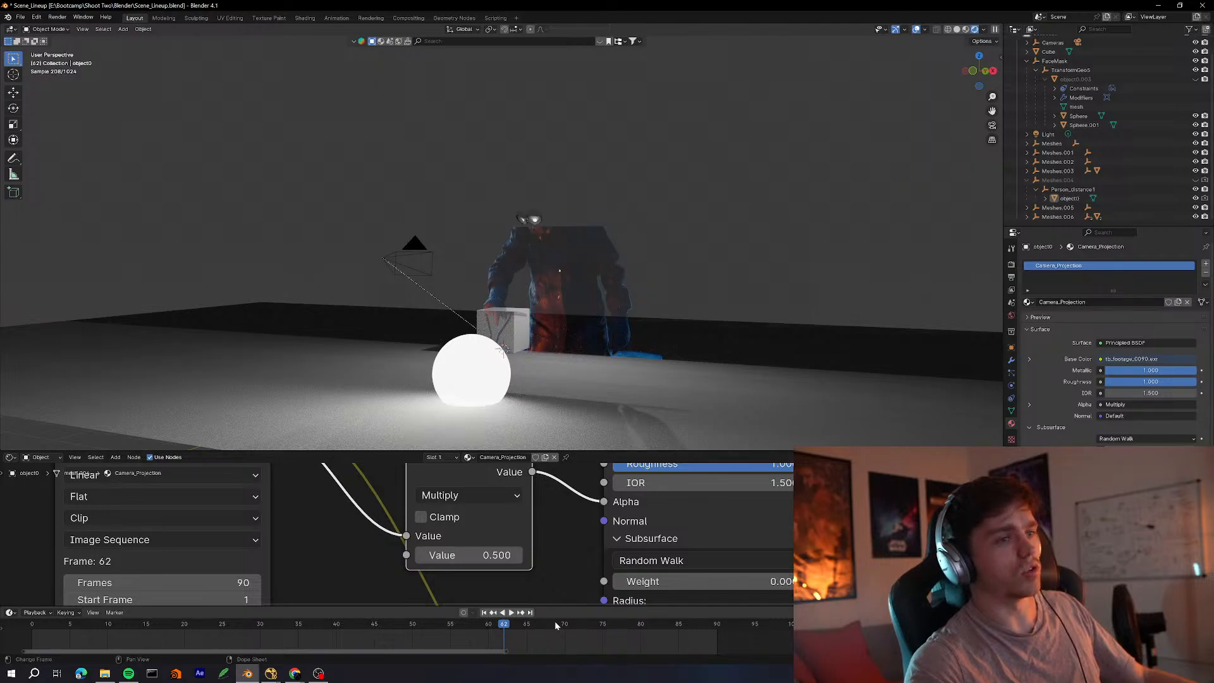
left_click_drag(555, 621, 644, 628)
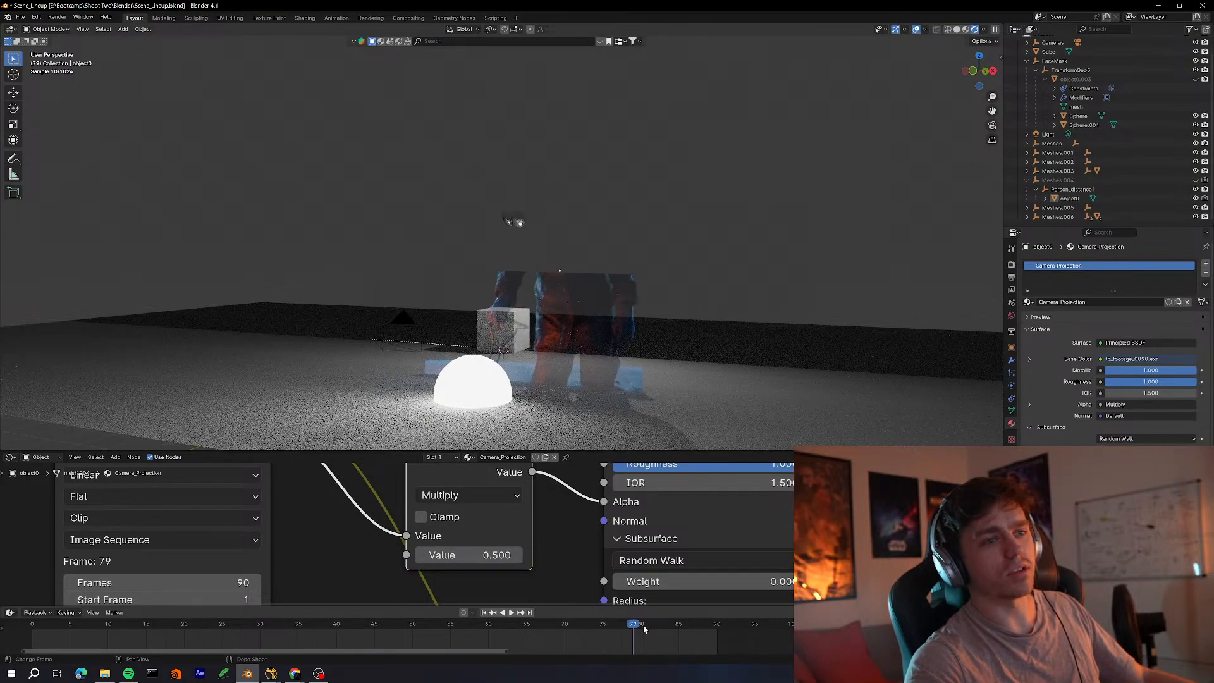
key("space")
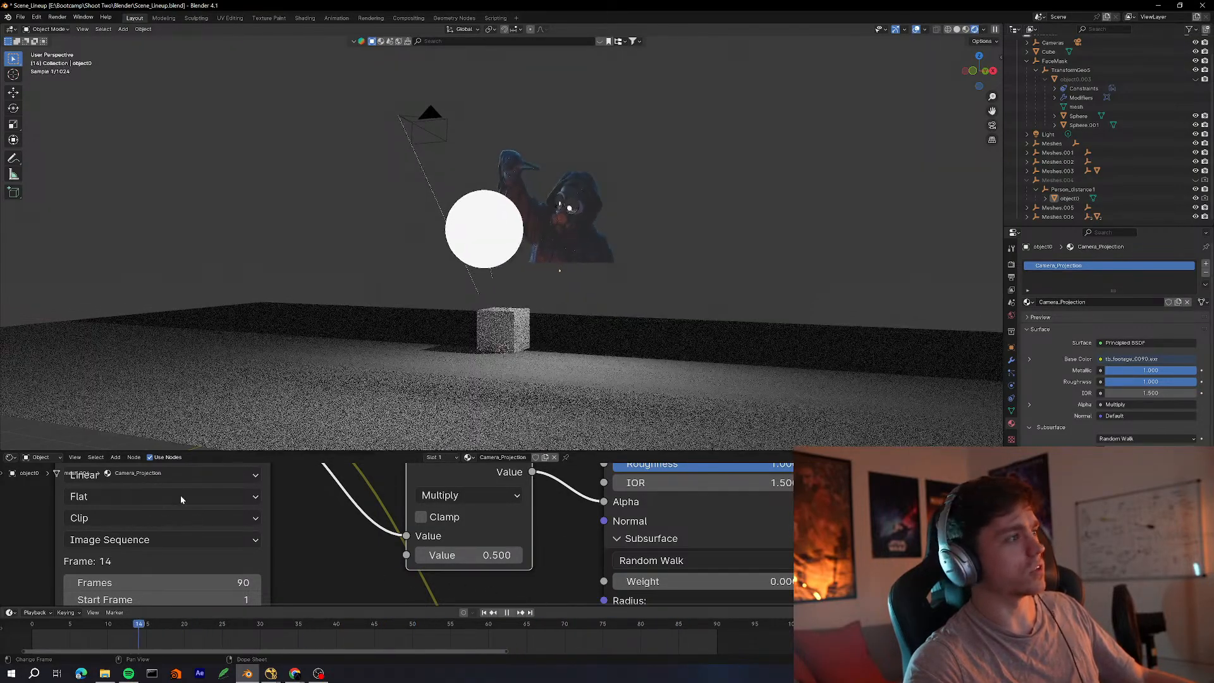
key("space")
Save the Scene_Lineup.blend scene
key("ctrl+s")
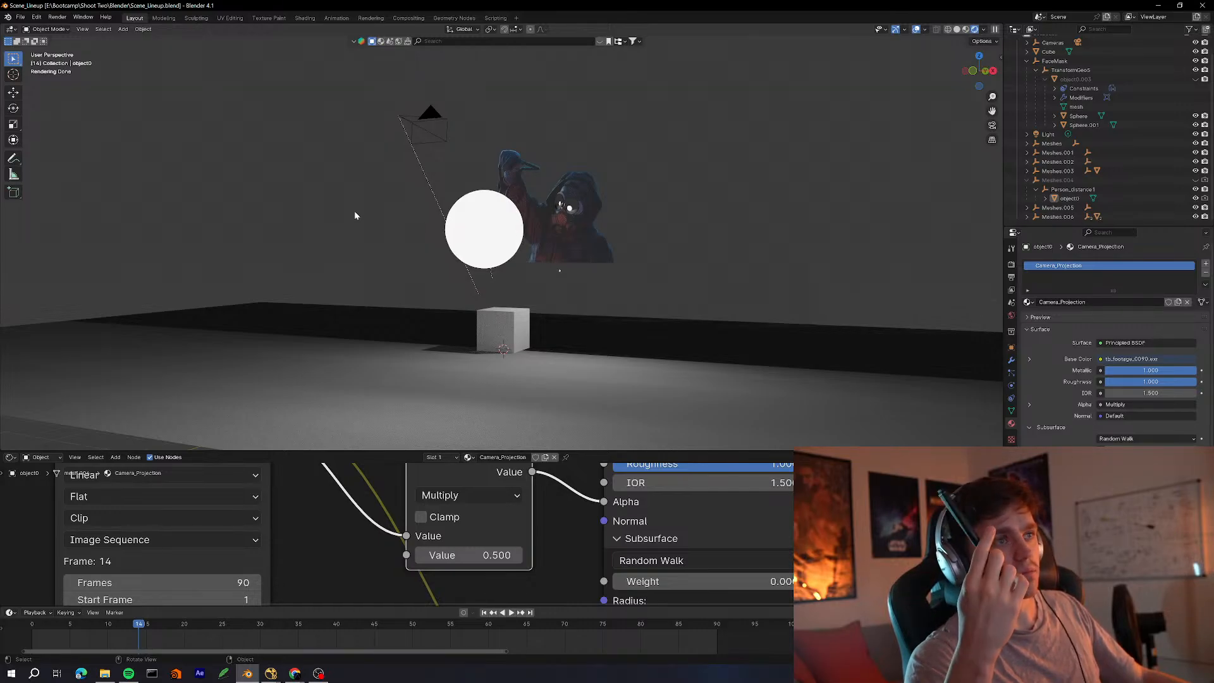
middle_click_drag(310, 235, 295, 248)
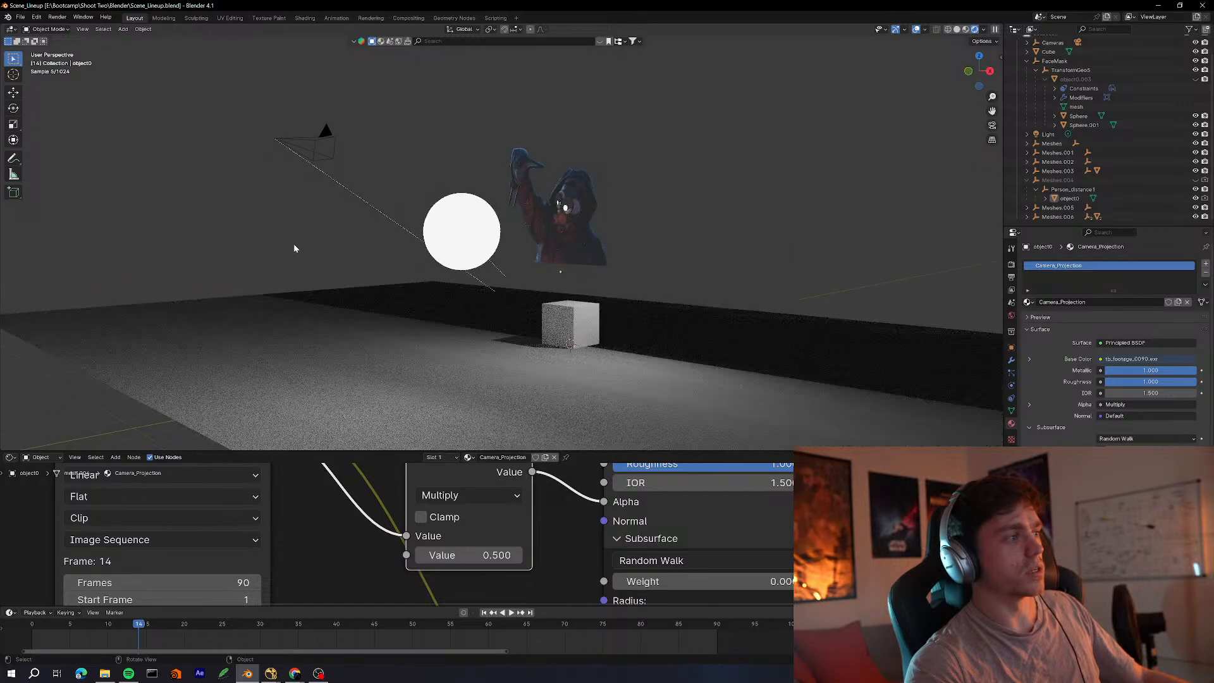
key("ctrl+s")
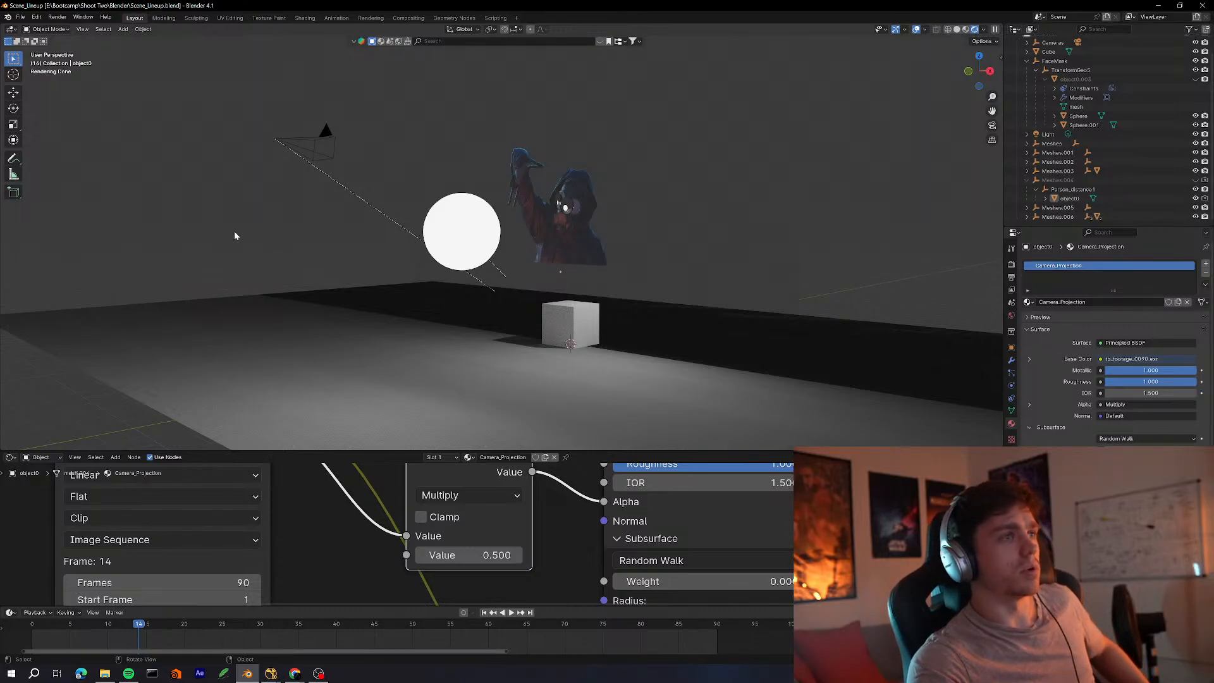
left_click(429, 283)
left_click(324, 216)
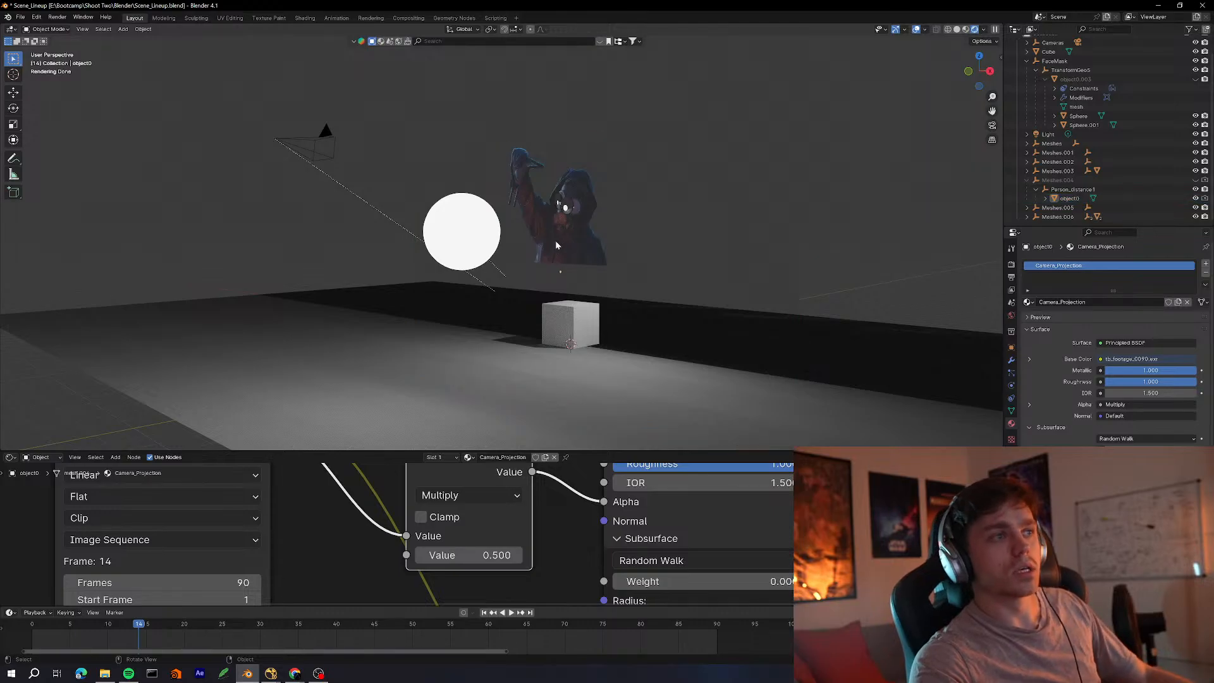
Scrub and play the animation through the camera view to compare the sphere and its eye reflections with the person footage
middle_click_drag(503, 306, 643, 282)
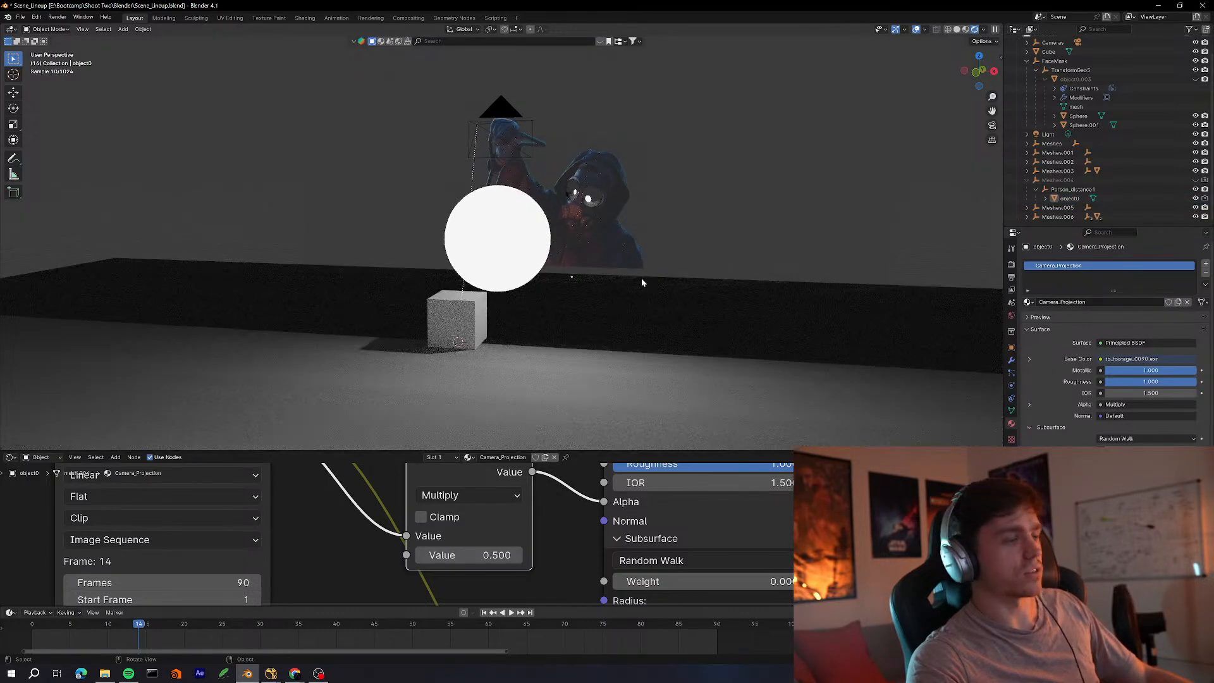
key("KP_0")
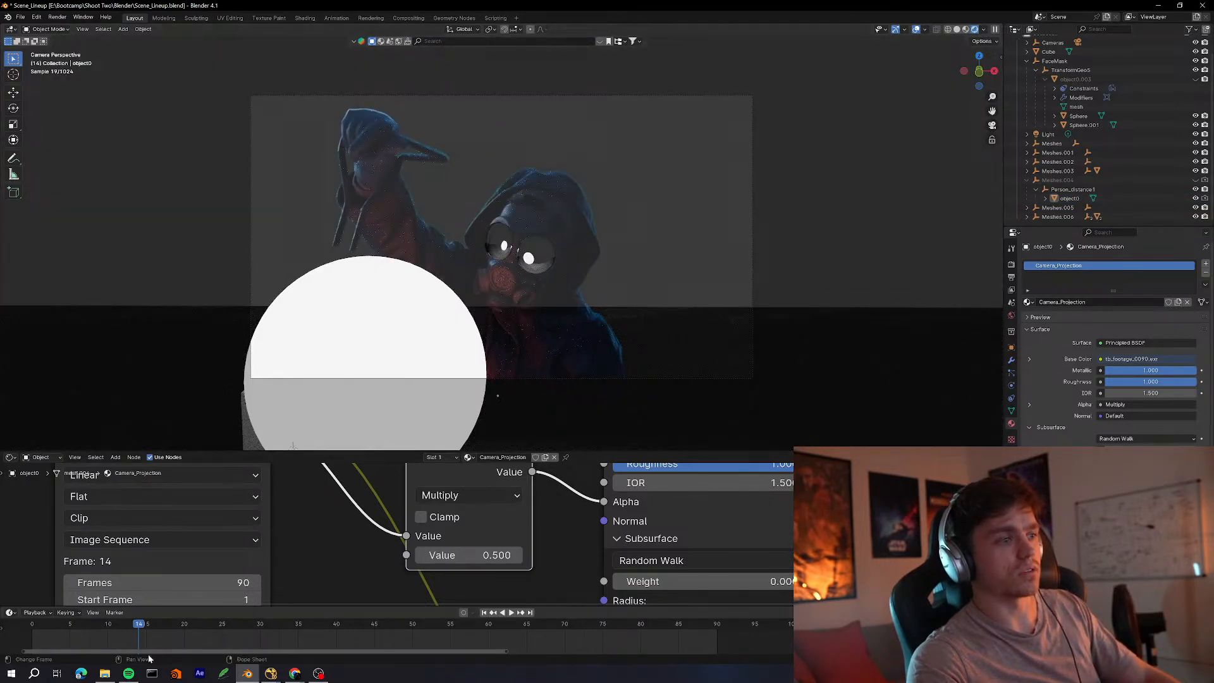
key("space")
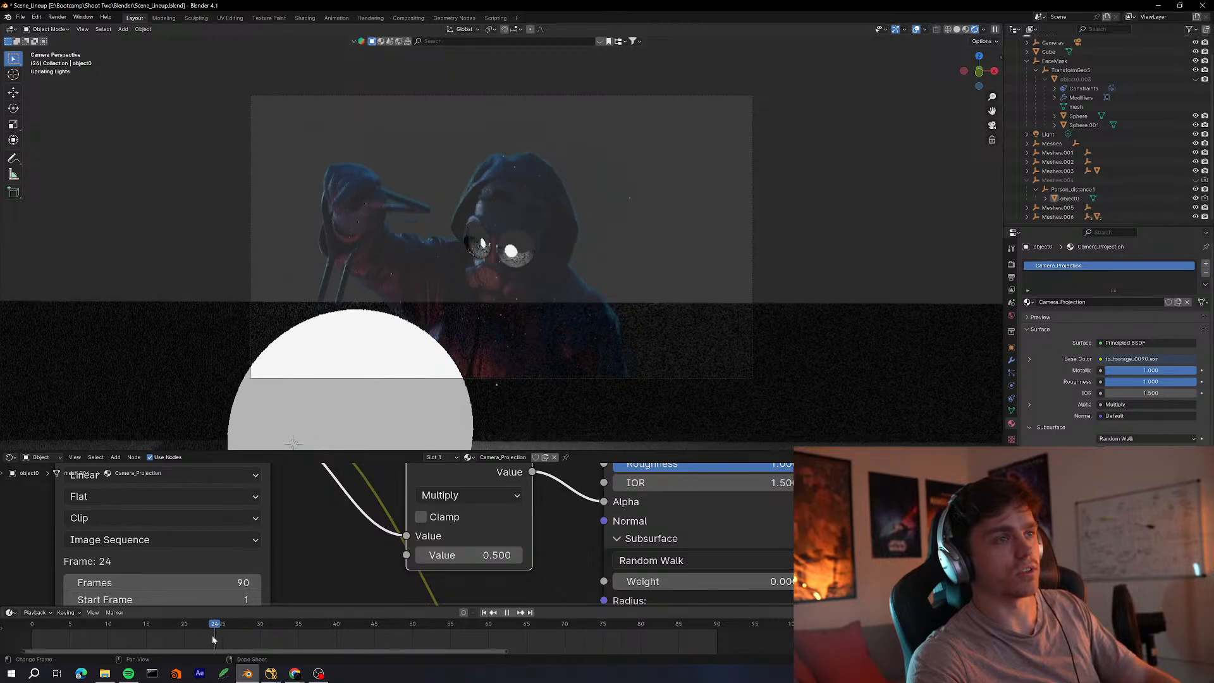
left_click_drag(213, 640, 199, 638)
left_click(420, 229)
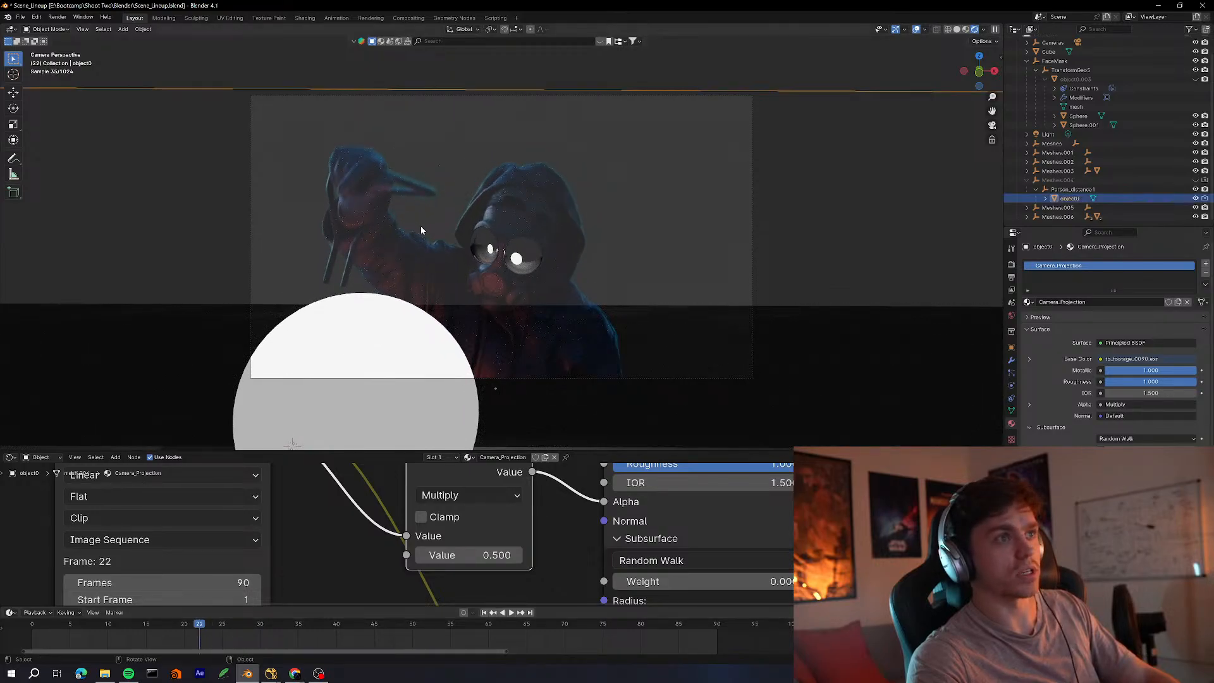
left_click_drag(234, 627, 350, 667)
key("space")
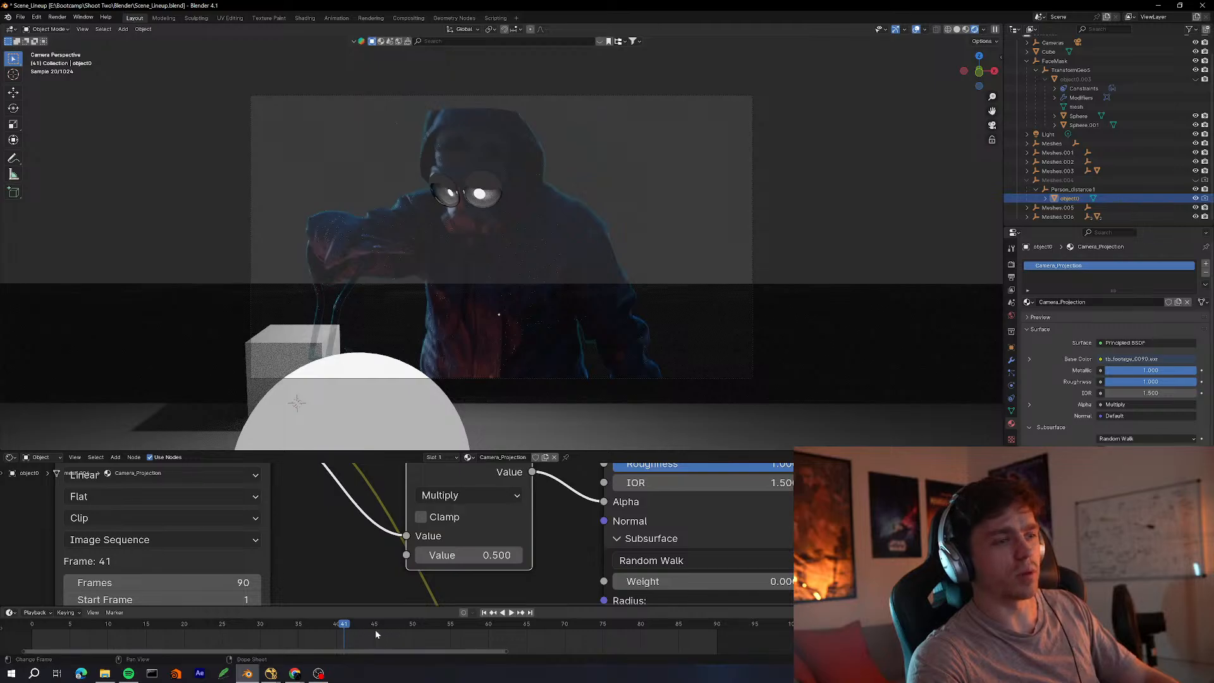
left_click_drag(373, 624, 276, 625)
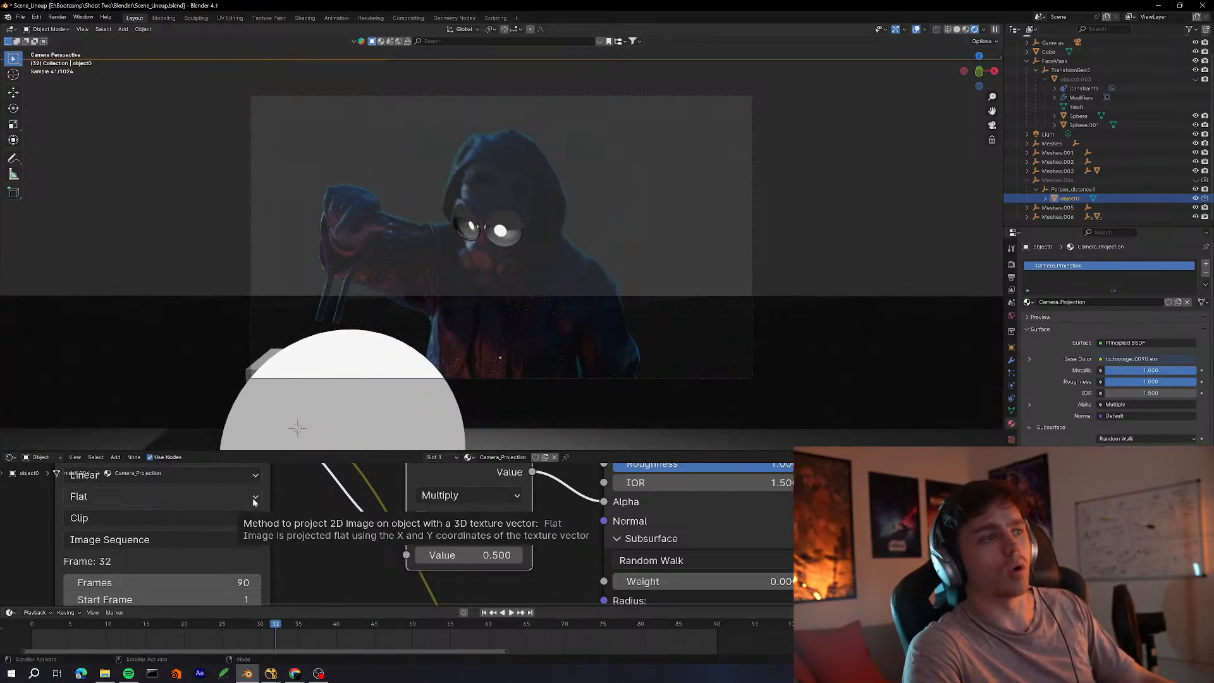
left_click_drag(297, 630, 359, 625)
key("space")
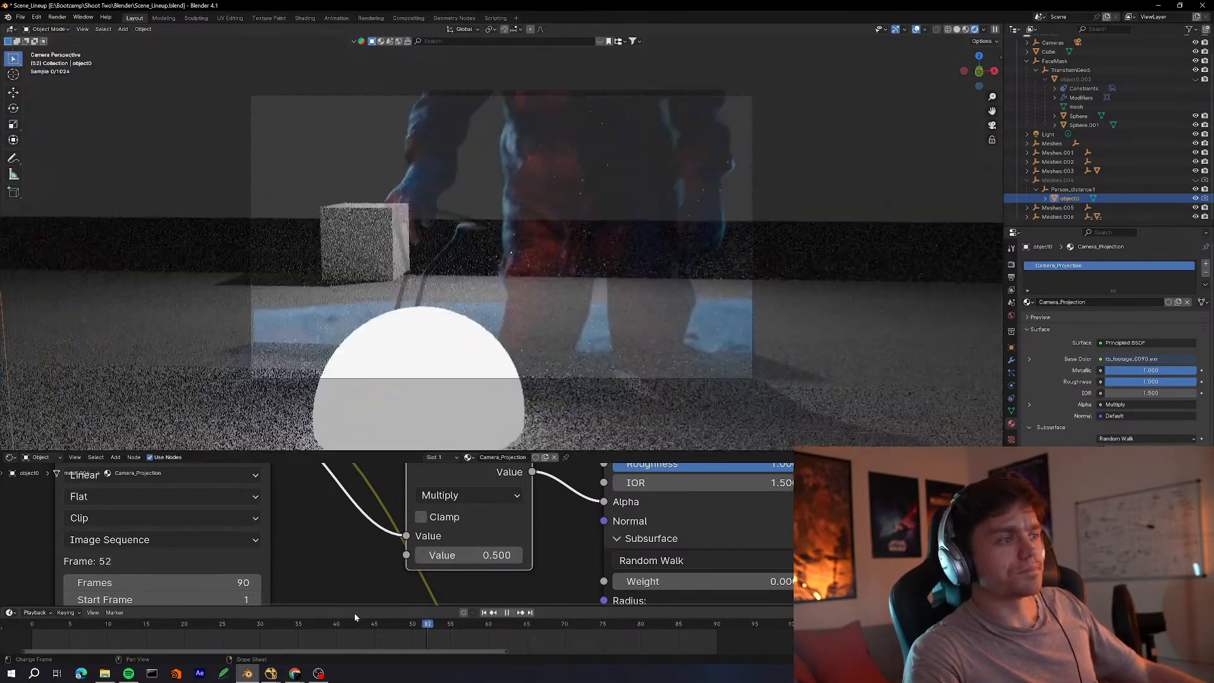
left_click(148, 636)
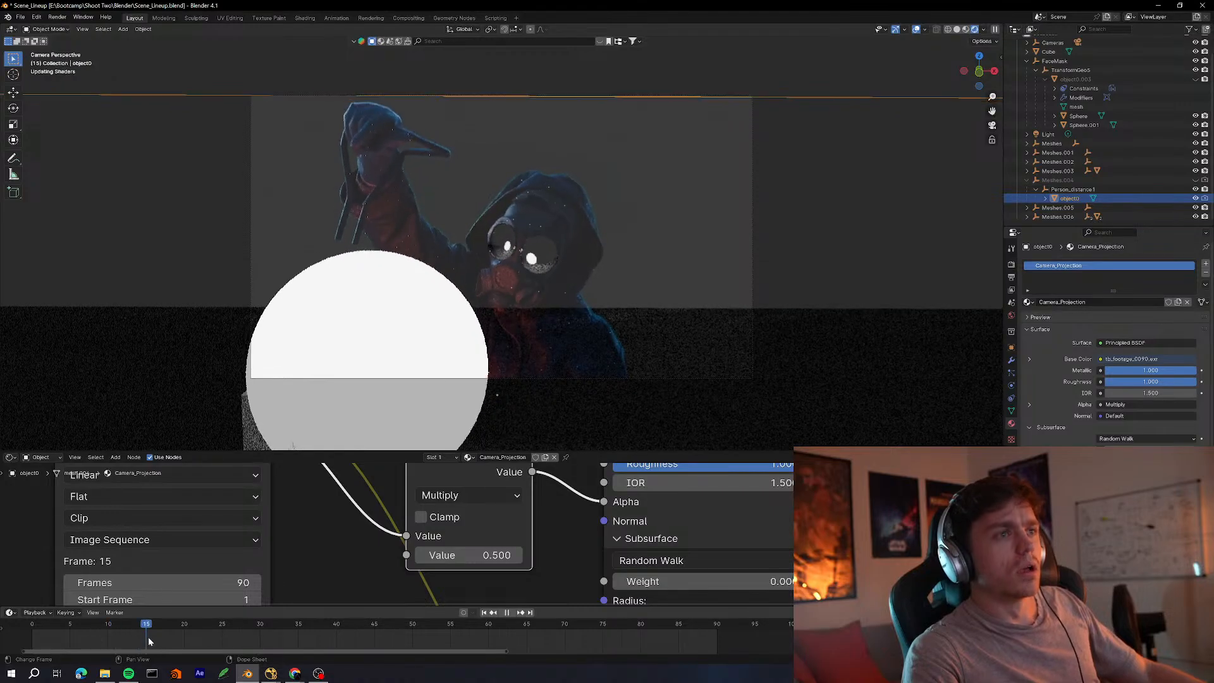
key("space")
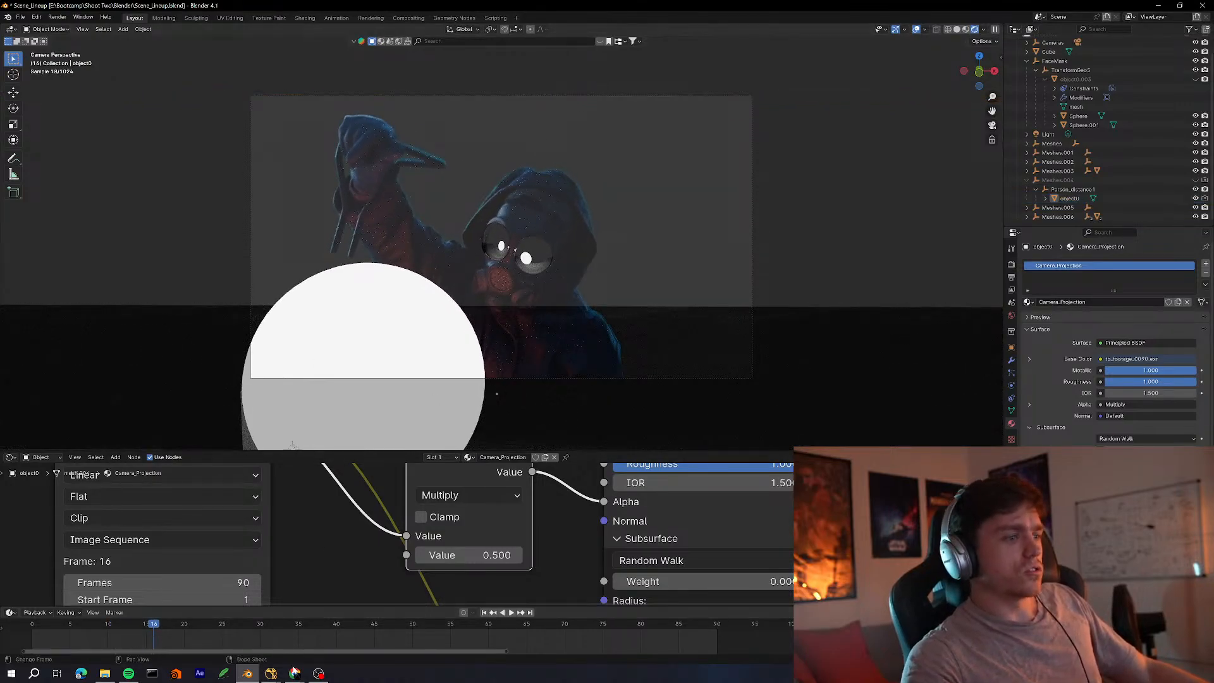
Switch to NukeX and search the enlarged node graph for the Grid3 and Card4 ground-plane setup
left_click(323, 639)
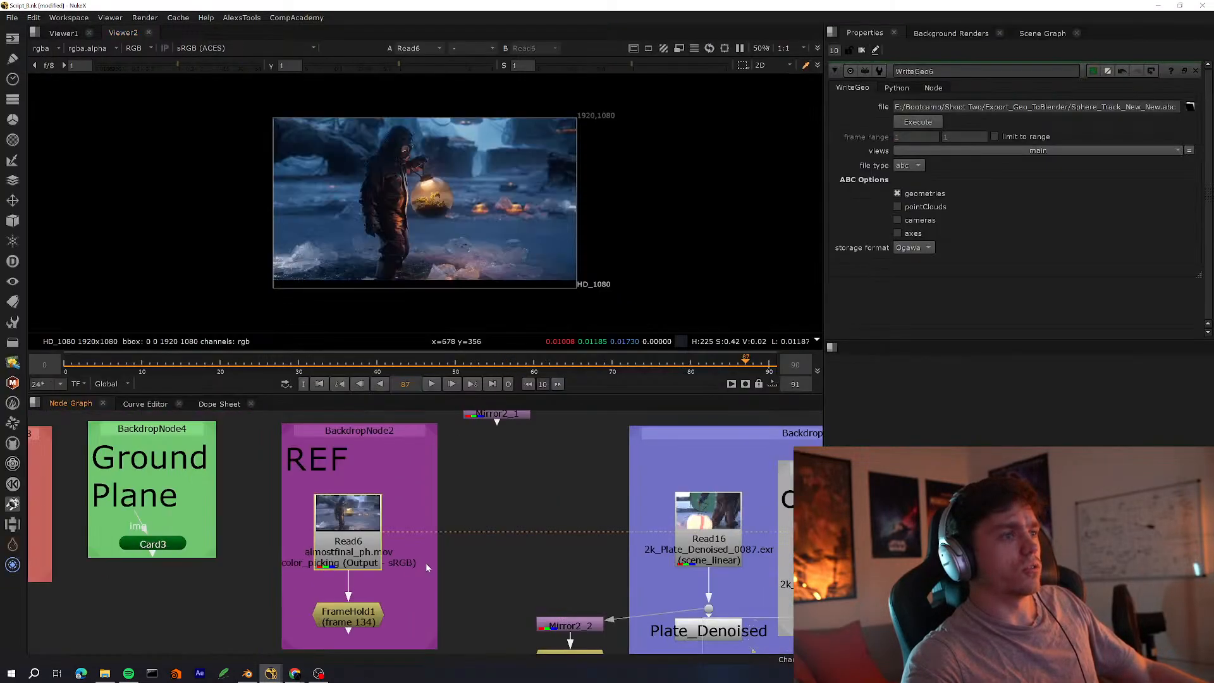
key("space")
scroll(426, 563, "down", 10)
scroll(623, 301, "up", 6)
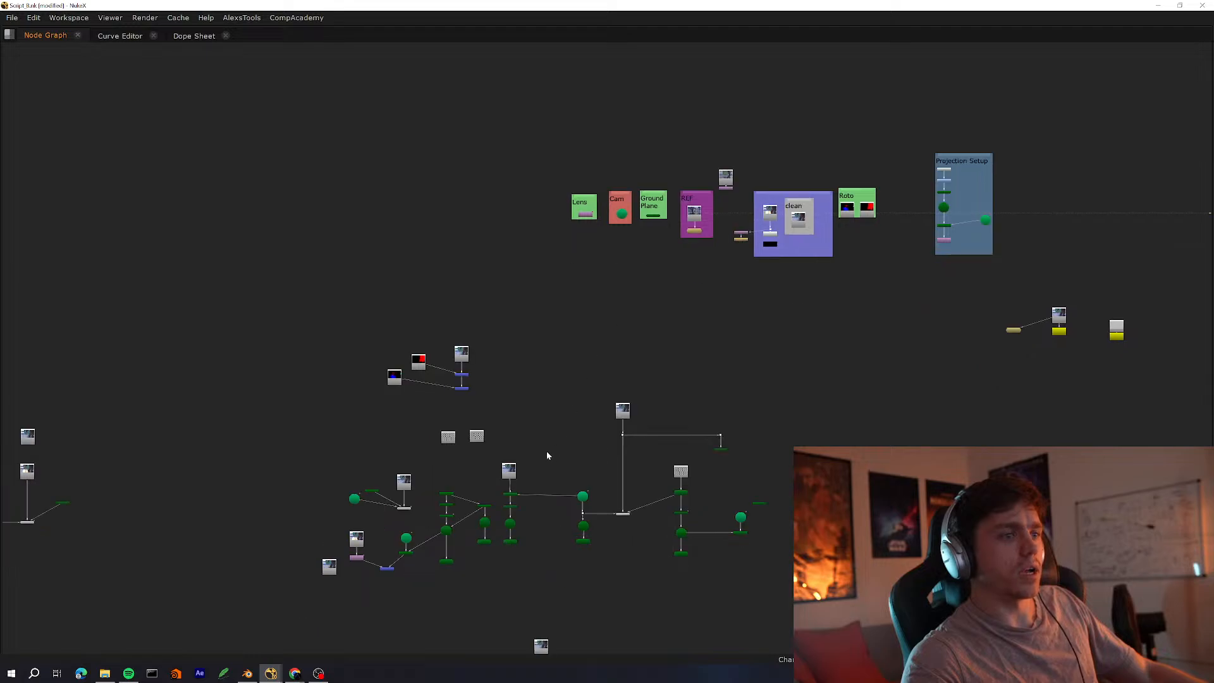
scroll(406, 580, "up", 3)
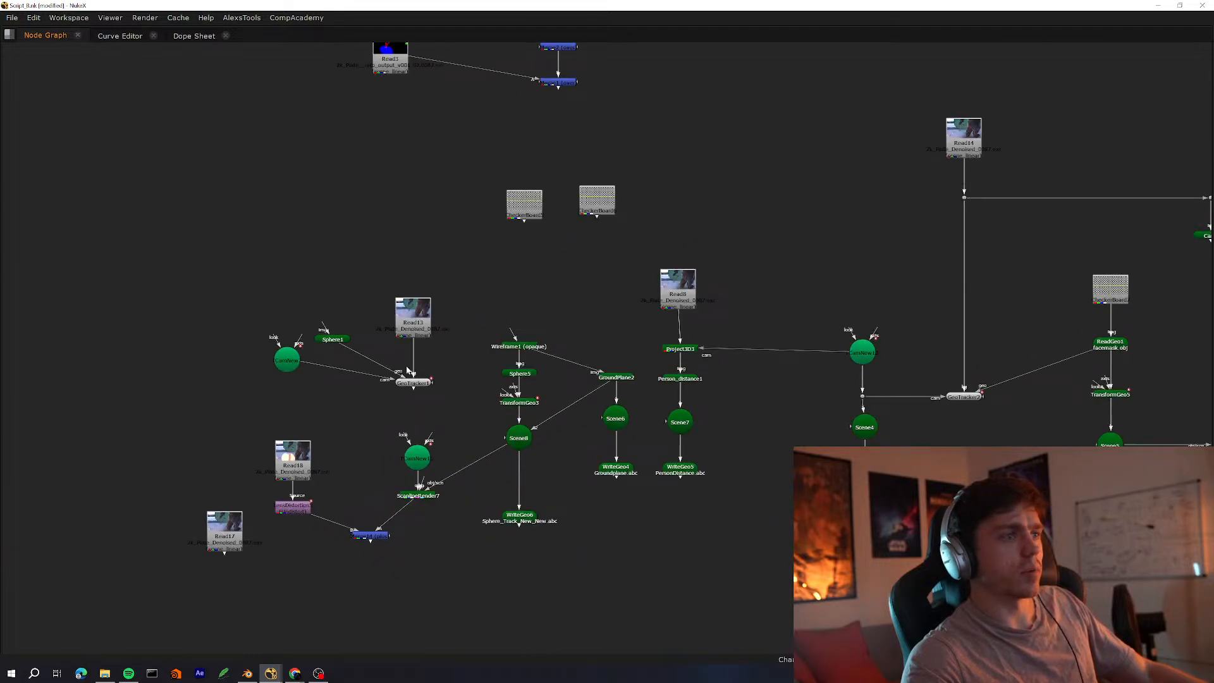
scroll(471, 411, "down", 8)
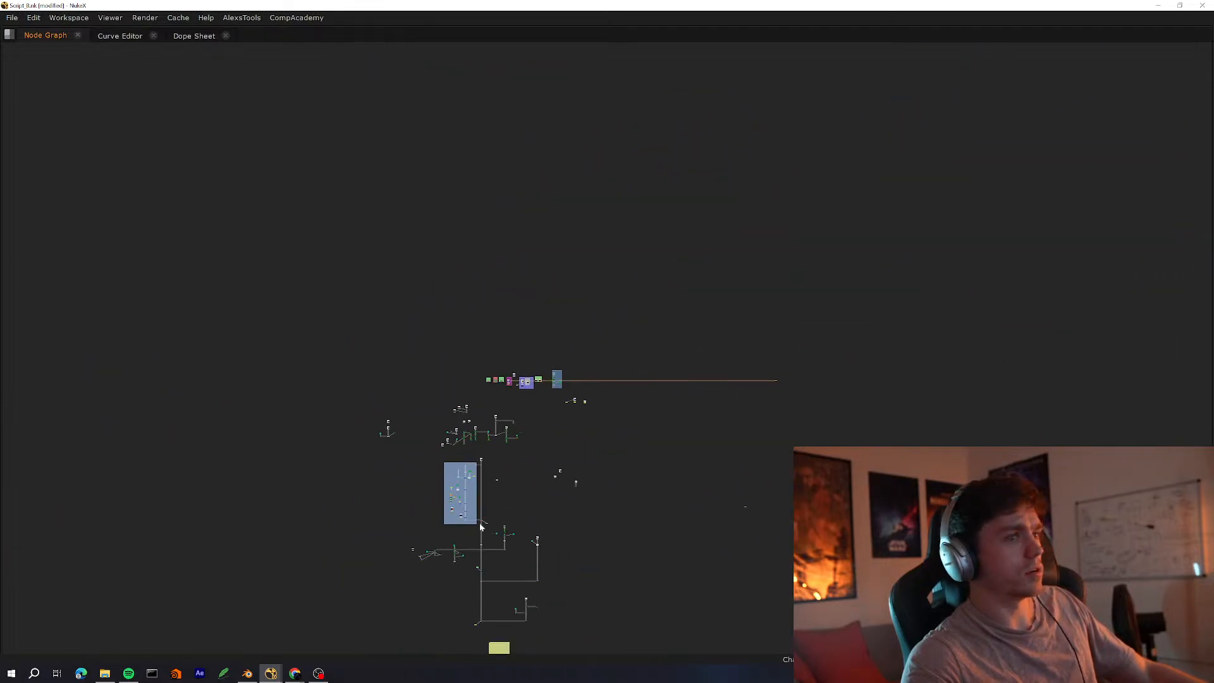
scroll(519, 455, "up", 5)
scroll(512, 407, "up", 5)
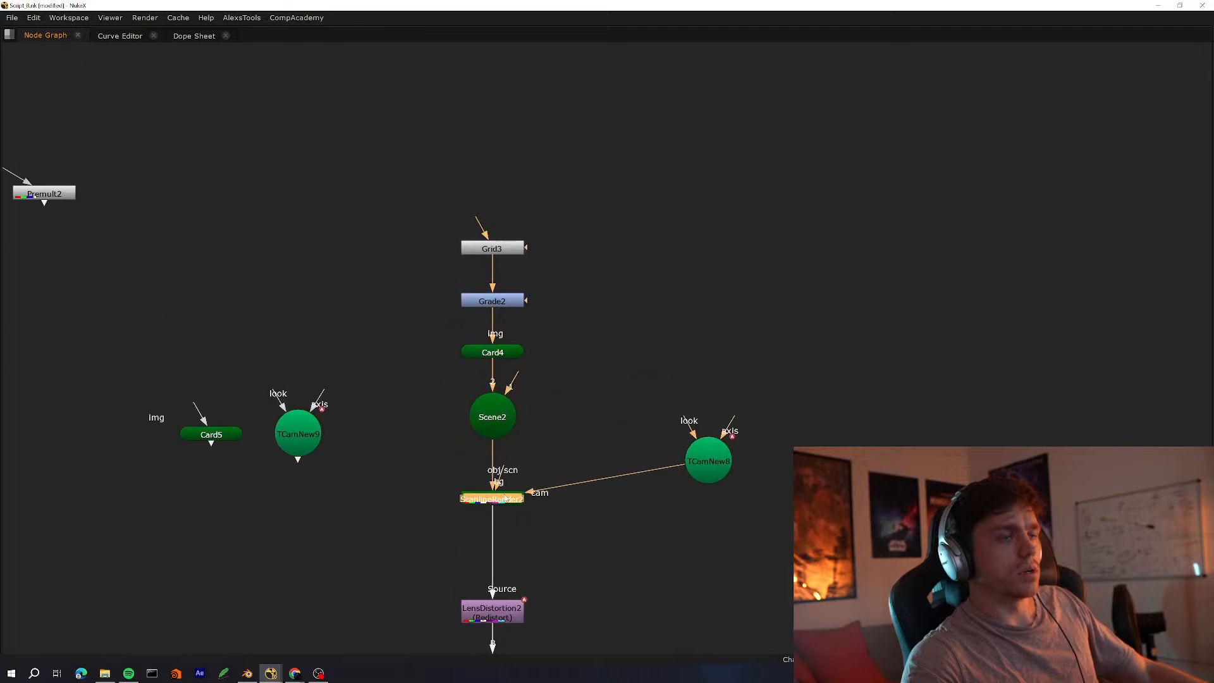
scroll(487, 510, "down", 5)
Show the Merge10 node's person footage over the ground grid in the enlarged viewer and examine it at different frames
key("space")
middle_click_drag(390, 586, 306, 582)
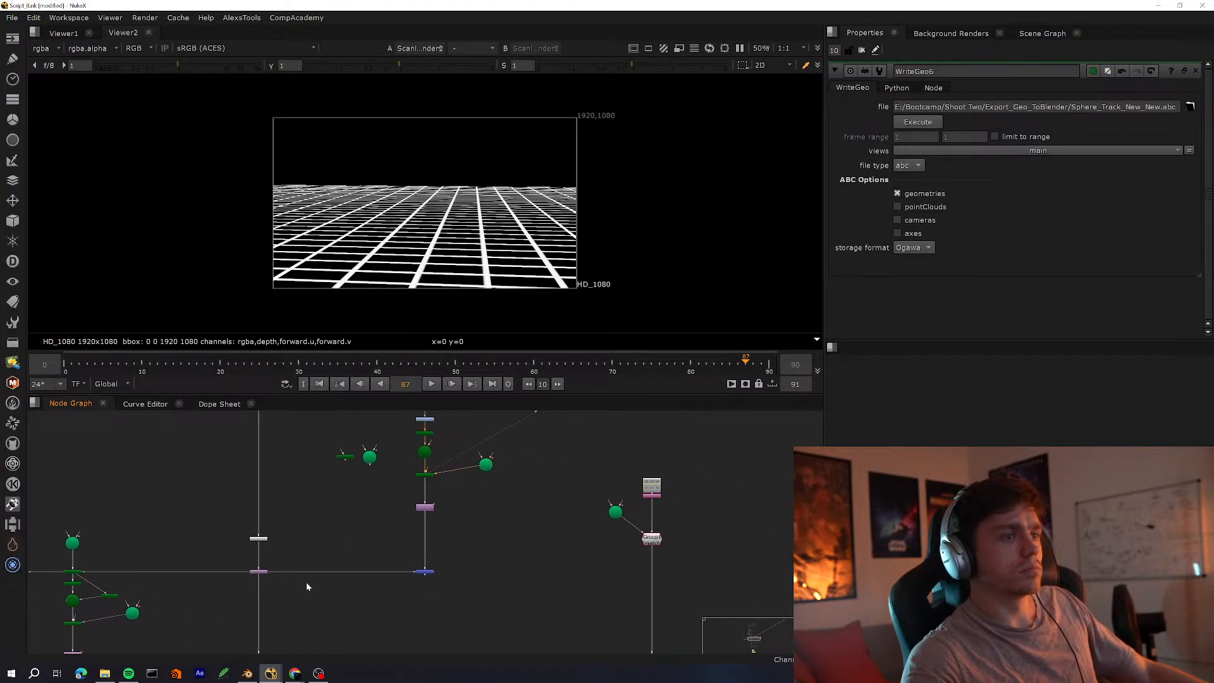
scroll(430, 557, "up", 3)
left_click(433, 566)
key("1")
left_click(331, 556)
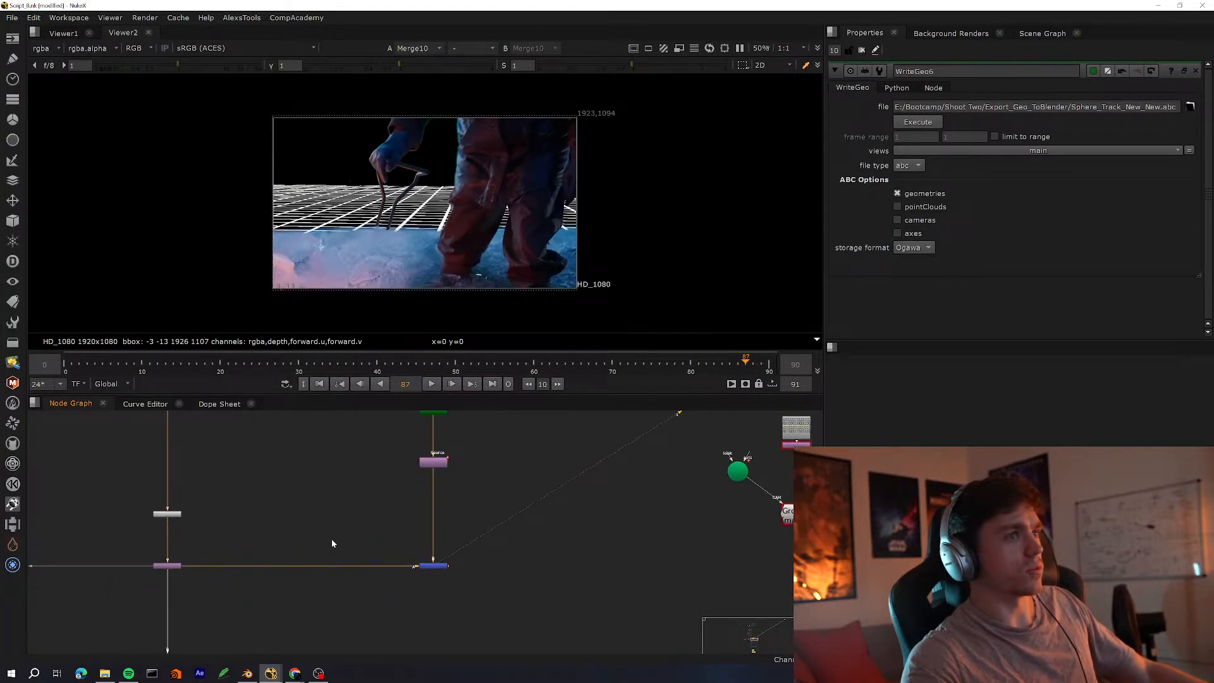
scroll(528, 259, "up", 4)
key("space")
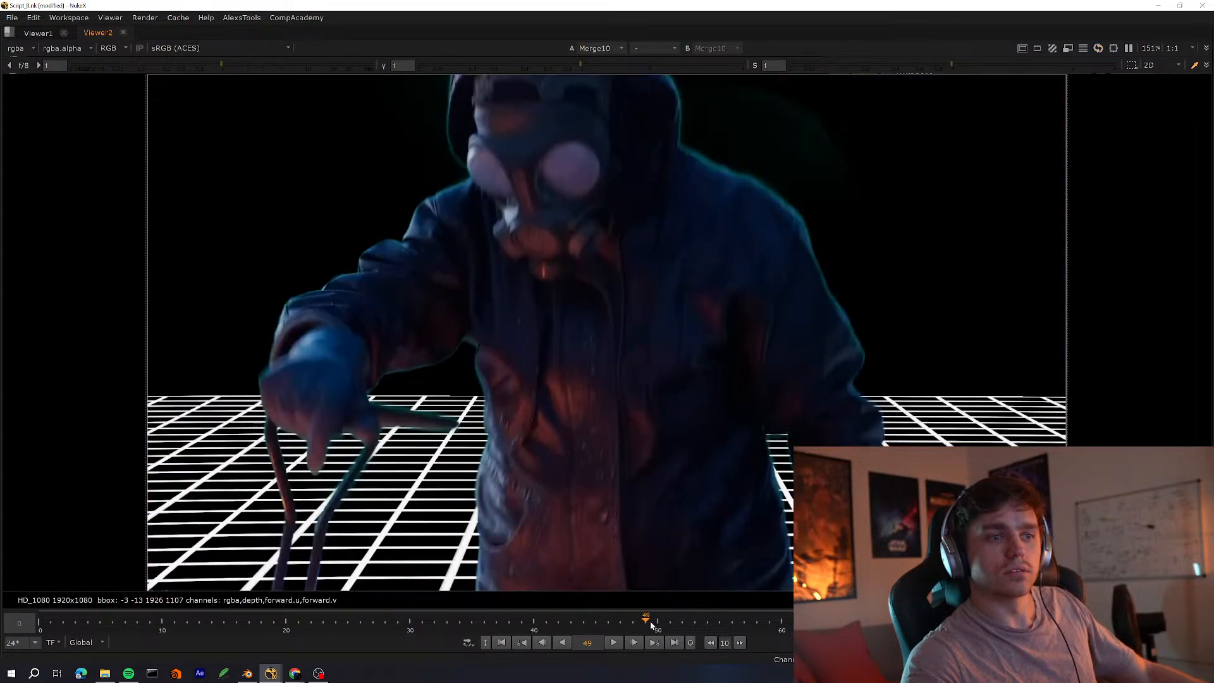
Restore the full layout and show the Project3D2 node's person footage in the viewer
key("space")
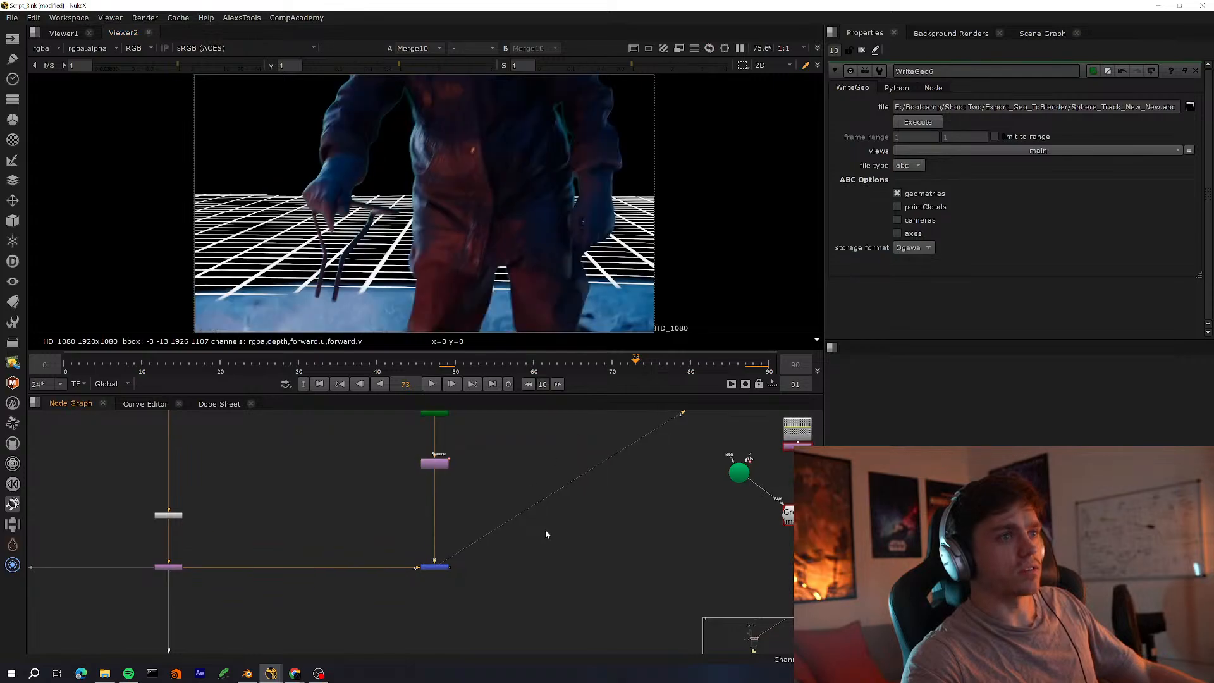
scroll(545, 530, "down", 3)
middle_click_drag(263, 551, 448, 552)
scroll(448, 551, "up", 4)
left_click(274, 549)
key("1")
middle_click_drag(308, 613, 424, 495)
scroll(424, 494, "up", 1)
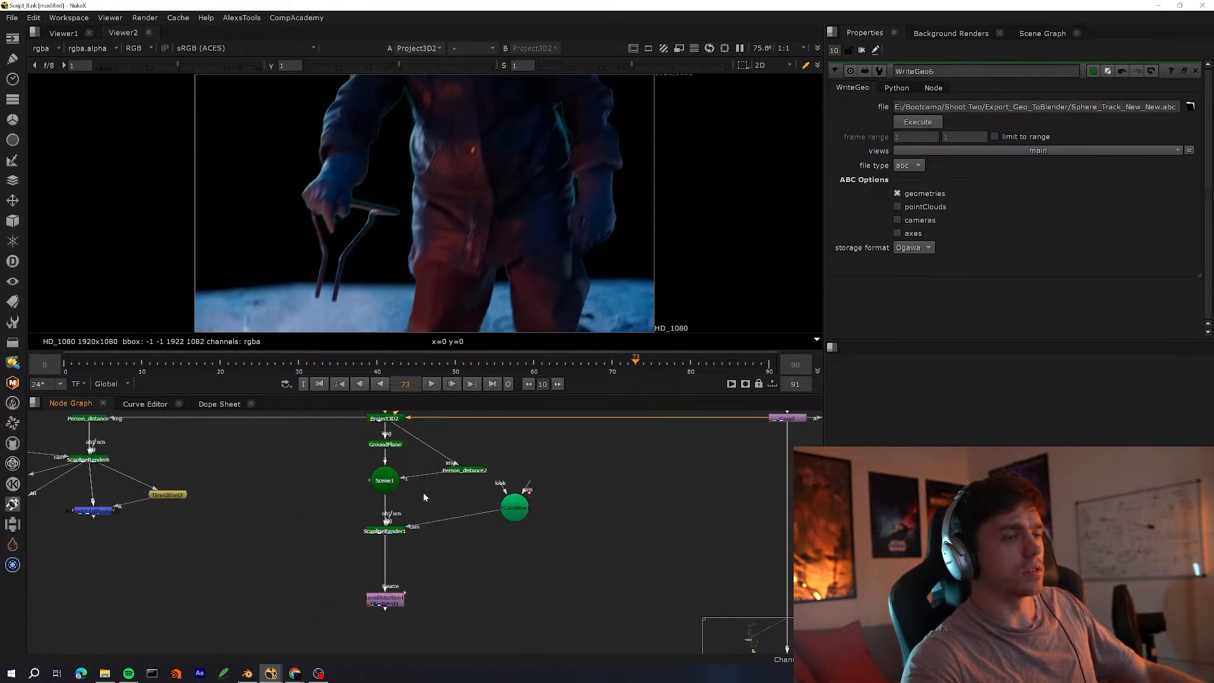
Search the enlarged node graph for the plate and roto matte merge setup
key("space")
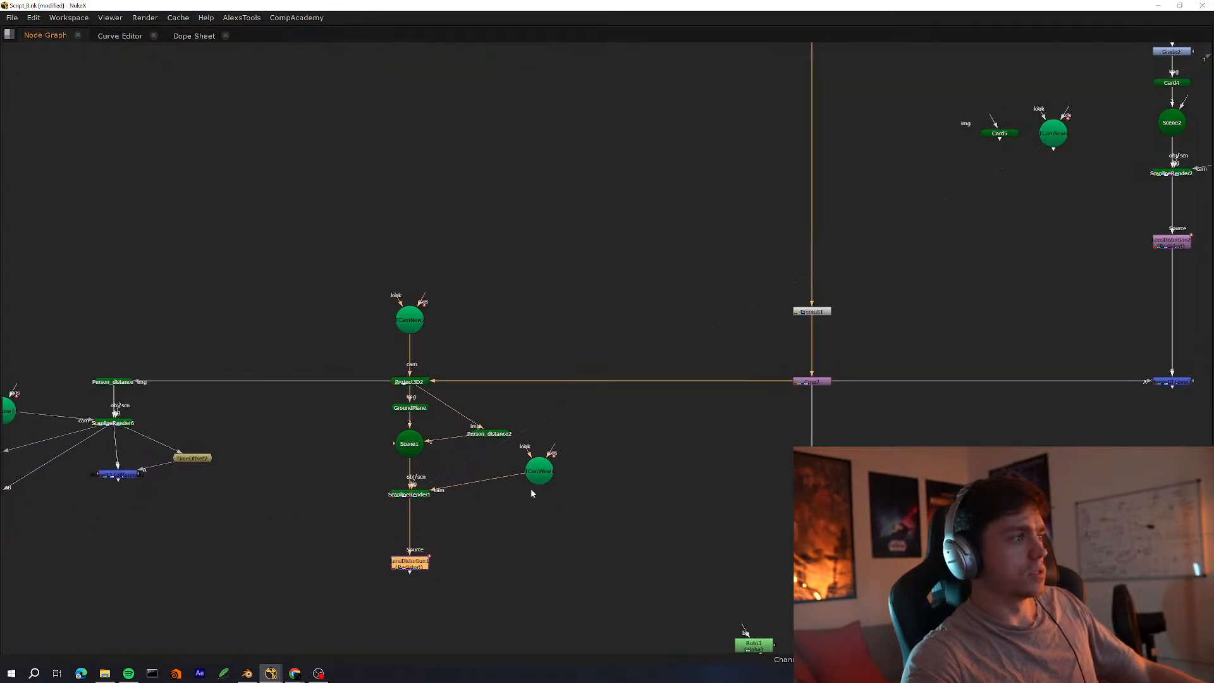
scroll(530, 489, "down", 5)
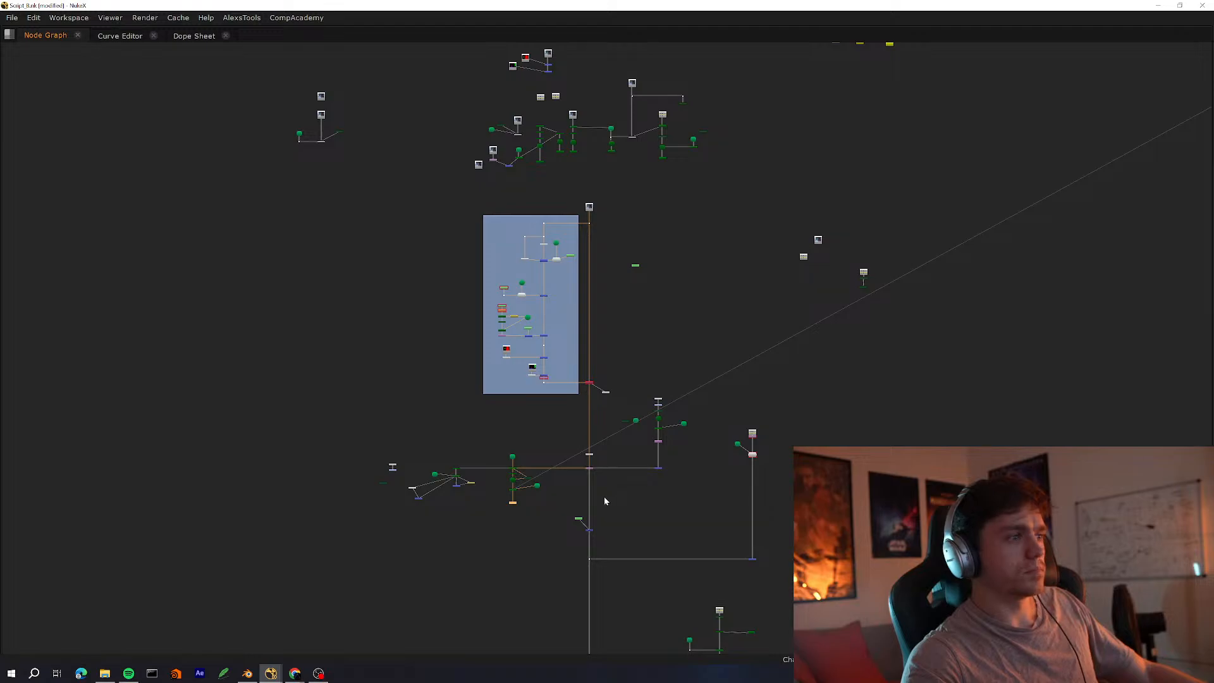
scroll(759, 477, "up", 5)
middle_click_drag(805, 415, 551, 521)
scroll(550, 520, "down", 7)
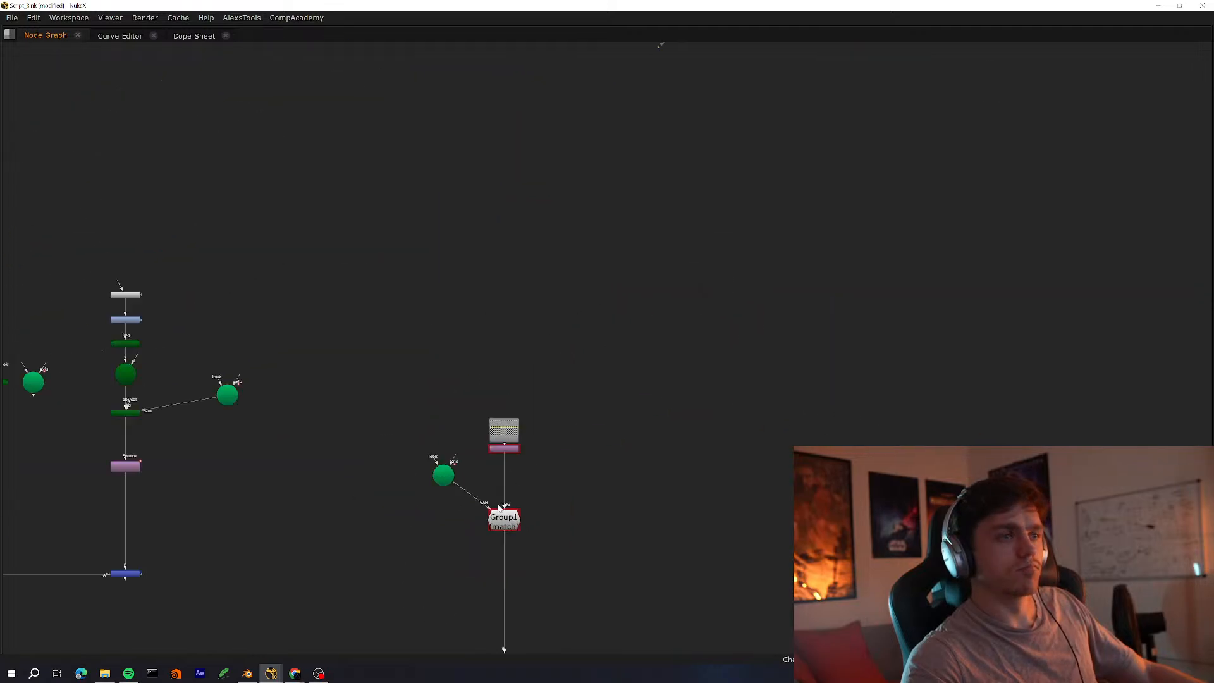
middle_click_drag(494, 304, 448, 405)
scroll(426, 377, "up", 6)
middle_click_drag(277, 294, 388, 447)
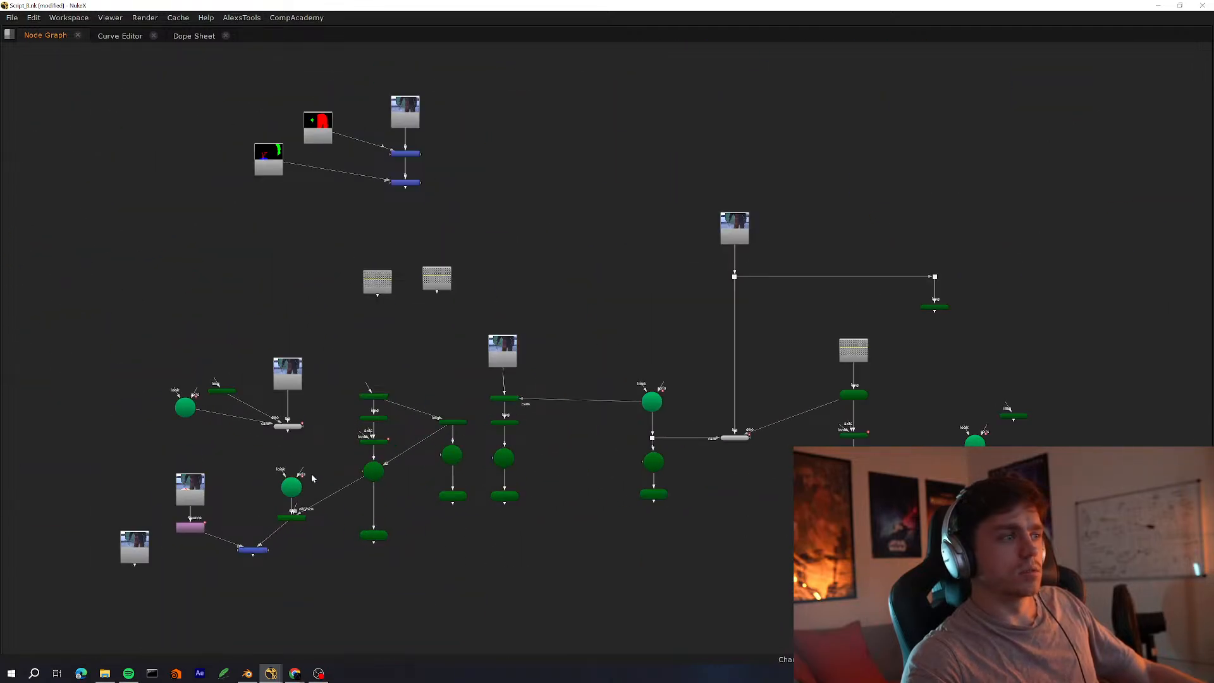
scroll(319, 403, "up", 3)
middle_click_drag(319, 402, 413, 458)
left_click_drag(472, 343, 211, 508)
middle_click_drag(374, 500, 531, 528)
left_click_drag(526, 443, 301, 388)
left_click(439, 416)
scroll(443, 417, "down", 6)
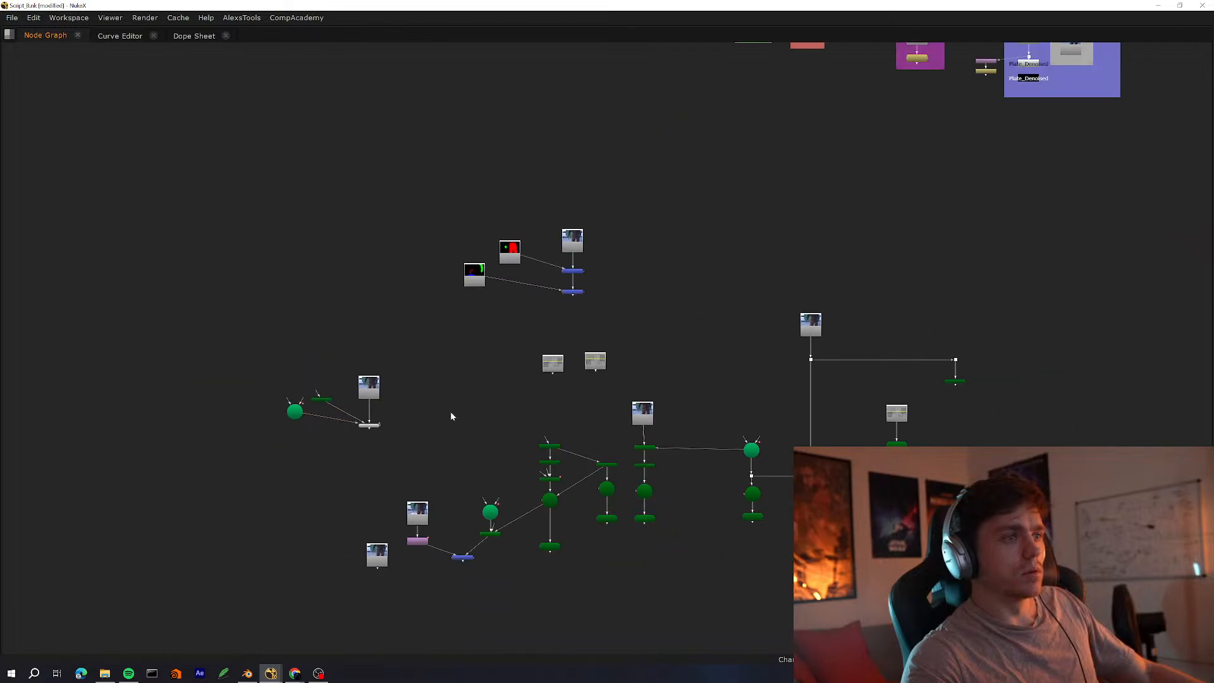
middle_click_drag(753, 232, 421, 490)
Locate the two roto mattes merged over the plate below the backdrops and save the script
left_click_drag(320, 468, 100, 562)
scroll(217, 520, "up", 3)
left_click_drag(258, 484, 443, 351)
left_click(351, 491)
key("ctrl+s")
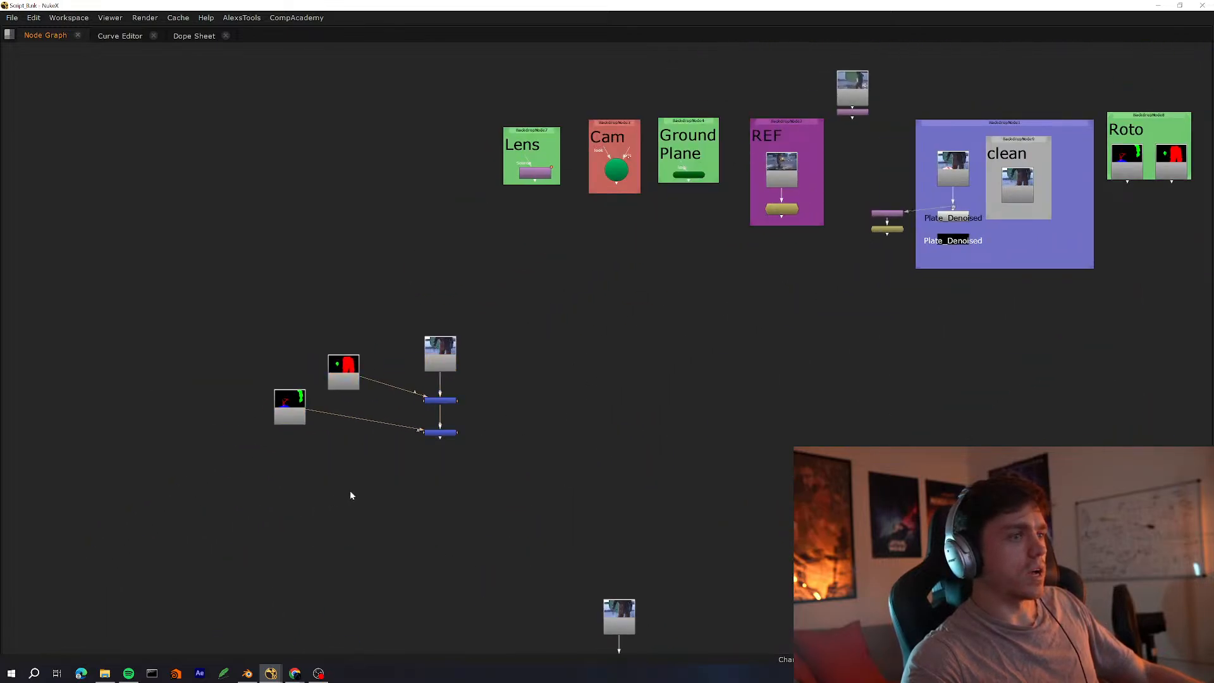
Examine the coloured roto mattes over the plate by playing the Merge1 result in the restored layout
middle_click_drag(351, 495, 279, 618)
key("space")
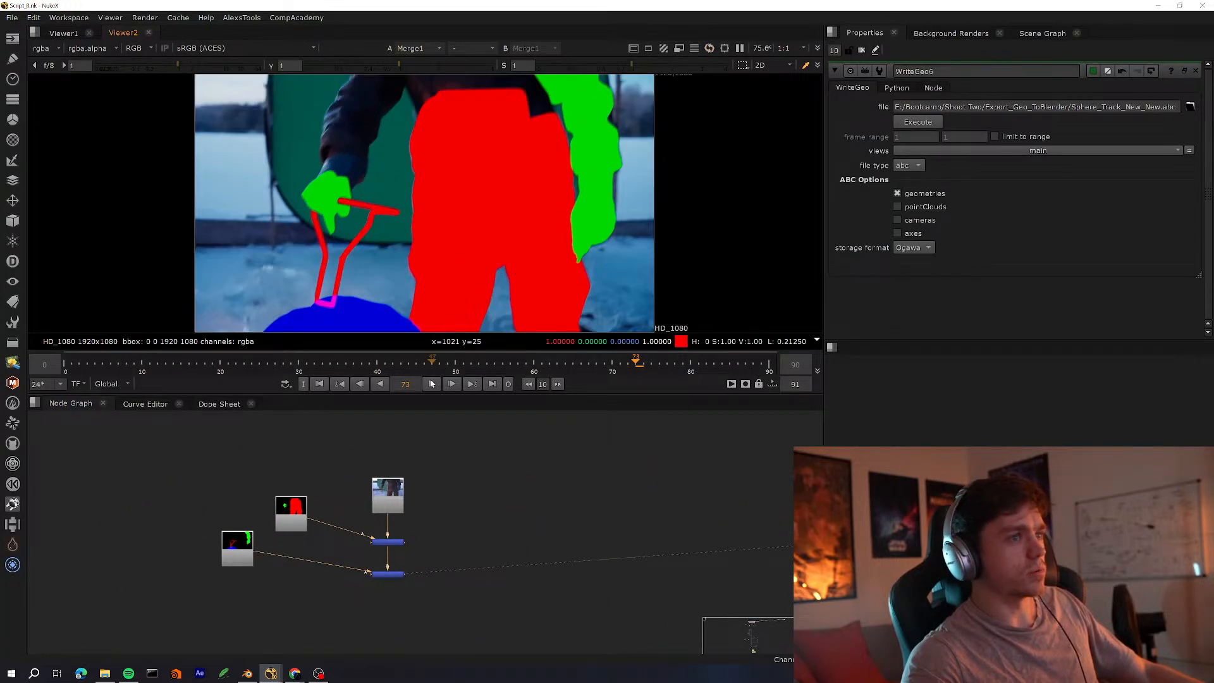
left_click(432, 384)
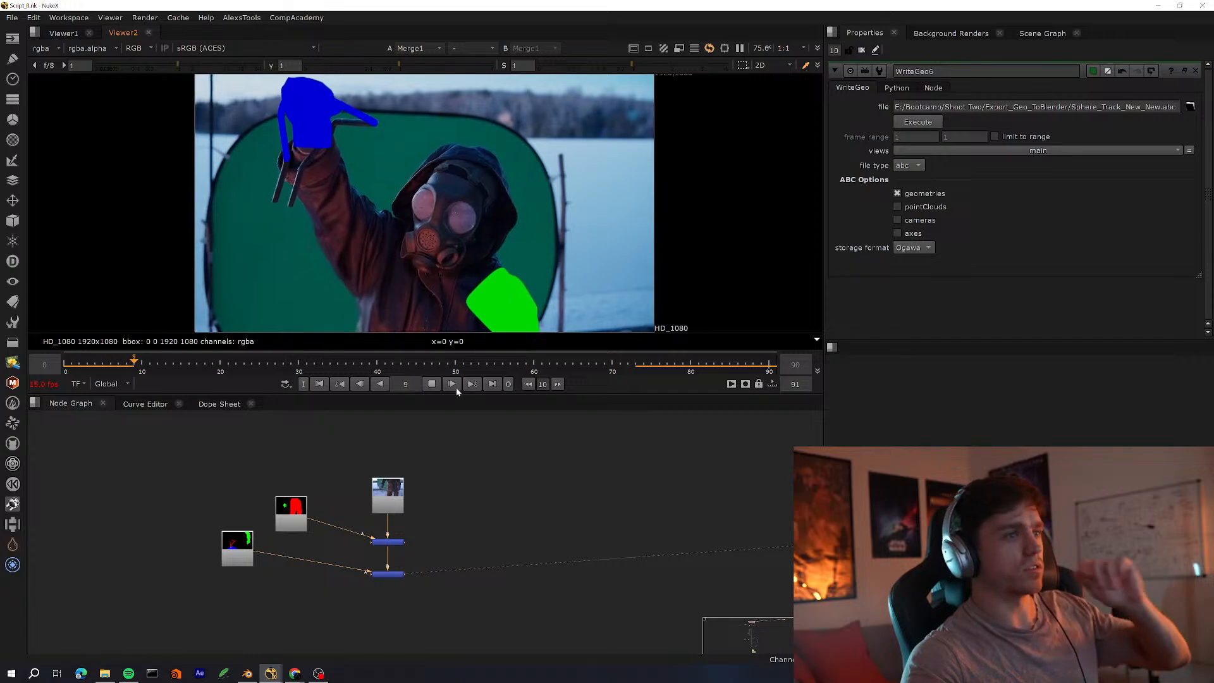
left_click(433, 384)
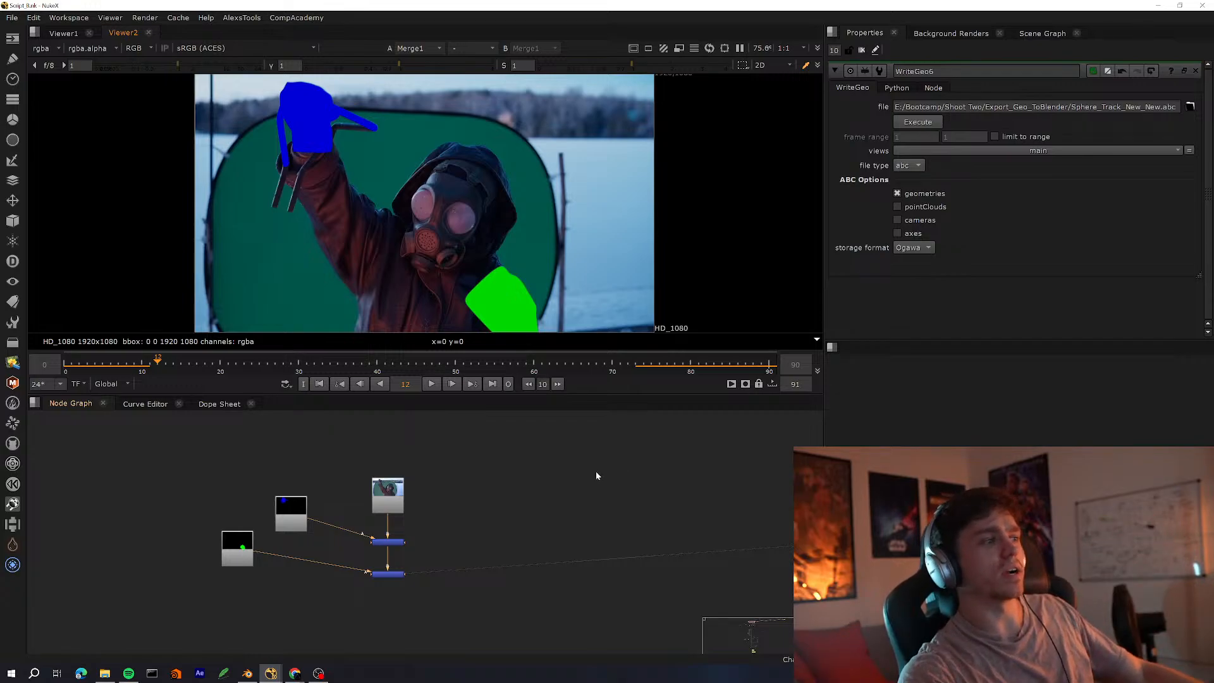
Show the Read6 reference comp from the REF backdrop in the enlarged viewer and play it
scroll(596, 476, "down", 8)
scroll(632, 469, "up", 10)
left_click(125, 558)
key("1")
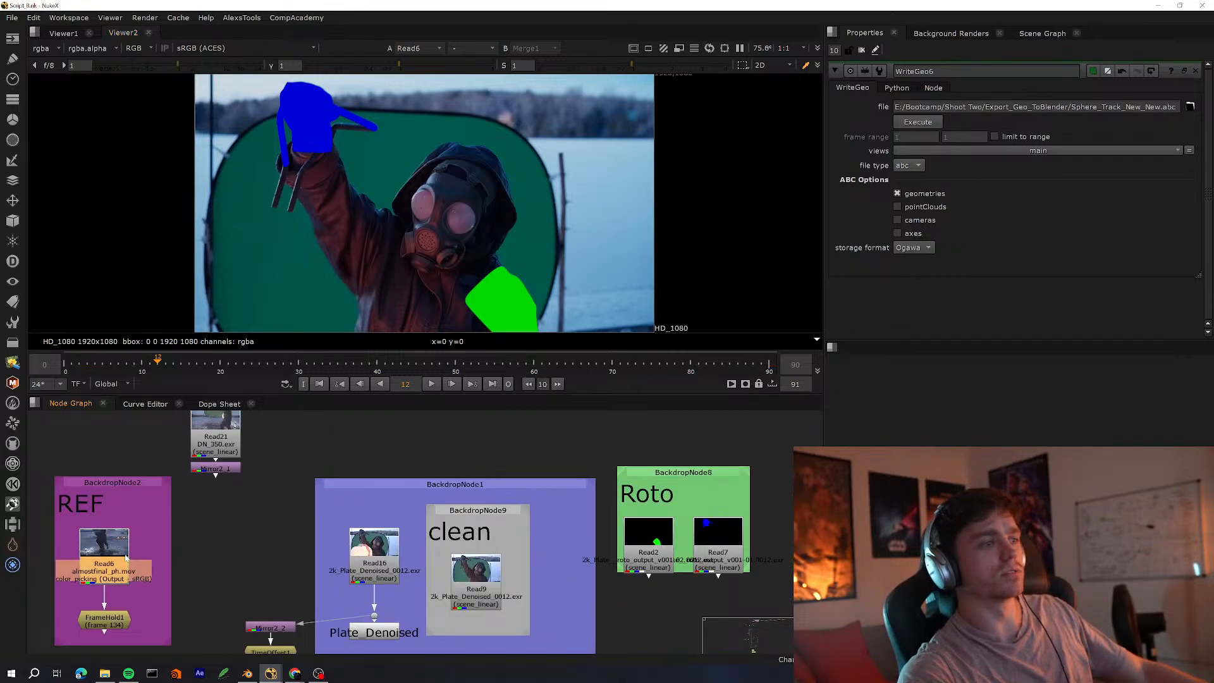
key("space")
left_click(615, 643)
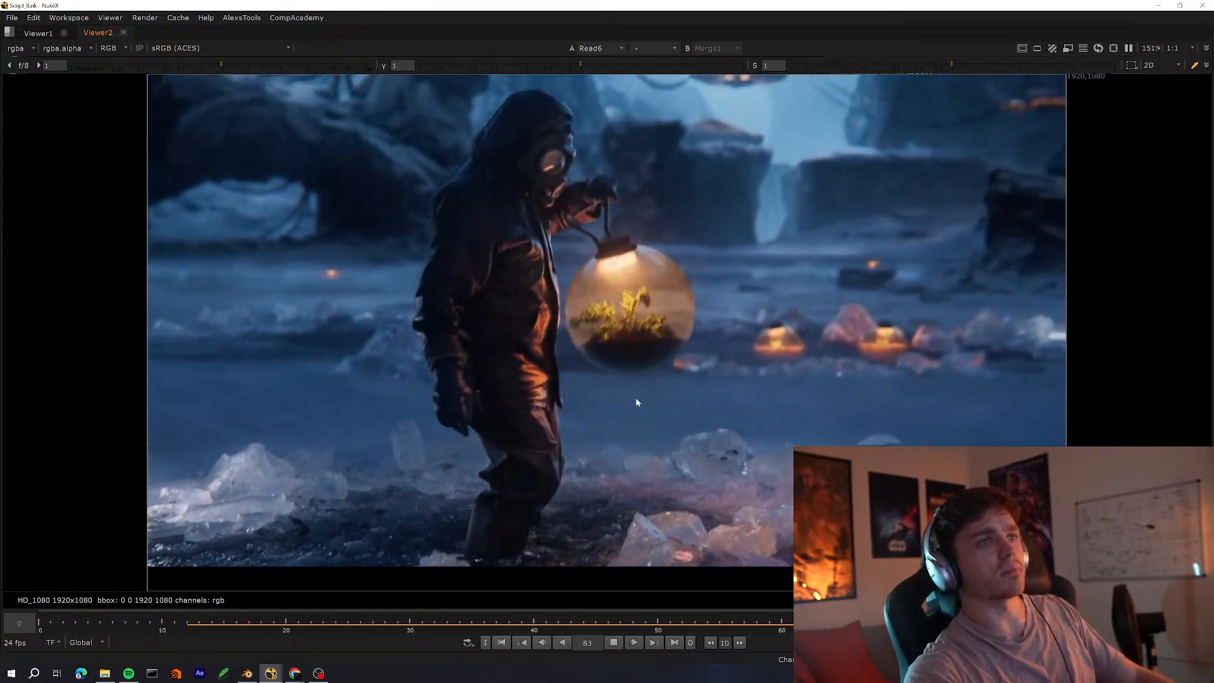
Set the viewer's frame range to Input, play the reference comp and pause it around frame 127
left_click(85, 643)
left_click(88, 602)
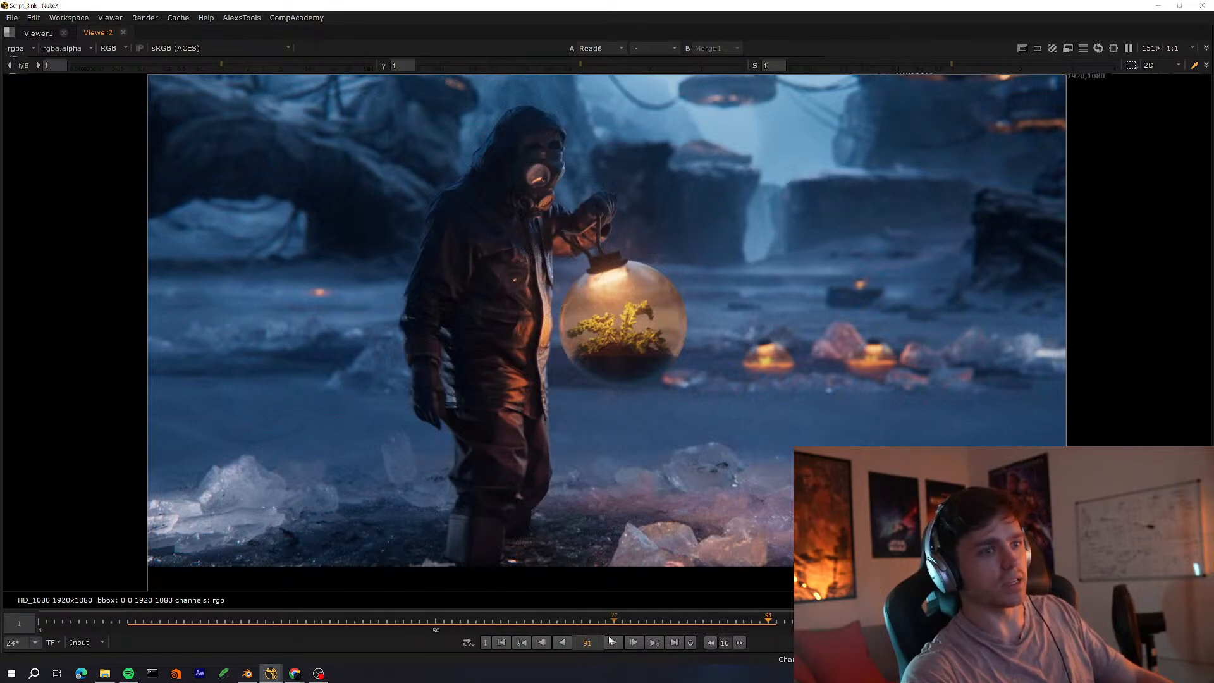
left_click(614, 642)
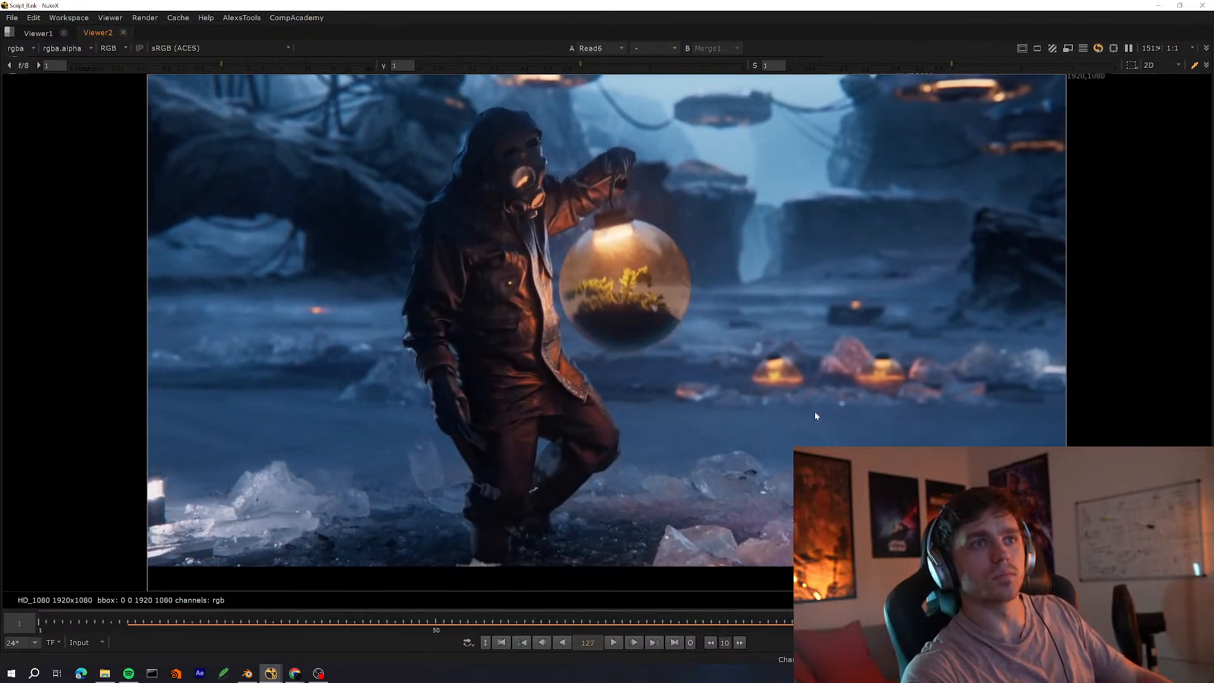
key("k")
key("Left")
key("Left")
key("Left")
key("Left")
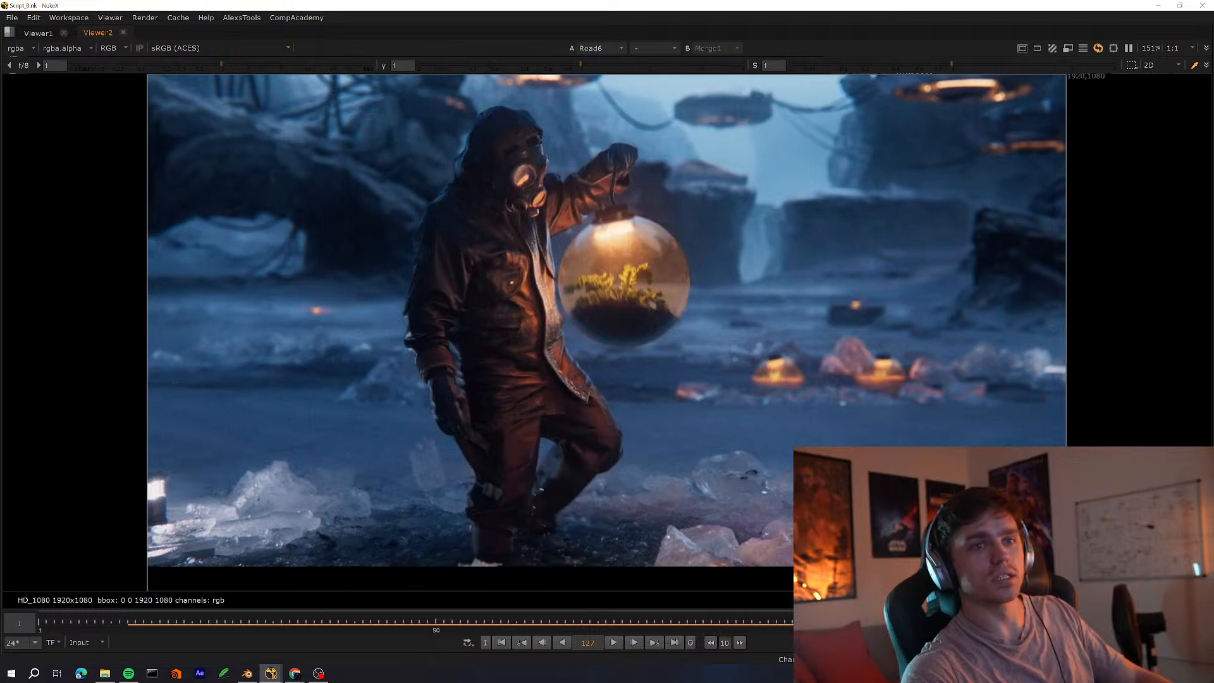
Scrub back to frame 104, replay the reference comp and stop on frame 120
left_click_drag(1026, 621, 874, 621)
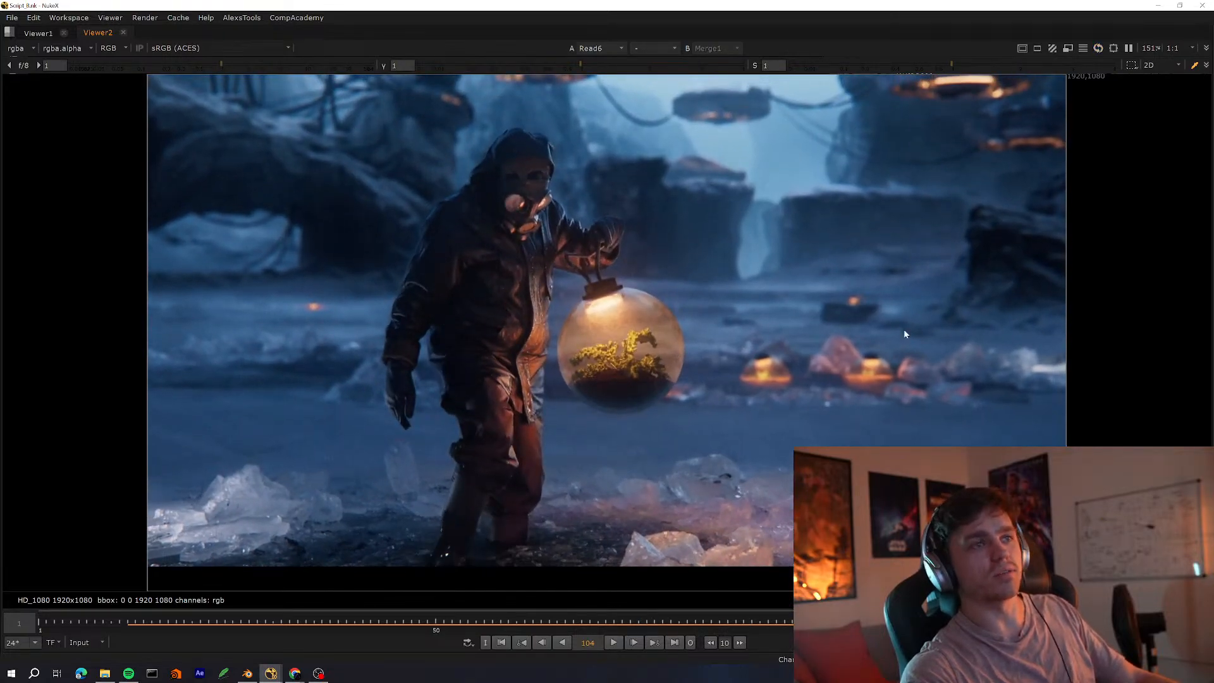
left_click(612, 642)
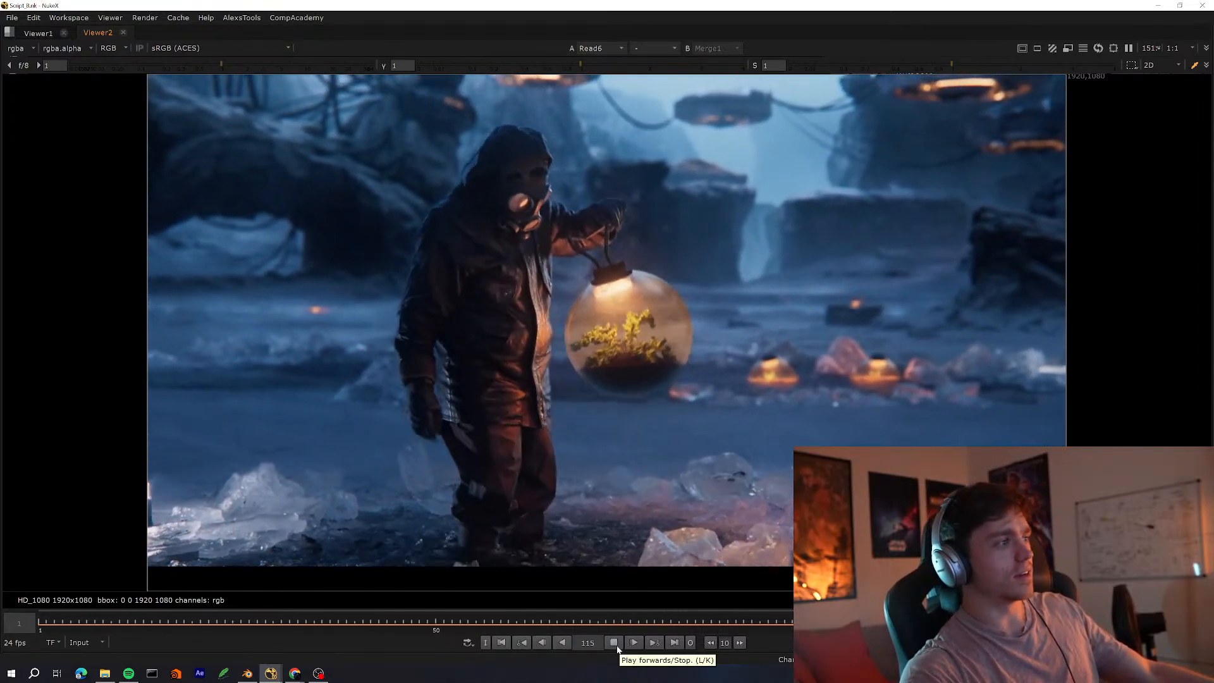
left_click(615, 643)
key("Left")
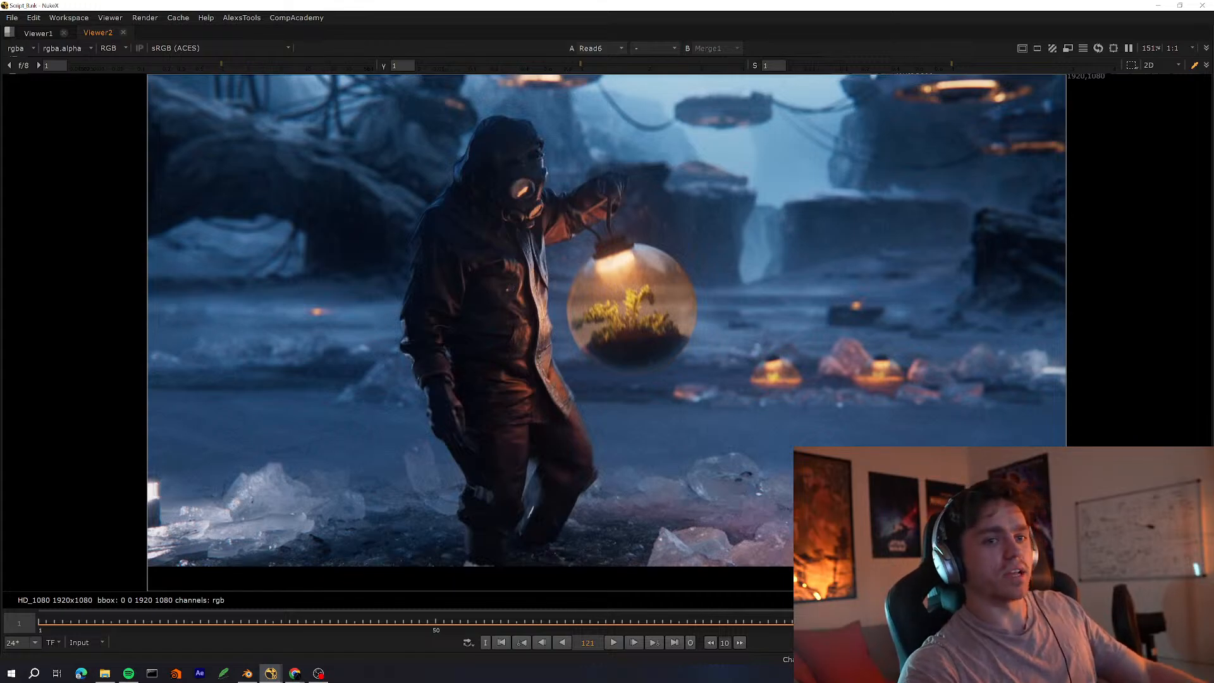
key("Left")
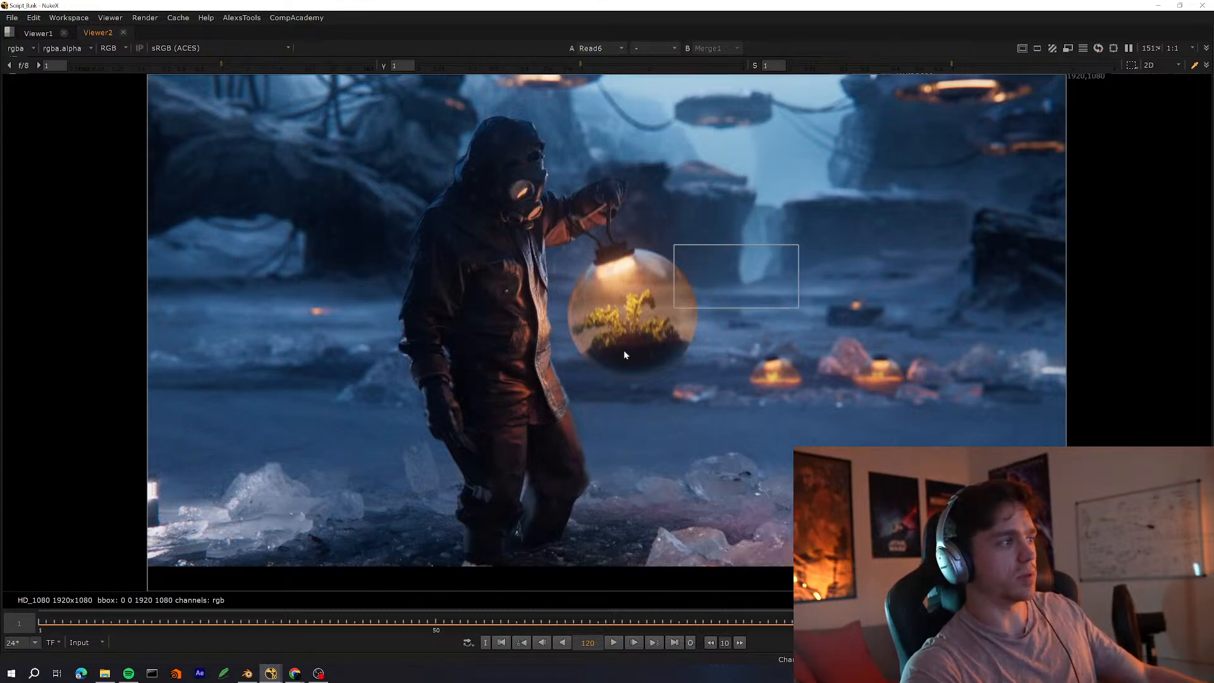
Restore the full layout and show the Mirror2_1 node's raw plate in the viewer for comparison with the reference comp
key("space")
middle_click_drag(413, 495, 522, 549)
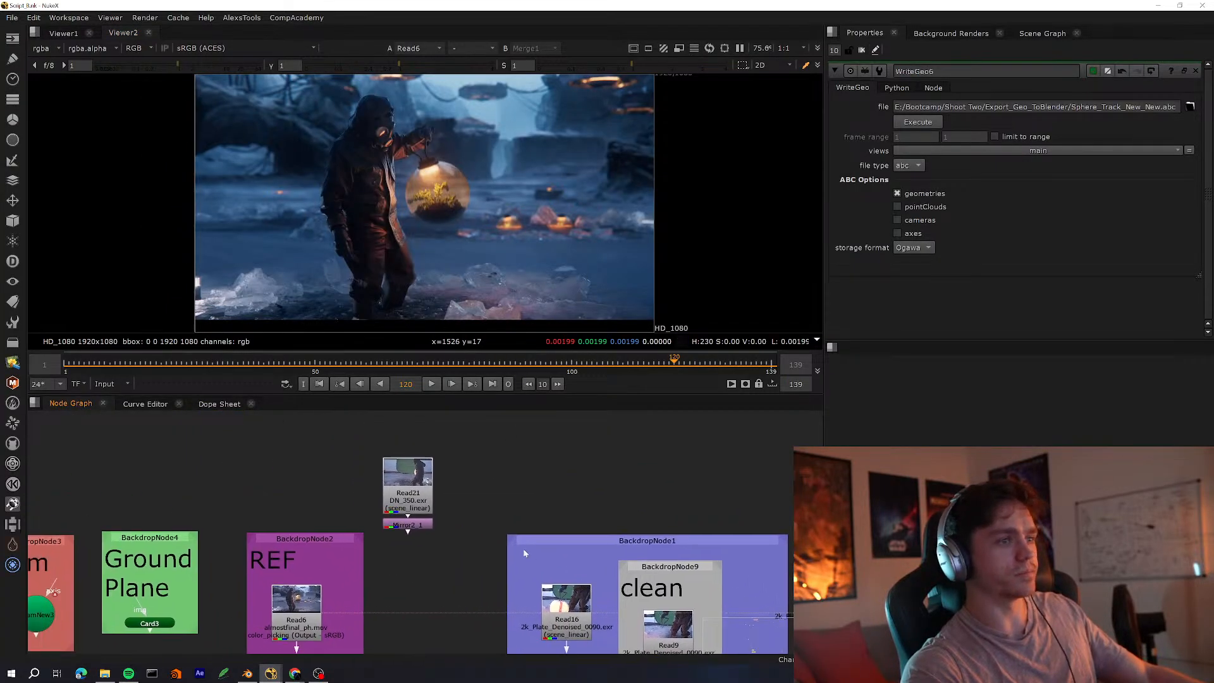
left_click(407, 523)
middle_click_drag(365, 575, 410, 537)
left_click(383, 544)
key("1")
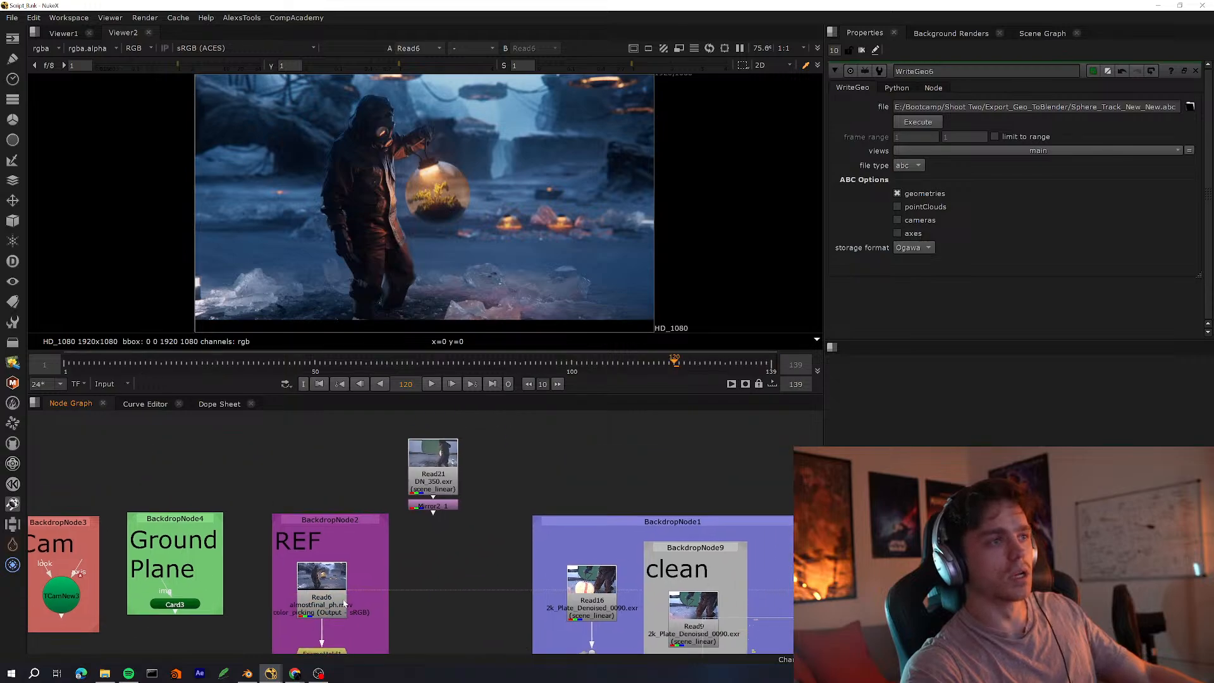
left_click(437, 480)
key("2")
key("1")
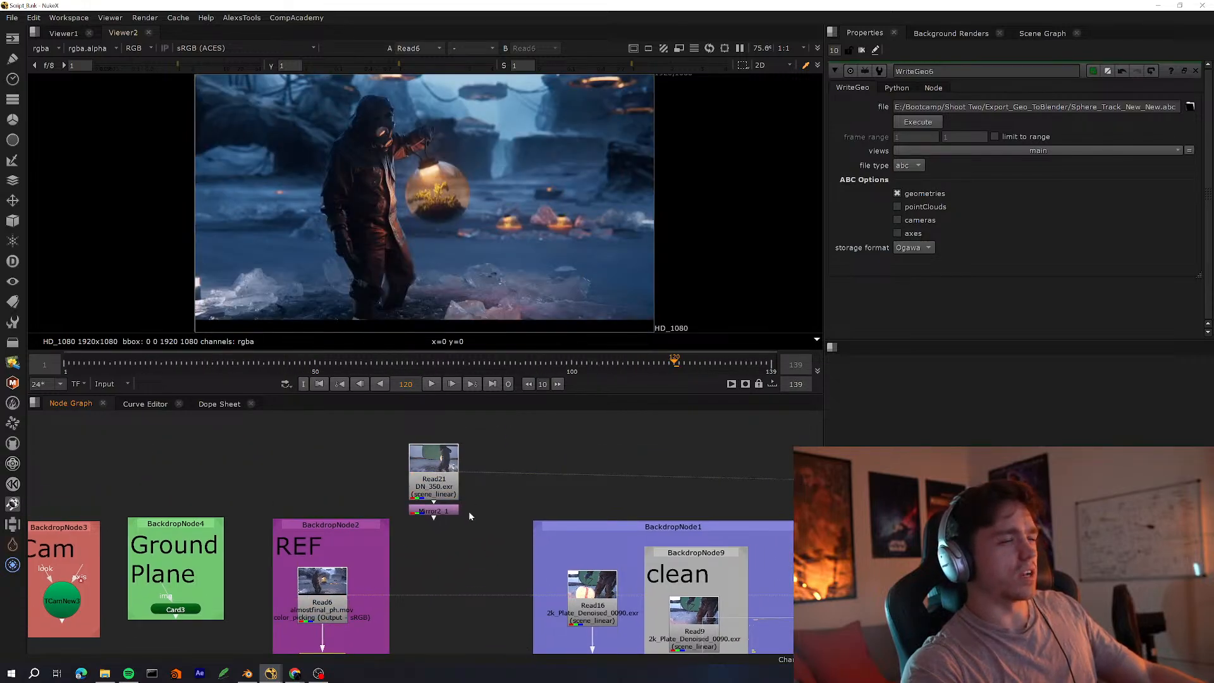
mouse_move(532, 534)
middle_mouse_down()
mouse_move(472, 534)
mouse_move(516, 522)
middle_mouse_up()
left_click_drag(482, 469, 381, 549)
key("2")
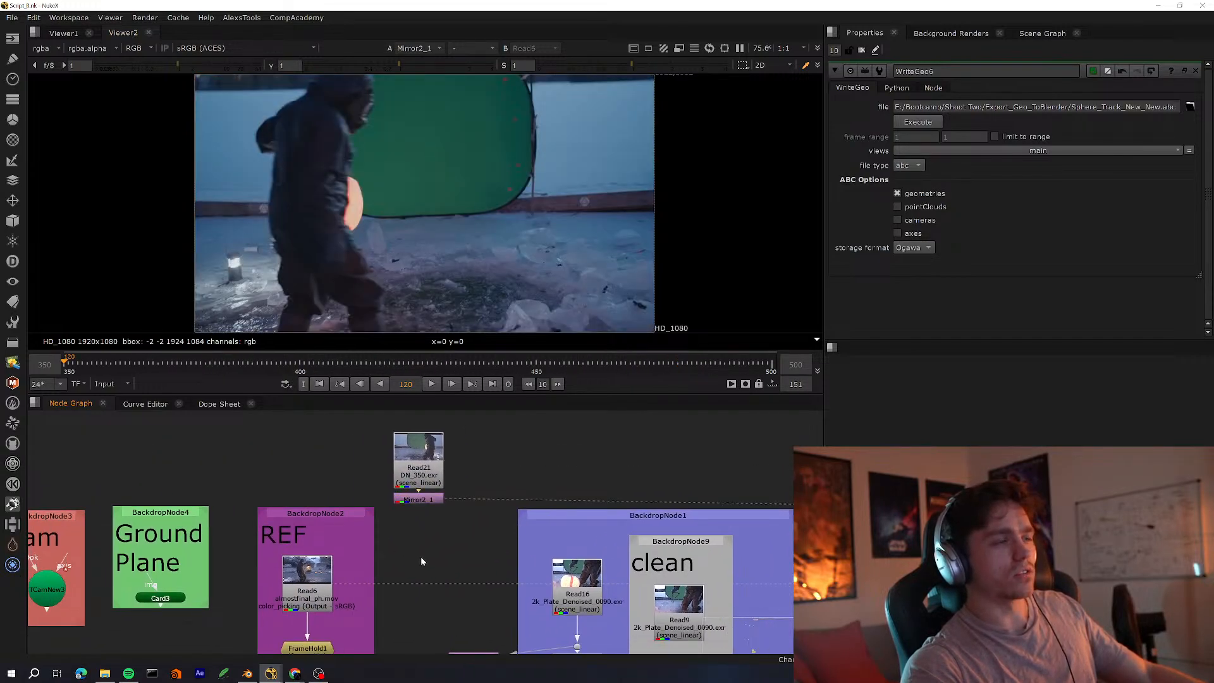
Go to frame 442 and play the mirrored raw plate to study the lantern and person
left_click(499, 363)
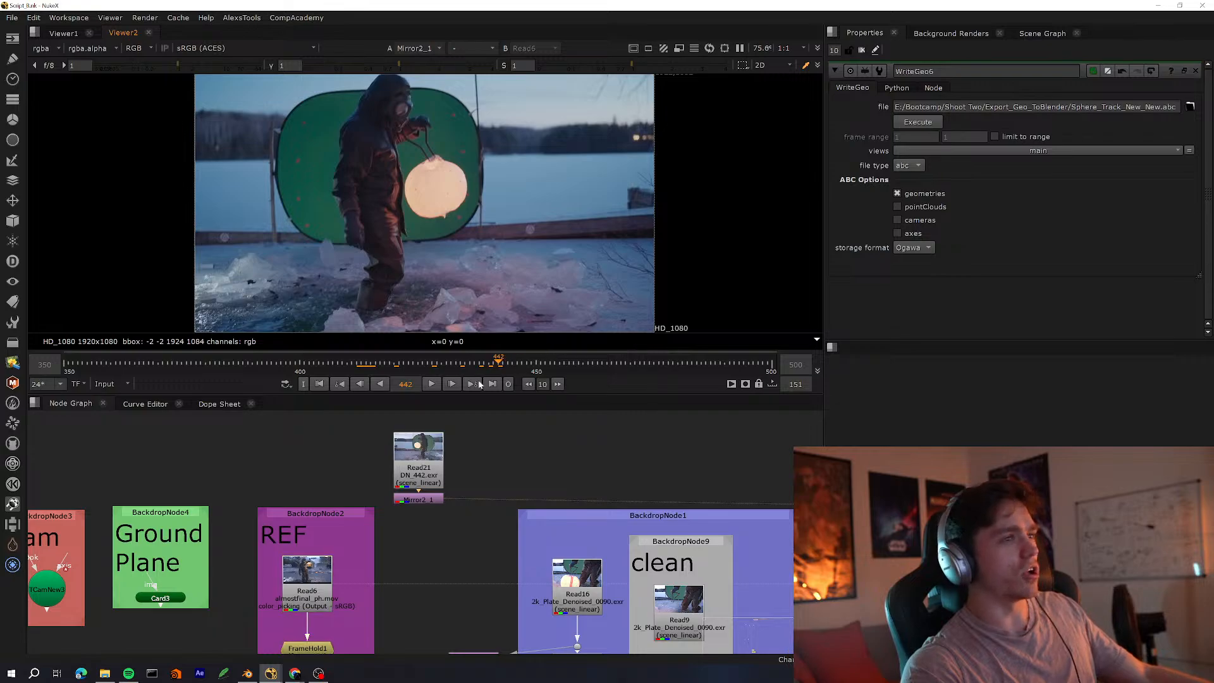
left_click(434, 384)
middle_click_drag(503, 471, 554, 464)
left_click_drag(591, 467, 437, 519)
middle_click_drag(560, 428, 444, 522)
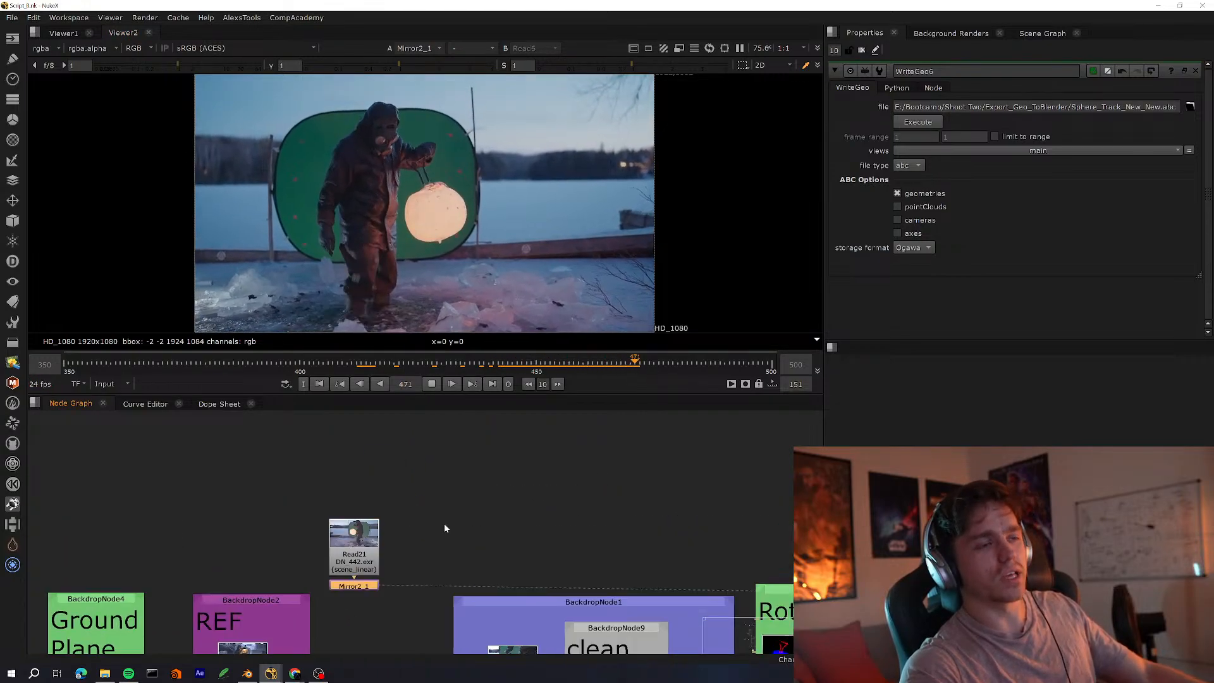
left_click_drag(376, 552, 420, 476)
left_click(362, 563)
mouse_move(360, 560)
middle_mouse_down()
mouse_move(396, 496)
mouse_move(392, 534)
middle_mouse_up()
mouse_move(446, 529)
left_mouse_down()
mouse_move(428, 549)
mouse_move(398, 490)
left_mouse_up()
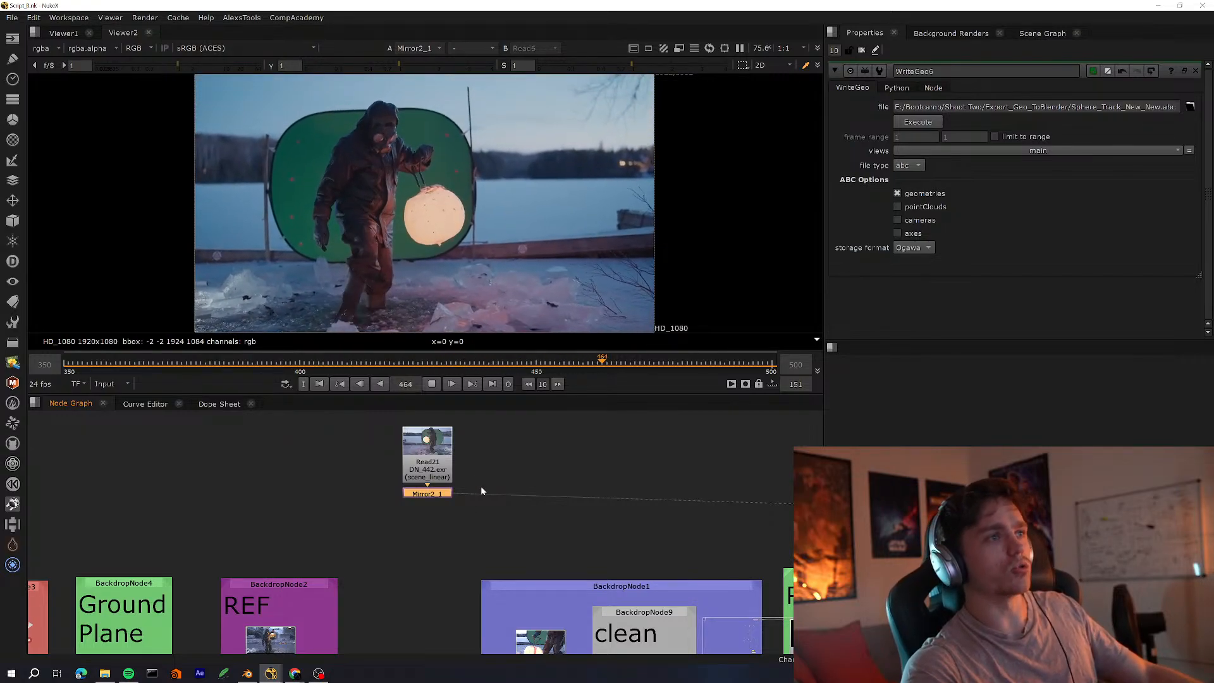
Show the Read6 reference comp during playback to compare it with the mirrored raw plate
key("1")
left_click_drag(352, 507, 348, 510)
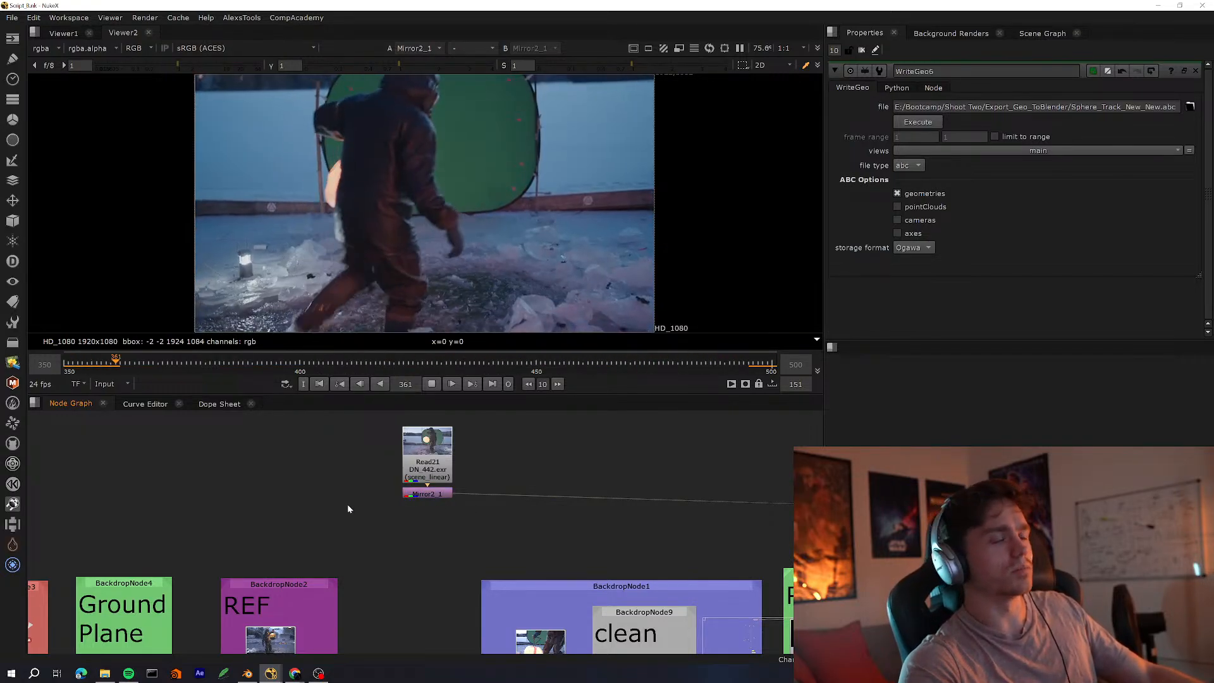
scroll(364, 511, "down", 2)
scroll(374, 579, "up", 2)
middle_click_drag(374, 595, 411, 517)
left_click_drag(469, 518, 236, 601)
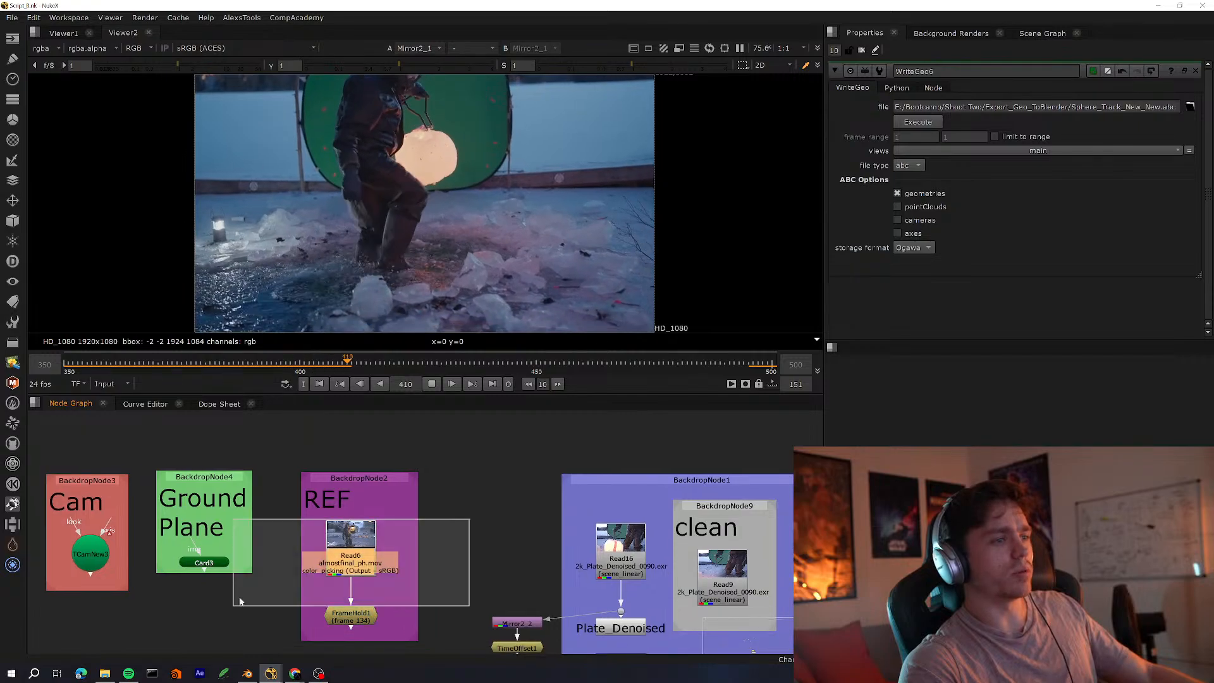
key("1")
middle_click_drag(434, 459, 403, 545)
left_click_drag(403, 545, 404, 527)
middle_click_drag(437, 484, 422, 567)
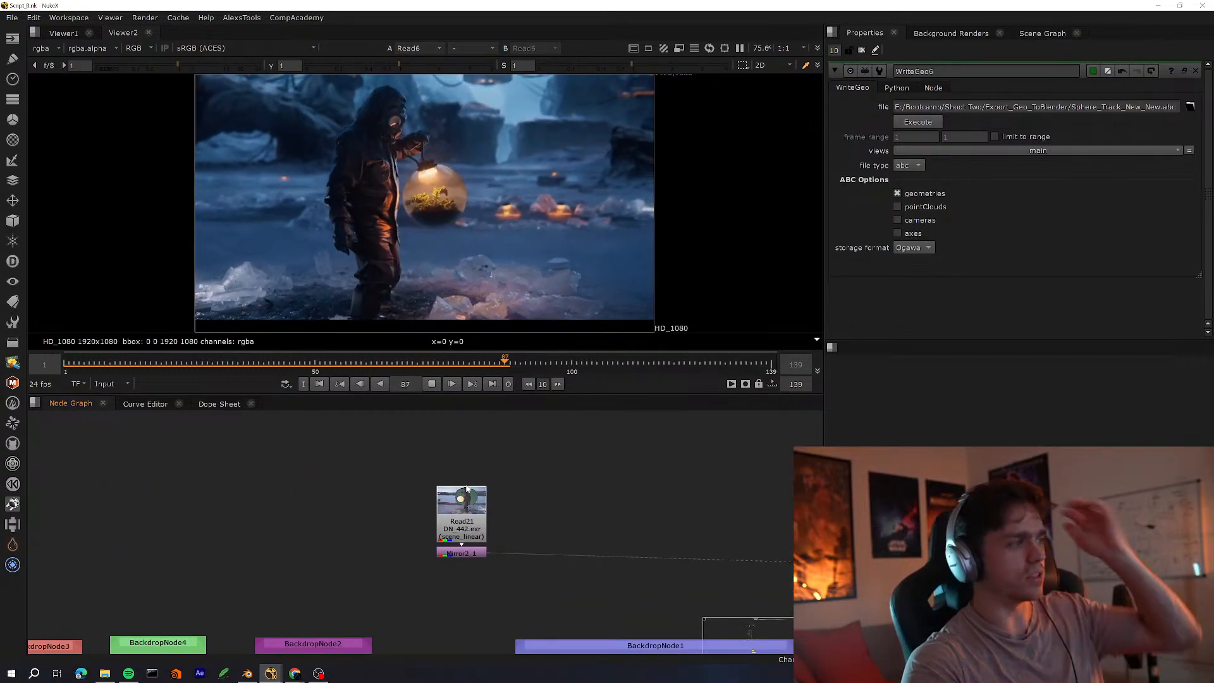
Play the Mirror2_1 raw plate again, pause it on frame 459 and return to the enlarged node graph overview
key("2")
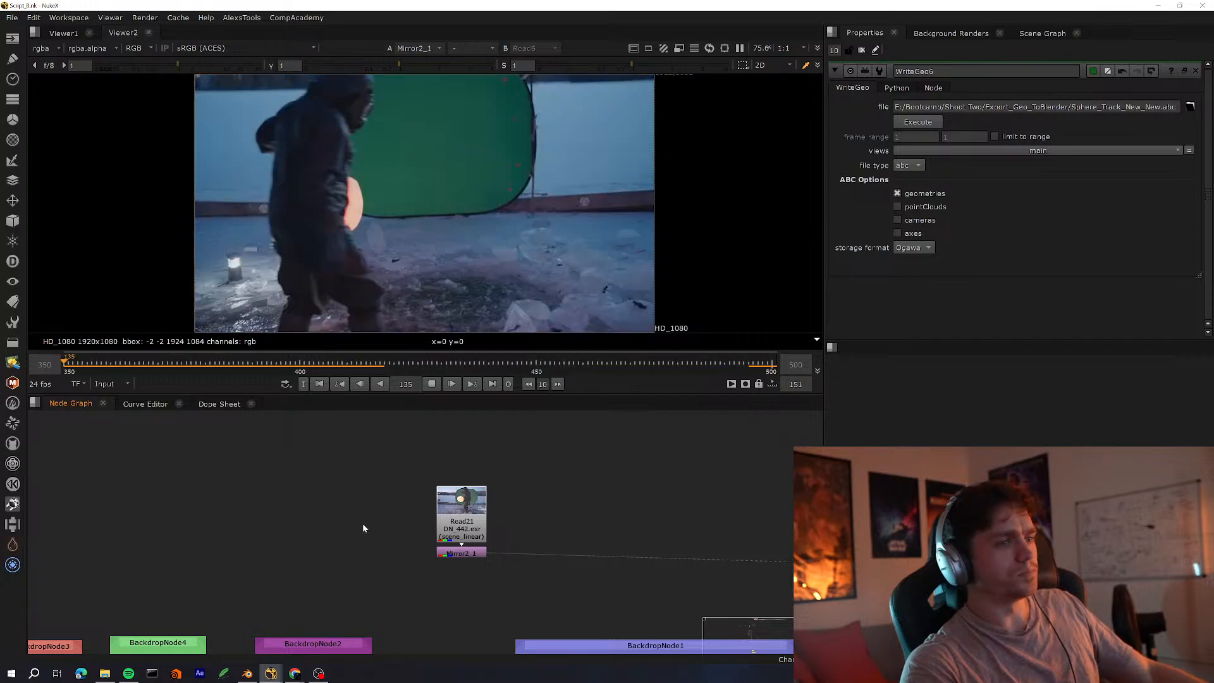
left_click(335, 364)
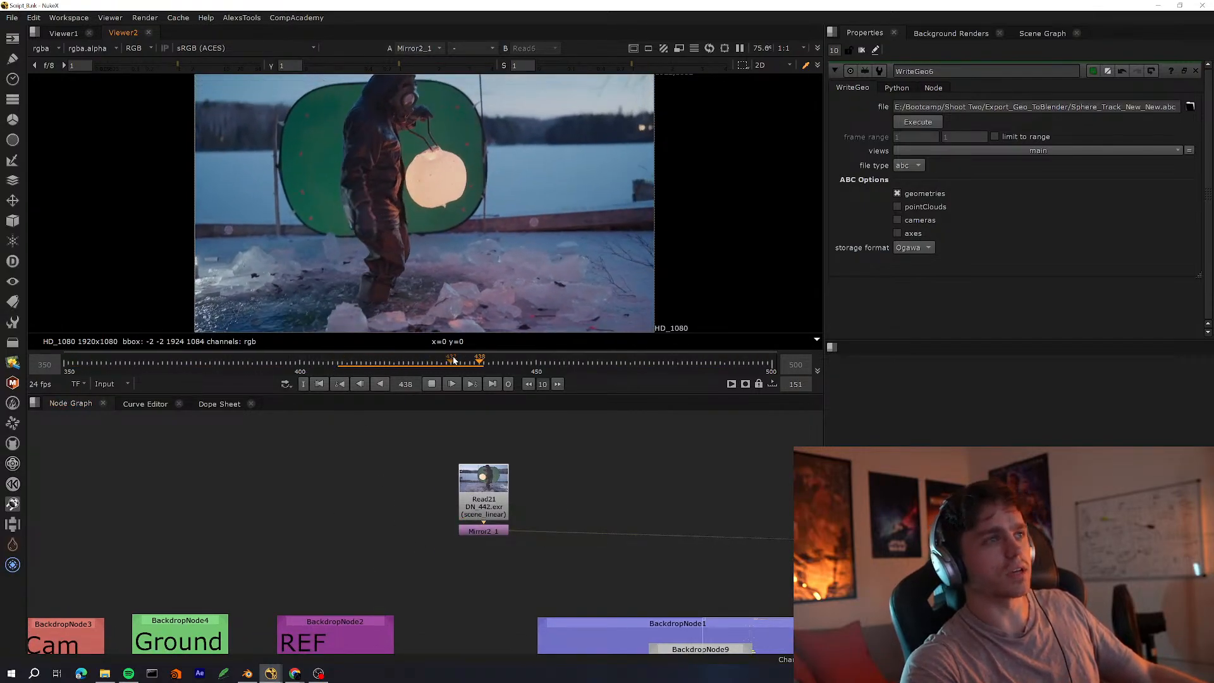
key("k")
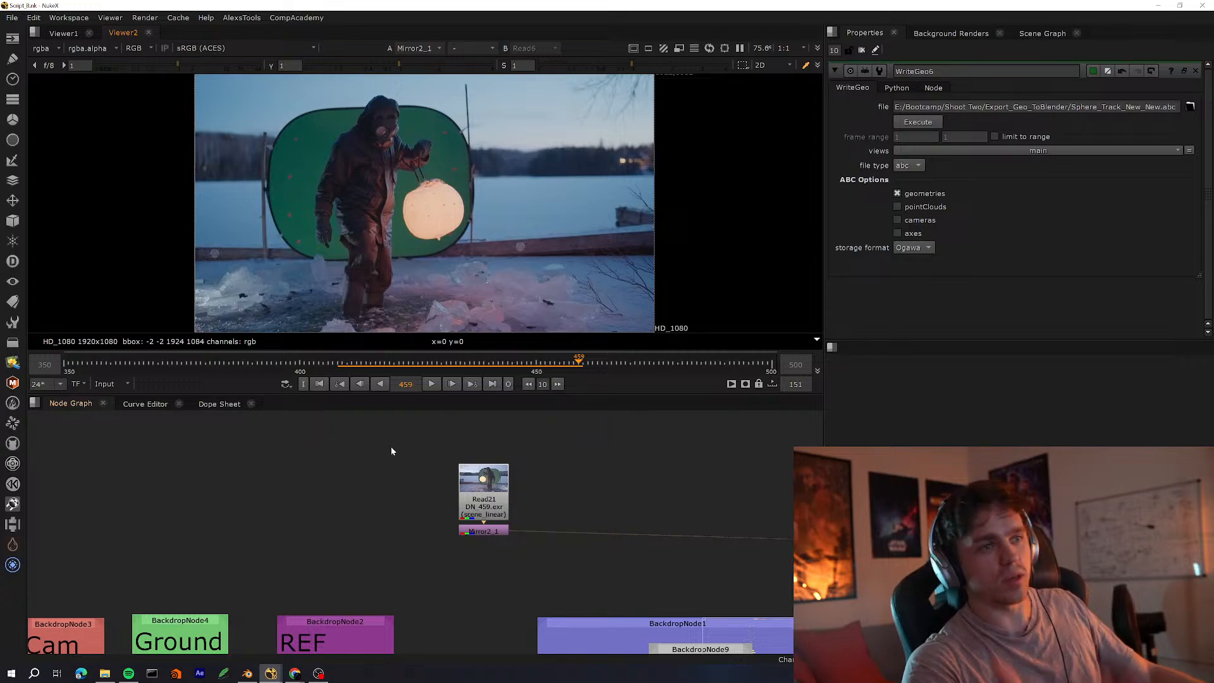
key("space")
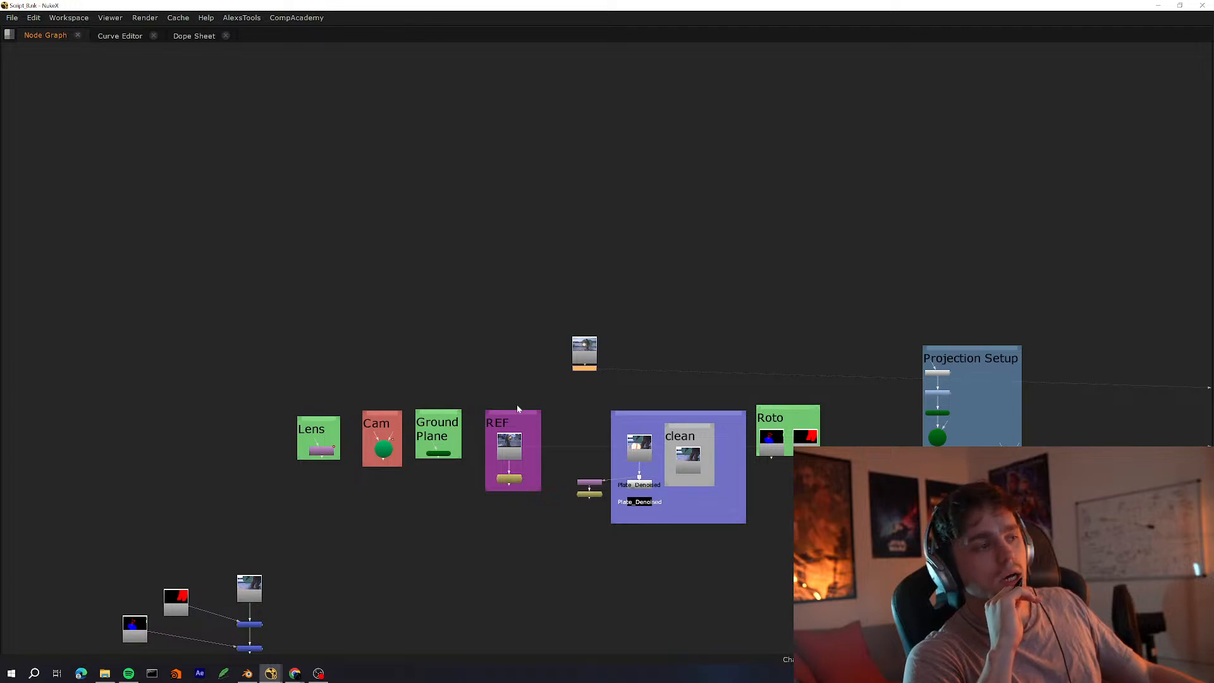
scroll(507, 386, "down", 3)
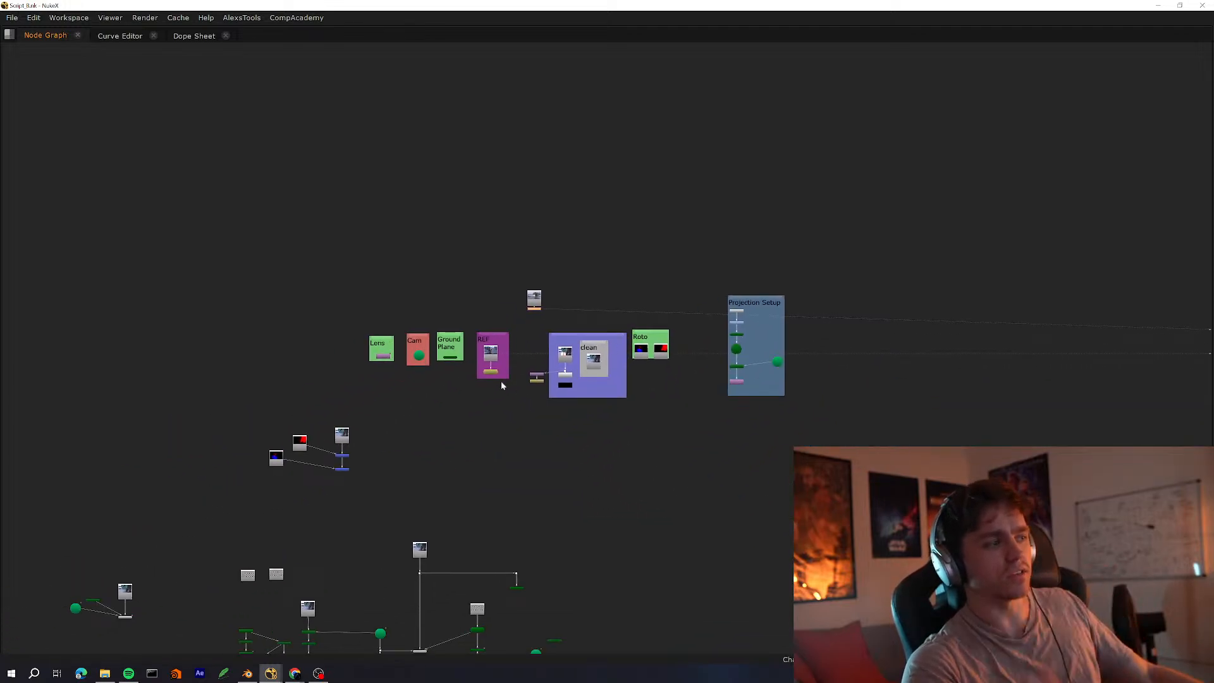
Restore the full layout and inspect the Read21 and Mirror2_1 nodes beside the mirrored raw plate
scroll(514, 355, "down", 2)
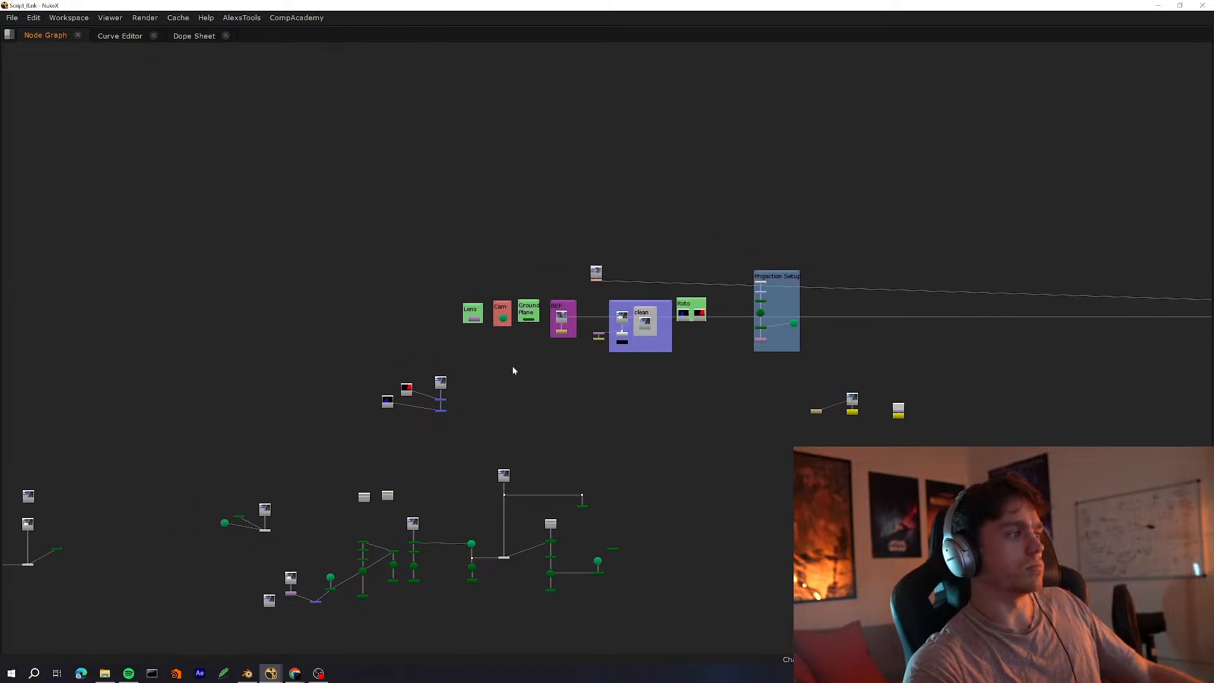
scroll(515, 372, "up", 4)
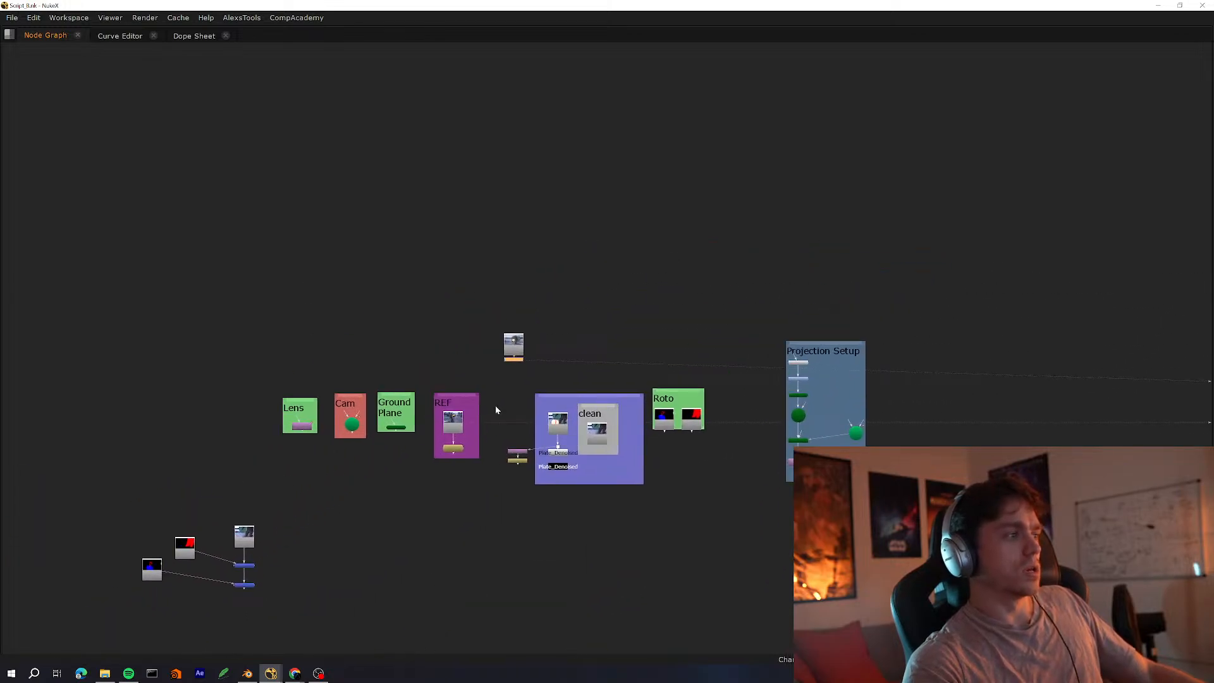
scroll(585, 367, "up", 4)
middle_click_drag(580, 342, 579, 484)
key("space")
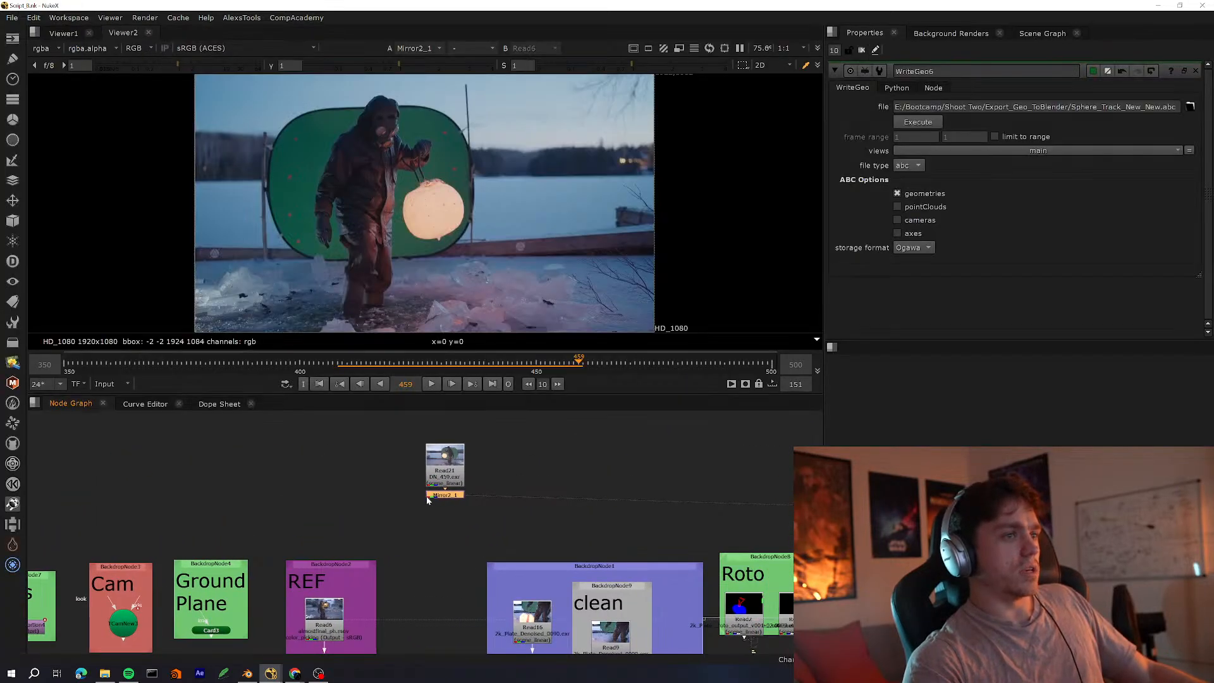
middle_click_drag(434, 500, 427, 448)
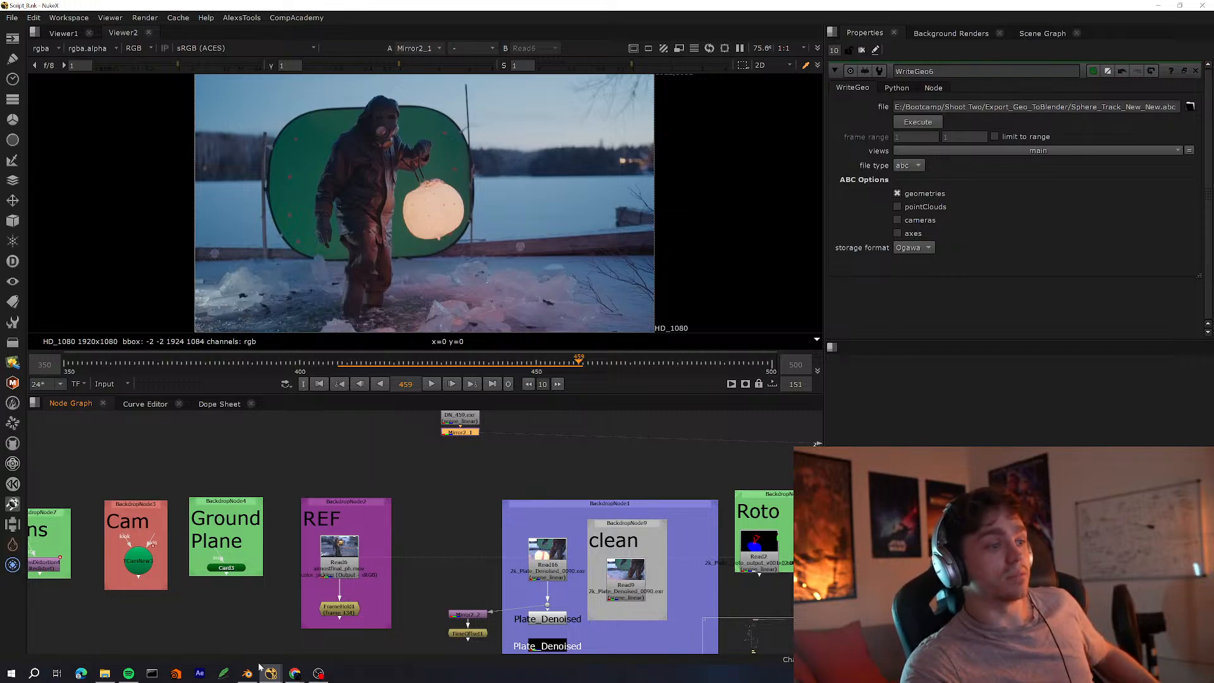
Switch to Blender, orbit around the projected person and glowing sphere, and return to Nuke
key("alt+Tab")
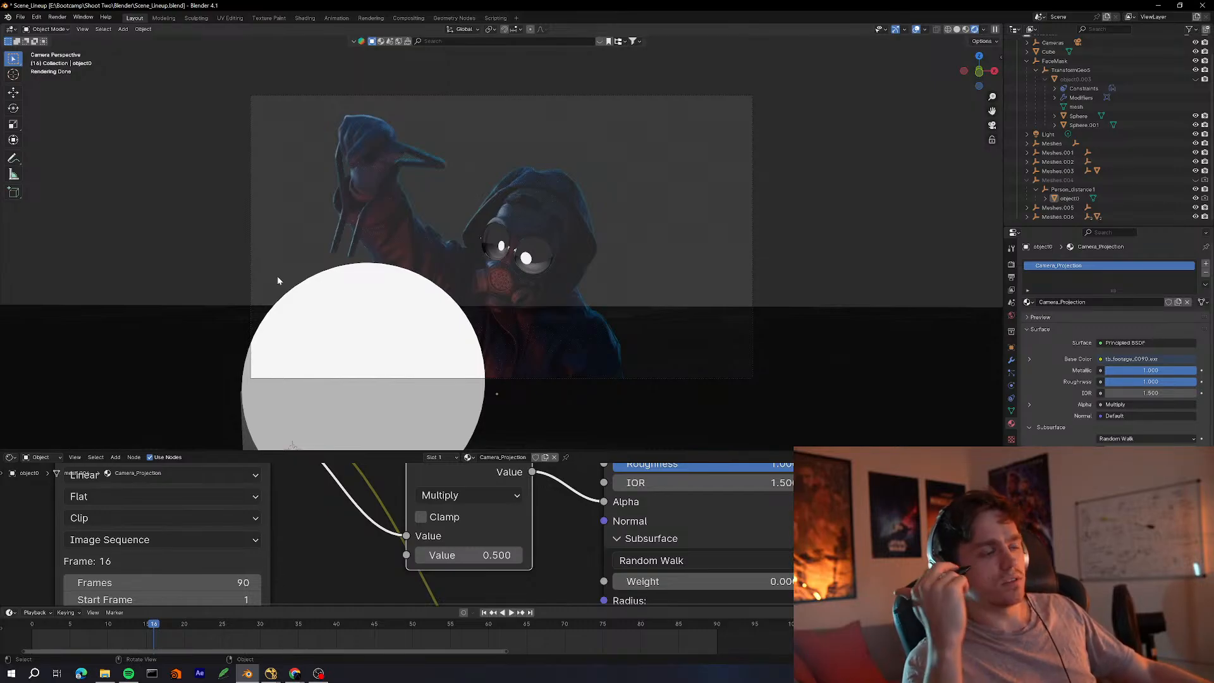
middle_click_drag(451, 291, 487, 303)
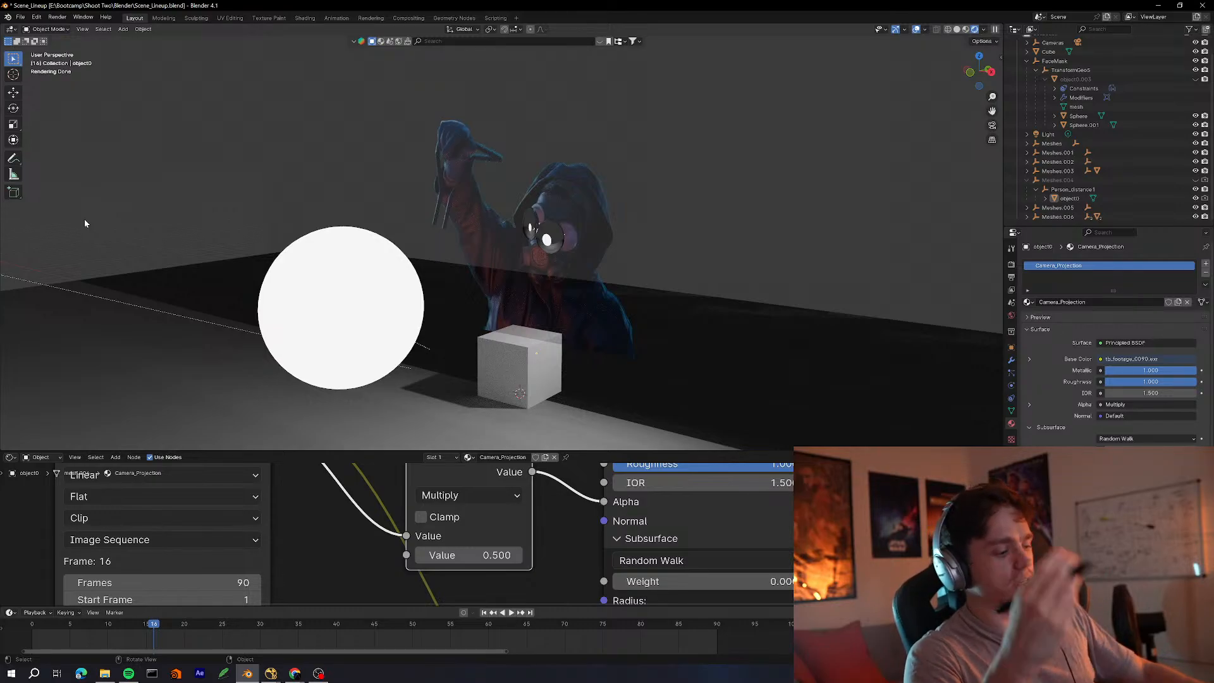
mouse_move(271, 673)
left_click(370, 628)
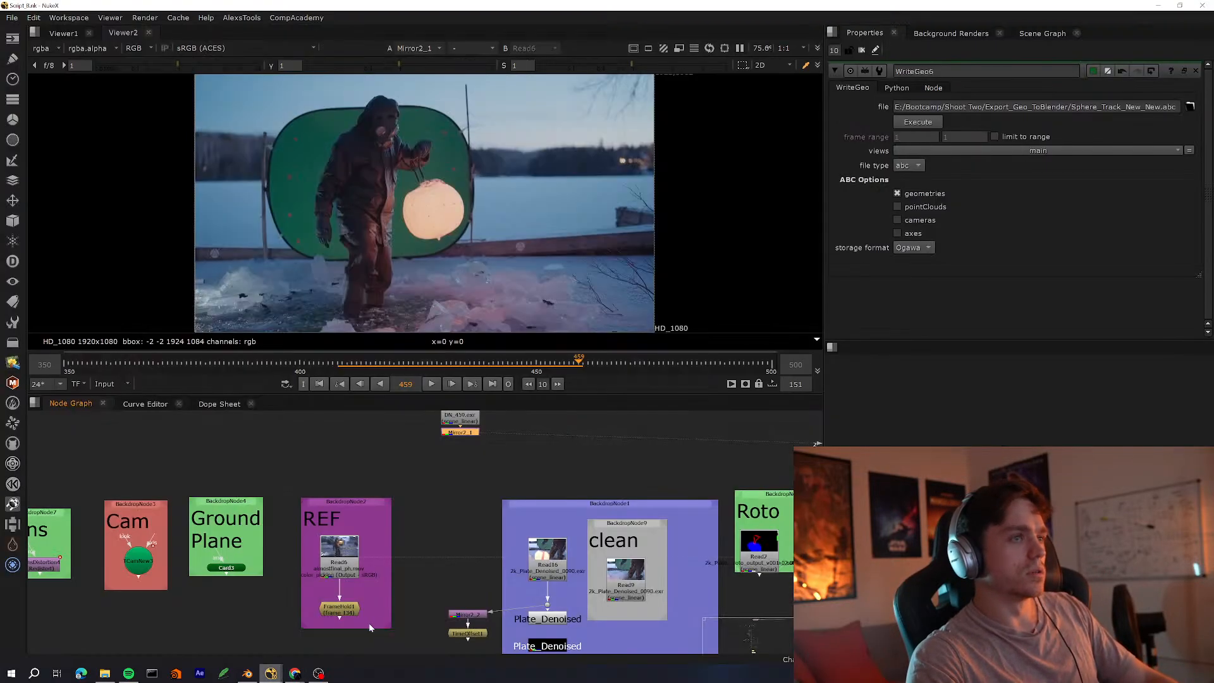
Show the Read16 denoised plate in the viewer
key("space")
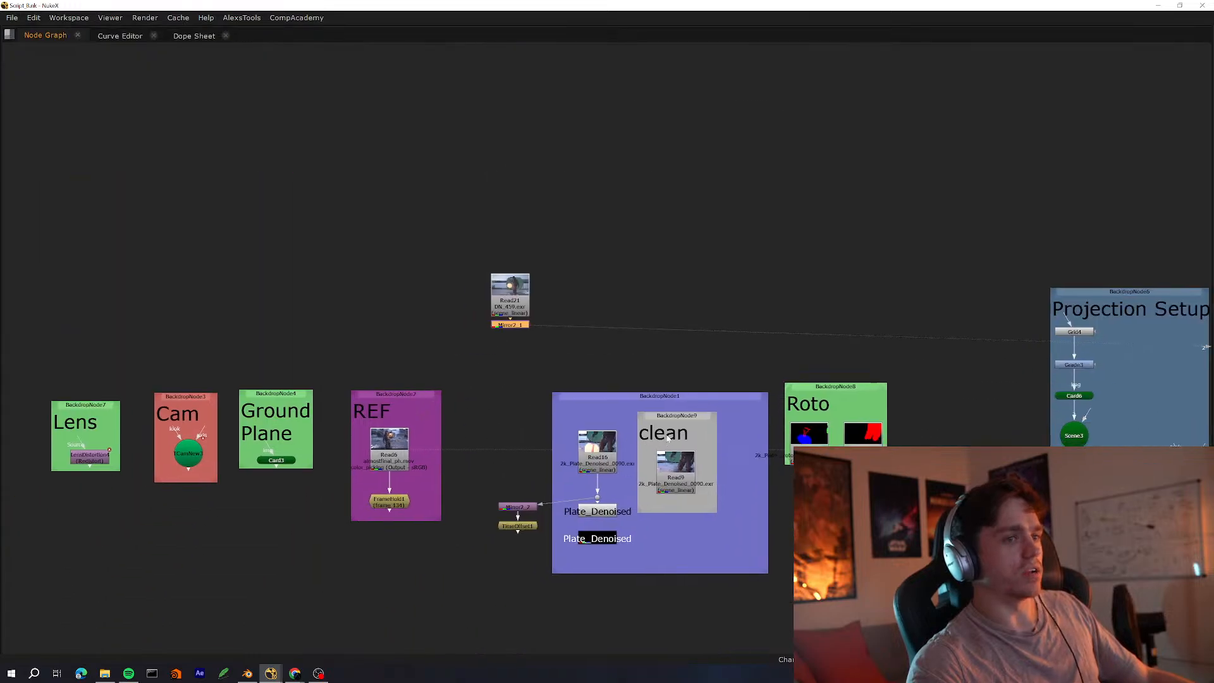
scroll(668, 438, "up", 3)
key("space")
scroll(296, 474, "up", 2)
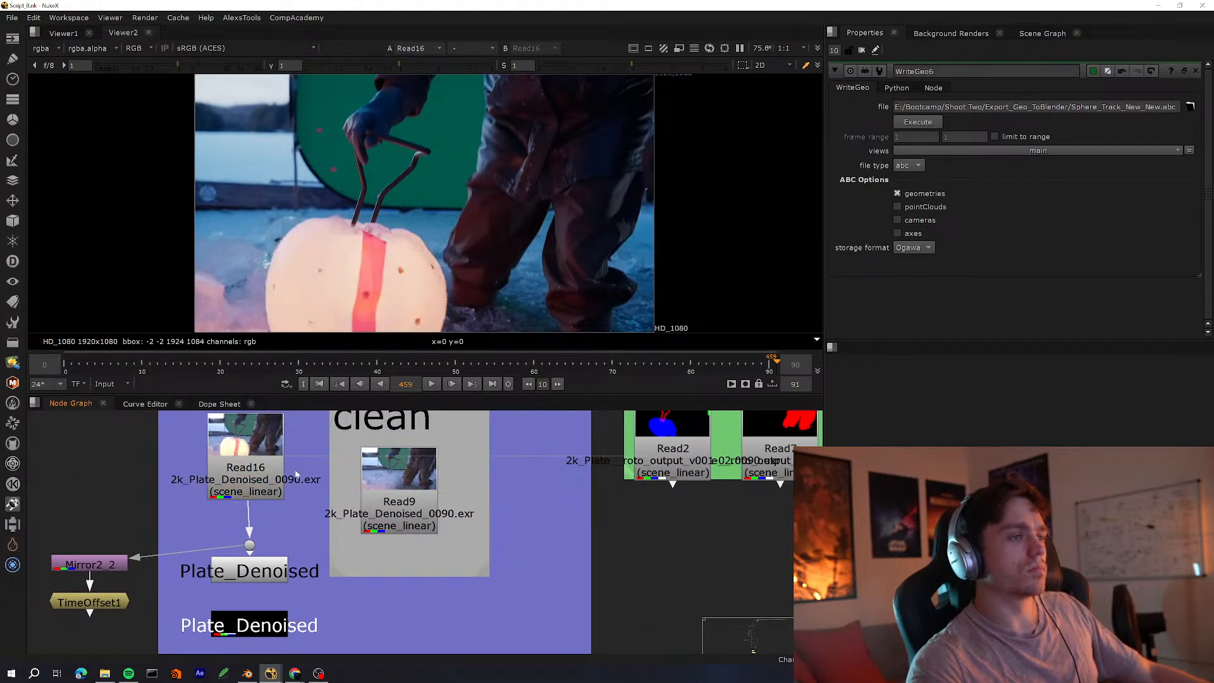
scroll(296, 474, "down", 4)
key("space")
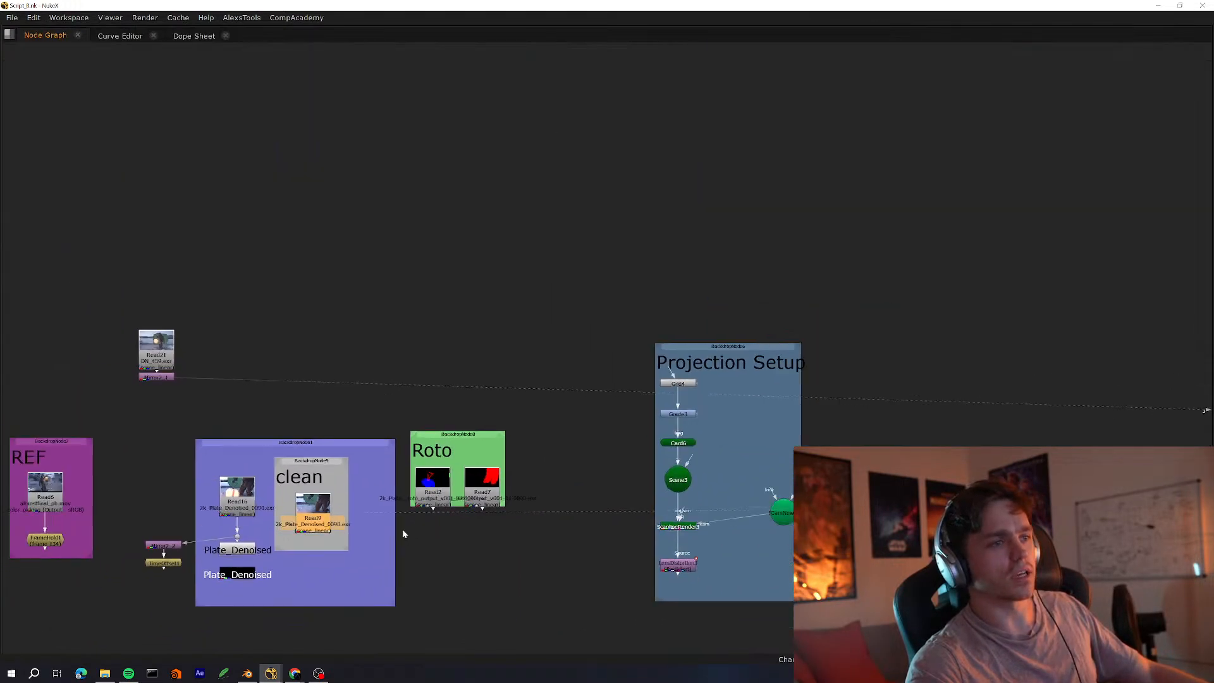
scroll(403, 534, "down", 3)
scroll(414, 426, "up", 6)
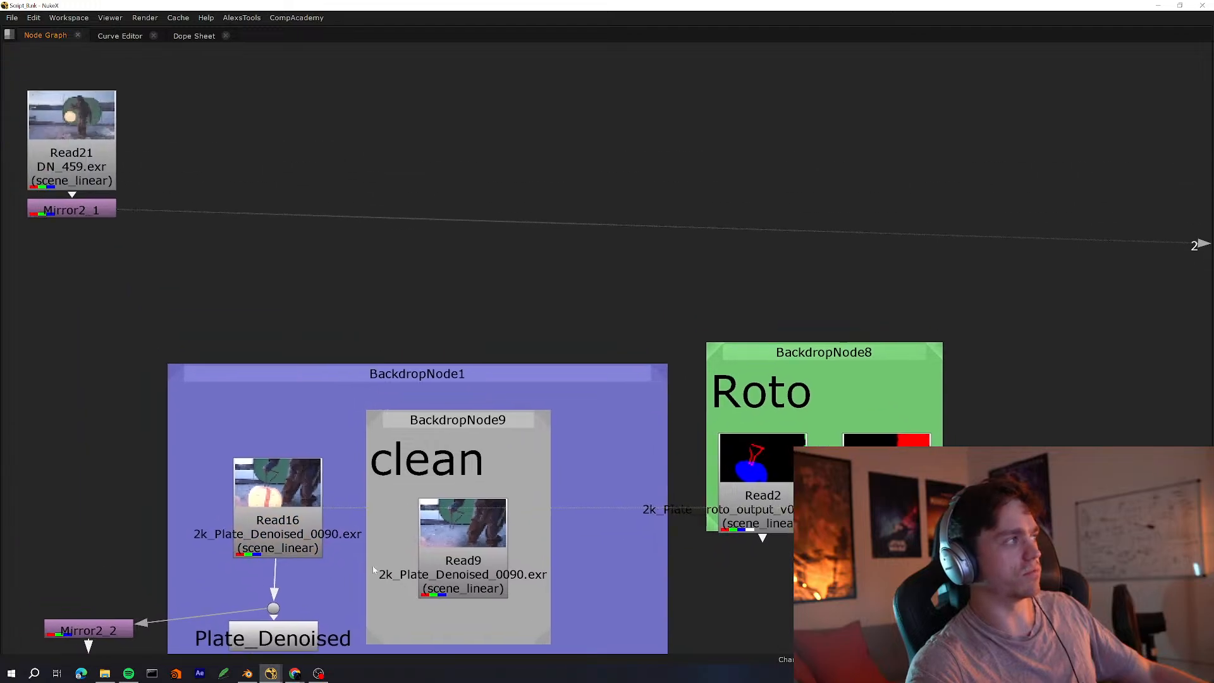
key("space")
scroll(436, 546, "down", 6)
key("space")
scroll(453, 570, "up", 4)
key("space")
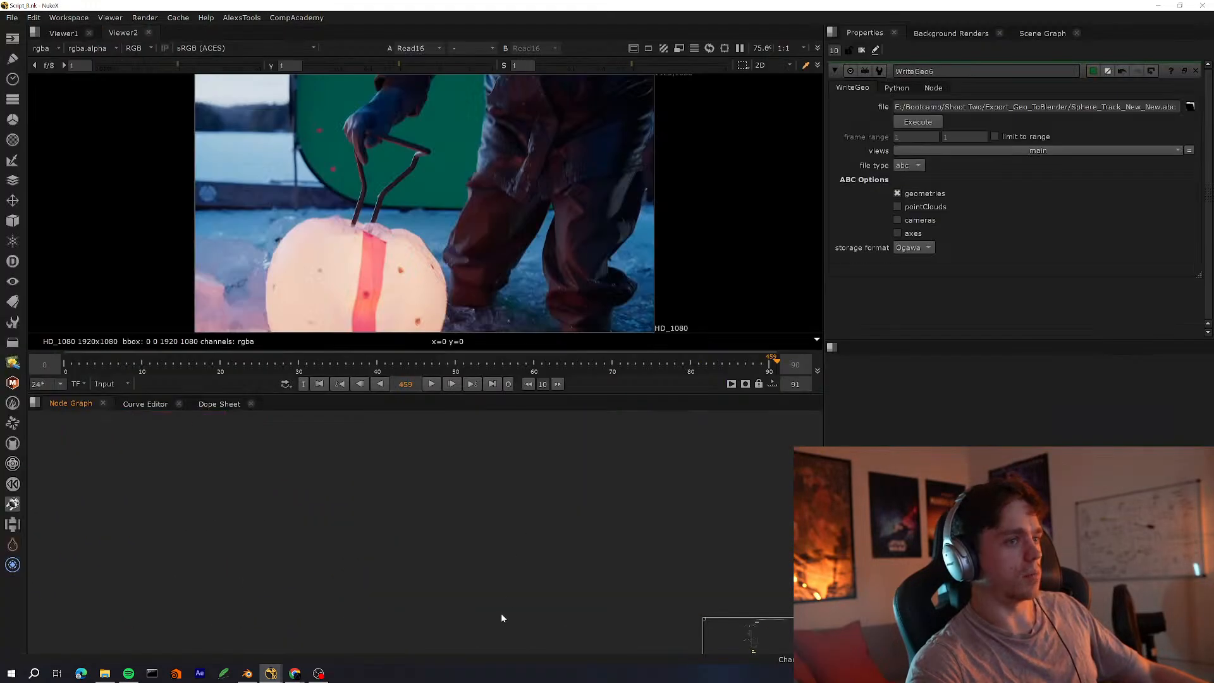
scroll(474, 537, "down", 4)
scroll(466, 512, "up", 3)
scroll(488, 543, "down", 6)
middle_click_drag(60, 537, 289, 514)
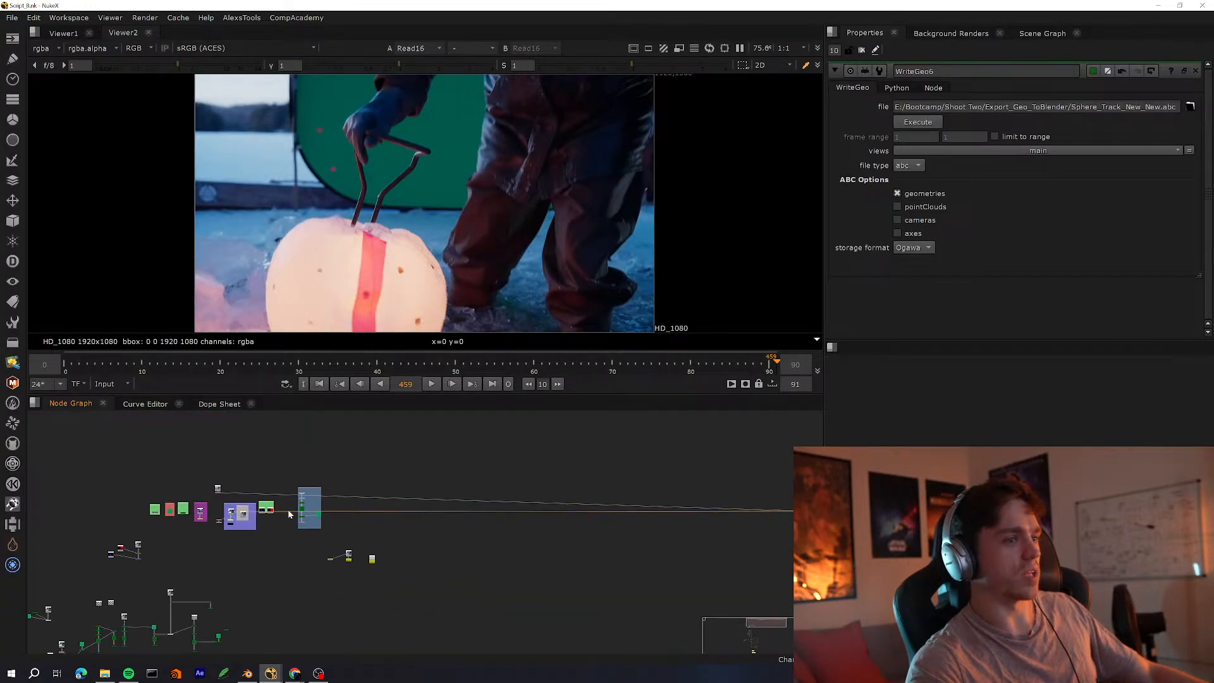
Go to frame 5 and examine the person and lantern in the enlarged view of the Read16 plate
scroll(241, 507, "up", 10)
left_click_drag(144, 364, 103, 365)
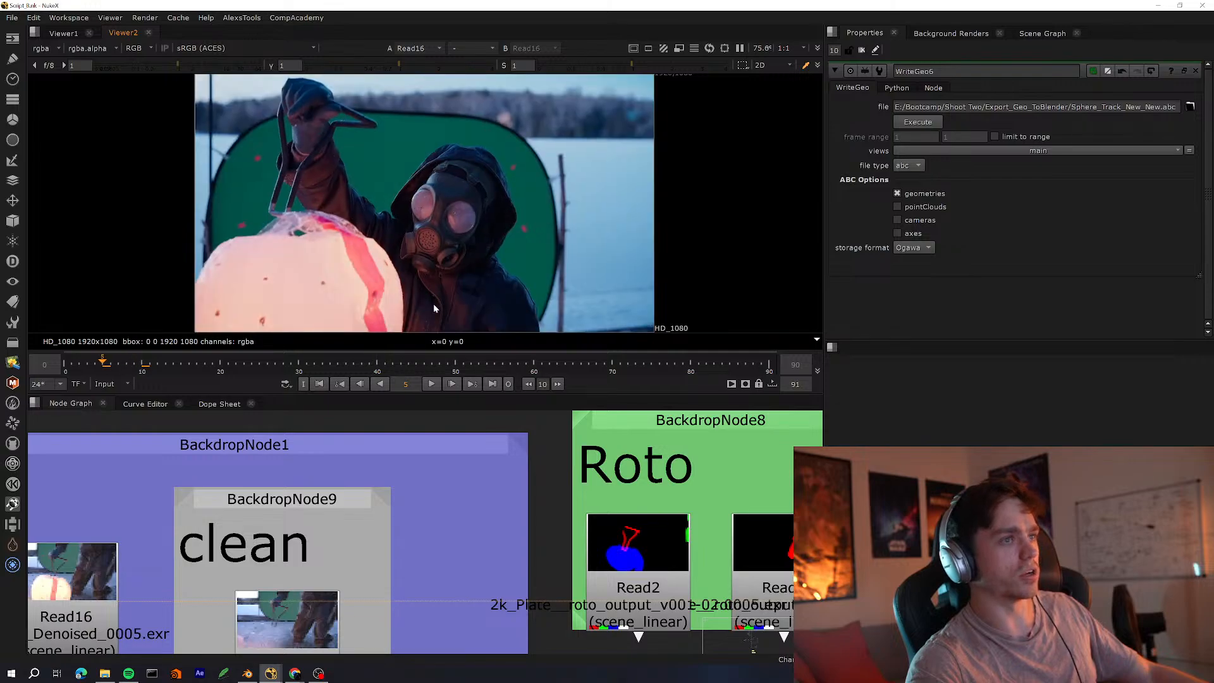
key("space")
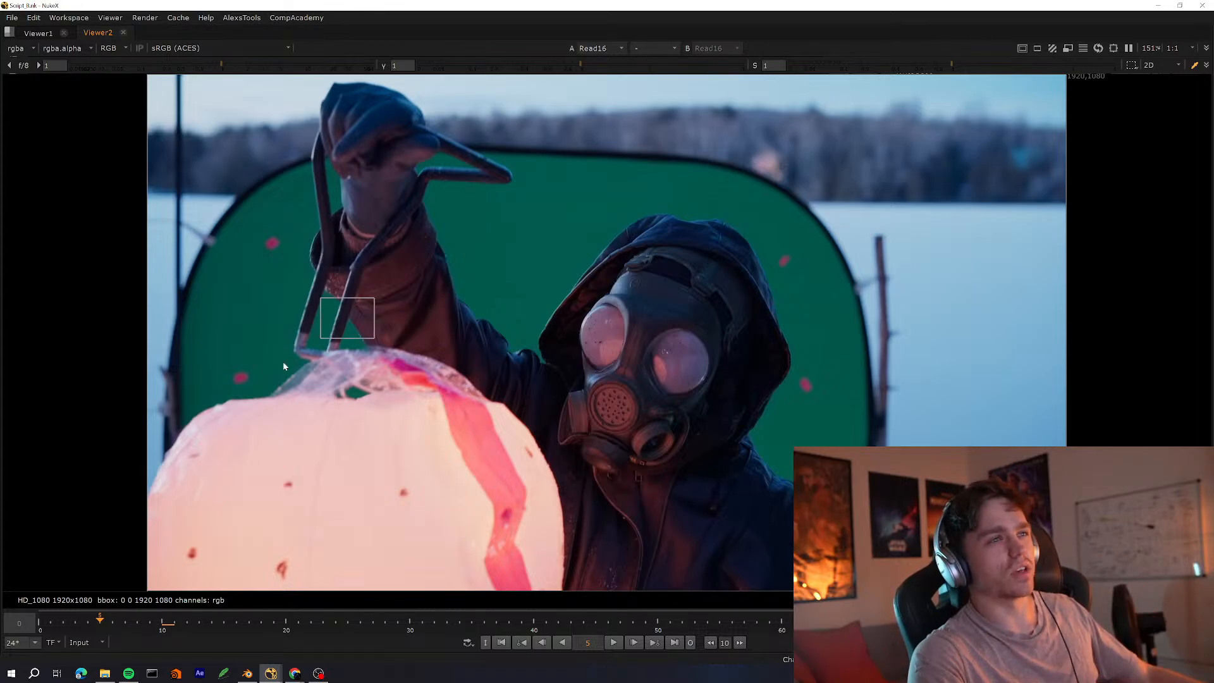
key("space")
scroll(378, 455, "down", 3)
scroll(378, 443, "up", 3)
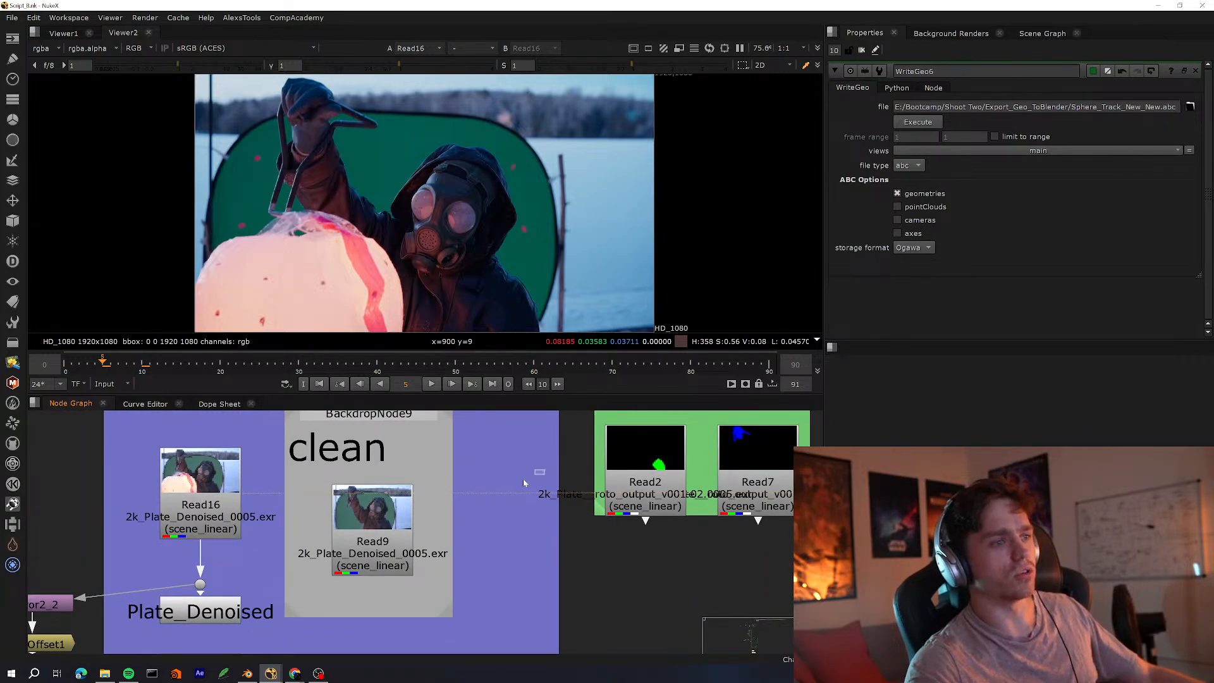
Move the distant viewer node in the node graph close above the Roto and Projection Setup groups
scroll(266, 569, "down", 8)
scroll(513, 572, "up", 3)
key("space")
scroll(531, 506, "down", 8)
middle_click_drag(482, 516, 371, 520)
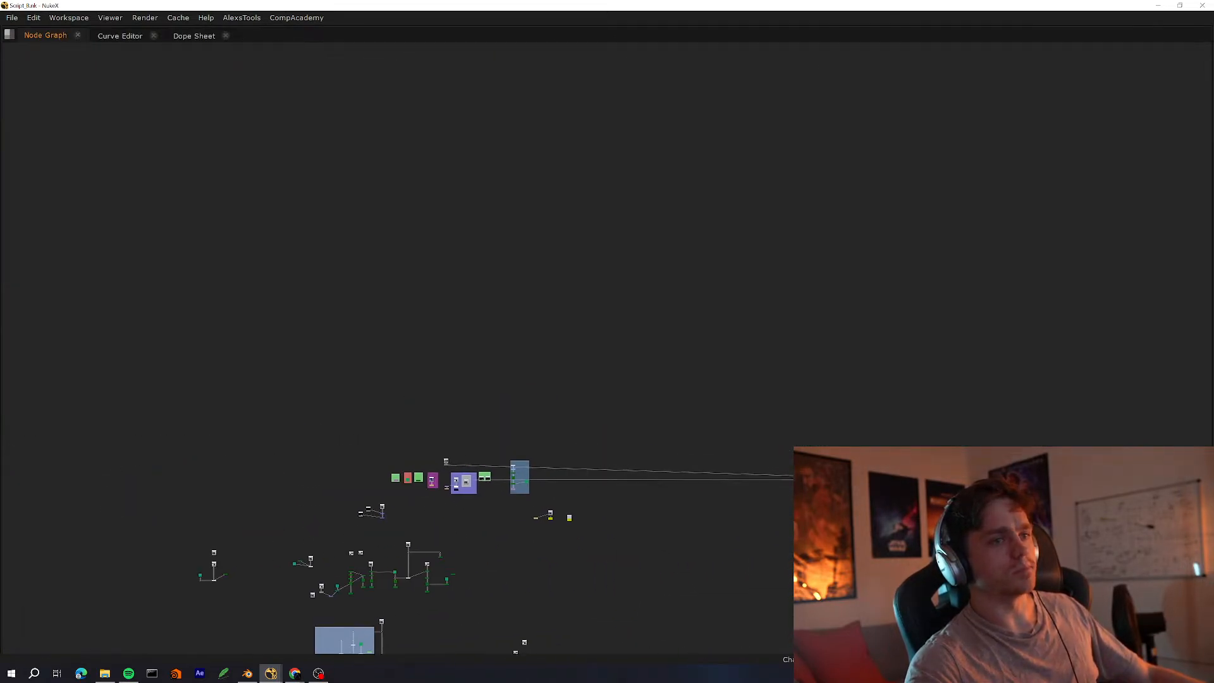
scroll(905, 486, "up", 3)
left_click_drag(908, 476, 293, 367)
scroll(294, 443, "up", 2)
middle_click_drag(401, 422, 624, 447)
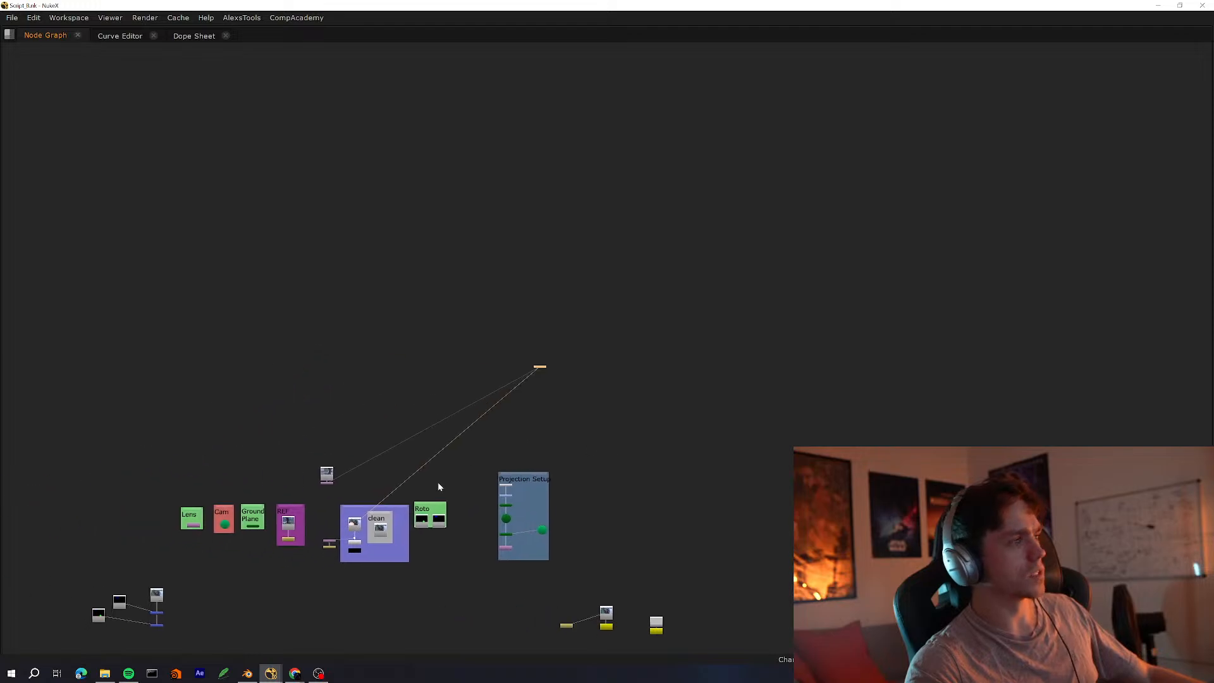
Restore the full layout and show the Read6 reference comp in the viewer at frame 5
scroll(415, 529, "up", 7)
middle_click_drag(383, 517, 541, 357)
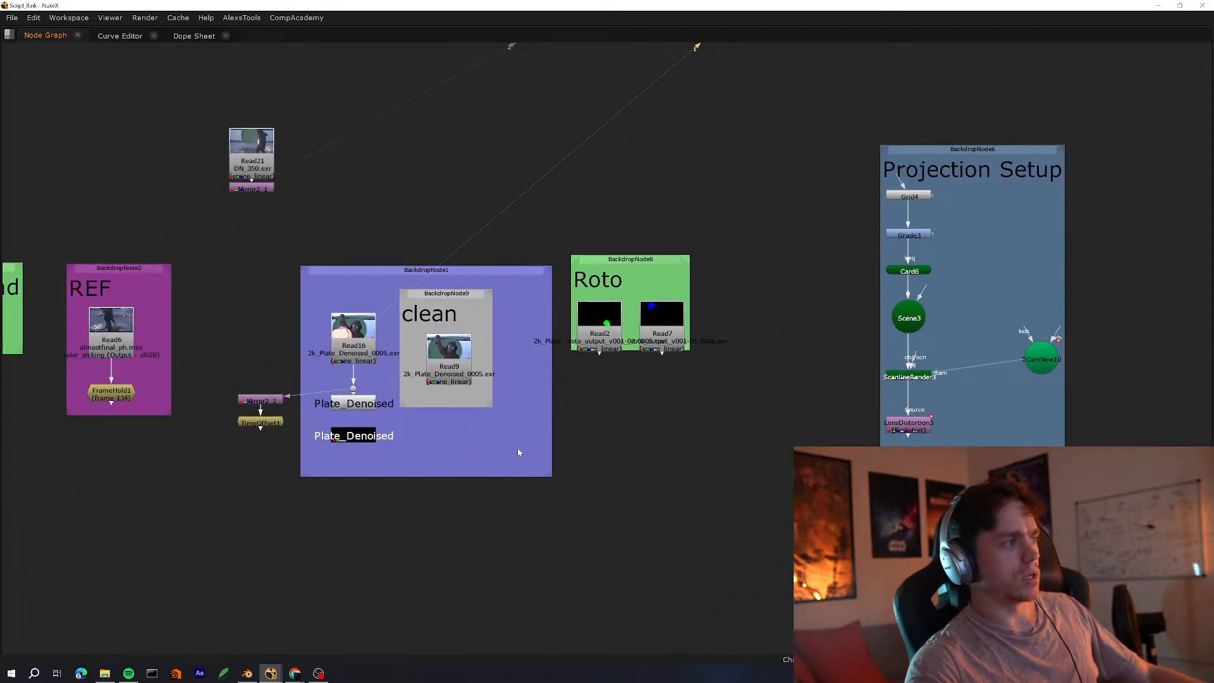
scroll(470, 497, "down", 2)
middle_click_drag(469, 497, 549, 430)
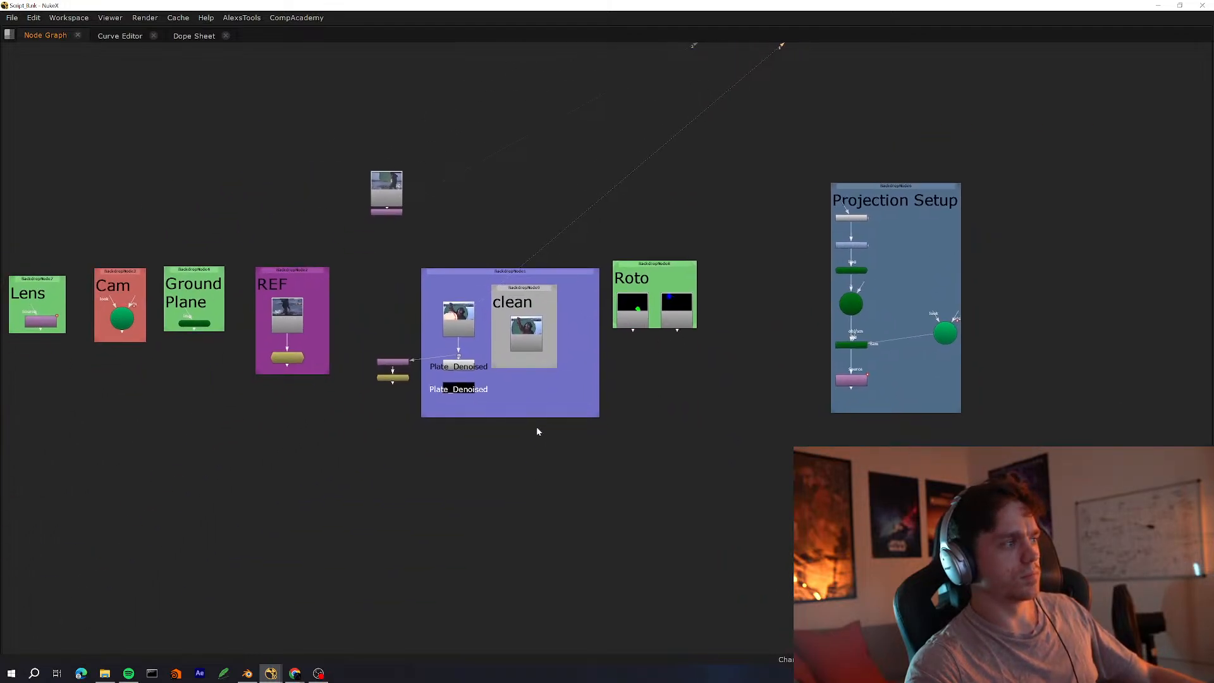
key("space")
middle_click_drag(410, 555, 400, 668)
scroll(516, 494, "down", 4)
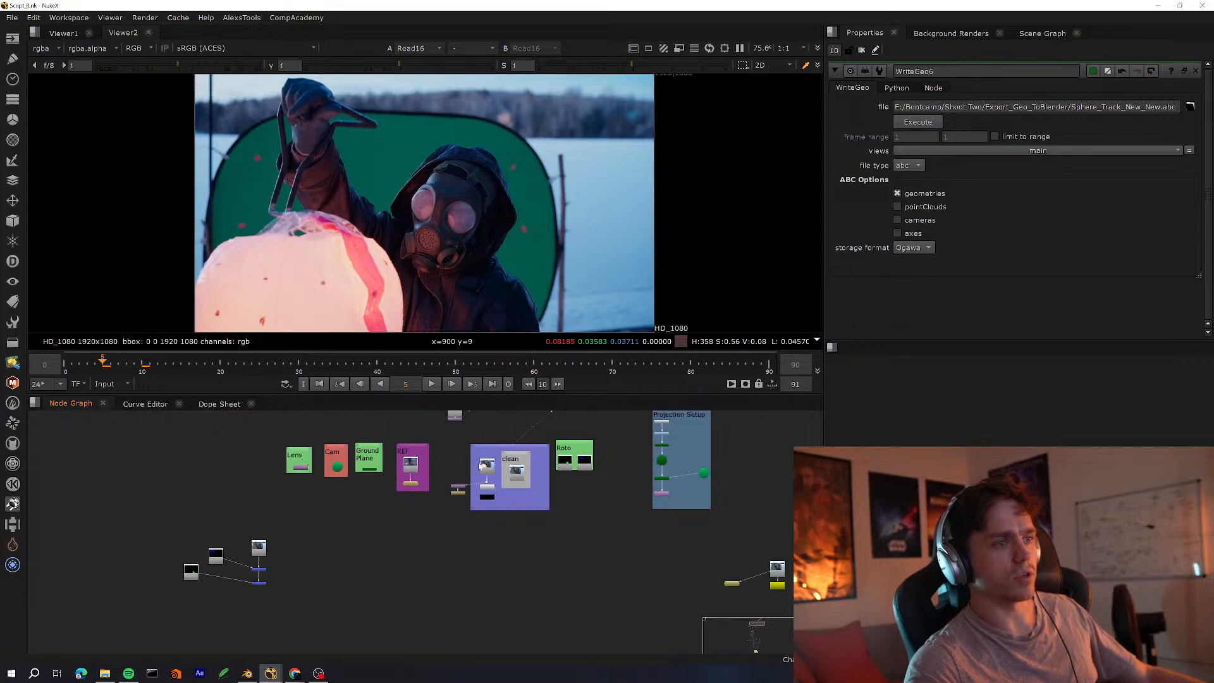
middle_click_drag(483, 423, 477, 427)
scroll(476, 431, "up", 3)
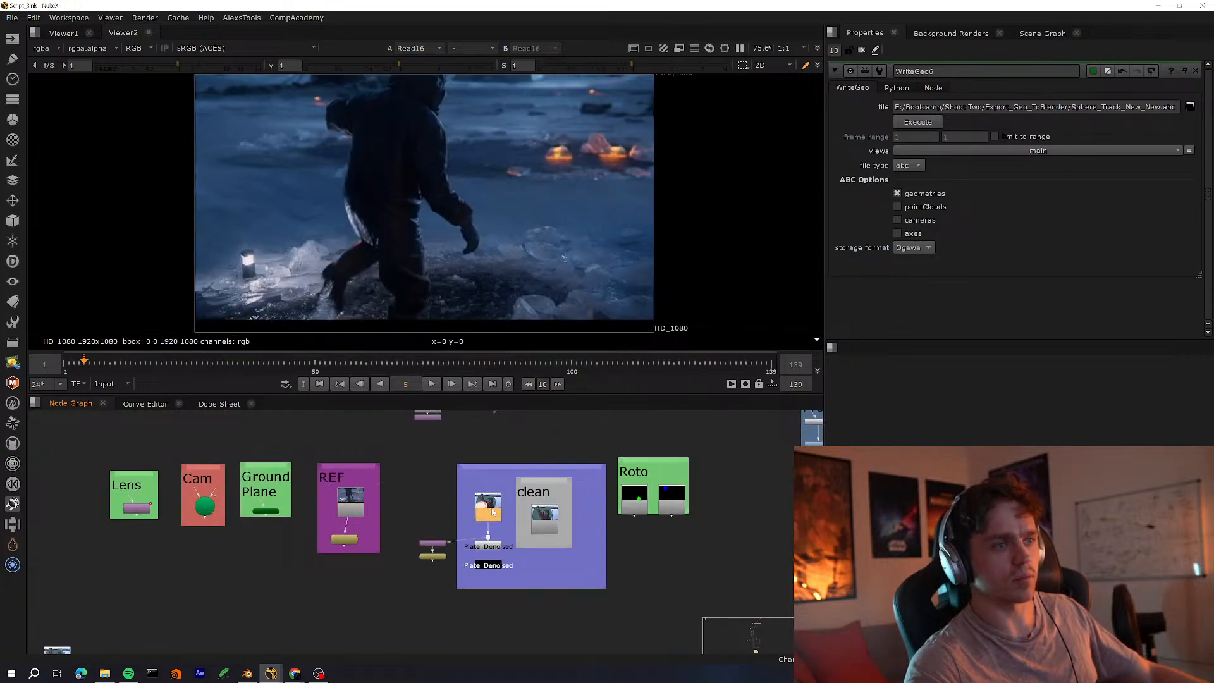
Show the Read2 roto matte and the Read7 roto matte in the viewer at frame 5
scroll(543, 497, "up", 2)
middle_click_drag(630, 504, 446, 530)
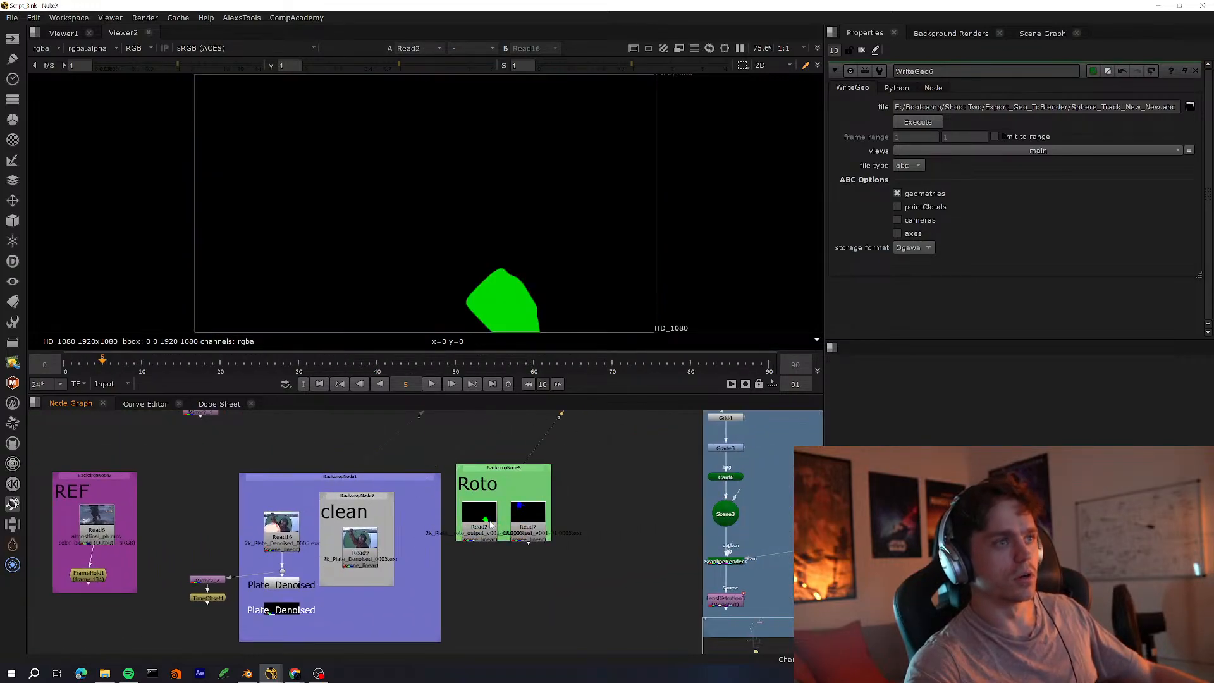
scroll(541, 511, "up", 2)
scroll(613, 507, "up", 2)
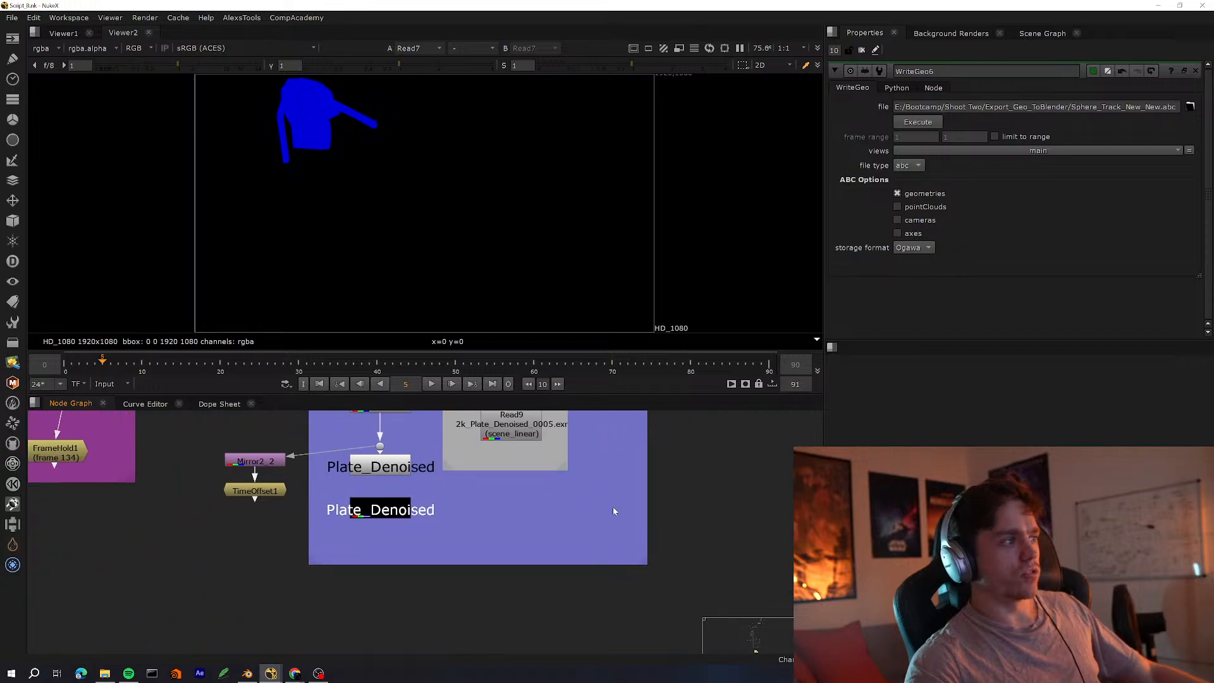
key("space")
key("m")
left_click_drag(670, 490, 712, 370)
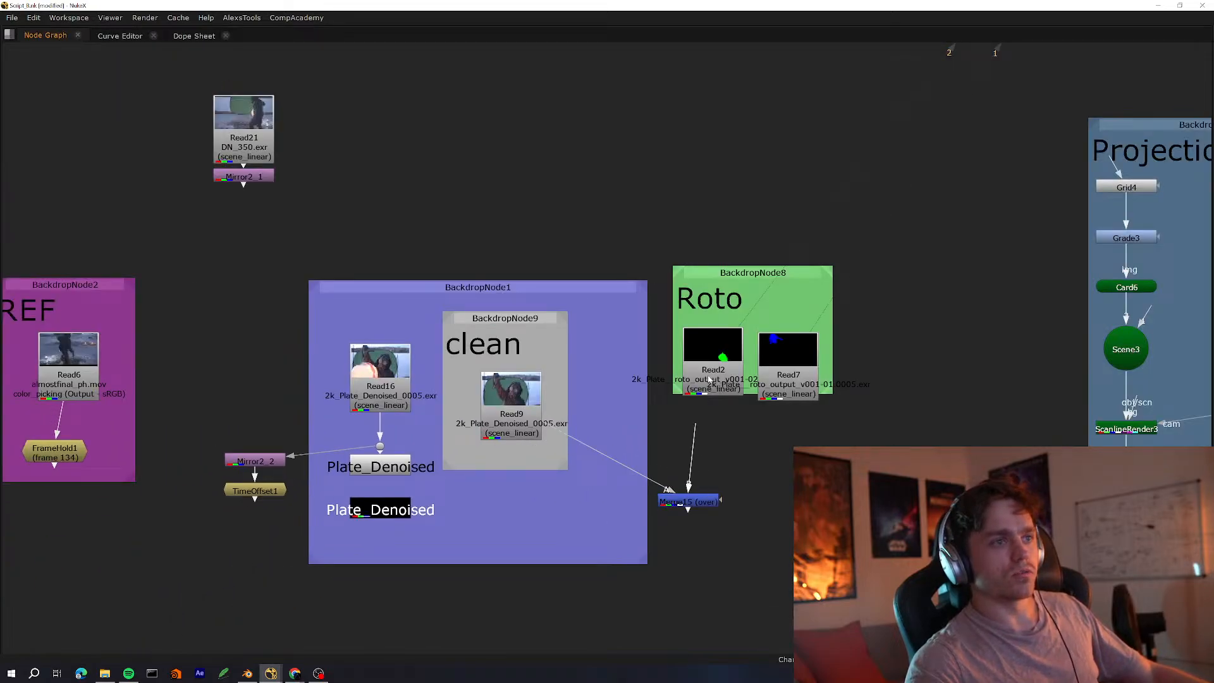
left_click(671, 503)
key("ctrl+c")
left_click(759, 501)
key("ctrl+v")
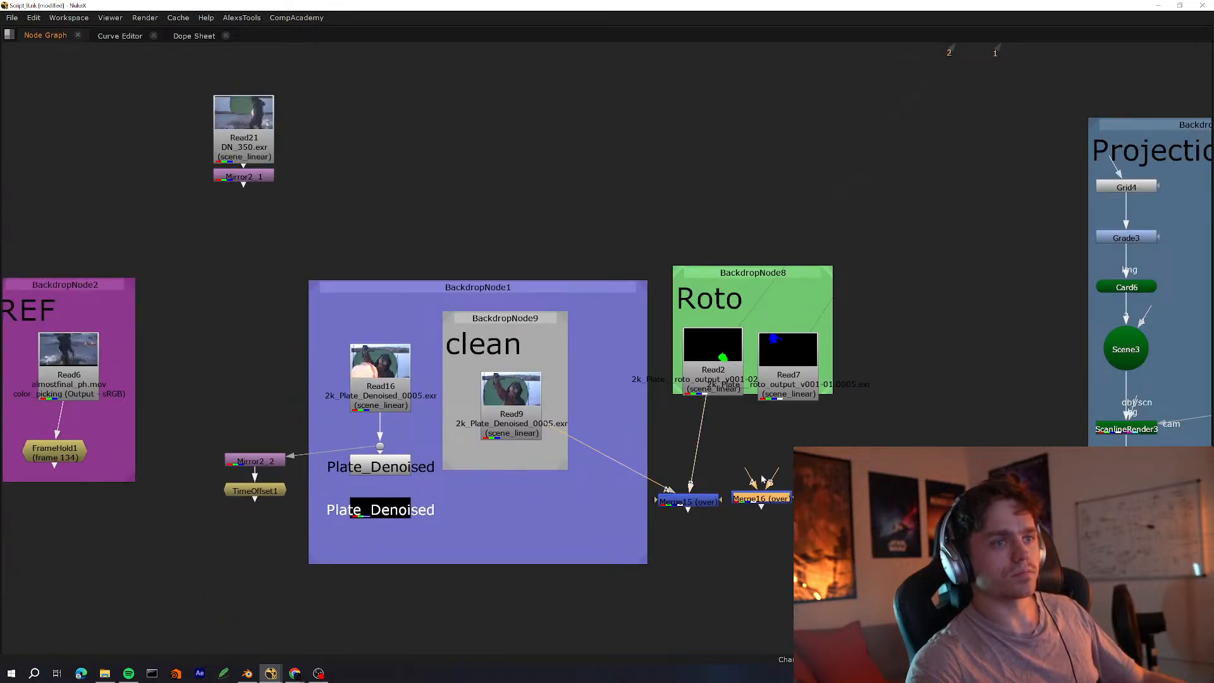
left_click_drag(791, 510, 665, 459)
middle_click_drag(664, 459, 572, 350)
key("Delete")
middle_click_drag(739, 330, 520, 391)
scroll(520, 396, "down", 2)
Save the script and show the ScanlineRender3 grid from the Projection Setup group in the viewer
key("ctrl+s")
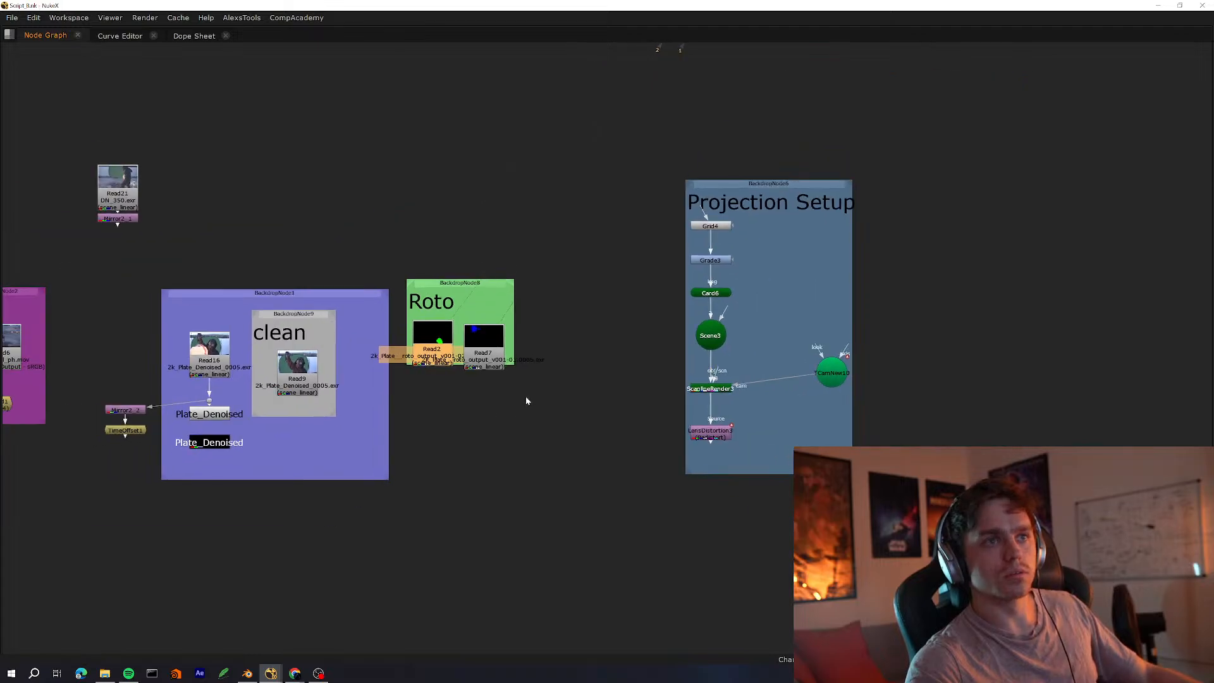
scroll(714, 383, "up", 2)
key("space")
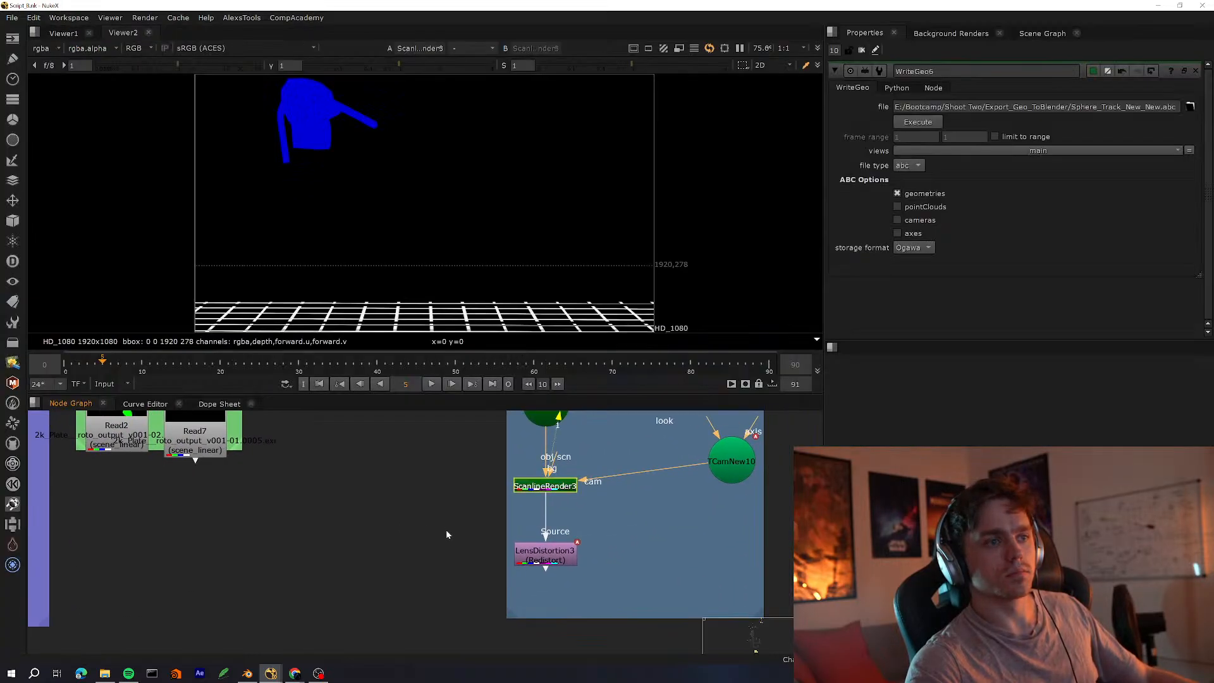
middle_click_drag(461, 510, 477, 500)
scroll(477, 500, "down", 2)
middle_click_drag(358, 527, 526, 502)
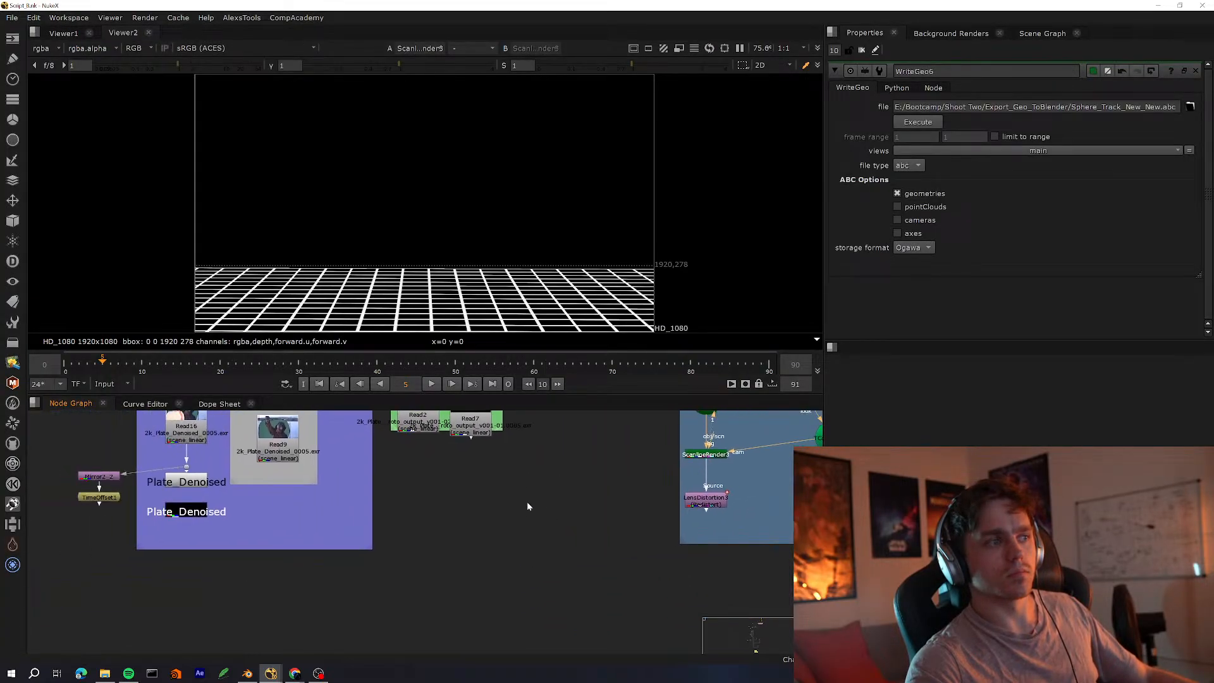
Find the sticky notes in the node graph and move the To do note more centrally above the World Alignment note
scroll(526, 500, "down", 8)
key("space")
middle_click_drag(486, 536, 539, 365)
scroll(525, 535, "up", 5)
middle_click_drag(518, 588, 480, 106)
middle_click_drag(557, 512, 465, 166)
middle_click_drag(729, 490, 588, 477)
scroll(588, 477, "up", 1)
middle_click_drag(557, 550, 539, 428)
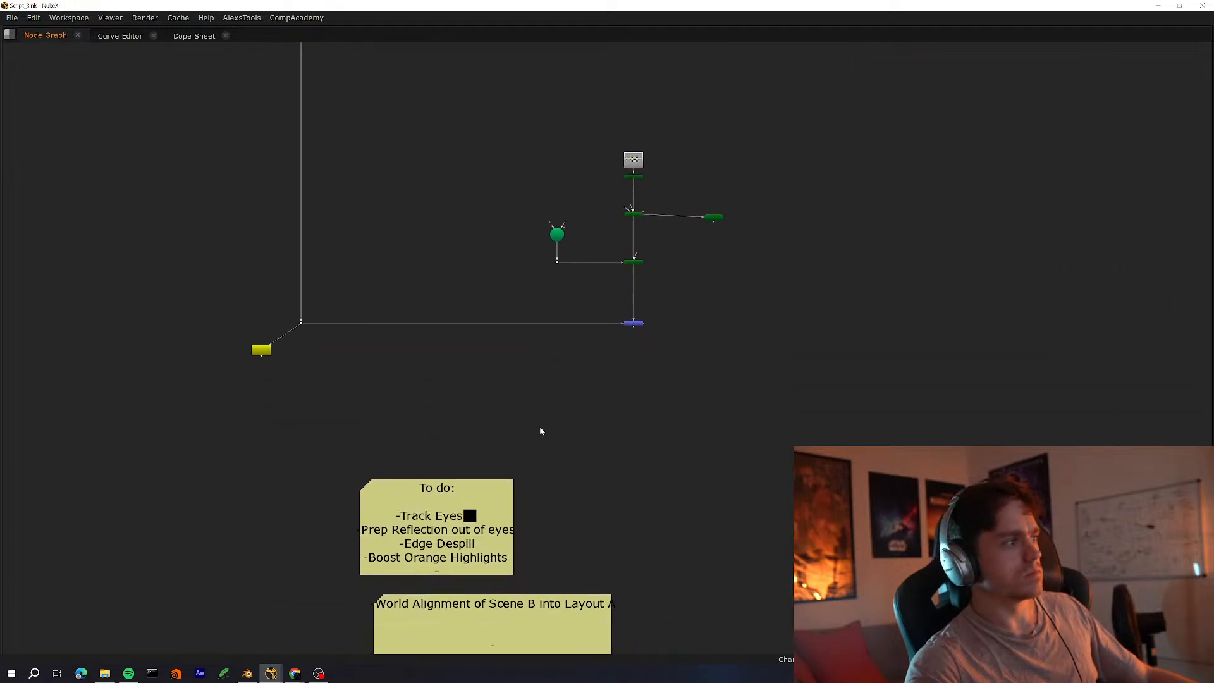
middle_click_drag(583, 496, 605, 381)
left_click_drag(622, 362, 280, 609)
middle_click_drag(447, 509, 462, 488)
scroll(462, 488, "up", 4)
left_click(640, 351)
left_click_drag(579, 375, 633, 389)
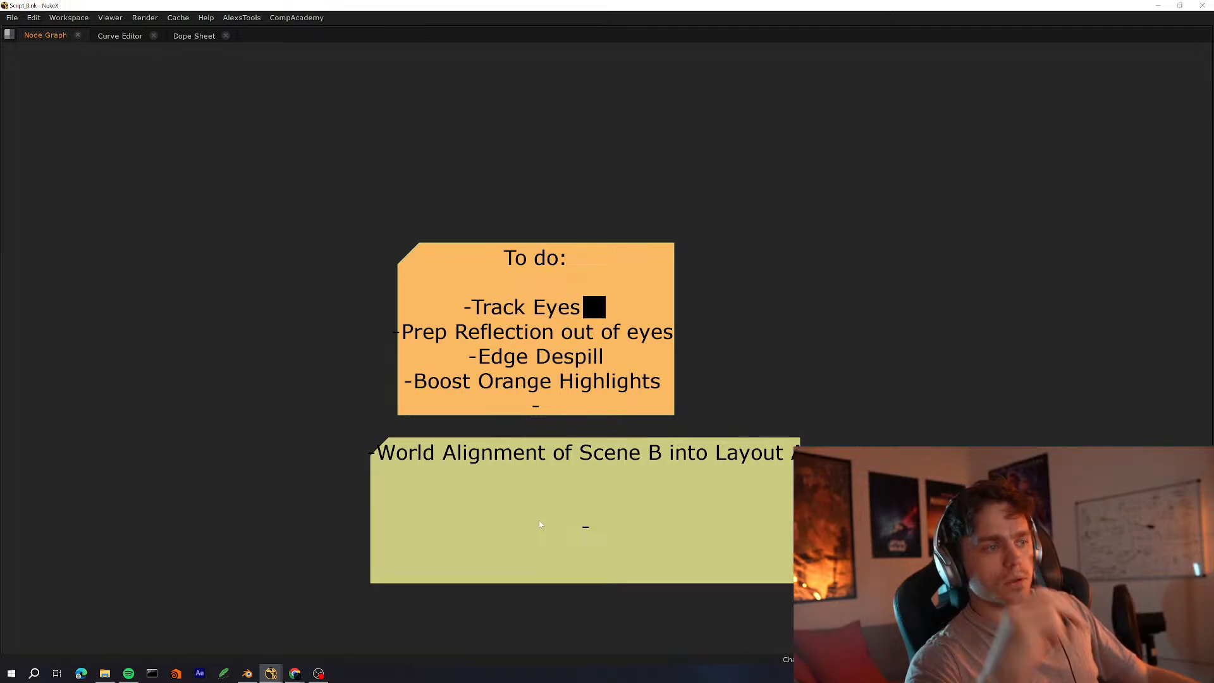
Switch to Blender, set the viewport to Material Preview shading and save Scene_Lineup.blend
left_click(257, 673)
mouse_move(646, 337)
middle_mouse_down()
mouse_move(722, 364)
mouse_move(661, 353)
middle_mouse_up()
left_click(966, 30)
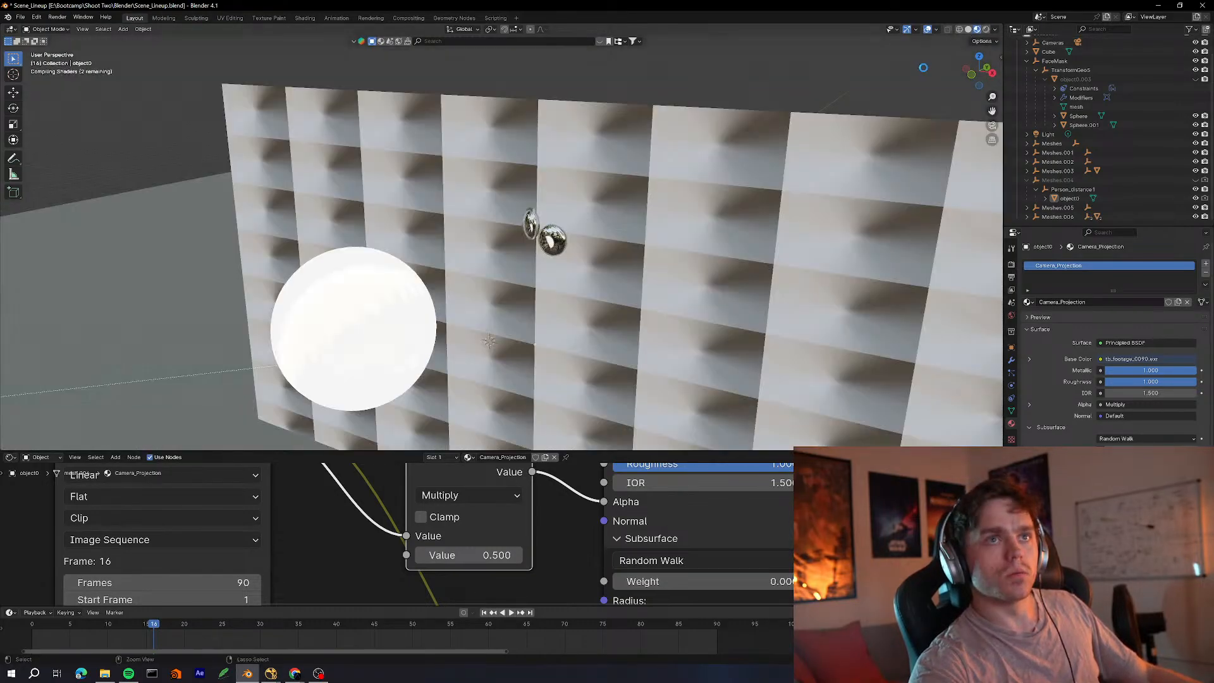
key("ctrl+s")
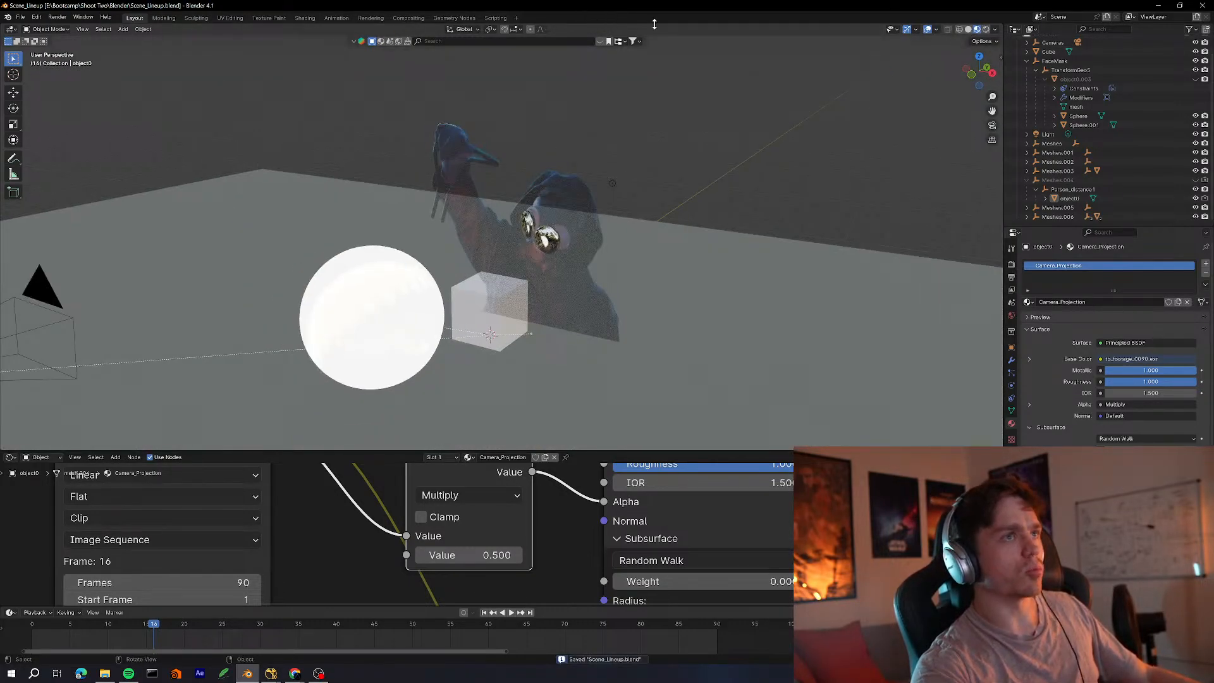
Move the Blender window to the neighbouring display and return to the to-do notes in Nuke's node graph
left_click_drag(739, 8, 0, 305)
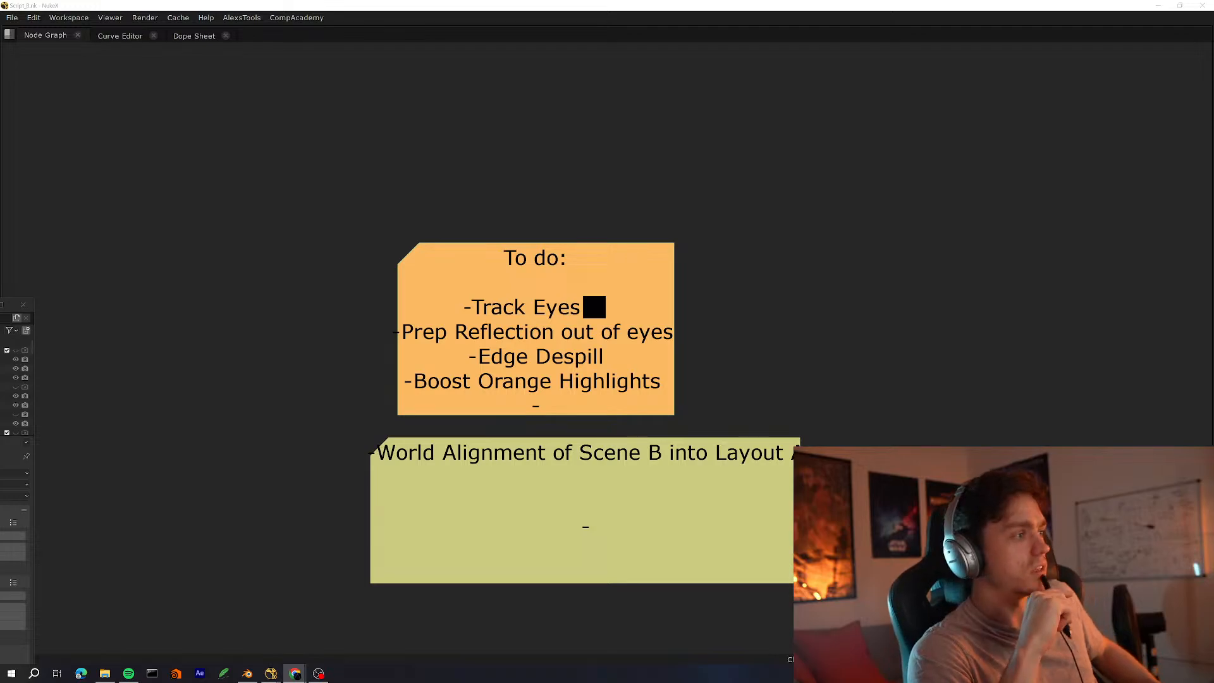
scroll(290, 371, "down", 5)
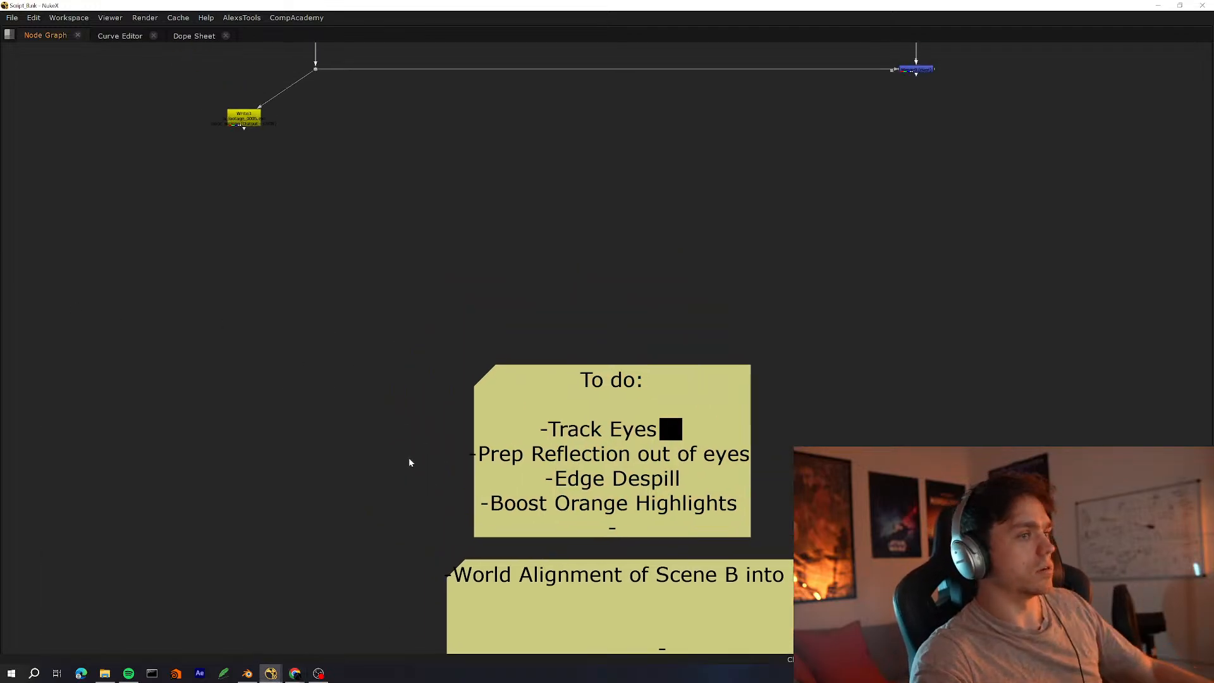
Switch to the Blender window with BlenderScene_L_Cliff.blend, bring it onto this display and maximize it
key("space")
key("alt+Tab")
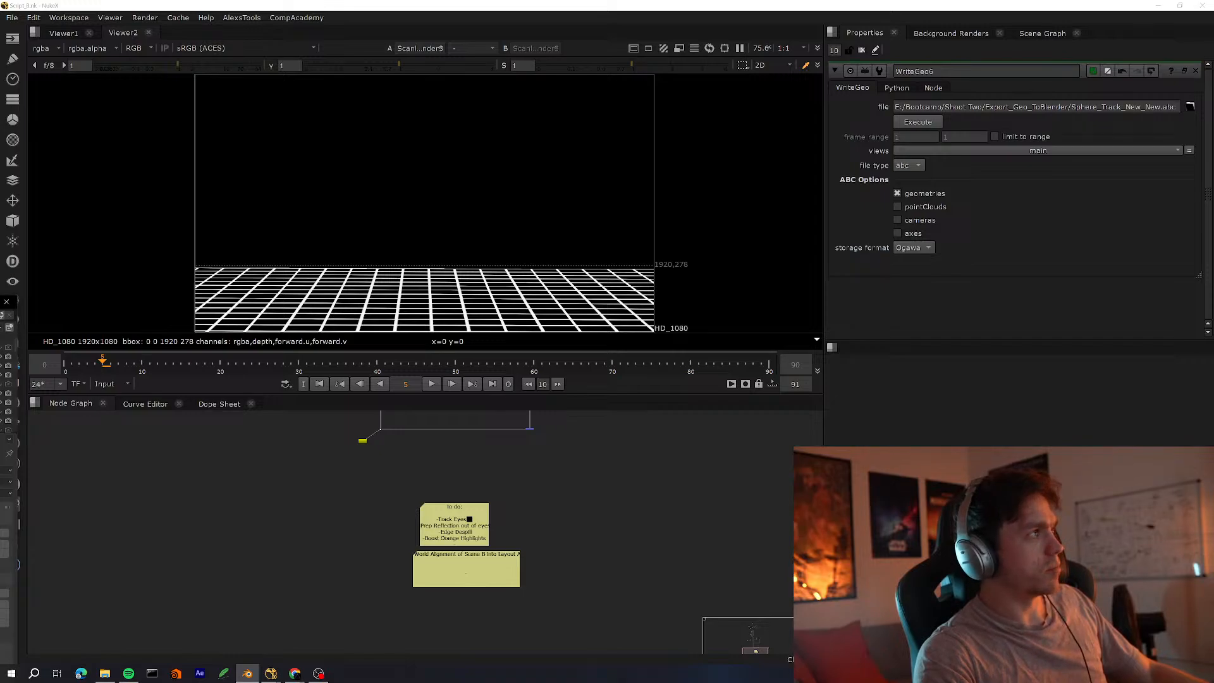
key("alt+Tab")
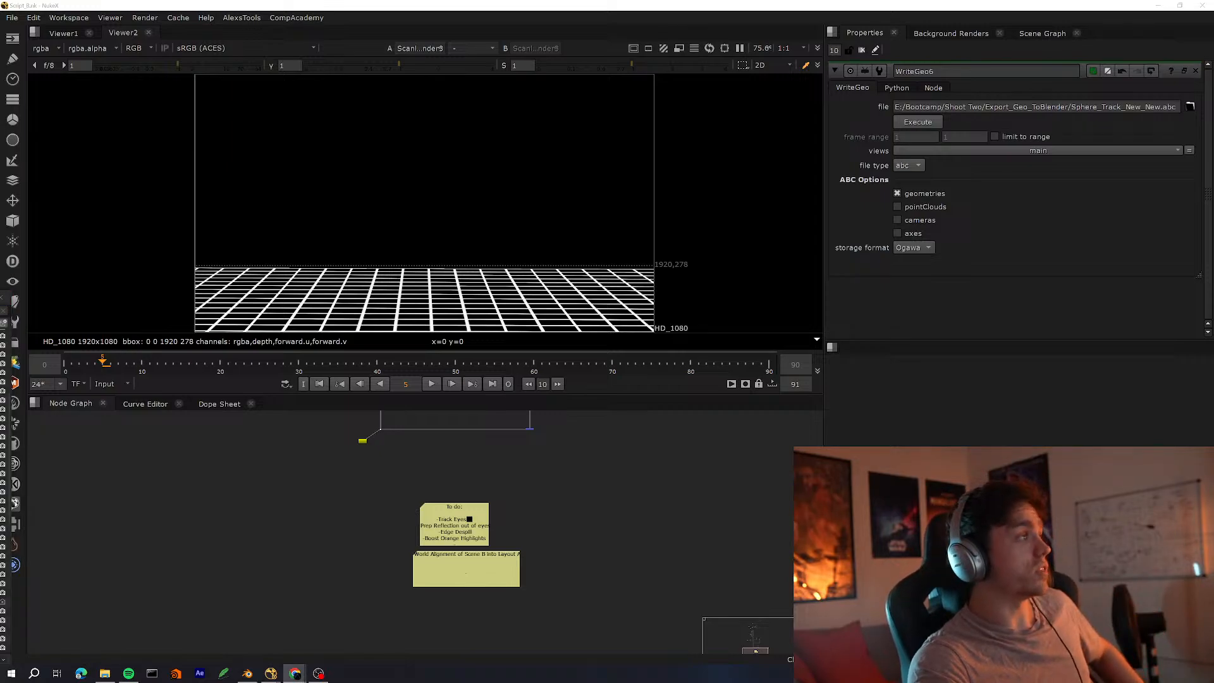
left_click_drag(1, 297, 618, 74)
double_click(631, 74)
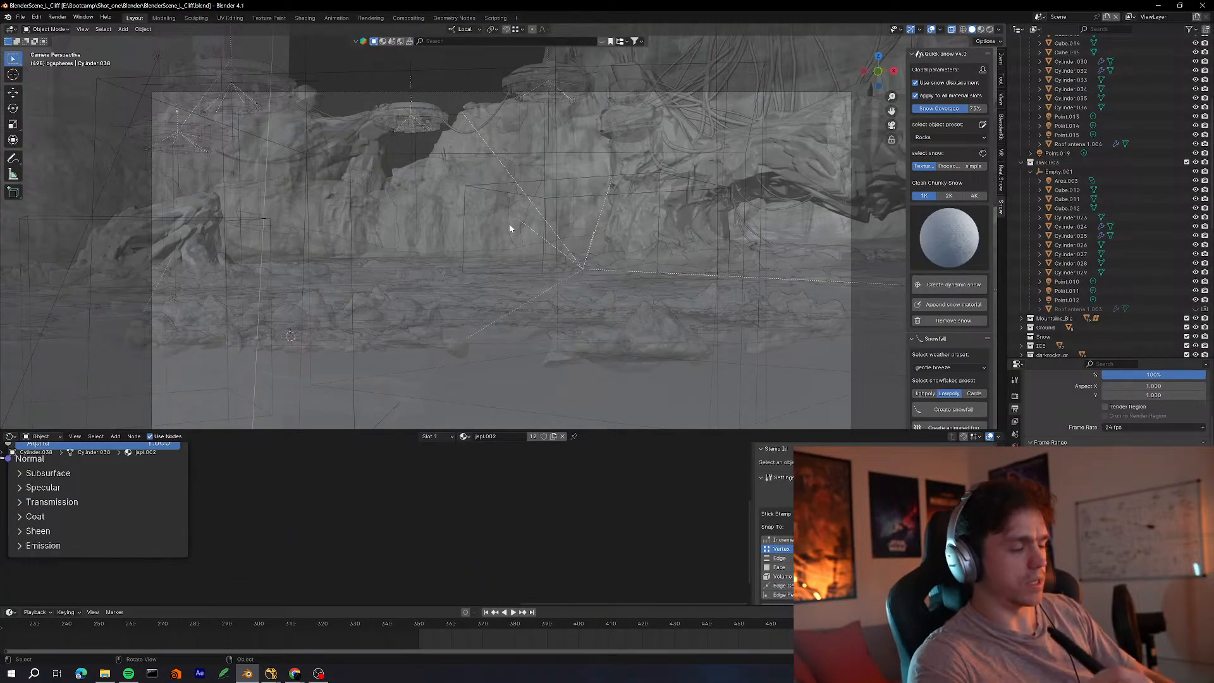
Leave the camera view and turn off X-ray so the cliff environment shows as opaque solid geometry
middle_click_drag(509, 225, 510, 225)
mouse_move(428, 216)
middle_mouse_down()
mouse_move(339, 377)
mouse_move(466, 266)
mouse_move(371, 281)
mouse_move(248, 268)
mouse_move(419, 280)
mouse_move(527, 261)
mouse_move(496, 250)
mouse_move(427, 273)
mouse_move(502, 266)
mouse_move(502, 285)
mouse_move(646, 205)
mouse_move(650, 220)
mouse_move(485, 279)
mouse_move(610, 197)
middle_mouse_up()
left_click(952, 30)
mouse_move(557, 243)
middle_mouse_down("ctrl")
mouse_move(613, 244)
mouse_move(575, 238)
mouse_move(570, 209)
mouse_move(538, 237)
middle_mouse_up("ctrl")
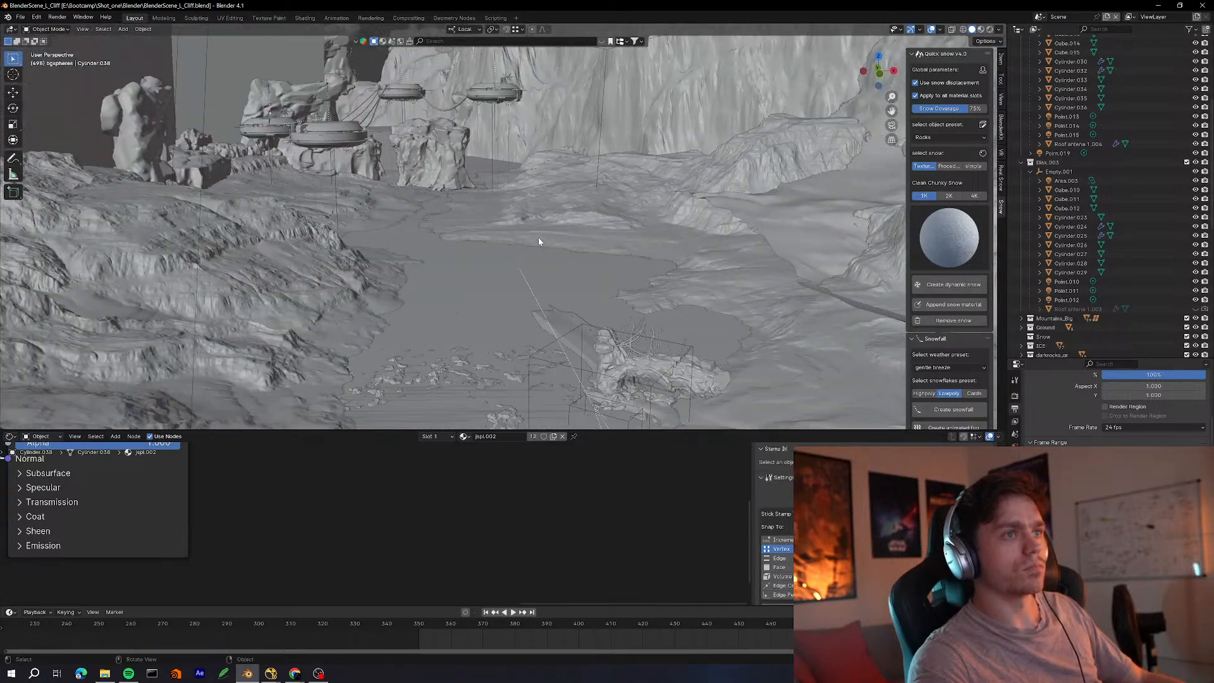
Inspect the cliff environment from above and at ground level, around the ring of rocks with the two domes
key("shift+grave")
left_click(596, 270)
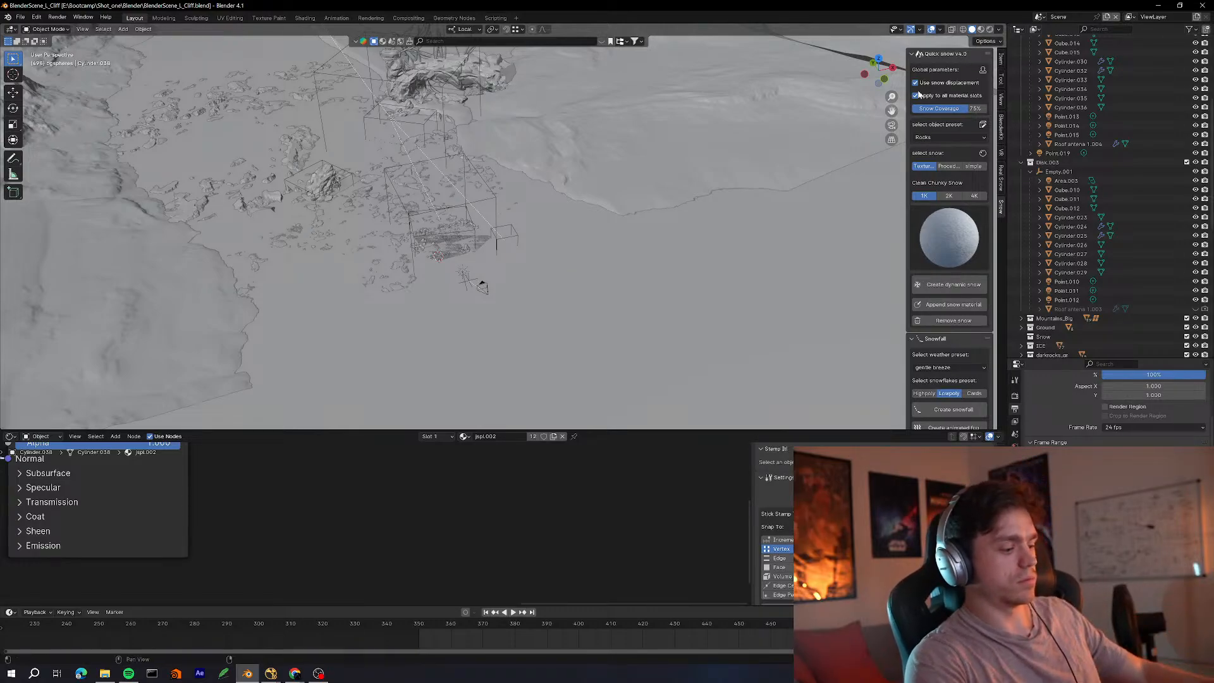
scroll(531, 251, "up", 5)
scroll(525, 262, "down", 3)
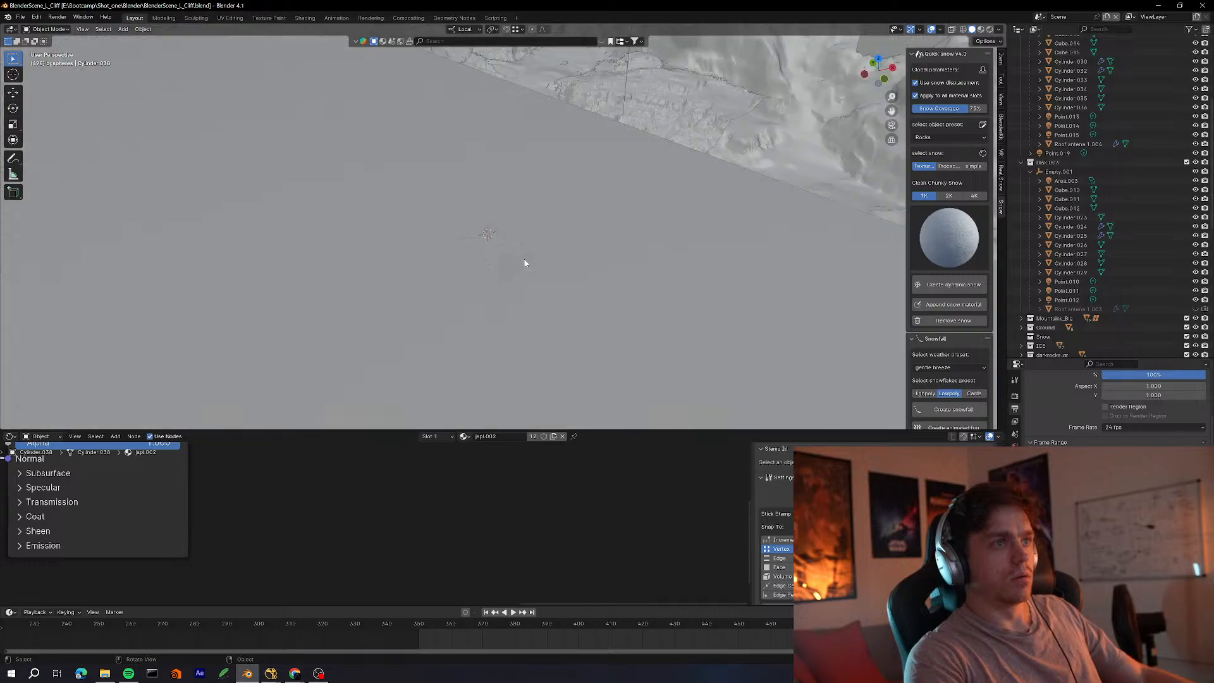
scroll(529, 258, "up", 2)
scroll(531, 256, "down", 5)
key("shift+grave")
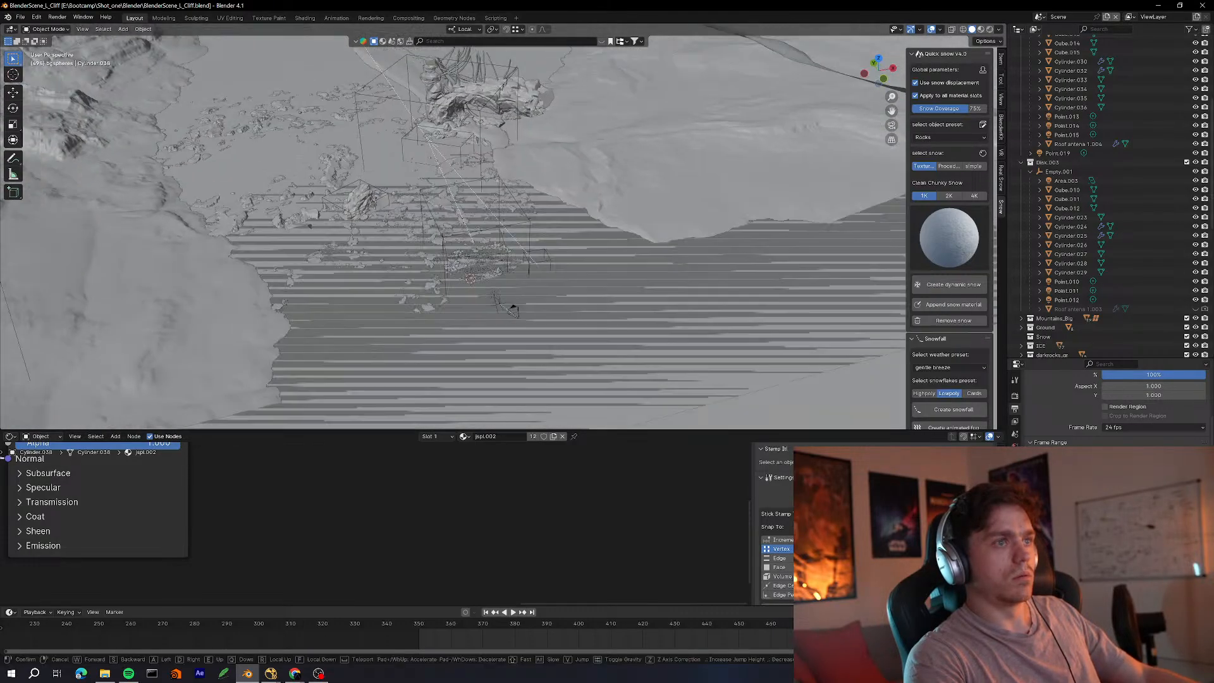
key("w")
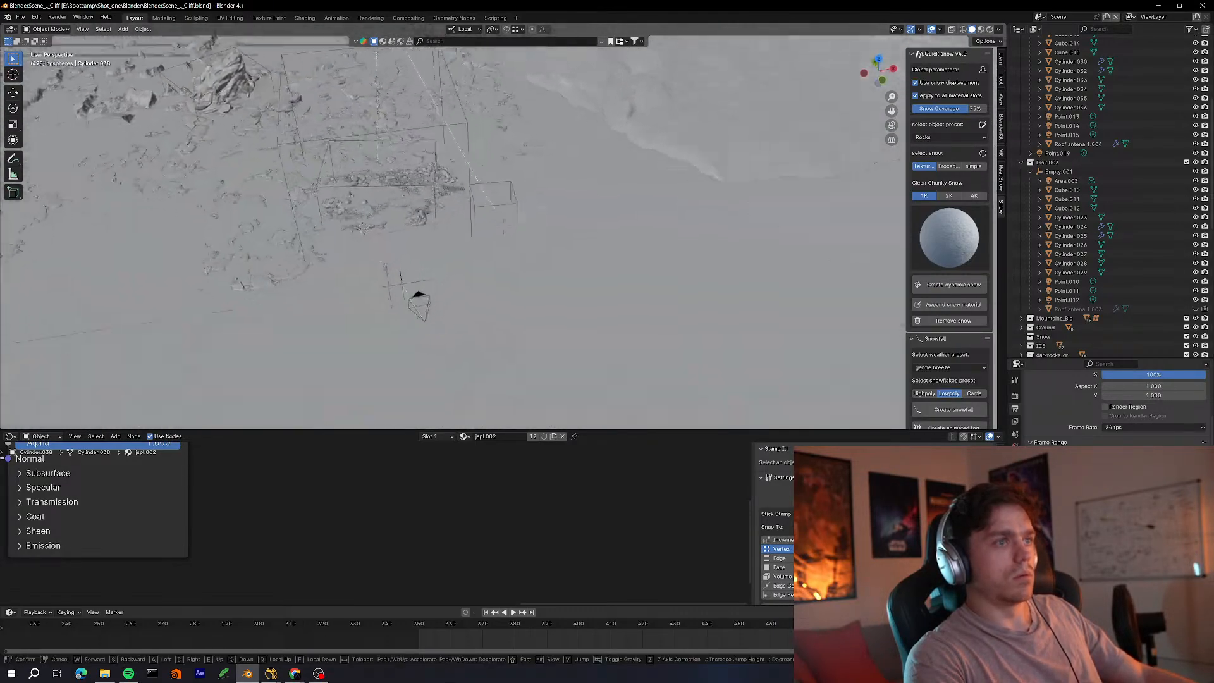
key("w")
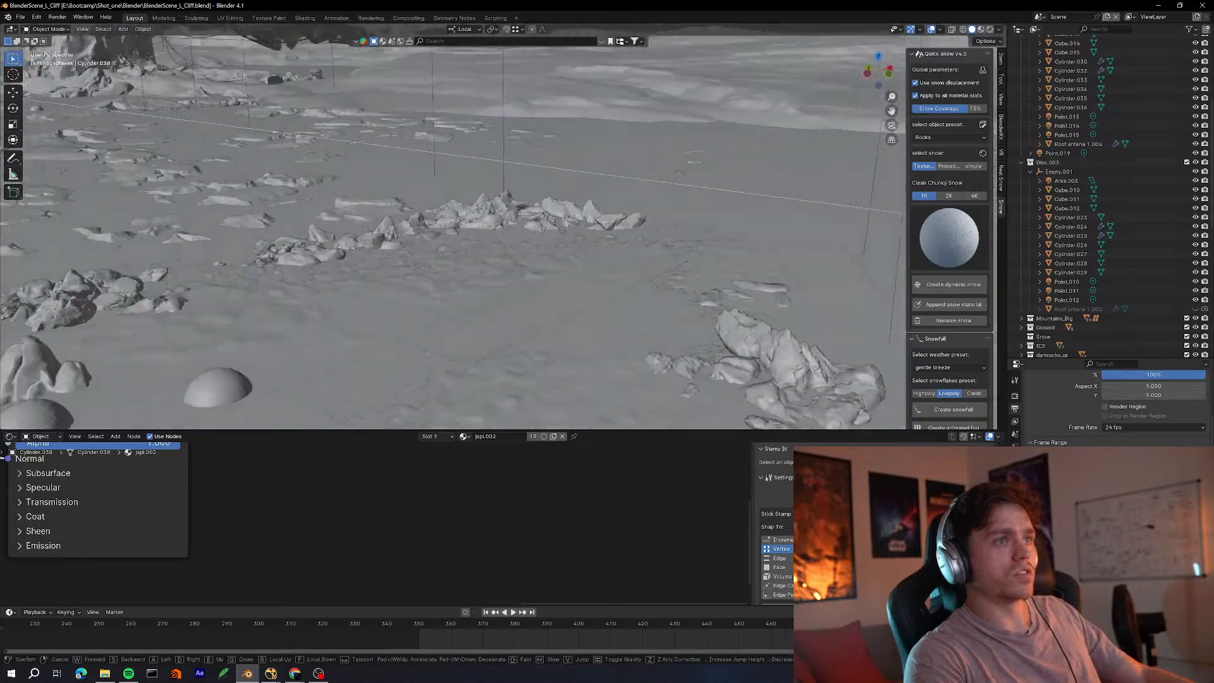
key("s")
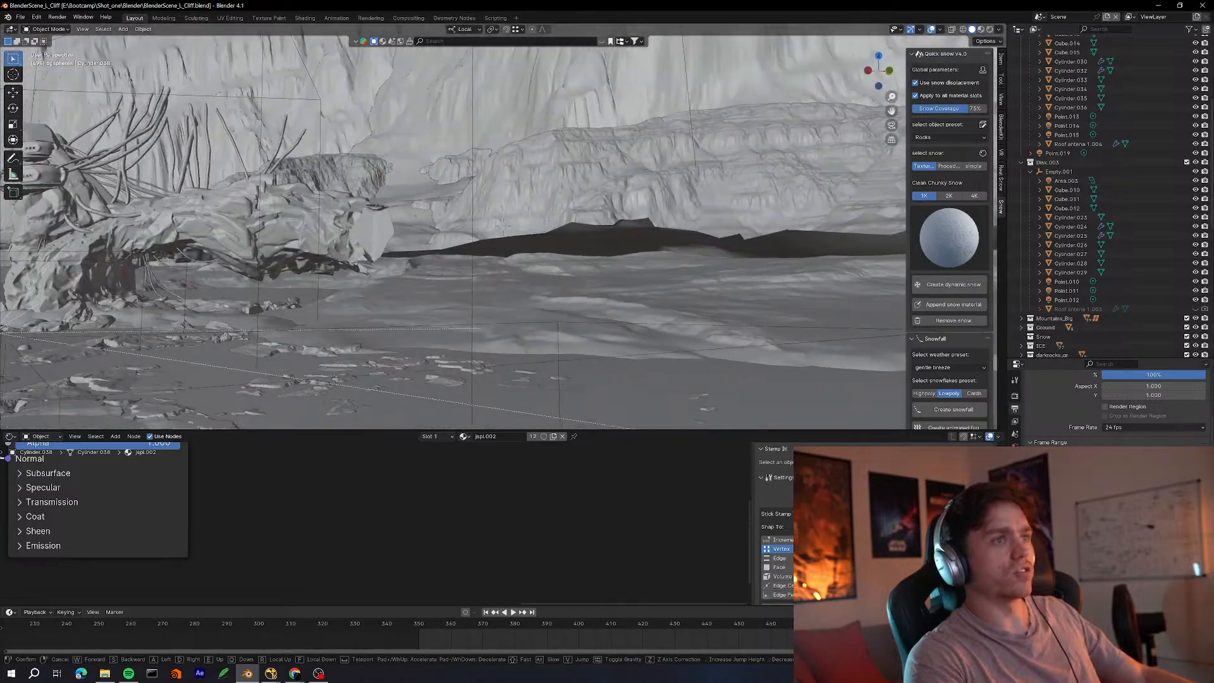
key("w")
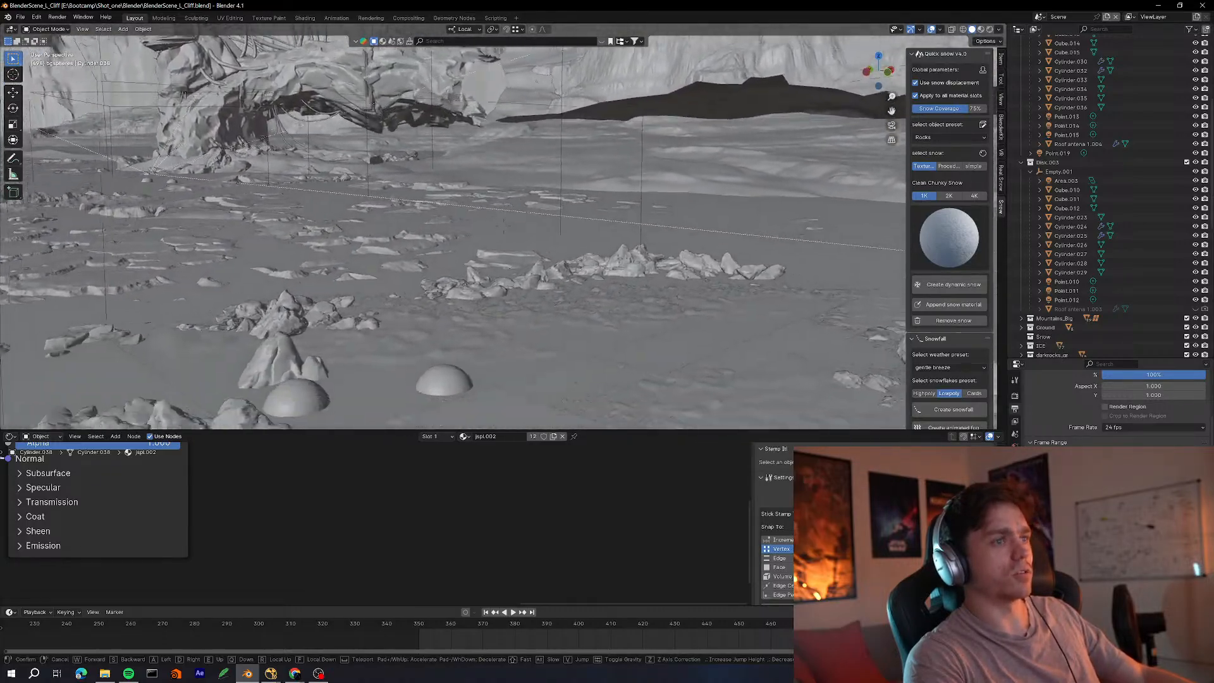
key("s")
left_click(382, 239)
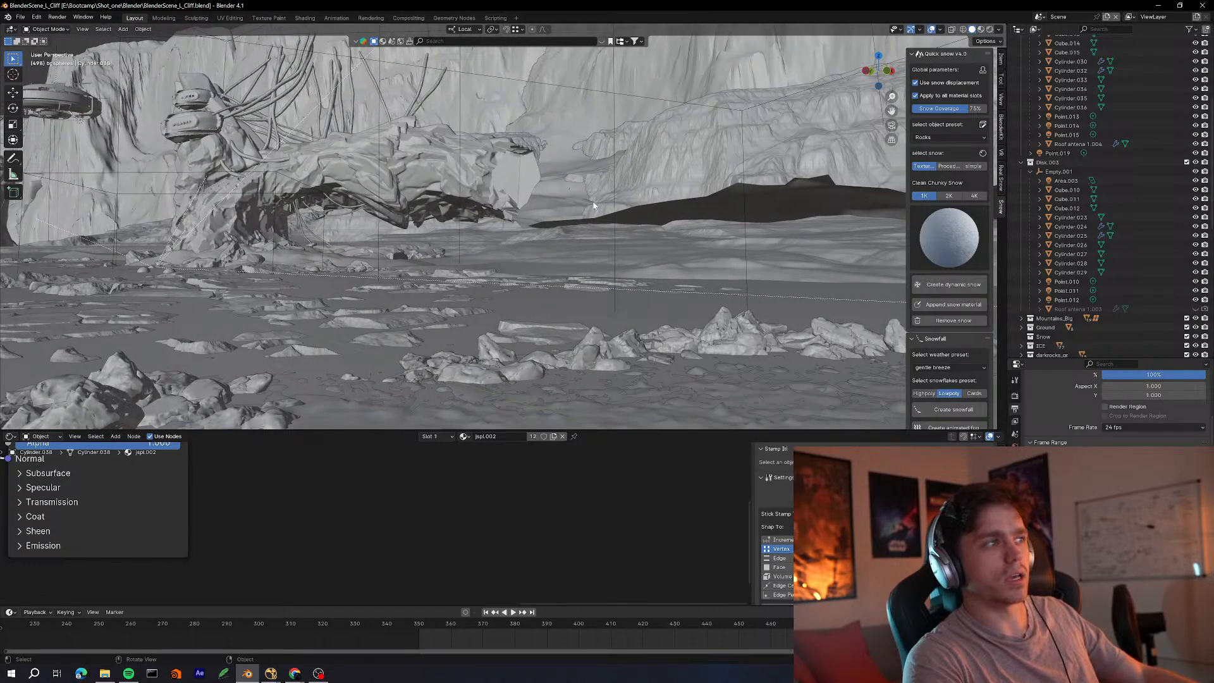
Fly through the environment to examine the snowy cliffs, the scattered rock clusters up close and the flat ground slabs
key("shift+grave")
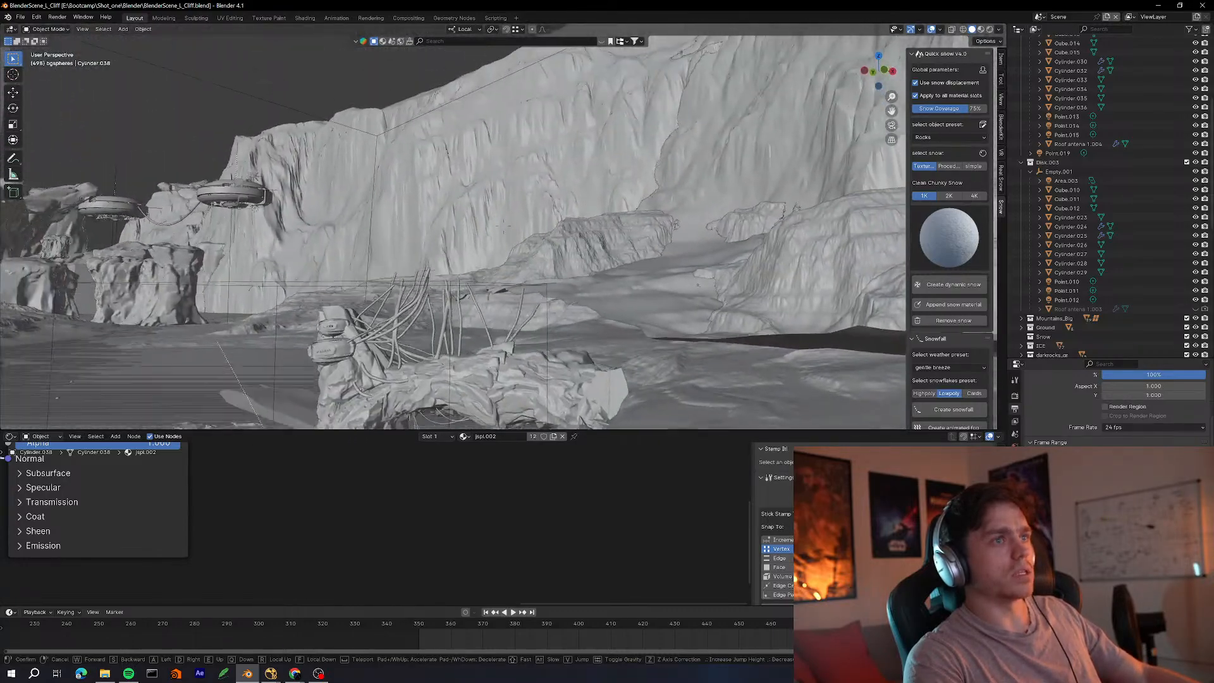
key("a")
key("d")
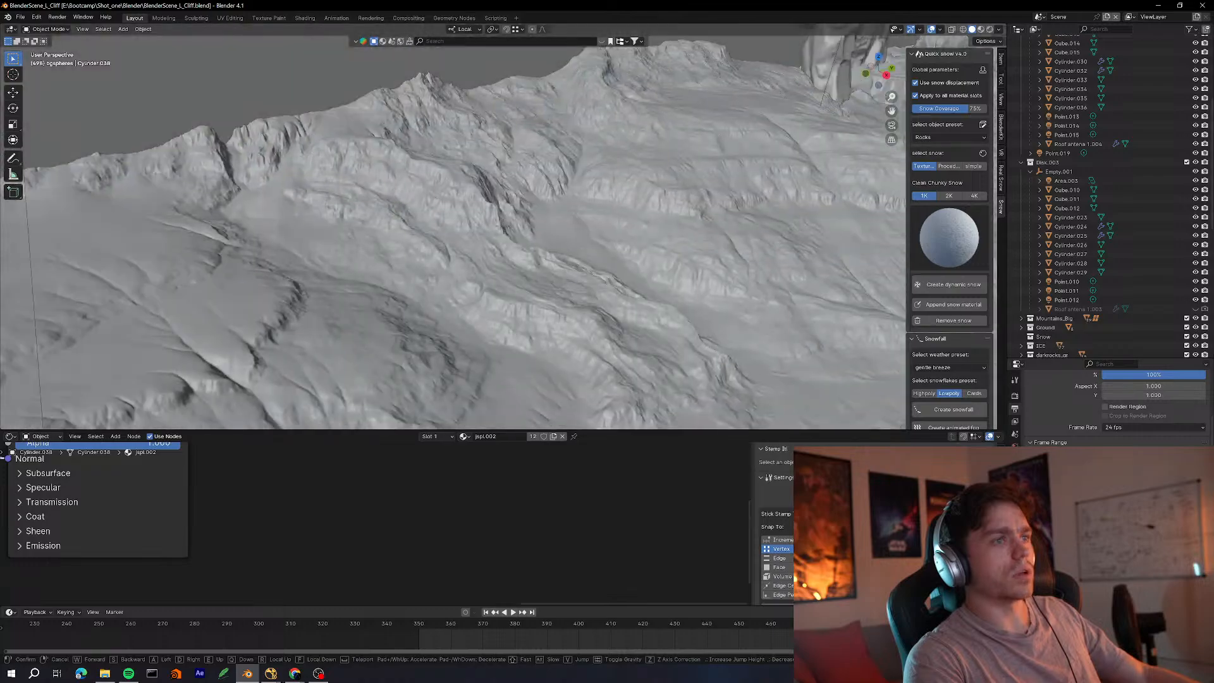
key("s")
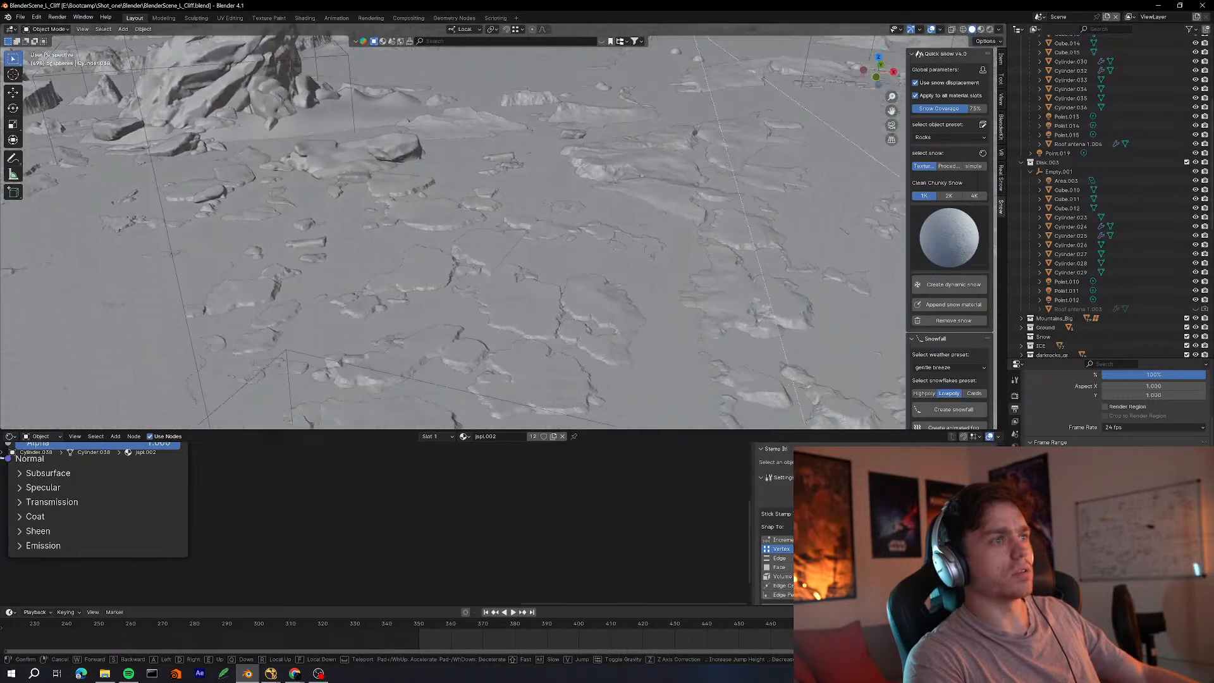
key("s")
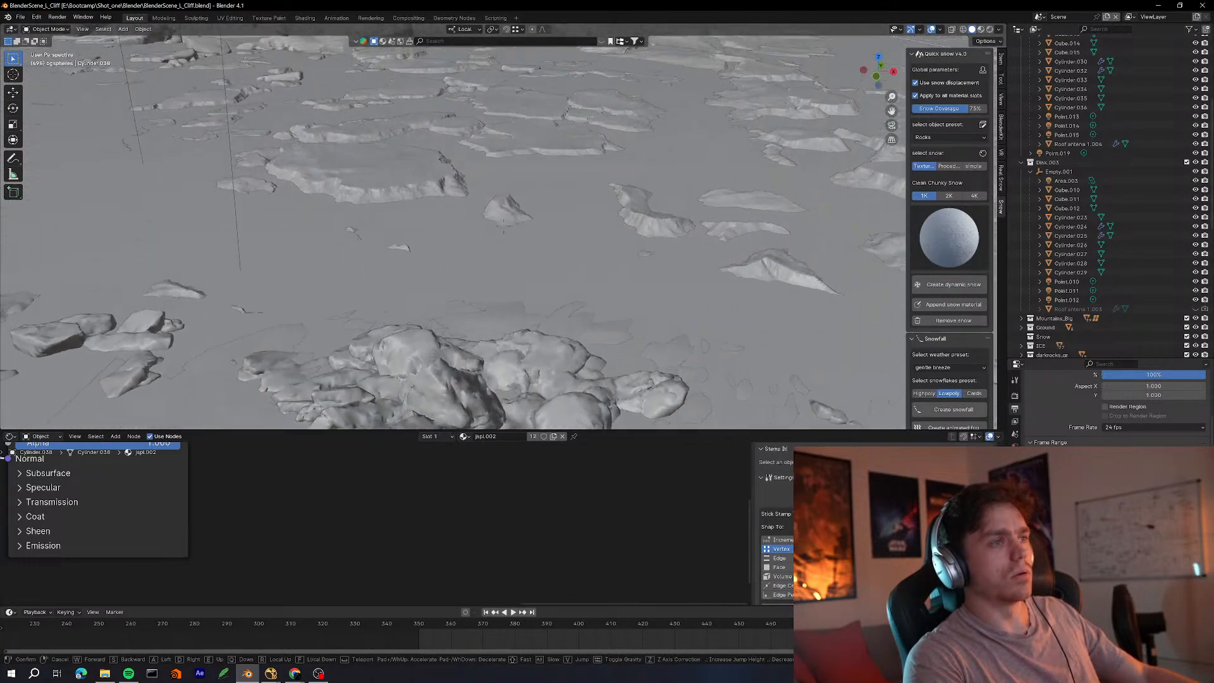
key("w")
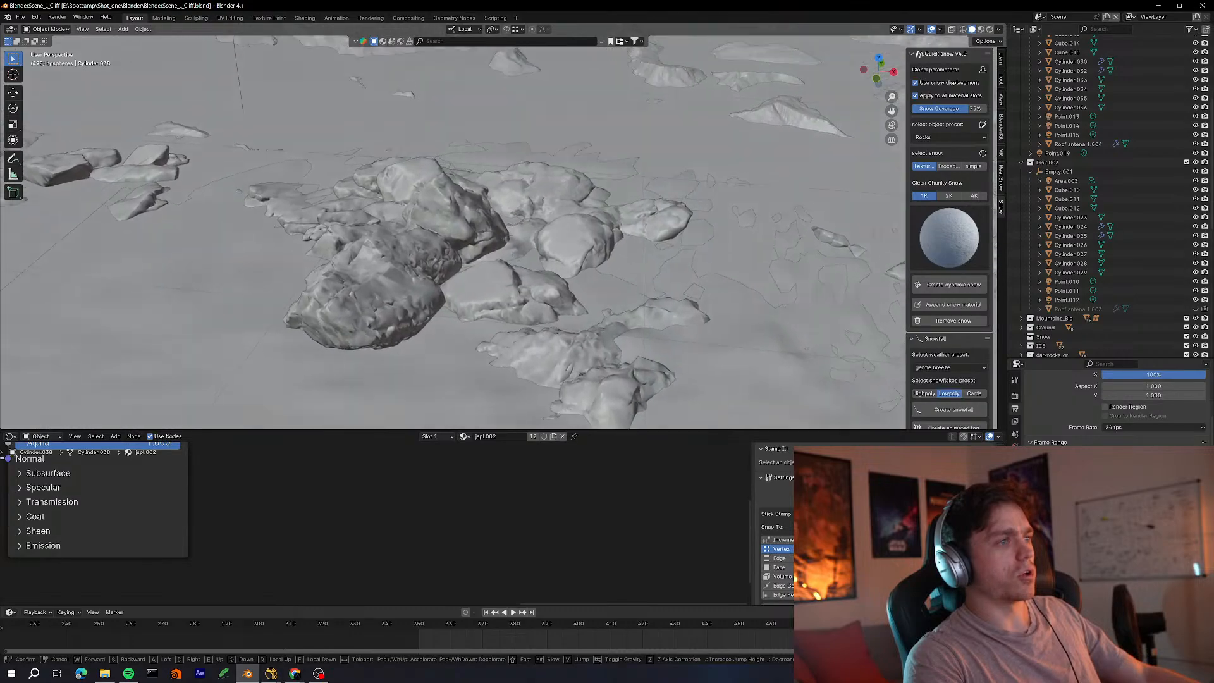
key("s")
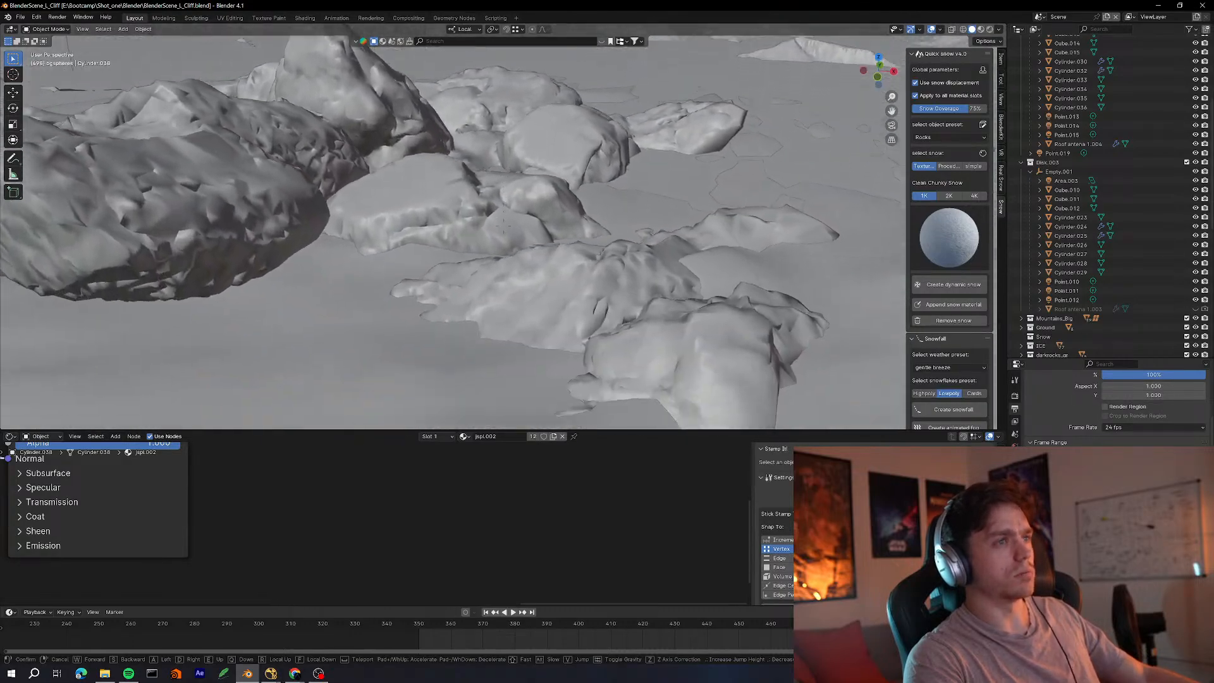
key("s")
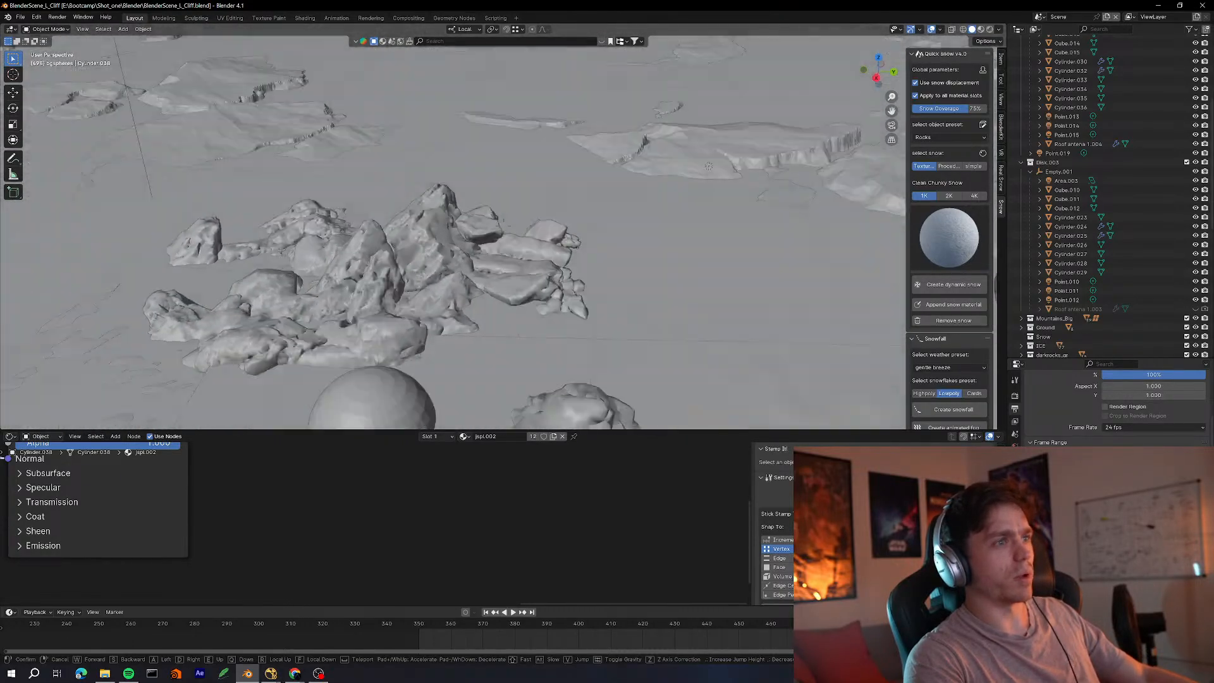
key("w")
key("w")
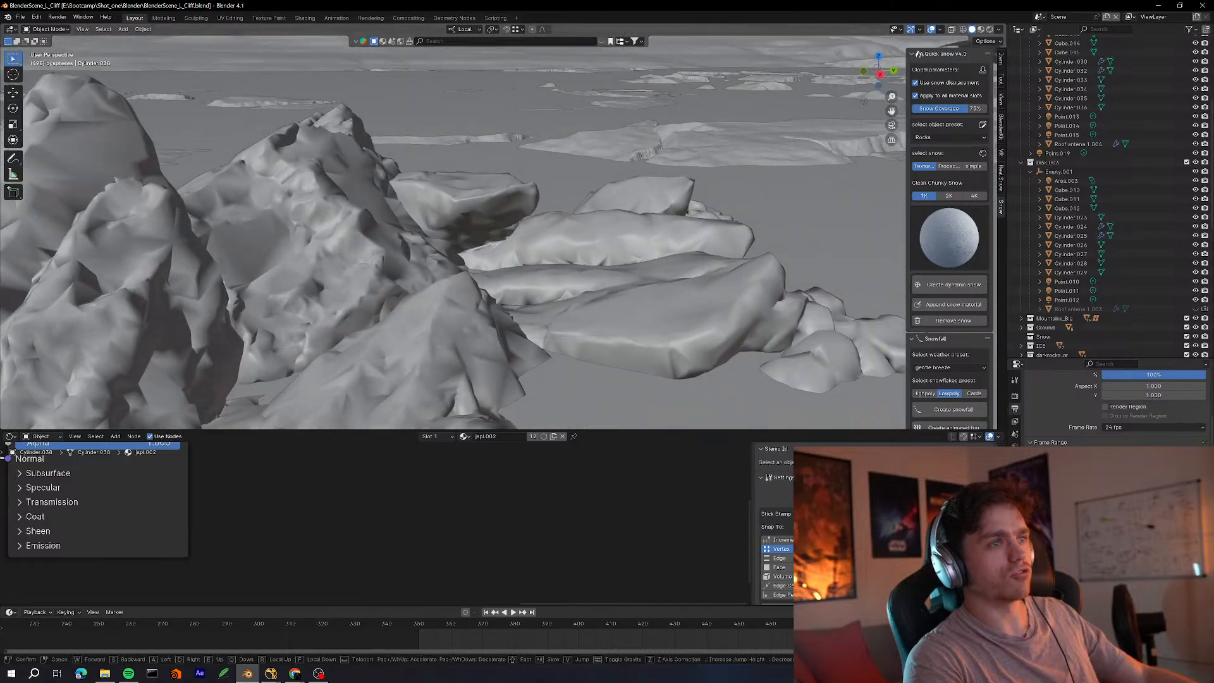
key("s")
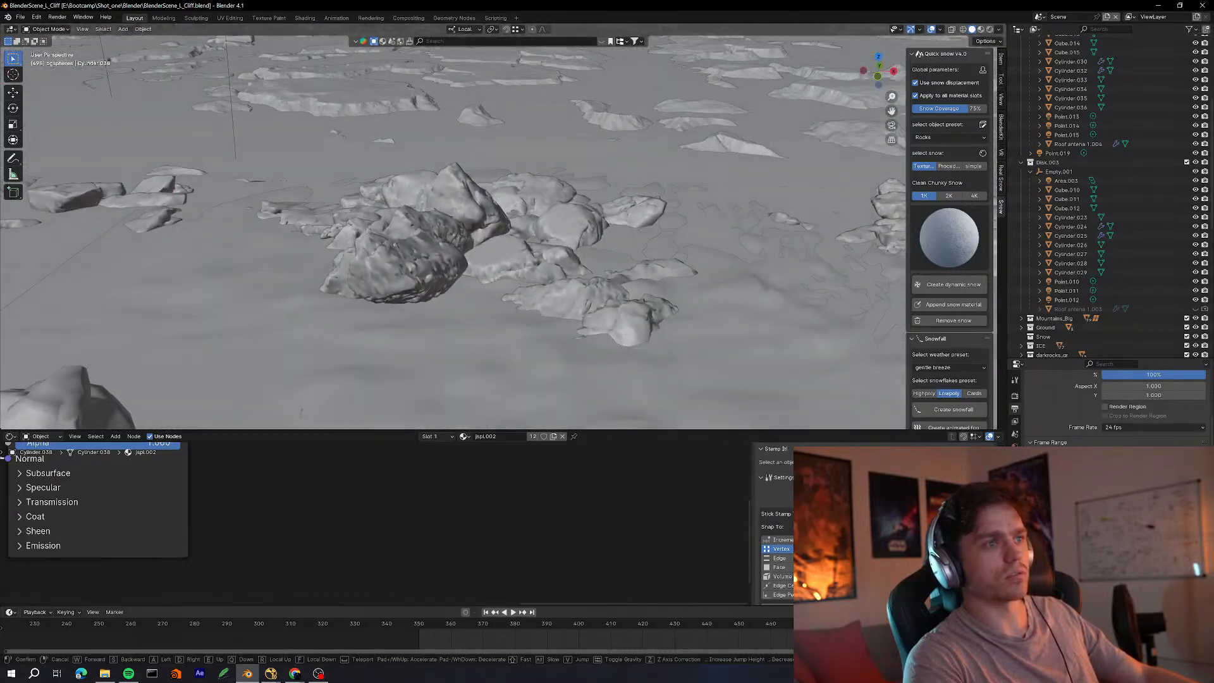
key("d")
key("d")
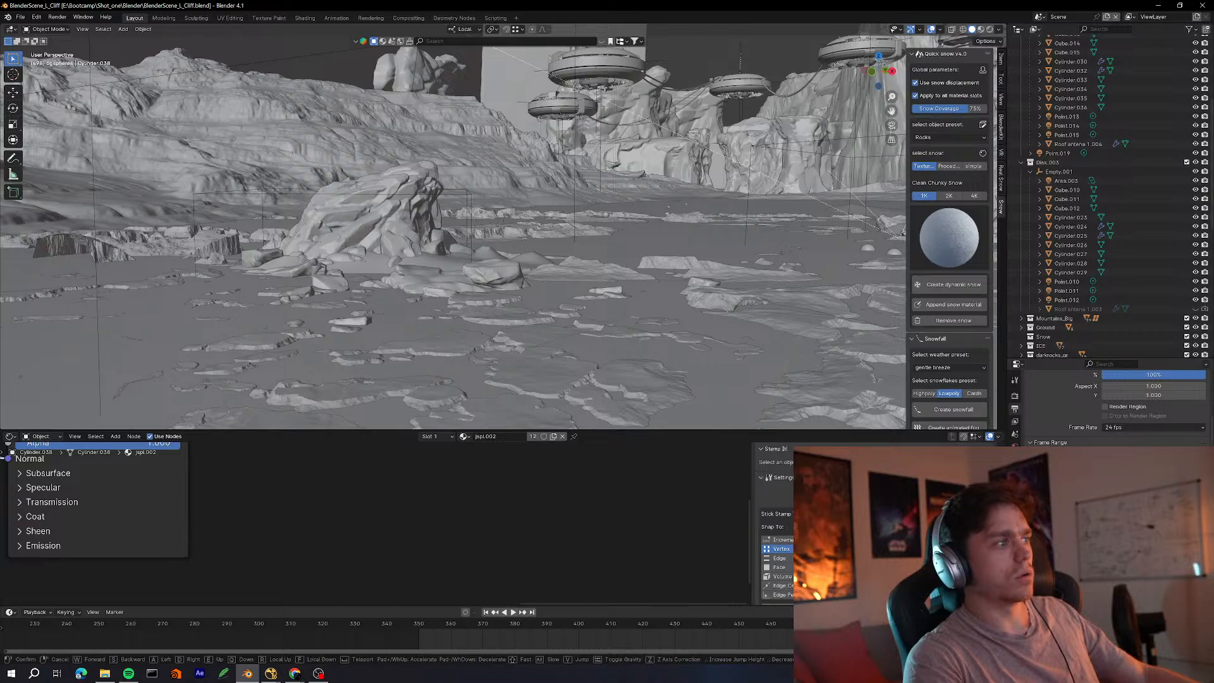
left_click(542, 213)
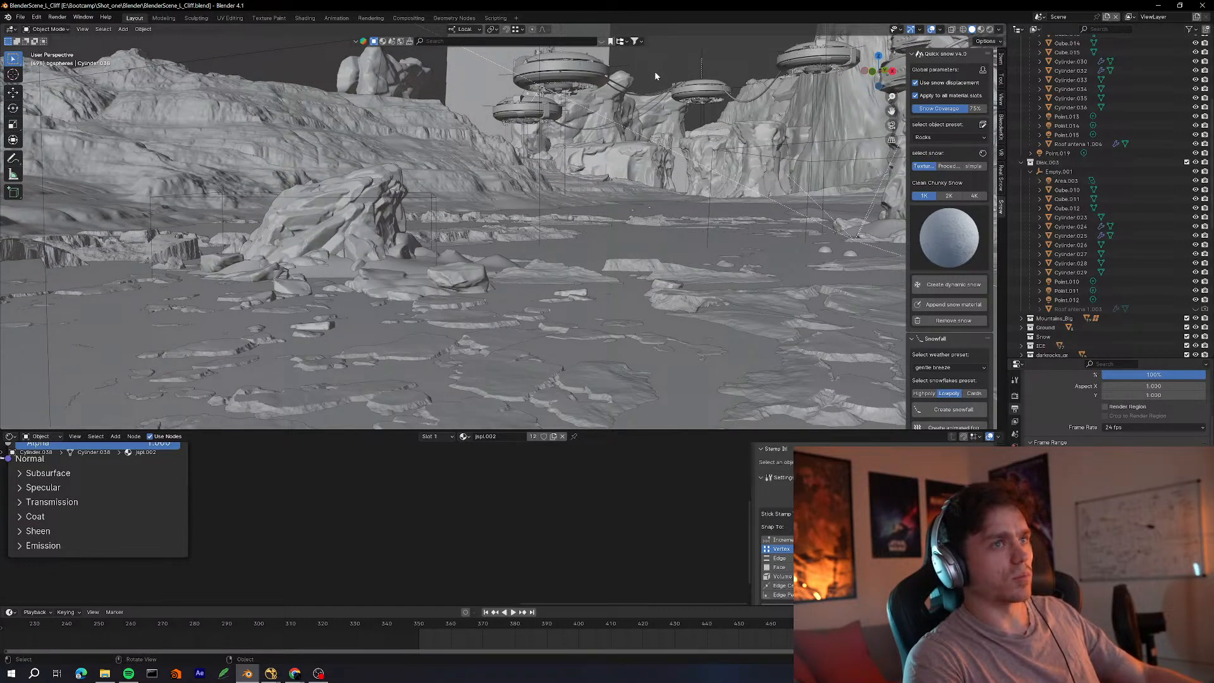
Examine the floating disc structures, the foreground ground rocks and the layout around the rock ring
key("shift+grave")
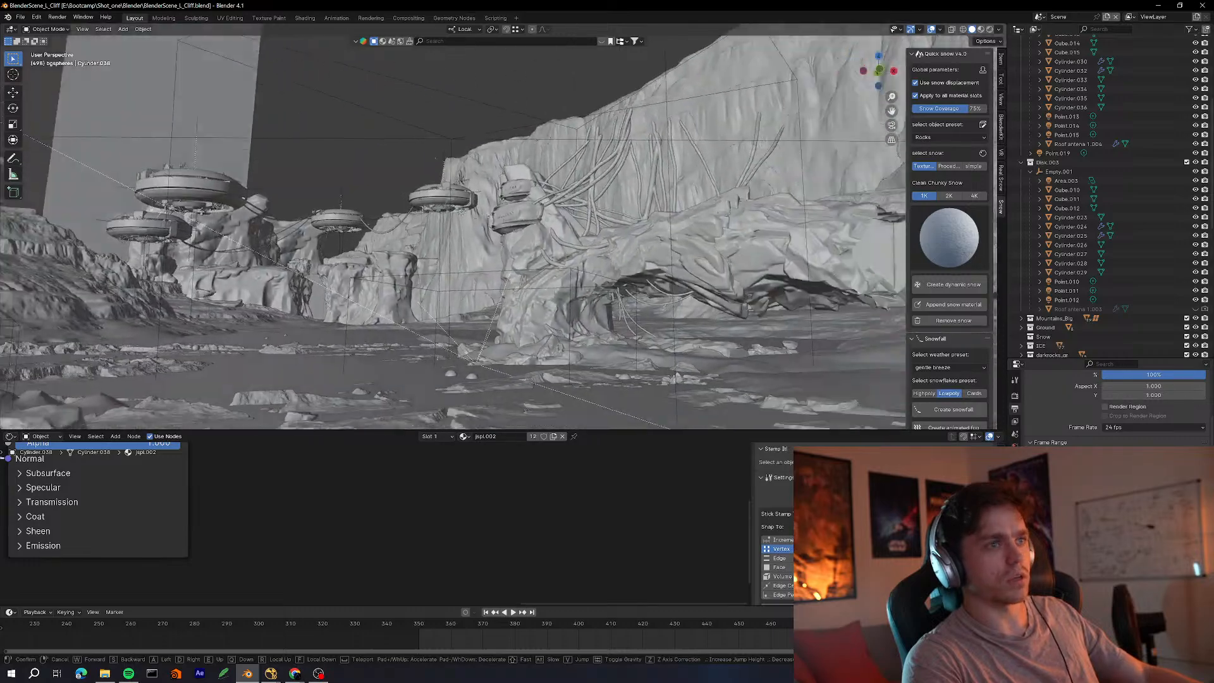
key("w")
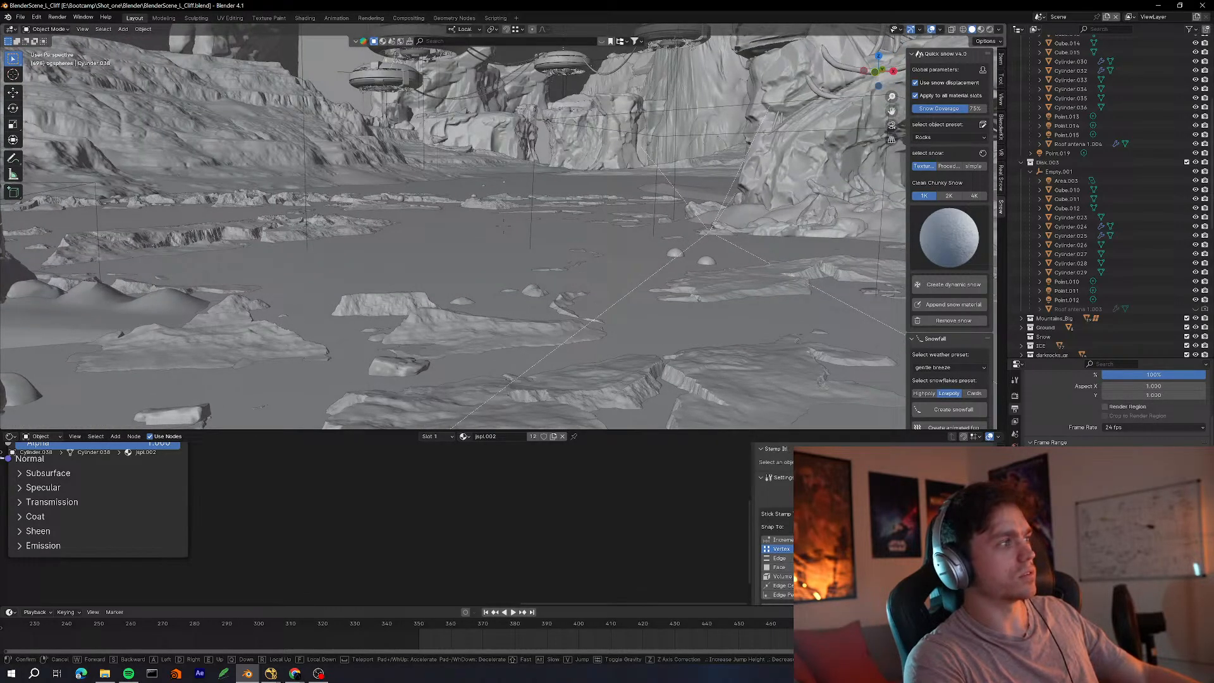
key("s")
key("s")
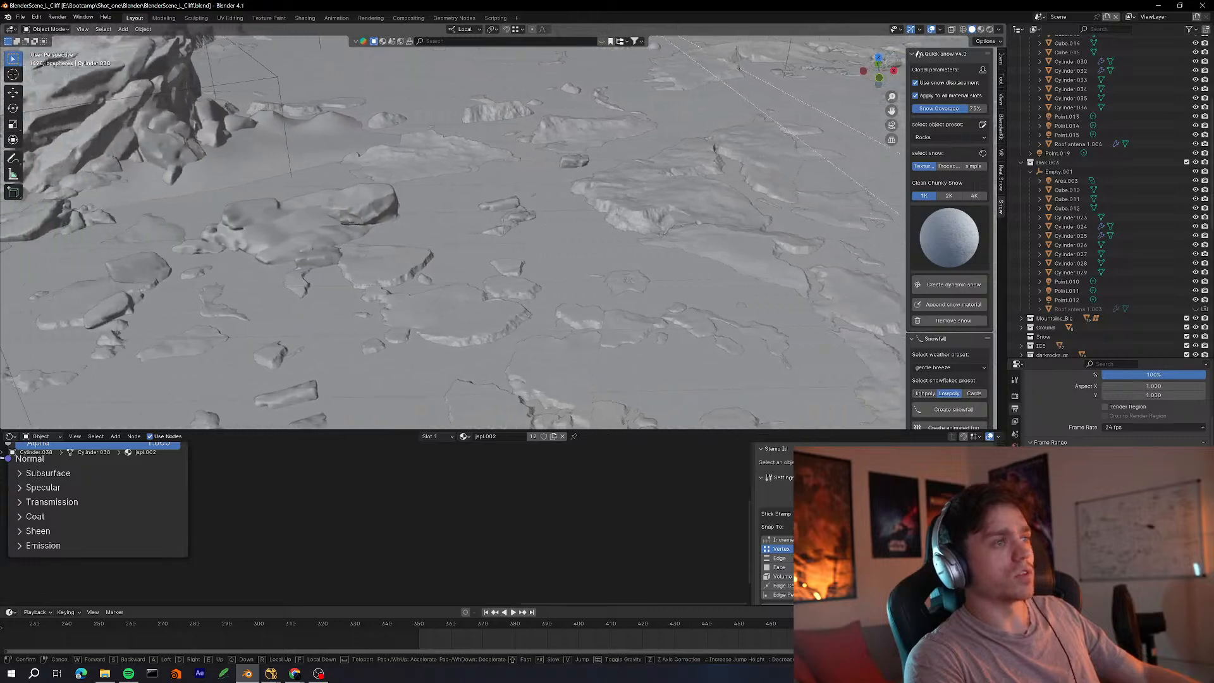
key("w")
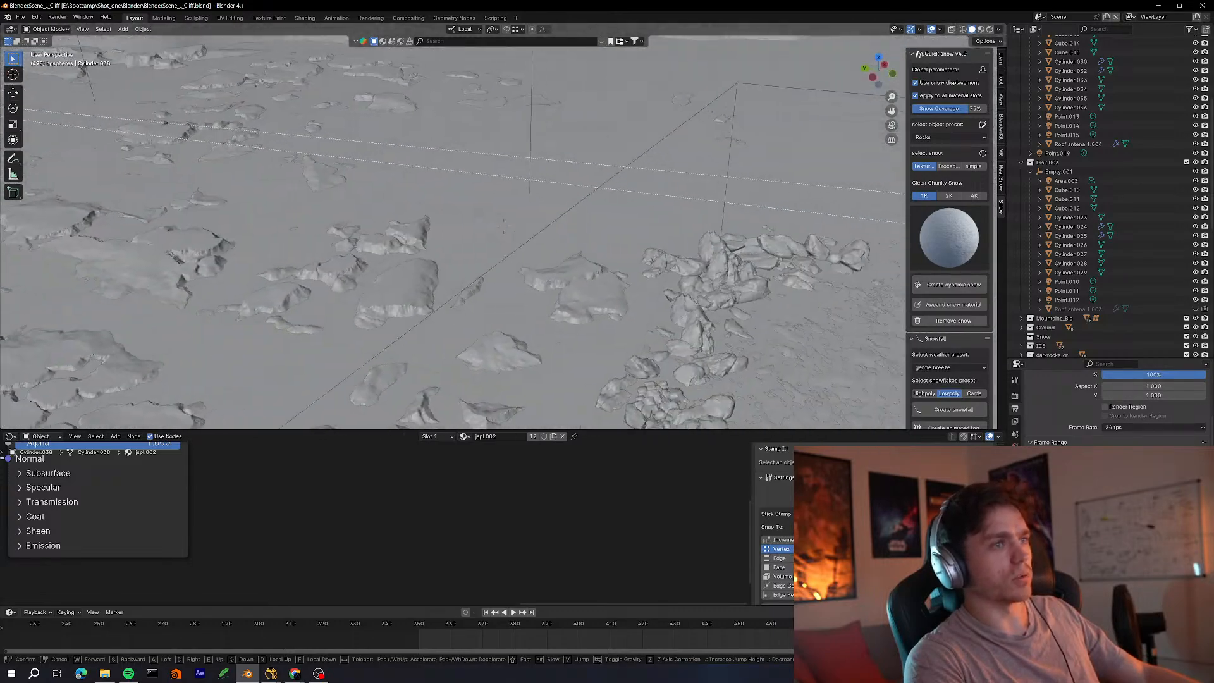
key("s")
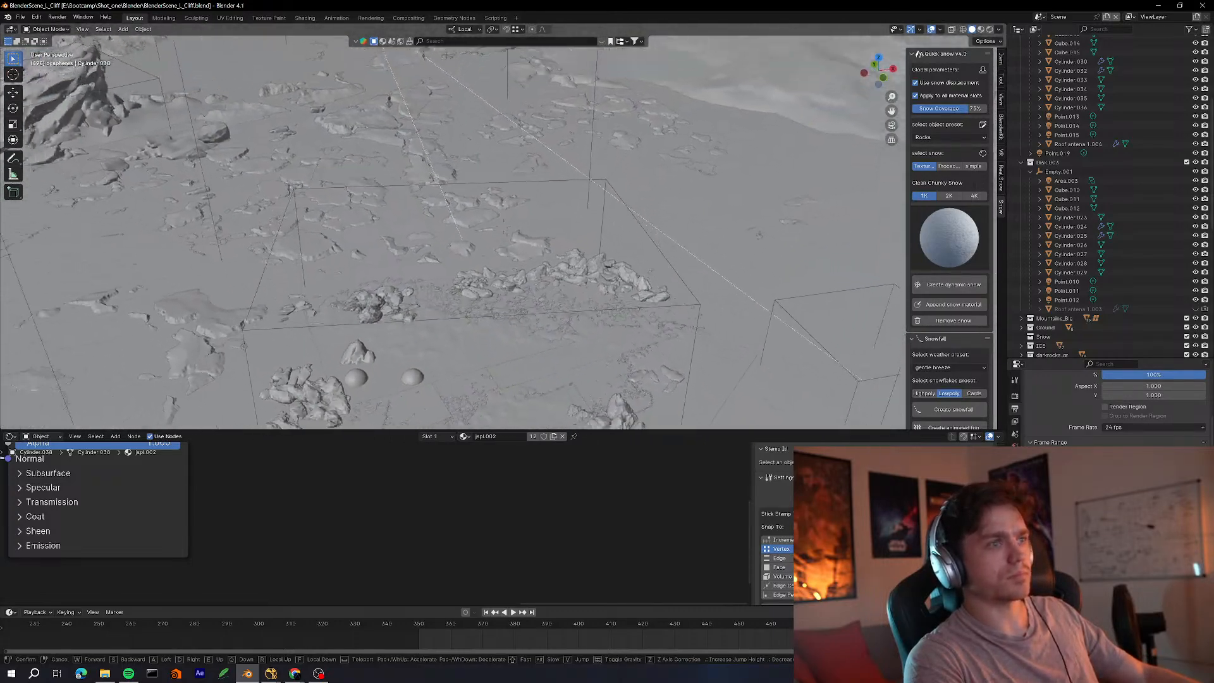
key("w")
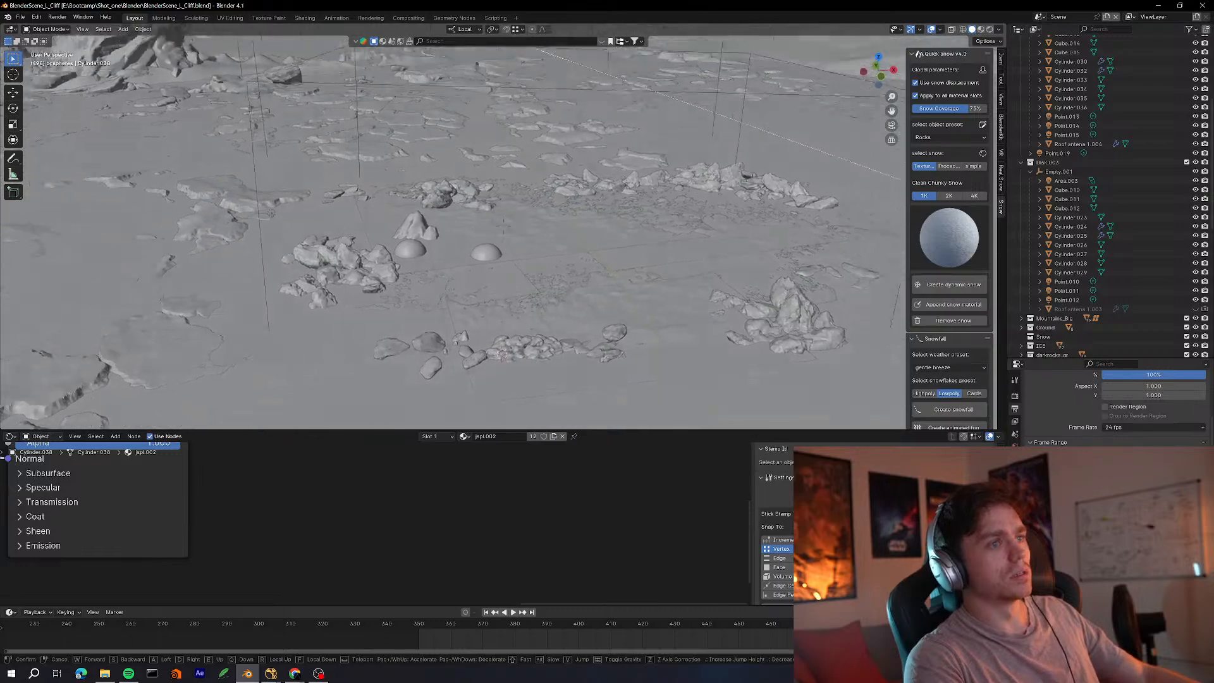
key("s")
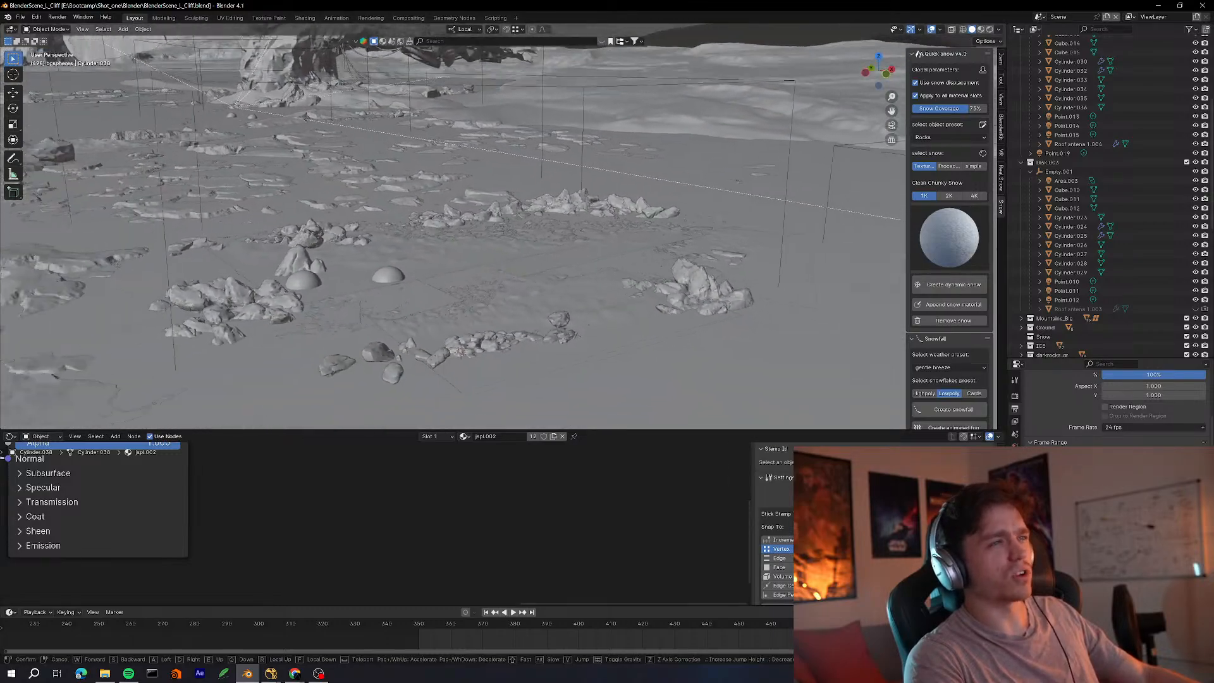
key("w")
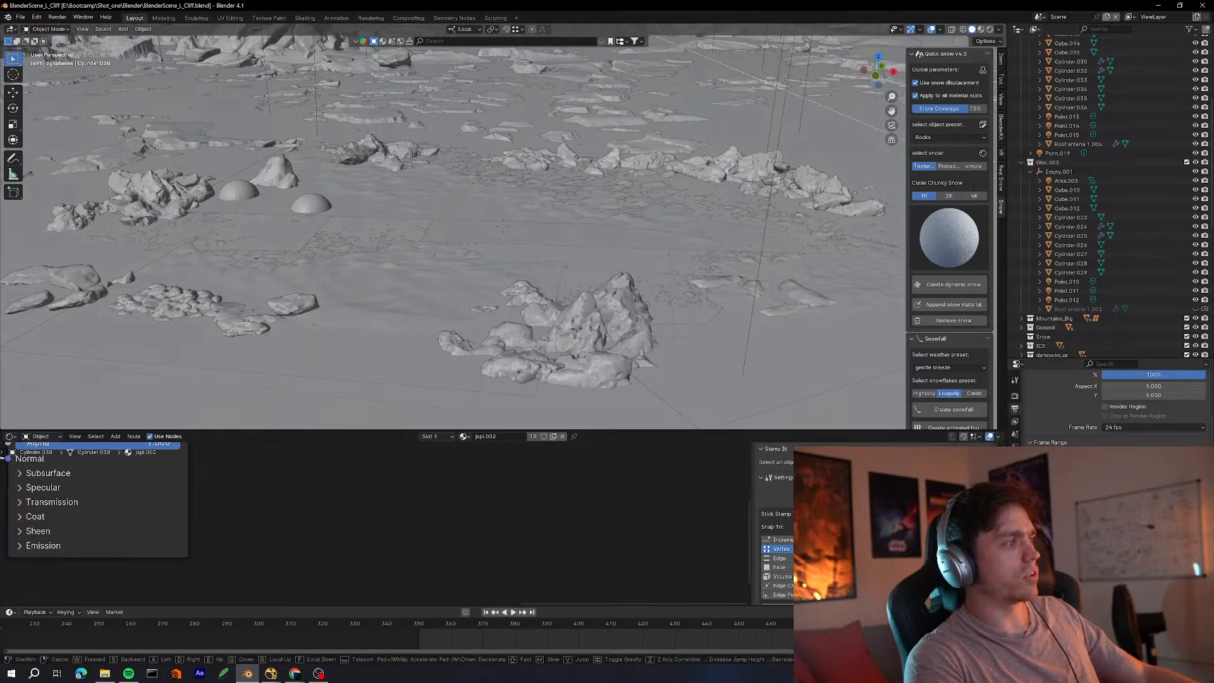
left_click(700, 191)
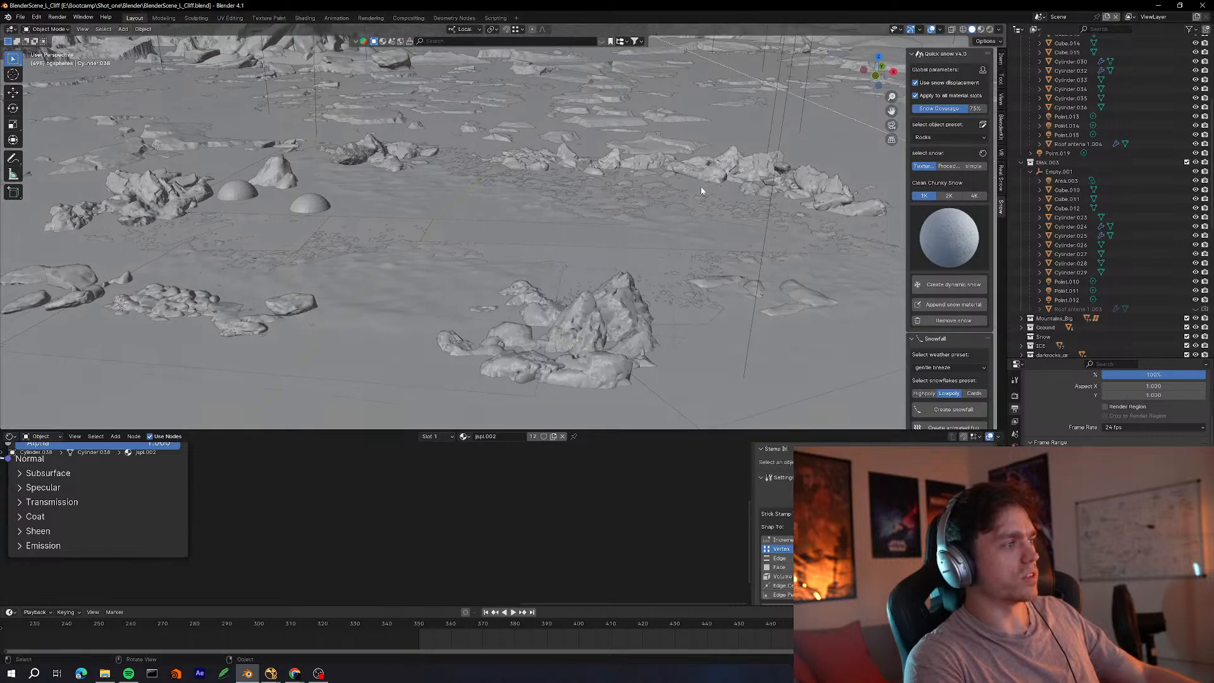
Show the scene's render properties and switch the viewport to Rendered shading
left_click(1015, 396)
scroll(1034, 404, "up", 2)
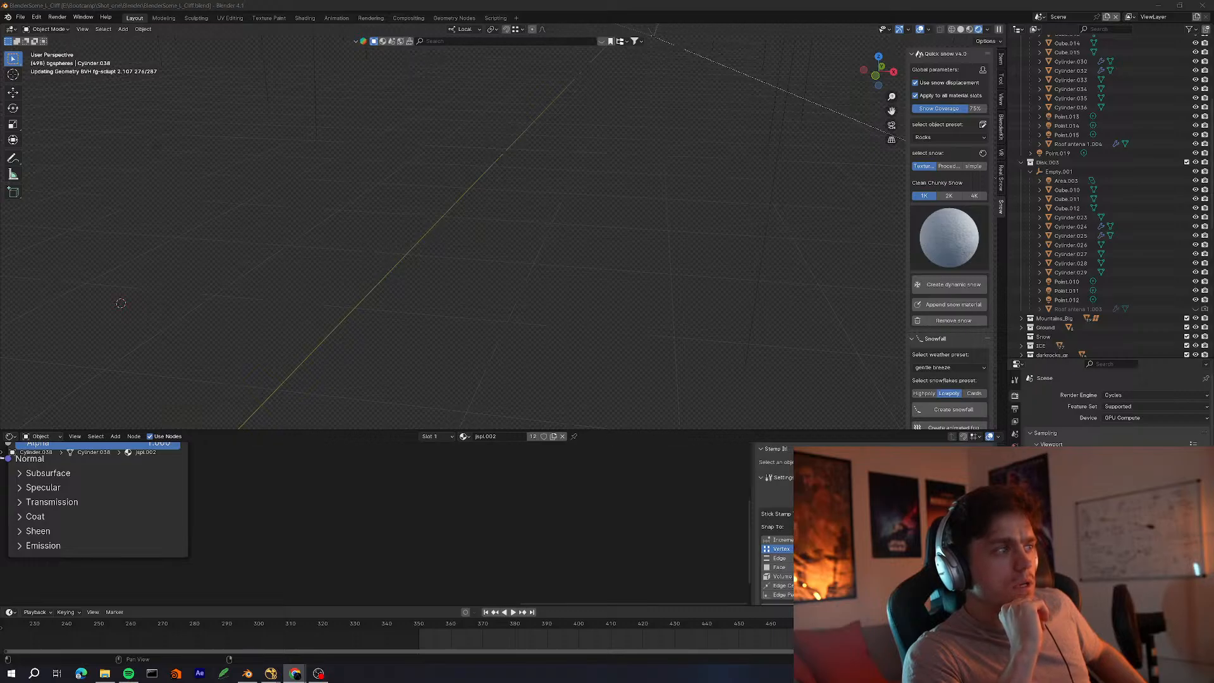
Return to the start of the scene's collection list and open the list of available view layers
left_click(411, 47)
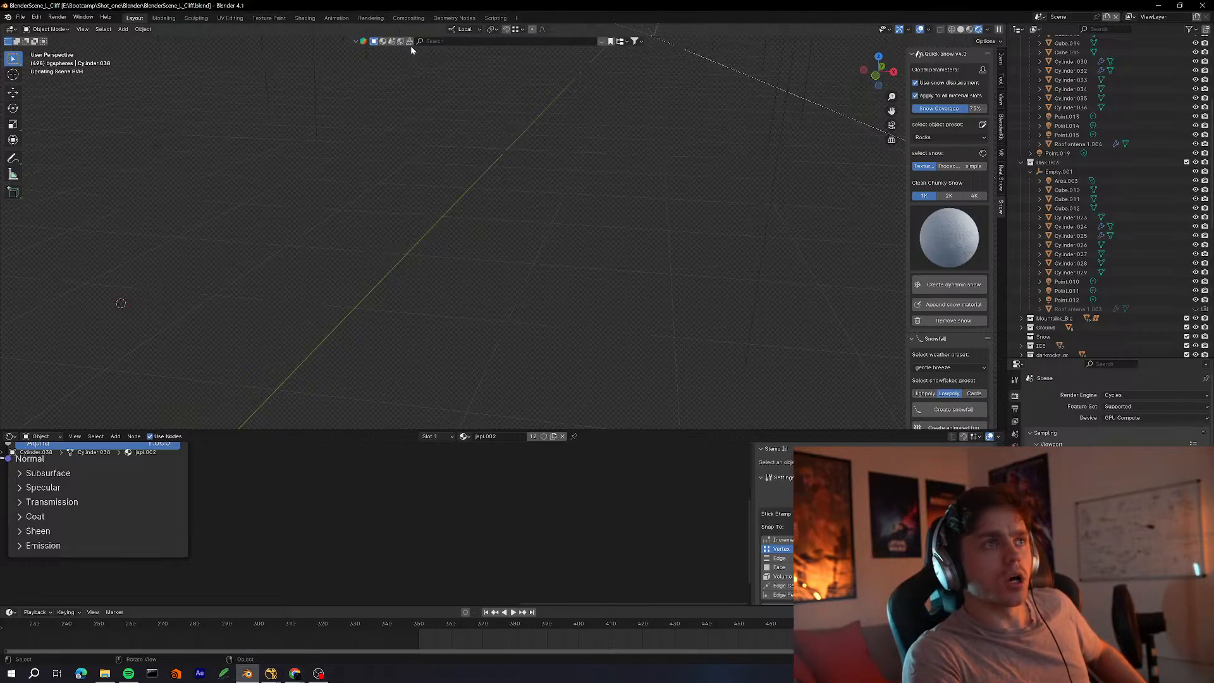
scroll(1158, 50, "up", 8)
left_click(1130, 17)
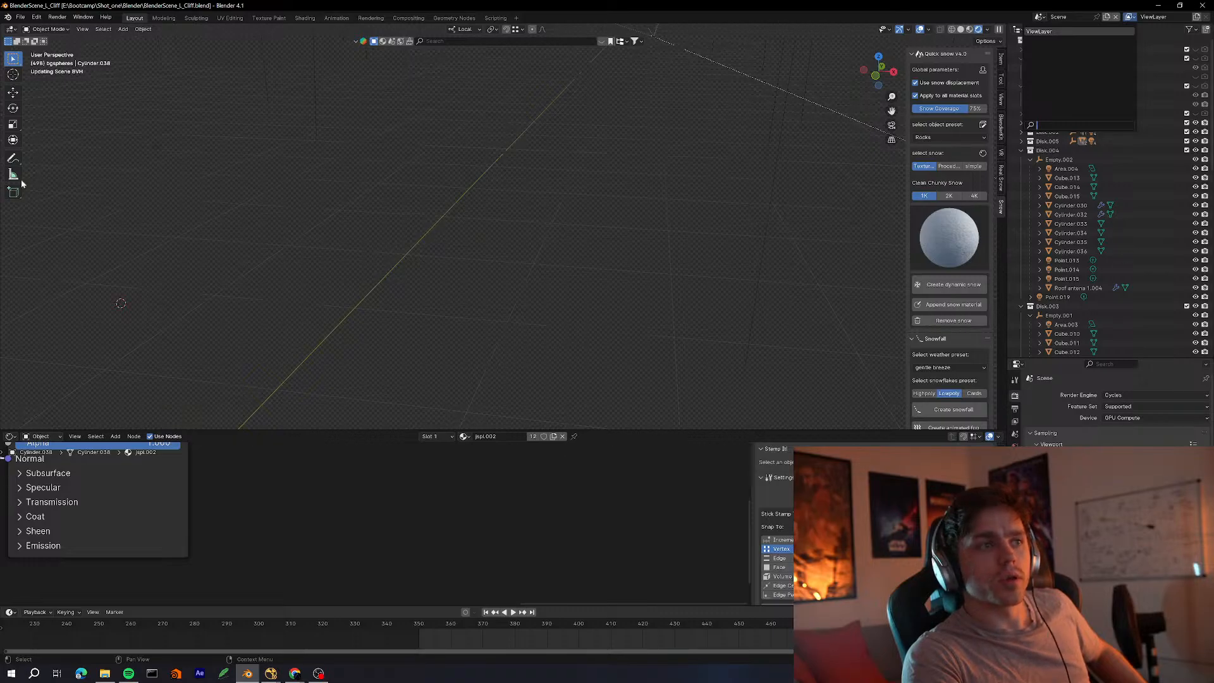
Pause the rendered preview, select the snow ground and the ice planes of the pond one after another, and resume rendering
key("alt+Tab")
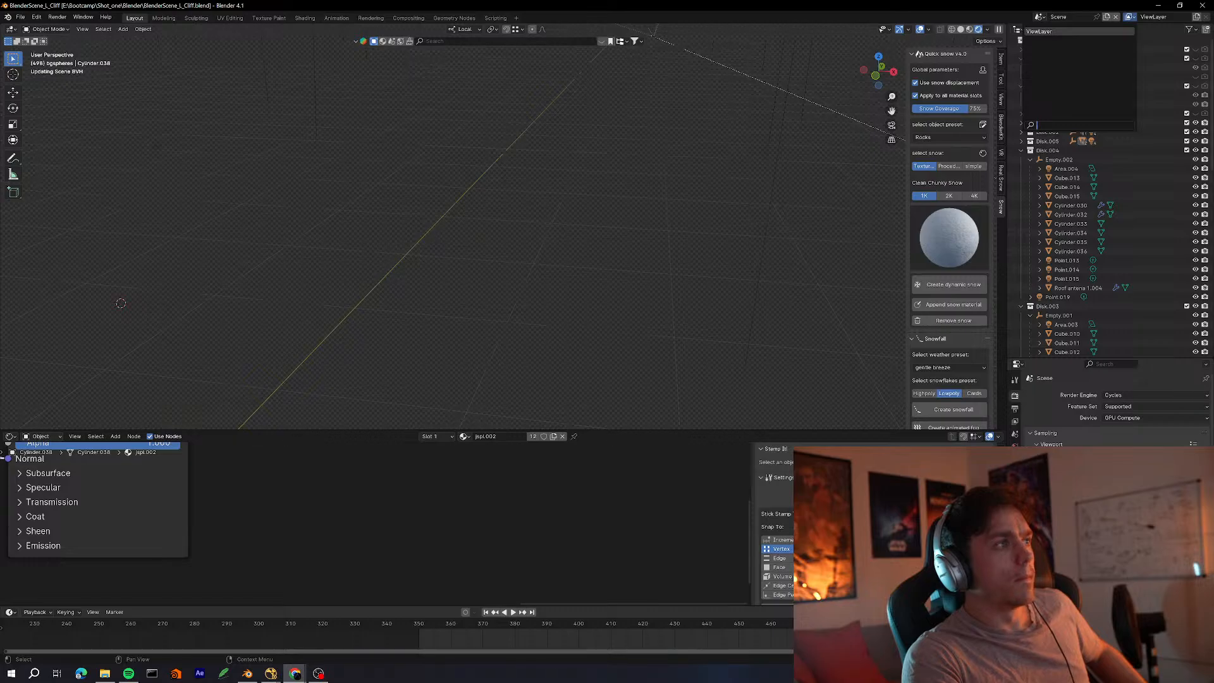
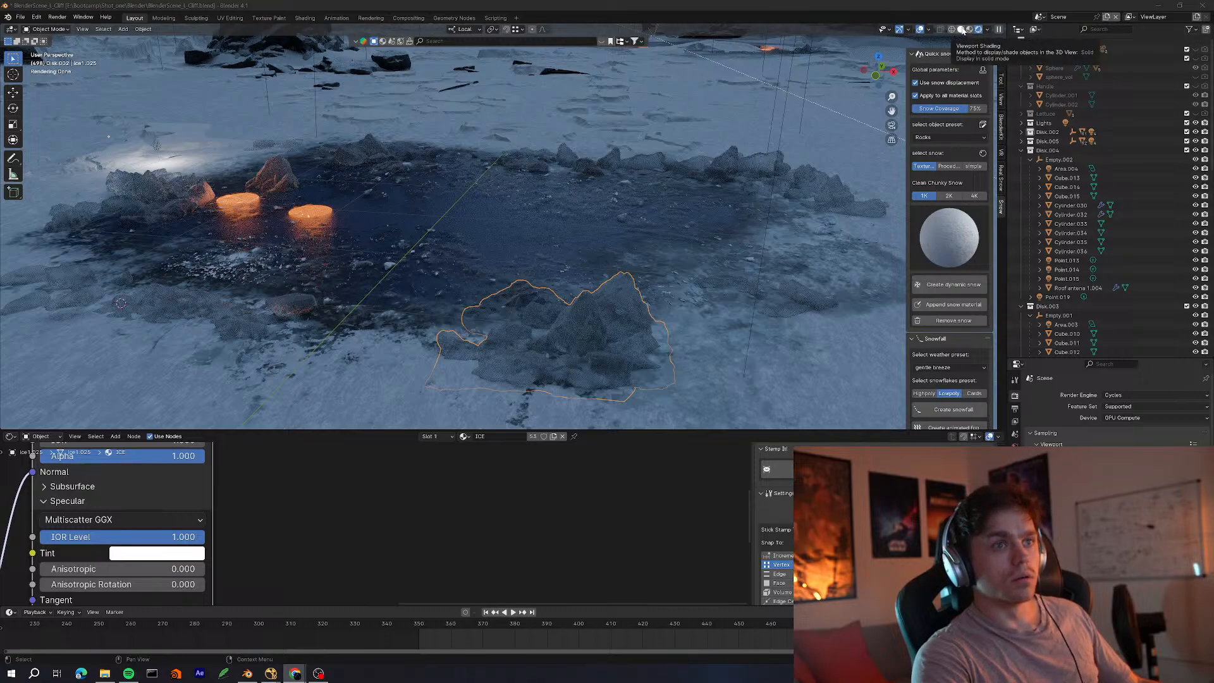
left_click(999, 29)
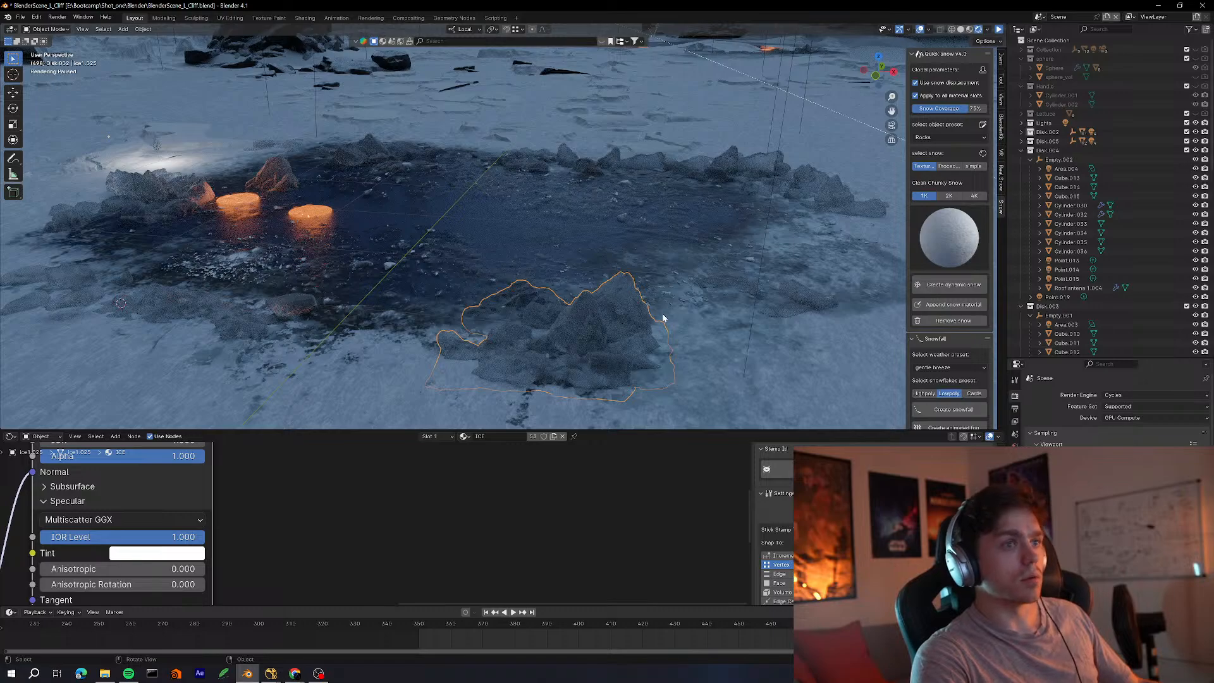
left_click(689, 268)
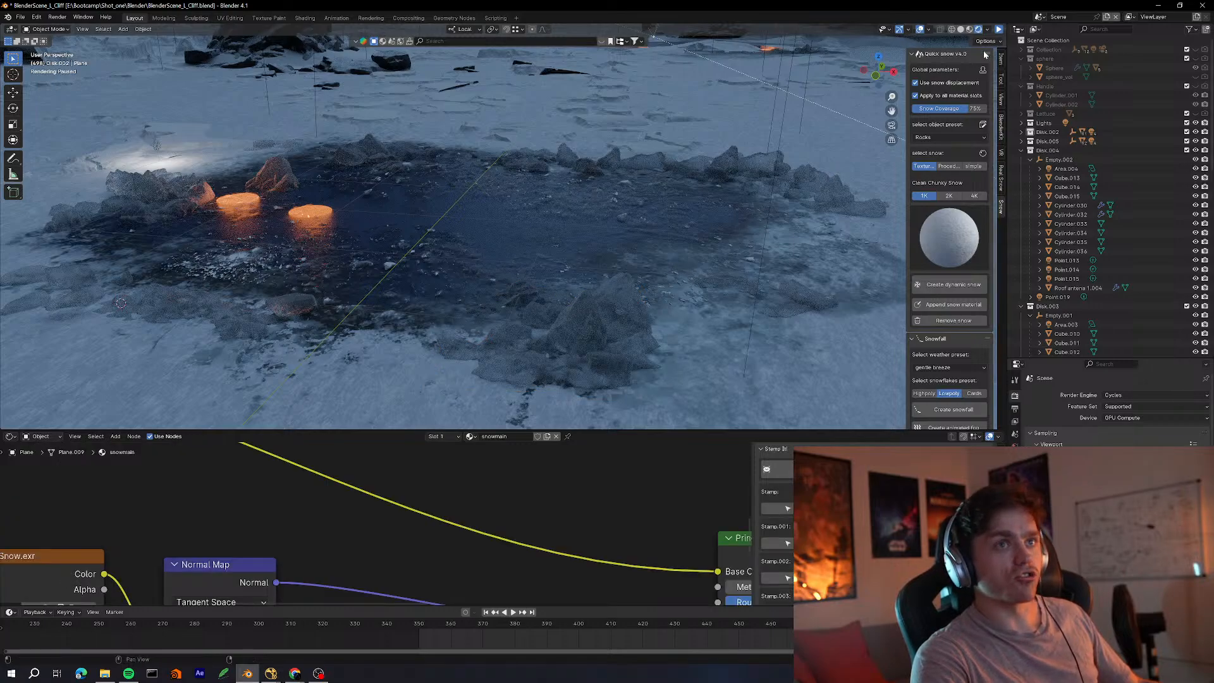
left_click(469, 258)
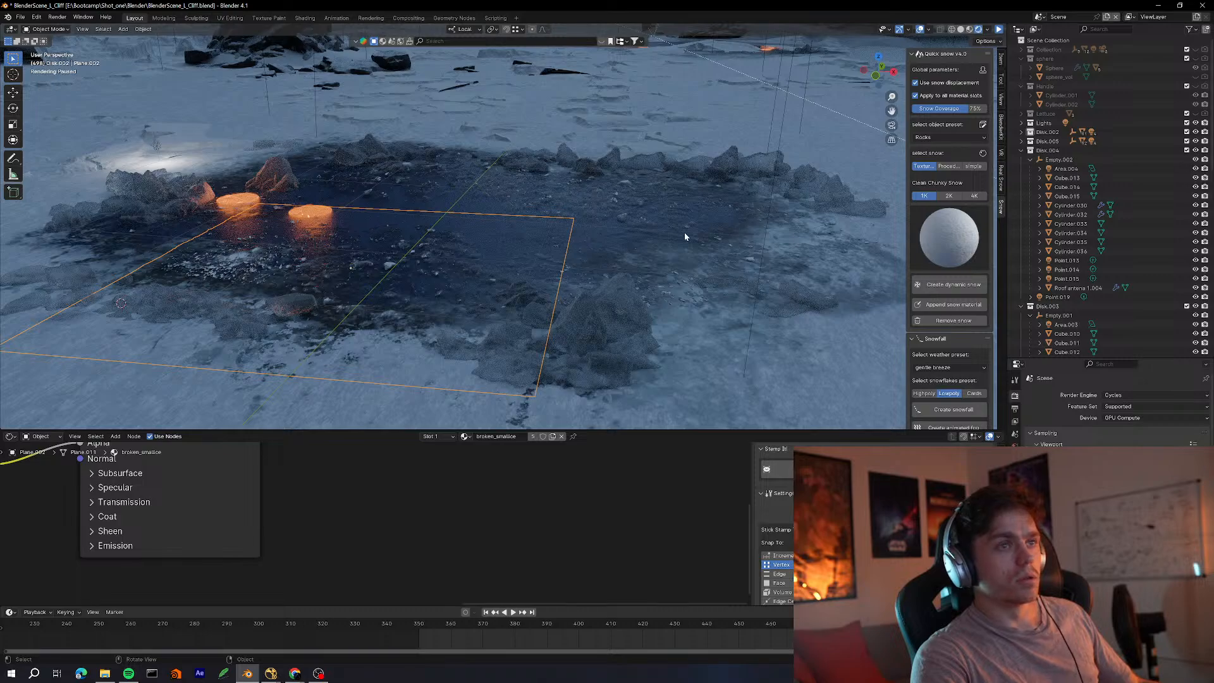
left_click(639, 244)
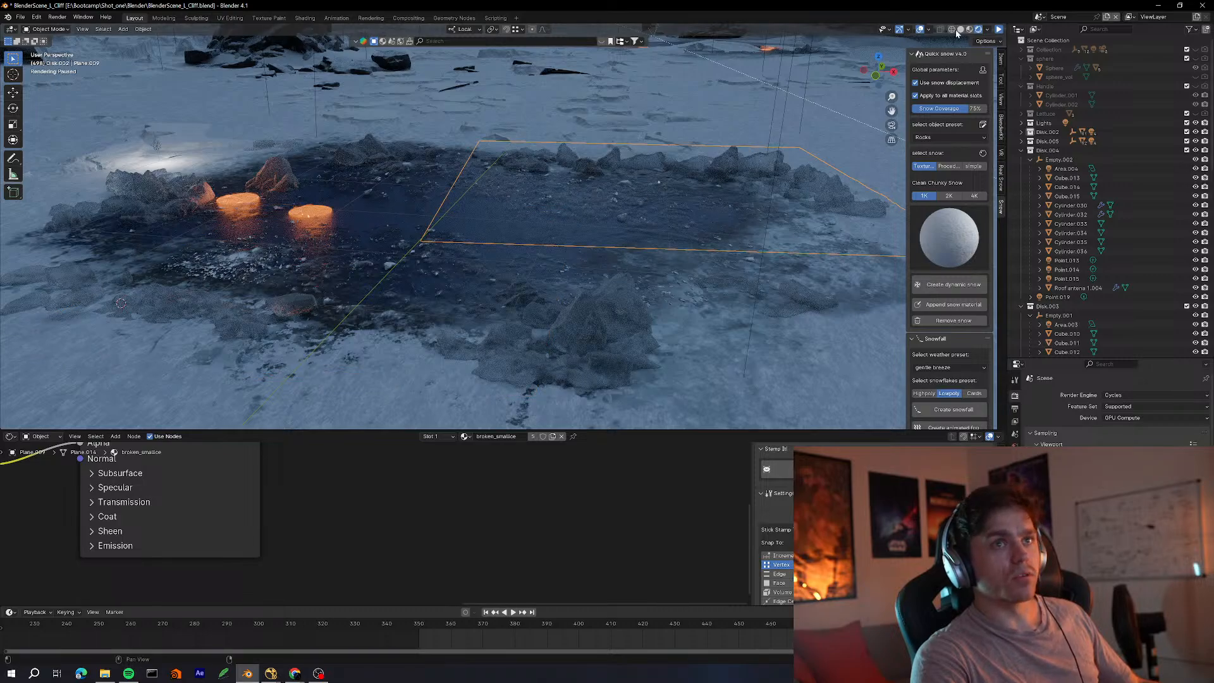
left_click(999, 31)
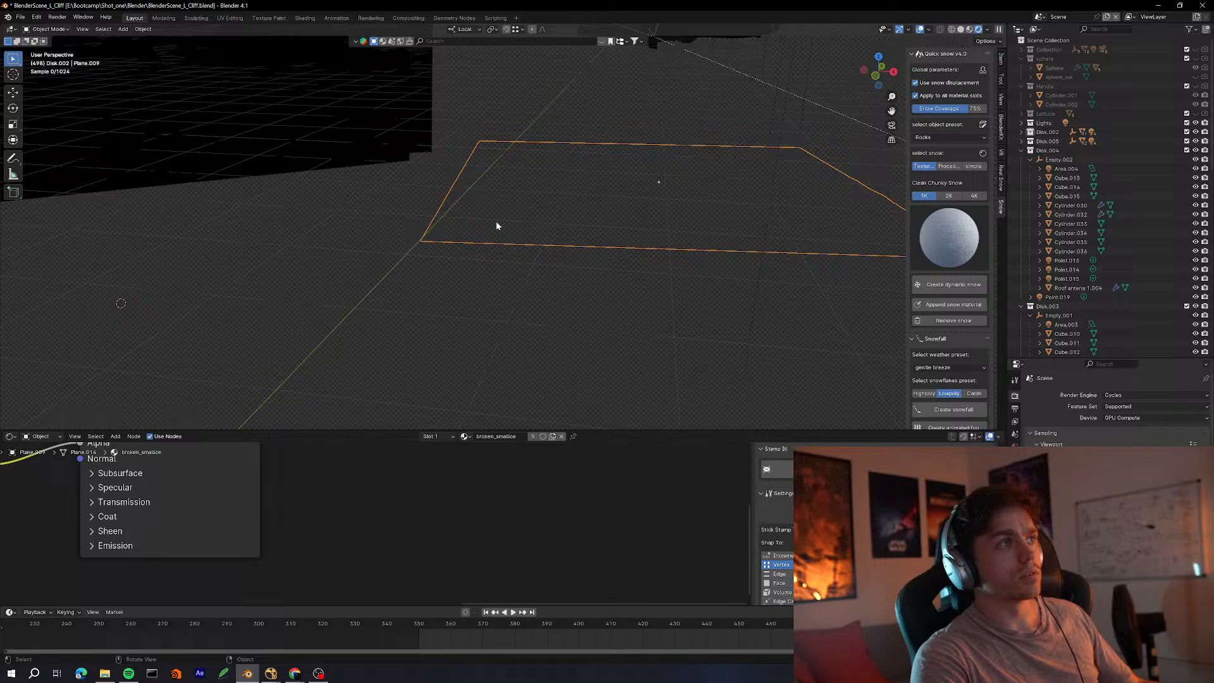
Focus the view on the selected ice plane, play the animation briefly and set the current frame to 370
middle_click_drag(497, 226, 521, 259)
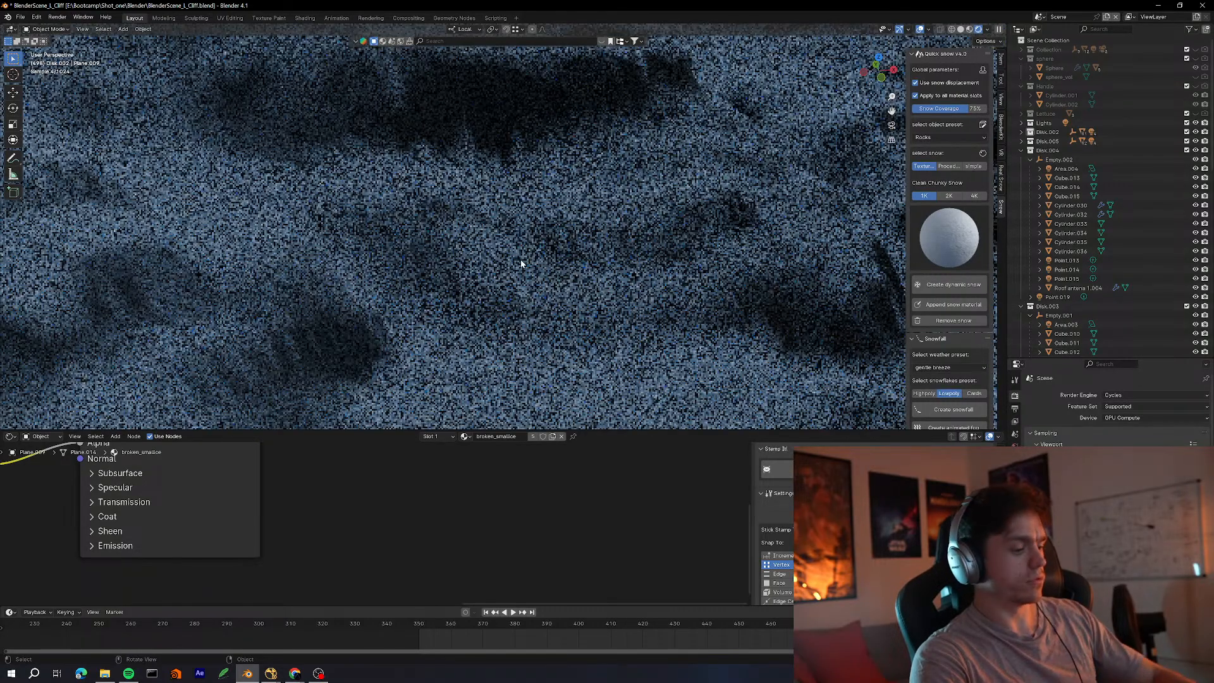
key("KP_Decimal")
scroll(513, 276, "up", 1)
key("shift+Left")
key("space")
middle_click_drag(400, 339, 517, 275, "shift")
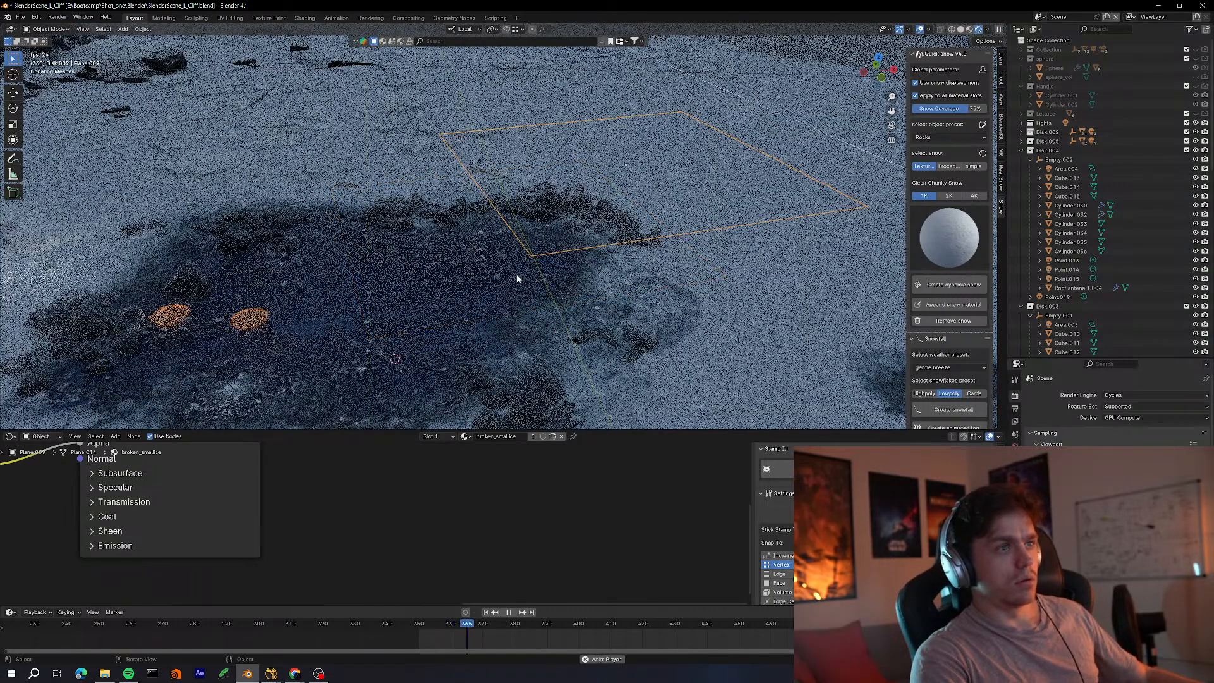
middle_click_drag(468, 317, 530, 293, "shift")
key("space")
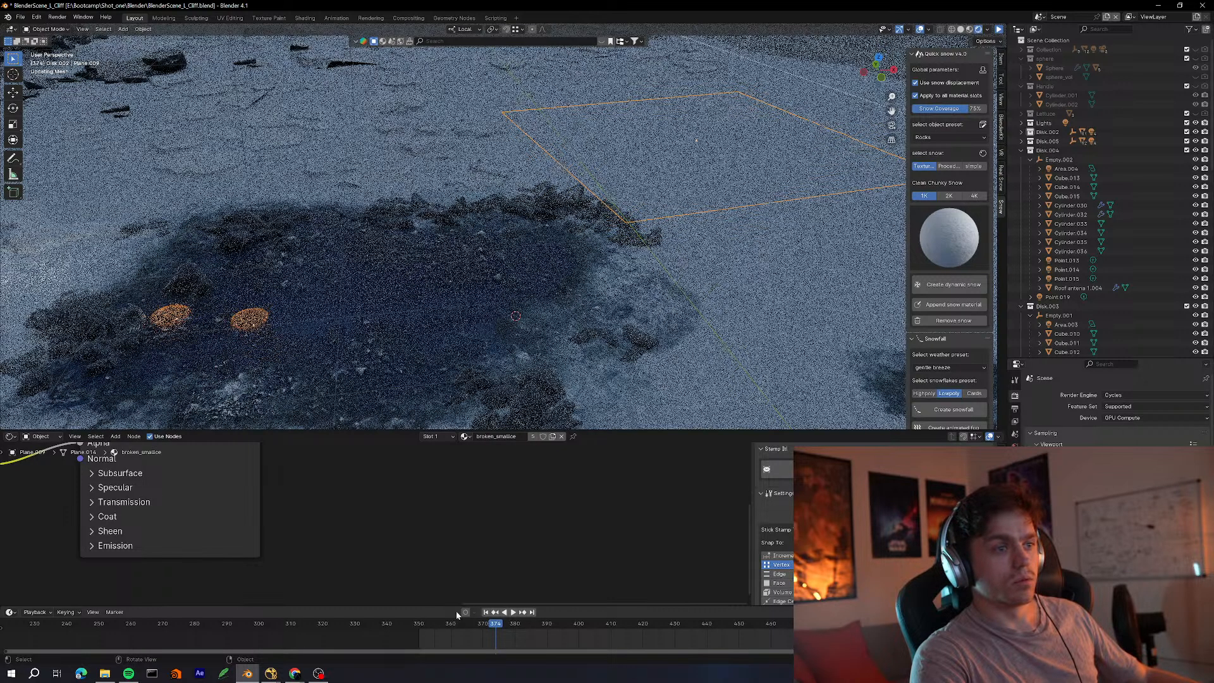
left_click(483, 624)
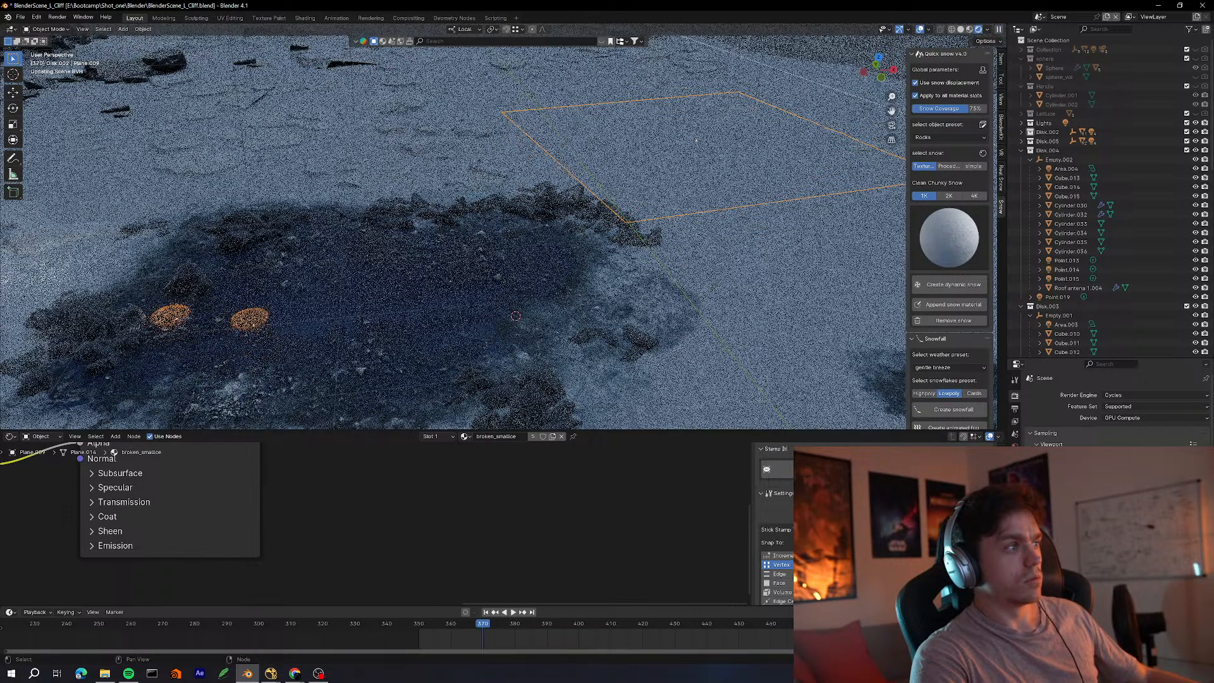
Inspect the pond from a different angle and move the animation back to frame 353
middle_click_drag(523, 337, 530, 340)
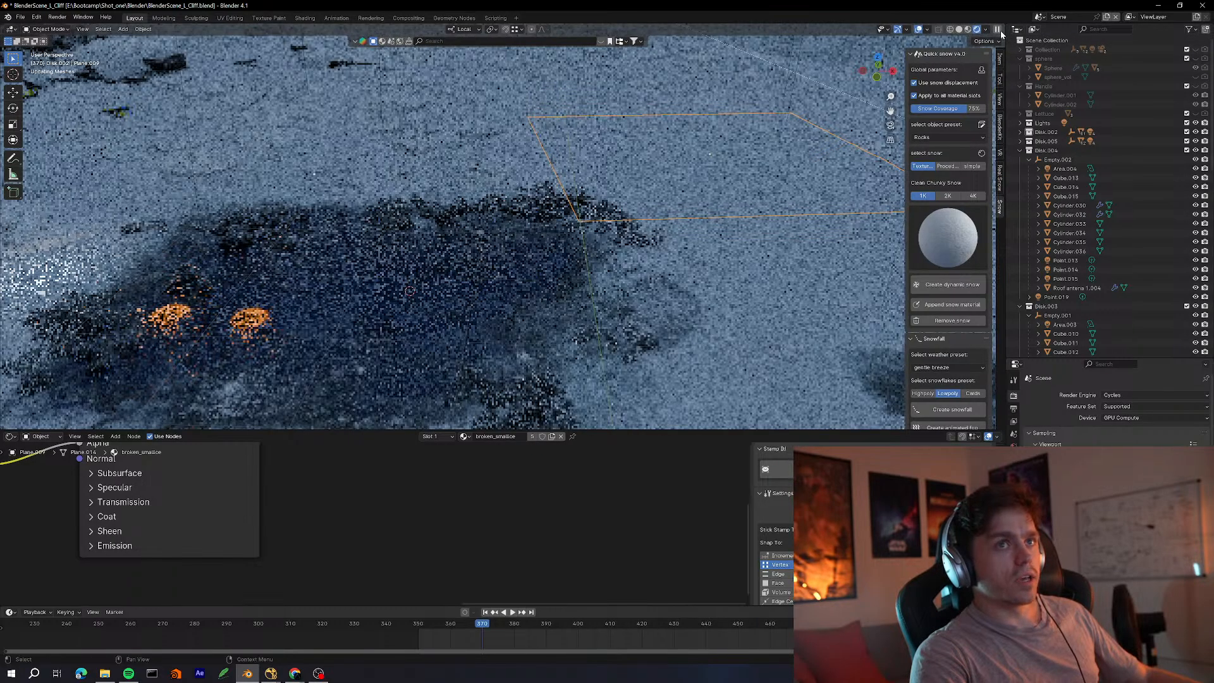
left_click(999, 30)
middle_click_drag(574, 253, 525, 325)
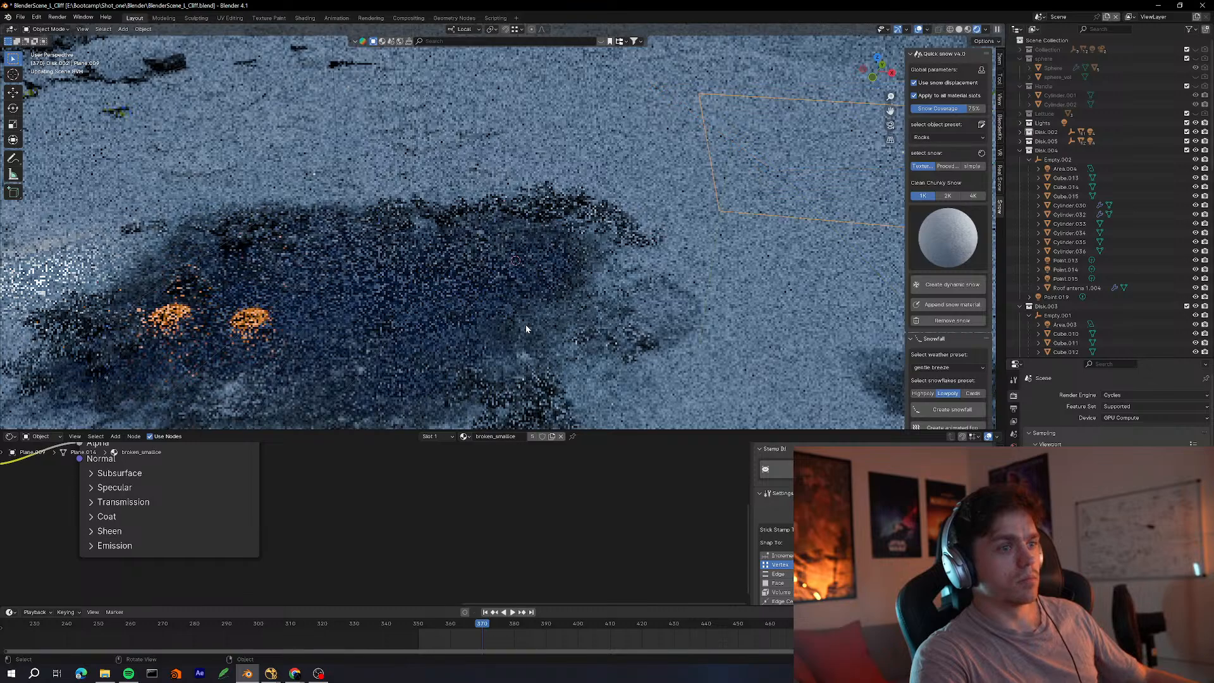
left_click(449, 625)
key("space")
key("space")
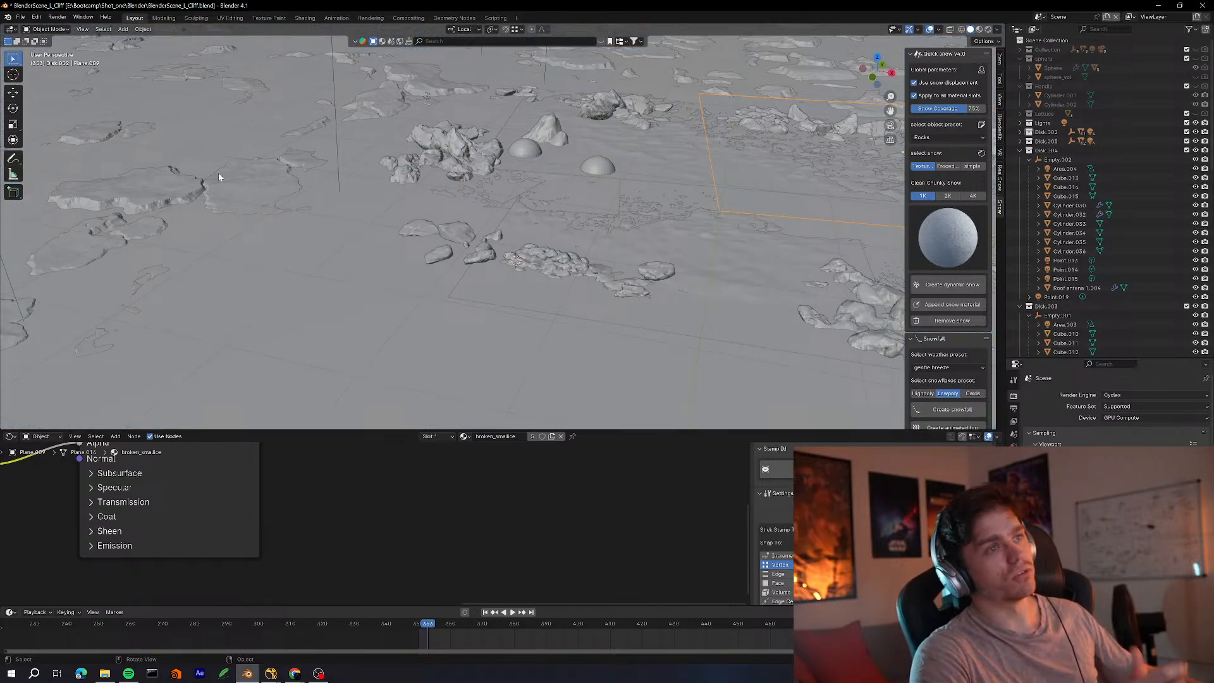
Examine the rock ring, the domes and the ice plane around the pond in solid shading
scroll(253, 291, "down", 8)
scroll(555, 255, "up", 7)
middle_click_drag(555, 255, 491, 298)
scroll(599, 263, "up", 3)
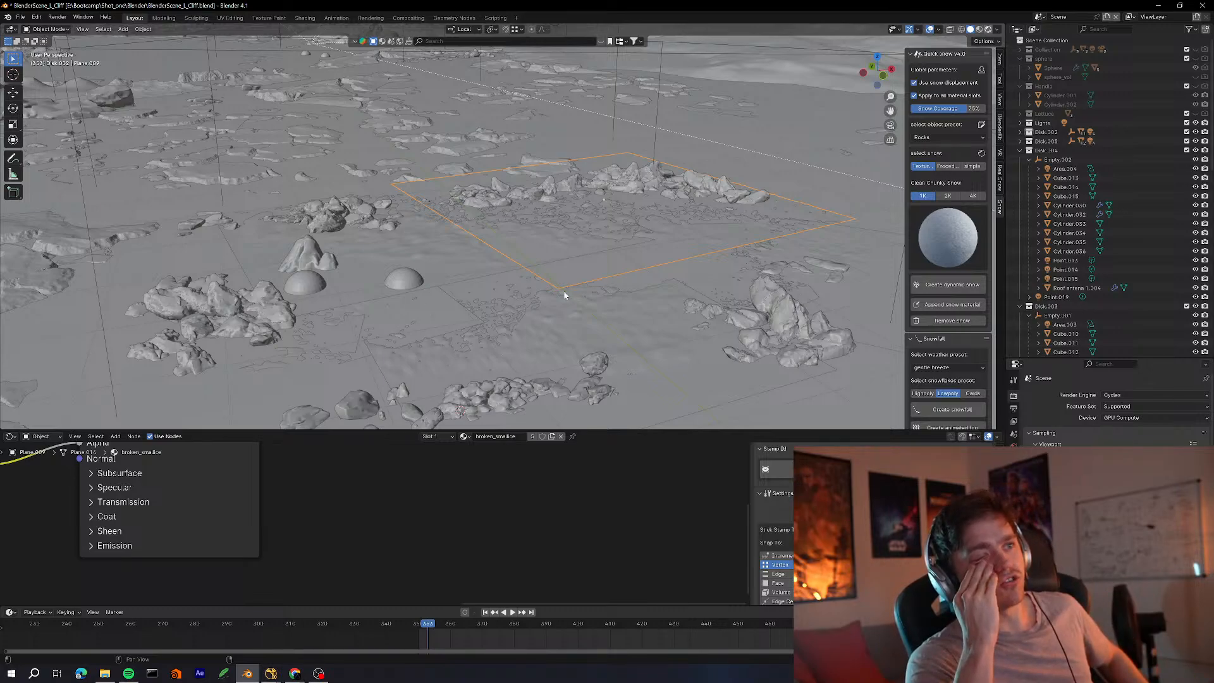
Switch the viewport to Rendered shading and inspect the near ice plane and the foreground ice rock at the pond's edge
key("shift+z")
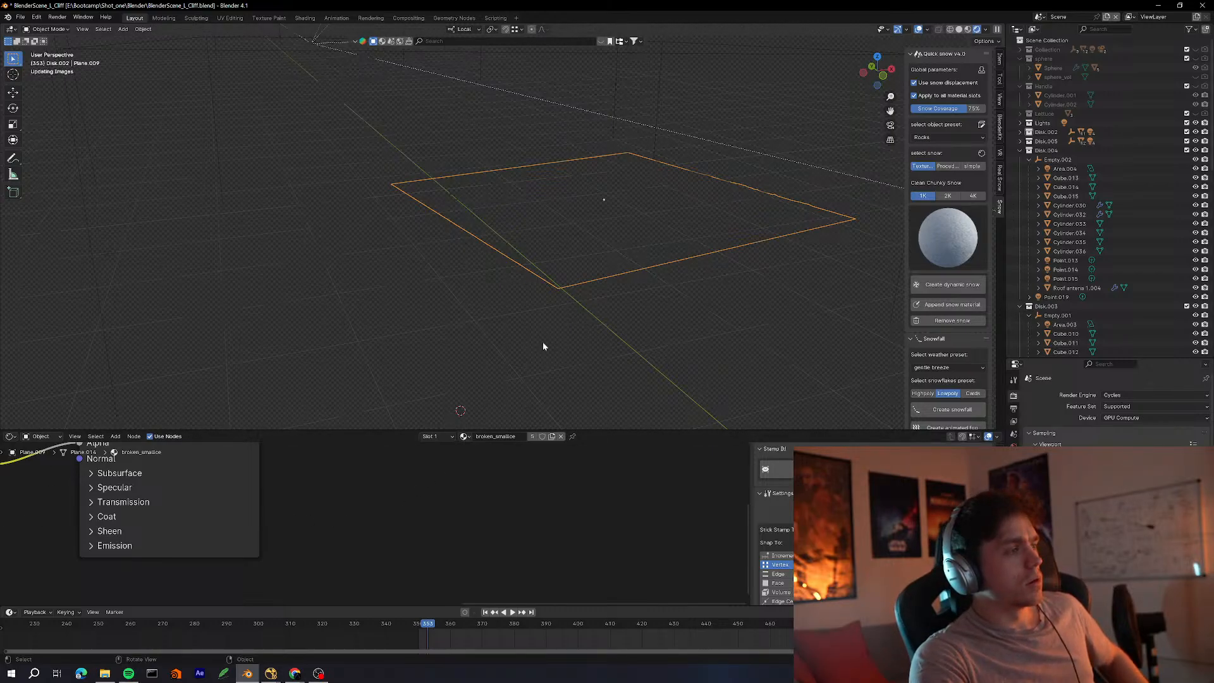
middle_click_drag(538, 320, 497, 277)
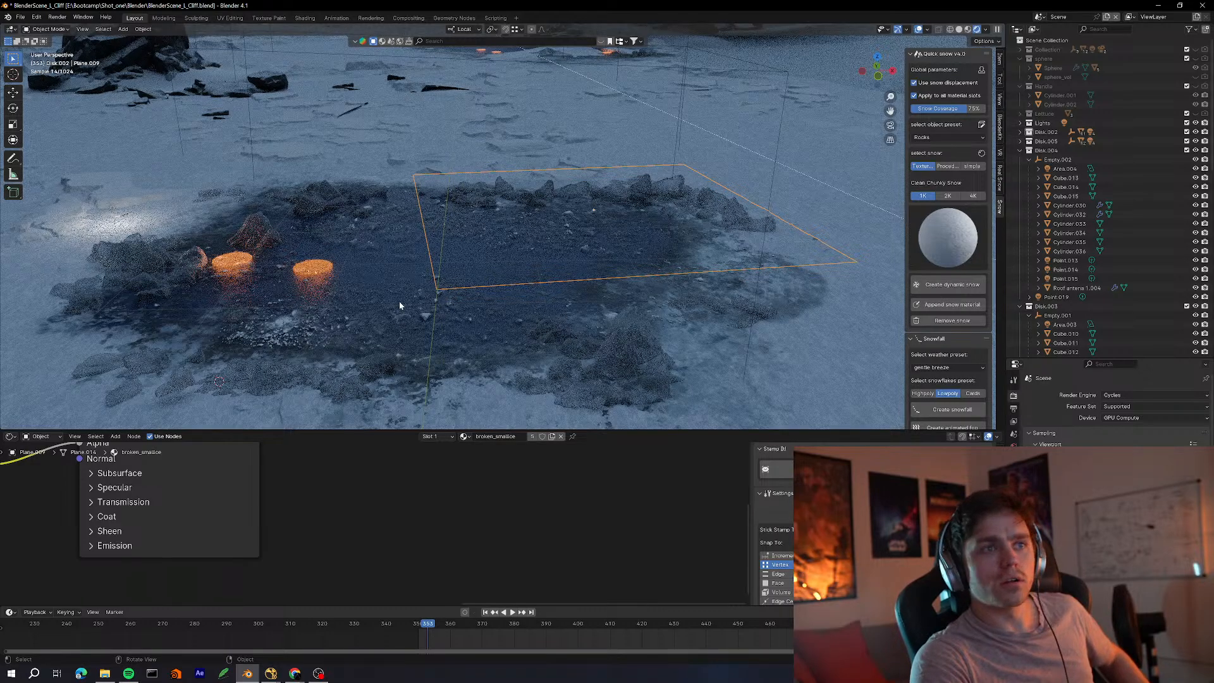
left_click(557, 330)
middle_click_drag(401, 277, 448, 279)
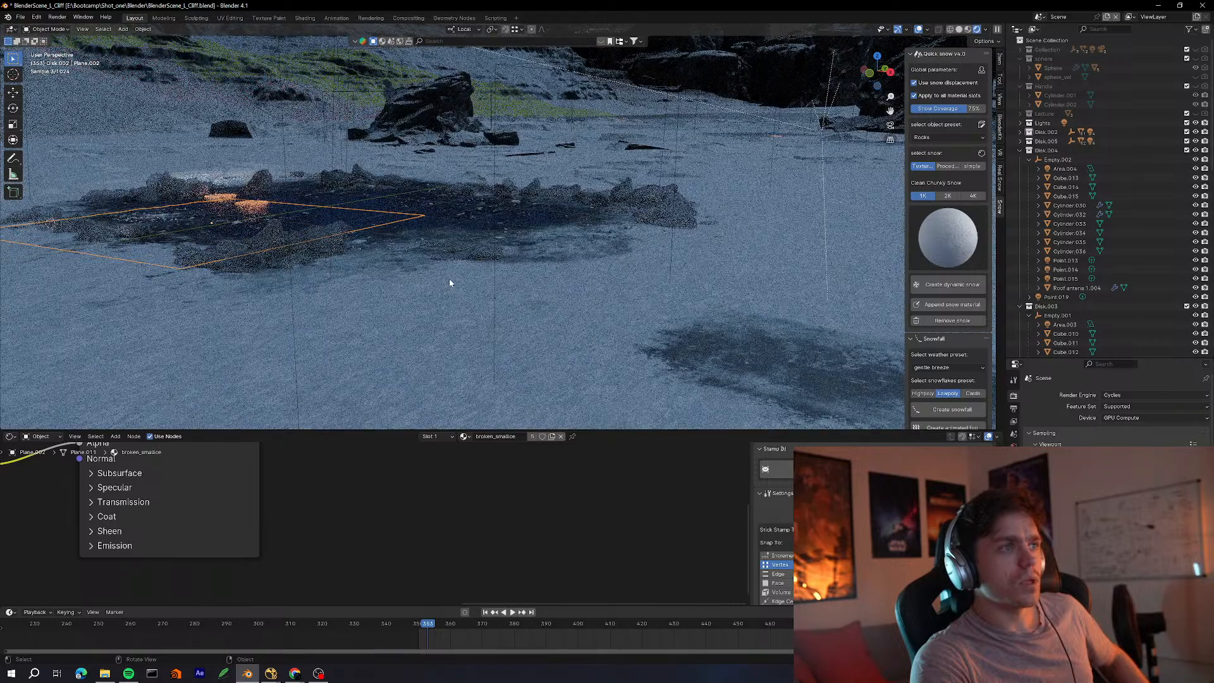
left_click(317, 254)
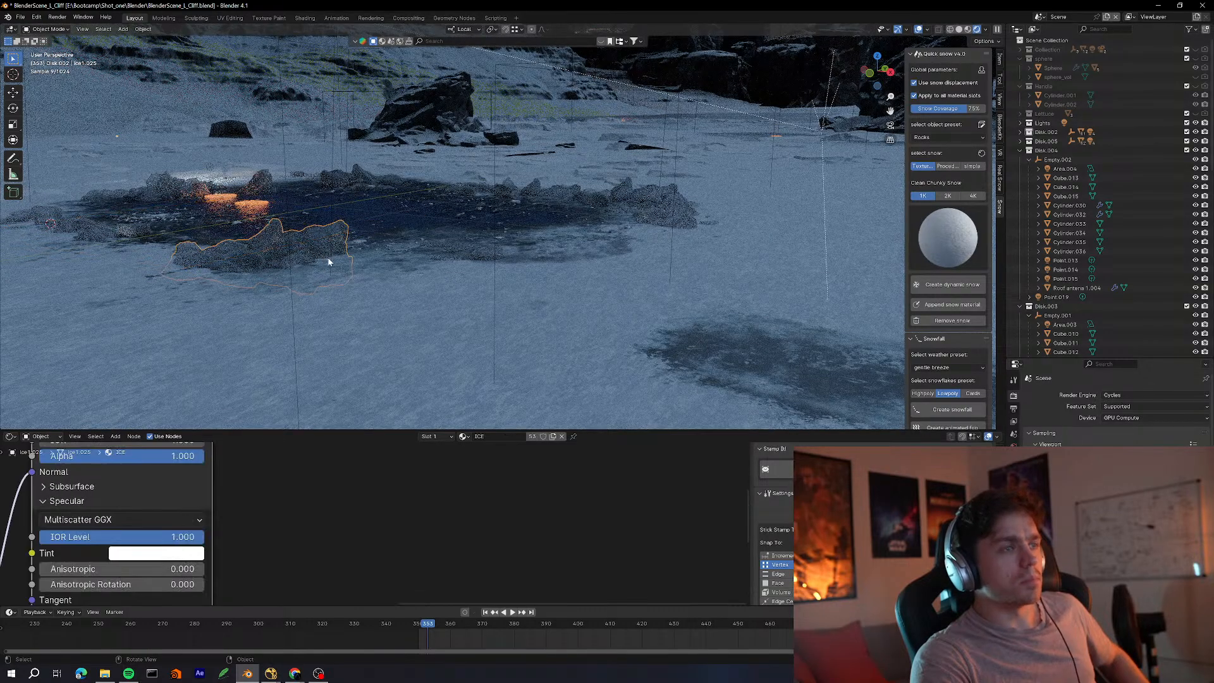
middle_click_drag(328, 260, 495, 256)
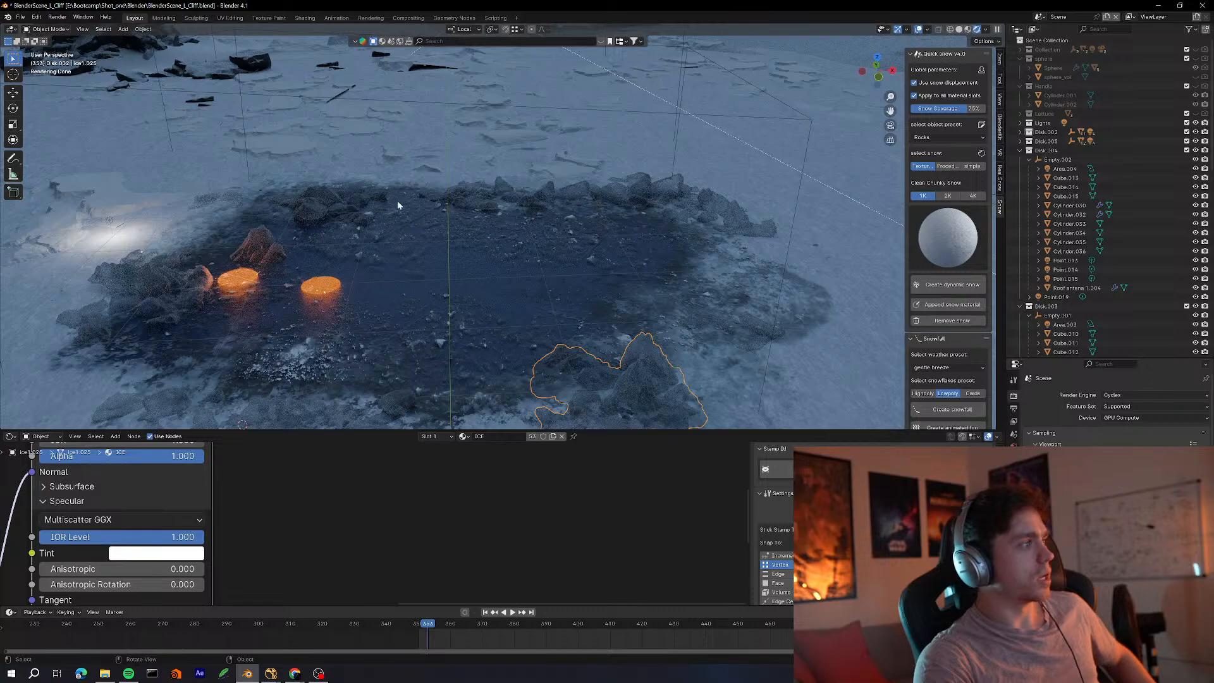
Examine the rendered pond within the wider cliff environment and compare it with the scene camera's view
scroll(478, 206, "down", 8)
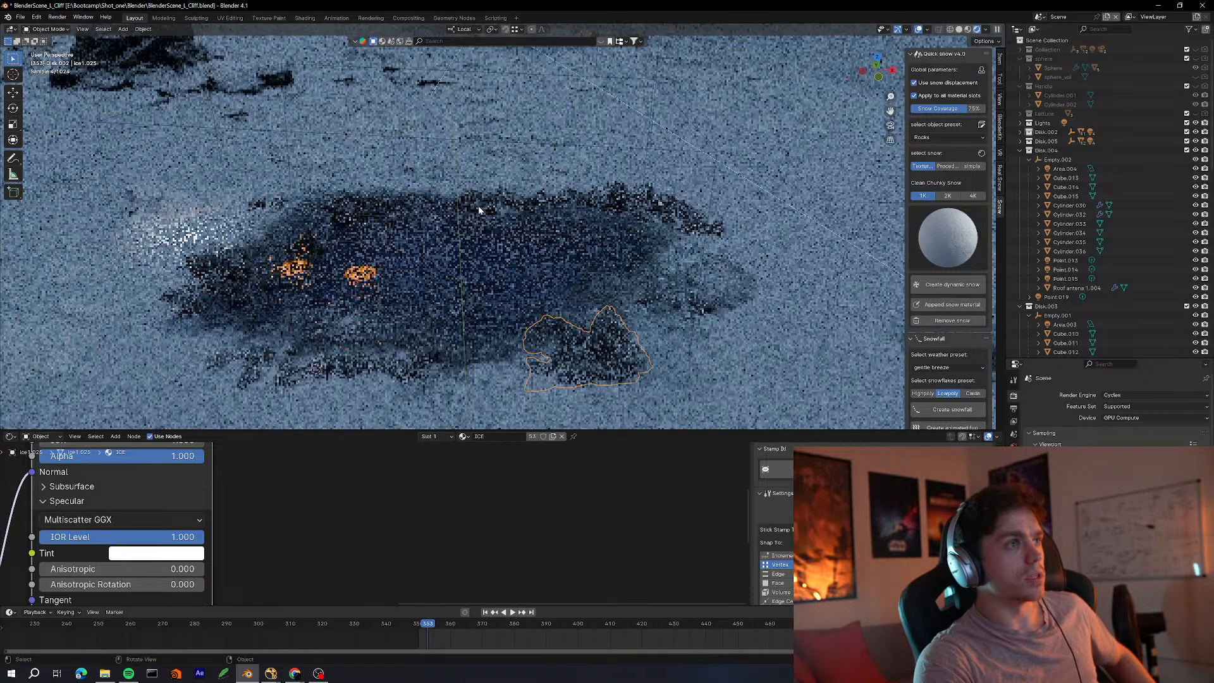
scroll(501, 216, "up", 5)
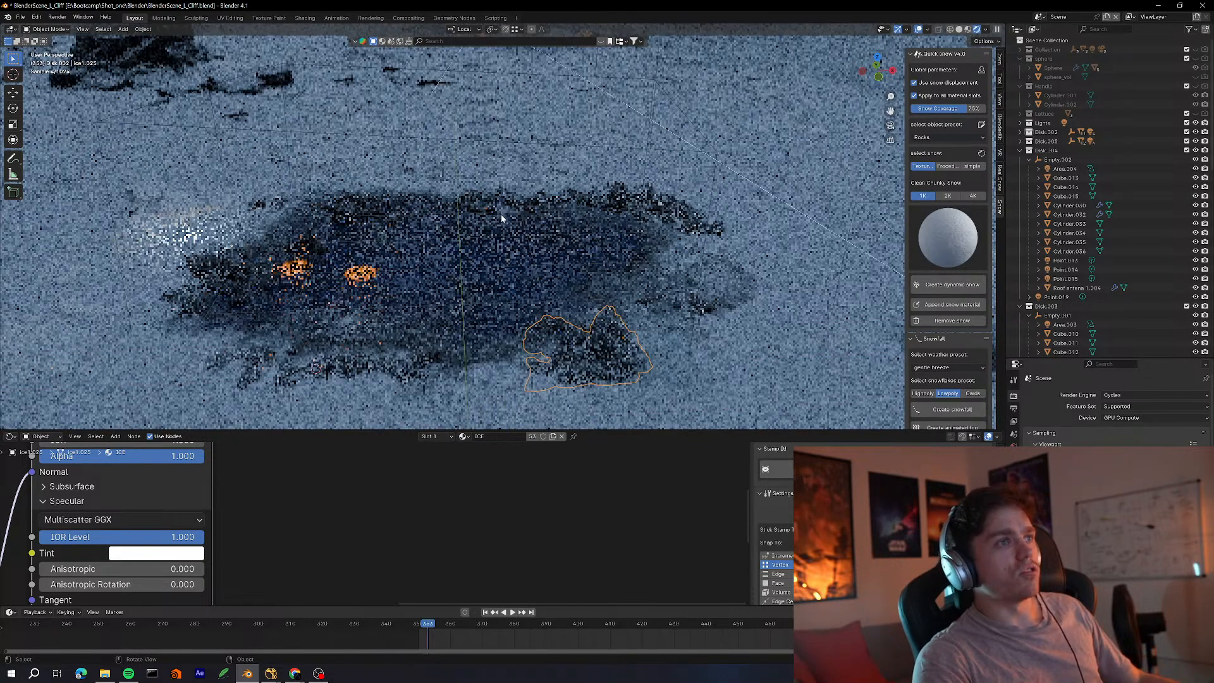
scroll(532, 279, "down", 4)
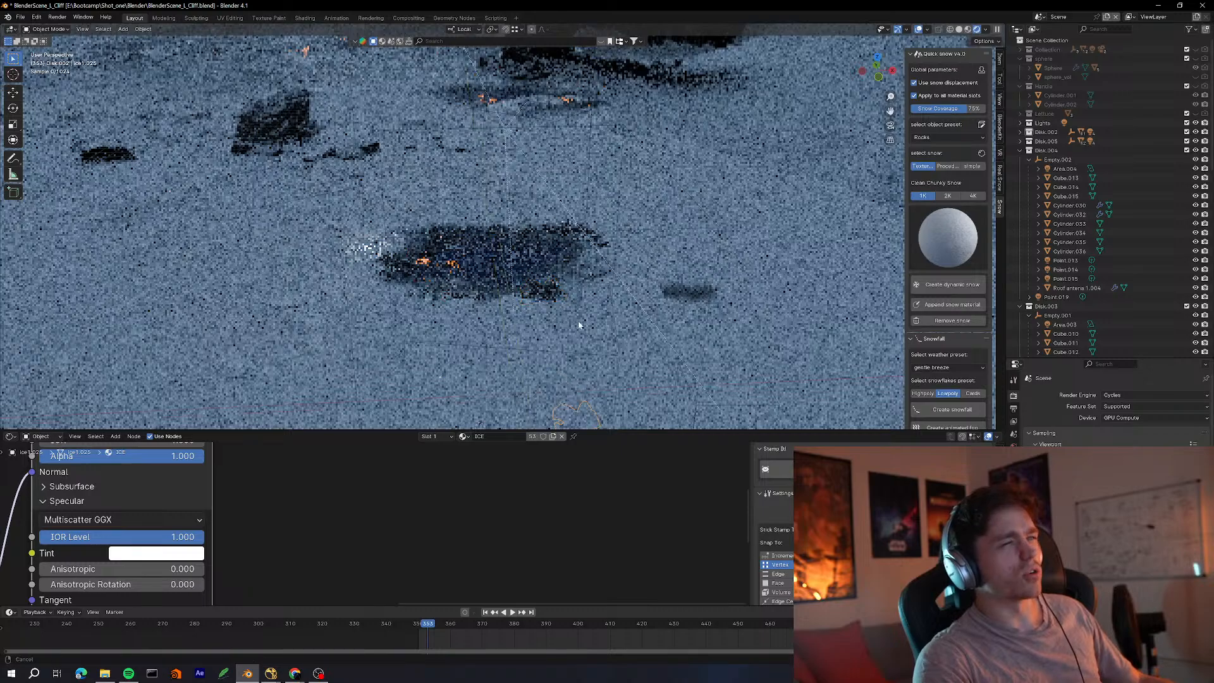
scroll(528, 262, "down", 6)
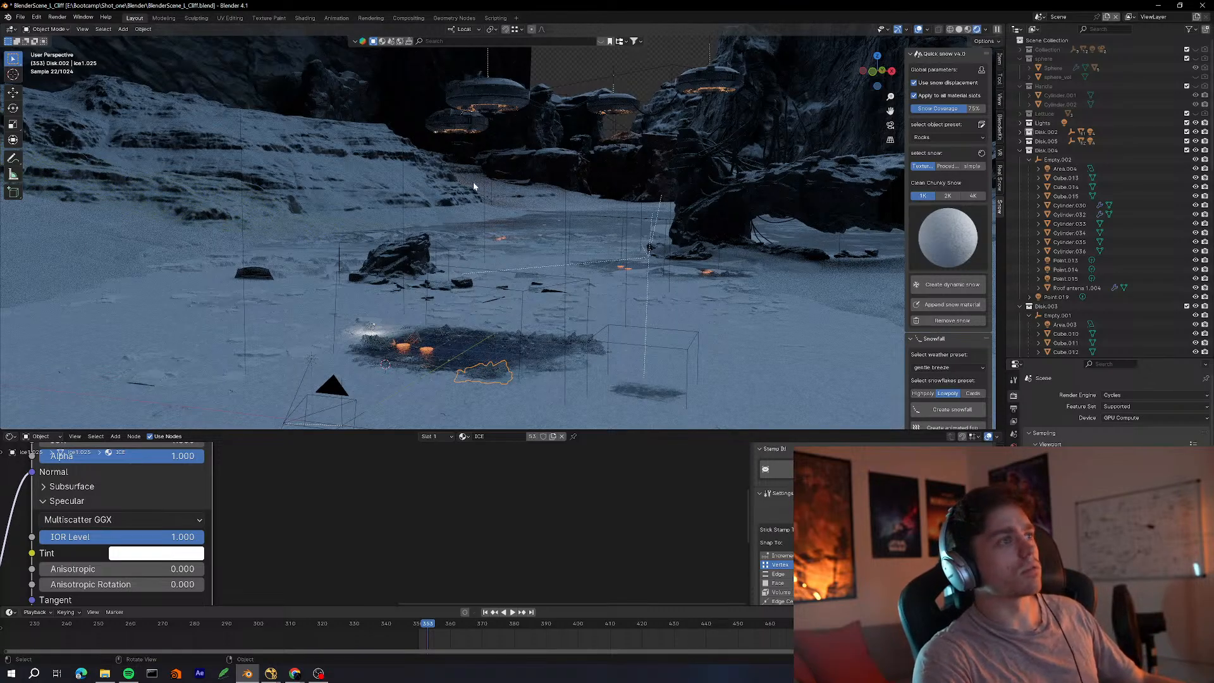
scroll(490, 190, "up", 3)
key("KP_0")
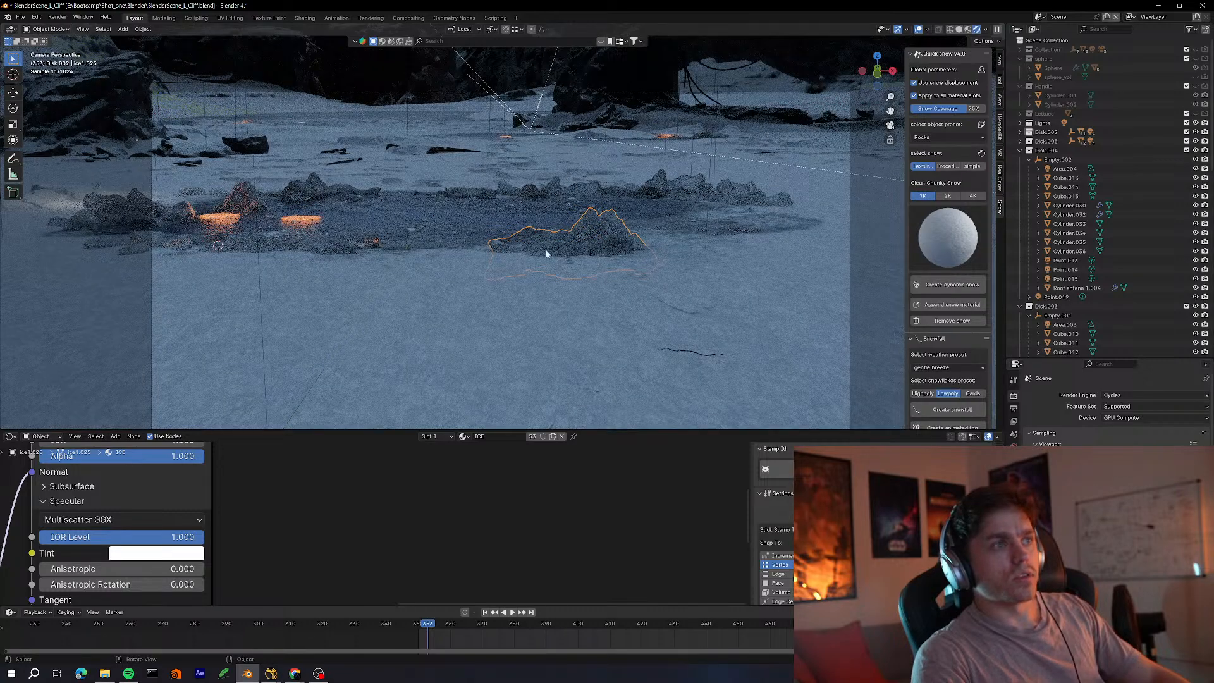
key("KP_0")
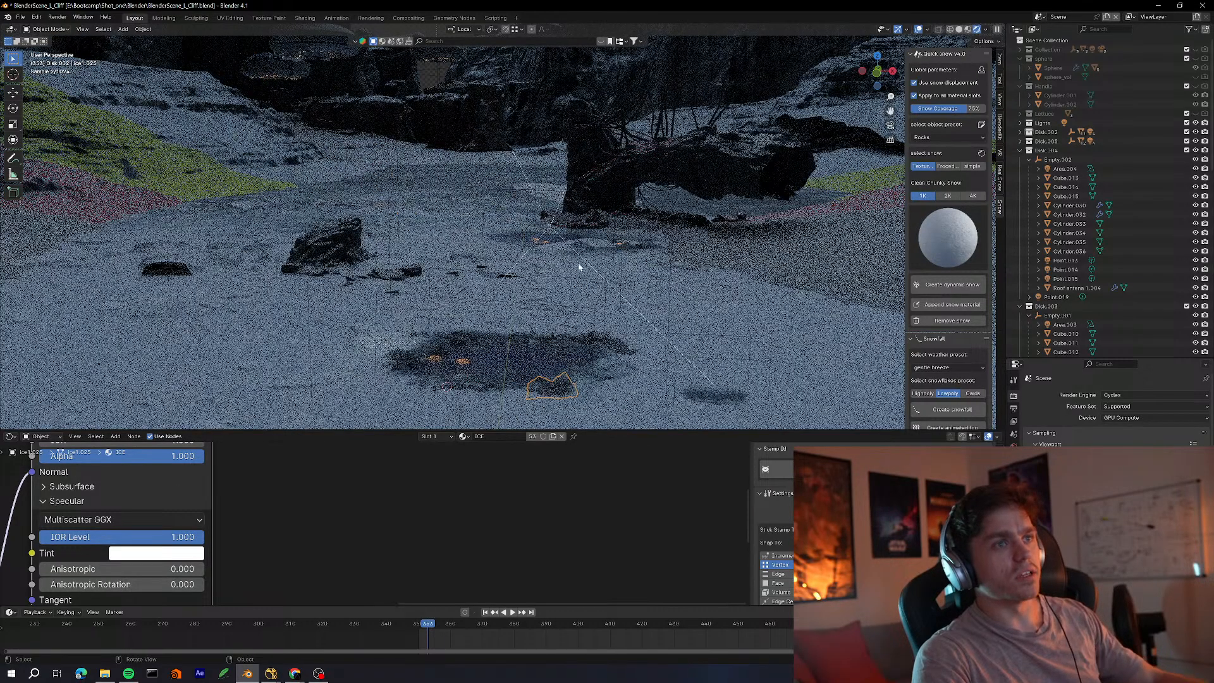
middle_click_drag(547, 302, 543, 264, "shift")
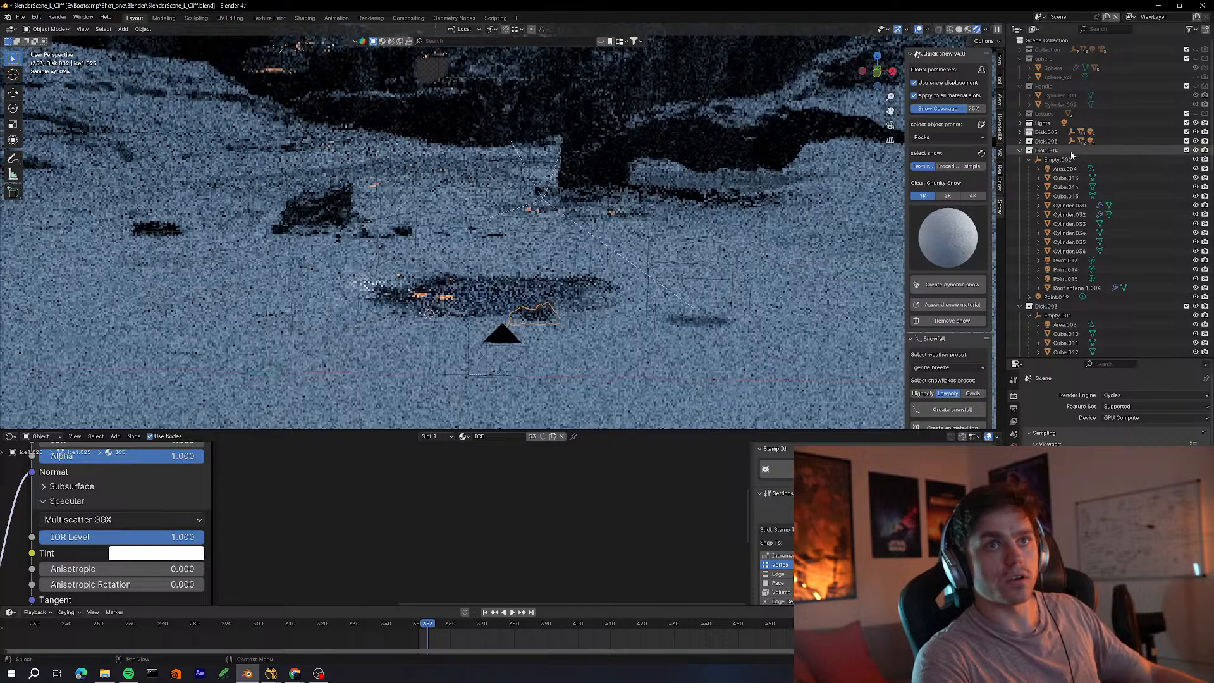
Make the collection named Collection visible and check its footage plane of the person through the scene camera
left_click(1196, 50)
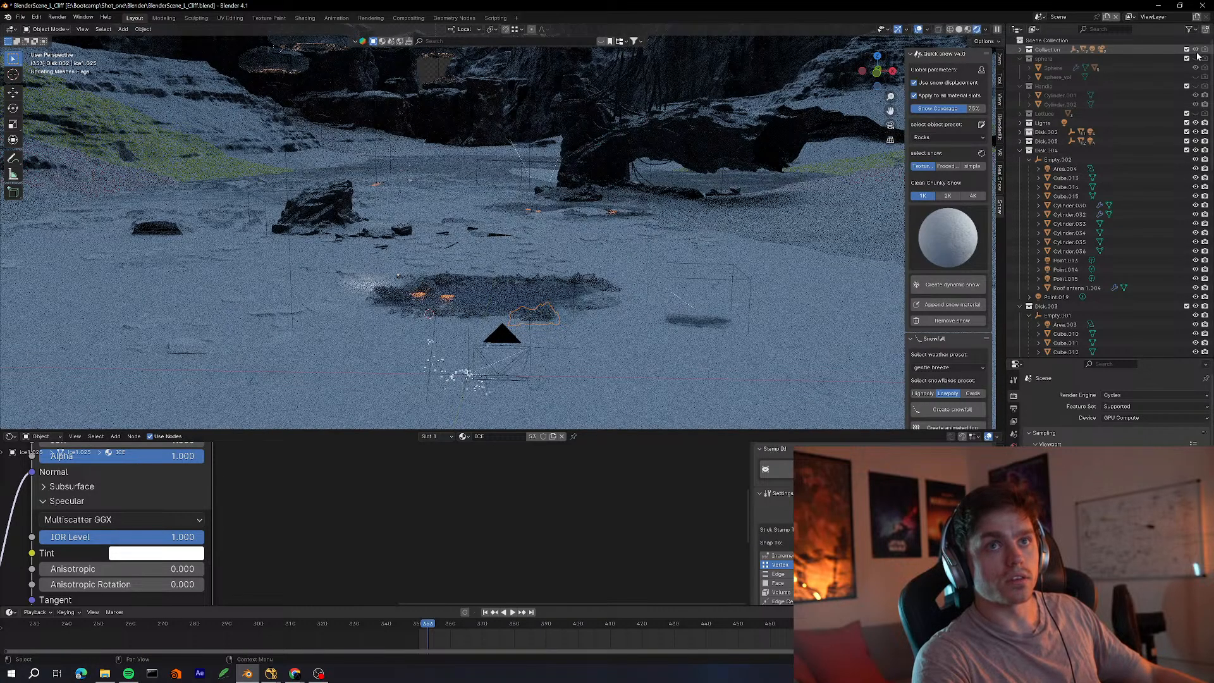
middle_click_drag(622, 299, 532, 281)
middle_click_drag(417, 305, 451, 310, "shift")
scroll(450, 299, "down", 2)
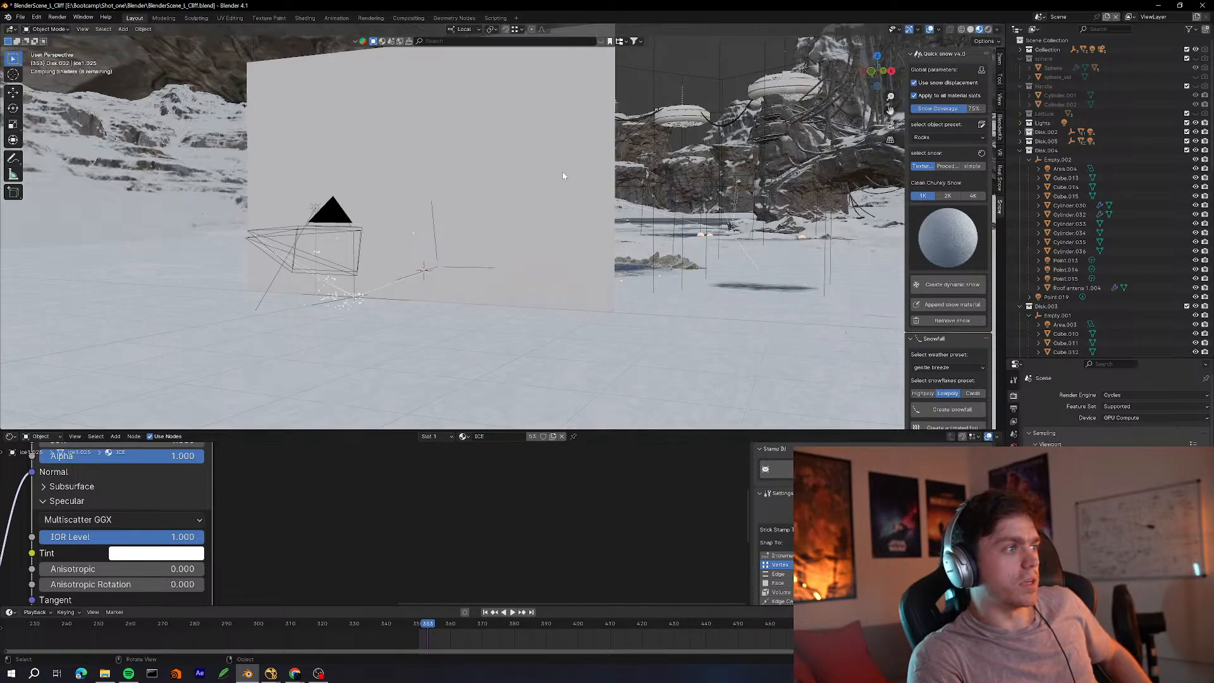
middle_click_drag(533, 187, 467, 248)
key("KP_0")
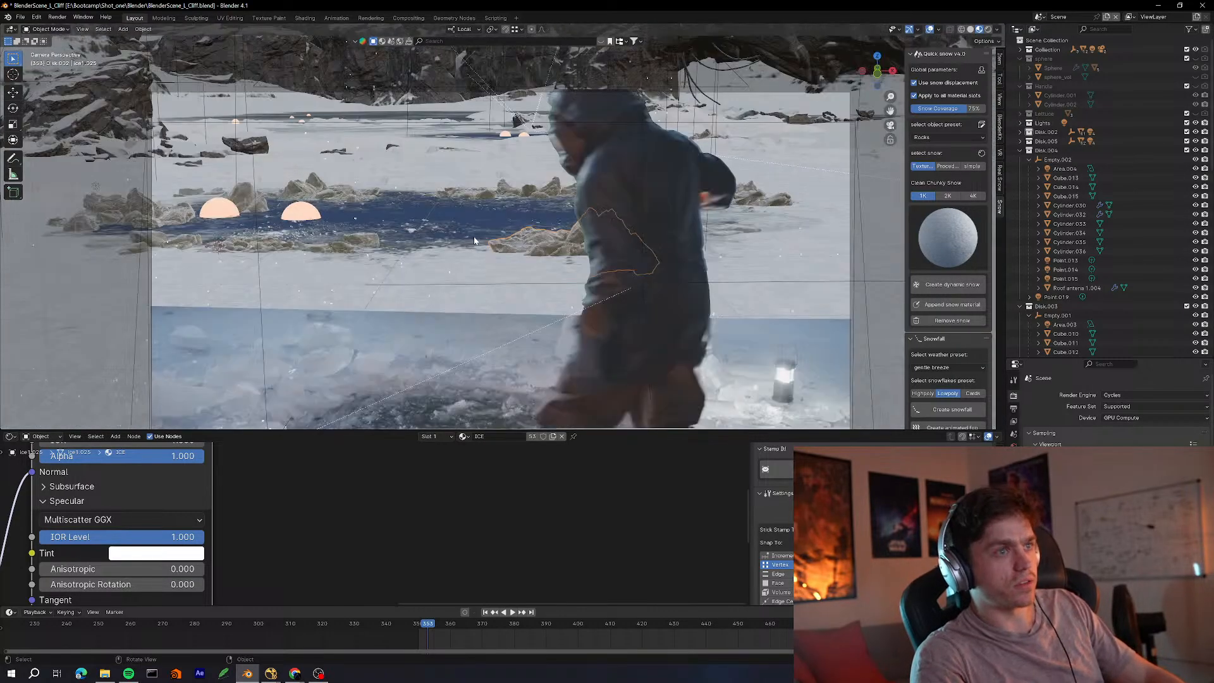
Leave the camera view and fly up close to the footage plane showing the person in front of the pond
key("KP_0")
key("shift+grave")
key("w")
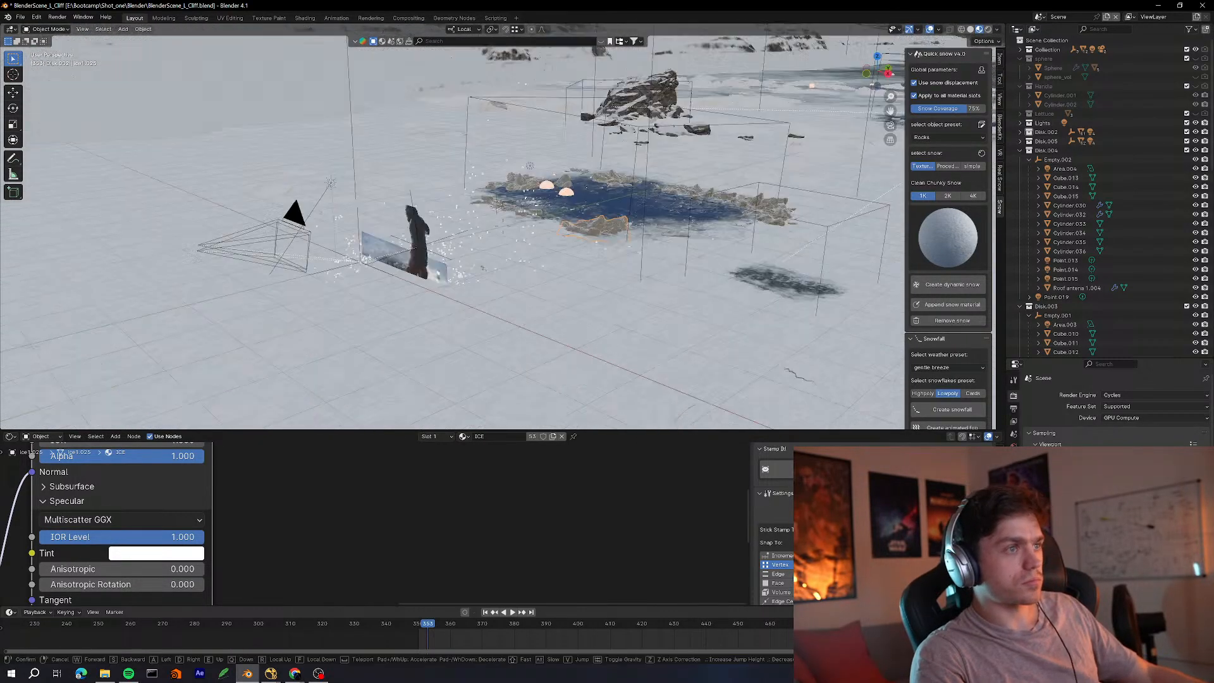
key("a")
key("d")
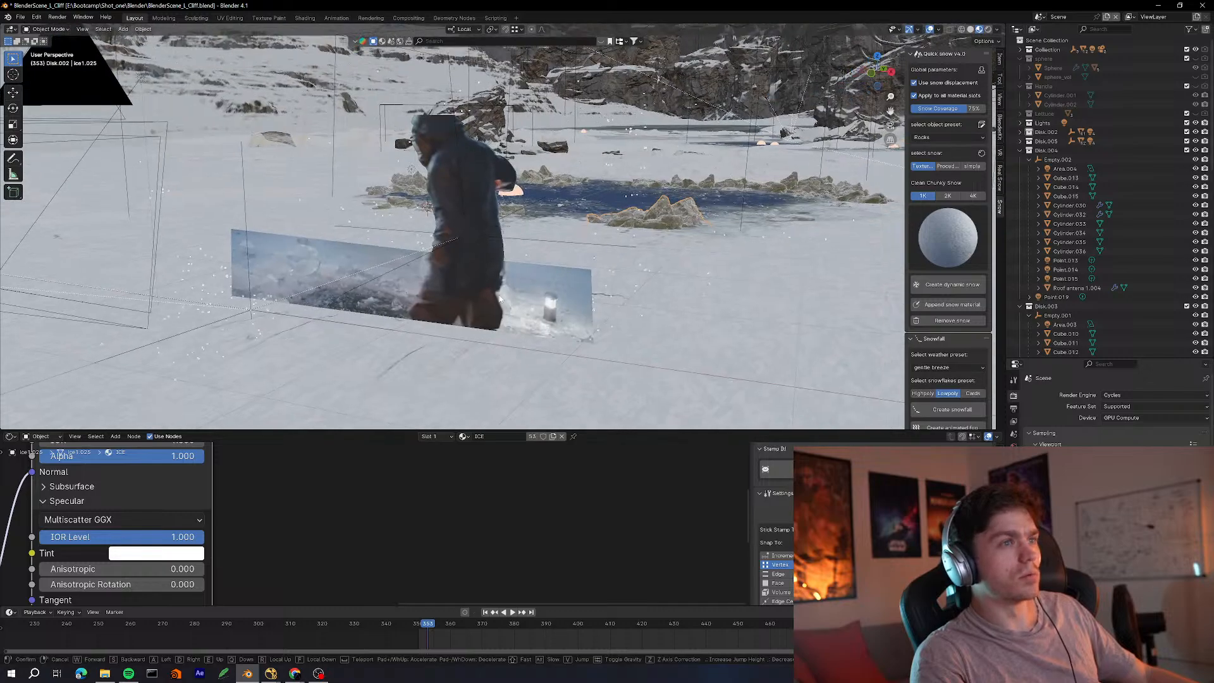
left_click(453, 227)
Scrub the timeline to a moment where the person faces forward, and show the sphere collection to examine the sphere beneath the hand
left_click_drag(453, 624, 809, 622)
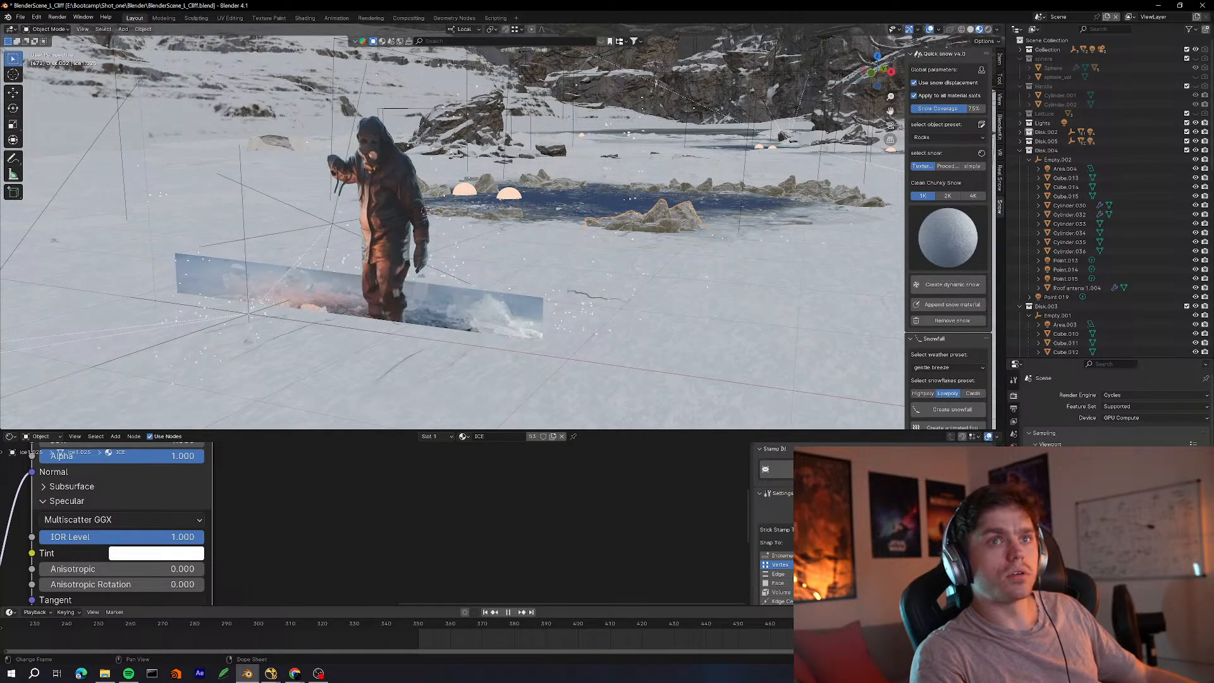
left_click(1196, 59)
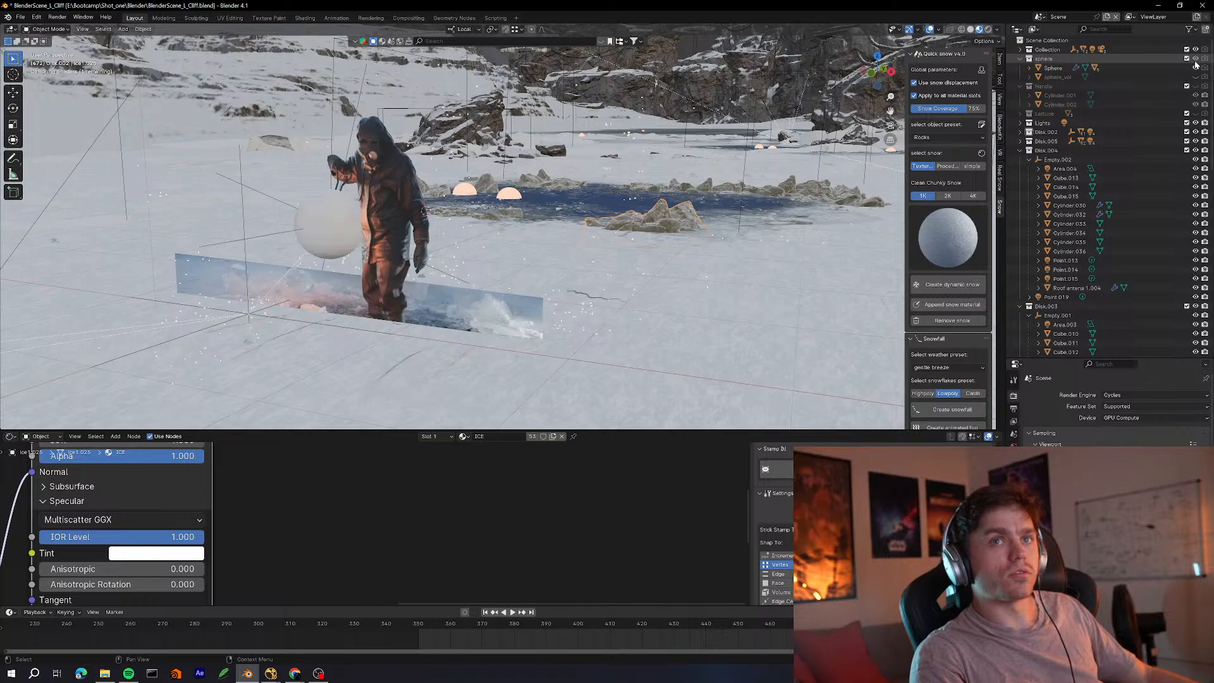
scroll(335, 175, "up", 7)
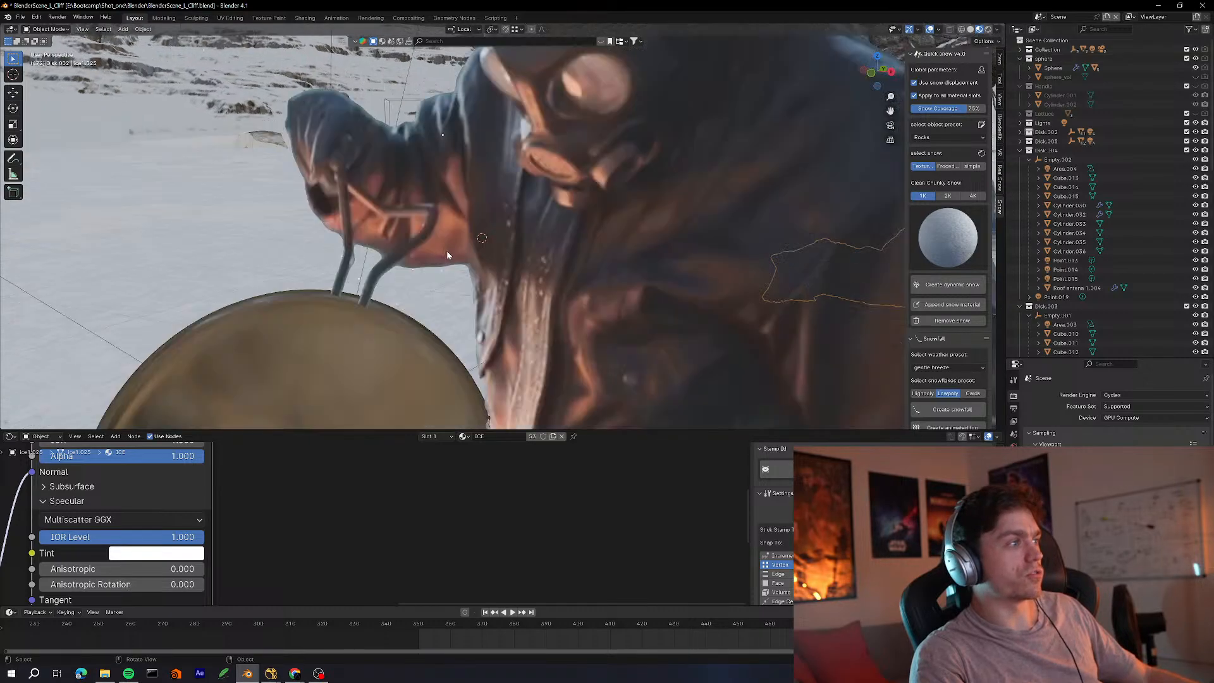
Select the sphere beneath the person's hand and frame it to inspect its glass surface up close
scroll(481, 247, "down", 7)
middle_click_drag(474, 323, 462, 252)
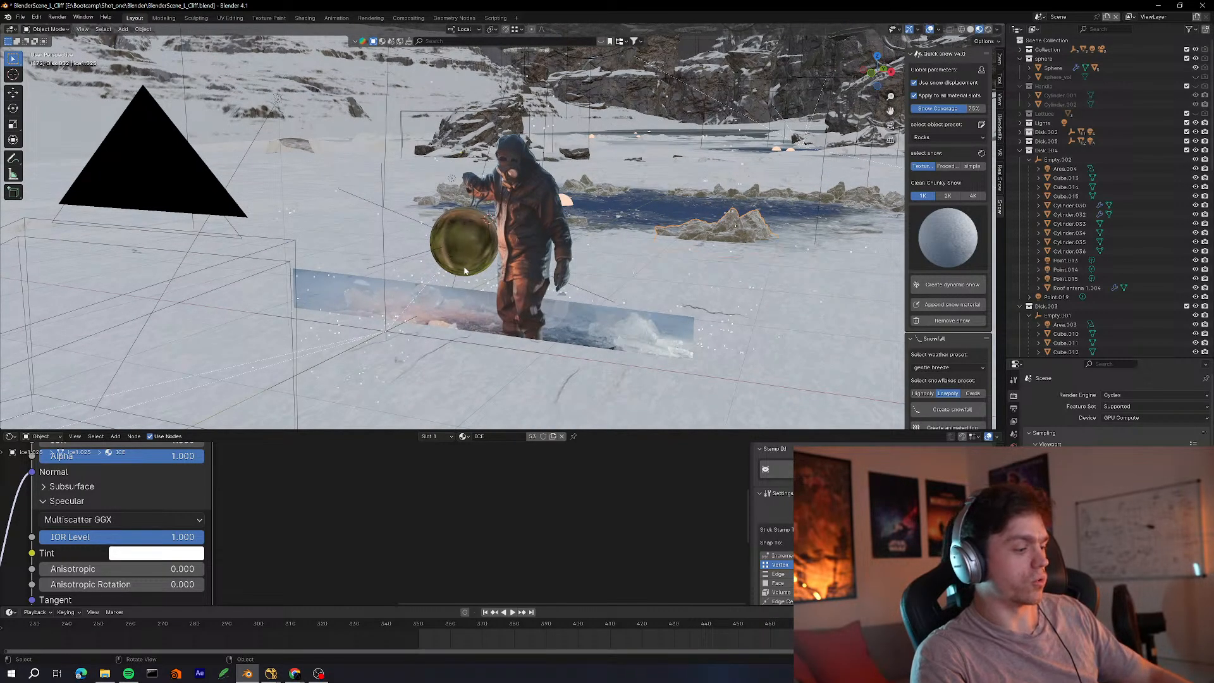
left_click(462, 252)
key("KP_Decimal")
middle_click_drag(569, 269, 623, 282)
key("space")
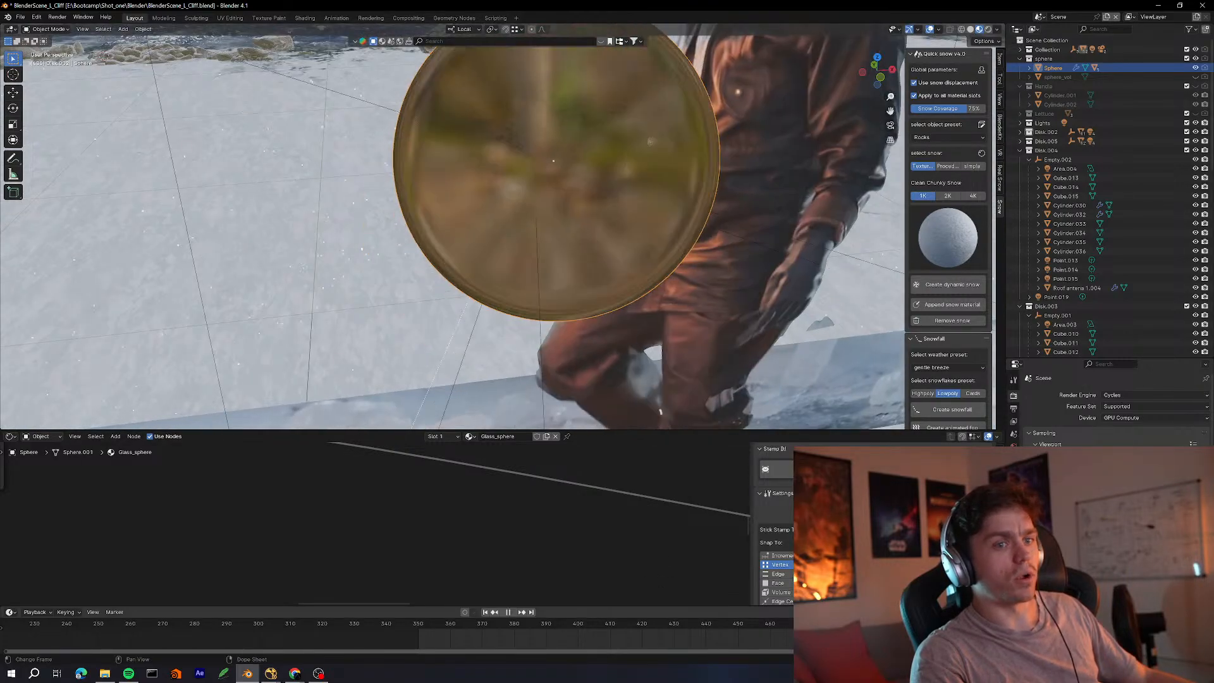
key("space")
Examine from several angles how the glass sphere sits against the person's footage plane and the pond behind it
scroll(655, 268, "down", 3)
middle_click_drag(638, 248, 418, 115)
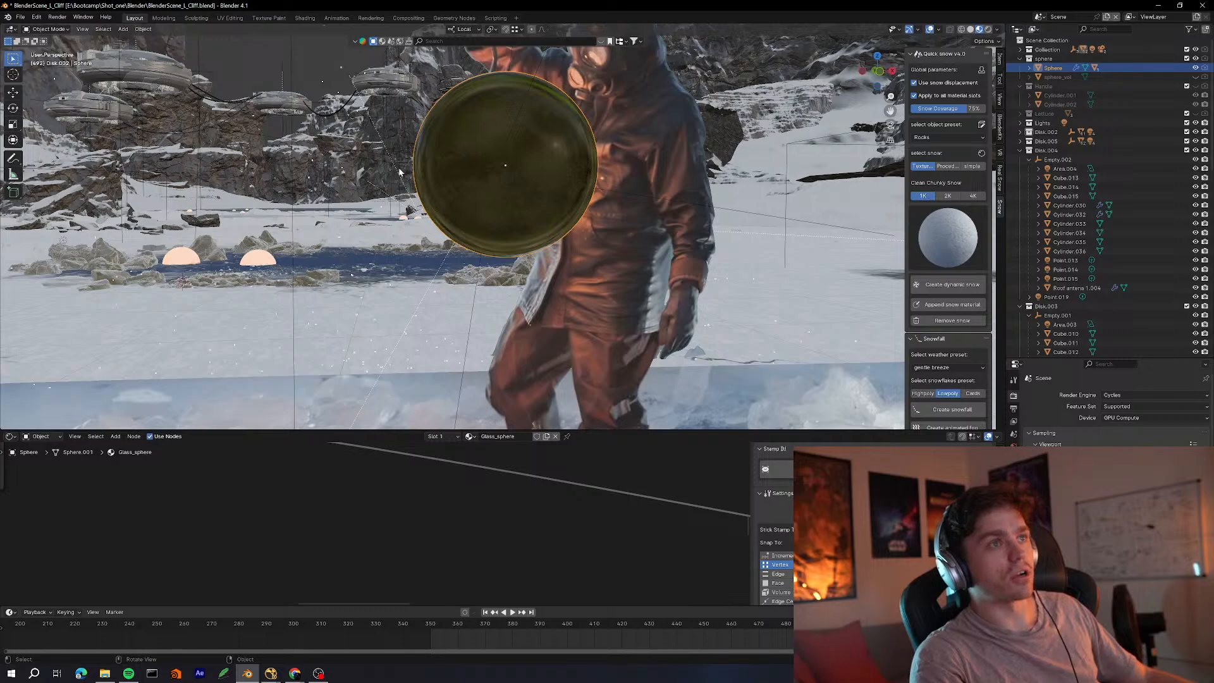
middle_click_drag(399, 171, 382, 152)
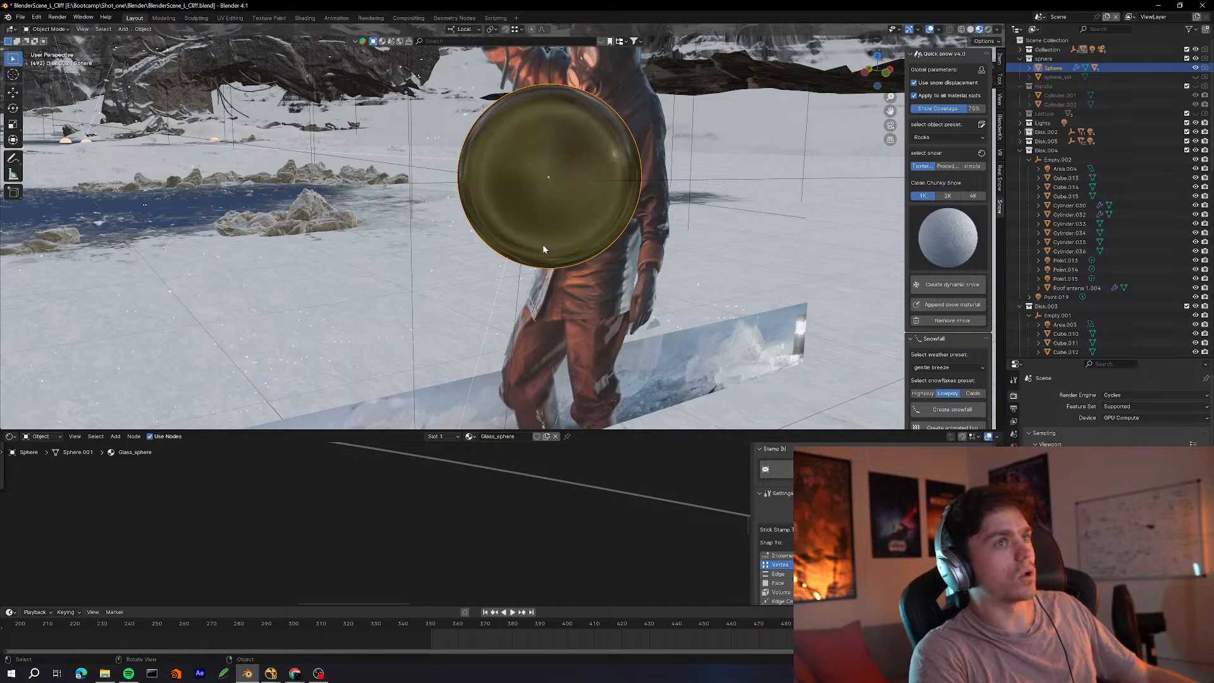
middle_click_drag(569, 253, 557, 296)
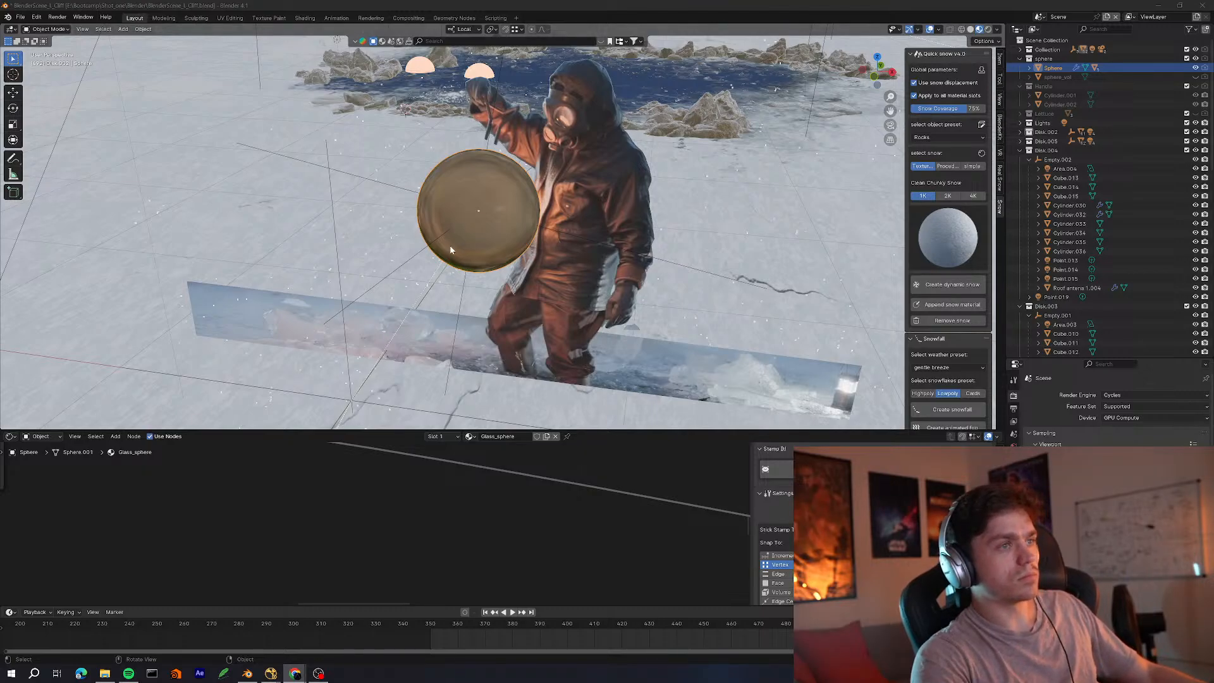
middle_click_drag(508, 262, 595, 151)
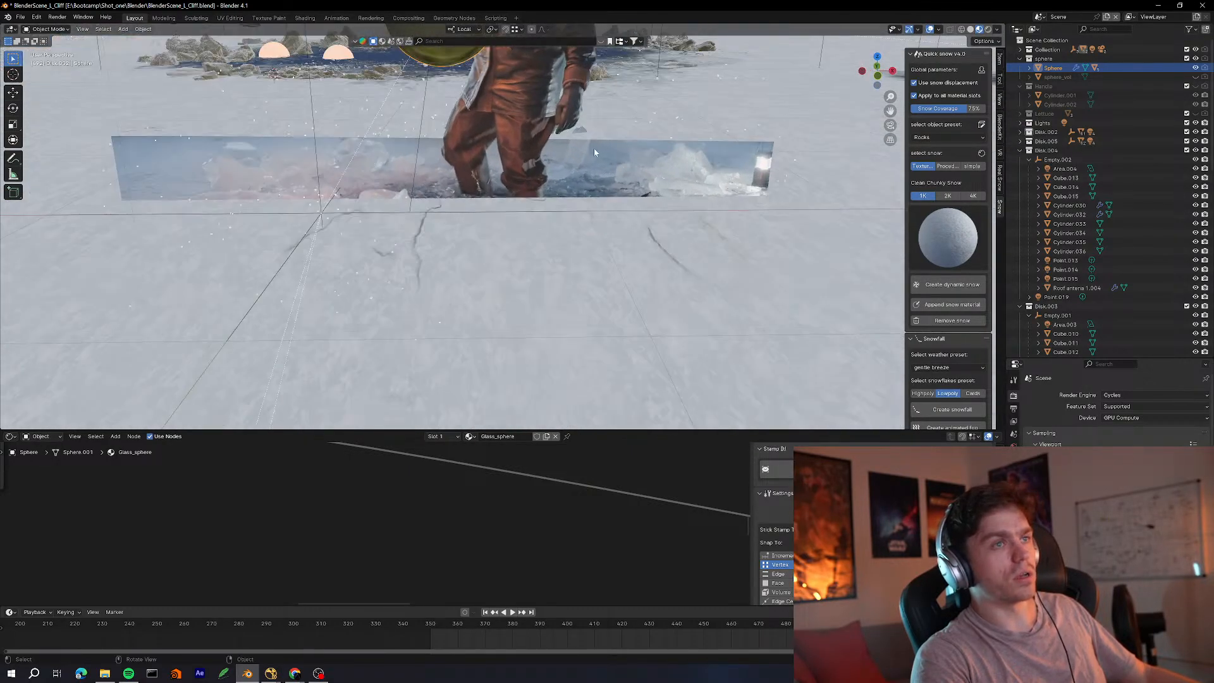
Box-select the snow particles around the footage plane's base, and select the snowy ground plane to check its material
left_click_drag(800, 133, 514, 162)
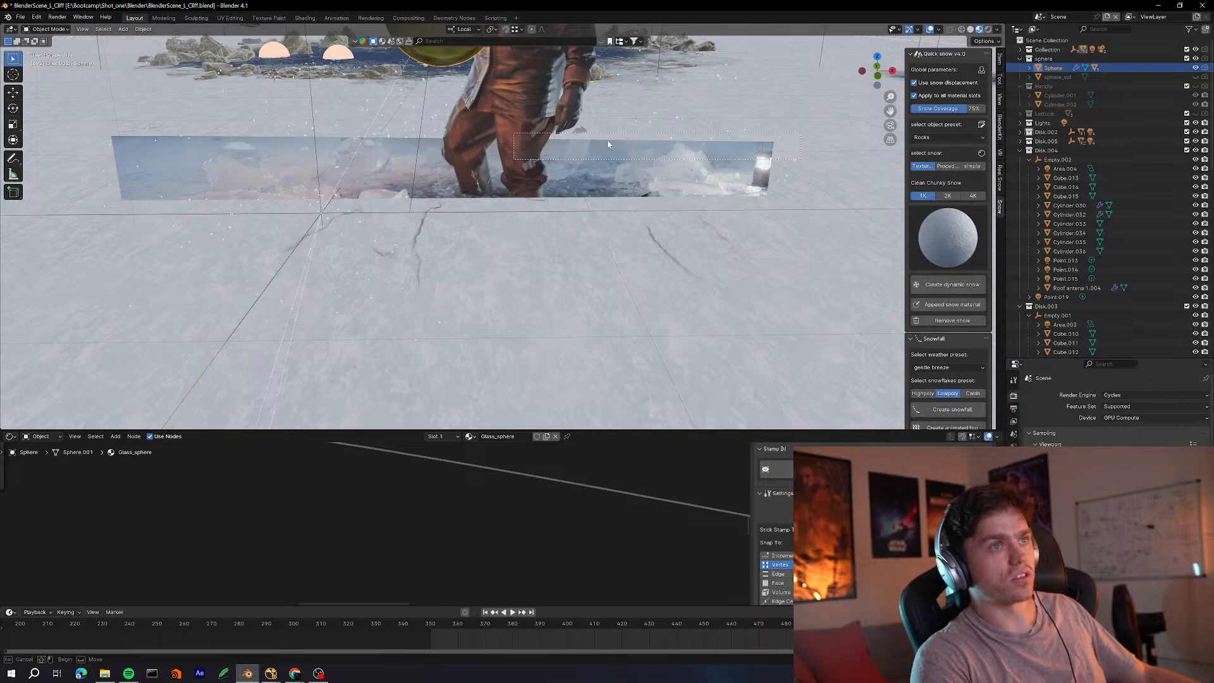
left_click_drag(607, 144, 605, 149)
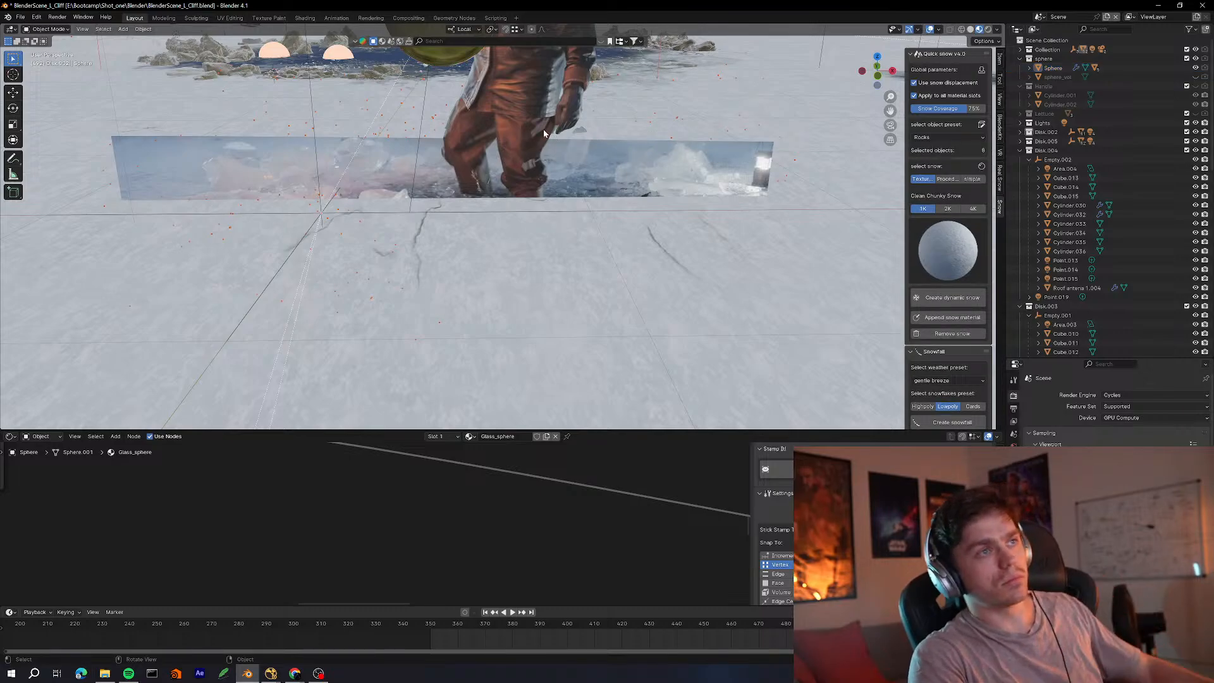
left_click(442, 194)
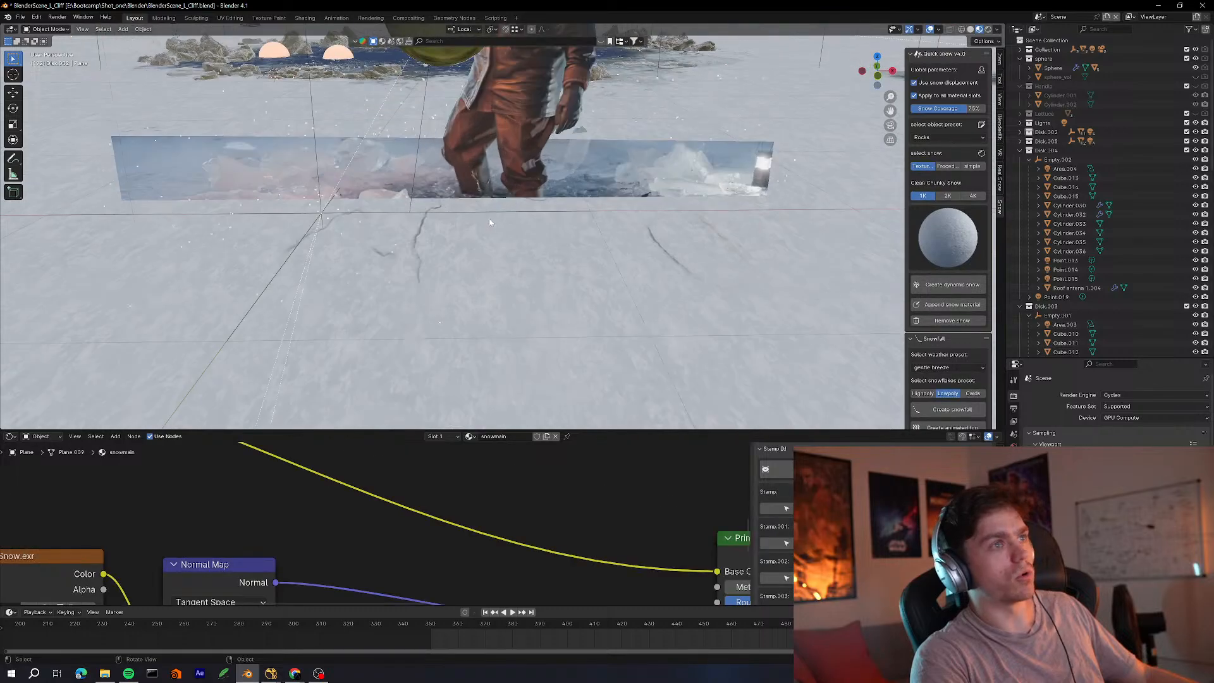
Fly across the snowfield and over the disc structures to examine the midground cliffs and the ground behind them
middle_click_drag(488, 219, 392, 255)
key("shift+grave")
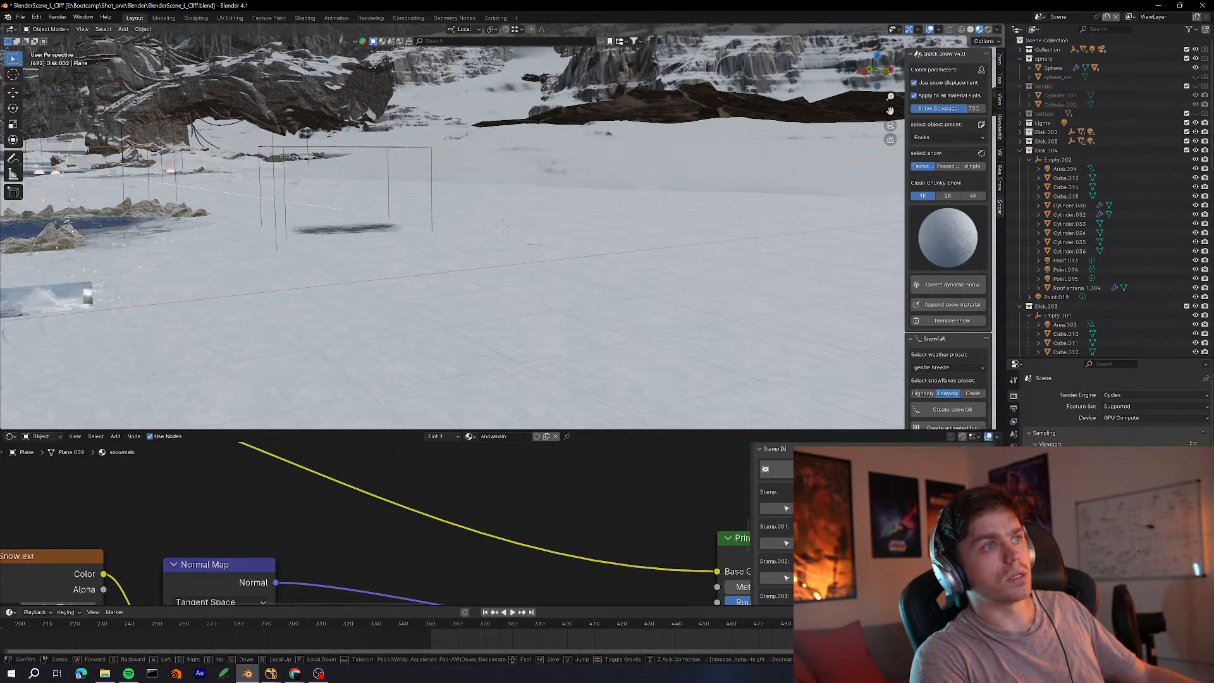
key("s")
key("w")
key("w")
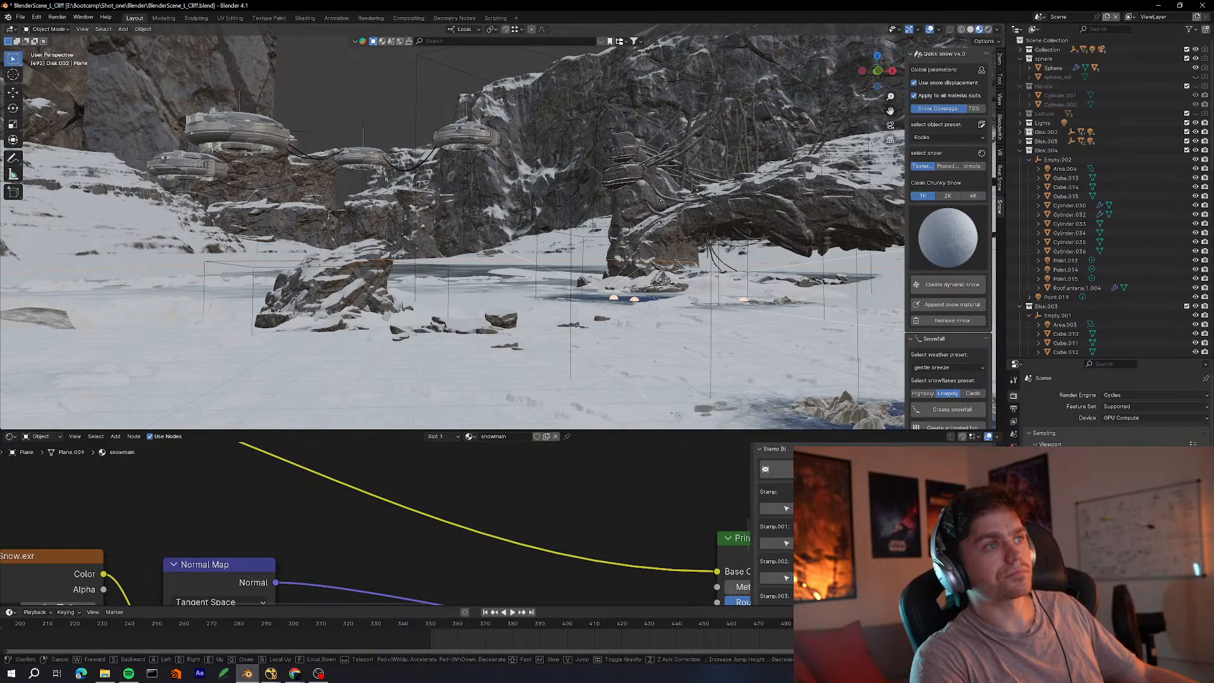
key("e")
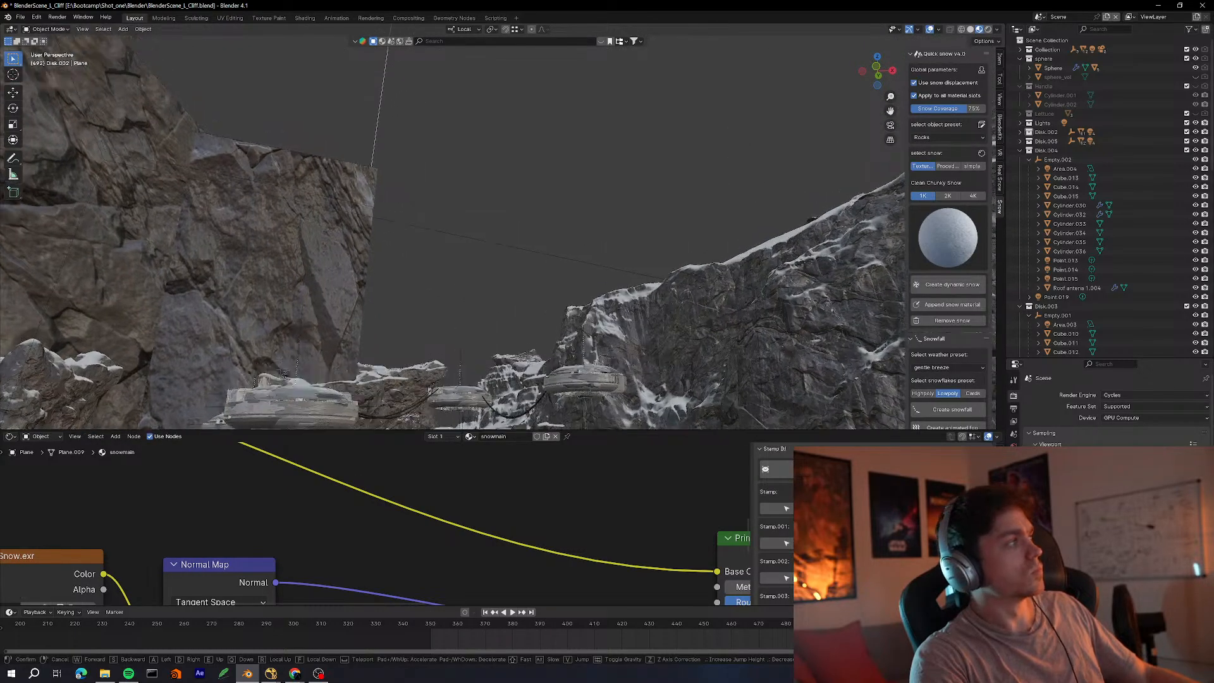
key("w")
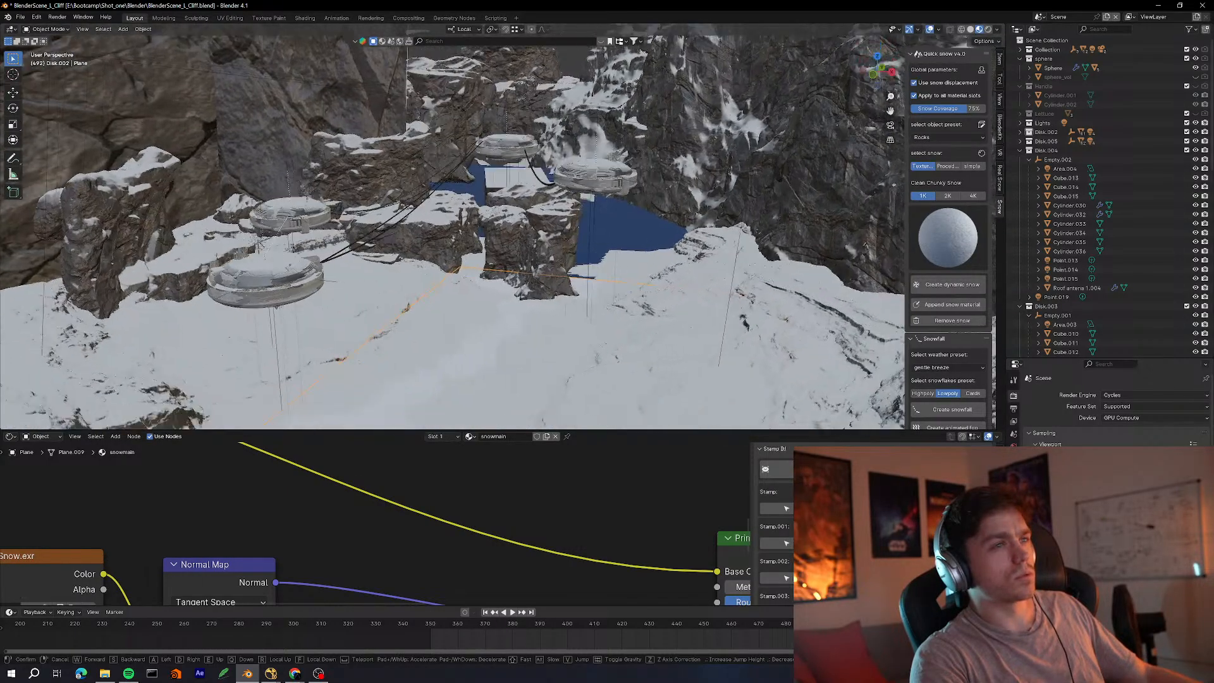
key("w")
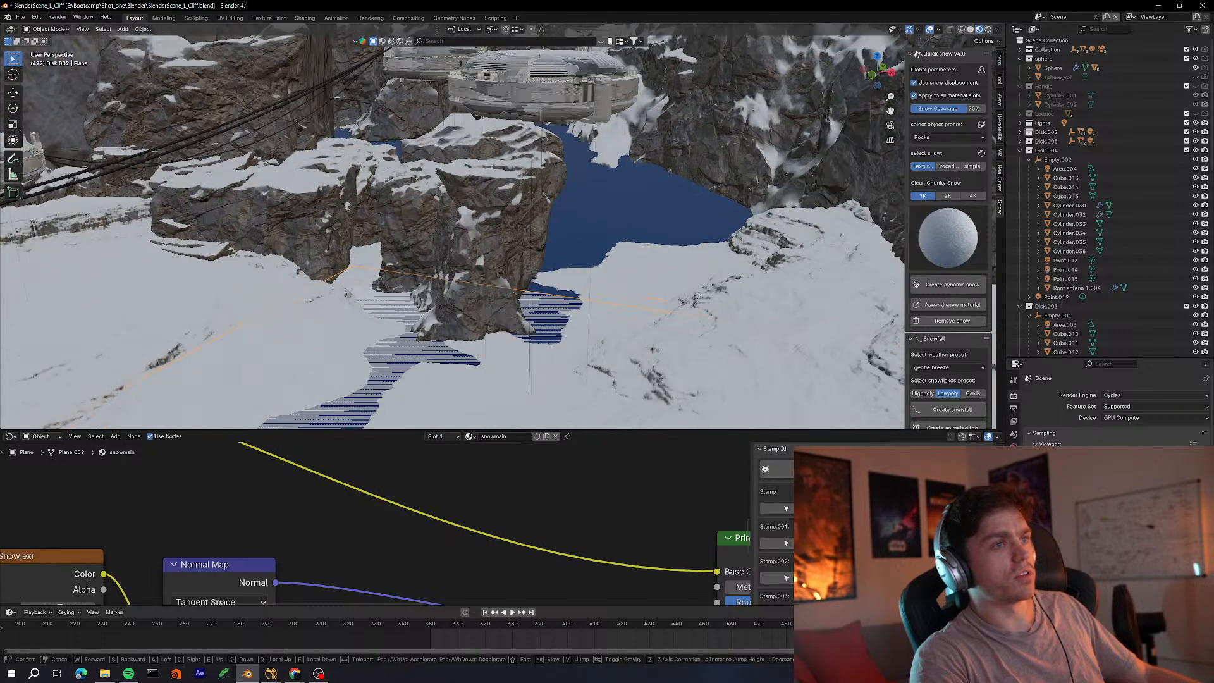
key("s")
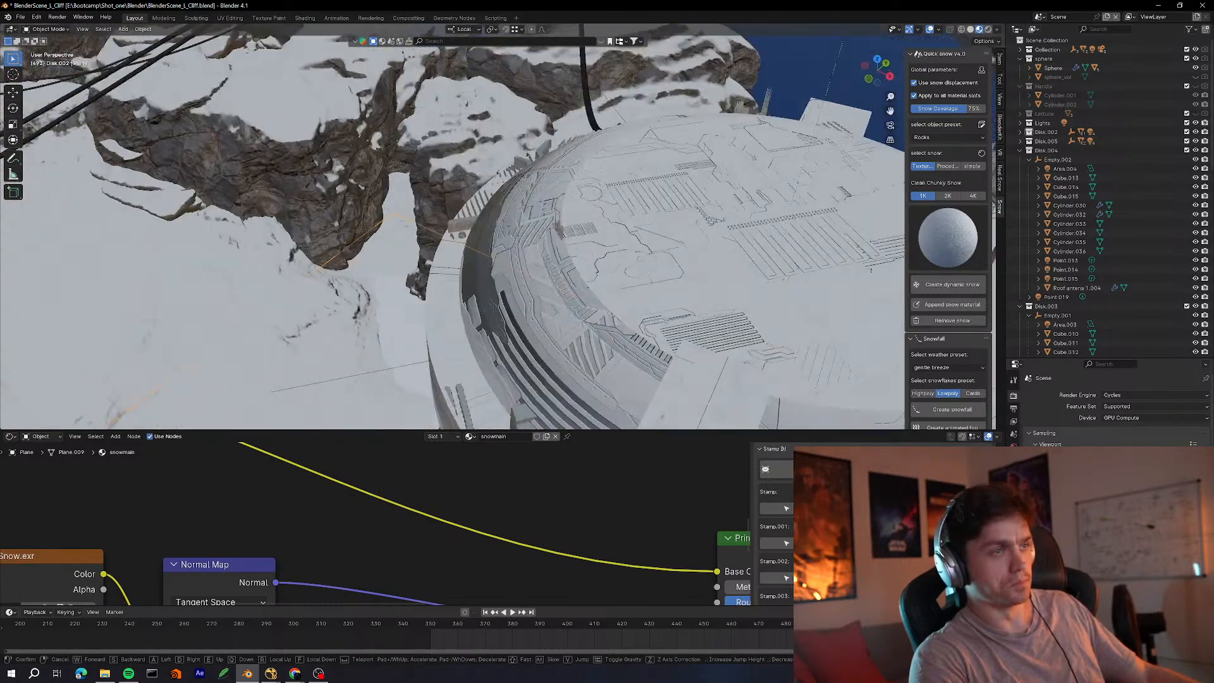
key("w")
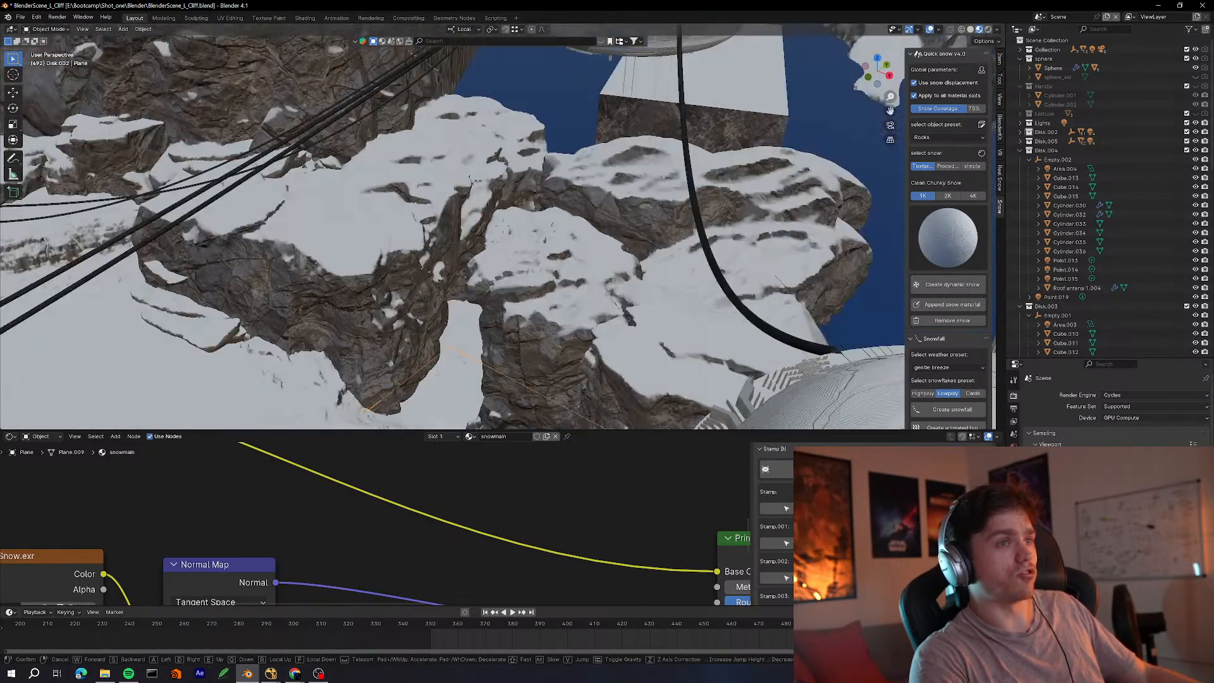
left_click(463, 204)
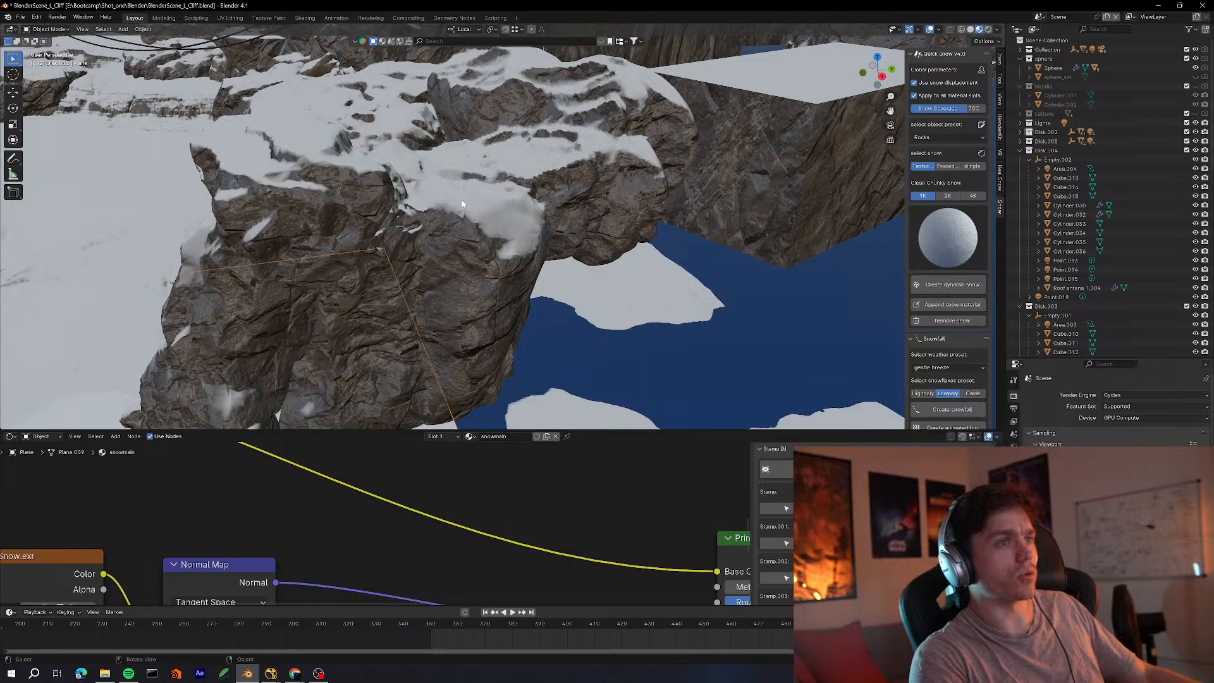
Select the snow-covered midground rock formation and fly around the valley to see where it sits in the environment
left_click(567, 213)
key("shift+grave")
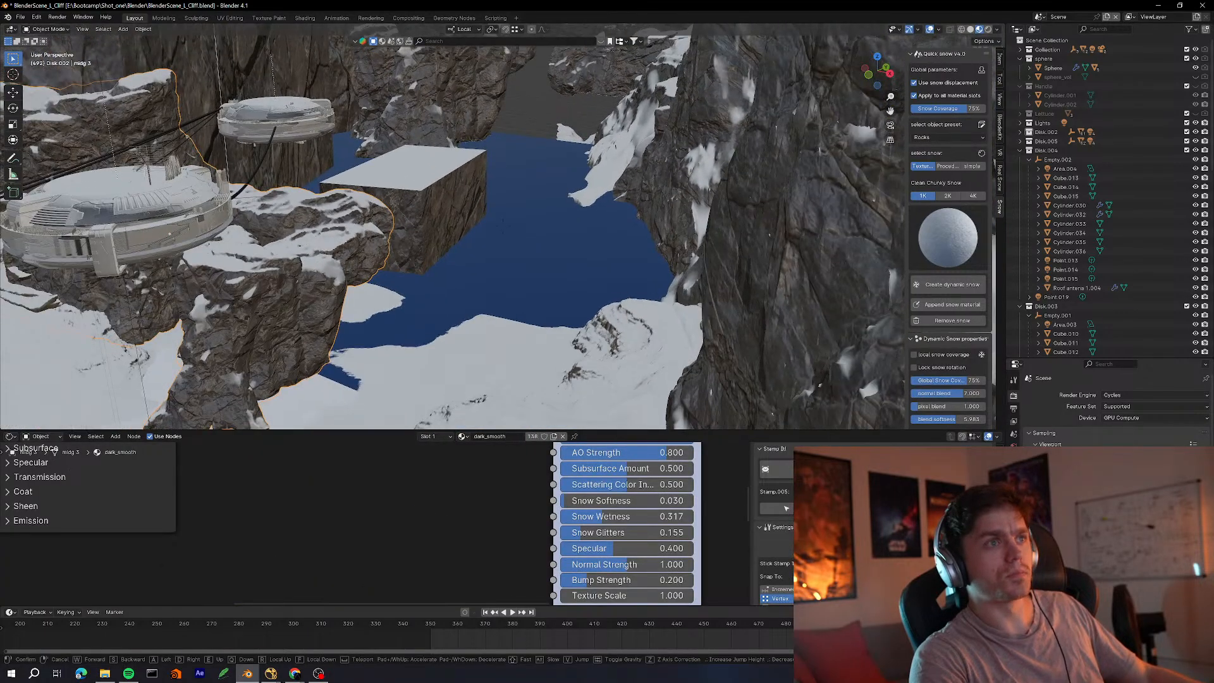
key("a")
key("w")
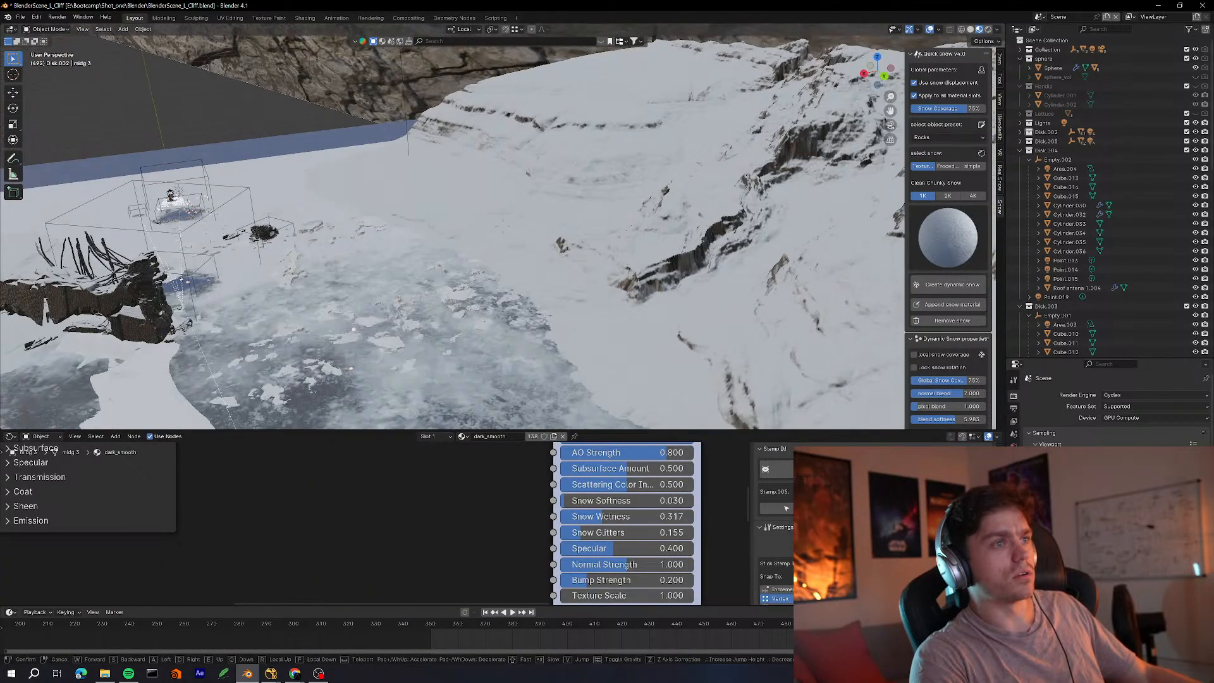
key("s")
key("w")
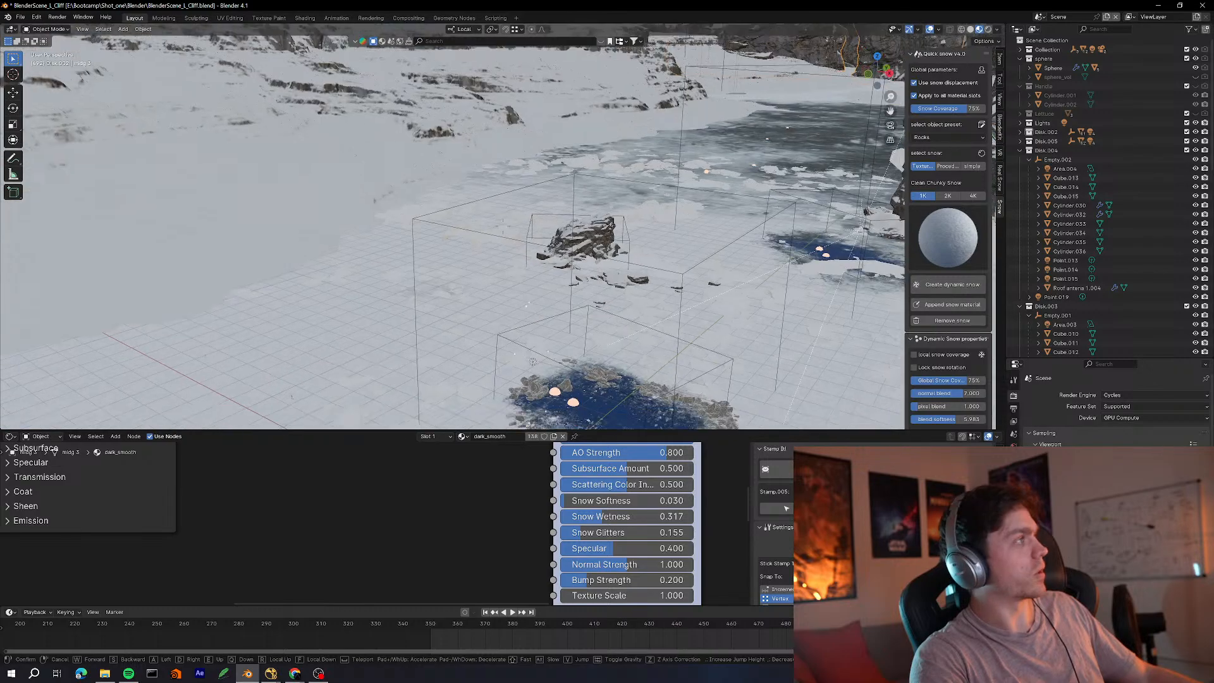
left_click(562, 166)
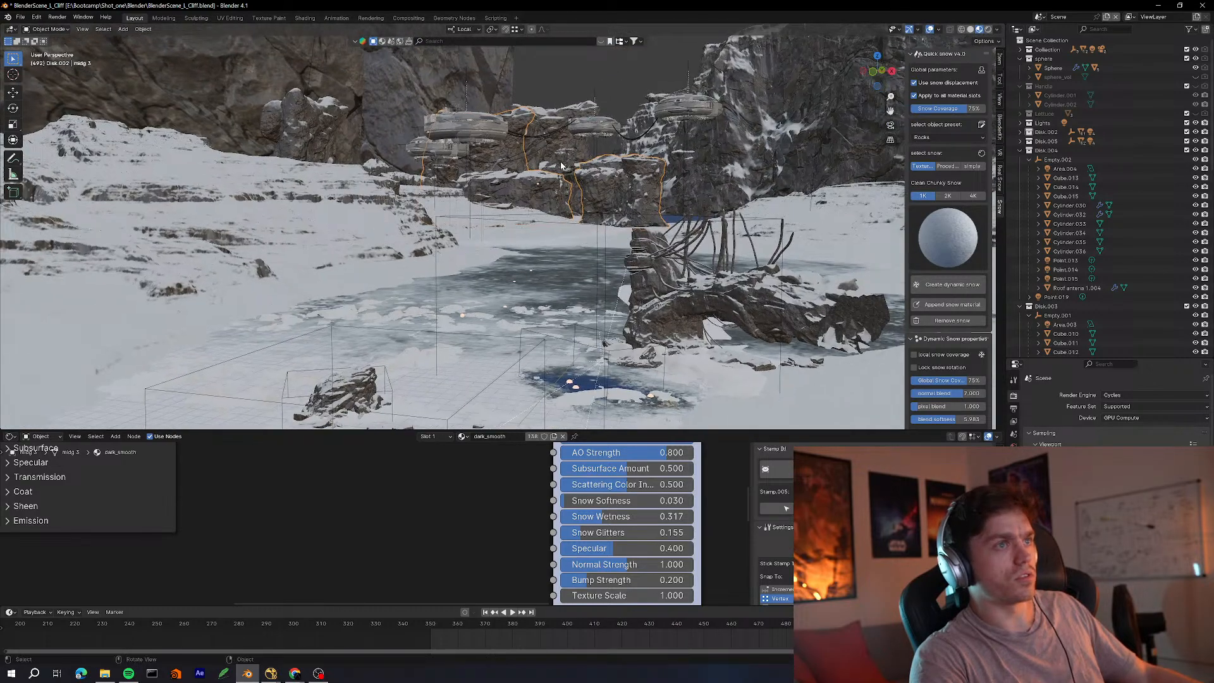
Fly up to the nearest large disc structure and select it to inspect its detailing and snow material
key("w")
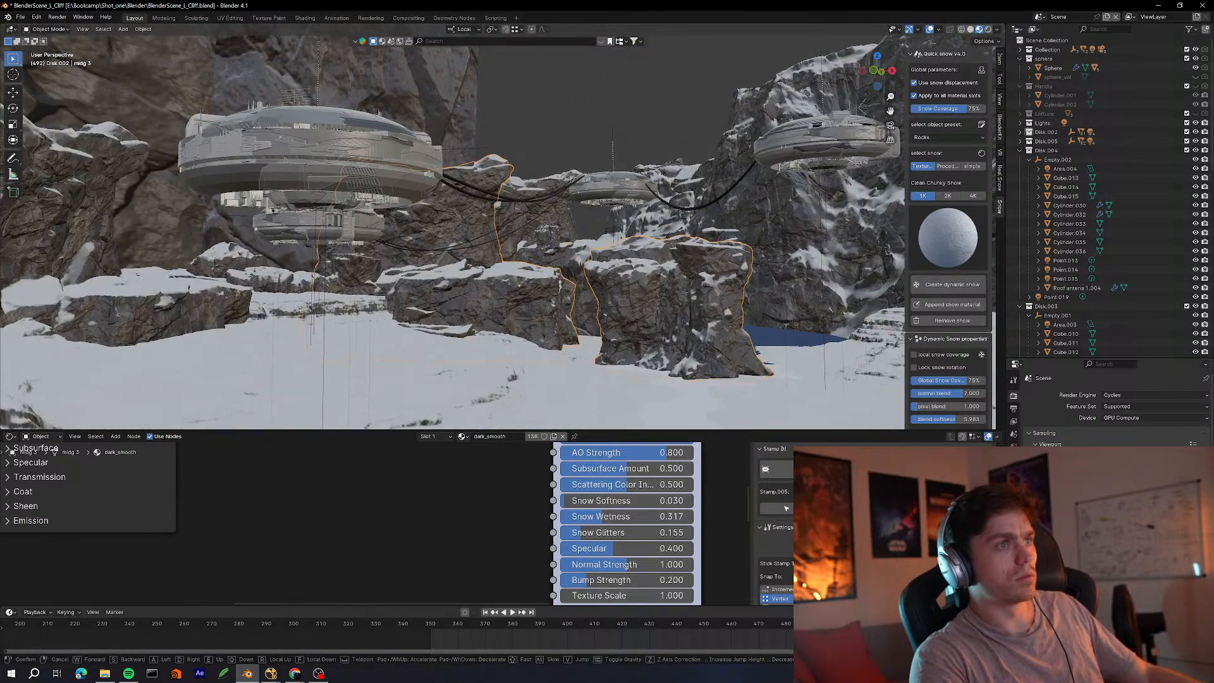
key("w")
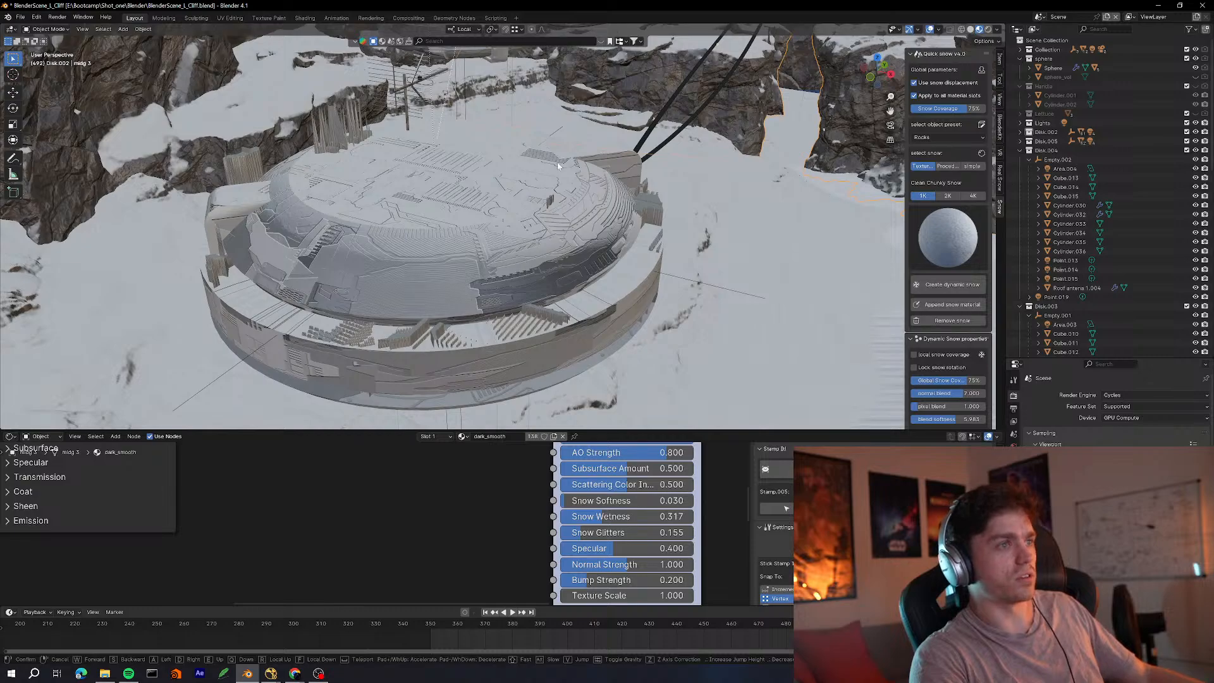
left_click(537, 224)
key("shift+grave")
key("s")
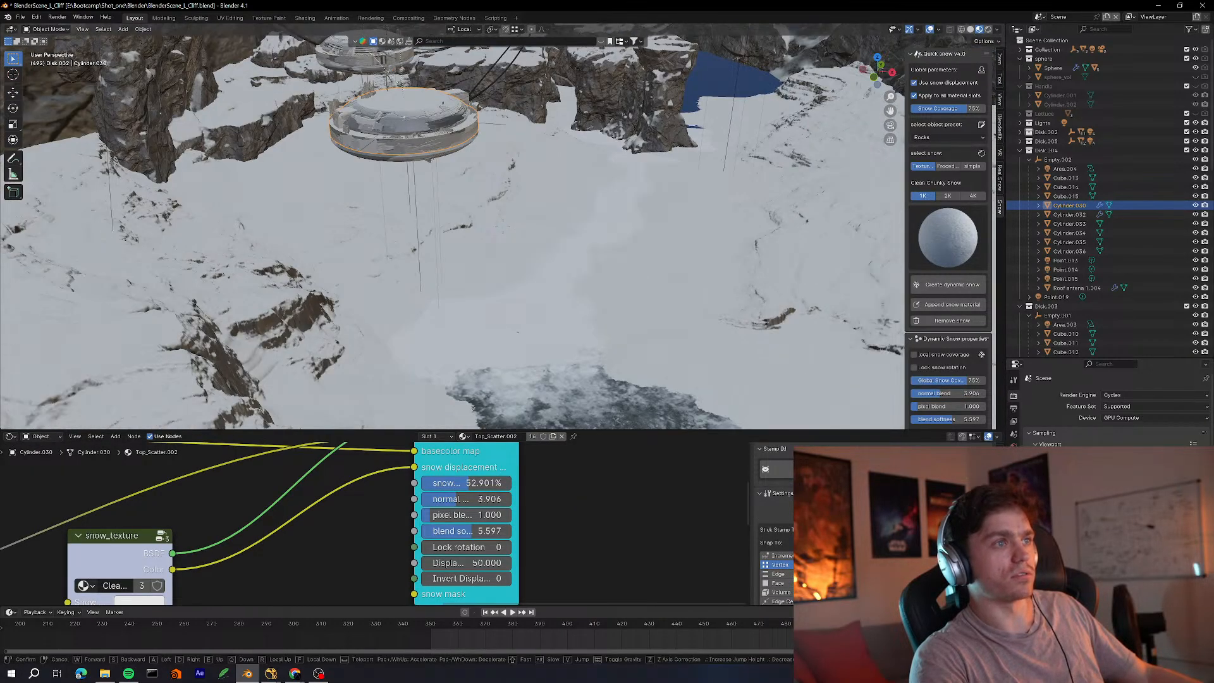
Fly back past the ground's edge and over the foreground pond to the large snow-covered foreground rock
key("s")
key("w")
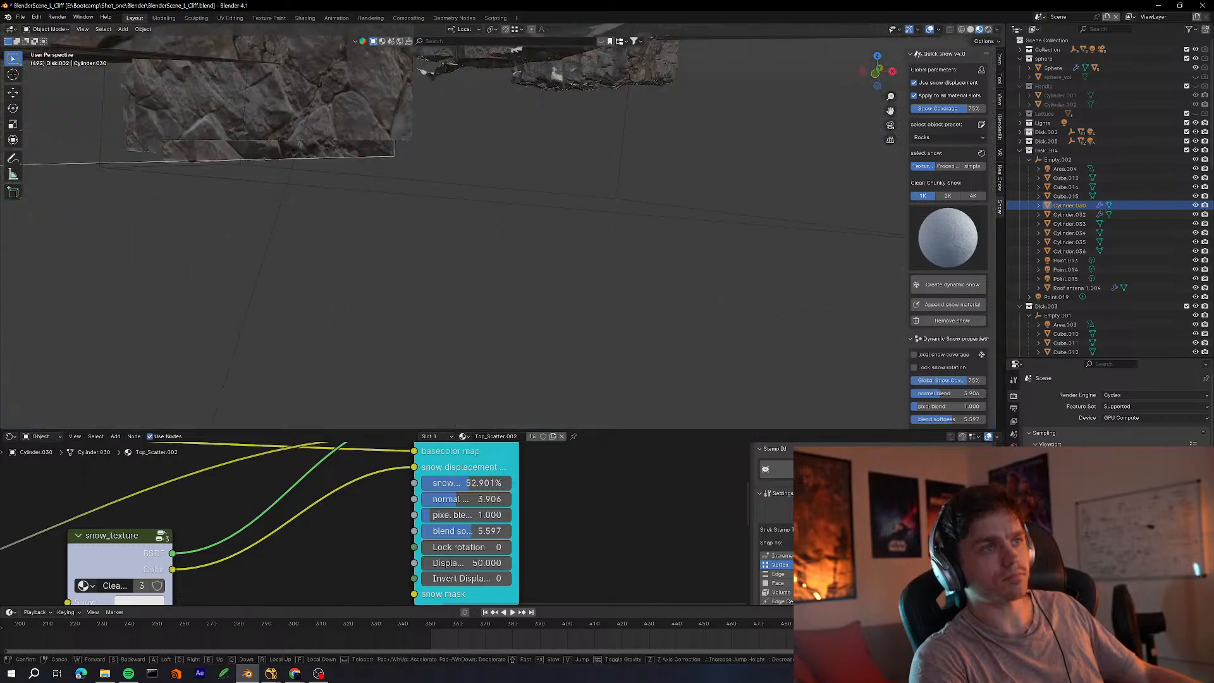
key("e")
key("q")
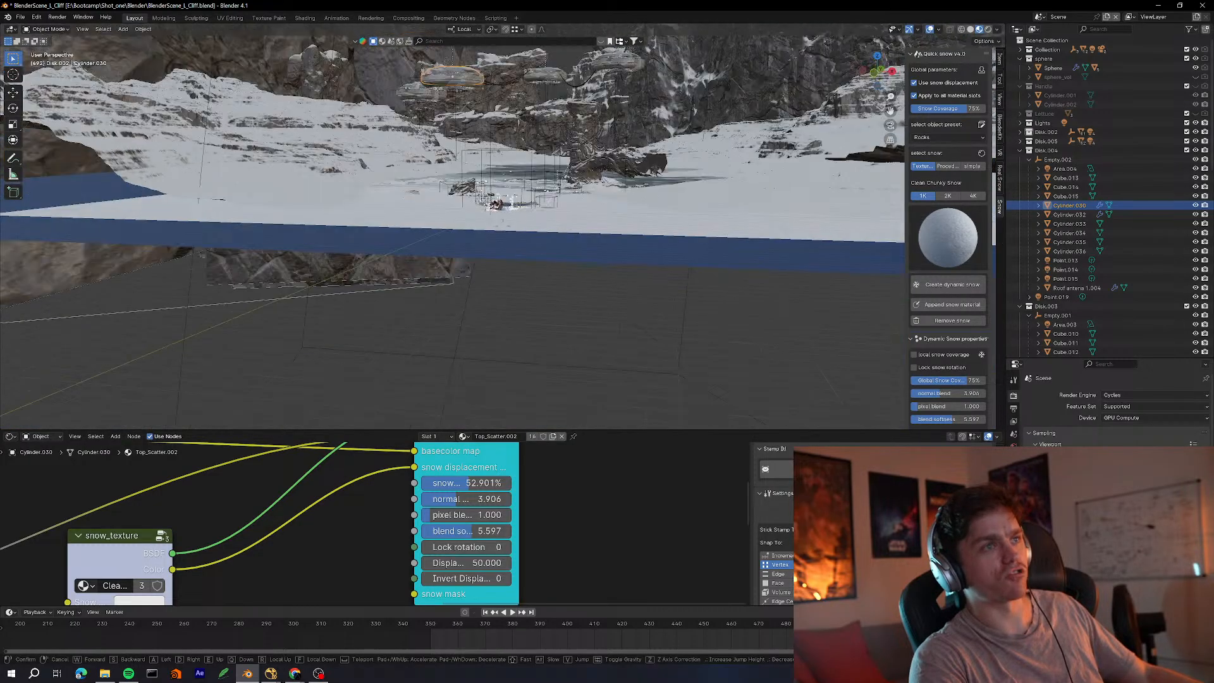
key("e")
key("w")
key("w")
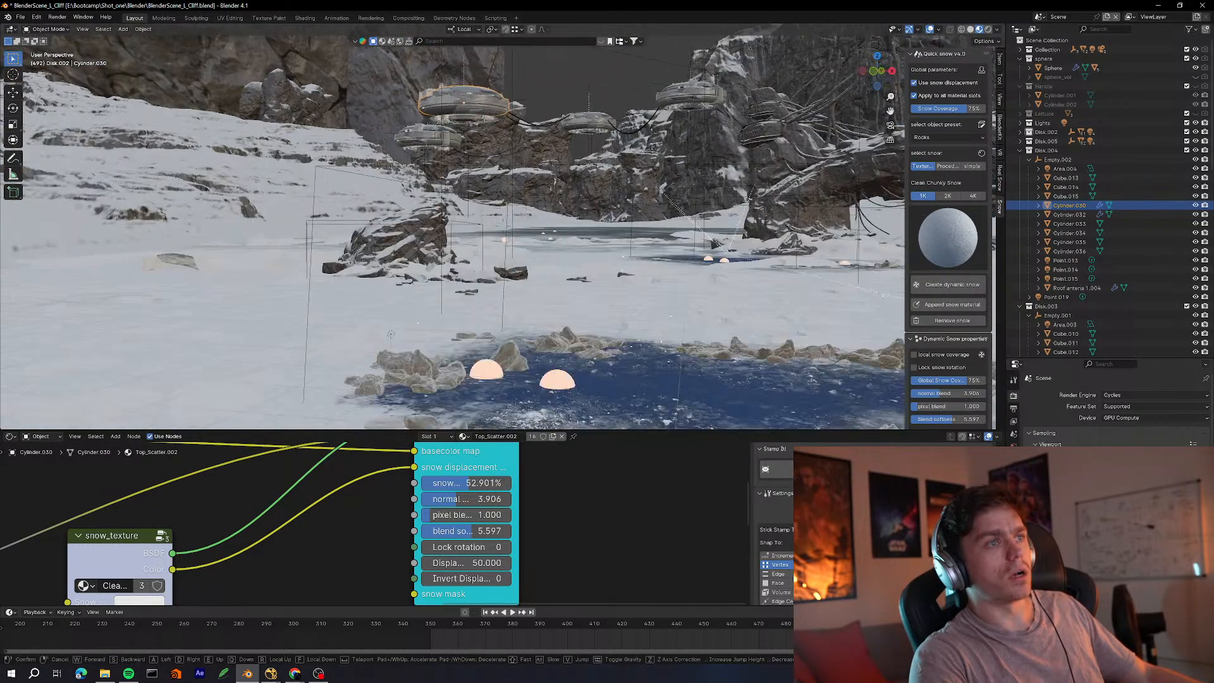
left_click(668, 282)
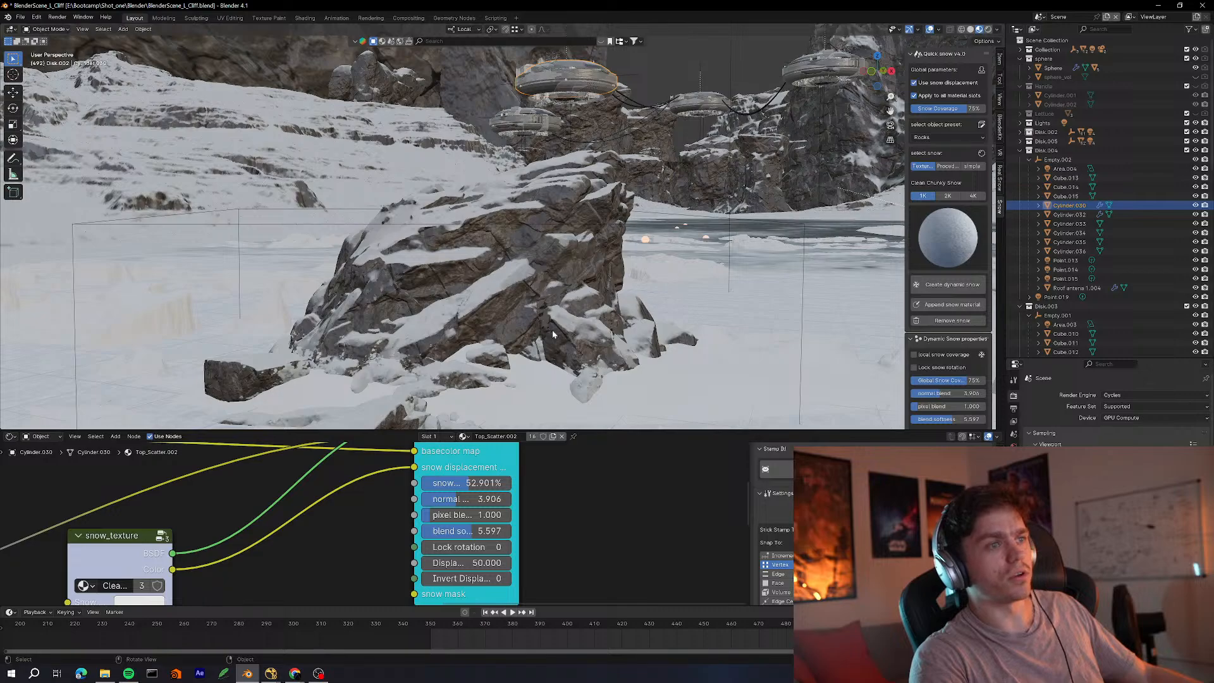
Select the large foreground rock and examine the snow node setup in its dark_smooth material
left_click(567, 218)
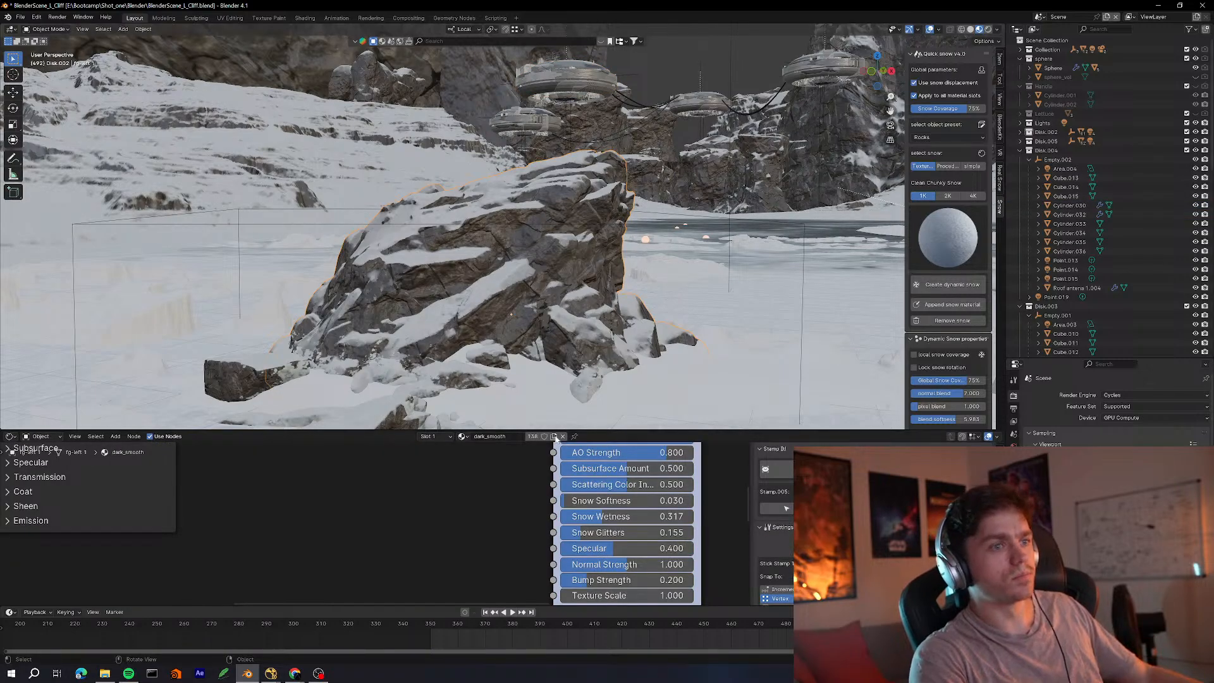
scroll(555, 512, "down", 9)
middle_click_drag(555, 526, 450, 549)
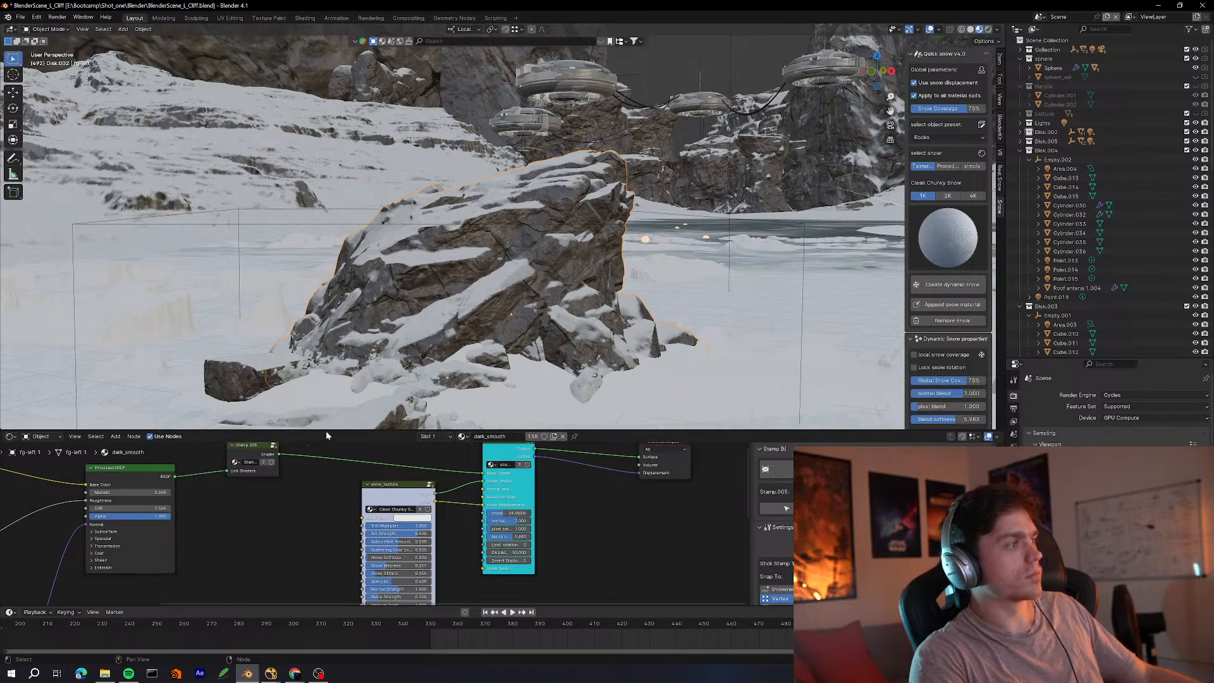
Fly over the foreground pond and its ice patches, examining the frosted ground, rocks and glowing light spheres from above
key("w")
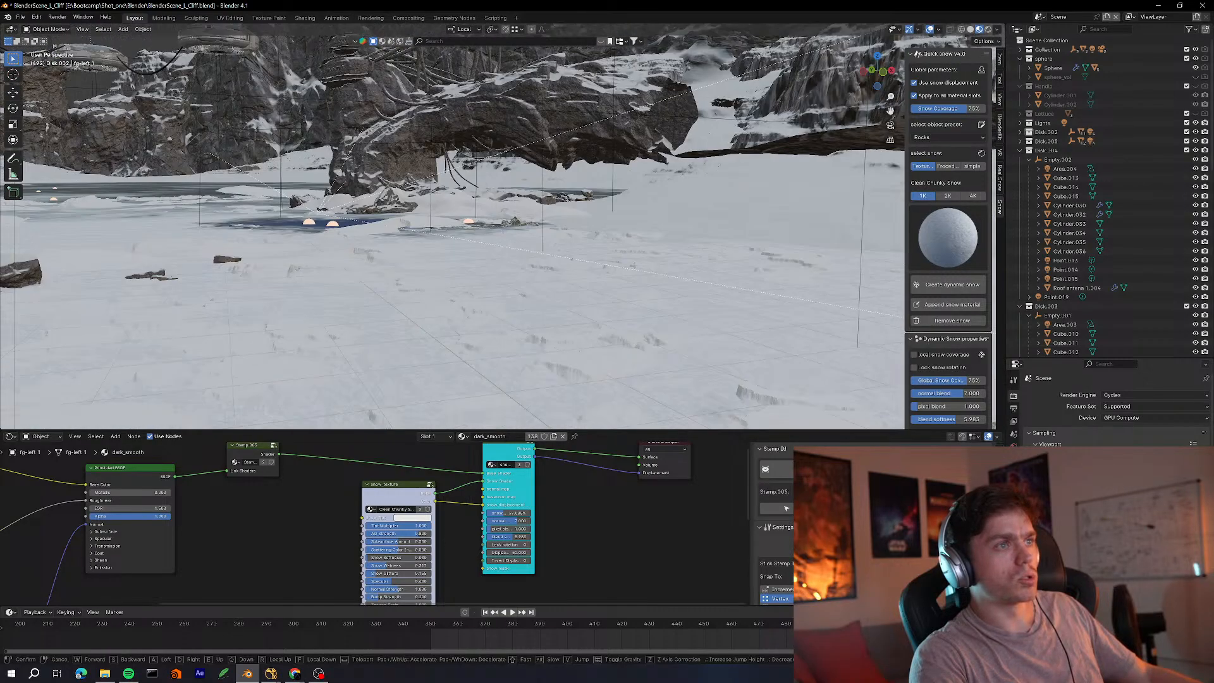
key("w")
key("e")
key("w")
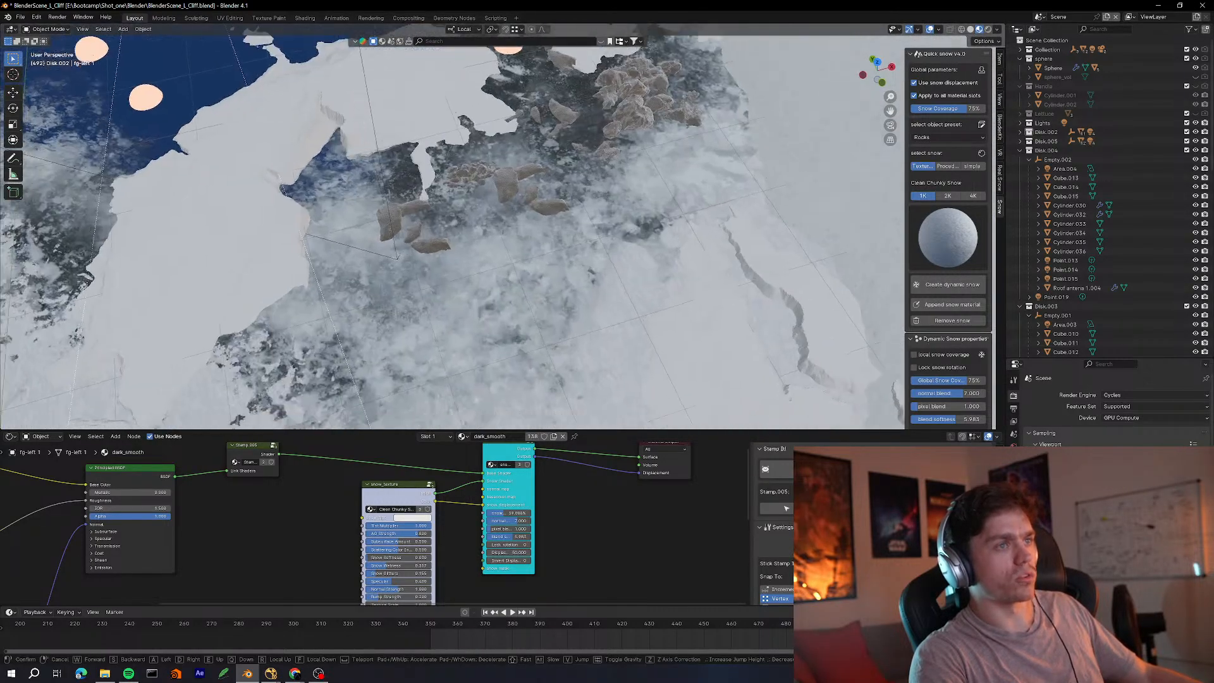
key("a")
key("e")
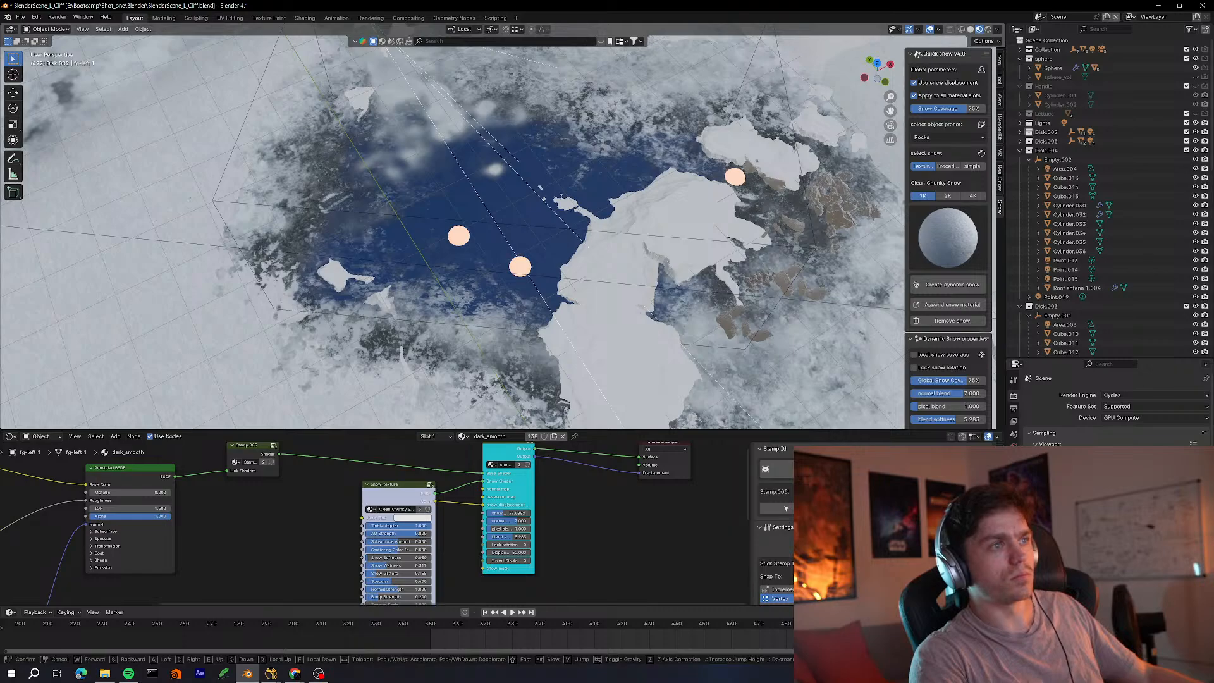
key("d")
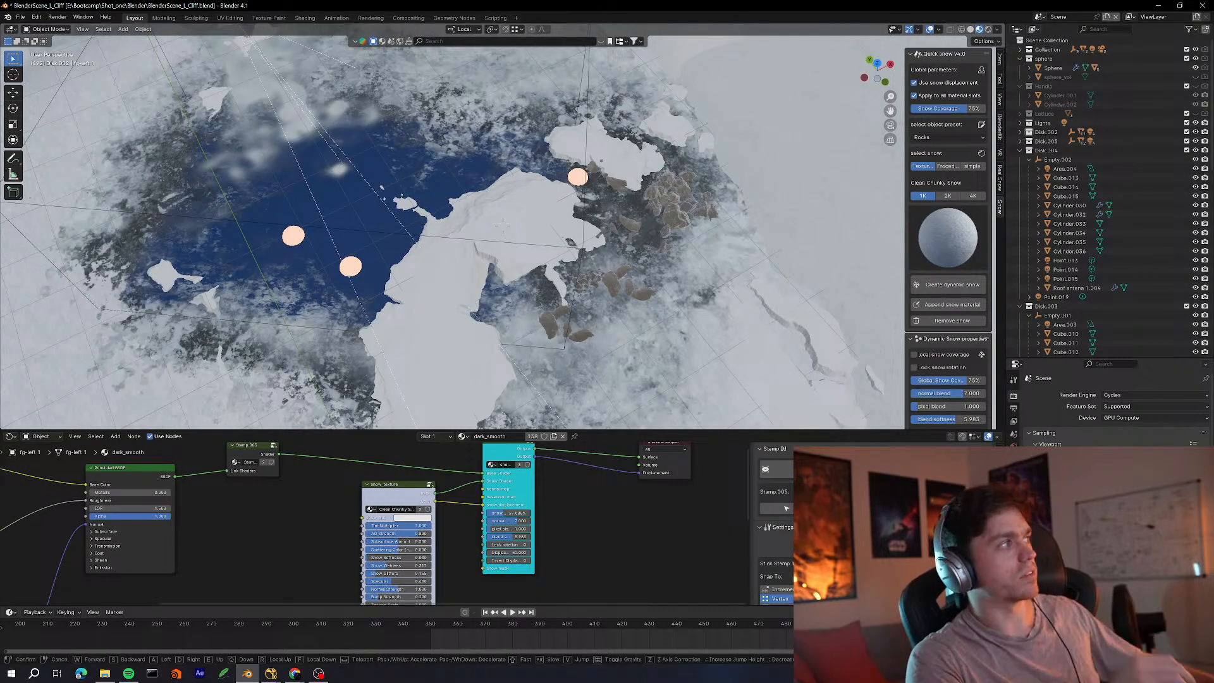
key("a")
key("d")
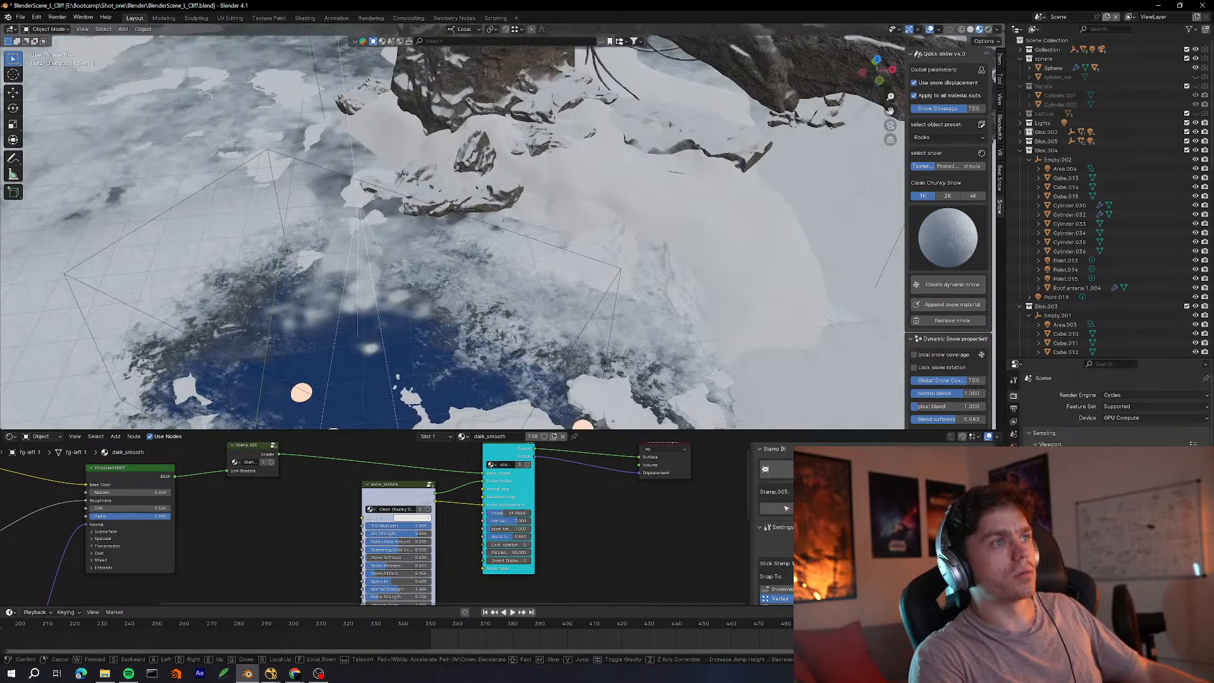
key("q")
key("w")
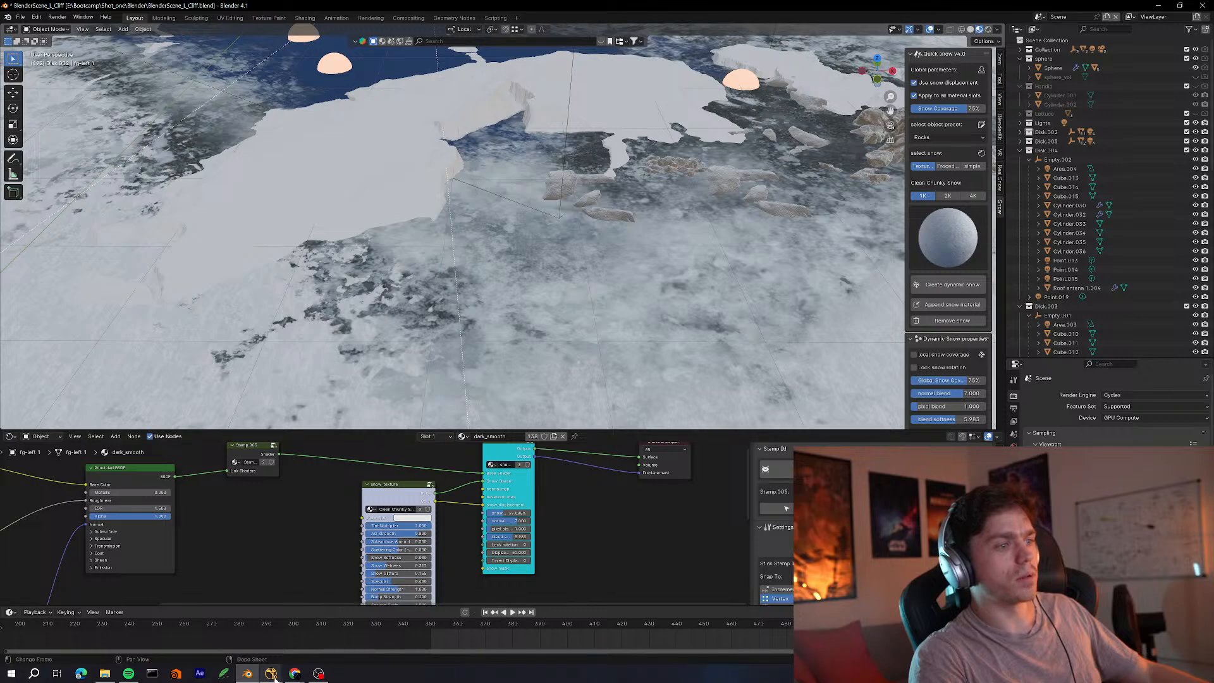
Switch to Nuke, show the almostfinal_ph.mov clip from the REF backdrop in the viewer and play it back
left_click(335, 627)
middle_click_drag(482, 544, 447, 611)
key("space")
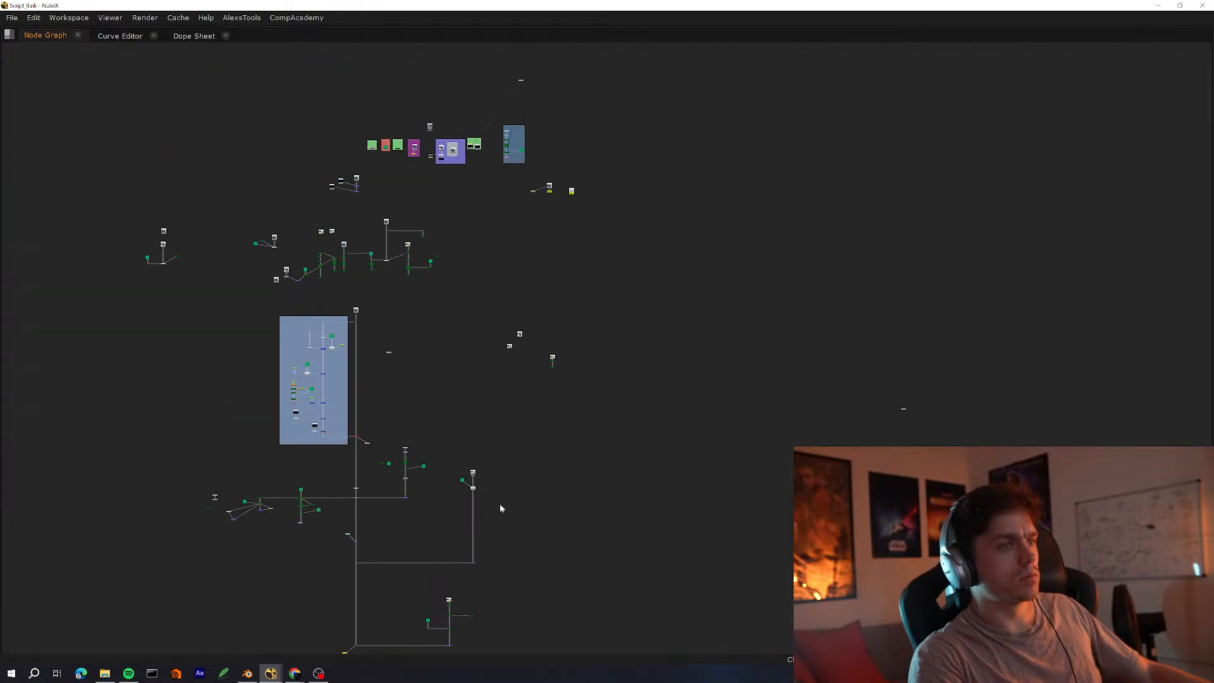
middle_click_drag(464, 172, 487, 441)
scroll(488, 441, "up", 7)
scroll(421, 487, "up", 4)
middle_click_drag(342, 360, 414, 538)
scroll(407, 531, "up", 4)
left_click(408, 525)
key("space")
key("1")
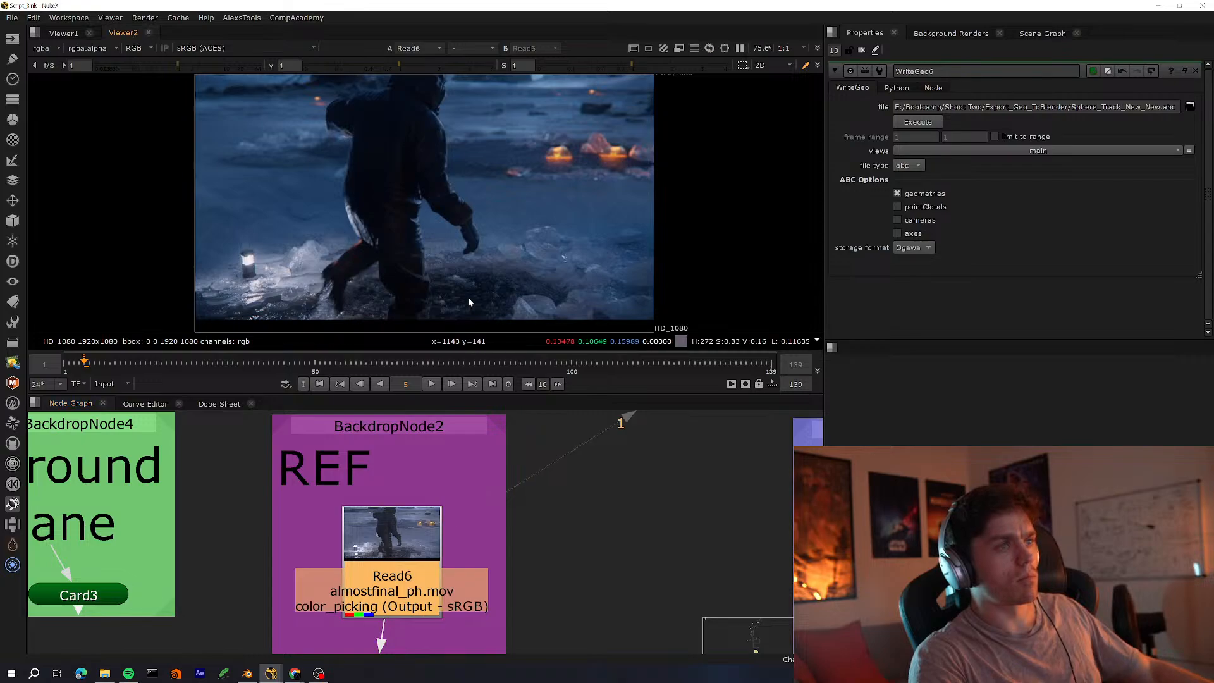
left_click(432, 383)
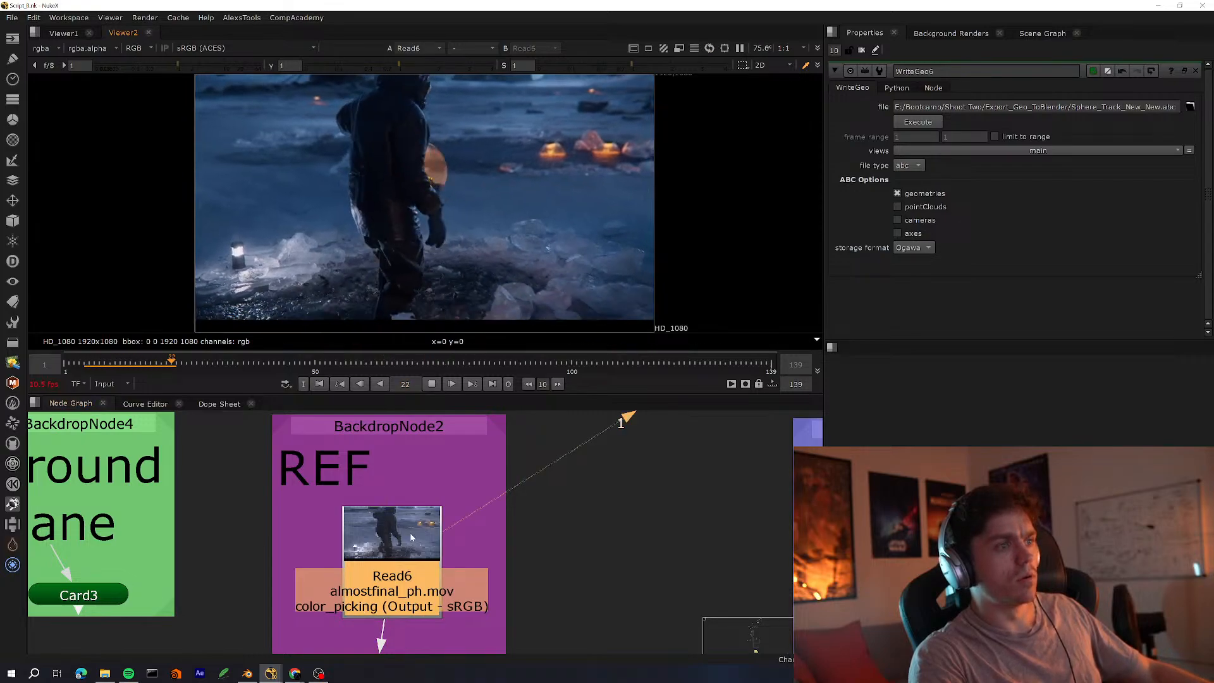
Flip the reference clip with a Mirror node fed by Read6 and show the mirrored result in the viewer
middle_click_drag(458, 628, 464, 537)
key("space")
left_click(506, 549)
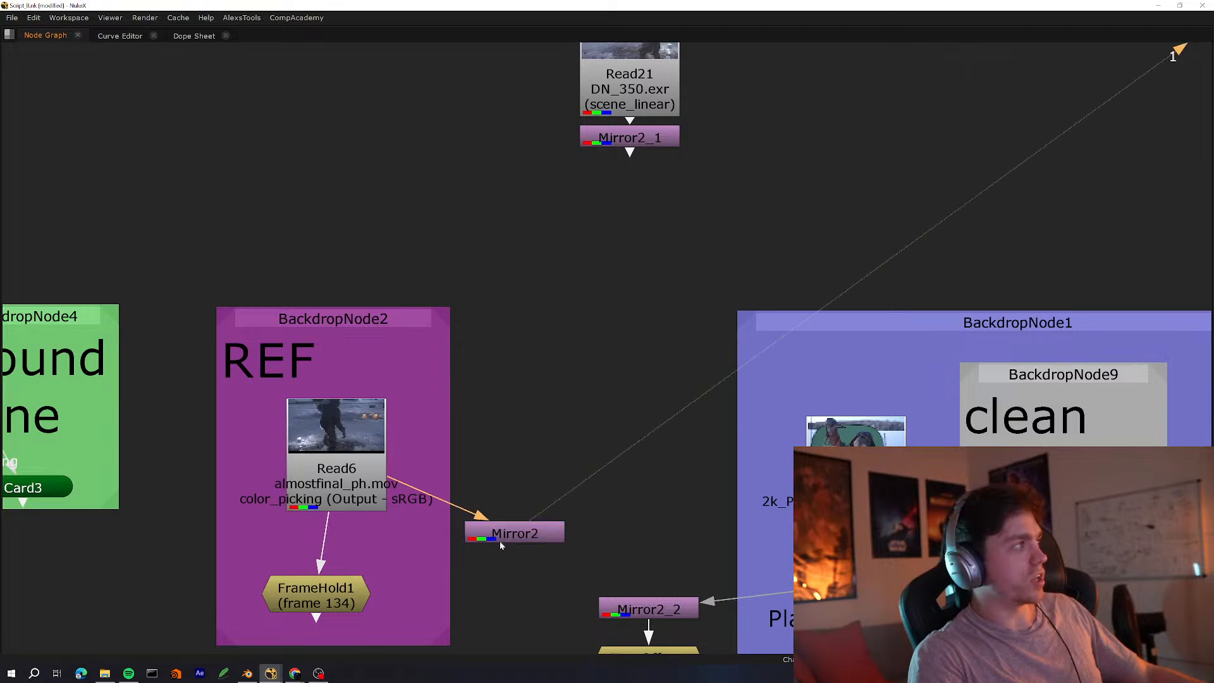
key("space")
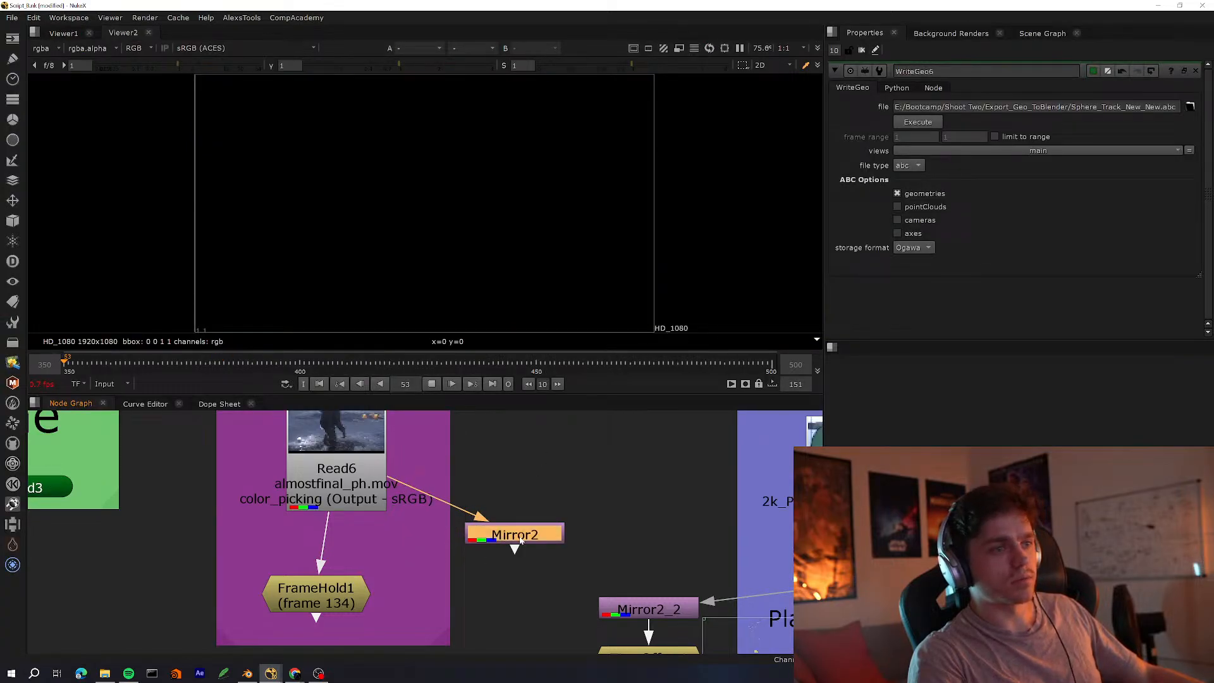
key("1")
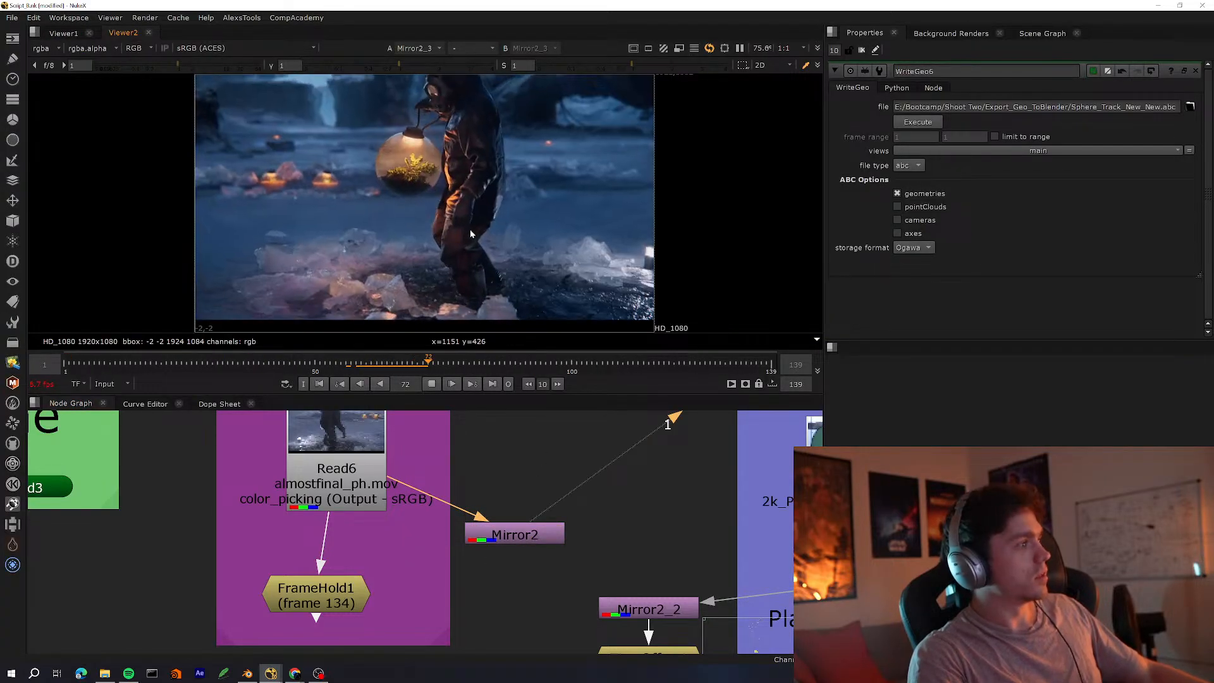
Watch the mirrored reference enlarged, stop at frame 105 and examine the person carrying the glowing glass sphere
key("space")
scroll(527, 279, "down", 3)
scroll(526, 280, "up", 2)
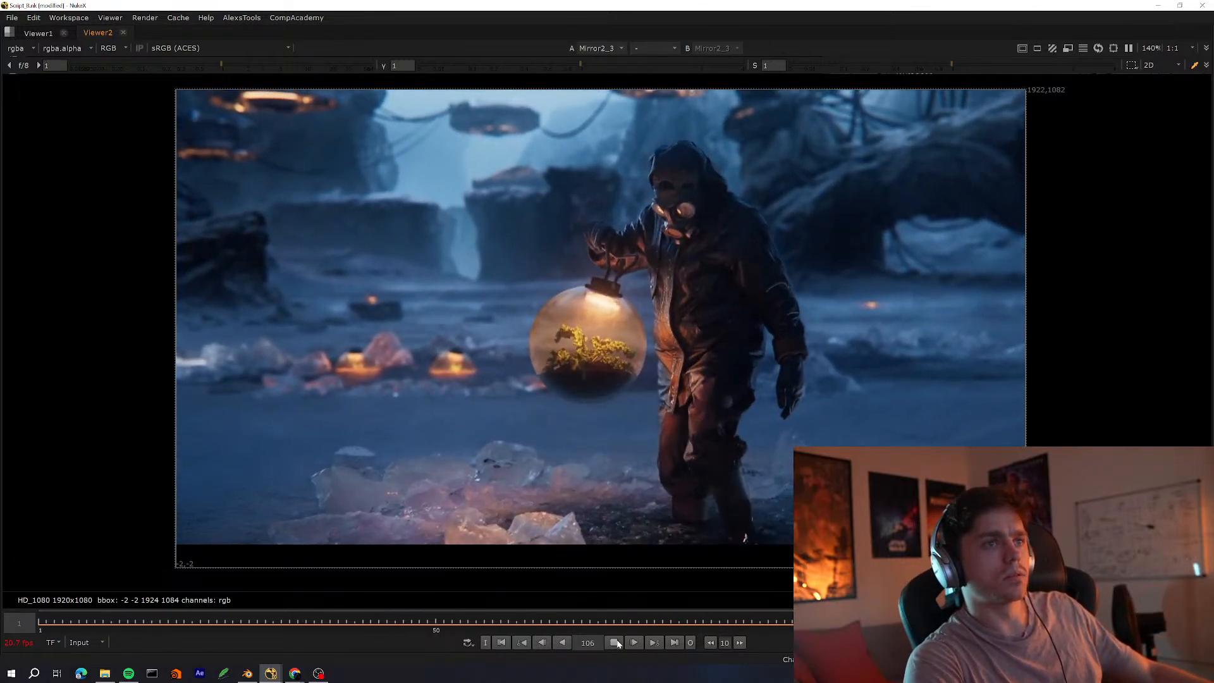
key("Left")
key("Left")
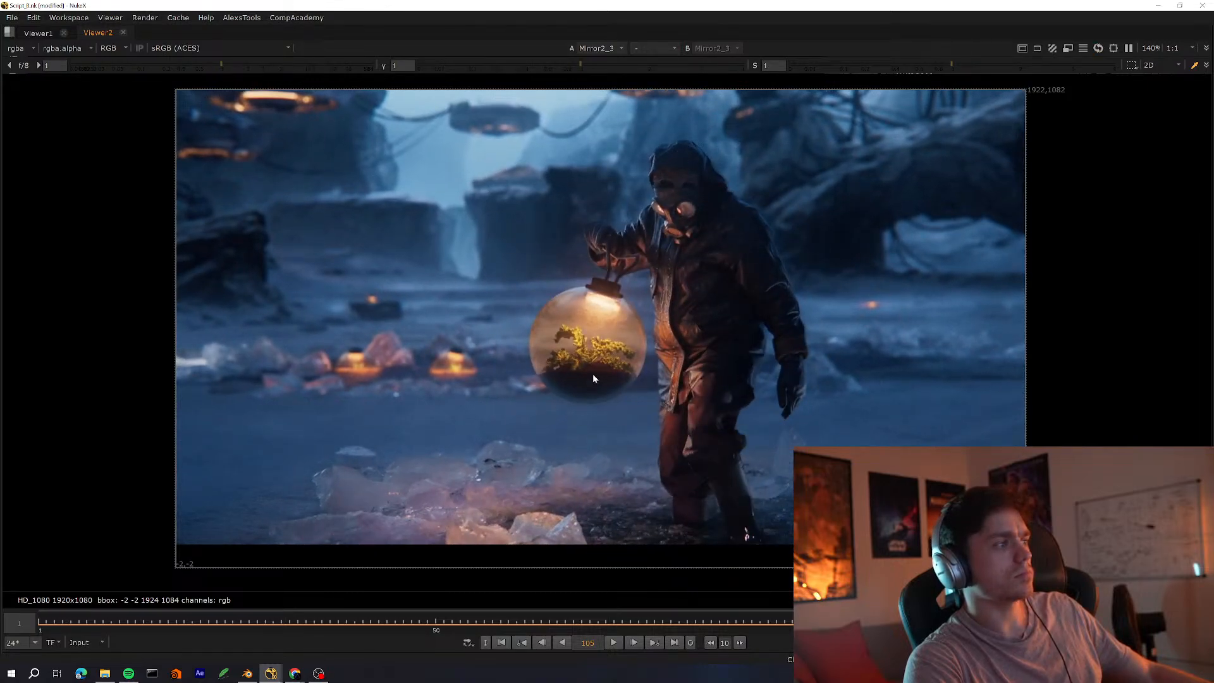
key("ctrl+1")
key("f")
key("space")
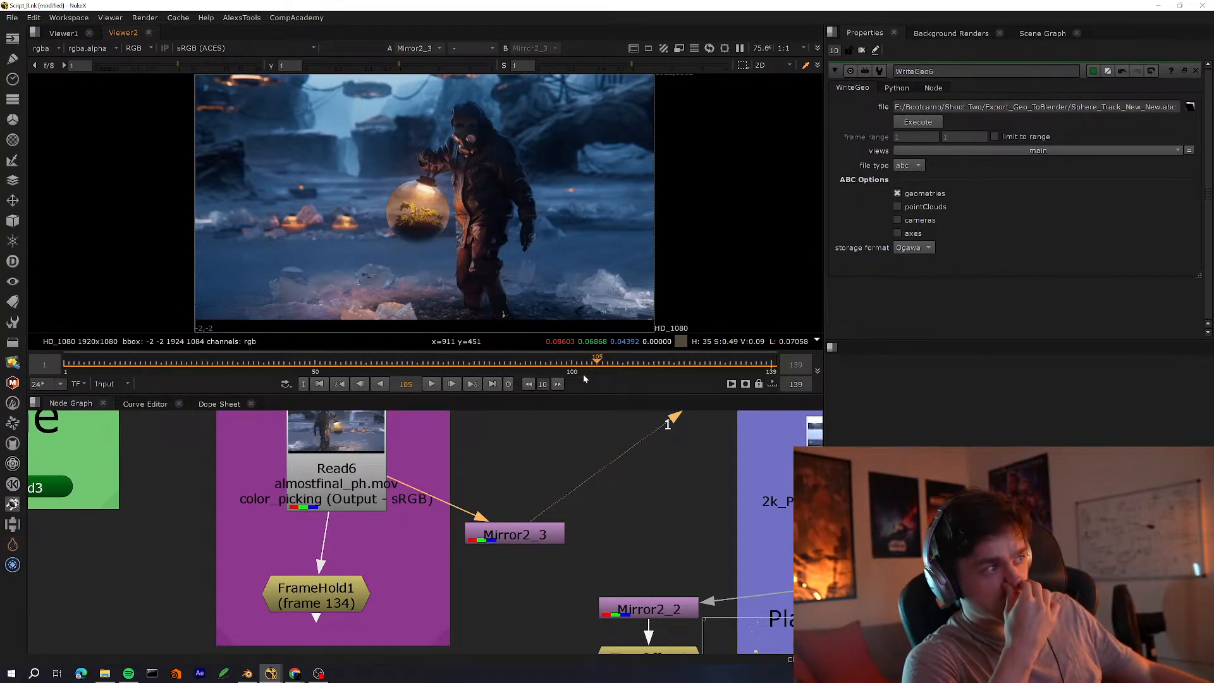
Replay the mirrored reference, park it at frame 112 and inspect the plant inside the glass sphere up close
left_click(432, 384)
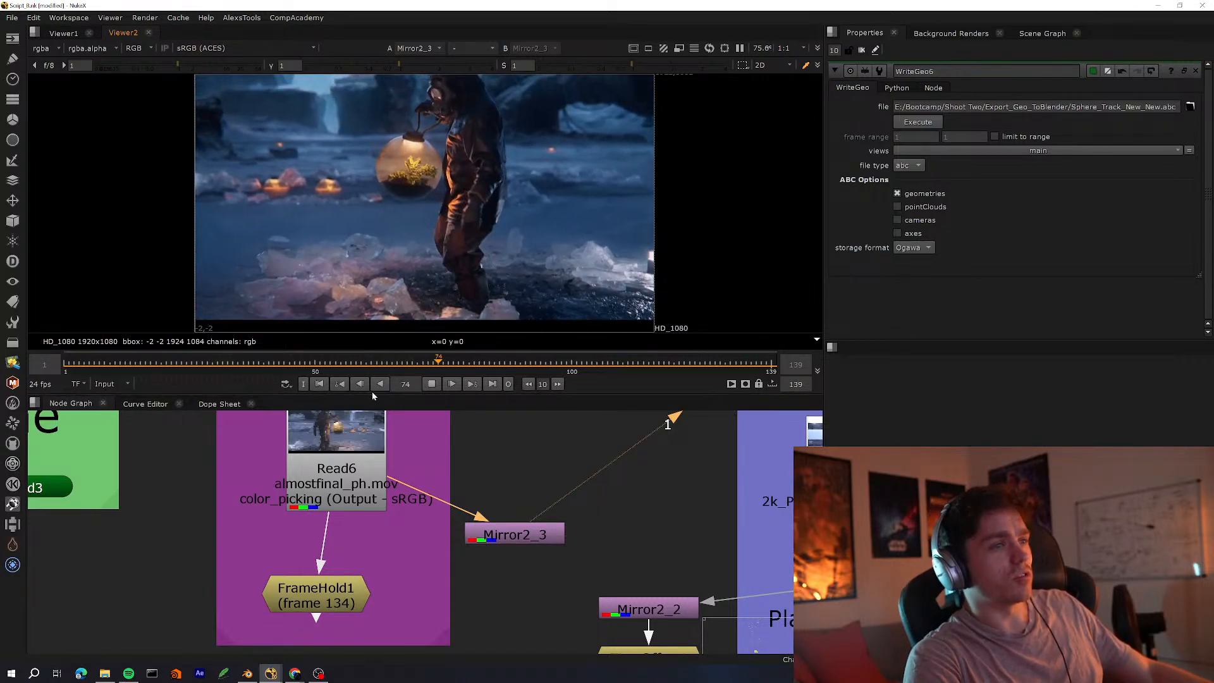
left_click(432, 384)
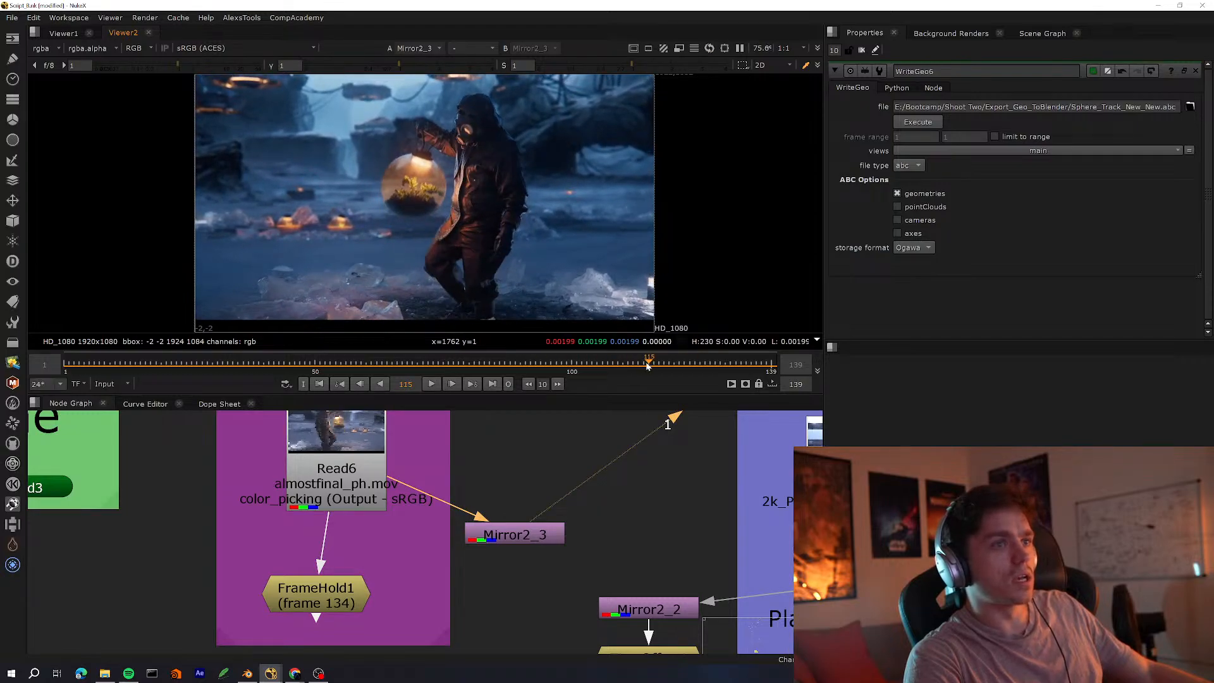
left_click_drag(648, 366, 634, 365)
scroll(411, 234, "up", 8)
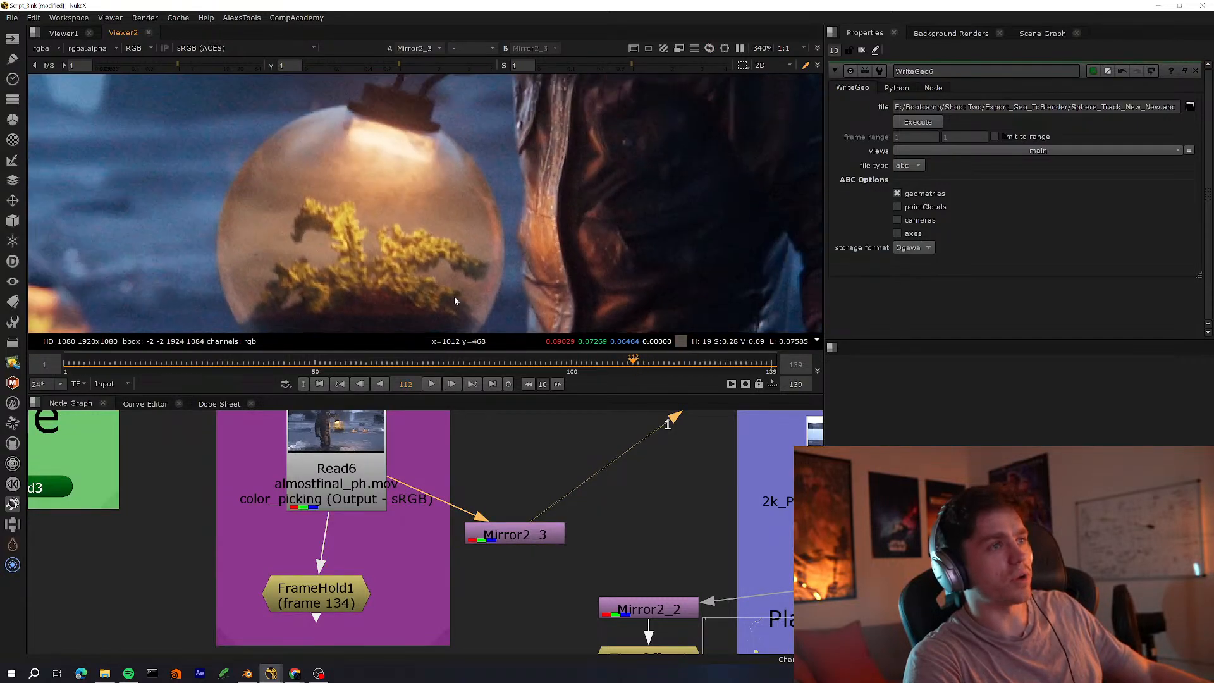
left_click_drag(447, 229, 253, 321, "ctrl+shift")
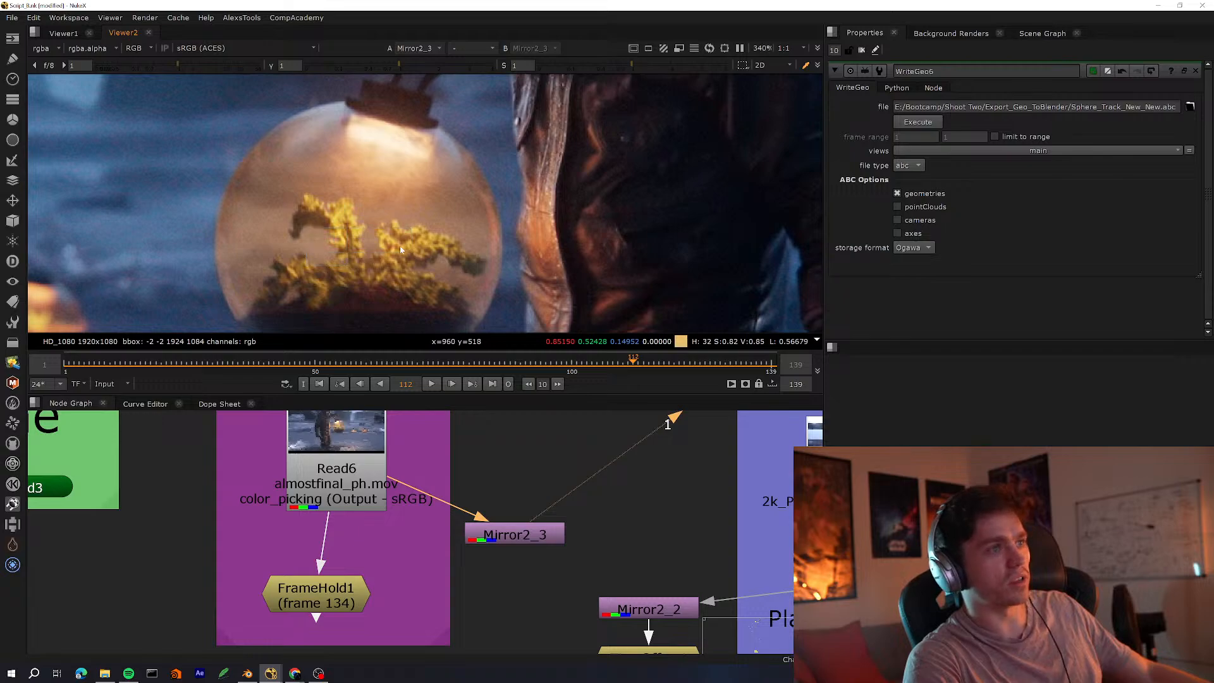
scroll(399, 245, "down", 10)
scroll(419, 222, "up", 4)
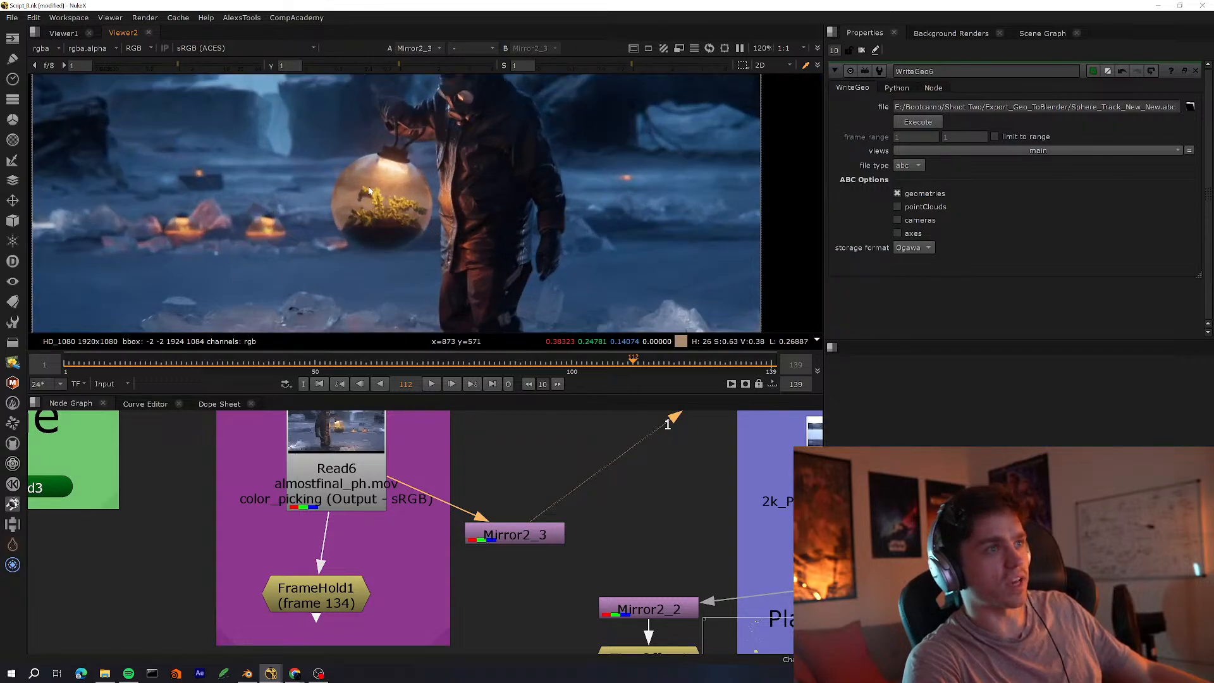
scroll(417, 244, "down", 2)
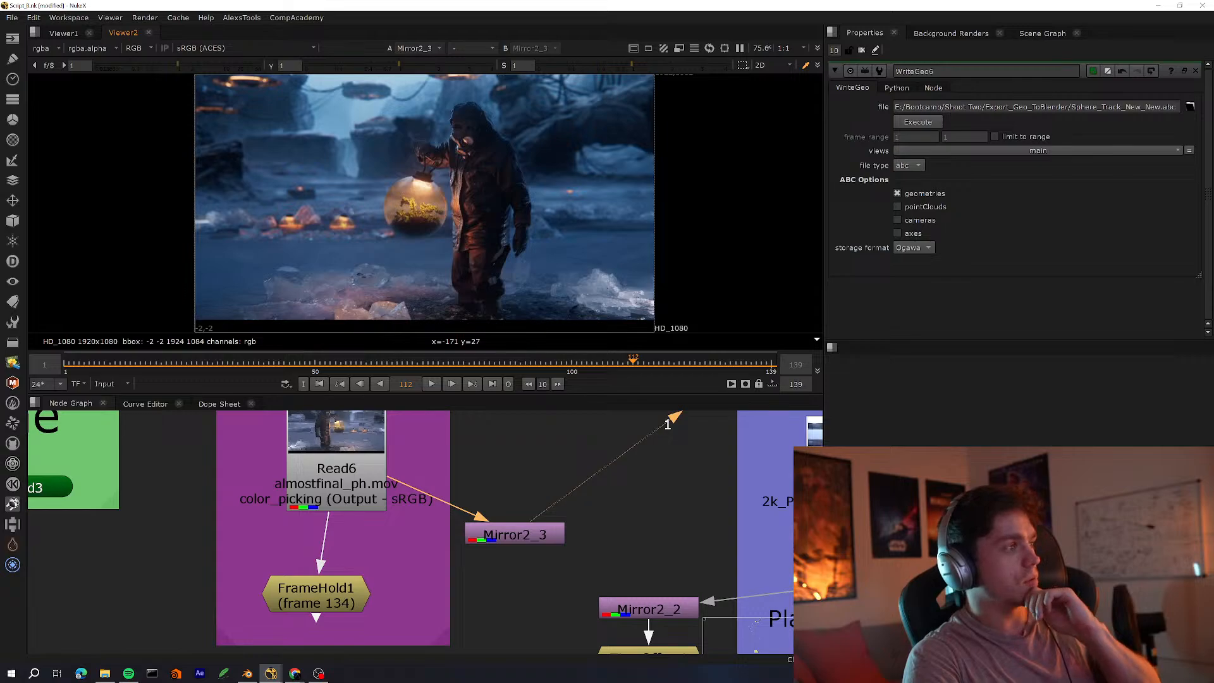
scroll(437, 525, "down", 3)
Switch back to Blender and enable the Lettuce collection in the cliff scene
key("space")
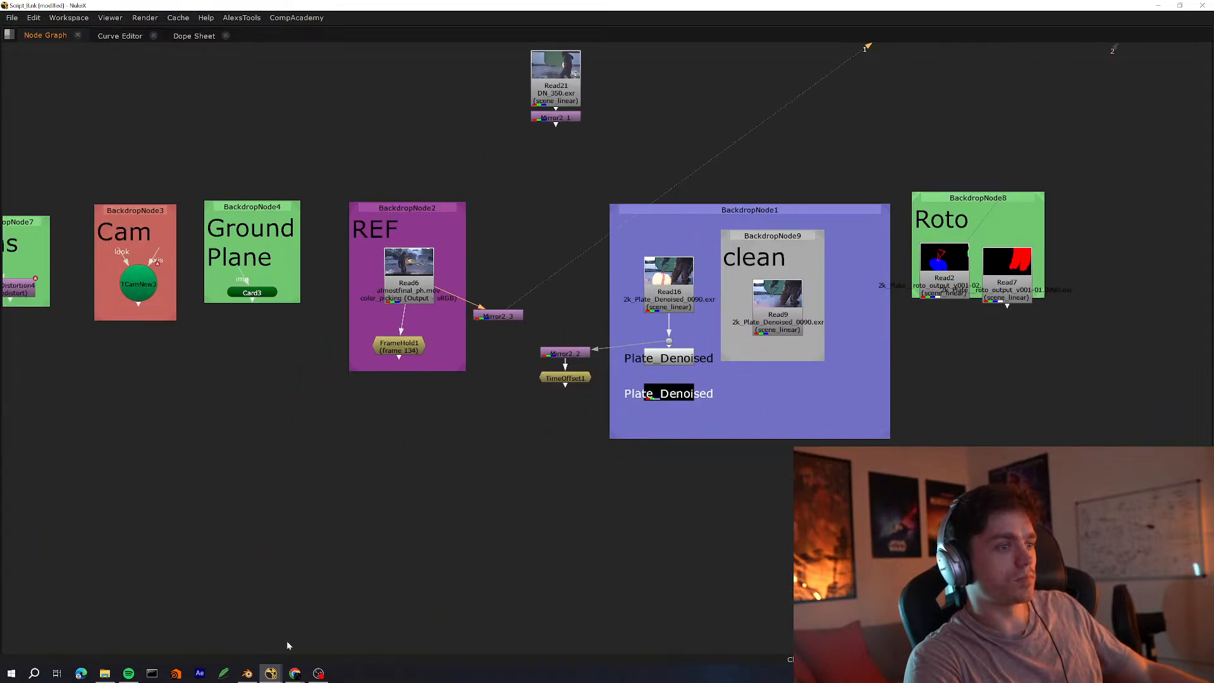
left_click(248, 674)
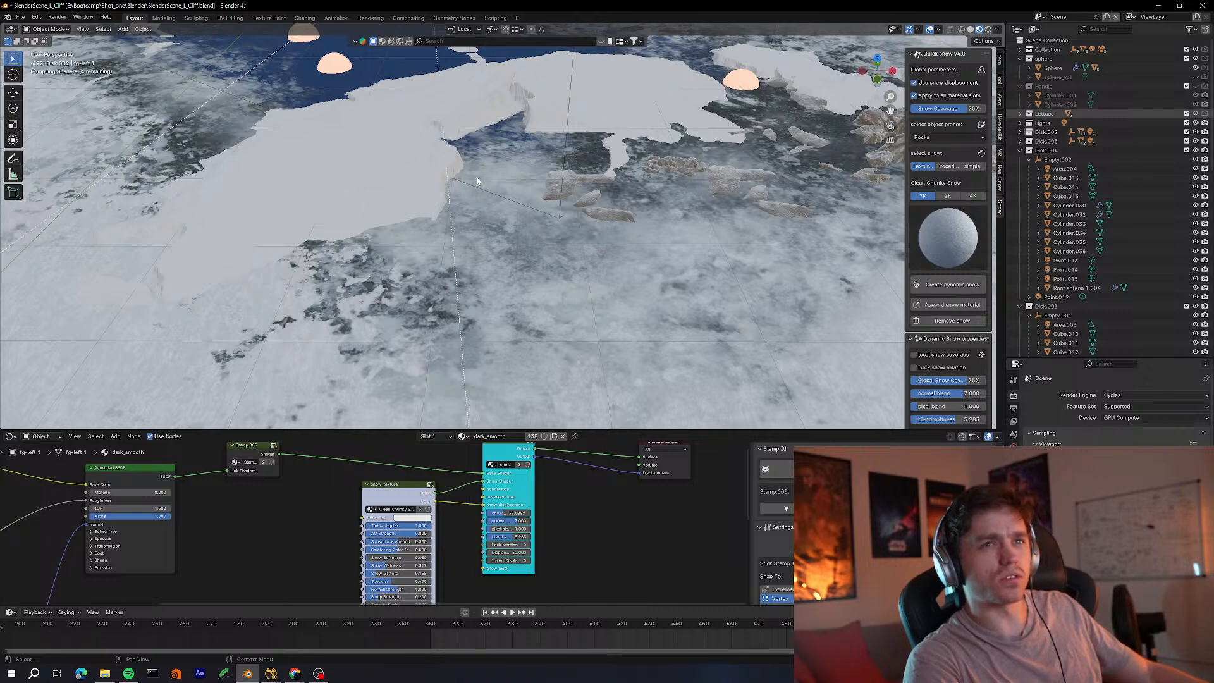
scroll(486, 222, "down", 2)
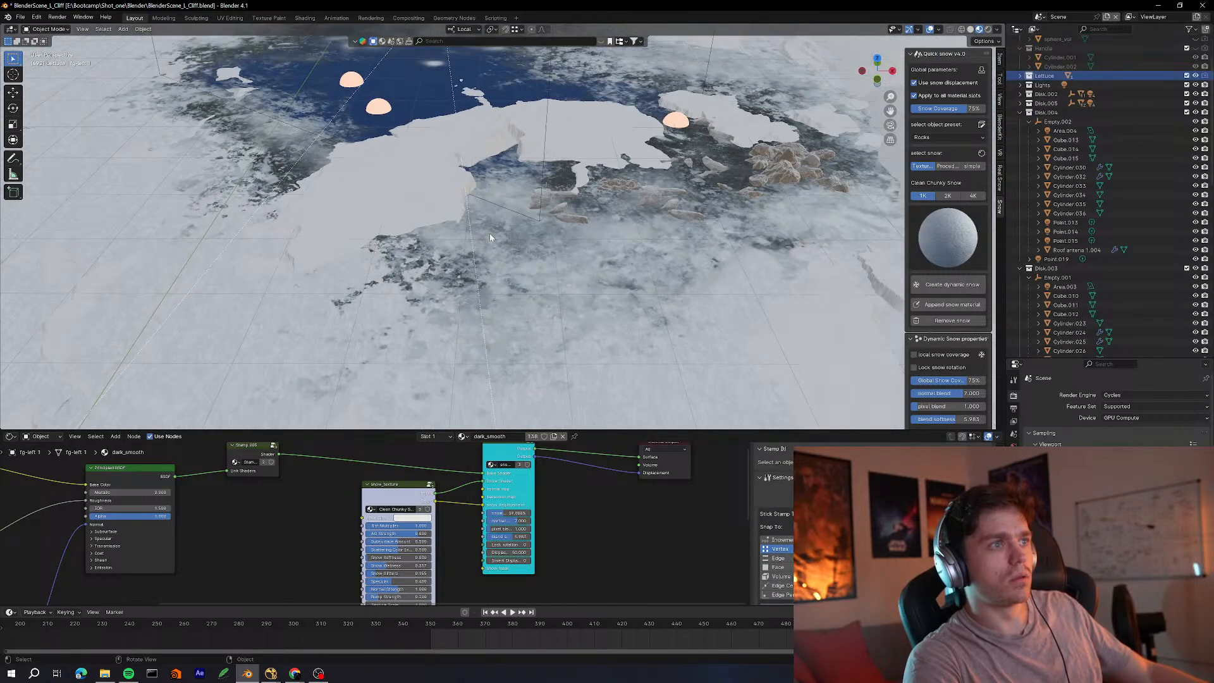
scroll(489, 236, "up", 4)
scroll(489, 237, "down", 2)
scroll(491, 240, "down", 1)
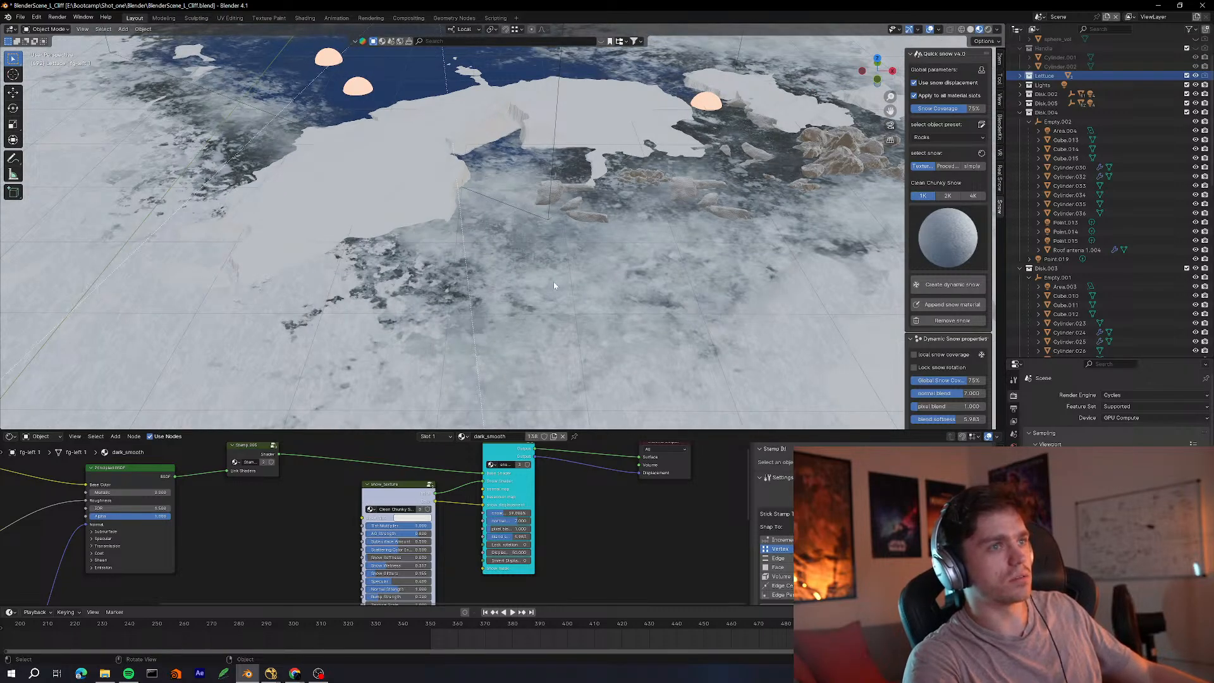
Pull back from the small pond and fly over the valley past the large pond to the camera and footage plane
scroll(554, 283, "down", 3)
scroll(557, 259, "up", 2)
scroll(555, 253, "down", 1)
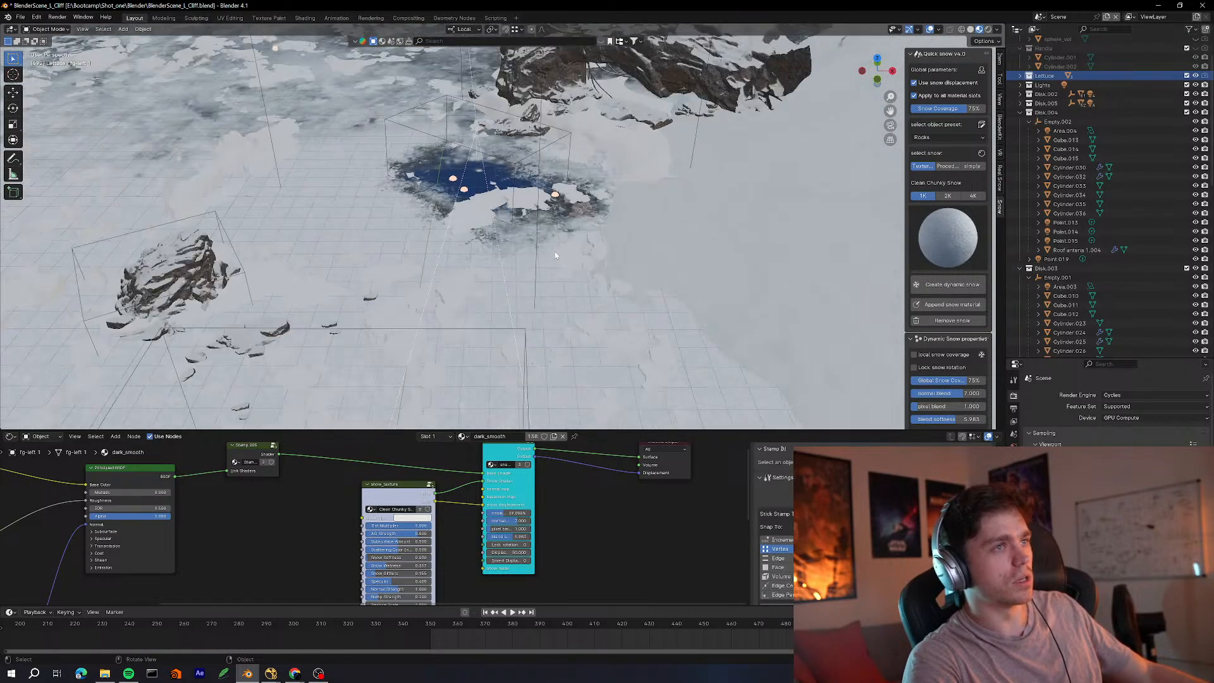
scroll(556, 272, "down", 2)
scroll(547, 276, "up", 1)
scroll(518, 263, "down", 1)
key("shift+grave")
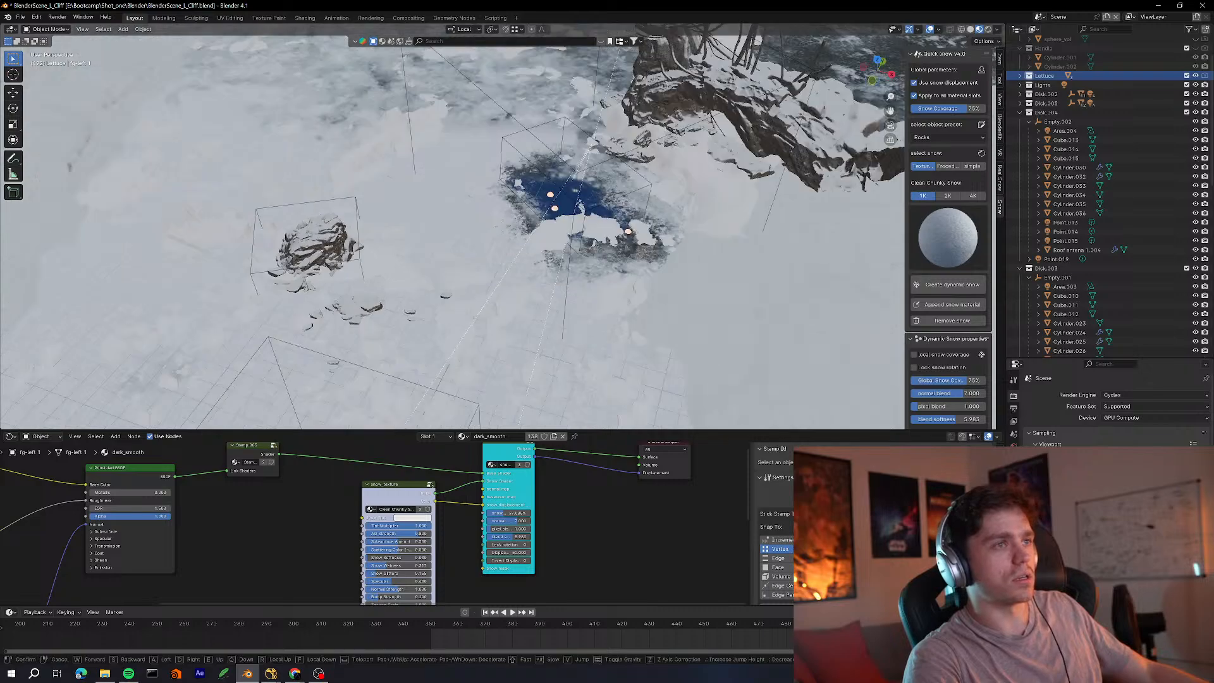
key("w")
key("s")
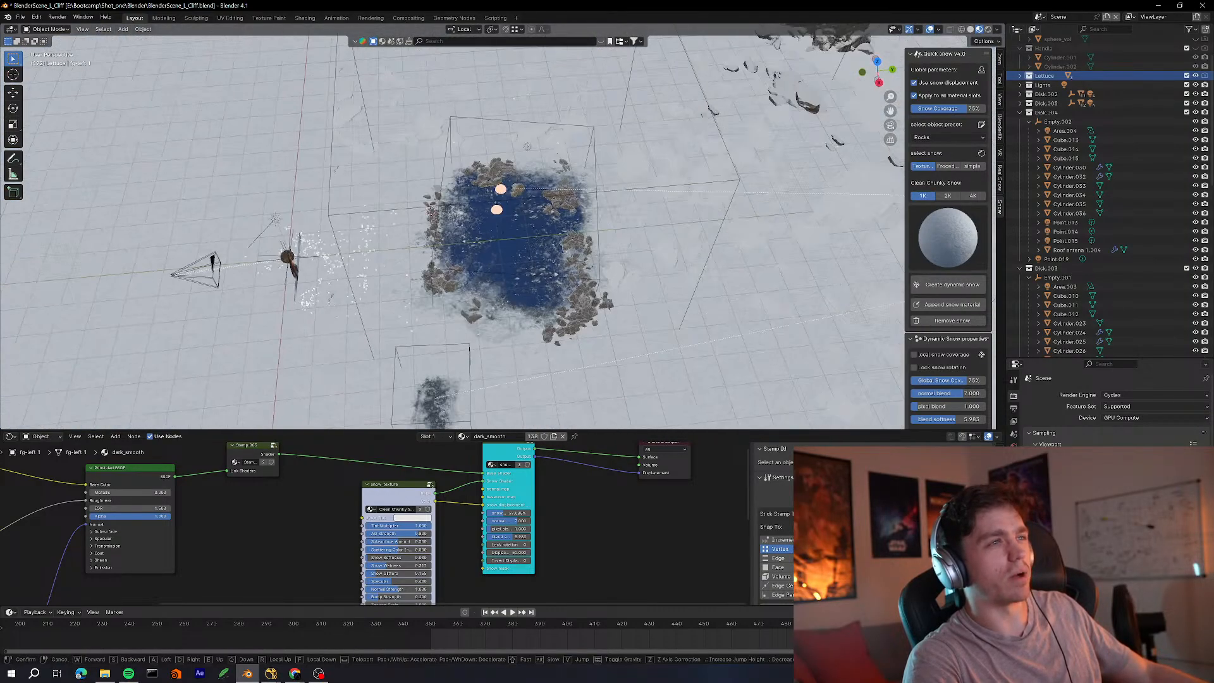
key("w")
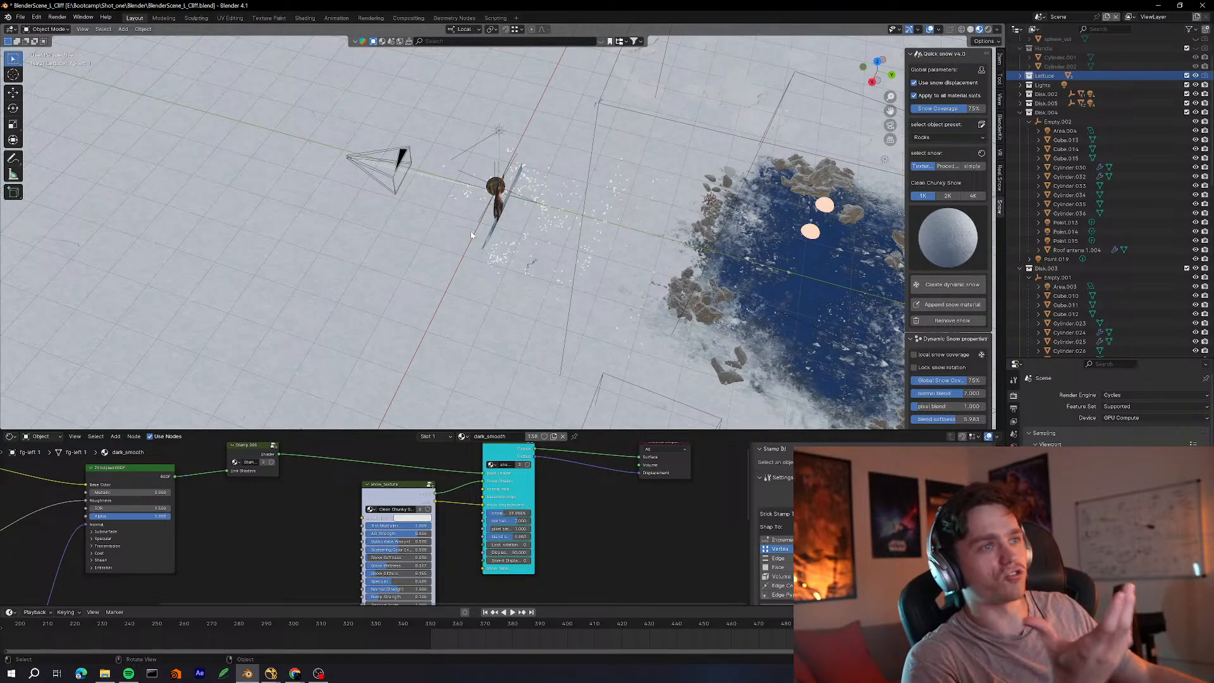
Fly around behind the camera to face the person's footage plane and the sphere
key("shift+grave")
key("w")
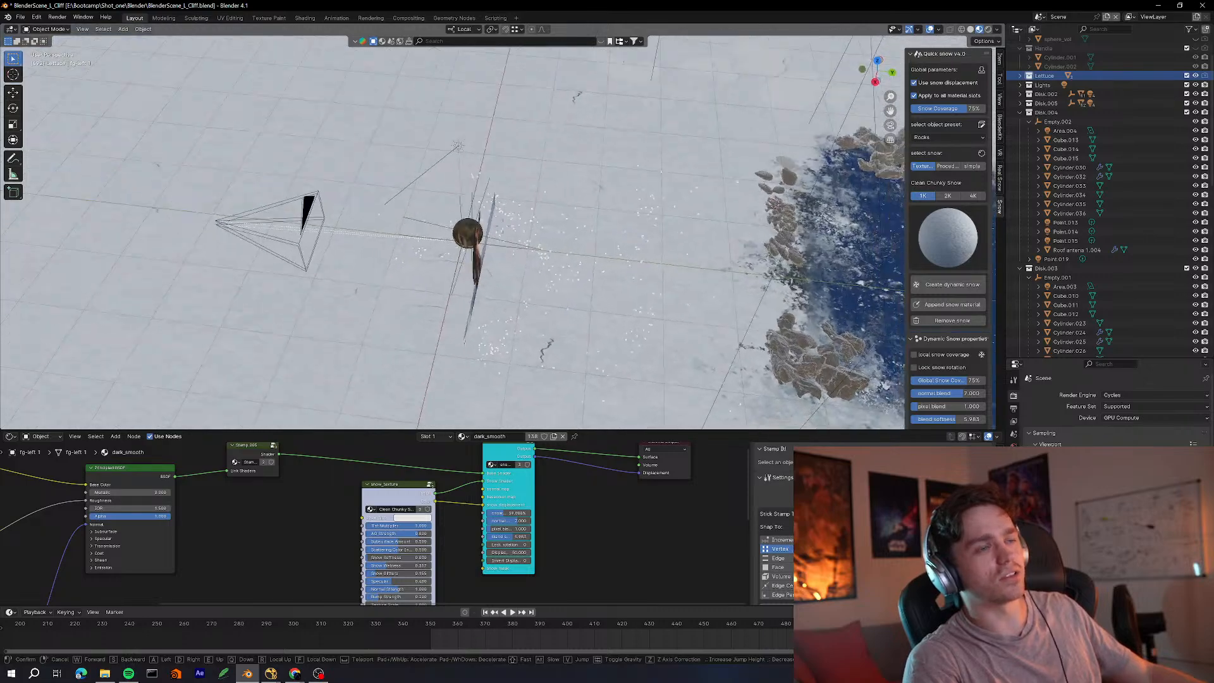
key("a")
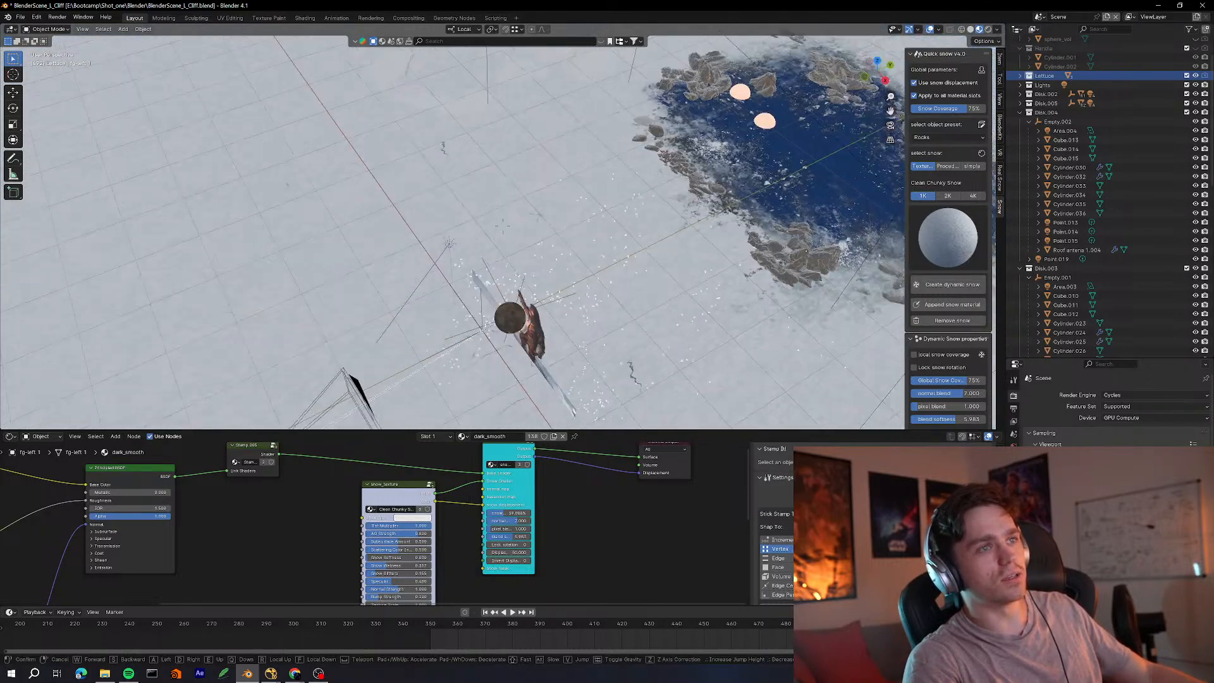
key("w")
key("a")
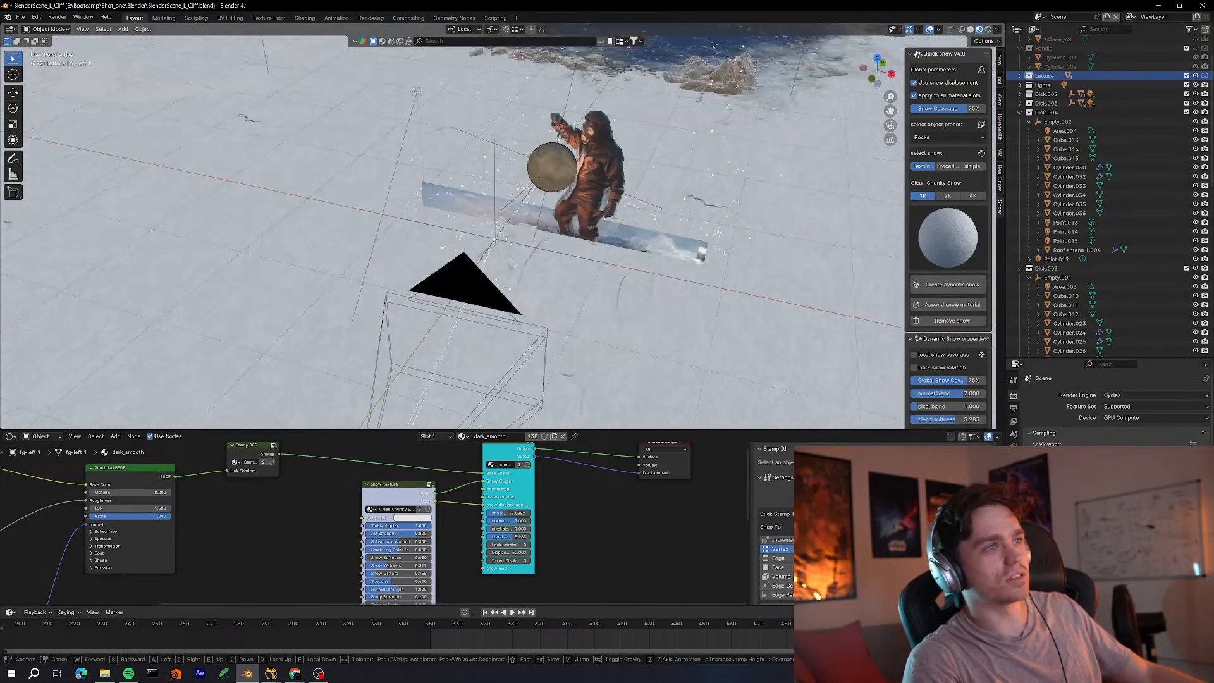
left_click(561, 205)
Examine the lettuce plant and its soil bowl beside the person's footage from close range and several heights
scroll(1205, 158, "up", 2)
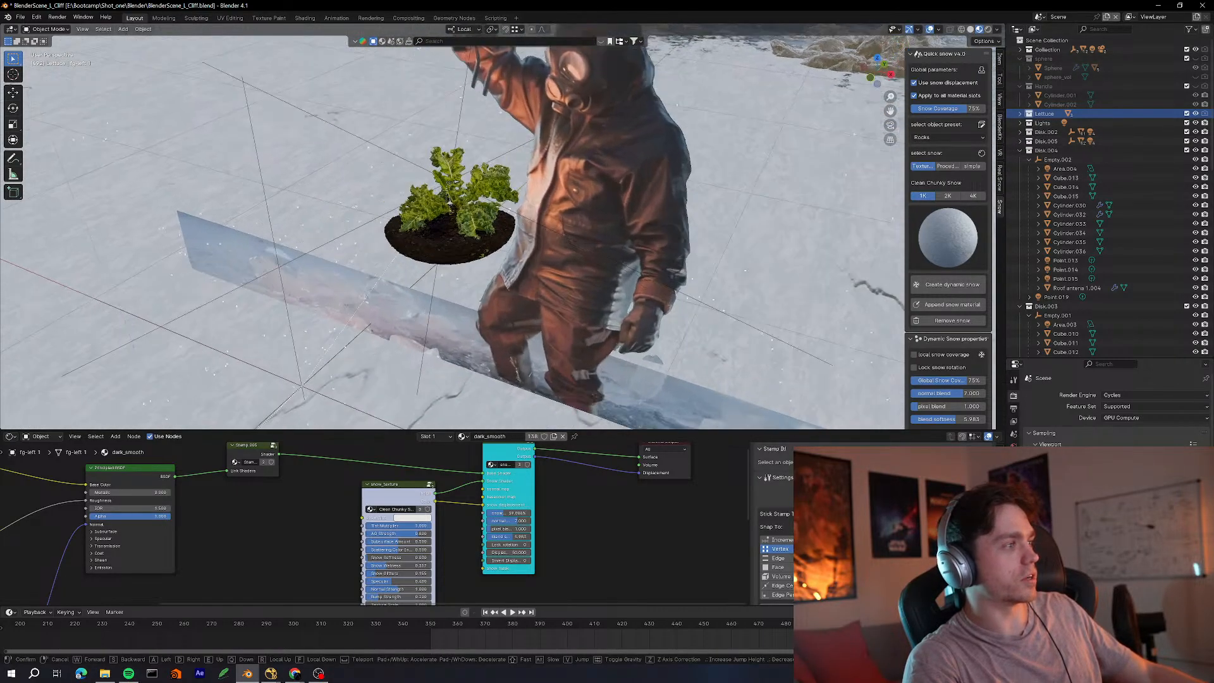
key("w")
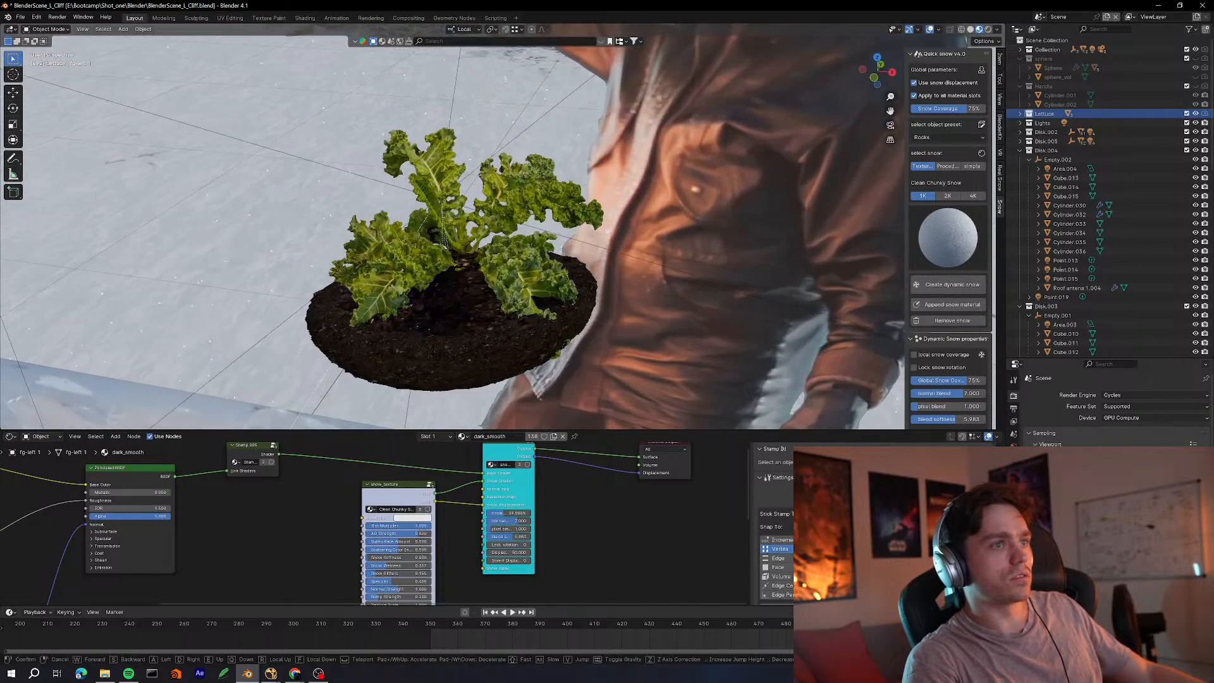
key("q")
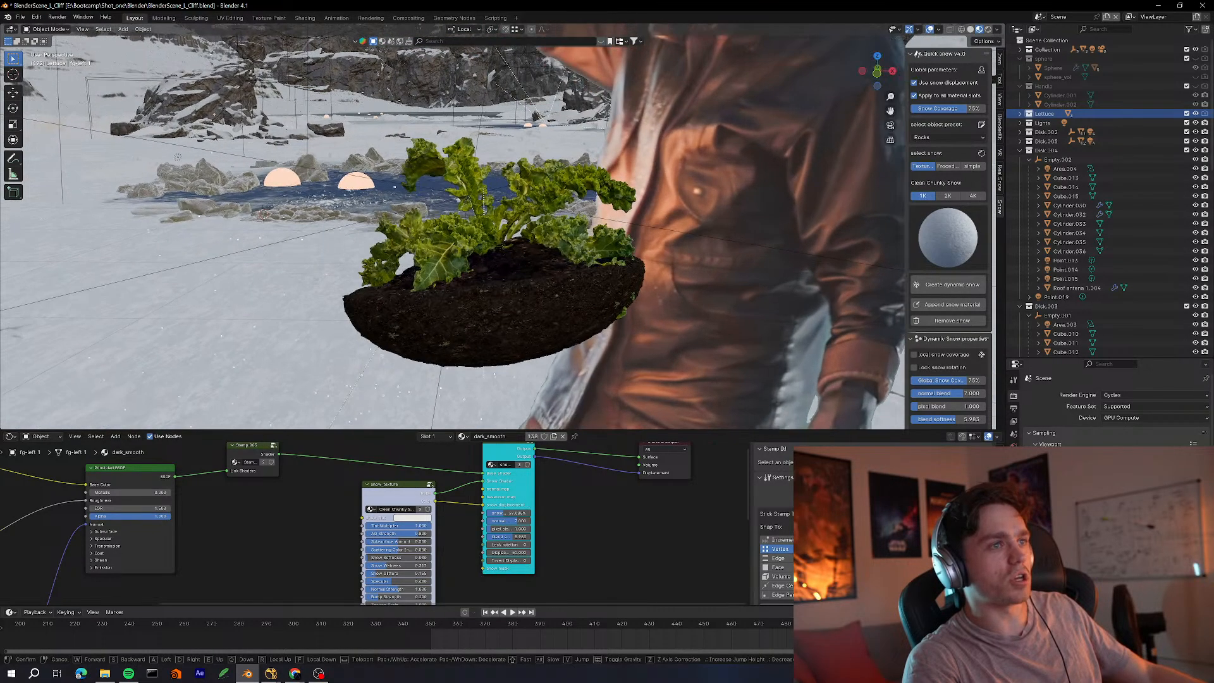
key("w")
key("s")
key("d")
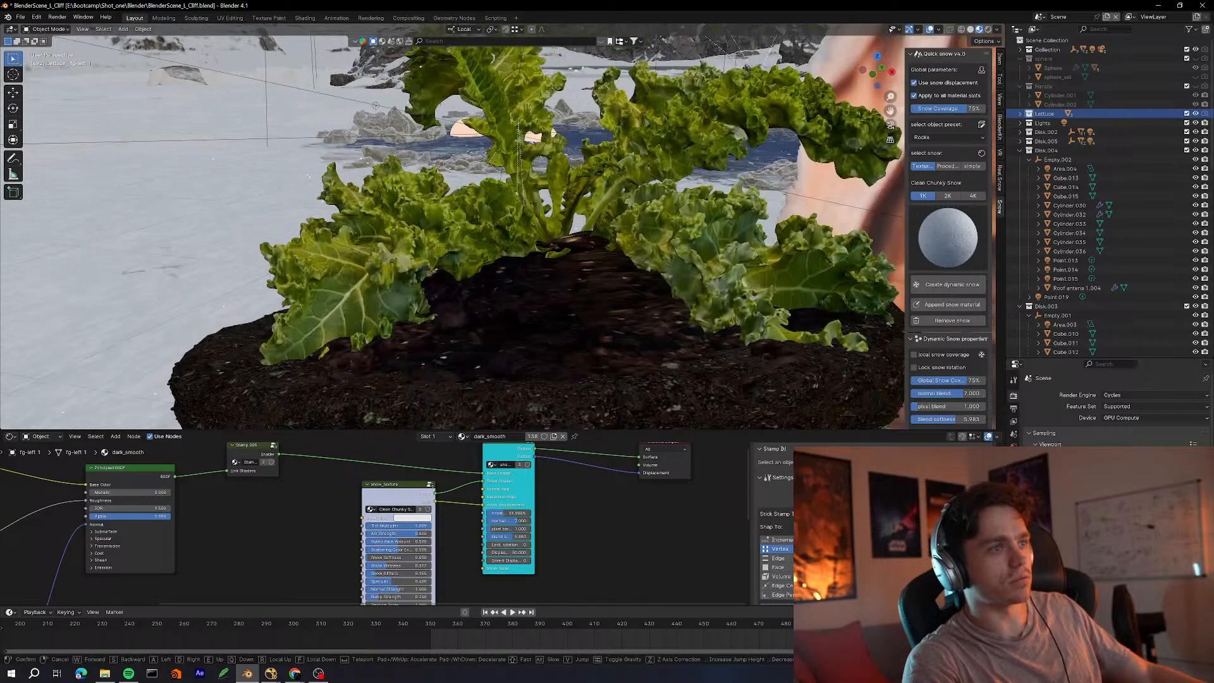
key("s")
key("w")
key("a")
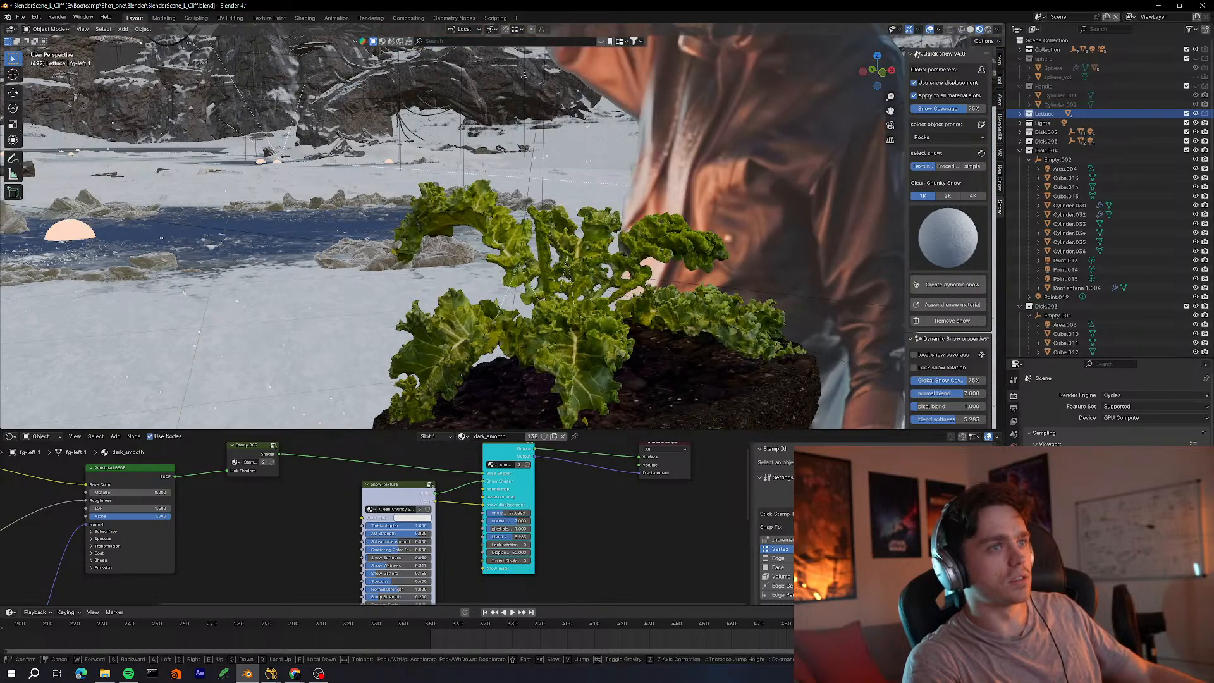
key("d")
key("s")
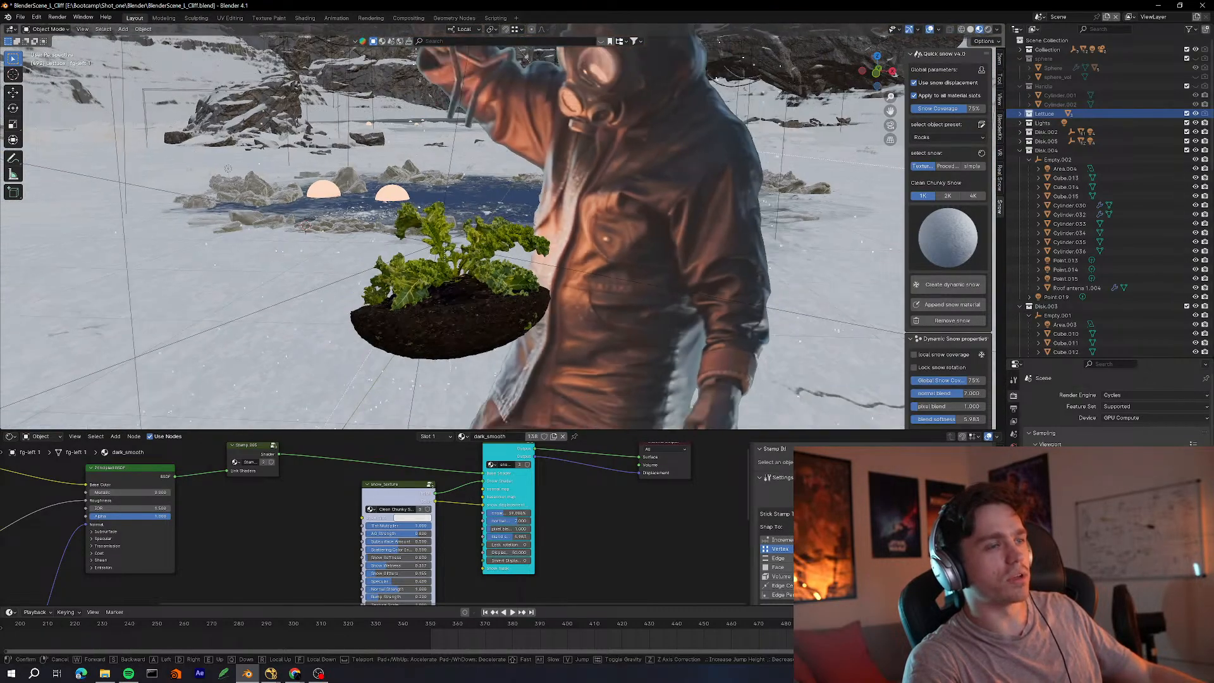
Reframe the view so the person's footage plane and the lettuce bowl are visible with the pond behind them
key("s")
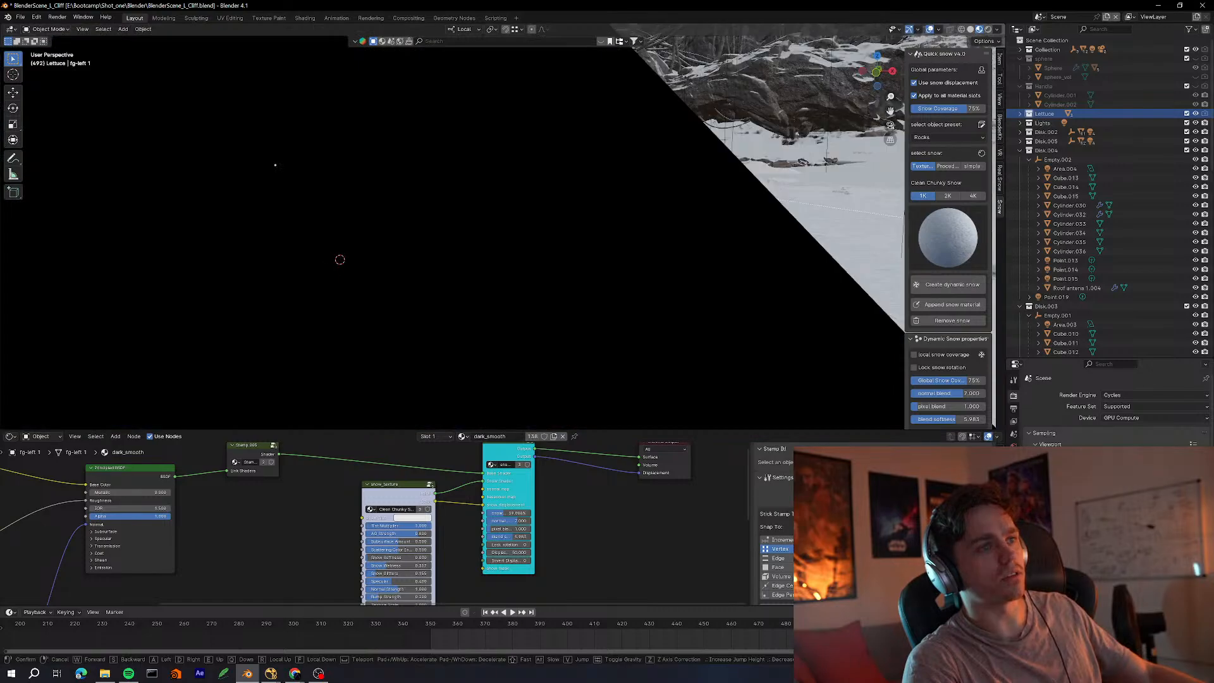
key("w")
key("w")
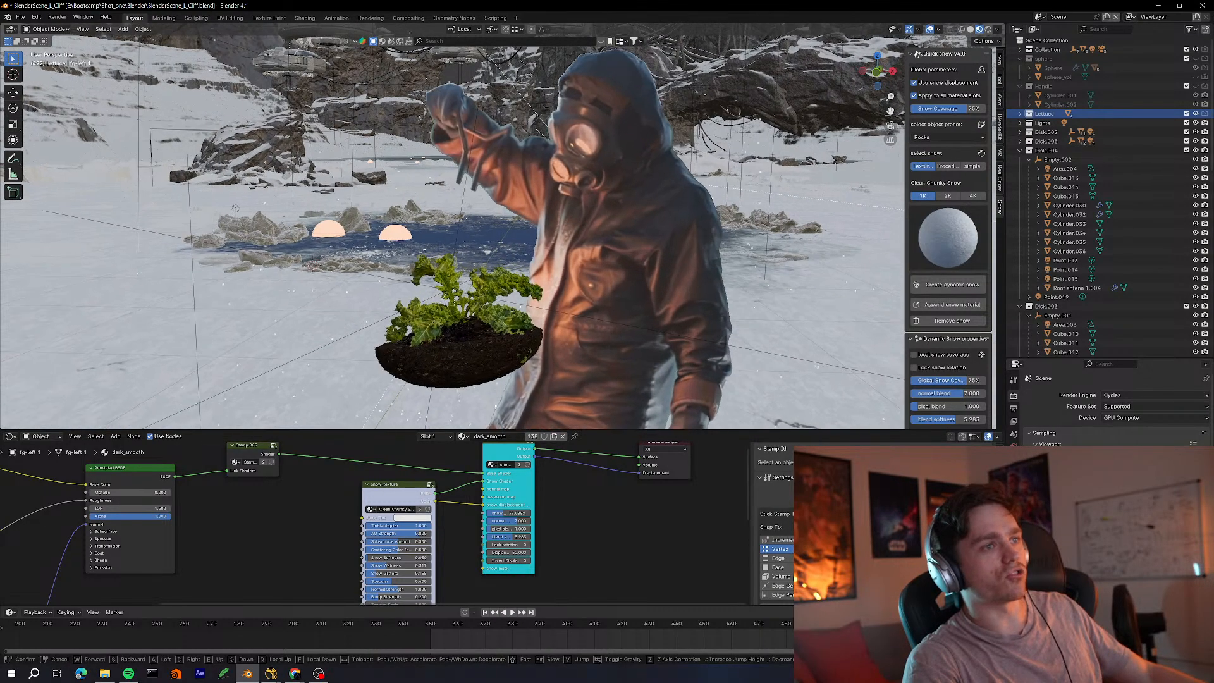
key("s")
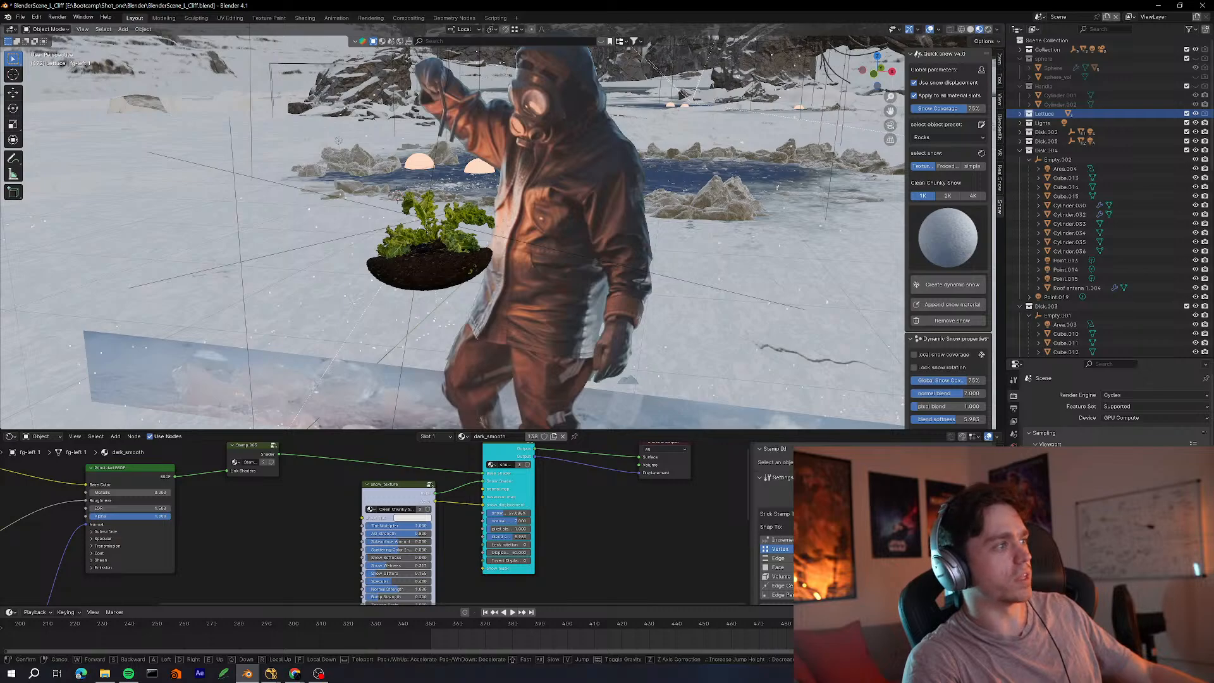
key("d")
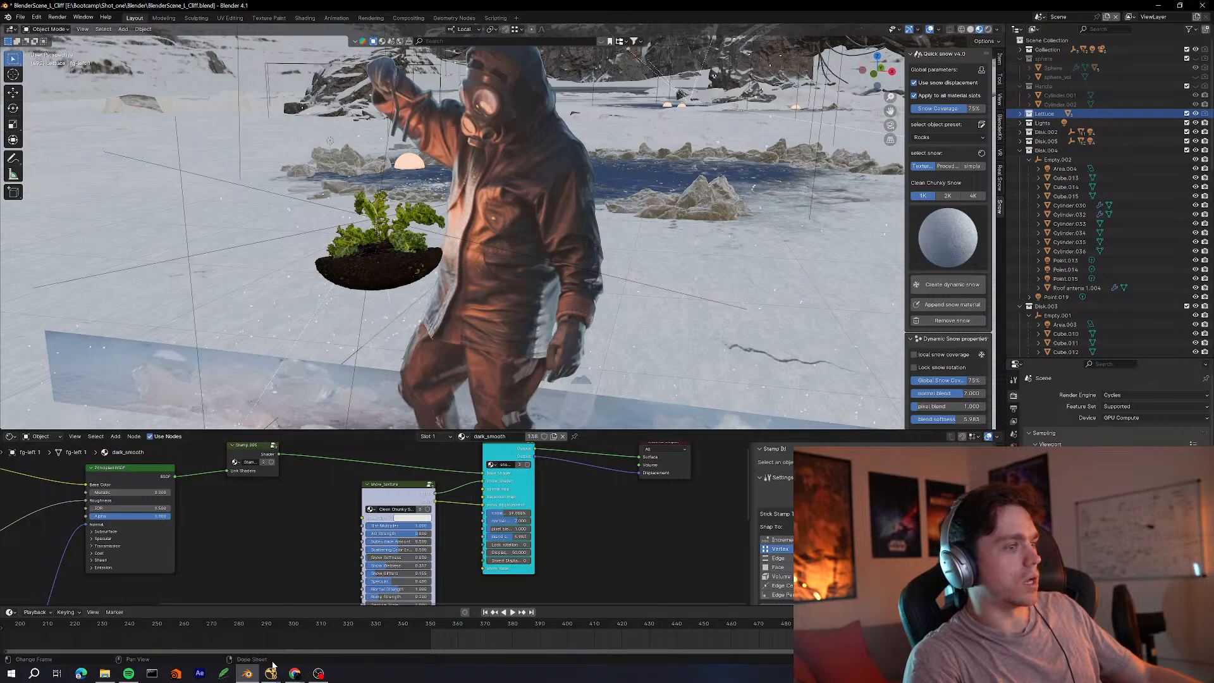
Switch to Nuke and view the denoised plate Read16 and the clean plate Read9 in the viewer
left_click(305, 649)
scroll(538, 536, "down", 5)
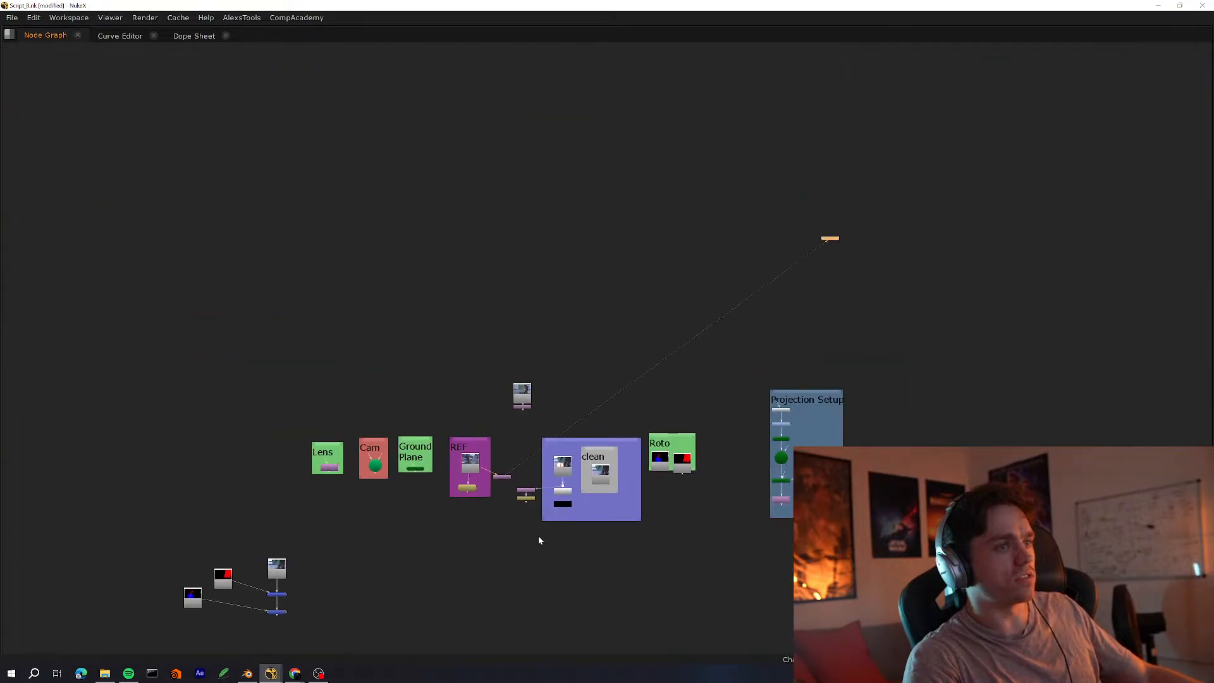
scroll(551, 581, "up", 5)
left_click(671, 379)
key("1")
middle_click_drag(670, 379, 586, 300)
key("space")
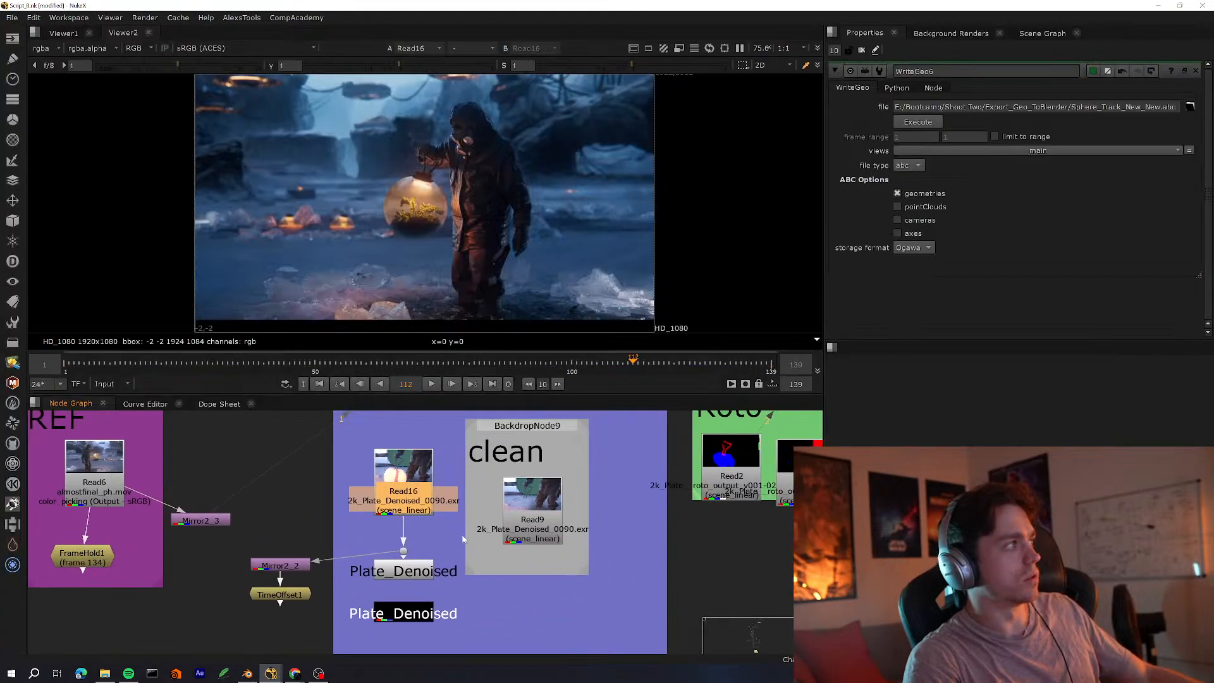
key("2")
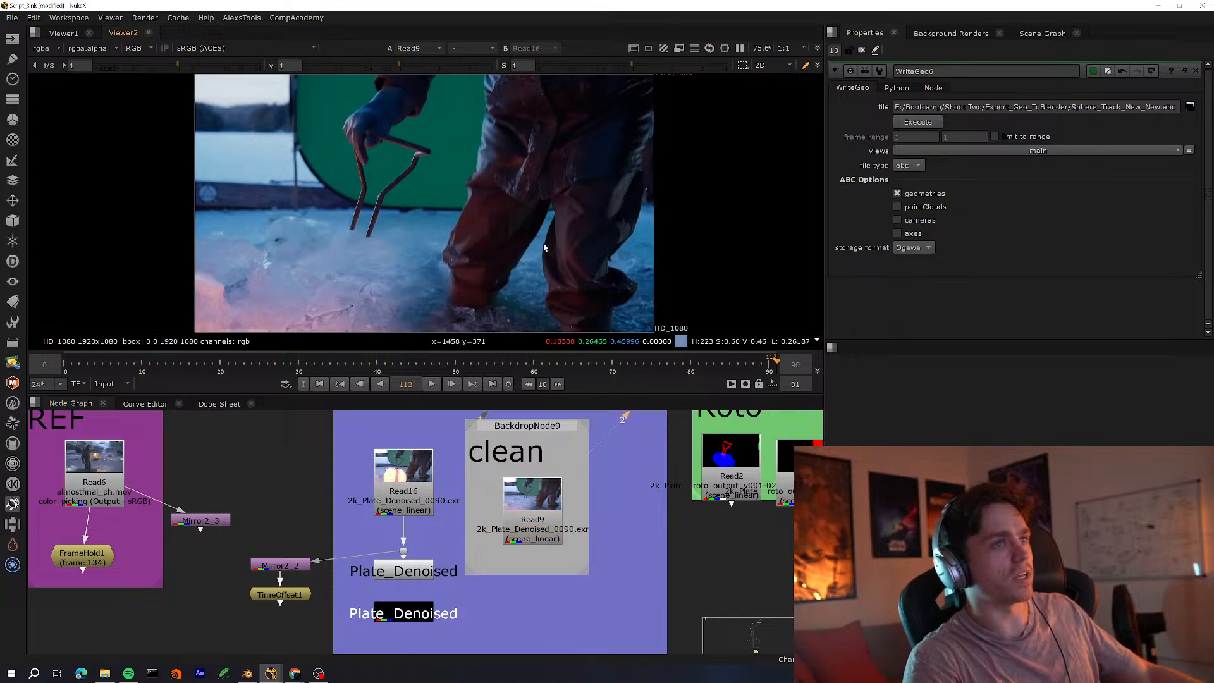
Play the original denoised plate Read16 in an enlarged viewer
key("1")
key("l")
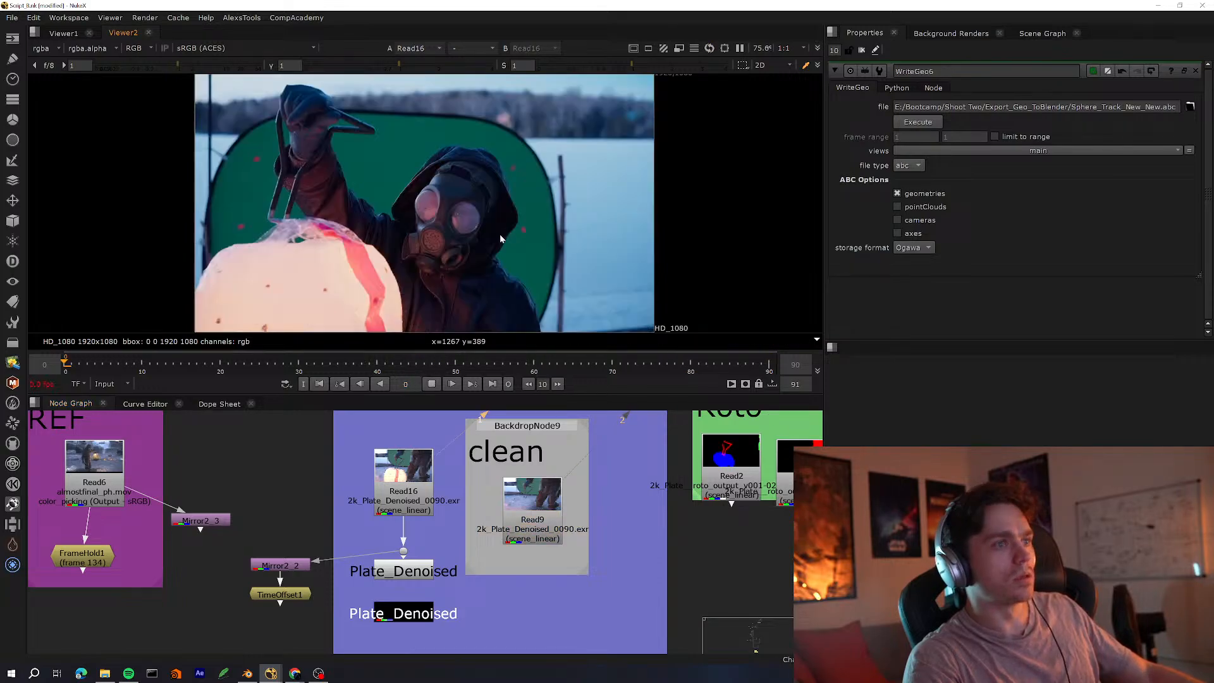
key("space")
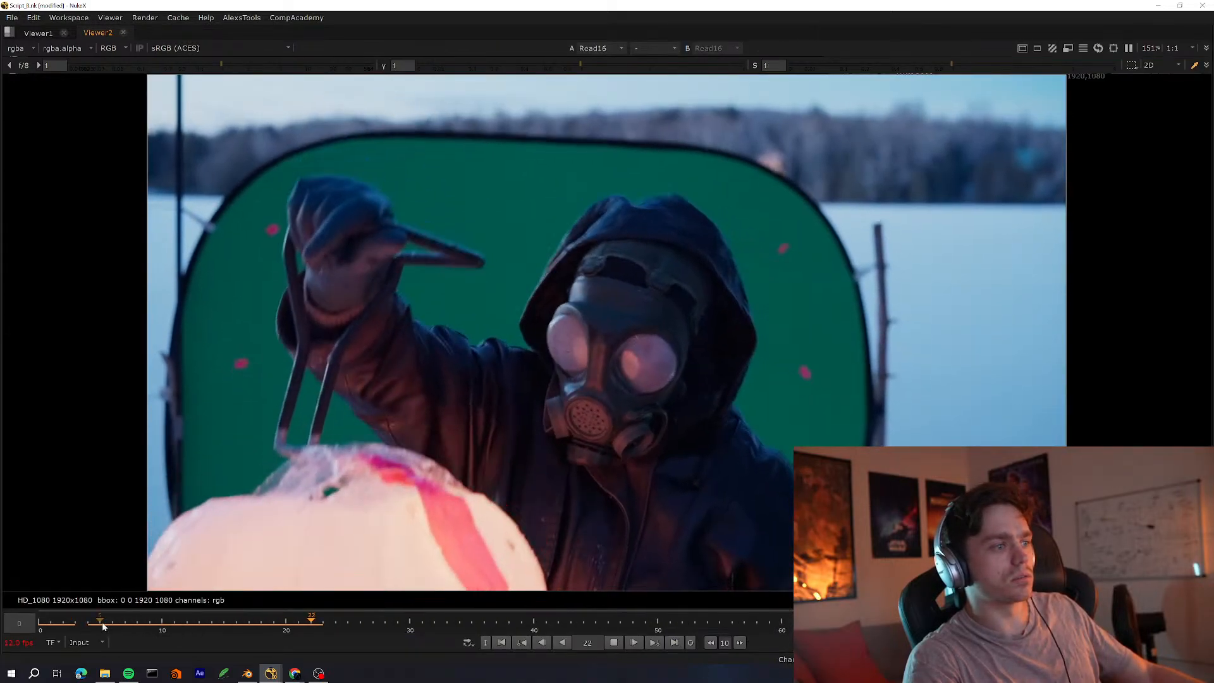
key("k")
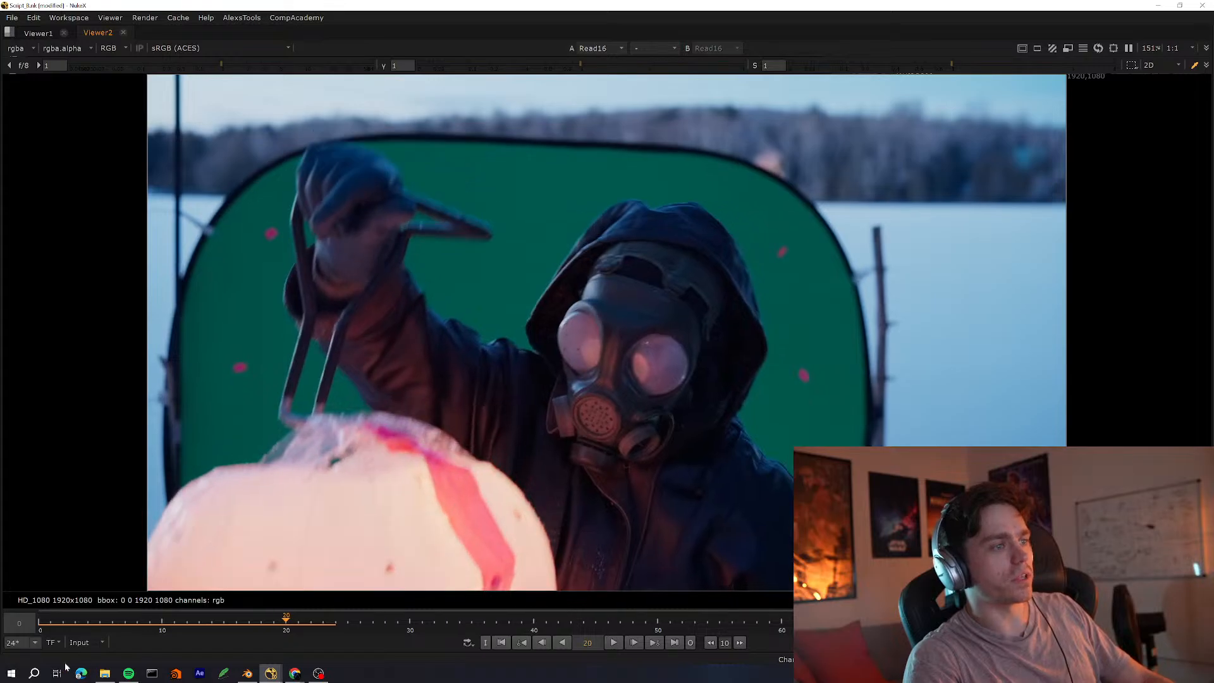
left_click(613, 643)
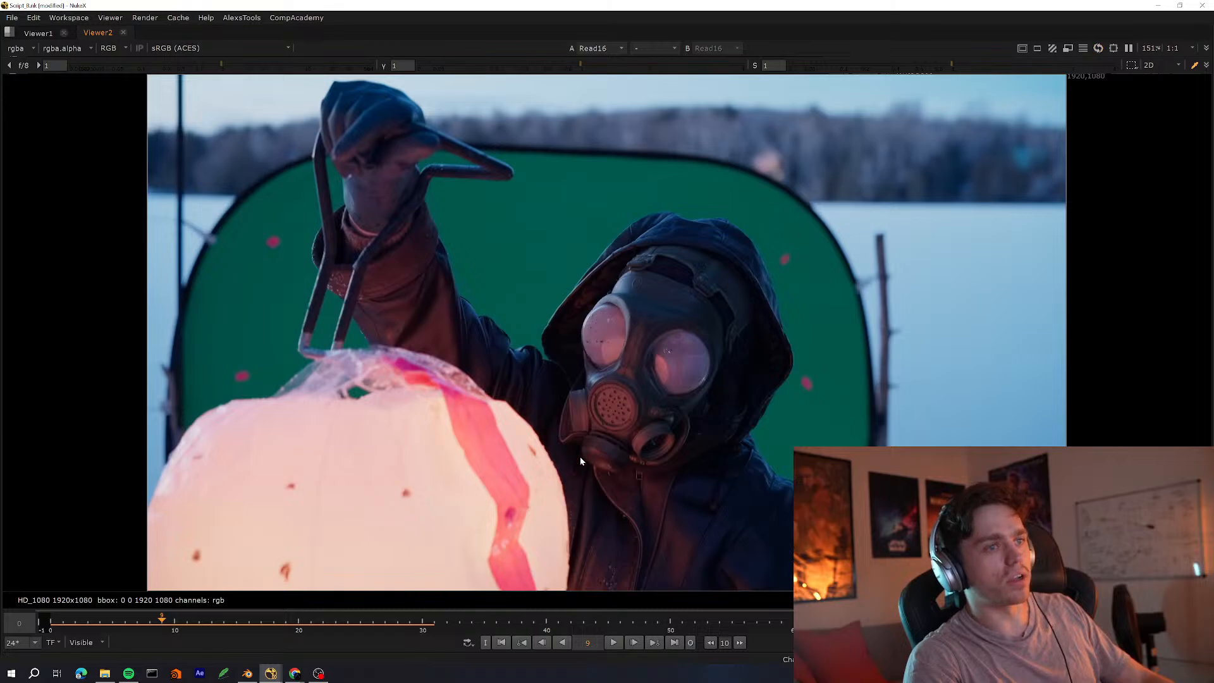
Inspect the gas mask in the plate up close at frame 9 and return to the full frame
scroll(620, 415, "up", 5)
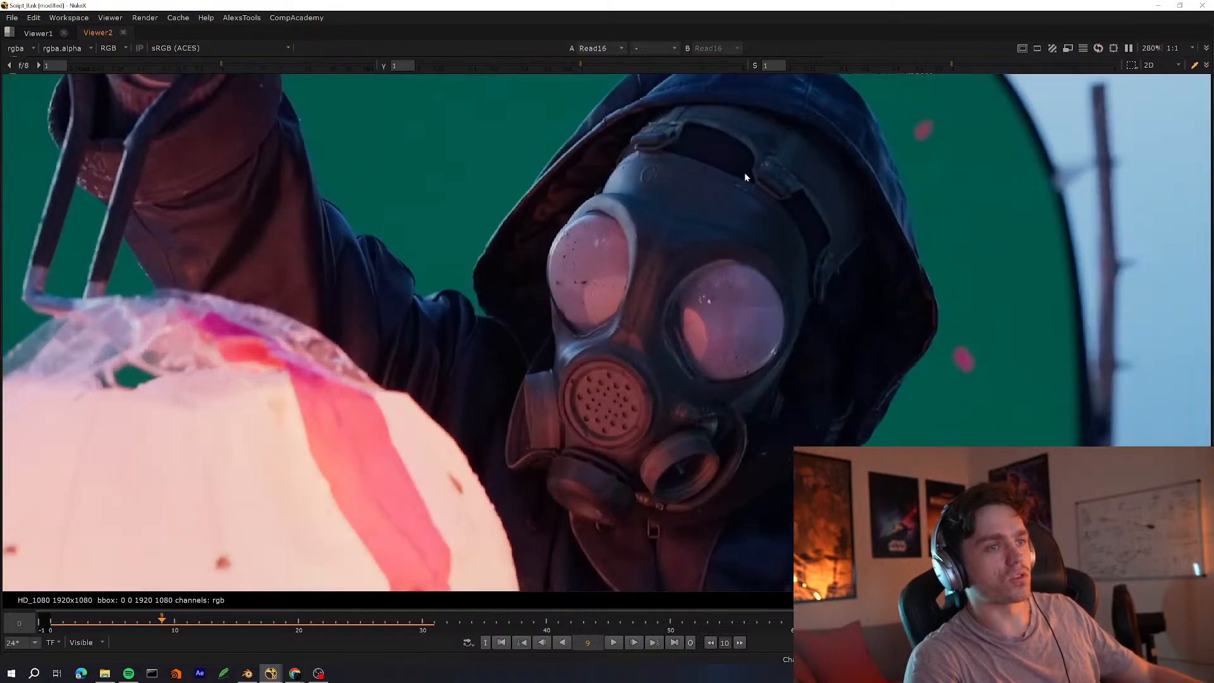
left_click_drag(713, 181, 74, 425)
key("f")
key("f")
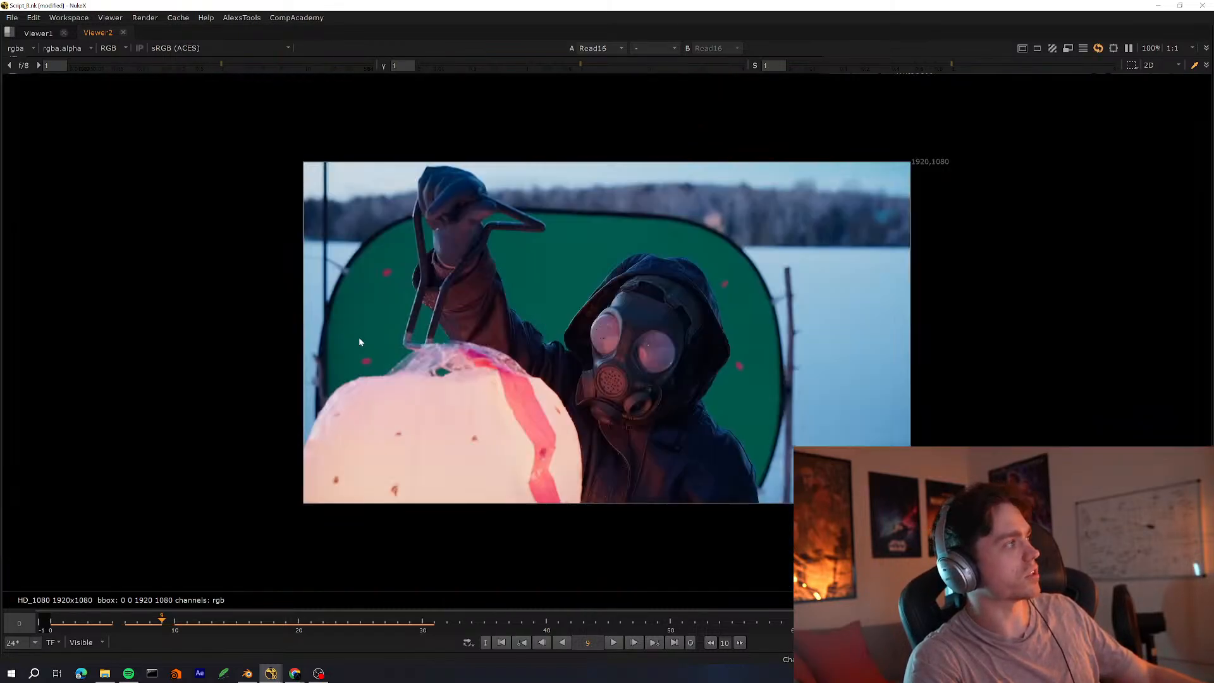
key("space")
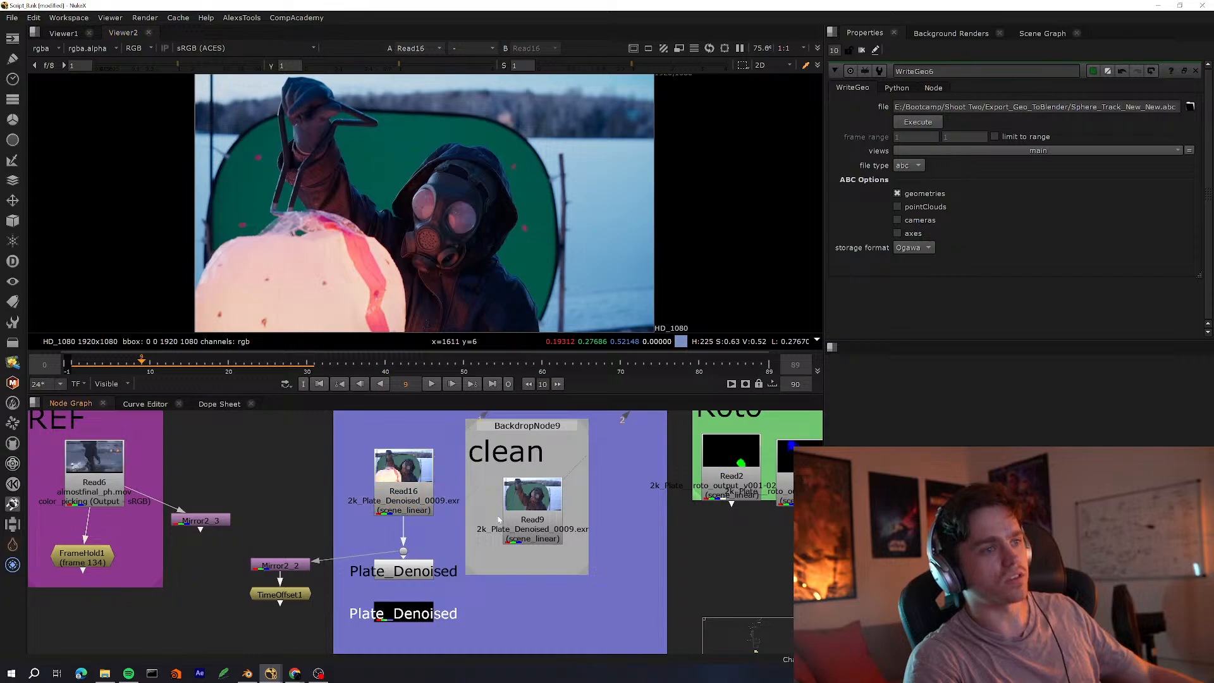
Replay the original plate Read16 and step through its early frames with the lit sphere
key("1")
key("1")
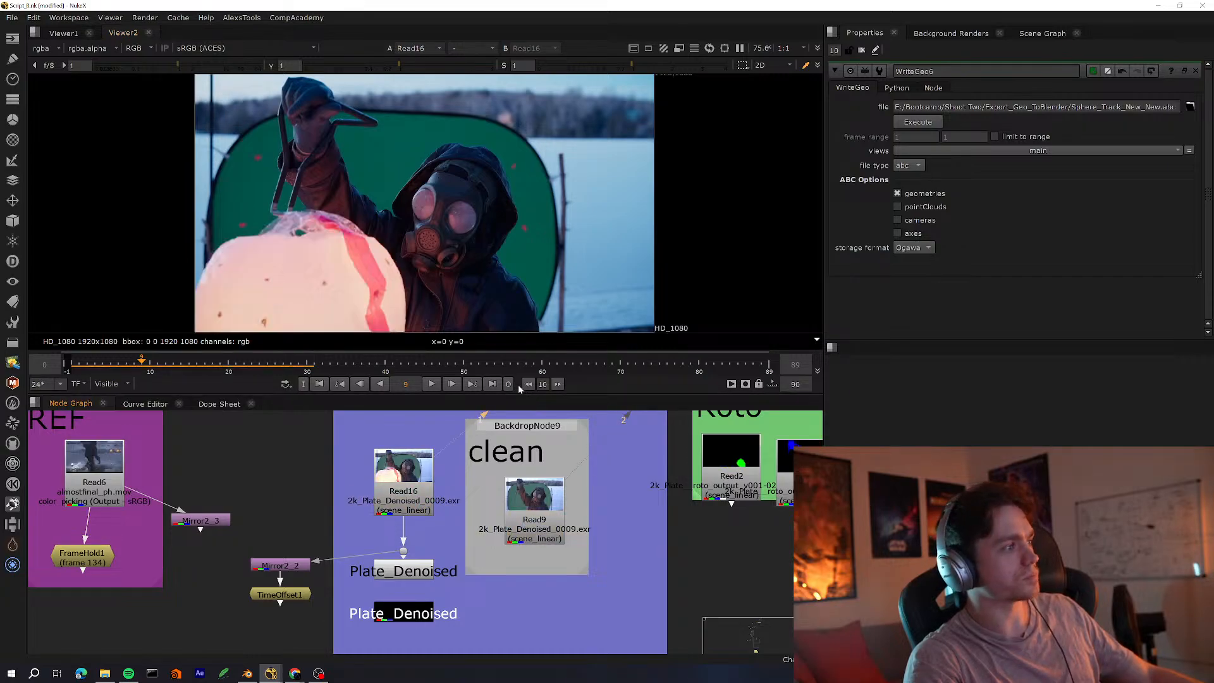
left_click(430, 384)
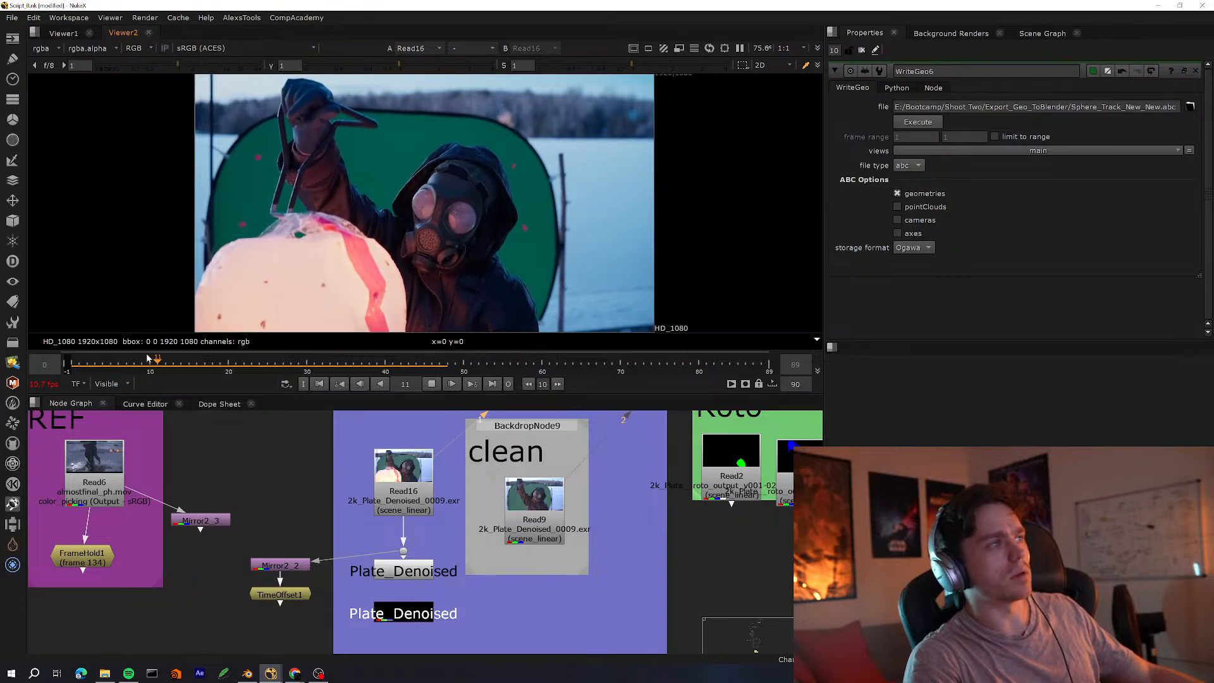
left_click(117, 366)
key("Right")
key("Right")
key("Right")
key("Right")
key("Right")
key("Right")
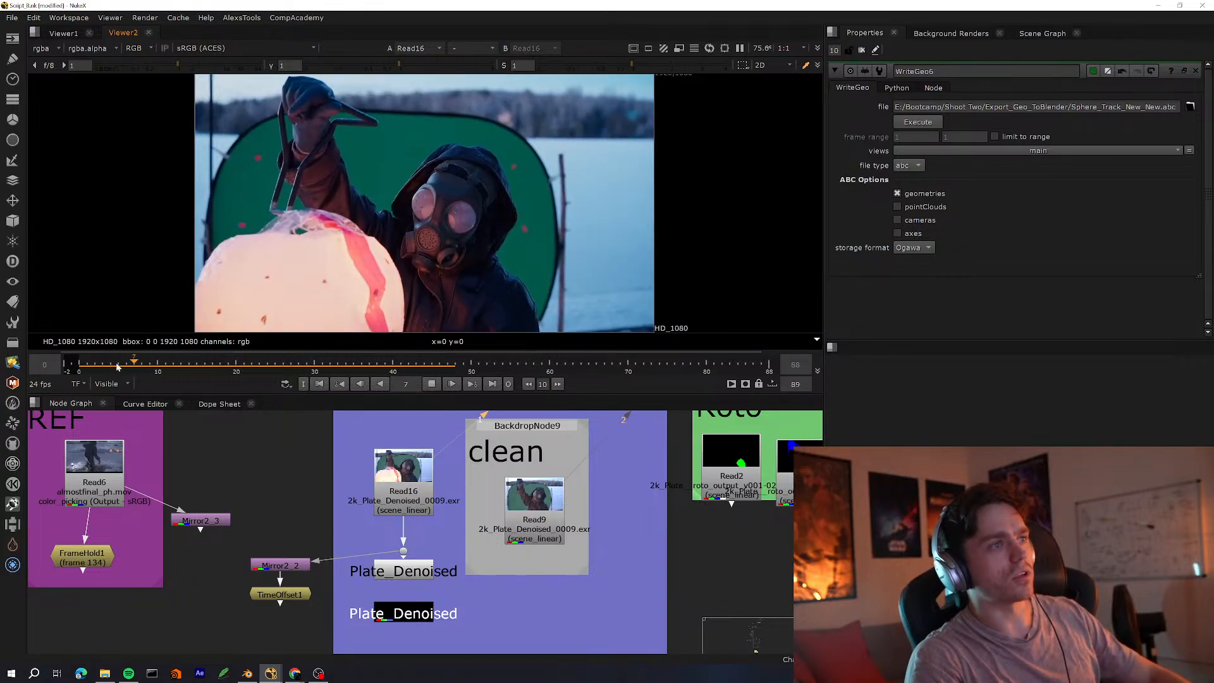
Step the clean plate Read9 back to frame 8 for comparison and look over the plate and roto node groups
key("2")
key("Left")
key("Left")
key("Left")
key("Left")
key("Left")
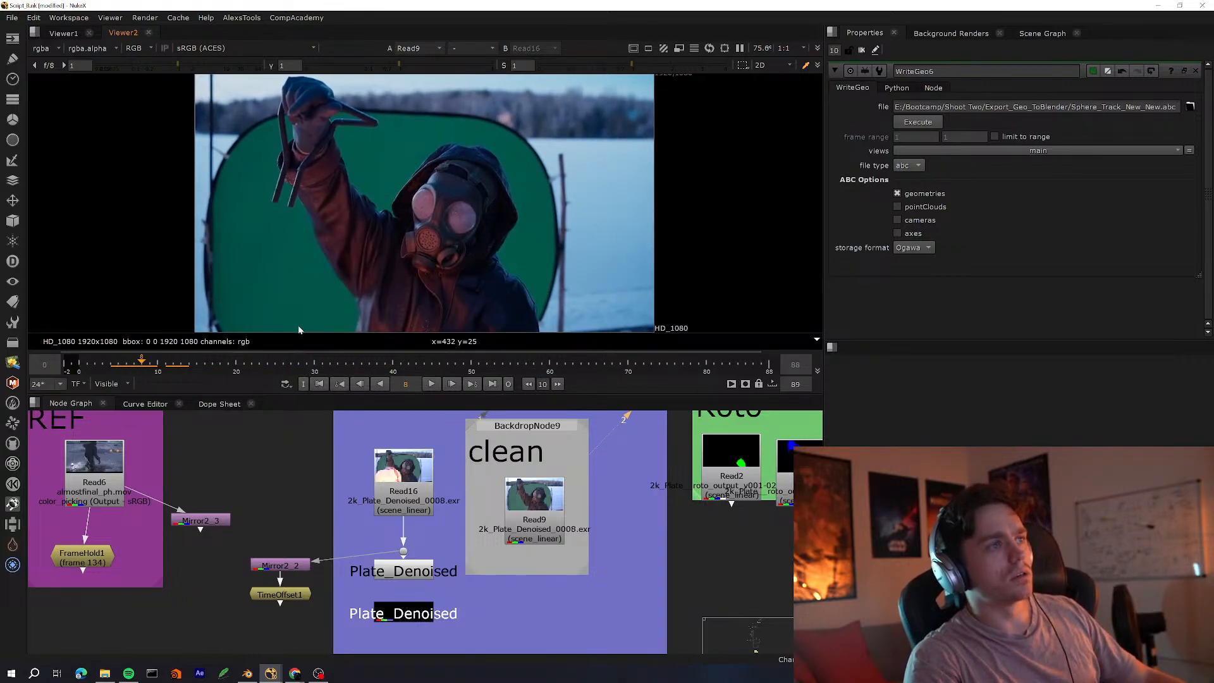
key("space")
scroll(398, 379, "down", 6)
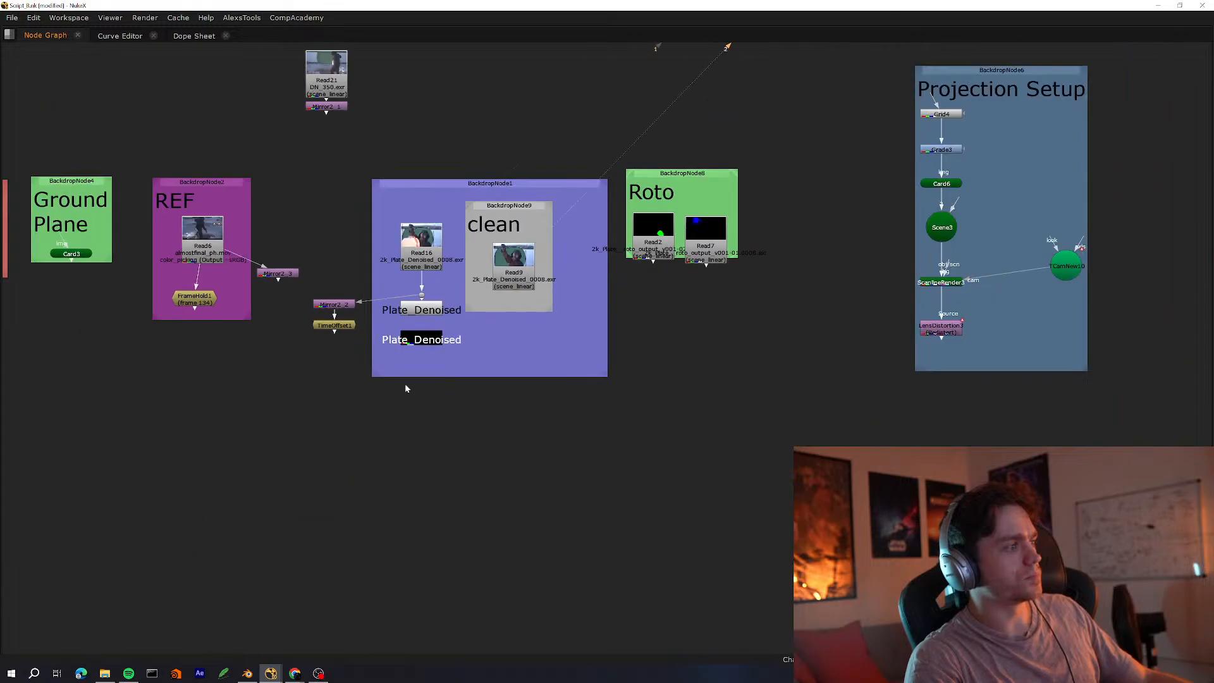
scroll(391, 362, "up", 4)
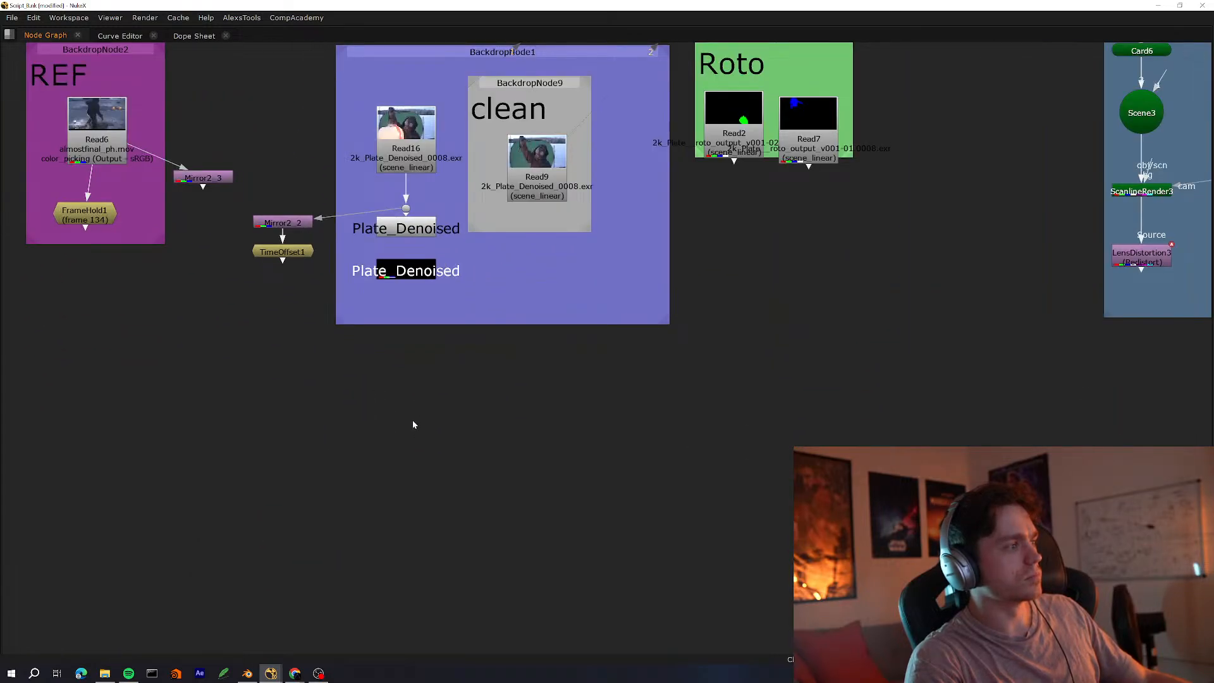
Switch back to Blender, select the lettuce and frame it together with the person's footage plane
left_click(253, 674)
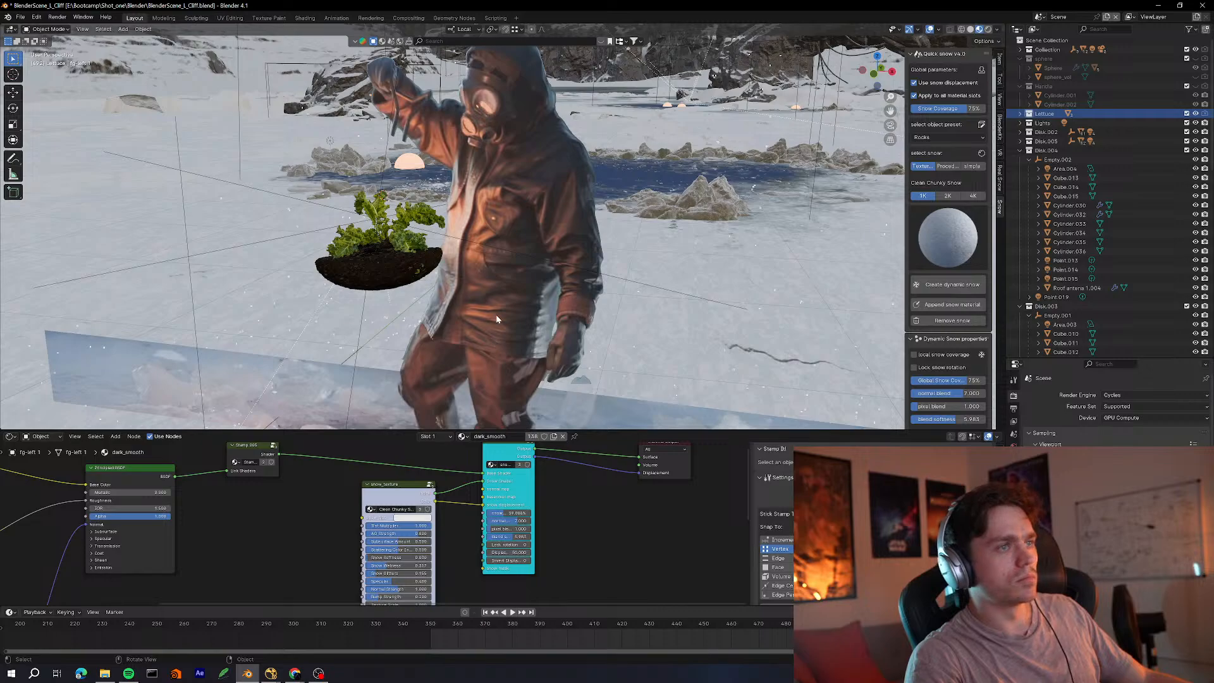
mouse_move(496, 319)
middle_mouse_down()
mouse_move(510, 323)
mouse_move(482, 316)
middle_mouse_up()
scroll(482, 316, "down", 4)
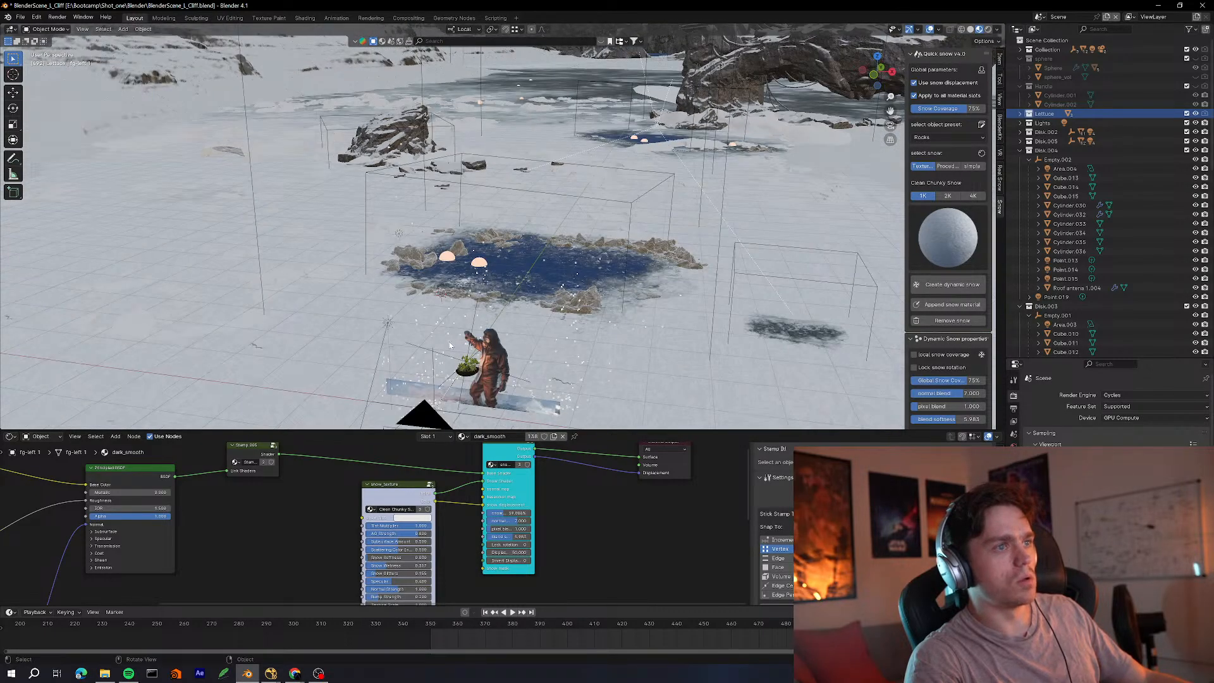
left_click(468, 372)
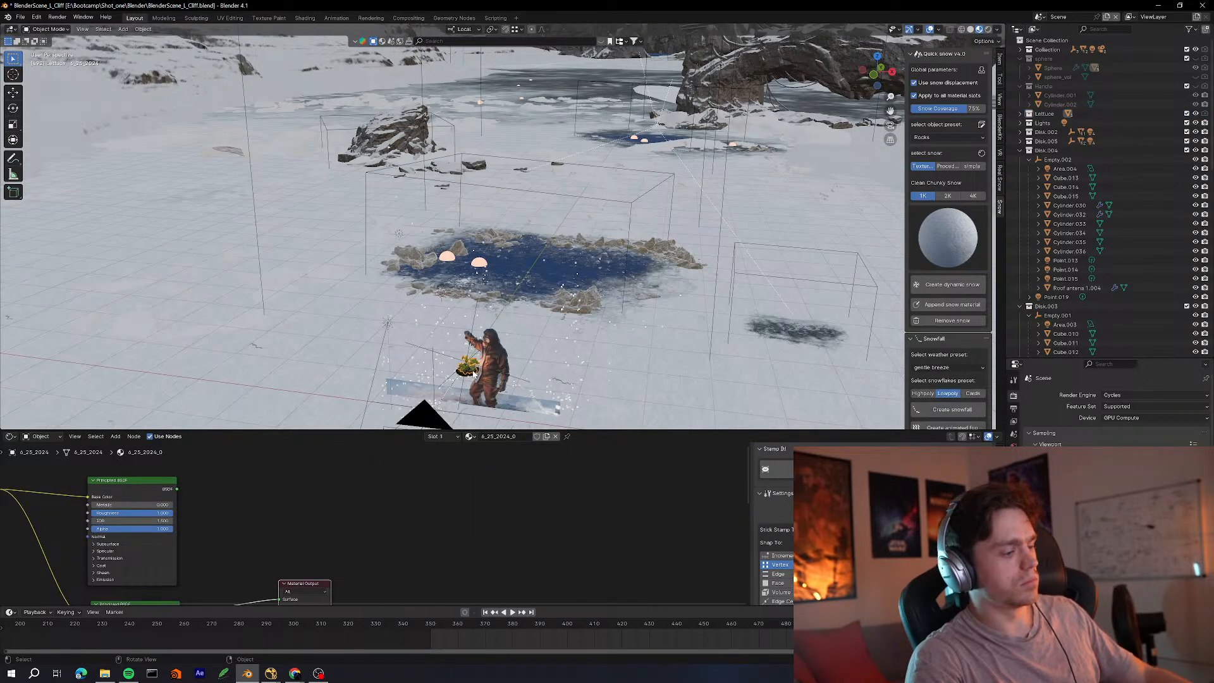
key("KP_Decimal")
mouse_move(583, 258)
middle_mouse_down()
mouse_move(617, 289)
mouse_move(537, 247)
mouse_move(631, 269)
mouse_move(525, 231)
mouse_move(603, 262)
middle_mouse_up()
scroll(616, 288, "up", 1)
scroll(616, 289, "down", 2)
scroll(525, 231, "down", 1)
left_click(522, 225)
scroll(521, 225, "up", 1)
left_click(521, 227)
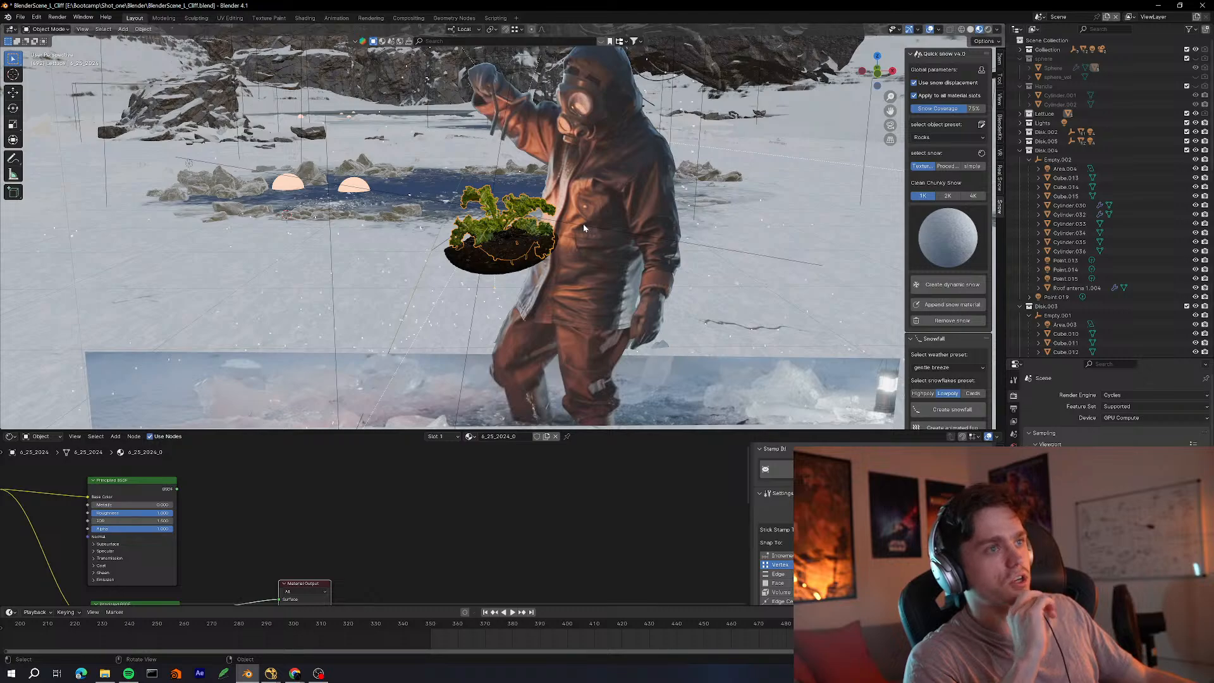
View the lettuce material's image texture and shader nodes, and select the dirt bowl to see its material
middle_click_drag(439, 535, 559, 487)
middle_click_drag(341, 508, 395, 535)
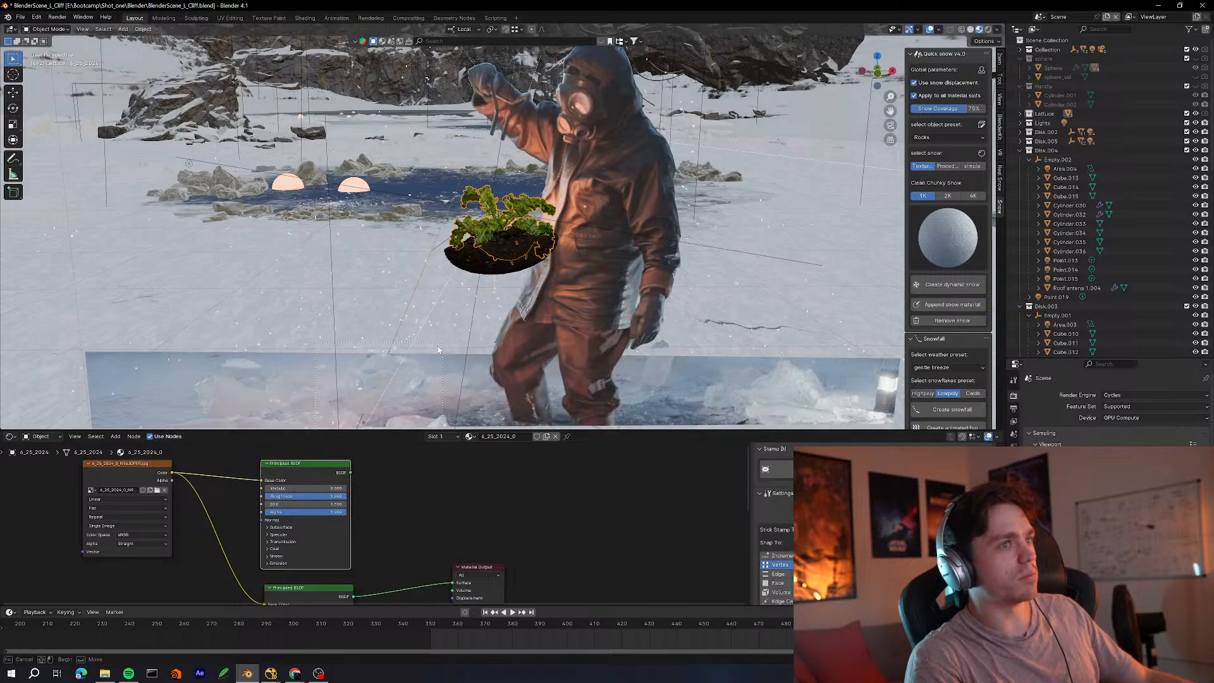
left_click(504, 244)
Select the lettuce, inspect its mesh density in Edit Mode and examine the textured leaves up close in Object Mode
left_click(535, 197)
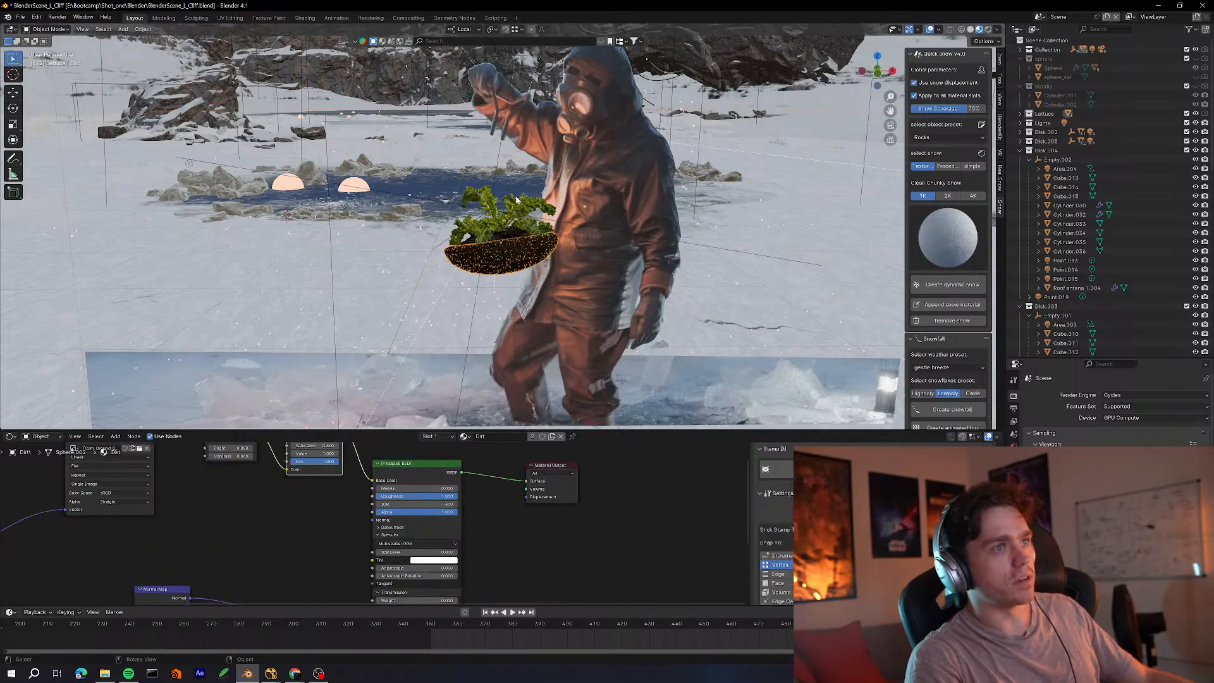
key("KP_Decimal")
middle_click_drag(433, 225, 469, 139, "shift")
scroll(493, 313, "up", 3)
key("Tab")
scroll(608, 411, "down", 3)
scroll(607, 411, "up", 7)
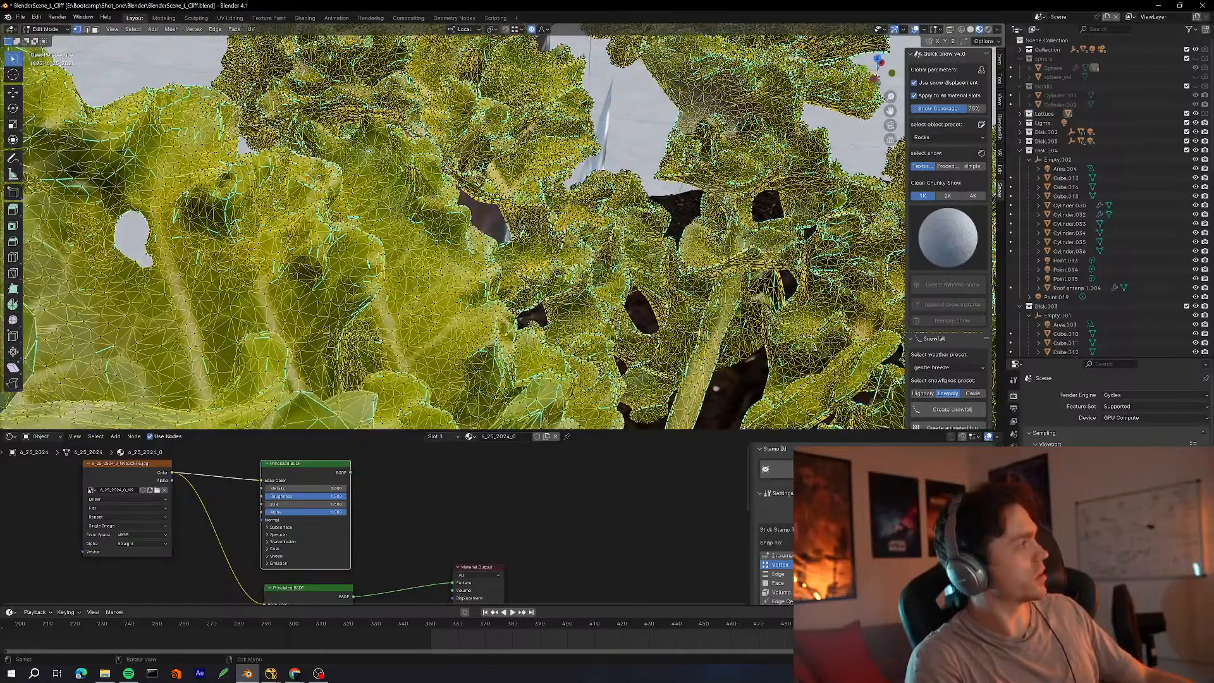
scroll(469, 139, "down", 3)
key("Tab")
middle_click_drag(461, 305, 429, 310)
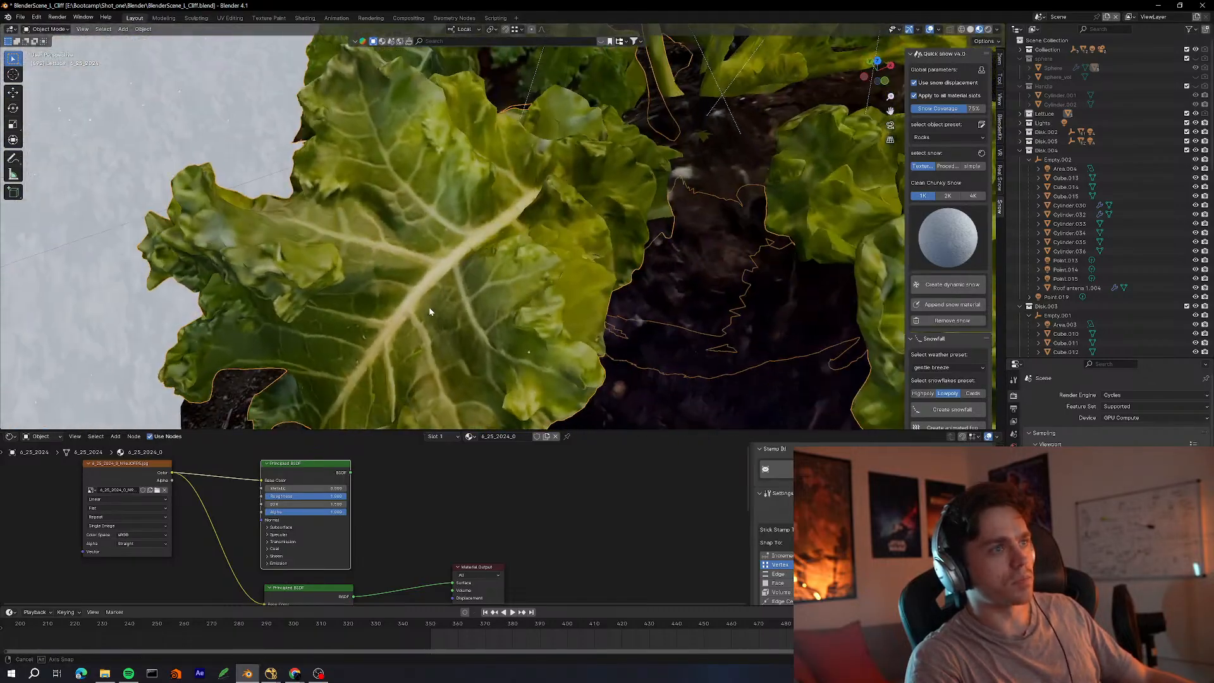
middle_click_drag(346, 222, 523, 245, "shift")
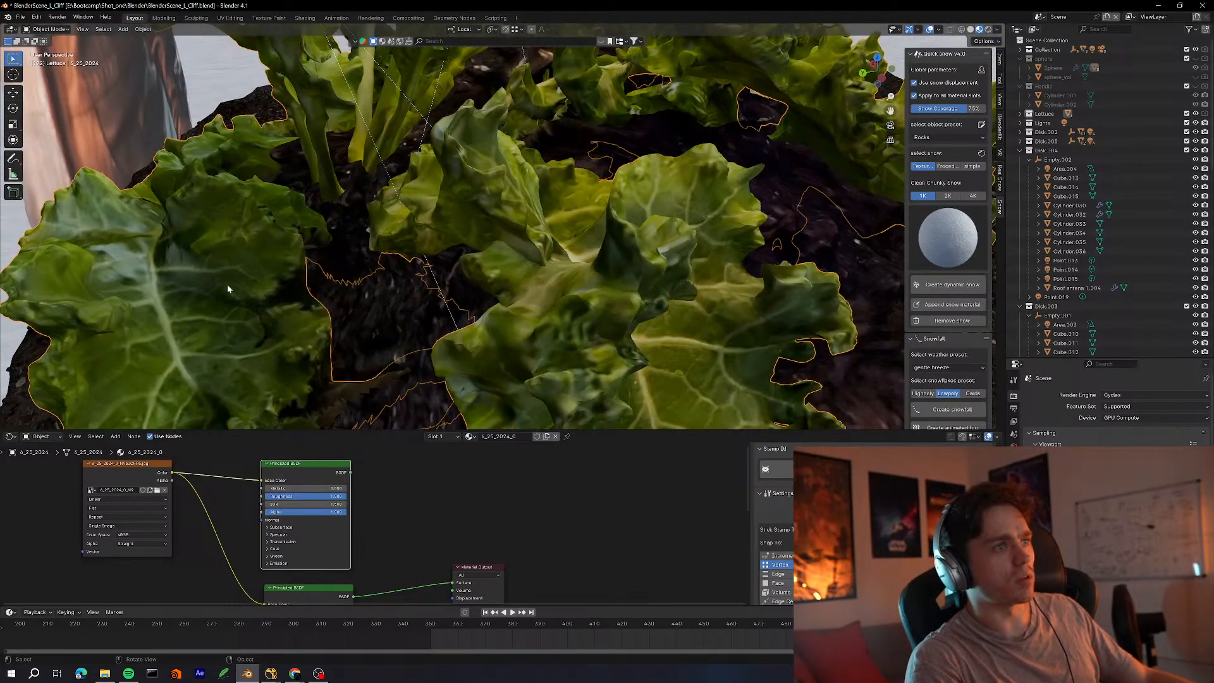
Examine the lettuce's dense mesh wireframe in Edit Mode from several angles and distances, and return to Object Mode
key("Tab")
middle_click_drag(370, 279, 493, 277)
scroll(616, 260, "down", 4)
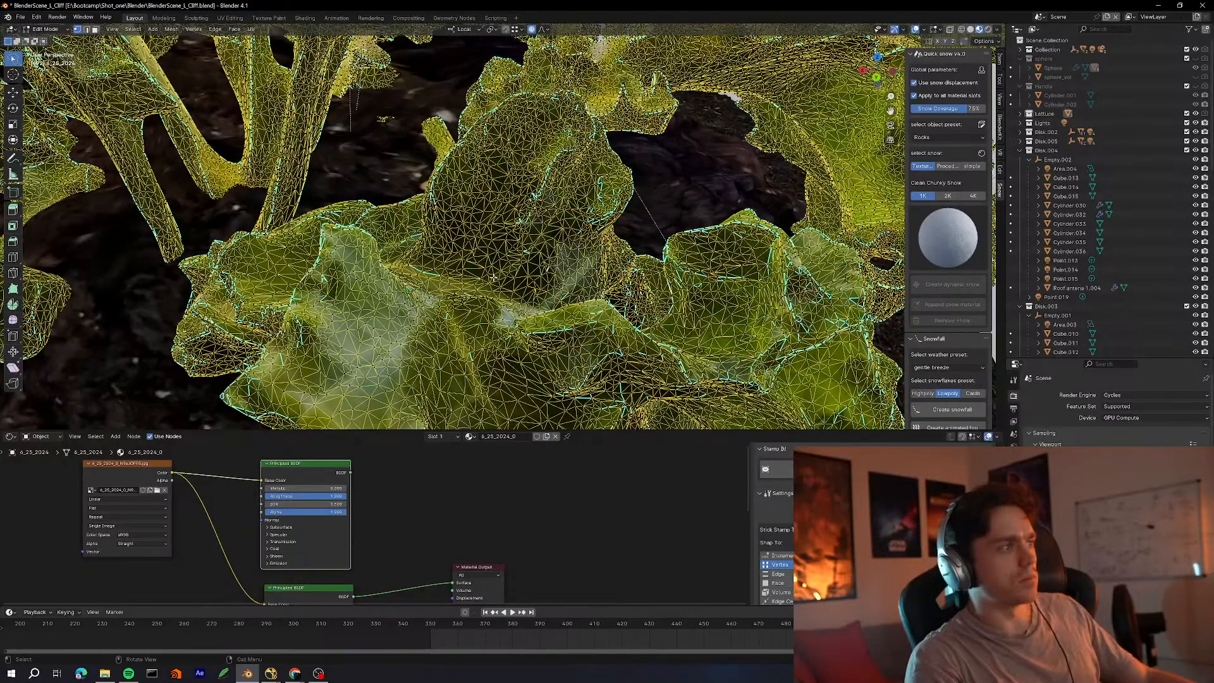
scroll(494, 279, "down", 10)
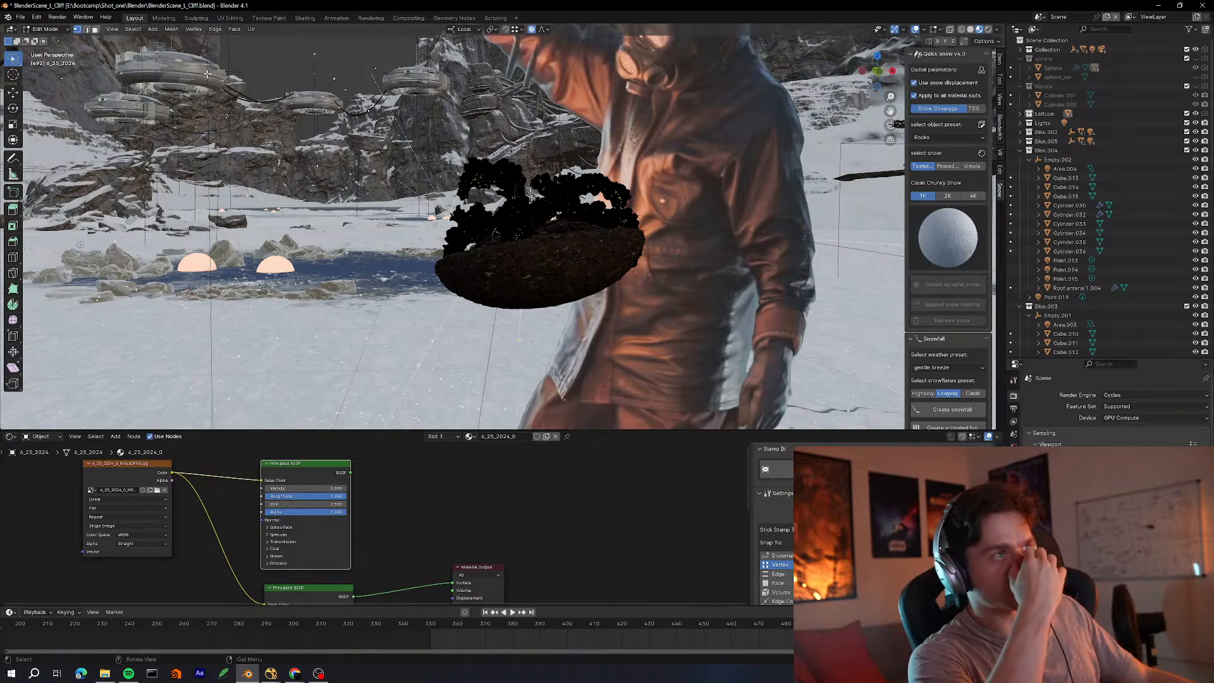
middle_click_drag(539, 297, 426, 283)
scroll(537, 287, "up", 4)
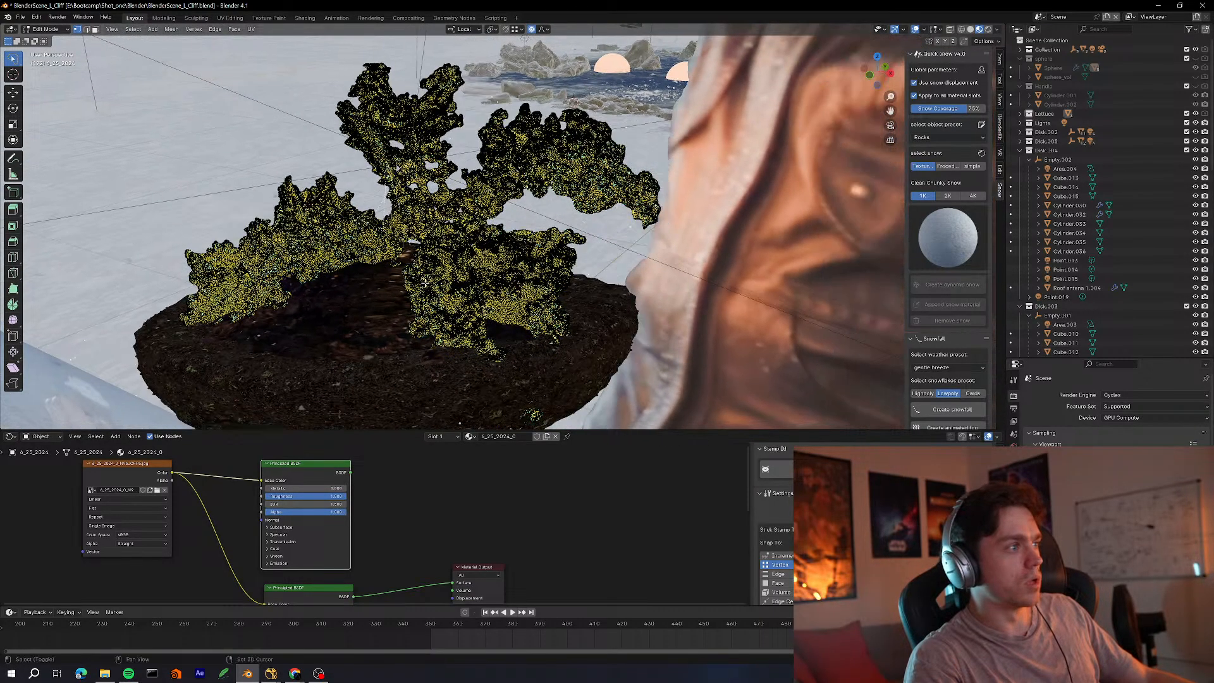
scroll(382, 330, "up", 2)
middle_click_drag(382, 330, 352, 315, "shift")
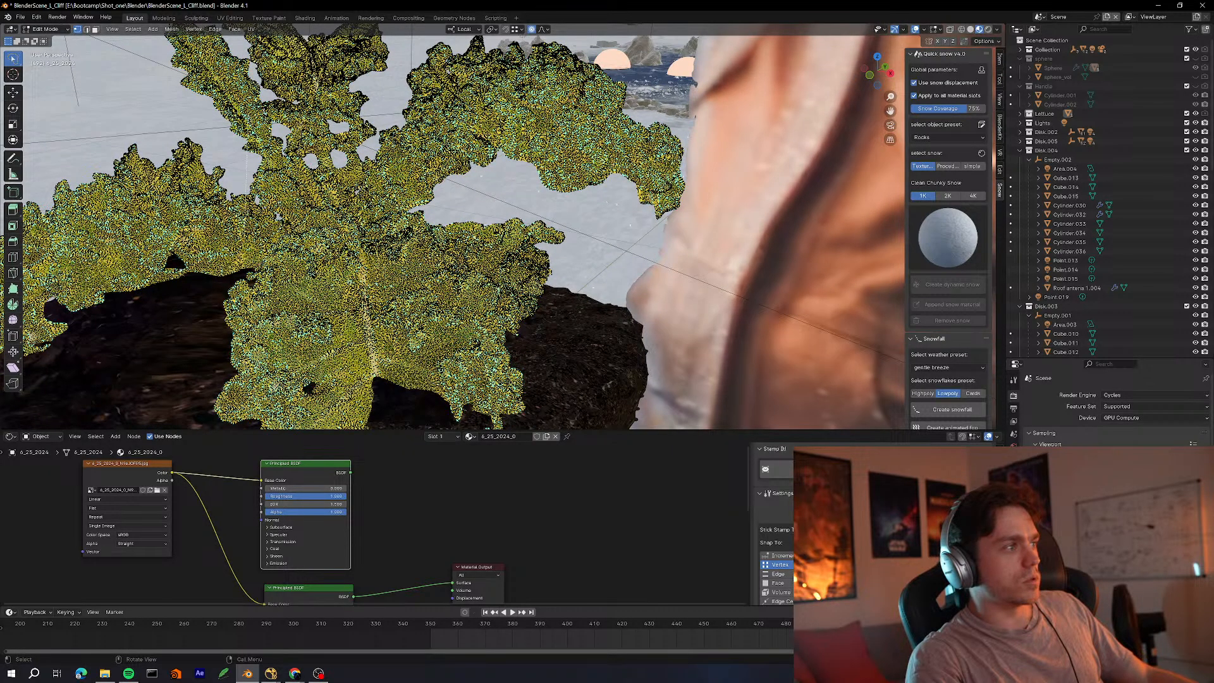
scroll(543, 300, "up", 8)
middle_click_drag(543, 301, 422, 287)
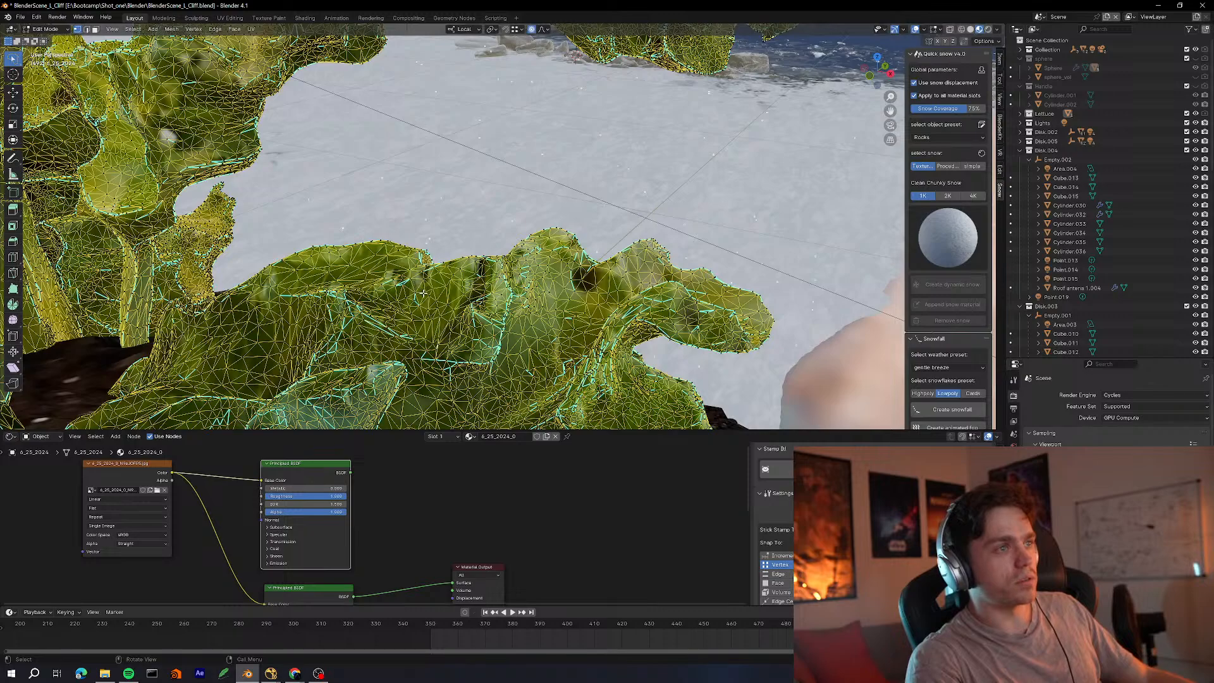
scroll(423, 293, "down", 5)
middle_click_drag(480, 247, 496, 296)
key("Tab")
View the lettuce bowl and the person's footage plane from above, and compare their placement through the scene camera
scroll(485, 282, "down", 5)
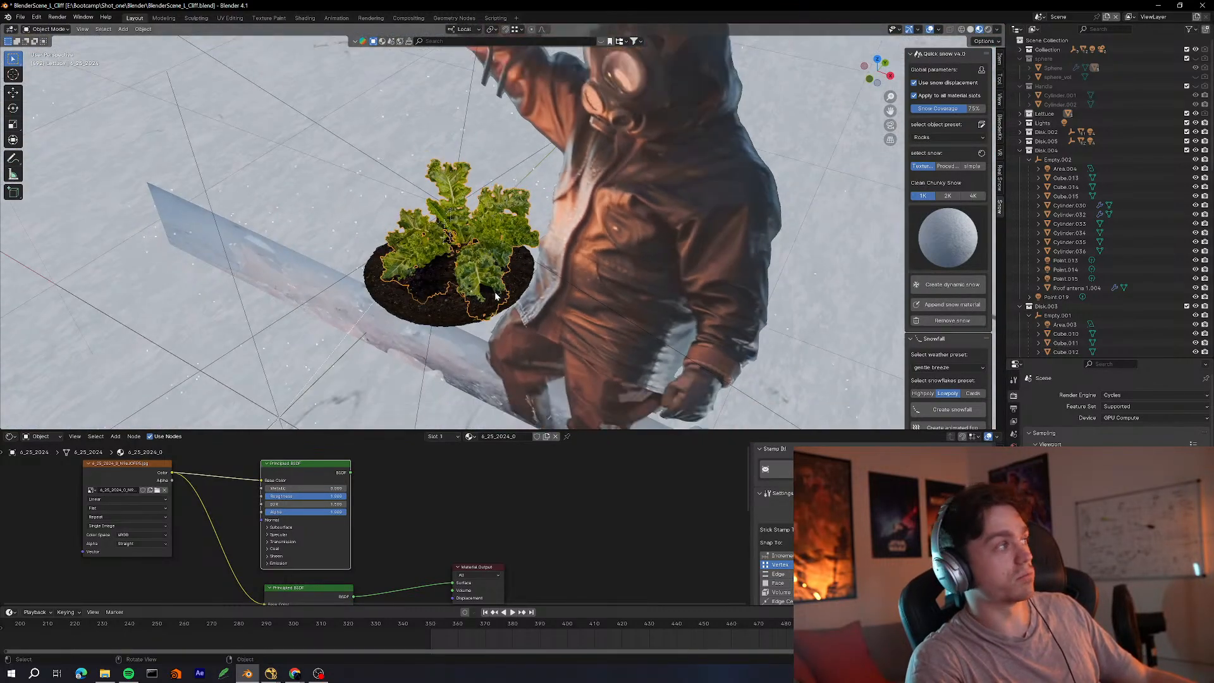
scroll(533, 317, "down", 2)
scroll(540, 313, "up", 2)
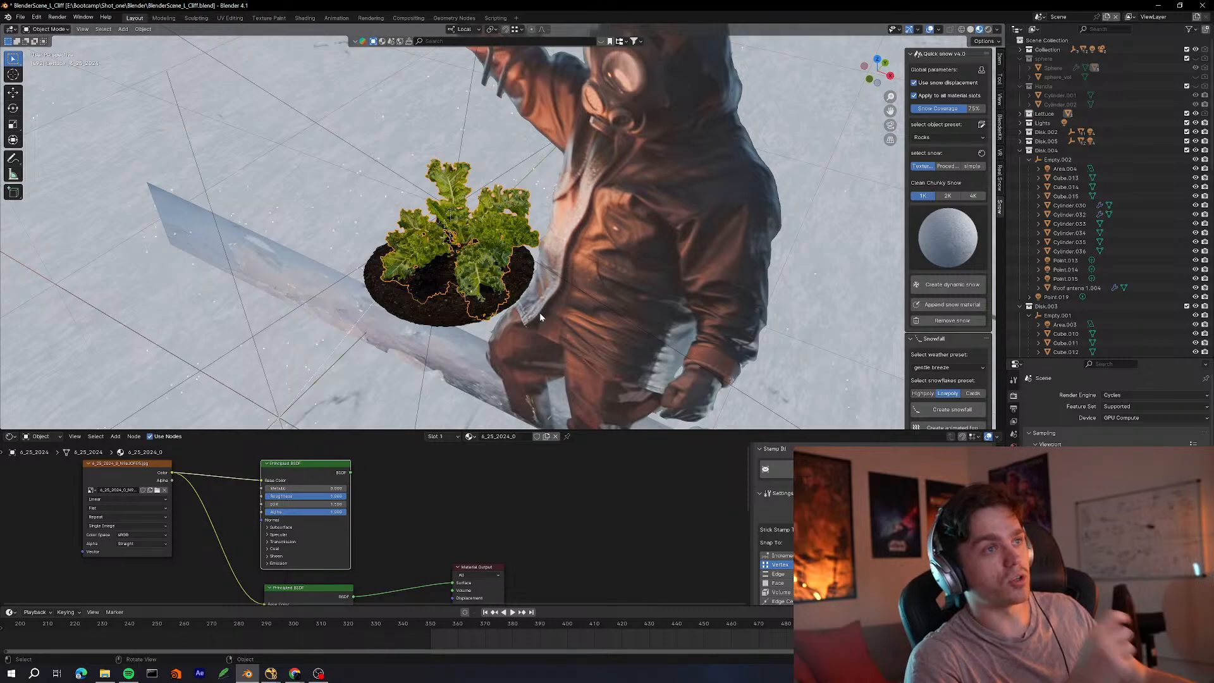
scroll(541, 313, "down", 1)
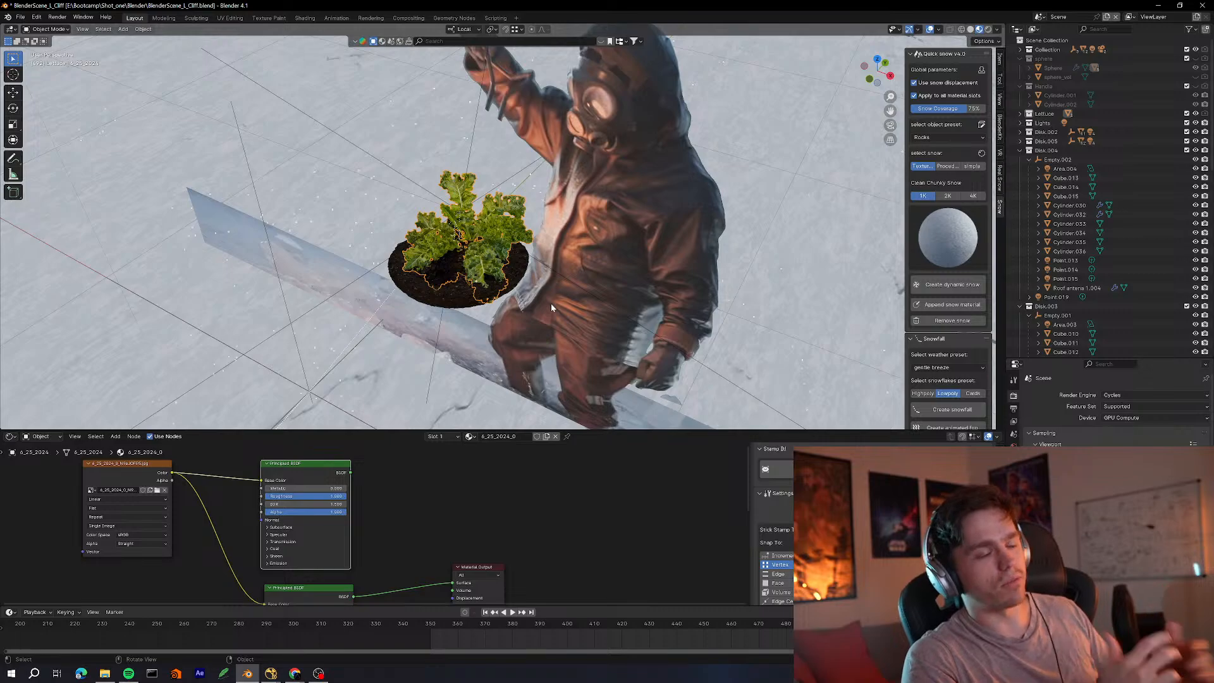
middle_click_drag(551, 307, 534, 234)
scroll(527, 231, "down", 5)
scroll(534, 234, "up", 2)
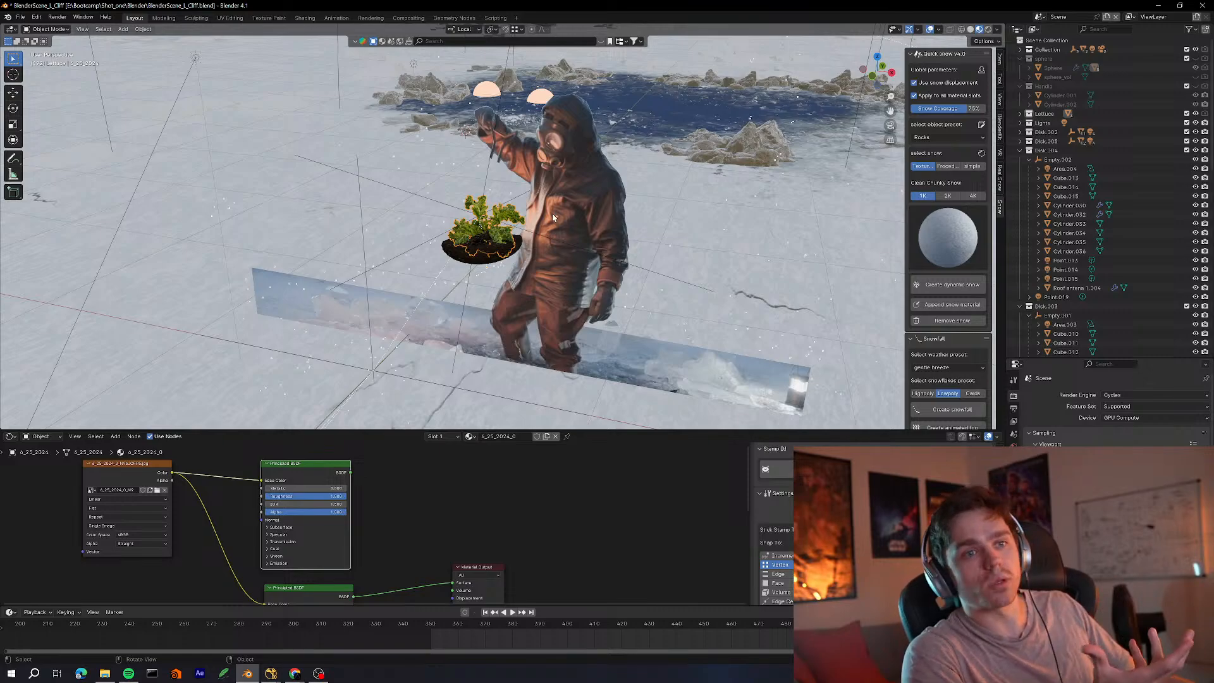
scroll(629, 215, "up", 3)
scroll(629, 215, "down", 5)
middle_click_drag(582, 207, 605, 217)
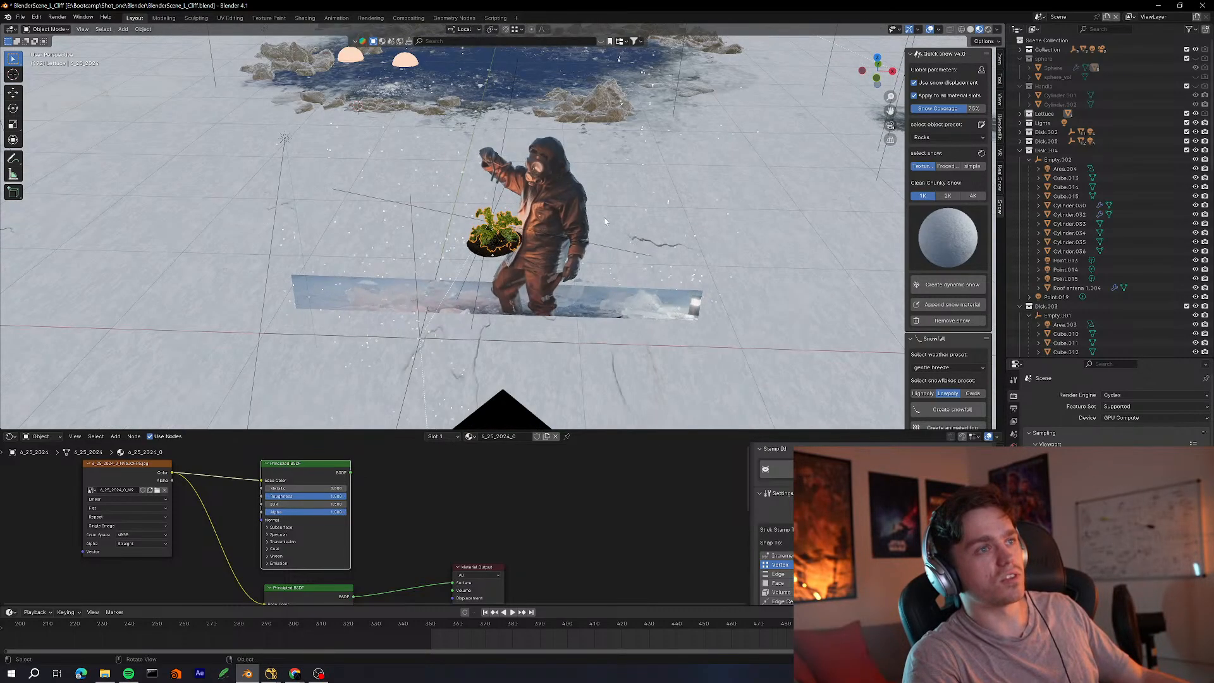
scroll(604, 216, "up", 1)
key("KP_0")
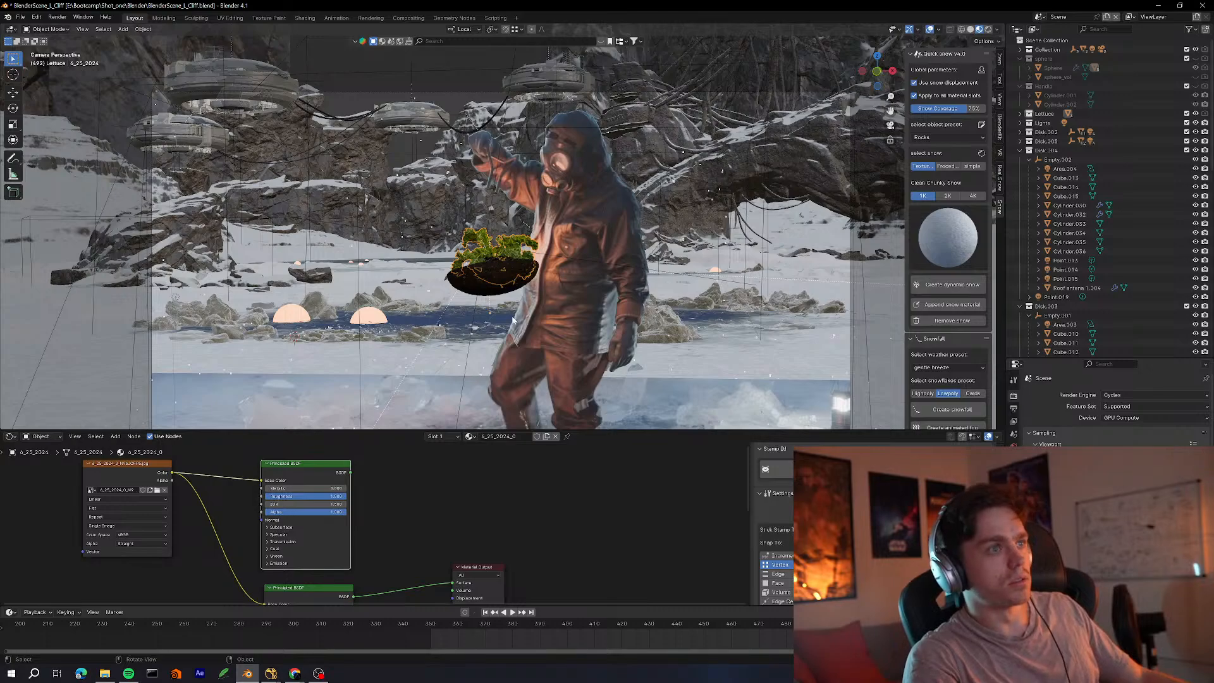
key("KP_0")
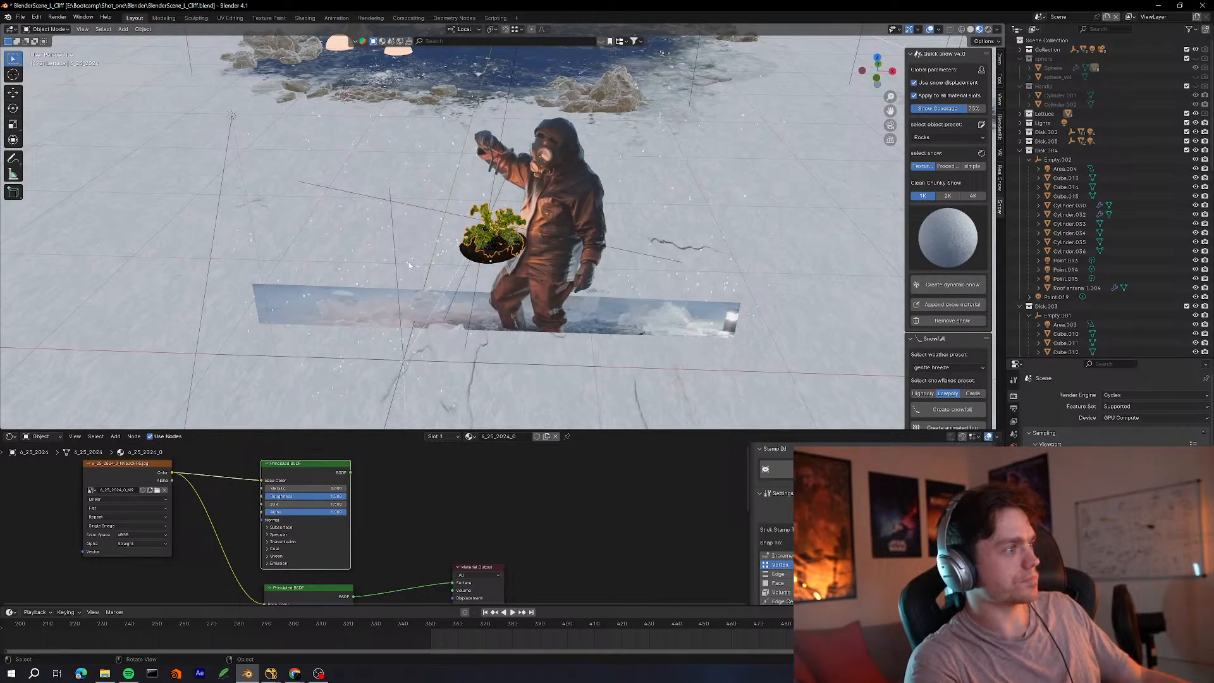
Overview the whole snowy canyon and select two background cliff meshes to view their modifiers
scroll(336, 288, "down", 1)
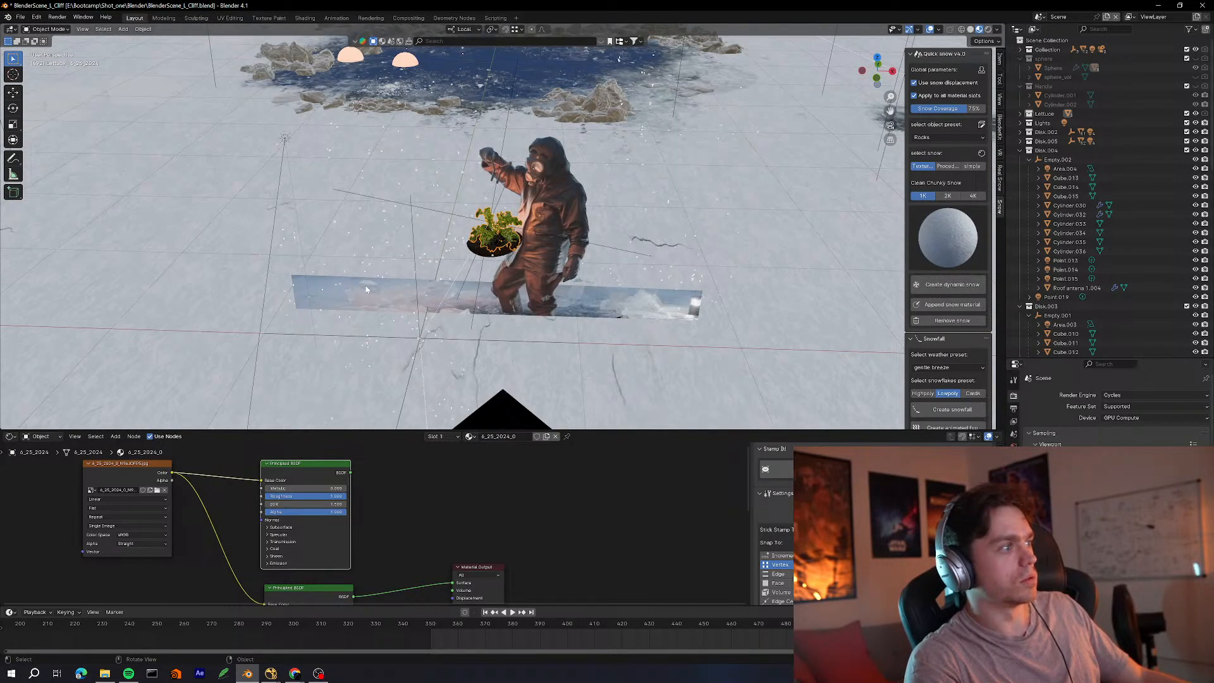
scroll(422, 290, "down", 5)
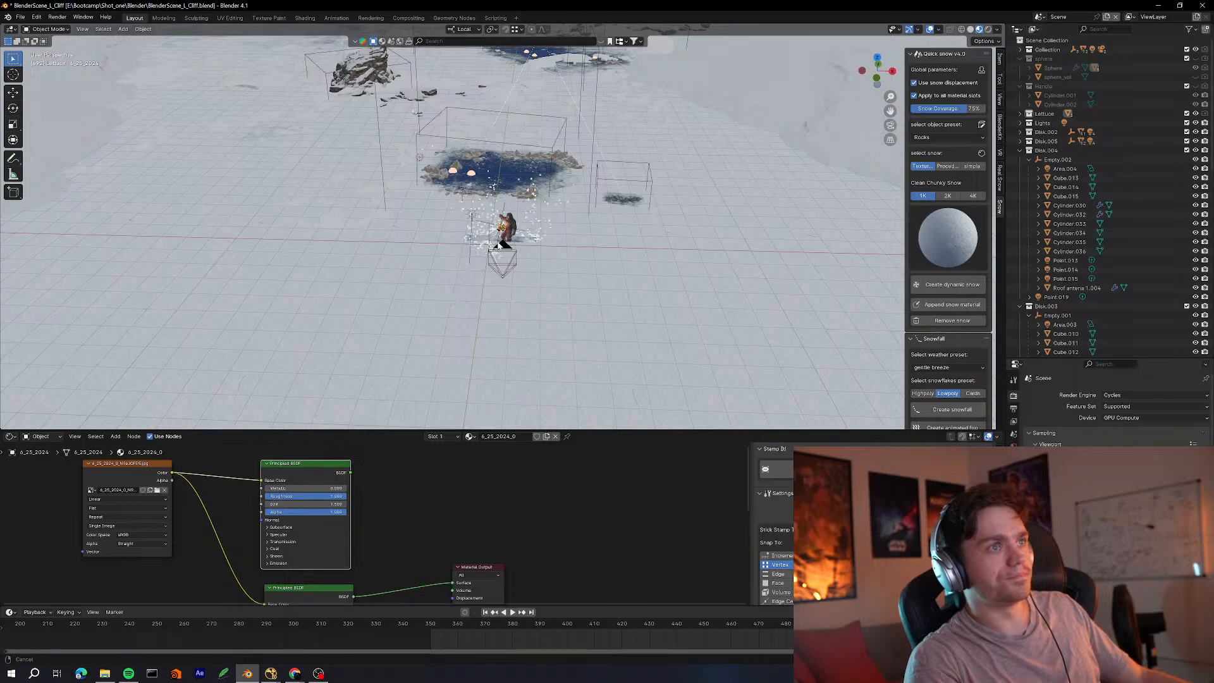
middle_click_drag(504, 245, 555, 243)
middle_click_drag(488, 298, 466, 237)
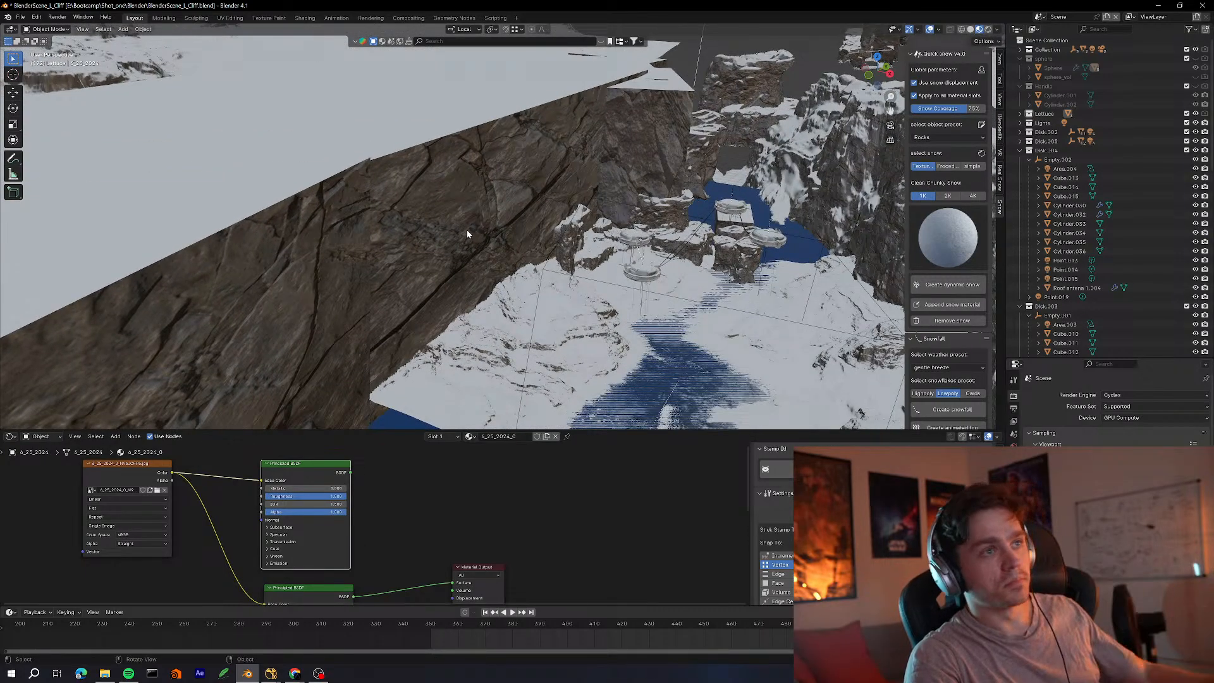
left_click(818, 157)
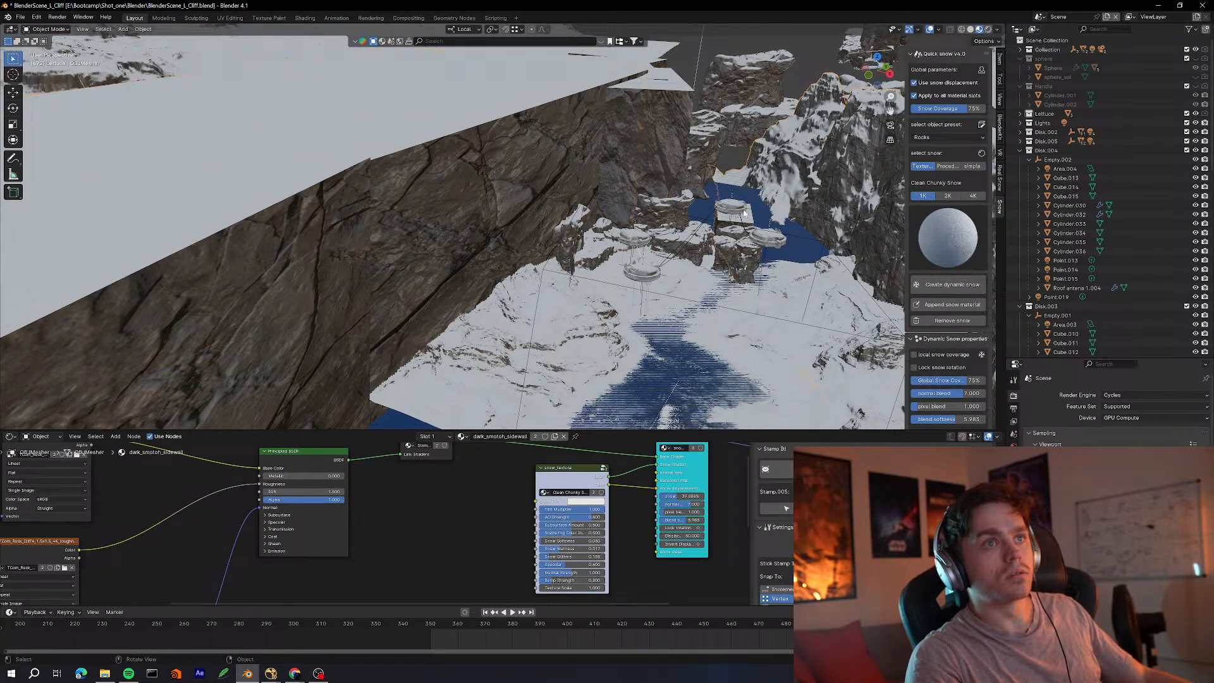
scroll(744, 214, "down", 3)
middle_click_drag(744, 213, 661, 196, "shift")
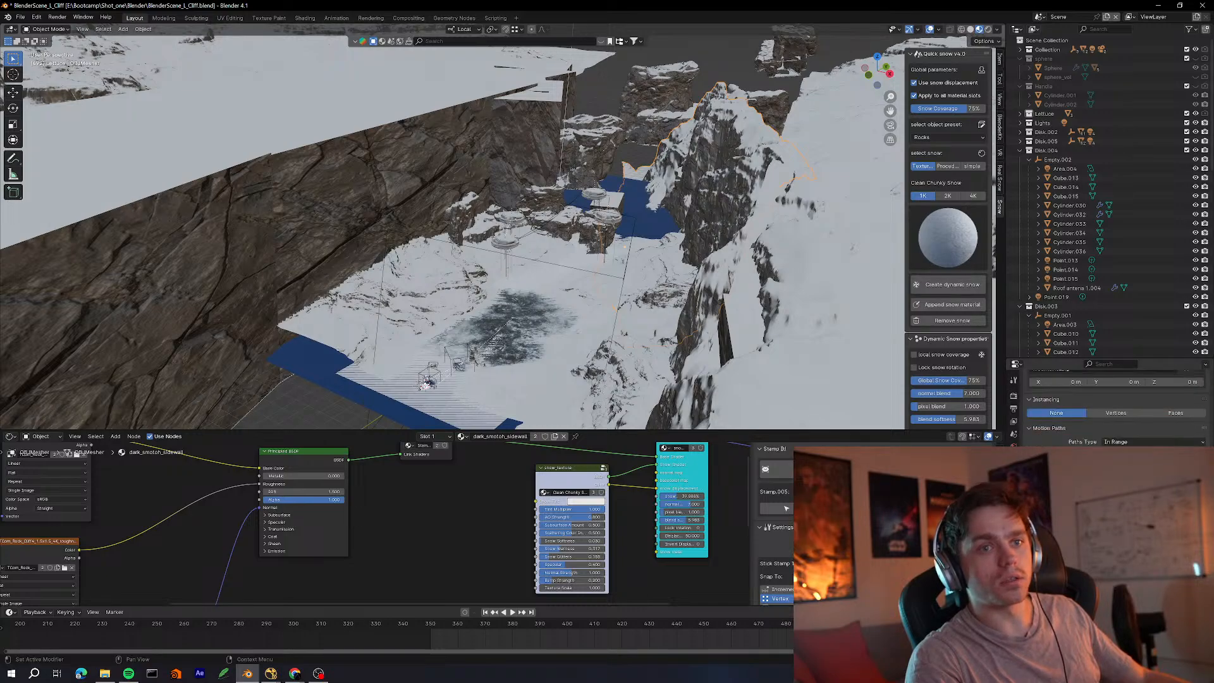
left_click(1014, 489)
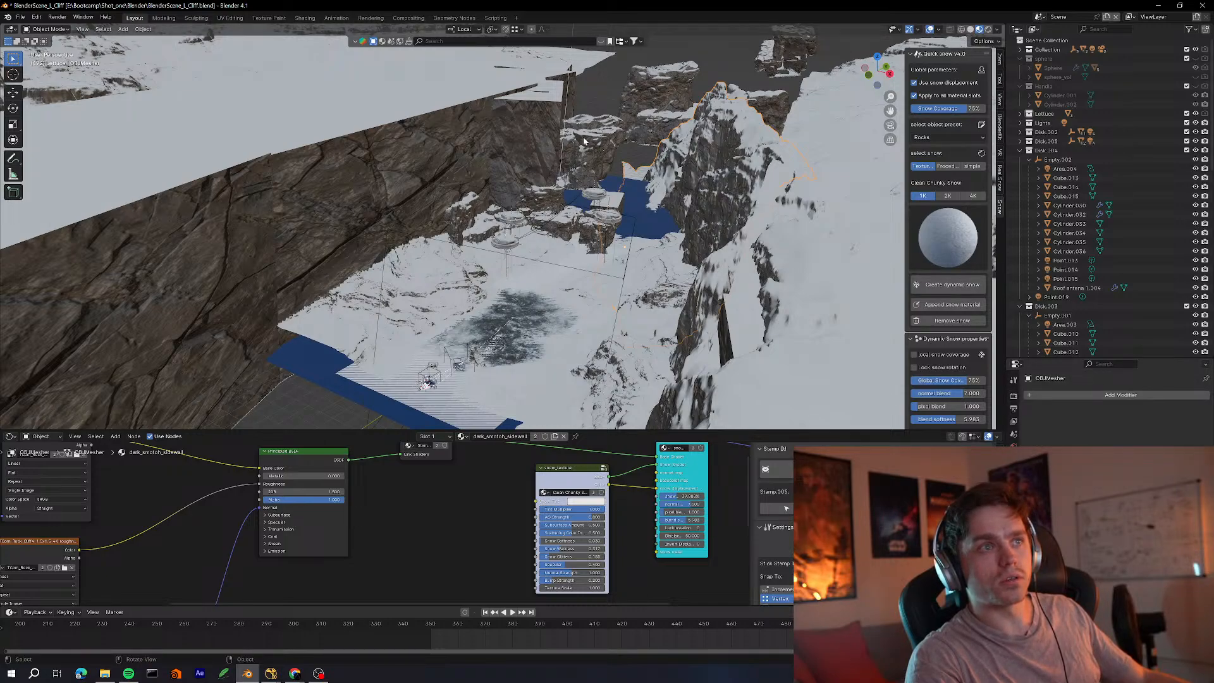
left_click(600, 153)
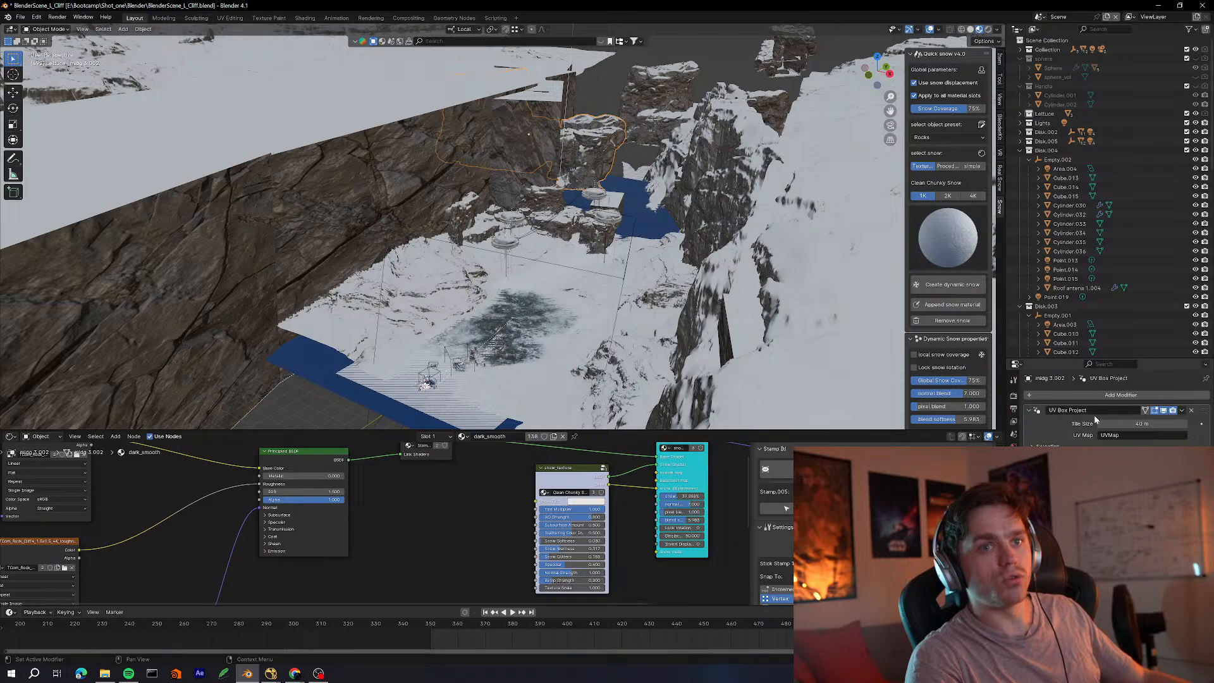
scroll(545, 220, "up", 2)
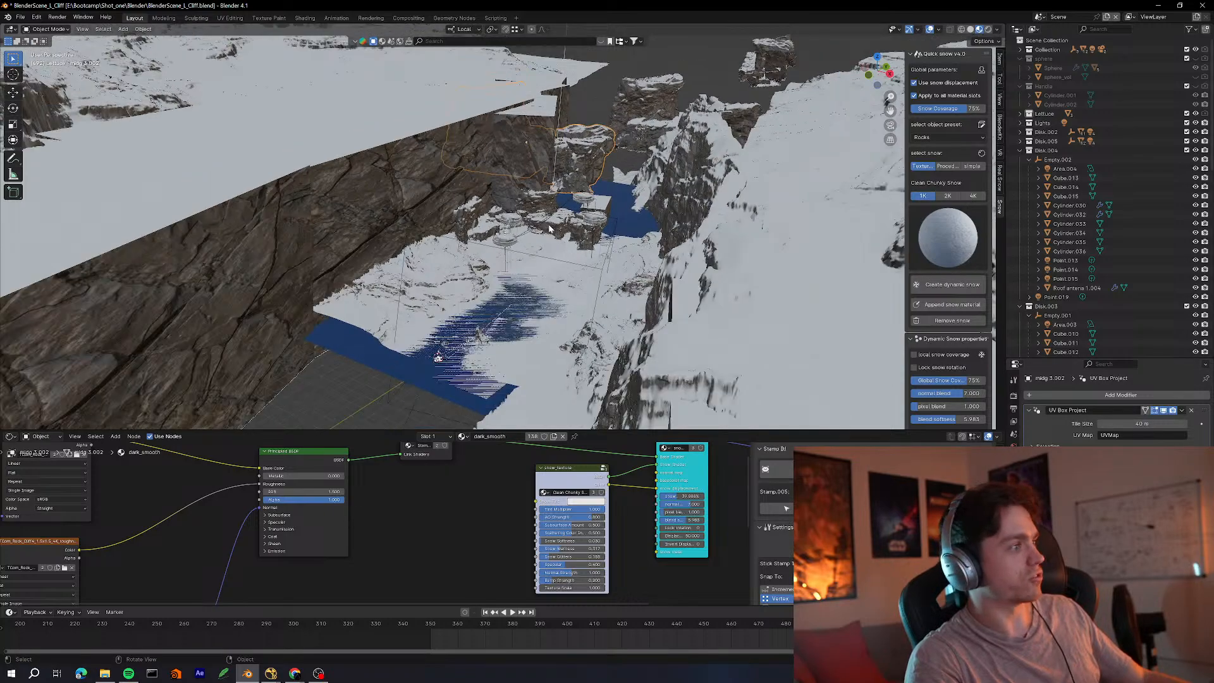
Fly through the canyon to the icy pond and select a glowing sphere to view its Emission_orange material
key("shift+grave")
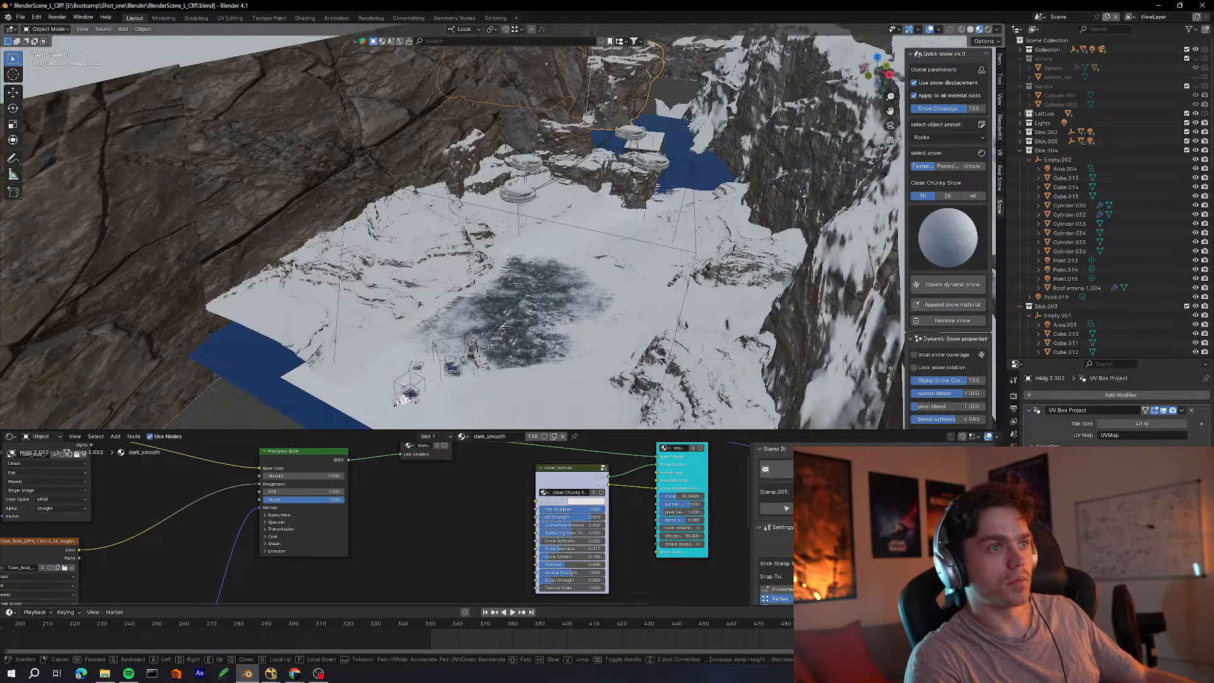
key("w")
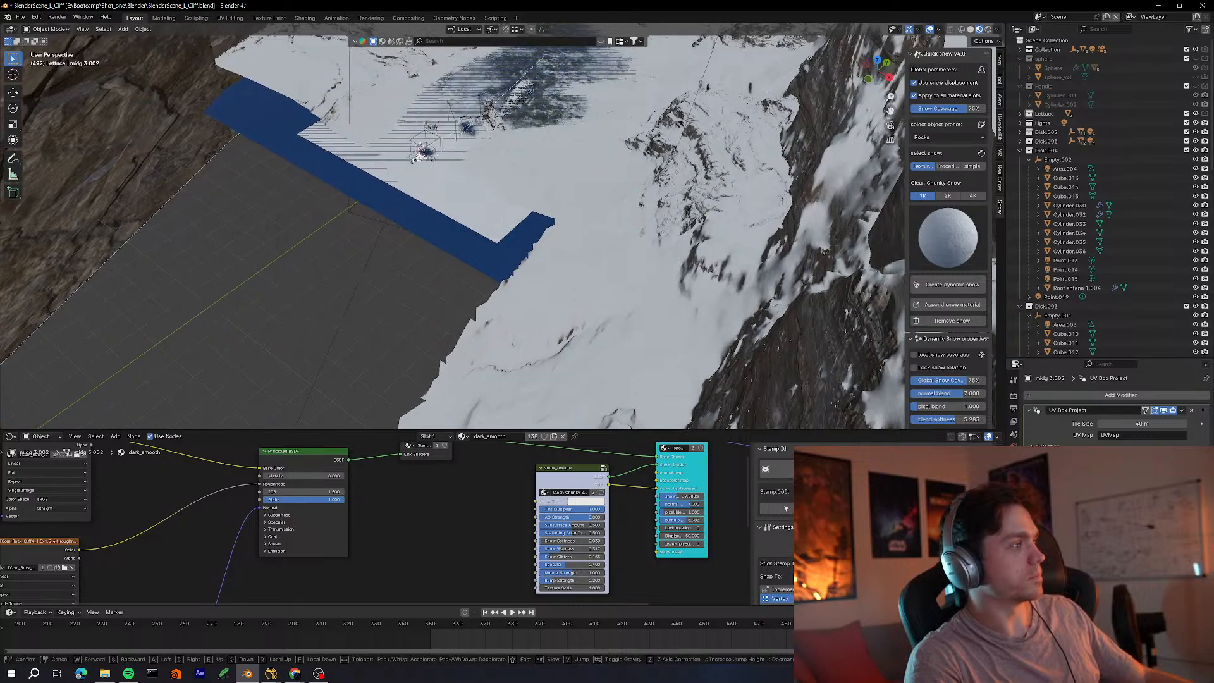
key("w")
key("w")
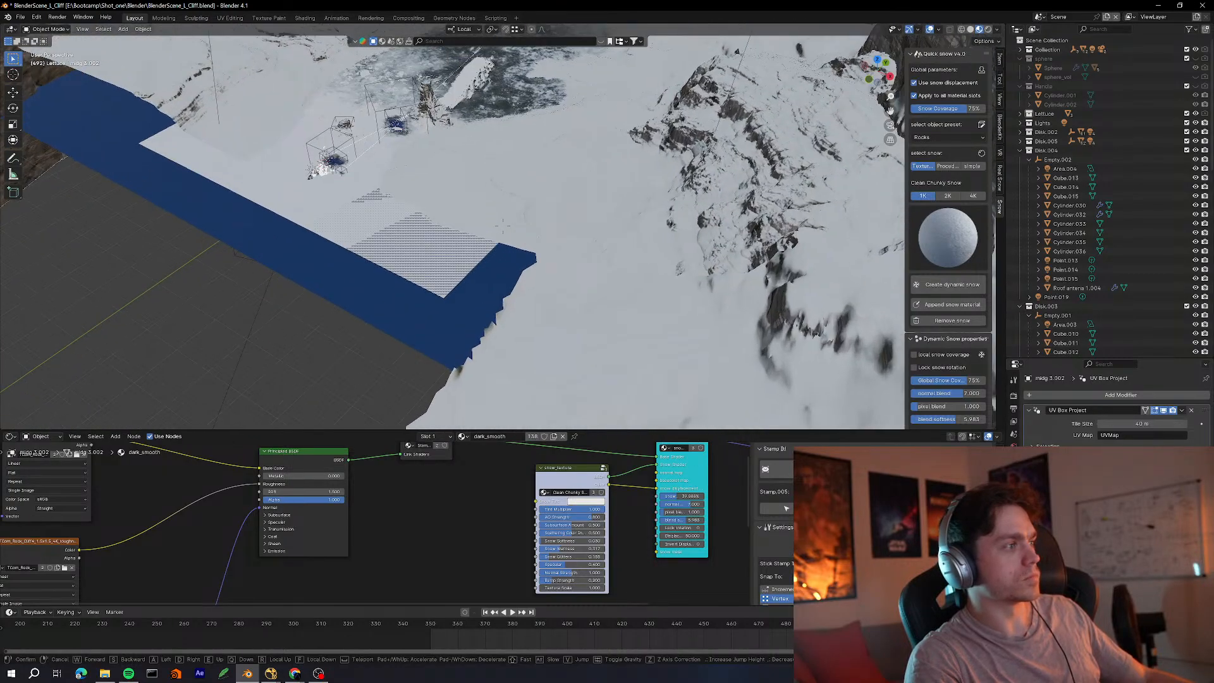
key("w")
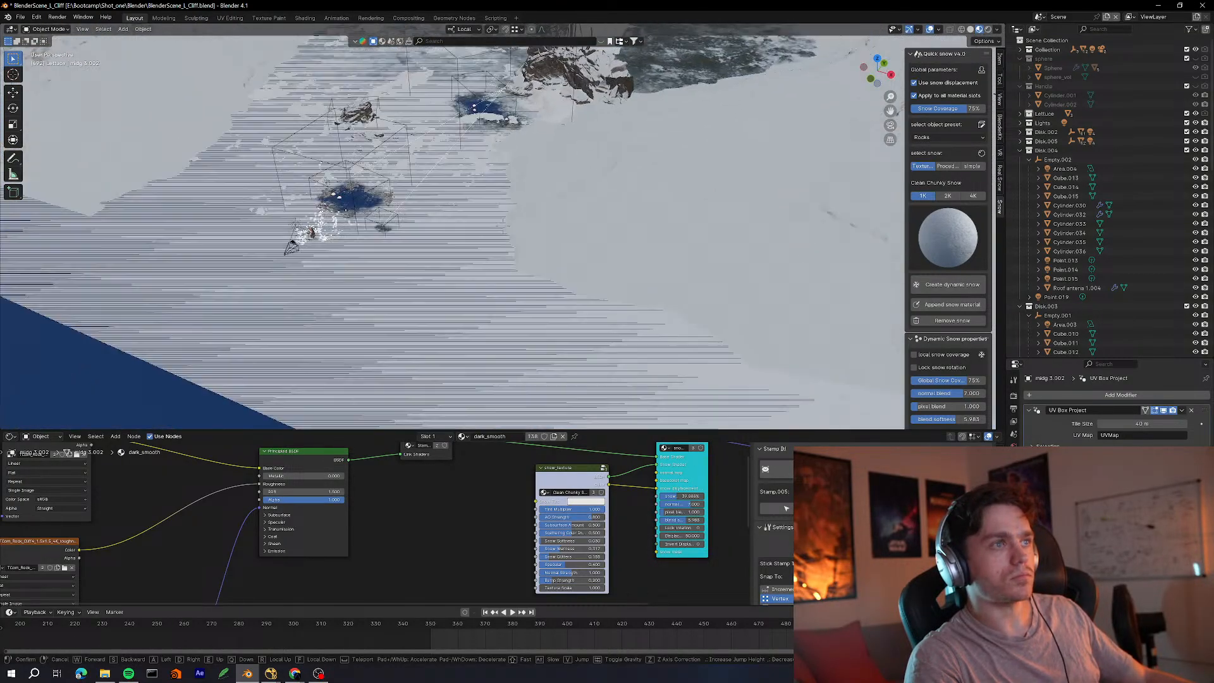
key("e")
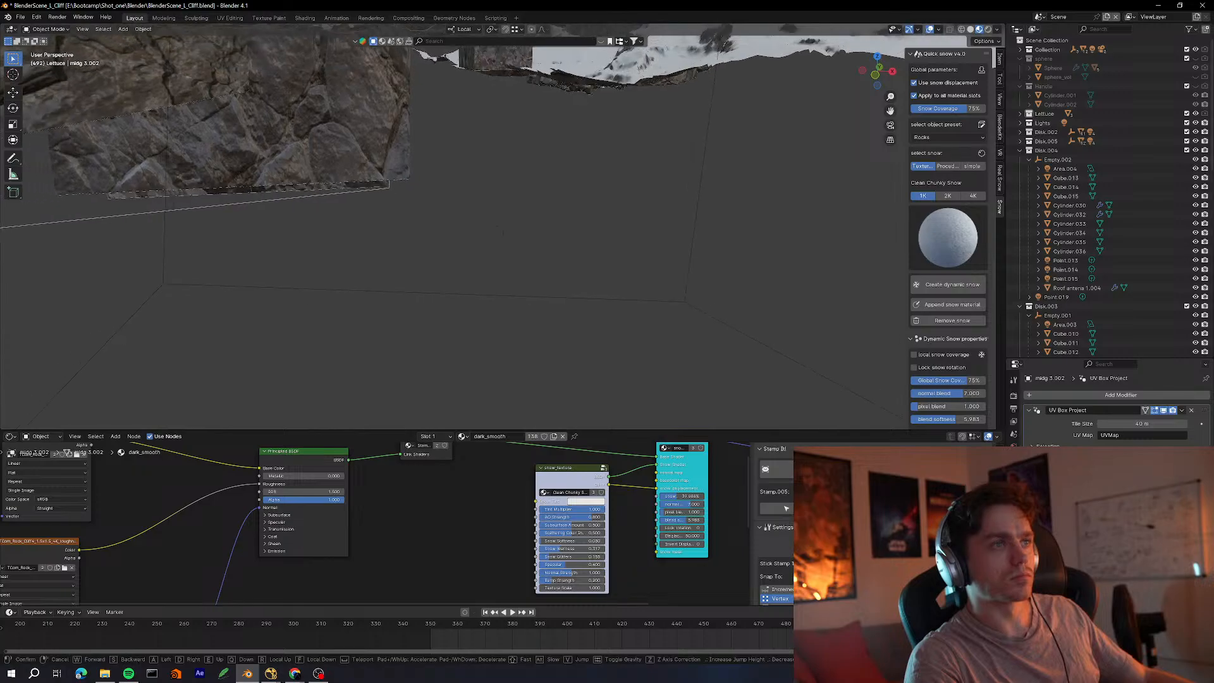
key("w")
key("w")
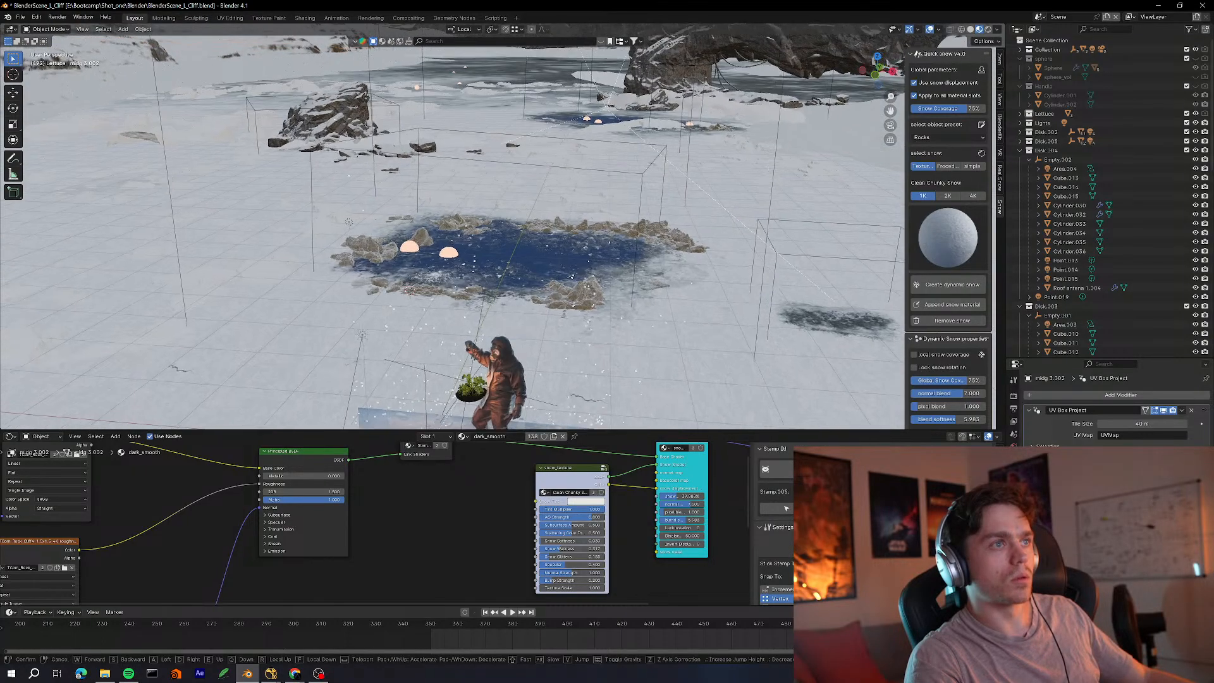
key("w")
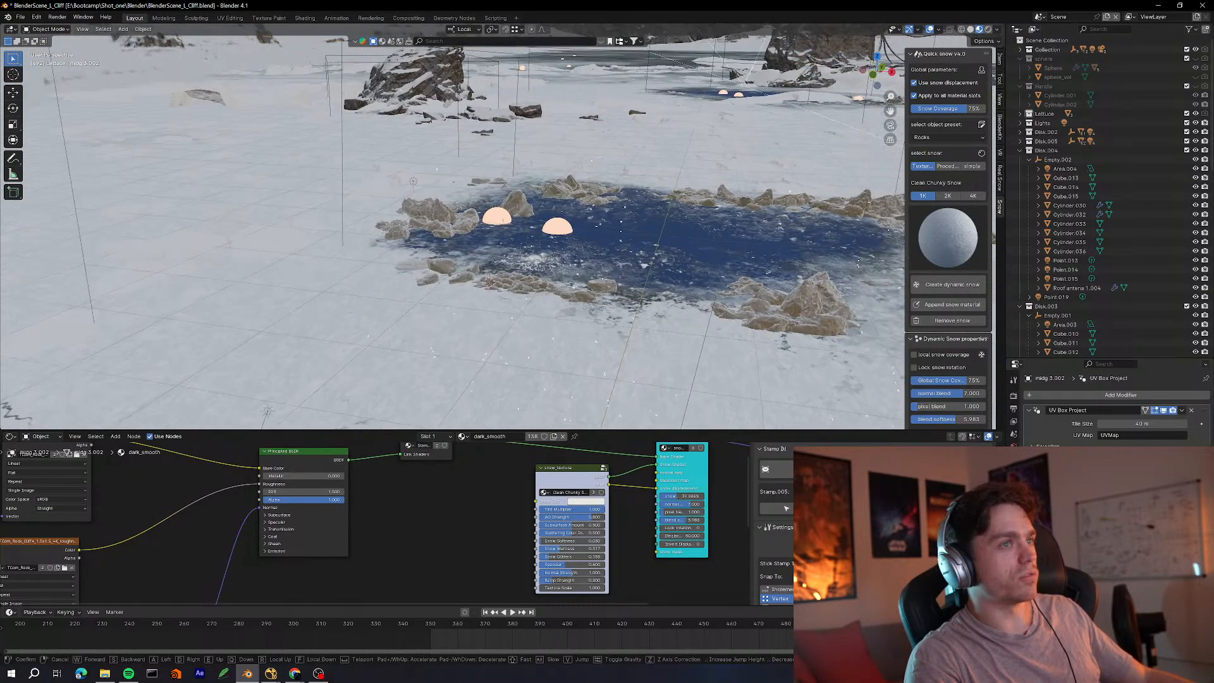
left_click(560, 296)
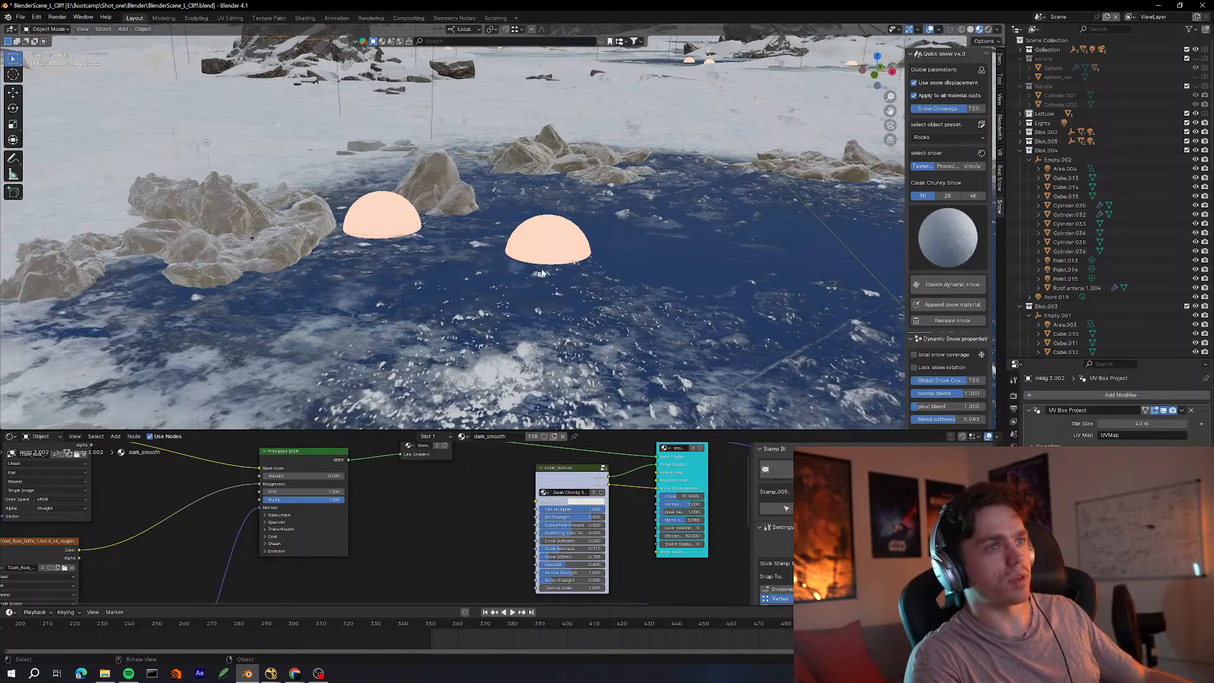
left_click(553, 249)
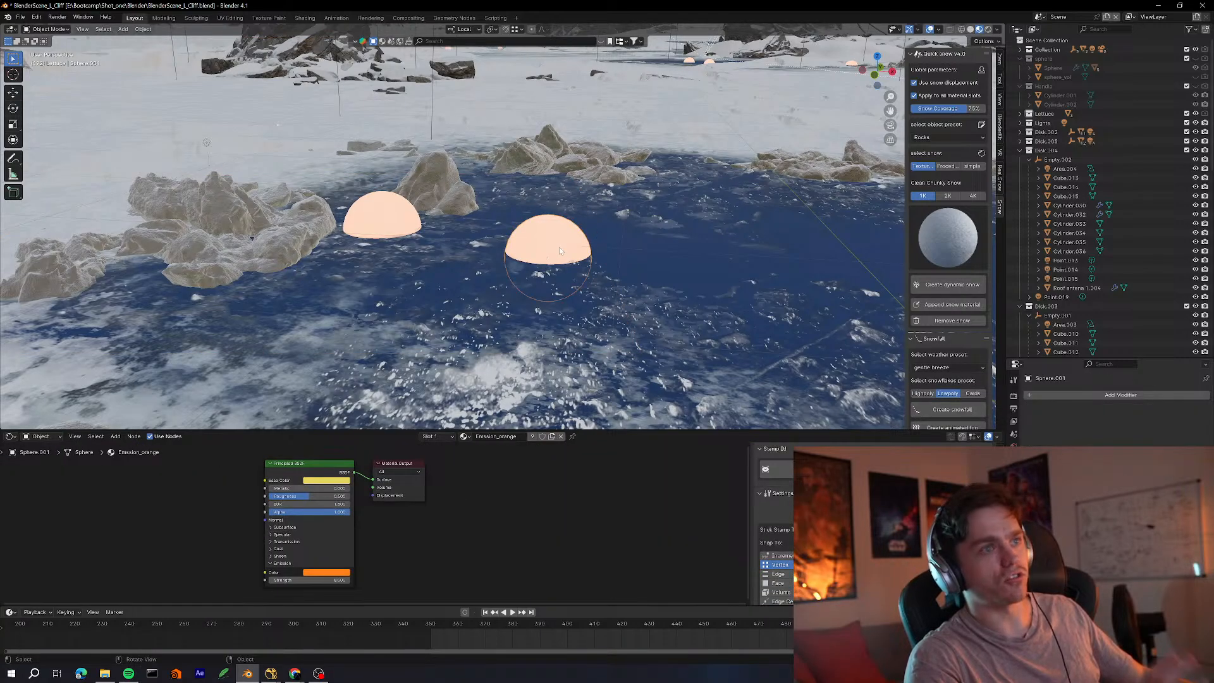
Switch to the Nuke script, look over its backdrop groups and show the Read6 reference in the viewer
left_click(273, 673)
left_click(310, 632)
scroll(519, 423, "down", 3)
middle_click_drag(526, 418, 680, 581)
scroll(447, 414, "up", 3)
scroll(435, 417, "down", 3)
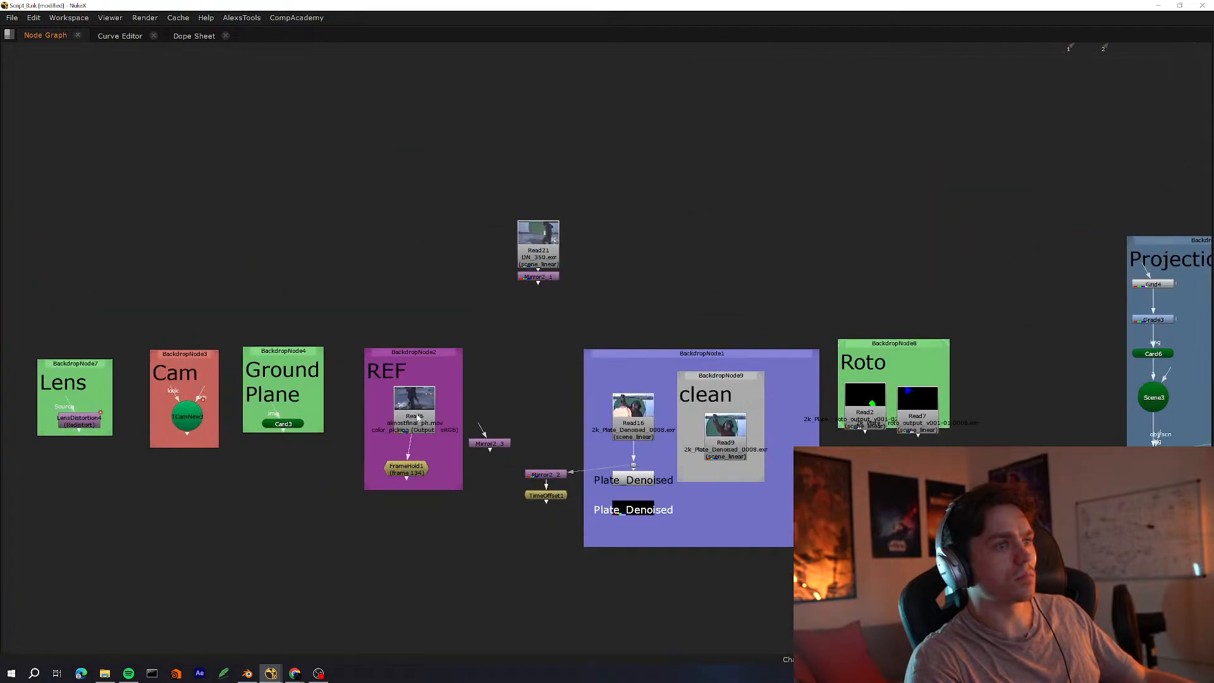
scroll(451, 430, "up", 2)
key("space")
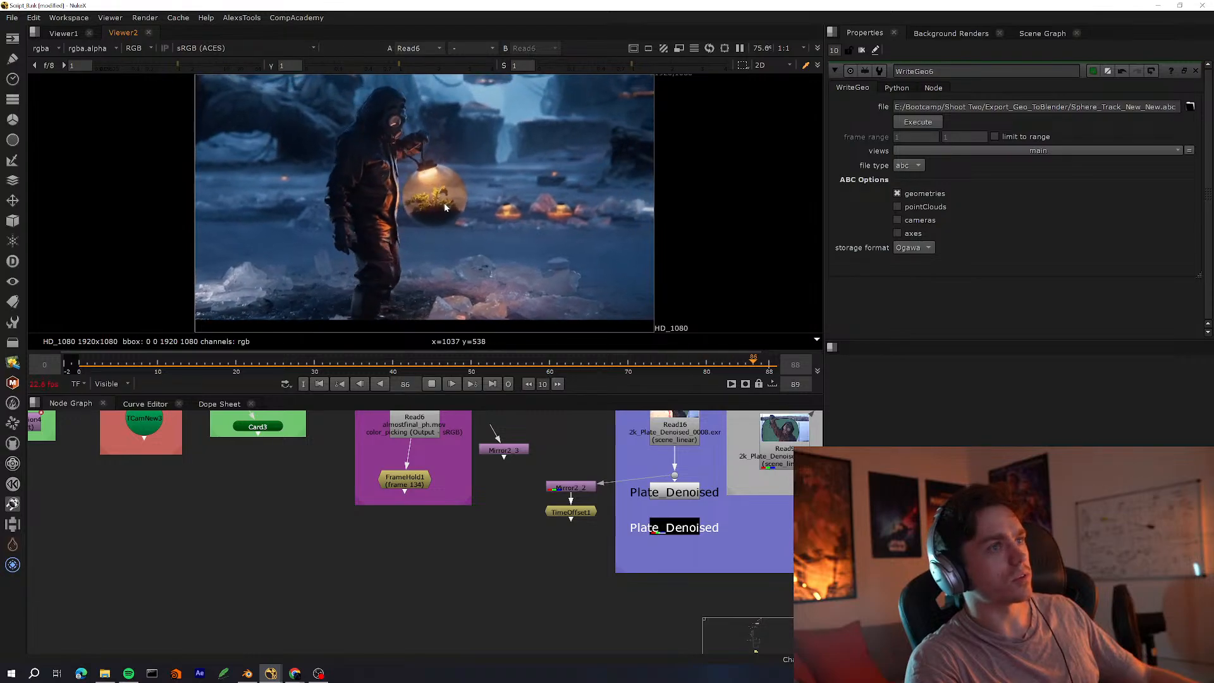
Survey the full node graph, find the main pipe beside the Key backdrop and view its Dot in the viewer
scroll(425, 571, "down", 5)
scroll(425, 571, "down", 5)
key("space")
middle_click_drag(450, 626, 537, 188)
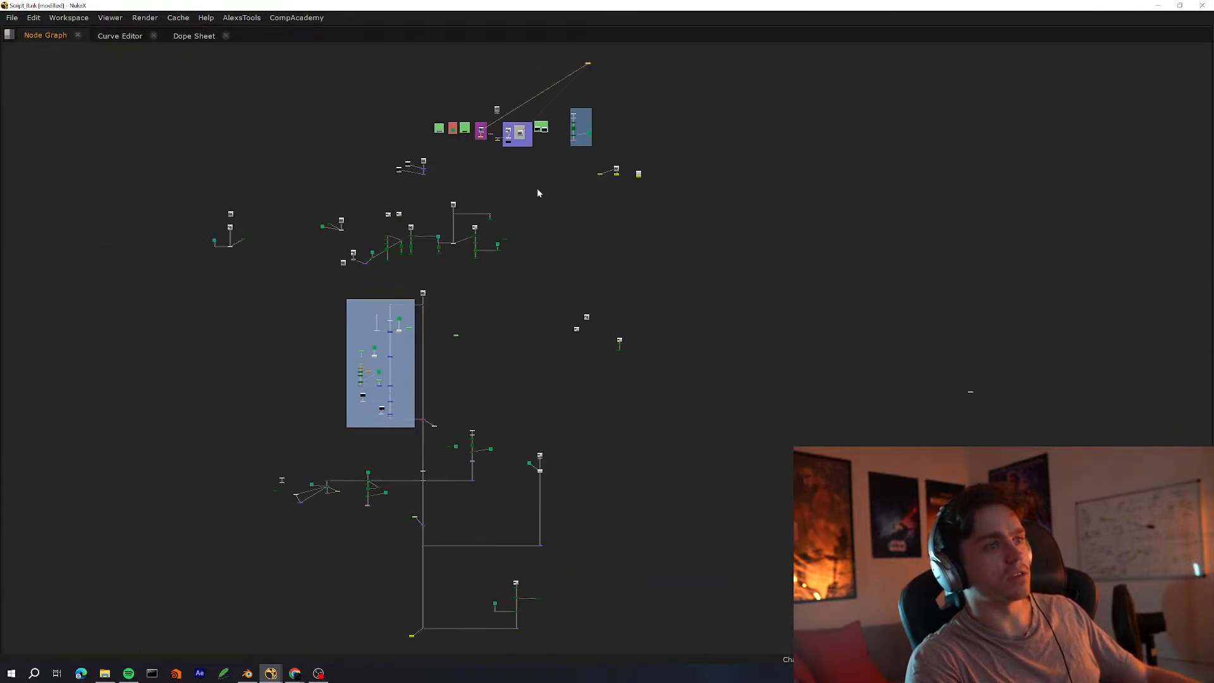
middle_click_drag(663, 633, 690, 238)
middle_click_drag(520, 76, 507, 403)
scroll(508, 403, "up", 5)
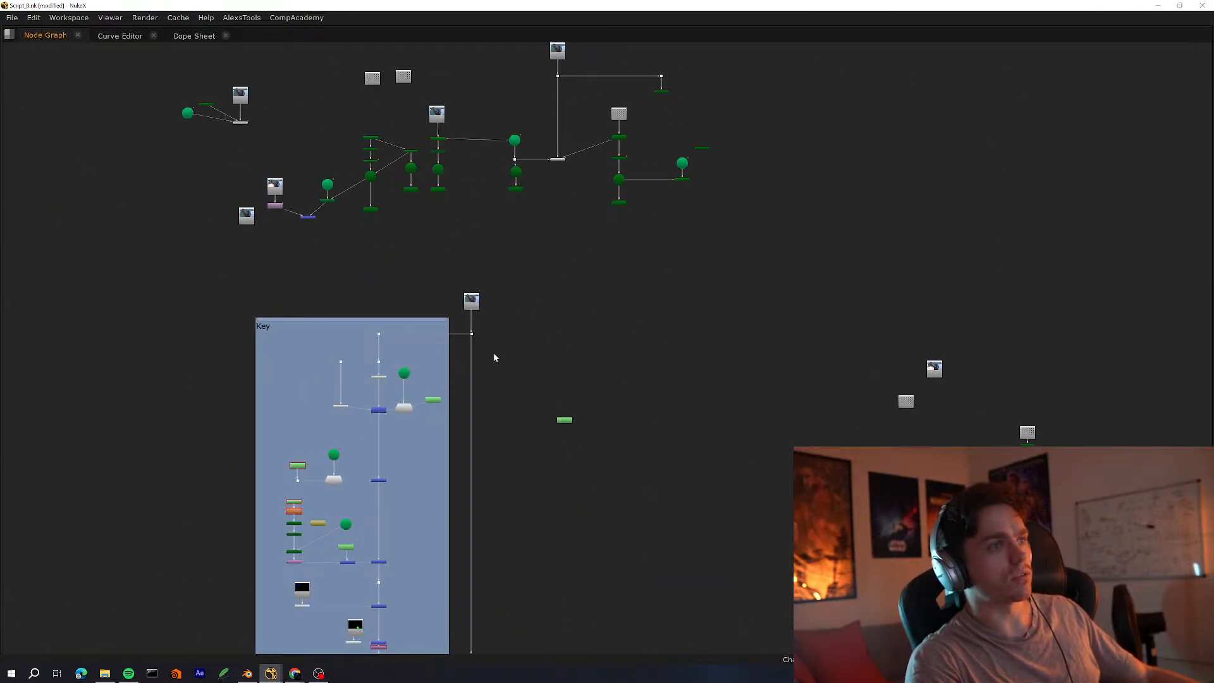
scroll(544, 329, "up", 3)
left_click(460, 384)
key("space")
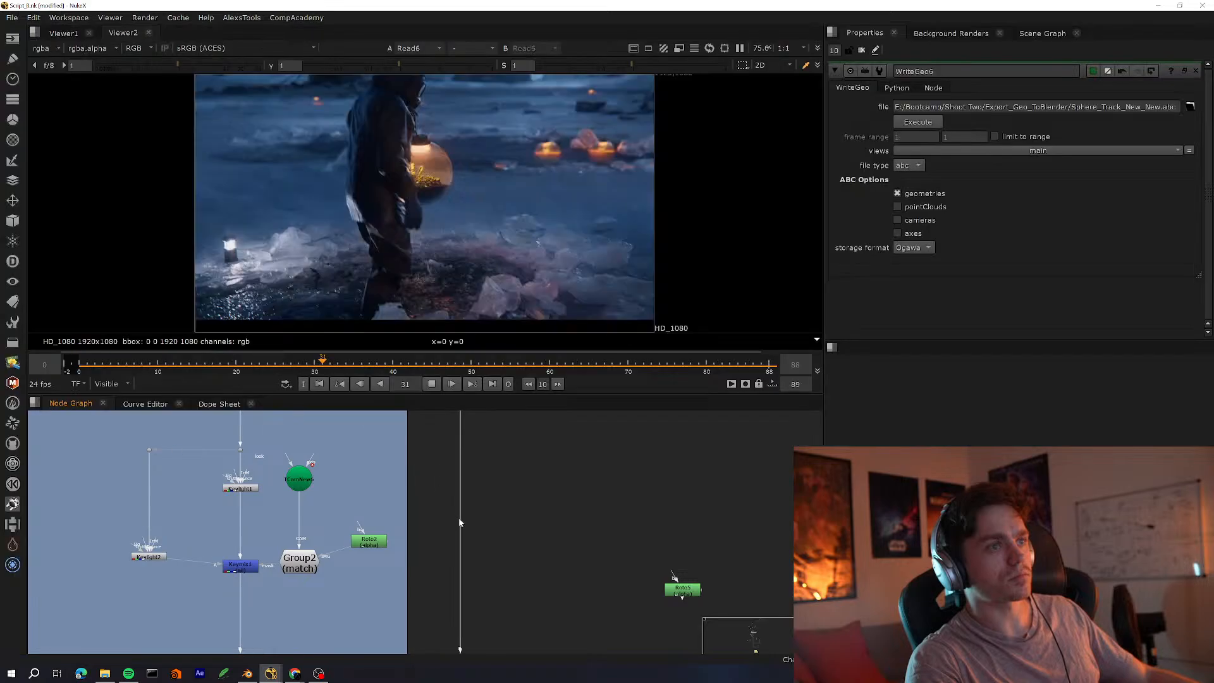
key("1")
Follow the main pipe below the Key backdrop and check the Dot1 green-screen plate around frame 30
scroll(458, 517, "down", 4)
middle_click_drag(458, 517, 452, 430)
middle_click_drag(456, 627, 502, 341)
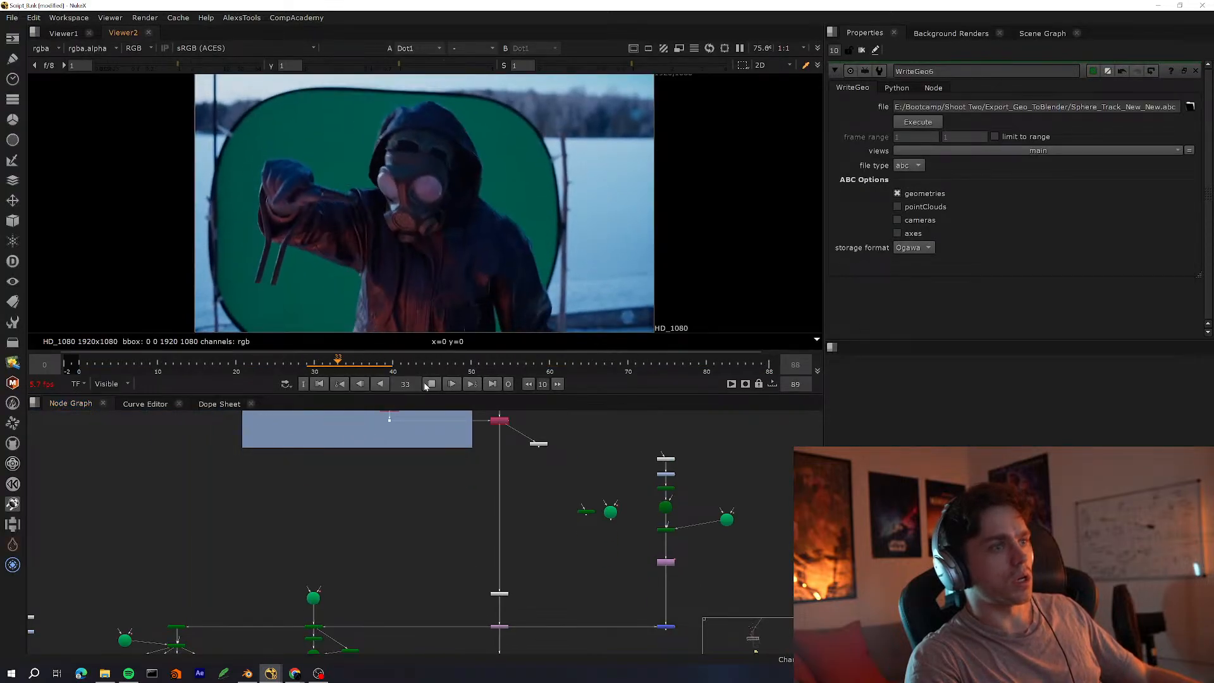
left_click_drag(323, 373, 317, 367)
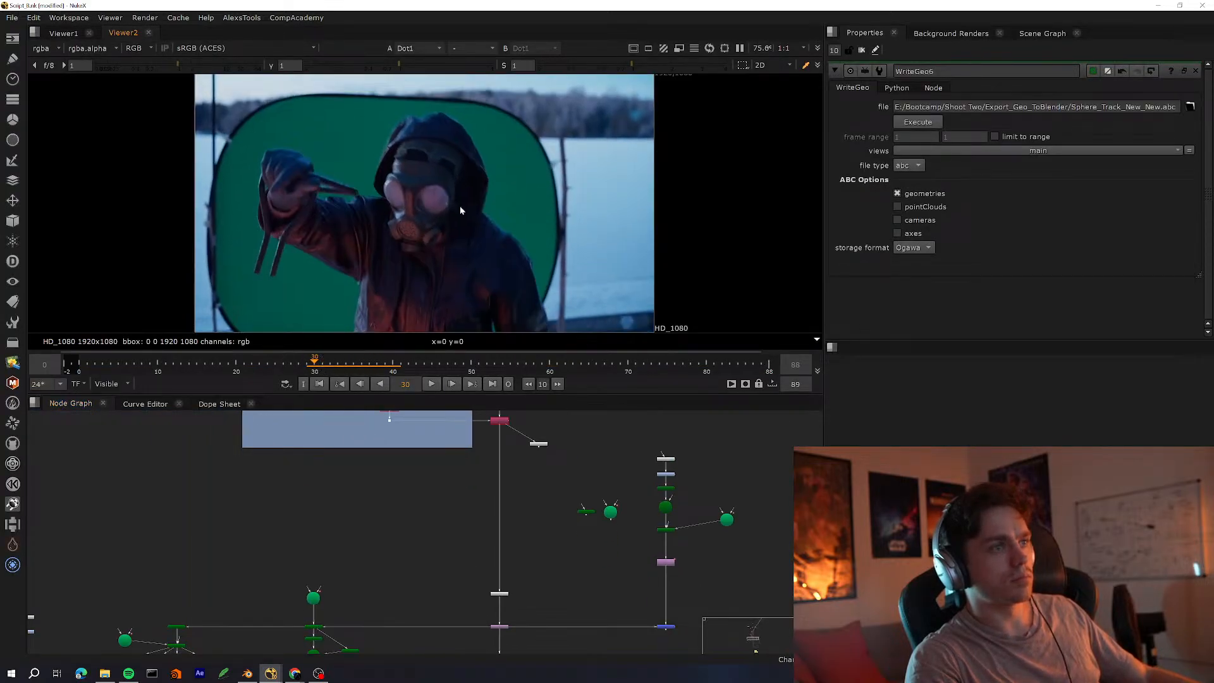
scroll(442, 466, "down", 2)
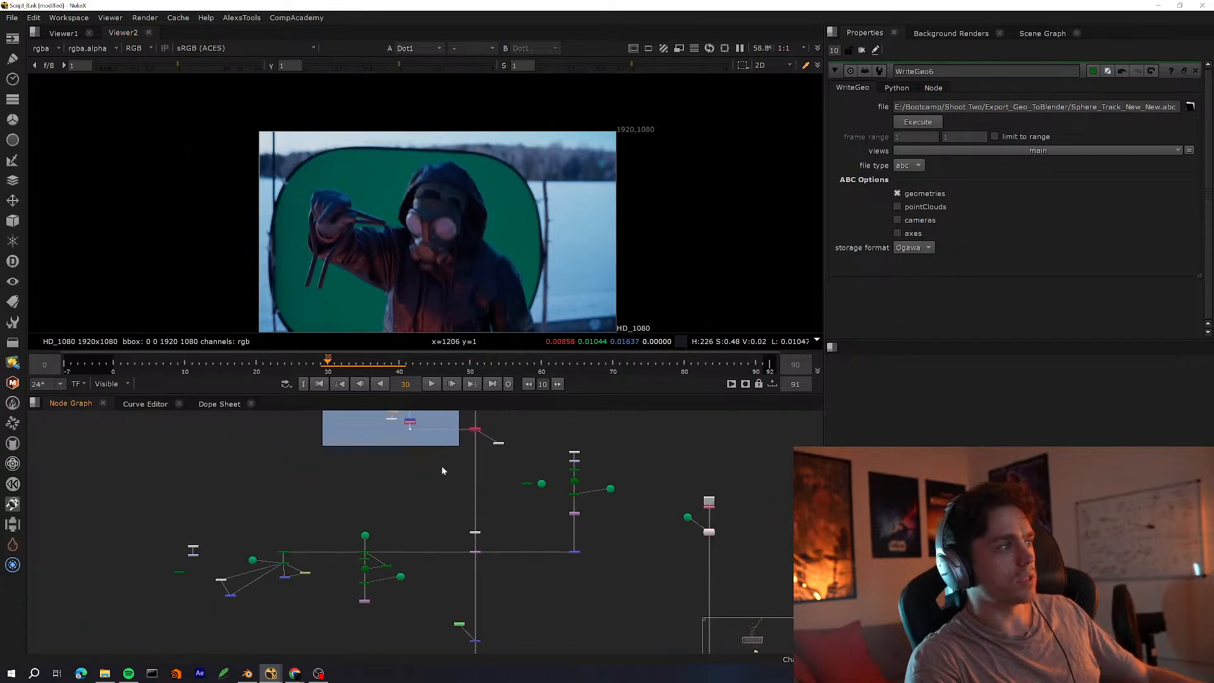
Insert a Dot in the connection between Roto3 and the main pipe and line it up directly beneath Roto3
middle_click_drag(441, 465, 289, 512)
key("space")
left_click_drag(425, 395, 424, 395)
scroll(459, 382, "up", 6)
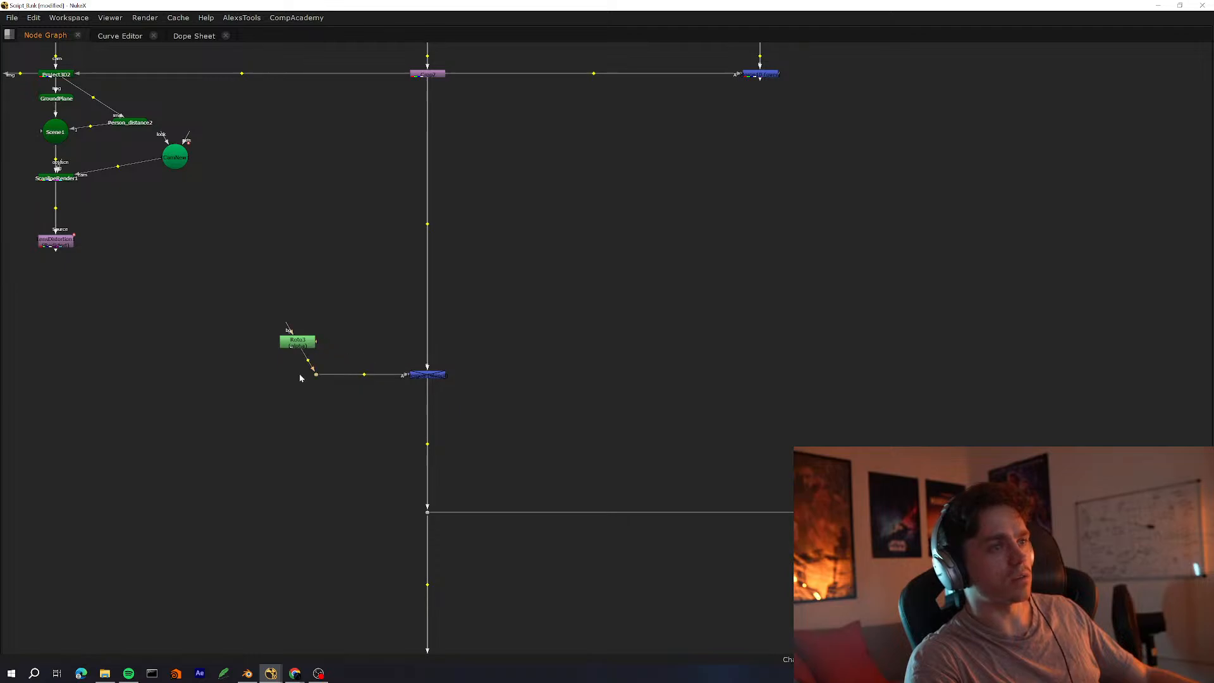
scroll(389, 470, "down", 10)
scroll(375, 459, "up", 10)
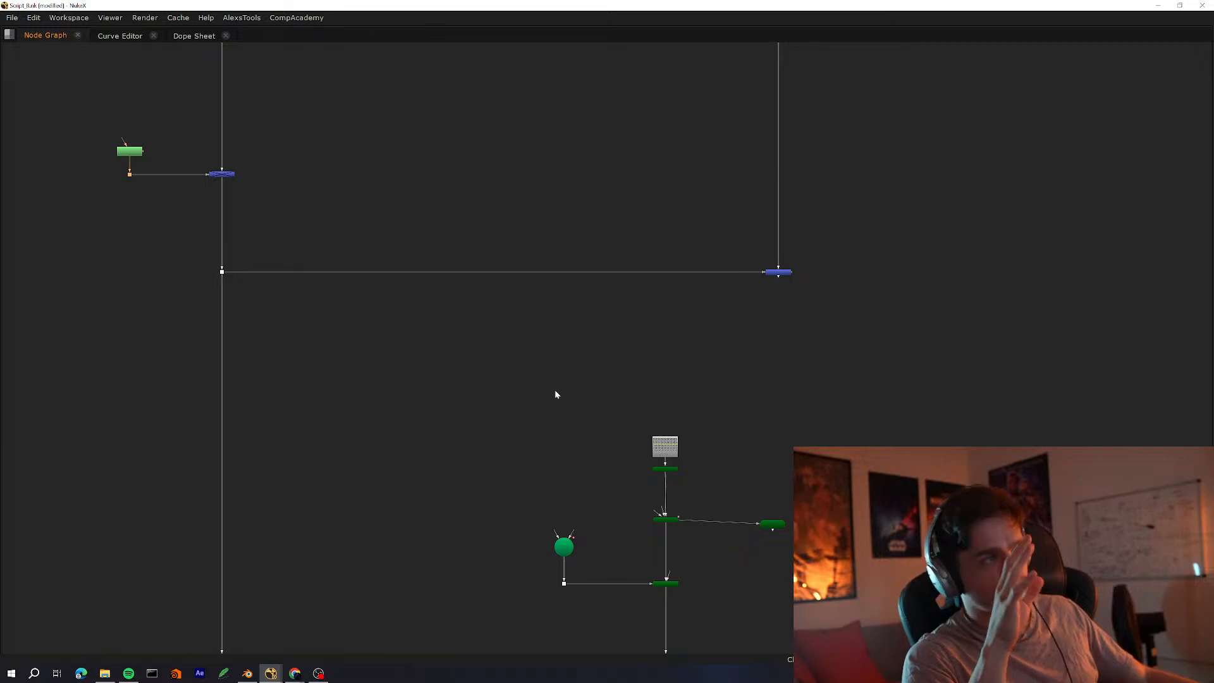
Arrange the To do and World Alignment sticky notes together and move both to empty space below the node tree
scroll(718, 430, "down", 5)
middle_click_drag(719, 460, 558, 255)
scroll(568, 343, "up", 3)
left_click_drag(633, 353, 269, 659)
middle_click_drag(483, 481, 506, 404)
scroll(503, 390, "up", 5)
left_click(395, 379)
left_click_drag(396, 380, 439, 372)
left_click(573, 255)
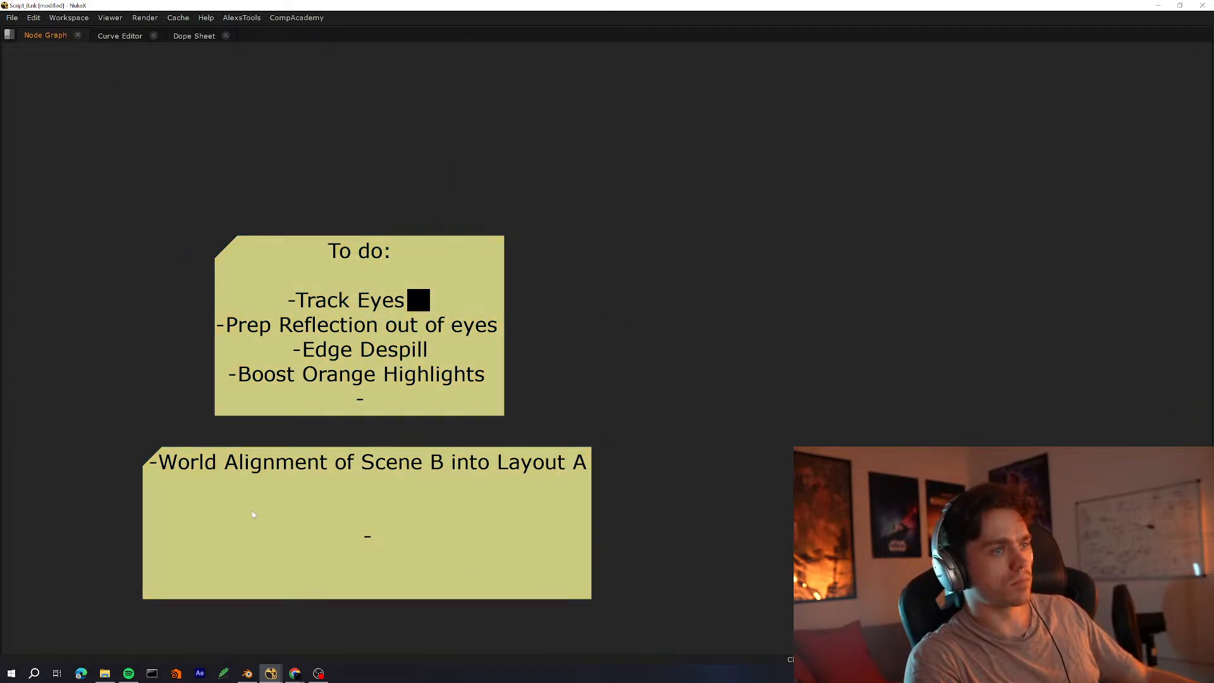
left_click_drag(852, 162, 78, 604)
scroll(532, 419, "down", 3)
middle_click_drag(533, 419, 780, 327)
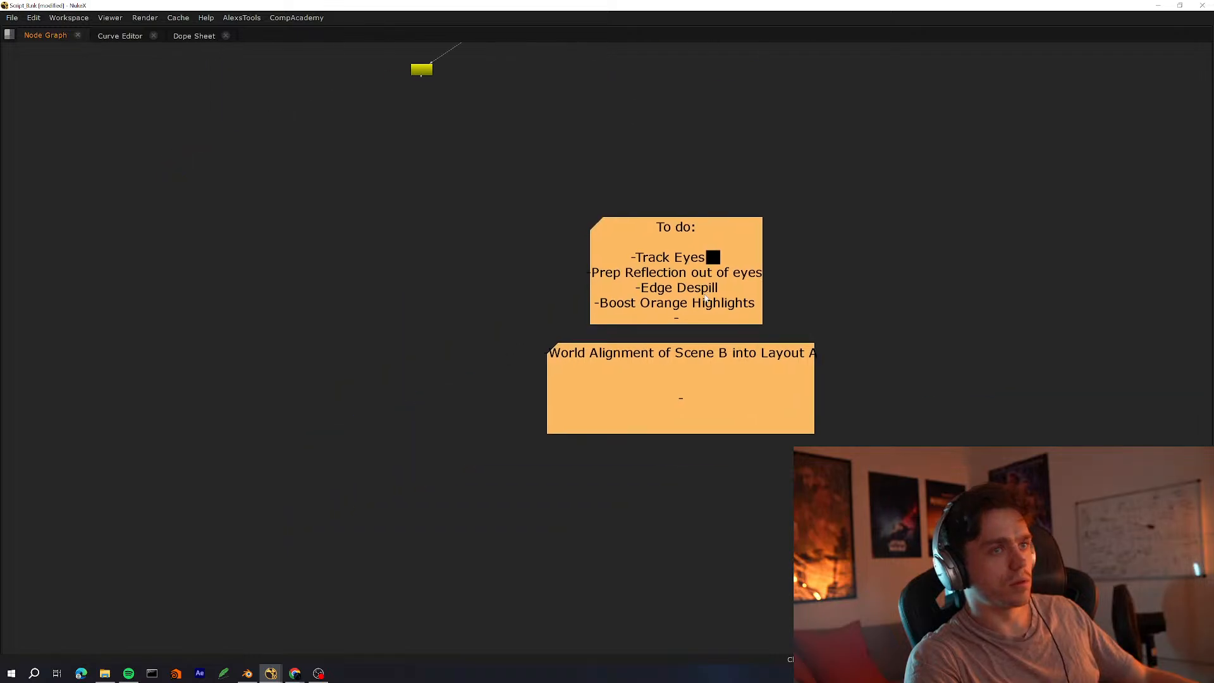
left_click_drag(727, 297, 503, 550)
Show Merge9, the composite of the keyed actor and checkered sphere, in the viewer and check it at frame 85
middle_click_drag(841, 114, 586, 550)
scroll(623, 466, "up", 4)
middle_click_drag(650, 465, 518, 611)
left_click_drag(552, 567, 348, 649)
key("space")
key("1")
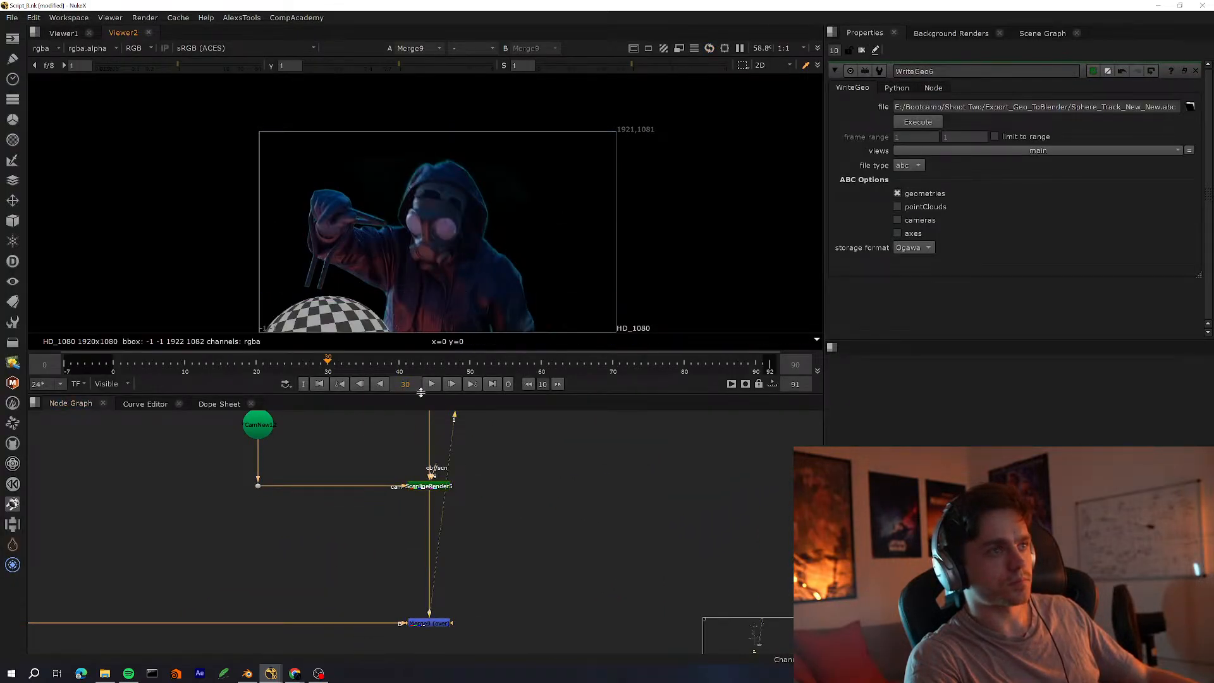
left_click_drag(670, 365, 720, 366)
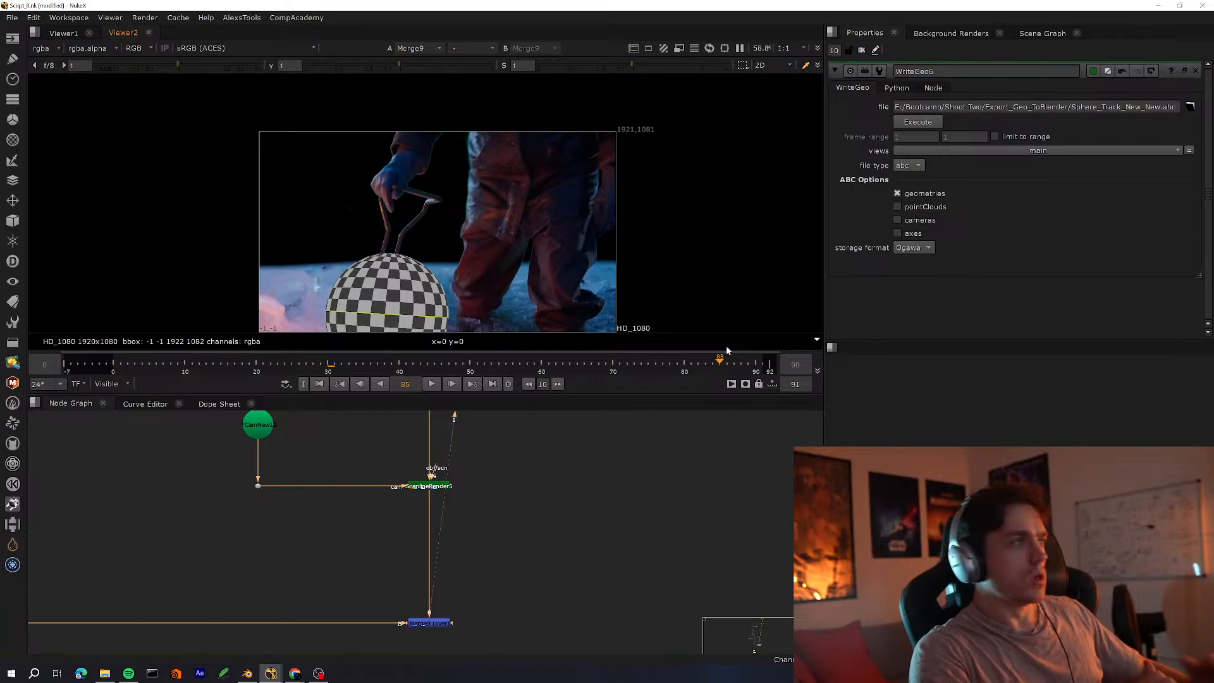
Survey the whole comp tree, following it from the sphere merge back up to the projection and camera setups
scroll(309, 536, "down", 3)
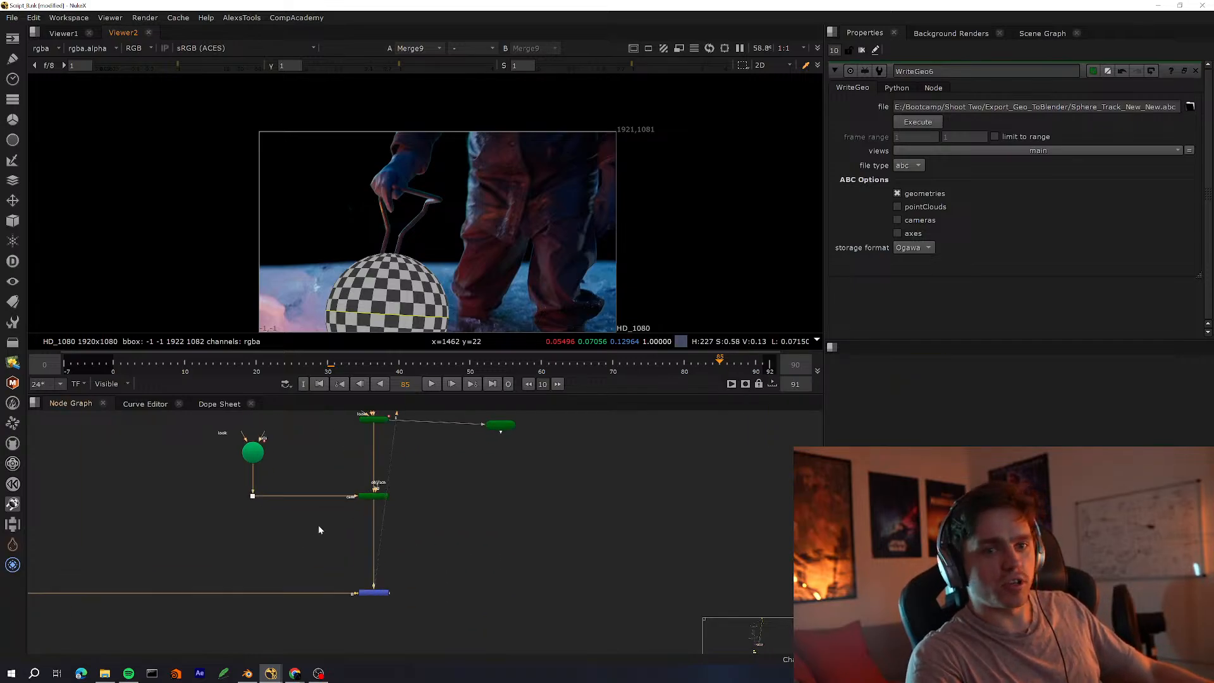
scroll(308, 530, "down", 8)
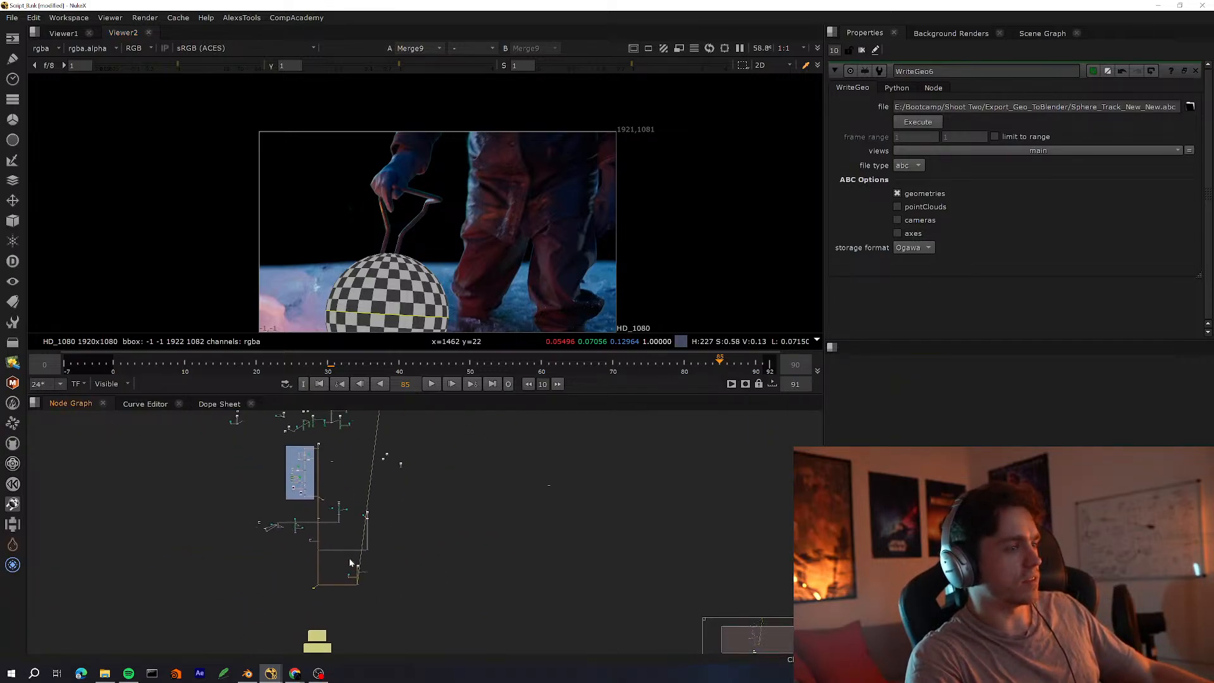
scroll(456, 537, "up", 4)
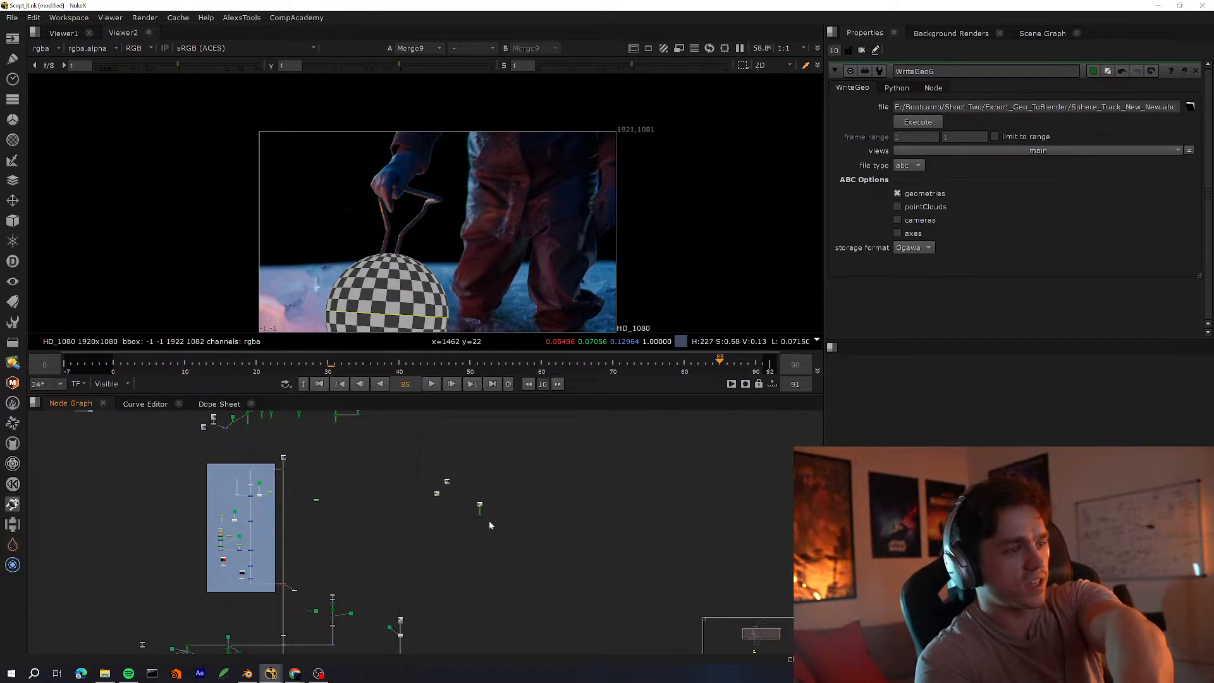
middle_click_drag(345, 488, 400, 577)
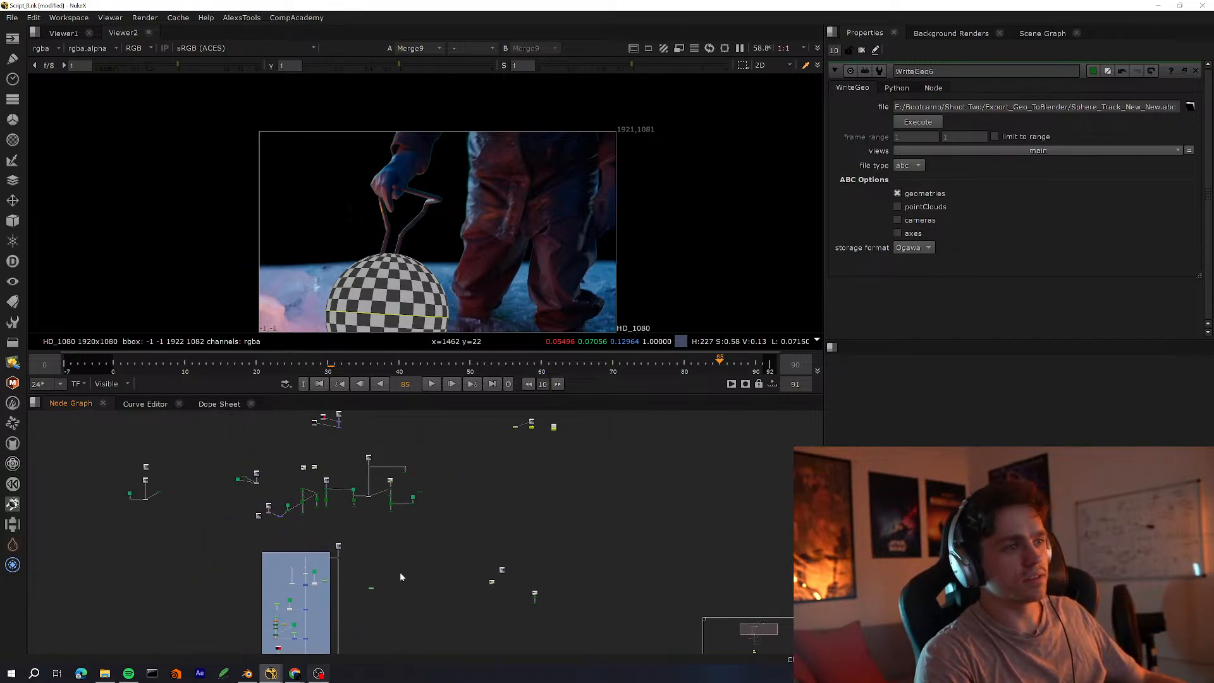
scroll(506, 510, "up", 7)
middle_click_drag(507, 511, 655, 579)
scroll(132, 461, "up", 1)
middle_click_drag(211, 483, 368, 525)
scroll(368, 524, "up", 3)
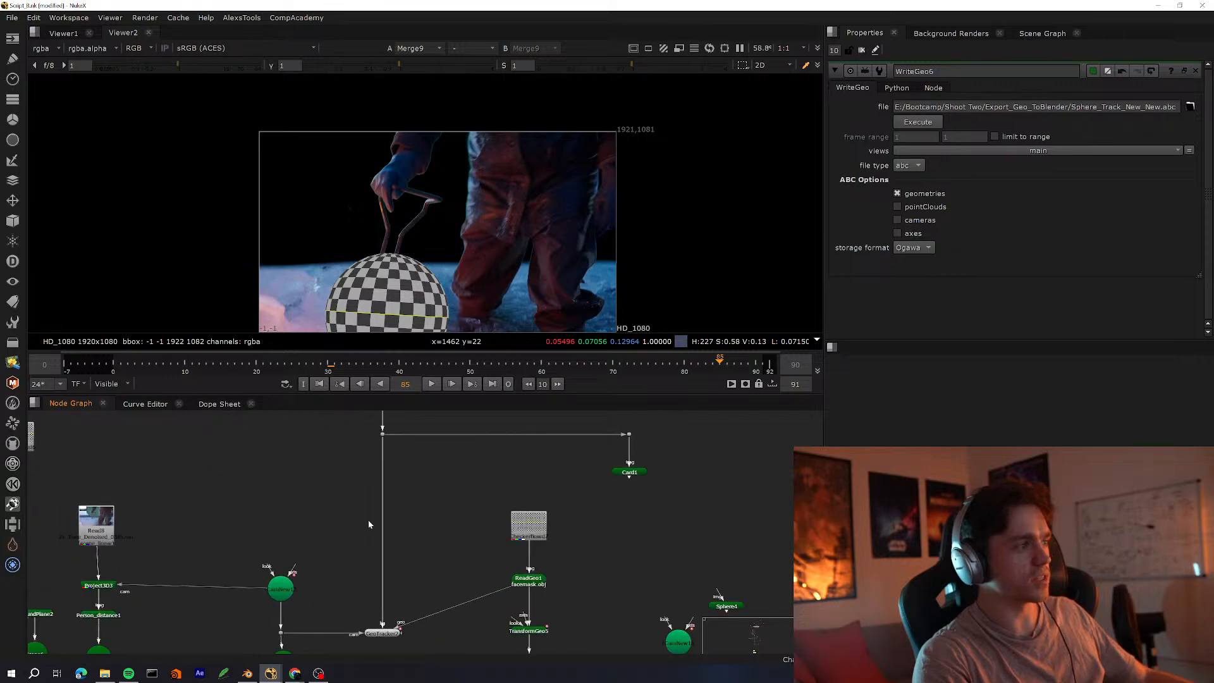
Show the Read8 denoised plate in the viewer and move its node higher above its projection branch
scroll(548, 538, "up", 4)
middle_click_drag(107, 496, 684, 587)
scroll(684, 587, "up", 1)
left_click(112, 572)
key("1")
middle_click_drag(135, 645, 459, 594)
scroll(150, 570, "down", 3)
key("space")
left_click_drag(458, 594, 445, 510)
key("space")
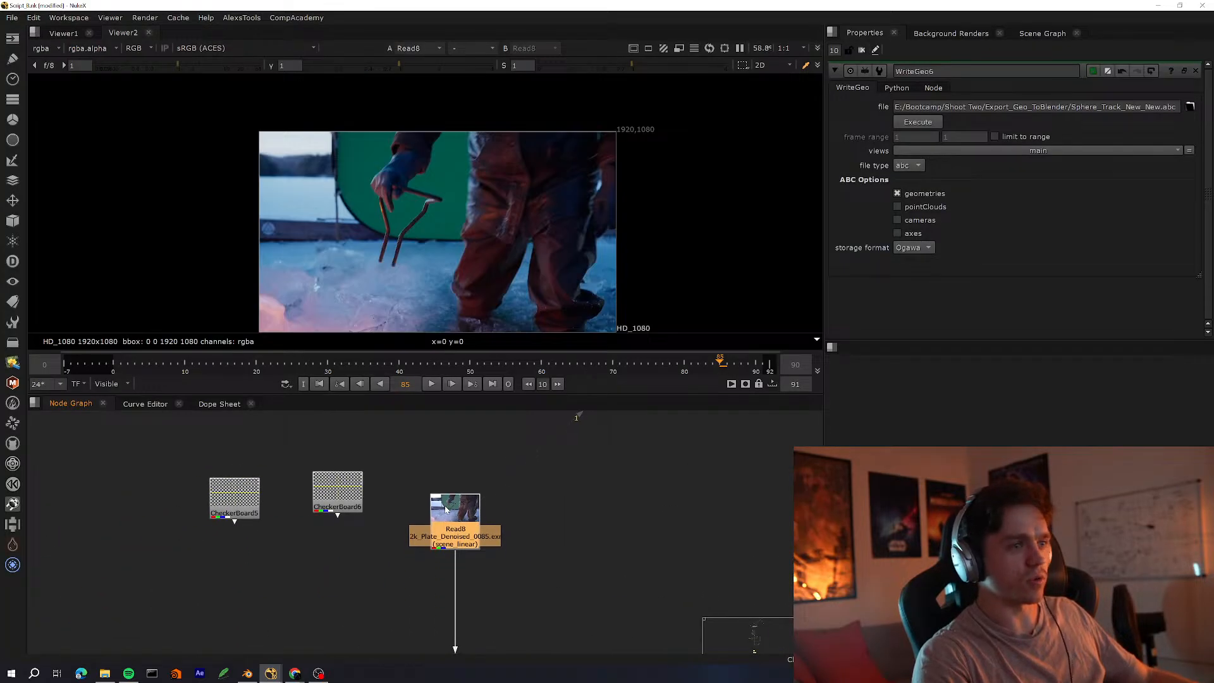
Select the two loose CheckerBoard nodes and the separate plate-and-camera branch and move them up and away from the projection trees
key("space")
scroll(445, 509, "down", 3)
middle_click_drag(417, 278, 558, 283)
left_click_drag(519, 247, 377, 382)
middle_click_drag(376, 382, 587, 454)
left_click_drag(401, 411, 215, 525, "shift")
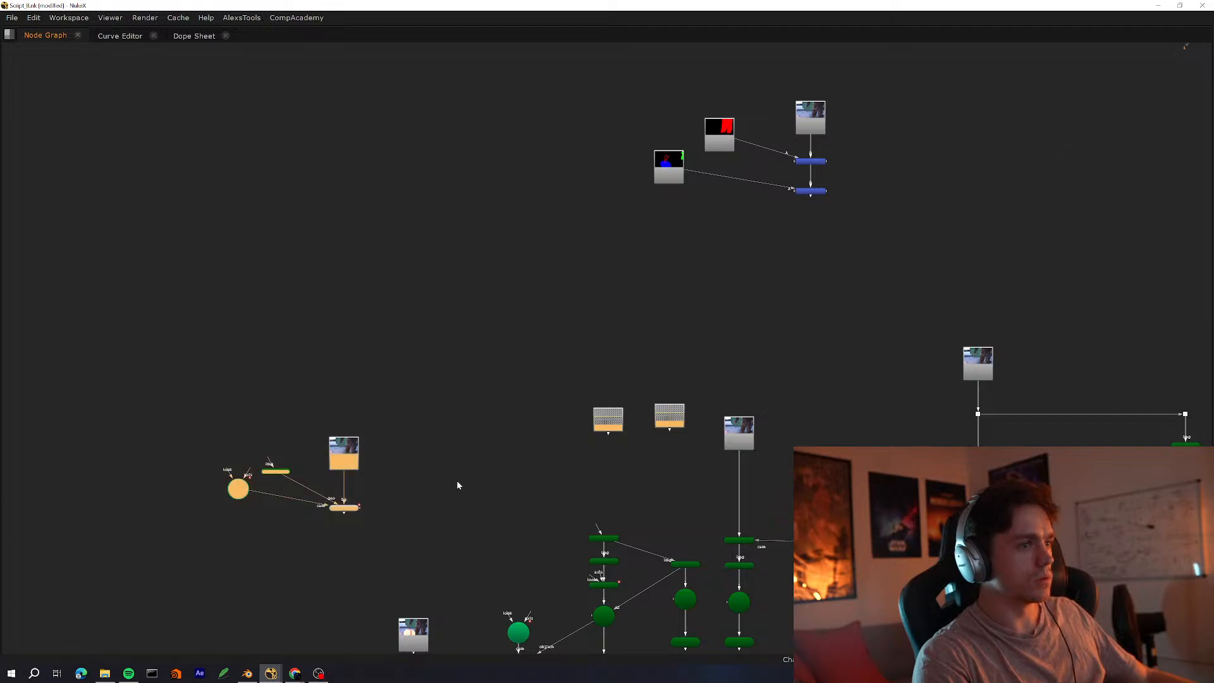
middle_click_drag(458, 485, 452, 554)
left_click_drag(662, 490, 484, 309)
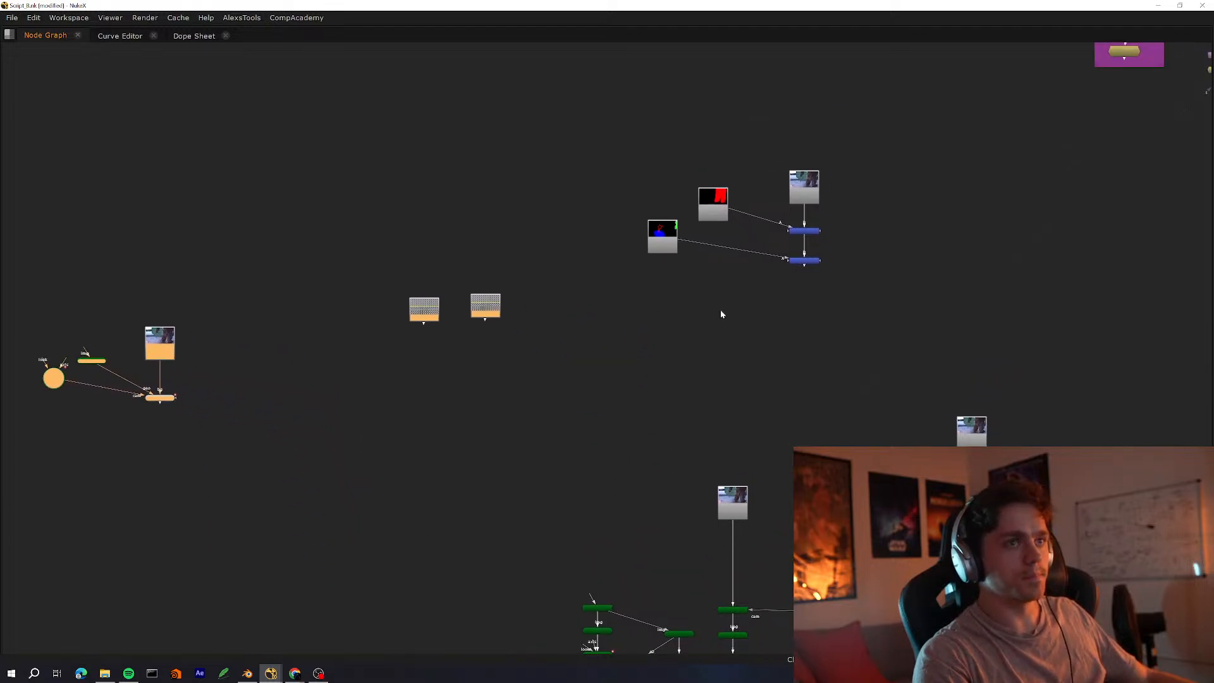
Look over the Lens, Cam, Ground Plane, REF, plate, Roto and Projection Setup backdrops, ending in the layout with the viewer
middle_click_drag(994, 149, 683, 282)
left_click_drag(683, 282, 326, 430)
middle_click_drag(417, 451, 291, 521)
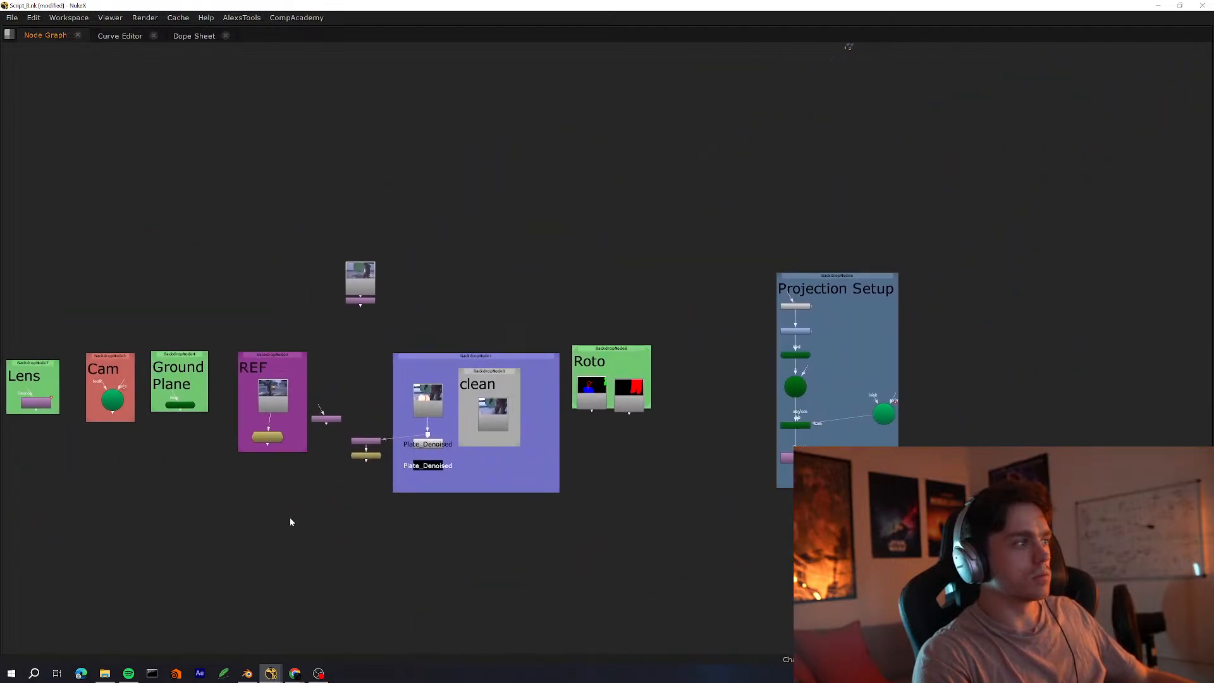
middle_click_drag(337, 576, 273, 496)
middle_click_drag(214, 402, 129, 439)
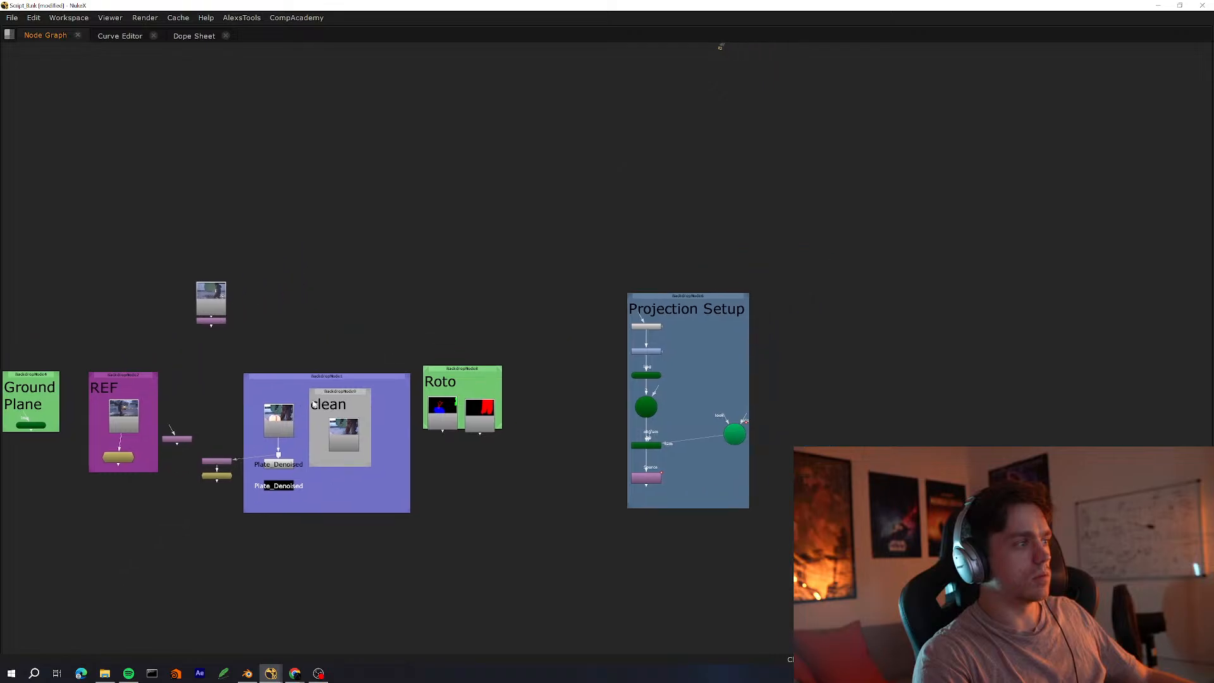
key("space")
middle_click_drag(472, 502, 393, 612)
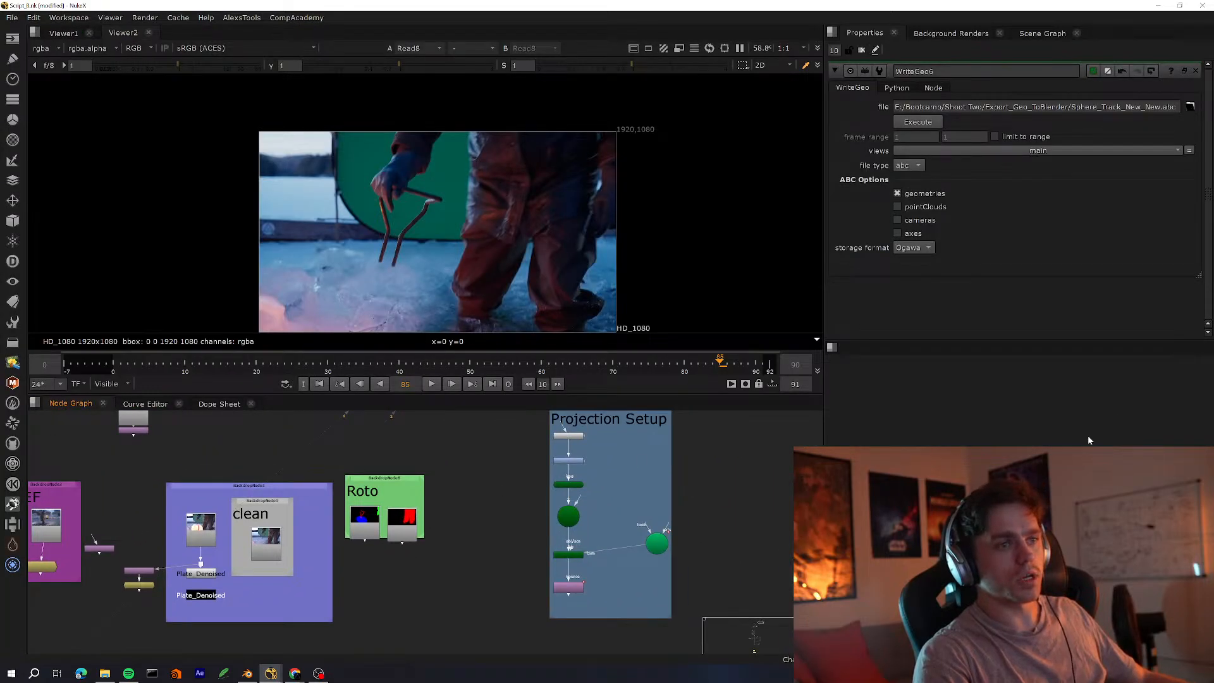